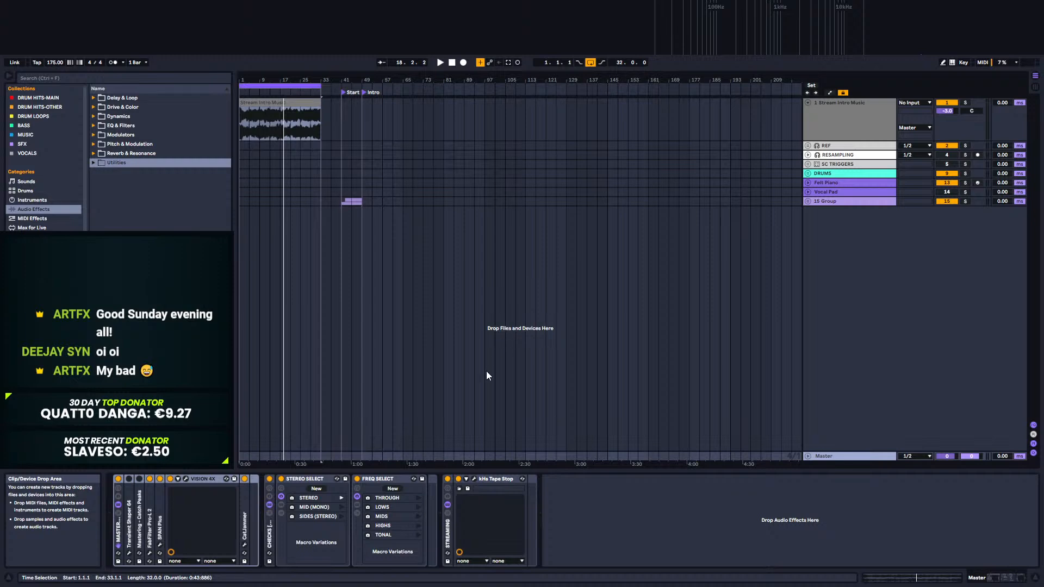
Step: Set the insert marker at bar 49 and unfold the Felt Piano track with its Kontakt instrument selected
left_click(347, 204)
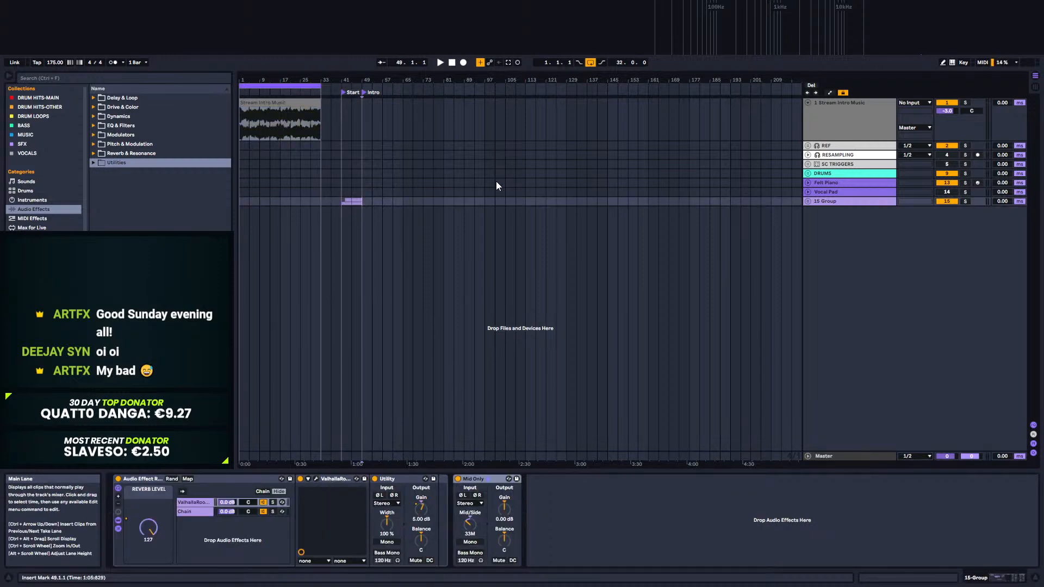
left_click(822, 182)
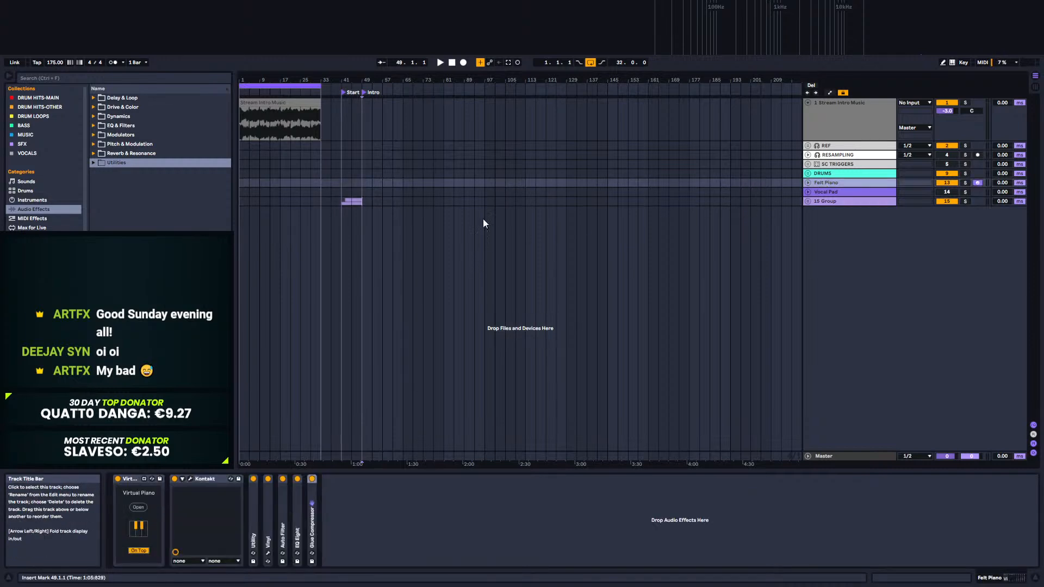
left_click(367, 182)
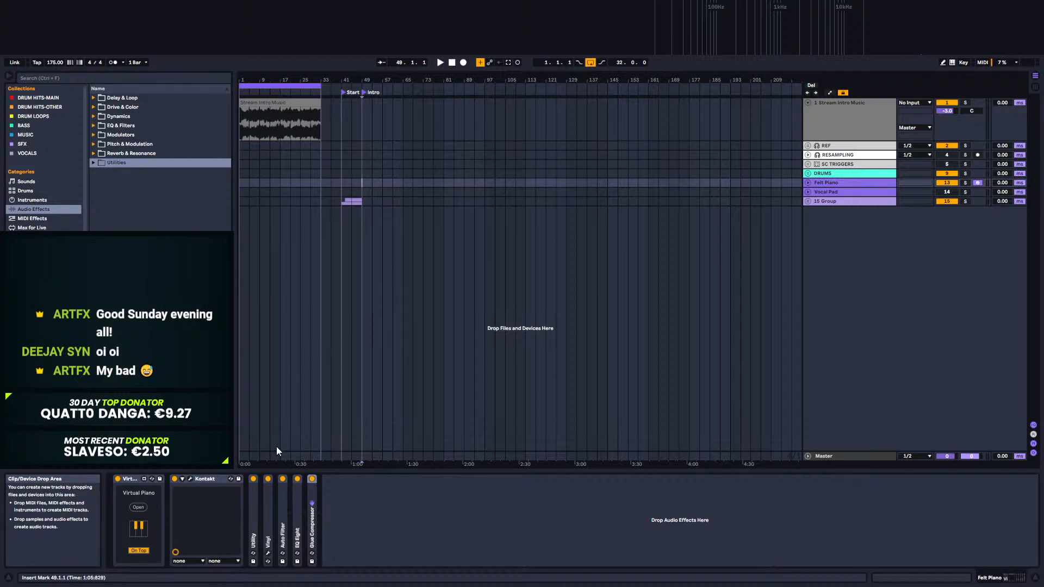
left_click(808, 183)
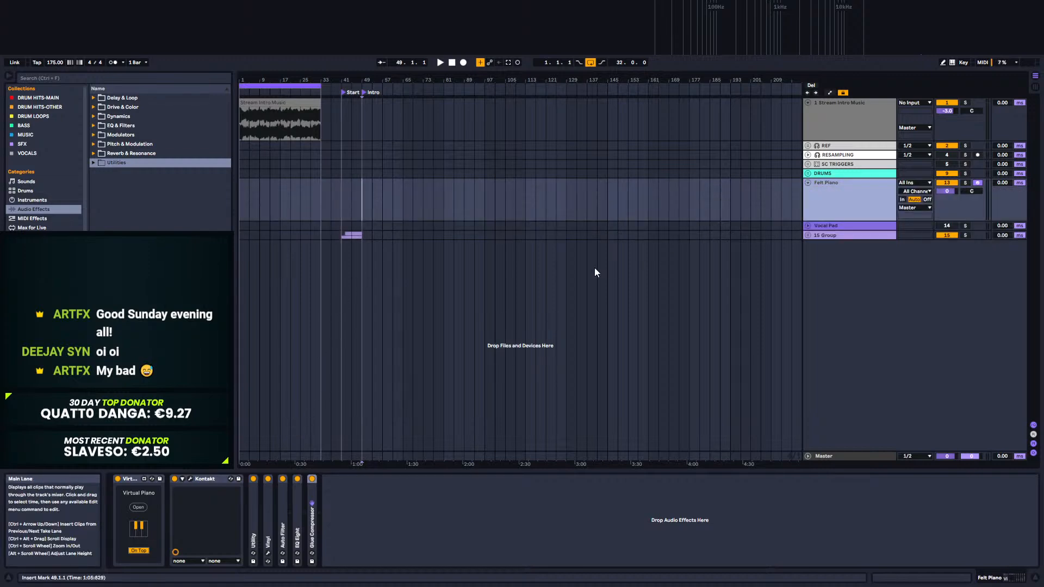
left_click(207, 479)
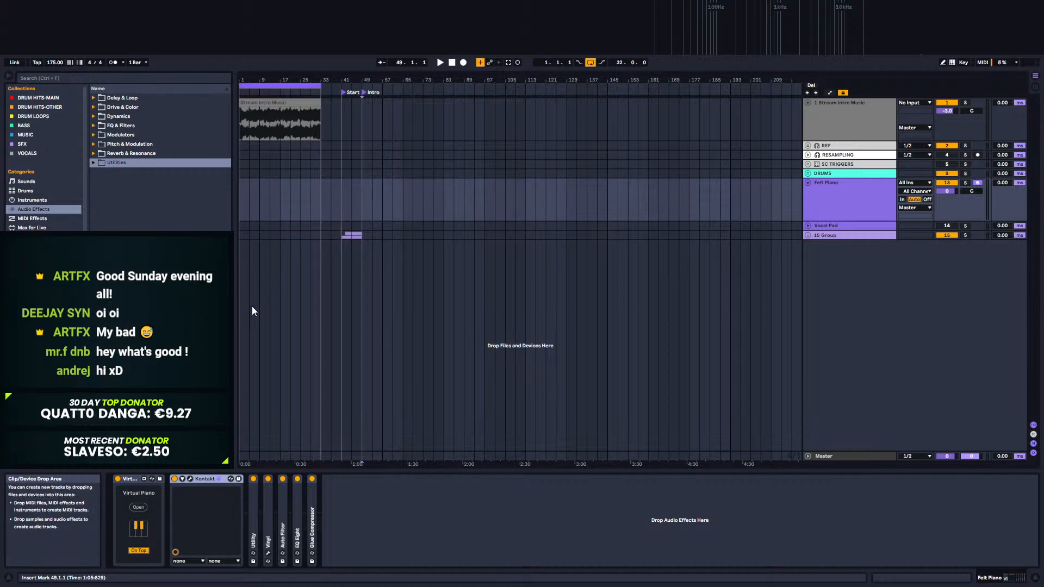
Step: Solo the Vocal Pad track and take its MIDI from All Ins with monitoring set to In
left_click(844, 225)
left_click(965, 225)
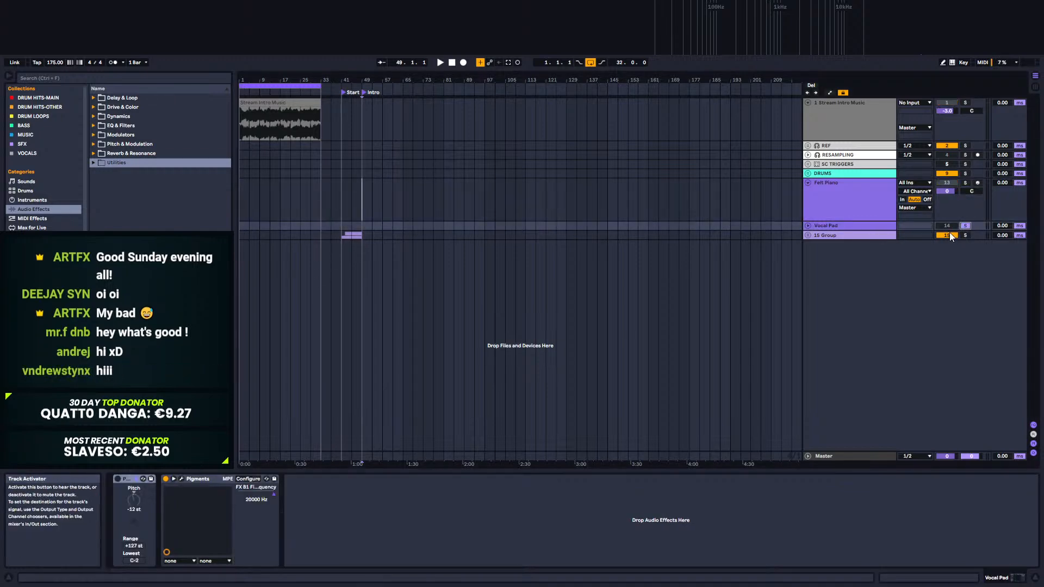
left_click(808, 226)
left_click(915, 226)
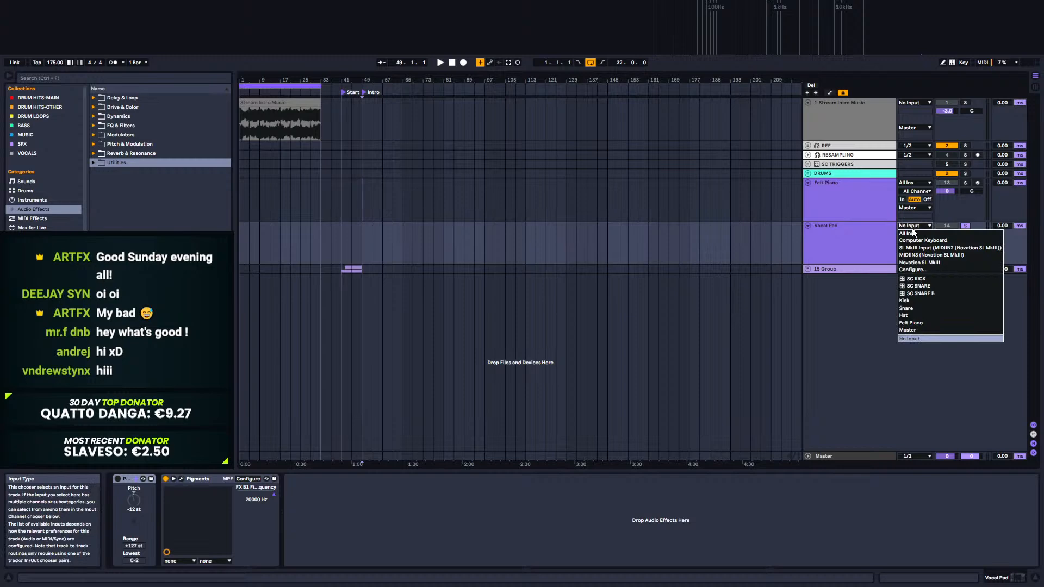
left_click(915, 233)
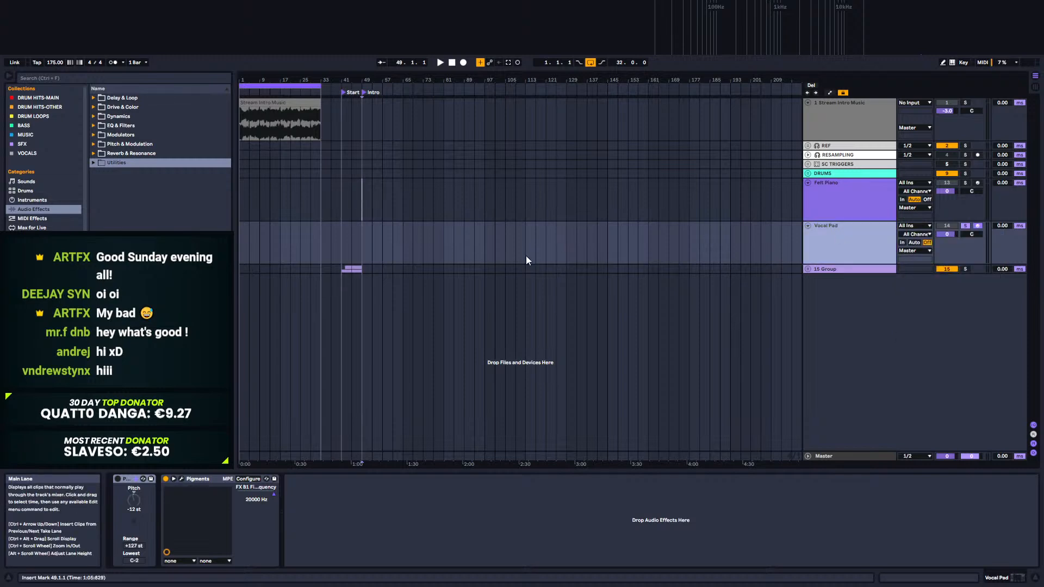
left_click(363, 239)
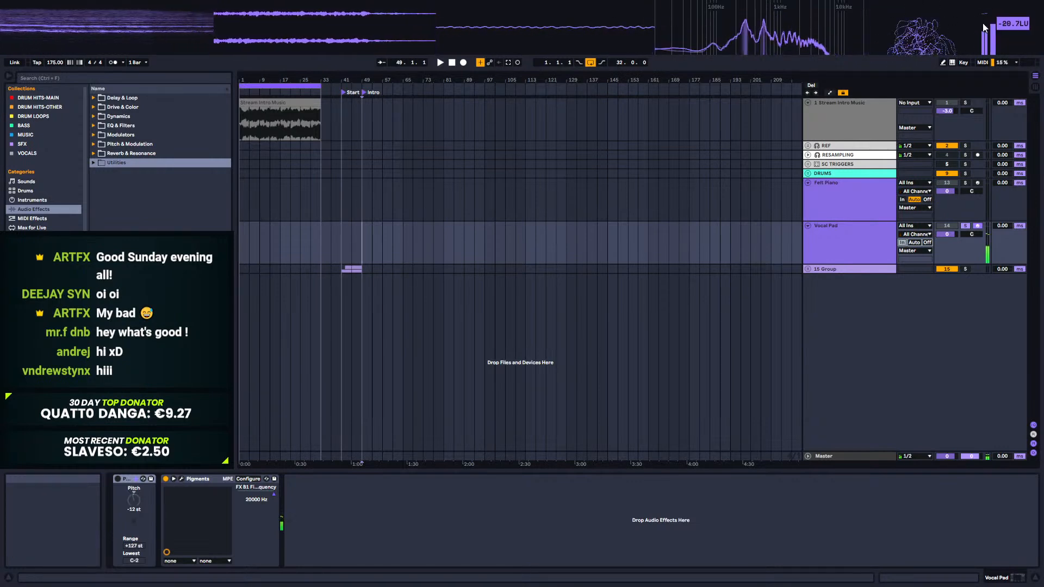
Step: Unsolo the Vocal Pad track, keep it deactivated and set its monitoring to Off
left_click(839, 229)
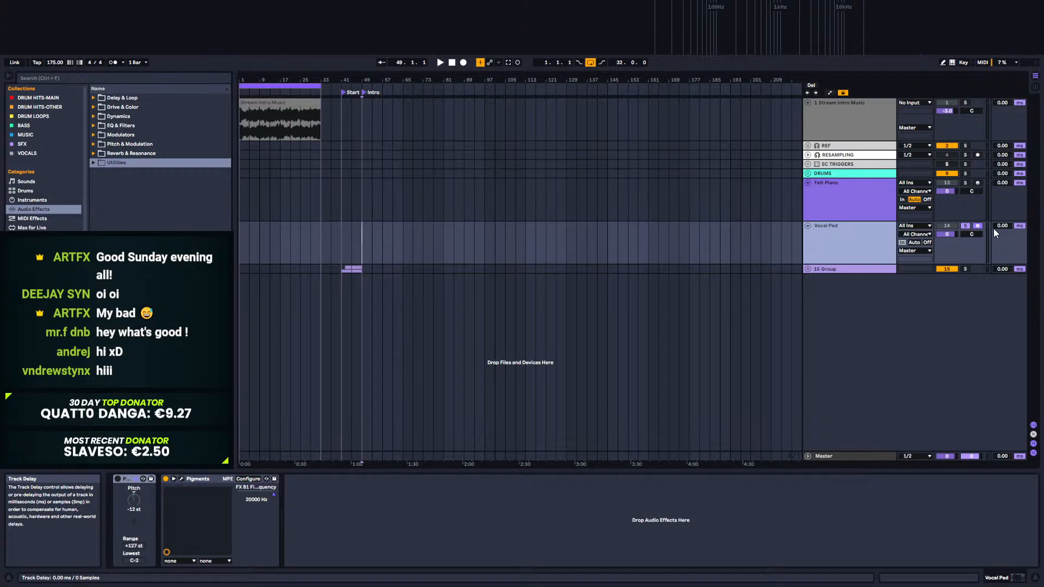
left_click(966, 225)
left_click(949, 226)
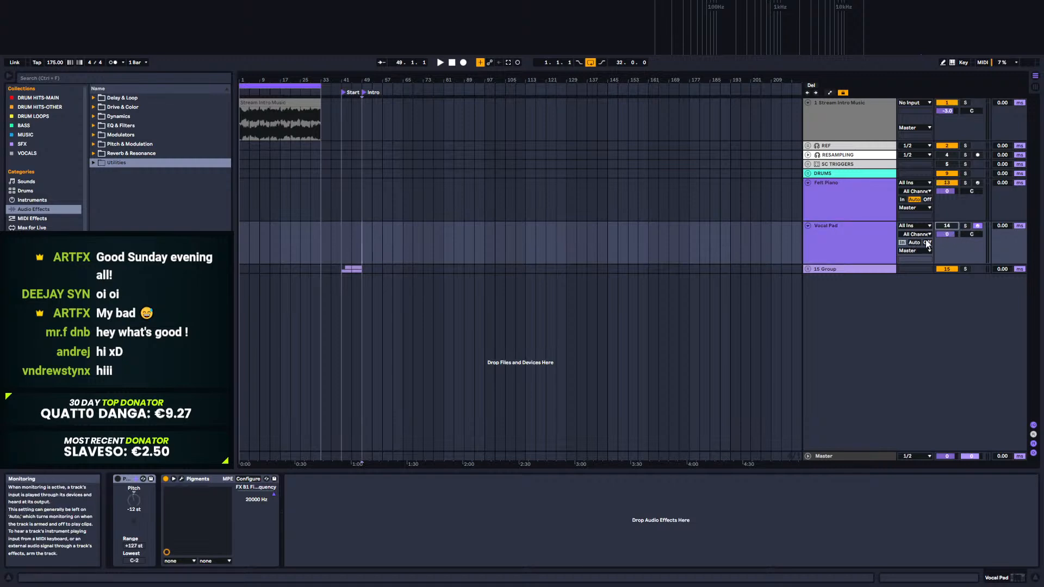
left_click(927, 242)
Step: Open the Felt Piano track's Kontakt instrument window and reposition it over the arrangement
left_click(870, 200)
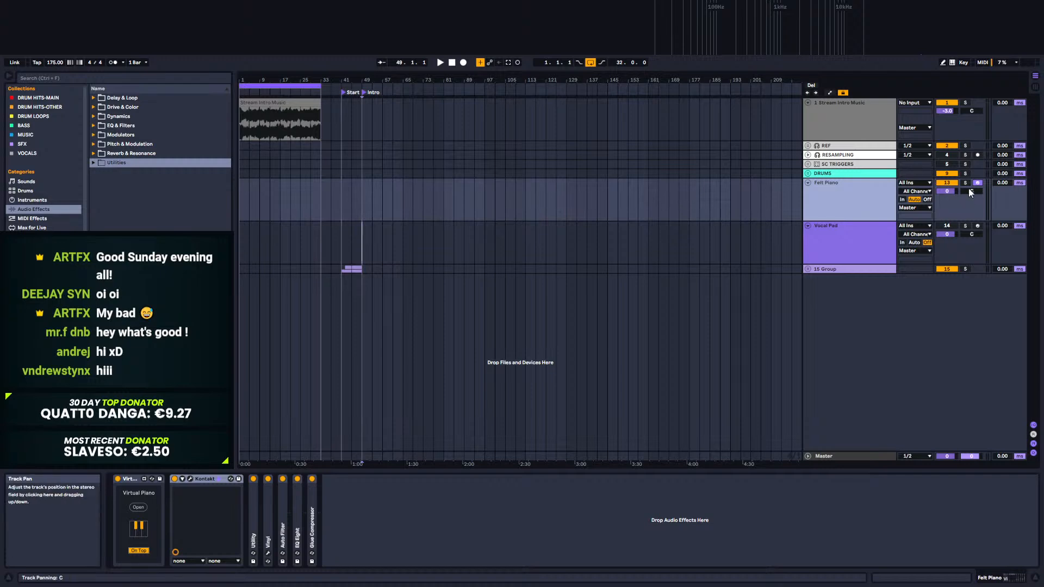
left_click(359, 195)
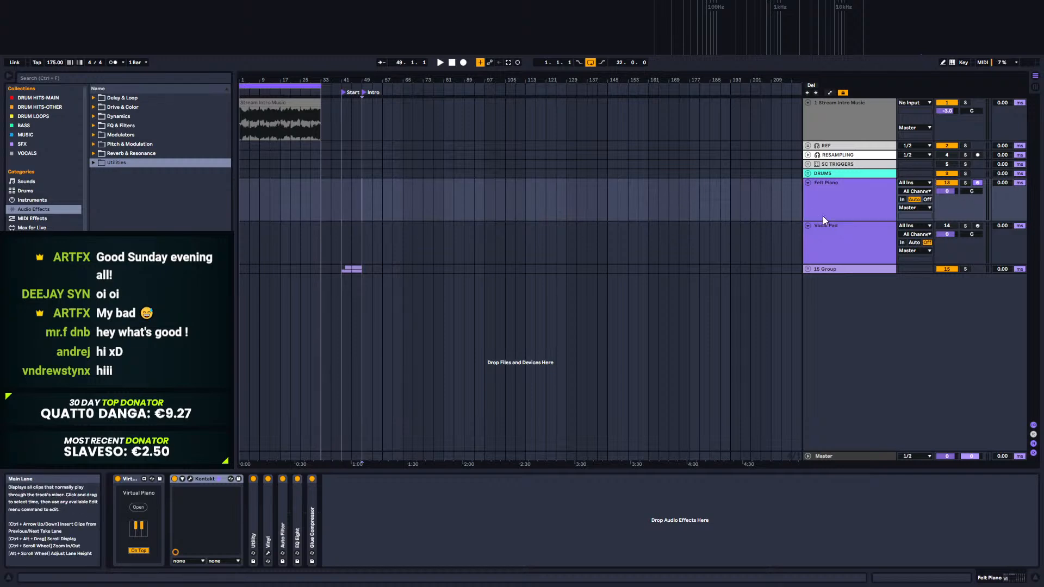
left_click(835, 209)
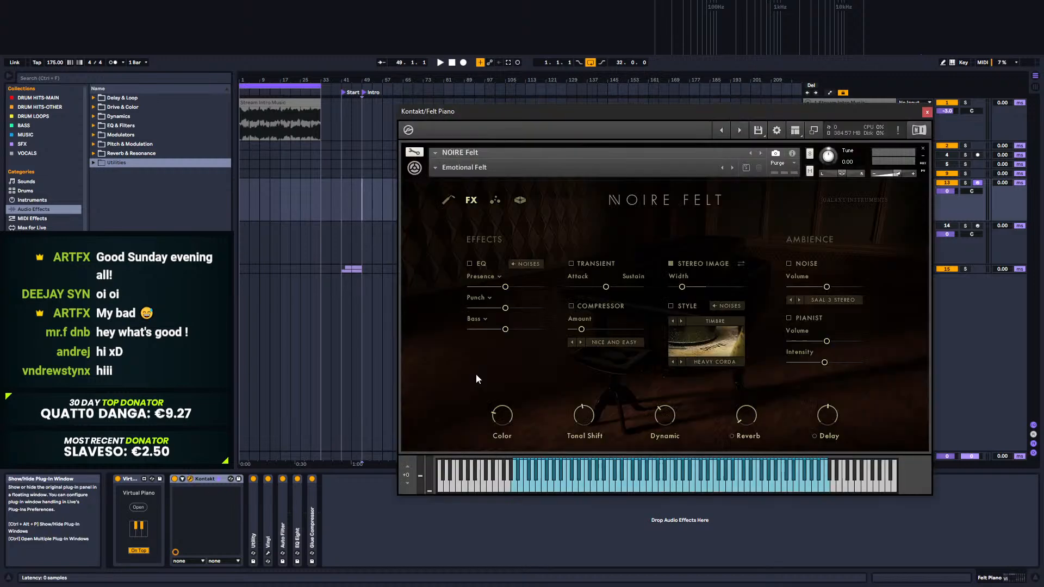
left_click(190, 479)
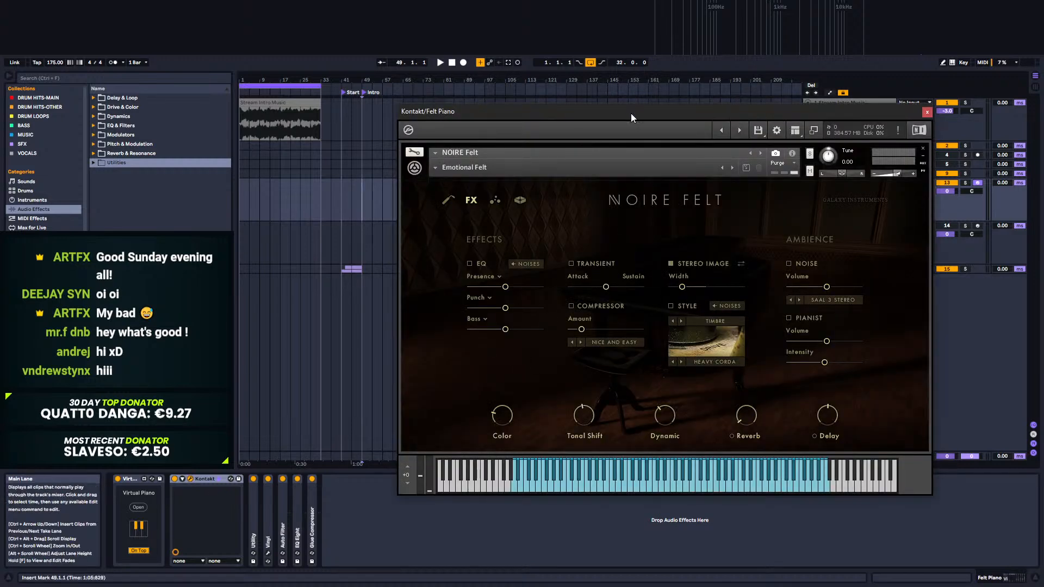
left_click_drag(631, 113, 651, 139)
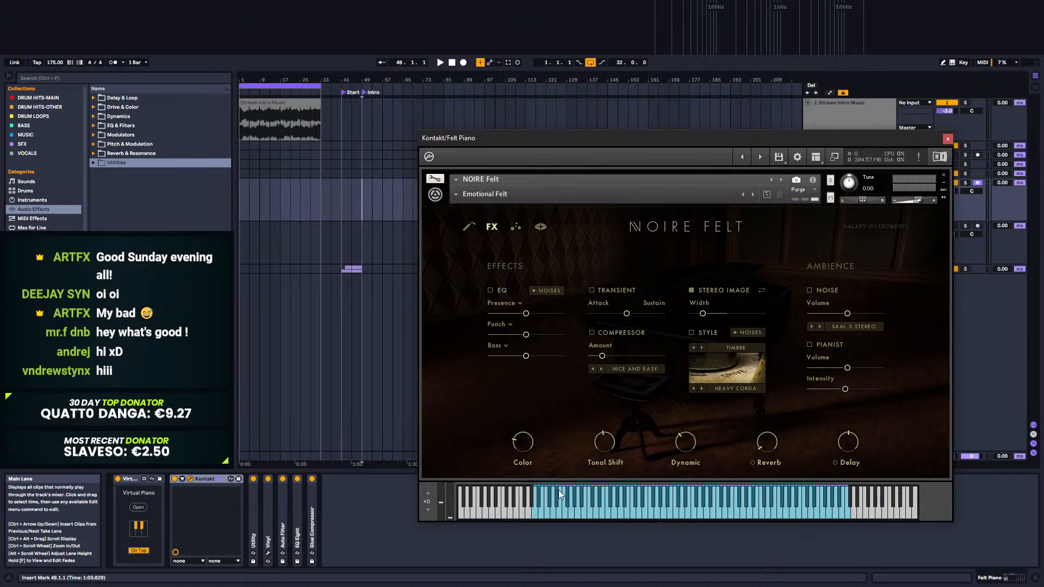
Step: Examine the NOIRE Felt anatomy and Particles Engine pages
left_click(467, 225)
left_click(468, 226)
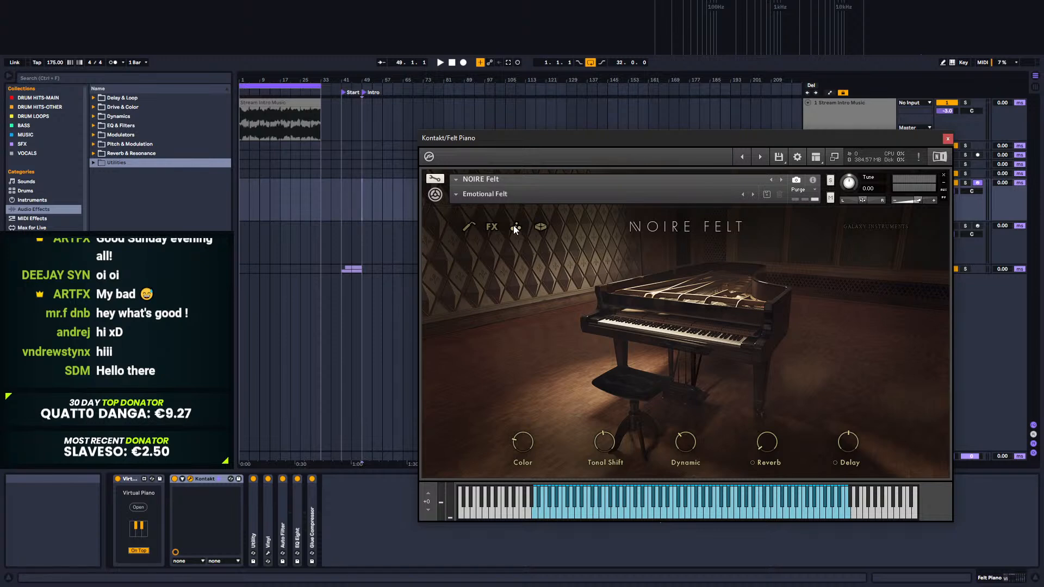
left_click(515, 229)
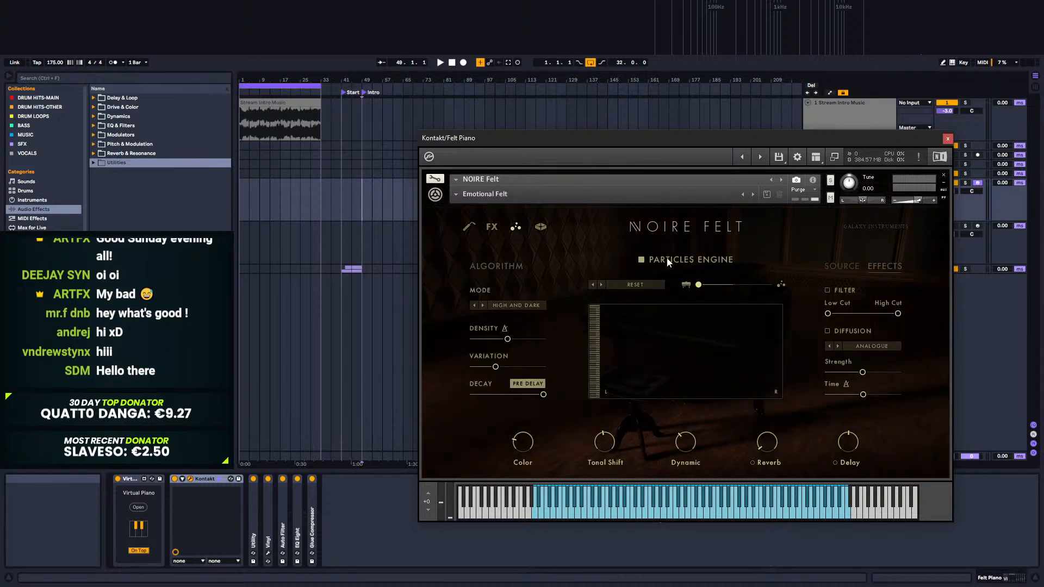
left_click(466, 228)
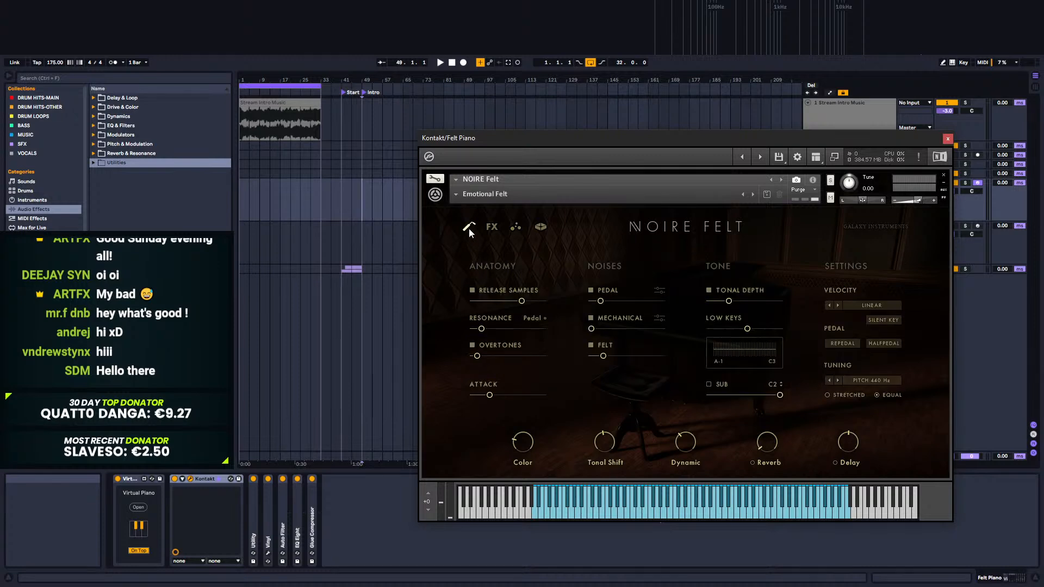
left_click(473, 228)
left_click(514, 227)
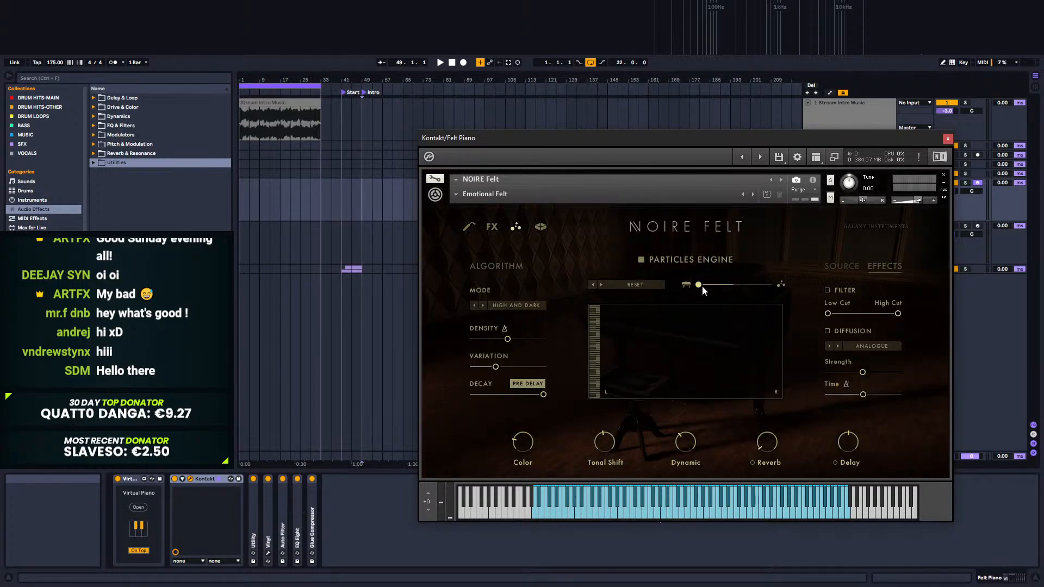
Step: Create an empty 16-bar MIDI clip on the Felt Piano track from bar 49 to bar 65
left_click_drag(887, 138, 881, 320)
mouse_move(364, 208)
left_mouse_down()
mouse_move(477, 197)
mouse_move(389, 198)
mouse_move(403, 199)
left_mouse_up()
key("ctrl+shift+m")
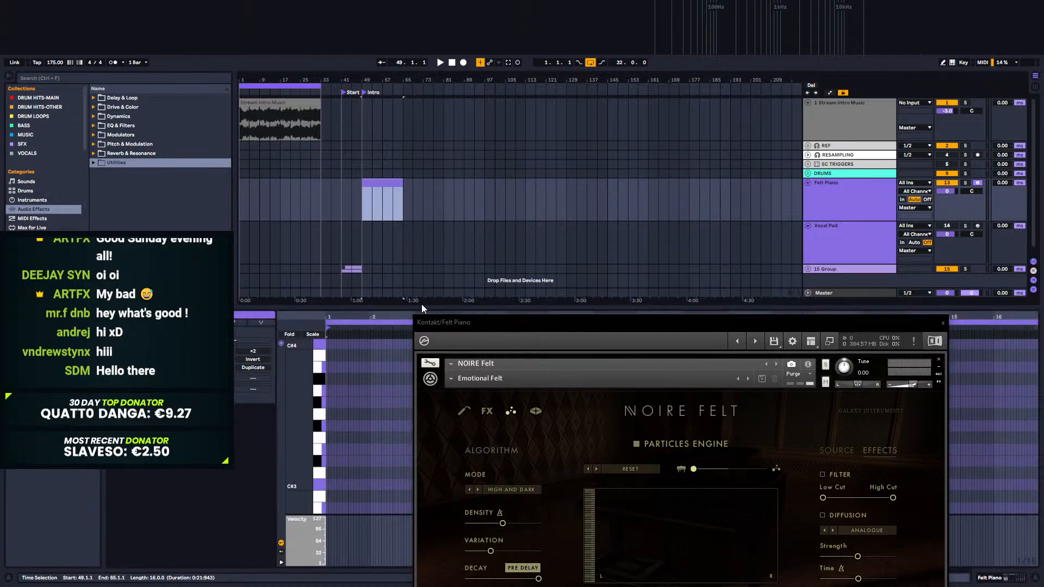
Step: Enter a chord of C#3, G#3, C#4 and E4 at the clip's start and stretch it over all 16 bars
double_click(329, 485)
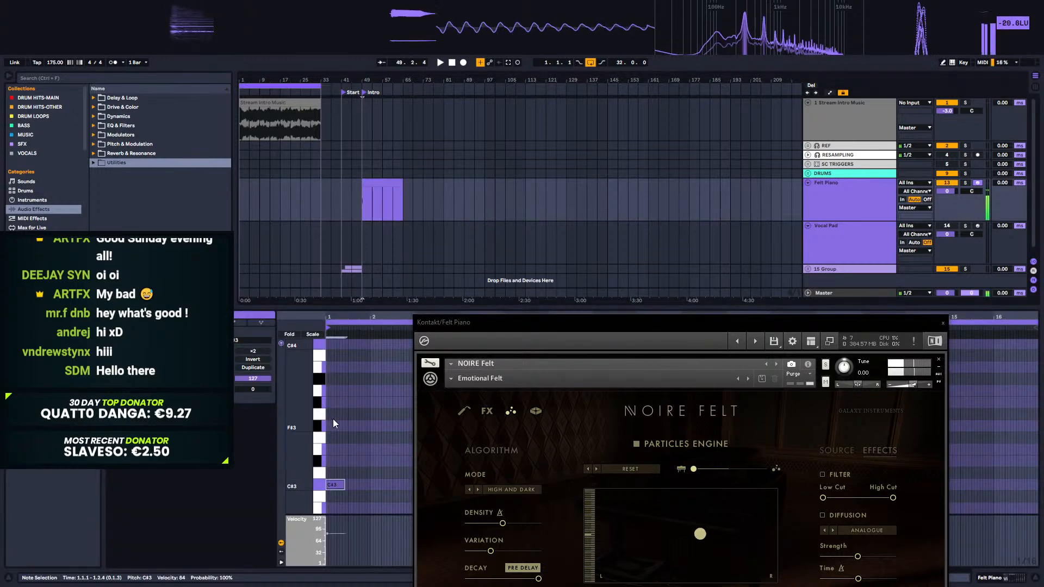
double_click(327, 403)
double_click(328, 344)
scroll(329, 346, "up", 2)
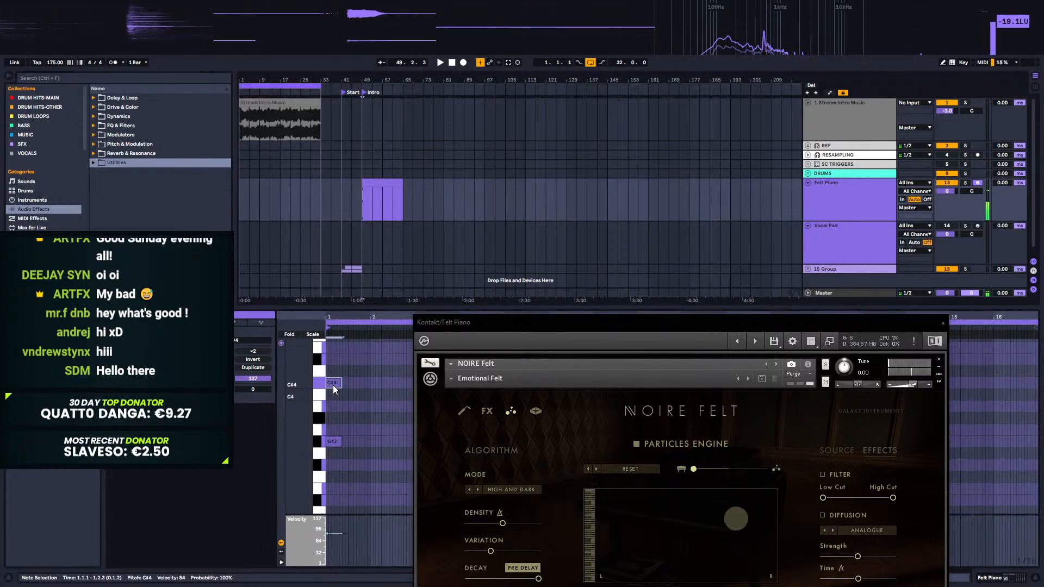
double_click(328, 348)
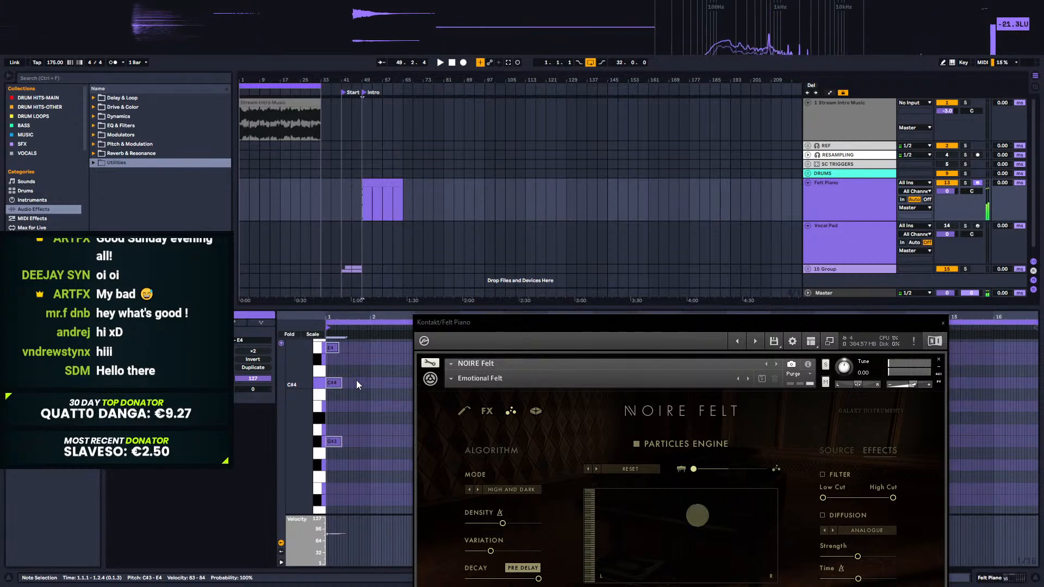
left_click_drag(339, 347, 1032, 347)
Step: Raise the Particles Engine mix fully to the particles side and play the chord to audition it
left_click_drag(620, 328, 634, 166)
key("space")
key("space")
left_click_drag(706, 305, 801, 308)
key("space")
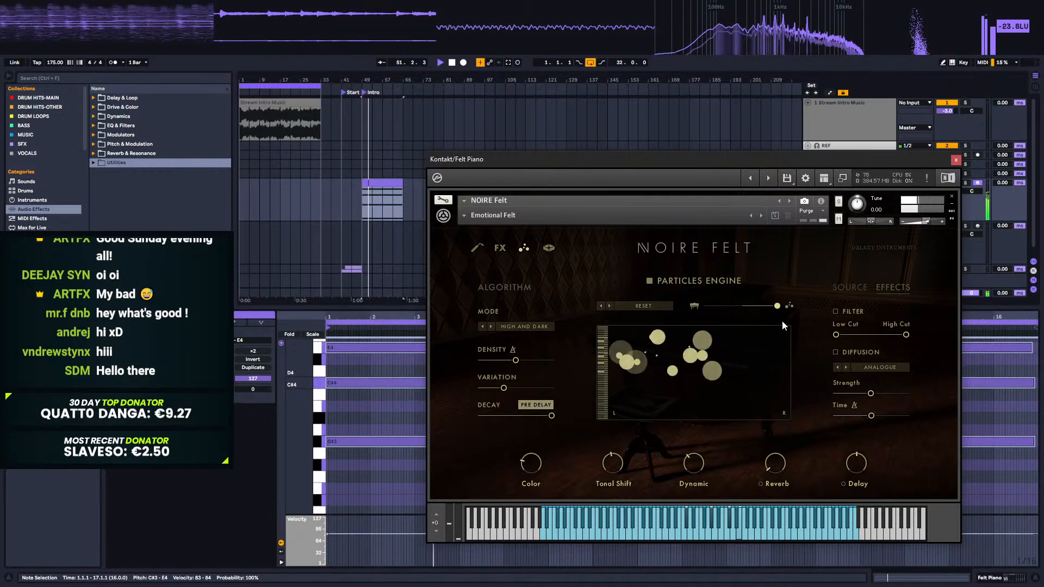
Step: Set the Particles Engine density to 1/8 while the chord plays
left_click_drag(302, 440, 276, 446)
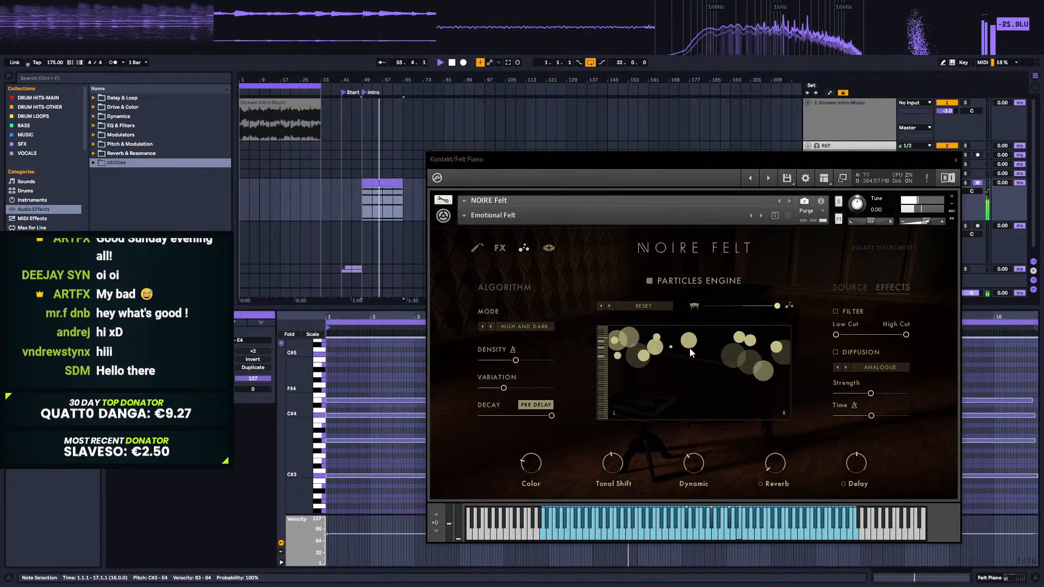
left_click(498, 249)
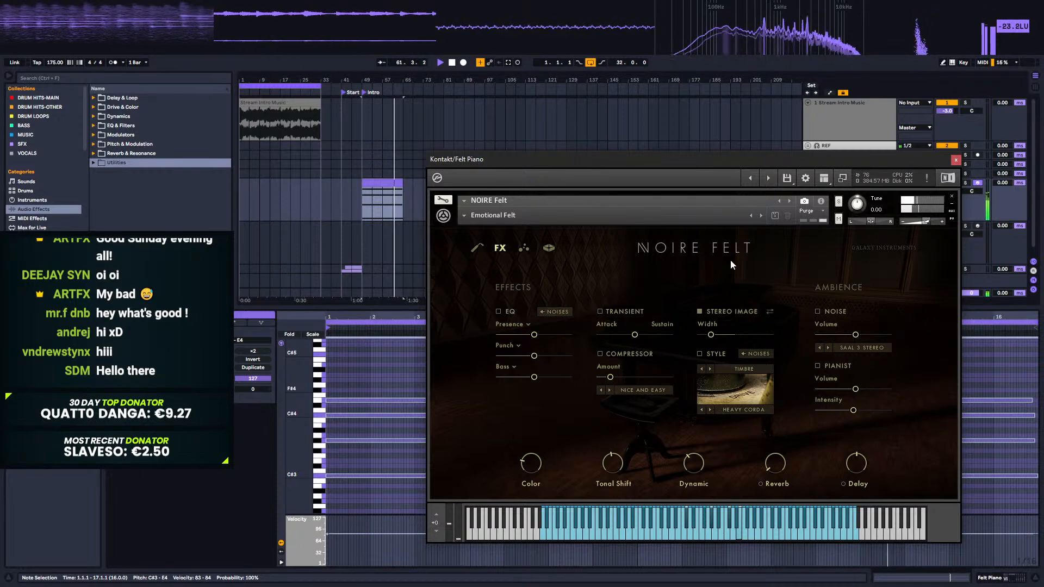
left_click(524, 248)
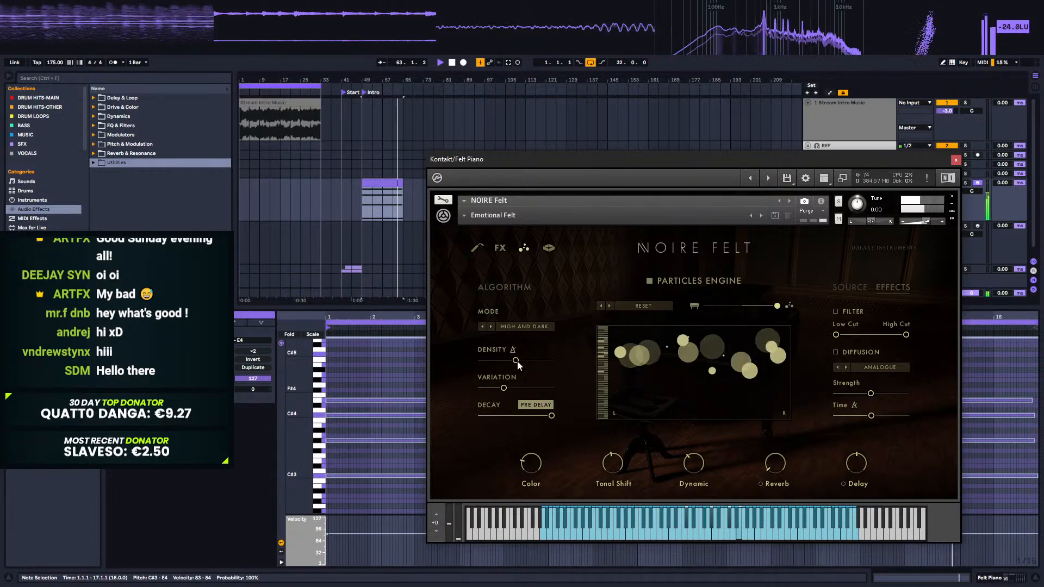
left_click_drag(516, 360, 531, 361)
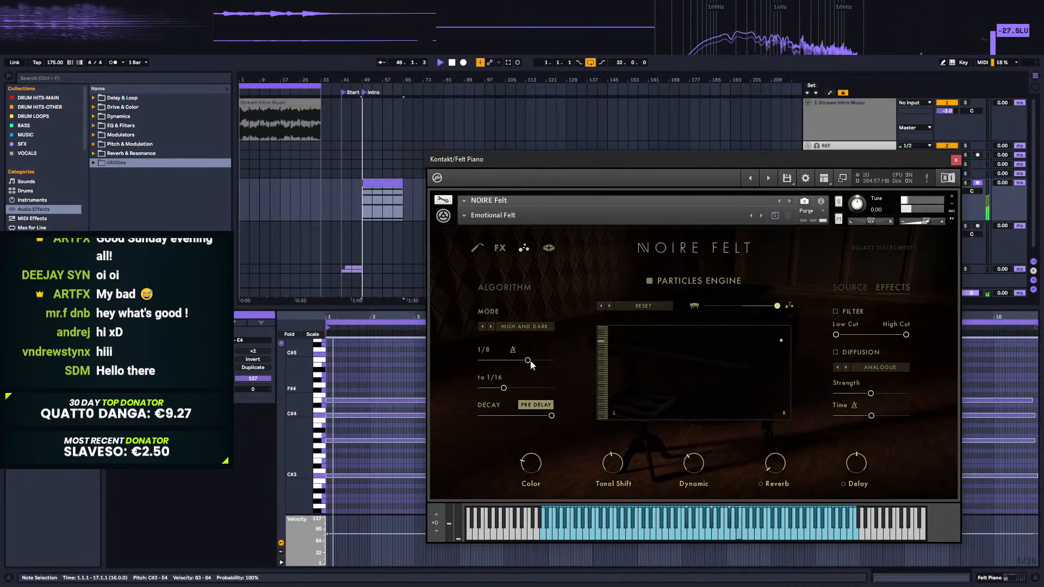
Step: Audition the Two Octaves, Varying Timbre and Random Chaos particle modes, and settle on High and Bright
left_click(528, 328)
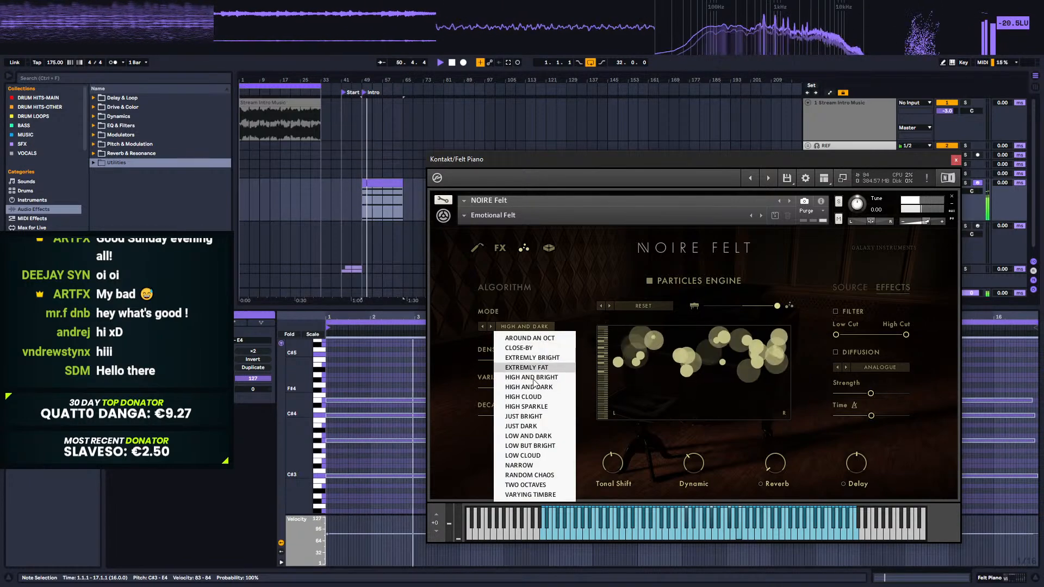
left_click(527, 485)
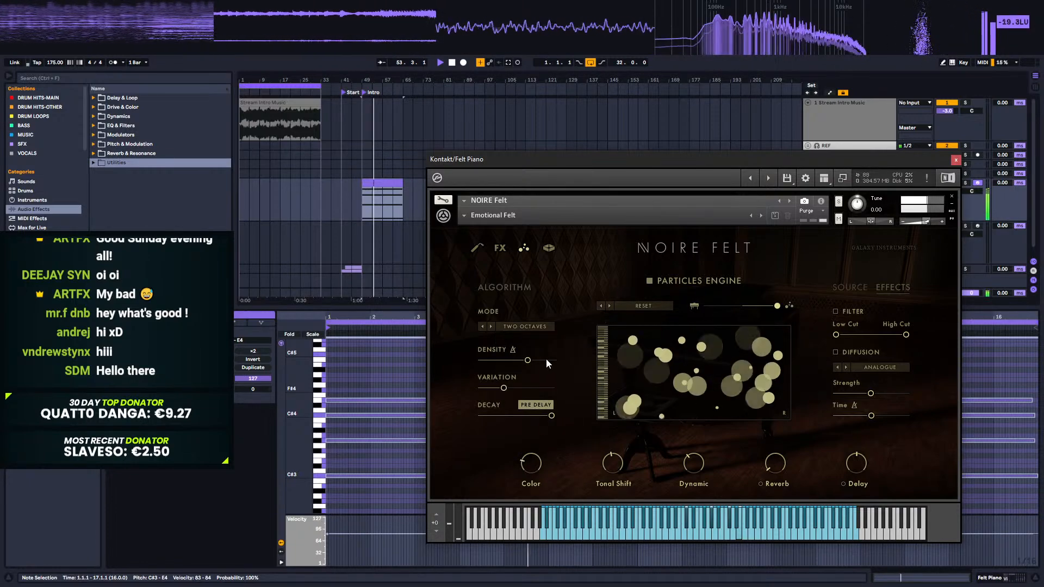
left_click(533, 328)
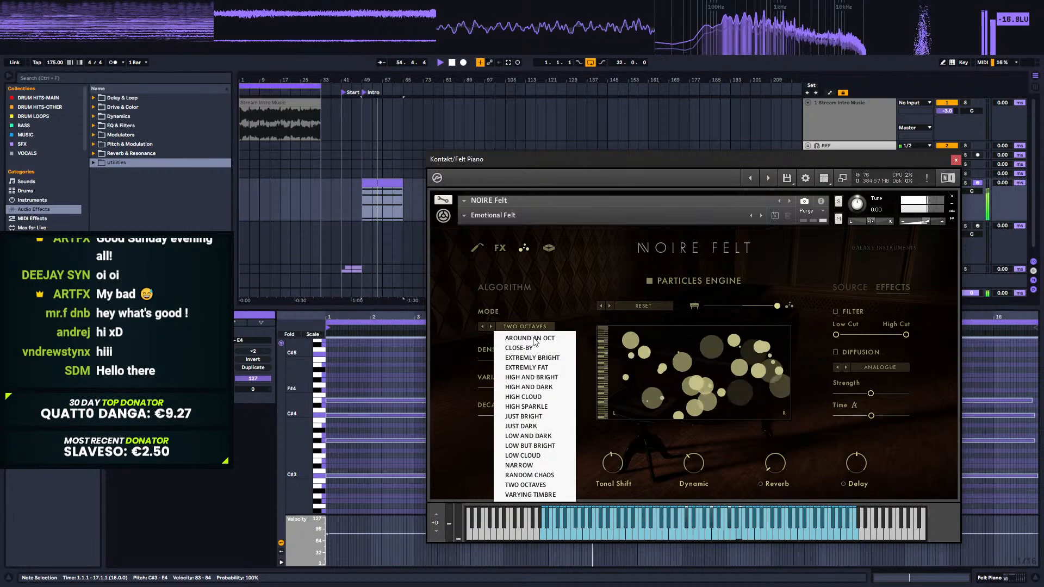
left_click(530, 494)
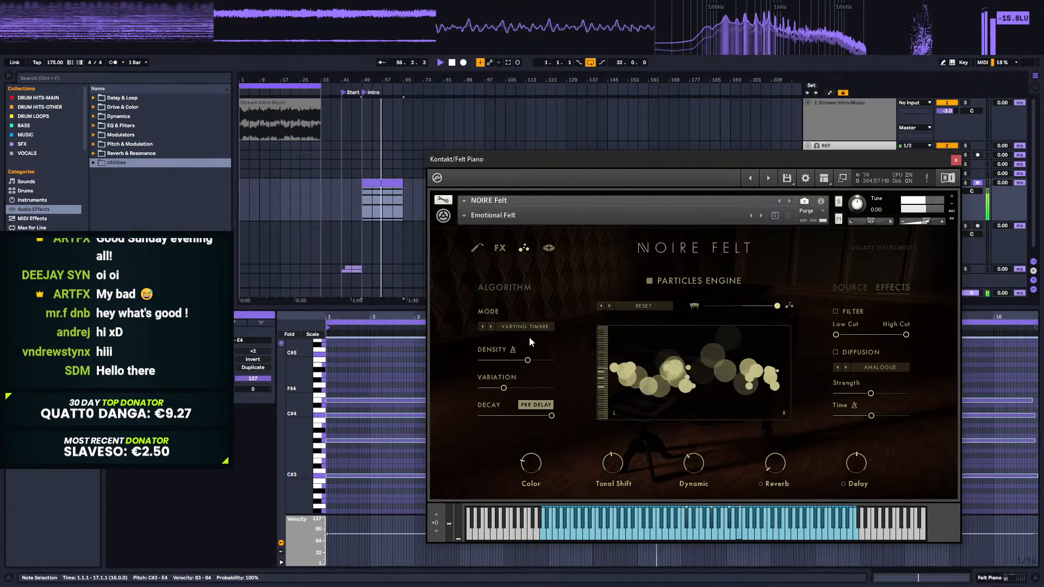
left_click(526, 328)
left_click(529, 471)
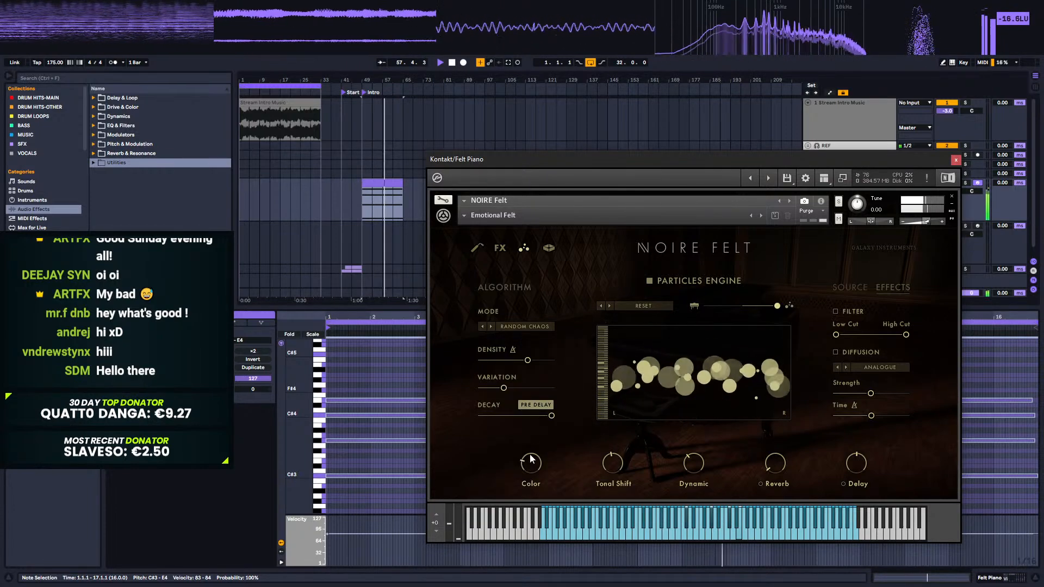
left_click(533, 328)
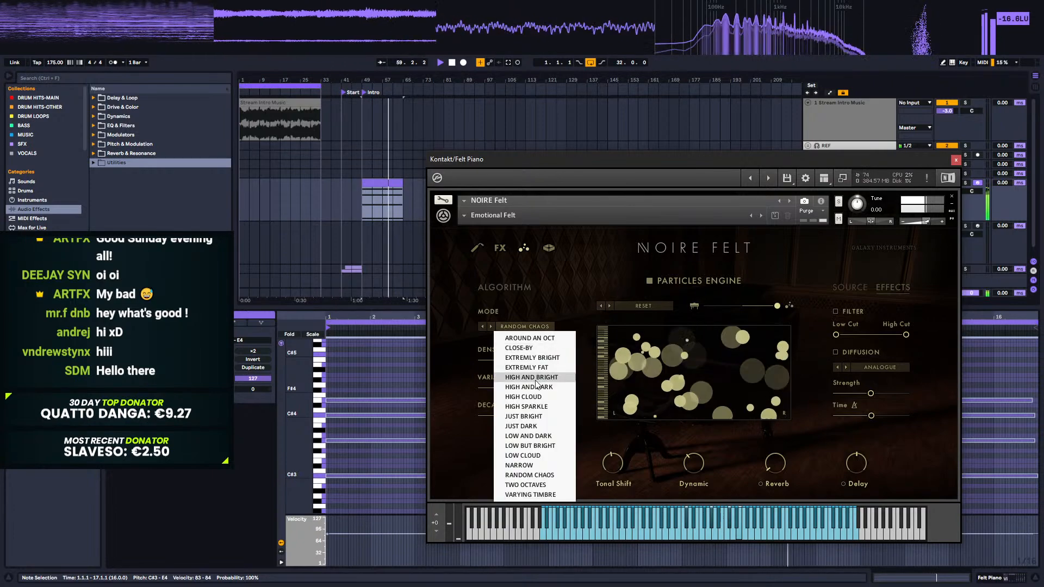
left_click(532, 377)
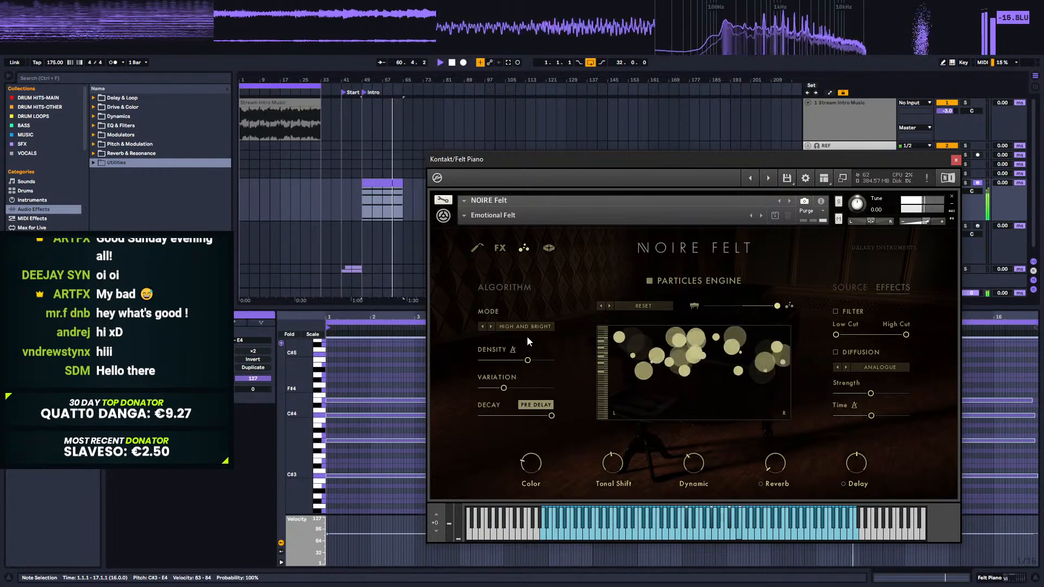
Step: Enable diffusion for the particles, switch its type to Reverbish, raise its strength and shorten its time slightly
left_click(835, 353)
left_click_drag(872, 395, 904, 393)
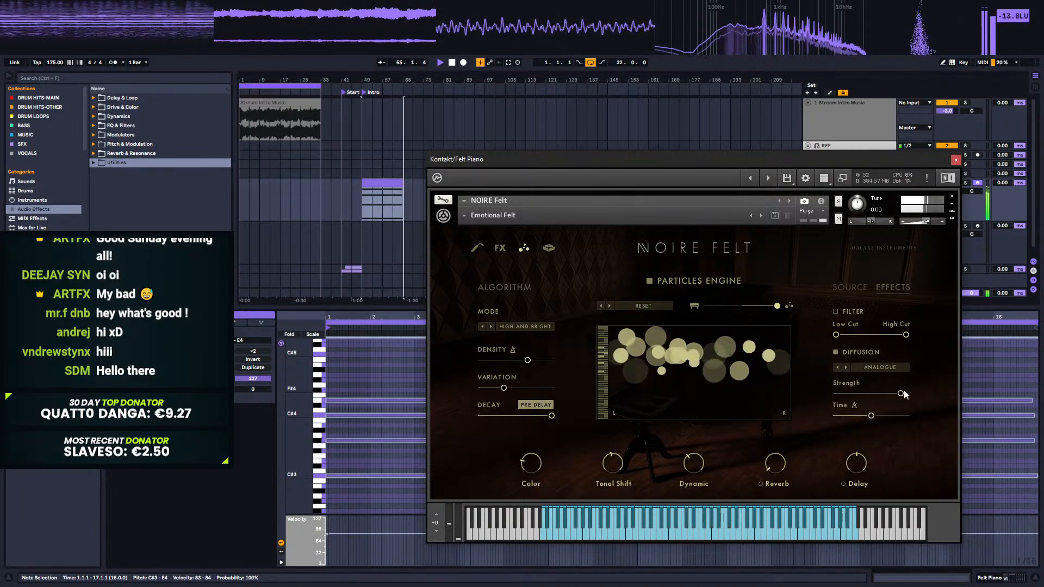
left_click(879, 367)
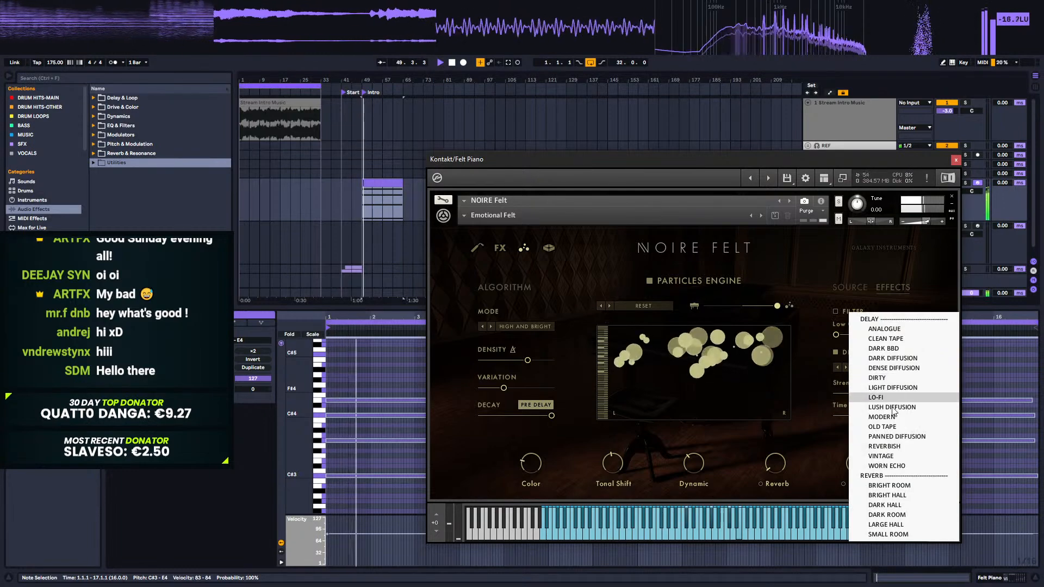
left_click(884, 447)
left_click_drag(881, 395, 859, 417)
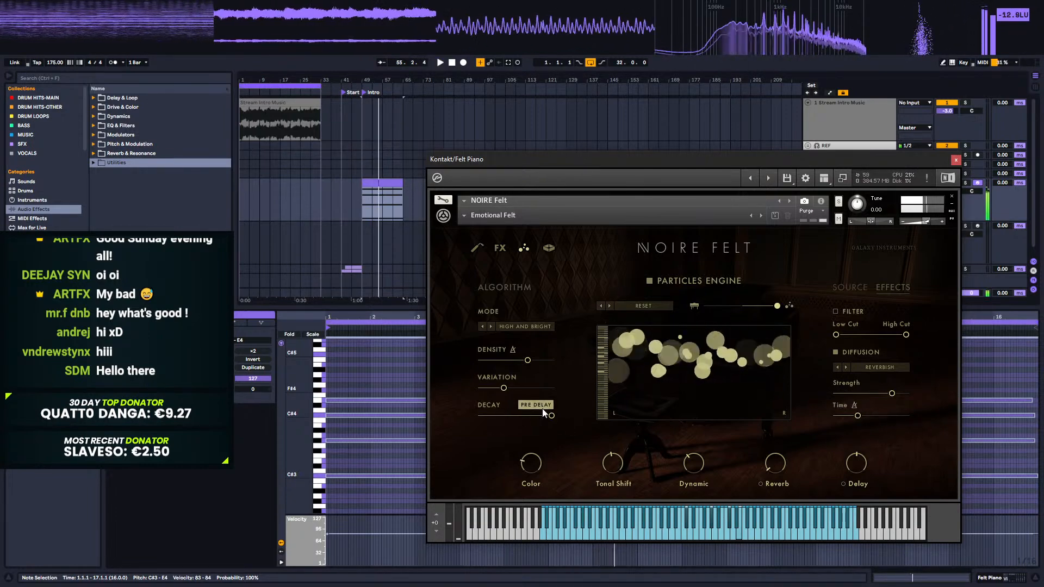
mouse_move(545, 414)
left_mouse_down()
mouse_move(483, 414)
mouse_move(527, 412)
mouse_move(544, 399)
left_mouse_up()
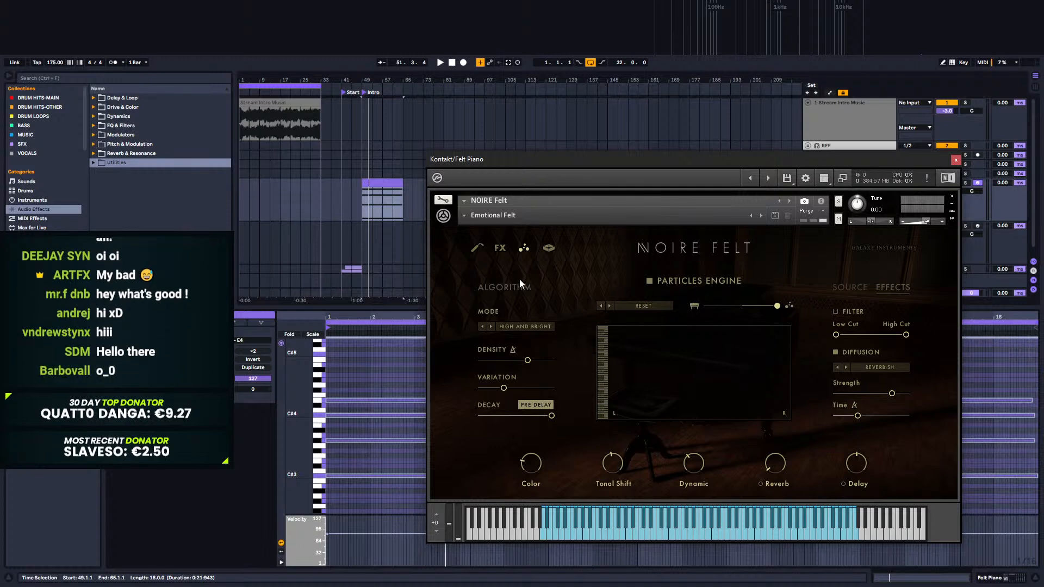
Step: Shrink the clip view, move the Particles Engine mix fully to the piano side and play the chord to audition it
left_click_drag(289, 308, 288, 460)
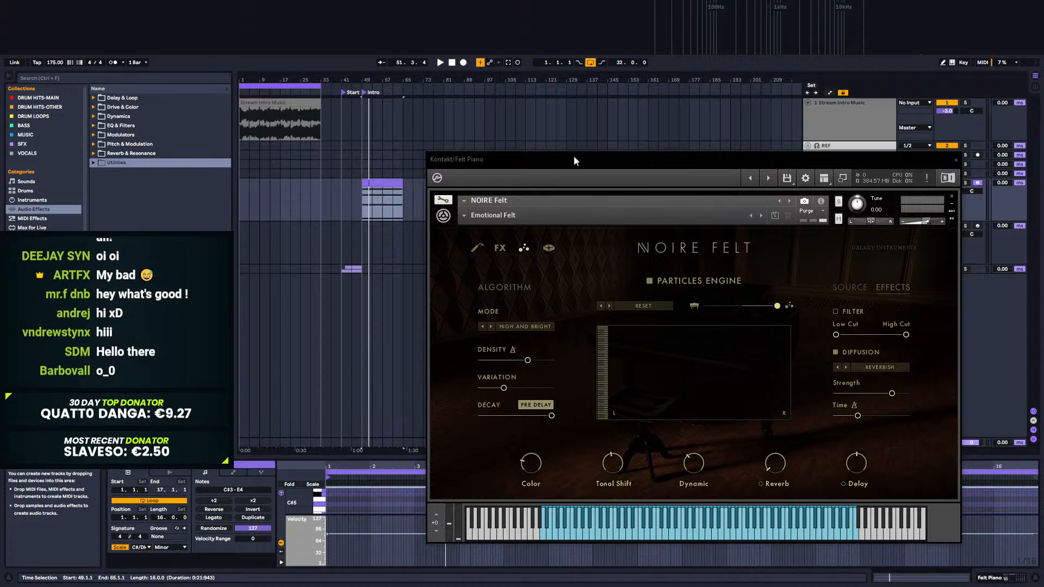
left_click_drag(776, 307, 741, 307)
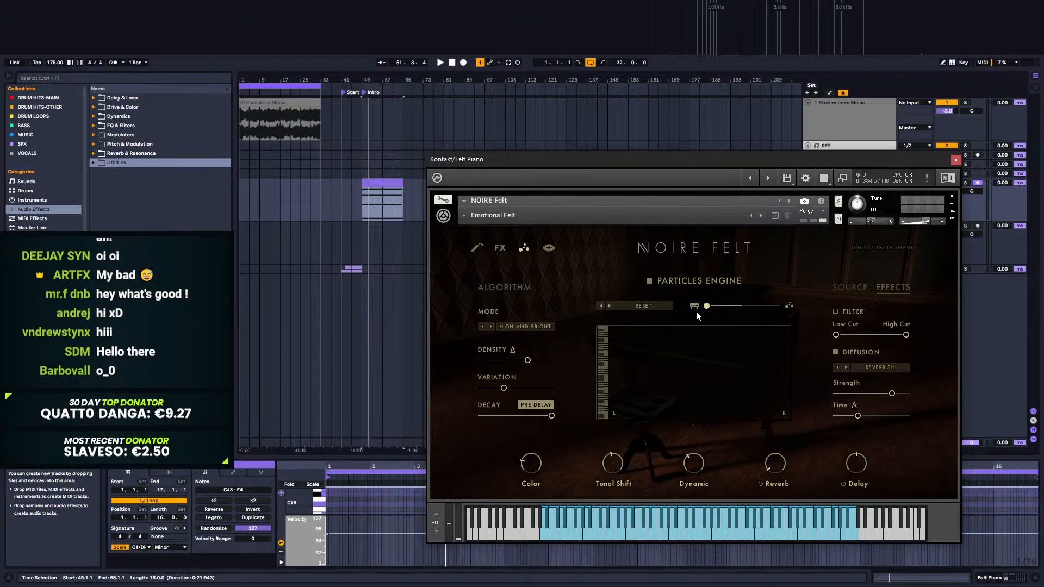
key("space")
mouse_move(696, 310)
left_mouse_down()
mouse_move(736, 308)
mouse_move(679, 305)
left_mouse_up()
key("space")
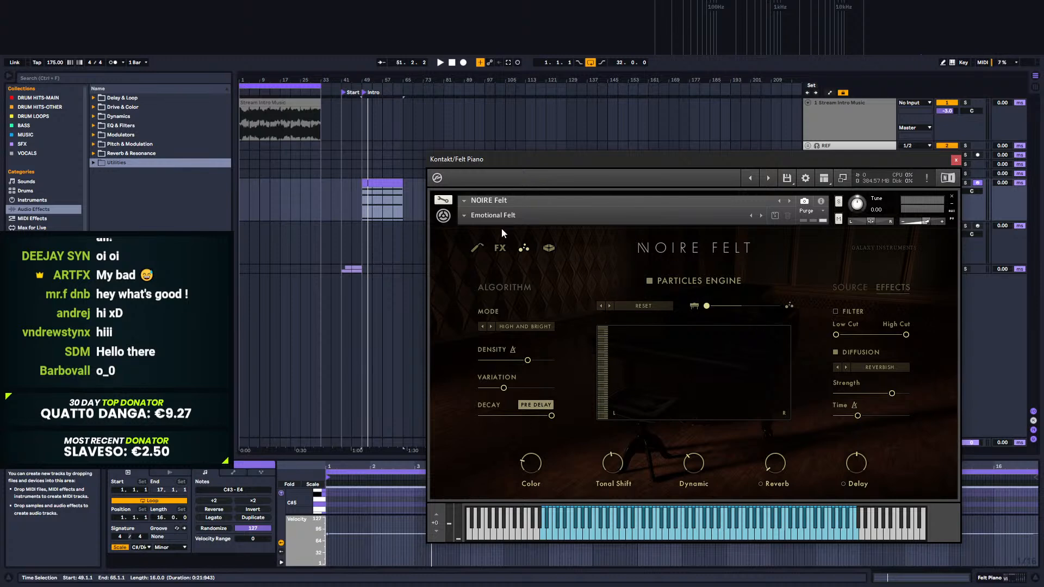
Step: Delete the 16-bar chord clip from the Felt Piano track and close the NOIRE Felt instrument window
left_click(388, 184)
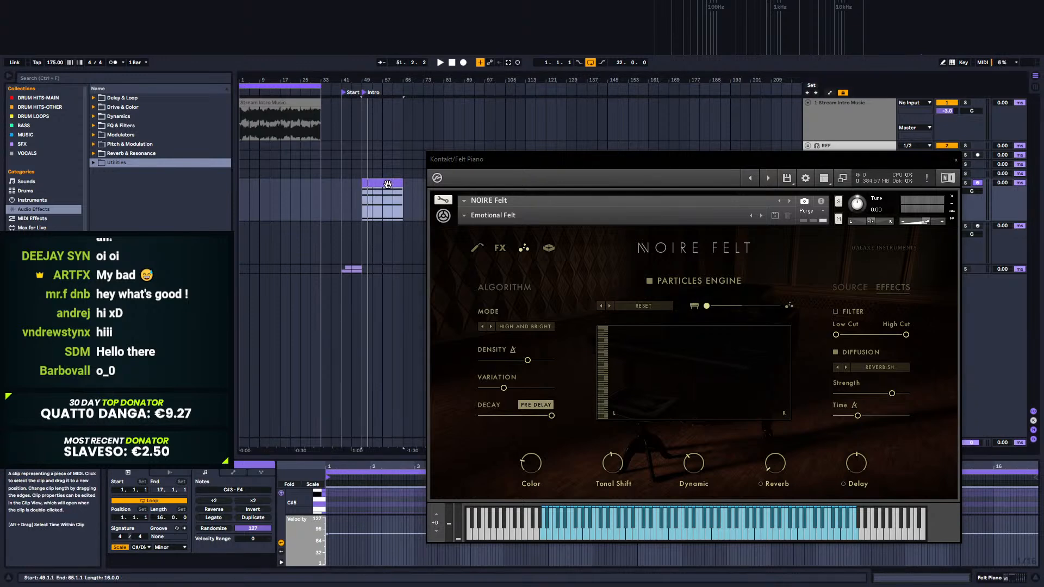
key("Delete")
left_click(481, 246)
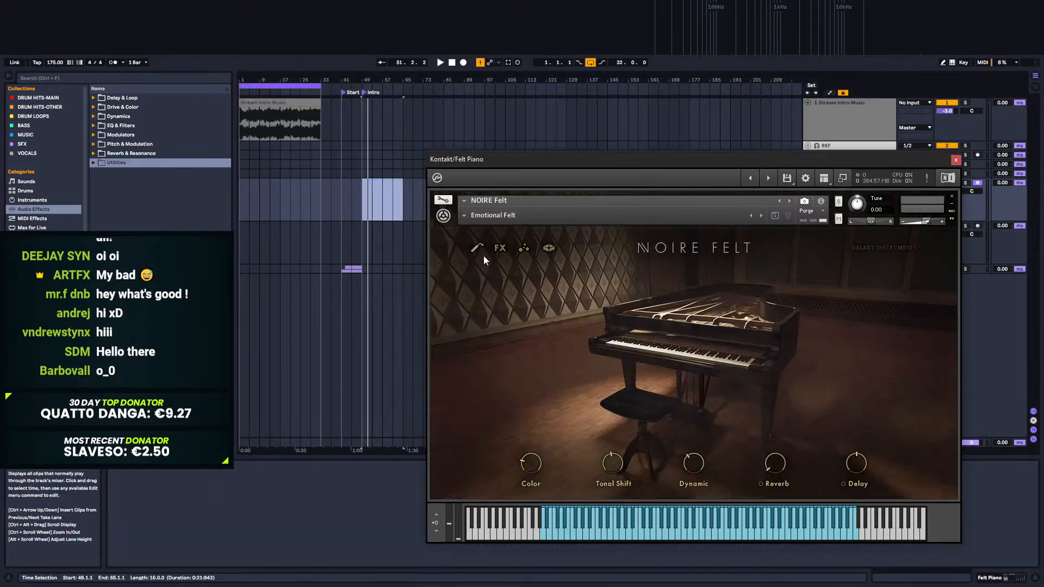
left_click(955, 160)
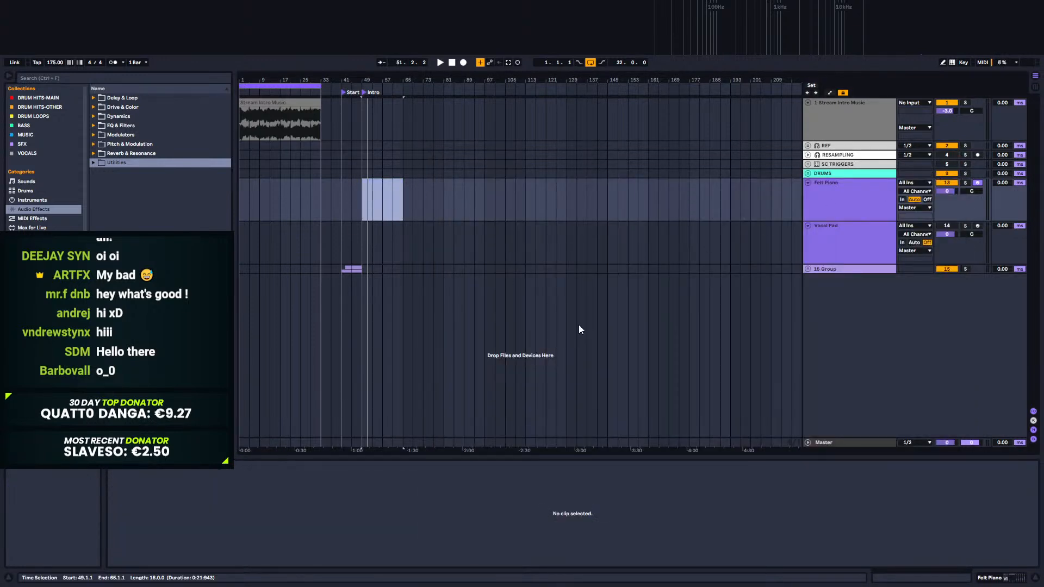
Step: Show the Felt Piano track's devices and open the Virtual Piano keyboard for trying out chords
left_click(853, 237)
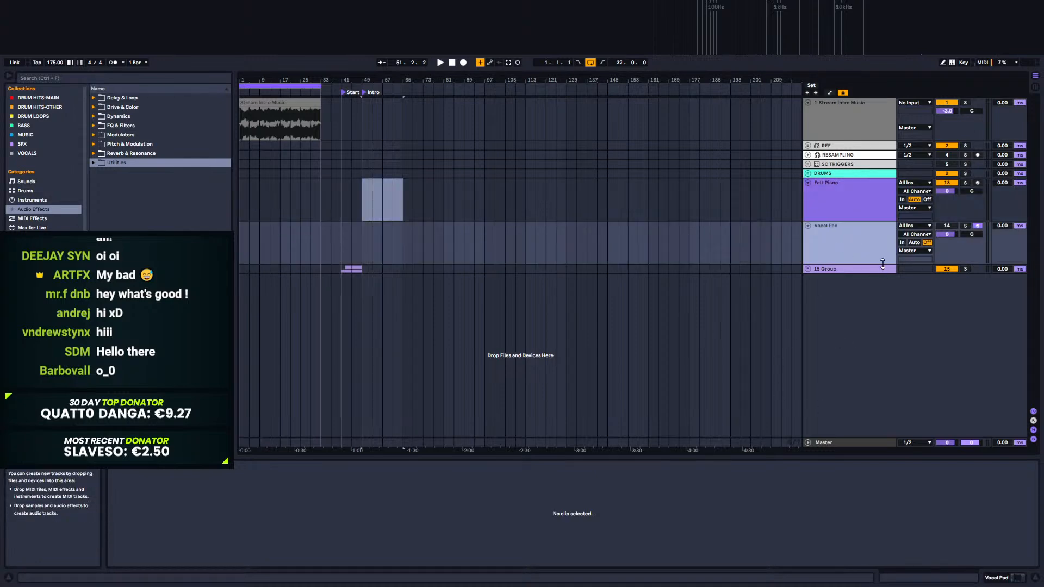
key("Up")
left_click(1014, 581)
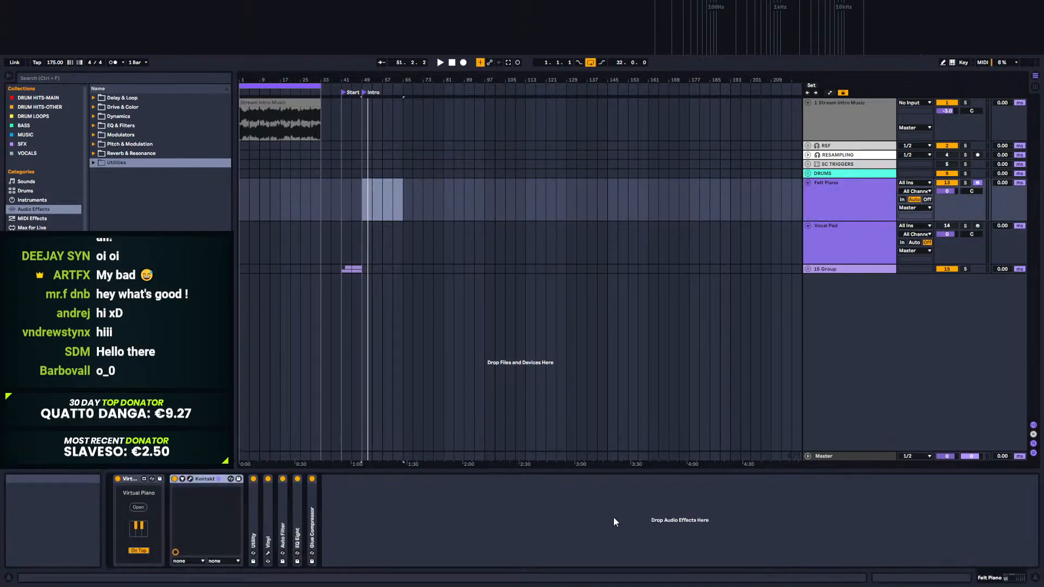
left_click(139, 507)
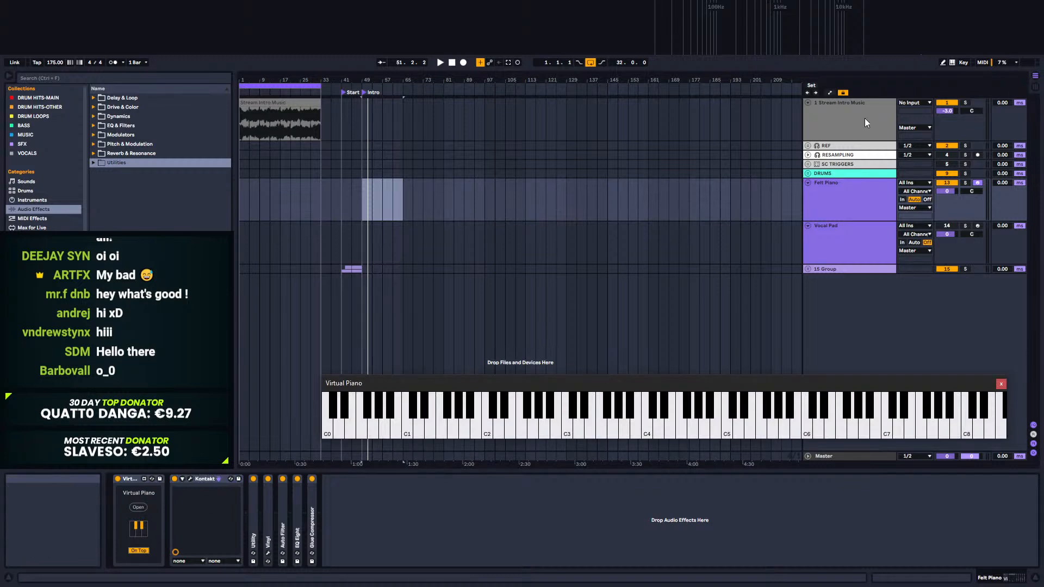
left_click(373, 218)
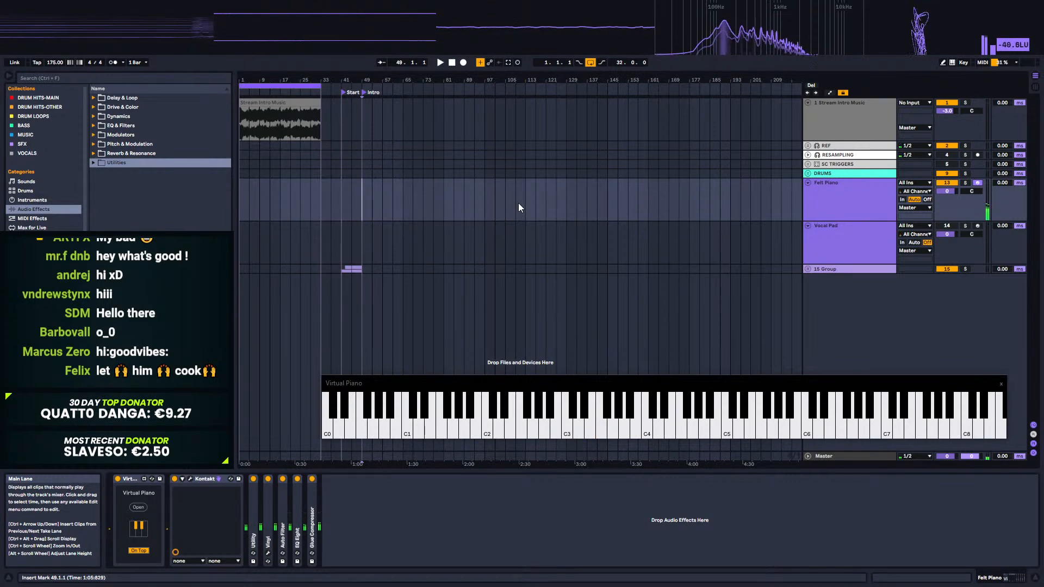
Step: Create an empty 8-bar MIDI clip on the Felt Piano track from bar 49 to bar 57
left_click_drag(361, 199, 388, 200)
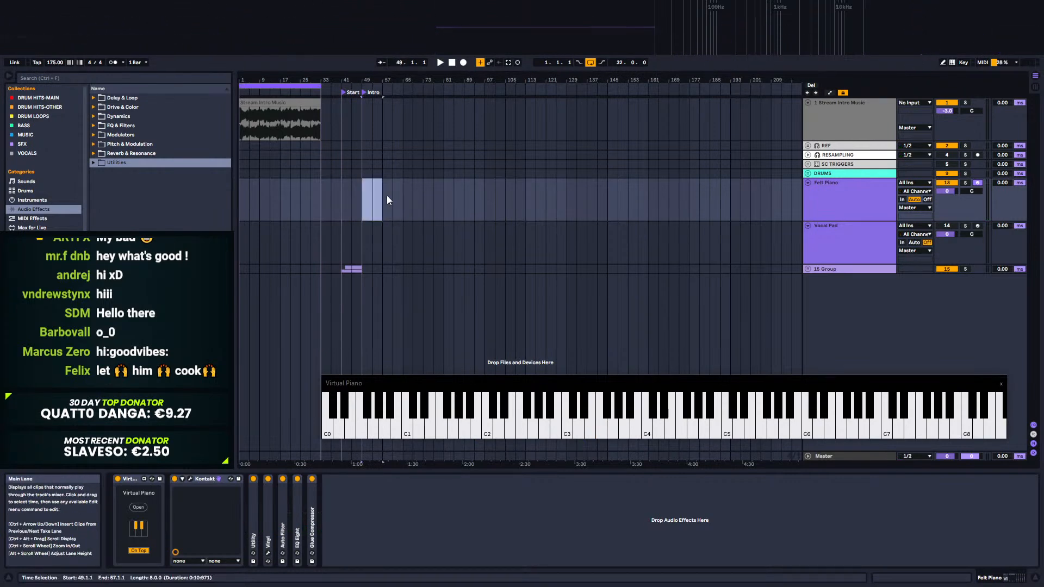
key("ctrl+shift+m")
left_click_drag(368, 79, 411, 110)
Step: Solo the 15-Group track, play its atmosphere clips from bar 45, and unfold the group
left_click_drag(352, 269, 400, 269)
left_click(374, 268)
left_click(379, 270)
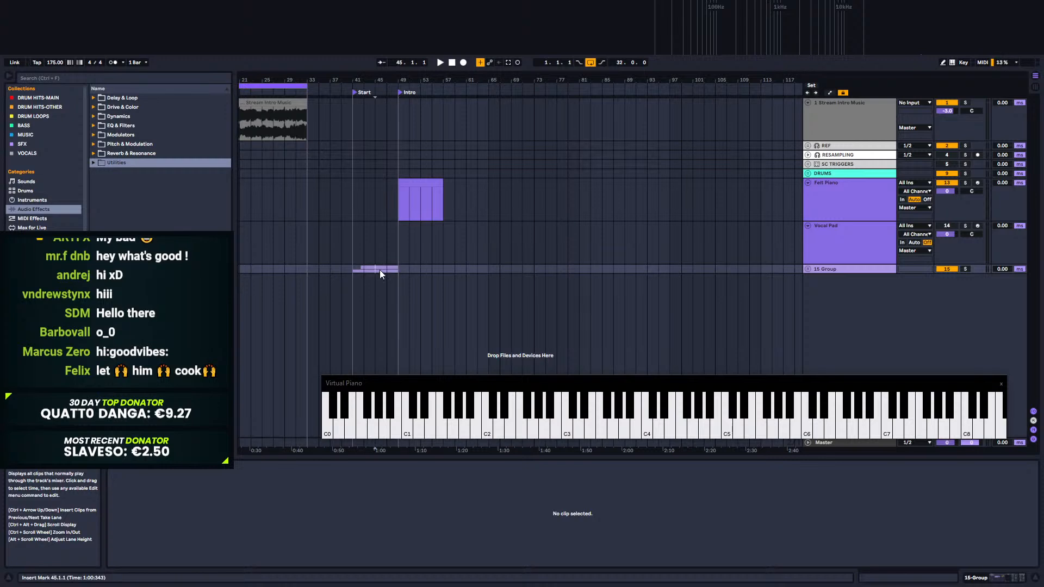
left_click(966, 268)
key("space")
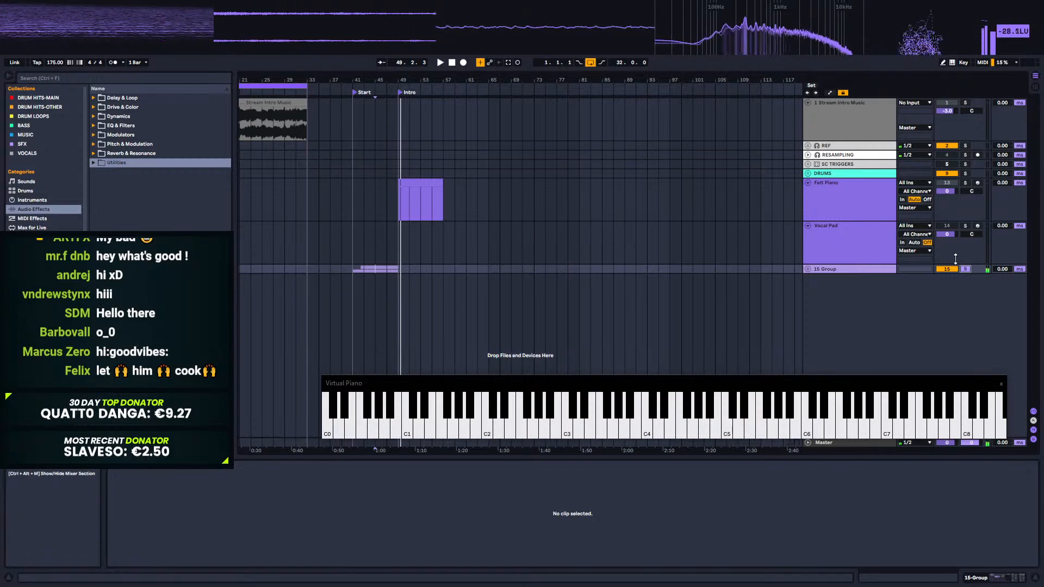
left_click(808, 269)
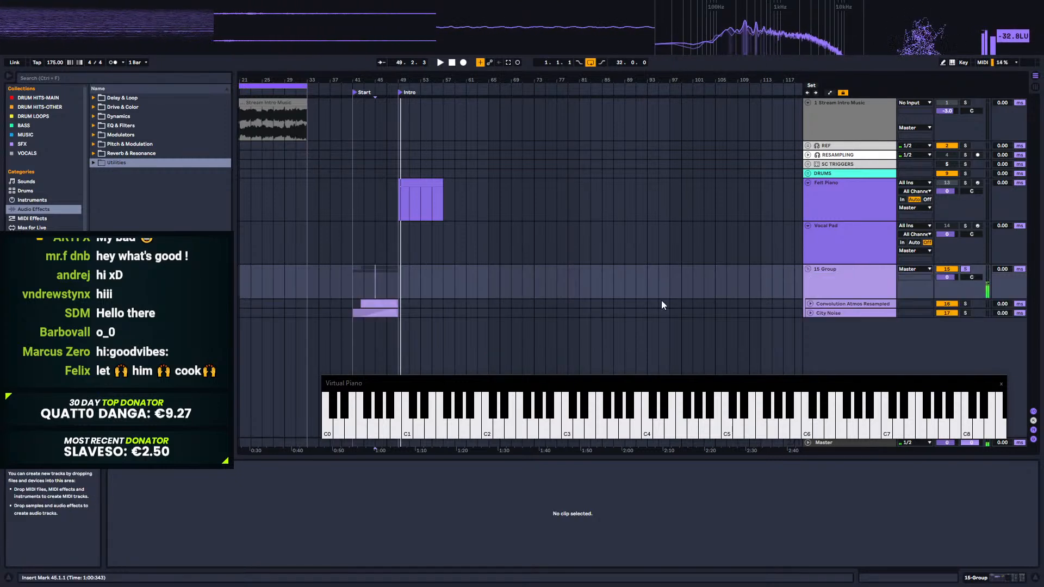
Step: Open the new Felt Piano clip in an enlarged note editor and close the Virtual Piano window
left_click(420, 200)
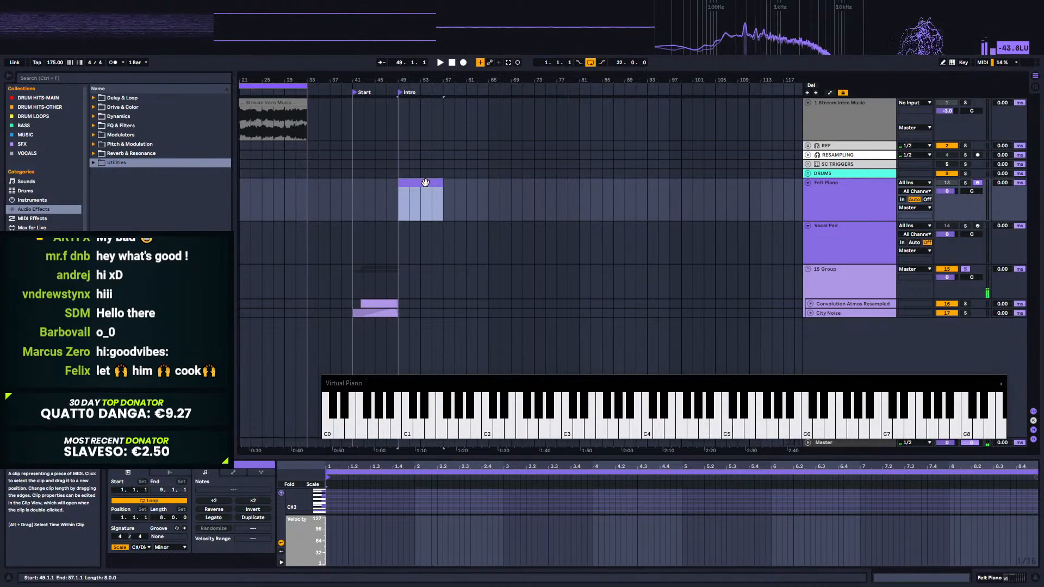
left_click(1000, 386)
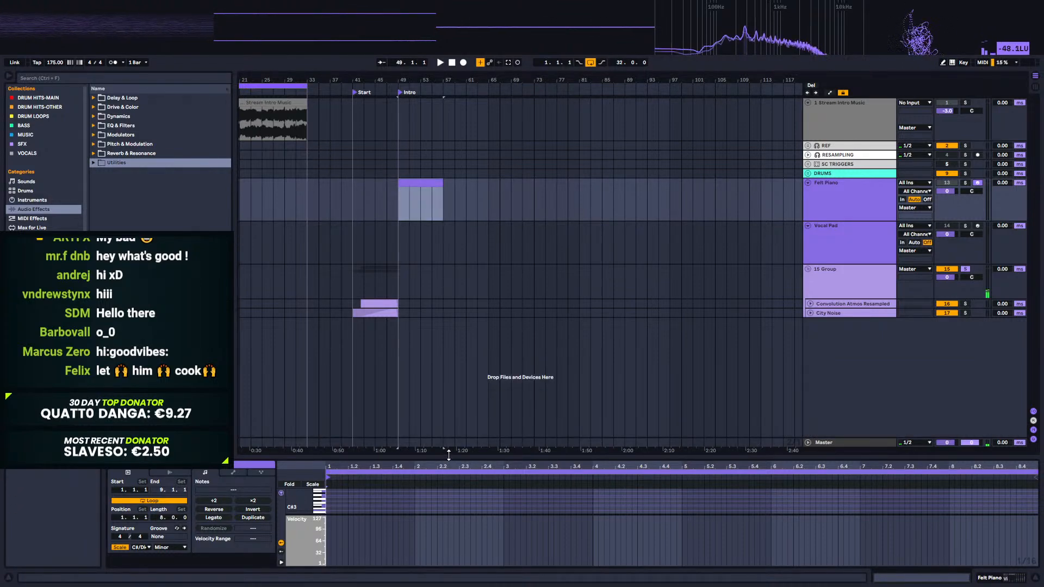
key("ctrl+alt+e")
mouse_move(294, 408)
left_mouse_down()
mouse_move(305, 396)
mouse_move(298, 401)
left_mouse_up()
scroll(412, 454, "down", 5)
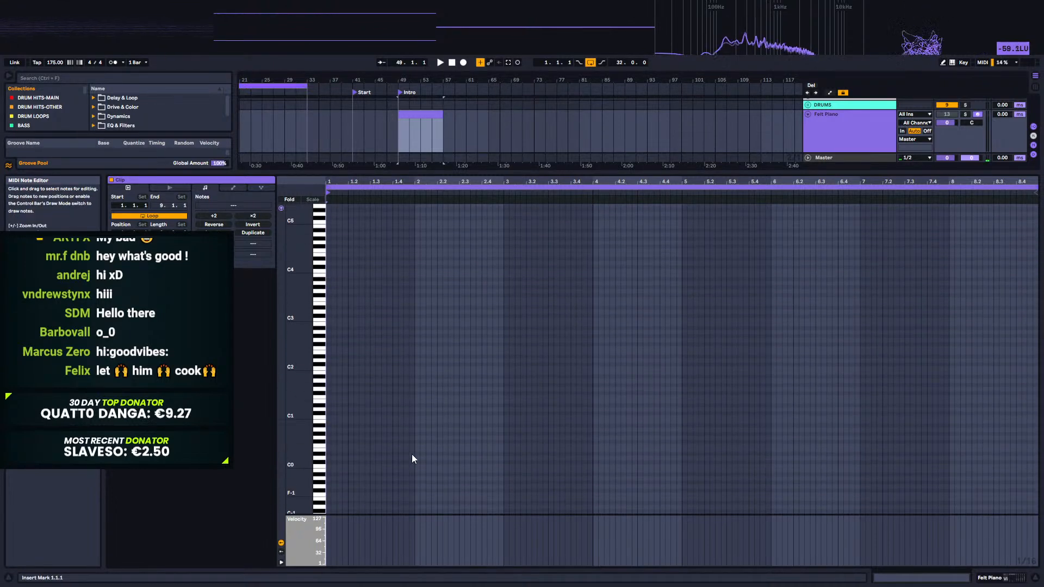
scroll(408, 450, "up", 3)
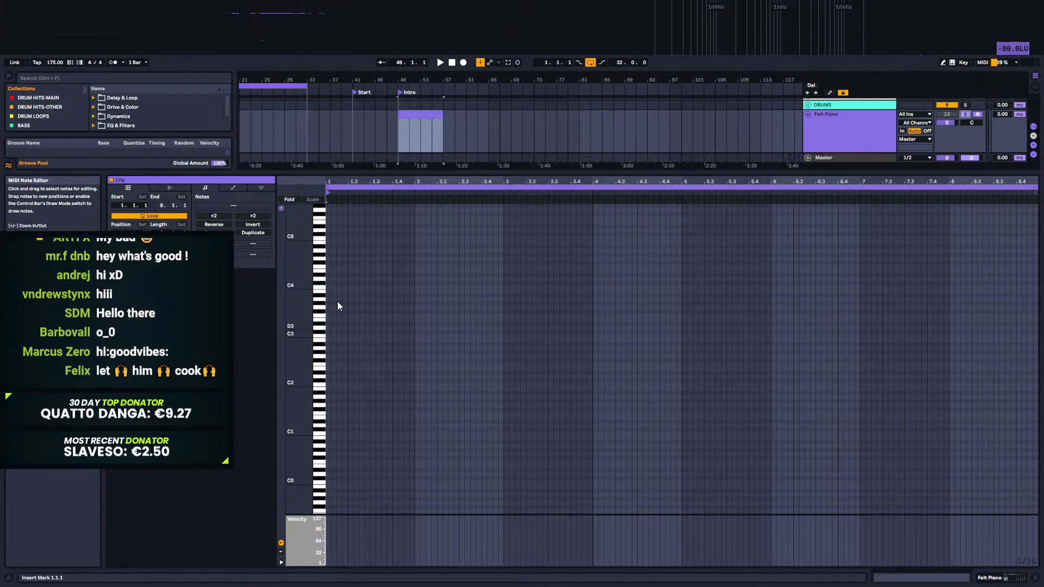
Step: Shorten the Felt Piano clip to 4 bars, ending at bar 53, and consolidate it
left_click(433, 117)
left_click_drag(443, 117, 422, 118)
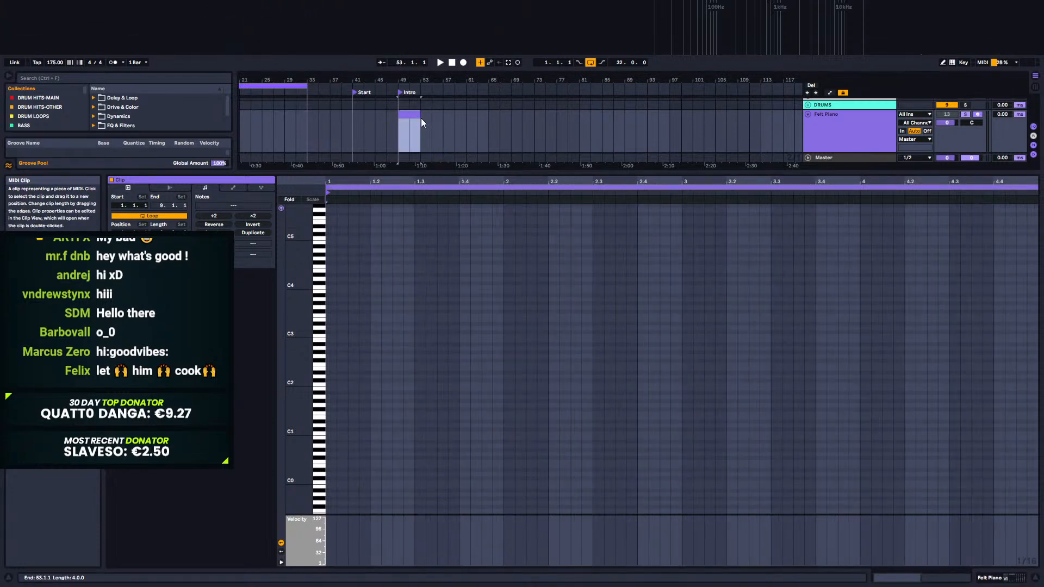
key("ctrl+j")
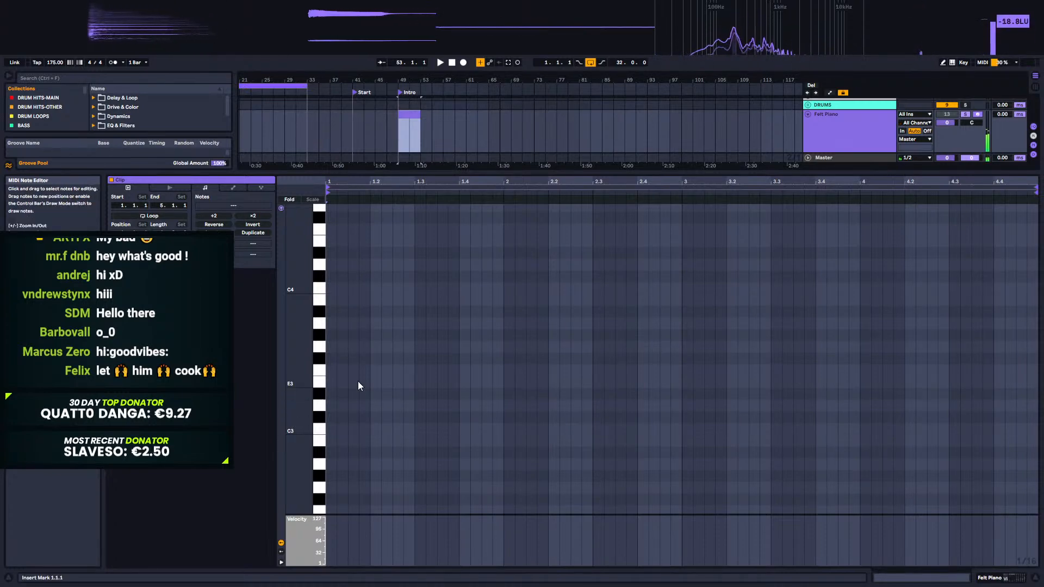
Step: Add an F#2 note at the clip's start, stretch it to one and a half beats and play it
left_click(327, 501)
left_click_drag(328, 501, 397, 491)
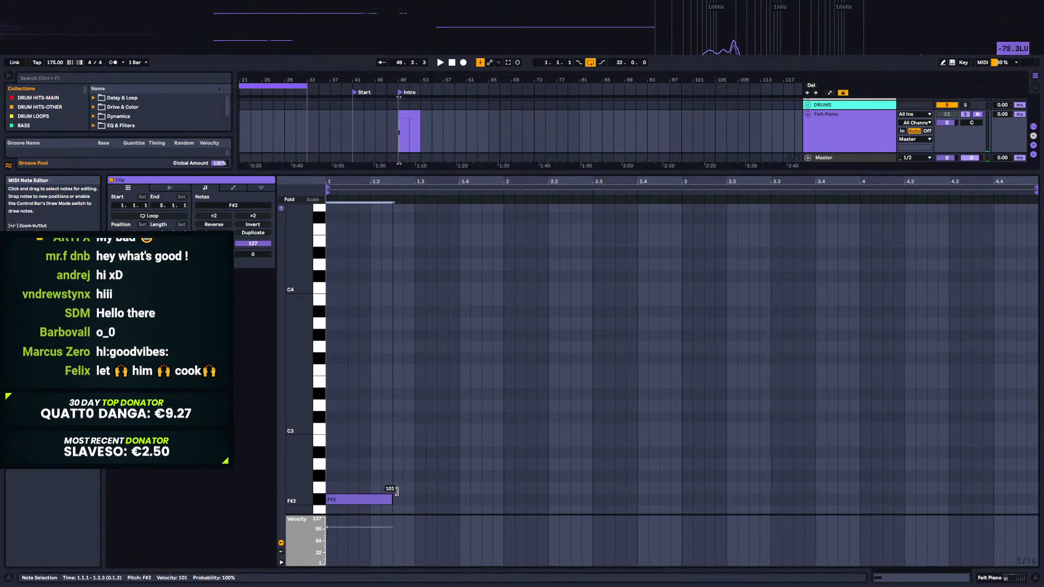
key("space")
key("space")
Step: Copy the F#2 note up to A3 at the clip's start and play the two notes together
scroll(413, 474, "down", 5)
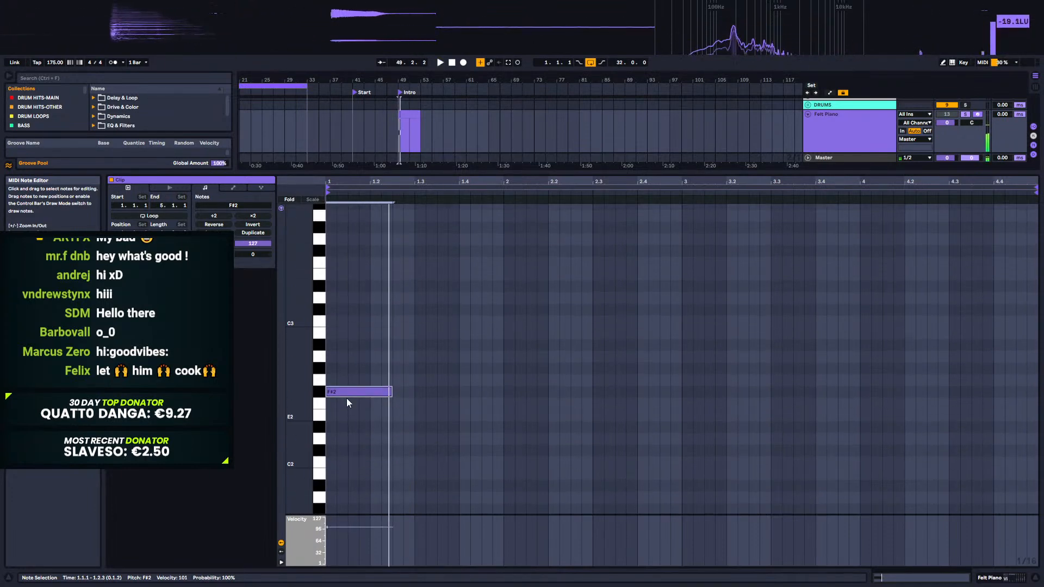
scroll(367, 427, "up", 2)
left_click_drag(355, 442, 362, 266)
key("space")
key("space")
Step: Duplicate the F#2 and A3 pair directly behind itself and lower the copy to F2 and G#3
left_click_drag(341, 216, 401, 455)
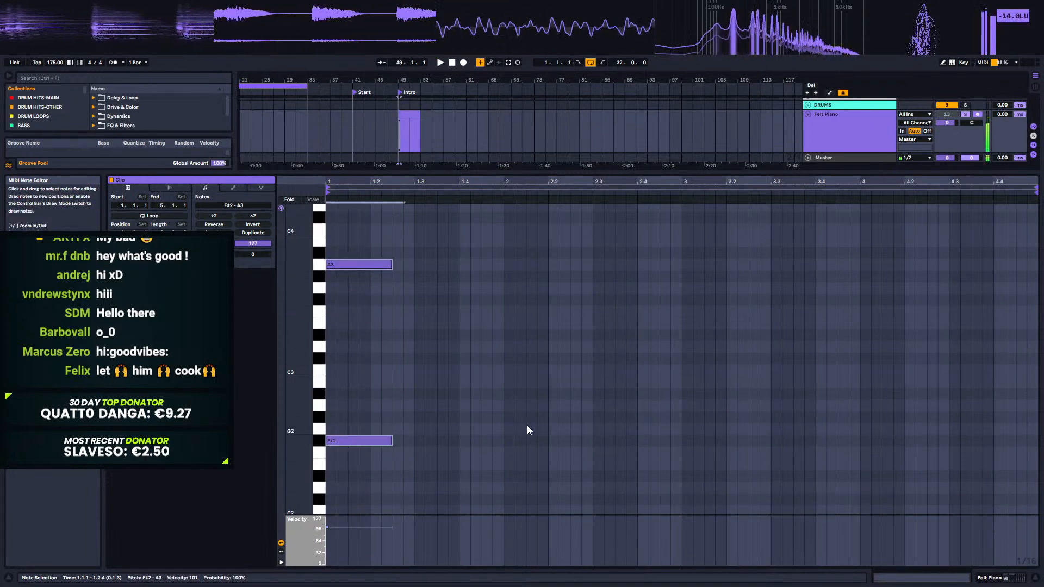
key("ctrl+d")
key("Left")
key("Down")
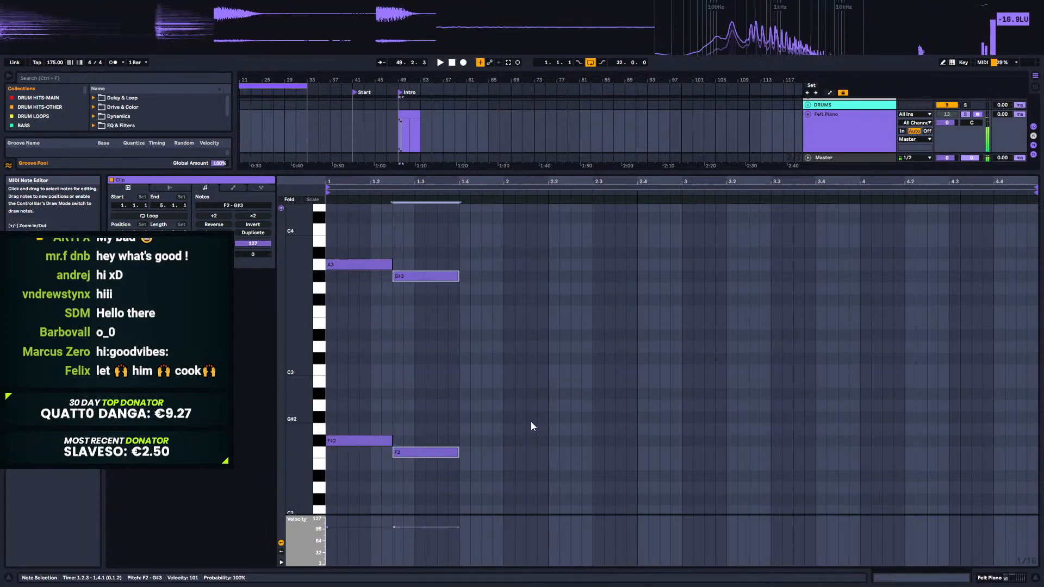
Step: Lower the second chord's bass note to E2, keep G#3 above it, and play the chord
key("Down")
left_click(418, 288)
key("Up")
key("space")
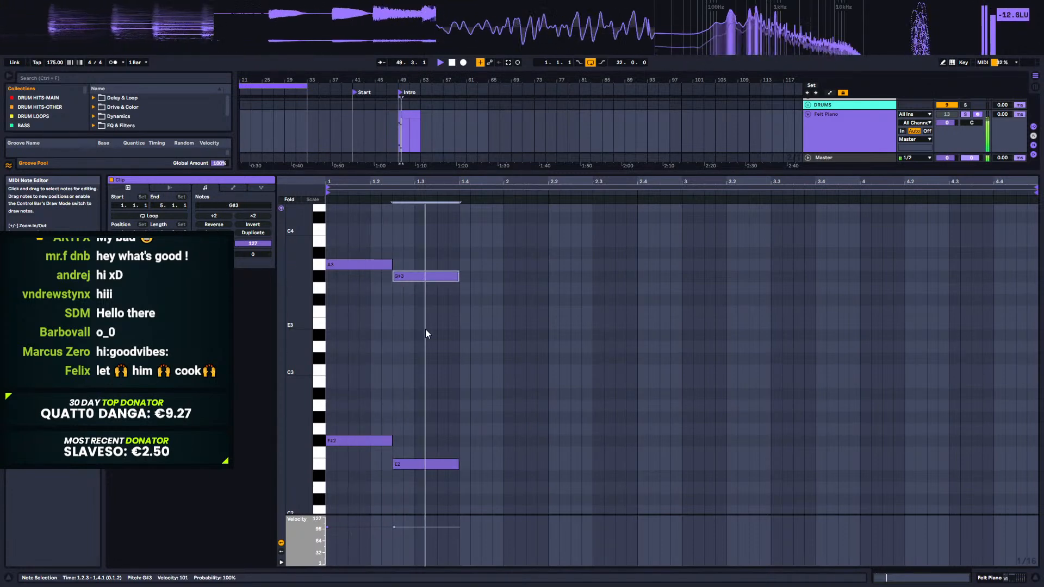
key("space")
Step: Duplicate the E2 and G#3 pair directly behind itself and lower the copy to A1 and C#3
left_click_drag(428, 257, 470, 475)
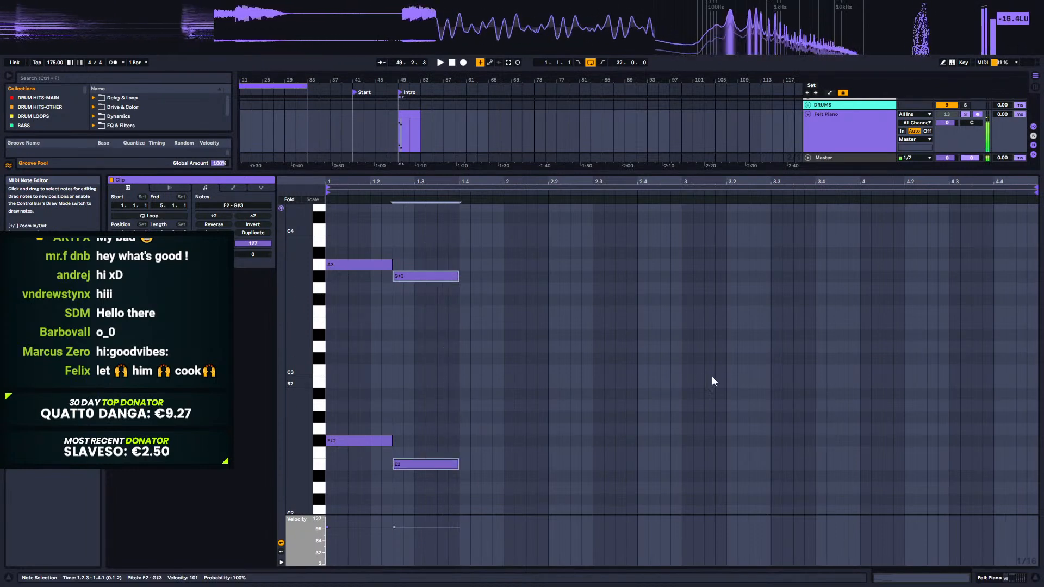
key("ctrl+d")
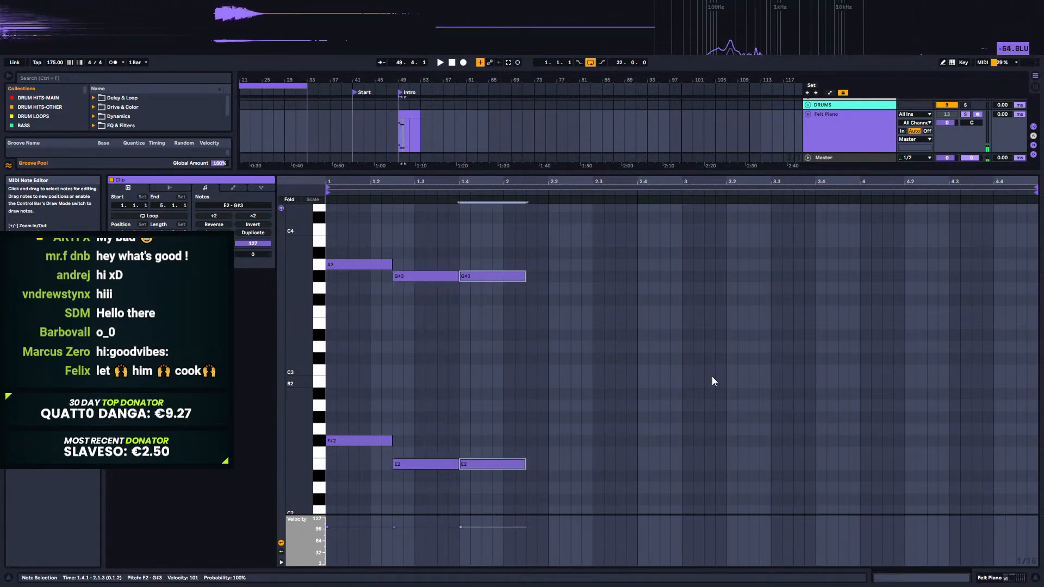
key("Down")
key("Down")
key("Down")
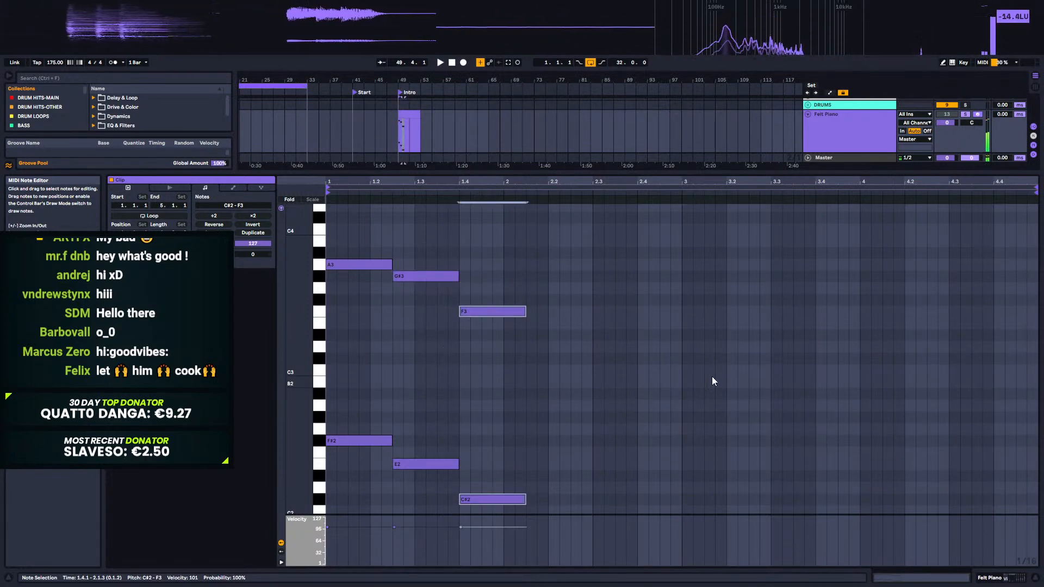
key("Down")
key("Down")
key("Down")
key("Down")
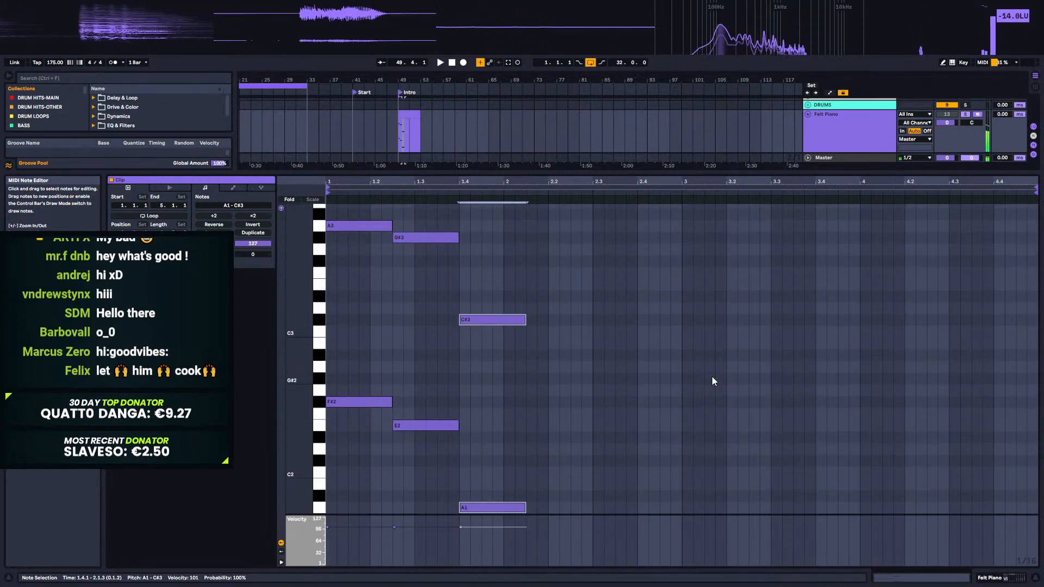
Step: Stretch the A1 and C#3 notes to end at the start of bar 3 and play them
key("space")
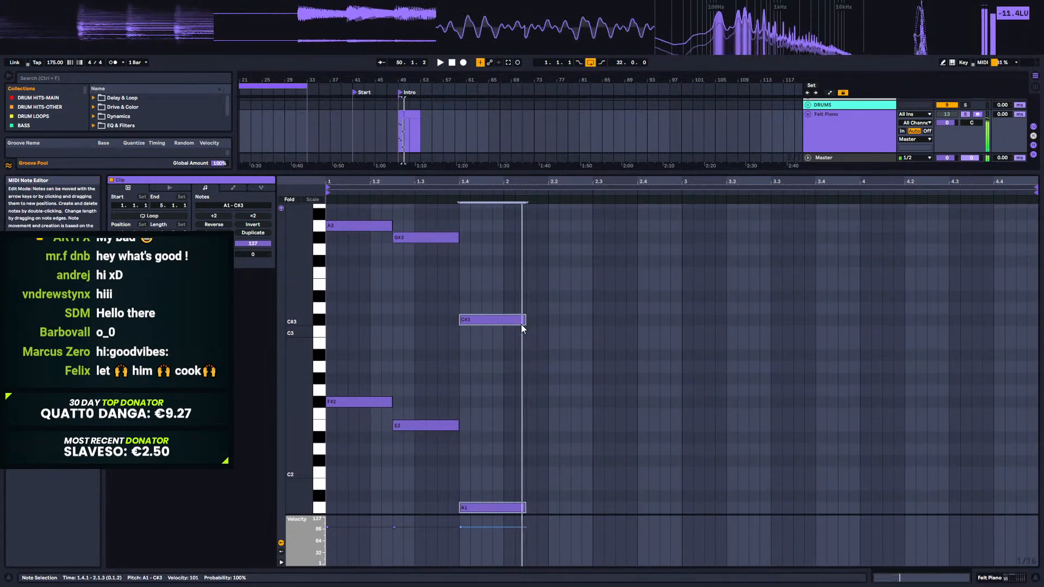
left_click_drag(522, 324, 679, 332)
key("space")
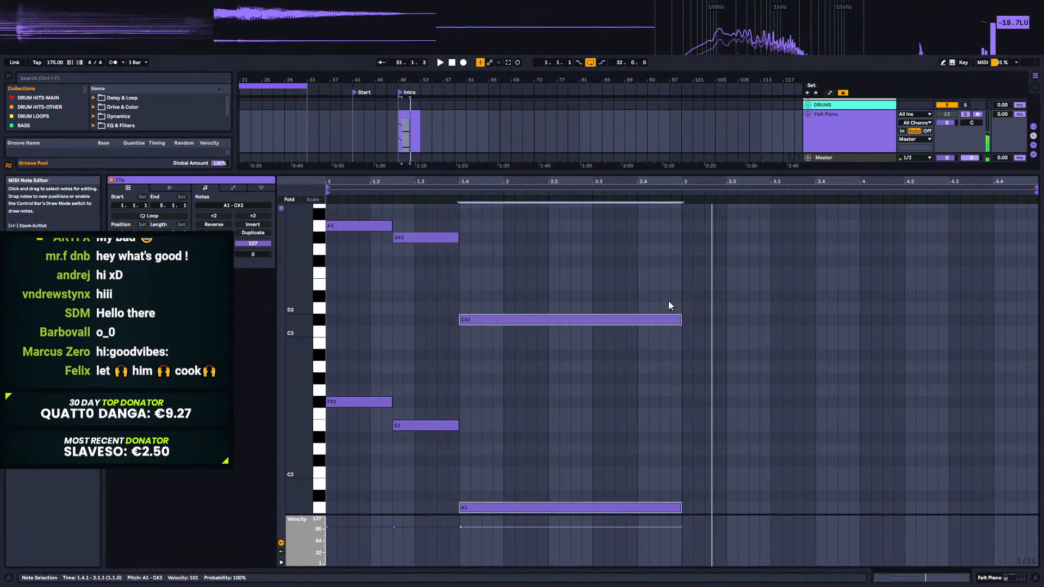
key("space")
Step: Duplicate the A1 and C#3 pair at bar 3 and shorten the copy to three beats
key("ctrl+d")
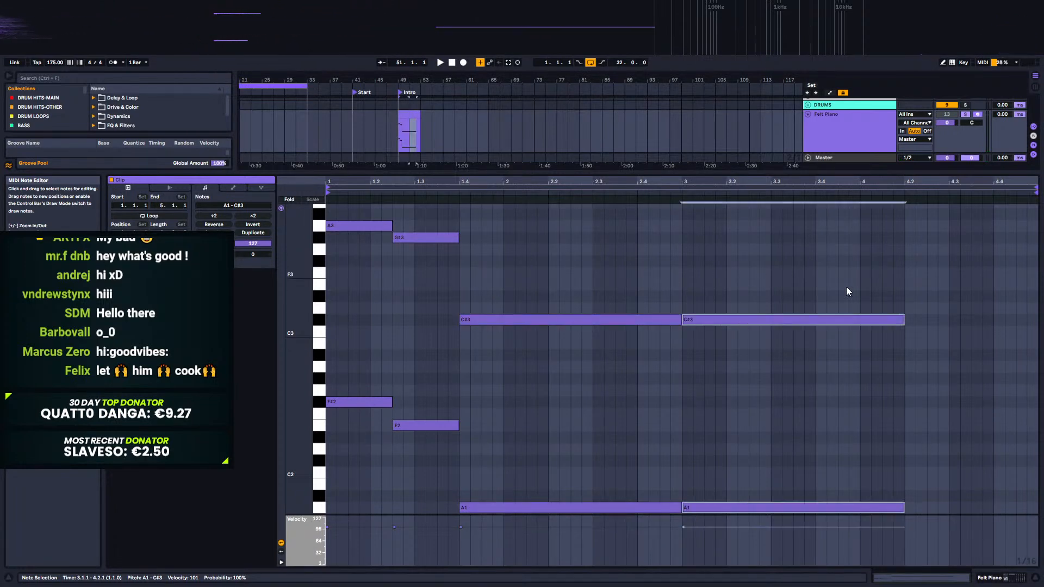
left_click_drag(902, 320, 814, 321)
key("space")
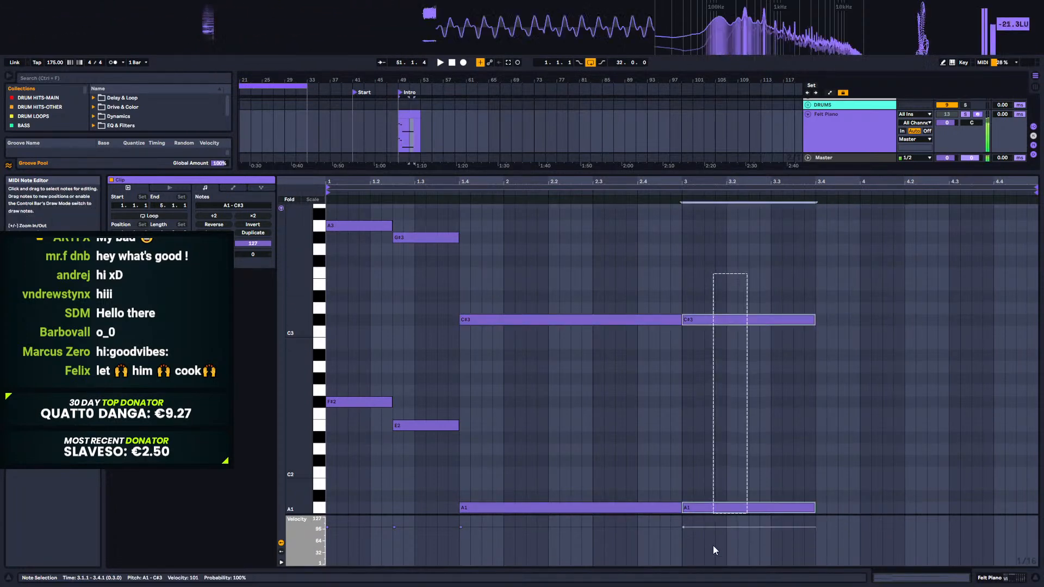
Step: Raise the pair at bar 3 to C#2 and E3
key("Up")
key("Up")
key("Up")
key("Up")
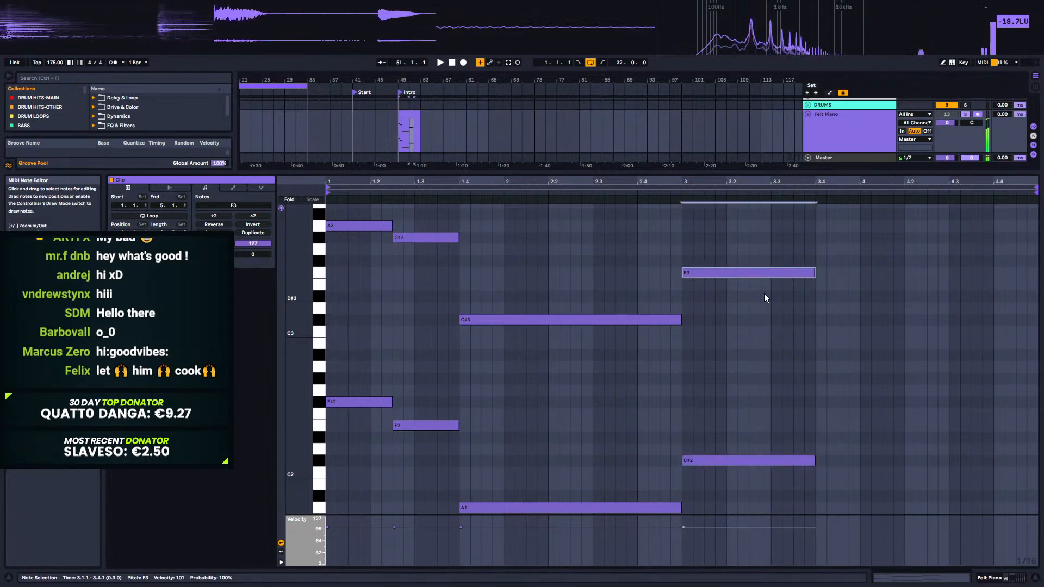
key("Down")
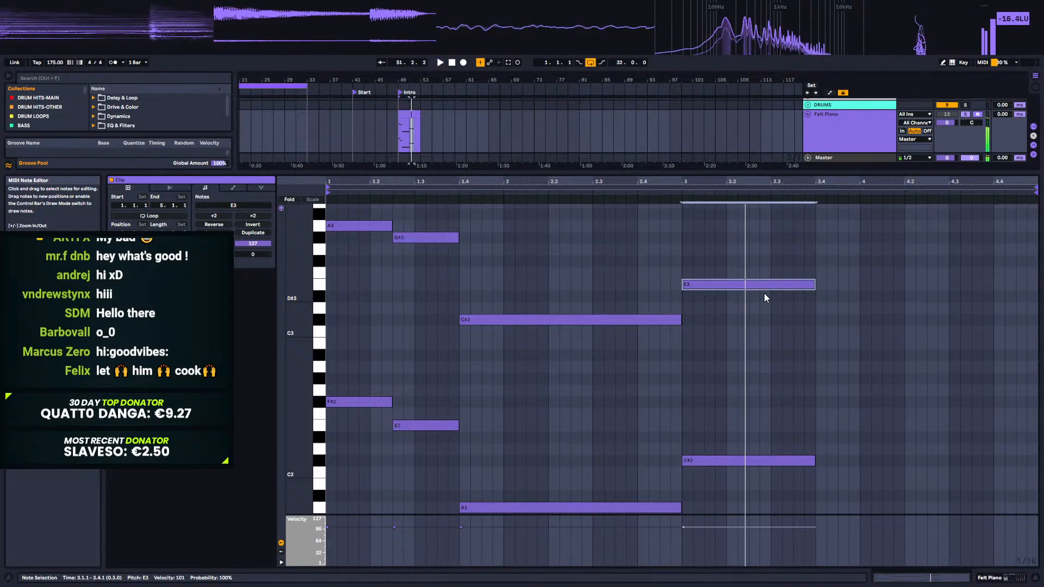
Step: Duplicate the C#2 and E3 pair directly behind itself and change the copy to B1 and D#3
left_click_drag(764, 243, 758, 512)
key("ctrl+d")
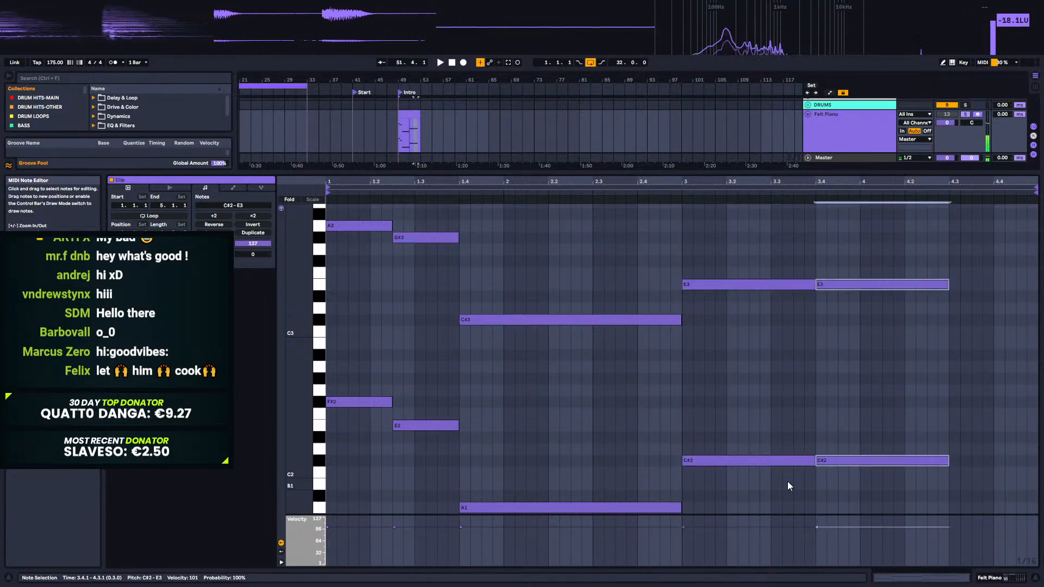
key("Down")
key("Down")
left_click(866, 308)
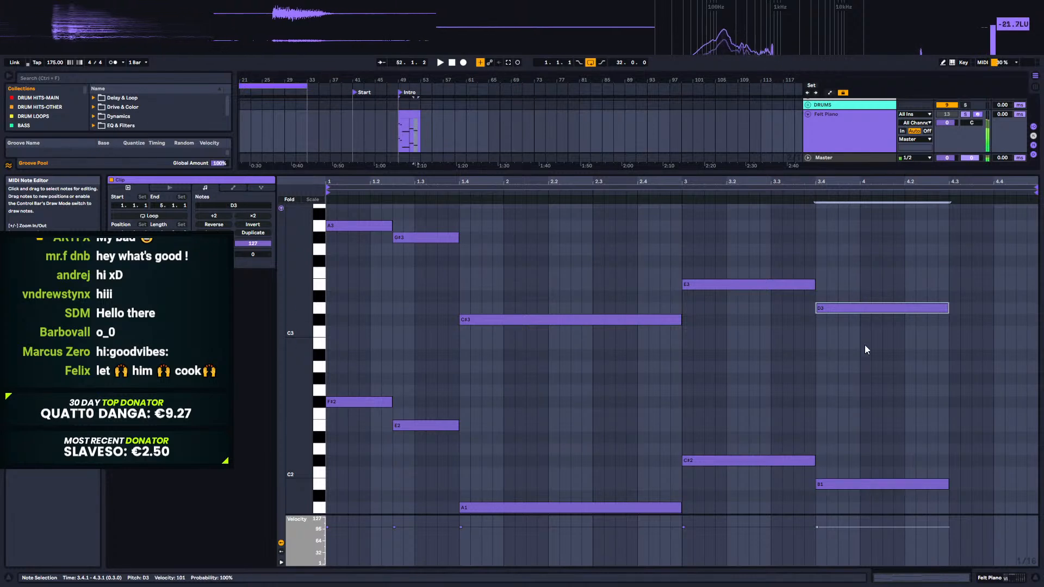
key("Up")
Step: Extend the B1 and D#3 notes together to the end of the 4-bar clip
left_click_drag(897, 272, 918, 484)
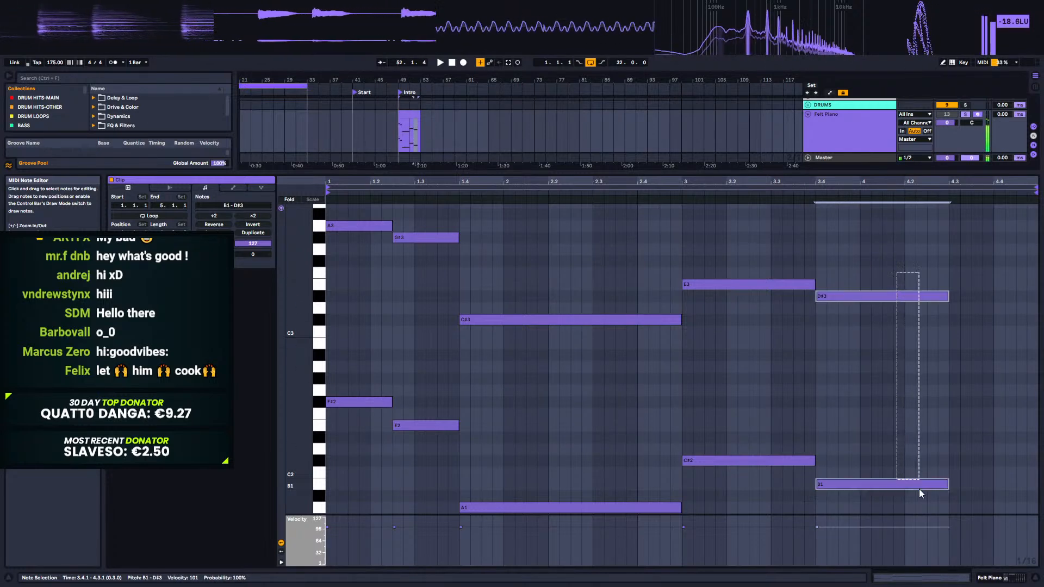
key("shift+Right")
key("shift+Right")
key("shift+Right")
key("shift+Right")
key("shift+Right")
key("shift+Right")
key("shift+Right")
key("shift+Right")
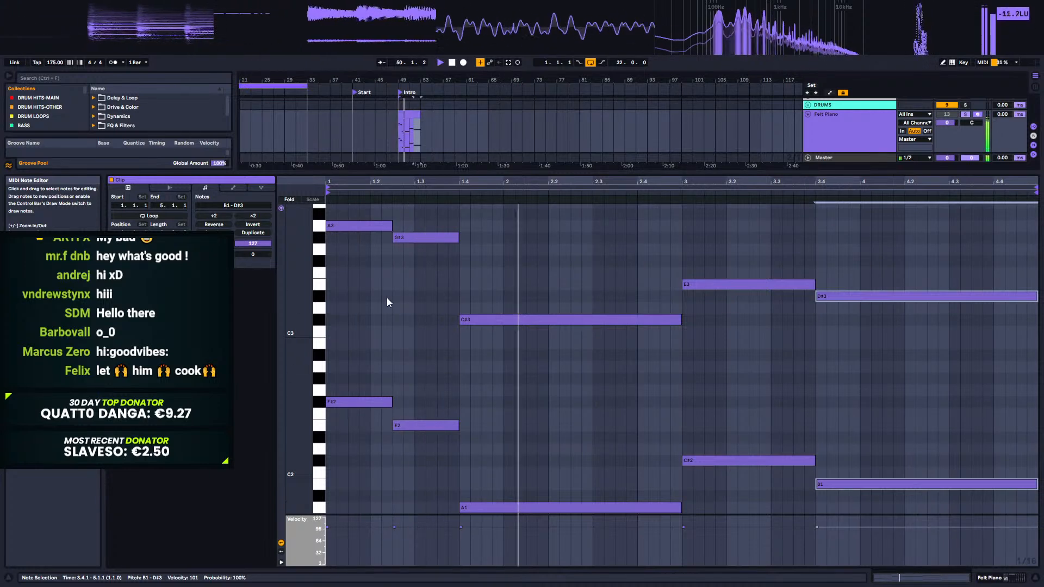
Step: Play the whole chord progression from the start of the Felt Piano clip
left_click_drag(303, 299, 272, 298)
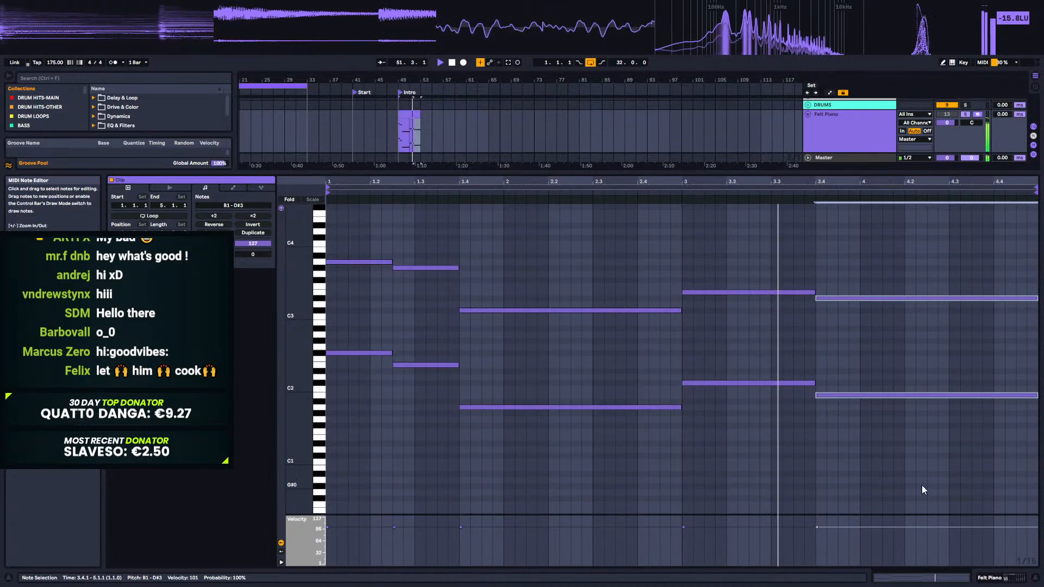
left_click(410, 117)
key("space")
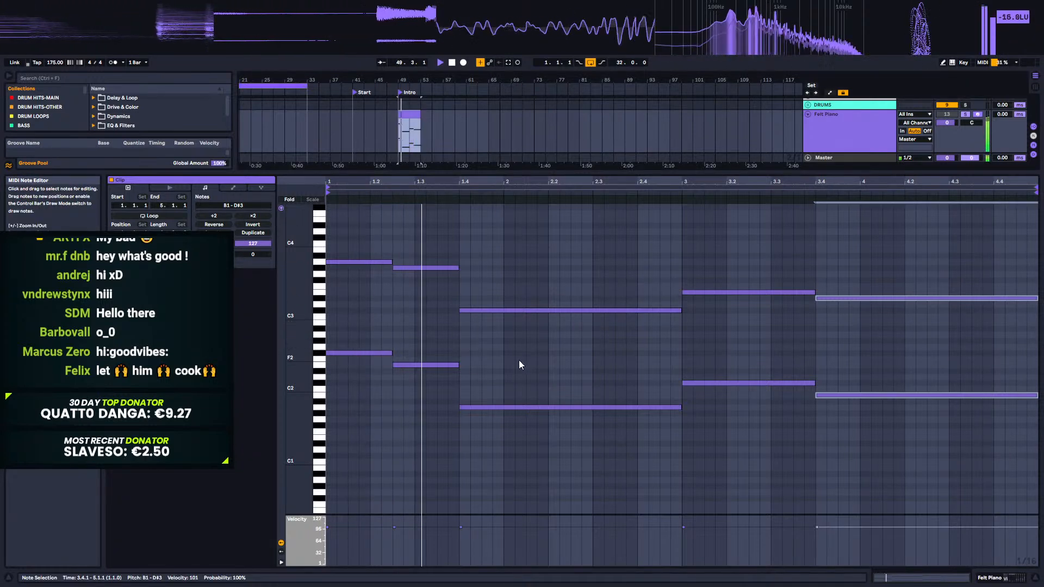
Step: Break up the long C#3 note from 2.4 into a half-beat C#3 and a half-beat D#3 leading into bar 3
left_click(678, 326)
left_click(681, 312)
double_click(643, 312)
left_click_drag(643, 313, 679, 301)
double_click(664, 300)
Step: Shorten the upper E3 note to end at 3.3.3 and fill the gap up to 3.4 with an F#3 note
key("space")
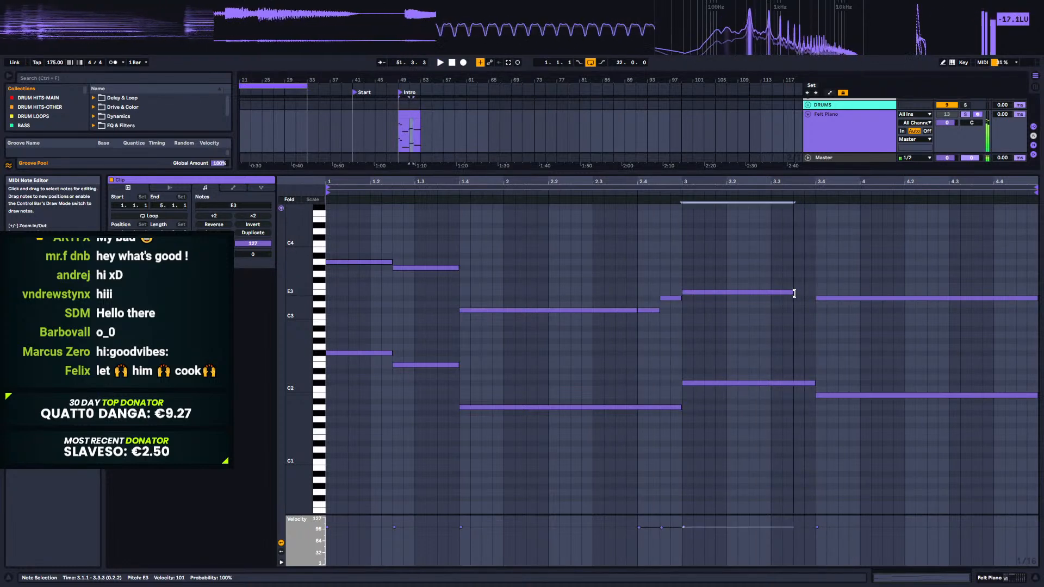
double_click(797, 282)
left_click_drag(805, 281, 815, 281)
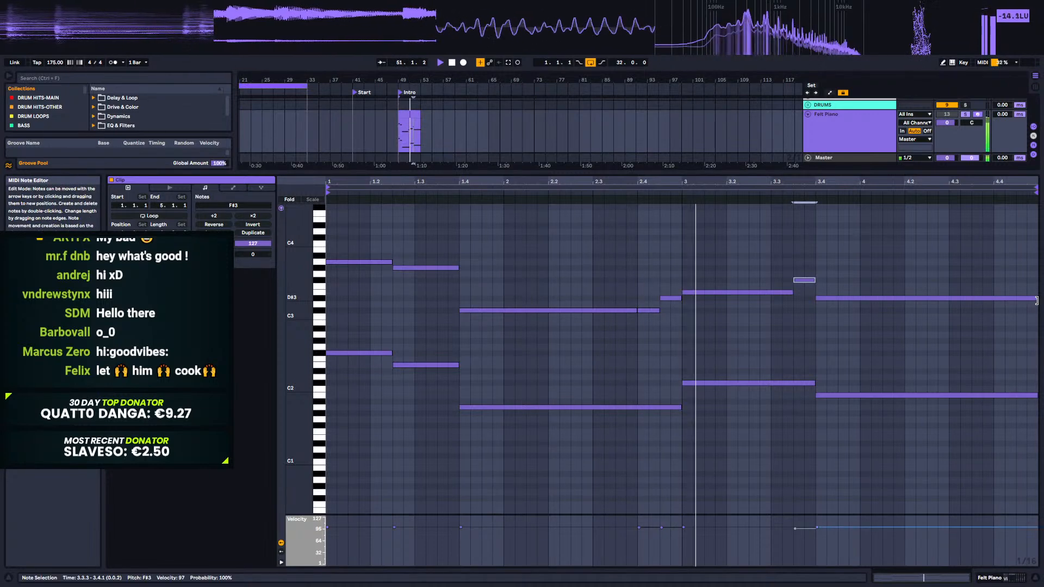
Step: Shorten the last D#3 note to end at 4.4, add a one-beat B2 after it, and play the clip
left_click_drag(1038, 299, 994, 302)
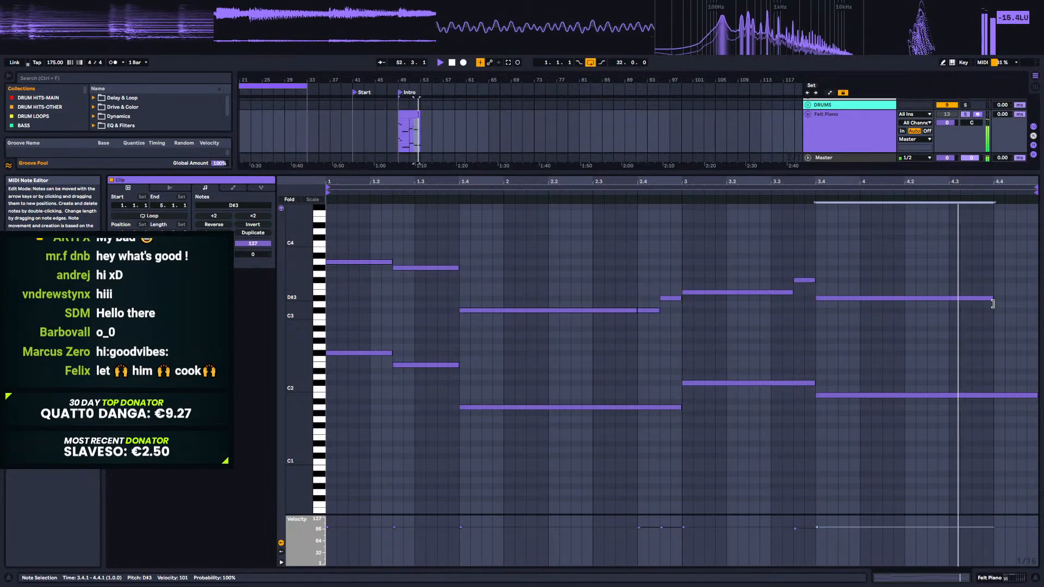
key("space")
double_click(999, 336)
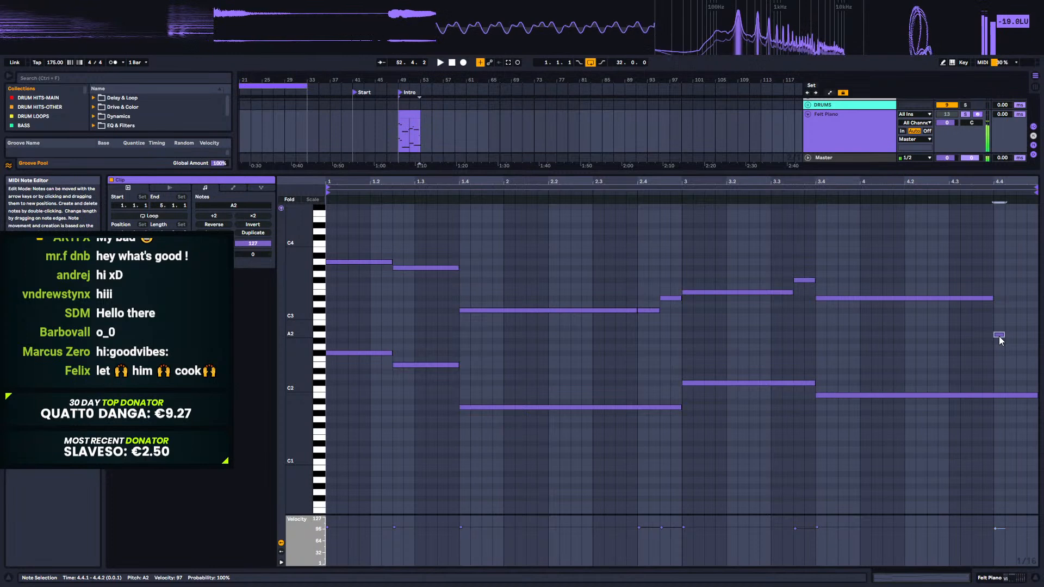
left_click_drag(999, 337, 1037, 322)
key("space")
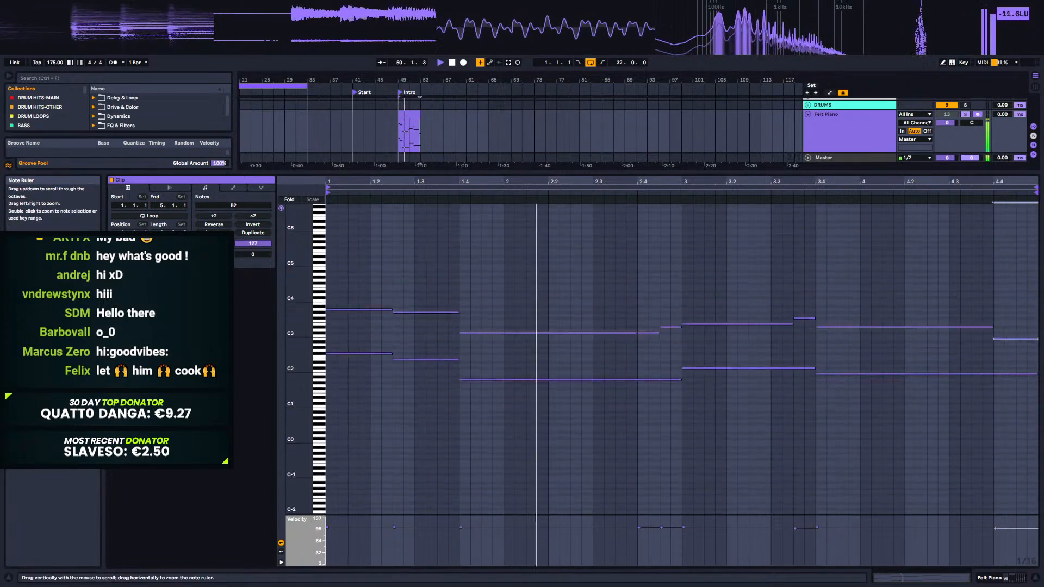
Step: Turn on the metronome and loop the 4-bar Felt Piano clip from bar 49 during playback
scroll(326, 306, "up", 3)
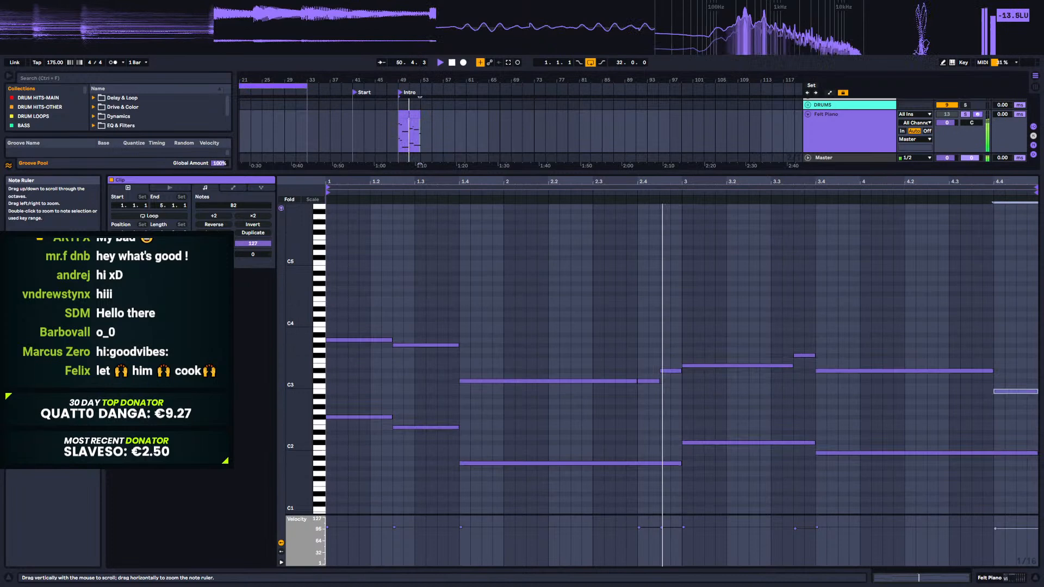
left_click(114, 63)
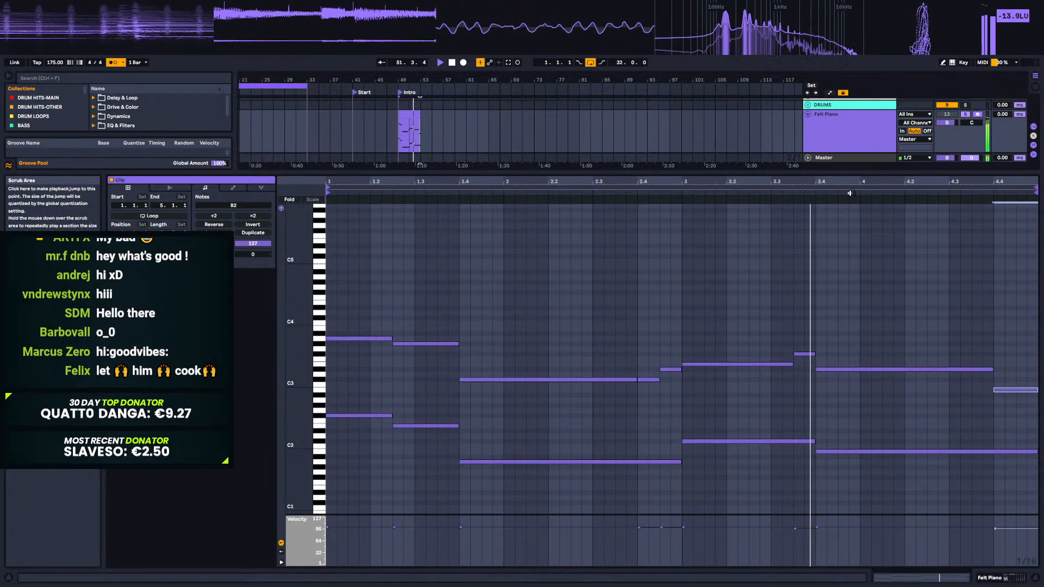
left_click(409, 115)
key("ctrl+l")
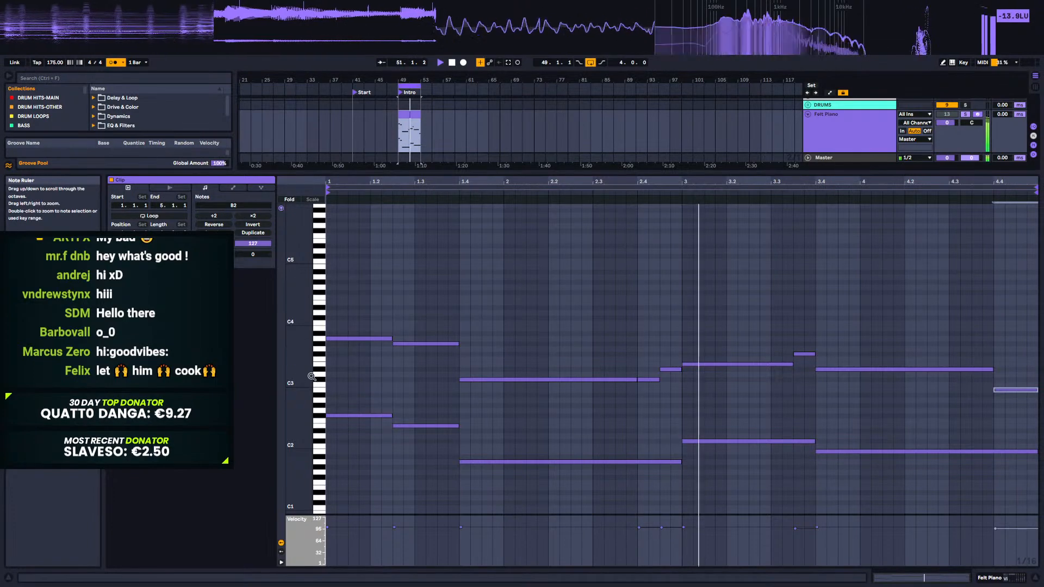
mouse_move(295, 382)
left_mouse_down()
mouse_move(304, 383)
mouse_move(282, 365)
mouse_move(305, 384)
left_mouse_up()
key("space")
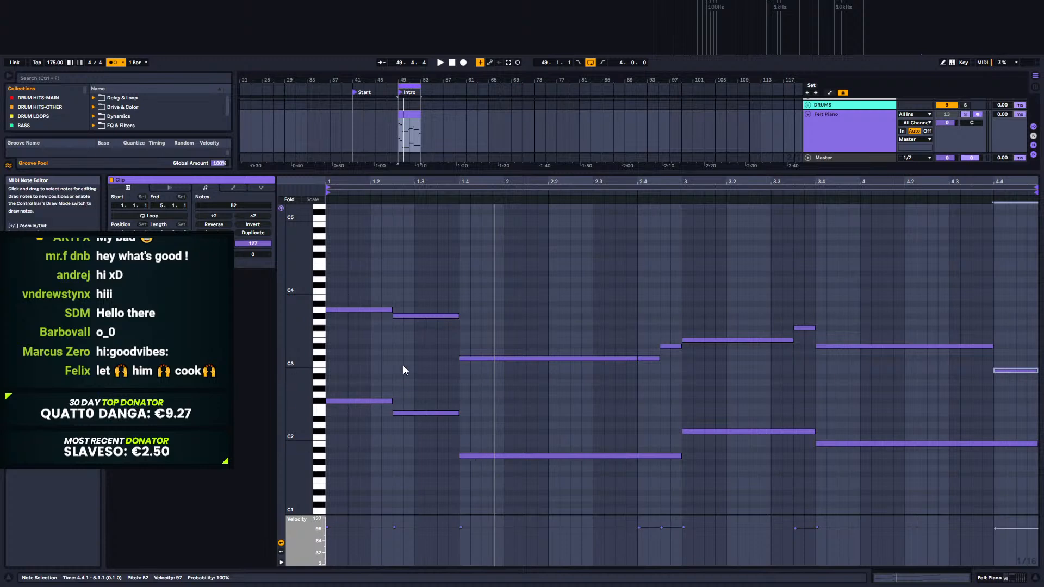
Step: Try the long C#3 note of the third chord an octave lower at C#2, and raise it back to C#3
left_click(405, 413)
left_click(497, 357)
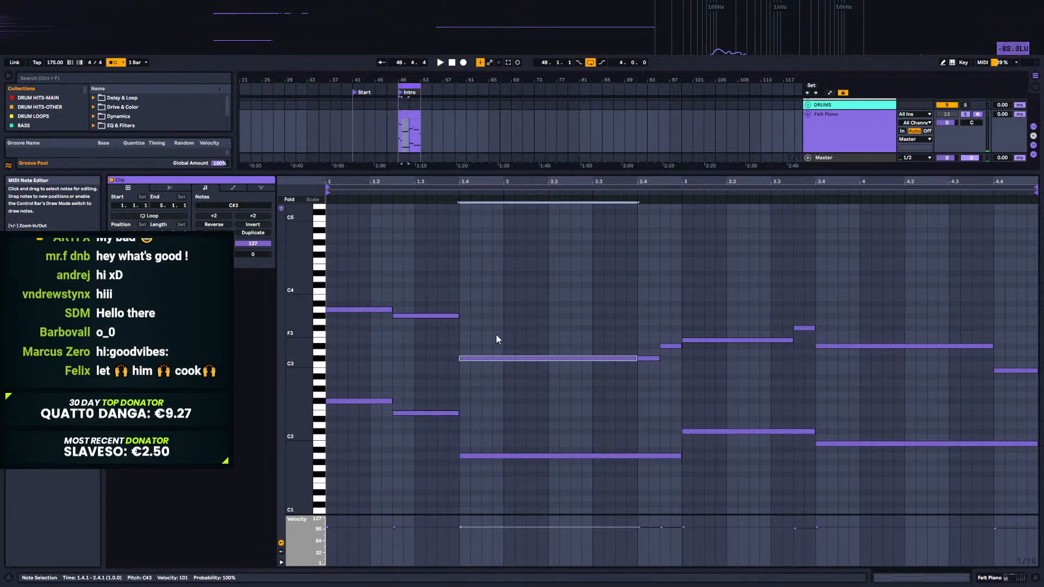
key("shift+Down")
left_click(360, 374)
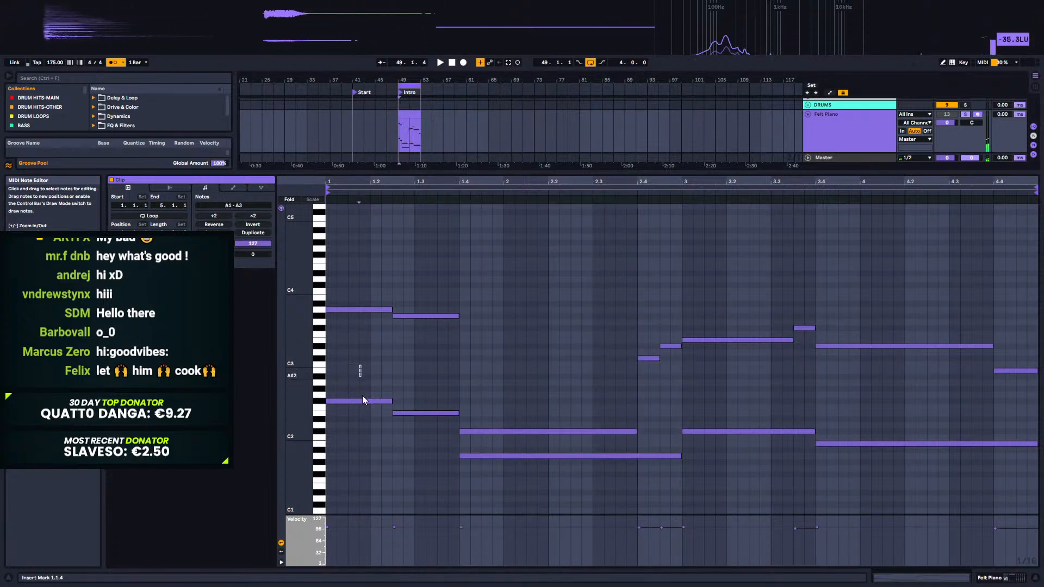
left_click(499, 431)
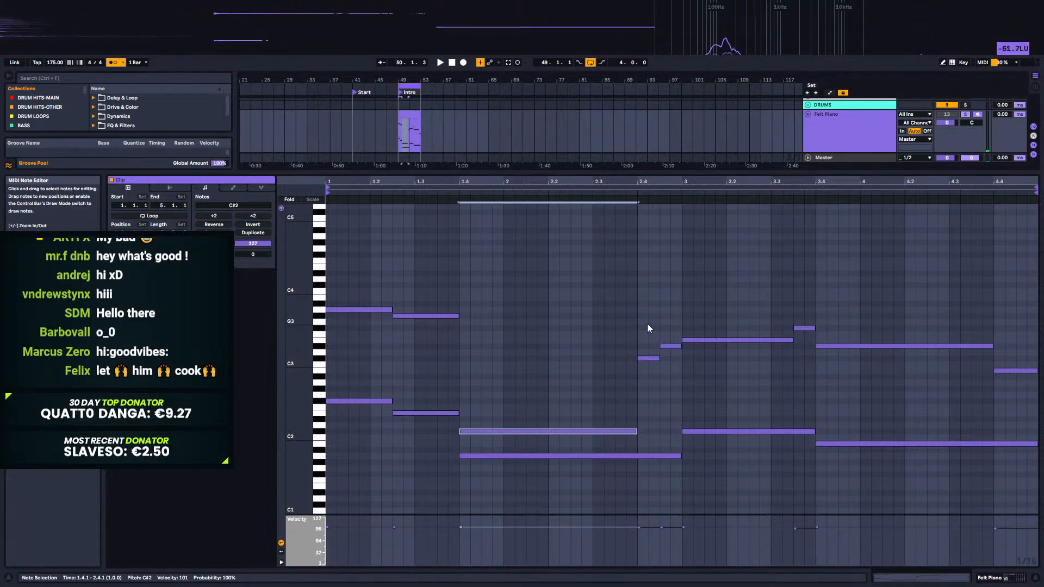
key("shift+Up")
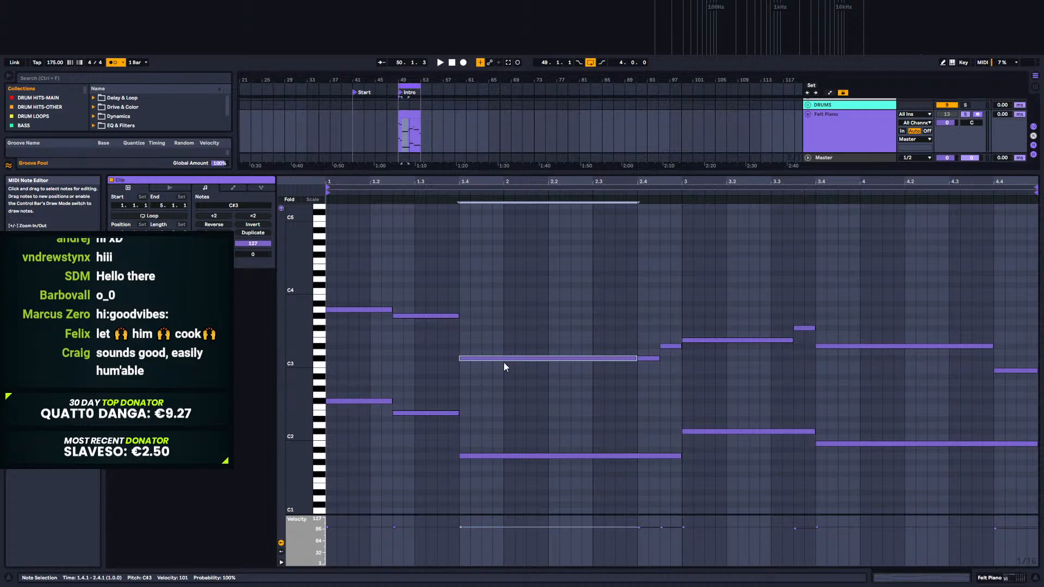
Step: Play the loop, duplicate the Felt Piano clip directly behind itself up to bar 57, and extend the loop over both clips
key("space")
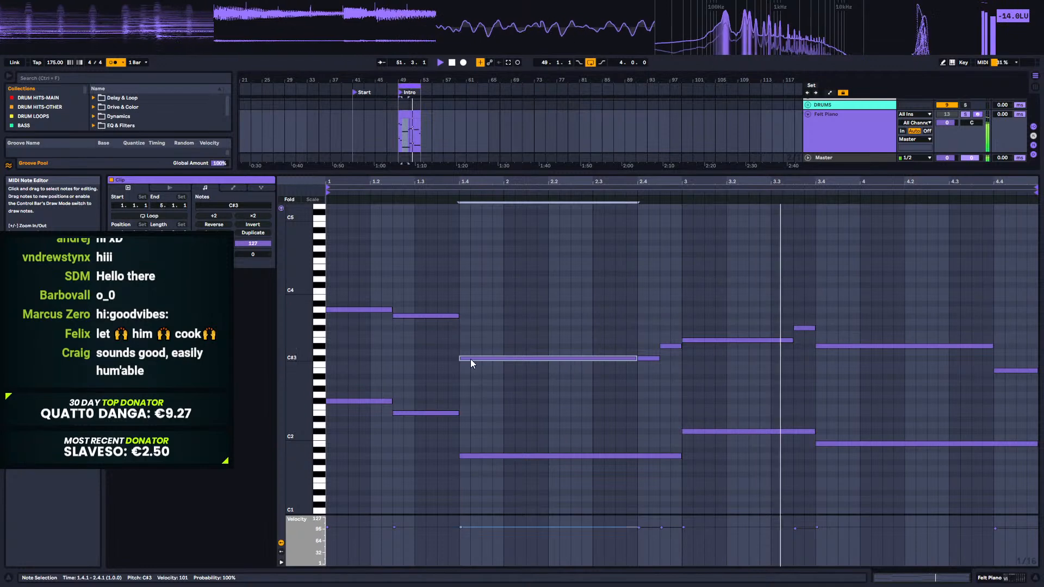
left_click(412, 119)
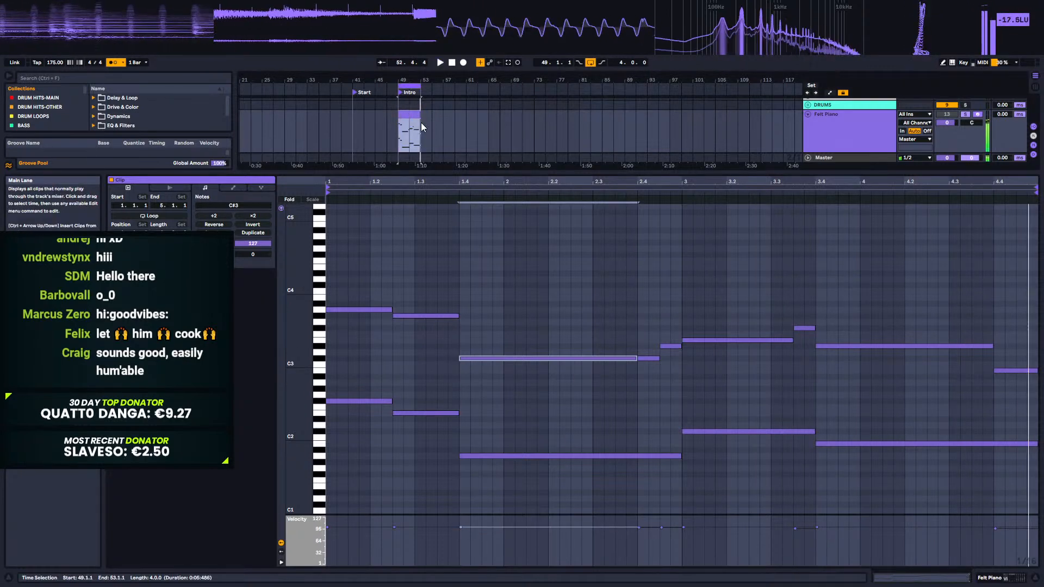
key("space")
key("ctrl+d")
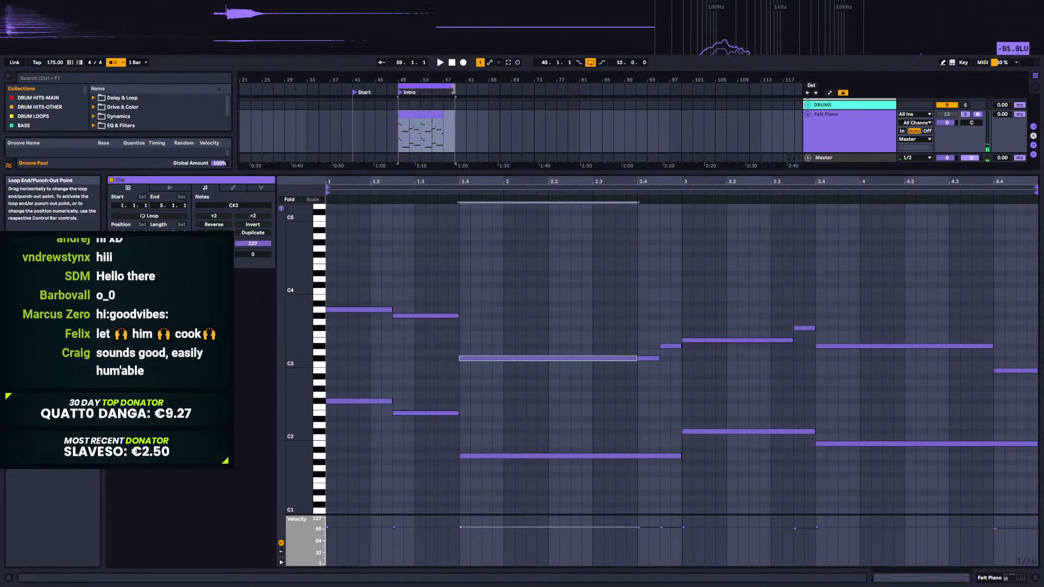
Step: Play the arrangement from bar 45 with the Felt Piano track activated and unsoloed, and show its device chain
left_click(375, 125)
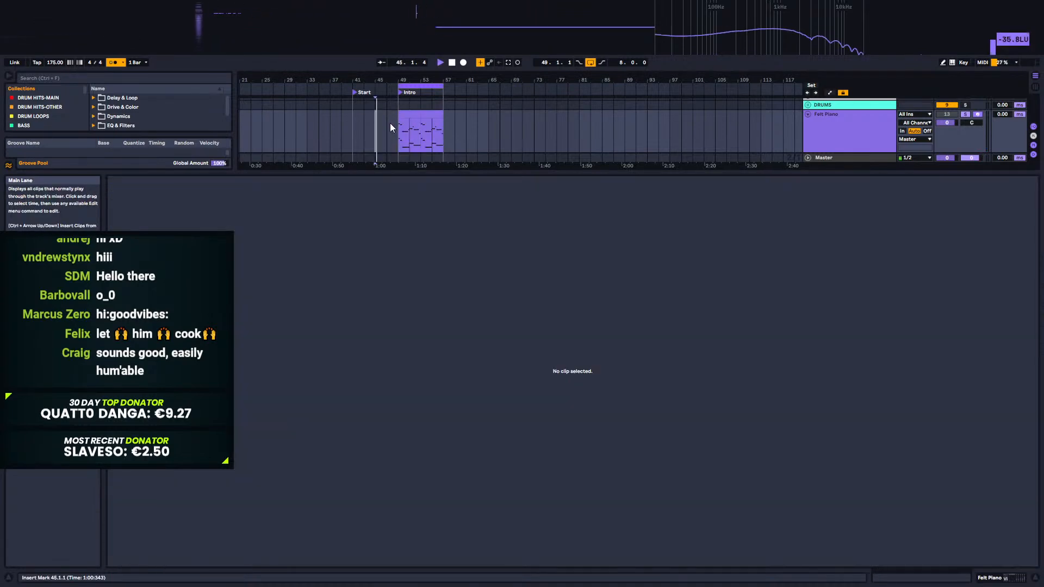
left_click(948, 115)
left_click(966, 115)
left_click(991, 579)
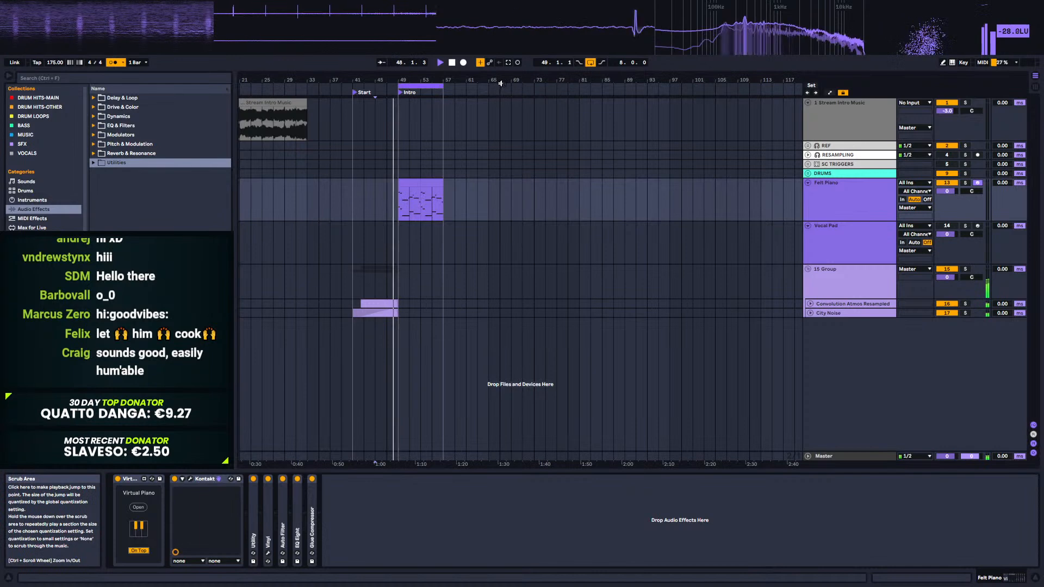
Step: Duplicate both Felt Piano clips directly behind themselves up to bar 65, and extend the loop to 16 bars over all four clips
left_click_drag(430, 80, 517, 79)
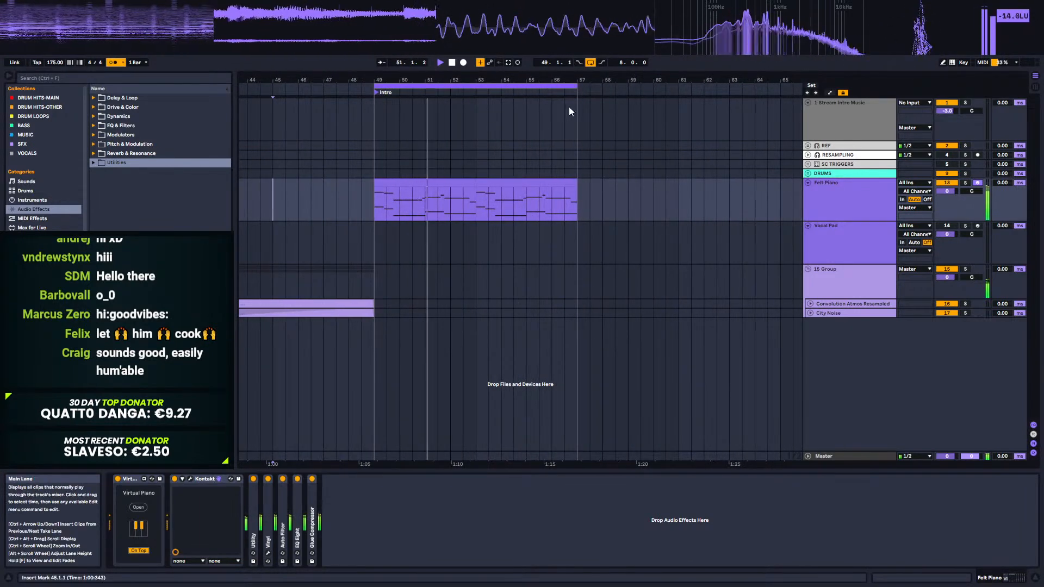
left_click(449, 198)
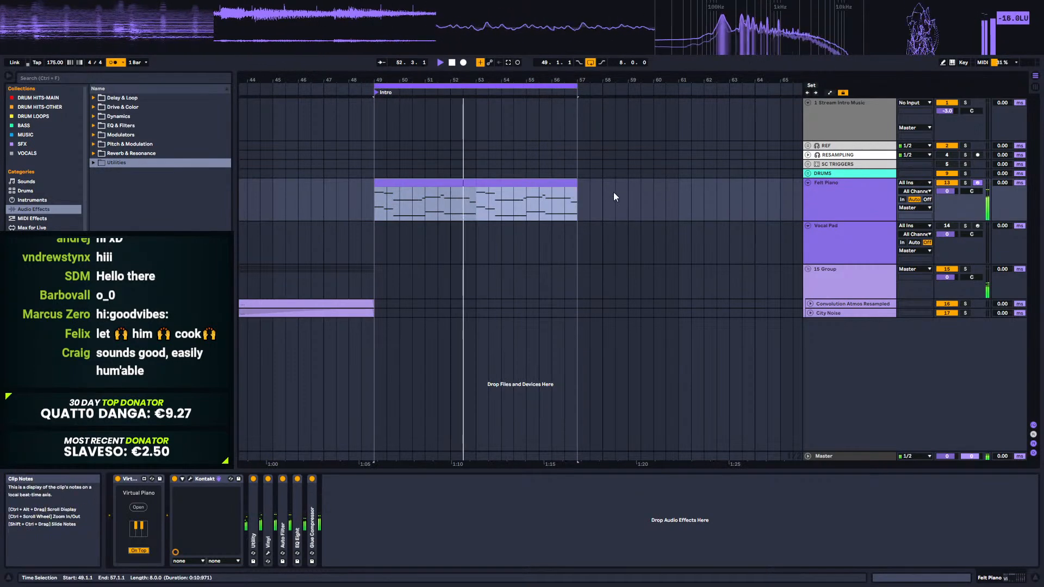
key("ctrl+d")
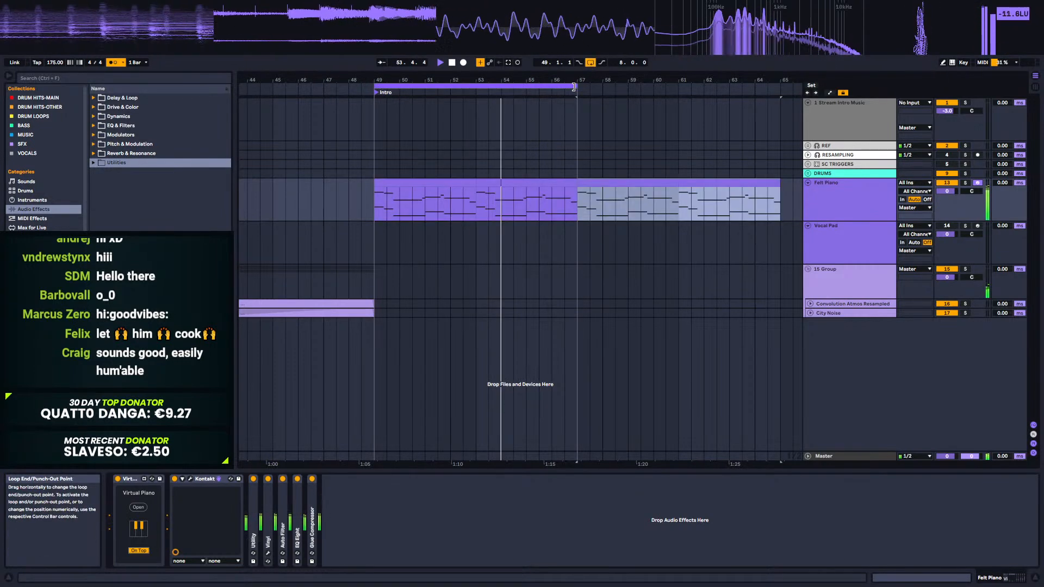
left_click_drag(577, 85, 780, 85)
left_click_drag(539, 81, 455, 74)
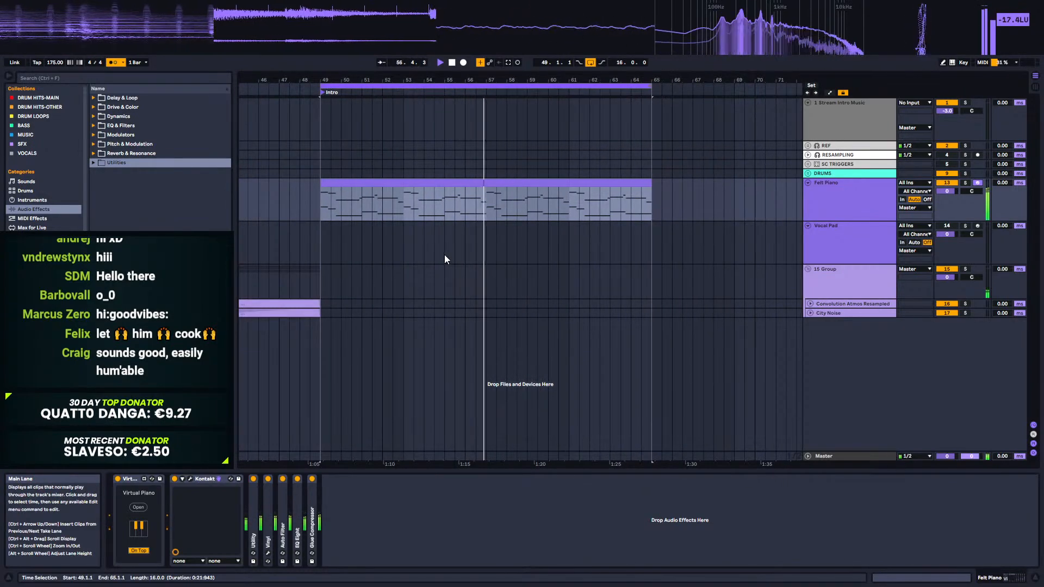
Step: Stop playback, open the Felt Piano clip at bar 57, raise its second upper note to C#4, and play the change
key("space")
left_click(510, 184)
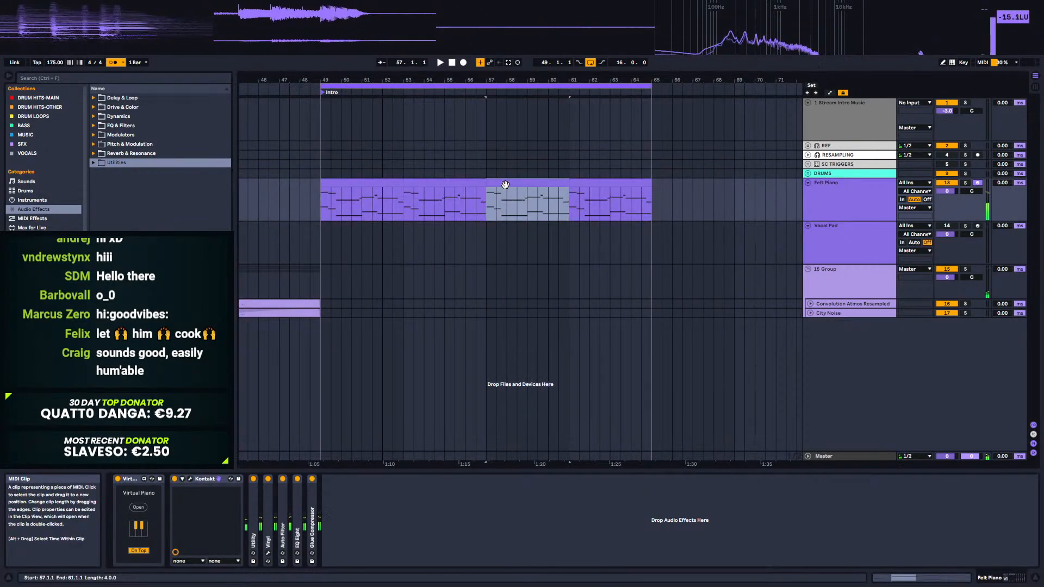
double_click(505, 184)
left_click(433, 316)
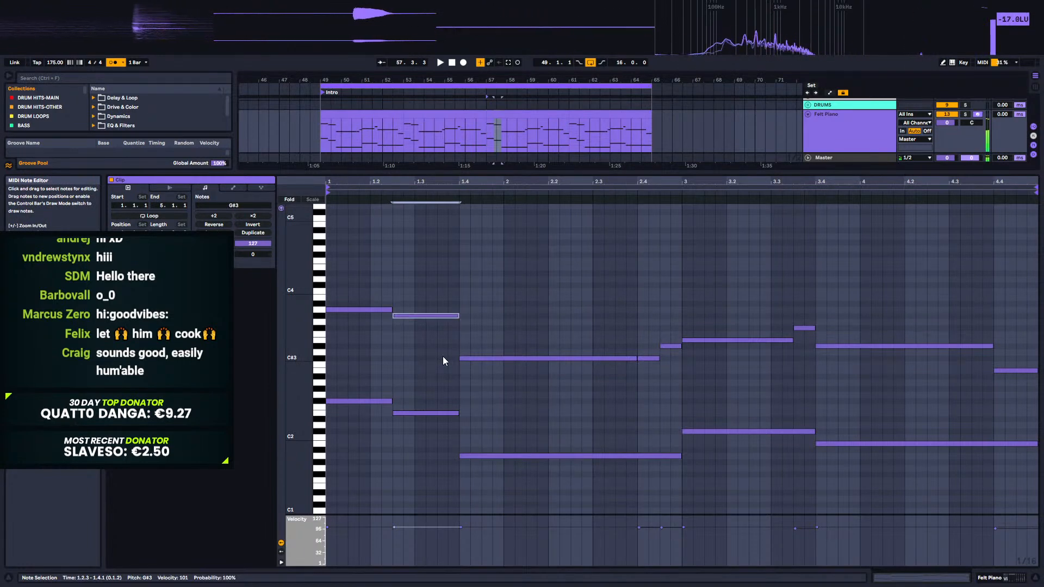
key("Up")
key("Up")
key("Up")
key("Up")
key("Up")
key("space")
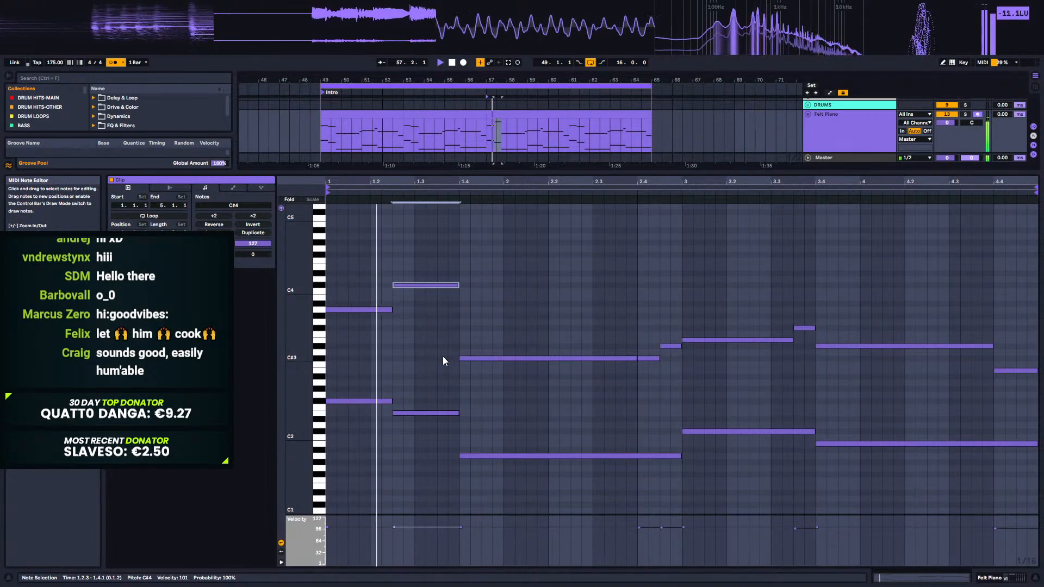
Step: Try the second upper note back down at G#3, and return it to C#4
key("Down")
key("Down")
key("Down")
key("Down")
key("Down")
key("Up")
key("Up")
key("Up")
key("Up")
key("Up")
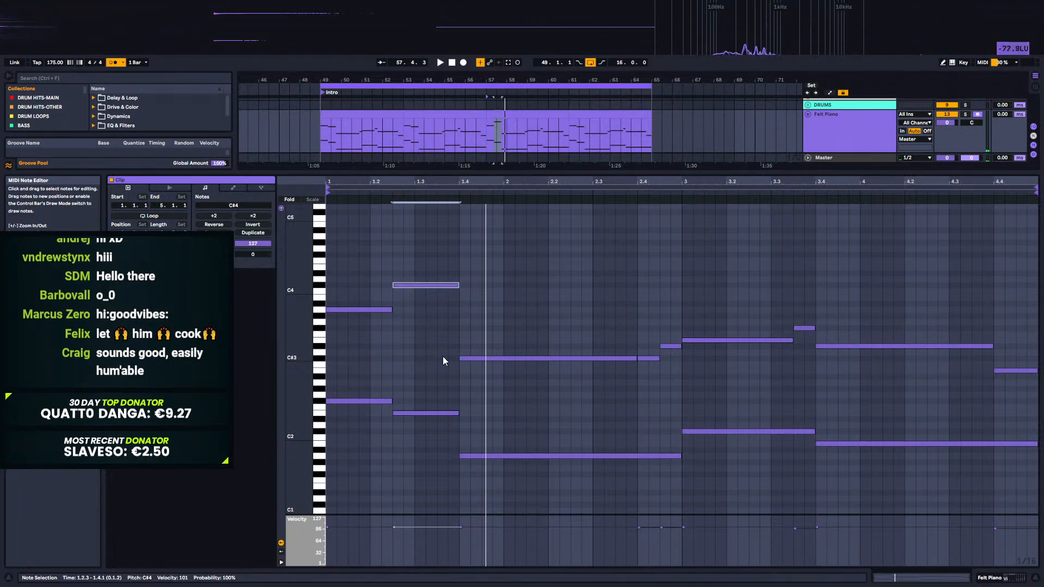
Step: Compare further pitches for the second upper note, going down to G#3 and settling on C4
key("Up")
key("Up")
key("Down")
key("Down")
key("Down")
key("Down")
key("Down")
key("Down")
key("Down")
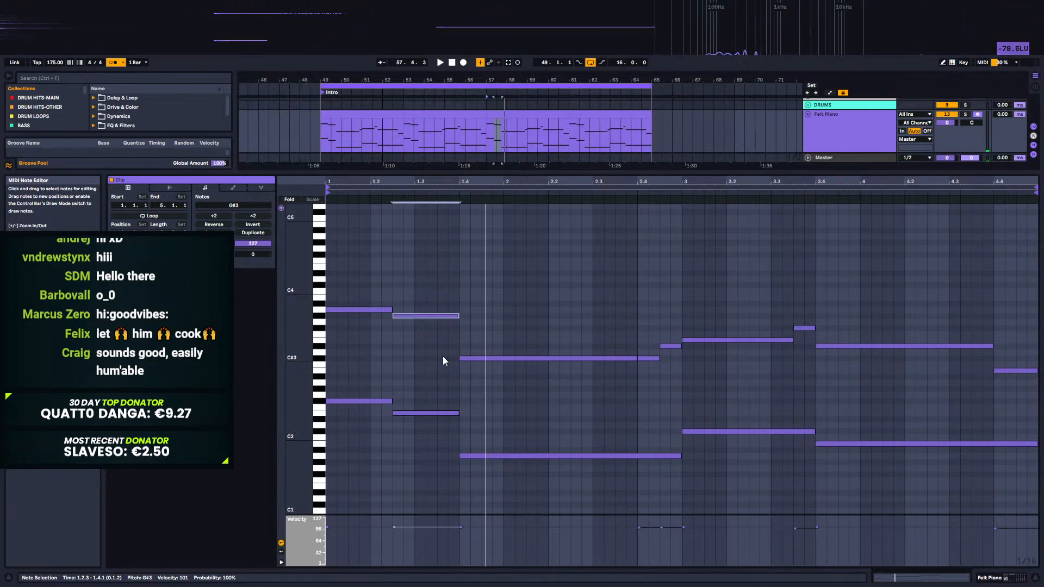
key("Up")
key("Up")
key("Up")
key("Up")
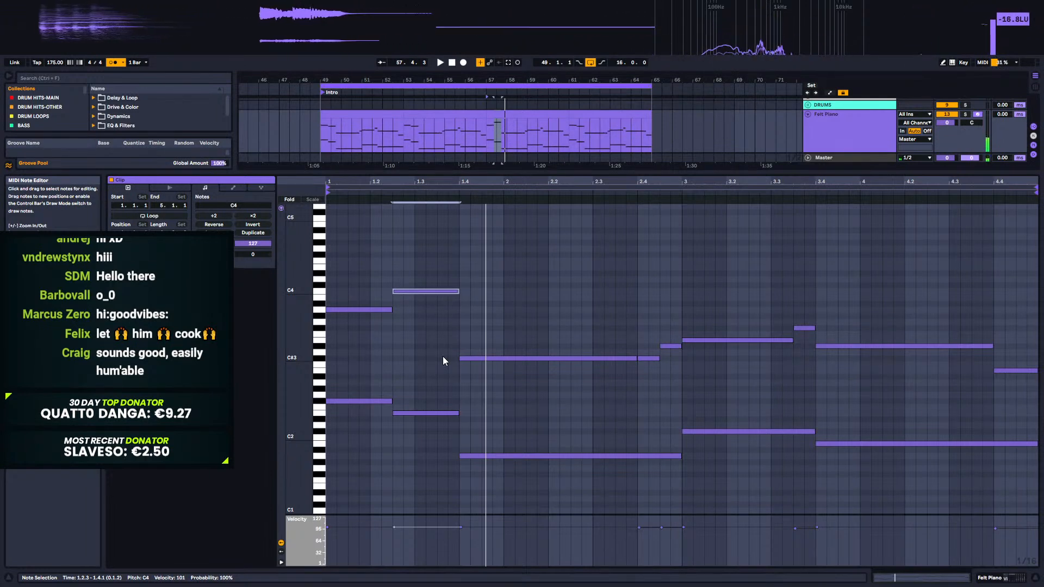
Step: Shorten the second upper note to one sixteenth and lower it to B3
key("shift+Left")
key("shift+Left")
key("shift+Left")
key("shift+Left")
key("shift+Left")
key("shift+Down")
key("shift+Up")
key("Down")
Step: Duplicate the short B3 note directly behind itself, raise the copy to C#4, lengthen it to 1.4.1, and play the result
key("ctrl+d")
key("Up")
key("Up")
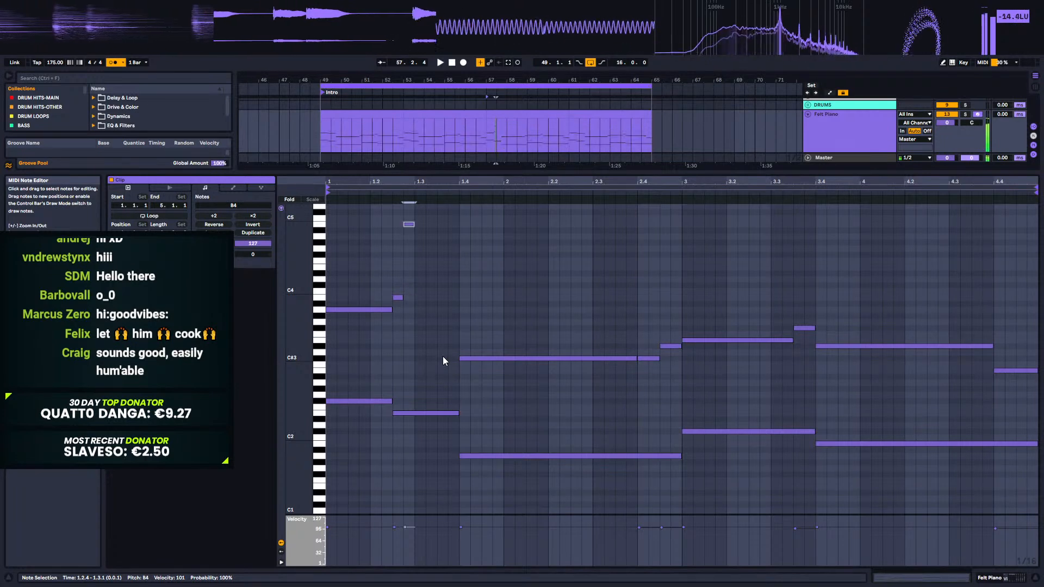
key("shift+Right")
key("shift+Right")
key("shift+Right")
key("shift+Right")
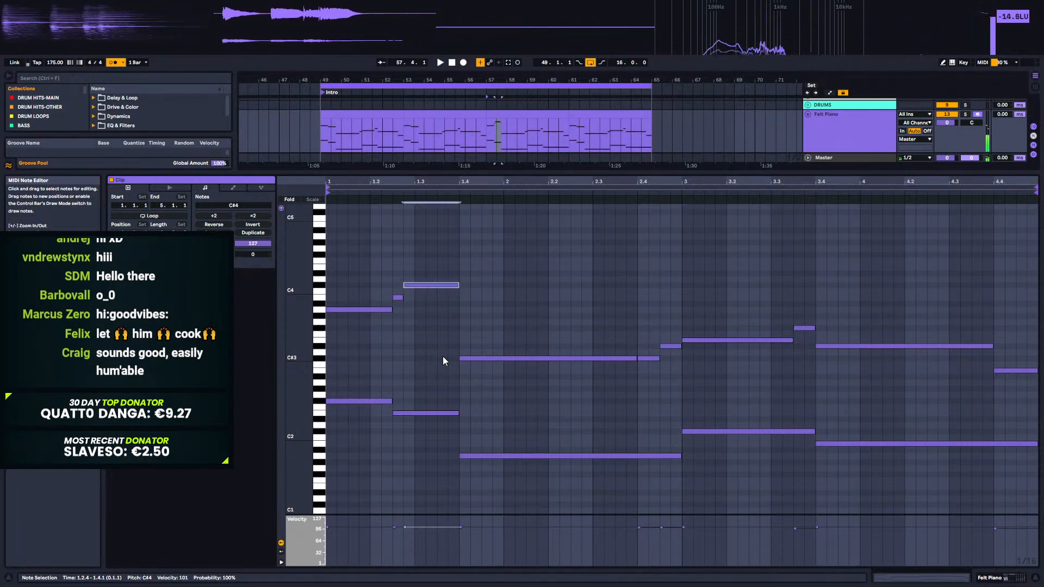
key("space")
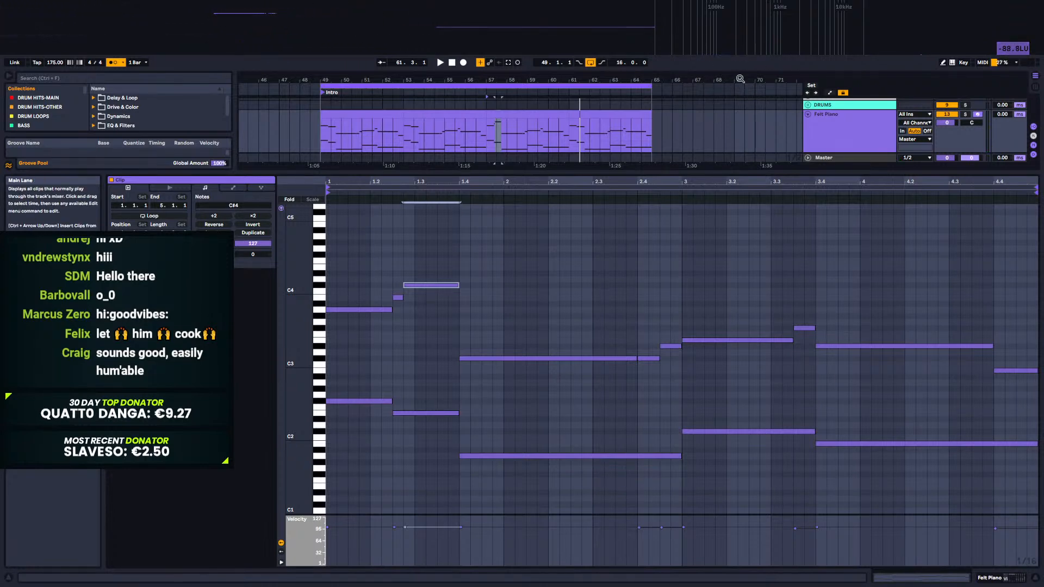
Step: Play the progression from bar 49, and duplicate the varied clip at bar 57 over the last clip at bar 61
mouse_move(287, 32)
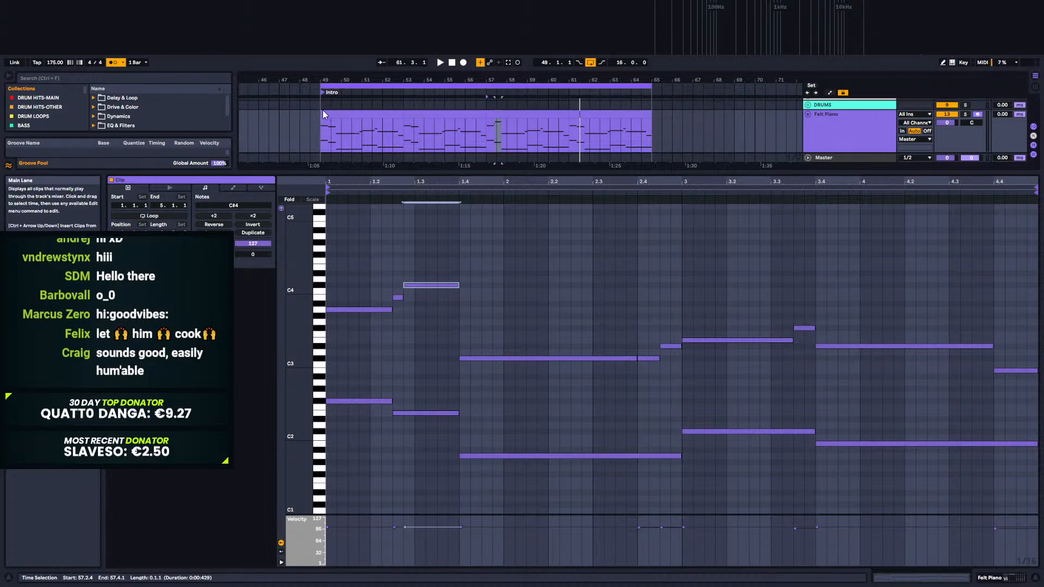
left_click_drag(321, 108, 404, 108)
key("space")
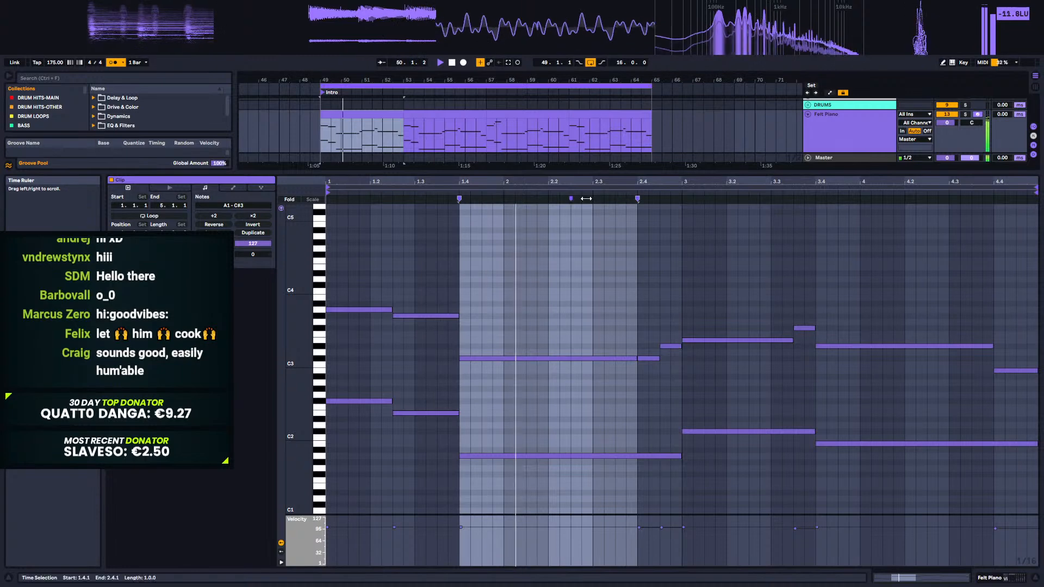
left_click(511, 113)
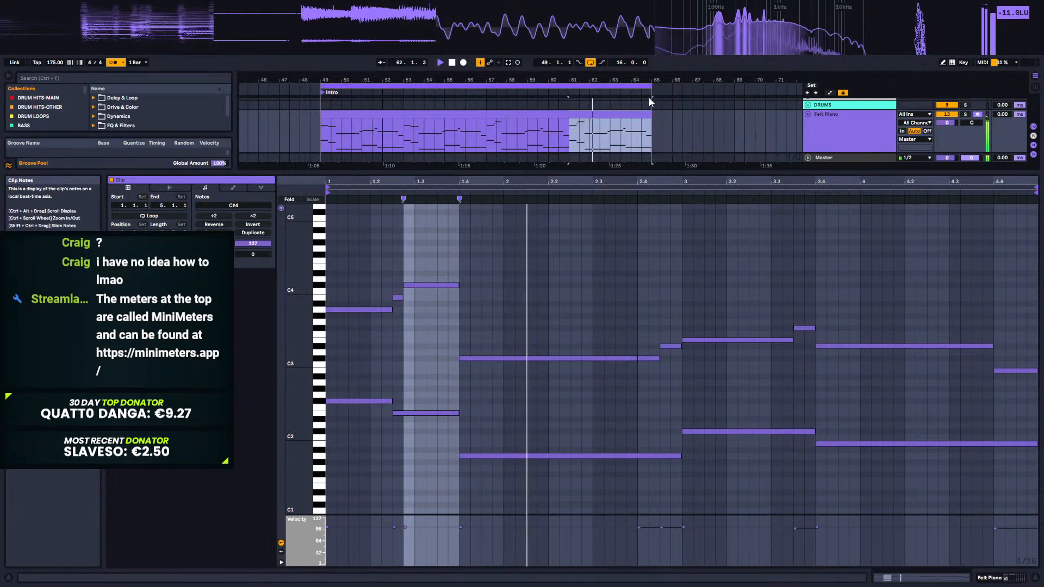
key("space")
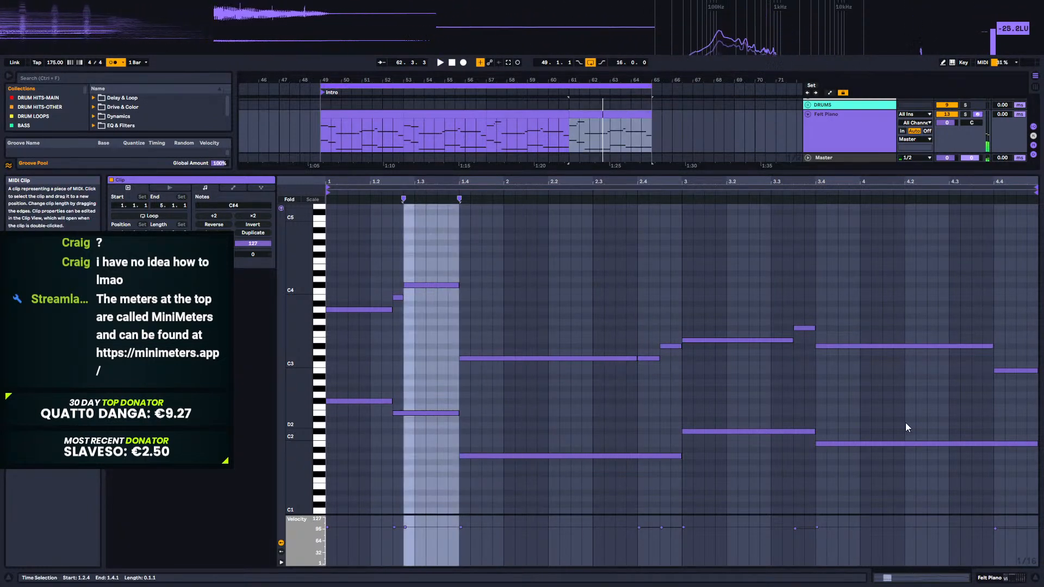
Step: Play the clip at bar 61, delete the two short upper notes before 3.1.1, and extend the long C#3 note up to 3.1.1
left_click_drag(692, 272, 723, 455)
left_click_drag(882, 268, 859, 510)
left_click(596, 137)
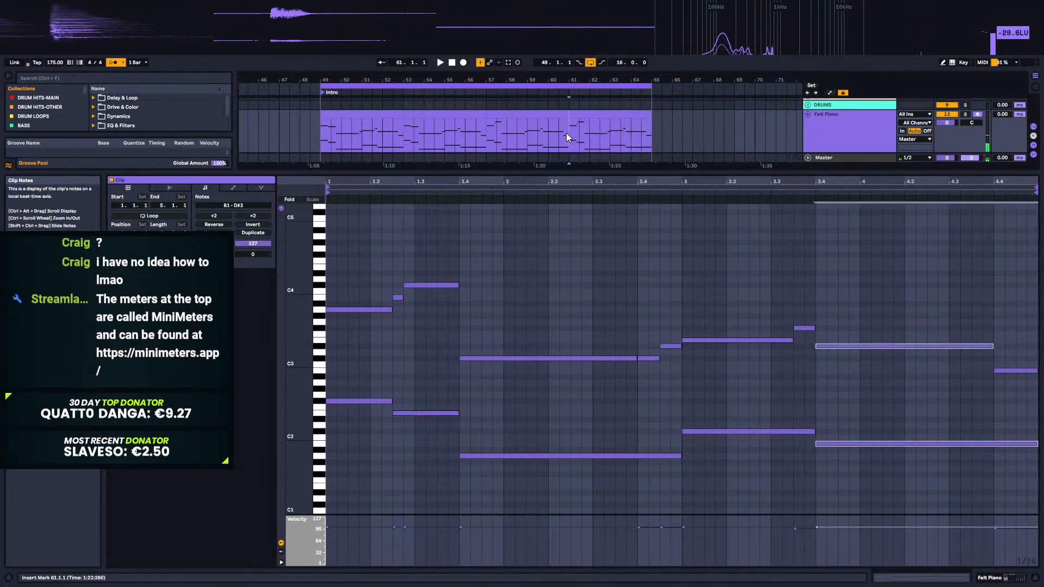
left_click(566, 132)
key("space")
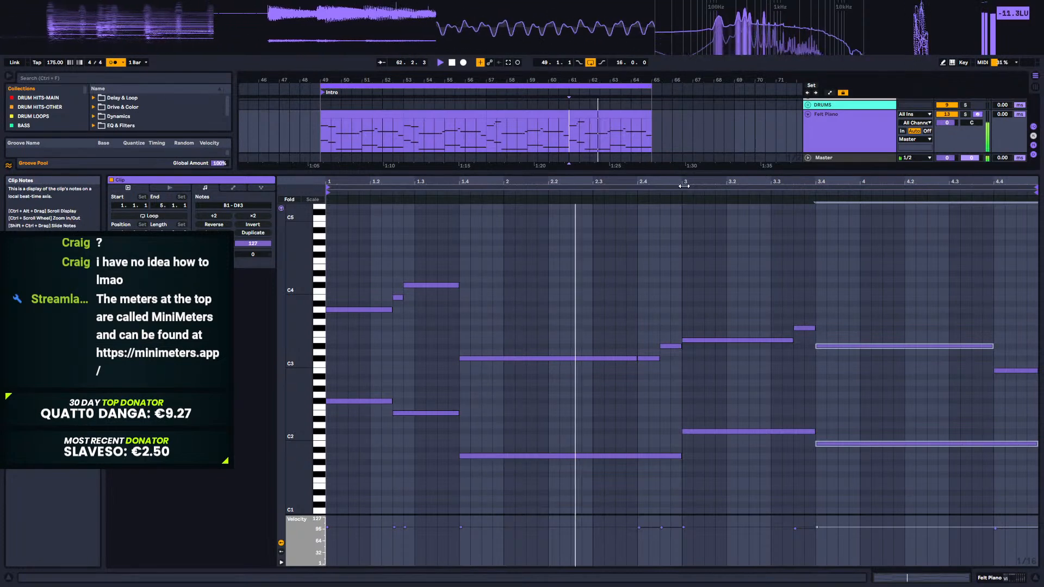
left_click_drag(645, 310, 679, 404)
key("Delete")
left_click_drag(640, 359, 683, 361)
left_click(588, 133)
key("space")
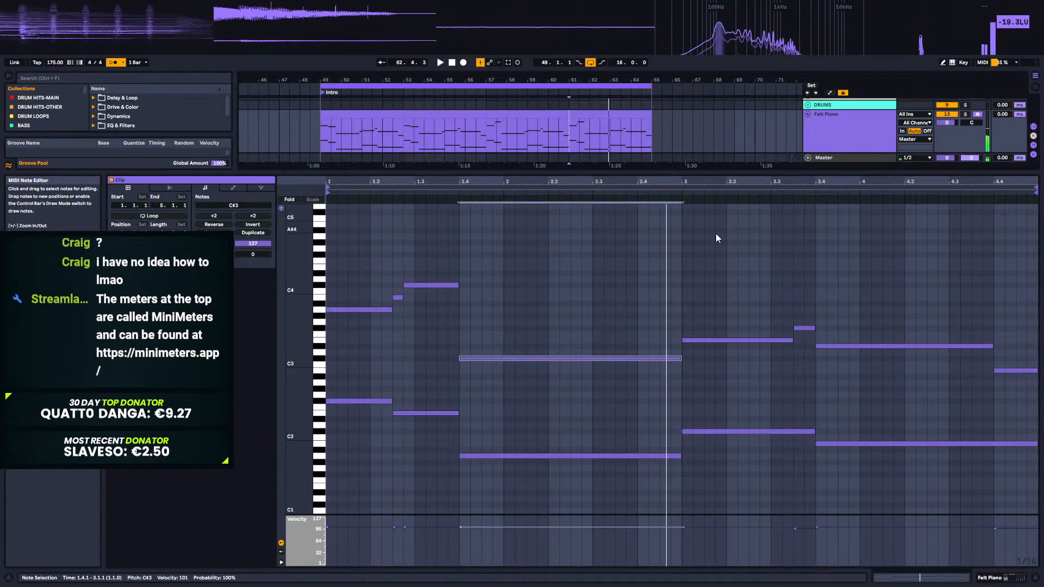
Step: Replace the third chord by extending the last chord's B1 and D#3 notes back to 3.1.1, and play the ending
left_click_drag(848, 253, 933, 534)
left_click_drag(683, 206, 683, 444)
key("Delete")
key("space")
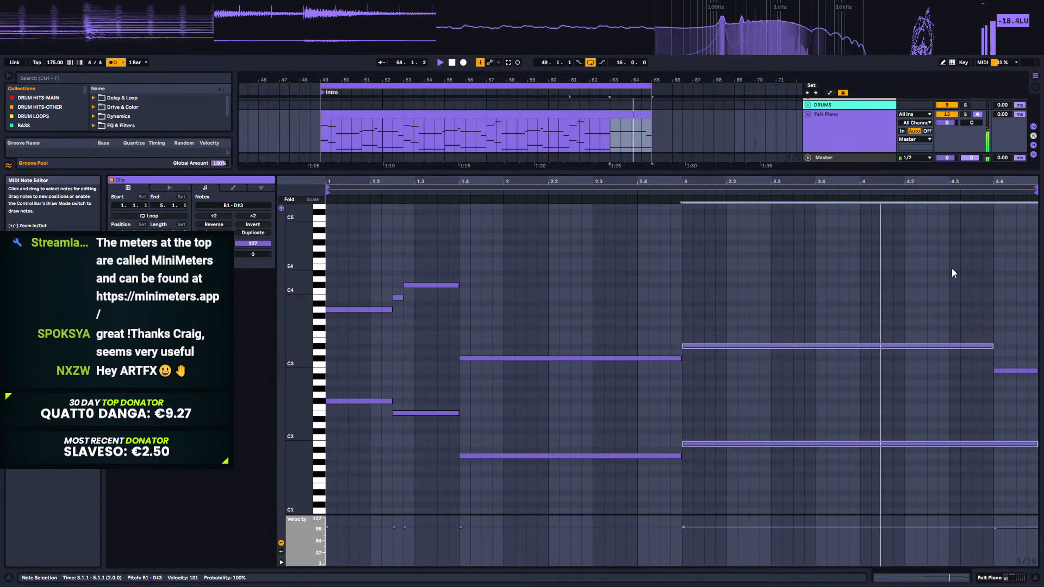
Step: Shorten the final B1 and D#3 notes to end at 4.3.1, and delete the short closing note
left_click(985, 346)
key("space")
left_click_drag(993, 348, 948, 349)
left_click_drag(1037, 444, 949, 438)
left_click(999, 370)
key("Delete")
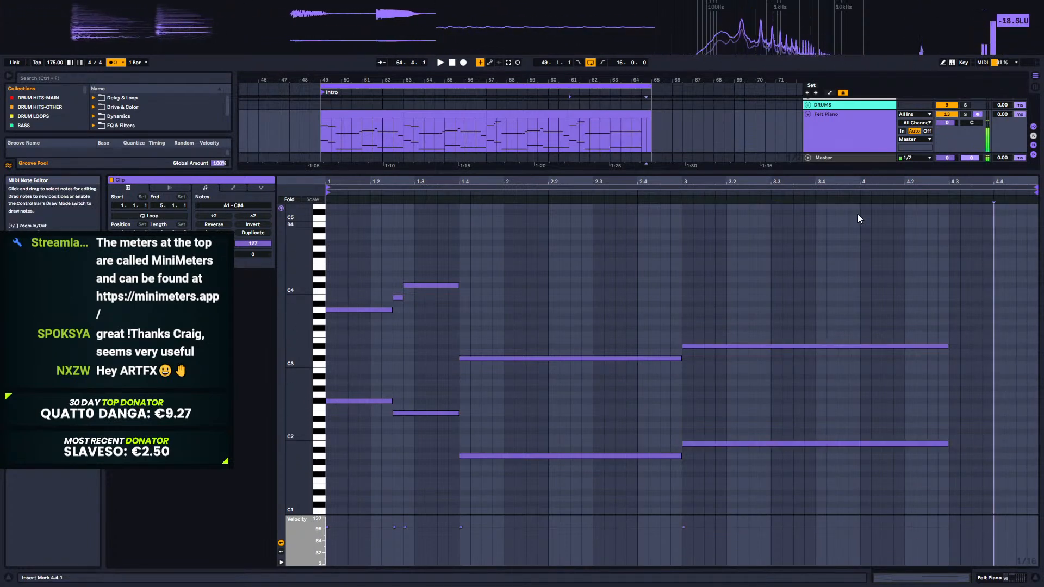
Step: Set the Vocal Pad track's MIDI input to Felt Piano with monitoring on In, and deactivate the Felt Piano track
left_click(573, 117)
left_click(353, 118, "shift")
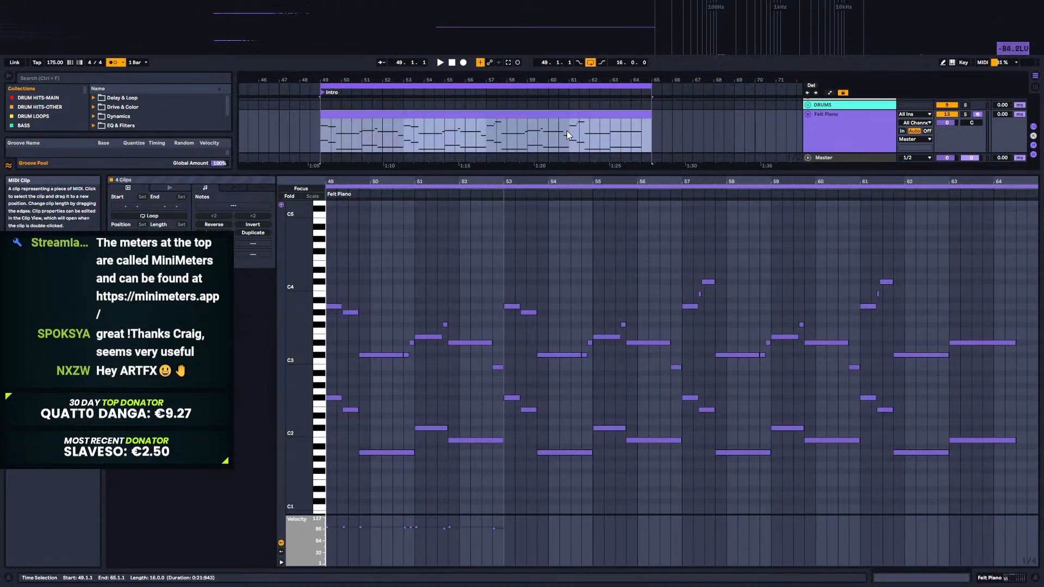
left_click(996, 579)
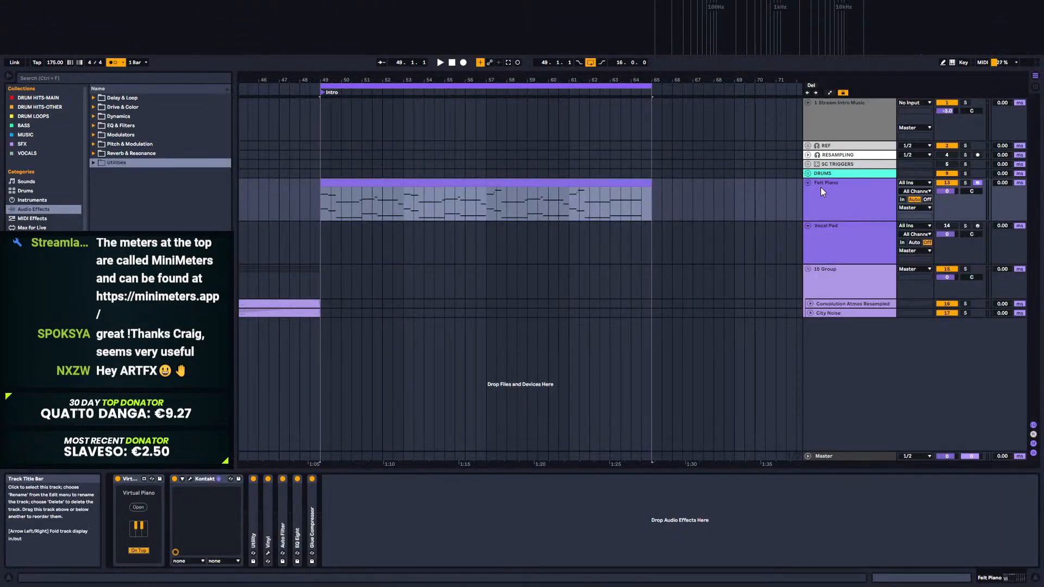
left_click(914, 226)
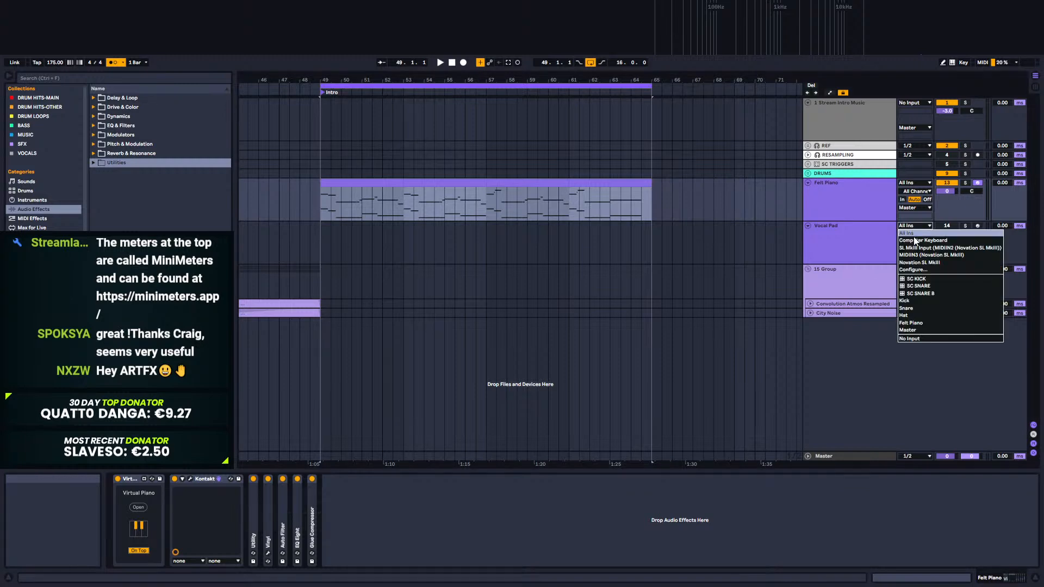
left_click(913, 323)
left_click(844, 228)
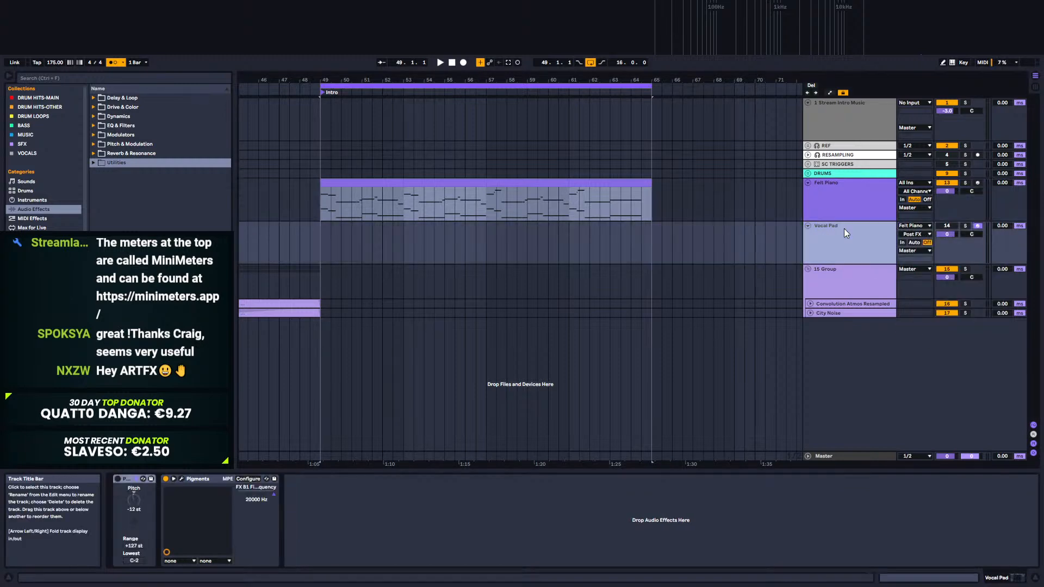
left_click(940, 184)
left_click(902, 242)
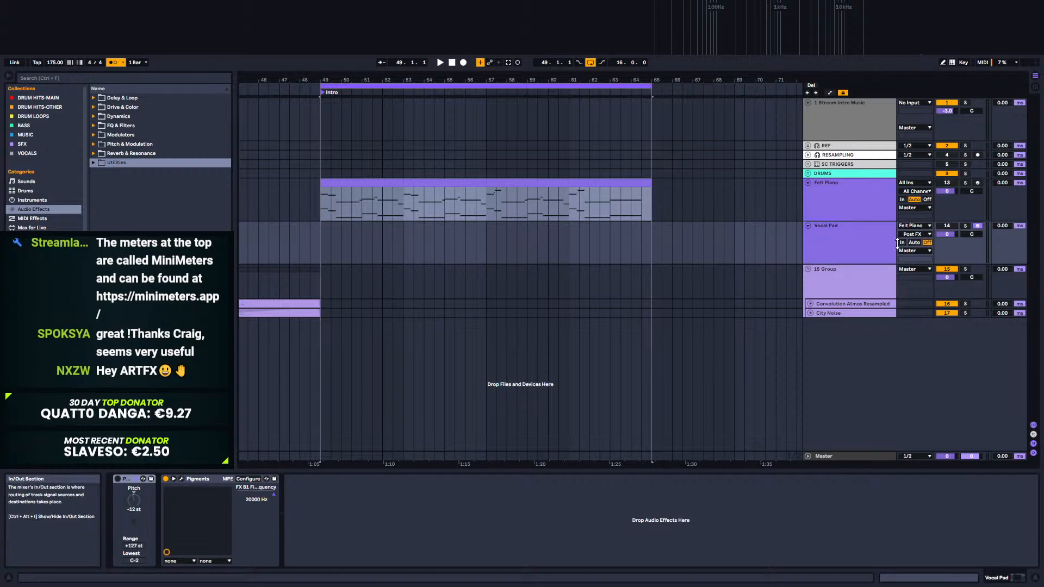
Step: Activate the Vocal Pad track and play the progression through it from bar 49
left_click(322, 202)
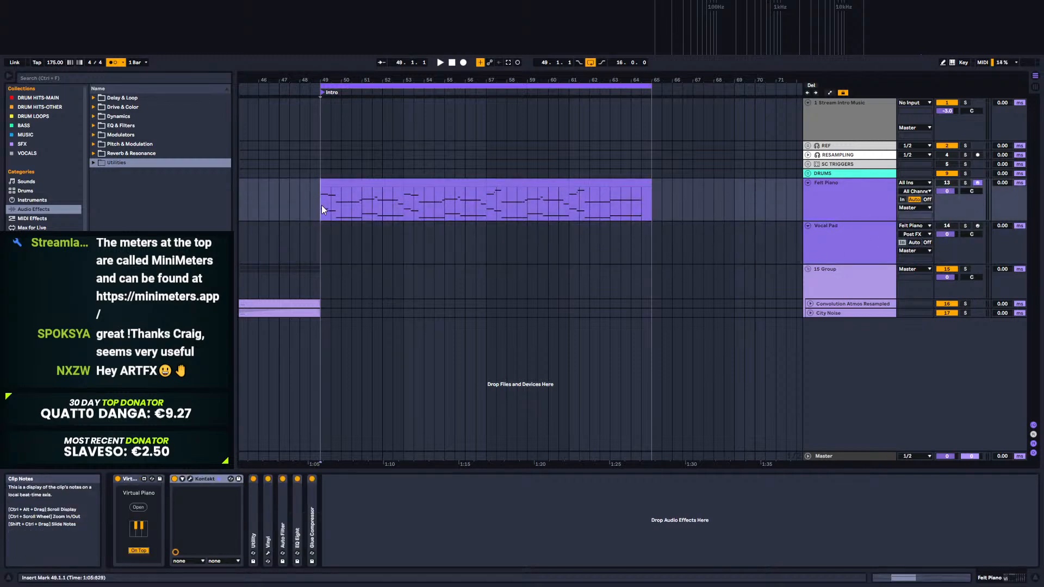
left_click(856, 233)
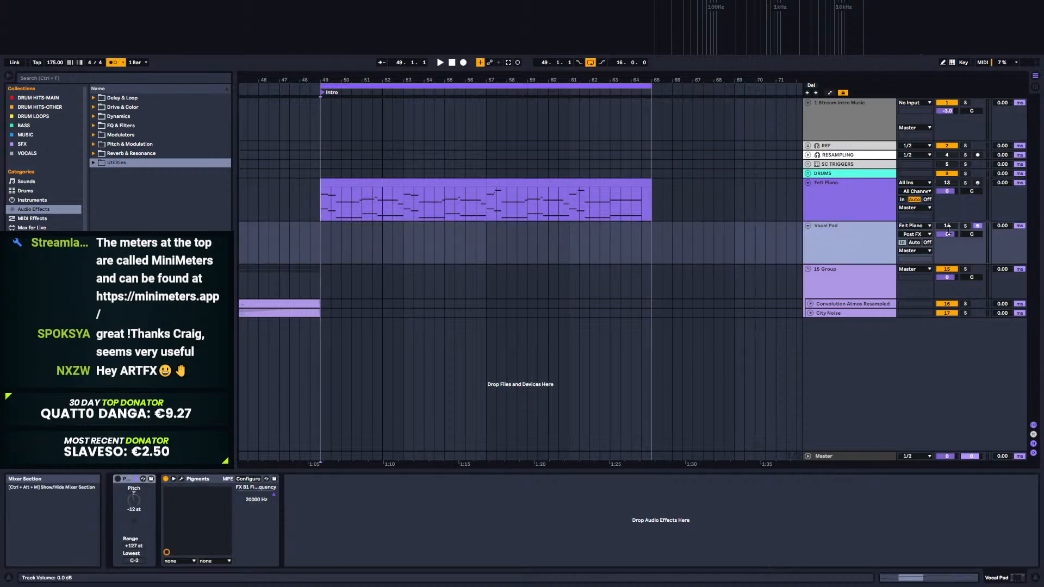
key("space")
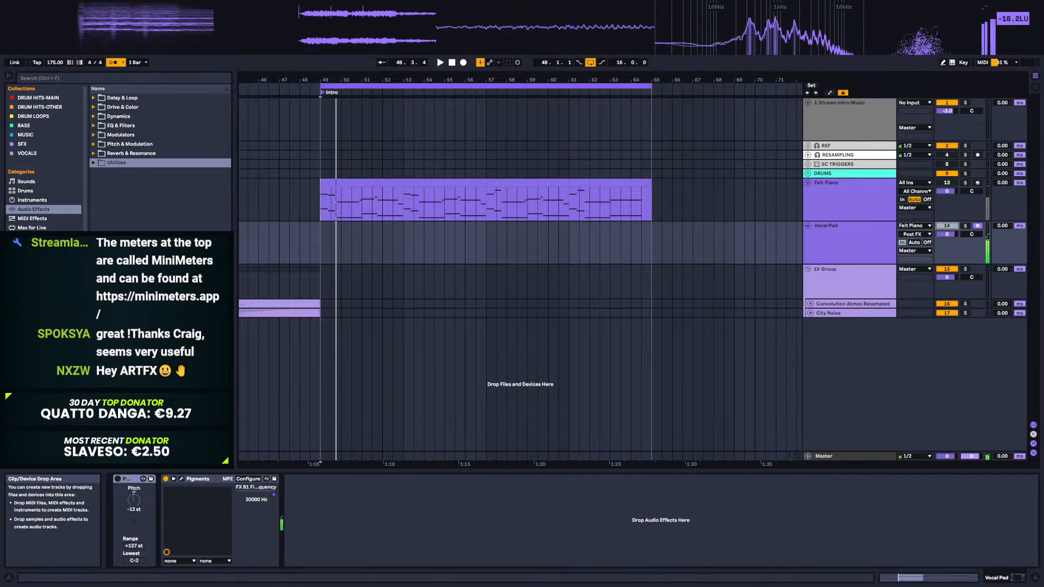
Step: Turn on the Vocal Pad's -12 st Pitch device, and play the transition into the intro from 47.3.1
left_click(118, 479)
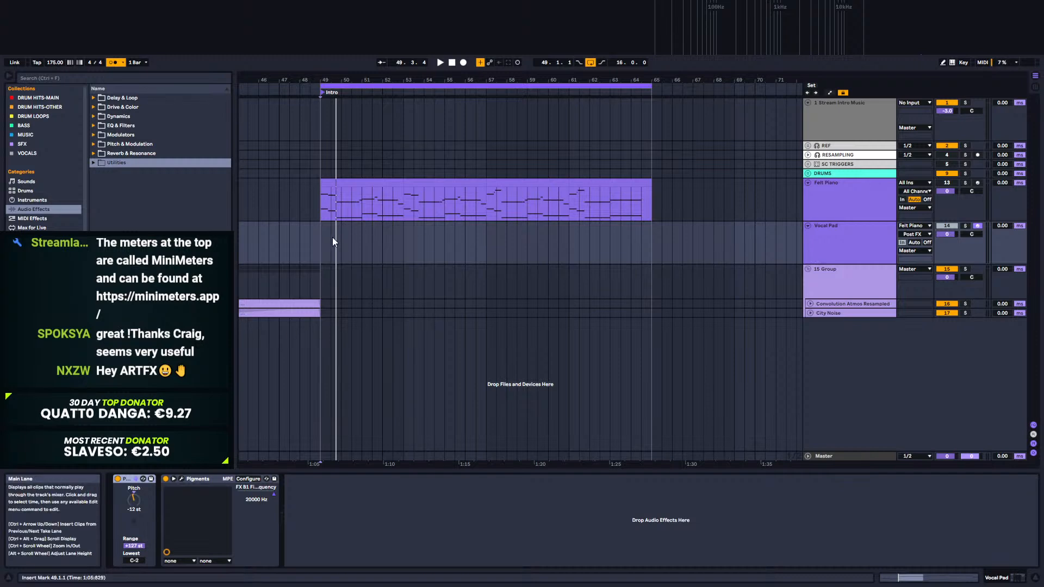
left_click(311, 247)
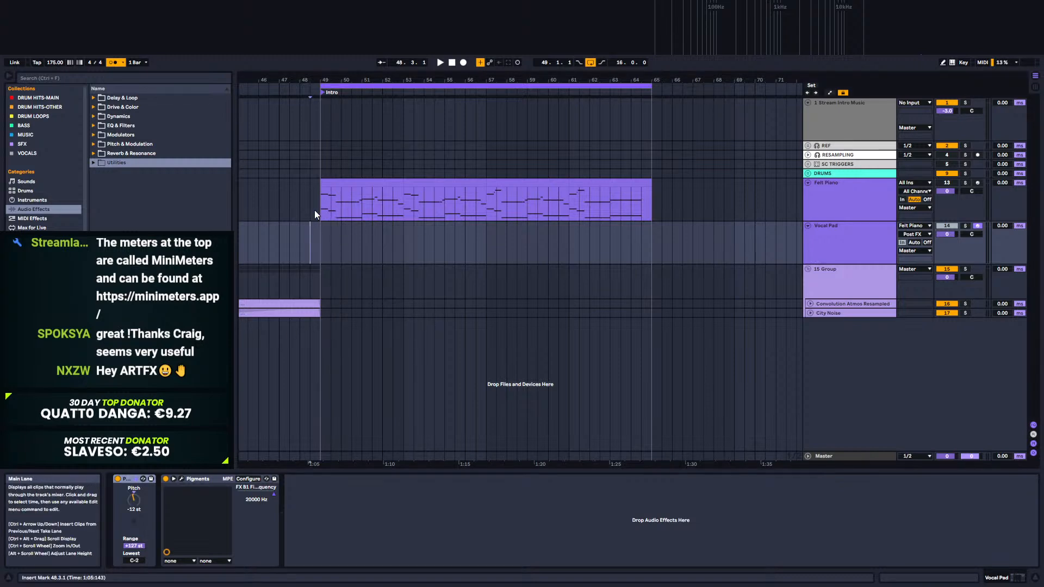
left_click(287, 241)
key("space")
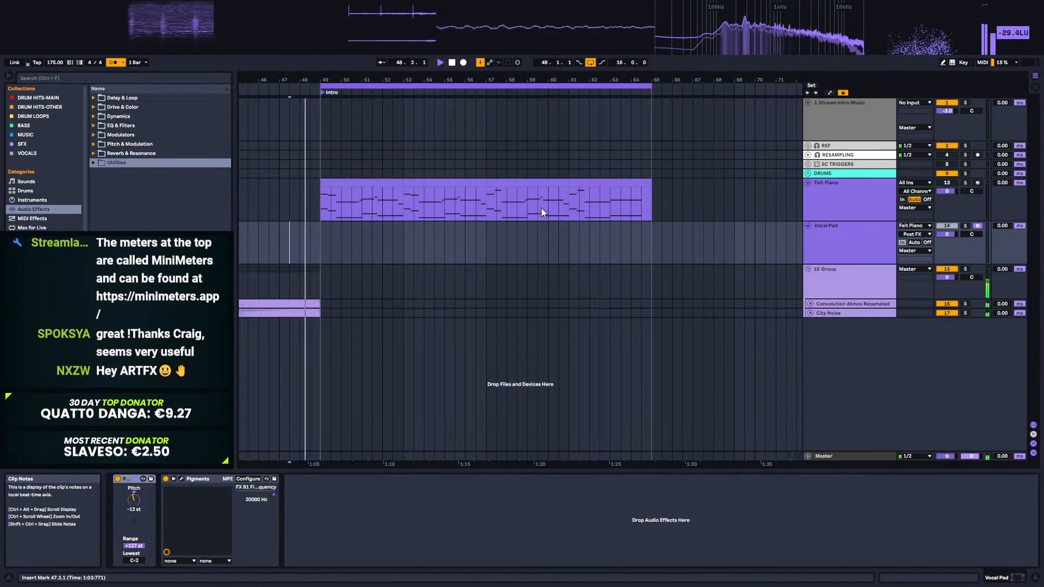
key("space")
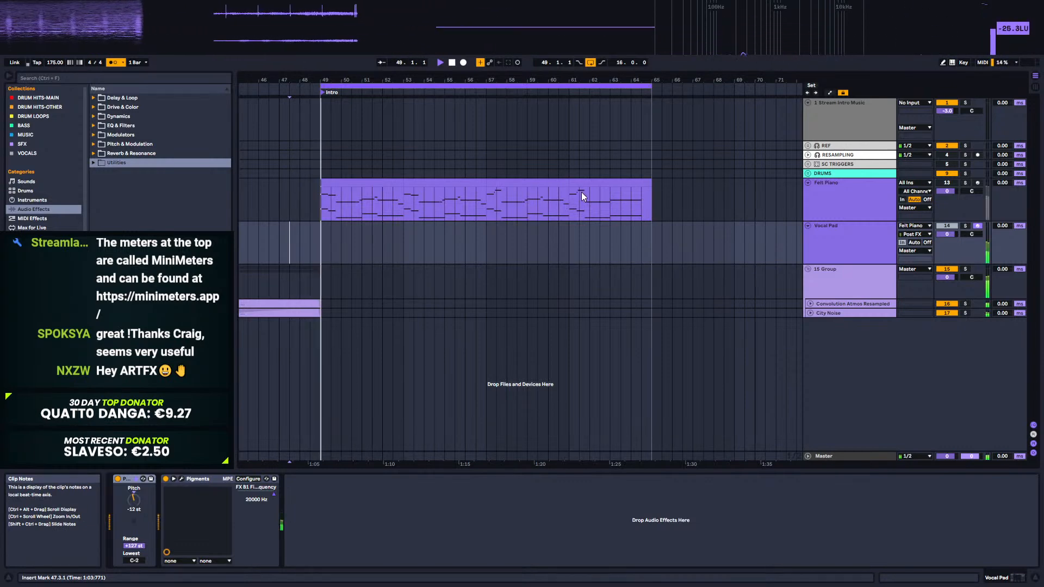
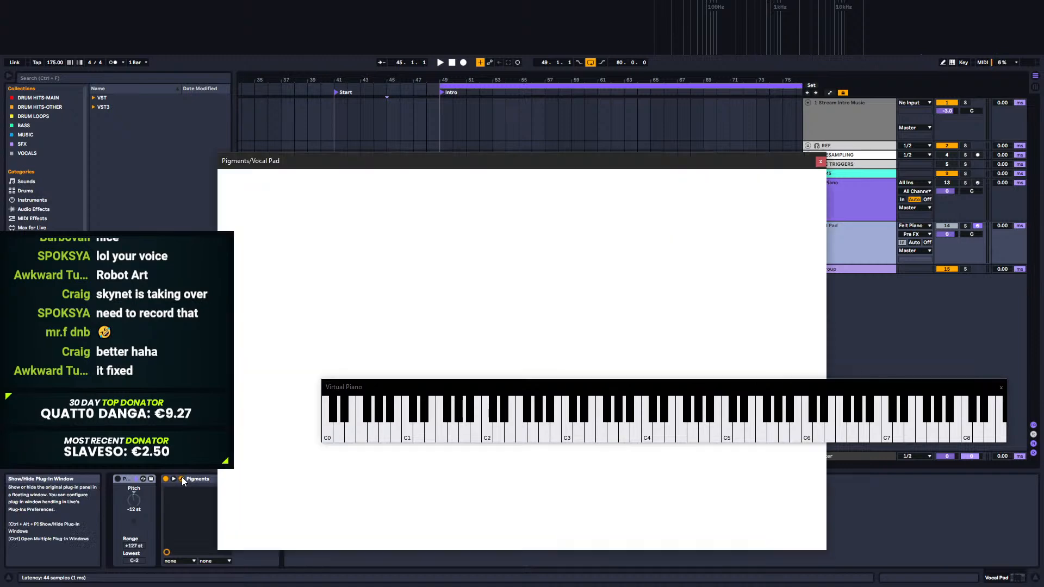
Step: Close the Pigments window, play the transition from bar 45, and turn the Vocal Pad's -12 st Pitch device back on
left_click(820, 162)
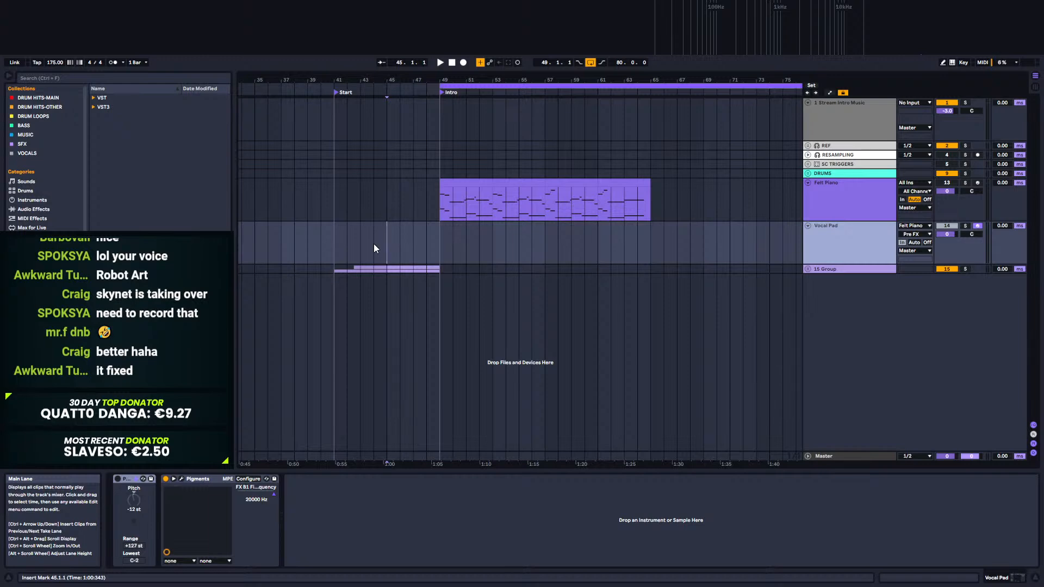
key("space")
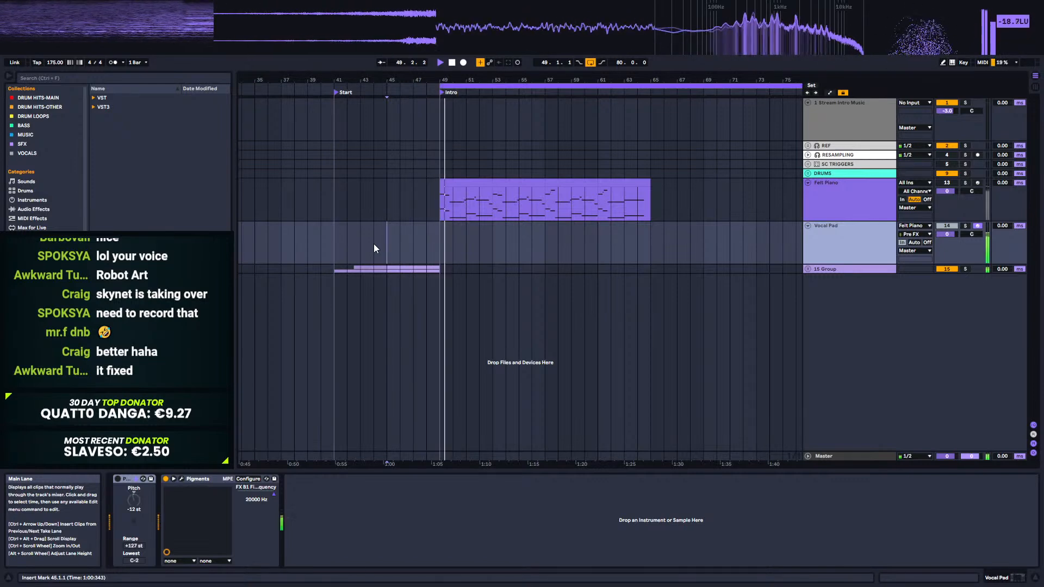
left_click(132, 478)
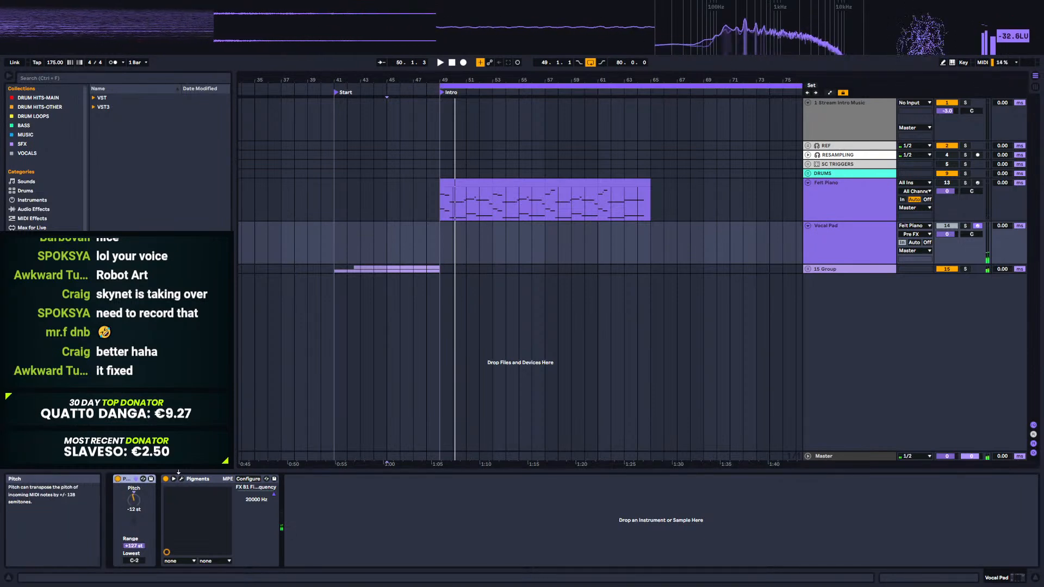
Step: Play the intro with the pitched vocal pad from 45.1.1 to the end of the piano clip at bar 65
left_click(391, 240)
key("space")
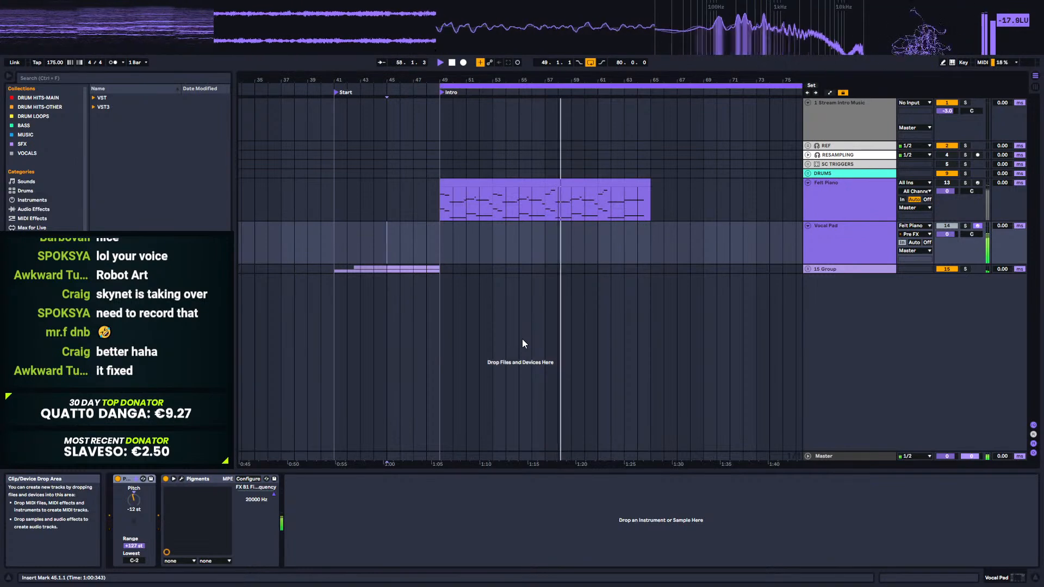
left_click_drag(579, 76, 577, 44)
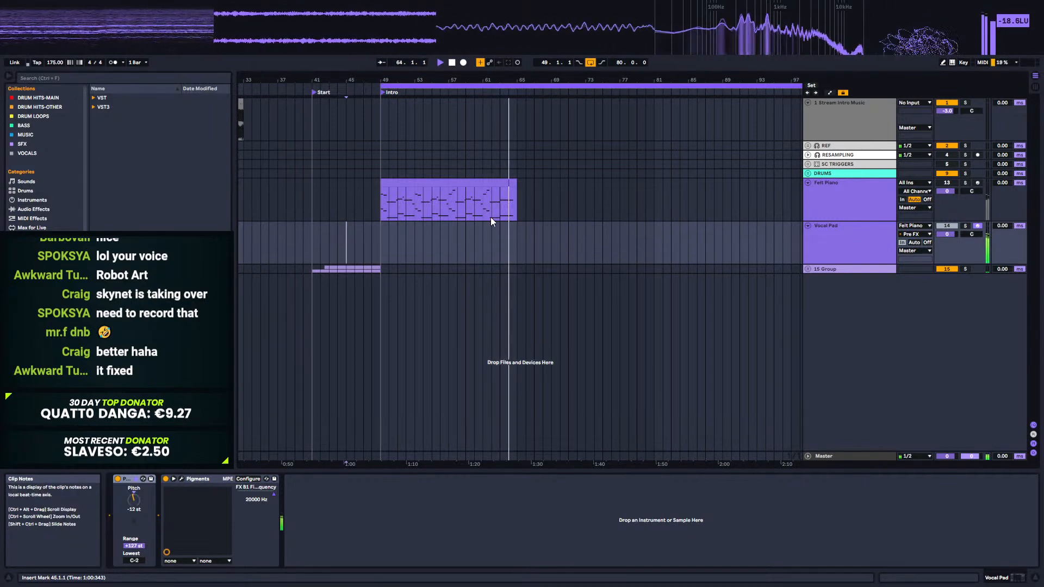
key("space")
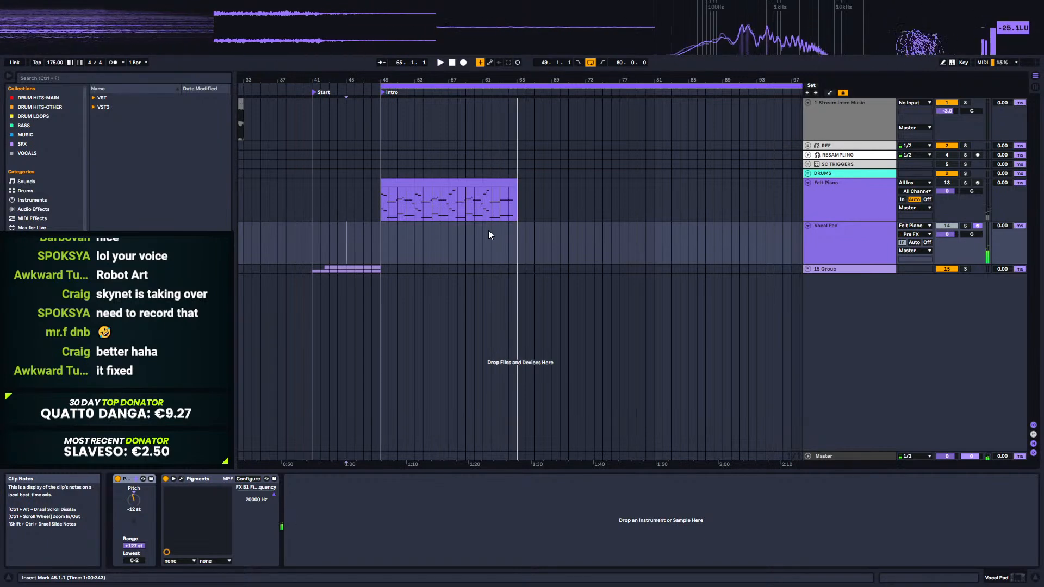
left_click(520, 242)
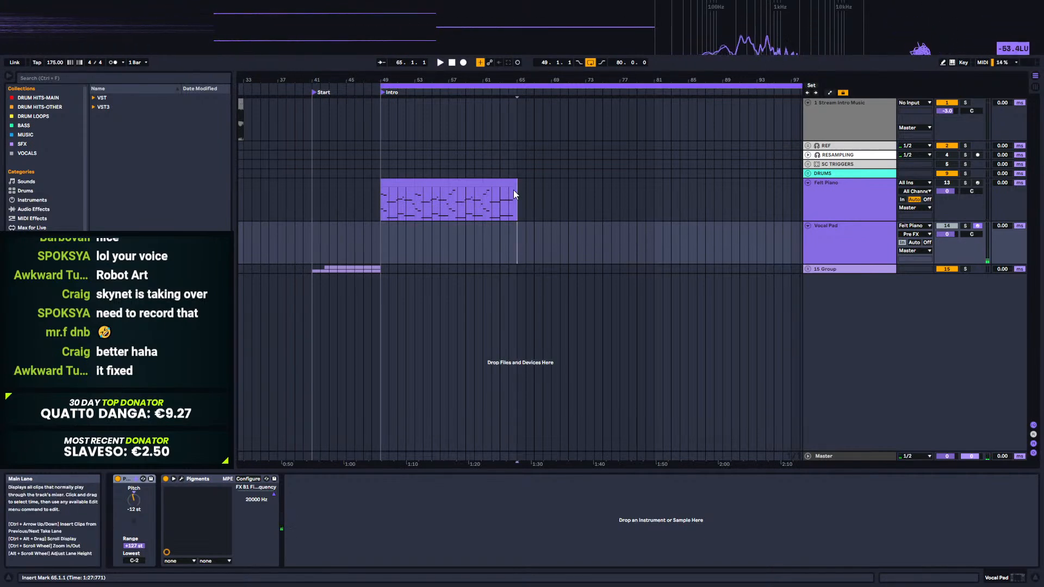
Step: Replay the lead-in to the intro from 45.1.1 on the Felt Piano track
left_click(514, 191)
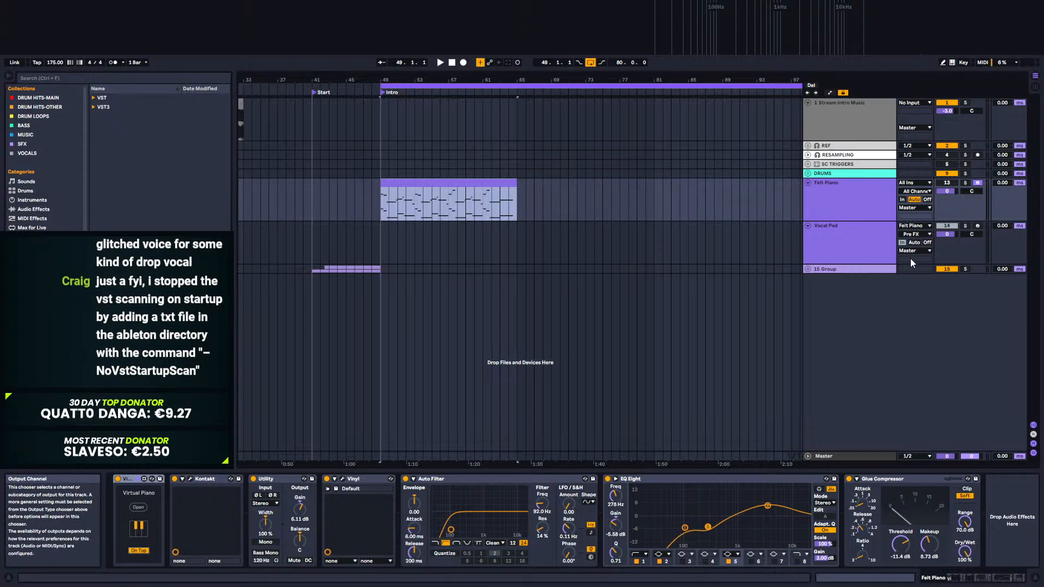
left_click(373, 190)
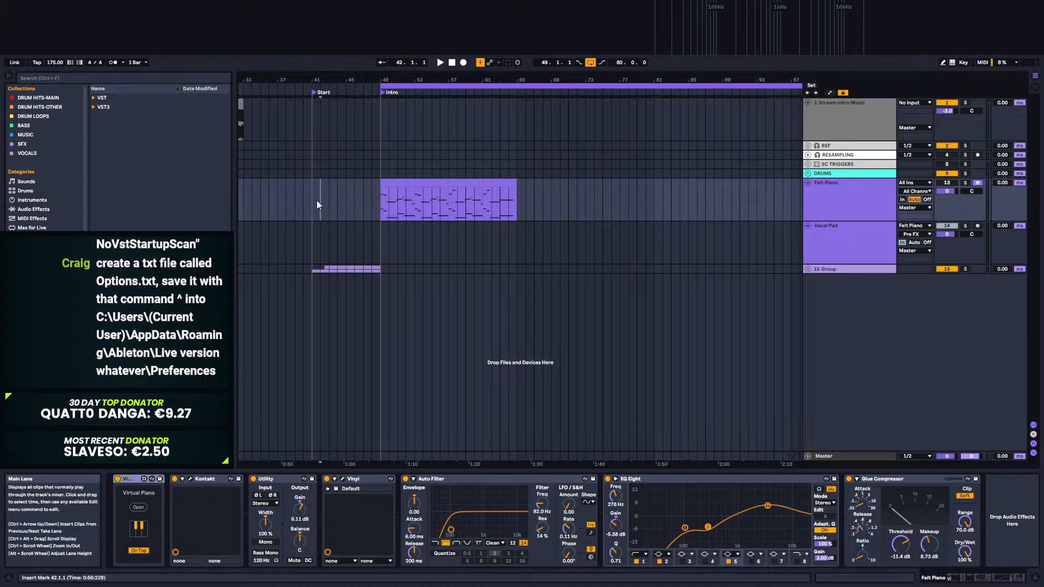
left_click(340, 205)
key("space")
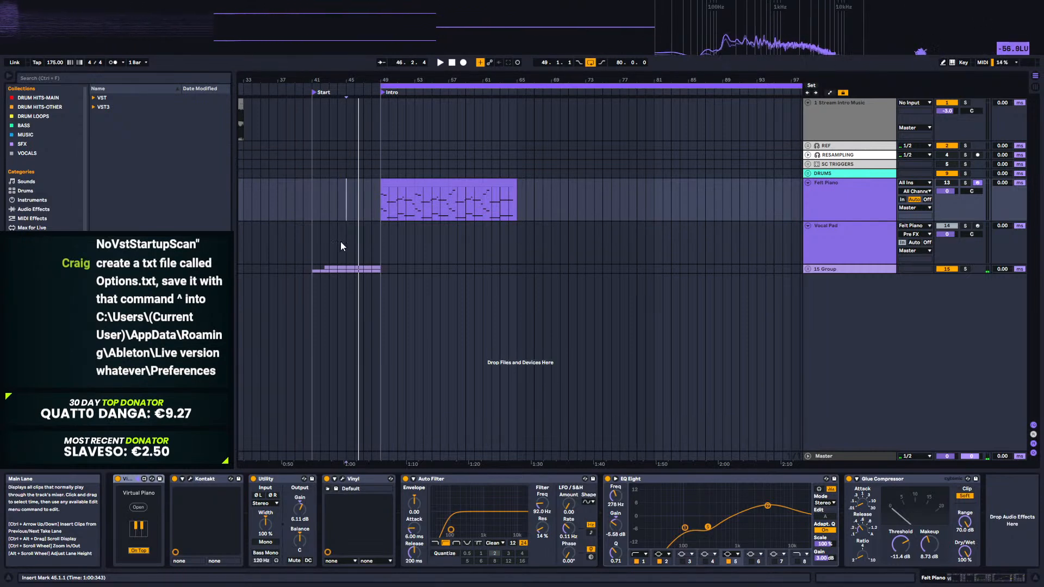
left_click_drag(518, 200, 614, 198)
left_click(346, 206)
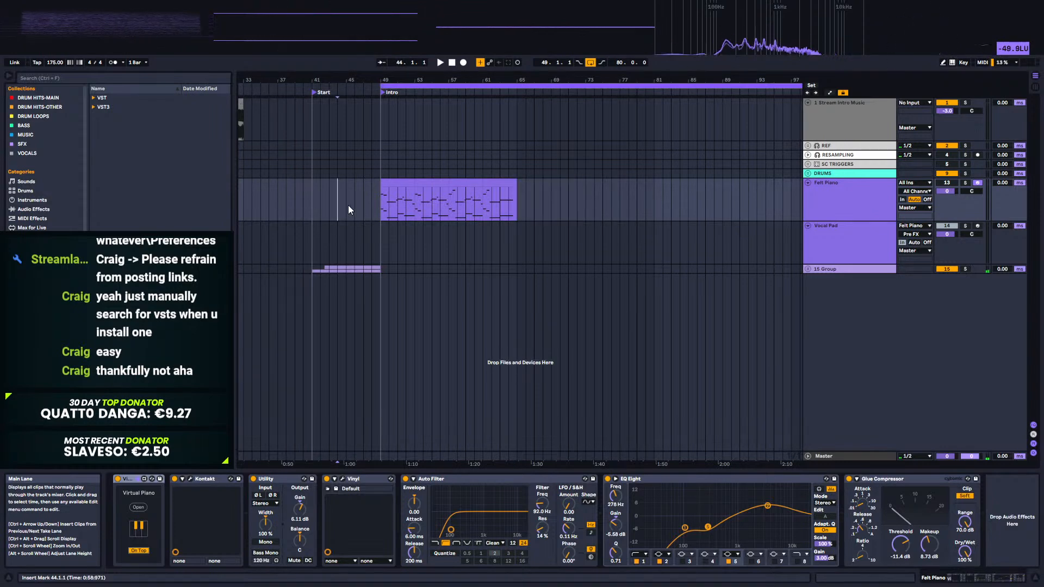
Step: Select bars 57 to 65 and unfold the DRUMS group and its Hat track
left_click_drag(455, 203, 521, 201)
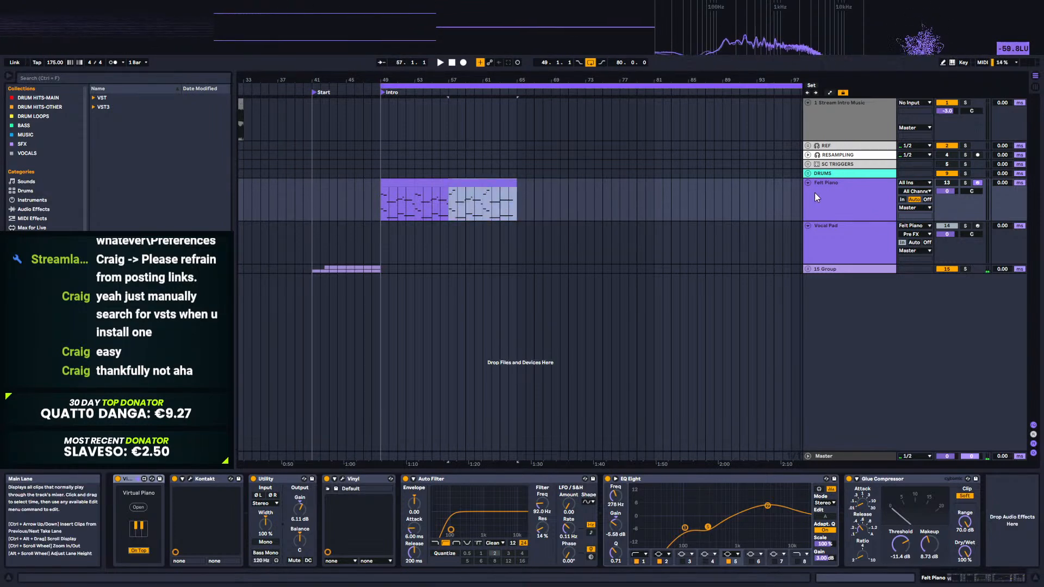
left_click(808, 173)
left_click(834, 224)
right_click(834, 224)
left_click(810, 227)
left_click(810, 227)
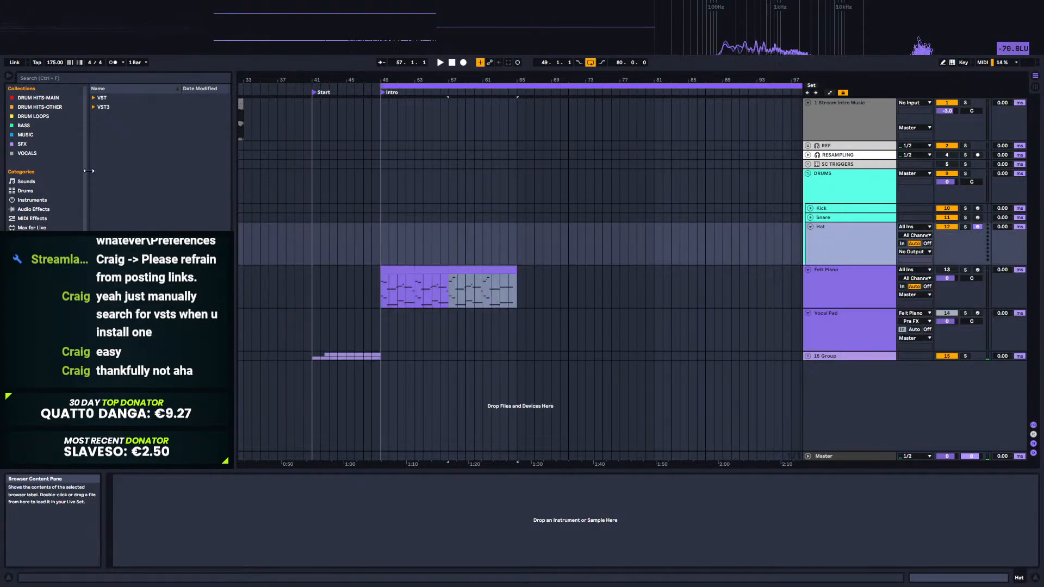
Step: Search the DRUM HITS-OTHER collection for "hat" and browse the samples
left_click(39, 107)
left_click(102, 81)
type("hat")
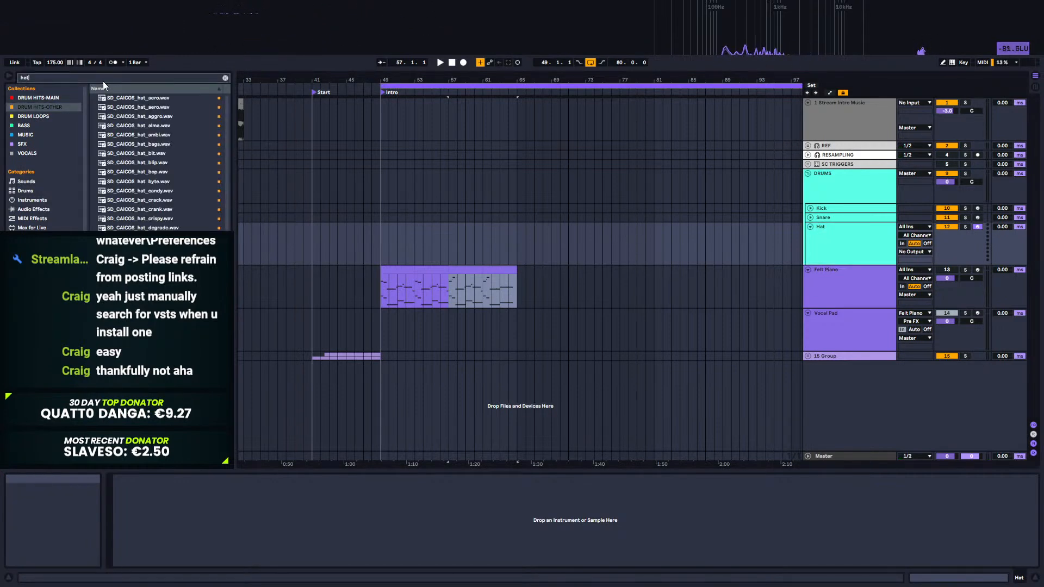
scroll(141, 143, "down", 6)
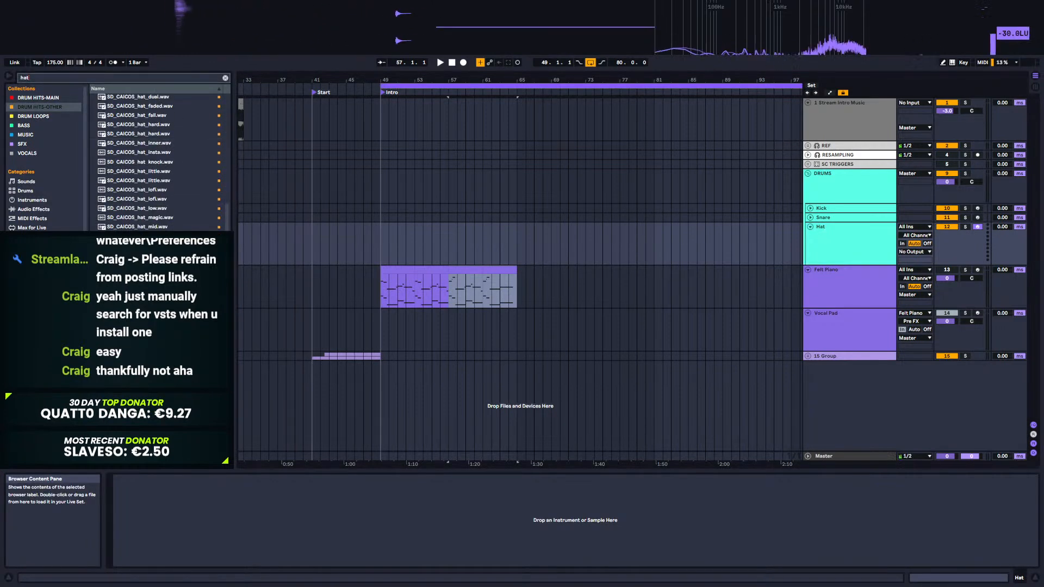
scroll(141, 162, "up", 2)
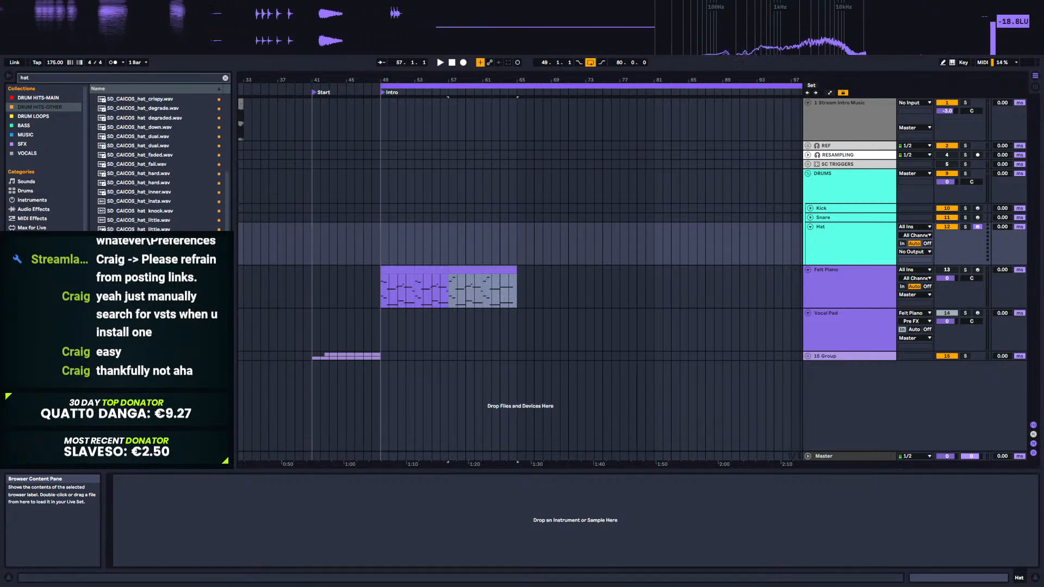
Step: Audition the SD_CAICOS hat samples and load SD_CAICOS_hat_inner.wav onto the Hat track
key("Up")
key("Up")
key("Up")
key("Up")
key("Up")
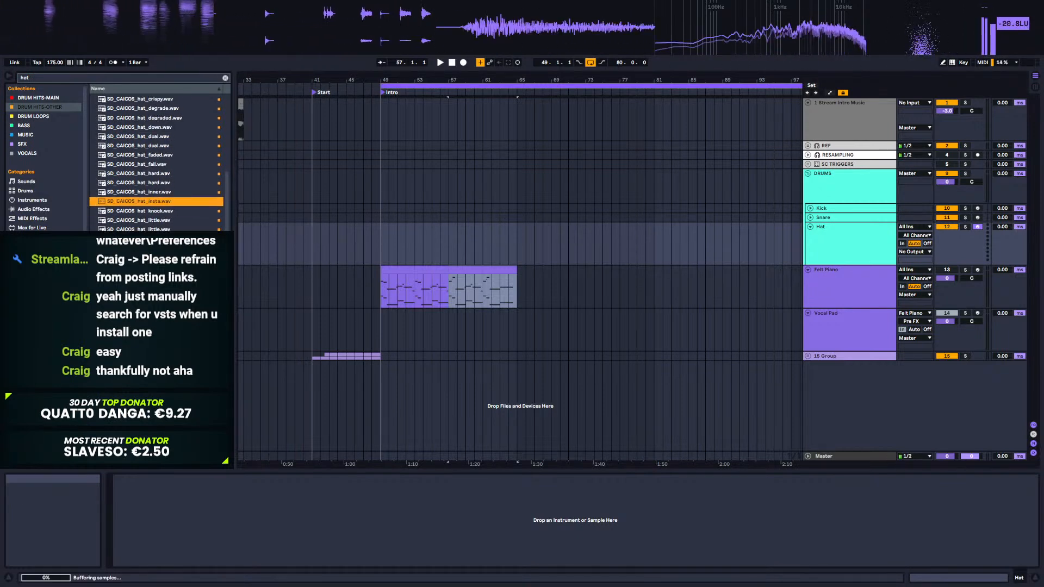
key("Up")
key("Up")
key("Up")
key("Up")
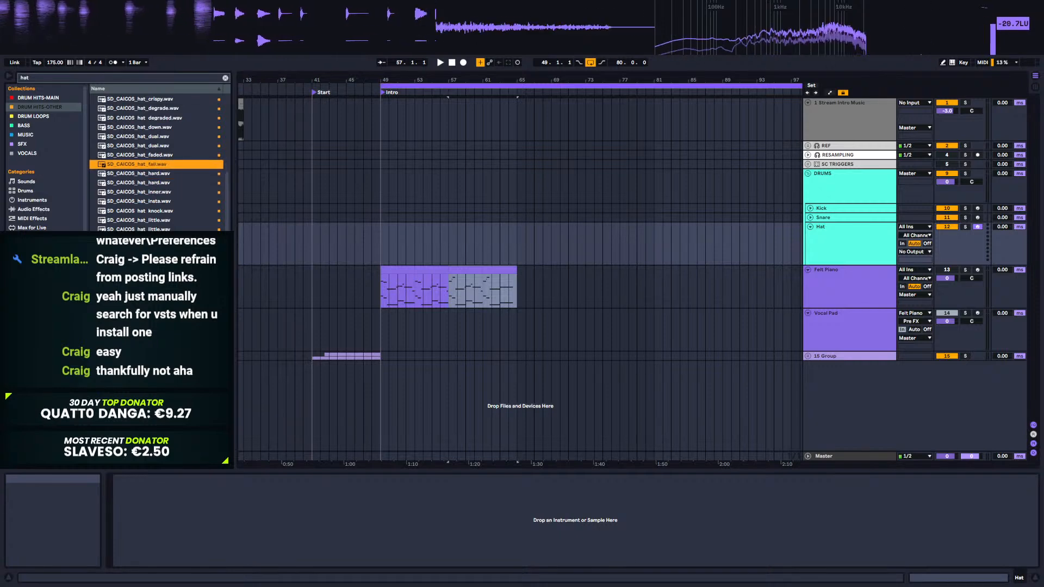
key("Up")
key("Up")
key("Up")
key("Up")
key("Up")
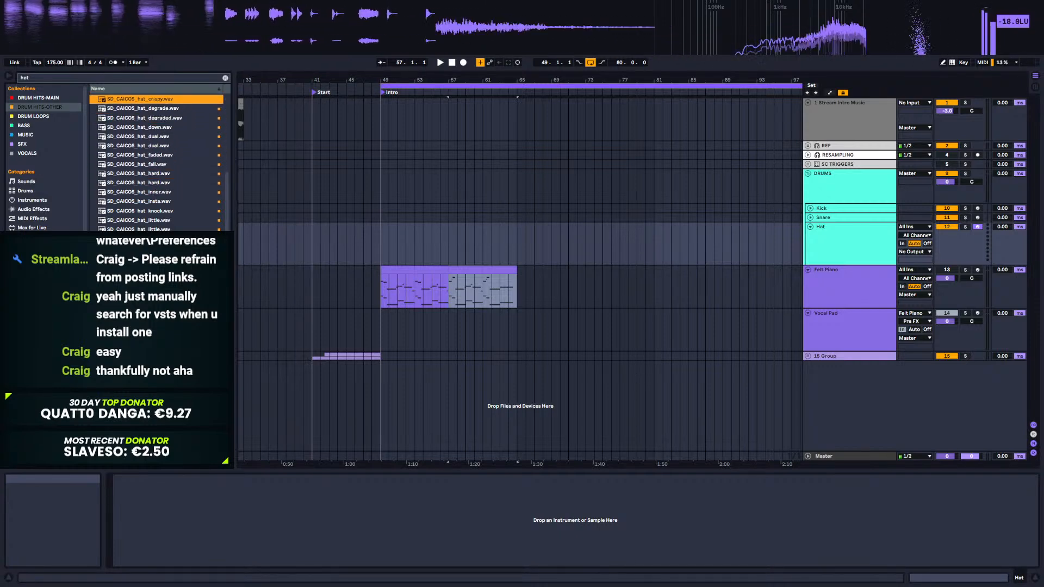
left_click(166, 193)
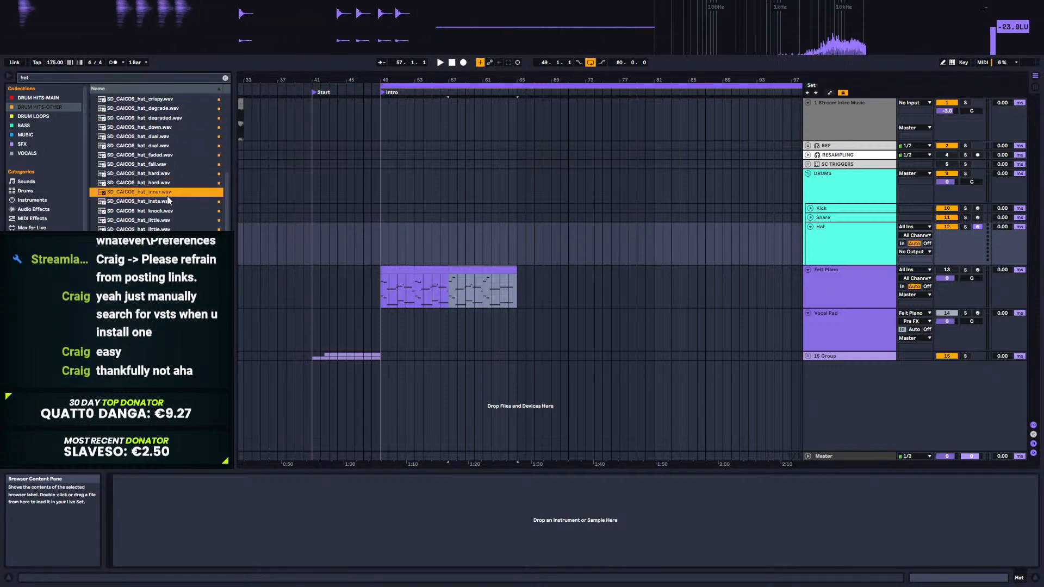
left_click_drag(157, 194, 623, 487)
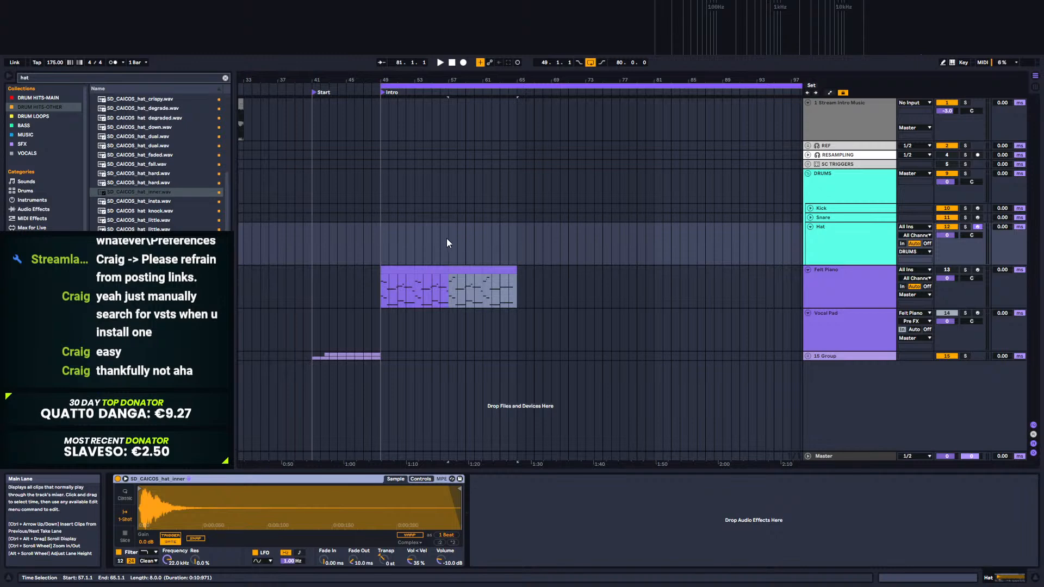
Step: Create a one-bar MIDI clip at 57.1.1 on the Hat track with an eighth-note C3 on each of the four beats
left_click_drag(449, 240, 467, 240)
key("ctrl+shift+m")
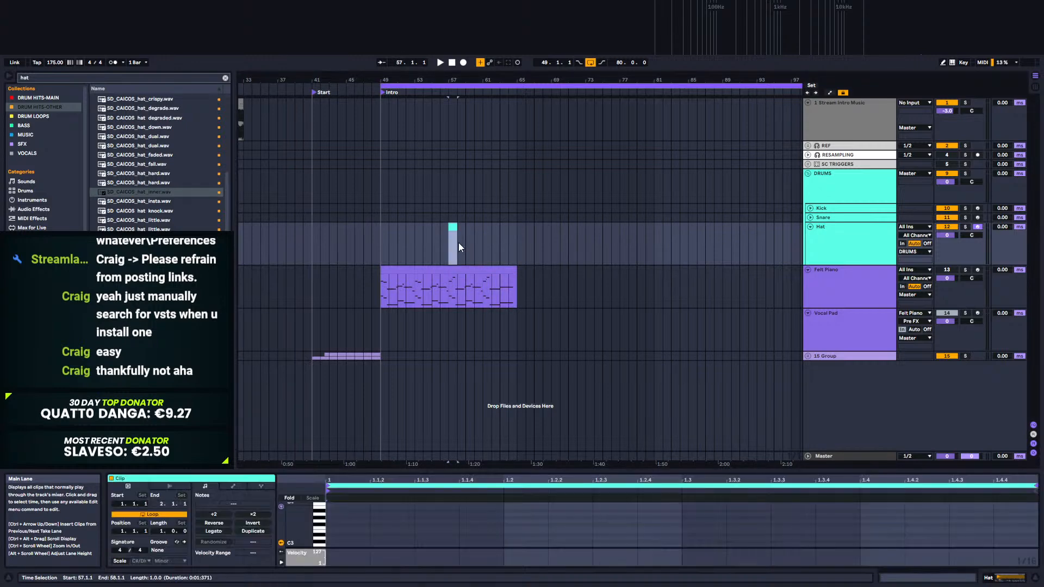
left_click(334, 544)
left_click_drag(334, 544, 424, 489)
left_click_drag(503, 538, 328, 570)
Step: Start playback from bar 55 and extend the looped Hat clip from bar 57 to bar 65
left_click(433, 237)
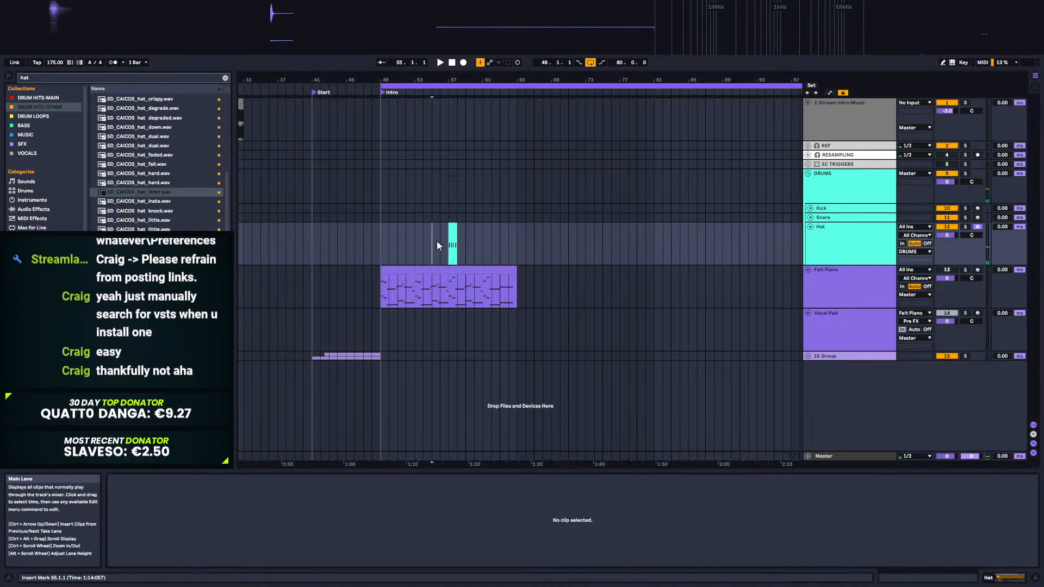
key("space")
left_click_drag(459, 227, 517, 228)
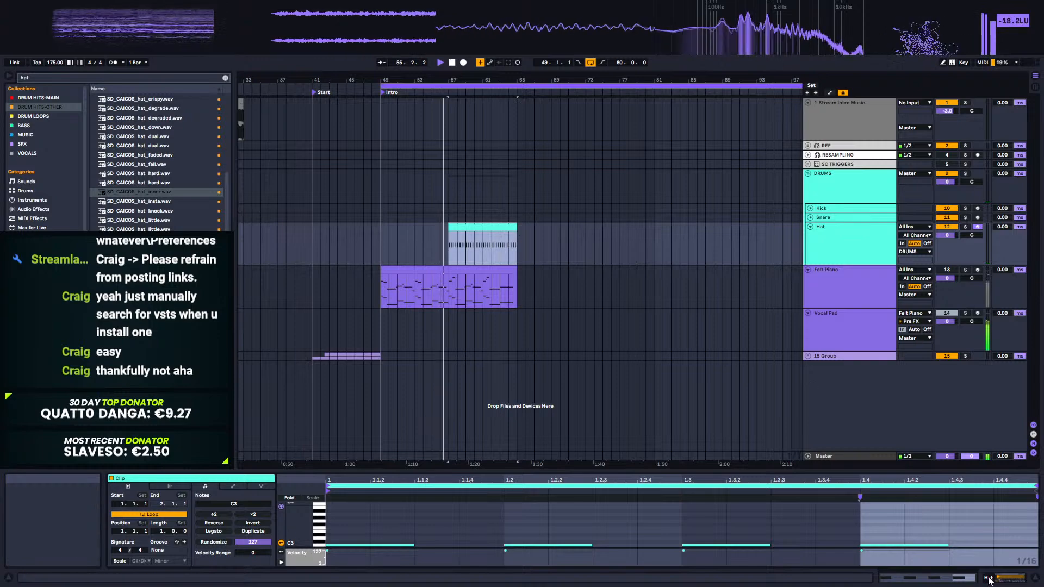
Step: Show the Hat track's sampler during playback, and shorten the Hat clip to end at 64.1.1
key("shift+Tab")
left_click(867, 244)
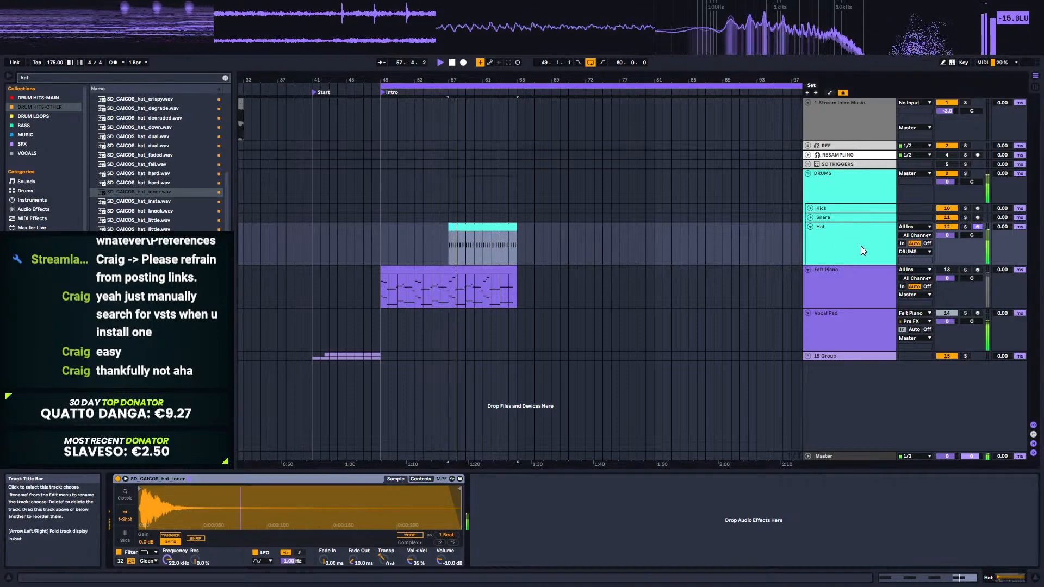
left_click_drag(516, 80, 499, 234)
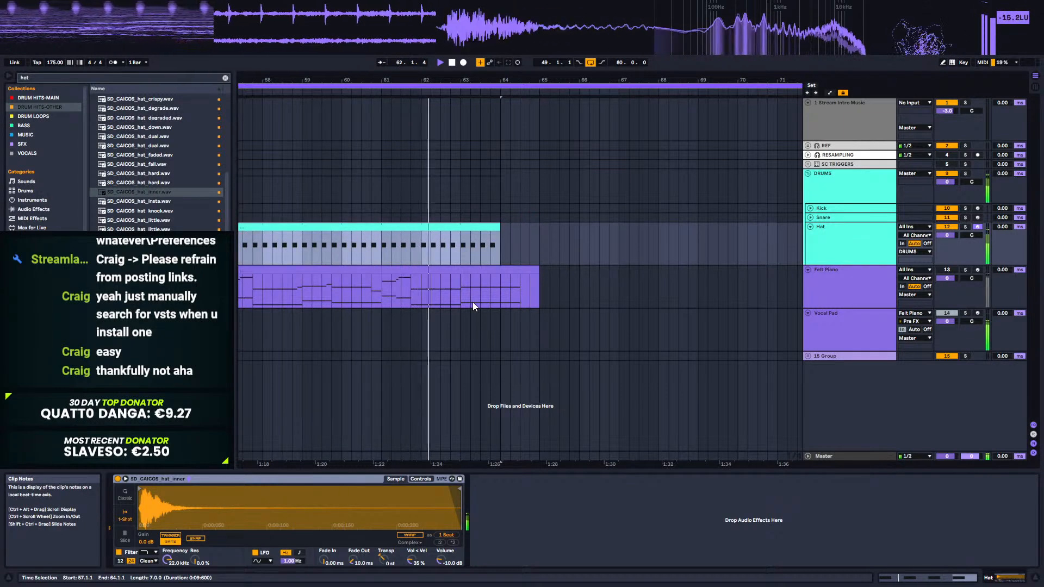
key("space")
Step: Copy the whole Felt Piano progression from bars 49 to 65 onto the Vocal Pad track at the same position
left_click_drag(410, 292, 478, 292)
left_click(836, 286)
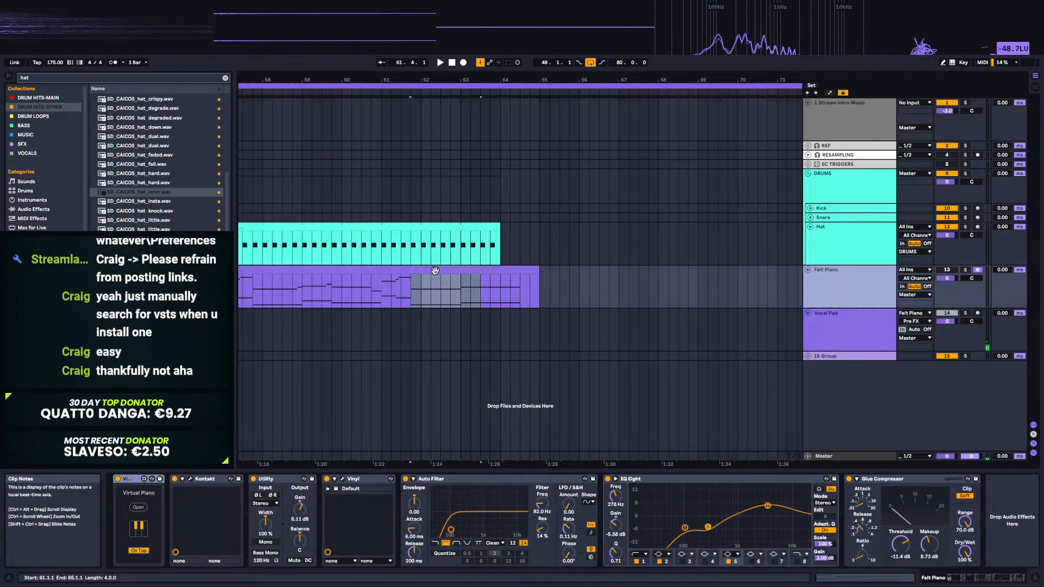
left_click(407, 270)
left_click_drag(424, 77, 597, 50)
left_click(334, 270, "shift")
left_click_drag(332, 270, 326, 314)
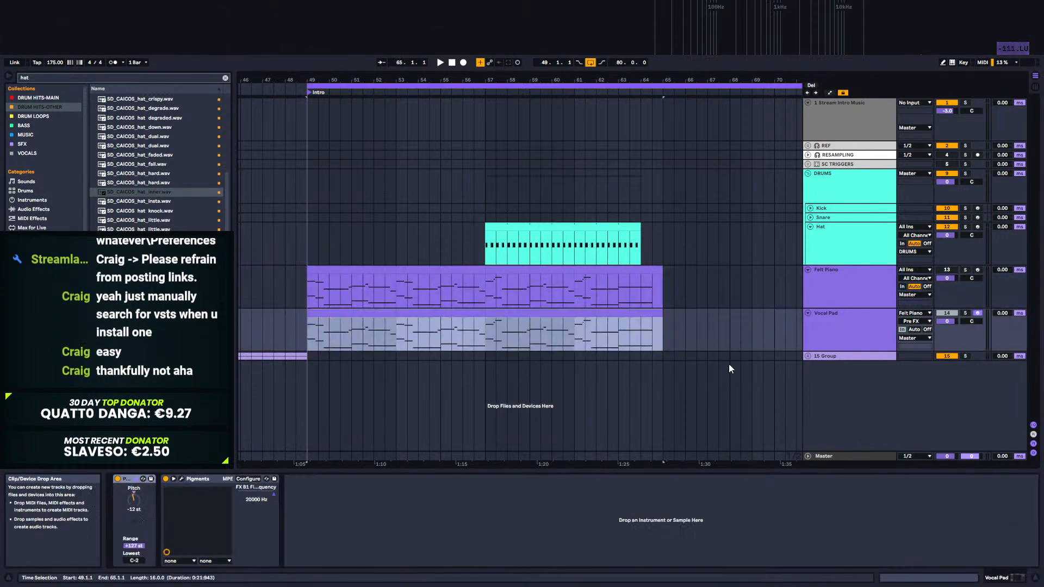
Step: Set the Vocal Pad's MIDI input to All Ins with monitoring on Auto, and activate the track
left_click(841, 331)
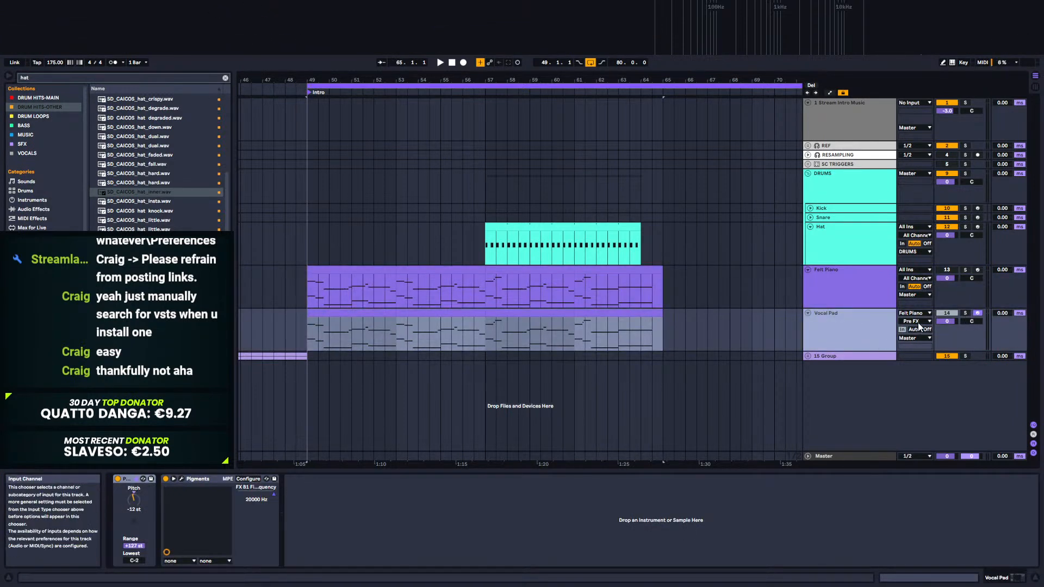
left_click(915, 313)
left_click(912, 321)
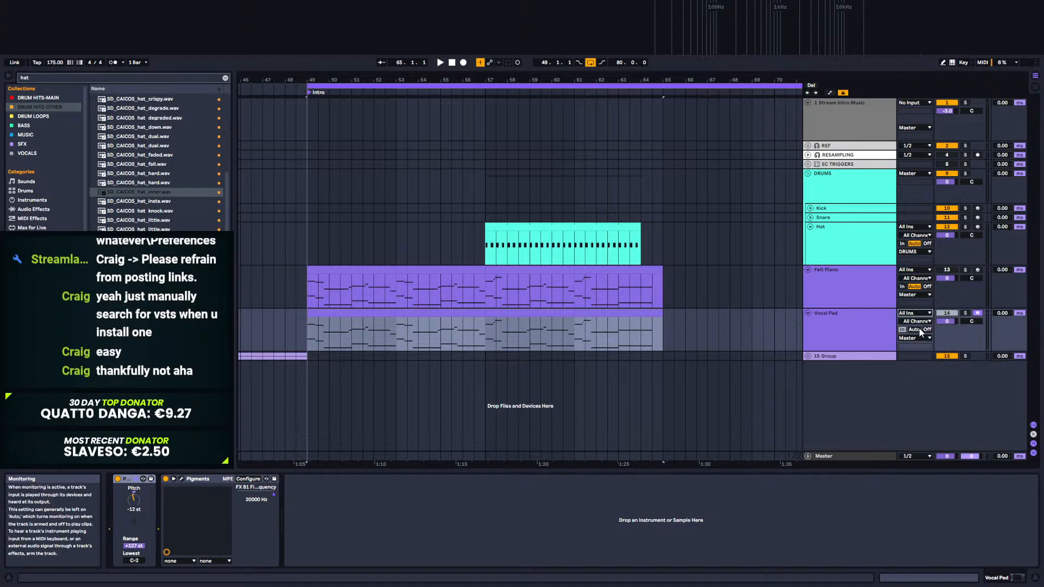
left_click(343, 322)
left_click(590, 340)
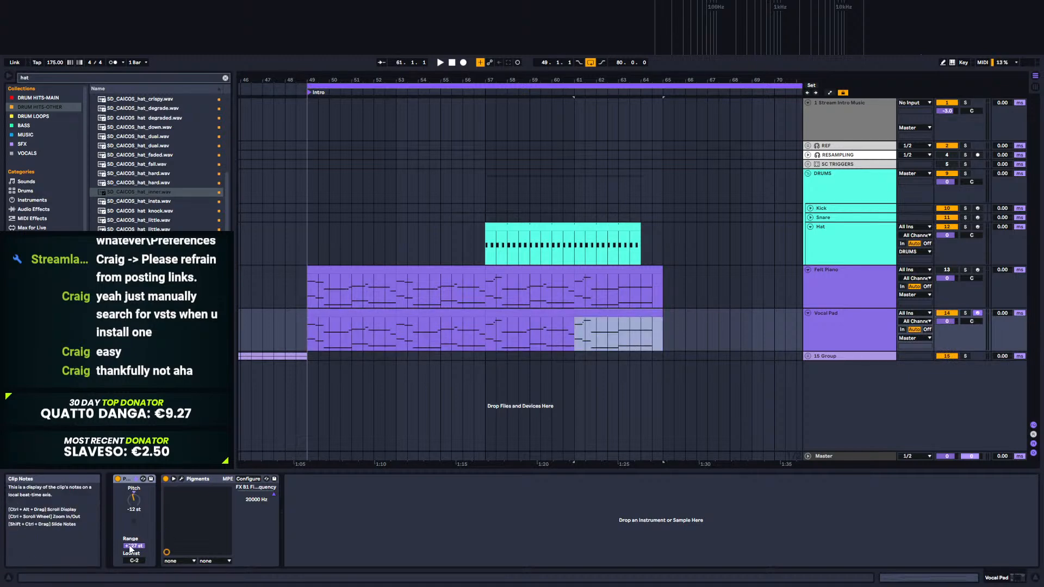
Step: Turn off MPE mode on the Vocal Pad's Pigments device, and check the MPE options in the plug-in's settings
left_click(219, 479)
left_click(175, 479)
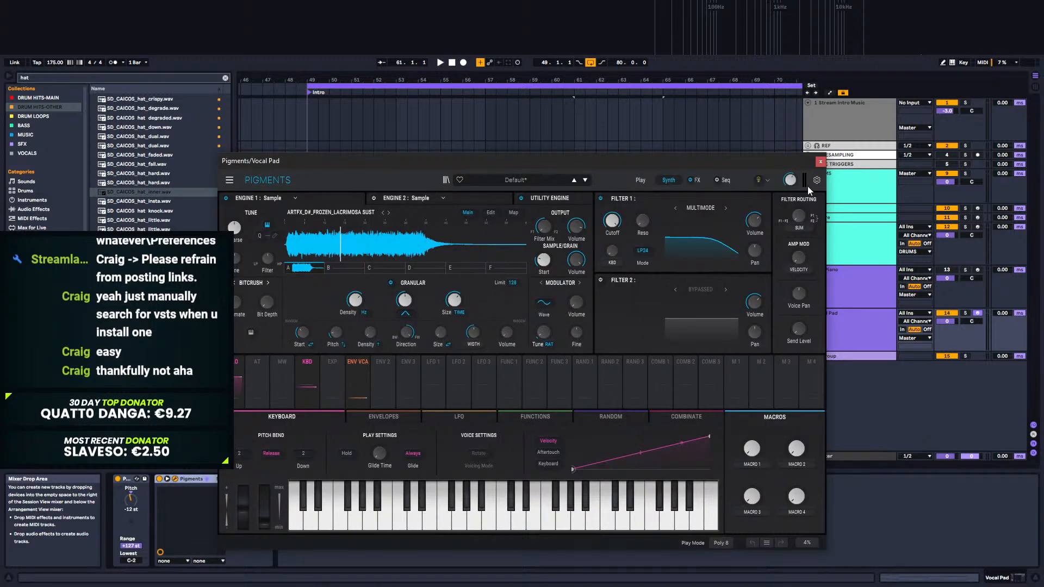
left_click(816, 180)
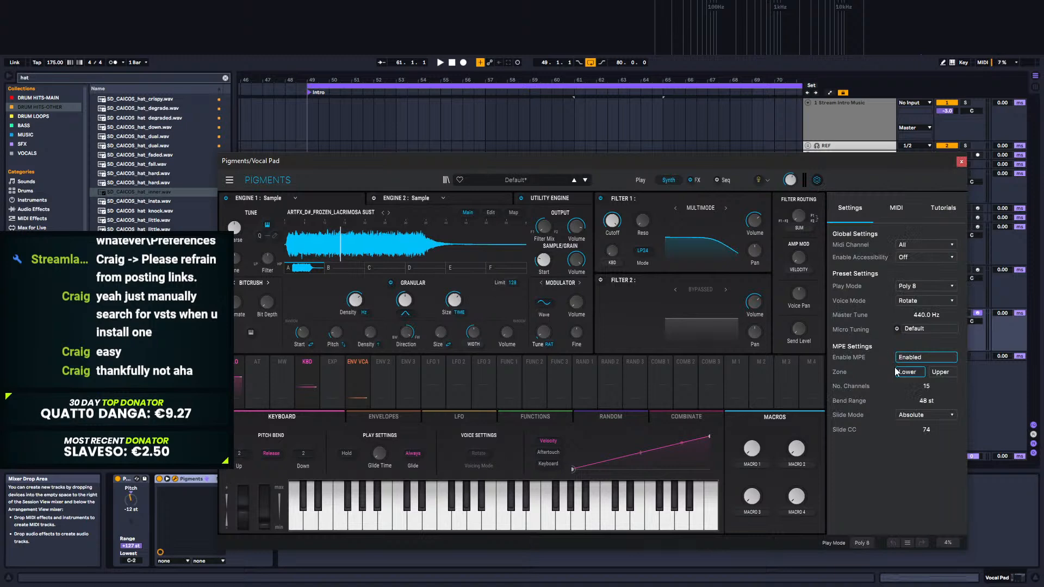
left_click(817, 180)
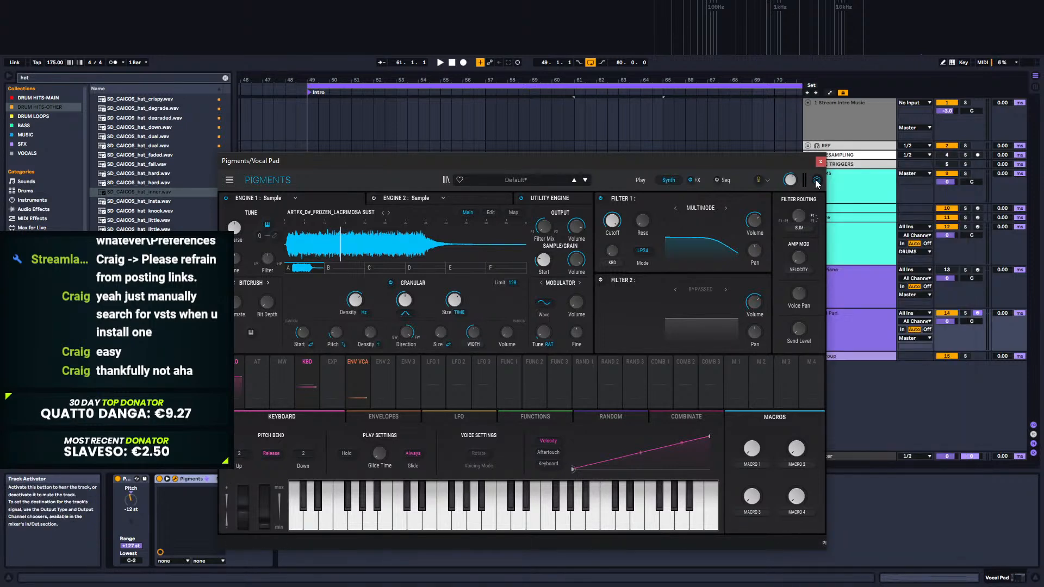
left_click(819, 162)
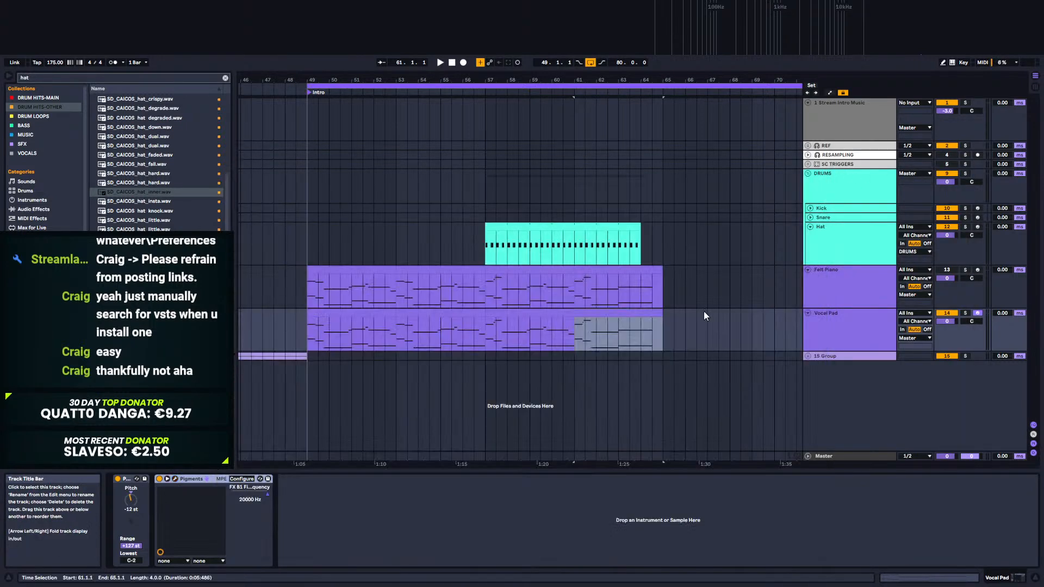
Step: In the Vocal Pad's last clip, delete the two notes starting at beat 3 and extend the C#3 and A1 notes to 4.3.1
left_click(331, 313)
left_click(628, 315)
double_click(628, 316)
left_click_drag(731, 466, 770, 217)
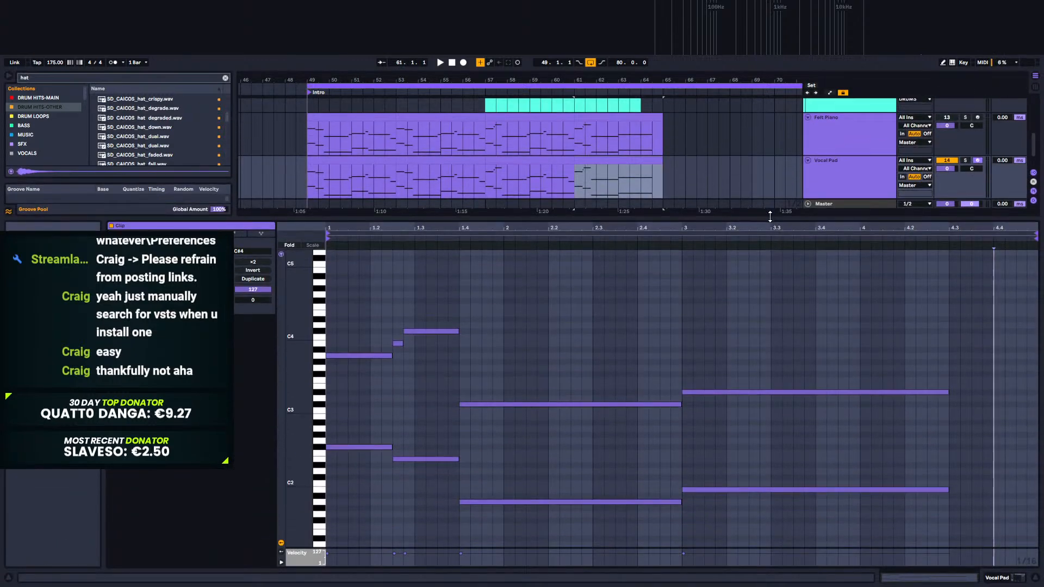
left_click_drag(725, 308, 767, 532)
key("Delete")
left_click_drag(631, 356, 950, 503)
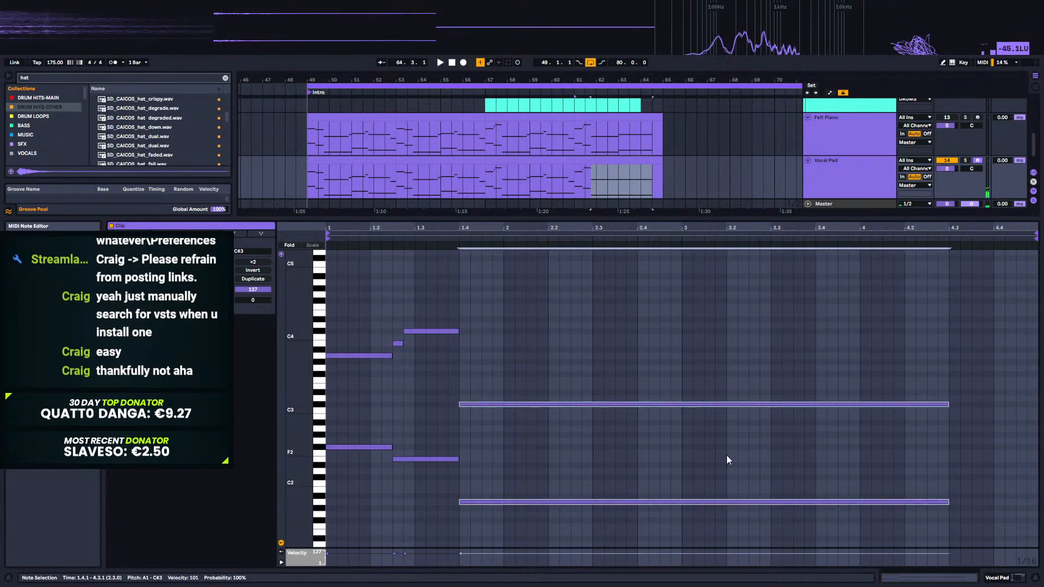
Step: Draw an upward pitch slide on the C#3 note from 2.4 to 3 in note expression, and play it from 61.4.1
left_click(261, 235)
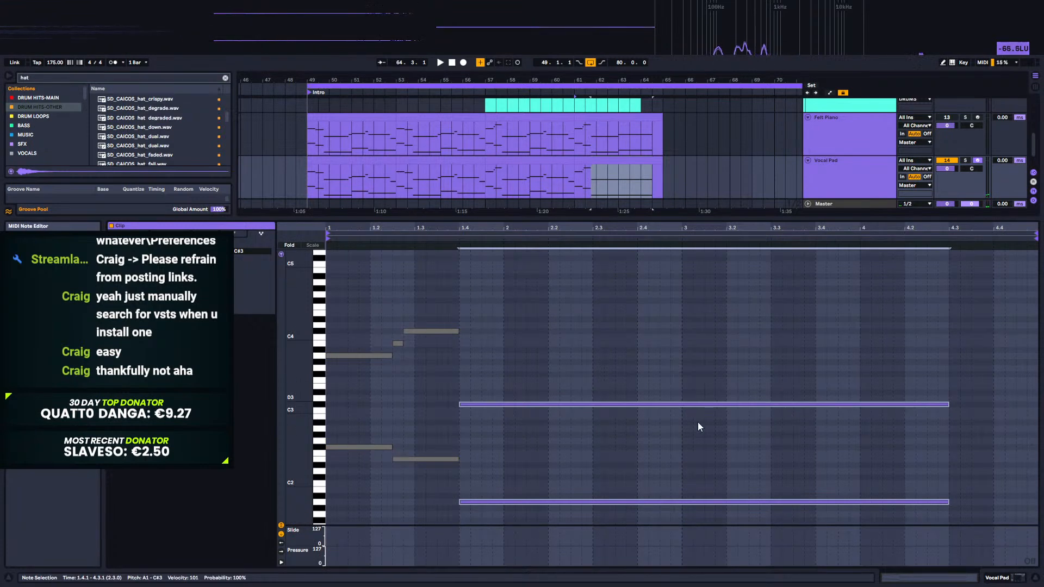
left_click(720, 405)
left_click(638, 405)
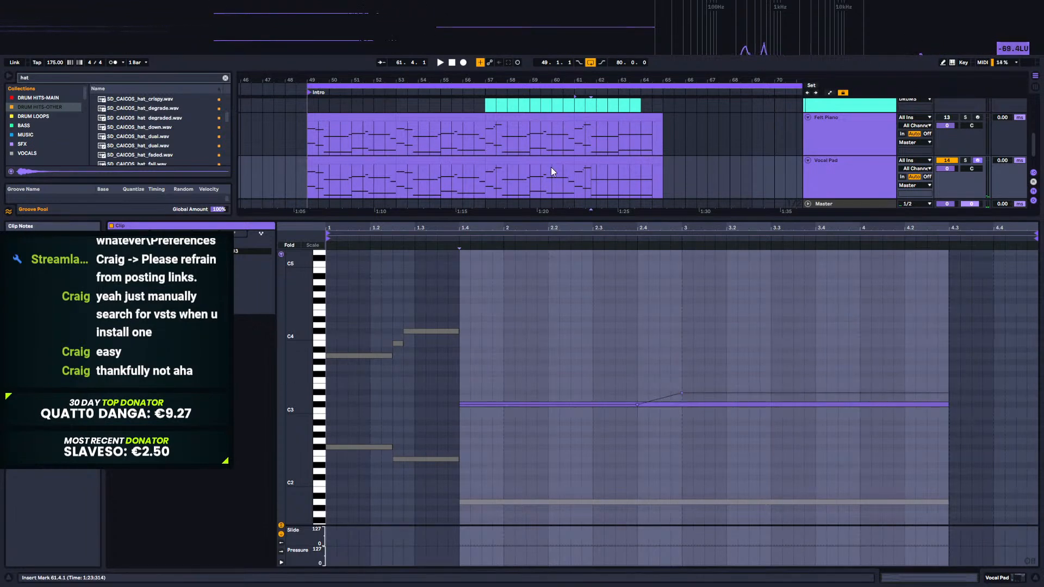
key("space")
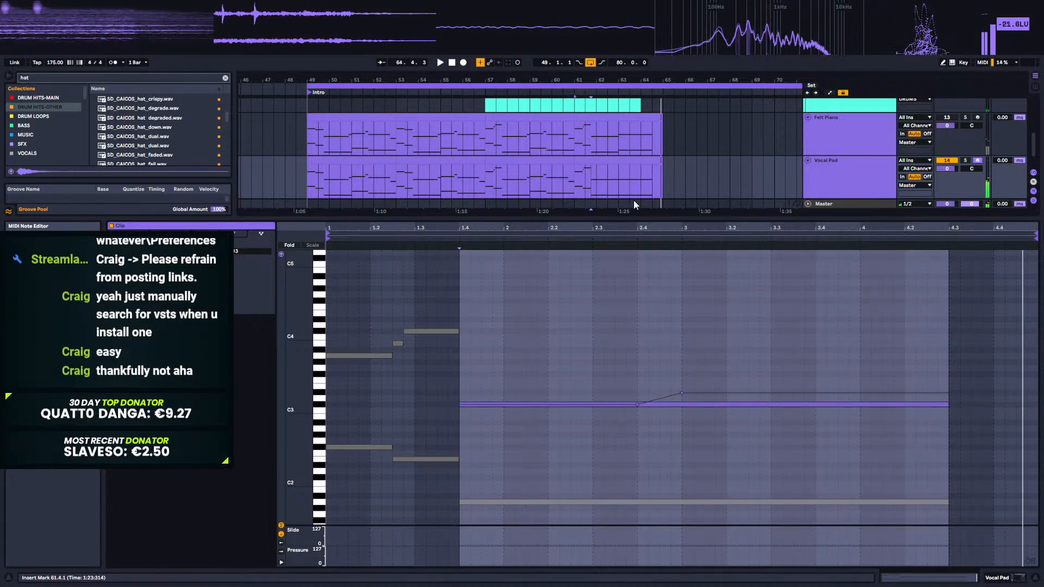
Step: Try an upward pitch slide from 2.4 to 3 on the low A1 note and listen back
left_click(648, 502)
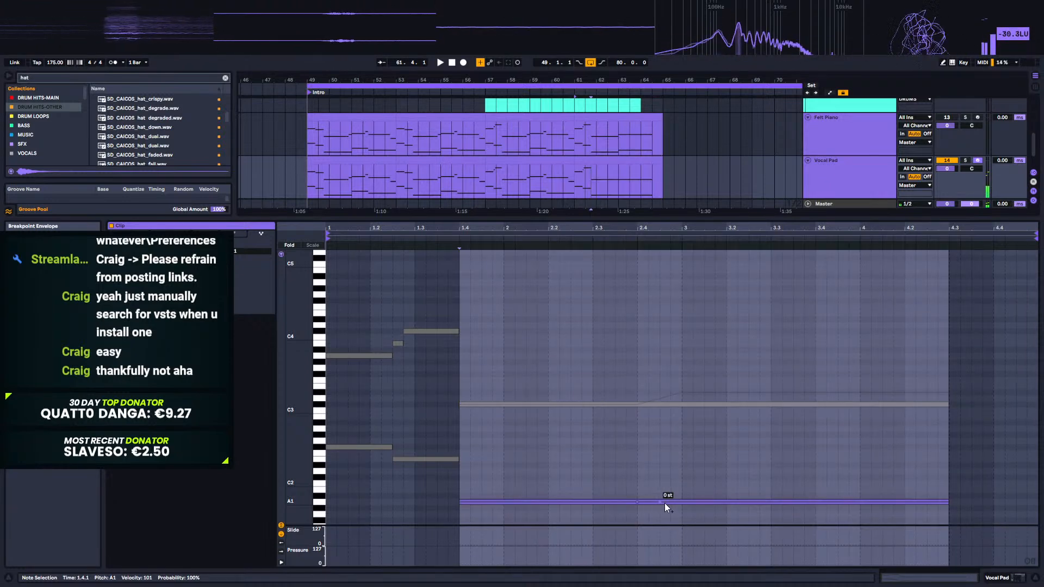
left_click_drag(680, 502, 681, 496)
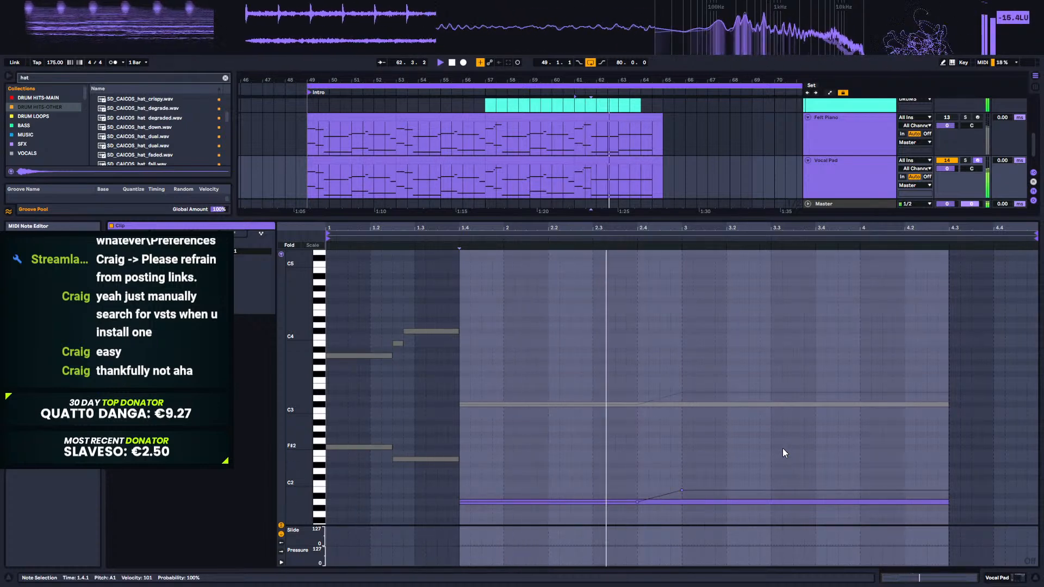
left_click(682, 492)
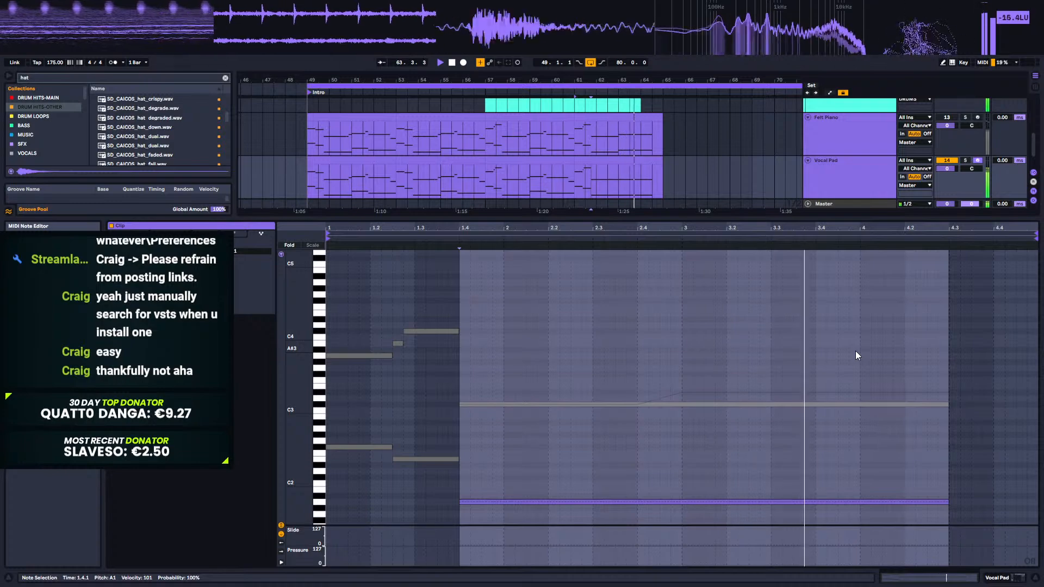
key("space")
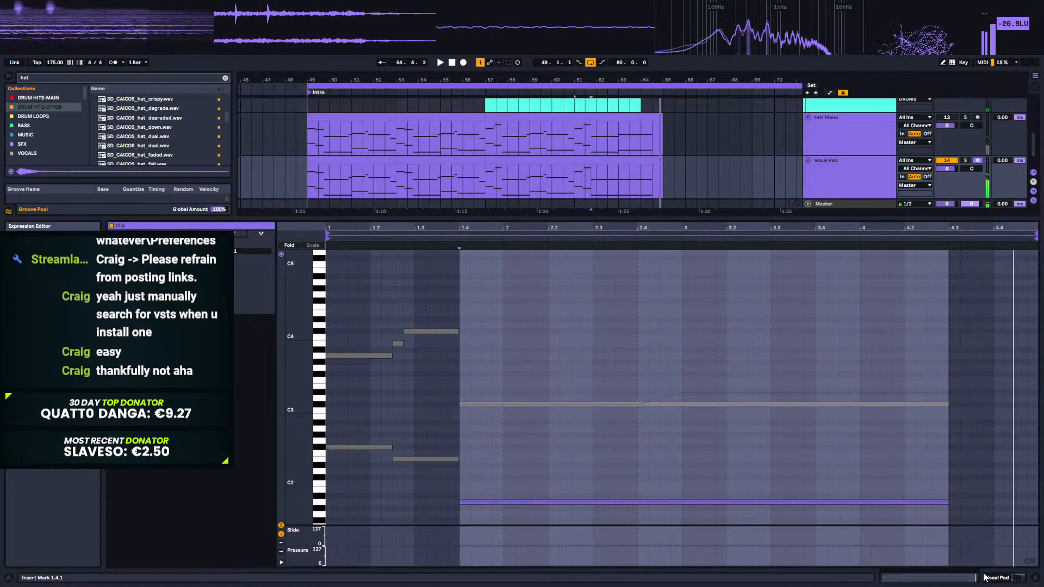
Step: Consolidate all Vocal Pad clips from bar 49 to bar 65 into a single clip
left_click(994, 578)
left_click(601, 314)
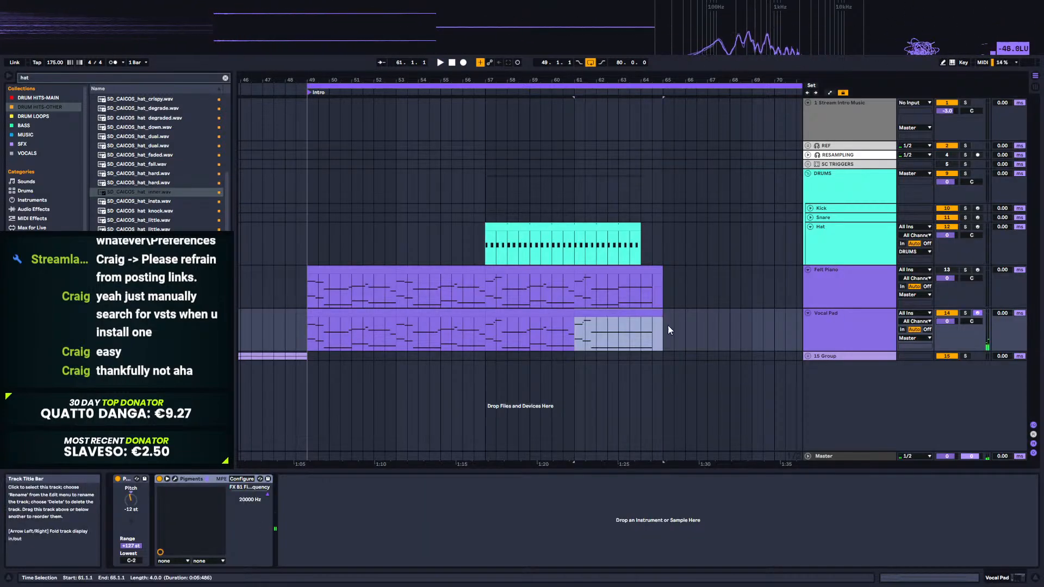
left_click(345, 312, "shift")
key("ctrl+j")
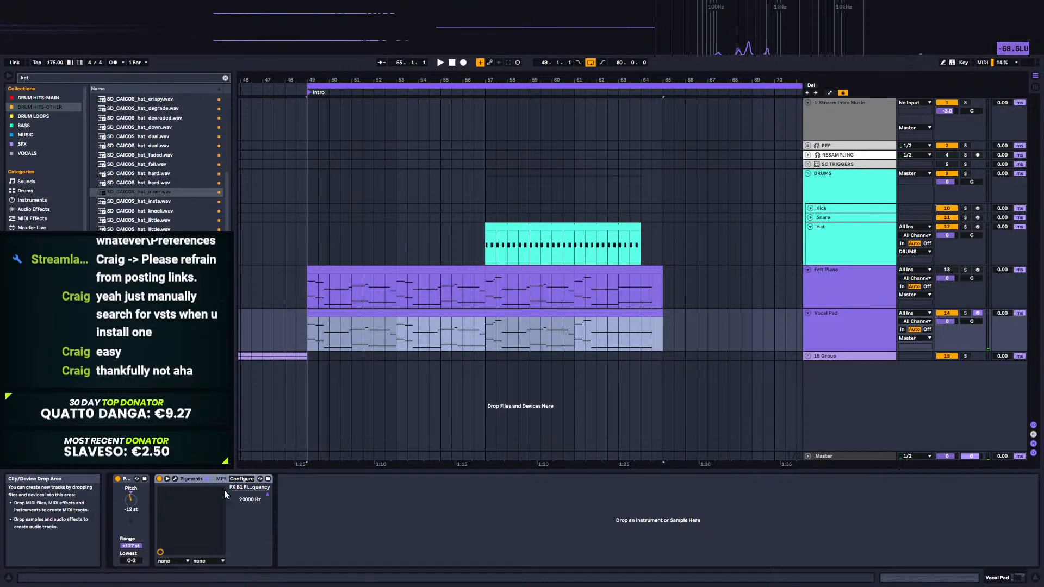
Step: Check the Vocal Pad's Pigments engine and the Multi Filter in its FX B chain
left_click(174, 478)
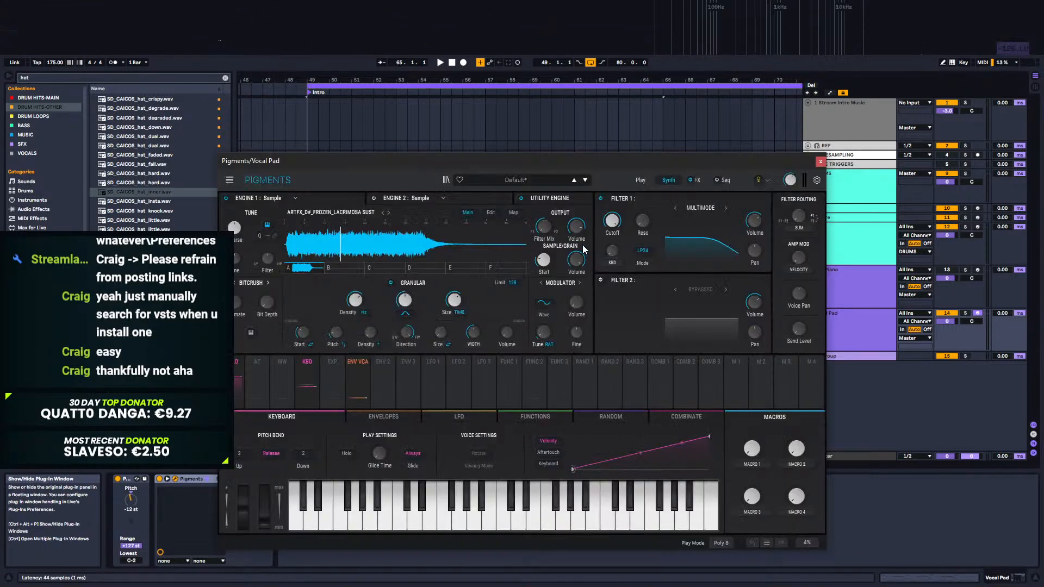
left_click(820, 162)
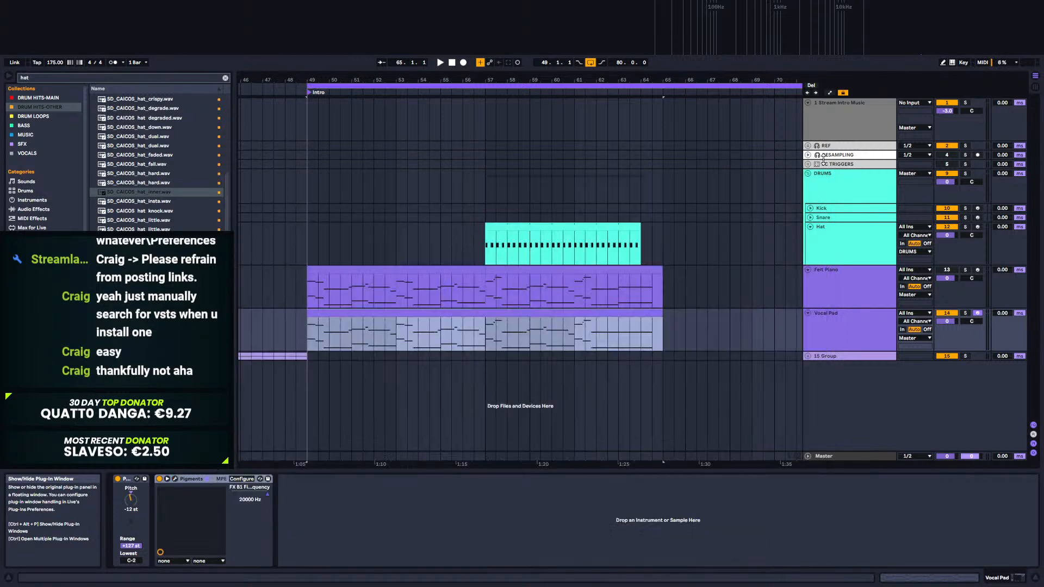
left_click(175, 478)
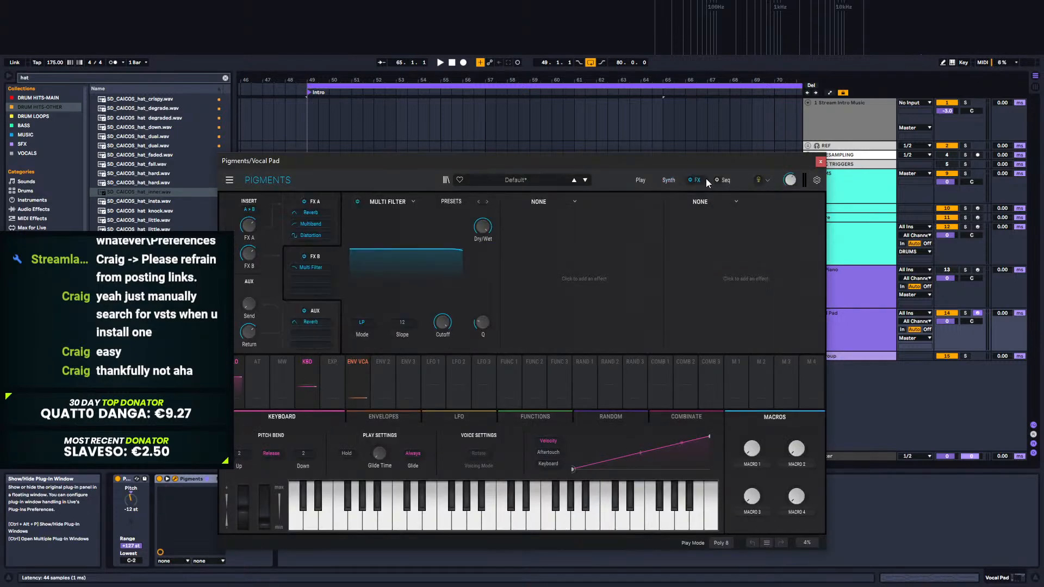
left_click(821, 162)
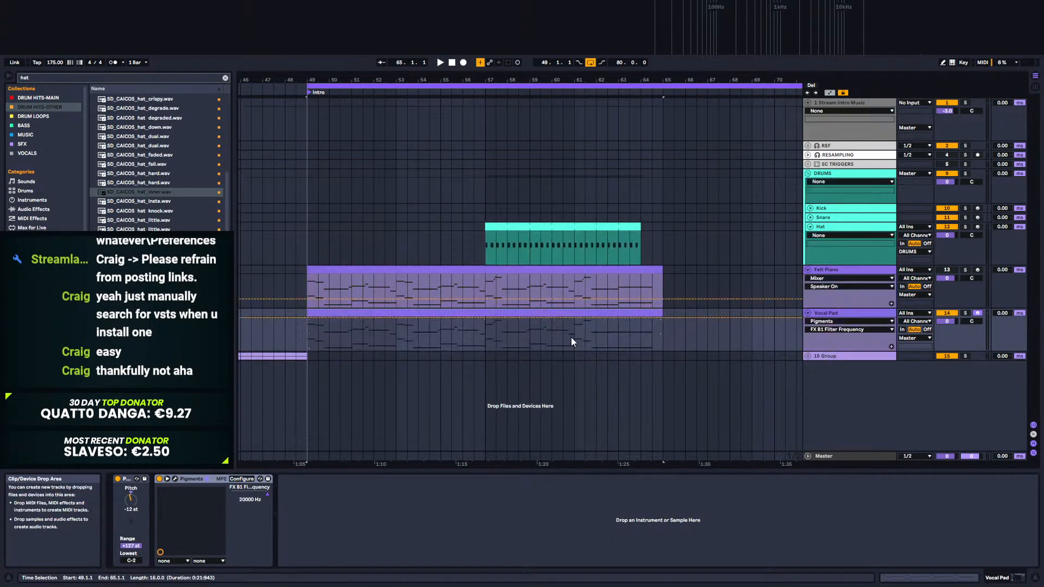
Step: Automate the Vocal Pad's FX B1 Filter Frequency to rise gradually from bar 49, opening almost fully by about bar 62 and reaching 20000 Hz
left_click(652, 319)
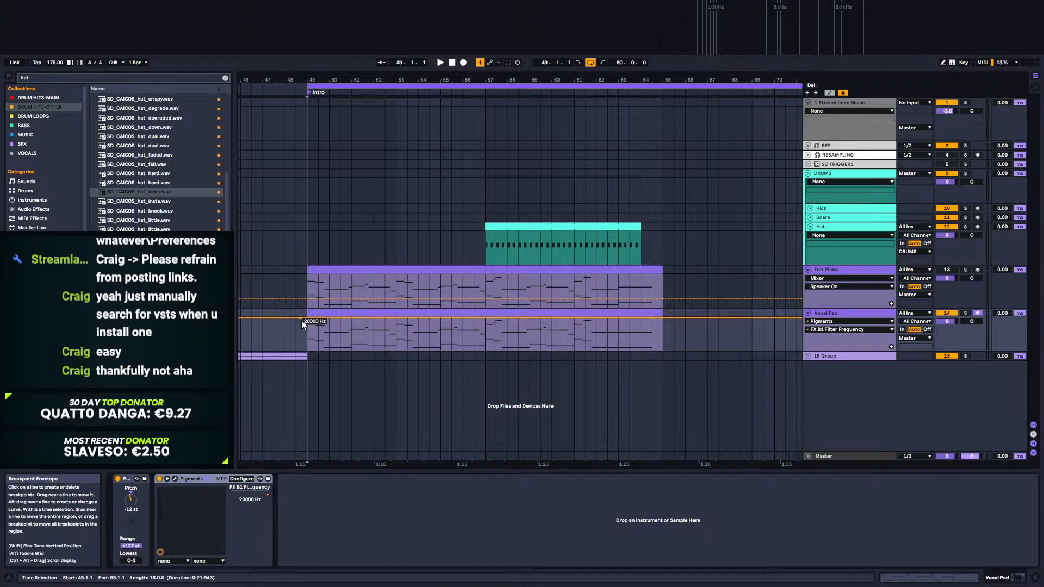
left_click_drag(307, 319, 307, 337)
key("space")
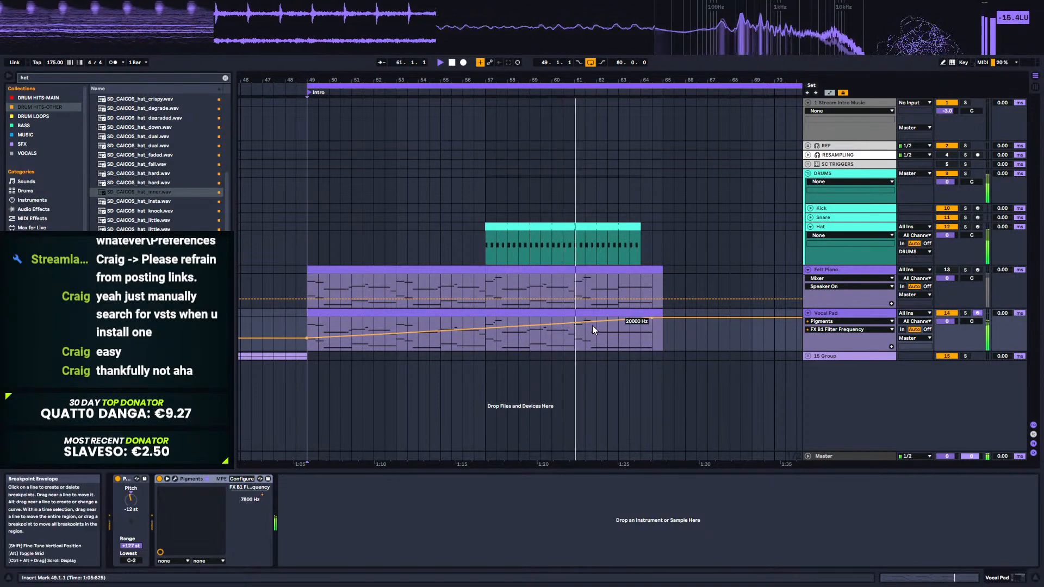
left_click_drag(593, 323, 592, 320)
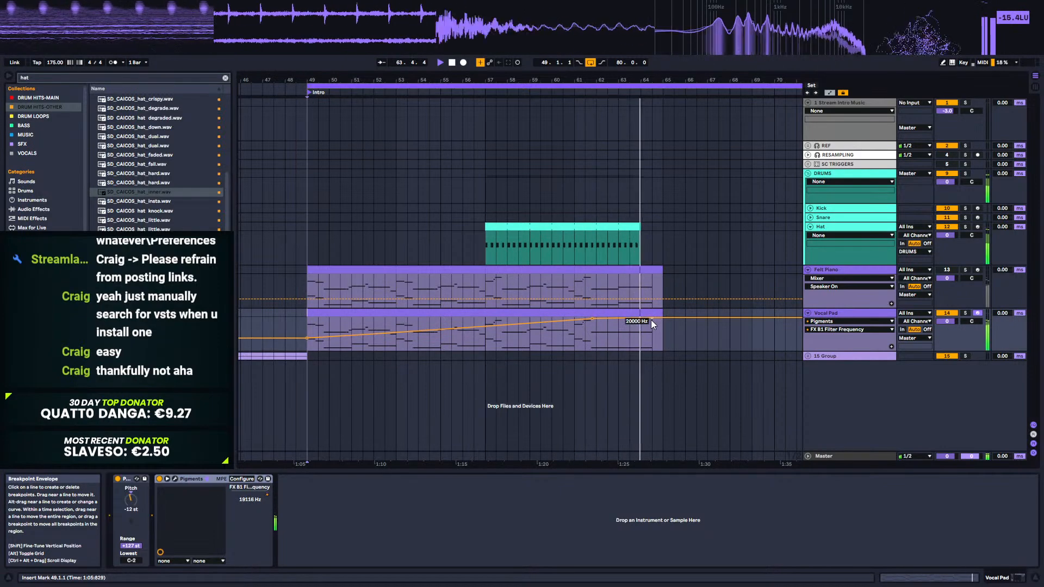
Step: Play the intro's ending from 63.1.1 and examine how the Felt Piano and Vocal Pad clips finish
left_click_drag(662, 72, 684, 77)
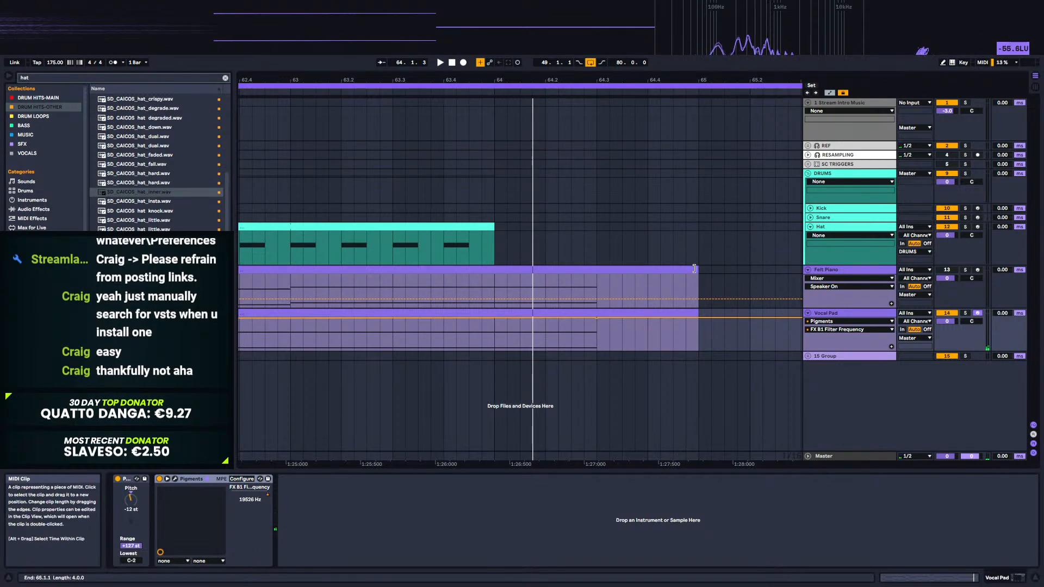
left_click(367, 294)
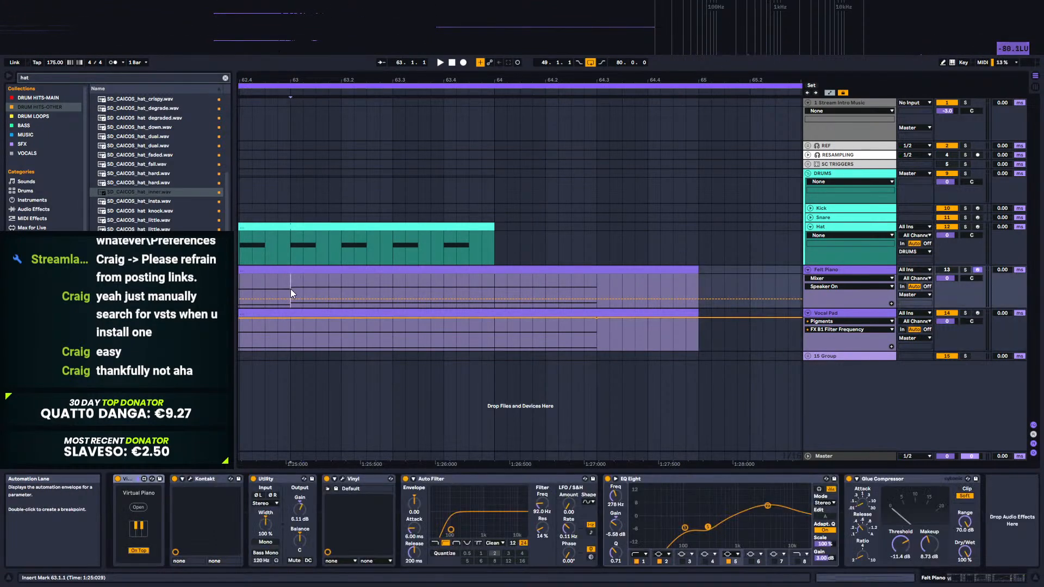
key("space")
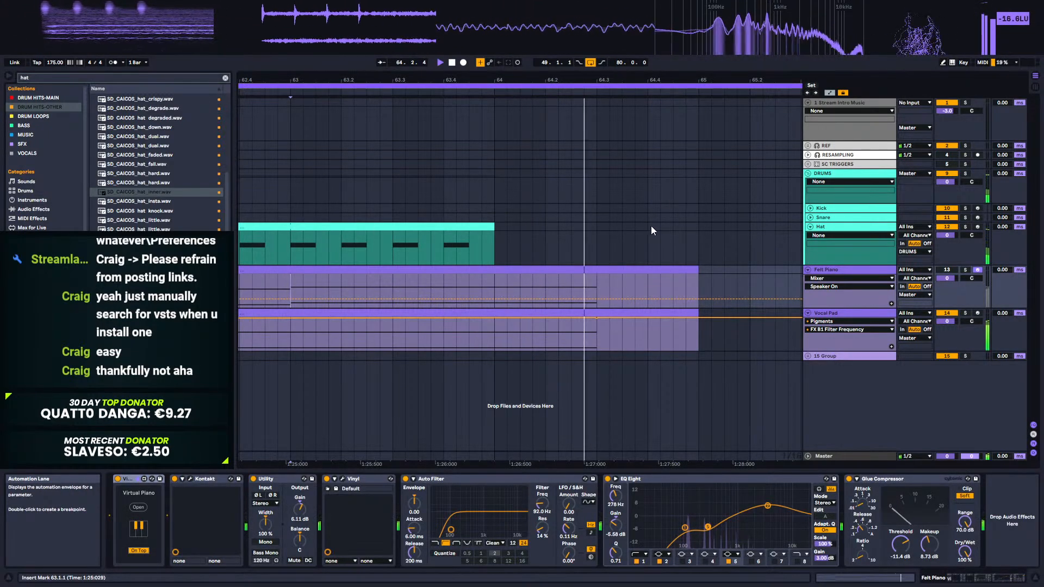
left_click_drag(652, 80, 397, 57)
key("space")
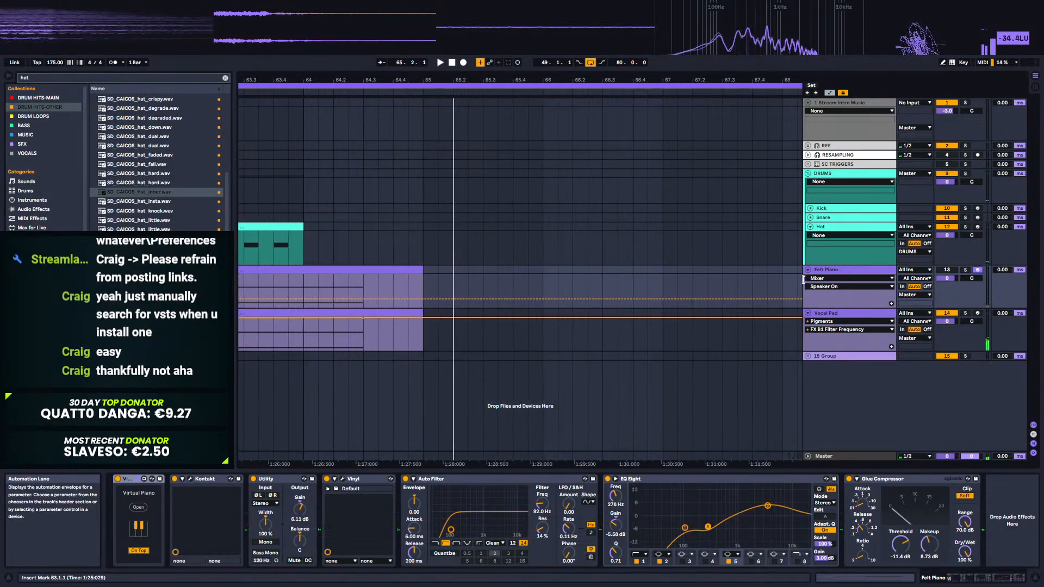
Step: Hide the automation, collapse all tracks, and insert a new MIDI track below the DRUMS group
key("a")
left_click(808, 270, "alt")
right_click(830, 142)
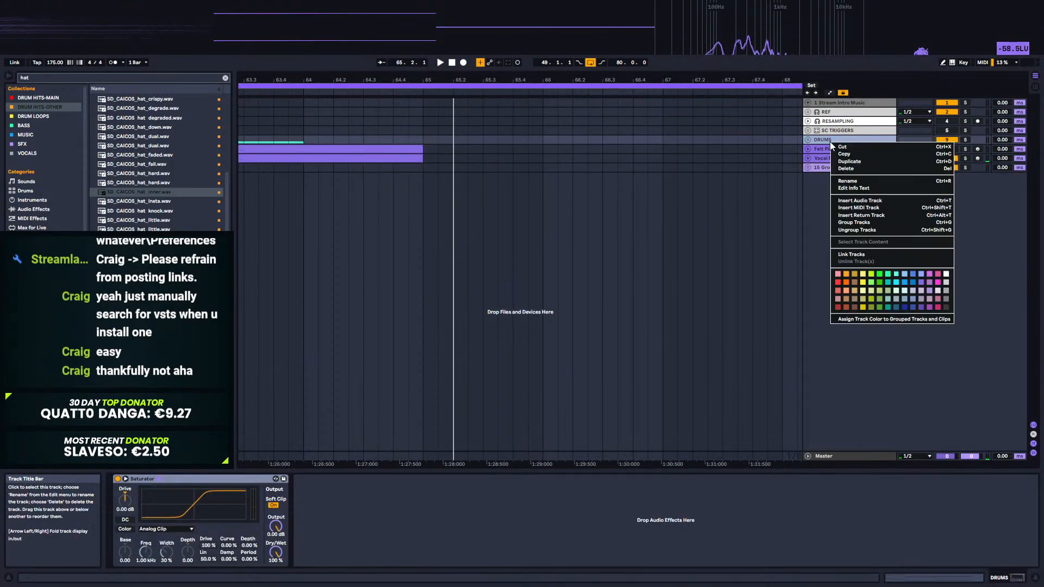
left_click(878, 207)
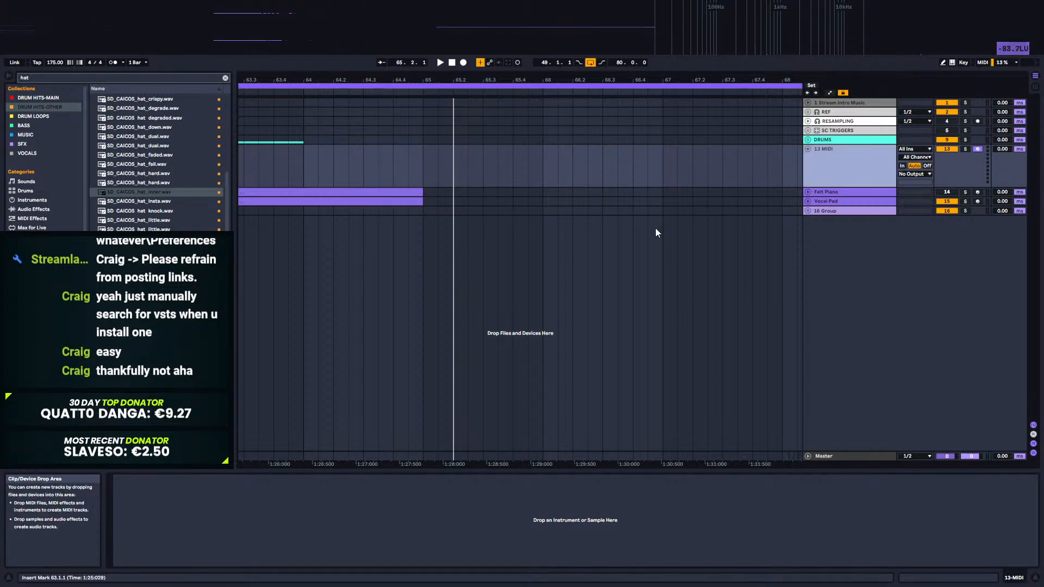
Step: Colour the new MIDI track a dark purple
right_click(836, 167)
left_click(928, 326)
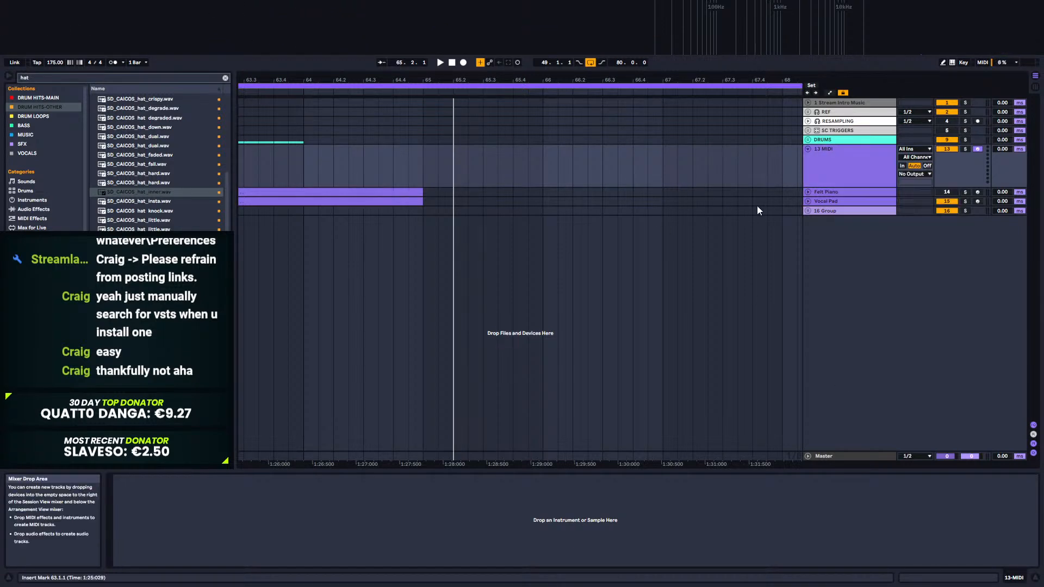
right_click(840, 155)
left_click(933, 346)
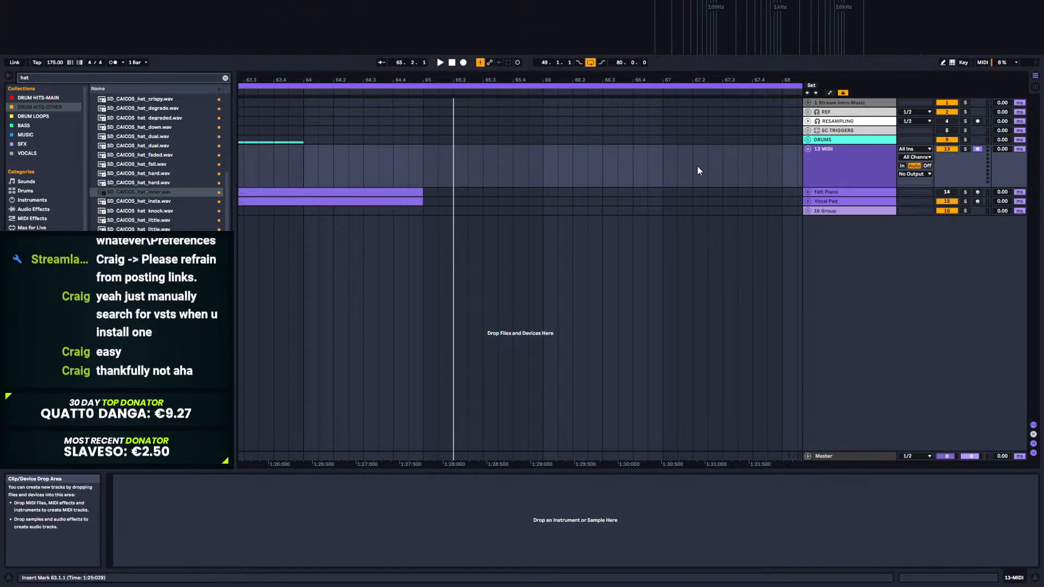
Step: Clear the browser search, find Serum among the plug-ins, and load it onto the new MIDI track
left_click(30, 237)
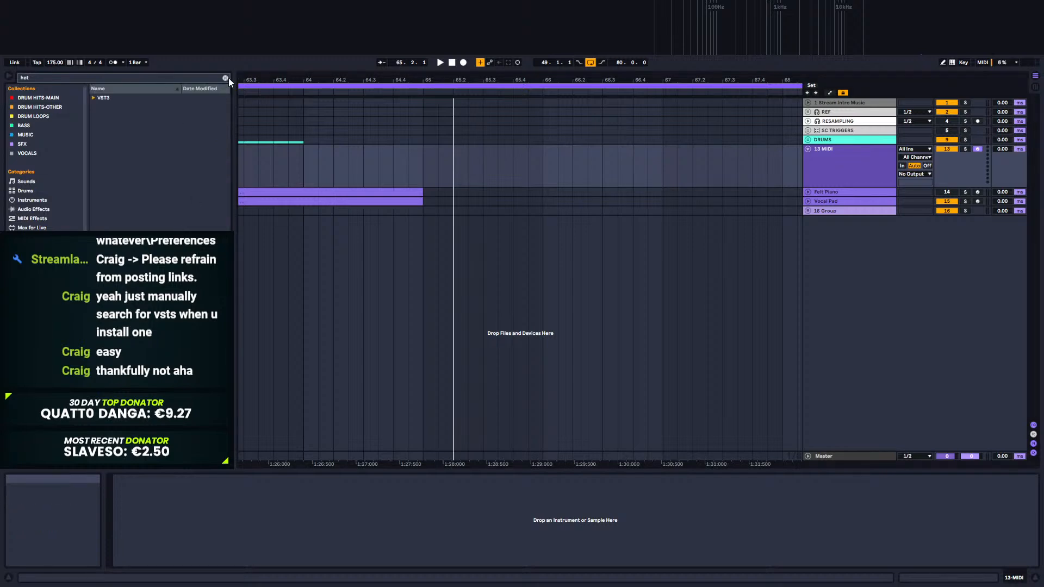
left_click(95, 98)
scroll(97, 141, "down", 3)
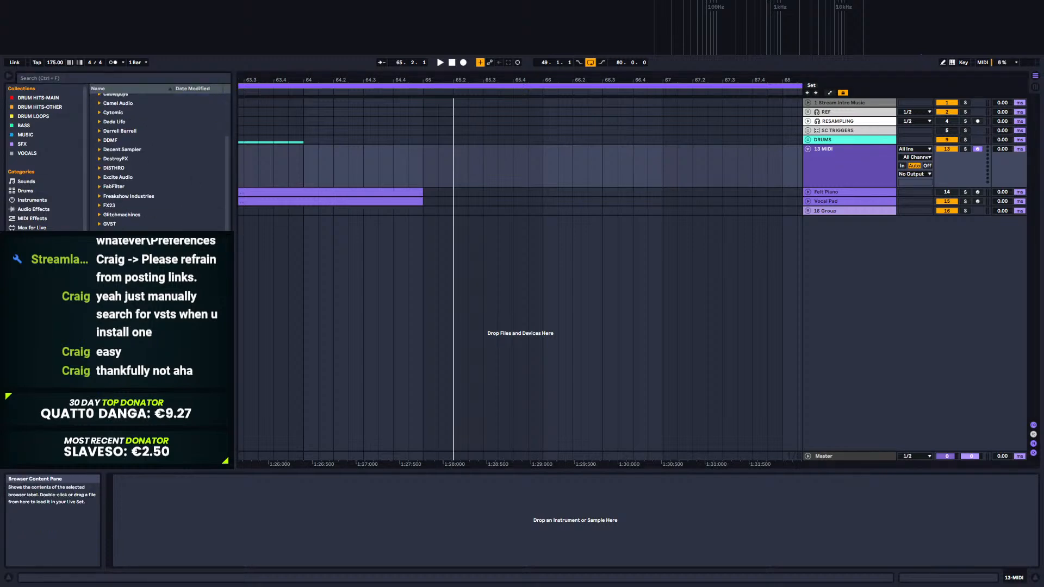
left_click(94, 98)
left_click(94, 108)
scroll(156, 163, "down", 3)
scroll(157, 163, "down", 3)
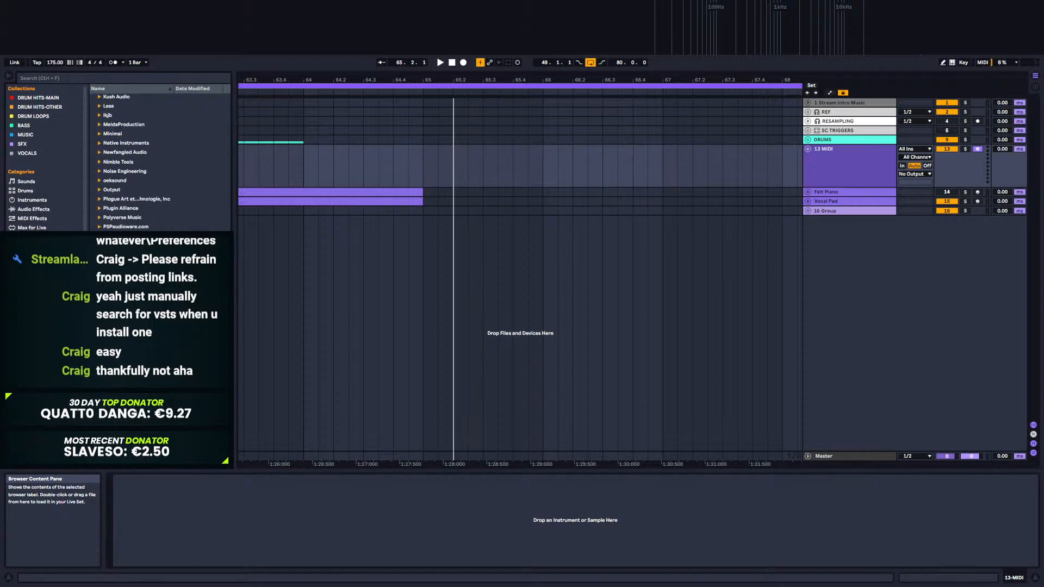
scroll(158, 163, "down", 2)
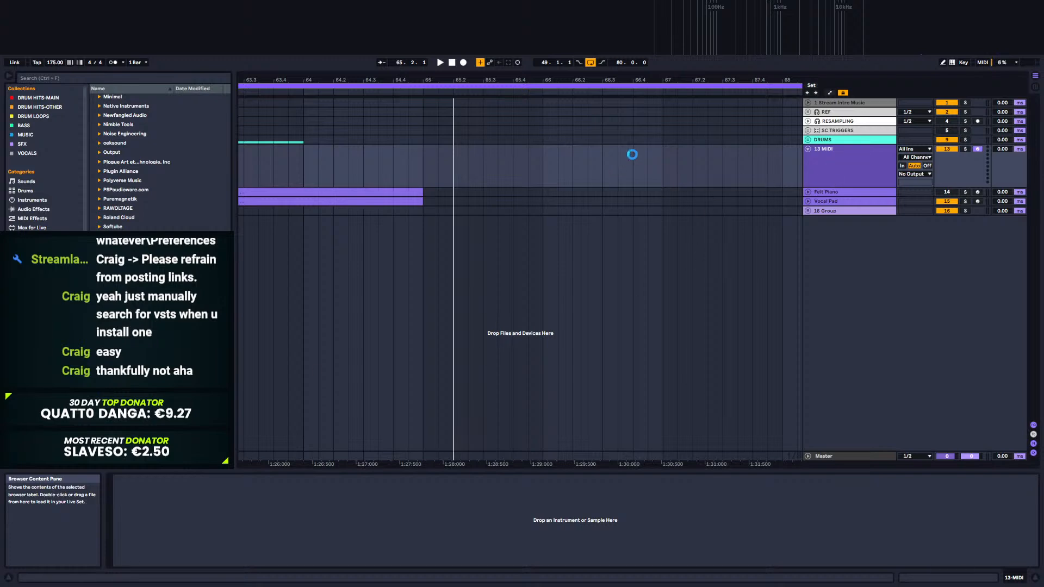
left_click_drag(455, 173, 914, 148)
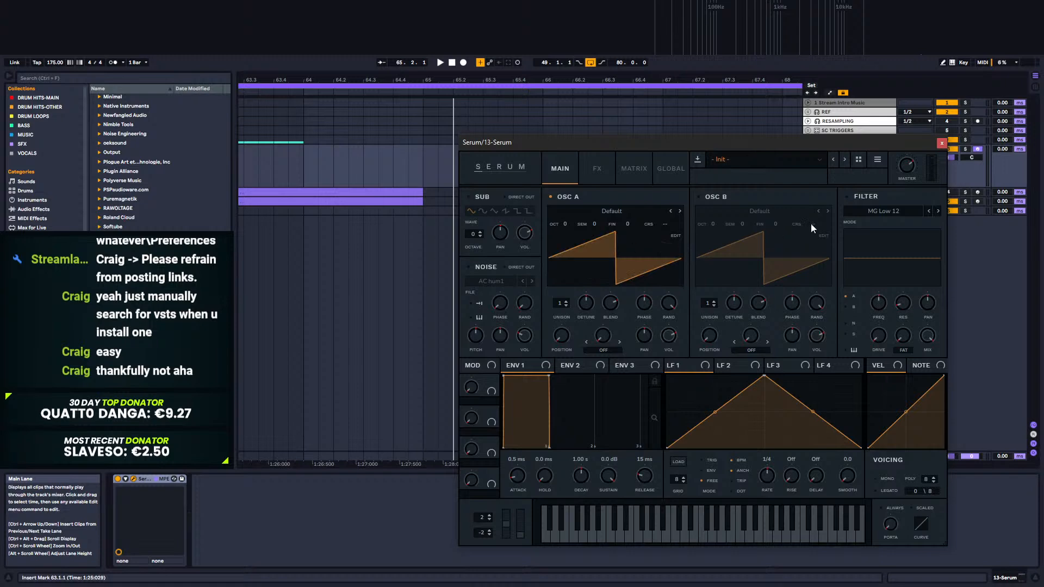
Step: Enable Serum's oscillator B with the Just Sine user wavetable, and close the synth window
left_click(707, 197)
left_click(723, 215)
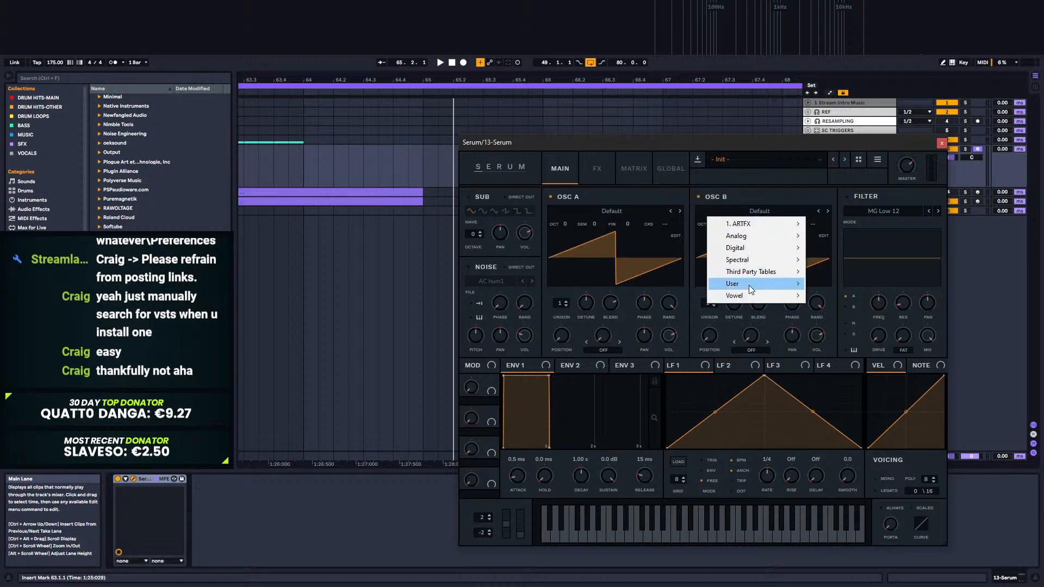
mouse_move(748, 285)
left_click(834, 355)
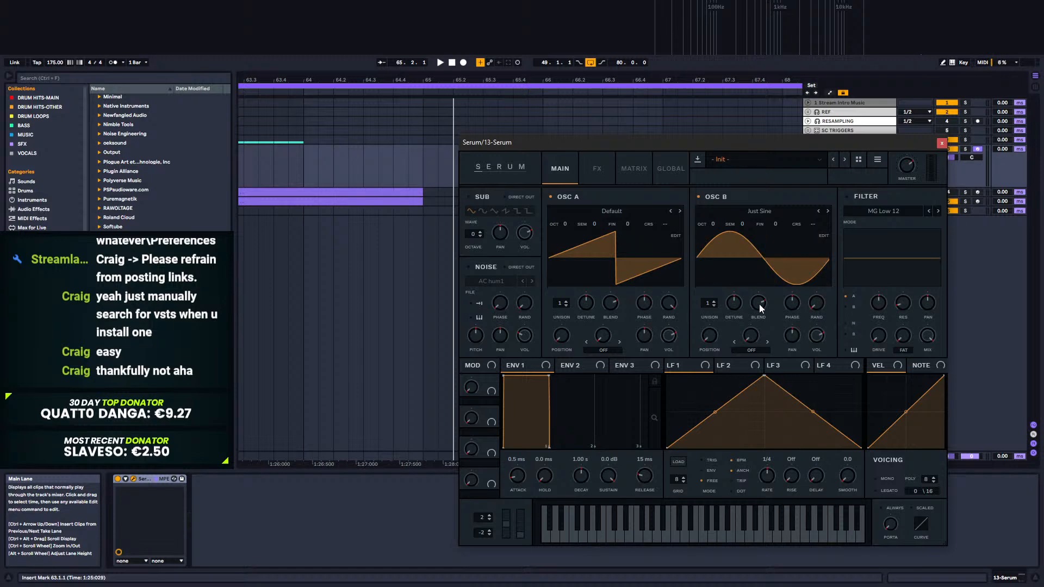
left_click(941, 143)
Step: Listen from 63.4.1, and create an empty two-bar MIDI clip on the Serum track from bar 65 to bar 67
left_click(270, 162)
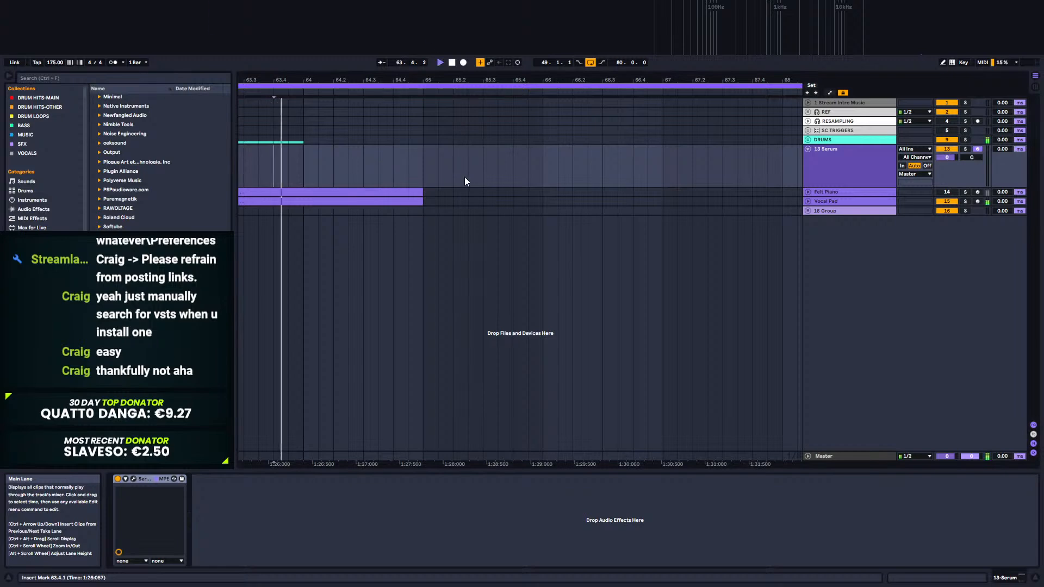
key("space")
left_click_drag(423, 165, 662, 176)
key("ctrl+shift+m")
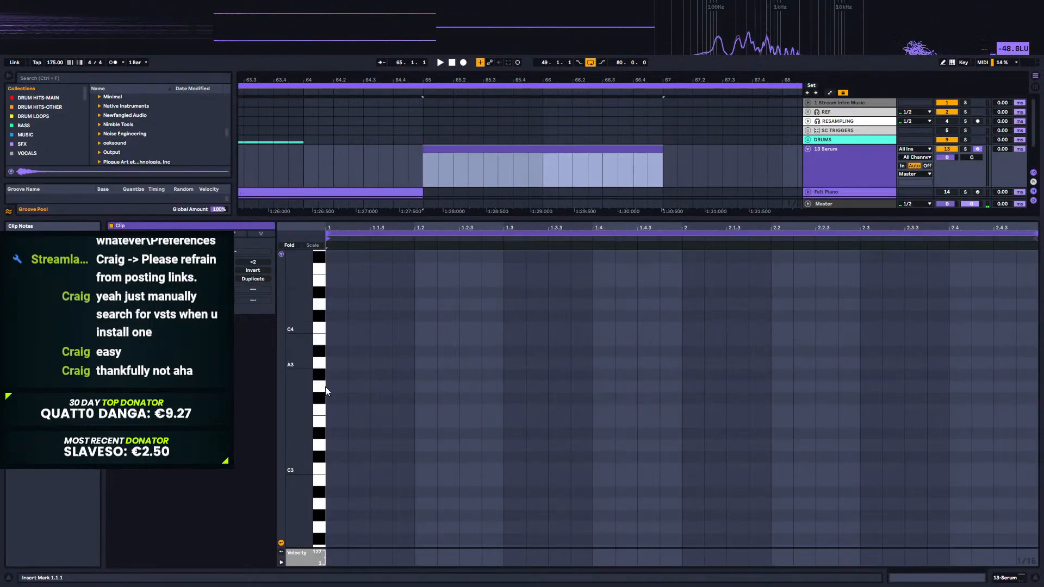
Step: Draw the notes F#3, E3 and a long C#3 across the two-bar clip, transpose them down three octaves, and listen
left_click_drag(333, 400, 590, 423)
left_click(602, 457)
left_click_drag(602, 457, 1028, 453)
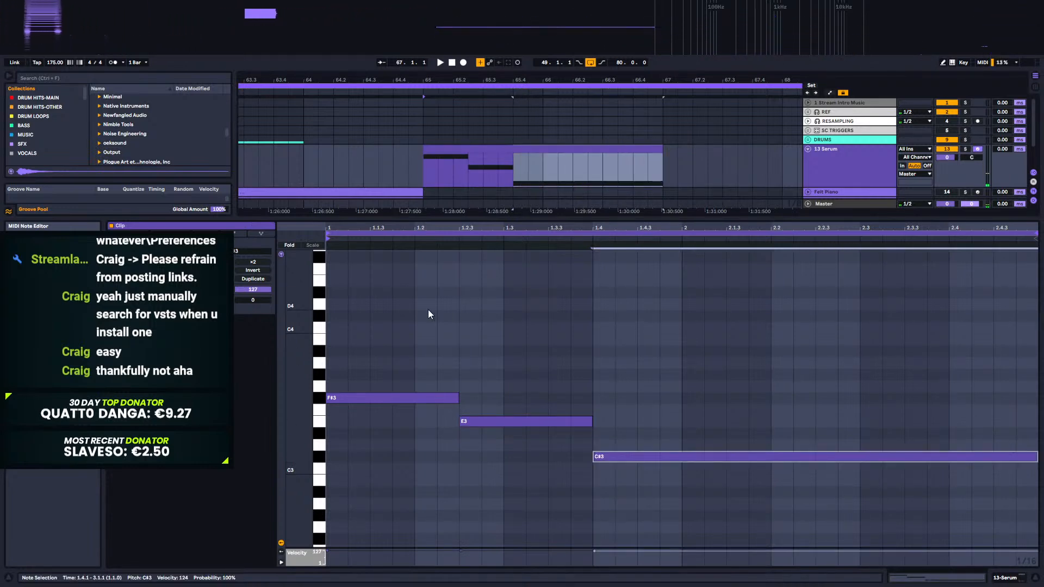
key("ctrl+a")
key("shift+Down")
key("shift+Down")
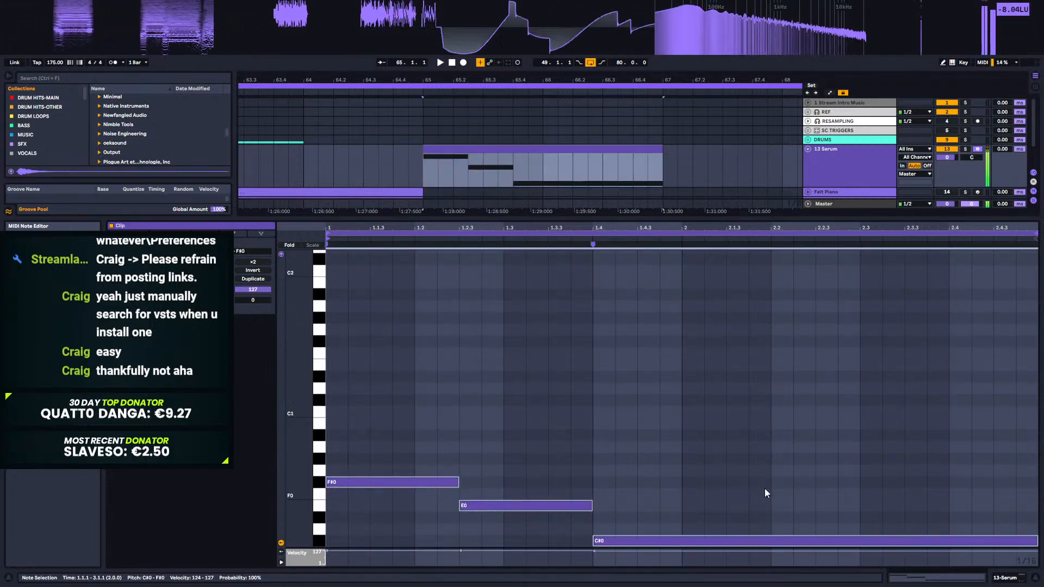
key("space")
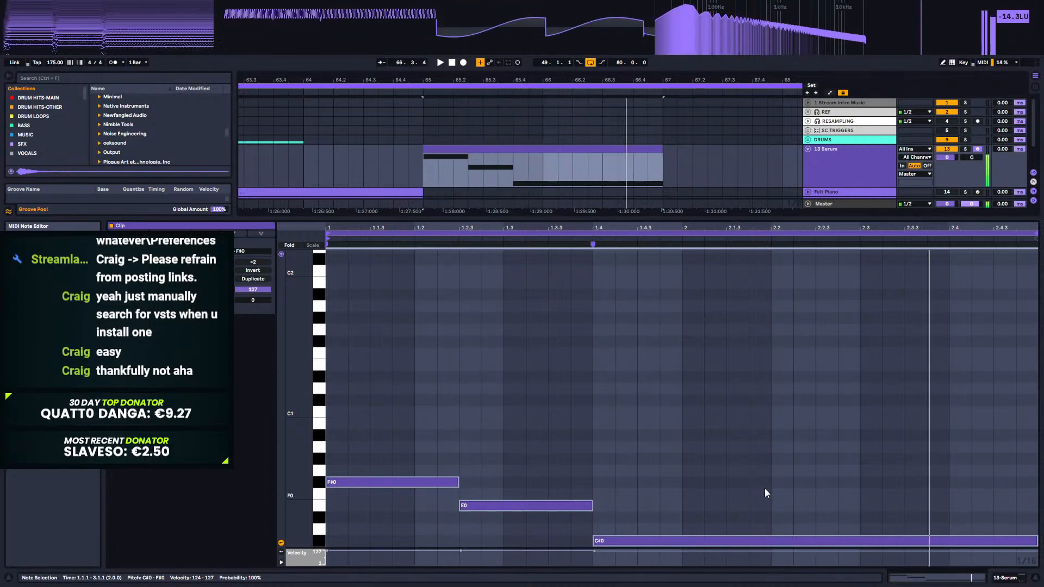
Step: Extend the Serum clip to eight bars, from bar 65 to bar 73, by consolidating it with the empty time after it
left_click_drag(540, 80, 487, 33)
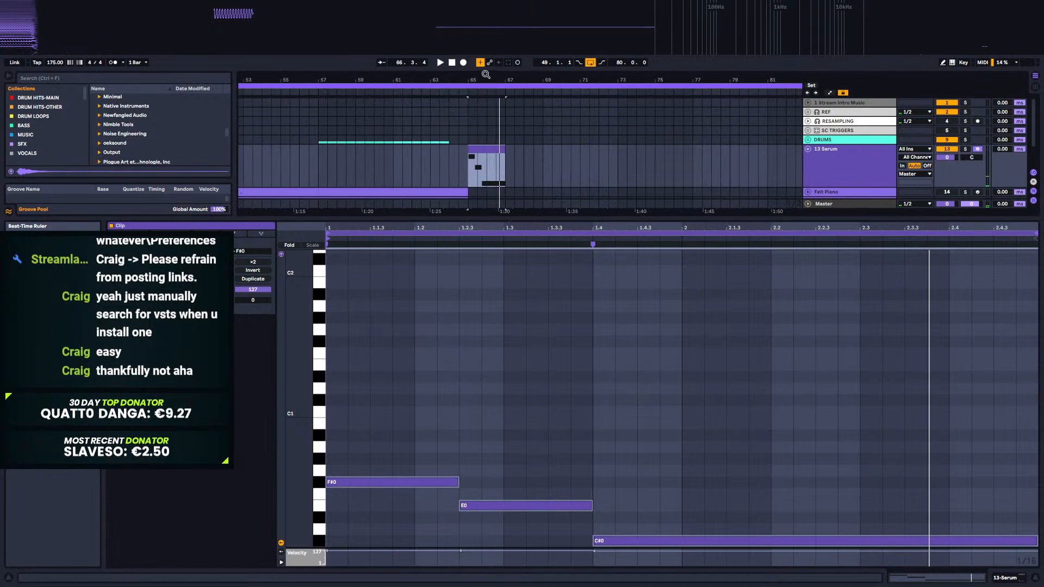
left_click(346, 168)
left_click(483, 148)
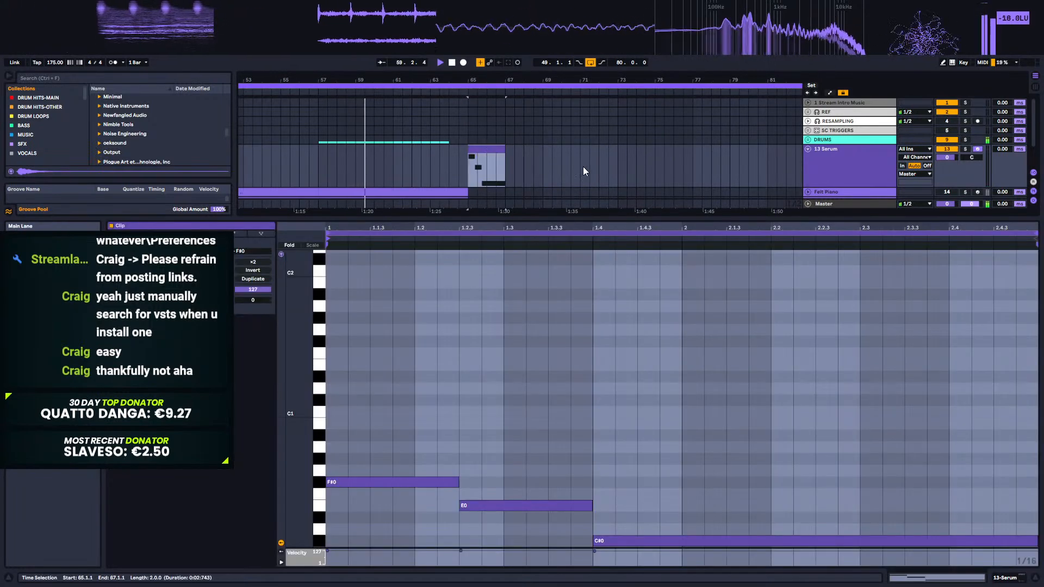
left_click(625, 172, "shift")
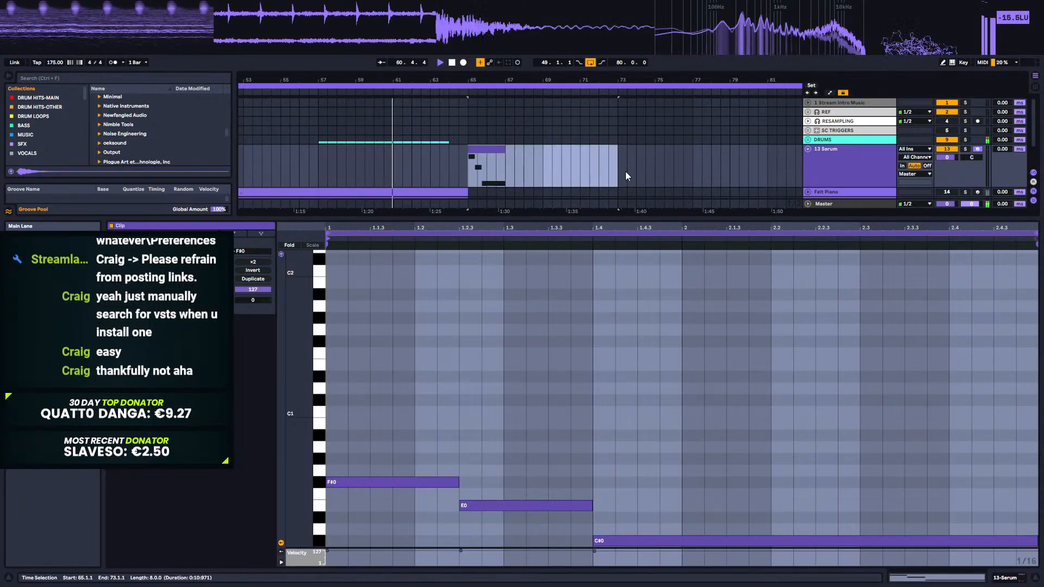
key("ctrl+j")
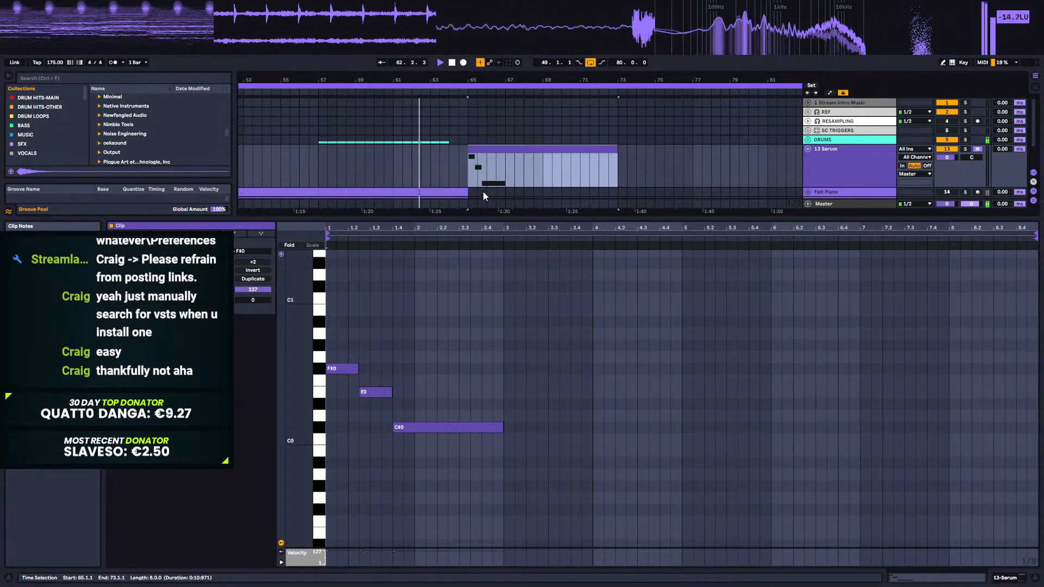
Step: Add two C#0 notes filling bars 3 and 4 of the clip, and duplicate the four-bar phrase into bars 5 to 8
scroll(488, 167, "down", 4)
scroll(488, 163, "up", 3)
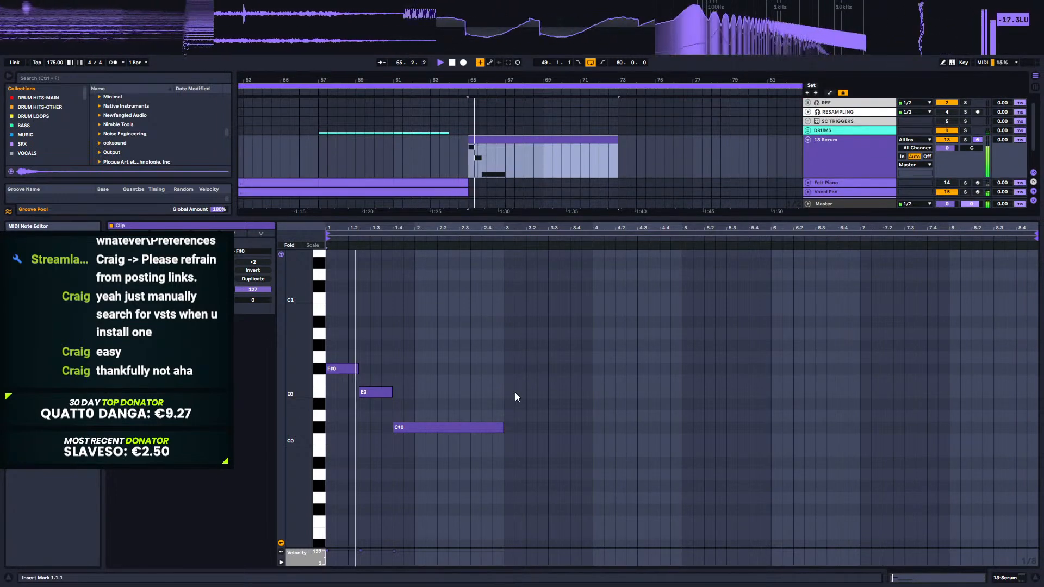
left_click(519, 432)
key("space")
double_click(511, 429)
left_click_drag(512, 428, 682, 416)
double_click(575, 417)
key("ctrl+a")
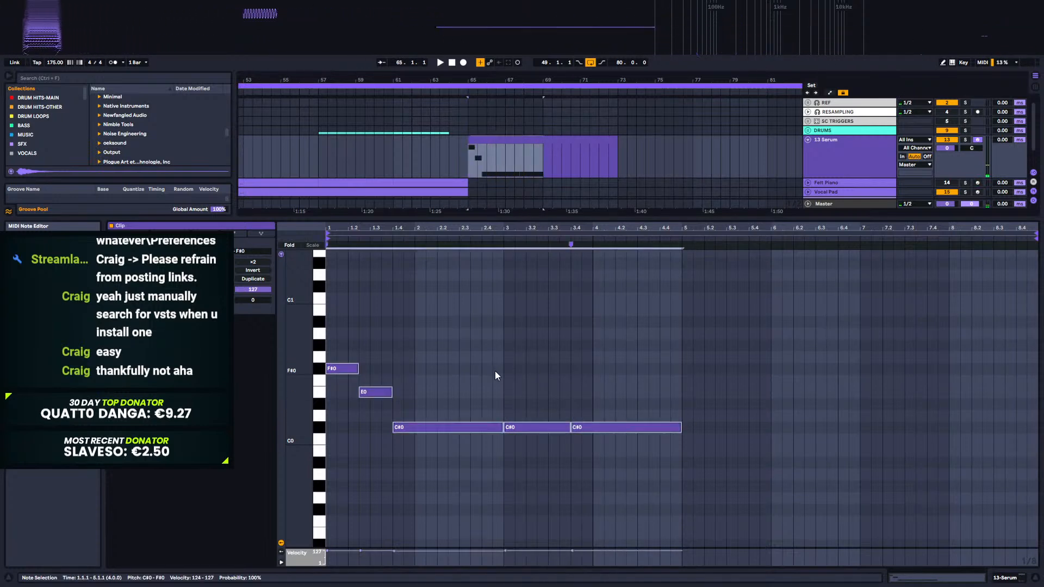
key("ctrl+d")
key("space")
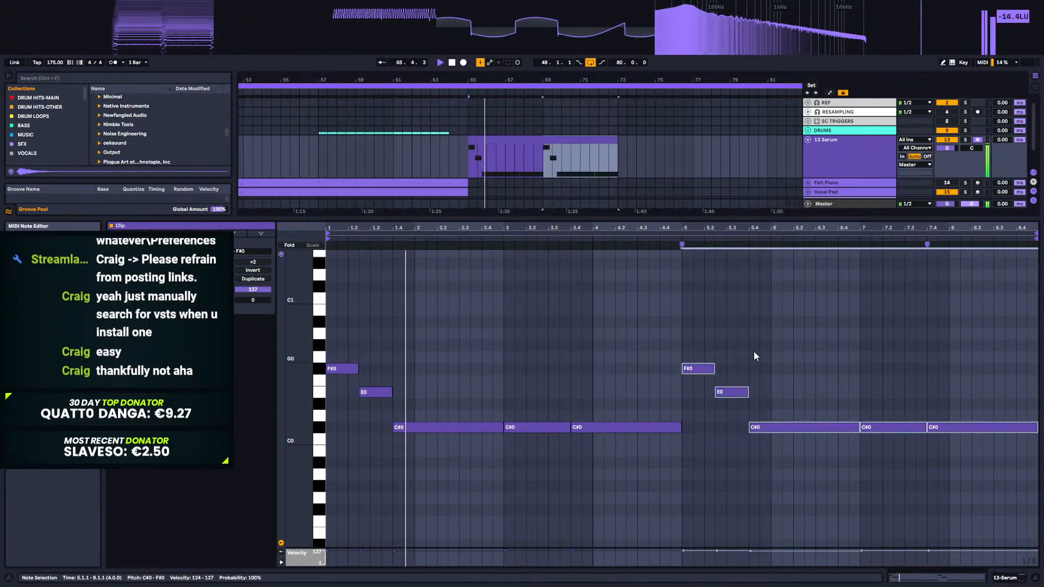
Step: Reopen the Serum window, loop the eight-bar clip from bar 65 to bar 73, and listen from 55.3.1
left_click(649, 457)
left_click(1005, 578)
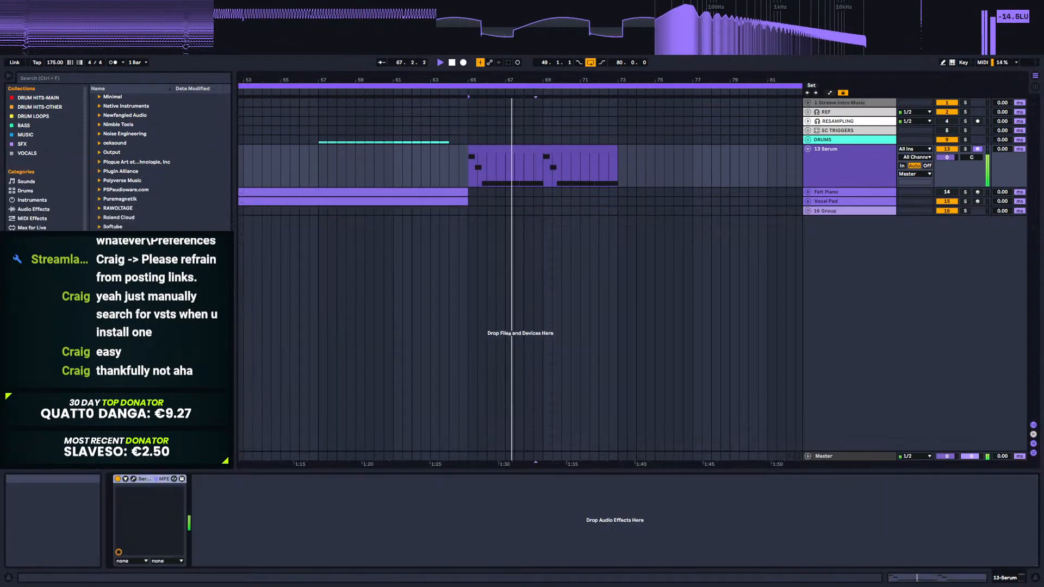
left_click(133, 479)
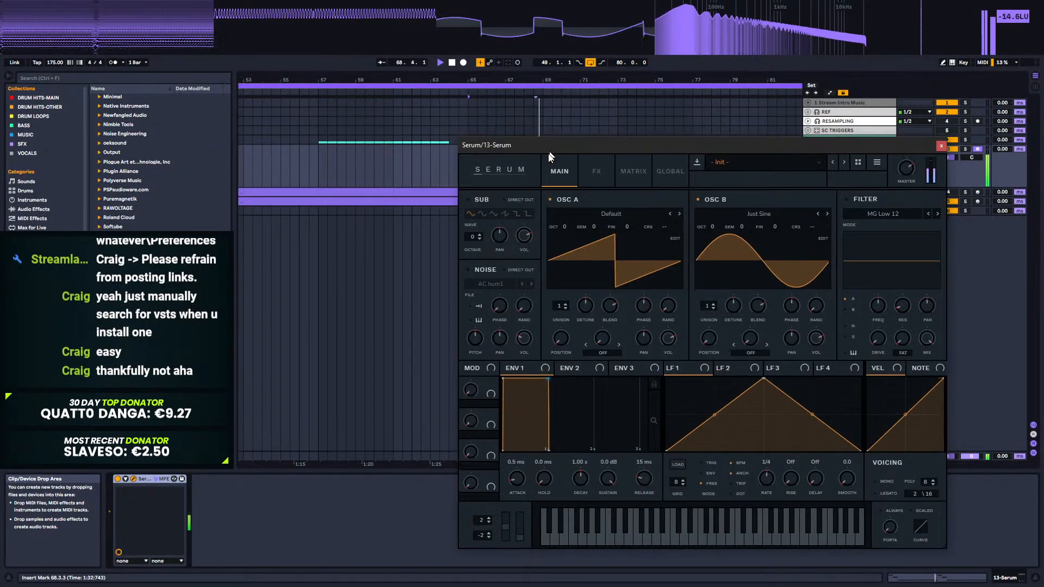
left_click_drag(550, 142, 520, 250)
left_click(543, 154)
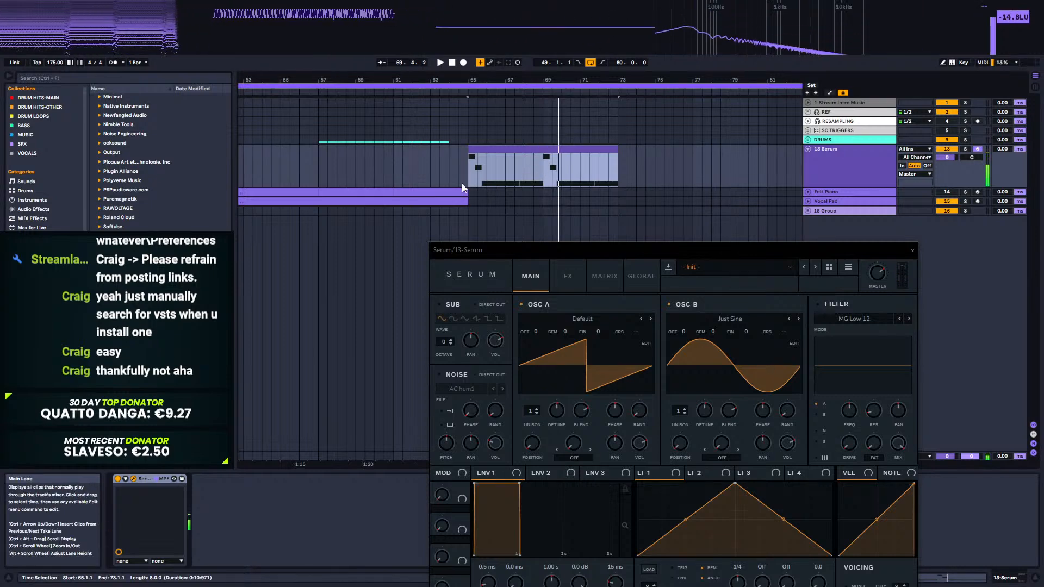
key("ctrl+l")
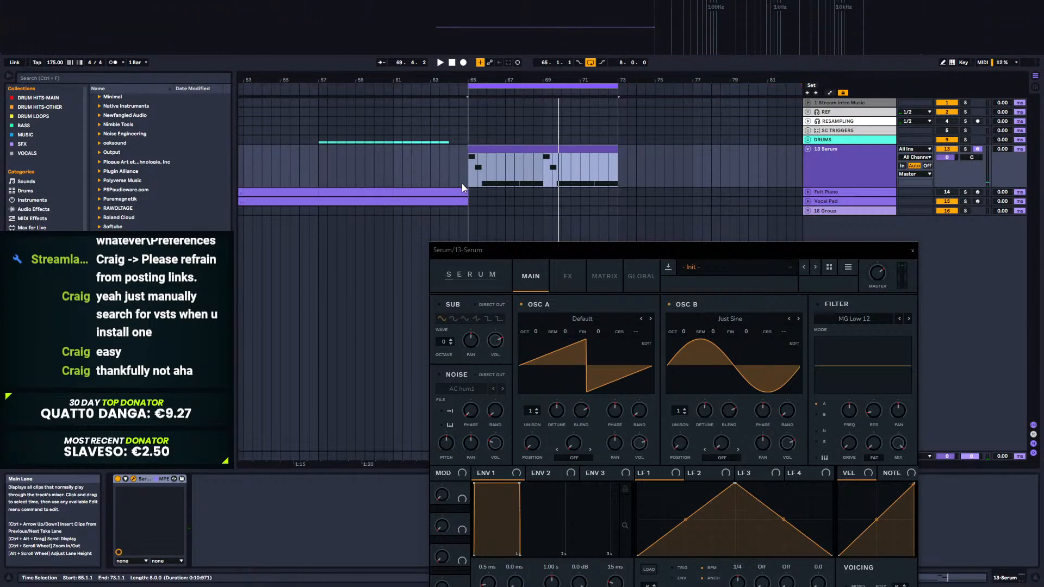
left_click(311, 163)
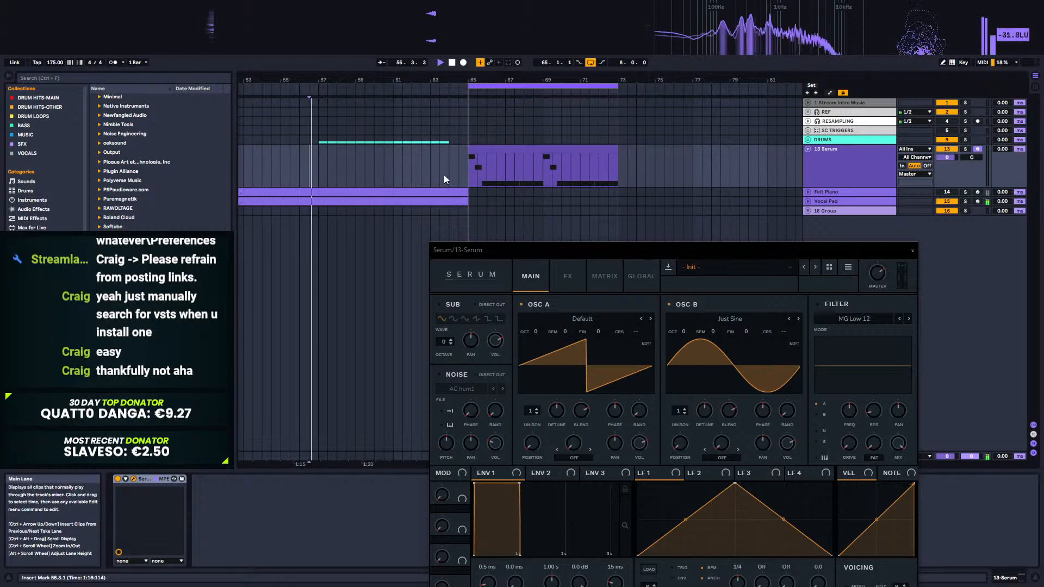
left_click(291, 158)
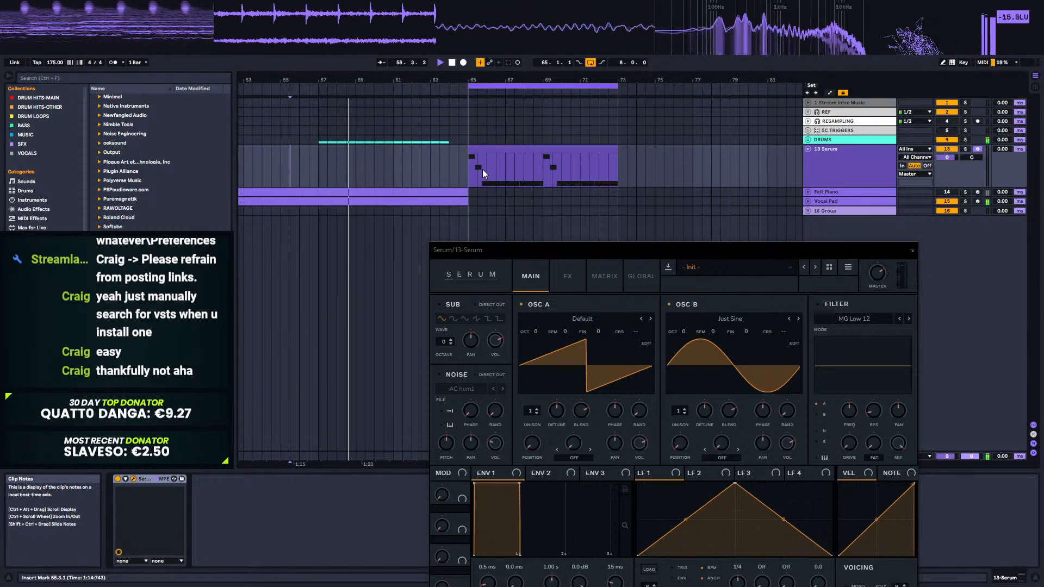
Step: Enable Serum's filter, and remove the fundamental from oscillator A's saw wave in the wavetable editor
left_click_drag(691, 250, 706, 154)
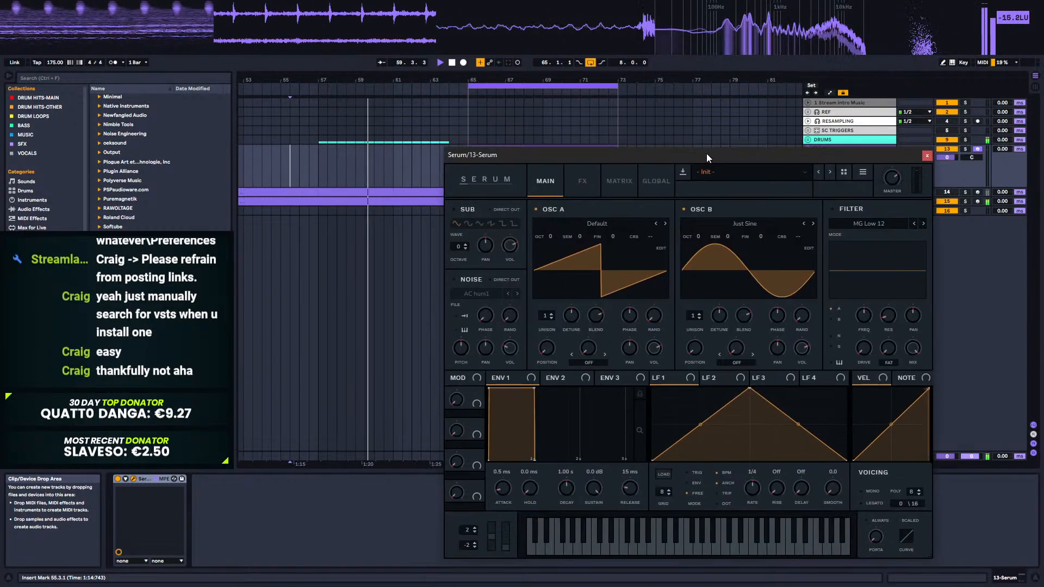
left_click(832, 209)
left_click(662, 249)
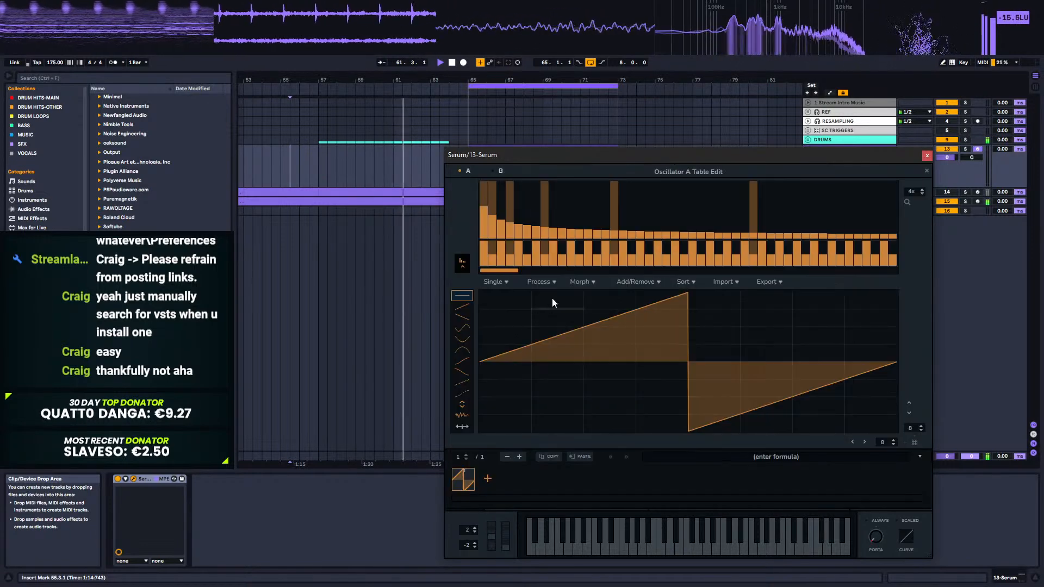
left_click(926, 170)
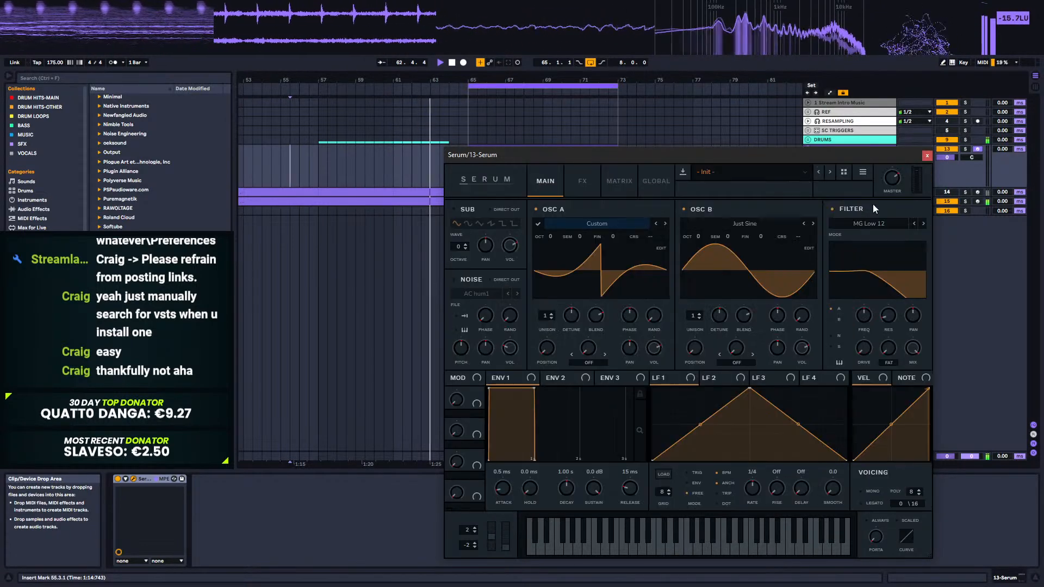
Step: Set oscillator A to 16 unison voices, raise its random phase, and listen from bar 65
left_click_drag(542, 316, 564, 158)
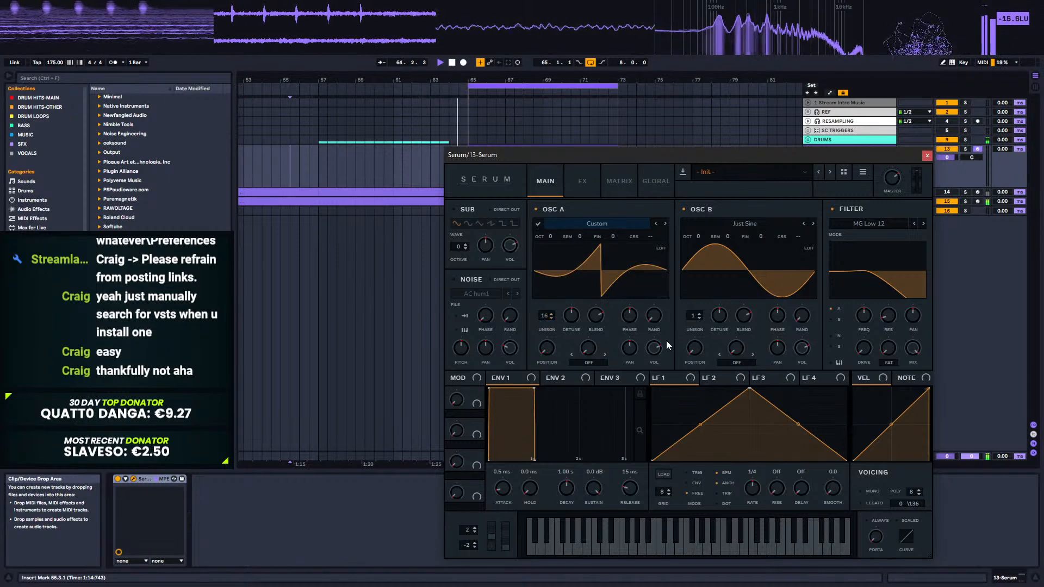
key("space")
left_click_drag(654, 322, 650, 264)
key("space")
key("space")
left_click_drag(481, 155, 471, 294)
left_click(468, 175)
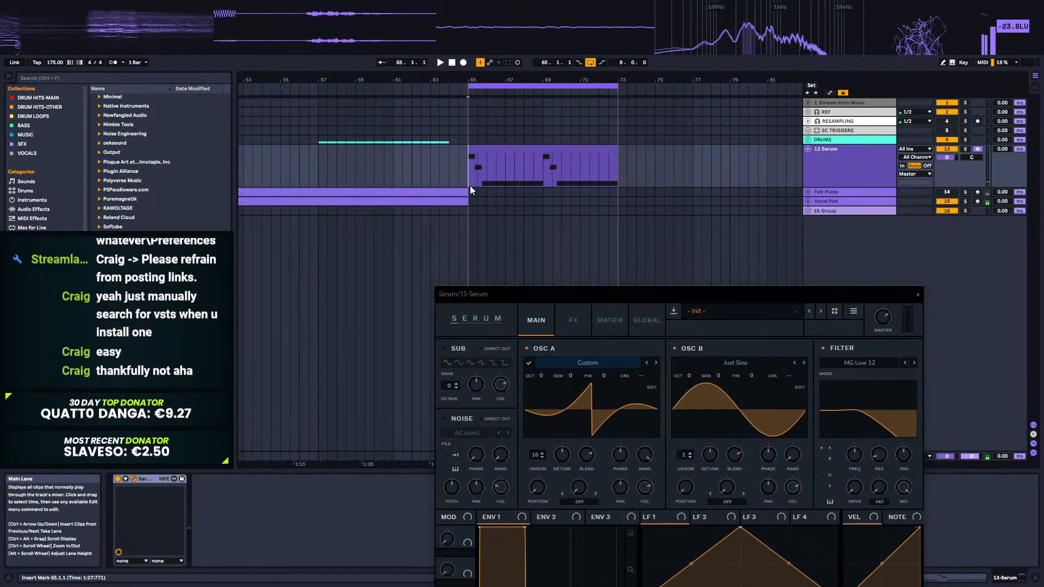
key("space")
Step: Try the Band 24, High 24 and Low 24 filter types during playback, and adjust the Low 24 filter's resonance and cutoff
left_click_drag(606, 293, 631, 158)
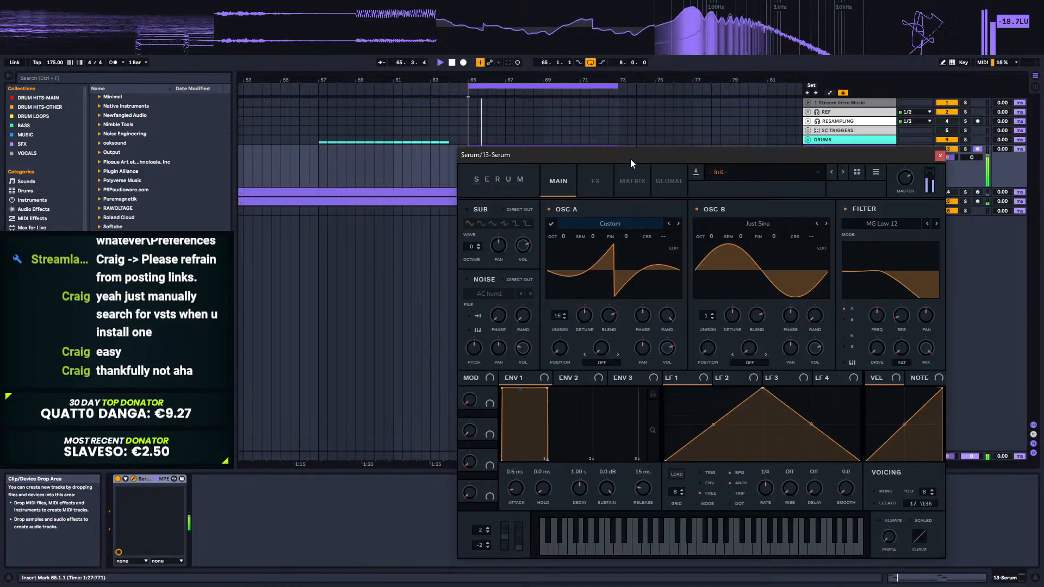
left_click(891, 222)
mouse_move(877, 237)
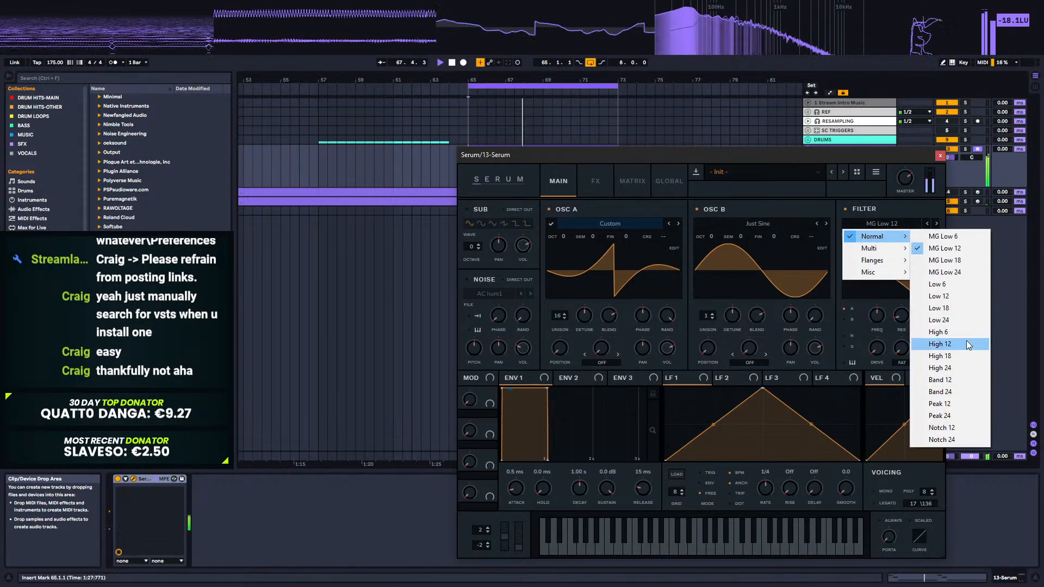
left_click(961, 391)
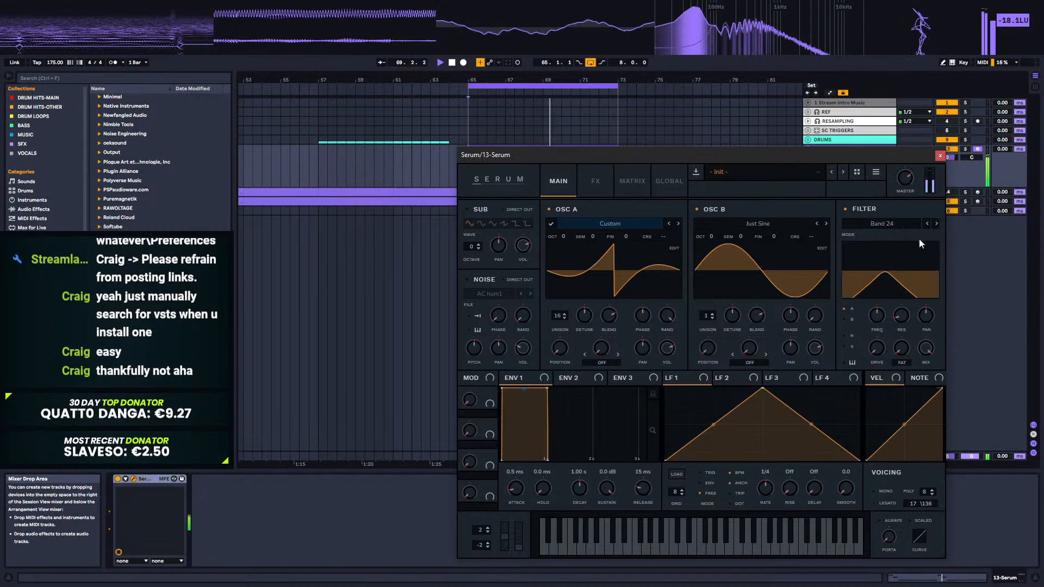
mouse_move(878, 236)
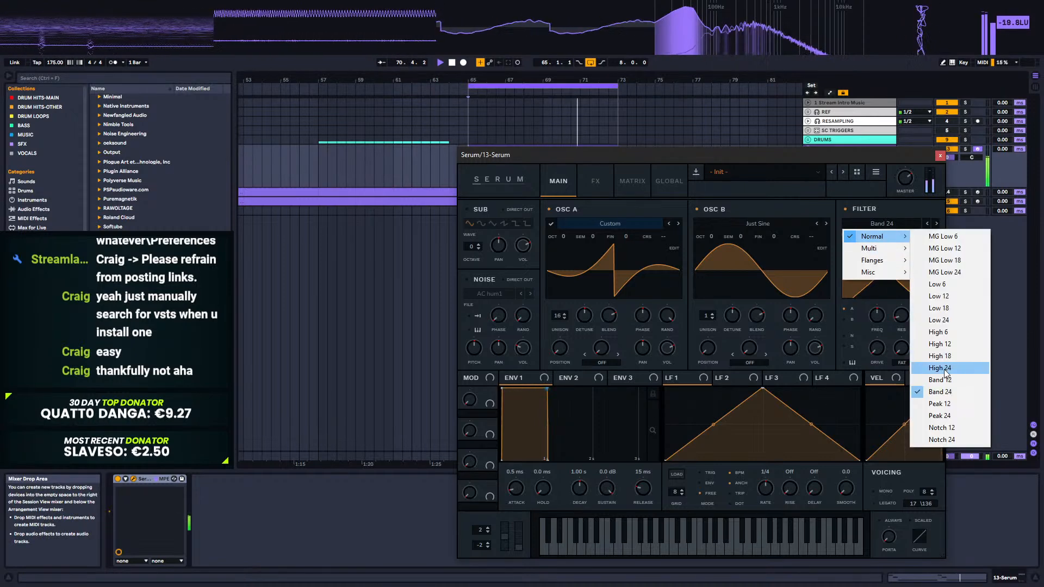
left_click(944, 367)
left_click(928, 224)
left_click(927, 224)
left_click(927, 225)
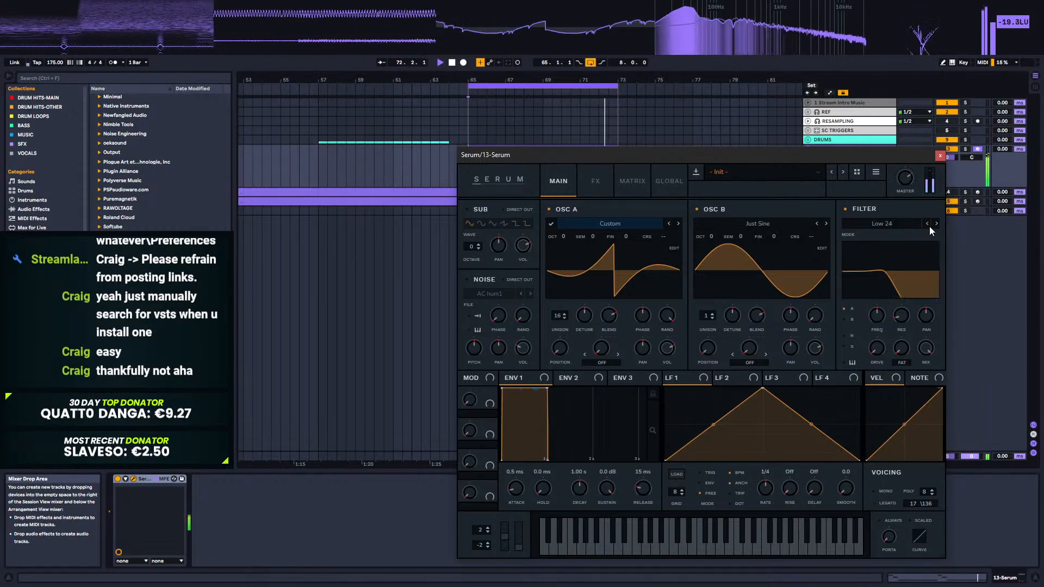
left_click_drag(900, 317, 900, 392)
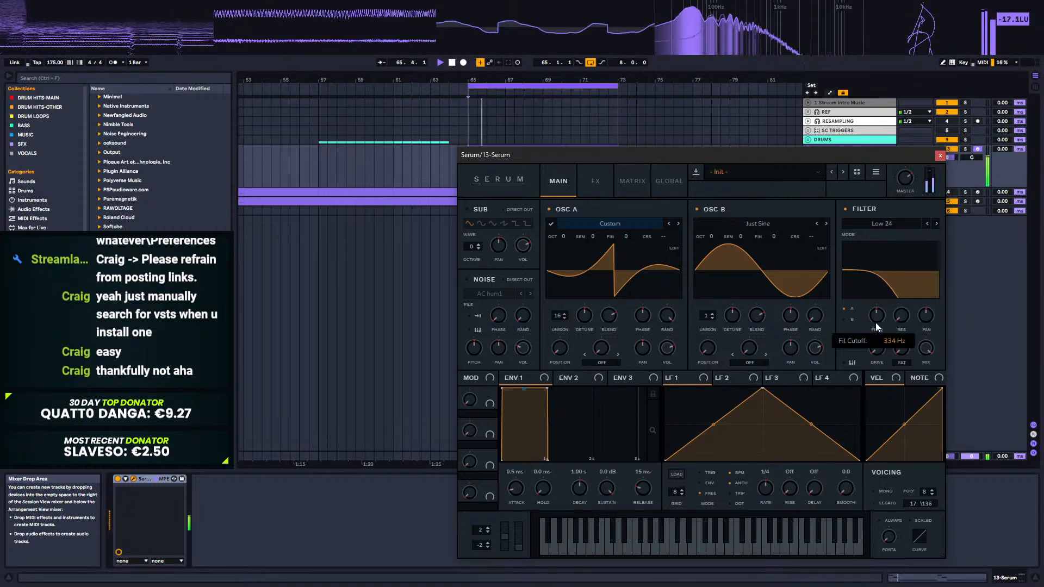
left_click_drag(876, 322, 875, 318)
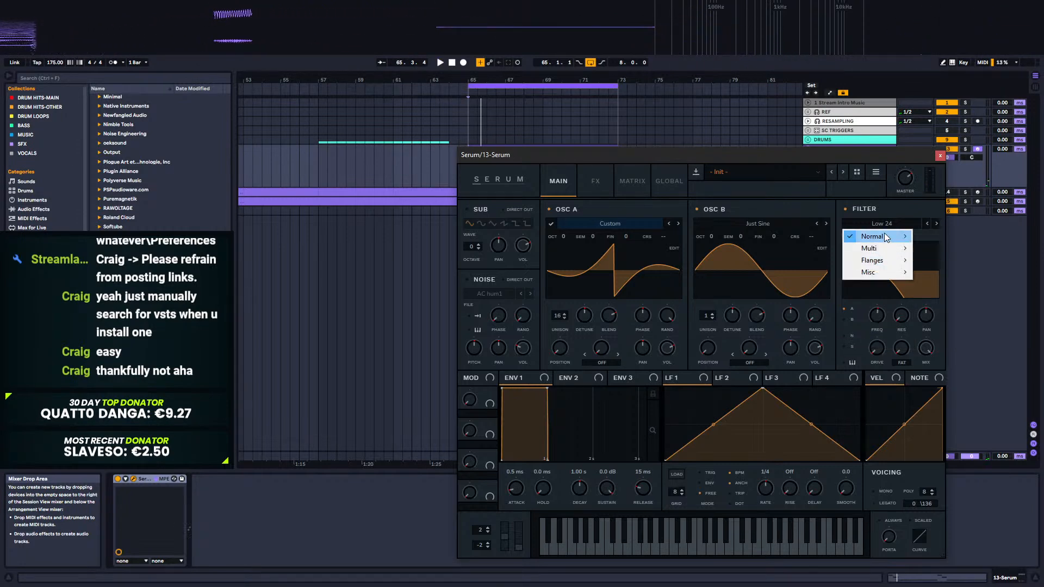
Step: Set Serum's filter to High 18, and tune its resonance and cutoff to about 135 Hz during playback
mouse_move(884, 237)
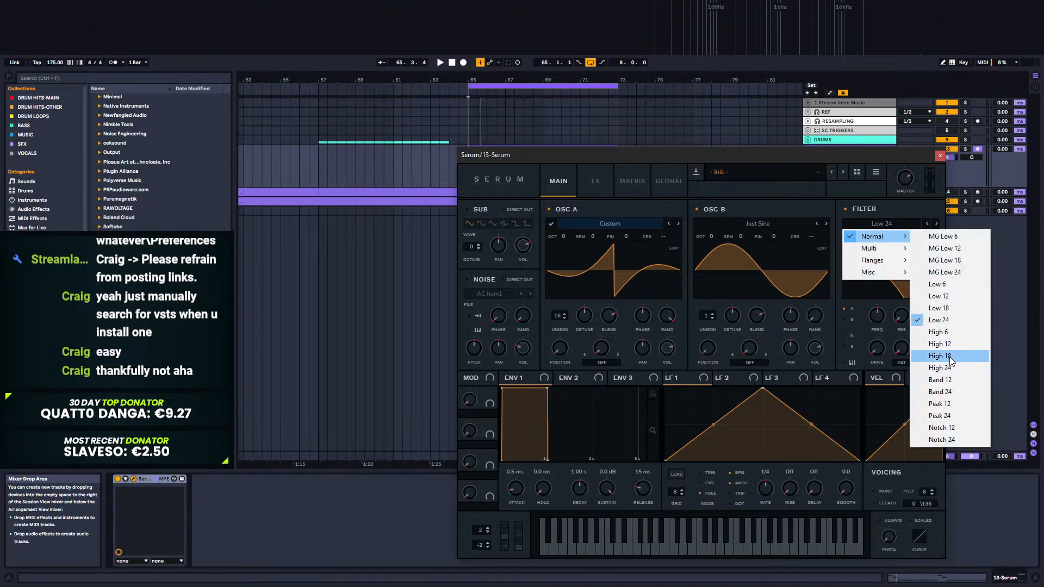
left_click(949, 356)
key("space")
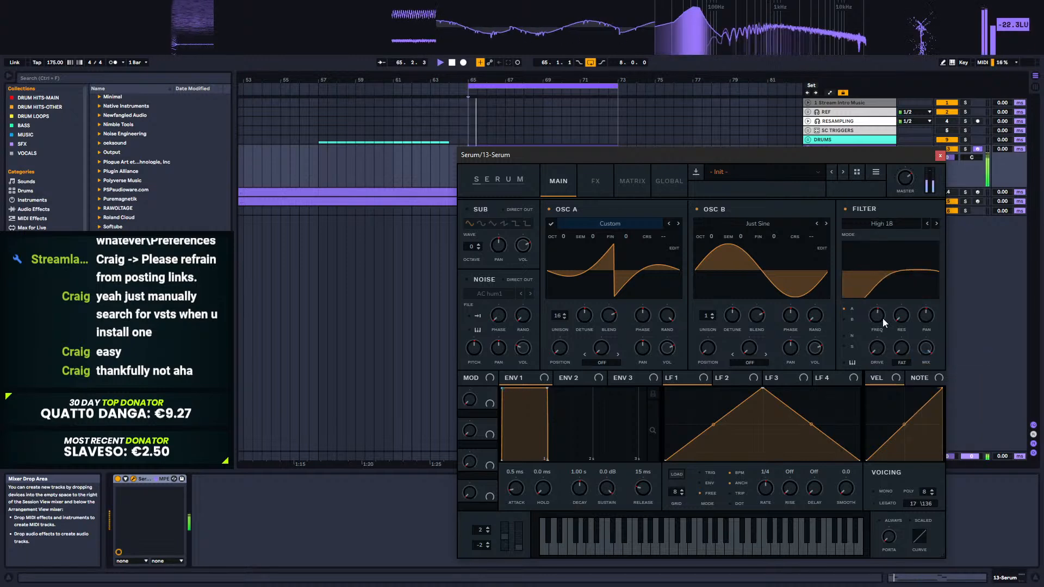
left_click_drag(905, 316, 875, 318)
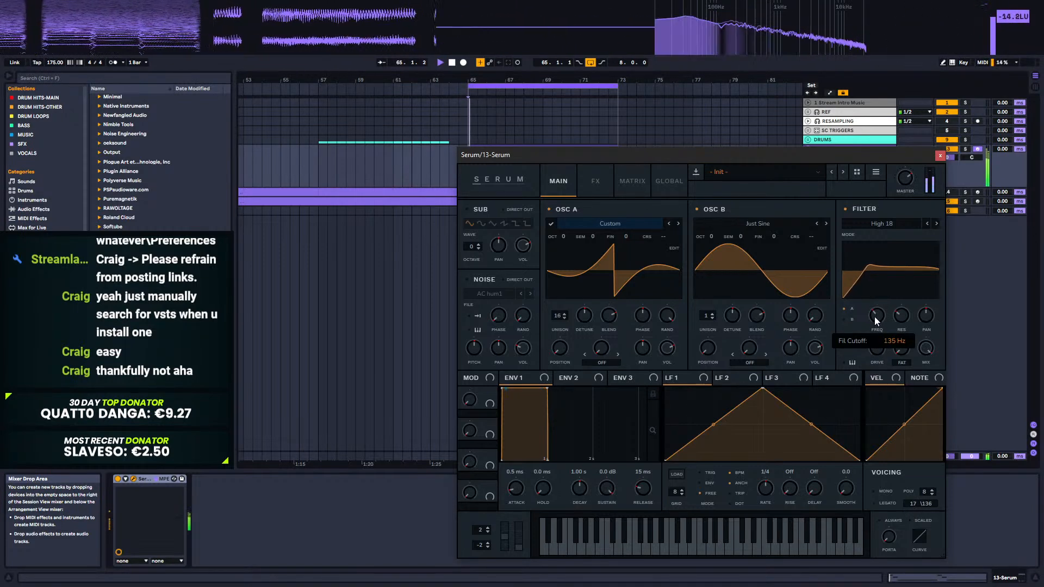
Step: Turn off Serum's oscillator A and close the synth window, and reopen the eight-bar MIDI clip's notes during playback
left_click(549, 210)
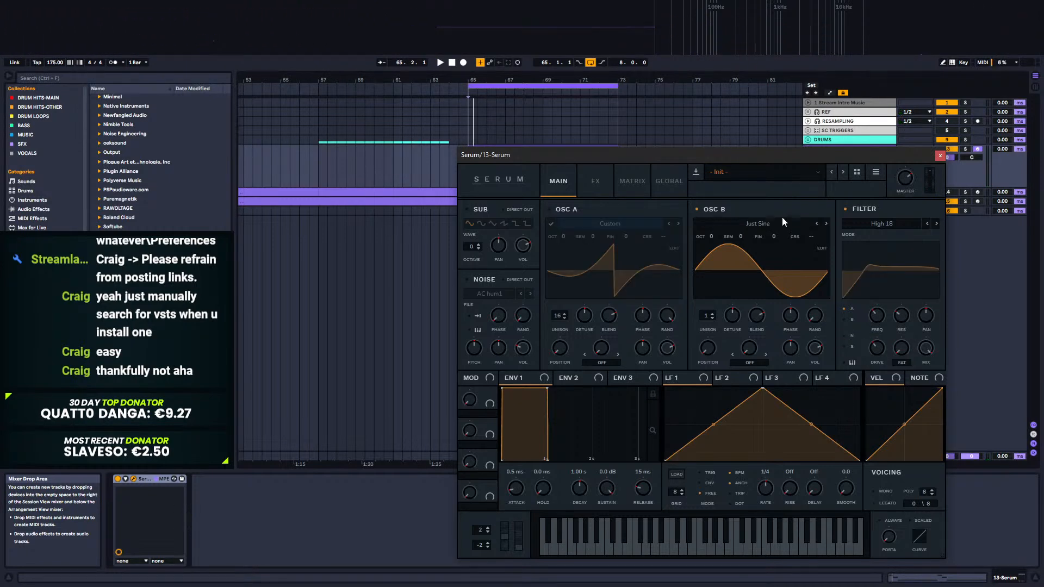
left_click(940, 156)
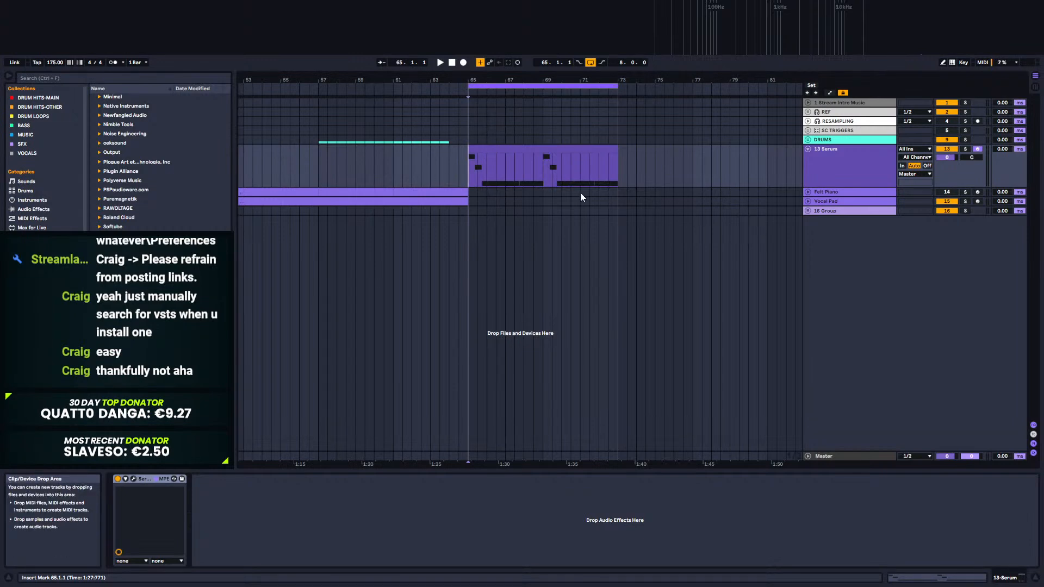
key("space")
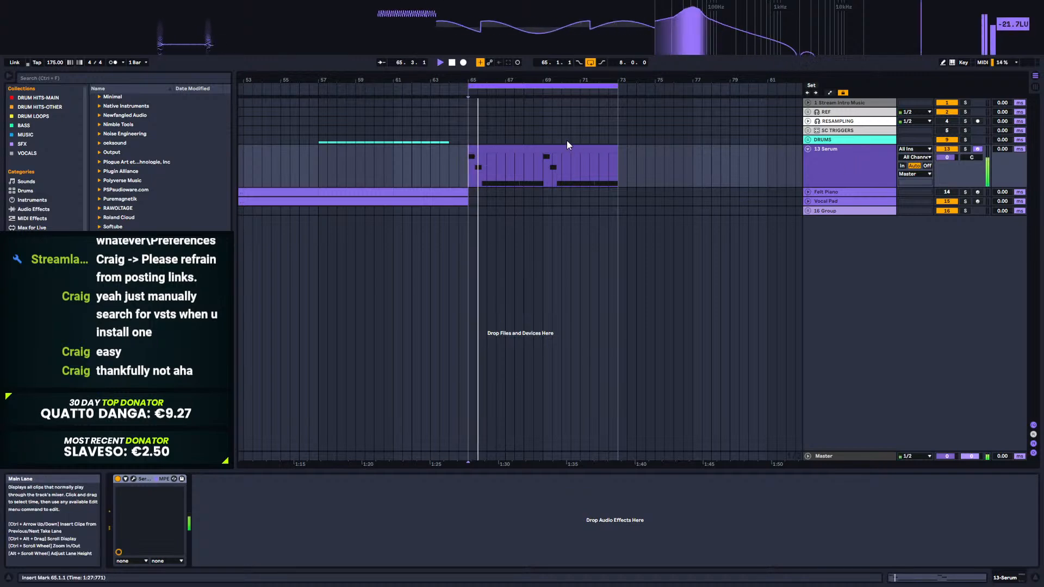
double_click(568, 147)
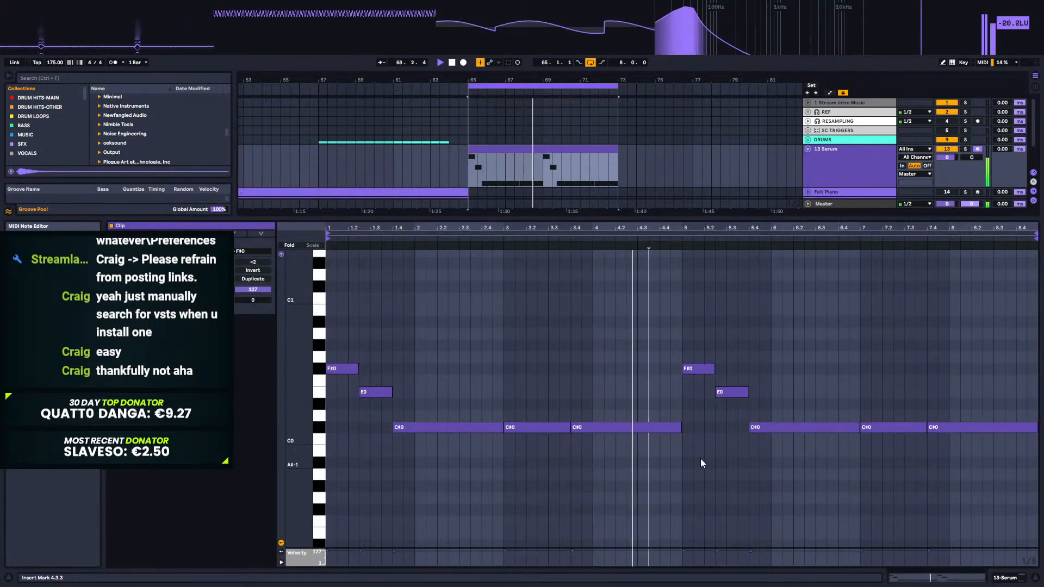
Step: Stop playback, unfold the Felt Piano track, and compare its notes at bar 57 with those in the Serum bass clip
key("space")
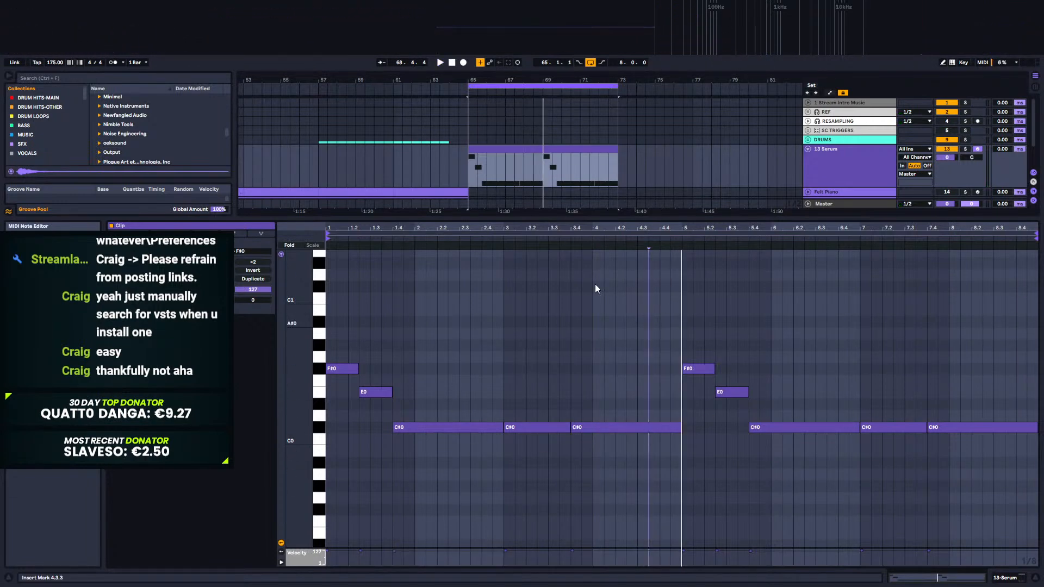
left_click_drag(307, 373, 283, 447)
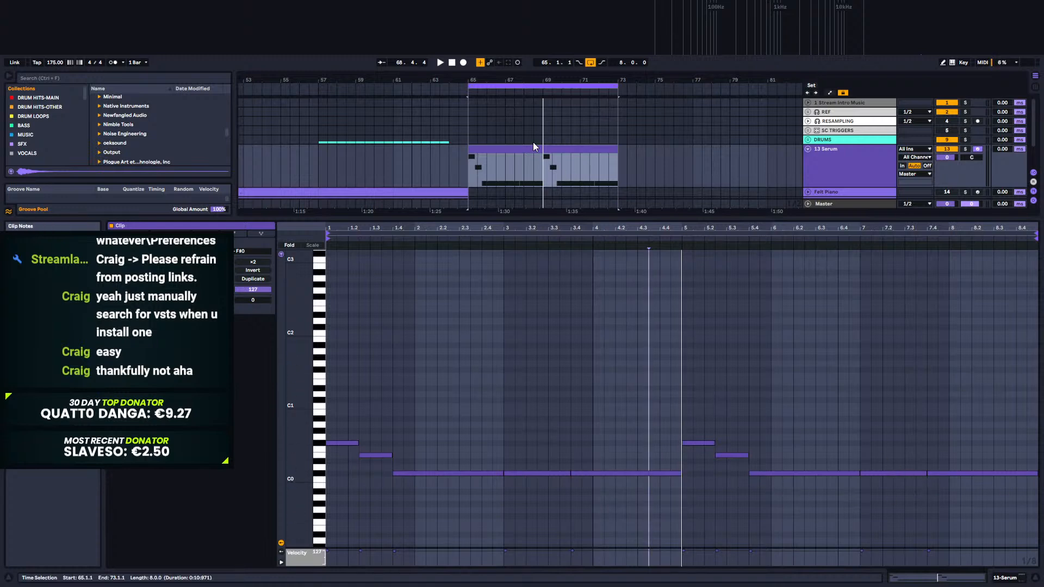
key("space")
scroll(463, 151, "down", 2)
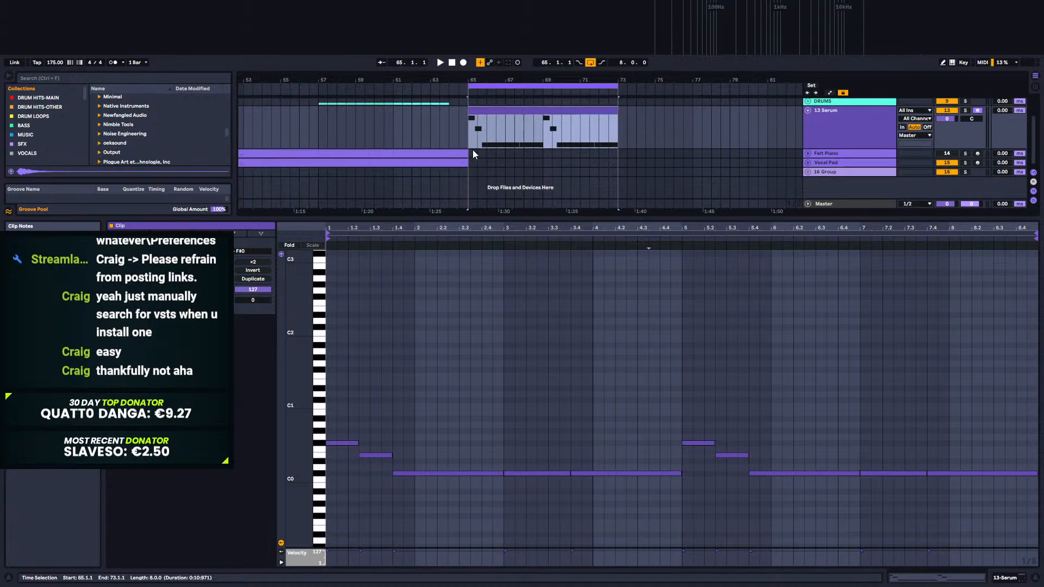
left_click(808, 153)
left_click_drag(337, 155, 373, 151)
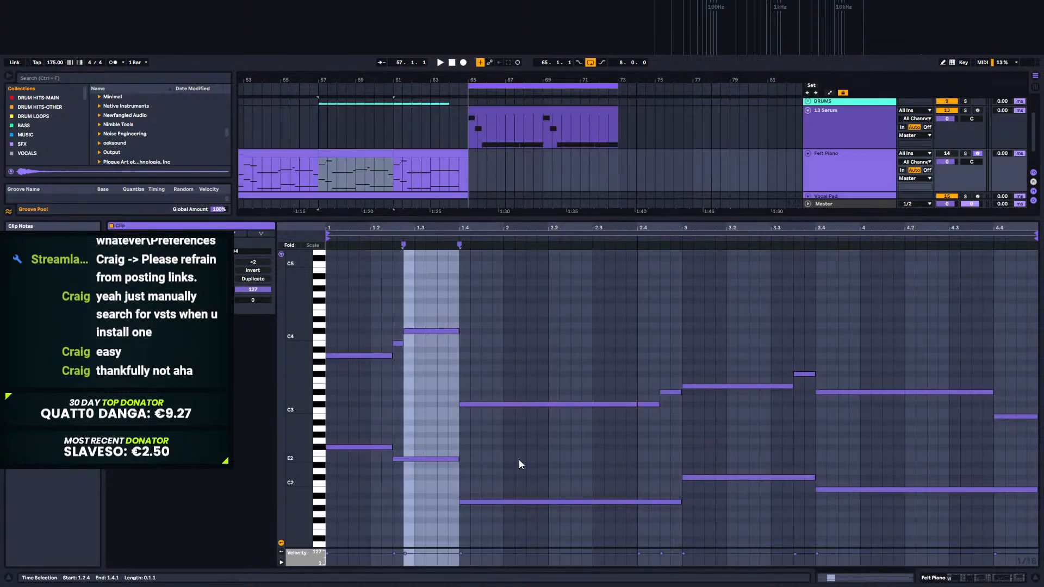
left_click(515, 111)
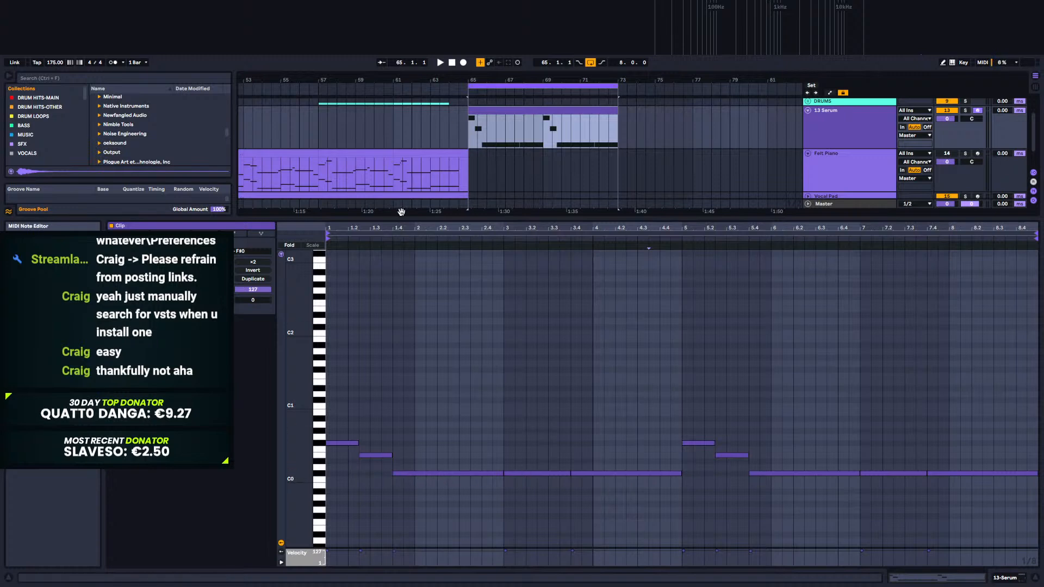
left_click(381, 154)
left_click(528, 118)
Step: Try transposing the bass clip's first long note, from 1.4 to bar 3, up to A0
left_click_drag(466, 424, 450, 536)
key("Down")
key("Down")
key("Down")
key("Down")
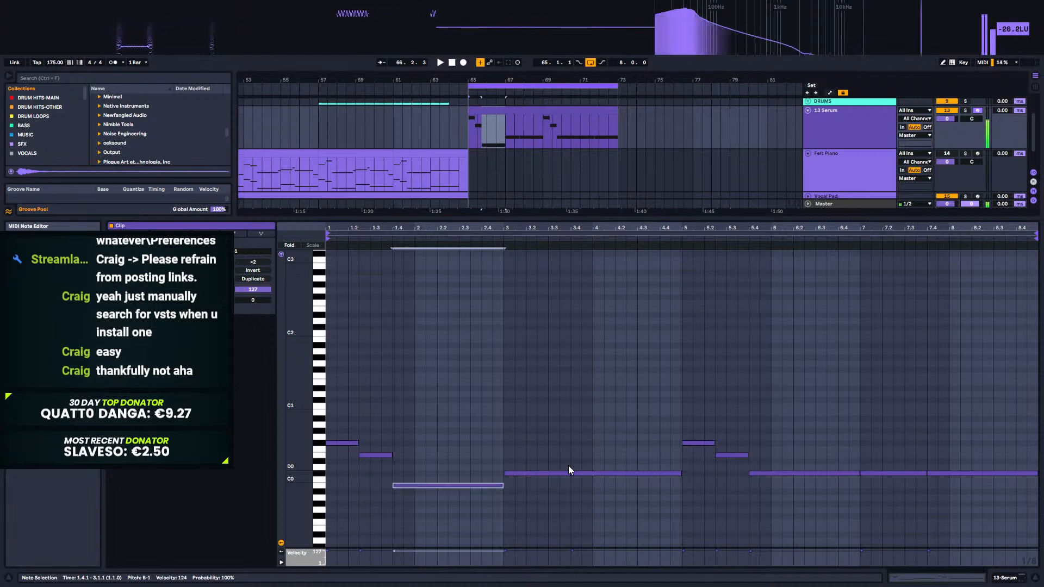
key("shift+Up")
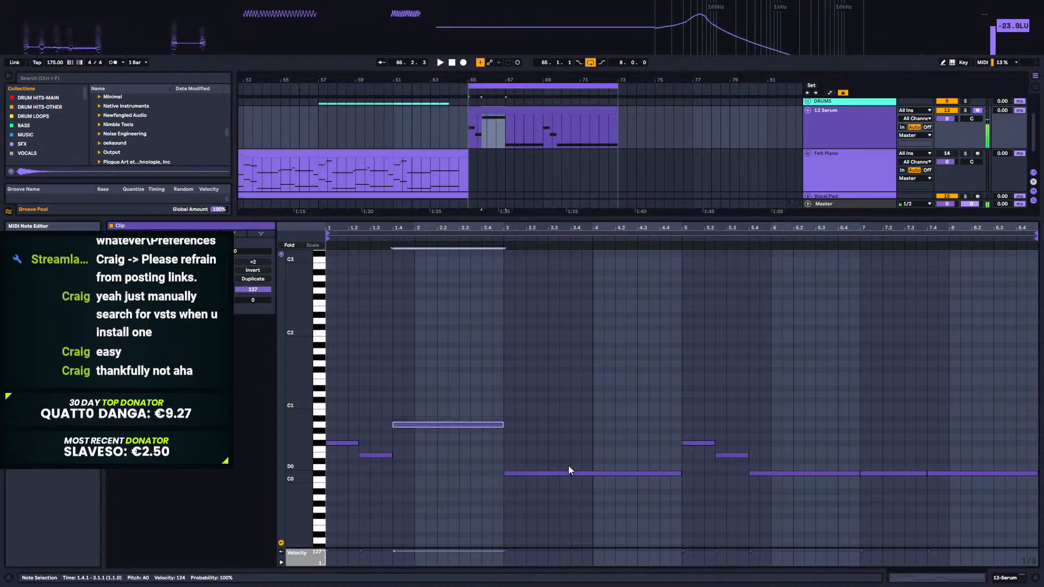
key("space")
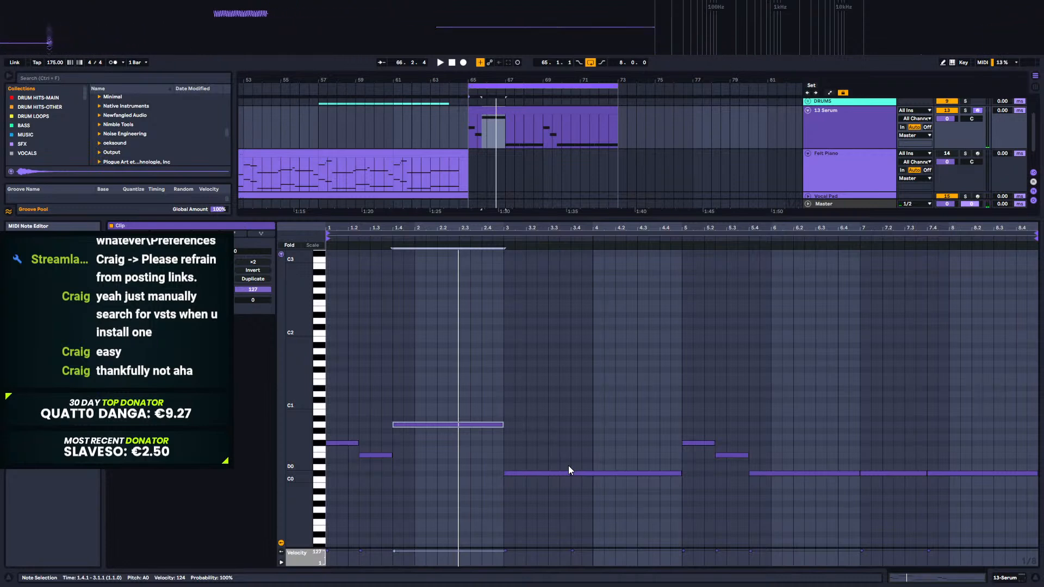
key("Down")
key("Up")
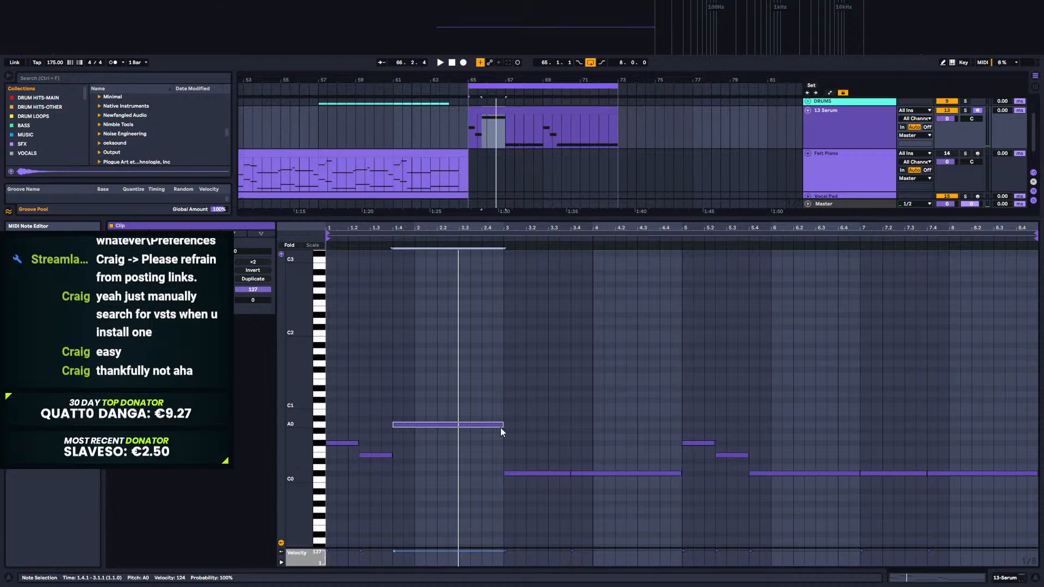
Step: Copy the A0 note to C#1, lower the copy an octave to C#0, and delete the A0 note
left_click_drag(492, 425, 492, 401)
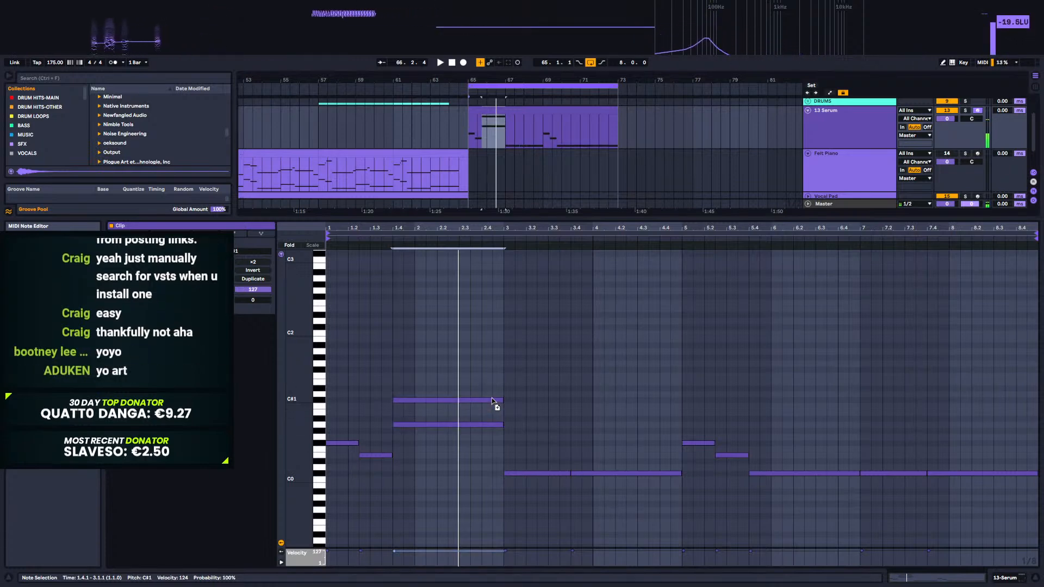
key("shift+Down")
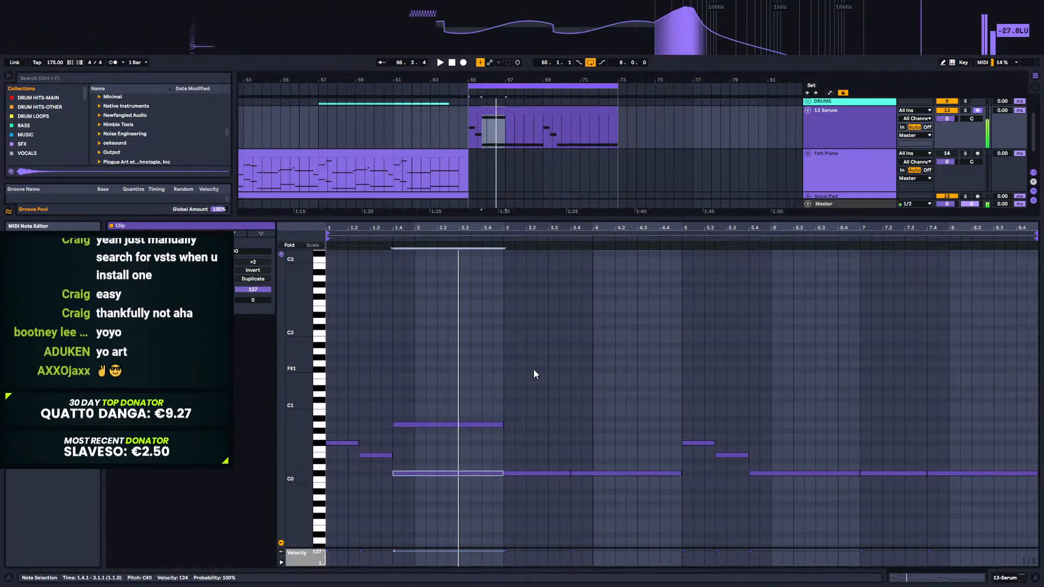
left_click_drag(460, 444, 485, 337)
key("Delete")
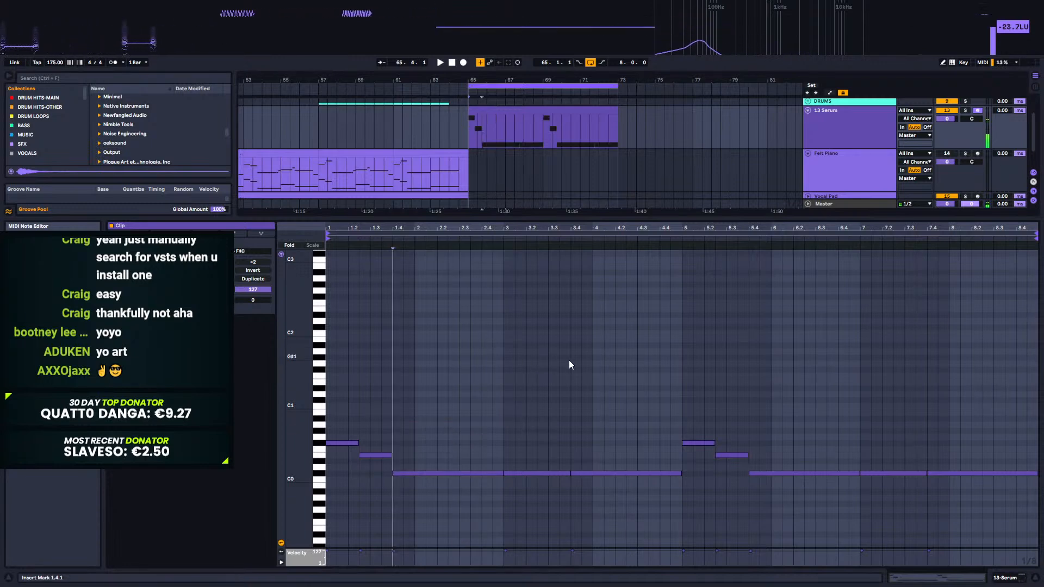
Step: Show the Felt Piano track's device chain and play the arrangement from bar 48, just before the Intro marker
left_click(357, 154)
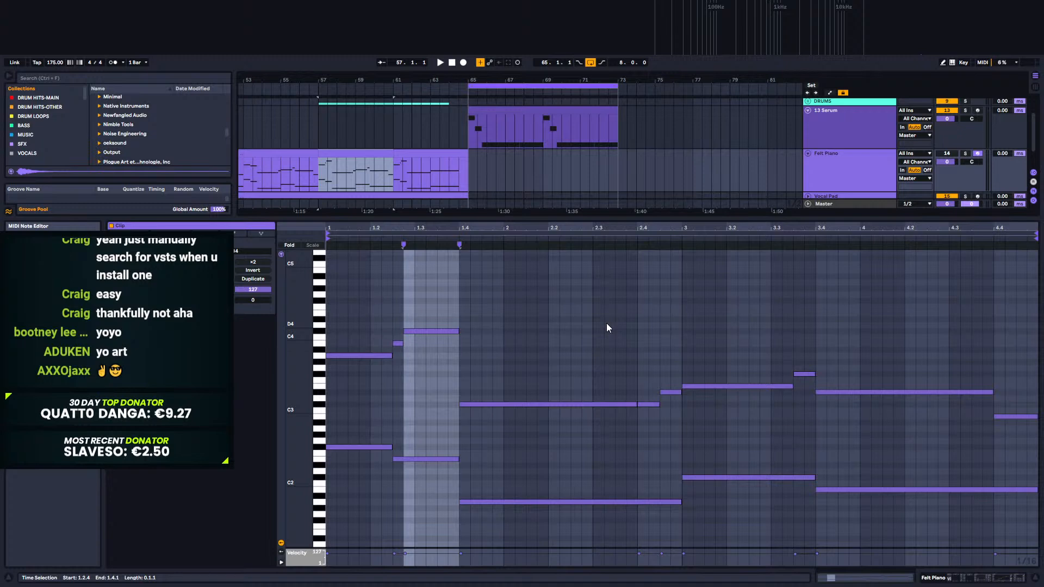
left_click(971, 582)
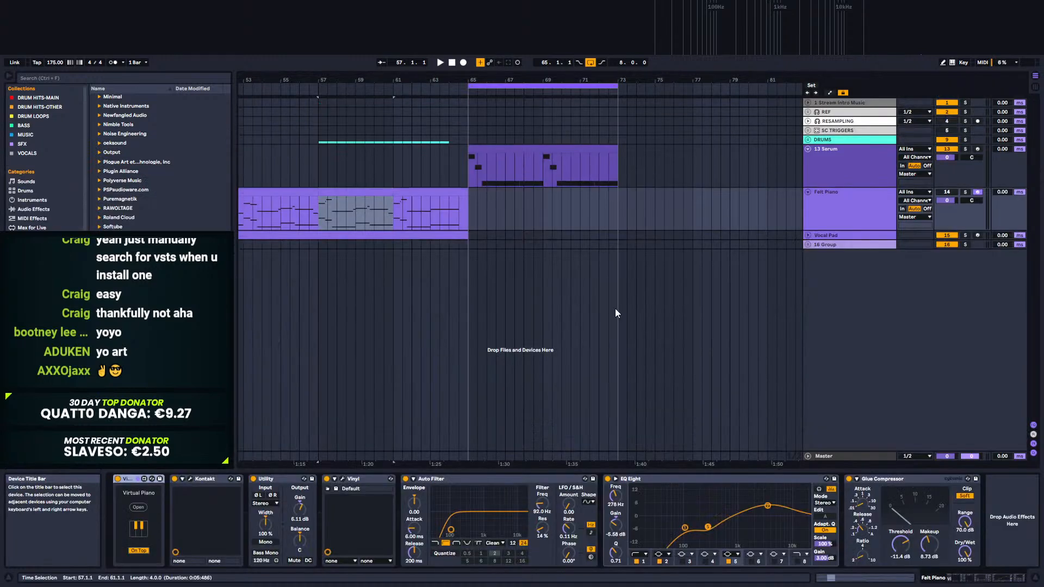
mouse_move(474, 80)
left_mouse_down()
mouse_move(595, 52)
mouse_move(524, 116)
left_mouse_up()
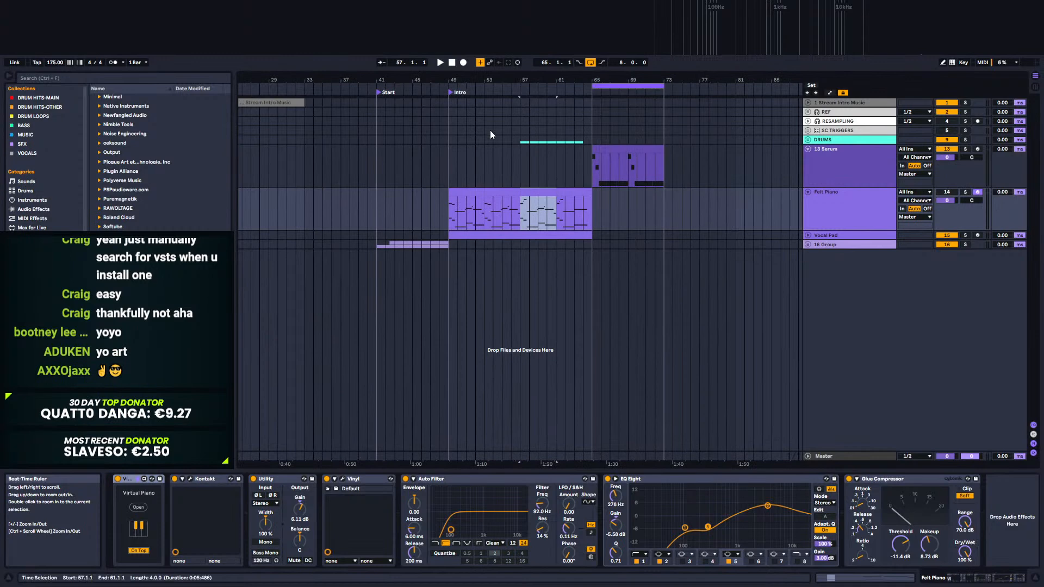
left_click(441, 156)
key("space")
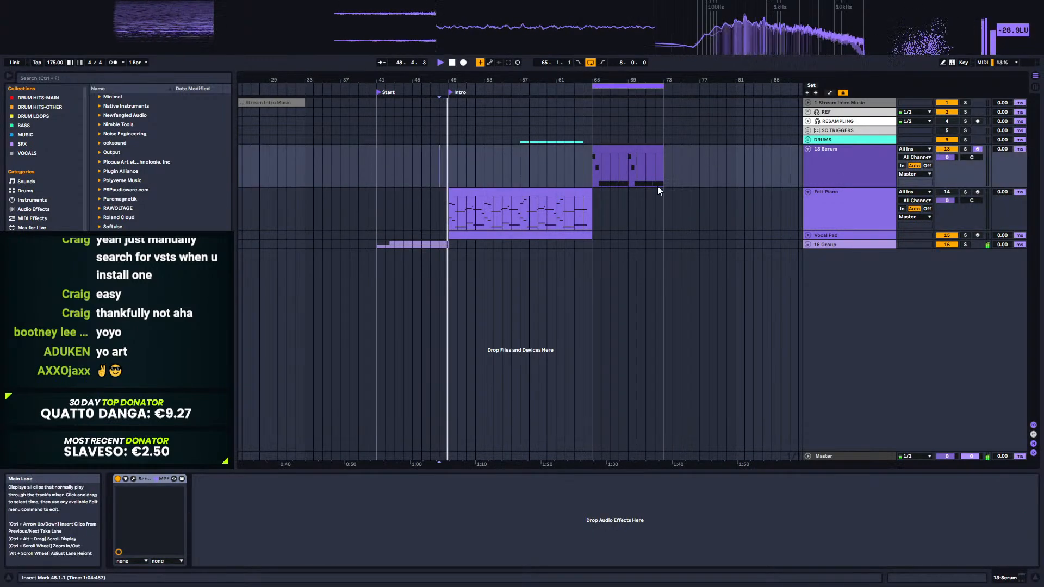
Step: Reset the bass track's Serum to the Init preset and load the Just Sine user wavetable into oscillator A
left_click(844, 159)
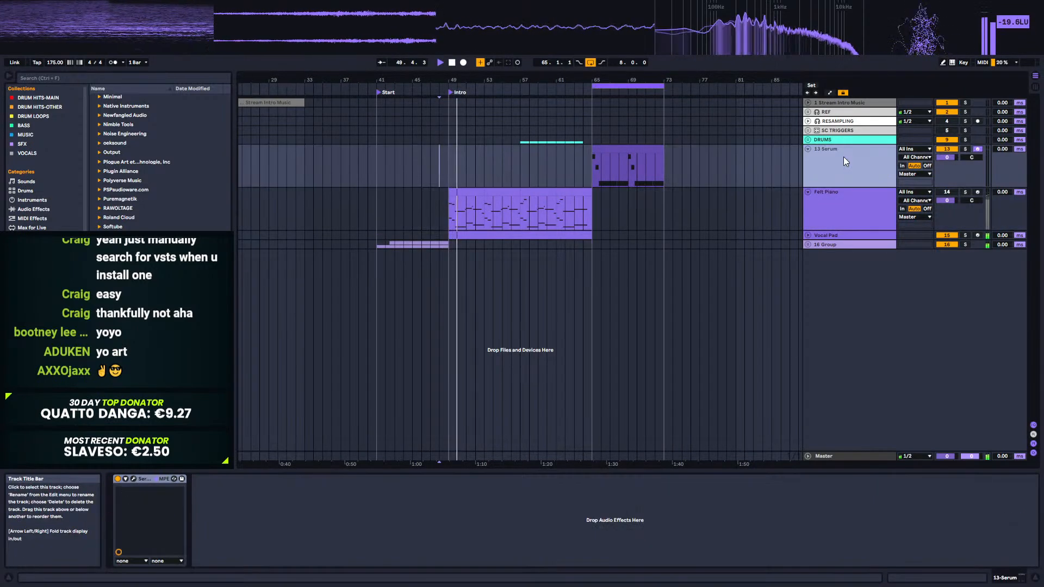
left_click(640, 158)
left_click(133, 479)
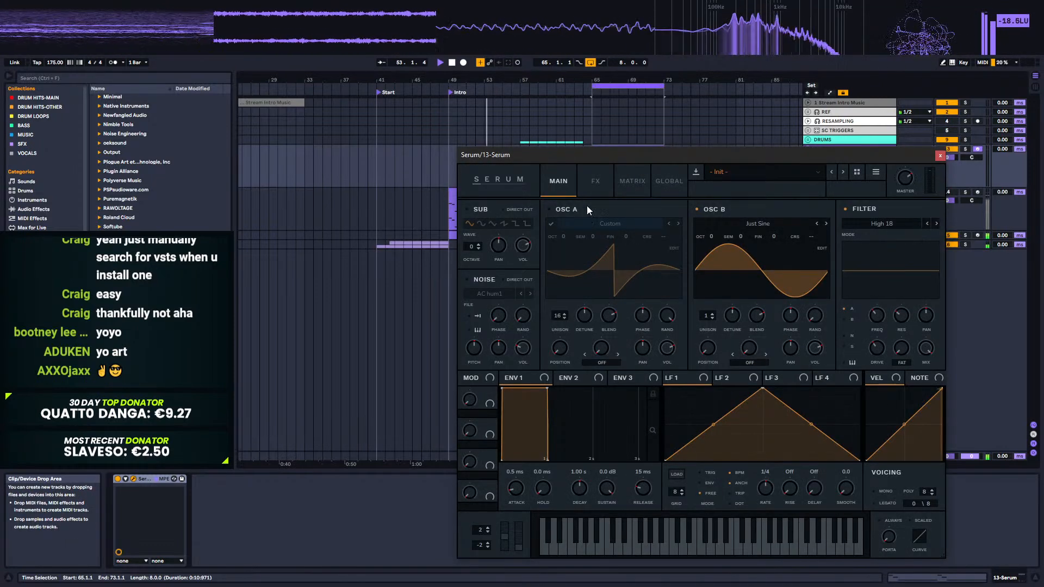
left_click(875, 172)
left_click(897, 240)
left_click(587, 224)
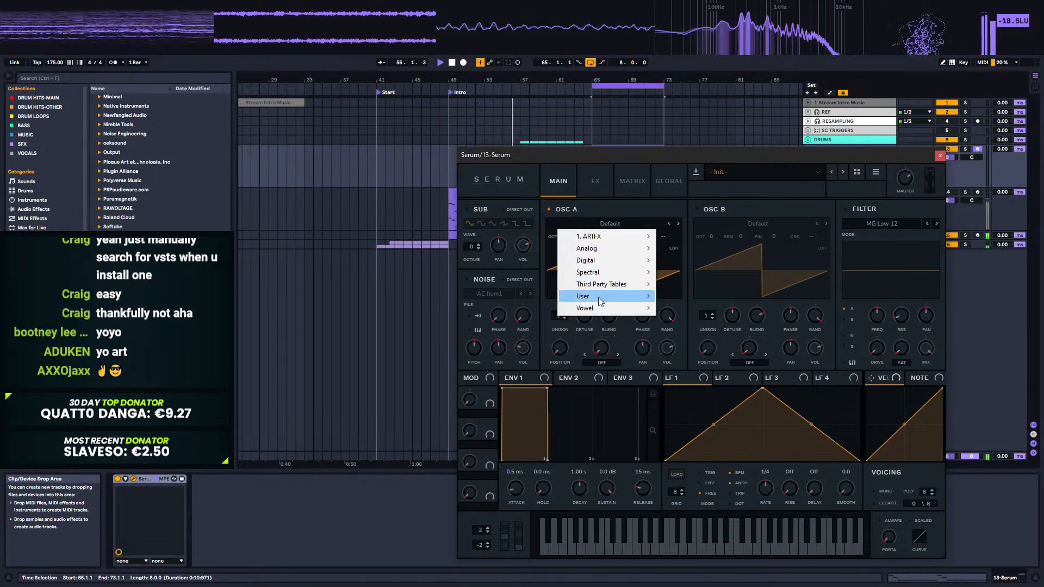
mouse_move(598, 297)
left_click(684, 368)
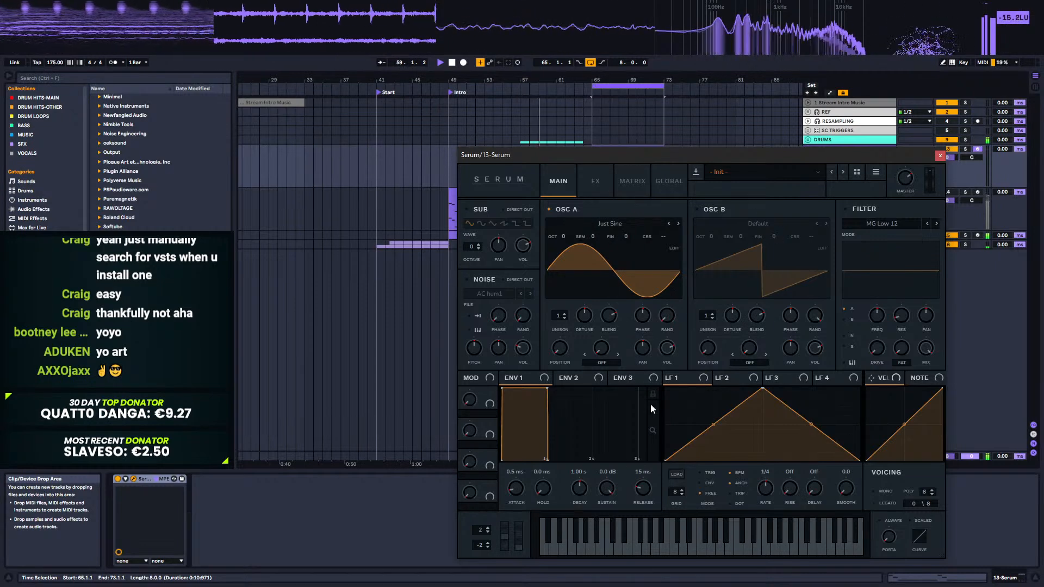
Step: Try a 16 ms attack on envelope 1, close Serum's window, and listen into the bass section before stopping playback
left_click_drag(518, 486, 521, 477)
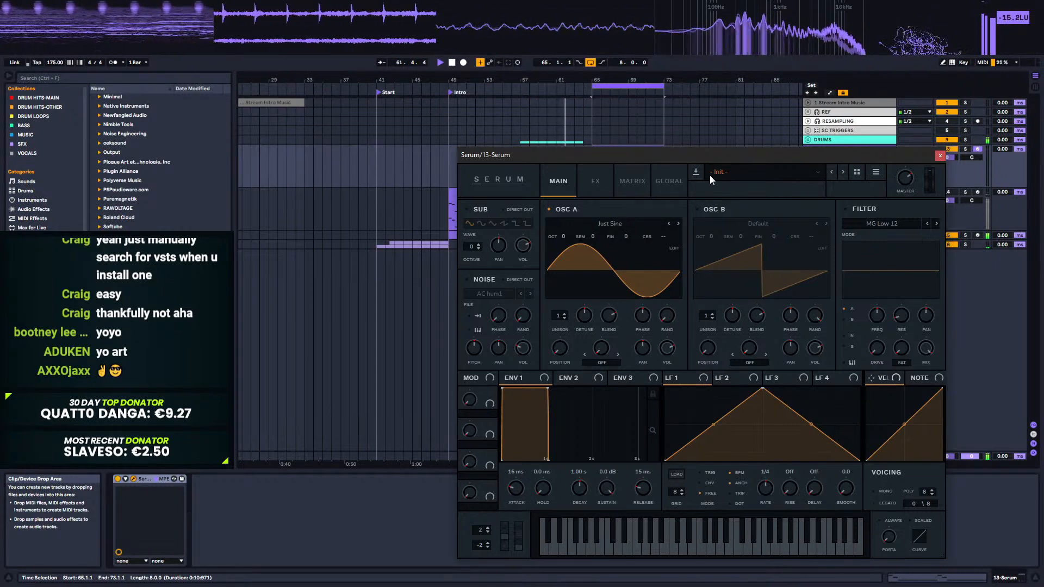
left_click_drag(707, 155, 506, 115)
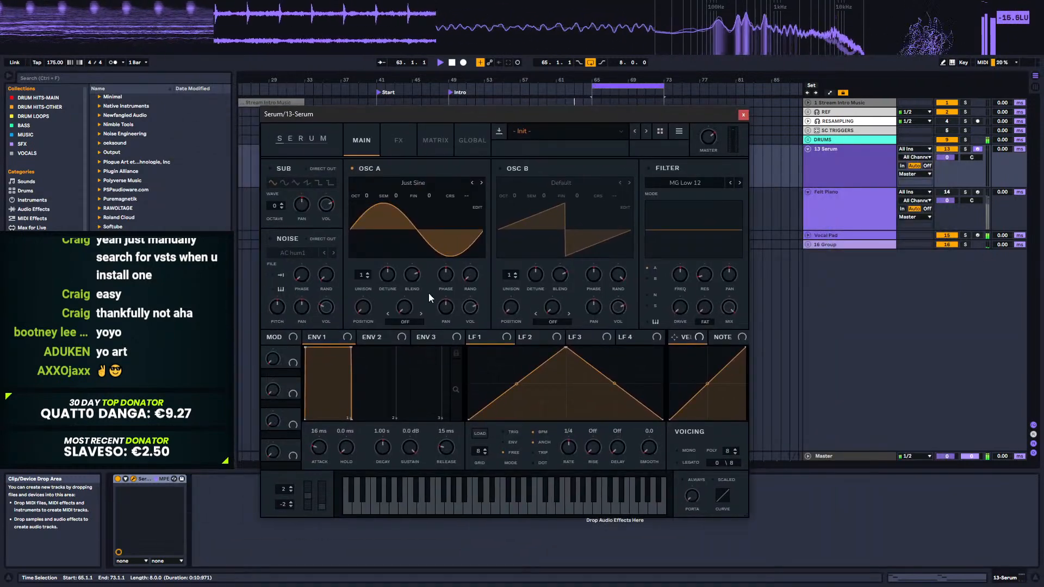
left_click(742, 115)
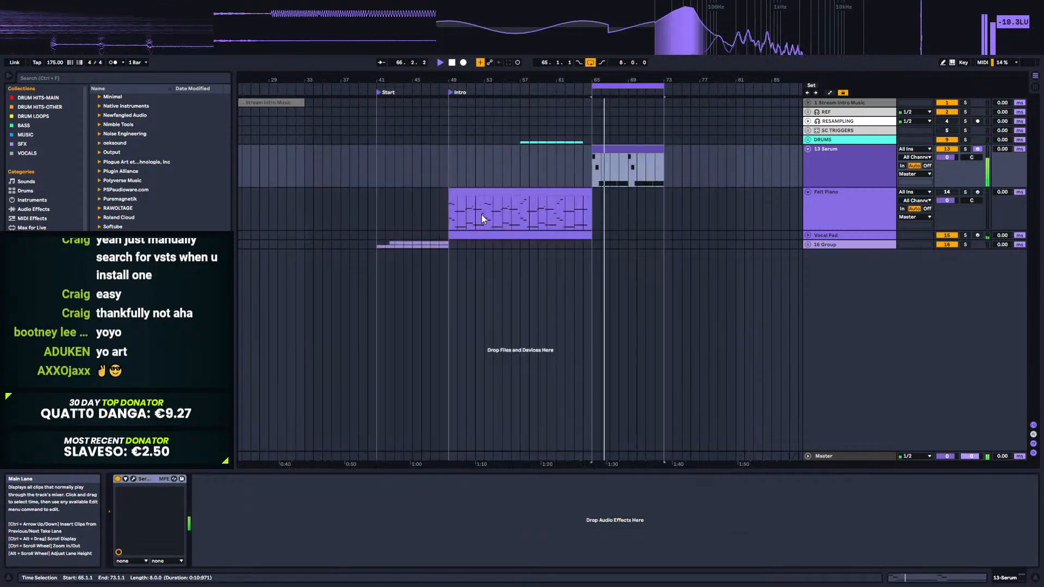
left_click(881, 159)
key("space")
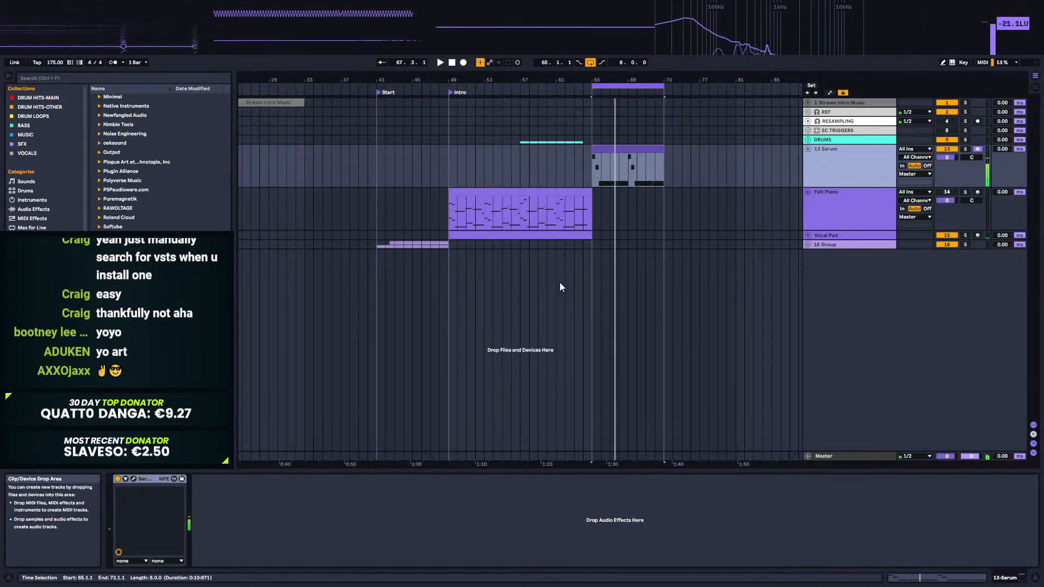
Step: Group Serum into an Instrument Rack, show its chain list, and duplicate the Serum chain
left_click(157, 480)
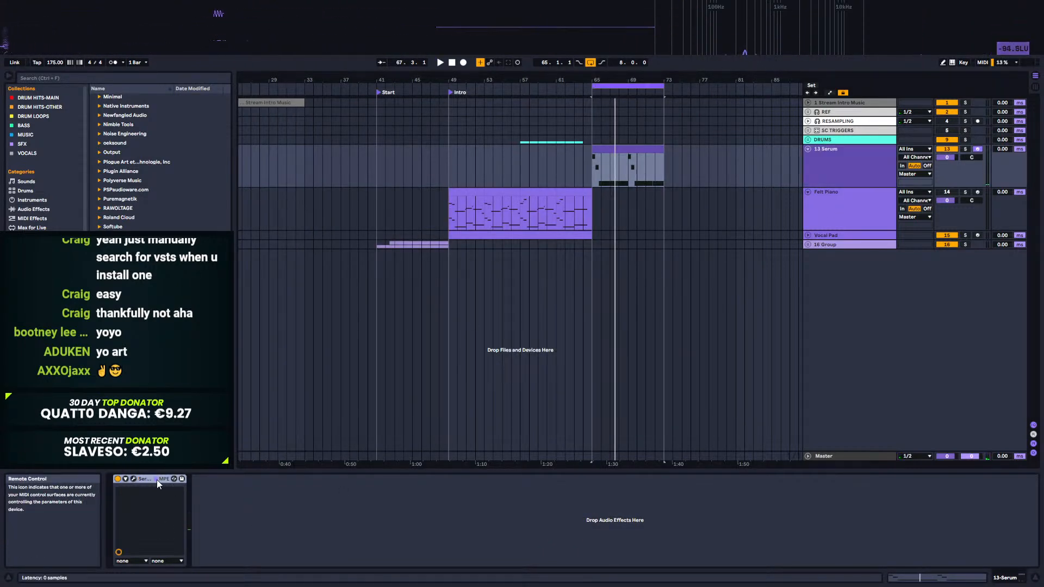
key("ctrl+g")
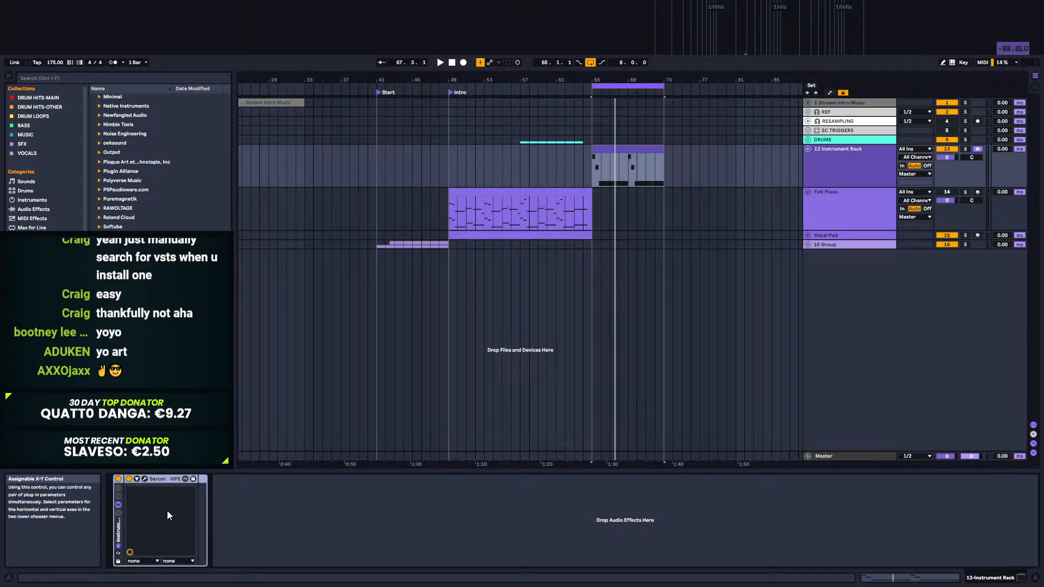
left_click(117, 513)
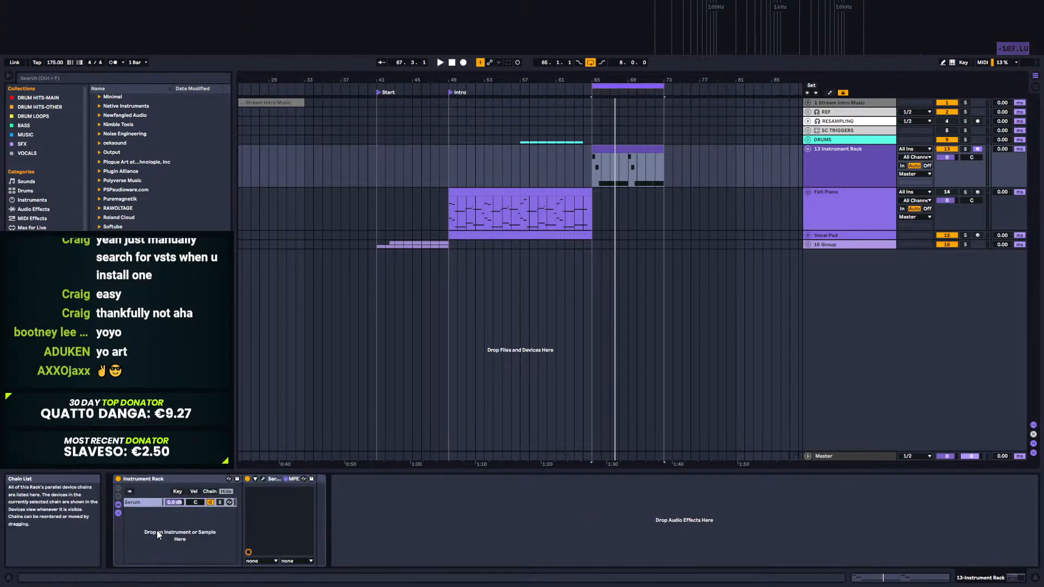
key("ctrl+d")
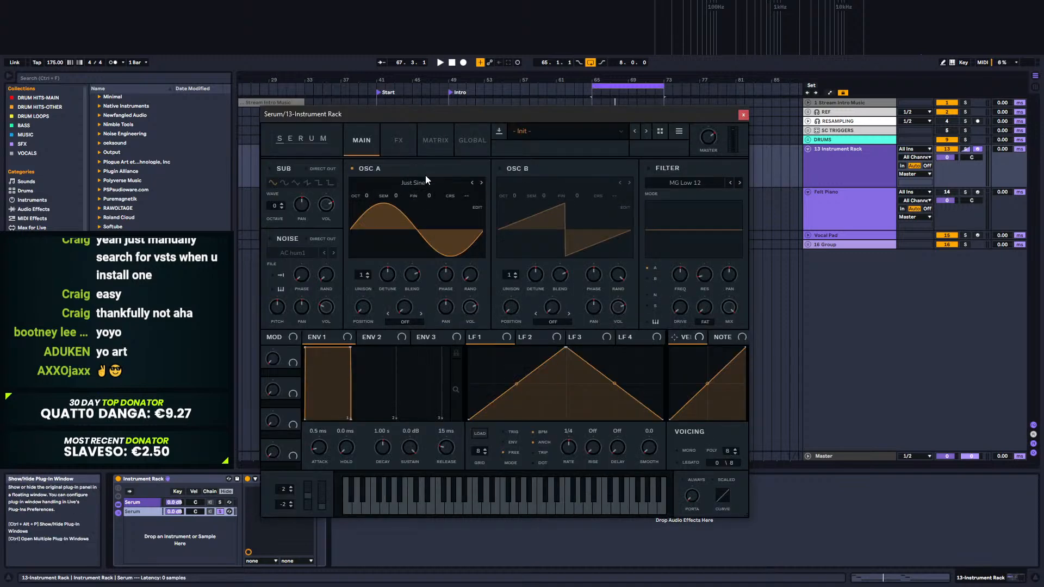
Step: Keep oscillator A on in the duplicated Serum and load the Saw Init user wavetable into it
left_click(351, 169)
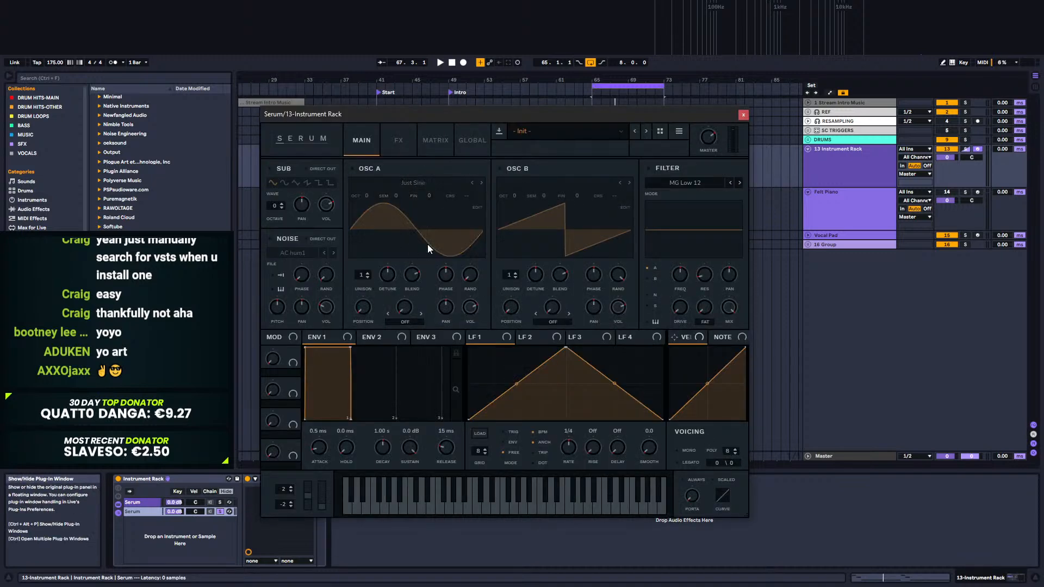
left_click(353, 169)
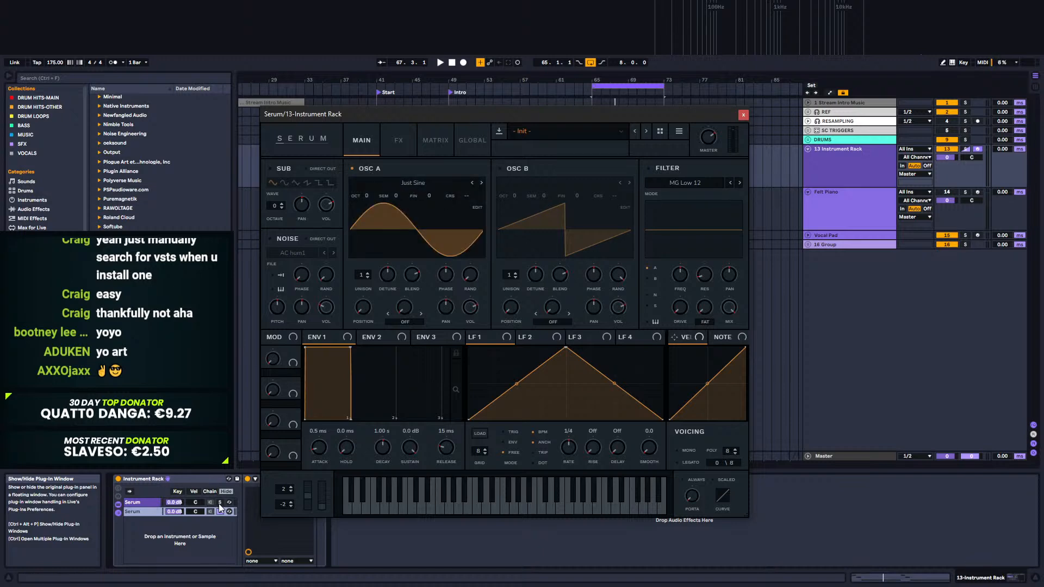
left_click(407, 185)
mouse_move(413, 207)
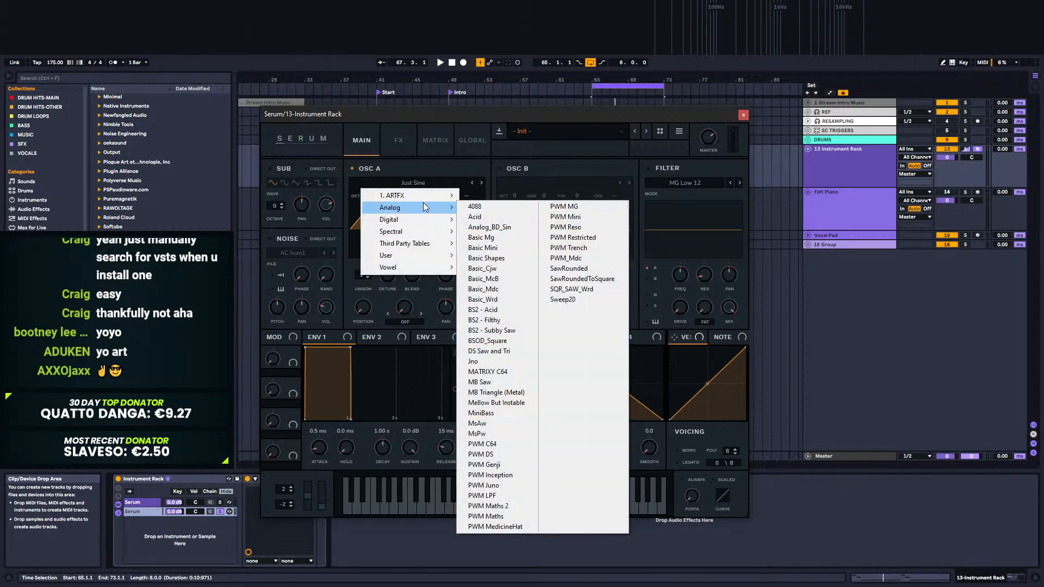
mouse_move(401, 256)
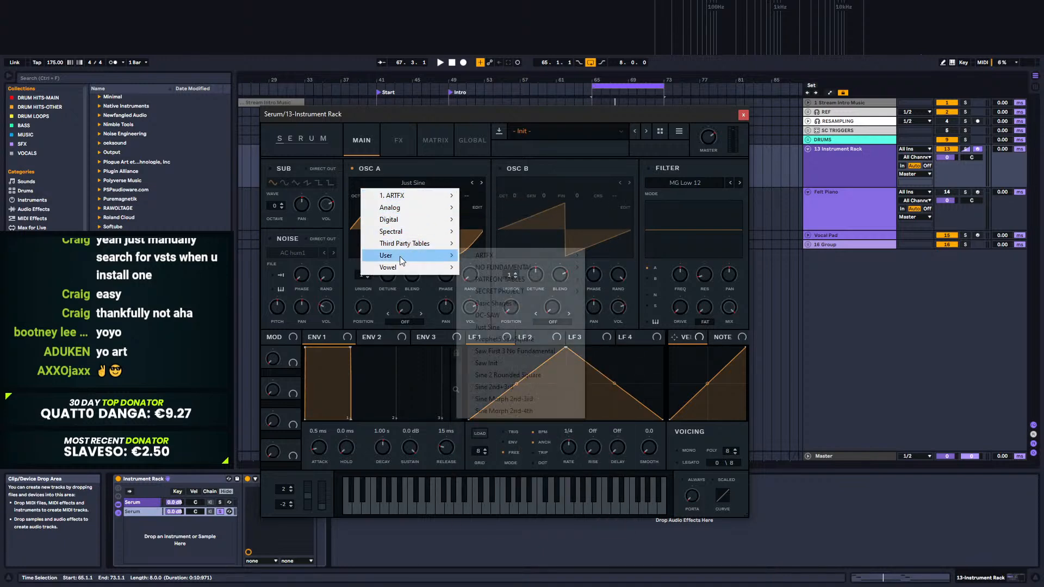
left_click(508, 362)
Step: Open oscillator A's wavetable editor and remove the saw's first harmonic (bin 1)
left_click(477, 207)
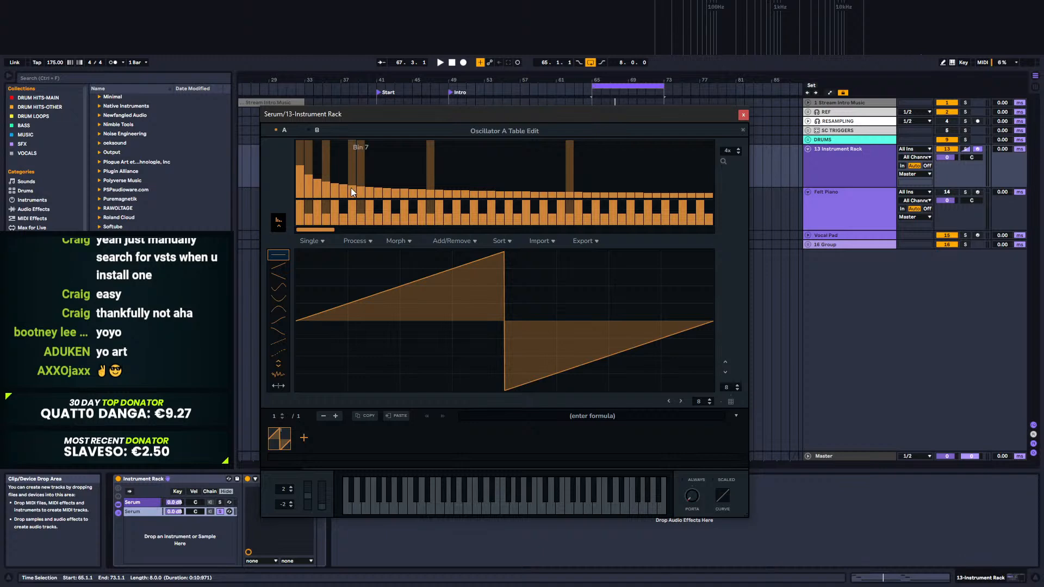
left_click(742, 131)
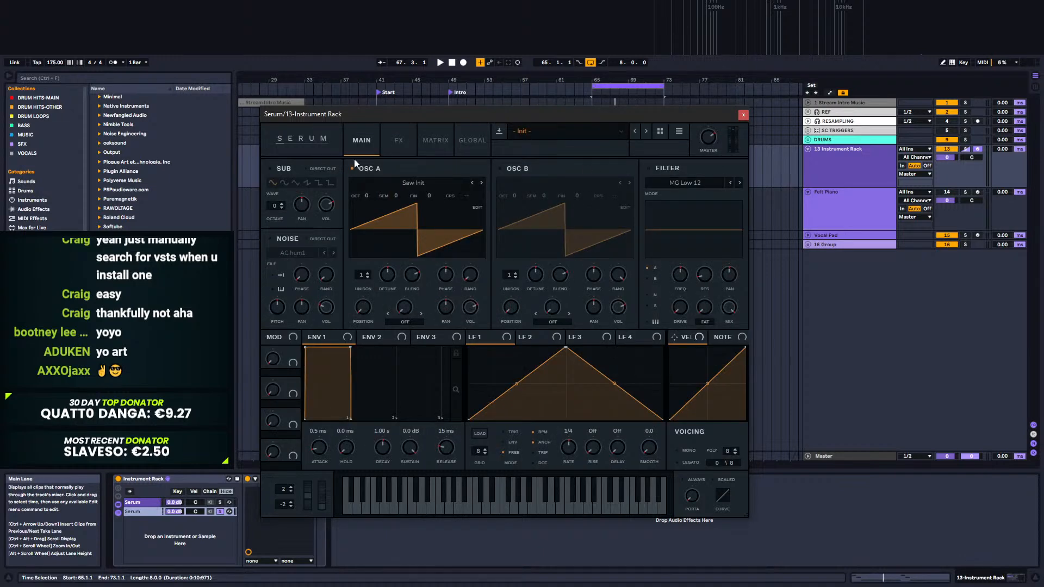
left_click(477, 209)
left_click_drag(299, 177, 357, 191)
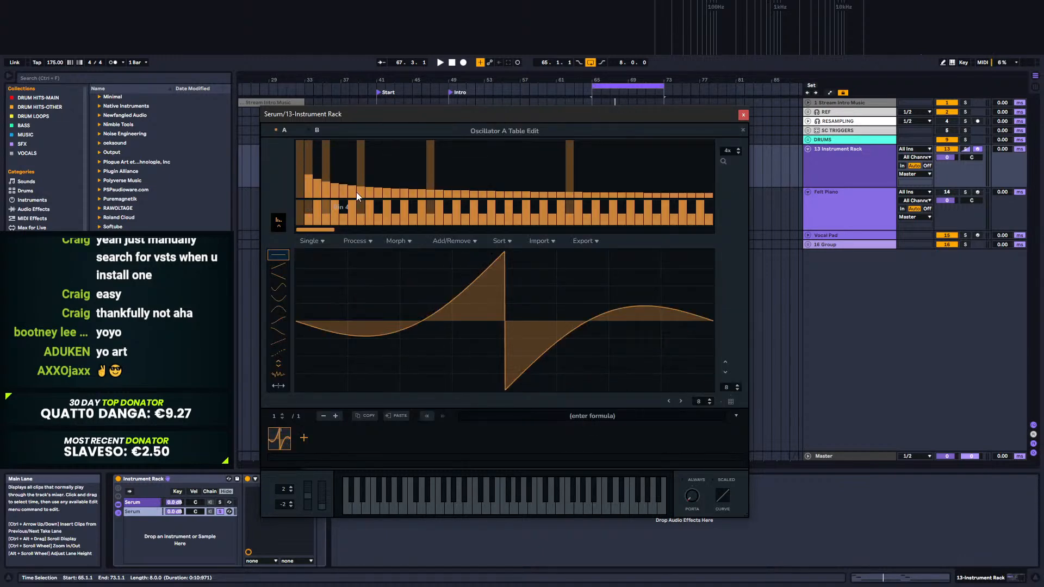
Step: Close oscillator A's wavetable editor, set the oscillator's unison to 6 voices, and play the loop
left_click(743, 130)
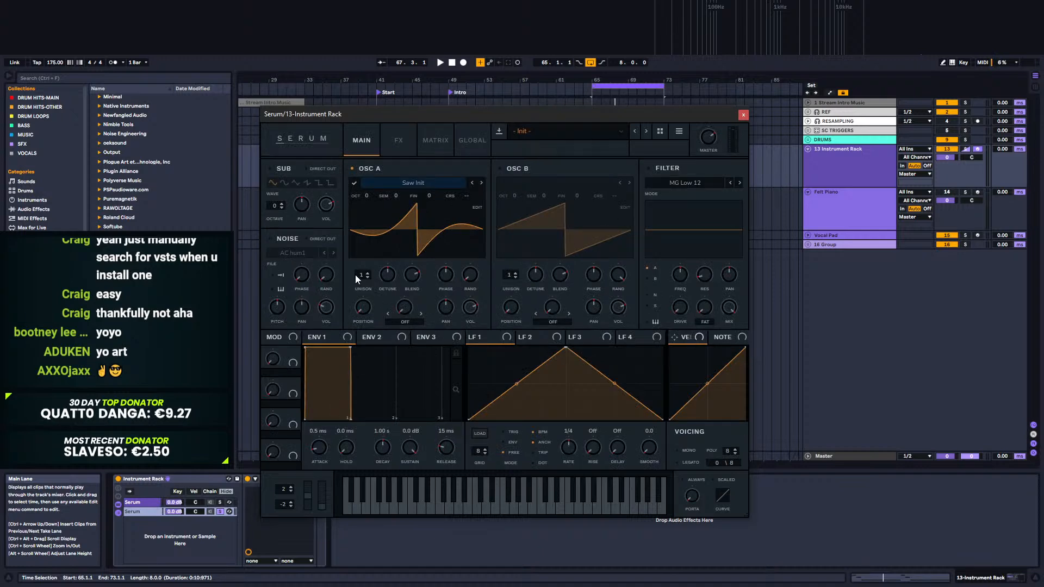
mouse_move(361, 276)
left_mouse_down()
mouse_move(367, 248)
mouse_move(364, 266)
left_mouse_up()
key("space")
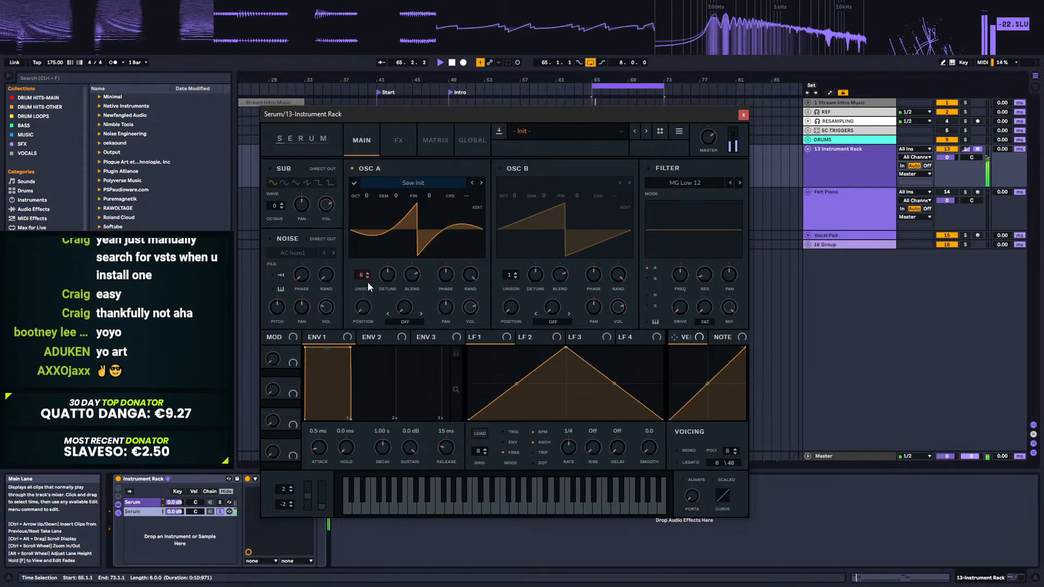
left_click_drag(360, 277, 362, 271)
Step: Set oscillator A's unison mode to Super and the unison width to 34 in Serum's global settings
left_click(475, 140)
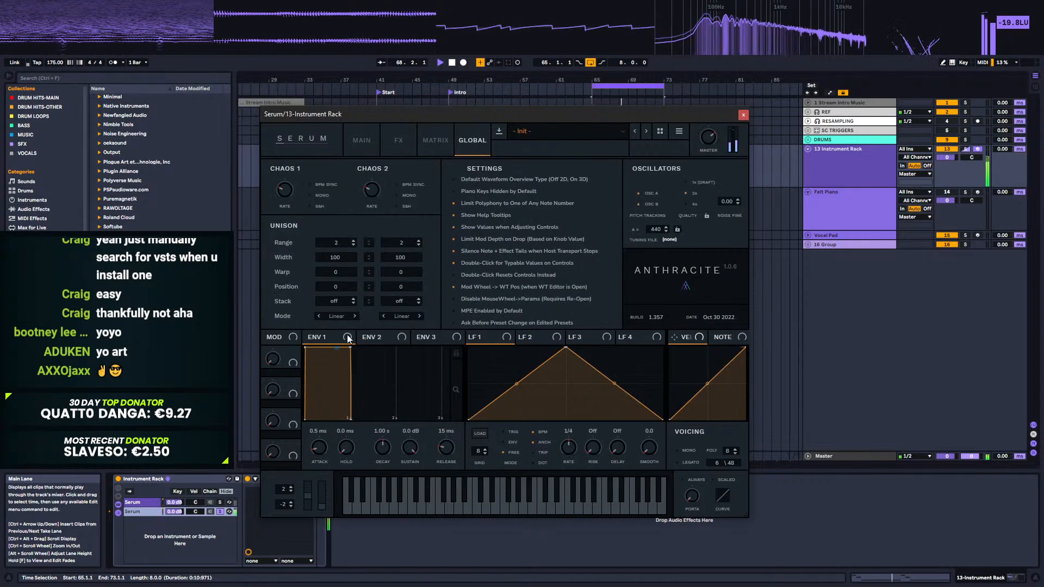
left_click(355, 316)
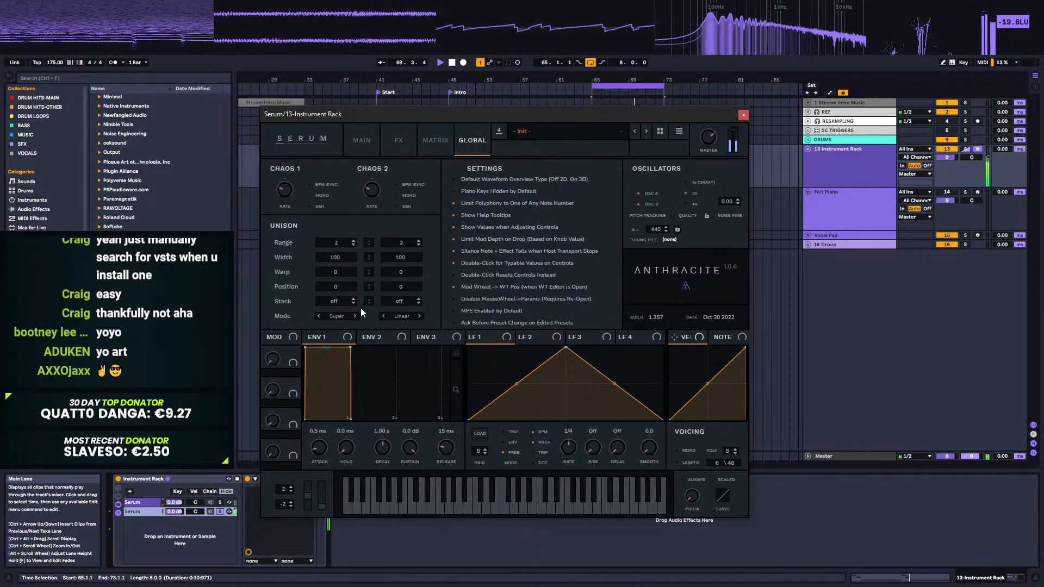
left_click(360, 140)
left_click(400, 139)
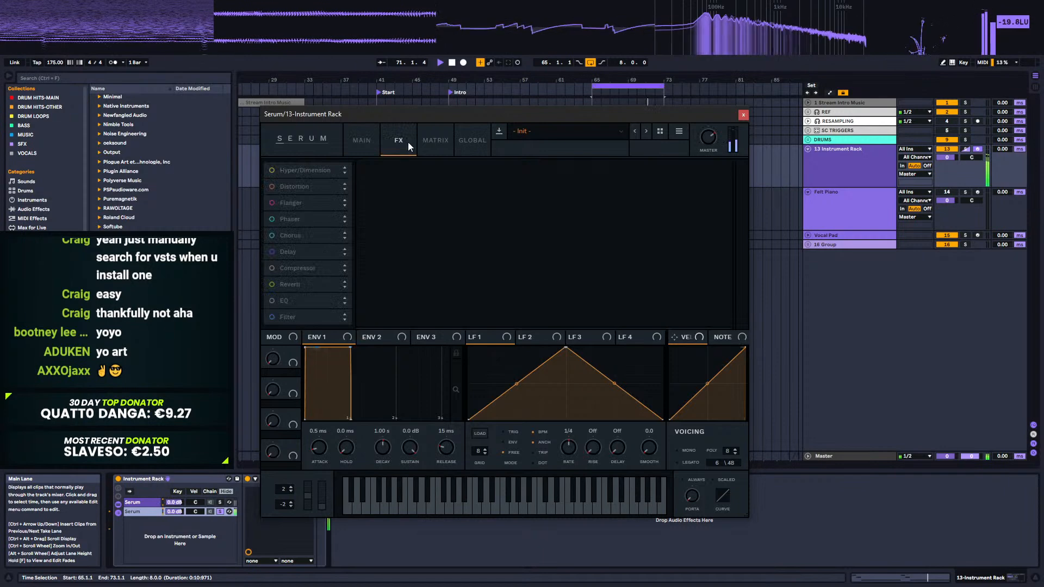
left_click(435, 140)
left_click(405, 141)
left_click(362, 143)
left_click(440, 140)
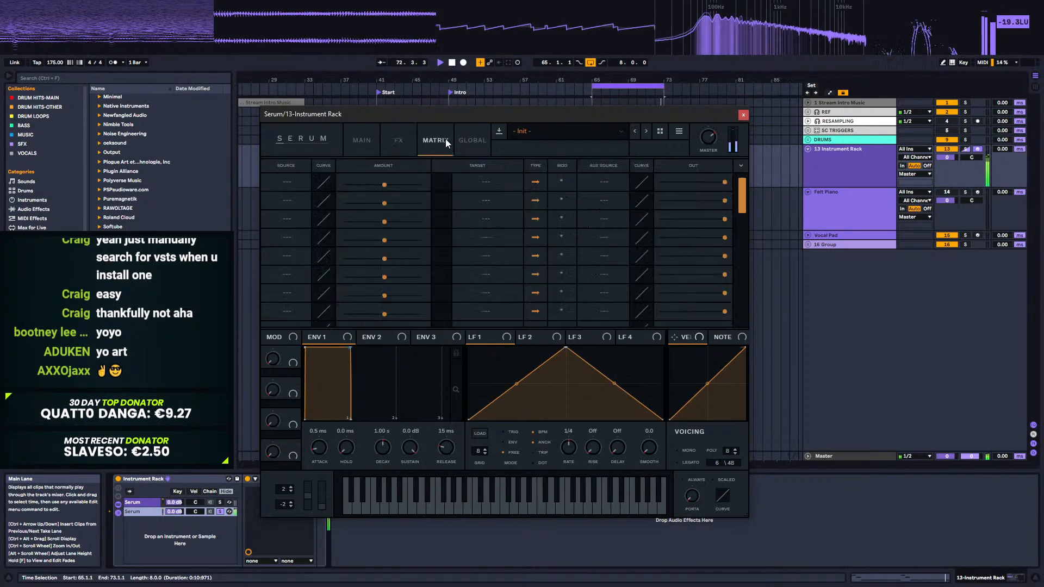
left_click(465, 142)
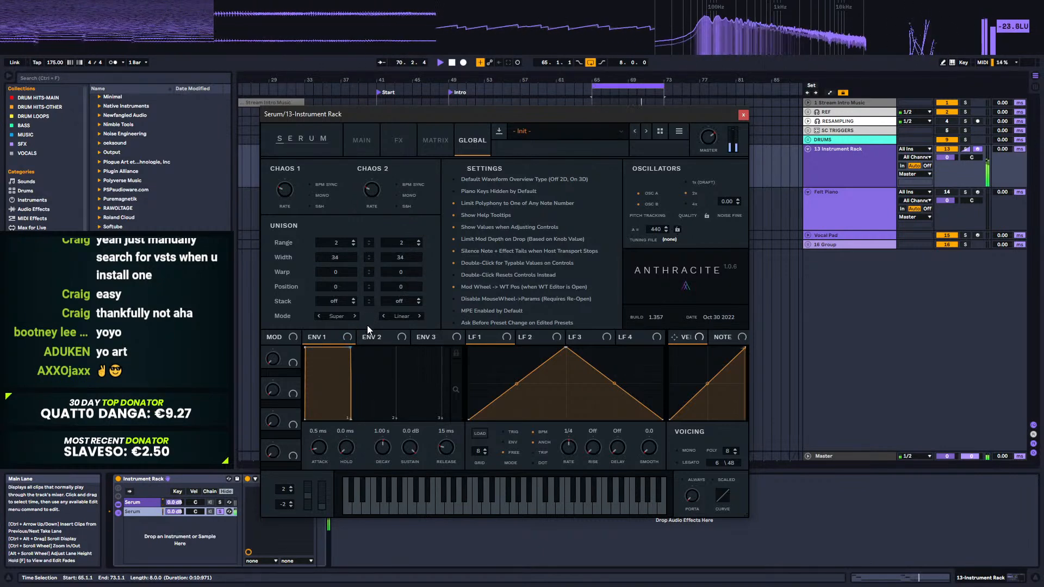
Step: Filter oscillator A with the MG Low 24 type and set the cutoff to about 1090 Hz
left_click(432, 141)
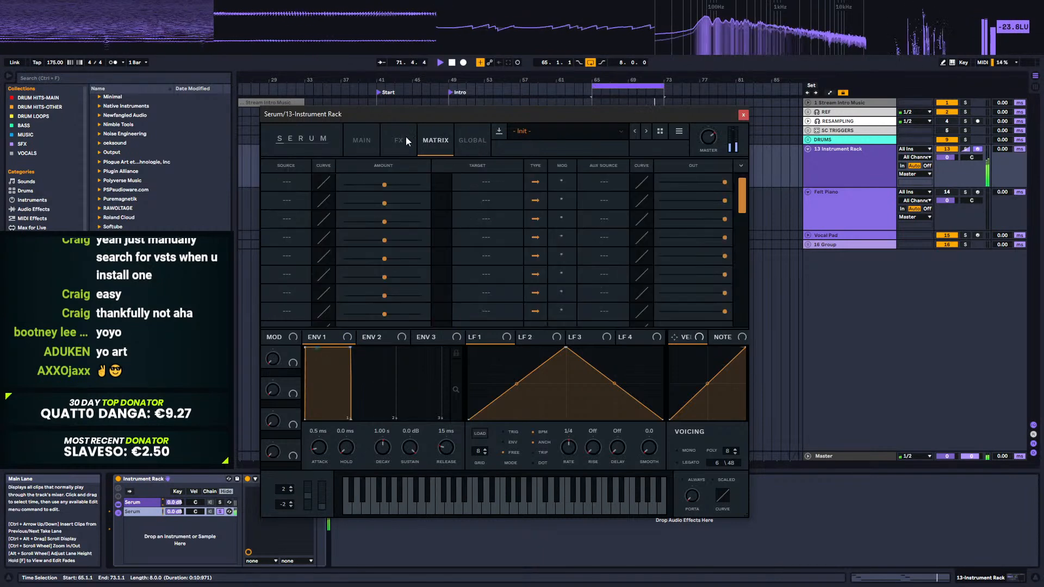
left_click(403, 140)
left_click(361, 141)
left_click(399, 141)
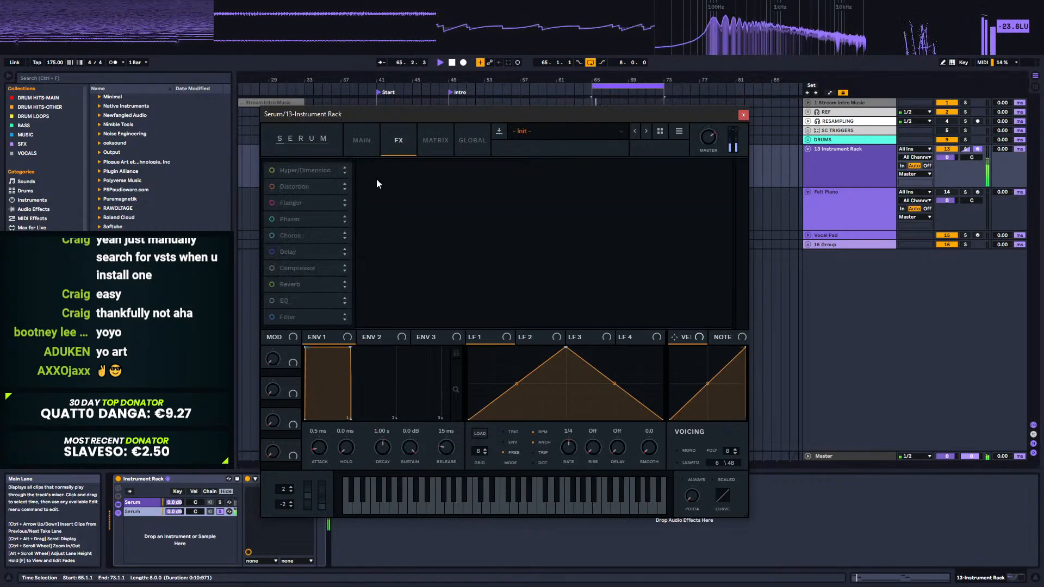
left_click(362, 139)
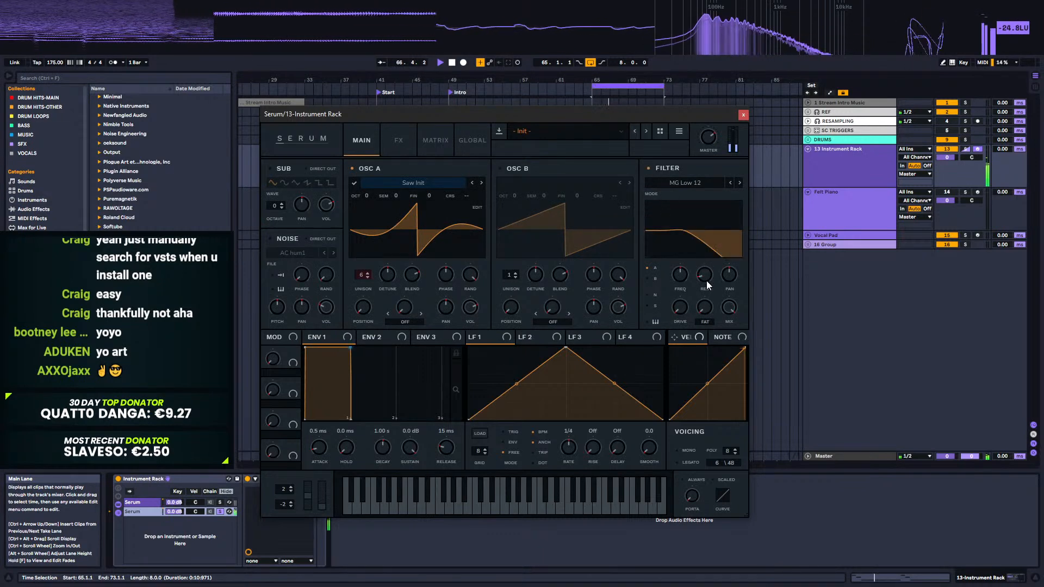
left_click(739, 183)
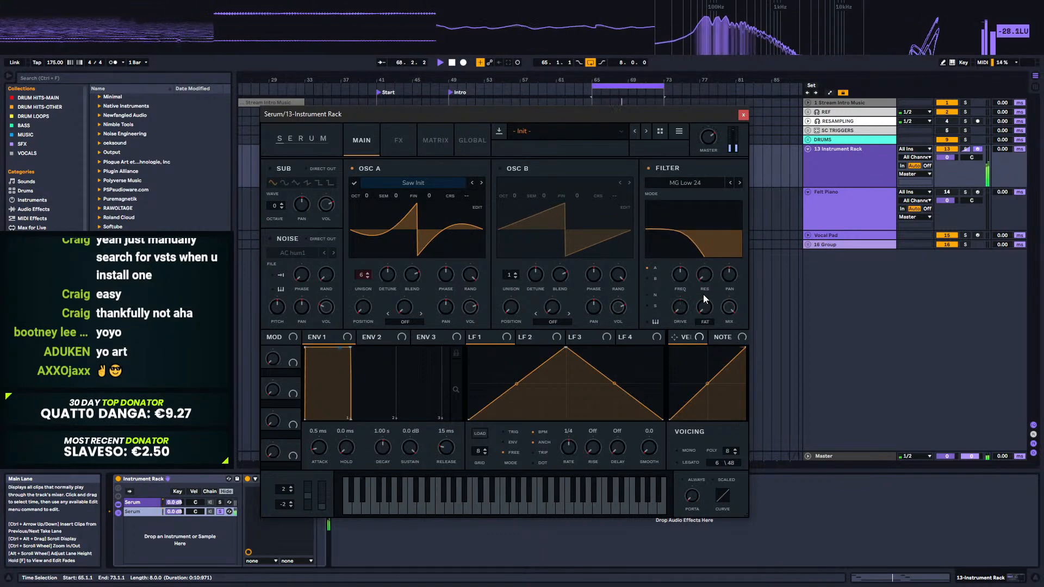
mouse_move(683, 281)
left_mouse_down()
mouse_move(686, 253)
mouse_move(684, 261)
mouse_move(715, 244)
mouse_move(681, 285)
mouse_move(679, 271)
left_mouse_up()
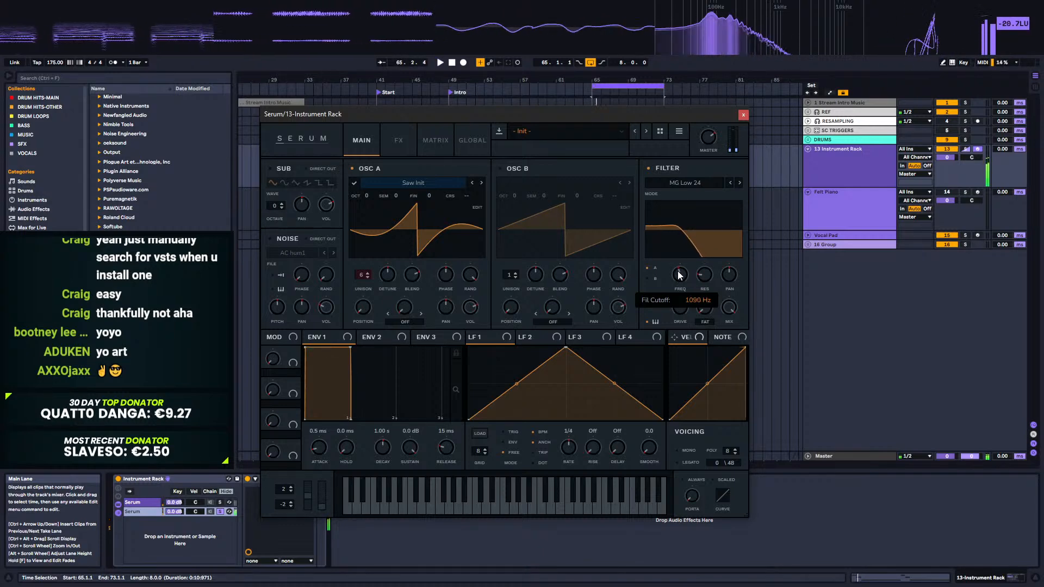
Step: Turn off solo on the duplicated Serum chain and play both layers together from bar 65
left_click_drag(677, 270, 677, 270)
key("space")
key("space")
key("space")
left_click(220, 511)
key("space")
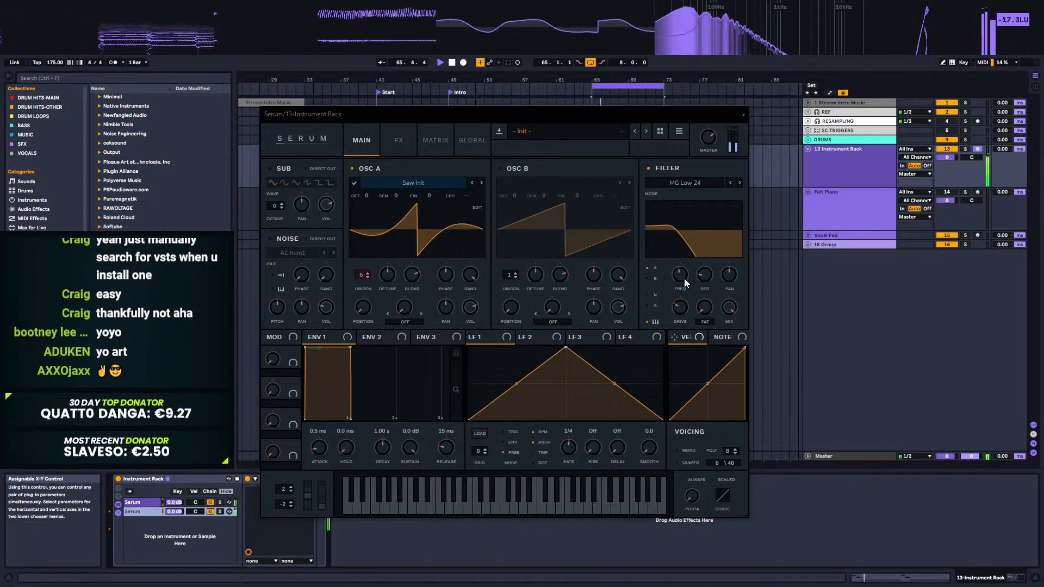
Step: Set the filter cutoff to about 1021 Hz, raise the filter drive, and close Serum's window
left_click_drag(684, 278, 684, 280)
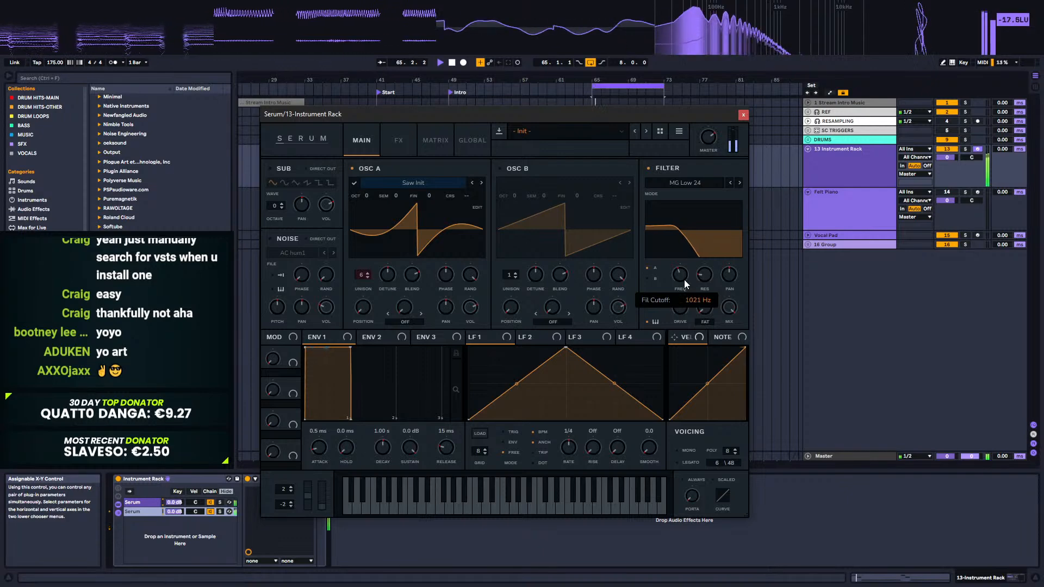
mouse_move(681, 306)
left_mouse_down()
mouse_move(689, 265)
mouse_move(686, 292)
left_mouse_up()
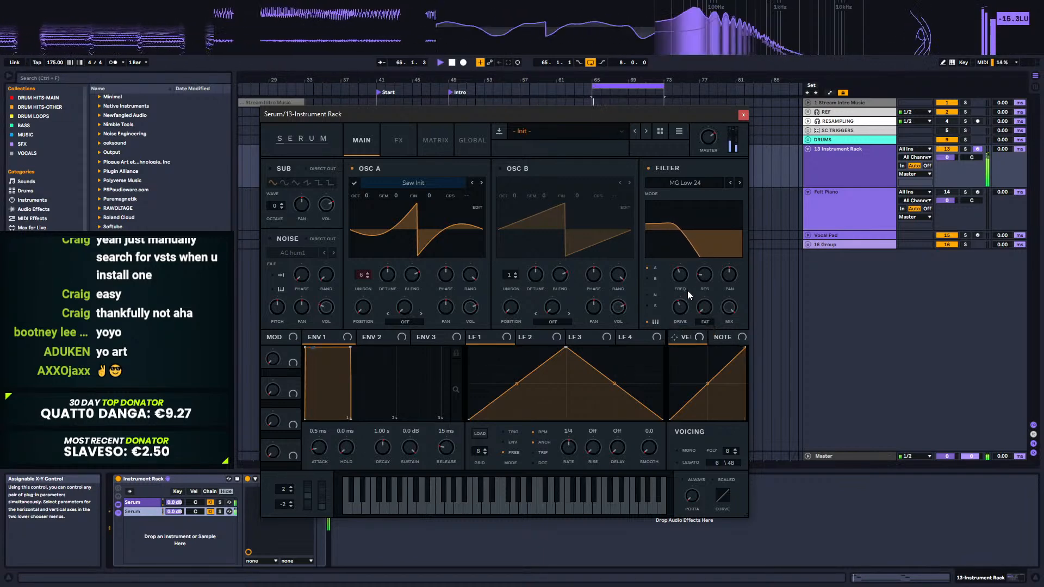
left_click(743, 115)
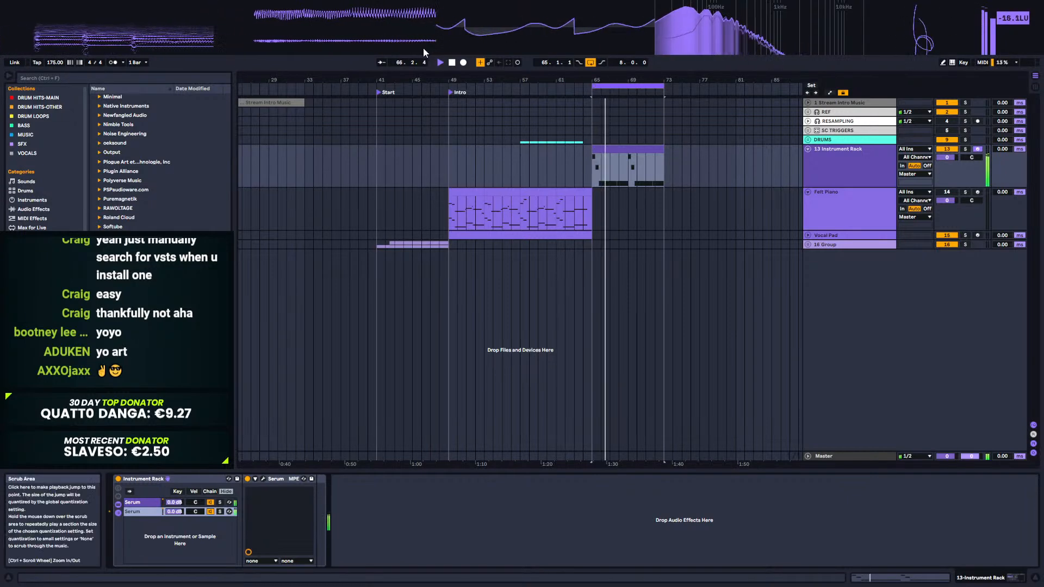
Step: Add SerumFX after the Instrument Rack and move its window clear of the device chain
mouse_move(365, 21)
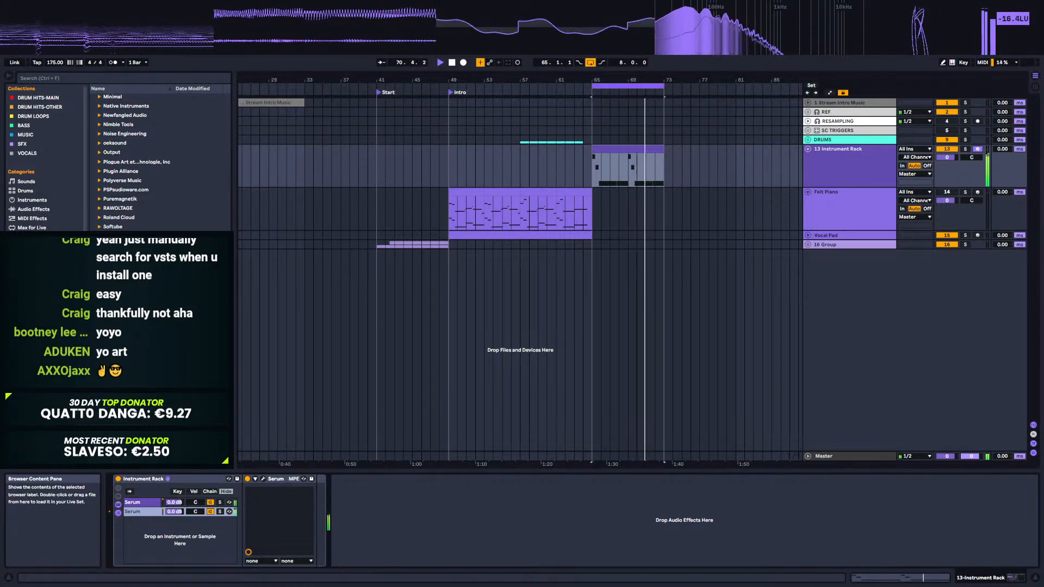
left_click_drag(130, 413, 460, 515)
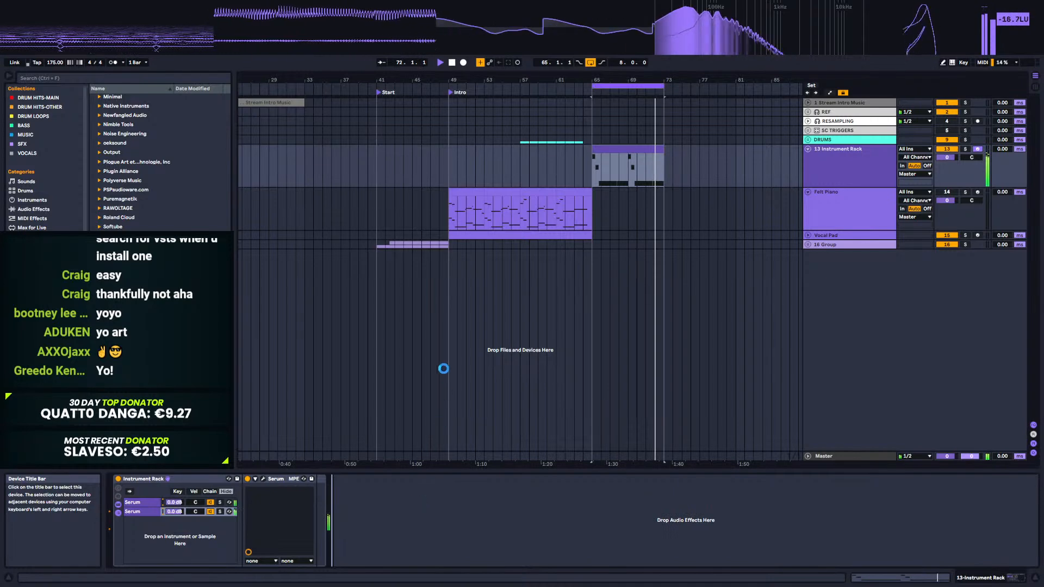
left_click_drag(425, 122, 915, 151)
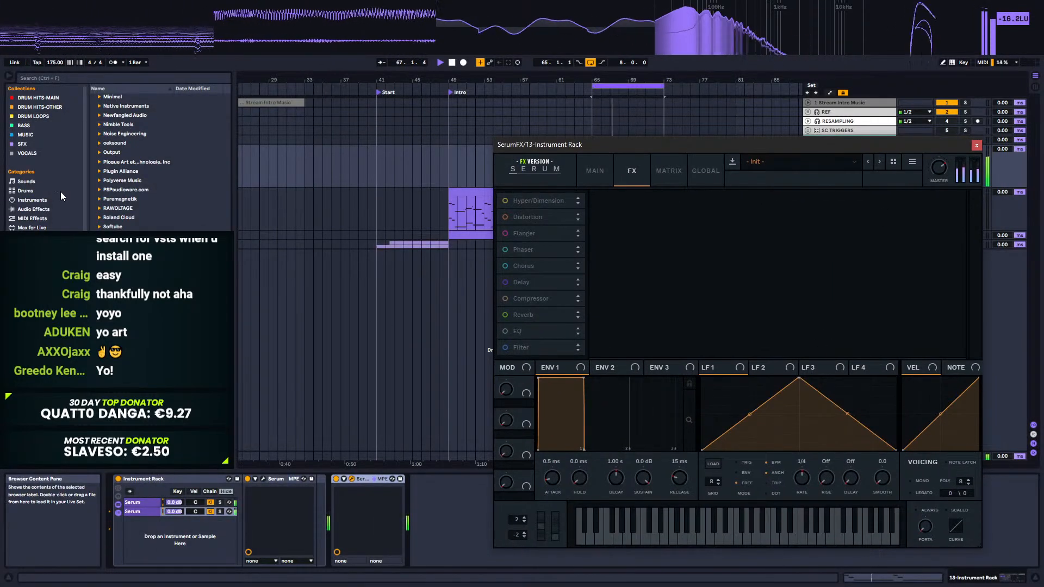
Step: Add an External Instrument as a third rack chain and route its MIDI to 13-Instrument Rack, 1-SerumFX
left_click(32, 200)
left_click_drag(131, 162, 179, 539)
left_click(268, 495)
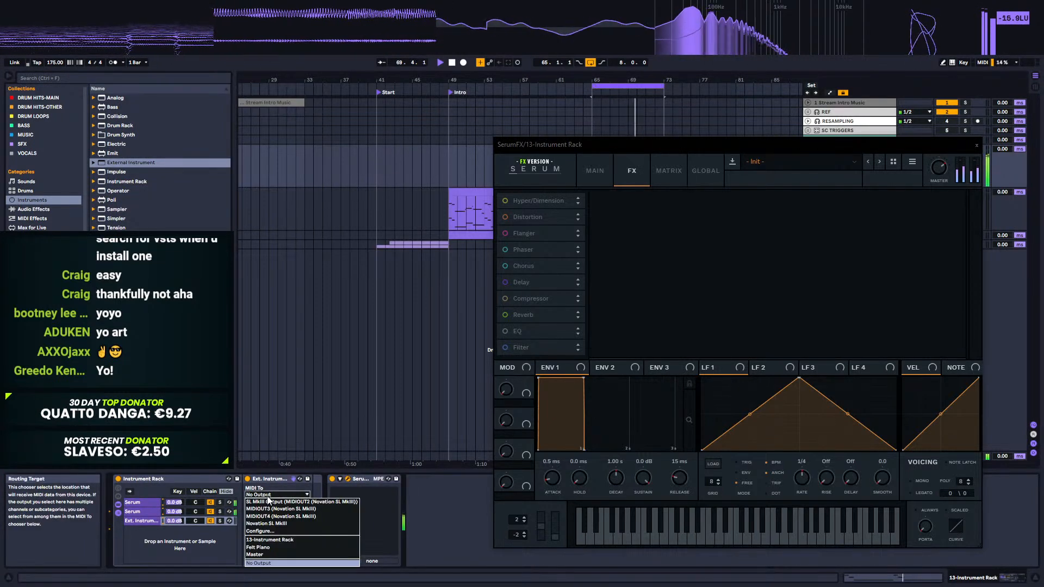
left_click(266, 540)
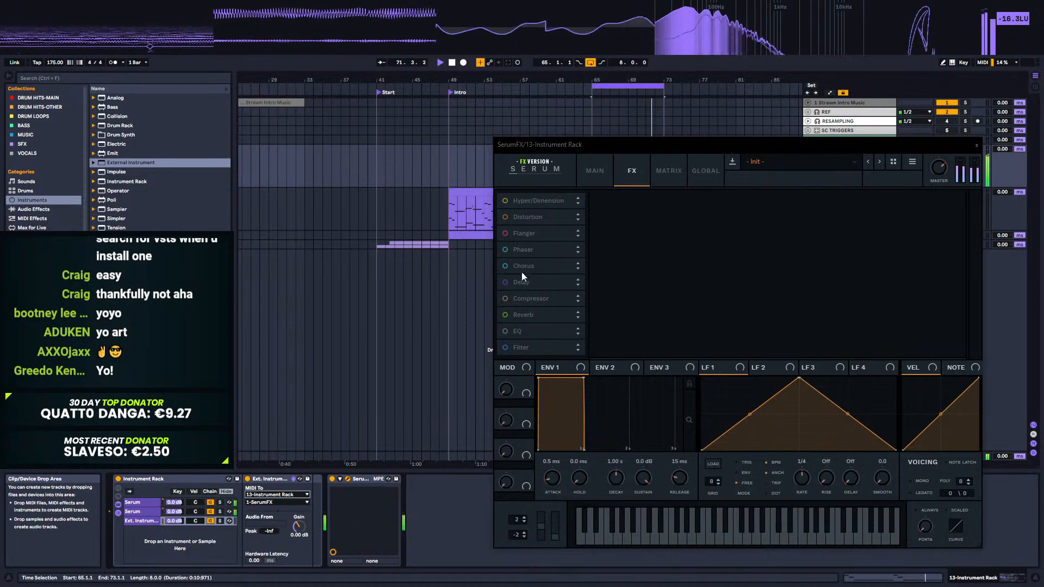
left_click_drag(595, 143, 583, 139)
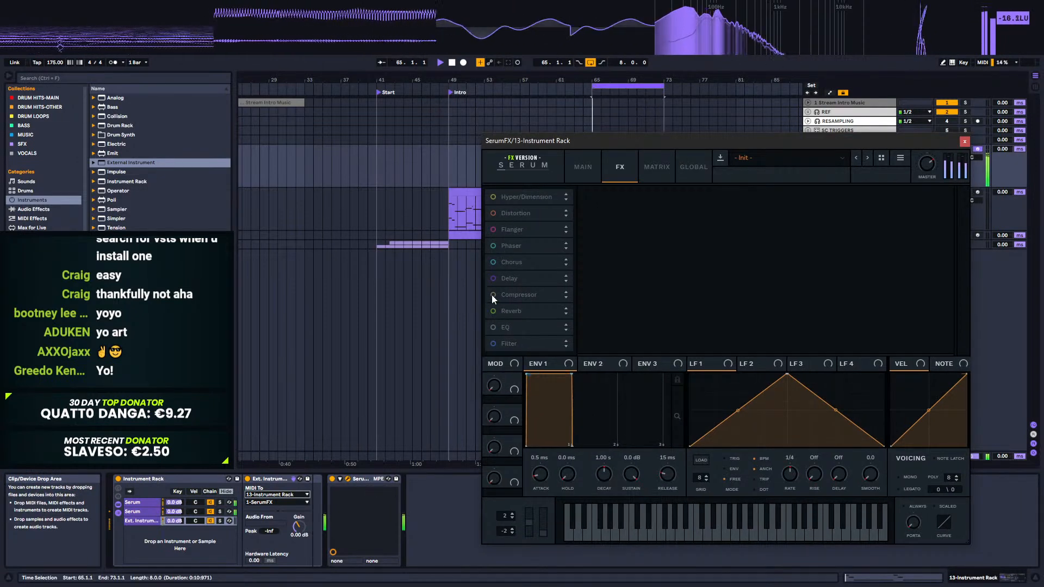
Step: Enable the Distortion effect in SerumFX and restart playback several times to audition the Tube type
left_click(493, 214)
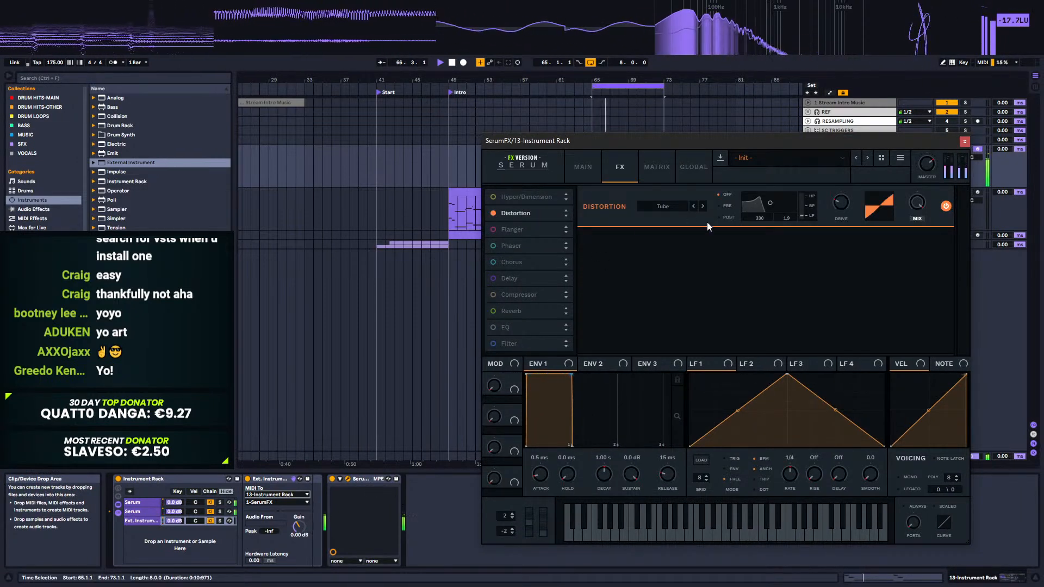
key("space")
key("space")
mouse_move(841, 204)
left_mouse_down()
mouse_move(846, 172)
mouse_move(840, 188)
left_mouse_up()
key("space")
key("space")
key("space")
key("space")
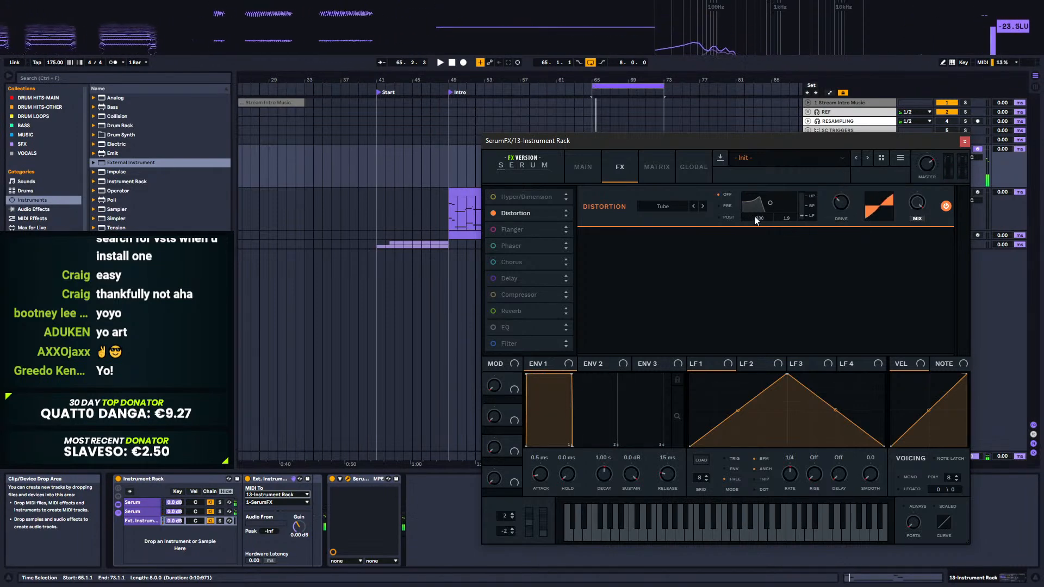
Step: Try the Tape Sat. distortion type in SerumFX with the drive at about 96%
left_click(692, 206)
left_click(694, 207)
left_click(703, 207)
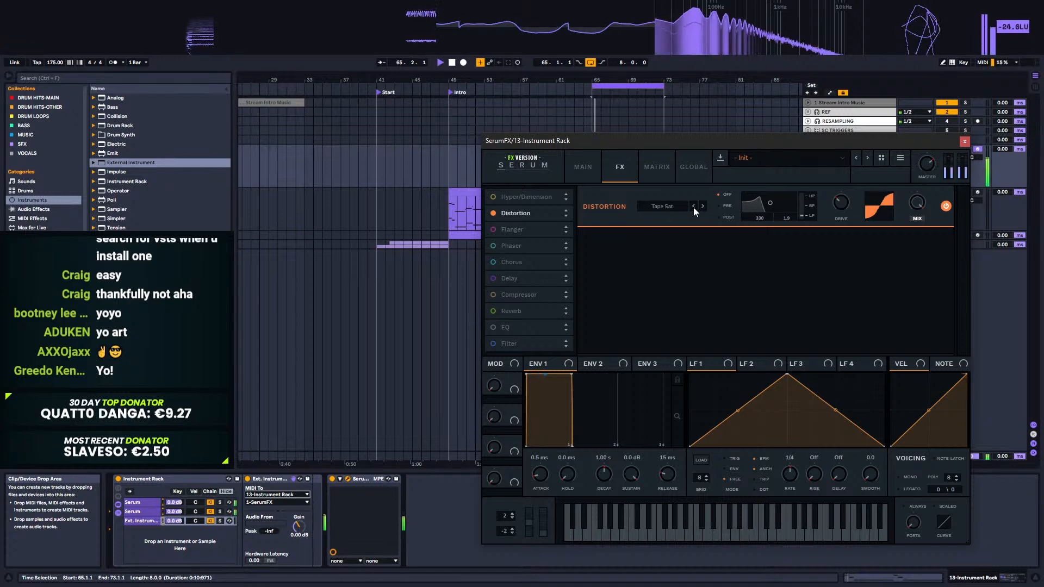
mouse_move(839, 214)
left_click_drag(838, 214, 844, 129)
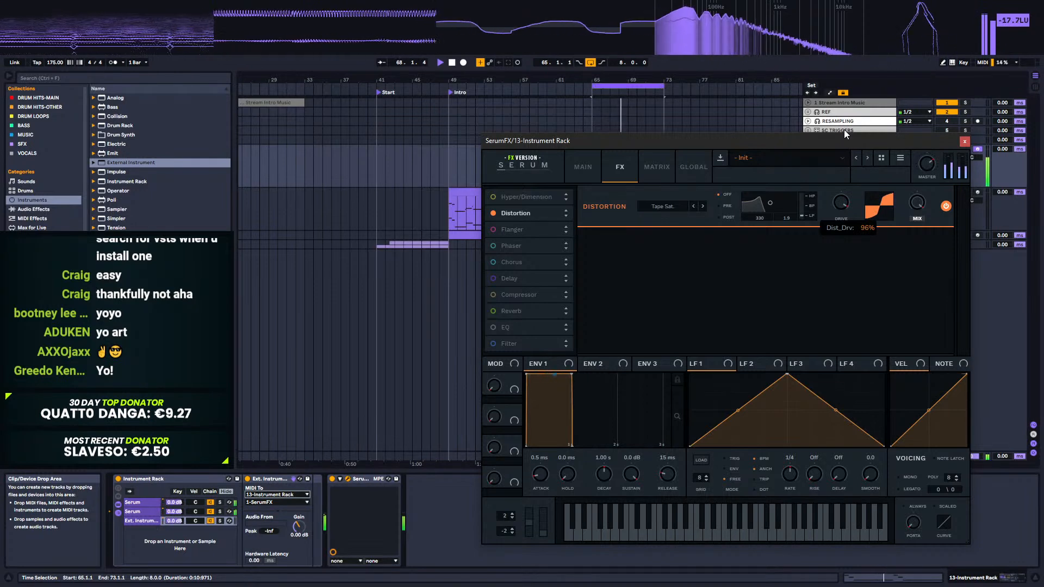
Step: Audition the other distortion types during playback, passing through Downsample and SoftClip, and choose HardClip
left_click(694, 207)
left_click(693, 207)
left_click(694, 207)
left_click(694, 207)
left_click(694, 207)
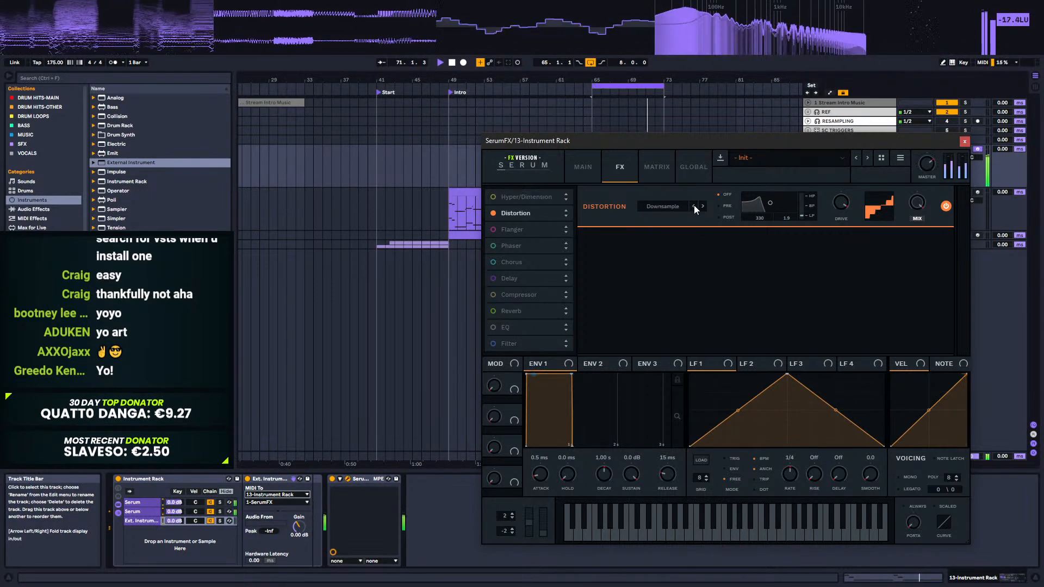
left_click(694, 208)
left_click(694, 207)
left_click(694, 208)
left_click(695, 208)
left_click(694, 208)
left_click(694, 208)
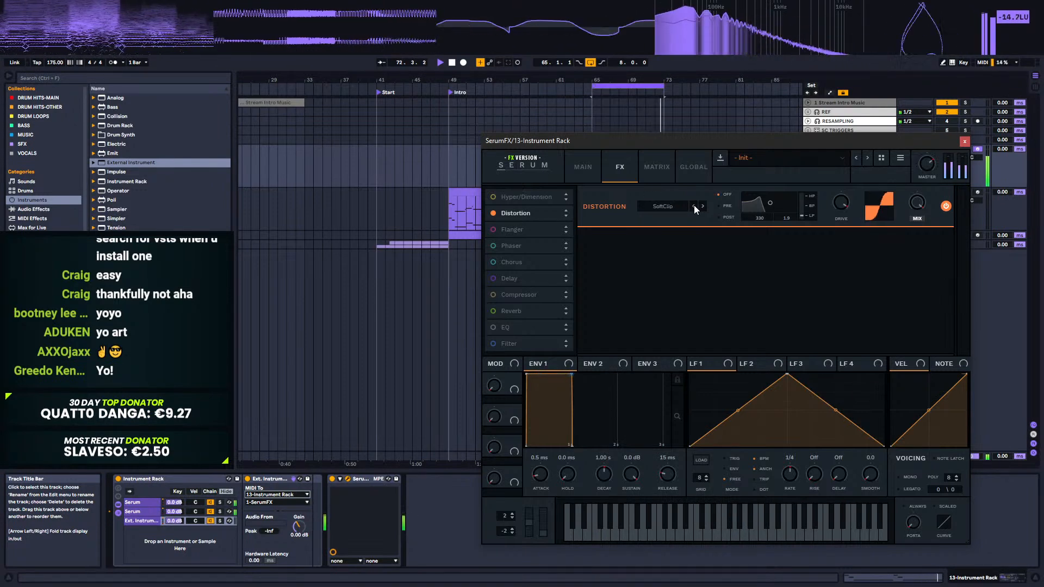
left_click(696, 204)
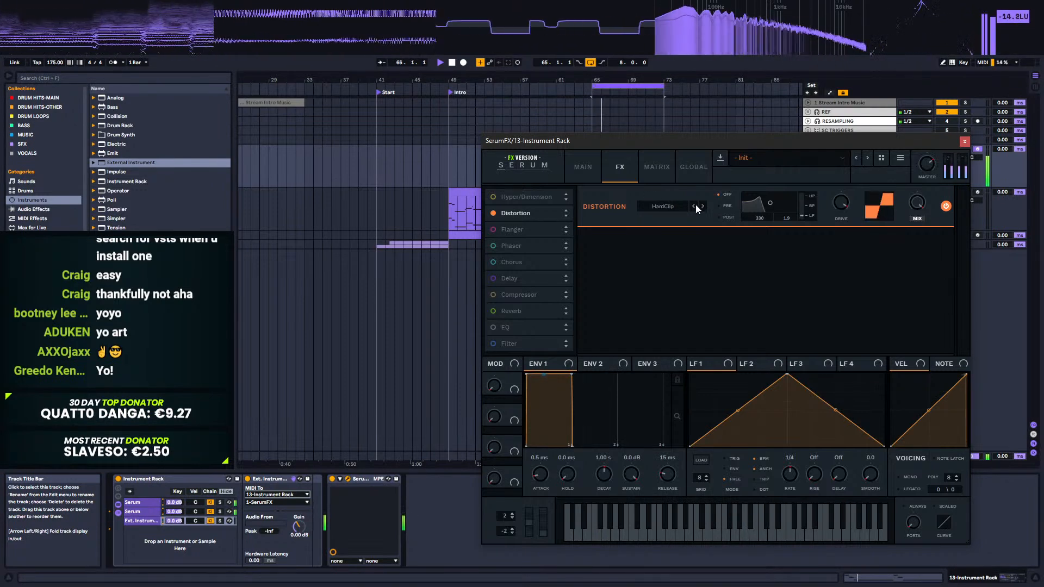
Step: Set the distortion's output level to about 6.9 dB and its drive to about 38%
mouse_move(833, 217)
left_click_drag(834, 217, 812, 227)
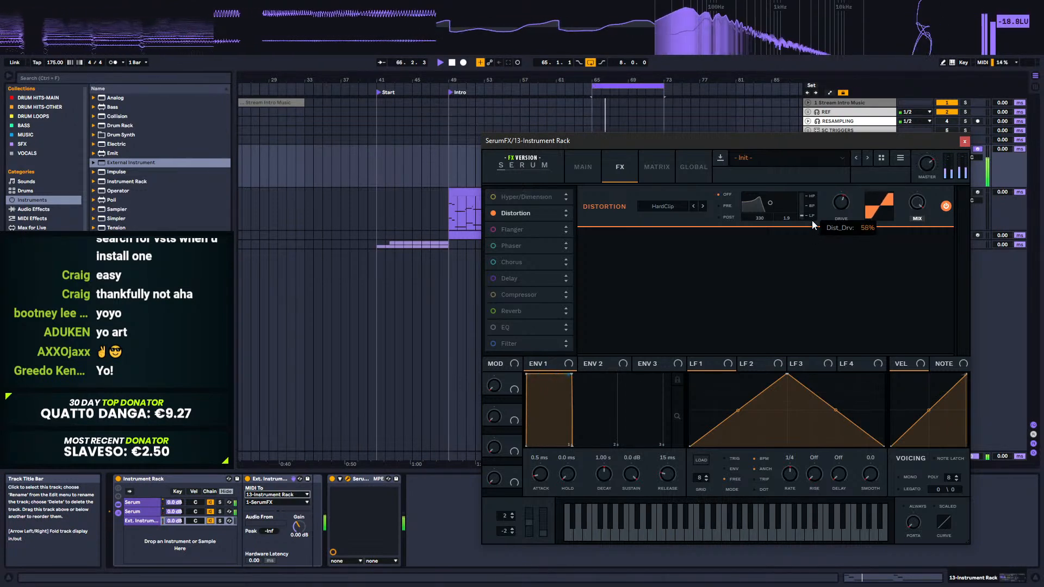
left_click_drag(916, 220, 924, 177)
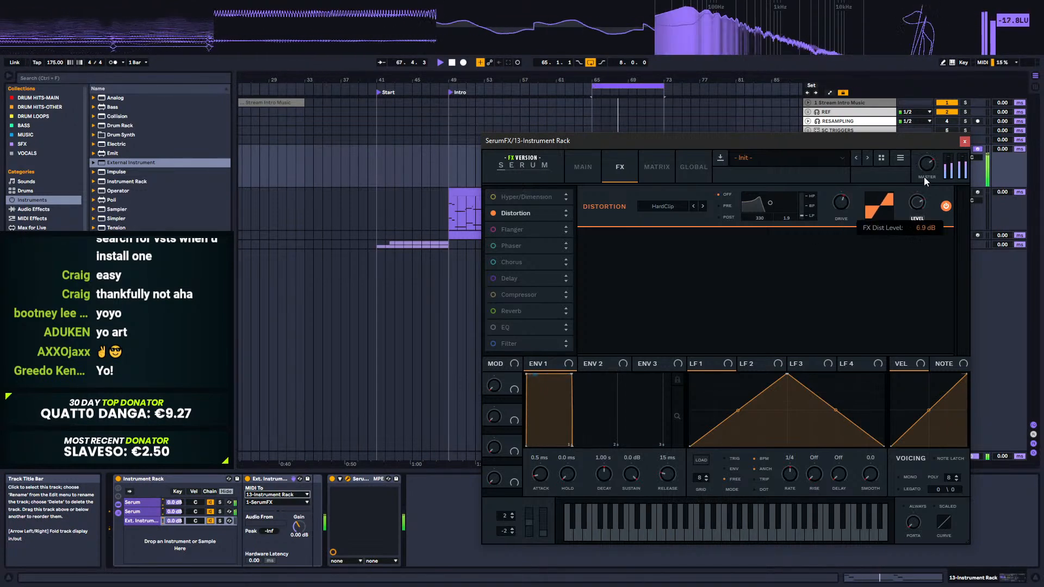
left_click_drag(835, 211, 838, 243)
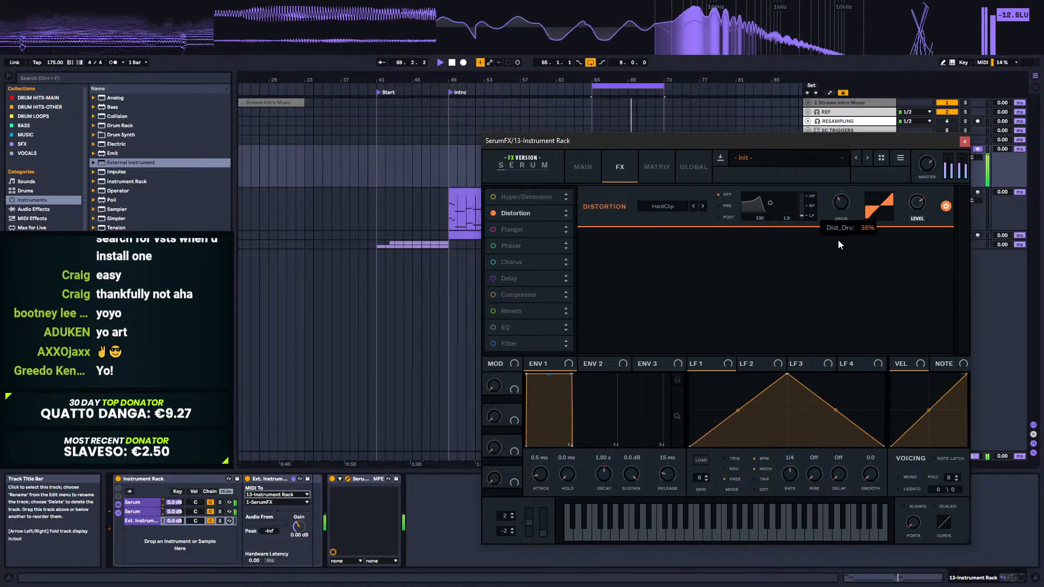
Step: Switch the distortion type to Tube and set its drive to about 46%
left_click(694, 206)
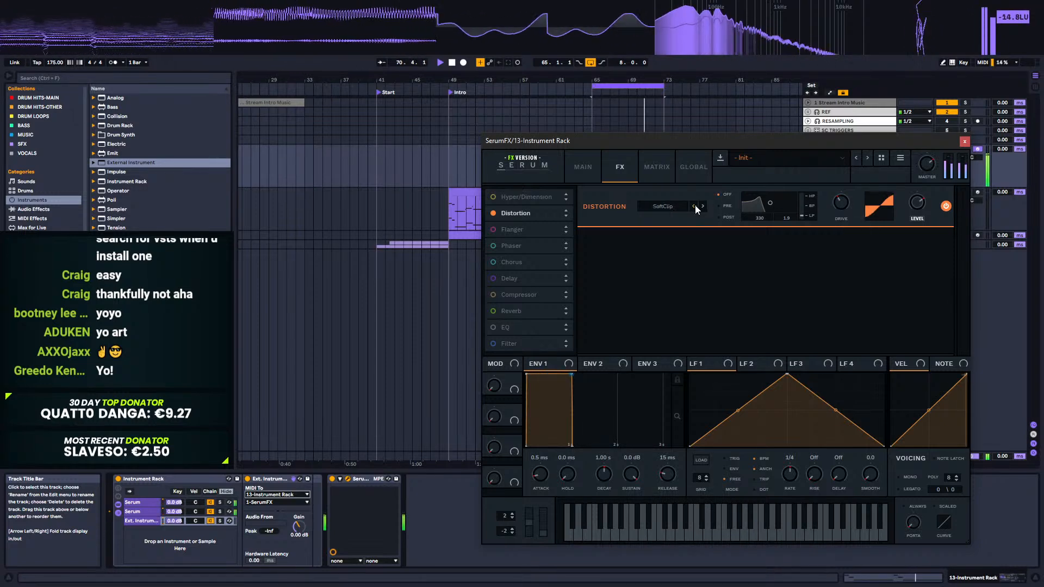
left_click(694, 206)
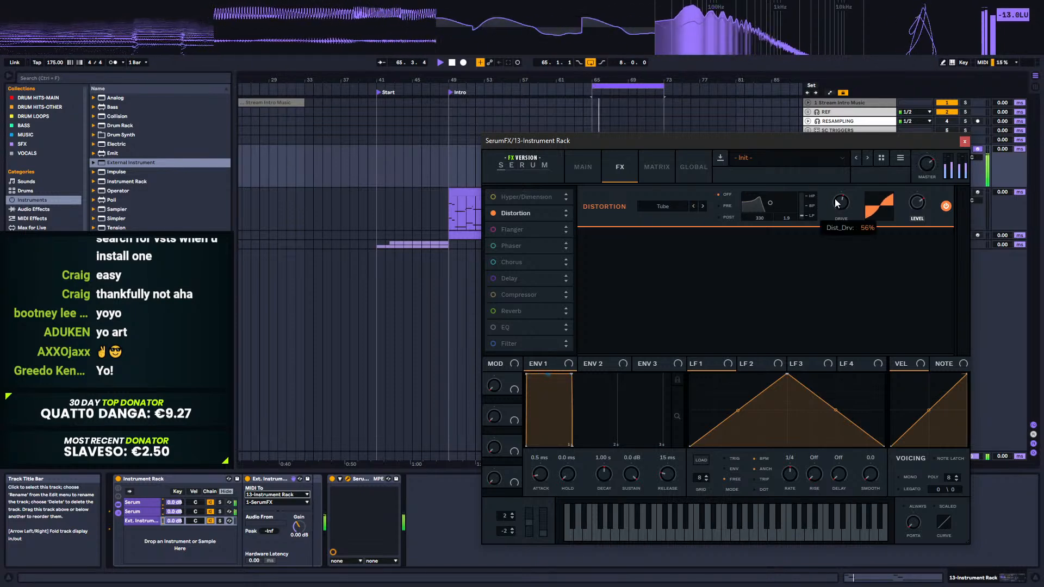
left_click_drag(834, 202, 831, 211)
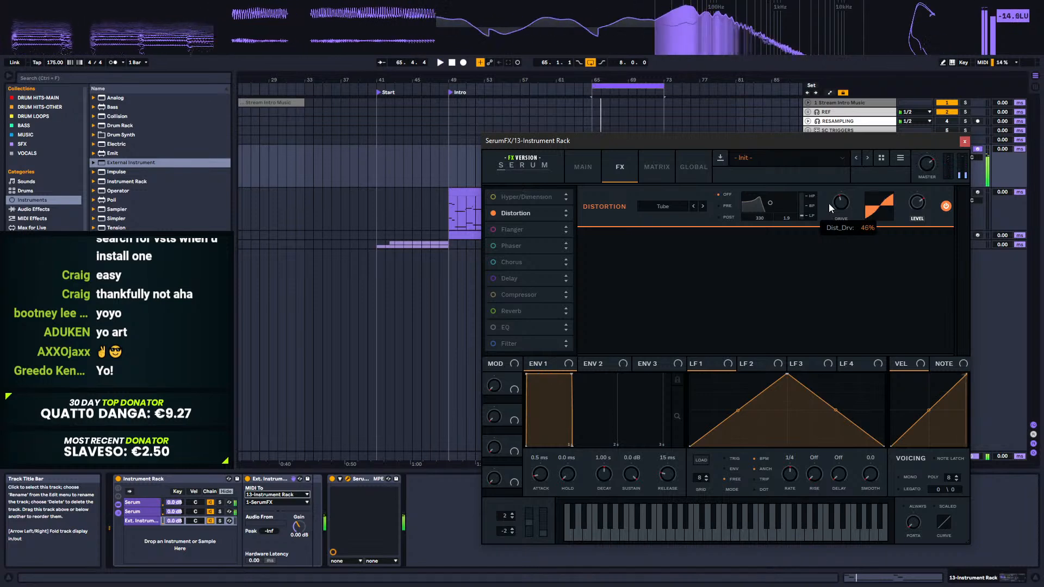
Step: Enable the compressor after the distortion in SerumFX and audition it on the looped bass
left_click(493, 294)
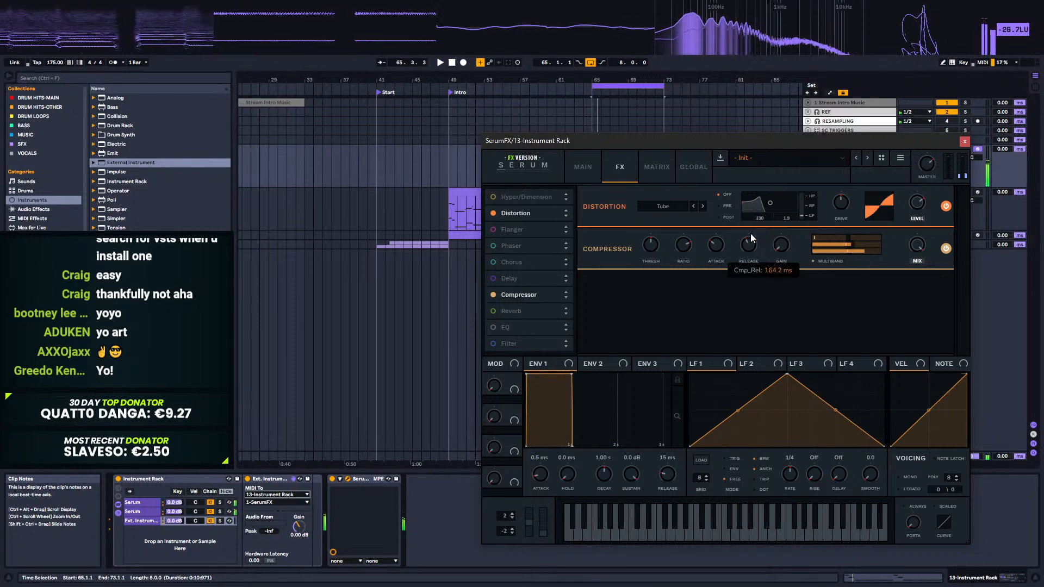
key("space")
key("space")
key("space")
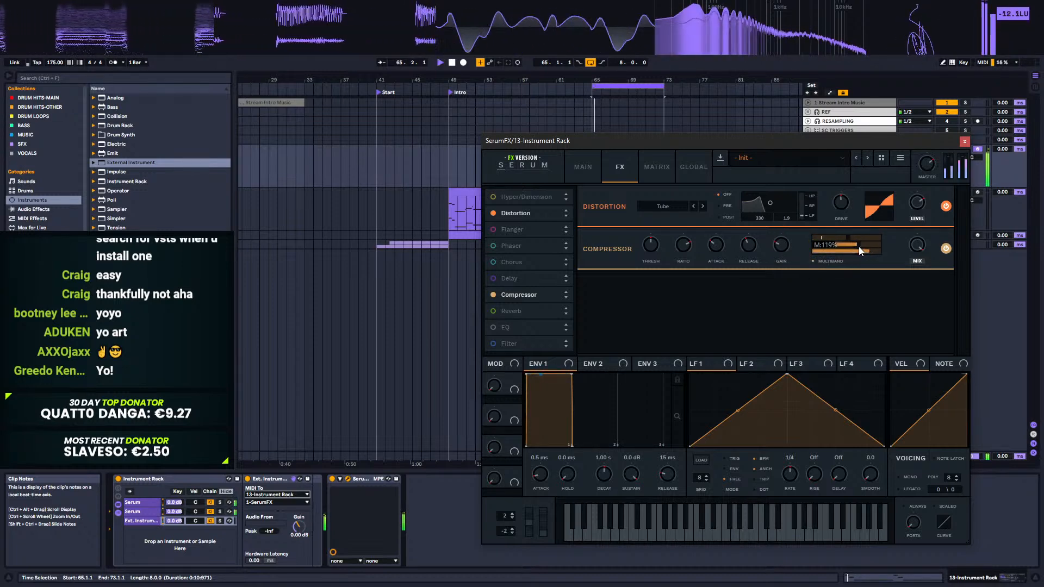
left_click(598, 164)
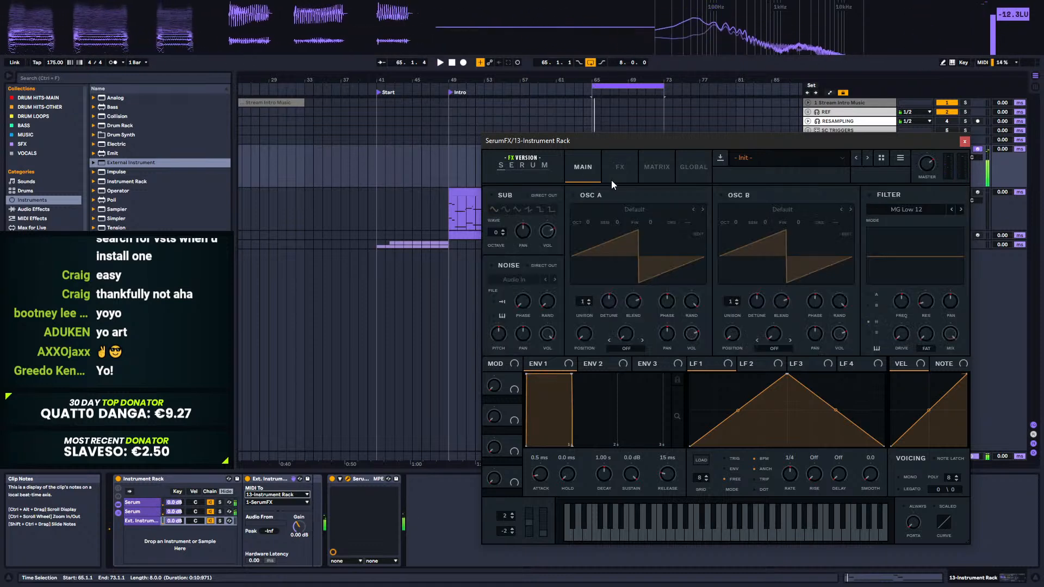
Step: In the second Serum layer, adjust the MG Low 18 filter cutoff and try oscillator A one octave up during playback
left_click(142, 511)
left_click(263, 480)
left_click_drag(682, 114, 761, 152)
left_click(808, 219)
key("space")
left_click_drag(774, 310, 749, 319)
left_click_drag(437, 233, 446, 222)
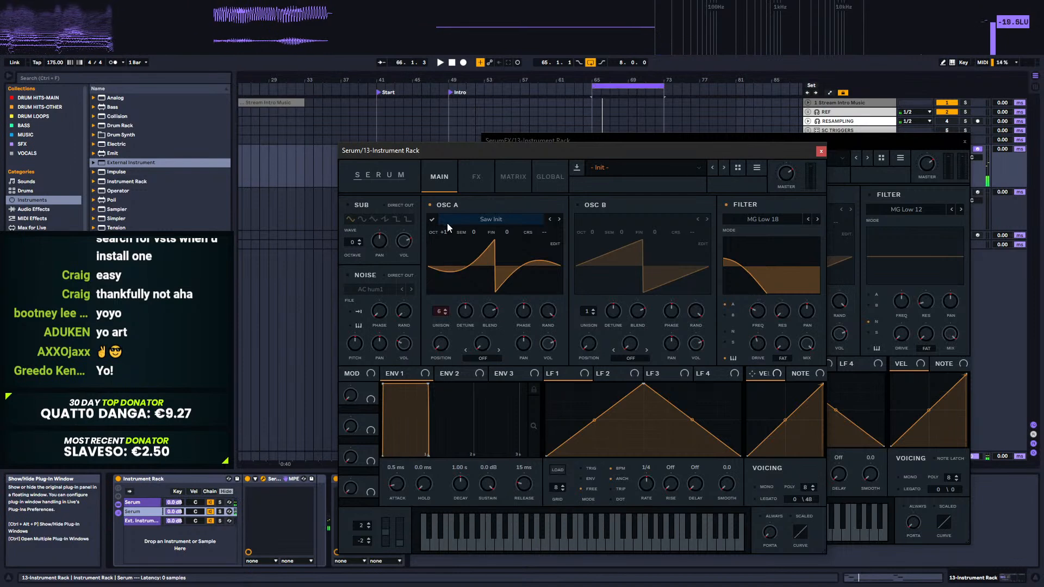
mouse_move(756, 312)
left_mouse_down()
mouse_move(756, 297)
mouse_move(751, 317)
left_mouse_up()
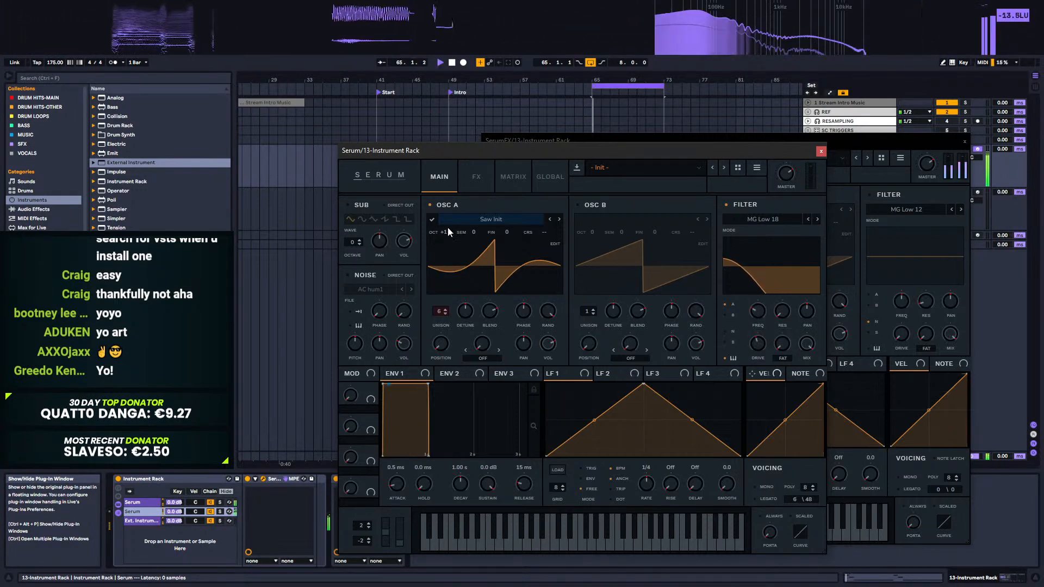
left_click_drag(448, 227, 445, 240)
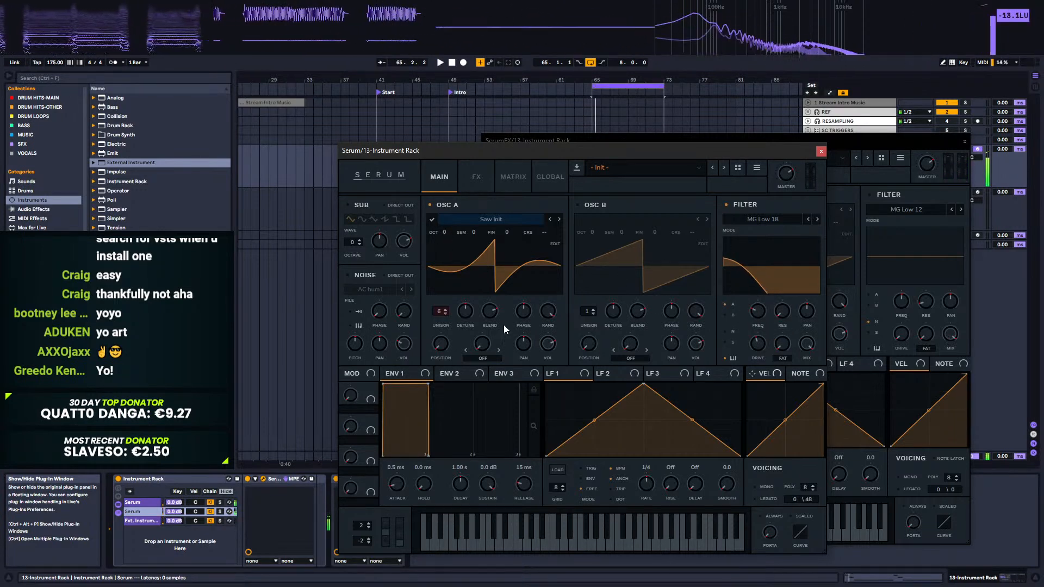
Step: Close the synth windows and audition the transition from bar 63 into the bass loop at bar 65
left_click(821, 150)
left_click(963, 140)
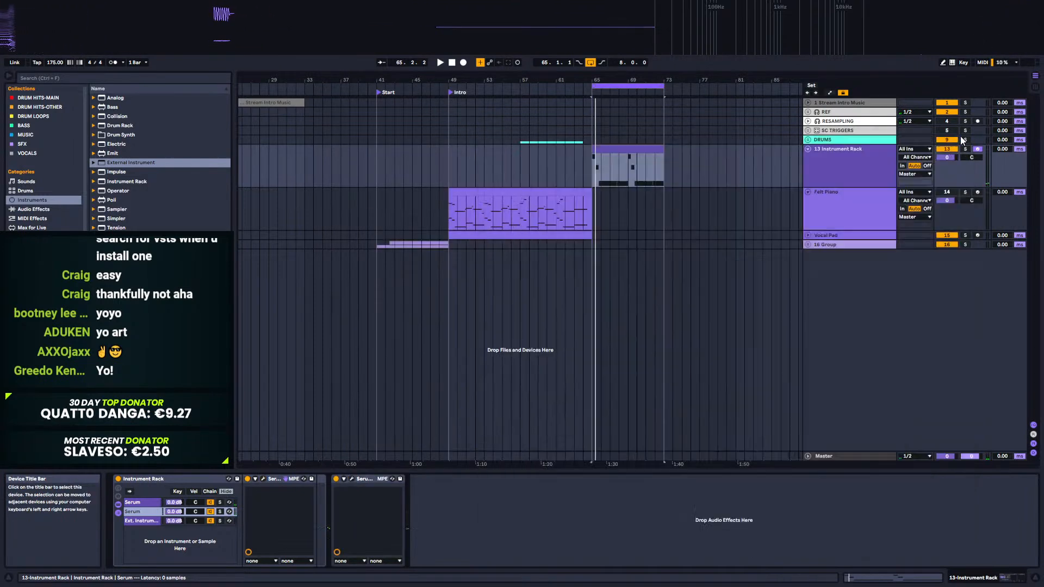
left_click(570, 171)
key("space")
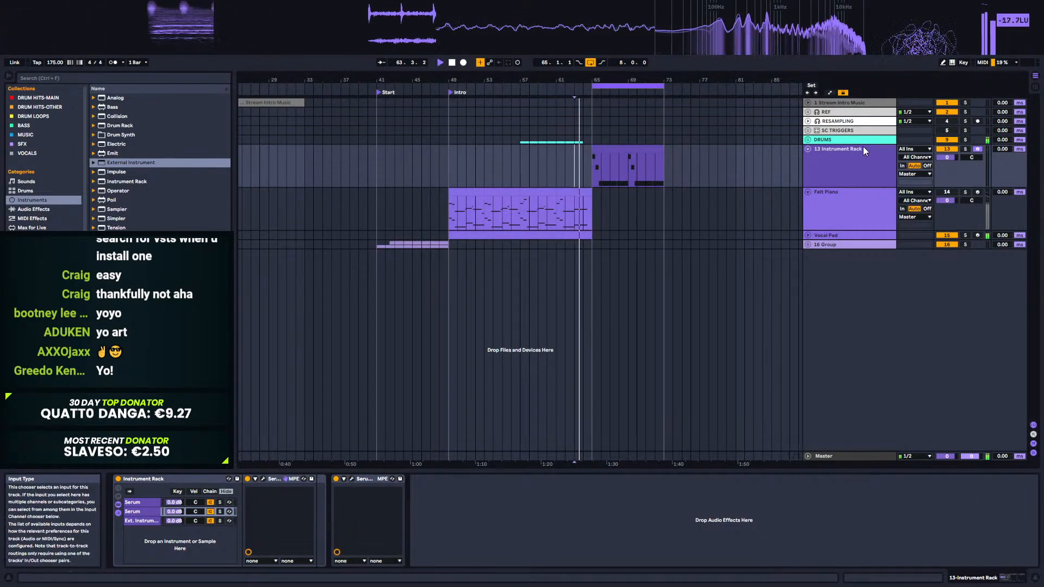
left_click(850, 202)
left_click_drag(621, 80, 568, 116)
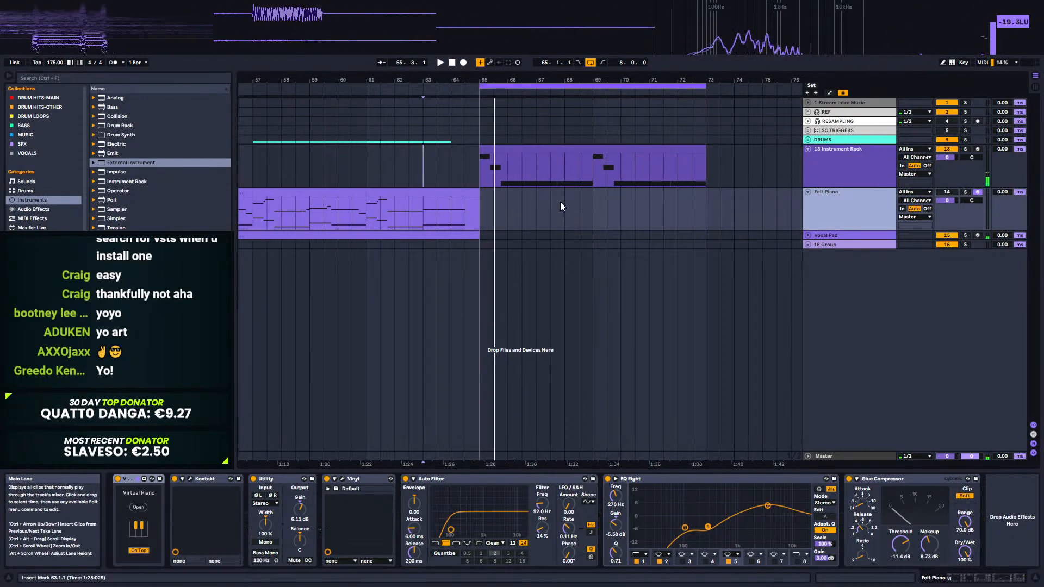
Step: Delete the Instrument Rack from track 13, keeping its MIDI clip
left_click(840, 155)
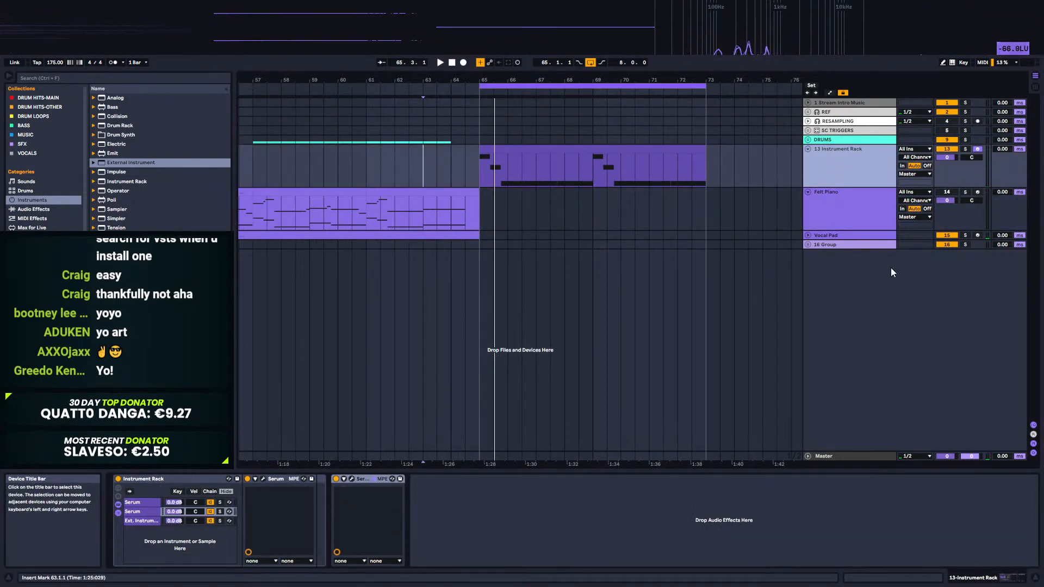
left_click(158, 478)
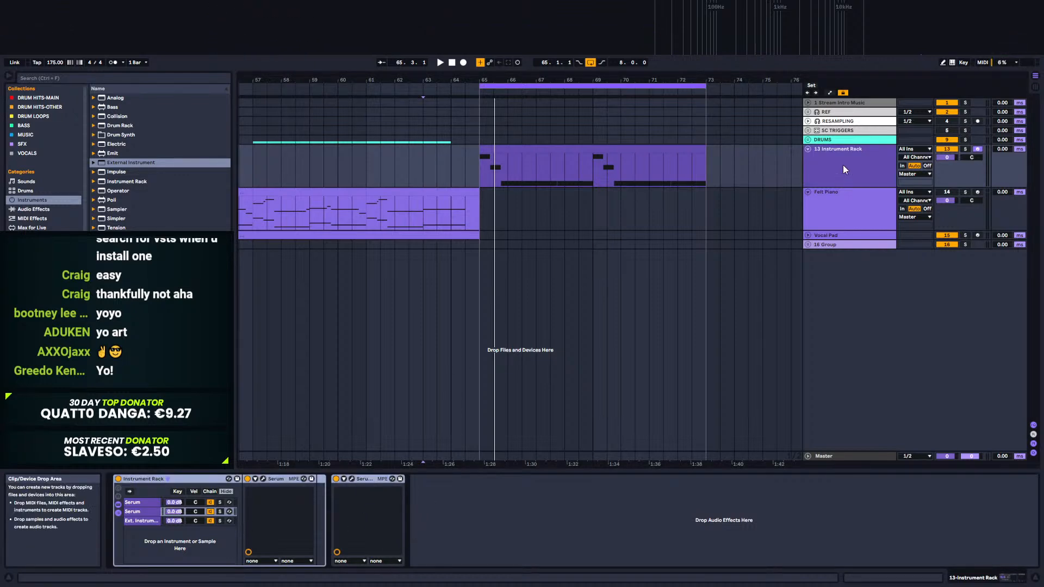
key("Delete")
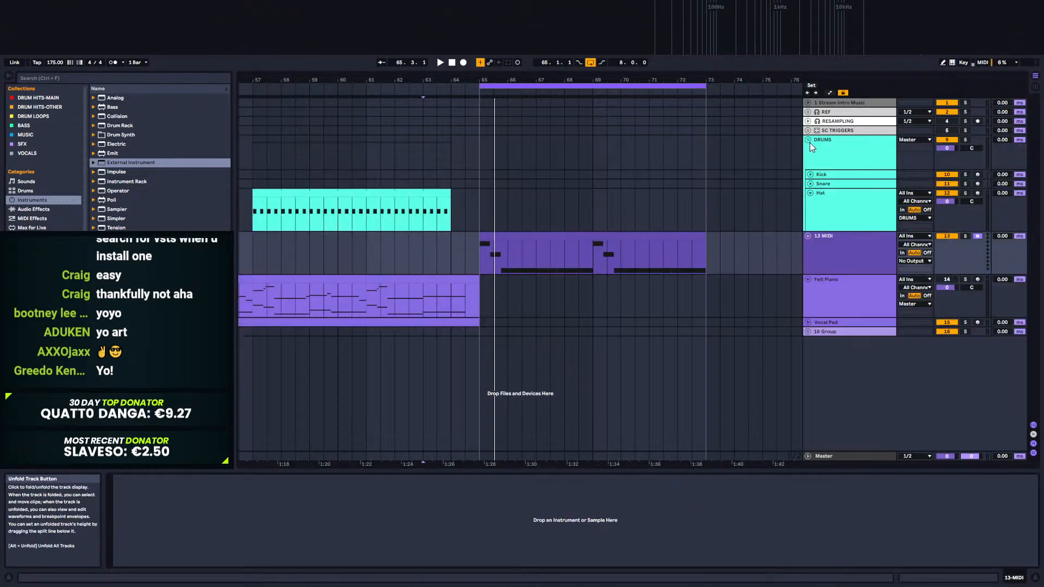
Step: Create a half-bar Kick clip at bar 65 with a C3 note on its first beat, repeated every two bars up to bar 73
left_click(814, 194)
left_click(810, 193)
left_click(810, 184)
left_click(811, 175)
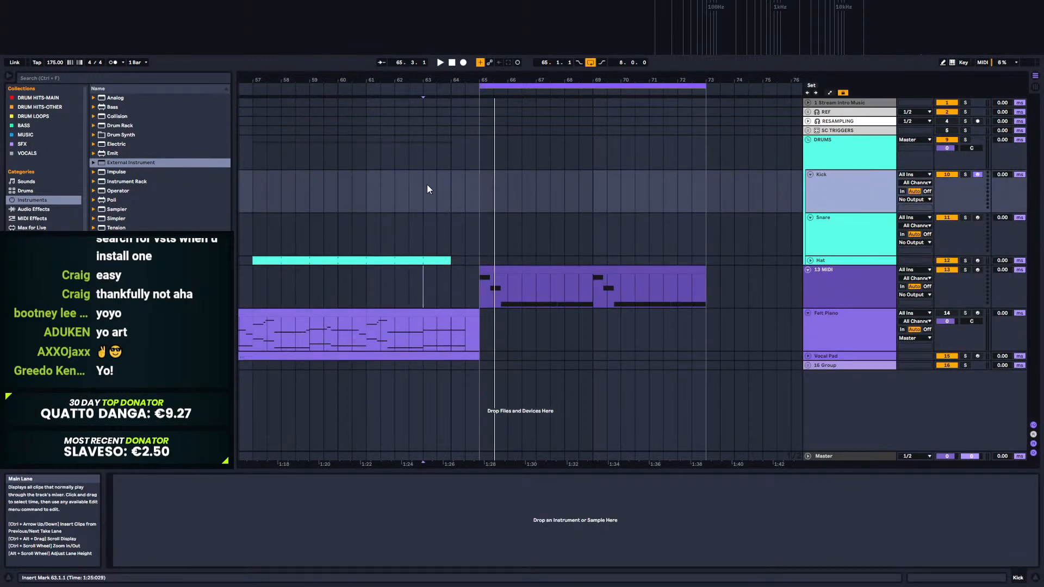
left_click_drag(482, 192, 506, 193)
key("ctrl+shift+m")
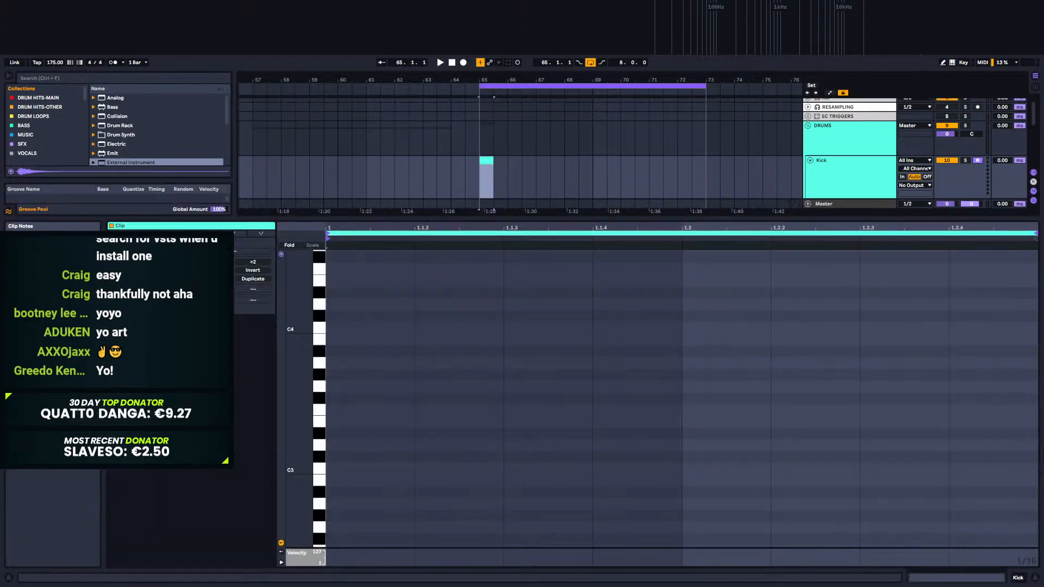
mouse_move(332, 471)
left_mouse_down()
mouse_move(547, 459)
mouse_move(508, 464)
left_mouse_up()
left_click(1020, 579)
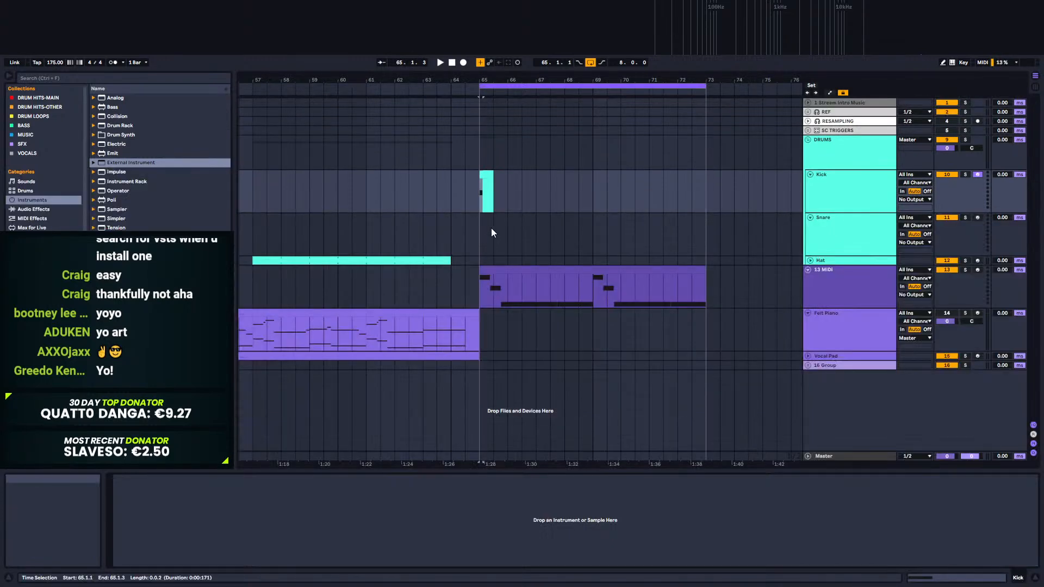
left_click_drag(485, 175, 548, 185)
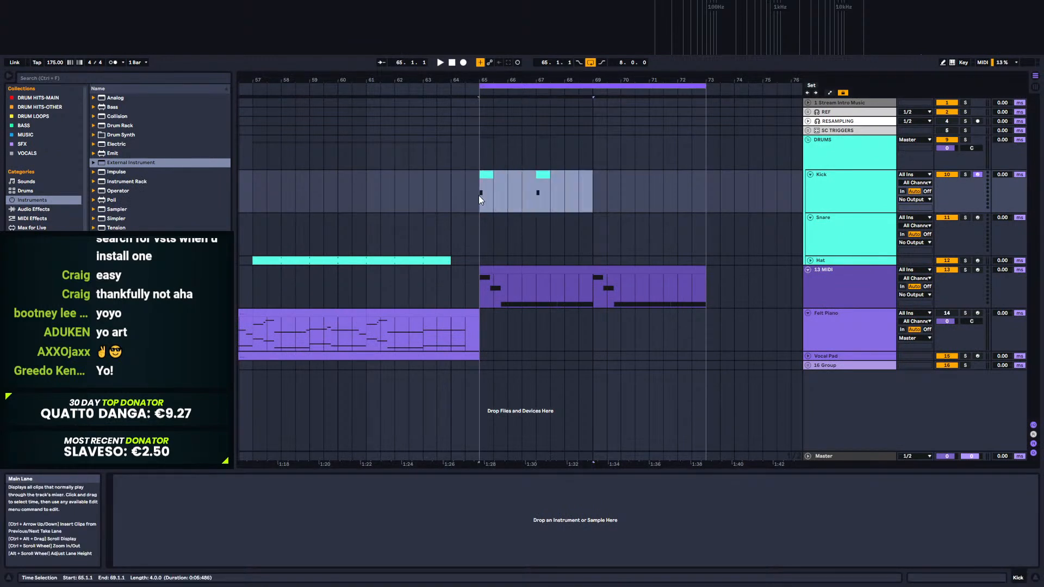
key("ctrl+d")
Step: Create a one-bar Snare clip at bar 65 with C3 notes on beats 2 and 4, and extend it to bar 73
left_click(876, 244)
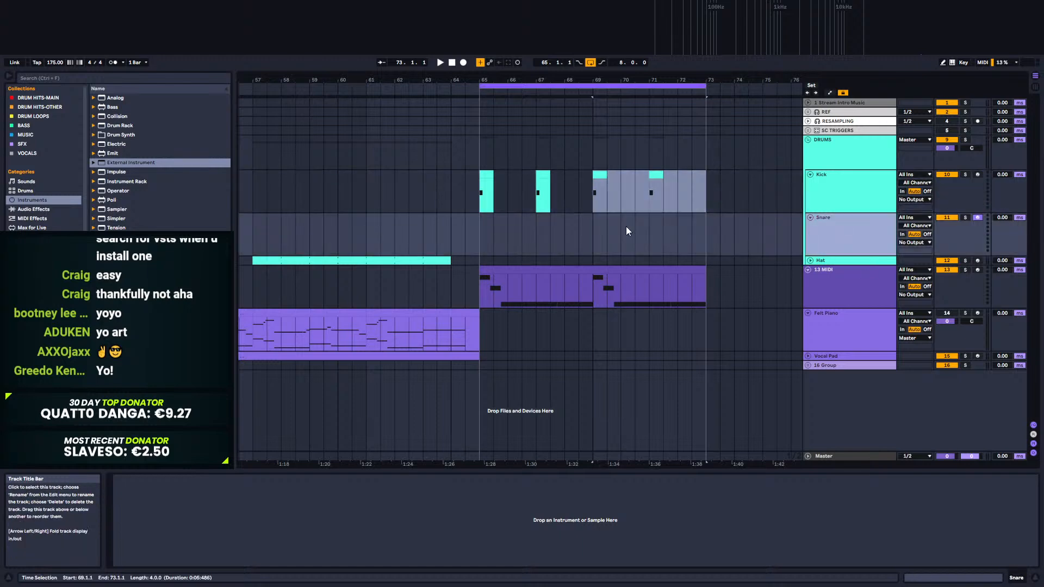
left_click(515, 231)
left_click(474, 233)
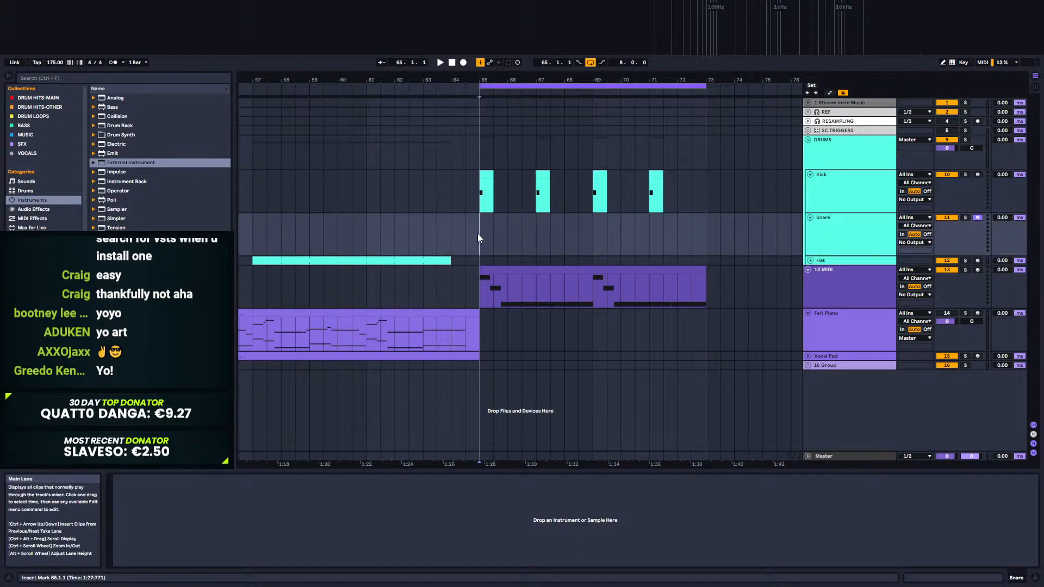
double_click(507, 233)
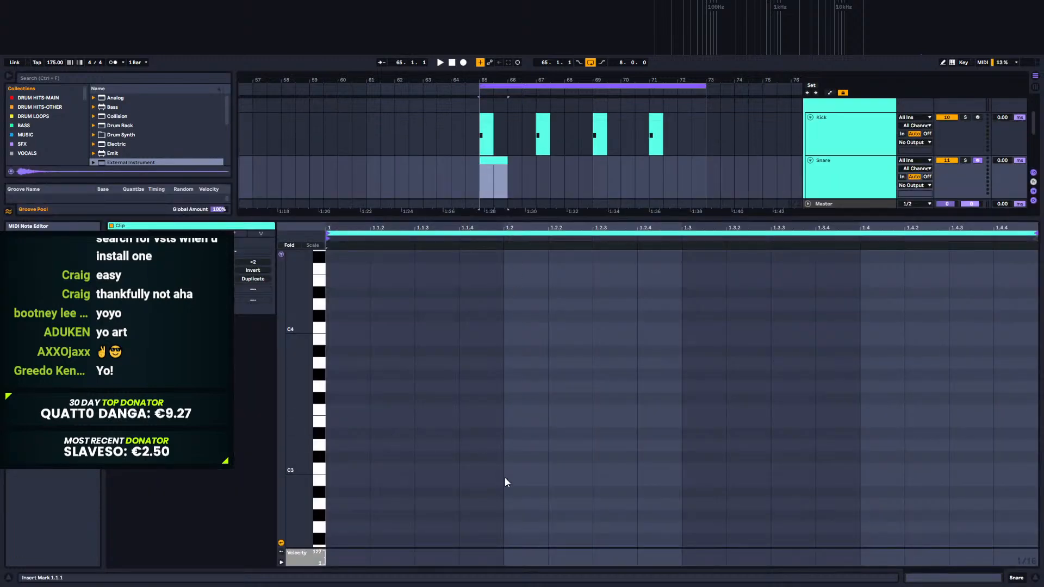
left_click_drag(512, 470, 617, 429)
left_click_drag(601, 468, 965, 469)
left_click(501, 159)
left_click_drag(503, 160, 705, 160)
left_click(1017, 580)
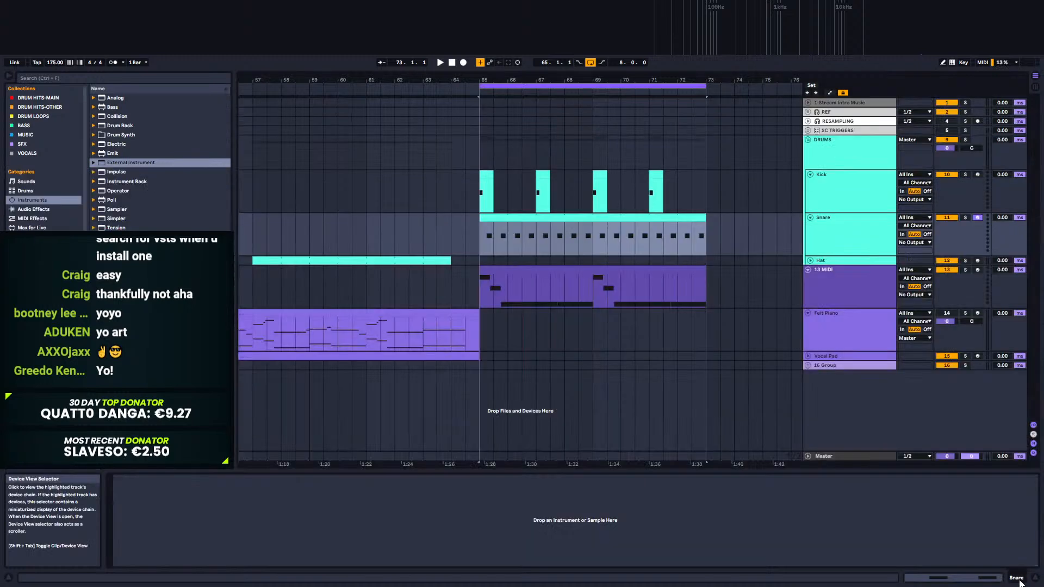
Step: Load a Serum instance onto the Kick track
left_click(32, 236)
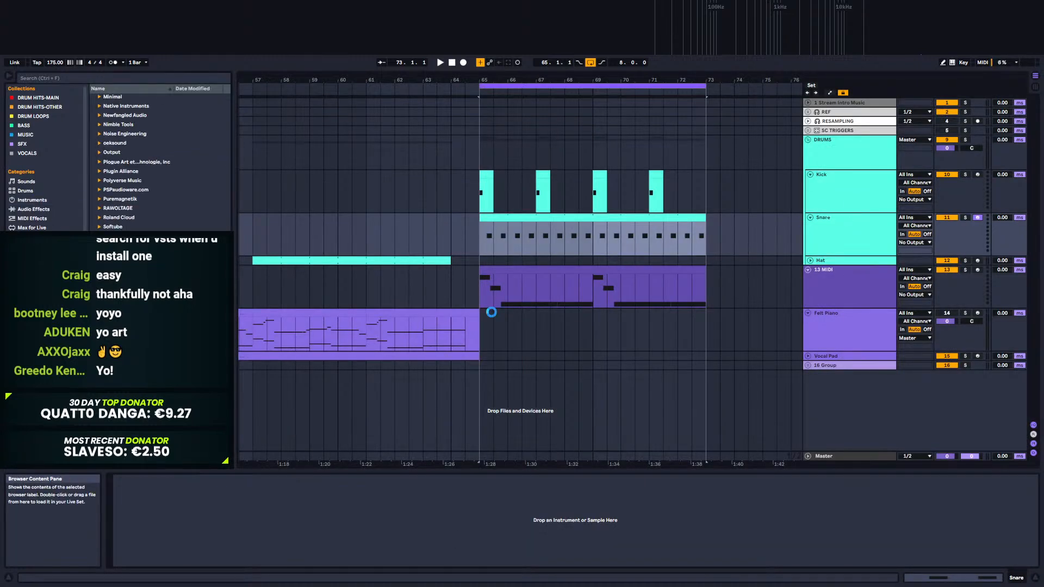
left_click_drag(352, 173, 812, 136)
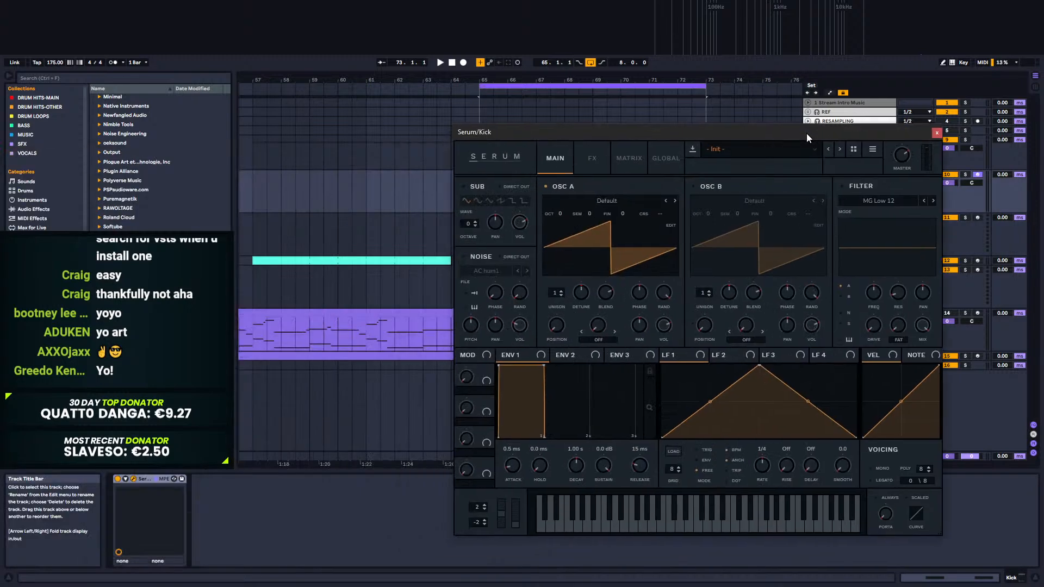
Step: Set oscillator A to the Analog_BD_Sin wavetable and shape LFO 1 into a falling curve in envelope mode at 17.3 Hz
left_click(610, 199)
mouse_move(598, 226)
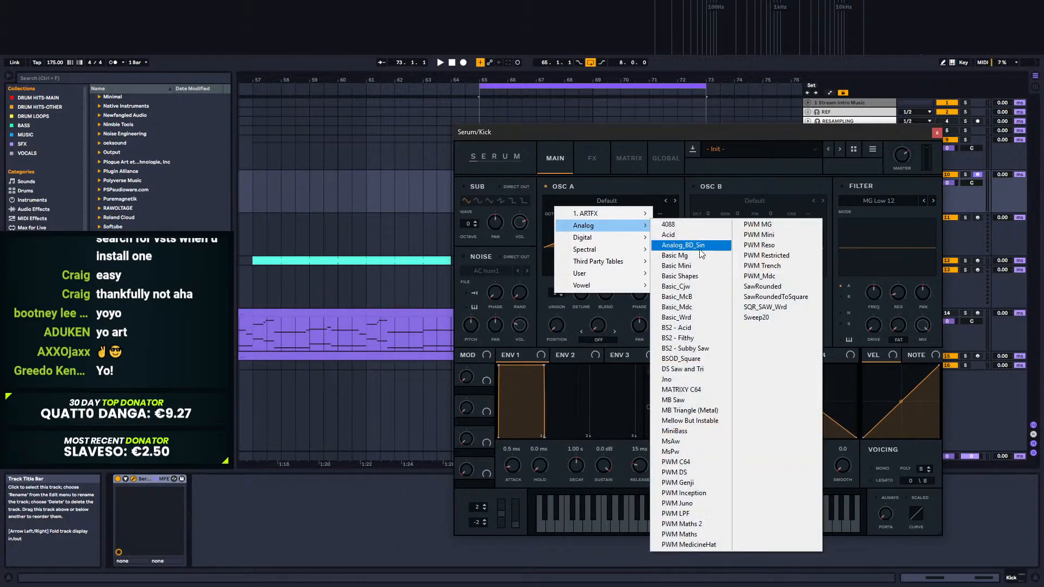
left_click(701, 251)
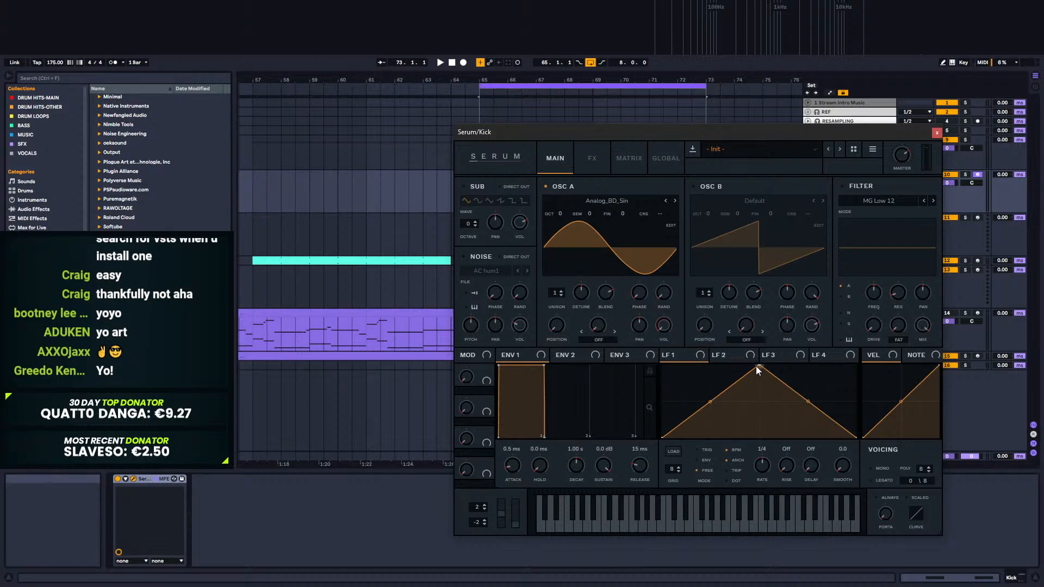
left_click_drag(757, 368, 666, 339)
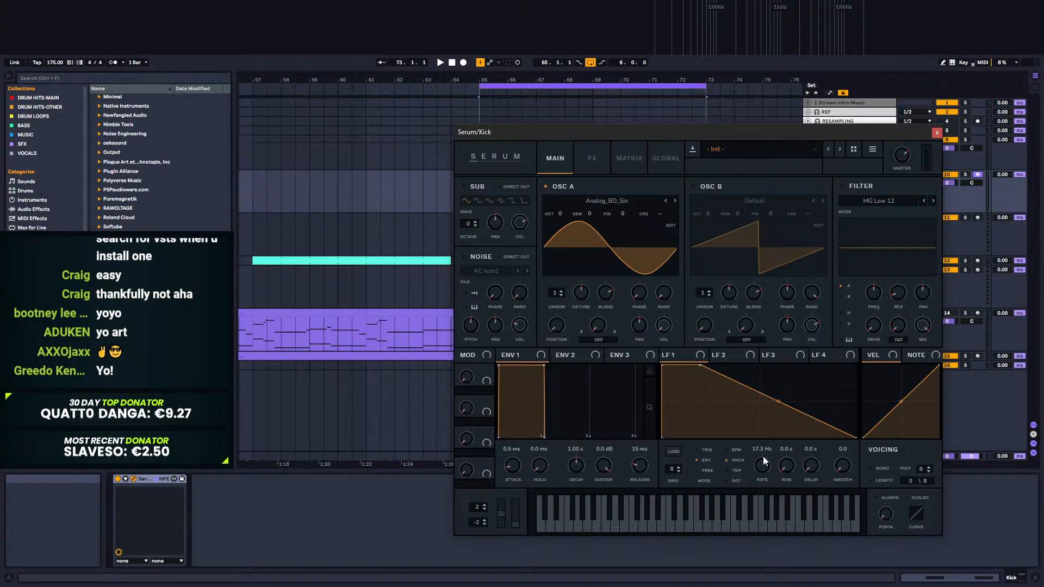
Step: Load the DNB Kick C# preset in the Kick track's Serum and close the synth window
left_click(762, 145)
mouse_move(749, 162)
mouse_move(741, 295)
left_click(843, 330)
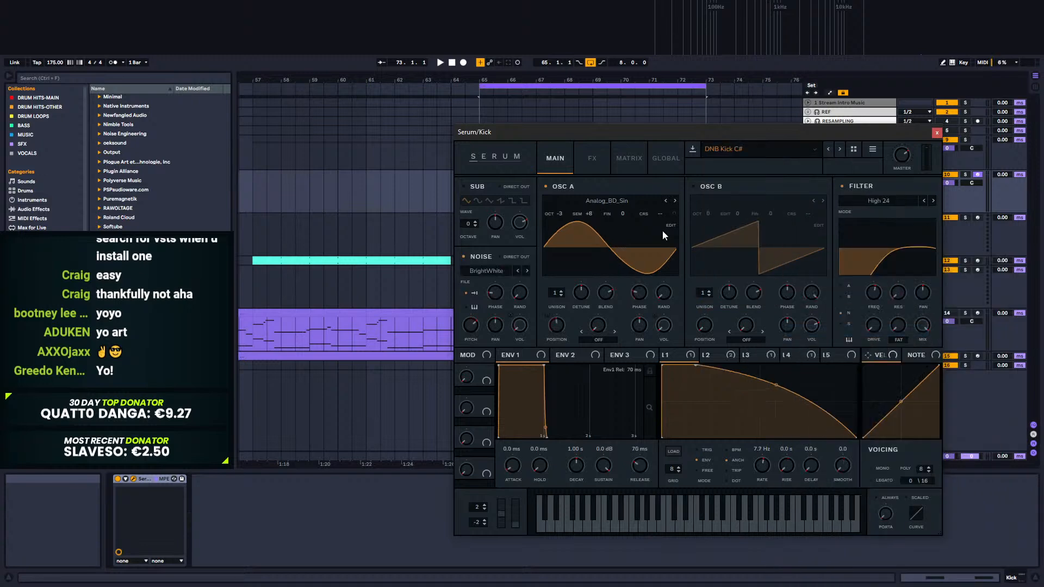
left_click(937, 133)
Step: Audition the kick pattern at bar 65 in solo and in the full mix, checking its Serum patch
left_click(465, 202)
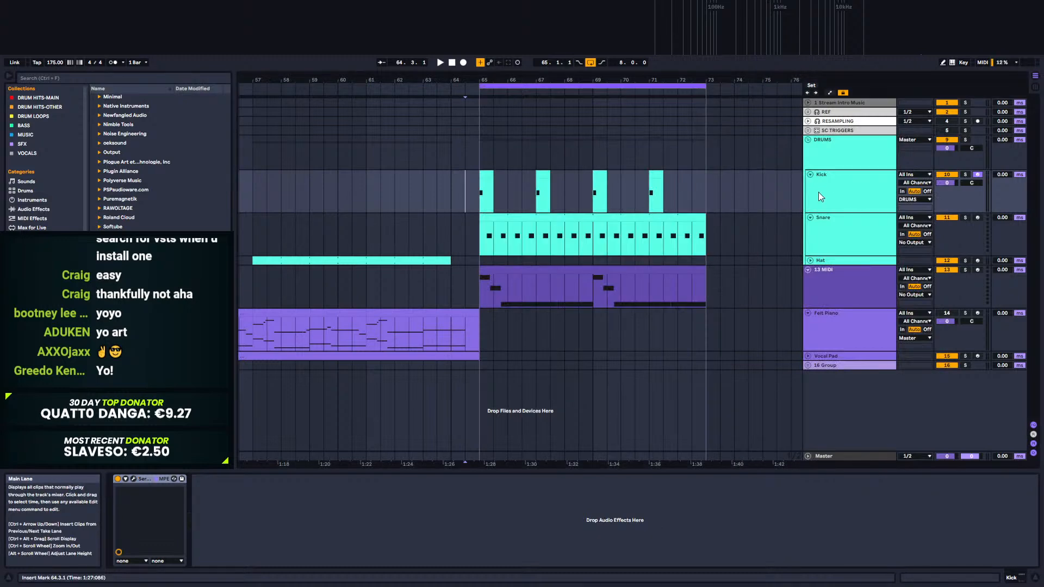
left_click(965, 175)
key("space")
key("space")
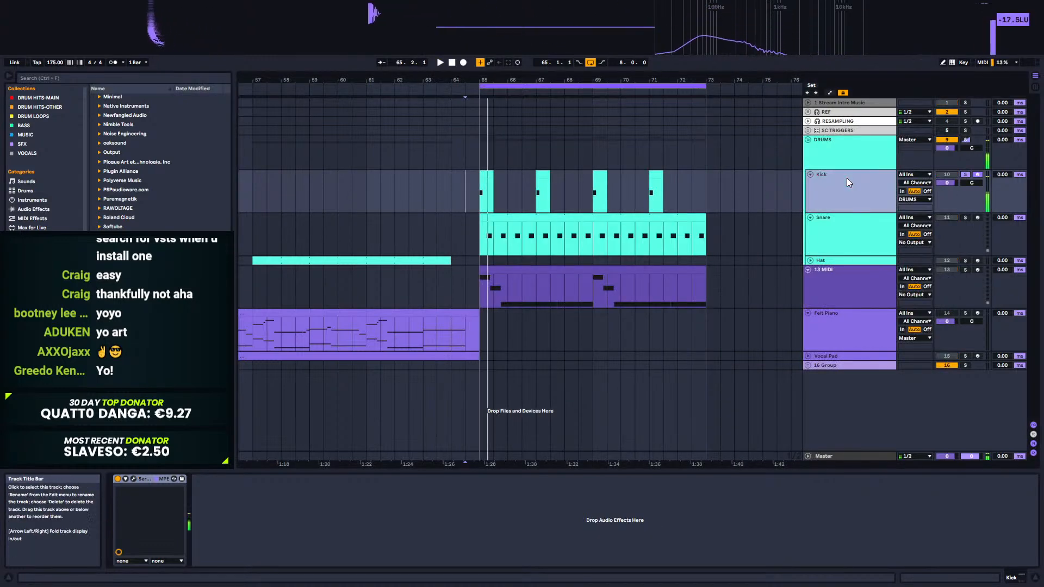
left_click(480, 184)
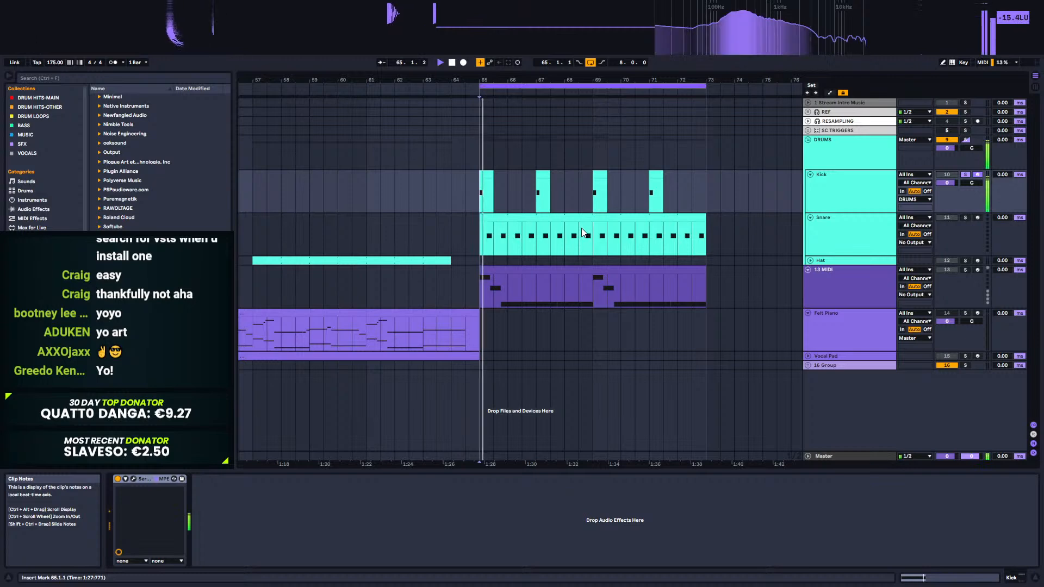
left_click(133, 479)
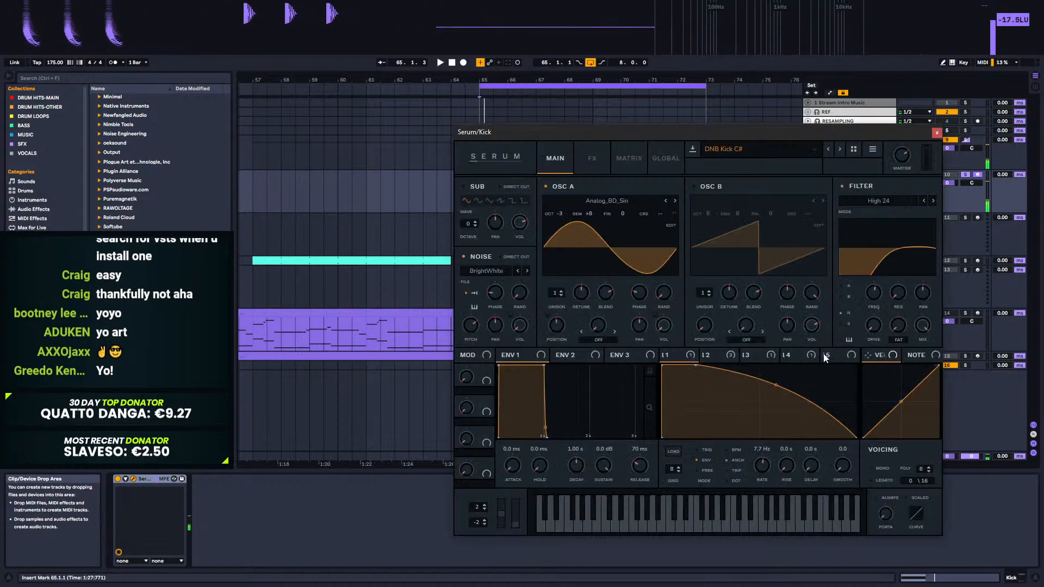
left_click(937, 134)
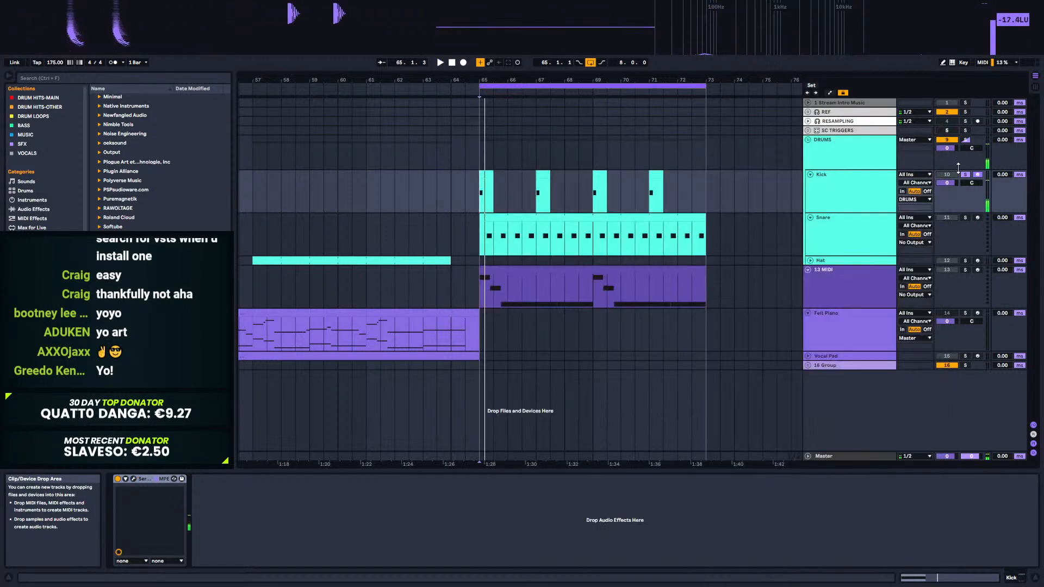
key("space")
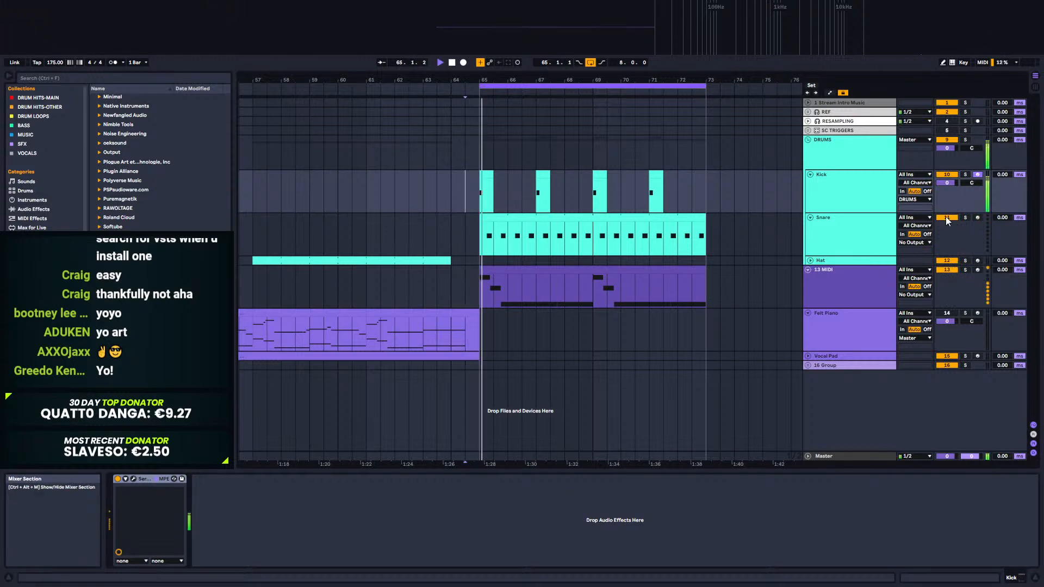
Step: Select the Snare track and search the user sample library for "clap"
left_click(835, 223)
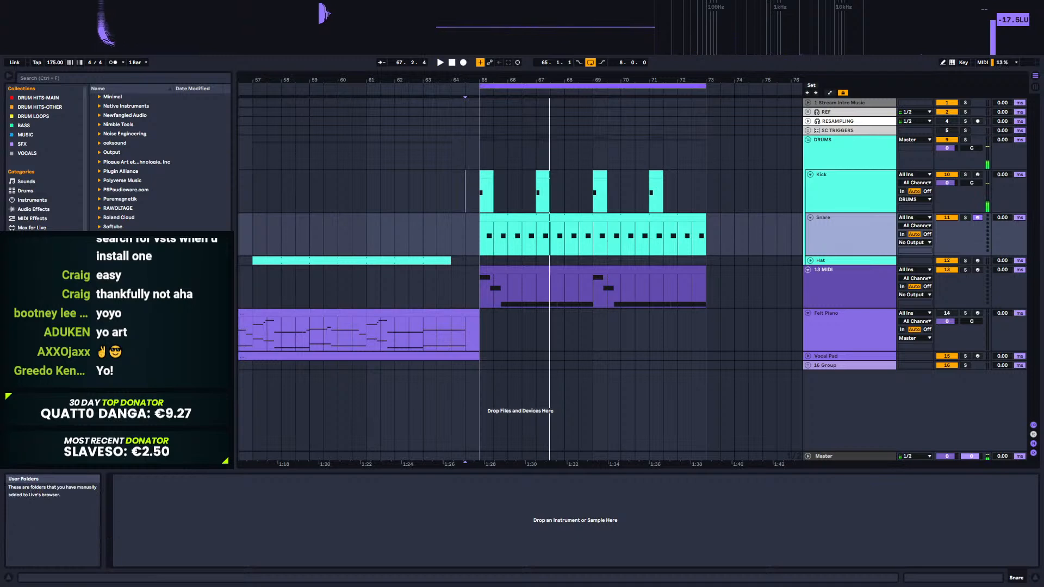
left_click(40, 321)
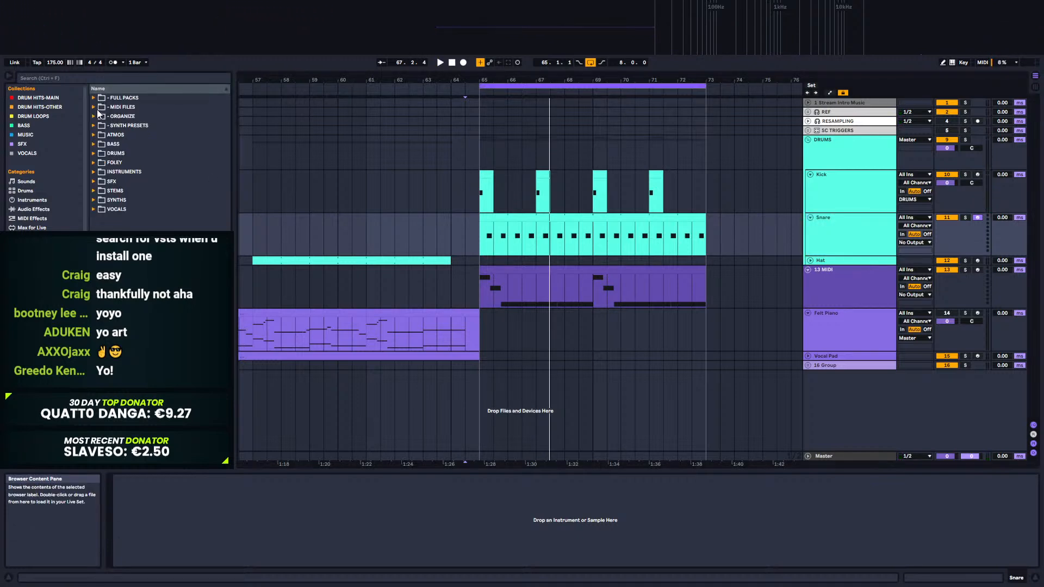
left_click(94, 154)
left_click(100, 163)
left_click(105, 182)
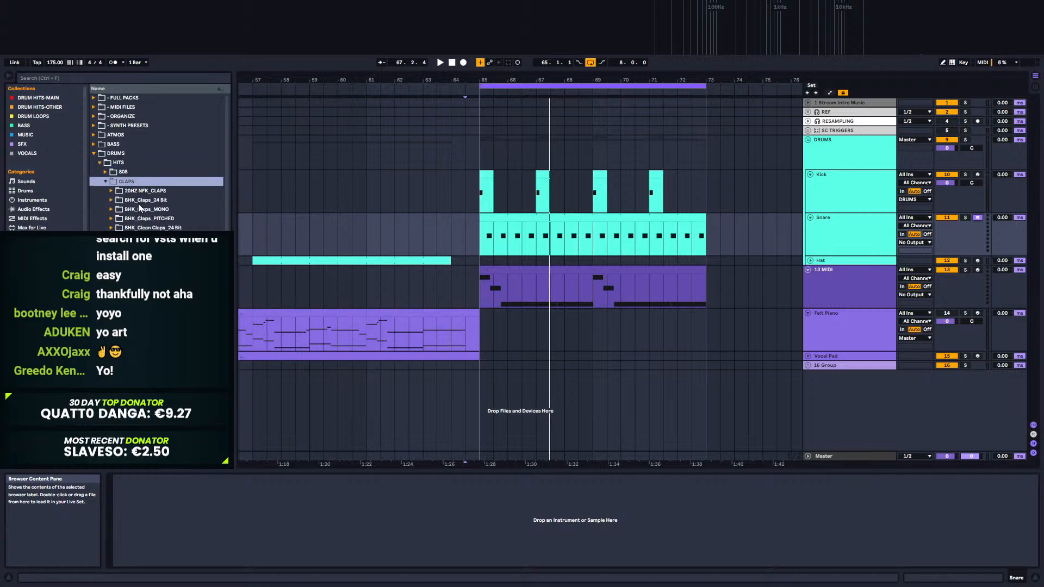
left_click(96, 155)
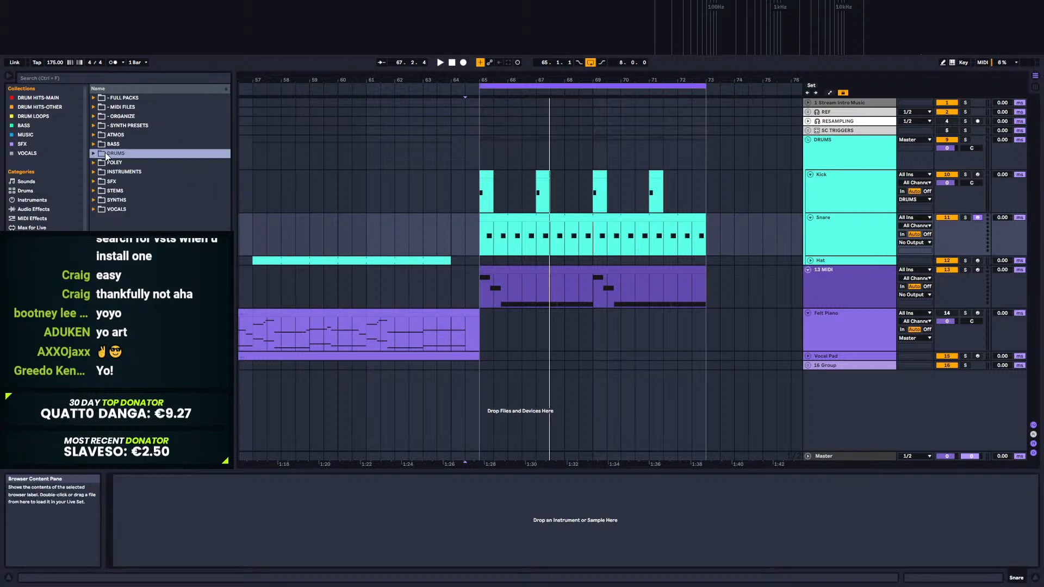
left_click(98, 115)
left_click(122, 79)
type("c")
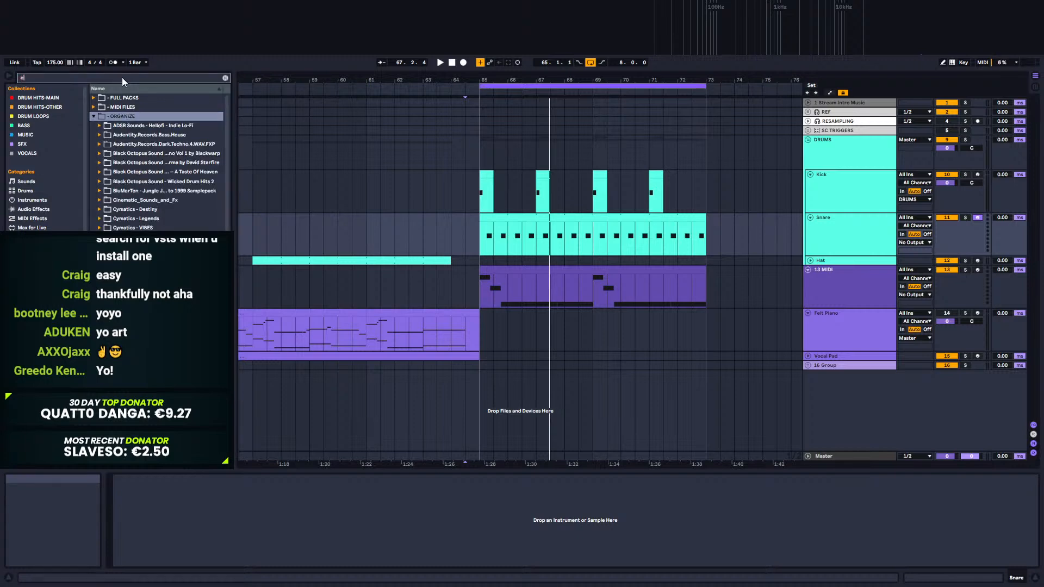
type("lap")
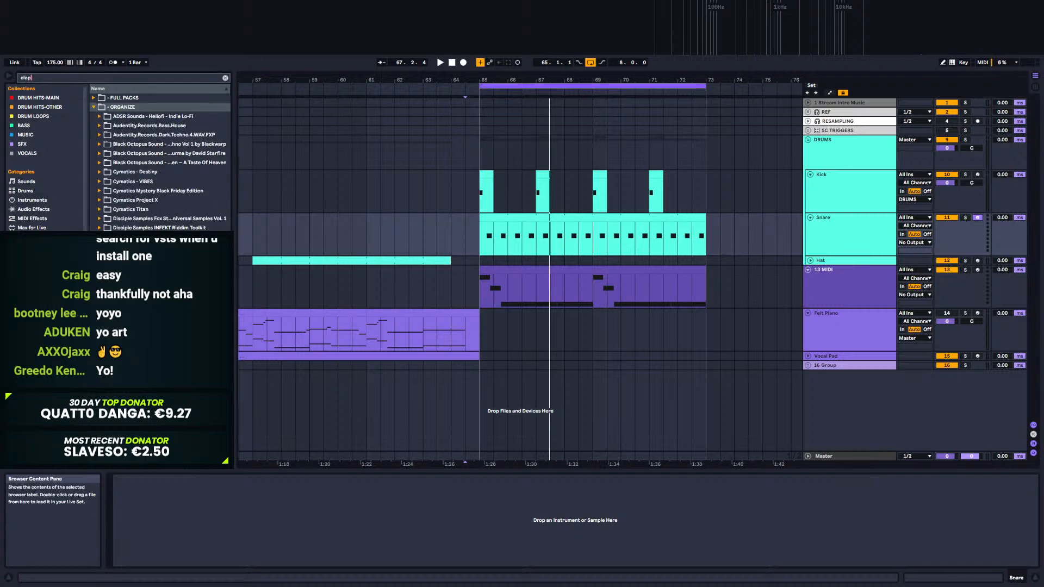
Step: Load the Cymatics Titan Other Clap 16 sample from the Drum One Shots claps onto the Snare track
left_click(99, 209)
left_click(105, 218)
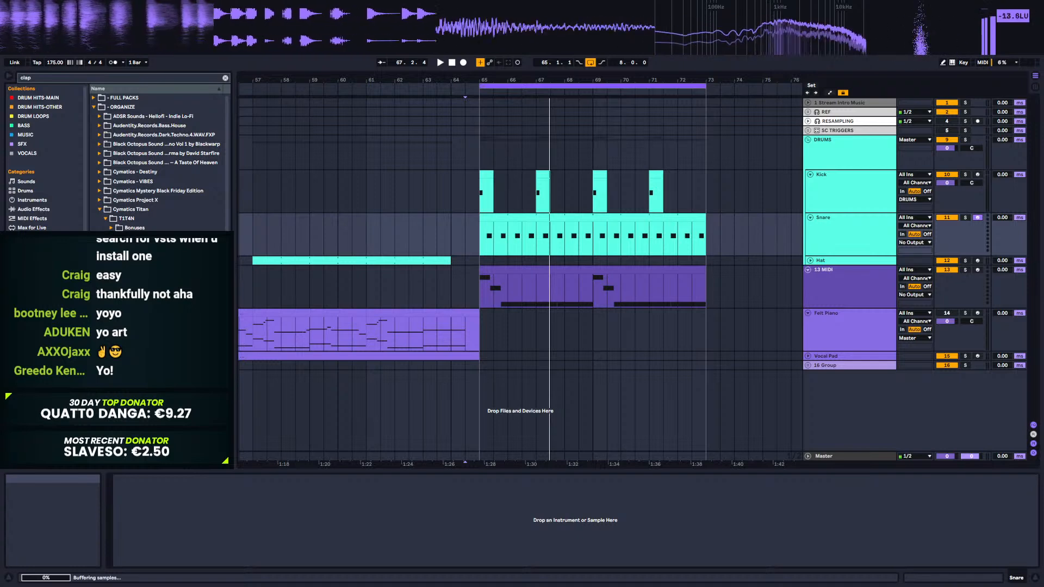
scroll(159, 164, "down", 1)
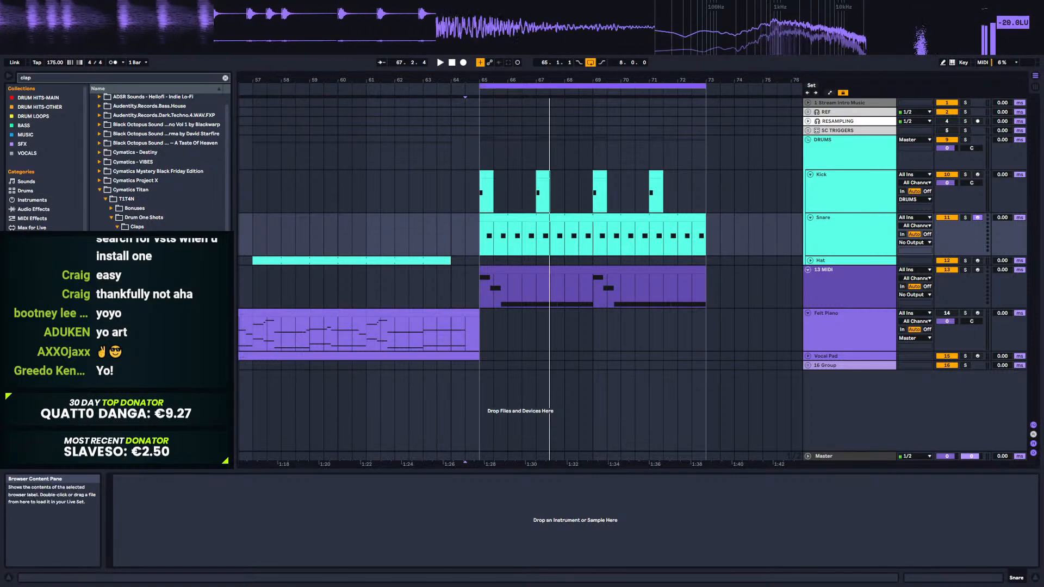
left_click_drag(308, 515, 309, 517)
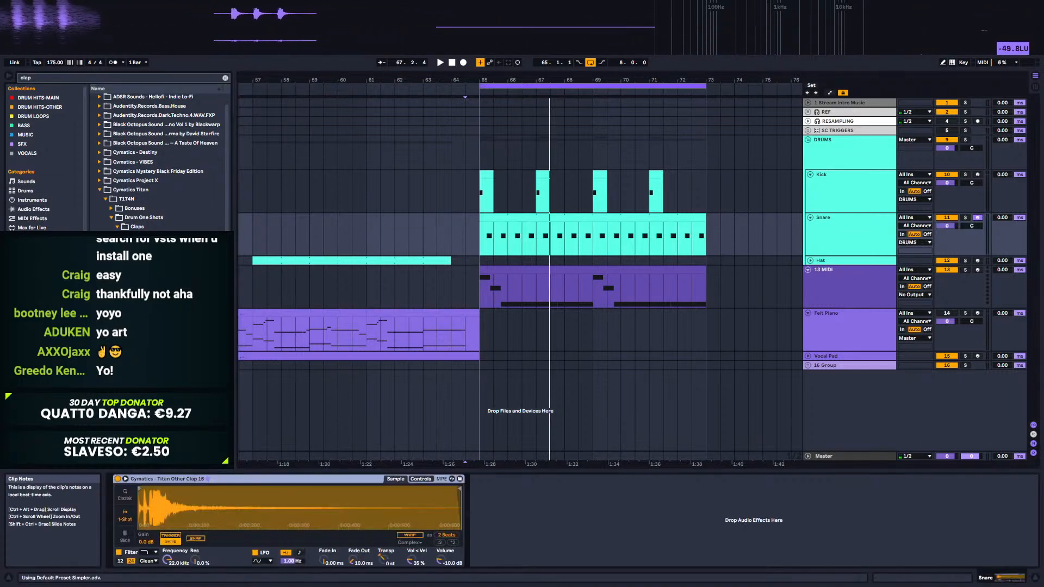
Step: Trim the end of the clap sample to keep only its opening hit, and play it with the kick from just before bar 65
left_click_drag(458, 487, 179, 509)
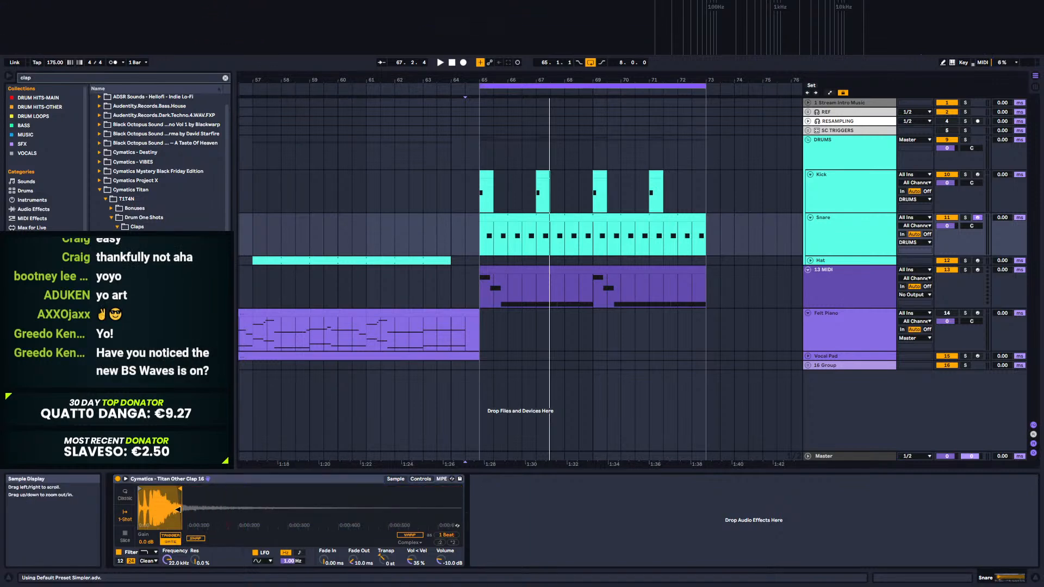
left_click(469, 231)
key("space")
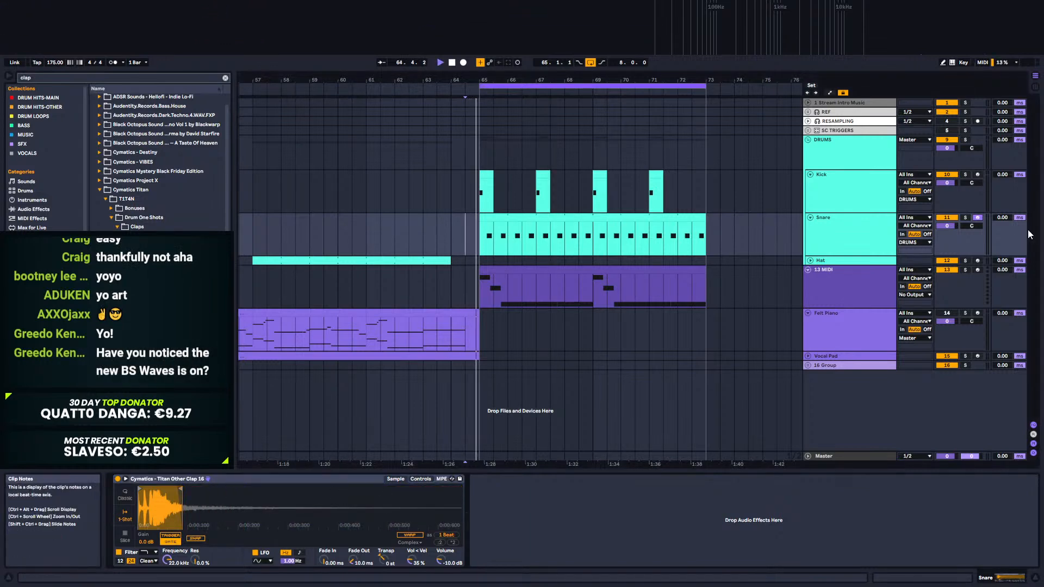
left_click(837, 220)
Step: Audition the Cymatics Titan Other Claps samples one after another as snare candidates
left_click_drag(227, 242, 227, 273)
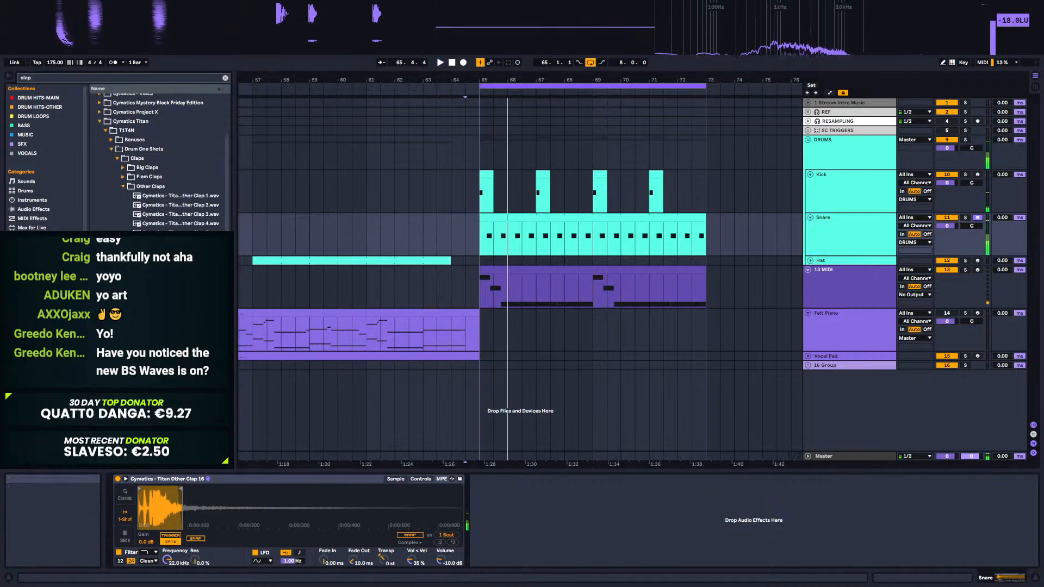
key("Down")
key("Down")
key("Down")
key("Down")
key("Down")
key("Down")
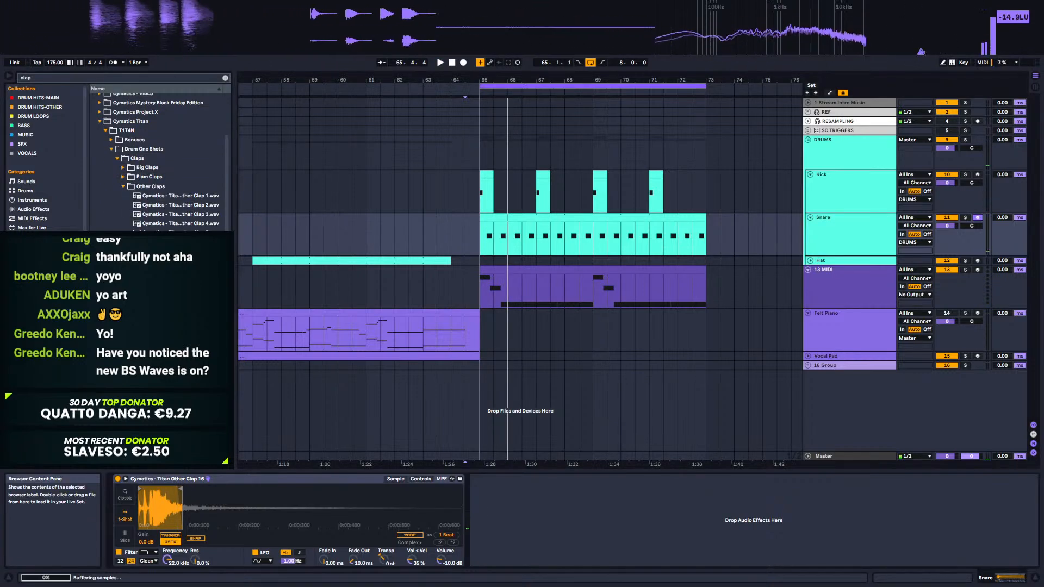
key("Down")
key("Down")
key("Down")
key("Down")
key("Down")
key("Down")
key("Down")
key("Down")
key("Down")
key("Down")
key("Down")
key("Down")
key("Down")
key("Down")
key("Down")
key("Down")
key("Down")
key("Down")
key("Down")
key("Down")
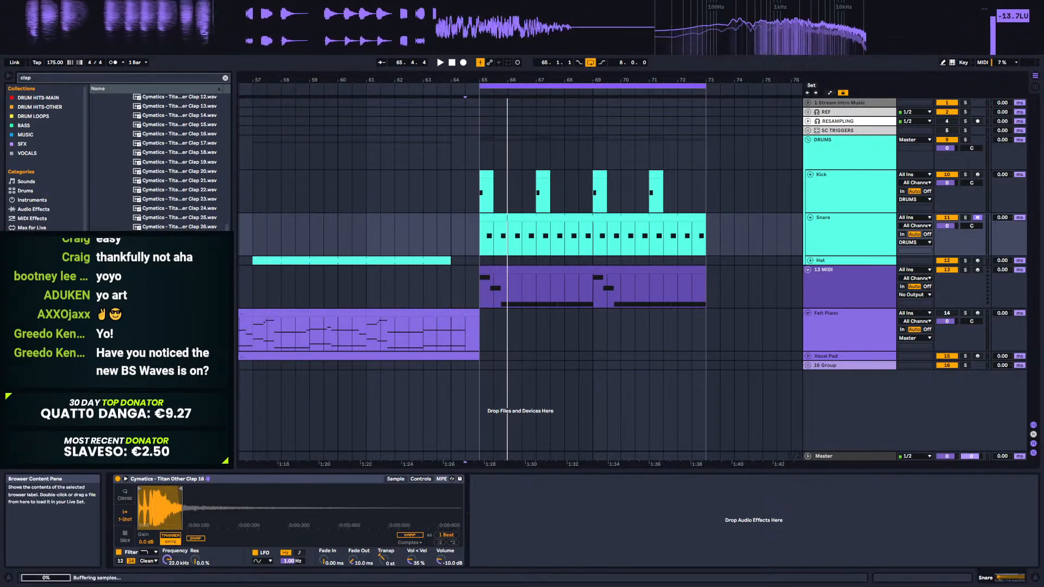
Step: Look through the remaining clap results, including the CLAPS folders under DRUMS > HITS
left_click_drag(228, 321, 230, 204)
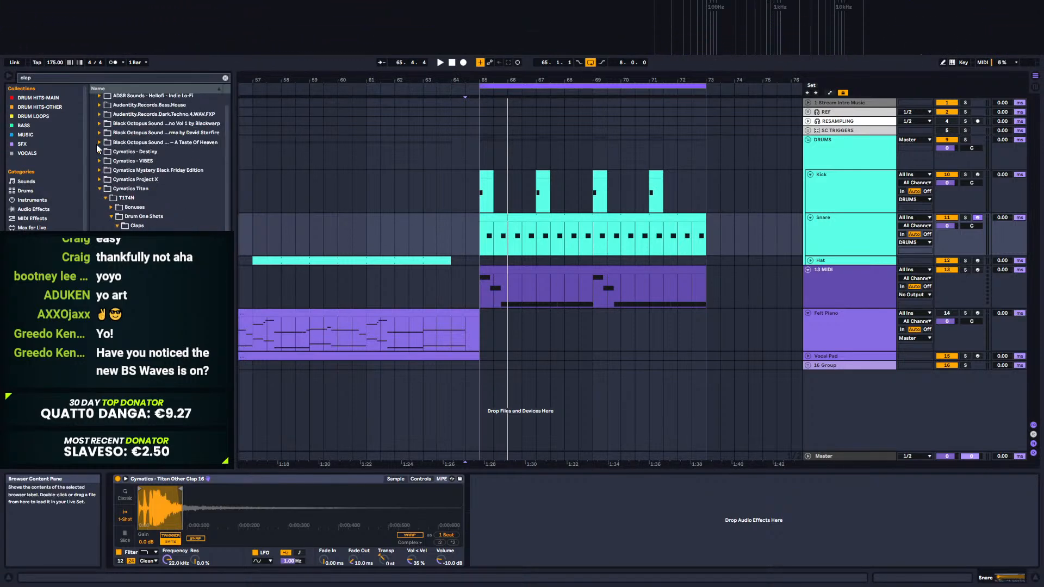
scroll(163, 136, "down", 3)
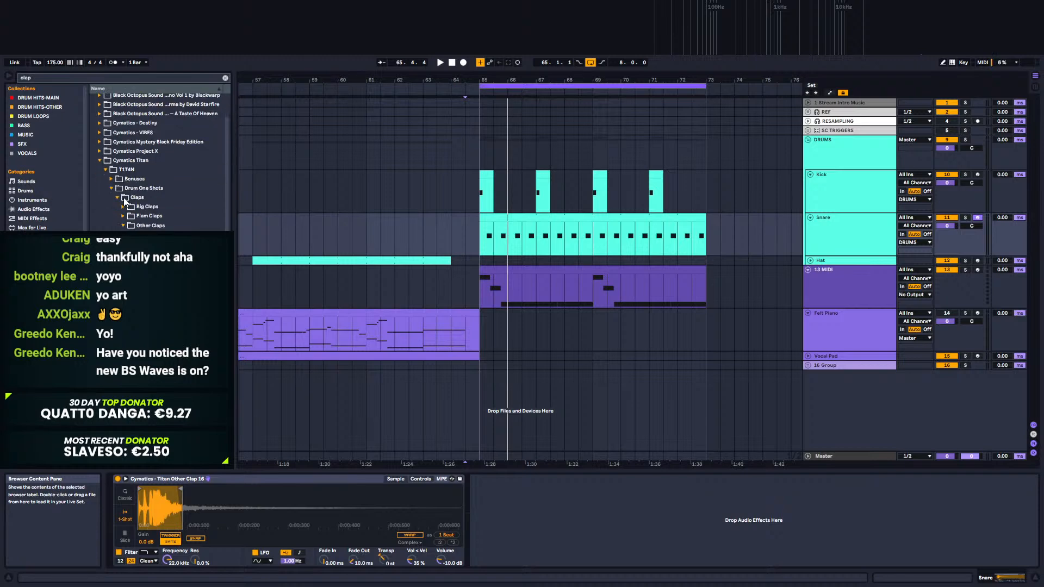
scroll(223, 157, "down", 10)
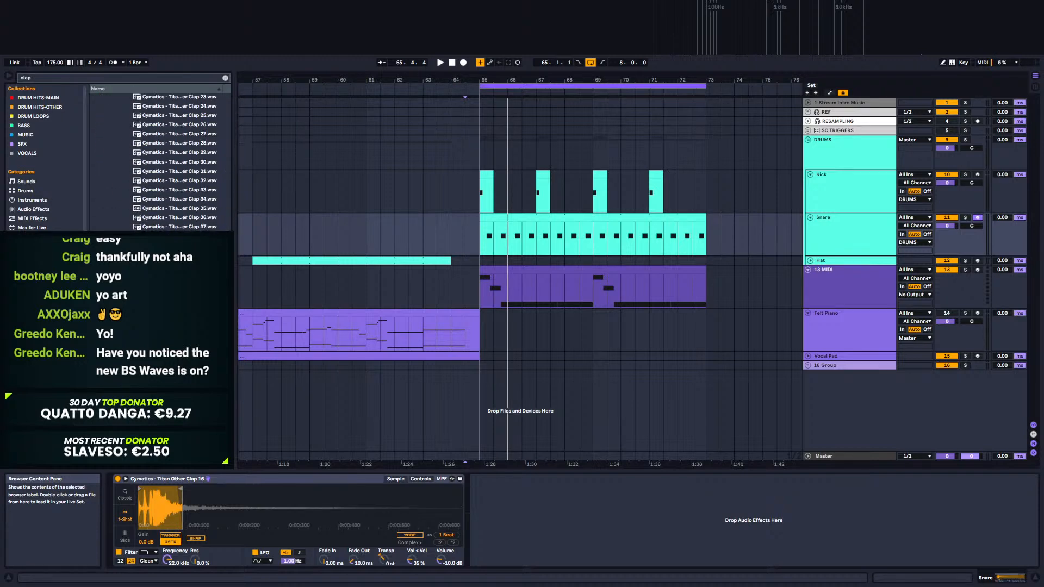
scroll(129, 188, "up", 15)
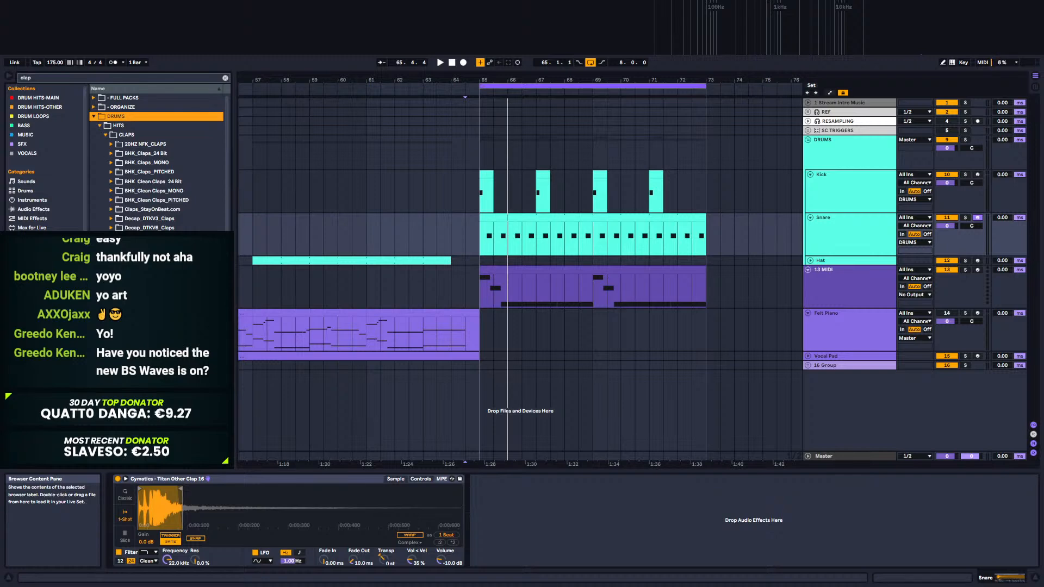
scroll(158, 163, "down", 2)
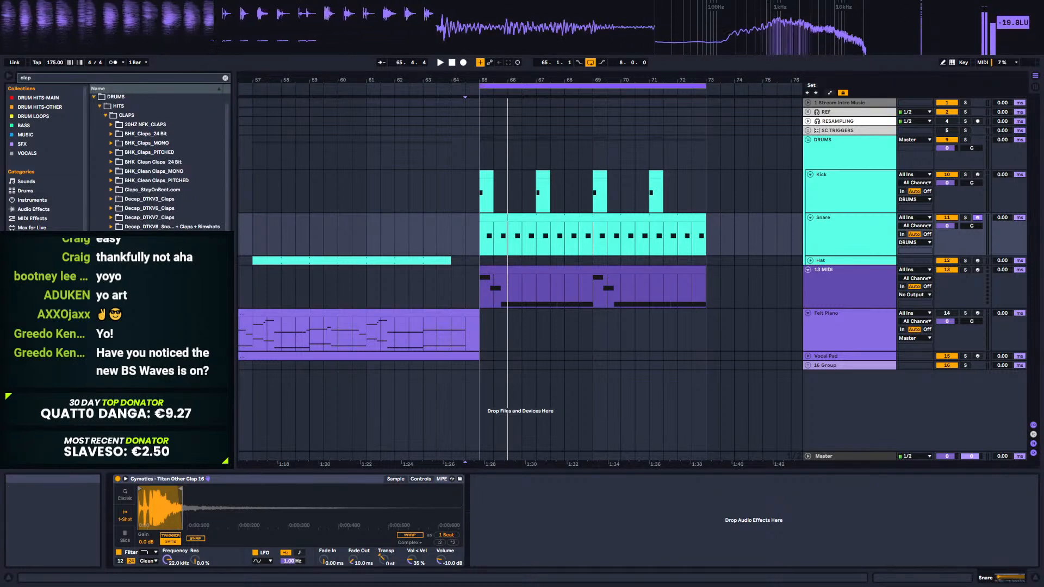
scroll(157, 163, "up", 2)
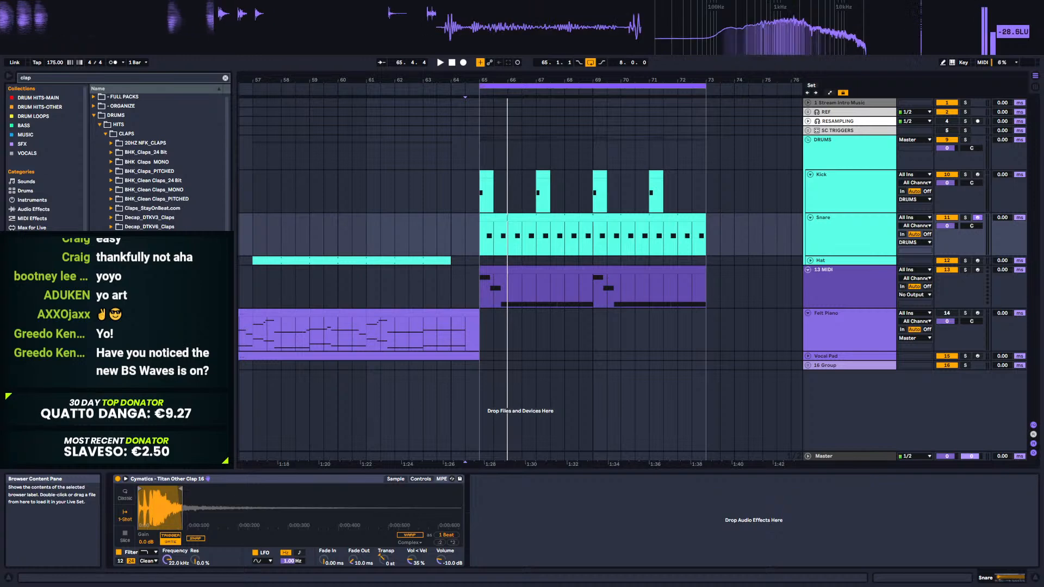
Step: Audition the samples in the Claps_StayOnBeat.com folder for a suitable clap
left_click(112, 209)
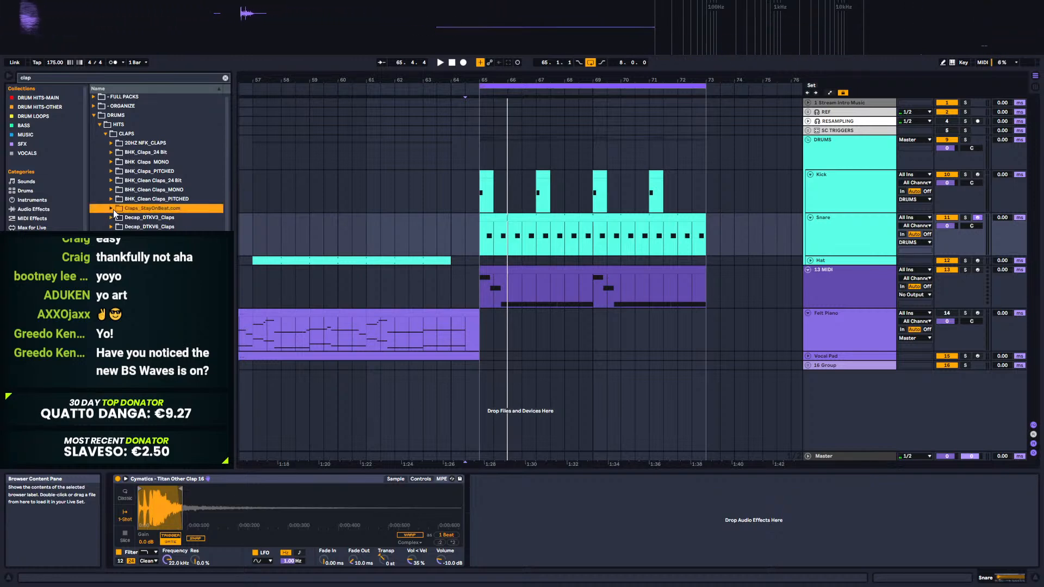
scroll(157, 163, "down", 3)
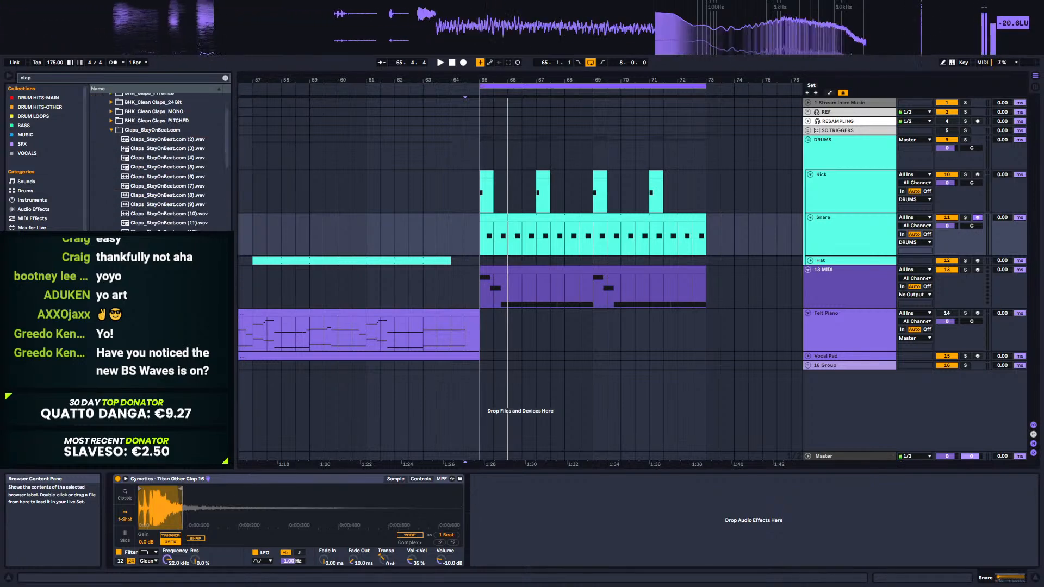
scroll(163, 305, "down", 3)
left_click(163, 305)
scroll(163, 305, "down", 3)
left_click(164, 304)
scroll(163, 305, "down", 3)
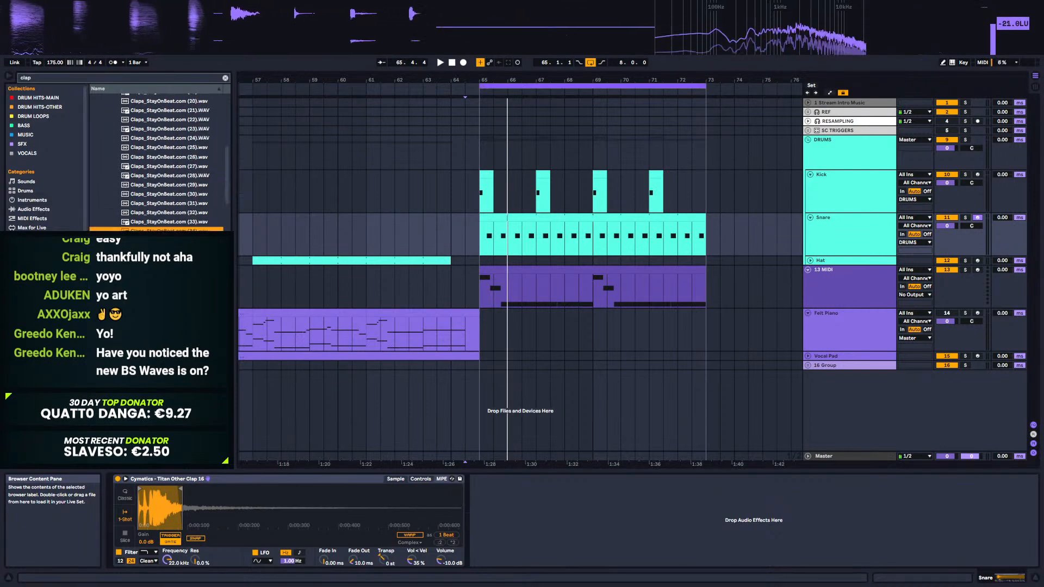
scroll(163, 163, "down", 2)
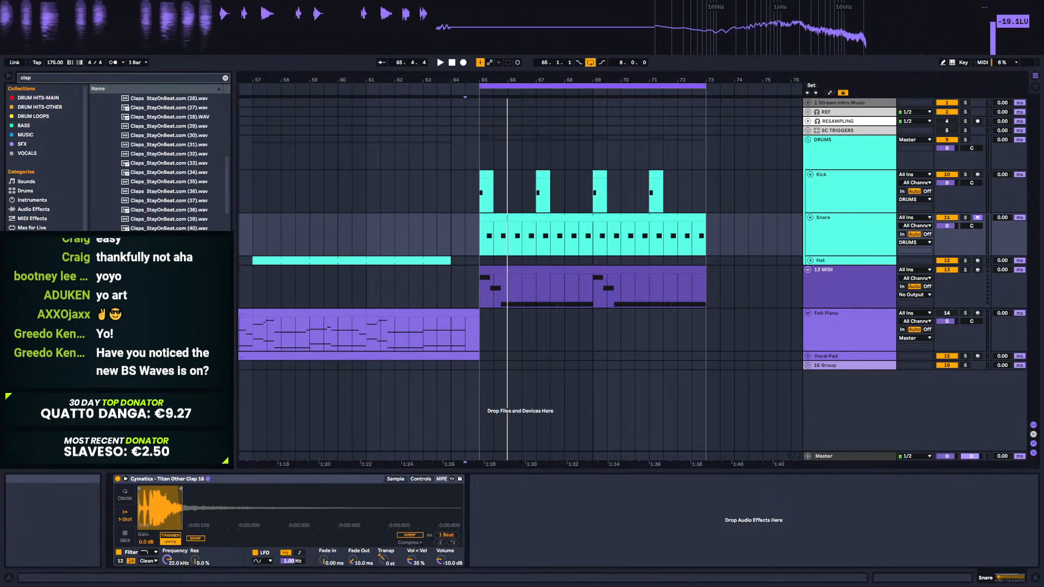
scroll(163, 163, "down", 2)
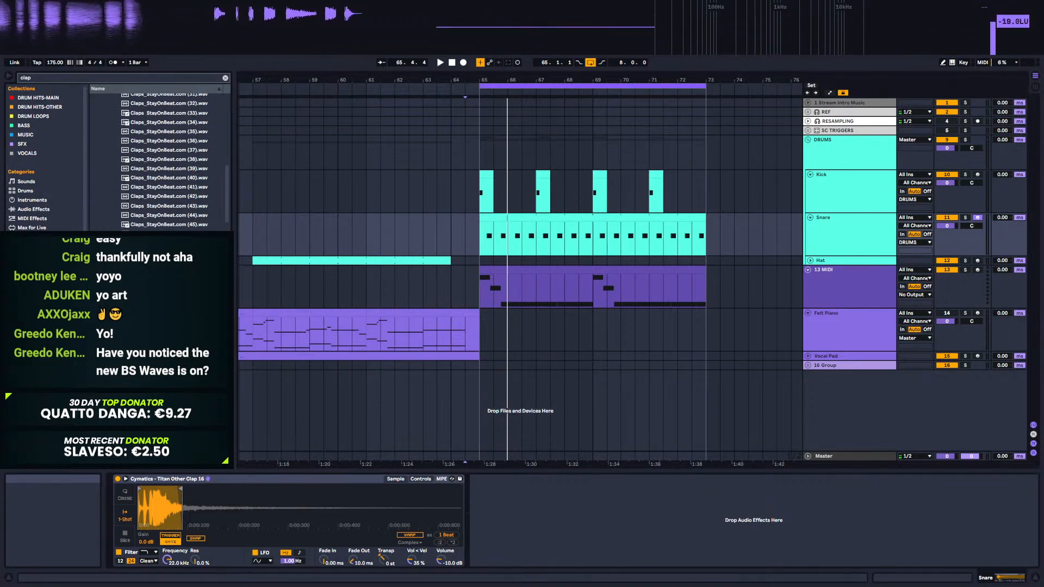
scroll(163, 163, "down", 6)
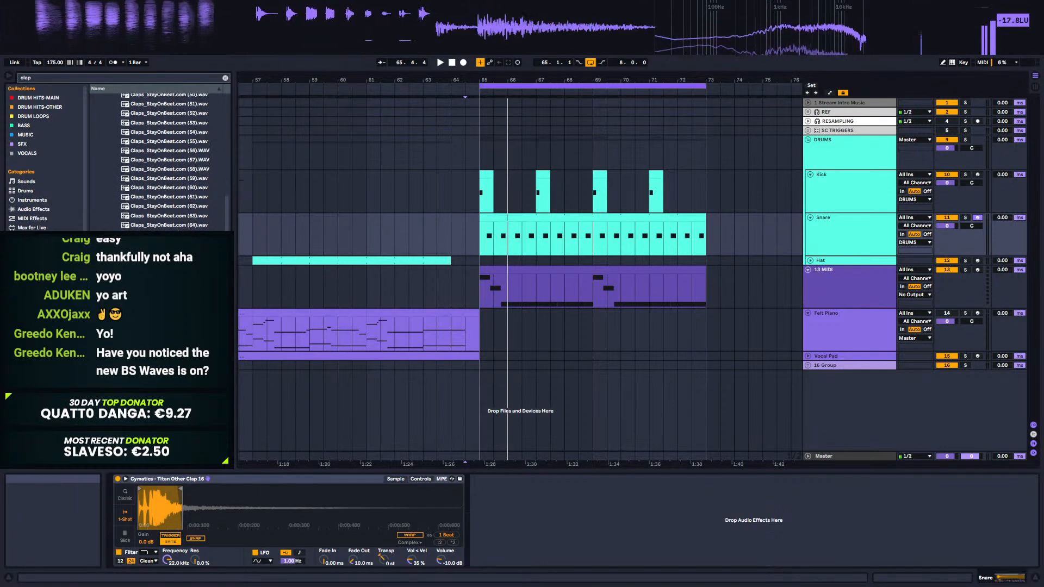
key("Down")
key("Down")
key("Down")
key("Down")
key("Down")
key("Down")
scroll(157, 163, "down", 7)
key("Down")
key("Down")
key("Down")
scroll(158, 163, "down", 2)
key("Down")
key("Down")
key("Down")
key("Down")
key("Down")
key("Down")
scroll(157, 163, "down", 8)
scroll(164, 163, "down", 1)
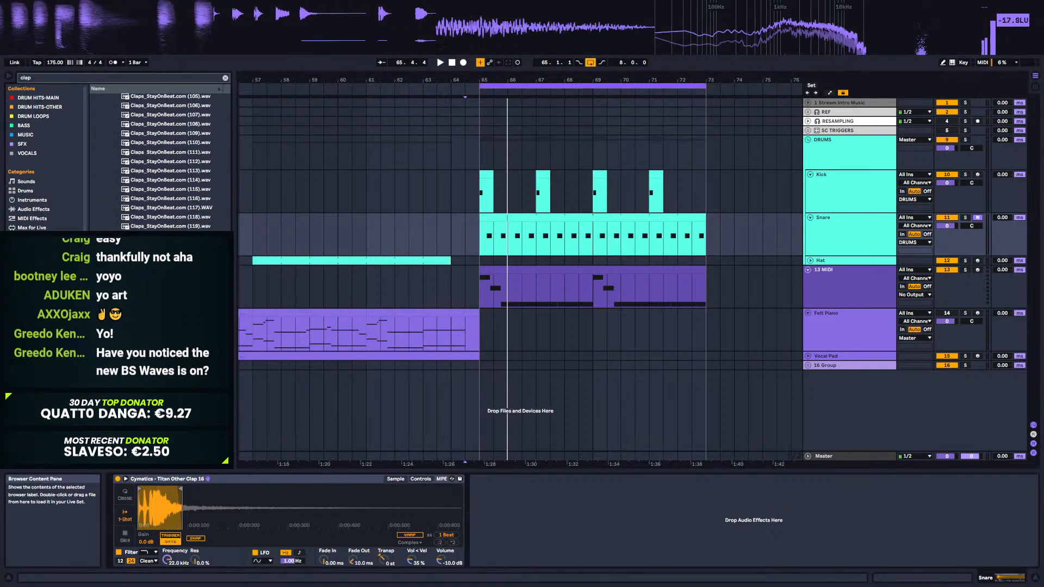
Step: Switch the sample browser to the DRUM HITS-MAIN collection
left_click(46, 98)
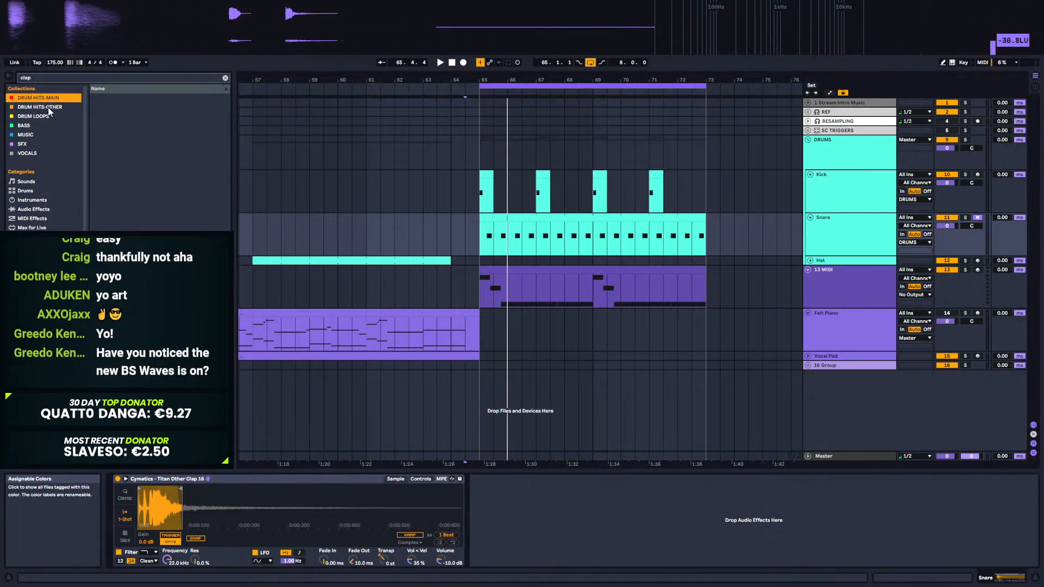
Step: Audition the clap samples in the DRUM HITS-MAIN collection and replace the Snare track's sample with SD_CAICOS_clap_crack
left_click(142, 272)
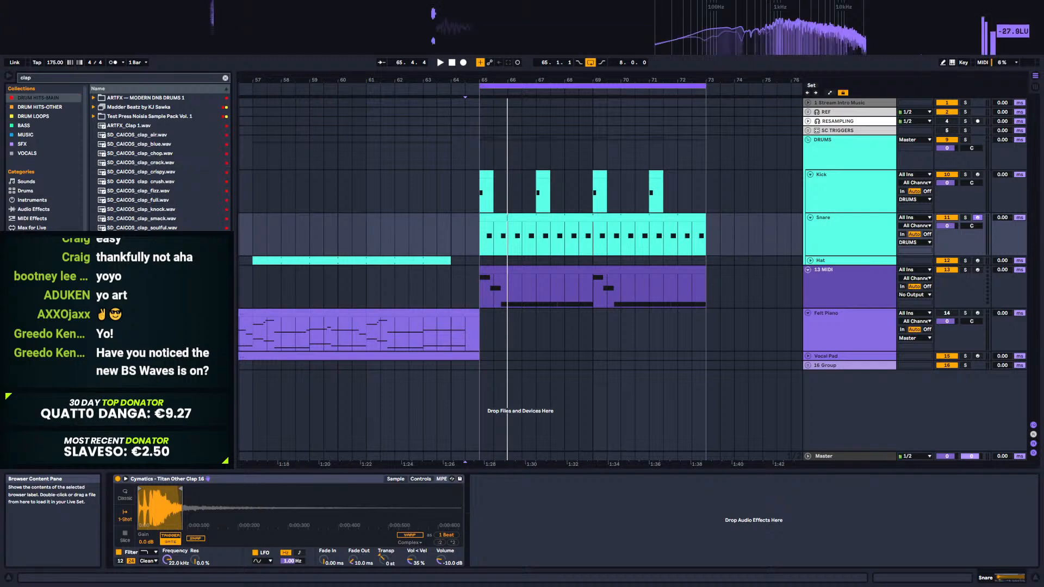
key("Up")
key("Up")
key("Up")
key("Up")
key("Up")
key("Up")
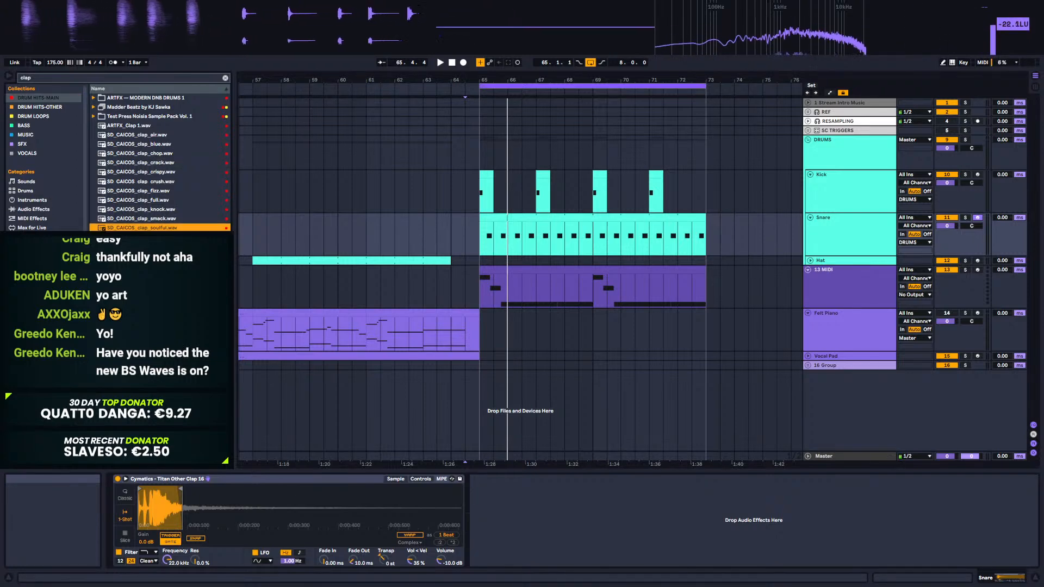
key("Up")
key("Up")
key("Up")
key("Up")
key("Up")
key("Up")
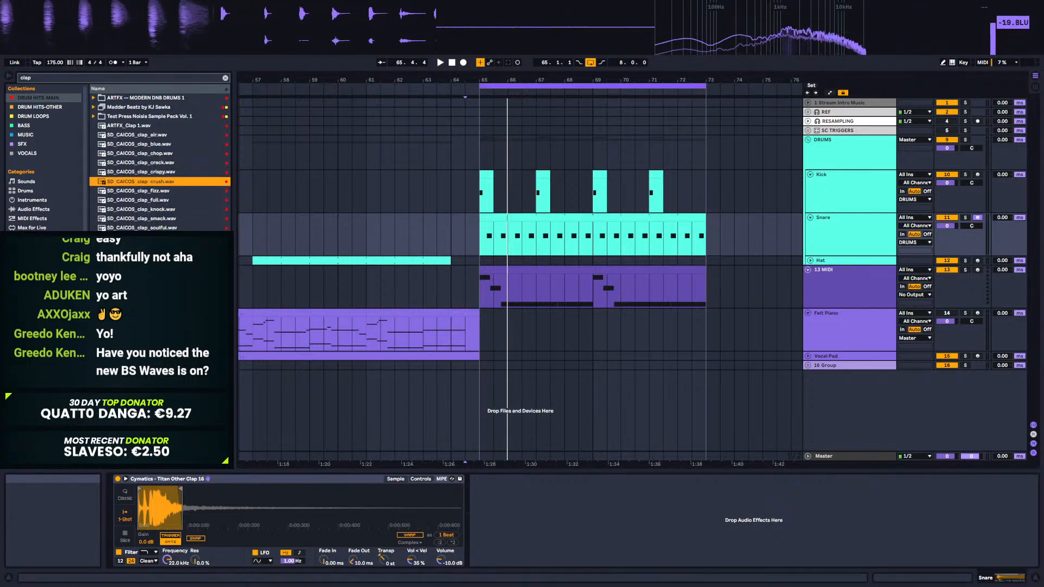
key("Up")
key("Up")
key("Down")
key("Down")
key("Down")
key("Down")
key("Down")
key("Down")
key("Up")
key("Up")
key("Up")
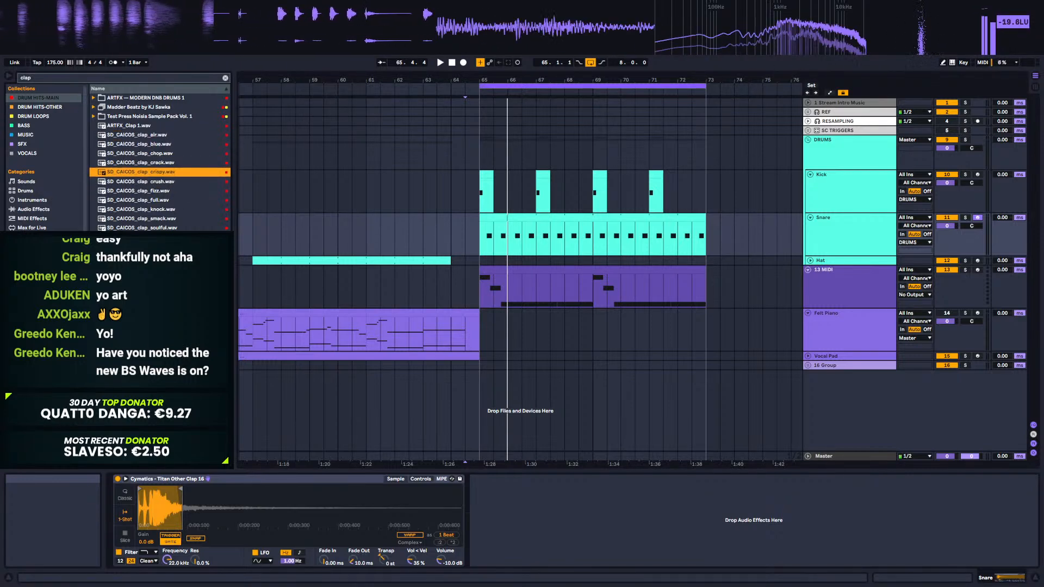
left_click_drag(152, 161, 194, 488)
Step: Play the drum loop and set the Snare track's delay to -8.00 ms
left_click(466, 425)
key("space")
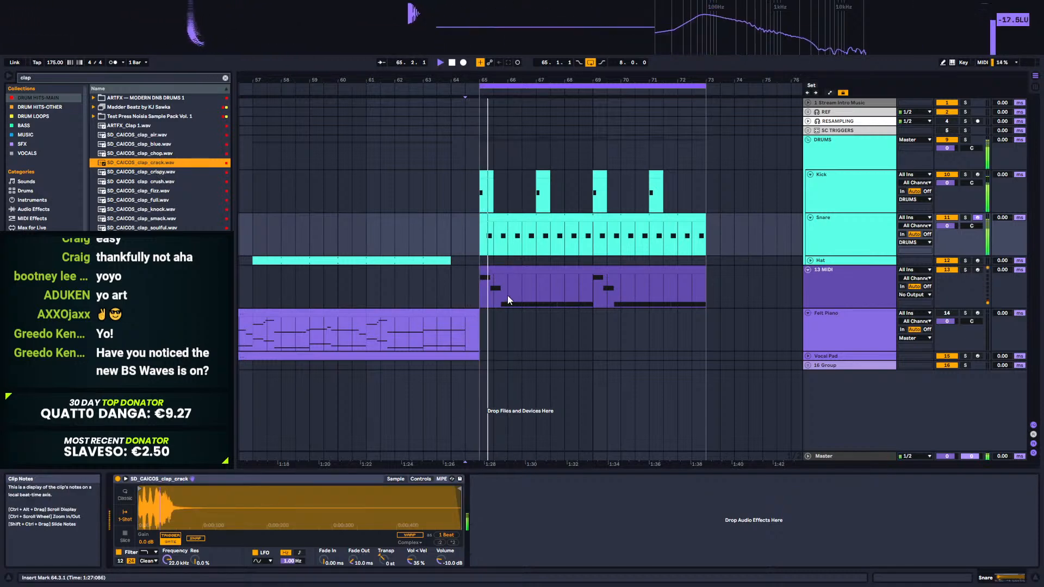
left_click(866, 223)
left_click_drag(1008, 218, 1007, 224)
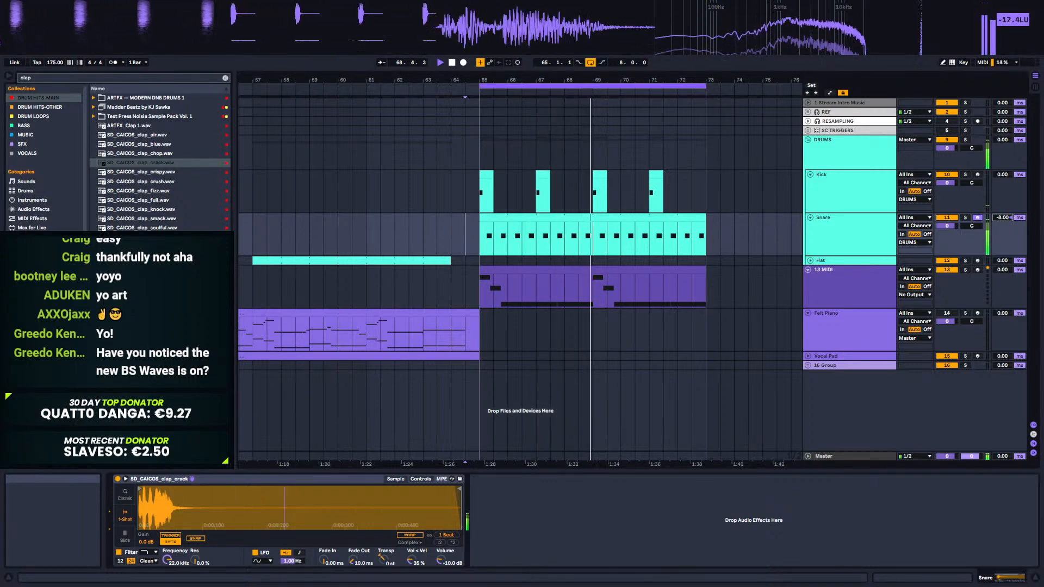
Step: Unfold the Hat track, copy its pattern into bars 65 to 73 under the kick and snare, and play the loop
left_click(810, 260)
left_click_drag(254, 279, 707, 262)
key("space")
Step: Shorten the Hat track's SD_CAICOS_hat_inner sample so only its initial hit plays
left_click(830, 218)
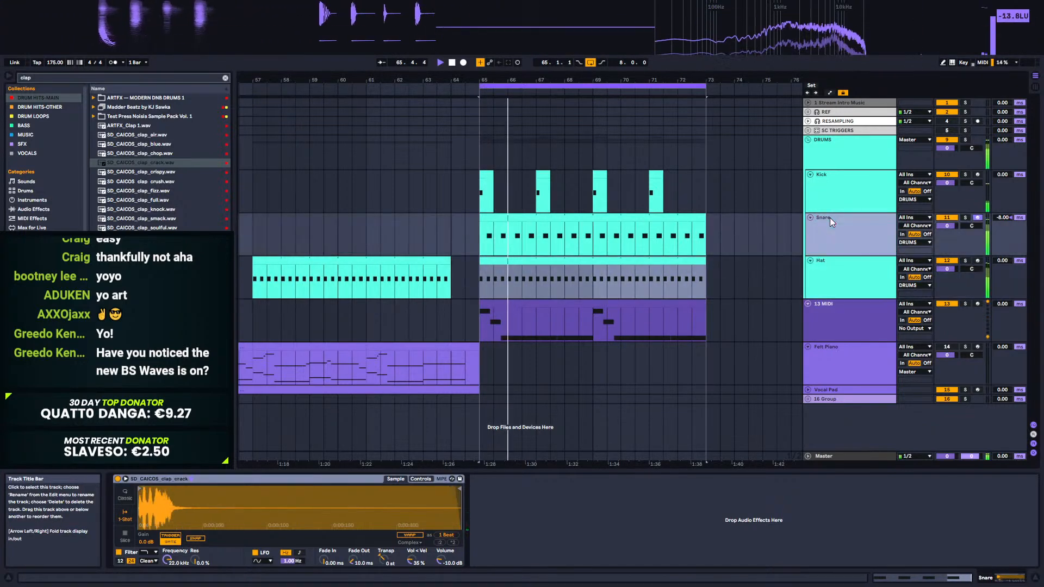
left_click(818, 270)
mouse_move(445, 492)
left_mouse_down()
mouse_move(166, 492)
mouse_move(198, 493)
left_mouse_up()
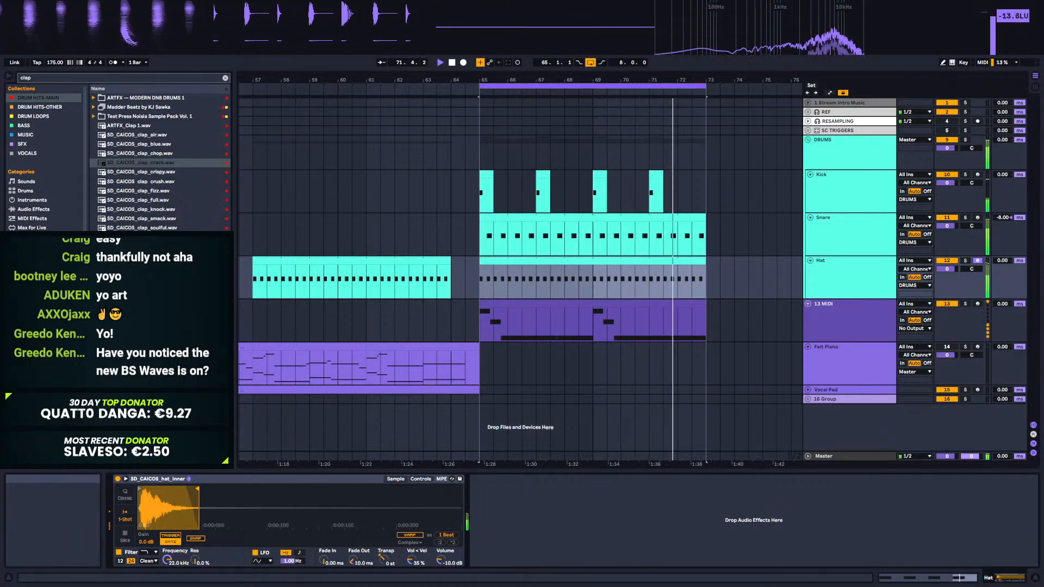
key("space")
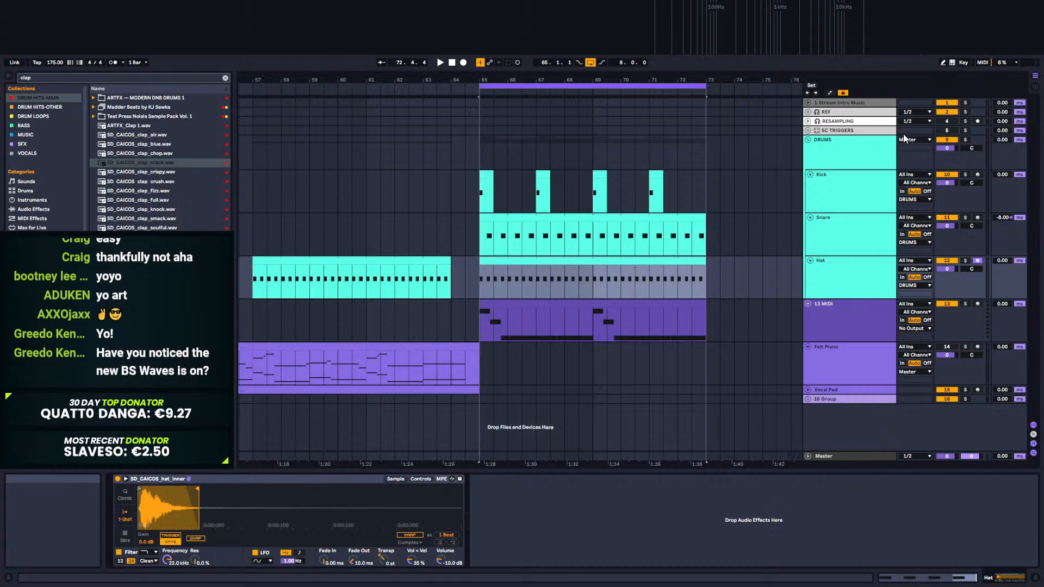
Step: Play the arrangement from the Start marker, activating the Felt Piano track and unfolding the Vocal Pad track
left_click_drag(307, 79, 522, 47)
left_click(341, 275)
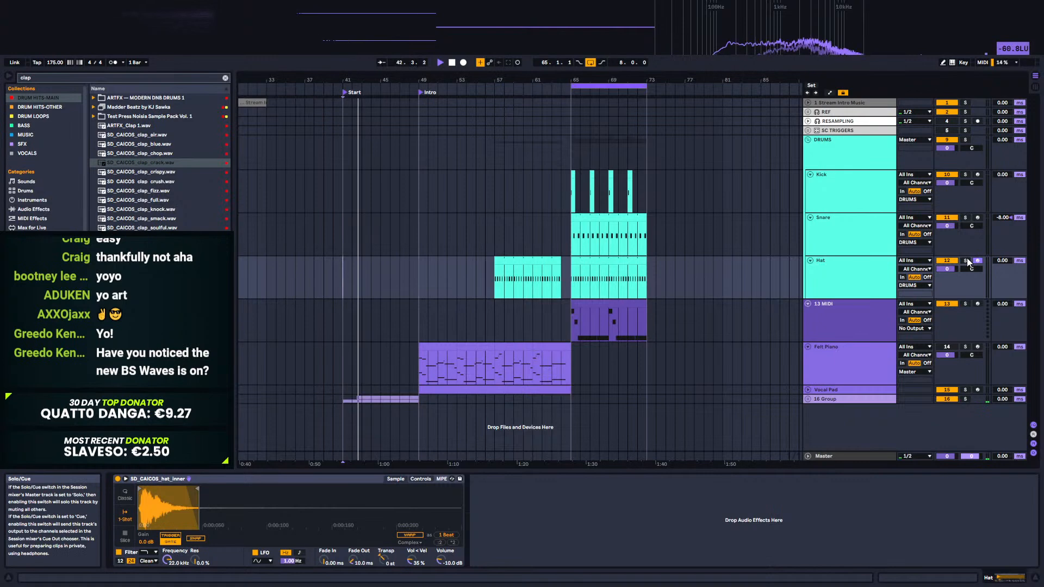
left_click(945, 348)
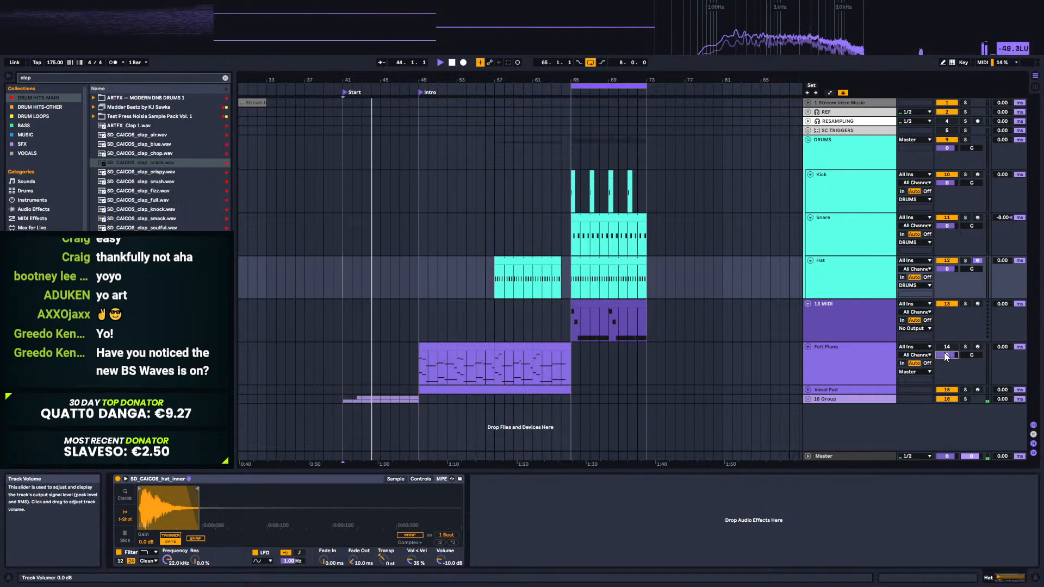
left_click(808, 390)
scroll(860, 346, "down", 1)
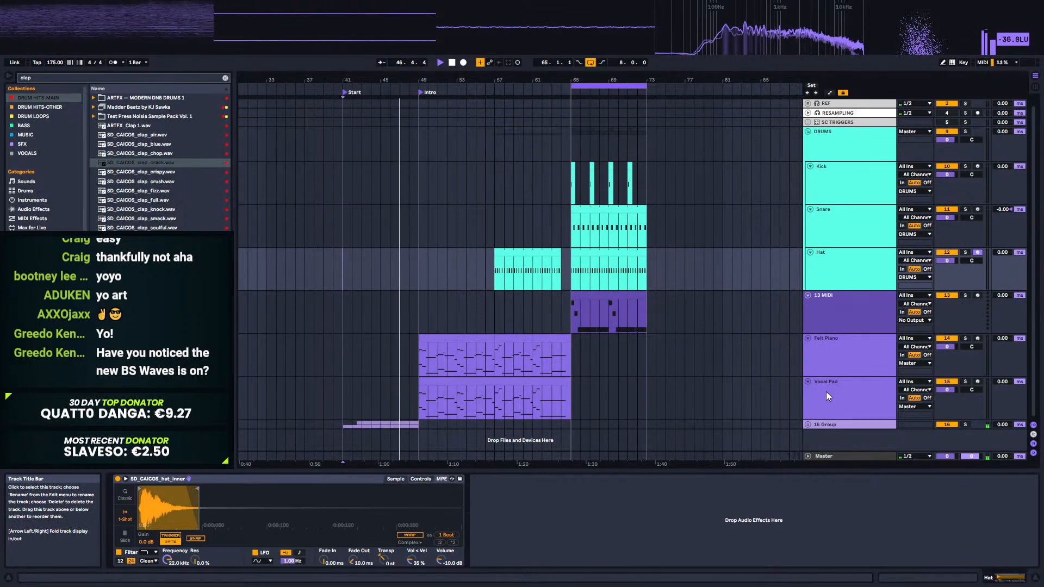
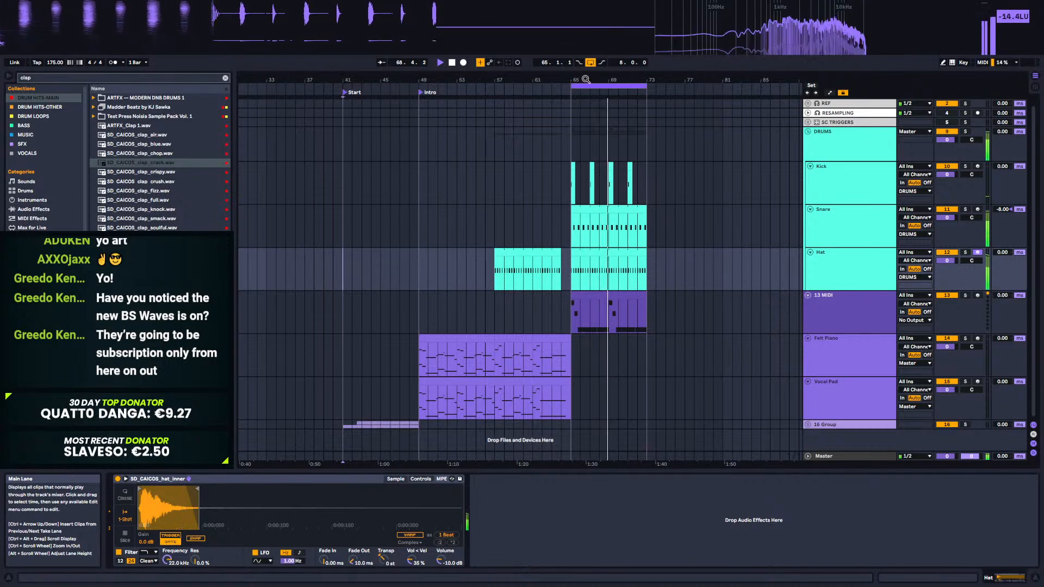
Step: In the last Felt Piano clip, lower the final bass note to A1 and extend the preceding A1 note to 4.3.1
left_click_drag(568, 80, 608, 102)
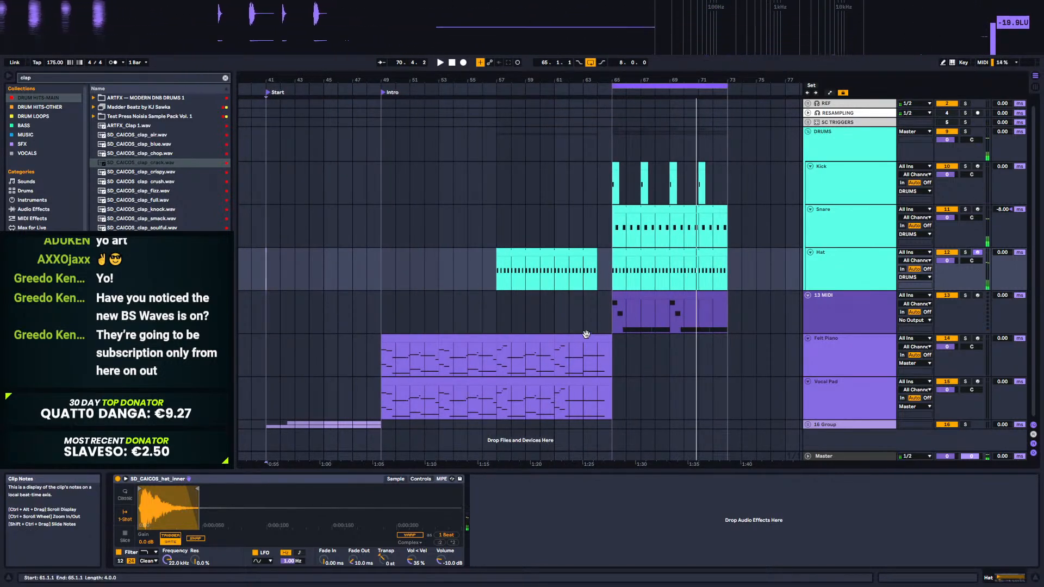
double_click(589, 336)
left_click(686, 491)
left_click_drag(686, 491, 687, 504)
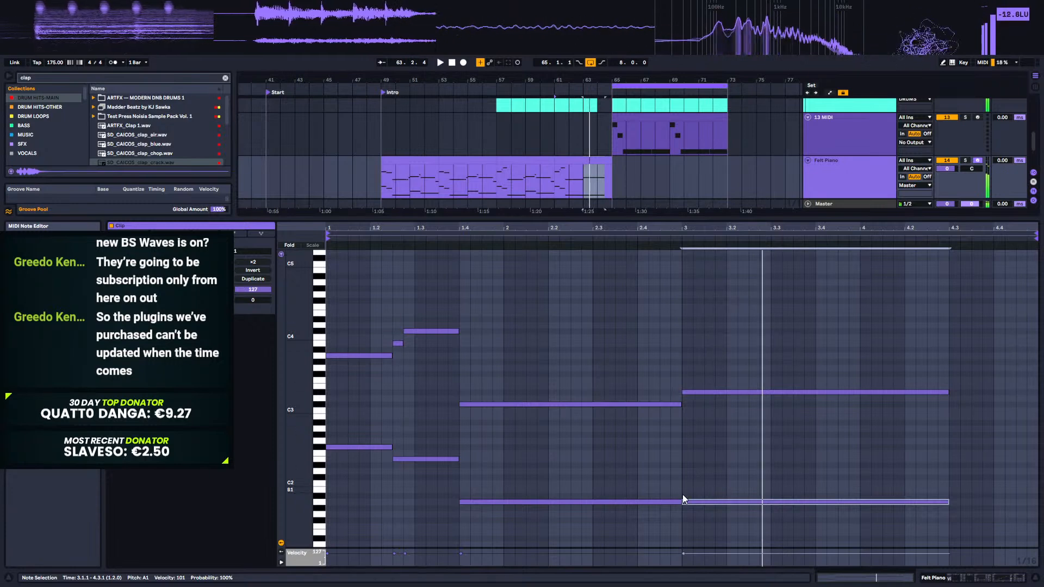
left_click_drag(681, 502, 979, 498)
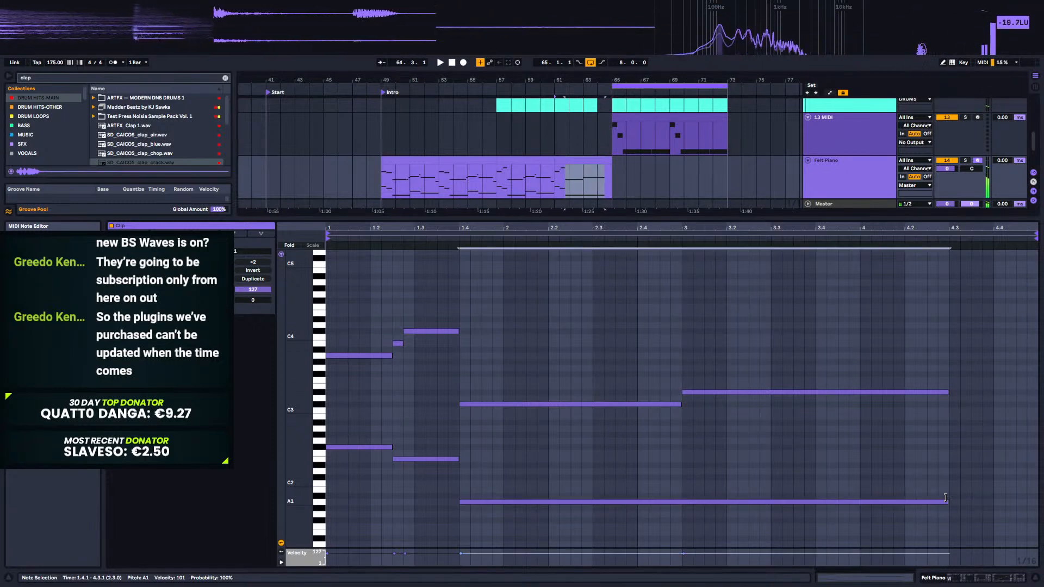
Step: Extend the C#3 note starting at 1.4.1 over the following upper note to 4.3.1 and close the clip's note editor
left_click(689, 392)
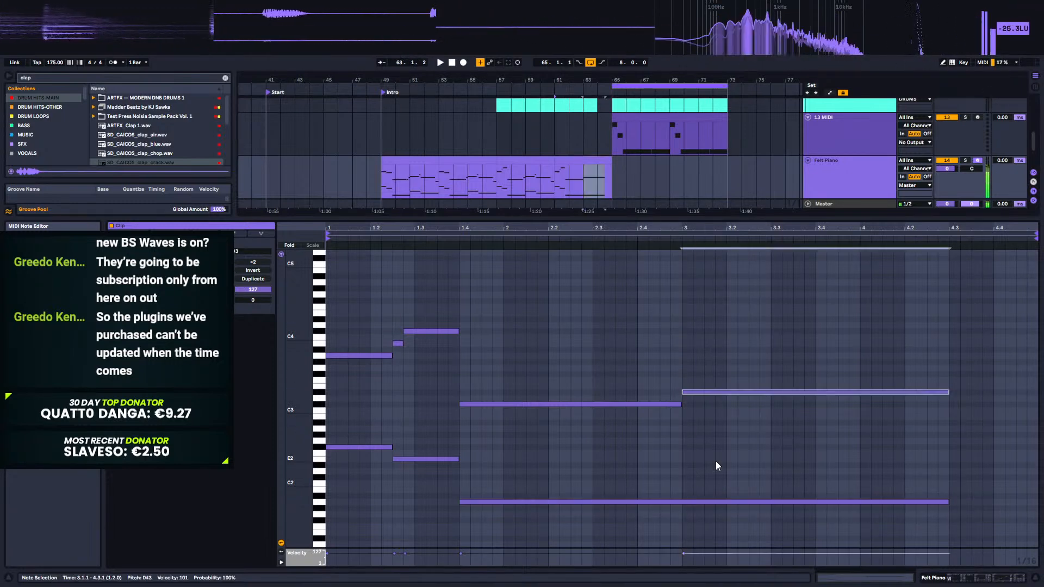
left_click(679, 405)
left_click_drag(682, 406, 948, 408)
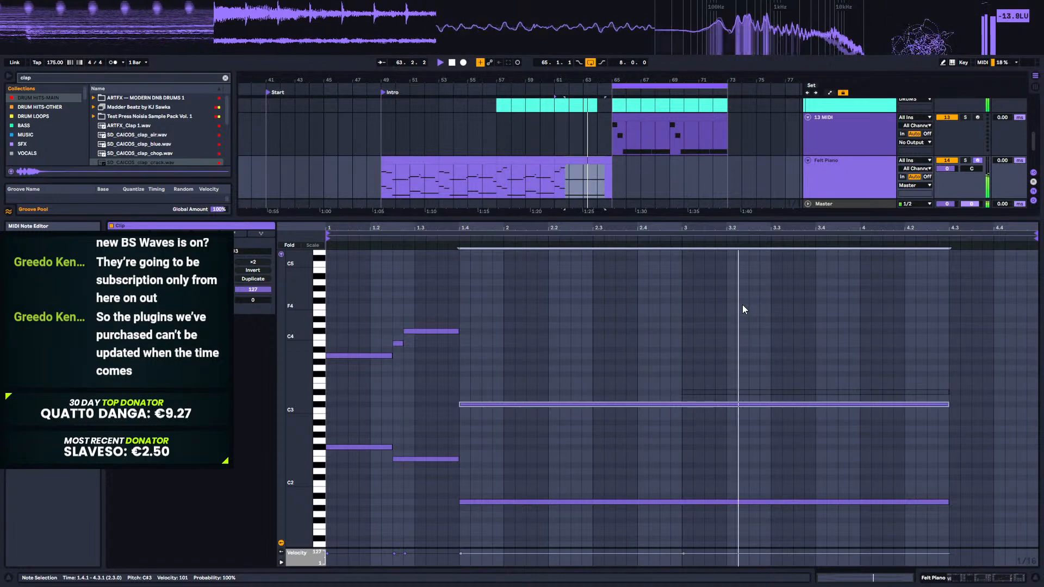
left_click(1012, 578)
Step: Clear the browser search and load Arturia's Pigments VST3 onto the 13 MIDI track
left_click(866, 319)
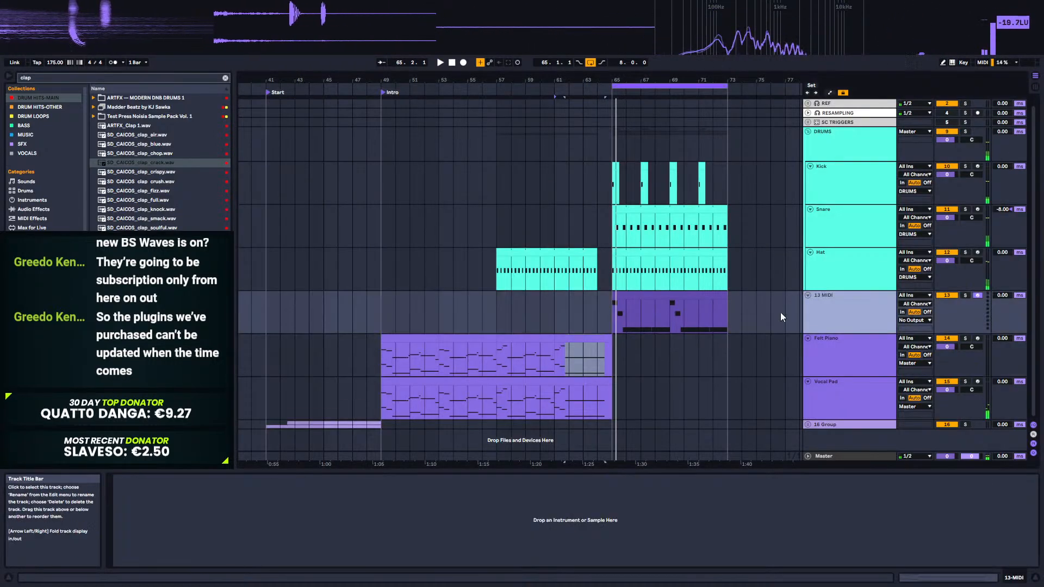
left_click(27, 237)
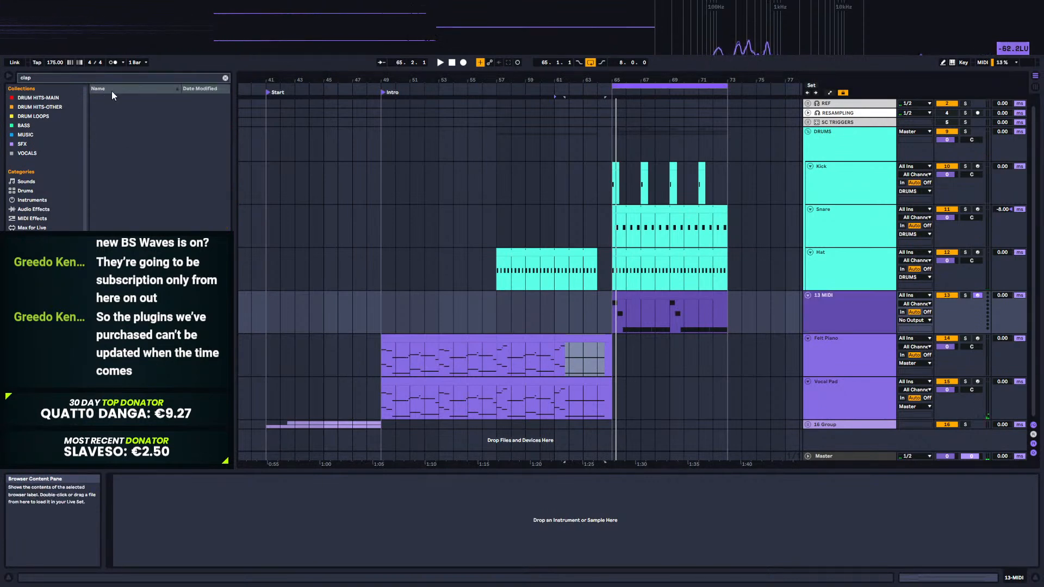
left_click(225, 77)
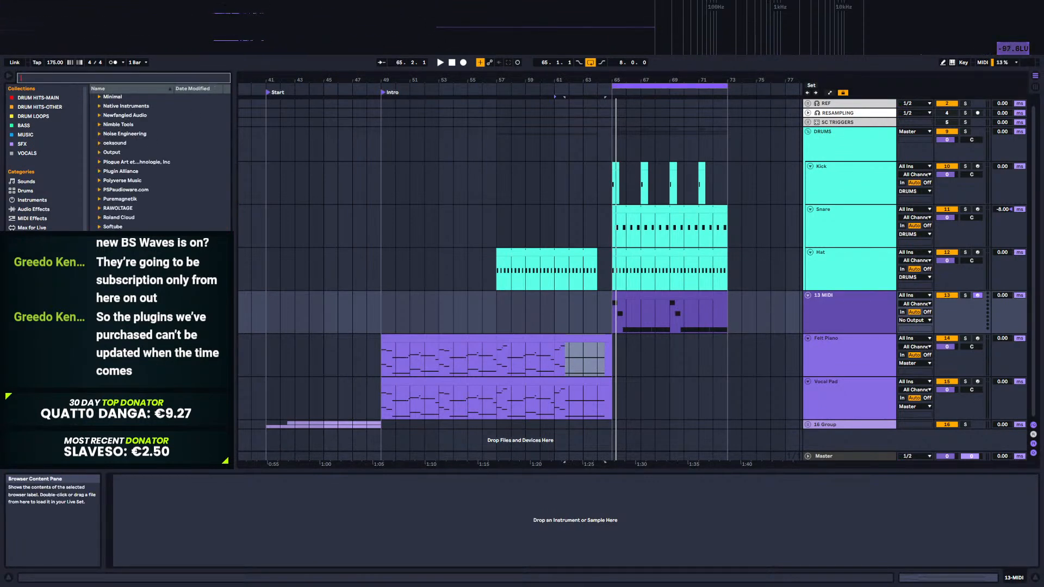
scroll(159, 163, "up", 12)
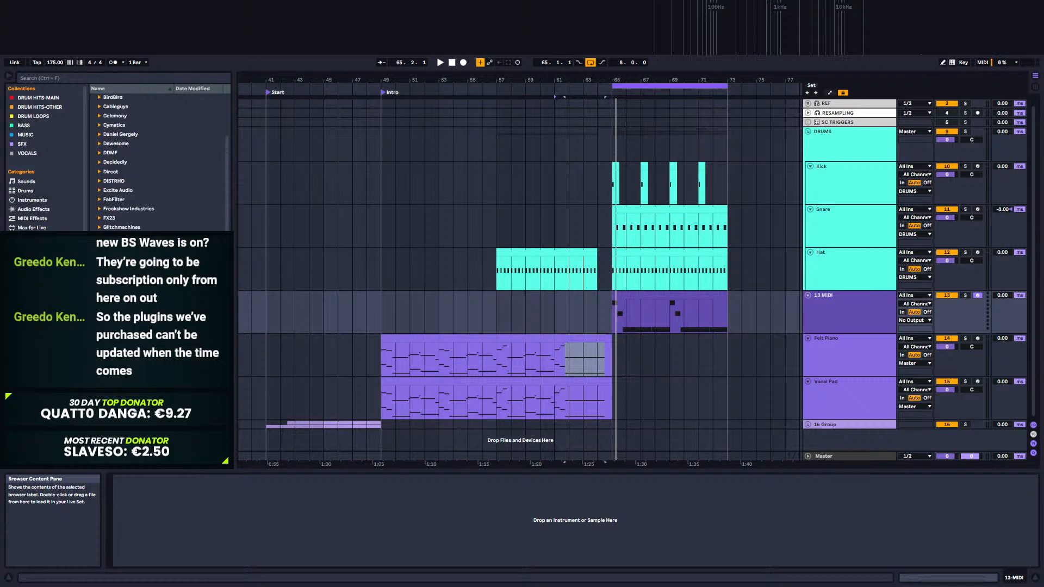
left_click(101, 145)
left_click(117, 153)
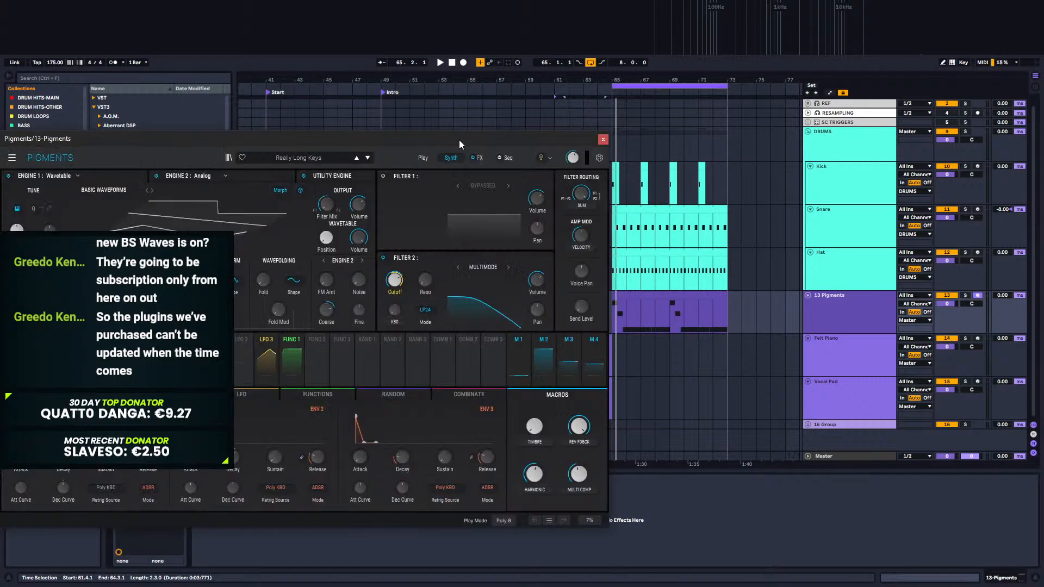
Step: Load the SinePlusSaw Viber preset from the User bank in Pigments and close the plugin window
left_click_drag(462, 147, 773, 151)
left_click(566, 164)
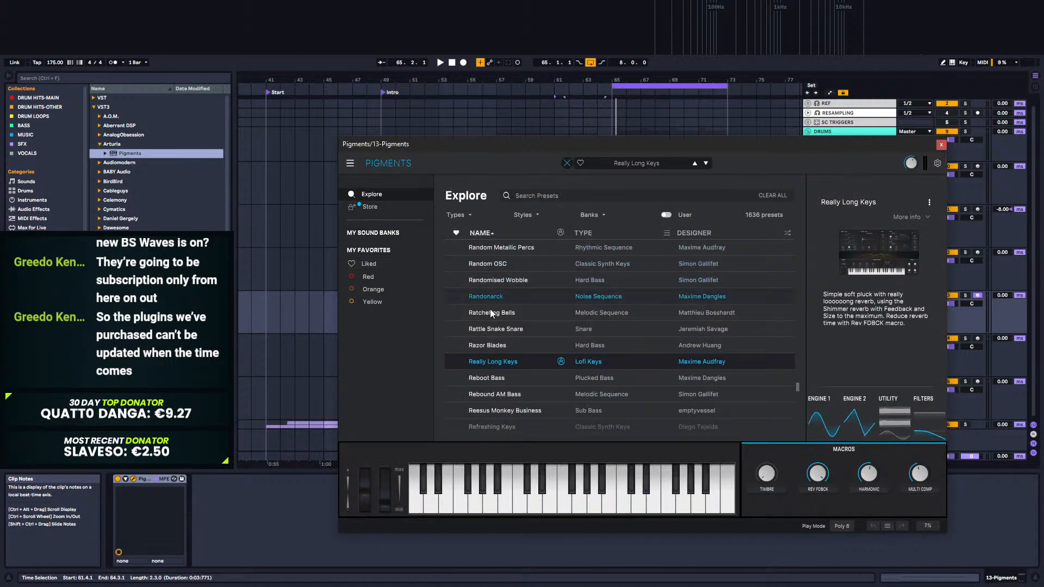
left_click(379, 234)
left_click(593, 395)
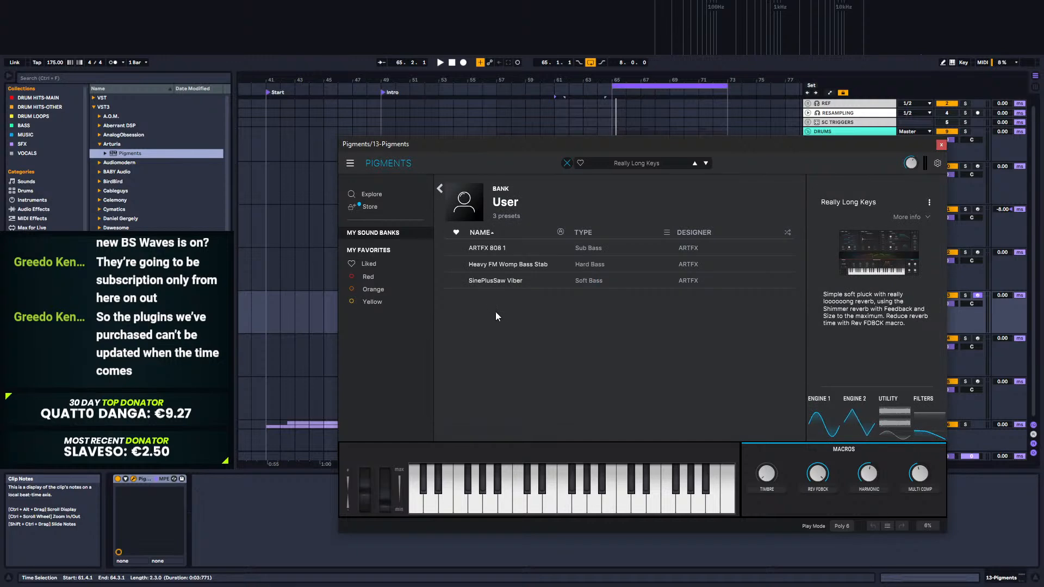
left_click(479, 283)
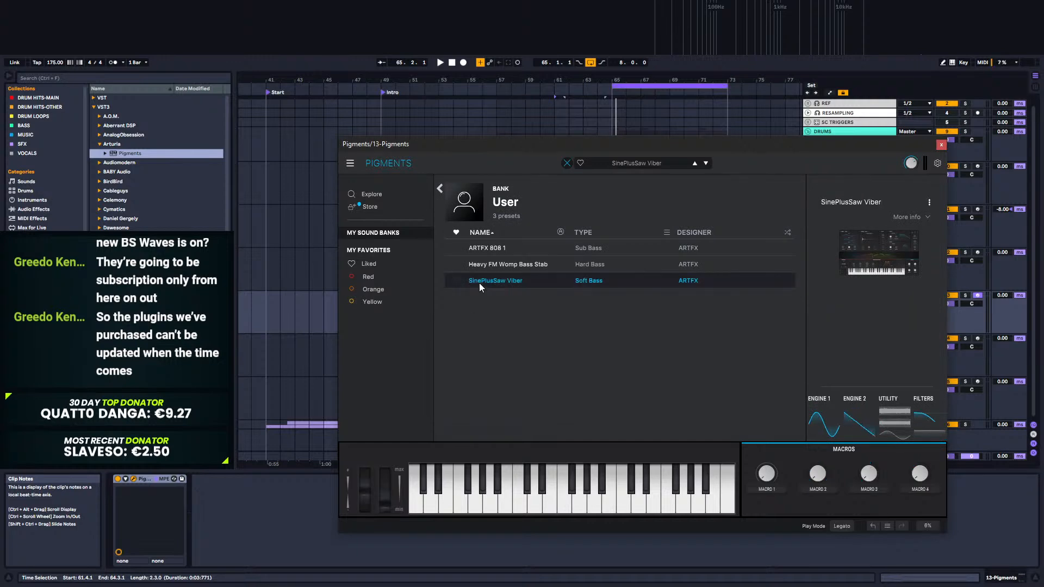
double_click(499, 281)
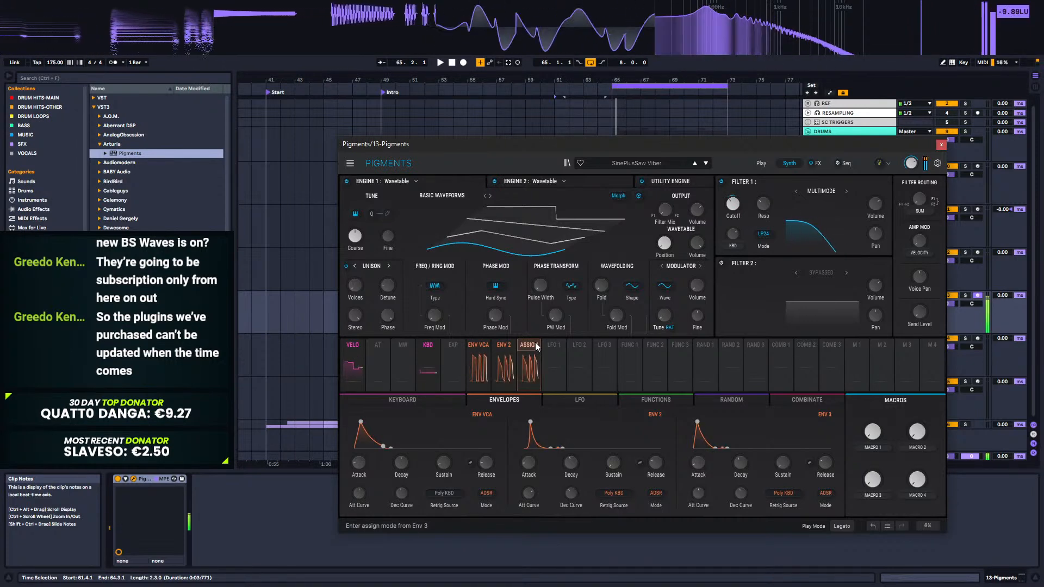
left_click(942, 145)
Step: Solo the 13 Pigments track and play its clip from bar 65
left_click(629, 308)
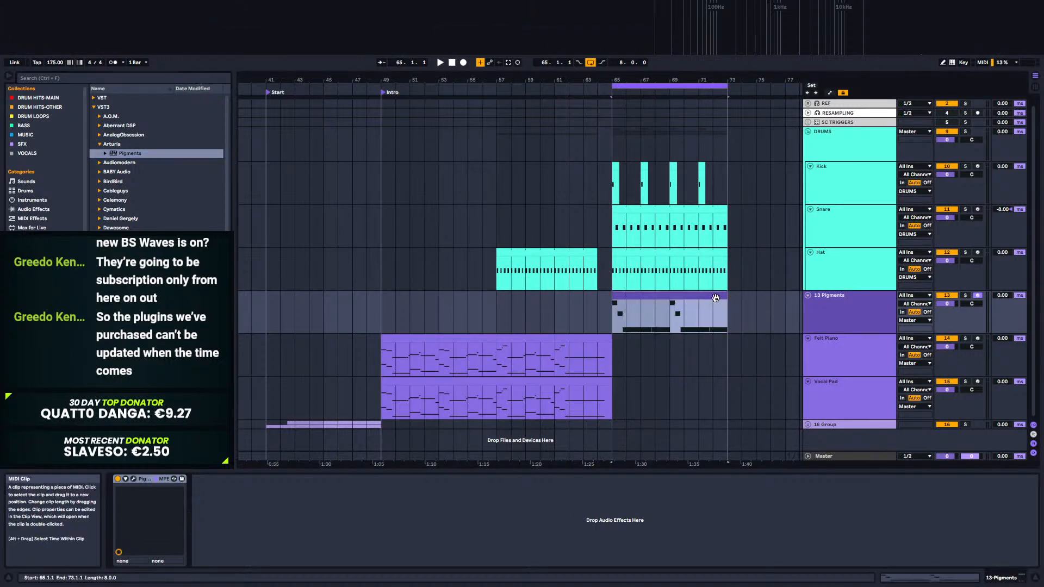
left_click(965, 296)
key("space")
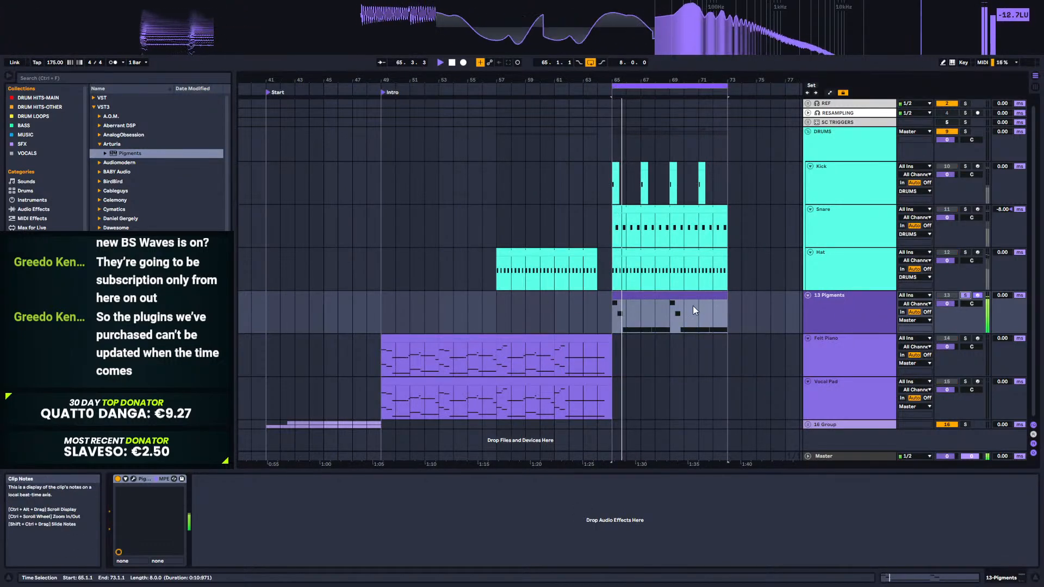
Step: Open the Pigments bass clip, shorten the first F#0 note so it ends at 1.2.1, and play the result
double_click(660, 292)
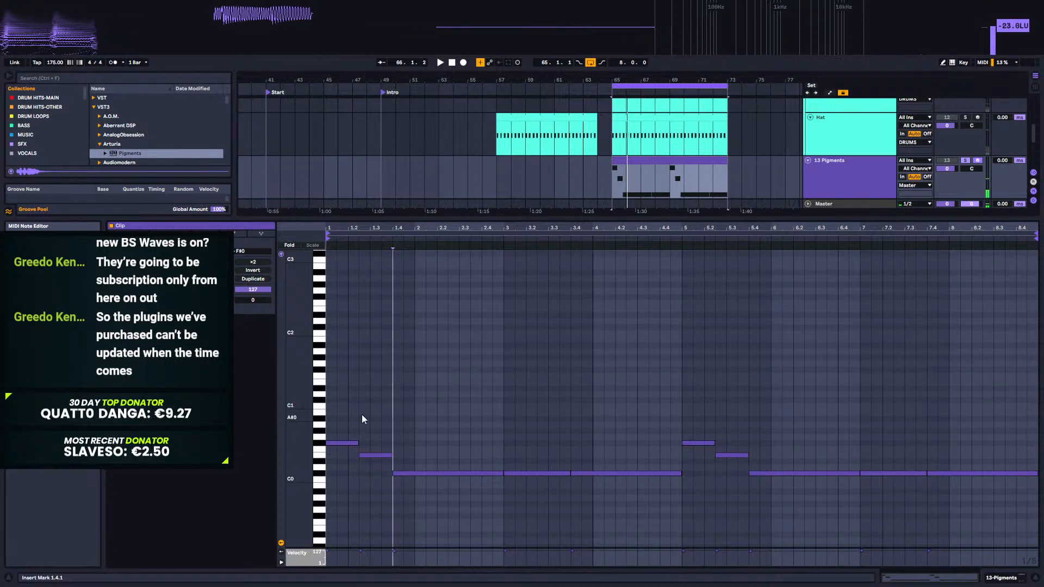
left_click_drag(358, 443, 348, 443)
key("space")
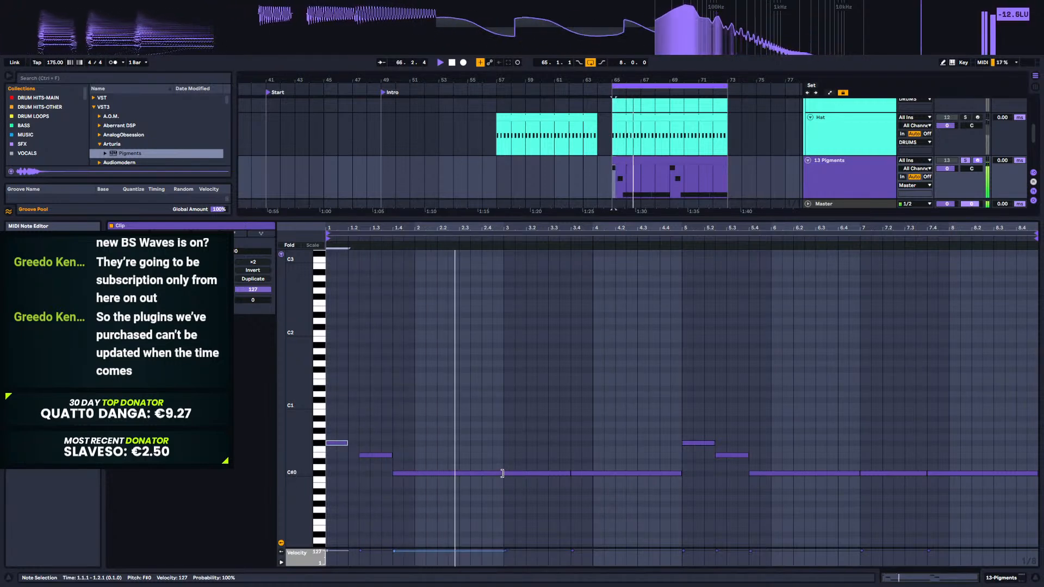
Step: Merge the first run of C#0 notes into one note from 1.4.1 to 4.3.1 and close the note editor
left_click_drag(502, 473, 680, 472)
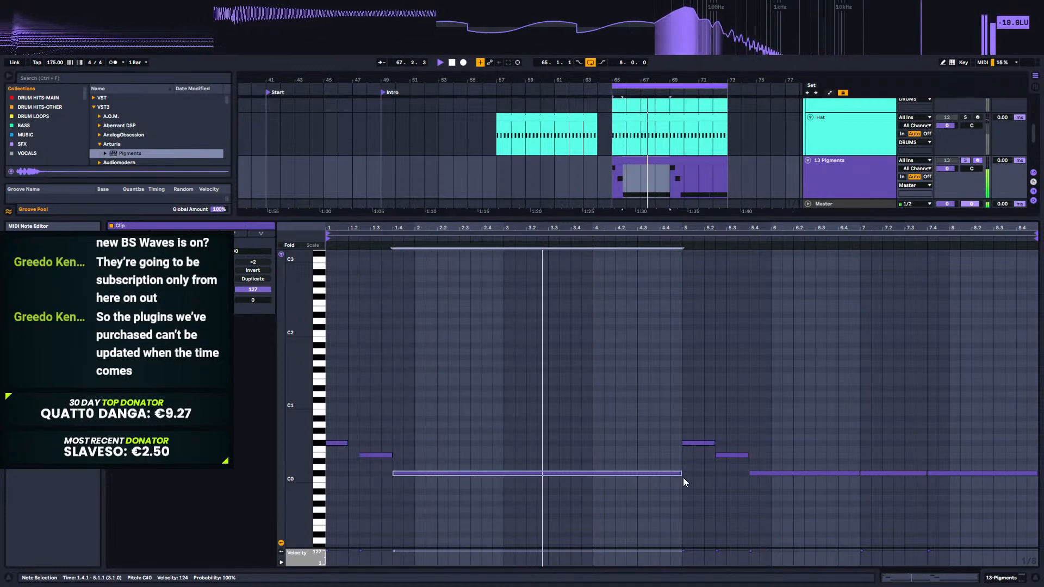
left_click_drag(681, 474, 637, 474)
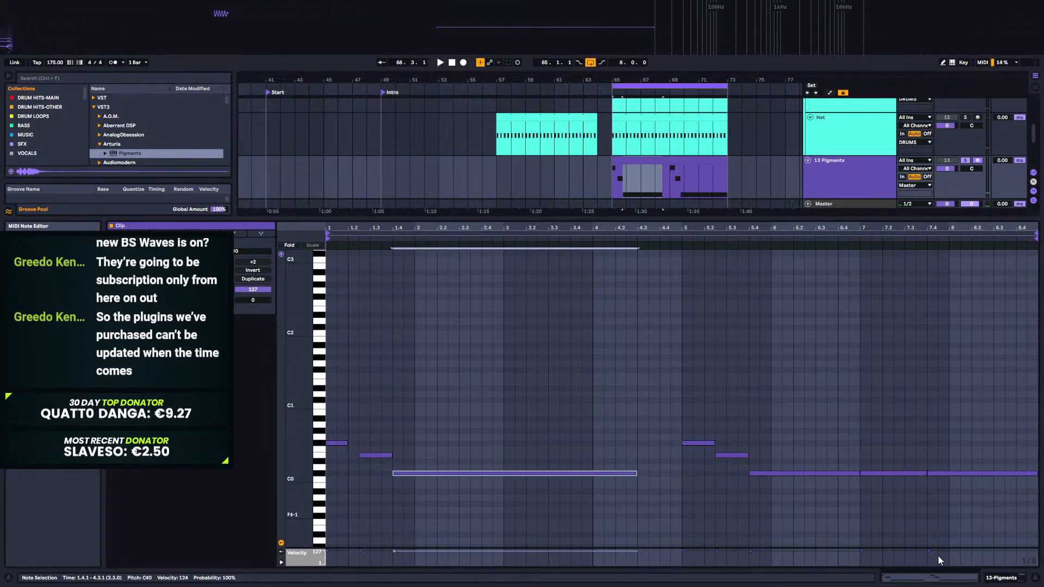
left_click(1011, 579)
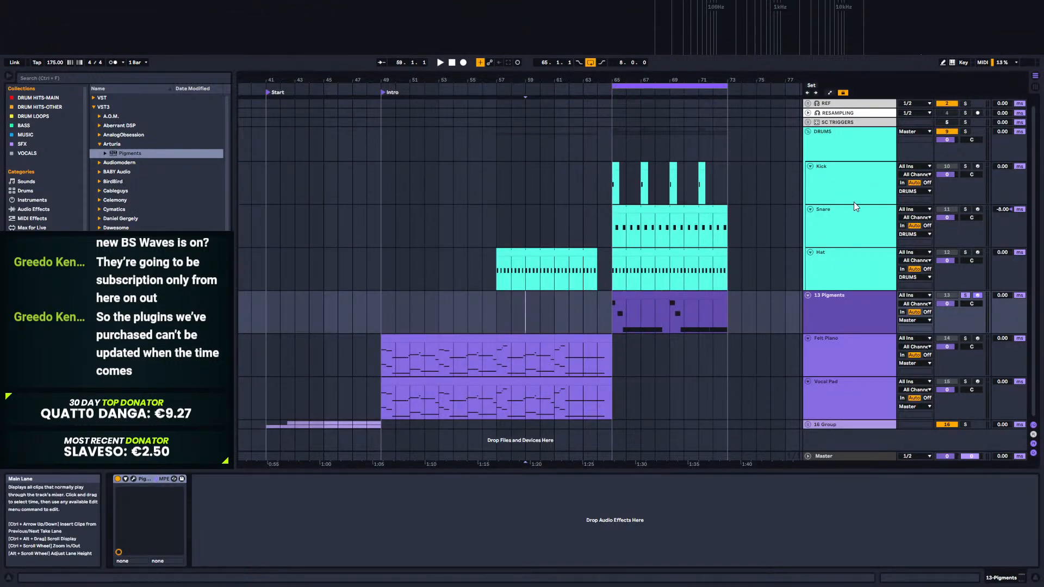
Step: Group the 13 Pigments track and load the ARTFX-Sidechain Compressor (Live 8) preset onto the new group
left_click(833, 140)
left_click(842, 302)
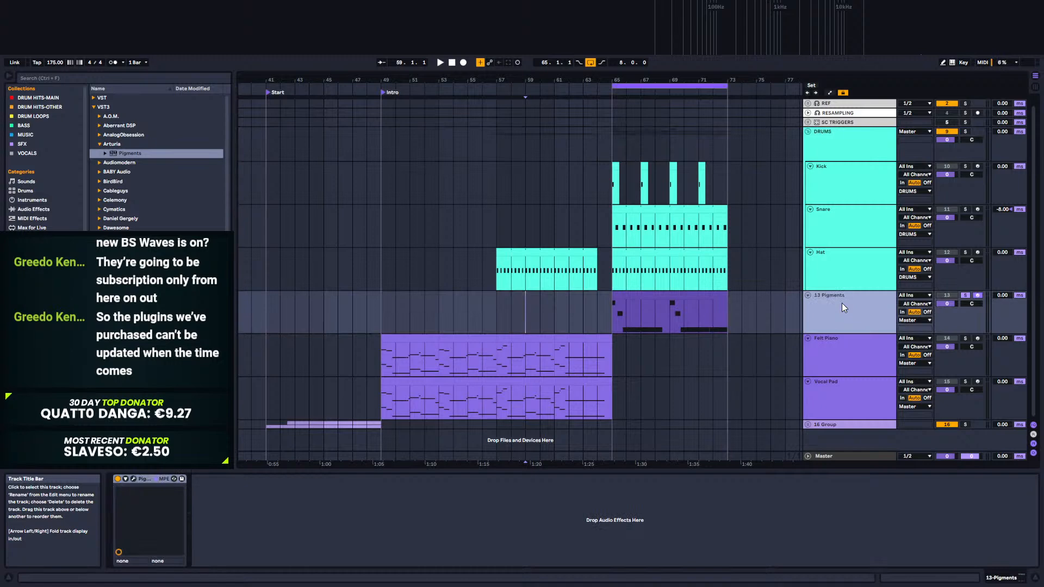
key("ctrl+g")
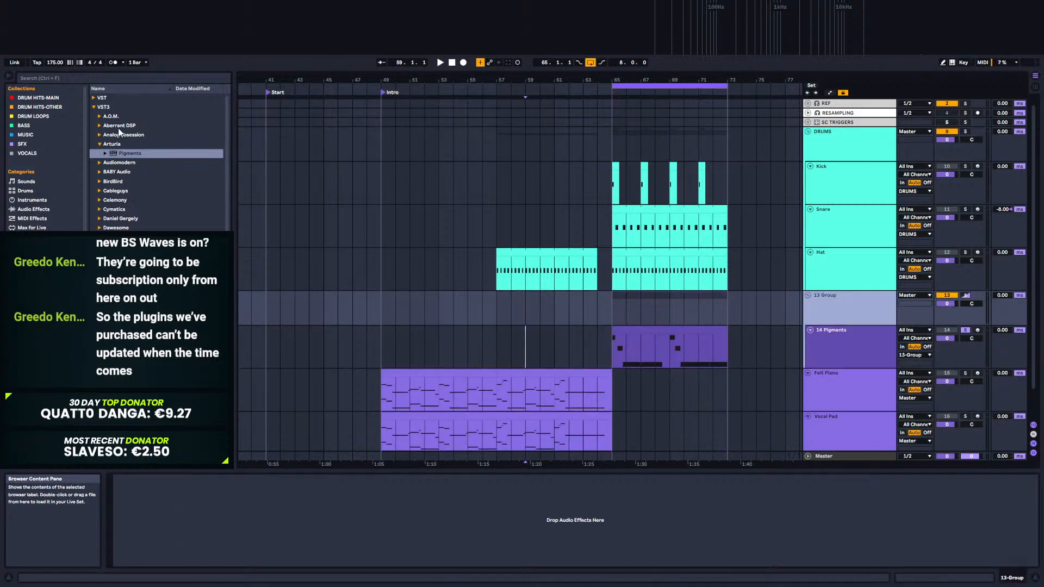
left_click(37, 211)
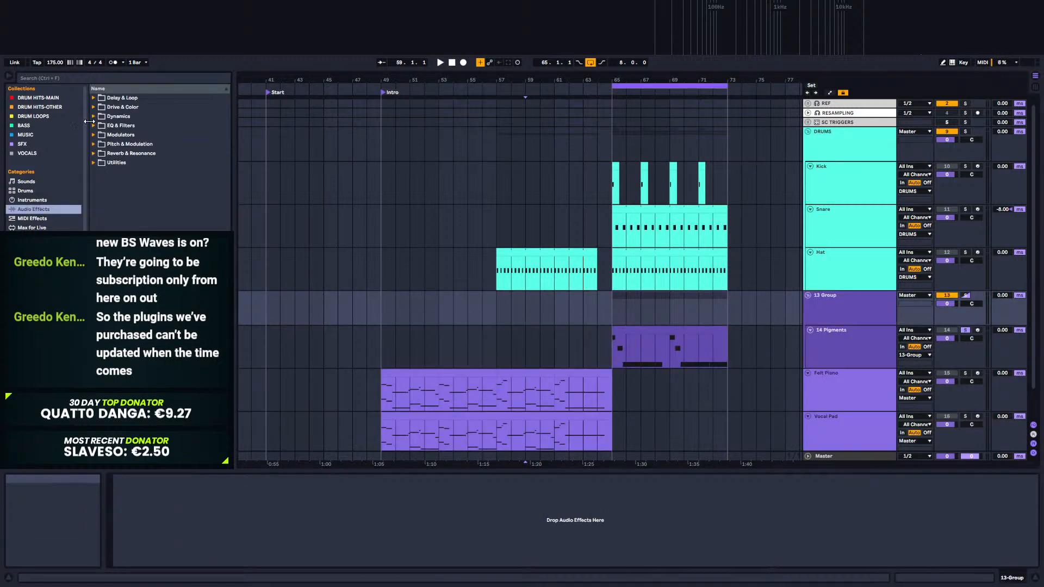
left_click(93, 116)
left_click(100, 135)
left_click(158, 162)
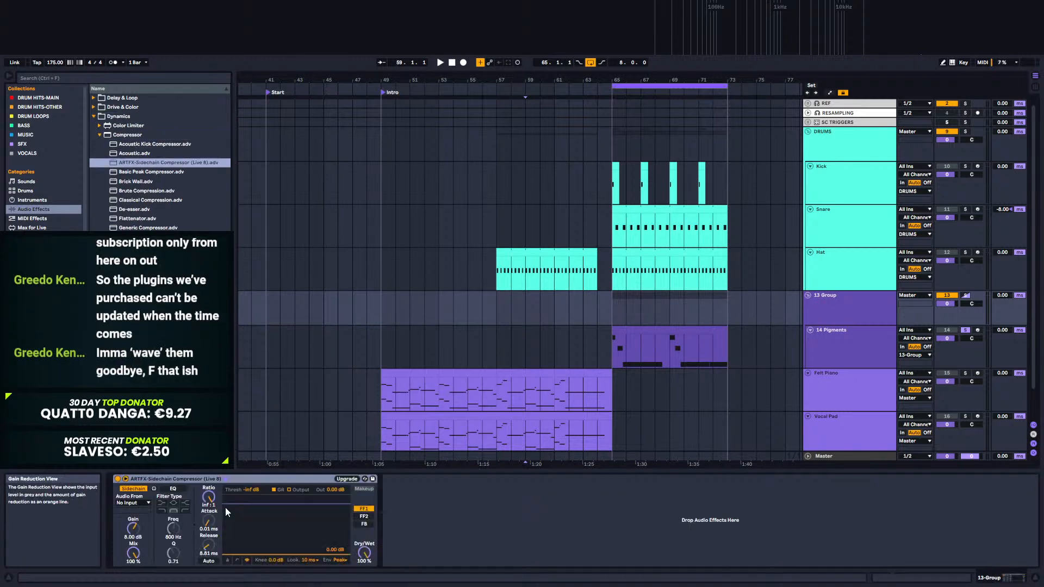
Step: Set the compressor's sidechain source to SC KICK, then duplicate the device and set the copy's source to SC SNARE
left_click(140, 506)
left_click(141, 381)
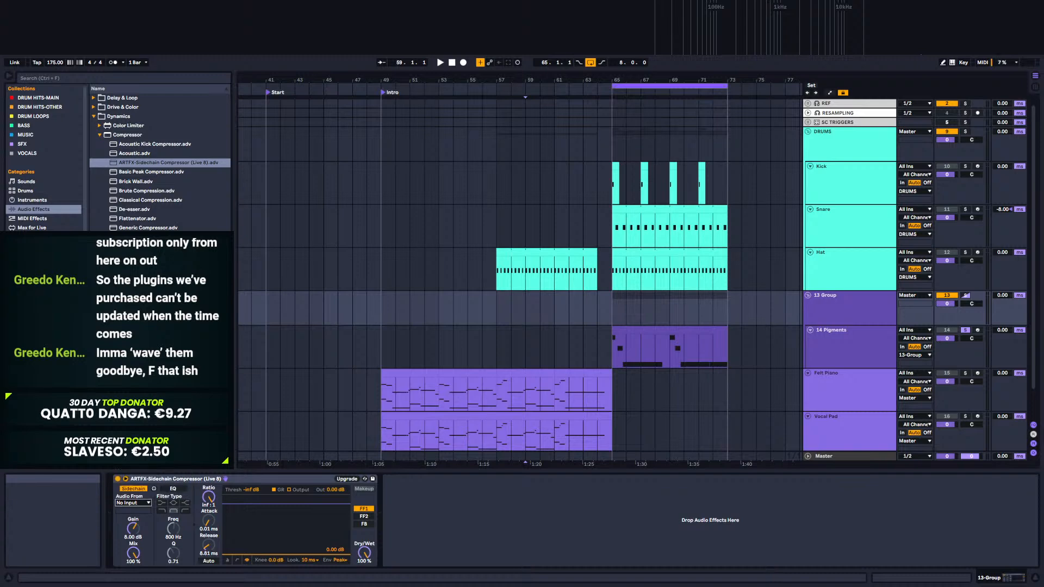
left_click(164, 477)
key("ctrl+d")
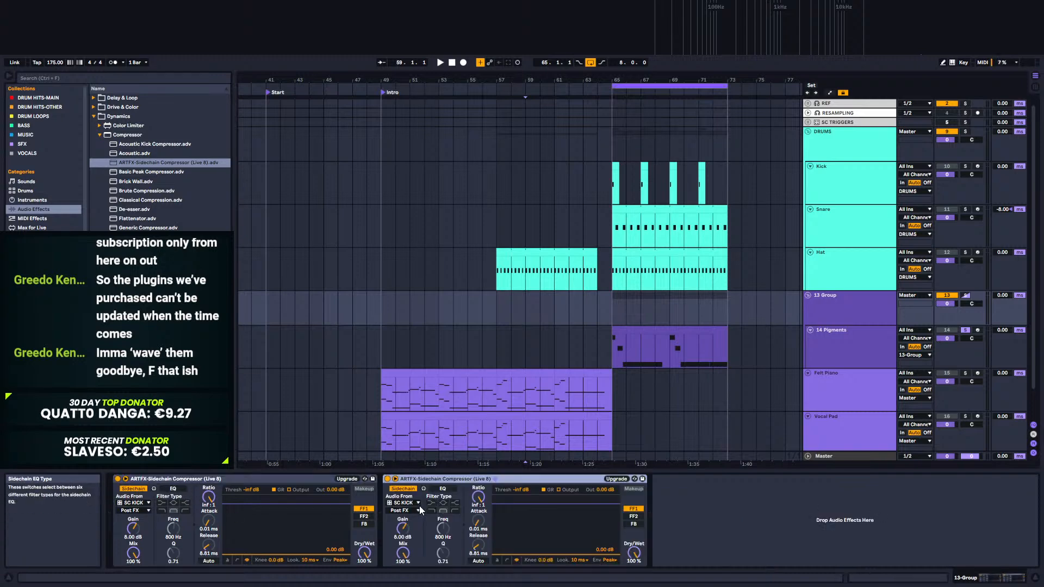
left_click(402, 503)
left_click(413, 398)
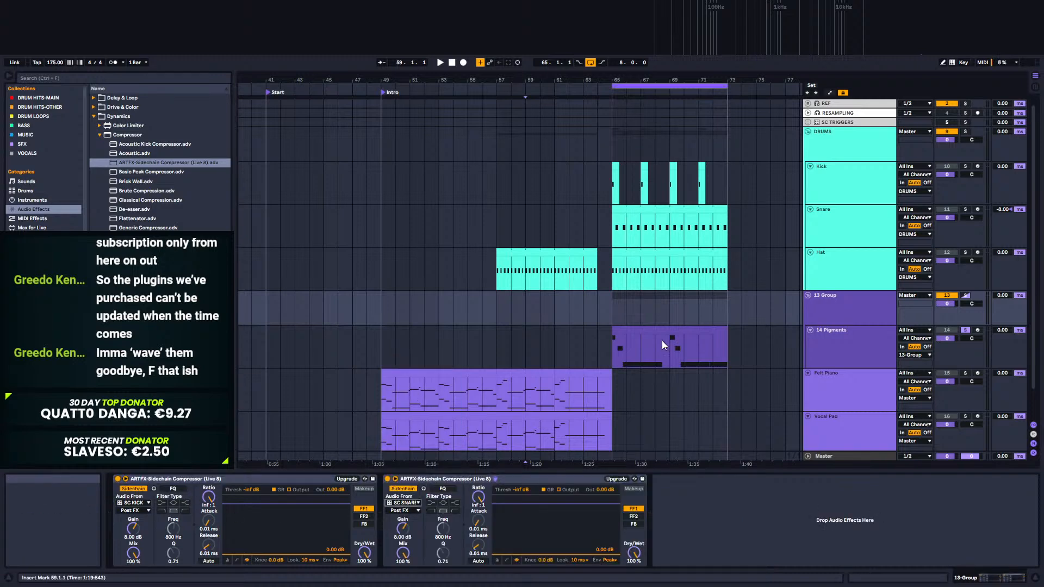
Step: Unfold the SC TRIGGERS tracks and route the Kick track into SC KICK, taken Pre FX
left_click(808, 122)
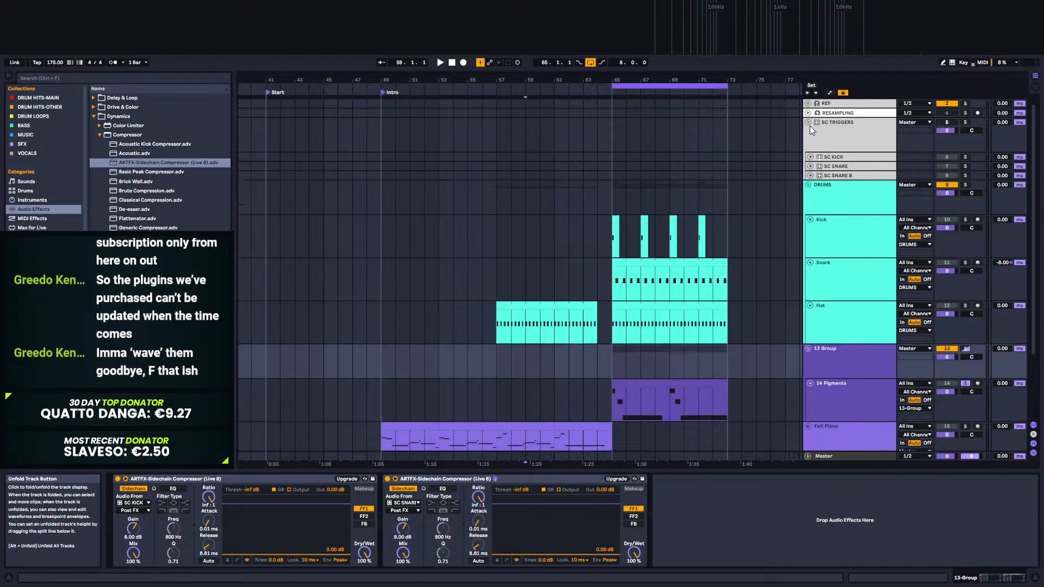
left_click(811, 157)
left_click(811, 200)
left_click(859, 160)
left_click(927, 157)
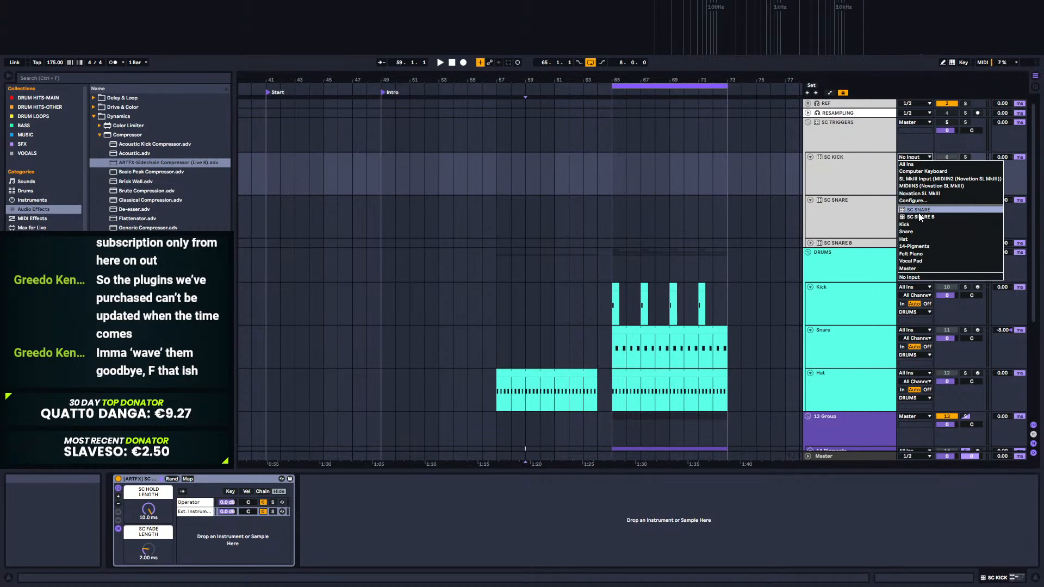
left_click(915, 223)
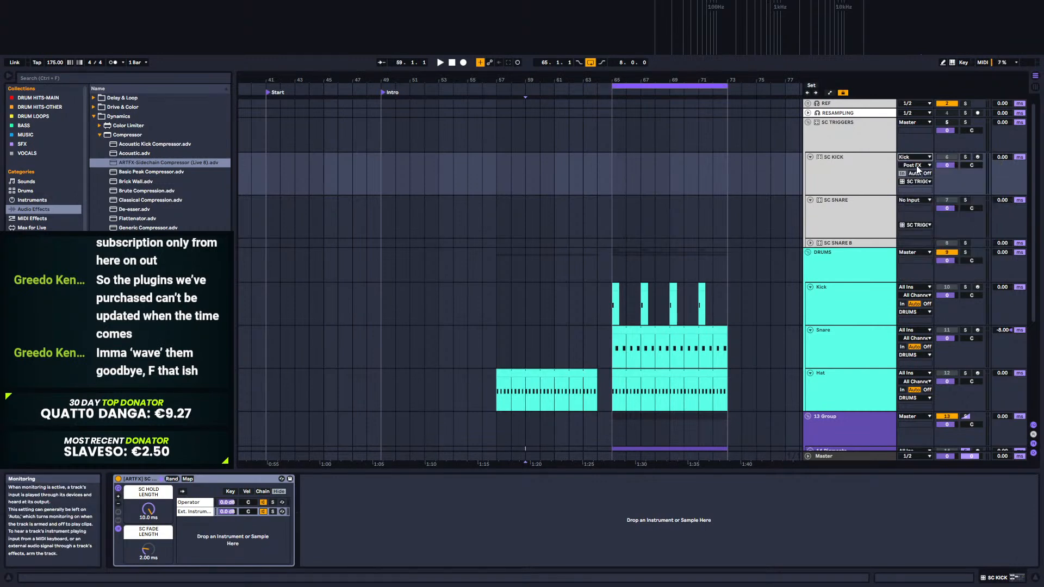
Step: Route the Snare track into SC SNARE, taken Pre FX, and fold the SC TRIGGERS group
left_click(850, 208)
left_click(914, 200)
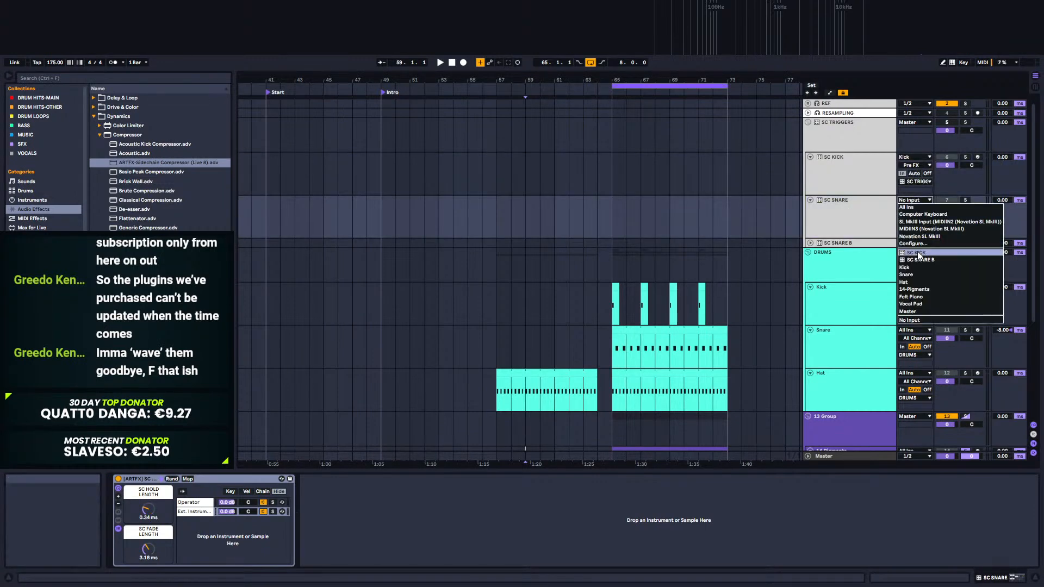
left_click(912, 281)
left_click(916, 208)
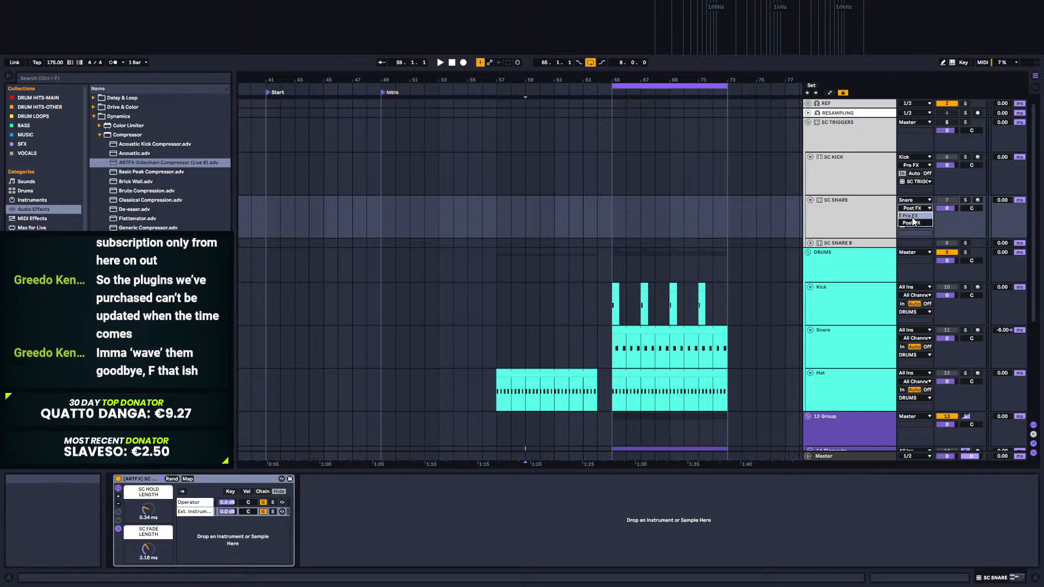
left_click(810, 157)
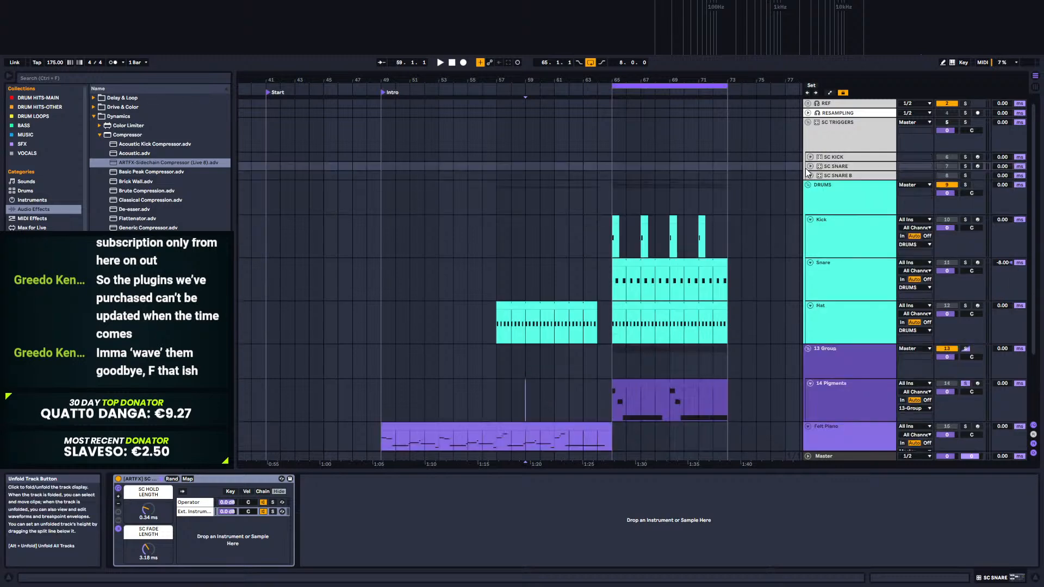
left_click(810, 123)
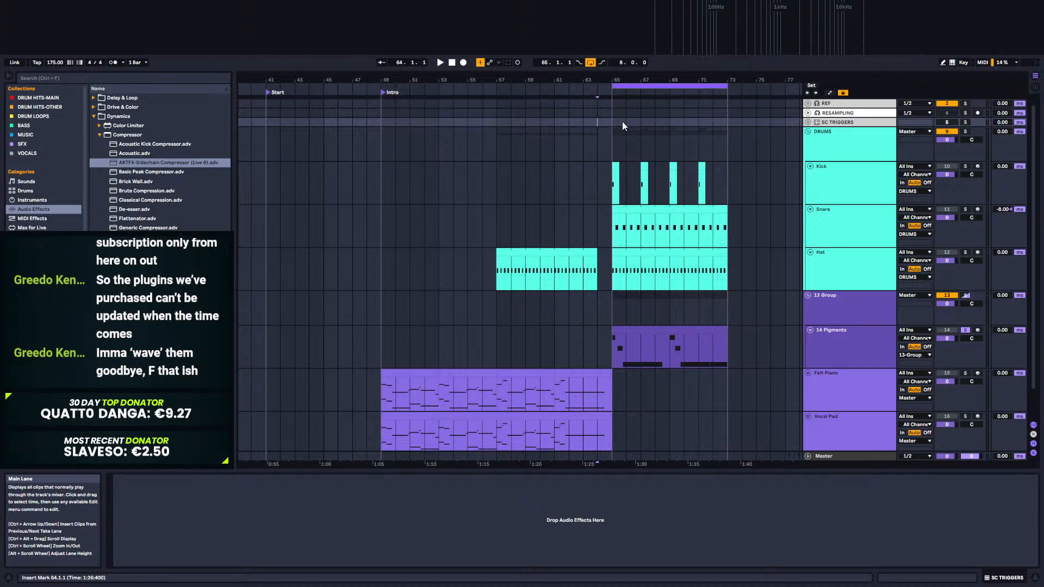
Step: Unsolo the Pigments track and play the drop from bar 65 together with the drums
key("space")
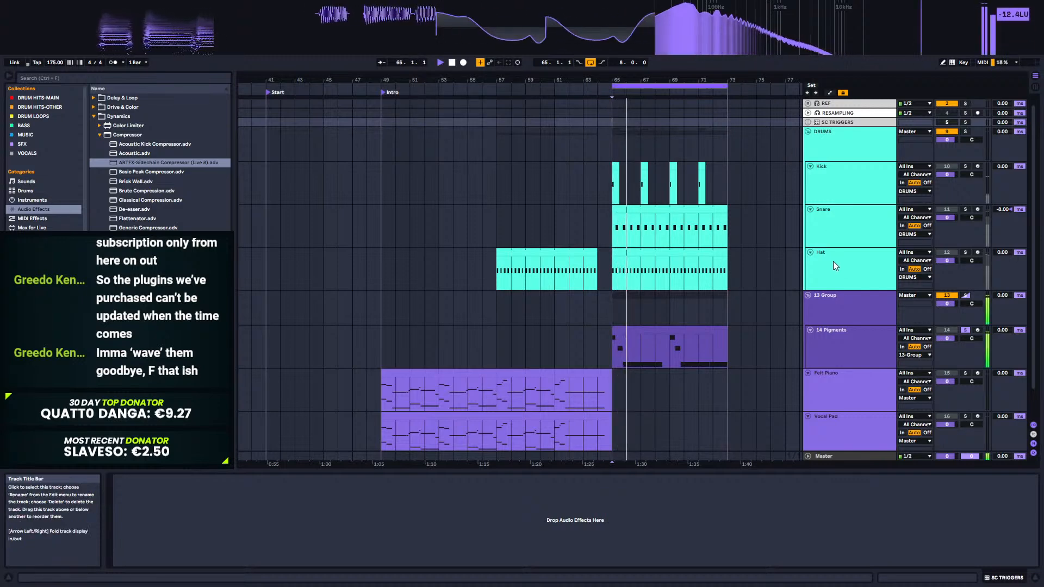
key("space")
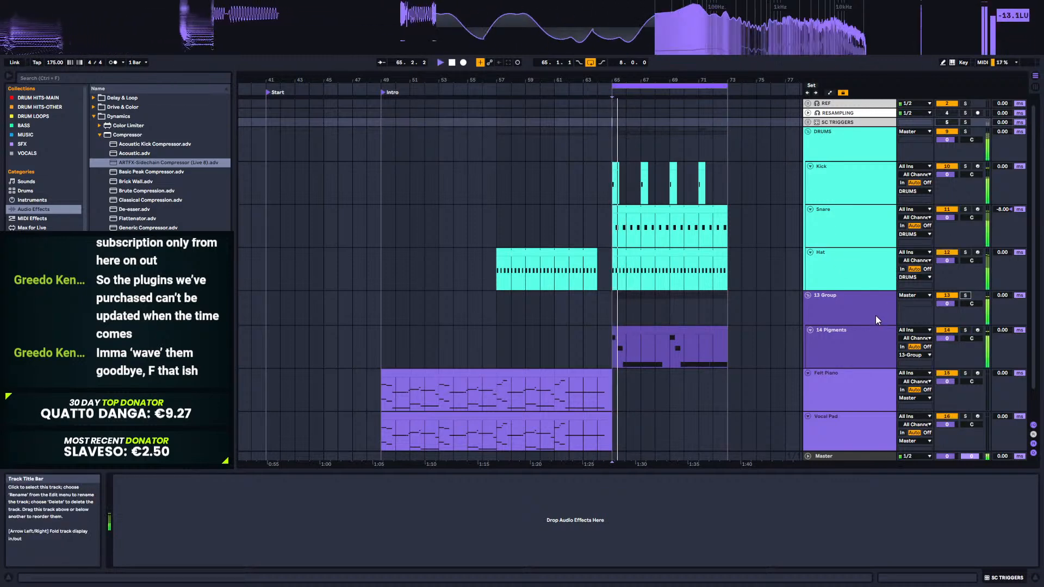
key("space")
Step: Open the Pigments bass clip, shorten the long C#0 note from 1.4.1 to end at 2.2.1, and play it
double_click(646, 331)
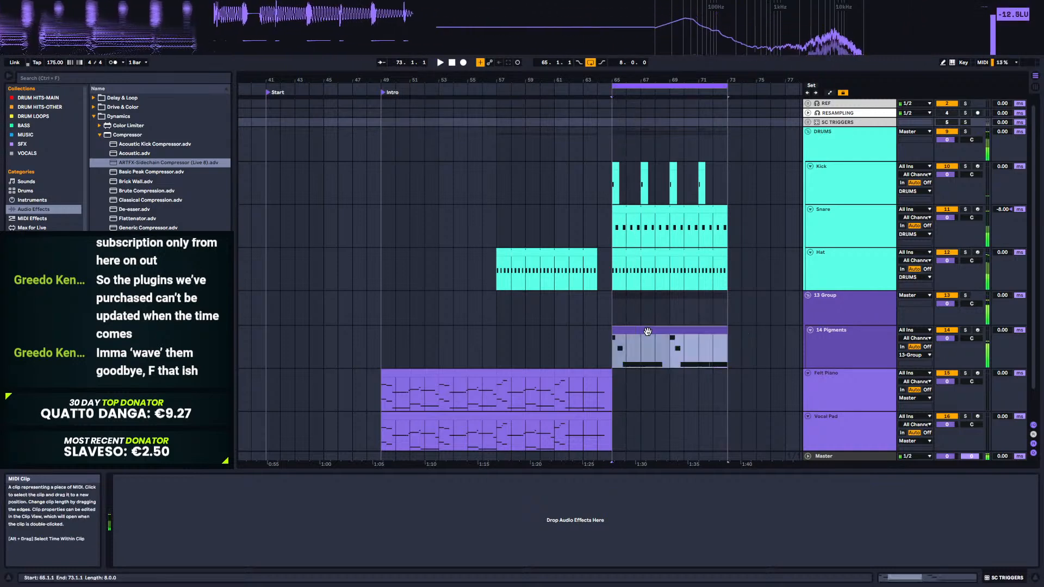
key("space")
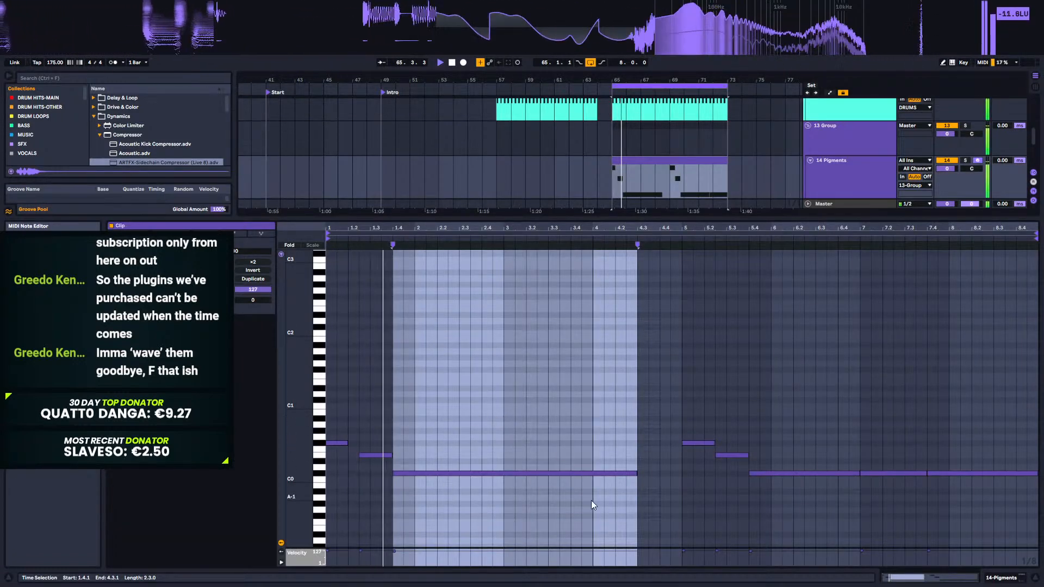
left_click_drag(641, 477, 424, 479)
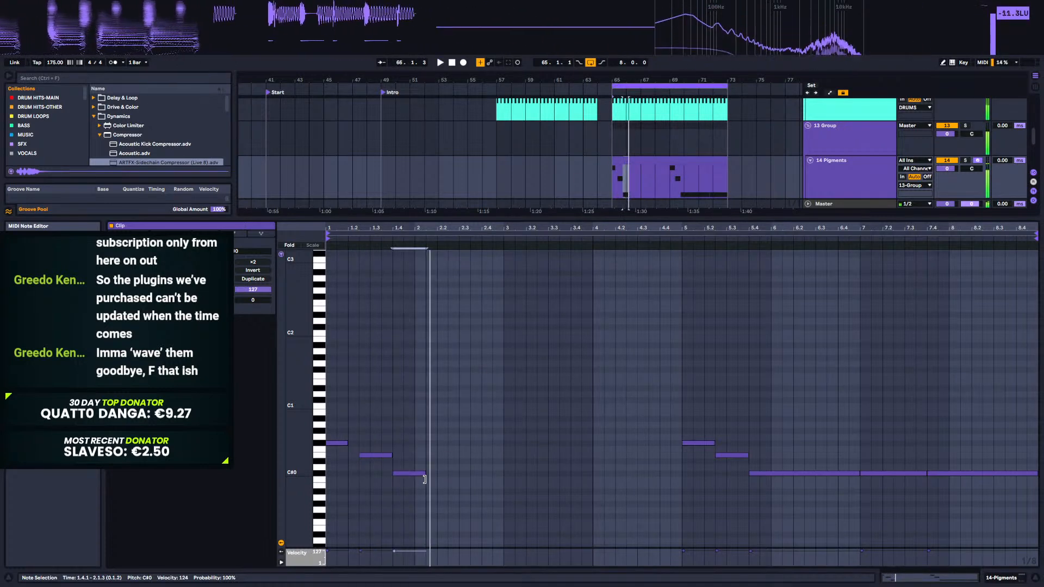
key("space")
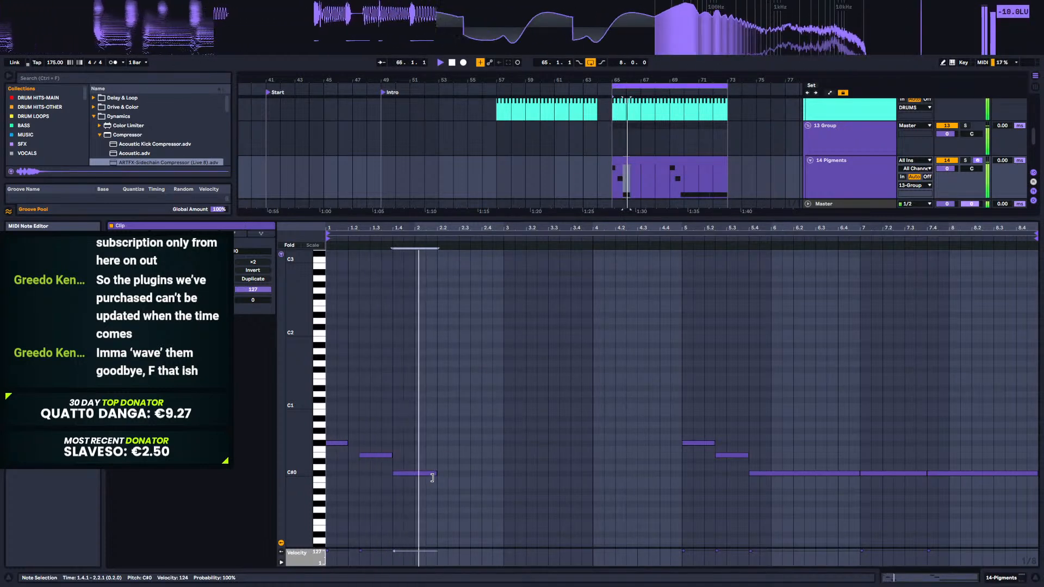
key("space")
Step: Add two C#0 notes, one from 2.2.1 to 2.3.3 and one from 2.3.3 to 3.1.1, and play the pattern
left_click_drag(439, 474, 471, 474)
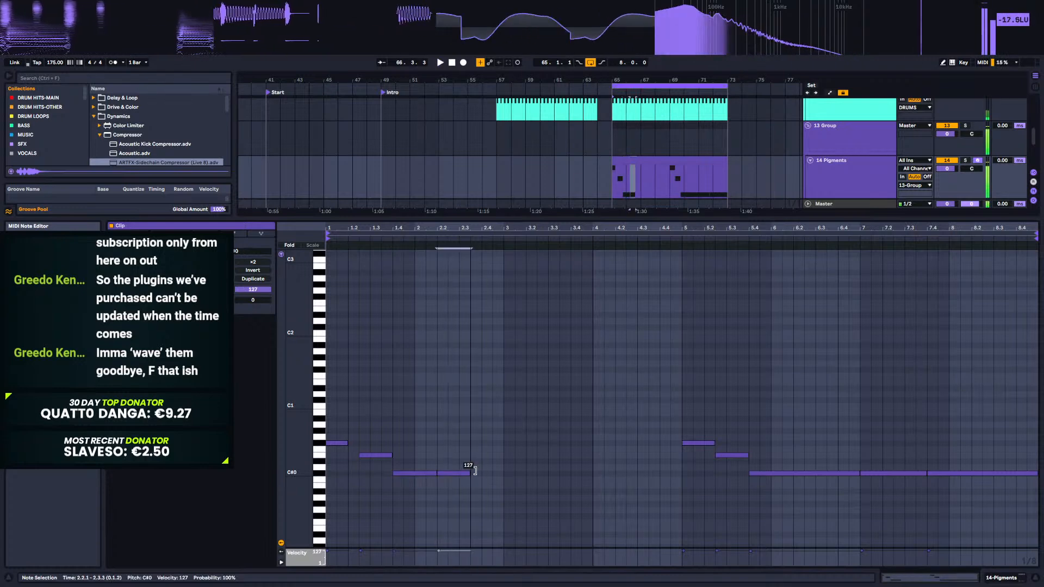
left_click(490, 468)
key("space")
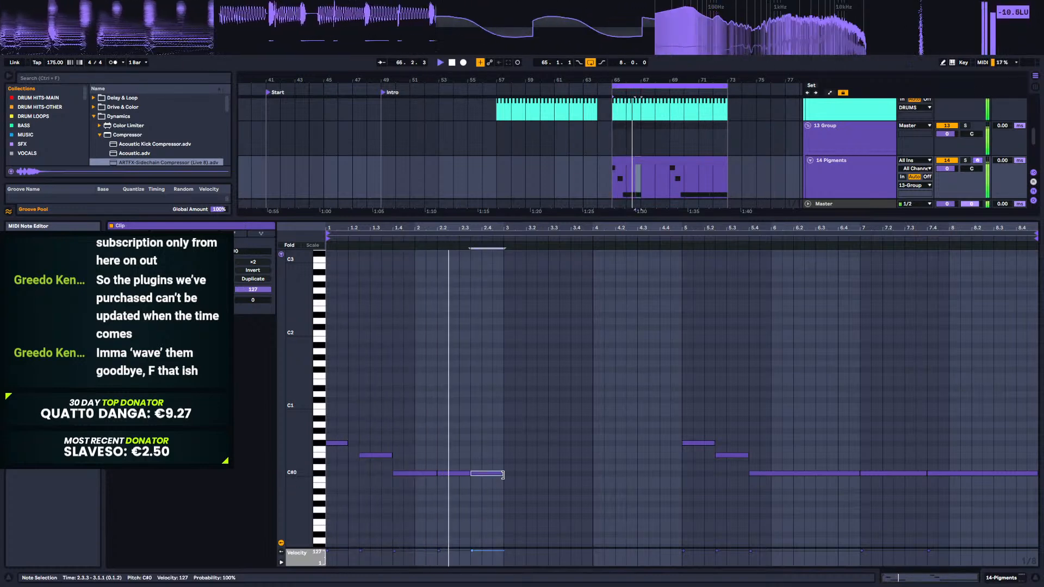
Step: Add a C#0 note starting at 3.1.1 and adjust its length so it ends at 3.4.3
left_click_drag(511, 473, 565, 472)
key("space")
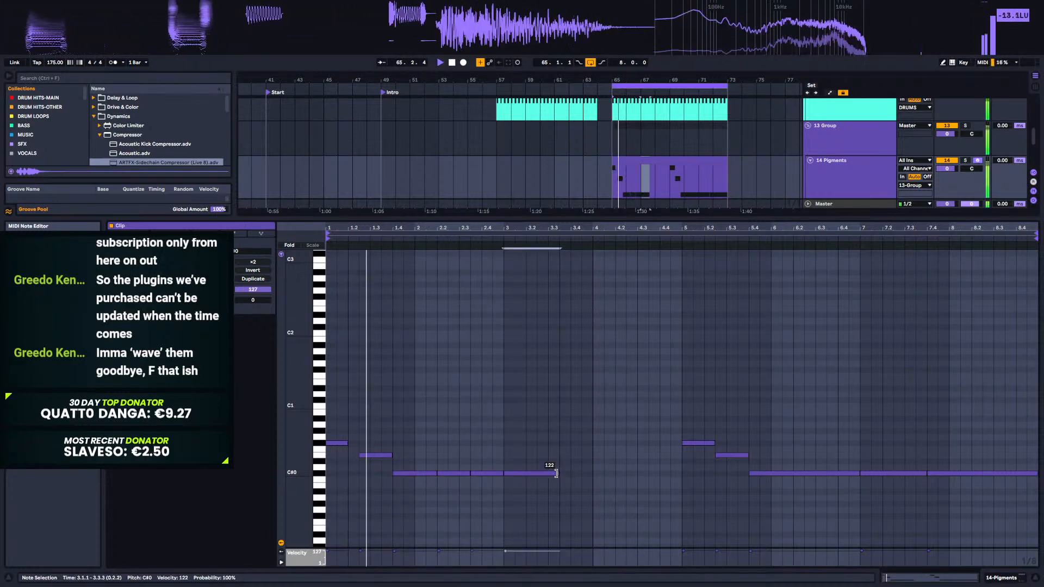
left_click_drag(556, 473, 551, 473)
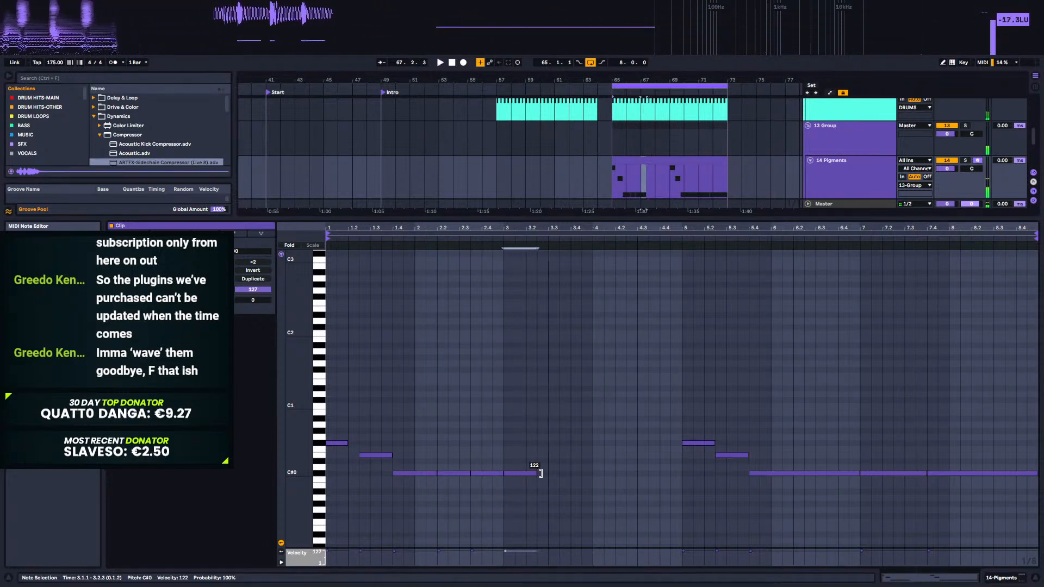
mouse_move(568, 475)
left_mouse_down()
mouse_move(552, 477)
mouse_move(586, 479)
left_mouse_up()
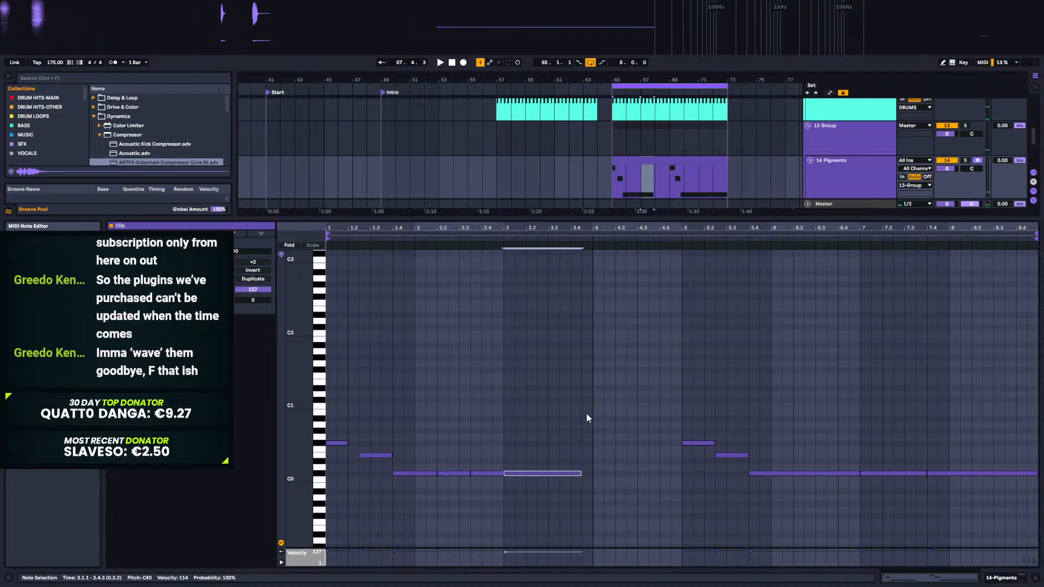
Step: Add a short note from 3.4.3 to 4.1.1 and transpose it by octaves to C#1
double_click(586, 475)
key("shift+Up")
key("shift+Up")
key("shift+Down")
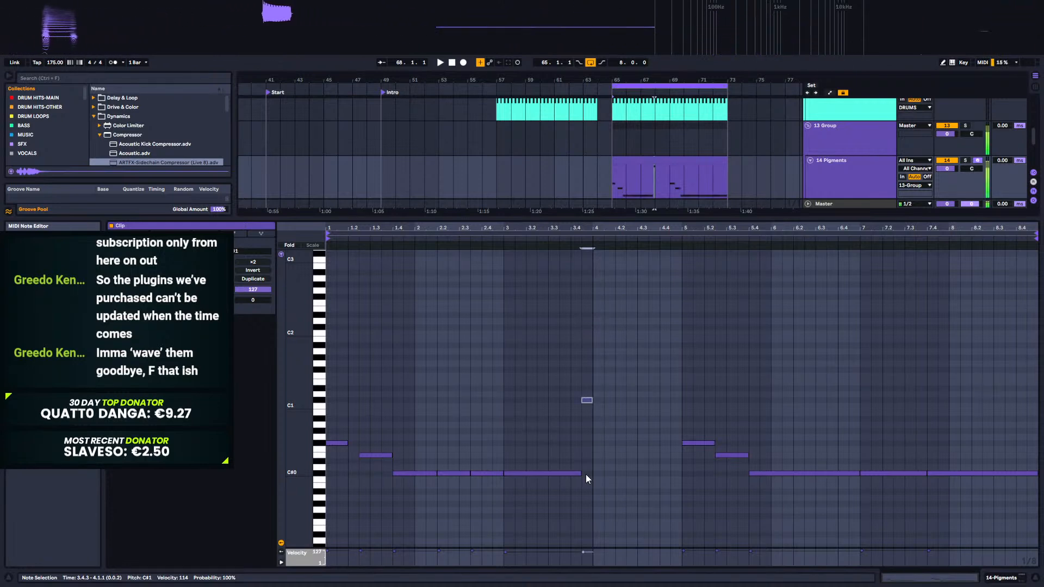
Step: Add a short E2 note, move its start to 3.4.4, and trim the C#1 note to end at 3.4.4
double_click(598, 309)
key("space")
left_click_drag(598, 228, 607, 283)
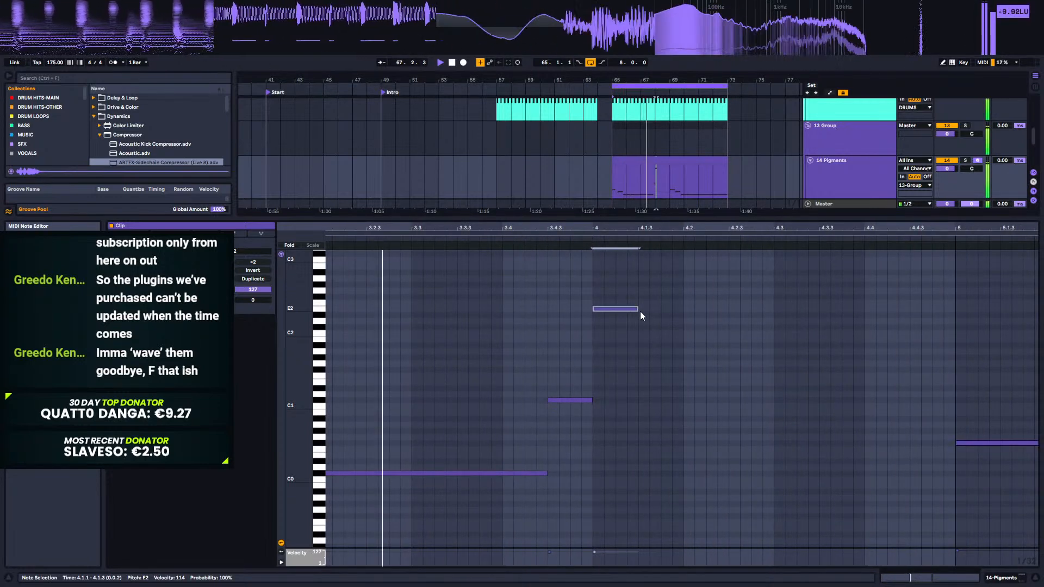
left_click_drag(615, 309, 593, 310)
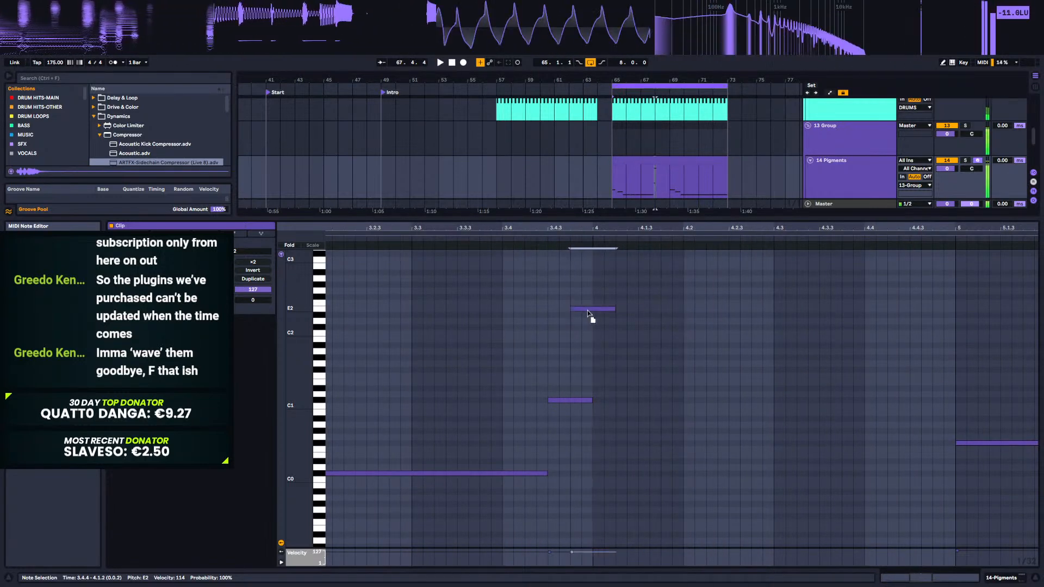
left_click_drag(592, 401, 568, 402)
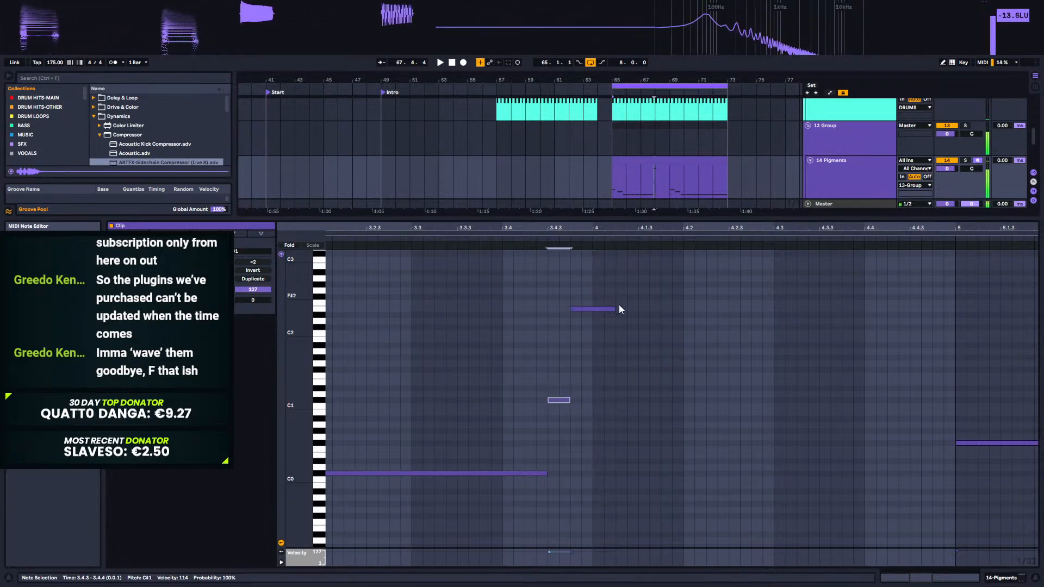
Step: Trim the note at 3.4.4 to end at 4.1.1 and transpose it down to F#0
key("shift+Down")
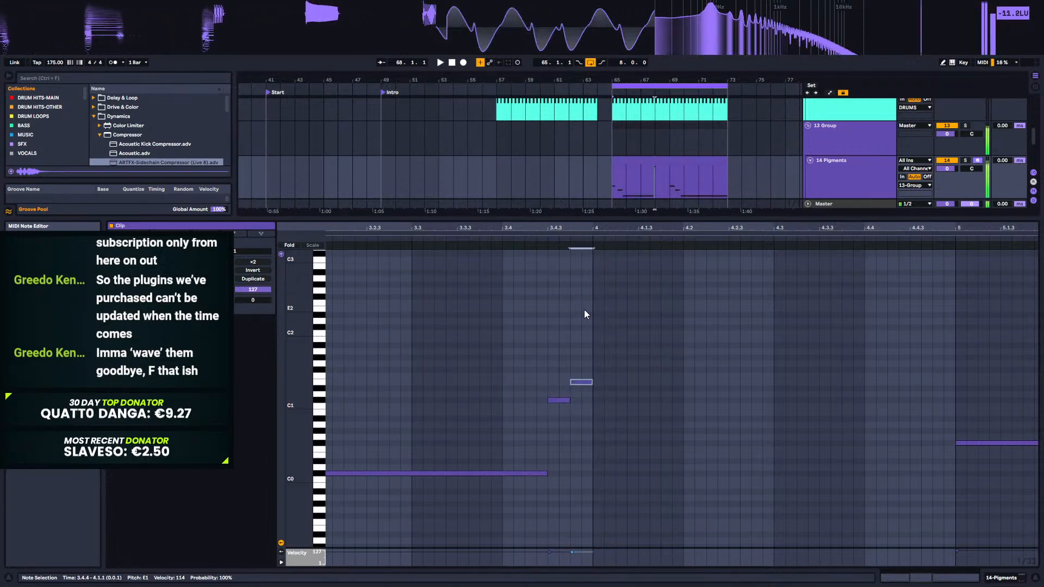
key("Down")
key("Down")
key("Down")
key("Down")
key("Down")
key("Down")
key("Down")
key("Down")
key("Down")
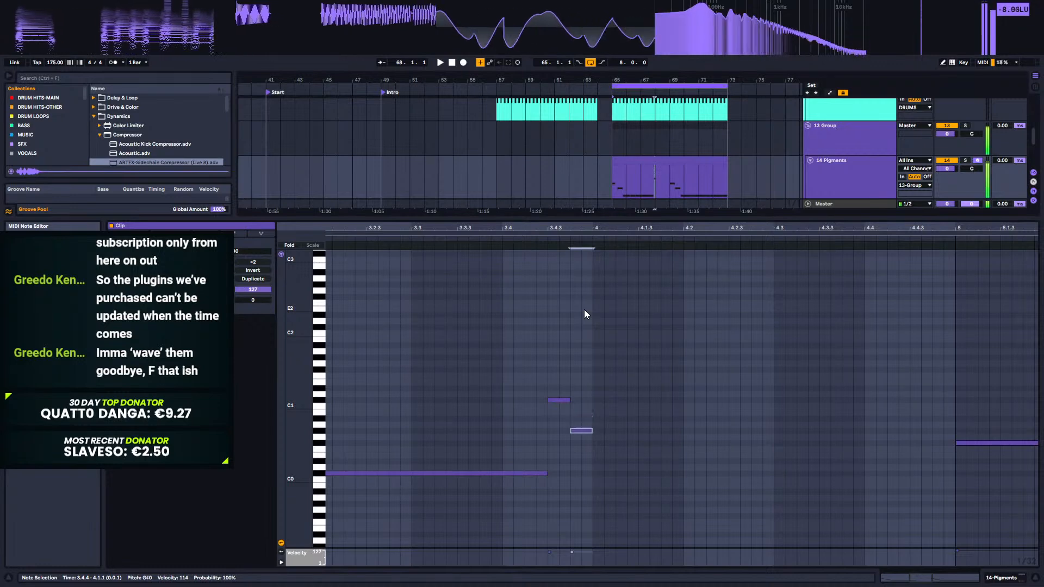
key("Down")
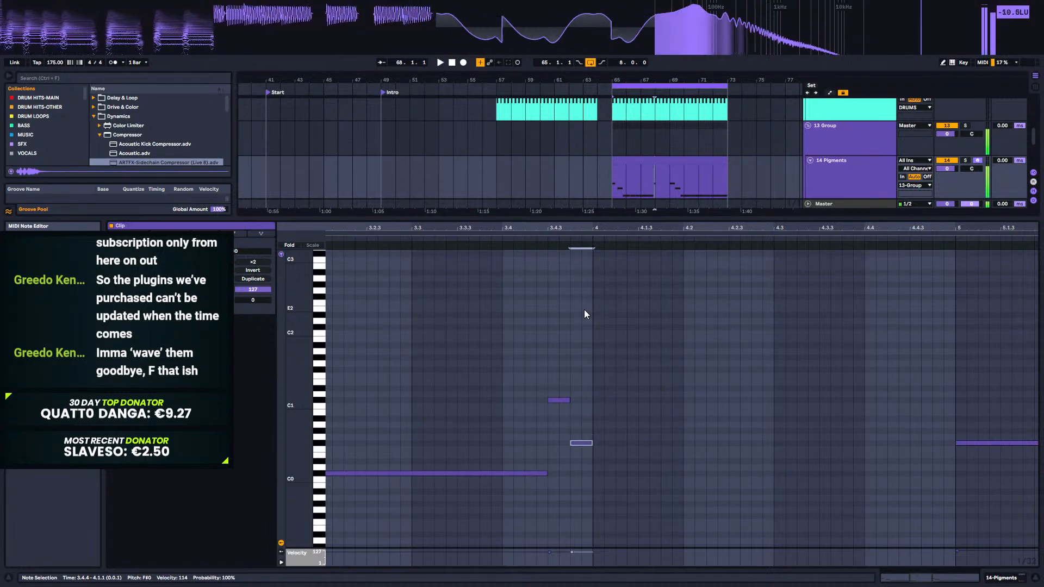
Step: Raise the short C#1 note at 3.4.3 to E2 and play the bass line from bar 65
left_click(560, 400)
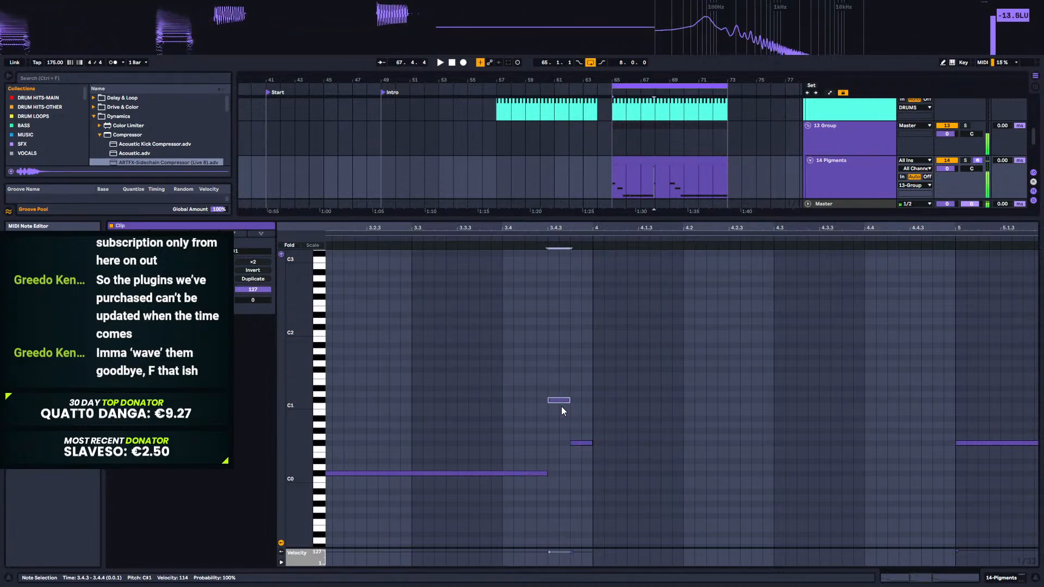
key("shift+Up")
key("Up")
key("Up")
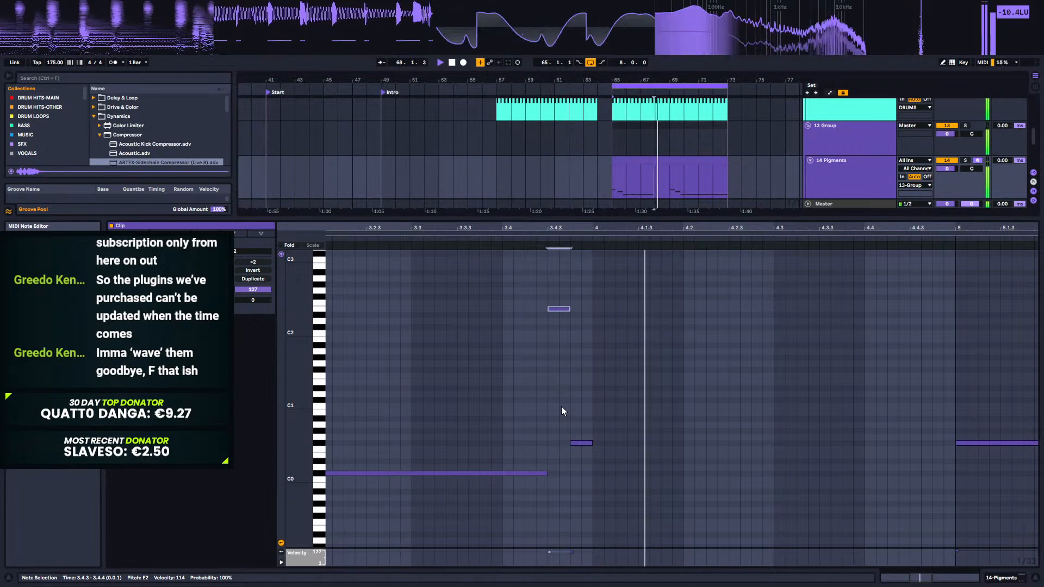
key("space")
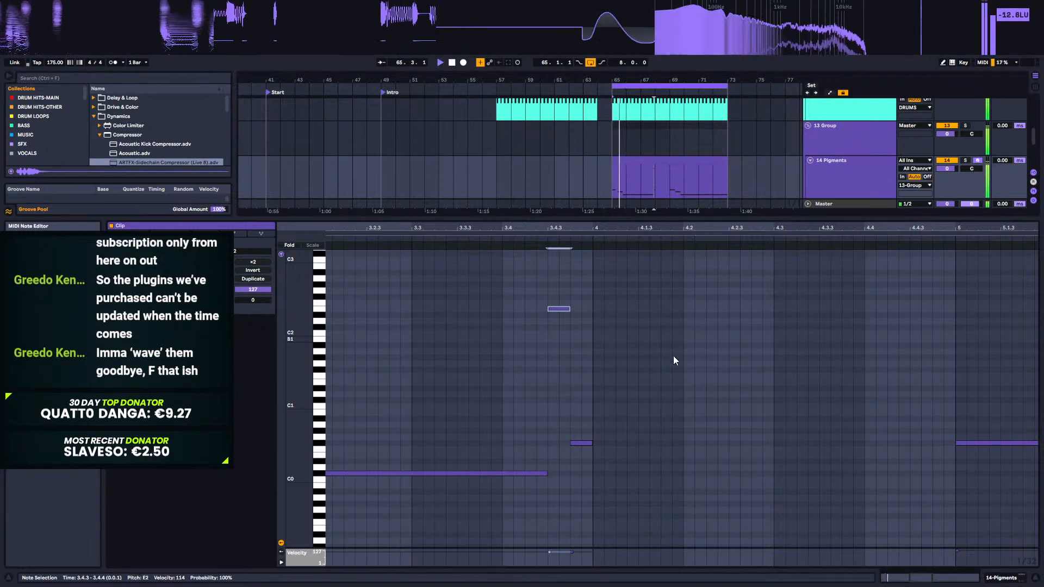
Step: Add an E0 note from 4.1.3 to 4.2.3, followed by a D#0 note from 4.2.3 to 4.4.1
left_click_drag(569, 232, 569, 179)
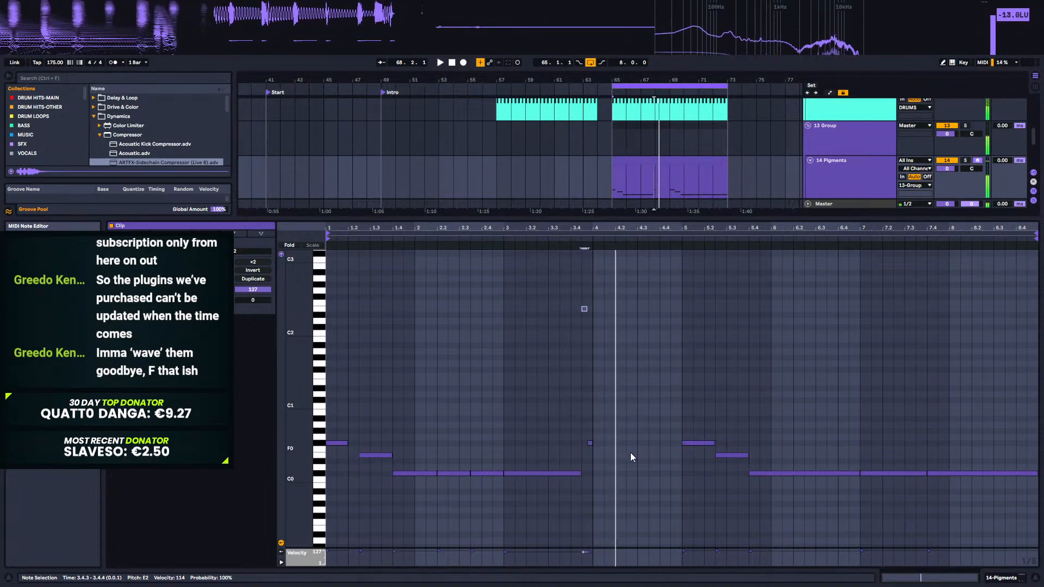
double_click(611, 425)
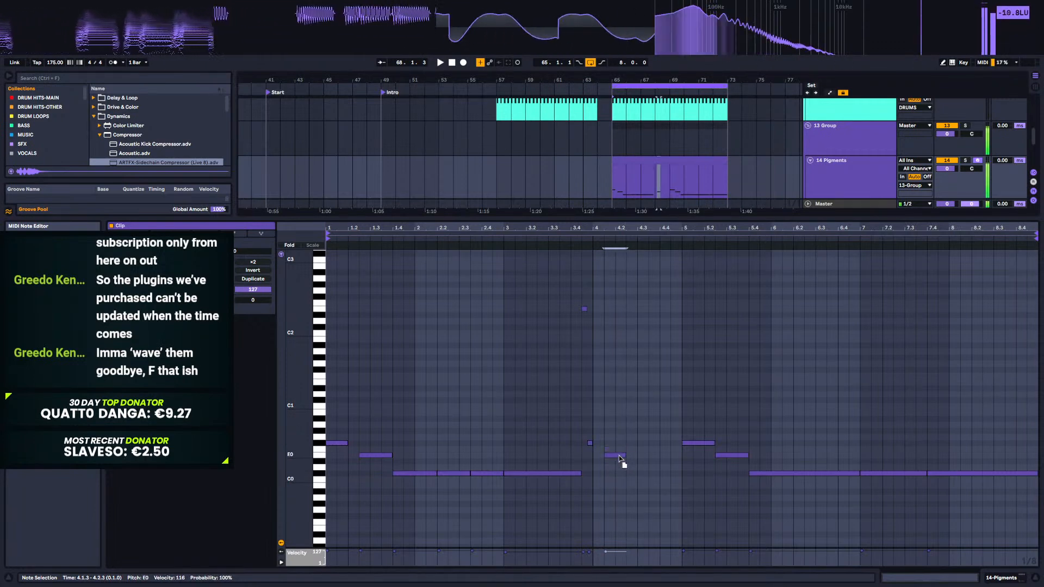
left_click_drag(624, 456, 659, 455)
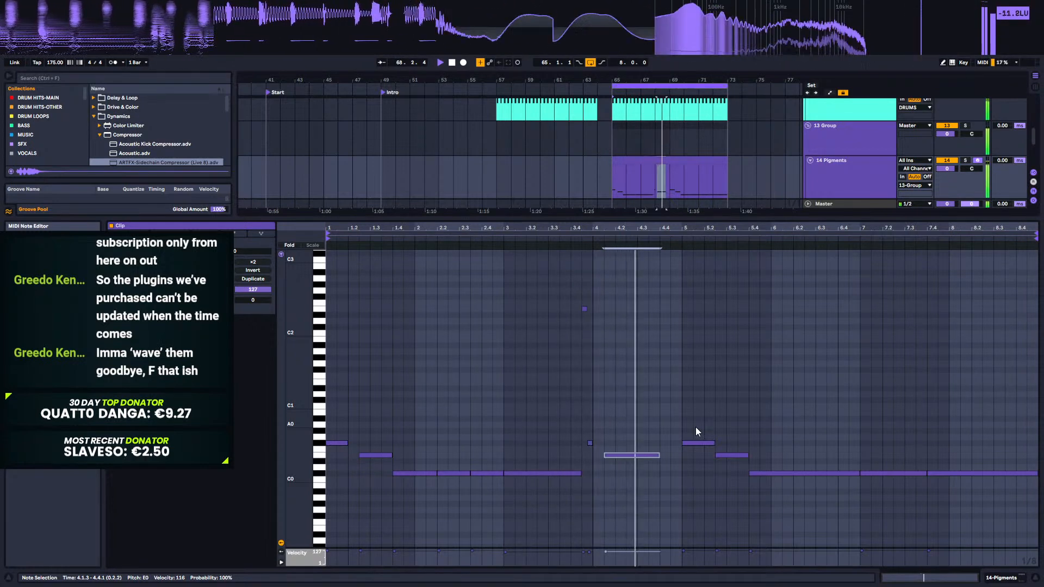
key("space")
mouse_move(659, 455)
left_mouse_down()
mouse_move(637, 457)
mouse_move(657, 461)
left_mouse_up()
double_click(631, 460)
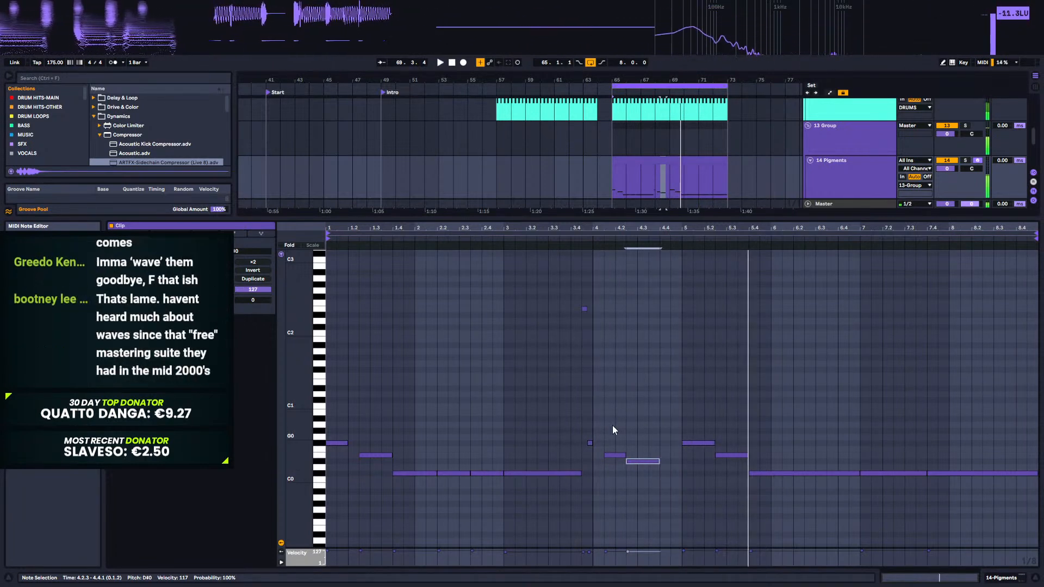
Step: Shorten the bass clip's loop to end at bar 5 and play it from bar 65
left_click(1035, 232)
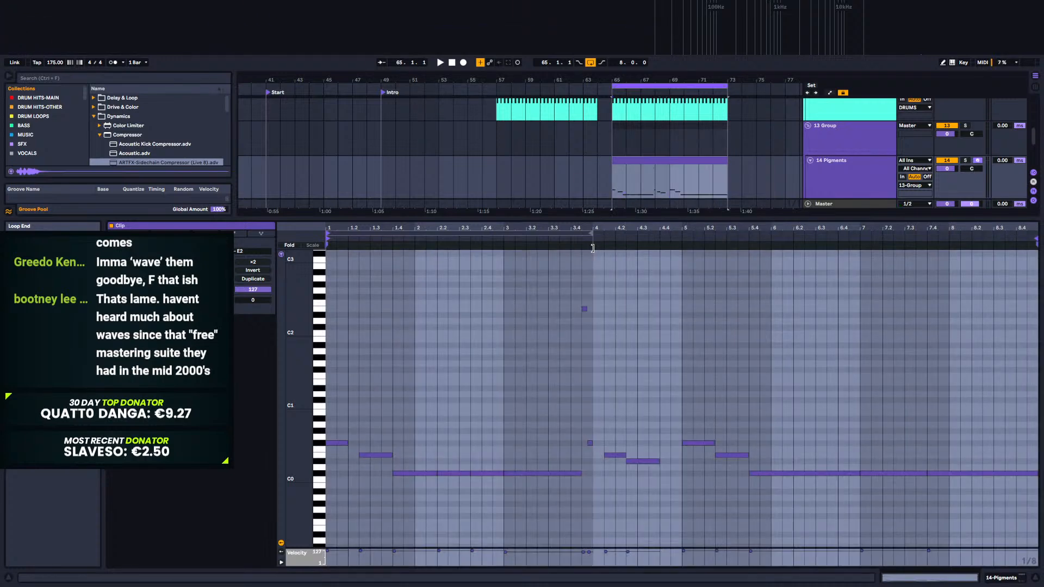
key("space")
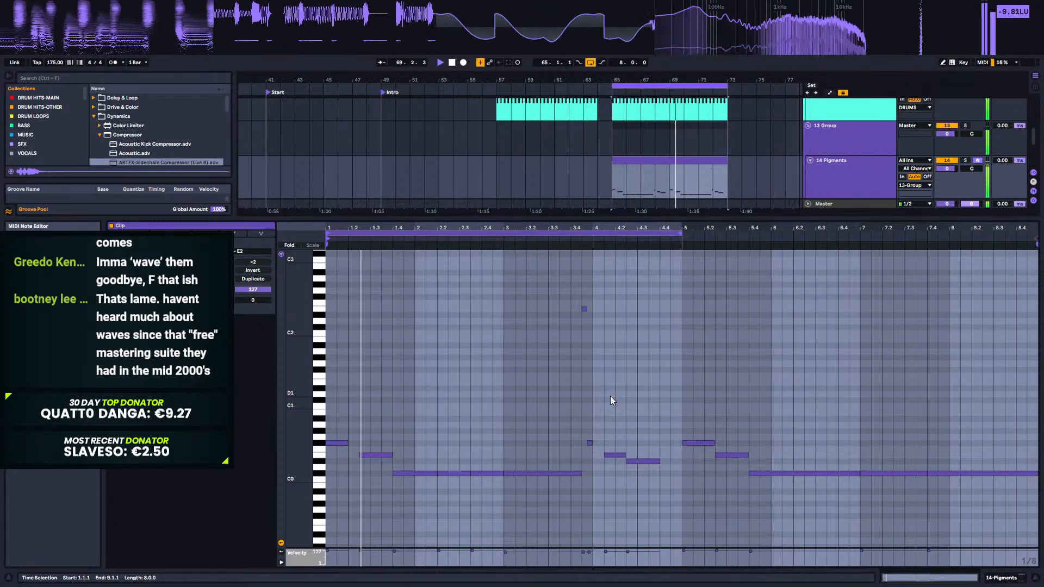
Step: Check the Pigments synth settings and add the OTT preset of Multiband Dynamics after Pigments on its track
left_click(999, 578)
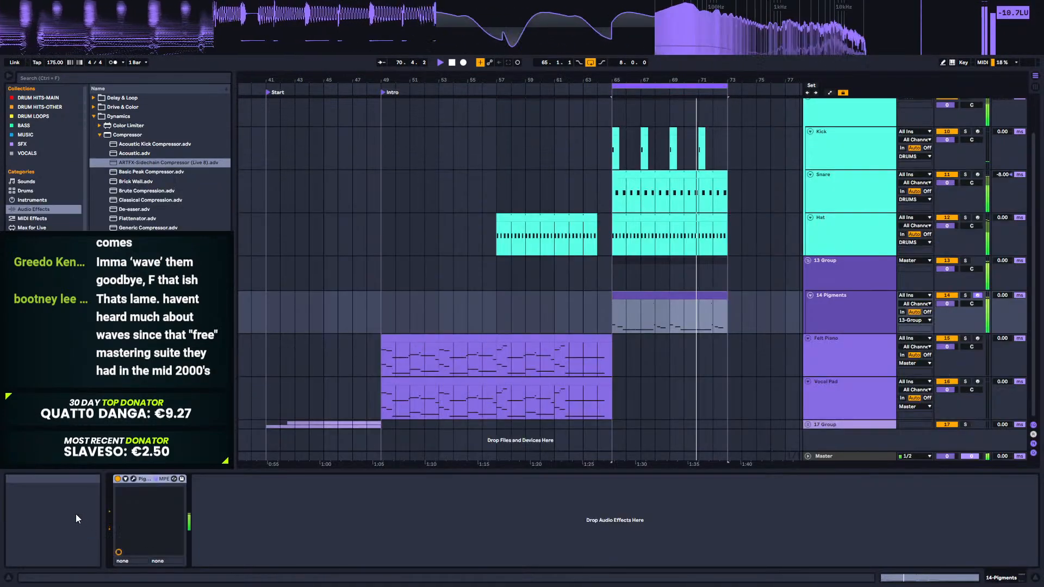
left_click(131, 480)
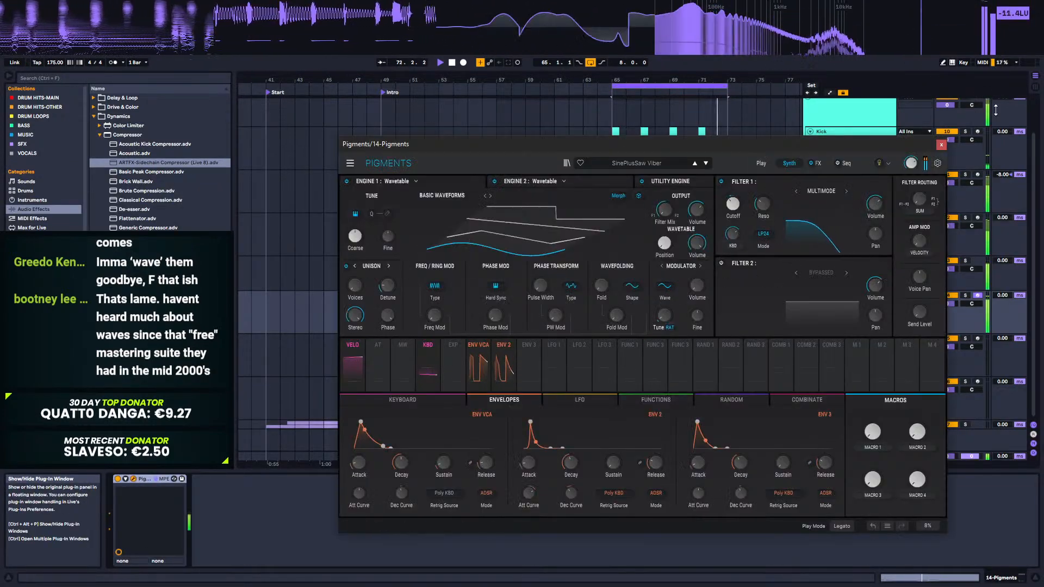
left_click(941, 146)
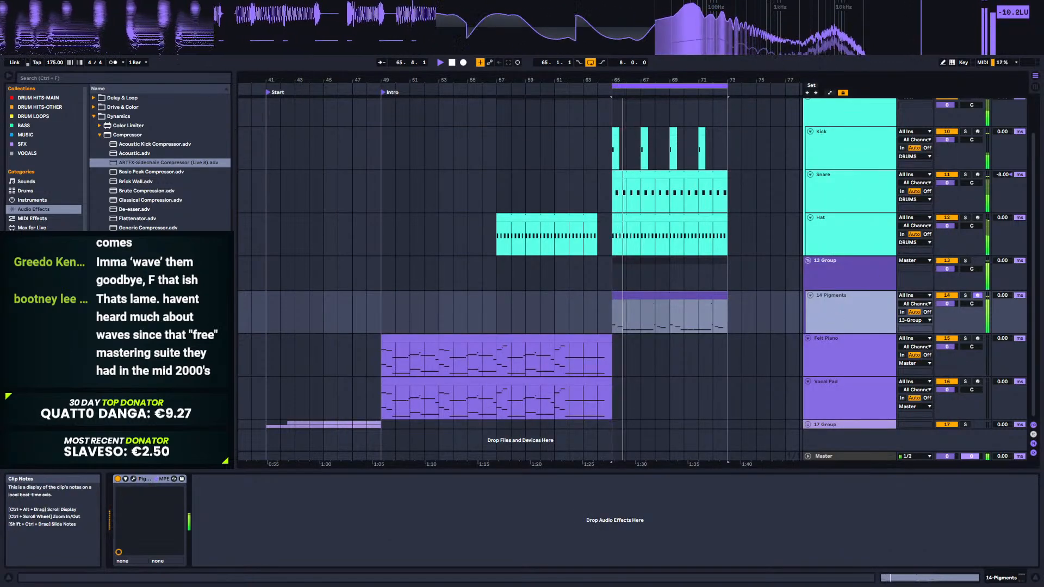
left_click(30, 237)
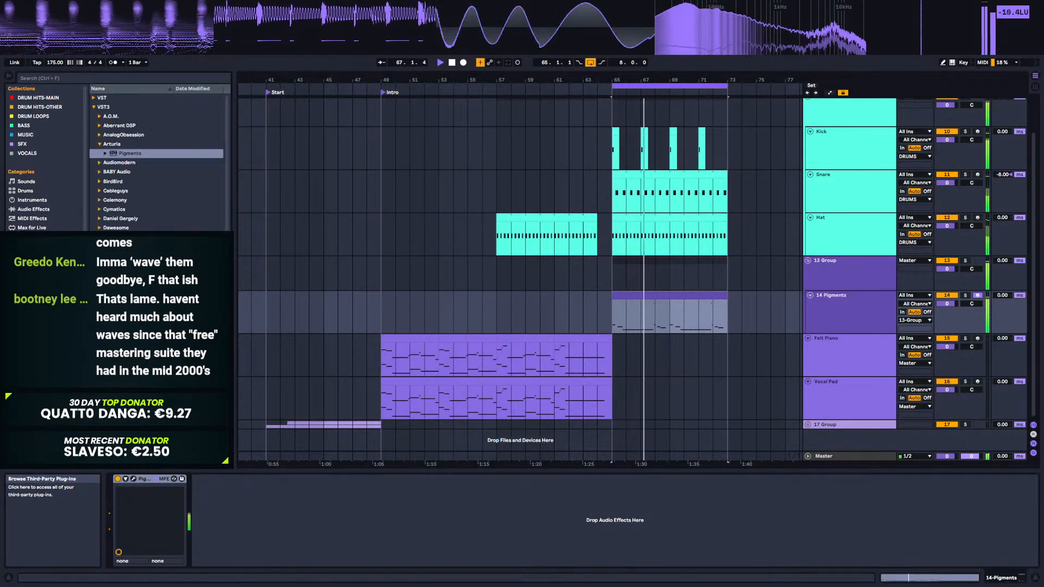
left_click(32, 210)
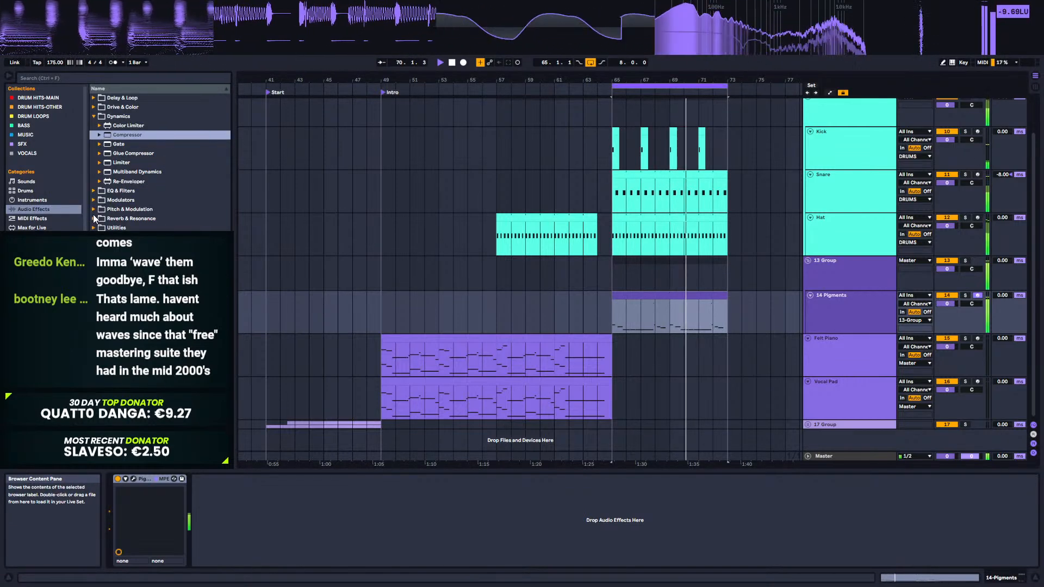
left_click(100, 172)
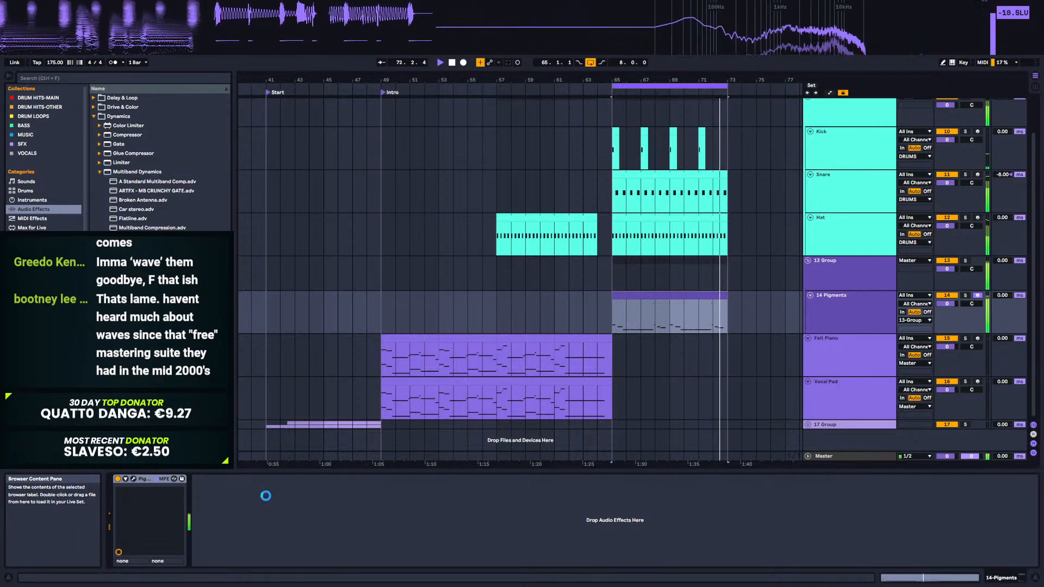
Step: Set OTT's amount to 58 %, its time to 251 % and its overall output to 10.6 dB
left_click_drag(414, 554, 415, 576)
left_click_drag(414, 527, 414, 506)
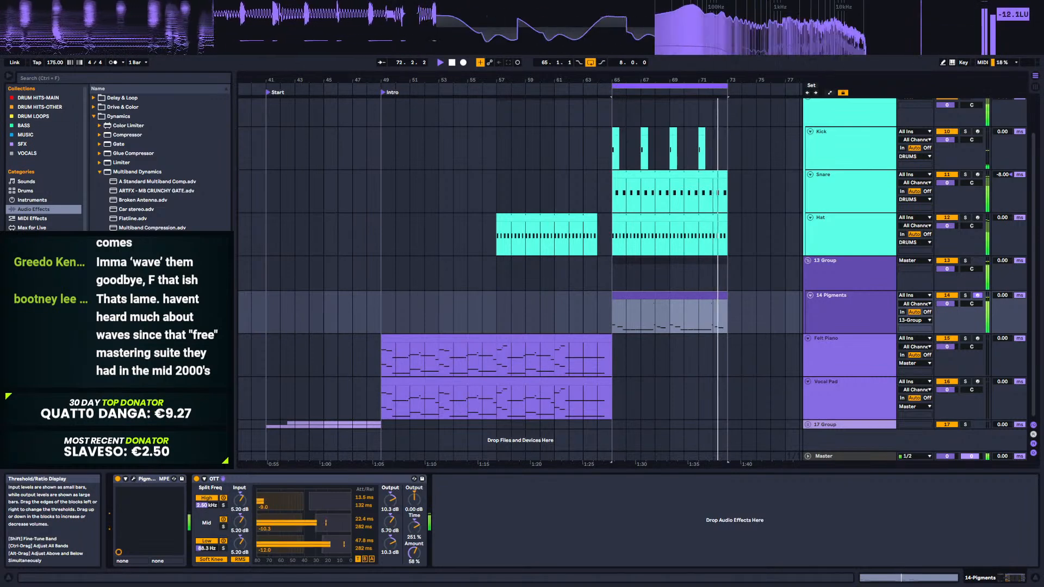
left_click_drag(414, 500, 414, 475)
Step: Adjust OTT's low-band threshold, and set the high band's output to 10.4 dB, the high split frequency to 644 Hz and the amount to 59 %
left_click_drag(322, 545, 318, 544)
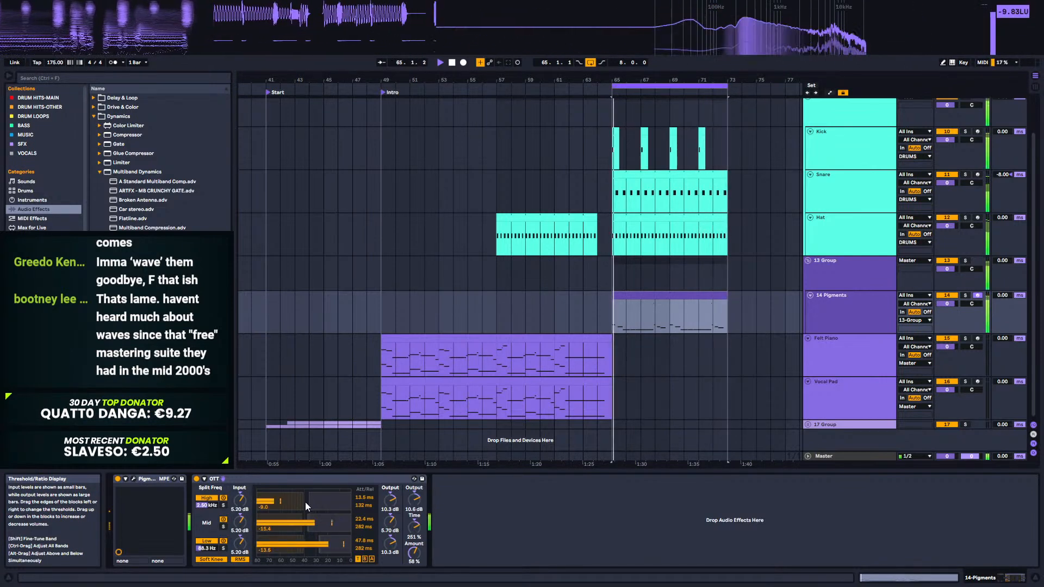
mouse_move(390, 500)
left_mouse_down()
mouse_move(390, 487)
mouse_move(390, 501)
left_mouse_up()
left_click_drag(206, 510, 207, 535)
mouse_move(414, 553)
left_mouse_down()
mouse_move(414, 569)
mouse_move(413, 553)
left_mouse_up()
key("space")
Step: Add an Amp effect to the Pigments track and audition its Clean, Lead and Heavy types during playback
left_click(94, 108)
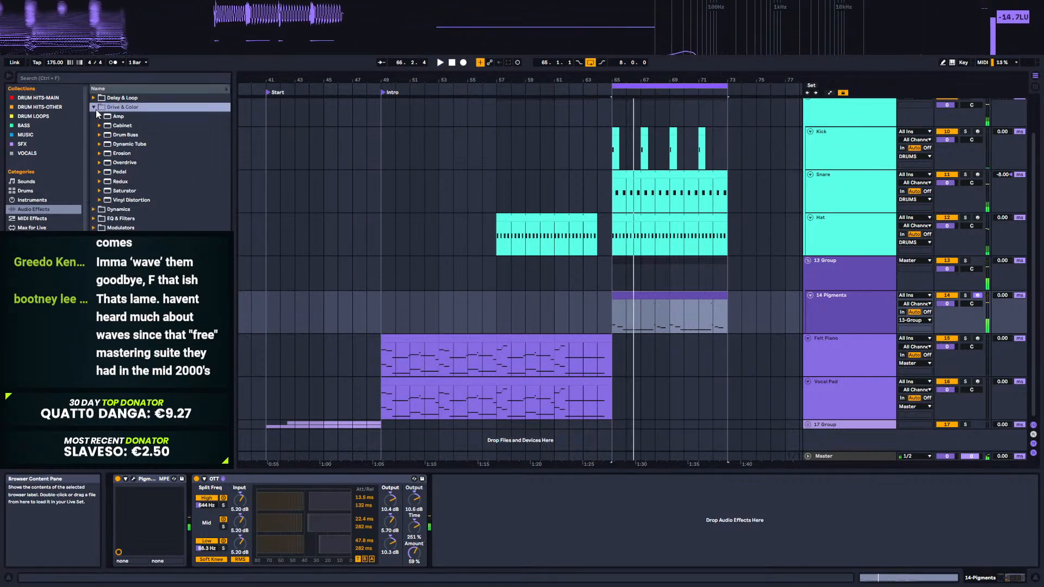
double_click(116, 118)
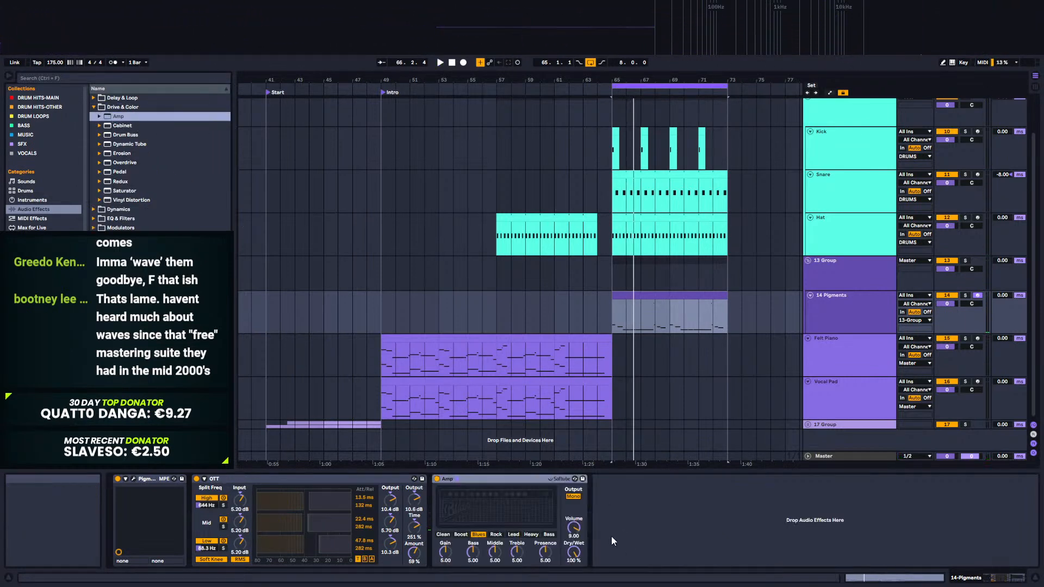
key("space")
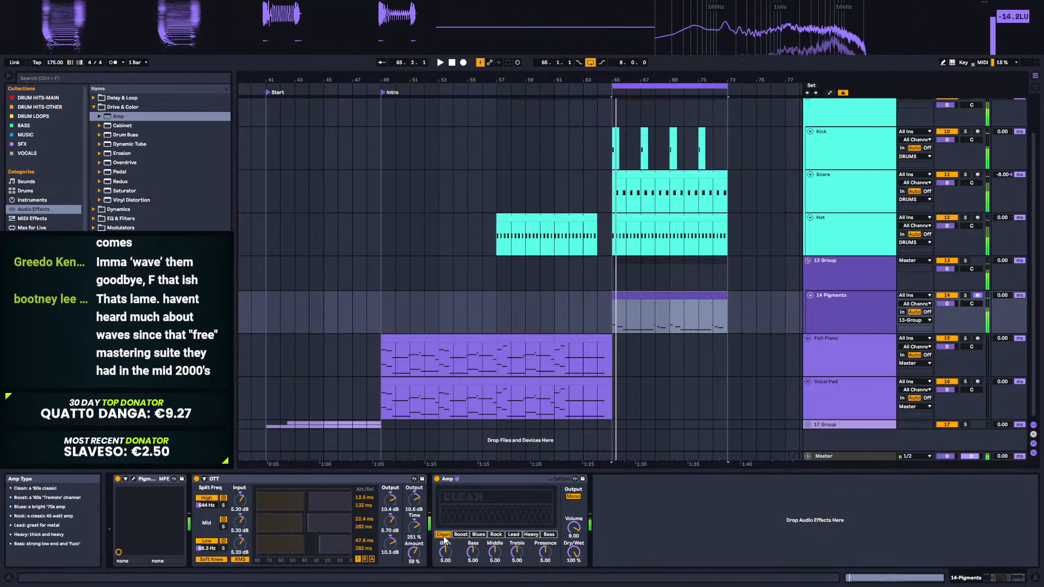
left_click(513, 535)
left_click(531, 534)
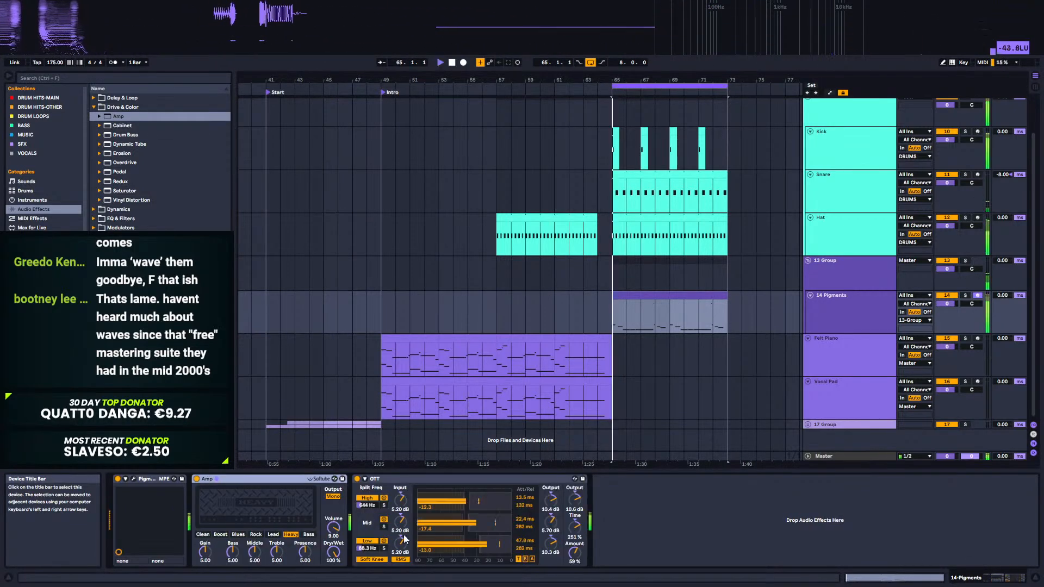
Step: Audition more amp types with Amp placed before OTT, choose Boost, and set the amp's output to Dual
left_click(274, 535)
left_click(258, 536)
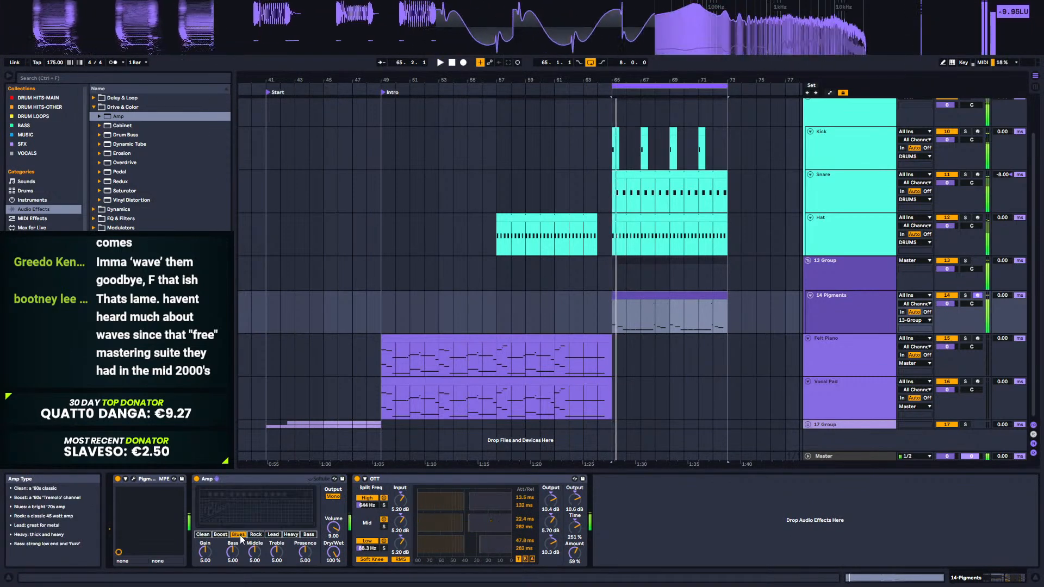
left_click(203, 535)
left_click(217, 536)
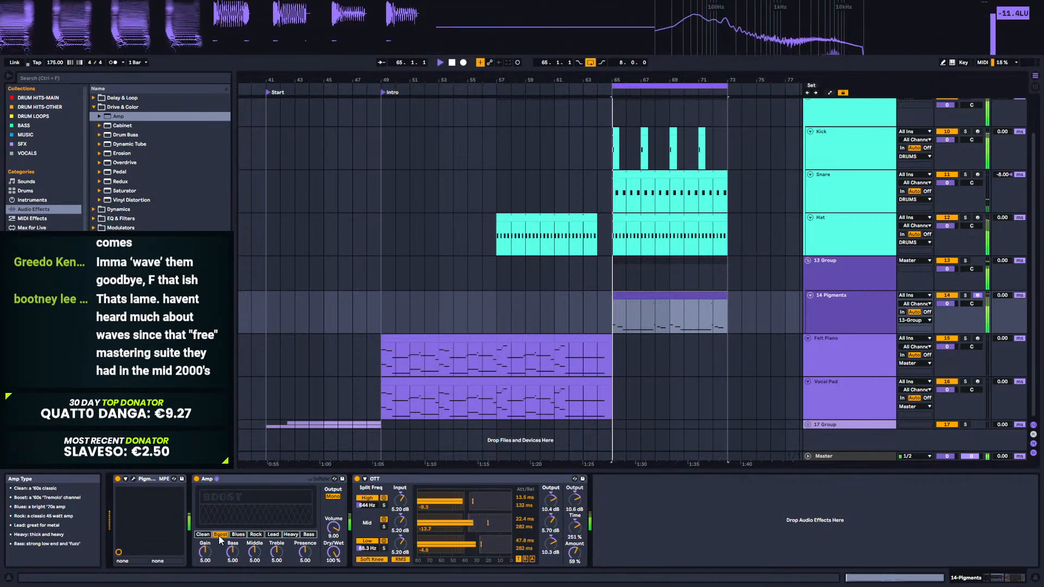
left_click(333, 497)
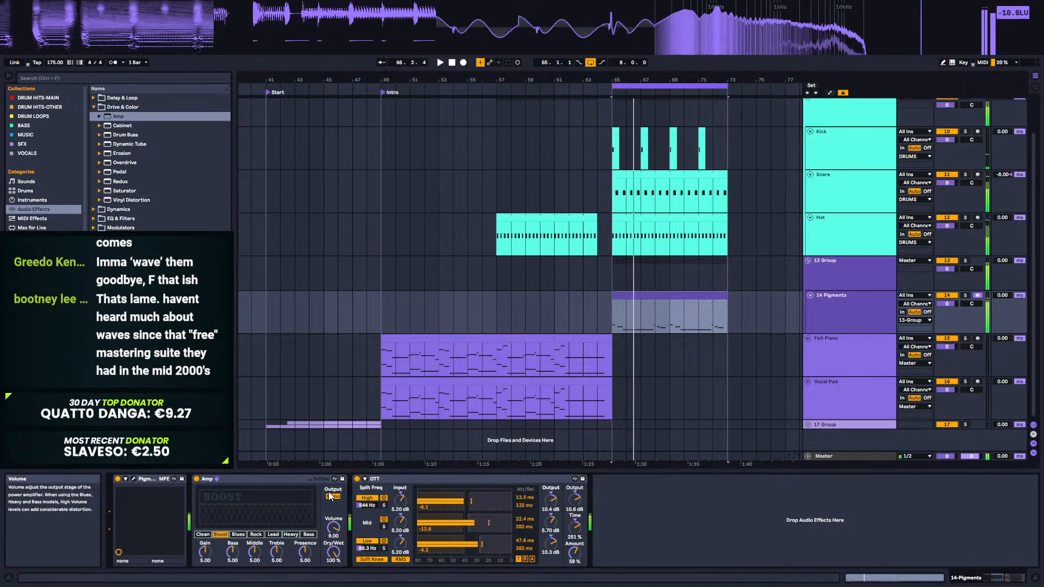
Step: Set Amp's gain to 3.81, bass 6.19, middle 3.49, treble 3.73, presence 1.03 and dry/wet 67.5 % while replaying the loop
left_click_drag(205, 552, 205, 571)
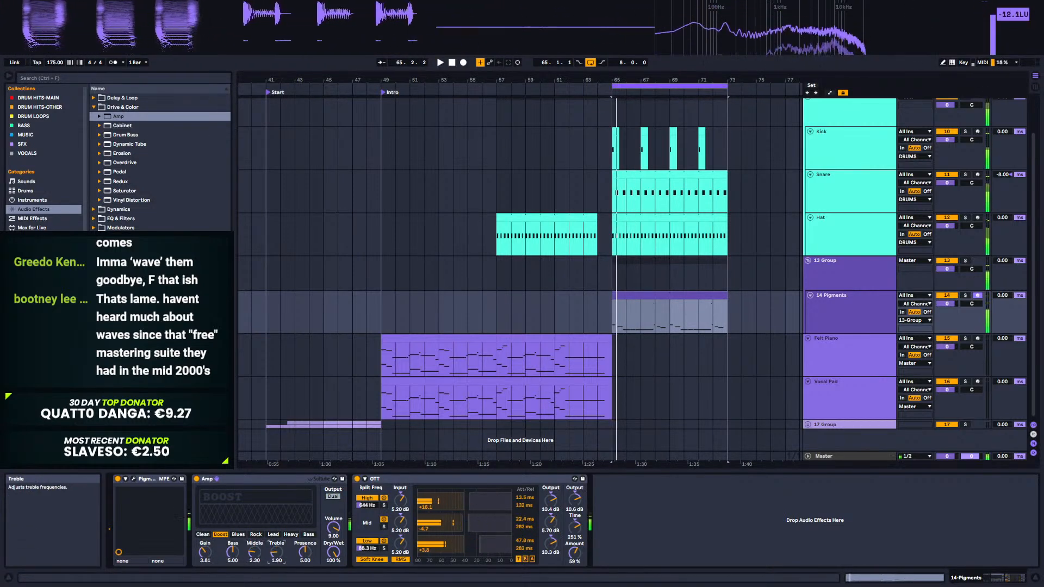
left_click_drag(305, 552, 232, 568)
key("space")
key("space")
key("space")
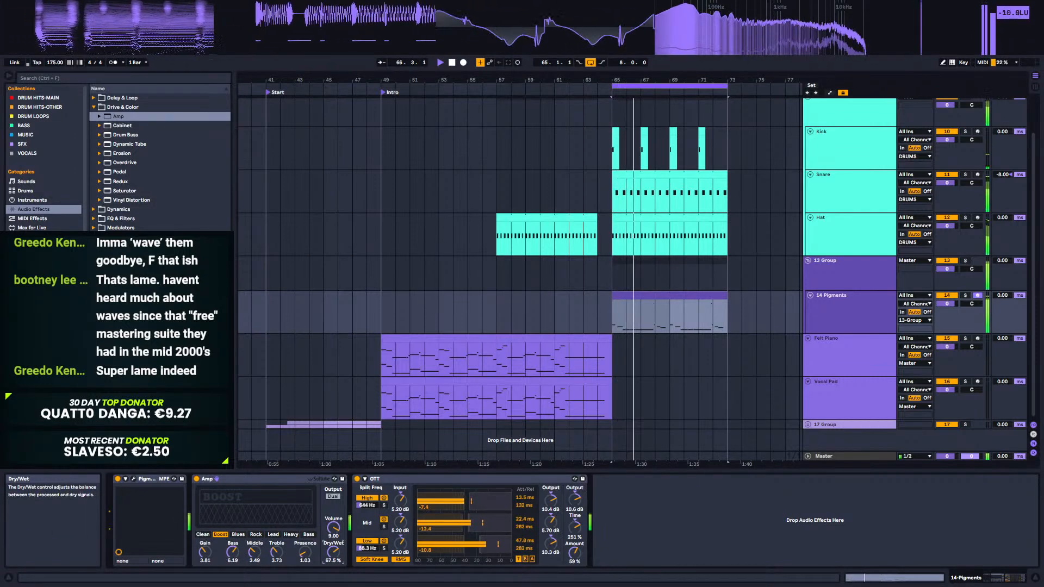
Step: Delete the Amp effect from the Pigments track
left_click(289, 478)
key("Delete")
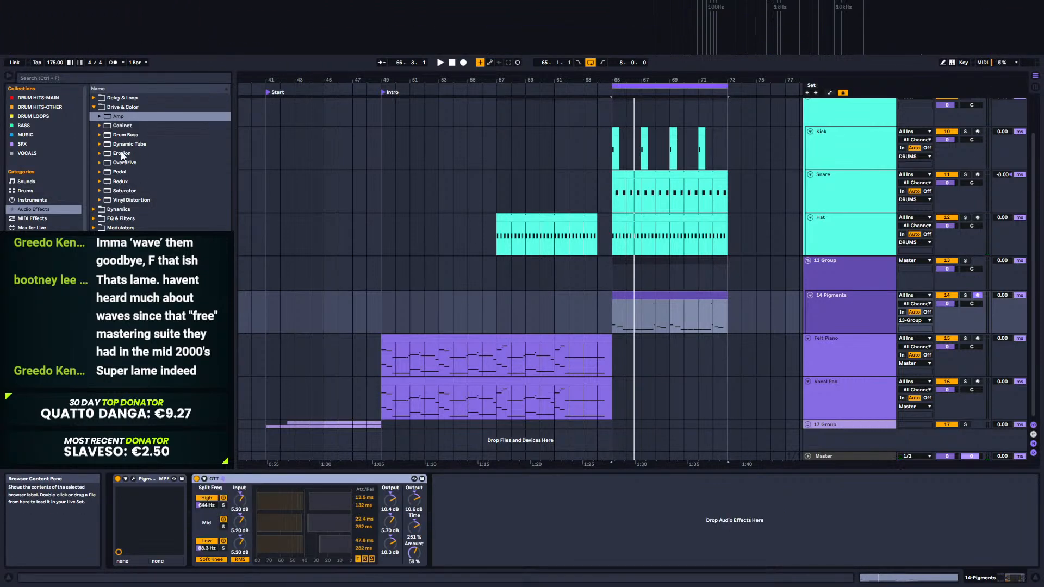
Step: Insert an Envelope Follower between Pigments and OTT and play the loop to watch the bass envelope
left_click(94, 228)
left_click_drag(129, 145, 174, 505)
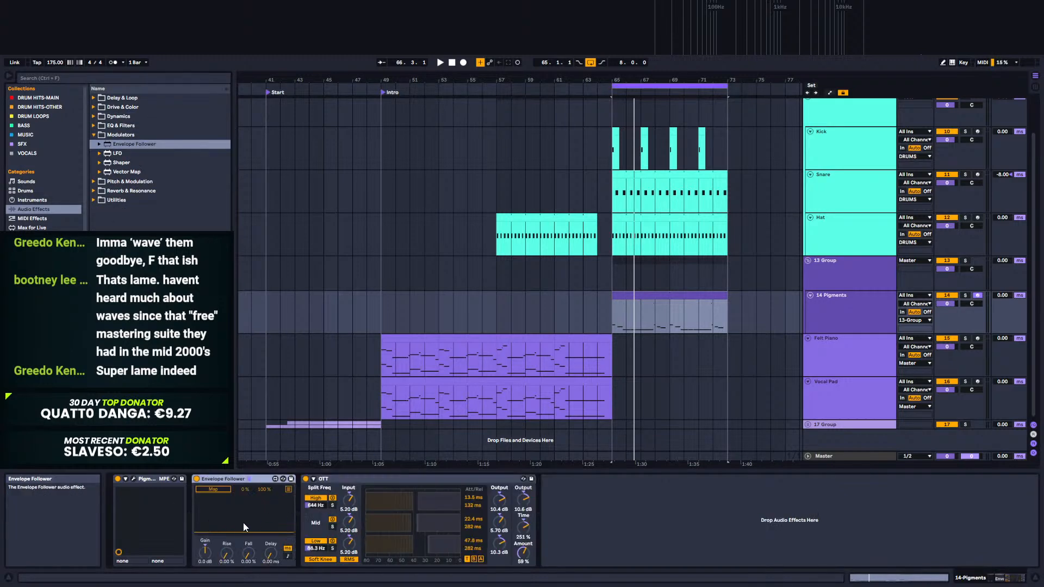
key("space")
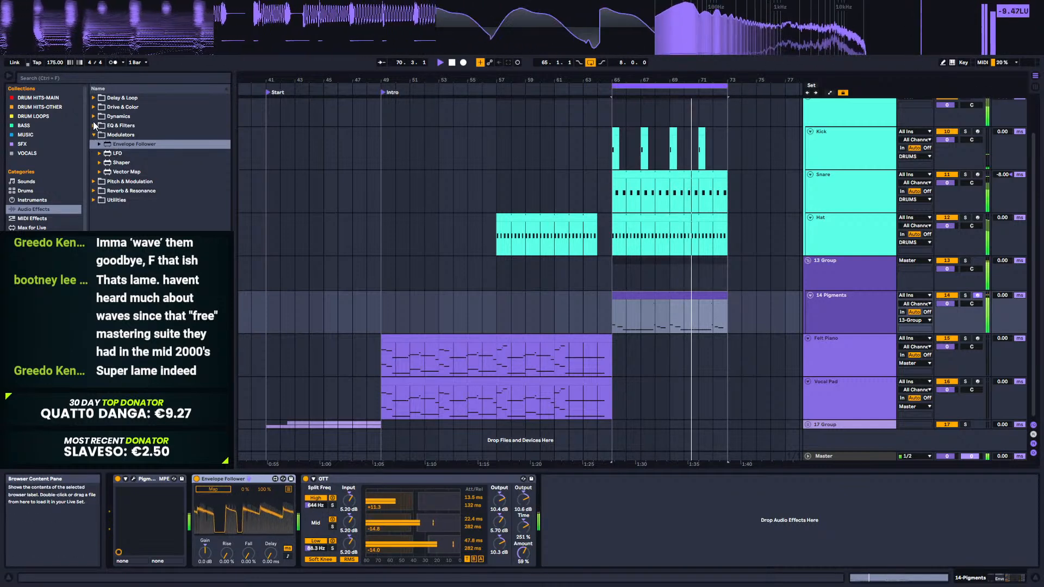
key("space")
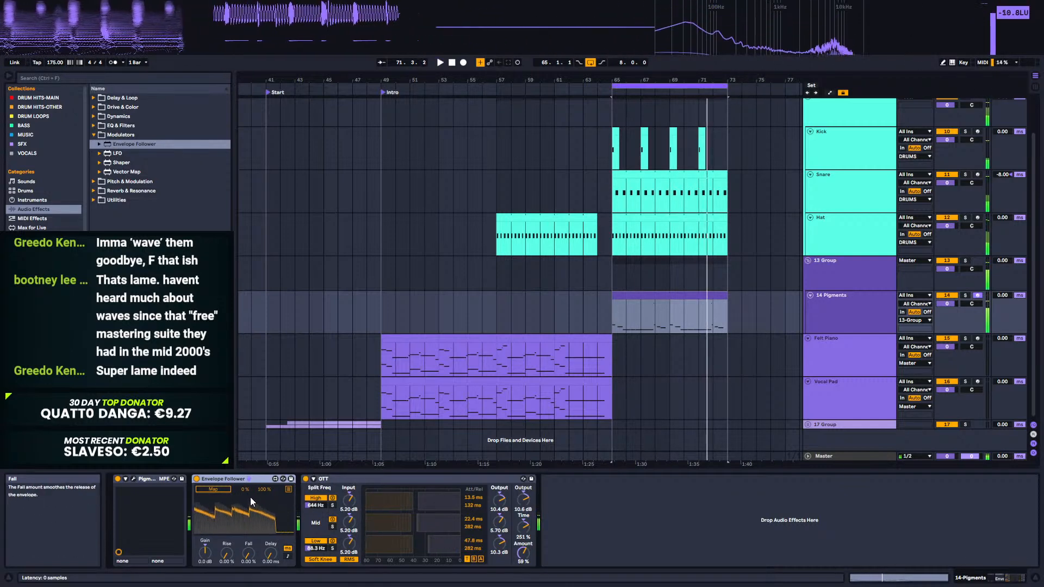
Step: Insert an EQ Eight between Pigments and the Envelope Follower
left_click(94, 126)
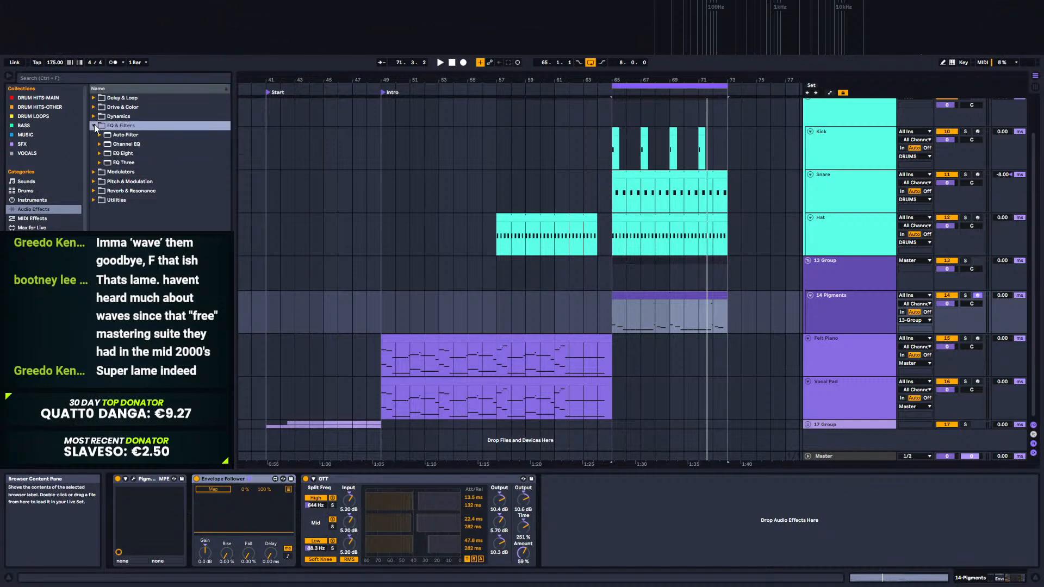
left_click(119, 153)
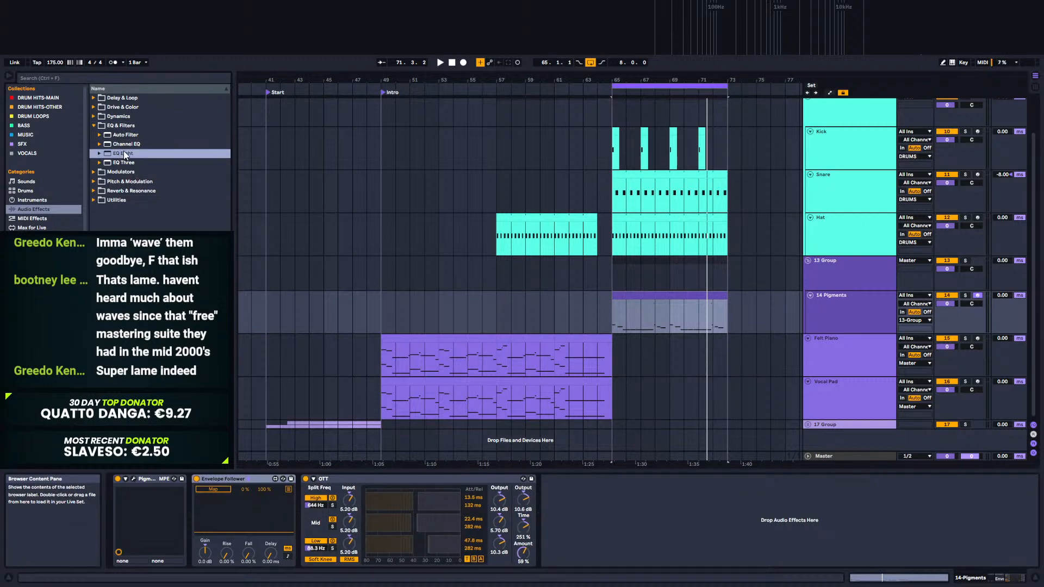
left_click_drag(123, 151, 191, 516)
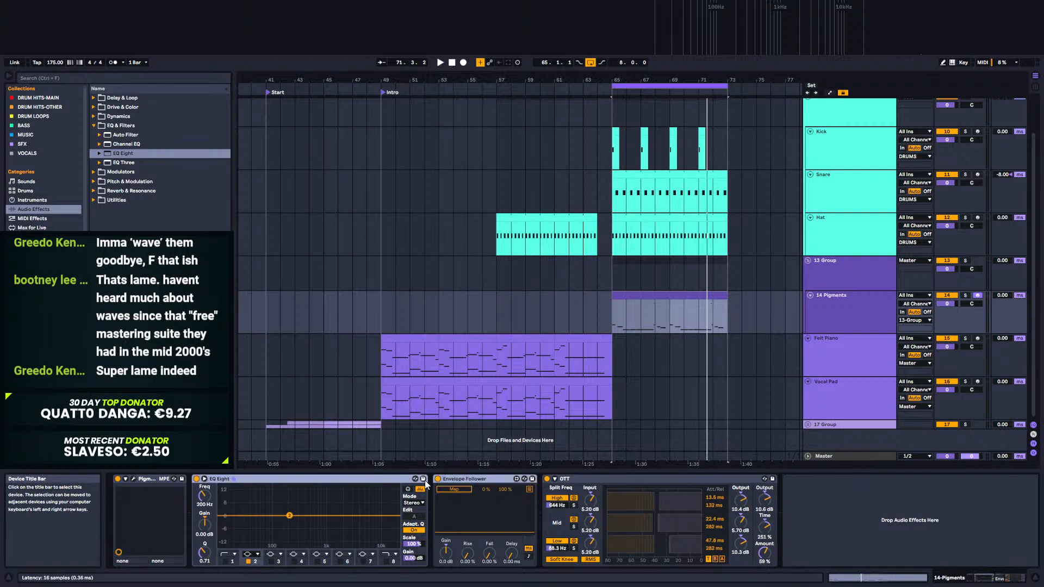
Step: Group EQ Eight and the Envelope Follower into an Audio Effect Rack, add a second empty chain, and select the EQ Eight chain
key("ctrl+g")
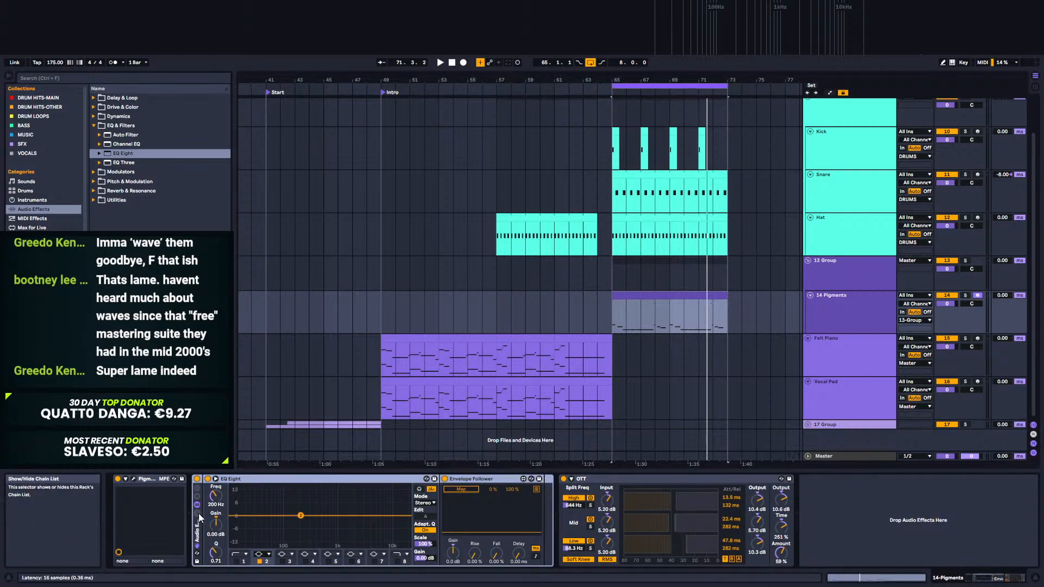
left_click(198, 514)
left_click(259, 518)
key("ctrl+t")
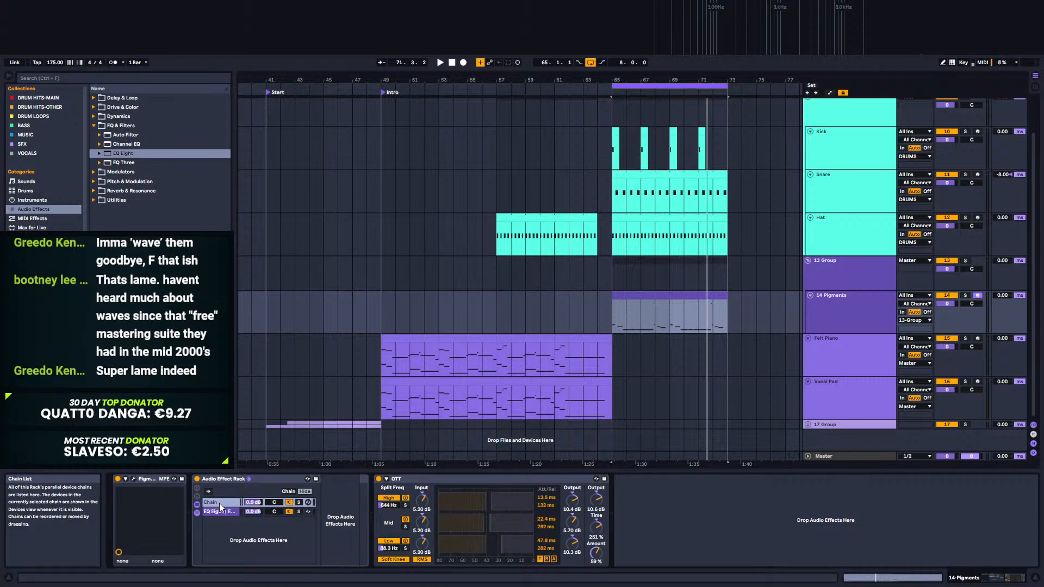
left_click(286, 512)
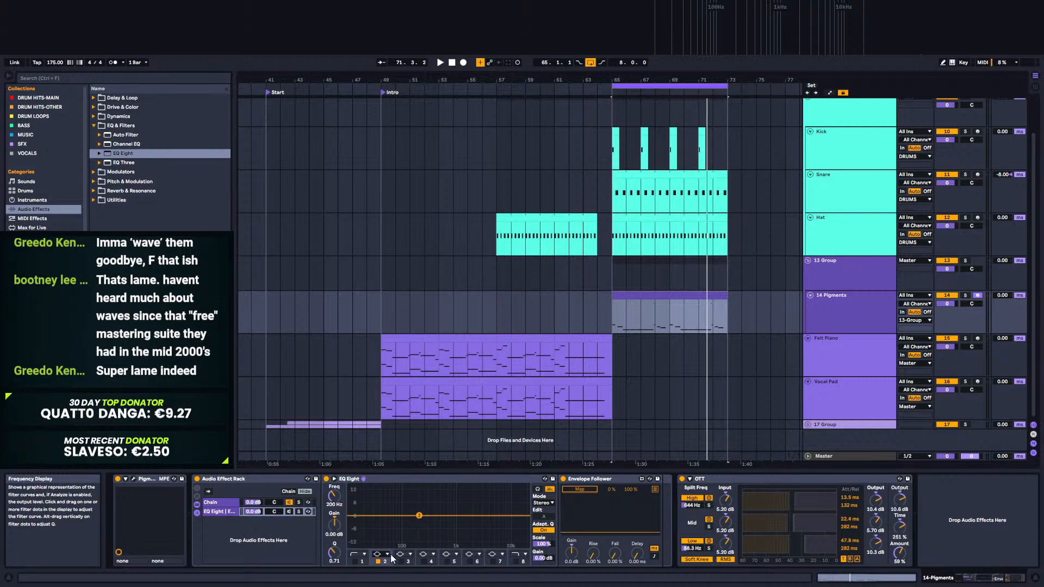
Step: Make EQ Eight's band 2 a low cut at about 90 Hz and, during playback, set the Envelope Follower's gain to 13 dB
left_click(381, 498)
key("space")
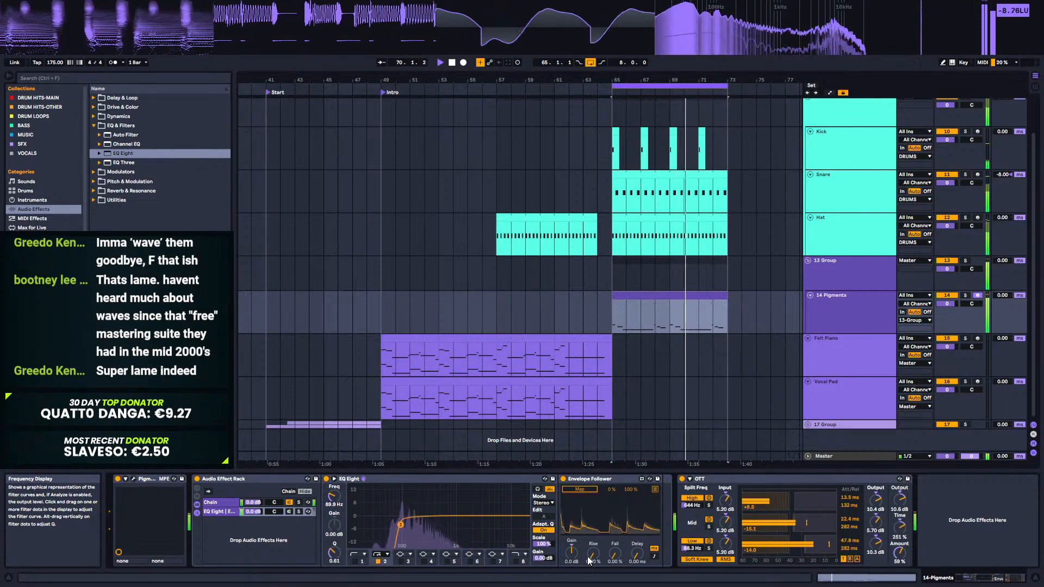
left_click_drag(571, 552, 571, 528)
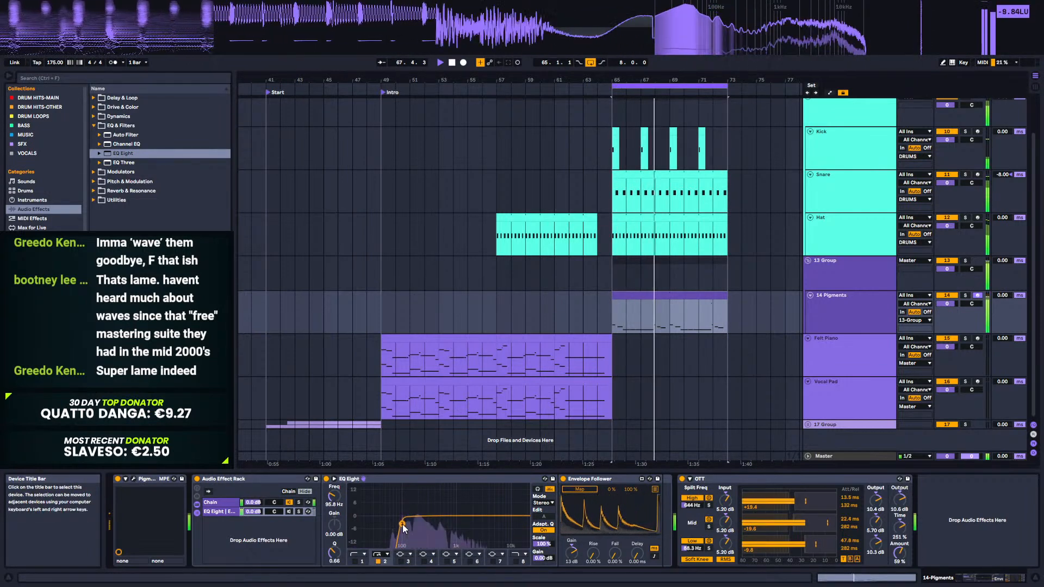
Step: Set the Envelope Follower's gain to 16 dB and audition the loop
mouse_move(571, 552)
left_mouse_down()
mouse_move(570, 541)
mouse_move(566, 555)
left_mouse_up()
key("space")
key("space")
key("space")
key("space")
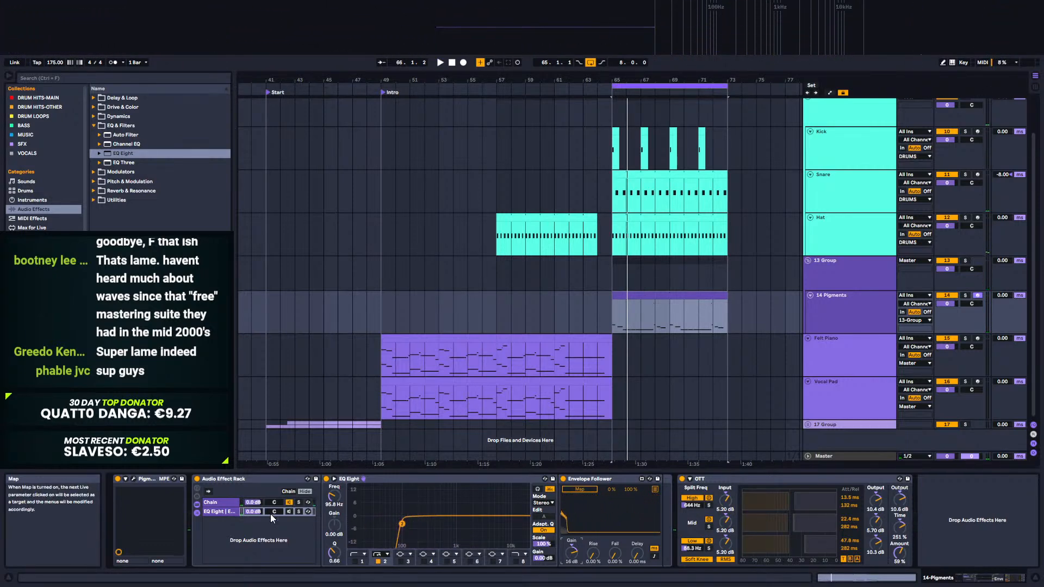
Step: Insert Erosion between the Audio Effect Rack and OTT, and map the Envelope Follower to Erosion's Amount
left_click(94, 107)
left_click_drag(122, 155, 664, 503)
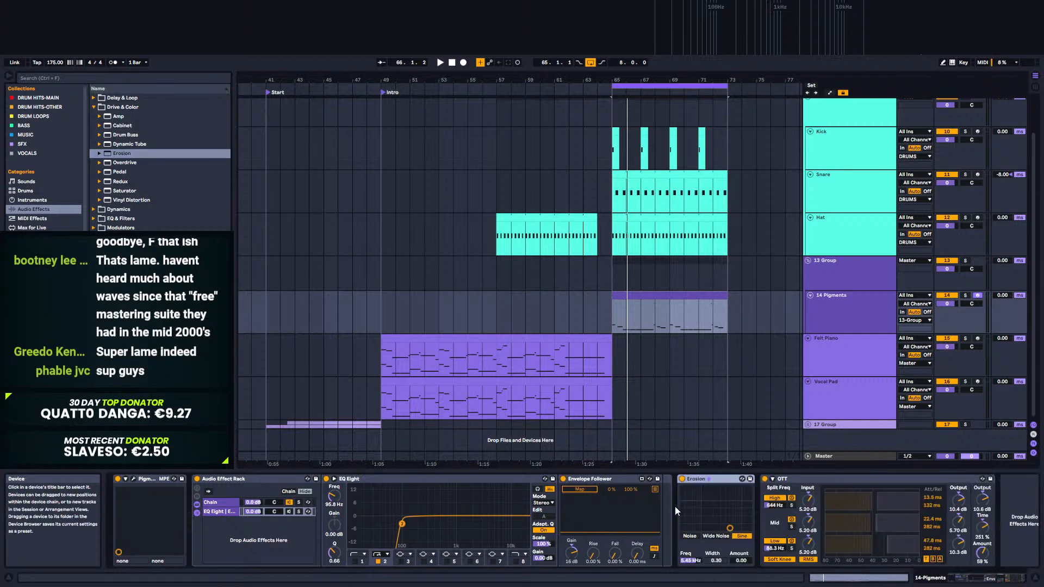
left_click(578, 491)
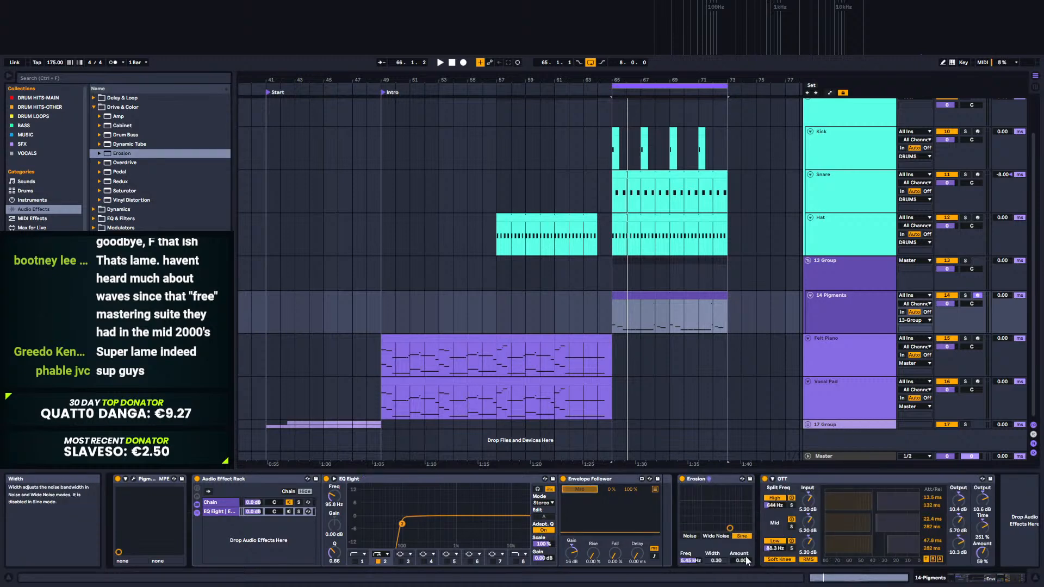
key("space")
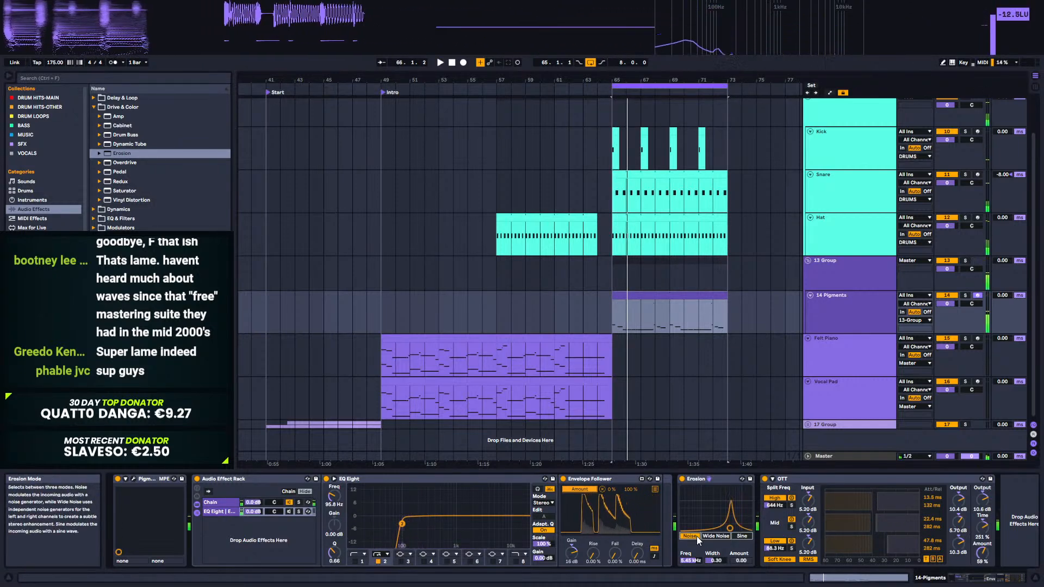
Step: Set Erosion to Wide Noise with a wider band at about 5.34 kHz, and lower the Envelope Follower's gain to 11 dB during playback
left_click(715, 537)
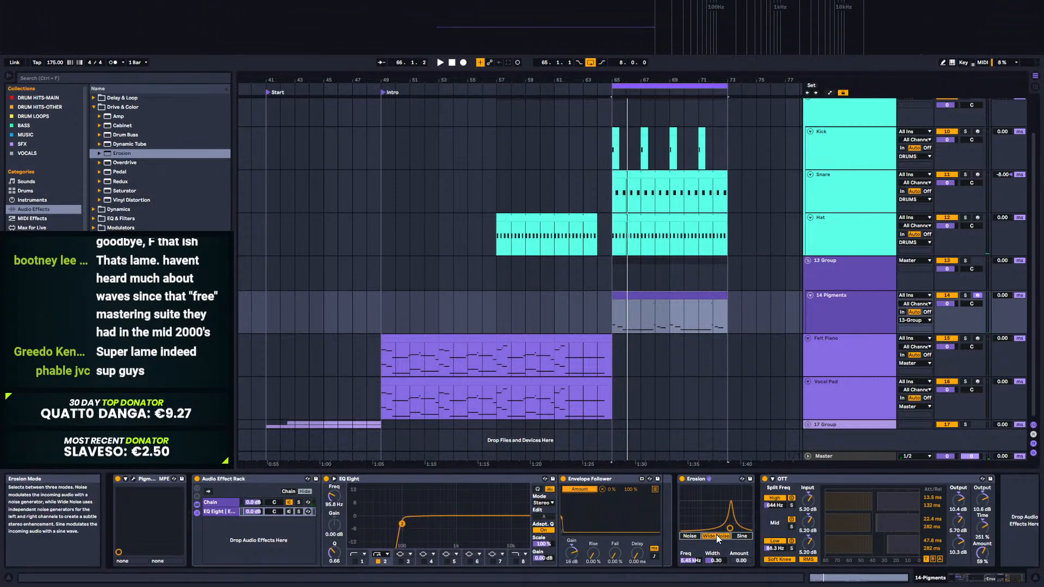
key("space")
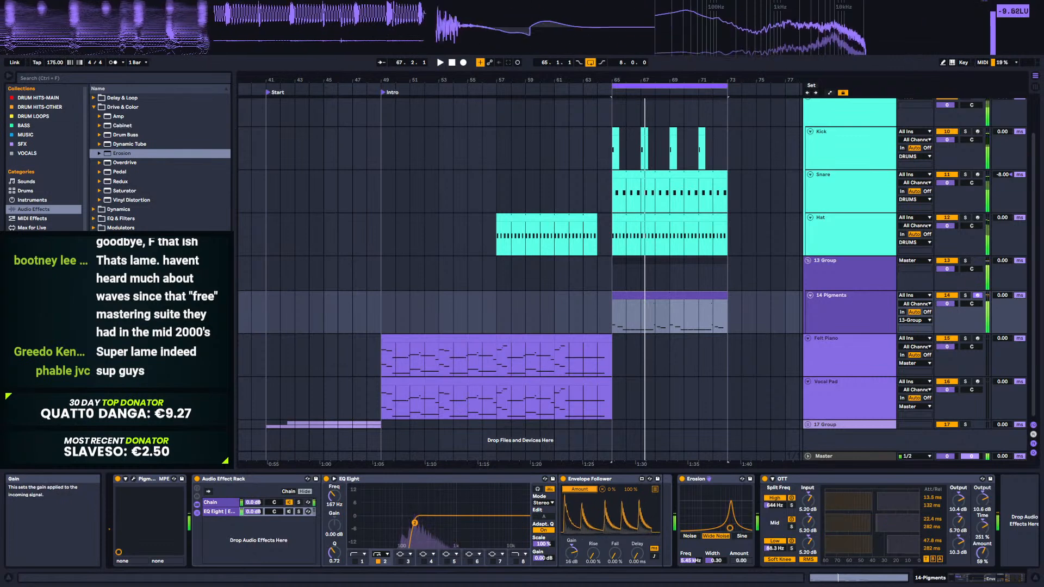
mouse_move(573, 546)
left_mouse_down()
mouse_move(574, 576)
mouse_move(574, 567)
left_mouse_up()
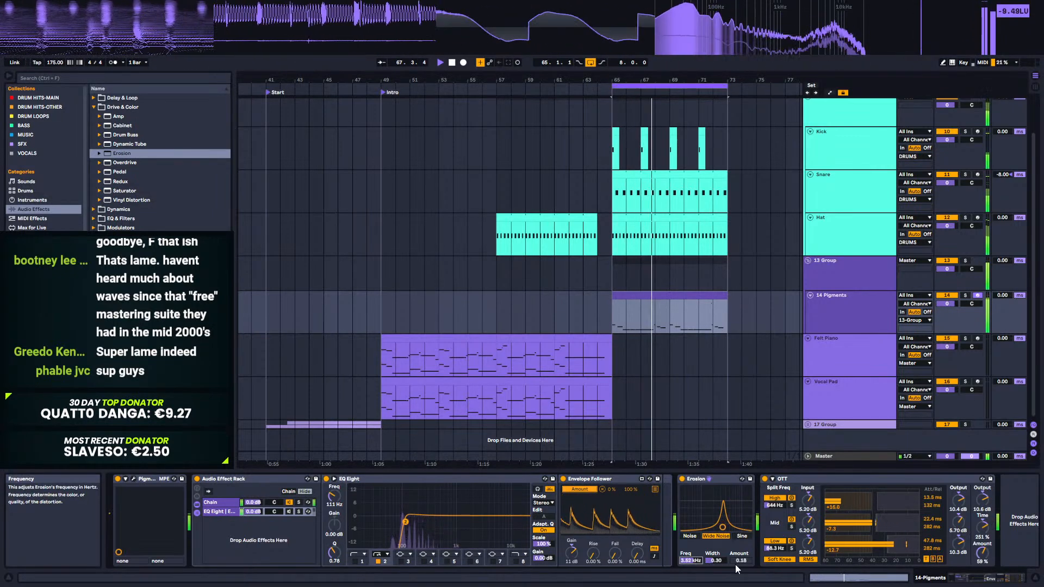
left_click_drag(716, 561, 717, 528)
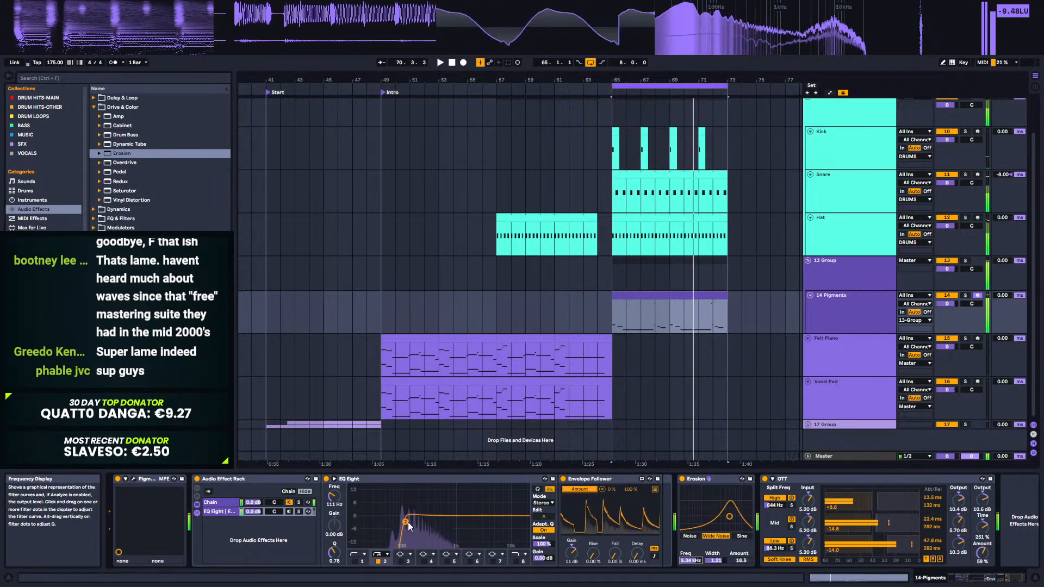
Step: Adjust EQ Eight's low cut while playing the loop, settling at about 82.5 Hz
key("space")
left_click_drag(417, 521, 410, 523)
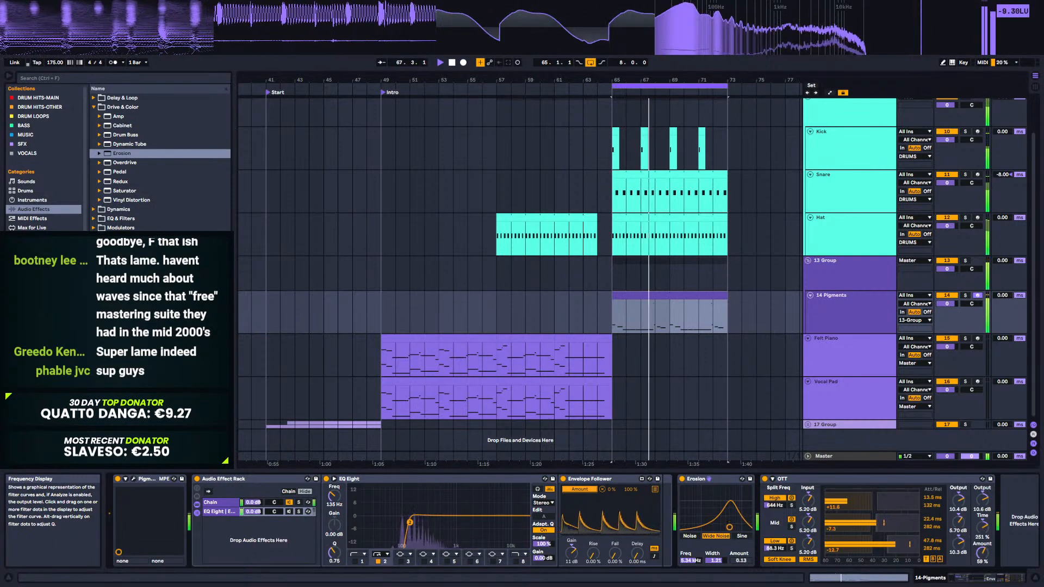
key("space")
mouse_move(410, 523)
left_mouse_down()
mouse_move(387, 524)
mouse_move(402, 535)
mouse_move(399, 523)
left_mouse_up()
key("space")
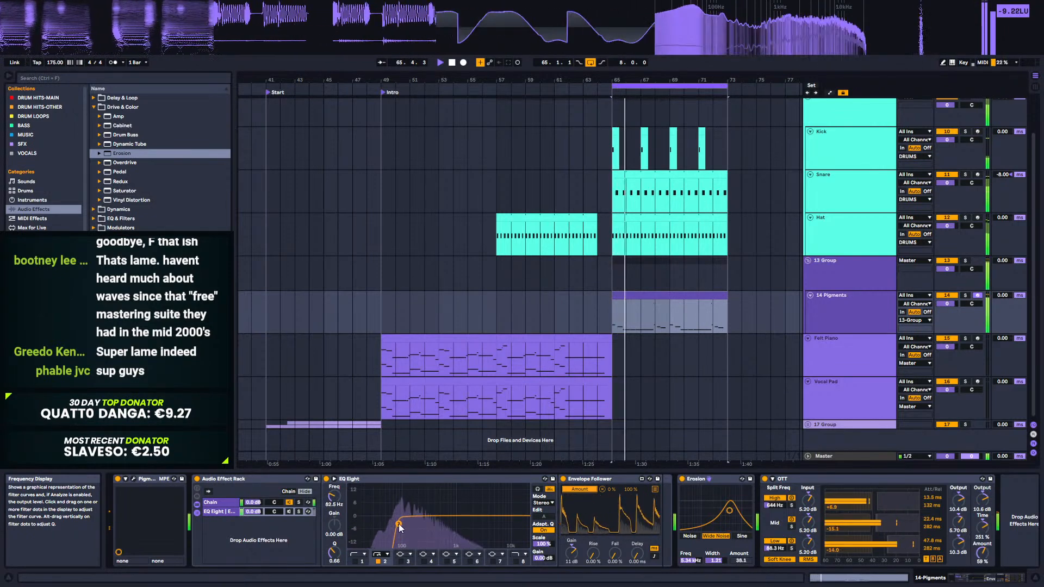
Step: Set the Envelope Follower's rise to 13.4% and audition the loop
key("space")
mouse_move(593, 554)
left_mouse_down()
mouse_move(593, 538)
mouse_move(593, 556)
left_mouse_up()
key("space")
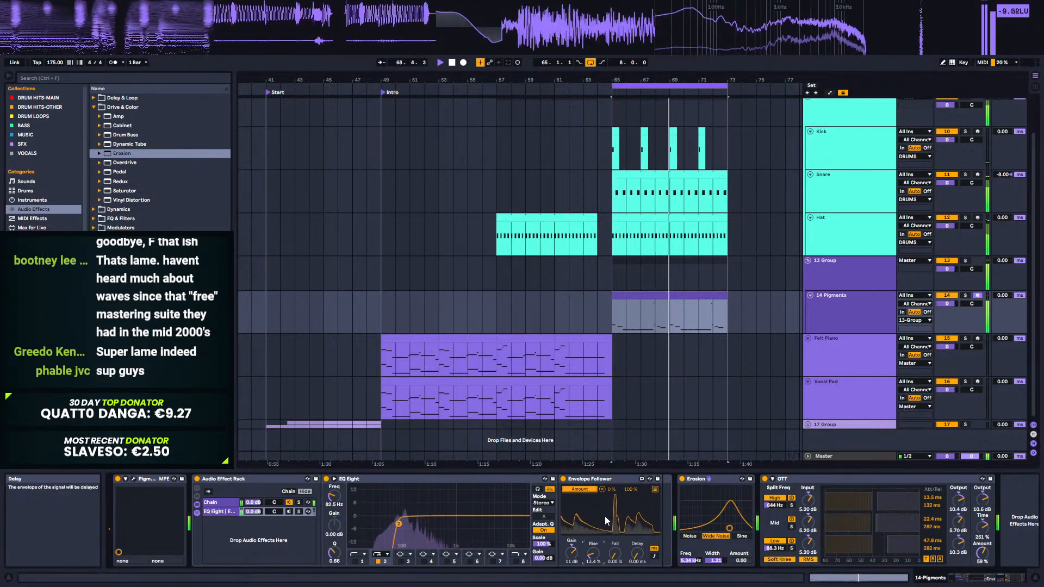
key("space")
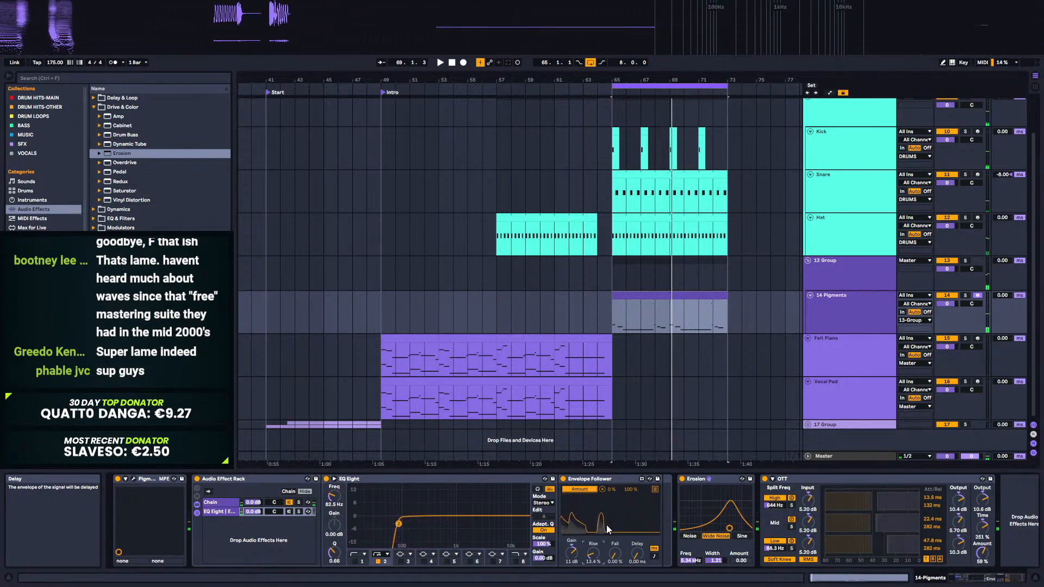
key("space")
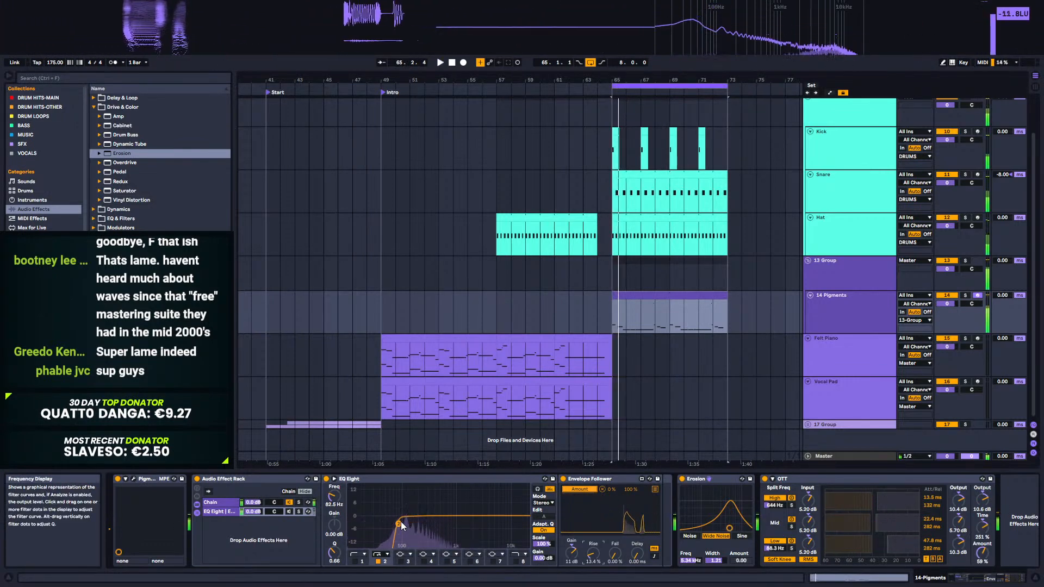
Step: Move EQ Eight's low cut to about 93.8 Hz and audition the start of the loop
key("space")
mouse_move(412, 524)
left_mouse_down()
mouse_move(393, 523)
mouse_move(402, 524)
left_mouse_up()
key("space")
key("space")
key("space")
key("space")
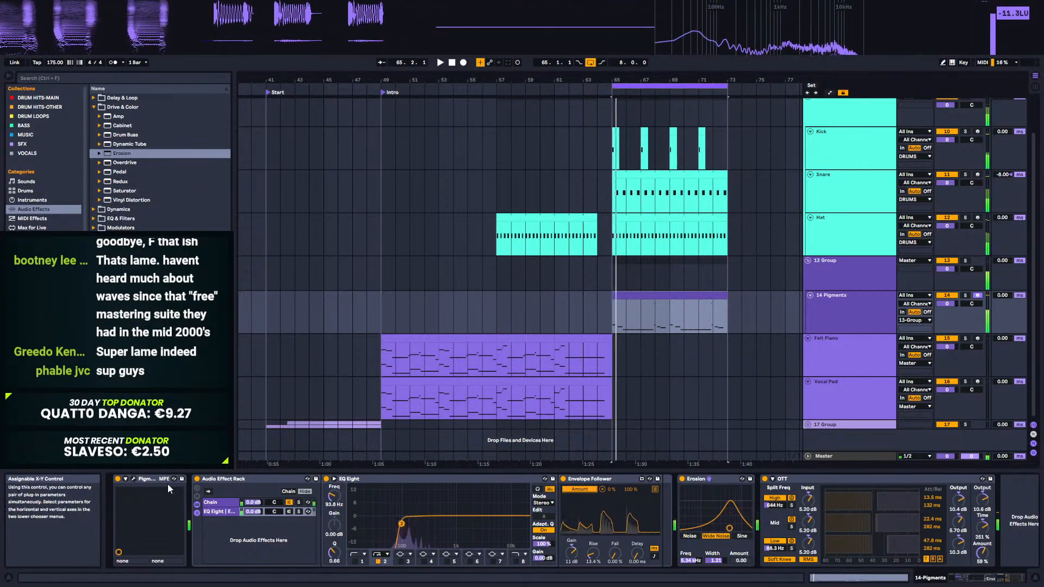
Step: In Pigments, set Env 2's modulation of the Filter 1 cutoff to 0.34 while auditioning, and close the plug-in window
key("ctrl+alt+p")
left_click_drag(669, 213, 590, 152)
key("space")
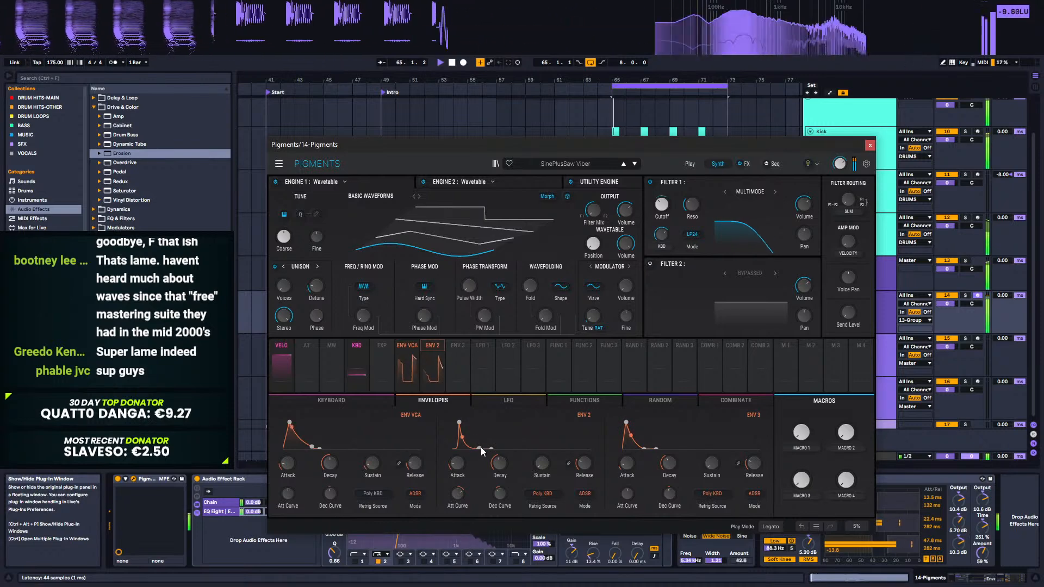
mouse_move(436, 342)
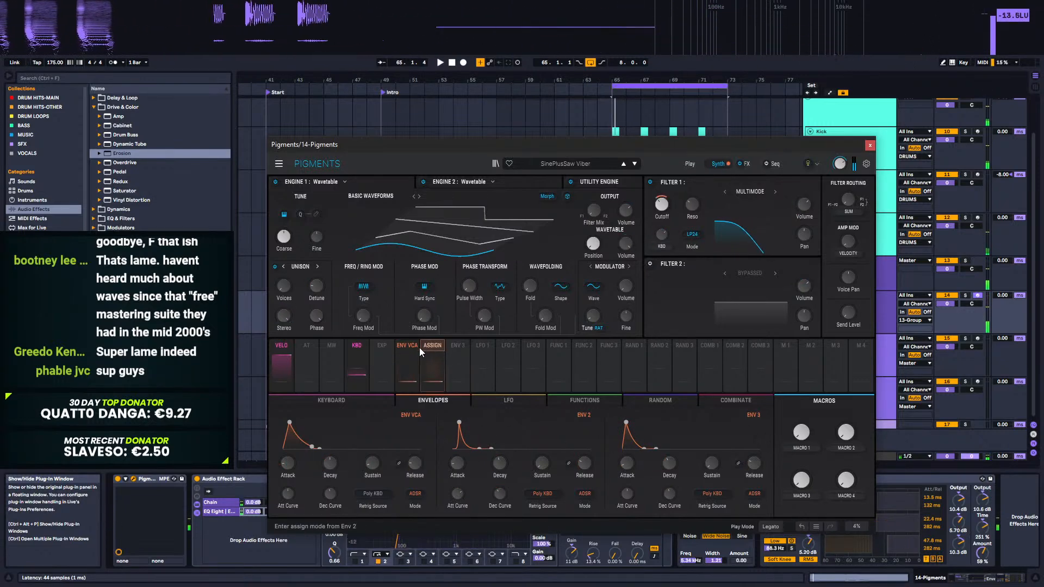
left_click(432, 345)
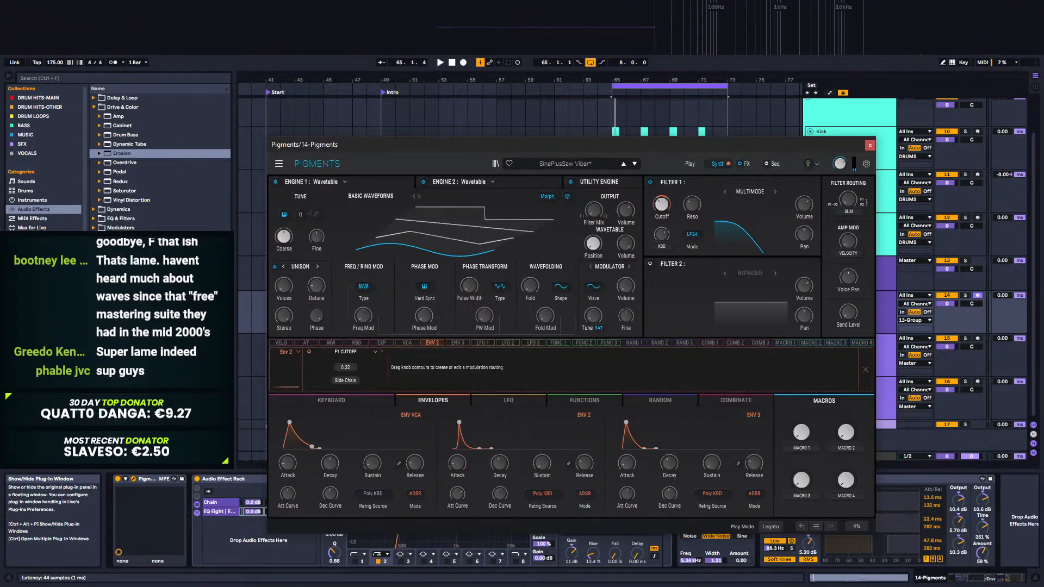
key("space")
key("space")
left_click_drag(359, 347, 364, 339)
key("space")
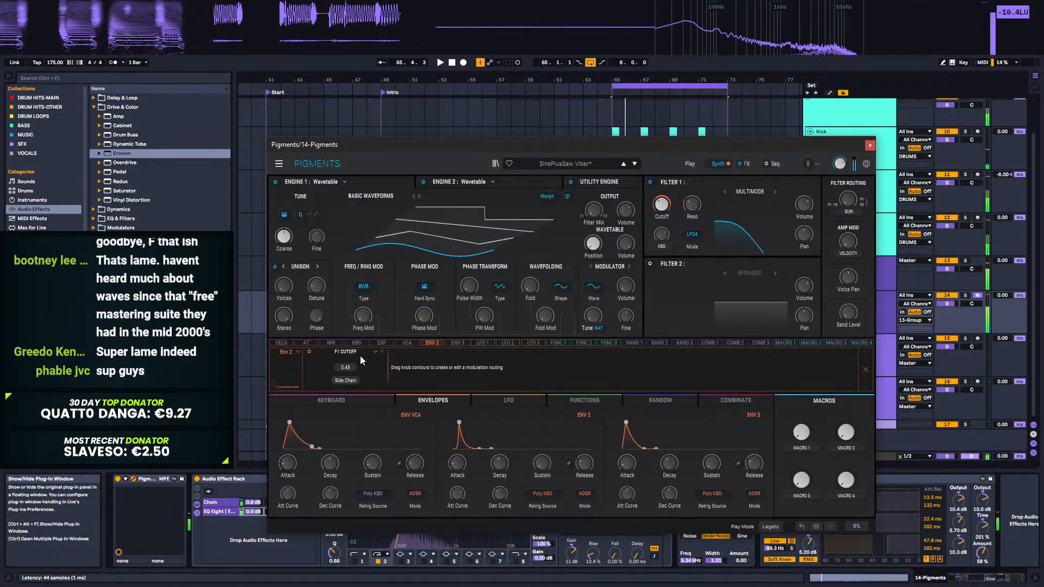
key("space")
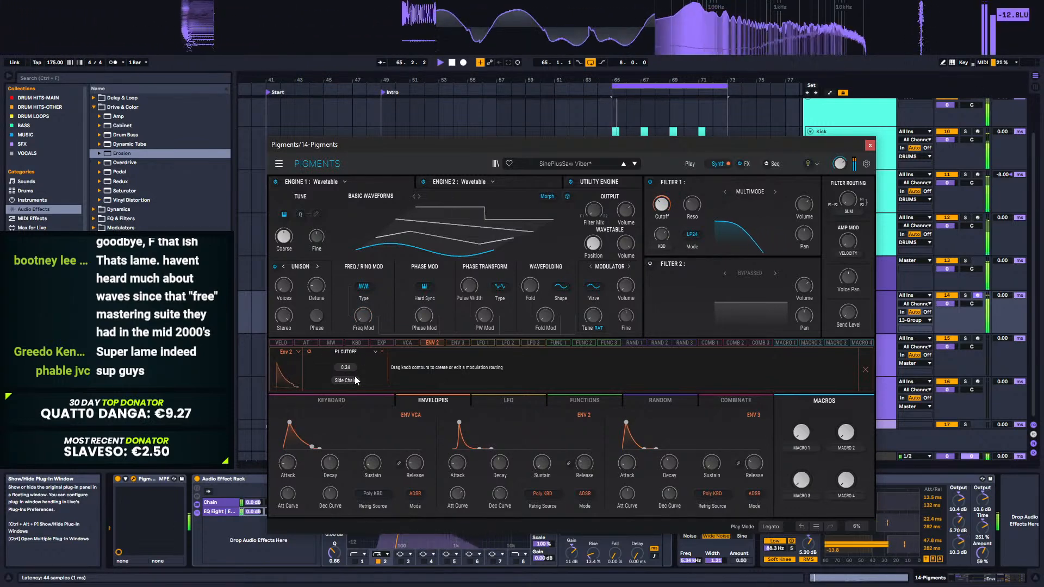
left_click(871, 147)
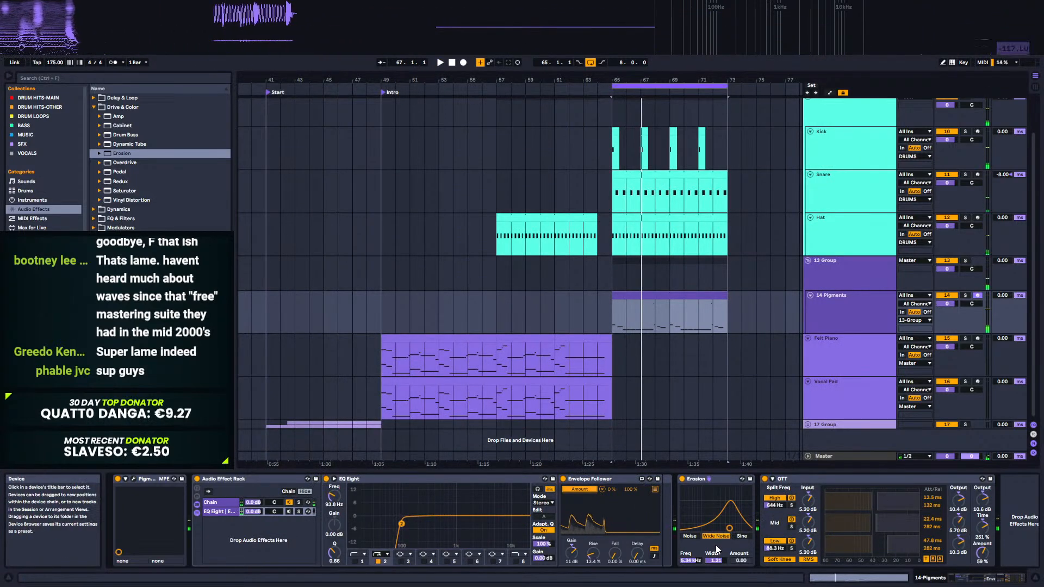
Step: Set Erosion's frequency to about 6.3 kHz during playback and audition the transition from the intro into the drop
key("space")
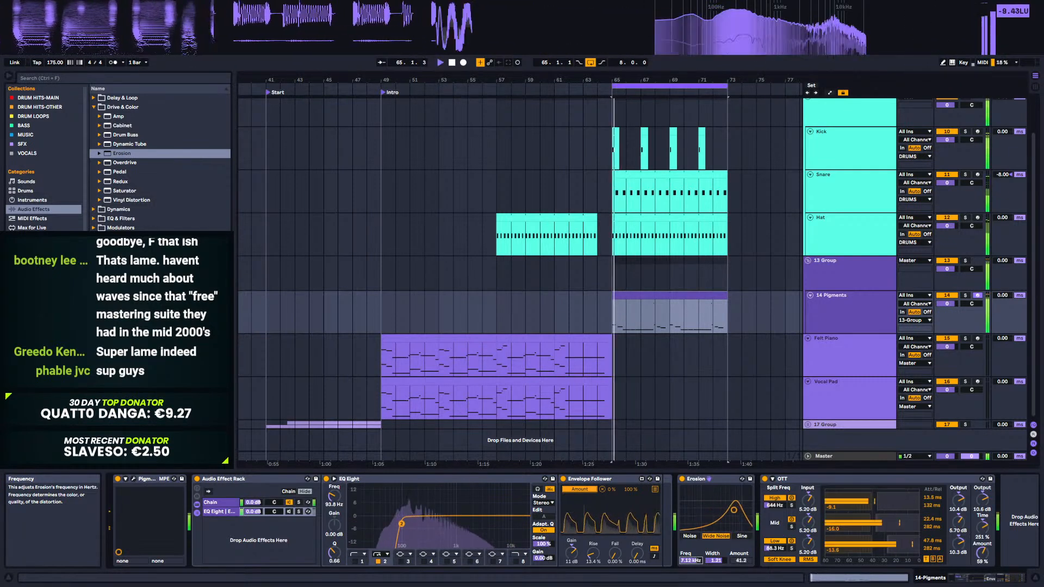
key("space")
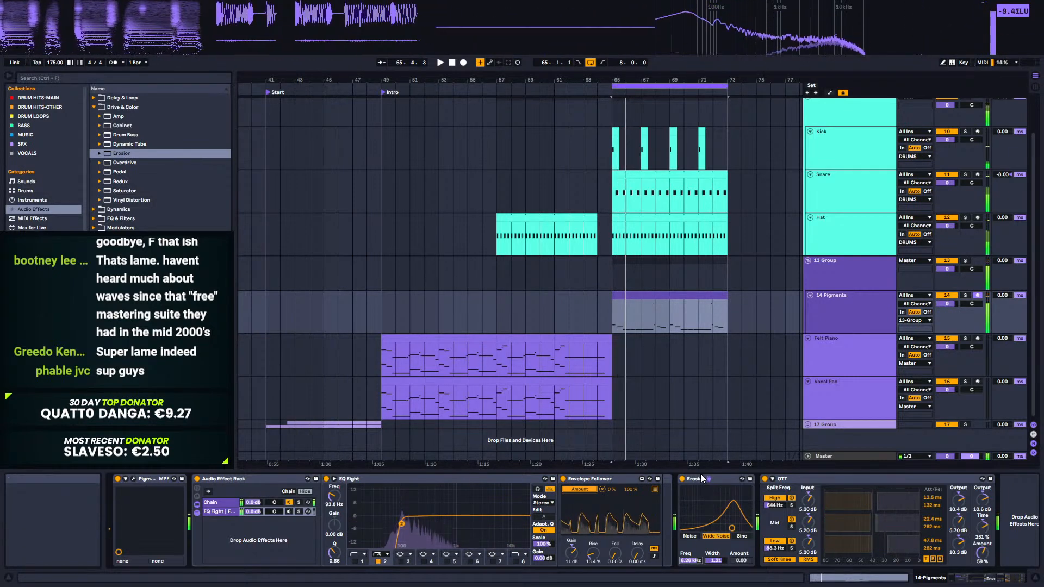
double_click(621, 292)
left_click(950, 576)
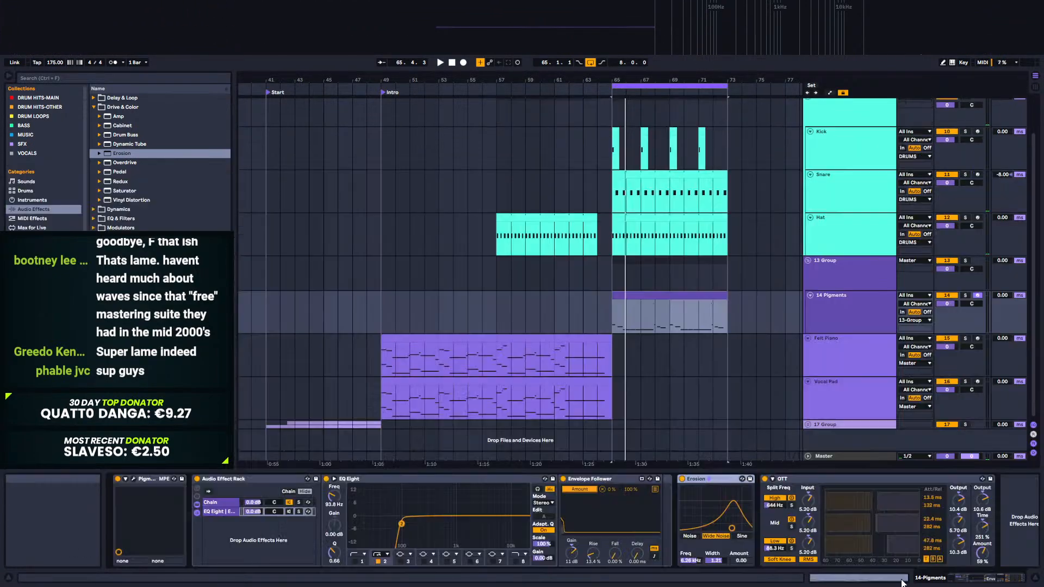
left_click(568, 303)
key("space")
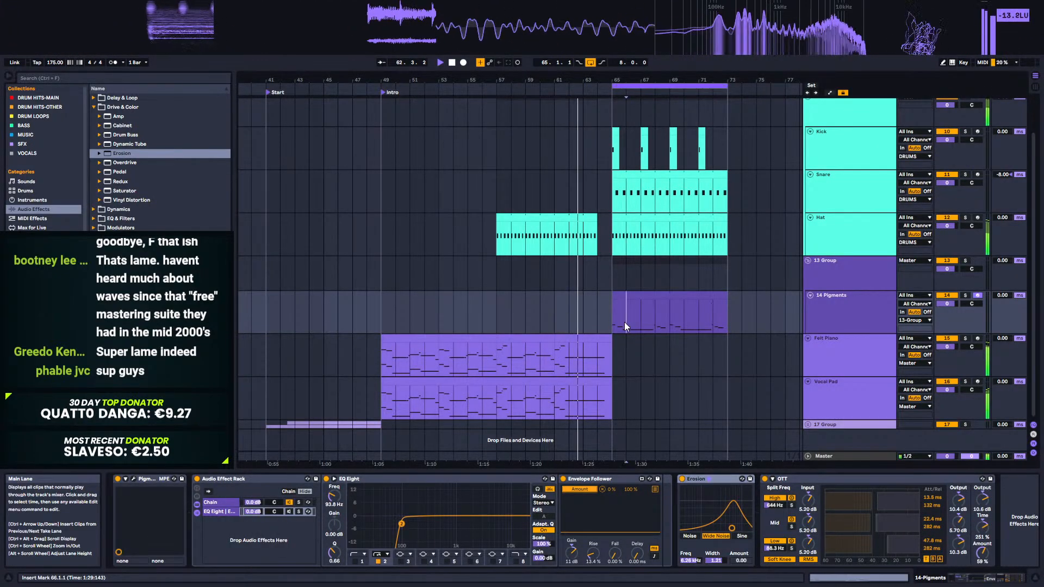
Step: In the 14 Pigments clip, extend the long C#0 note starting at 1.4.1 so that it ends at 3.4.3
left_click_drag(614, 75, 581, 115)
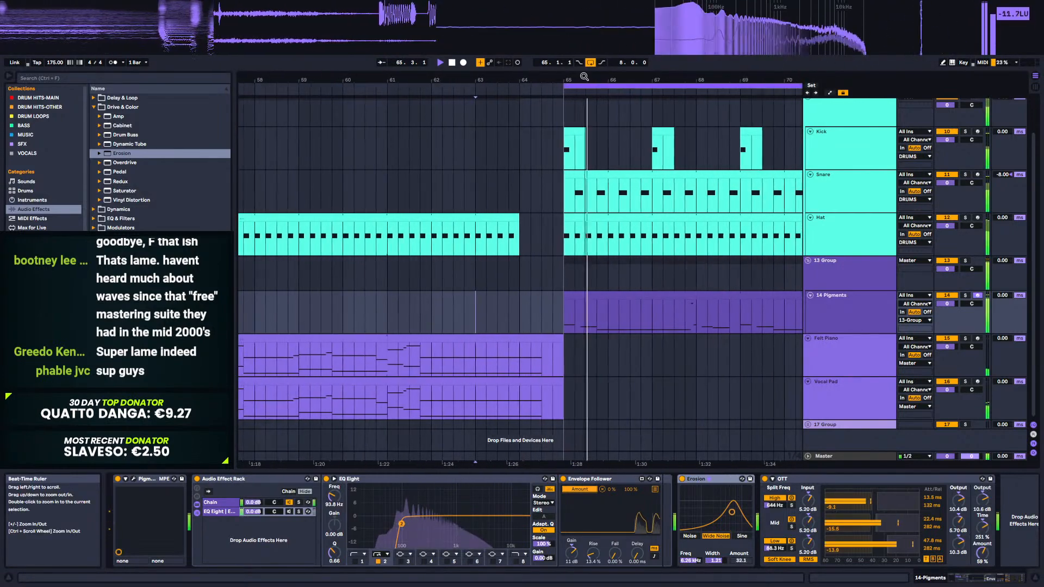
left_click(640, 299)
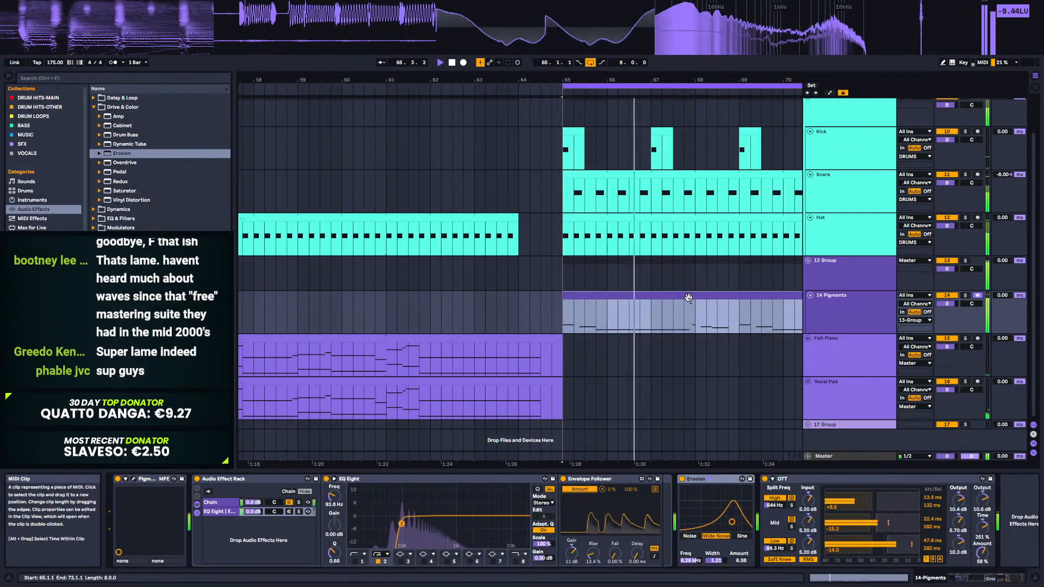
double_click(642, 297)
left_click_drag(546, 473, 685, 472)
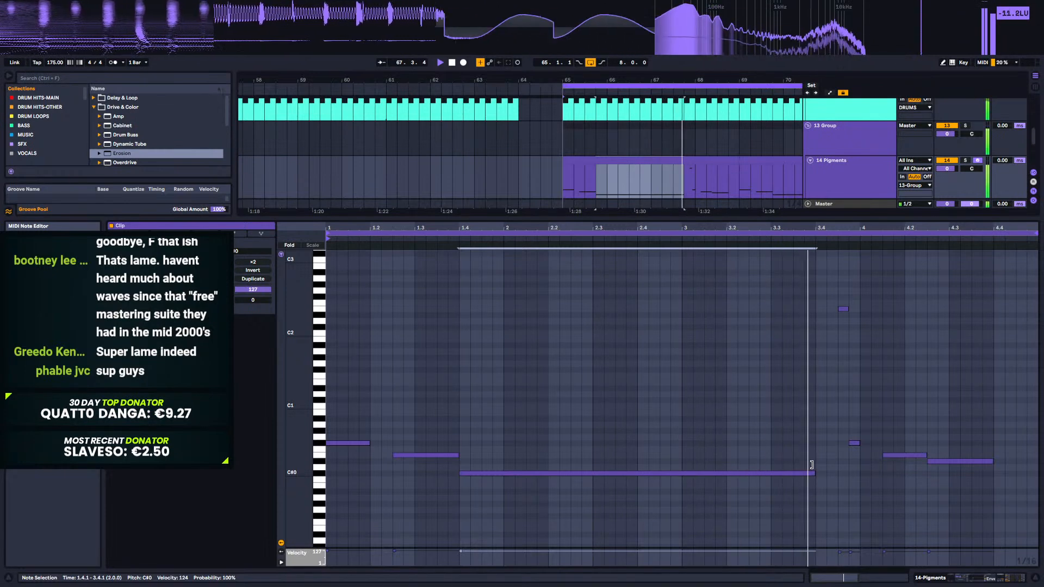
left_click_drag(817, 473, 839, 475)
left_click_drag(742, 227, 742, 207)
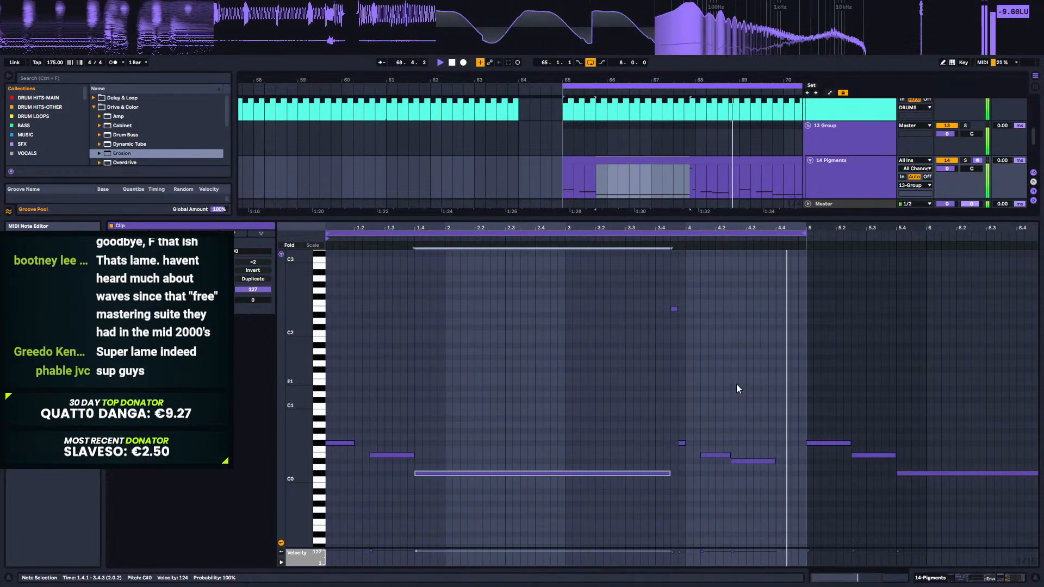
Step: Delete the Audio Effect Rack and Erosion from the 14 Pigments device chain and play the loop
left_click(932, 578)
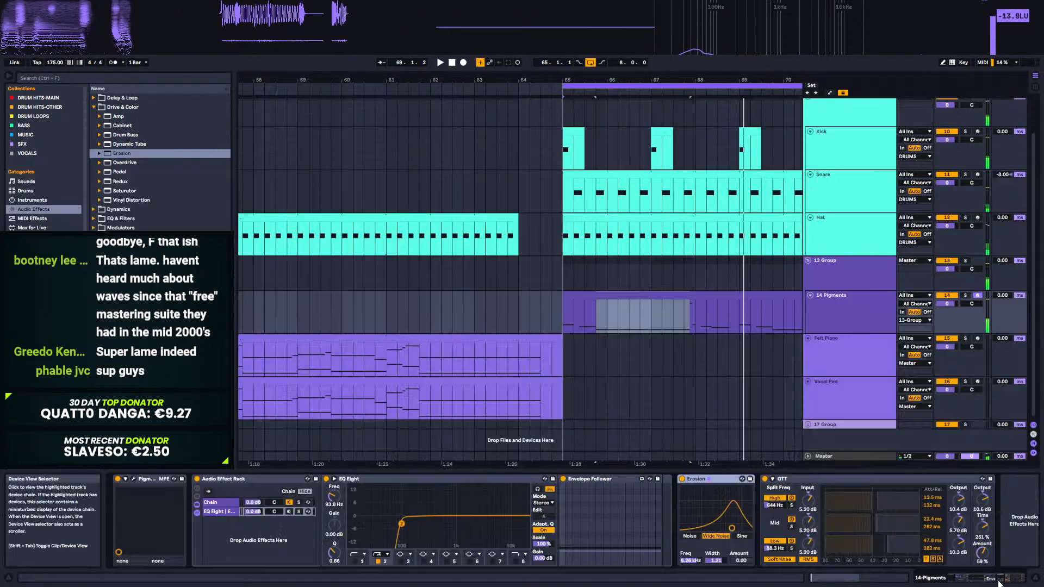
left_click(615, 296)
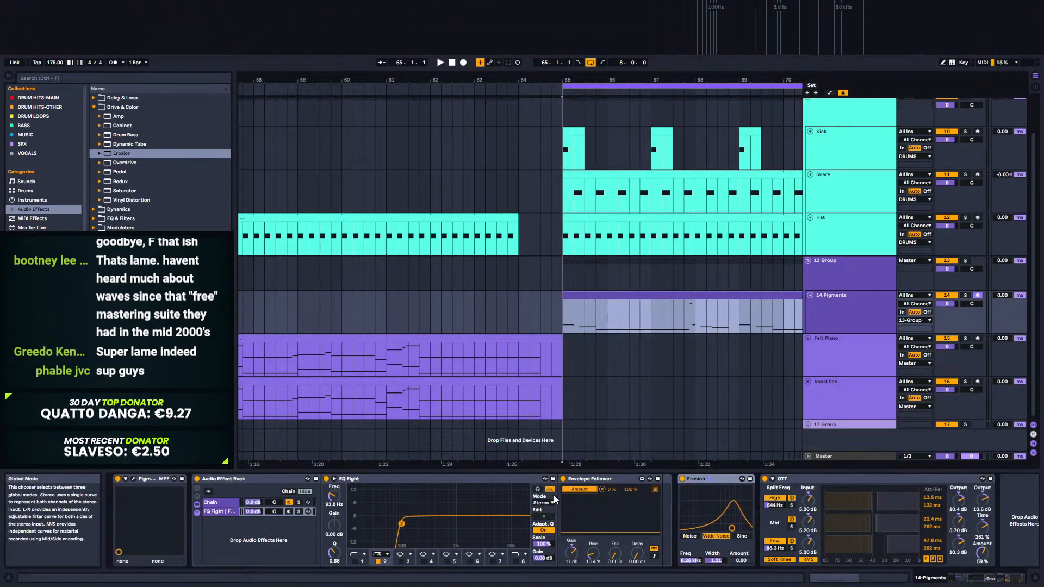
left_click(707, 479)
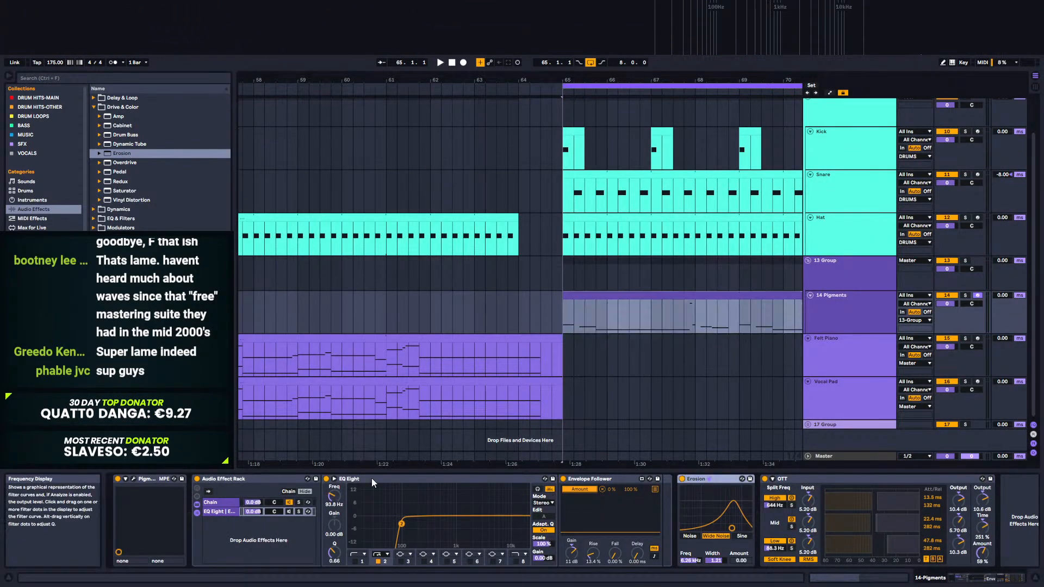
left_click(245, 479)
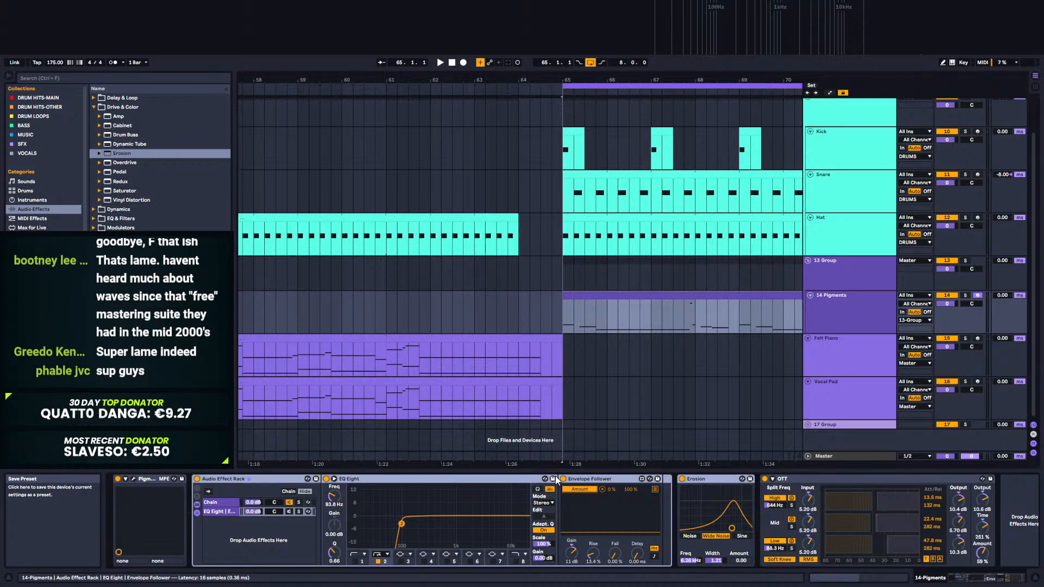
key("Delete")
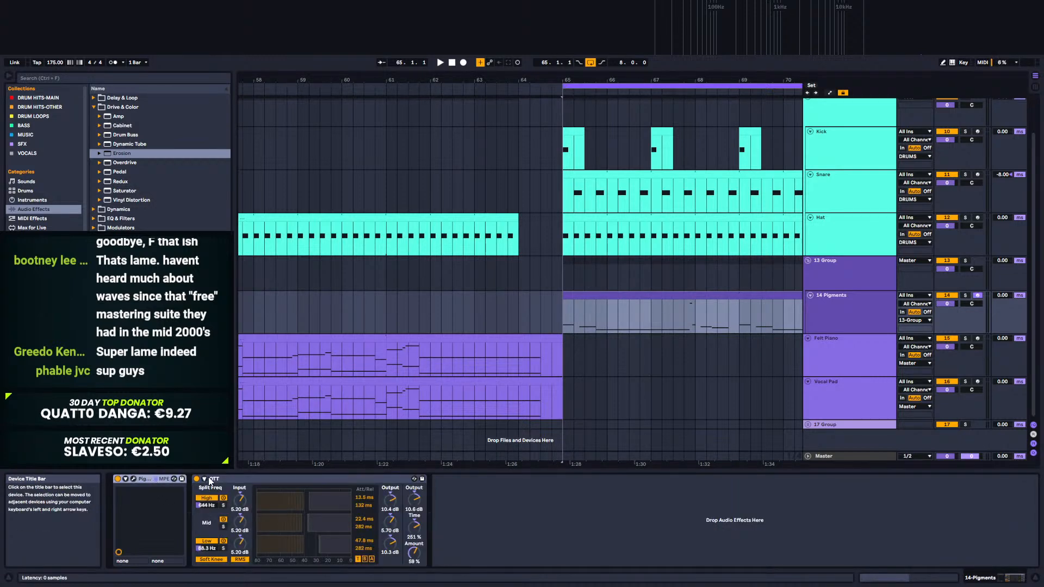
key("space")
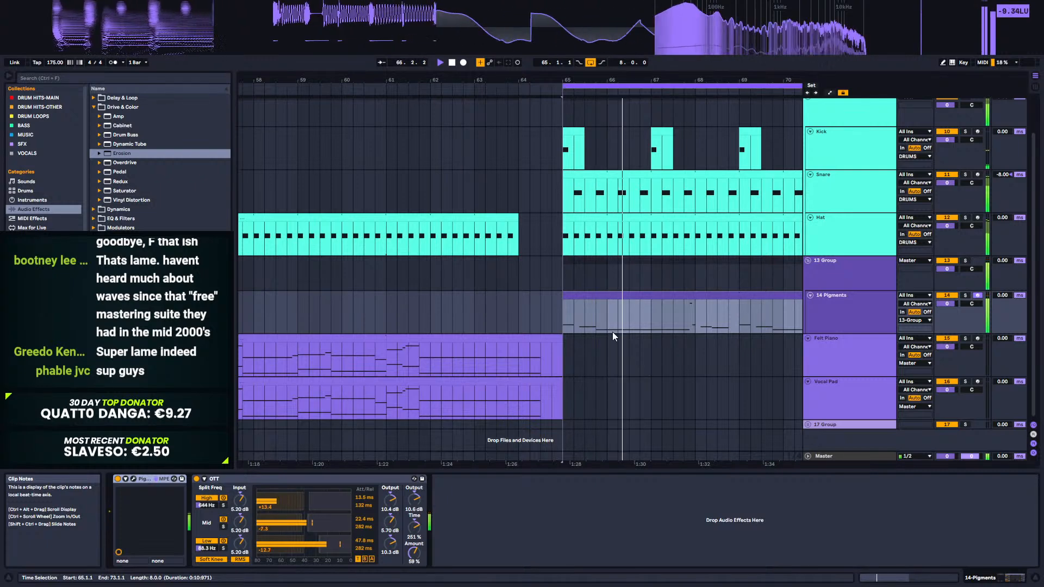
Step: Inspect the notes of the 14 Pigments clip during playback, then return to the track's device chain
left_click(643, 304)
double_click(643, 302)
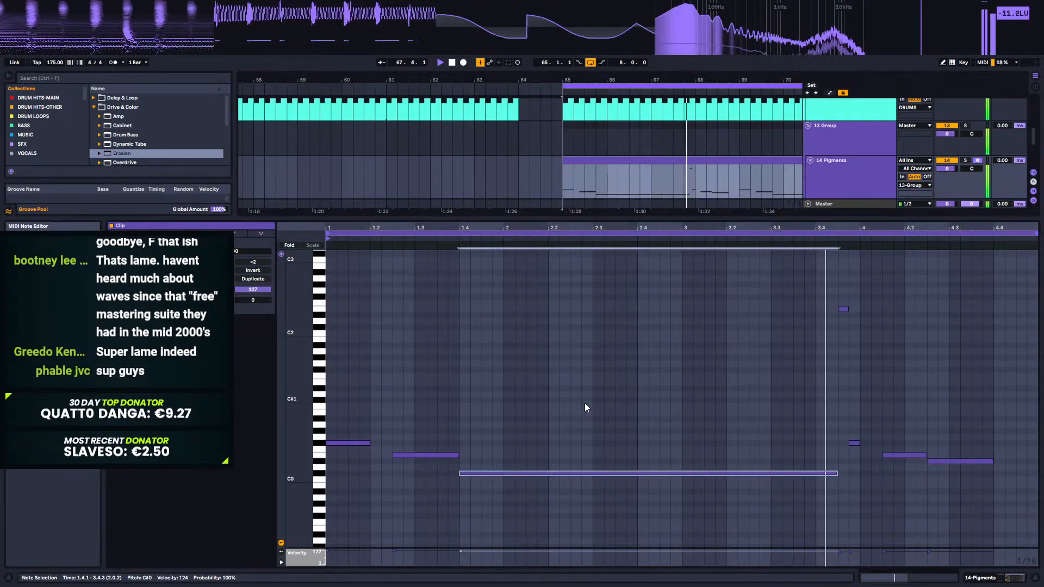
key("shift+Tab")
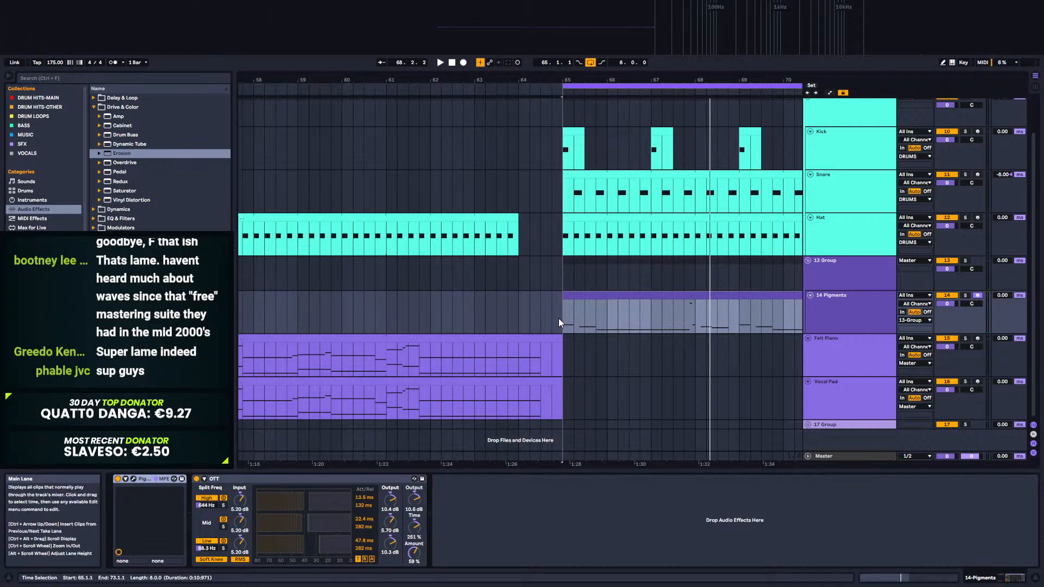
Step: Open Pigments on track 14, start a new default preset and play the loop with it
left_click(134, 481)
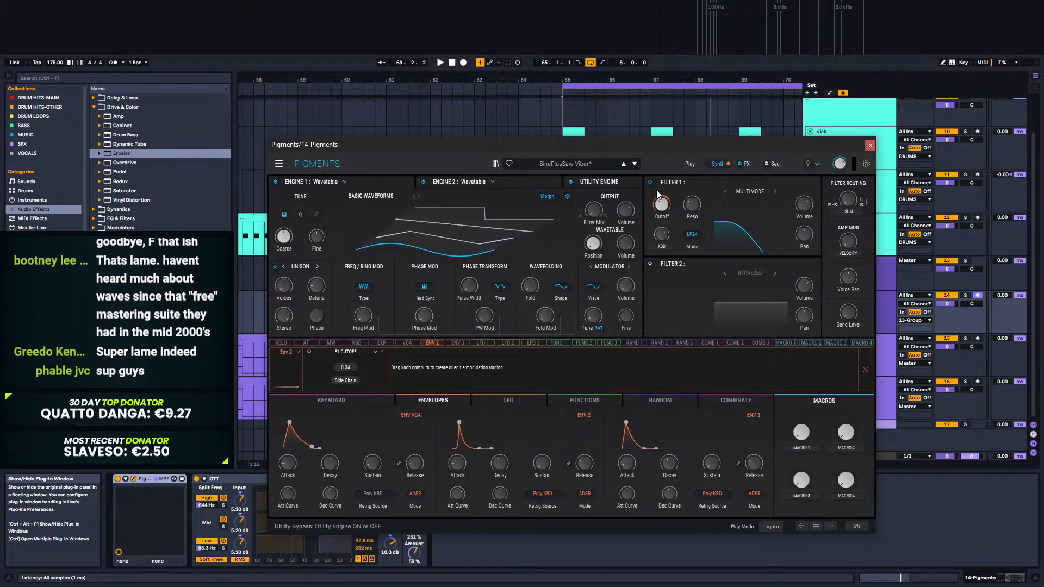
left_click(280, 164)
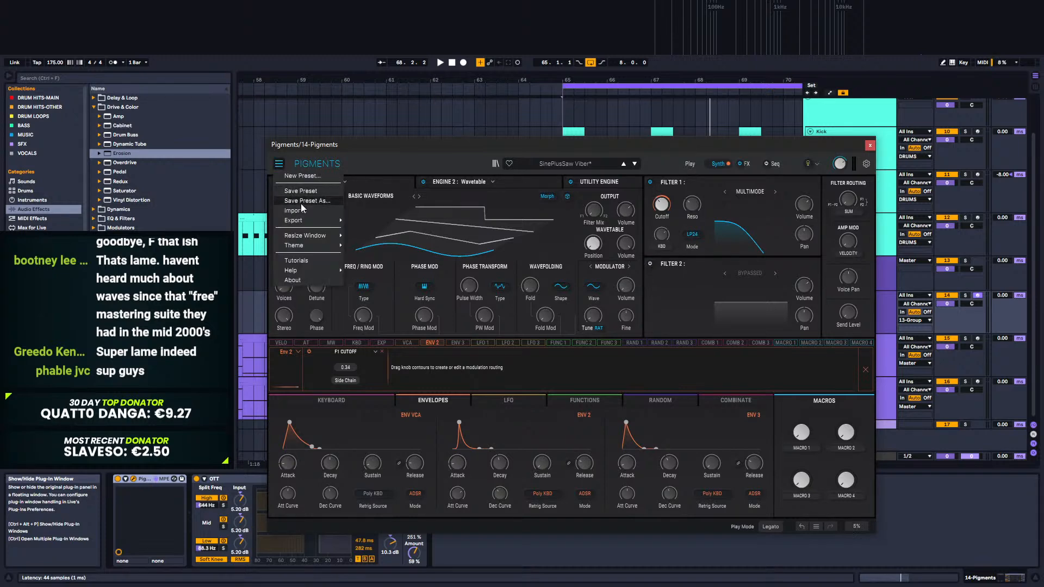
left_click(301, 177)
left_click_drag(397, 140, 455, 302)
key("space")
left_click_drag(551, 306, 493, 156)
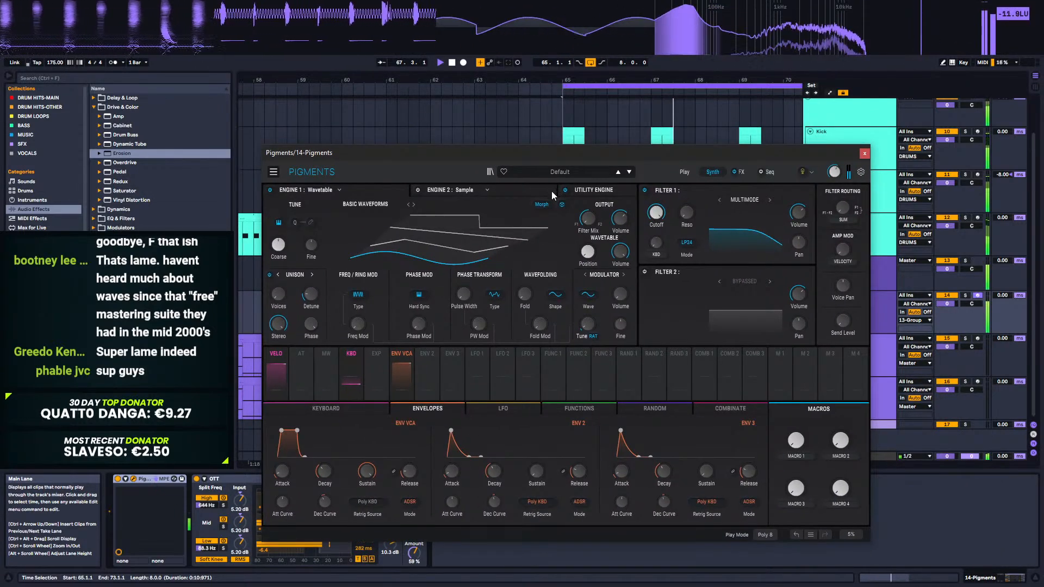
Step: Move Engine 1's wavetable position to the saw waveform and bypass OTT on the 14 Pigments track
key("space")
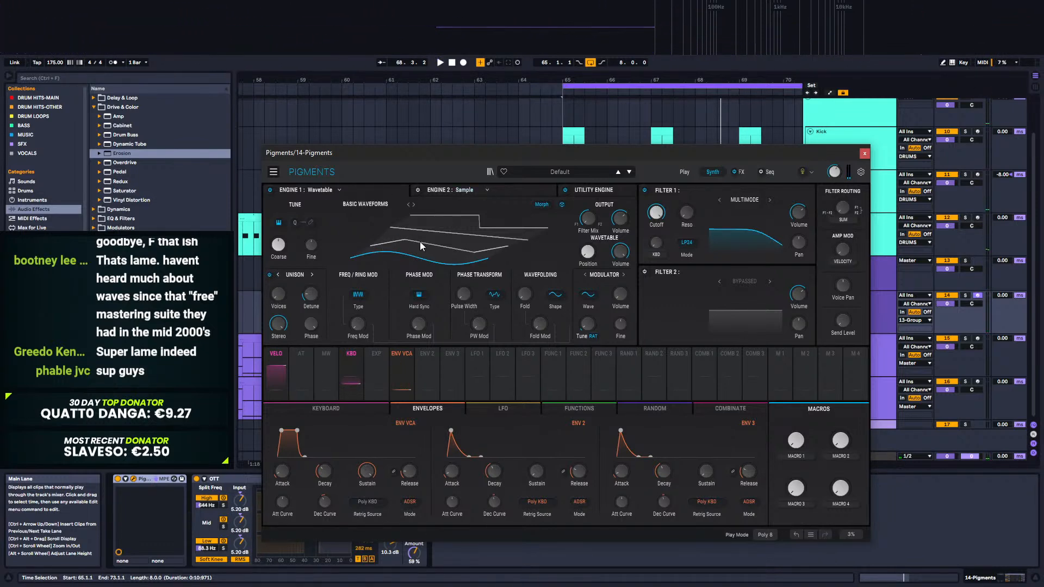
key("space")
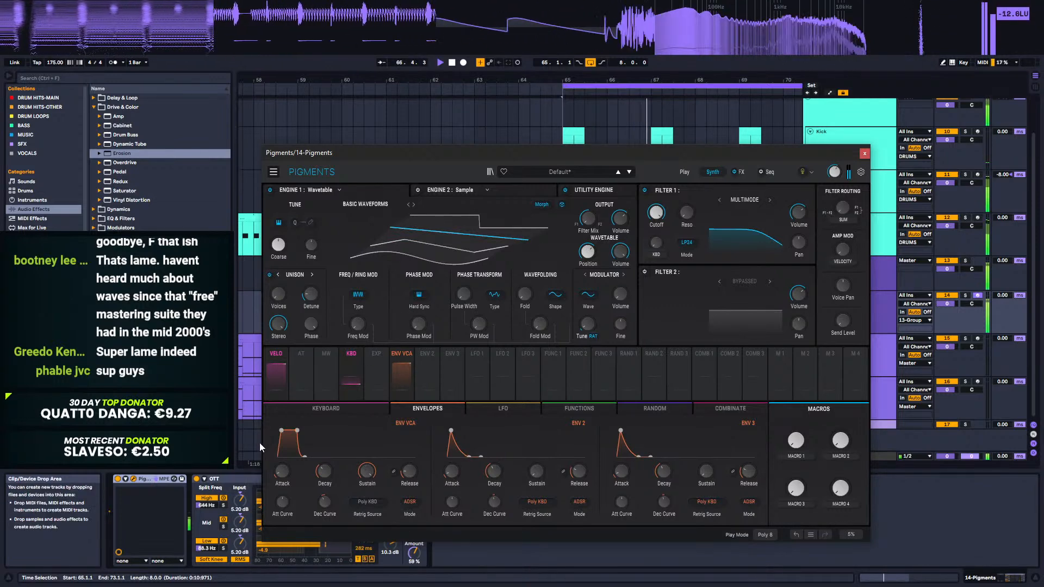
left_click(215, 481)
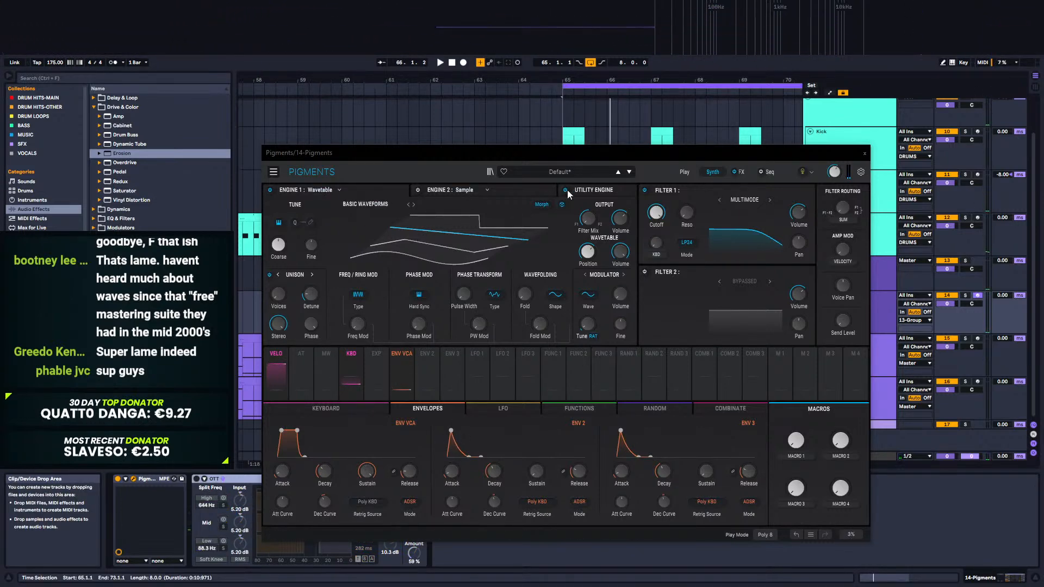
Step: Turn on the Utility Engine's sine oscillator, try its coarse tuning against Engine 1 during playback, and close the plug-in window
left_click(592, 193)
left_click(269, 301)
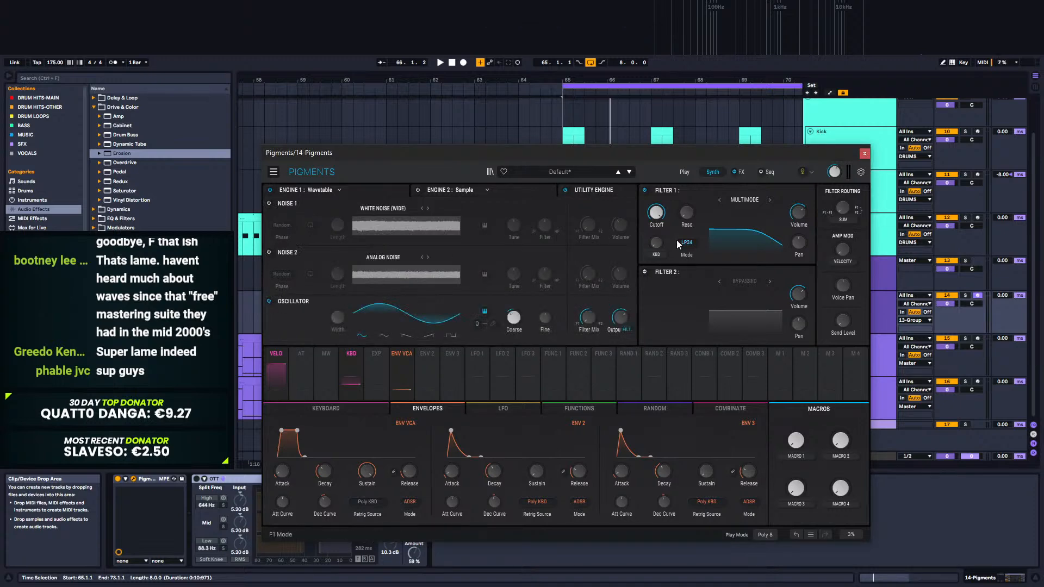
key("space")
left_click_drag(514, 318, 514, 303)
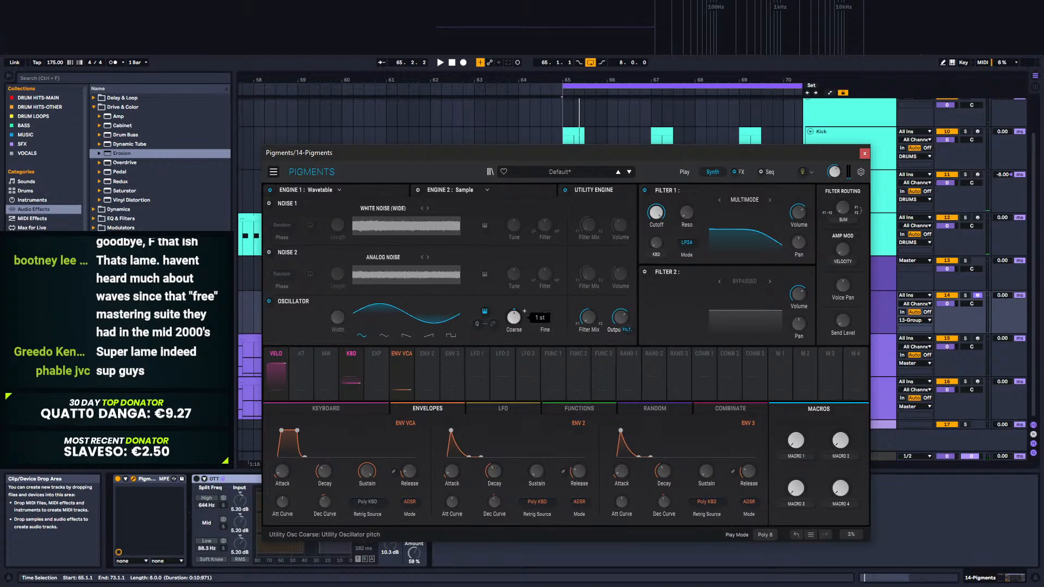
left_click(366, 187)
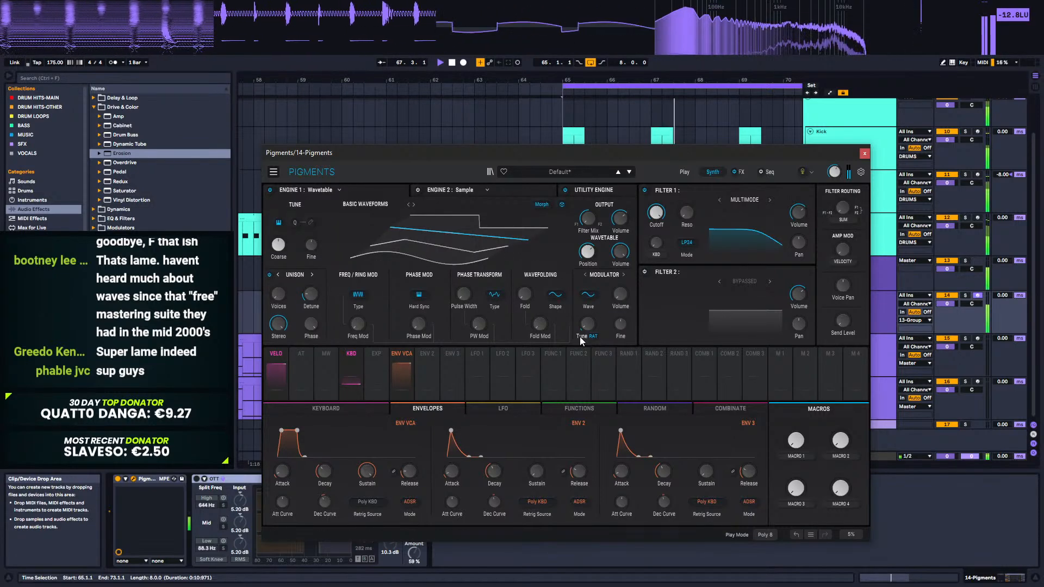
key("space")
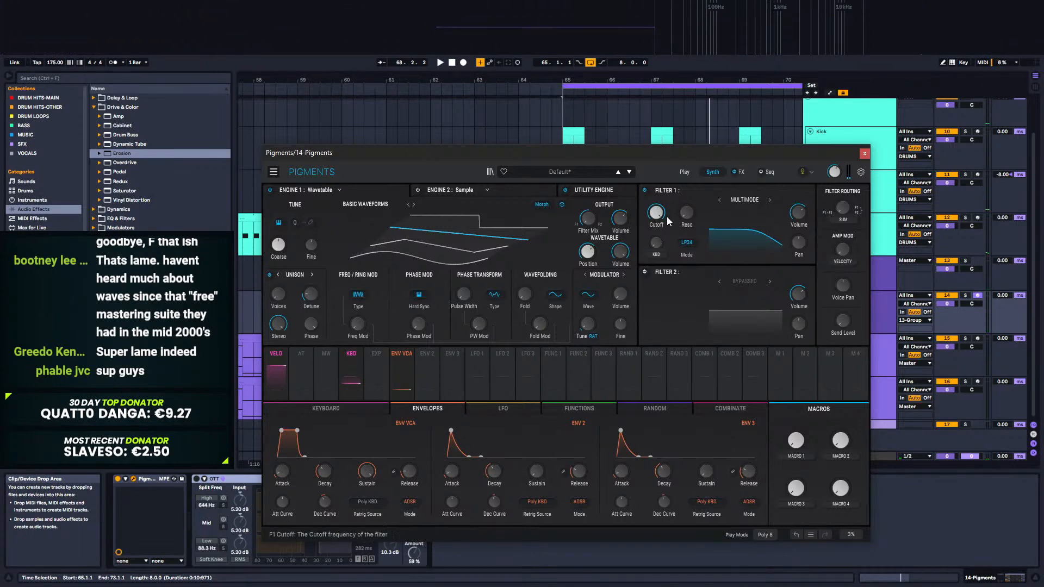
left_click(864, 154)
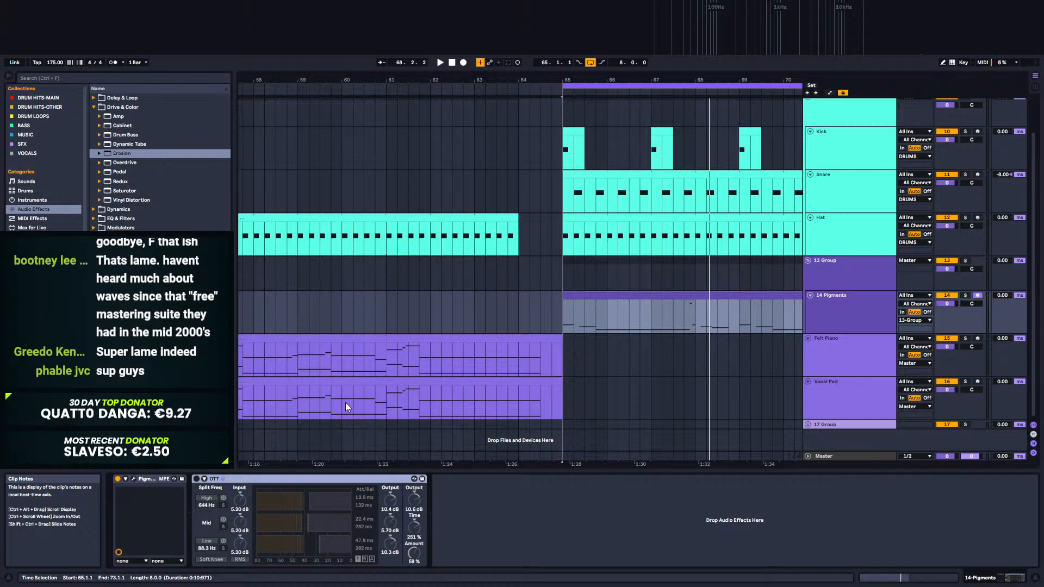
Step: Reopen Pigments and change Filter 1 to the Surgeon type in HP mode
left_click(133, 479)
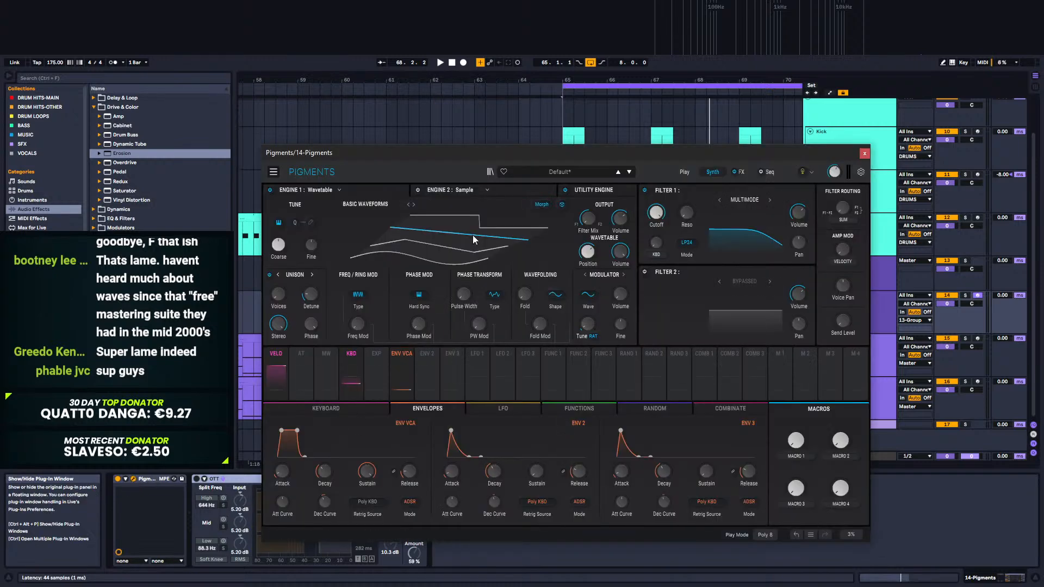
left_click(742, 200)
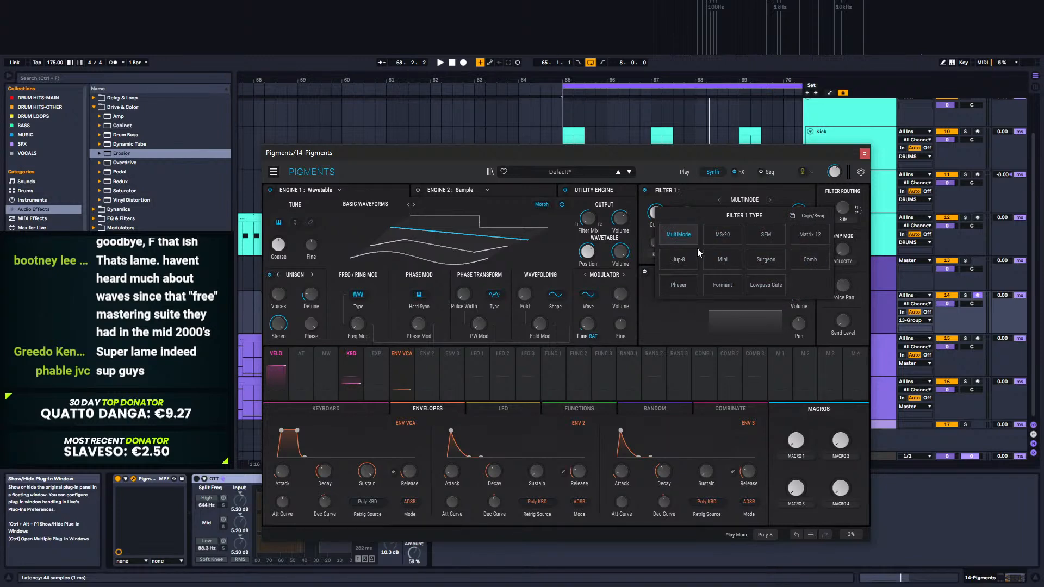
left_click(759, 269)
left_click(687, 243)
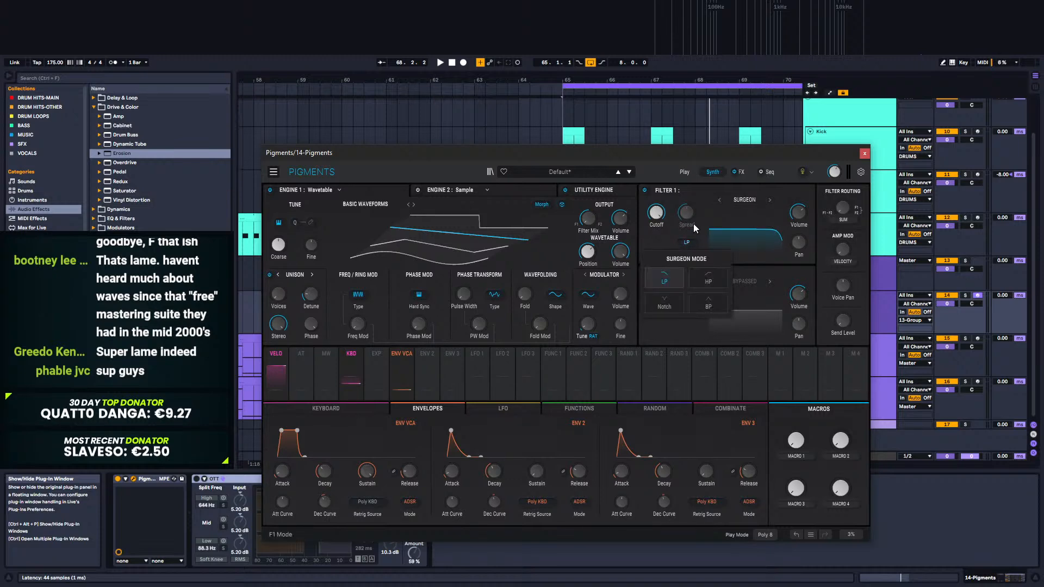
left_click(705, 281)
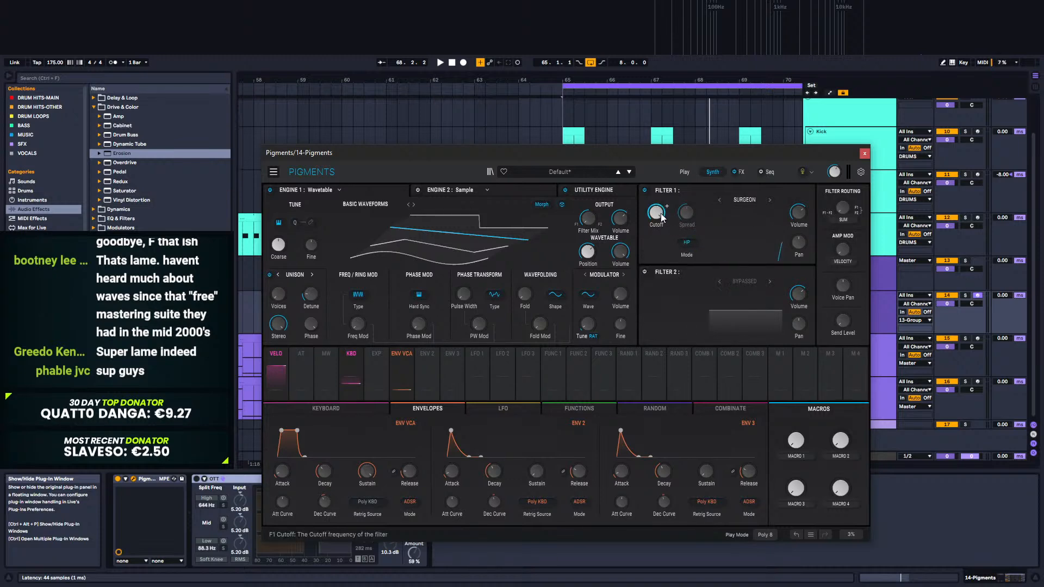
Step: Set Filter 1's cutoff to about 102 Hz while auditioning the loop
key("space")
left_click_drag(648, 300, 648, 316)
key("space")
key("space")
key("space")
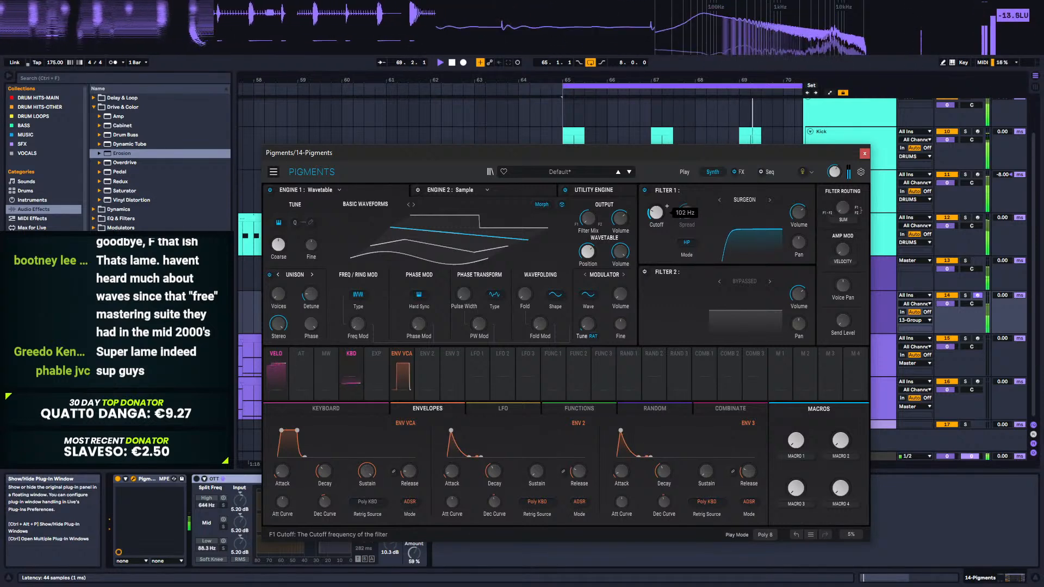
Step: Route the utility oscillator towards Filter 2 with its filter mix and raise its output to about 2.45 dB while auditioning
left_click(598, 191)
key("space")
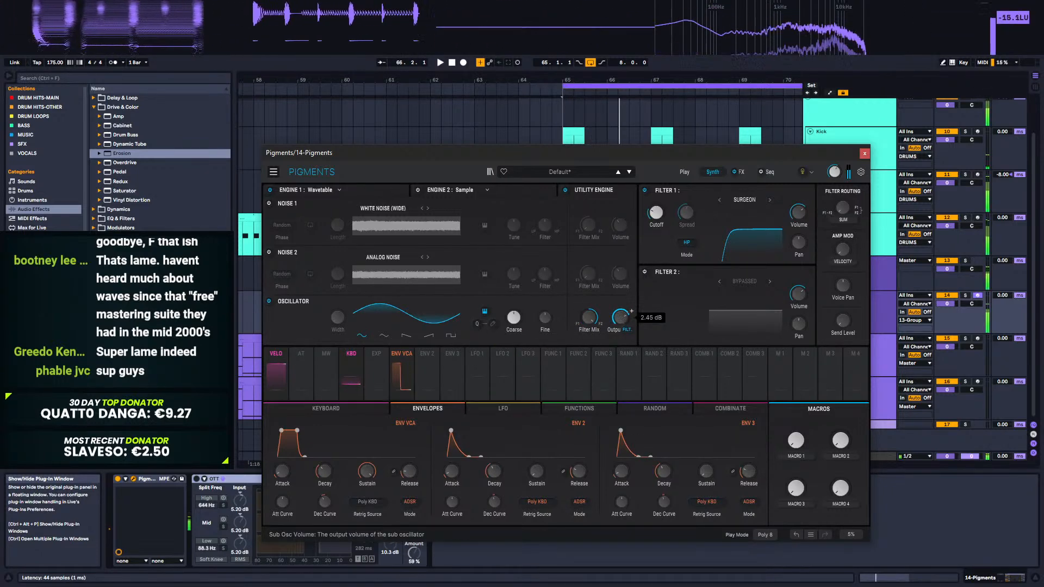
key("space")
left_click_drag(628, 295, 625, 291)
key("space")
key("space")
key("space")
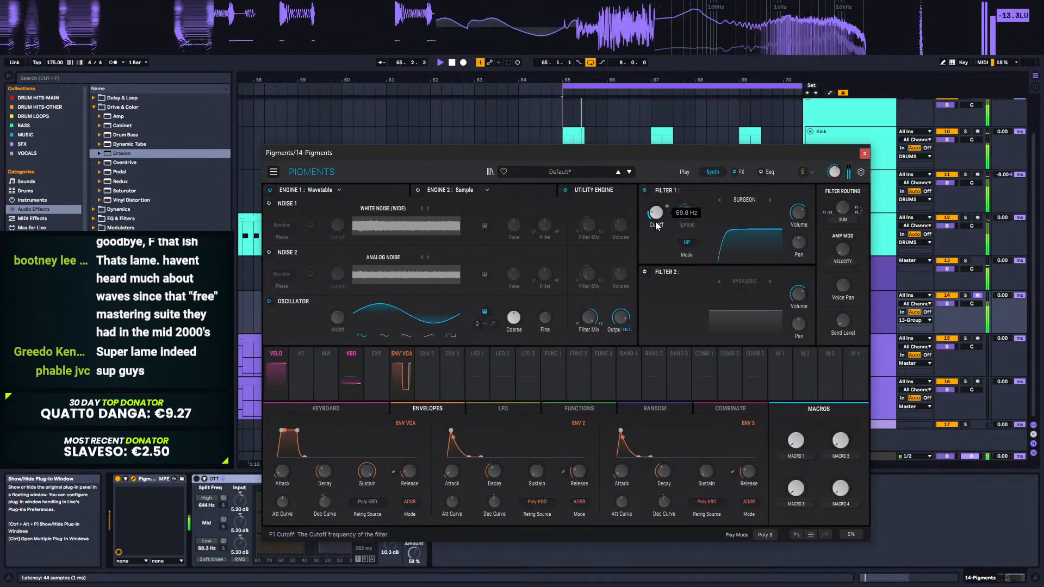
Step: Lower Filter 1's cutoff to about 56.4 Hz and audition the bass
left_click_drag(657, 224, 655, 227)
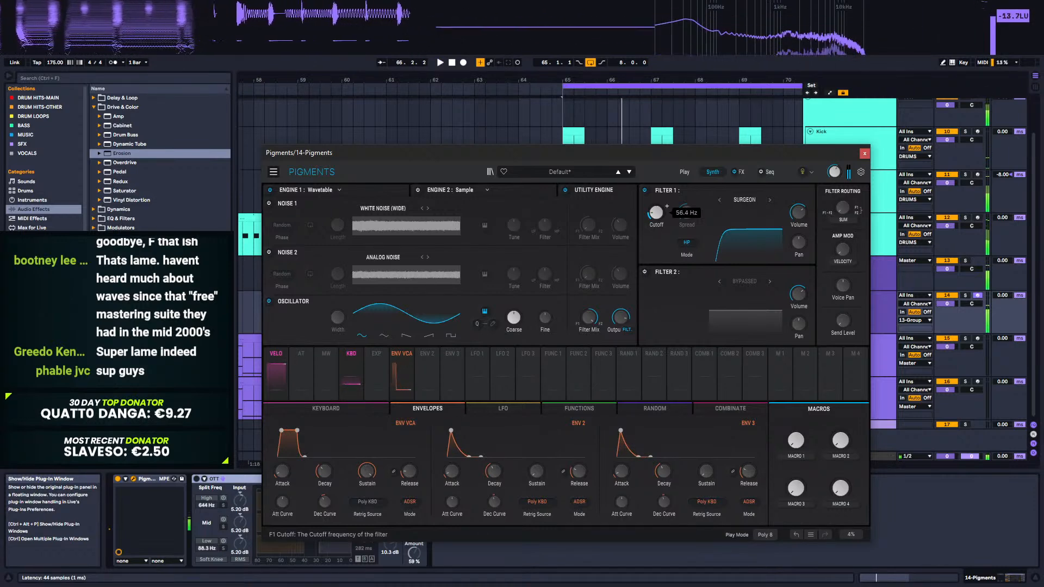
key("space")
key("space")
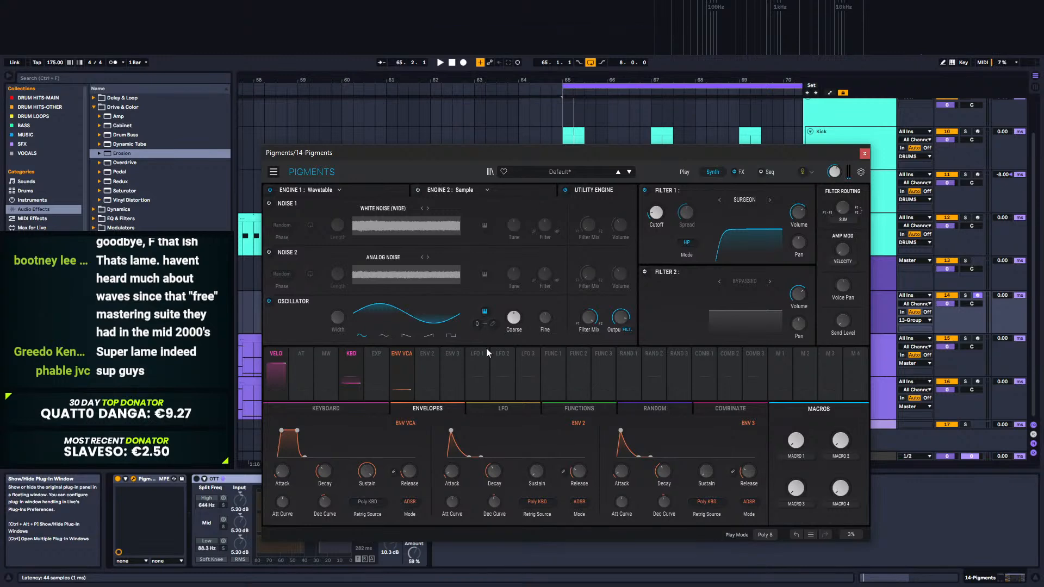
Step: Change Engine 2 to a Wavetable engine using the Basic Waveforms sine, raise its output volume and return to Engine 1
left_click(364, 189)
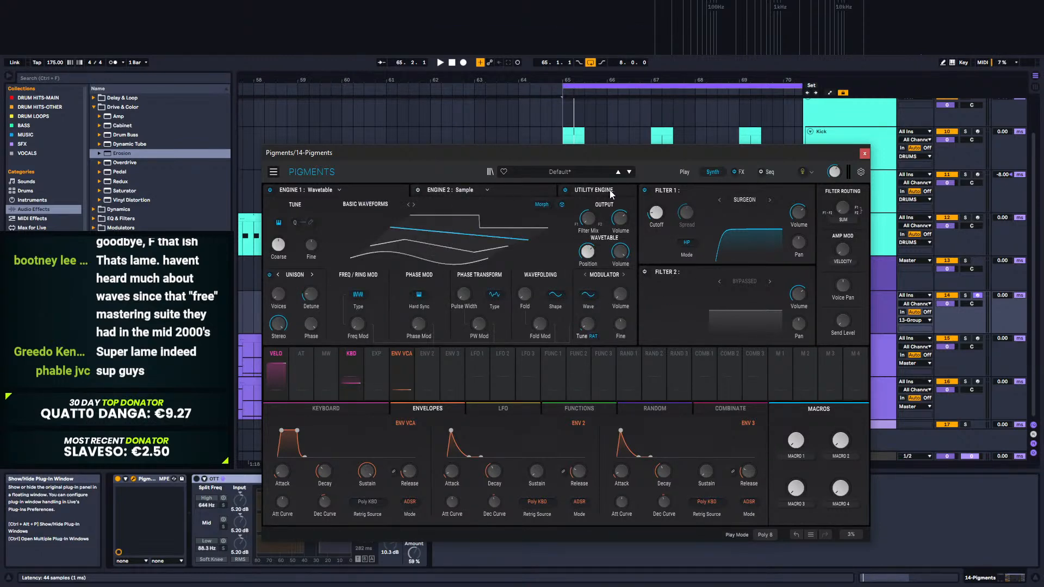
left_click(464, 191)
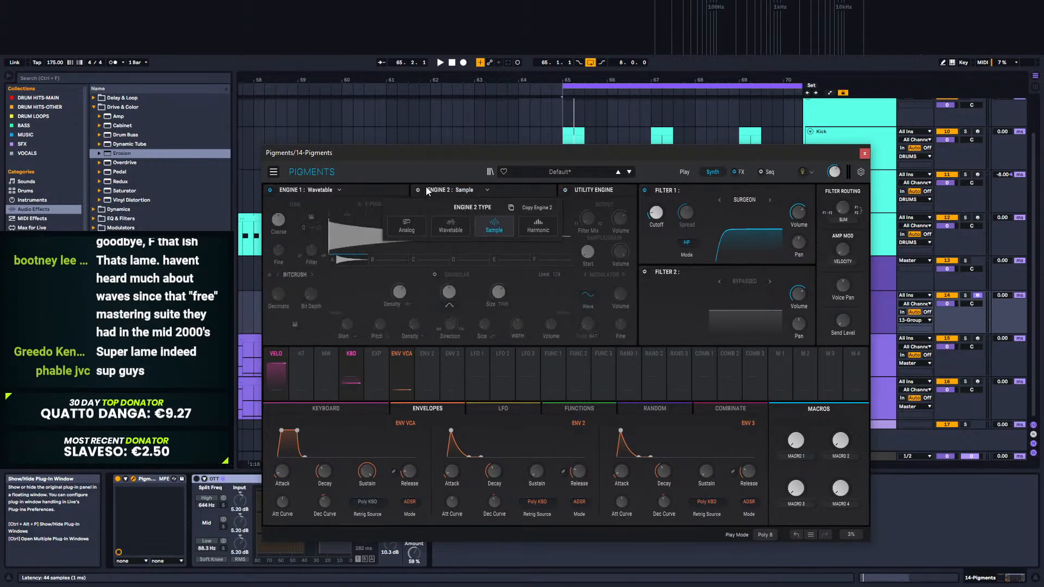
left_click(405, 228)
left_click(450, 226)
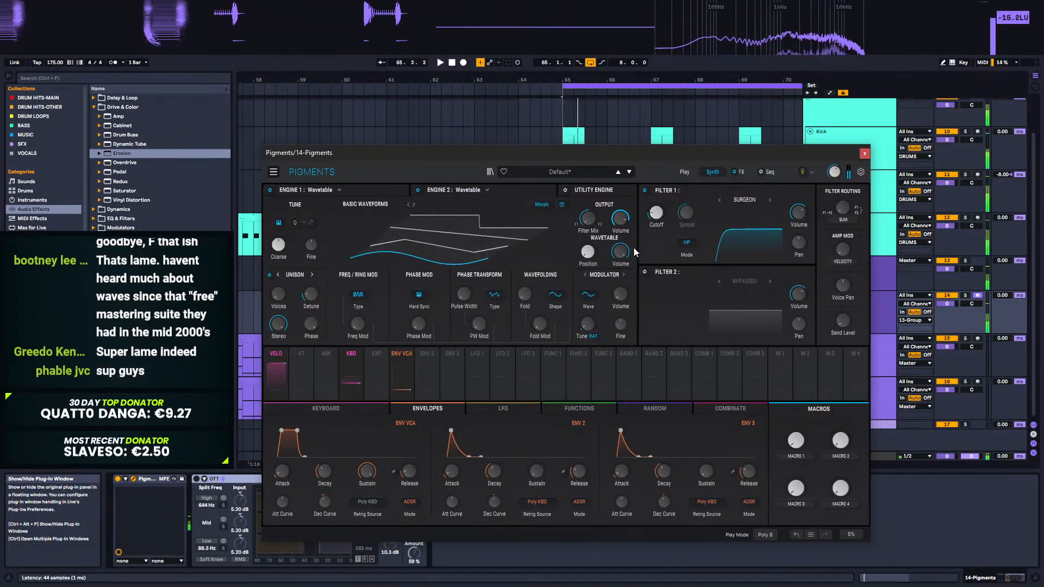
left_click_drag(620, 222, 620, 193)
left_click(356, 188)
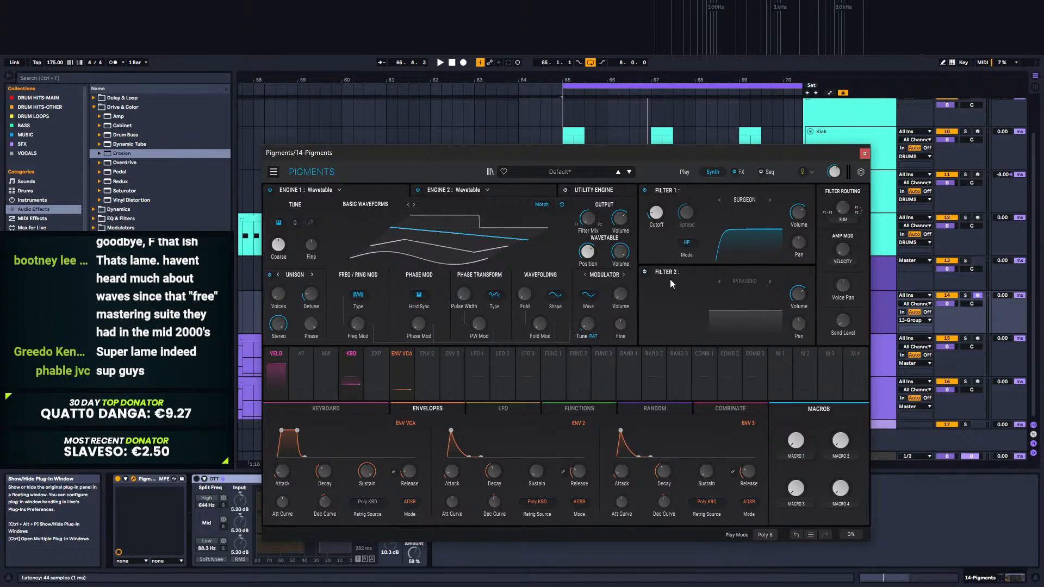
Step: Enable Filter 2 as a MultiMode filter in LP24 mode
left_click(643, 272)
left_click(749, 289)
left_click(685, 321)
Step: Lower Filter 2's cutoff and adjust its resonance while repeatedly auditioning the loop
key("space")
left_click_drag(656, 294, 655, 387)
left_click_drag(685, 289, 656, 284)
key("space")
key("space")
key("space")
key("space")
key("space")
key("space")
key("space")
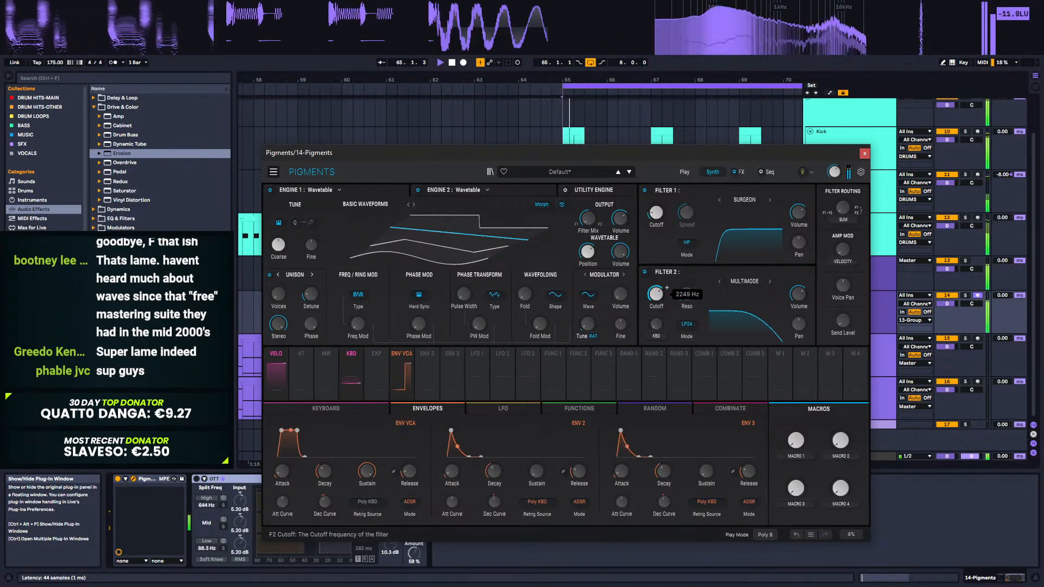
key("space")
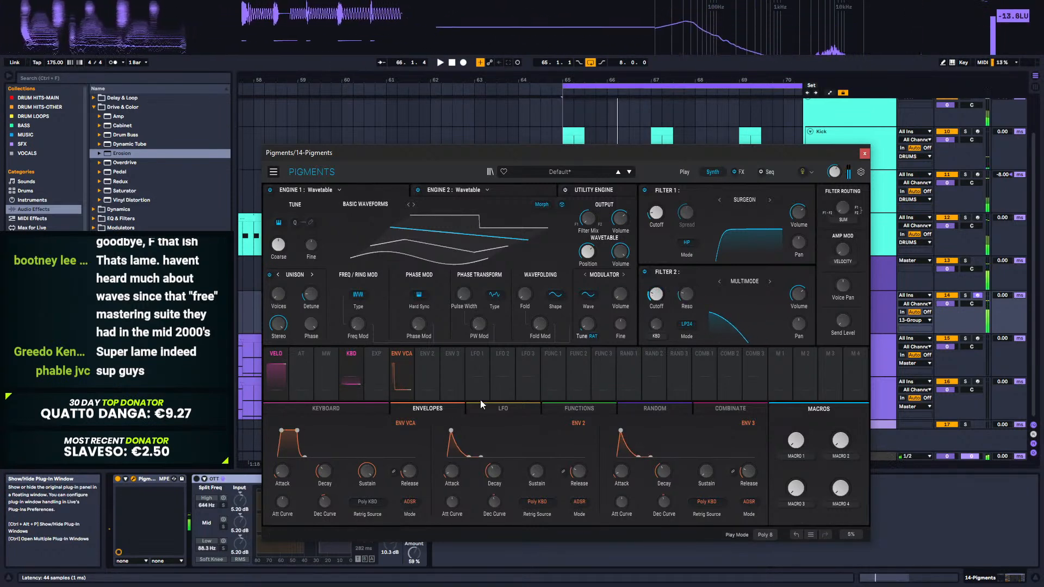
Step: Route Env 2 to the Filter 2 cutoff and fine-tune the modulation amount around 0.35 while auditioning
mouse_move(425, 354)
left_mouse_down()
mouse_move(657, 288)
mouse_move(657, 322)
left_mouse_up()
key("space")
key("space")
key("space")
key("space")
key("space")
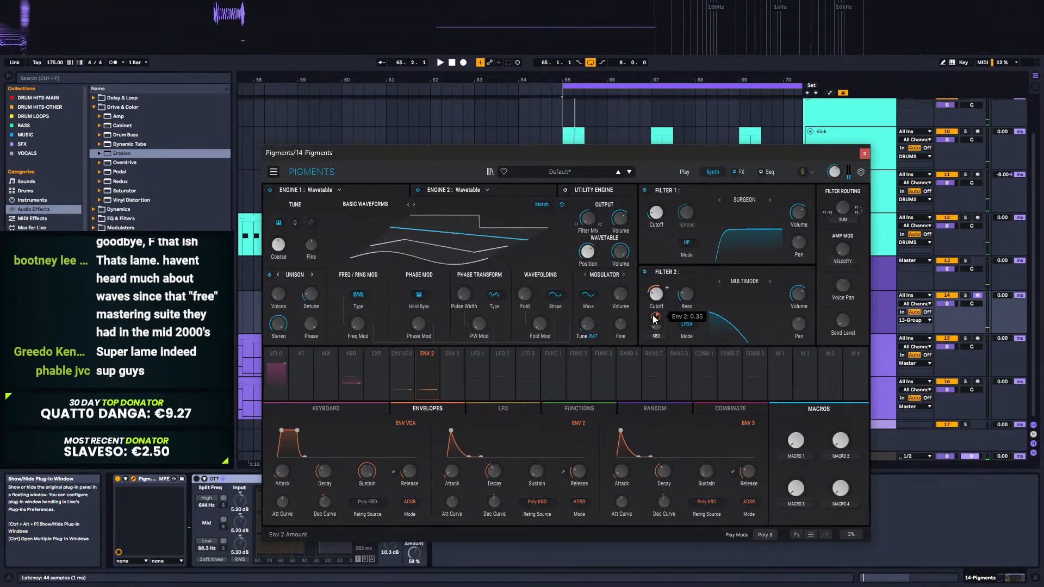
left_click_drag(656, 317, 655, 303)
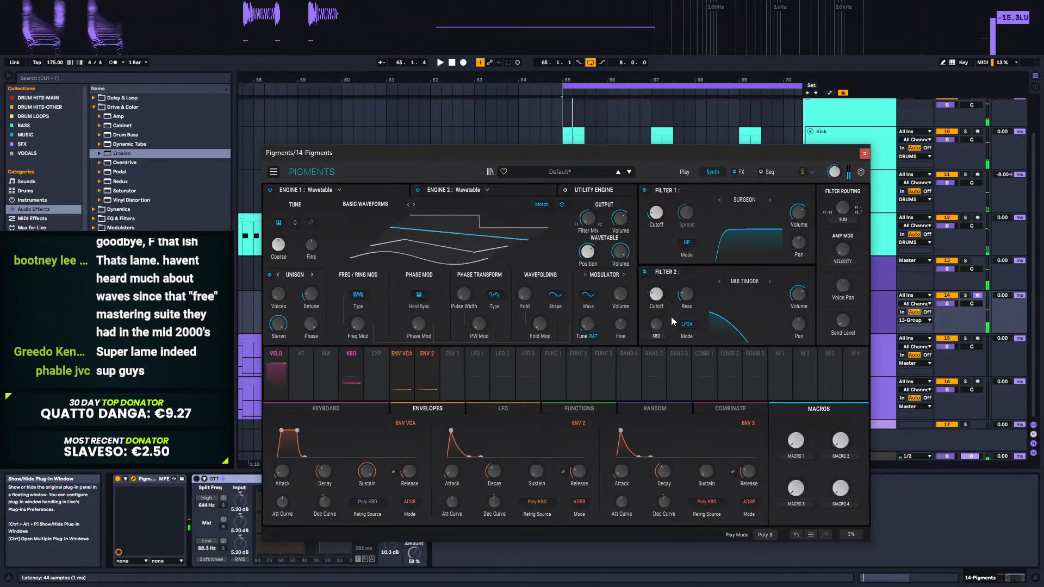
Step: In the Pigments effects, set the FX A Soft Clip distortion's drive to about 10.9 dB, audition it and return to the synth page
left_click(741, 172)
left_click(445, 195)
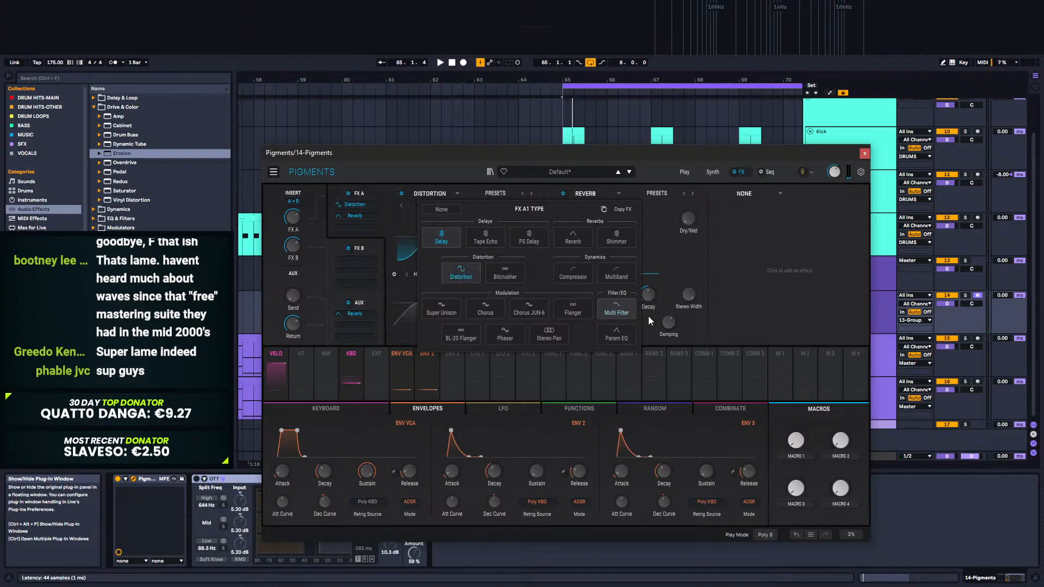
left_click(461, 267)
left_click_drag(486, 253, 482, 273)
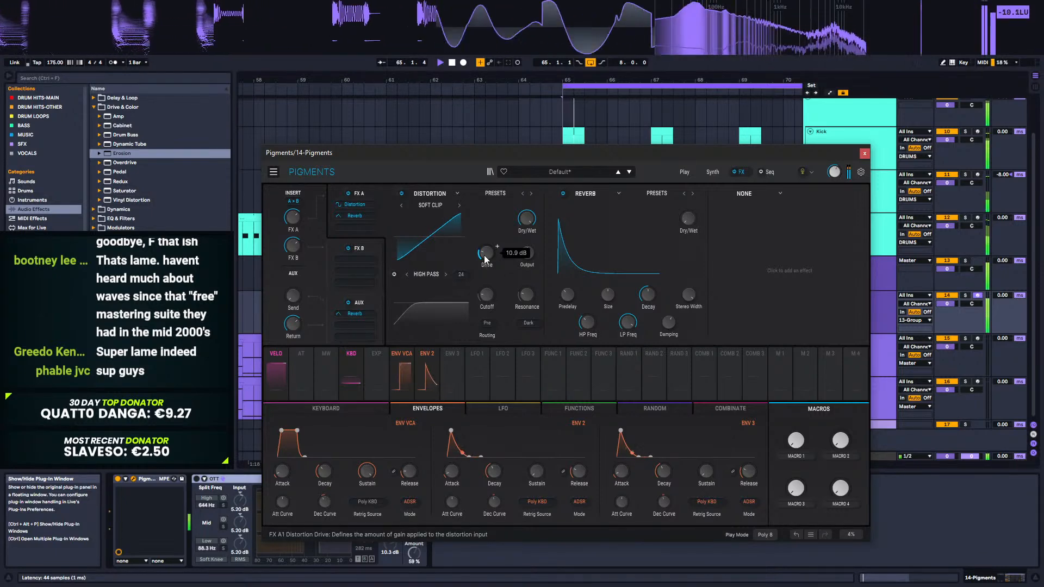
left_click(677, 171)
left_click(711, 172)
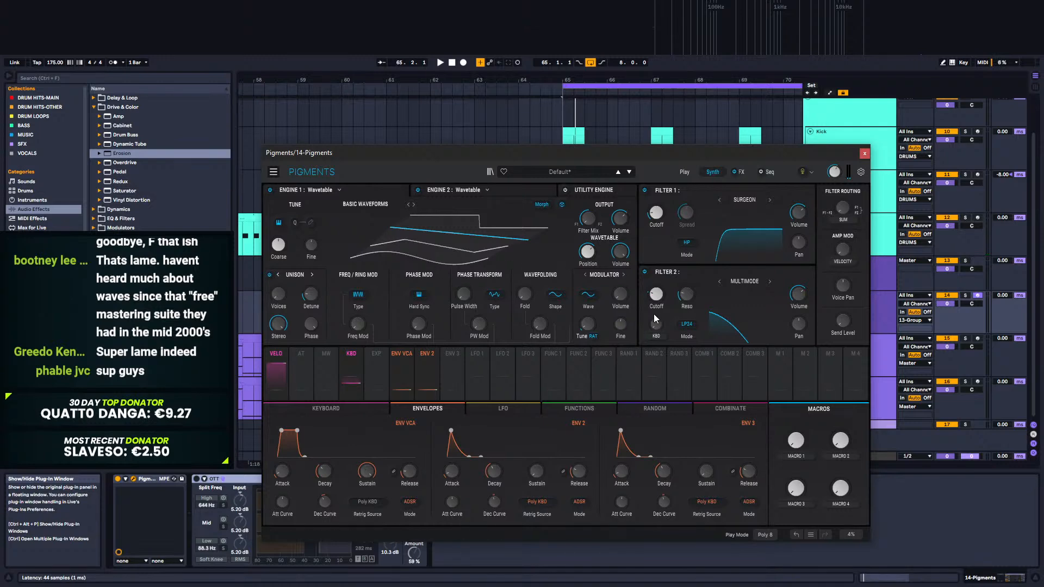
Step: Change Engine 1's modulator waveform to a falling saw shape and raise its Phase Mod amount while auditioning the loop
left_click(383, 212)
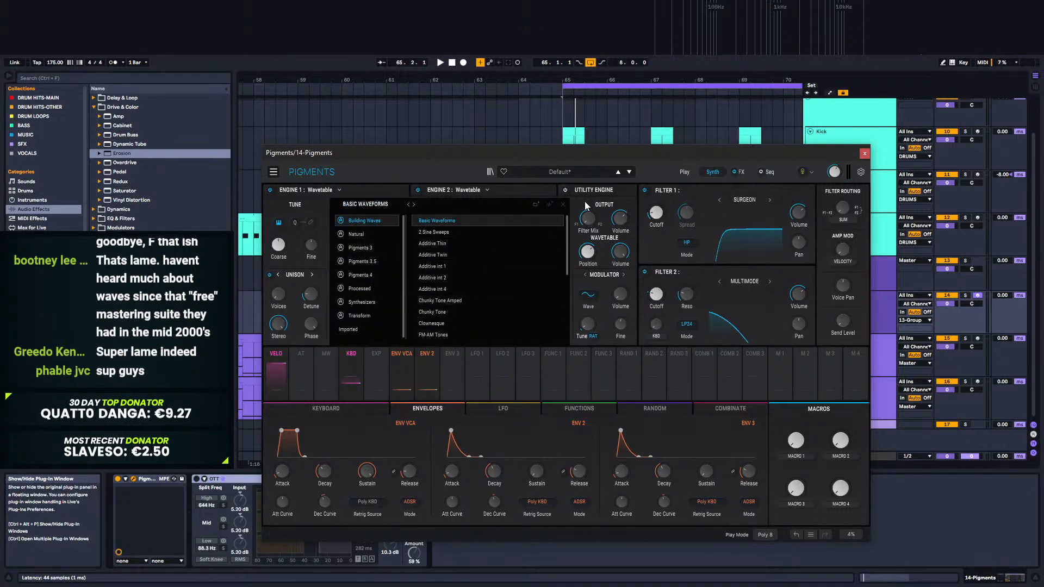
left_click(588, 294)
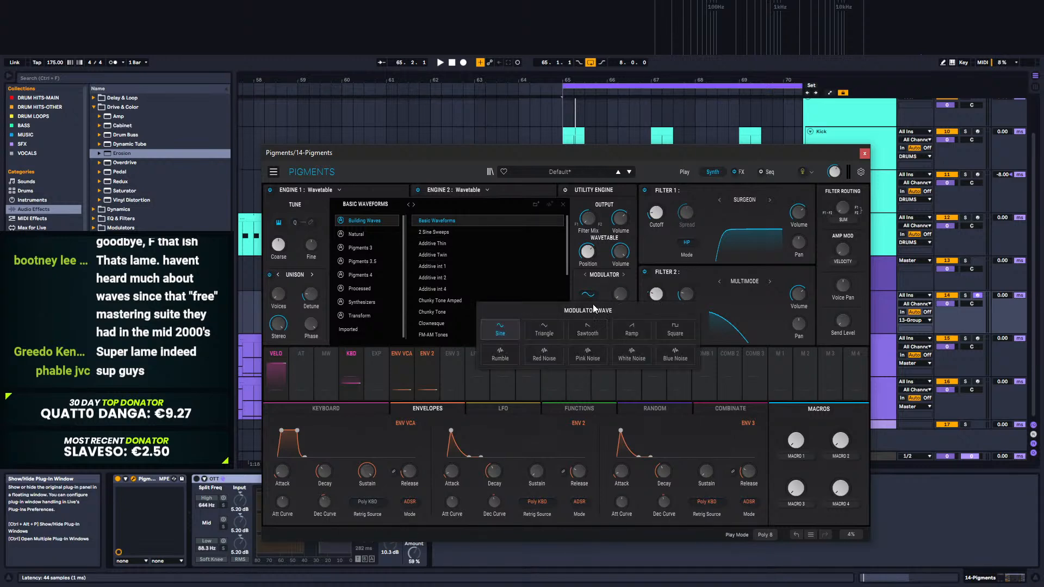
left_click(376, 205)
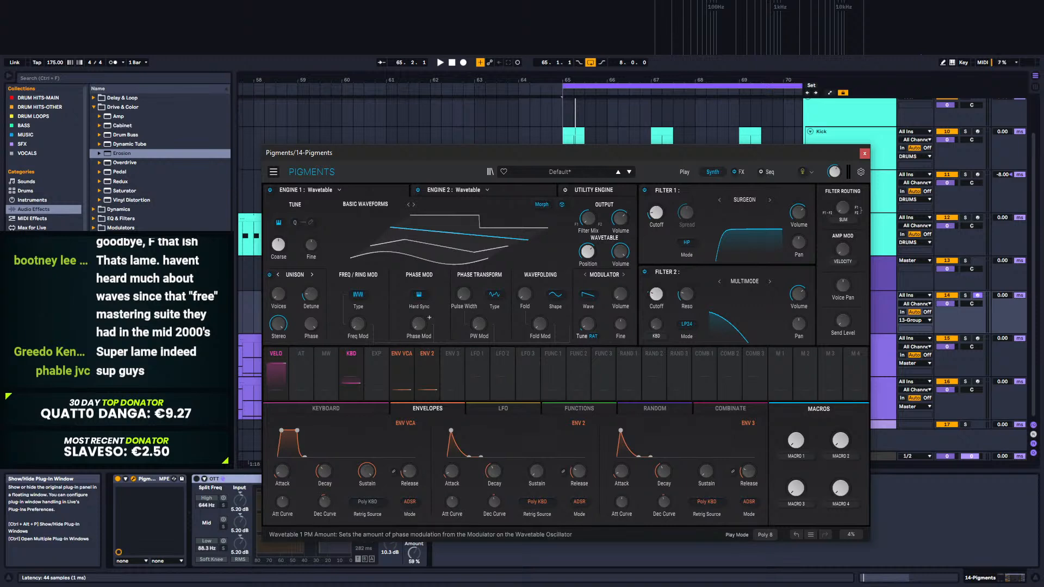
key("space")
left_click_drag(425, 259, 425, 272)
key("space")
key("space")
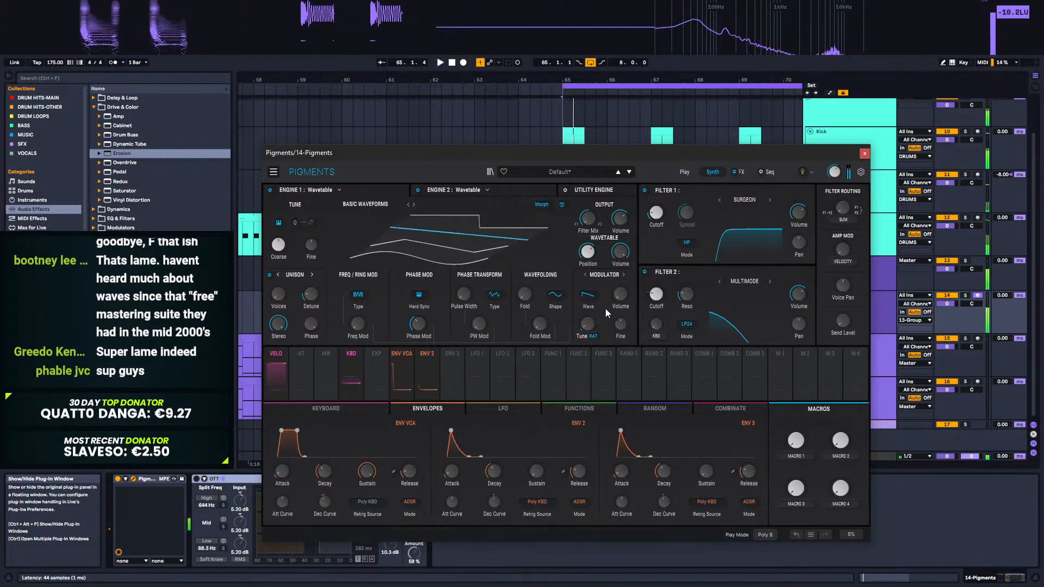
Step: Adjust Engine 1's modulator tuning and increase the Phase Mod amount, restarting the loop repeatedly to audition the bass
left_click_drag(593, 326, 593, 323)
key("space")
key("space")
left_click_drag(424, 325, 425, 292)
key("space")
key("space")
key("space")
key("space")
key("space")
key("space")
key("space")
key("space")
key("space")
key("space")
Step: Try different Freq Mod and Phase Mod amounts on Engine 1 while auditioning the loop
left_click_drag(363, 325, 373, 284)
key("space")
key("space")
key("space")
key("space")
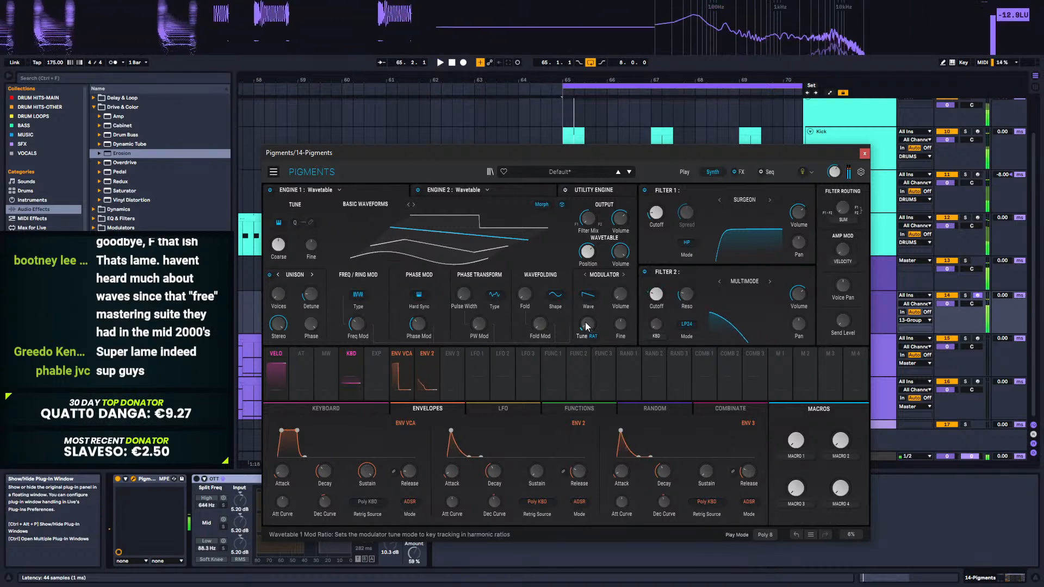
key("space")
left_click_drag(422, 325, 422, 302)
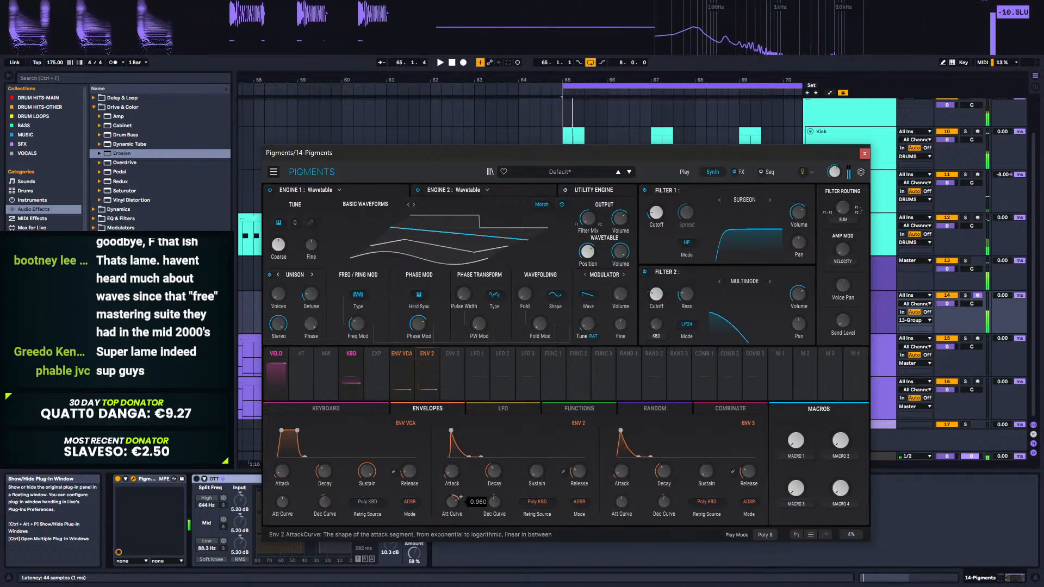
Step: Shape Env 2's attack curve to about 0.96 and slightly lengthen its attack while auditioning
key("space")
mouse_move(452, 471)
left_mouse_down()
mouse_move(456, 454)
mouse_move(454, 464)
left_mouse_up()
key("space")
key("space")
key("space")
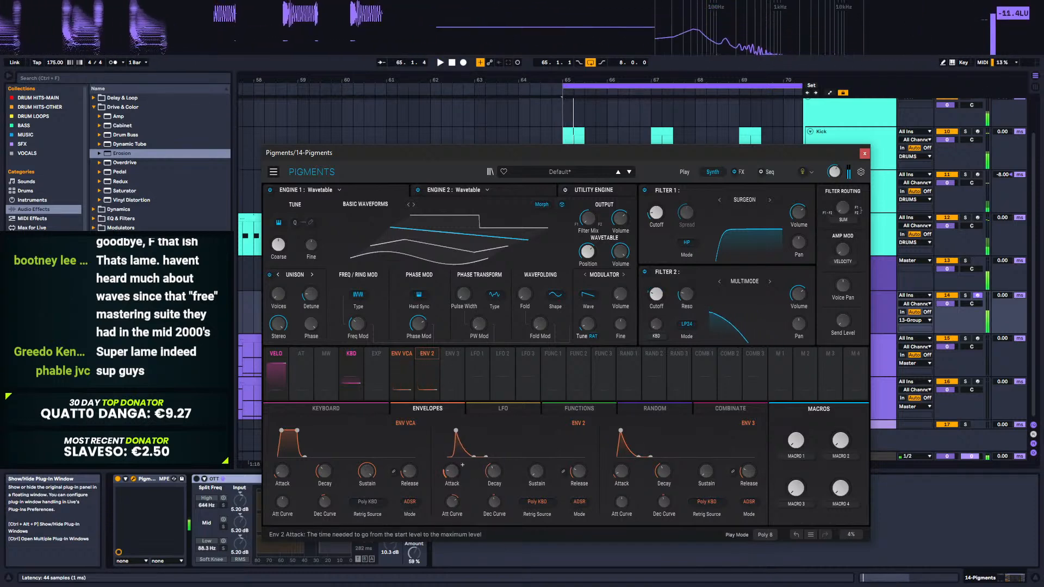
key("space")
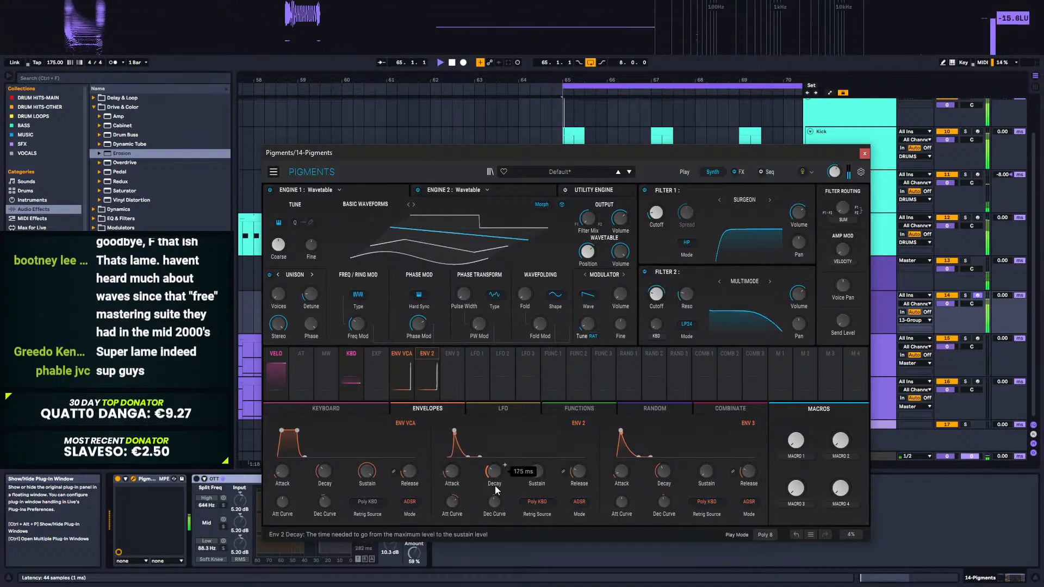
Step: Fine-tune Env 2's decay around 175 ms while replaying the loop
key("space")
left_click_drag(494, 472, 494, 468)
key("space")
key("space")
key("space")
key("space")
key("space")
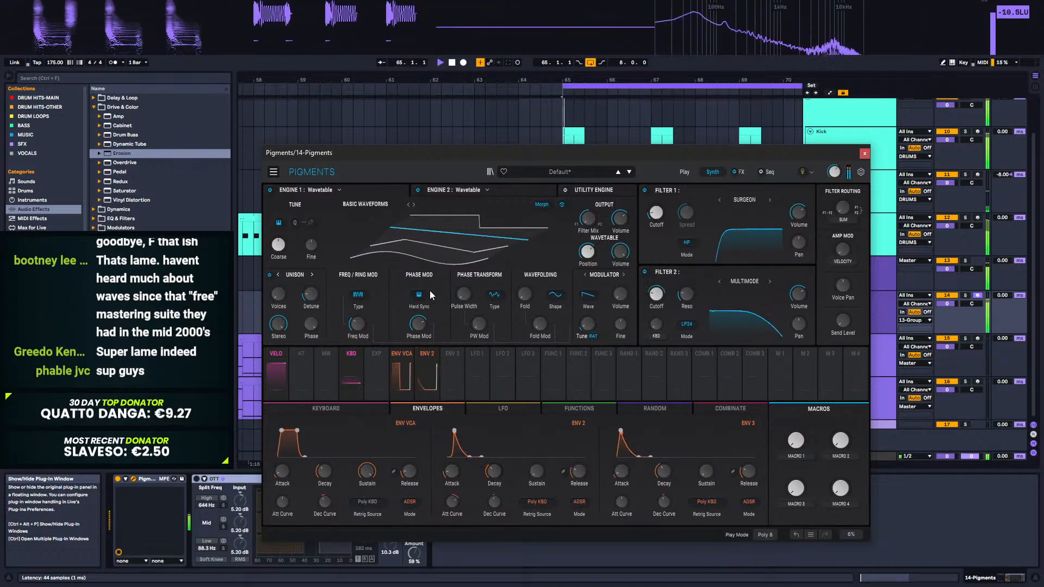
Step: Lower the drive of the FX A Soft Clip distortion in the effects and audition it
left_click(740, 172)
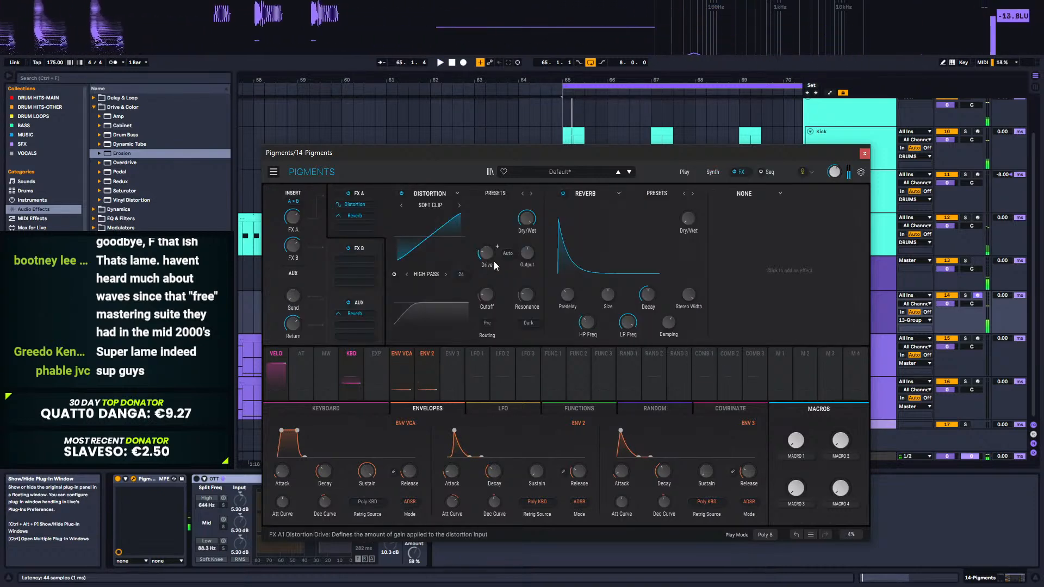
key("space")
left_click_drag(487, 252, 486, 288)
key("space")
key("space")
key("space")
Step: Route Env 2 to the FX A distortion drive with an amount of about 0.43 and audition the modulation
left_click_drag(426, 354, 487, 258)
key("space")
key("space")
key("space")
key("space")
key("space")
key("space")
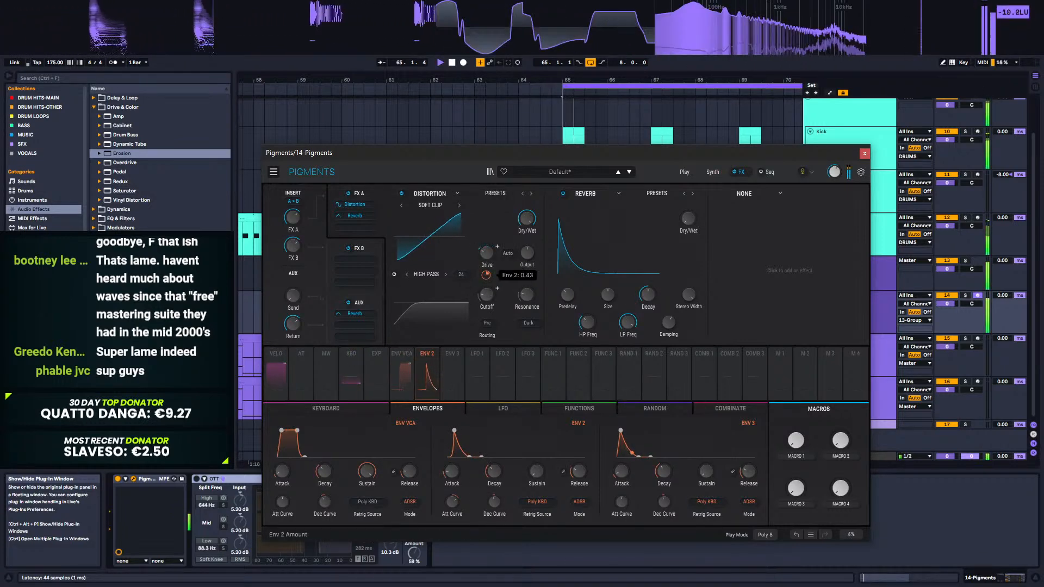
Step: Raise the Env 2 modulation of the distortion drive to about 0.84 while auditioning
left_click_drag(487, 254, 486, 256)
key("space")
key("space")
key("space")
key("space")
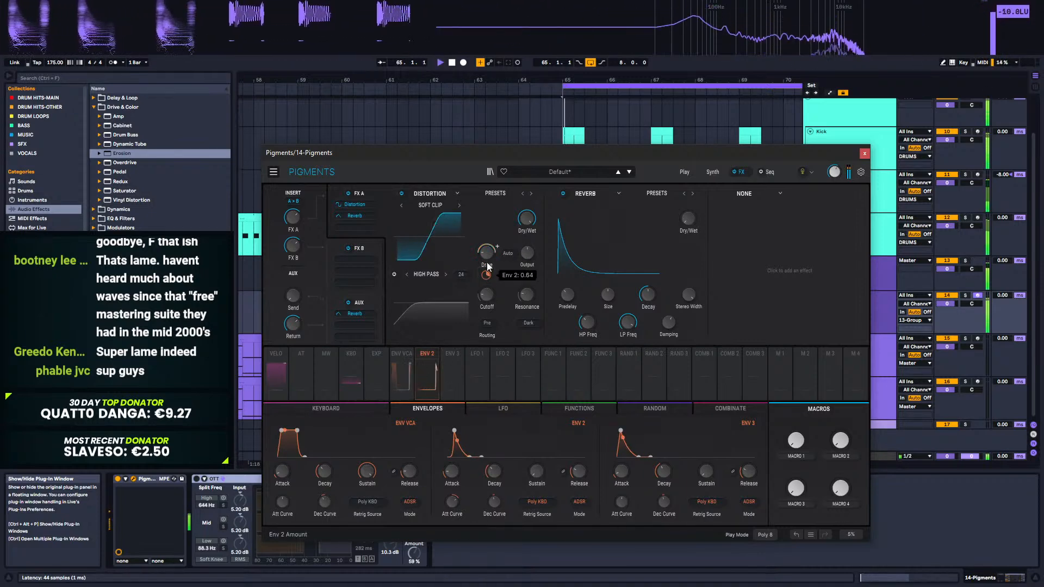
Step: Switch the FX A distortion type to Tape and audition it on the loop
left_click(433, 207)
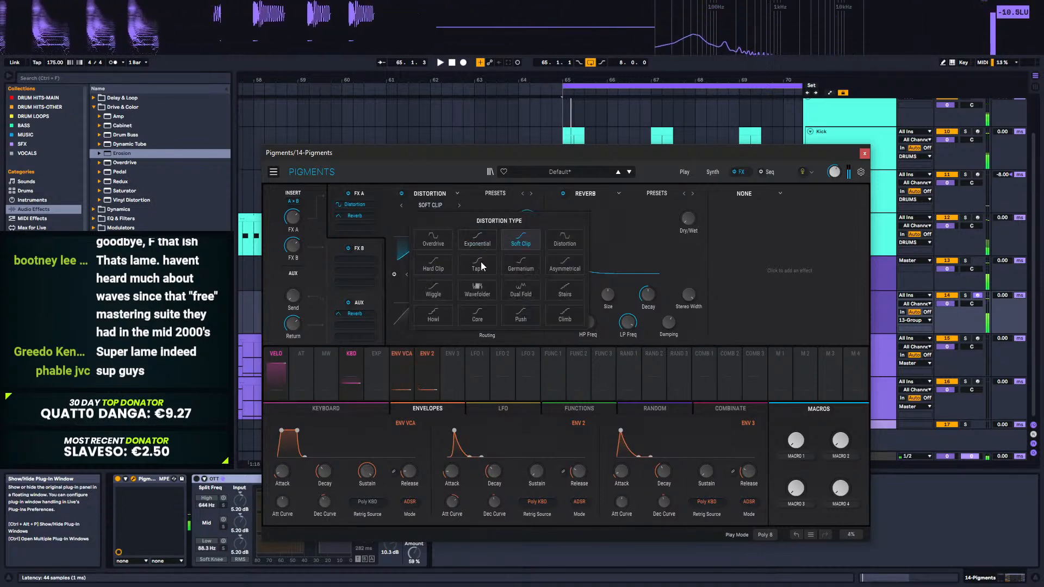
key("space")
key("space")
key("space")
key("space")
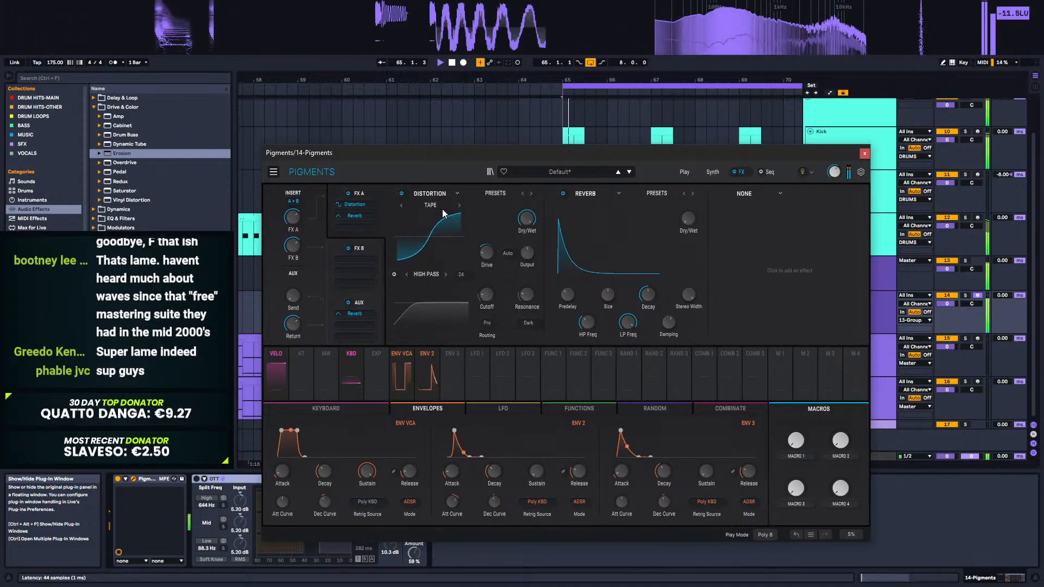
Step: Switch the FX A distortion type to Asymmetrical and audition it on the loop
left_click(439, 206)
key("space")
key("space")
key("space")
key("space")
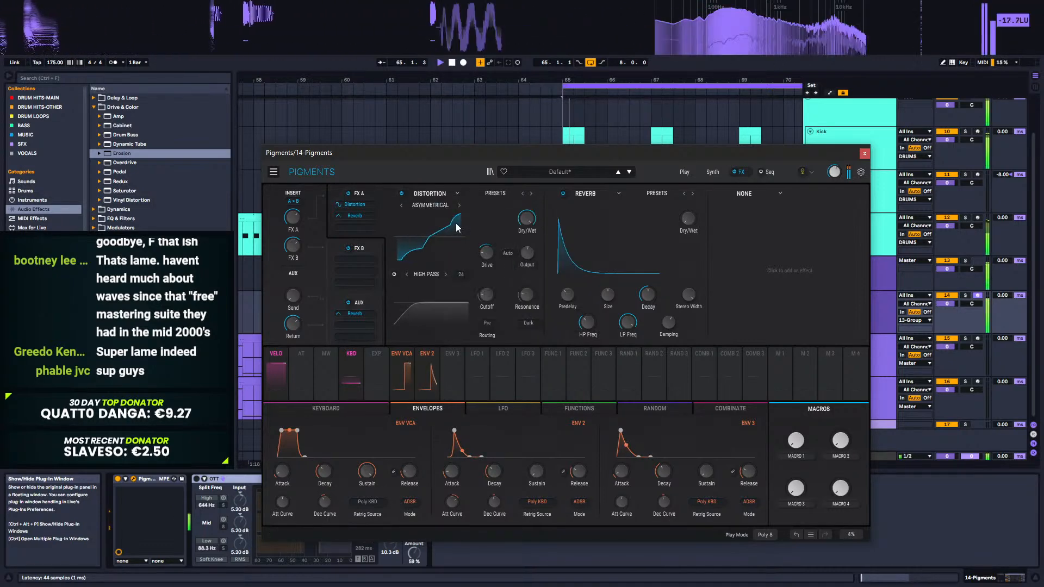
Step: Compare the Germanium, Wavefolder, Push and Overdrive distortion types, varying the Env 2 amount on the drive
left_click(441, 208)
left_click(518, 267)
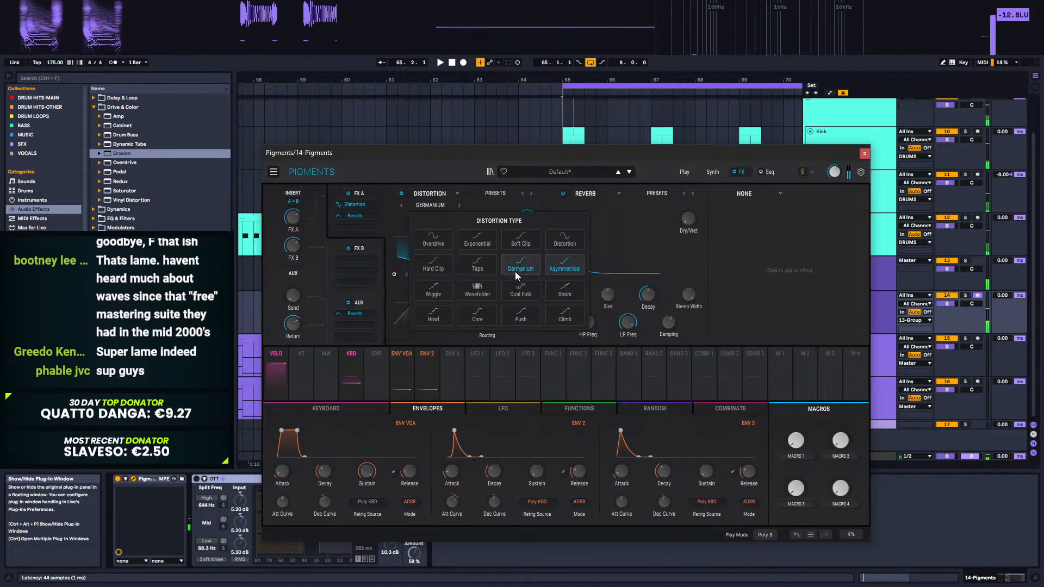
left_click(460, 205)
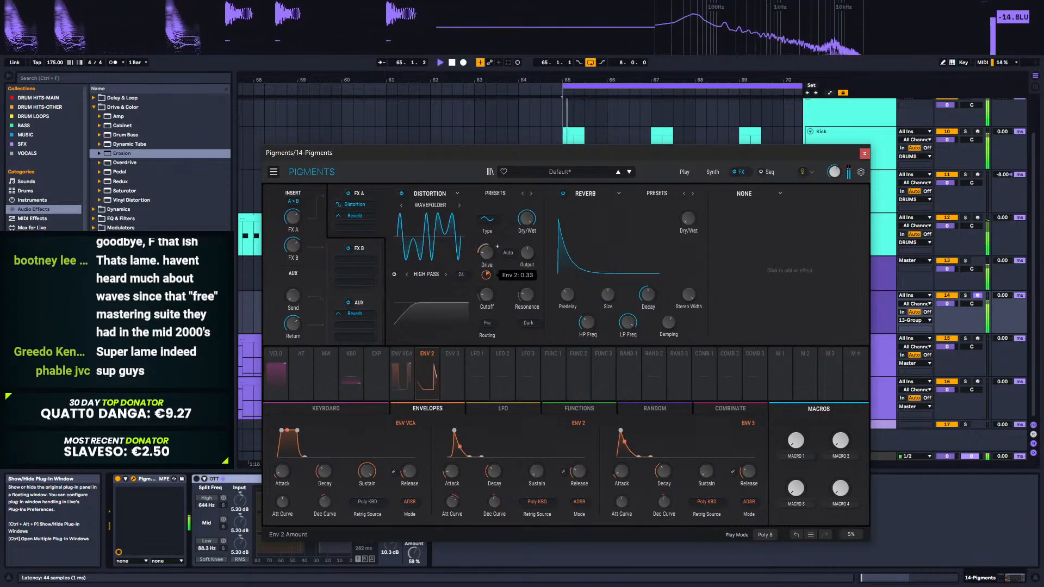
left_click(460, 205)
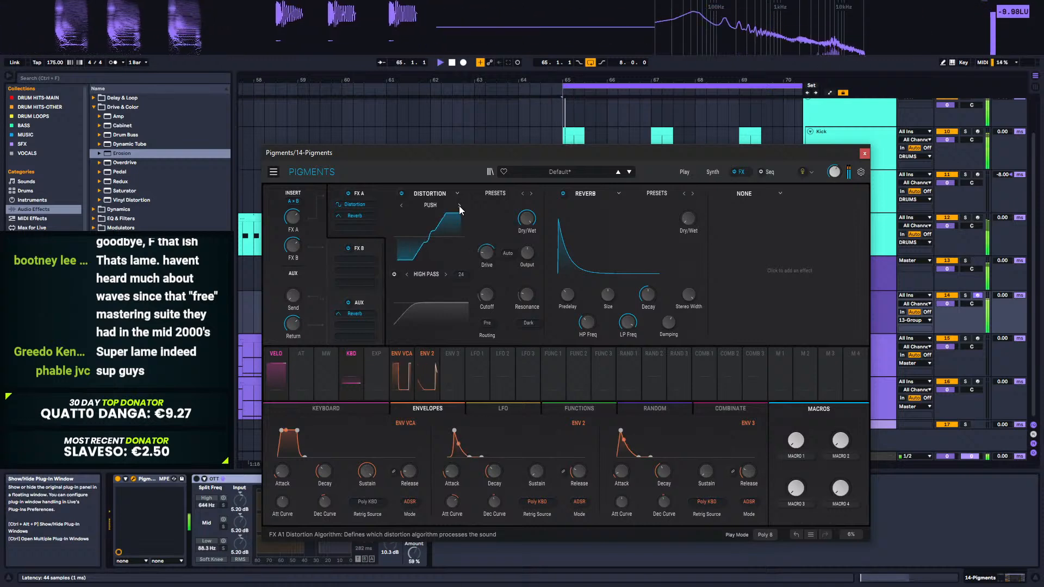
left_click(460, 205)
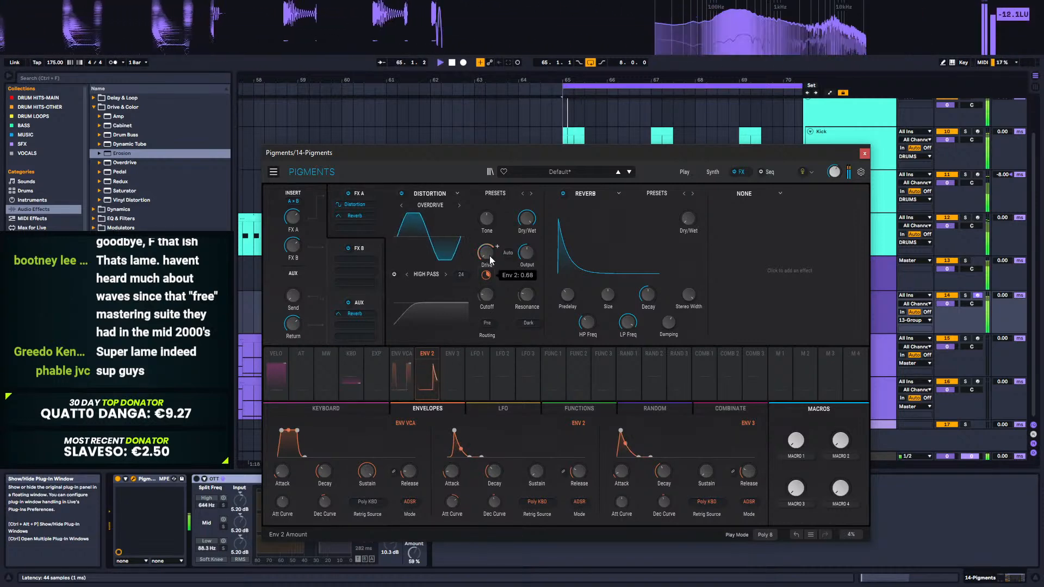
left_click(459, 207)
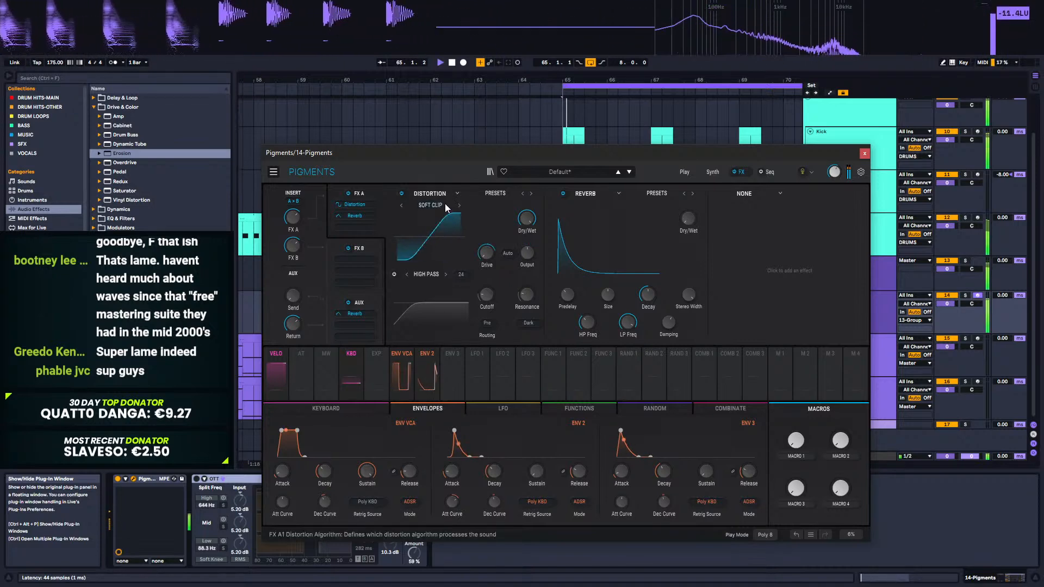
Step: Set the FX A effect's type to Distortion and adjust the Env 2 amount on its drive
left_click(445, 205)
left_click(460, 208)
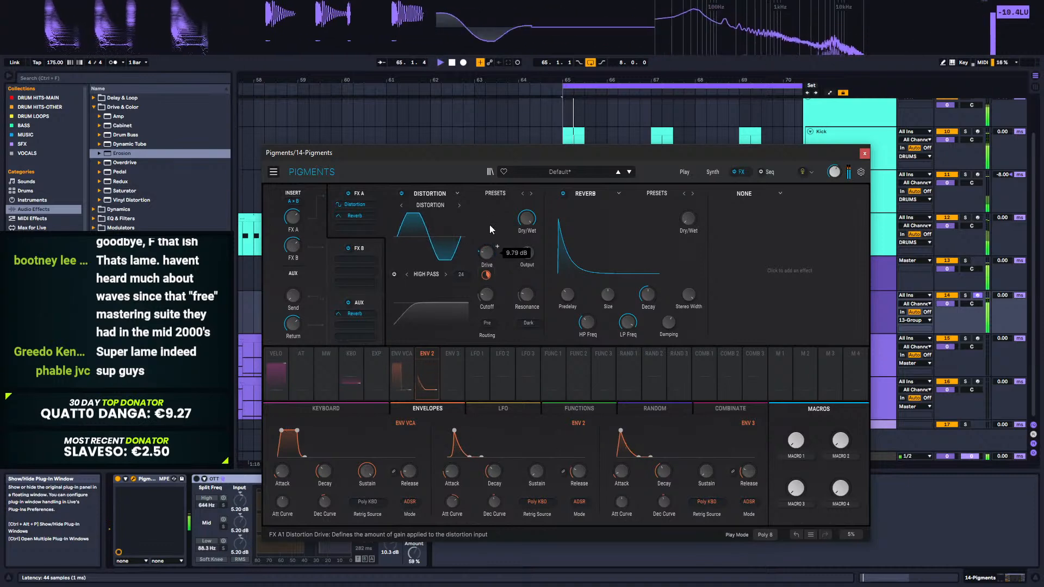
left_click_drag(486, 276, 487, 295)
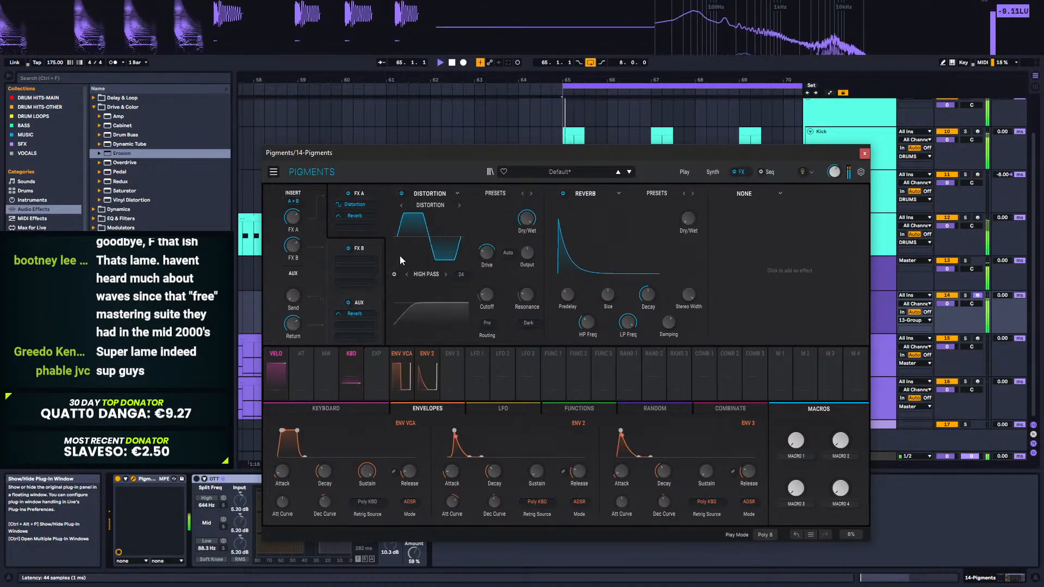
Step: Toggle the FX A distortion, then set Engine 1's Phase Mod amount to about 0.324 on the synth page and audition it
left_click(401, 194)
left_click(711, 173)
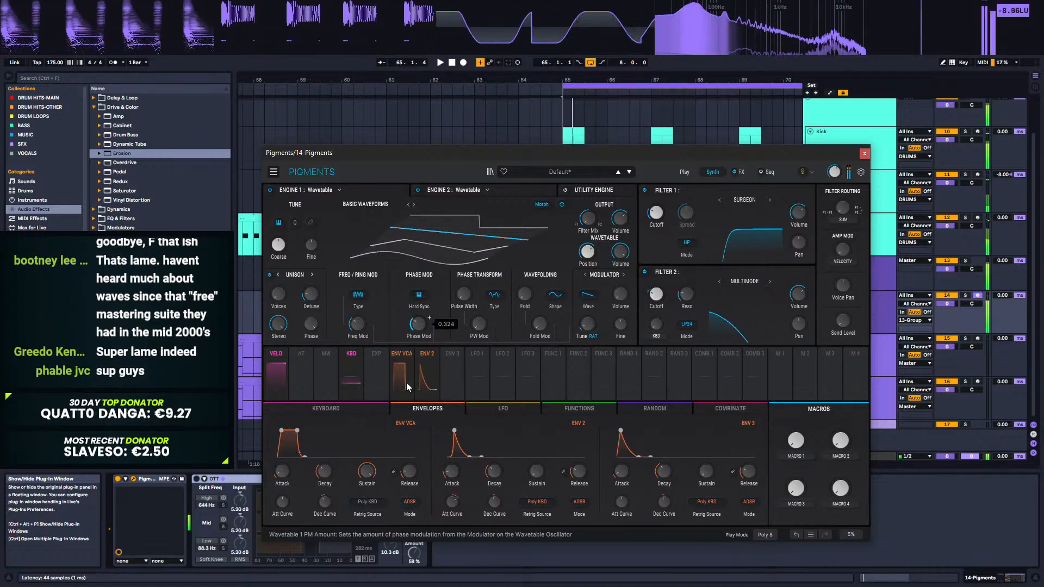
key("space")
key("space")
key("space")
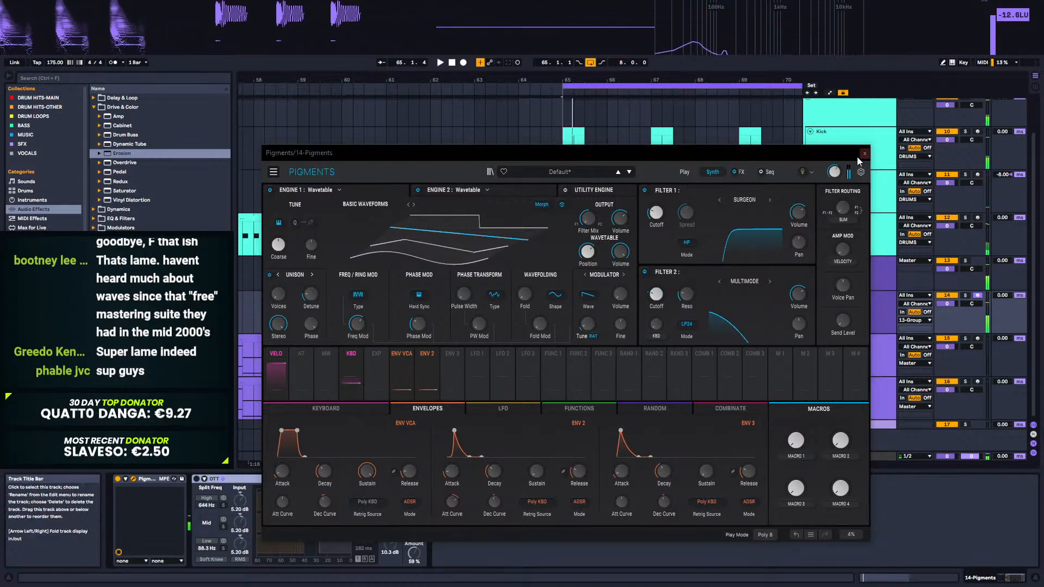
Step: Close the Pigments window and listen to the arrangement from the Start marker into the drop
key("ctrl+alt+p")
left_click_drag(489, 80, 497, 25)
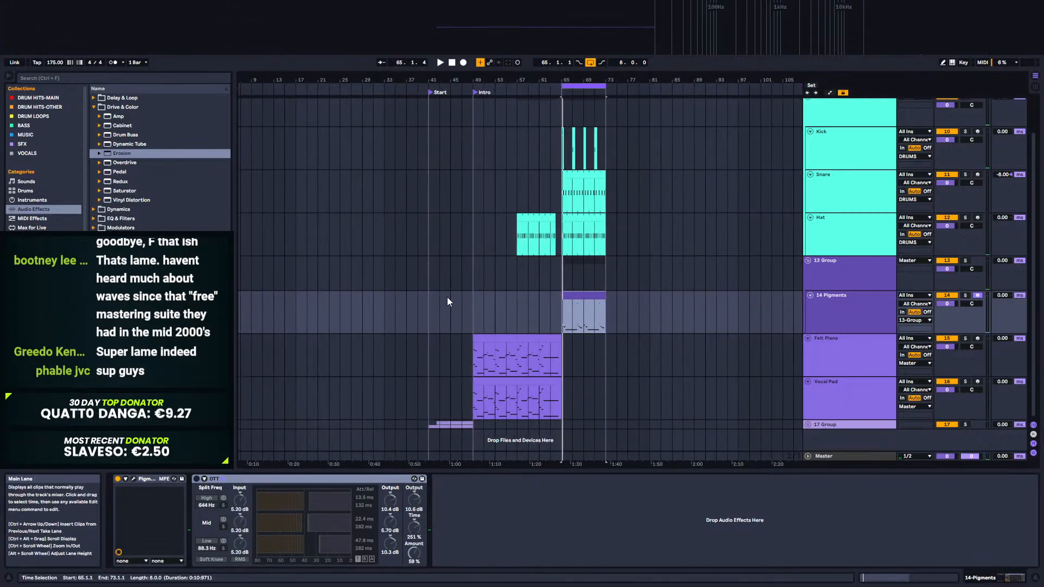
left_click(441, 309)
key("space")
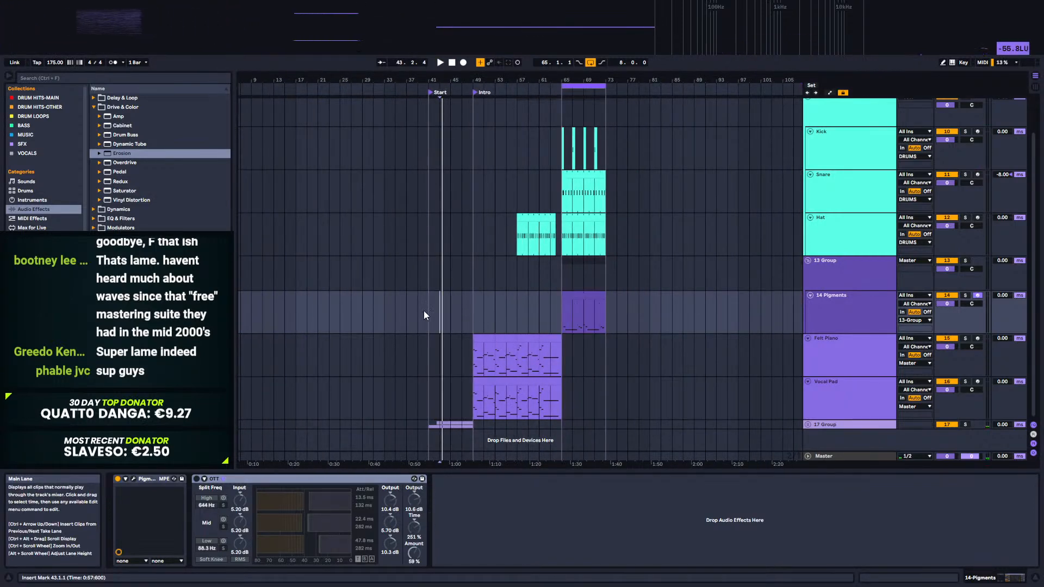
left_click(430, 314)
key("space")
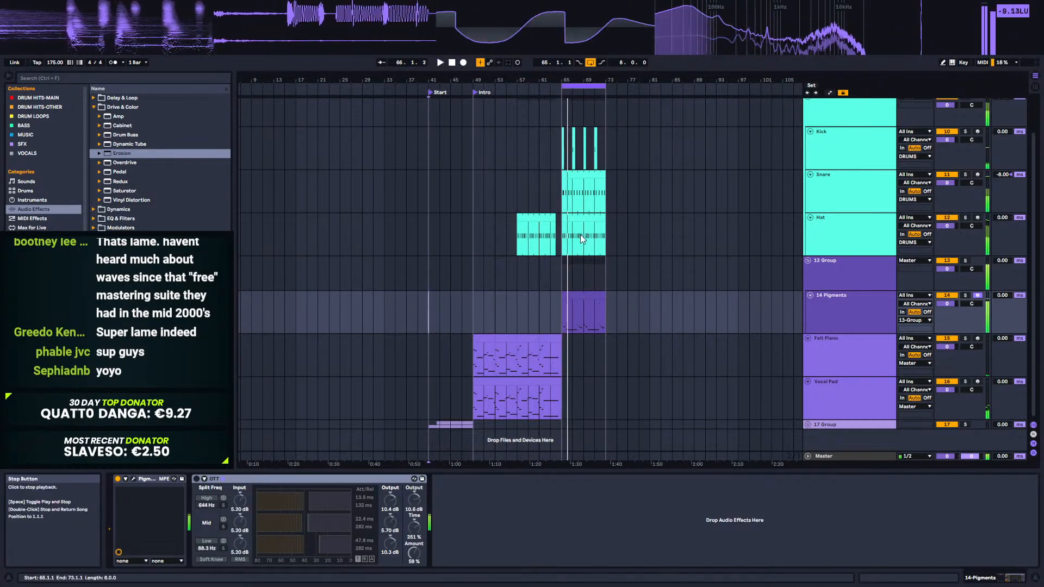
key("space")
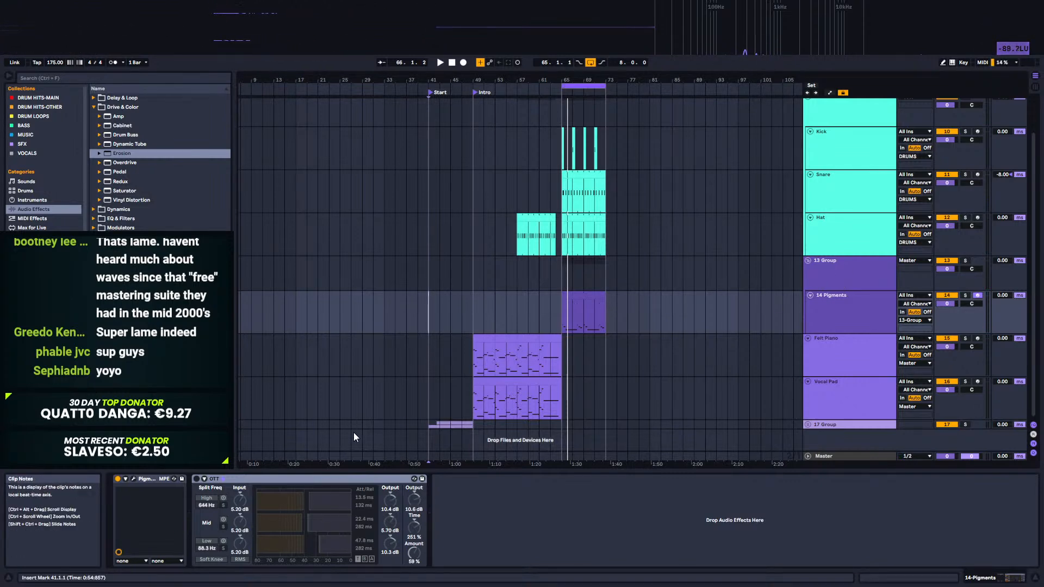
Step: Load the Distorted Keytracked LFO Bass Stabs — Serum preset from the BASS — STABS folder onto track 14, replacing Pigments
left_click_drag(512, 344, 480, 336)
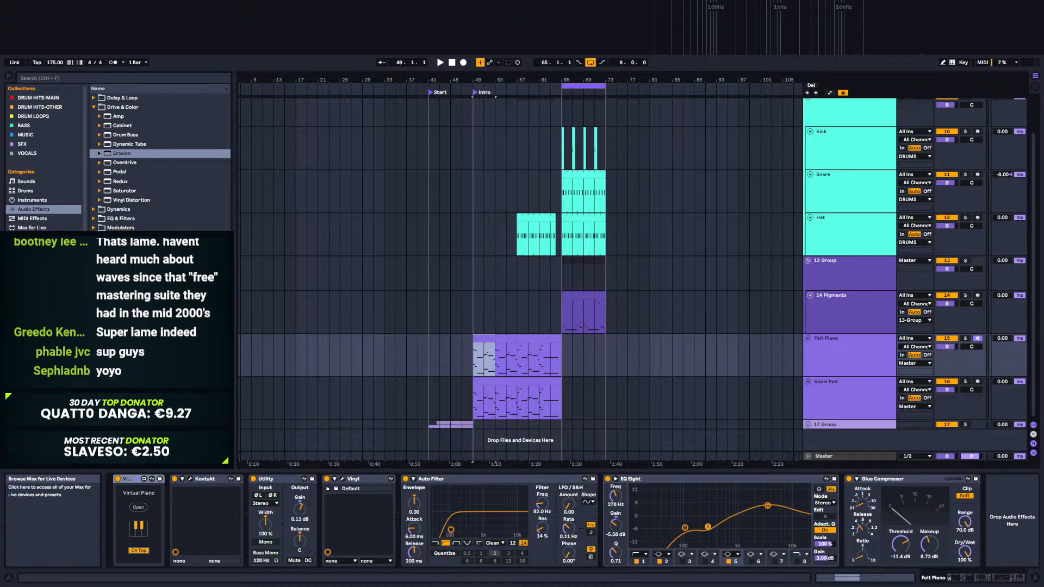
left_click(38, 339)
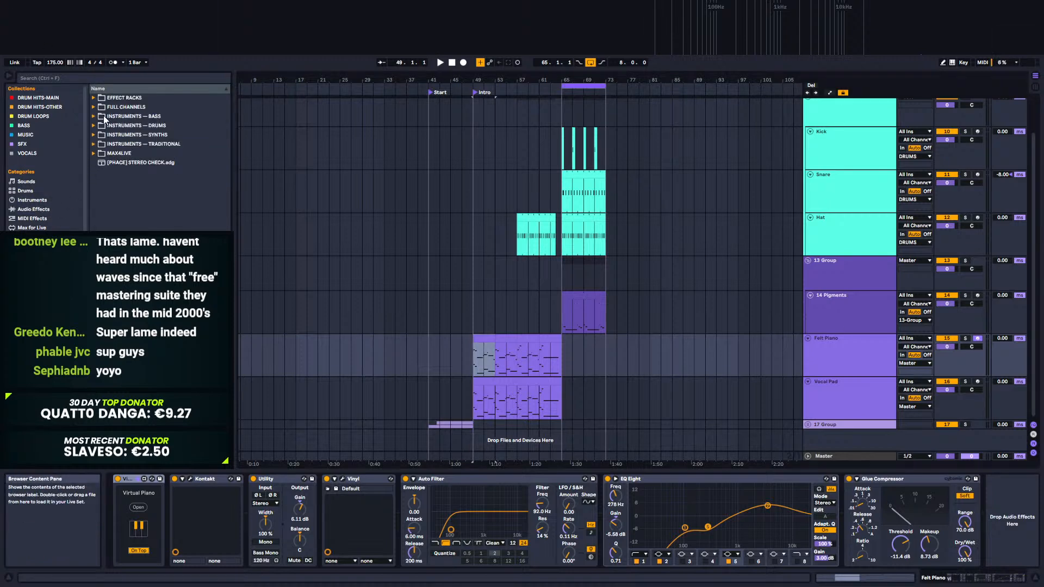
left_click(105, 118)
left_click(106, 135)
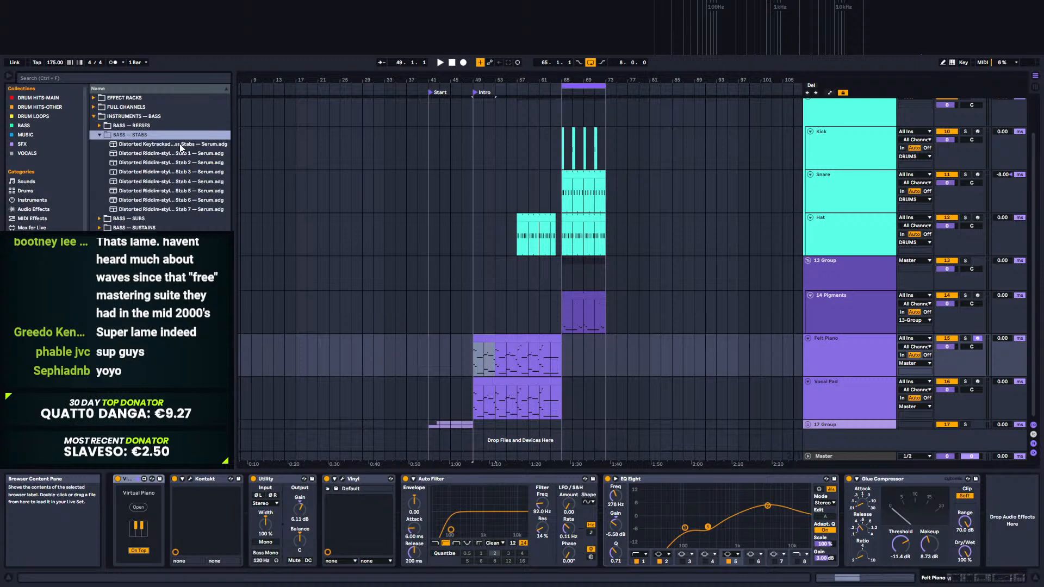
left_click_drag(233, 163, 284, 163)
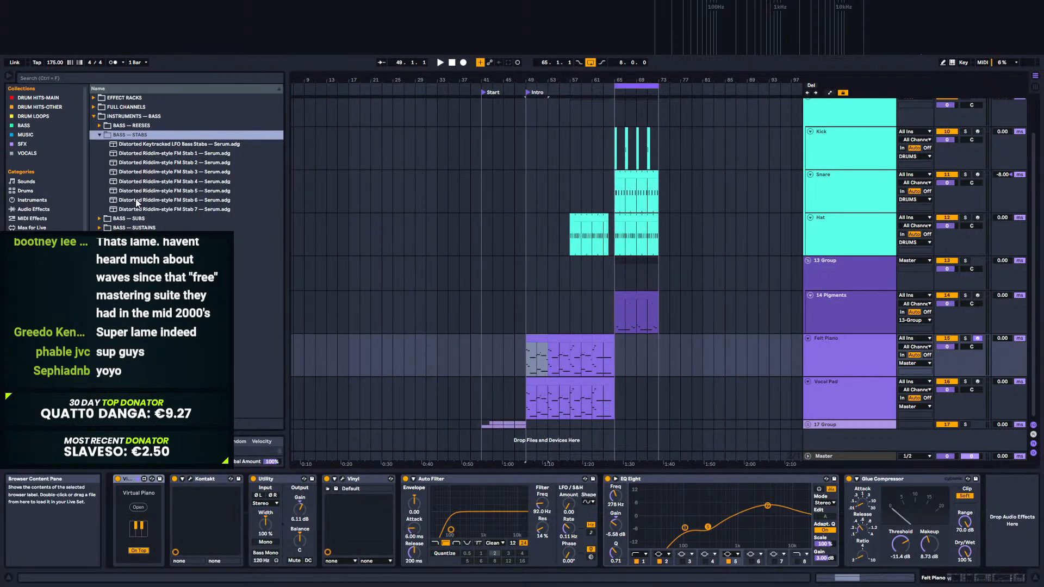
left_click(172, 145)
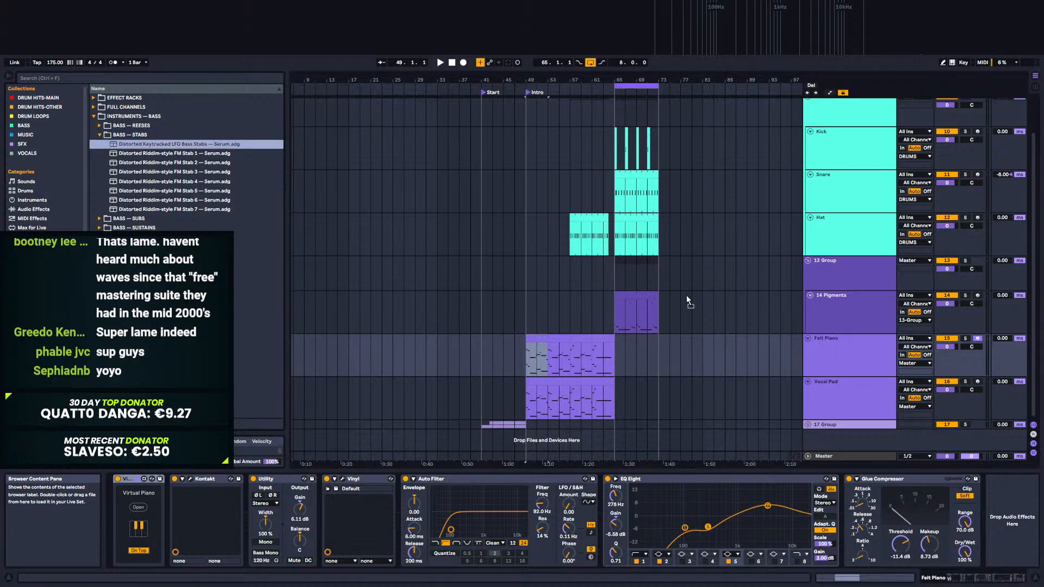
left_click_drag(839, 315, 840, 315)
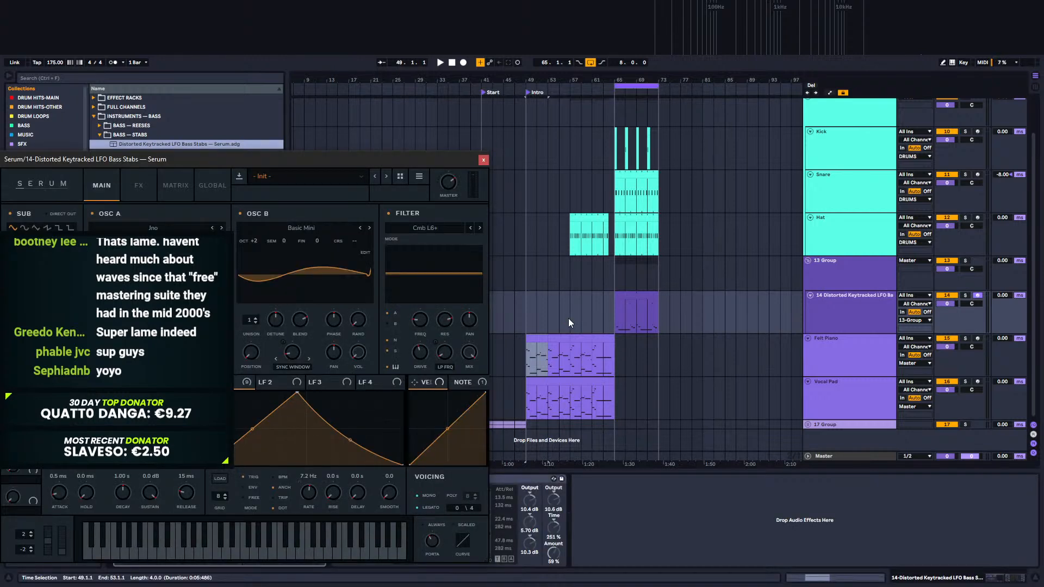
Step: Close the Serum window and audition the new bass from bar 65
left_click(482, 161)
left_click(615, 307)
key("space")
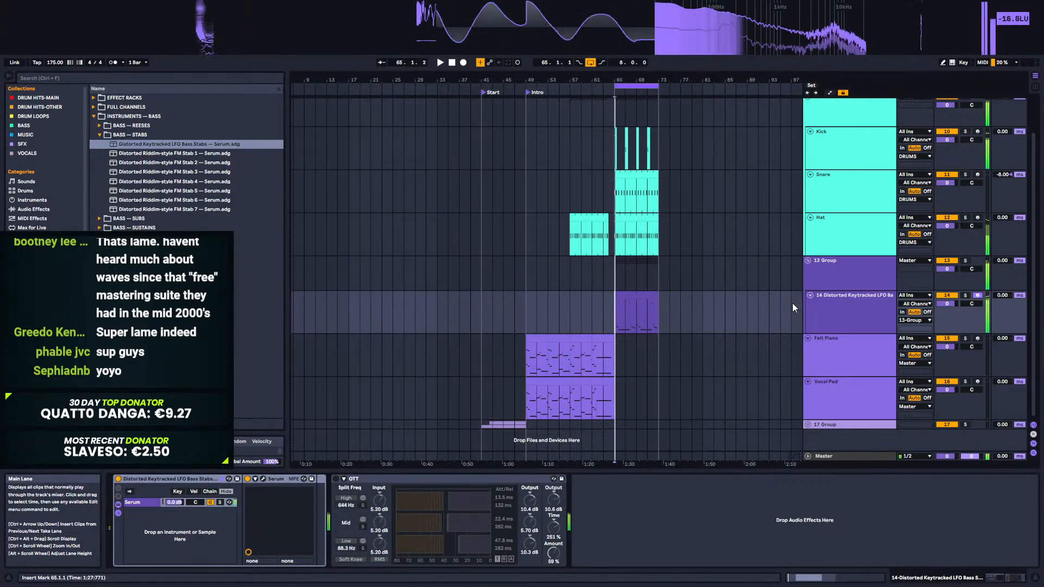
Step: Solo track 14 and transpose all notes of its bass clip up two octaves while auditioning them
left_click(965, 296)
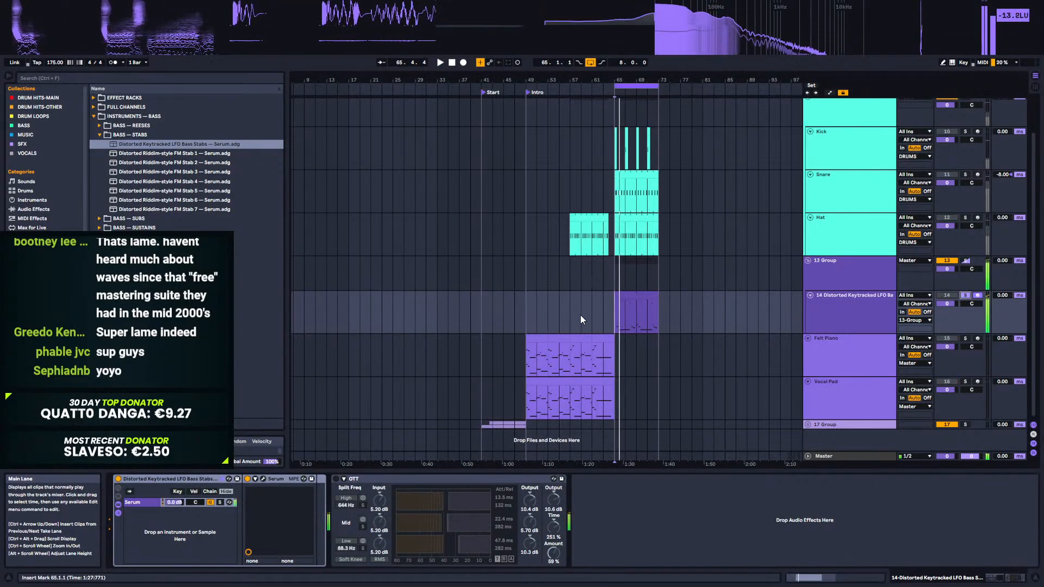
left_click(627, 296)
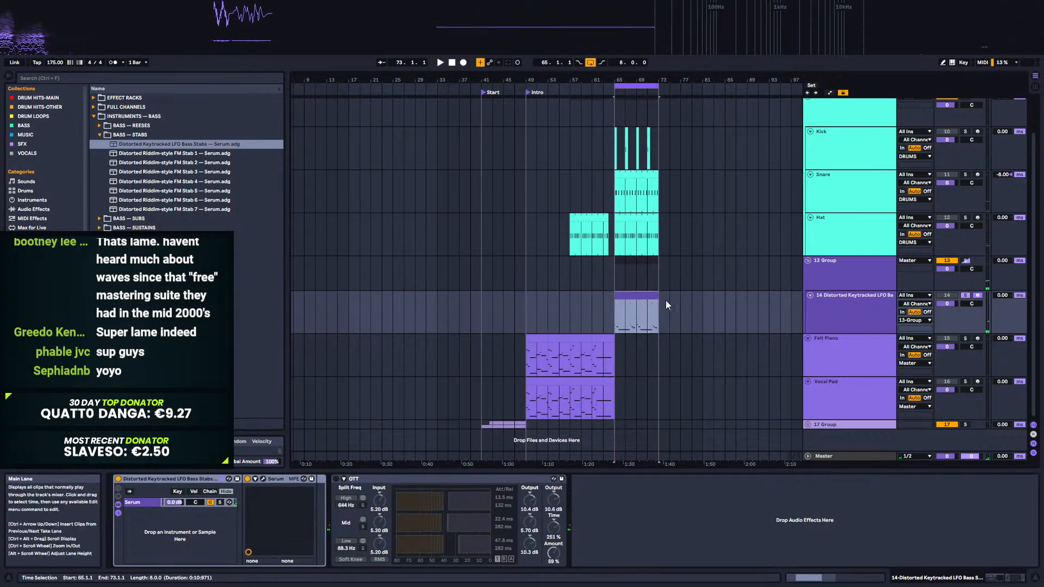
double_click(637, 298)
left_click(591, 400)
key("ctrl+a")
key("shift+Up")
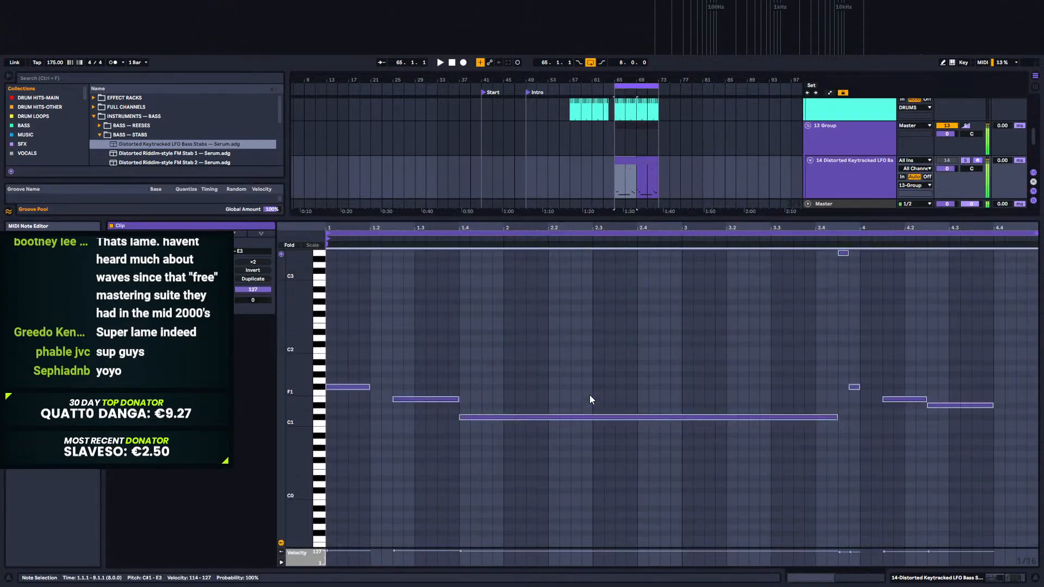
key("space")
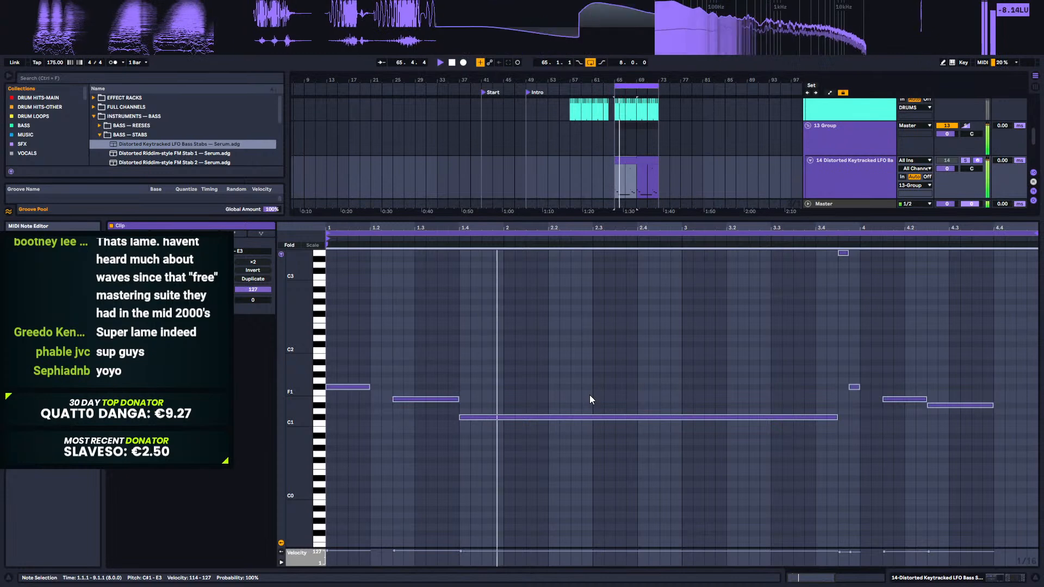
key("shift+Up")
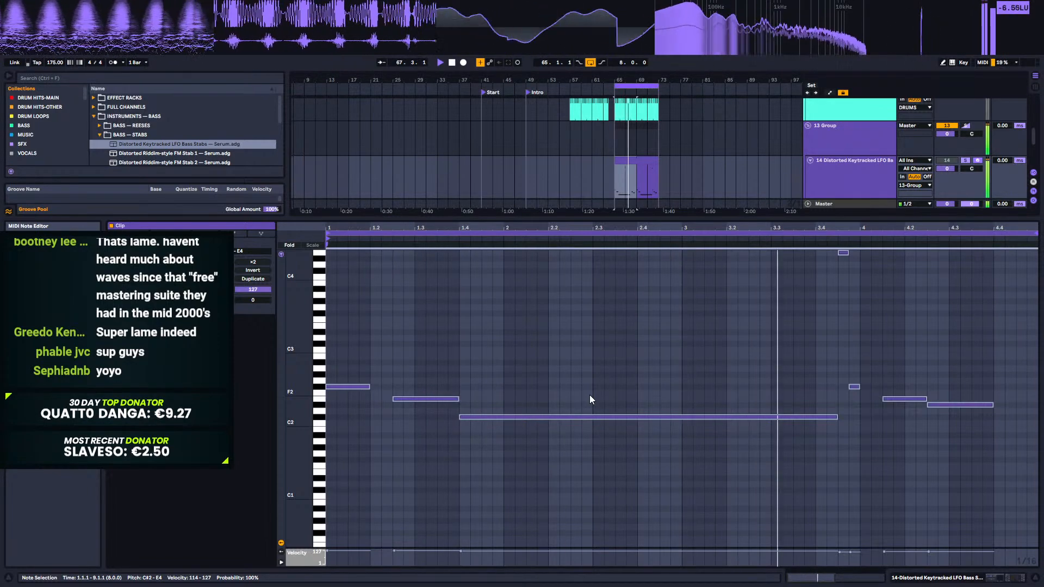
Step: Load the [ARTFX] STEREO 808 v1 preset from the BASS — SUBS folder onto track 14
left_click(941, 578)
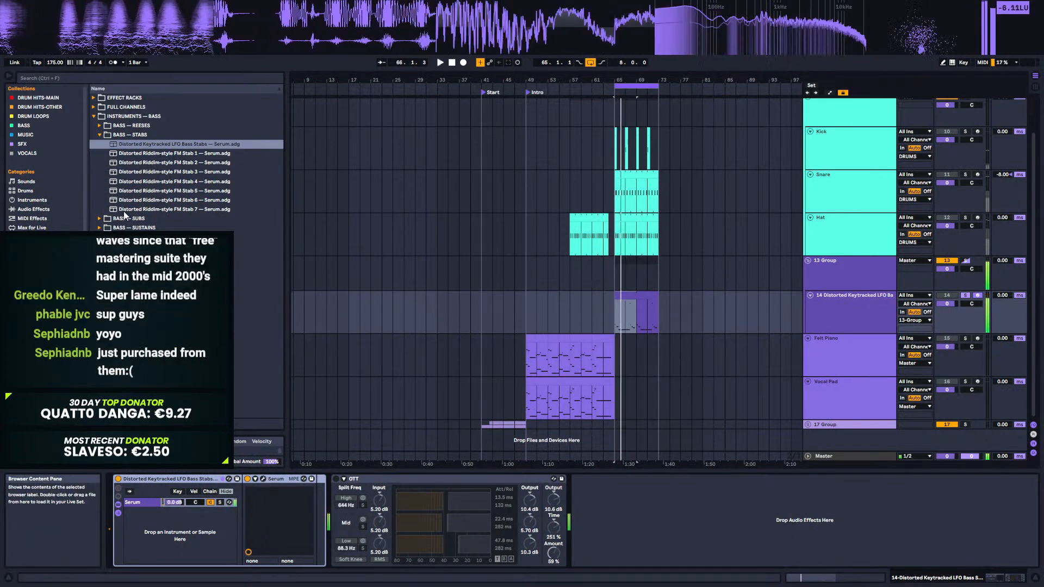
left_click(101, 219)
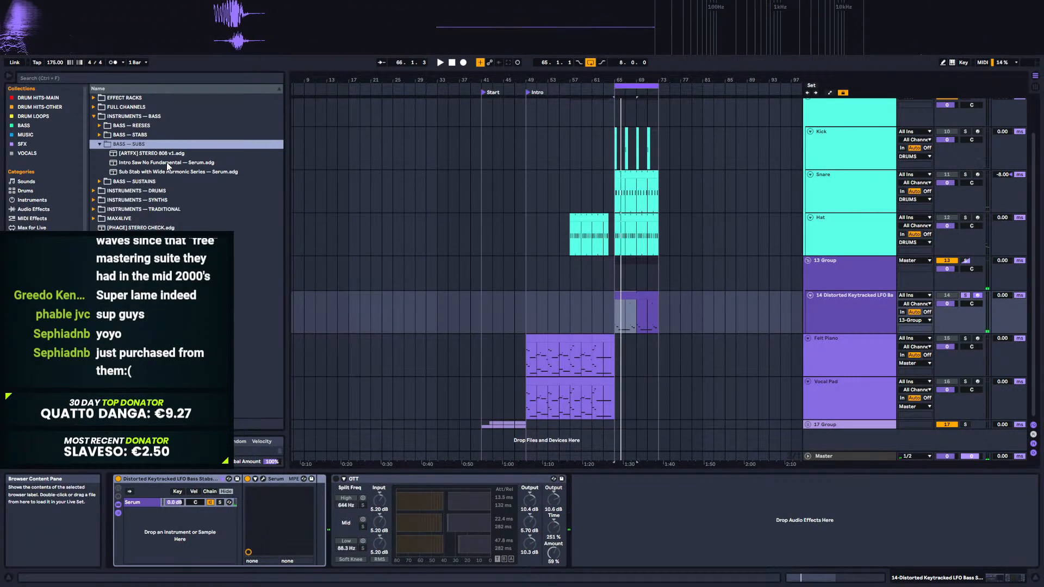
left_click(155, 153)
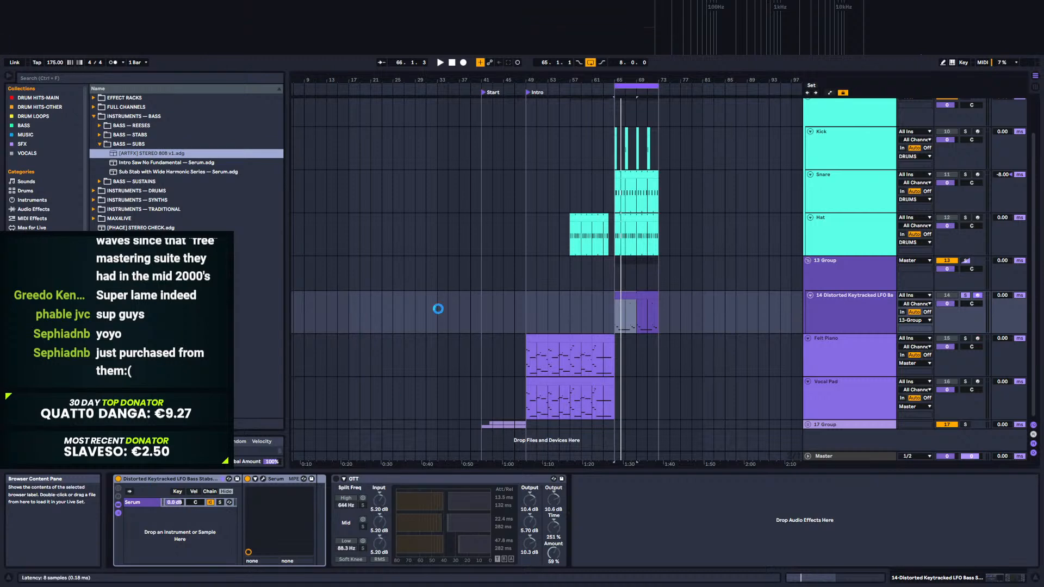
Step: Transpose all notes of the bass clip down two octaves and return to the 808's device controls
double_click(645, 294)
left_click(643, 342)
key("ctrl+a")
key("shift+Down")
key("shift+Down")
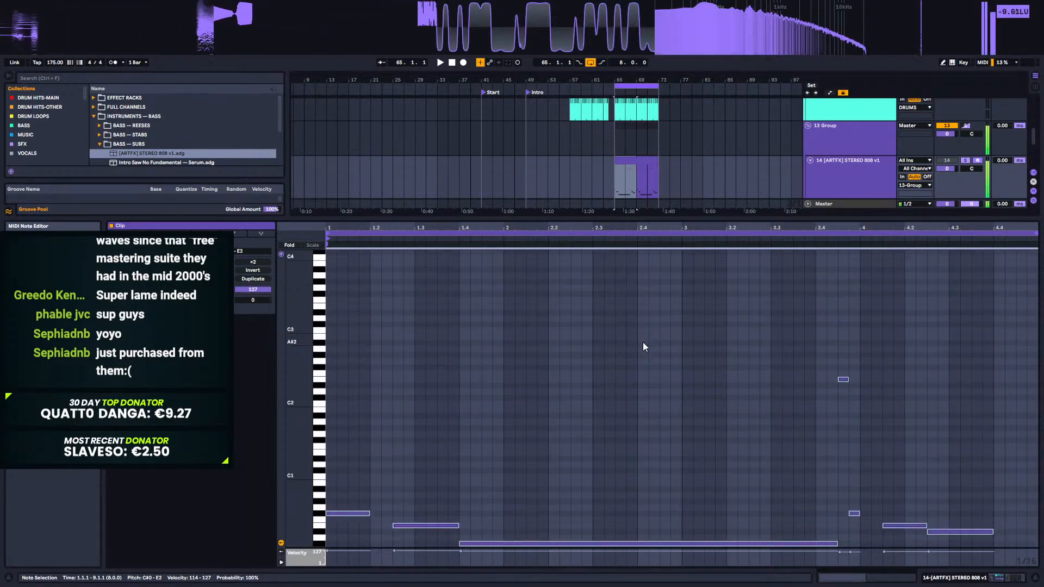
left_click(967, 578)
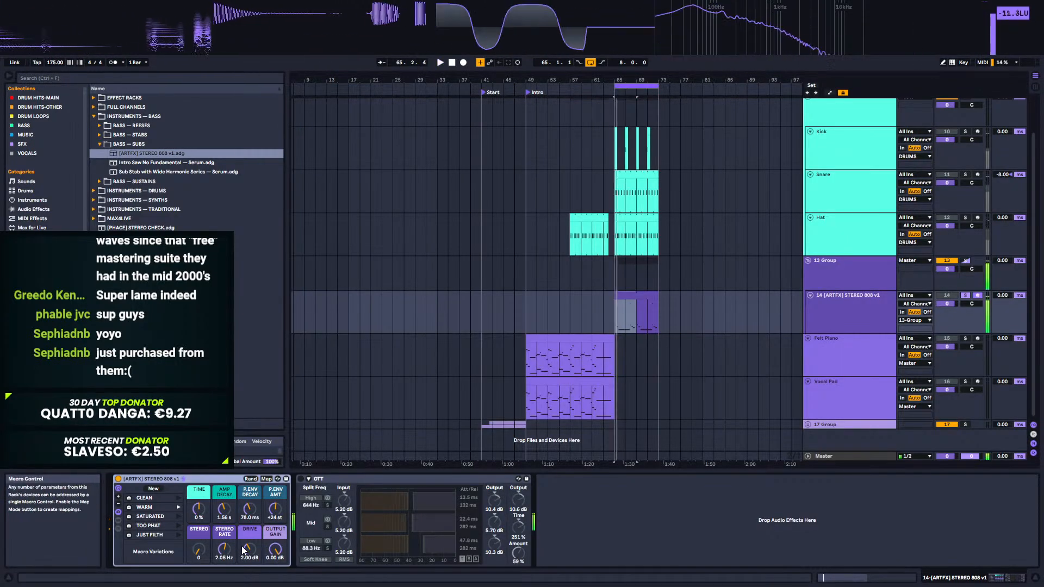
Step: Set the 808's Drive to 8.66 dB and audition it unsoloed from bar 61 into the drop
left_click_drag(249, 549, 250, 547)
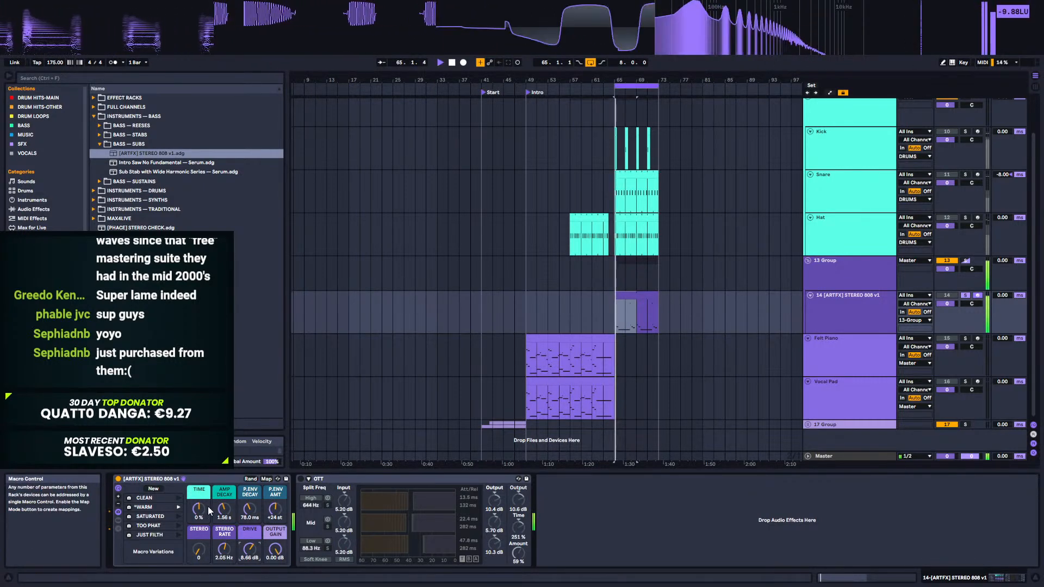
left_click(966, 295)
left_click(592, 316)
key("space")
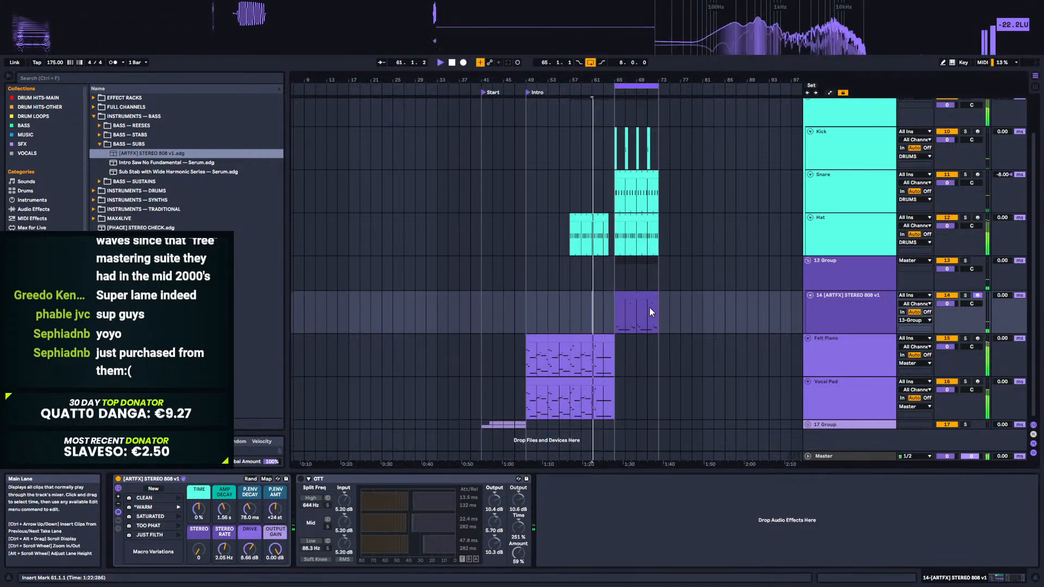
left_click(806, 425)
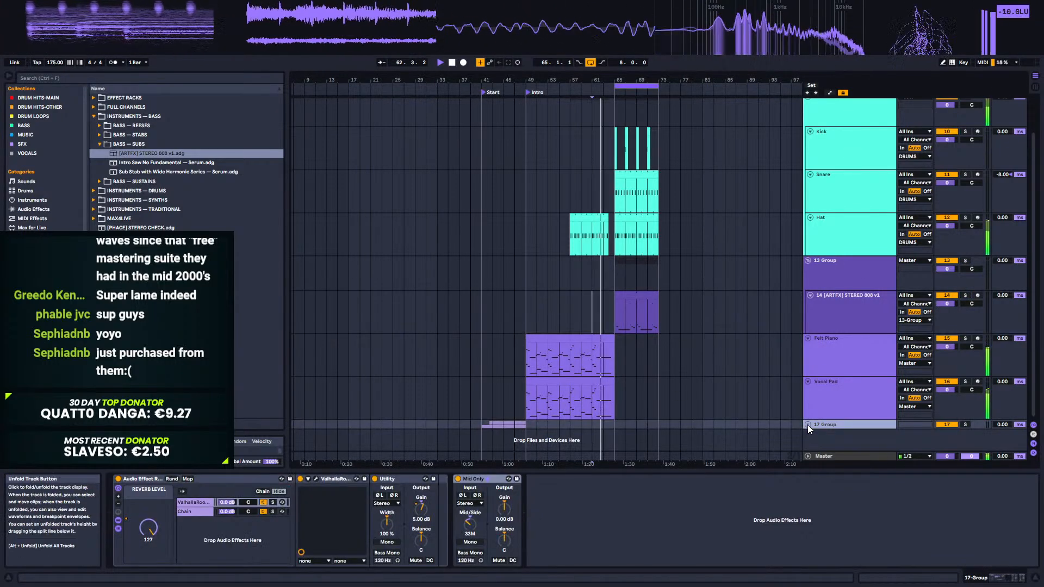
scroll(714, 345, "up", 2)
left_click_drag(618, 80, 478, 134)
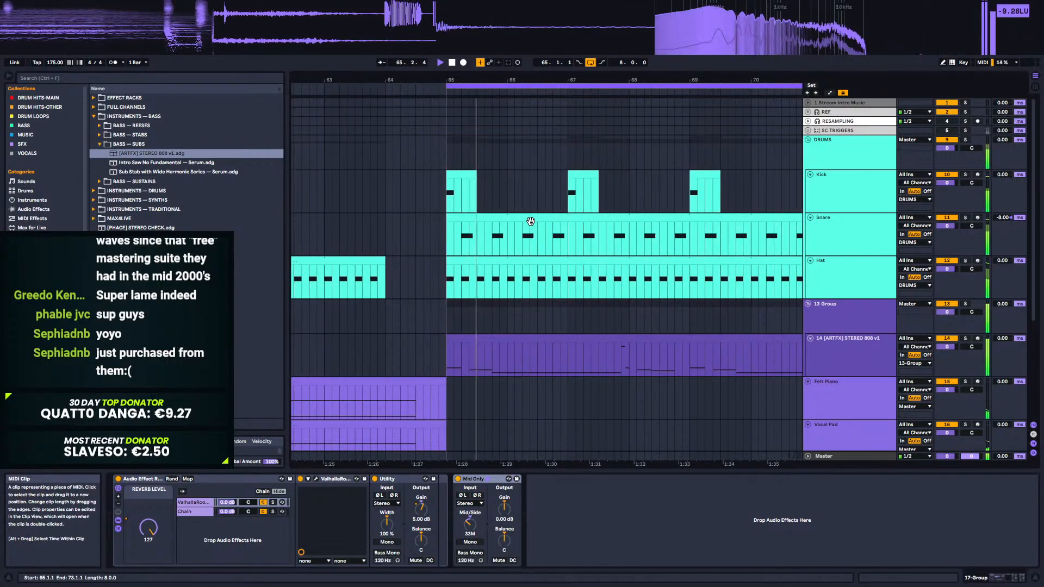
Step: Remove the STEREO 808 rack and the OTT from track 14
left_click(506, 354)
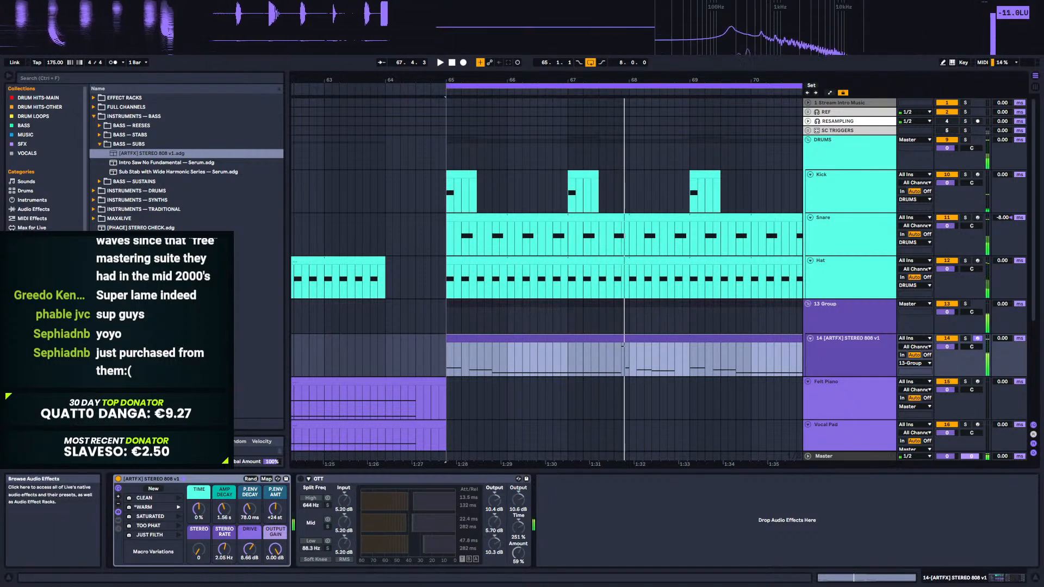
left_click(27, 237)
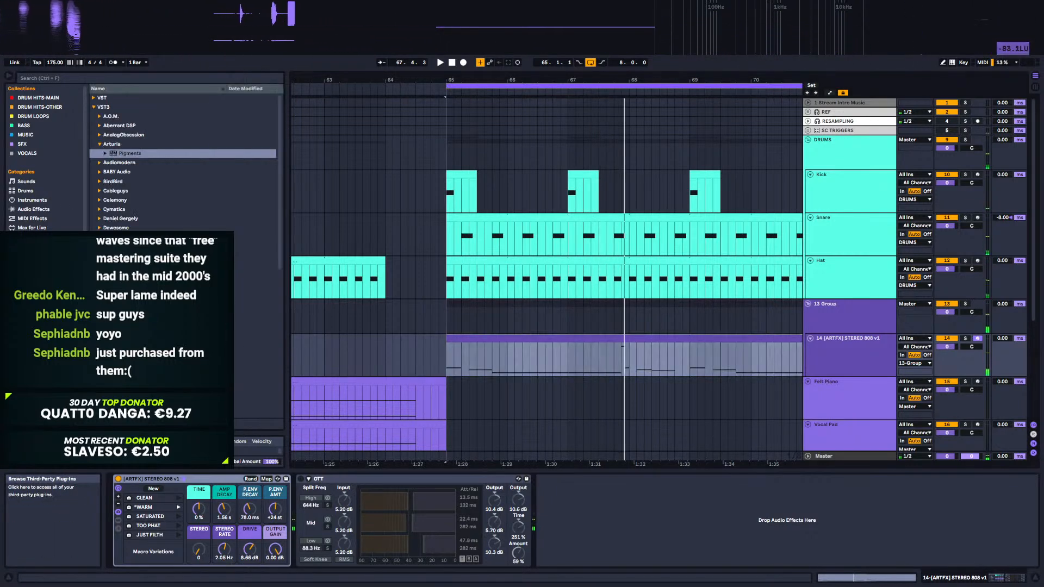
left_click(633, 340)
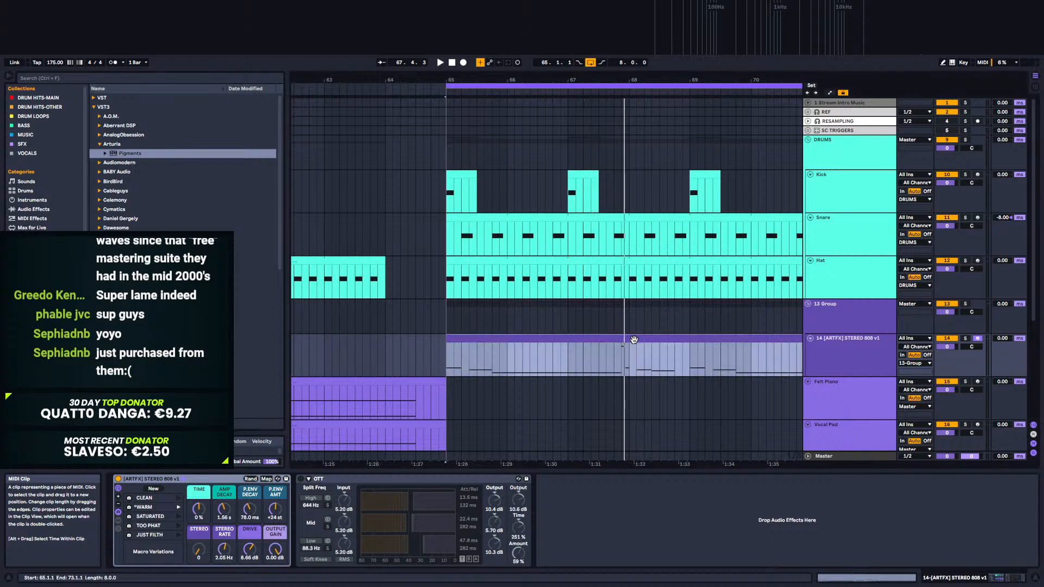
left_click(161, 477)
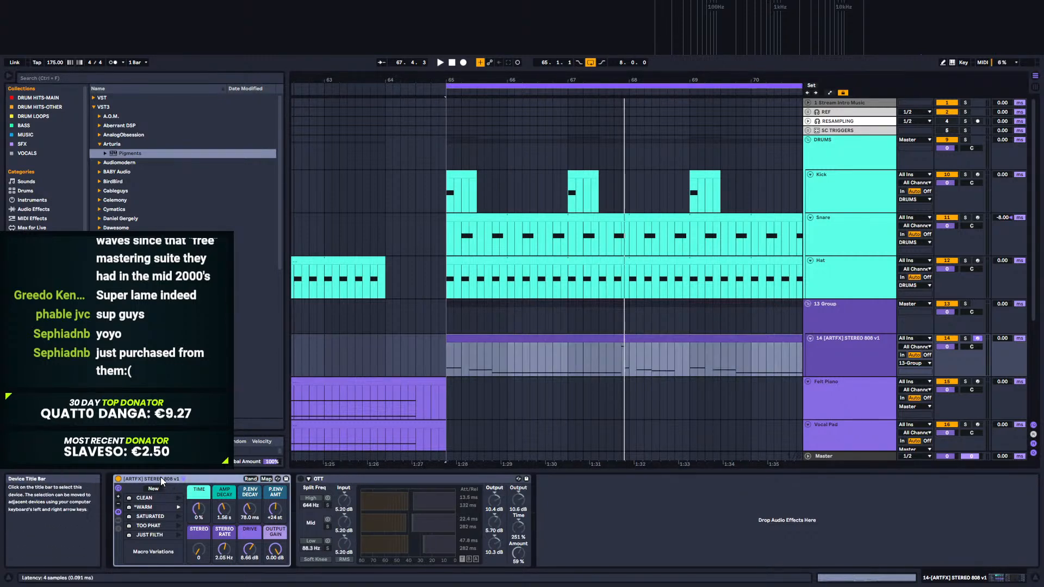
left_click(361, 482)
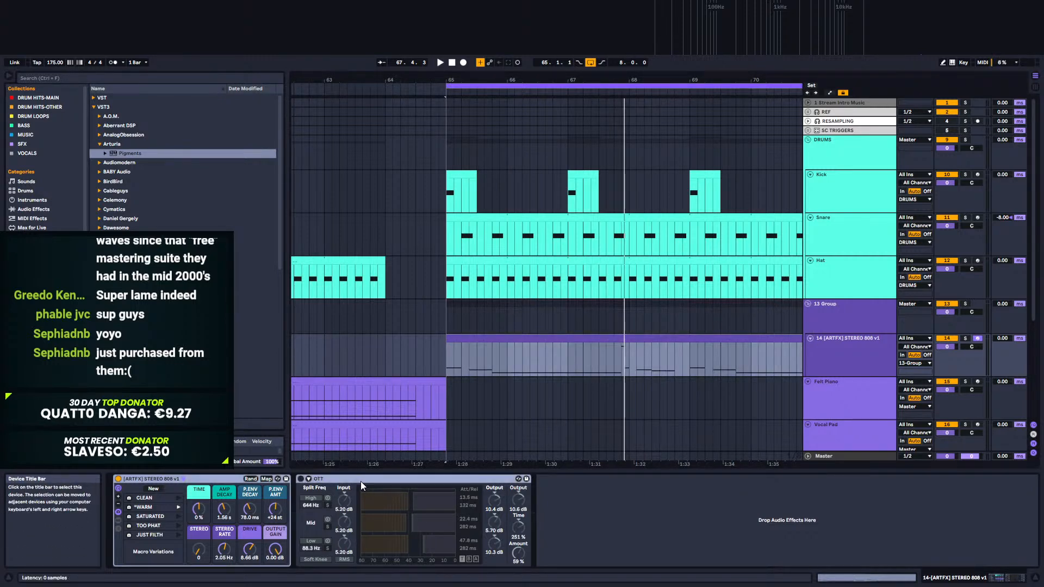
key("Delete")
Step: Load Arturia's Pigments onto track 14 and initialise it with a new preset
left_click(121, 154)
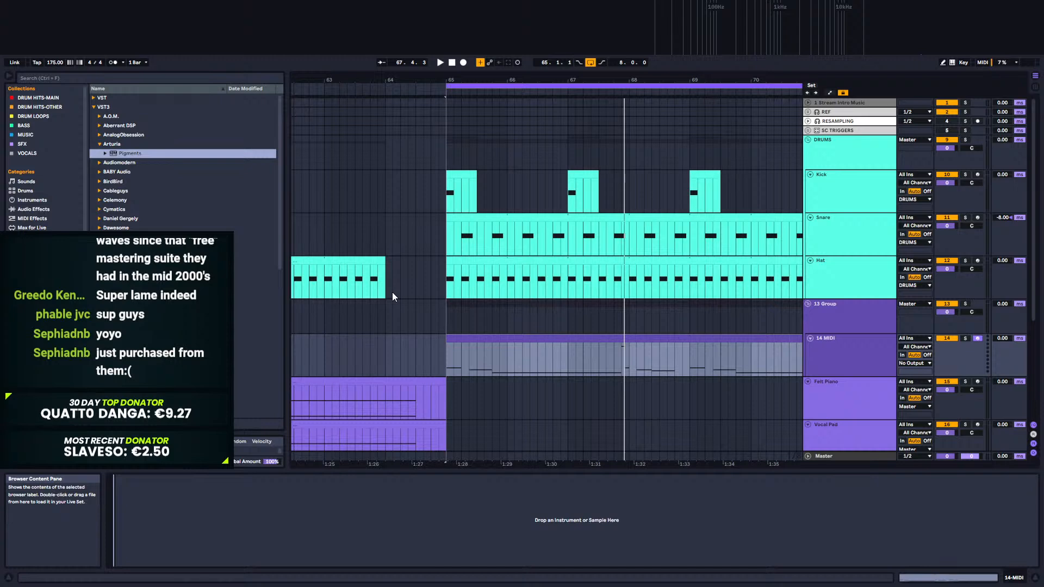
key("Return")
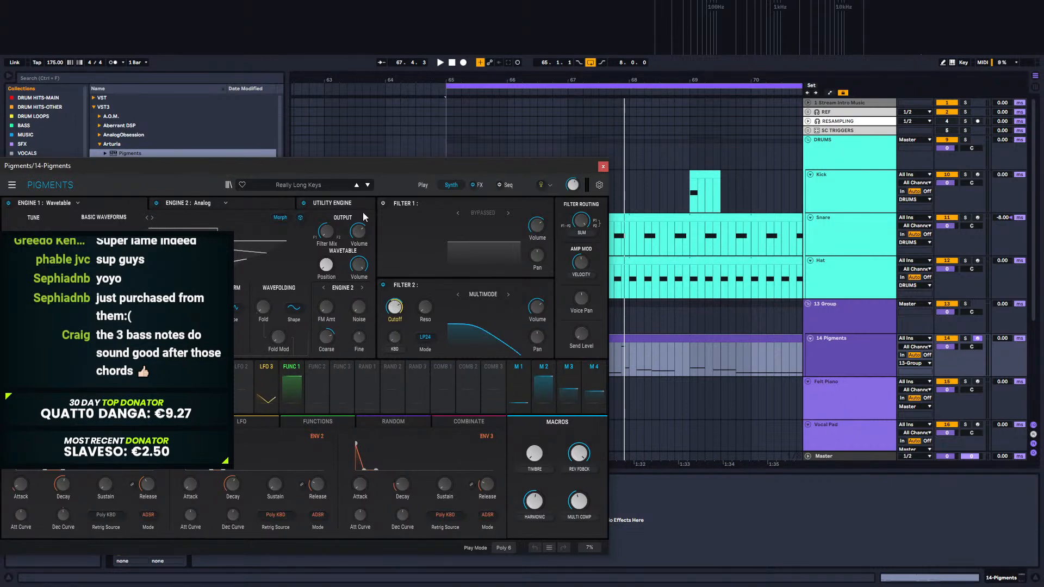
left_click_drag(569, 121, 570, 122)
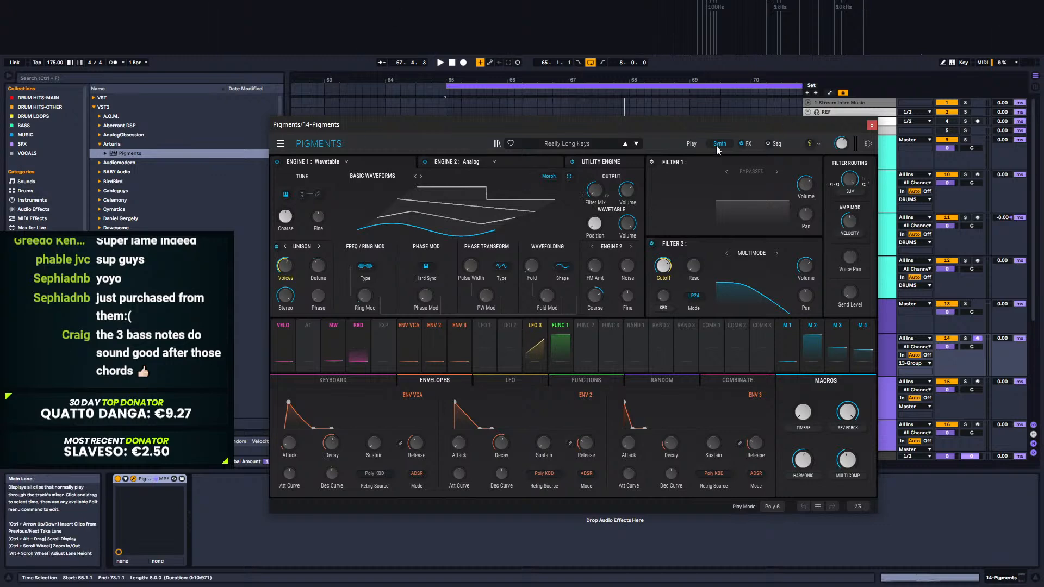
left_click(281, 144)
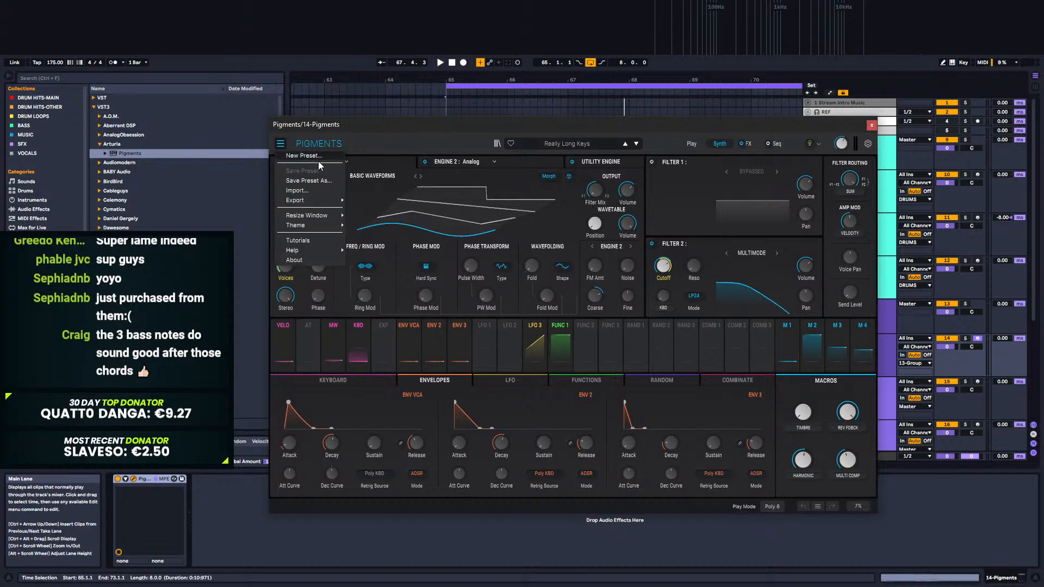
left_click(310, 158)
Step: Turn off Morph and choose the saw in Engine 1's Basic Waveforms while auditioning from bar 64, then close Pigments
left_click_drag(444, 125, 530, 444)
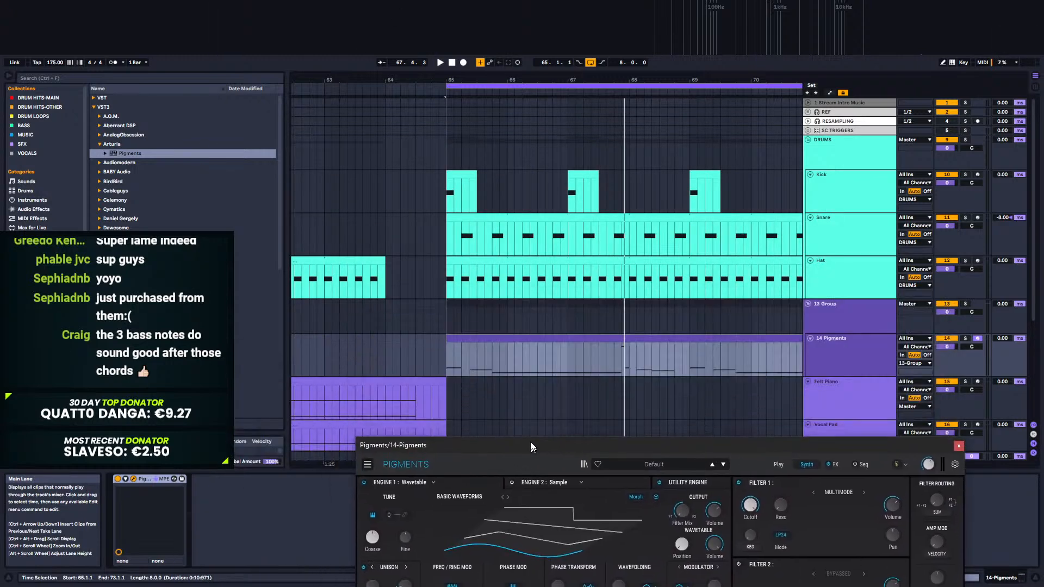
left_click(386, 359)
key("space")
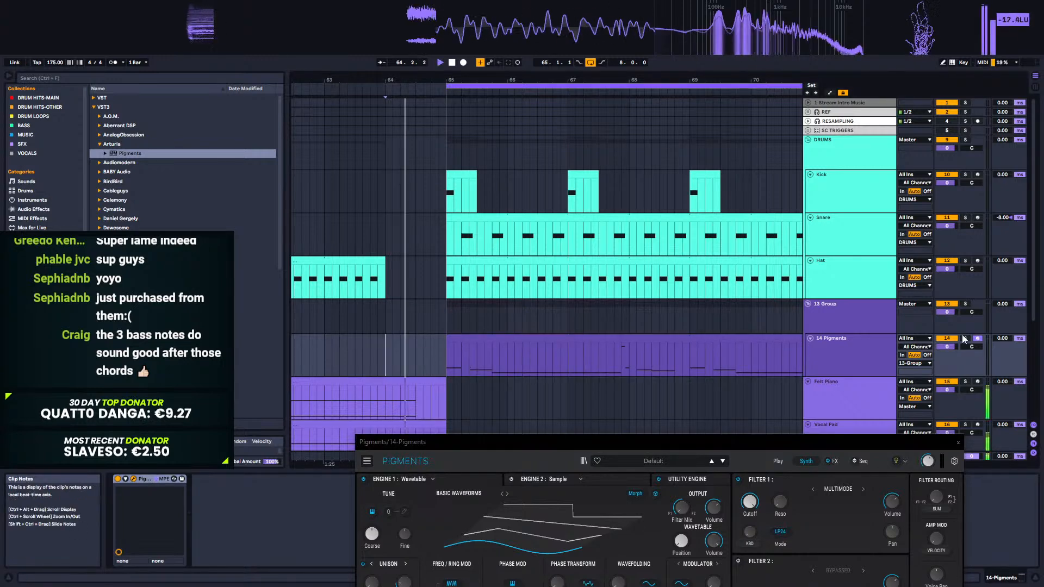
left_click_drag(649, 441, 621, 154)
key("space")
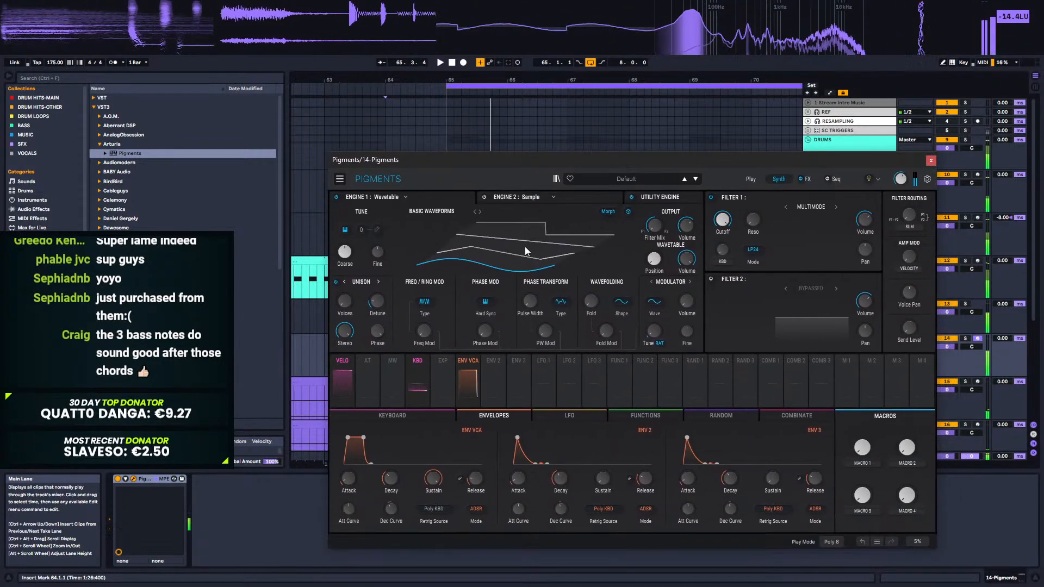
key("space")
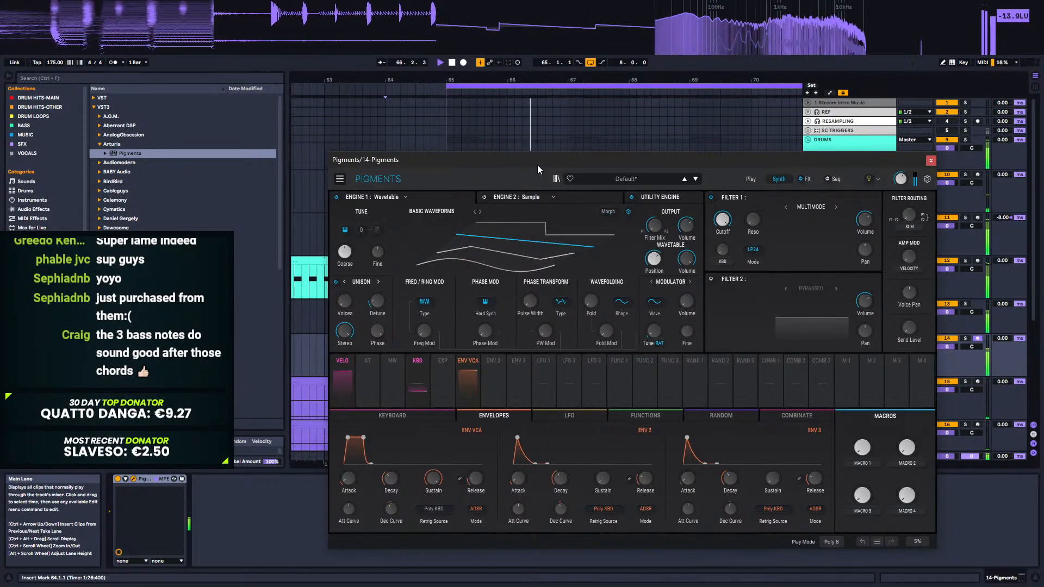
left_click_drag(546, 160, 491, 130)
left_click(755, 258)
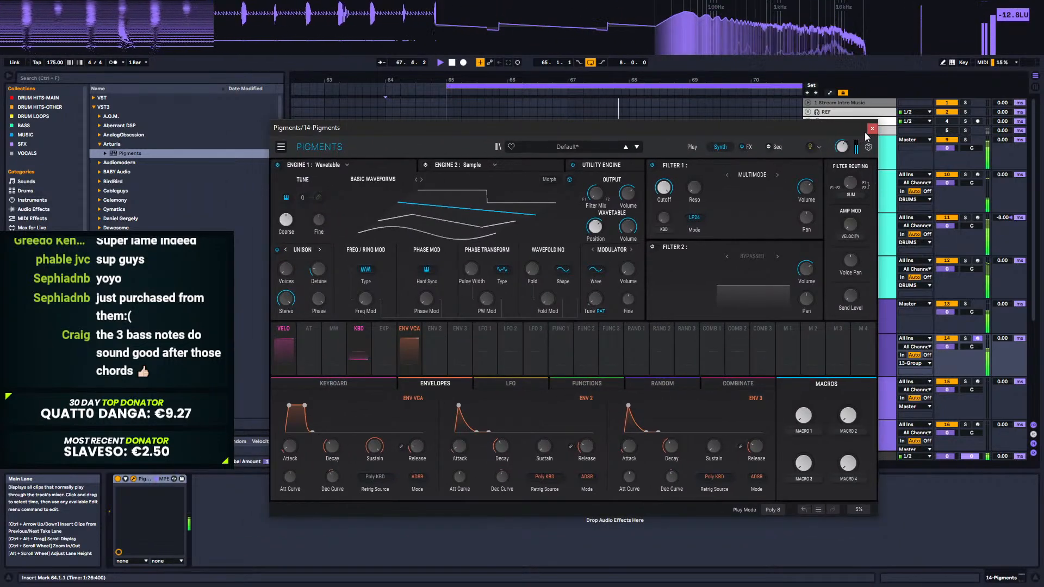
left_click(871, 130)
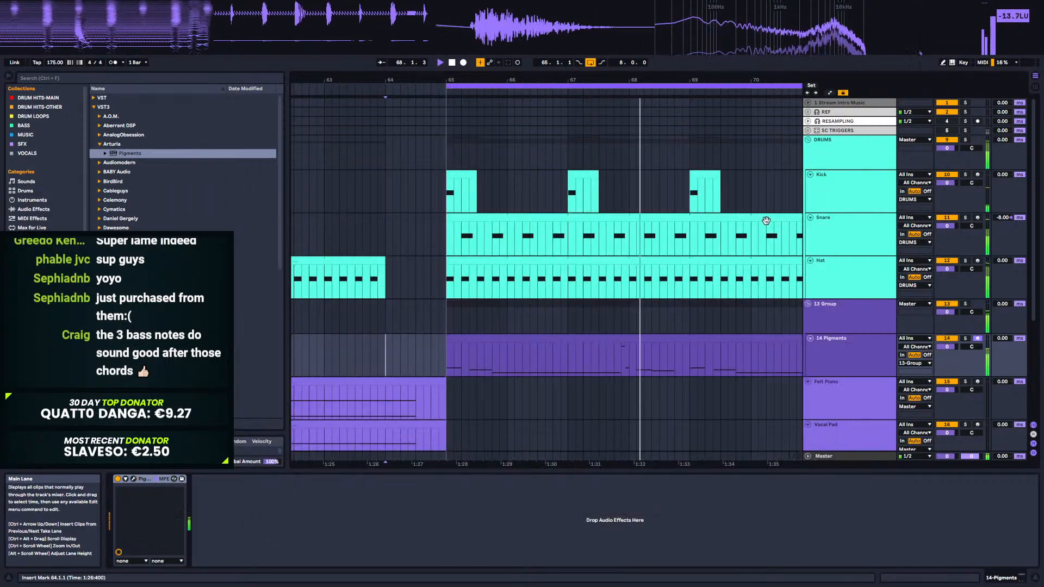
Step: Consolidate the bass notes on track 14 from bar 65 to bar 73 into one clip and audition it
double_click(696, 344)
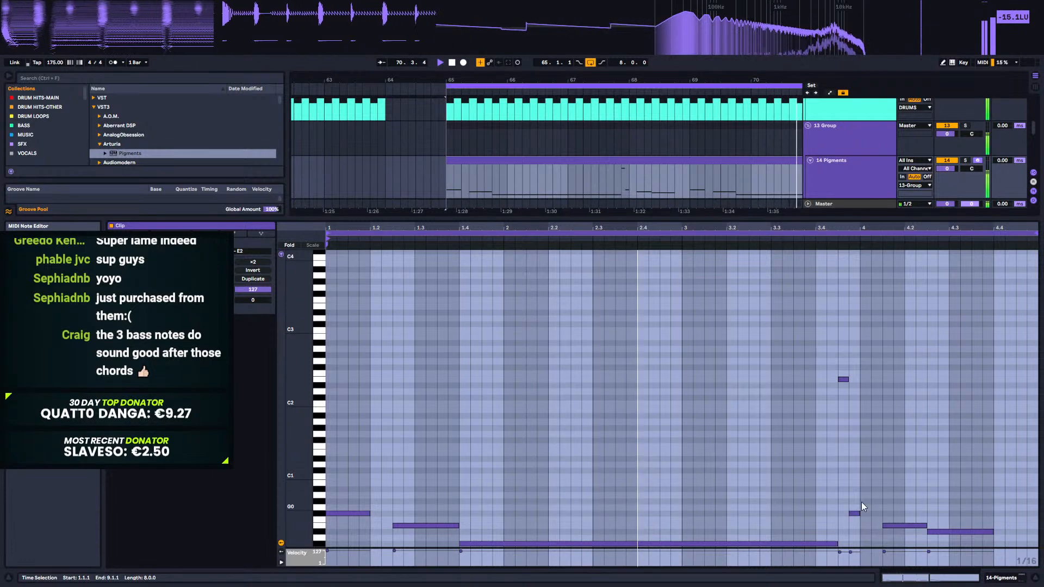
key("space")
left_click(586, 161)
left_click_drag(599, 77, 483, 77)
key("ctrl+j")
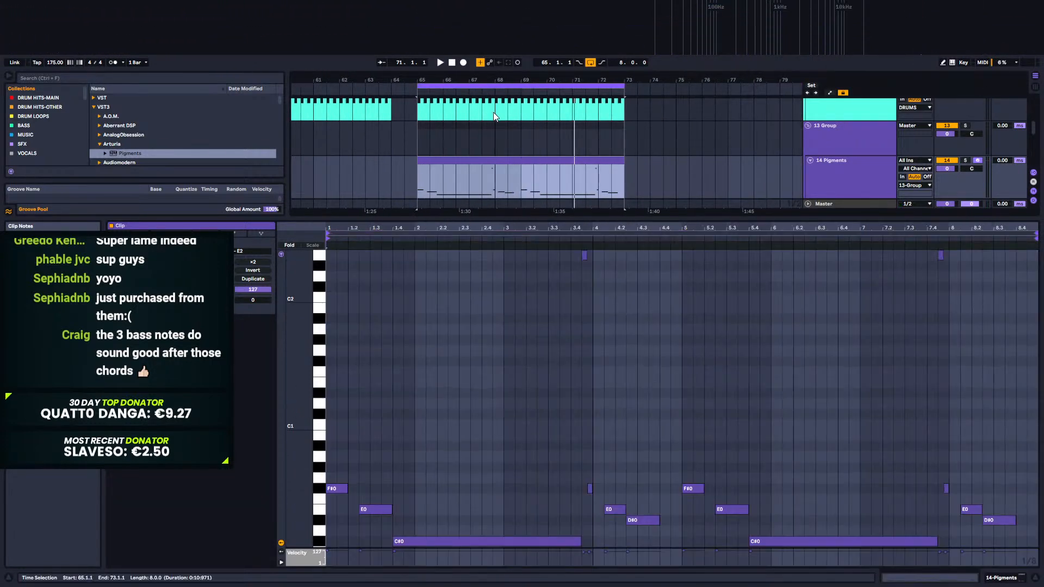
key("space")
key("space")
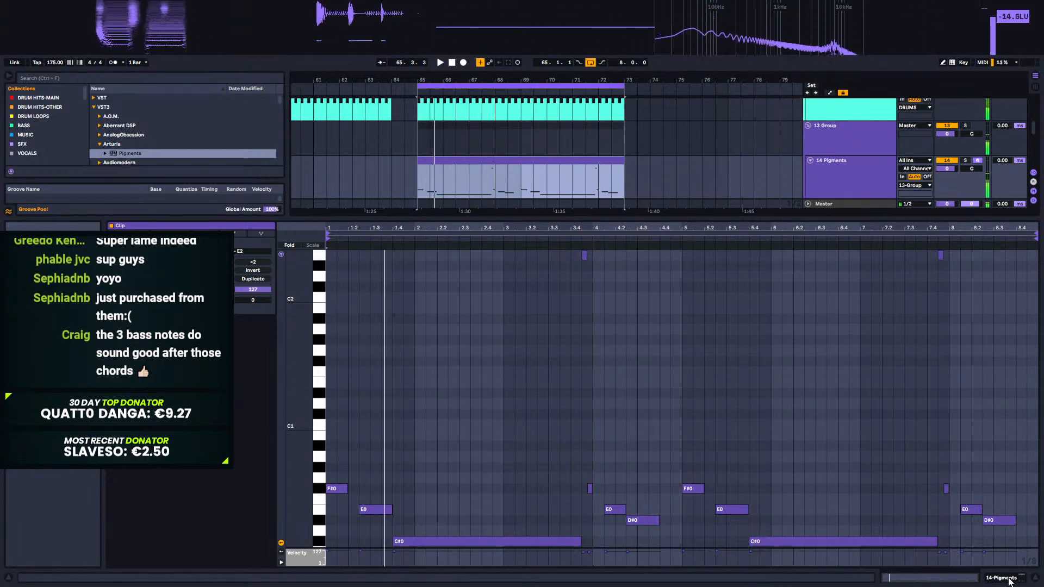
Step: Reopen Pigments, set Engine 1's unison to 6 voices and adjust its detune while auditioning the bass
key("shift+Tab")
left_click(136, 478)
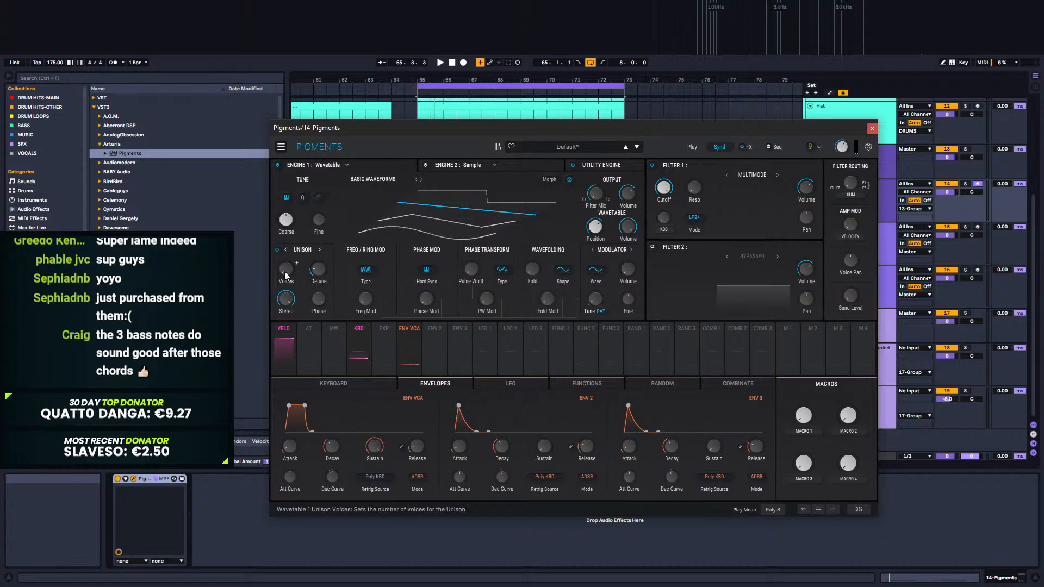
key("space")
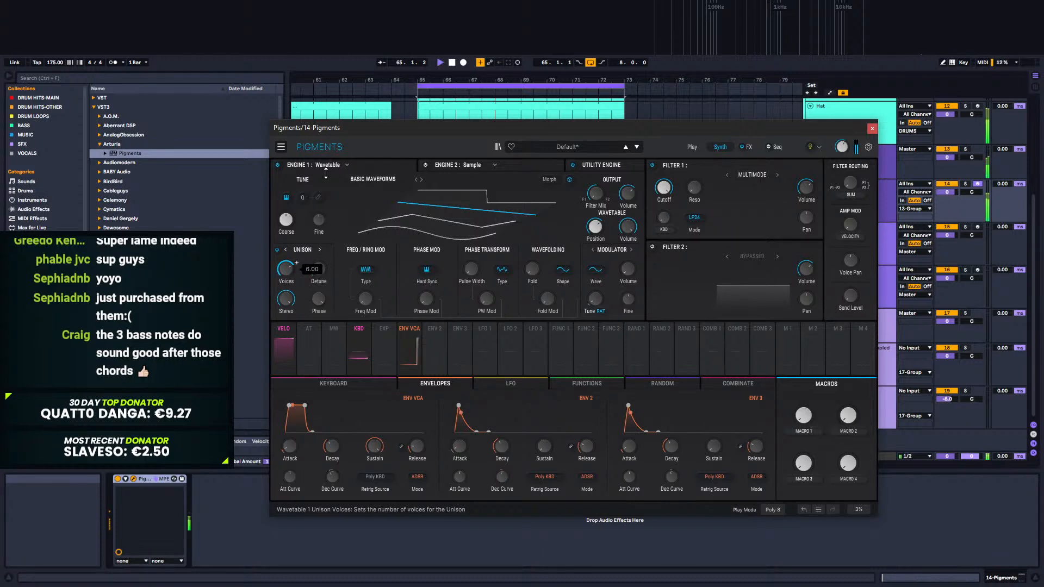
left_click_drag(318, 269, 286, 264)
key("space")
key("space")
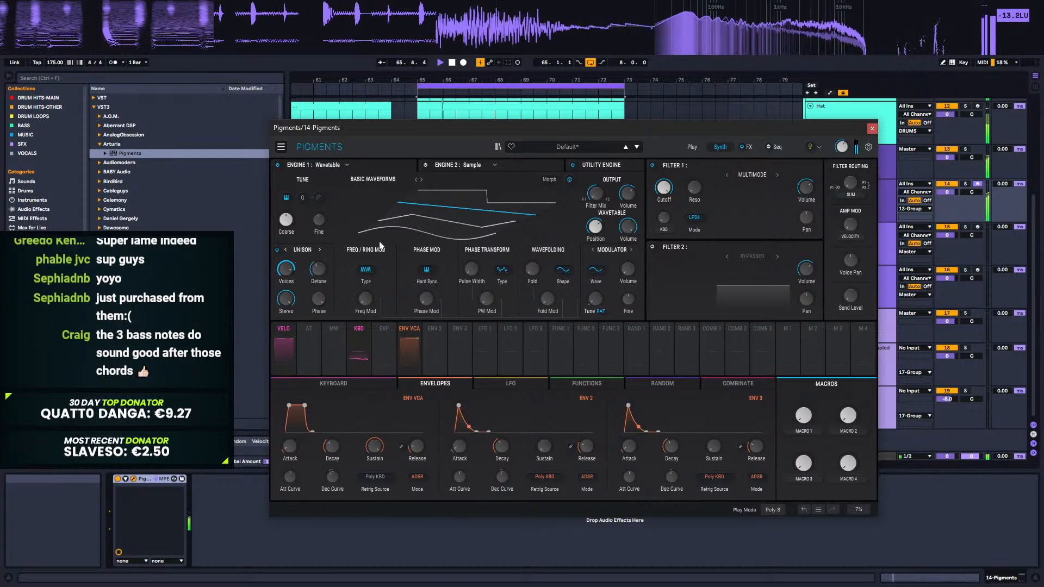
Step: Load the The Basics - No Fundamental wavetable into Engine 1 and audition the bass
left_click(415, 185)
left_click(375, 303)
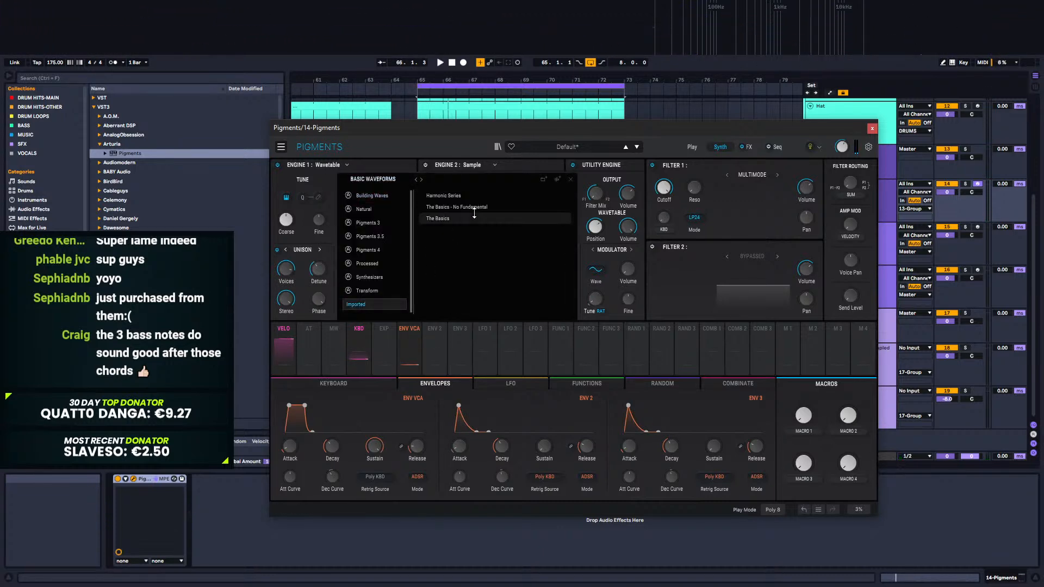
double_click(463, 219)
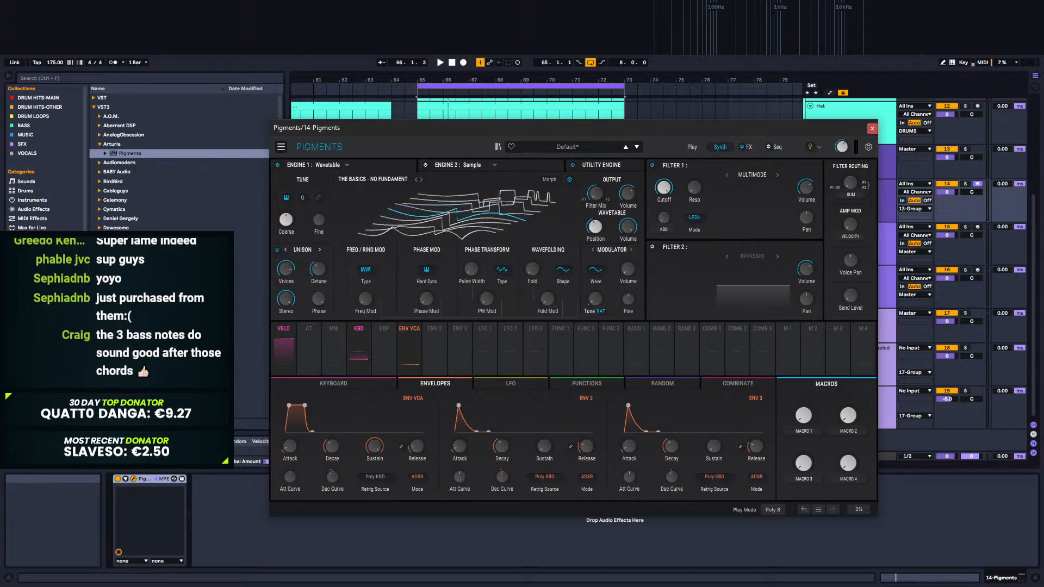
key("space")
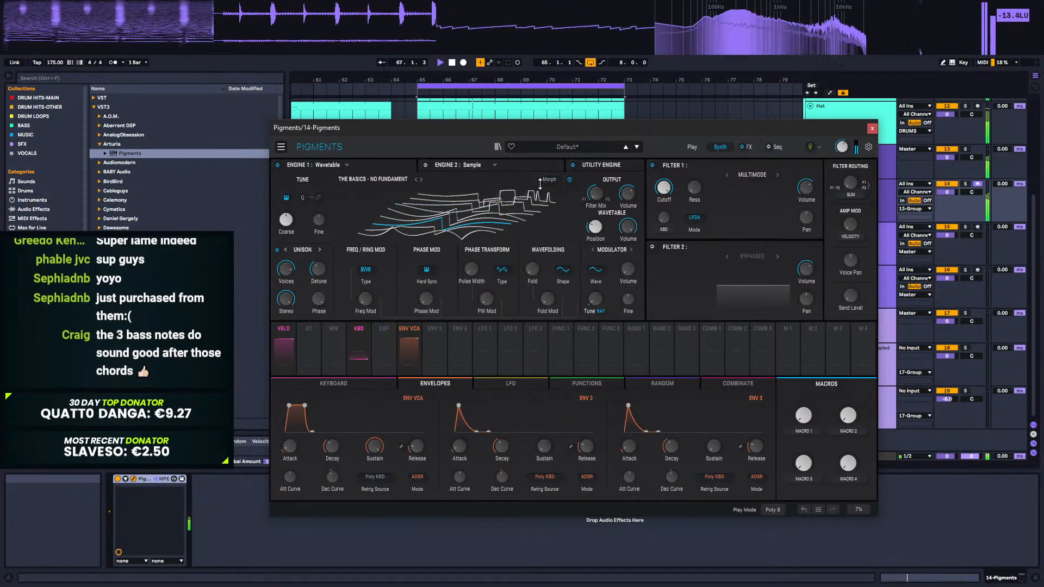
key("space")
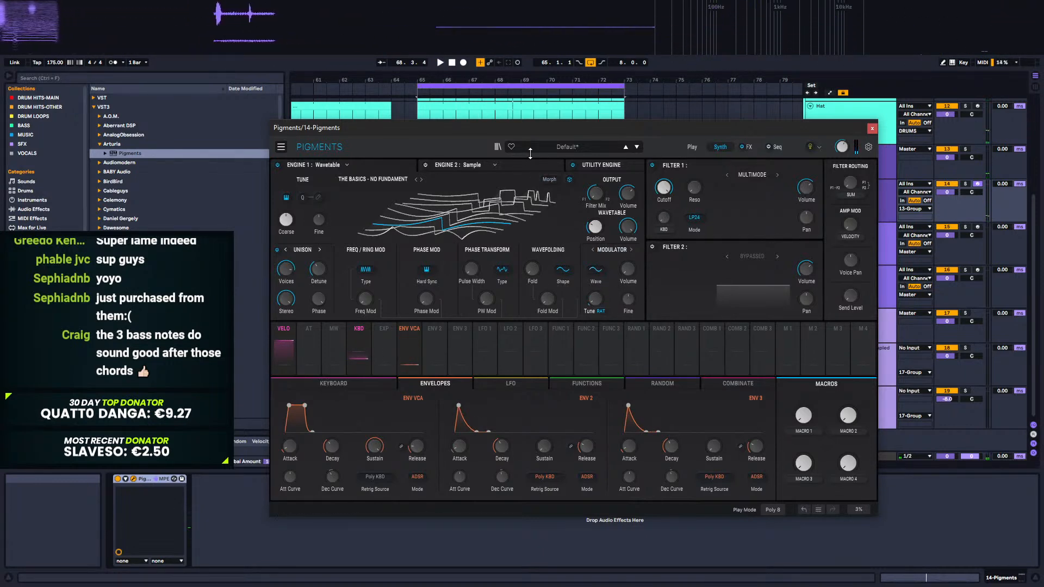
Step: Enable the Utility Engine's oscillator and raise its output volume to 7.09 dB while auditioning the bass
left_click(629, 167)
left_click(288, 277)
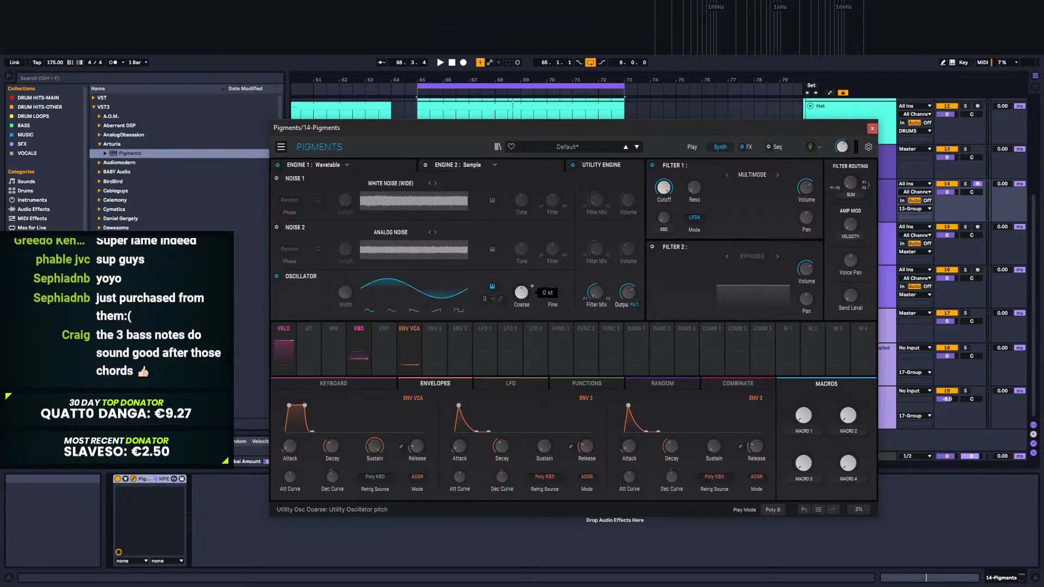
key("space")
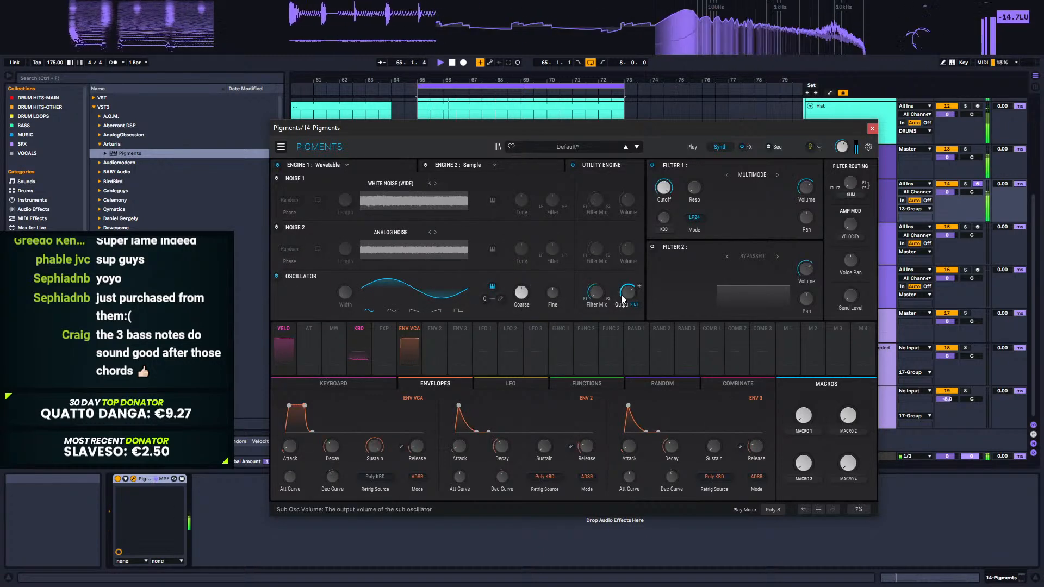
left_click_drag(623, 298, 623, 296)
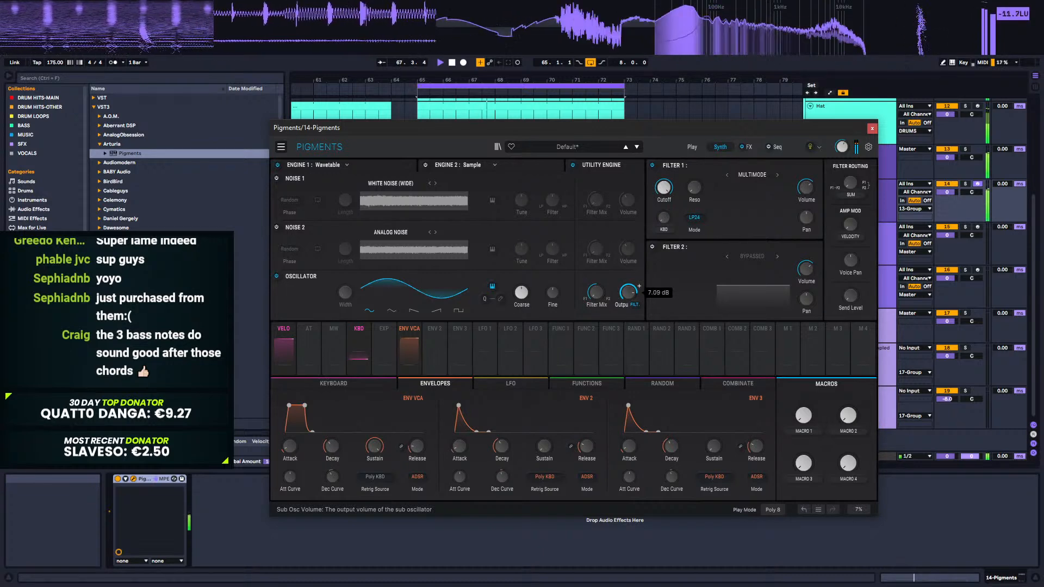
key("space")
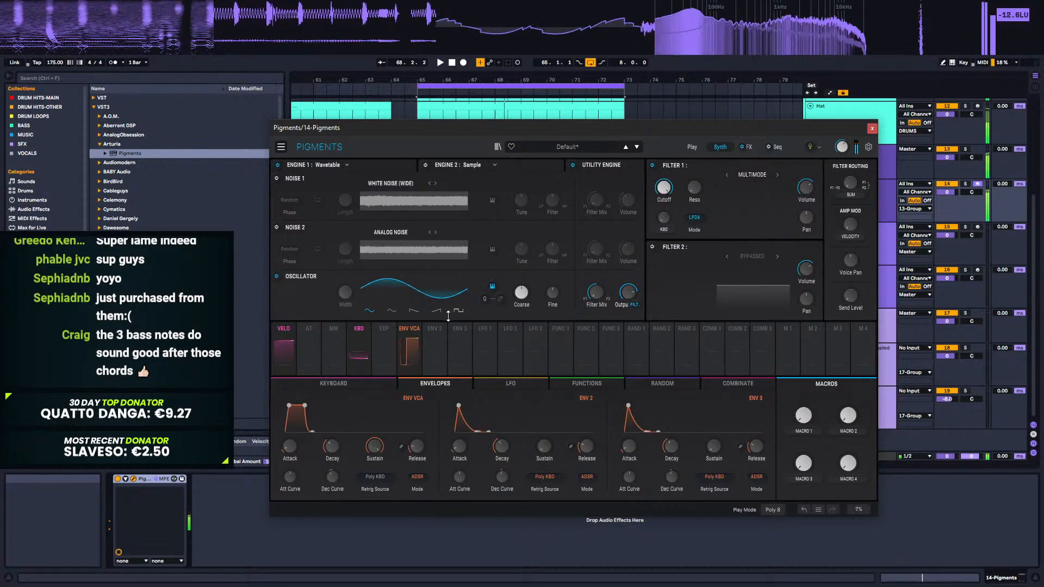
Step: Switch the utility oscillator to a saw wave and rebalance its output volume during playback
left_click(415, 311)
key("space")
left_click_drag(628, 295, 628, 303)
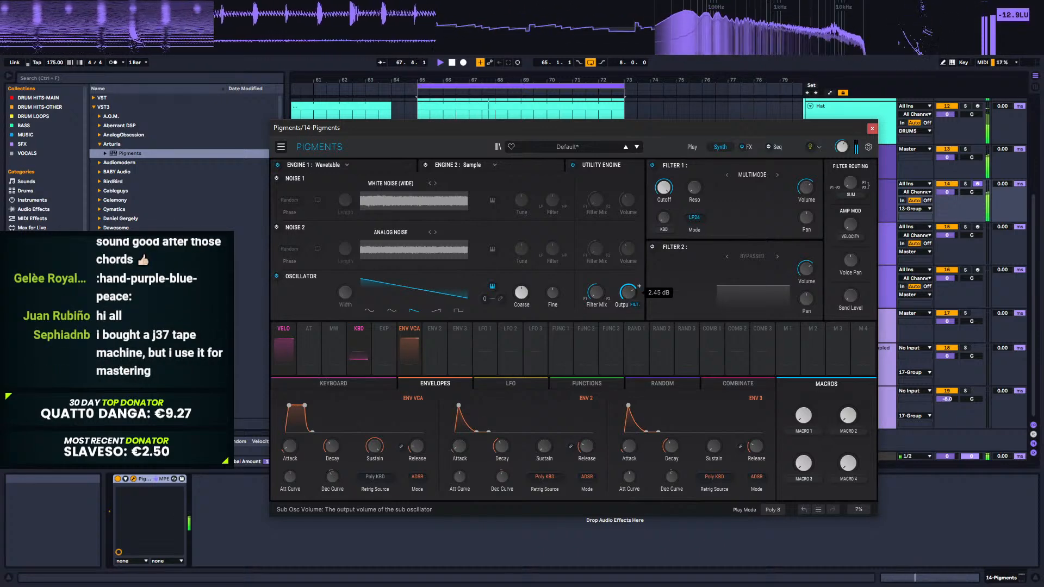
left_click_drag(626, 295, 627, 293)
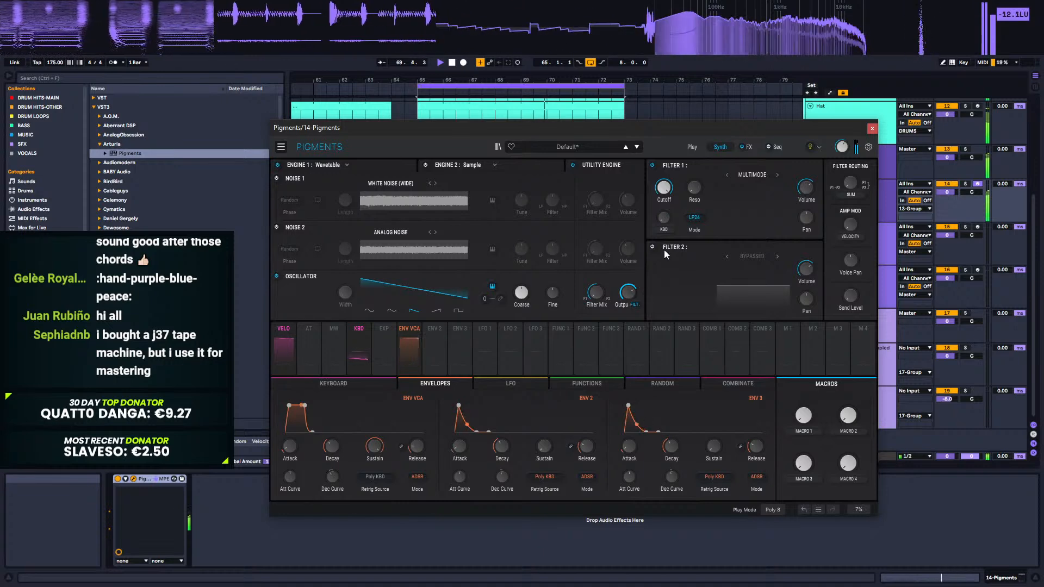
Step: Replace FX A's delay with a Soft Clip Distortion and adjust its drive while auditioning the bass
left_click(749, 147)
left_click(445, 169)
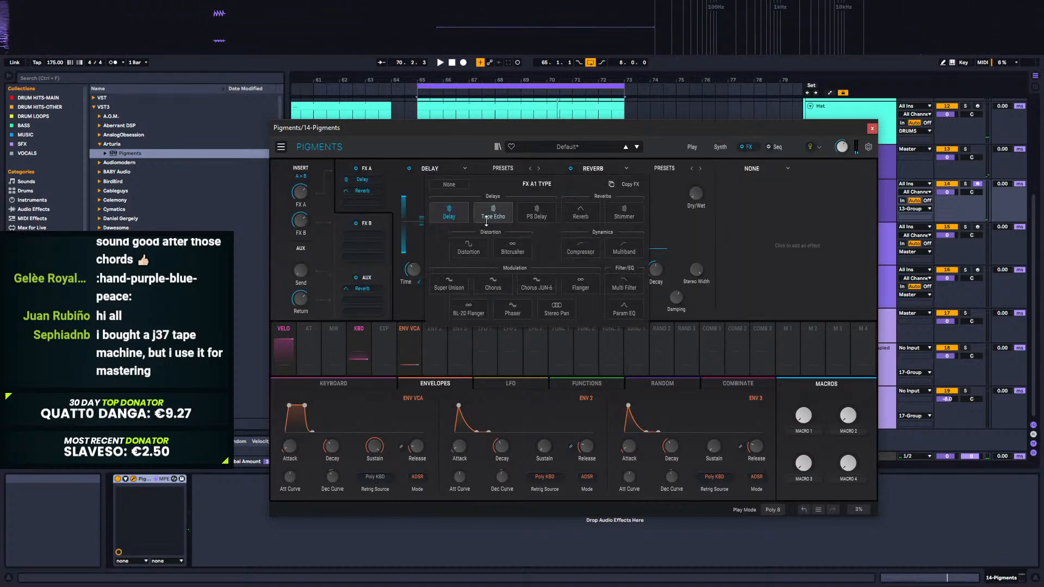
left_click(477, 251)
key("space")
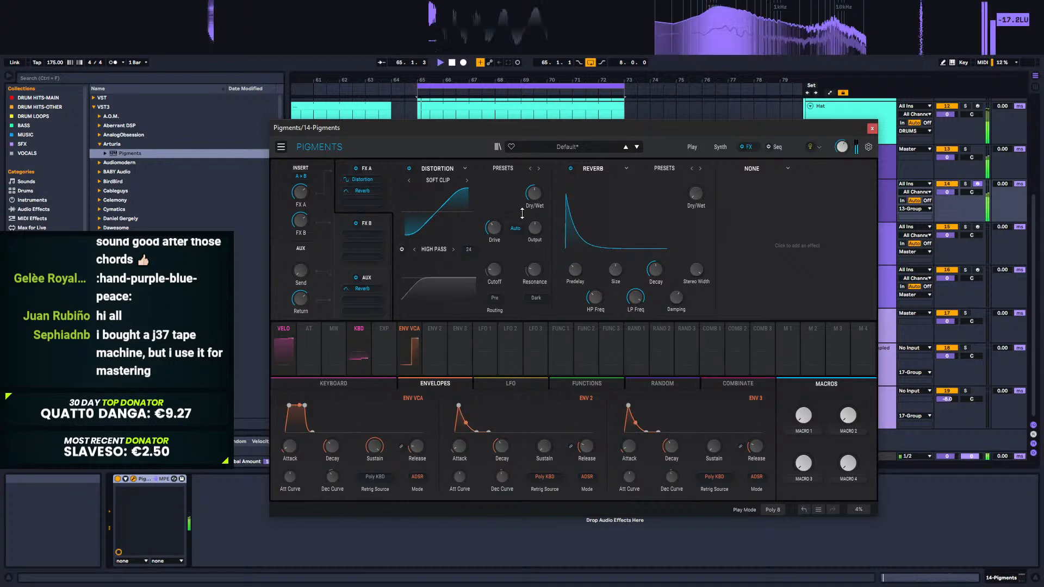
left_click_drag(494, 229, 505, 221)
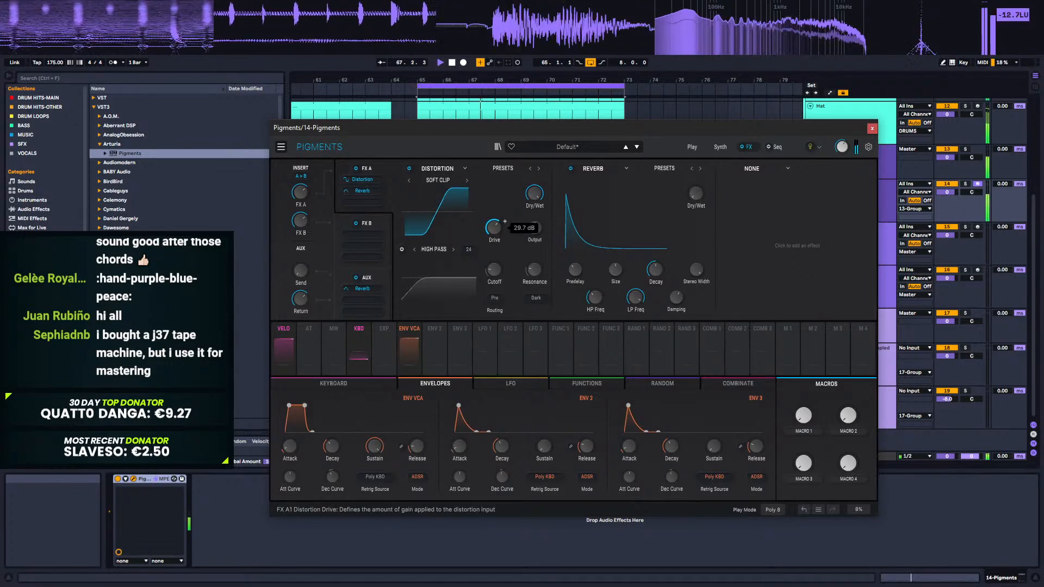
left_click_drag(504, 221, 493, 264)
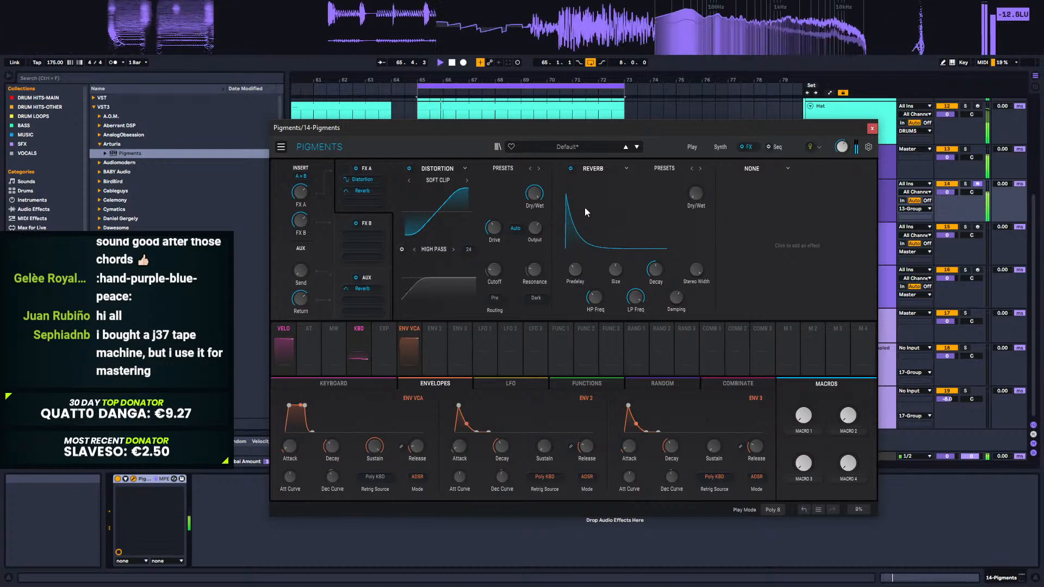
Step: Replace FX A's reverb with a Multiband compressor and add a Phaser in the third slot
left_click(607, 166)
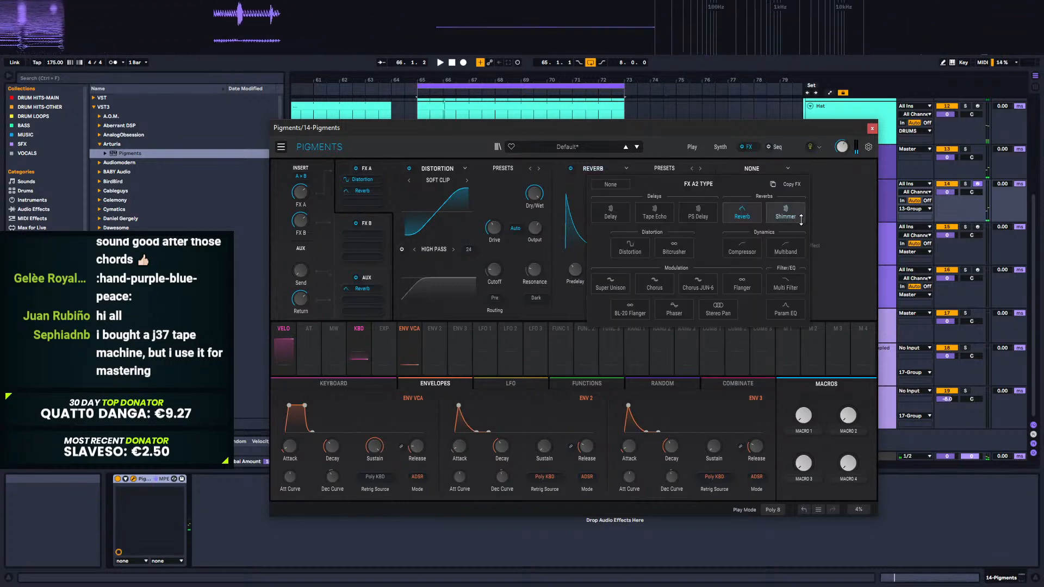
left_click(785, 249)
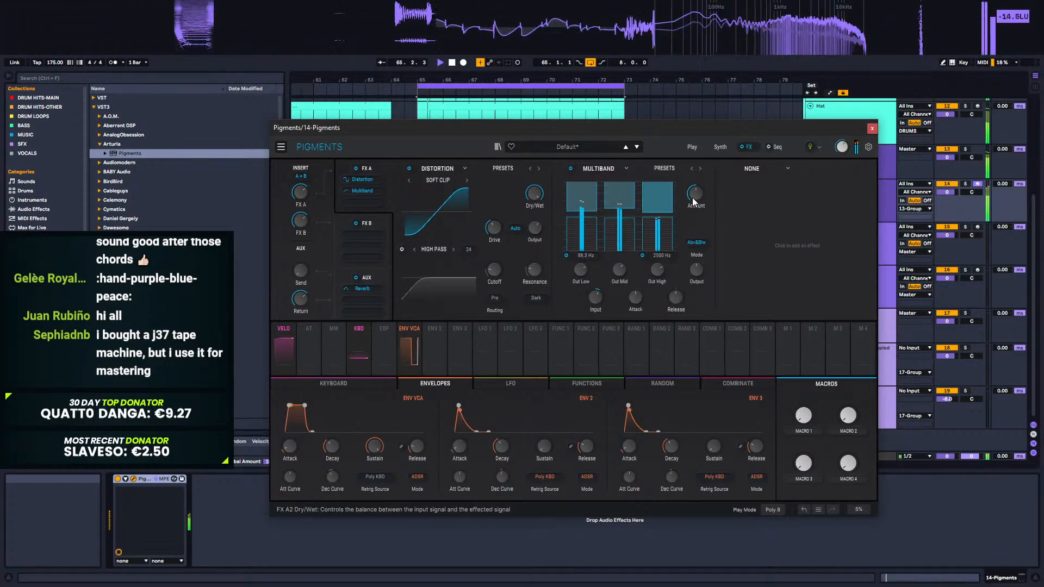
left_click(766, 170)
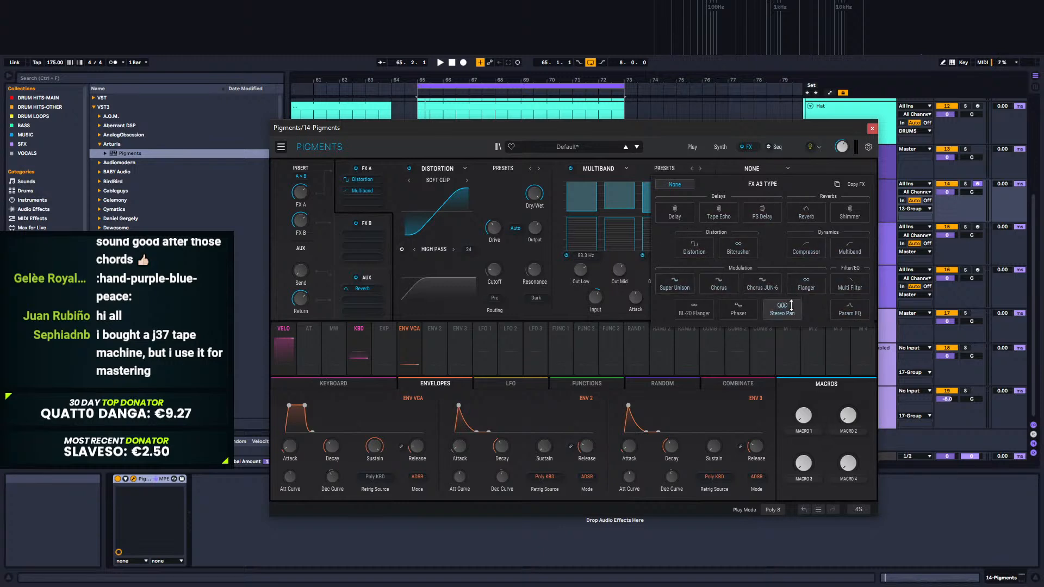
left_click(738, 308)
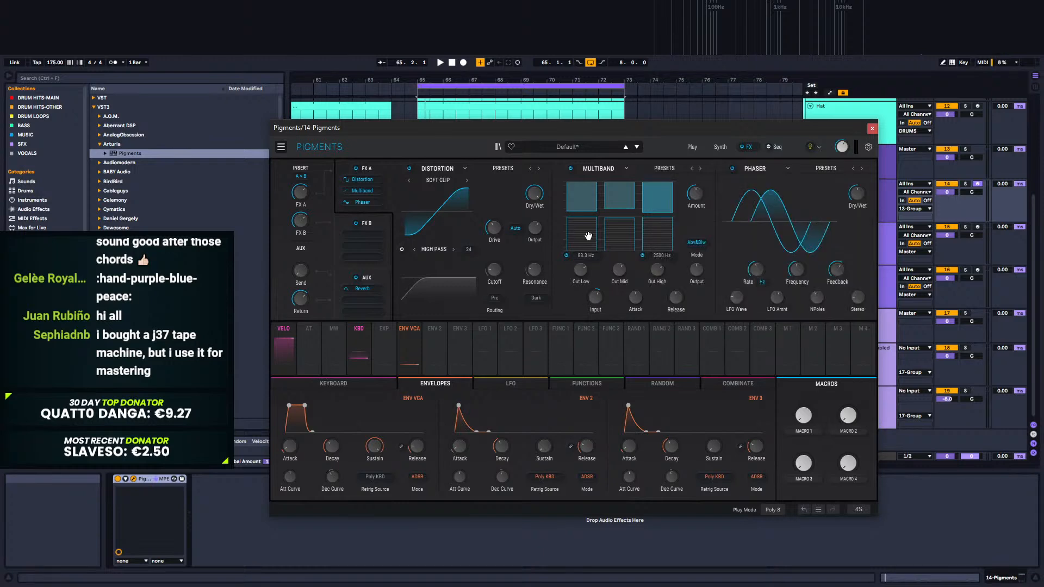
Step: Set the Phaser's rate to 0.100 Hz and adjust its dry/wet mix while auditioning
left_click(765, 281)
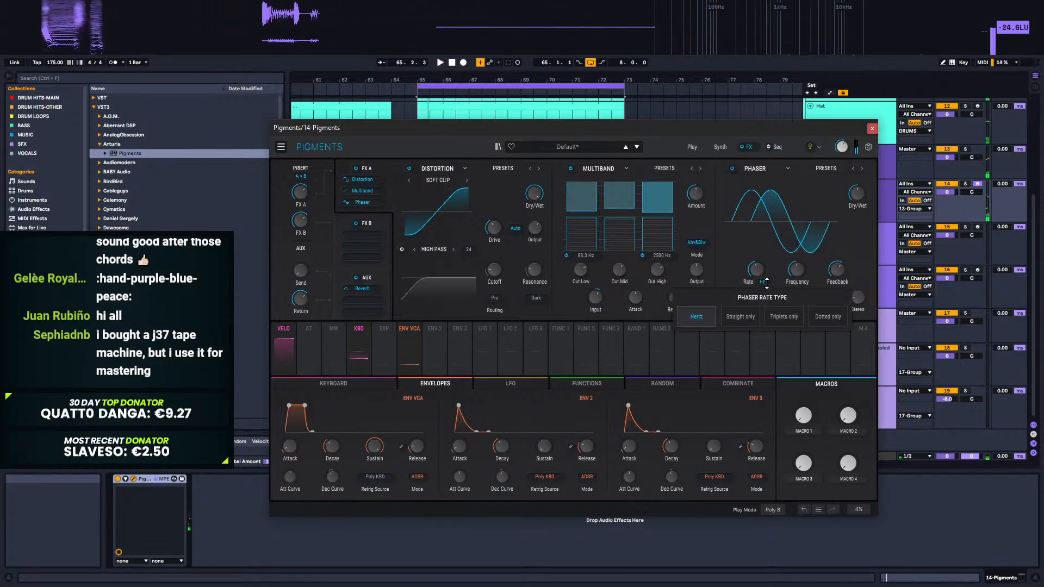
left_click(758, 272)
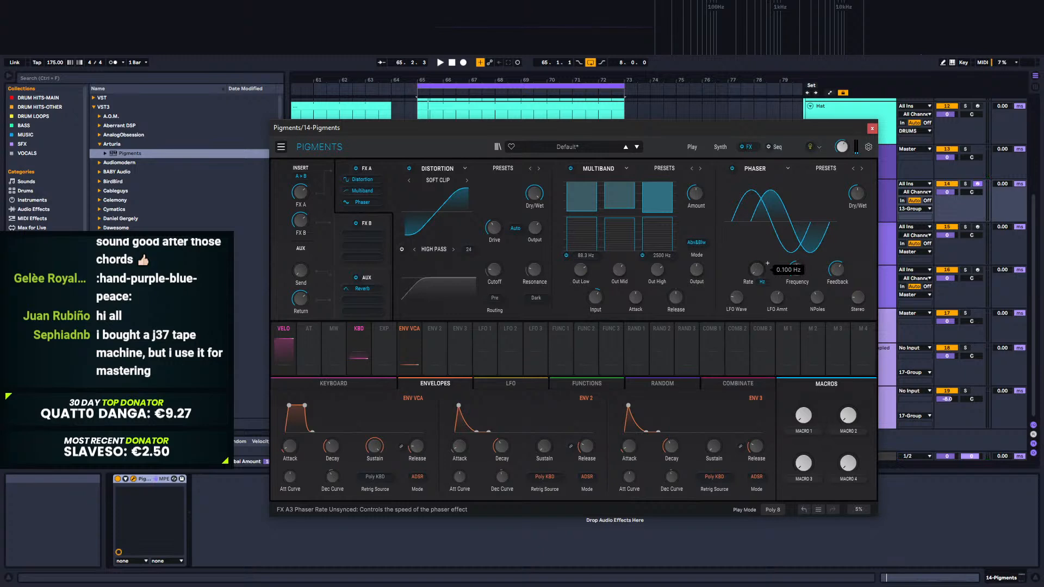
key("space")
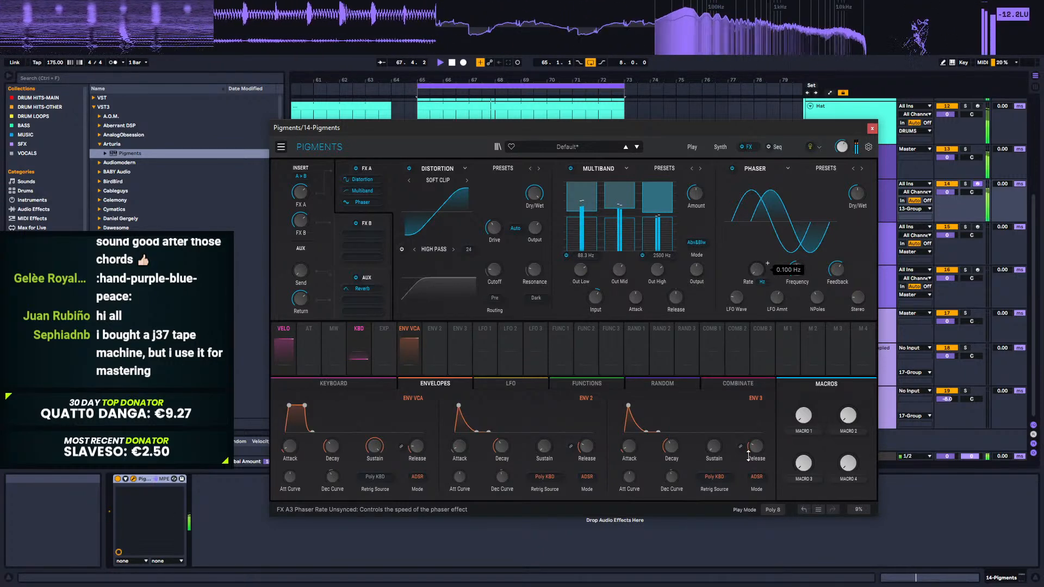
left_click_drag(858, 194, 857, 222)
key("space")
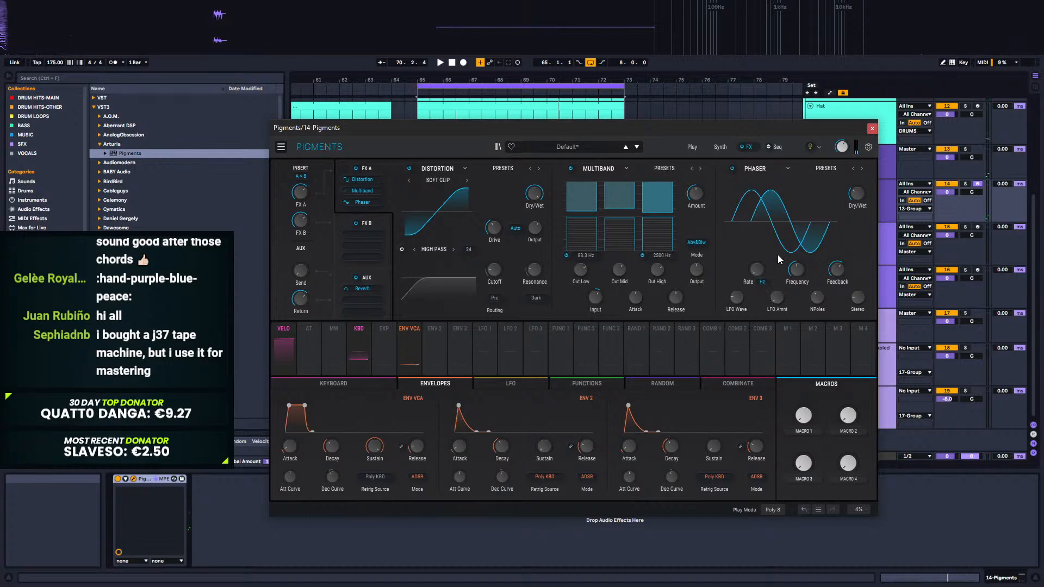
Step: Set the Phaser's frequency to 300 Hz while starting and stopping playback to compare the sound
key("space")
mouse_move(778, 297)
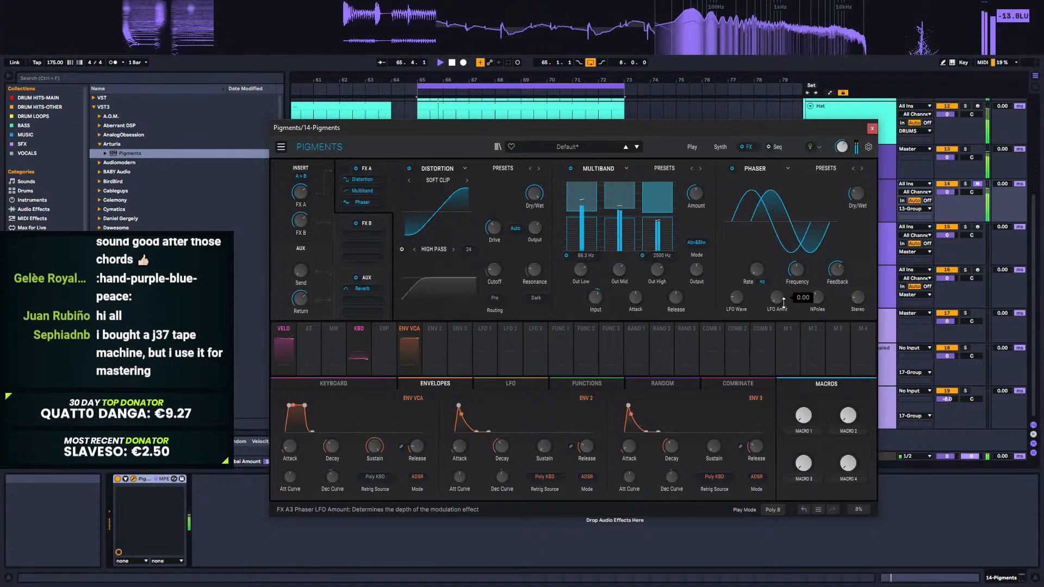
key("space")
key("space")
mouse_move(796, 270)
left_mouse_down()
mouse_move(797, 243)
mouse_move(799, 299)
mouse_move(795, 285)
left_mouse_up()
key("space")
key("space")
key("space")
key("space")
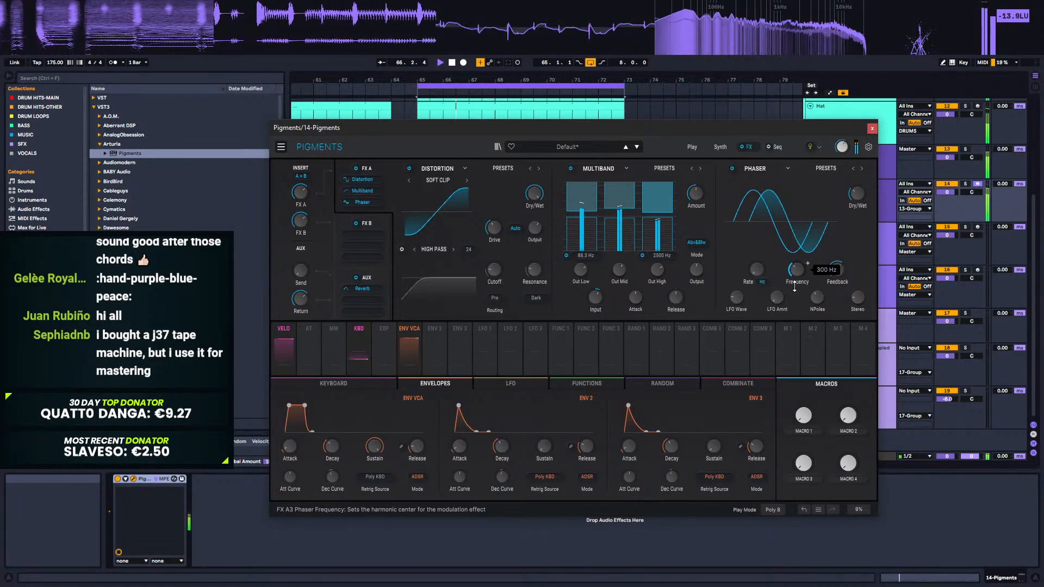
key("space")
key("space")
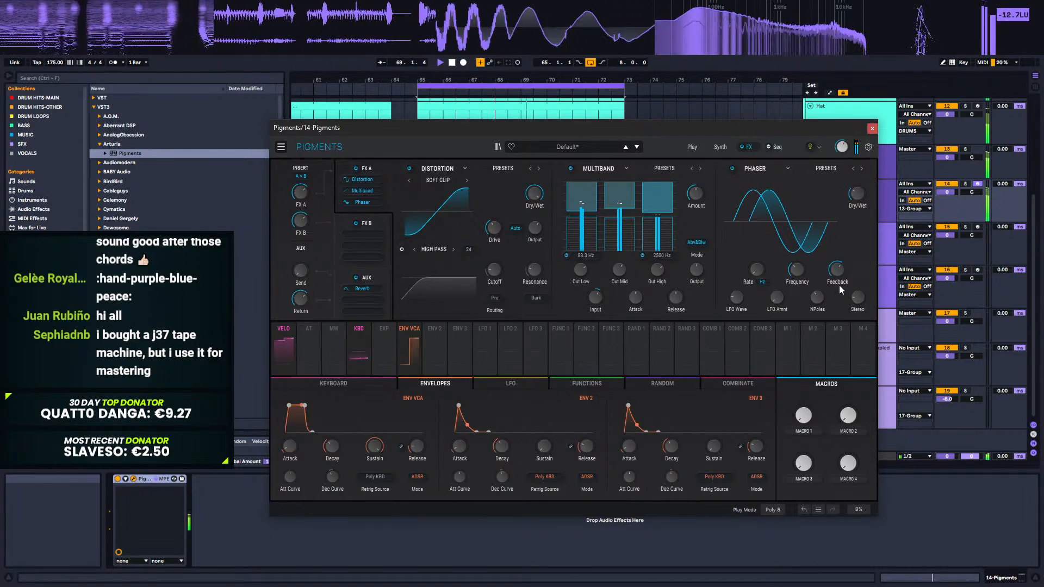
Step: Reorder FX A to Phaser, Distortion, Multiband and audition the resulting chain
key("space")
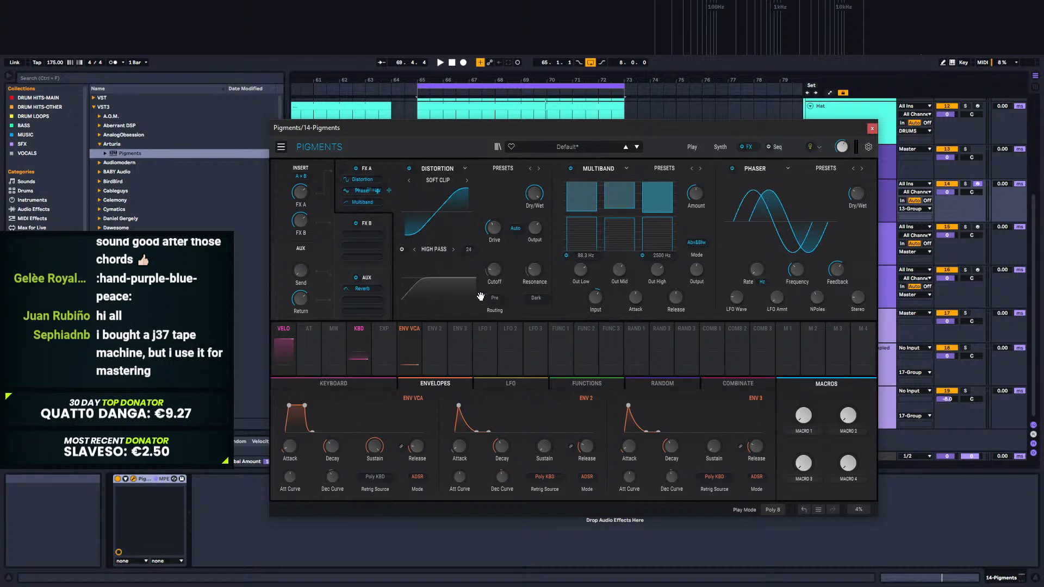
left_click_drag(561, 277, 561, 276)
key("space")
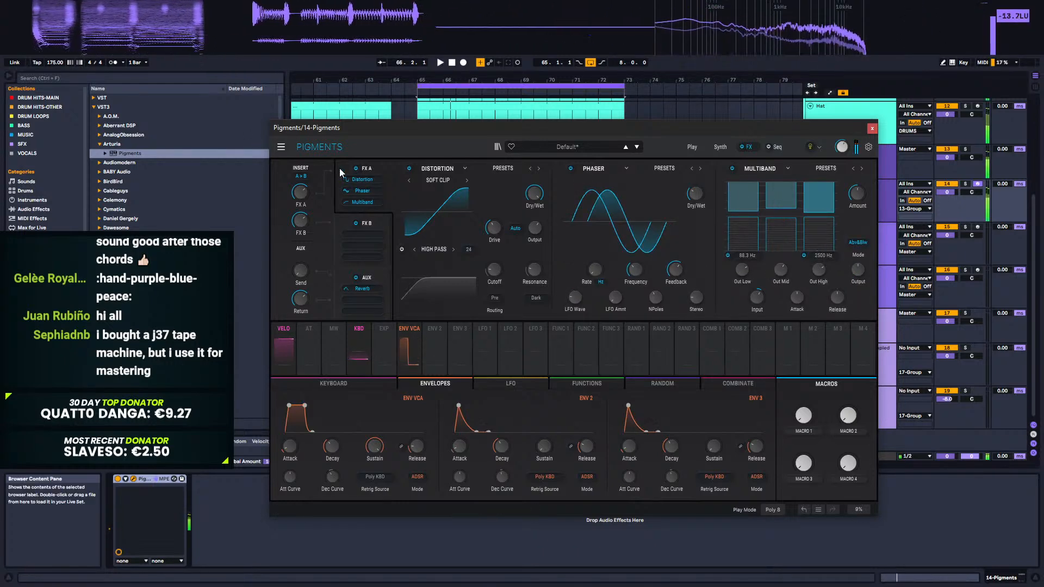
left_click_drag(400, 179, 378, 176)
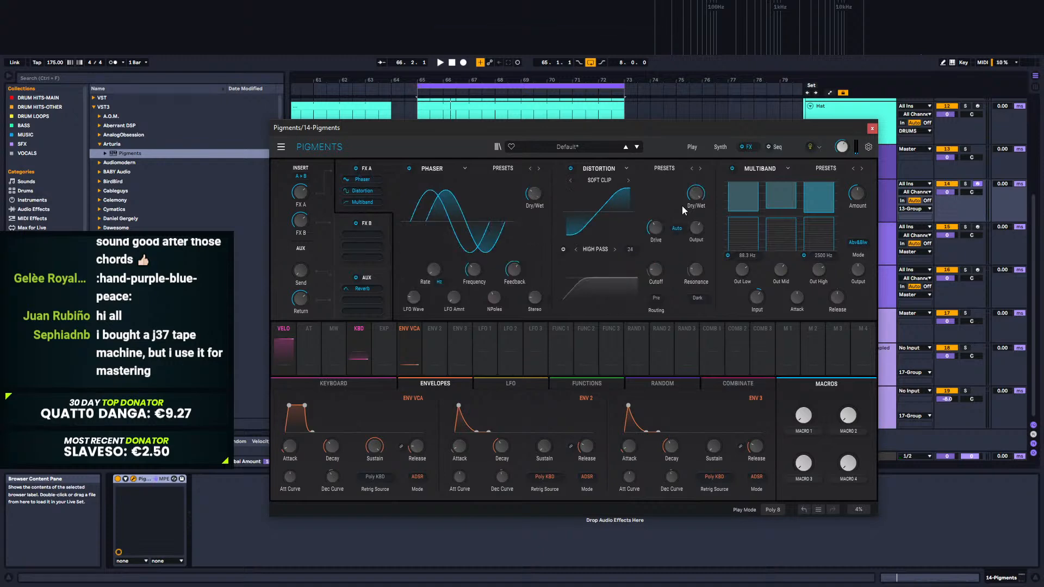
key("space")
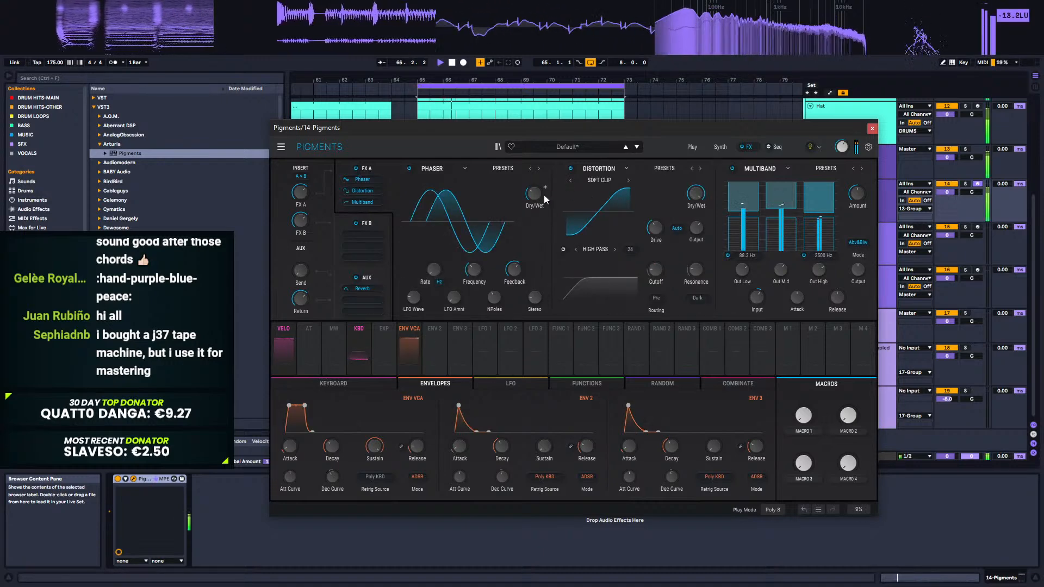
key("space")
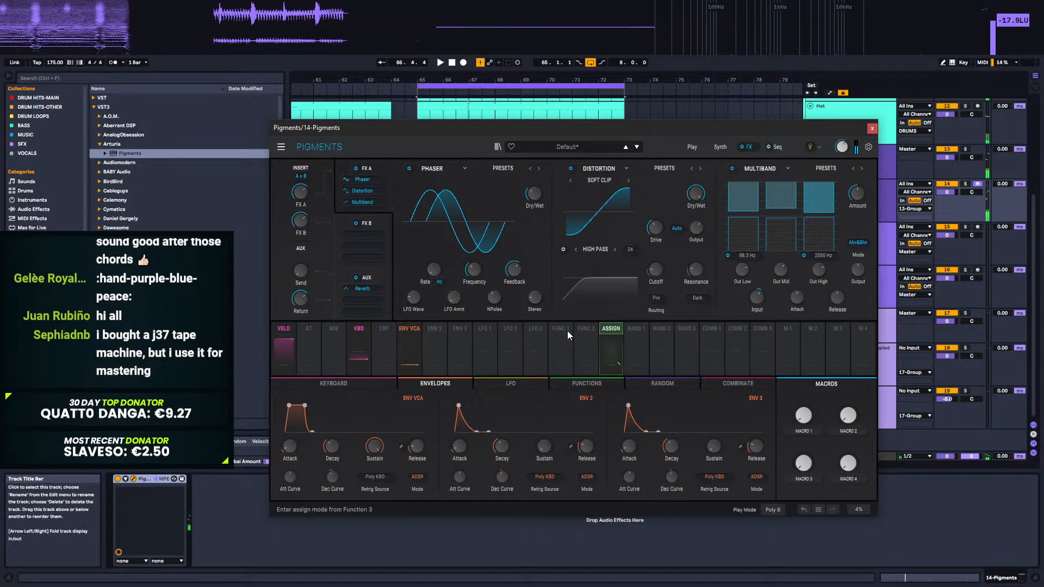
Step: Add a low-pass Multi Filter to FX B with a slope of 36 and modulate its cutoff with Env 2
left_click(380, 222)
left_click(481, 168)
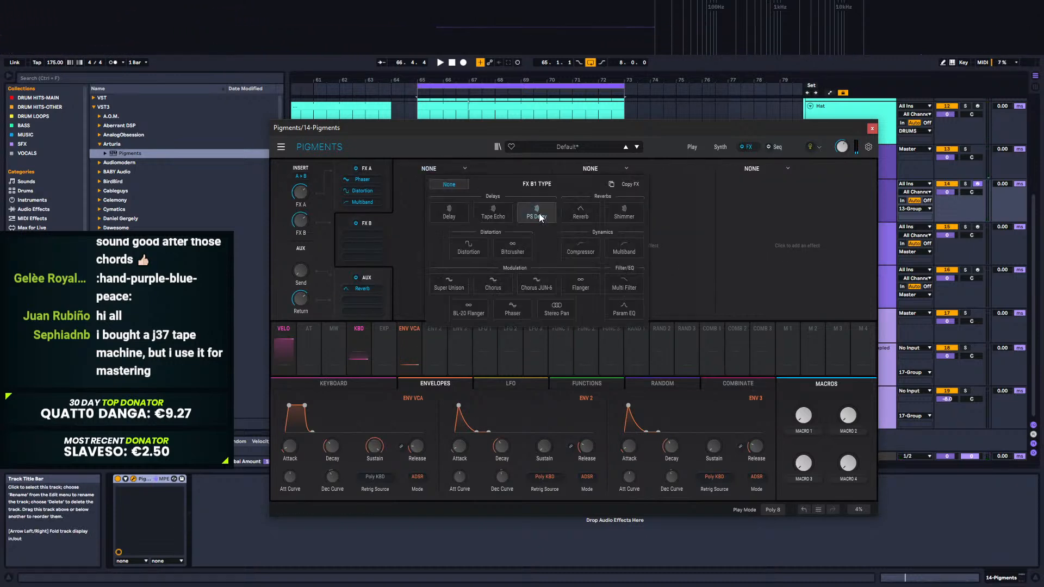
left_click(623, 283)
key("space")
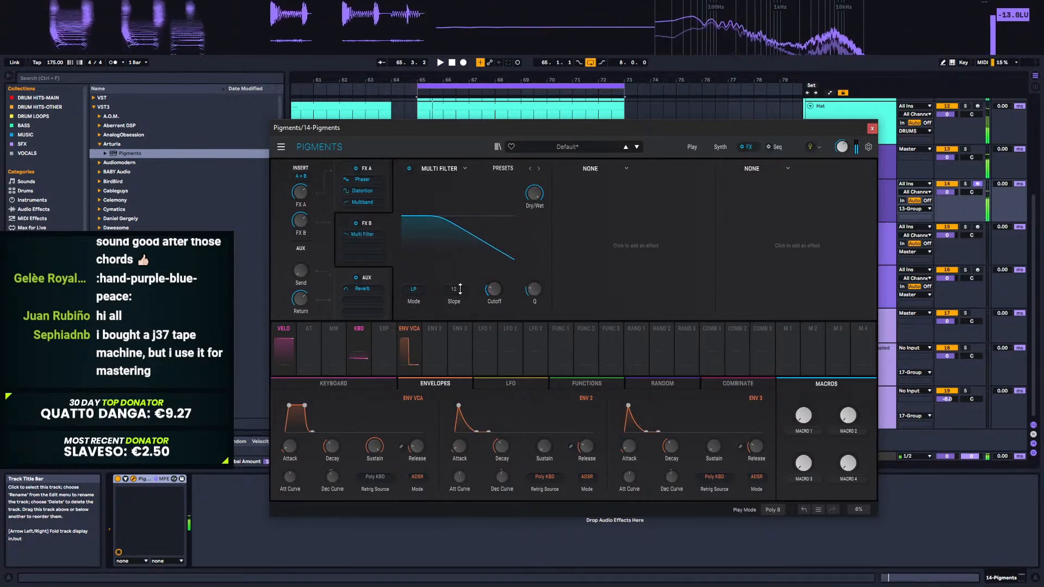
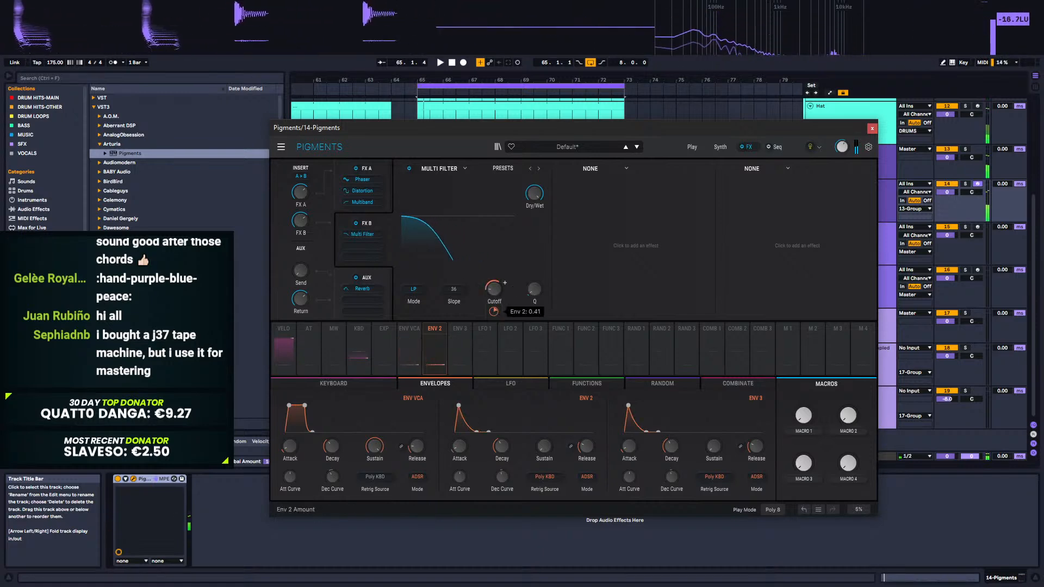
Step: Set the Env 2 amount on the Multi Filter's cutoff to 0.48 and lower the cutoff while auditioning
key("space")
left_click_drag(851, 126, 849, 131)
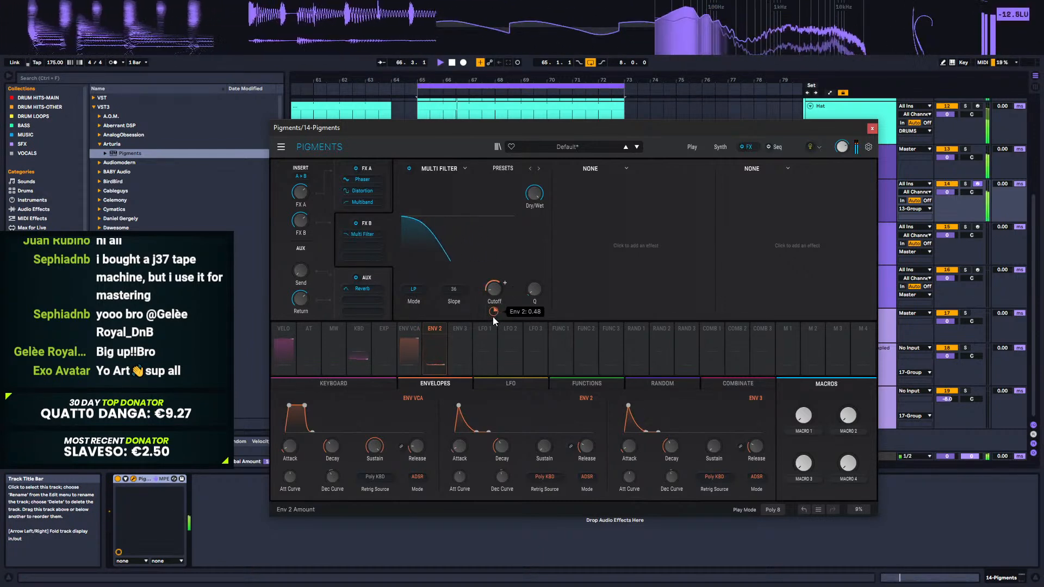
left_click_drag(494, 289, 494, 315)
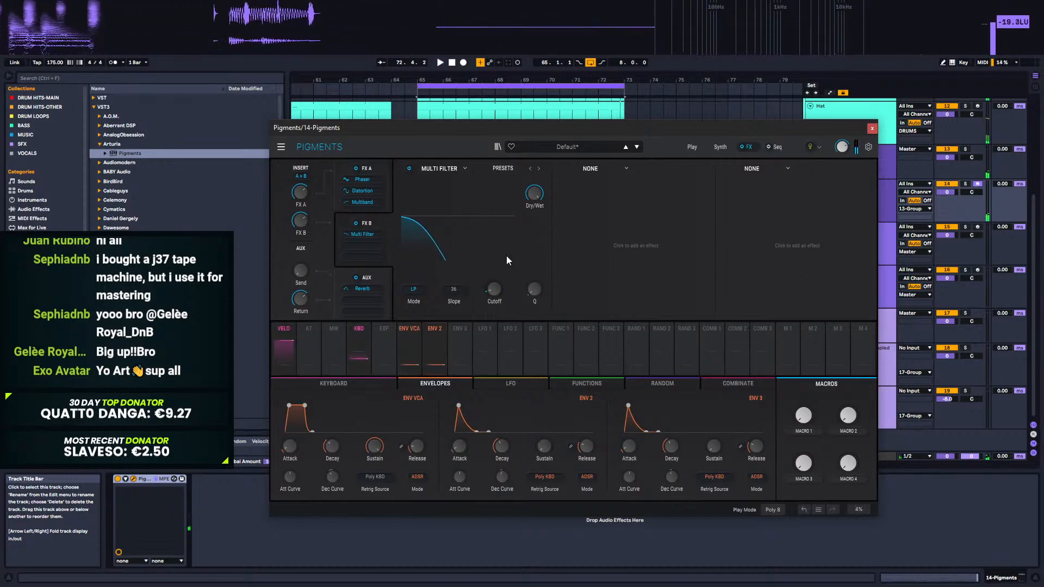
Step: Draw a rise in the Pigments track's FX B1 Filter Frequency automation from bar 66 to about 544 Hz just before bar 68
left_click(869, 130)
key("a")
left_click_drag(434, 80, 399, 102)
key("space")
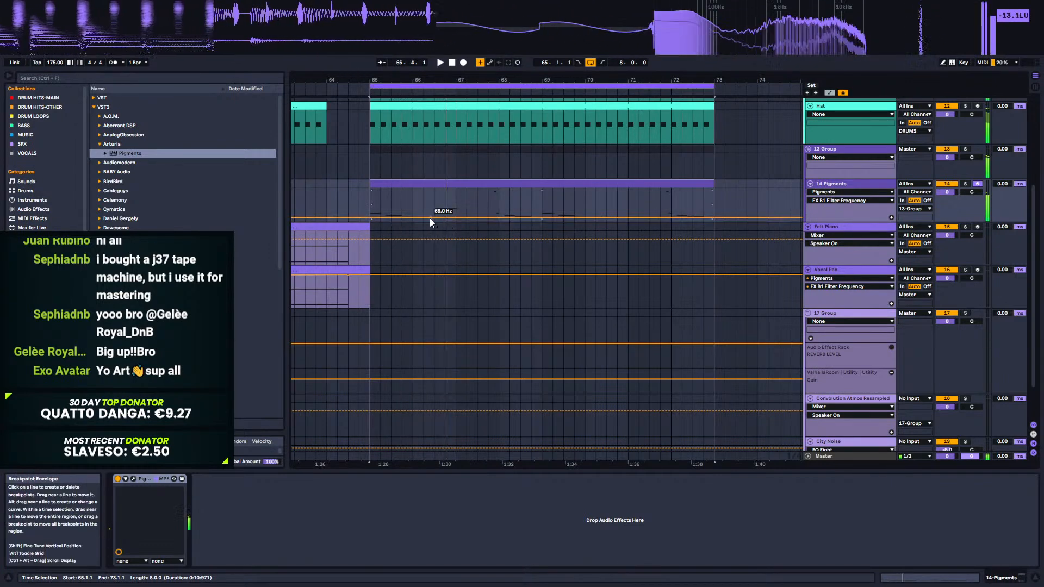
key("space")
left_click(416, 217)
left_click_drag(491, 217, 492, 209)
key("space")
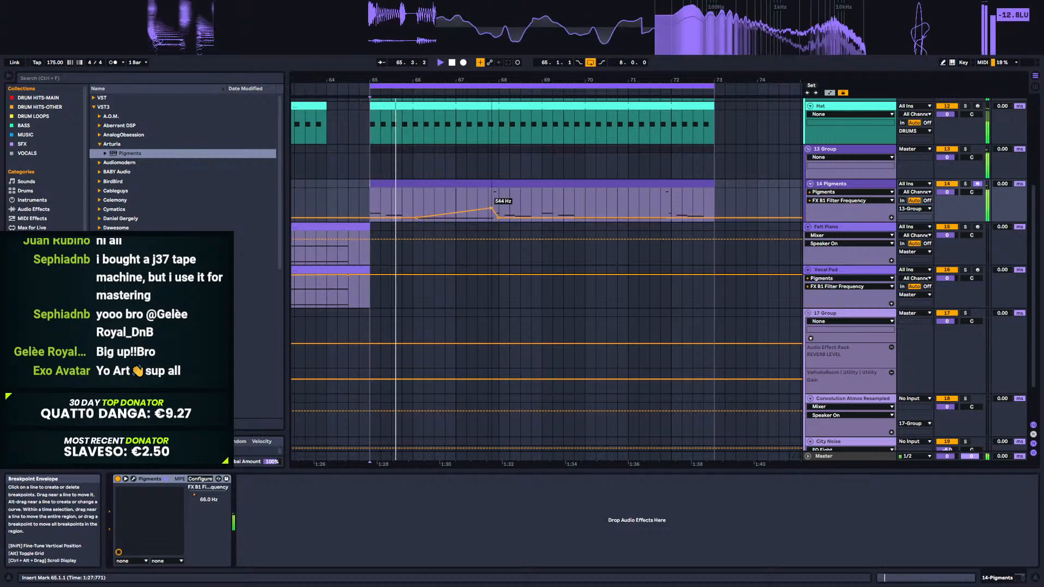
Step: Adjust the peak before bar 68 and bend the rise leading to it with a point near bar 67 while auditioning
left_click_drag(491, 208, 492, 208)
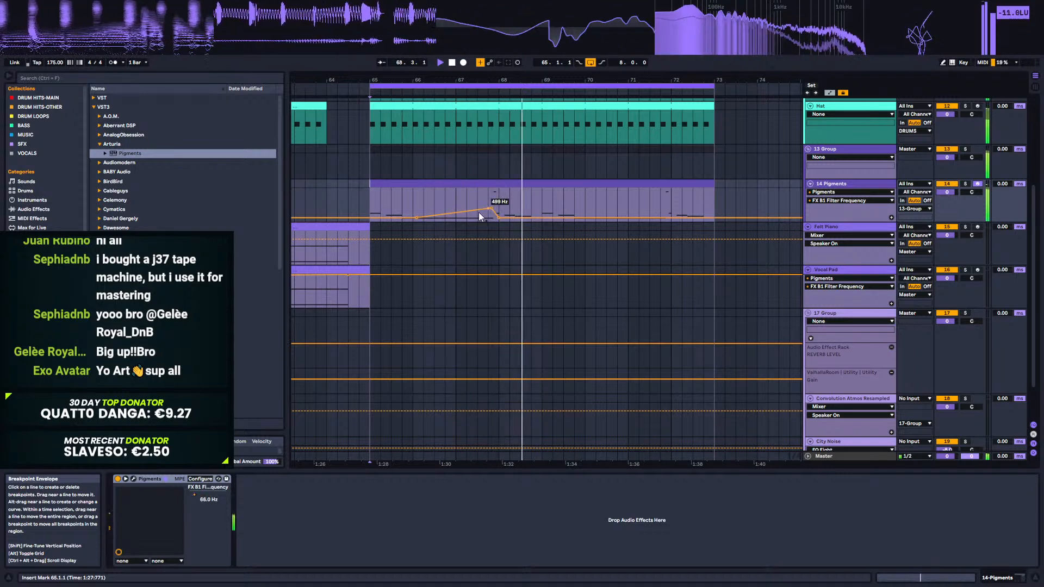
left_click_drag(416, 217, 491, 204)
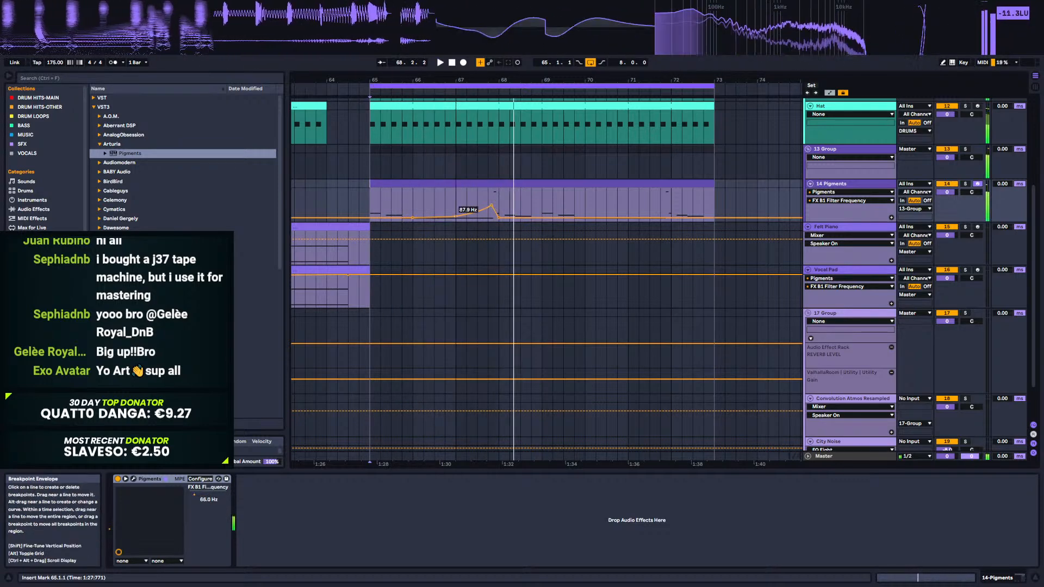
left_click_drag(460, 217, 460, 216)
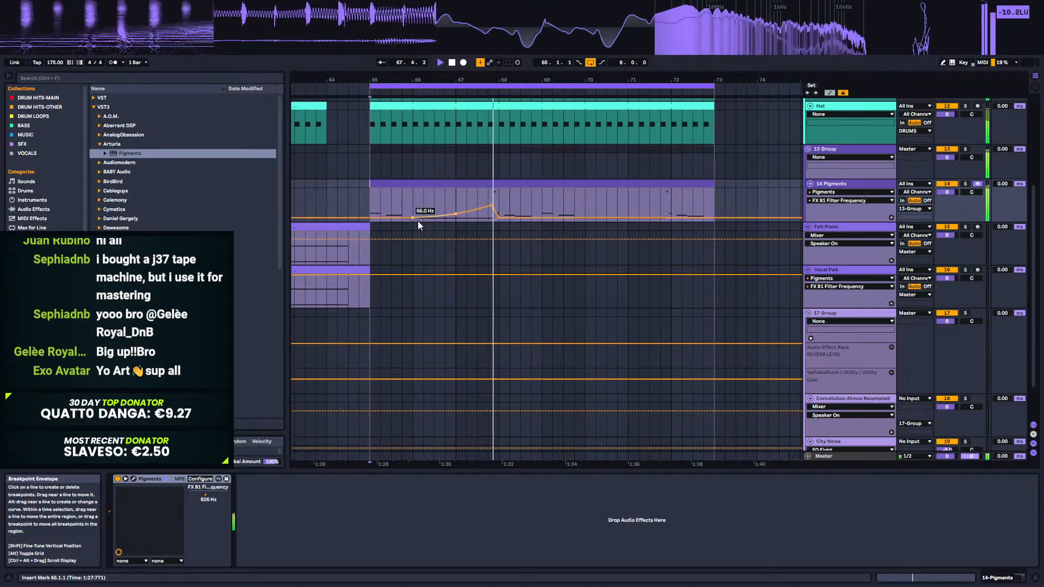
key("space")
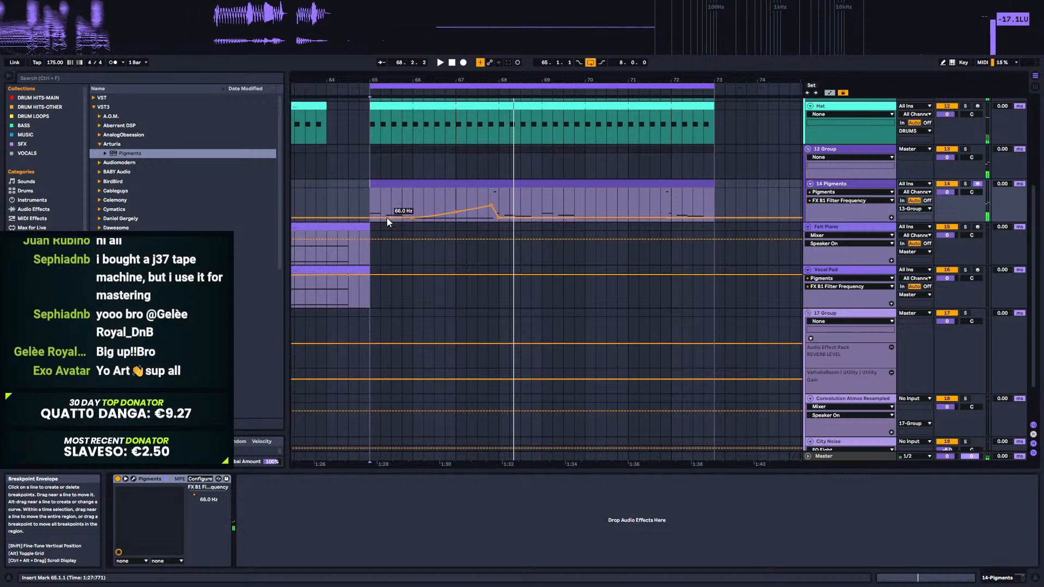
Step: Add an opening dip at bar 65 and a short spike on beat 65.3 to the filter frequency automation, with audition
key("space")
left_click_drag(370, 211, 381, 218)
left_click(382, 214)
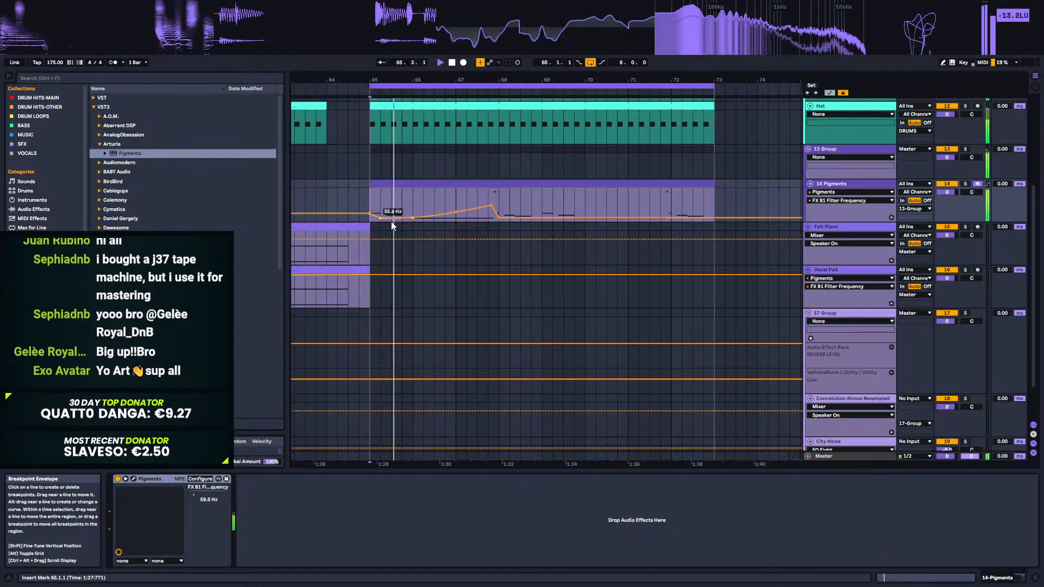
left_click_drag(396, 218, 396, 208)
key("space")
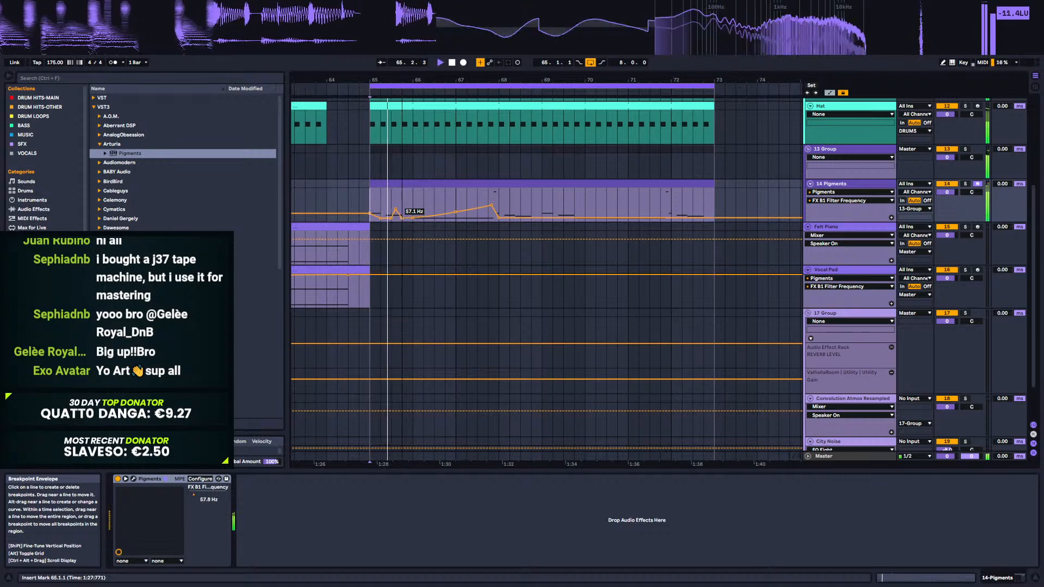
key("space")
Step: Enlarge the Pigments track lane and reshape the beat 65.3 spike with an earlier, higher peak and curved sides
left_click_drag(848, 222, 848, 322)
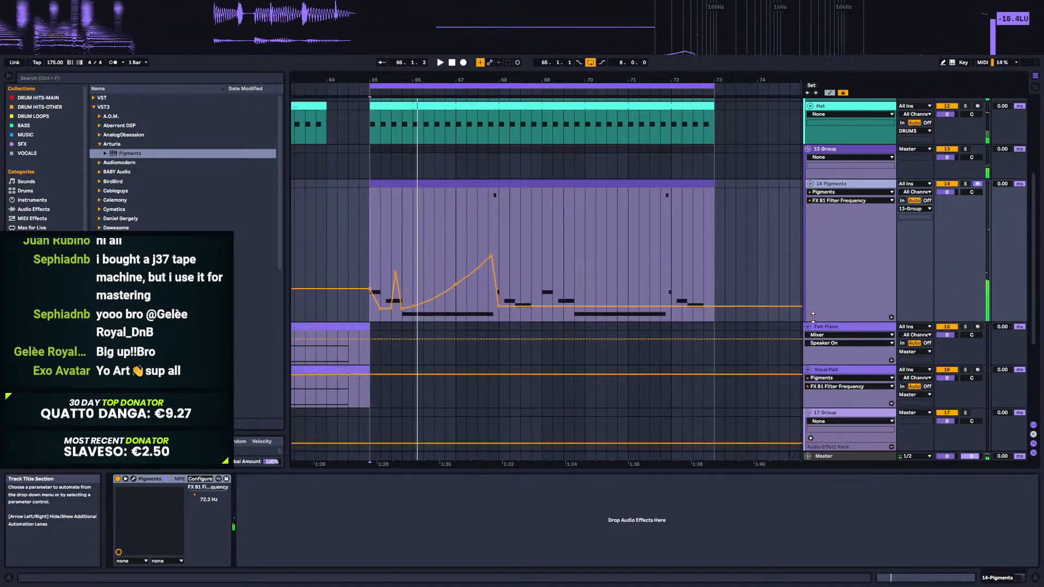
left_click_drag(383, 81, 457, 136)
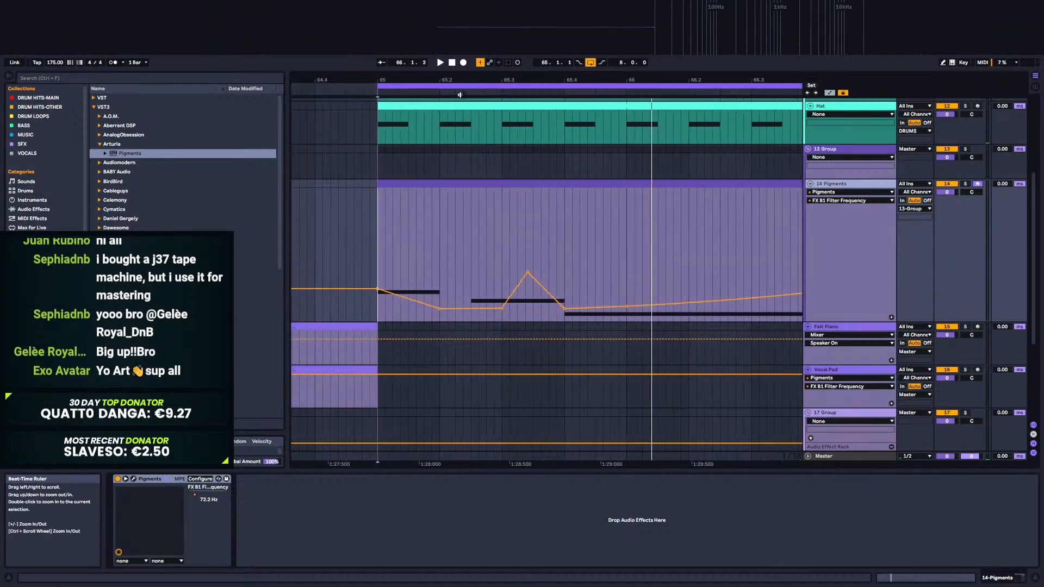
key("space")
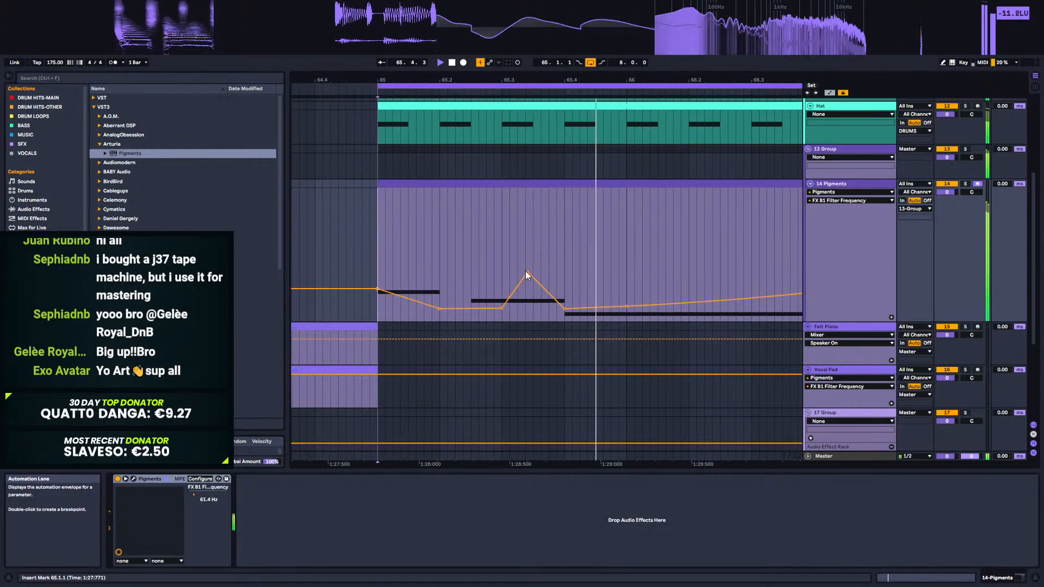
mouse_move(528, 272)
left_mouse_down()
mouse_move(528, 249)
mouse_move(517, 256)
left_mouse_up()
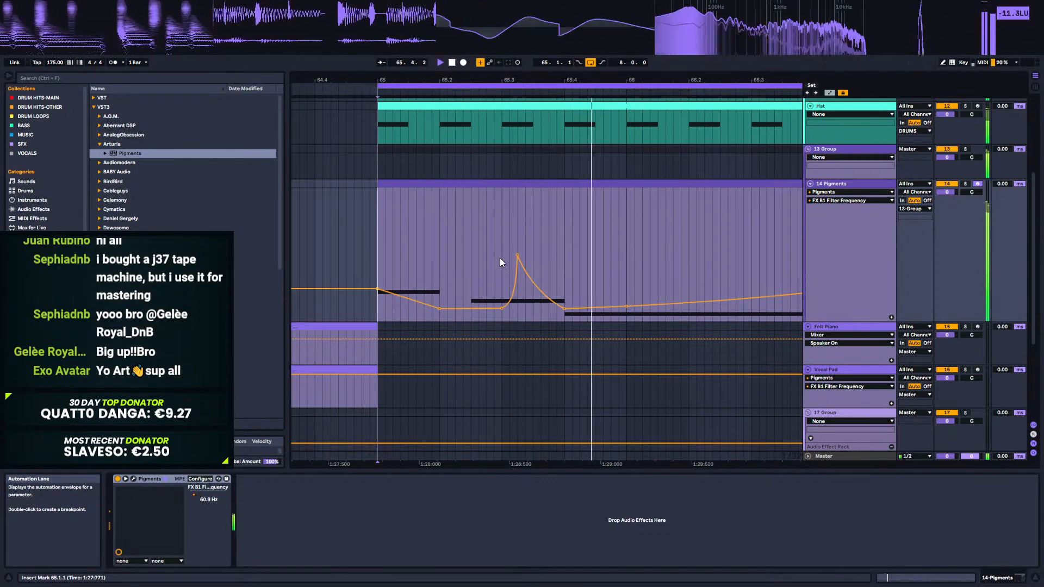
left_click(313, 239)
Step: Try a second filter frequency spike early in bar 66, peaking at about 403 Hz
left_click_drag(648, 81, 474, 48)
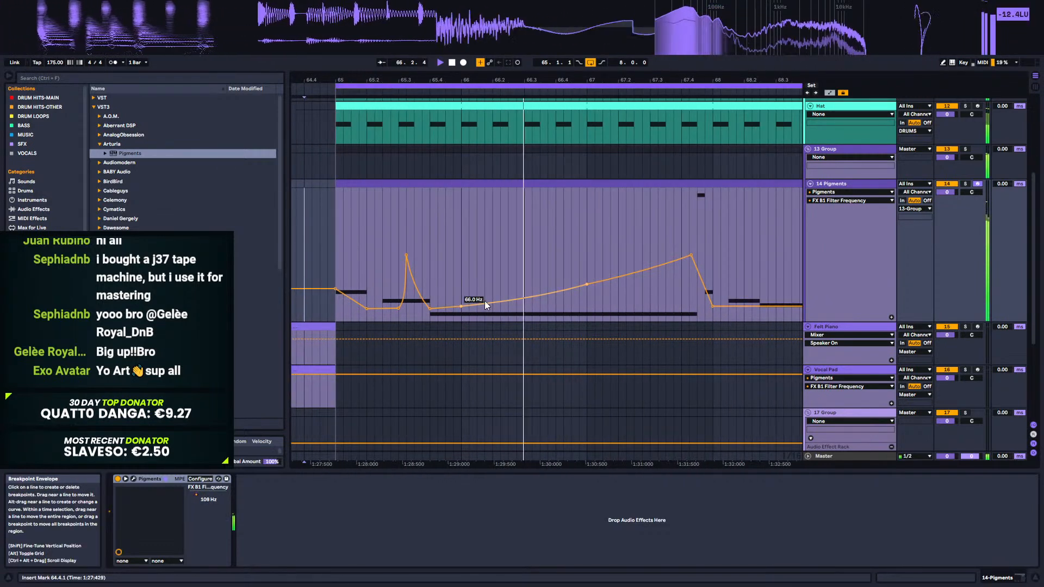
left_click_drag(487, 303, 477, 260)
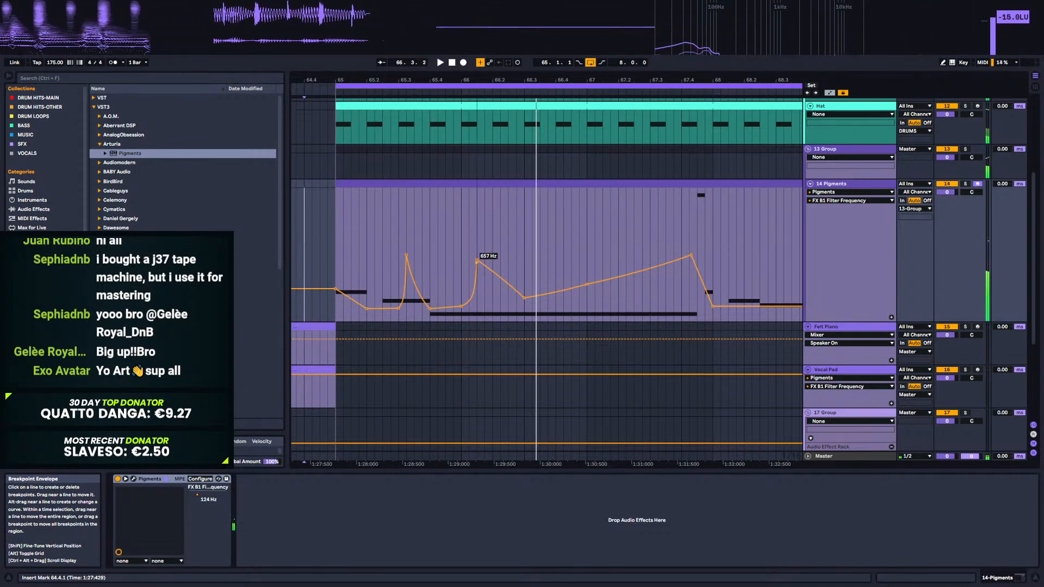
left_click_drag(477, 260, 479, 303)
key("space")
key("space")
mouse_move(485, 261)
left_click_drag(485, 260, 487, 273)
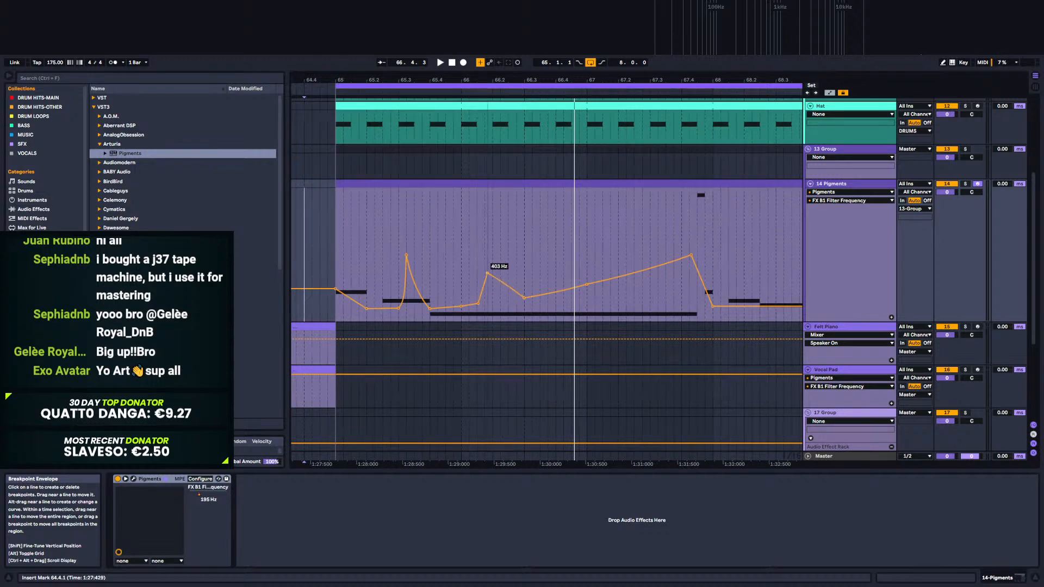
Step: Raise the bar 66 spike's peak, curve its decay and audition the passage repeatedly
left_click(438, 275)
key("space")
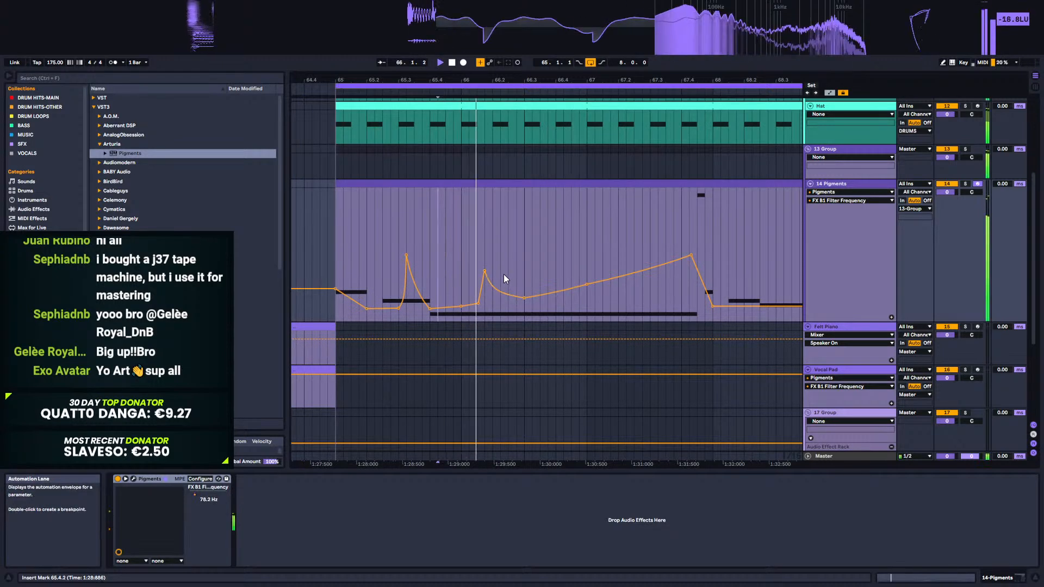
key("space")
key("space")
left_click_drag(485, 271, 508, 296)
key("space")
key("space")
key("space")
key("space")
key("space")
key("space")
key("space")
key("space")
key("space")
key("space")
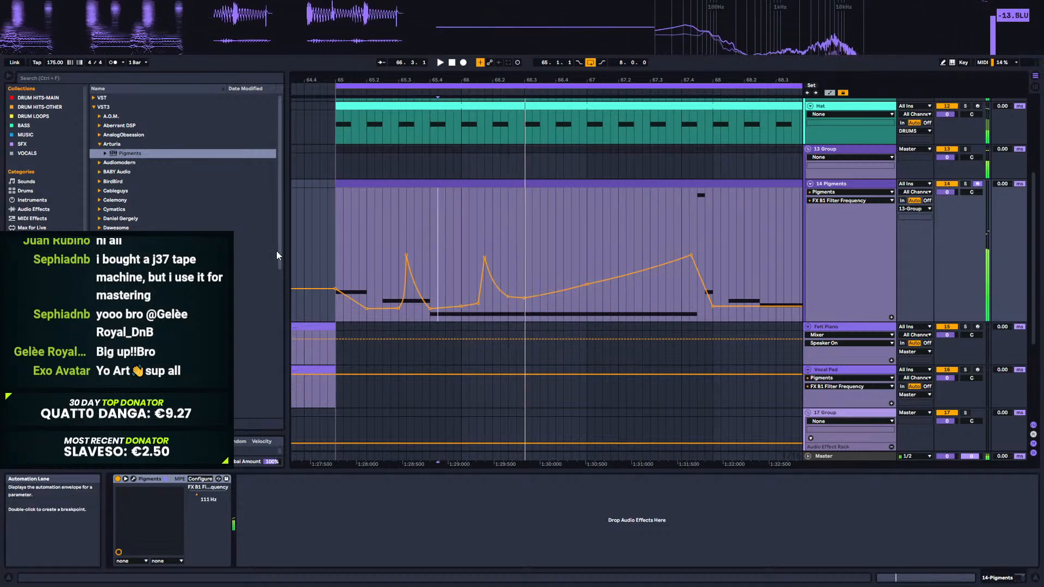
left_click(304, 246)
key("space")
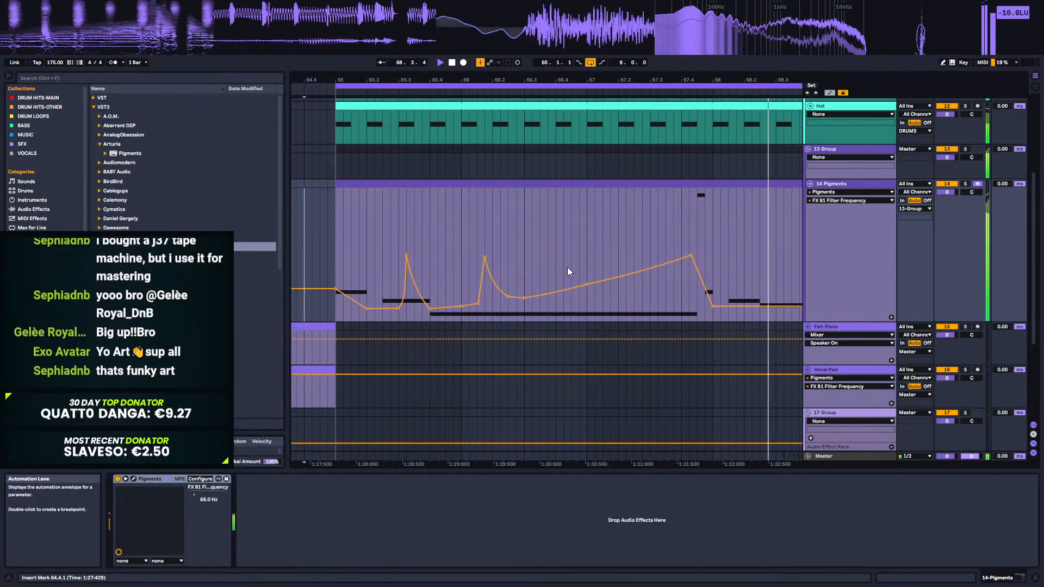
Step: Add a filter frequency jump just after bar 68 that falls to about 98 Hz at beat 68.4
left_click(728, 306)
left_click_drag(728, 306, 729, 280)
key("space")
left_click(707, 250)
left_click_drag(755, 80, 631, 66)
left_click_drag(671, 280, 670, 299)
key("space")
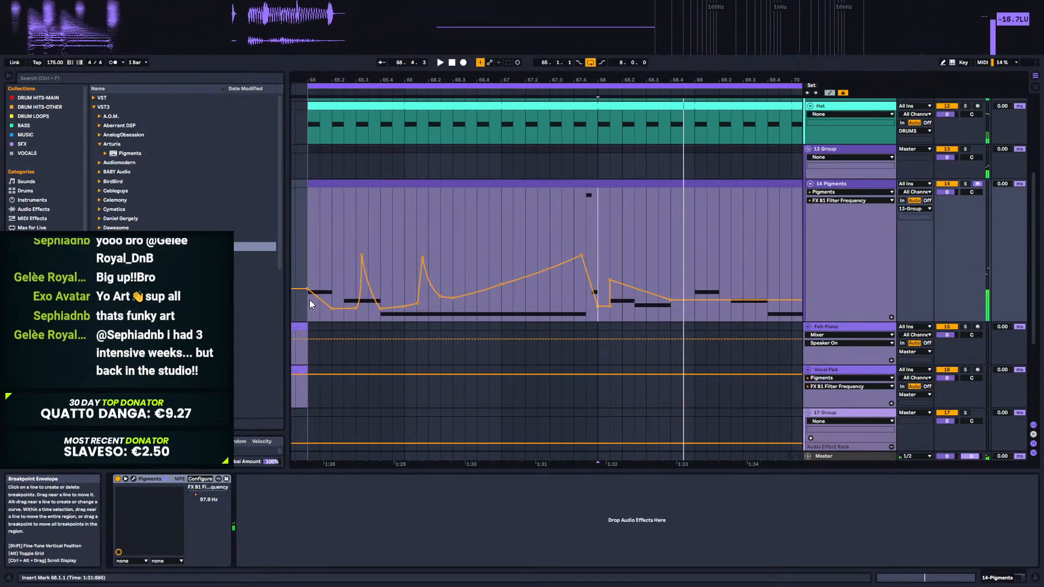
Step: Raise the automation at the start of bar 65 and add a small bump before the first spike, with a point at about 174 Hz
left_click_drag(330, 309, 332, 286)
left_click(308, 264)
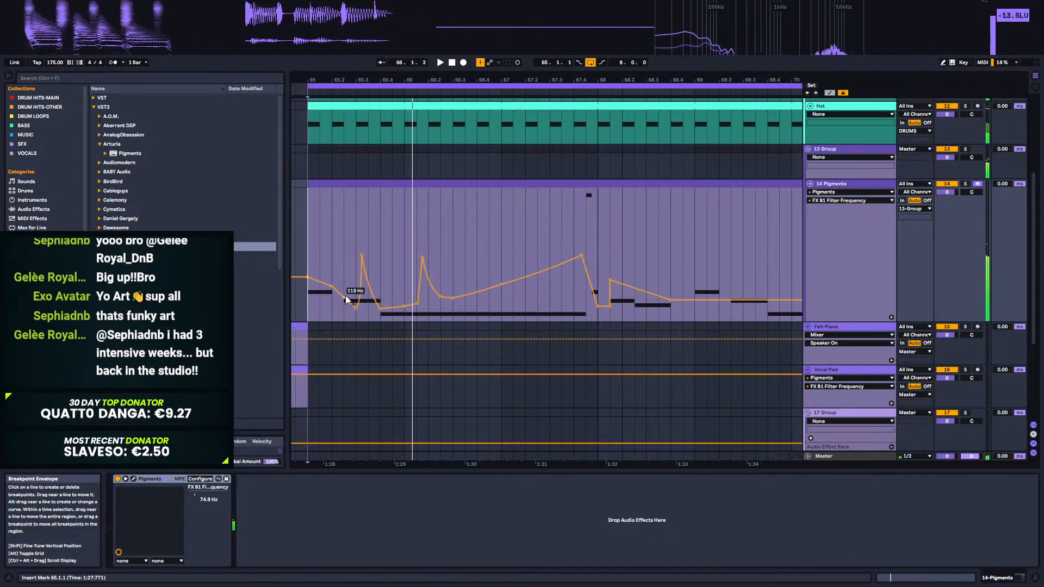
left_click_drag(345, 296, 347, 282)
key("space")
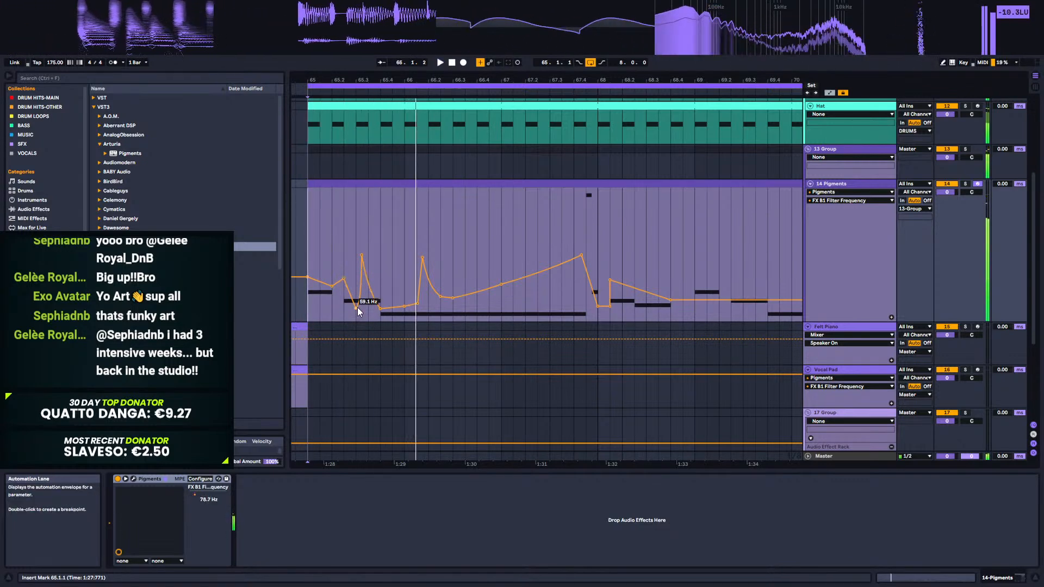
mouse_move(351, 293)
left_mouse_down()
mouse_move(355, 265)
mouse_move(350, 289)
left_mouse_up()
key("space")
key("space")
key("space")
key("space")
key("space")
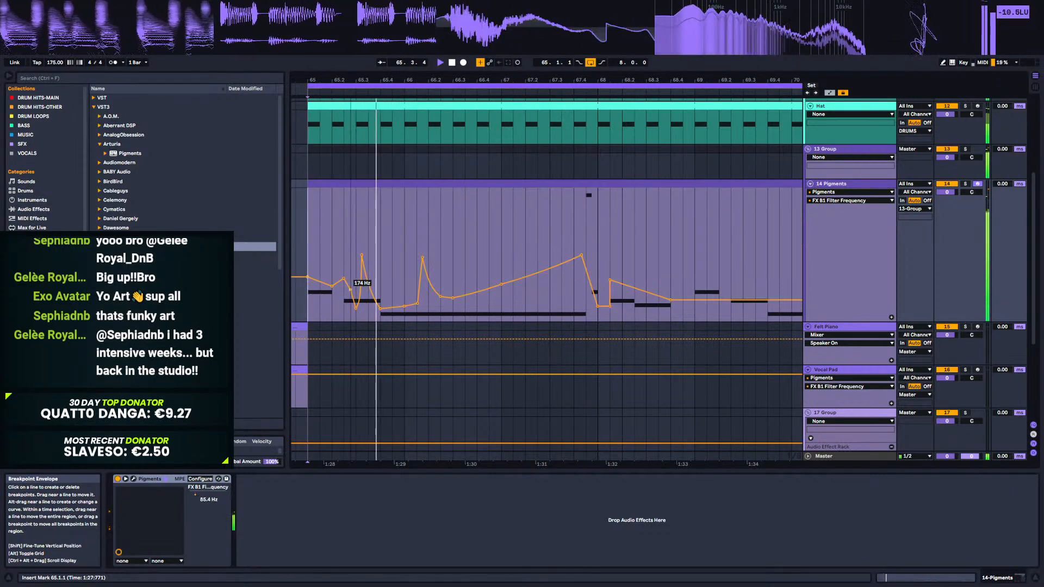
key("space")
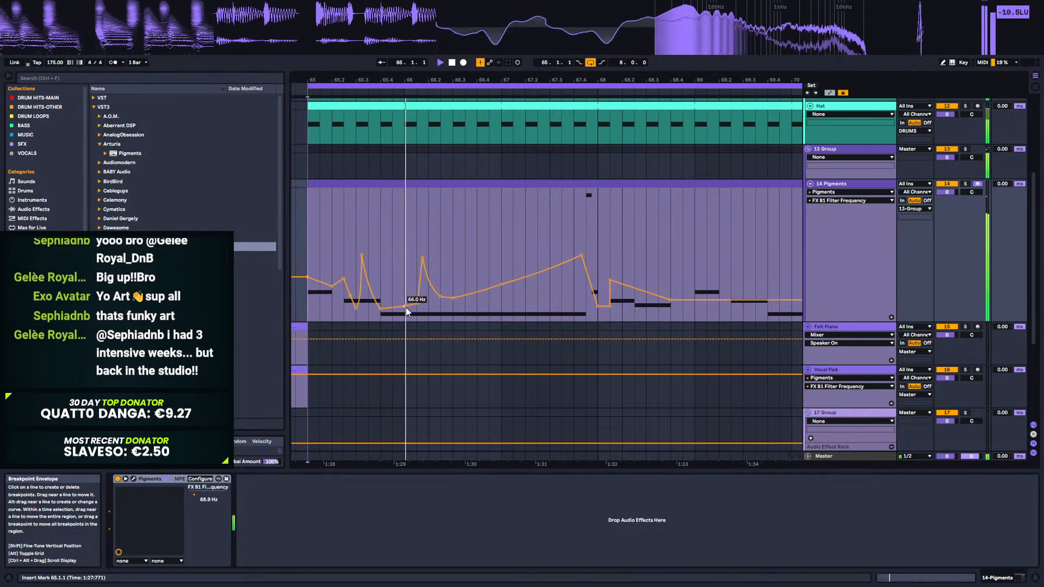
Step: Try a point at about 54 Hz after the first spike and raise the second spike's approach to about 154 Hz
key("space")
left_click_drag(388, 256, 380, 308)
key("space")
key("space")
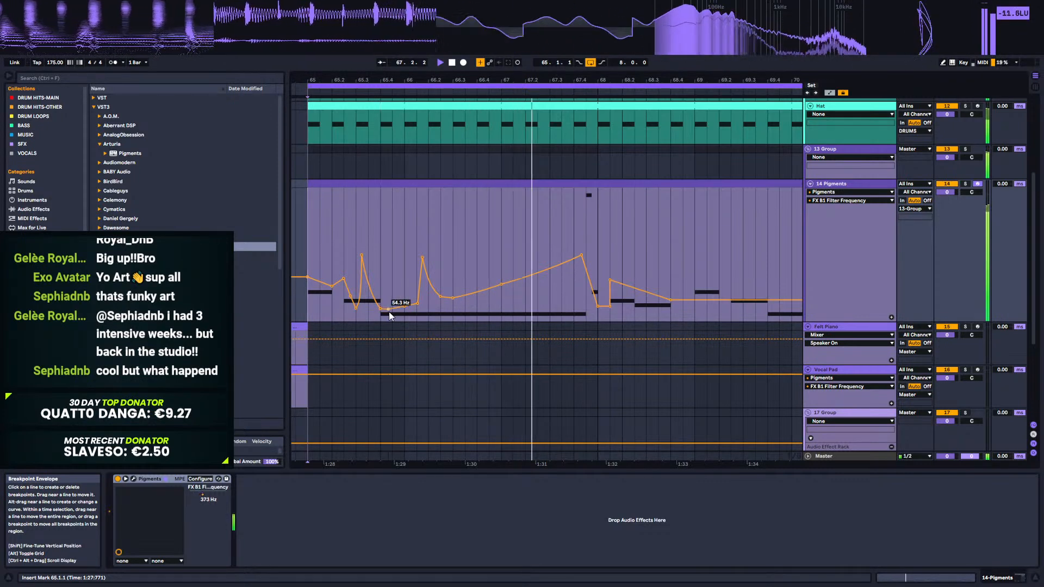
left_click_drag(405, 307, 417, 285)
left_click(418, 305)
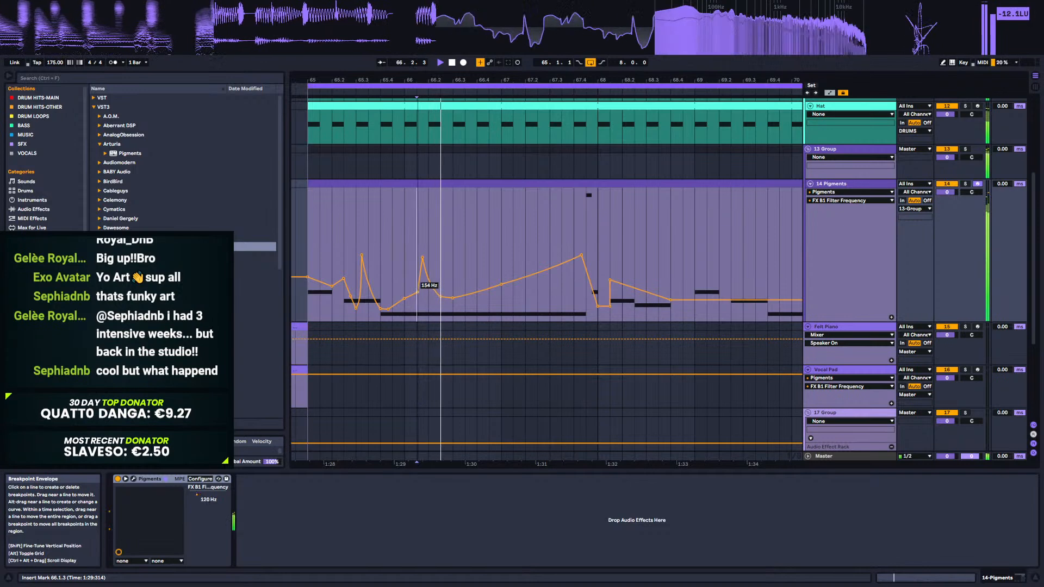
Step: Delete the bar 66 spike and its surrounding breakpoints to leave one rise from beat 65.4, and play it back
left_click(403, 261)
left_click(380, 267)
mouse_move(418, 286)
left_mouse_down()
mouse_move(431, 214)
mouse_move(411, 285)
left_mouse_up()
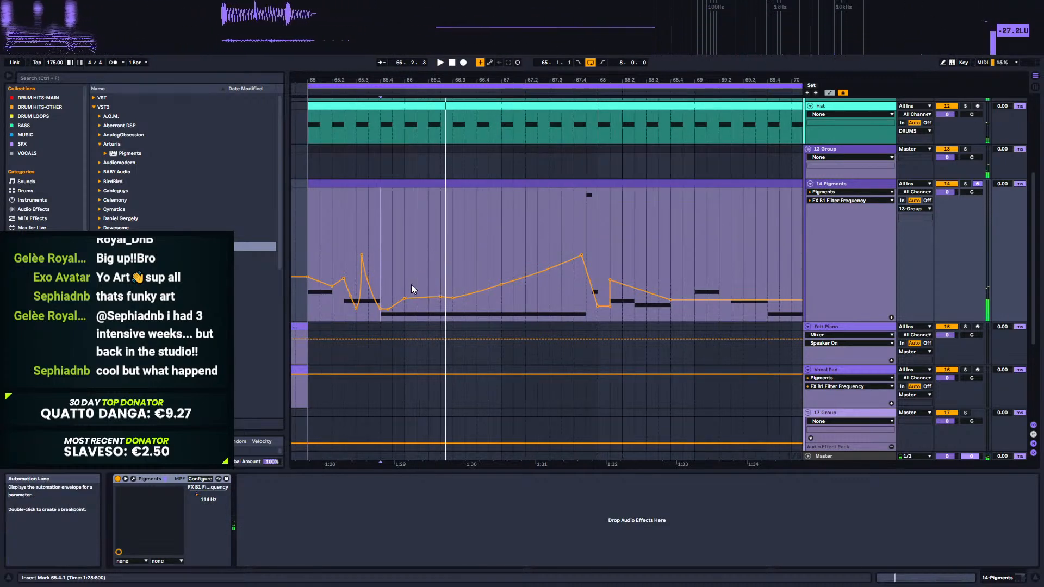
left_click(443, 297)
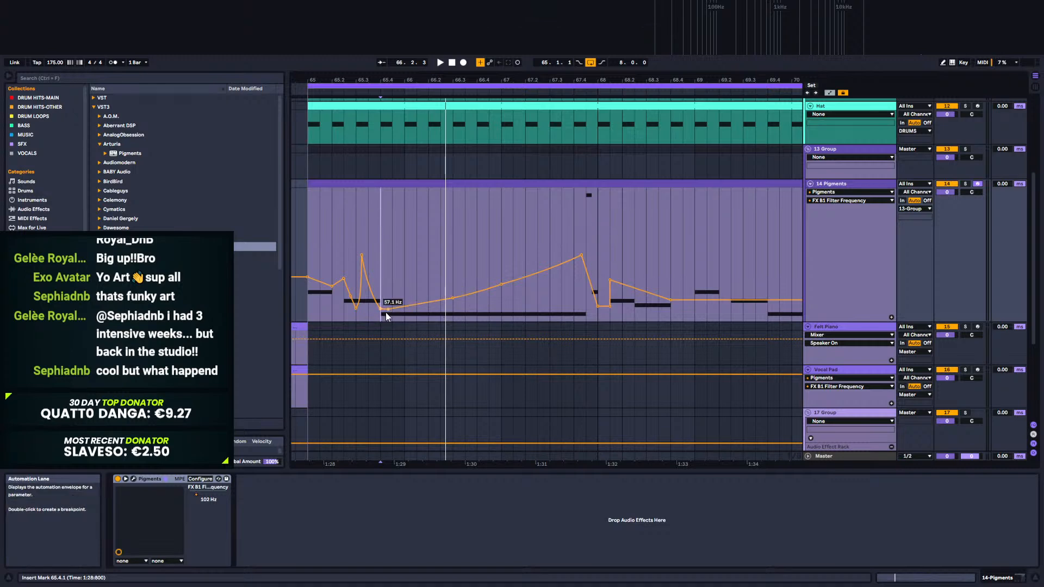
left_click(301, 309)
key("space")
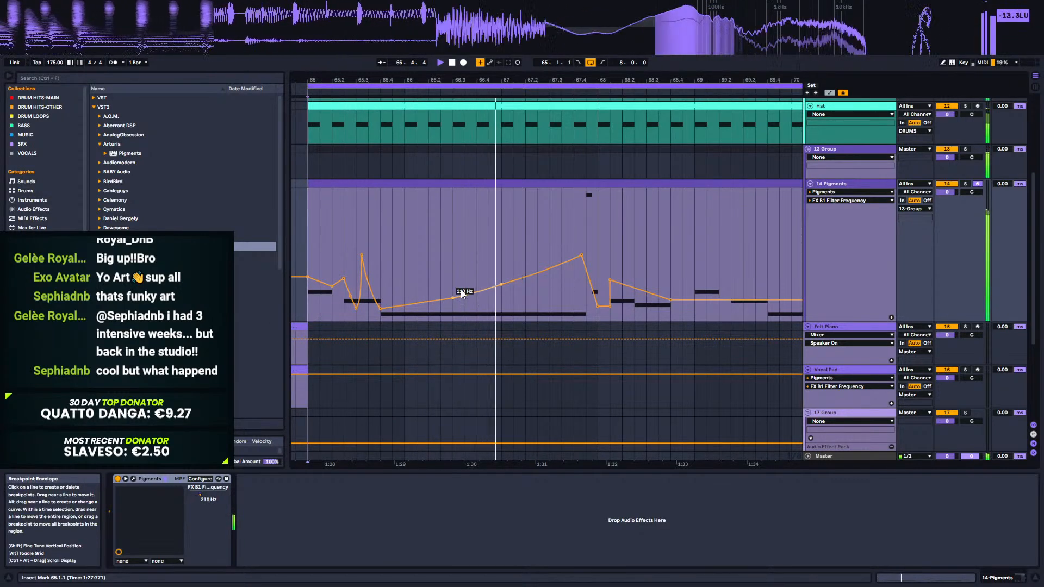
Step: Add a breakpoint at bar 66 at about 121 Hz, remove the one near beat 66.3 and curve the following rise while auditioning
left_click_drag(453, 298, 453, 294)
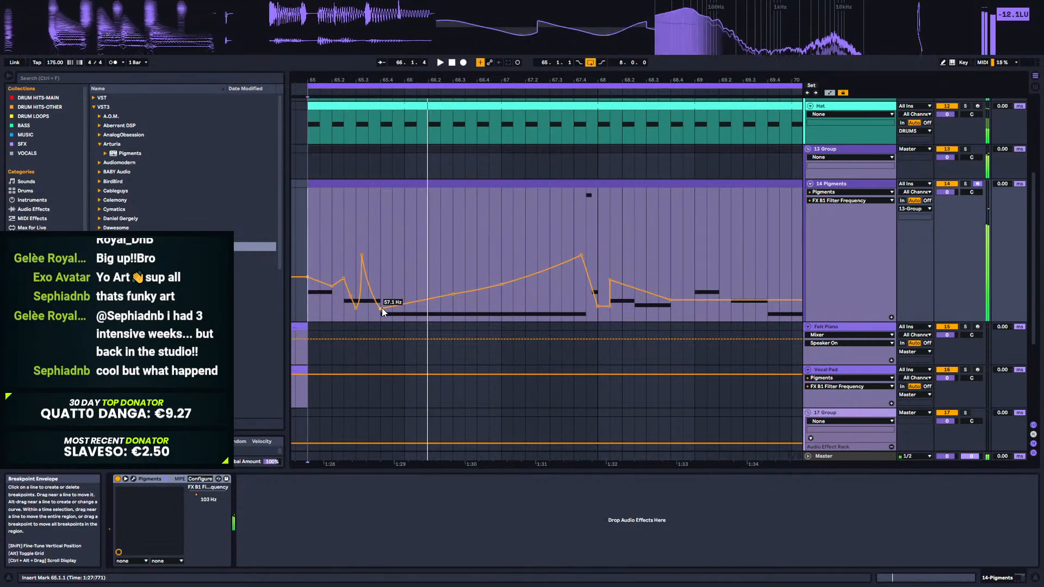
left_click_drag(404, 303, 403, 297)
key("space")
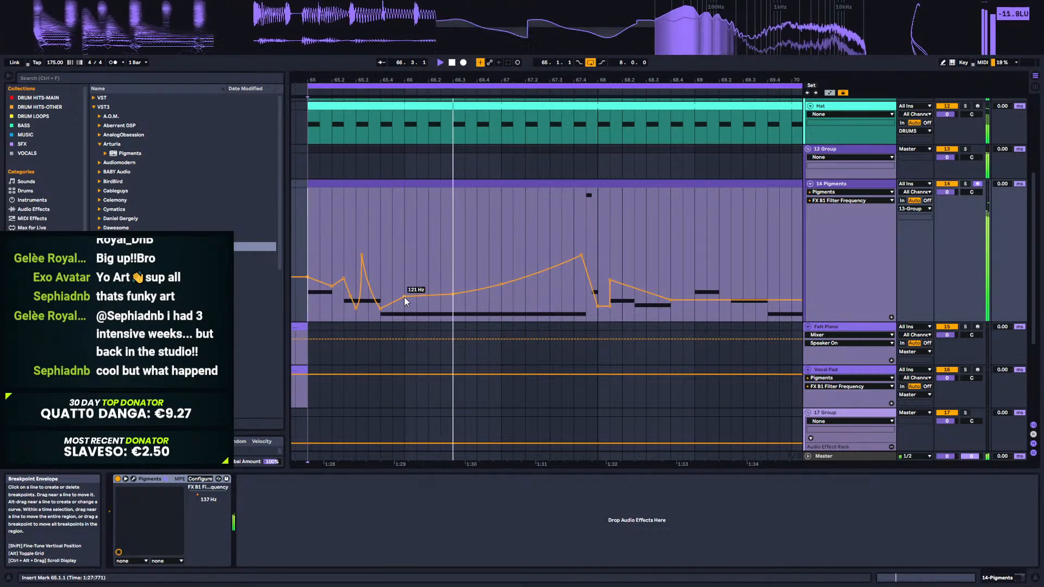
left_click(452, 294)
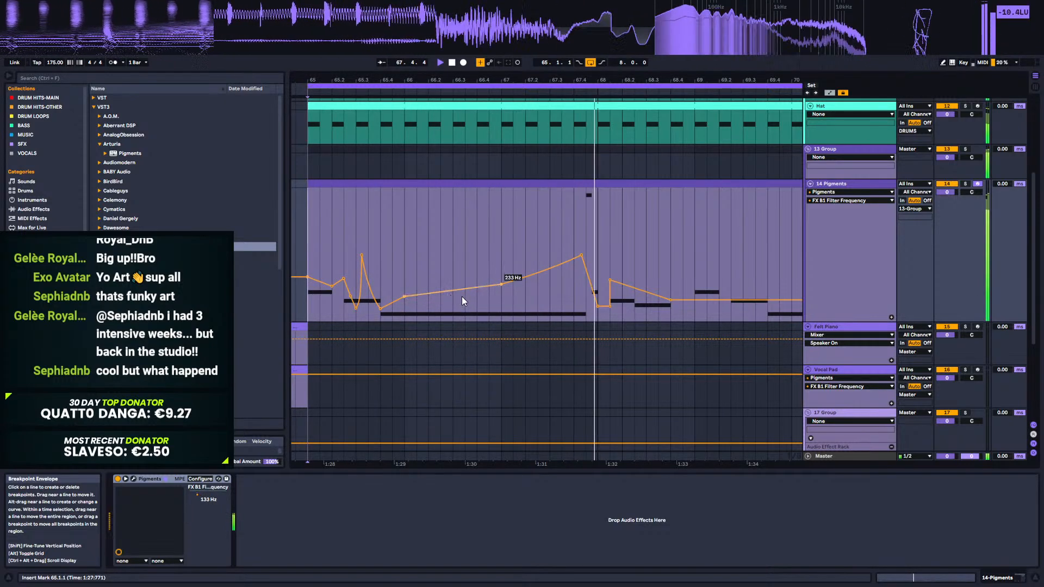
key("space")
key("space")
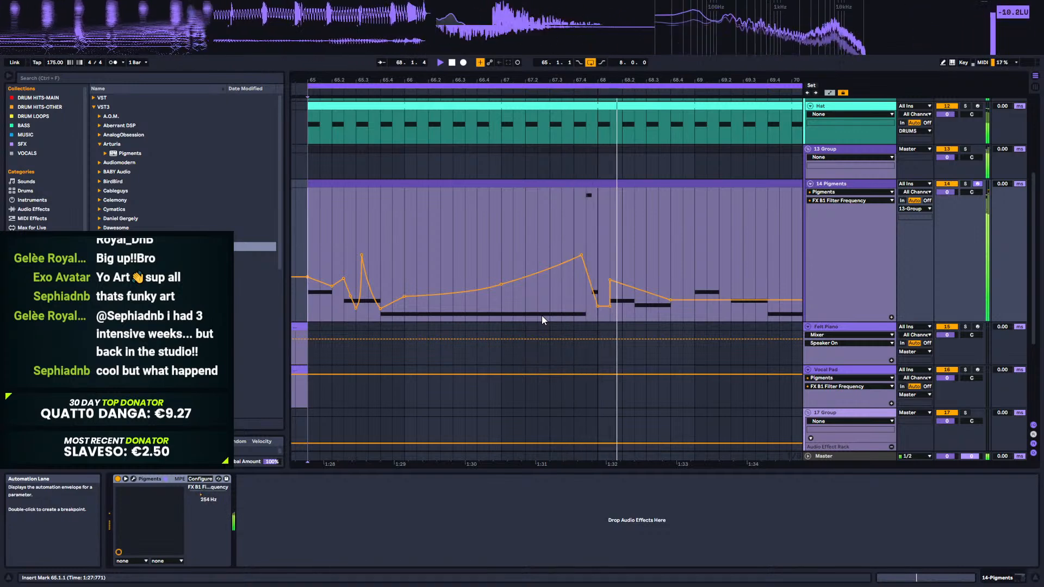
key("space")
Step: Duplicate the filter frequency automation of bars 65 to 69 onto the following four bars and audition the whole loop
left_click_drag(695, 245, 307, 247)
left_click_drag(427, 81, 442, 131)
key("ctrl+d")
left_click(351, 239)
key("space")
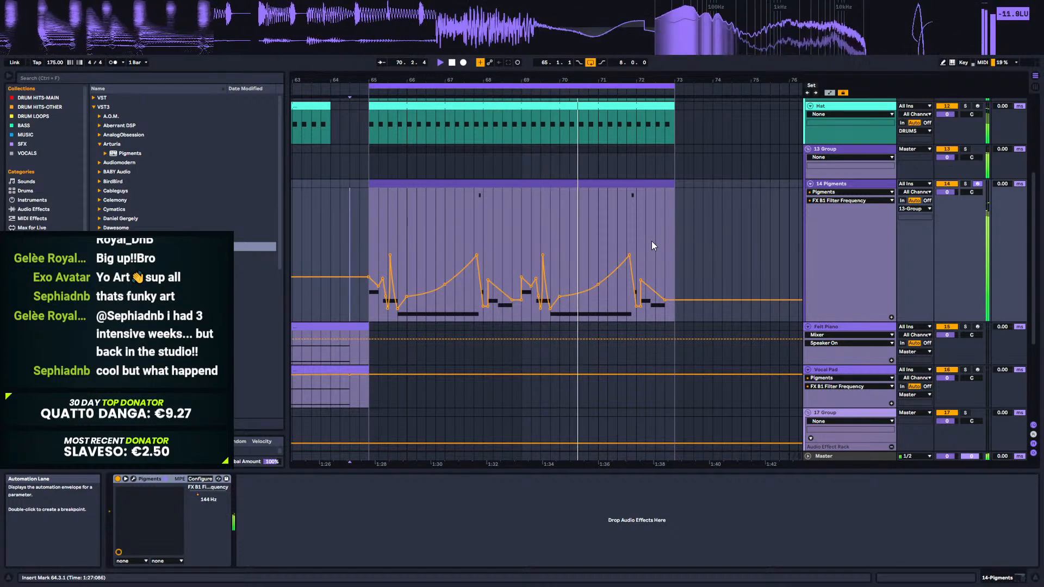
key("space")
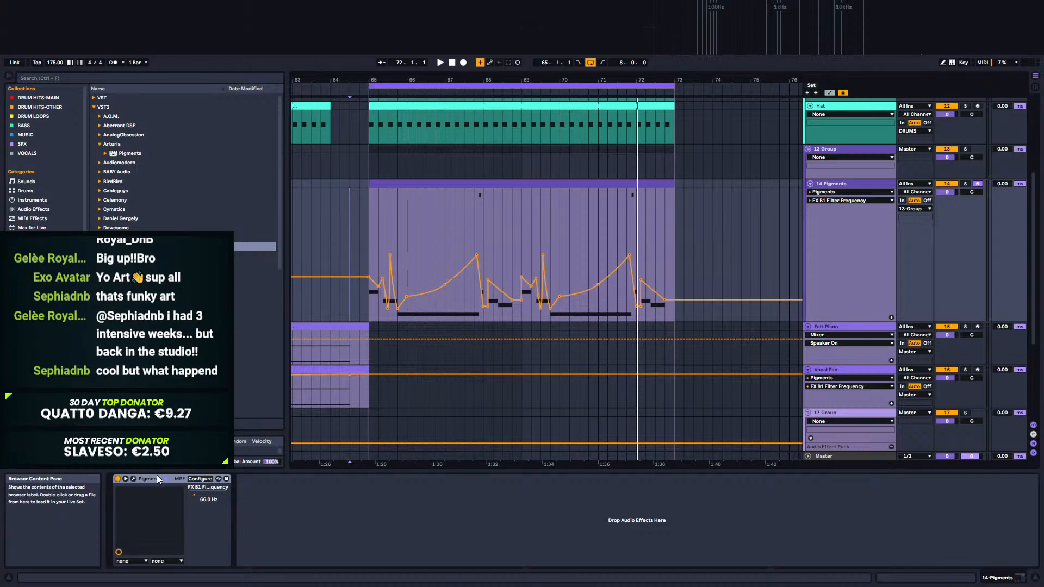
left_click(134, 478)
left_click(592, 169)
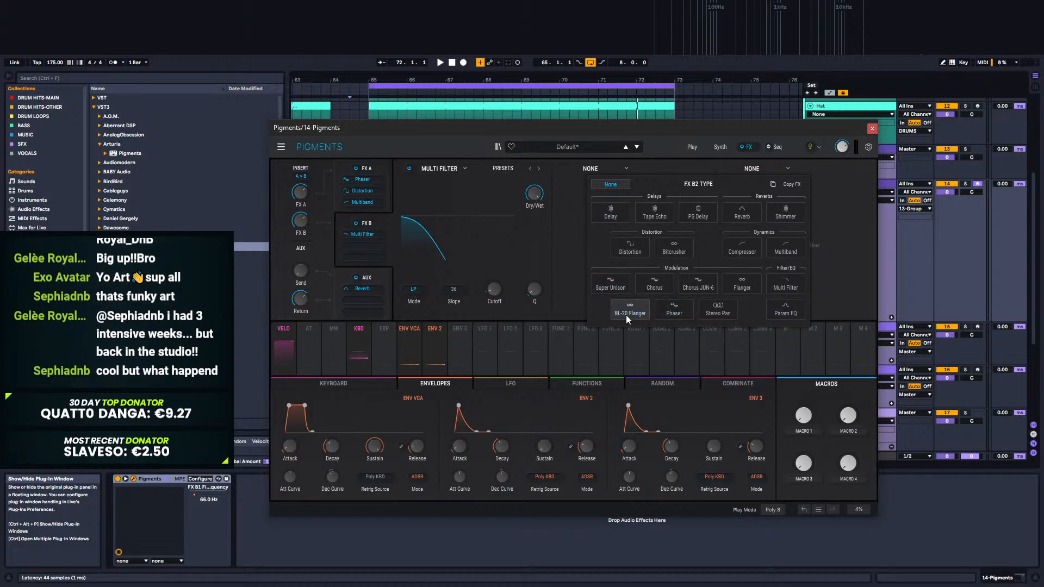
left_click(684, 162)
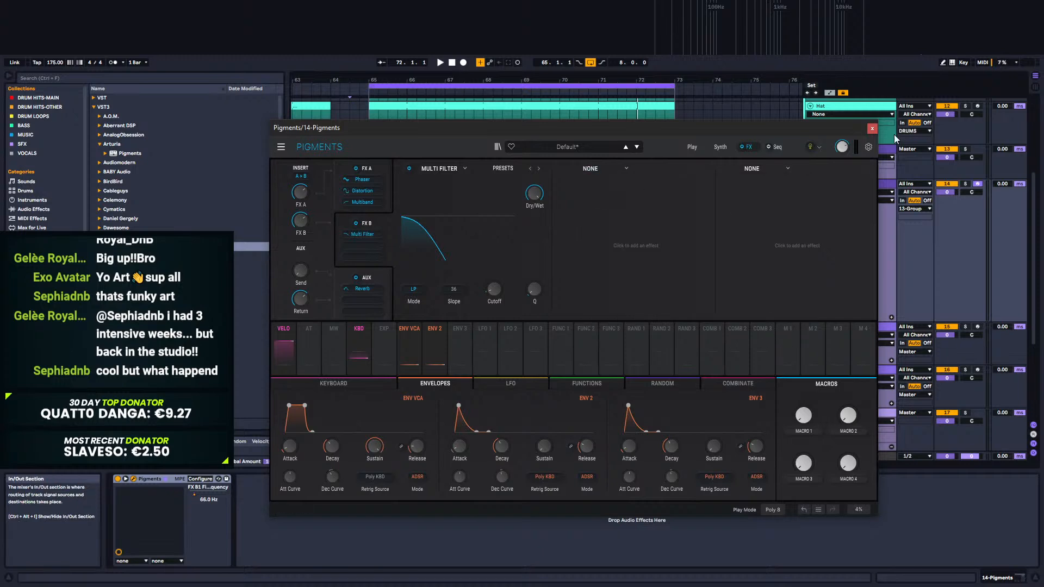
left_click(871, 129)
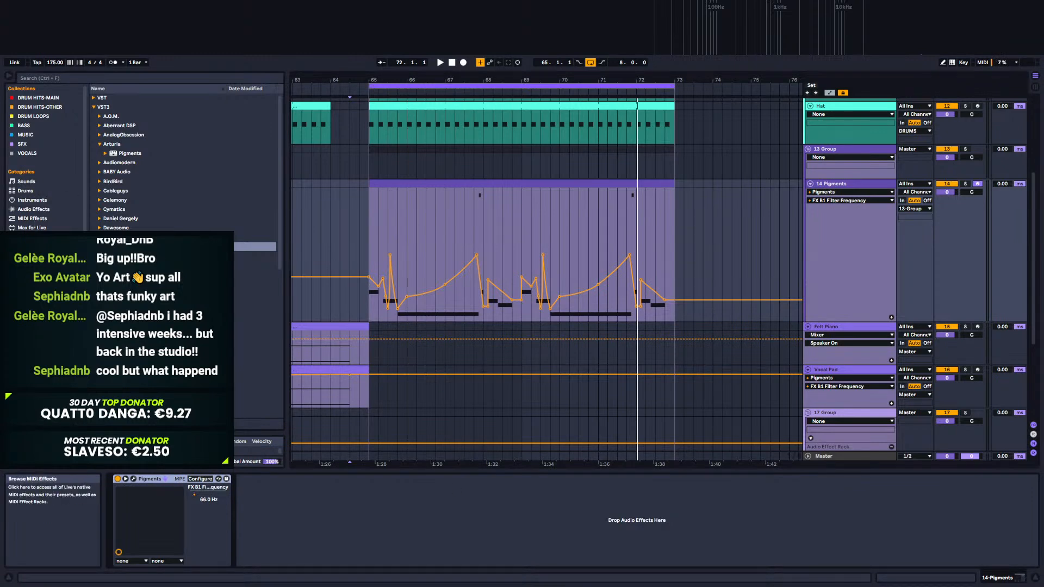
Step: Add the ValhallaRoom plug-in after Pigments on the 14 Pigments track and move its window clear of the device chain
scroll(183, 163, "down", 8)
scroll(183, 163, "down", 2)
scroll(183, 163, "down", 7)
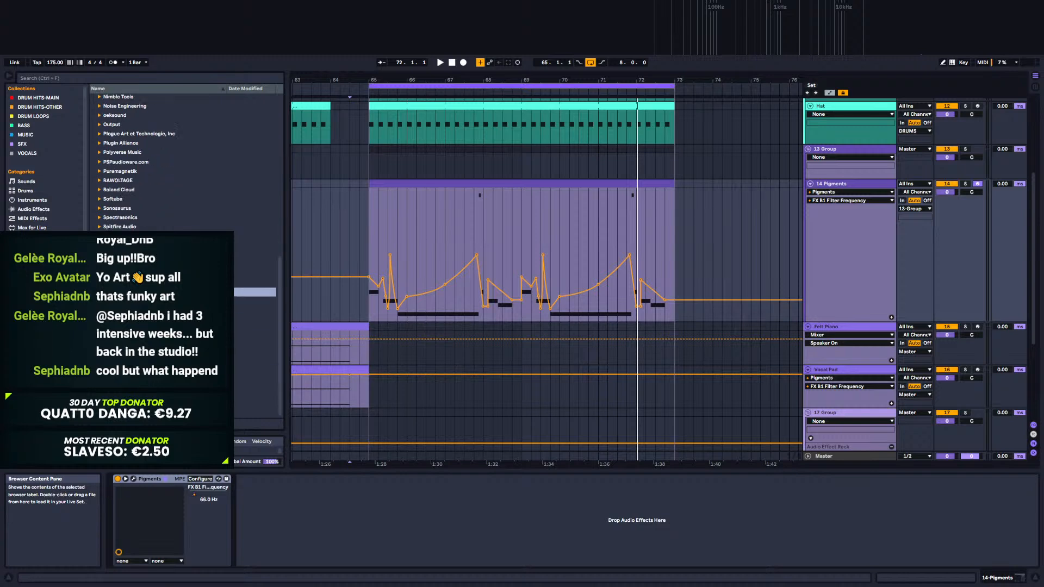
left_click_drag(163, 320, 520, 544)
left_click_drag(292, 137, 847, 210)
left_click(279, 479)
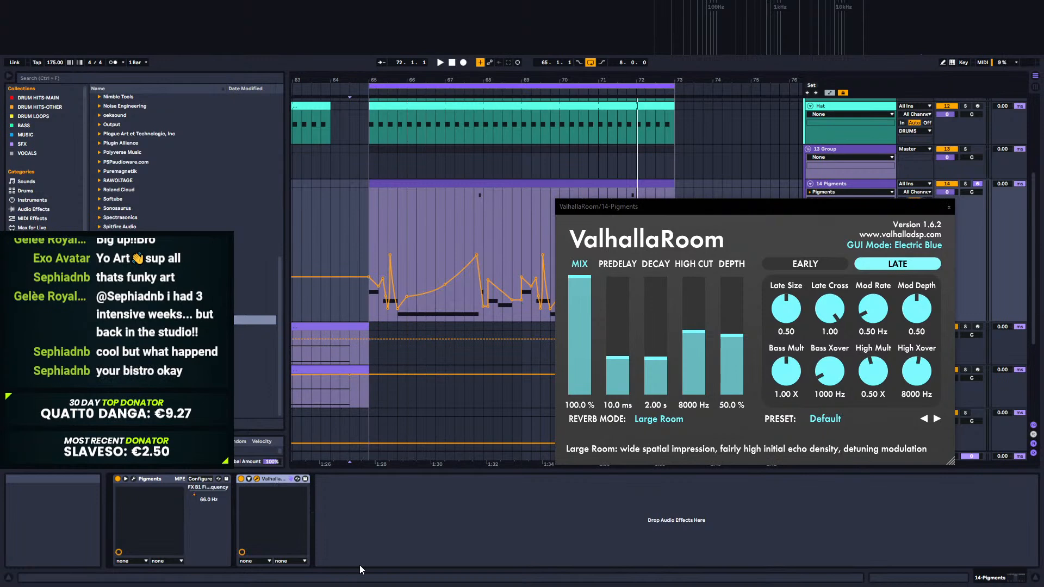
Step: Group ValhallaRoom into an Audio Effect Rack, show its chain list and create a second, empty chain
key("ctrl+g")
left_click(241, 514)
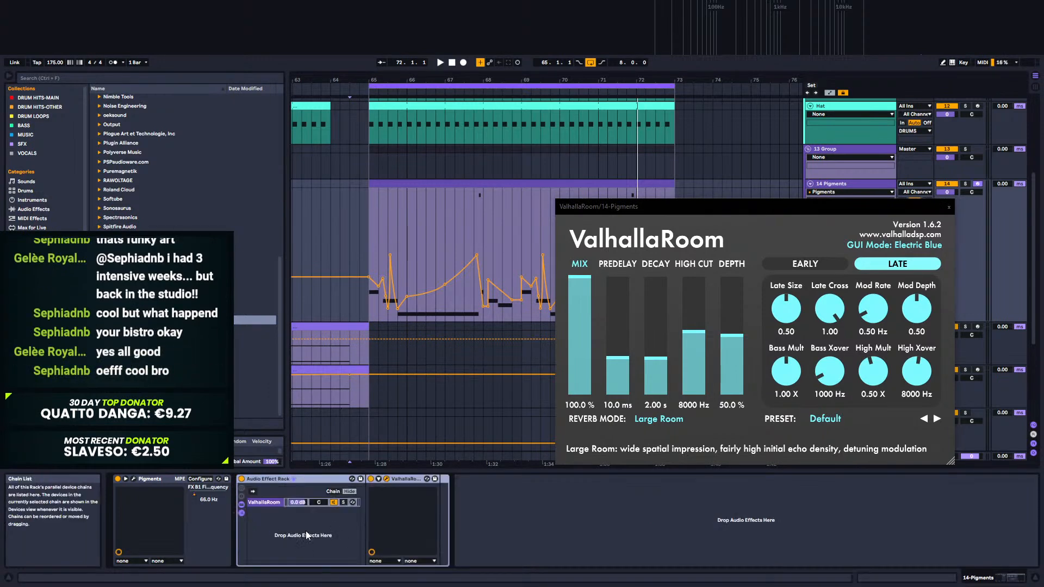
right_click(311, 533)
left_click(328, 535)
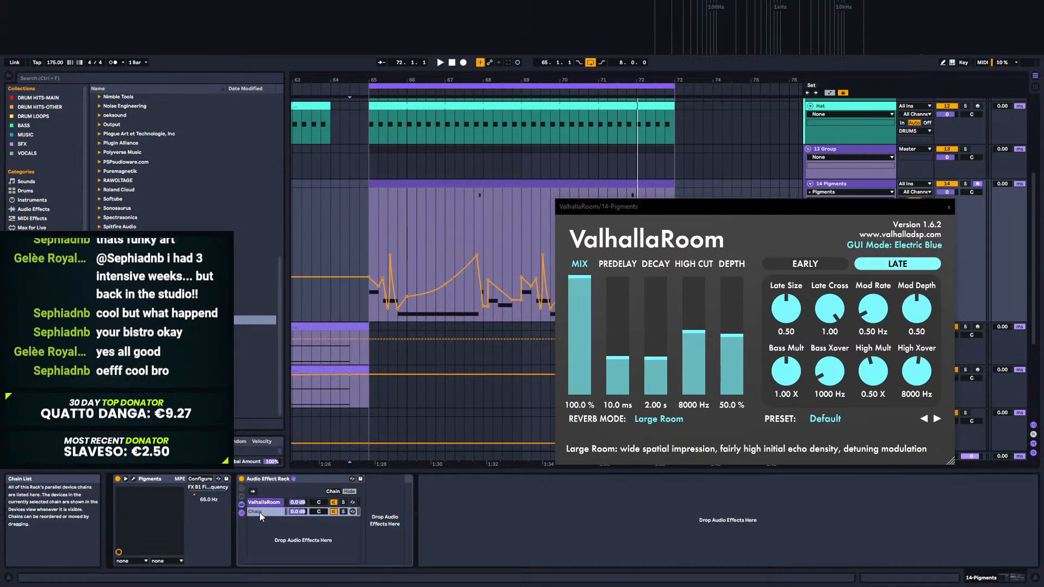
Step: Extend the zones of both rack chains across the full 0–127 range and move the chain selector to 5
left_click(335, 492)
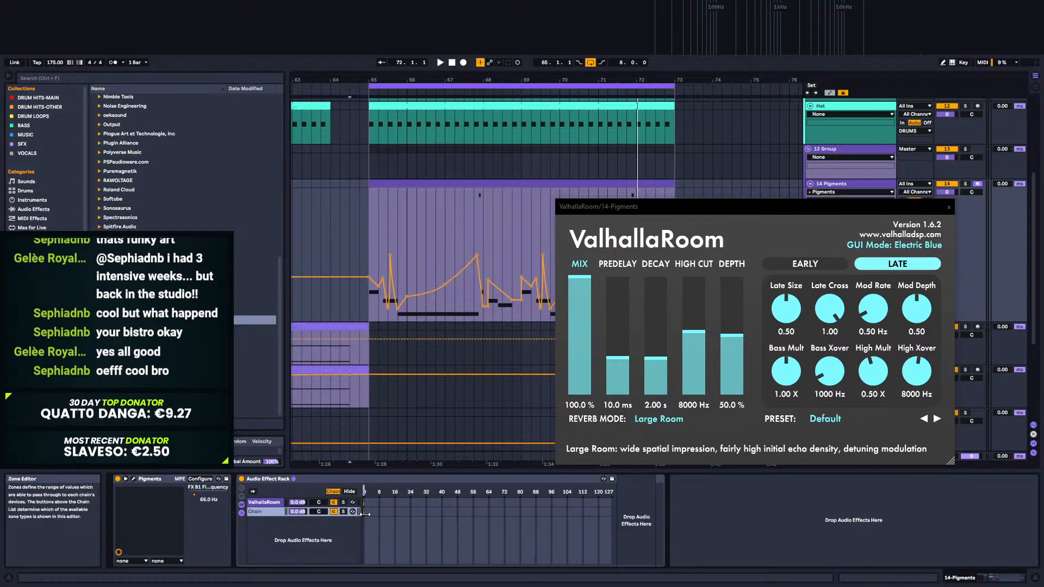
left_click(272, 501, "shift")
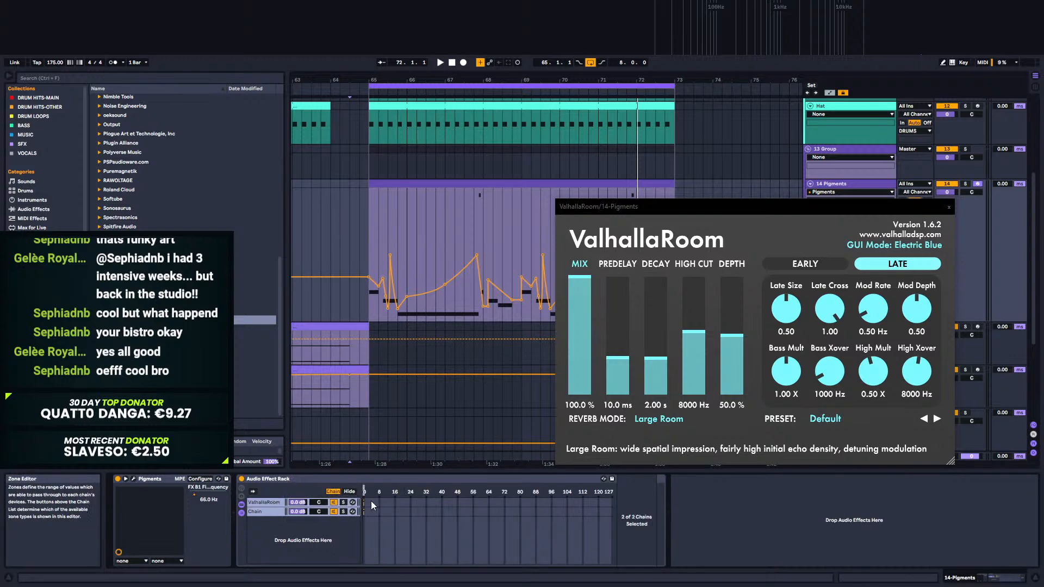
left_click_drag(365, 504, 575, 497)
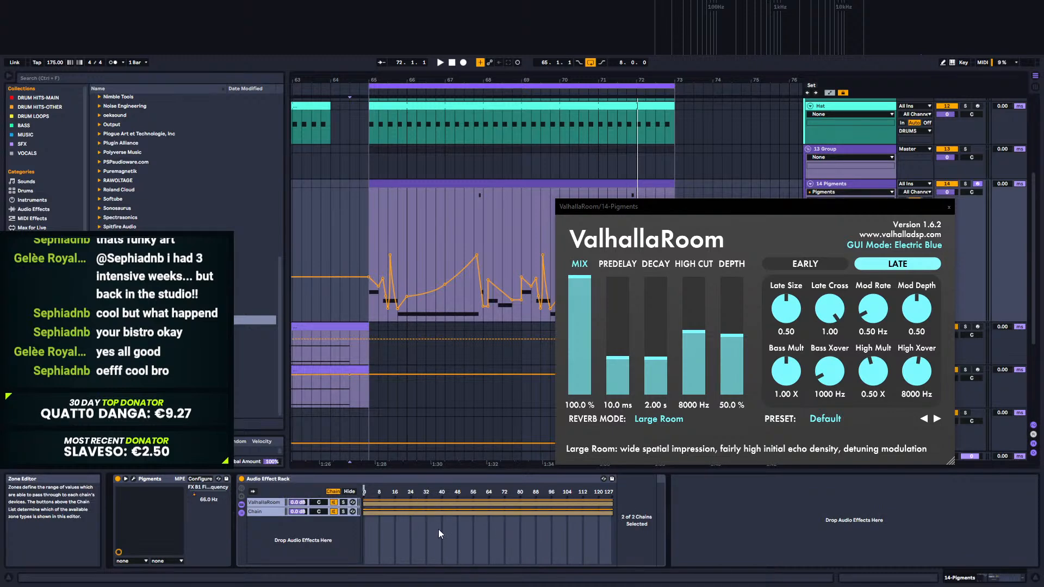
left_click(372, 494)
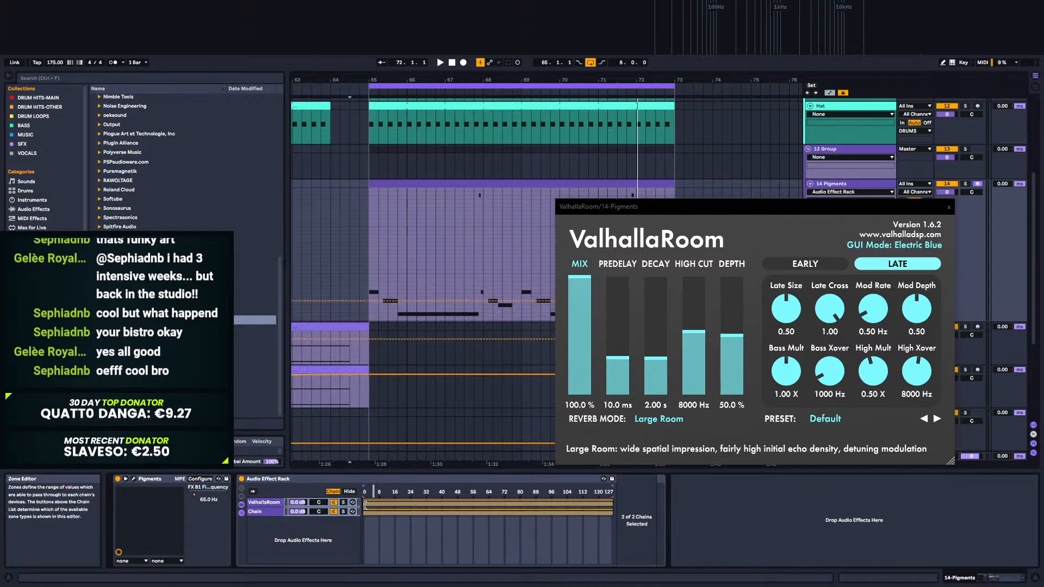
Step: Select the ValhallaRoom chain and map the rack's chain selector to Macro 1
left_click(272, 501)
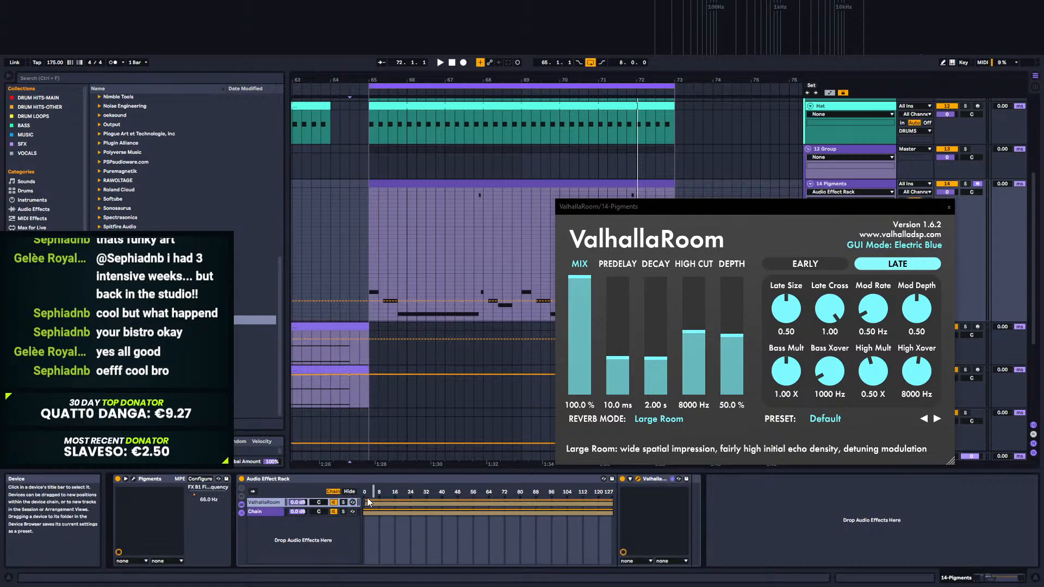
right_click(557, 491)
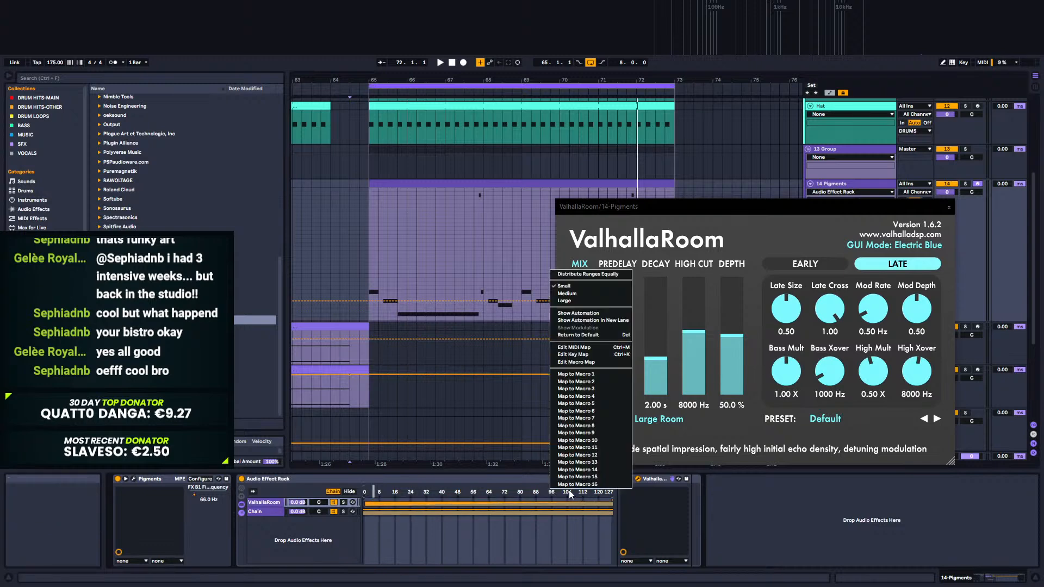
left_click(592, 374)
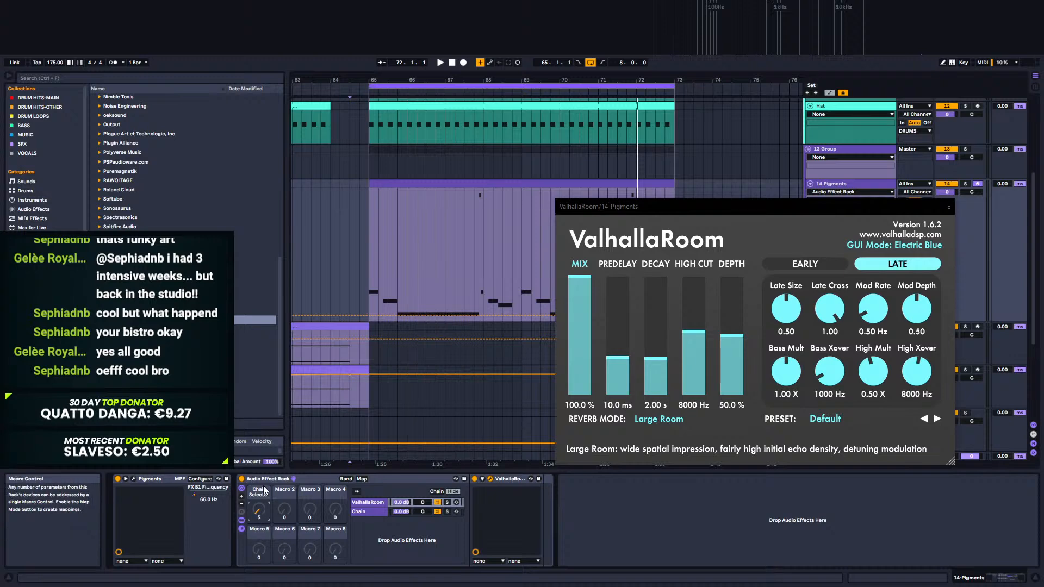
Step: Try naming the rack's first macro DRY/WET
key("ctrl+r")
type("DRY")
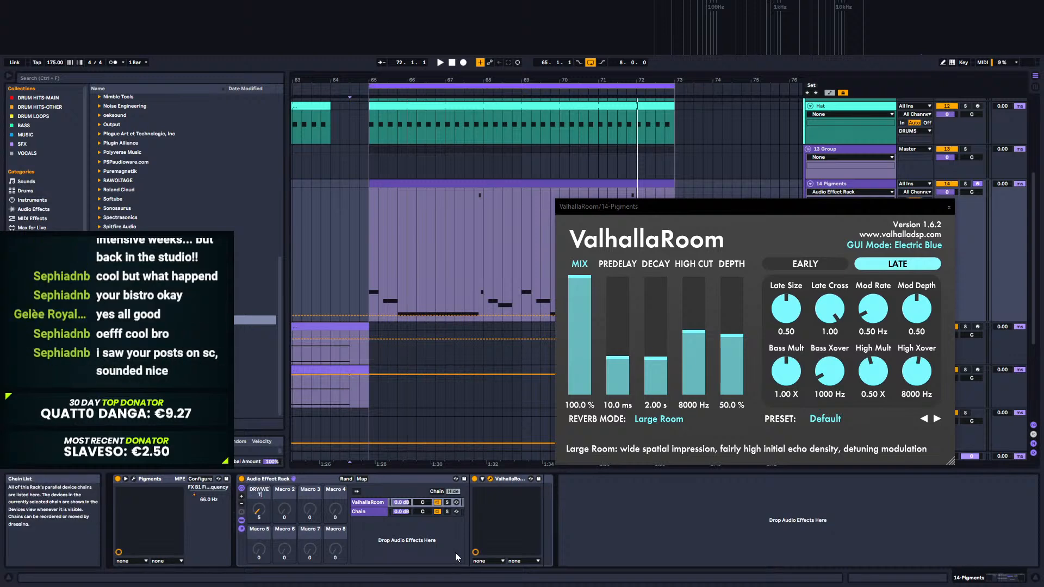
key("Return")
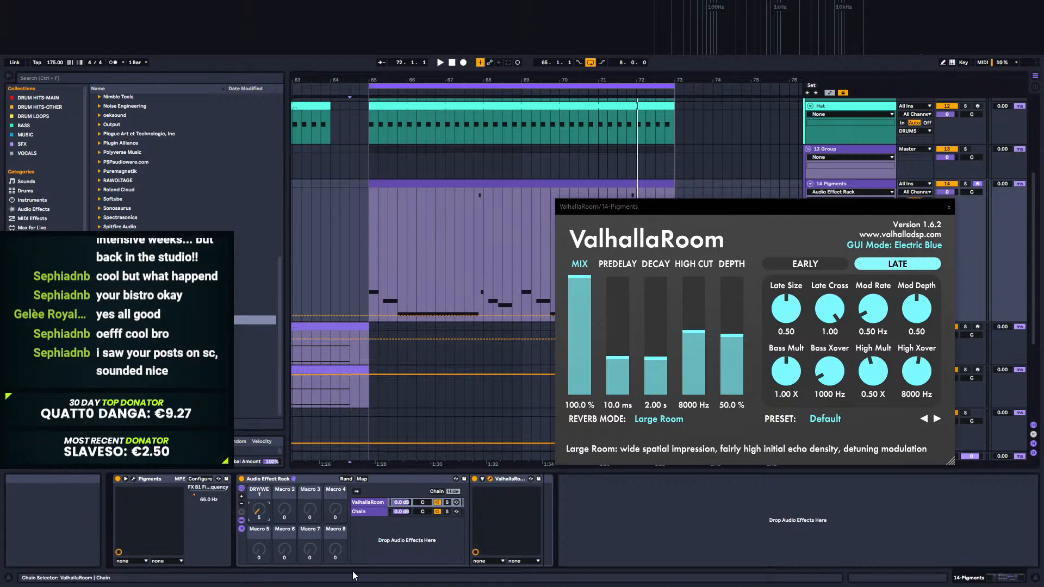
Step: Rename the rack's first macro to MIX and set it to 59
key("ctrl+r")
type("MIX")
key("Return")
left_click_drag(259, 510, 259, 518)
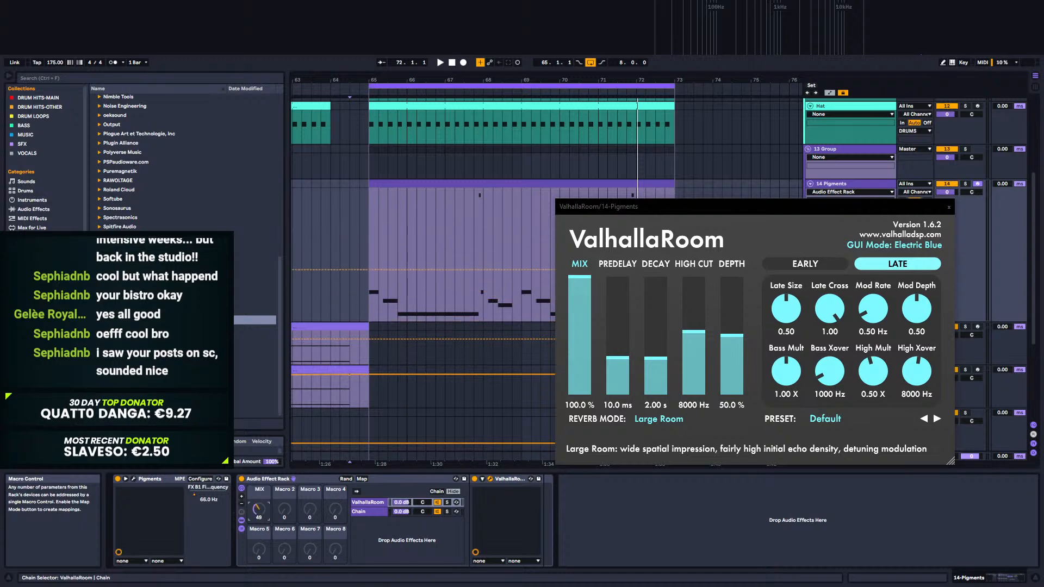
left_click_drag(259, 509, 259, 514)
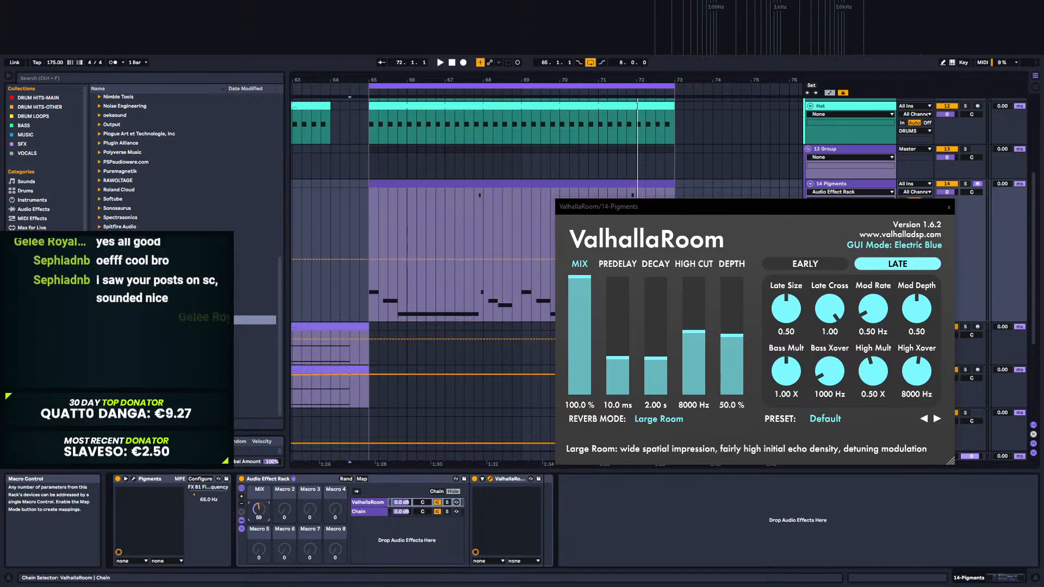
Step: Solo the ValhallaRoom chain and the 14 Pigments track, and play the bass from bar 65
left_click(376, 501)
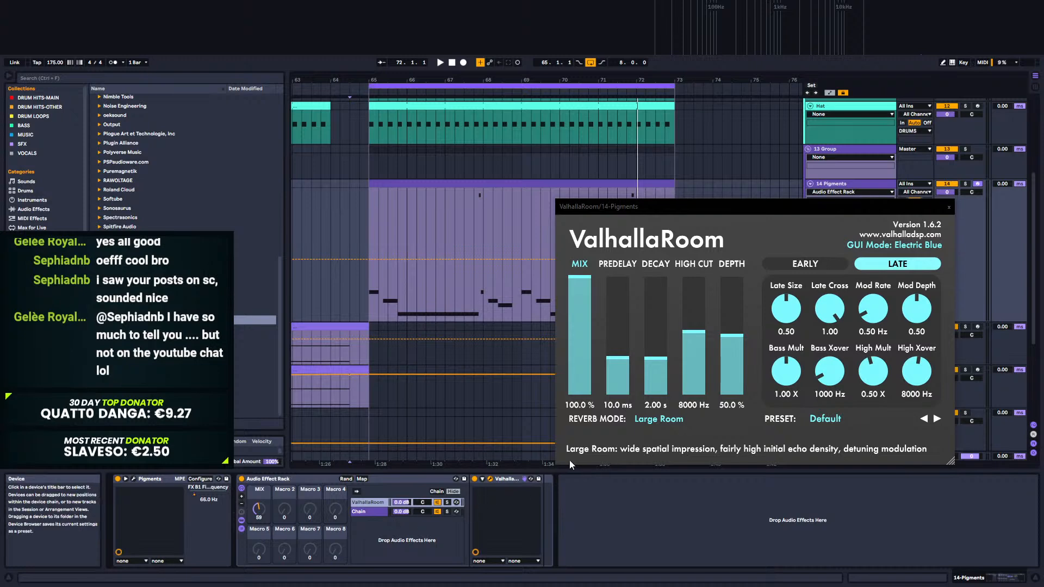
left_click(447, 502)
key("space")
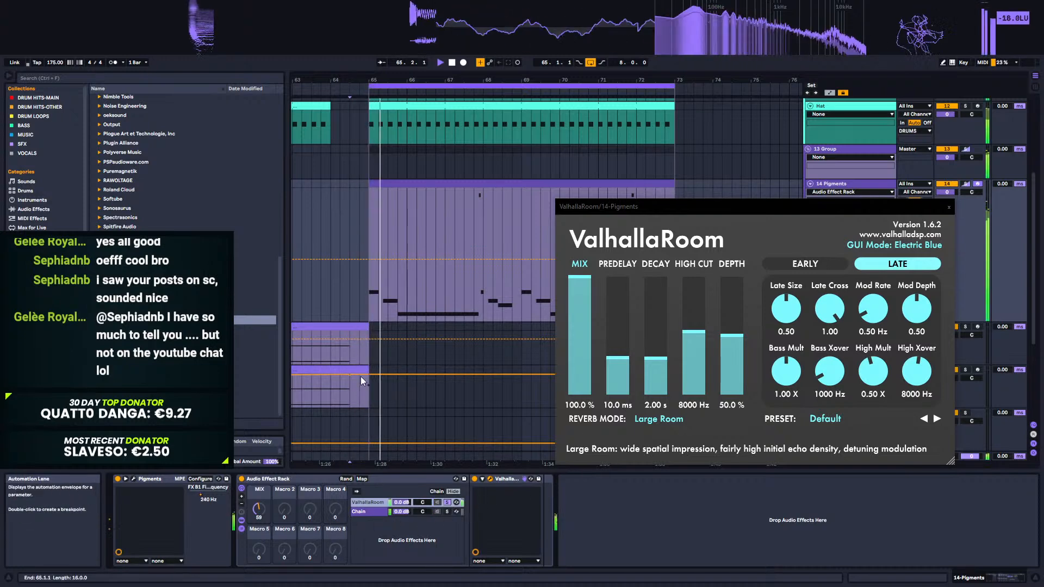
left_click(965, 184)
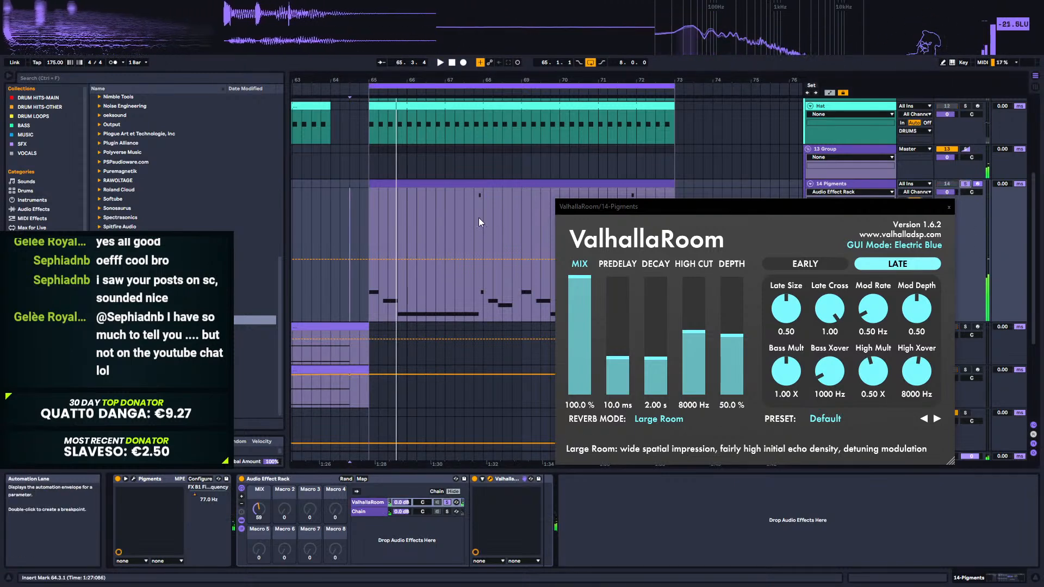
left_click(370, 214)
key("space")
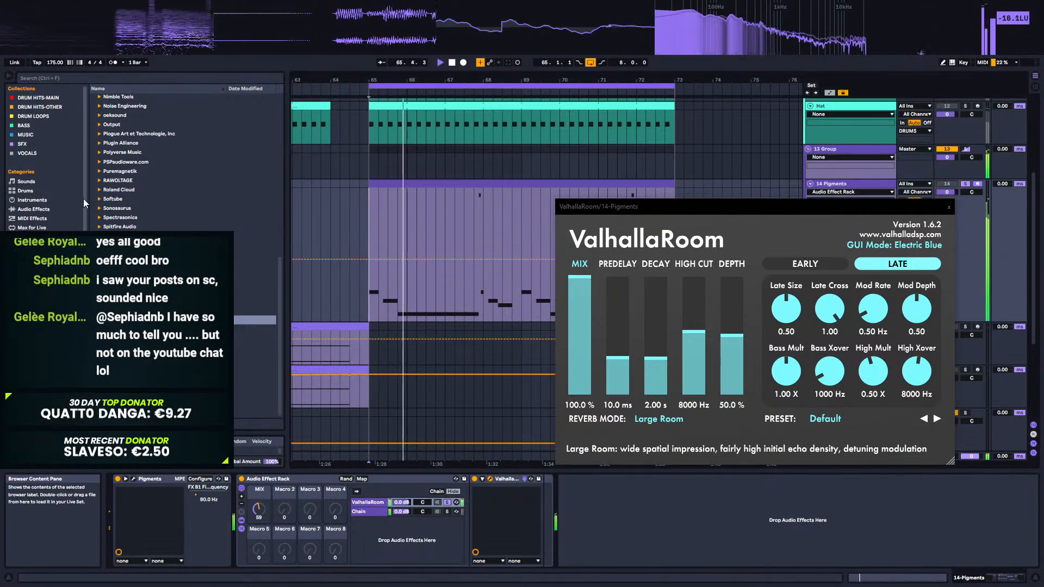
Step: Insert EQ Eight before ValhallaRoom in the reverb chain and change its band 2 to a low-cut filter
left_click(39, 210)
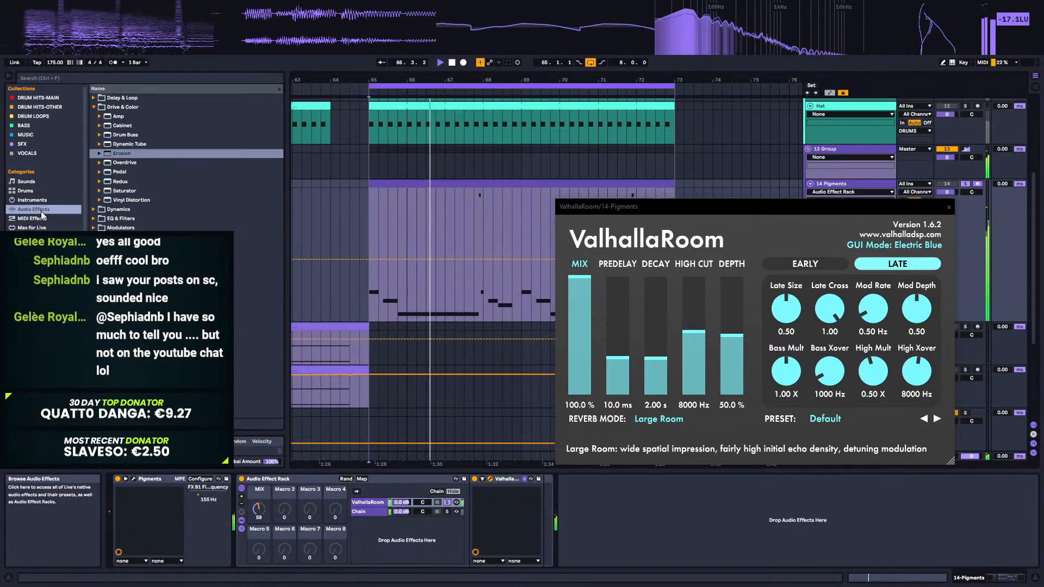
left_click(94, 219)
left_click(123, 153)
left_click_drag(122, 153, 488, 520)
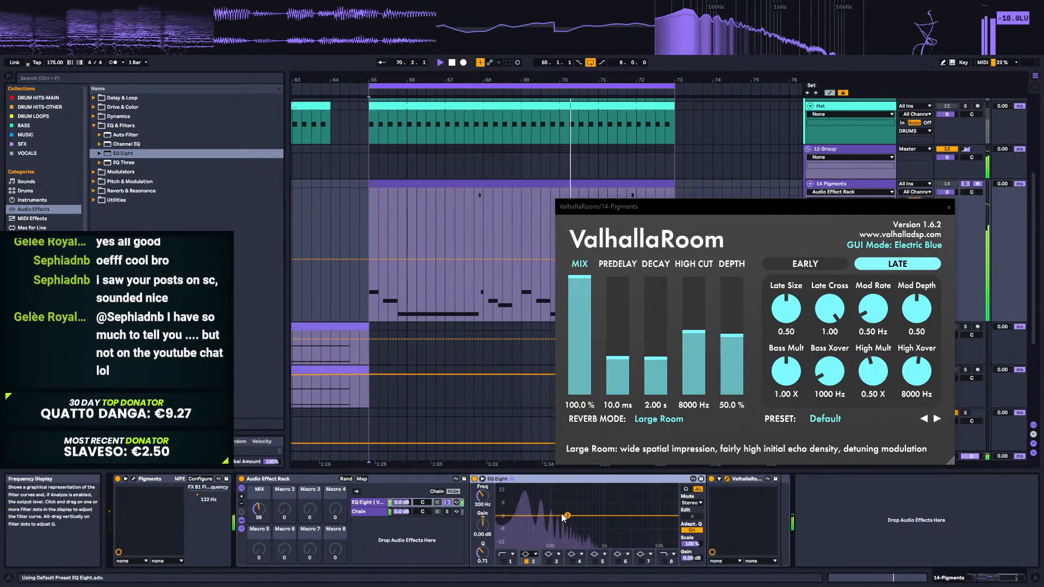
left_click(528, 554)
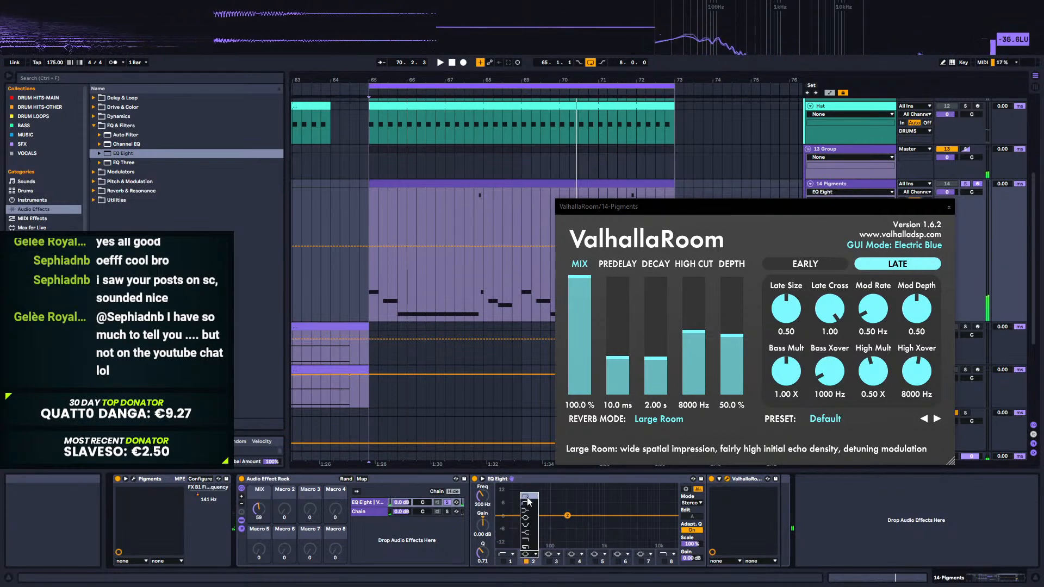
left_click(527, 498)
Step: During playback, set the EQ Eight low cut to about 240 Hz and ValhallaRoom's decay to 1.81 s
key("space")
left_click_drag(566, 523, 571, 531)
mouse_move(656, 360)
left_mouse_down()
mouse_move(656, 371)
mouse_move(657, 359)
left_mouse_up()
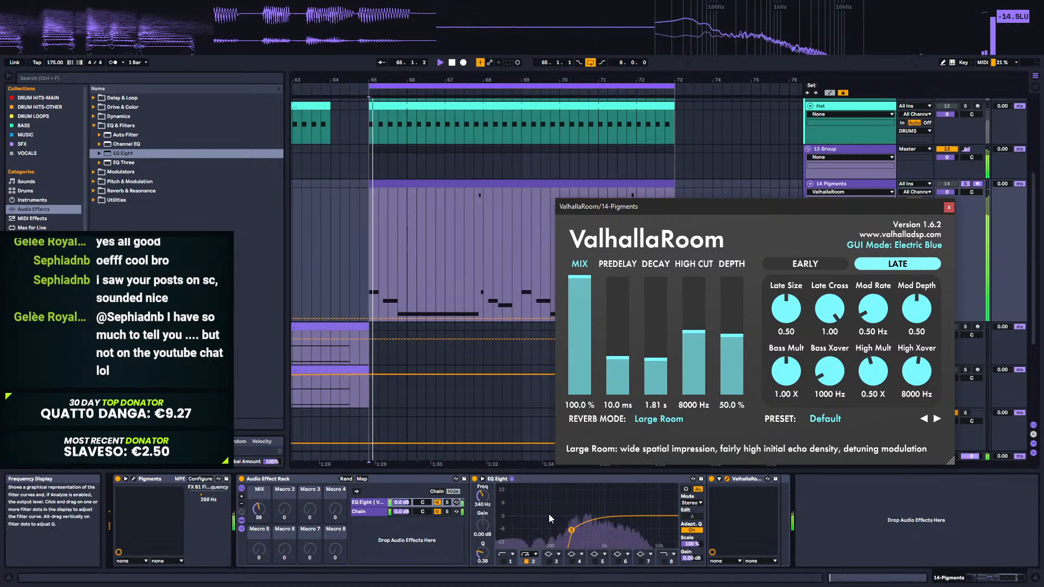
Step: Retune the EQ Eight low cut to about 225 Hz with a Q of 0.29 and lower the MIX macro to 31
left_click_drag(572, 531, 586, 530)
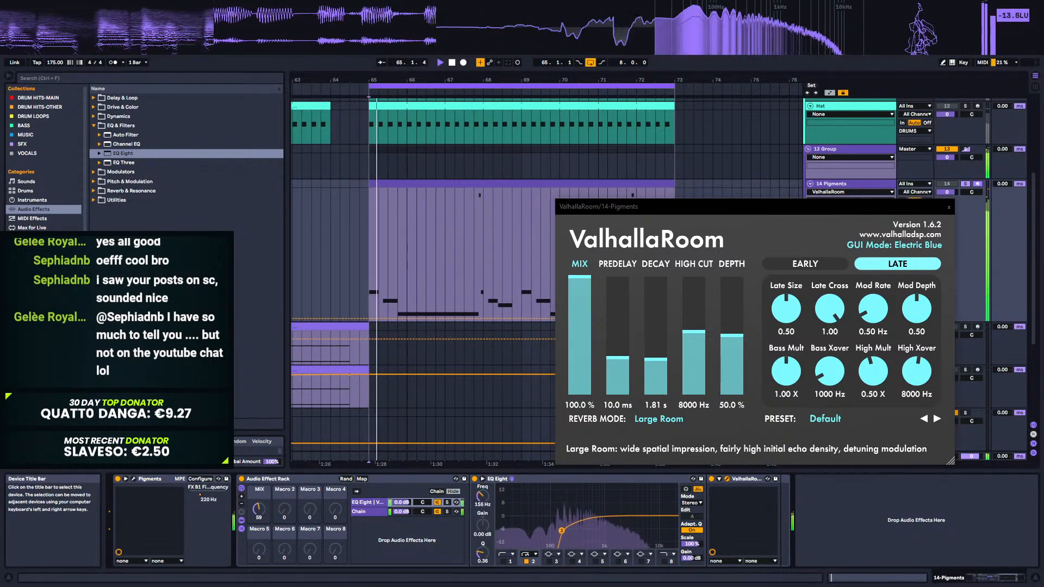
key("space")
left_click_drag(259, 508, 259, 486)
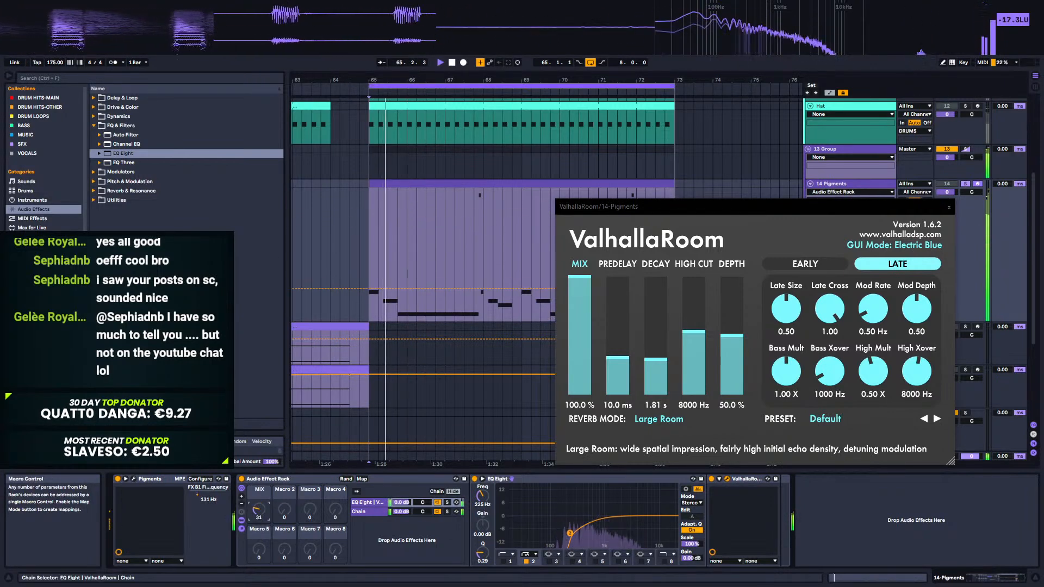
Step: Set ValhallaRoom's Late Size to 0.16 and the MIX macro to 42 while auditioning from bar 65
mouse_move(787, 311)
left_mouse_down()
mouse_move(793, 343)
mouse_move(788, 327)
left_mouse_up()
key("space")
key("space")
key("space")
key("space")
key("space")
left_click_drag(259, 509, 259, 539)
key("space")
key("space")
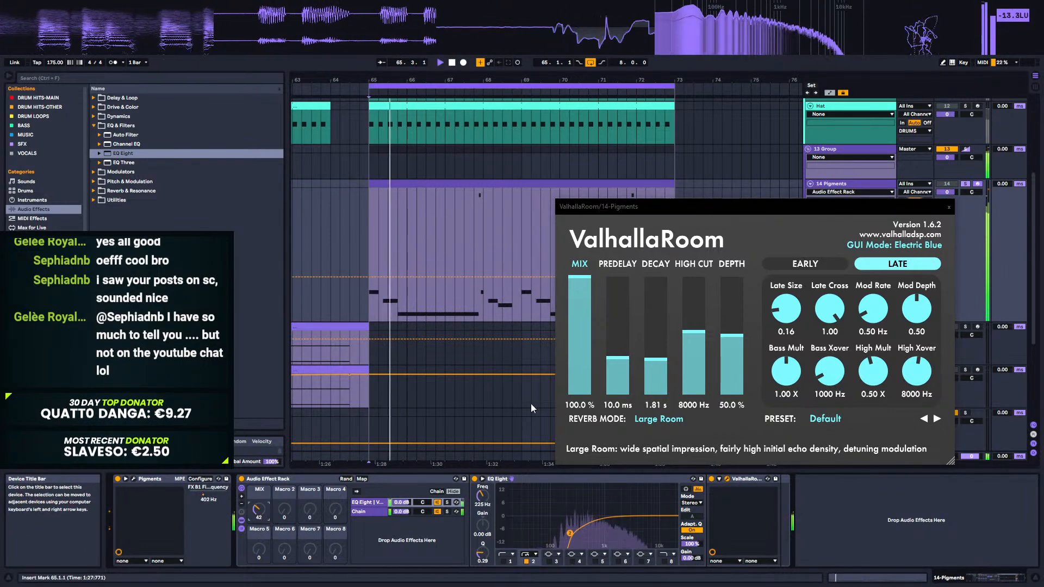
Step: Shorten ValhallaRoom's decay to 1.19 s, play the loop to check it and close the plug-in window
left_click_drag(658, 367, 664, 365)
key("space")
key("space")
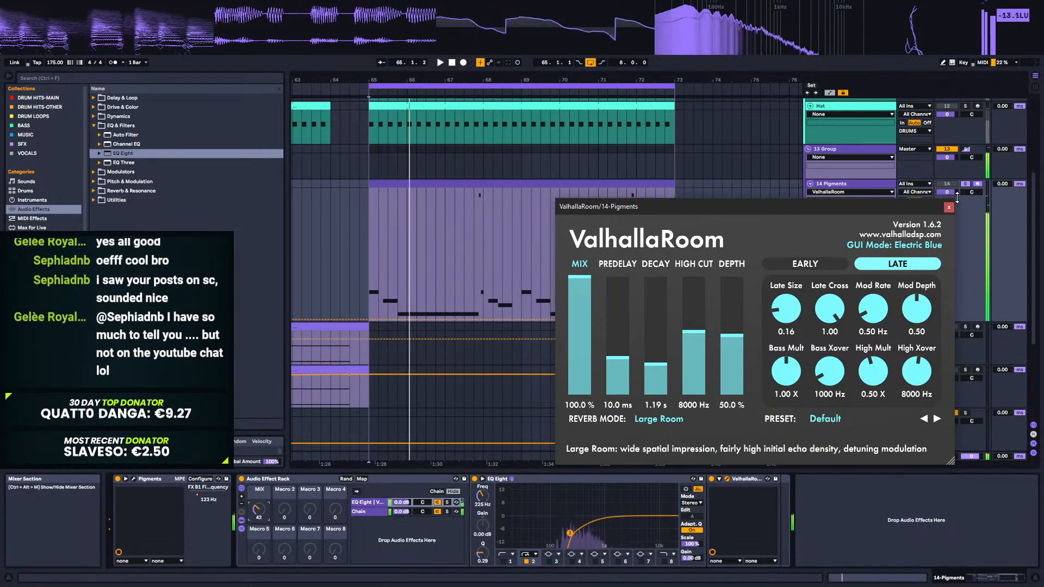
left_click(948, 207)
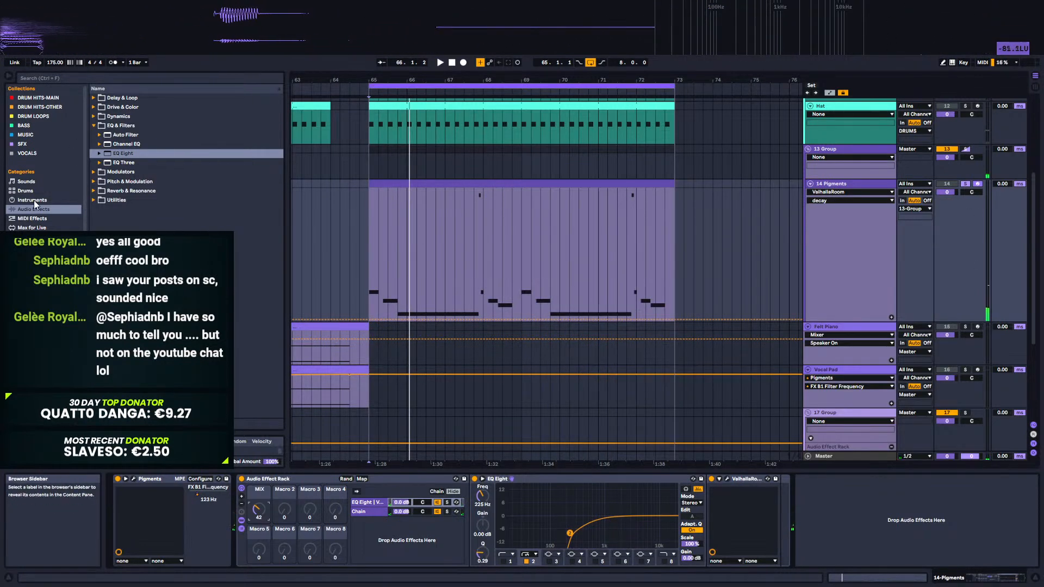
Step: Add the Thermal VST3 plug-in after the reverb rack on the Pigments bass track and move its window clear
left_click(94, 125)
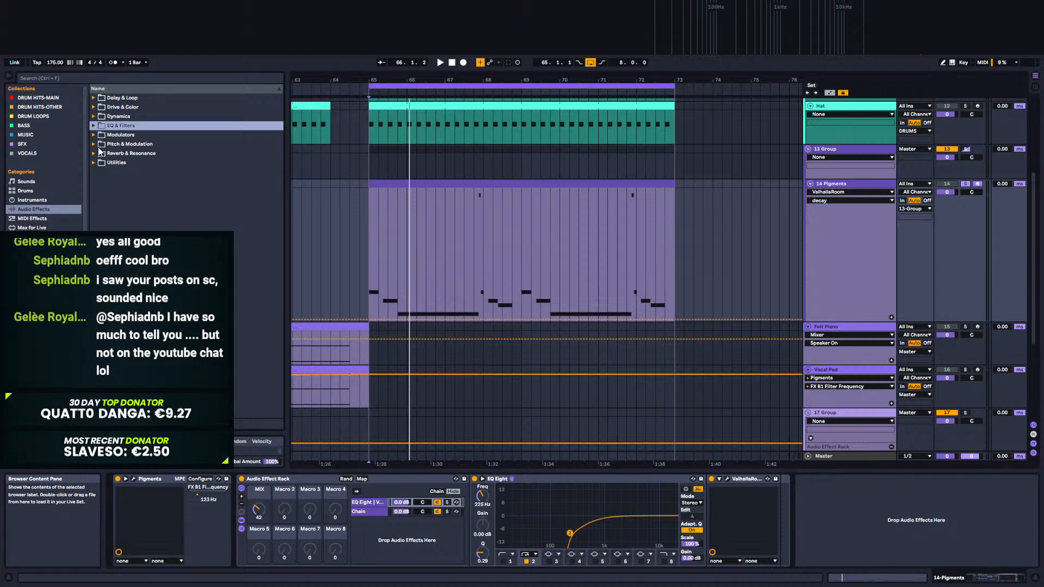
left_click(30, 237)
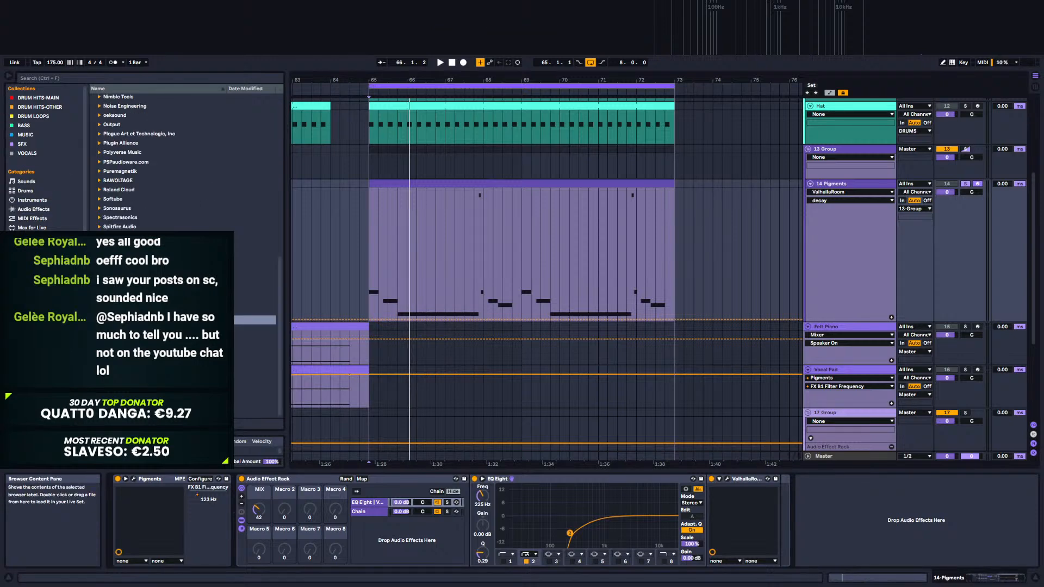
scroll(142, 217, "up", 15)
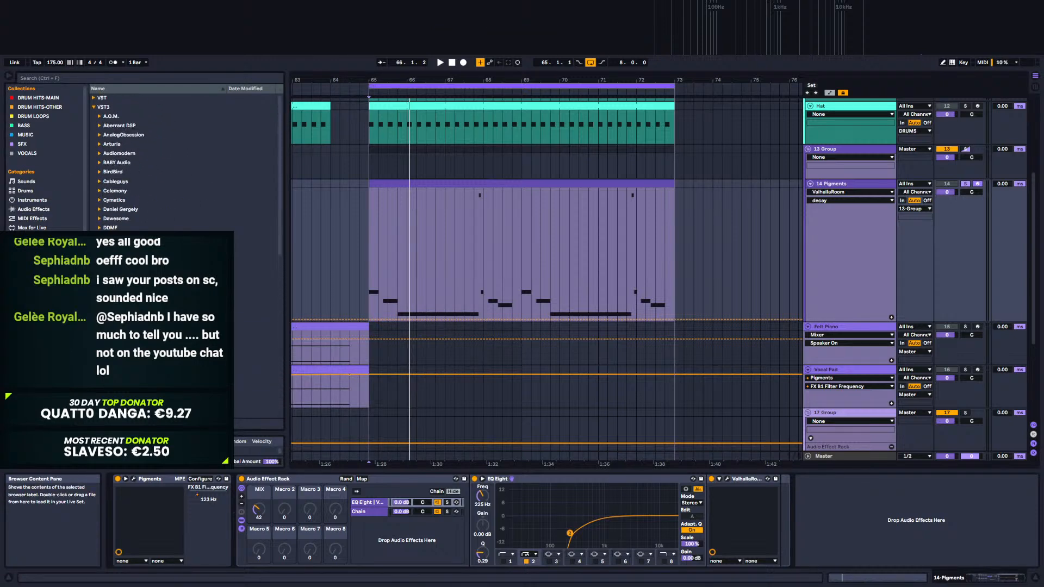
left_click(93, 107)
left_click(93, 107)
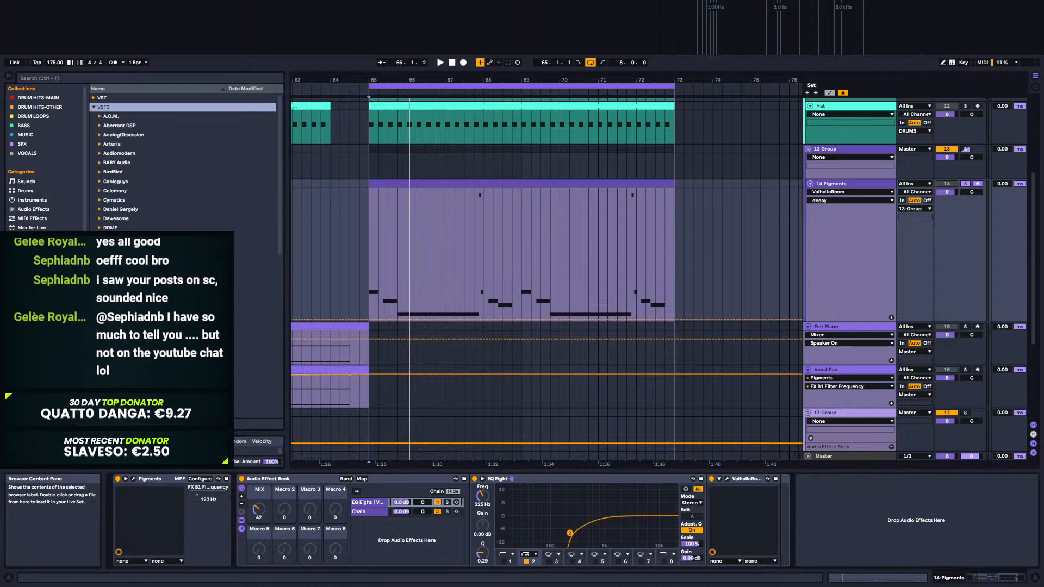
scroll(142, 244, "down", 3)
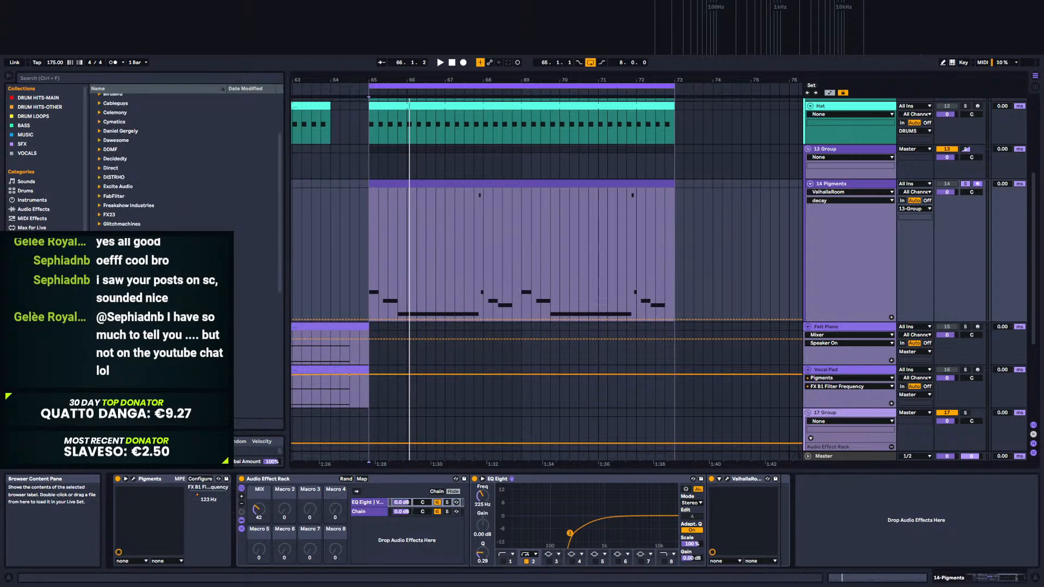
scroll(142, 163, "down", 2)
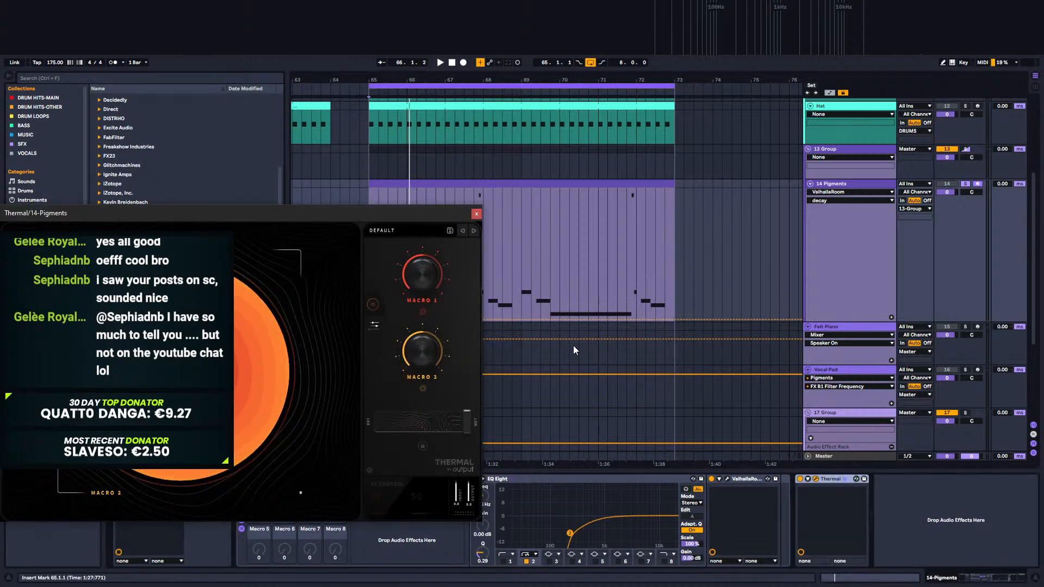
left_click_drag(341, 210, 792, 200)
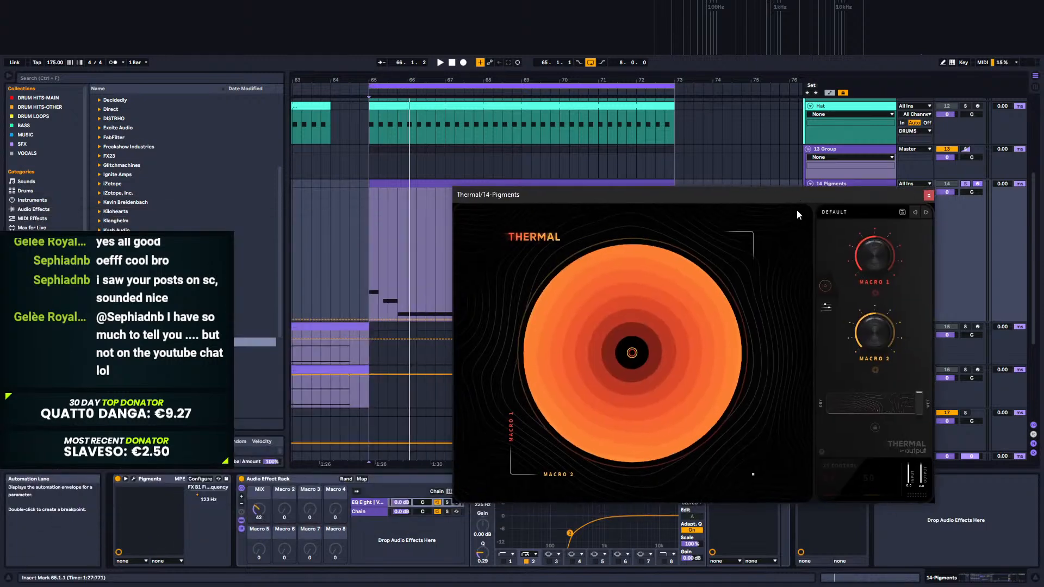
Step: Open Thermal's preset browser and show the Favorites presets
left_click(844, 215)
scroll(515, 439, "down", 3)
left_click(517, 450)
scroll(740, 406, "up", 5)
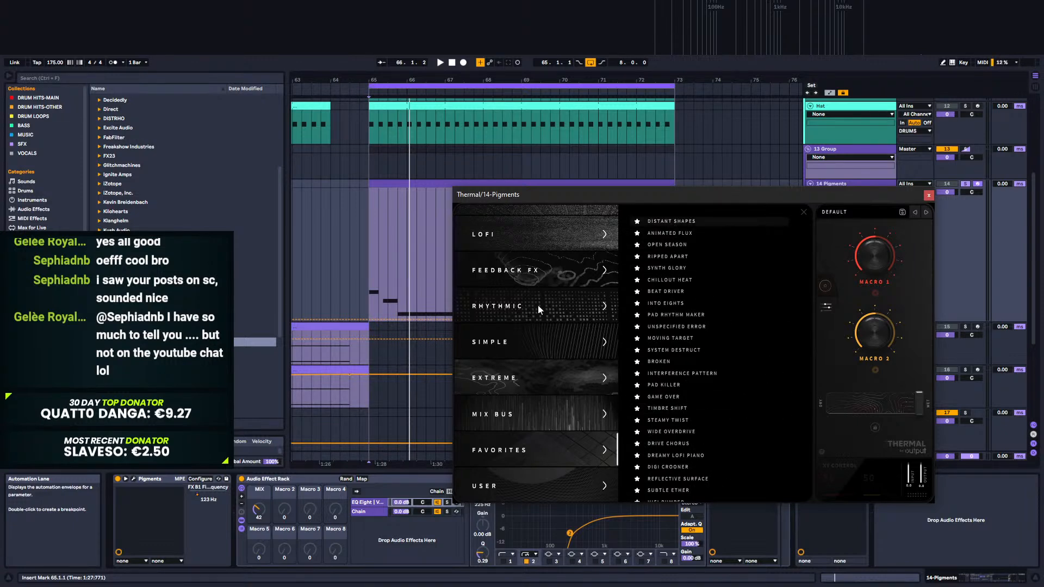
Step: Audition Thermal's Distant Shapes preset on the loop from bar 65, then load Animated Flux and play it
left_click(402, 187)
key("space")
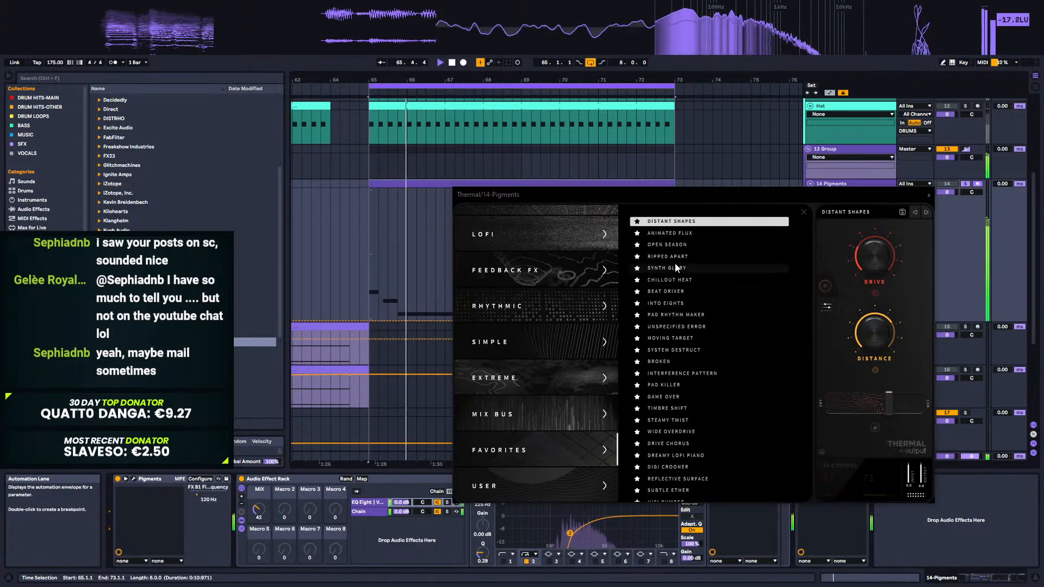
left_click(669, 234)
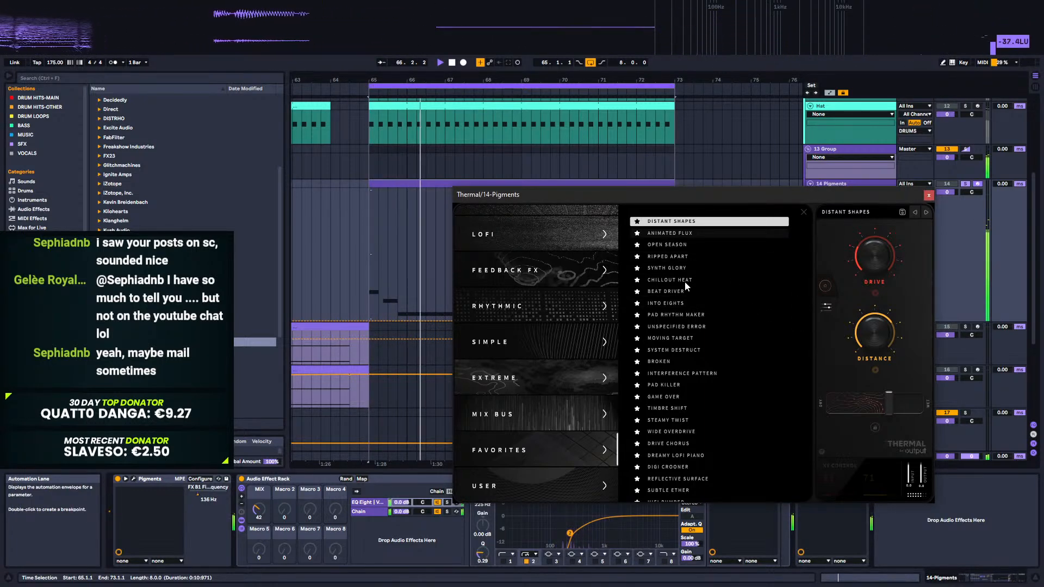
key("space")
key("space")
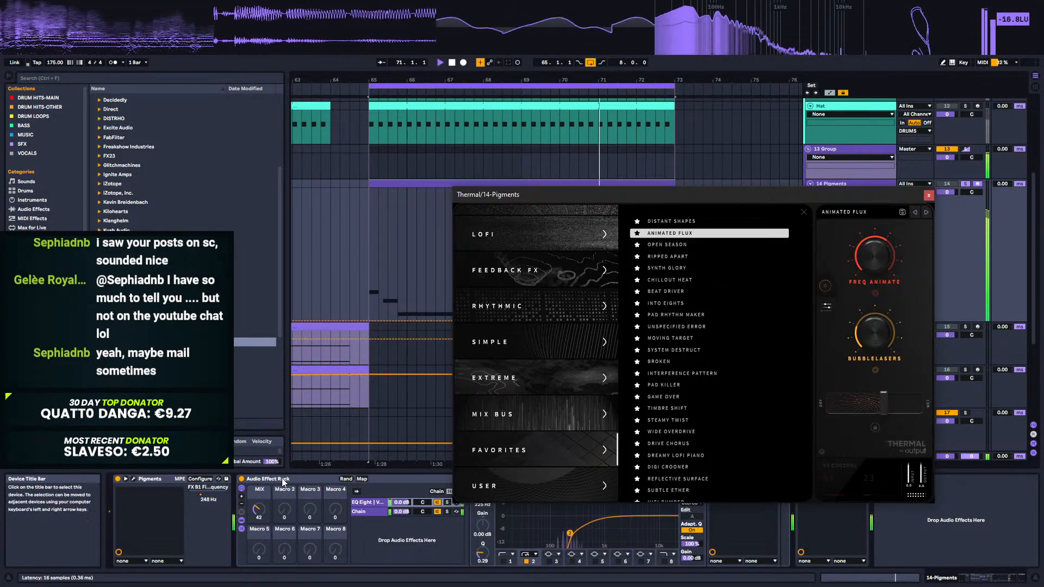
Step: Lower the reverb rack's MIX macro to 19 and reduce the rack's display to that single macro
left_click_drag(259, 509, 259, 522)
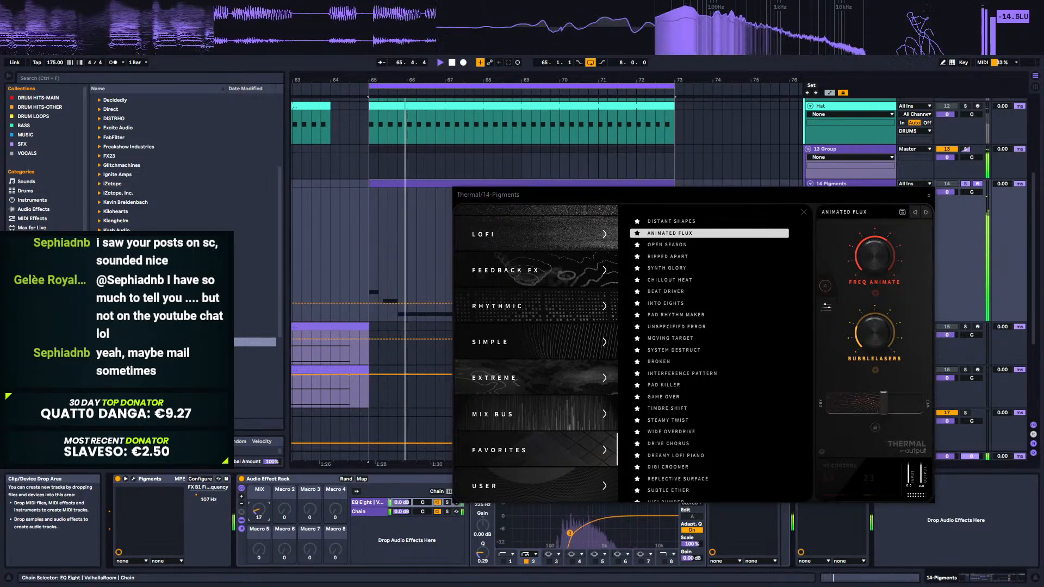
left_click(241, 502)
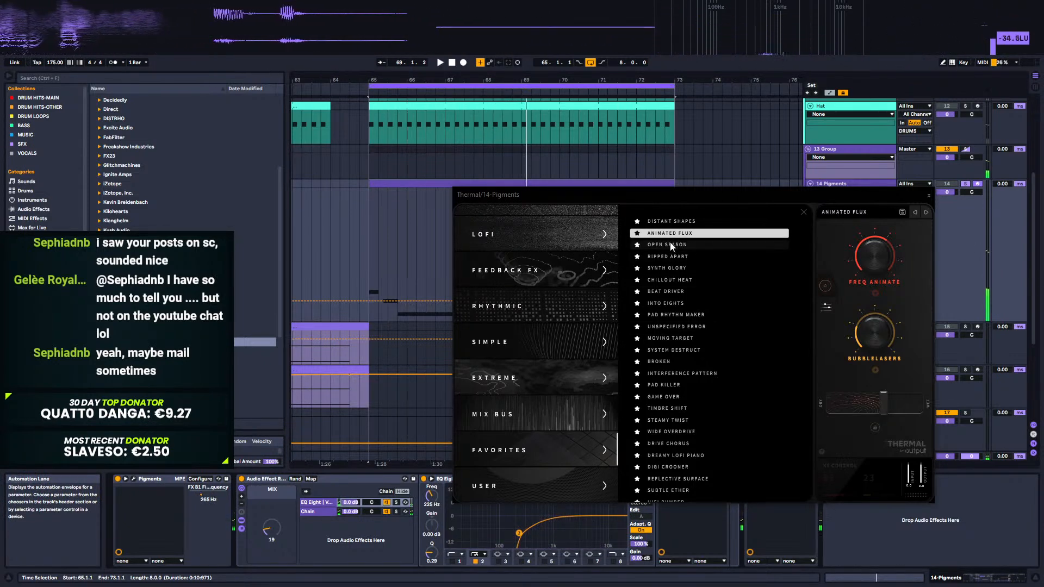
Step: Add the OTT multiband dynamics preset after Thermal, set its Amount to 58% and play the loop
left_click(33, 210)
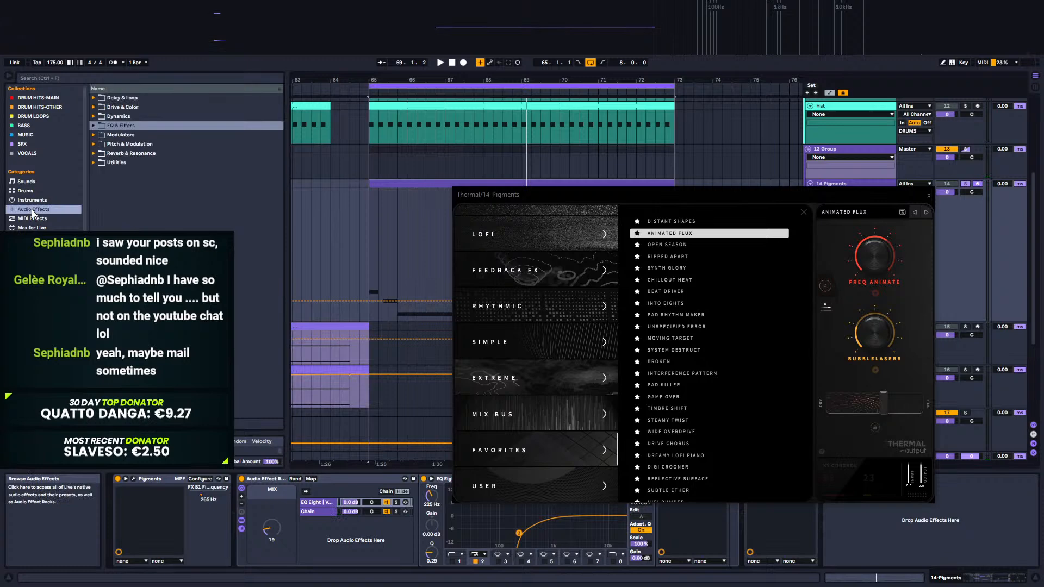
left_click(98, 116)
left_click_drag(128, 246, 761, 560)
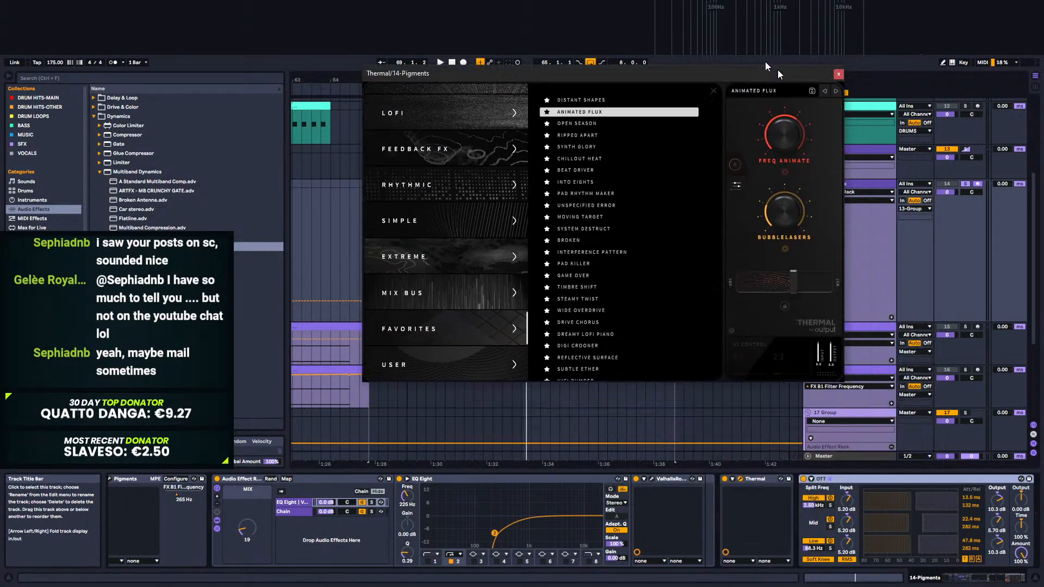
left_click(1019, 501)
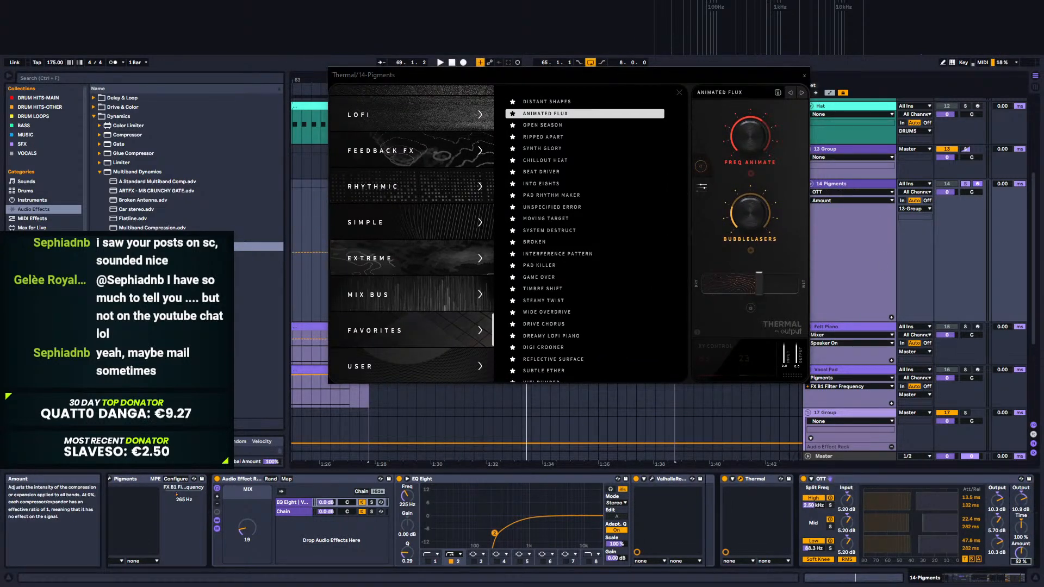
key("space")
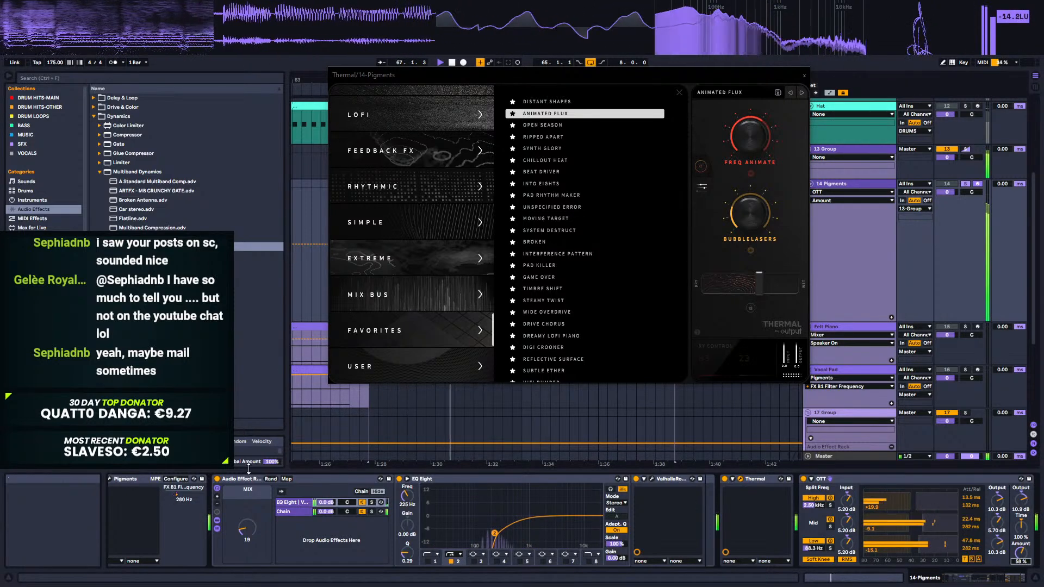
Step: Switch off the reverb Audio Effect Rack and replay the loop to hear the bass without it
left_click(217, 480)
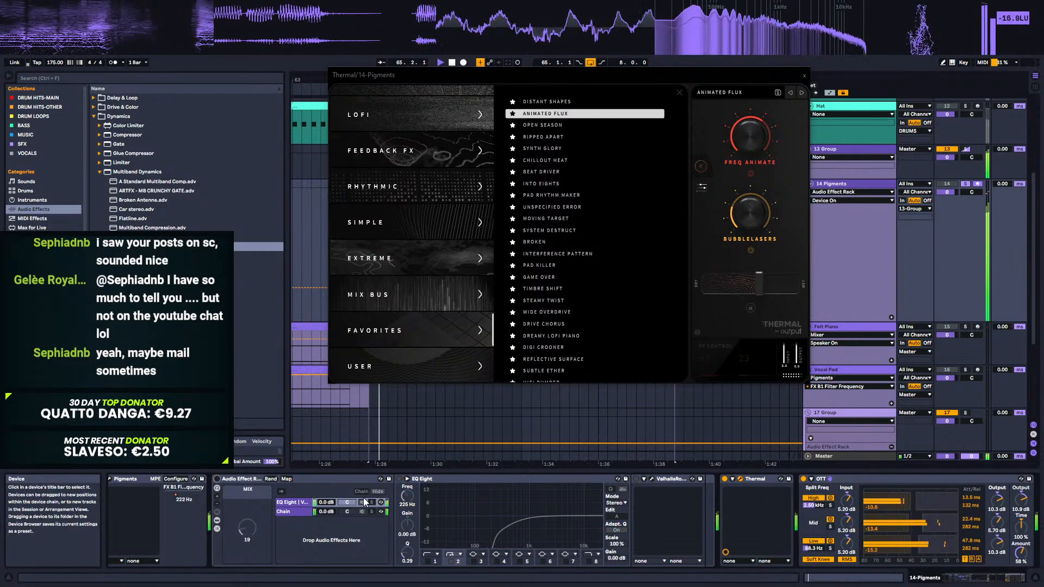
key("space")
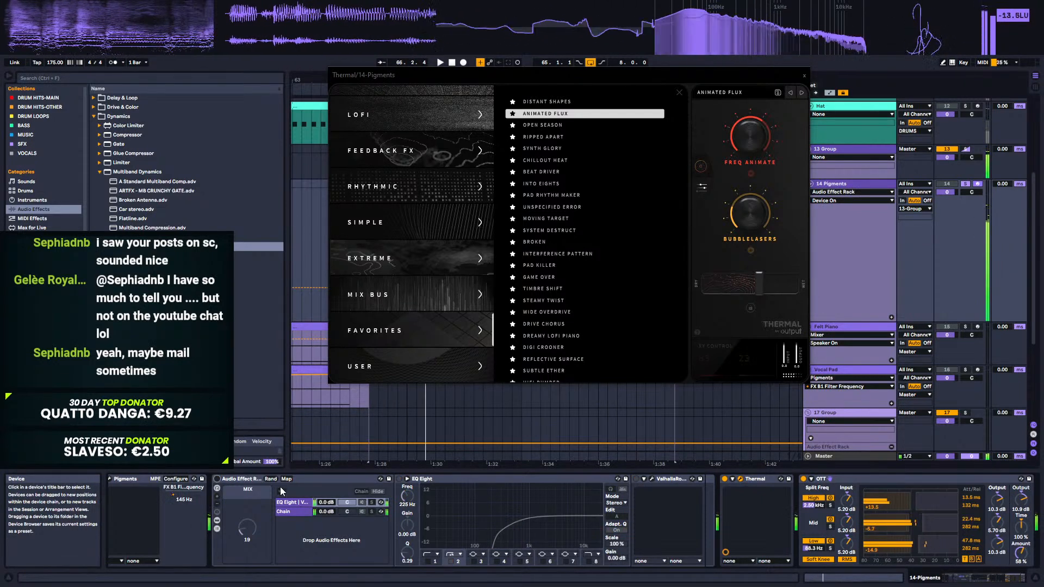
key("space")
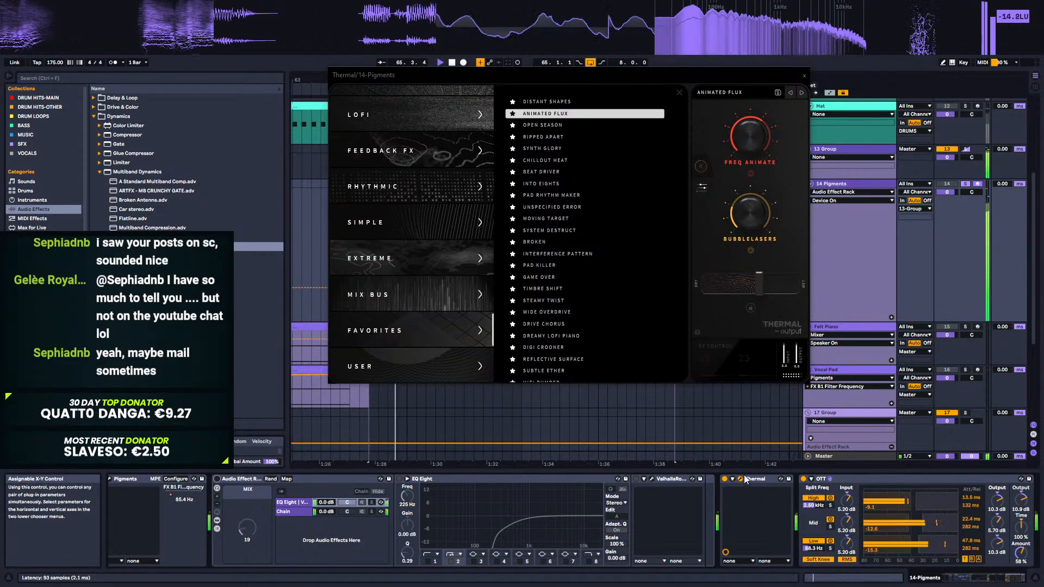
Step: Toggle solo on the Pigments track during playback and close the Thermal window
left_click_drag(560, 74, 589, 196)
left_click(966, 185)
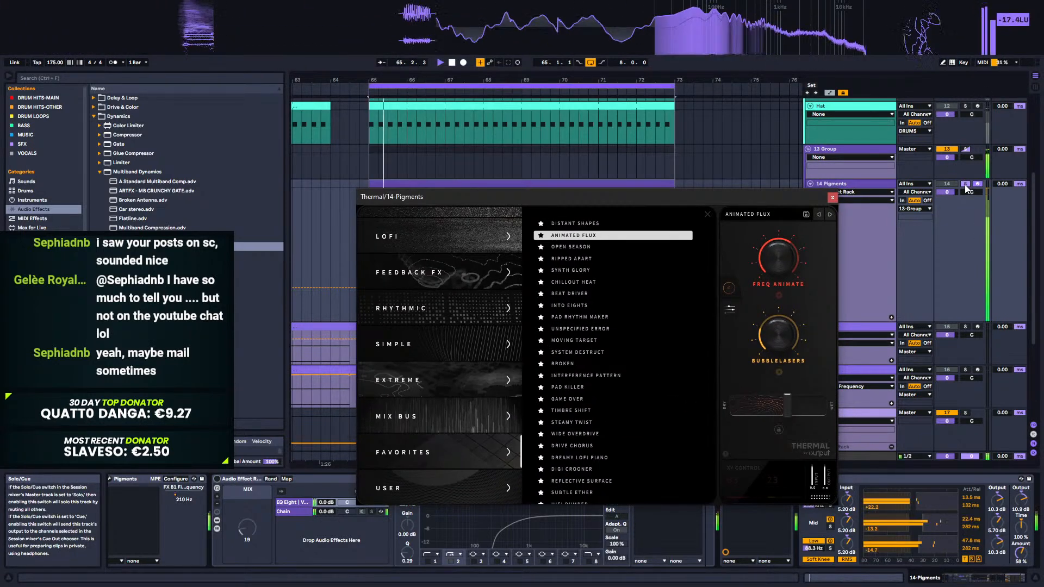
left_click(832, 197)
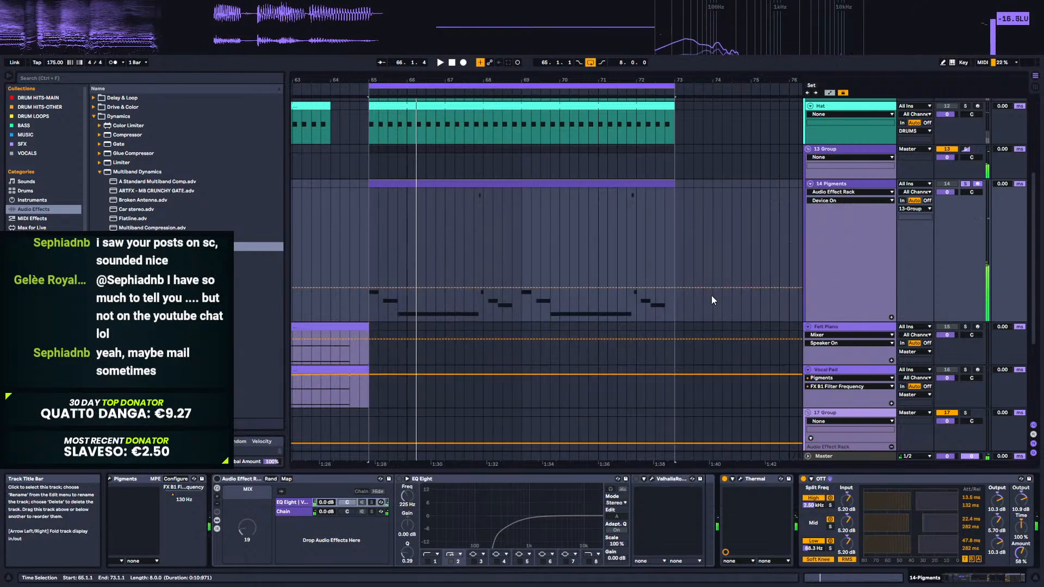
Step: Adjust the Unison Stereo amount of Pigments' Engine 1 wavetable while auditioning the loop, then close the synth window
left_click_drag(982, 583, 900, 581)
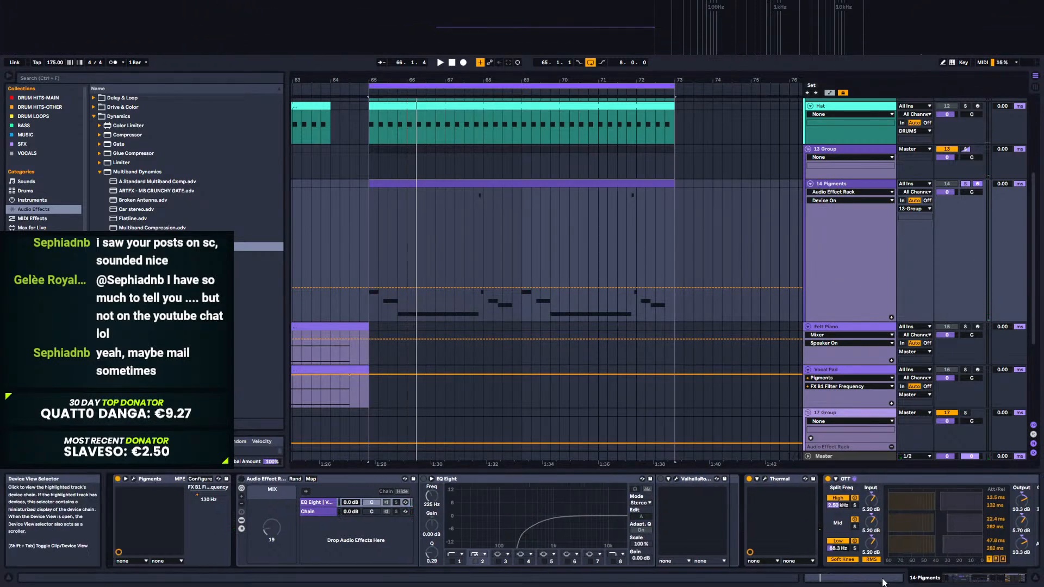
left_click(133, 479)
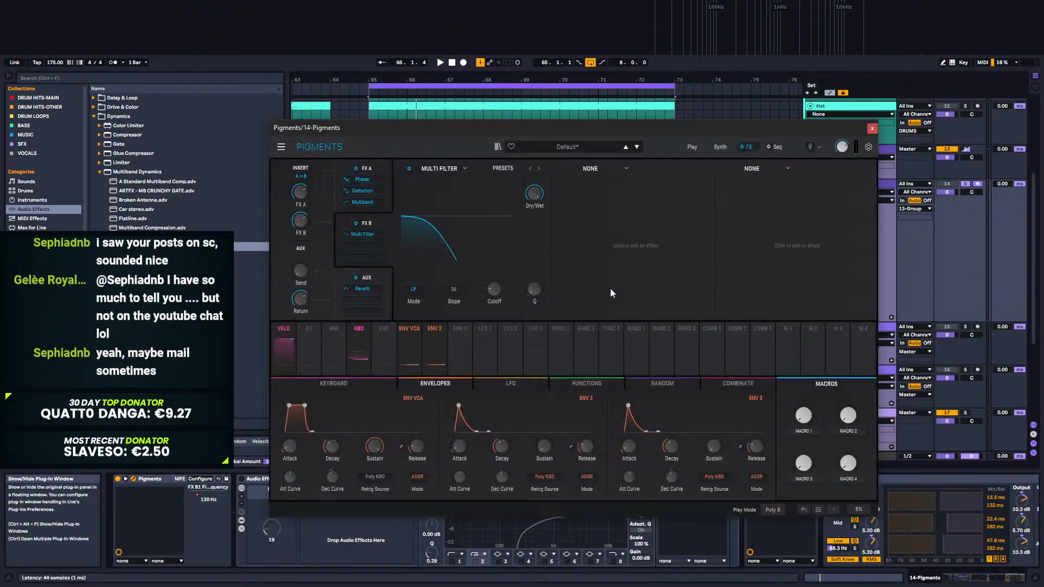
left_click(726, 148)
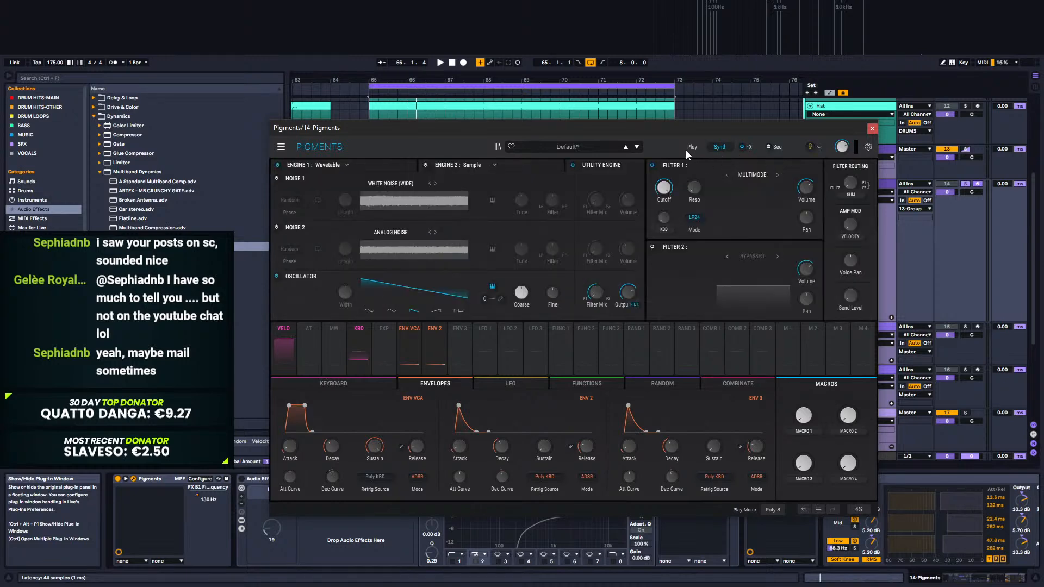
left_click(382, 161)
left_click_drag(286, 299, 286, 349)
key("space")
left_click_drag(285, 303, 285, 344)
key("space")
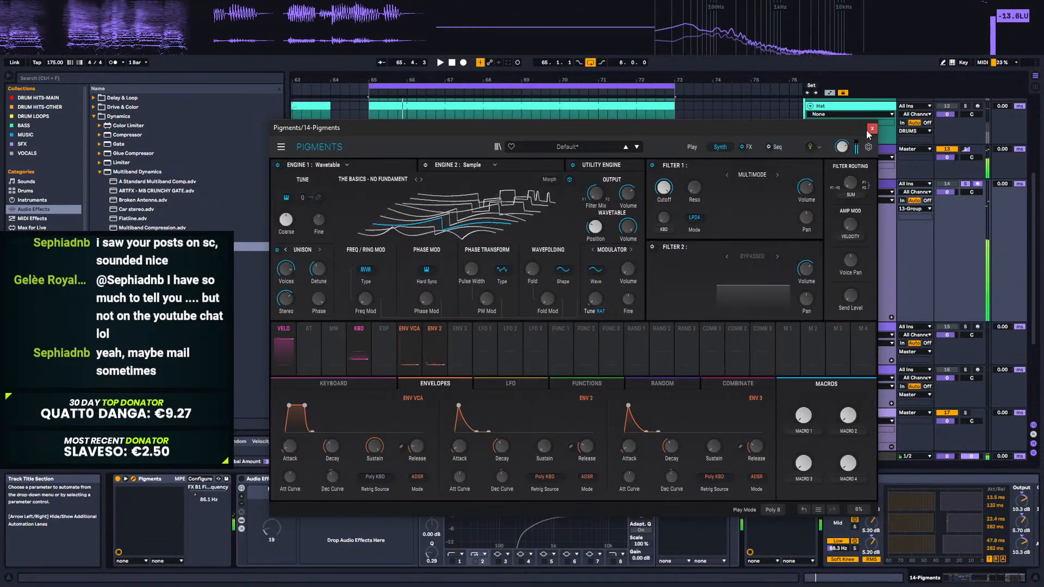
left_click(872, 129)
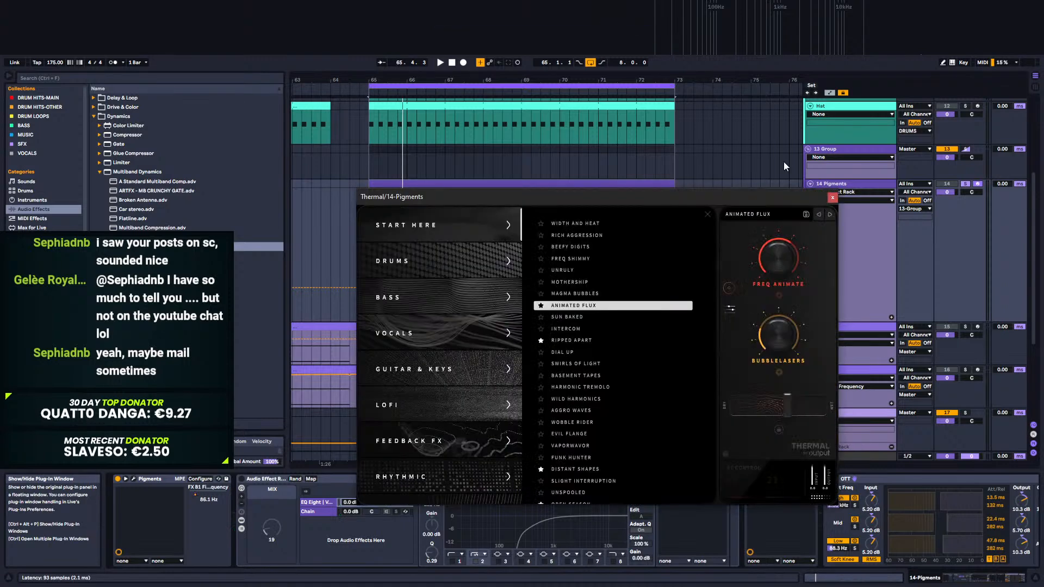
Step: Close the Thermal plug-in window and turn off solo on the 14 Pigments track
left_click_drag(784, 197, 878, 228)
left_click(929, 228)
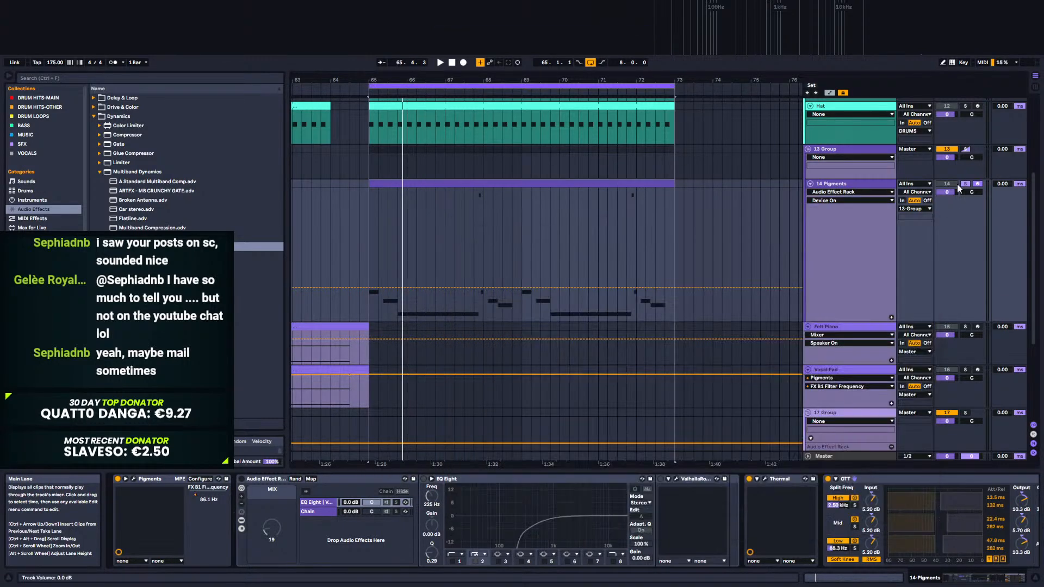
left_click(965, 184)
Step: Hide the automation lanes and play the full arrangement from about bar 63 into the section at bar 65
mouse_move(411, 80)
left_mouse_down()
mouse_move(599, 28)
mouse_move(599, 36)
left_mouse_up()
key("a")
left_click(451, 253)
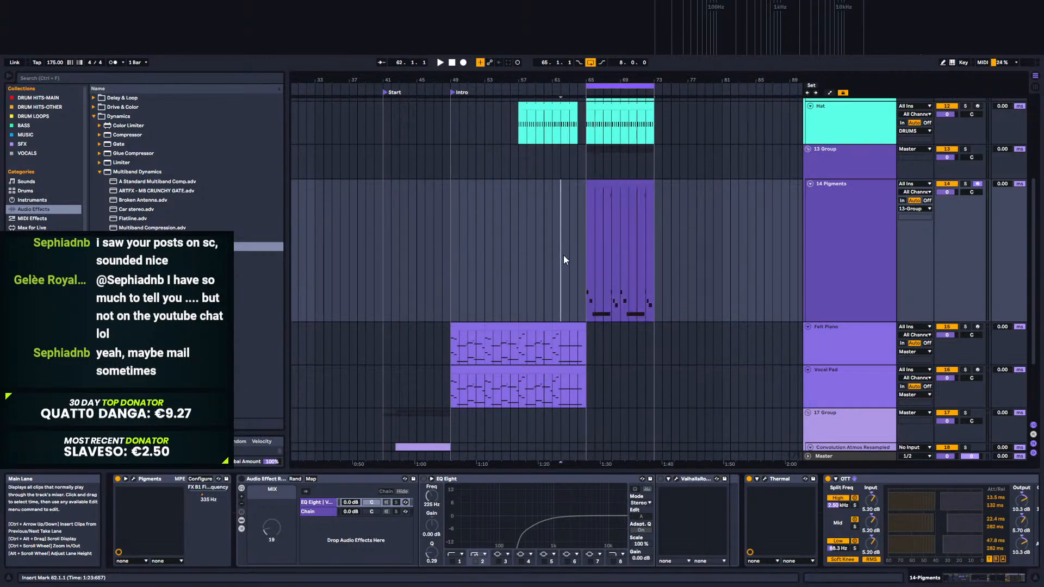
left_click(530, 262)
key("space")
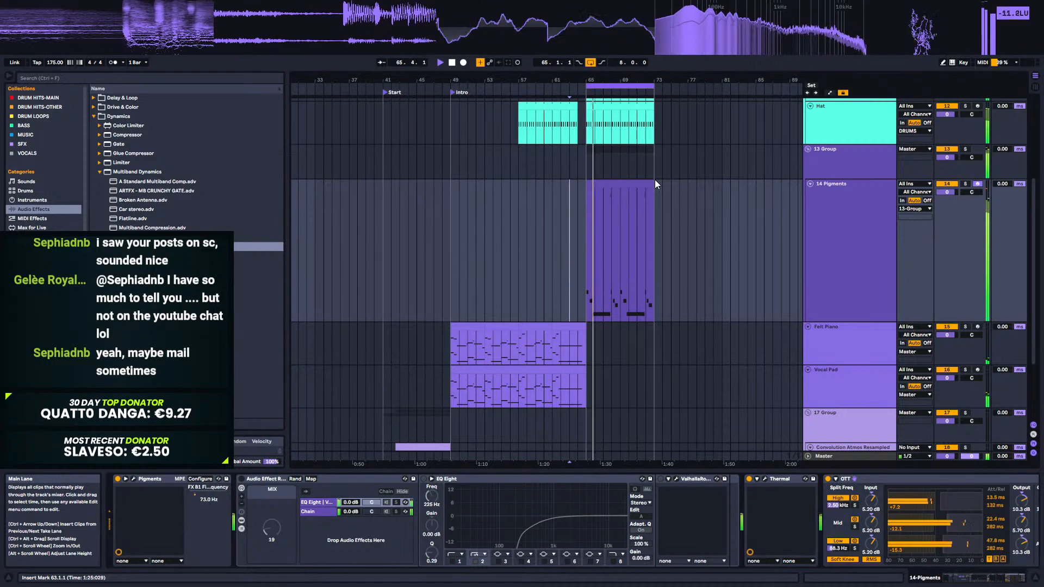
left_click_drag(627, 80, 627, 113)
left_click(792, 227)
key("space")
left_click(832, 245)
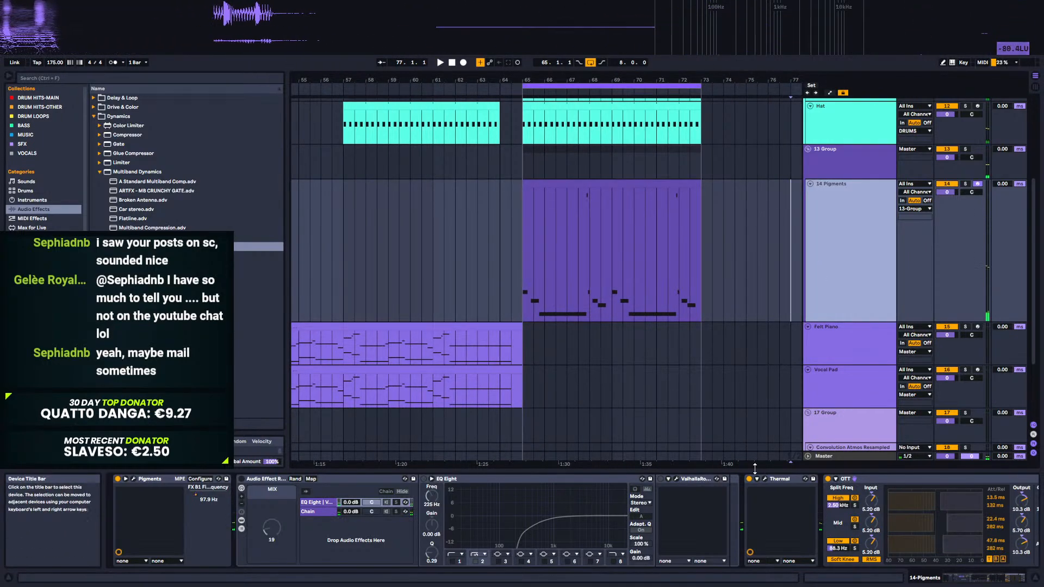
Step: Open Thermal on the Pigments track, try the Sun Baked preset, and load Open Season from the Favorites
key("ctrl+alt+p")
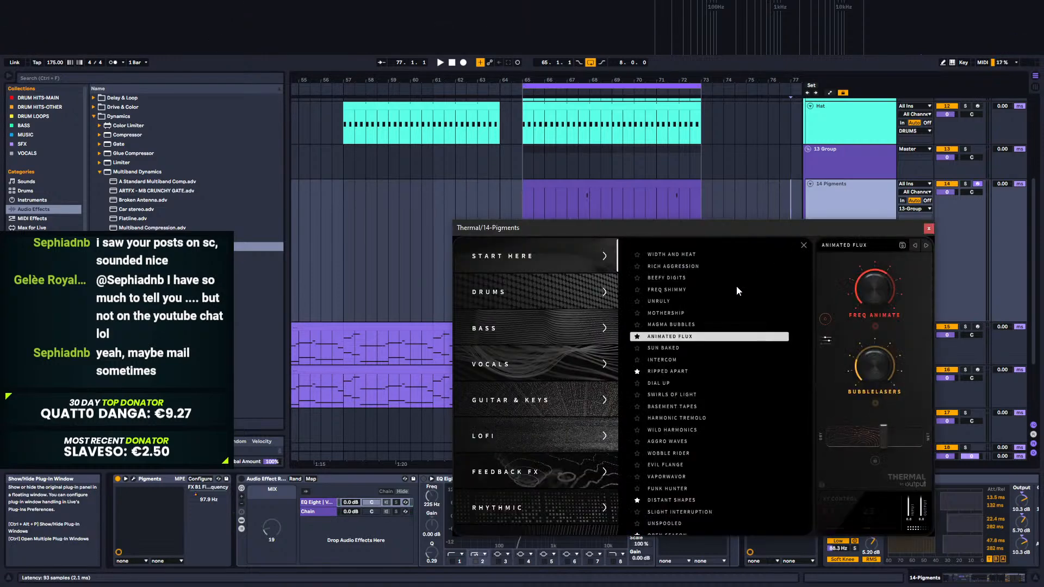
left_click(681, 348)
scroll(527, 475, "down", 5)
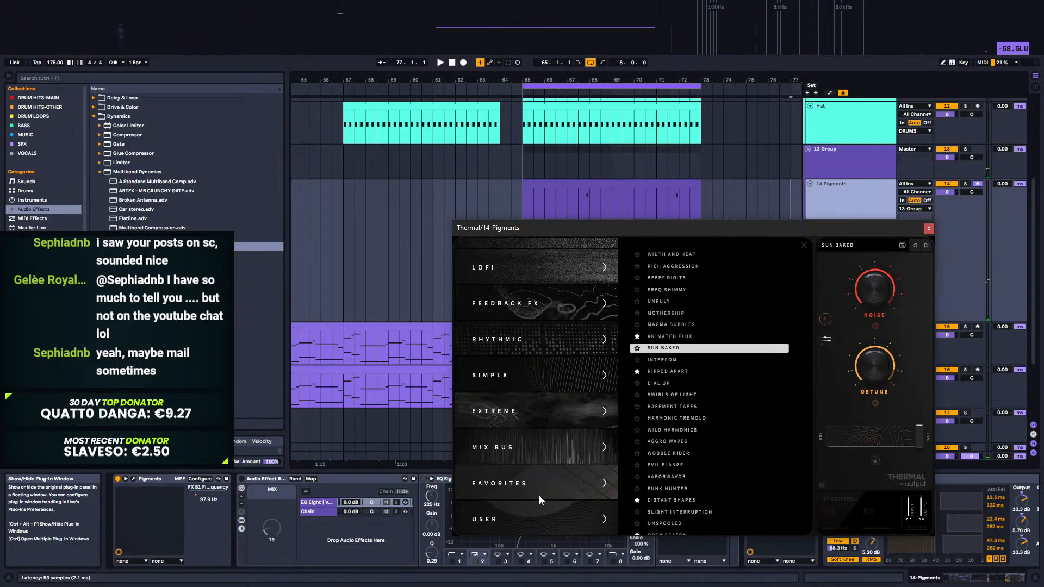
scroll(534, 481, "up", 4)
scroll(540, 475, "down", 3)
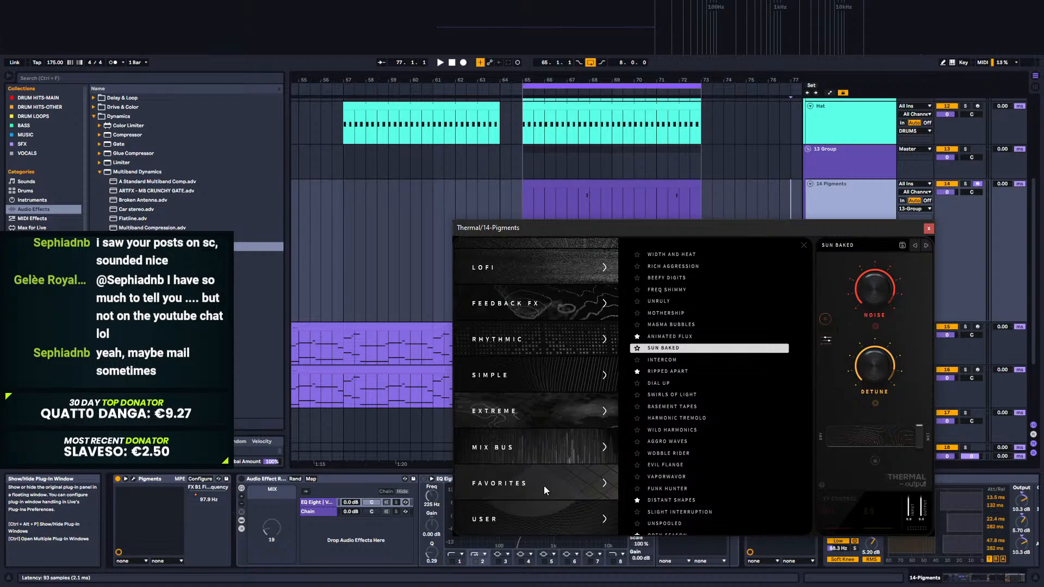
left_click(540, 484)
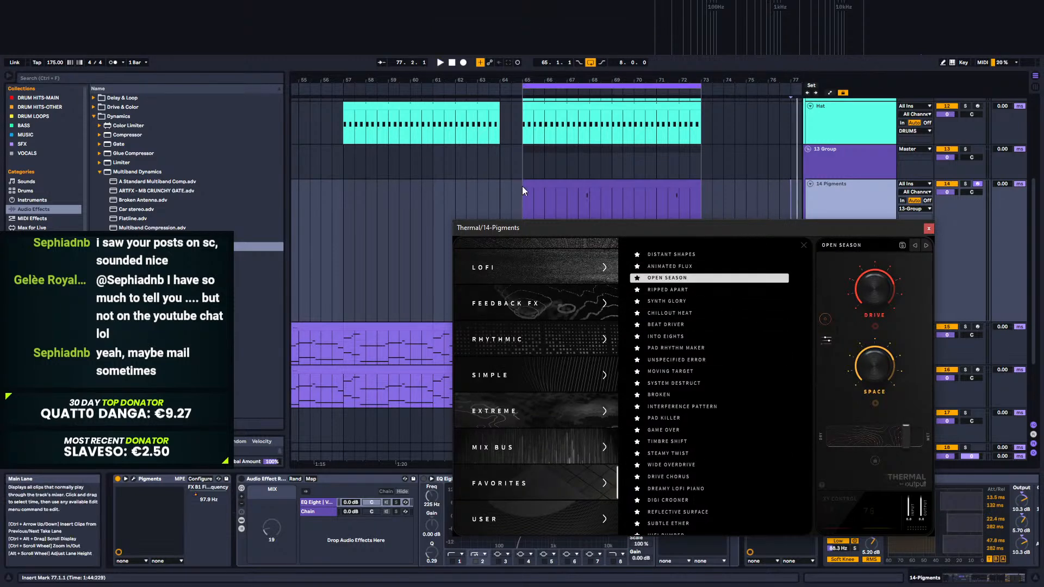
Step: Play the Pigments clip with Open Season, load Ripped Apart in Thermal and play the clip again
left_click(549, 196)
key("space")
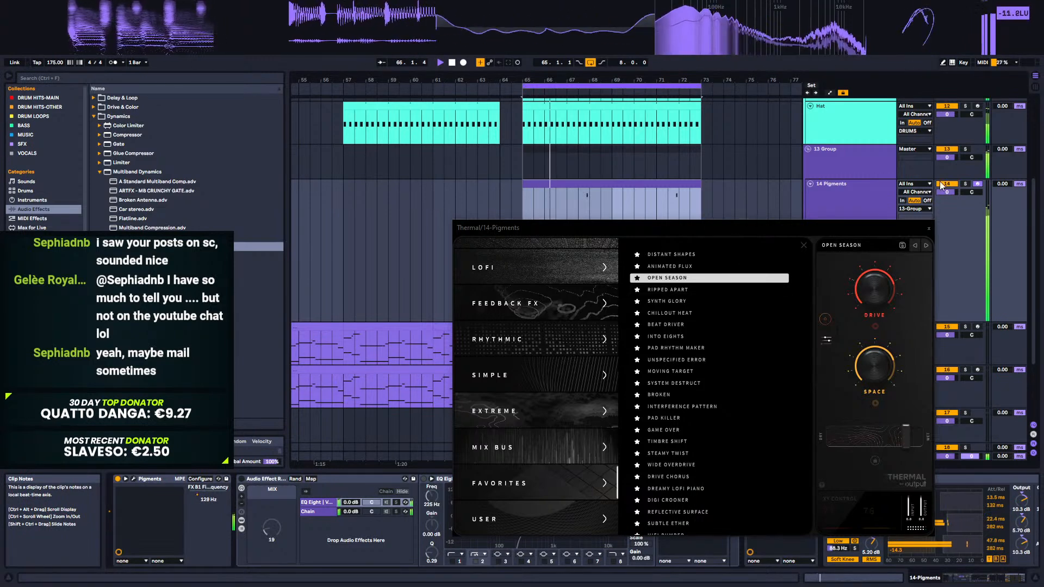
key("space")
left_click(683, 300)
key("space")
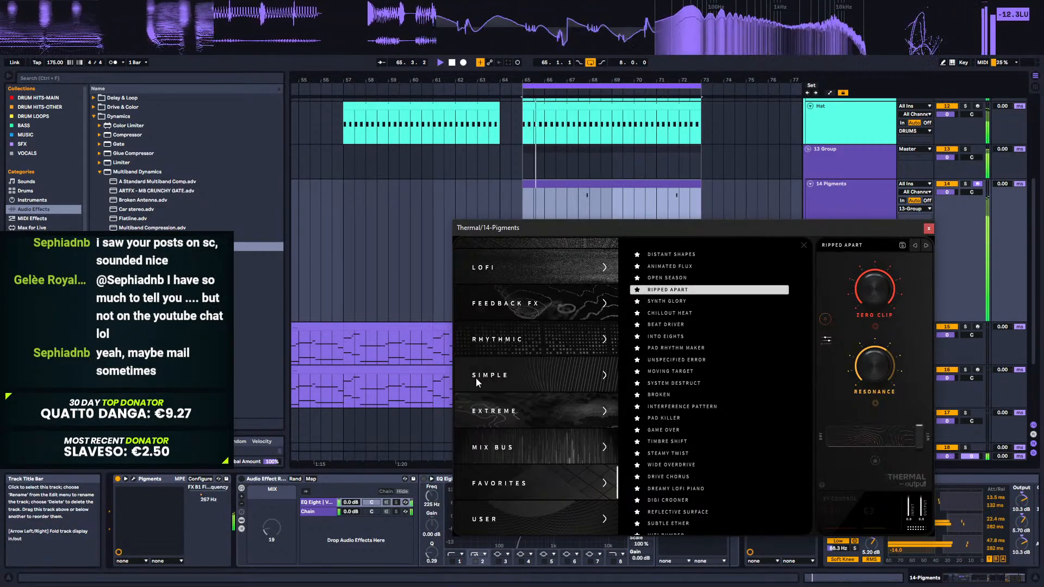
Step: Switch on the Audio Effect Rack on the Pigments track and listen to the clip with it
key("space")
left_click(241, 479)
key("space")
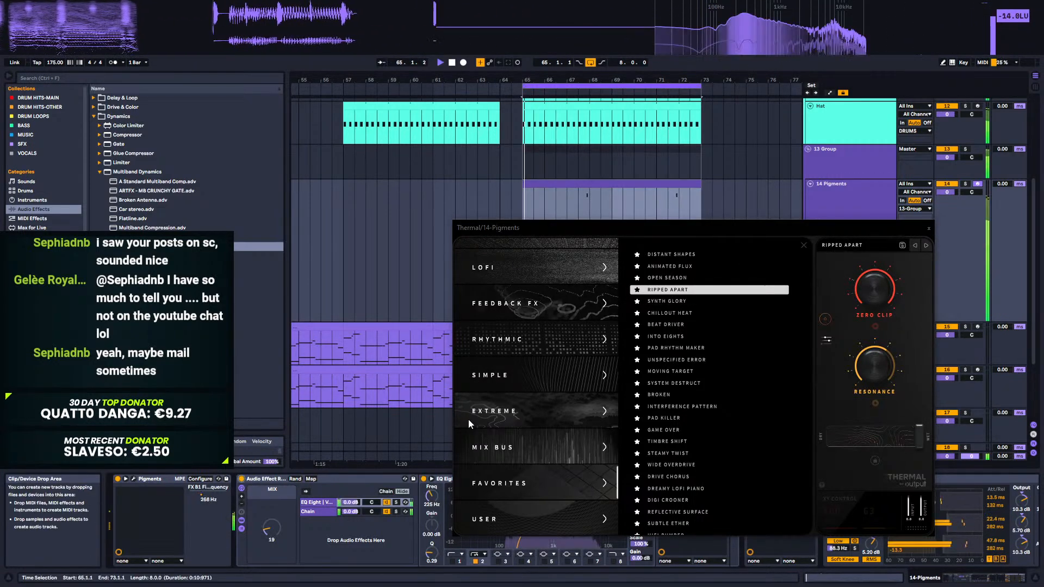
Step: Audition the Thermal favorites Synth Glory, Chillout Heat and Beat Driver on the Pigments clip
key("space")
left_click(686, 313)
key("space")
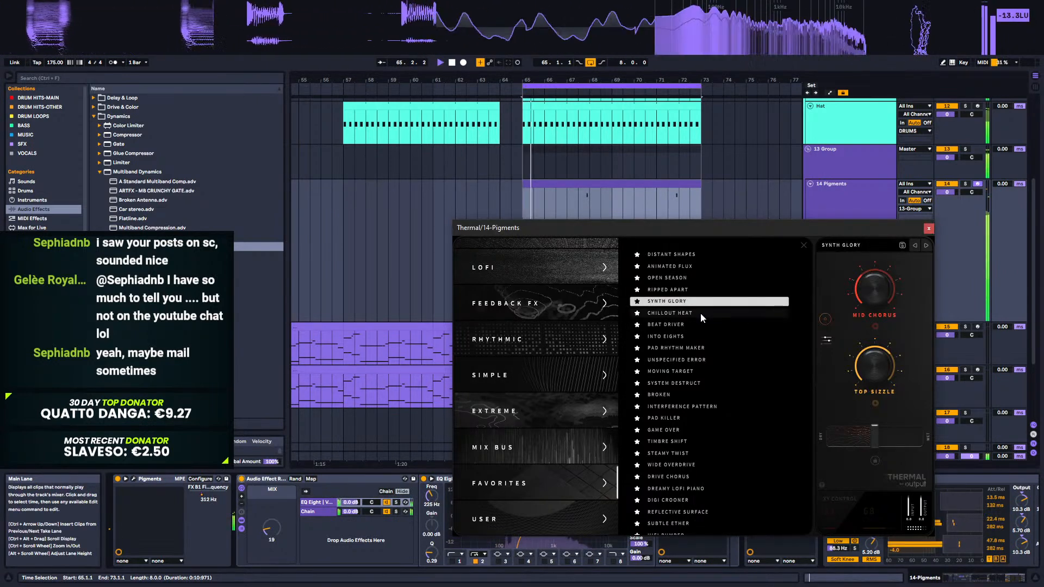
key("space")
left_click(671, 316)
key("space")
left_click(672, 323)
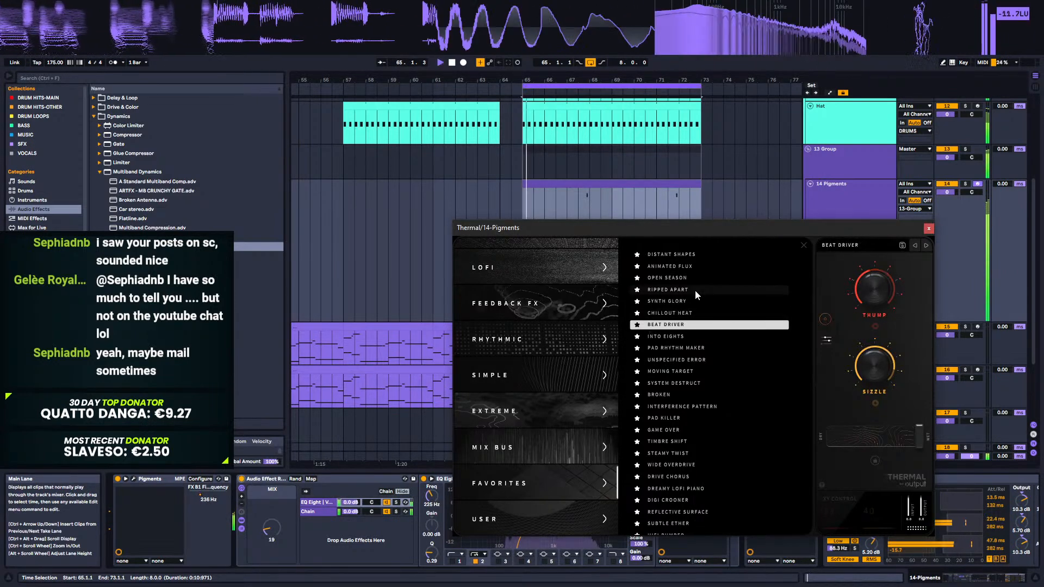
Step: Insert a Utility device directly before Thermal in the Pigments track's device chain
left_click_drag(673, 226, 725, 115)
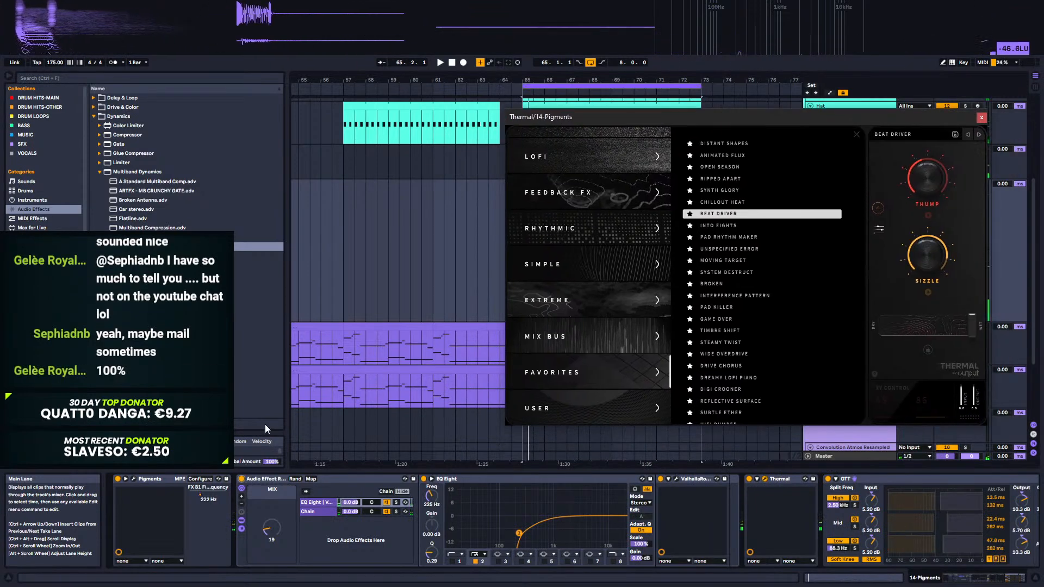
left_click(116, 311)
left_click_drag(120, 227, 666, 534)
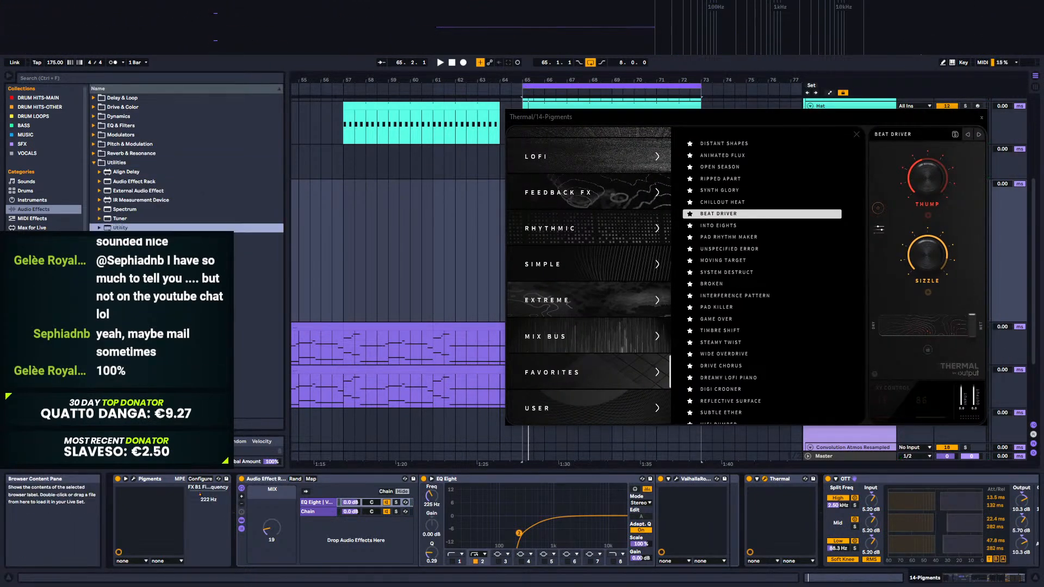
left_click_drag(756, 505, 757, 506)
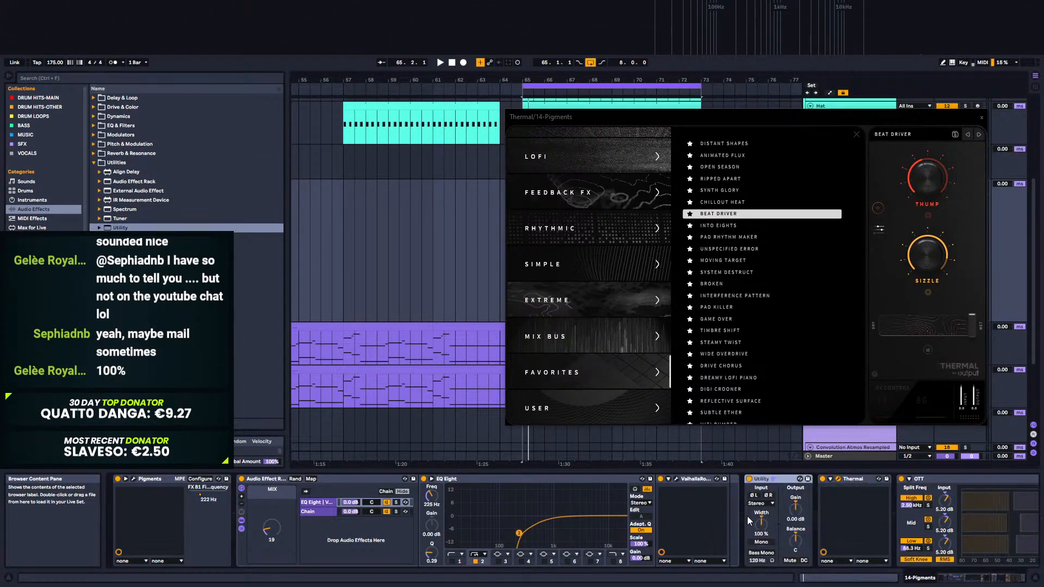
Step: Load the Ripped Apart preset in Thermal and listen to the Pigments clip
left_click(731, 179)
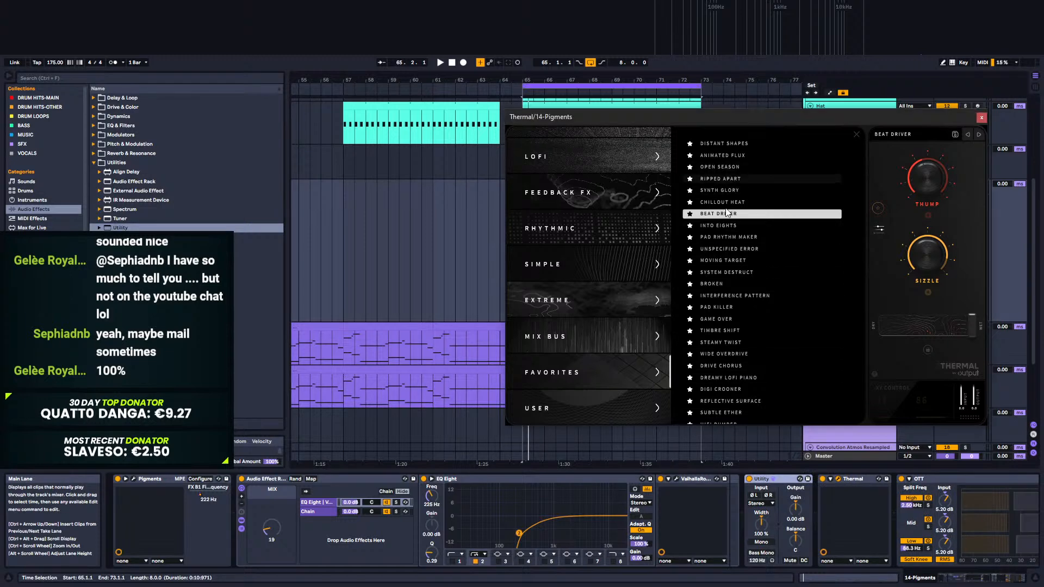
key("space")
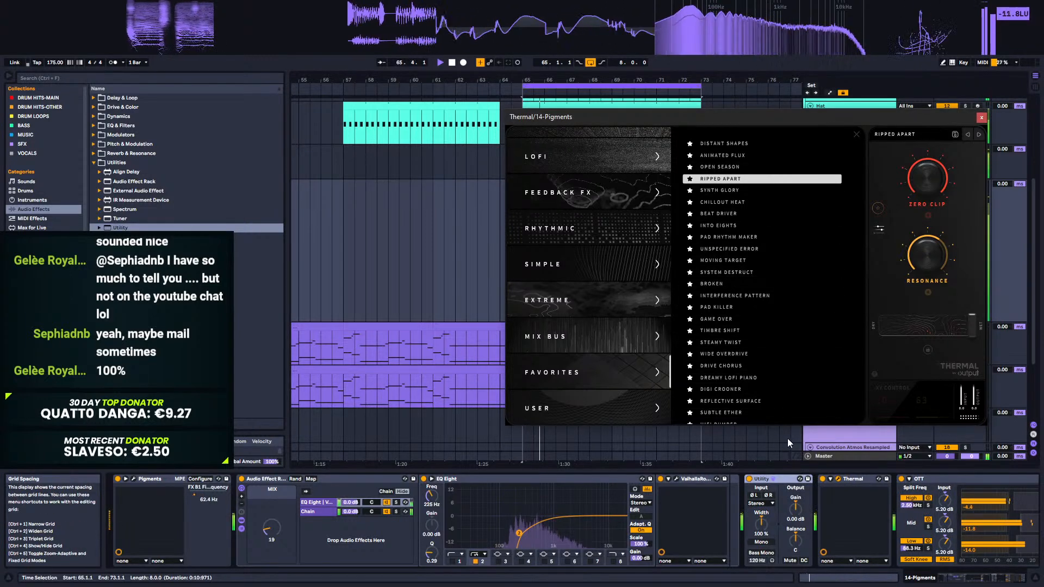
key("space")
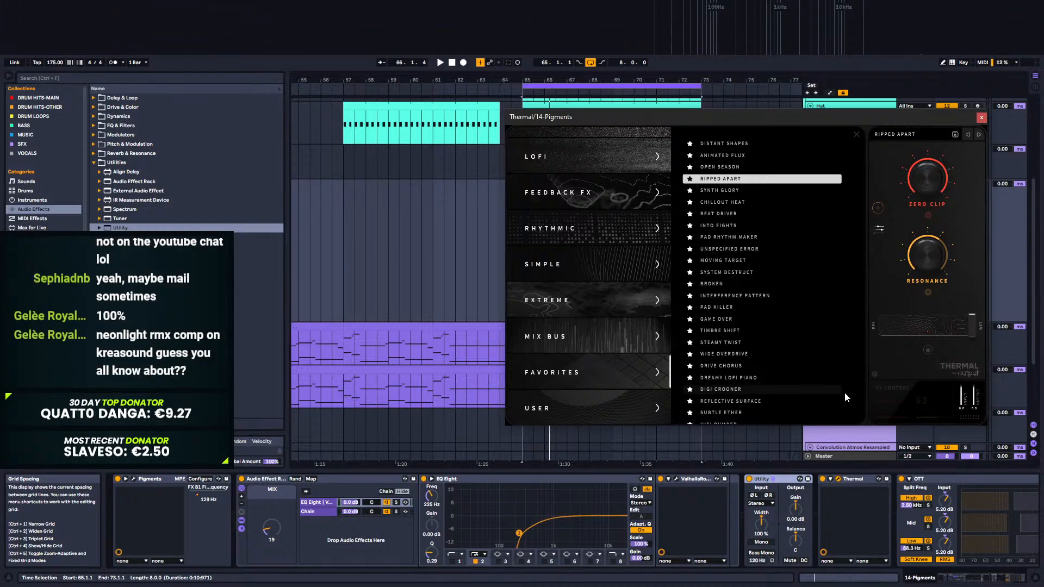
Step: Try a Utility gain of about 6.11 dB into Thermal, replaying the start of the loop to compare, with Thermal's dry/wet at 100
mouse_move(794, 511)
left_mouse_down()
mouse_move(795, 538)
mouse_move(795, 508)
left_mouse_up()
key("space")
key("space")
key("space")
key("space")
key("space")
key("space")
key("space")
key("space")
key("space")
key("space")
key("space")
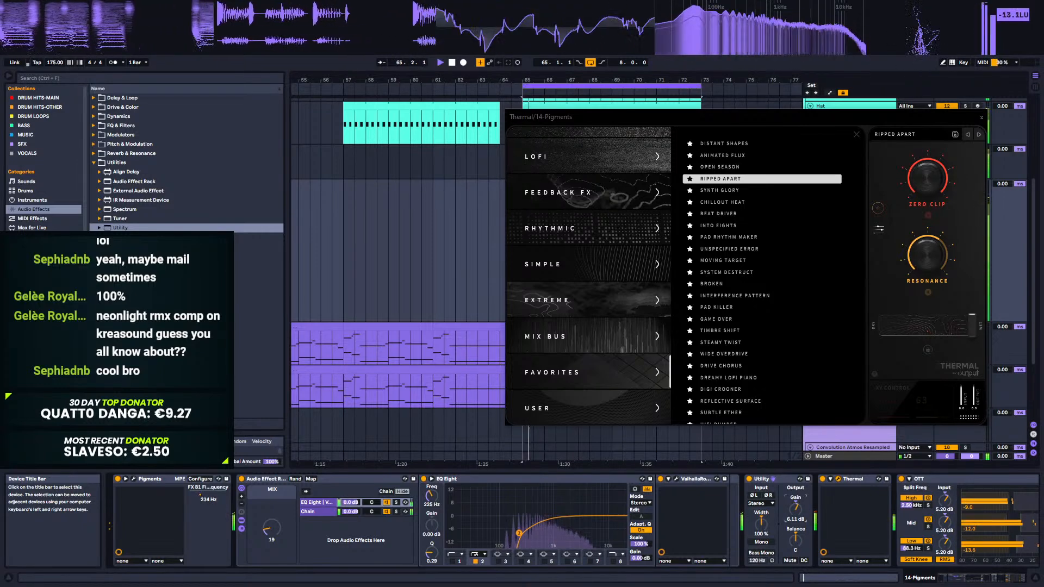
left_click_drag(962, 333, 961, 310)
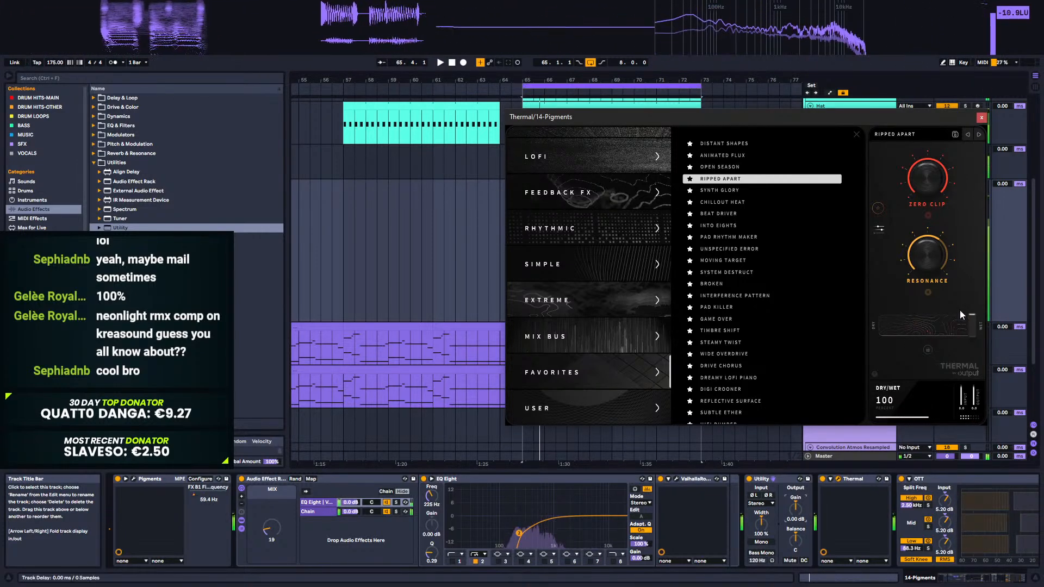
Step: Audition Chillout Heat and Beat Driver in Thermal with the Utility gain raised to about 22.2 dB
left_click(740, 202)
key("space")
left_click(727, 215)
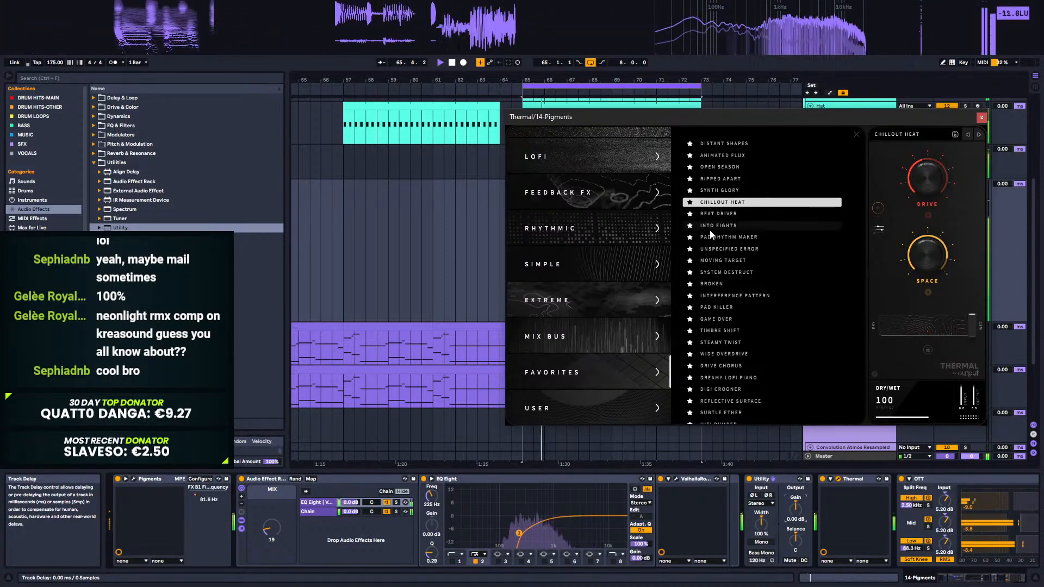
left_click_drag(795, 498, 795, 479)
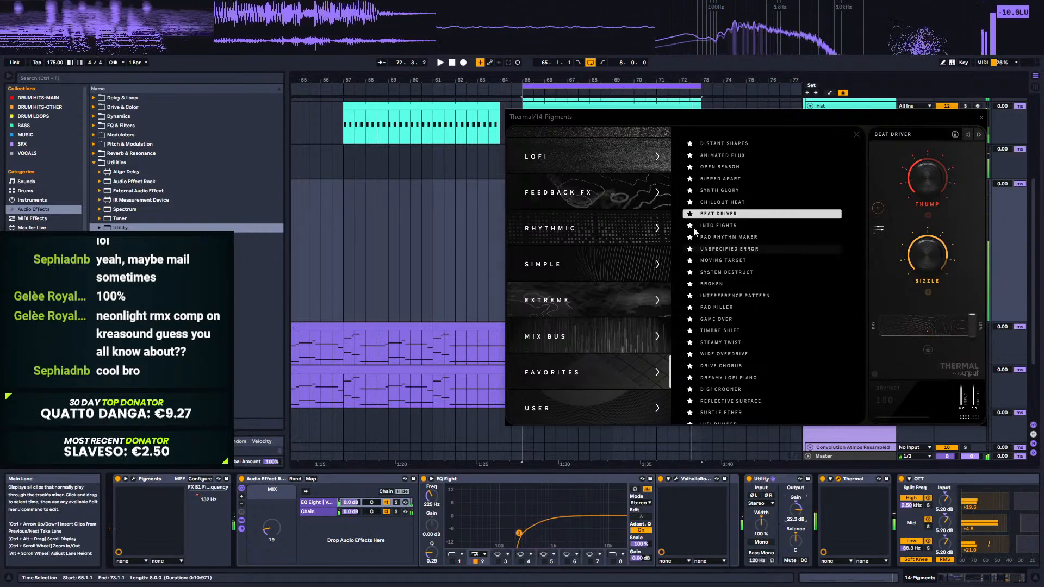
Step: Load Into Eights in Thermal, test it with Utility gains of about 27.2 and 20.6 dB, and reset the gain to 0 dB
left_click(720, 225)
left_click_drag(796, 509, 796, 503)
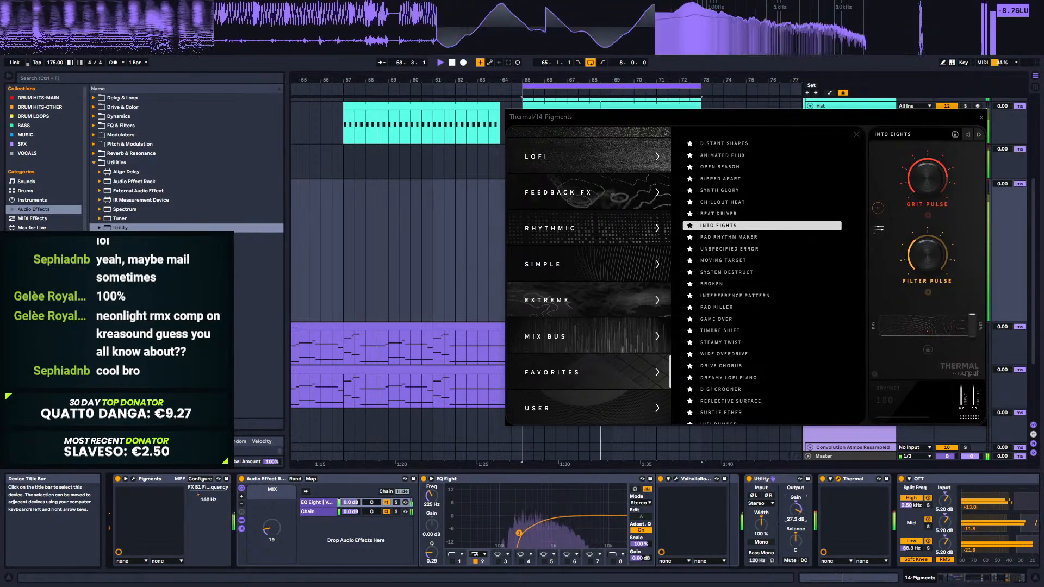
left_click_drag(796, 503, 796, 511)
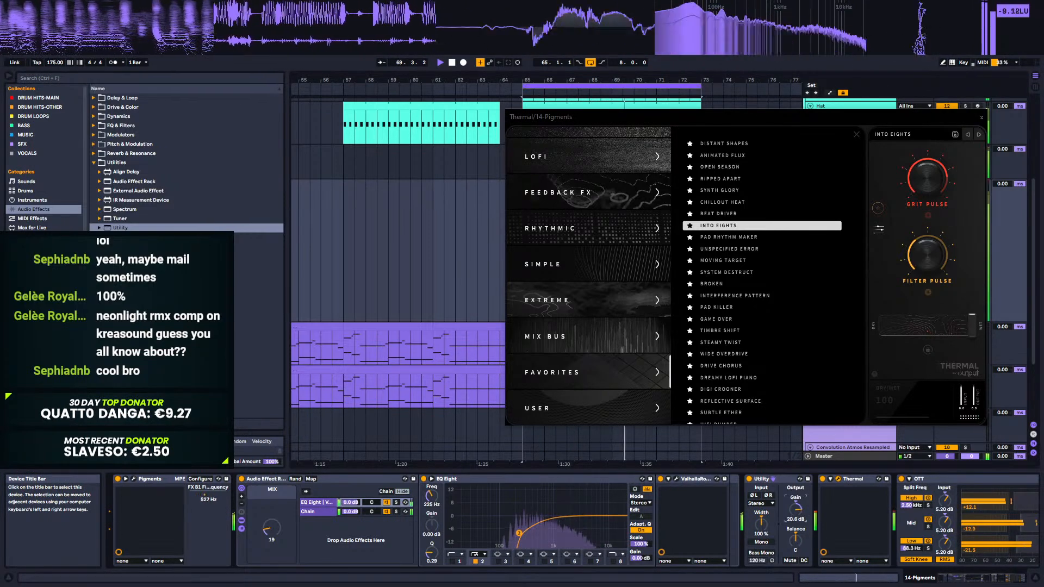
key("space")
double_click(796, 510)
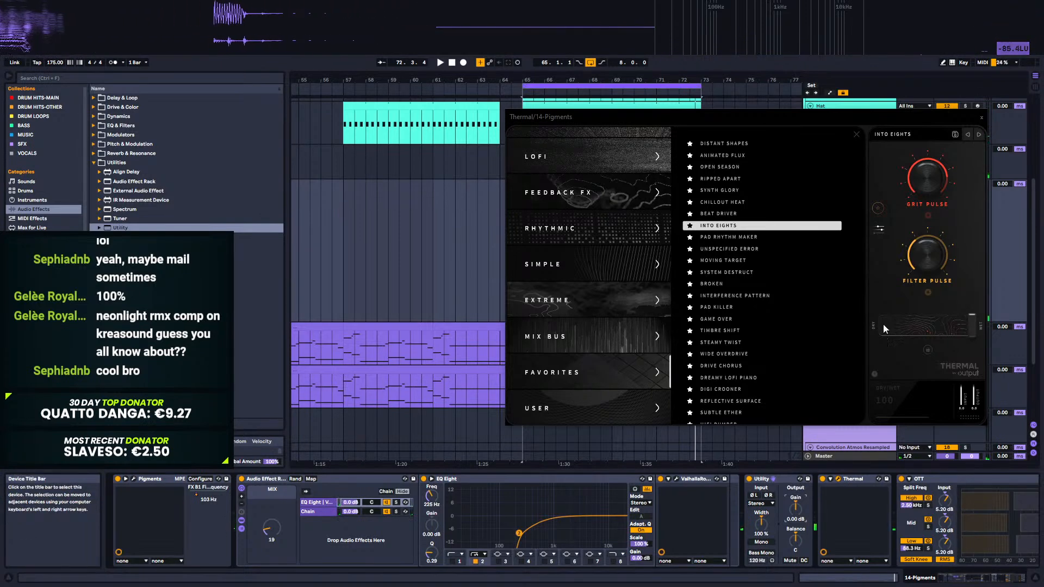
left_click(981, 118)
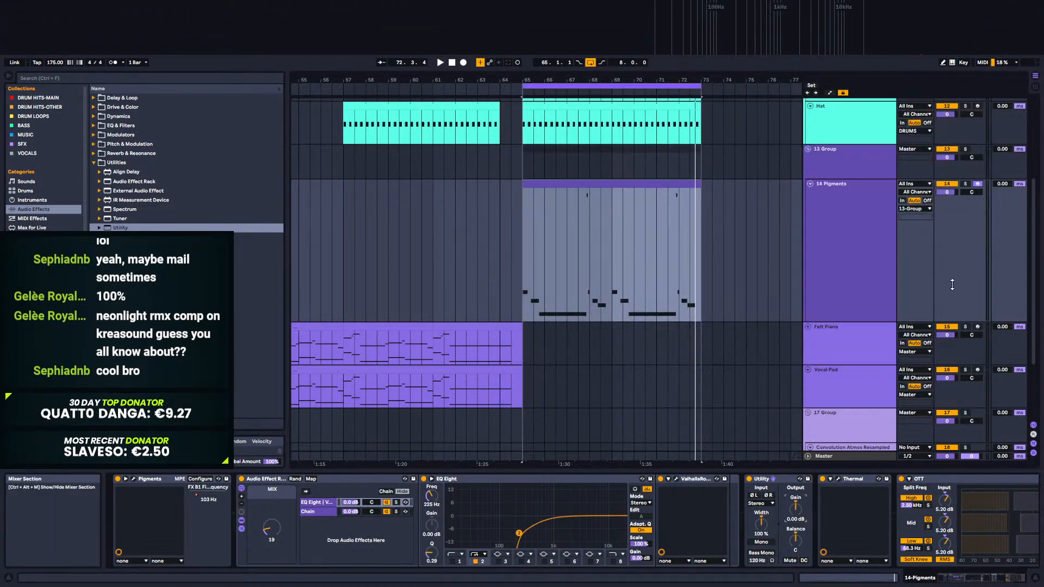
Step: Check the Pigments synth's engine and filter settings in its plug-in window, and close it
left_click_drag(544, 298, 579, 300)
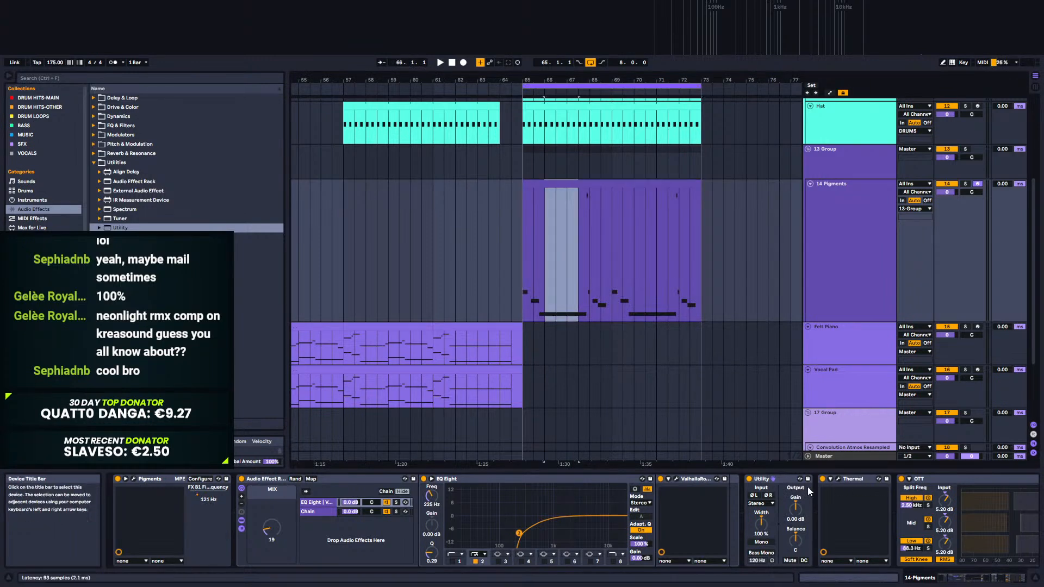
left_click(134, 479)
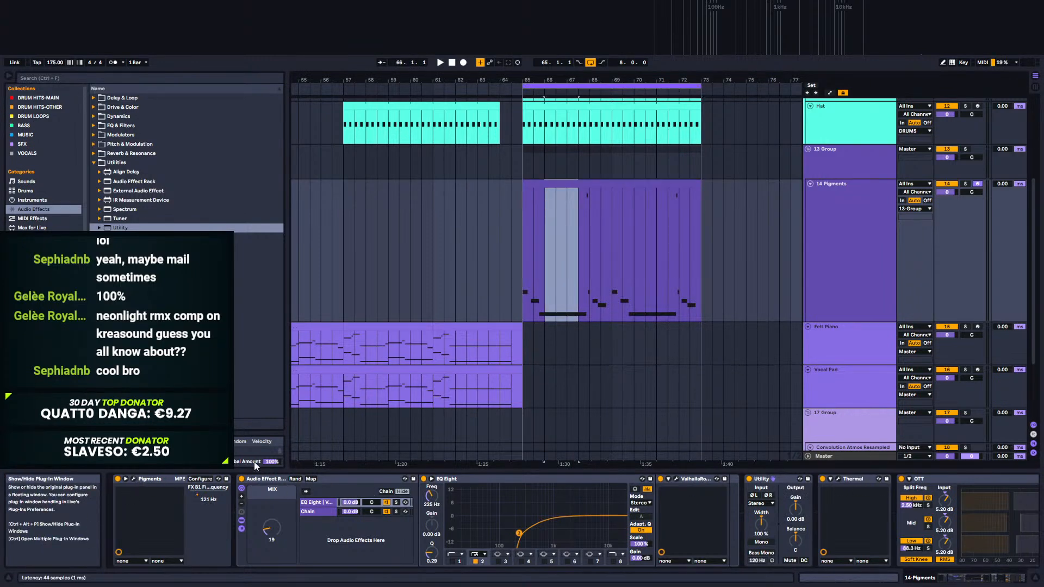
left_click_drag(686, 130, 664, 127)
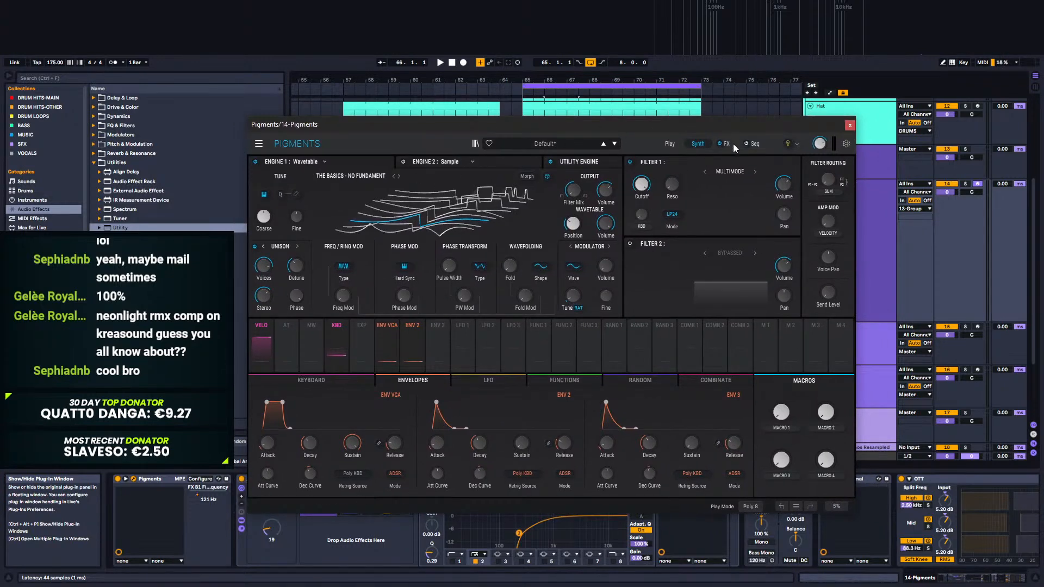
left_click(849, 127)
Step: Solo the 14 Pigments track and play the clip from 65.3.1
left_click(534, 274)
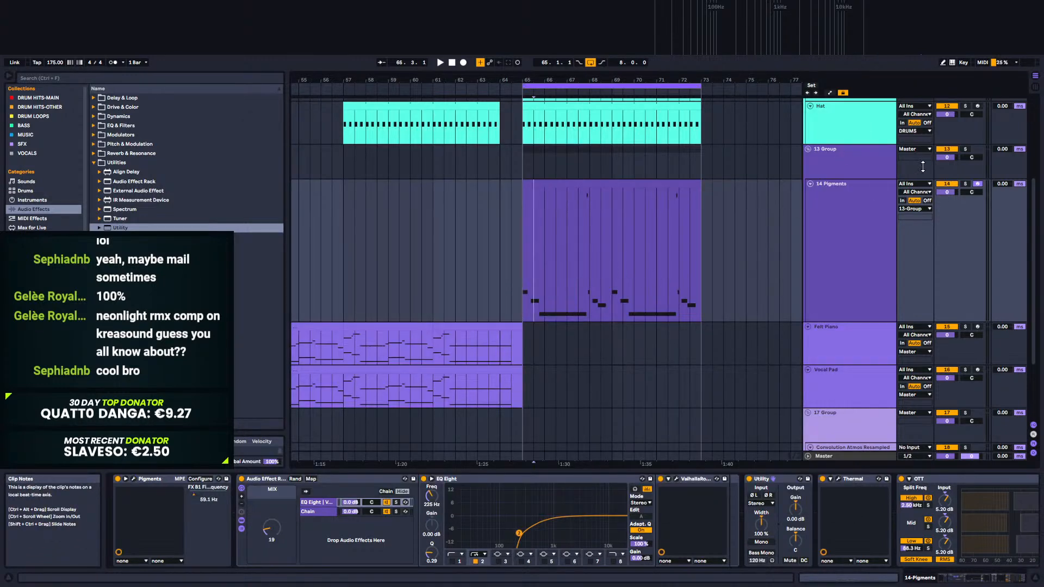
left_click(965, 184)
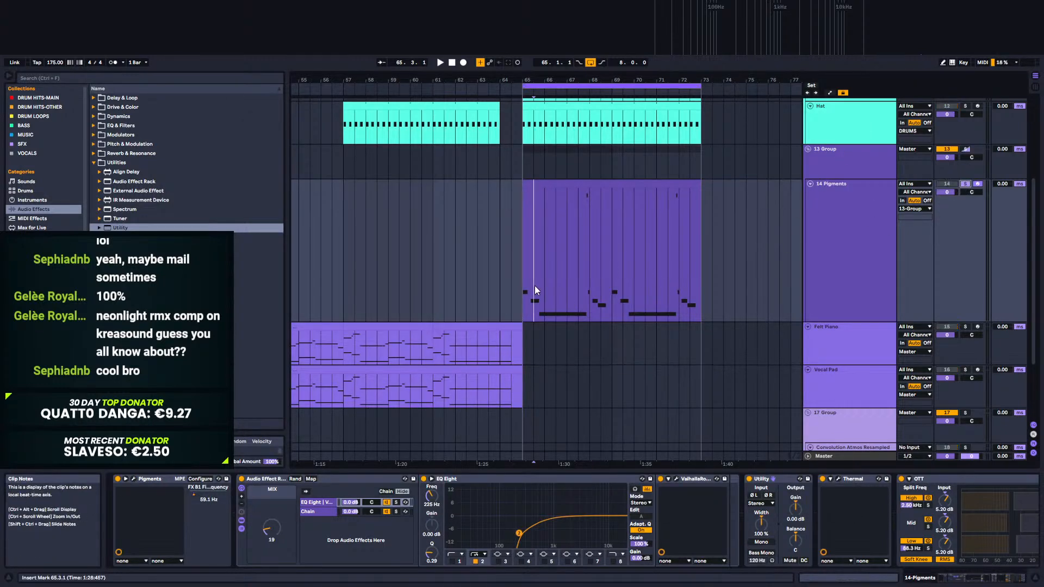
key("space")
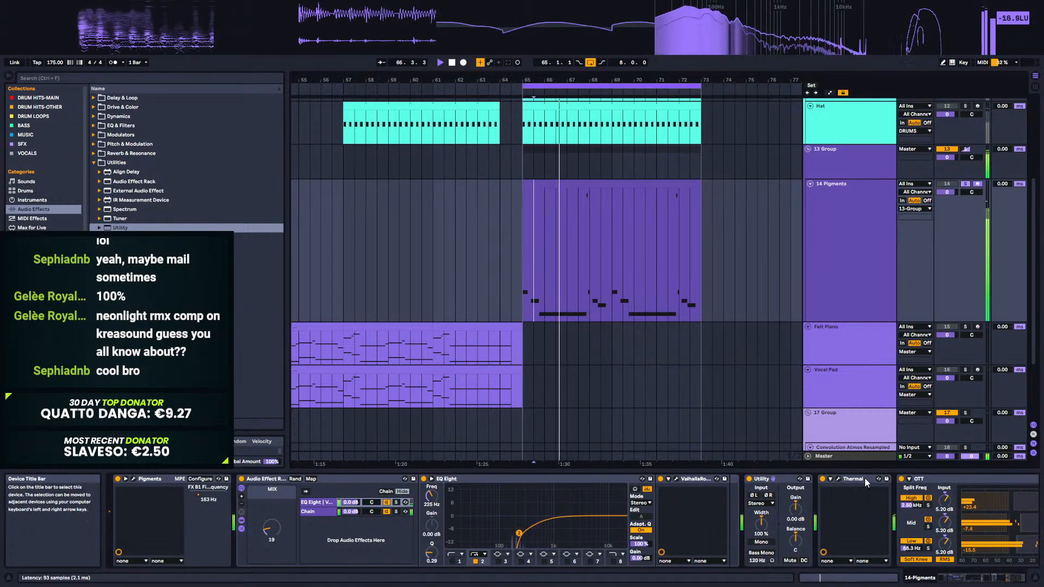
Step: Show Thermal's detailed controls, adjust the Mod 1 rate to 1/4 T, and raise the Utility gain to 23.9 dB during playback
left_click(836, 479)
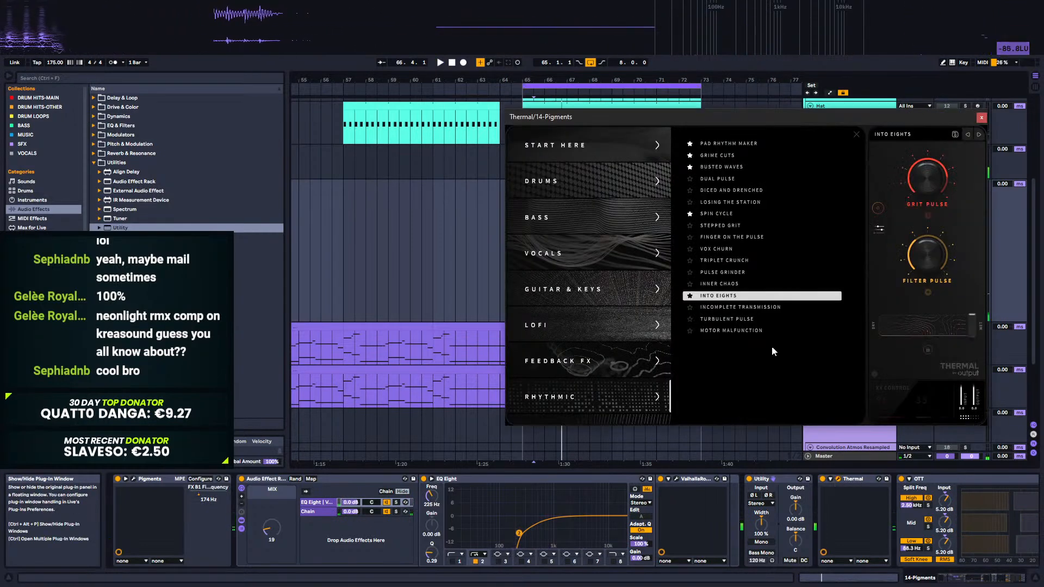
left_click(881, 228)
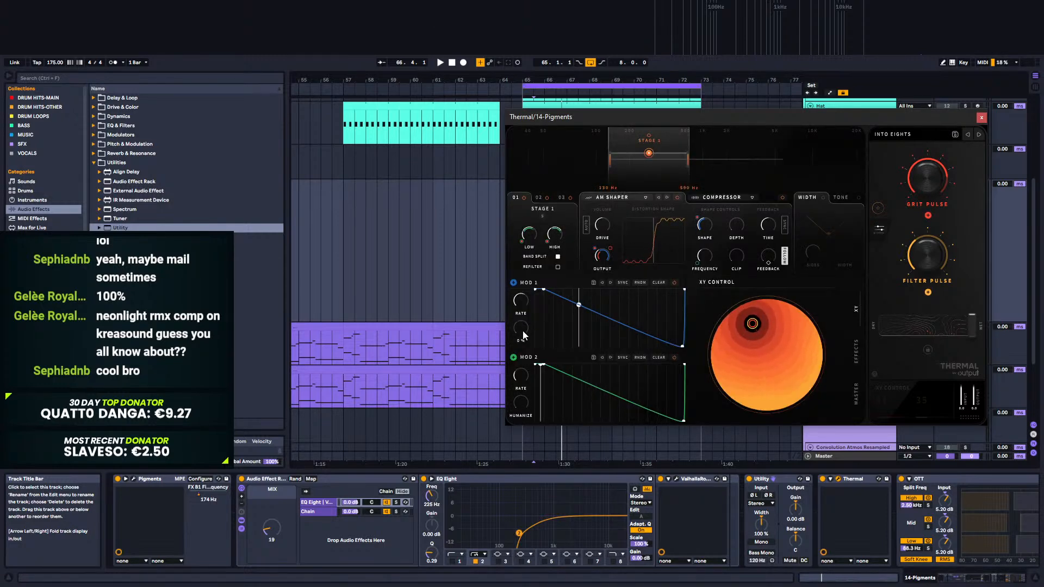
left_click_drag(524, 303, 525, 306)
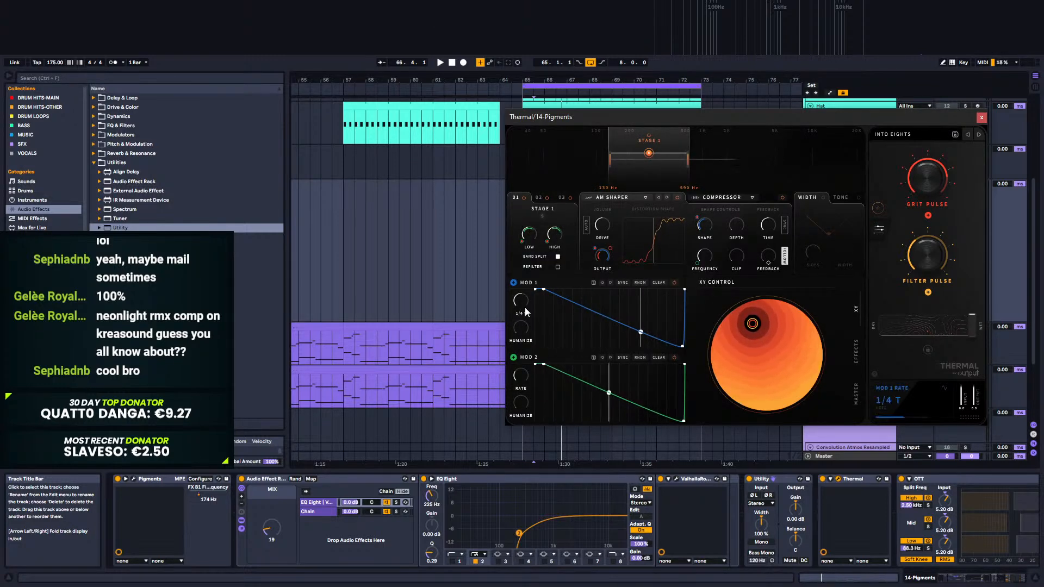
key("space")
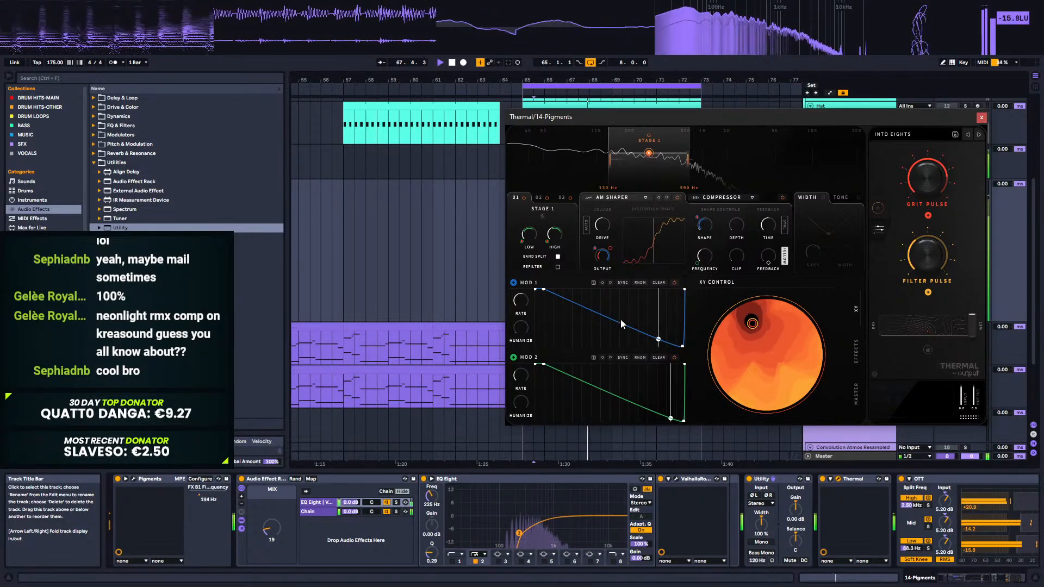
left_click_drag(796, 508, 795, 479)
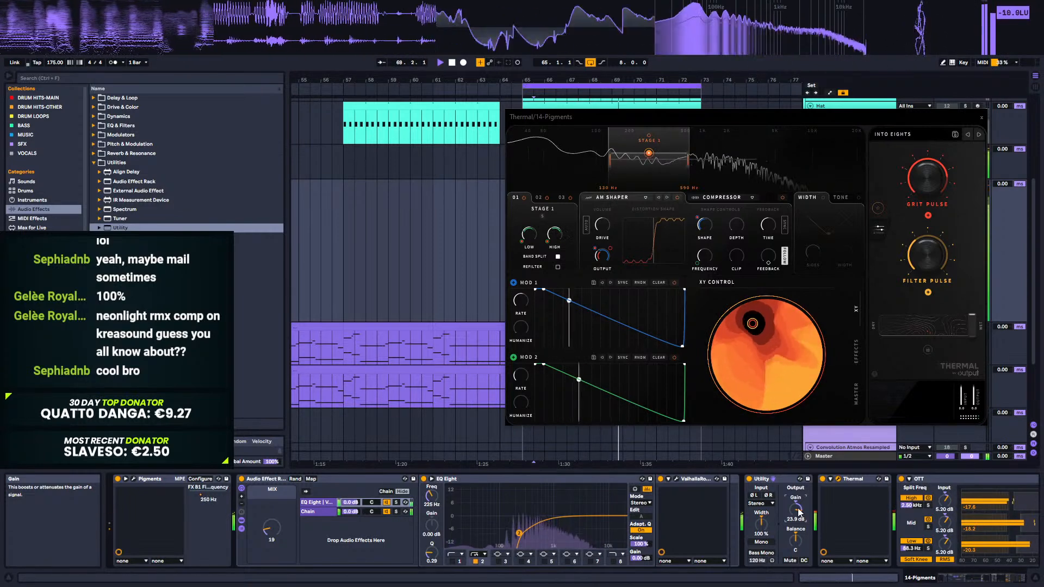
Step: Add a Saturator after OTT with the drive at 2.29 dB, and close the Thermal window
left_click_drag(979, 579, 1004, 579)
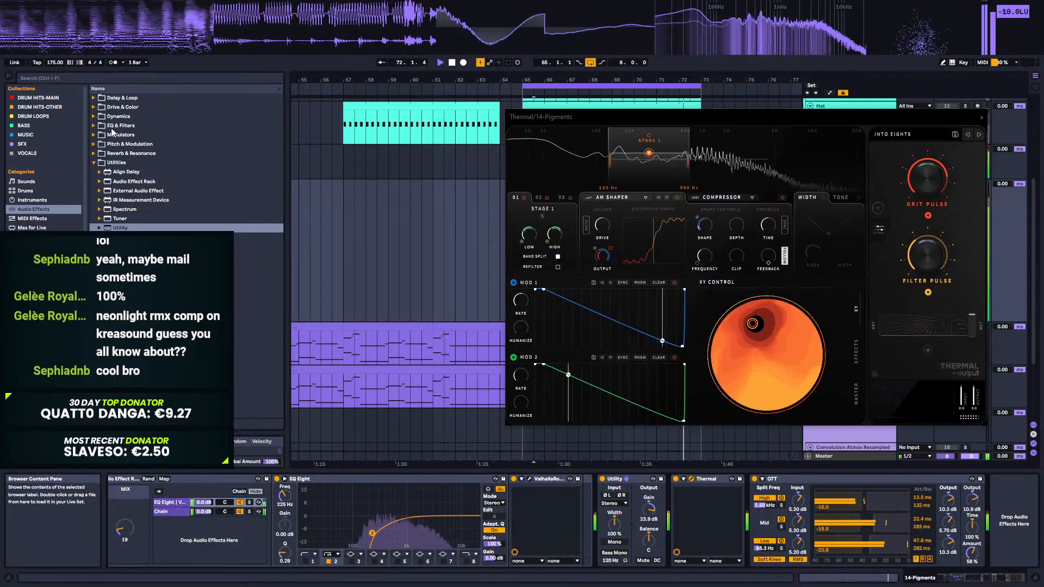
left_click(116, 107)
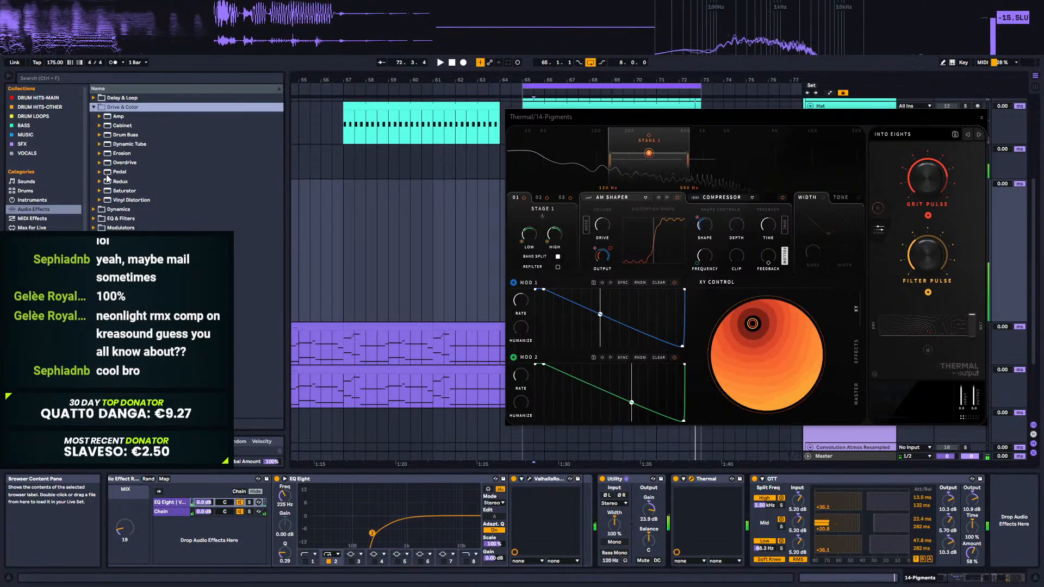
left_click(113, 192)
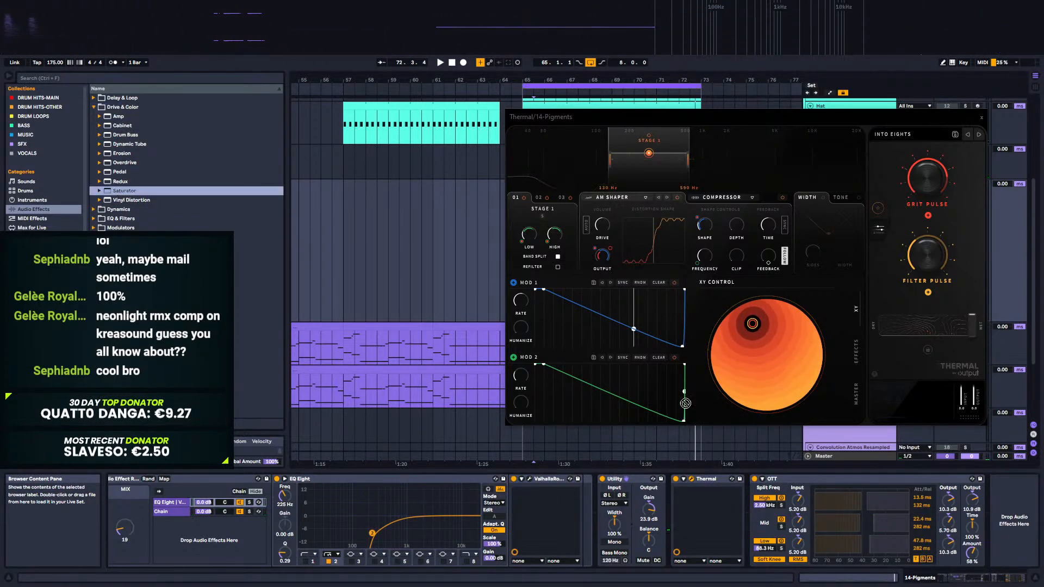
key("Return")
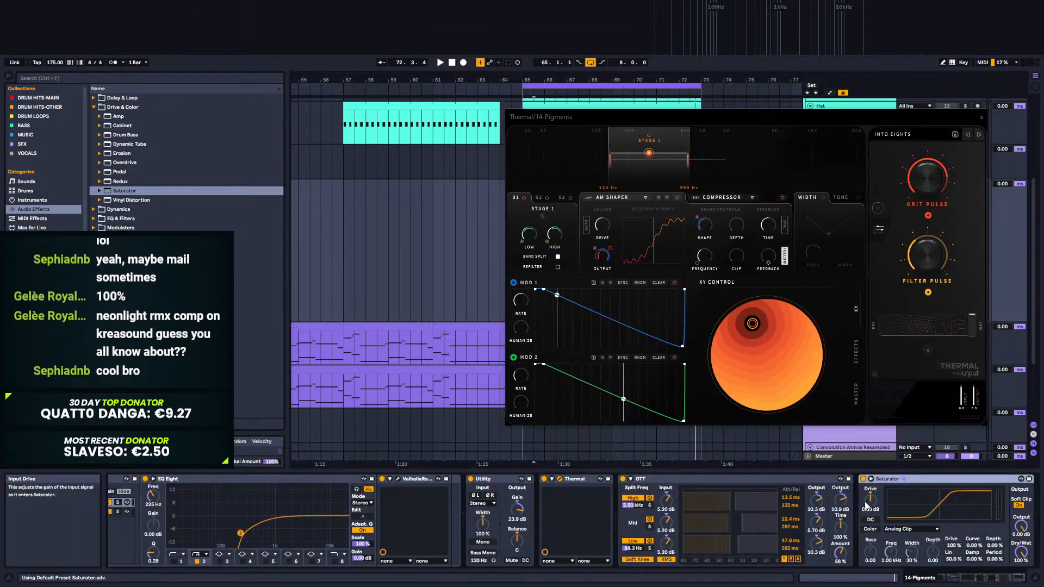
left_click_drag(870, 499, 869, 501)
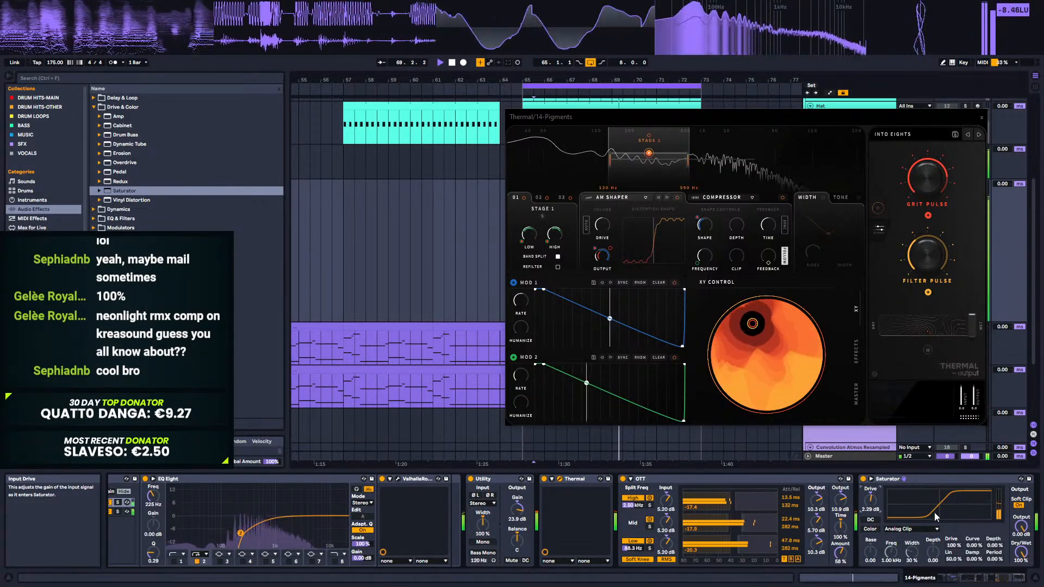
left_click(990, 577)
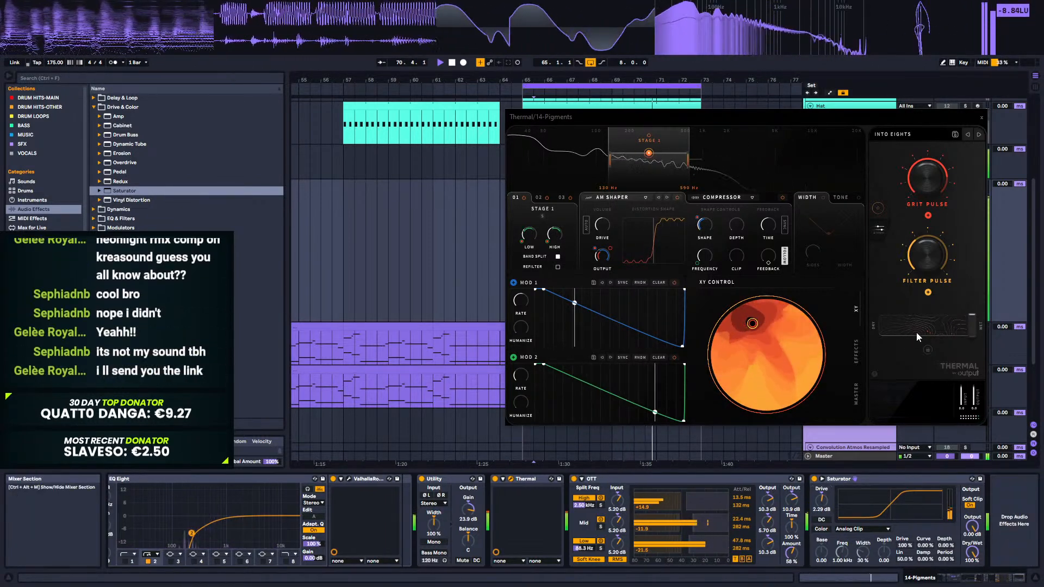
left_click(982, 117)
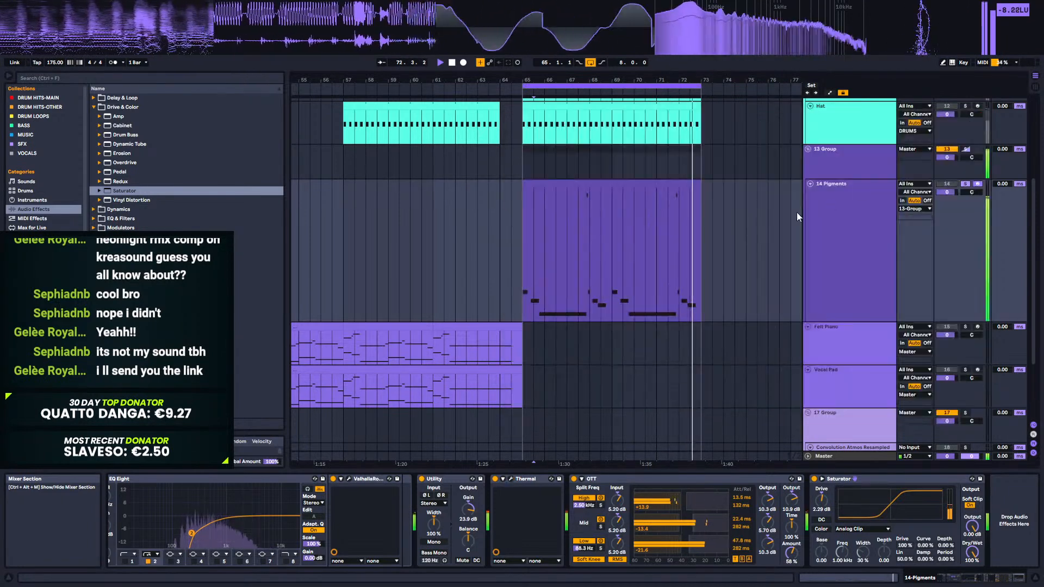
Step: Solo the 13 Group, play from 65.1.1, and switch off its two ARTFX-Sidechain Compressors
left_click(966, 148)
left_click(520, 161)
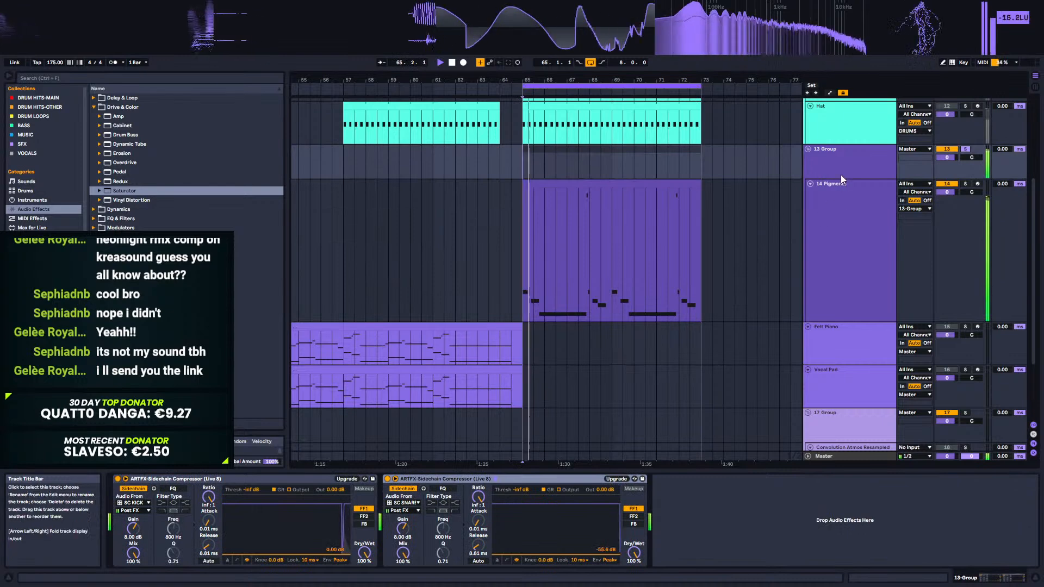
left_click(436, 478)
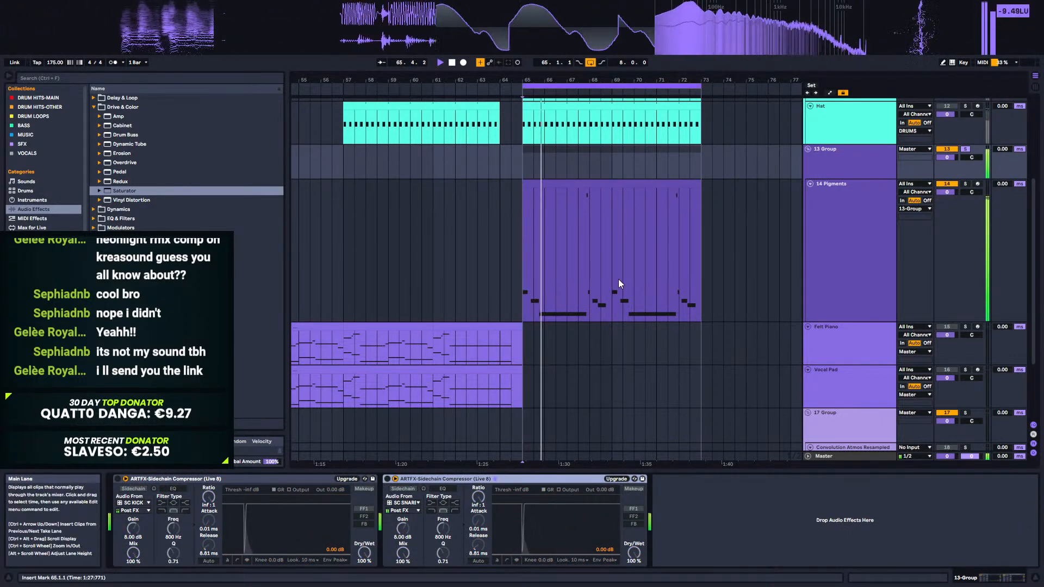
Step: In the Pigments effects, swap Multi Filter into FX A's third slot and Multiband into FX B, and play the result
left_click(843, 188)
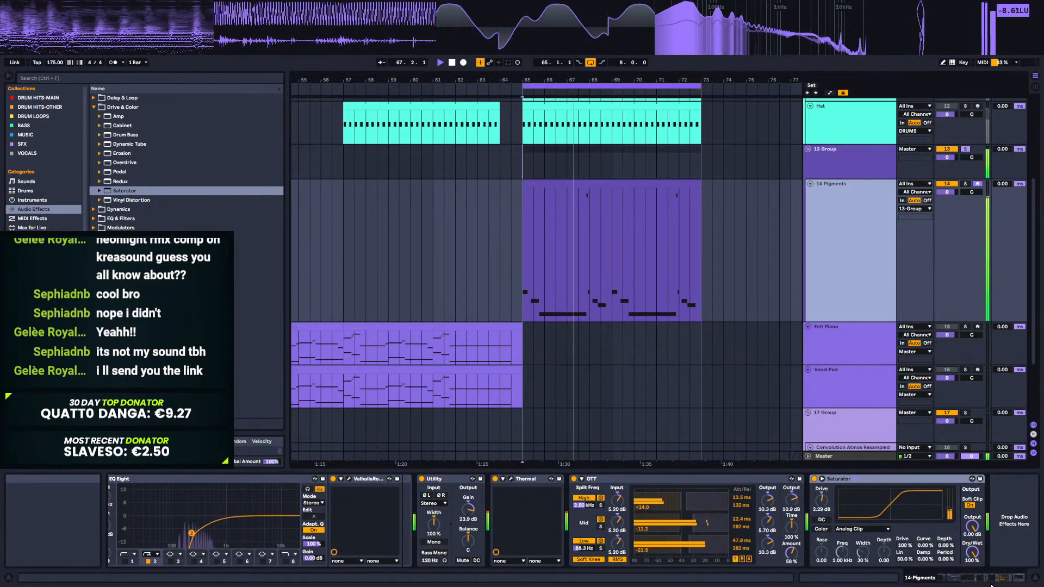
left_click(953, 578)
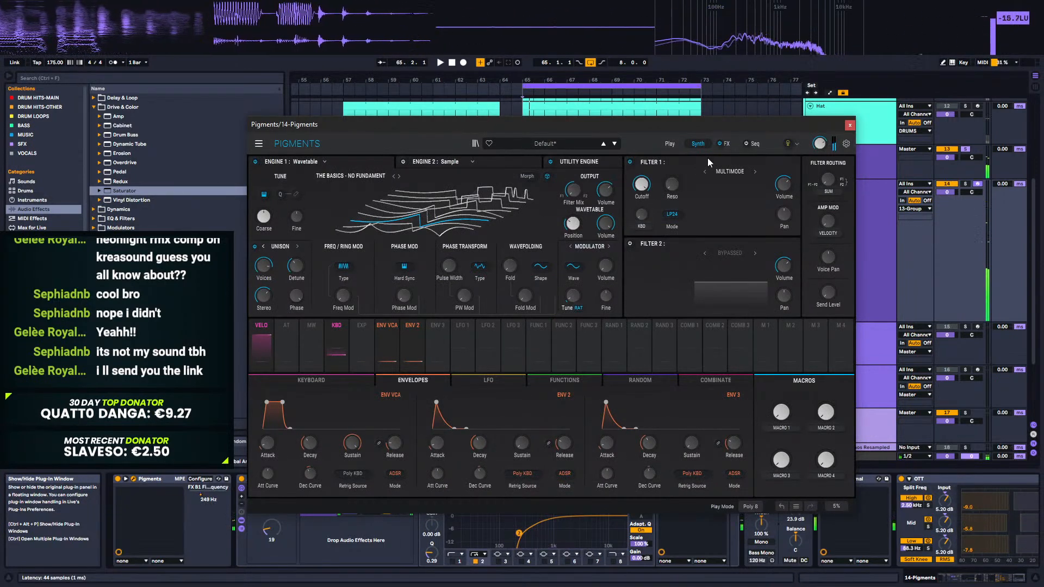
left_click(729, 145)
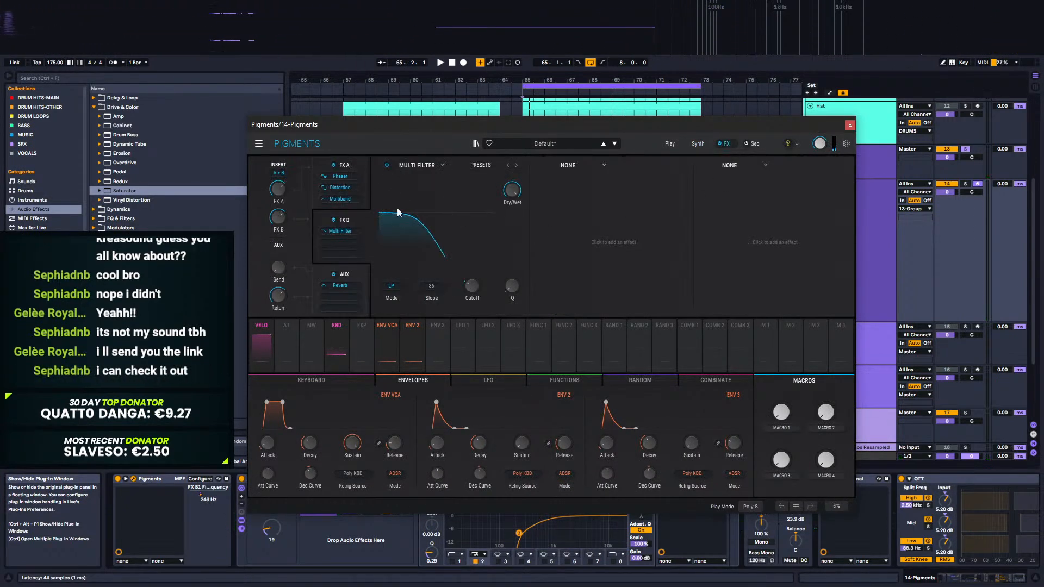
left_click(700, 145)
left_click(729, 144)
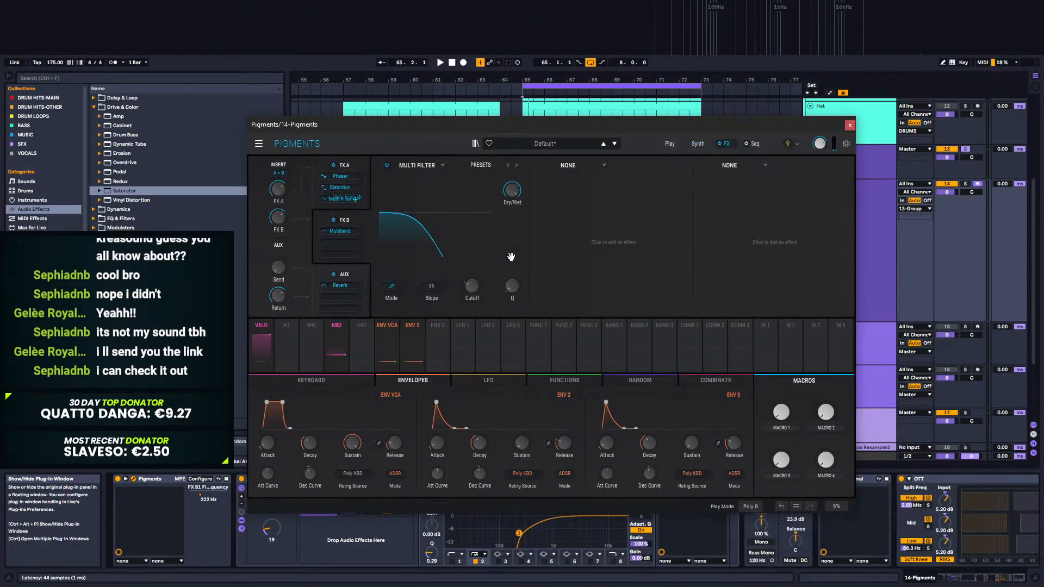
key("space")
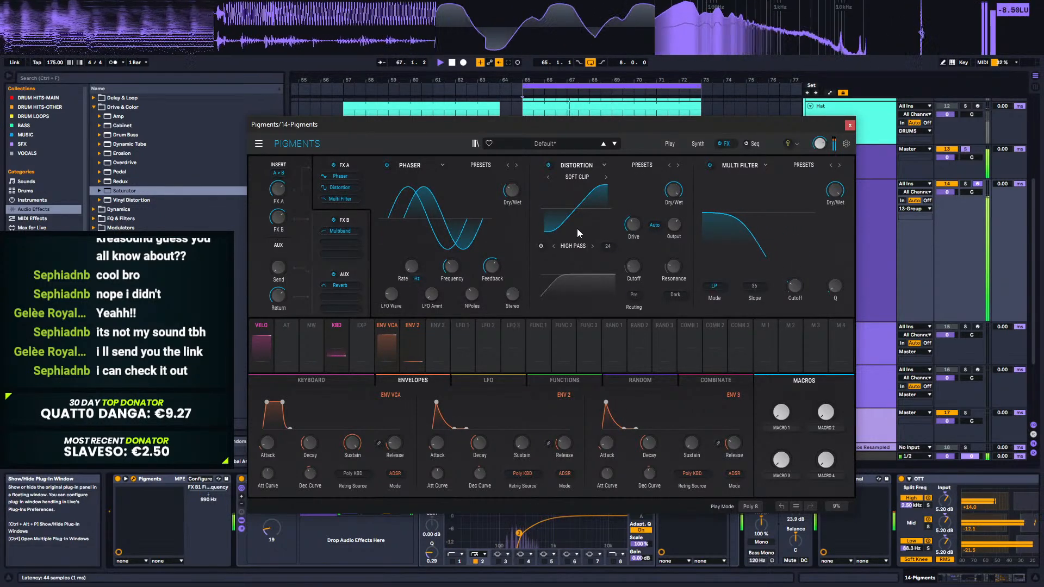
Step: Adjust the amount of the Multiband effect in FX B, trying about 36%
left_click(360, 222)
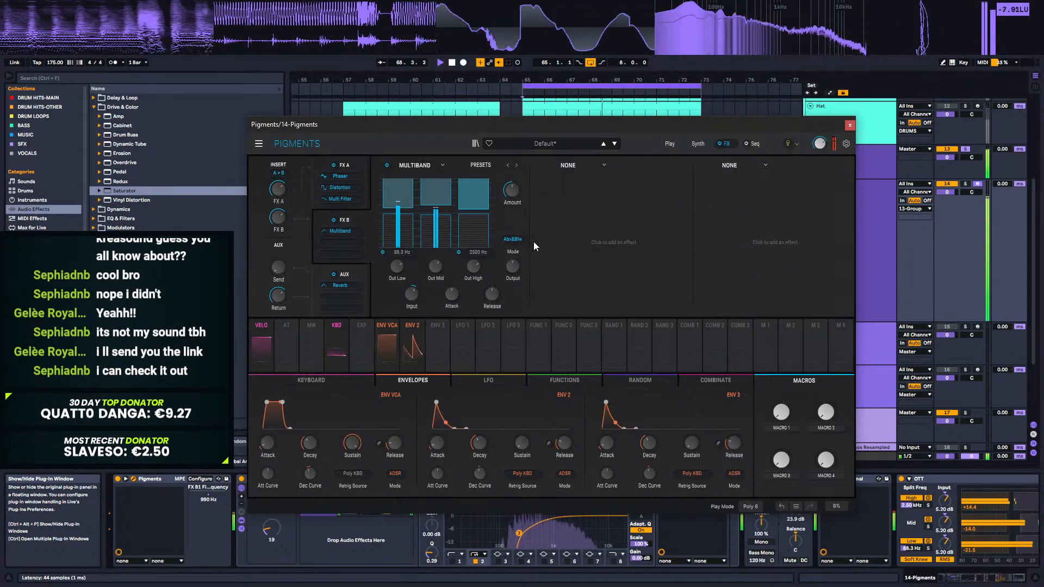
left_click_drag(514, 194, 514, 172)
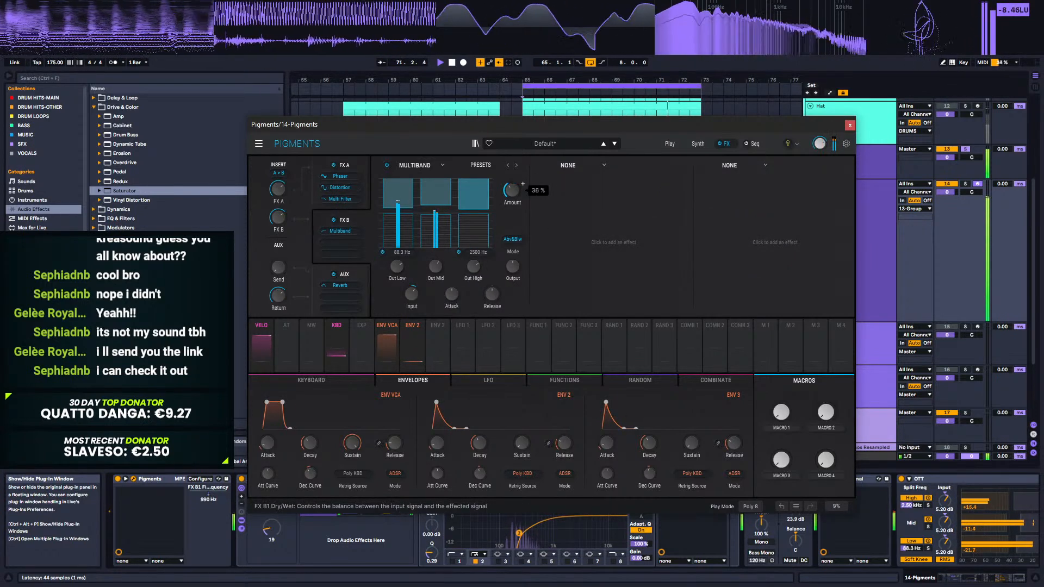
left_click_drag(511, 190, 512, 168)
Step: Lower the Env VCA sustain in Pigments to its minimum, check the decay time during playback, and close the plug-in window
left_click_drag(353, 443, 331, 453)
key("space")
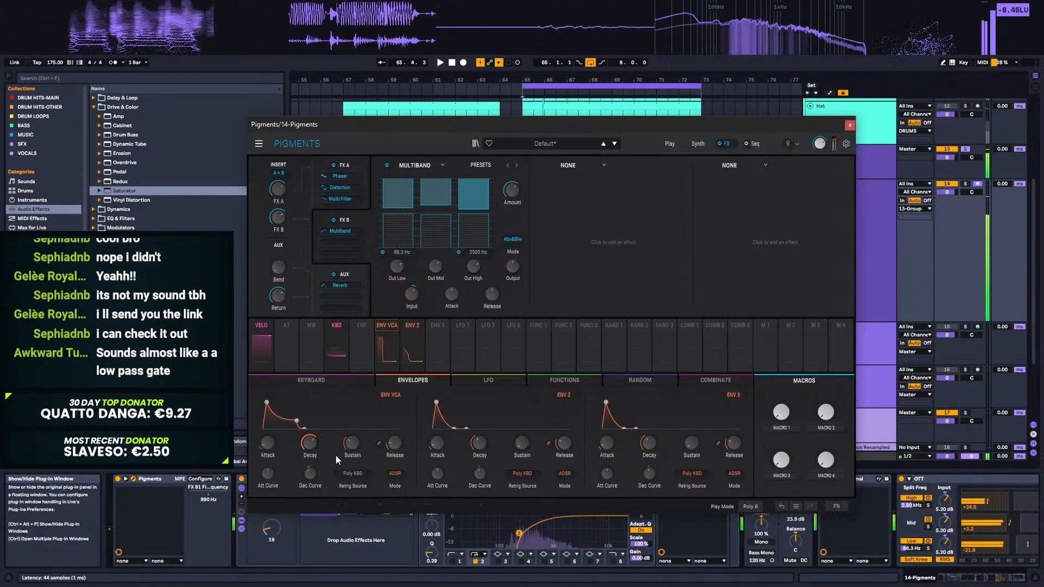
mouse_move(309, 447)
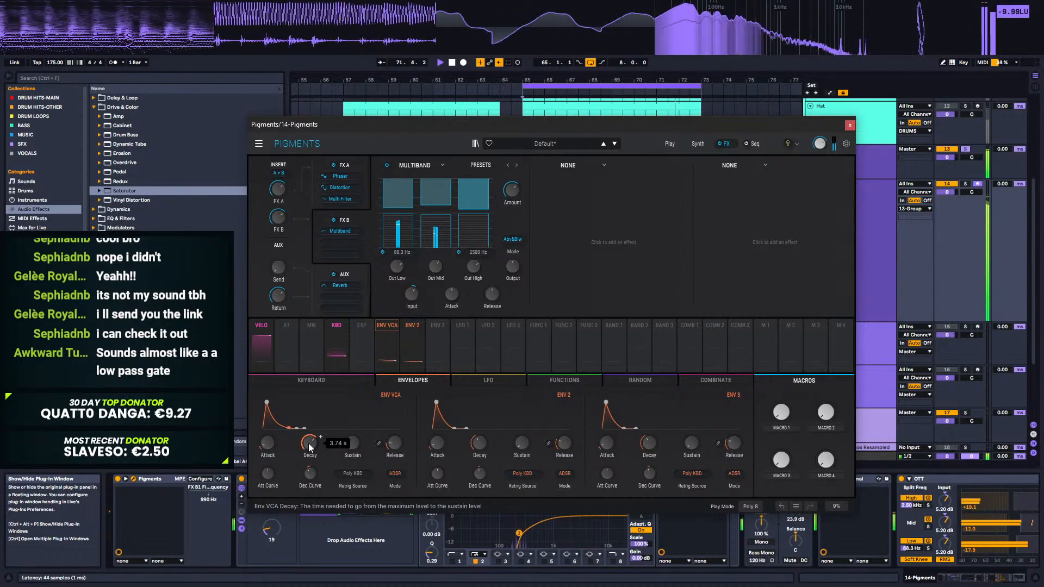
left_click(697, 143)
key("ctrl+alt+p")
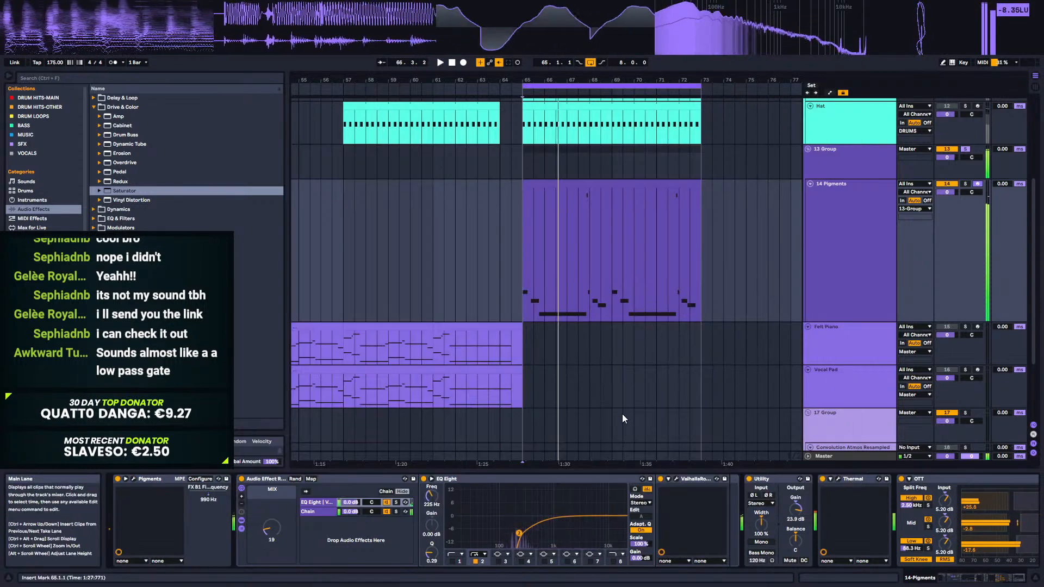
Step: Reopen Thermal, load Pad Rhythm Maker from the favorite presets, and move the plug-in window clear of the Utility controls
key("ctrl+alt+p")
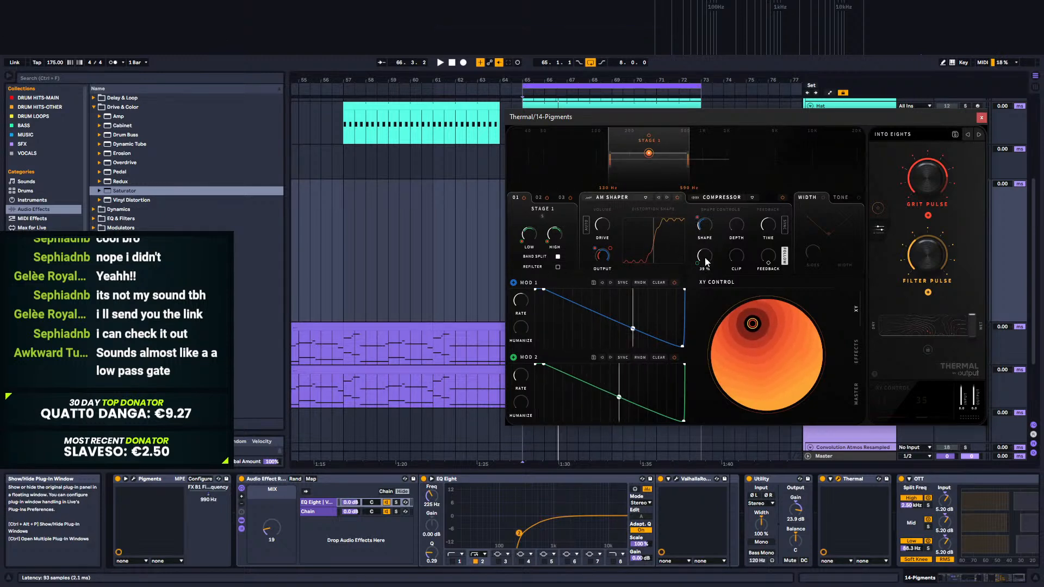
key("space")
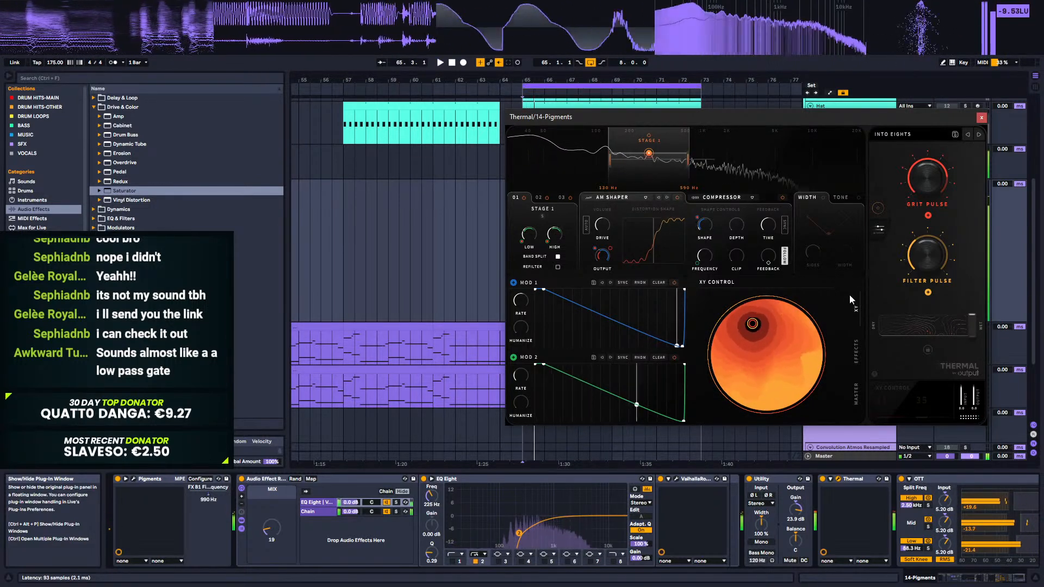
left_click(895, 135)
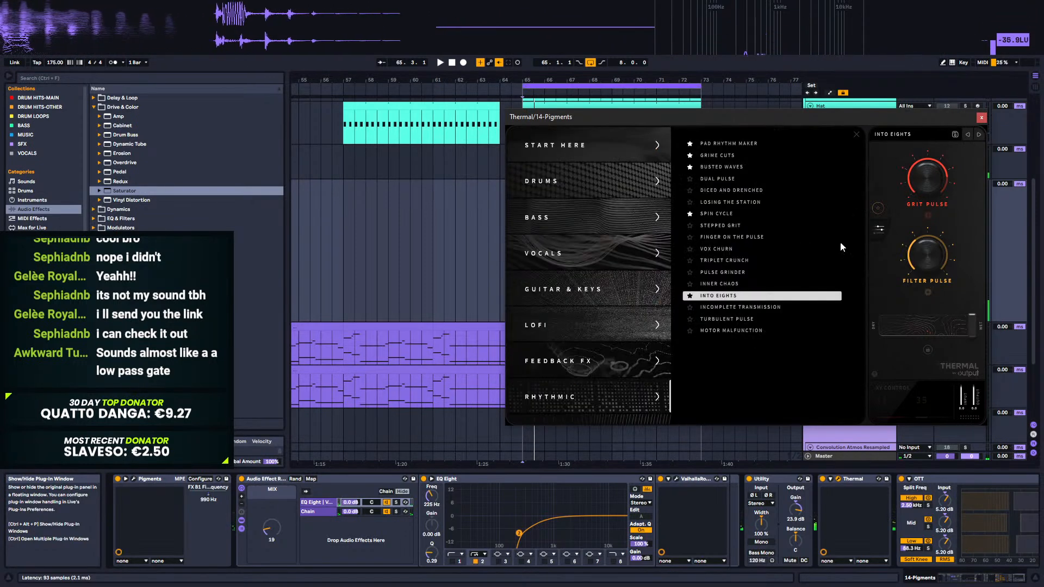
scroll(598, 358, "down", 5)
left_click(576, 384)
left_click(749, 237)
left_click_drag(736, 114, 560, 169)
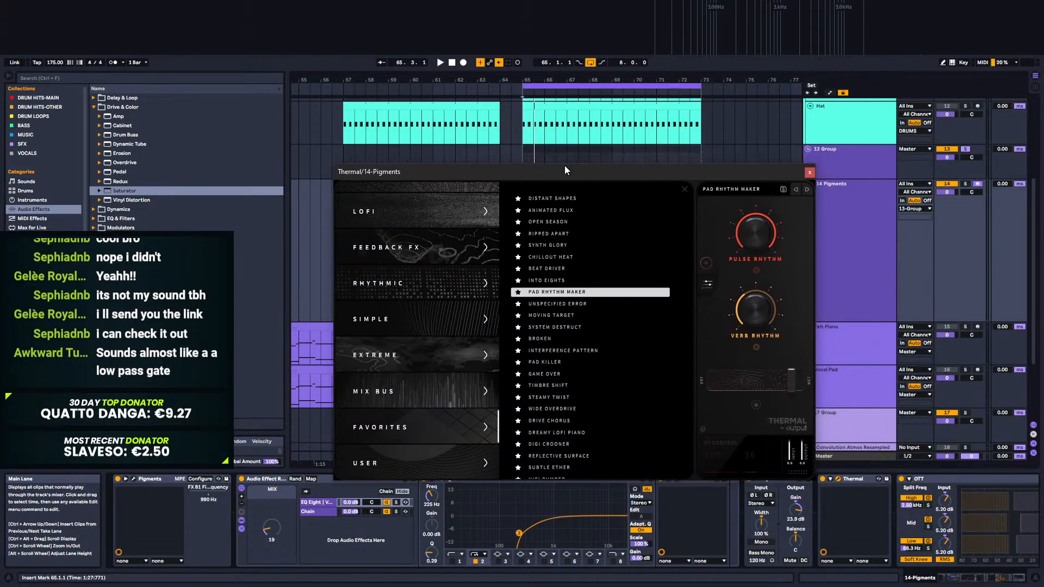
Step: Play Pad Rhythm Maker with the Utility gain at 11.1 dB, turning Pulse Rhythm to 0 and Verb Rhythm to about 6
key("space")
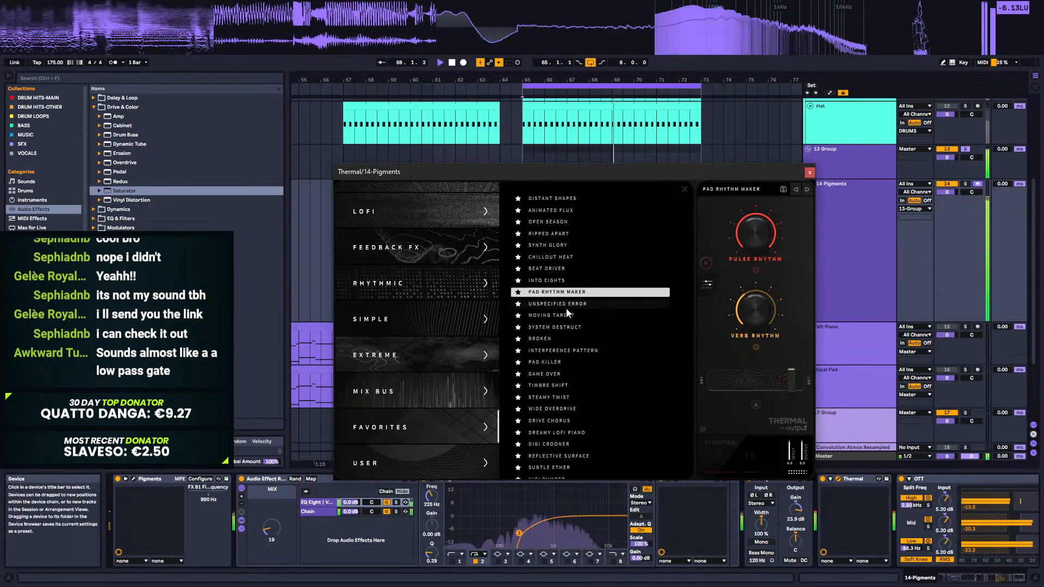
mouse_move(793, 512)
left_mouse_down()
mouse_move(794, 535)
mouse_move(794, 507)
left_mouse_up()
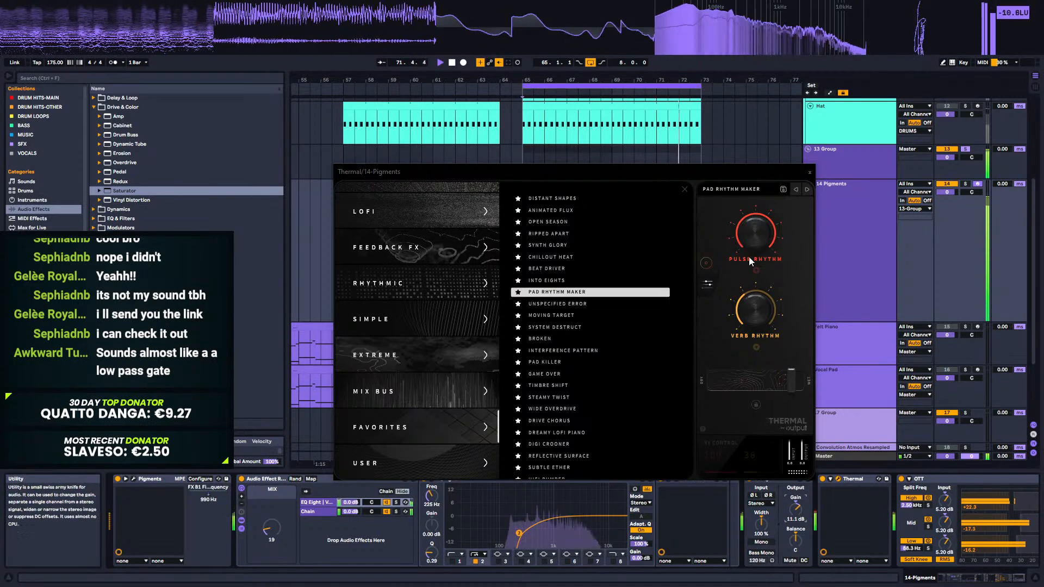
left_click_drag(753, 238, 763, 471)
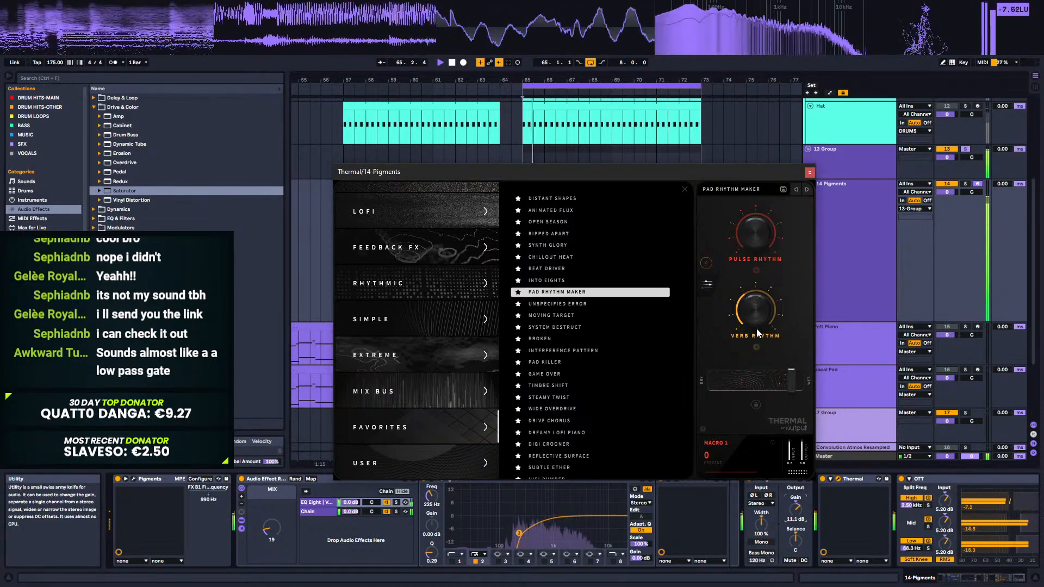
left_click_drag(762, 307, 765, 380)
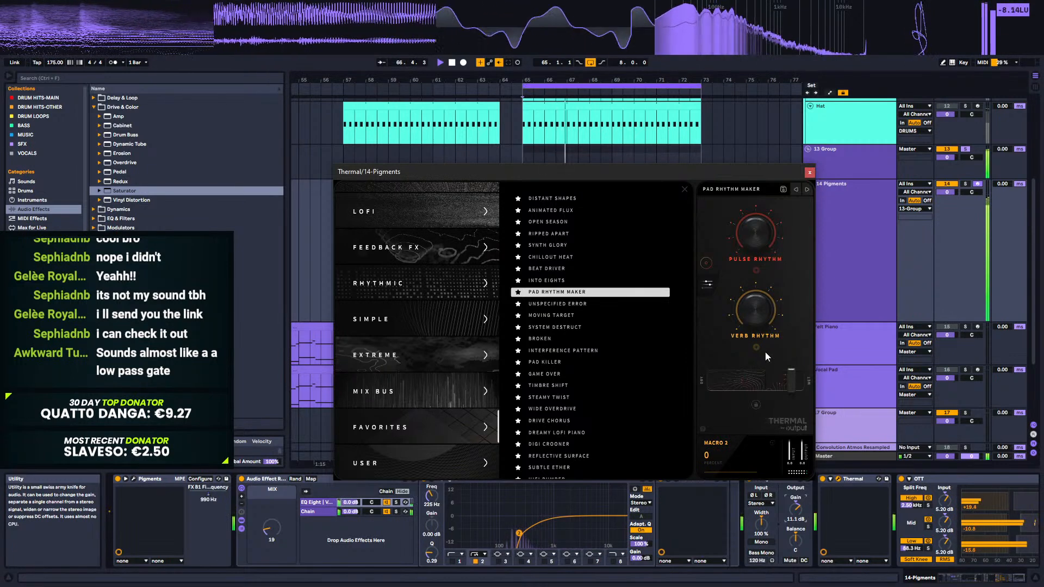
left_click_drag(763, 318, 765, 329)
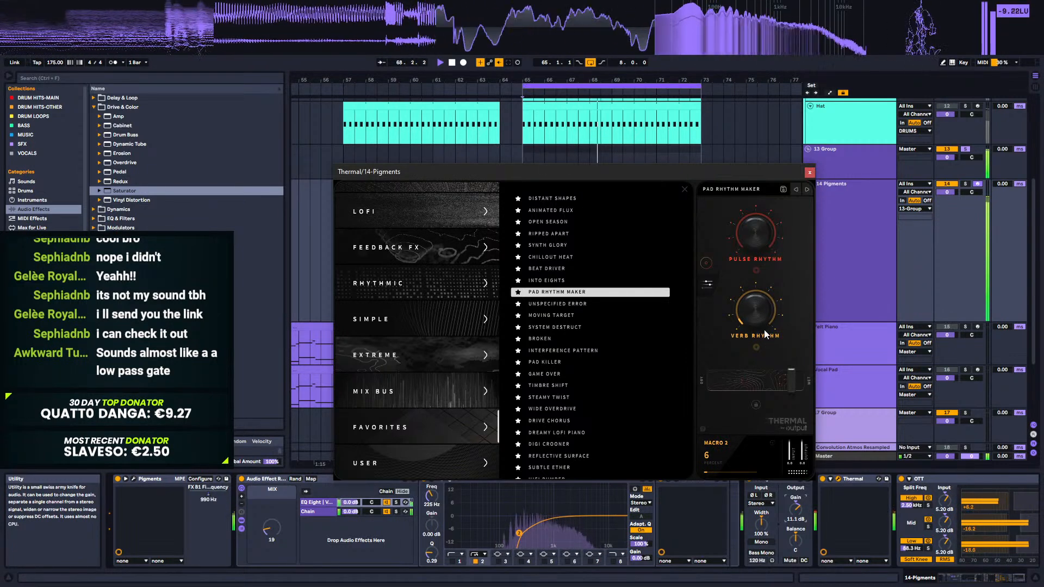
Step: Audition the favorite presets Unspecified Error and Moving Target in Thermal
left_click(569, 304)
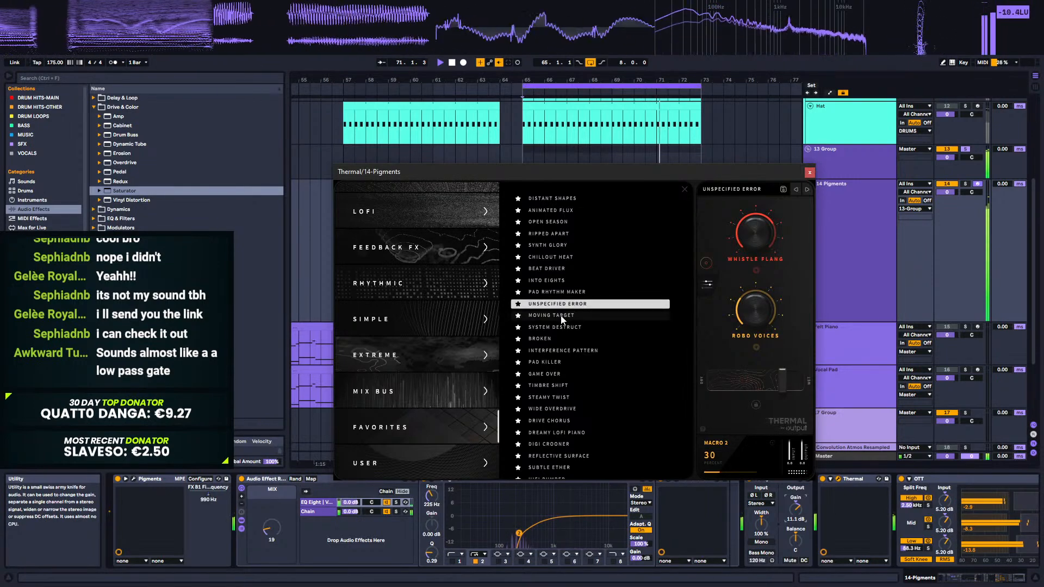
left_click(562, 316)
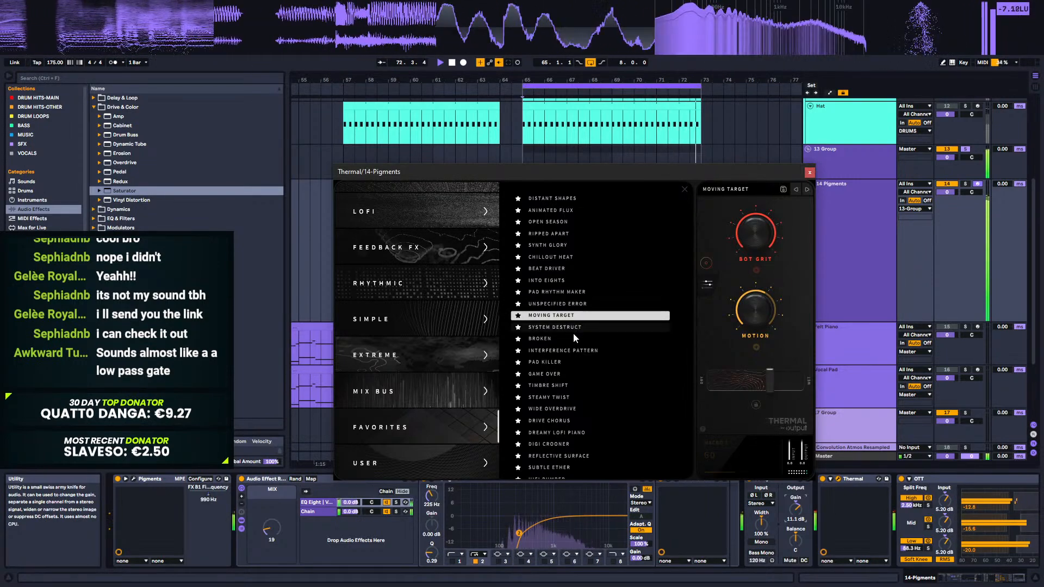
Step: Lower the Utility gain to 9.44 dB and set the Pigments pitch bend up range to 24
left_click(793, 516)
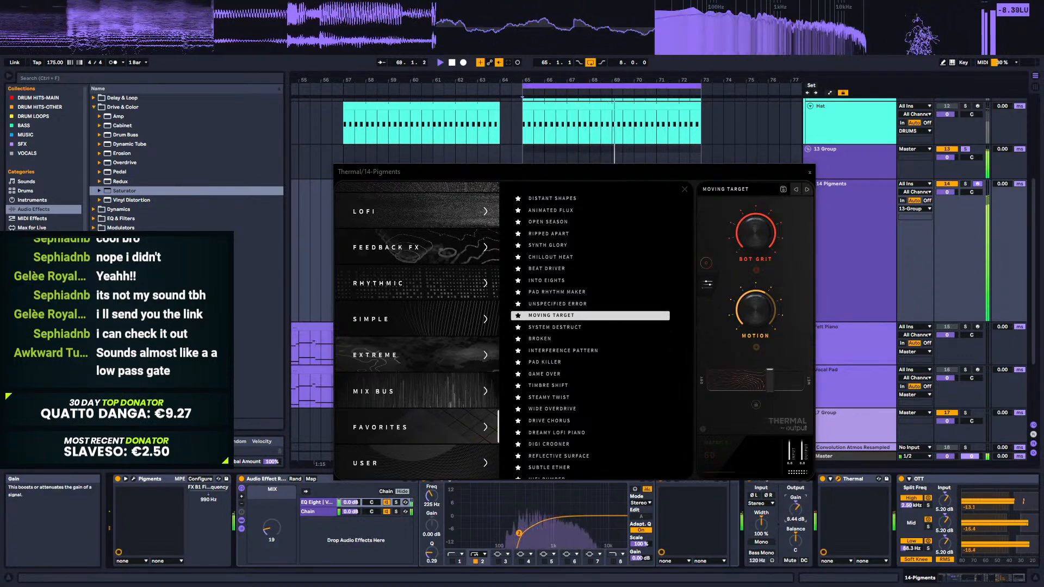
left_click(134, 479)
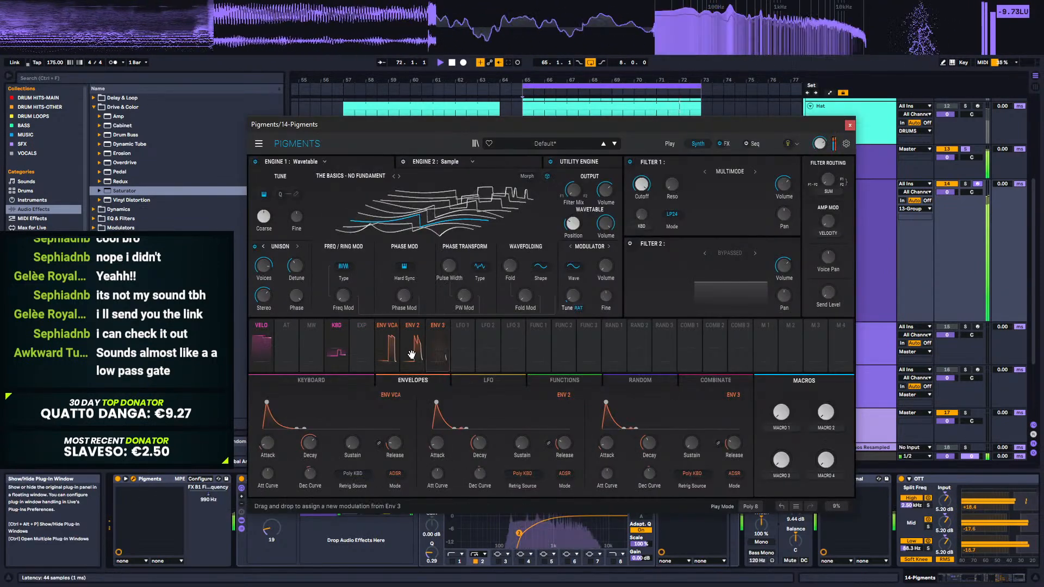
left_click(318, 379)
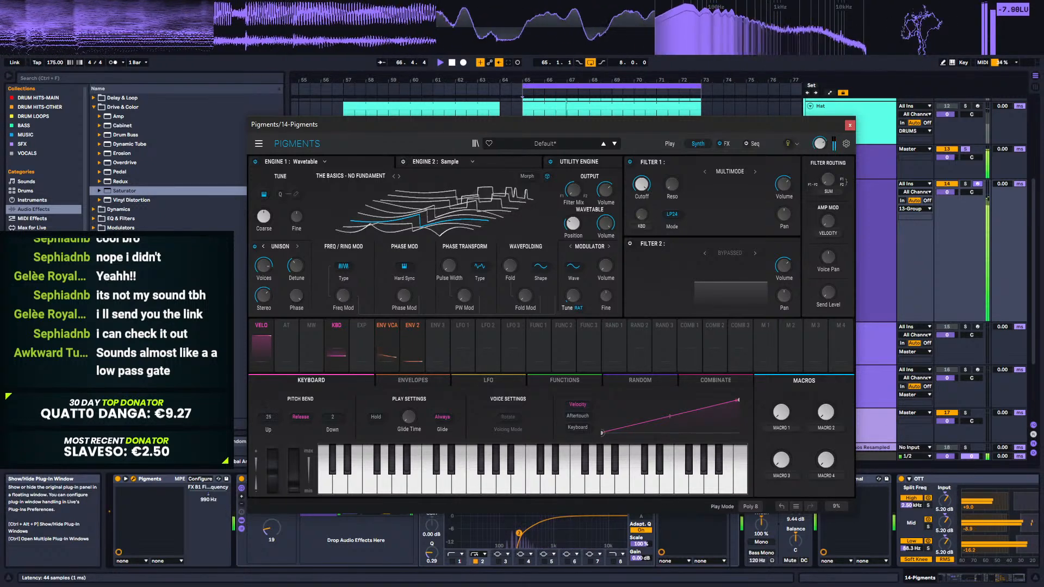
left_click_drag(269, 417, 268, 419)
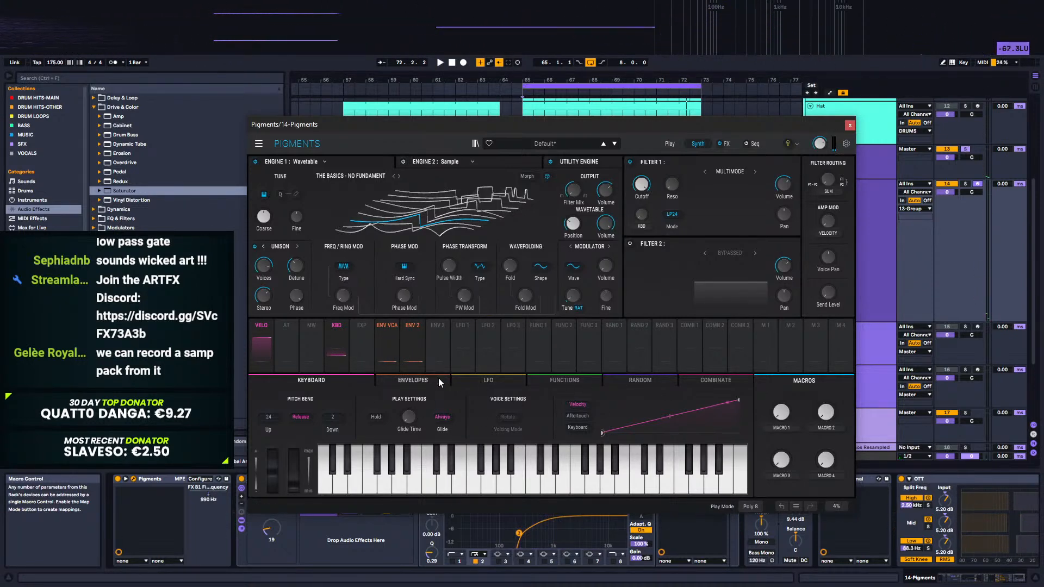
Step: Try Keyboard modulation on the FX A Multi Filter cutoff in Pigments, auditioning cutoff values such as 960 Hz and 1909 Hz
left_click(725, 144)
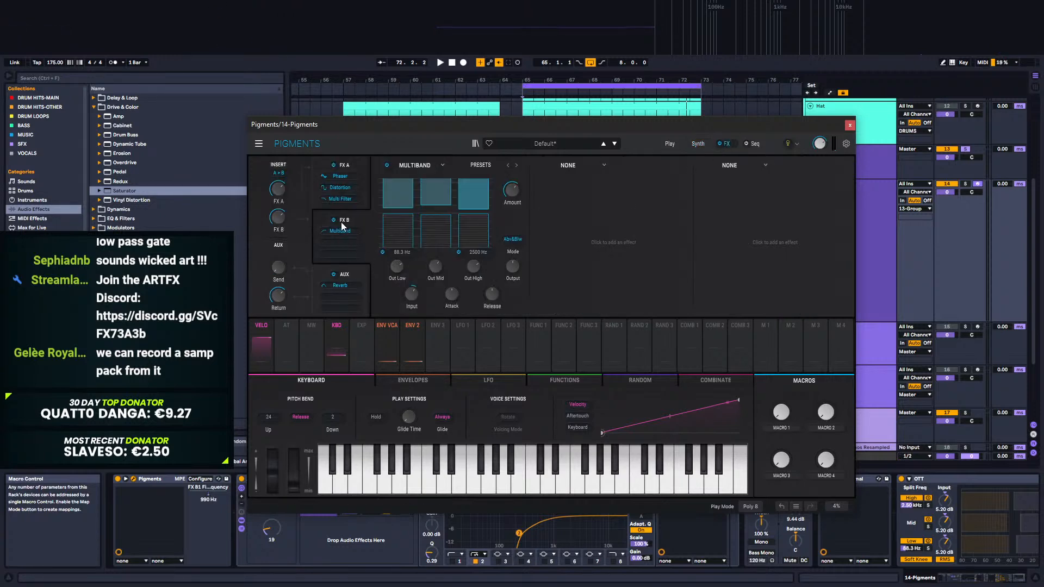
left_click(364, 182)
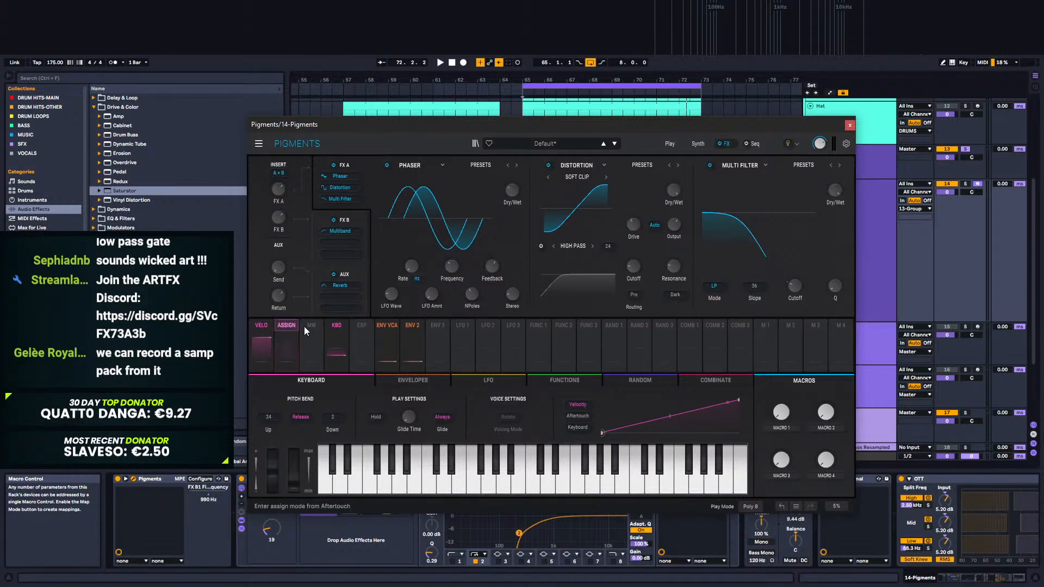
left_click_drag(337, 328, 815, 236)
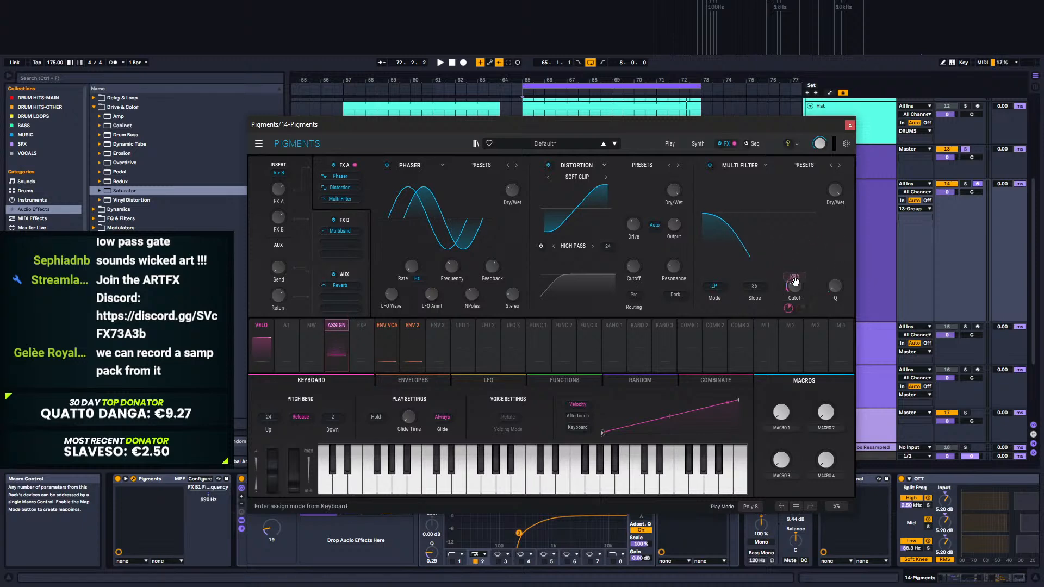
mouse_move(794, 282)
left_mouse_down()
mouse_move(789, 300)
mouse_move(788, 283)
left_mouse_up()
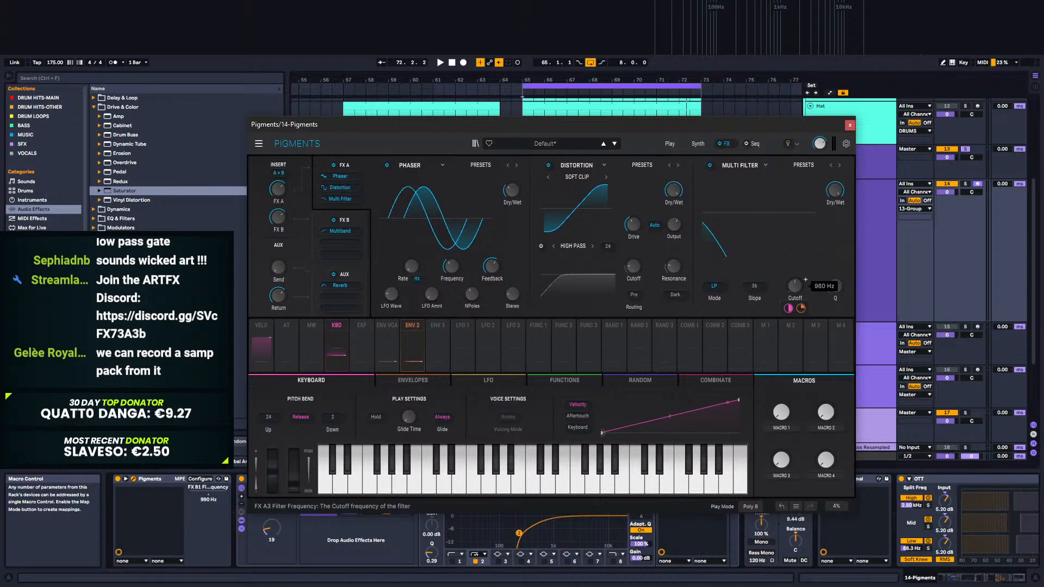
key("space")
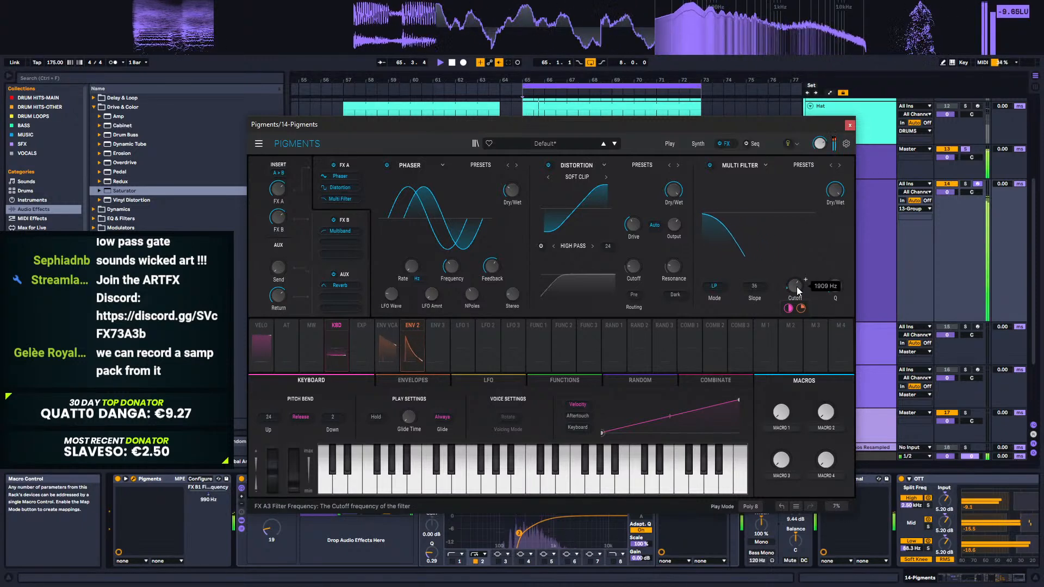
left_click_drag(797, 286, 788, 324)
left_click_drag(795, 286, 795, 291)
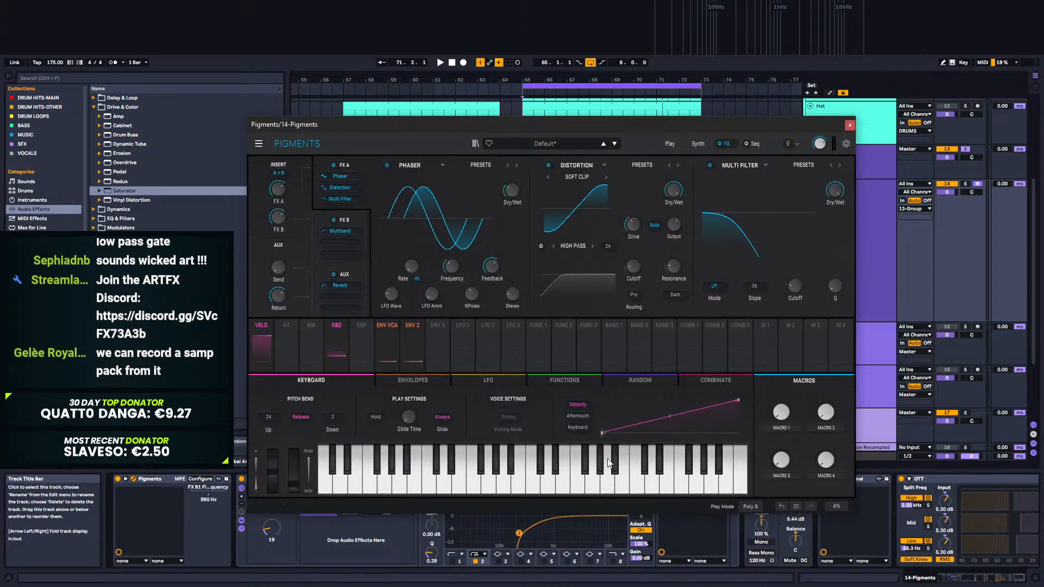
Step: Examine the Combinate modulators and the type and source options of Combinate 3, ending back at the keyboard settings
left_click(692, 327)
left_click(708, 386)
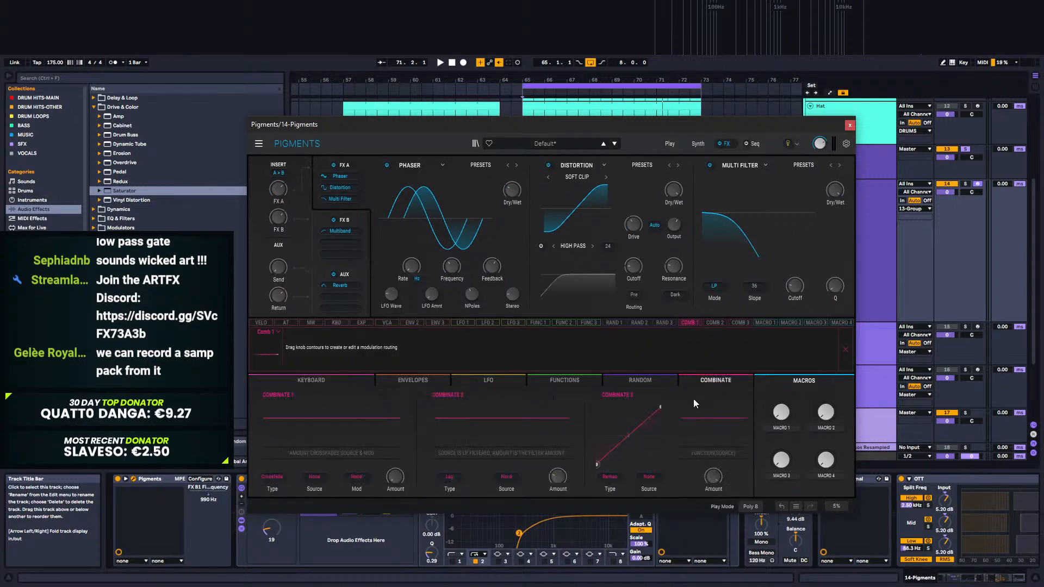
left_click(687, 325)
left_click(610, 477)
left_click(655, 453)
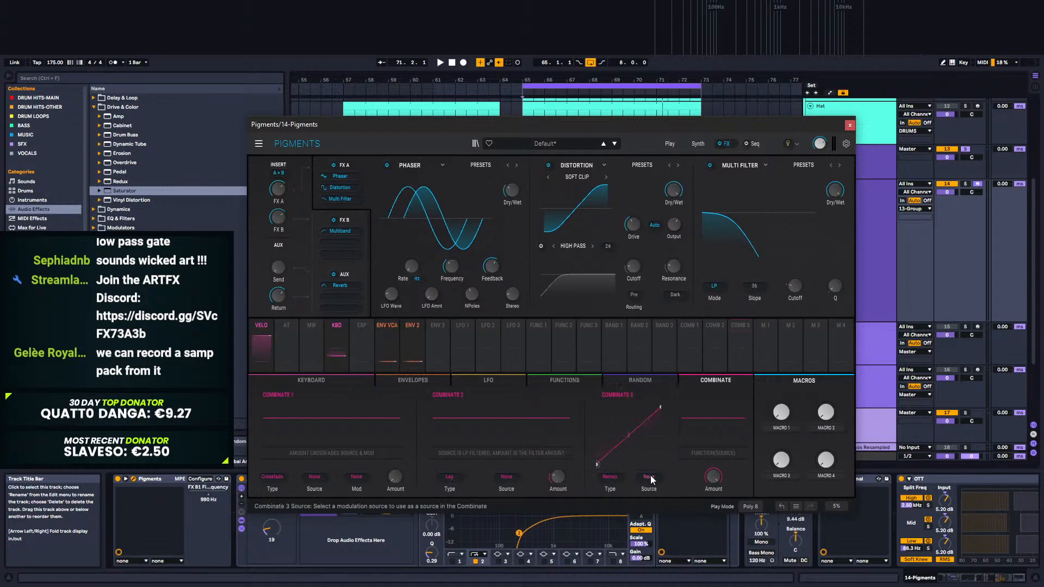
left_click(651, 478)
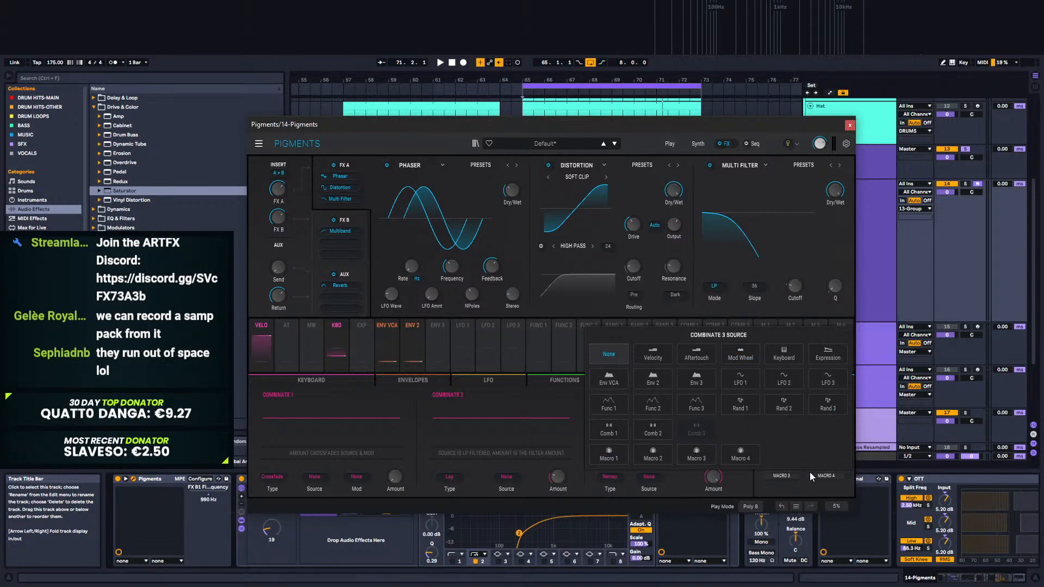
left_click(782, 491)
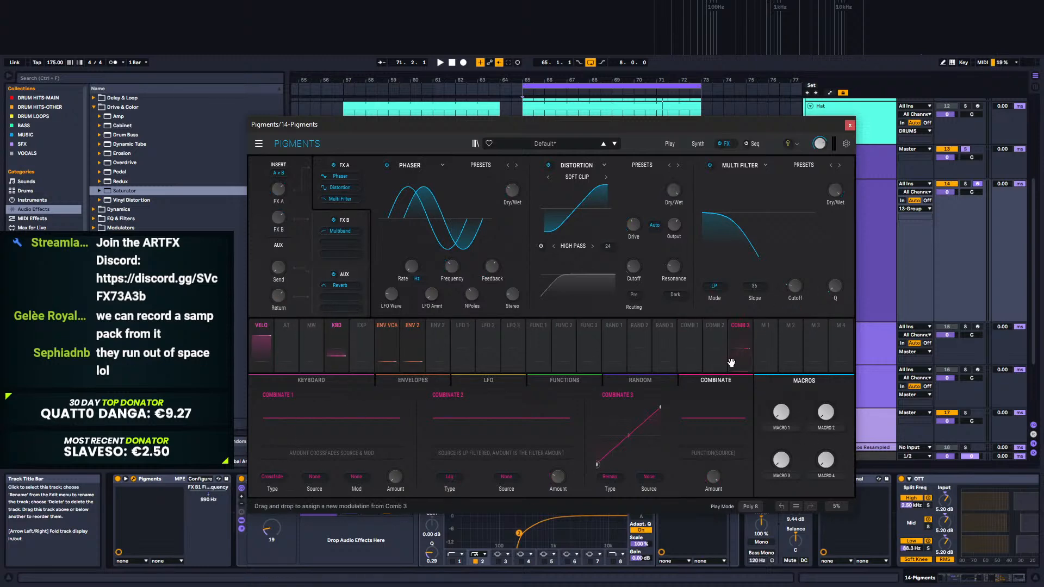
left_click_drag(664, 359, 711, 389)
left_click(312, 380)
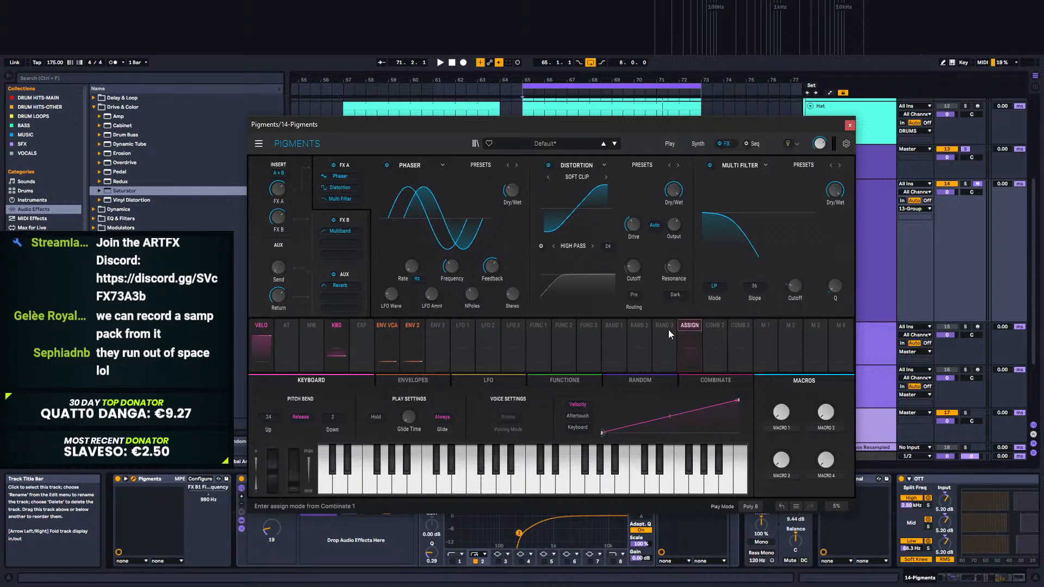
Step: Close the Pigments and Thermal windows and play the loop with Thermal and Utility bypassed
key("space")
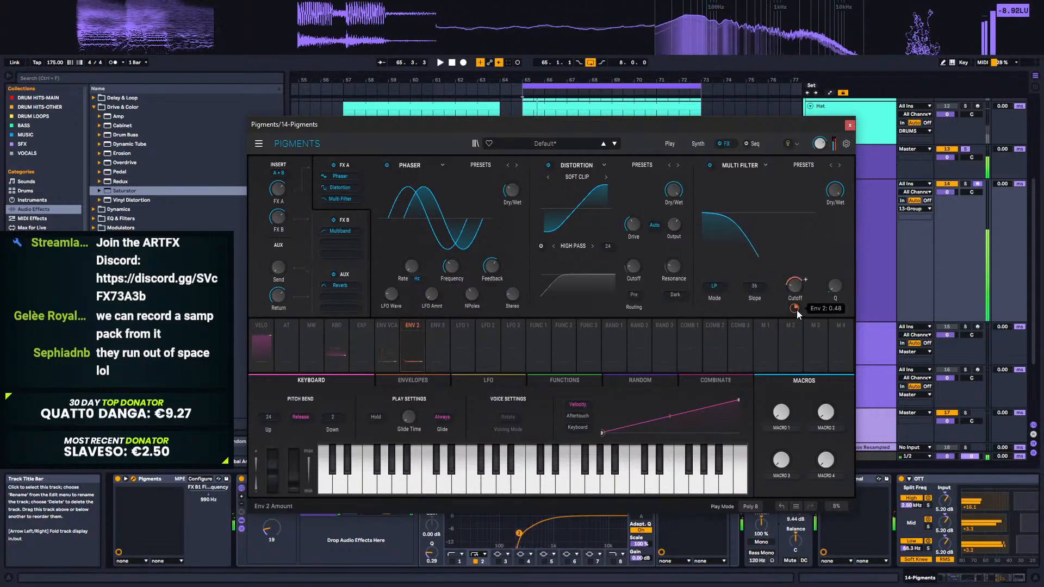
left_click(850, 125)
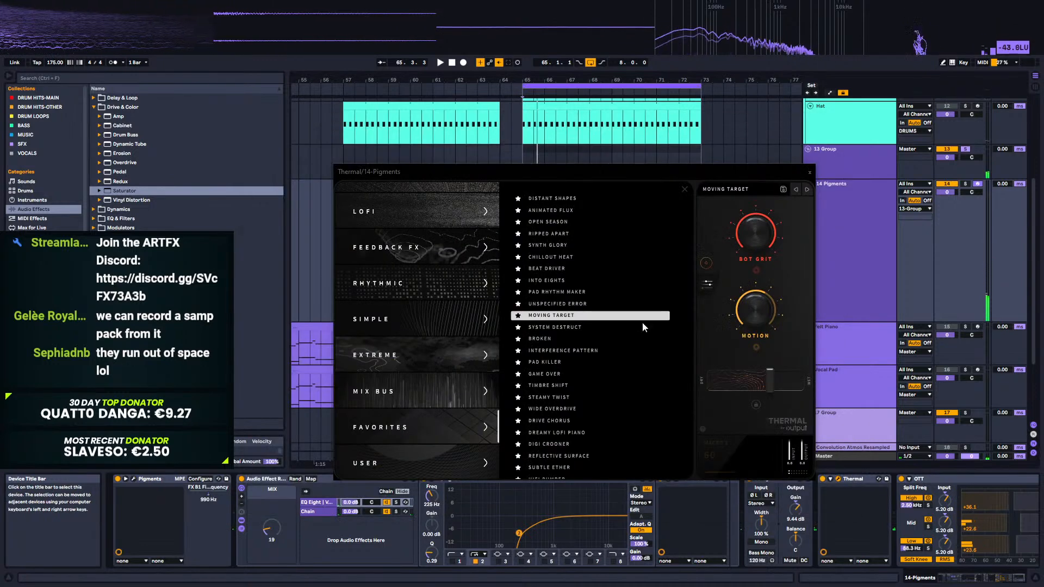
left_click(810, 172)
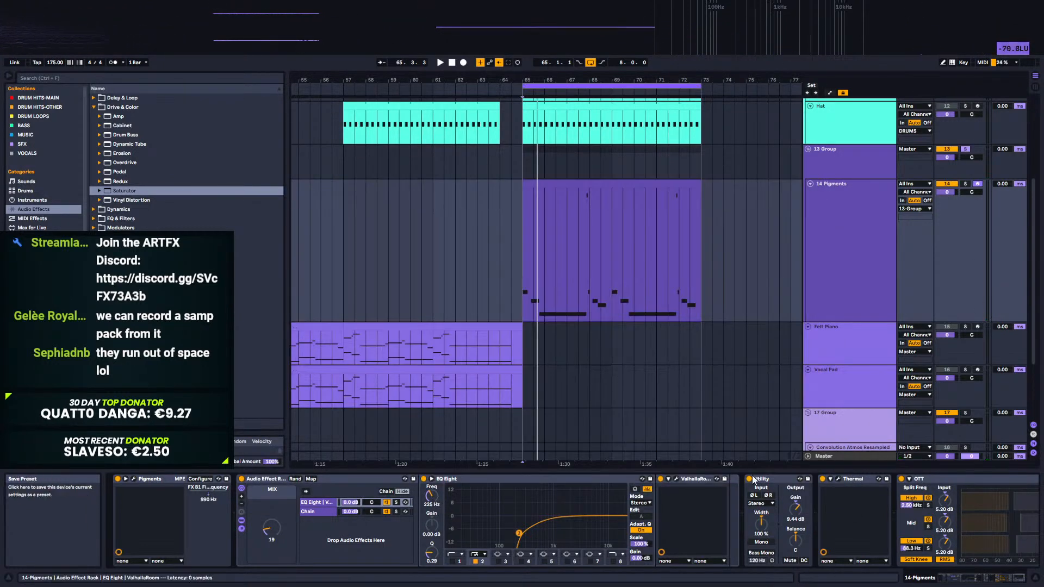
left_click(822, 479)
left_click(749, 479)
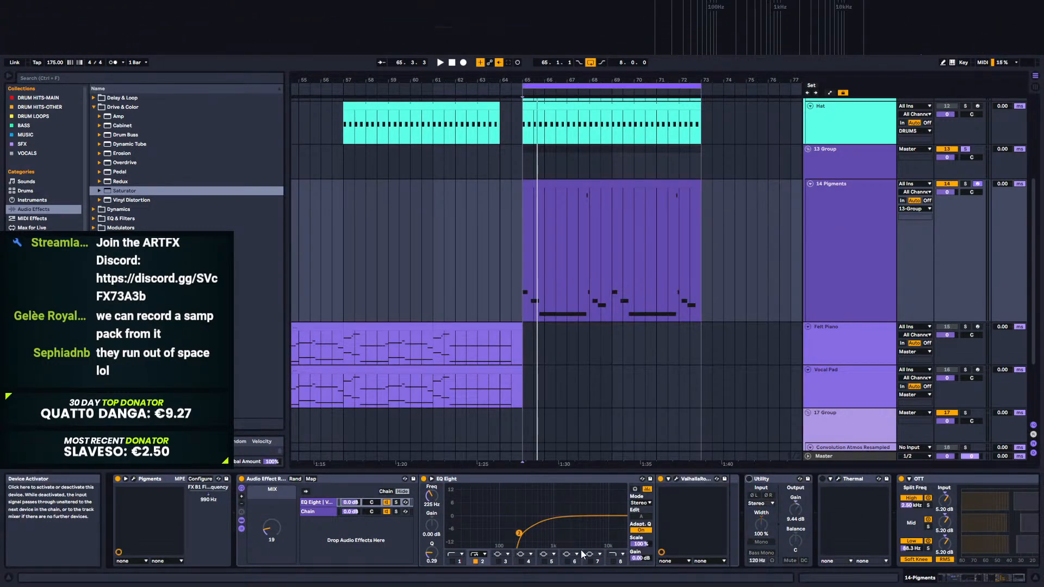
key("space")
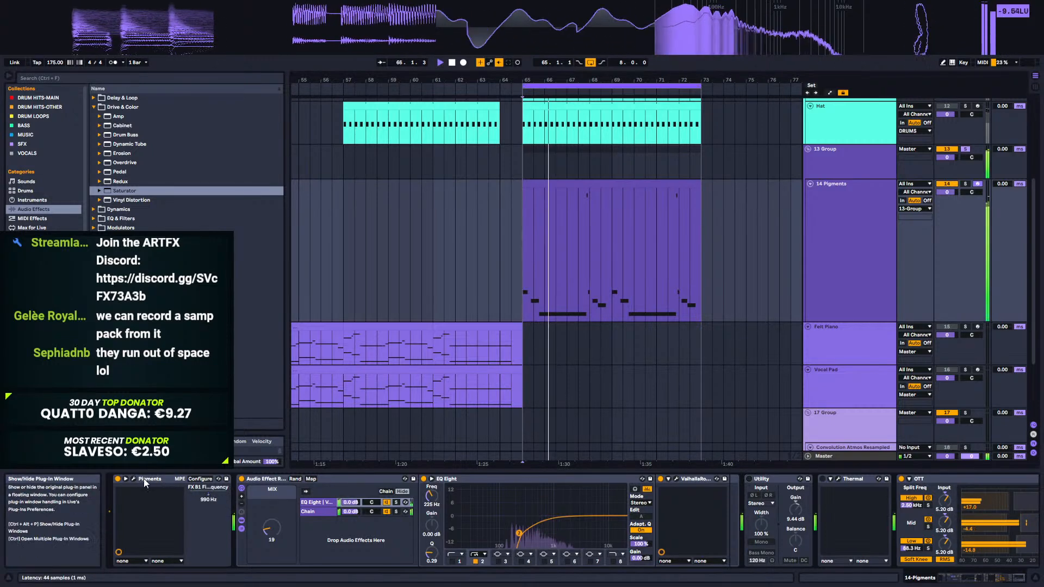
Step: Raise the Multi Filter cutoff in Pigments and set its Env 2 modulation amount to 0.37, auditioning repeatedly before closing the synth
left_click(133, 479)
key("space")
key("space")
key("space")
left_click_drag(794, 287, 796, 317)
key("space")
key("space")
key("space")
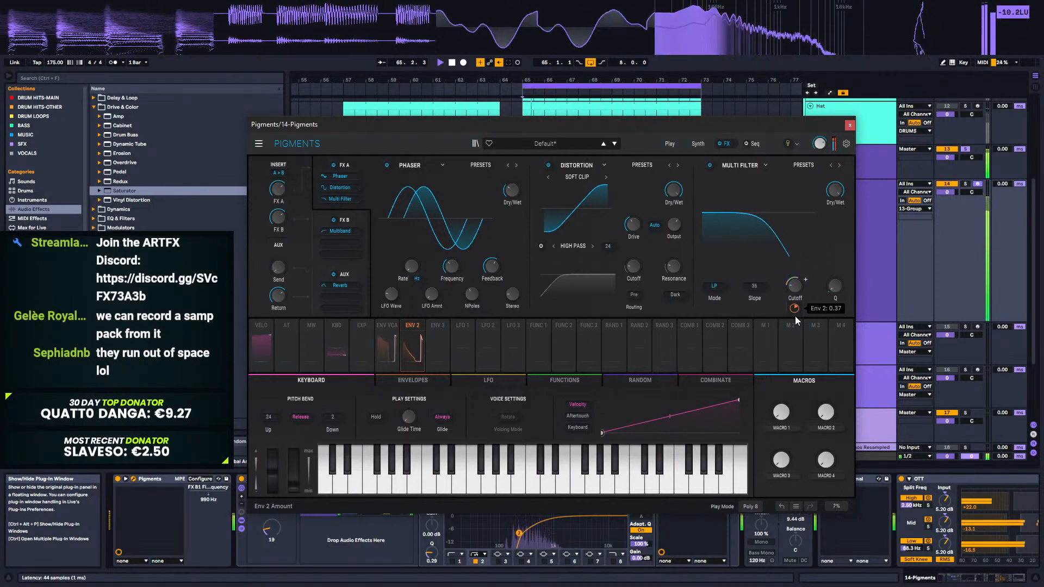
key("space")
left_click(850, 125)
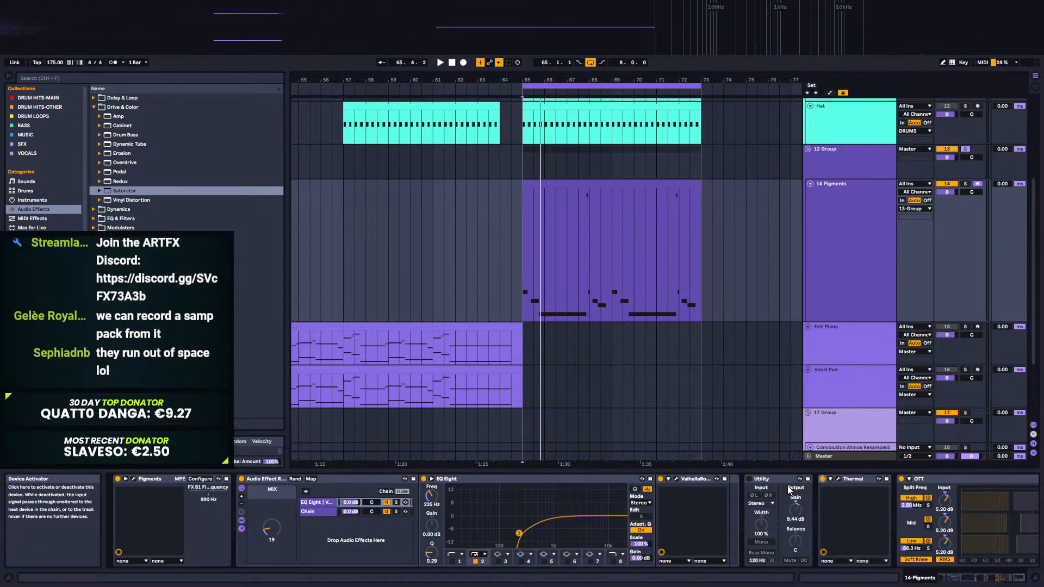
Step: Switch Thermal and Utility back on, and play the loop with the Audio Effect Rack bypassed and the Thermal window open
key("space")
left_click(749, 479)
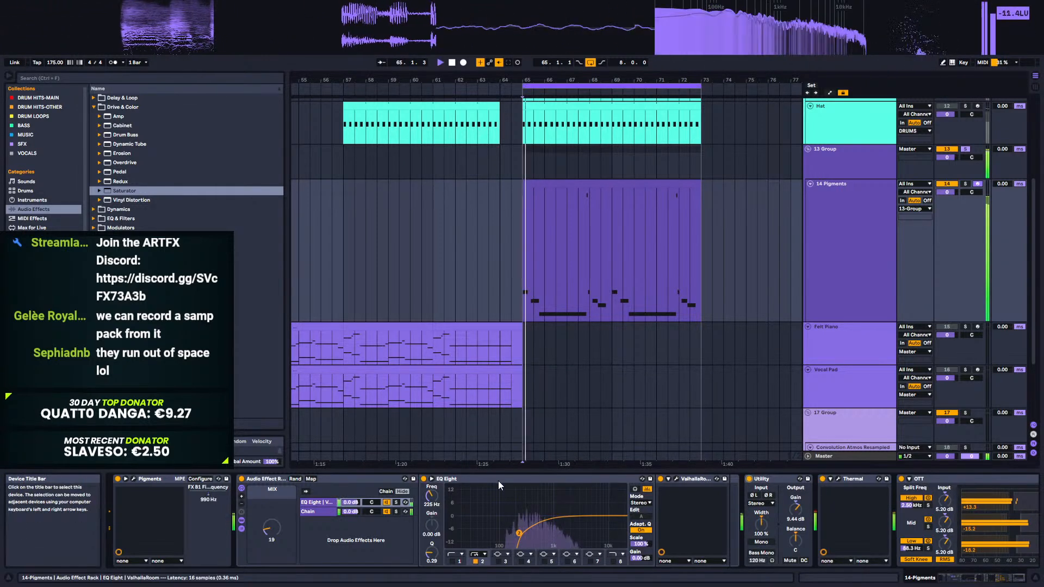
left_click(837, 479)
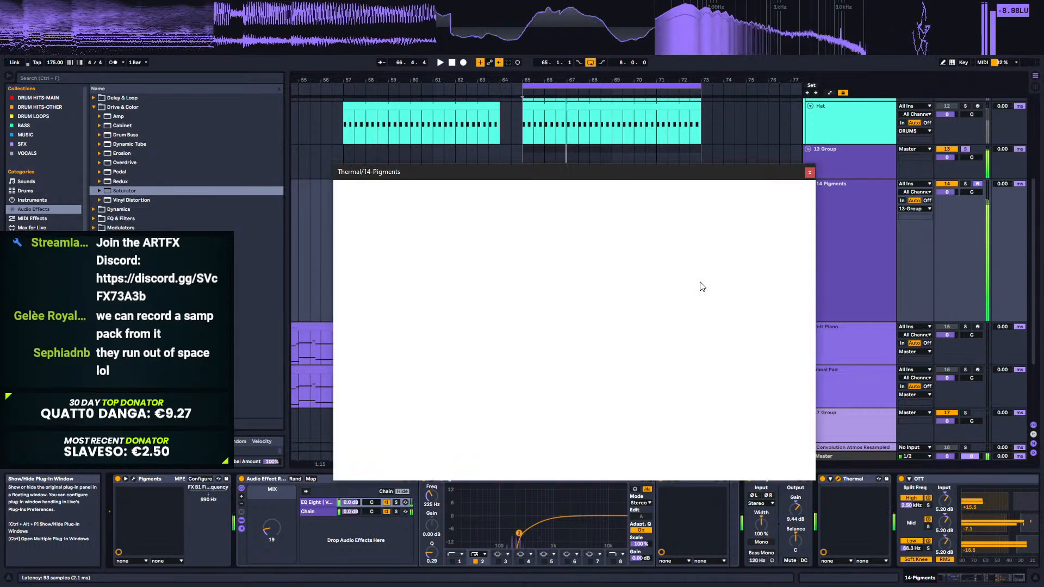
left_click(241, 479)
key("space")
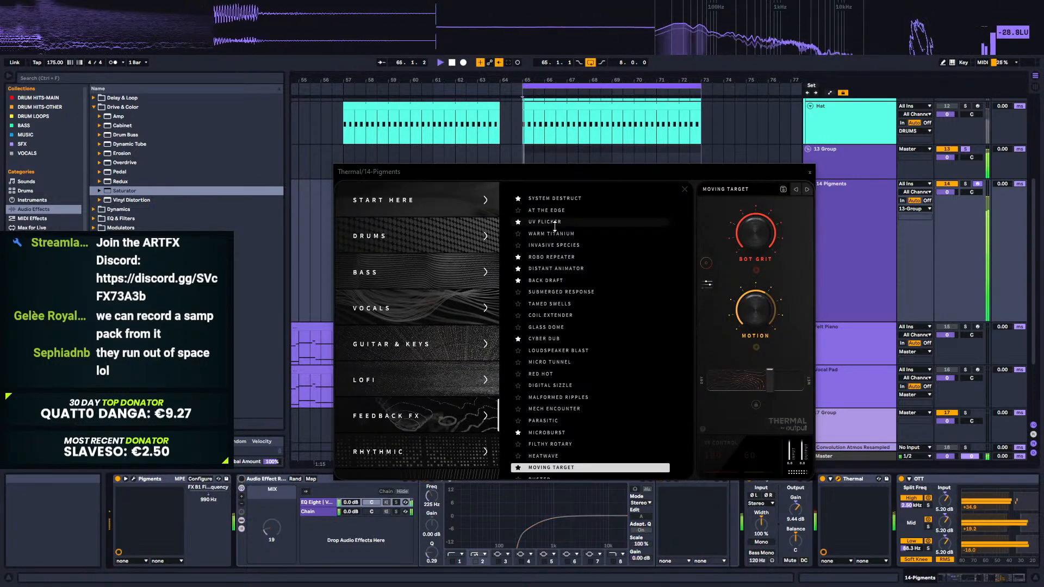
Step: Return to Thermal's favorite presets and audition System Destruct, Broken and Interference Pattern
scroll(587, 402, "down", 2)
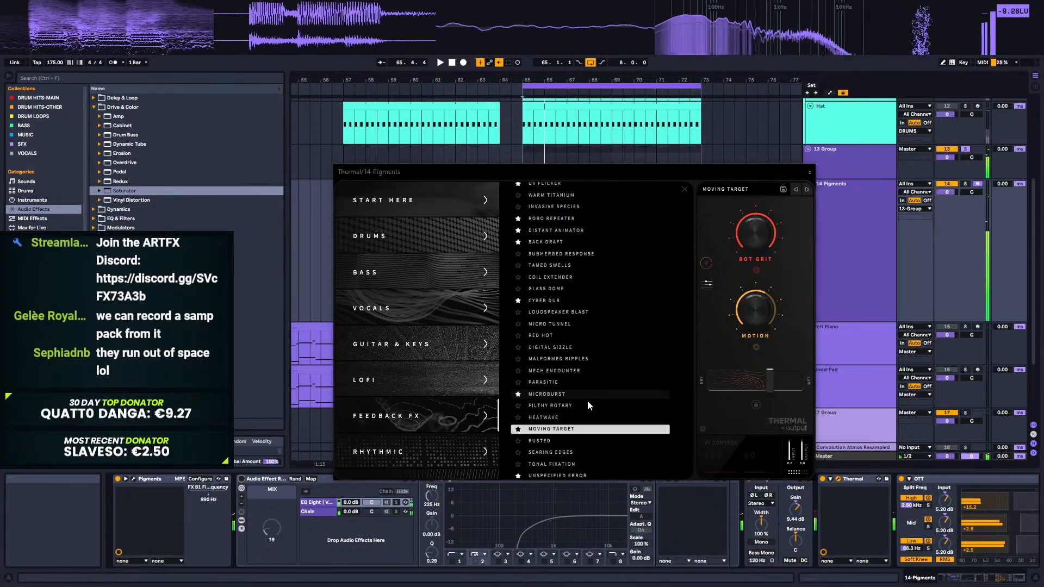
scroll(407, 414, "down", 2)
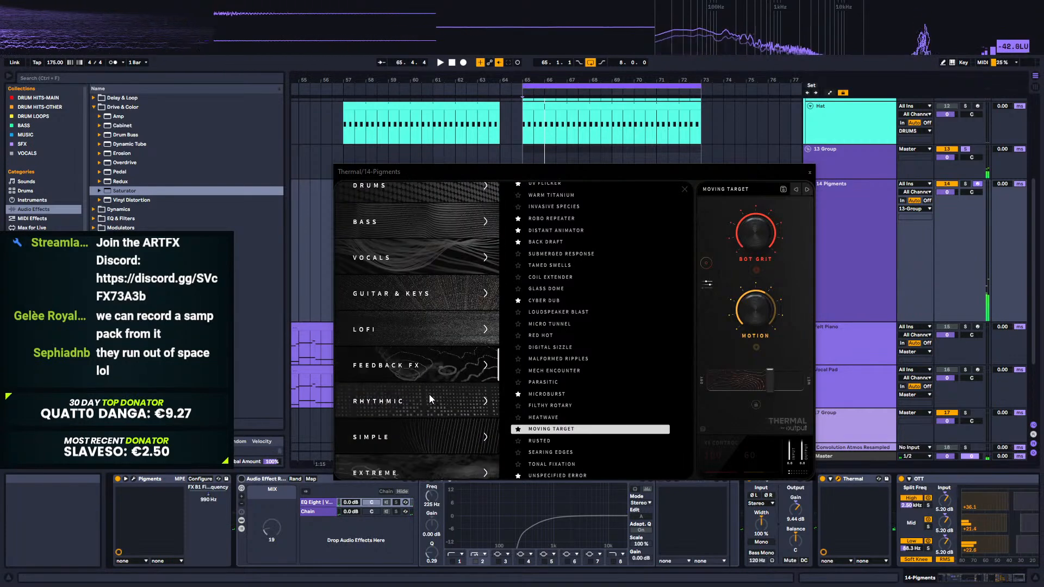
scroll(429, 393, "down", 4)
scroll(595, 328, "down", 5)
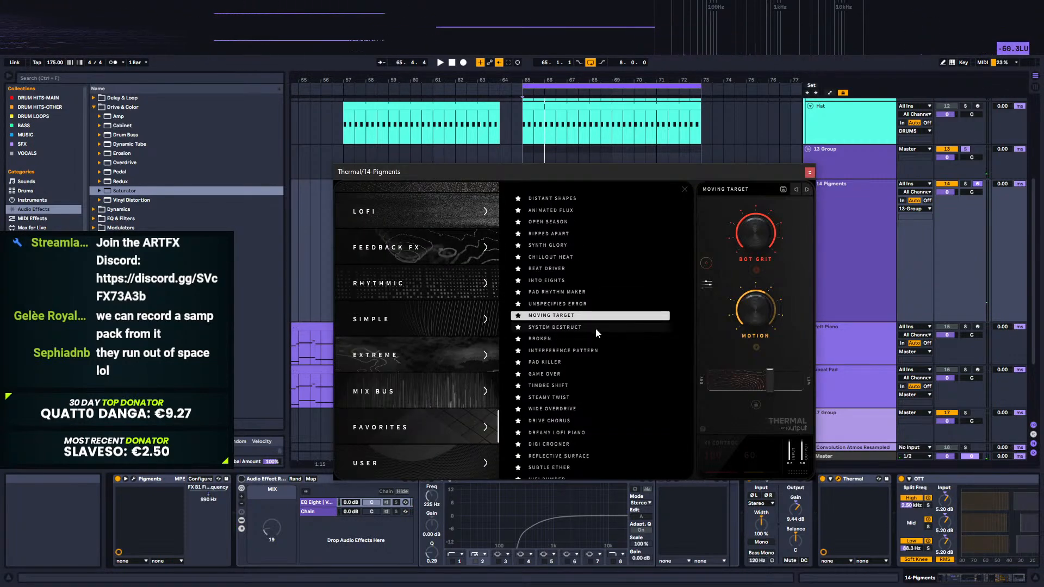
left_click(566, 327)
key("space")
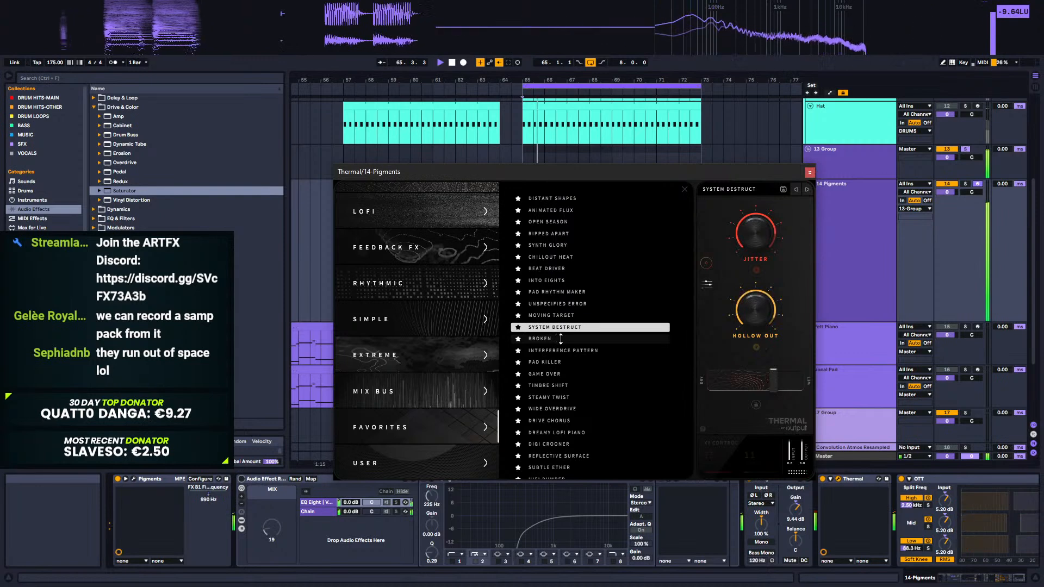
left_click(560, 338)
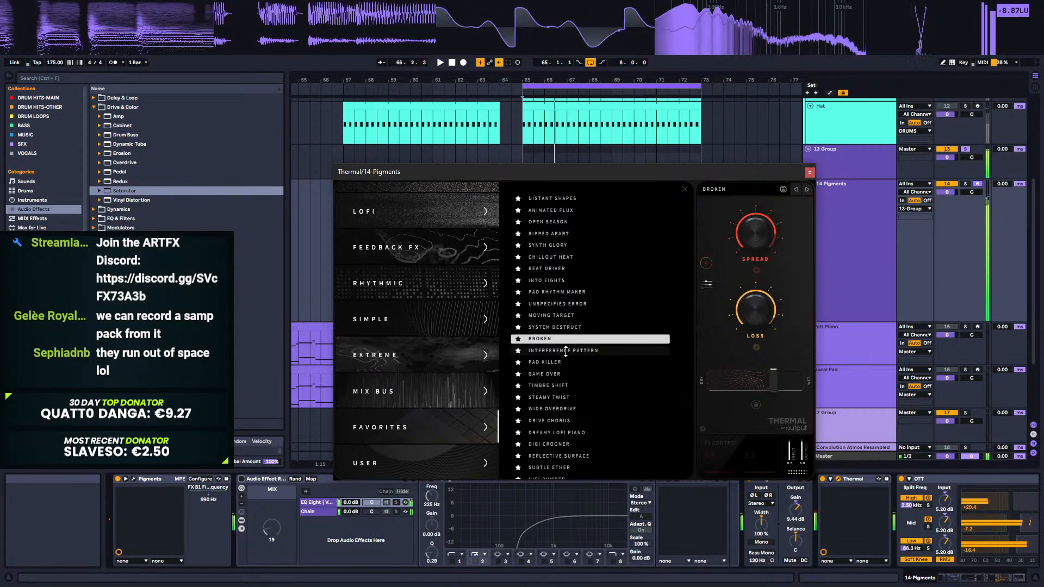
left_click(566, 351)
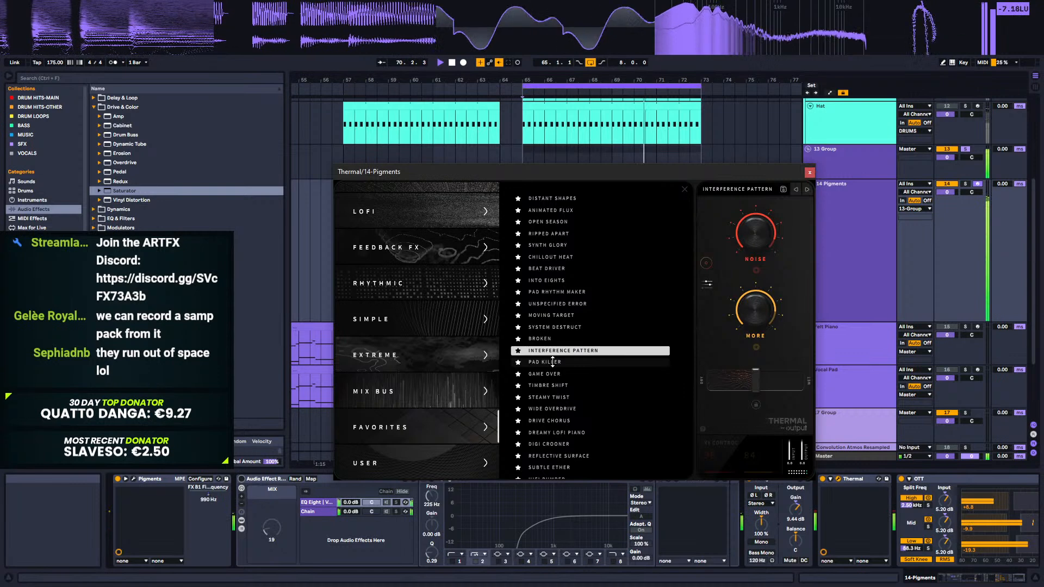
Step: Audition the favorites Pad Killer, Game Over, Timbre Shift, Steamy Twist and Wide Overdrive, ending with Drive Chorus loaded
left_click(553, 362)
left_click(548, 374)
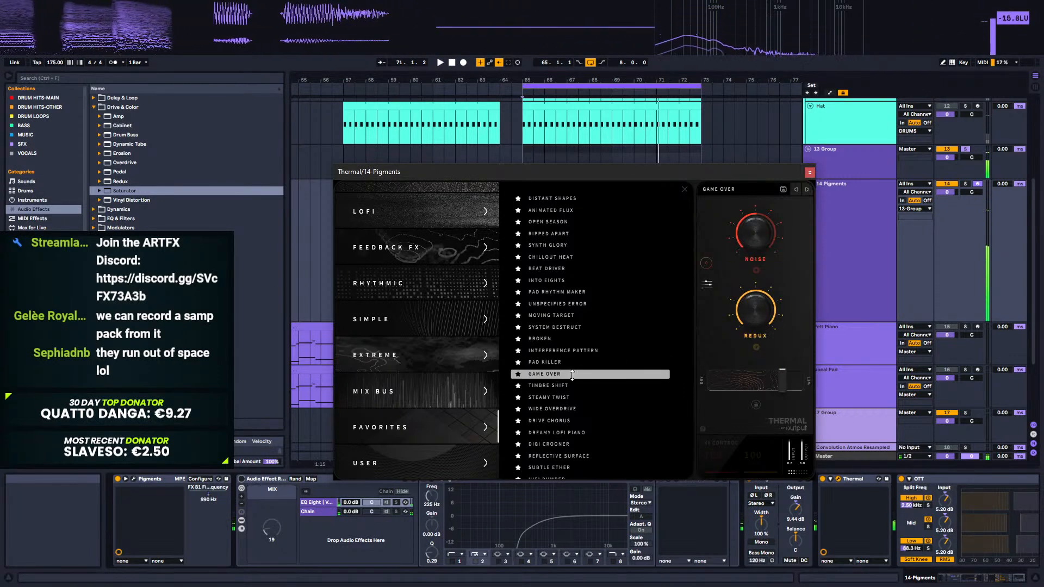
left_click(564, 386)
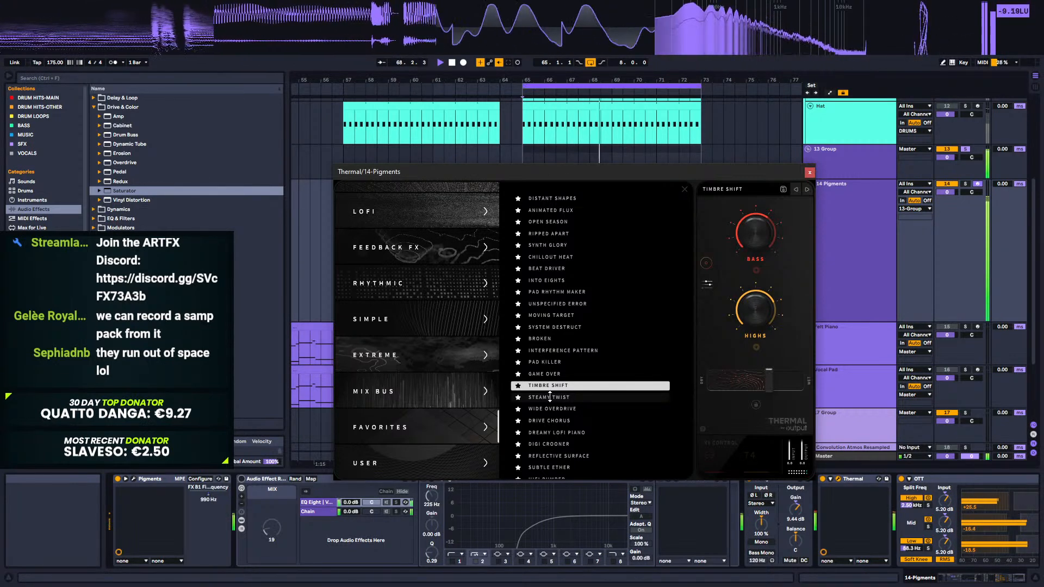
left_click(550, 397)
left_click(565, 409)
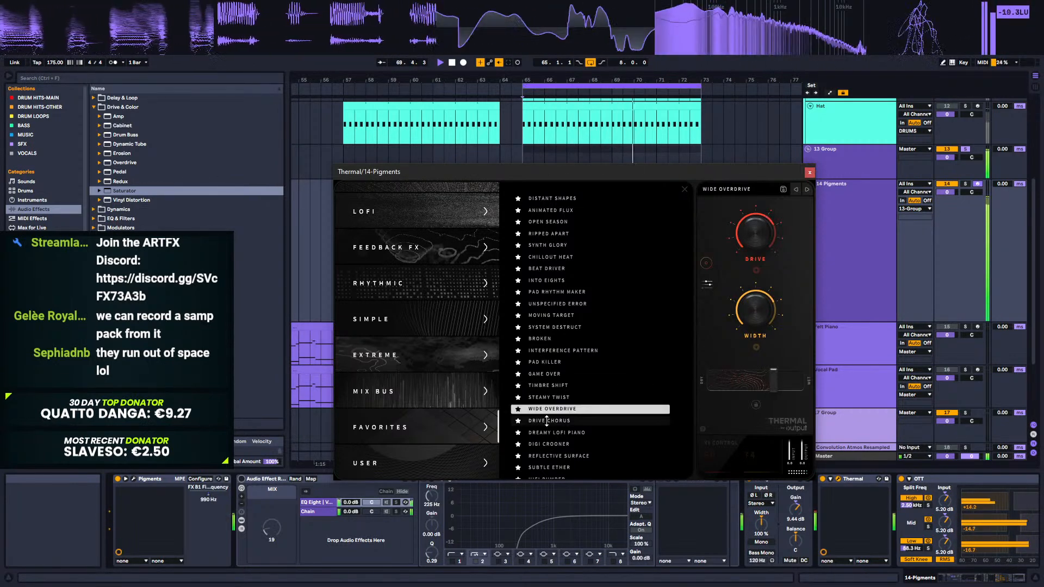
left_click(563, 421)
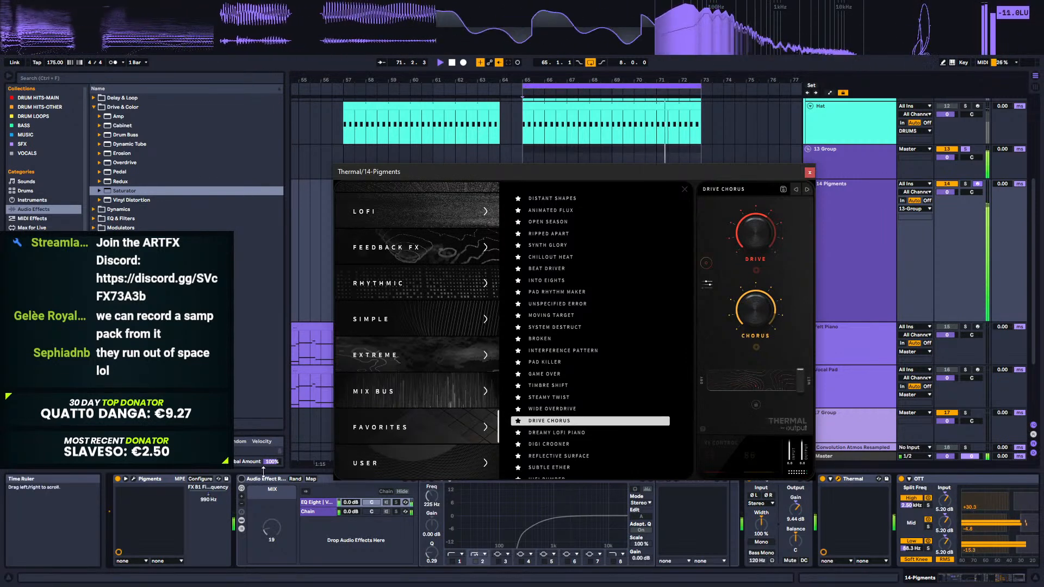
Step: Switch the Audio Effect Rack back on and audition Thermal's favorites Dreamy Lofi Piano, Digi Crooner and Reflective Surface
left_click(241, 479)
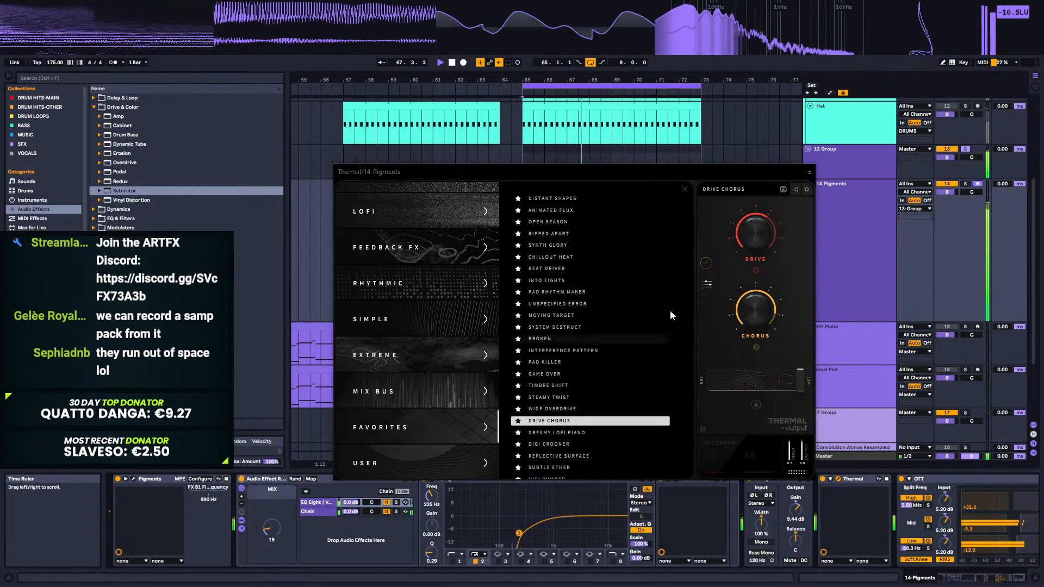
left_click(545, 435)
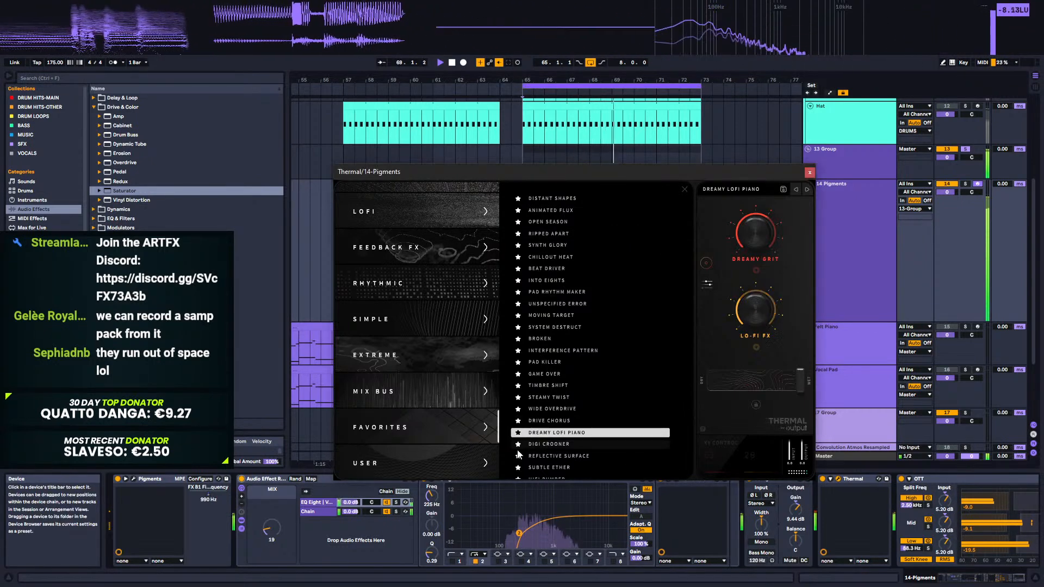
left_click(557, 445)
scroll(573, 344, "down", 6)
scroll(573, 344, "up", 2)
left_click(561, 303)
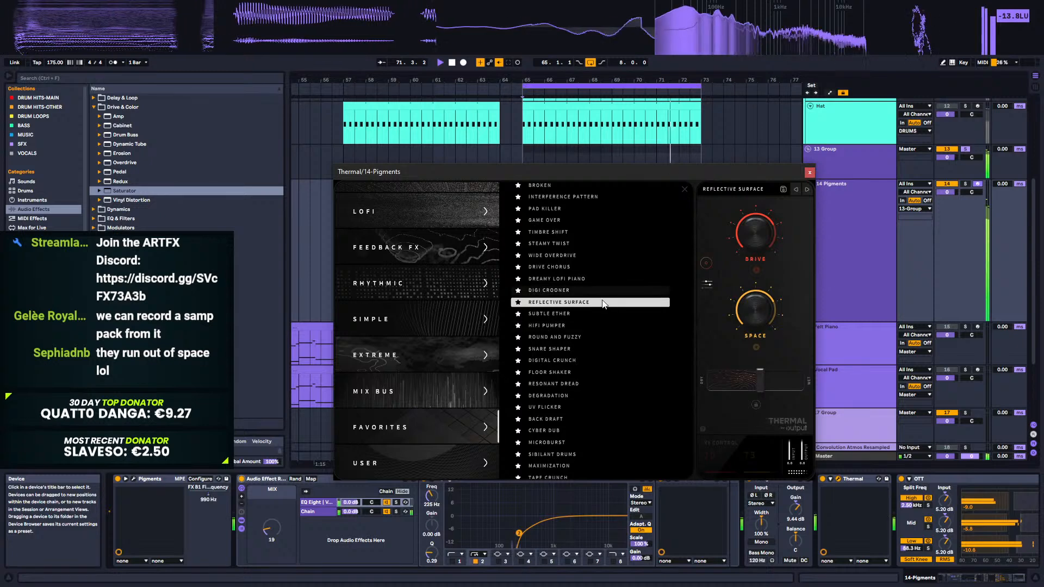
Step: Audition the Thermal favorites Subtle Ether, HiFi Pumper, Round and Fuzzy, Snare Shaper and Digital Crunch
left_click(546, 316)
left_click(549, 326)
left_click(555, 337)
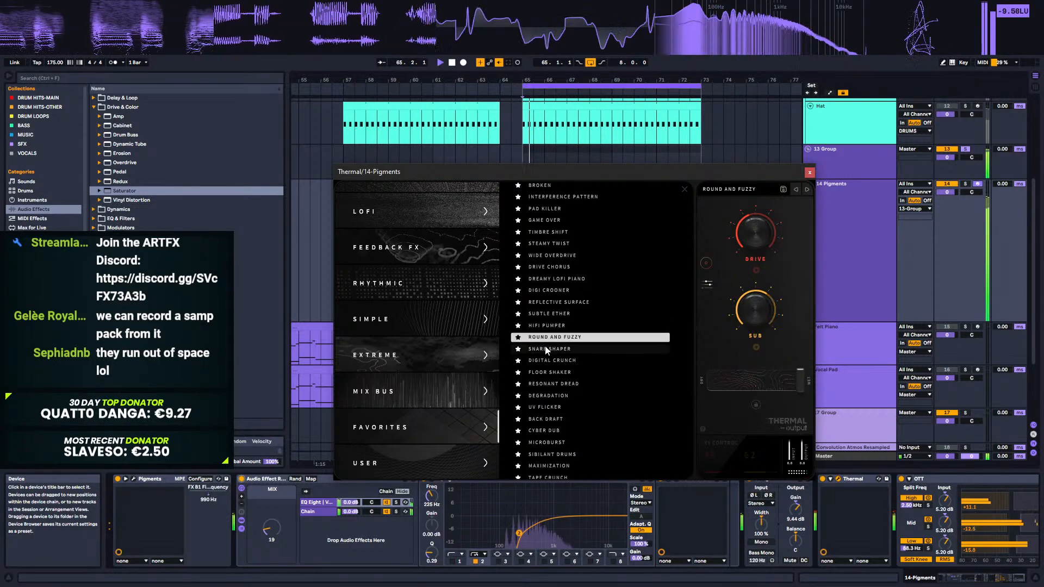
left_click(548, 347)
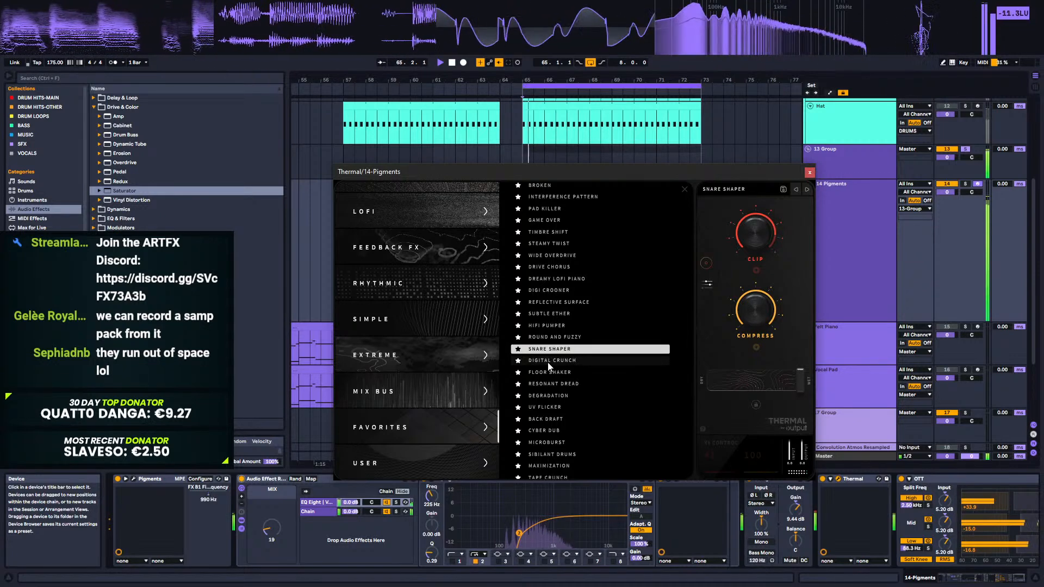
left_click(531, 361)
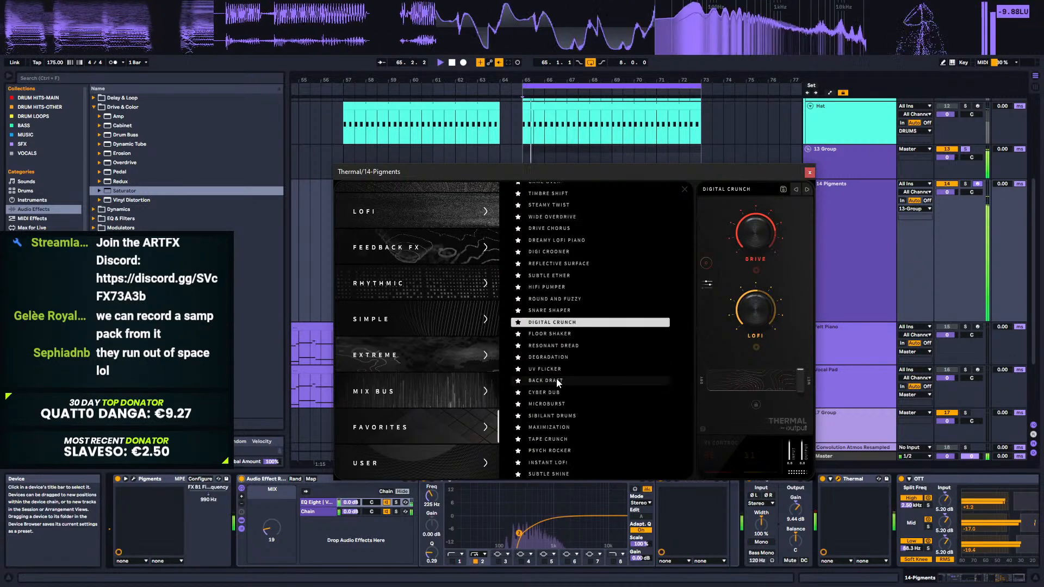
Step: Audition the favorites Floor Shaker, Degradation, UV Flicker and Back Draft, ending with Microburst loaded
scroll(557, 377, "down", 3)
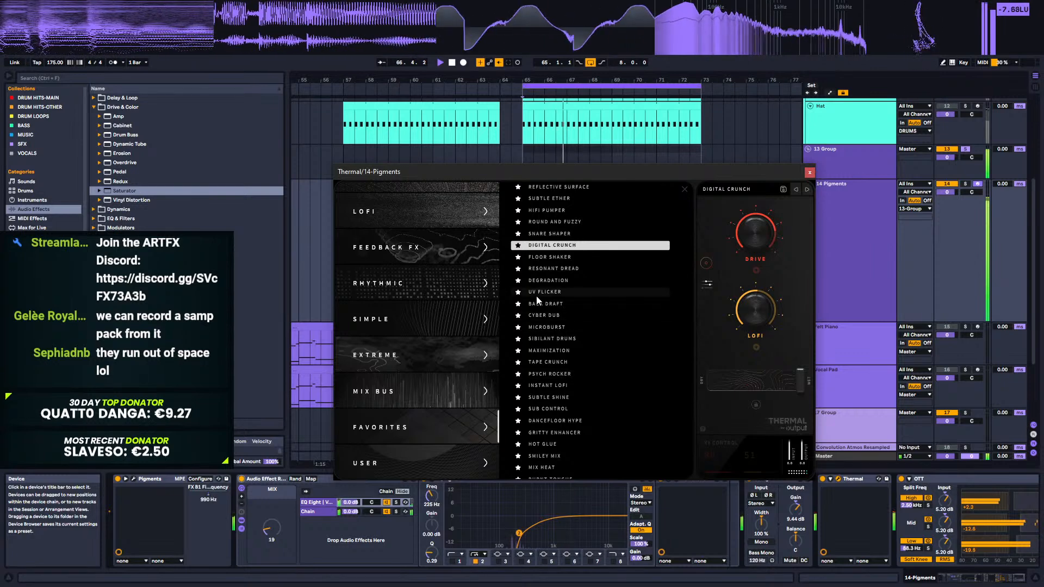
left_click(564, 269)
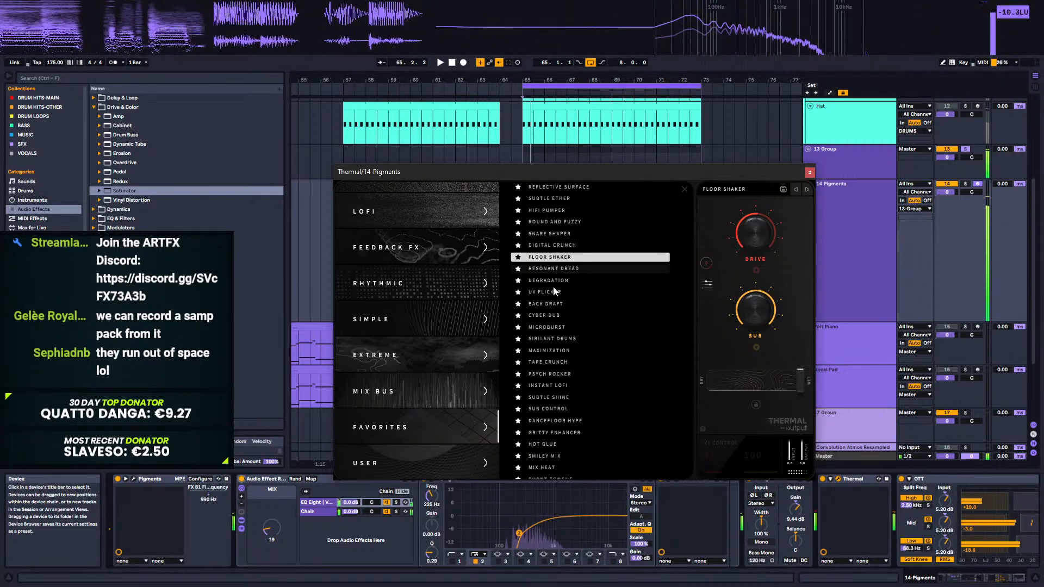
key("Down")
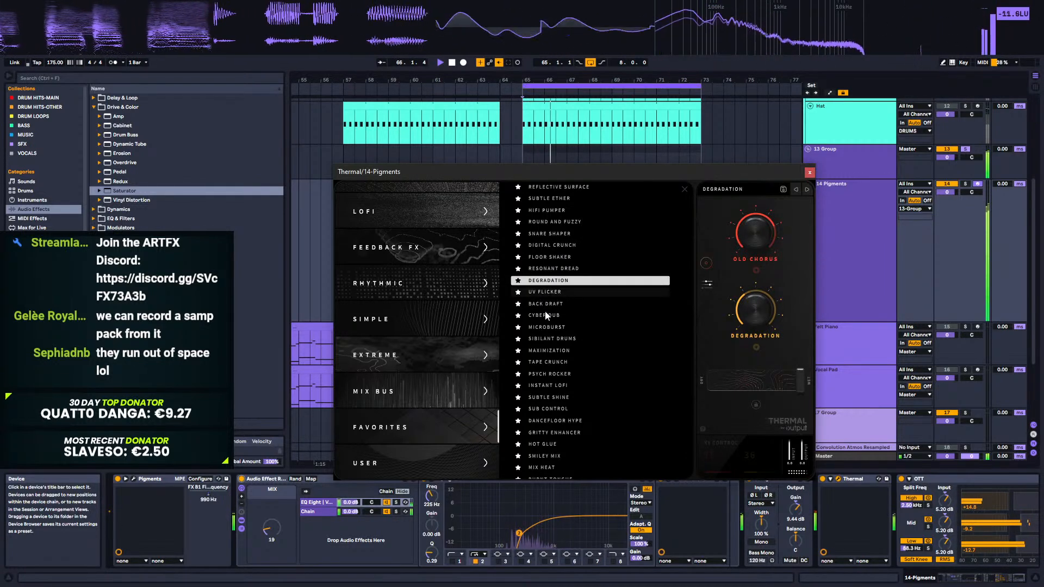
key("Down")
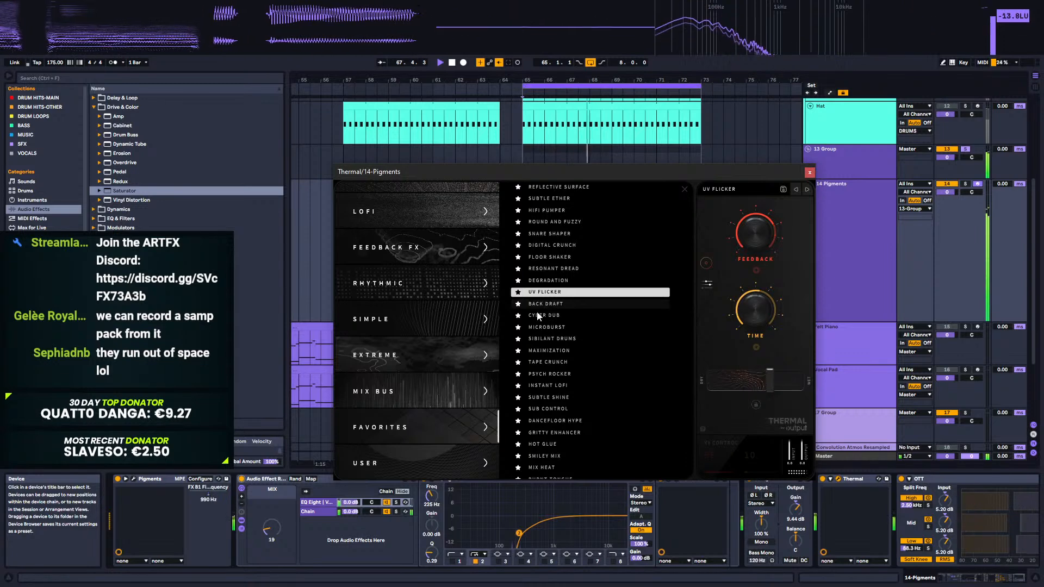
left_click(547, 304)
left_click_drag(632, 172, 677, 209)
left_click(592, 350)
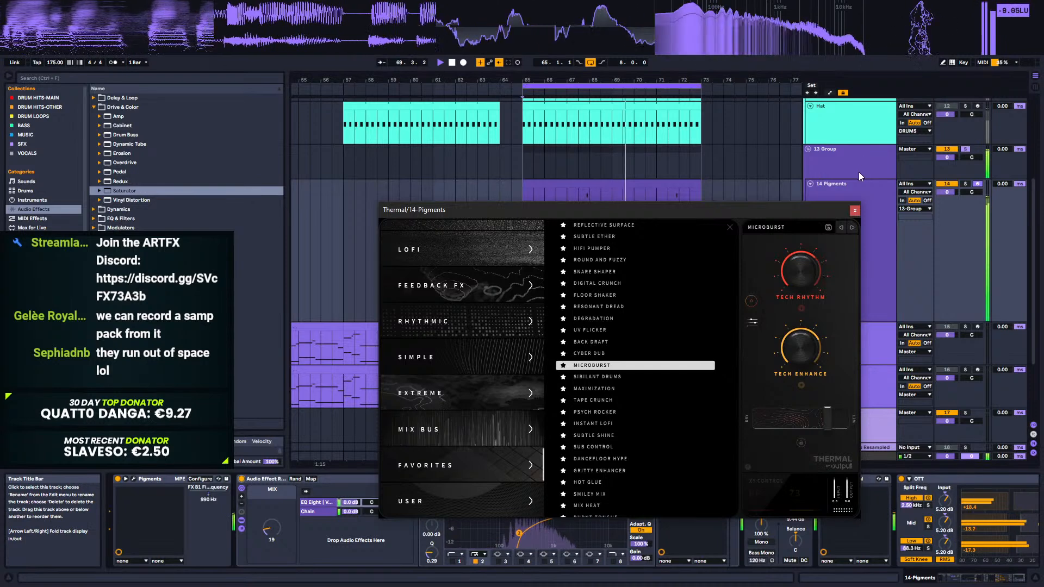
Step: Solo the Snare and Kick tracks alongside the bass, and close the Thermal window
scroll(859, 171, "up", 3)
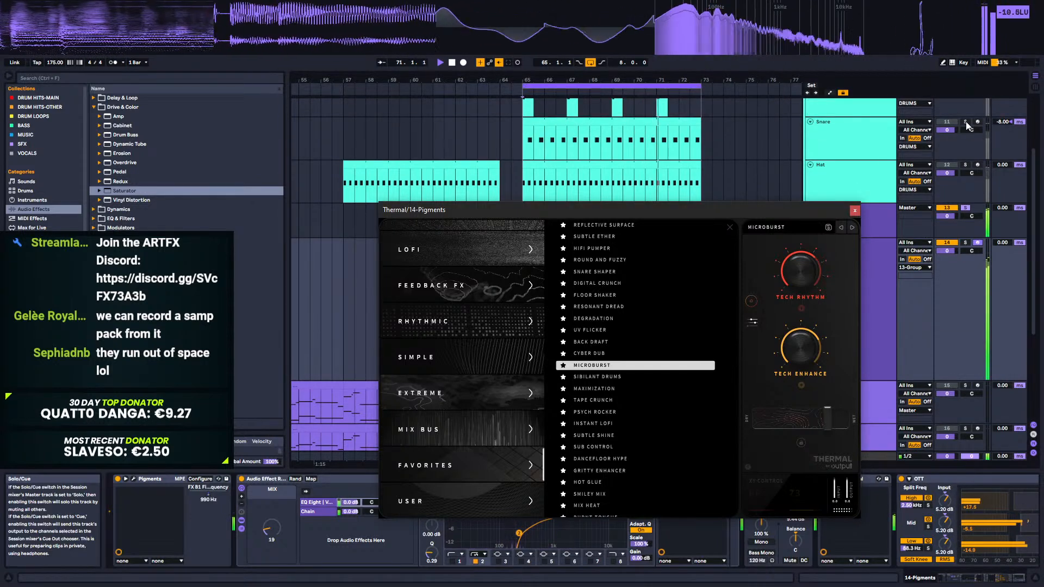
left_click(966, 122)
scroll(909, 141, "up", 1)
scroll(908, 141, "up", 2)
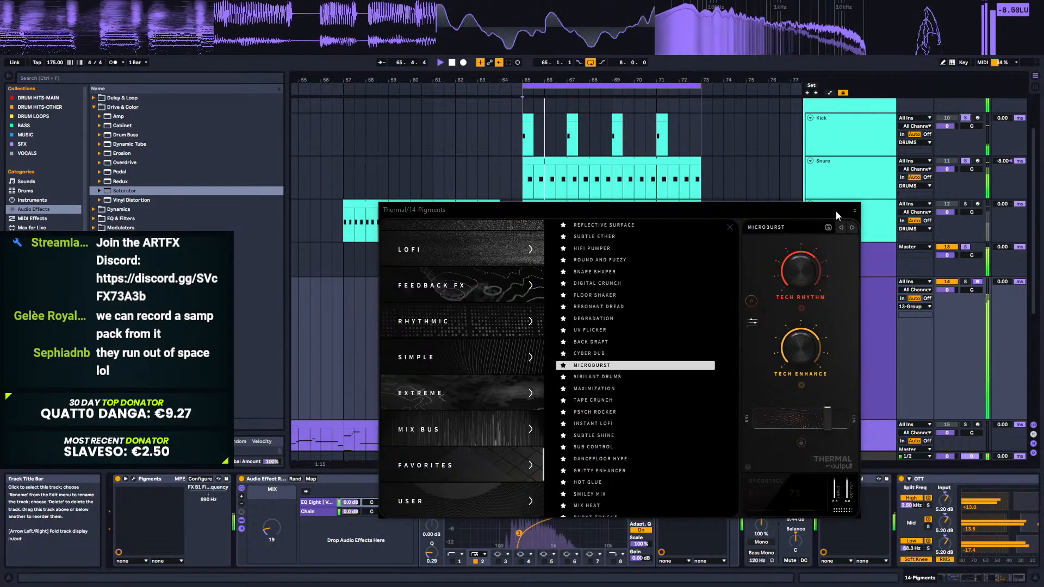
left_click(855, 211)
Step: Turn on the 13 Group's sidechain compressor that takes its input from SC KICK
left_click_drag(555, 79, 535, 143)
left_click(822, 133)
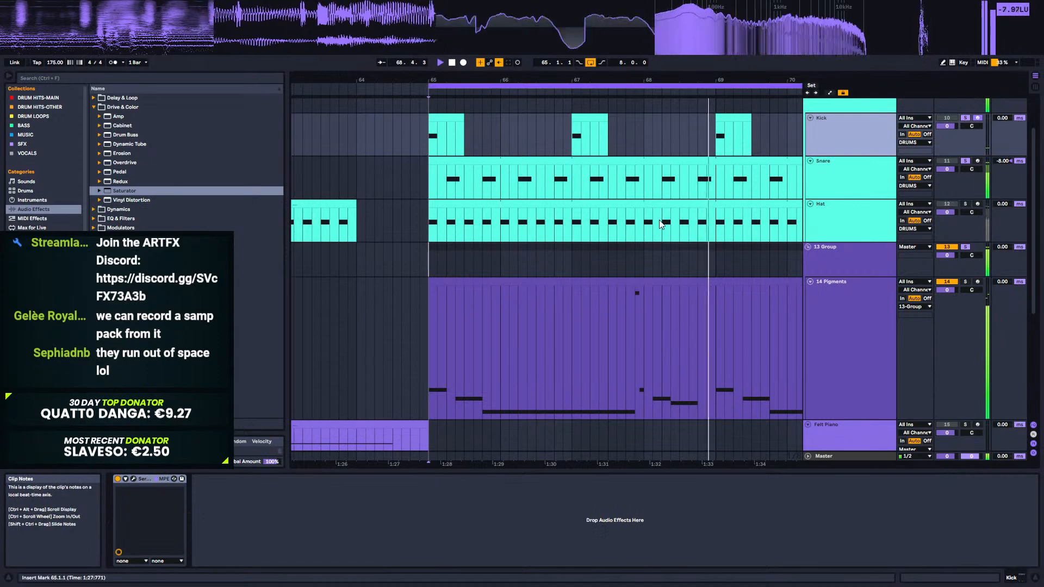
scroll(828, 176, "up", 3)
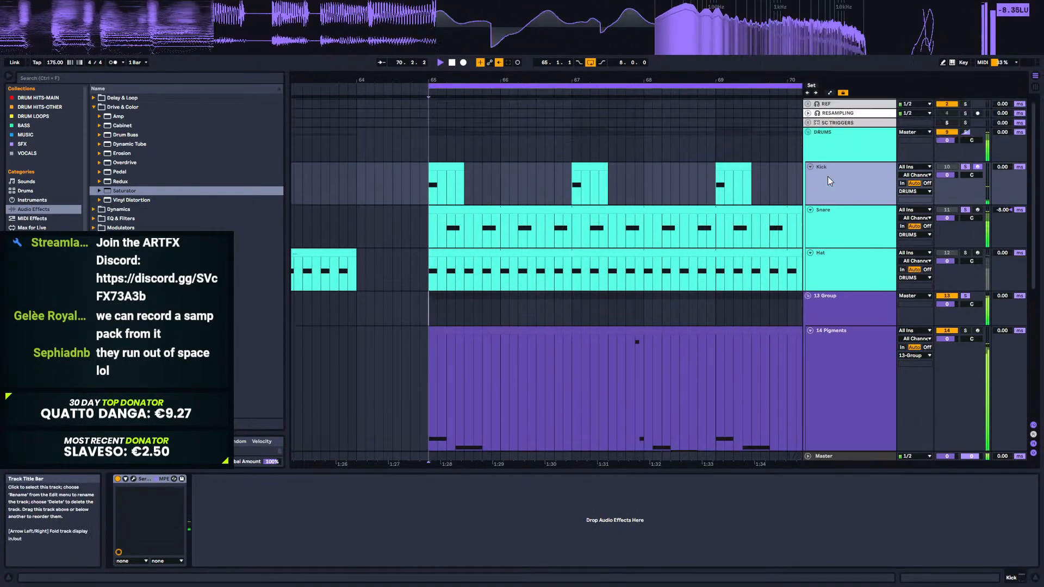
left_click(849, 305)
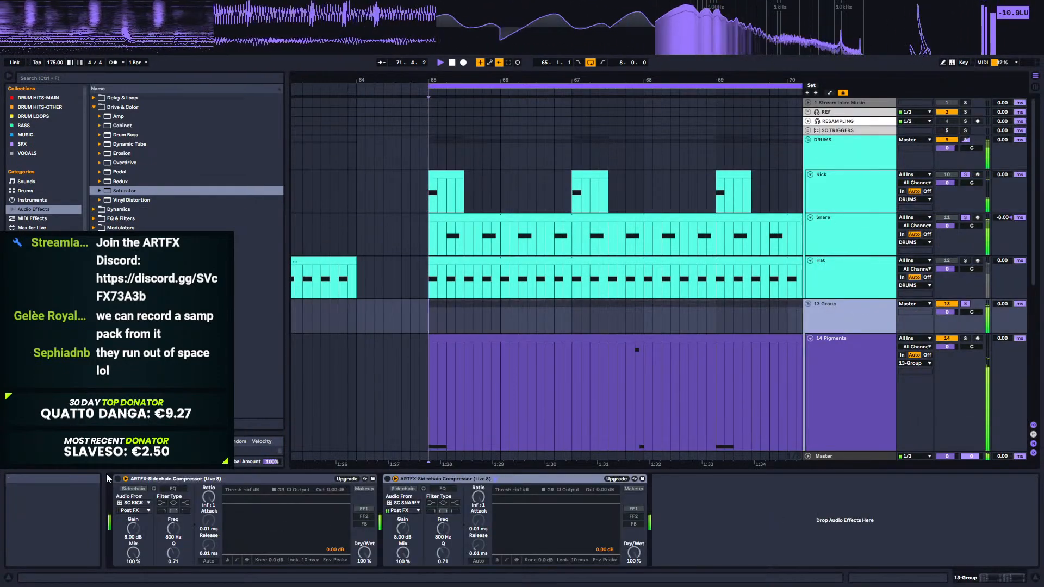
left_click(429, 479)
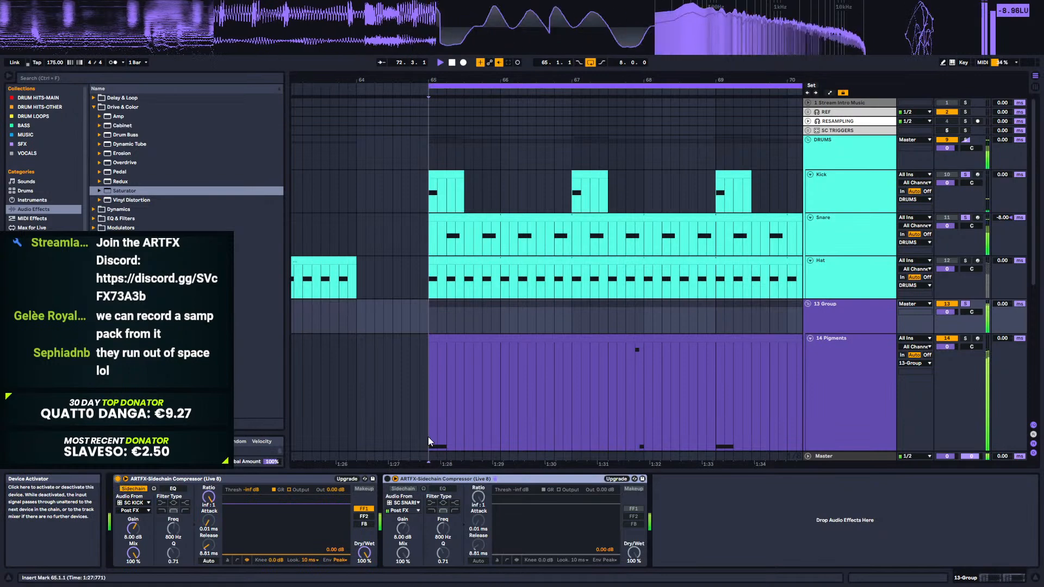
Step: Lower the 13 Group's track volume to -2.8 and bring up the Pigments track's device chain
left_click(859, 191)
scroll(858, 272, "down", 4)
left_click(862, 280)
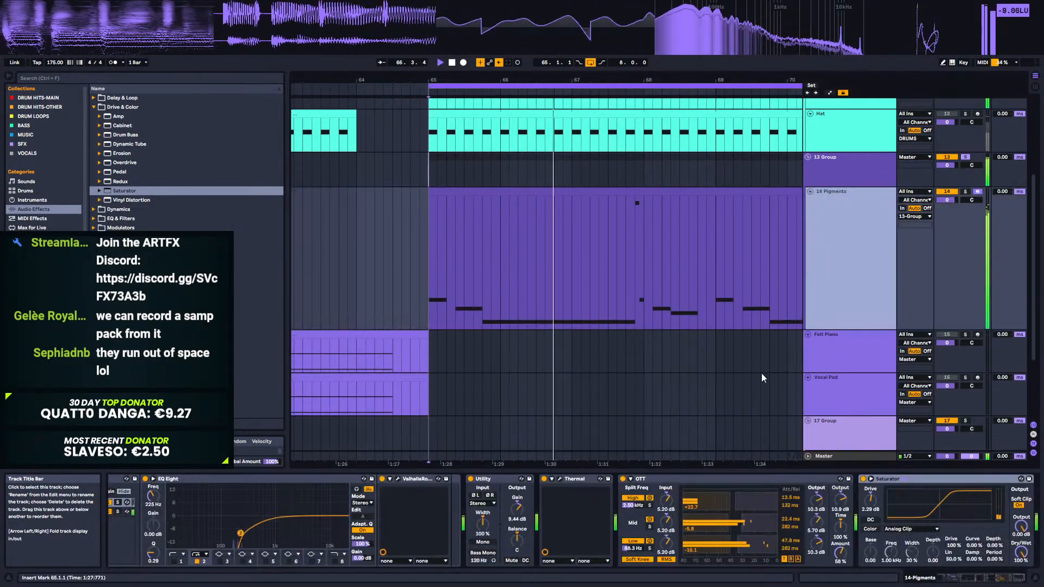
left_click(845, 167)
left_click(892, 204)
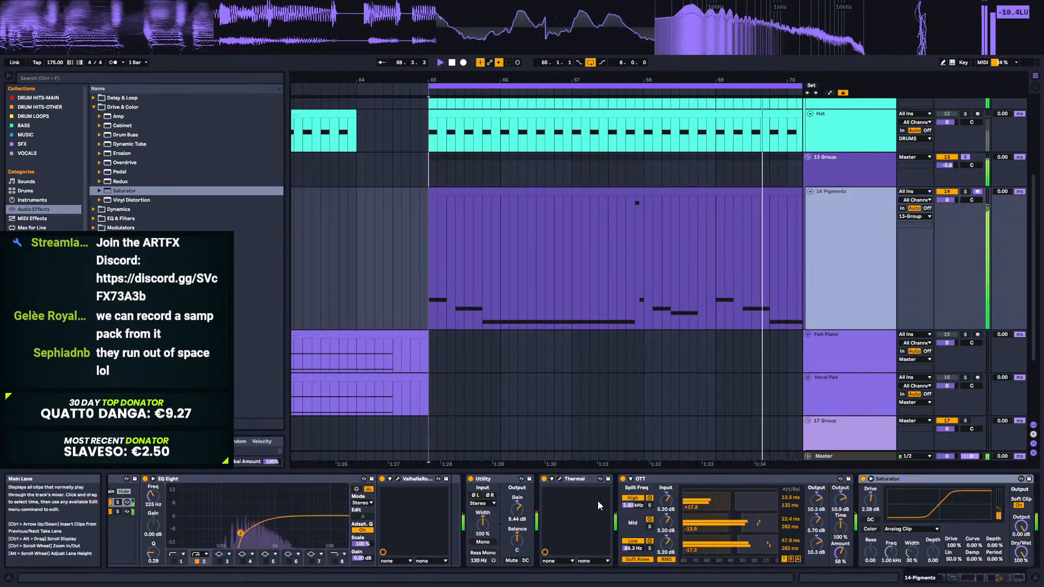
Step: Reopen Thermal from the start of the Pigments chain and return to its favorite presets
left_click(941, 580)
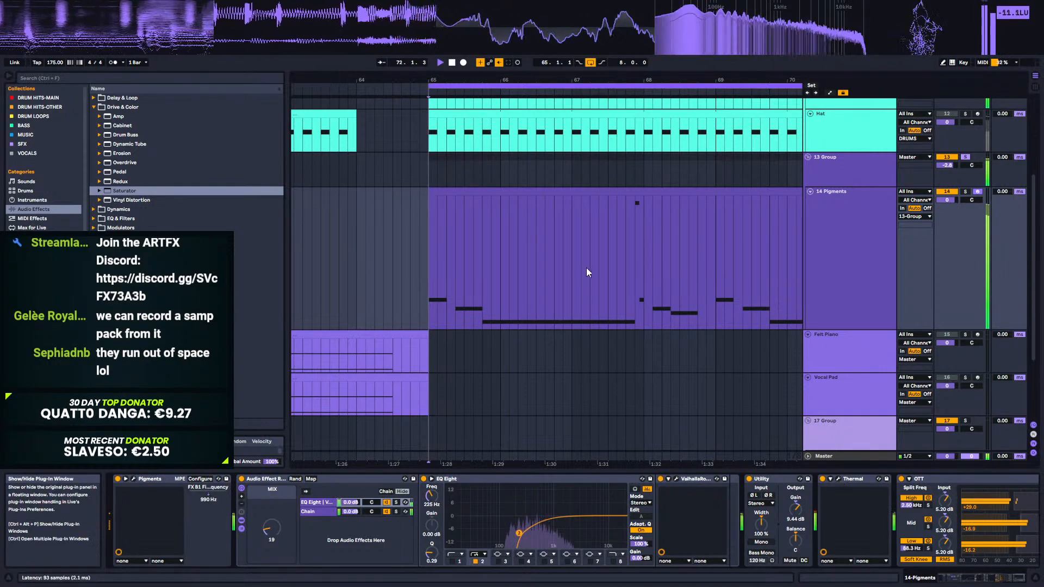
scroll(462, 465, "down", 3)
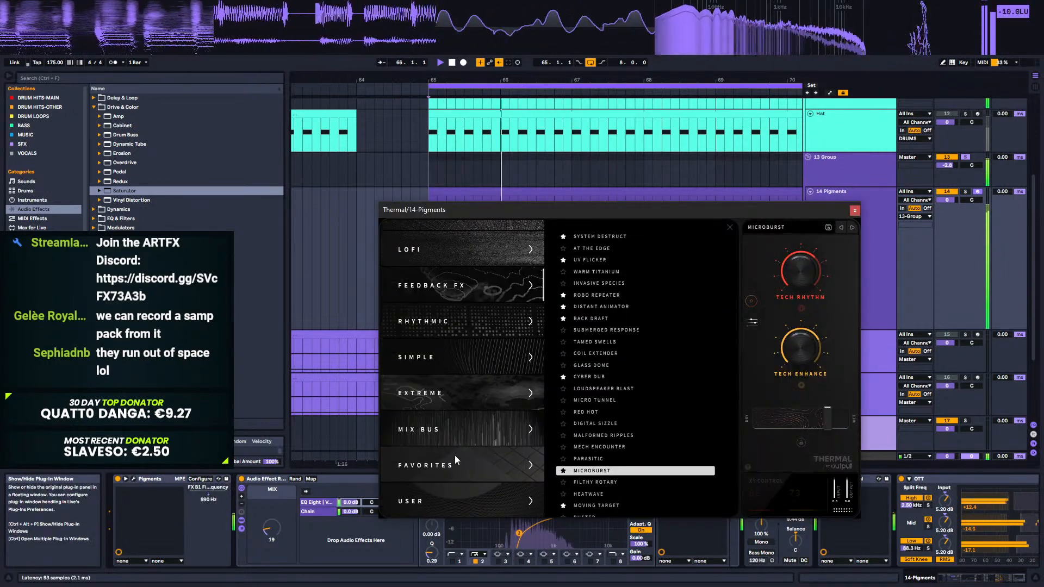
left_click(455, 461)
scroll(632, 388, "down", 2)
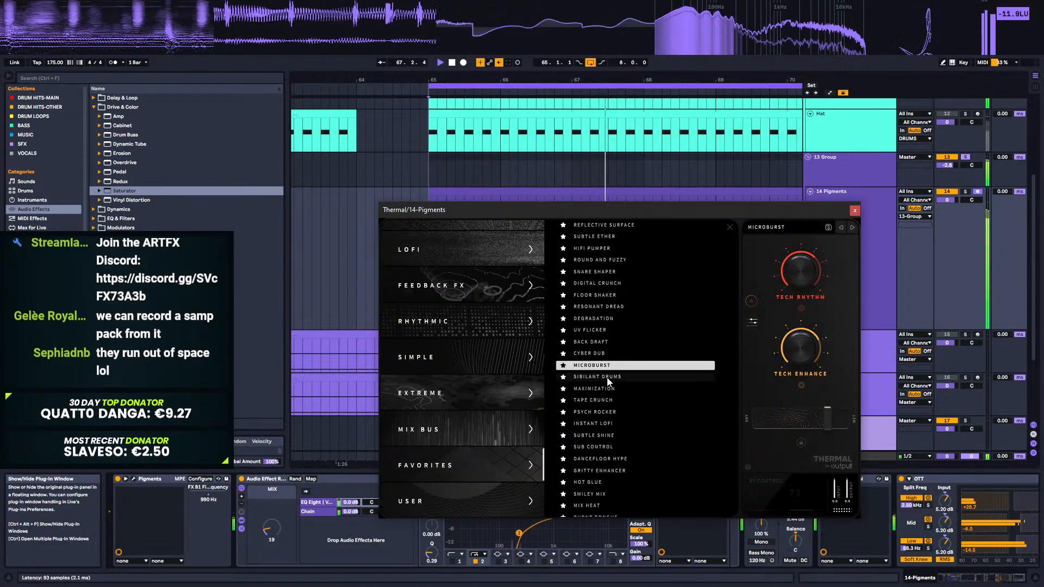
Step: Audition the Thermal favorites Maximization, Tape Crunch, Psych Rocker and Instant Lofi
left_click(612, 389)
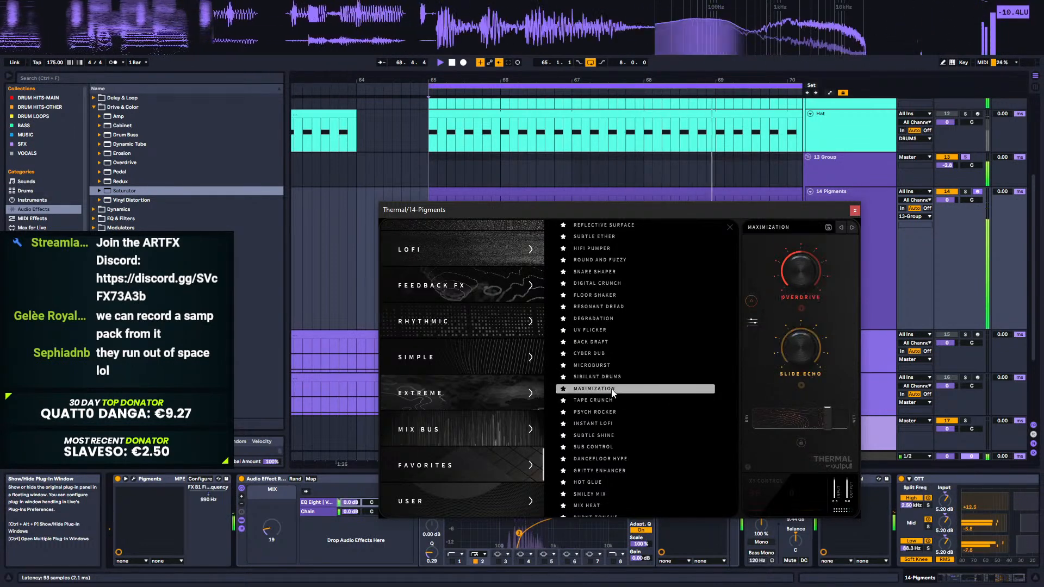
left_click(614, 402)
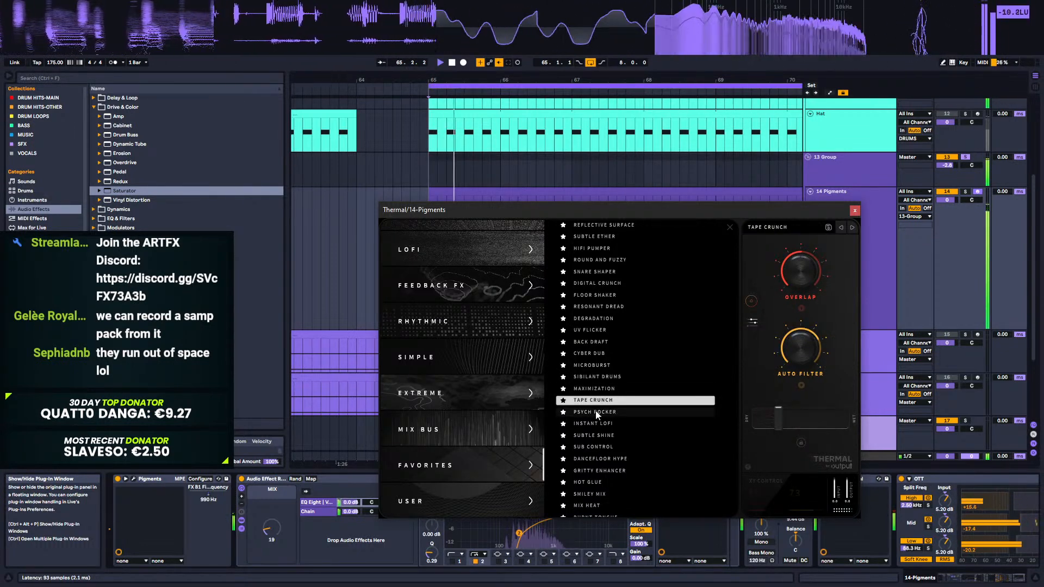
left_click(598, 412)
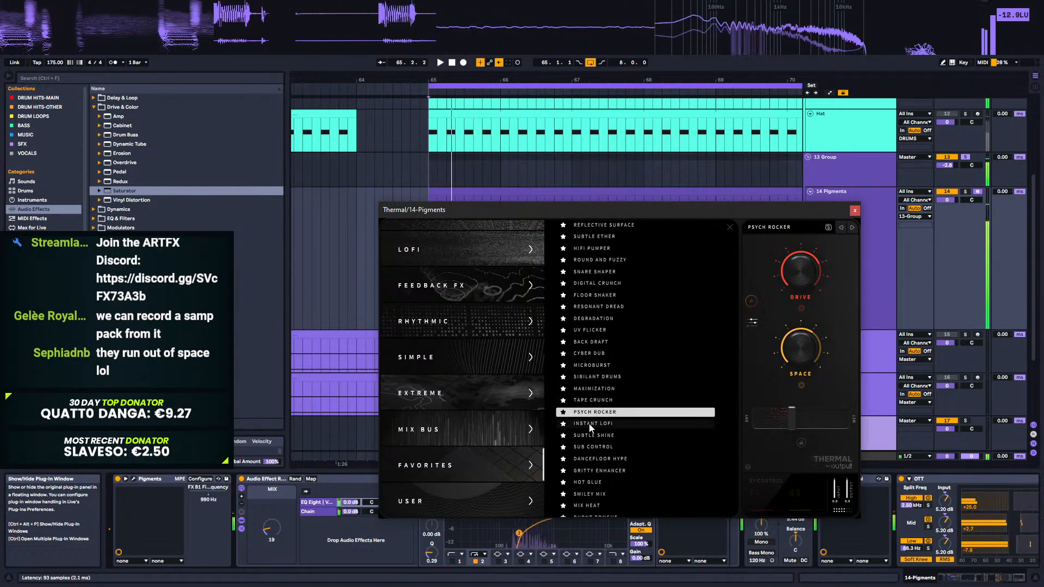
left_click(593, 424)
scroll(609, 386, "down", 5)
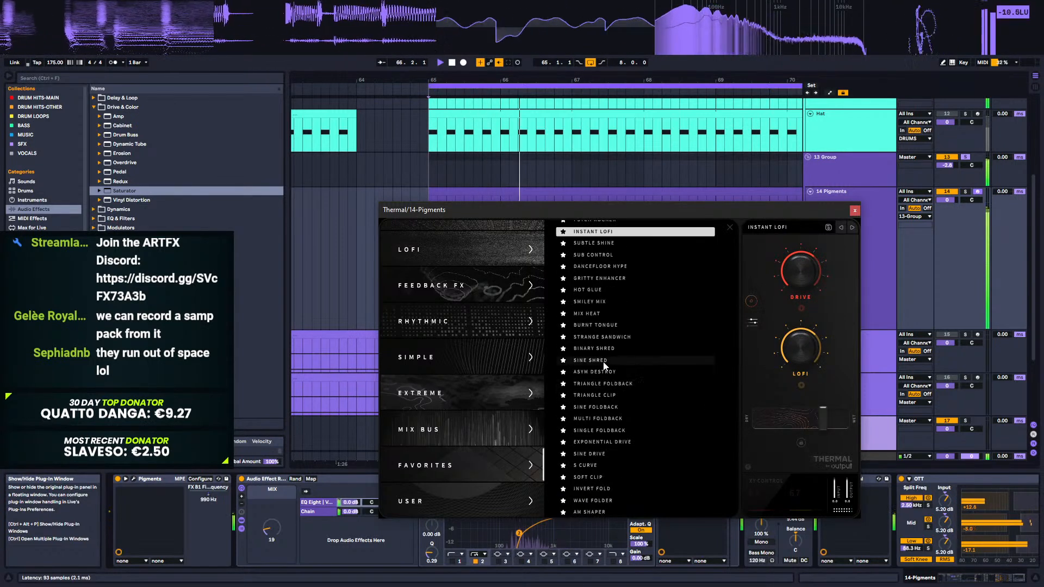
Step: Compare Sub Control, Dancefloor Hype and Gritty Enhancer, keep Dancefloor Hype loaded and close the Thermal window
left_click(593, 255)
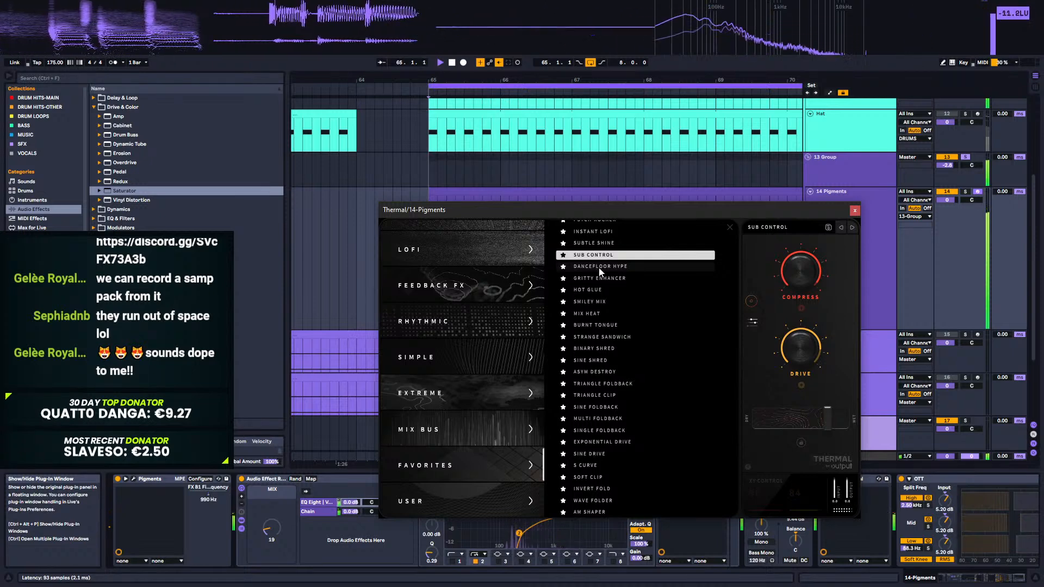
left_click(598, 267)
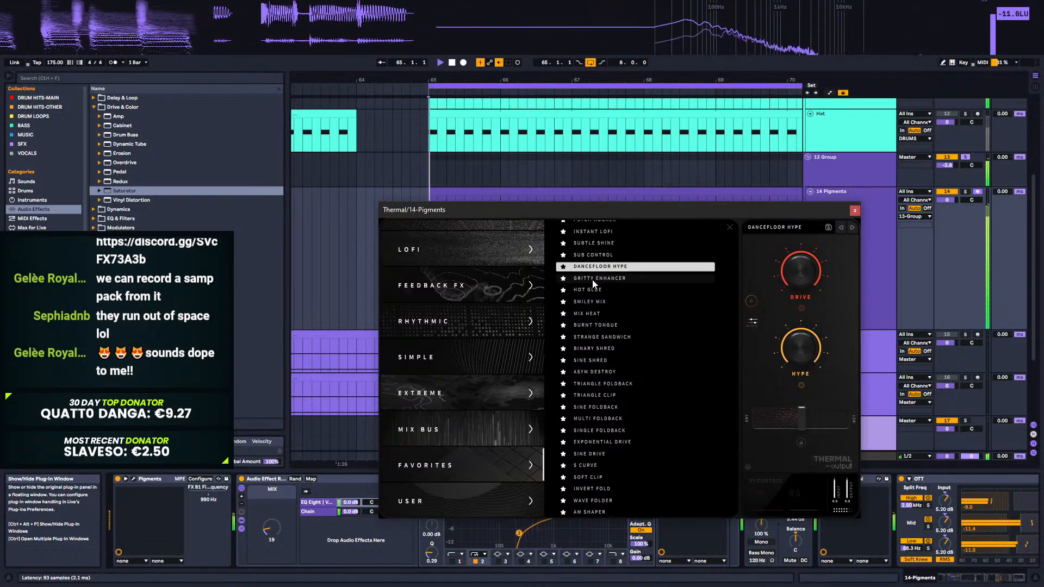
left_click(593, 279)
left_click(599, 266)
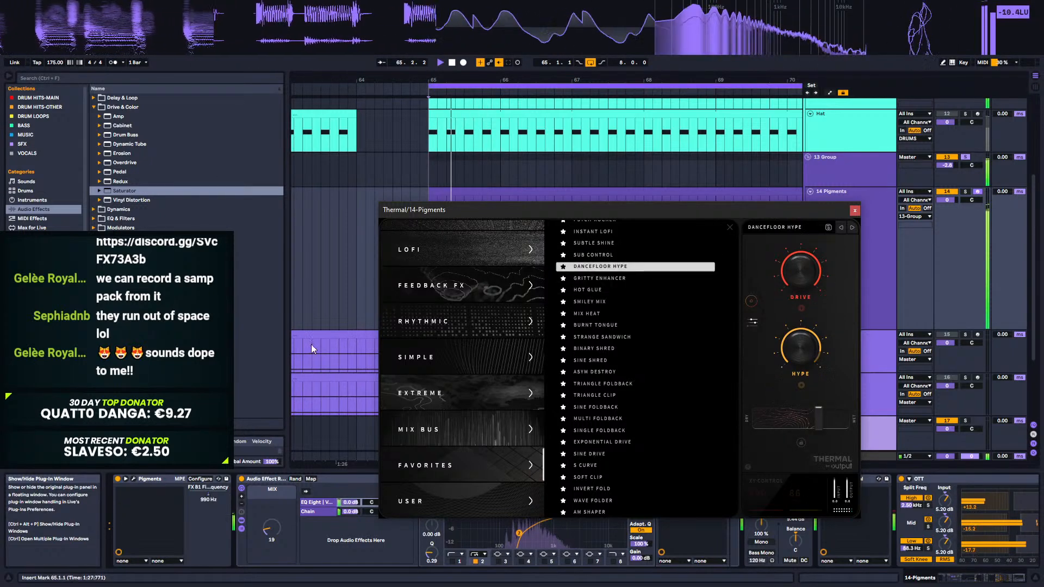
left_click_drag(804, 212, 832, 188)
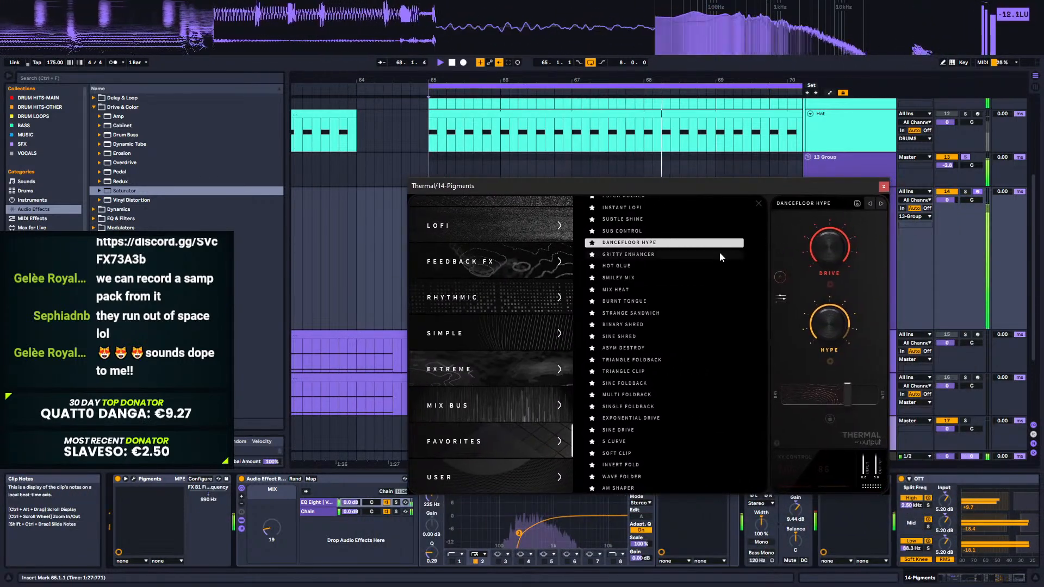
left_click(883, 187)
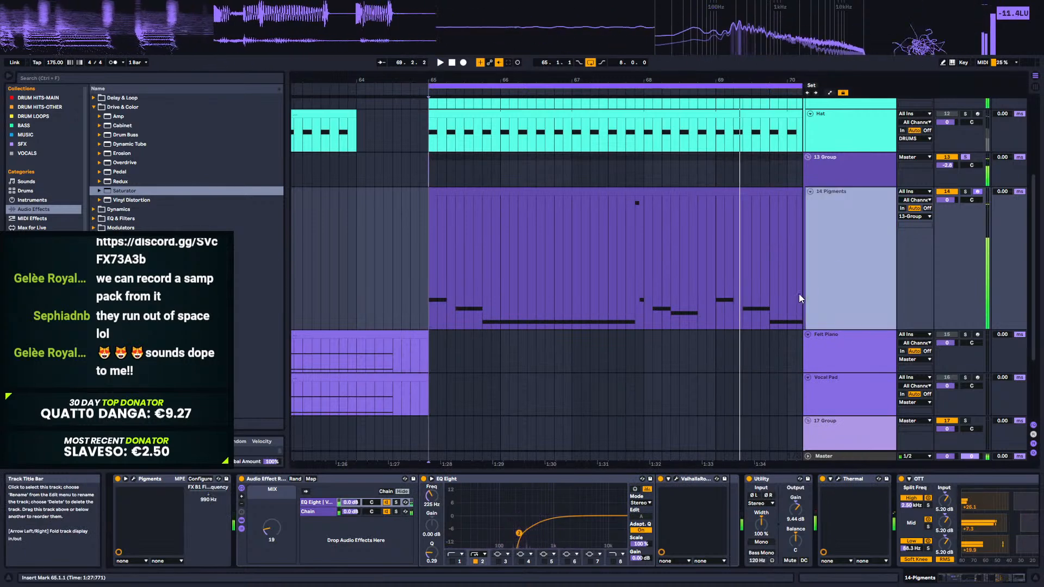
Step: Show the Pigments track's FX B1 Filter Frequency automation, re-enable automation and play the loop
key("a")
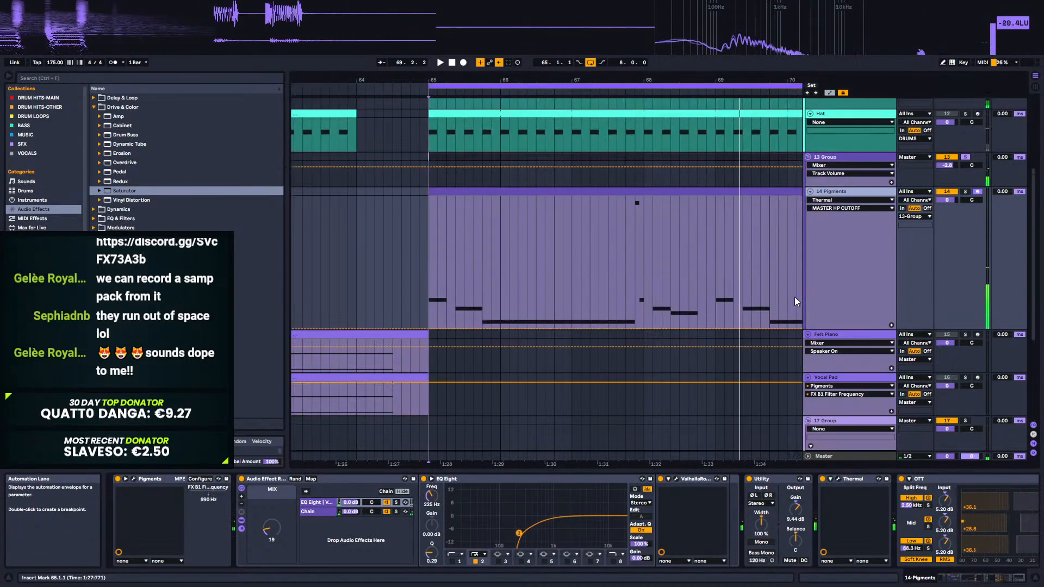
left_click(830, 210)
left_click(834, 214)
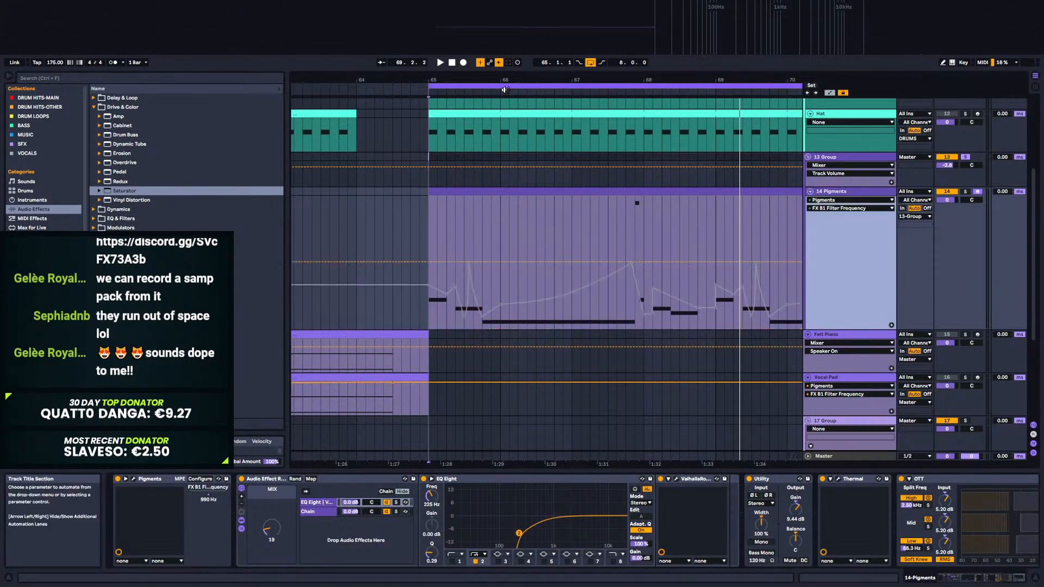
key("space")
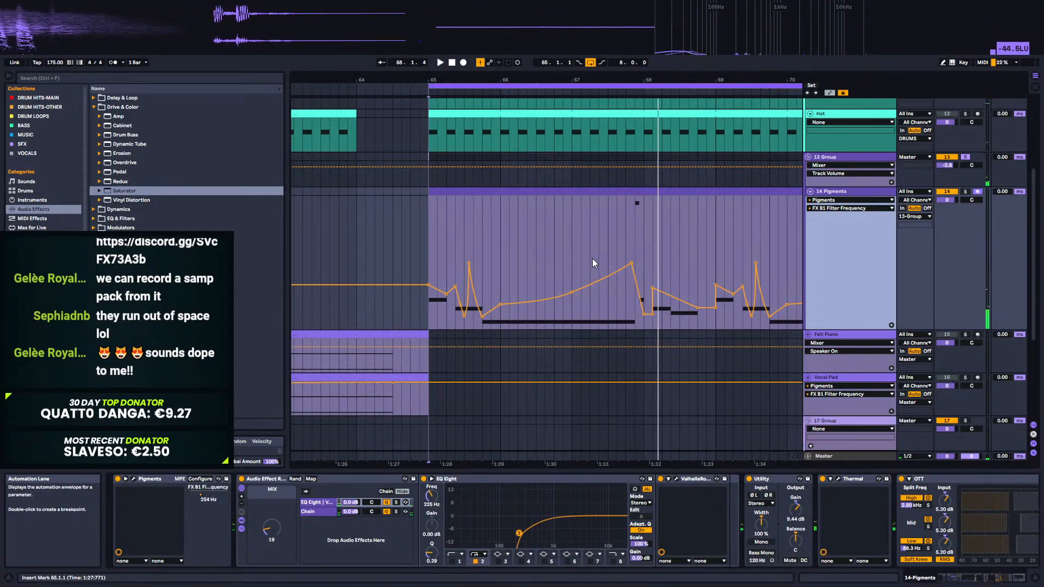
key("space")
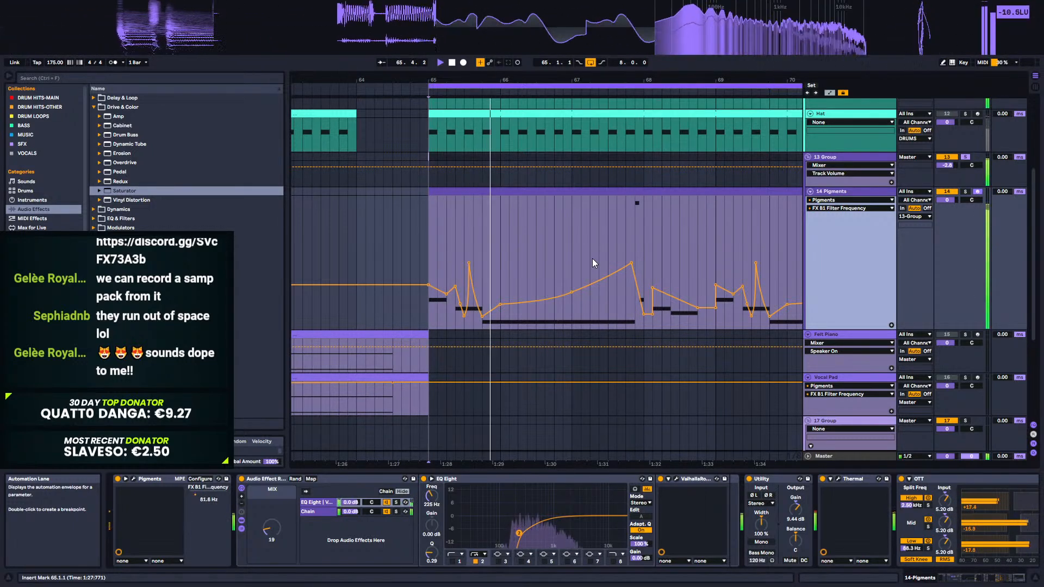
Step: Bypass Thermal on the Pigments track, play the loop to compare the sound, and re-enable Thermal
key("space")
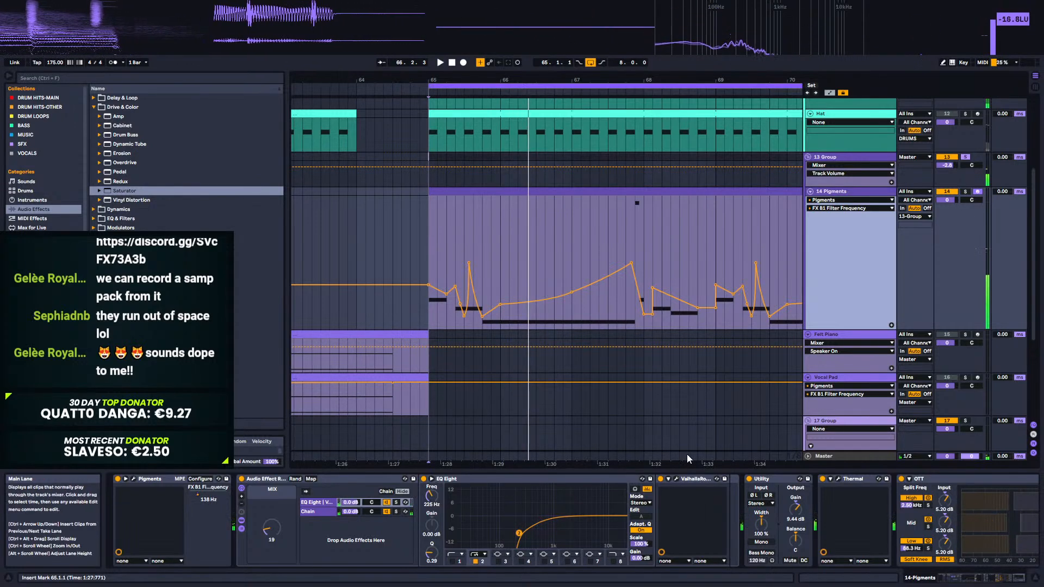
left_click(823, 479)
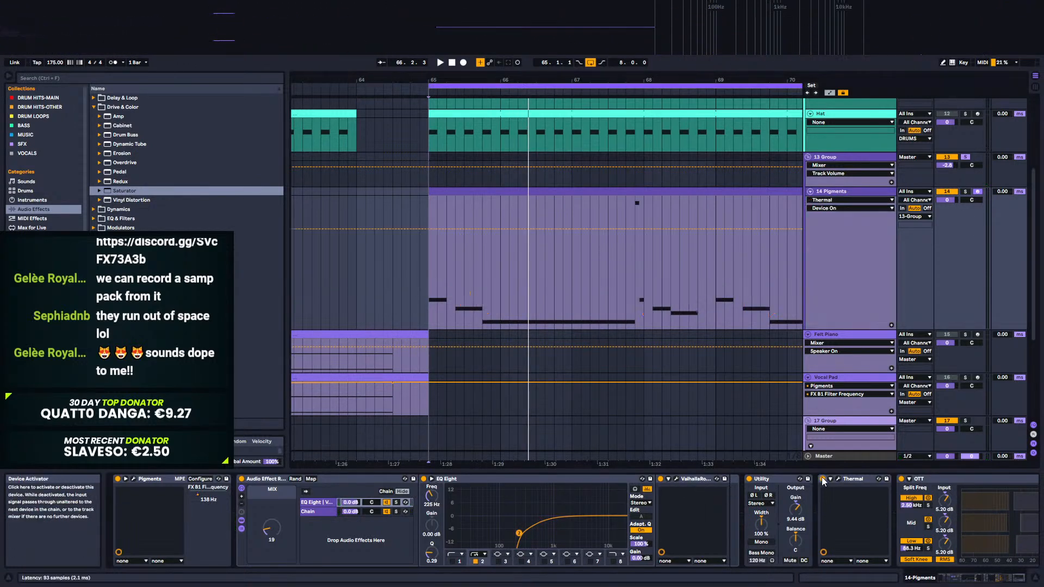
key("space")
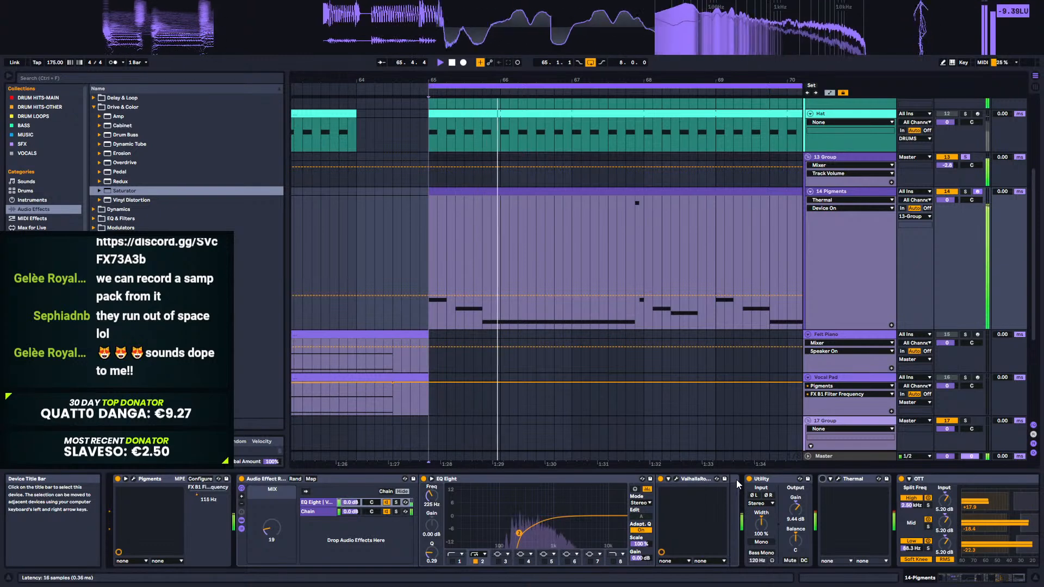
key("space")
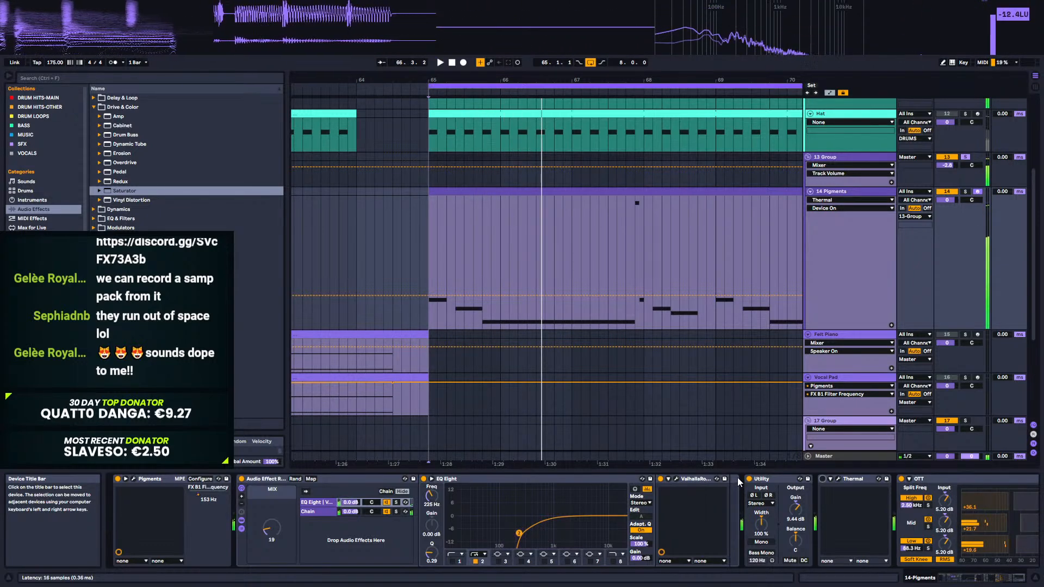
left_click(822, 480)
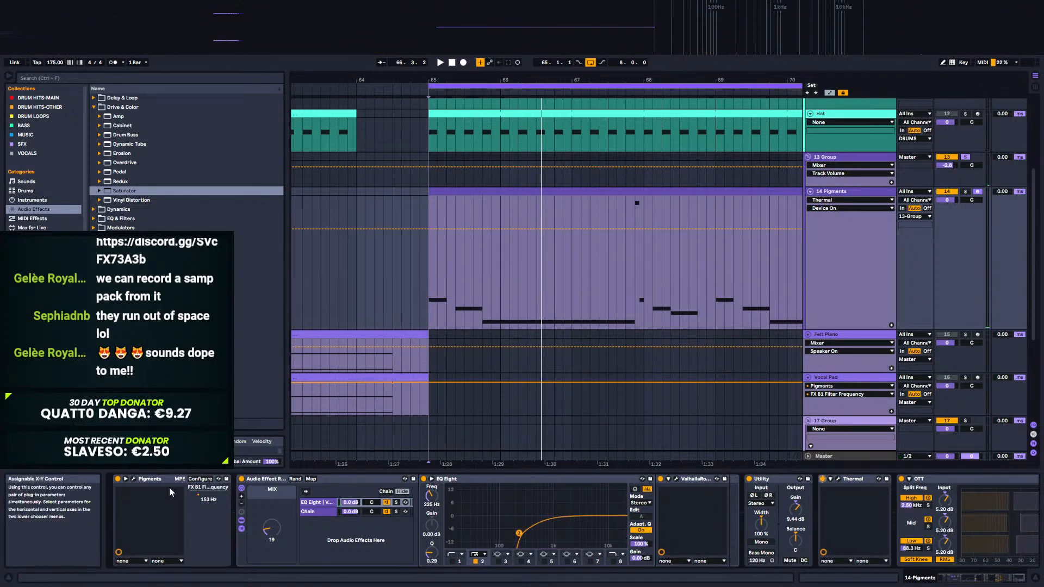
Step: Play the loop with the FX B1 Filter Frequency automation shown, and inspect the Multi Filter's Cutoff in the Pigments plug-in
left_click(206, 492)
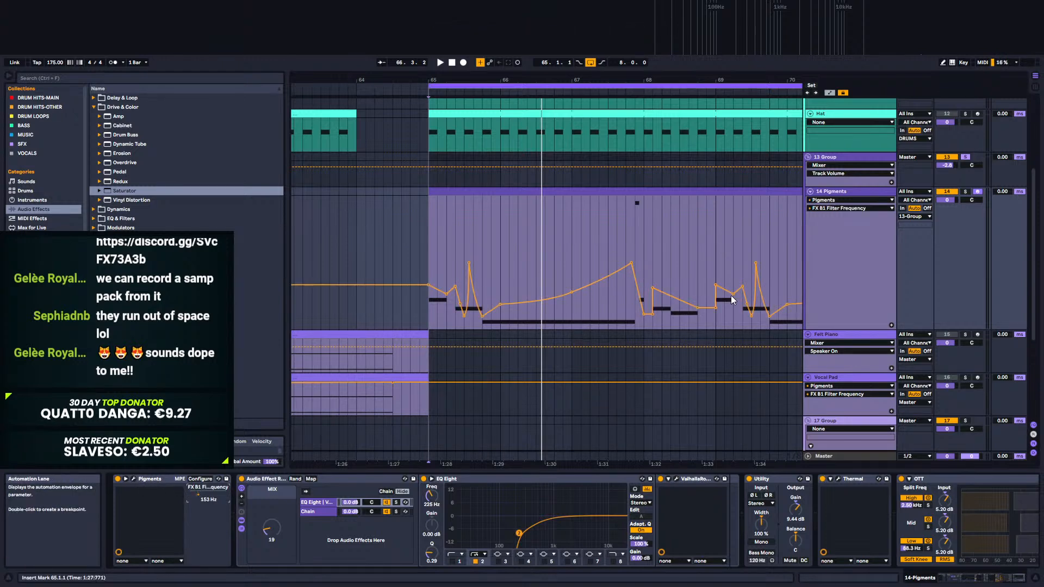
key("space")
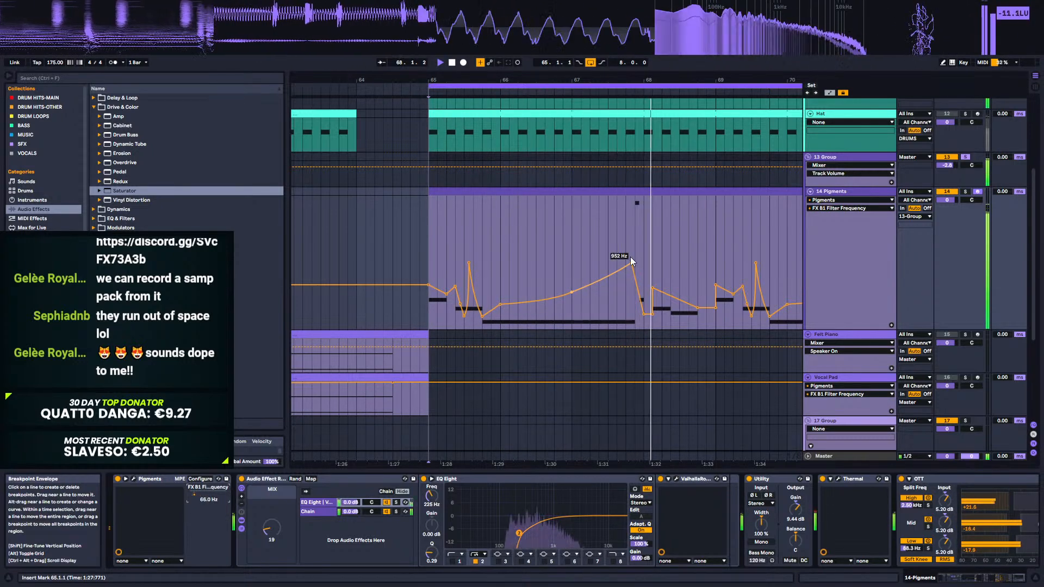
left_click(135, 479)
left_click_drag(595, 125, 707, 160)
key("space")
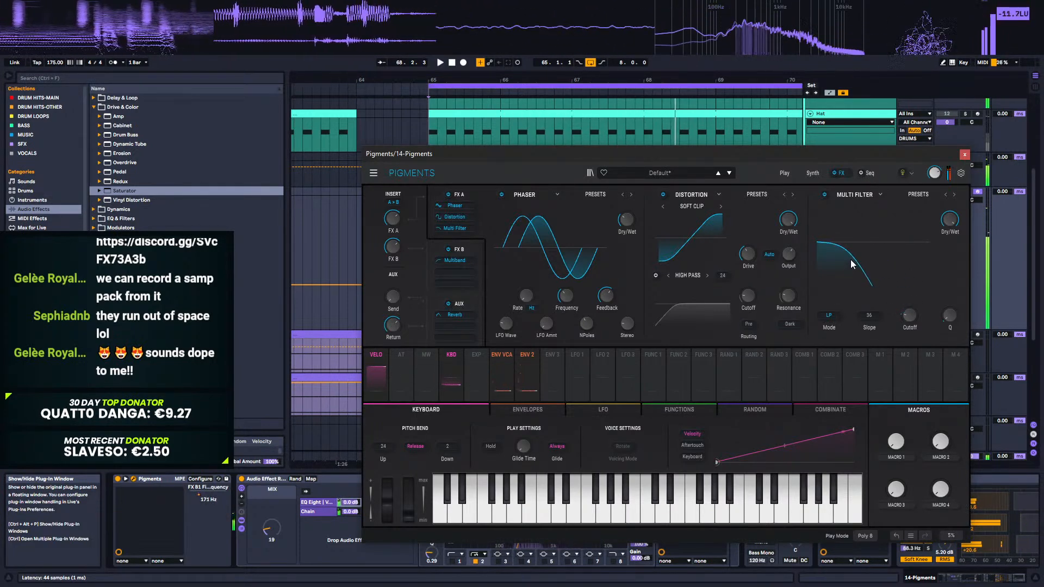
key("space")
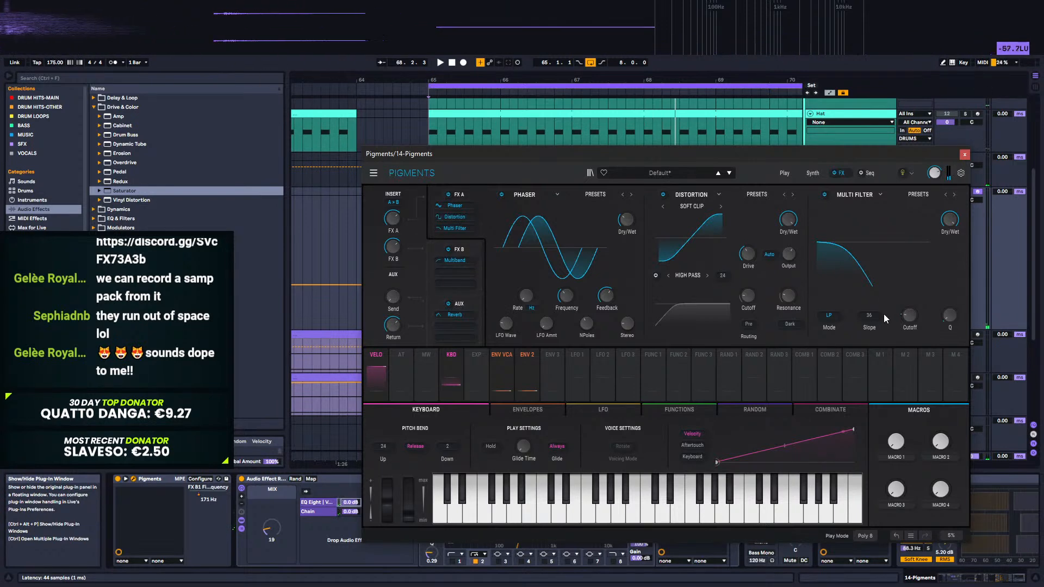
mouse_move(909, 315)
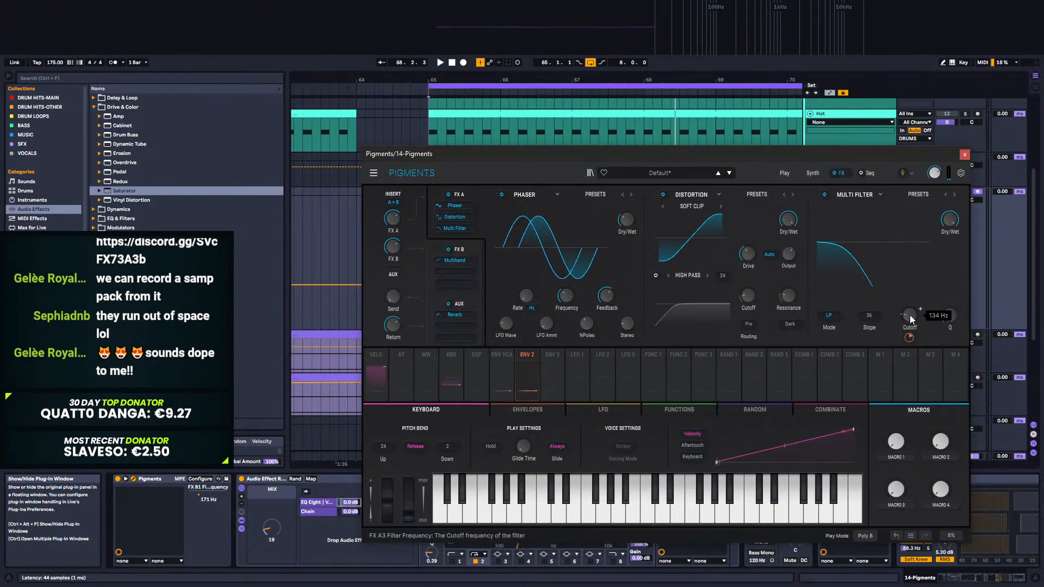
left_click_drag(834, 153, 788, 164)
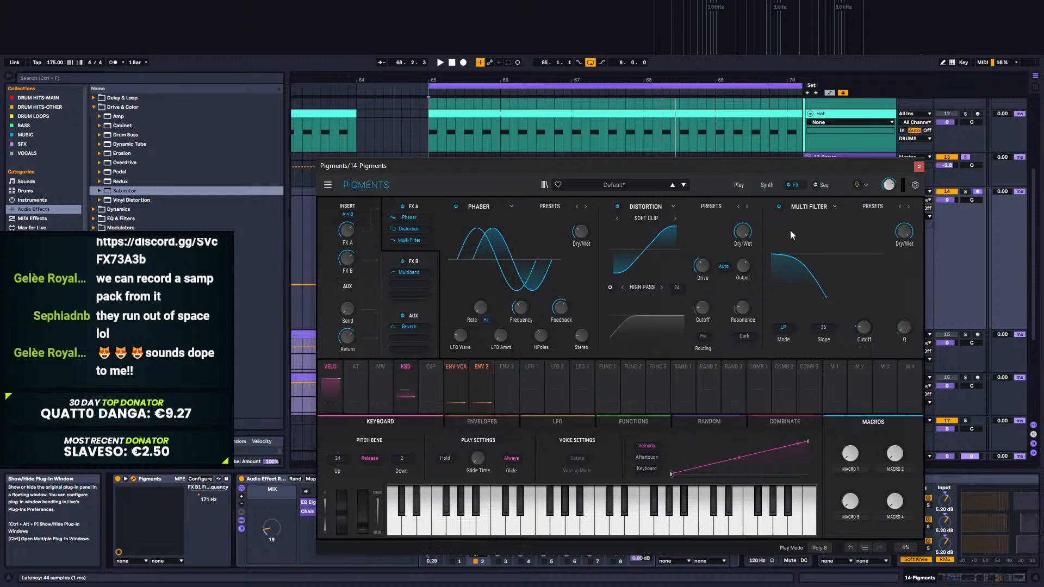
Step: Cut the Pigments track's FX B1 Filter Frequency automation from bar 65 to bar 73 and clear the leftover breakpoint
left_click_drag(661, 171, 637, 476)
left_click_drag(429, 248, 742, 262)
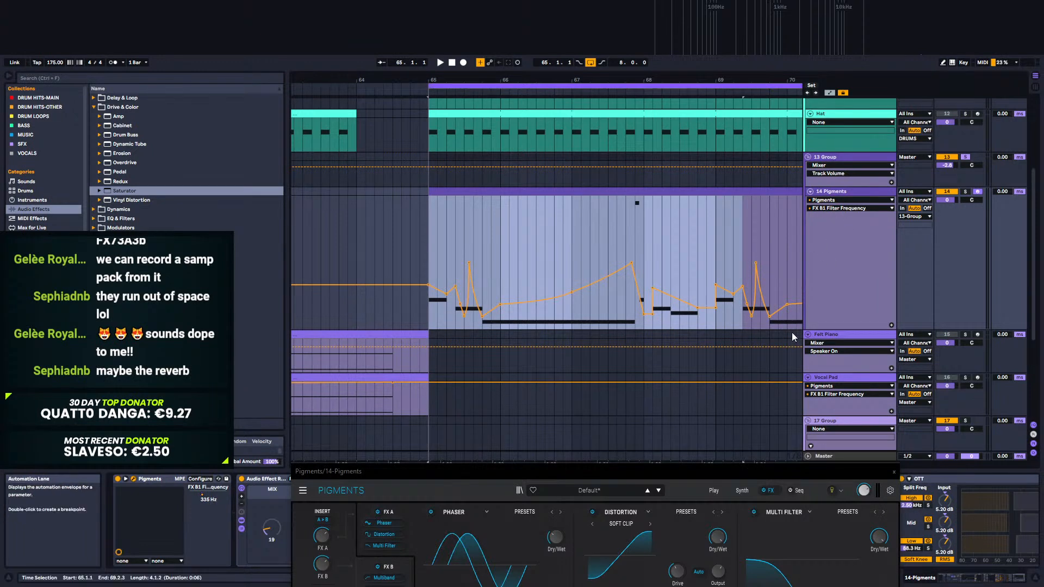
left_click_drag(656, 471, 693, 341)
left_click_drag(430, 250, 801, 244)
key("z")
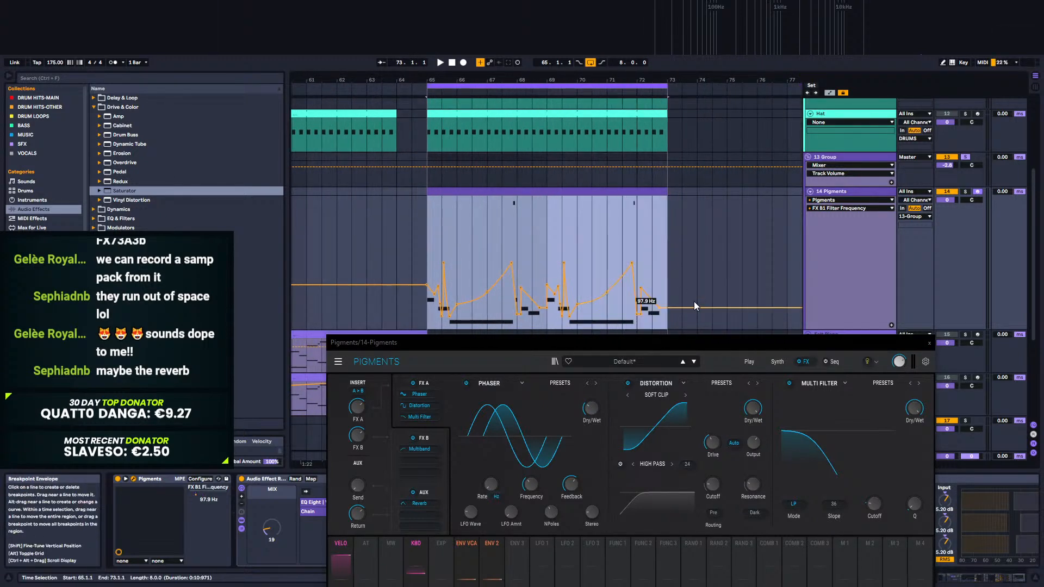
key("Delete")
left_click(426, 285)
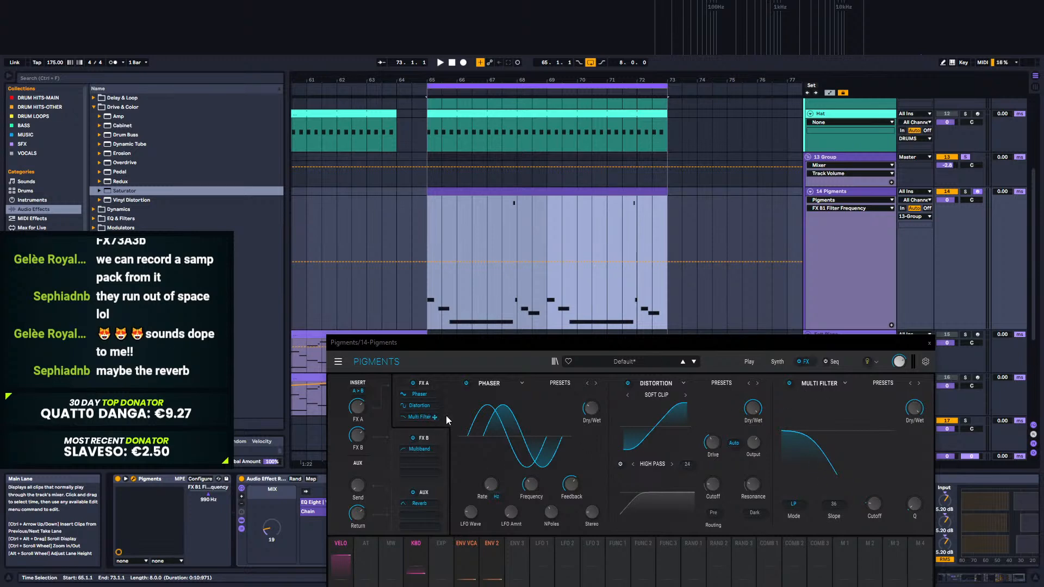
Step: Try to add the Multi Filter's Cutoff to the Pigments device's configurable parameters, and close the plug-in window
left_click(872, 506)
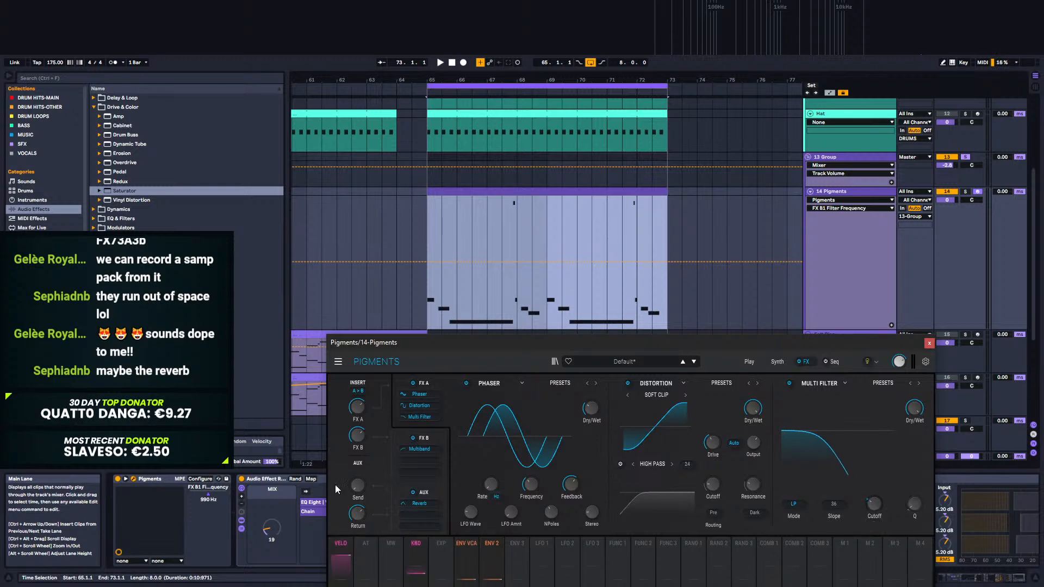
left_click(200, 479)
left_click(874, 504)
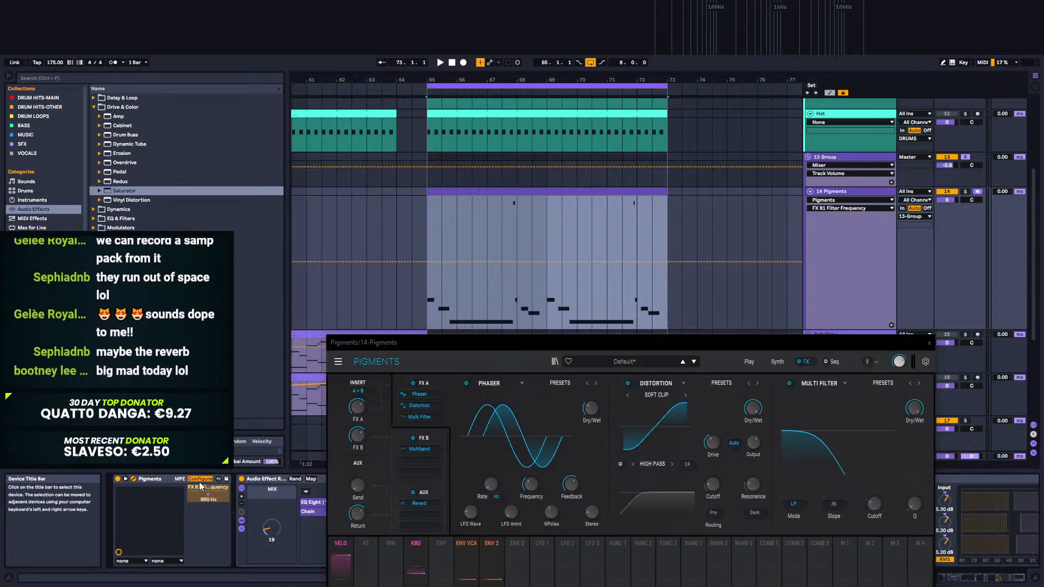
left_click_drag(877, 344, 918, 214)
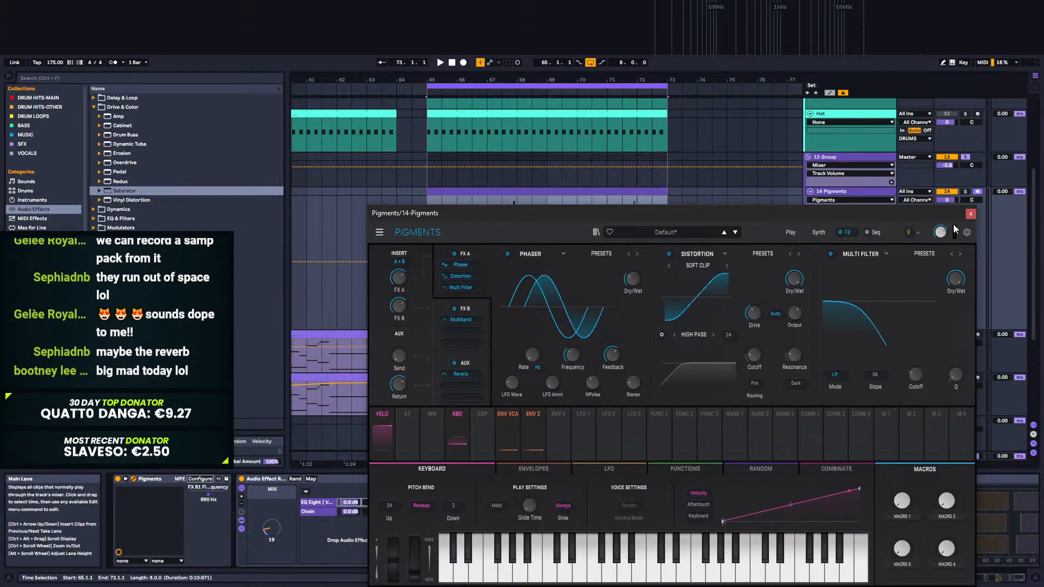
left_click(970, 215)
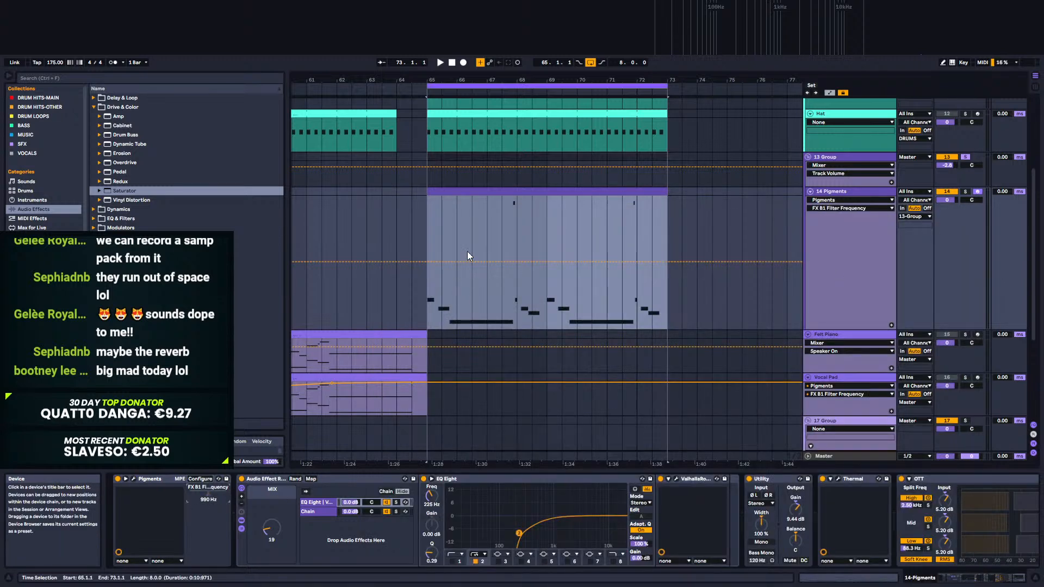
Step: Paste the FX B1 filter automation back at bar 65, remove the extra edge breakpoints at bars 65 and 73, and save
left_click(422, 243)
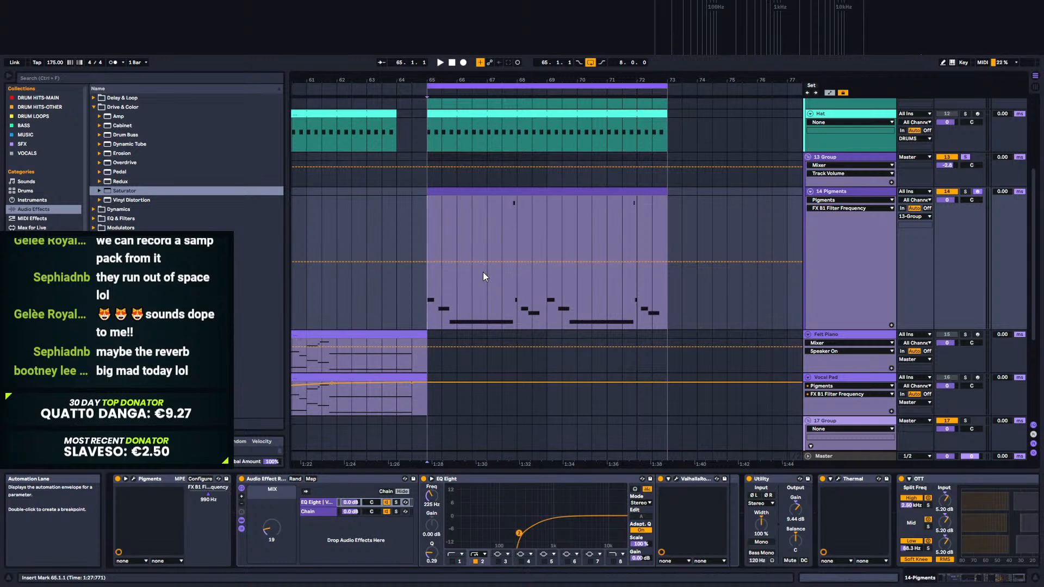
key("ctrl+v")
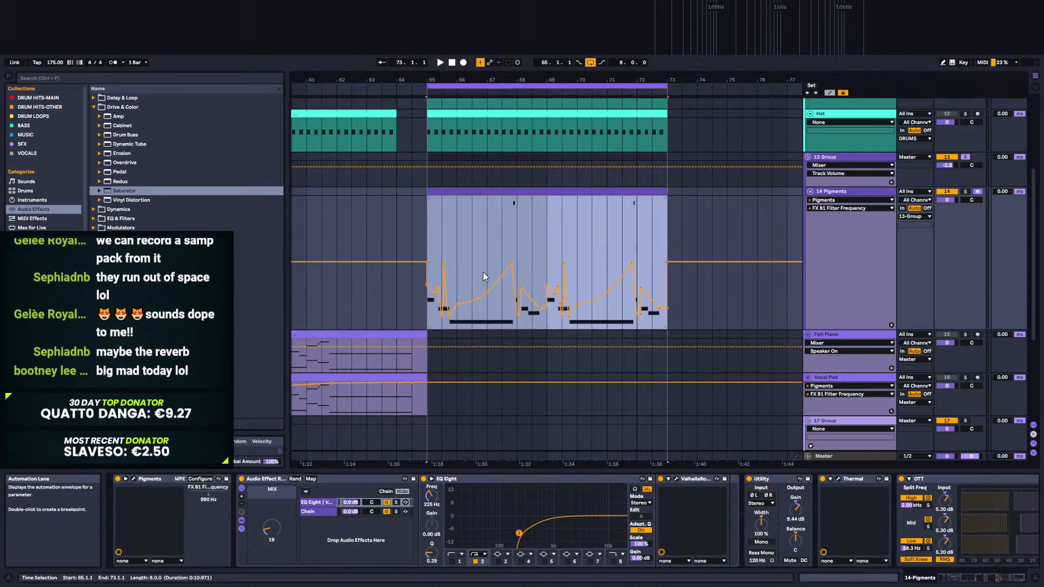
left_click(426, 263)
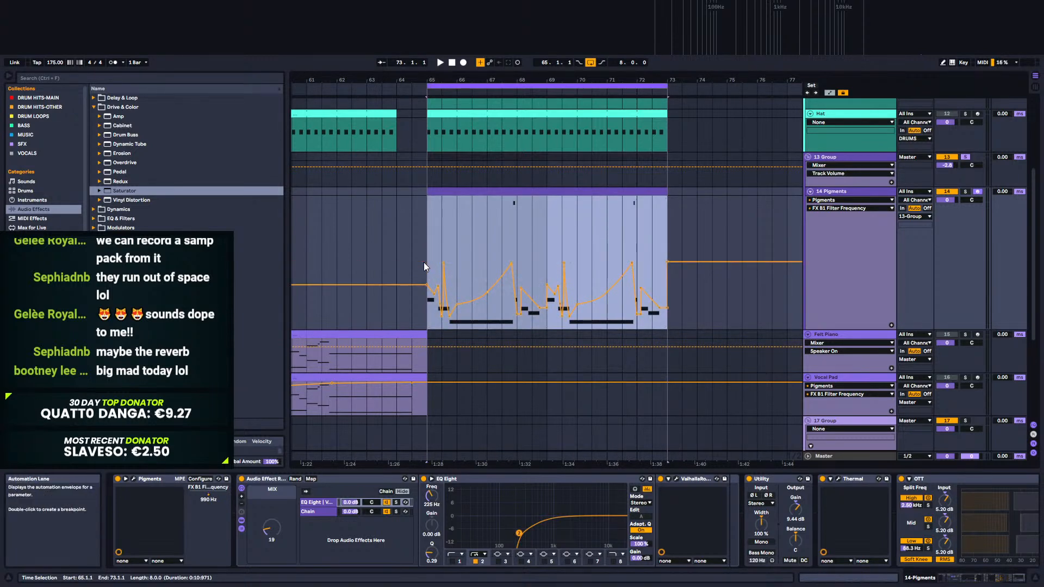
left_click(668, 263)
left_click(687, 301)
key("ctrl+s")
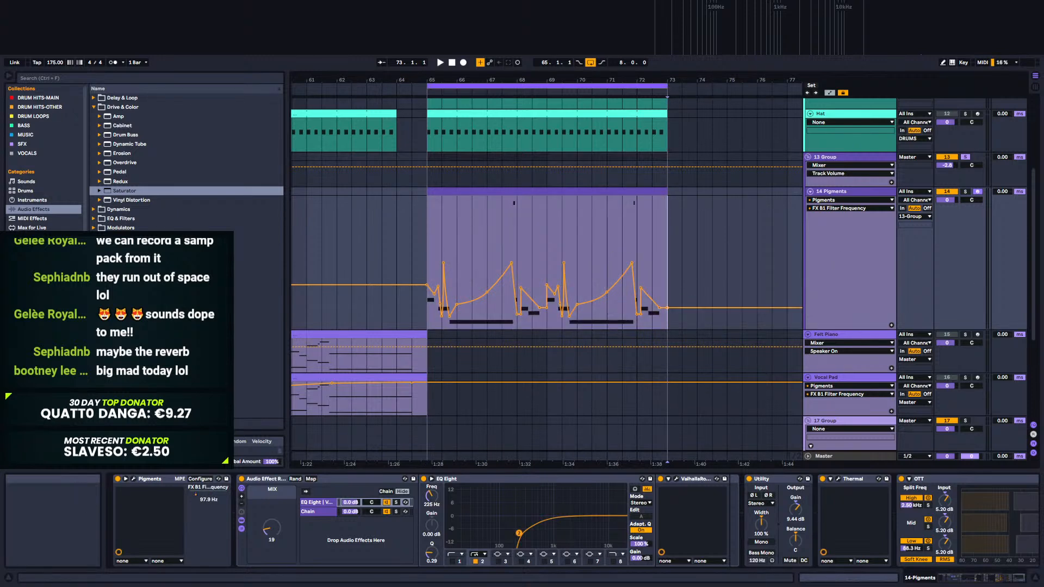
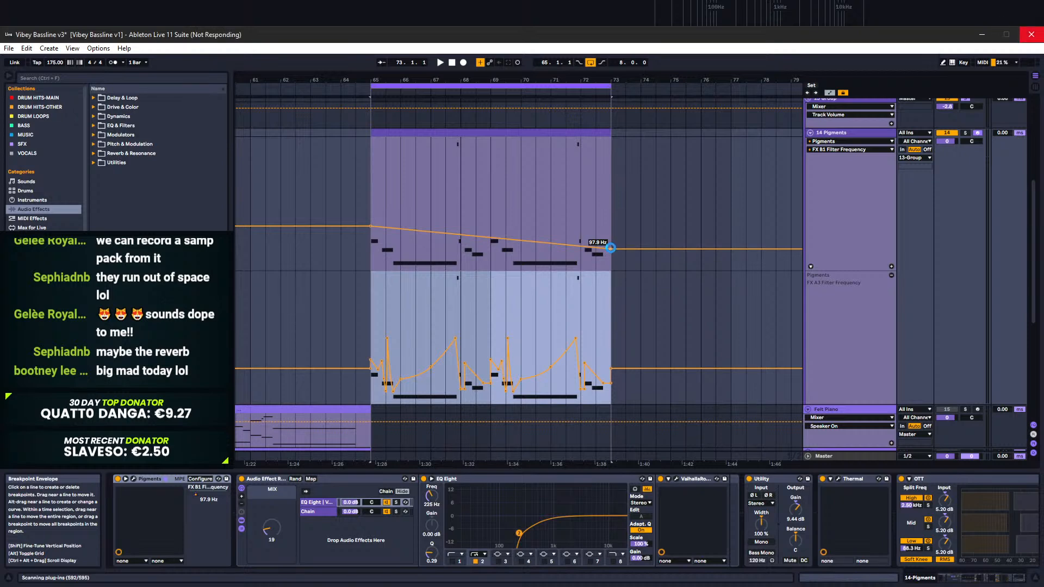
Step: Delete the leftover FX B1 Filter Frequency breakpoints at bars 73 and 65 and shorten the Pigments track's main lane
left_click(611, 249)
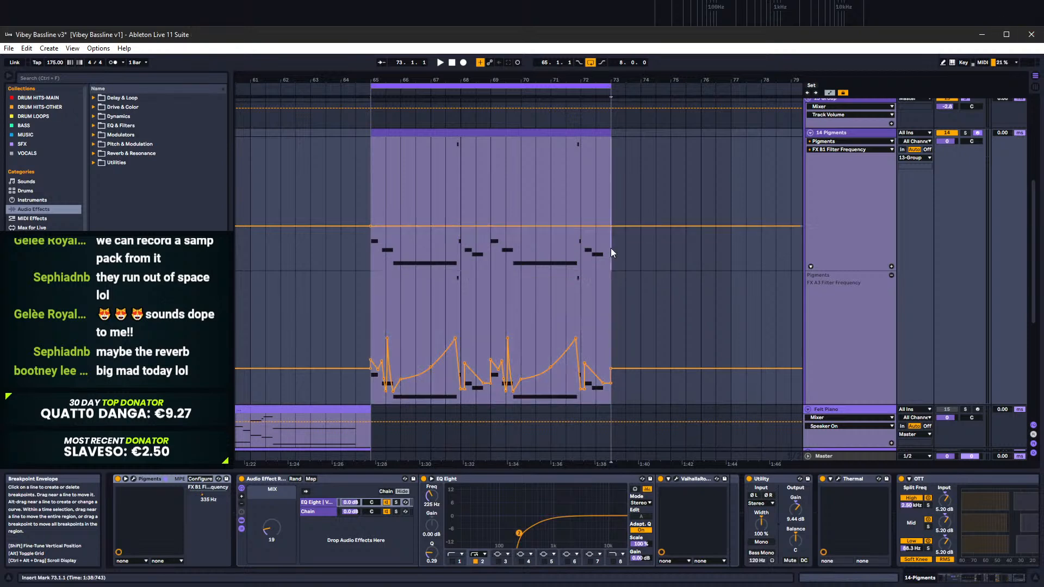
left_click(371, 227)
left_click(856, 180)
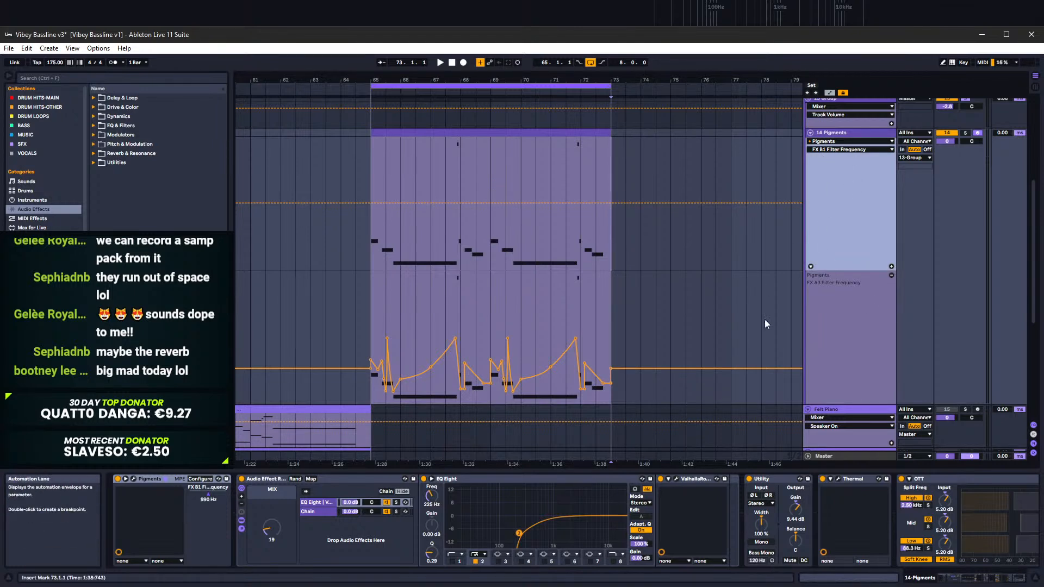
left_click_drag(856, 267, 856, 169)
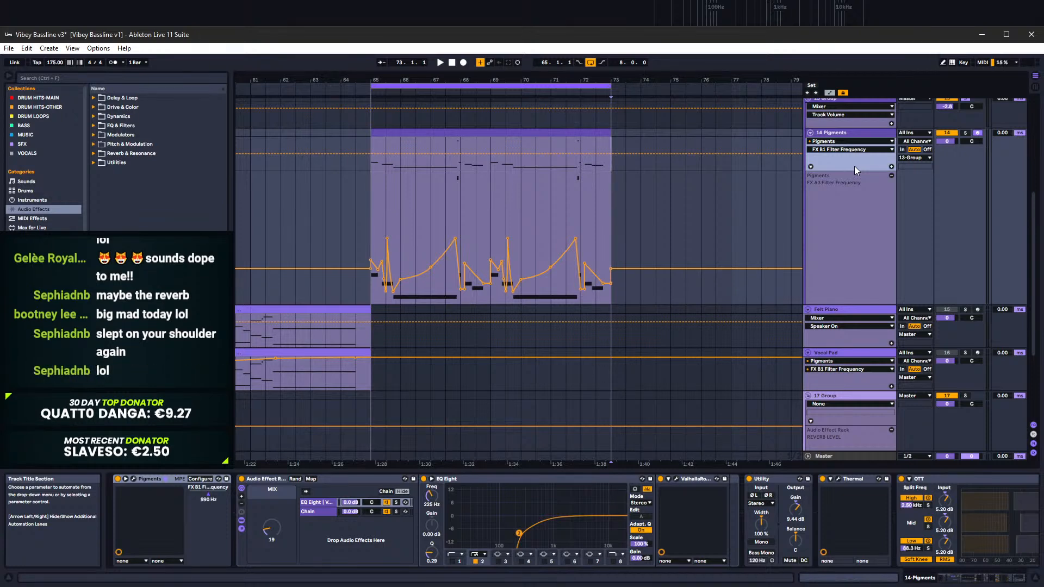
Step: Delete the extra FX A3 Filter Frequency breakpoint at bar 65 and play the loop with the Pigments track soloed
left_click(371, 268)
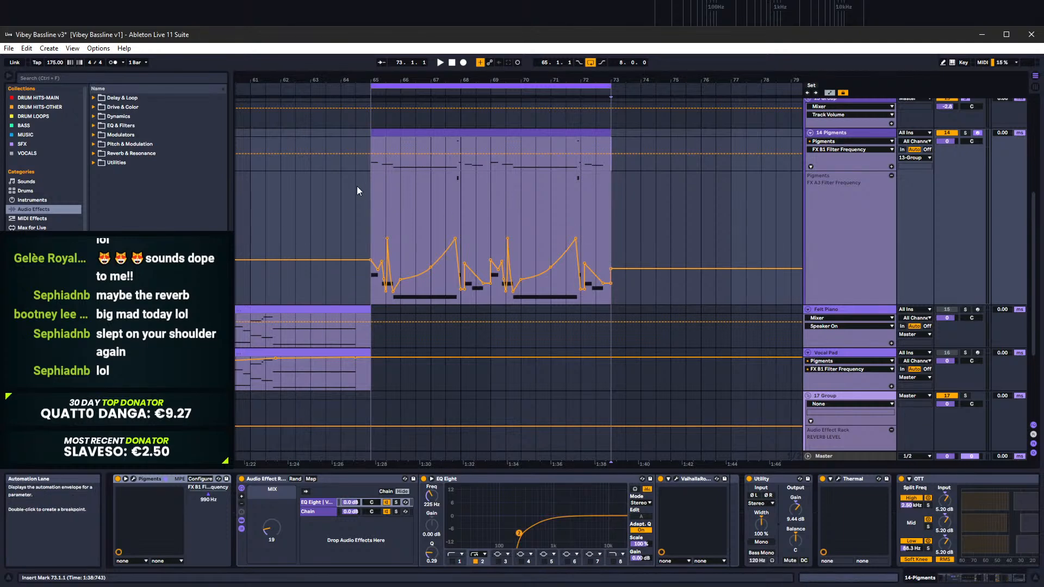
key("space")
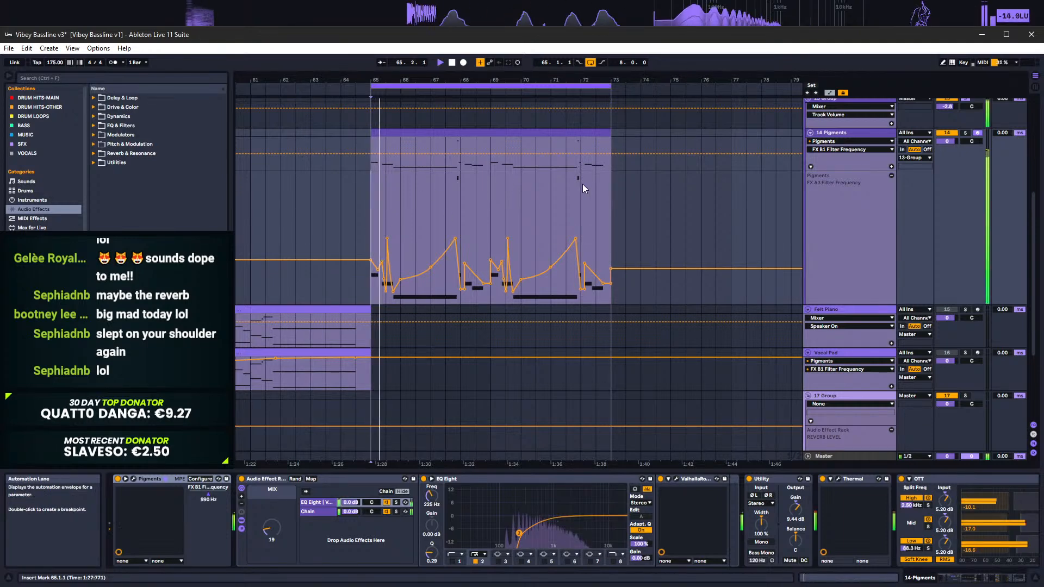
left_click(966, 133)
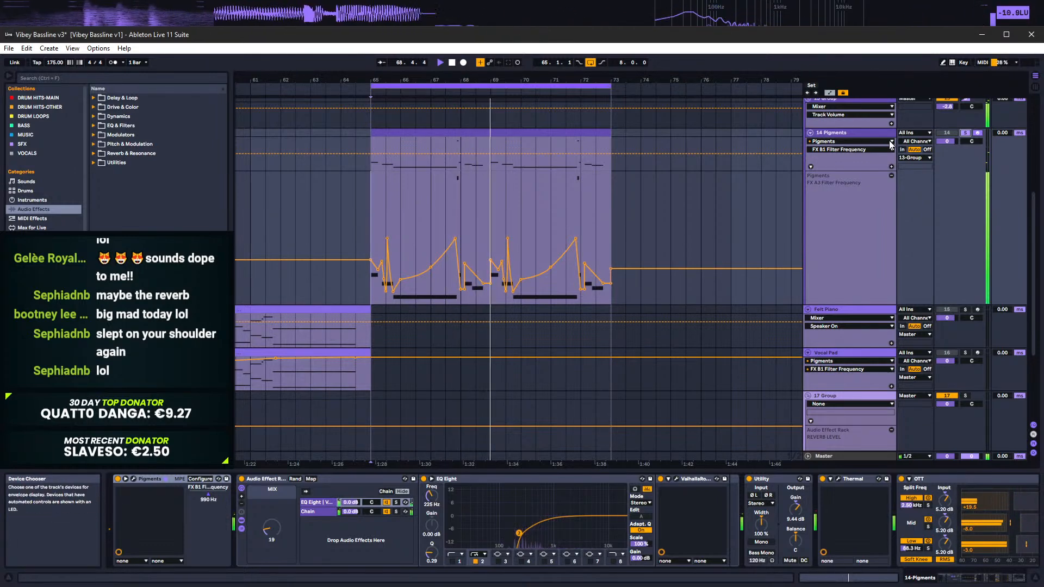
scroll(860, 173, "up", 2)
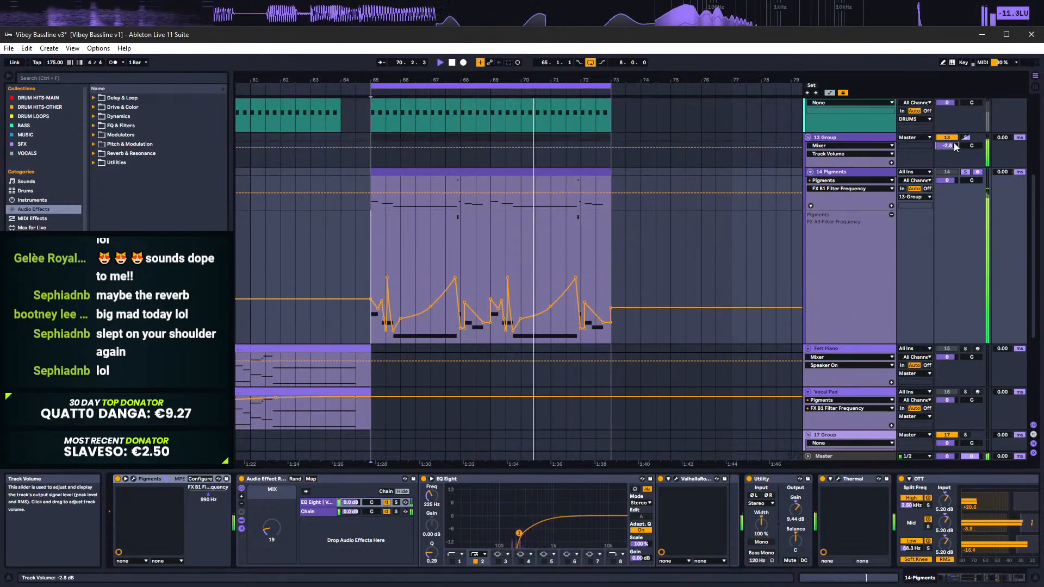
Step: Move the Audio Effect Rack between Thermal and OTT in the Pigments device chain, and open the Thermal window
left_click(1006, 578)
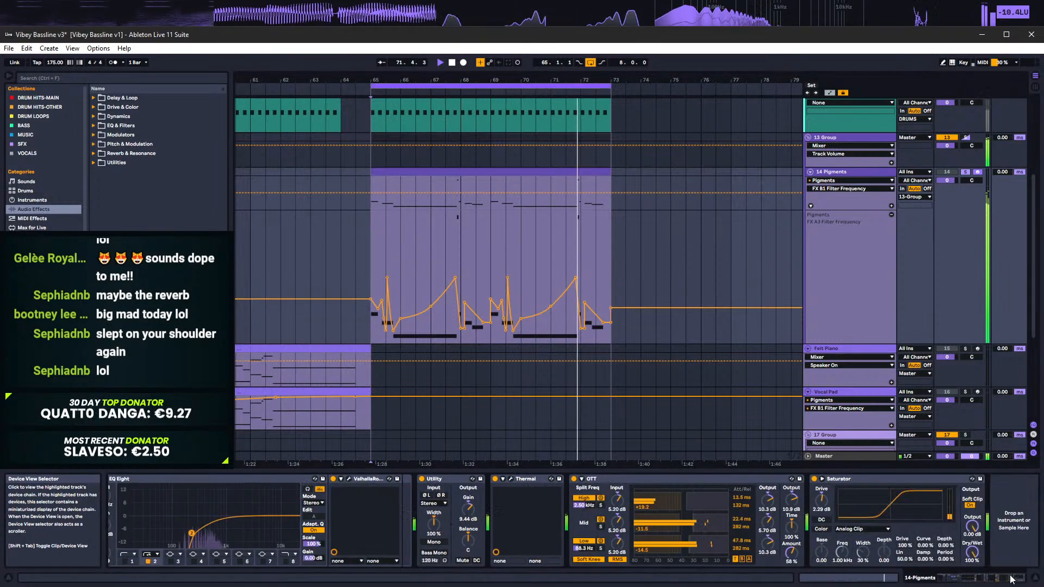
left_click_drag(1006, 578, 995, 578)
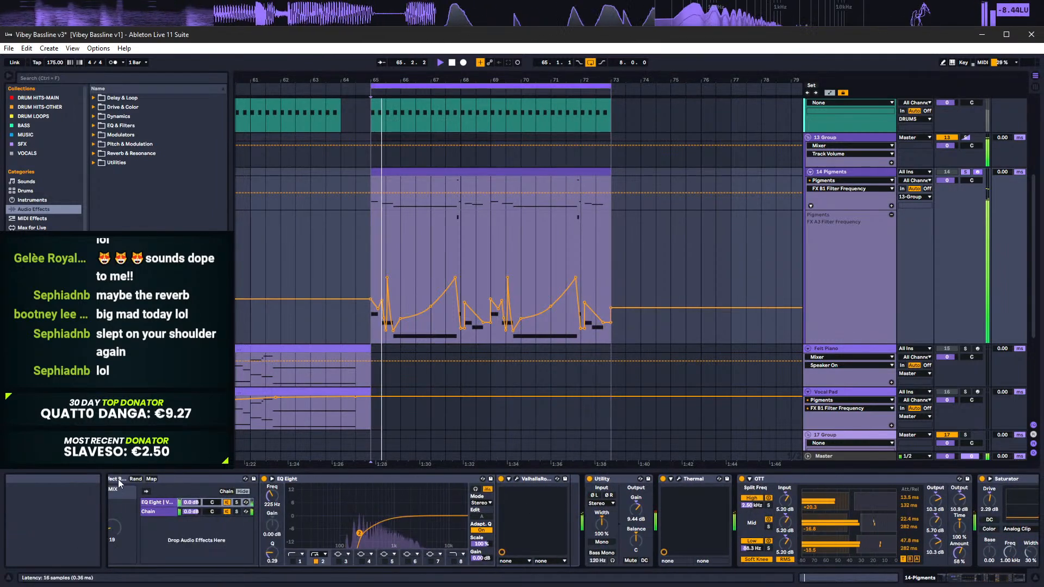
left_click(135, 480)
scroll(508, 544, "up", 3)
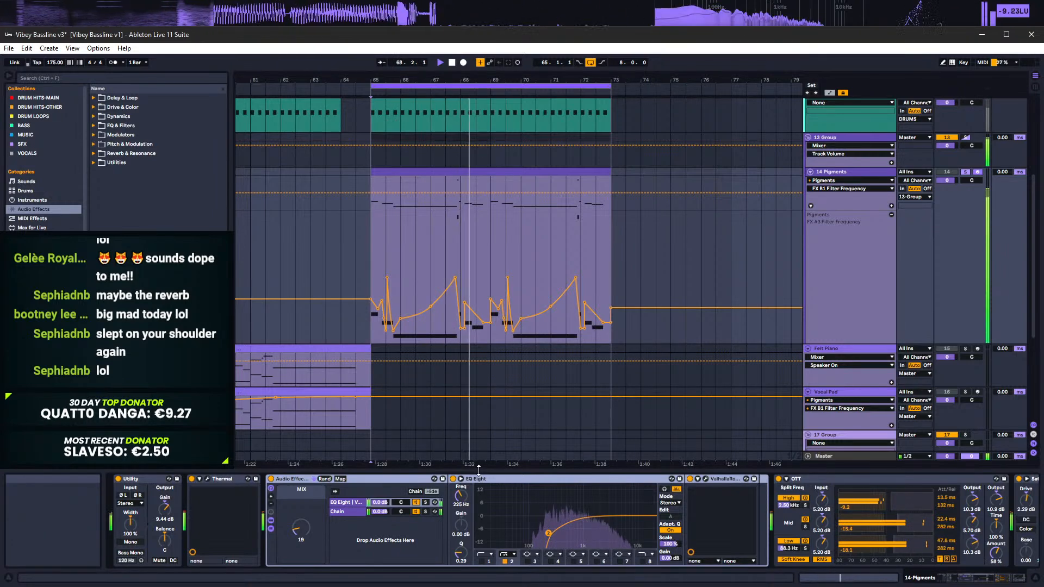
left_click(214, 479)
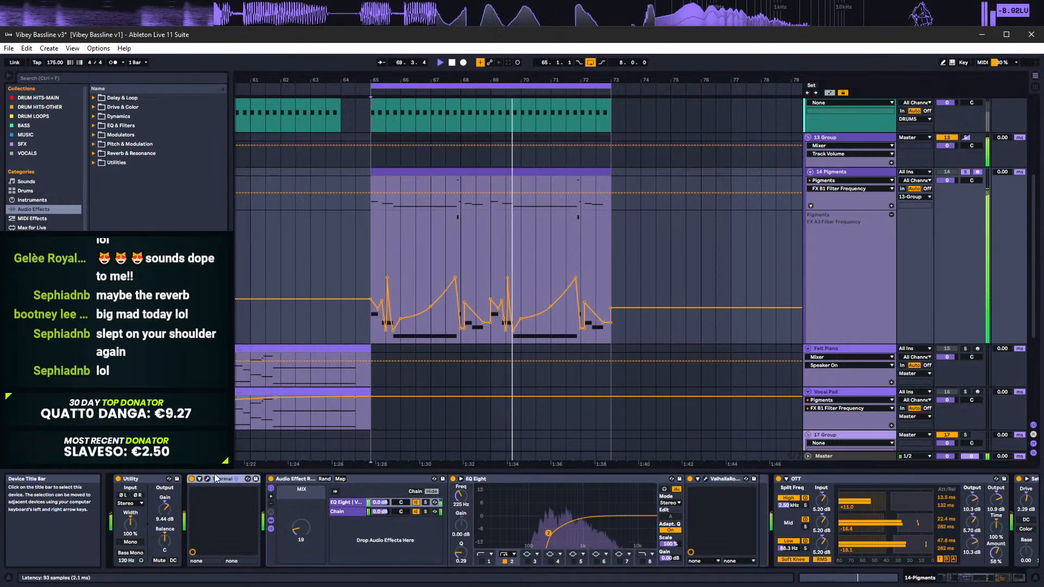
left_click(206, 479)
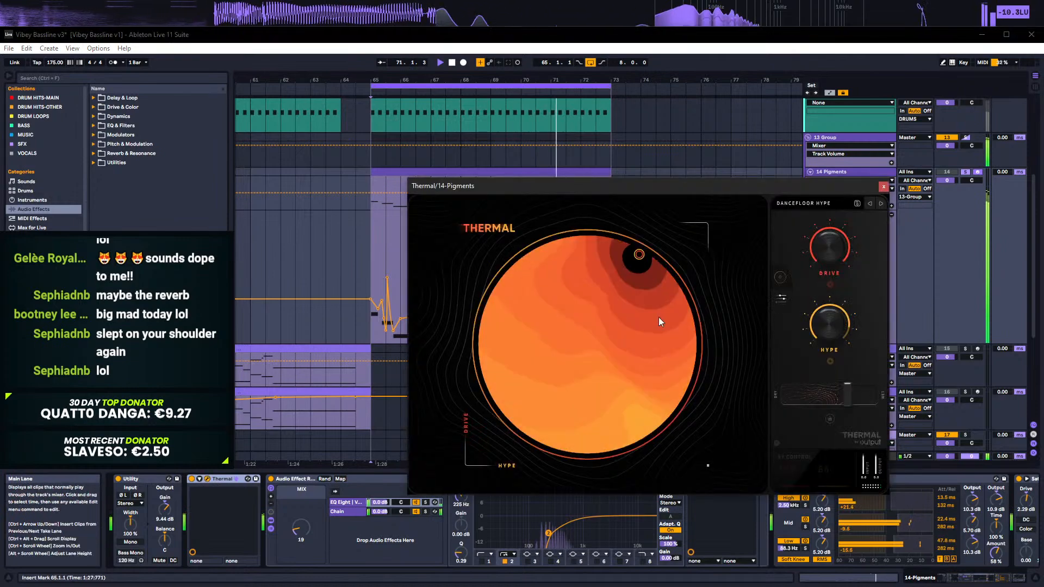
Step: Load the Gritty Enhancer preset from Thermal's favorites while the loop plays
left_click(803, 204)
scroll(468, 391, "down", 5)
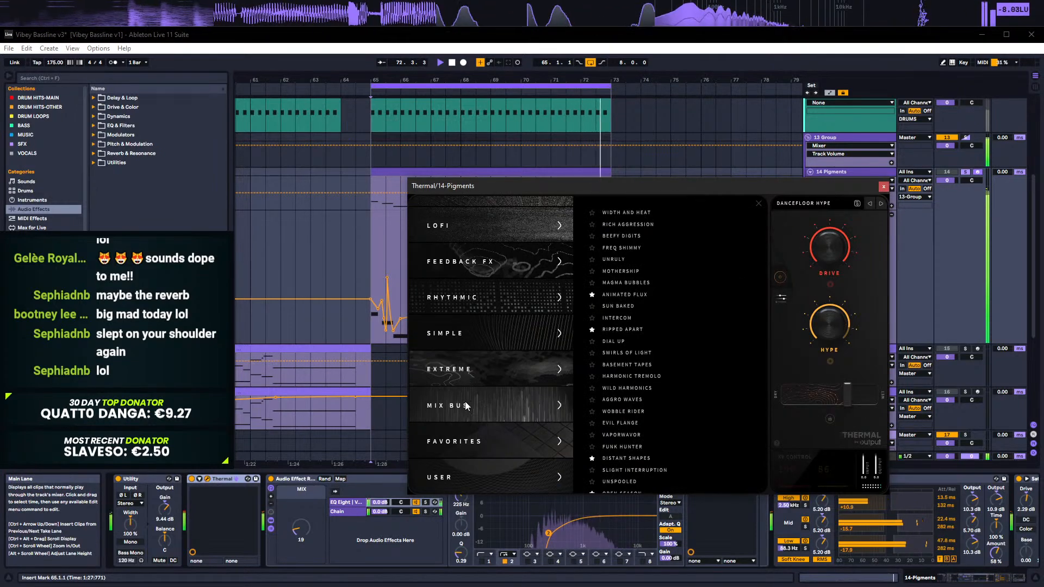
left_click(473, 438)
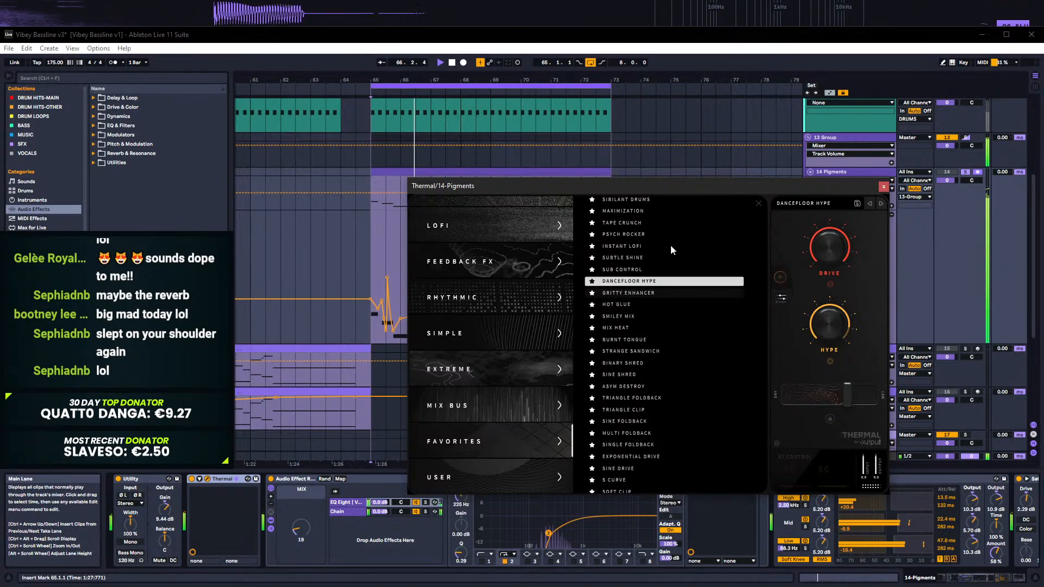
left_click(650, 290)
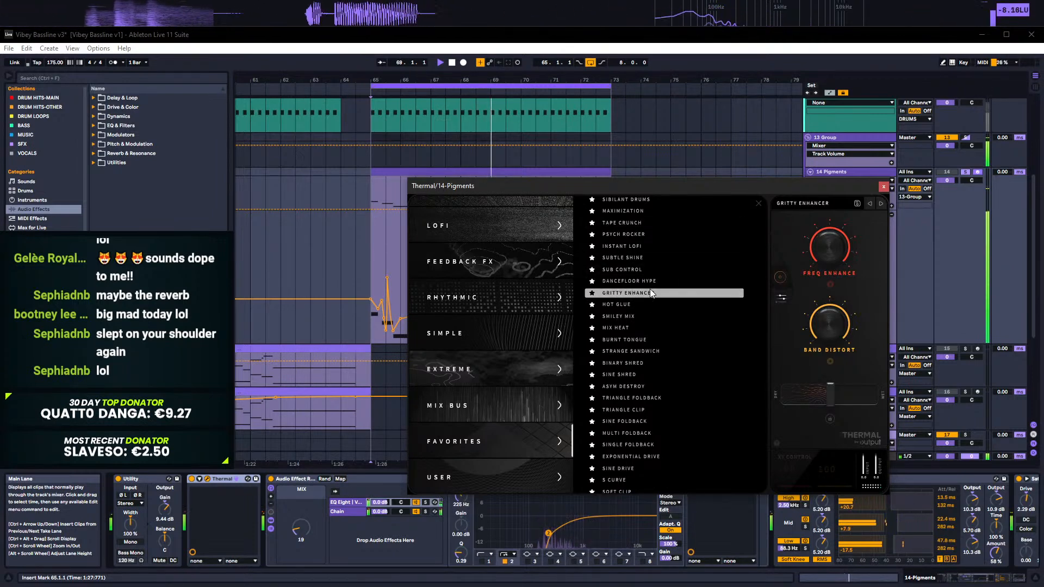
Step: Turn off solo on the Pigments track, resume playback and close the Thermal window
key("space")
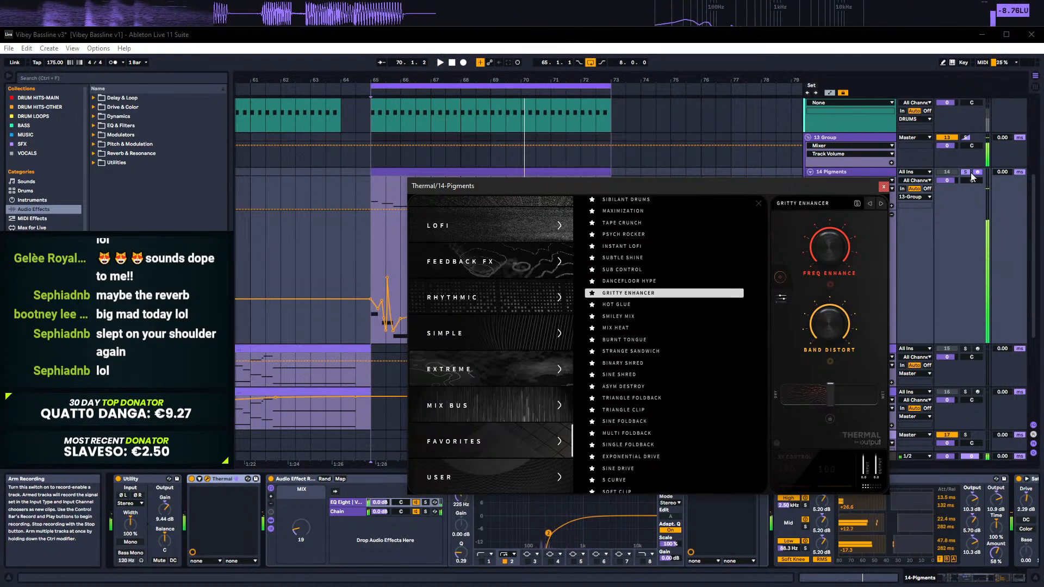
left_click(969, 172)
key("space")
left_click(883, 187)
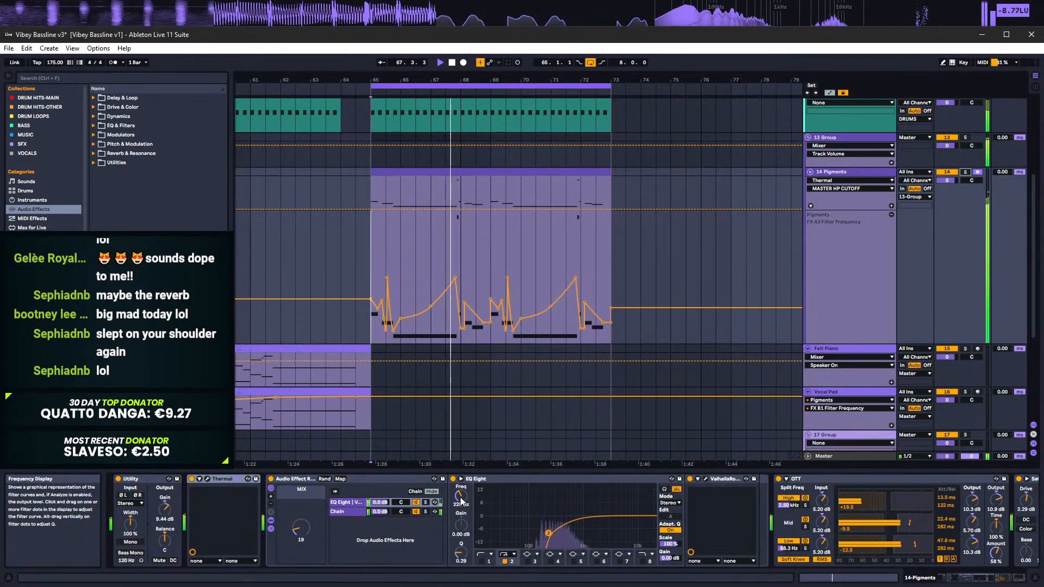
Step: Enable band 8 of the rack's EQ Eight as a high cut and lower its frequency to 5.74 kHz with a Q of 0.51
left_click(644, 561)
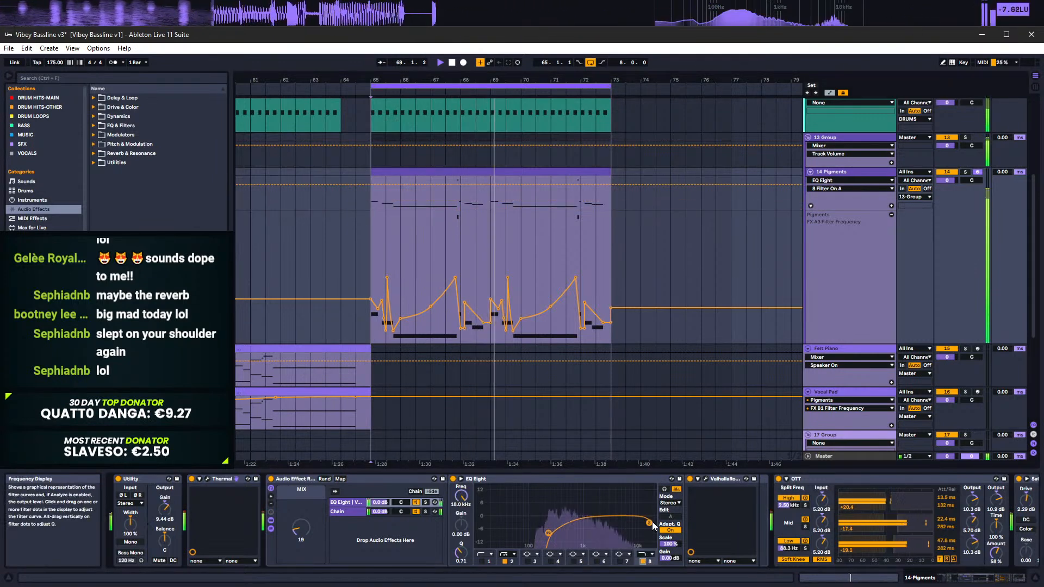
key("space")
key("space")
key("space")
left_click_drag(613, 527, 622, 527)
key("space")
key("space")
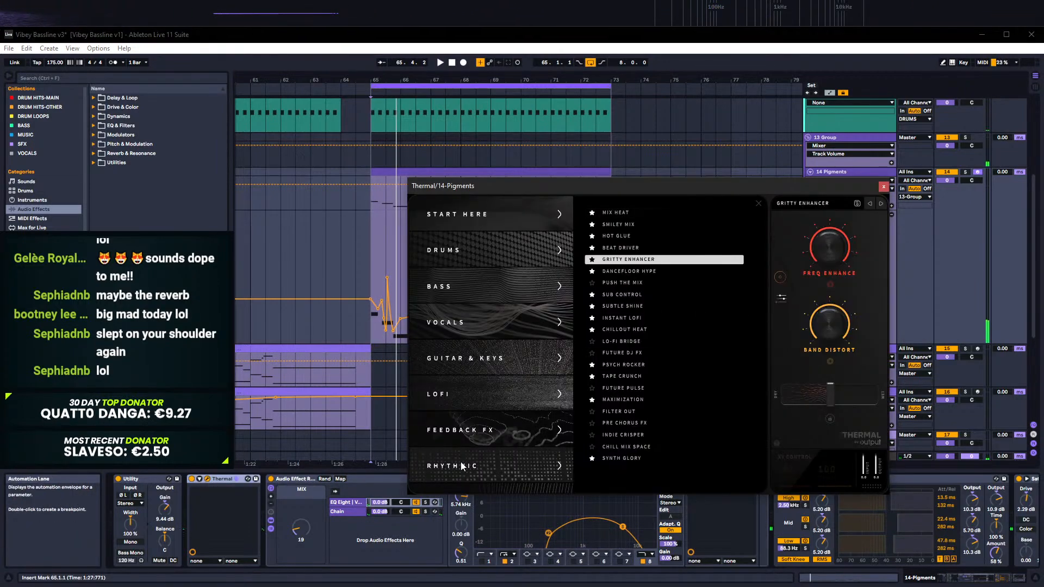
Step: Audition the Hot Glue, Smiley Mix and Mix Heat presets from Thermal's favorites over the playing loop
scroll(481, 426, "down", 4)
scroll(492, 422, "up", 3)
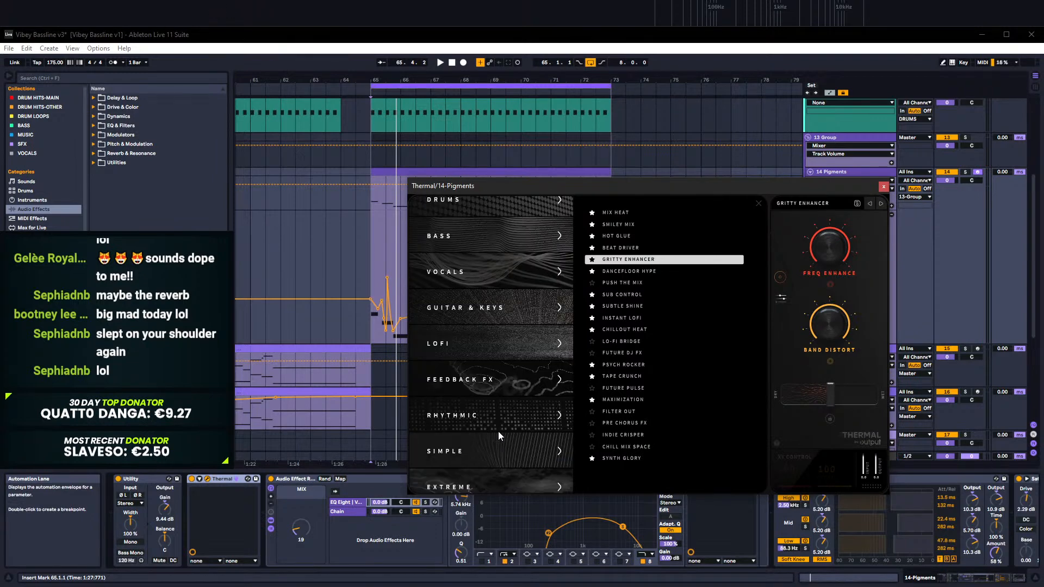
scroll(497, 435, "down", 3)
left_click(496, 438)
scroll(634, 387, "down", 1)
scroll(634, 387, "down", 3)
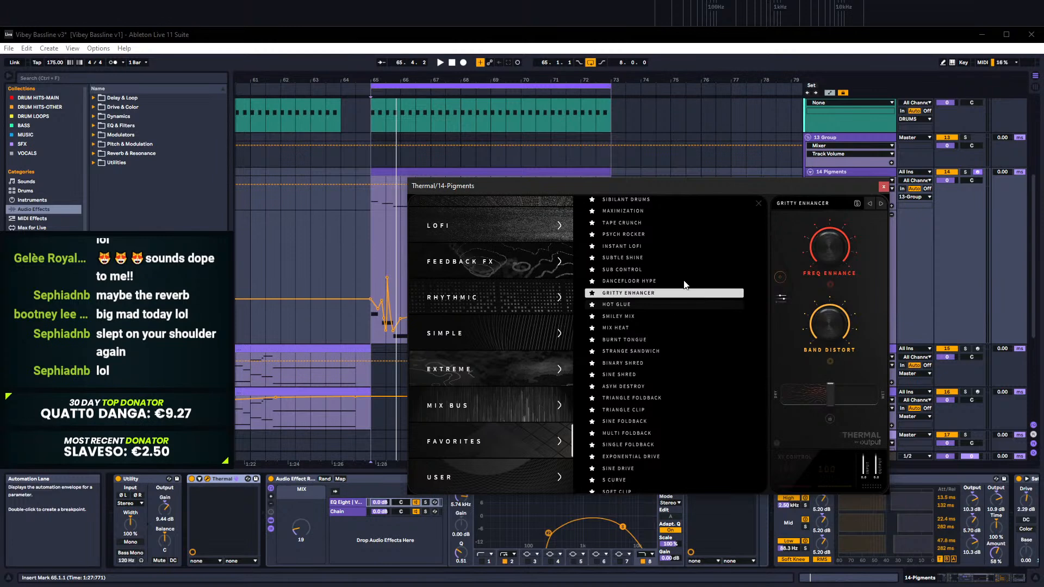
key("space")
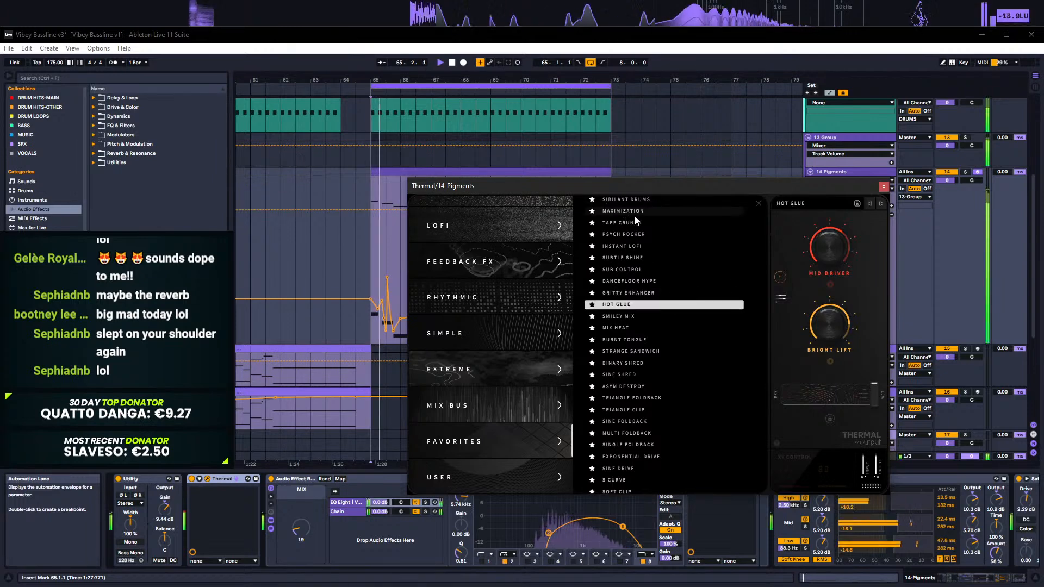
left_click(629, 320)
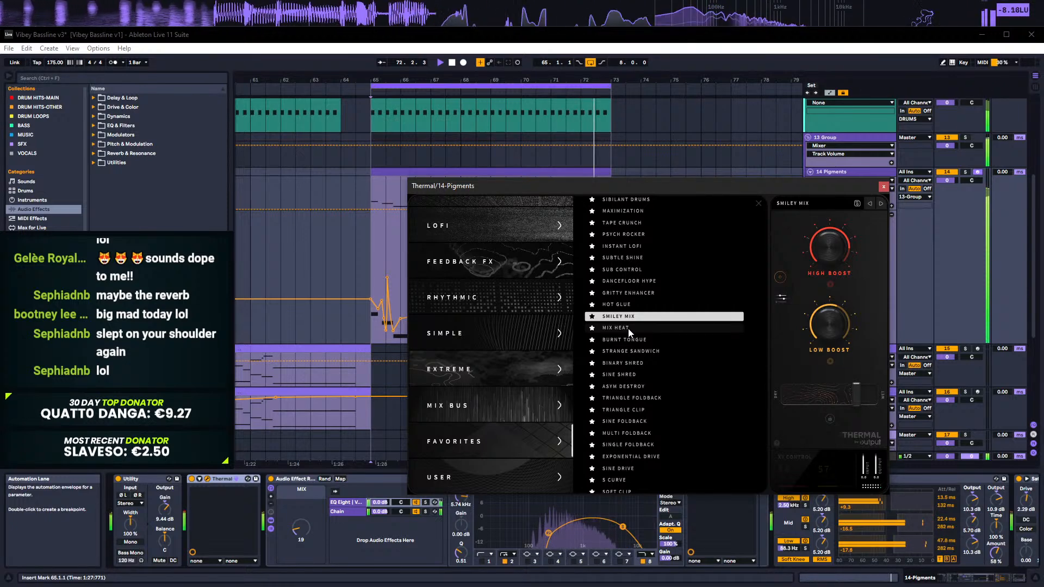
left_click(630, 329)
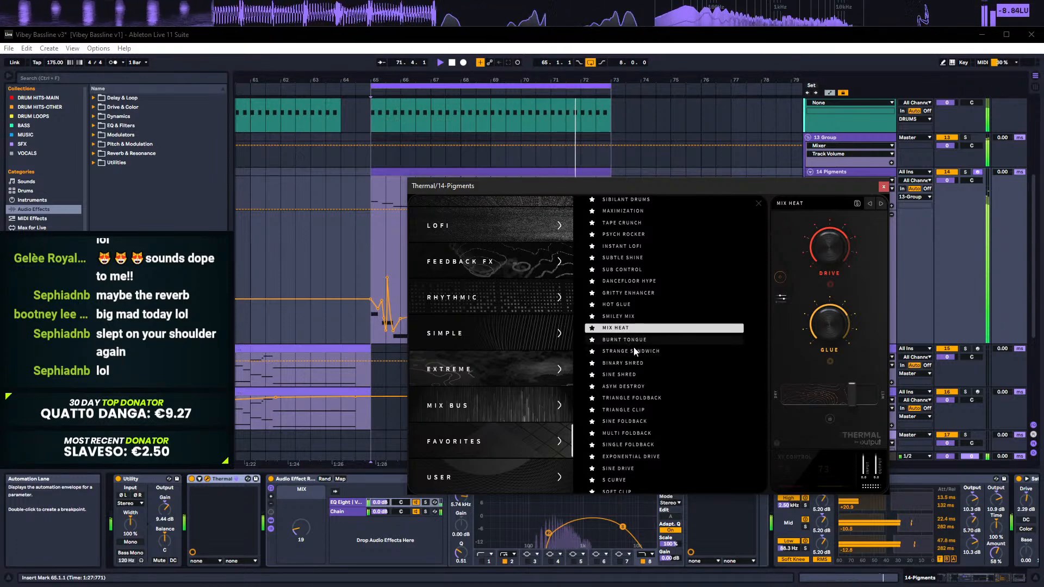
Step: Audition the Thermal favorites Burnt Tongue, Strange Sandwich, Binary Shred and Multi Foldback on the bass
key("Down")
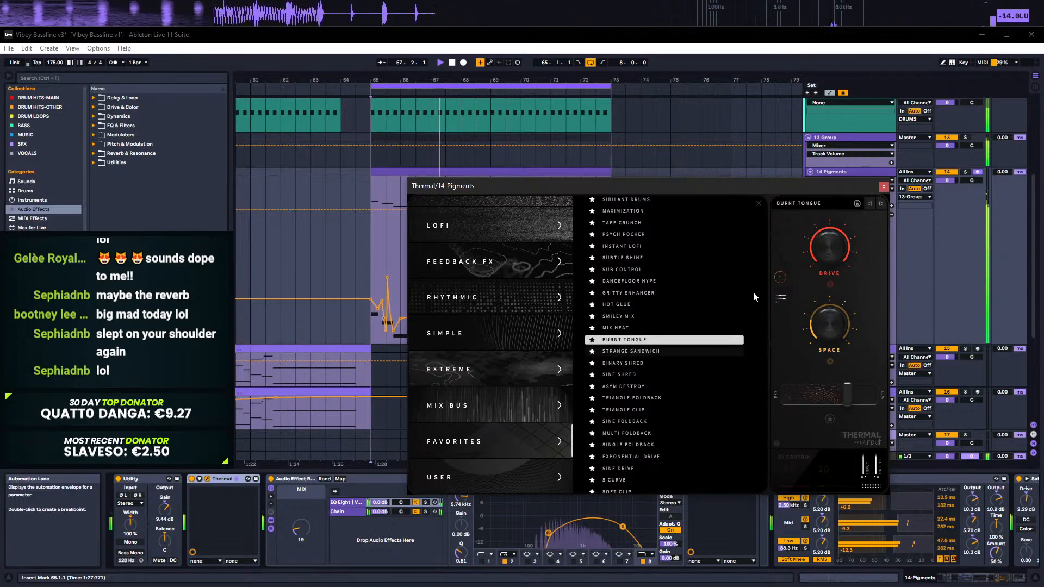
key("Down")
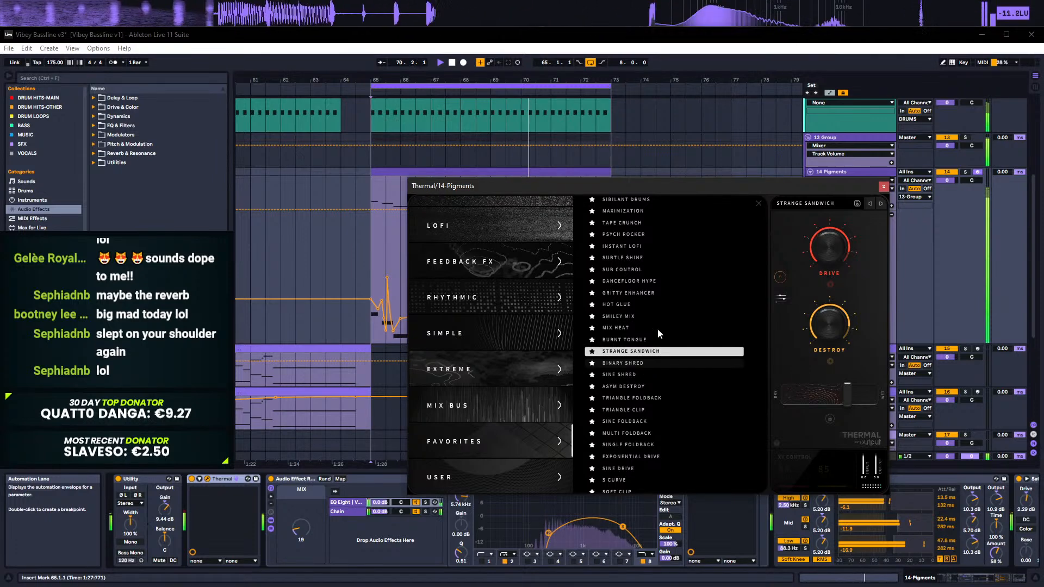
key("Down")
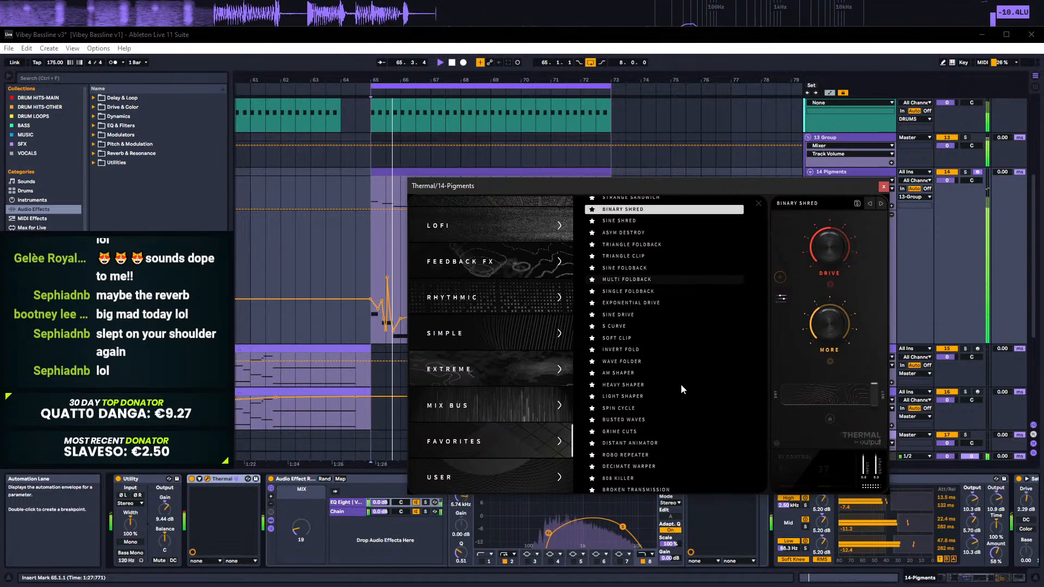
left_click(683, 279)
Step: Try Thermal's Full Beat Squeeze preset, switch to Overhead Slam and close the Thermal window
scroll(680, 293, "down", 3)
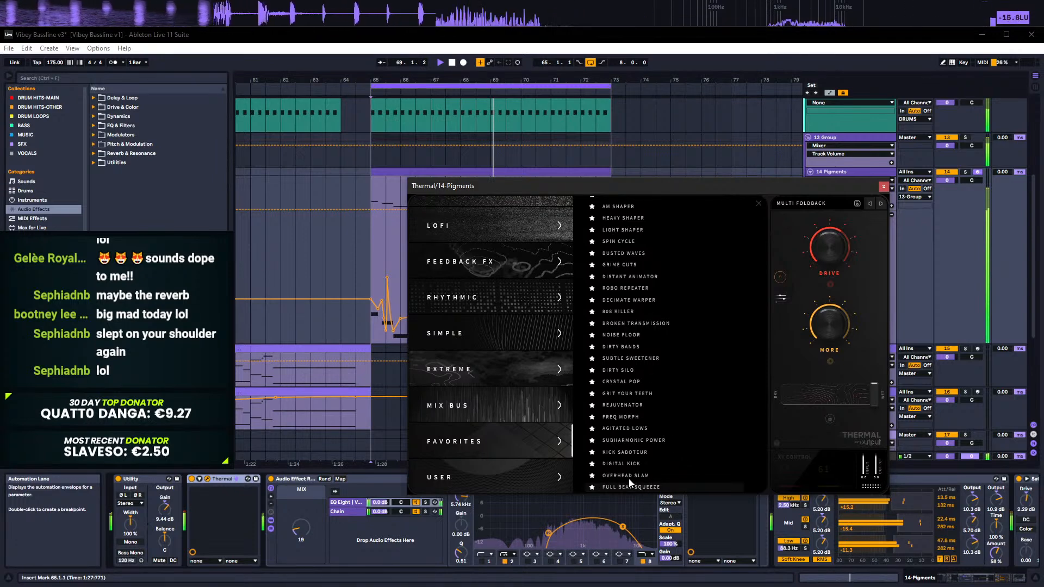
left_click(628, 486)
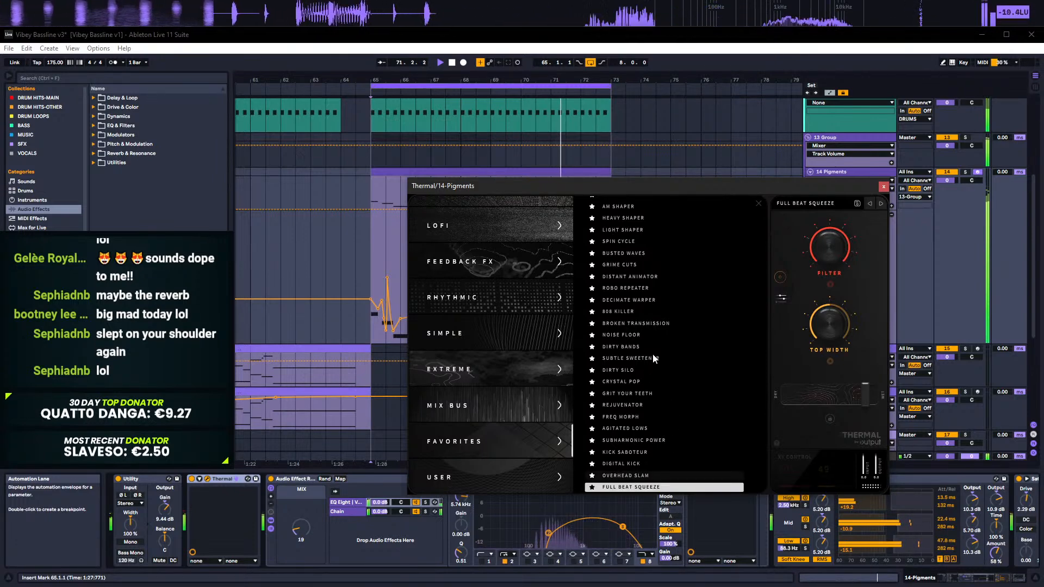
left_click(641, 476)
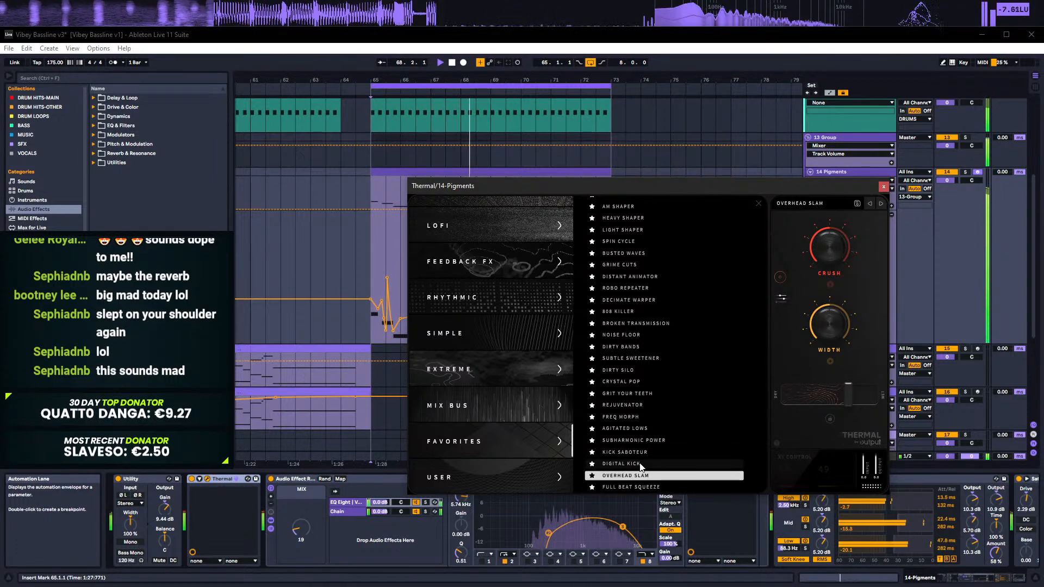
left_click(884, 186)
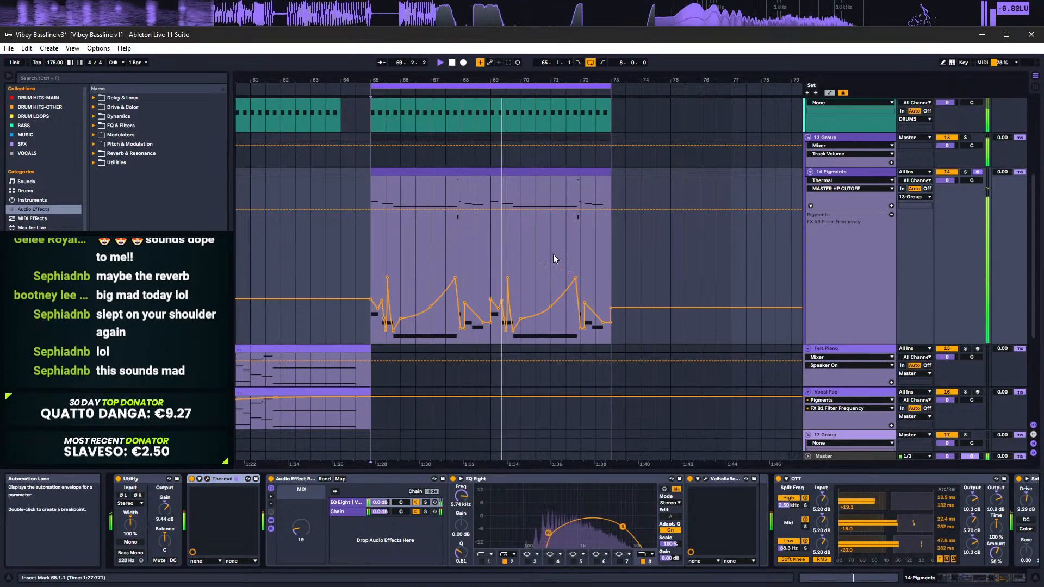
Step: Play the arrangement from bar 64 into the Pigments clip and look at the clip's MIDI notes
key("space")
double_click(444, 173)
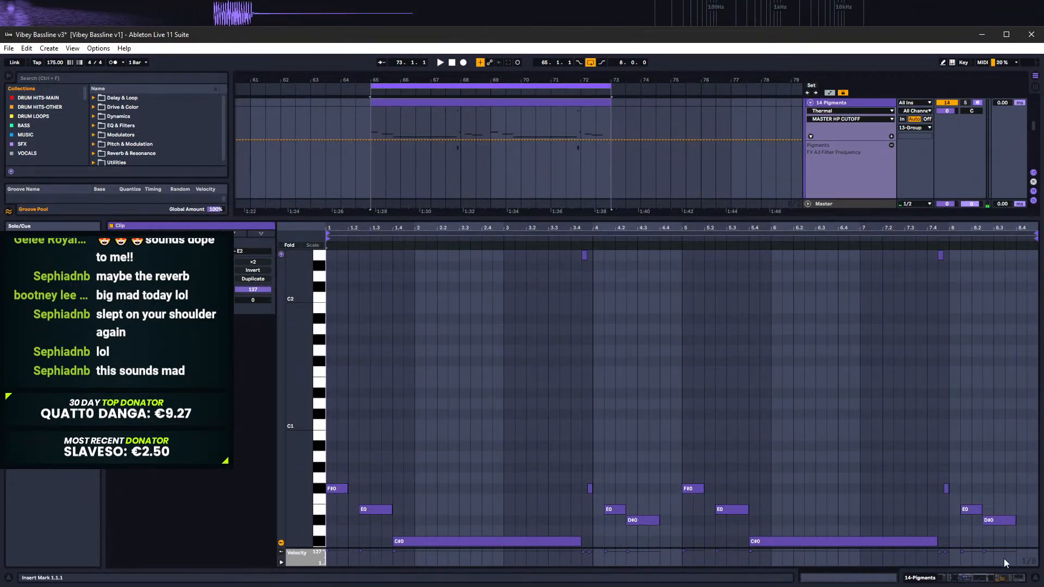
left_click(1003, 577)
left_click(347, 211)
key("space")
scroll(481, 211, "up", 2)
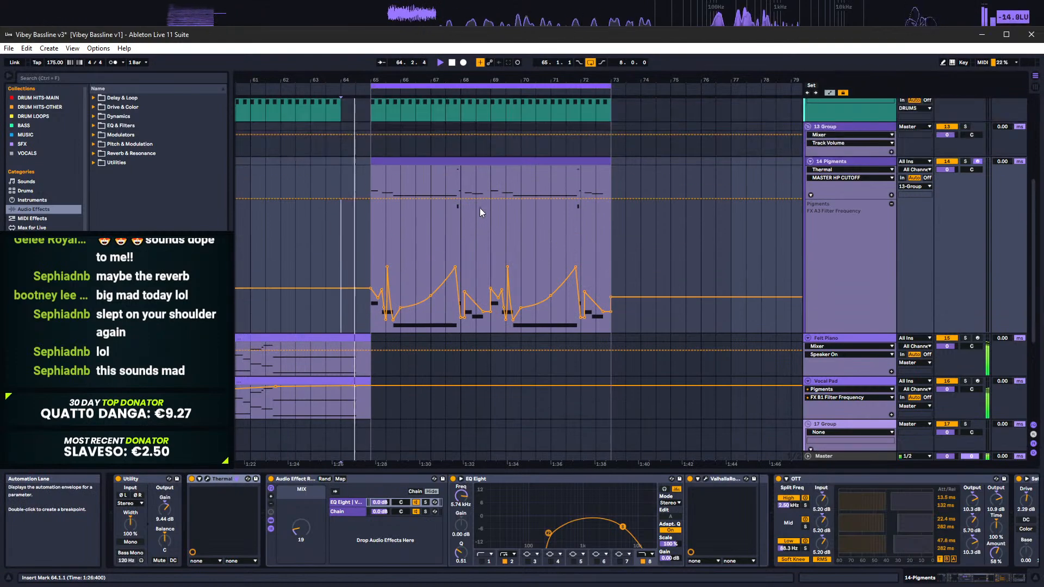
double_click(416, 215)
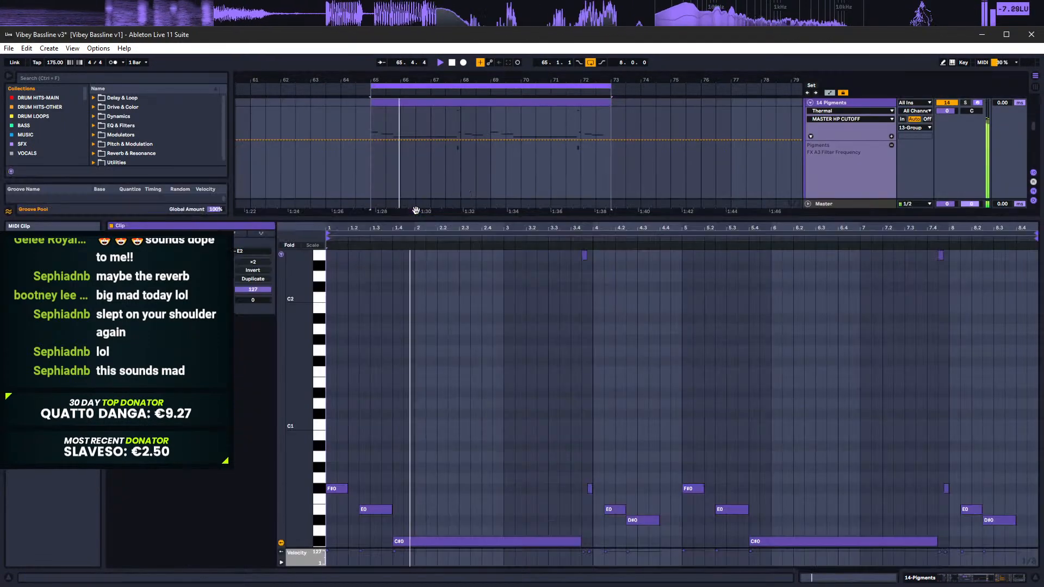
key("shift+Tab")
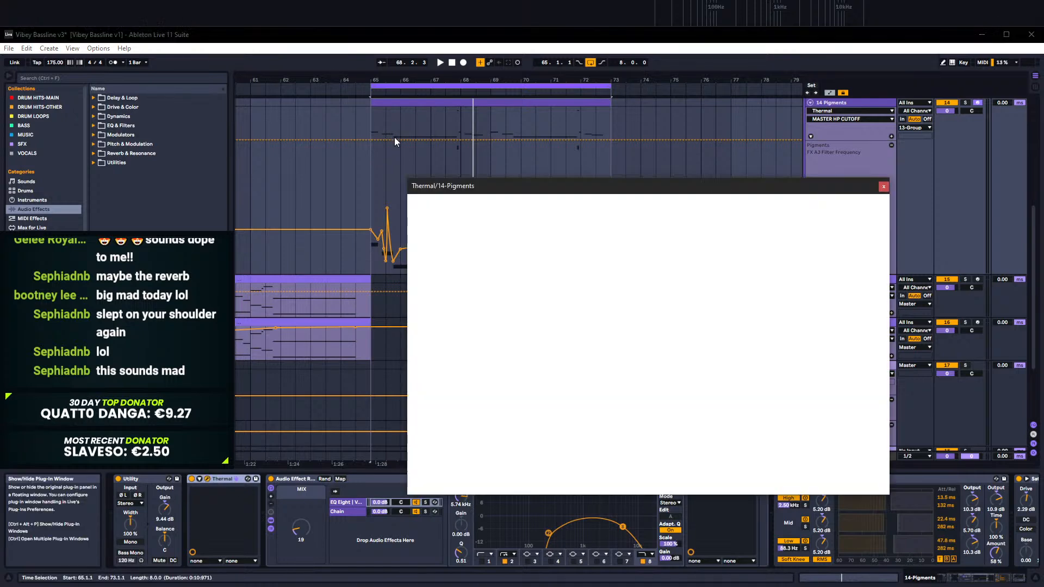
Step: Audition the Digital Kick and Kick Saboteur presets from Thermal's favorites on the Pigments bass
scroll(454, 324, "down", 3)
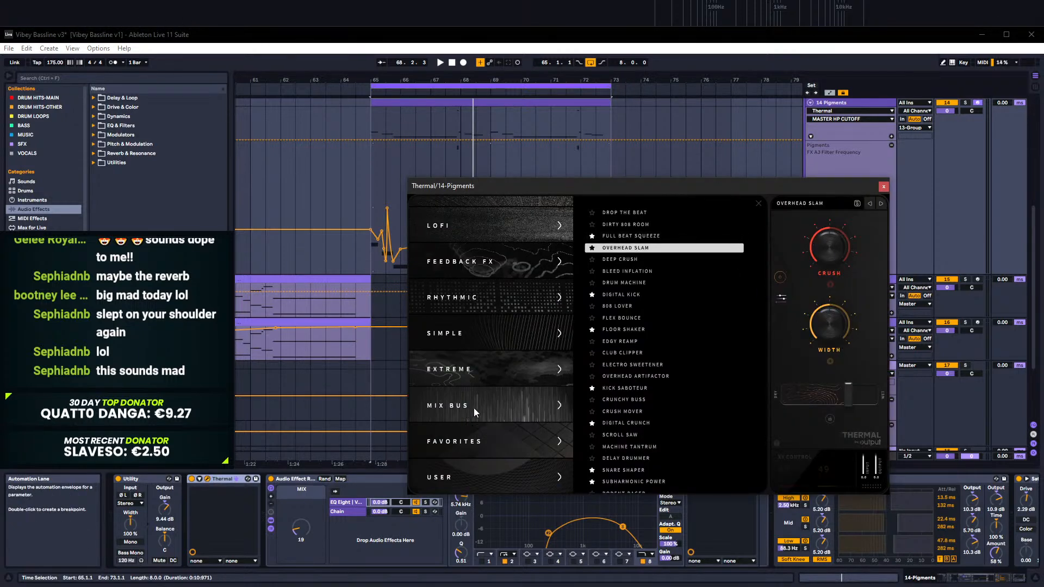
left_click(480, 432)
scroll(665, 394, "down", 1)
scroll(666, 394, "down", 3)
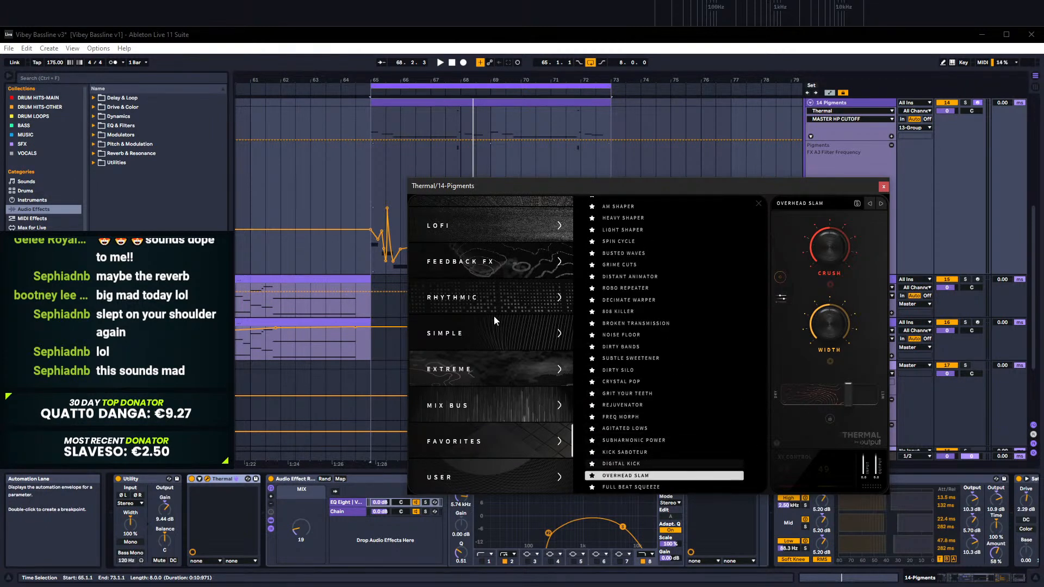
left_click(621, 463)
key("space")
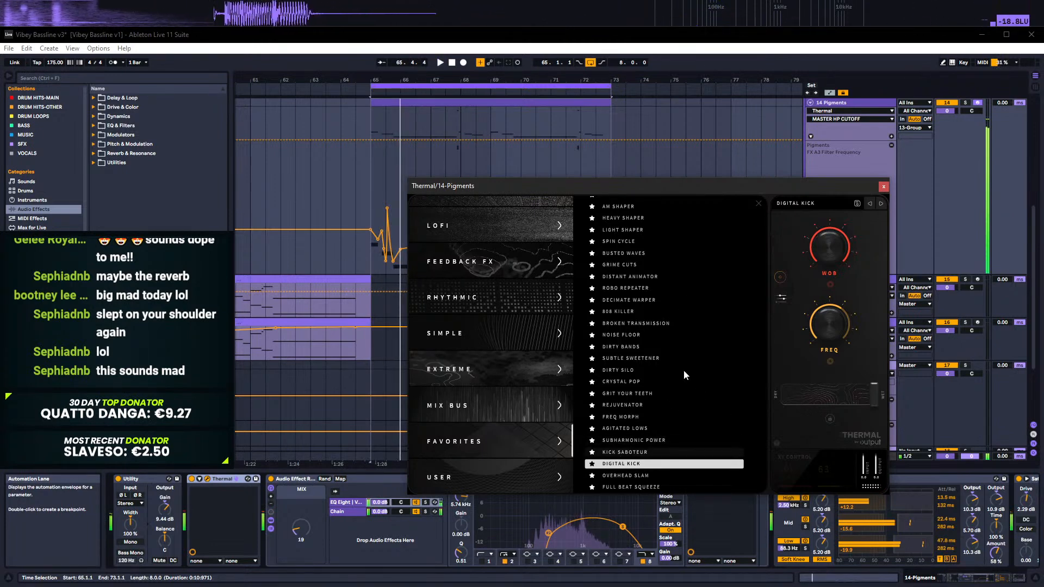
left_click(624, 451)
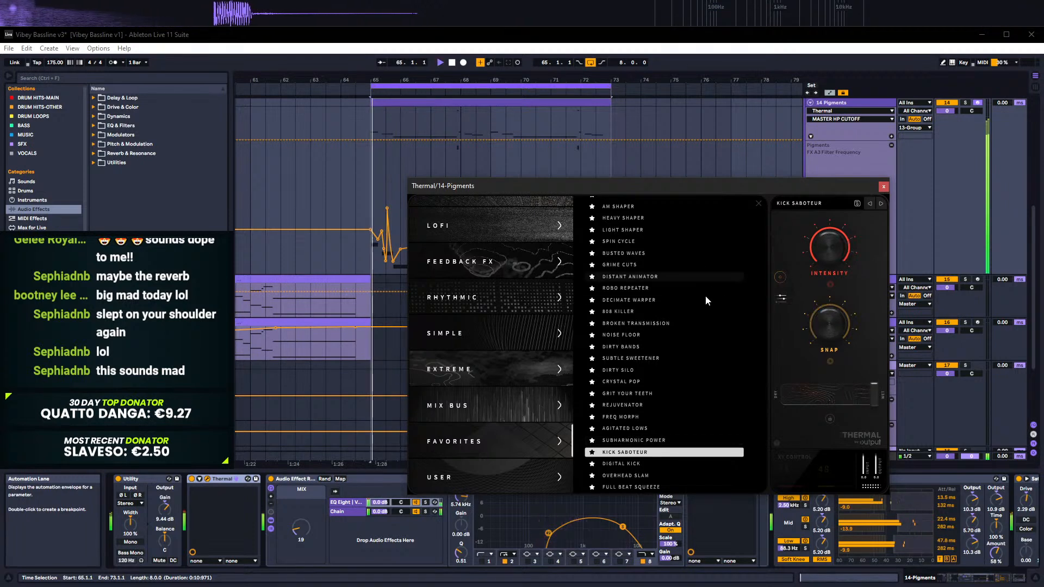
Step: Try Thermal's Subharmonic Power preset and lower the Utility gain to 6.11 dB, starting and stopping playback to compare
left_click(634, 439)
key("space")
left_click_drag(164, 508, 165, 536)
key("space")
key("space")
key("space")
key("space")
key("space")
key("space")
key("space")
key("space")
key("space")
key("space")
key("space")
key("space")
key("space")
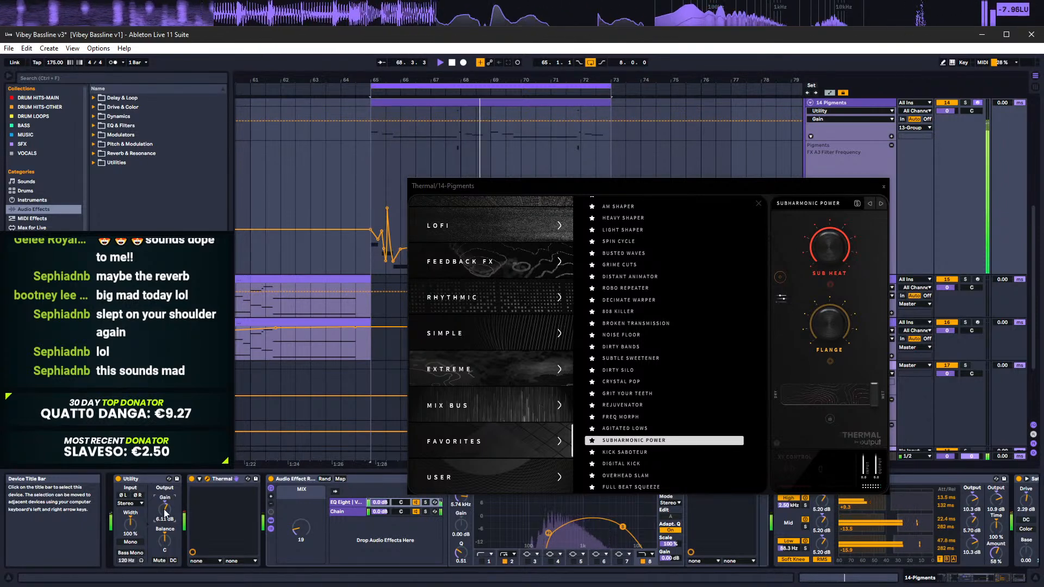
Step: Try Thermal's Agitated Lows preset with the Utility gain at -5.00 dB, and switch to Freq Morph
left_click(613, 431)
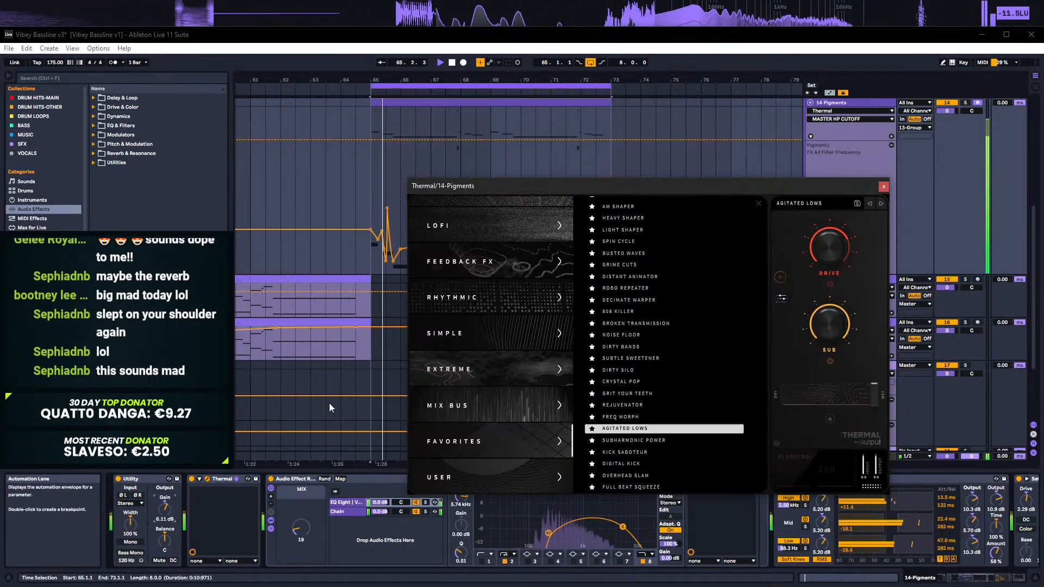
mouse_move(164, 508)
left_mouse_down()
mouse_move(164, 496)
mouse_move(164, 520)
left_mouse_up()
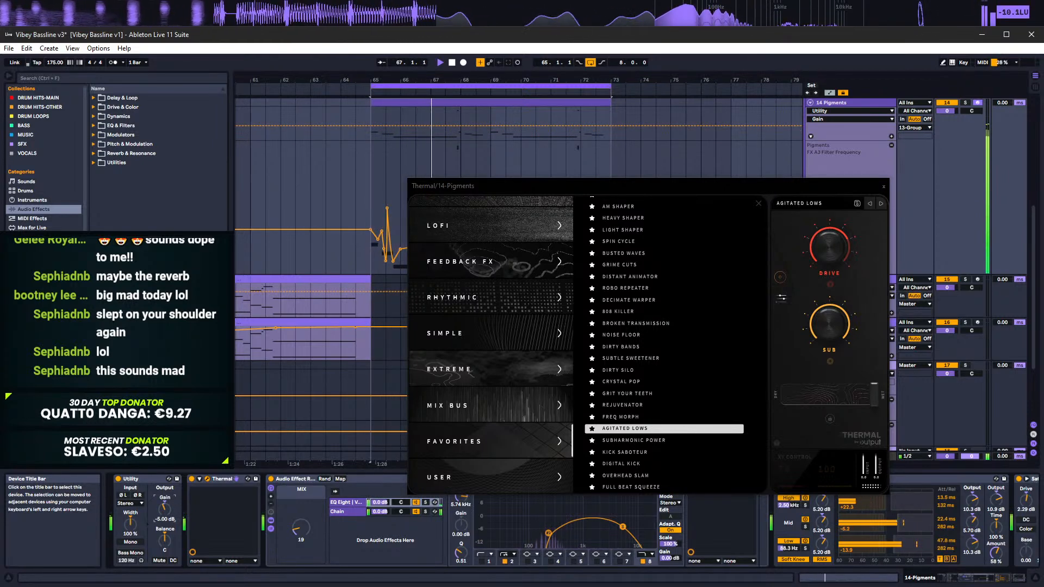
left_click(630, 418)
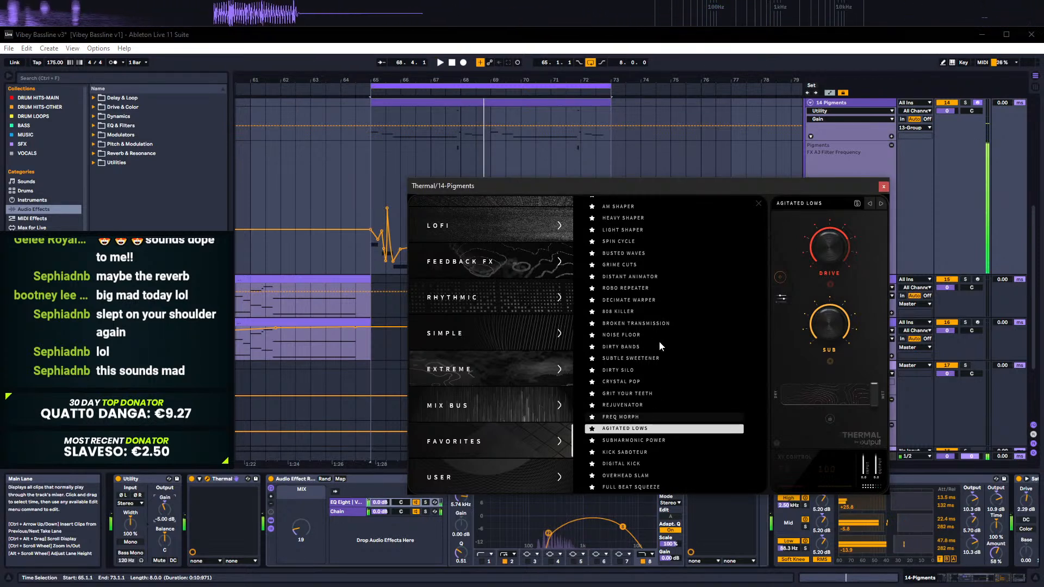
key("space")
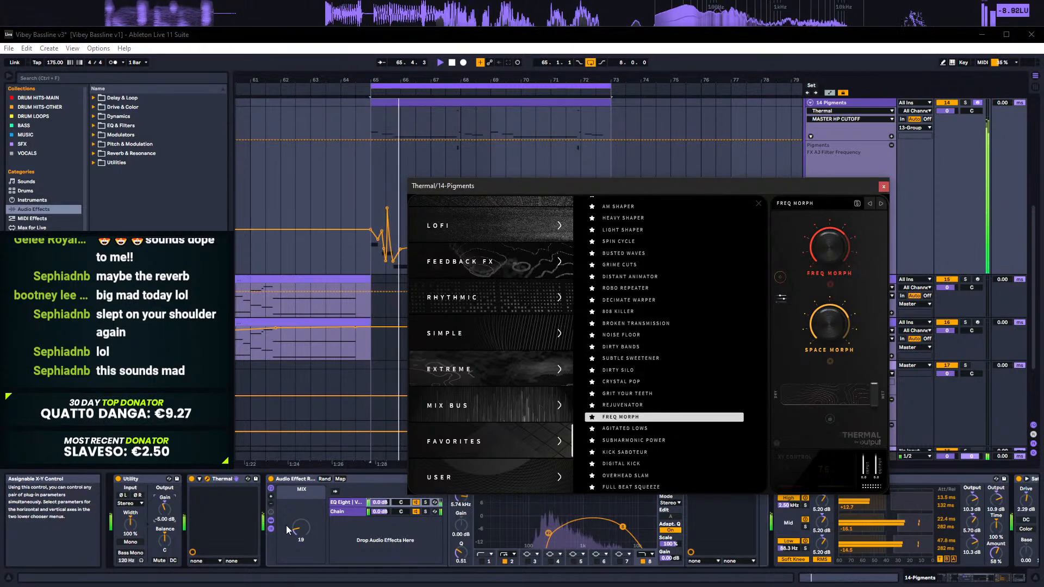
Step: Set the Utility gain to -2.78 dB and load Thermal's Rejuvenator preset
left_click_drag(164, 511, 165, 535)
key("space")
key("space")
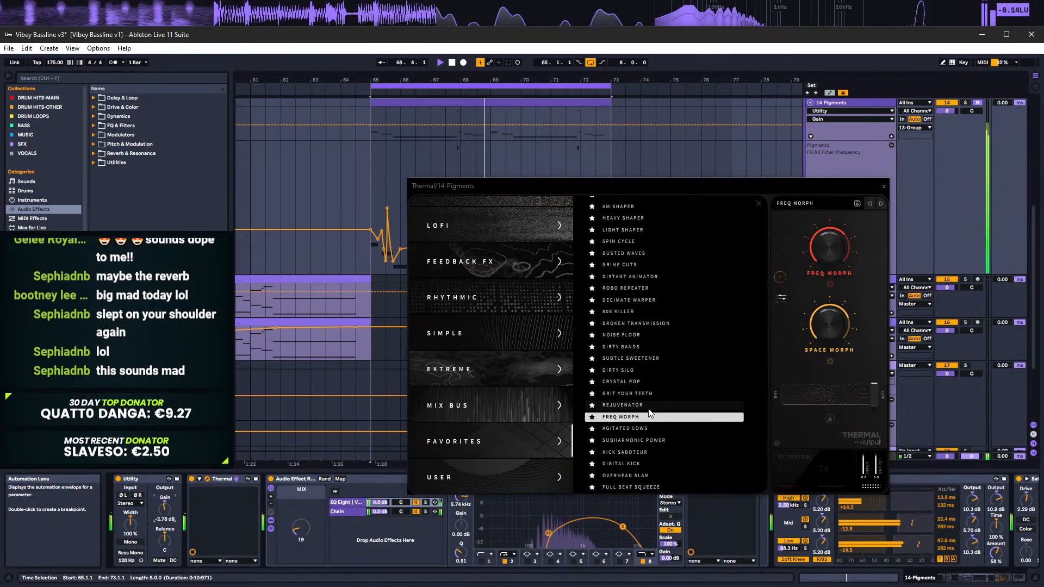
left_click(623, 412)
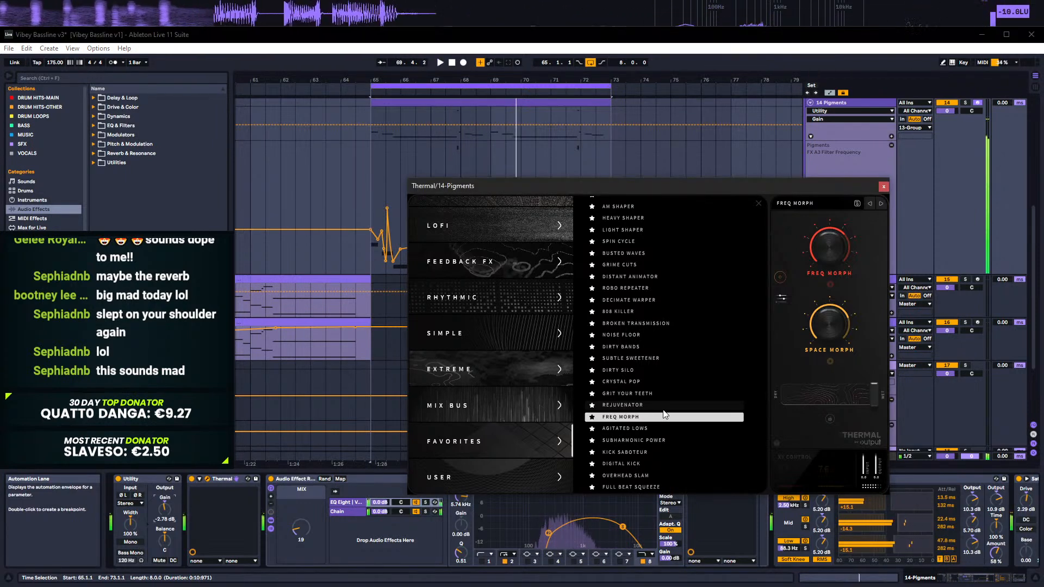
left_click(623, 405)
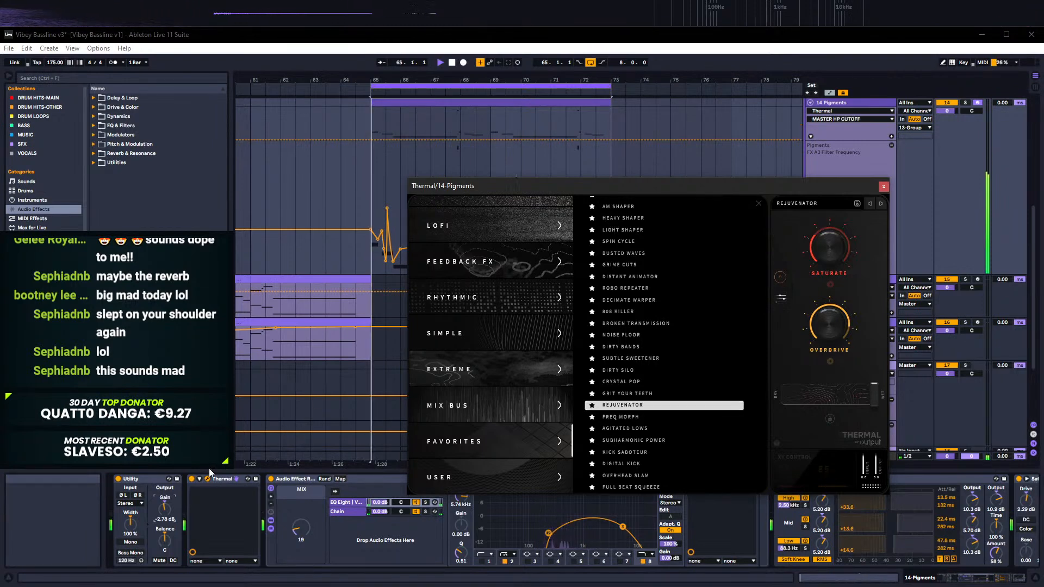
Step: Set the Utility gain to 2.22 dB for Rejuvenator, and try Thermal's Grit Your Teeth preset with the gain at -5.00 dB
mouse_move(156, 509)
left_mouse_down()
mouse_move(157, 462)
mouse_move(156, 532)
mouse_move(157, 494)
left_mouse_up()
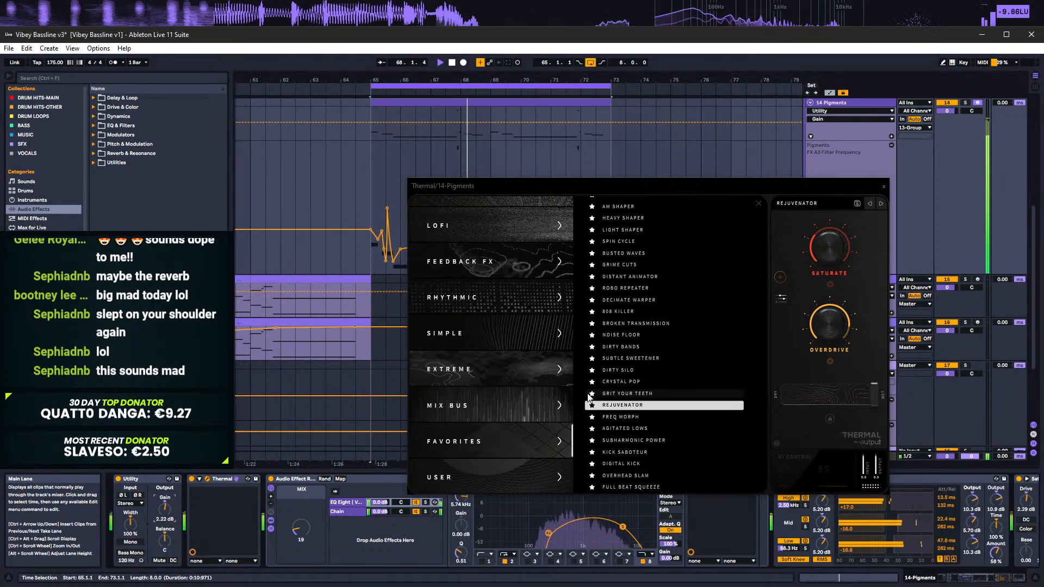
left_click(621, 395)
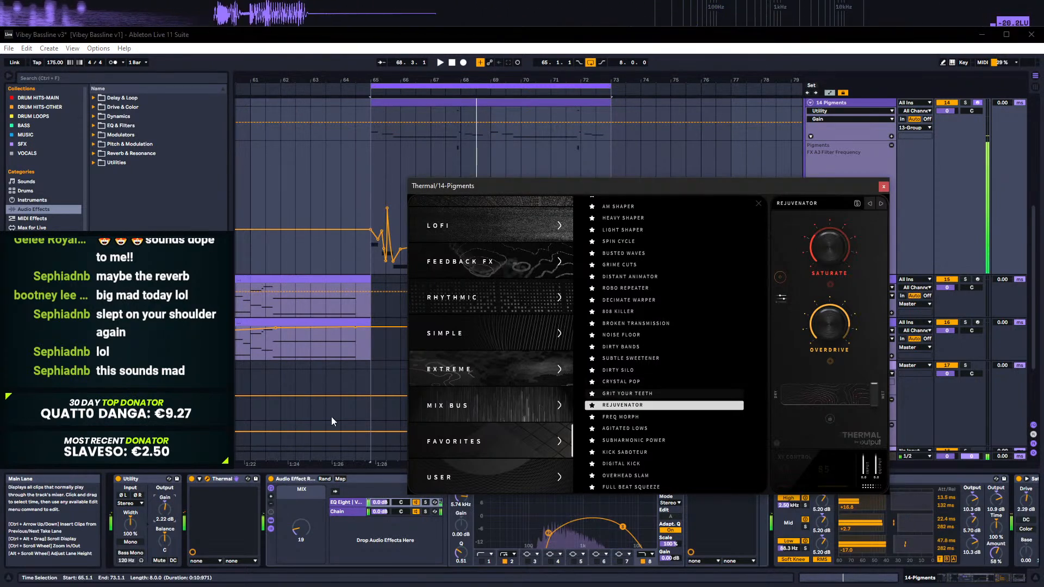
key("space")
left_click_drag(165, 508, 164, 527)
key("space")
key("space")
key("space")
key("space")
Step: Try Thermal's Crystal Pop preset on the Pigments bass, raising the Utility gain to 7.22 dB during playback
left_click(553, 412)
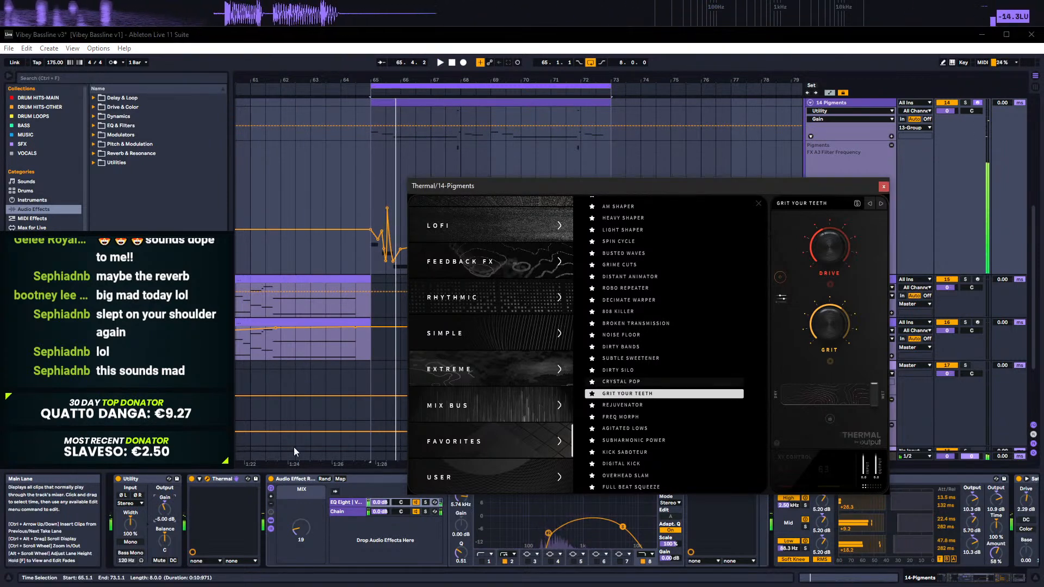
key("Up")
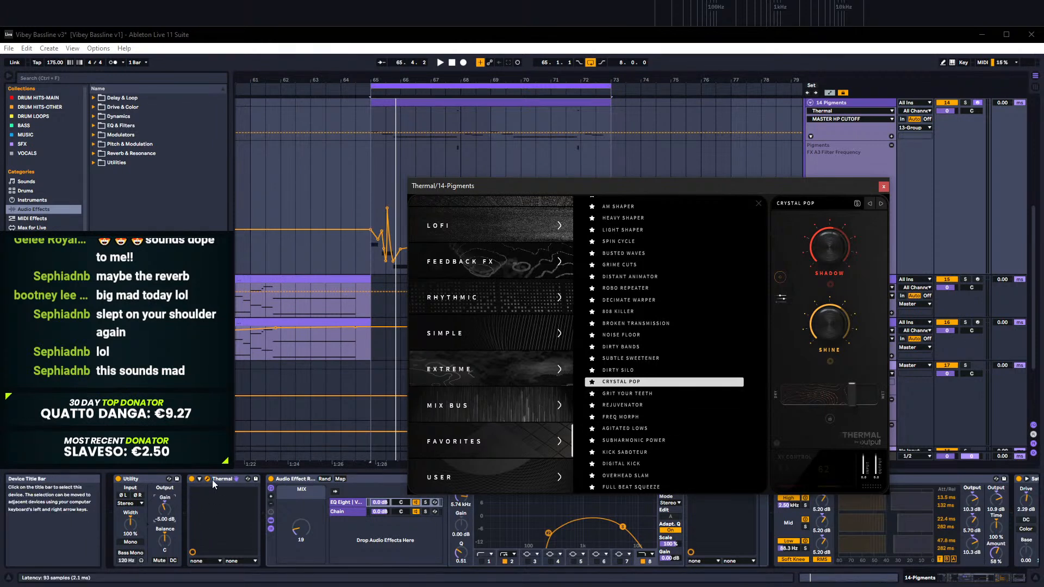
key("space")
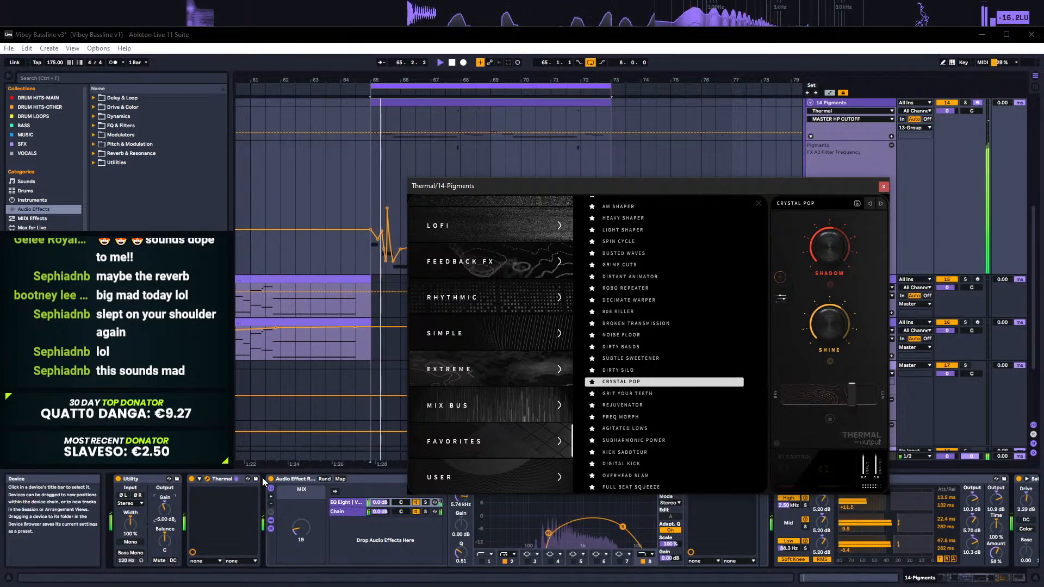
left_click_drag(165, 508, 166, 489)
key("space")
key("space")
key("space")
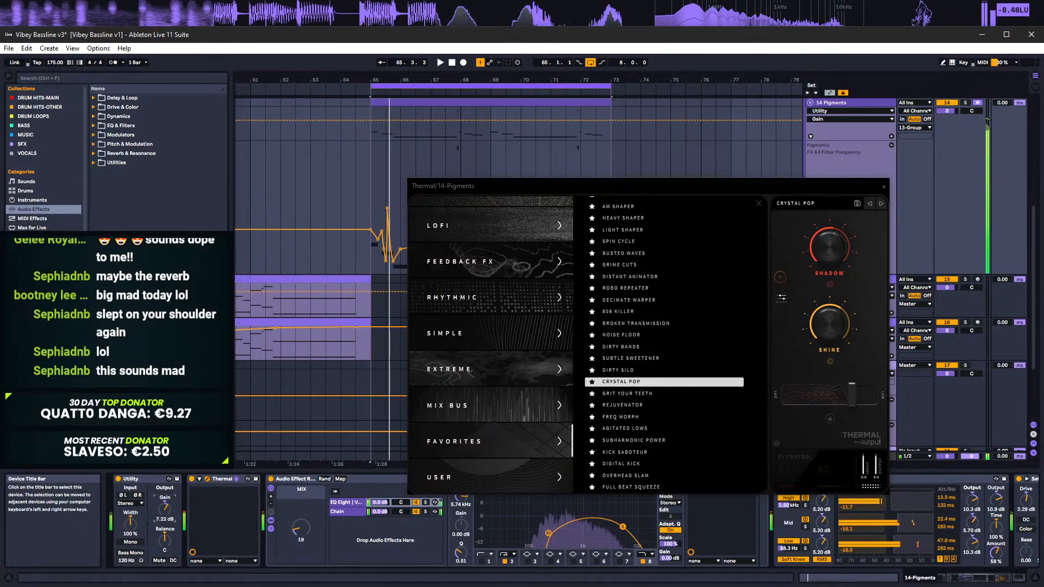
Step: Audition Thermal's Dirty Silo preset, and Subtle Sweetener with the Utility gain at 3.89 dB
left_click(615, 370)
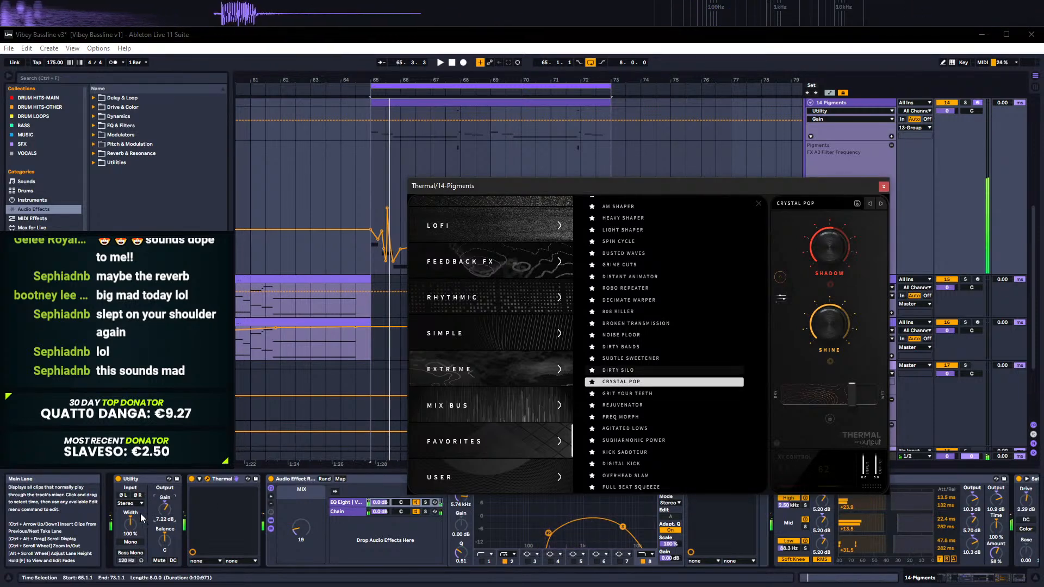
key("space")
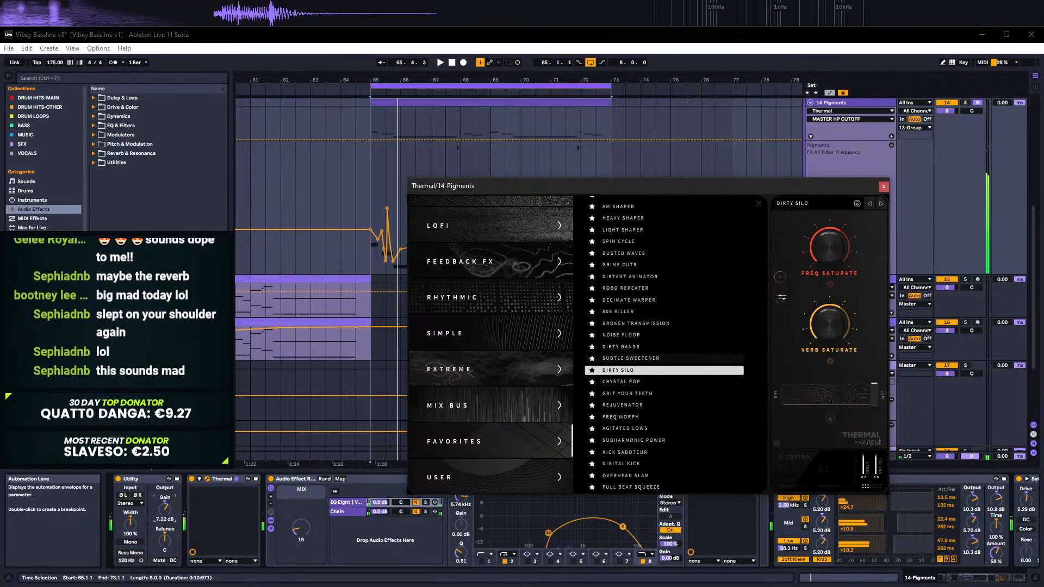
left_click(630, 358)
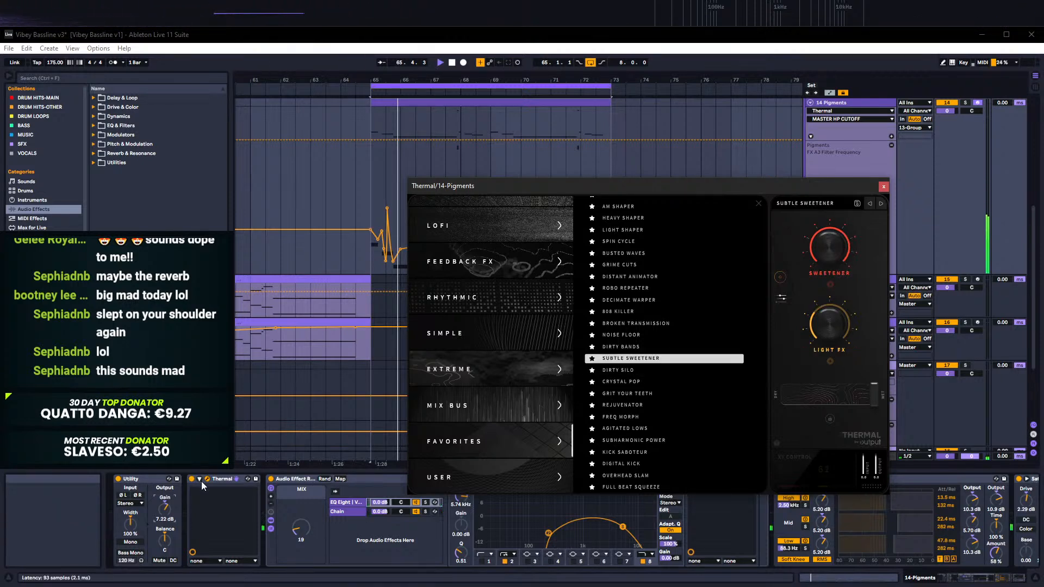
left_click(165, 507)
mouse_move(165, 508)
left_mouse_down()
mouse_move(164, 481)
mouse_move(165, 525)
mouse_move(165, 509)
left_mouse_up()
key("space")
key("space")
key("space")
Step: Audition Thermal's Dirty Bands preset, and Noise Floor with the Utility gain at 11.1 dB
left_click(595, 350)
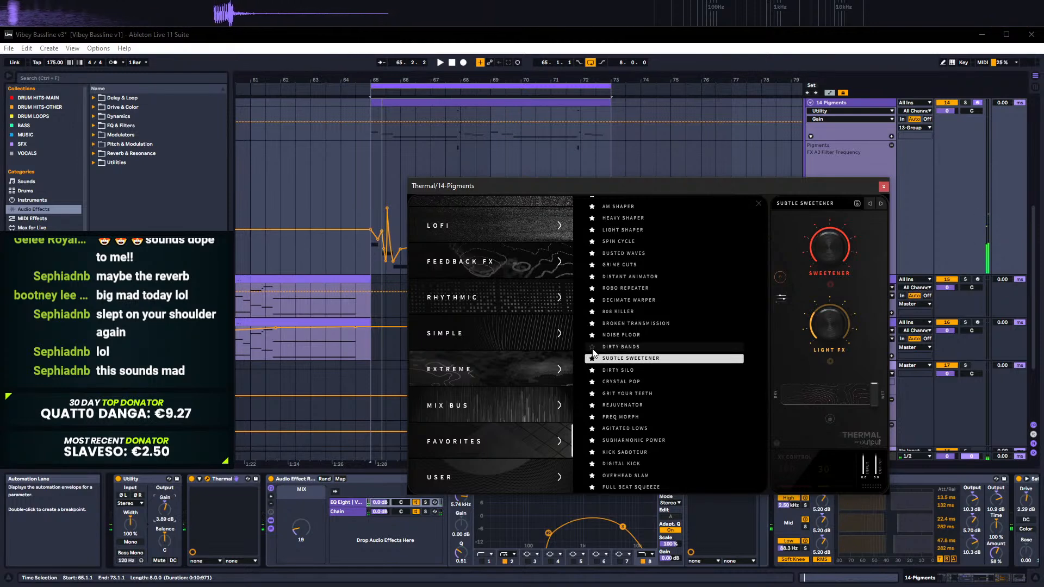
left_click(594, 351)
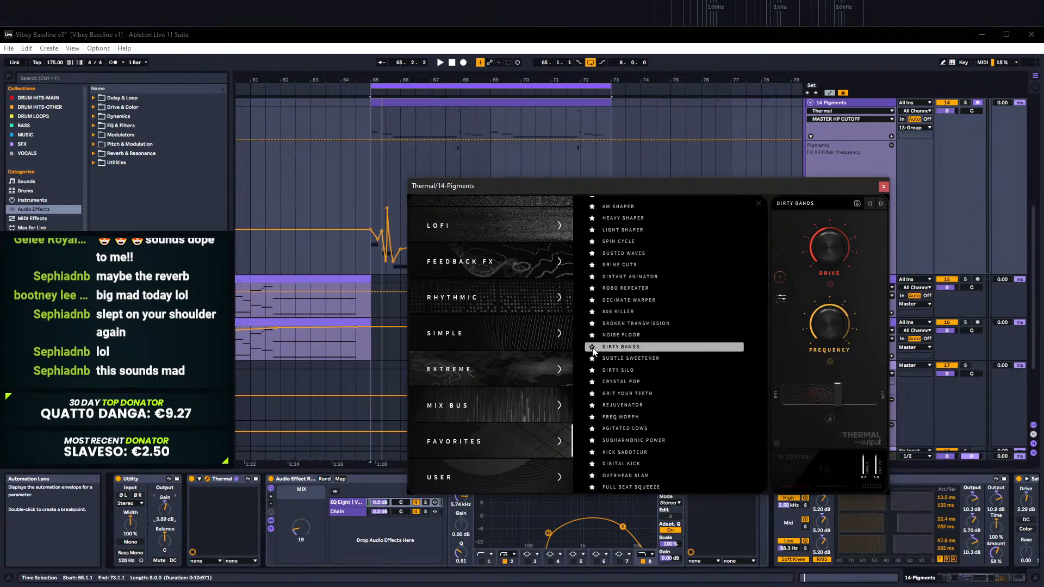
key("space")
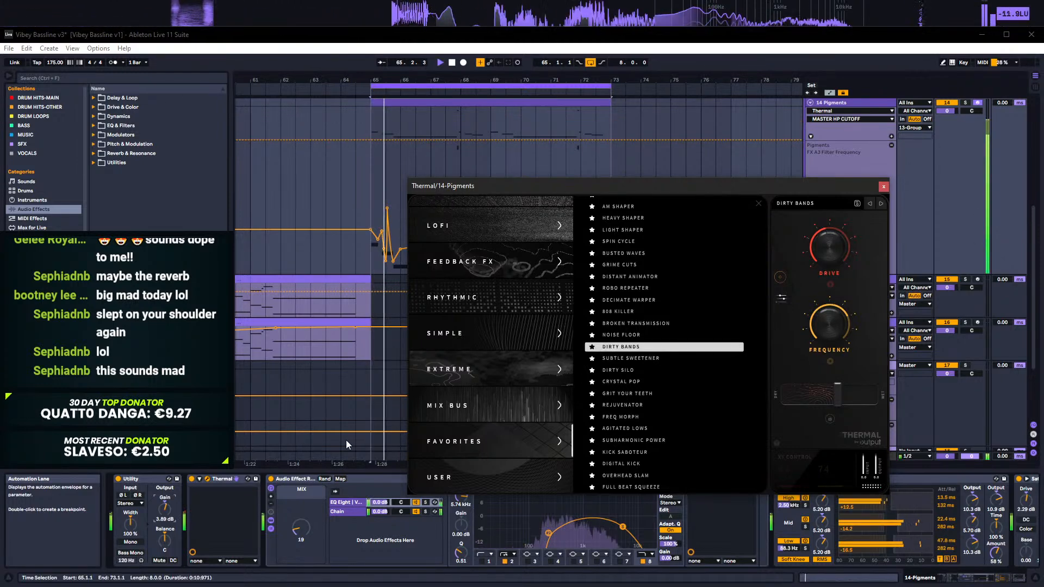
left_click(628, 336)
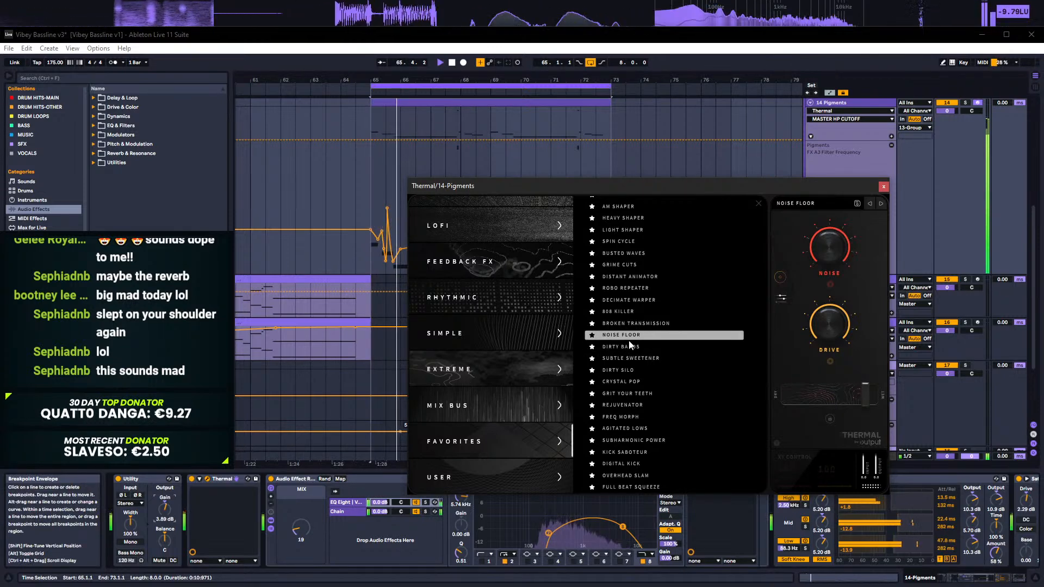
left_click_drag(164, 509, 164, 530)
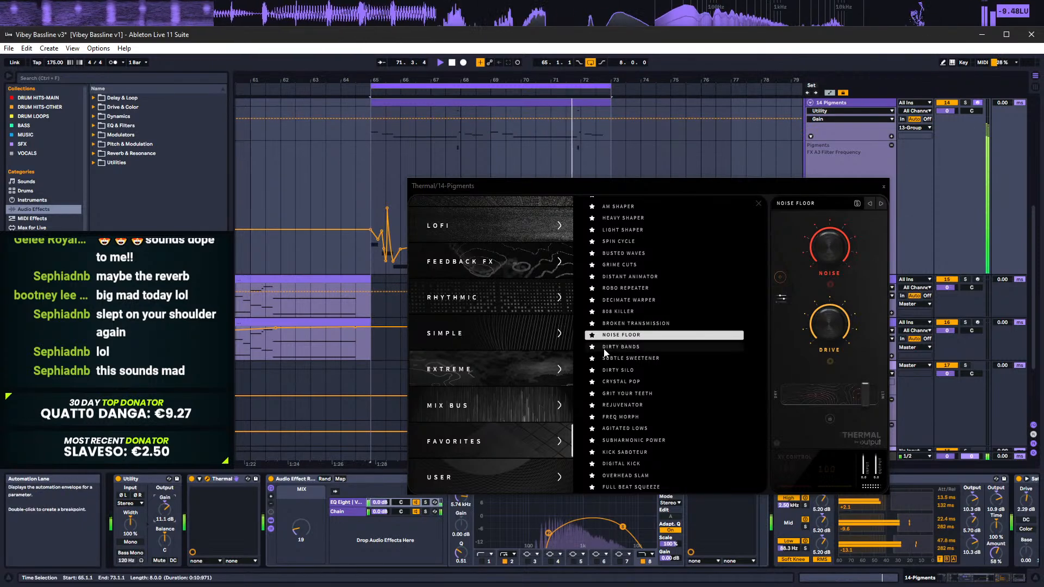
Step: Try Thermal's Broken Transmission preset with the Utility gain lowered to -2.78 dB
left_click(616, 335)
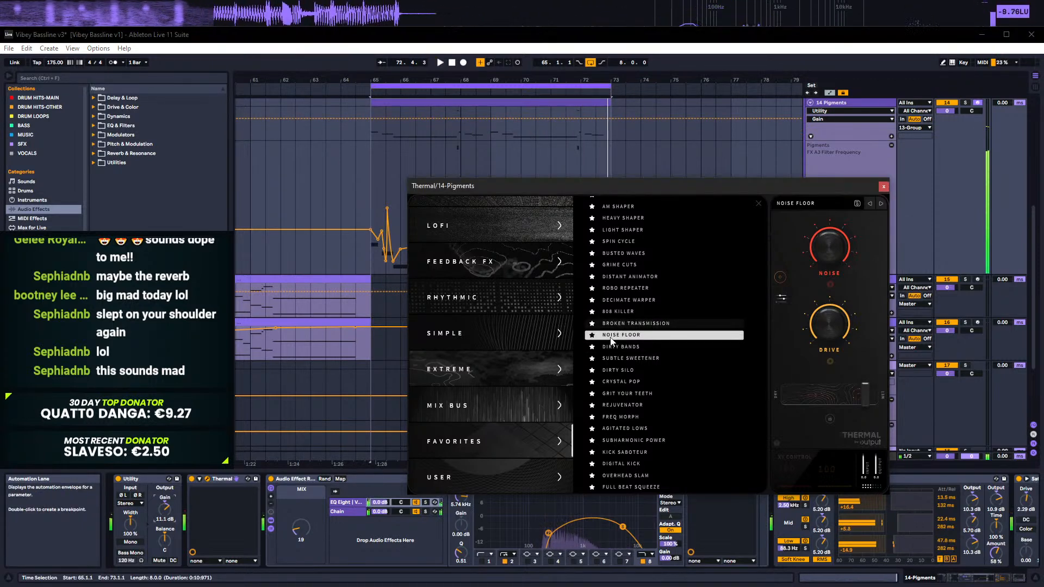
key("Up")
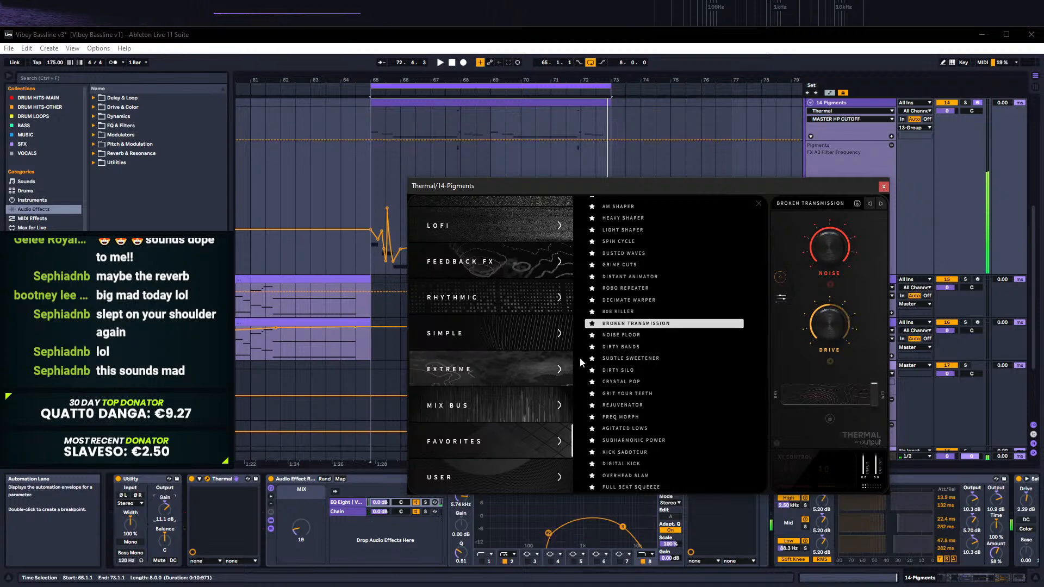
left_click(163, 520)
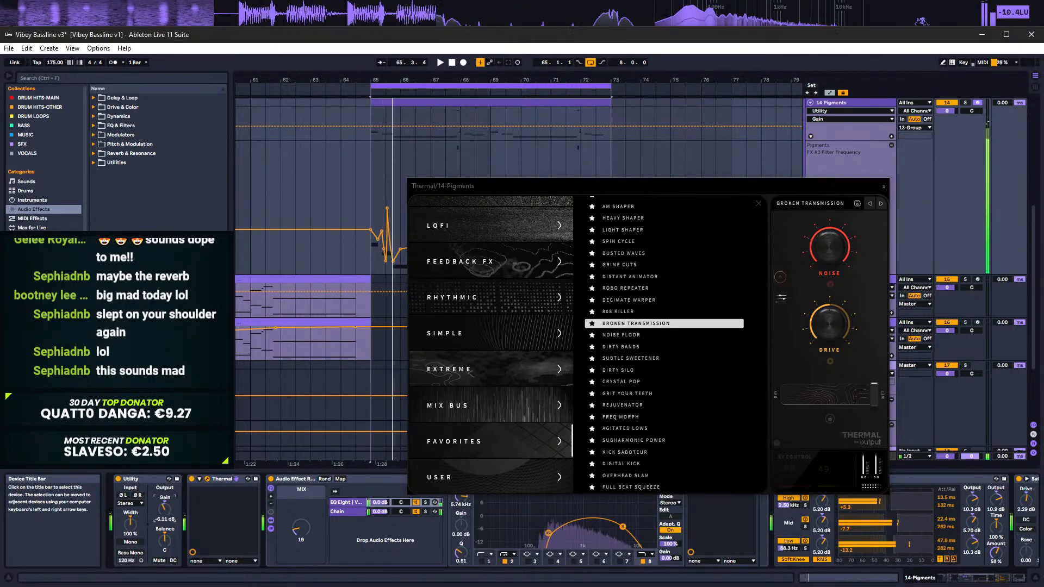
Step: Try Thermal's 808 Killer preset with the Utility gain at -1.67 dB, starting and stopping playback to compare
left_click(625, 314)
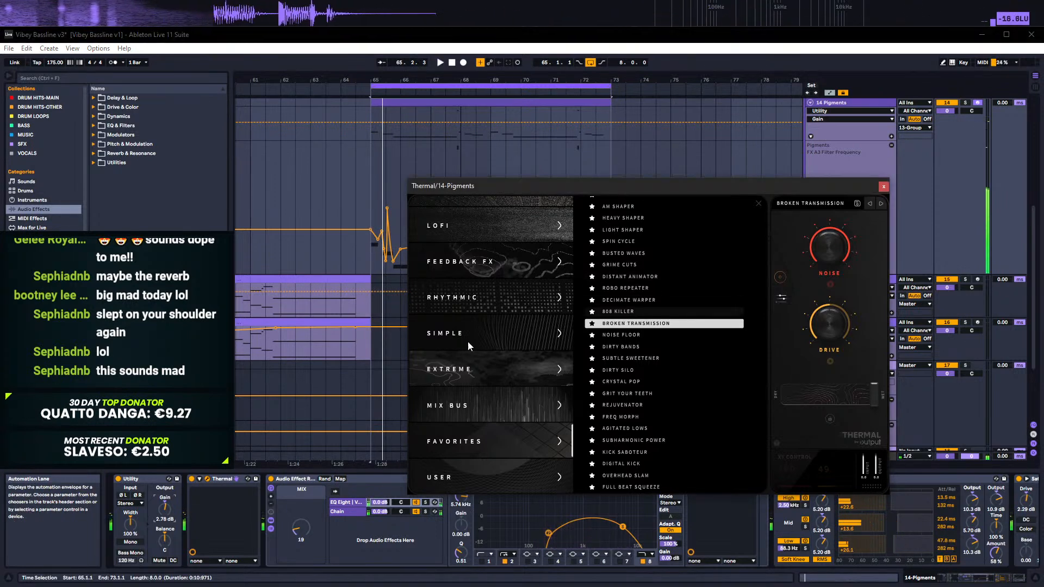
key("space")
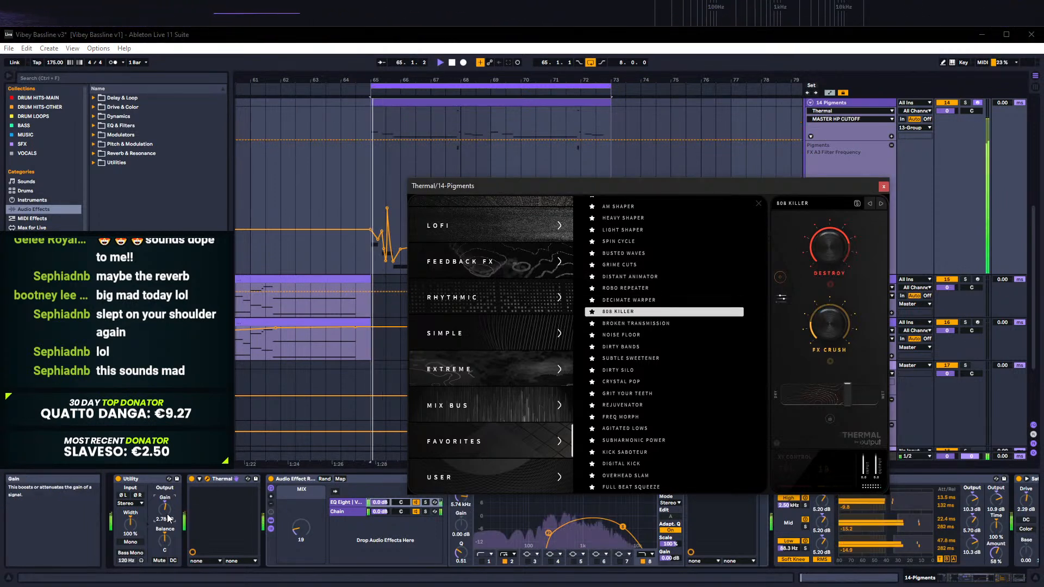
key("space")
left_click_drag(168, 513, 165, 547)
key("space")
key("space")
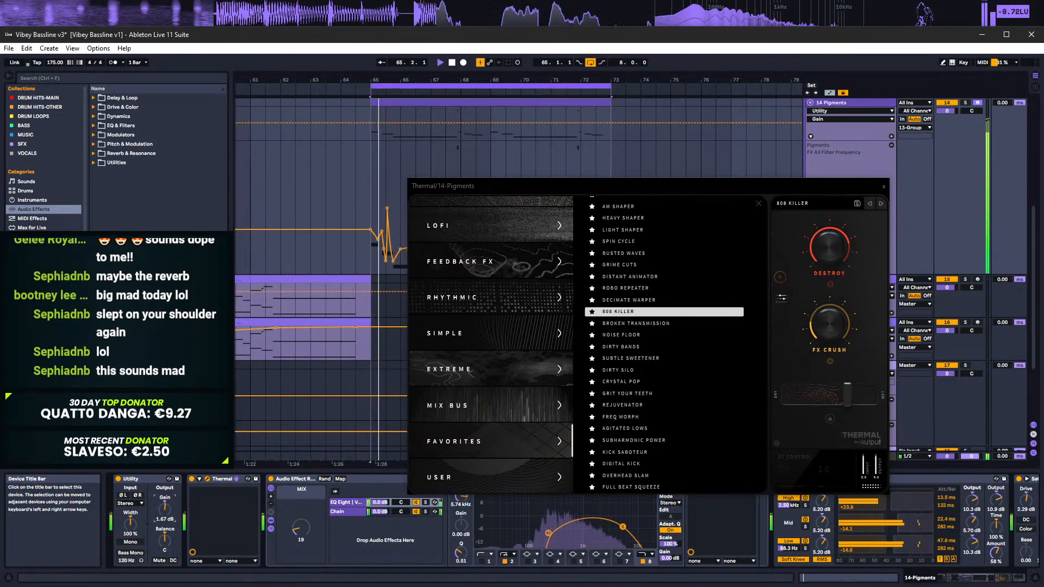
key("space")
Step: Audition the Decimate Warper and Distant Animator presets from Thermal's favorites on the Pigments bass
left_click(632, 301)
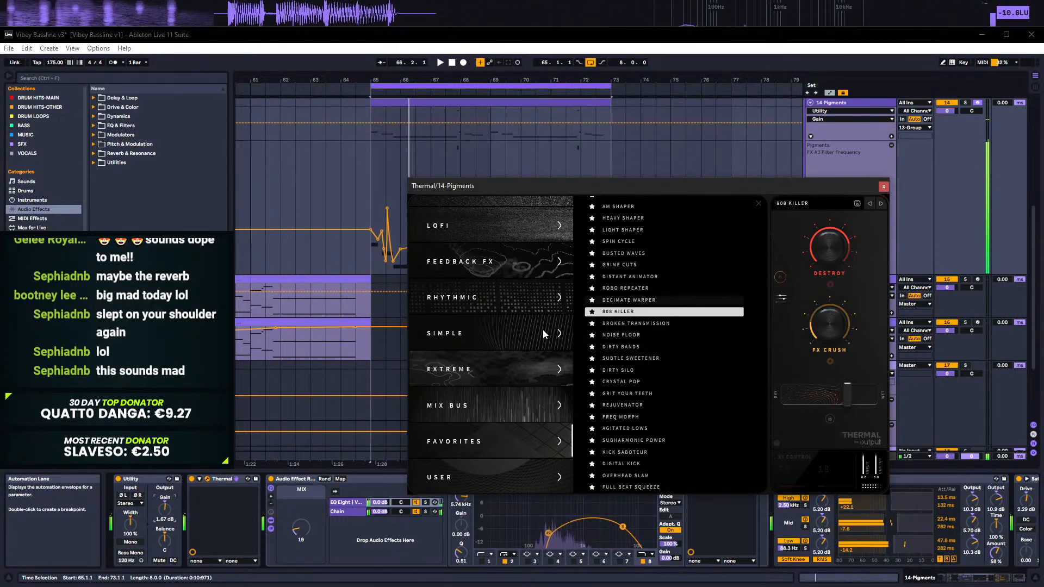
key("space")
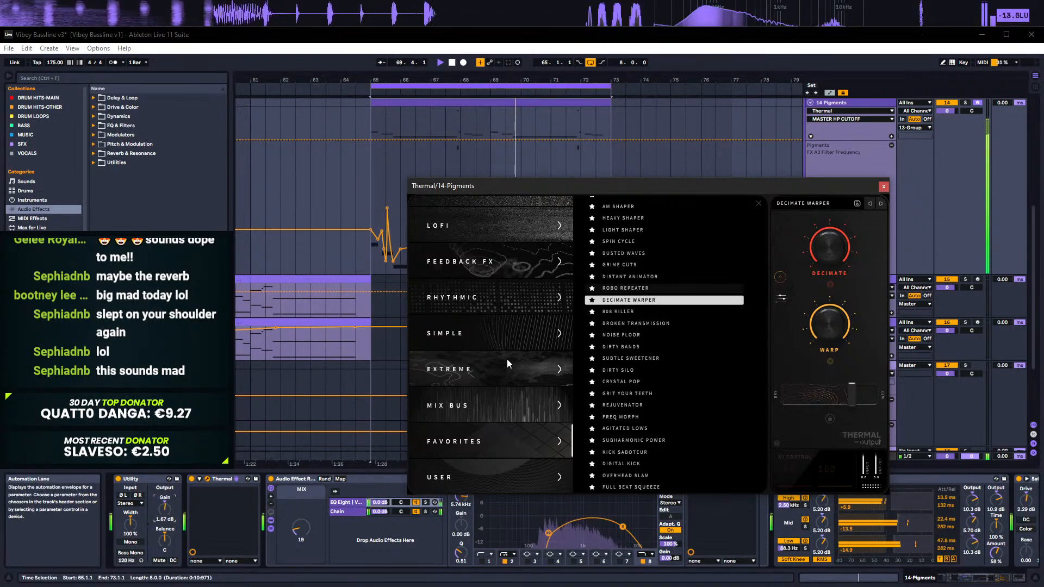
key("space")
key("space")
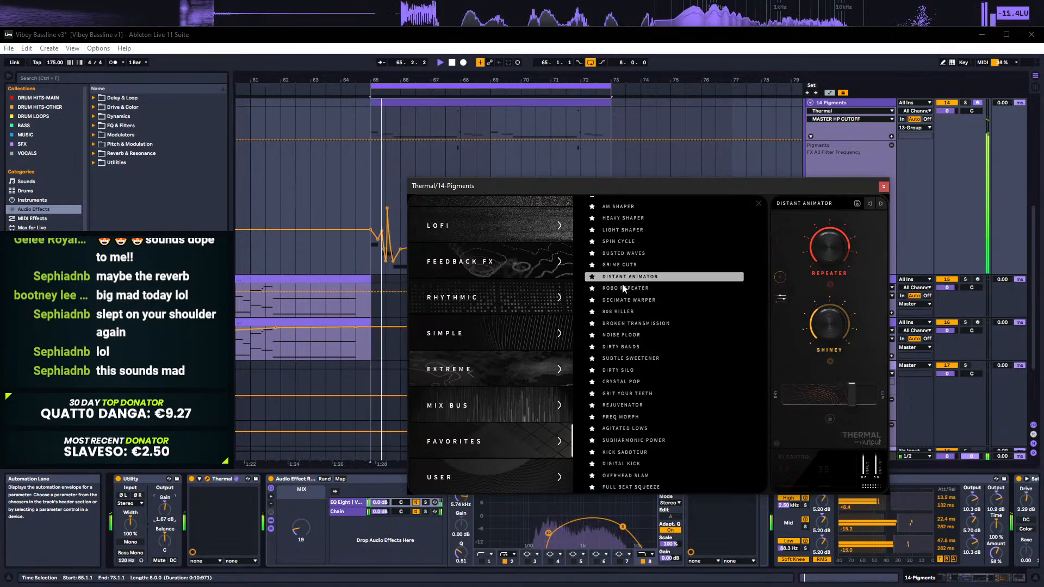
left_click(653, 276)
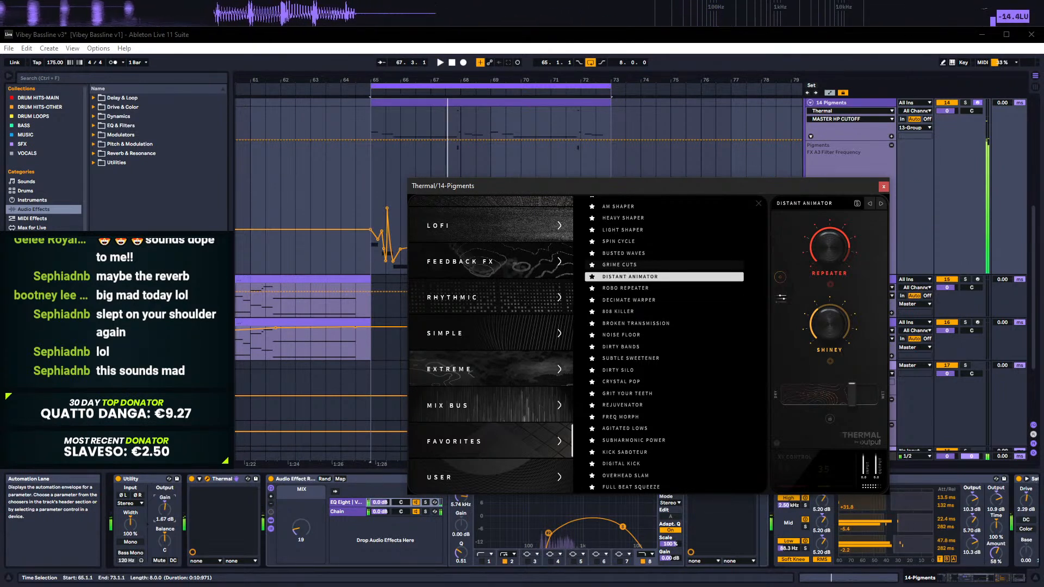
Step: Audition Thermal's Grime Cuts, Spin Cycle and Busted Waves presets on the looped bass section
key("Up")
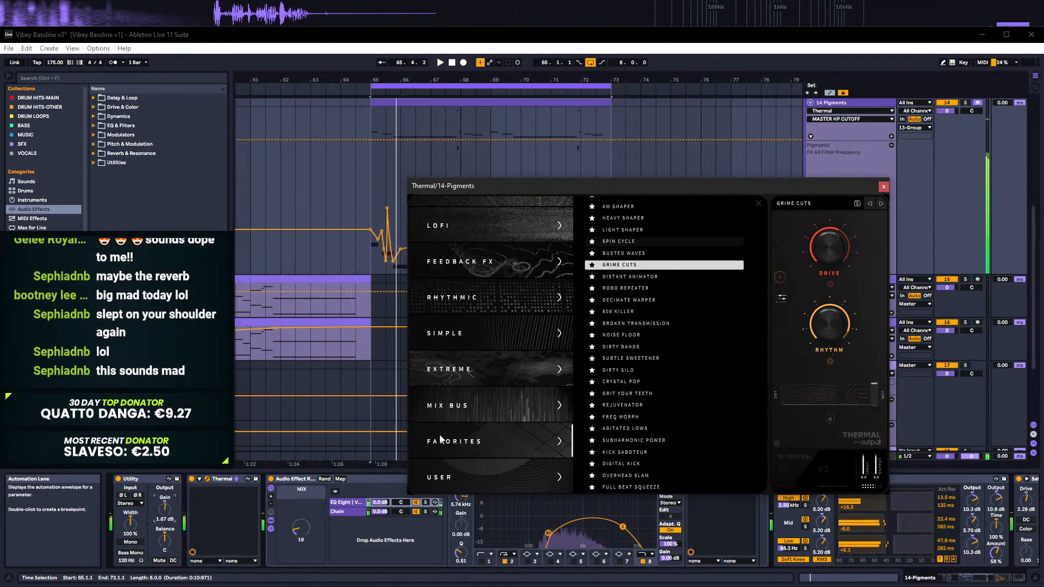
key("Up")
key("Up")
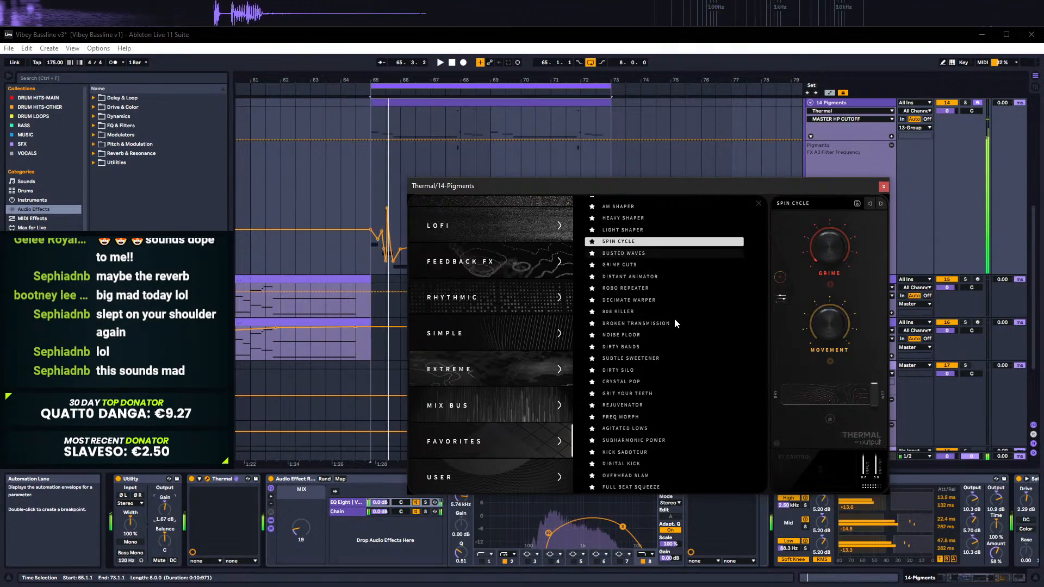
key("Down")
Step: Load Thermal's Animated Flux preset from the favorites and raise the Utility gain to 2.78 dB during playback
scroll(729, 311, "up", 3)
scroll(729, 311, "up", 5)
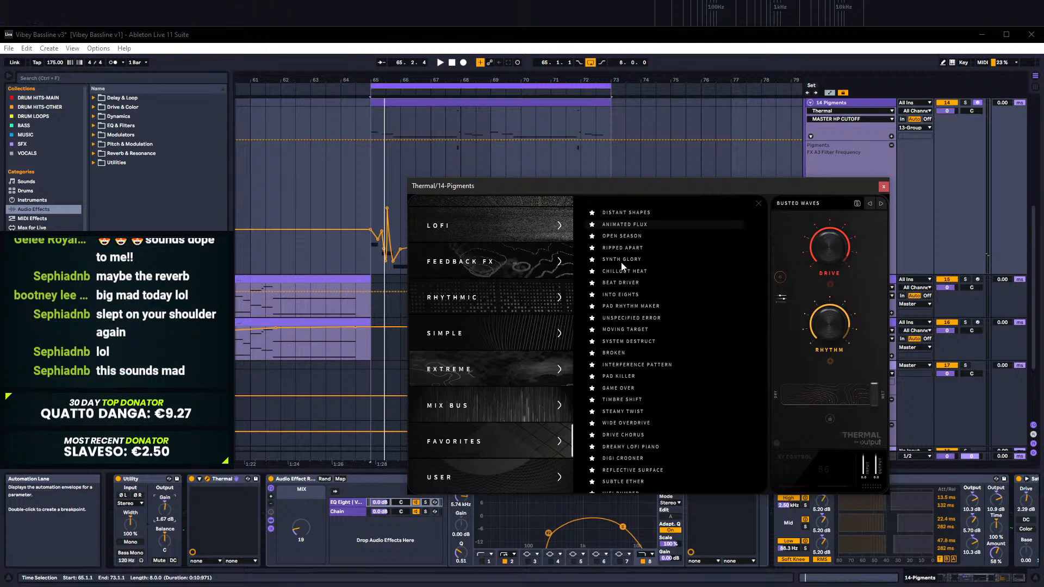
left_click(624, 225)
key("space")
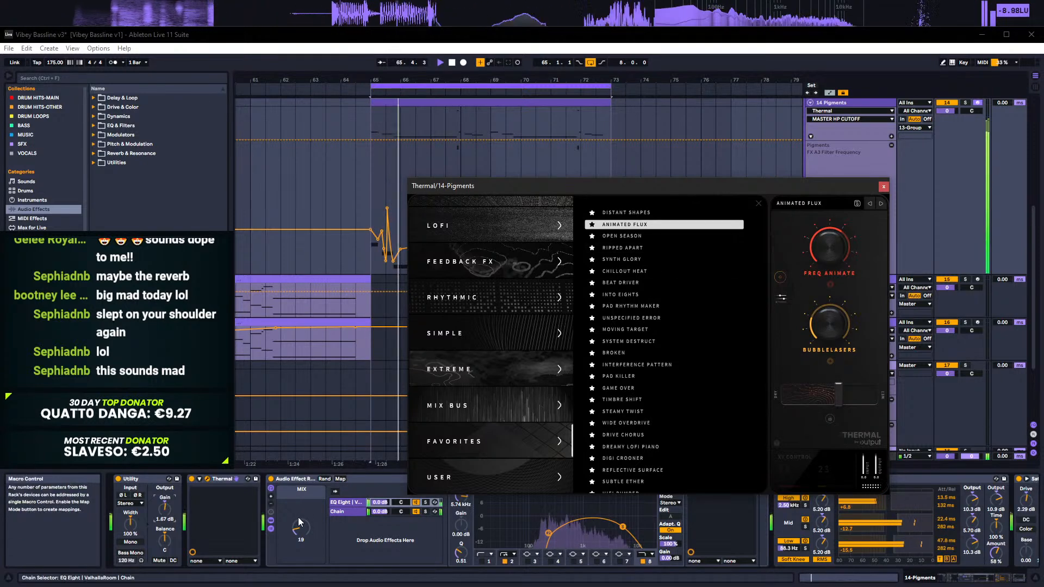
left_click_drag(165, 507, 164, 499)
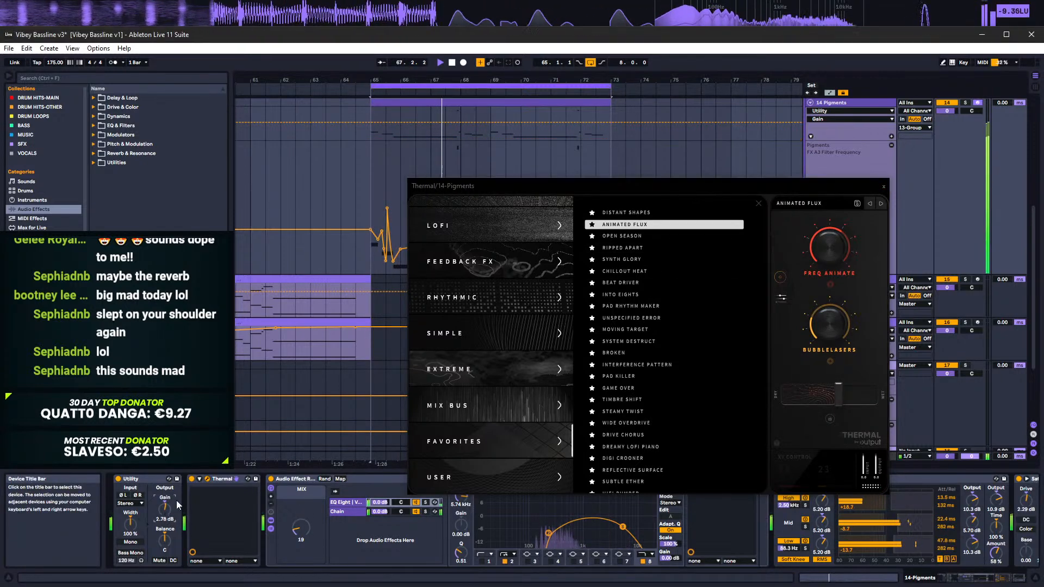
Step: Compare Animated Flux with its Flanger off and on in Thermal's editor, and inspect the Stage 2 and Stage 3 settings
left_click(759, 204)
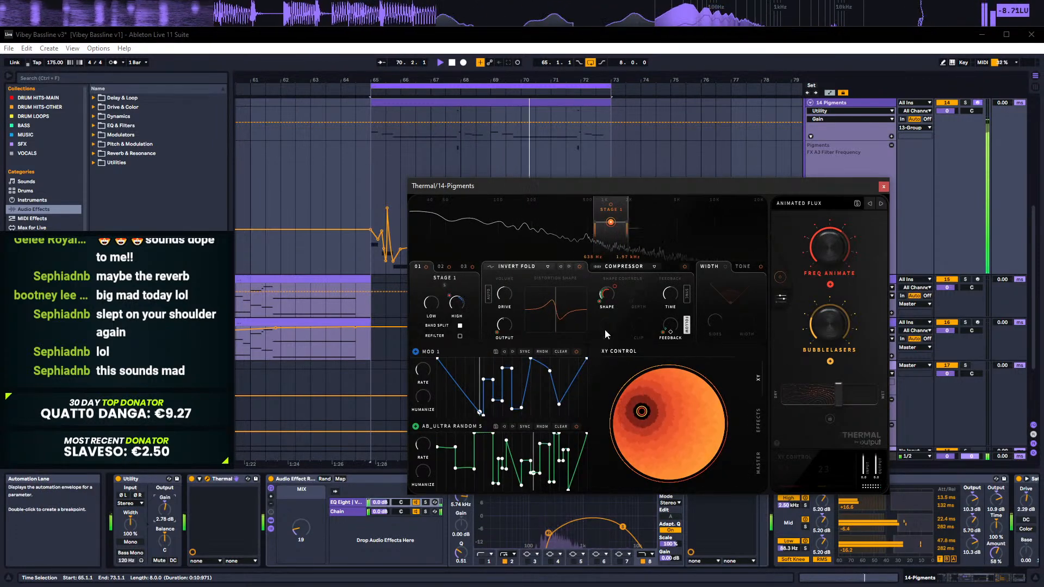
left_click(759, 421)
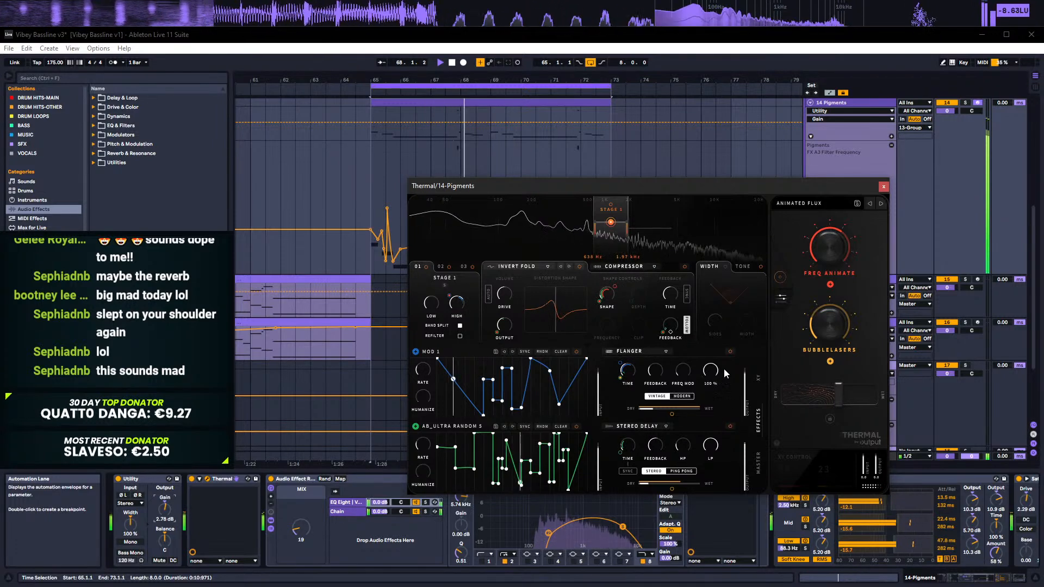
left_click(729, 350)
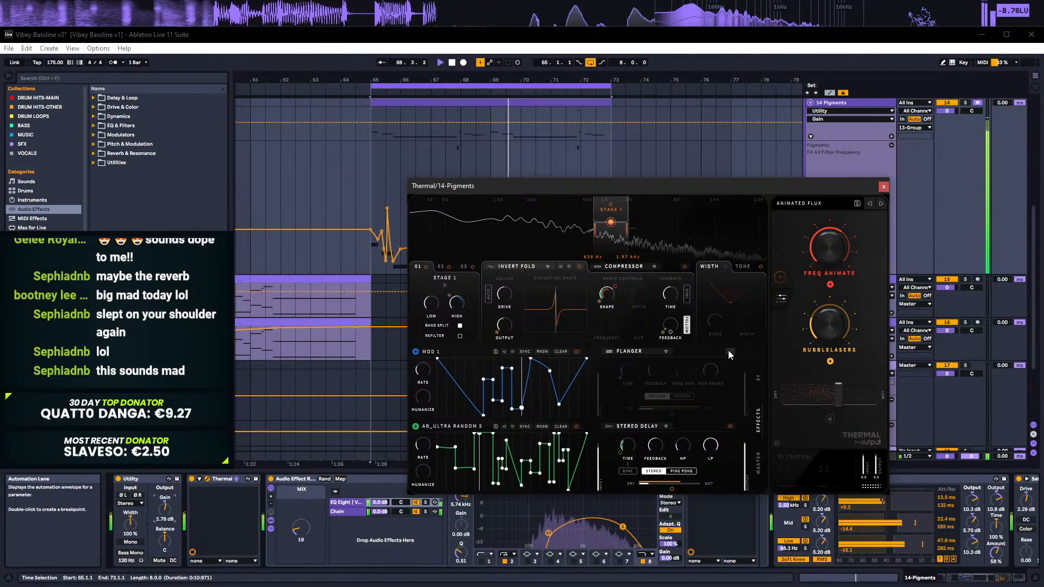
left_click(729, 351)
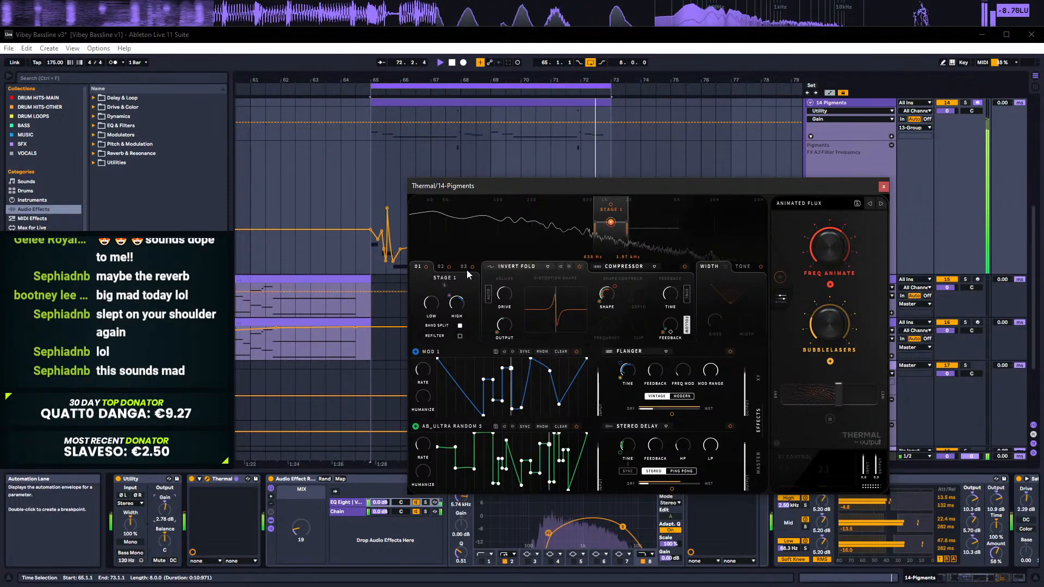
left_click(441, 267)
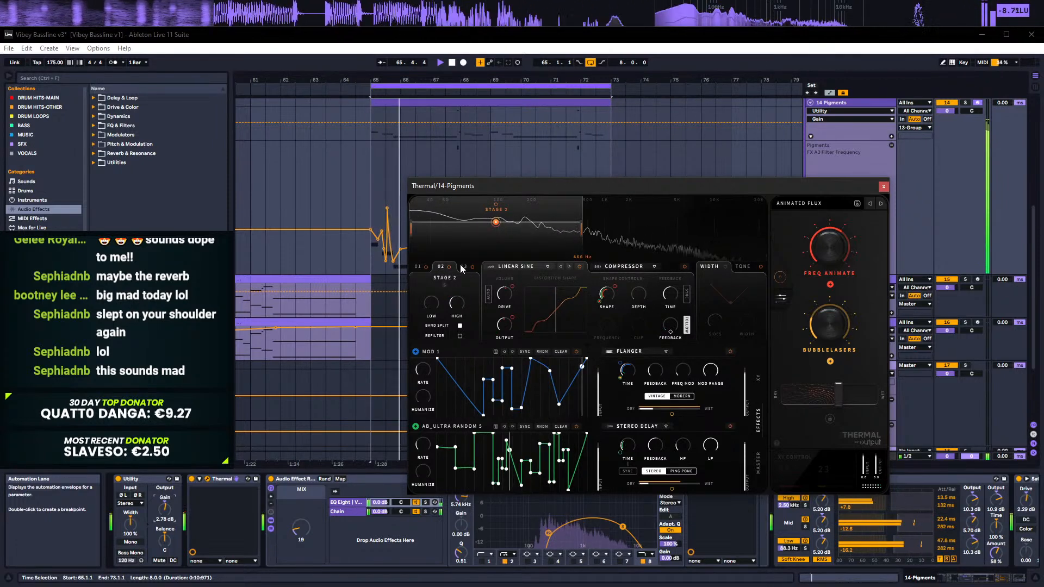
left_click(463, 267)
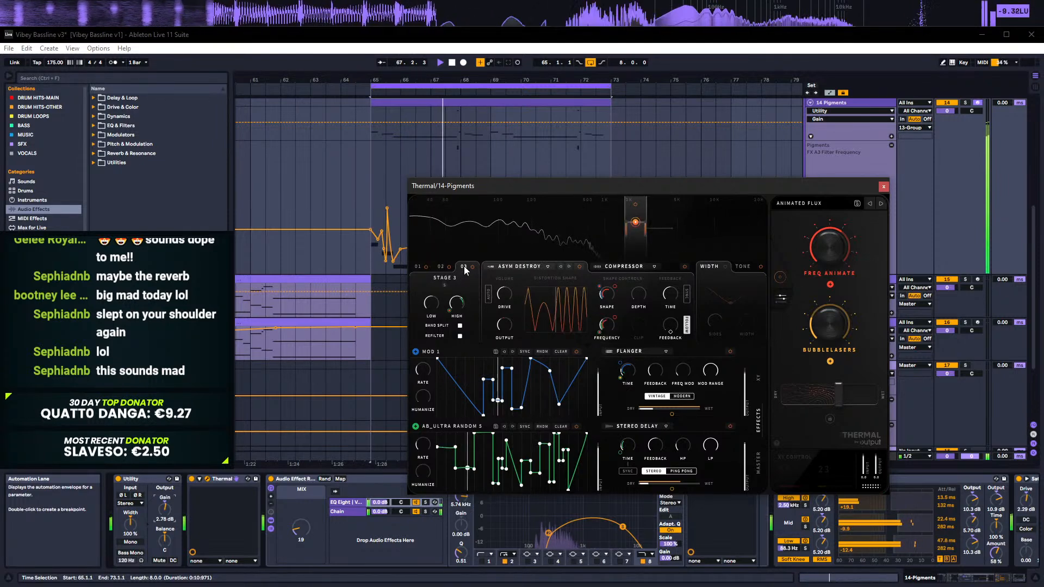
Step: Compare the looped bass with and without the distortion on Thermal's Stage 3, Stage 2 and Stage 1
left_click(579, 266)
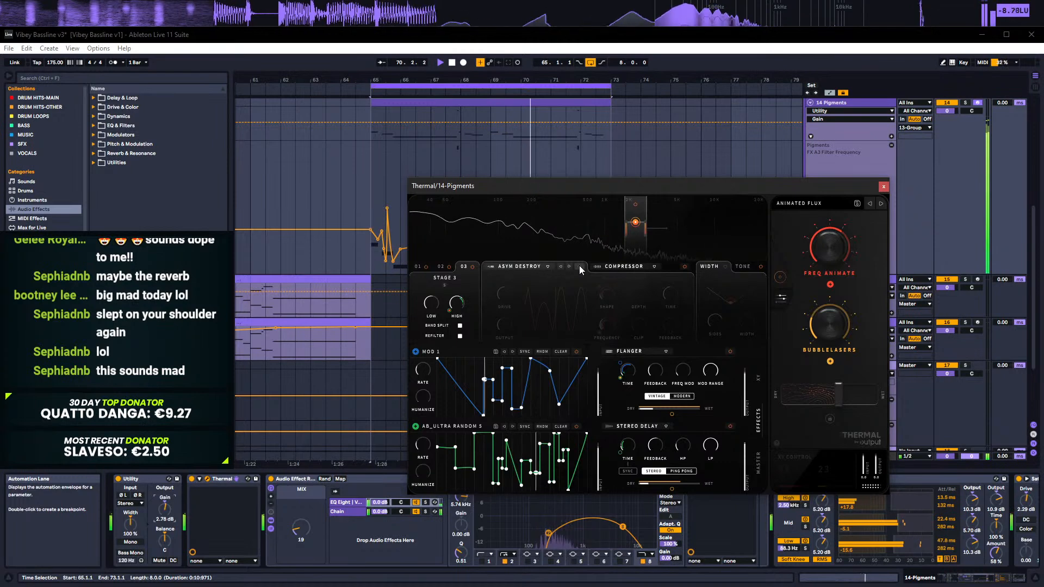
left_click(579, 265)
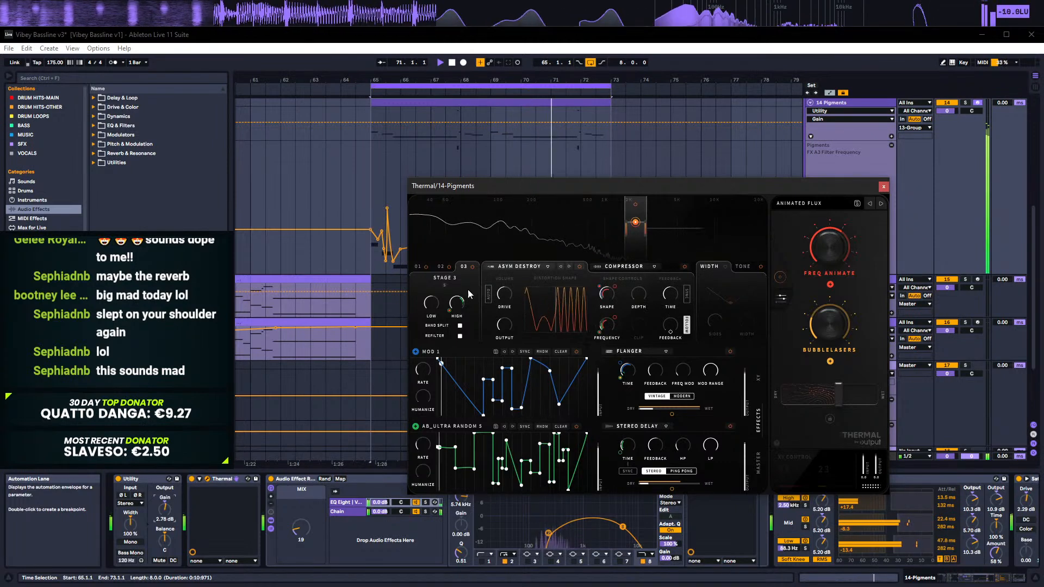
left_click(440, 266)
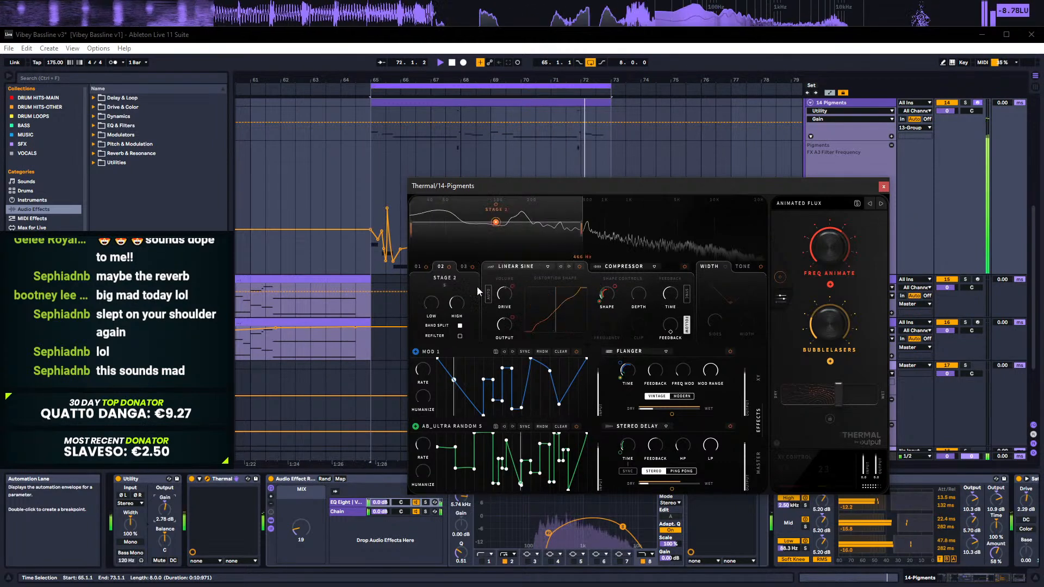
left_click(579, 267)
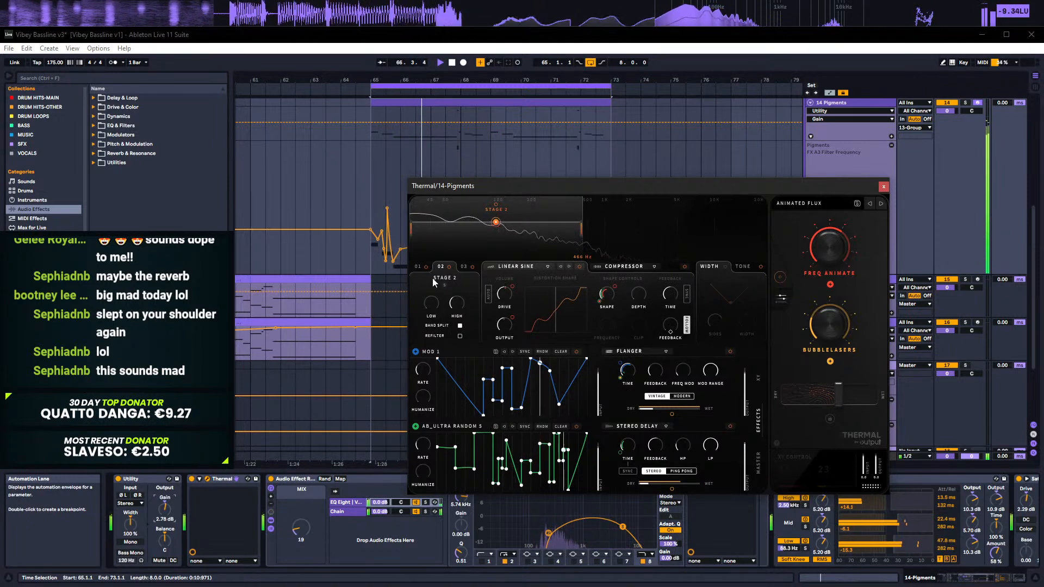
left_click(416, 268)
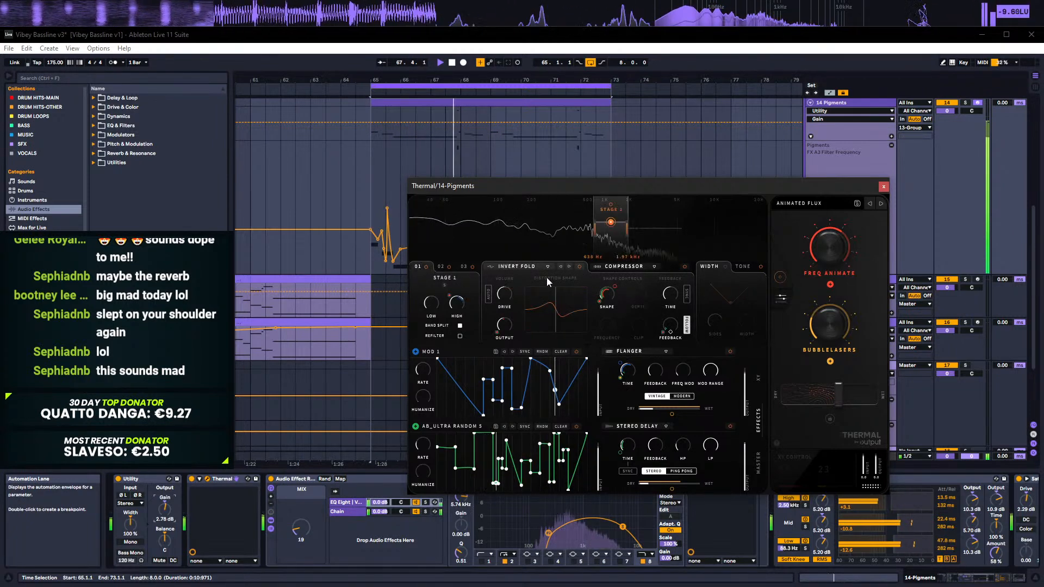
left_click(579, 266)
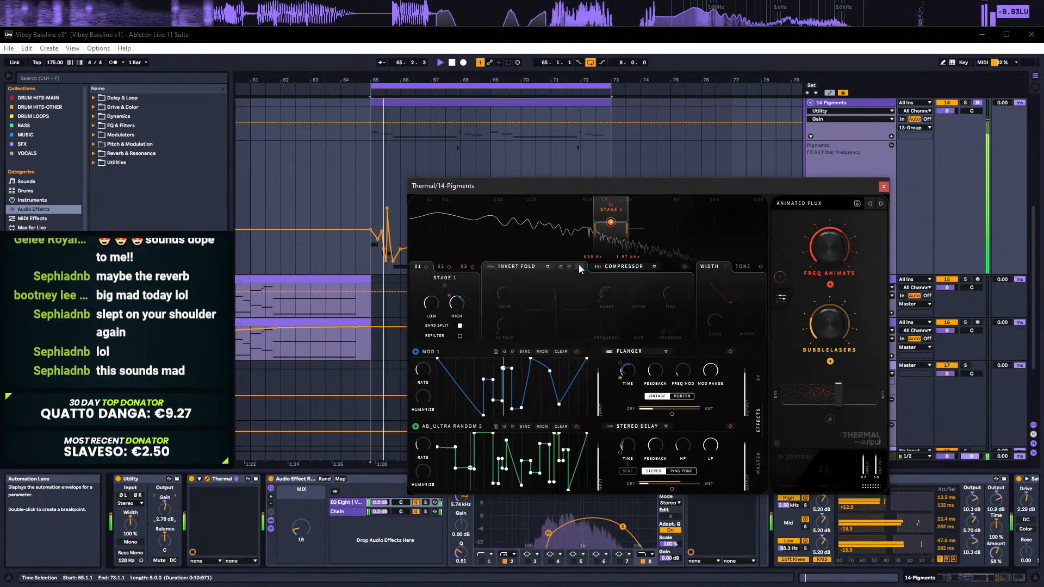
left_click(579, 266)
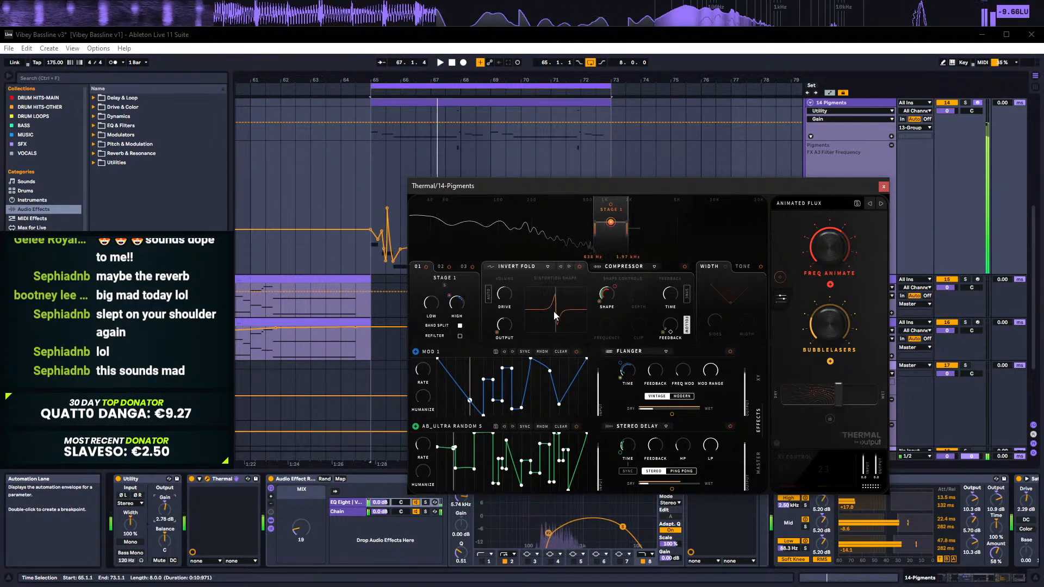
Step: Turn off Thermal's Stereo Delay effect while the bass section loops
left_click(759, 469)
left_click(758, 427)
key("space")
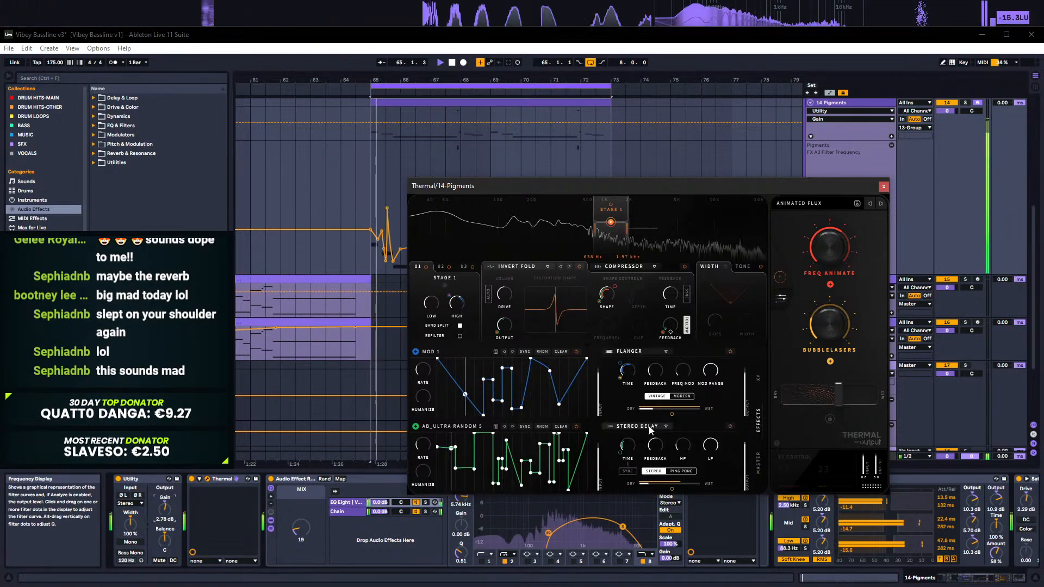
left_click(731, 426)
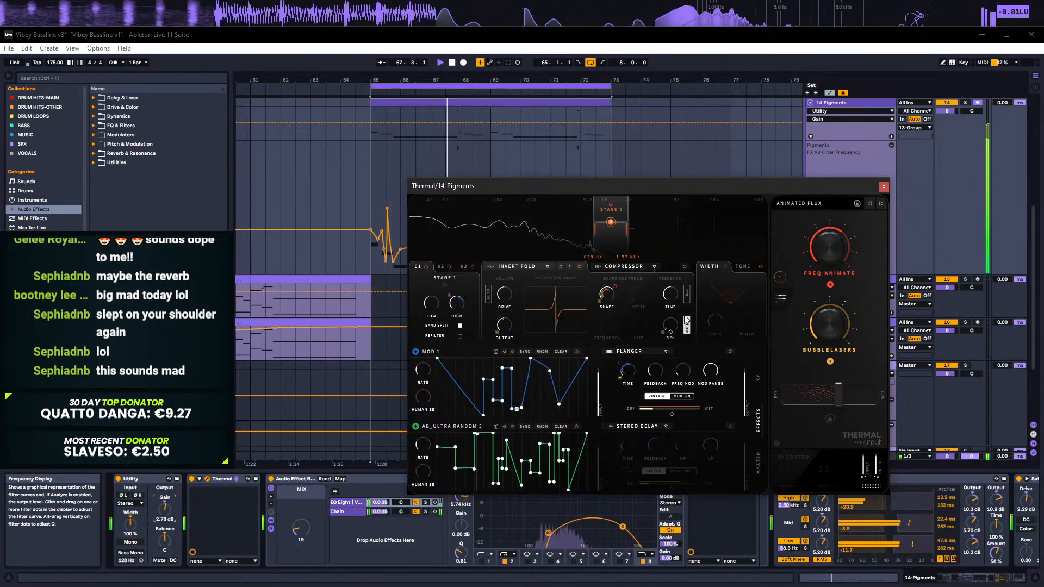
Step: Inspect Stage 1's Tone settings and the effects available for the Stereo Delay slot, keeping the current choice
left_click(750, 266)
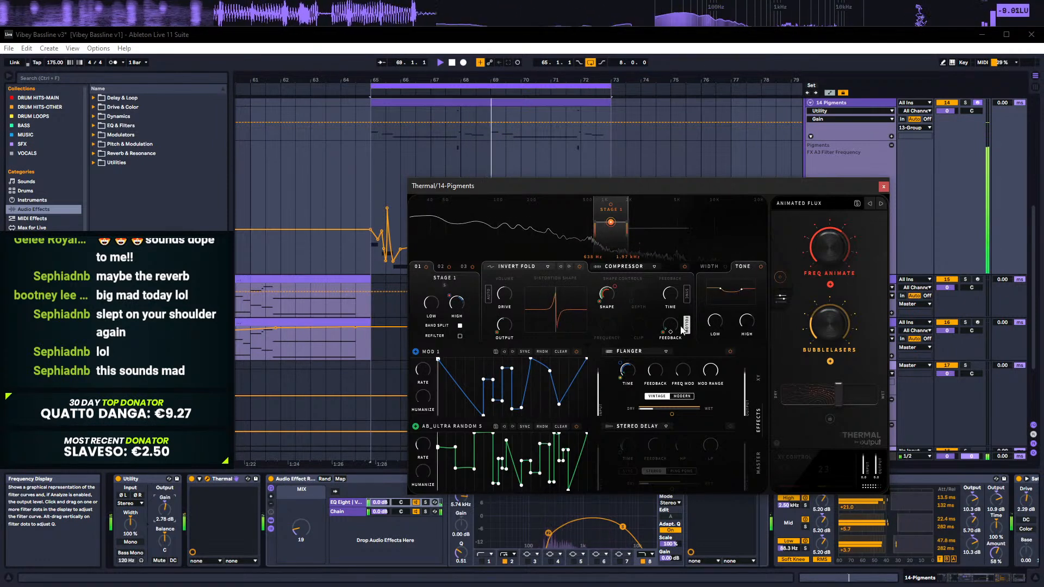
left_click(759, 468)
left_click(754, 448)
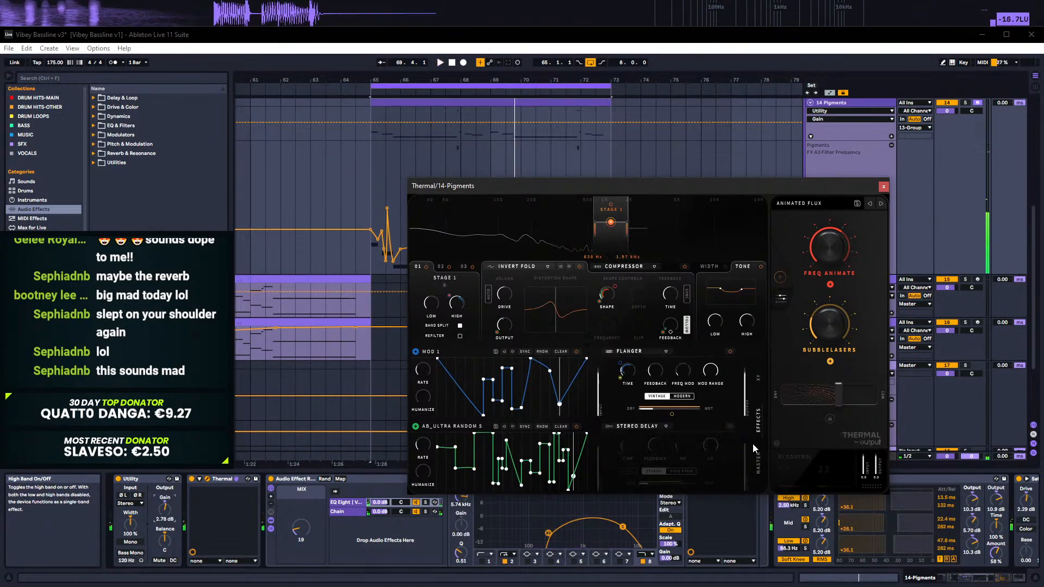
left_click(657, 424)
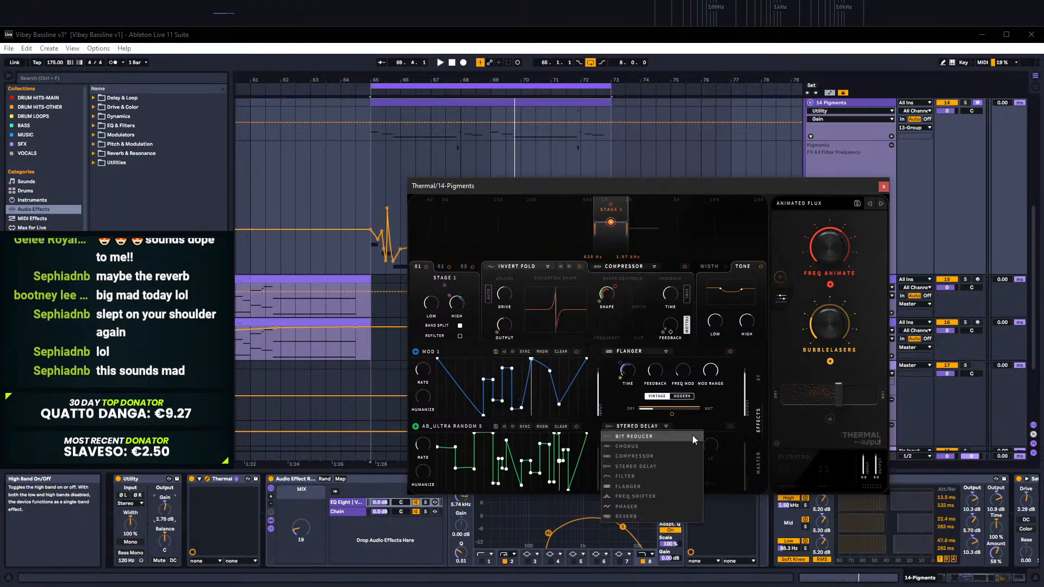
left_click(733, 412)
key("space")
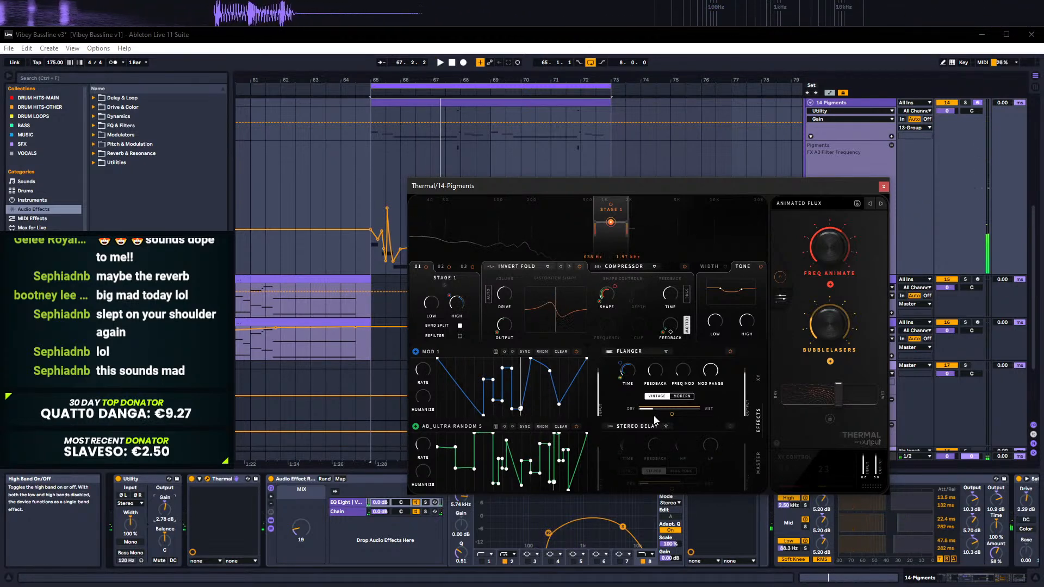
Step: Set Thermal's master Dry/Wet to 67 percent and its Freq Animate macro to 58 percent, after auditioning the macro at 0
mouse_move(841, 393)
left_mouse_down()
mouse_move(815, 396)
mouse_move(869, 391)
mouse_move(843, 390)
left_mouse_up()
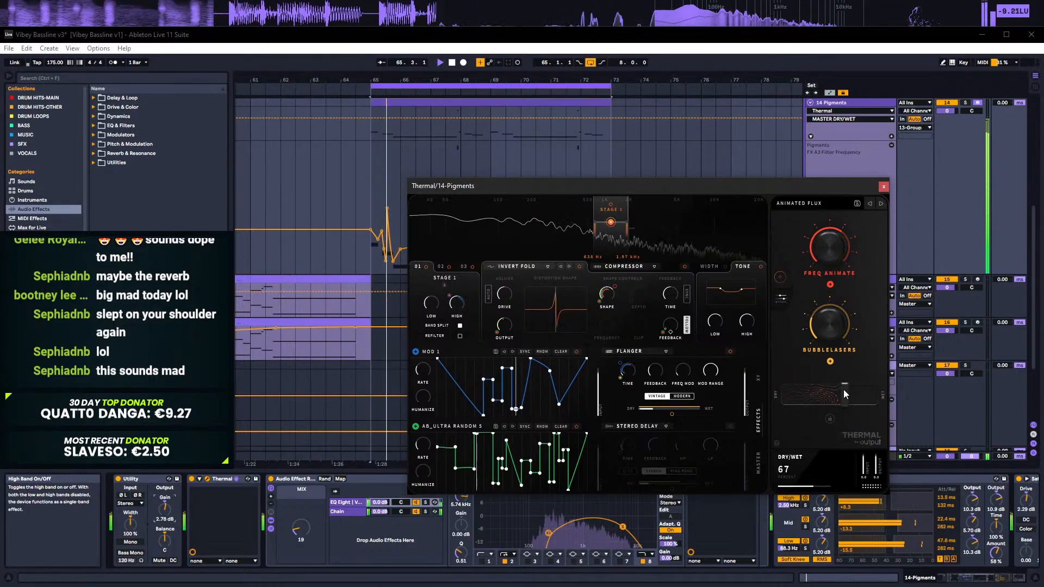
left_click_drag(837, 324, 778, 353)
left_click(819, 254)
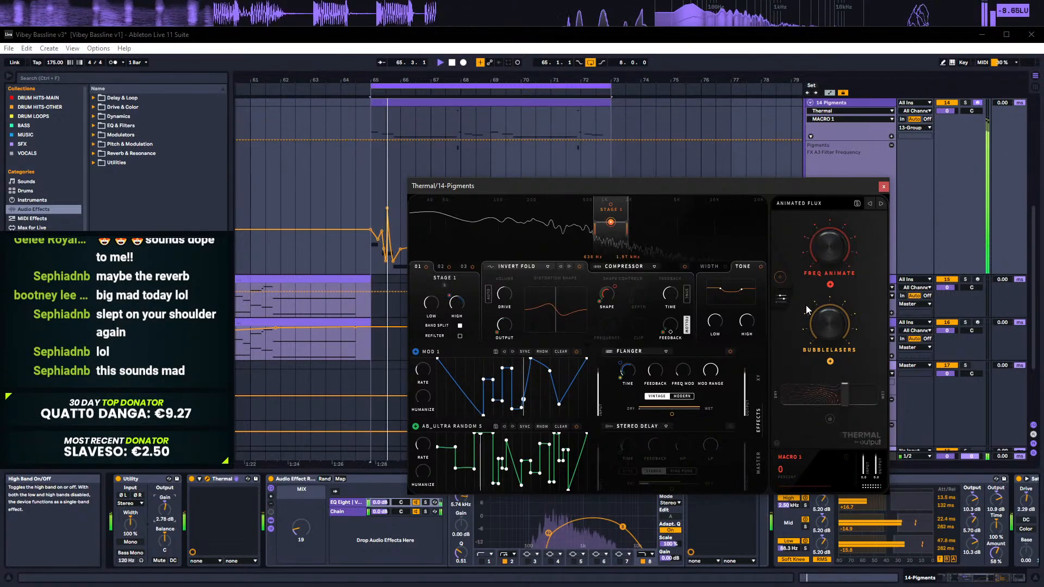
left_click_drag(807, 303, 794, 266)
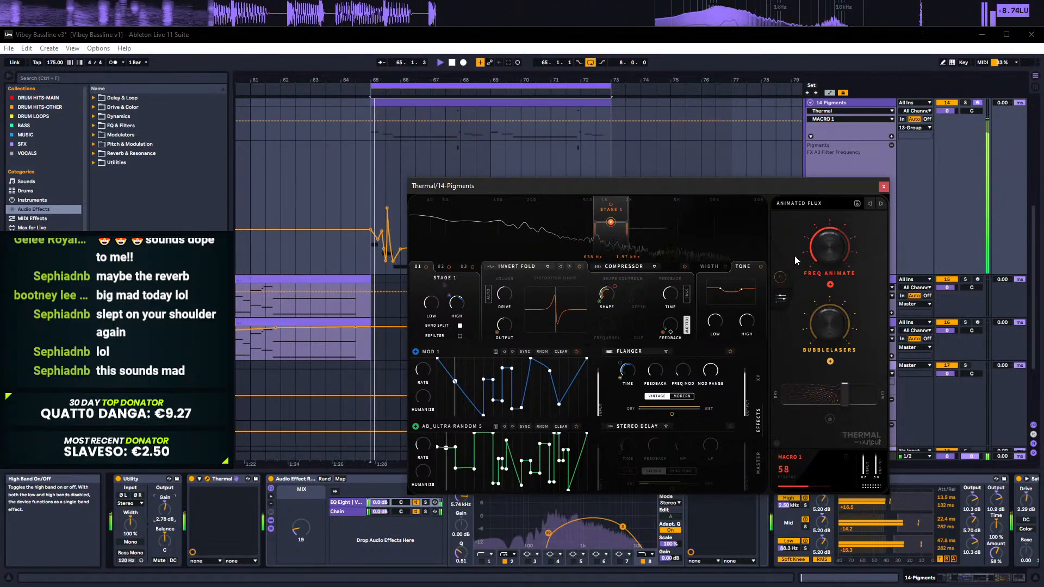
Step: Reduce Thermal's master Dry/Wet slightly, trying 59 percent, and set the Bubblelasers macro to 0 percent
left_click(829, 309)
left_click_drag(829, 309, 821, 328)
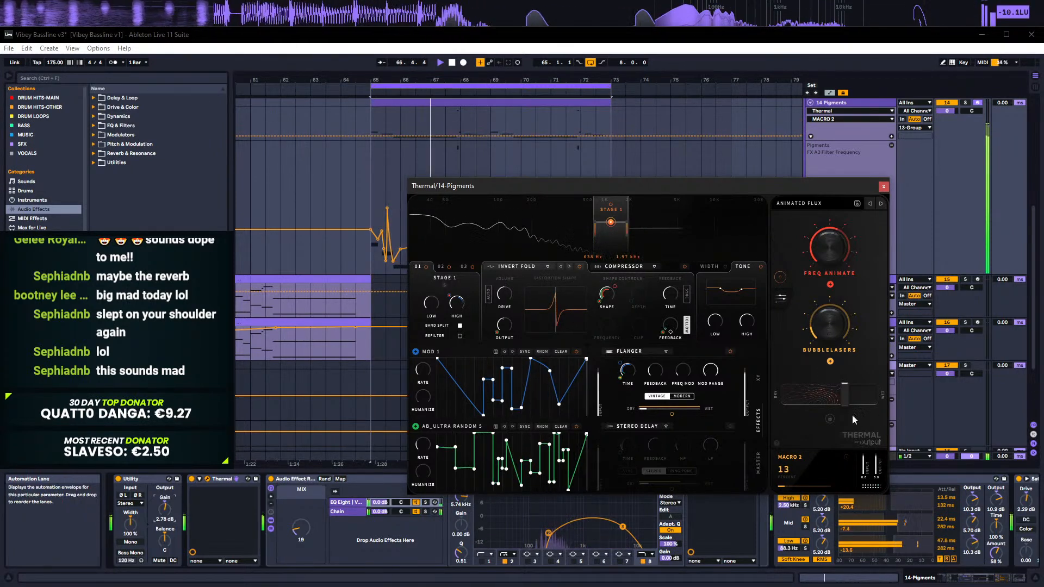
mouse_move(825, 406)
left_mouse_down()
mouse_move(808, 409)
mouse_move(834, 409)
mouse_move(786, 412)
mouse_move(837, 413)
left_mouse_up()
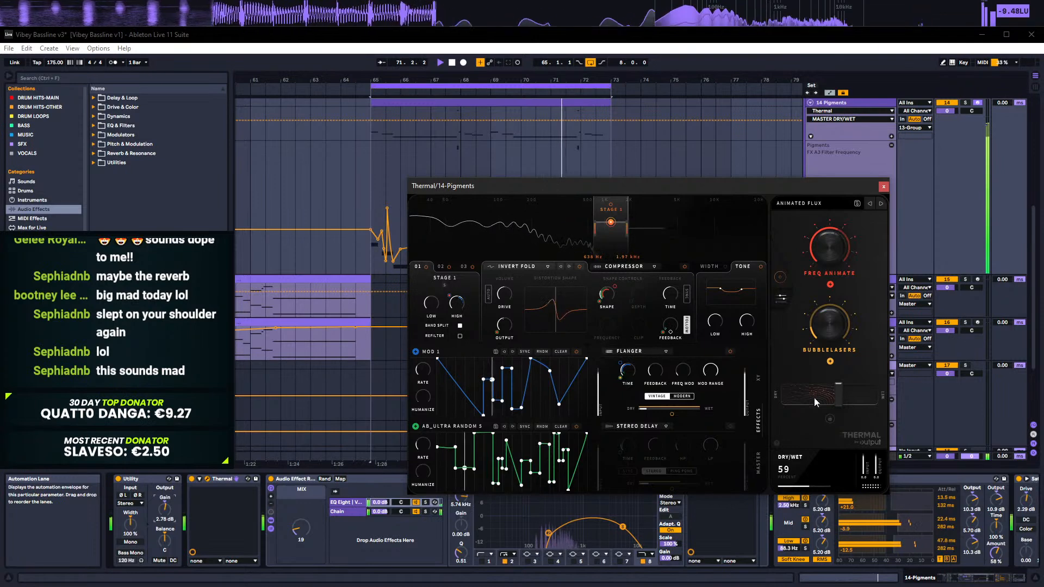
left_click(843, 403)
left_click_drag(832, 327, 819, 402)
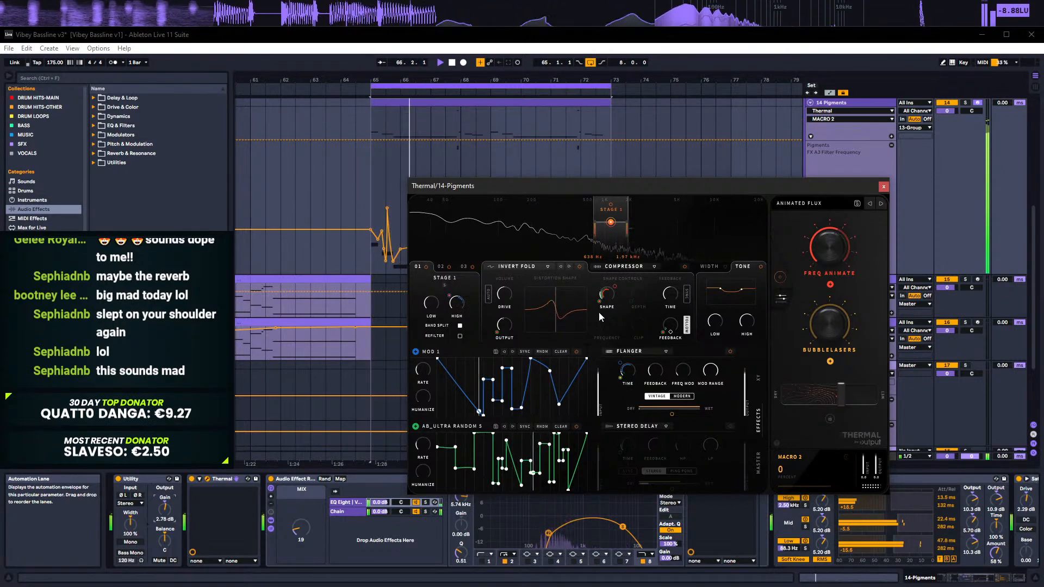
Step: Audition the S Curve and Sine Shred distortions on Stage 1 and restore Invert Fold
left_click(529, 267)
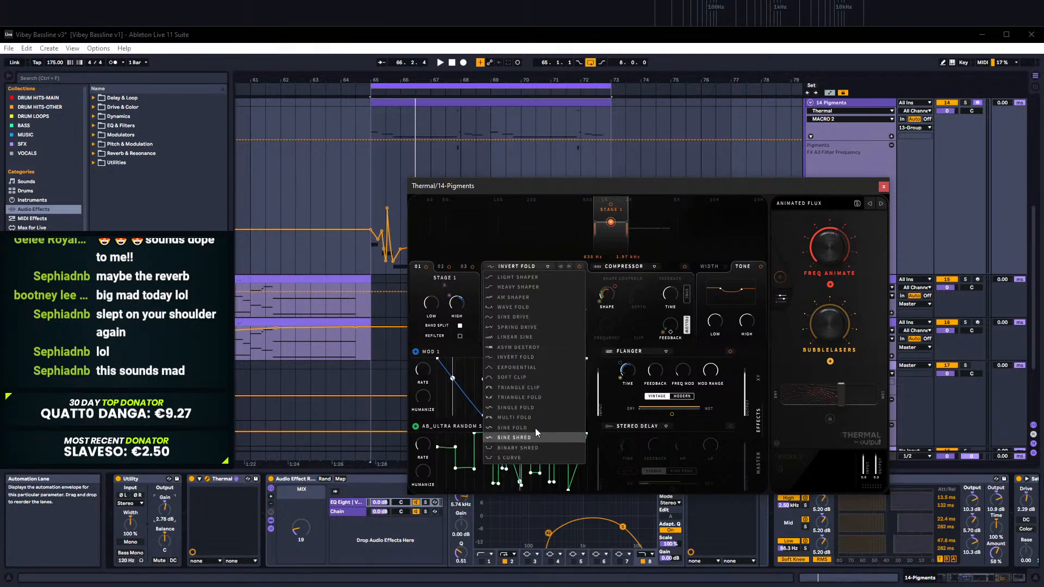
left_click(509, 457)
key("space")
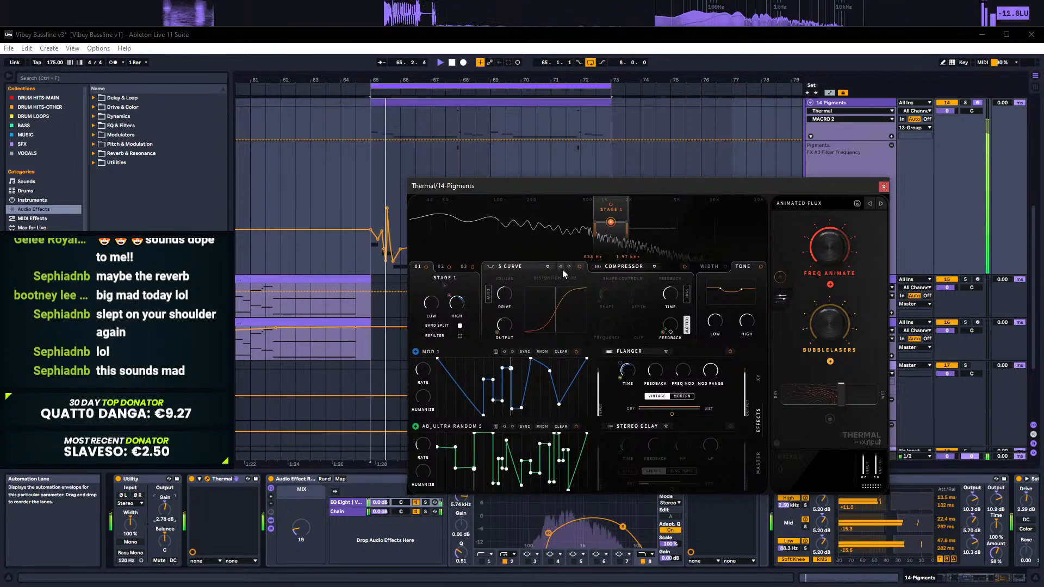
left_click(562, 266)
left_click(562, 266)
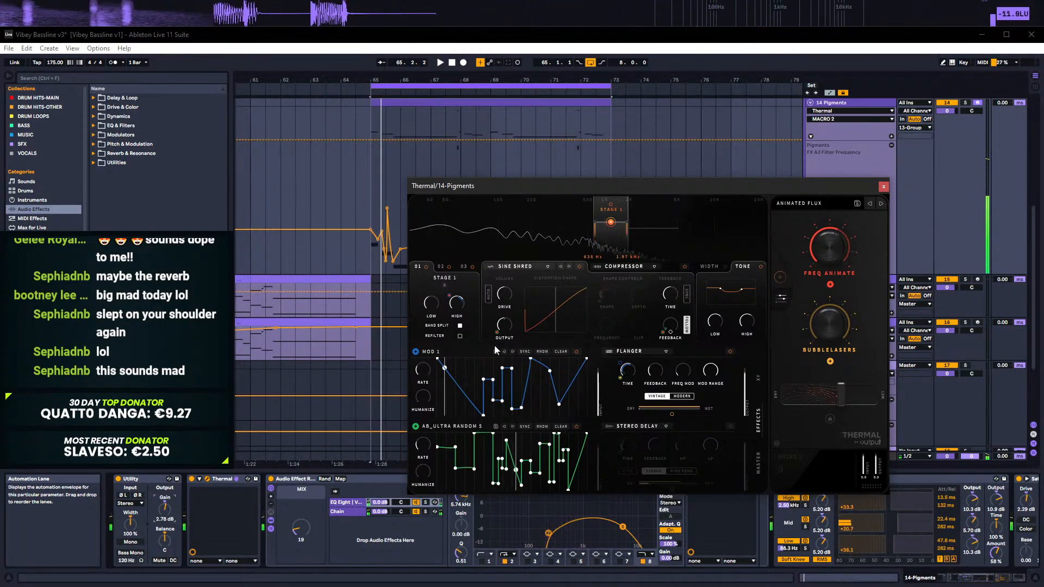
left_click(522, 265)
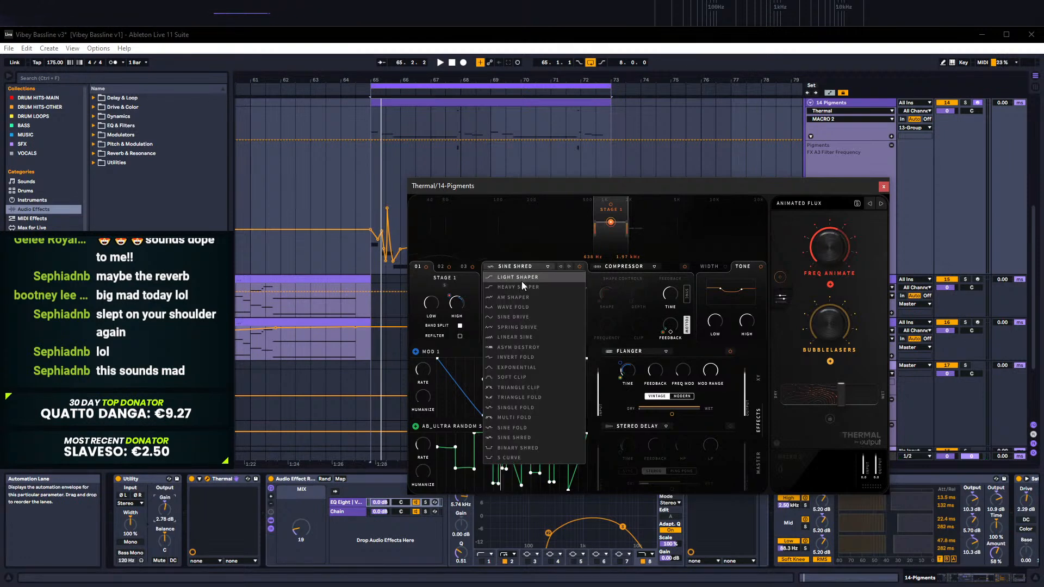
left_click(512, 358)
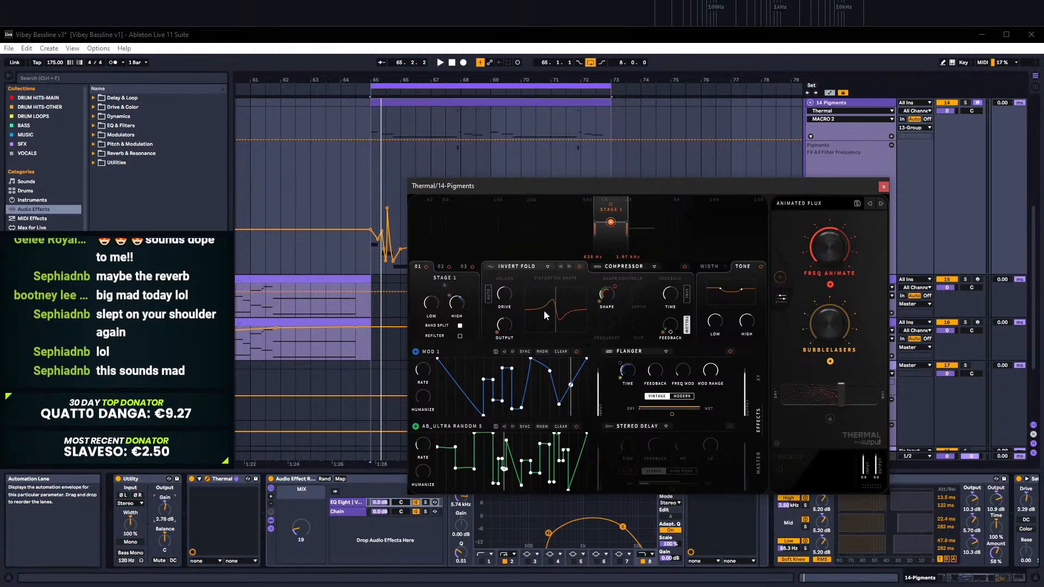
Step: Switch Stage 1's distortion to Sine Shred and step back through the types to Invert Fold
left_click(536, 283)
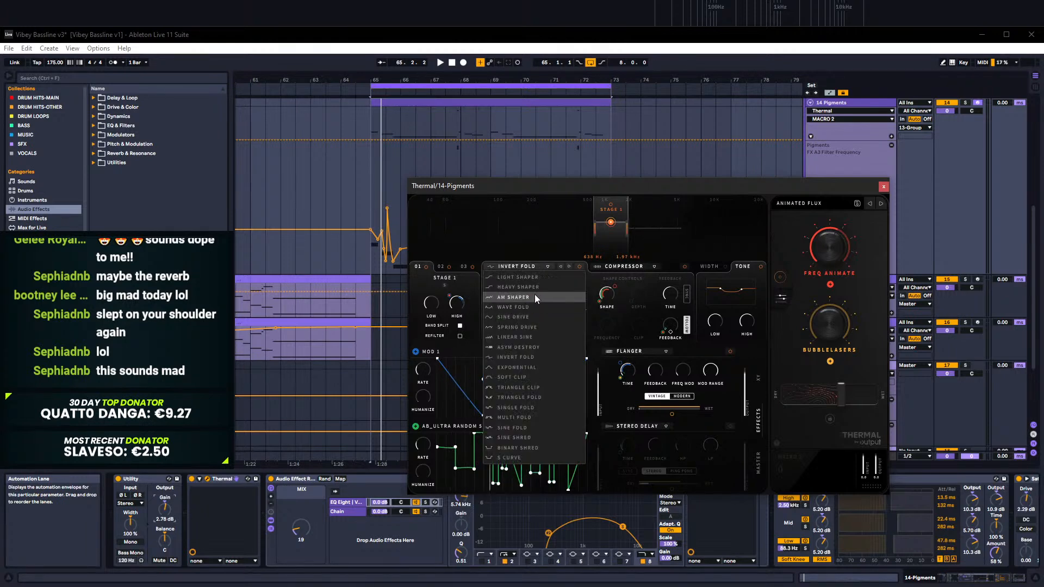
left_click(517, 437)
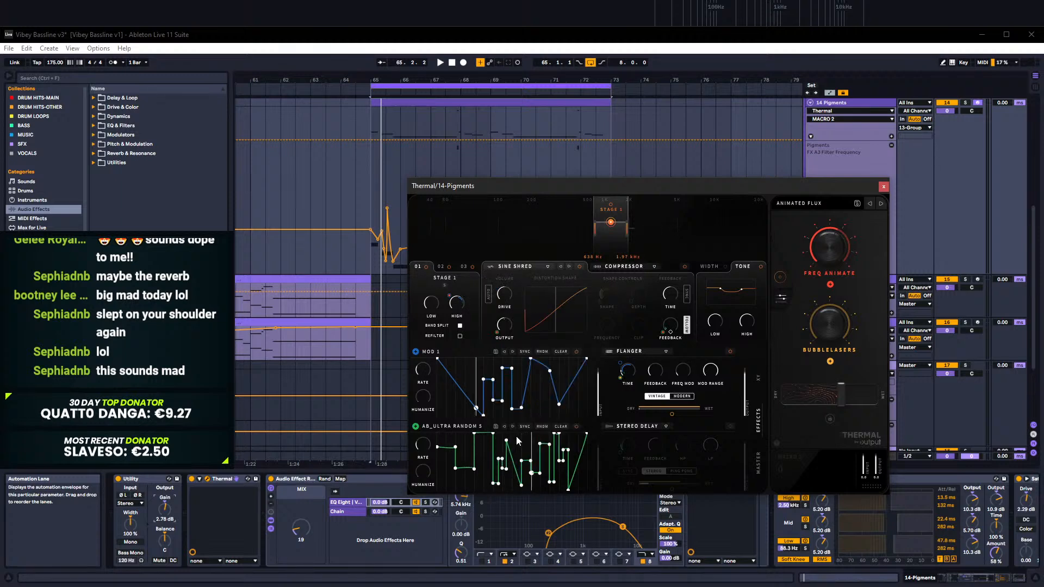
left_click(559, 266)
left_click(559, 266)
left_click(559, 266)
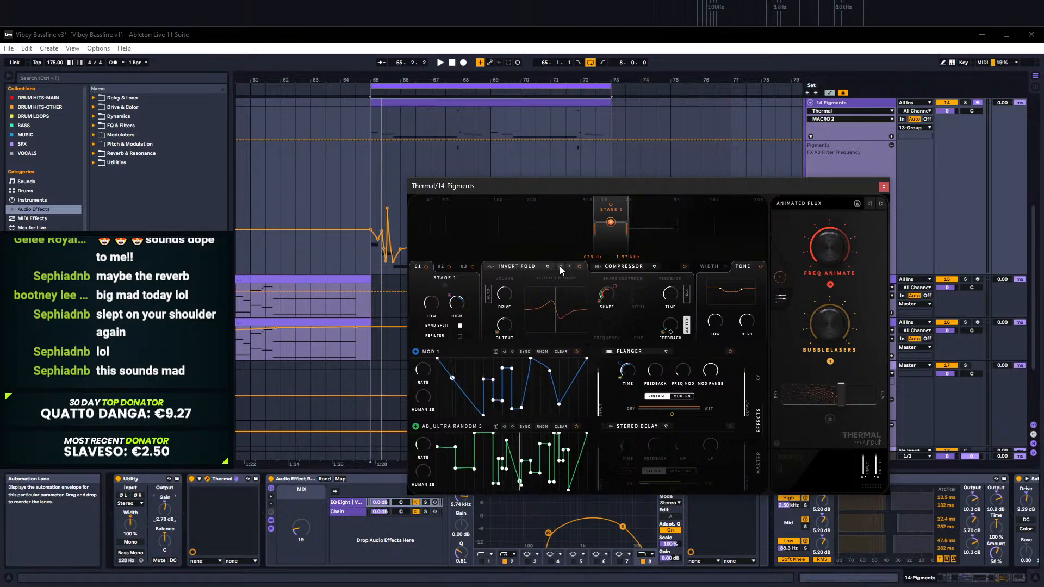
Step: Audition the Asym Destroy and Linear Sine distortions on Stage 1 with the bass section looping
key("space")
left_click(560, 266)
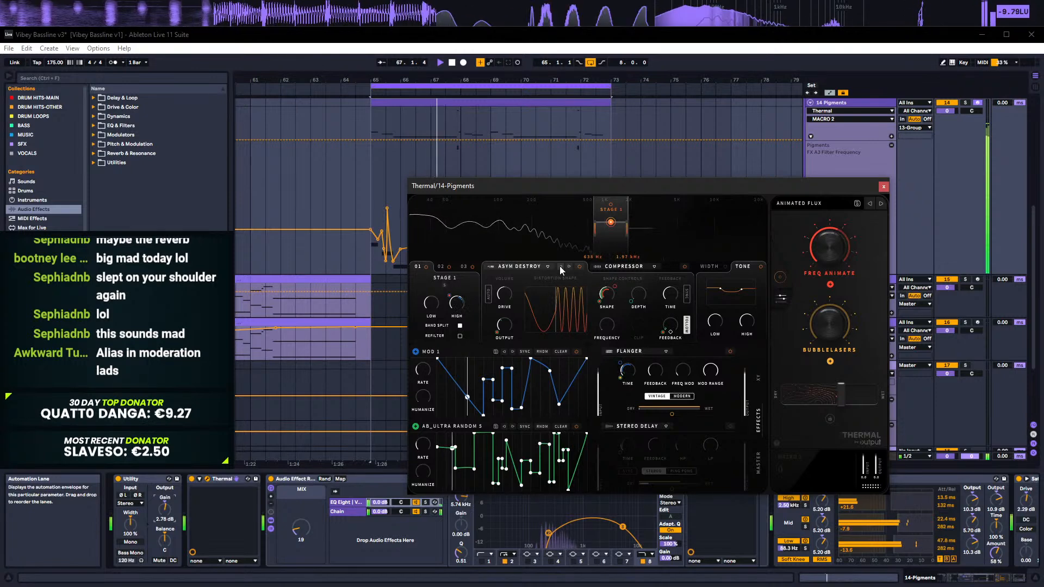
left_click(559, 266)
key("space")
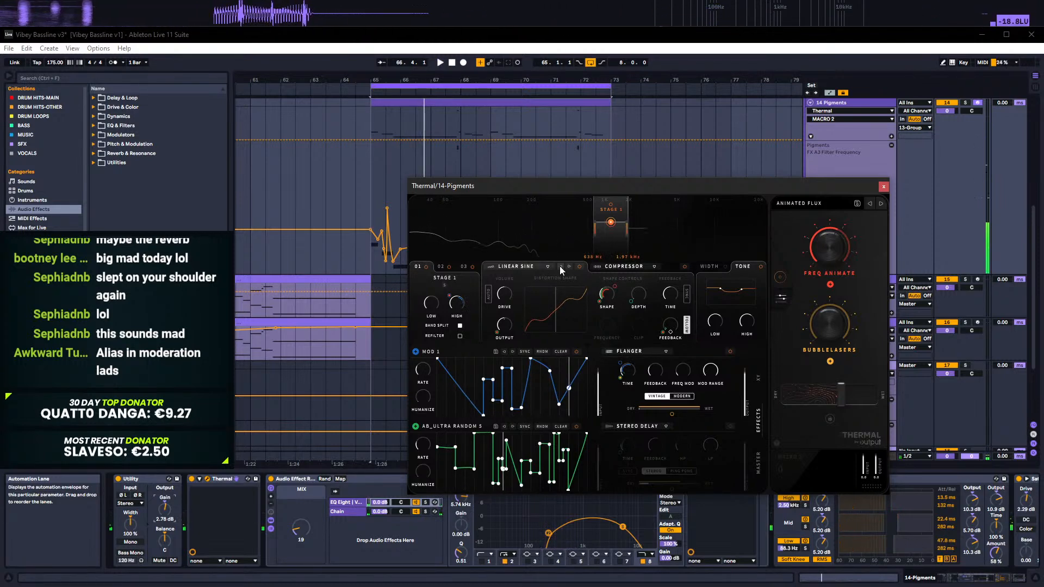
key("space")
key("space")
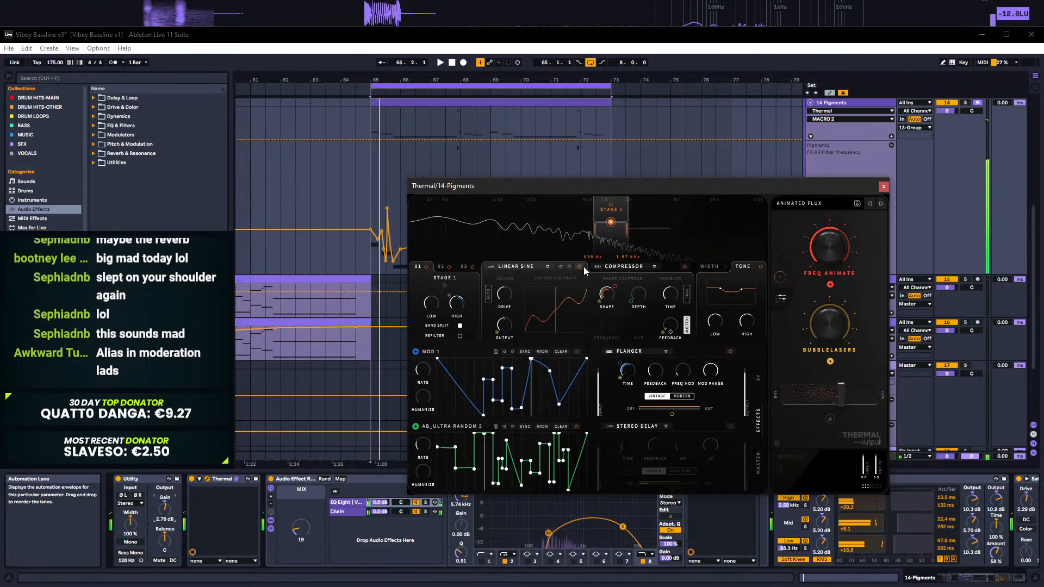
key("space")
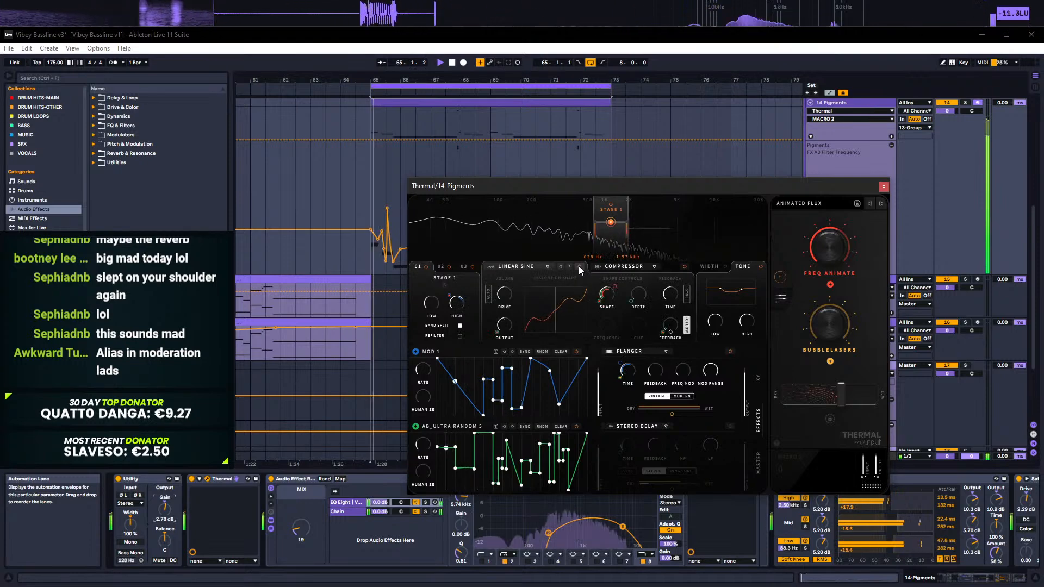
Step: Audition Sine Drive, Wave Fold and Heavy Shaper on Stage 1 during playback and switch the distortion to Light Shaper
left_click(560, 266)
left_click(561, 265)
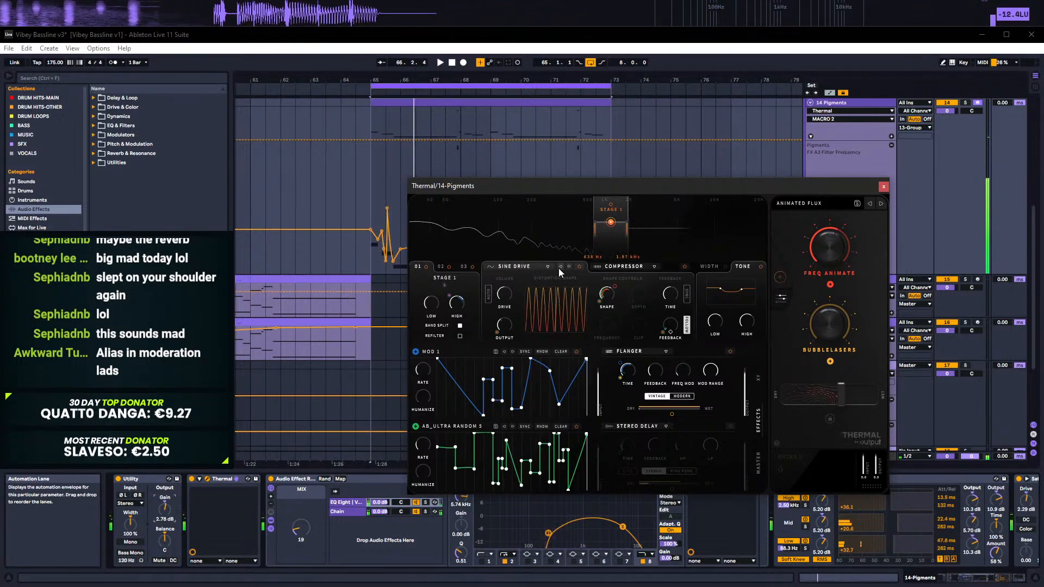
left_click(560, 266)
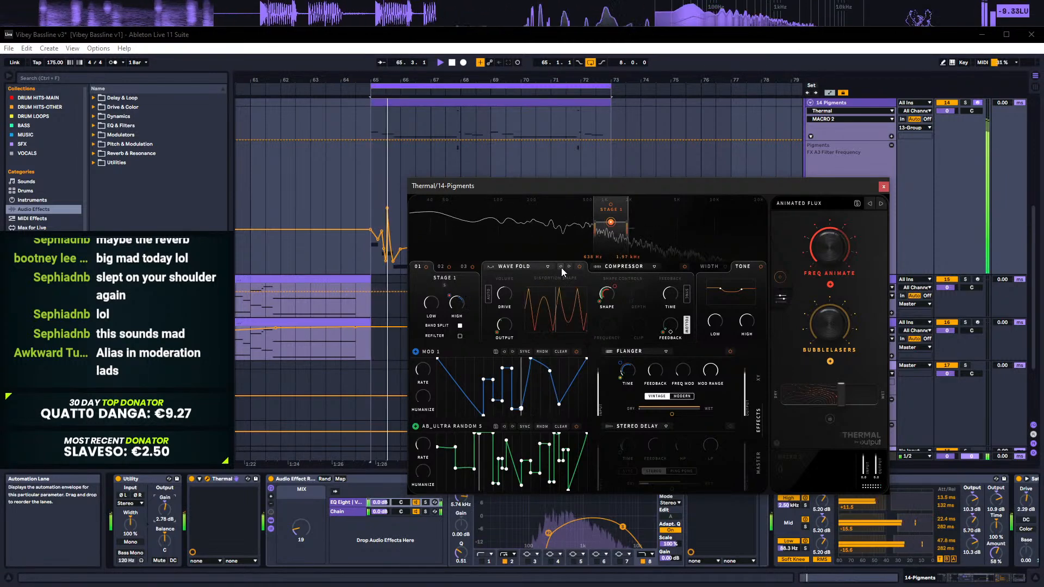
left_click(561, 266)
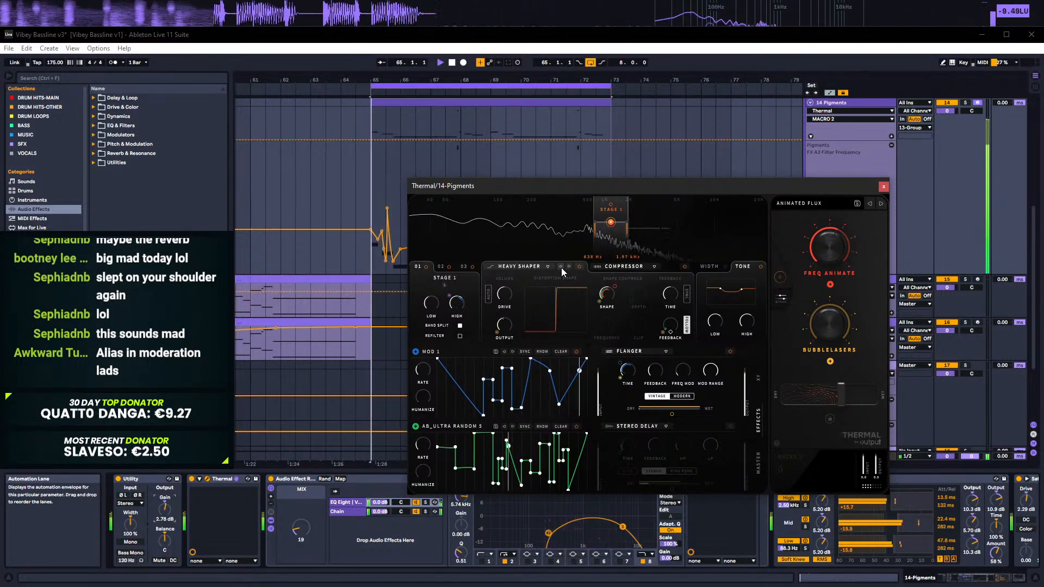
left_click(561, 266)
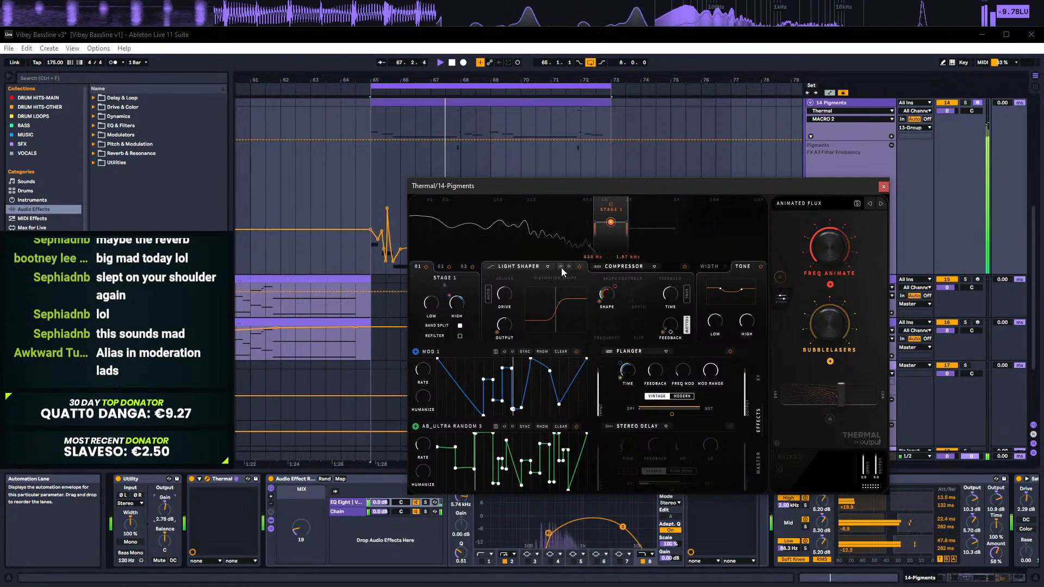
Step: Add an EQ Eight after the Saturator at the end of the Pigments track's device chain
left_click(883, 186)
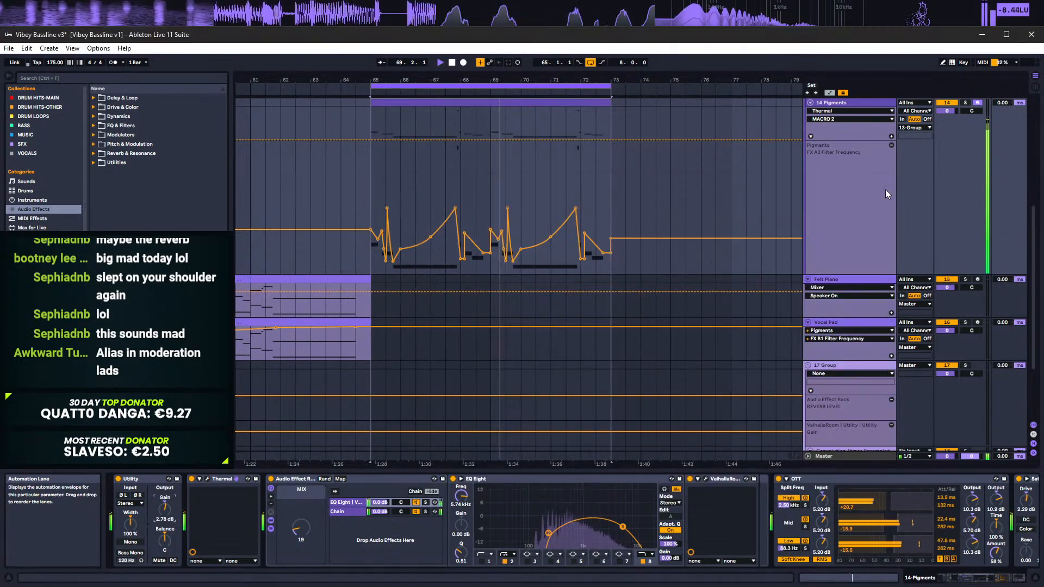
left_click(1002, 581)
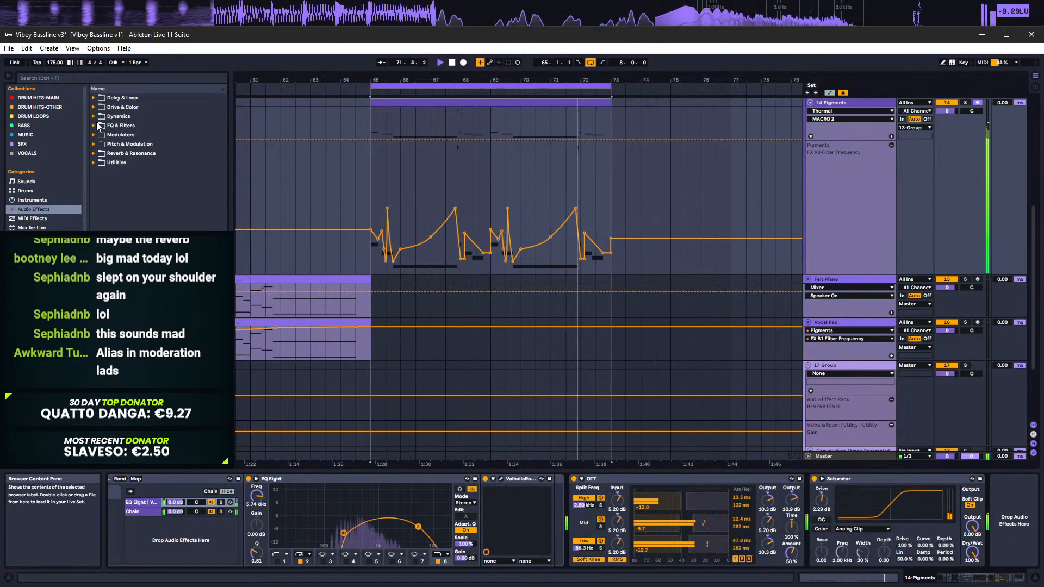
left_click(94, 126)
left_click(125, 144)
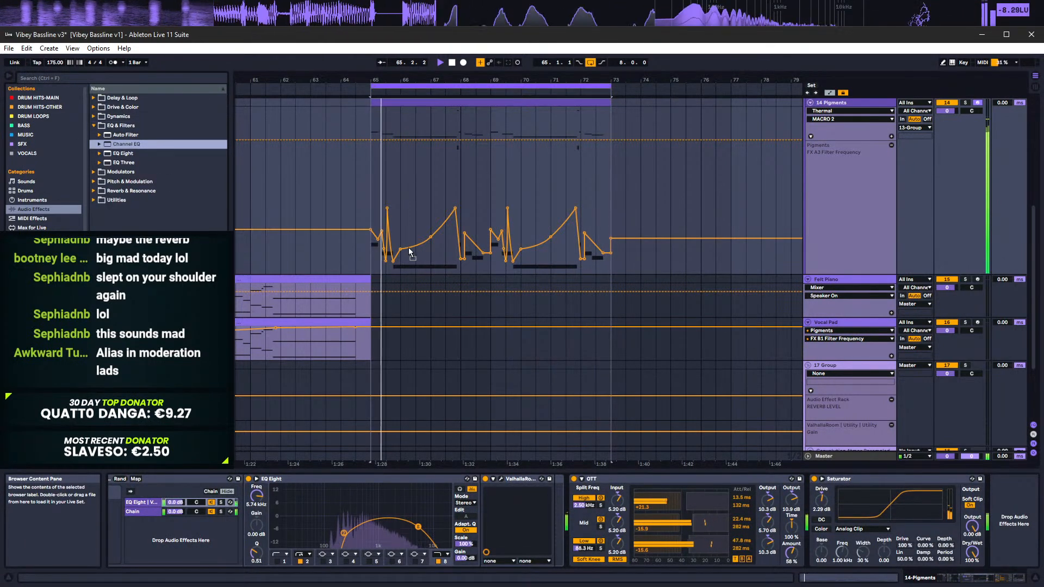
left_click_drag(138, 153, 1000, 511)
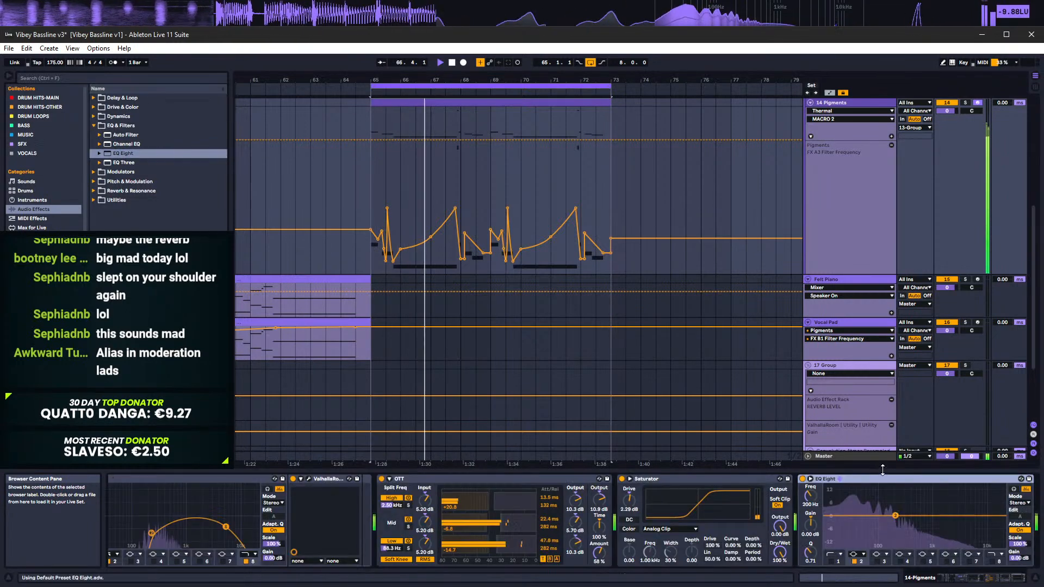
Step: Cut the new EQ Eight's band 2 about 5.3 dB at 436 Hz and boost band 6 about 5 dB at 10.9 kHz, Q 0.18
left_click_drag(895, 516, 913, 526)
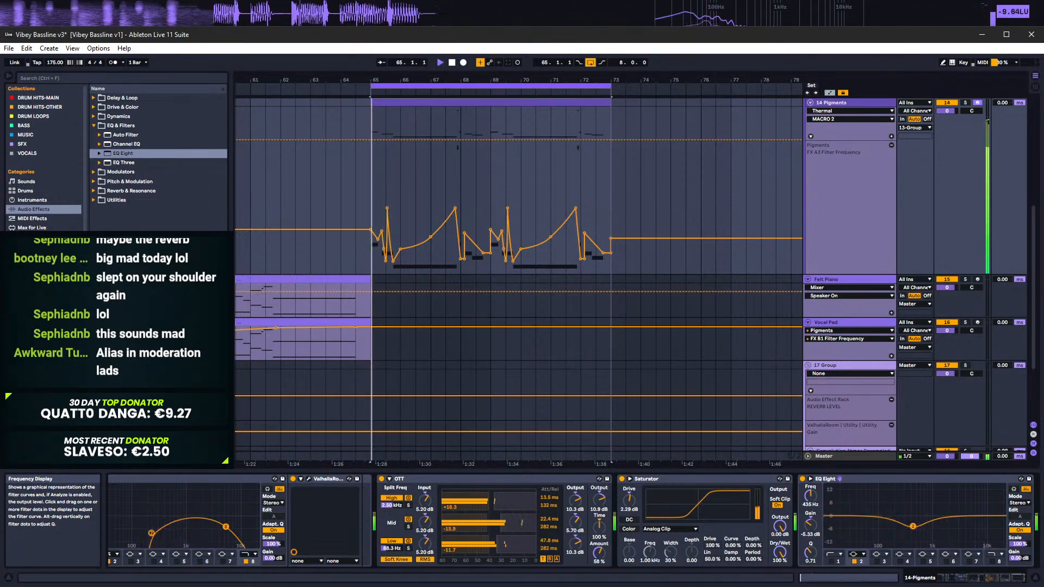
left_click(947, 561)
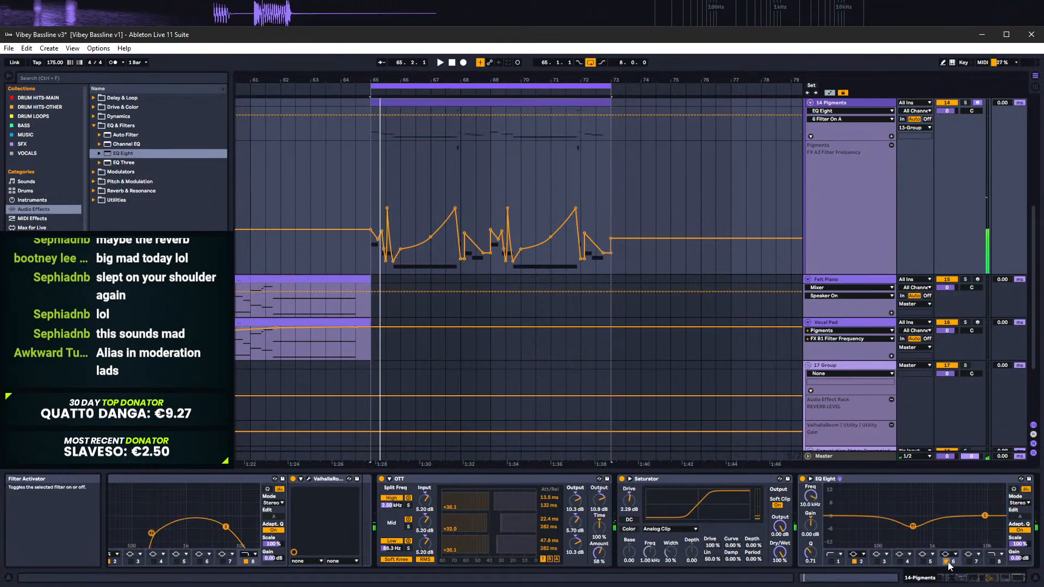
left_click_drag(984, 516, 966, 497)
left_click_drag(814, 550, 814, 575)
key("space")
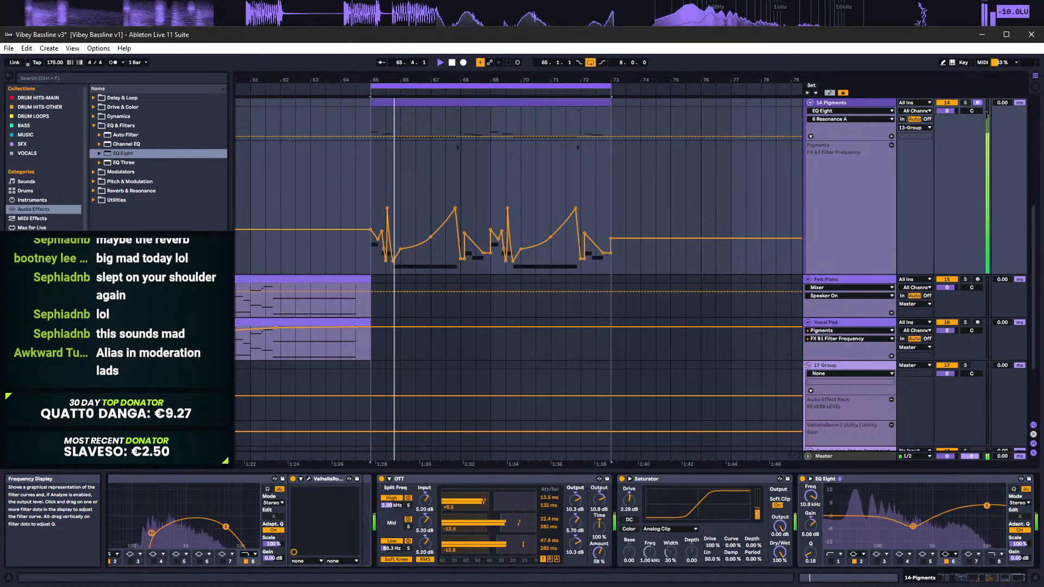
Step: Set ValhallaRoom's decay to about 0.55 s and its predelay to about 19.5 ms on the Pigments track
left_click_drag(978, 578, 948, 579)
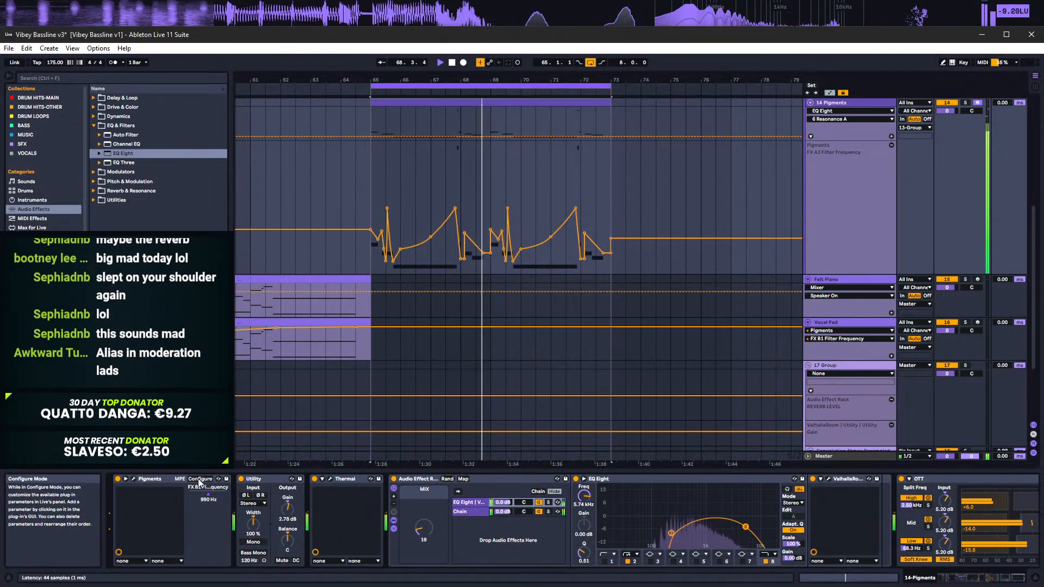
left_click(829, 479)
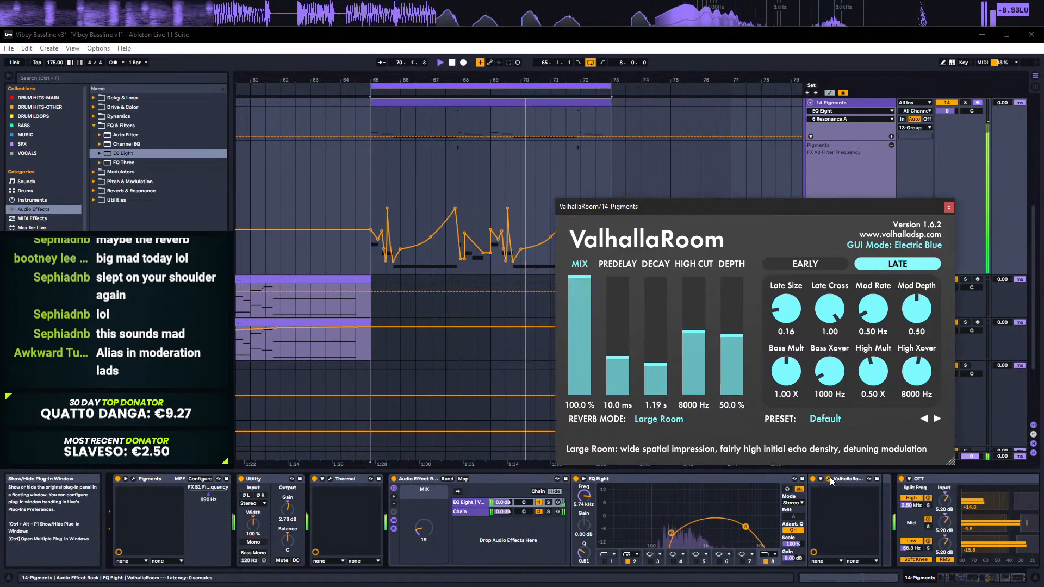
left_click(657, 369)
left_click_drag(656, 369, 658, 371)
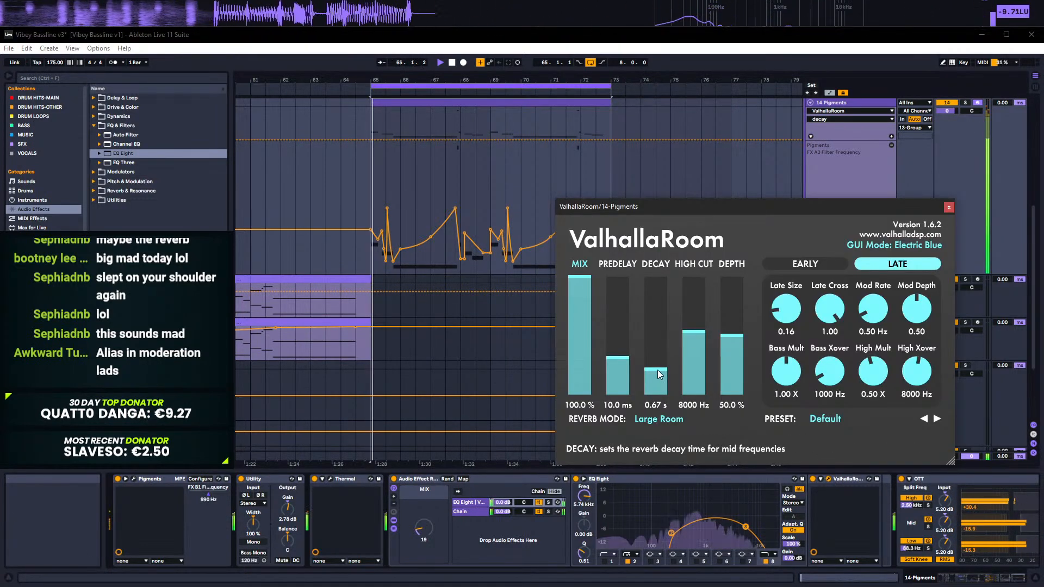
left_click_drag(624, 365, 655, 374)
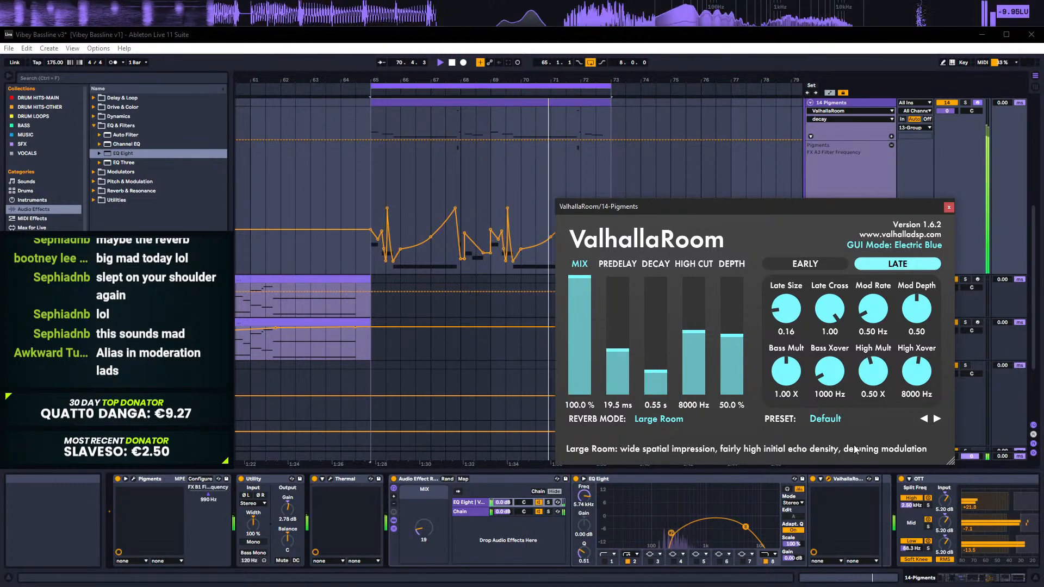
left_click(948, 207)
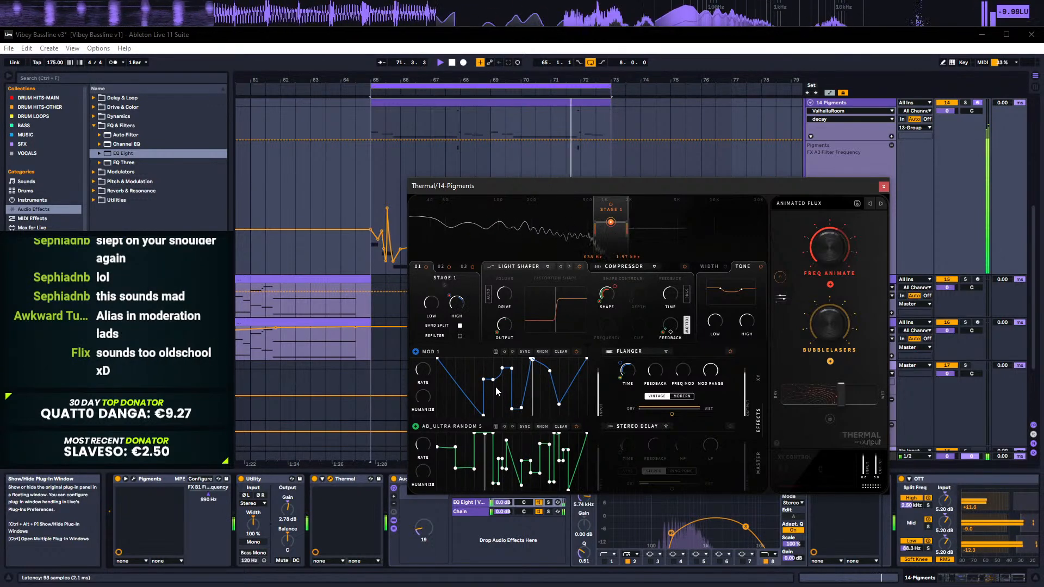
Step: Simplify Thermal's Mod 1 curve by deleting the flat-step breakpoints before its midpoint and reshaping the remaining peak
double_click(493, 380)
double_click(484, 380)
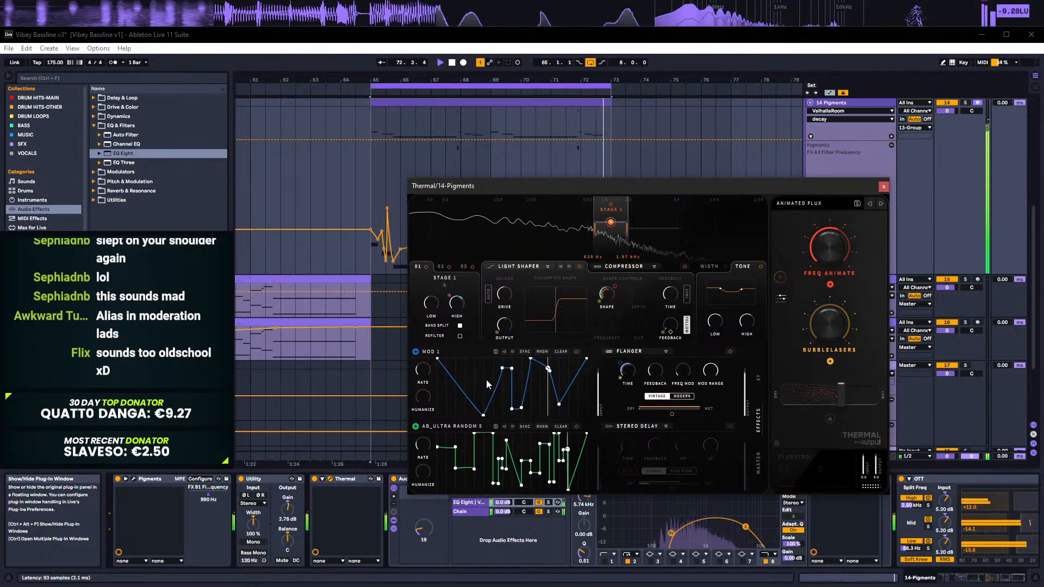
double_click(513, 369)
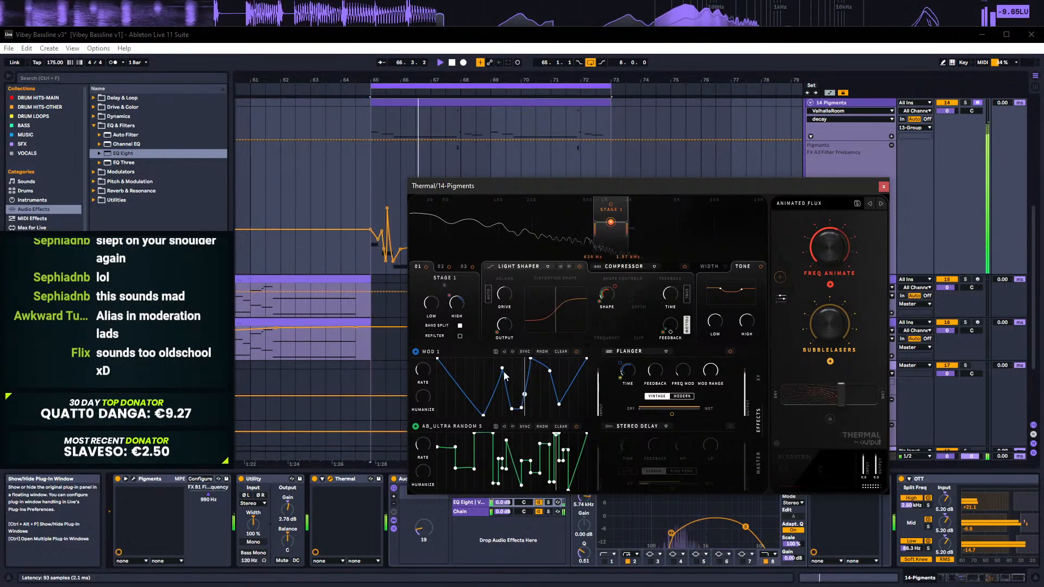
left_click_drag(501, 368, 497, 369)
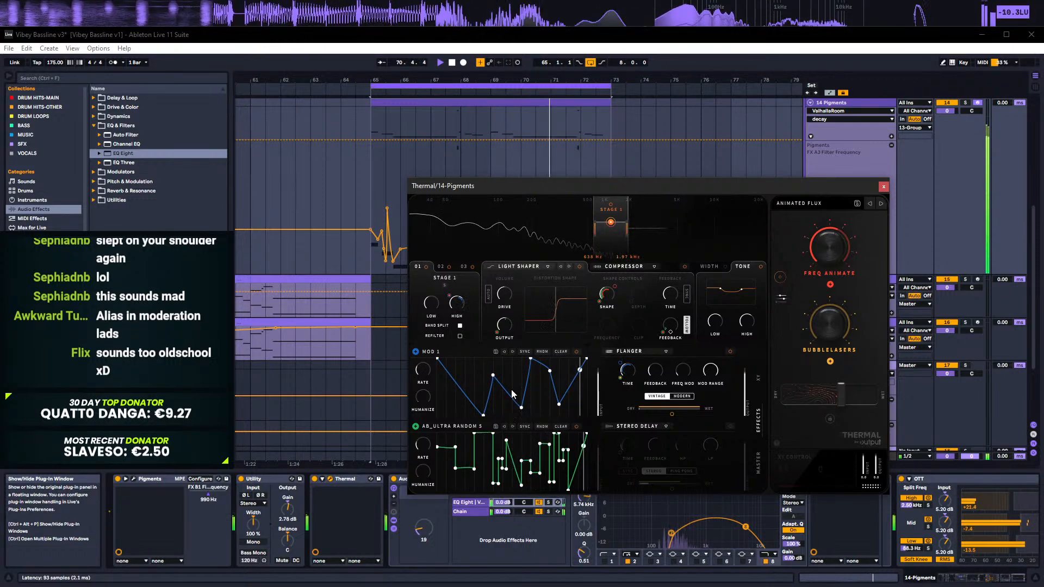
Step: Test the Bubblelasers macro and turn the opening of Mod 1 into one smooth curved descent without intermediate breakpoints
left_click_drag(836, 337, 821, 289)
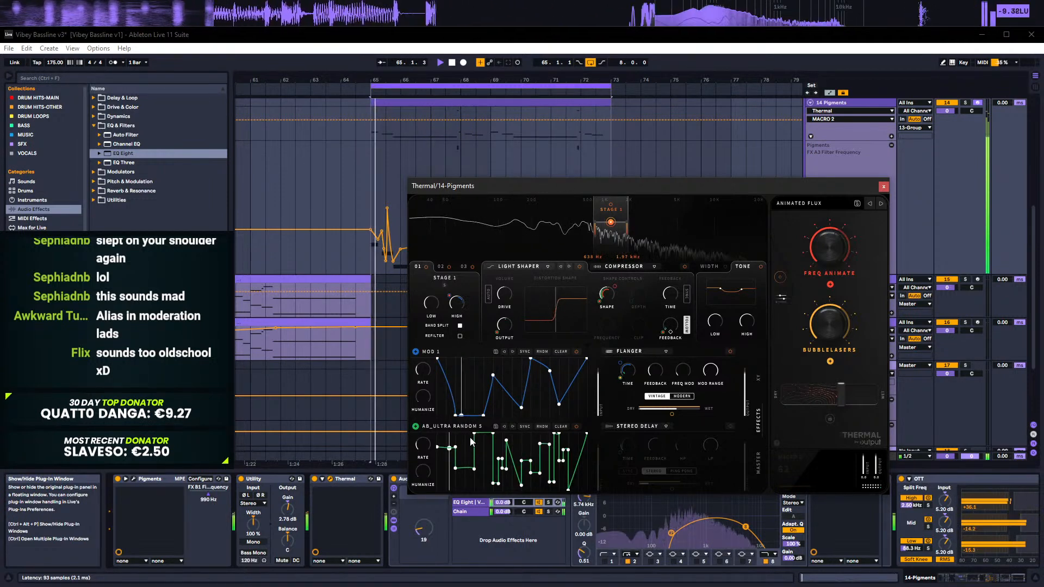
double_click(469, 380)
left_click_drag(471, 382, 464, 396)
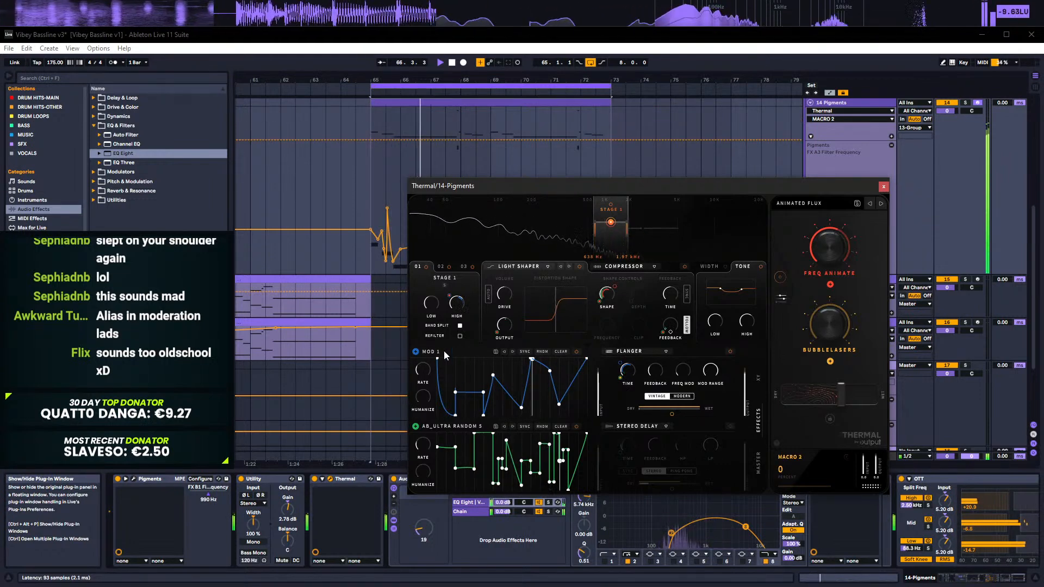
double_click(455, 392)
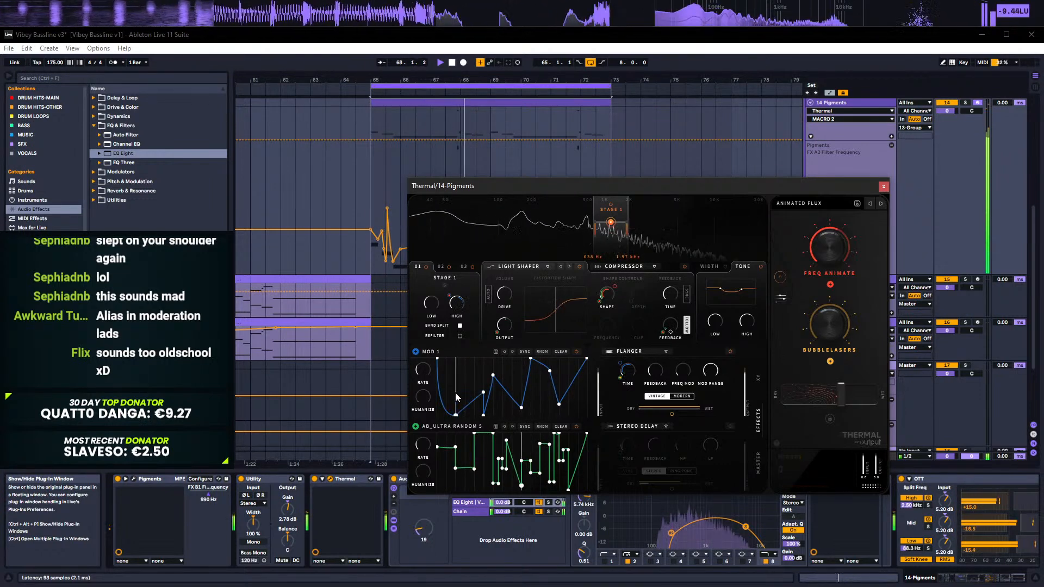
double_click(483, 393)
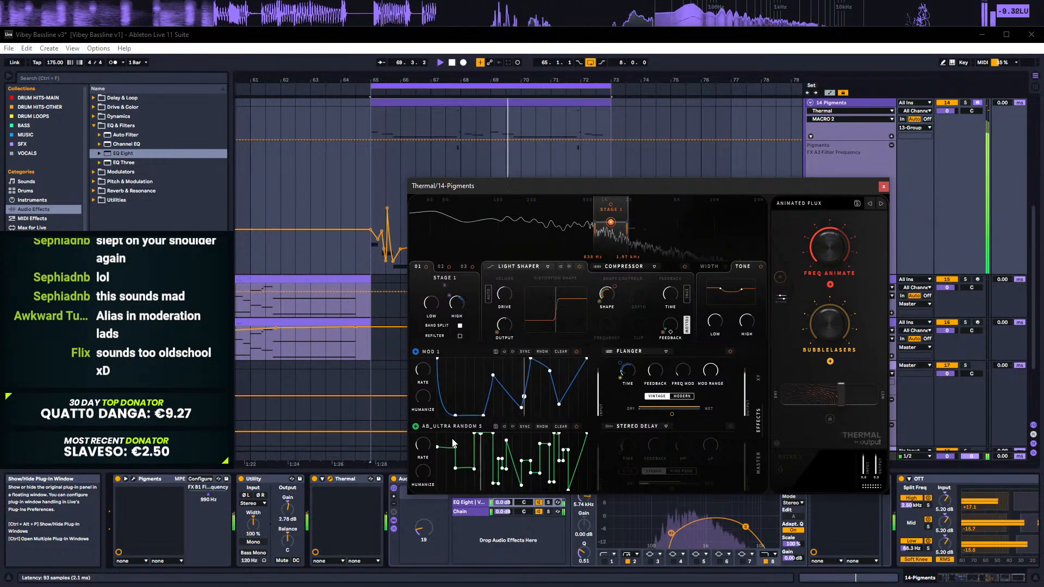
double_click(455, 415)
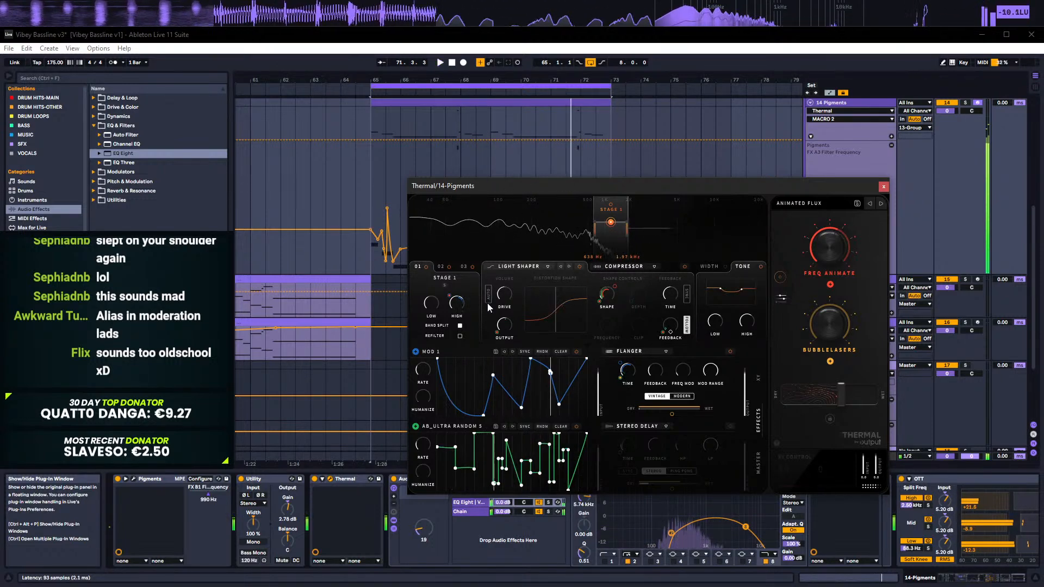
left_click(883, 186)
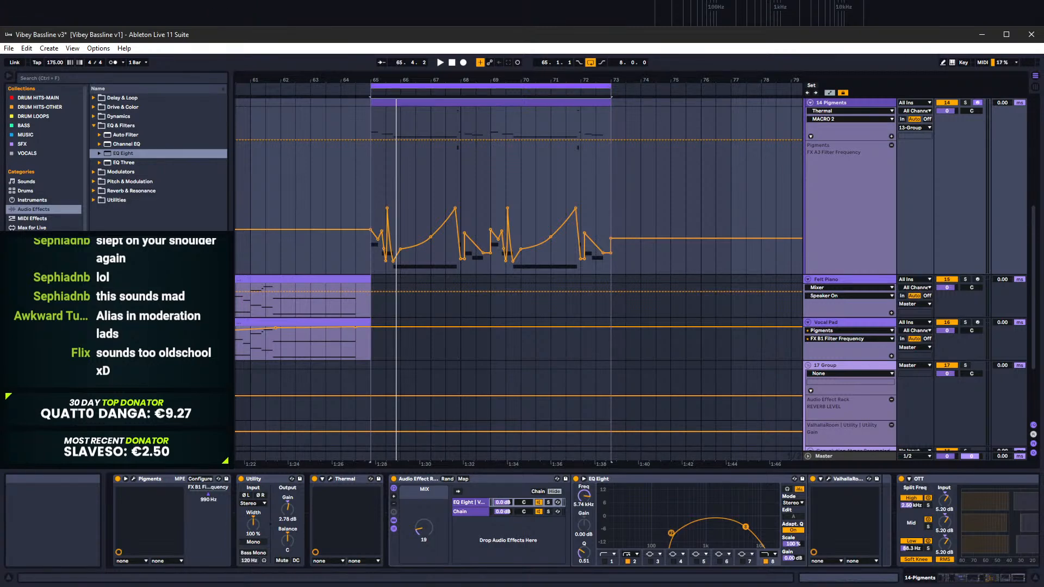
Step: Hide the automation lanes and play the arrangement from bar 63 into the bass section
left_click(334, 189)
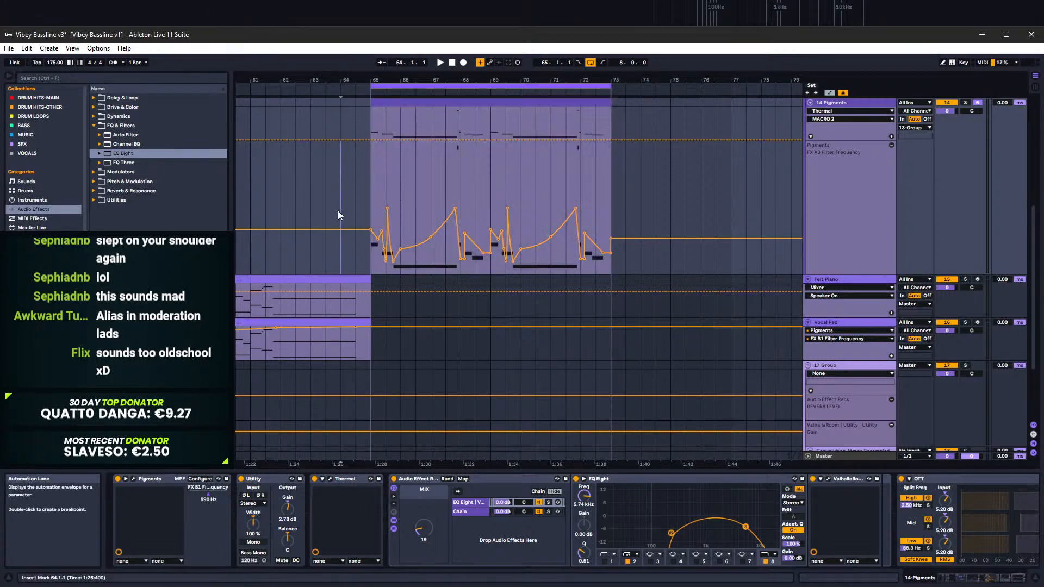
key("a")
scroll(365, 244, "up", 8)
scroll(369, 282, "up", 2)
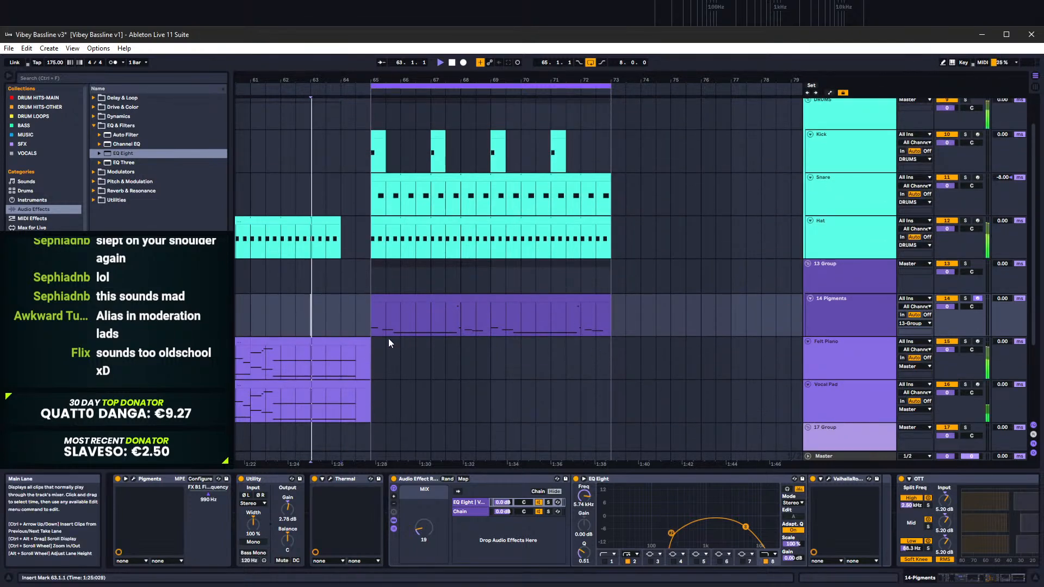
key("space")
scroll(722, 326, "up", 2)
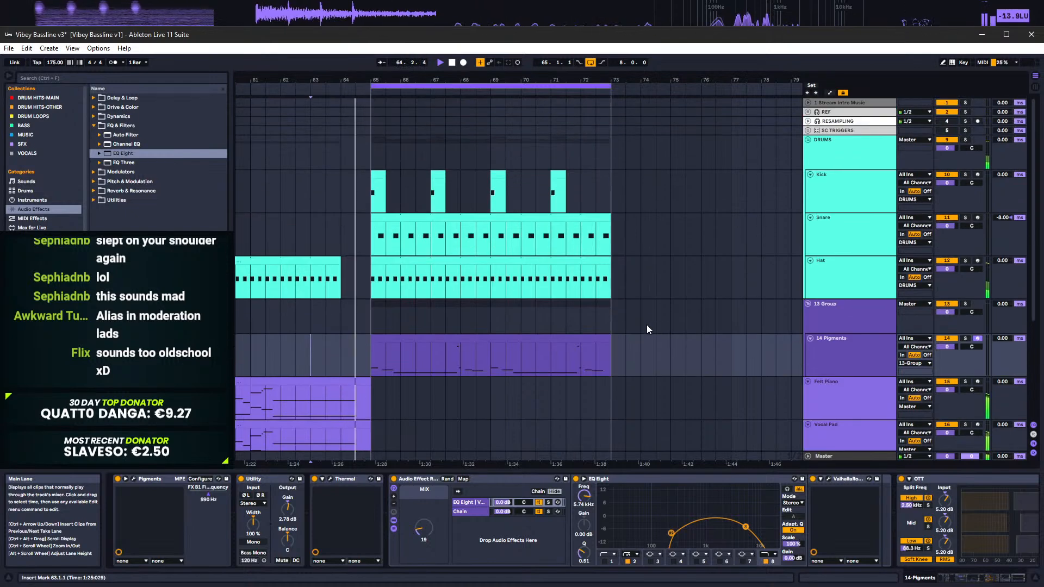
scroll(639, 328, "down", 3)
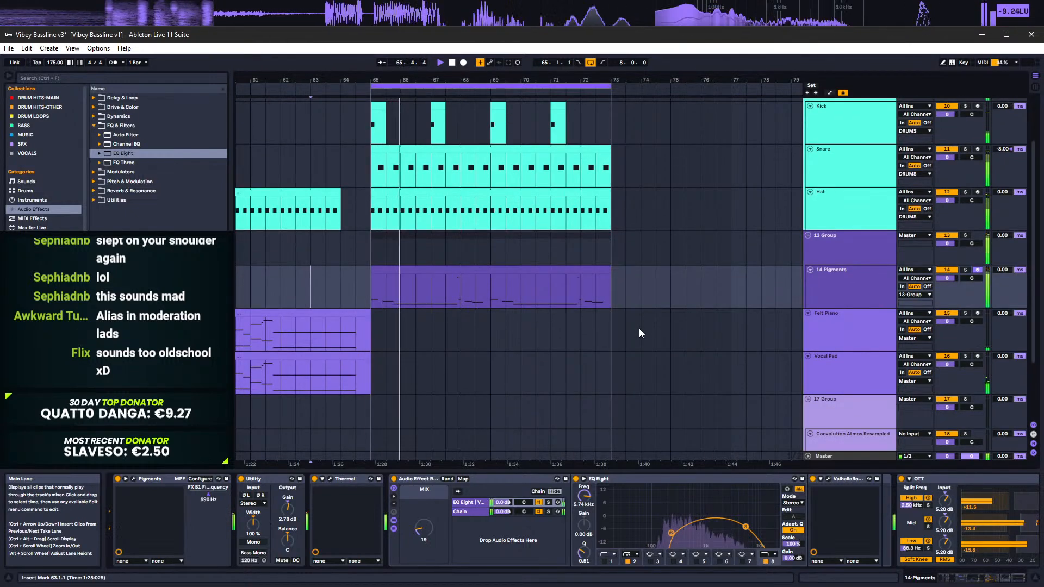
Step: Bypass all effects from Utility to the last EQ Eight on the Pigments track, audition the dry bass and reactivate them
left_click(863, 279)
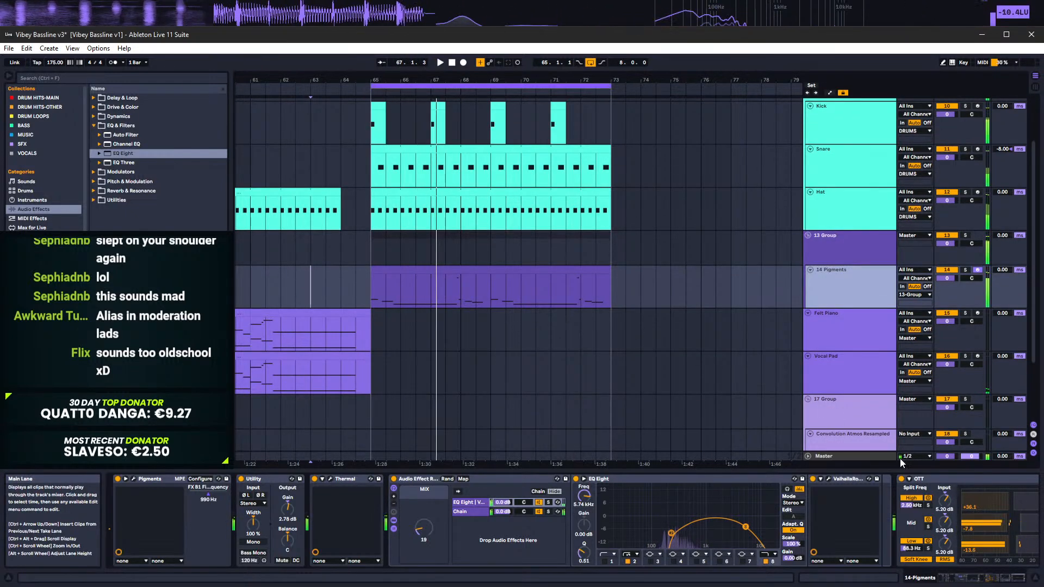
left_click(164, 479)
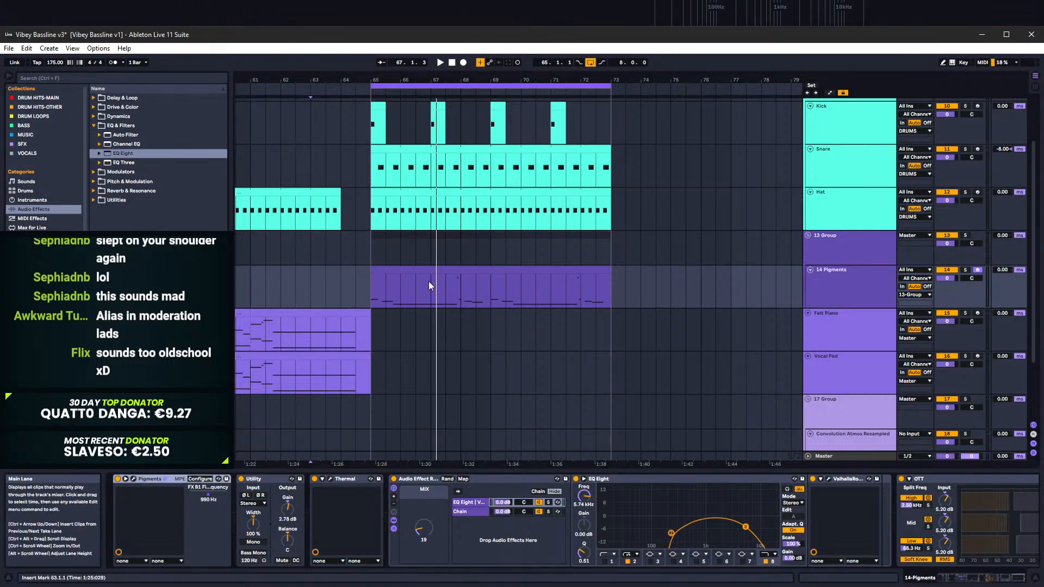
left_click(479, 275)
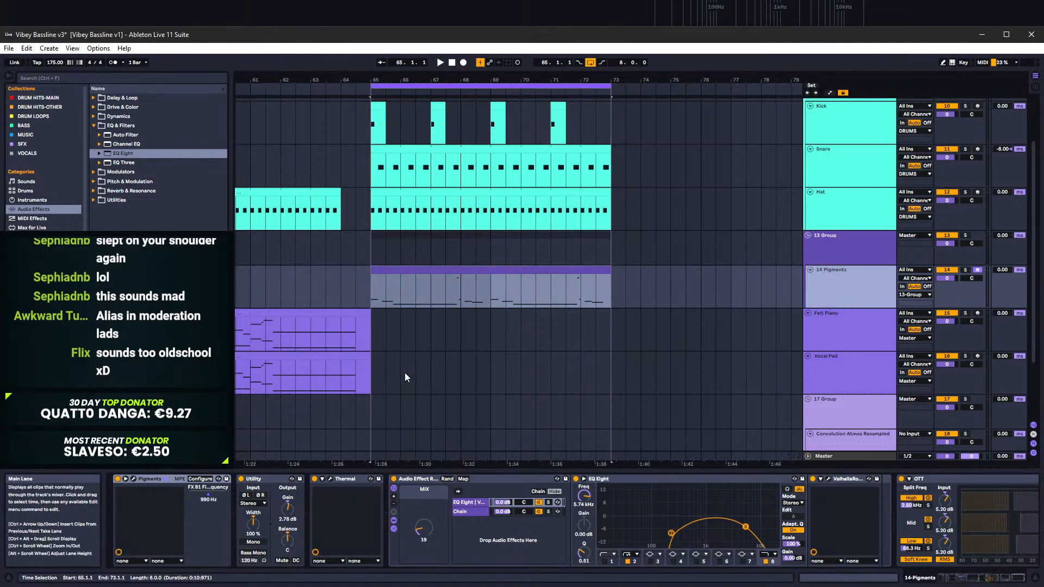
left_click(237, 508)
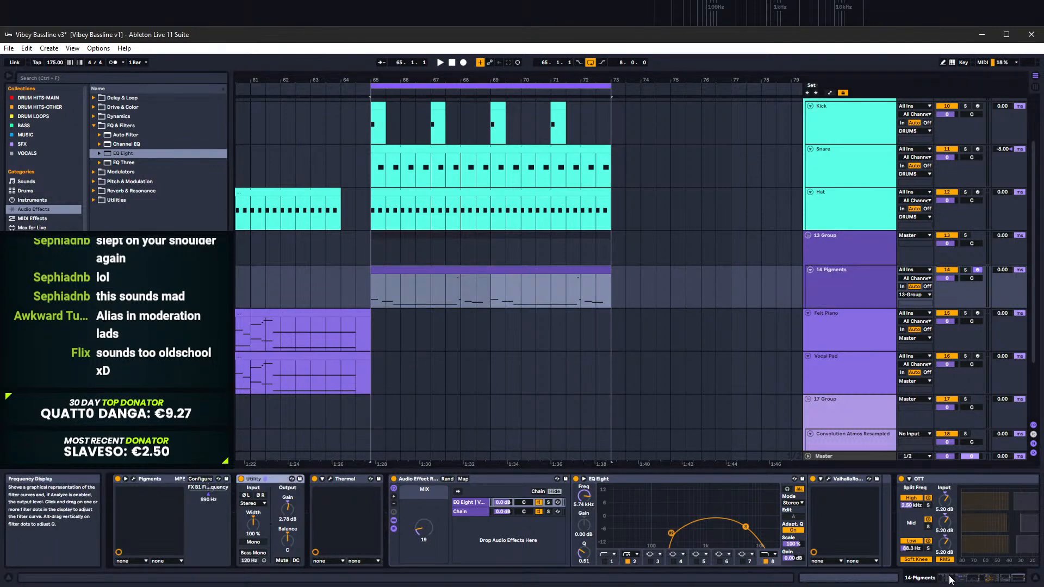
left_click(995, 579)
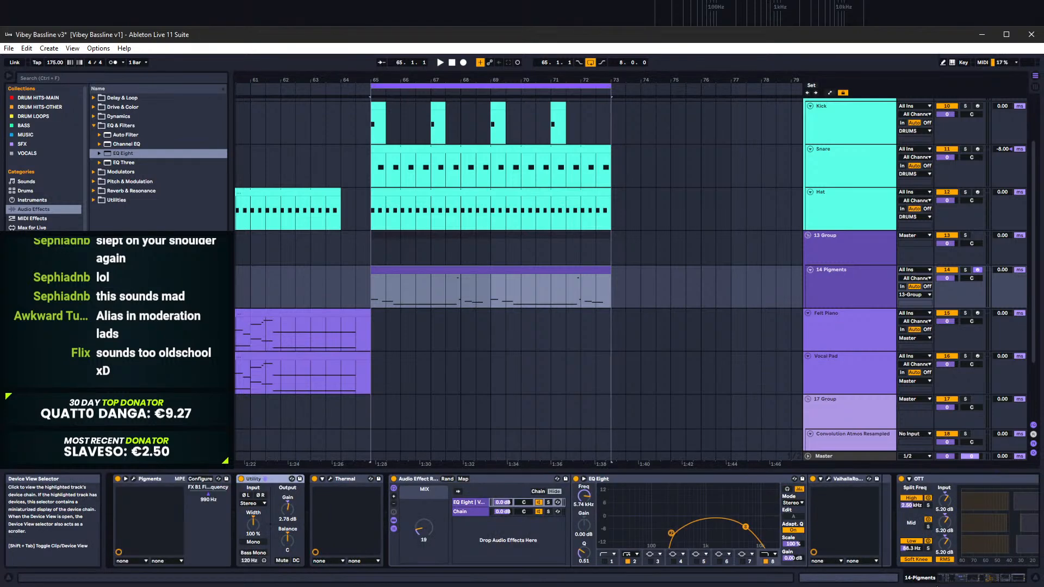
key("0")
key("space")
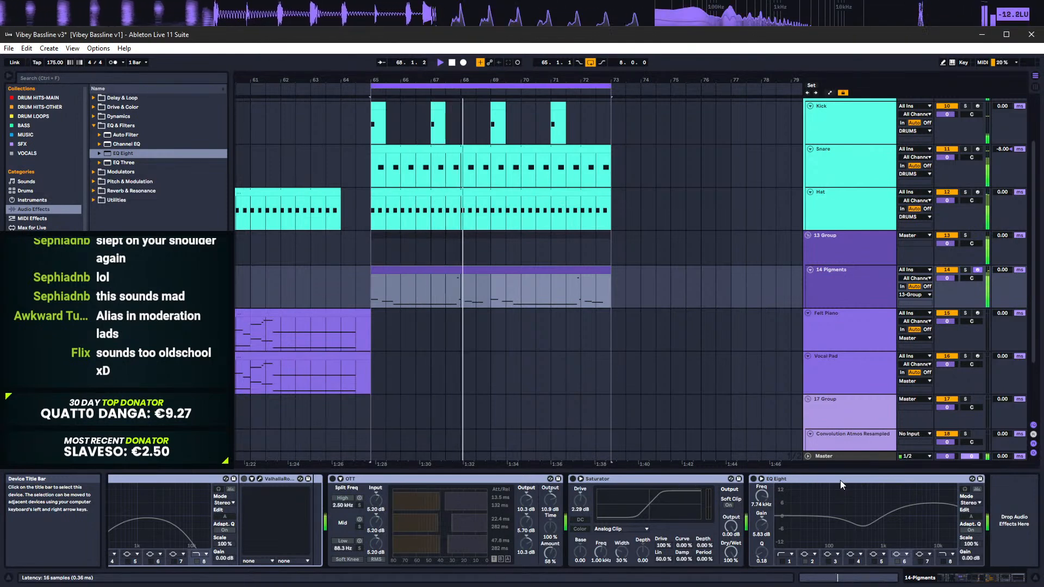
key("0")
Step: Open Pigments' synth page and set the wavetable engine's modulator wave to Sine
left_click_drag(1006, 578, 952, 578)
left_click(136, 479)
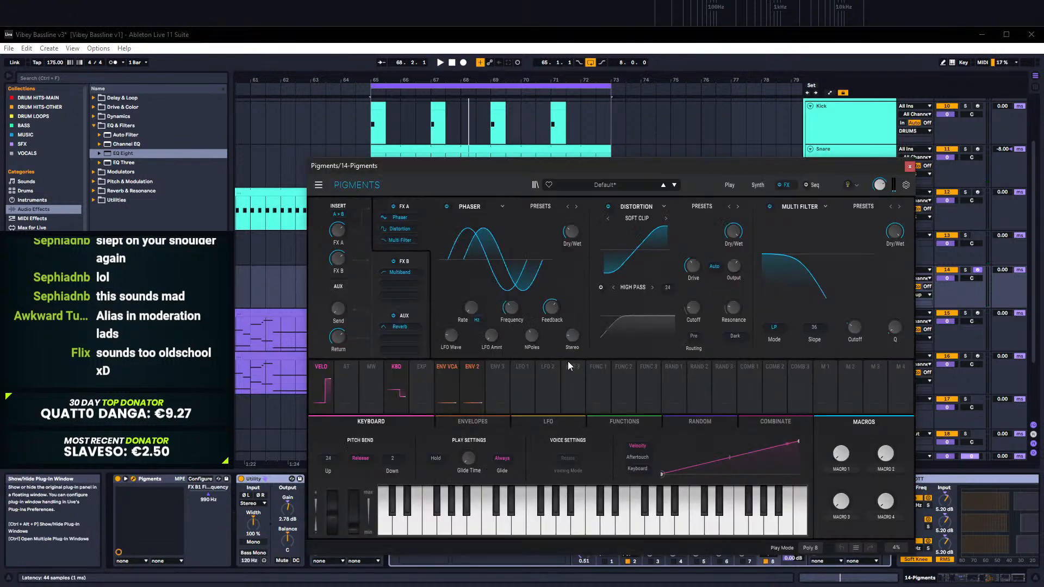
left_click(762, 185)
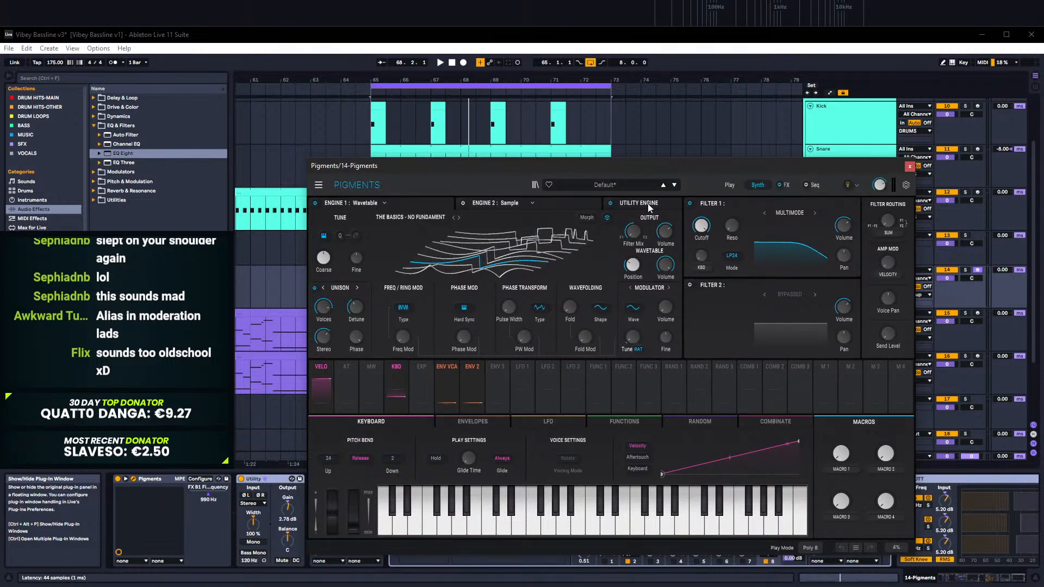
left_click(640, 311)
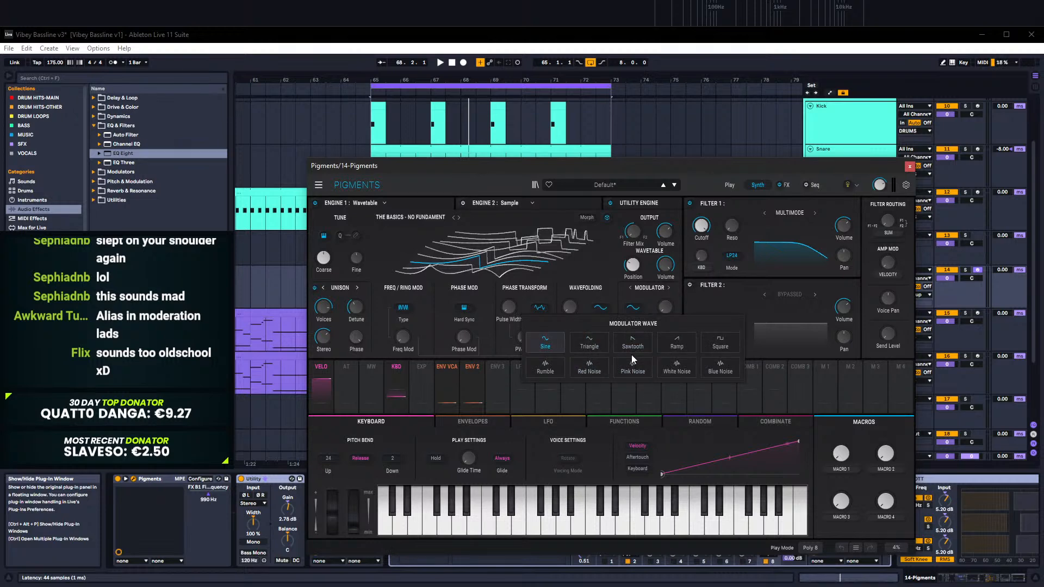
left_click(550, 350)
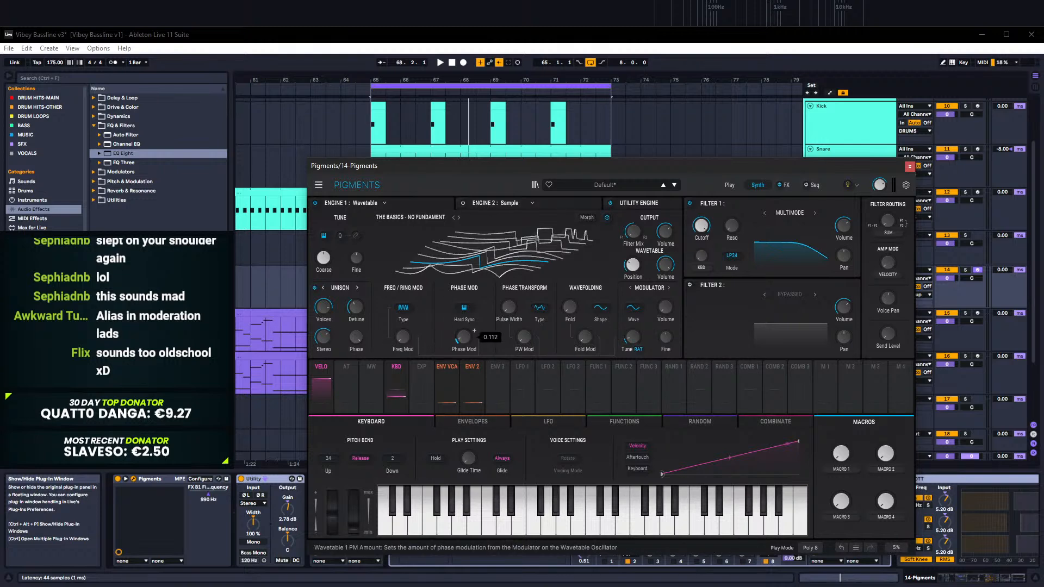
Step: Switch the wavetable display to a single waveform, set Phase Mod to 0.00 and try Freq Mod during playback
left_click(589, 216)
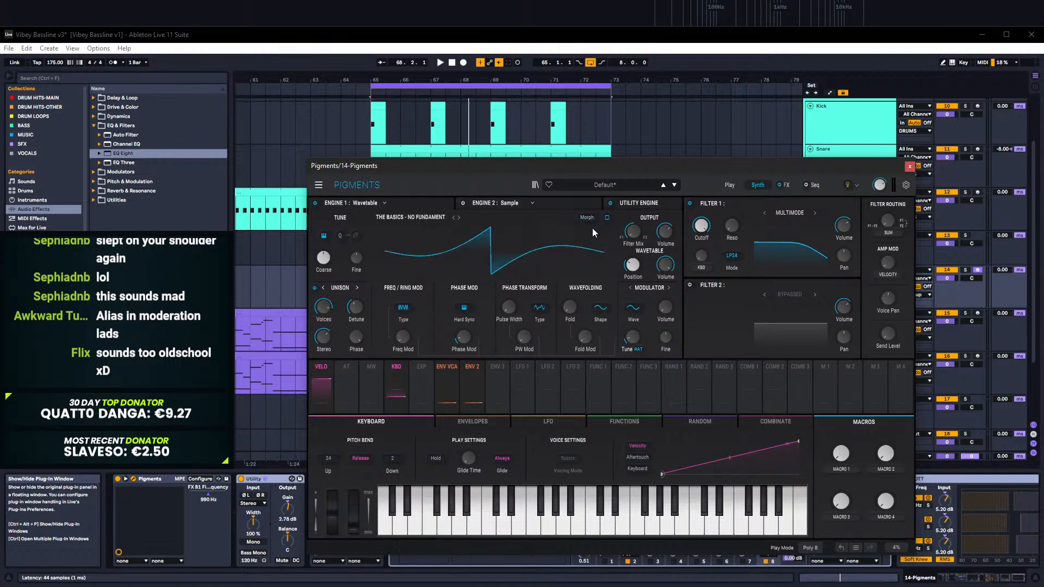
key("space")
mouse_move(464, 338)
left_mouse_down()
mouse_move(464, 293)
mouse_move(464, 365)
mouse_move(464, 343)
left_mouse_up()
key("space")
key("space")
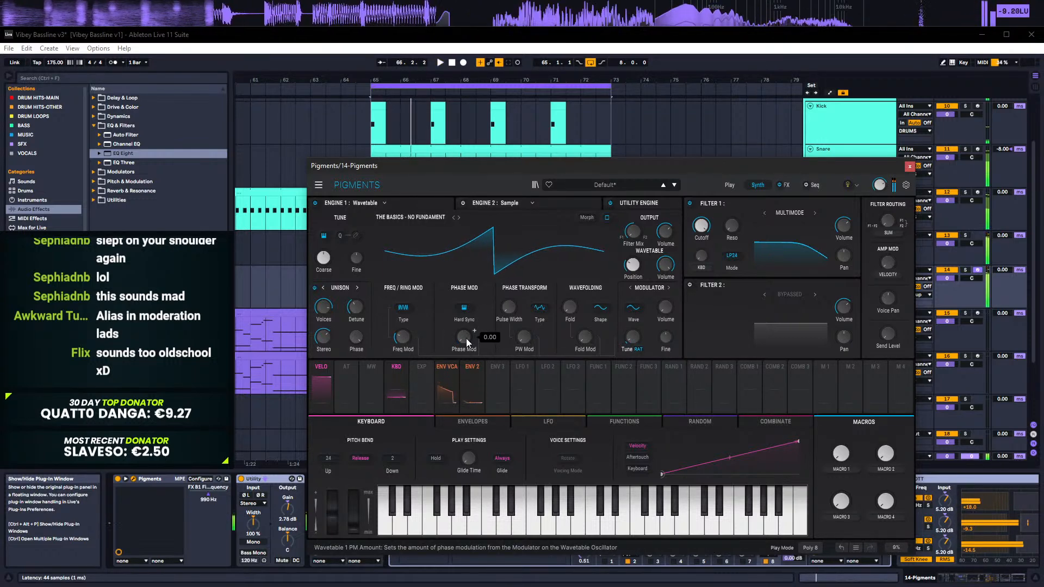
left_click_drag(403, 337, 403, 304)
key("space")
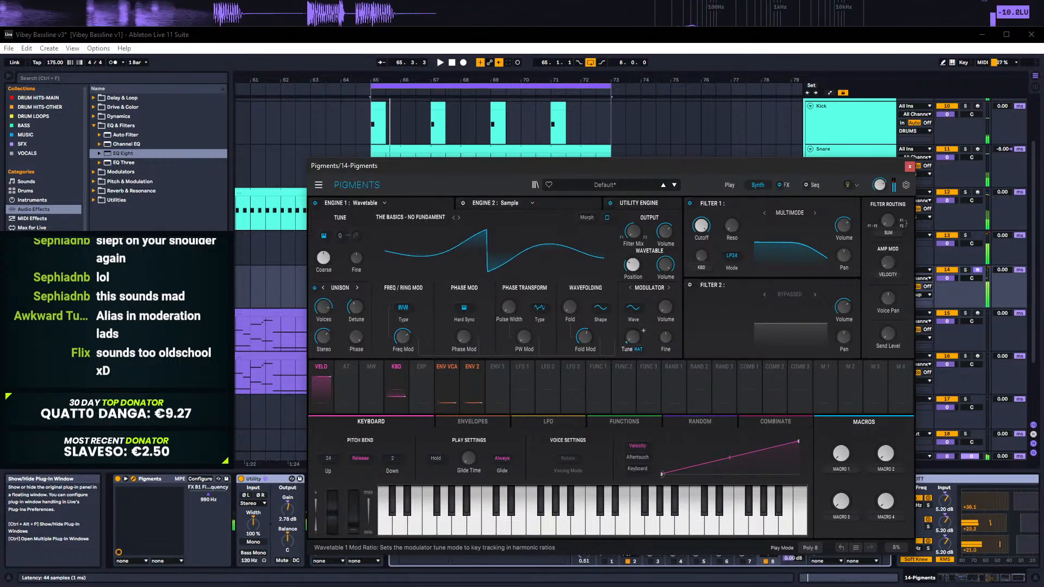
Step: Set the wavetable engine's modulator wave to Sawtooth and bring Freq Mod down to zero
left_click(633, 308)
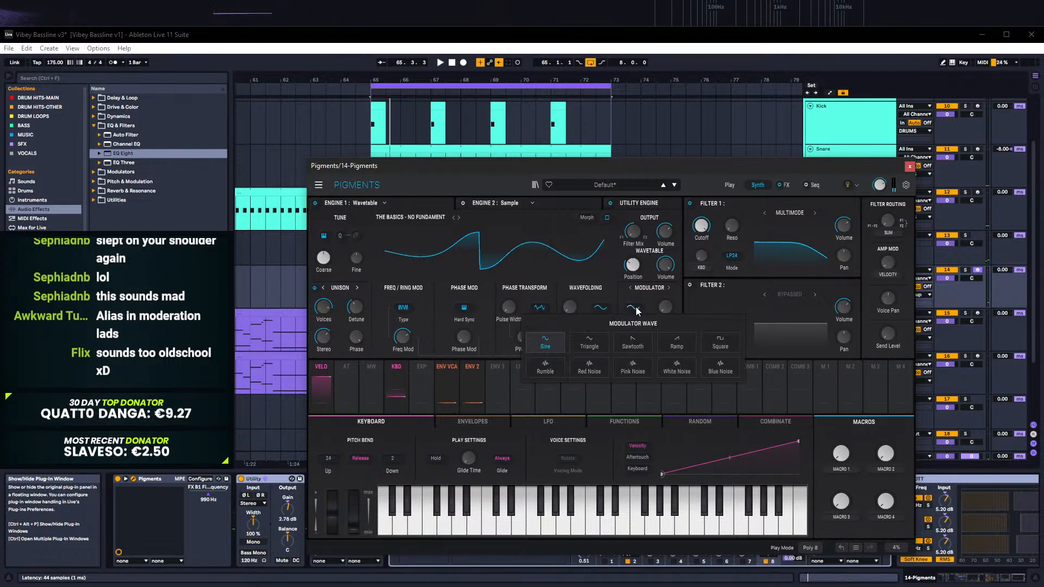
left_click(624, 371)
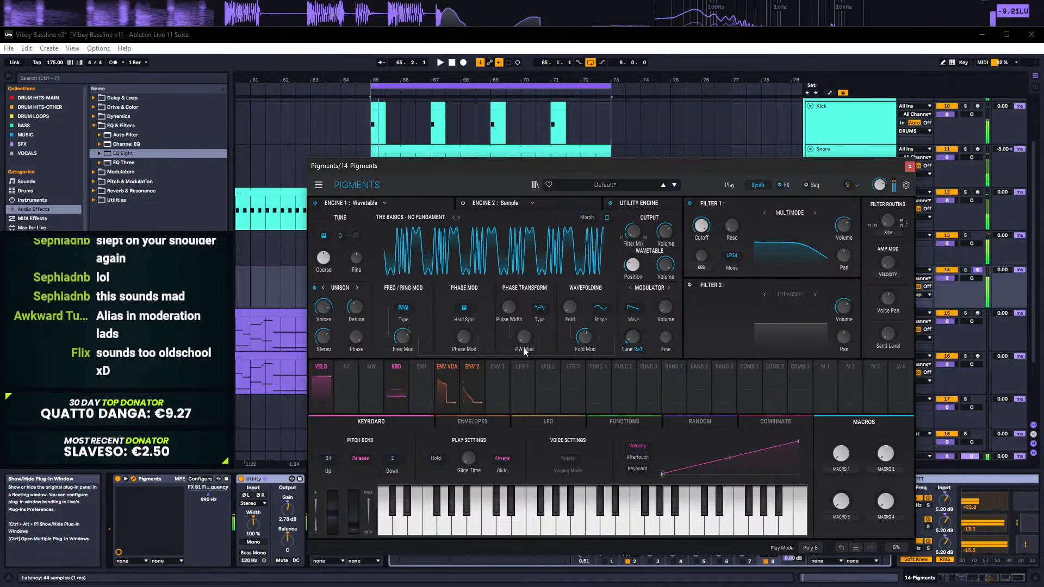
left_click_drag(401, 341, 409, 427)
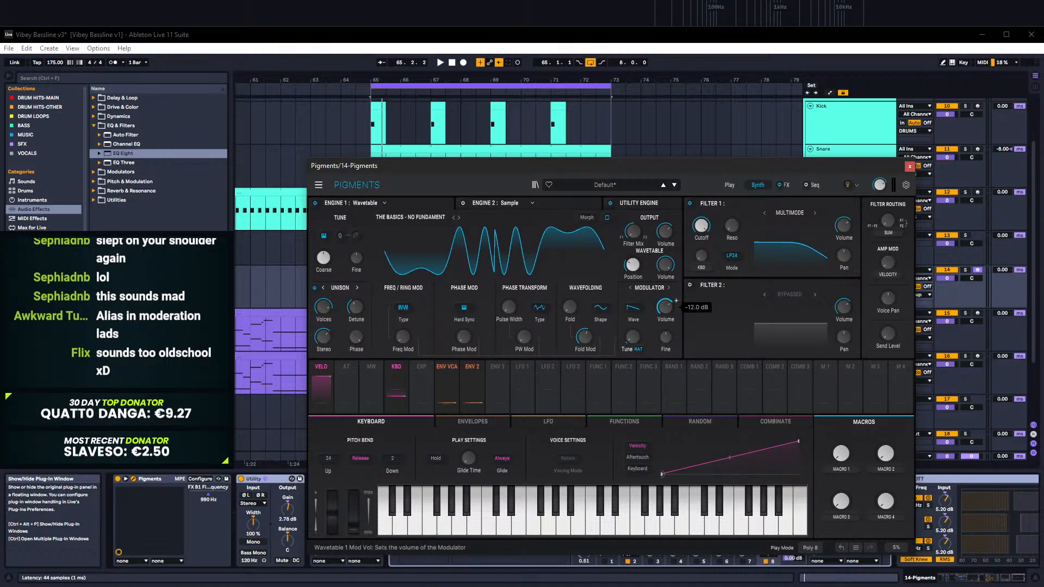
key("space")
key("space")
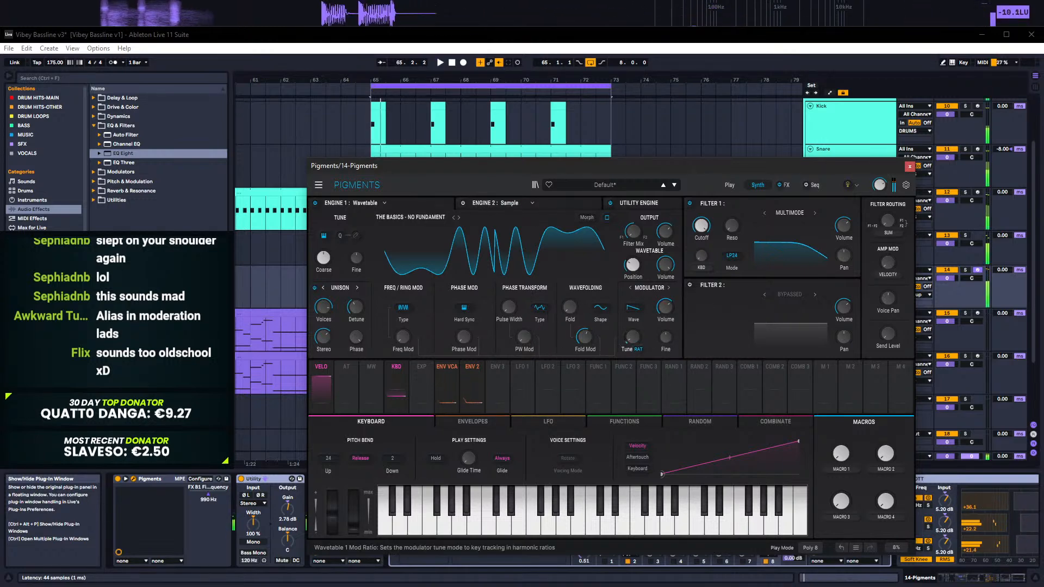
Step: Raise the modulator's Volume and Tune amounts, repeatedly auditioning the opening of the bass
left_click_drag(666, 308, 675, 264)
key("space")
key("space")
left_click_drag(631, 339, 641, 290)
key("space")
key("space")
key("space")
key("space")
key("space")
key("space")
key("space")
key("space")
Step: Switch the modulator tuning mode to Relative and readjust its Tune amount while auditioning
left_click(639, 350)
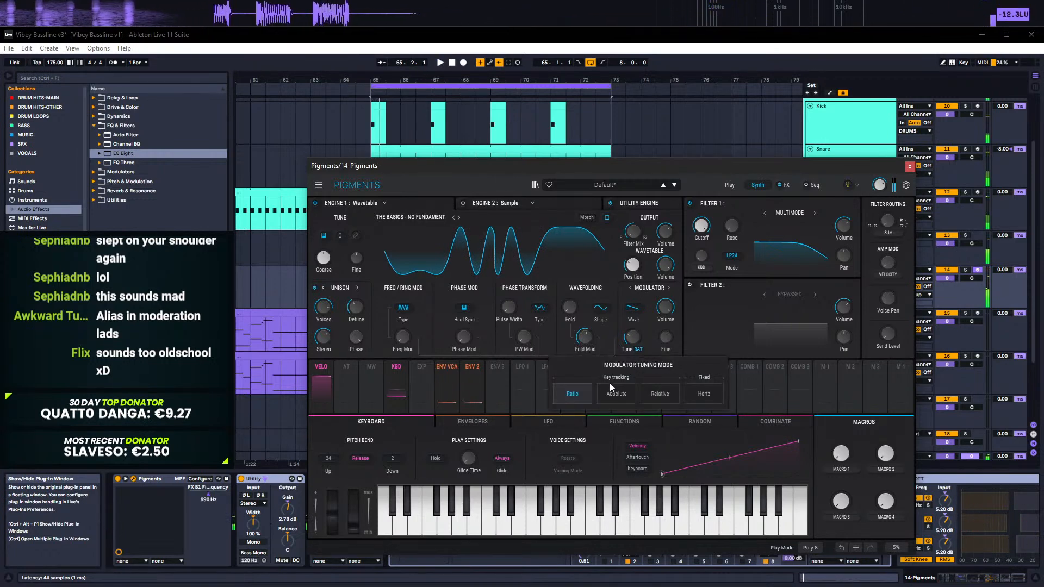
left_click(656, 394)
left_click_drag(634, 337, 670, 403)
key("space")
key("space")
key("space")
key("space")
key("space")
key("space")
key("space")
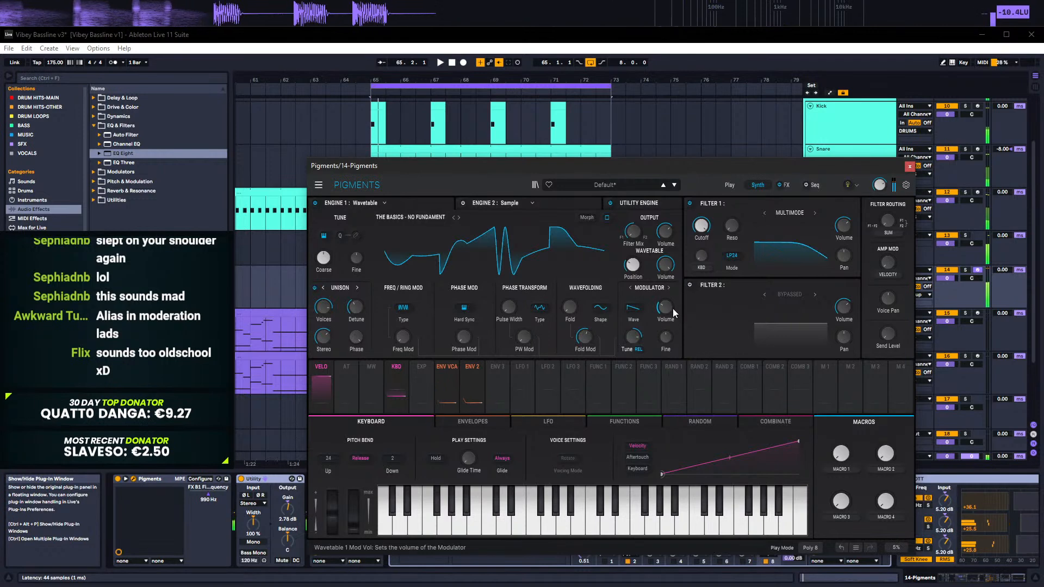
Step: Try a higher Phase Mod amount on the wavetable engine, repeatedly auditioning the bass opening
left_click_drag(465, 338, 474, 279)
key("space")
key("space")
key("space")
key("space")
key("space")
key("space")
key("space")
key("space")
key("space")
key("space")
key("space")
key("space")
key("space")
key("space")
Step: Raise the modulator's Tune slightly and nudge Phase Mod while auditioning the bass
left_click_drag(637, 345, 643, 330)
key("space")
key("space")
mouse_move(469, 336)
left_mouse_down()
mouse_move(474, 280)
mouse_move(474, 369)
mouse_move(473, 334)
left_mouse_up()
key("space")
key("space")
key("space")
key("space")
key("space")
key("space")
key("space")
key("space")
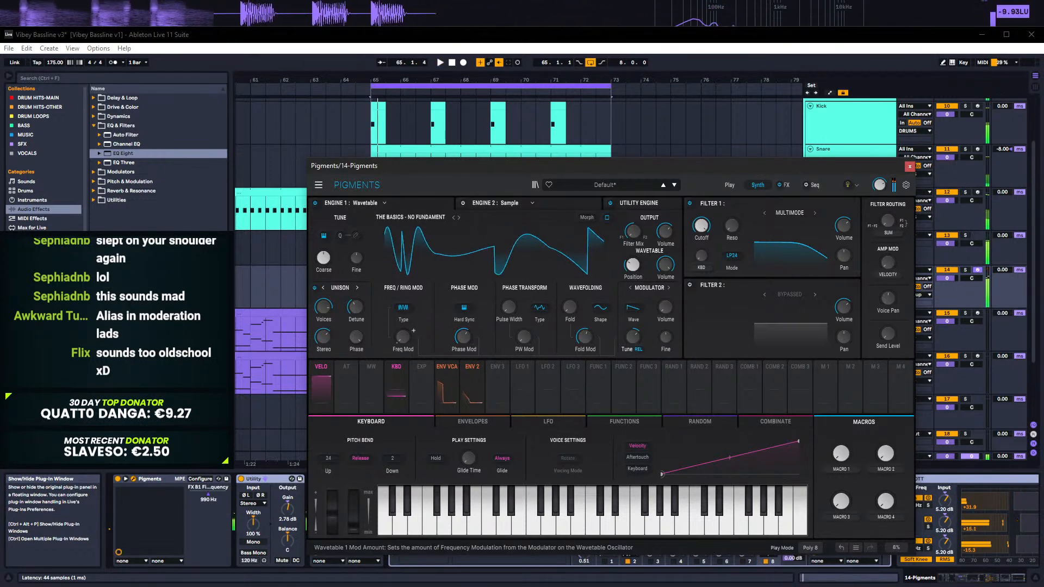
Step: Raise the wavetable engine's Freq Mod amount and reset Phase Mod to its default
left_click_drag(405, 339, 415, 277)
key("space")
double_click(468, 343)
key("space")
key("space")
Step: Fine-tune the Freq Mod amount by ear with repeated playback of the bass opening
left_click_drag(403, 340, 403, 311)
key("space")
key("space")
key("space")
key("space")
key("space")
key("space")
key("space")
left_click_drag(402, 337, 362, 311)
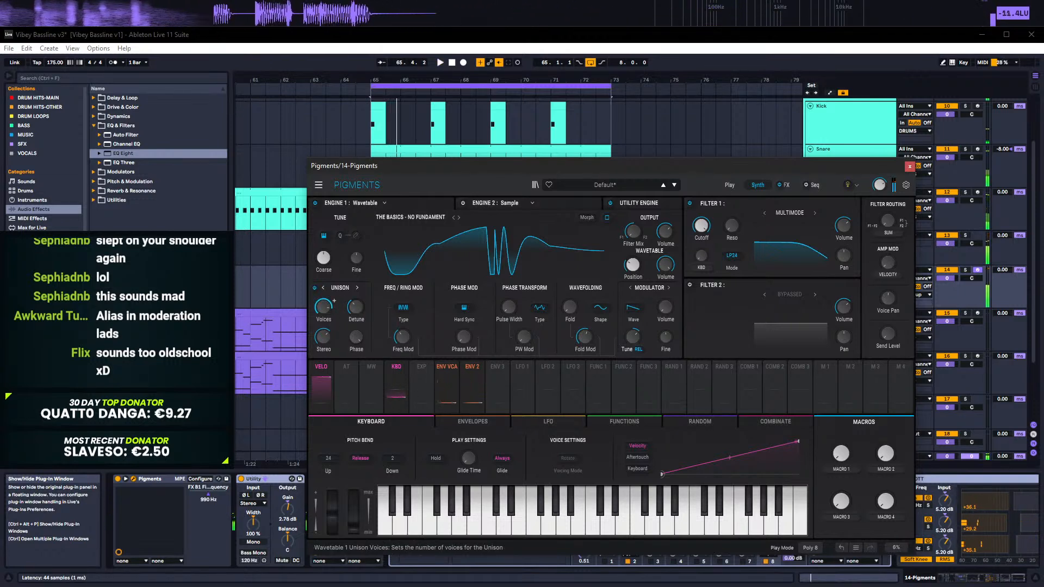
Step: Lower the wavetable unison's Voices and readjust its Detune while listening to the loop
left_click_drag(323, 306, 321, 383)
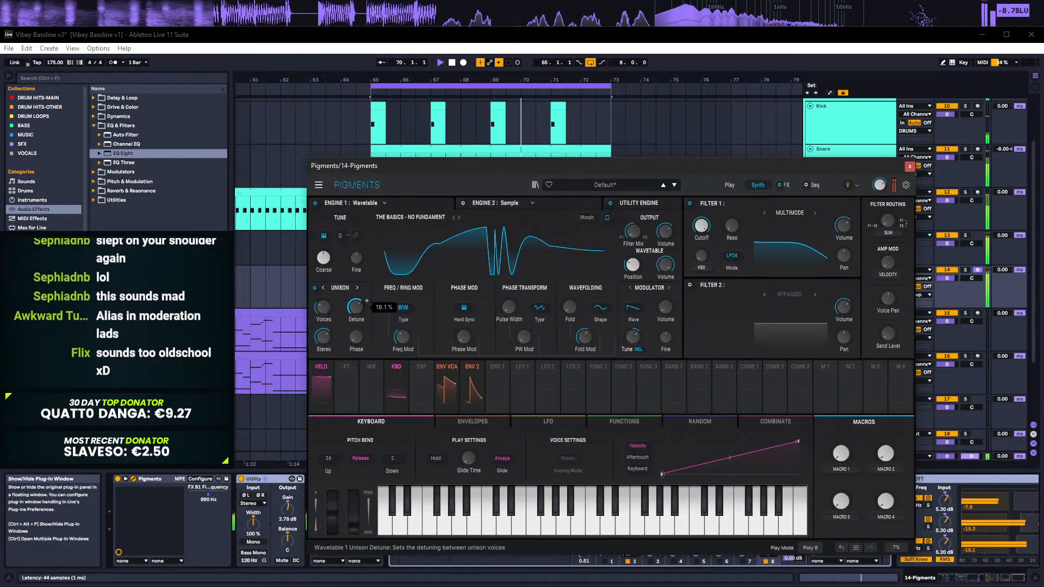
key("space")
left_click_drag(356, 308, 324, 261)
key("space")
key("space")
key("space")
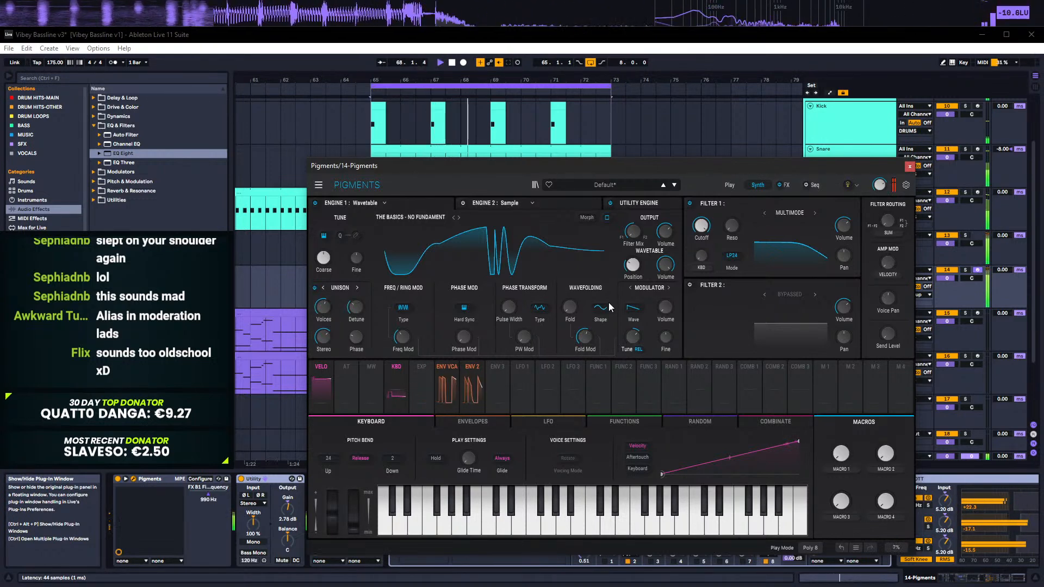
Step: Reduce the wavetable's Fold Mod and readjust its Freq Mod and unison Stereo amounts during playback
left_click_drag(585, 337, 585, 365)
mouse_move(400, 334)
left_mouse_down()
mouse_move(400, 348)
mouse_move(403, 332)
left_mouse_up()
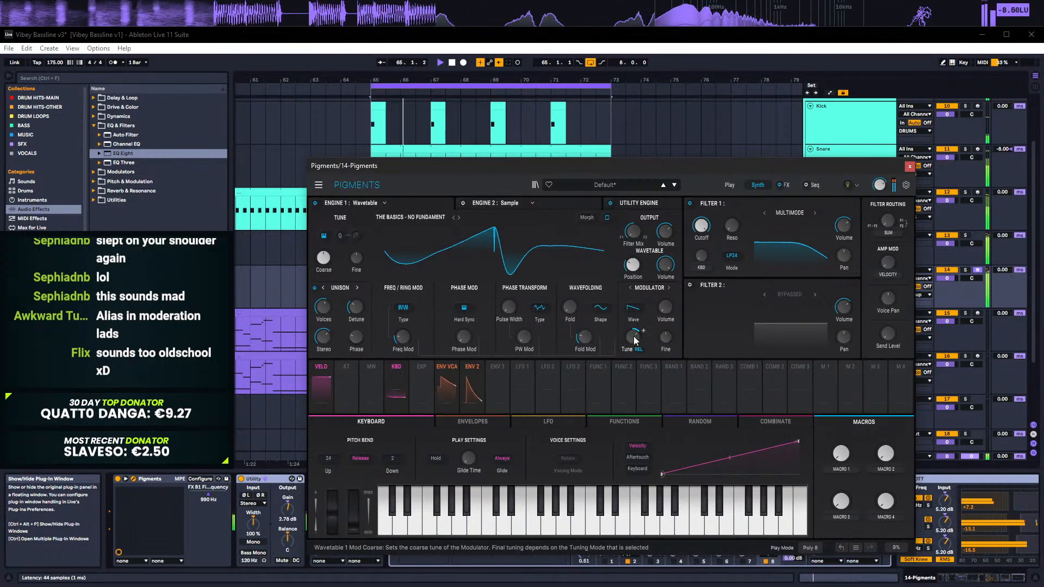
mouse_move(325, 337)
left_mouse_down()
mouse_move(325, 349)
mouse_move(323, 325)
left_mouse_up()
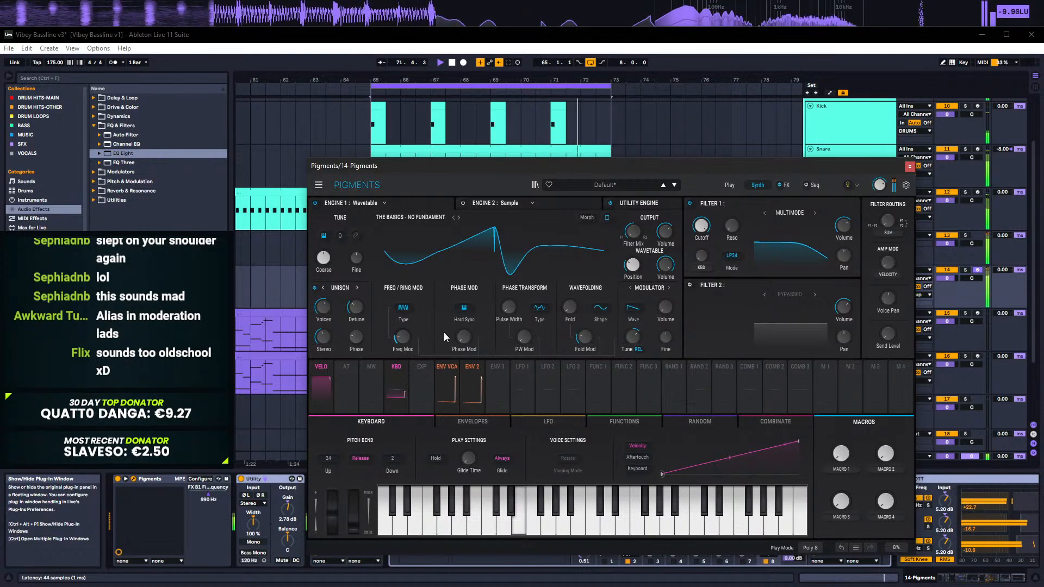
Step: Check the utility engine, enable Filter 2 as a Phaser and adjust its cutoff
left_click(640, 204)
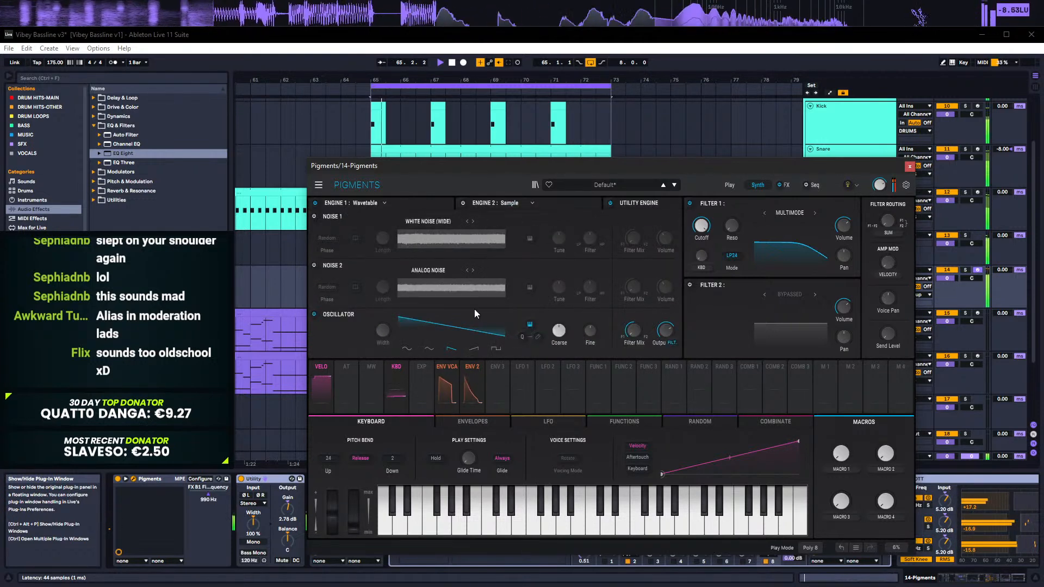
left_click(690, 285)
left_click(799, 295)
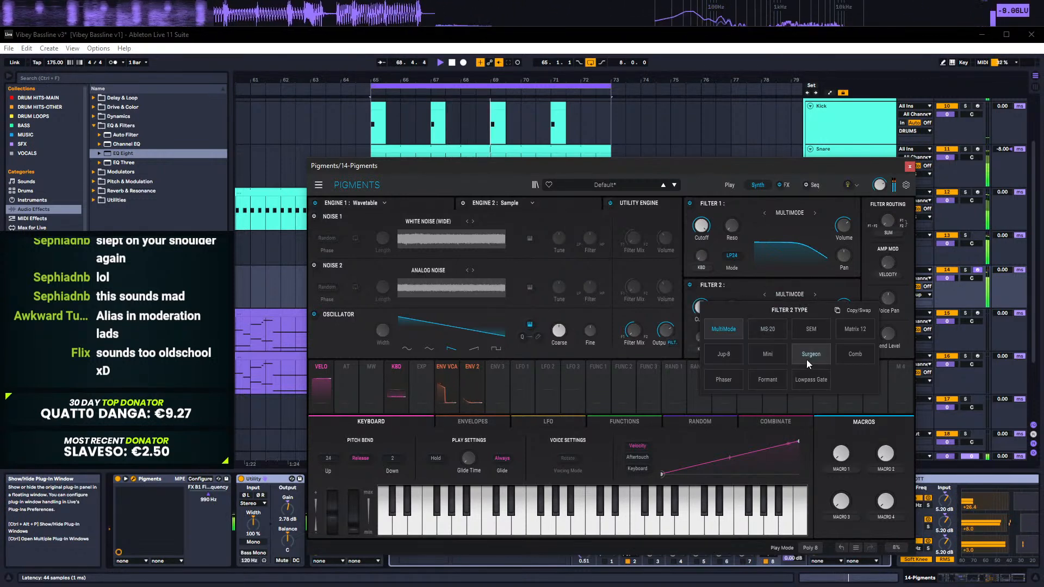
left_click(731, 379)
left_click_drag(696, 310, 742, 242)
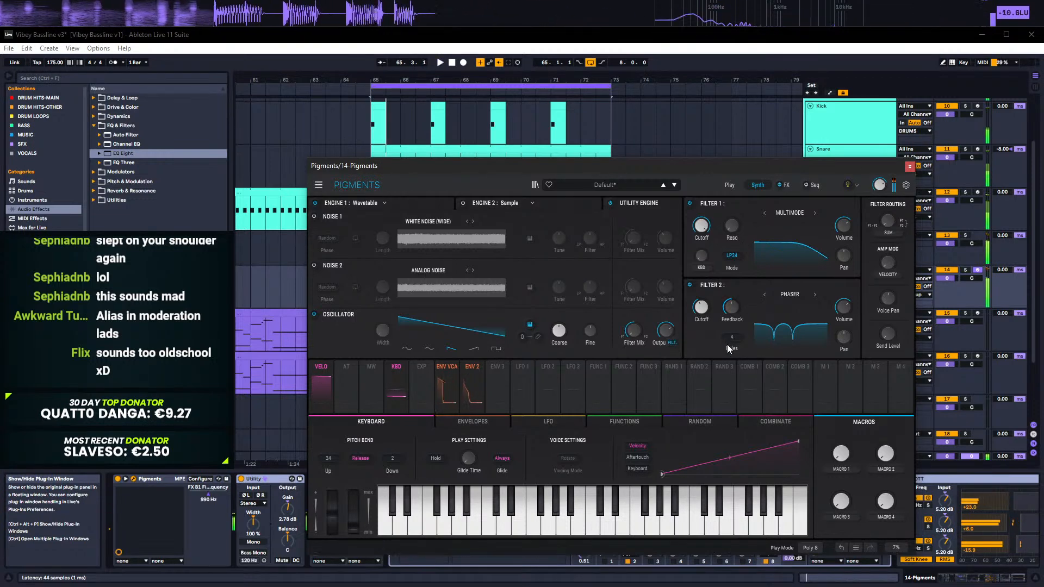
Step: Set the Filter 2 phaser to 8 poles and readjust its cutoff while auditioning the bass
key("space")
left_click_drag(732, 338, 732, 310)
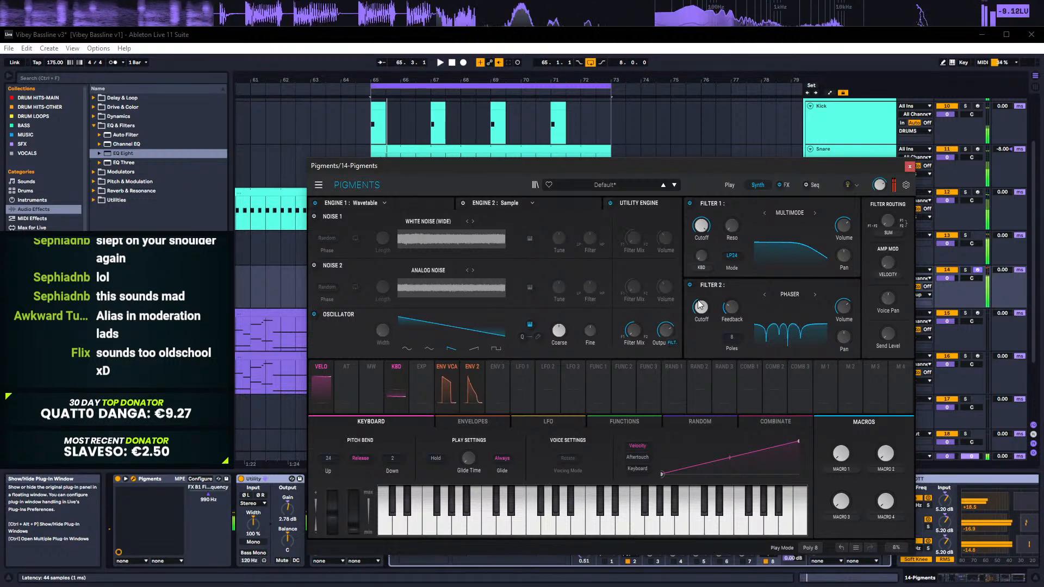
mouse_move(703, 292)
left_mouse_down()
mouse_move(703, 310)
mouse_move(703, 268)
mouse_move(696, 344)
mouse_move(701, 302)
mouse_move(702, 329)
mouse_move(702, 312)
left_mouse_up()
key("space")
key("space")
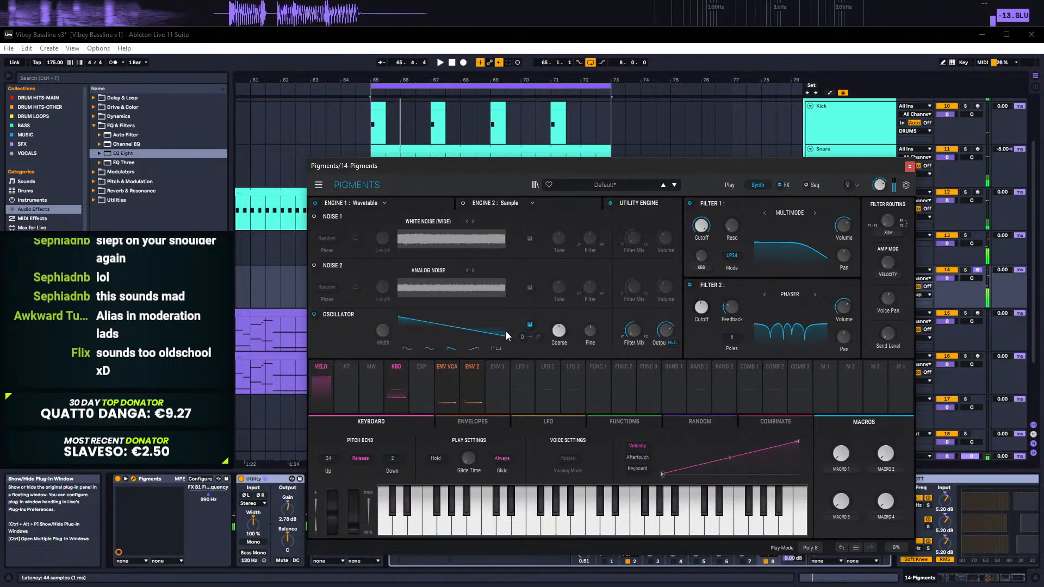
Step: Close the Pigments window, collapse all tracks and show the entire arrangement with 13 Group selected
left_click(909, 166)
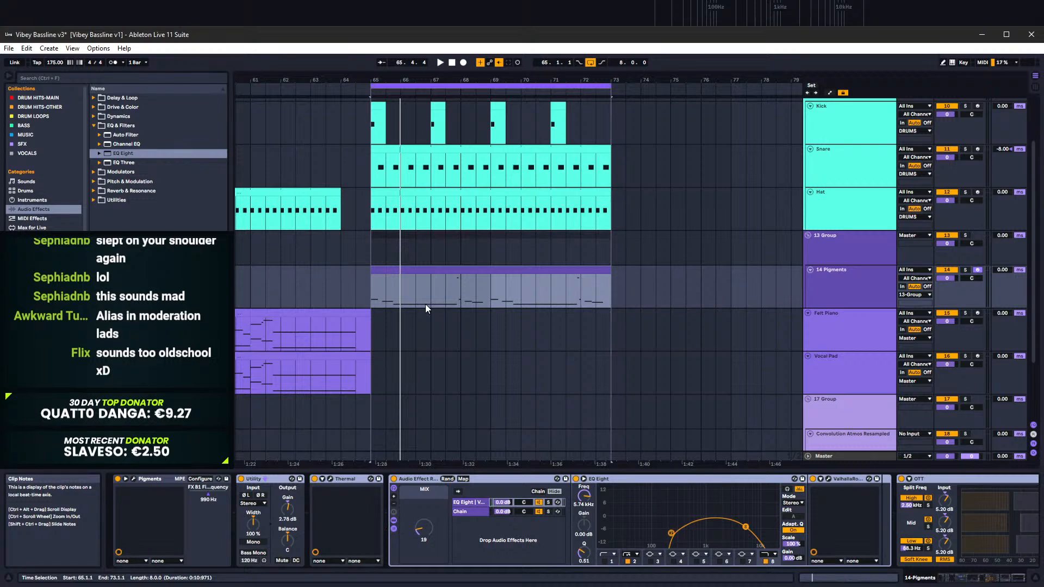
left_click(998, 481)
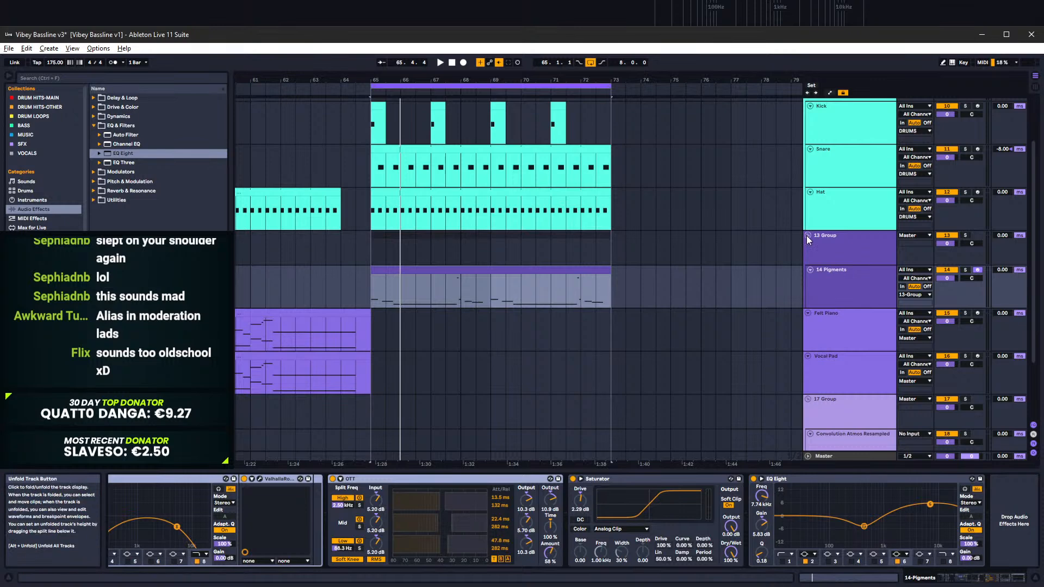
left_click(808, 236, "alt")
left_click_drag(397, 80, 408, 28)
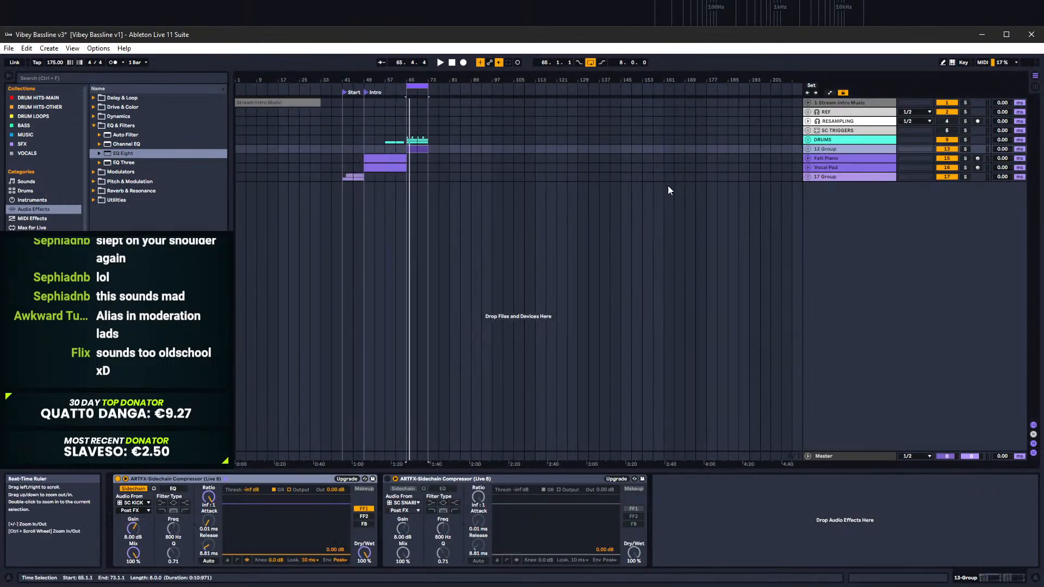
left_click(843, 140)
left_click(843, 149)
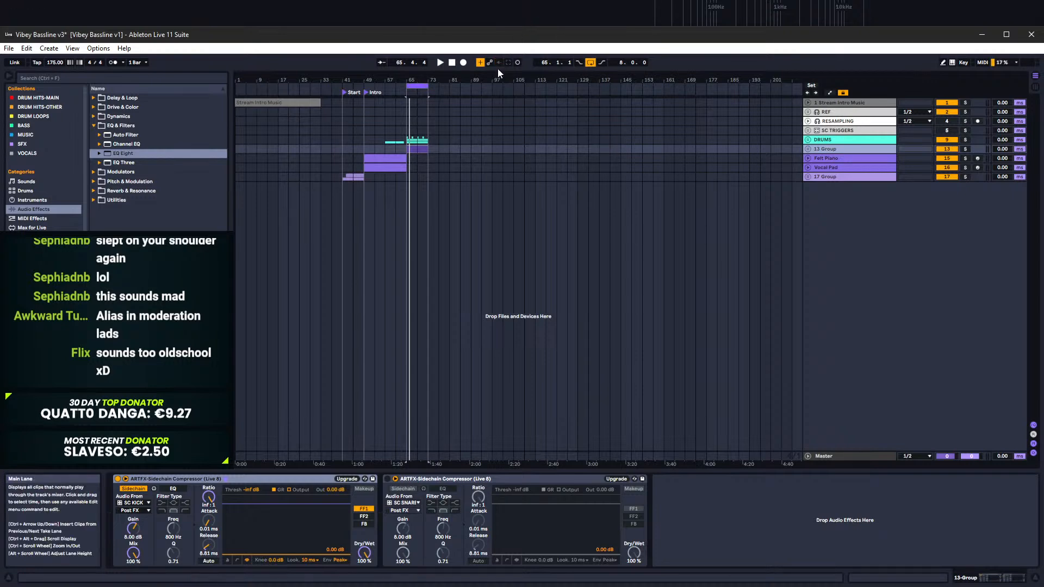
Step: Solo 13 Group and play the bass section from bar 65
left_click(413, 167)
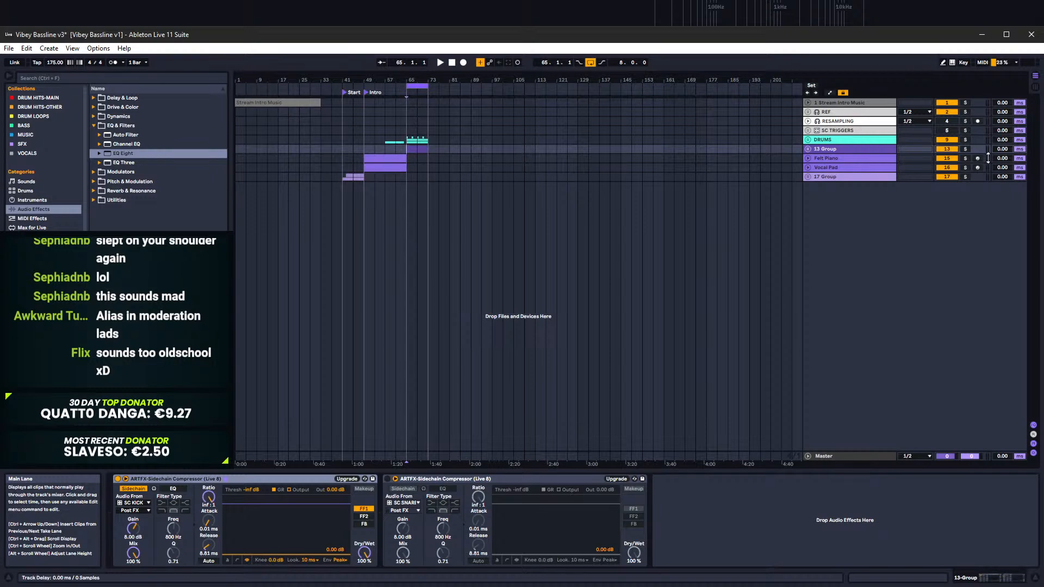
left_click(965, 149)
key("space")
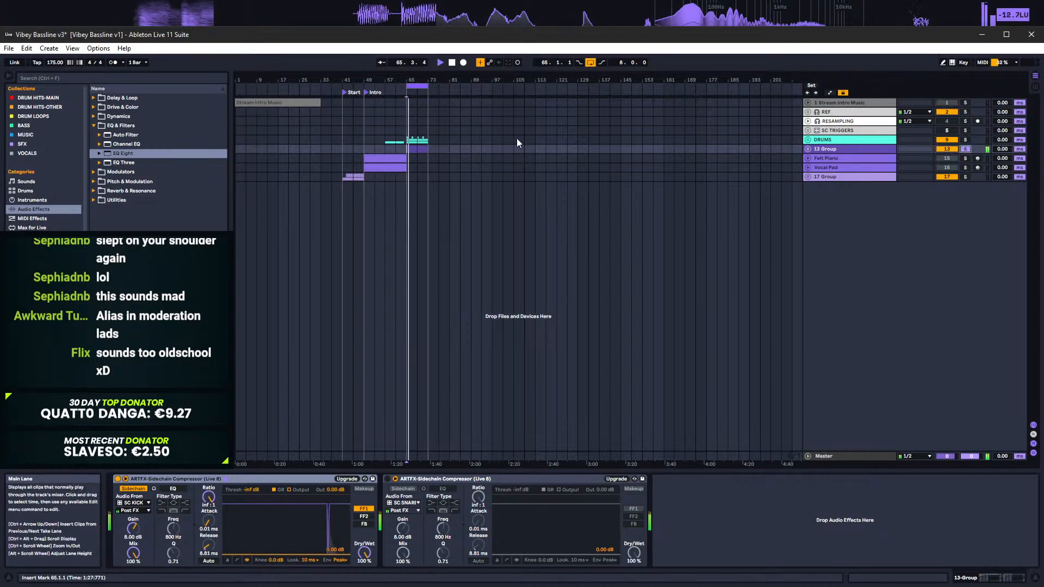
key("space")
right_click(823, 152)
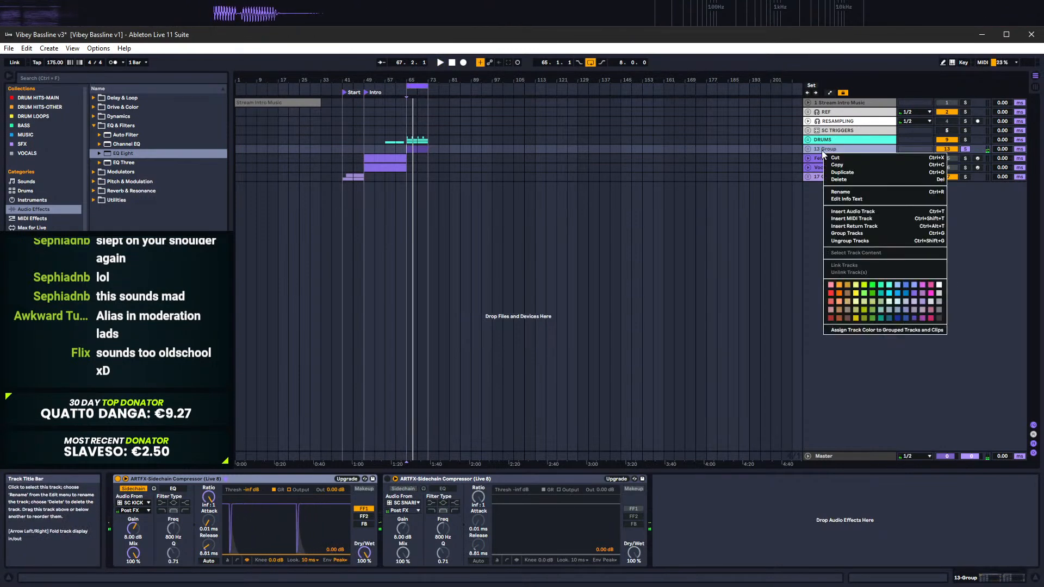
left_click(817, 138)
left_click(818, 139)
left_click(808, 149)
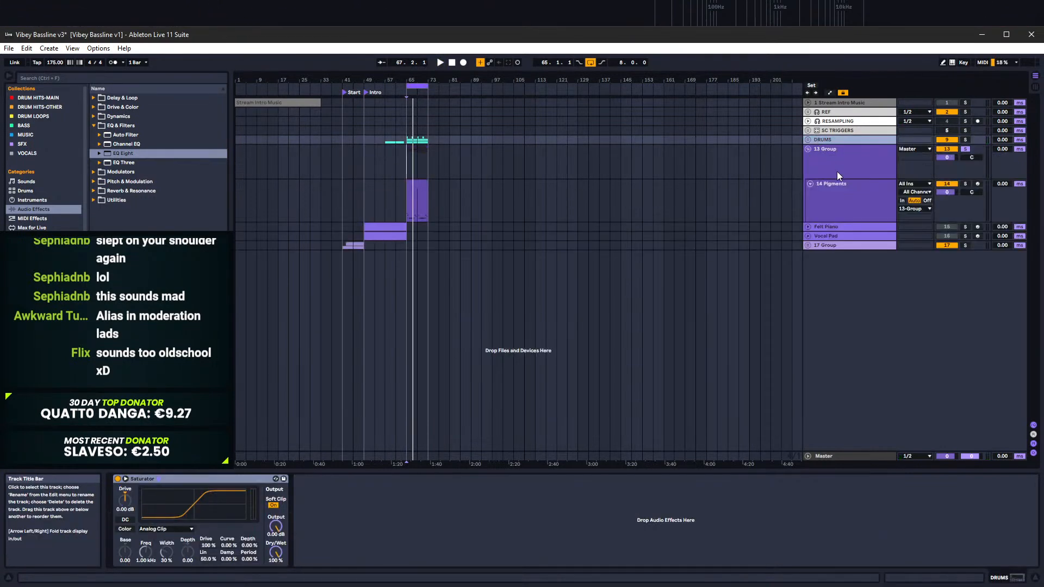
left_click(810, 184)
left_click(809, 149)
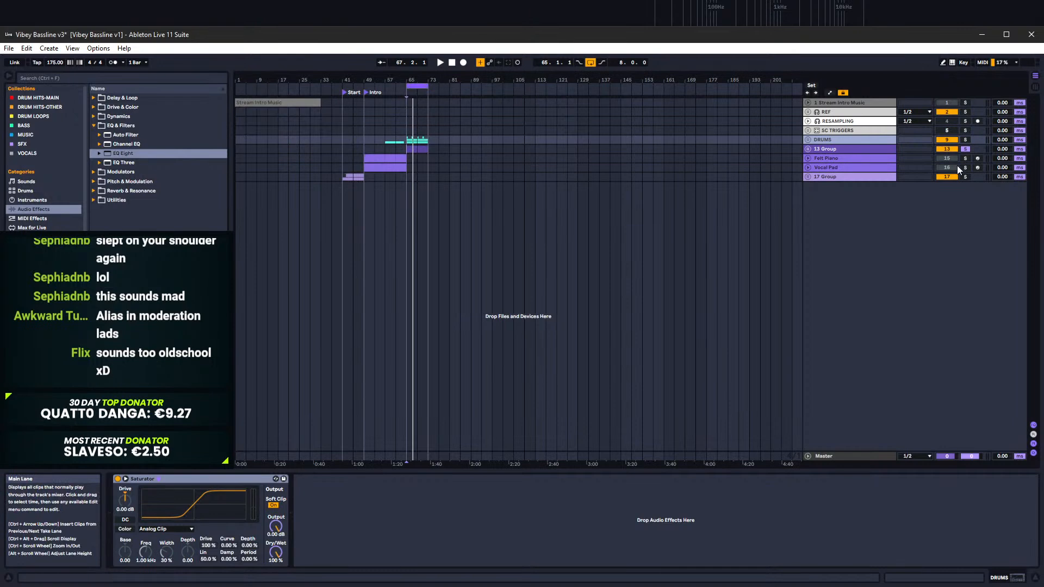
Step: Unsolo 13 Group and play the intro from bar 49 with Felt Piano muted, selecting the Vocal Pad track
left_click(965, 148)
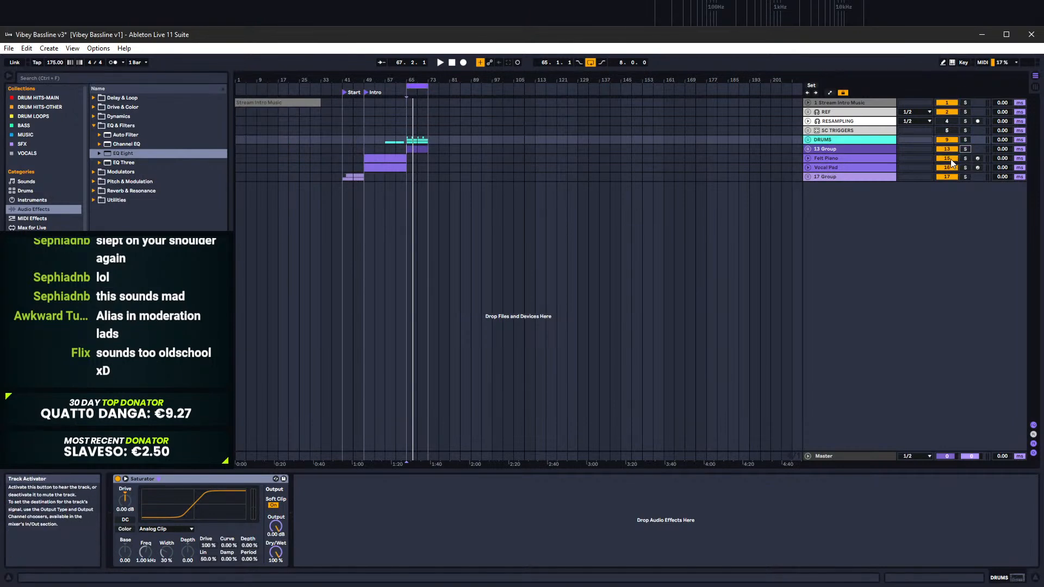
left_click(364, 158)
key("space")
left_click(832, 167)
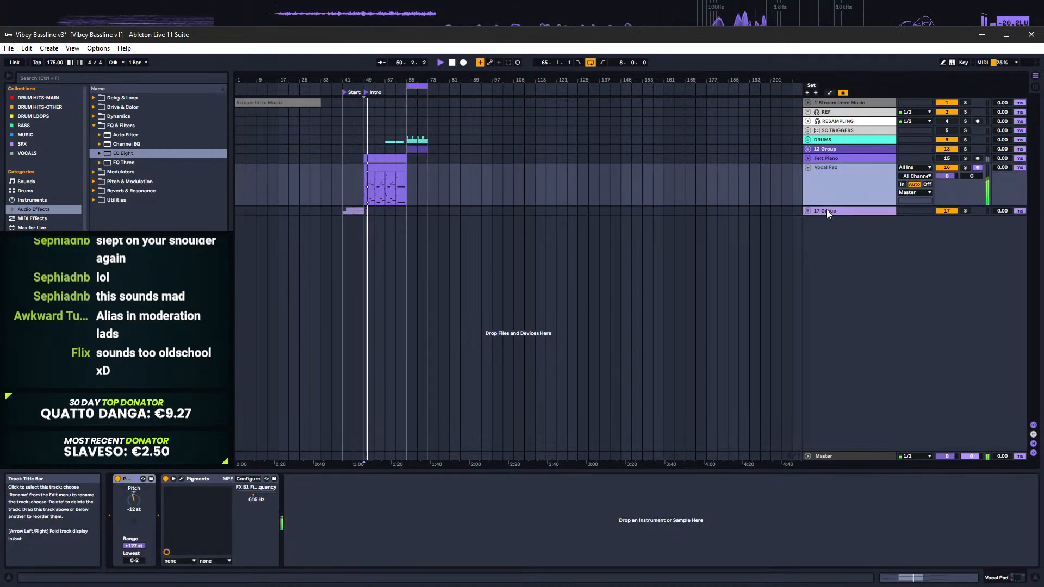
Step: Expand the Vocal Pad track and insert a new MIDI track directly beneath it
right_click(830, 168)
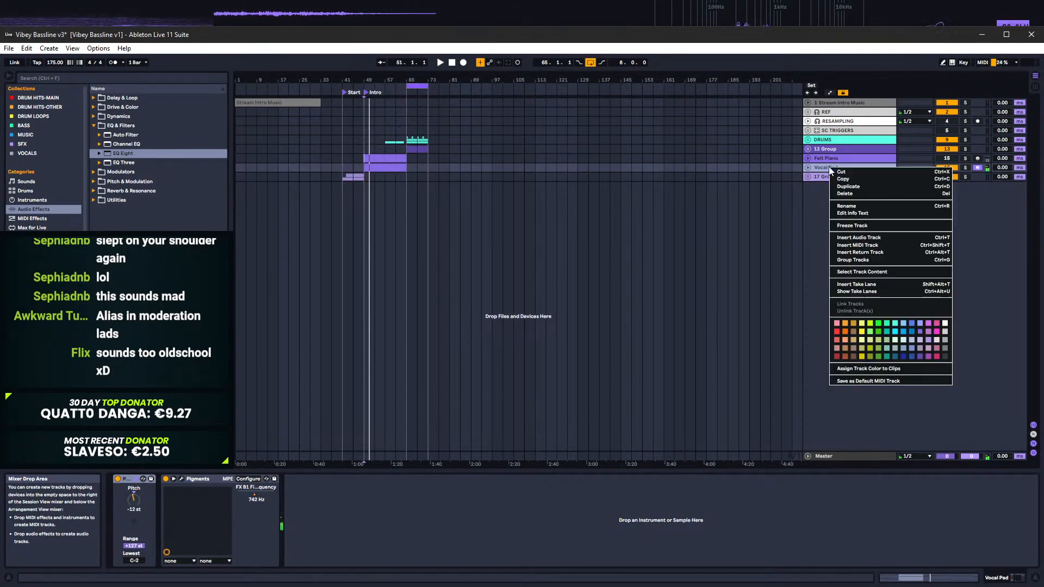
key("Escape")
left_click(808, 168)
right_click(829, 188)
left_click(866, 265)
Step: Color the new MIDI track purple to match the neighbouring Vocal Pad track
right_click(852, 224)
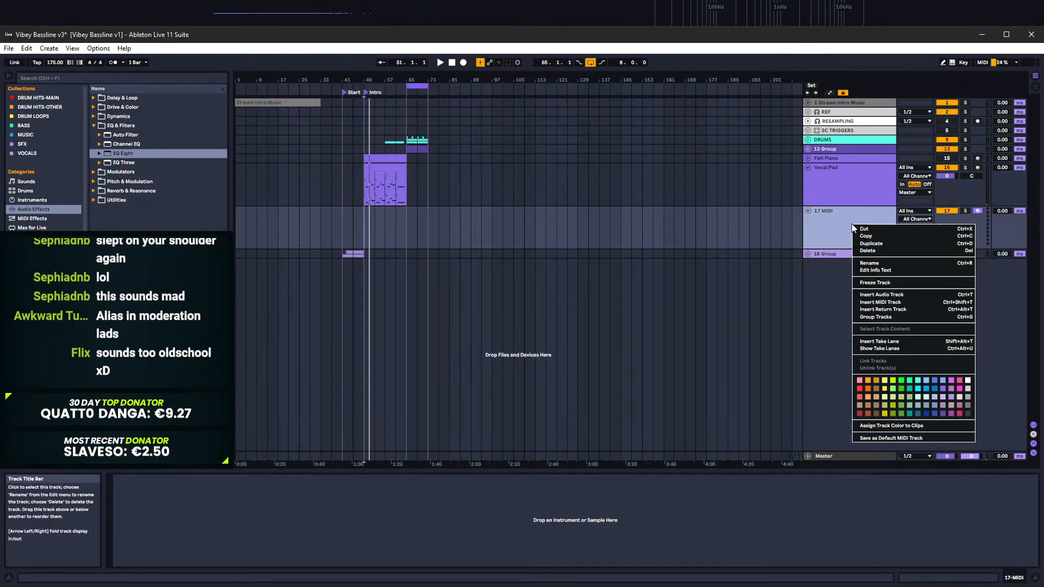
left_click(828, 243)
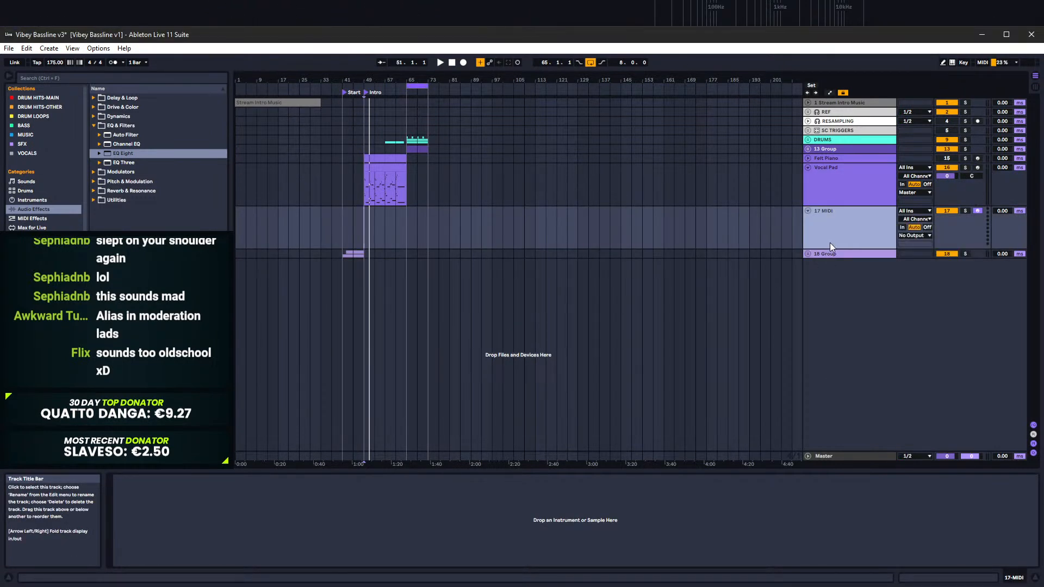
right_click(833, 218)
left_click(921, 380)
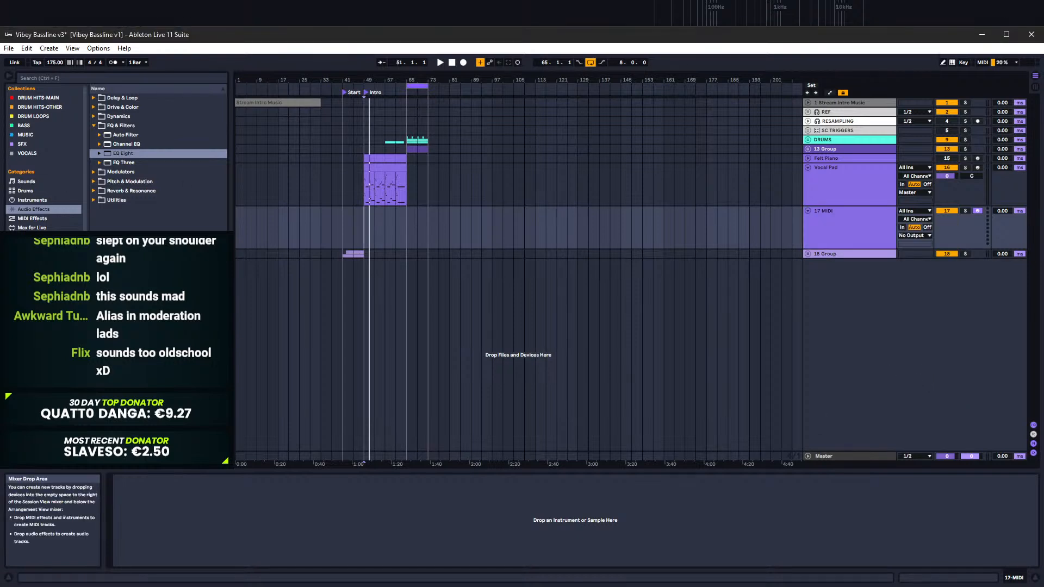
Step: Load the Arturia Pigments VST3 instrument onto the new MIDI track below Vocal Pad
left_click(31, 237)
left_click(91, 108)
left_click(91, 107)
left_click(98, 144)
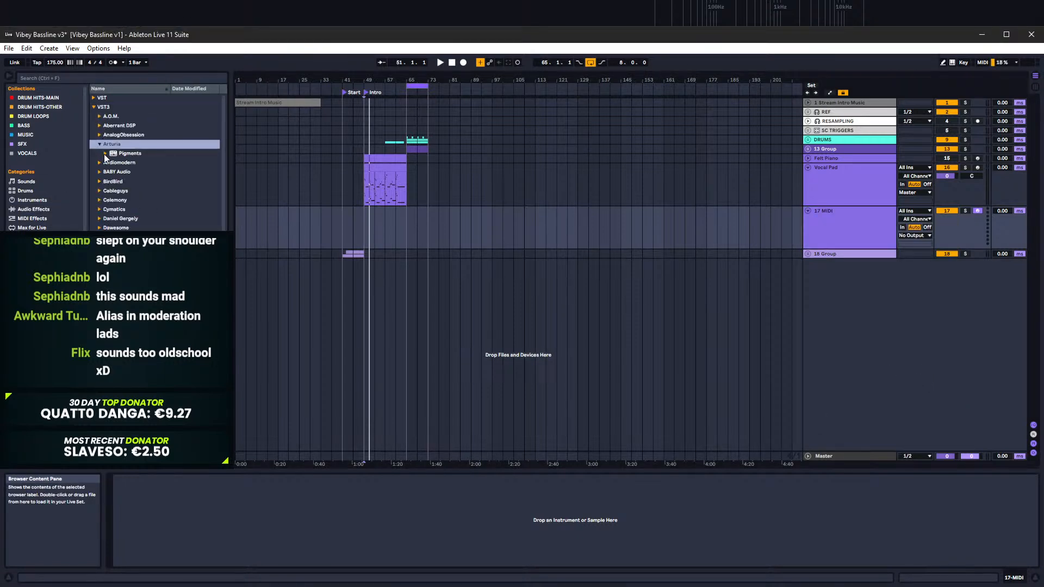
left_click(103, 154)
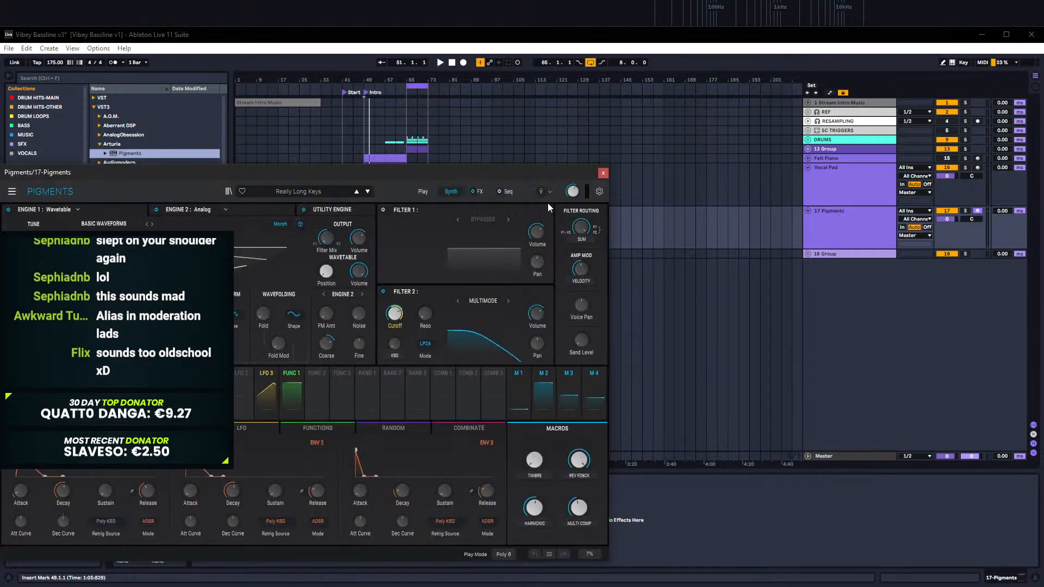
left_click_drag(441, 172, 729, 144)
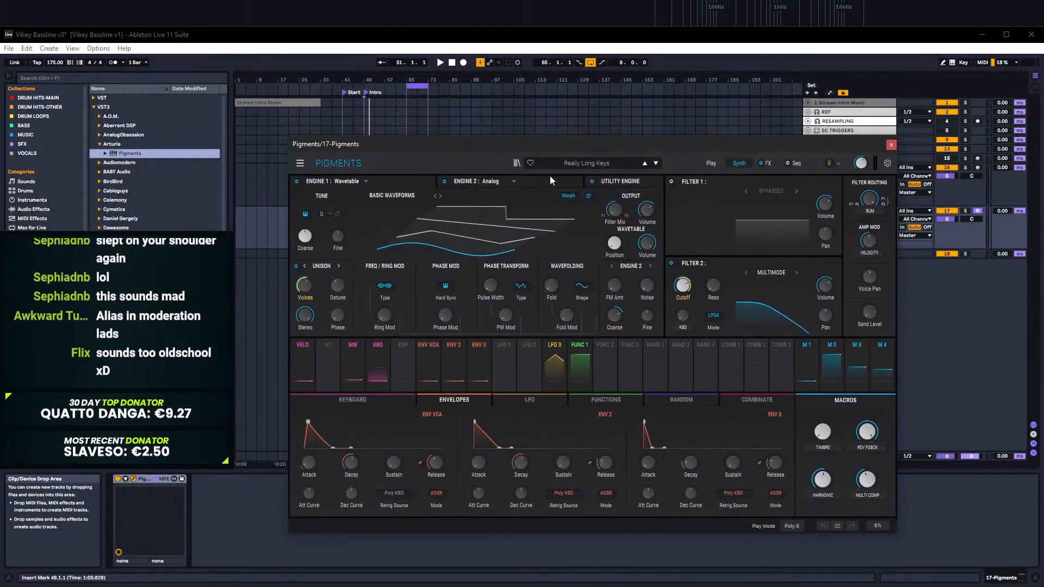
Step: Open the Modern DNB For Pigments sound bank in the preset browser and look through its presets
left_click(516, 163)
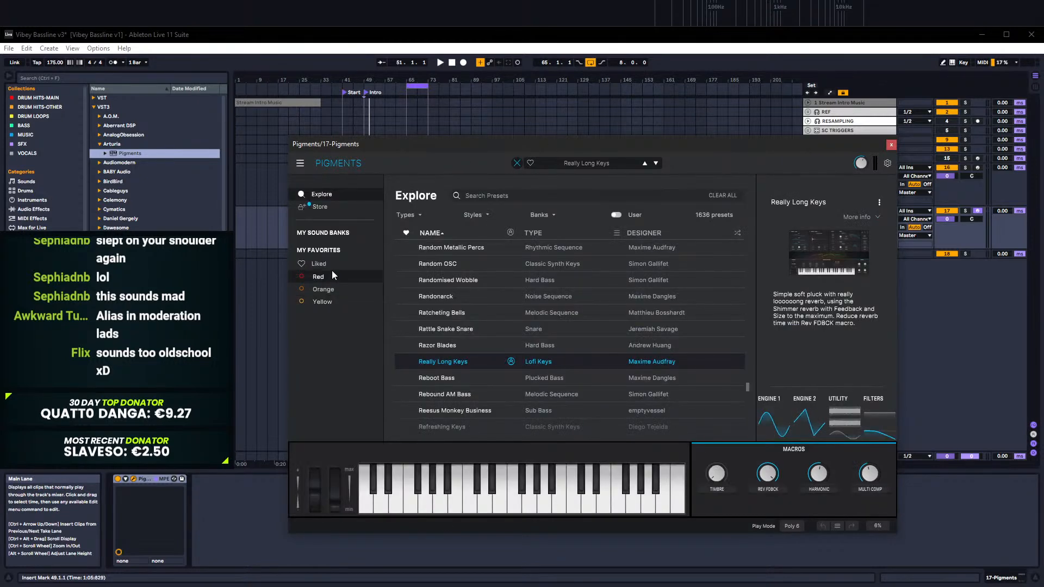
left_click(330, 234)
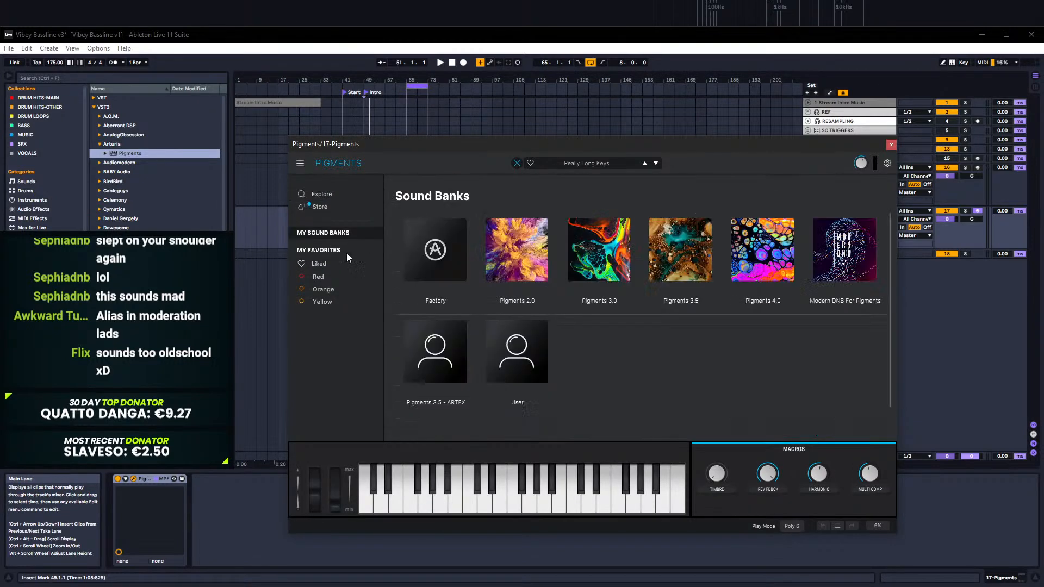
left_click(844, 250)
scroll(555, 343, "down", 10)
scroll(586, 355, "down", 10)
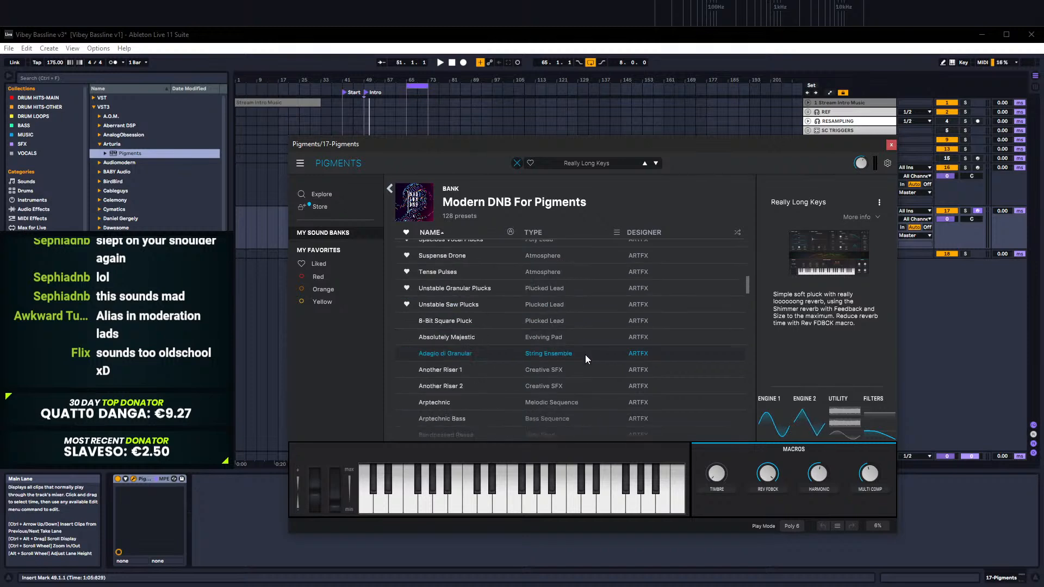
scroll(585, 355, "down", 12)
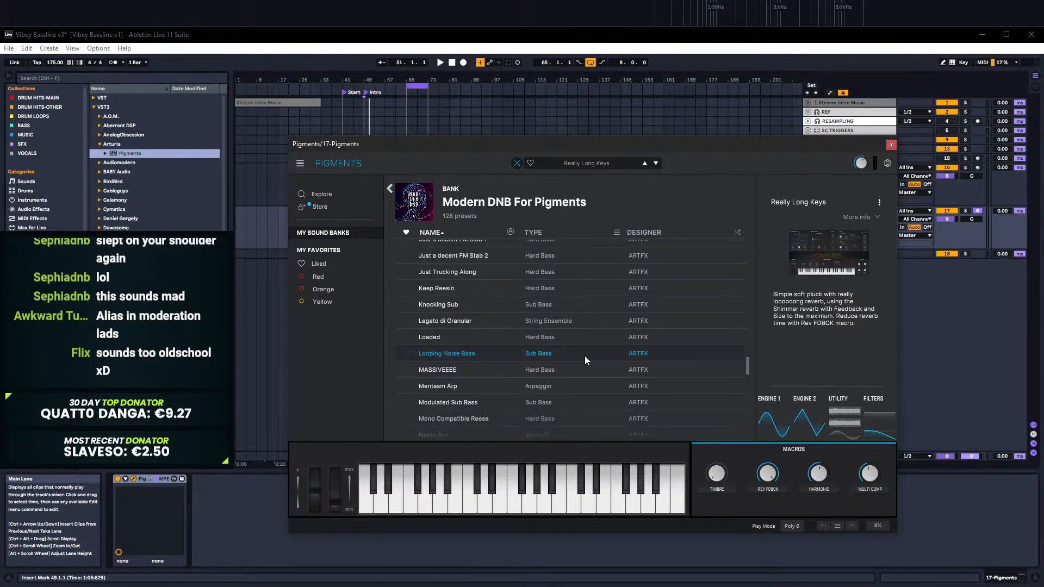
scroll(583, 357, "down", 4)
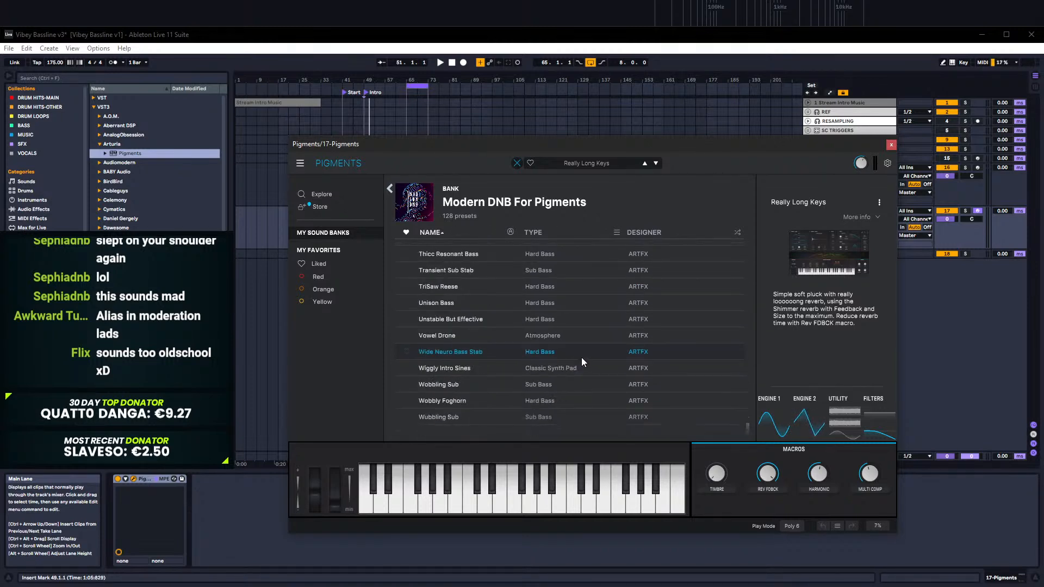
Step: Sort the bank's presets by type, load Granular Chops and close the Pigments window
left_click(534, 233)
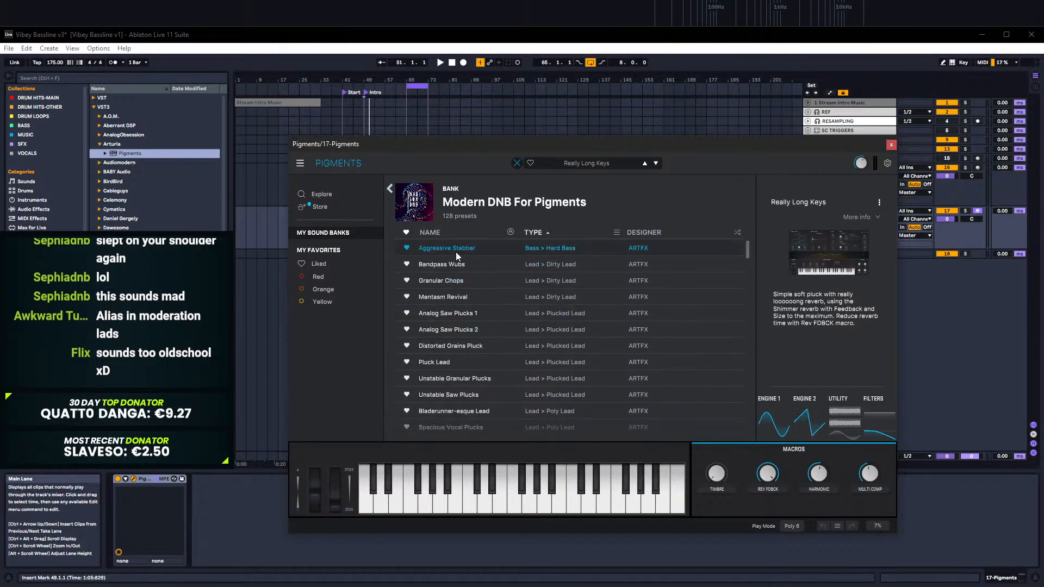
left_click(445, 278)
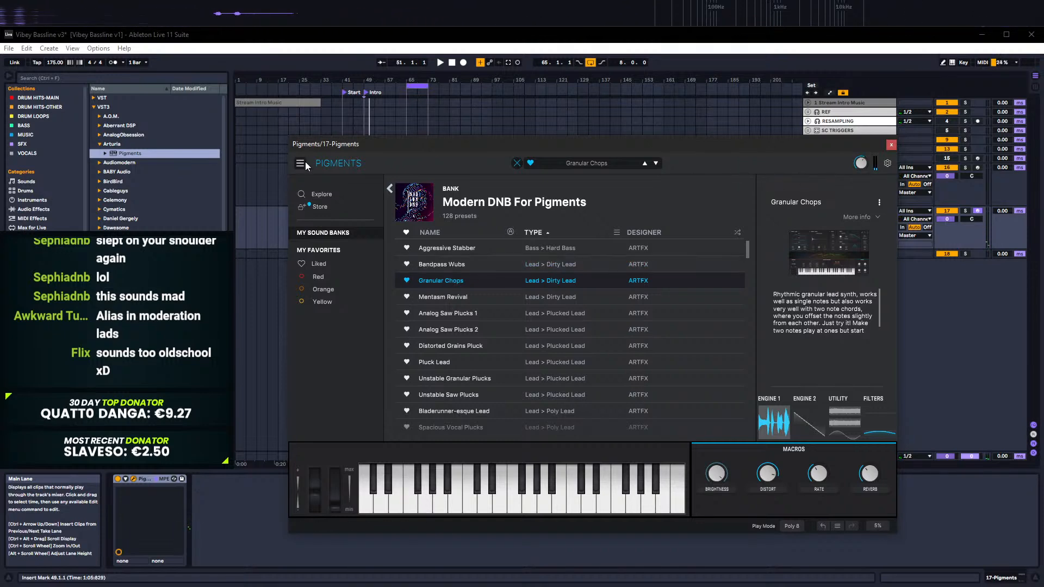
left_click(516, 163)
left_click(891, 145)
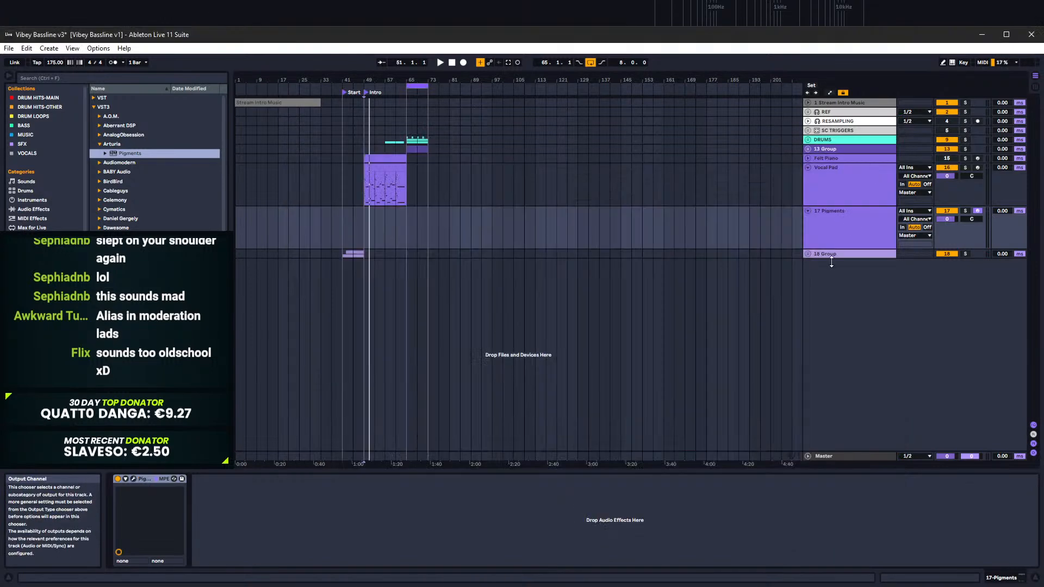
Step: Copy the Vocal Pad MIDI clip onto the 17 Pigments track at bar 49, then solo that track and play it
left_click_drag(365, 222, 389, 239)
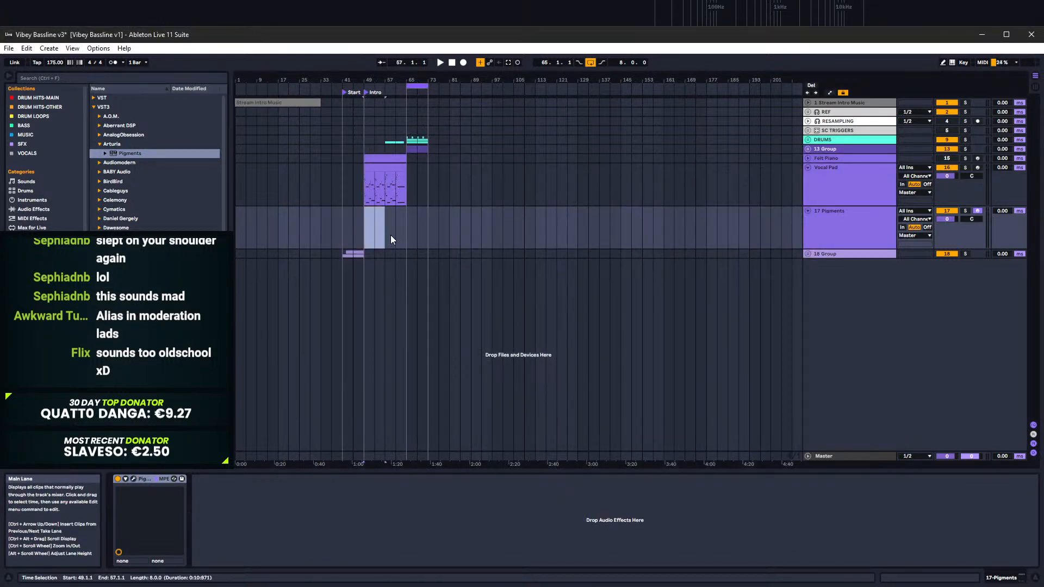
left_click_drag(385, 165, 388, 215)
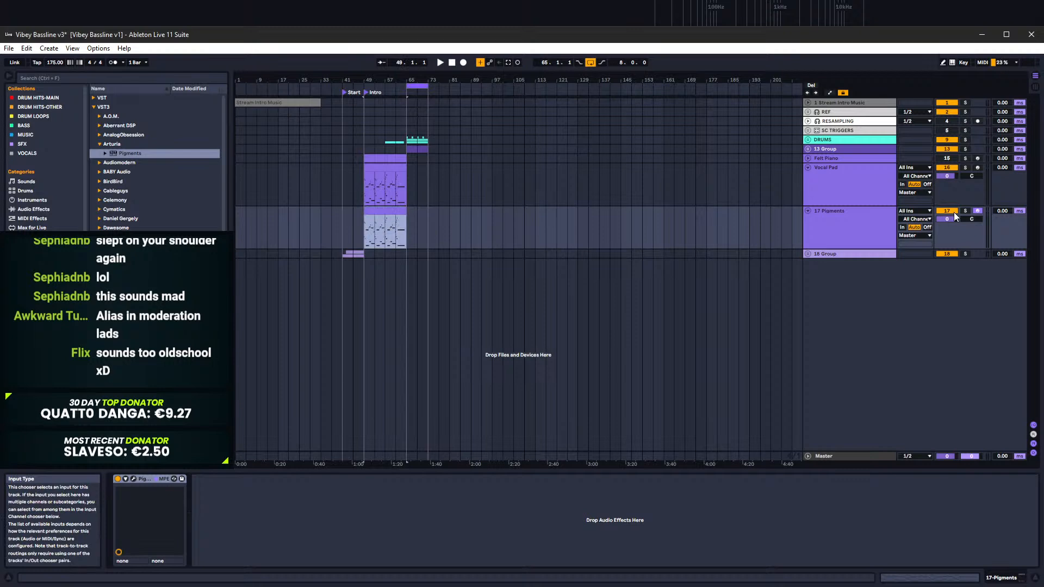
left_click(966, 211)
key("space")
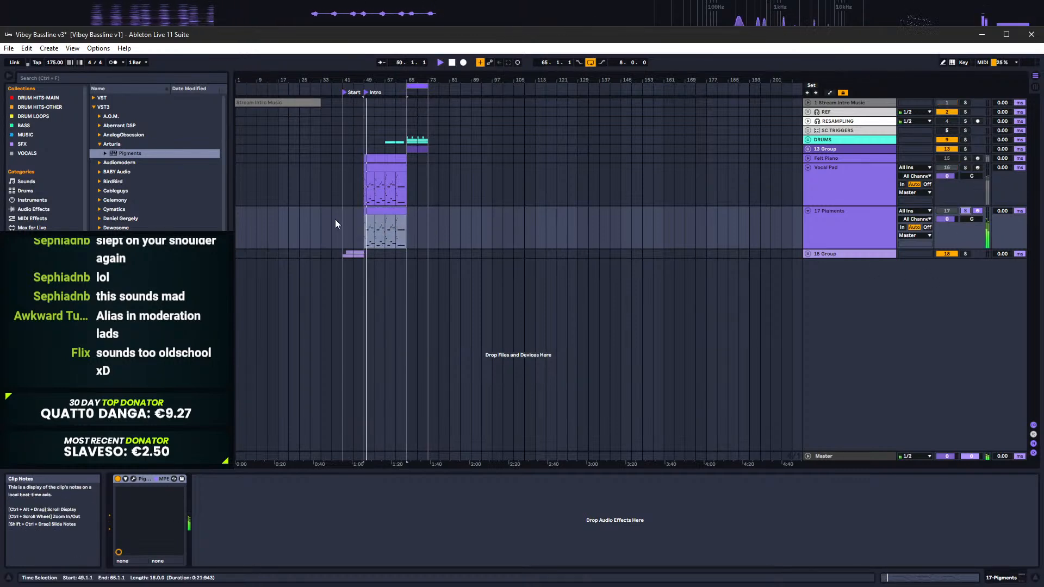
Step: Add a Pitch MIDI effect before Pigments, set it to -12 st and play the part from bar 49
left_click(31, 209)
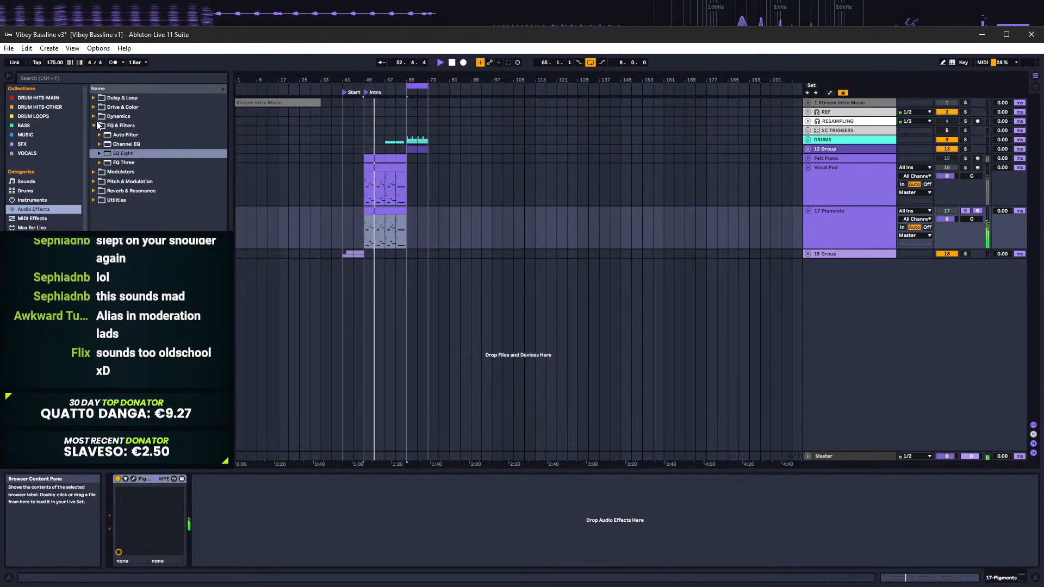
left_click(401, 232)
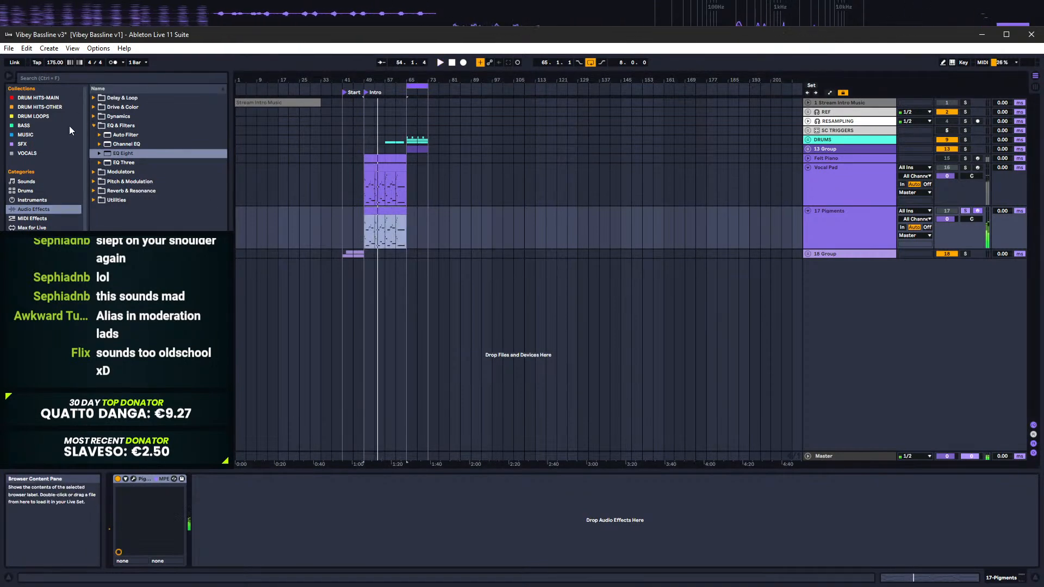
left_click(32, 218)
left_click(120, 212)
left_click_drag(389, 237, 356, 238)
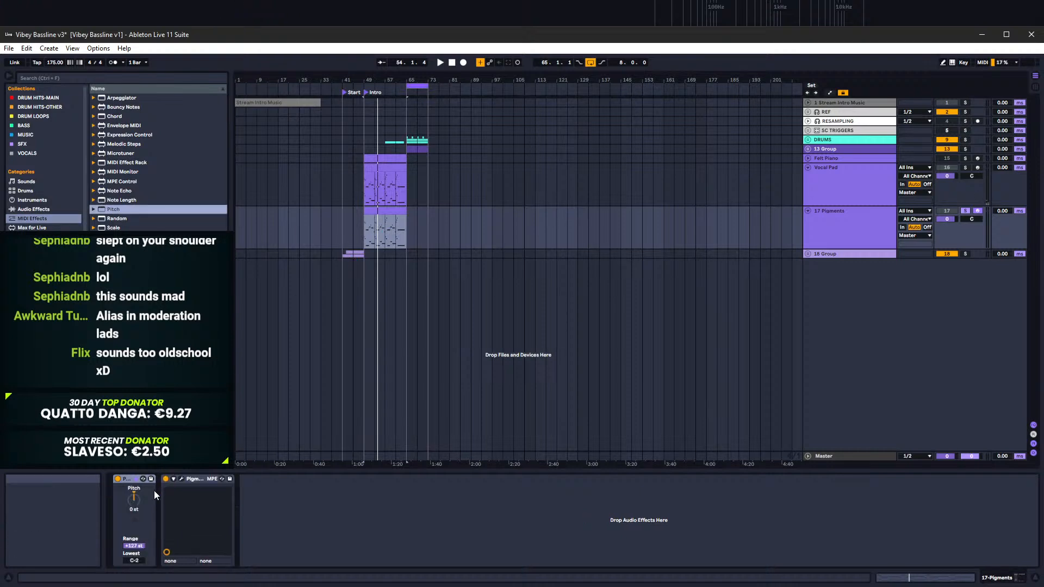
key("space")
left_click(821, 240)
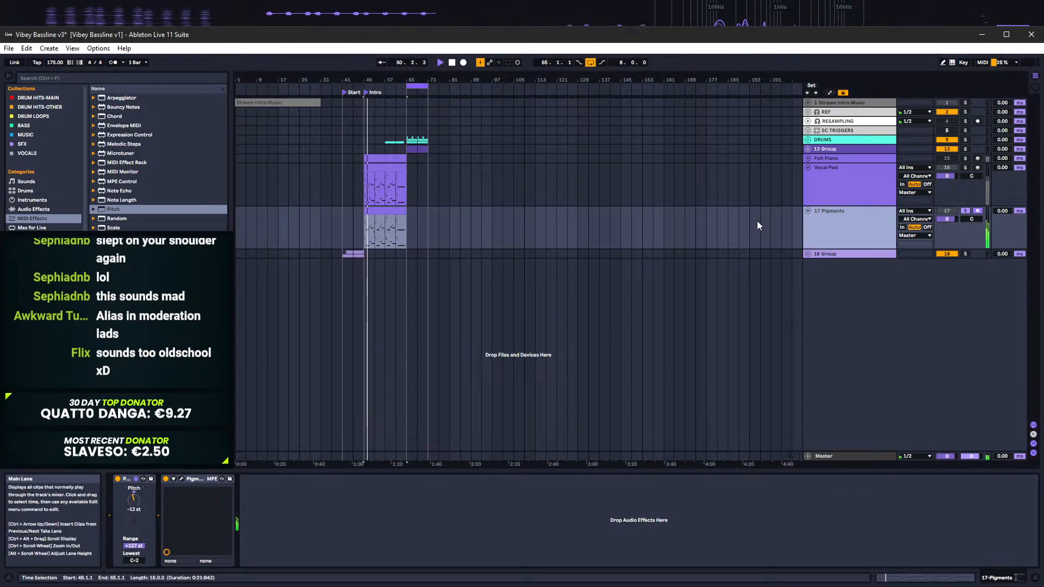
left_click(805, 199)
left_click(834, 216)
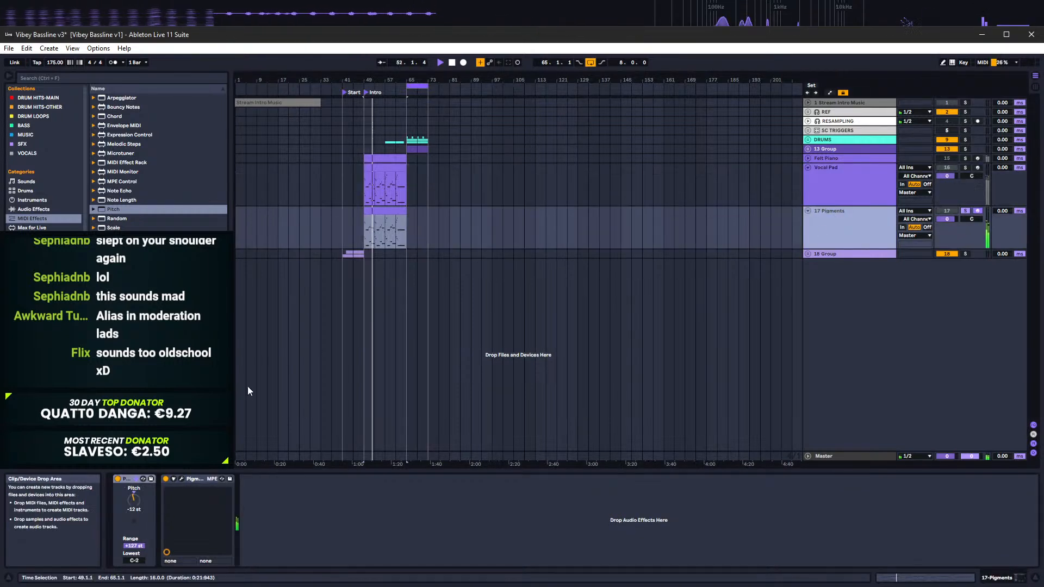
Step: Reopen the Pigments window on track 17, adjust the Rate macro and play the part from bar 49
left_click(181, 479)
left_click_drag(631, 145, 708, 108)
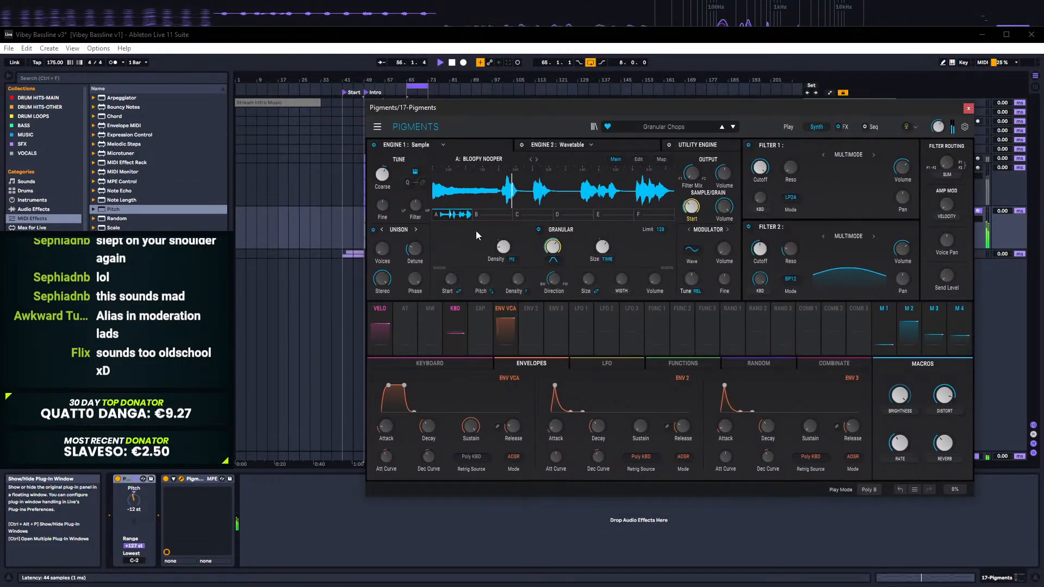
left_click_drag(904, 446, 900, 445)
key("space")
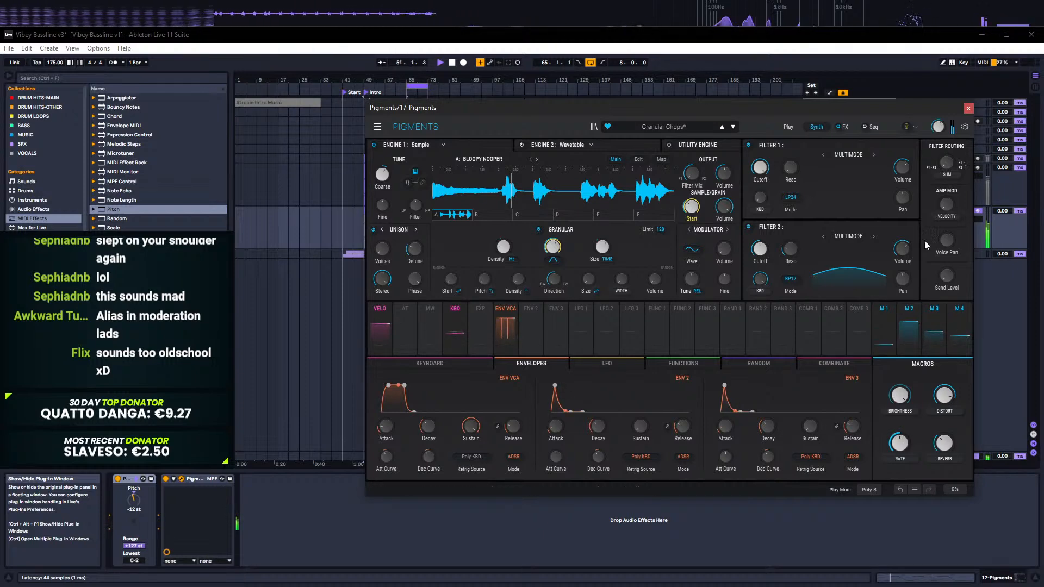
Step: Move the Pigments window clear of the mixer and raise the Distort macro to 1.00 while auditioning the loop
left_click_drag(938, 127, 860, 132)
key("space")
key("space")
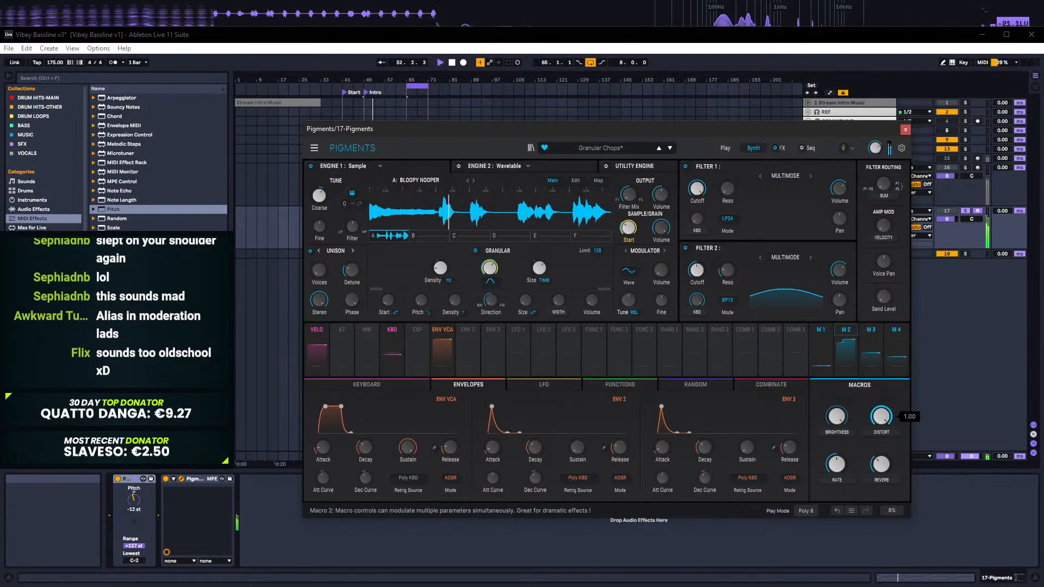
Step: Try different Rate macro values down to 0.192 in Pigments while auditioning the loop
key("space")
key("space")
left_click_drag(836, 464, 836, 459)
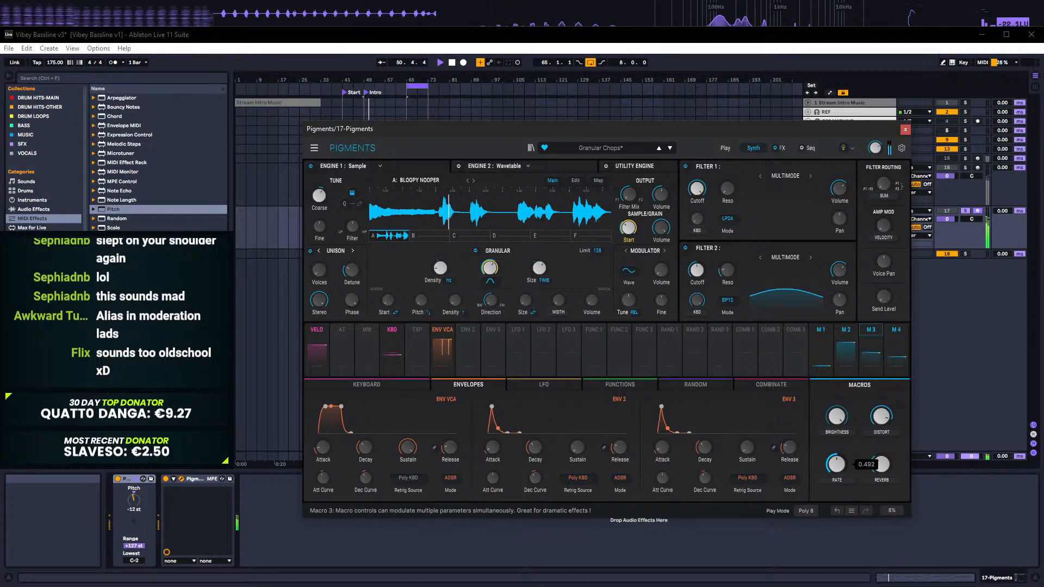
left_click_drag(837, 458, 836, 459)
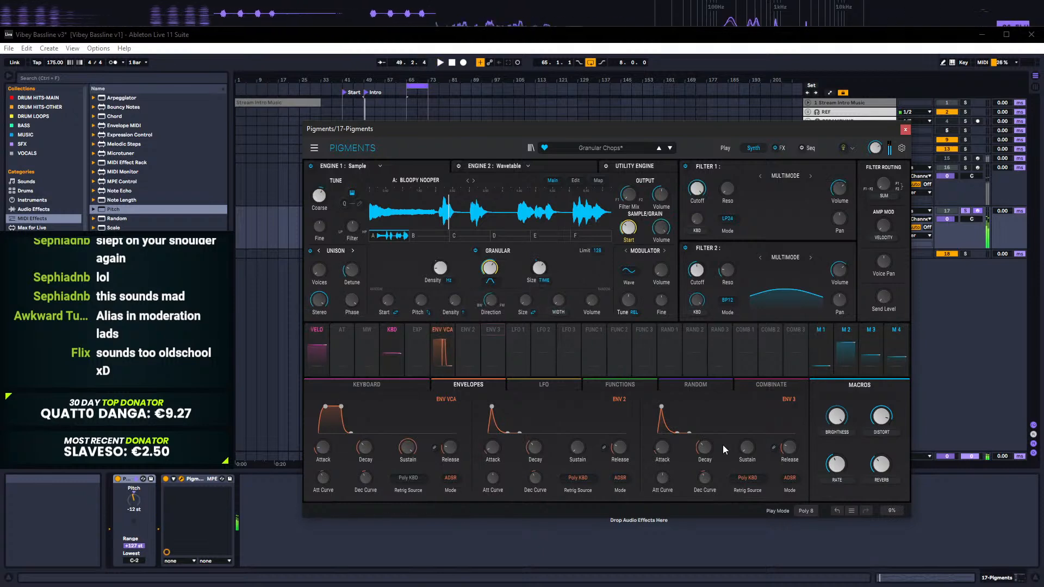
mouse_move(837, 452)
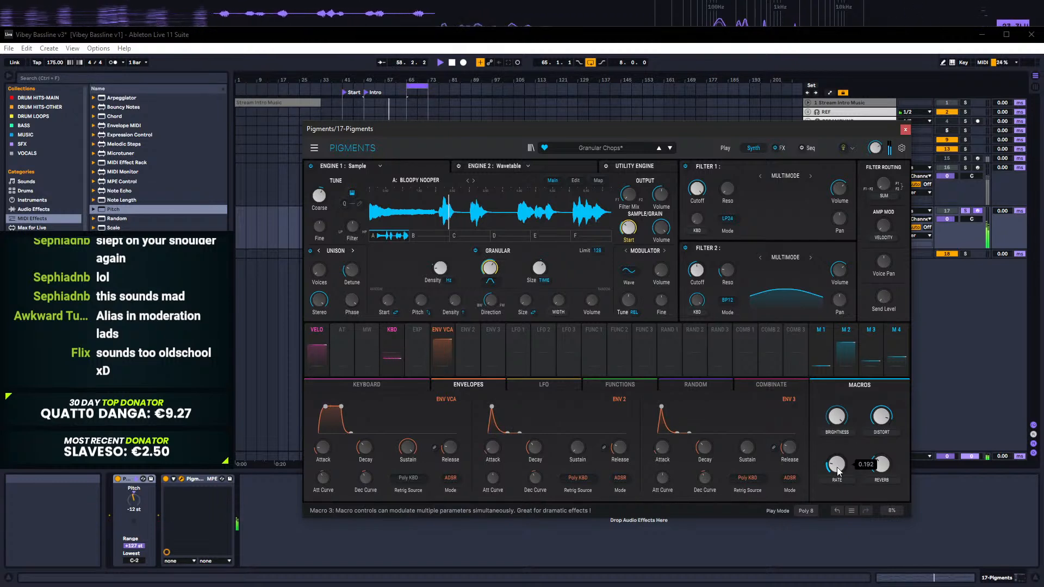
Step: Turn on the metronome and set the Pigments Rate macro to 0.312, checking it against the beat
left_click(112, 63)
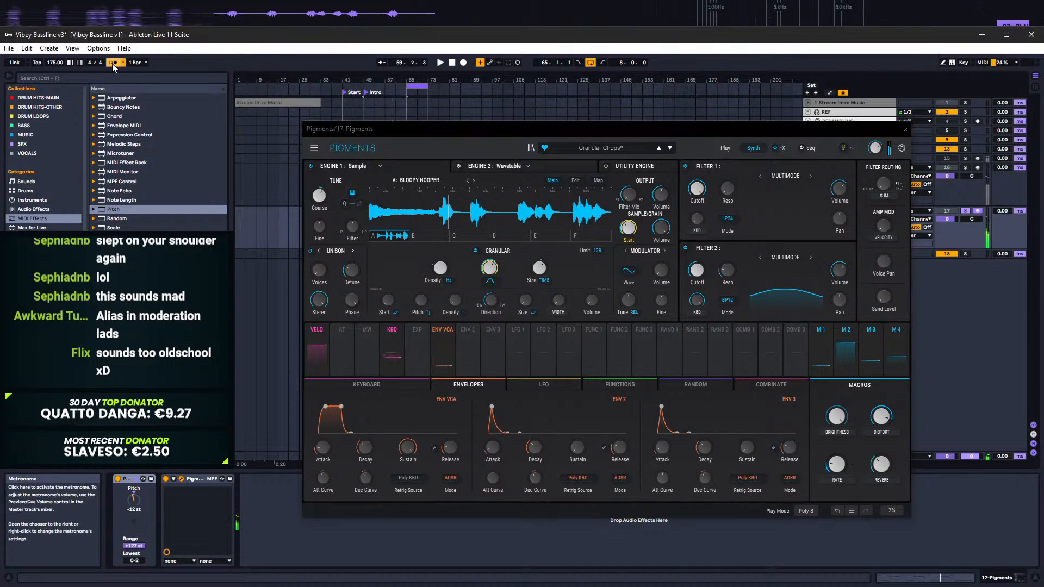
key("space")
key("space")
left_click_drag(836, 465, 836, 461)
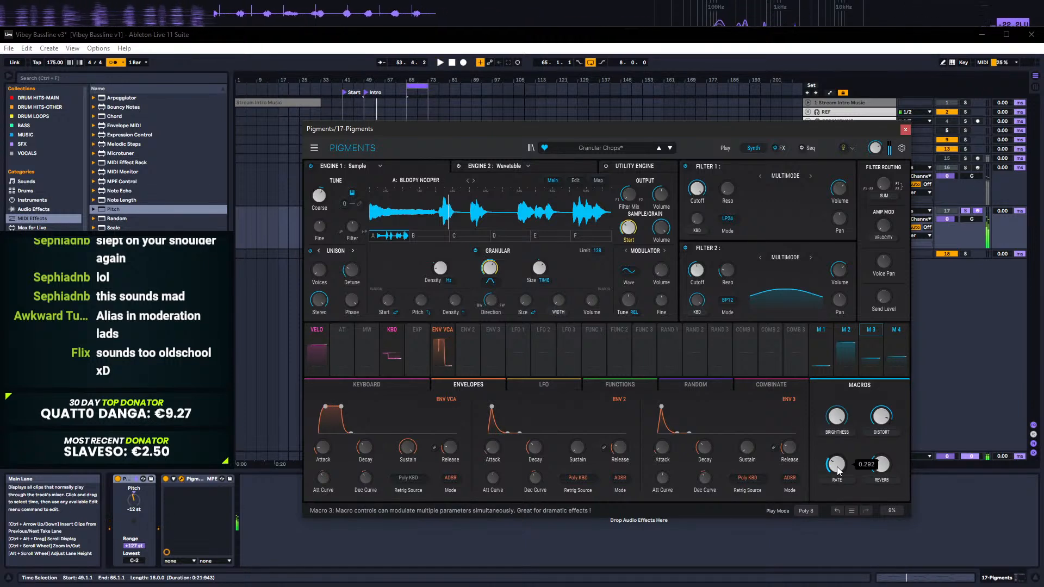
key("space")
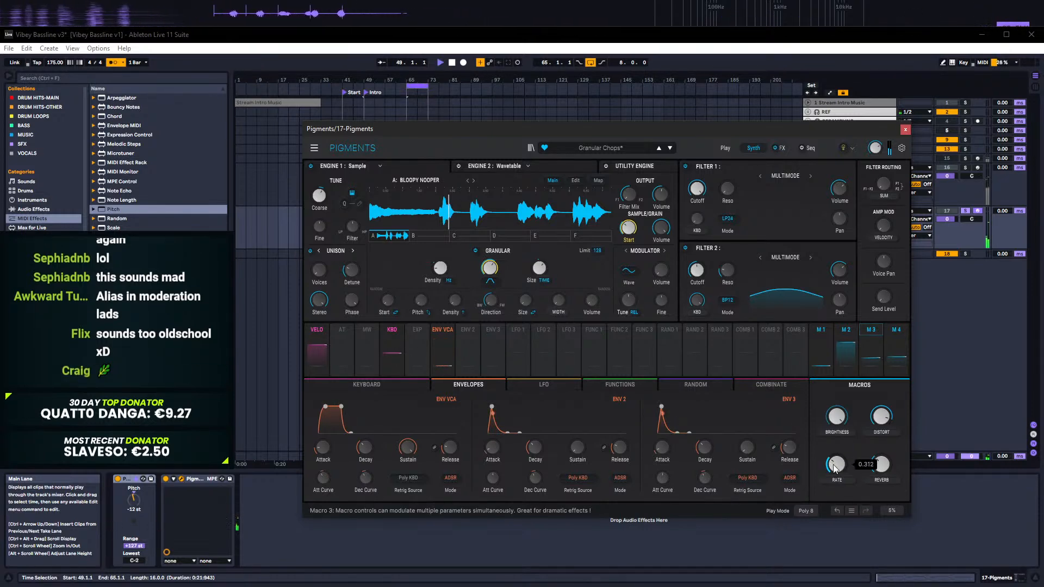
key("space")
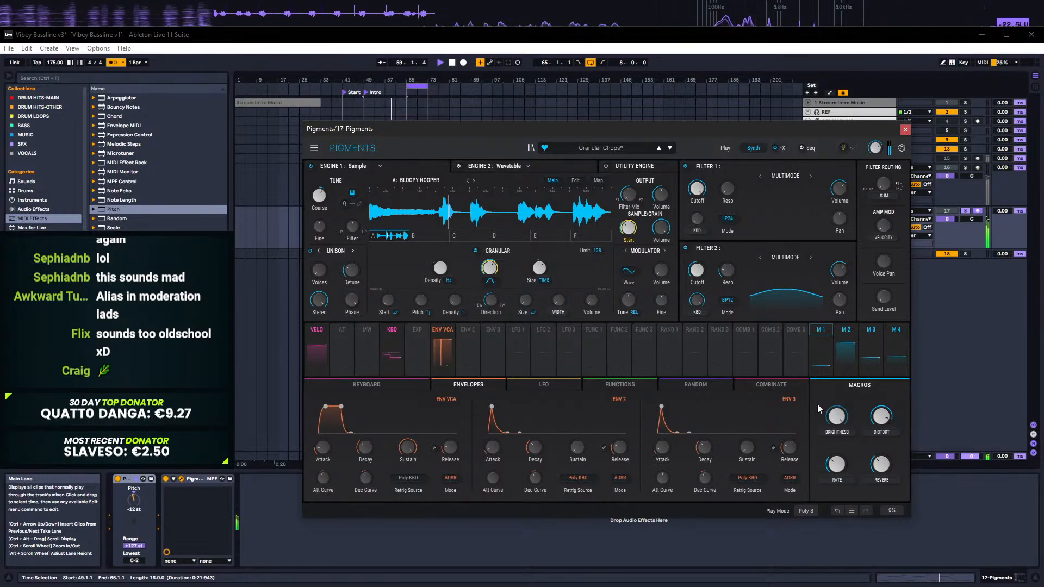
Step: Look through the instrument list and the Pigments global, preset and MPE settings, and close the plug-in window
left_click(905, 129)
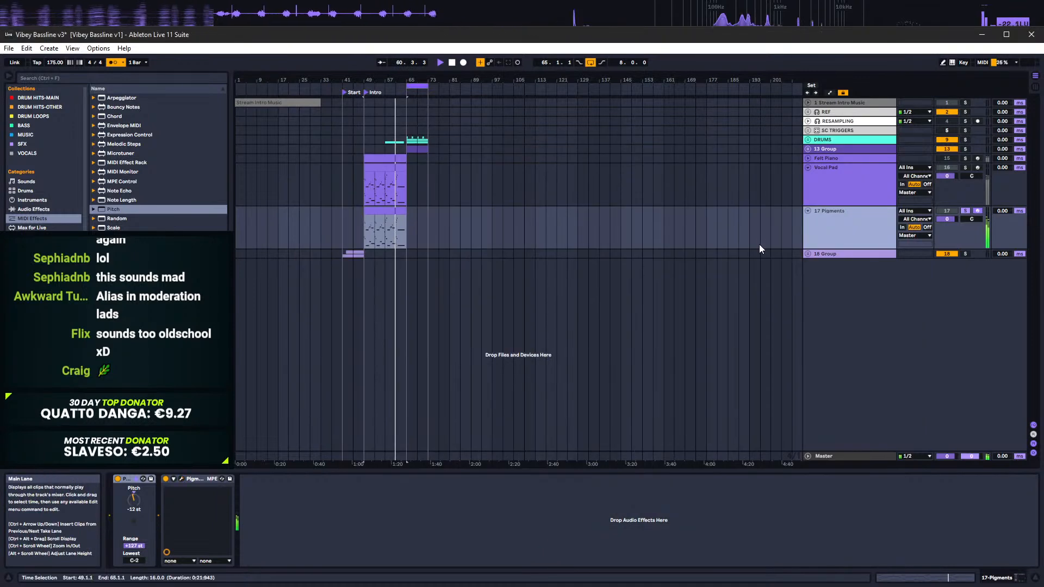
left_click(32, 200)
left_click(120, 162)
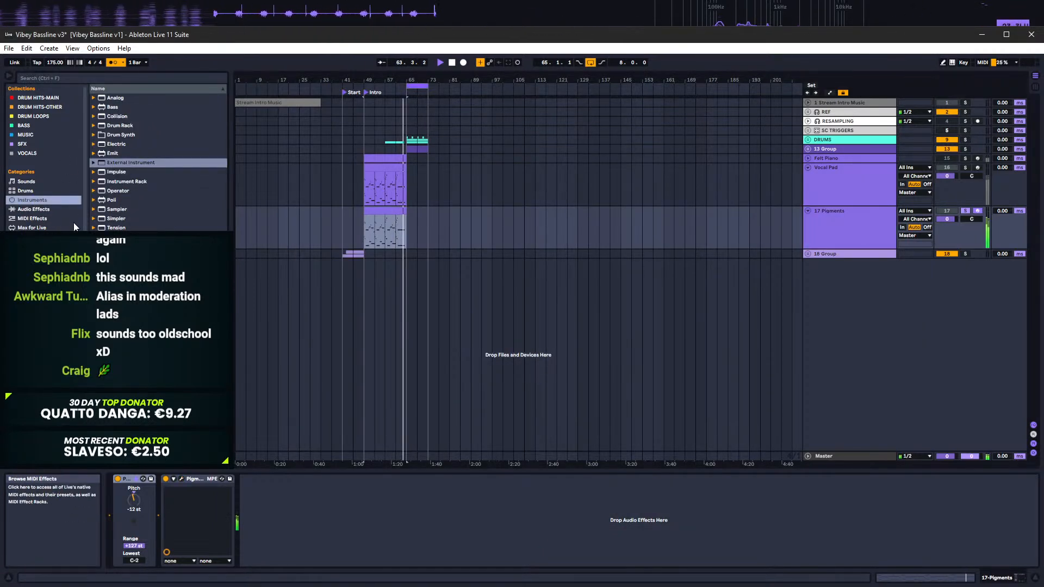
left_click(176, 479)
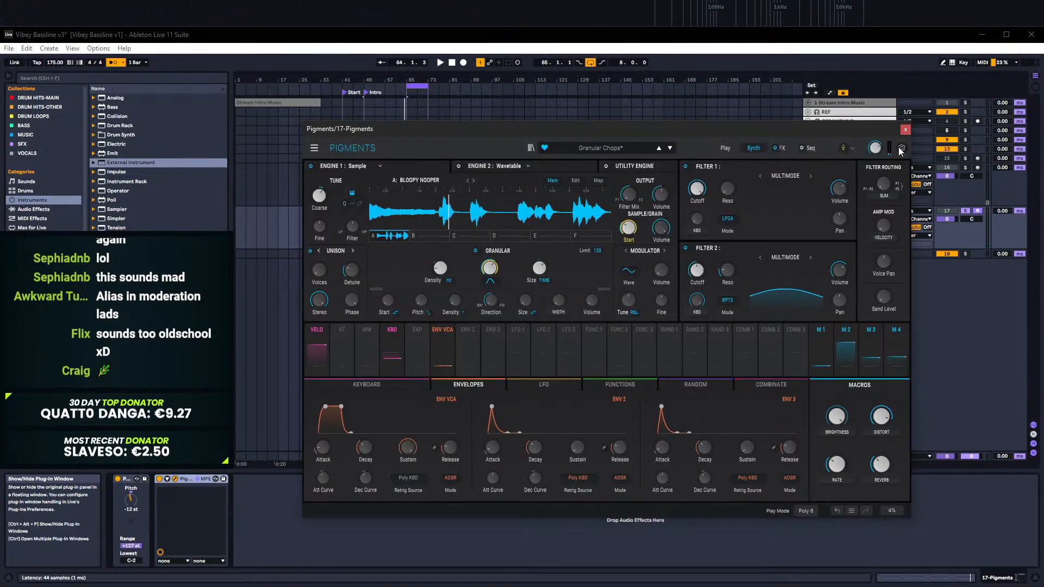
left_click(900, 150)
left_click_drag(901, 130, 786, 133)
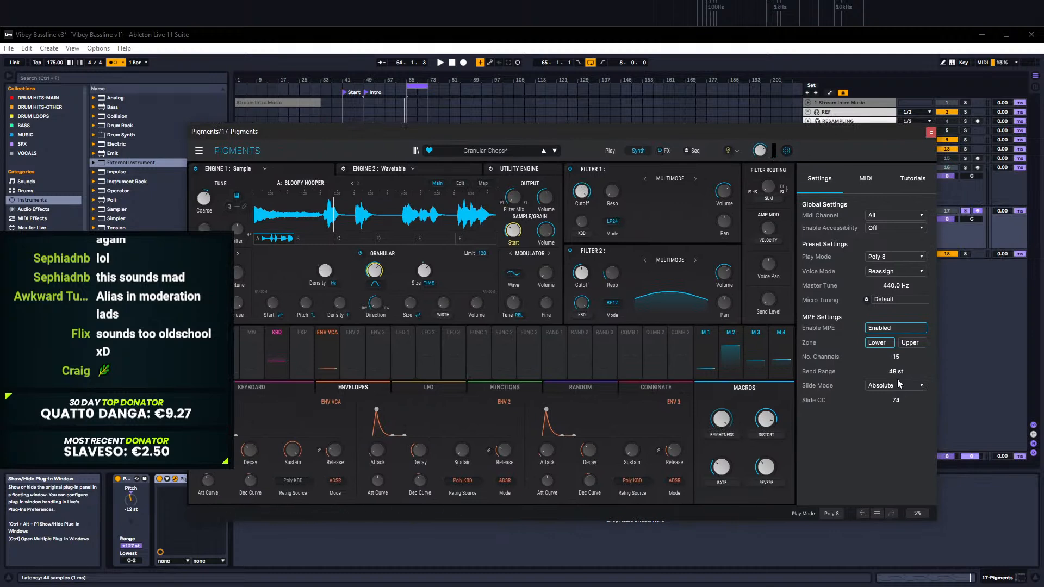
left_click(787, 154)
left_click_drag(753, 131, 902, 149)
key("space")
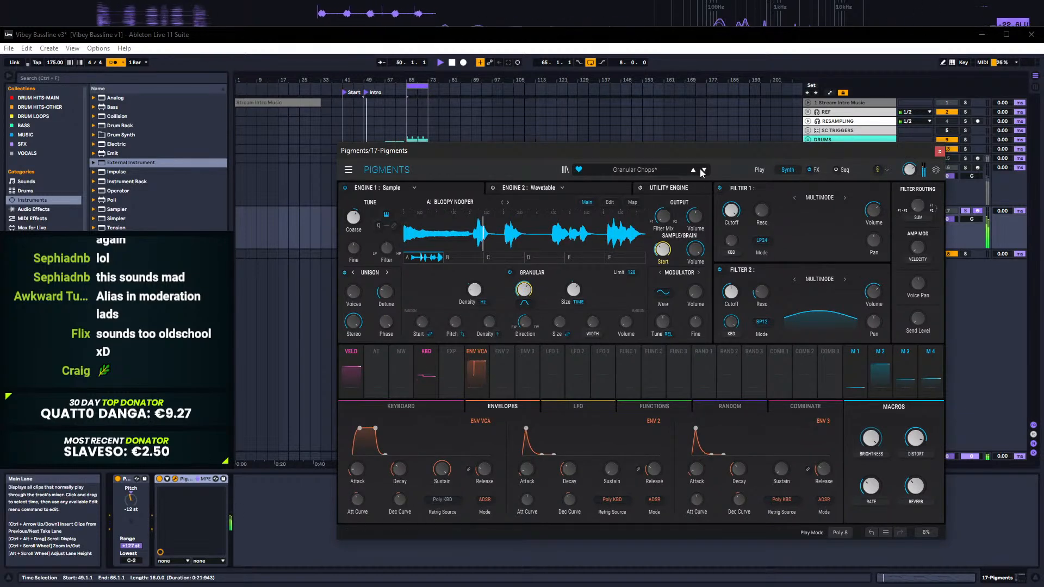
left_click(940, 151)
left_click(941, 152)
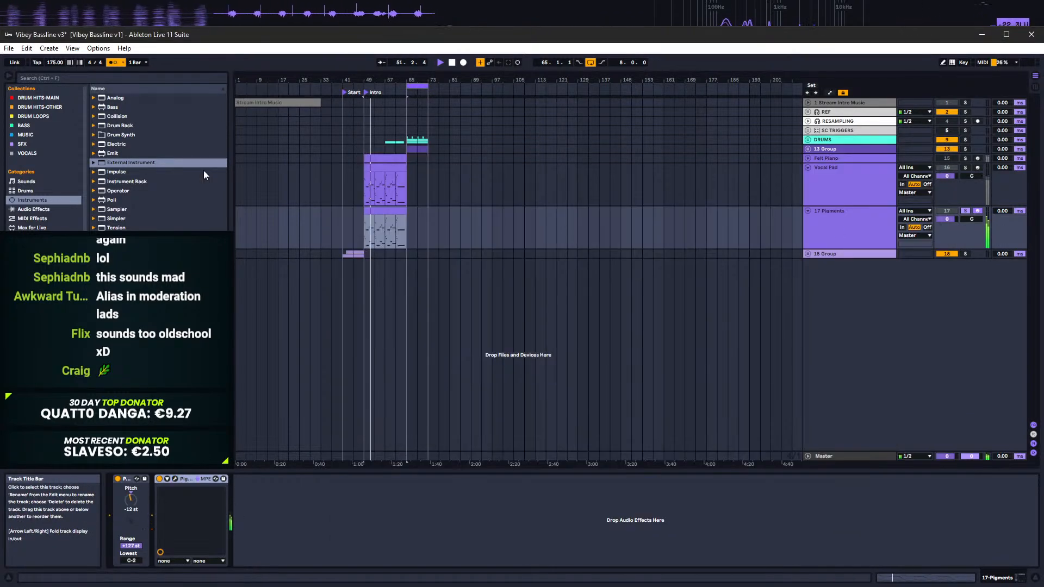
Step: Browse to the audio effects and expand the Dynamics folder
left_click(58, 209)
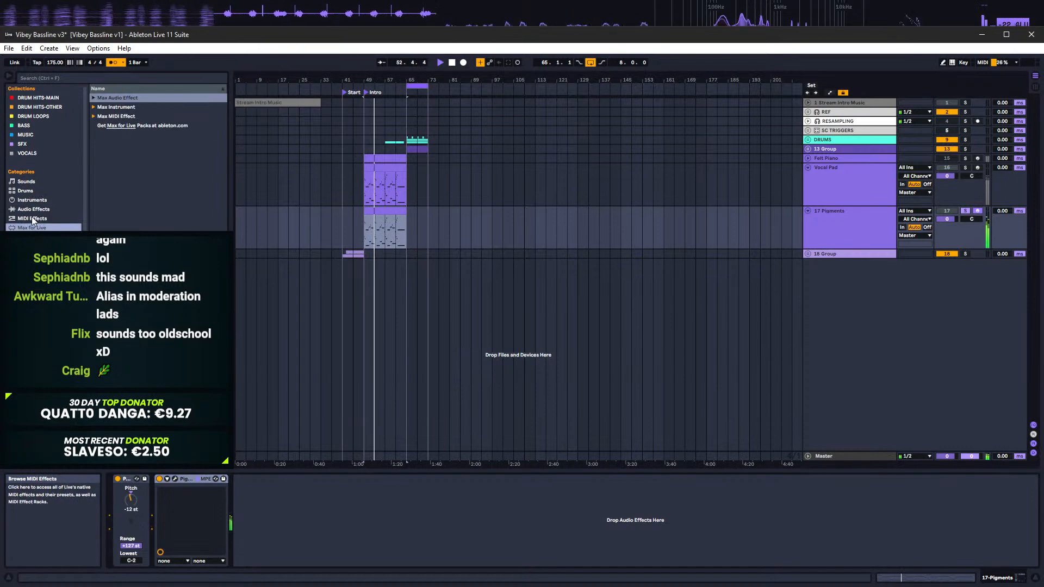
left_click(65, 234)
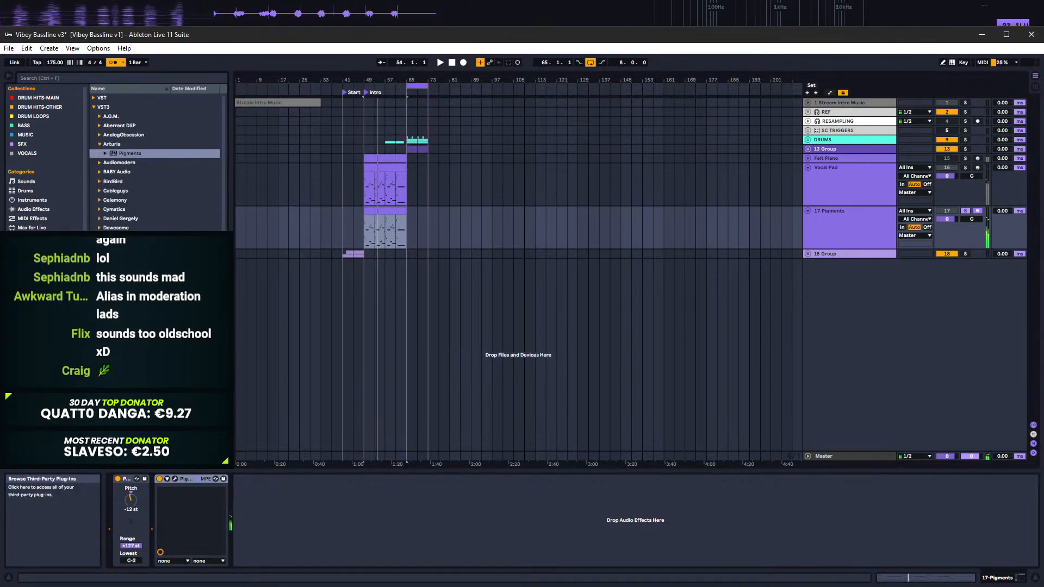
left_click(63, 211)
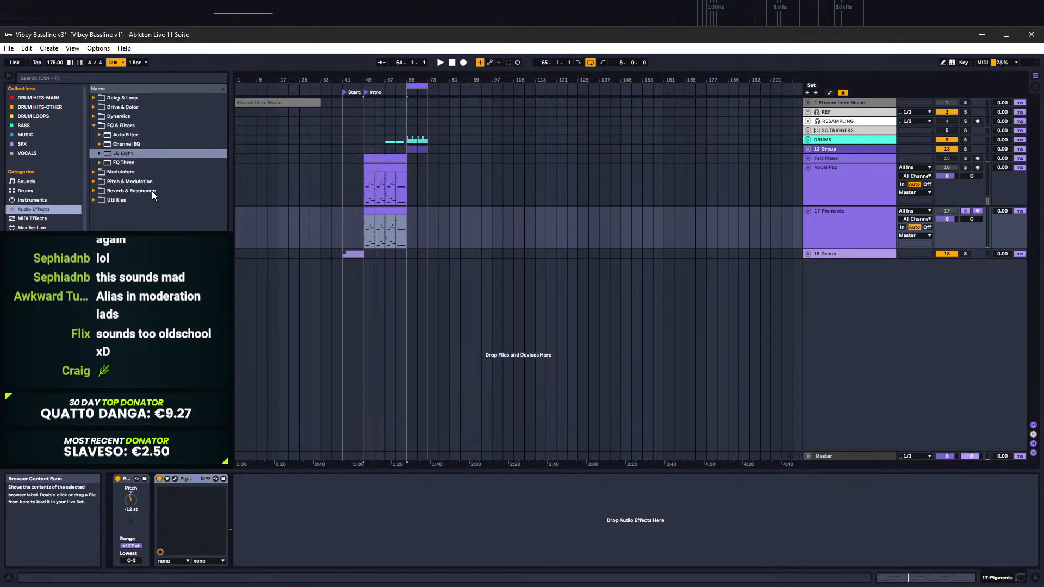
left_click(97, 117)
left_click_drag(137, 172, 307, 475)
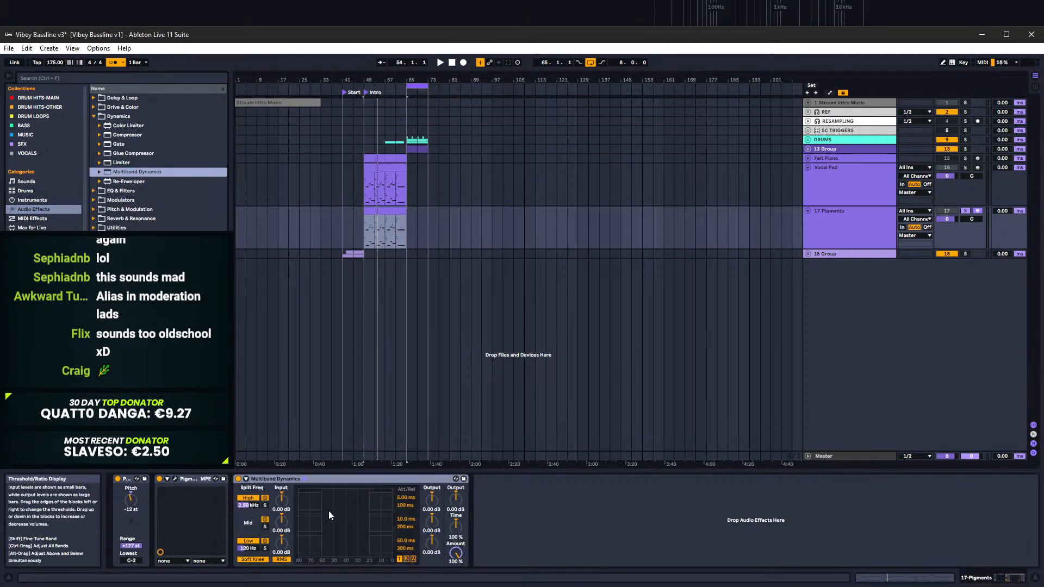
left_click(266, 480)
key("Delete")
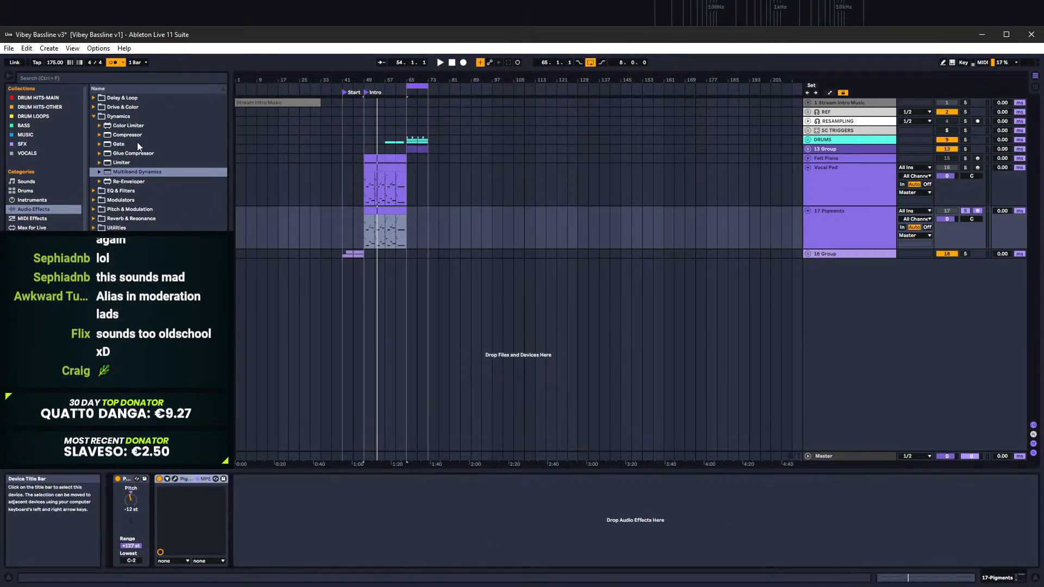
Step: Load the OTT preset of Multiband Dynamics after Pigments and play the loop
left_click(99, 172)
left_click_drag(127, 238, 319, 498)
key("space")
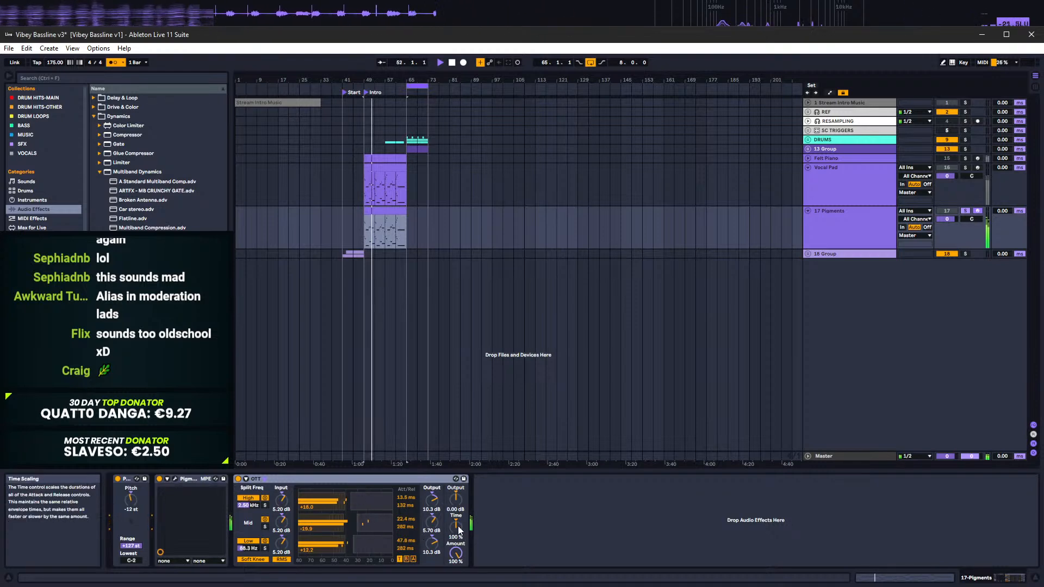
Step: Set OTT's time to 234 %, amount to 72 % and output to 14.2 dB
left_click_drag(461, 530, 457, 477)
left_click_drag(456, 554, 456, 569)
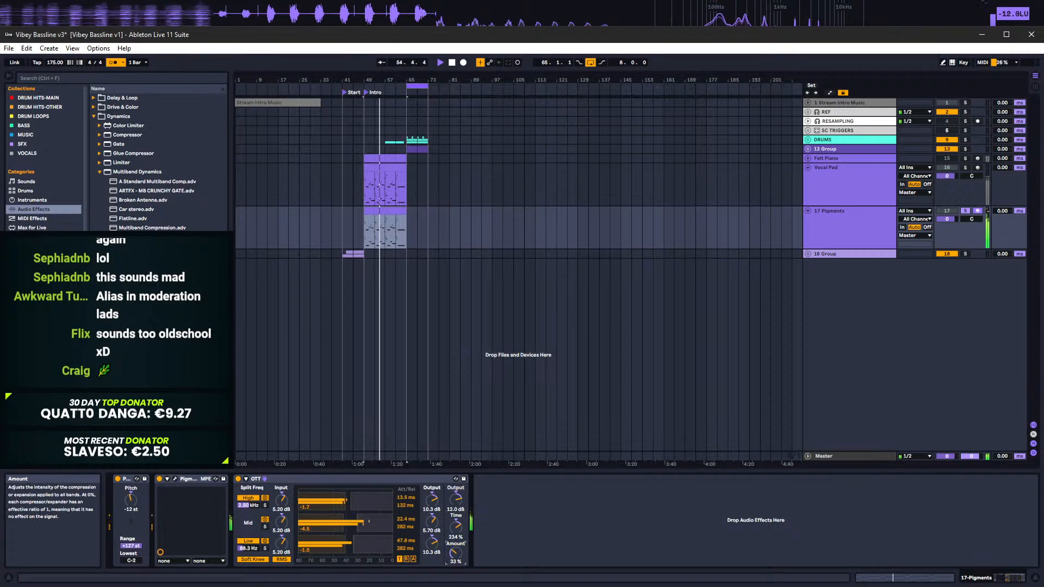
left_click_drag(457, 500, 457, 495)
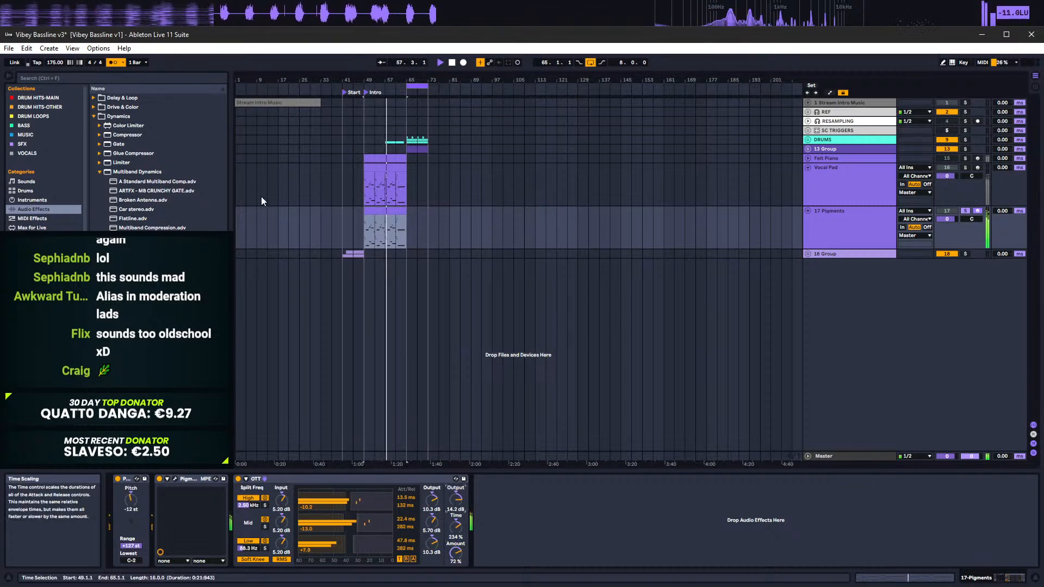
Step: Collapse the Dynamics effects and expand the Drive & Color folder
left_click(100, 171)
left_click(94, 116)
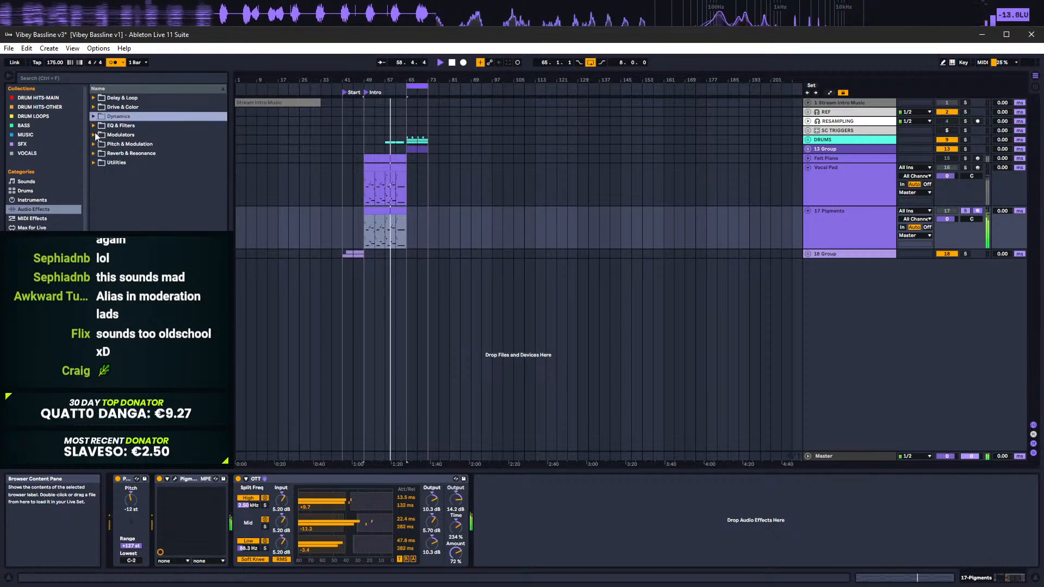
left_click(94, 108)
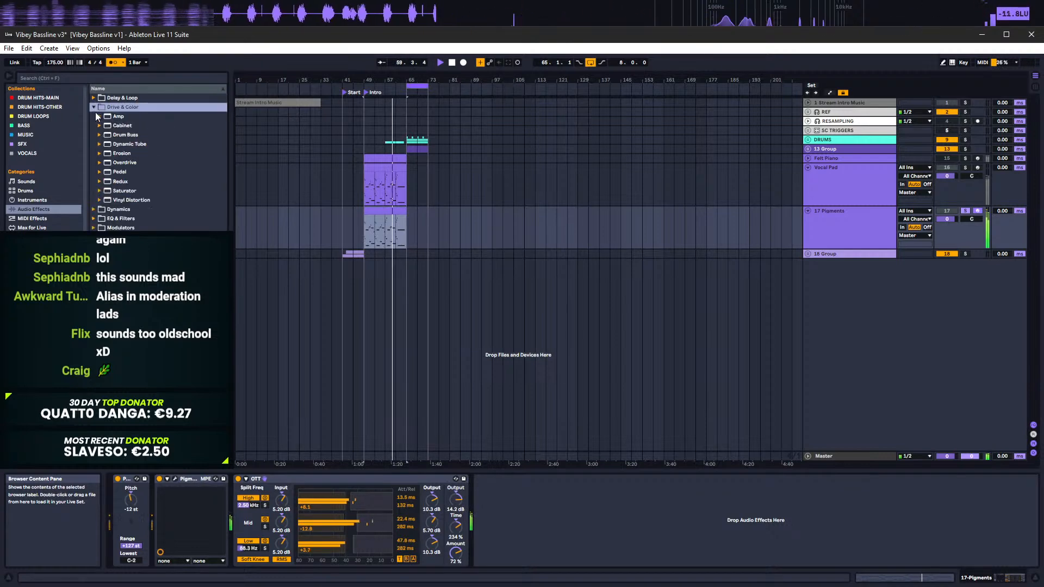
Step: Try an Overdrive between Pigments and OTT, adjusting its band-pass filter, with 25 % drive and 29 % dry/wet
left_click(103, 163)
left_click_drag(132, 163, 500, 498)
left_click_drag(488, 535, 488, 551)
left_click_drag(500, 498, 259, 491)
left_click_drag(248, 537, 265, 498)
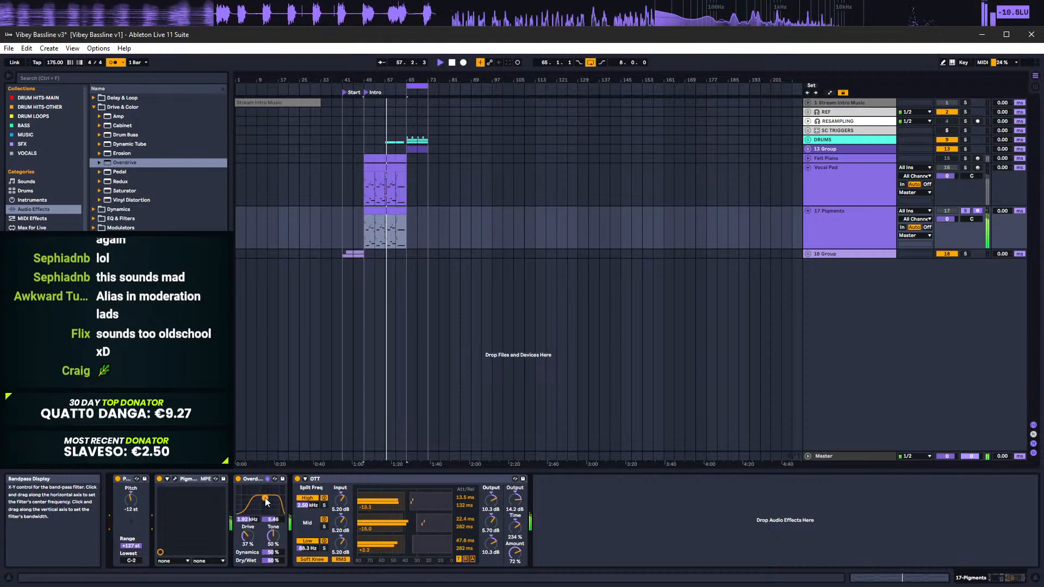
left_click_drag(278, 560, 278, 571)
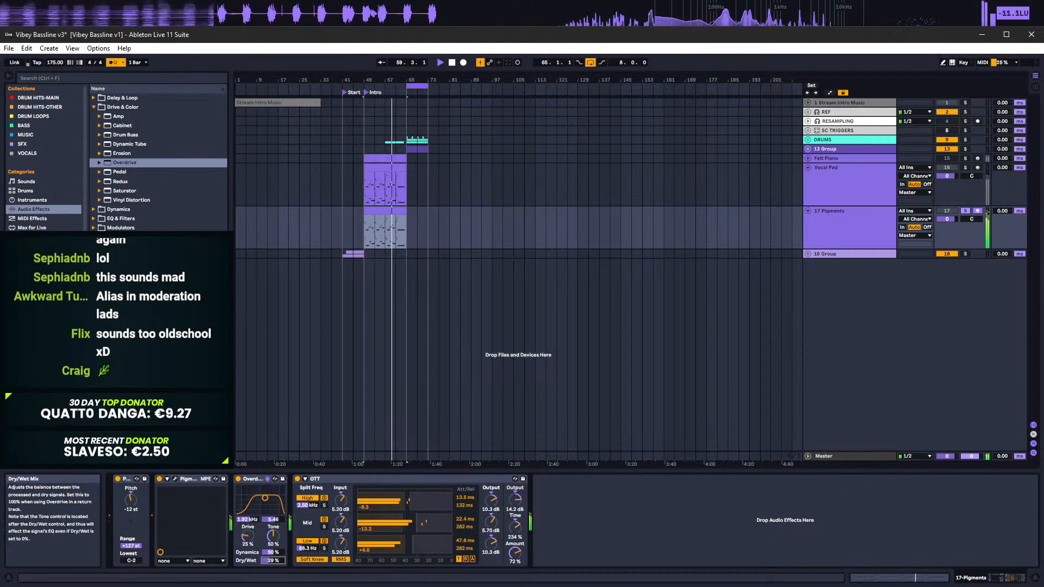
Step: Bypass the Overdrive for comparison and delete it from the chain
left_click(239, 479)
left_click(262, 478)
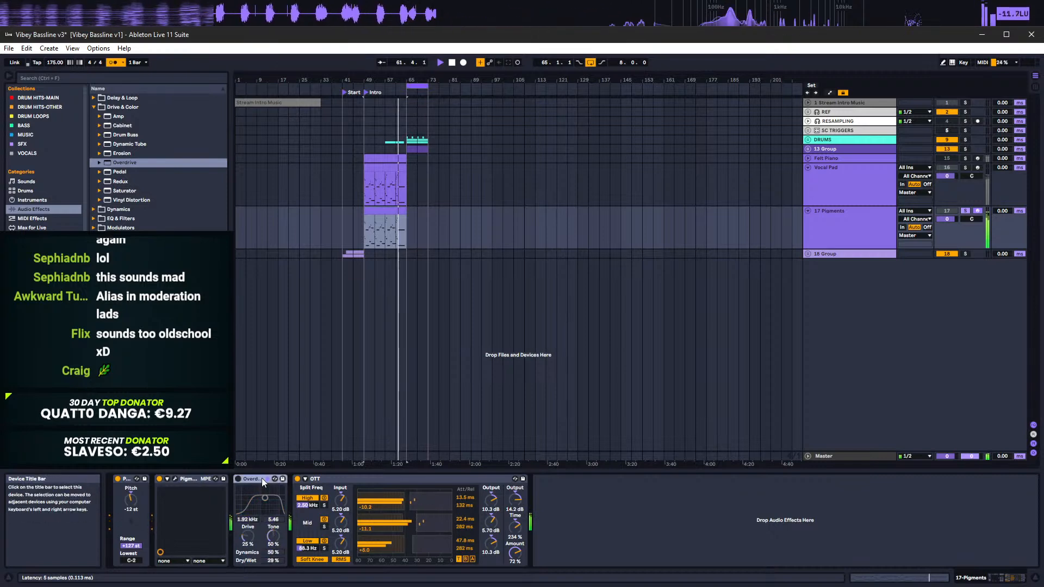
key("Delete")
Step: Add a Dynamic Tube at the end of the chain and insert an EQ Eight between OTT and it
left_click_drag(130, 144, 615, 506)
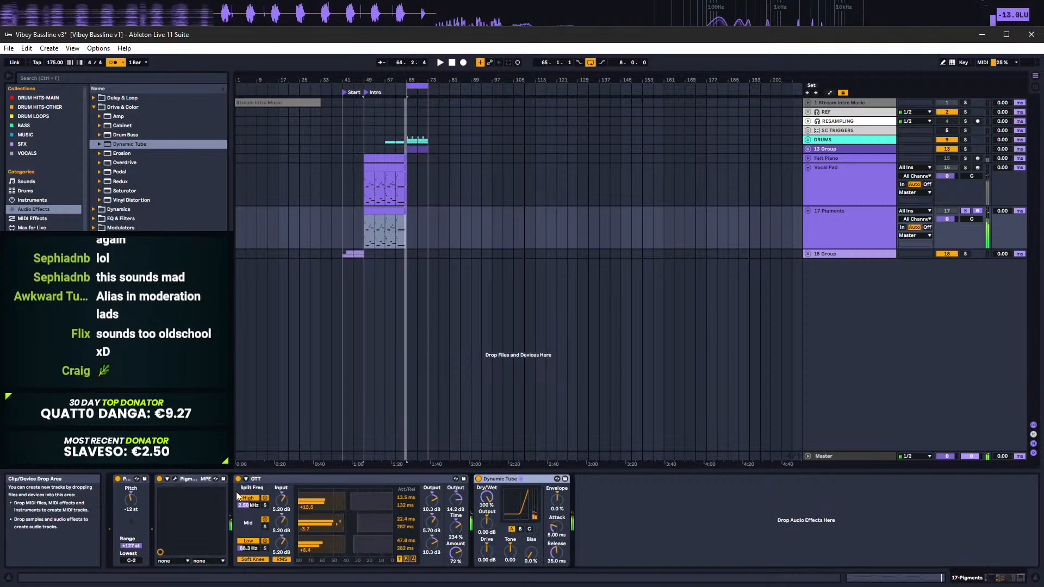
left_click(94, 220)
left_click_drag(123, 154, 537, 508)
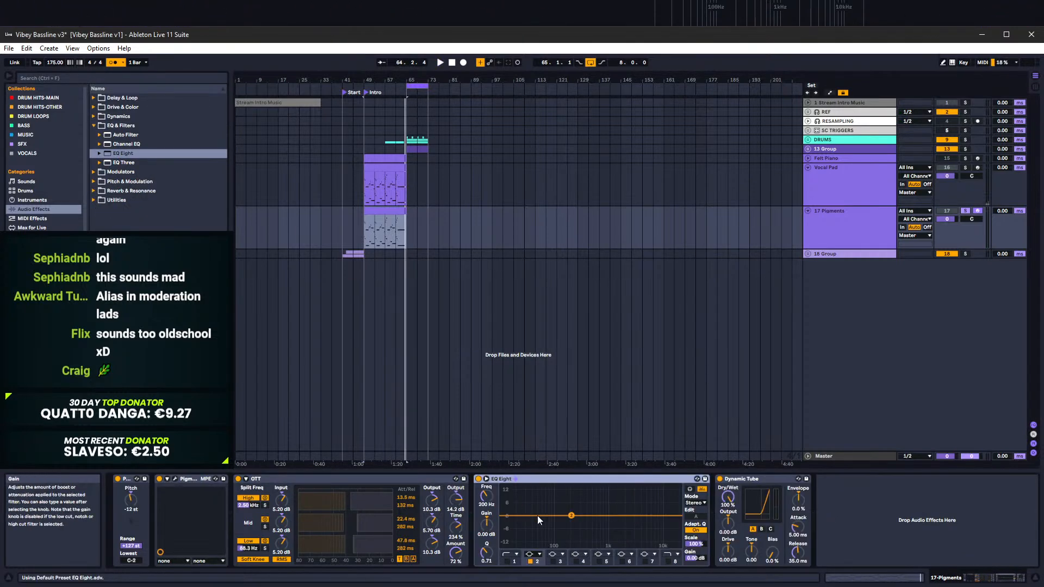
Step: Enable EQ Eight's first band as a low cut at 138 Hz with a Q of 0.56 while auditioning the loop
key("space")
key("space")
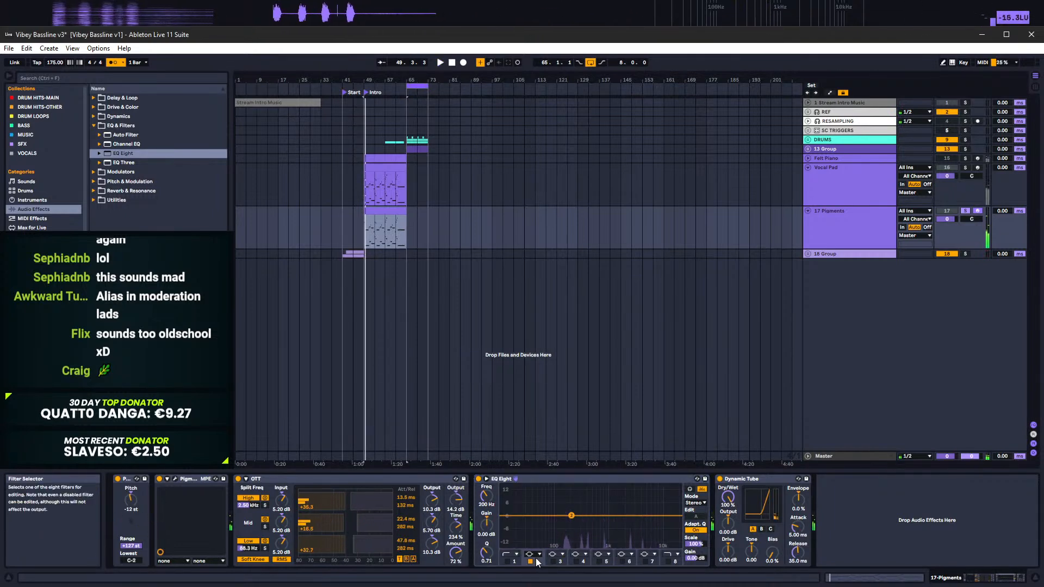
key("space")
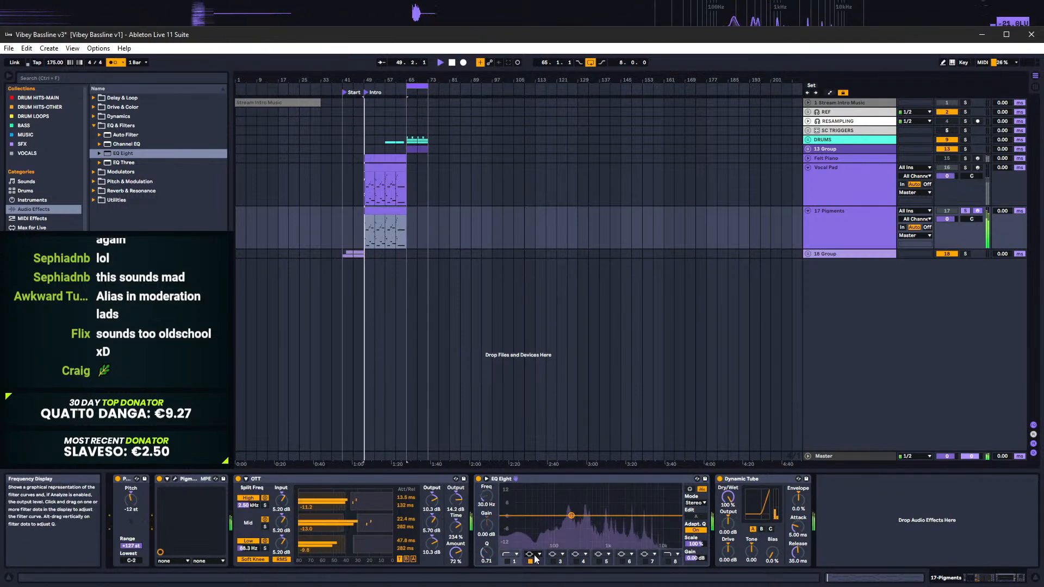
left_click(507, 562)
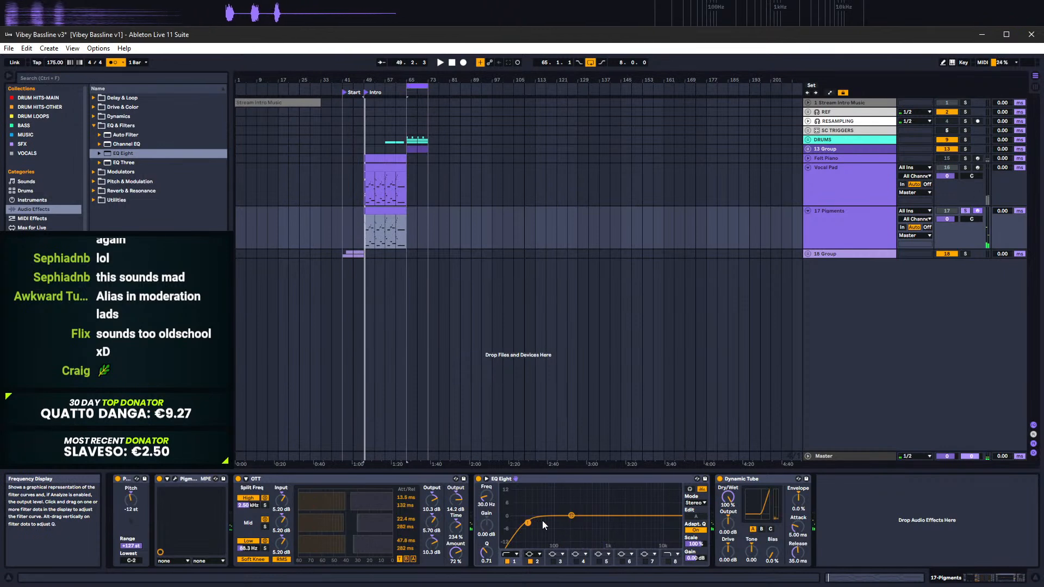
key("space")
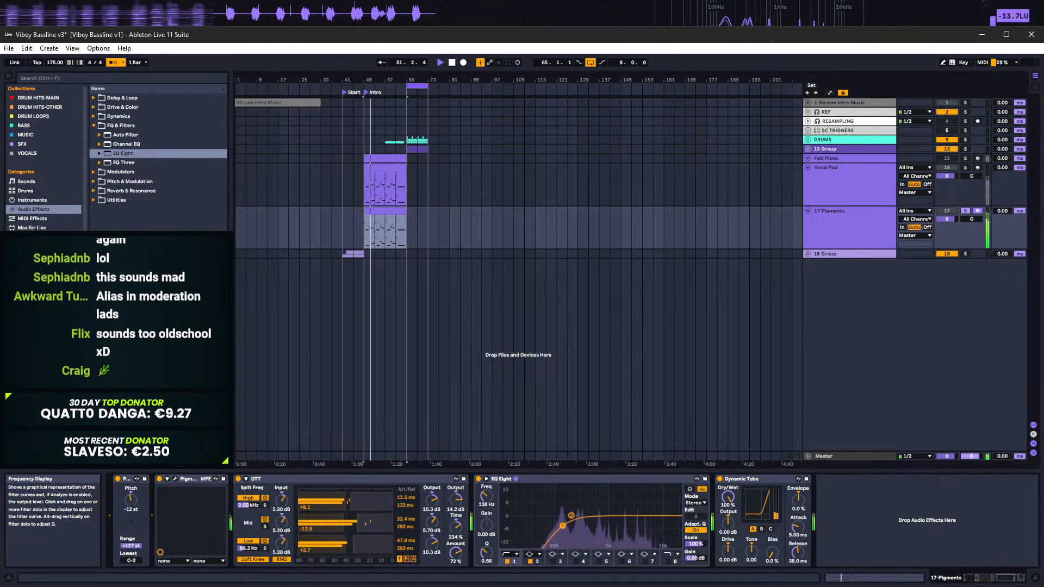
Step: Move EQ Eight's second band to 7.58 kHz with a gain of 1.81 dB and audition the loop
left_click_drag(571, 517, 654, 513)
key("space")
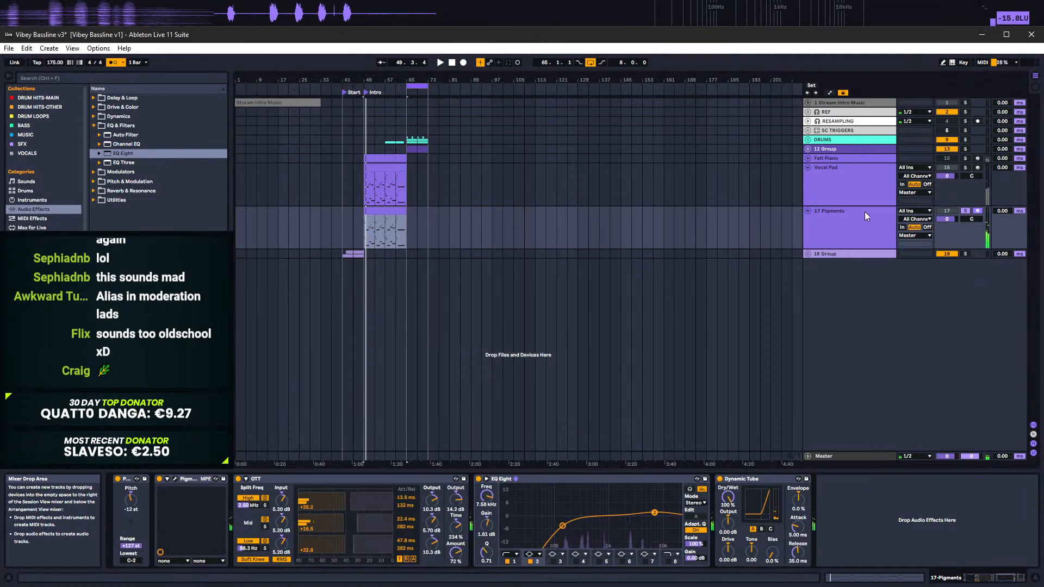
Step: Audition the soloed layer through the master's Stereo Select rack in MID (MONO) and return it to STEREO
left_click(829, 457)
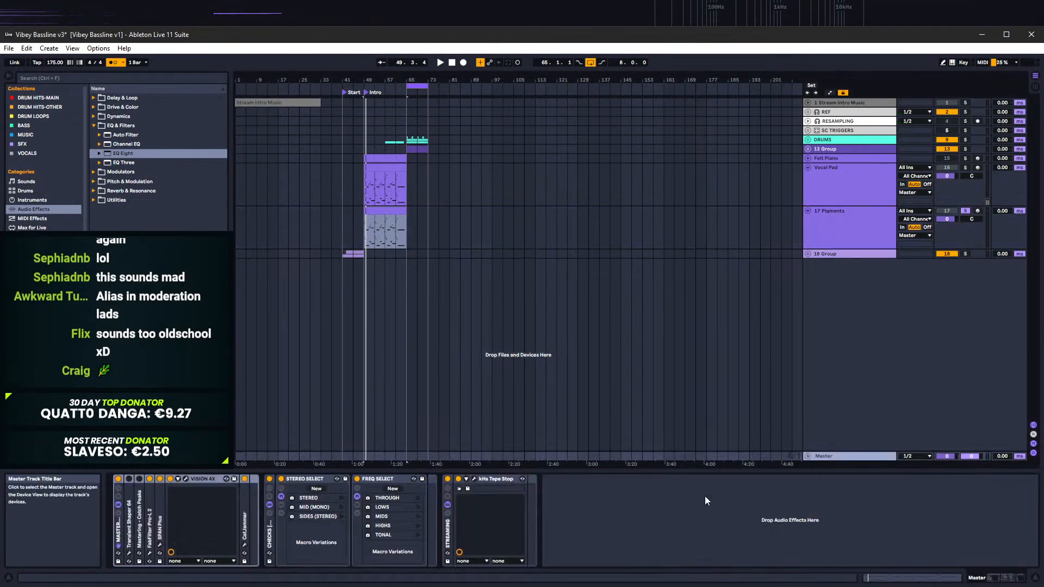
key("space")
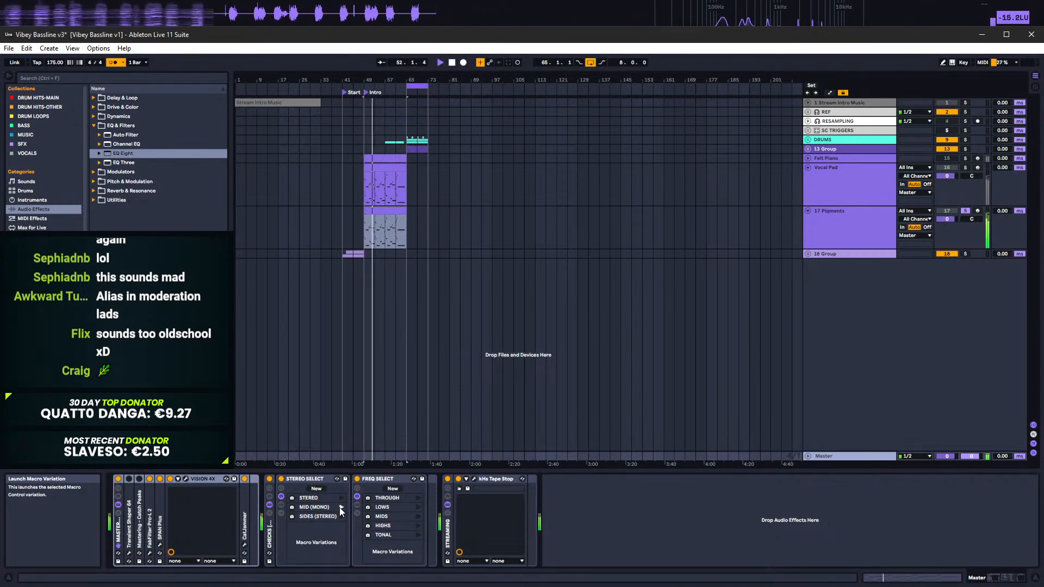
key("space")
key("space")
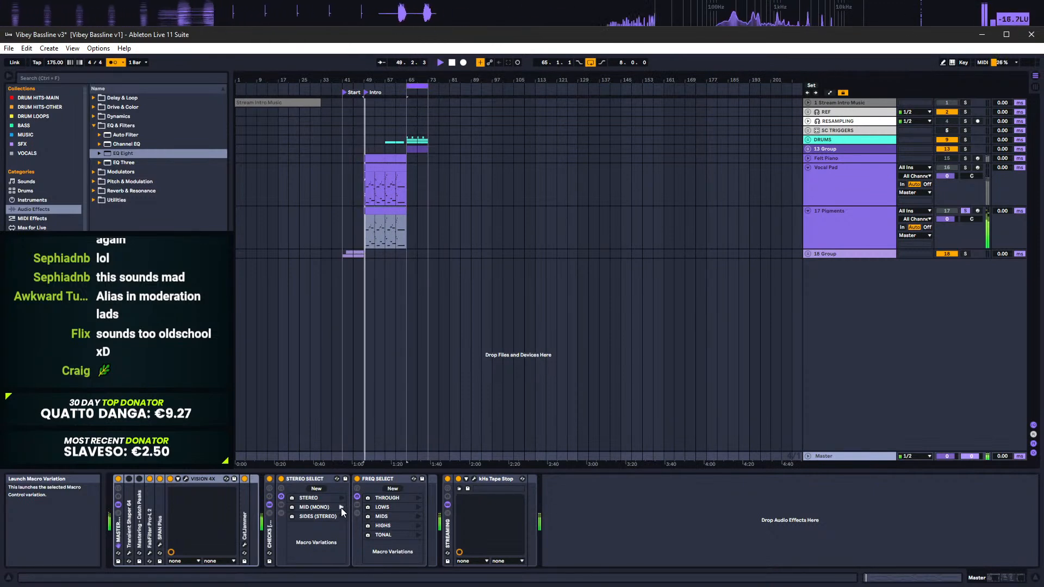
left_click(341, 507)
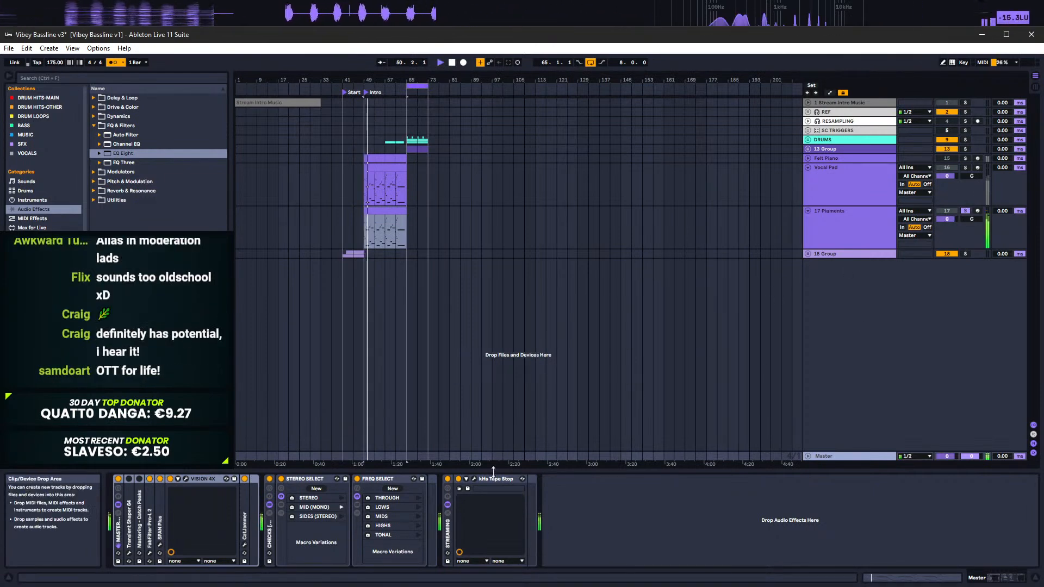
left_click(342, 497)
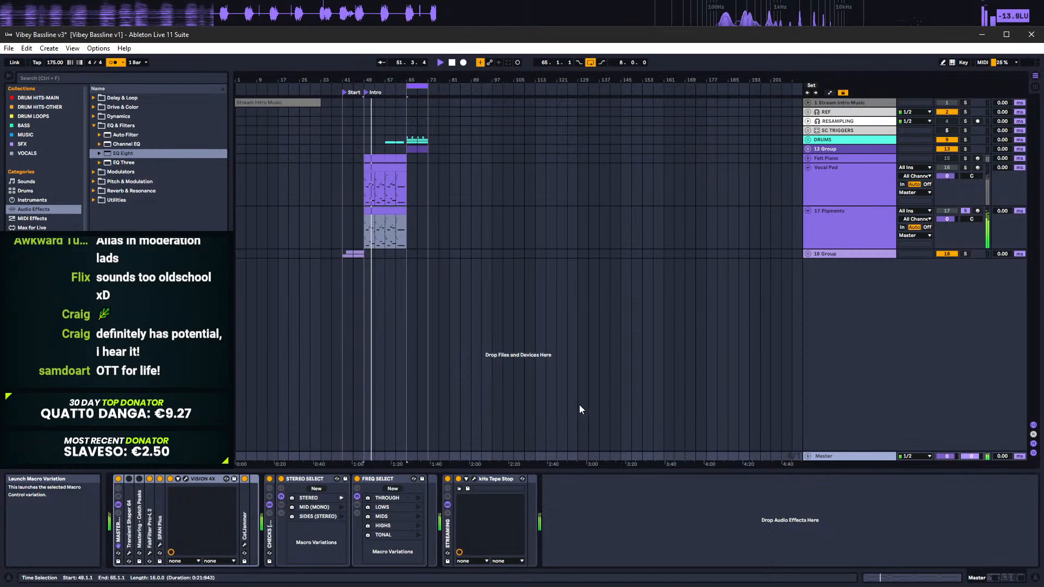
Step: Switch the Pigments EQ Eight to M/S mode and make band 3 on the sides a low cut at 808 Hz, Q 0.53
left_click(846, 230)
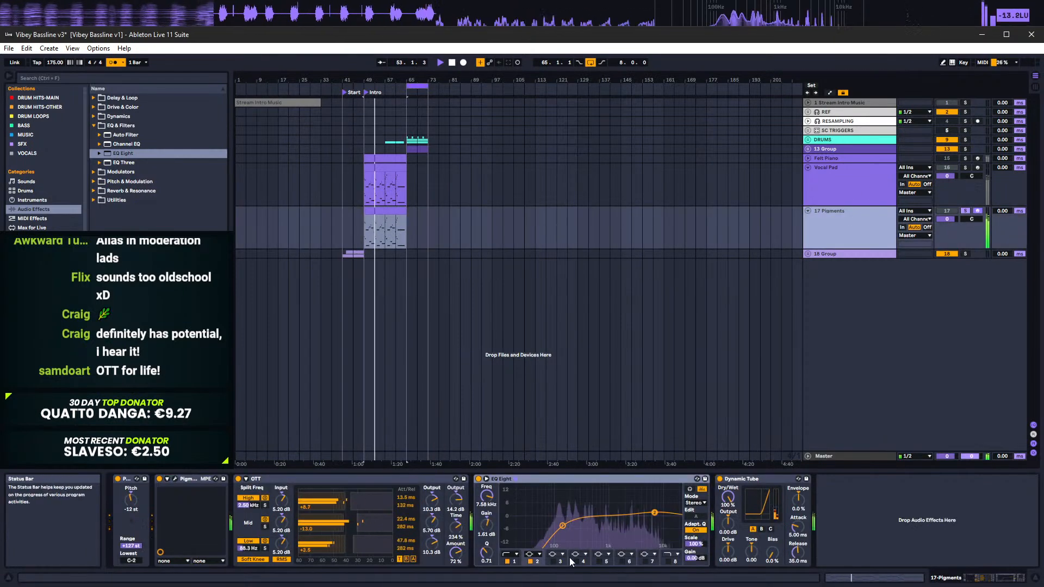
left_click(694, 503)
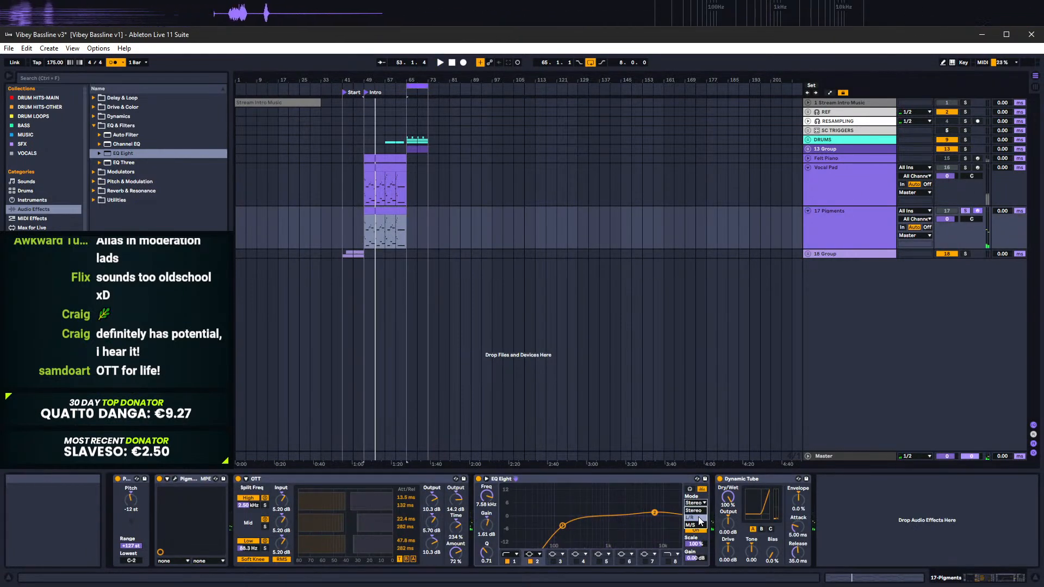
left_click(699, 526)
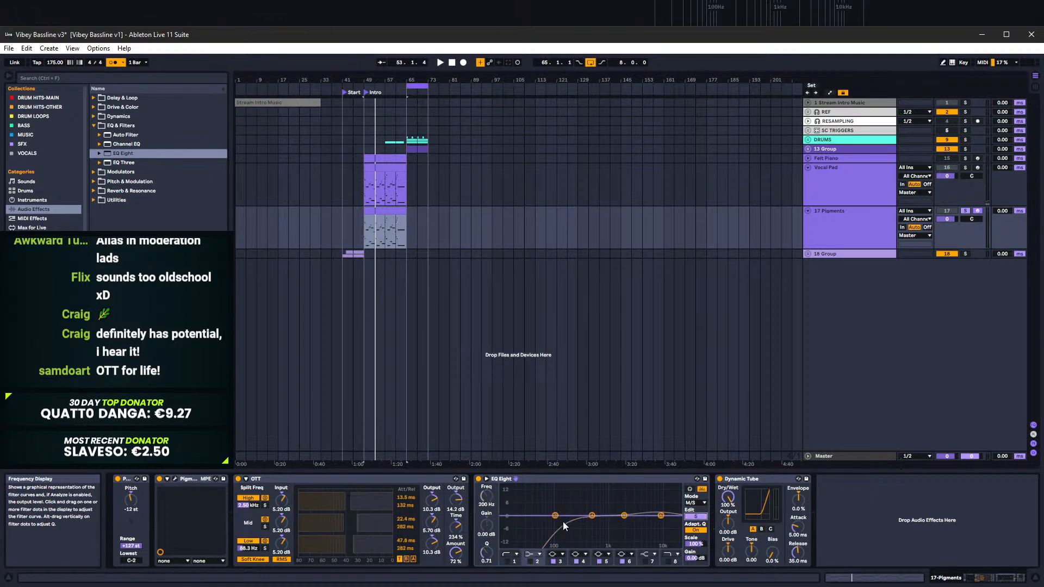
left_click(554, 554)
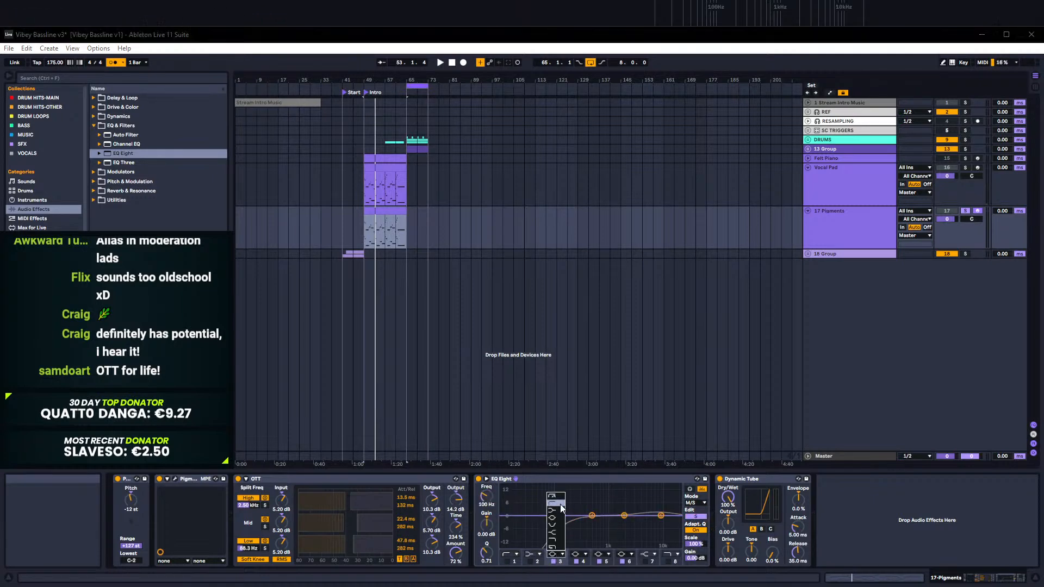
left_click(560, 508)
key("space")
left_click_drag(591, 529, 603, 526)
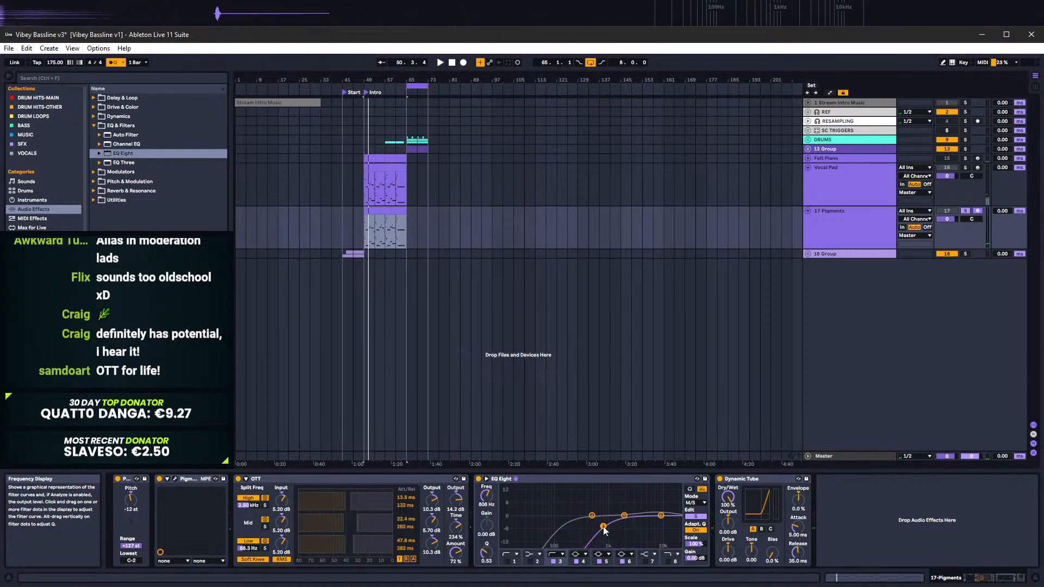
key("space")
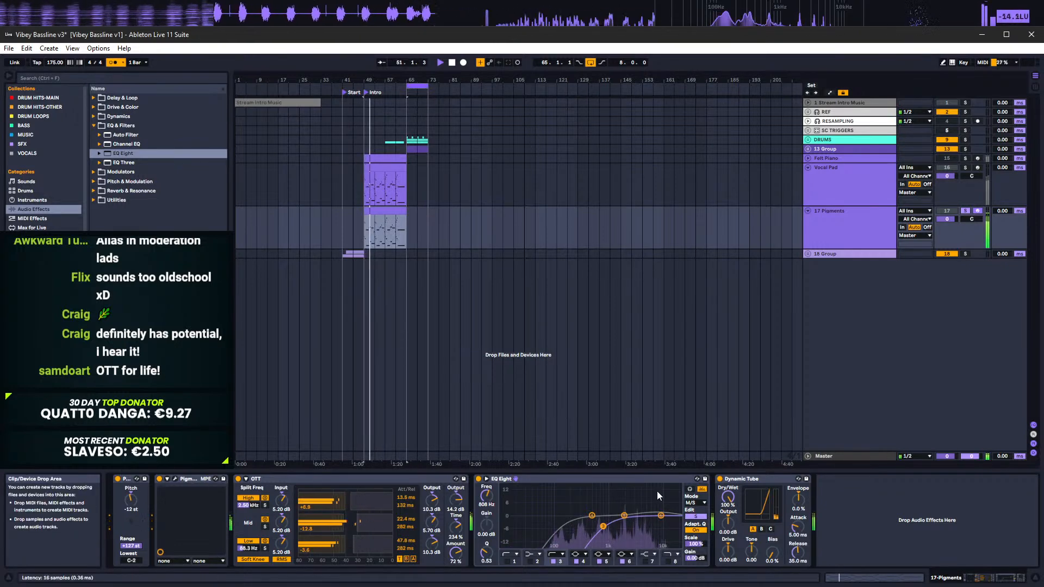
Step: Try Dynamic Tube's bias at 31%, return it to 0% and raise the envelope to 138% while auditioning the loop
left_click_drag(772, 552, 772, 540)
key("space")
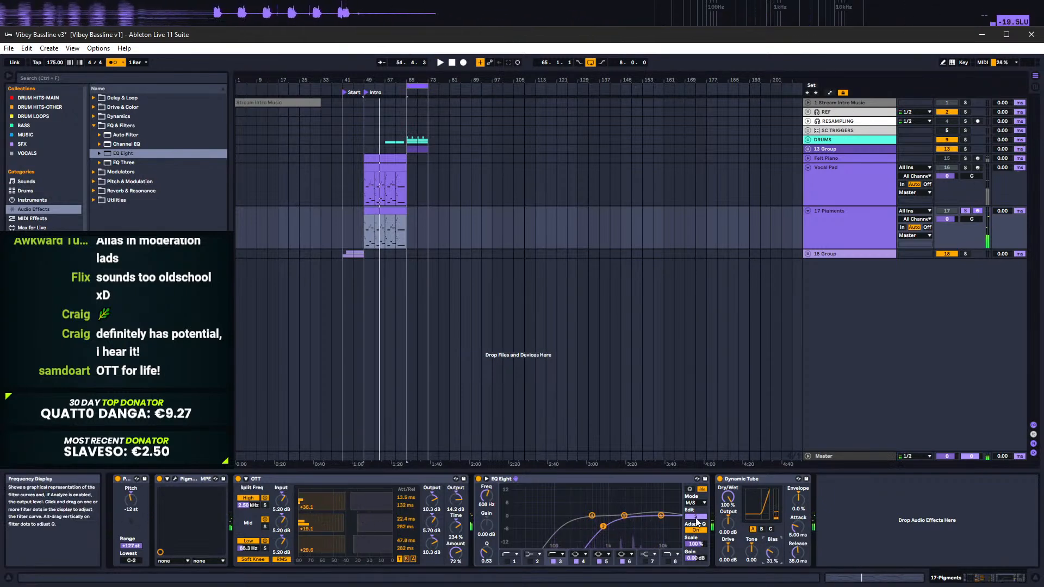
left_click_drag(772, 552, 773, 569)
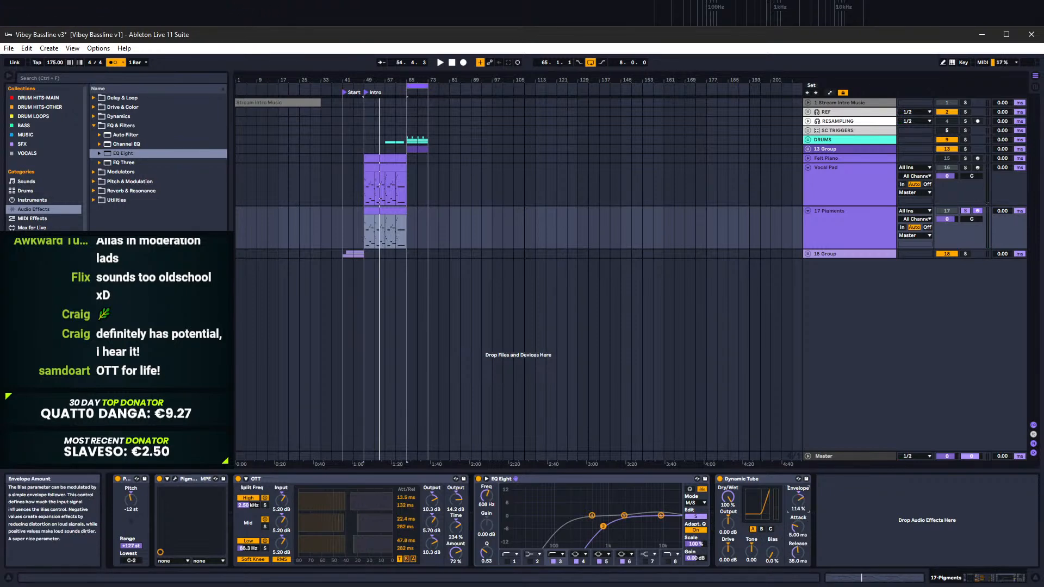
key("space")
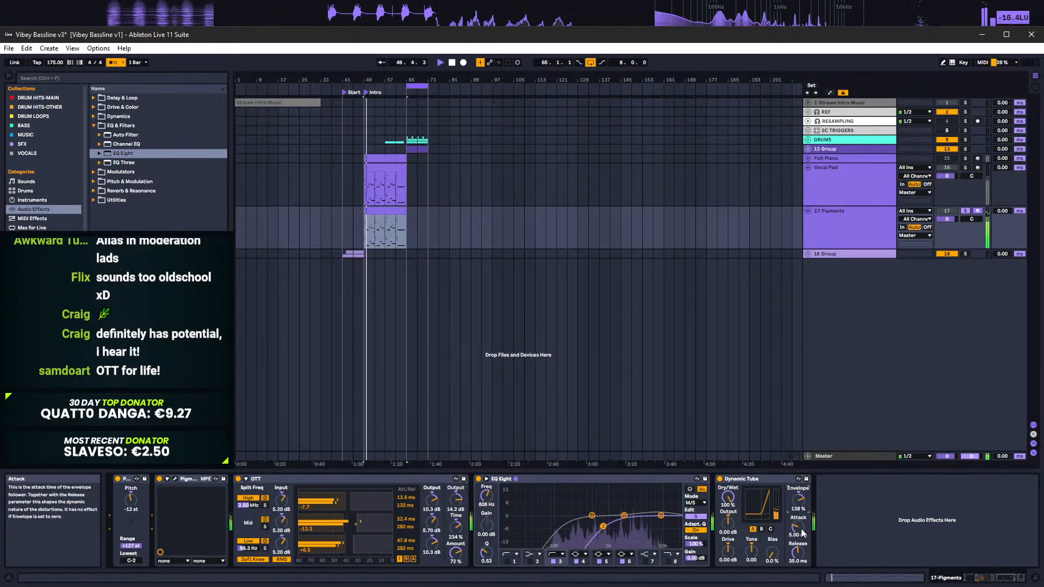
Step: Try Dynamic Tube with 48% bias, 1.53 ms attack, 2.84 ms release and the envelope at 300%
left_click_drag(772, 552, 795, 565)
left_click_drag(798, 498, 798, 516)
left_click(770, 529)
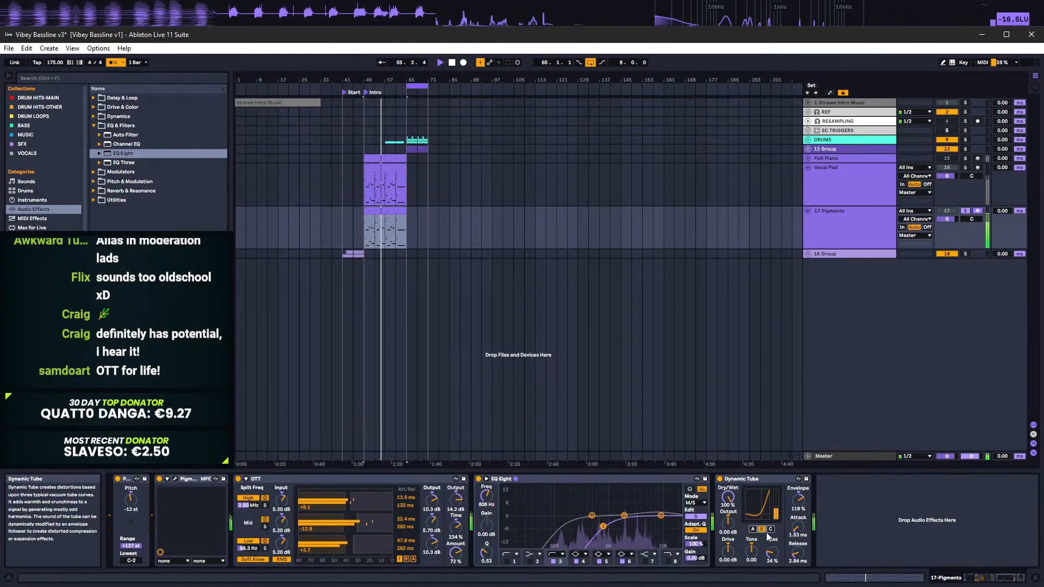
left_click_drag(771, 550, 771, 541)
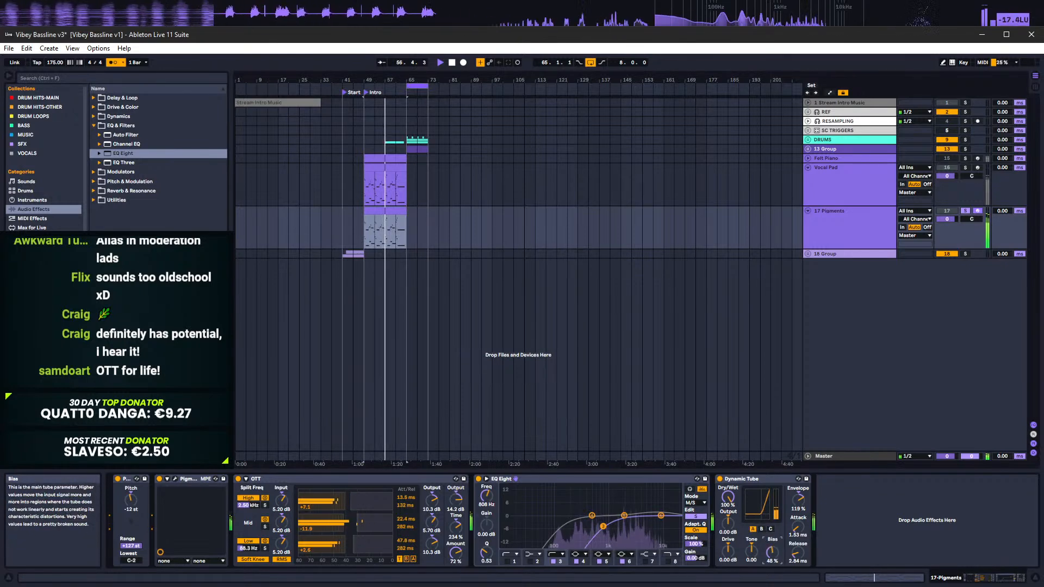
left_click_drag(790, 515, 790, 489)
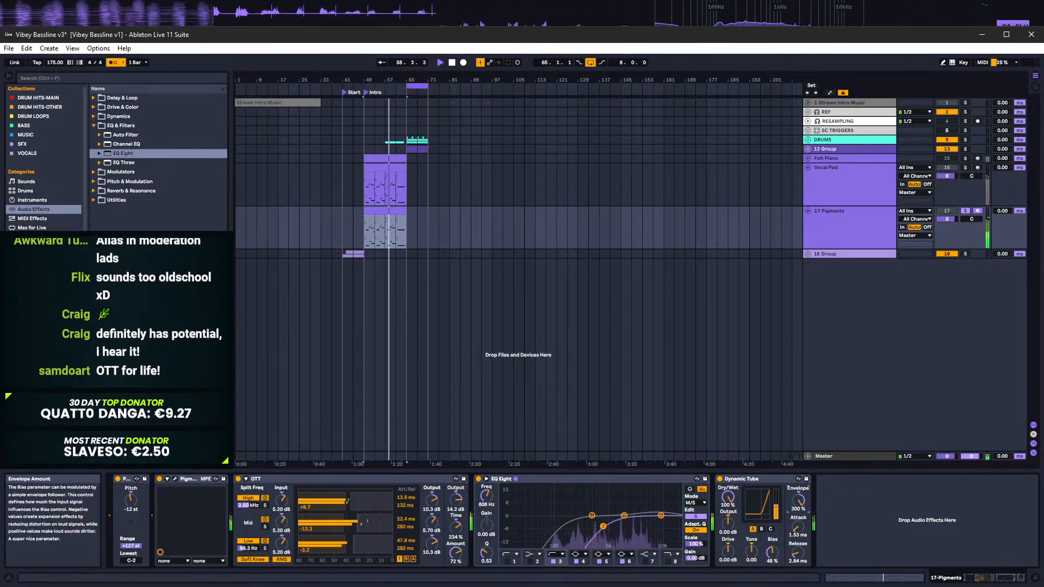
Step: Set Dynamic Tube to 15 dB drive, 100% bias, -300% envelope, 1.00 ms attack and 129 ms release
left_click_drag(771, 550, 798, 533)
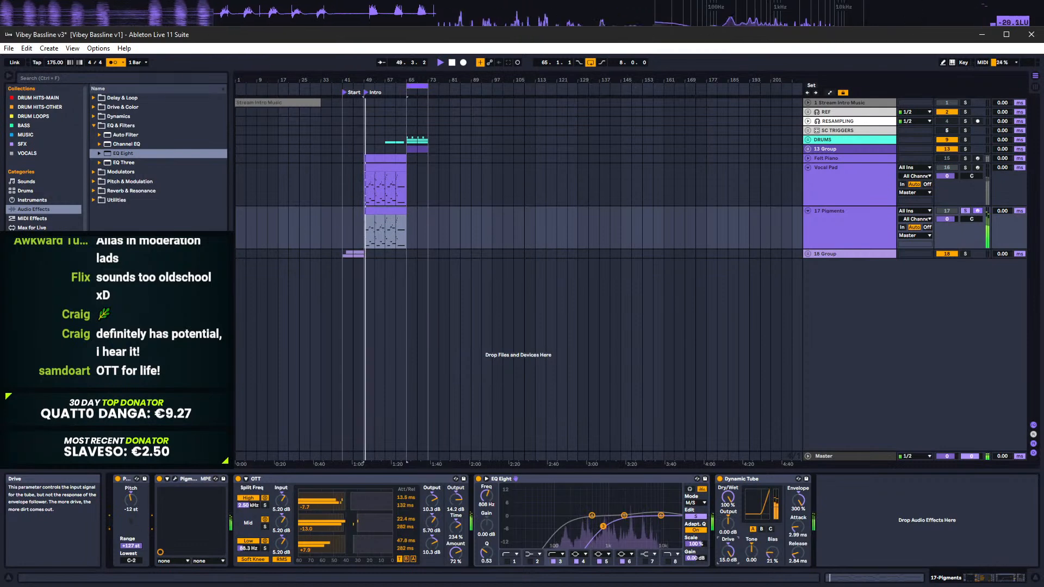
left_click_drag(772, 554, 772, 548)
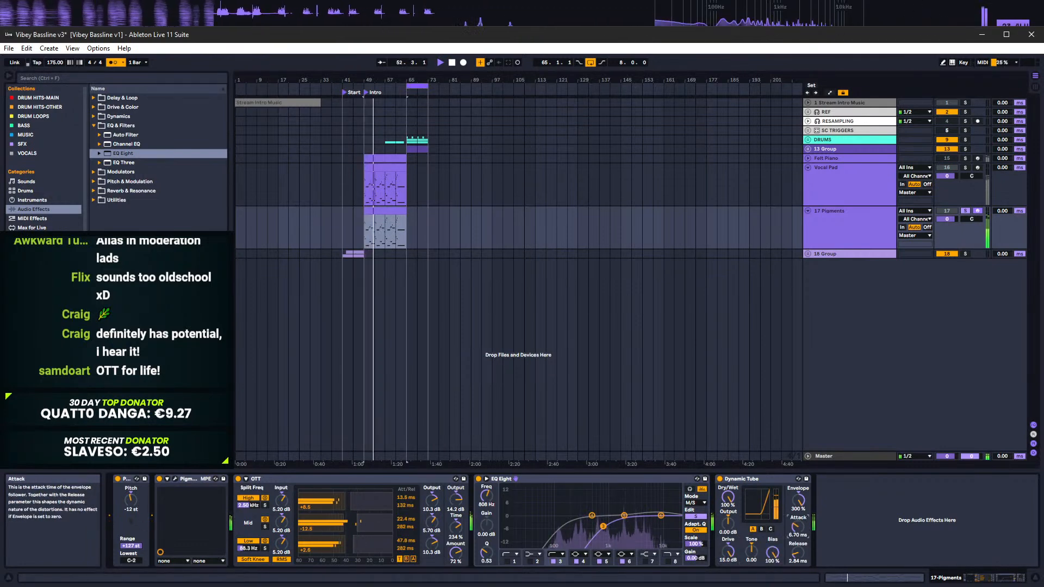
mouse_move(798, 527)
left_mouse_down()
mouse_move(798, 462)
mouse_move(798, 571)
mouse_move(799, 516)
mouse_move(798, 535)
left_mouse_up()
double_click(800, 495)
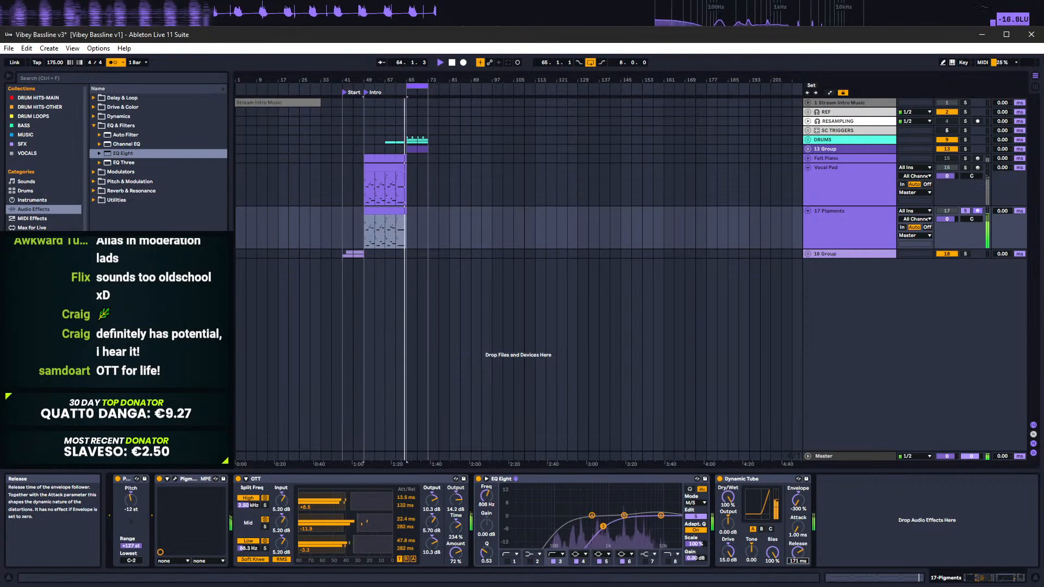
key("space")
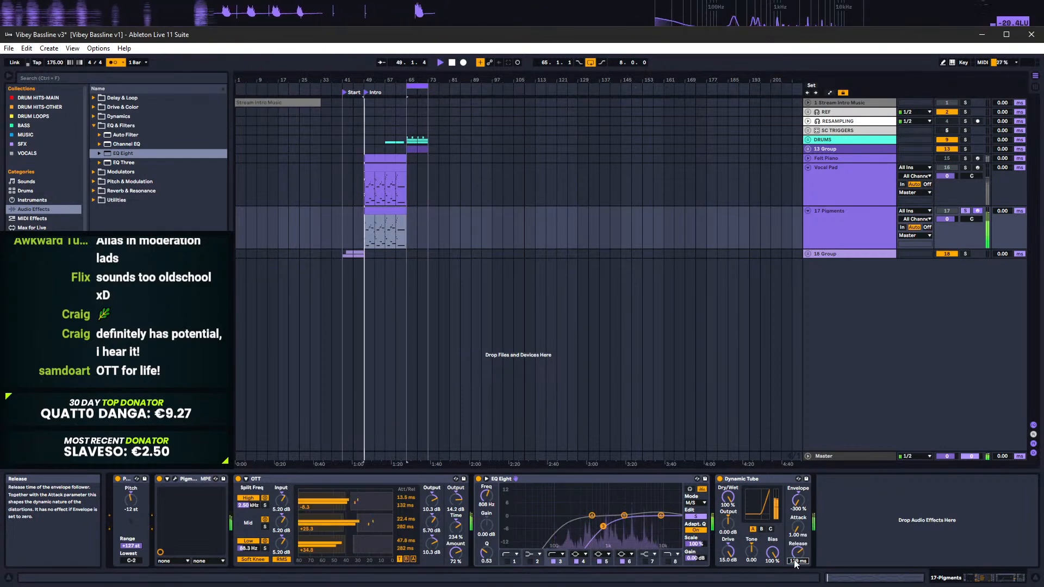
Step: Bypass Dynamic Tube for comparison and try its dry/wet mix at 64.1% on the playing loop
left_click(720, 479)
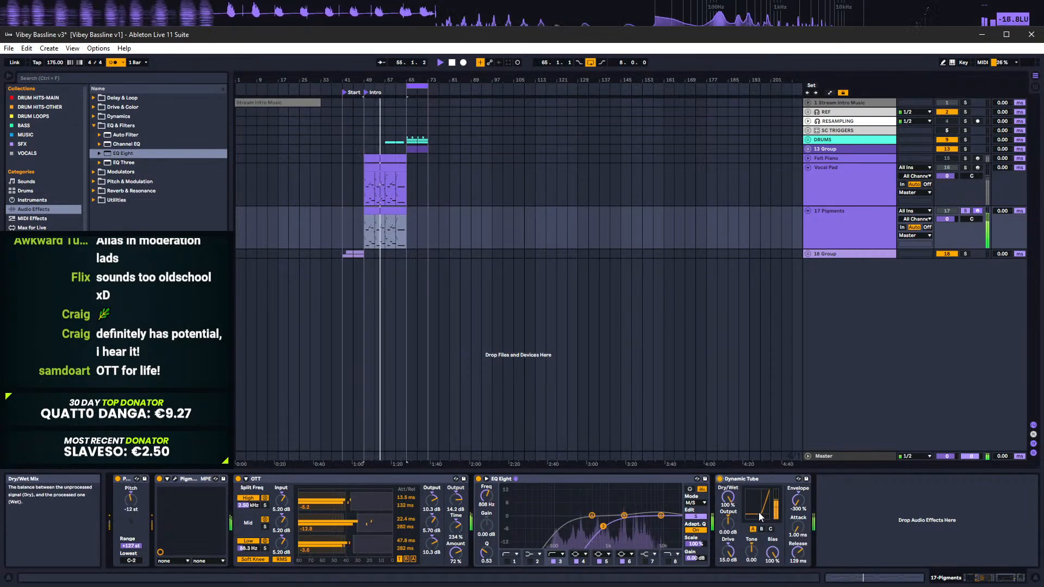
left_click_drag(727, 523, 728, 515)
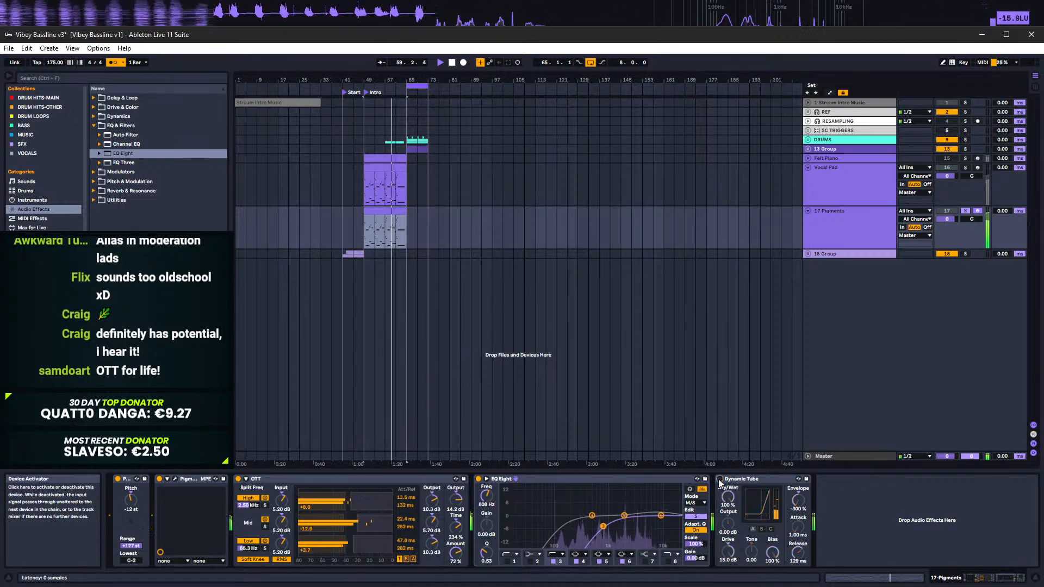
left_click_drag(727, 498, 728, 528)
key("space")
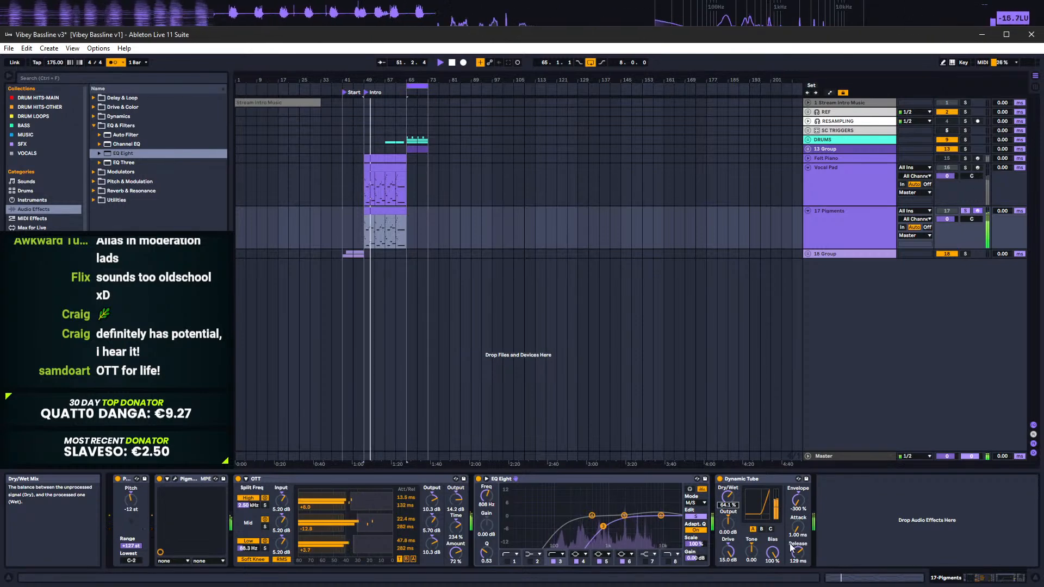
Step: Try Dynamic Tube's models B and C, go back to model A and restore the dry/wet mix to 100%
left_click(762, 530)
left_click(770, 530)
left_click(752, 529)
left_click_drag(727, 498, 727, 472)
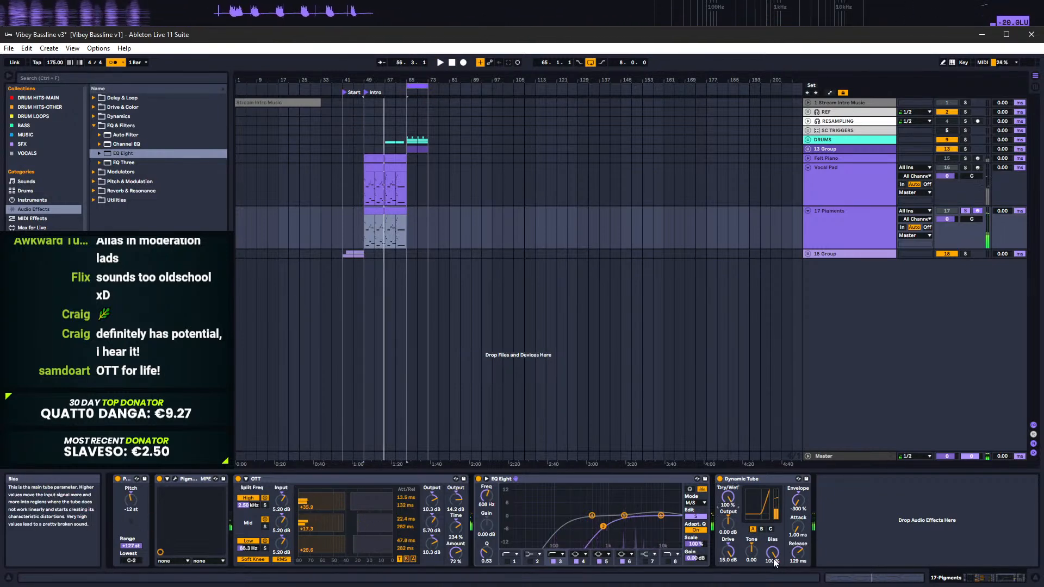
Step: Play the loop and compare the sound with Dynamic Tube bypassed and active
key("space")
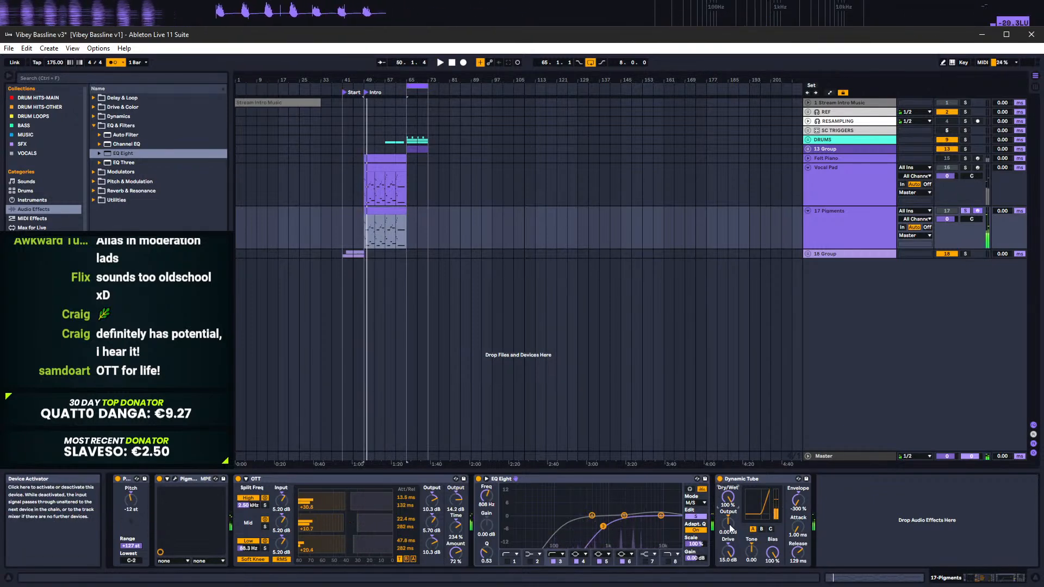
key("space")
left_click(719, 479)
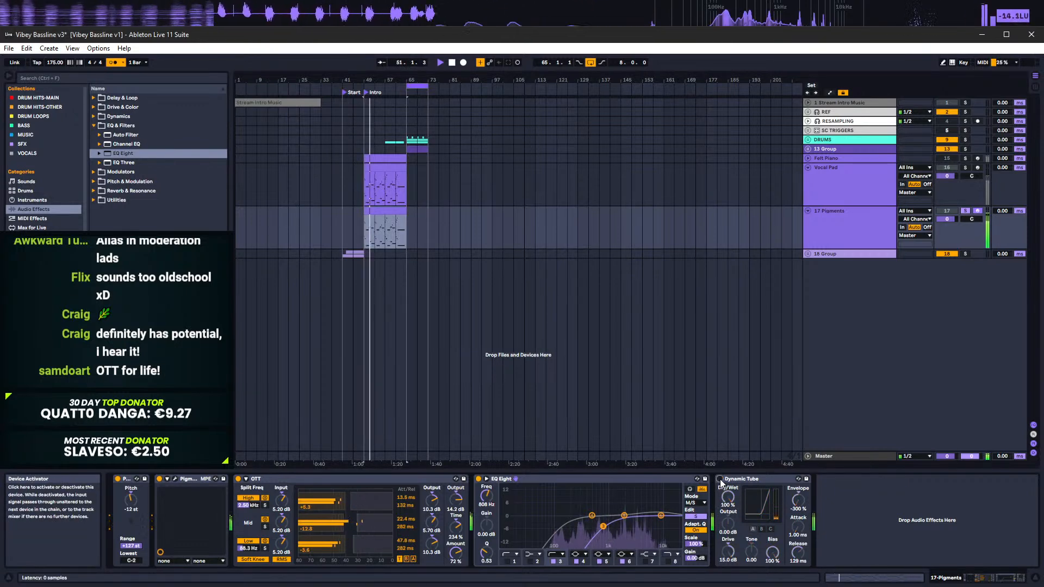
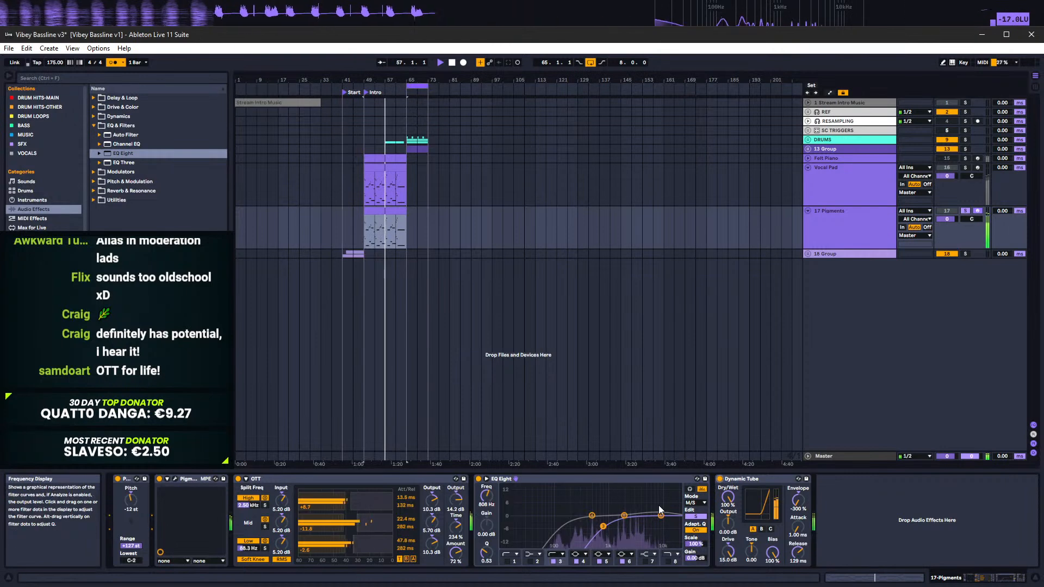
key("space")
Step: Unsolo the Pigments track, play the loop with the full mix, and fold the Vocal Pad and Pigments tracks
left_click(966, 211)
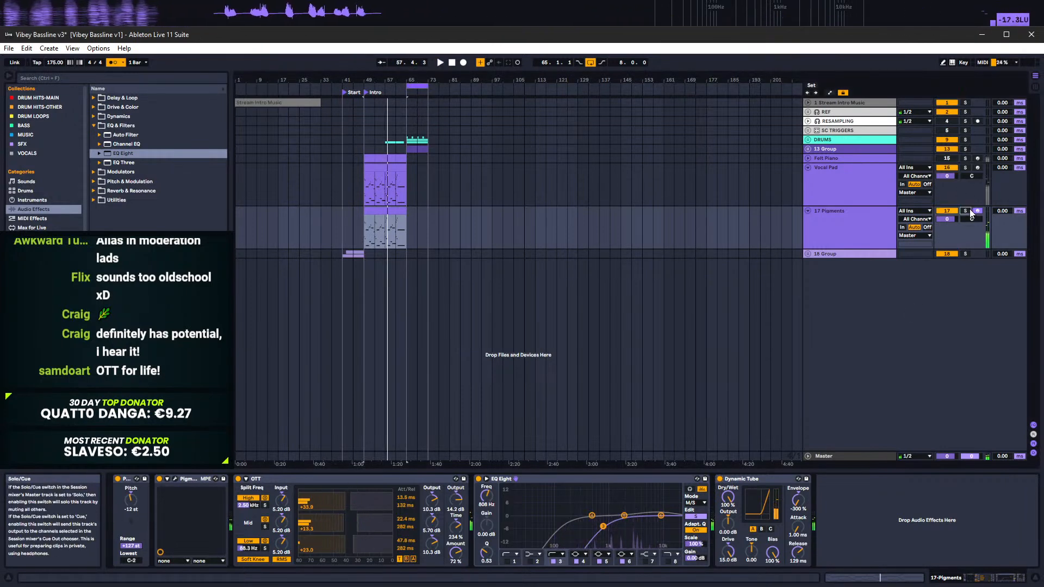
key("space")
left_click(832, 178)
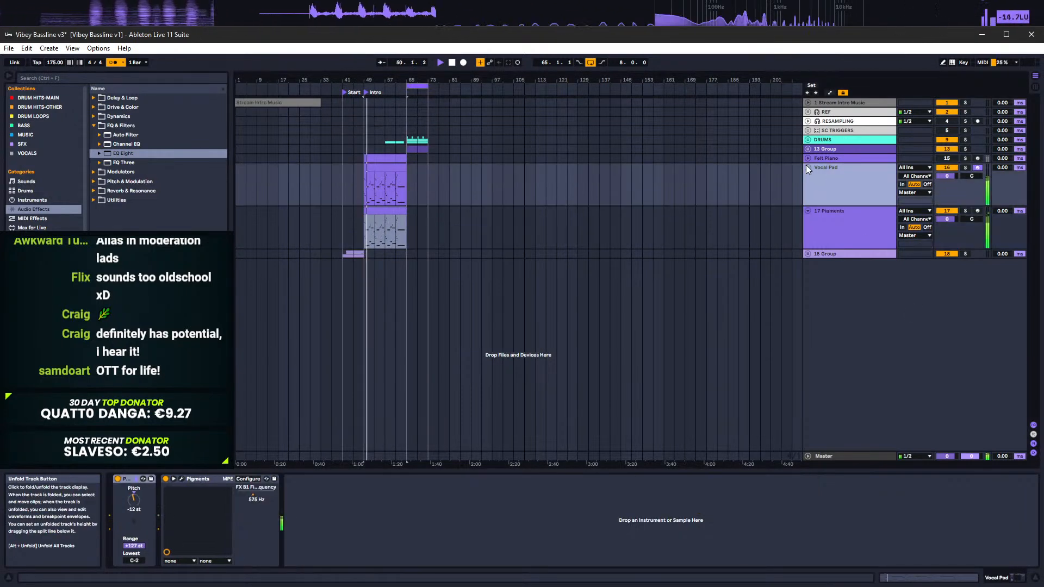
left_click(807, 167)
left_click(807, 177)
left_click(826, 177)
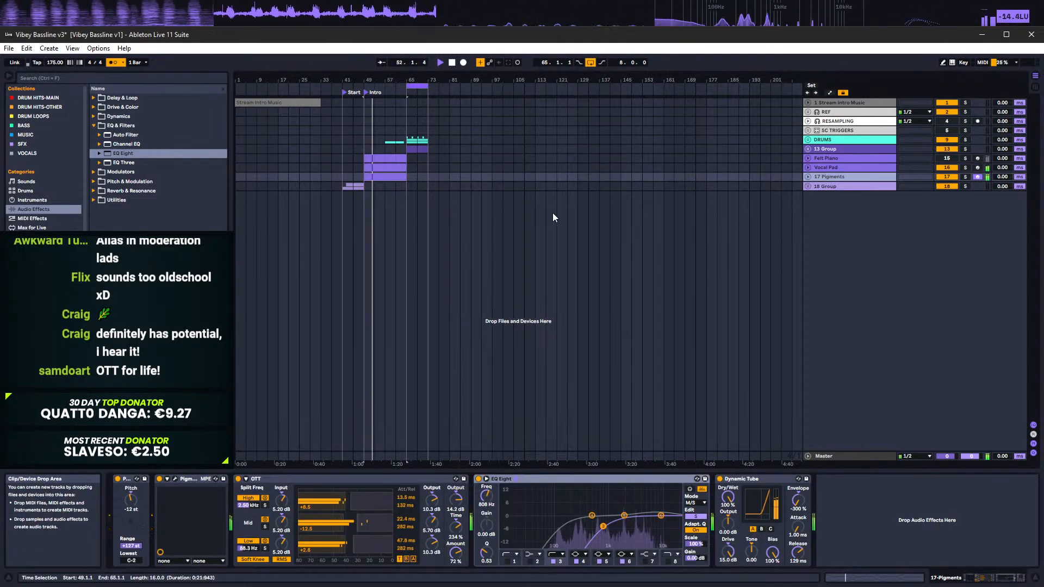
Step: Unfold the Pigments track and open its intro MIDI clip to examine the notes across the octaves
left_click(808, 177)
left_click(383, 182)
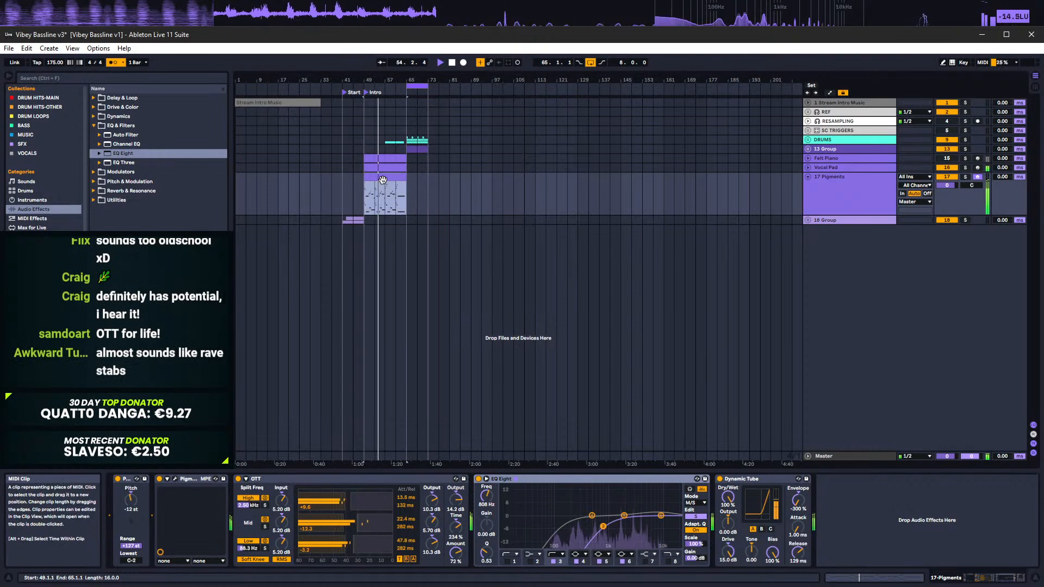
double_click(384, 182)
scroll(373, 467, "down", 2)
scroll(373, 464, "up", 3)
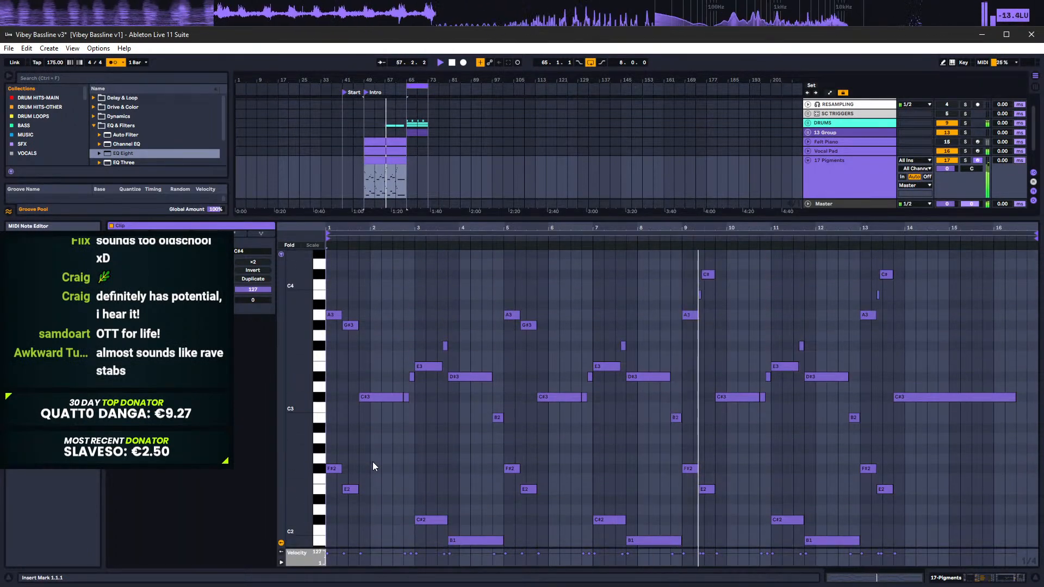
scroll(373, 462, "down", 1)
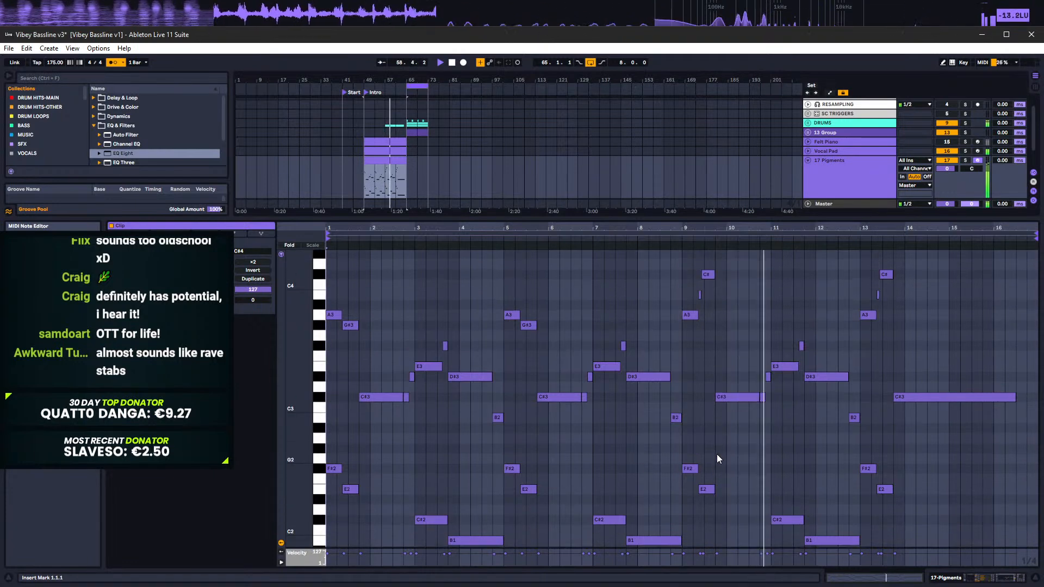
scroll(730, 467, "down", 3)
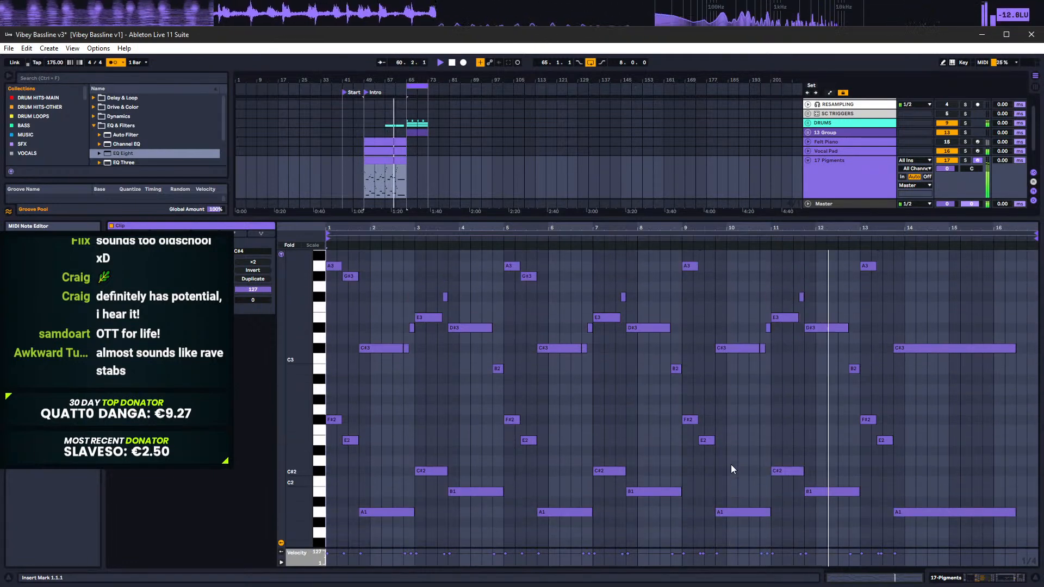
Step: Duplicate the 17 Pigments intro clip so the copy starts at bar 65, and play the section from there
scroll(729, 473, "up", 1)
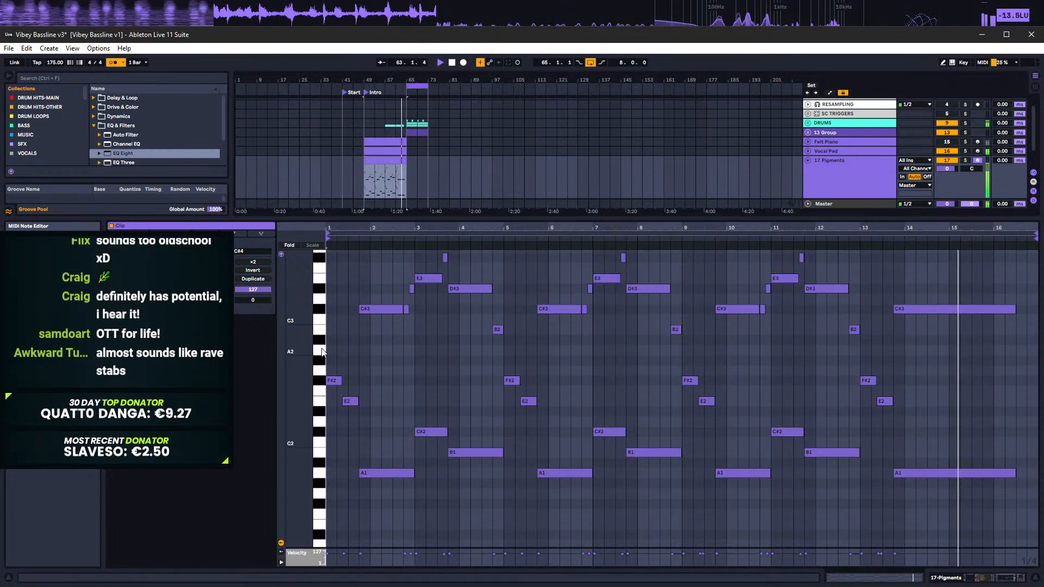
left_click_drag(282, 340, 257, 344)
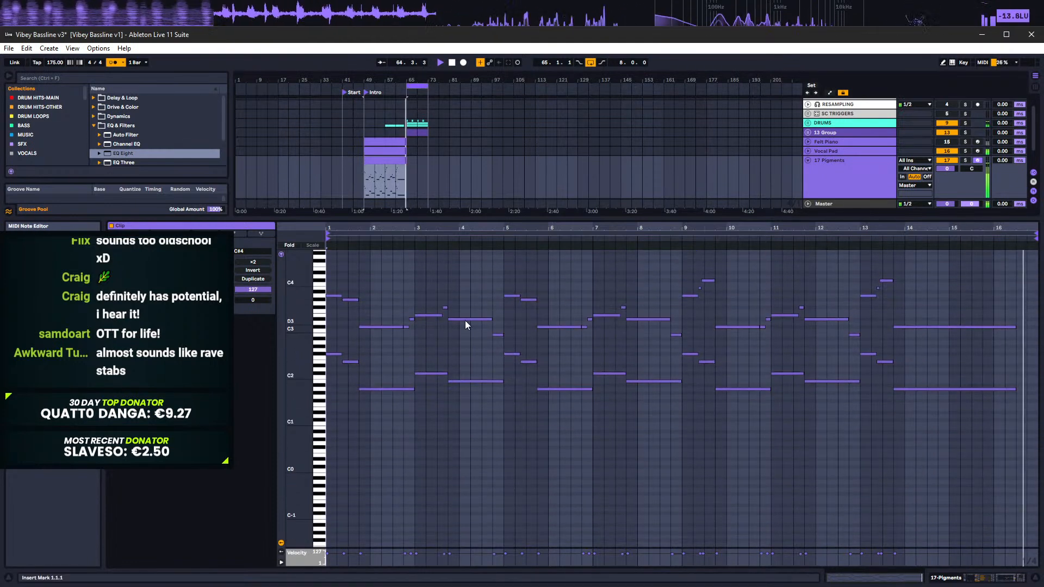
left_click(380, 162)
key("ctrl+d")
left_click(407, 180)
key("space")
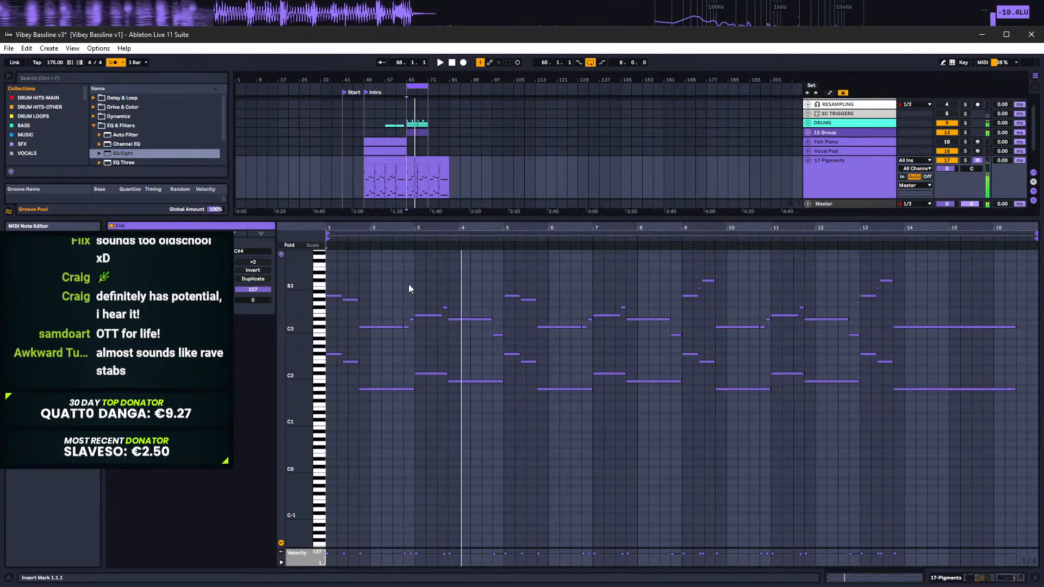
Step: Try deleting the original 17 Pigments intro clip and play from bar 61 into the copy at bar 65
left_click(384, 163)
key("Delete")
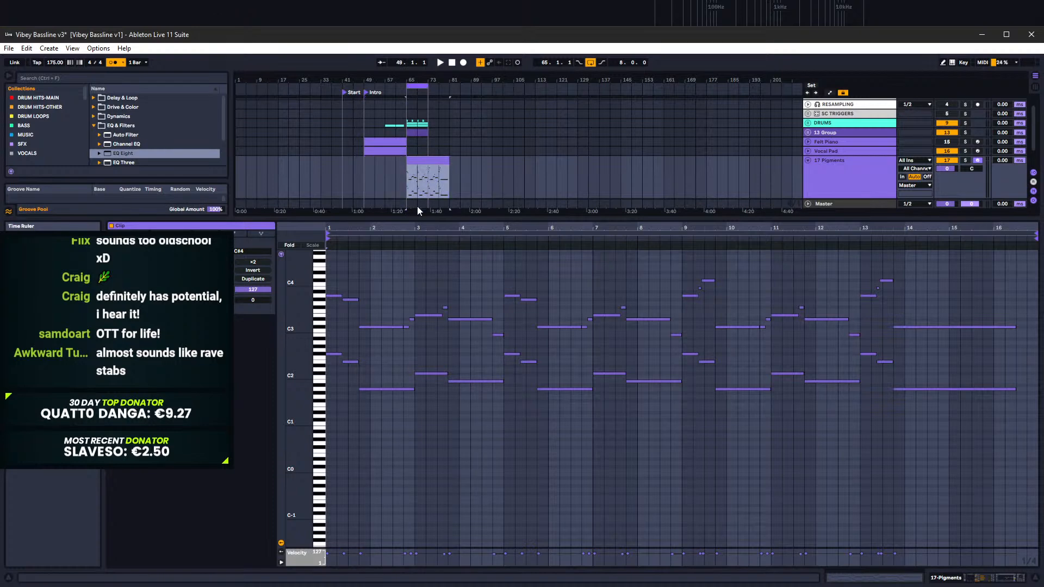
left_click(397, 181)
key("space")
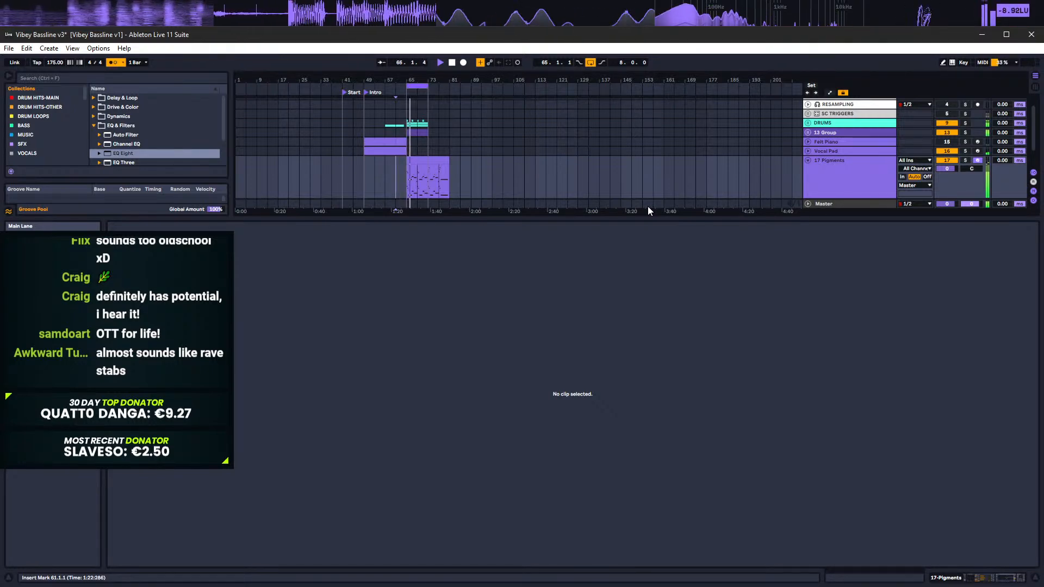
key("space")
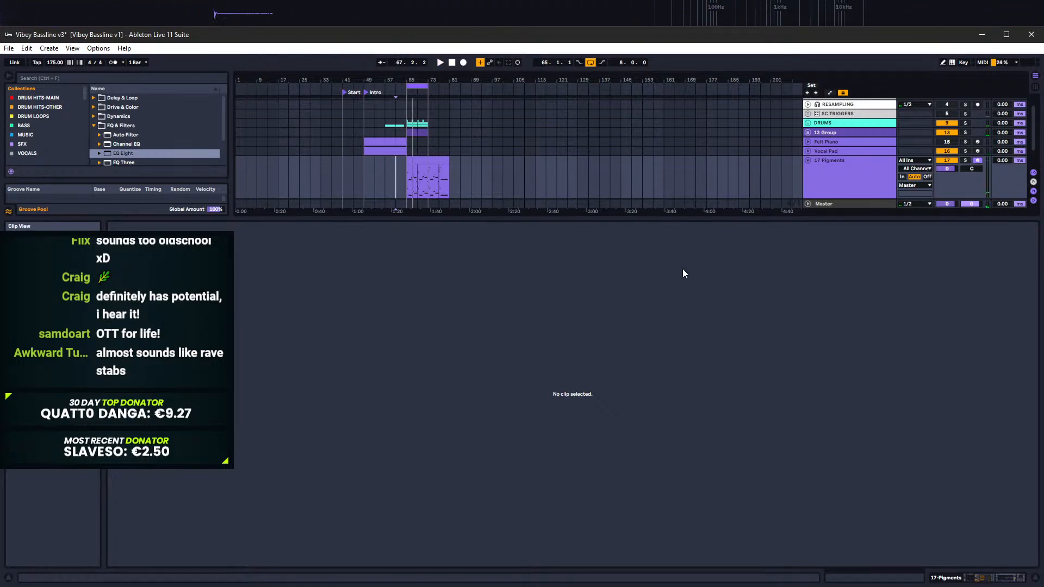
Step: Restore the 17 Pigments clip from bar 49 to 65, and solo the track with its device chain shown
left_click_drag(446, 190, 352, 171)
left_click(428, 164)
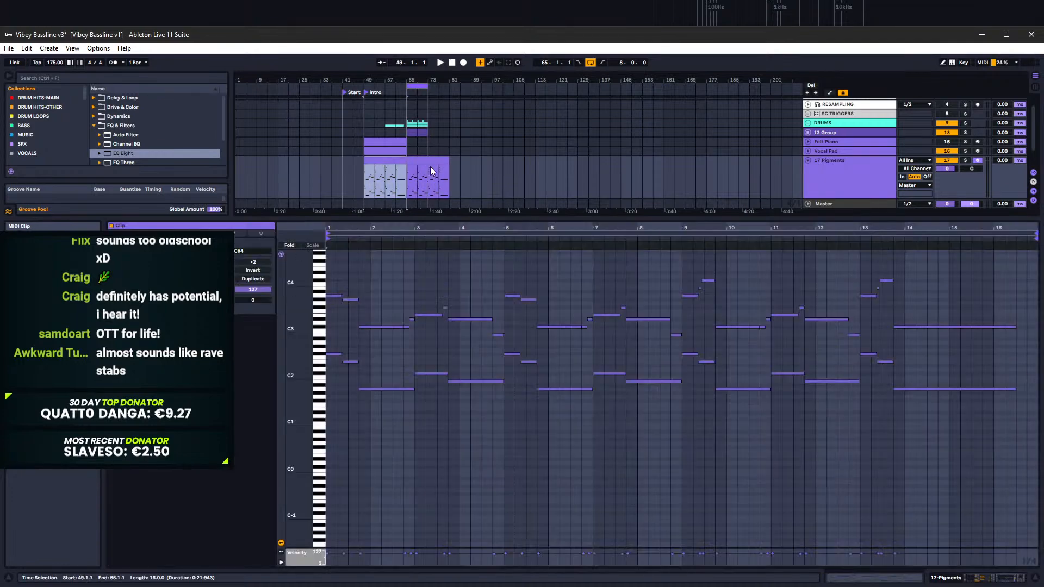
left_click(1001, 577)
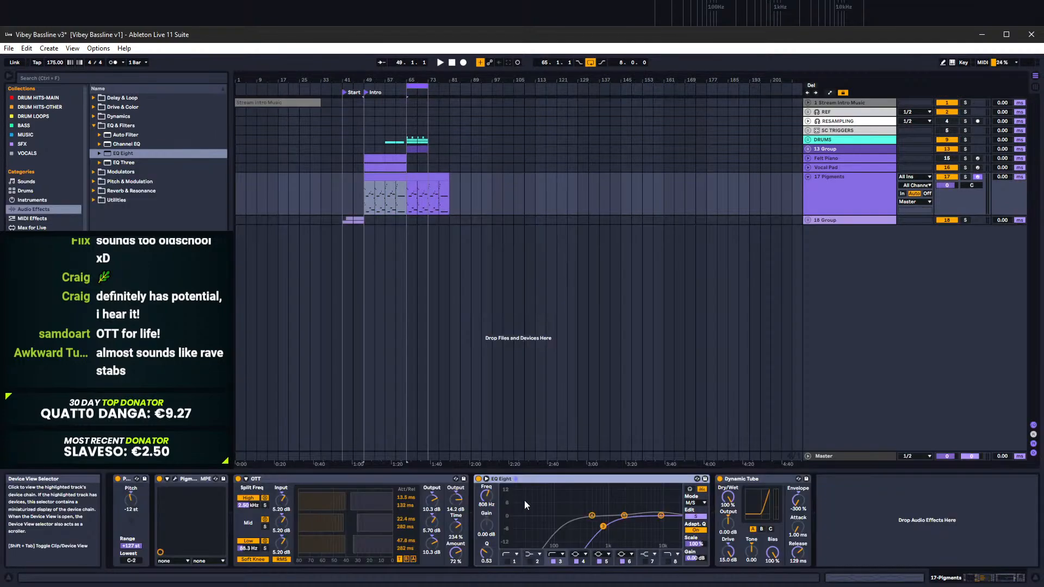
left_click(727, 498)
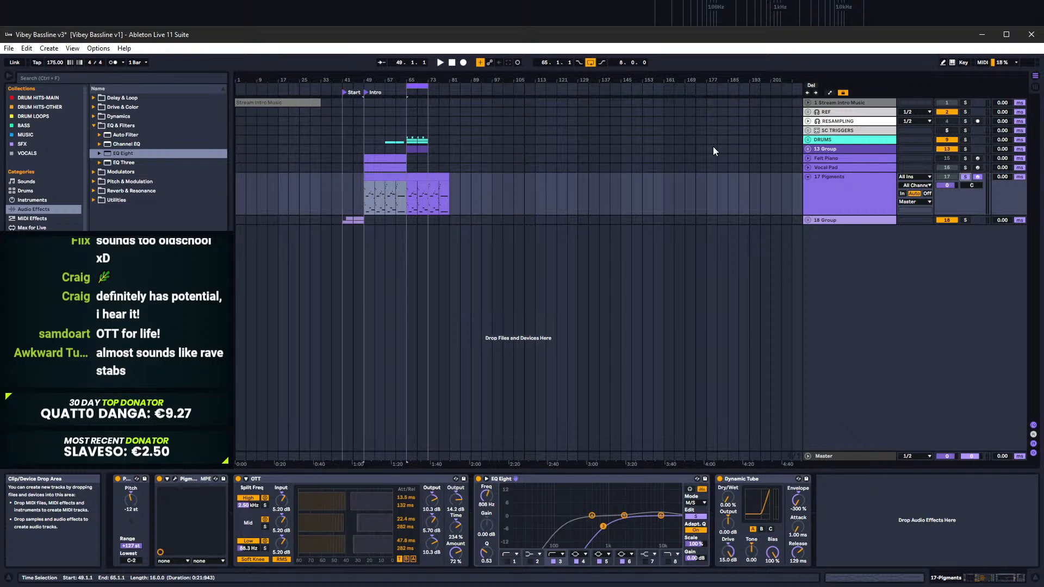
Step: Unfold 13 Group and its 14 Pigments bass track to show the bass clip at bar 65
left_click(807, 148)
left_click(829, 161)
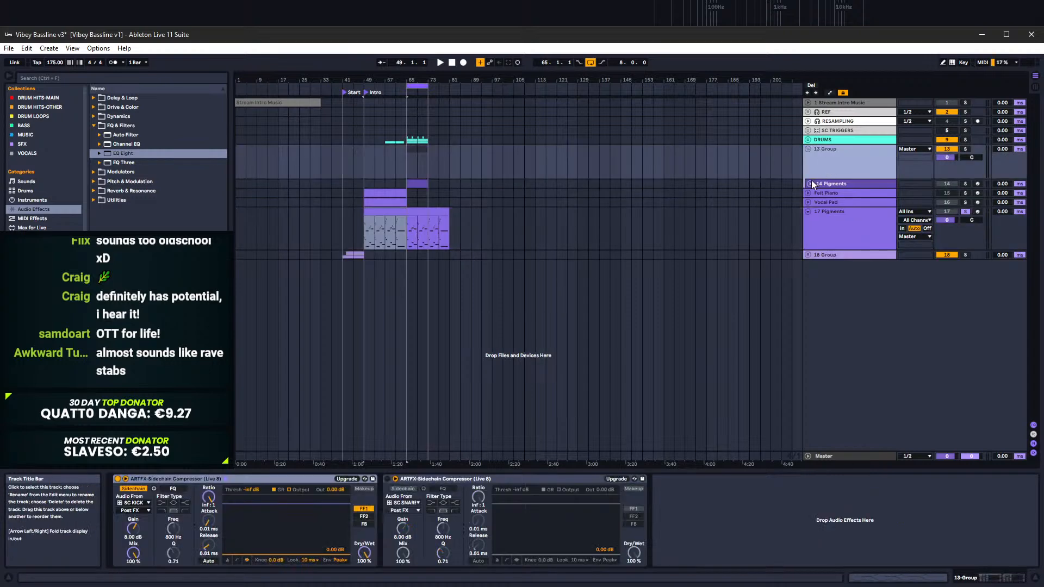
left_click(811, 184)
left_click(829, 185)
left_click(404, 200)
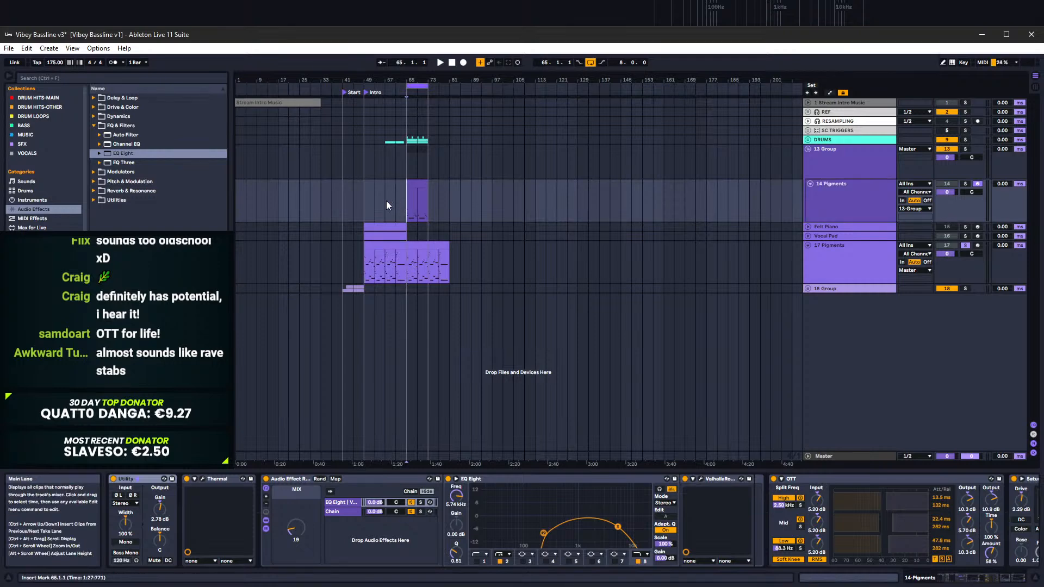
Step: Compare the MIDI notes of the 17 Pigments clip at bar 65 with those of the 14 Pigments bass clip
left_click_drag(402, 79, 448, 173)
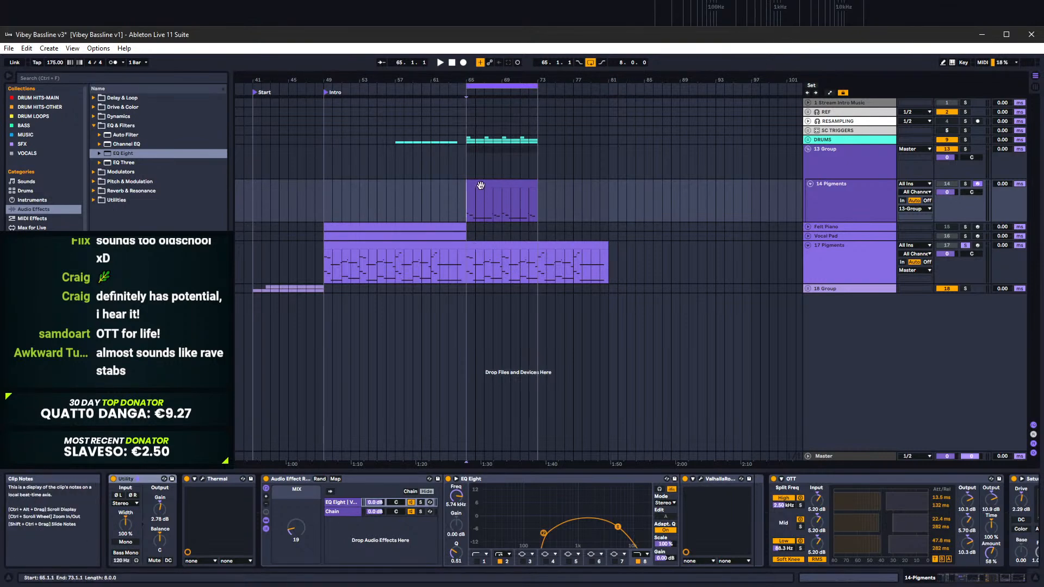
double_click(479, 252)
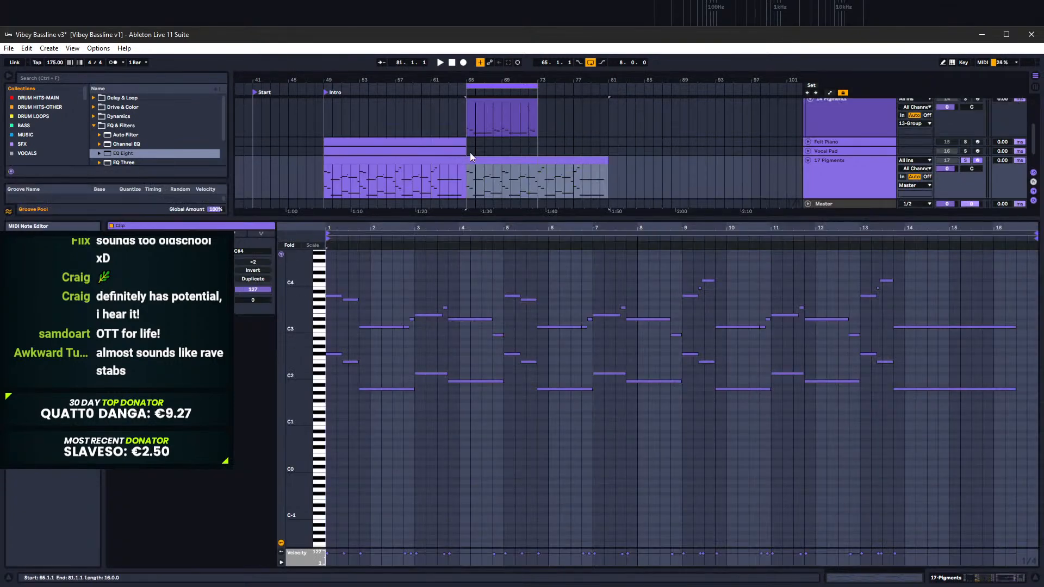
left_click(489, 120)
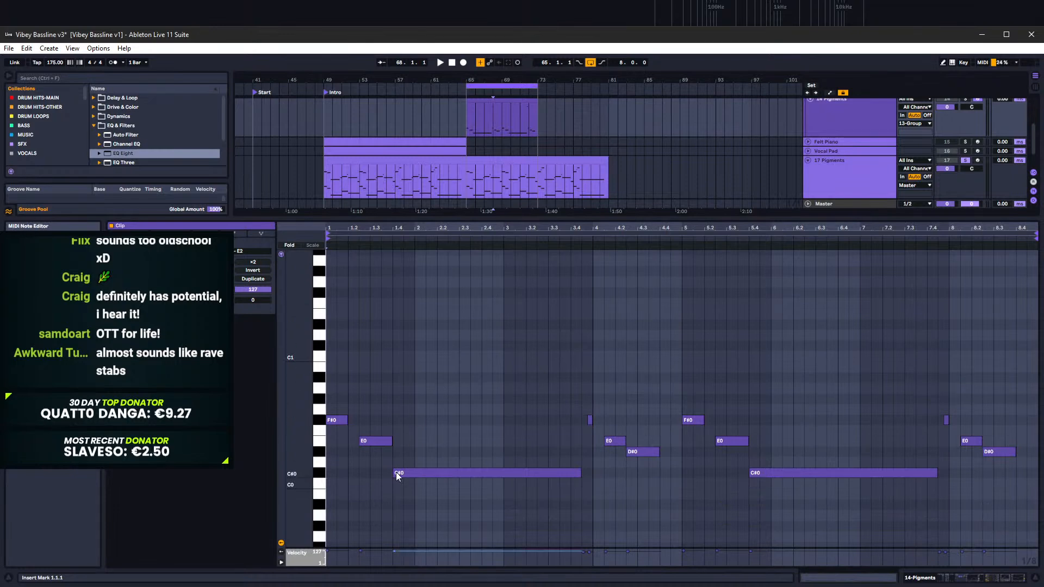
left_click(1005, 580)
double_click(510, 244)
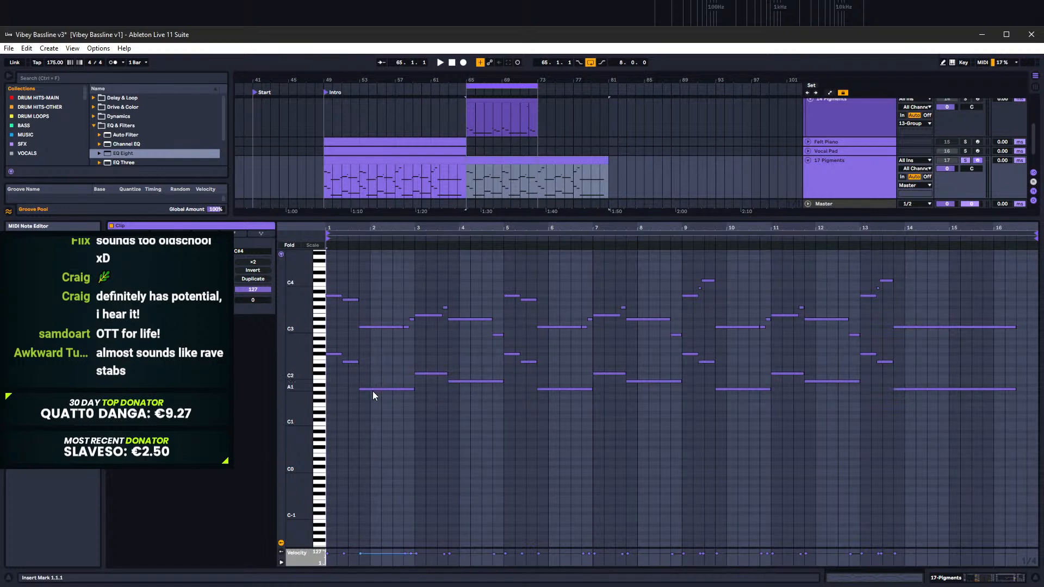
left_click_drag(373, 293, 393, 476)
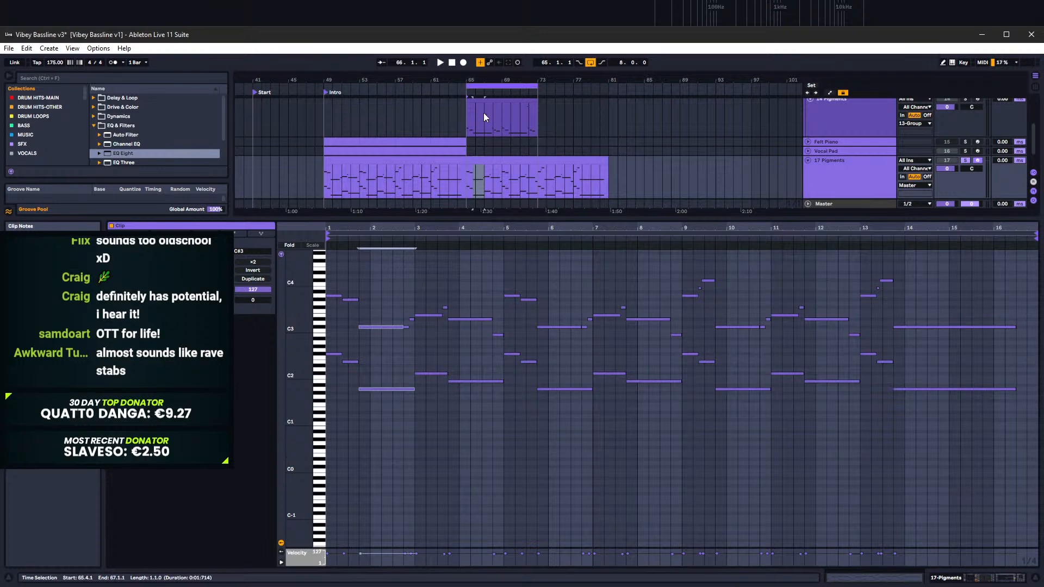
Step: Solo the 14 Pigments bass track alongside 17 Pigments and play both from bar 65
left_click(474, 127)
key("space")
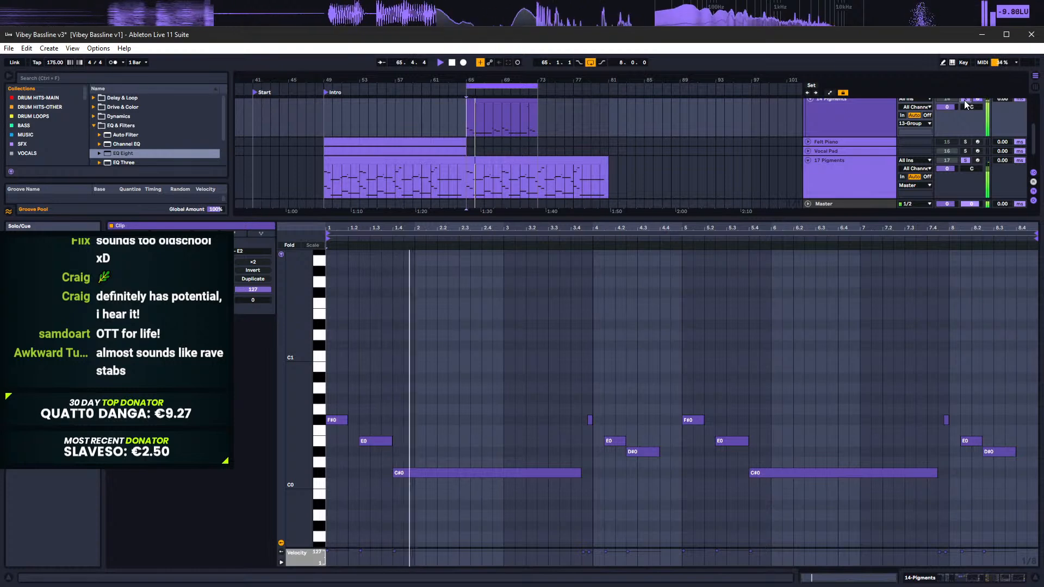
key("space")
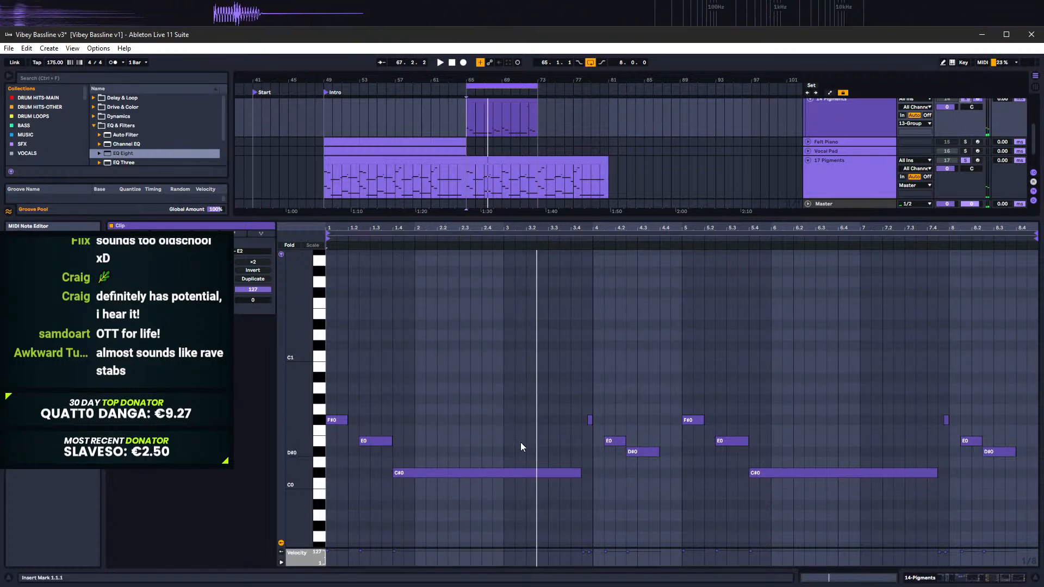
Step: Select bars 65 to 67 across the 14 Pigments and 17 Pigments clips, examine their notes together and play them
left_click(495, 192)
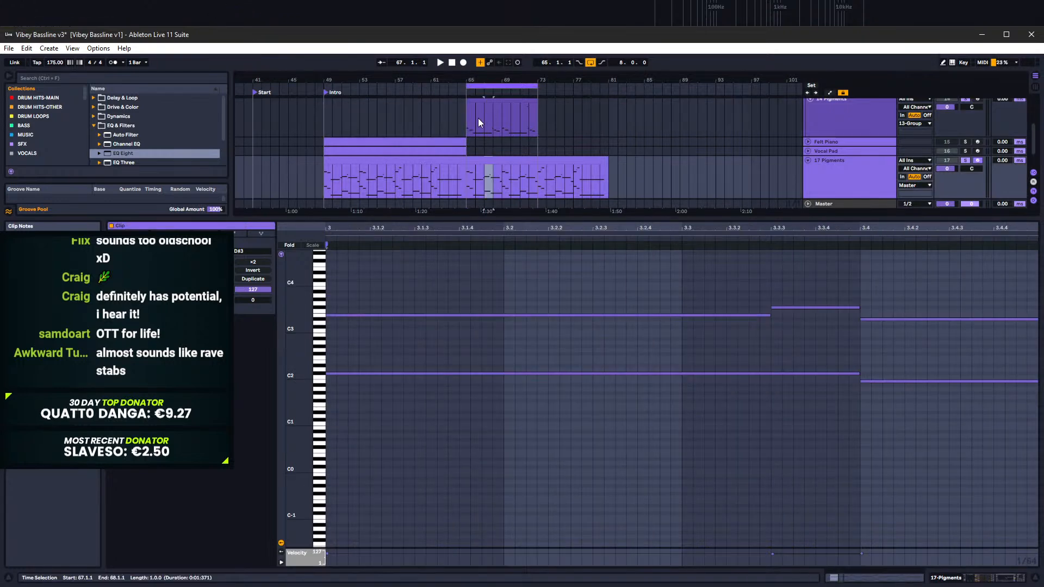
left_click(478, 118)
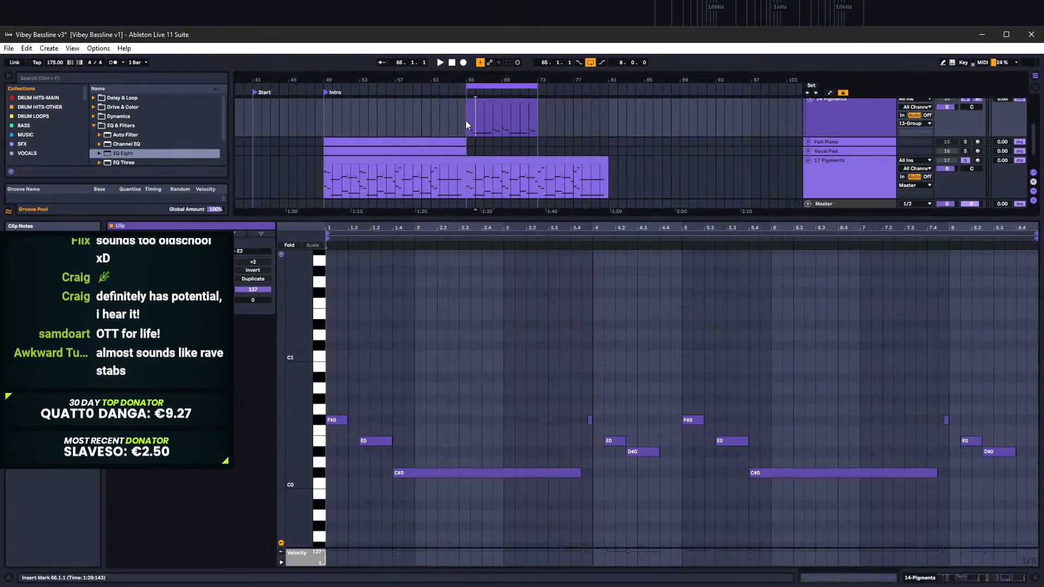
left_click(484, 185, "shift")
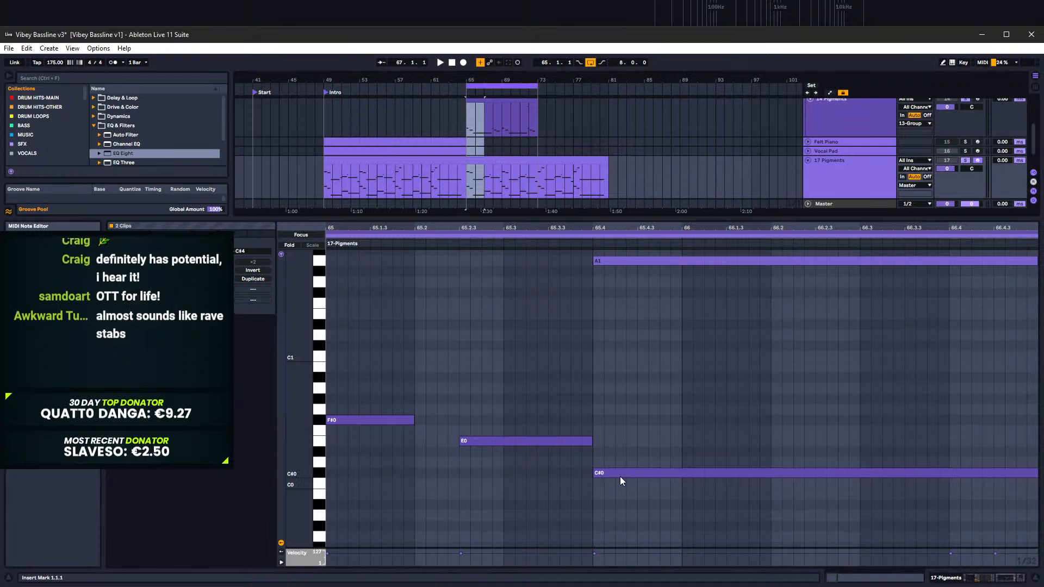
left_click_drag(311, 393, 299, 393)
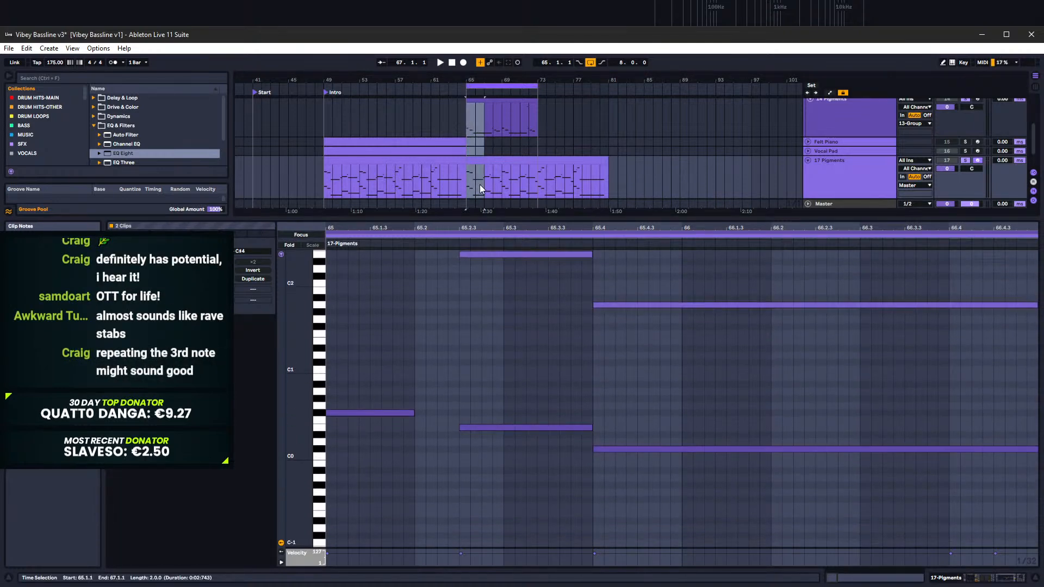
key("space")
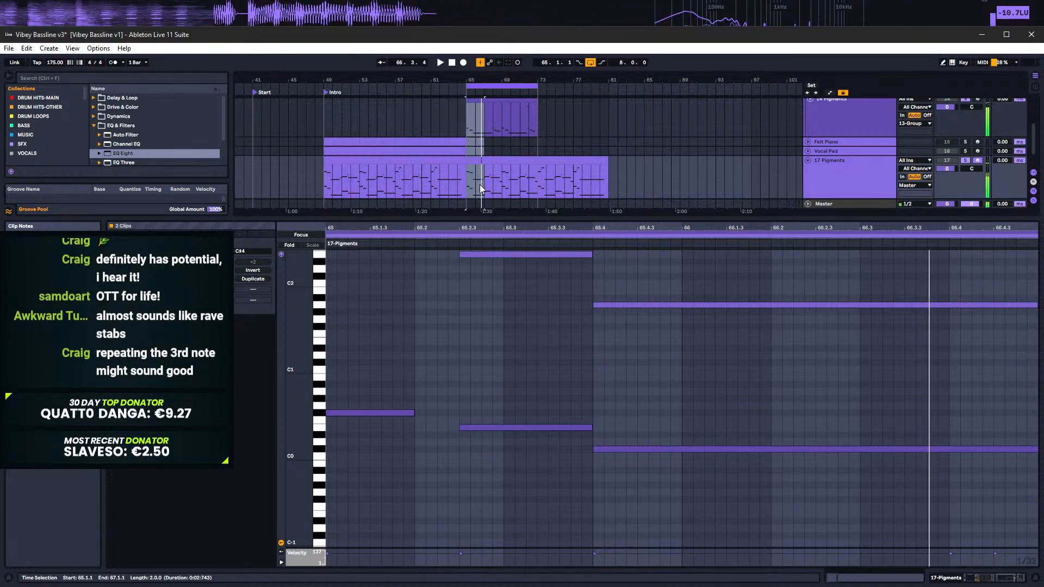
Step: Play the two soloed Pigments tracks from bar 63 through the drop, and unsolo them
left_click(972, 576)
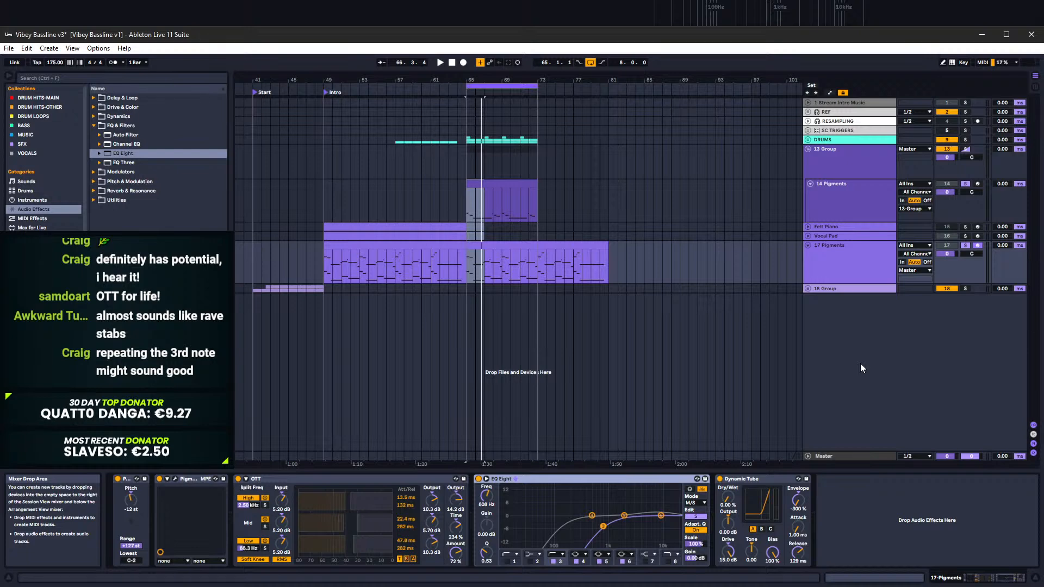
left_click_drag(477, 84, 539, 60)
left_click(424, 195)
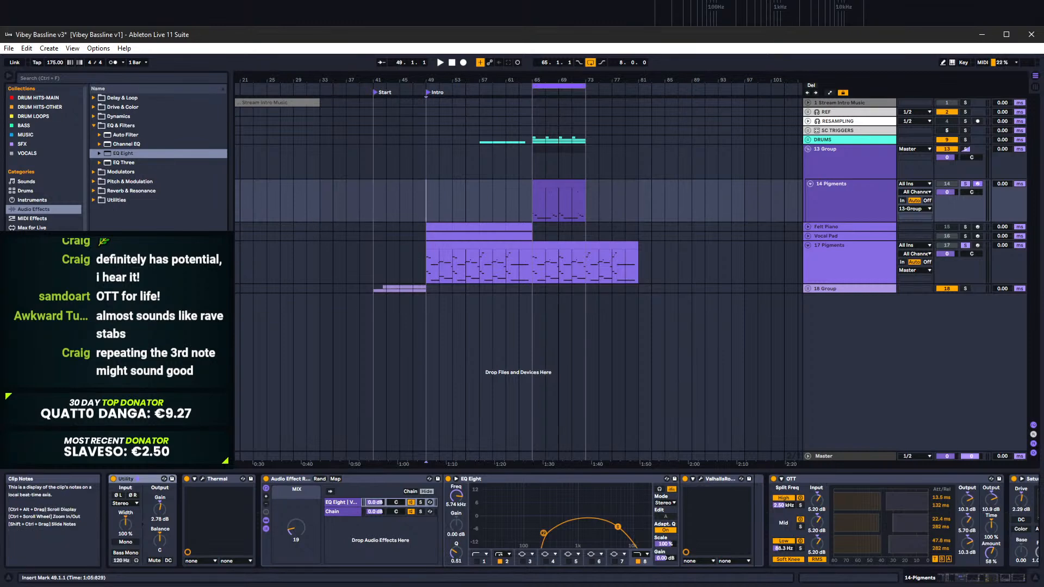
left_click(524, 201)
key("space")
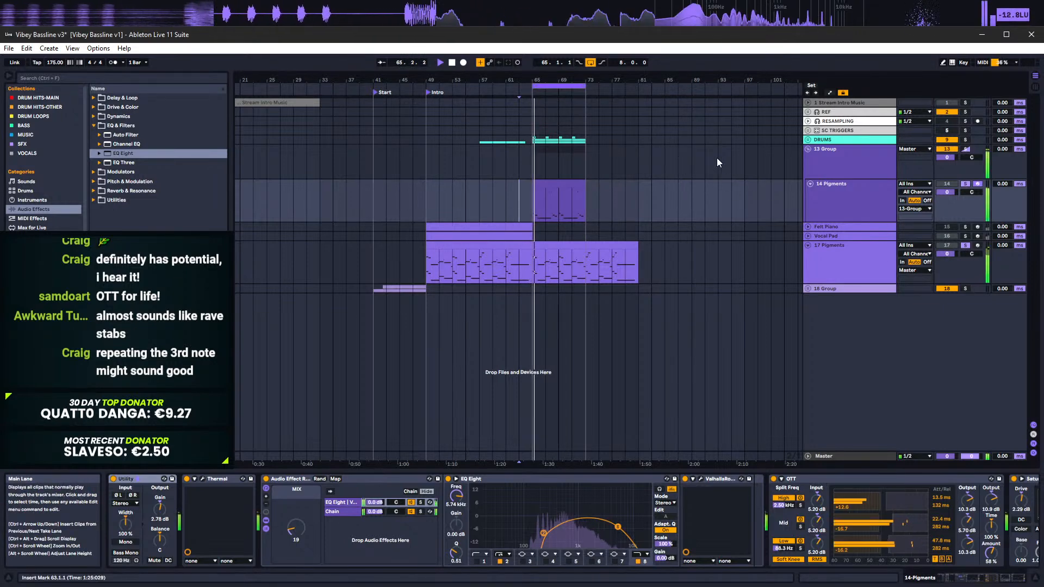
key("space")
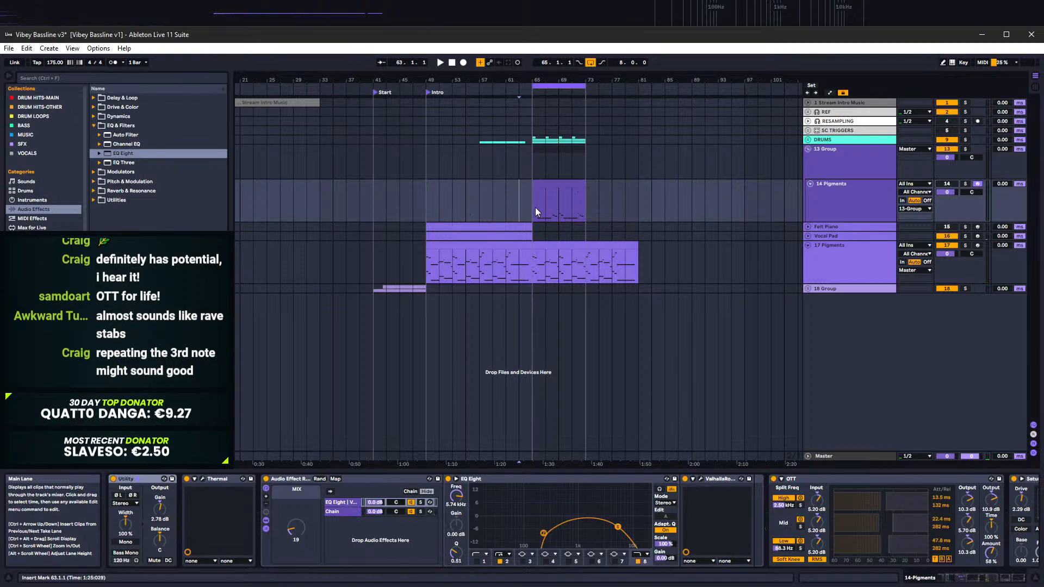
Step: Play the full mix from bar 61, and again from the intro start at bar 49 with 17 Pigments selected
key("space")
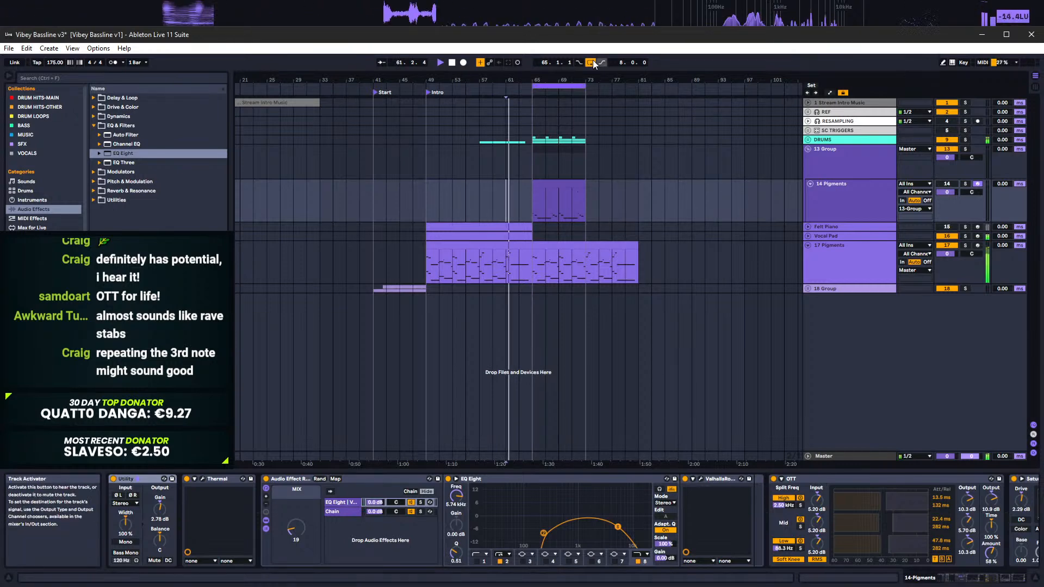
left_click_drag(538, 80, 528, 104)
key("space")
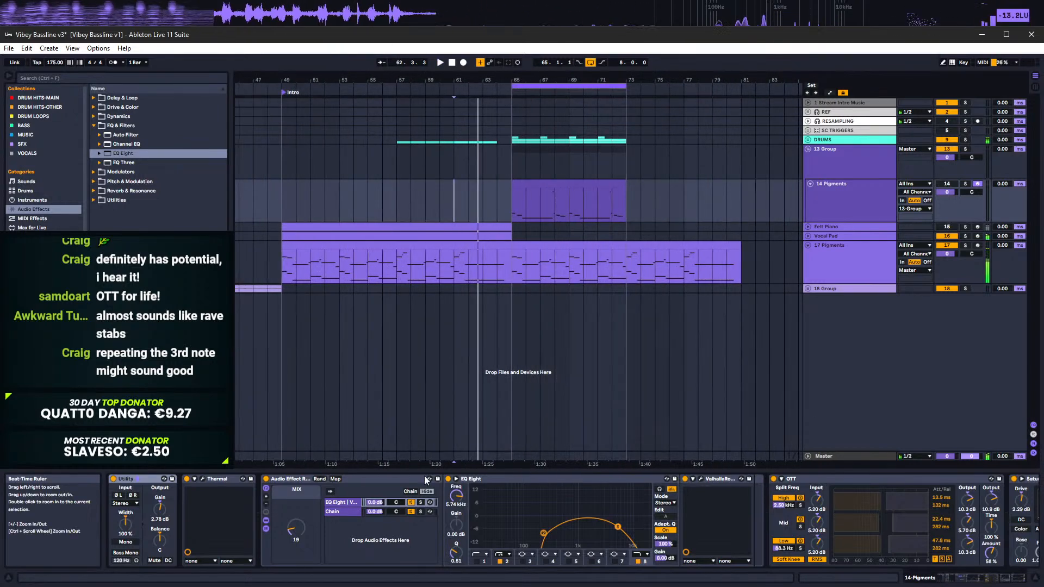
left_click(837, 249)
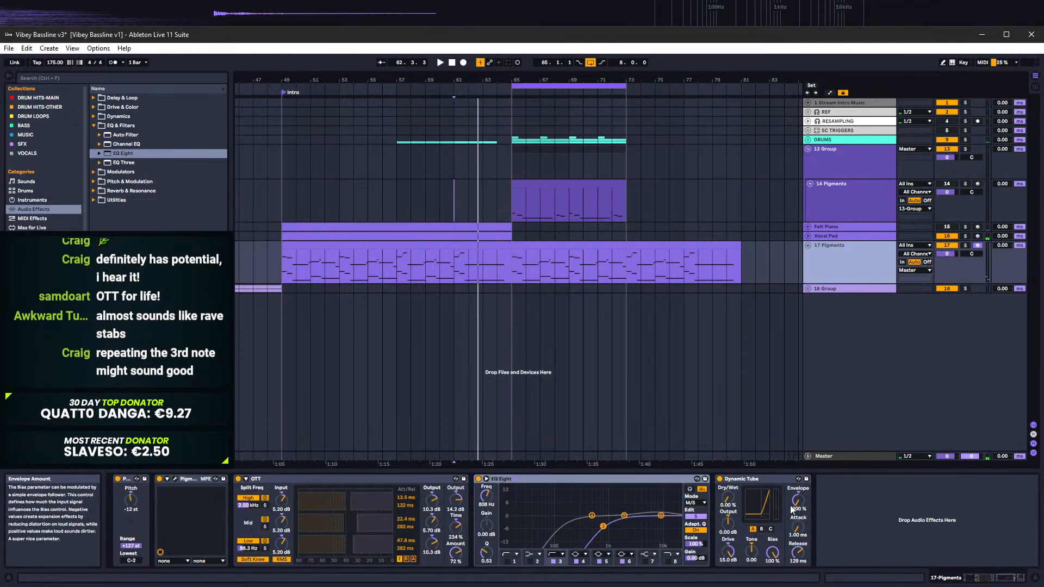
left_click(282, 265)
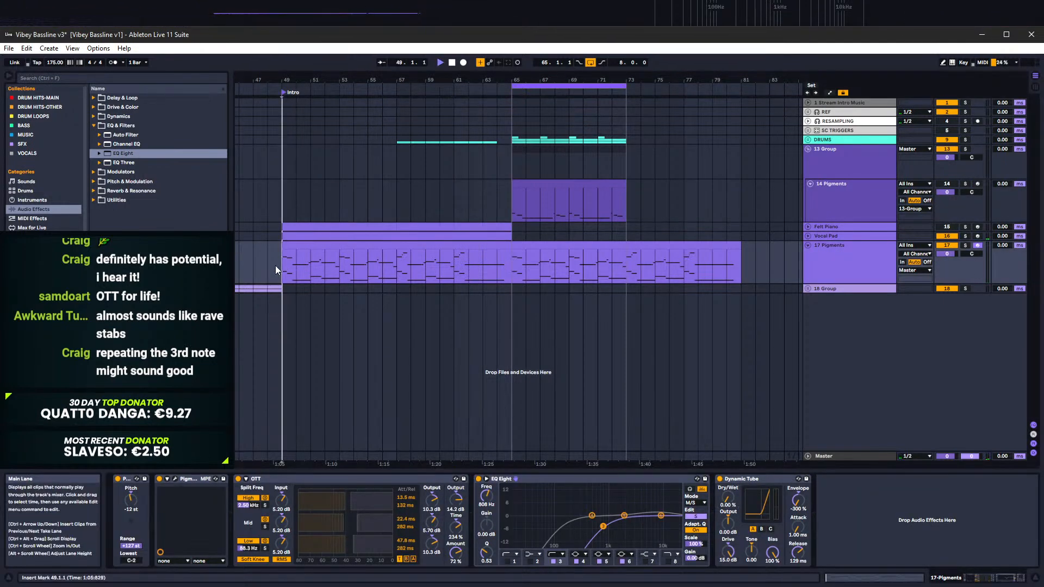
key("space")
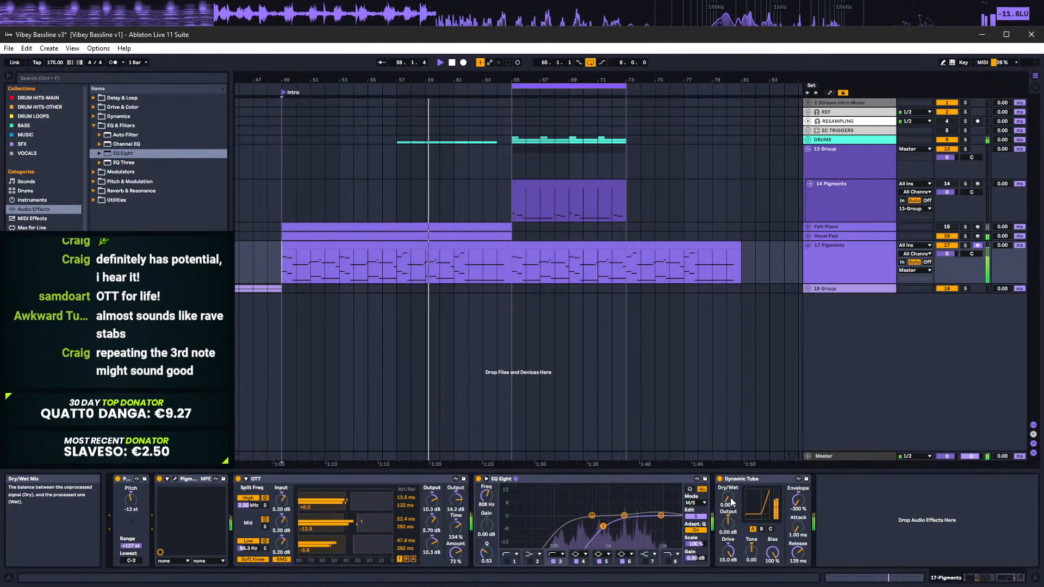
Step: Set Dynamic Tube's dry/wet mix on 17 Pigments to 100% and collapse the Pitch device
left_click_drag(731, 501, 731, 464)
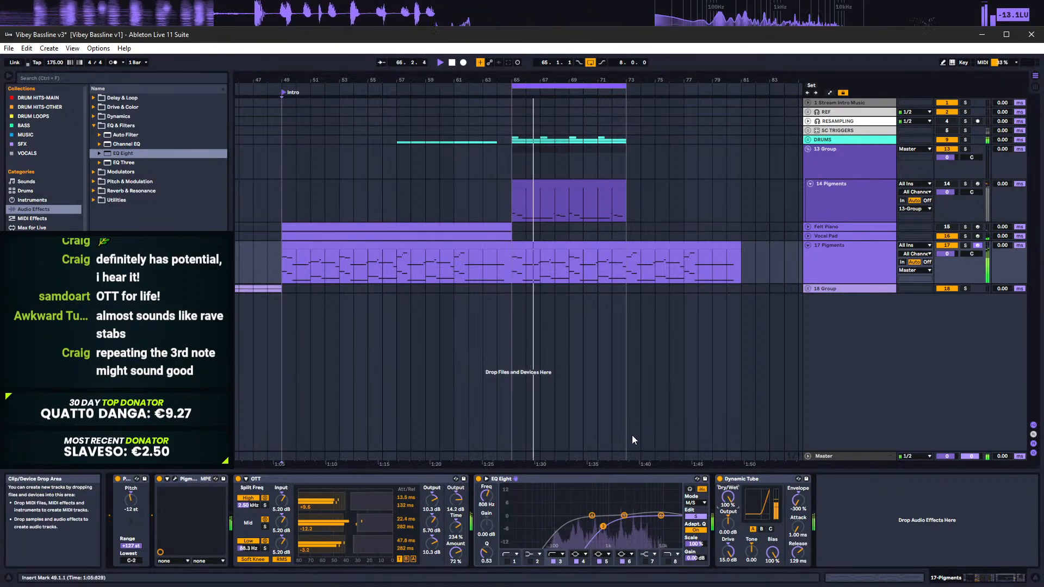
mouse_move(726, 500)
left_mouse_down()
mouse_move(727, 521)
mouse_move(726, 500)
left_mouse_up()
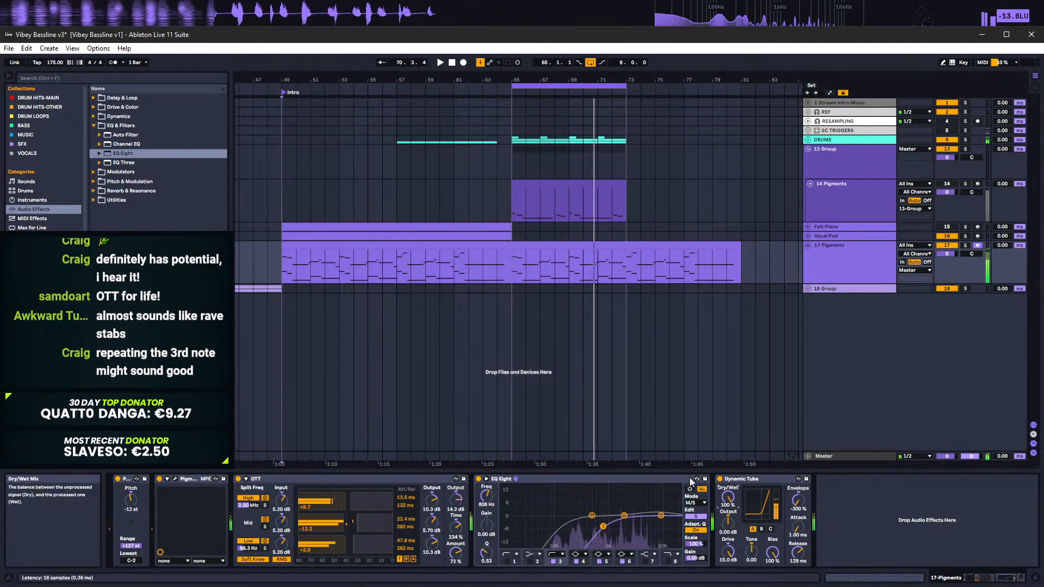
double_click(129, 479)
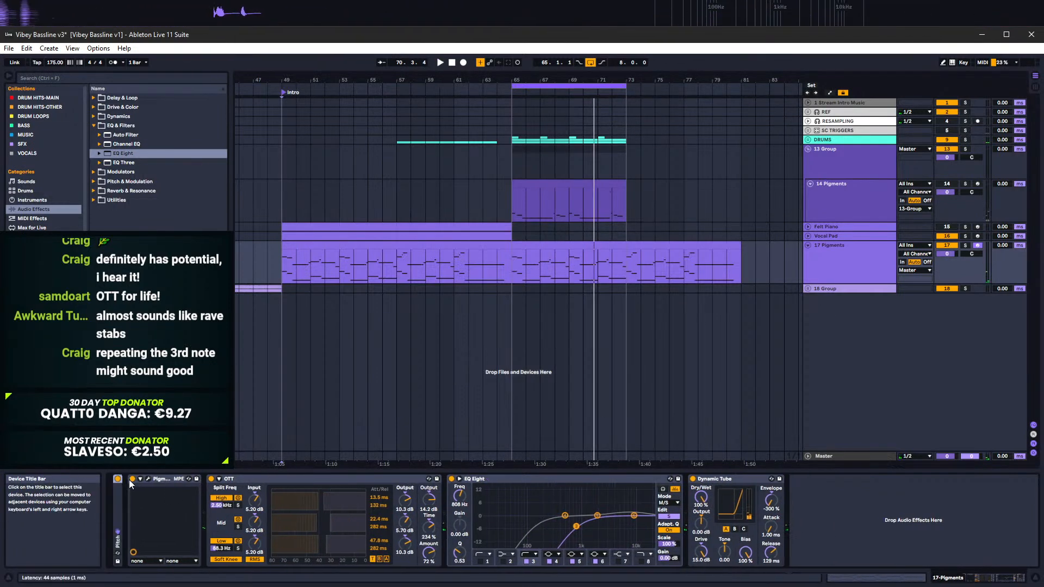
Step: Collapse the Pigments, OTT, EQ Eight and Dynamic Tube devices on 17 Pigments and play the mix from bar 65
double_click(157, 478)
double_click(170, 479)
double_click(203, 480)
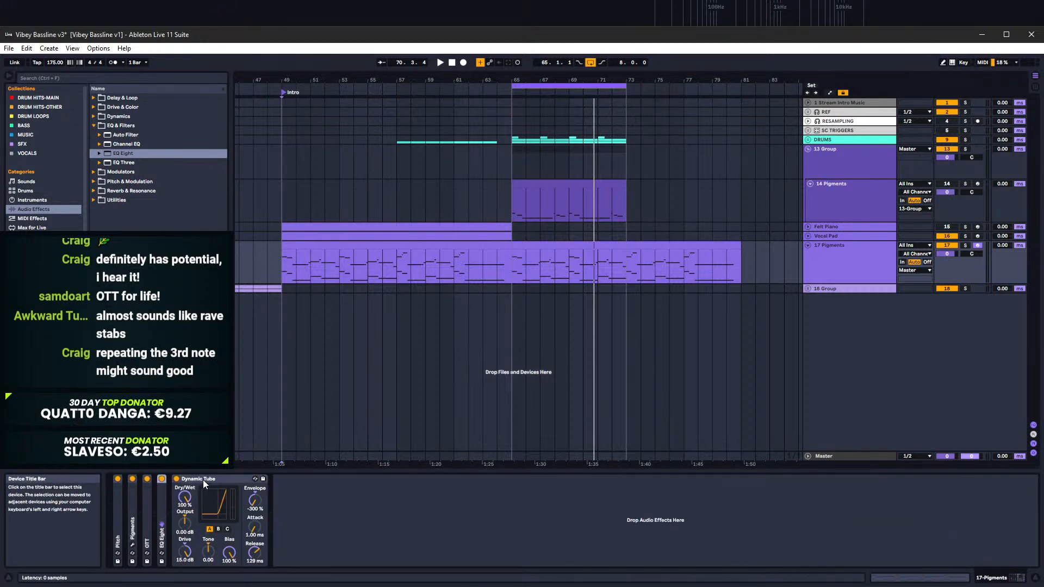
double_click(204, 478)
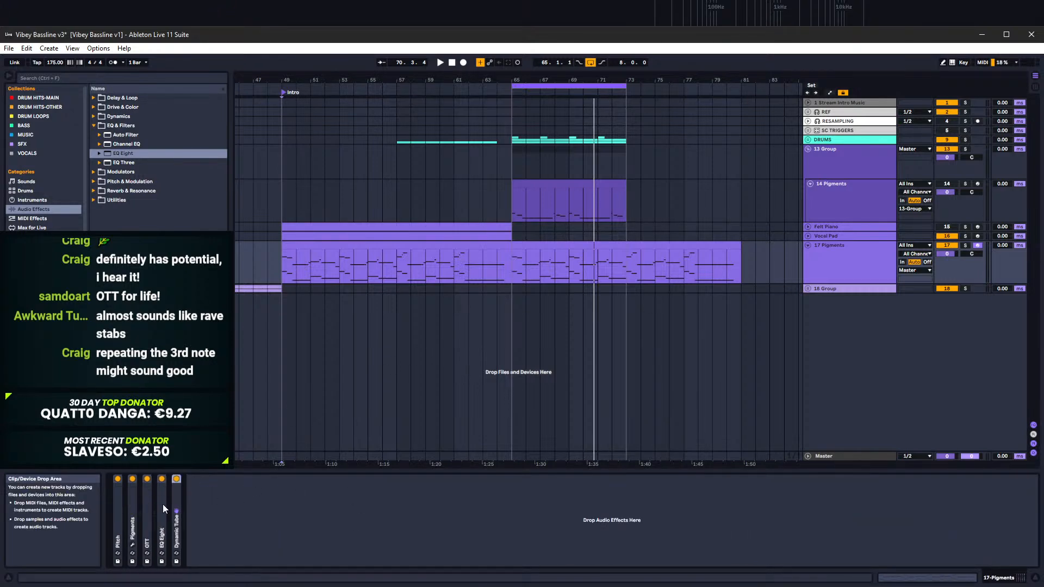
left_click(525, 261)
key("space")
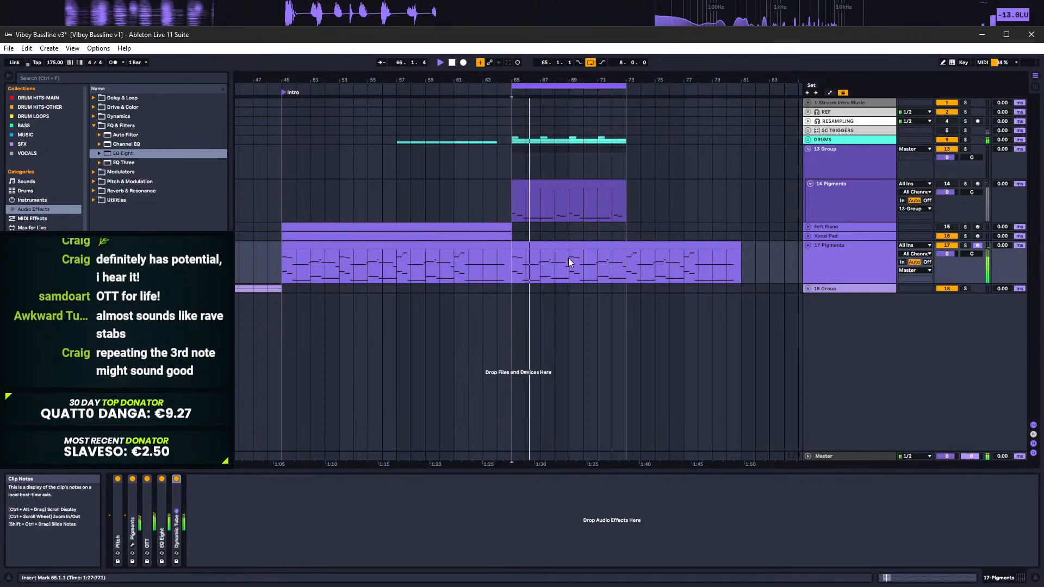
Step: Clear the other notes from bars 3 and 4 of the 17 Pigments drop clip, hold C#3 from 1.4 to 3.1, and play it
double_click(551, 253)
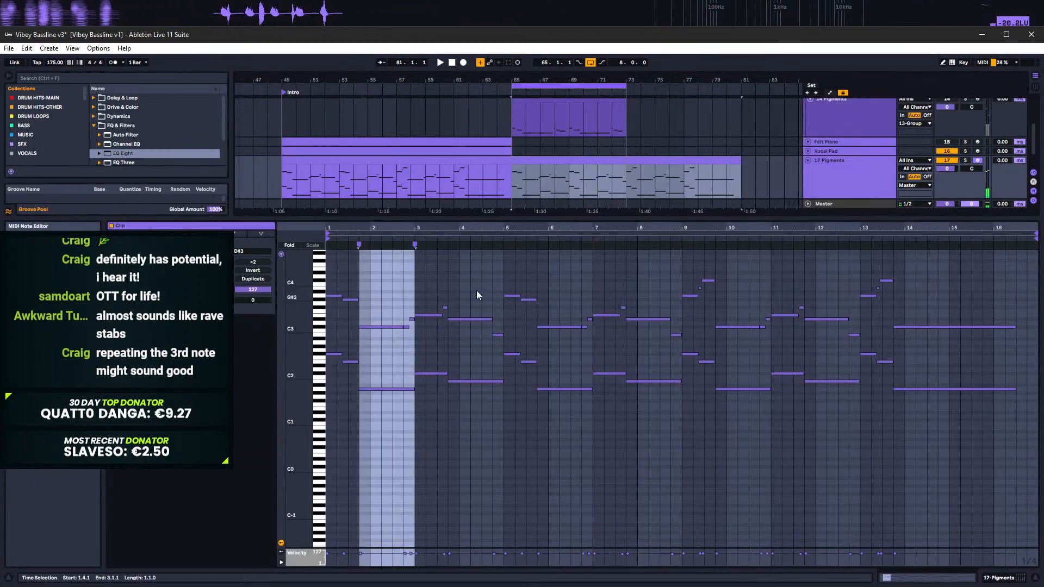
left_click_drag(403, 294, 429, 336)
left_click_drag(410, 301, 434, 352)
left_click_drag(404, 304, 425, 336)
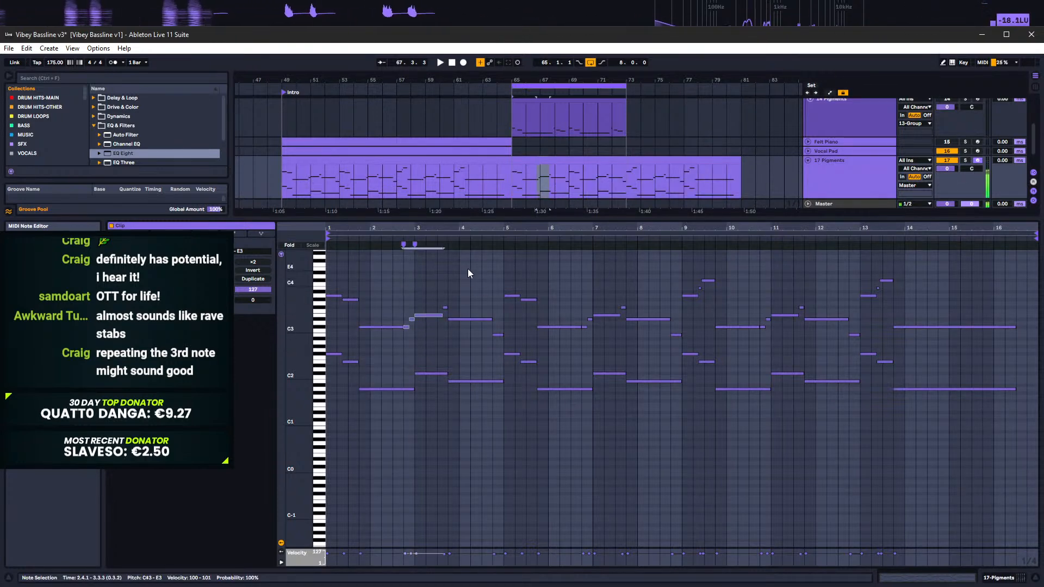
left_click_drag(439, 291, 498, 404)
key("Delete")
left_click(401, 328)
left_click(401, 328)
key("space")
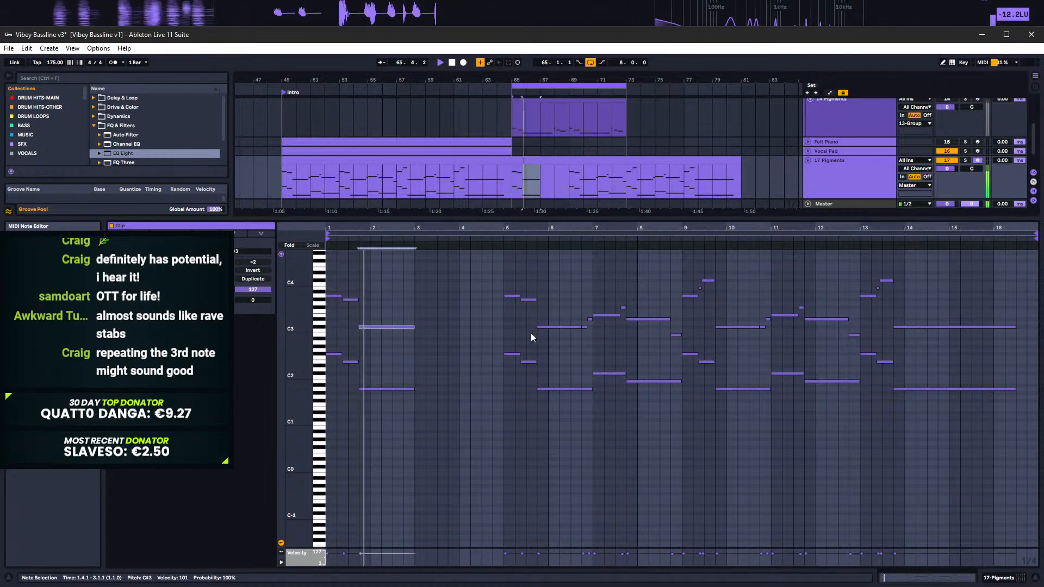
key("space")
Step: Extend the held A1 and C#3 notes together so they end at 3.4.3, and play the phrase
left_click(410, 389, "shift")
left_click_drag(414, 389, 459, 401)
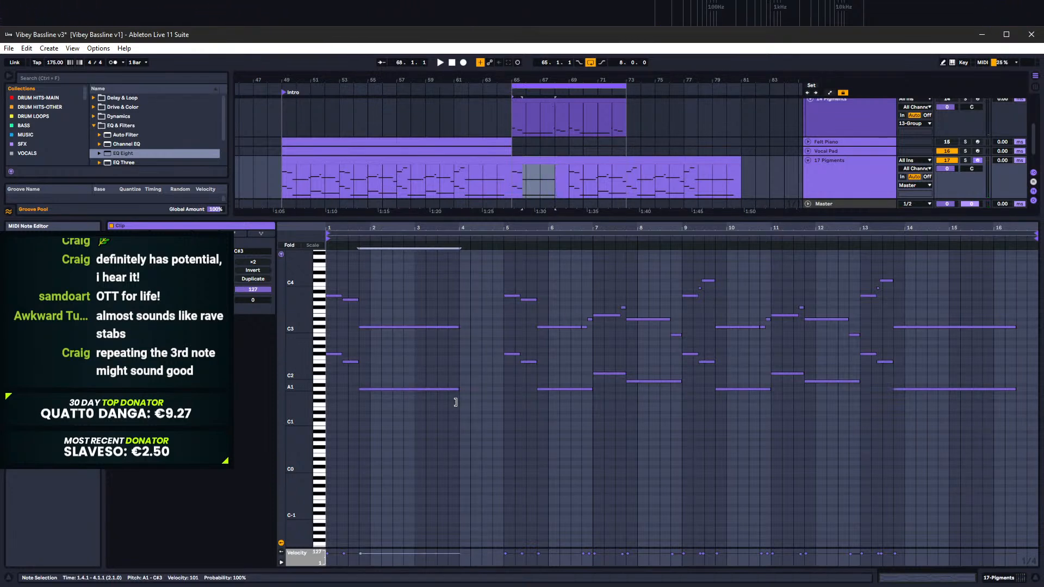
left_click_drag(554, 83, 548, 138)
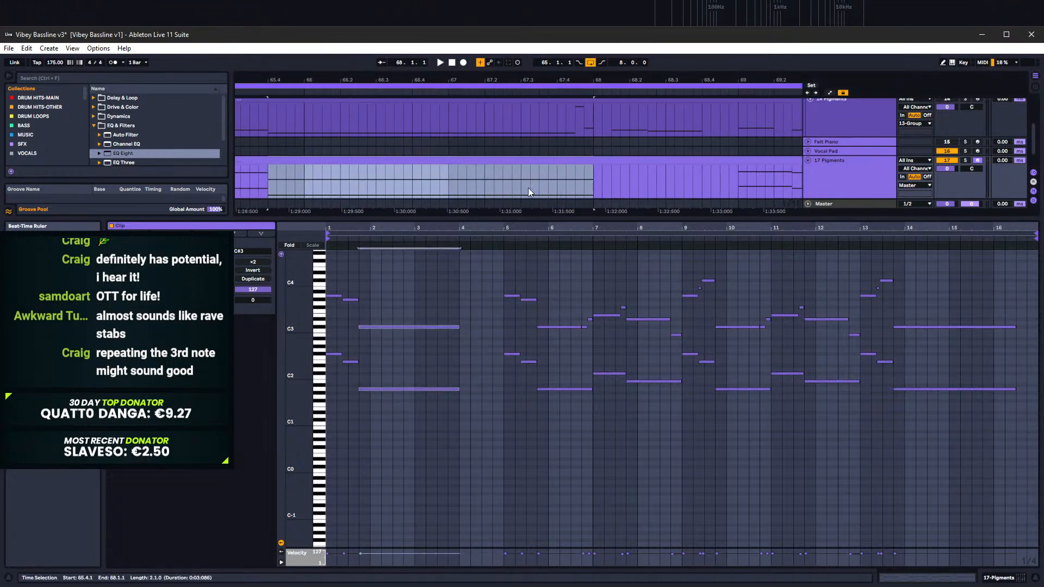
left_click_drag(459, 388, 445, 388)
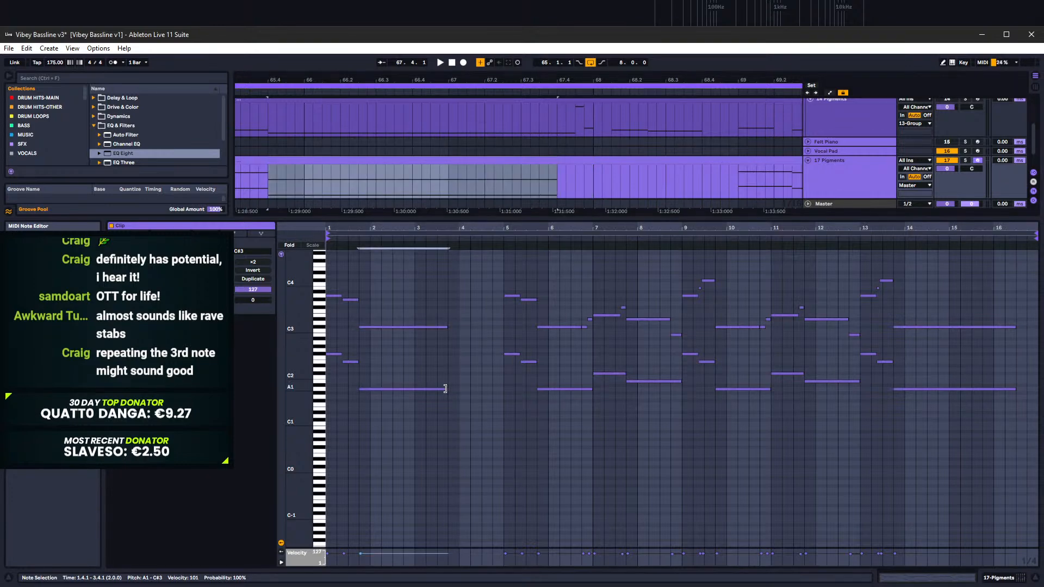
left_click_drag(457, 228, 514, 244)
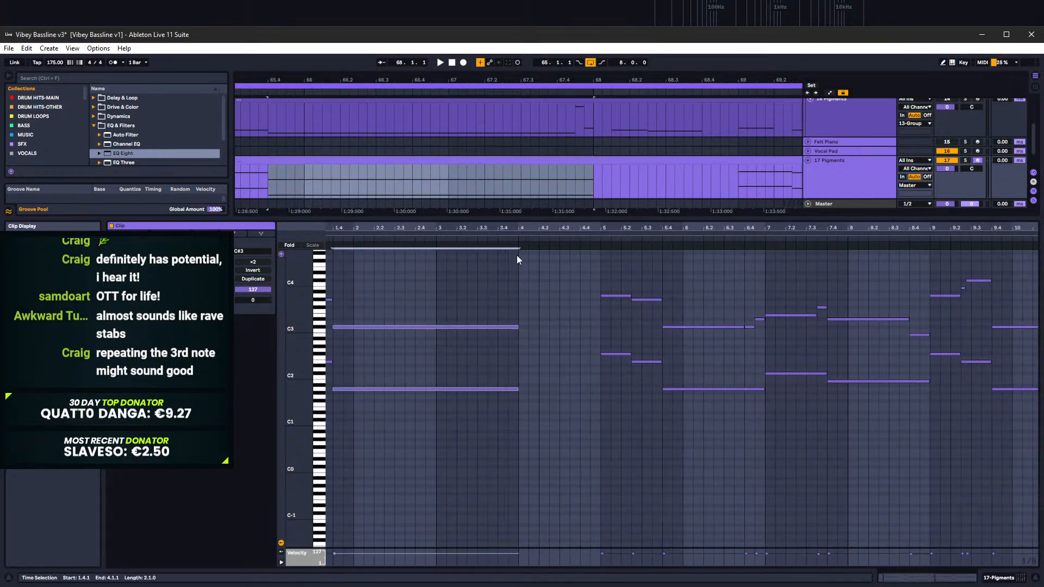
left_click_drag(519, 329, 508, 327)
key("space")
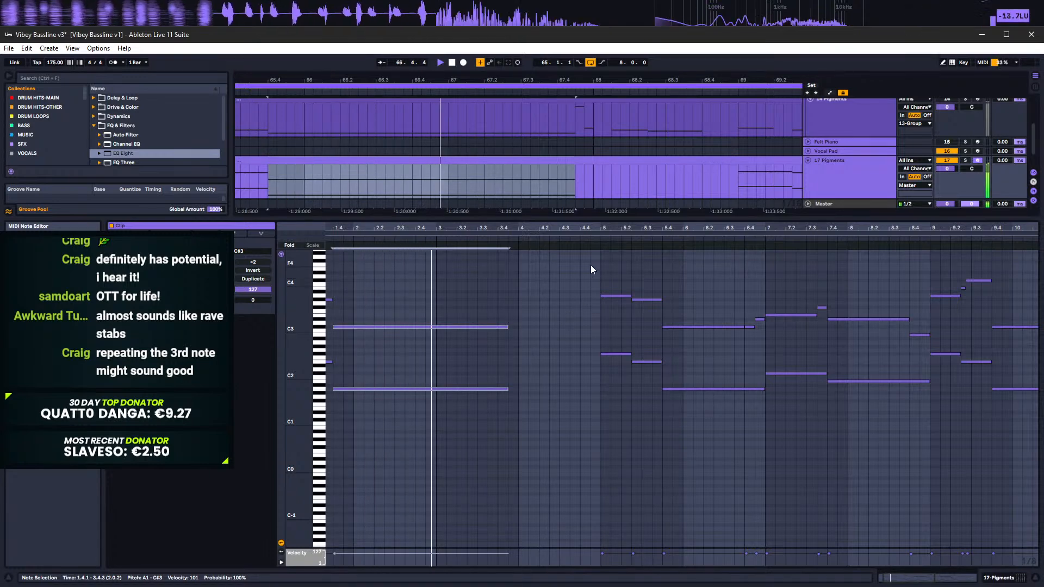
key("space")
Step: Lengthen the held A1 and C#3 notes so they end at 4.1.4, playing the phrase to check the length
left_click_drag(508, 326, 517, 327)
key("space")
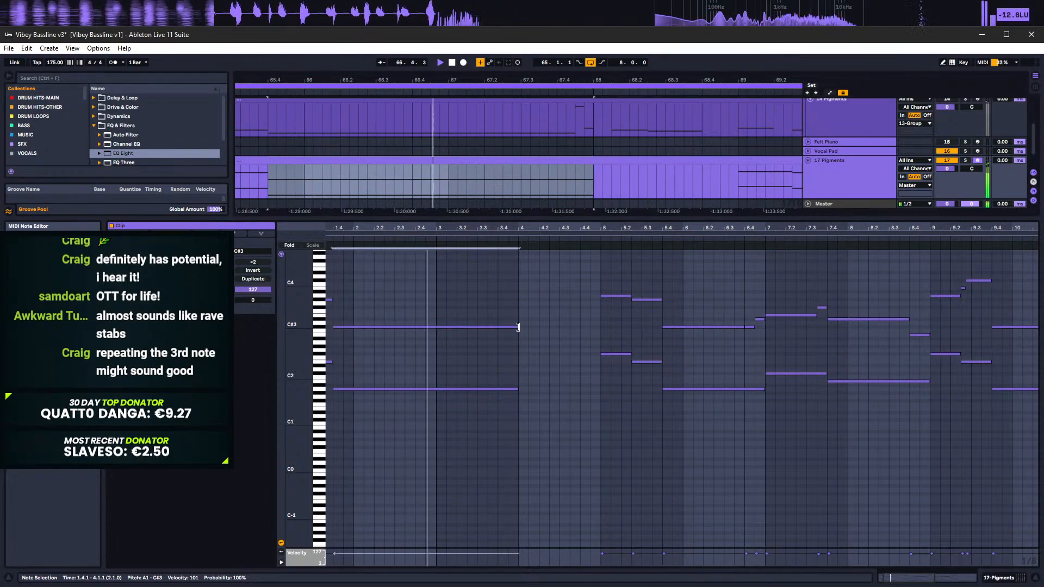
left_click_drag(518, 327, 538, 327)
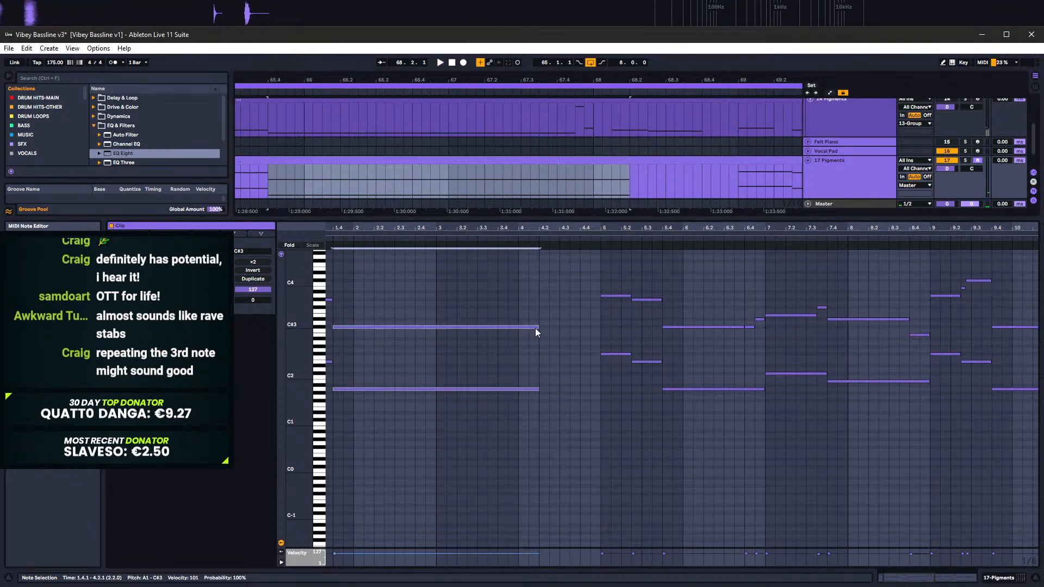
scroll(556, 321, "up", 3, "ctrl")
left_click_drag(542, 327, 535, 328)
key("space")
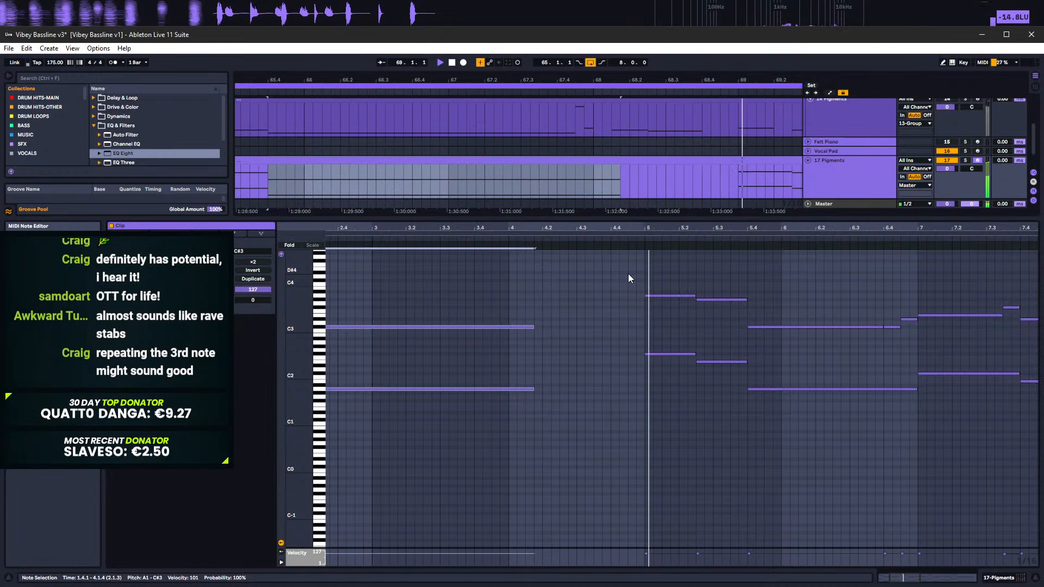
Step: Delete the notes in bars 5 to 8, duplicate the phrase from bars 1 to 4 into their place, and play it
left_click_drag(745, 228, 750, 217)
left_click_drag(508, 265, 677, 455)
key("Delete")
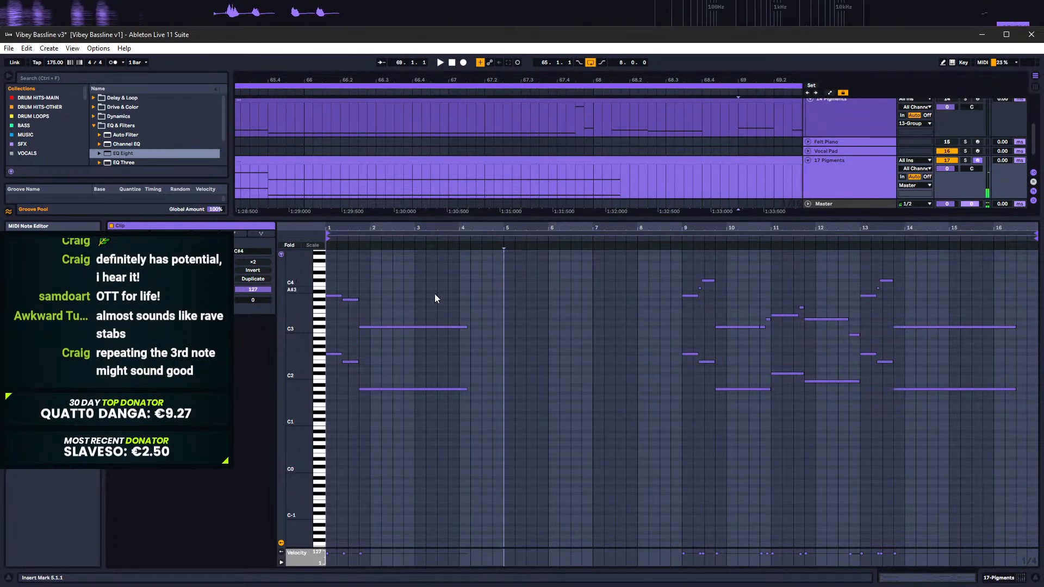
left_click_drag(463, 275, 341, 441)
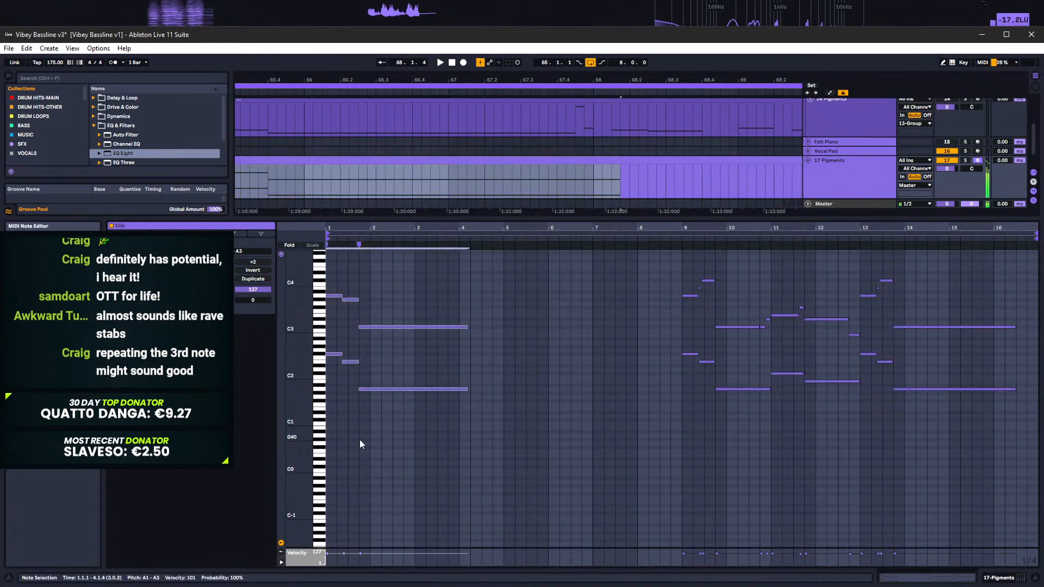
key("ctrl+d")
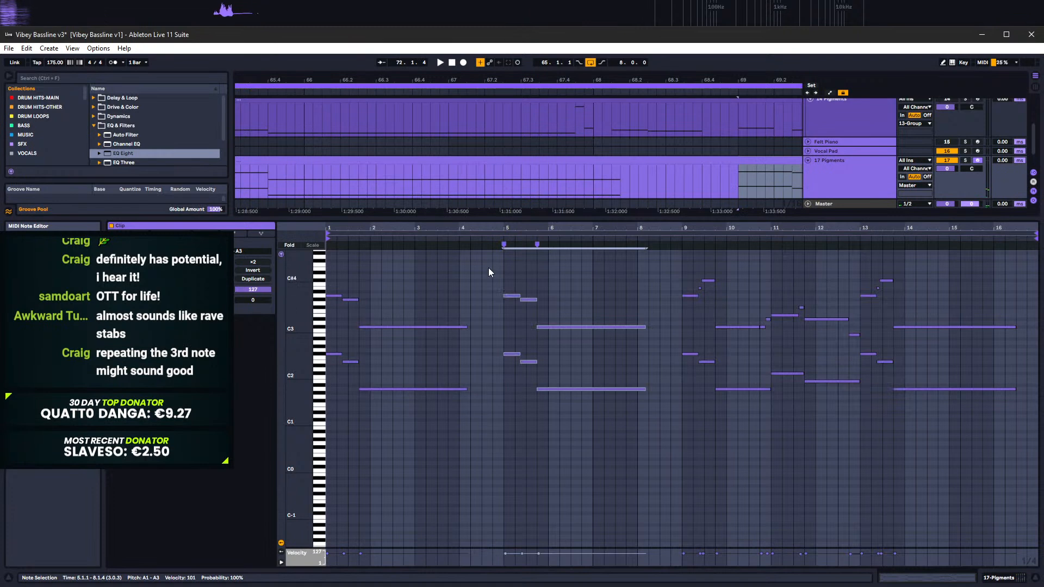
left_click(492, 239)
key("space")
Step: Shorten the A3 note at bar 5 to end at 5.1.4, add a C#4 note right after it, and play the result
left_click_drag(512, 229, 520, 299)
left_click(533, 296)
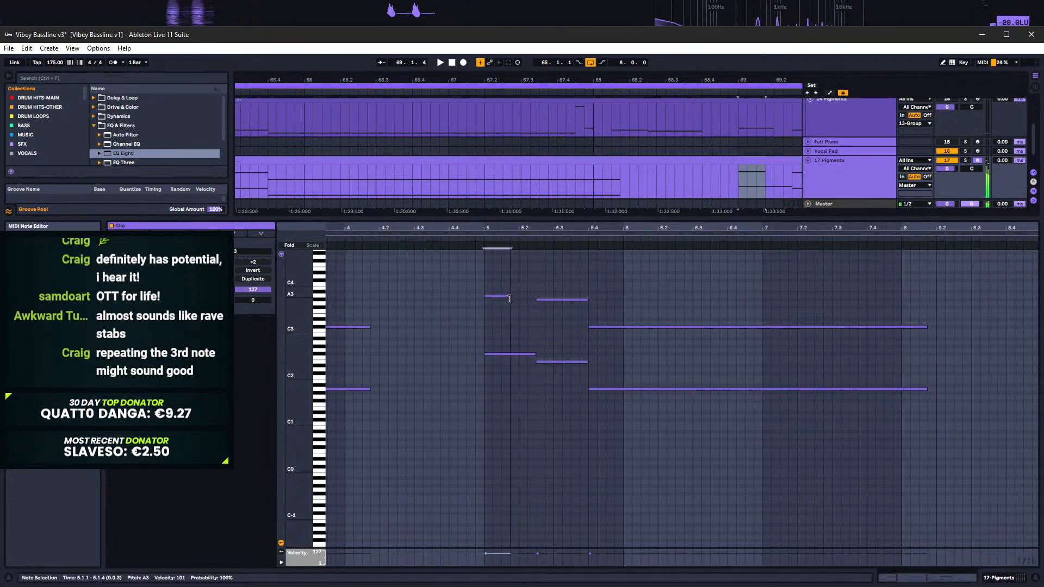
double_click(512, 281)
left_click(470, 235)
key("space")
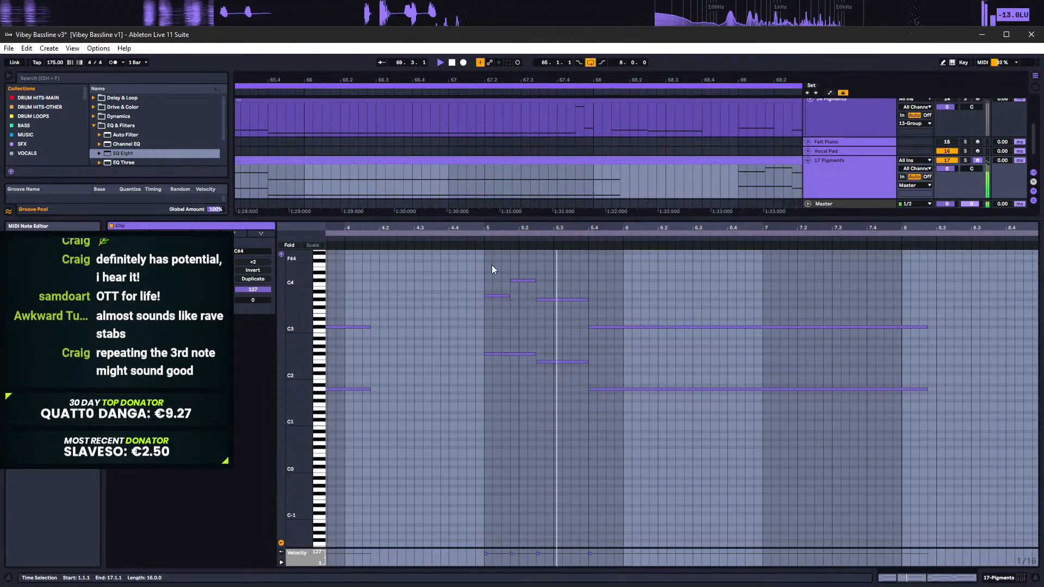
key("space")
Step: Swap the two short upper notes at bar 5 to C#4 followed by A3, and play them
left_click(518, 294)
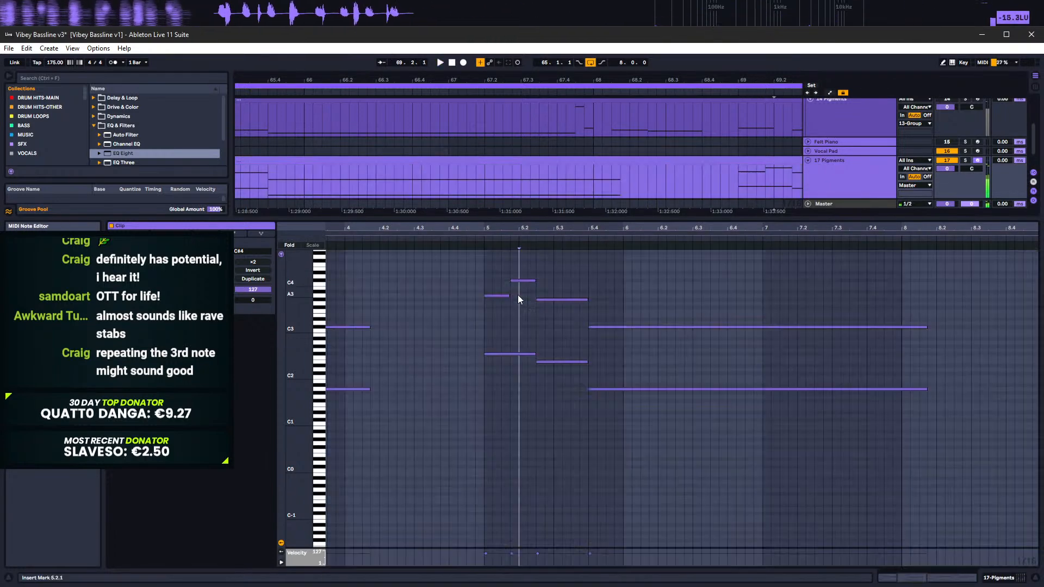
left_click_drag(505, 296, 505, 280)
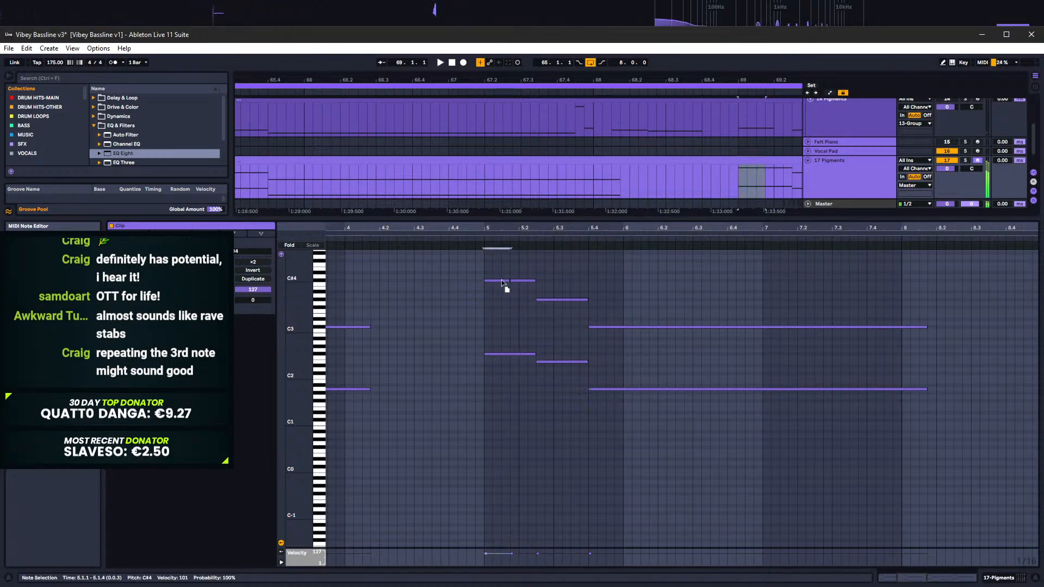
left_click(481, 251)
key("space")
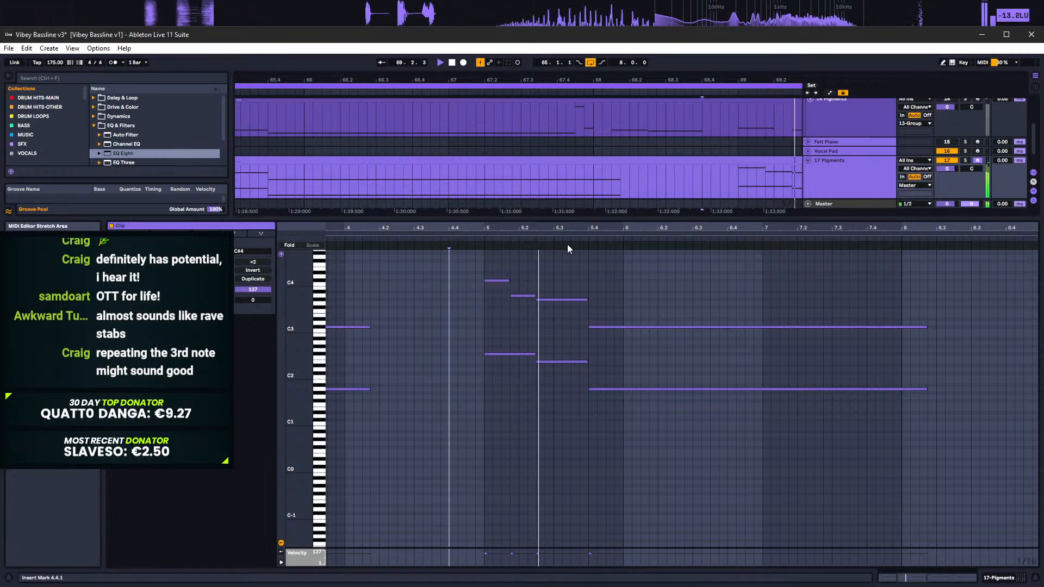
key("space")
Step: Change the two short upper notes at bar 5 to A3 followed by F#3, and play the passage
left_click_drag(496, 280, 525, 312)
left_click(523, 296)
key("space")
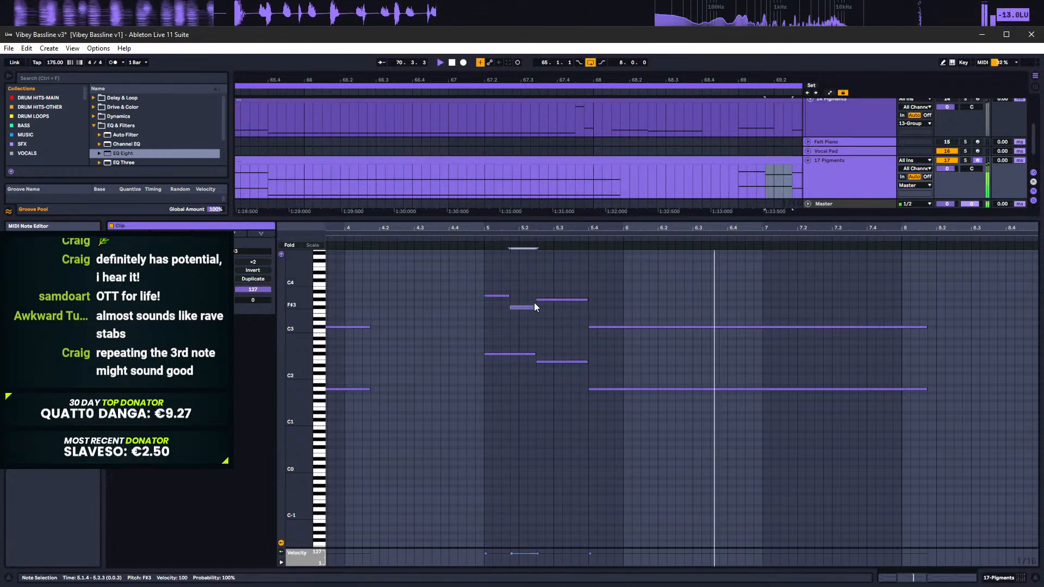
left_click_drag(603, 229, 604, 163)
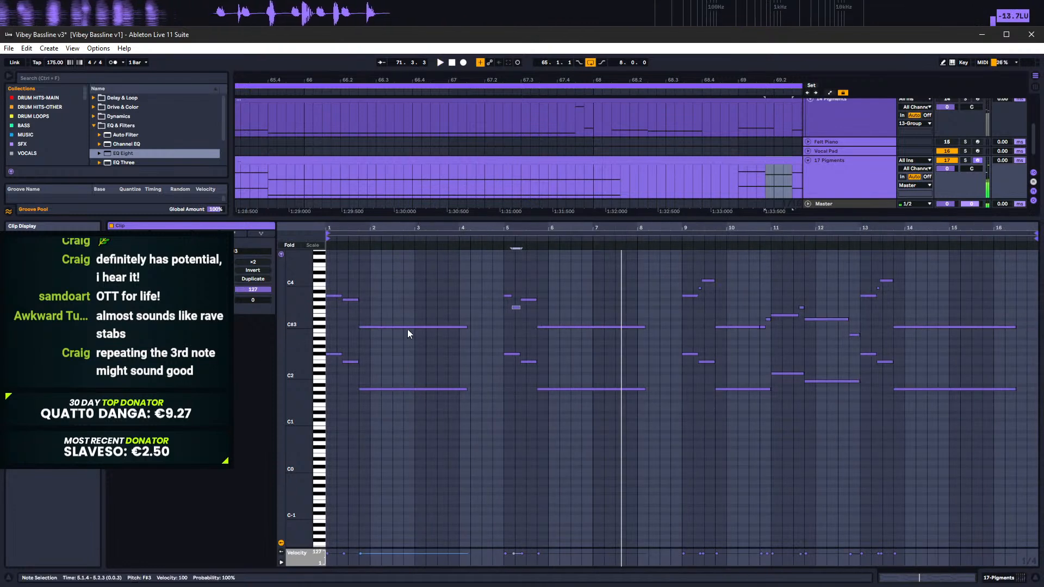
key("space")
Step: Undo the splitting and pitch changes of the upper A3 note at bar 5
key("ctrl+z")
key("ctrl+z")
key("ctrl+z")
Step: Play the drop from bar 65 and bring up the 17 Pigments device chain
key("space")
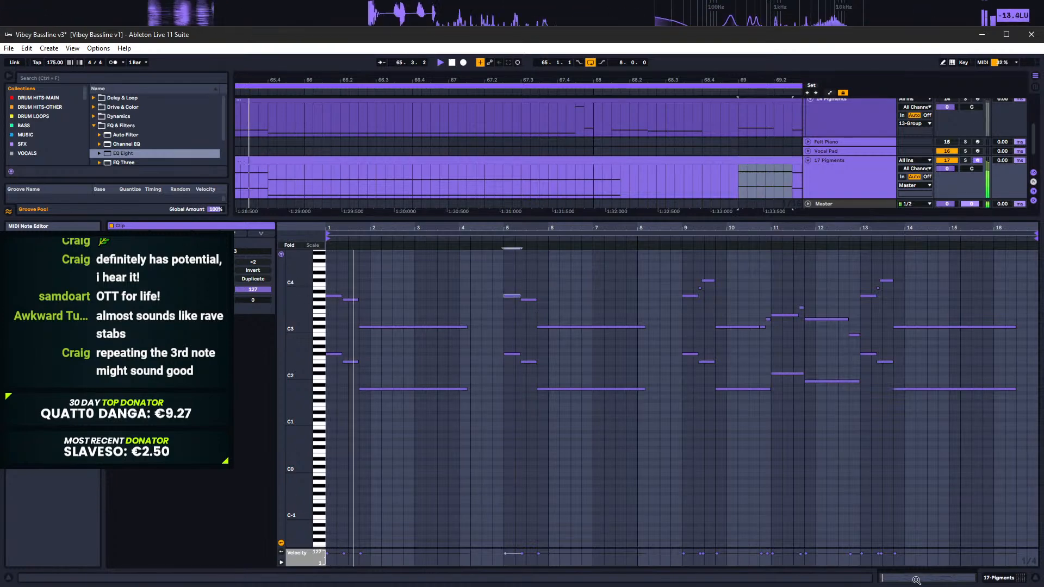
left_click(995, 579)
left_click_drag(426, 78, 416, 57)
key("space")
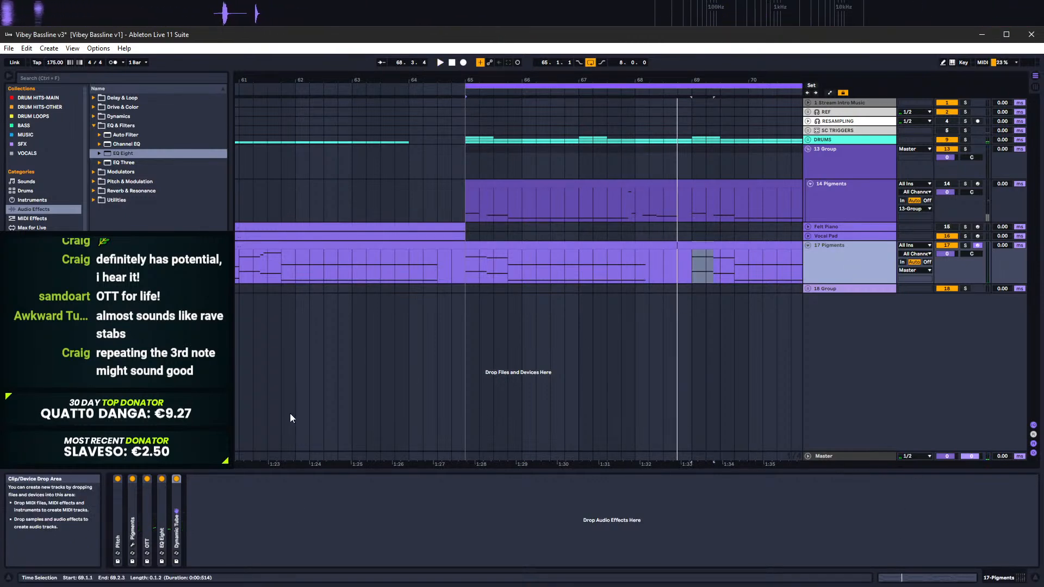
Step: Add the third-party ValhallaVintageVerb plug-in at the end of the 17 Pigments device chain, after Dynamic Tube
left_click(116, 518)
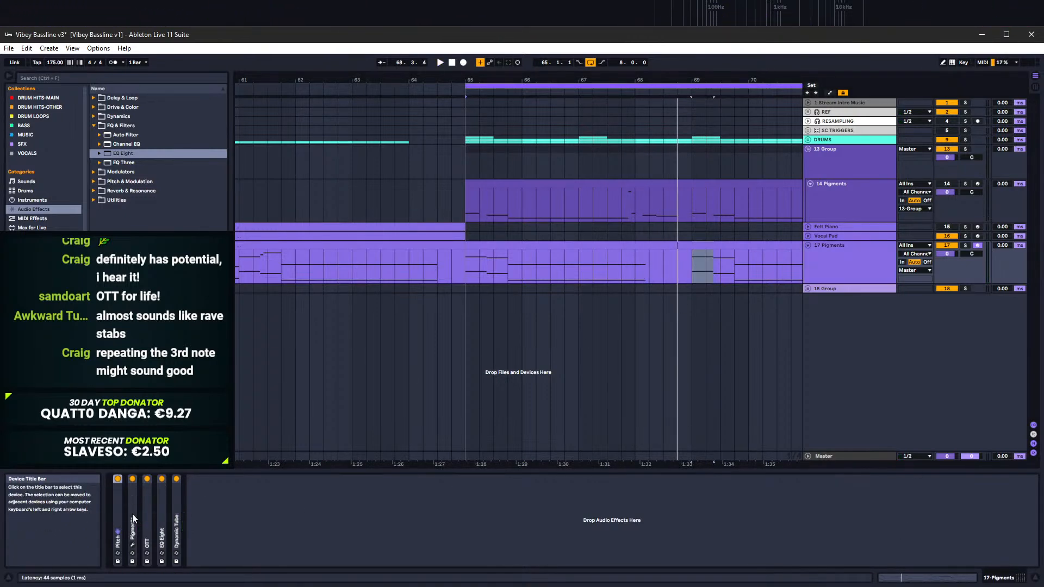
left_click(27, 237)
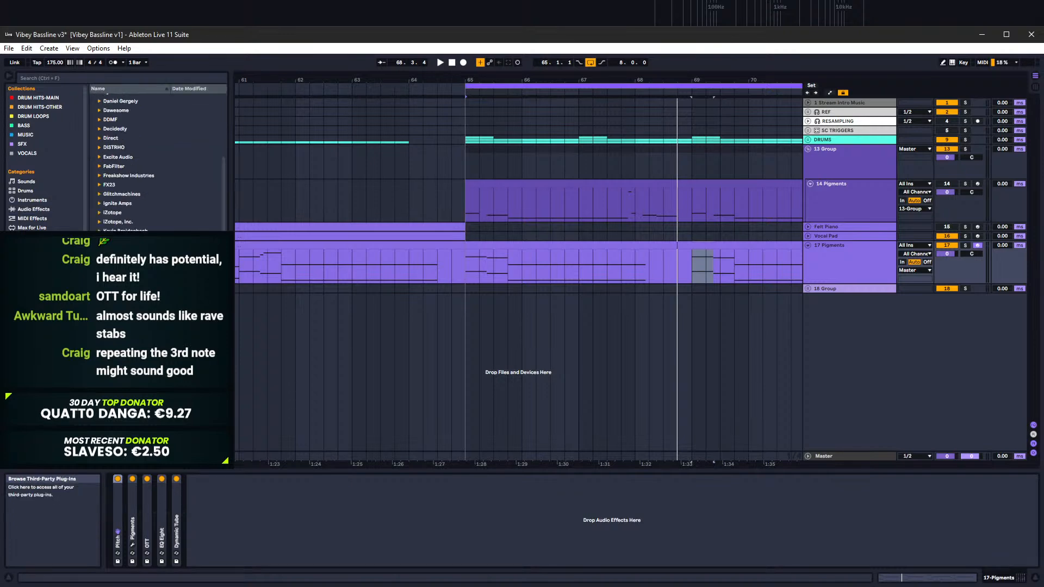
scroll(158, 163, "down", 5)
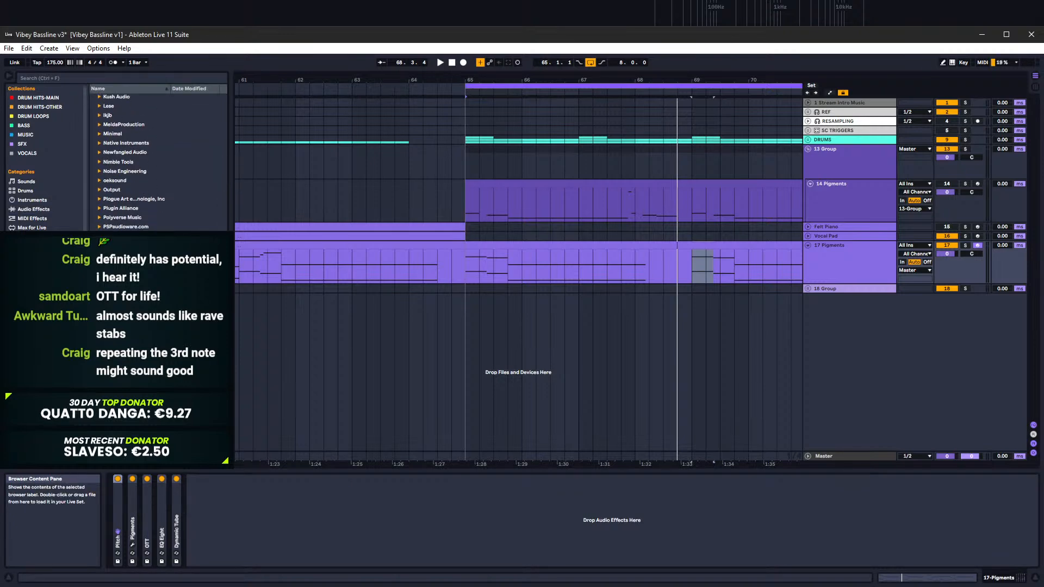
scroll(158, 163, "down", 3)
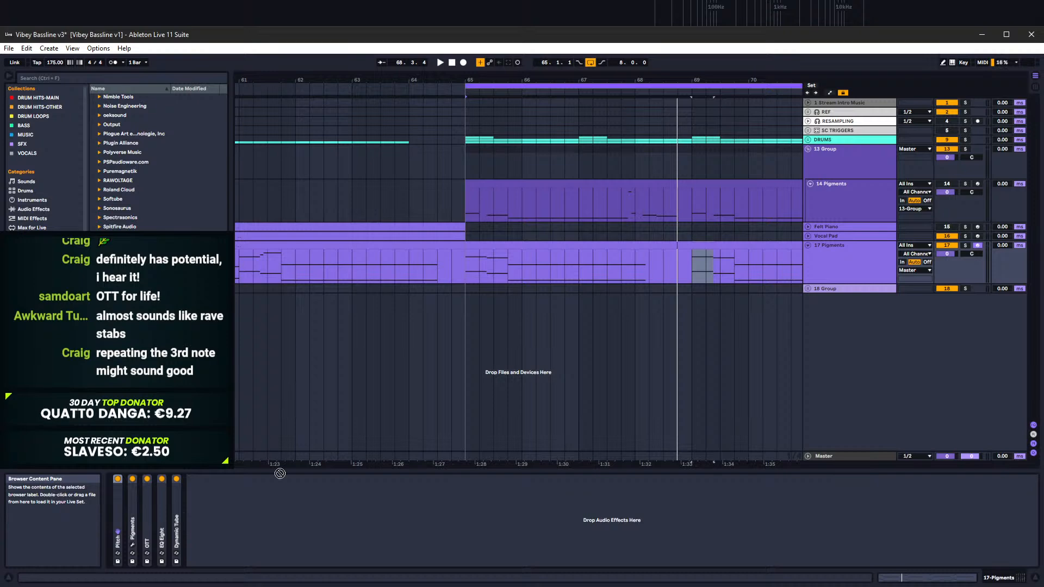
left_click_drag(319, 162, 740, 218)
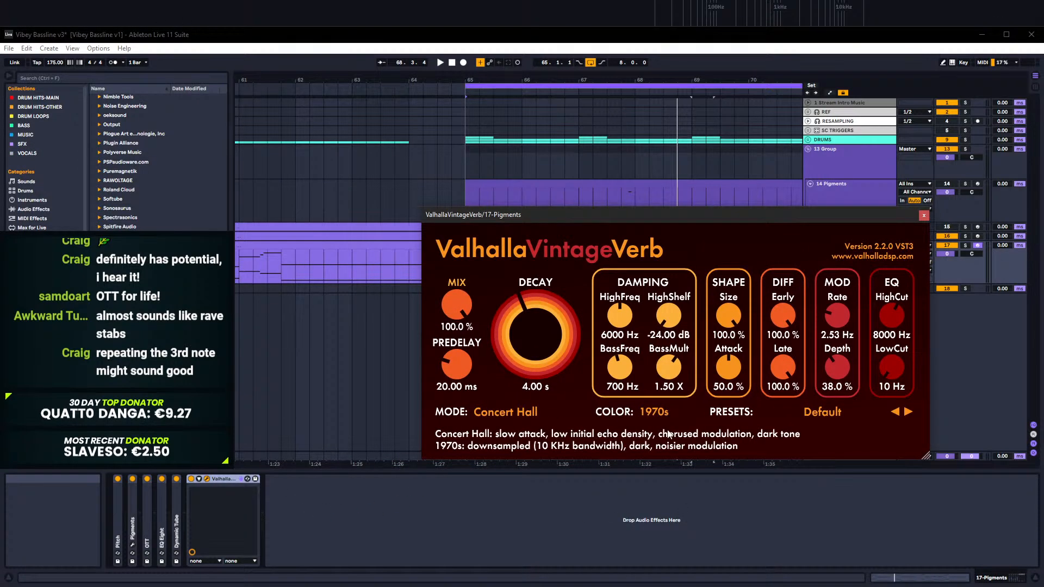
Step: Set ValhallaVintageVerb's color to NOW and its mode to Chaotic Neutral, keeping the mix at 100%
left_click(662, 413)
left_click(663, 456)
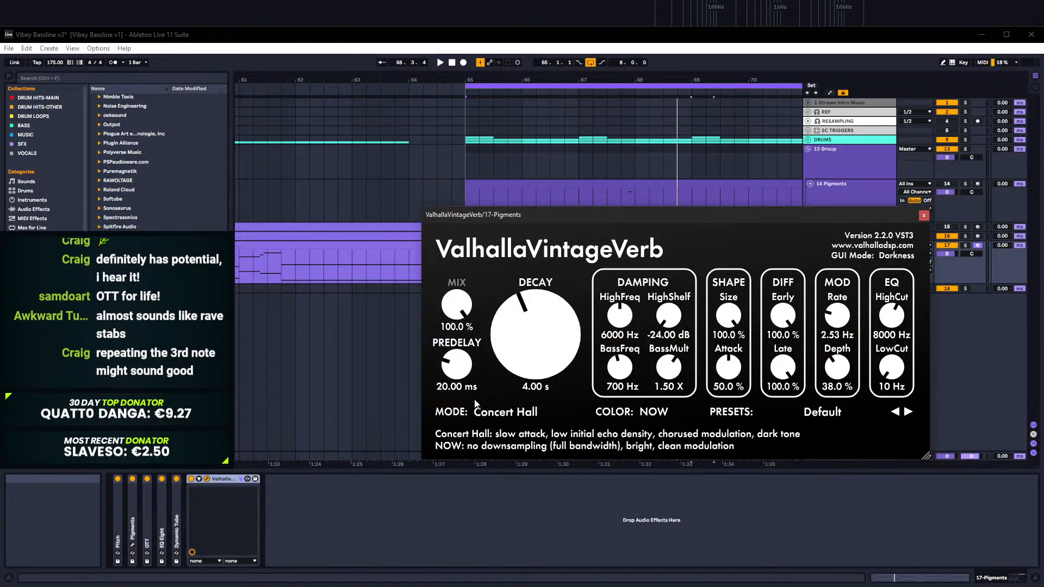
left_click(648, 416)
left_click(514, 412)
left_click(513, 412)
left_click(519, 351)
left_click_drag(457, 305, 456, 365)
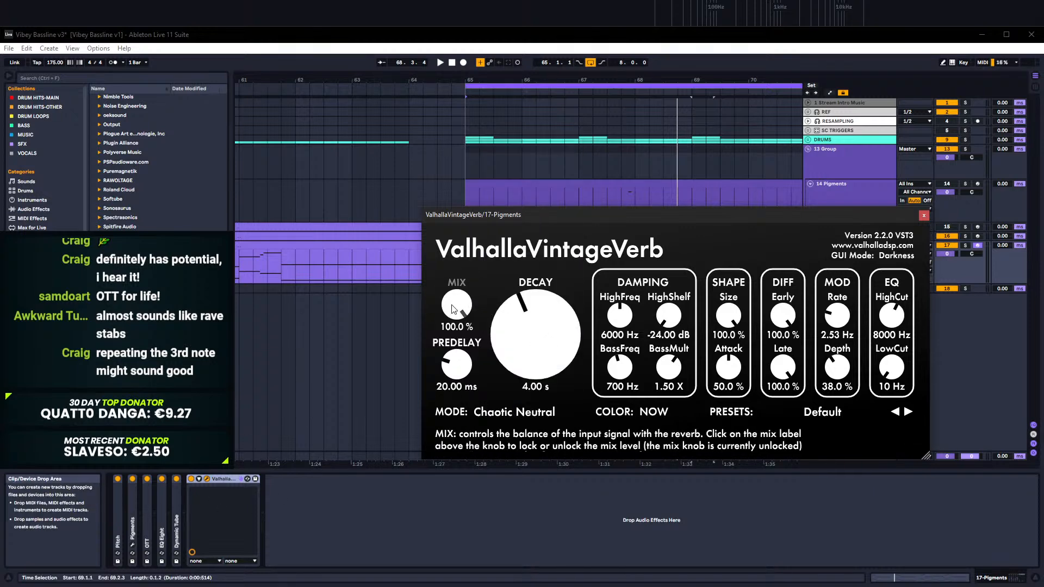
Step: Group ValhallaVintageVerb into an Audio Effect Rack
left_click(227, 479)
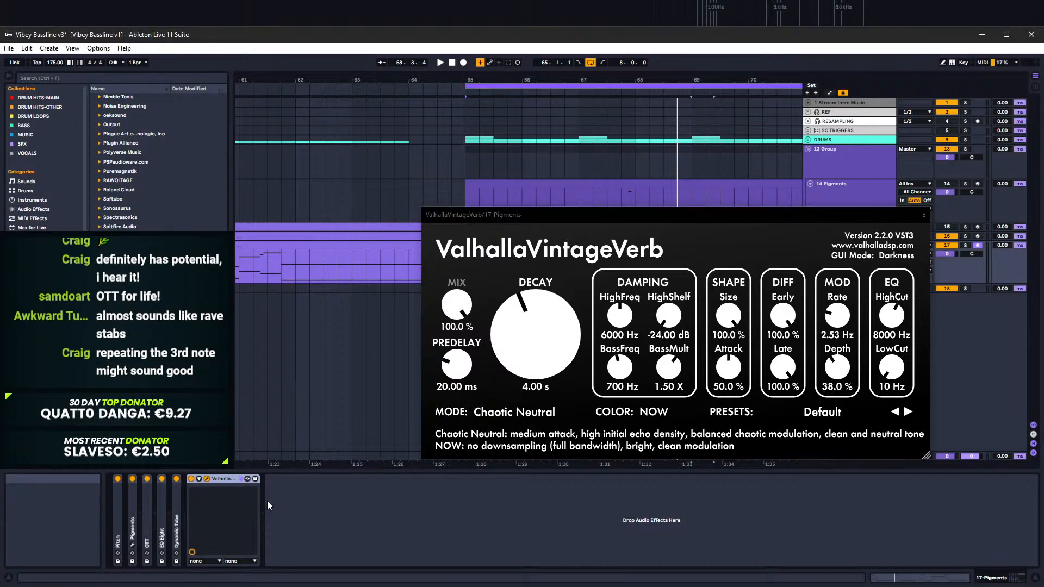
key("ctrl+g")
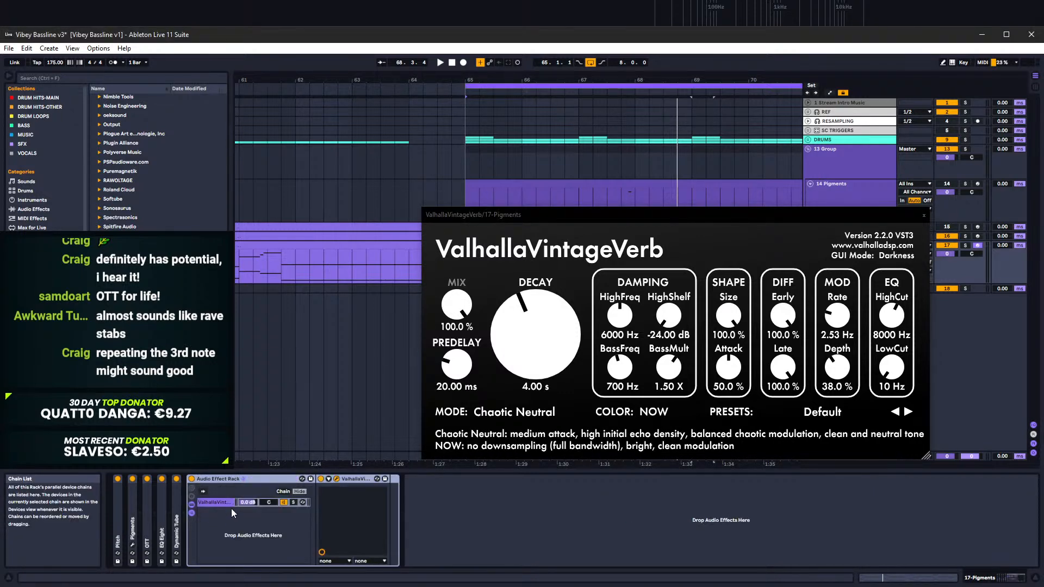
Step: Add an empty second chain beside ValhallaVintageVerb in the rack and stretch both chain zones across 0 to 127
left_click(242, 518)
left_click(220, 504, "shift")
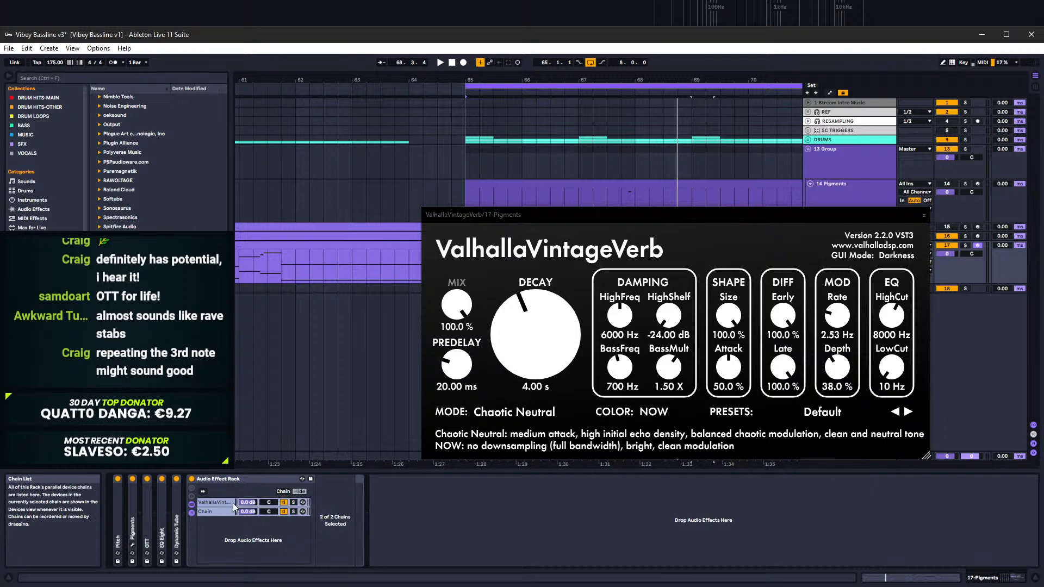
left_click(284, 491)
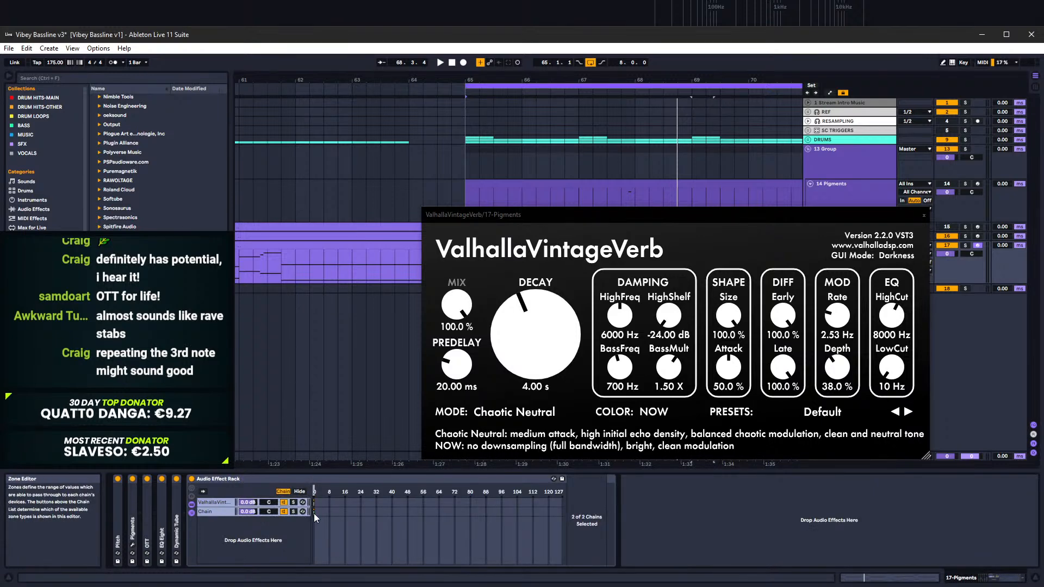
left_click_drag(341, 512, 555, 511)
left_click(225, 503)
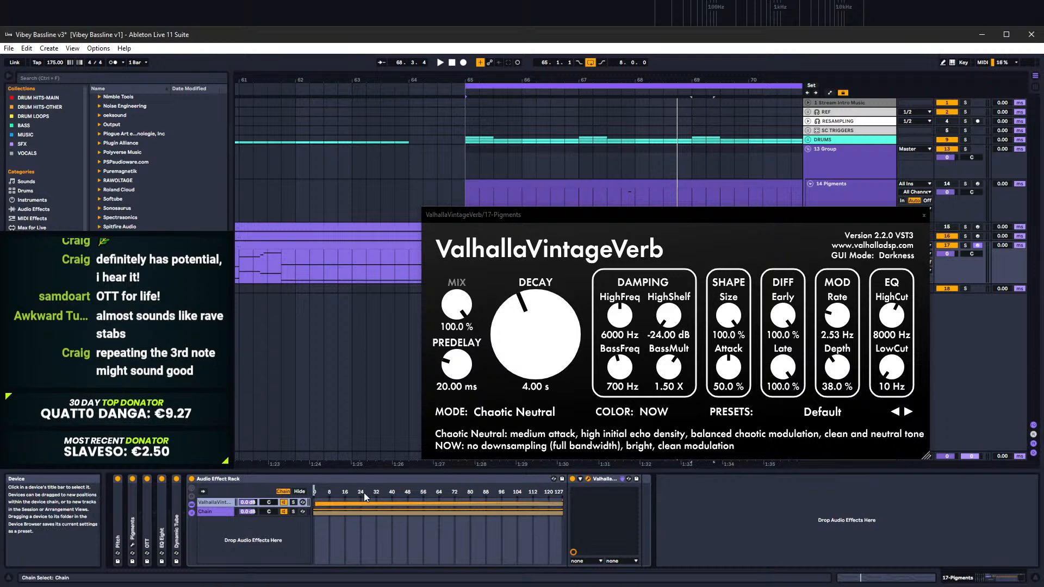
Step: Map the rack's chain selector to a macro named MIX and show that macro's automation lane on 17 Pigments
right_click(424, 502)
left_click(449, 376)
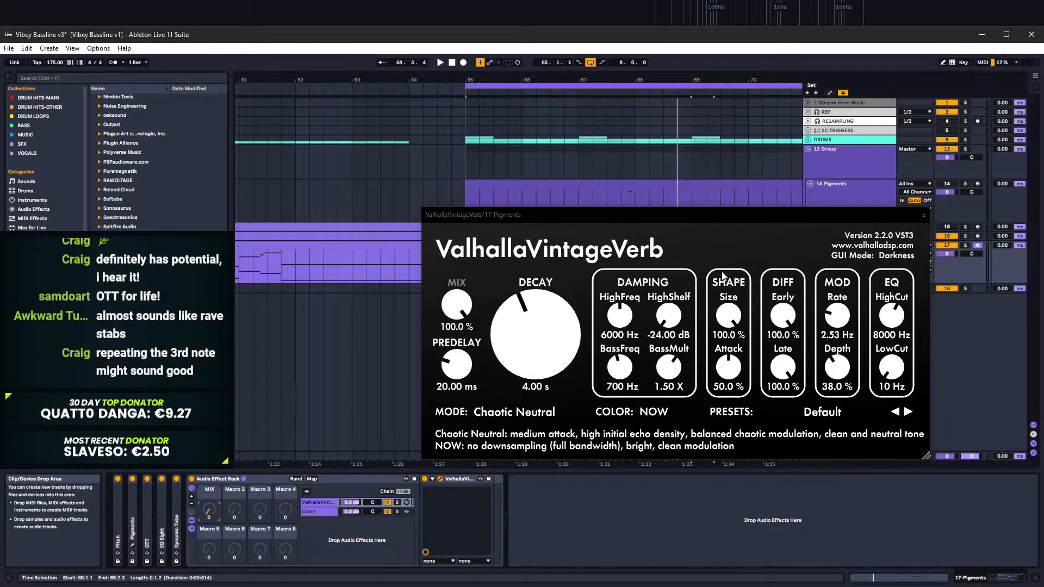
left_click_drag(858, 217, 930, 338)
left_click(208, 517)
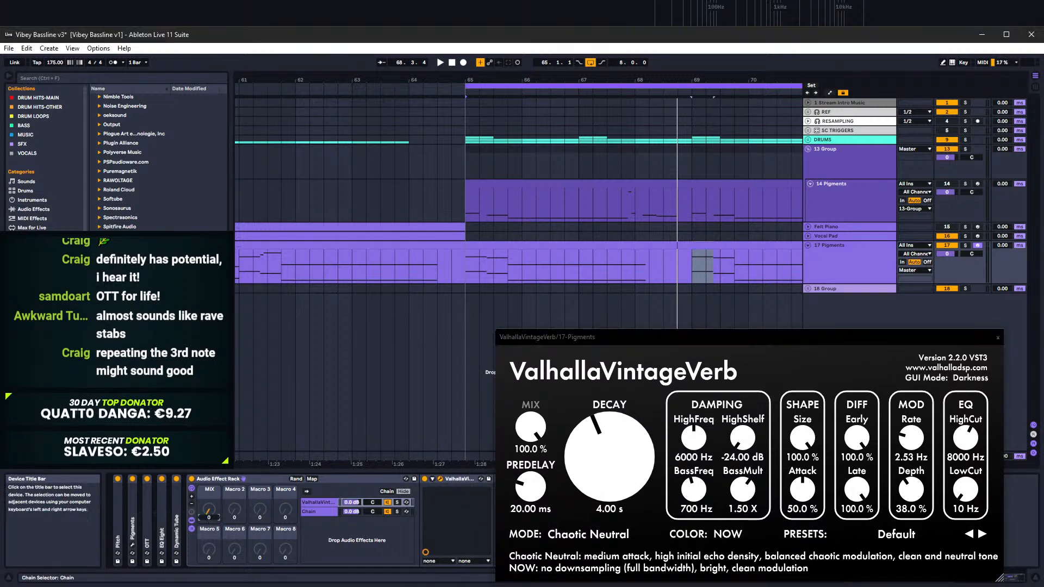
key("a")
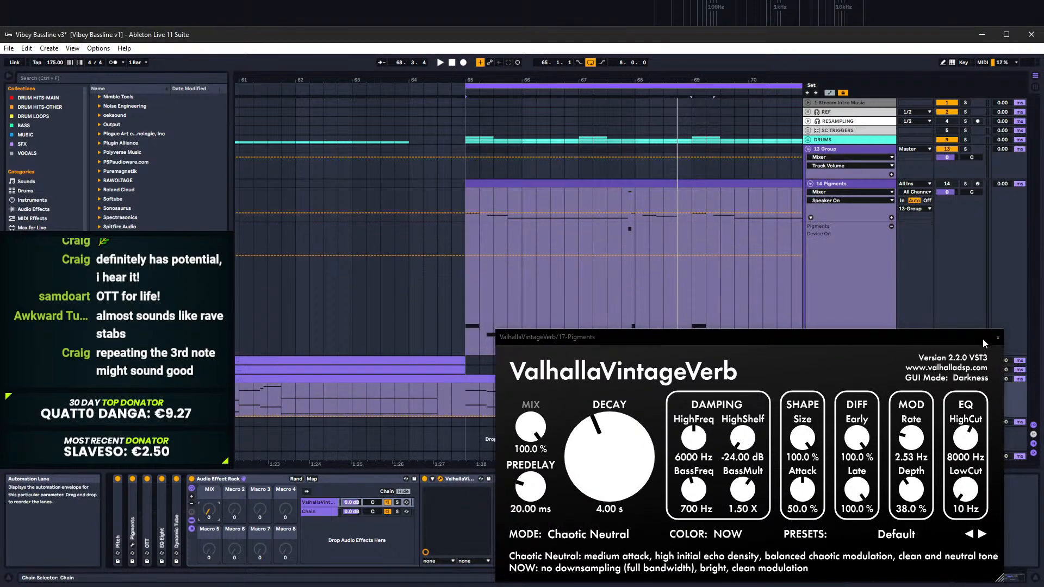
left_click(998, 337)
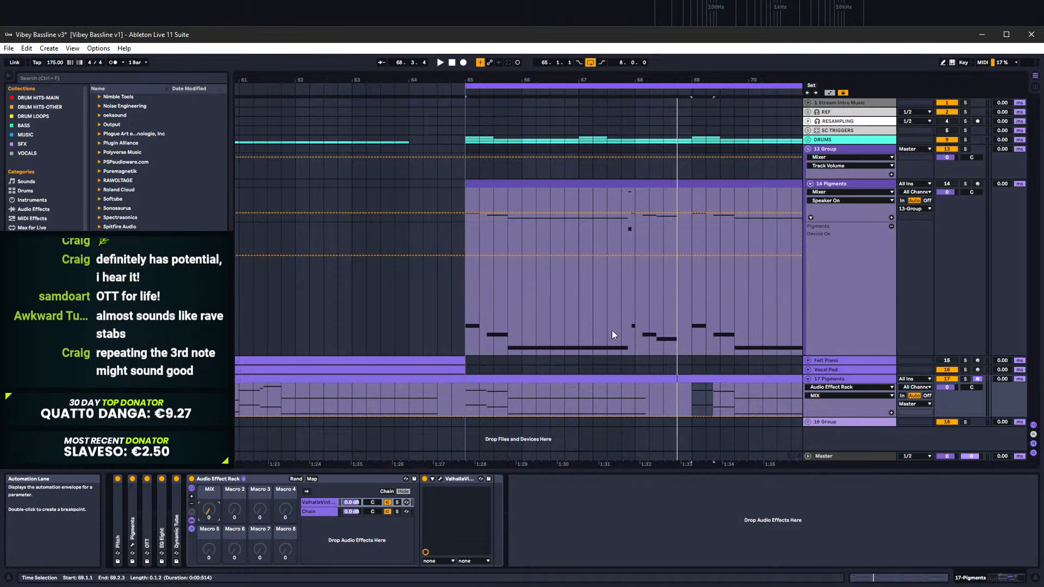
Step: Automate 17 Pigments' MIX macro to curve up from 0 at bar 67 to a peak just after bar 68, dropping straight back to 0
left_click(436, 399)
key("space")
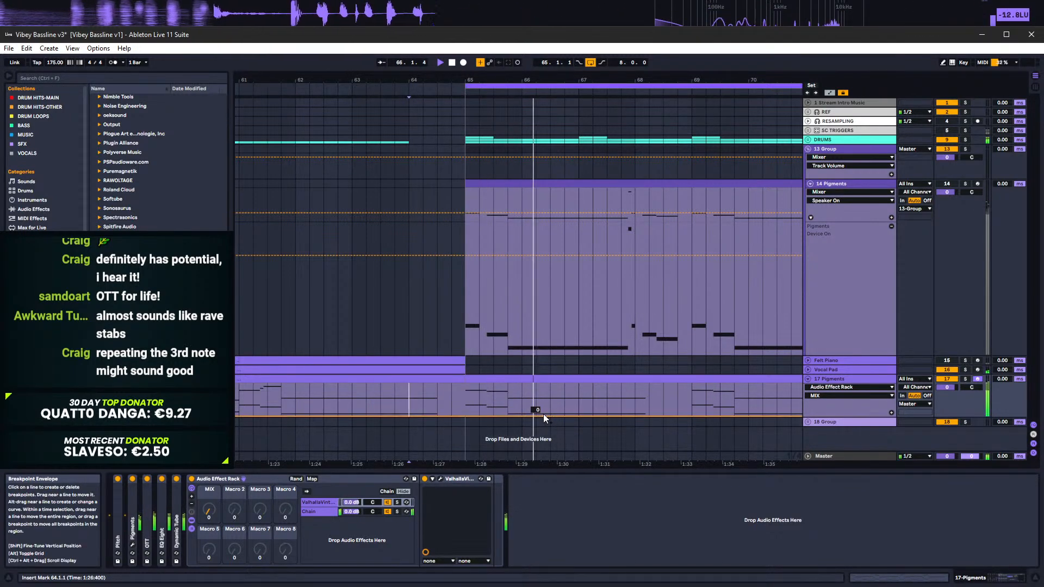
key("space")
left_click(648, 409)
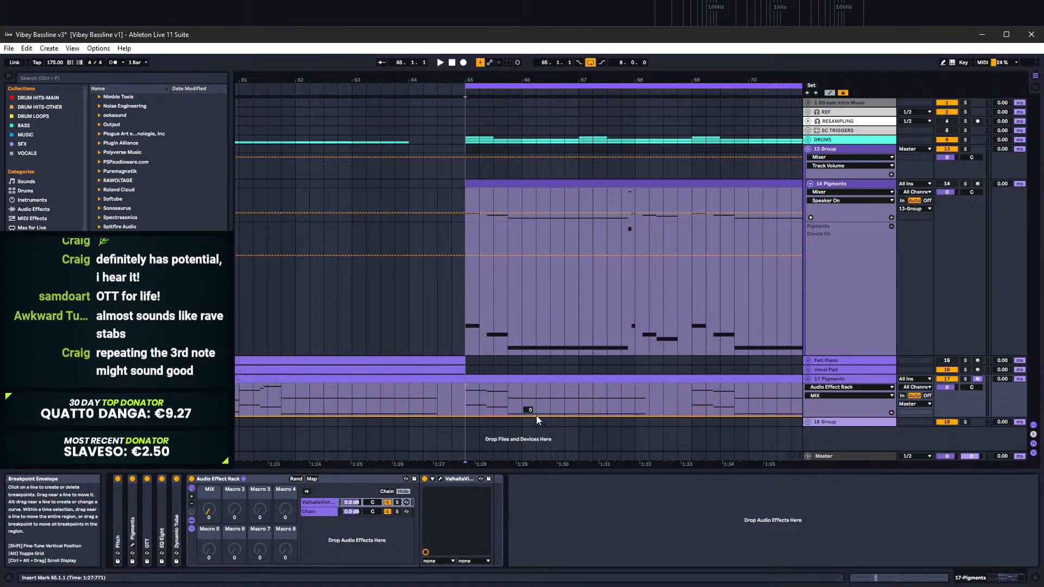
left_click_drag(631, 414, 634, 401)
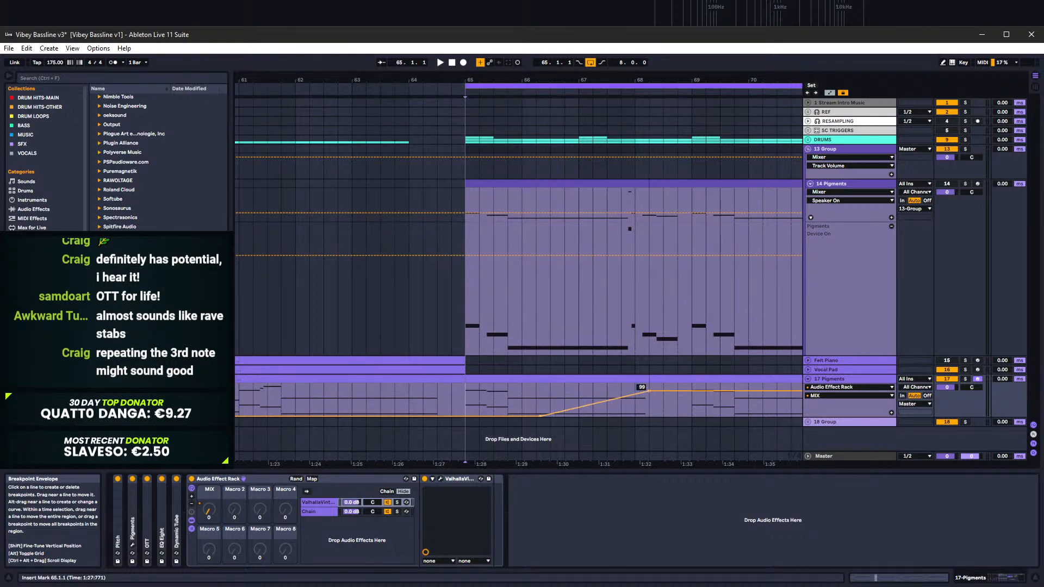
mouse_move(651, 391)
left_mouse_down()
mouse_move(649, 416)
mouse_move(649, 393)
left_mouse_up()
key("space")
left_click_drag(580, 407, 579, 416)
left_click_drag(648, 390, 648, 387)
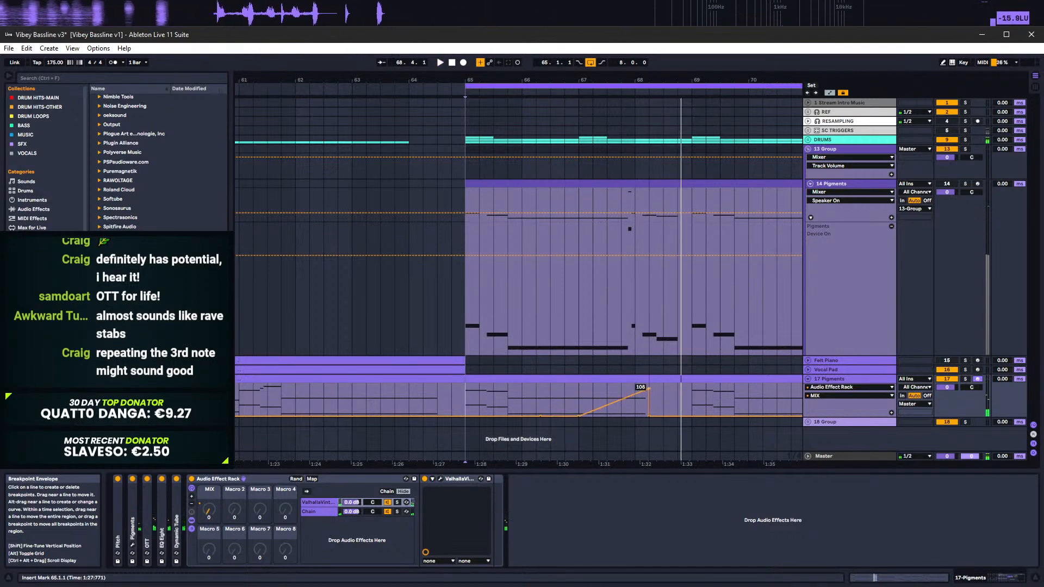
key("space")
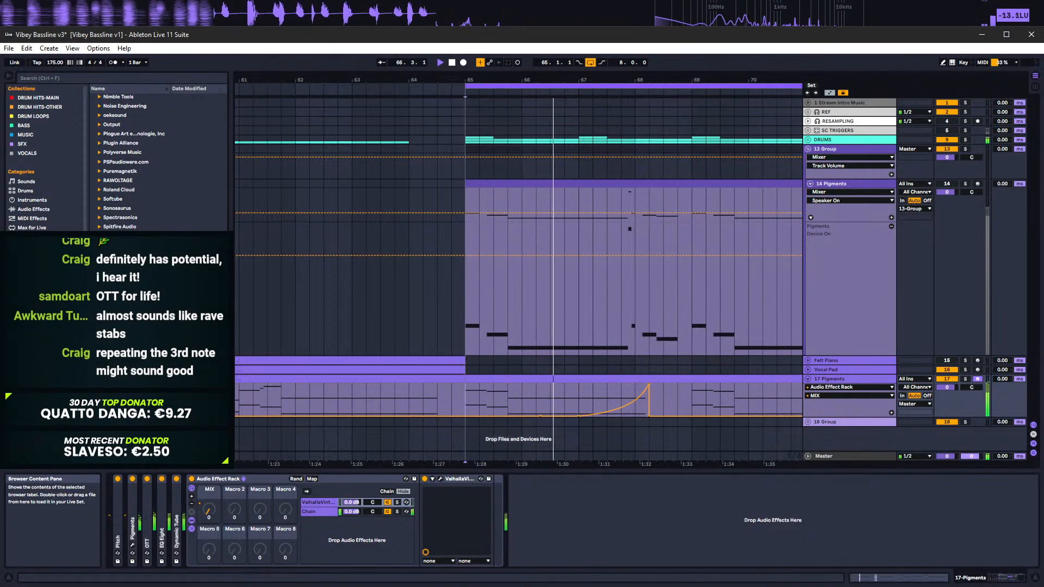
Step: Add an EQ Eight after the rack on 17 Pigments and set band 2 to a steep low cut at 138 Hz
left_click(34, 199)
left_click(34, 209)
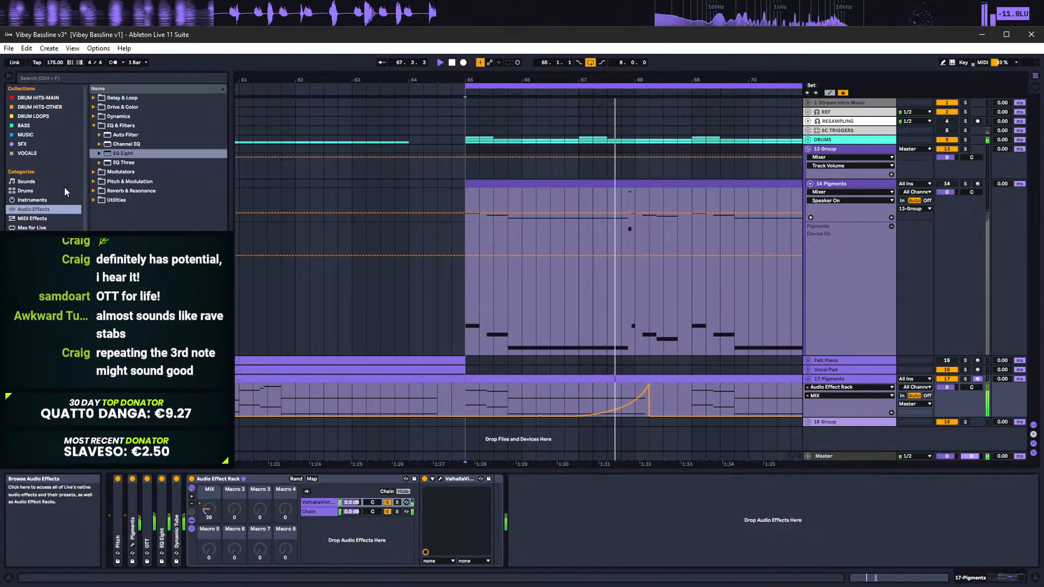
left_click(110, 154)
key("Return")
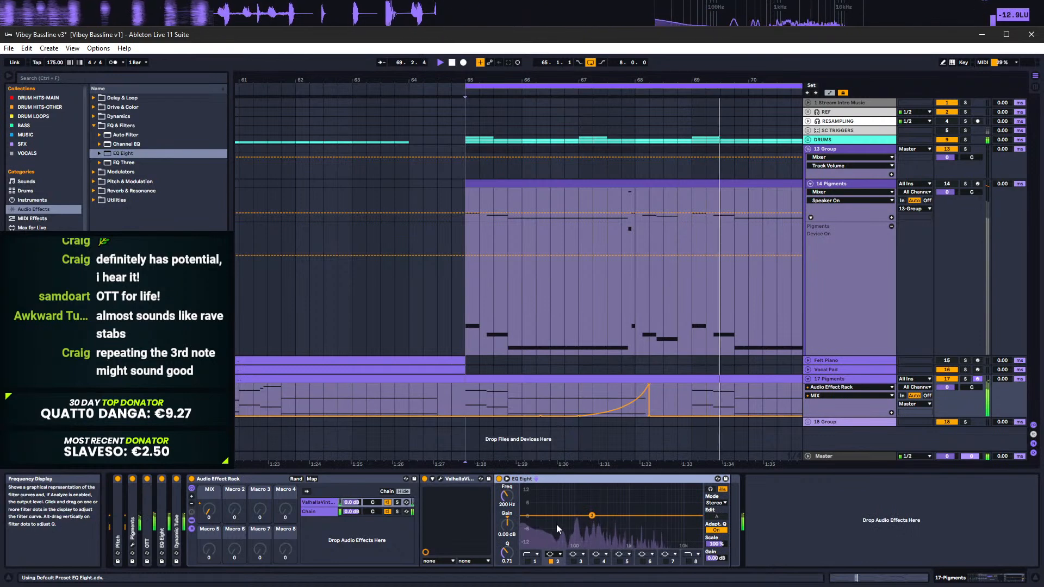
left_click(560, 554)
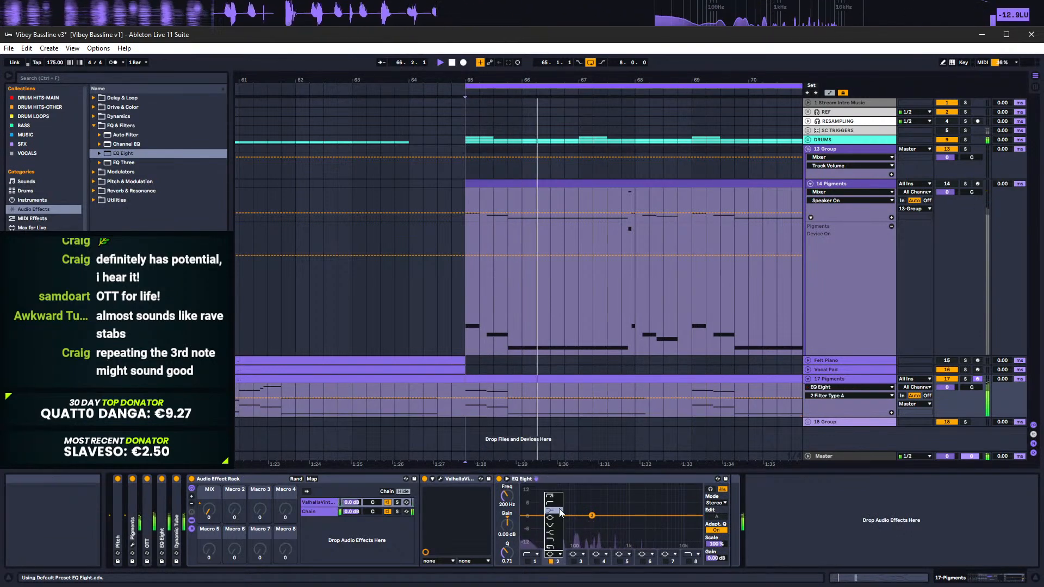
left_click(556, 497)
left_click_drag(592, 522, 583, 532)
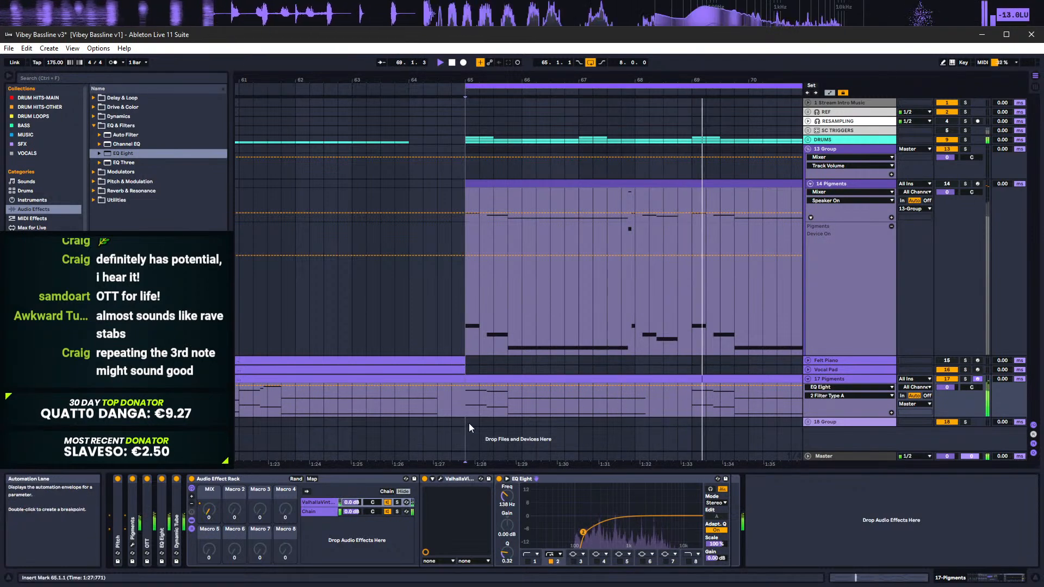
Step: Play the drop from the end of bar 64 and hide the automation lanes
left_click(452, 409)
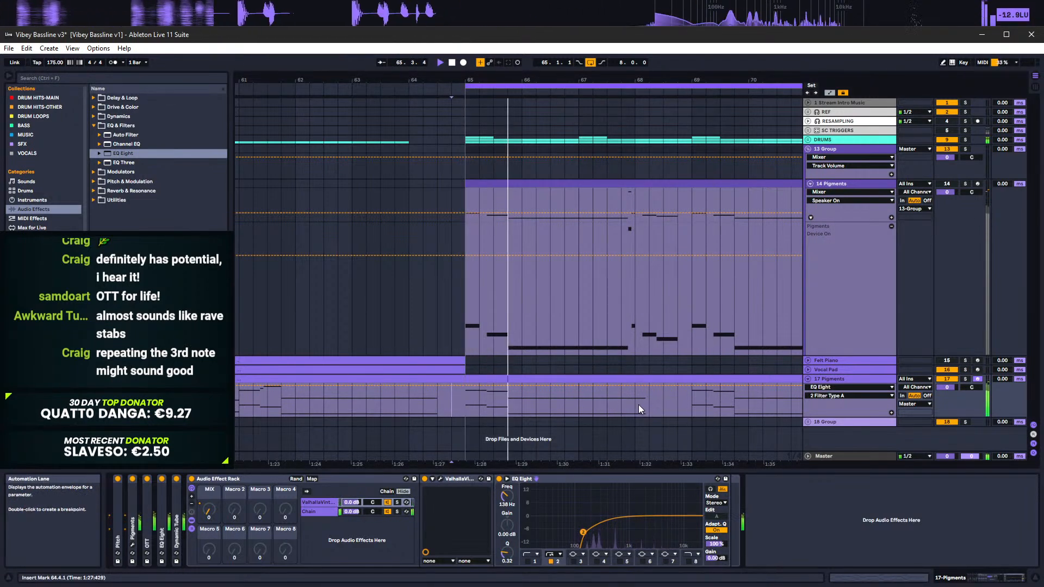
key("a")
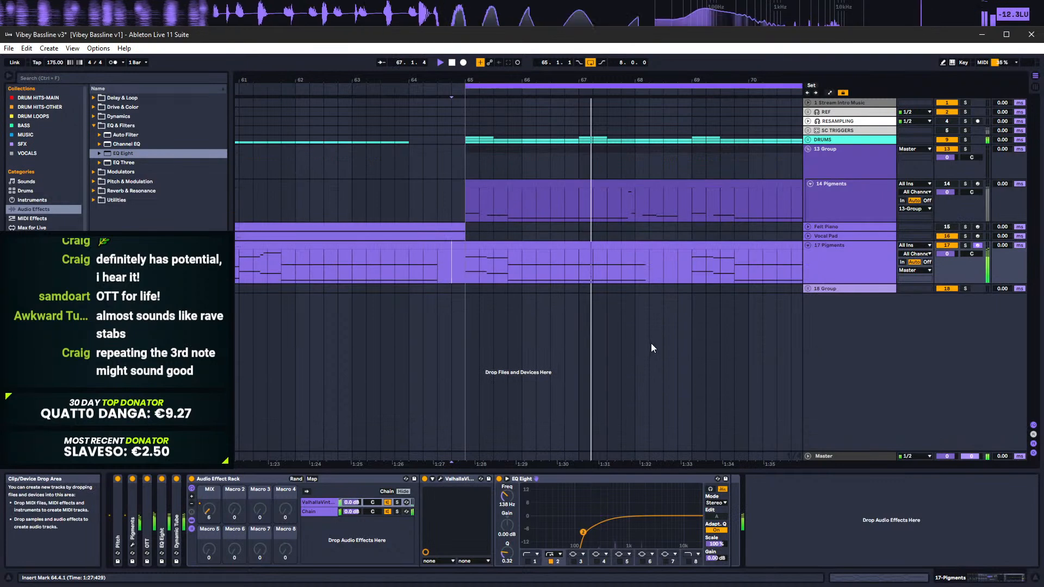
key("space")
Step: Bring up the 14 Pigments device chain and play into the drop from the middle of bar 64
left_click(867, 194)
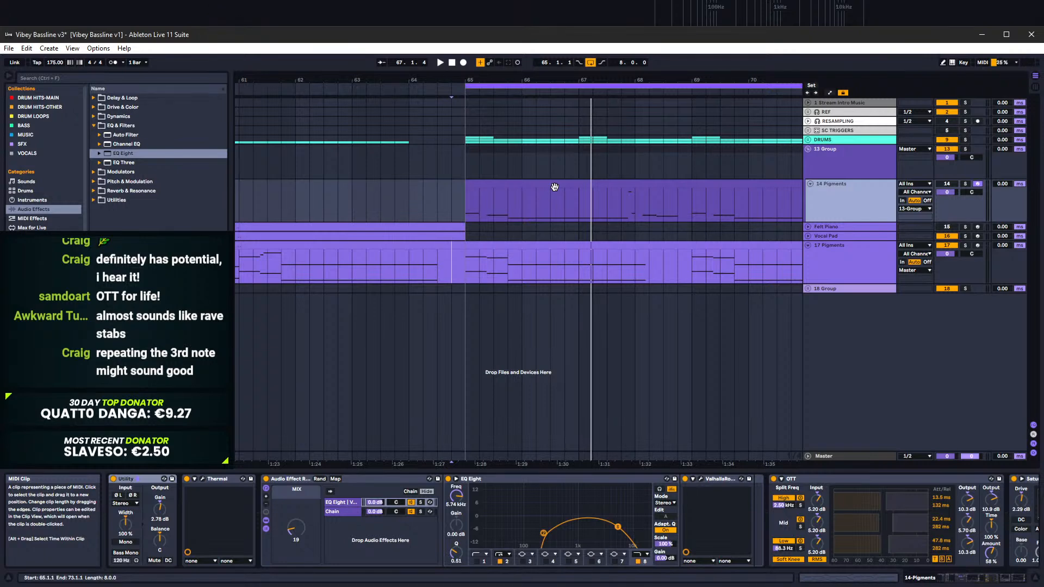
left_click_drag(558, 81, 559, 16)
left_click(191, 12)
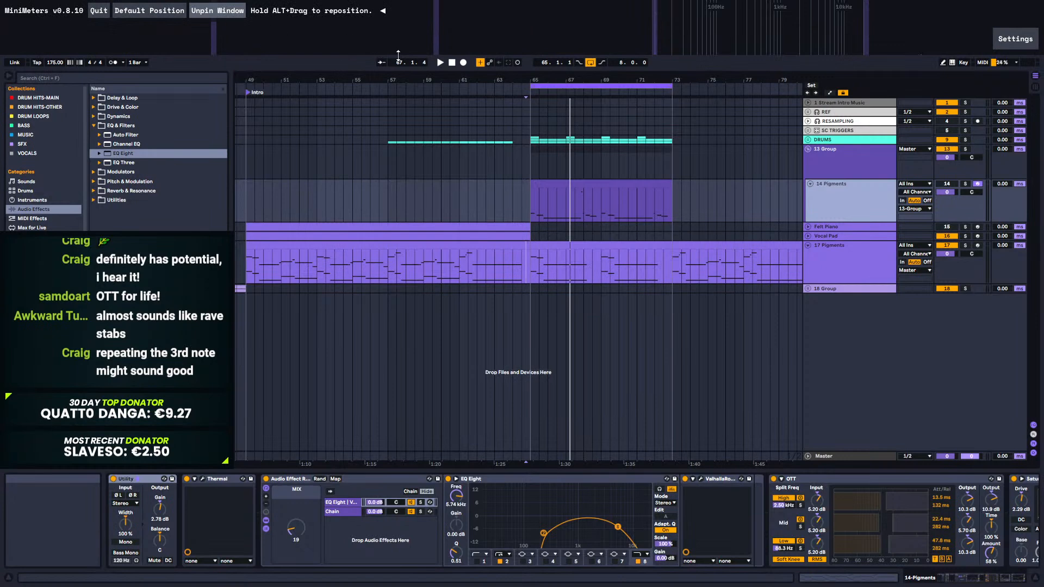
left_click(520, 197)
key("space")
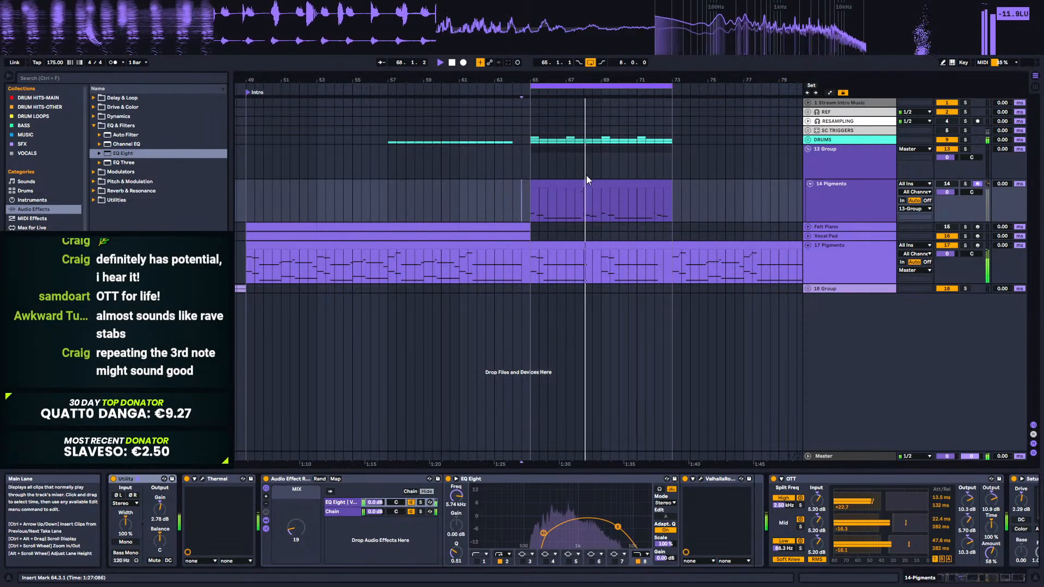
Step: Return to the 17 Pigments device chain, solo the track and listen to it through the drop
left_click(883, 207)
left_click(860, 265)
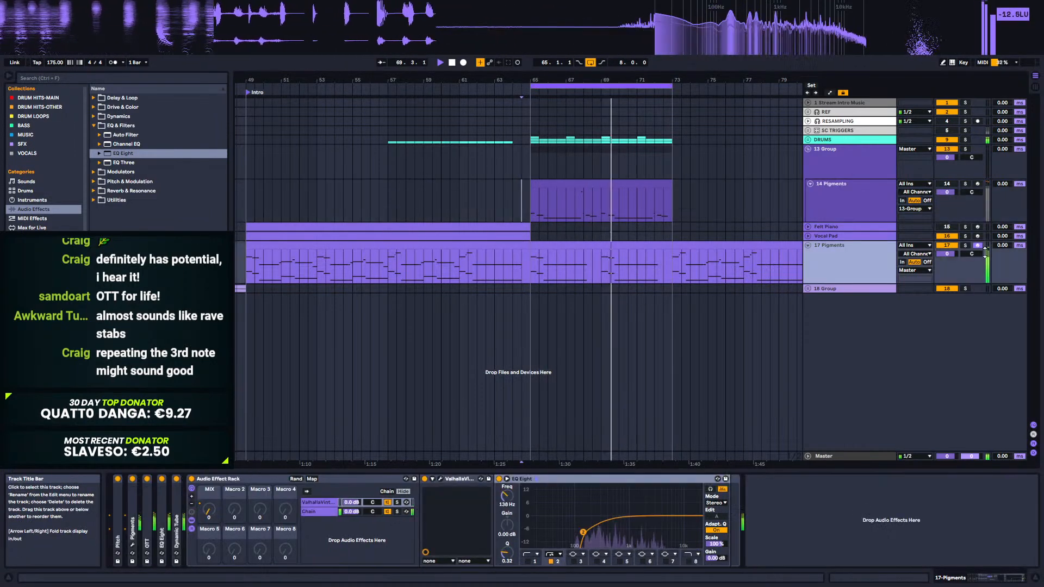
key("space")
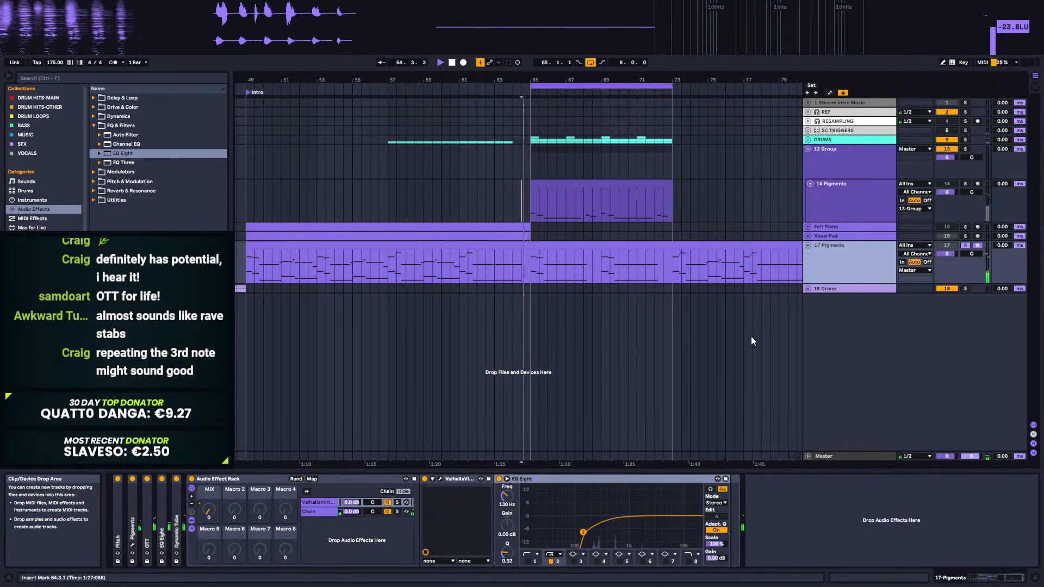
mouse_move(500, 31)
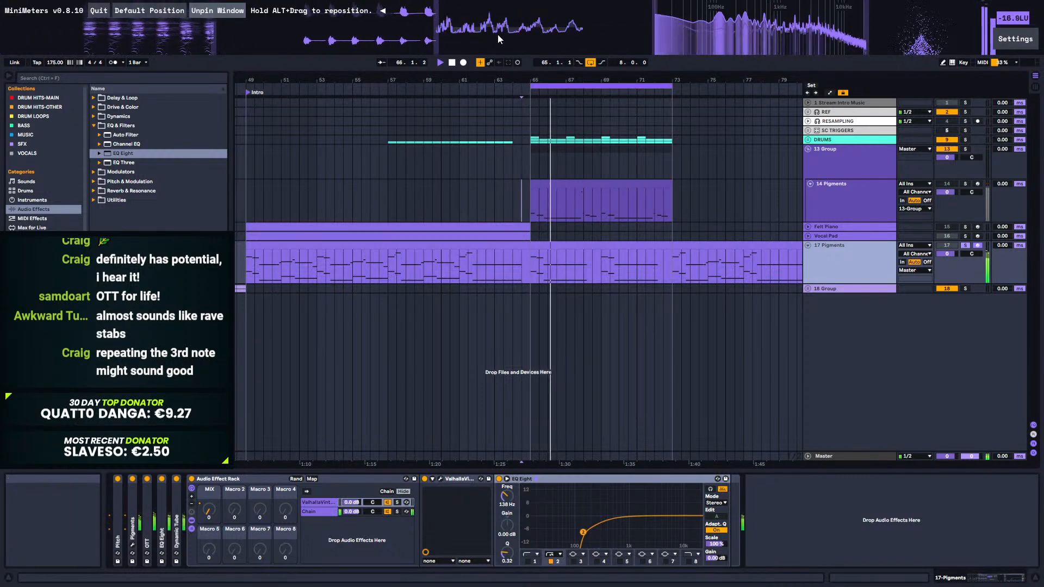
key("space")
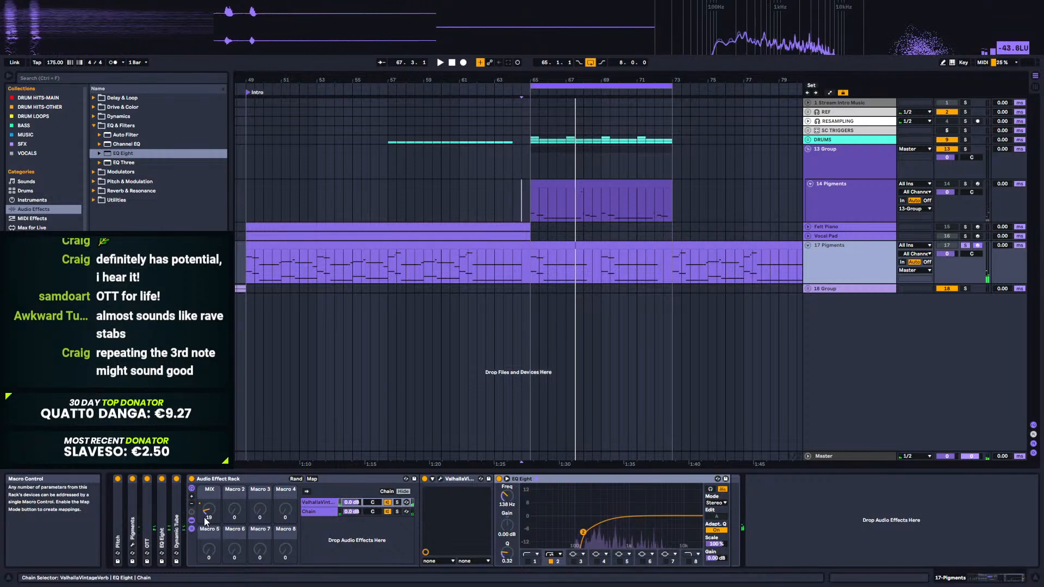
Step: Bypass Dynamic Tube on 17 Pigments for a comparison playback and switch it back on
left_click(176, 478)
key("space")
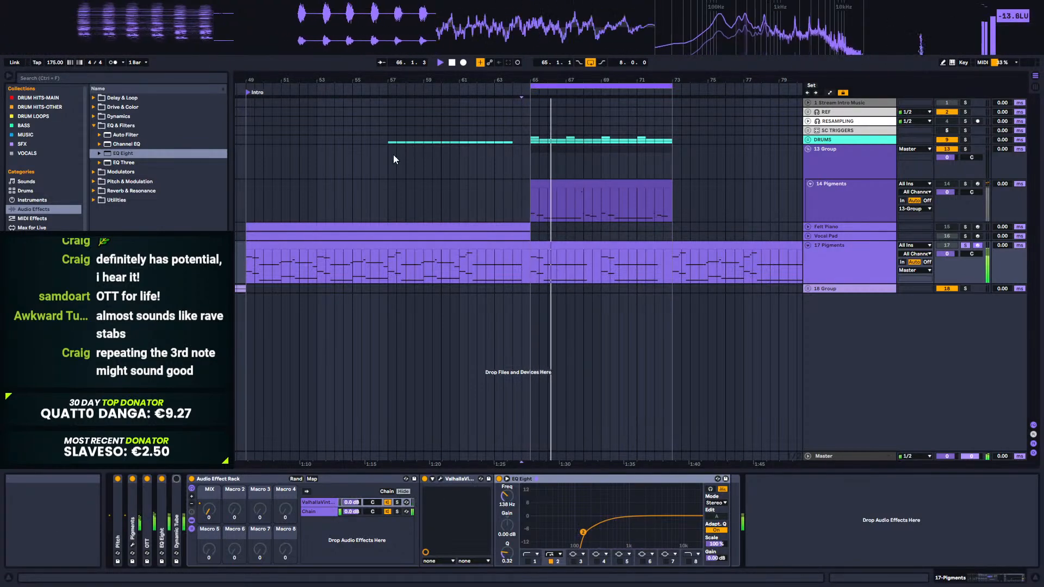
left_click(177, 479)
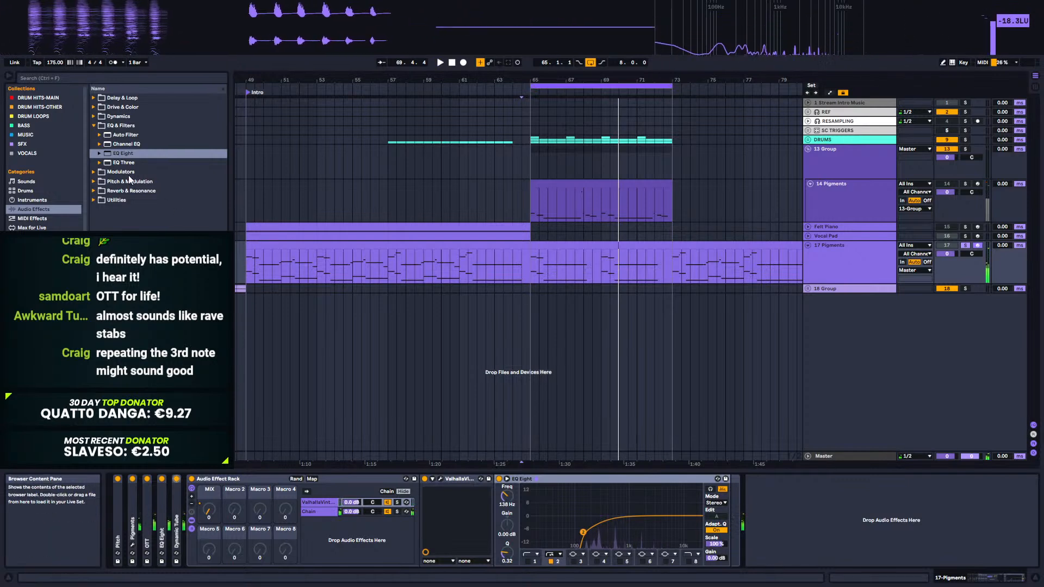
Step: Add a Saturator after the EQ Eight on 17 Pigments and raise its drive to 6.86 dB
left_click(93, 116)
left_click(94, 107)
left_click_drag(125, 192, 782, 524)
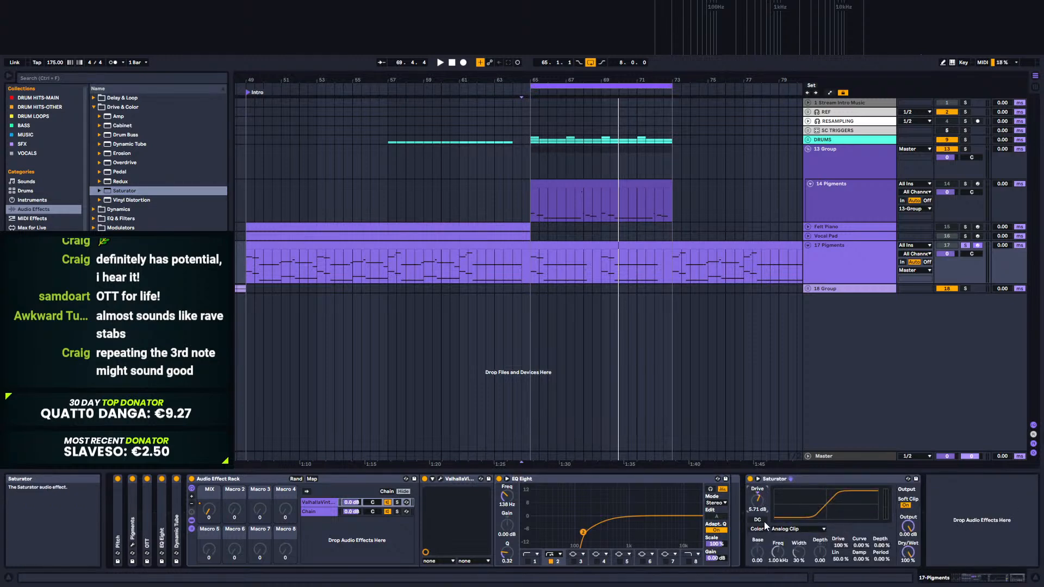
key("space")
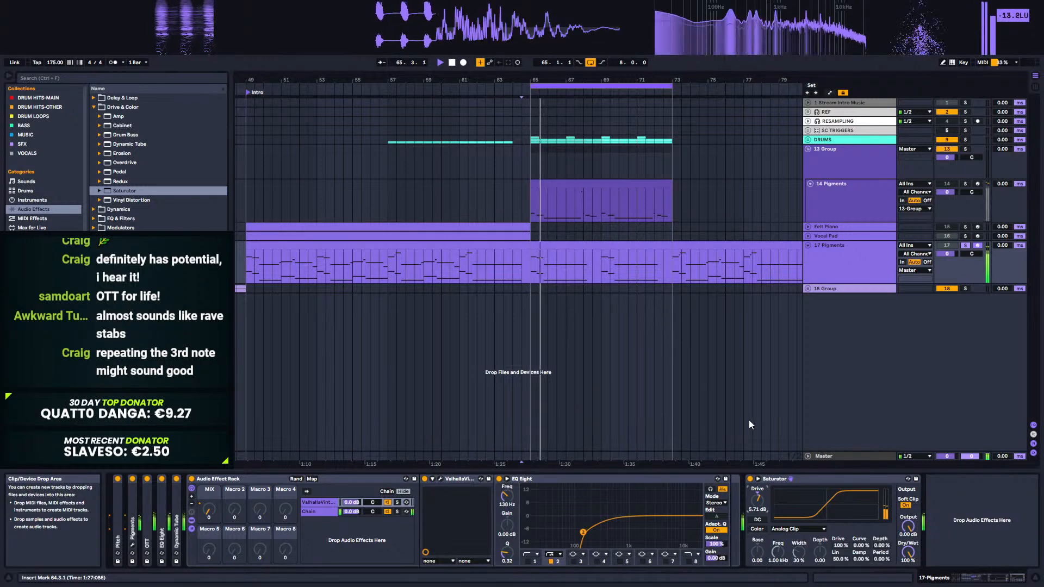
left_click_drag(757, 501, 757, 497)
key("space")
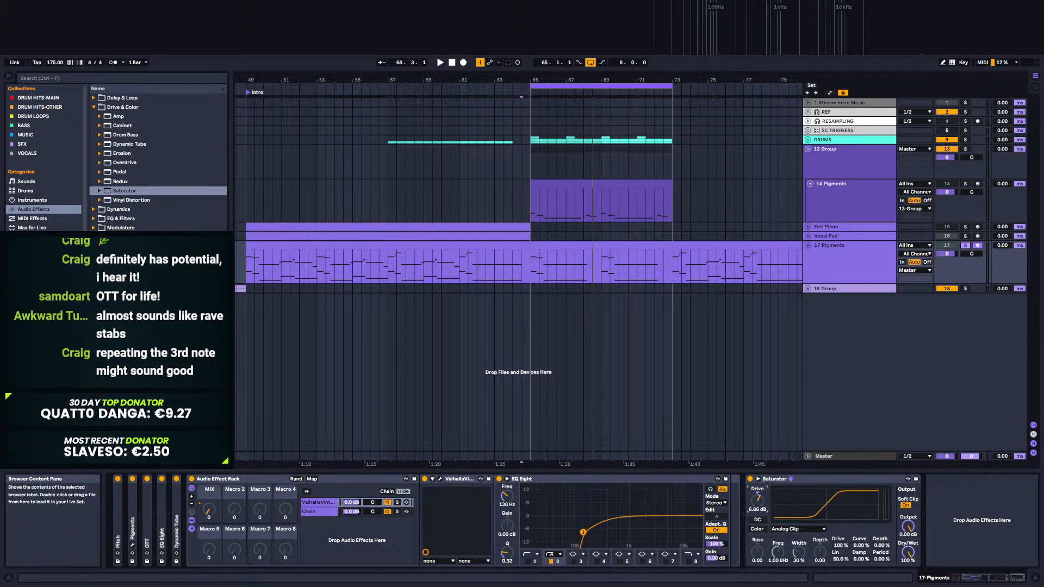
Step: Insert another EQ Eight between Dynamic Tube and the Audio Effect Rack, and check its spectrum during playback
left_click(94, 218)
left_click_drag(123, 152, 193, 504)
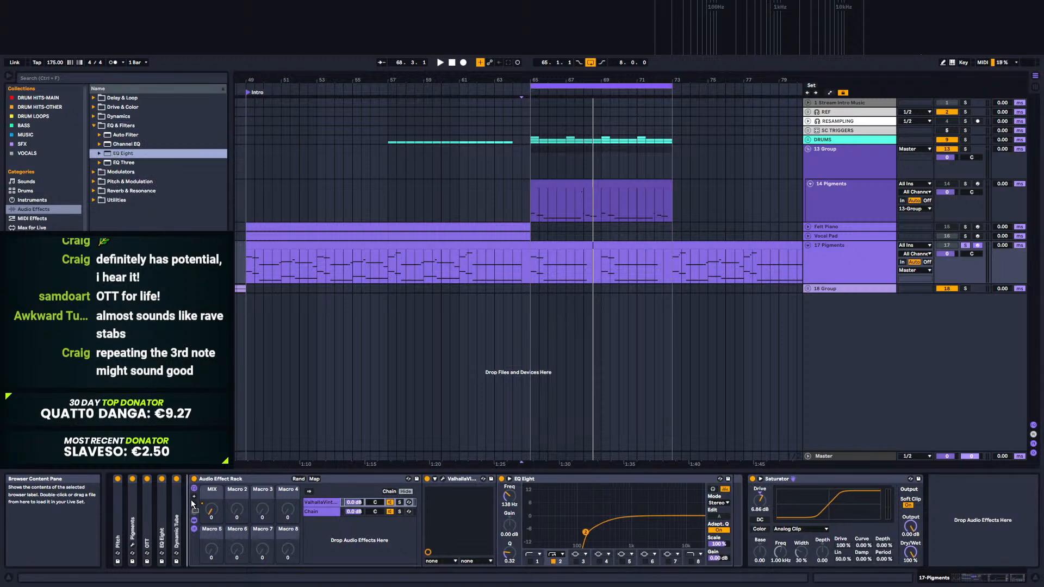
left_click_drag(361, 484, 362, 484)
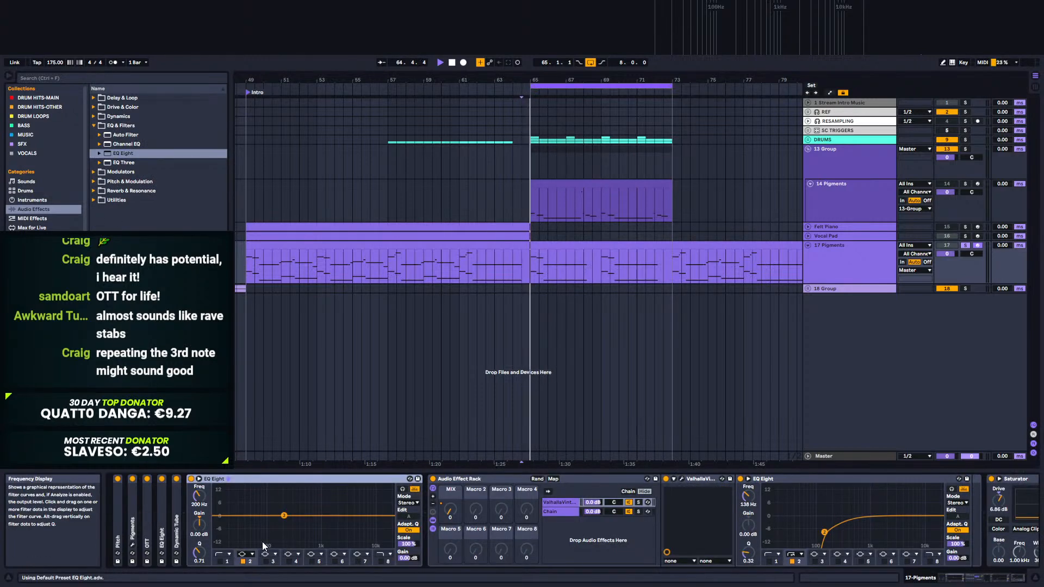
key("space")
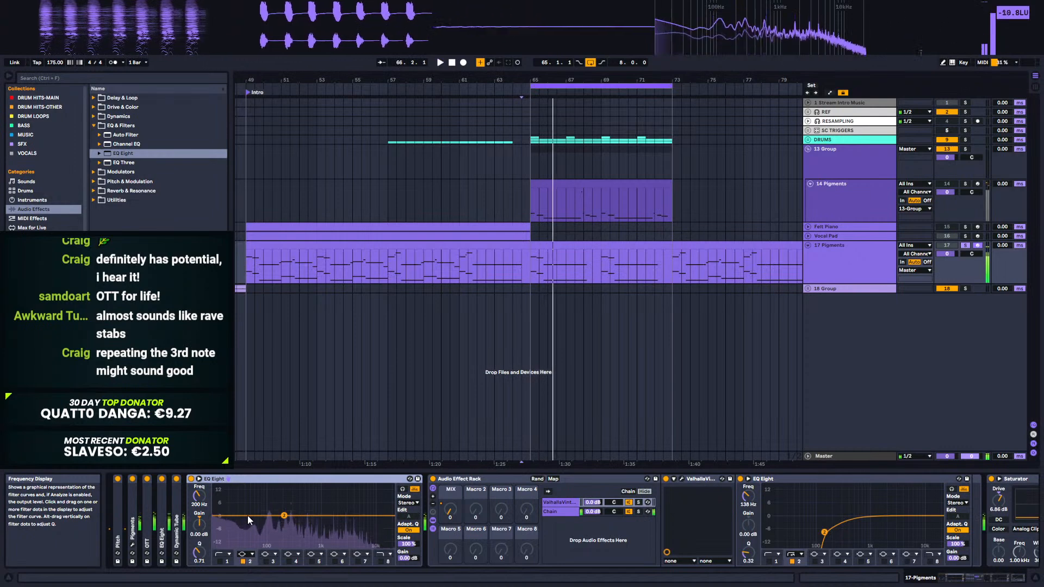
mouse_move(244, 28)
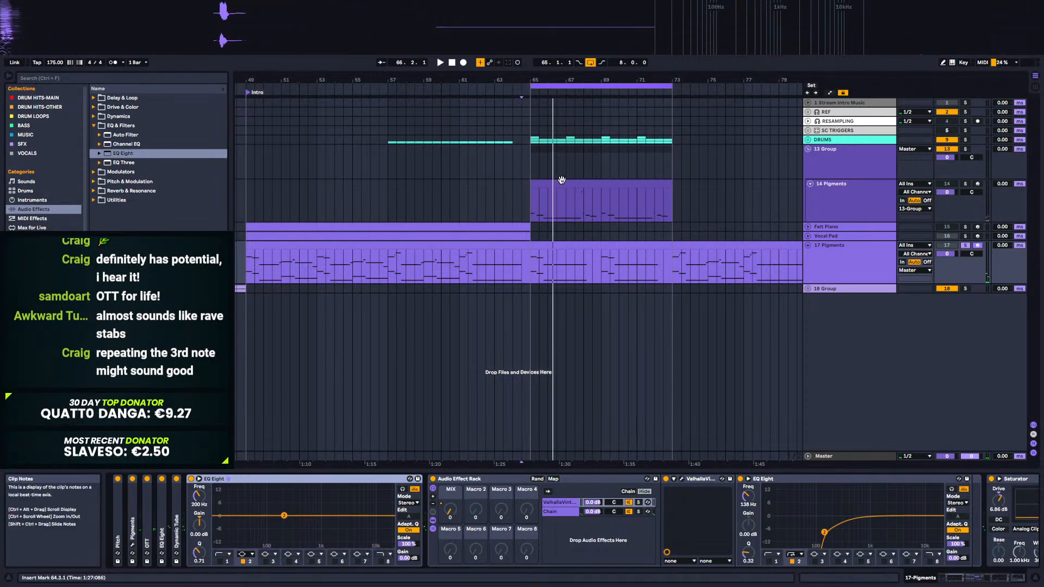
Step: Unfold and arm the RESAMPLING track, record the soloed 17 Pigments output from bar 65, and enlarge the recorded waveform
left_click(809, 122)
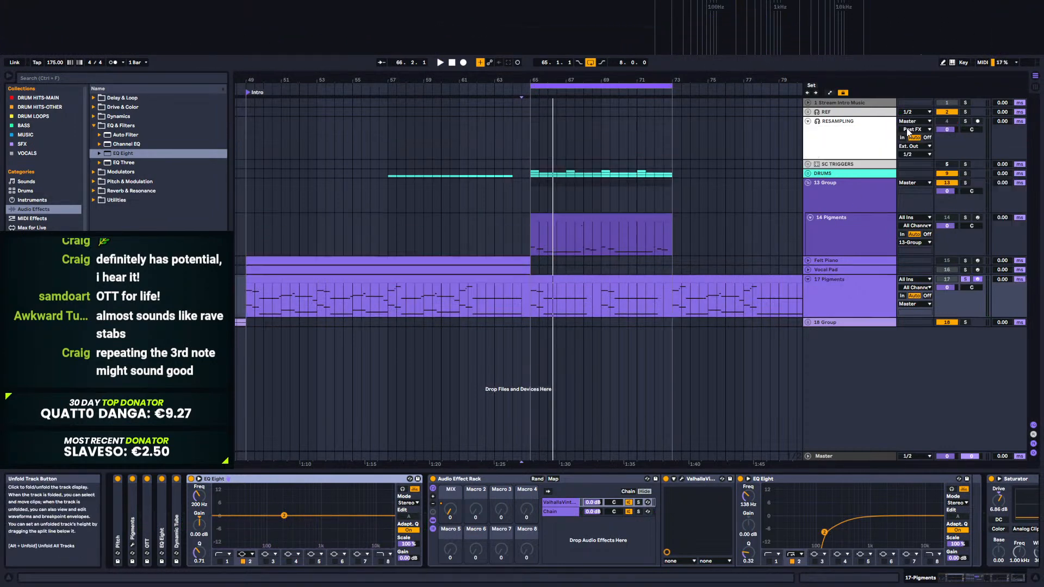
left_click(978, 121)
left_click(539, 136)
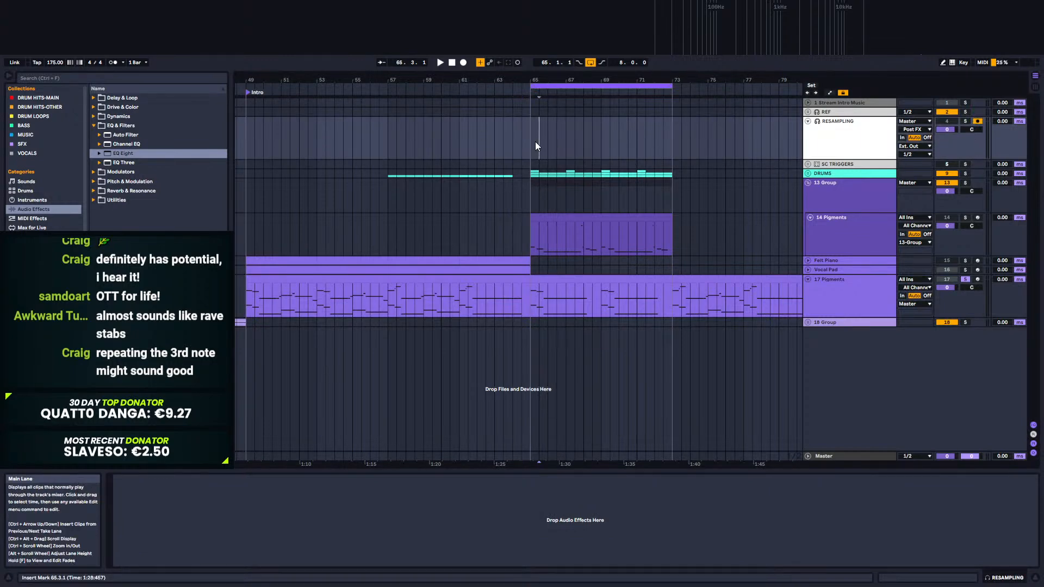
left_click(463, 63)
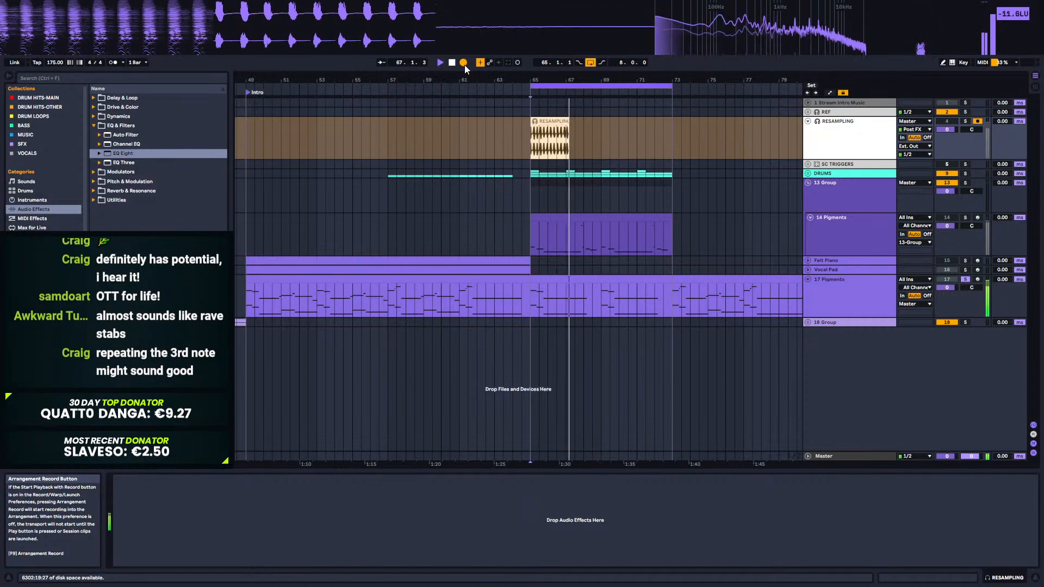
key("space")
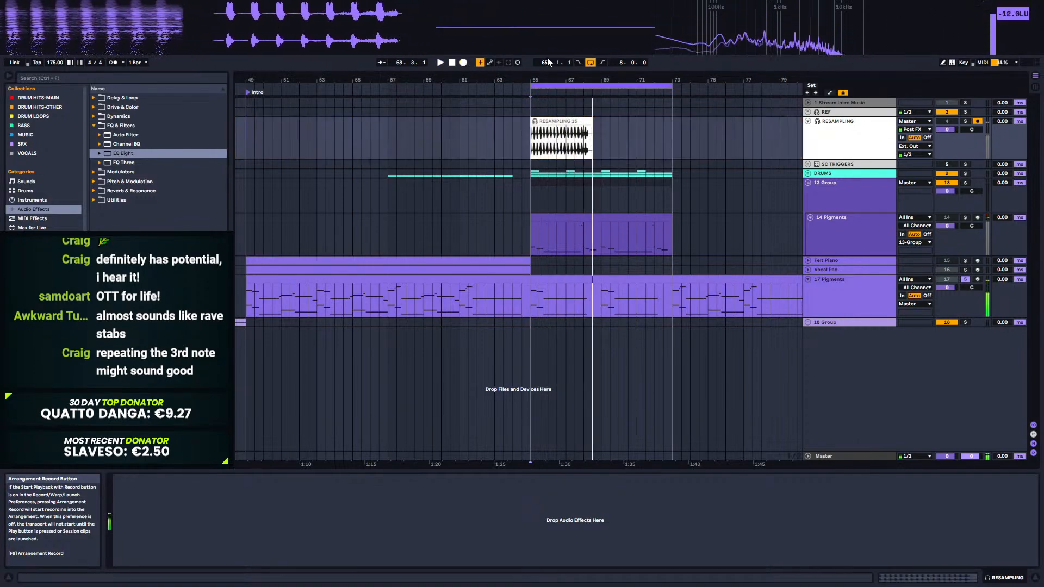
left_click_drag(544, 80, 546, 210)
left_click_drag(845, 162, 866, 359)
left_click(567, 192)
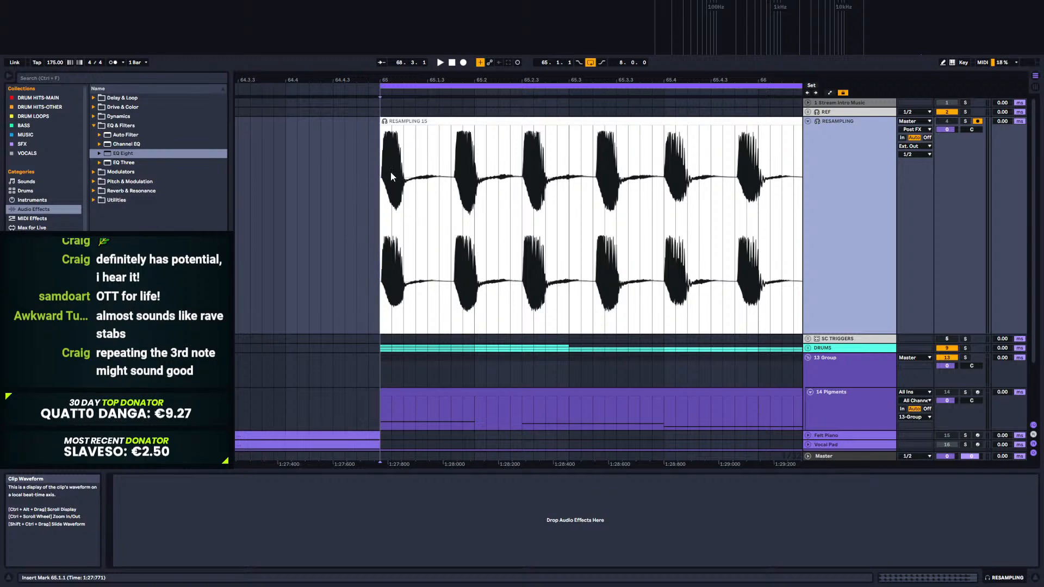
Step: Enable the DC filter in the 17 Pigments Saturator and record its output again from bar 65 on RESAMPLING to compare waveforms
scroll(834, 374, "down", 3)
left_click(834, 400)
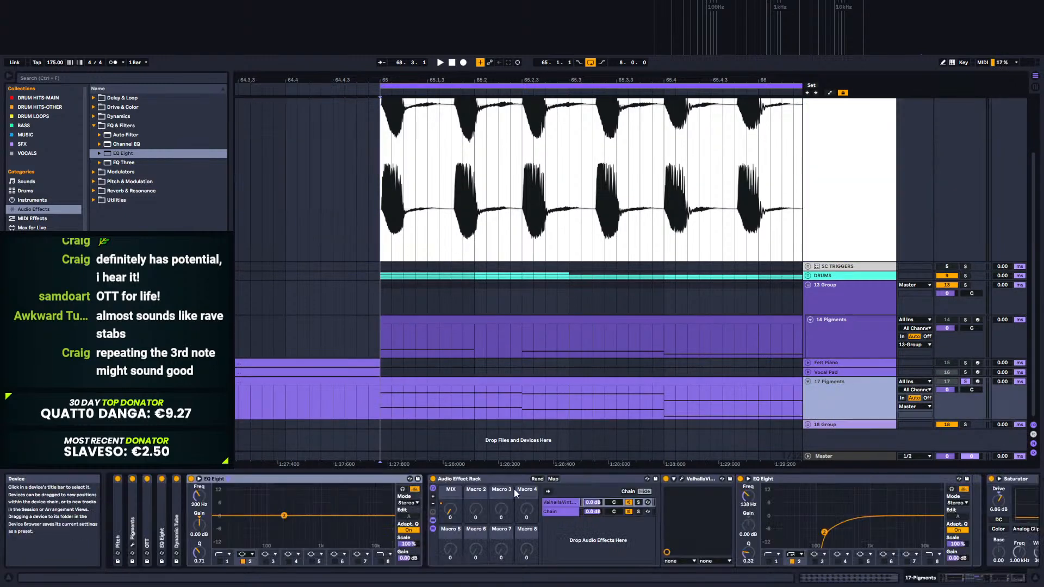
scroll(745, 498, "right", 3)
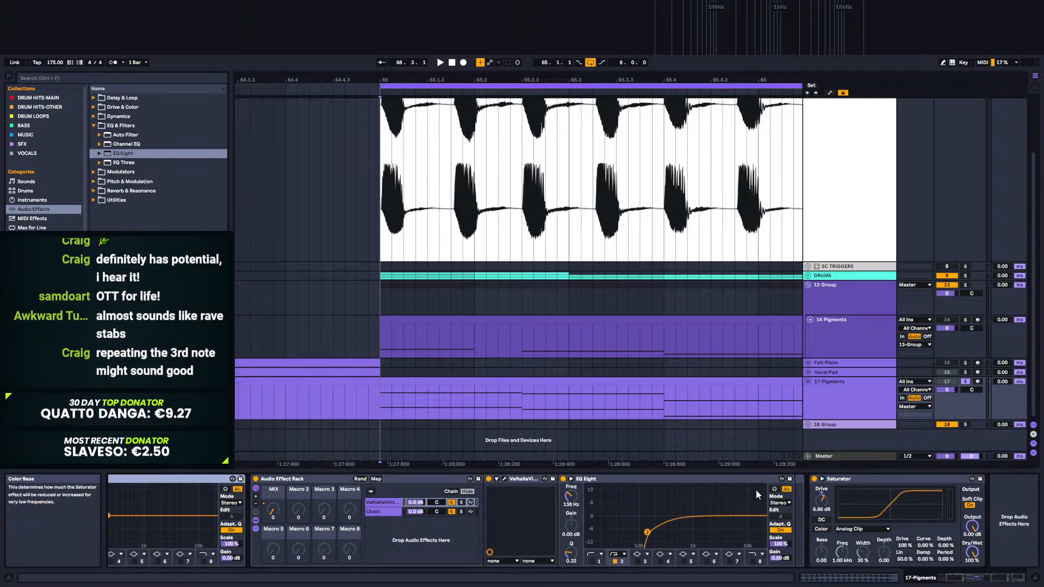
left_click(821, 519)
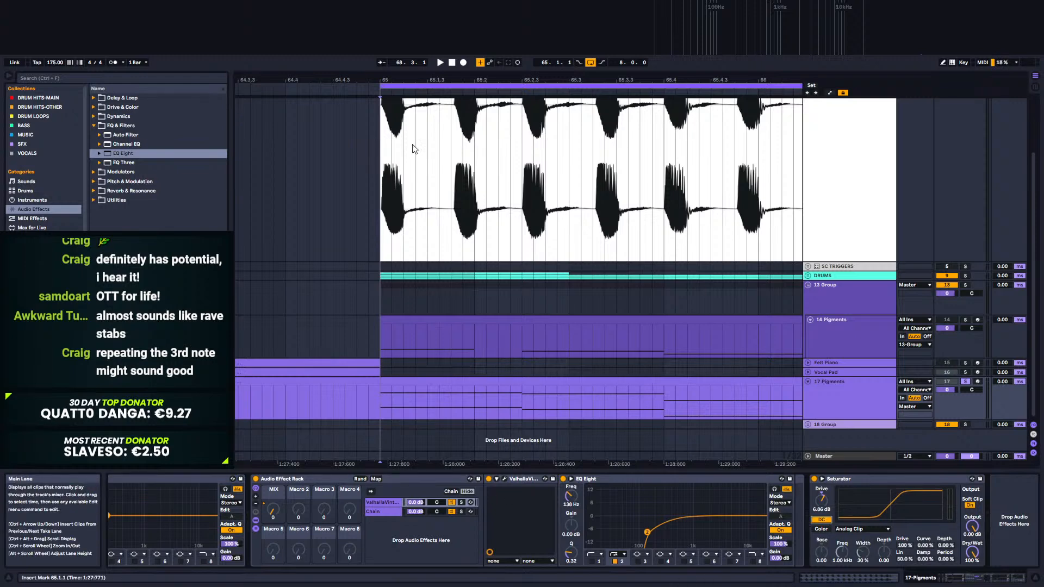
left_click(379, 136)
scroll(425, 167, "up", 3)
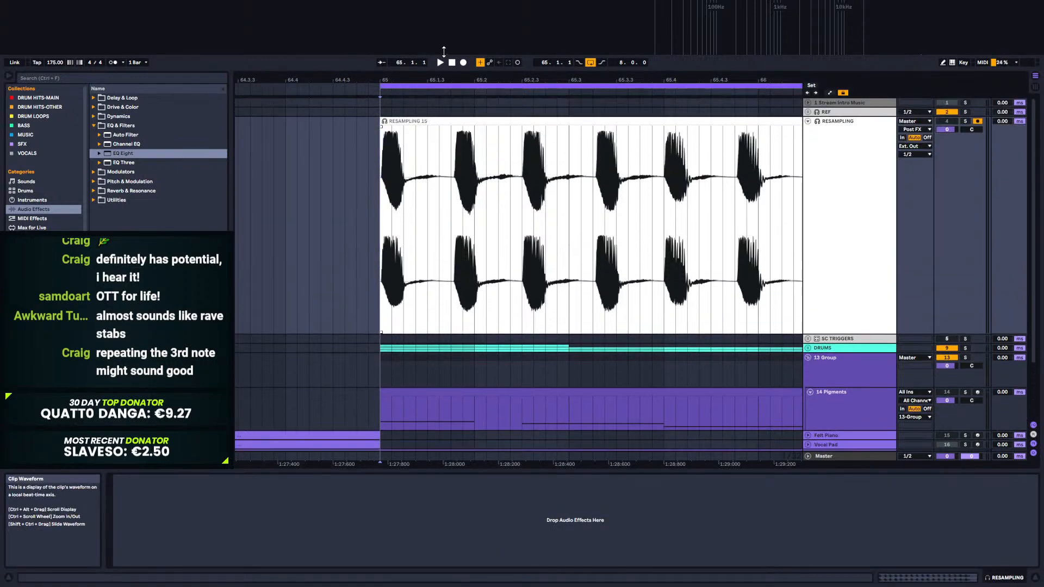
left_click(463, 63)
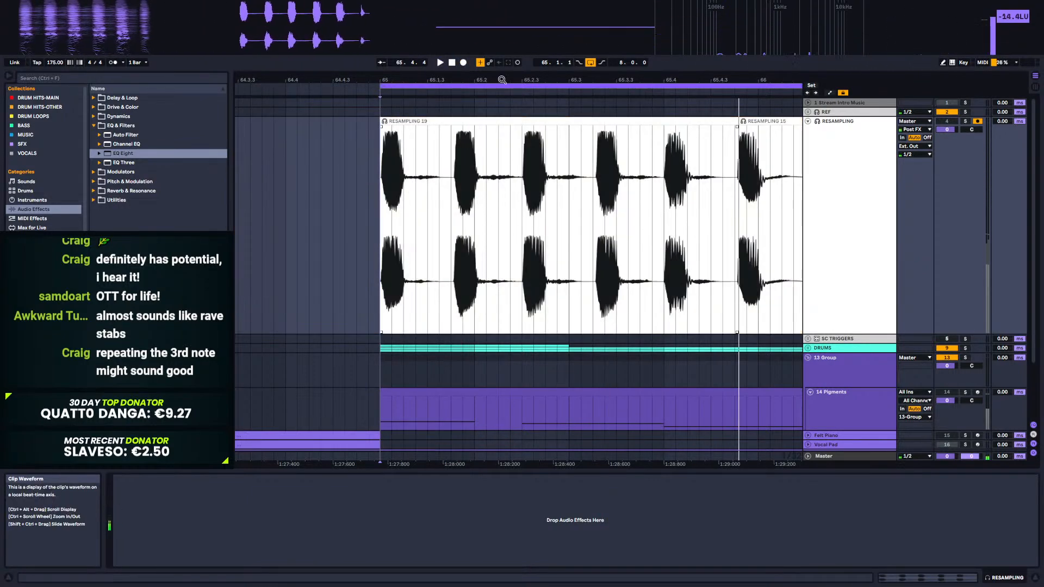
left_click_drag(503, 80, 501, 102)
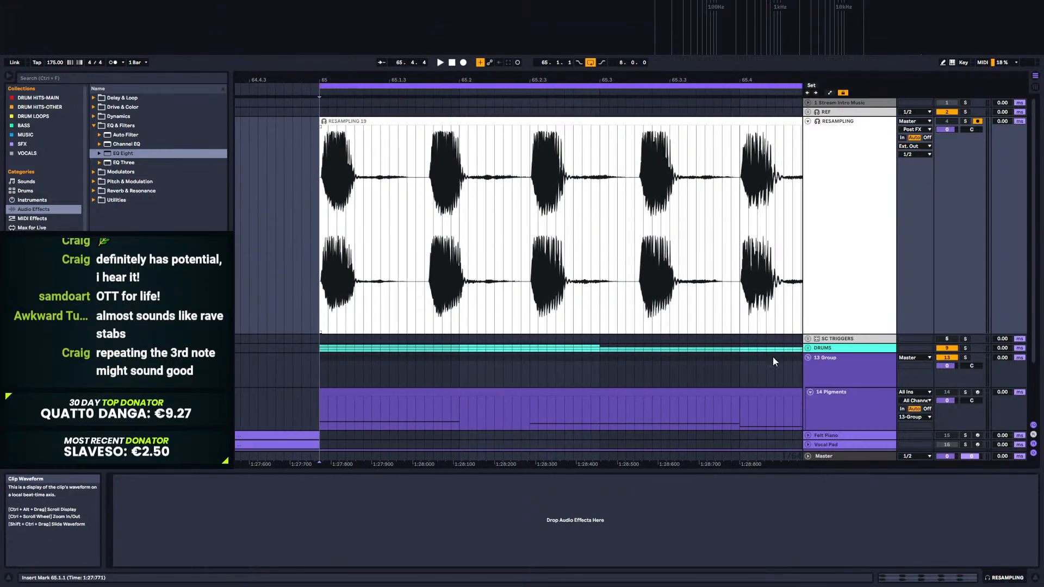
Step: Turn off the Saturator's DC filter and set band 2 of the EQ Eight before the Audio Effect Rack to a 26.1 Hz low cut
left_click(846, 216)
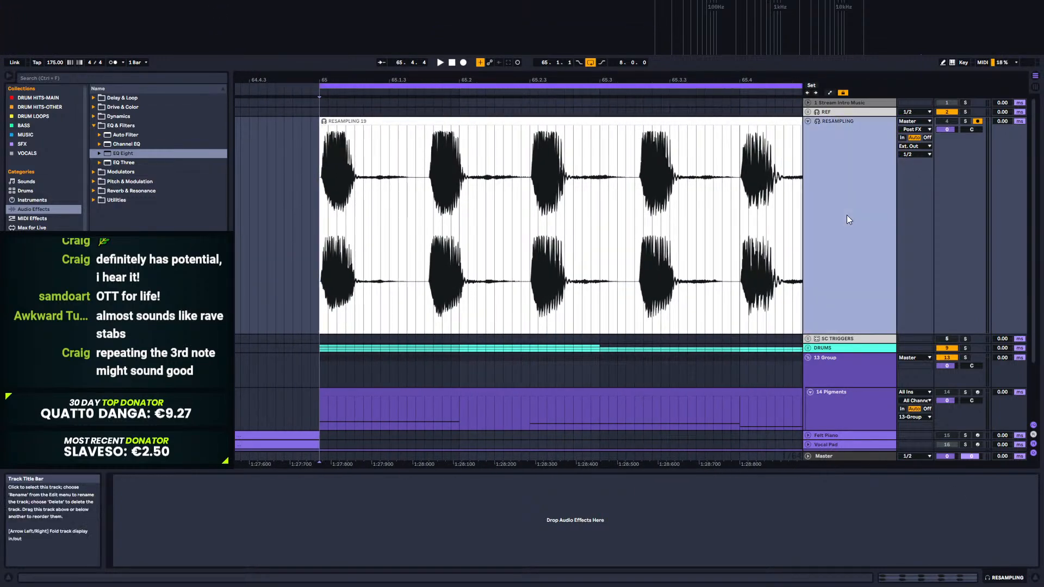
left_click(847, 390)
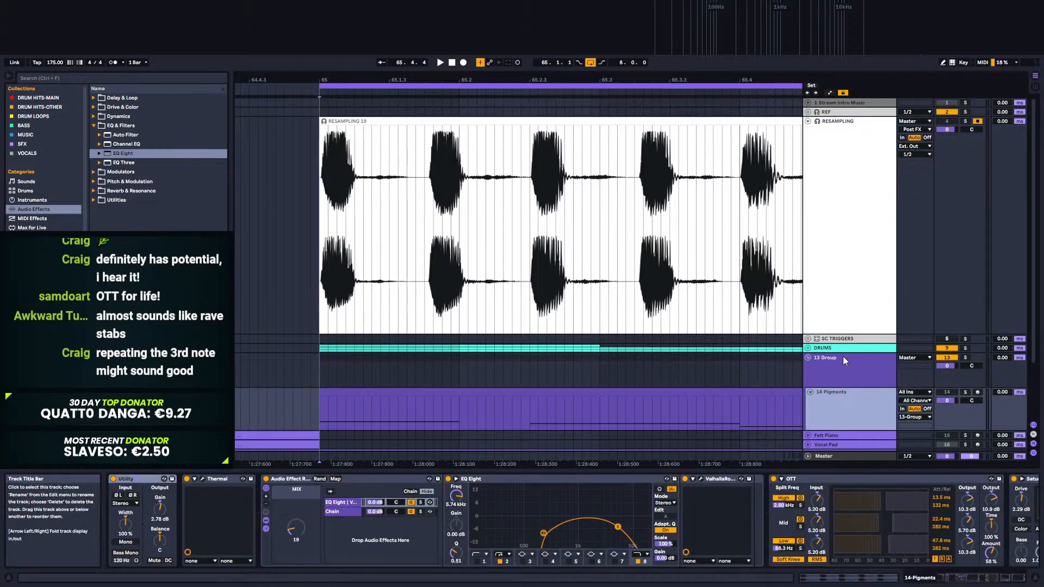
scroll(844, 361, "down", 3)
left_click(841, 416)
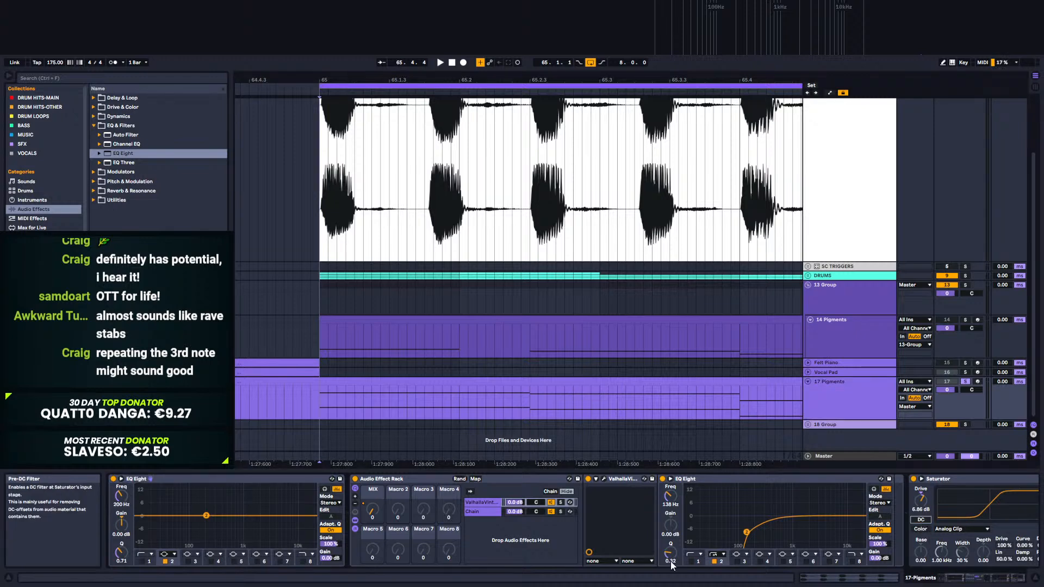
left_click(239, 476)
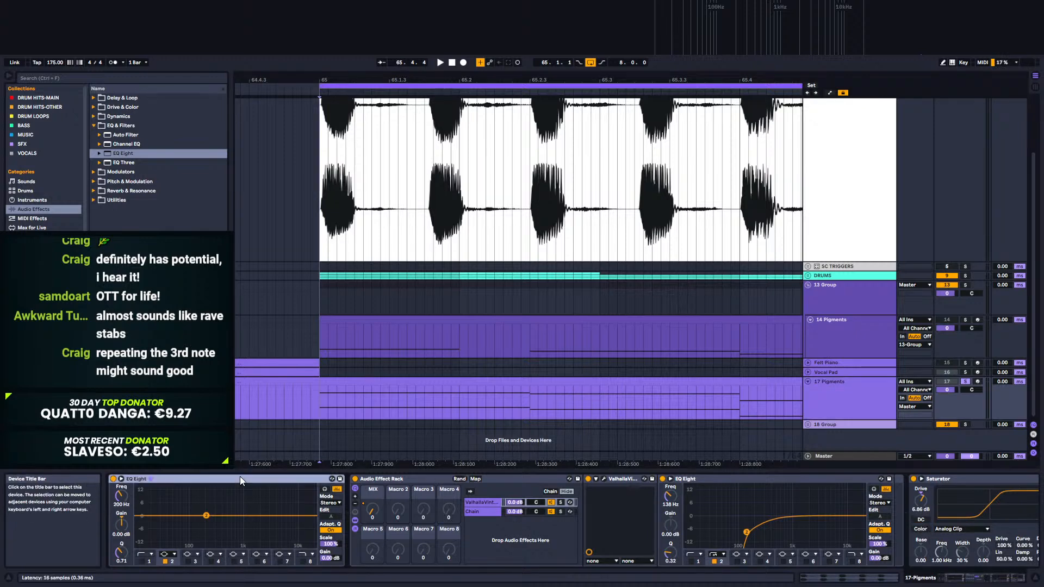
left_click(203, 516)
left_click(171, 554)
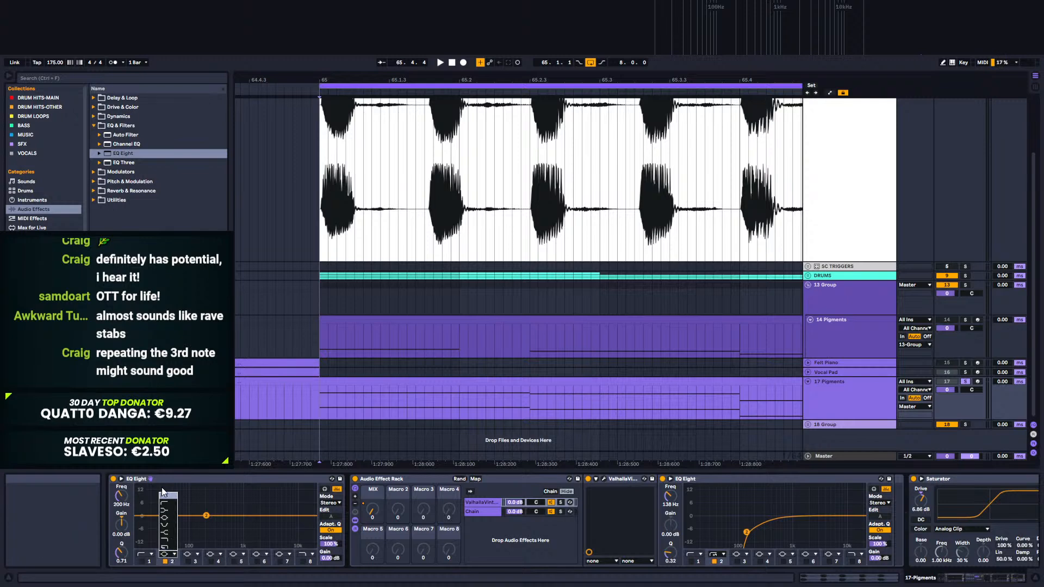
left_click(169, 510)
left_click_drag(206, 522, 166, 521)
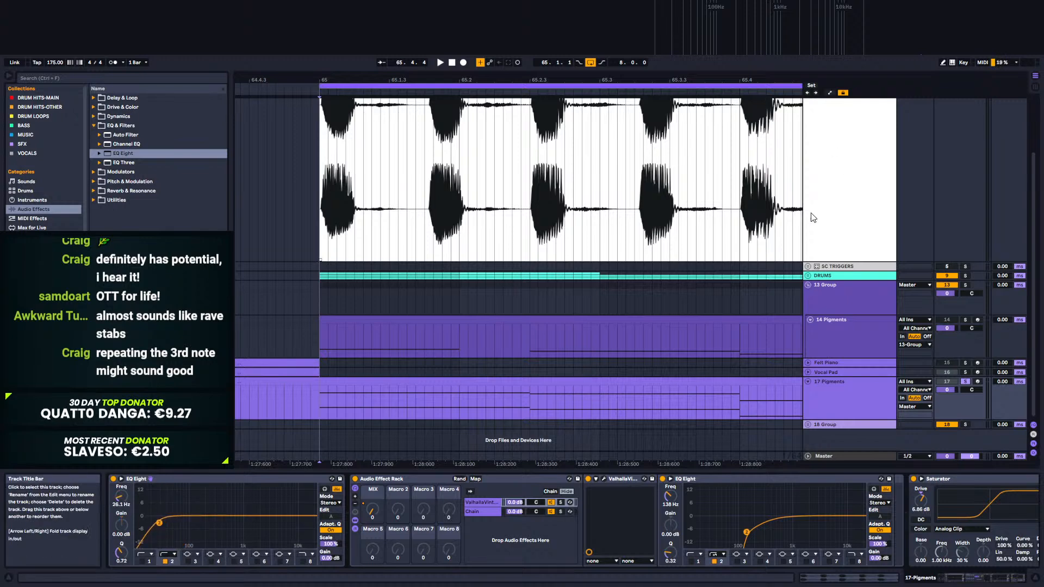
Step: Record 17 Pigments again from bar 65 on RESAMPLING, shifting the EQ Eight low cut to 20.0 Hz for comparison
scroll(825, 198, "up", 3)
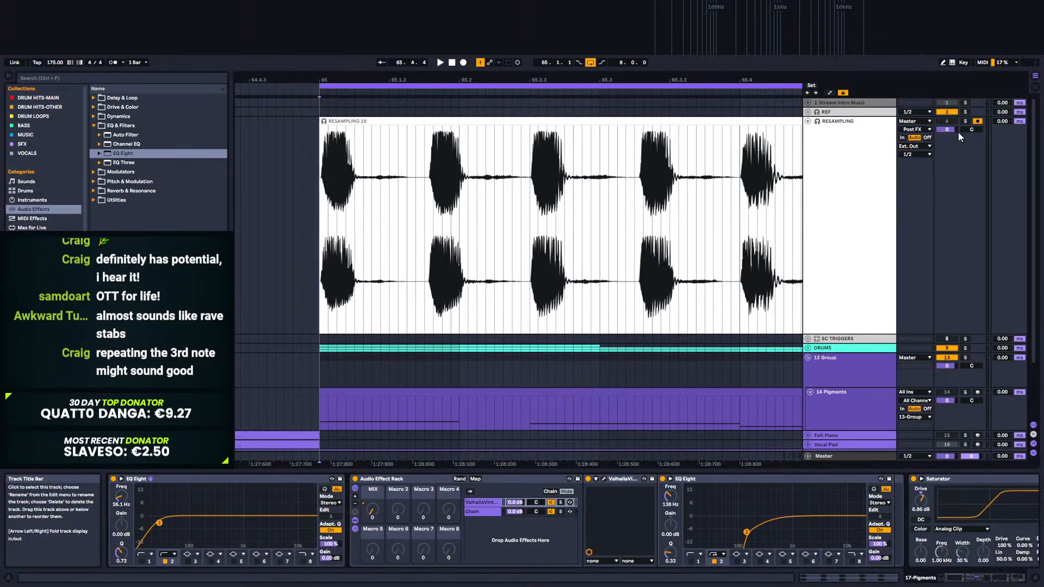
left_click(463, 62)
key("space")
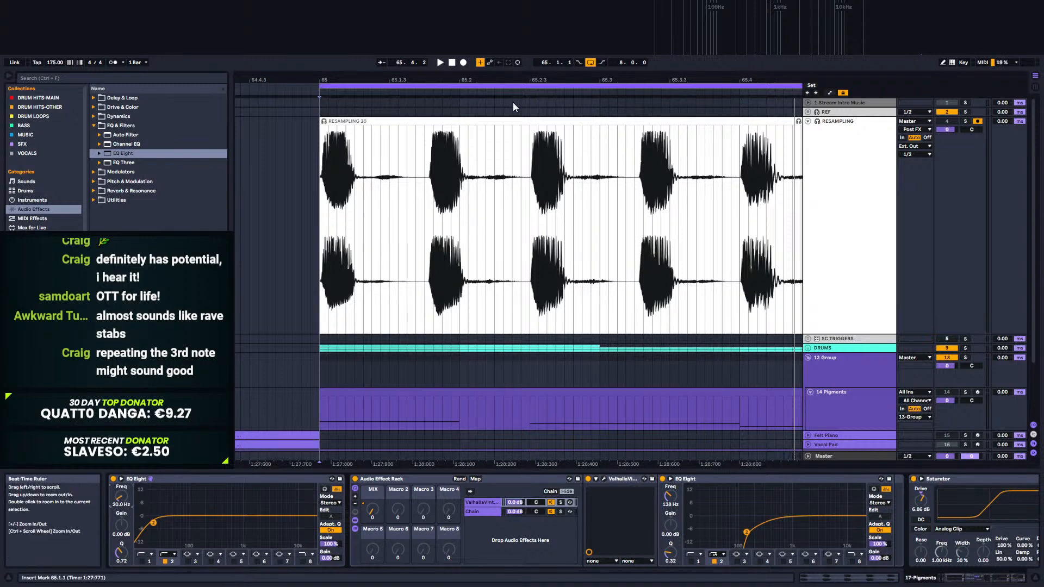
left_click(464, 64)
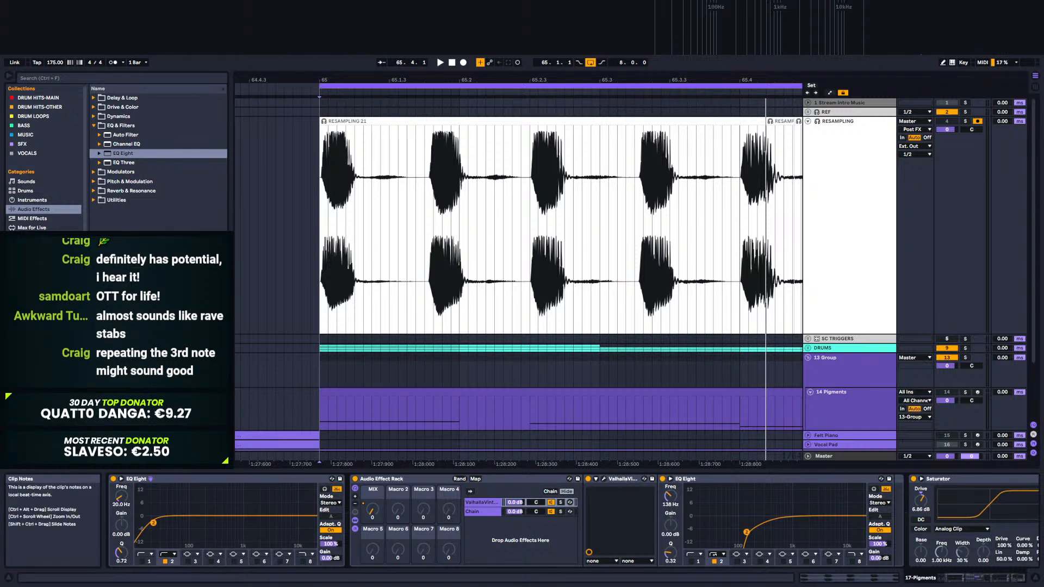
Step: Delete the EQ Eight before the Audio Effect Rack, re-enable the Saturator's DC filter and play the drop
left_click(207, 478)
key("Delete")
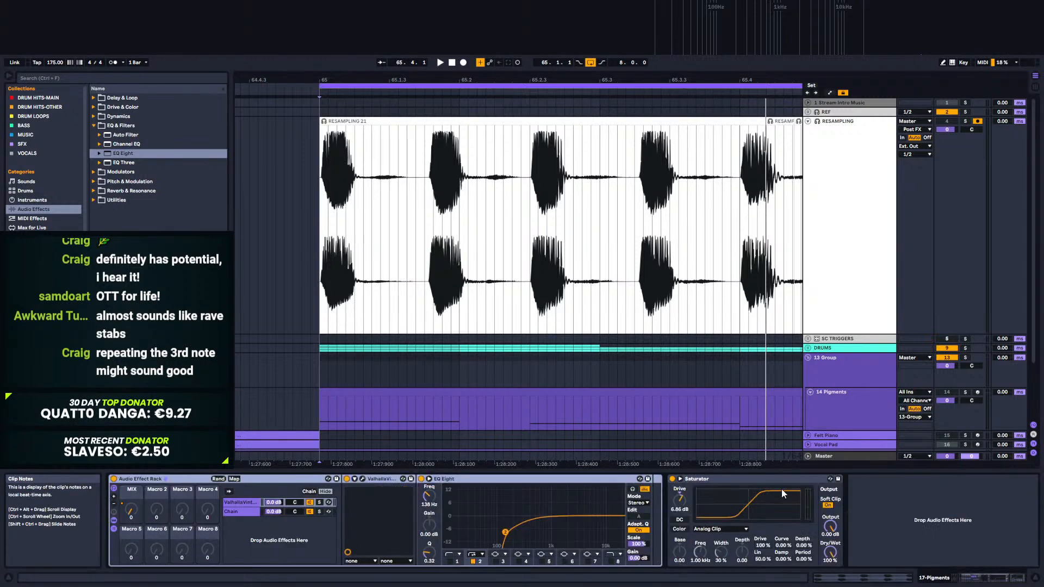
key("space")
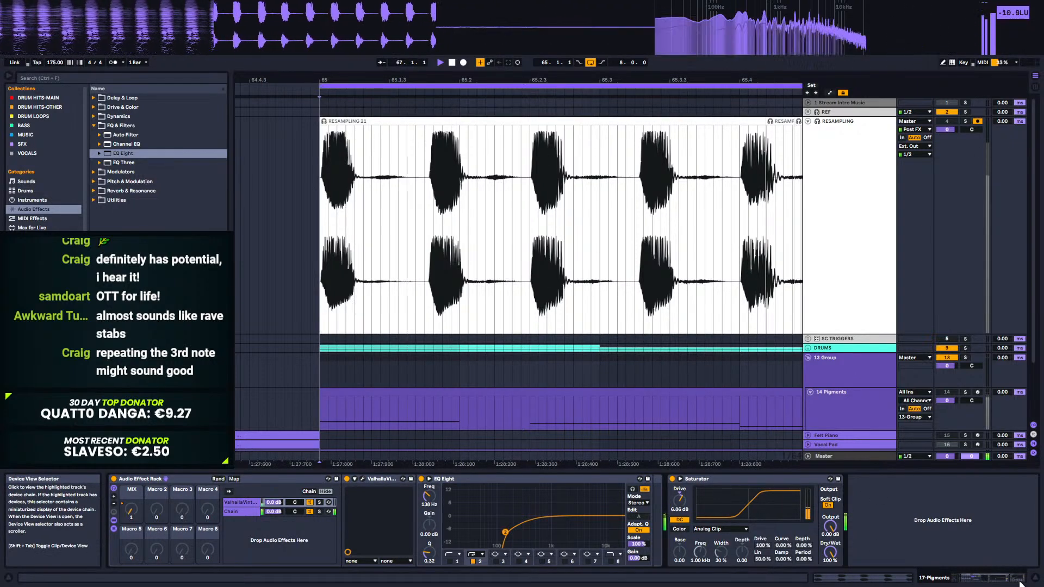
left_click_drag(541, 80, 430, 80)
key("space")
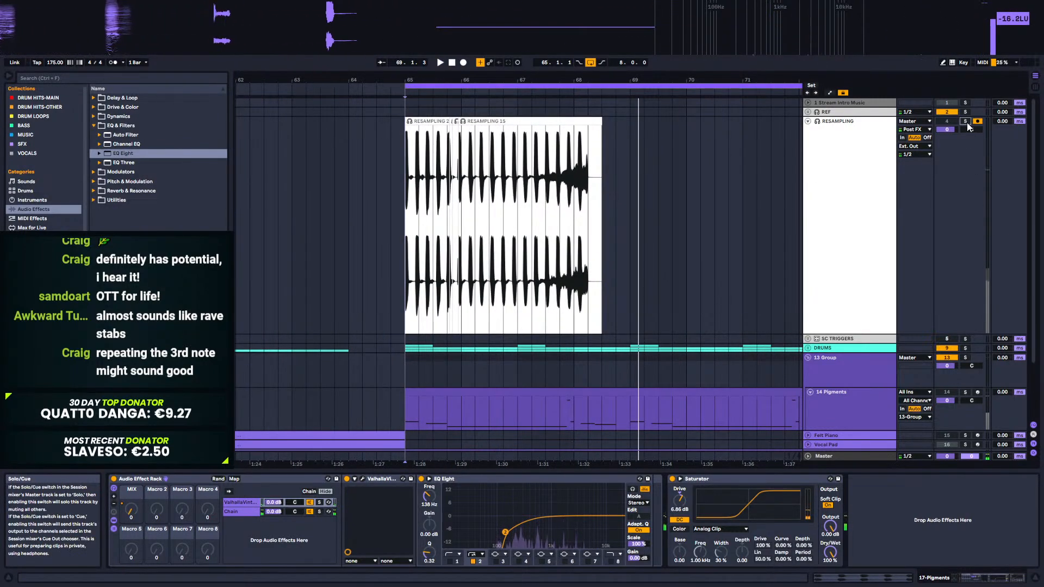
Step: Clear the track solos, fold the RESAMPLING and 17 Pigments tracks, keep 13 Group unfolded, and save the set
left_click(807, 121)
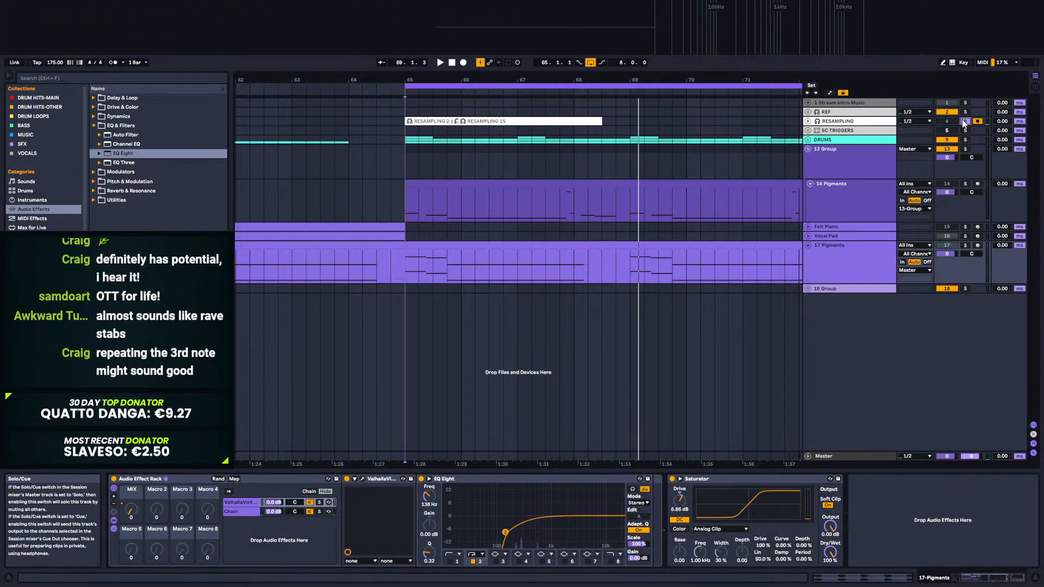
left_click(808, 149)
left_click(808, 176)
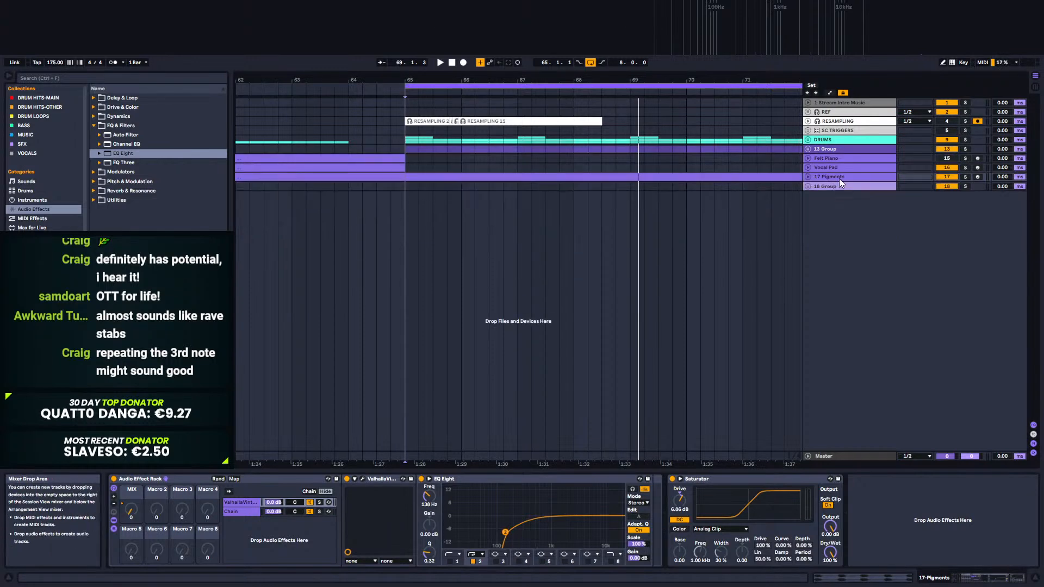
left_click(809, 150)
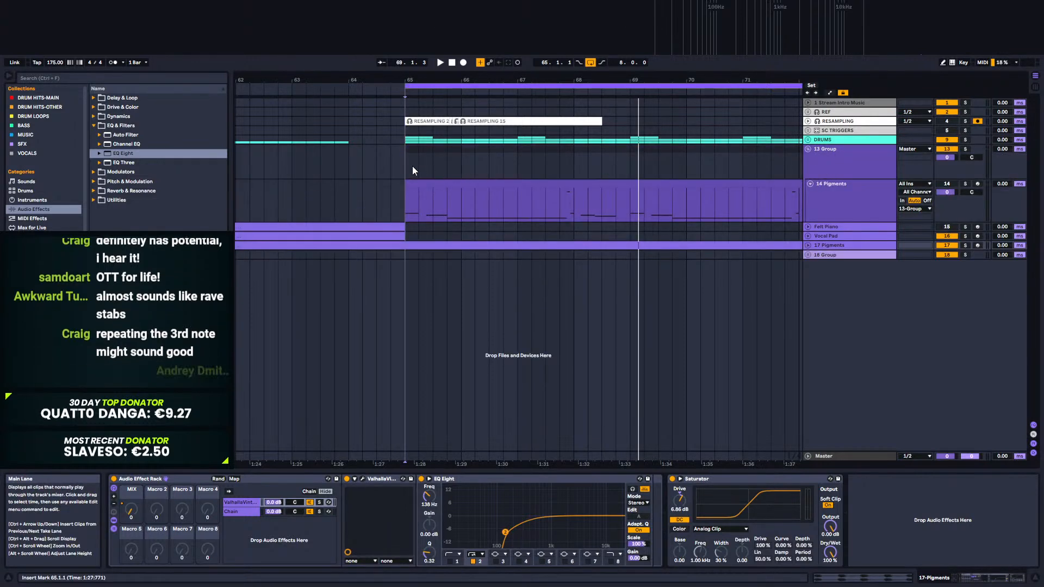
key("ctrl+s")
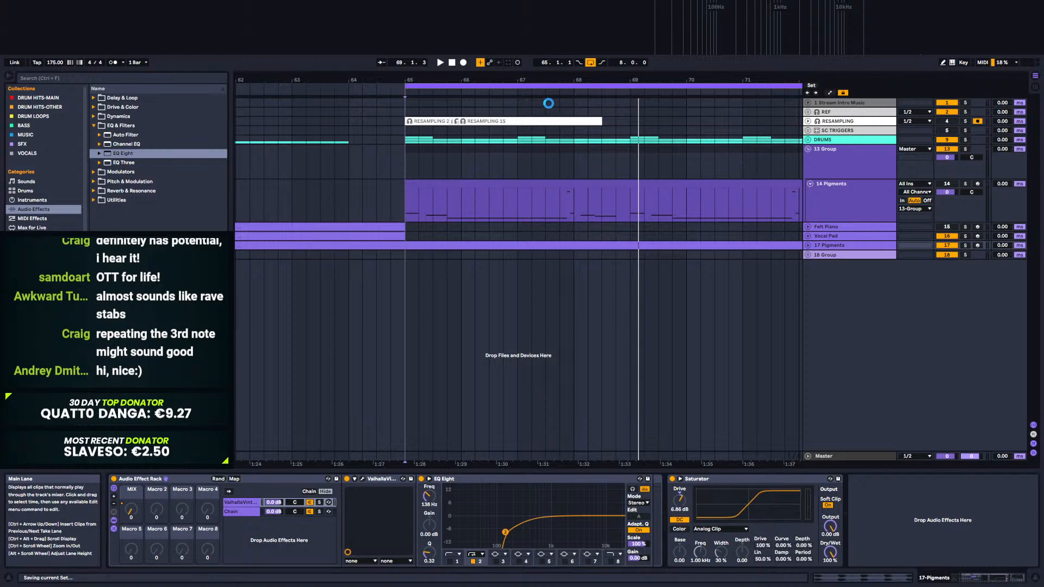
Step: Play the full arrangement from the Start marker at bar 41 into the Intro with the 14 Pigments device chain open
mouse_move(550, 82)
left_mouse_down()
mouse_move(600, 65)
mouse_move(601, 52)
left_mouse_up()
left_click(401, 161)
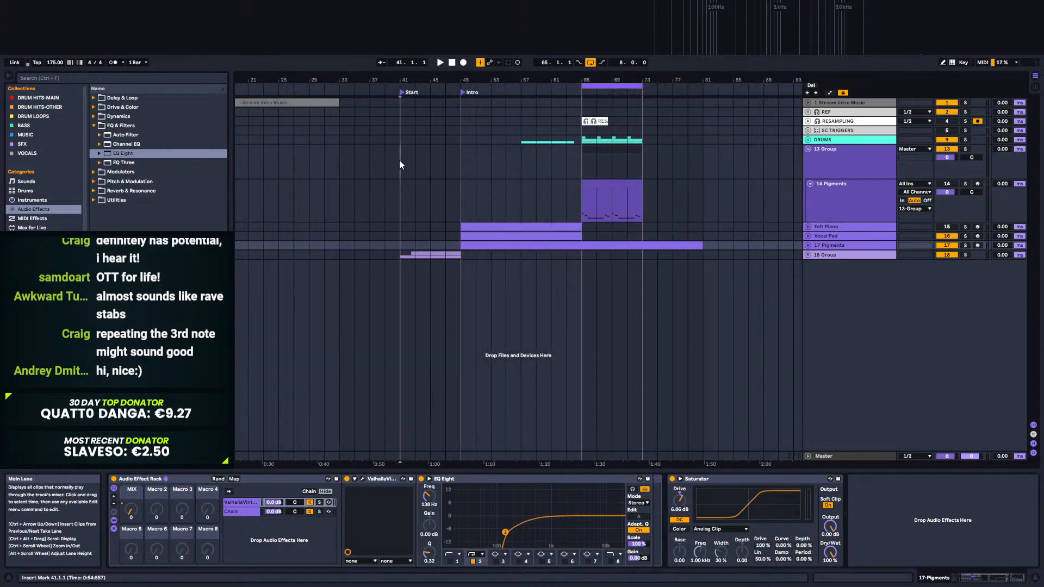
key("space")
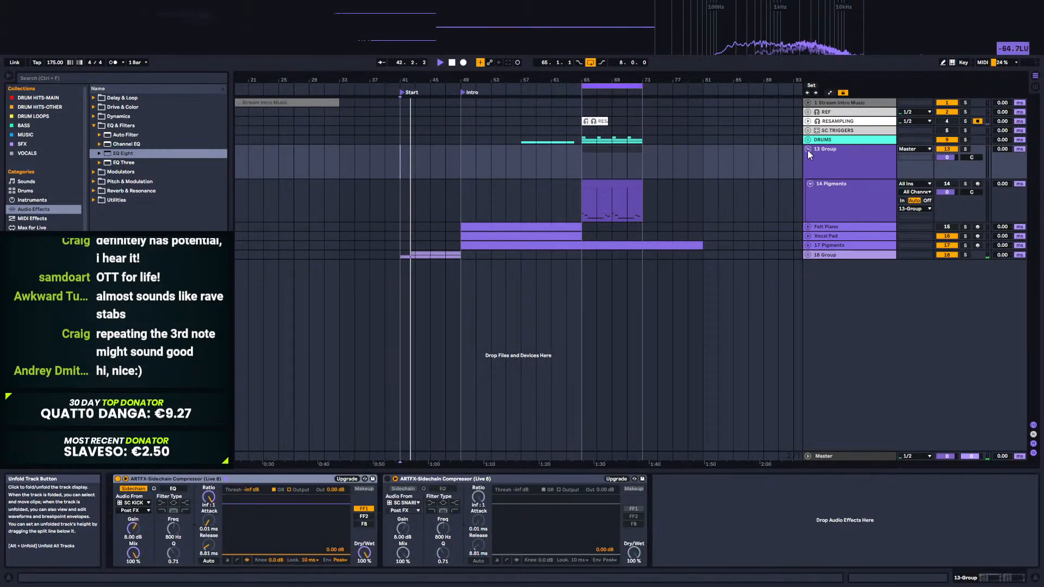
left_click(837, 188)
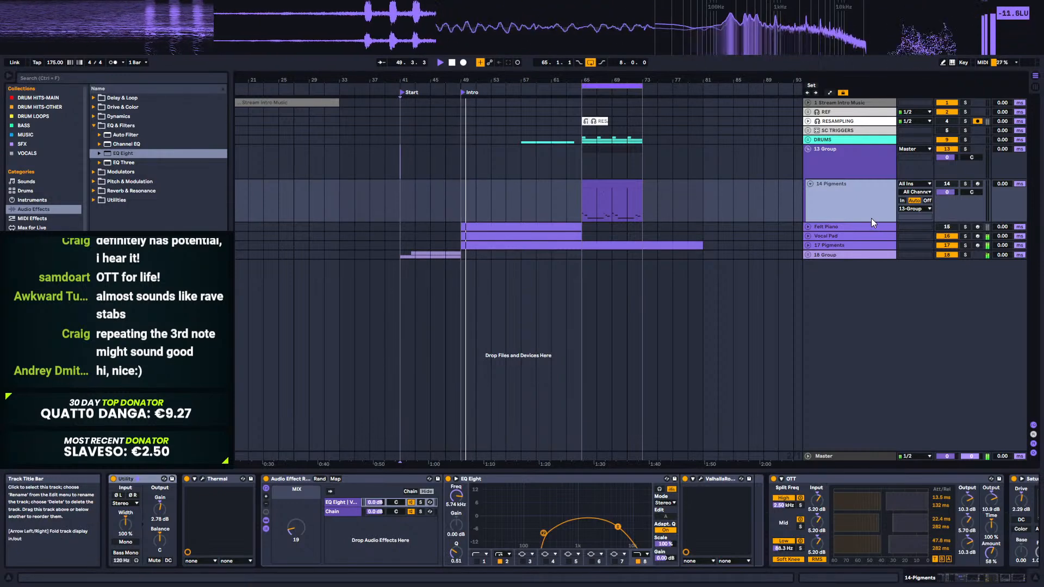
key("space")
Step: Unfold the 17 Pigments track and select its intro clip from bar 49 to bar 65
left_click(817, 244)
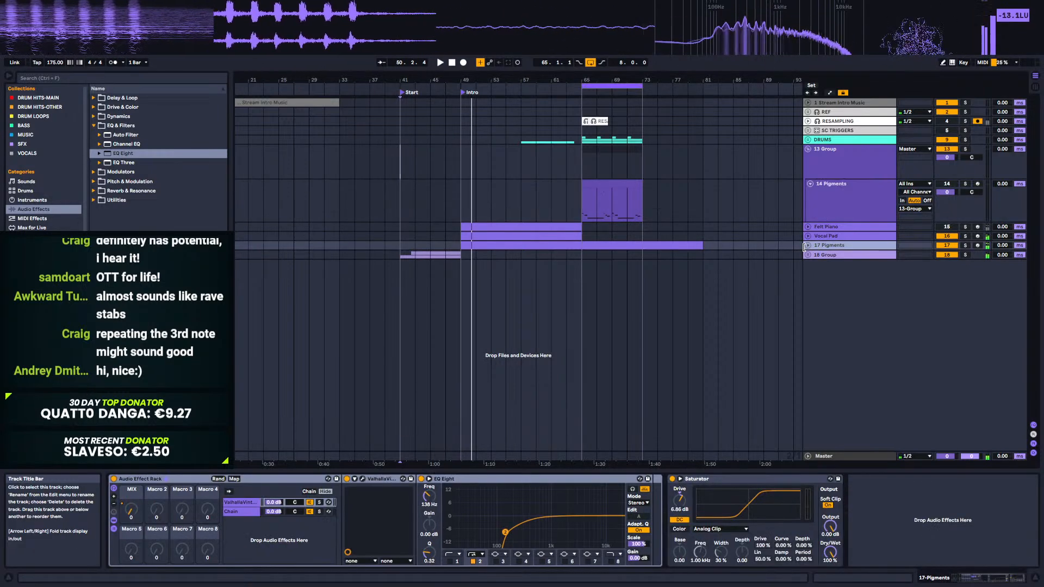
key("Right")
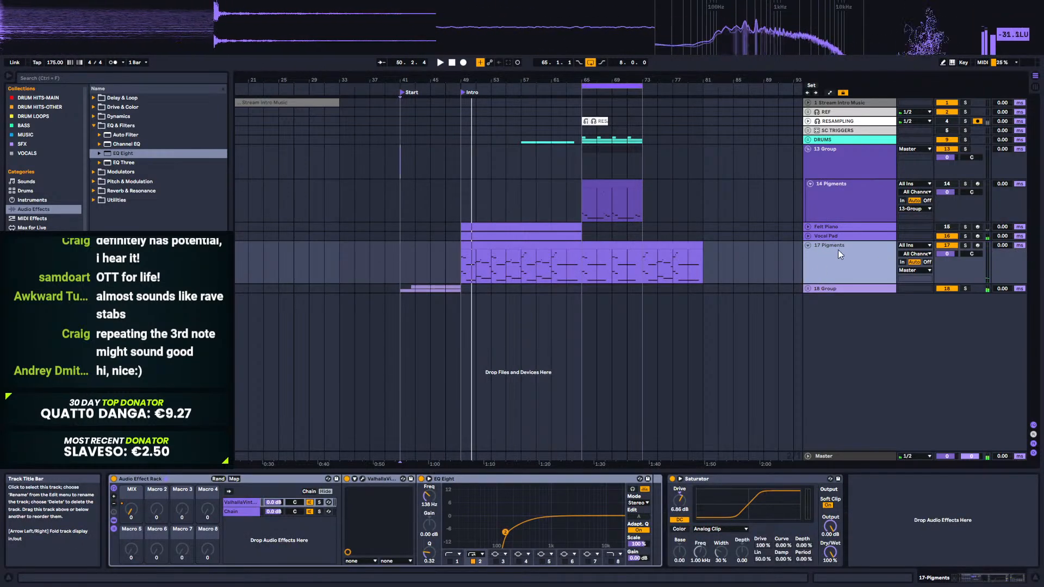
left_click(521, 245)
left_click(627, 245)
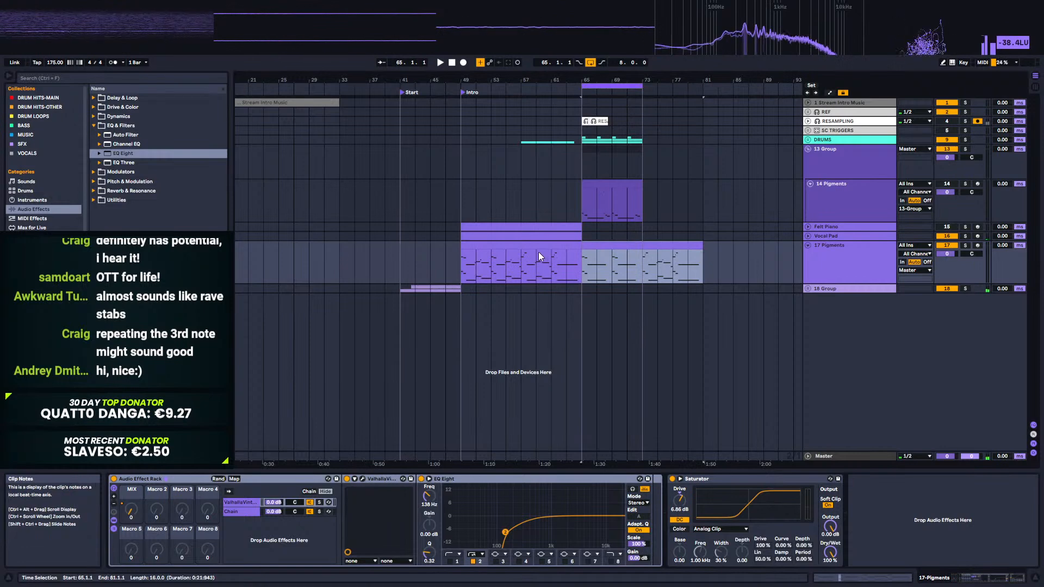
left_click(500, 248)
left_click(830, 253)
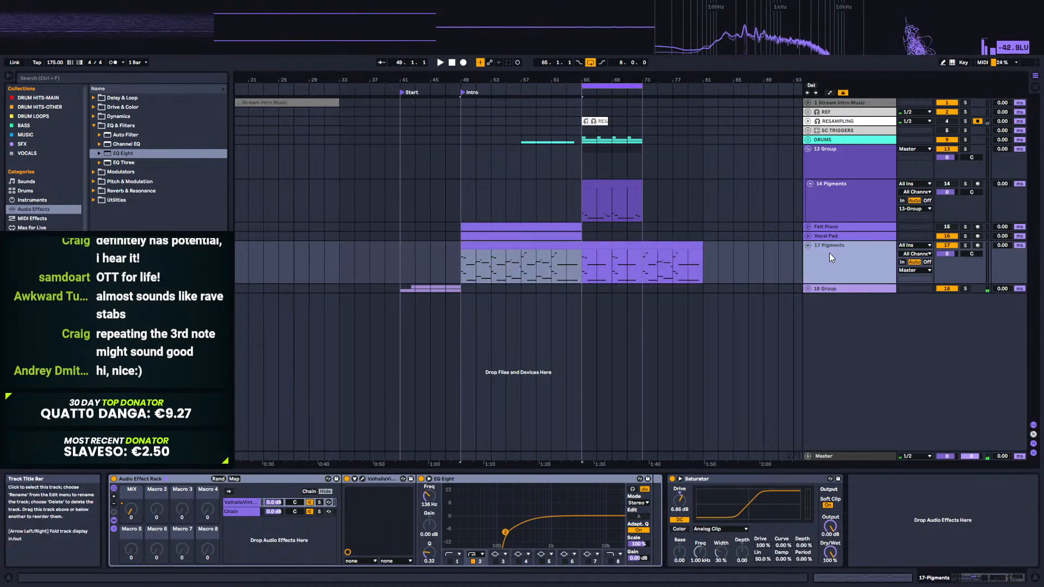
right_click(828, 254)
left_click(848, 274)
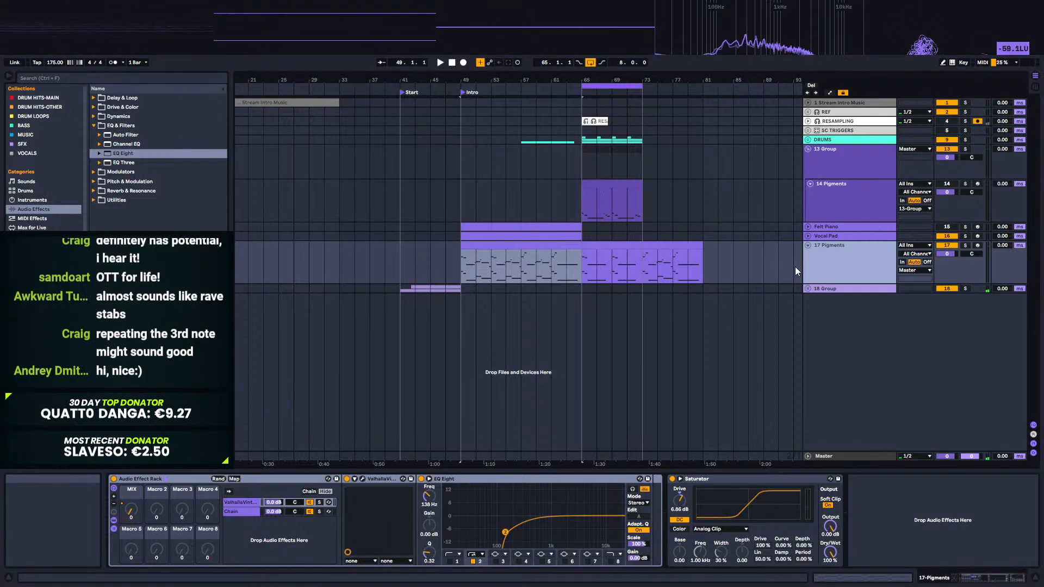
left_click(558, 289)
left_click(879, 301)
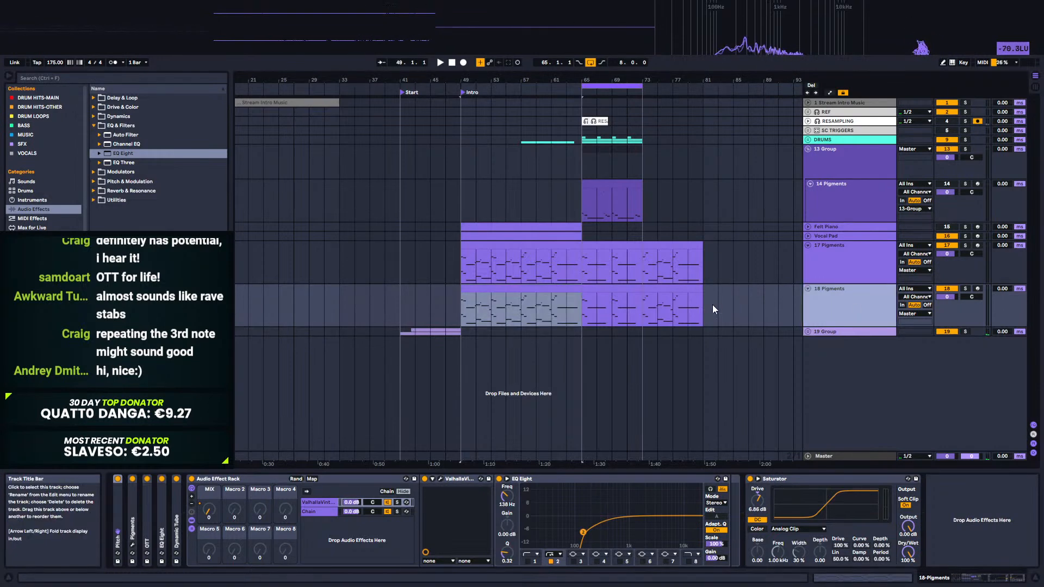
key("Delete")
Step: Delete the 17 Pigments intro clip from bar 49 to bar 65, keeping the drop clip that starts at bar 65
left_click(521, 259)
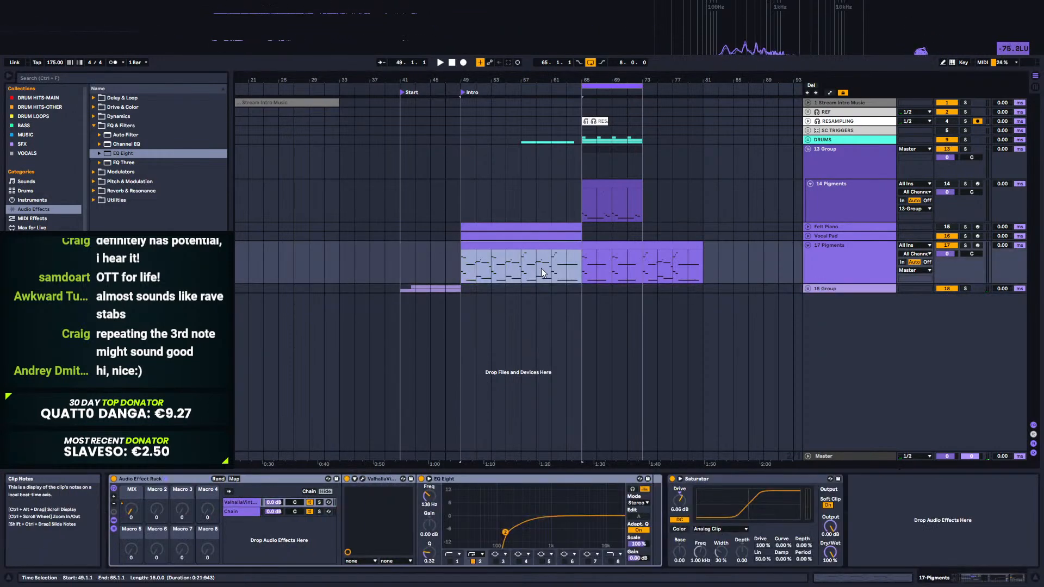
key("Delete")
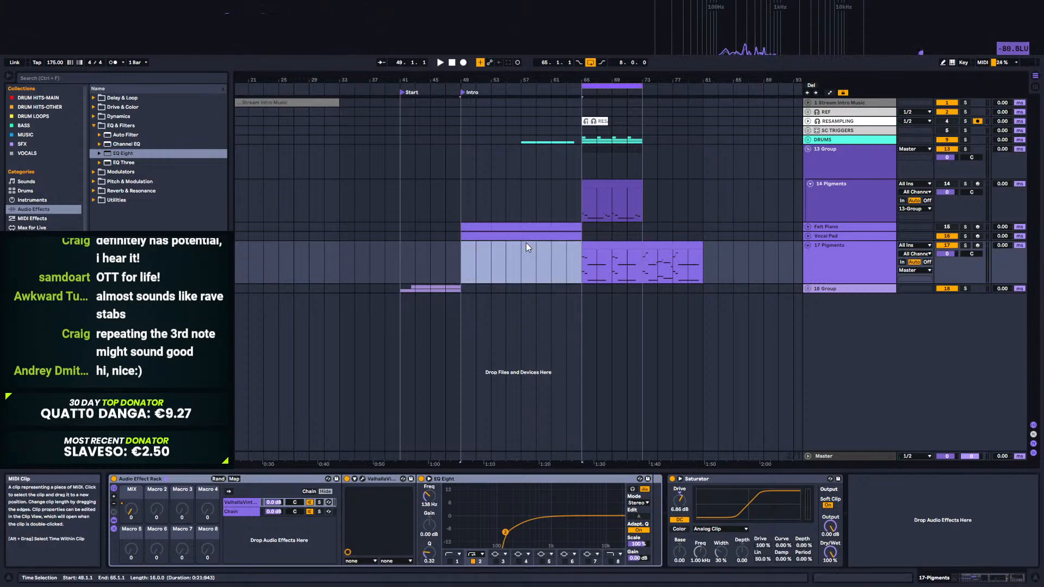
left_click_drag(462, 265, 518, 264)
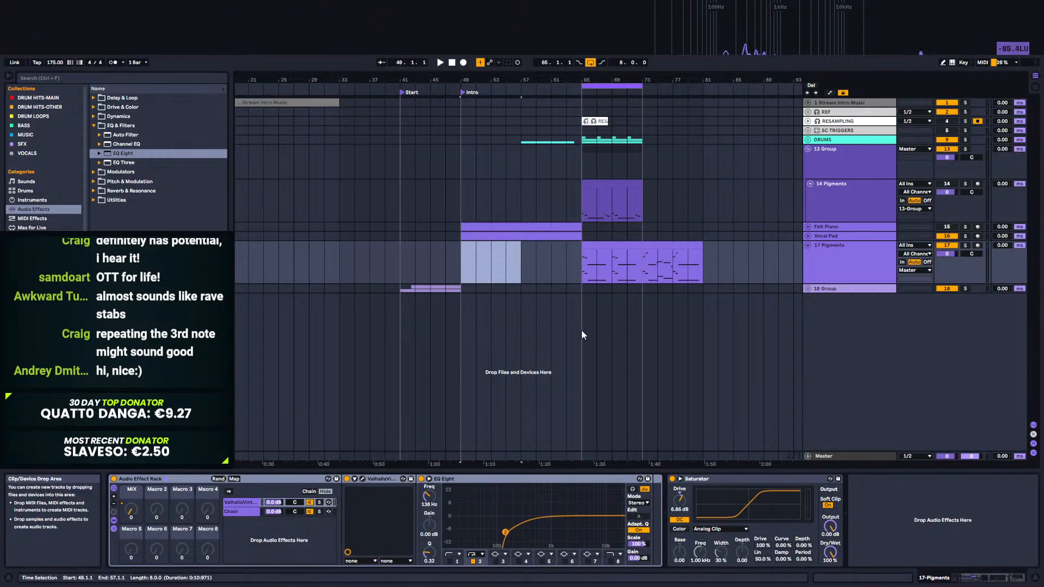
left_click(465, 265)
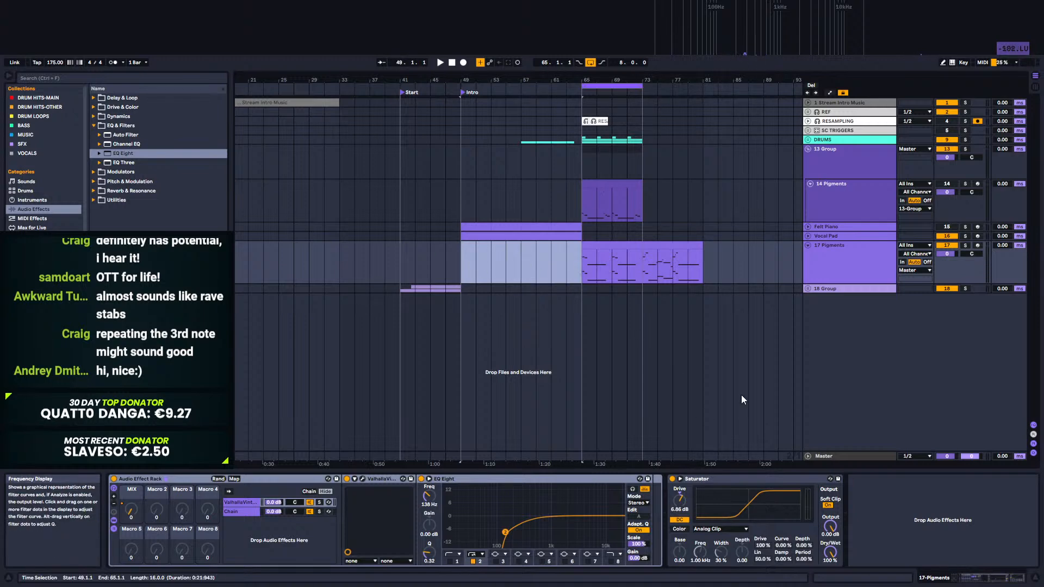
left_click(636, 252)
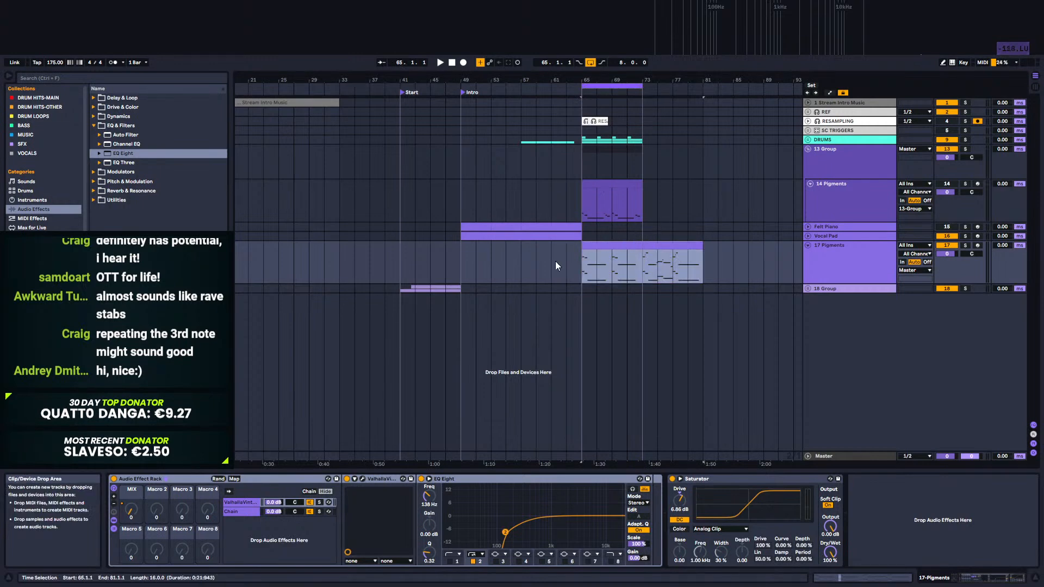
Step: Unfold the Vocal Pad track and listen to the intro from bar 49 without the 17 Pigments layer
left_click(808, 237)
left_click(814, 246)
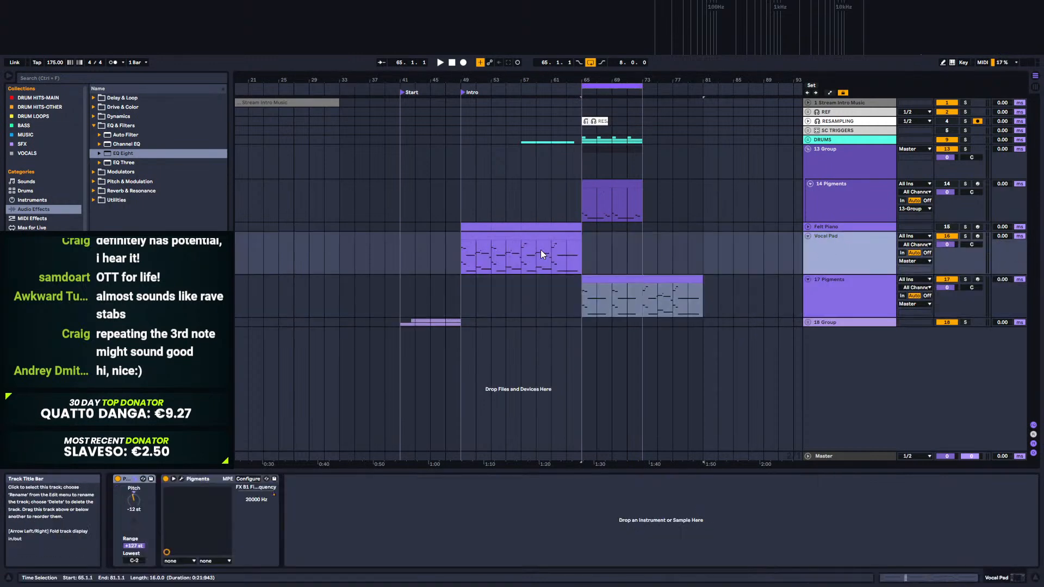
left_click(534, 259)
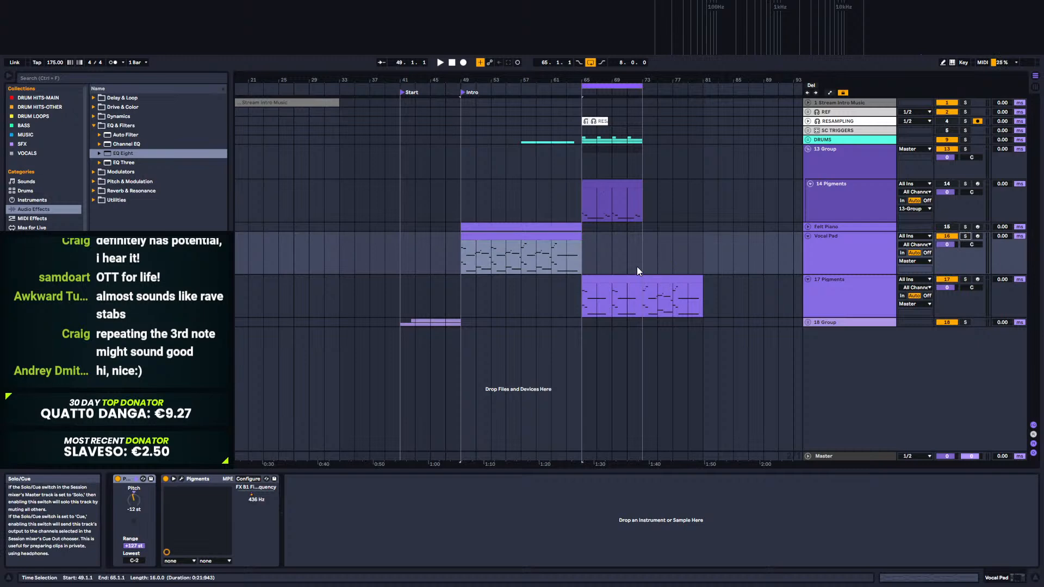
left_click(492, 263)
left_click(458, 262)
key("space")
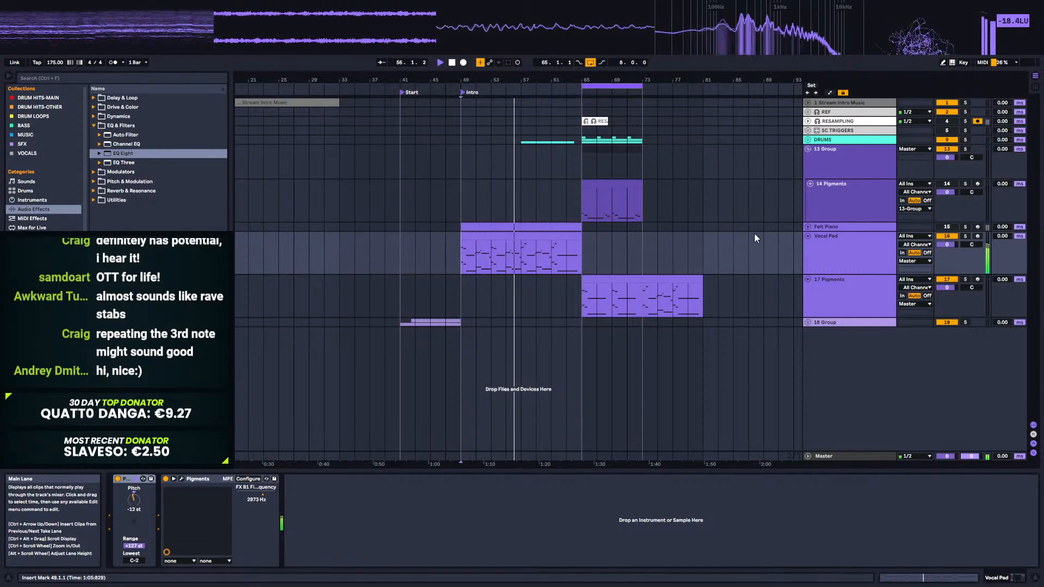
key("space")
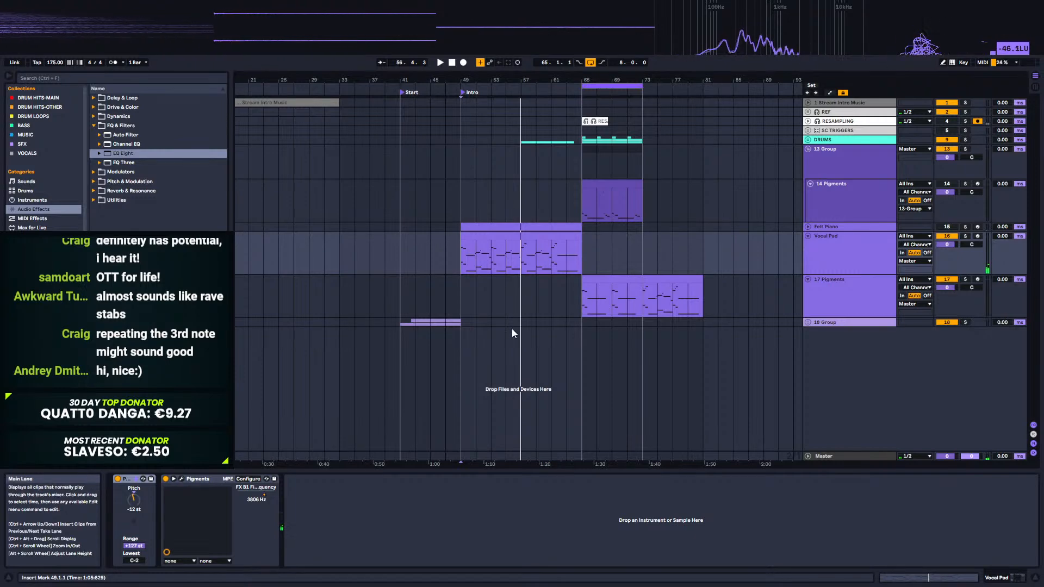
Step: Open the VOCALS collection in a wider browser and look through the list to the VOX_GCK vocal samples
left_click(853, 298)
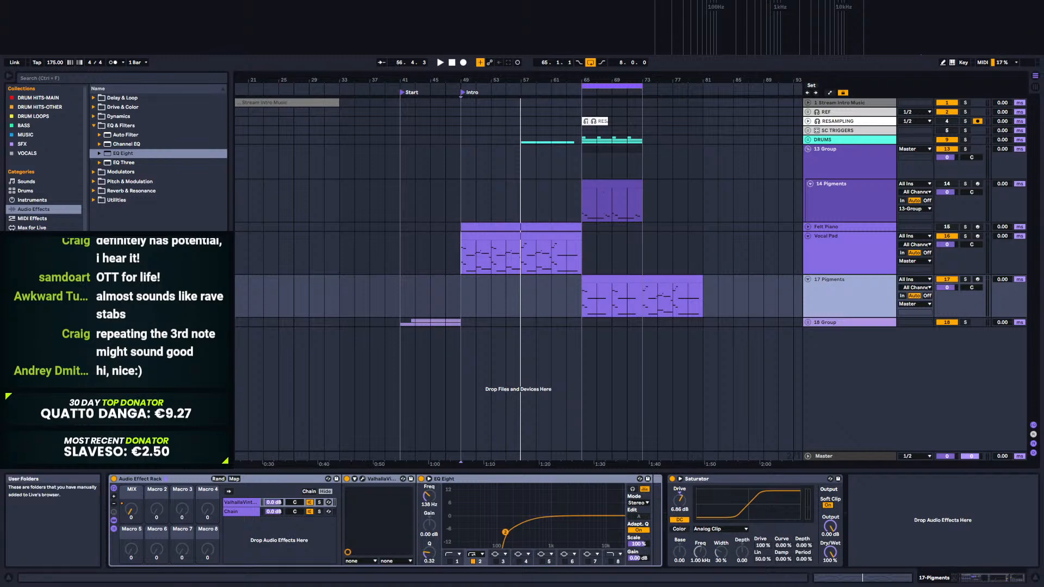
left_click(27, 154)
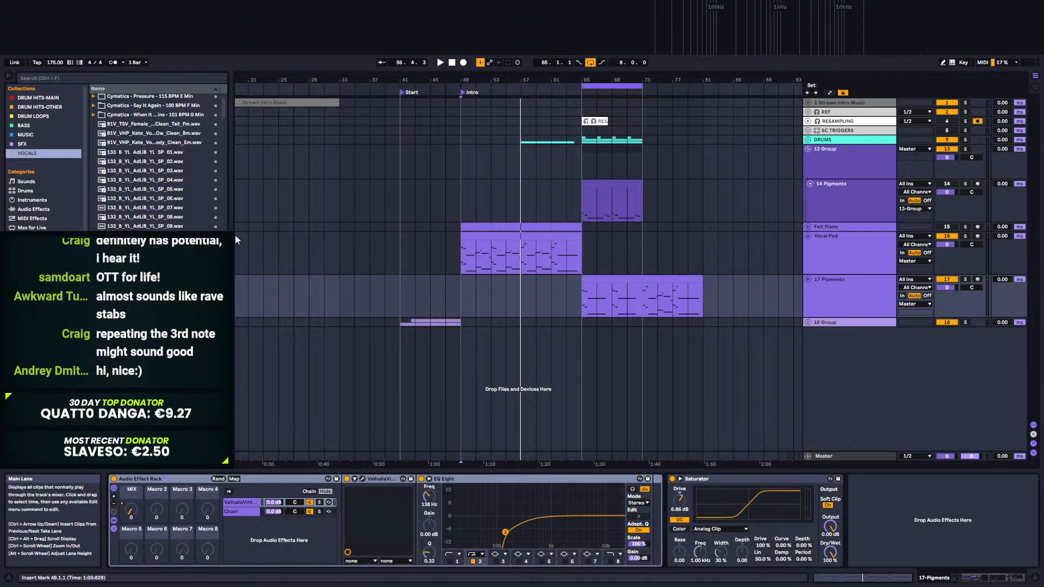
left_click_drag(237, 242, 302, 242)
scroll(194, 230, "down", 5)
scroll(194, 229, "down", 5)
scroll(191, 219, "down", 15)
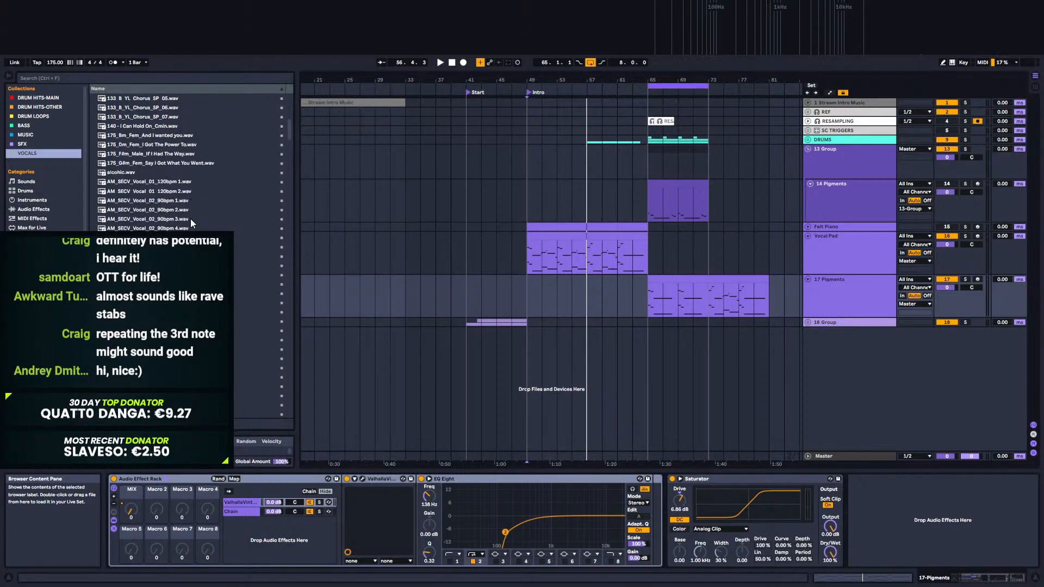
scroll(190, 219, "down", 20)
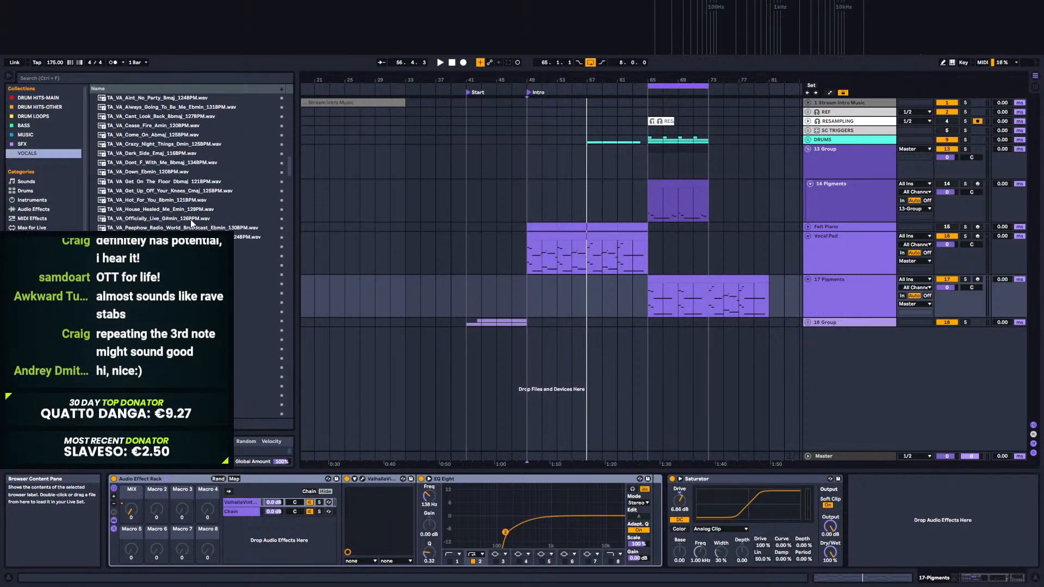
scroll(190, 219, "down", 15)
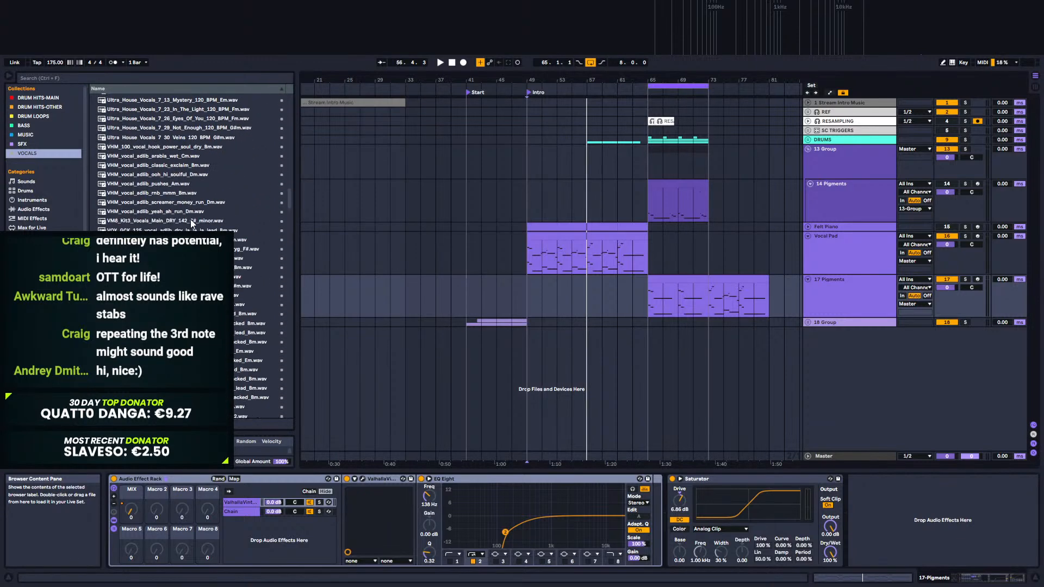
Step: Audition the VOX_GCK_125 dry adlib samples wah oh run, wah savior run and zoom woah oh lead
left_click(182, 237)
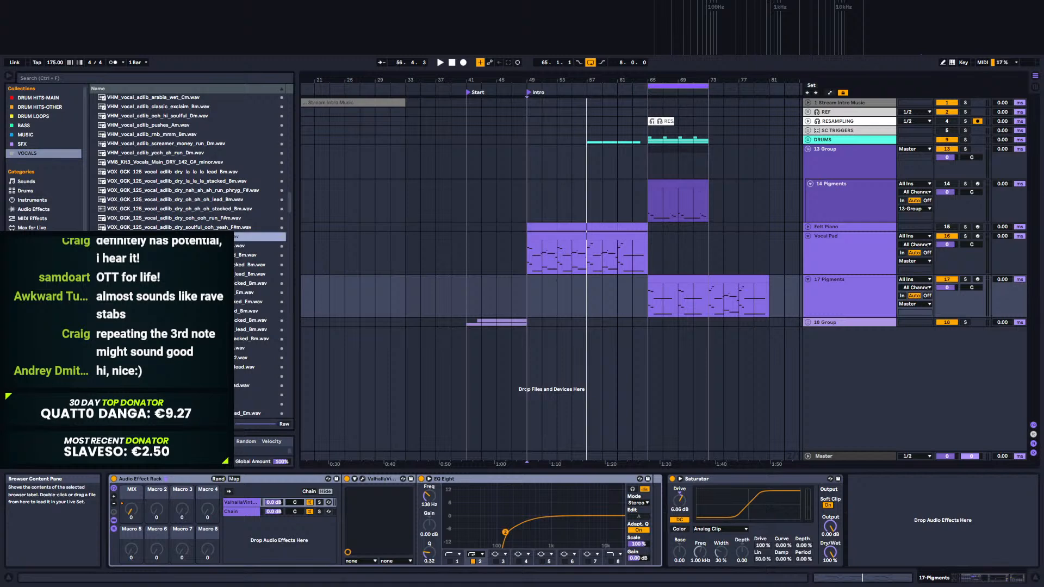
scroll(185, 218, "down", 2)
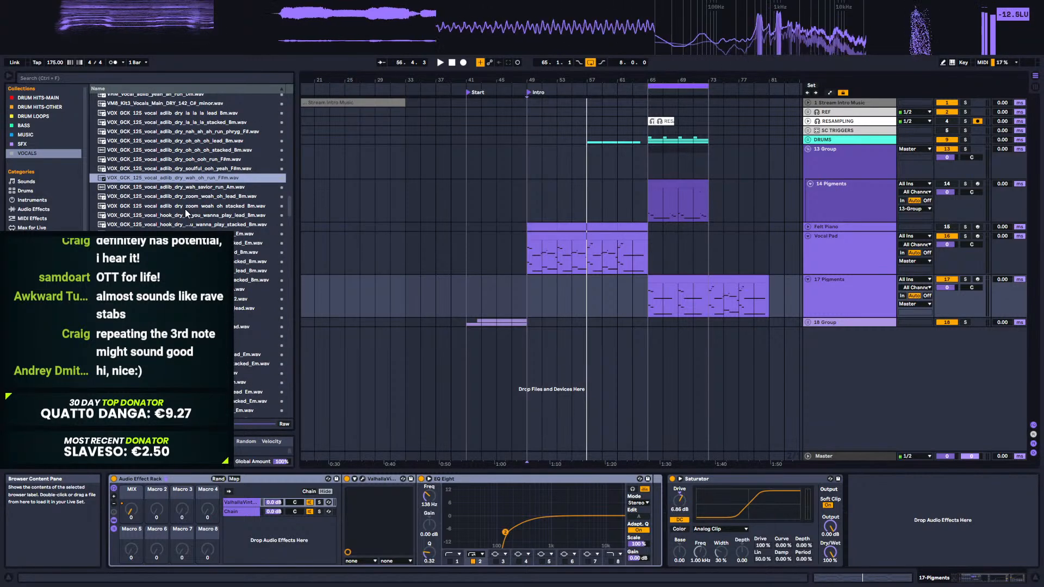
key("Down")
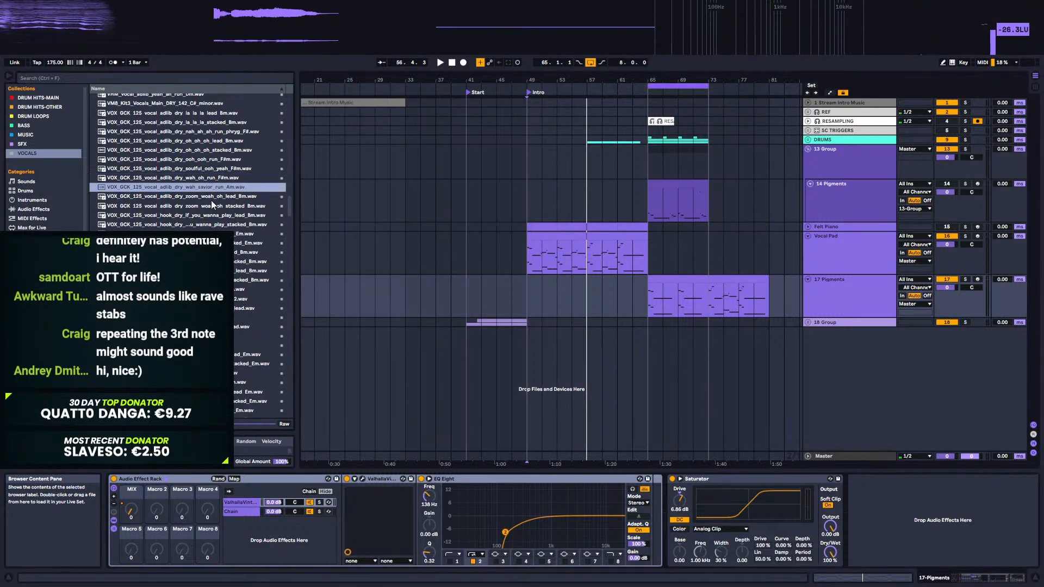
key("Down")
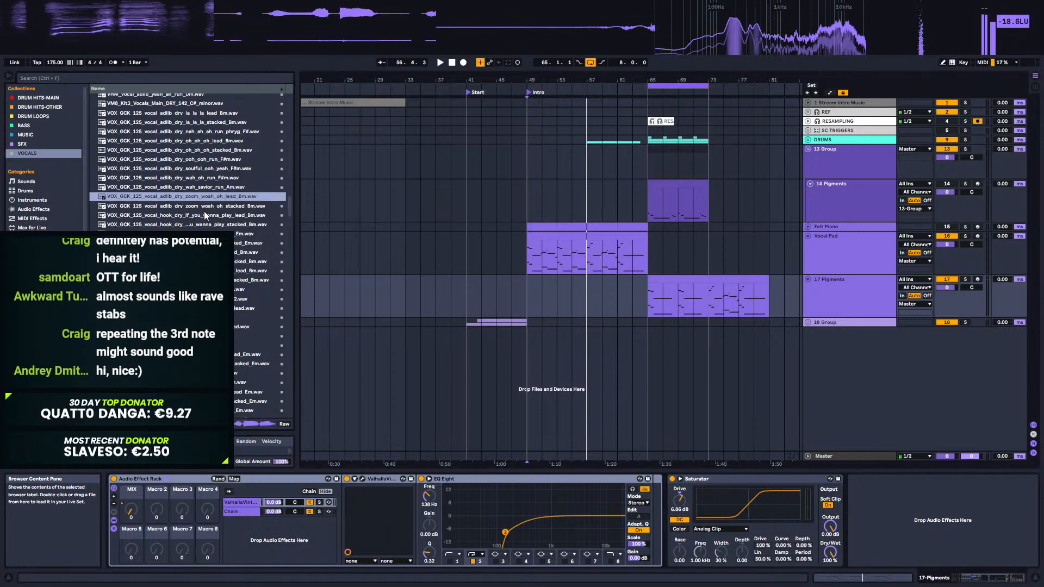
Step: Audition the VOX_GCK_180 dry adlib samples, ending on VOX_GCK_180_vocal_adlib_dry_pop_hype_riff_Am.wav
scroll(185, 212, "down", 15)
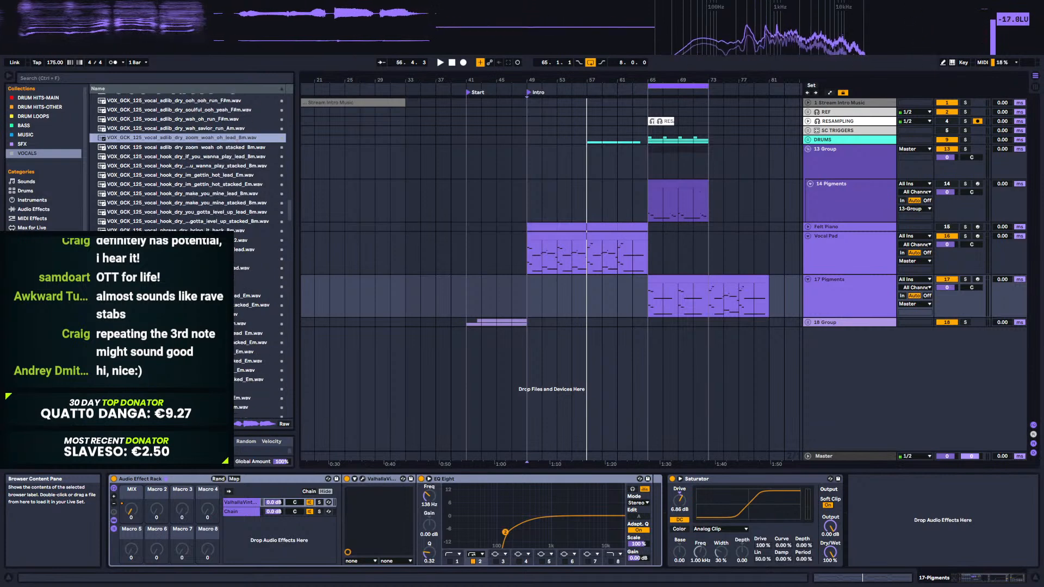
scroll(251, 243, "down", 1)
scroll(252, 243, "up", 1)
left_click(224, 230)
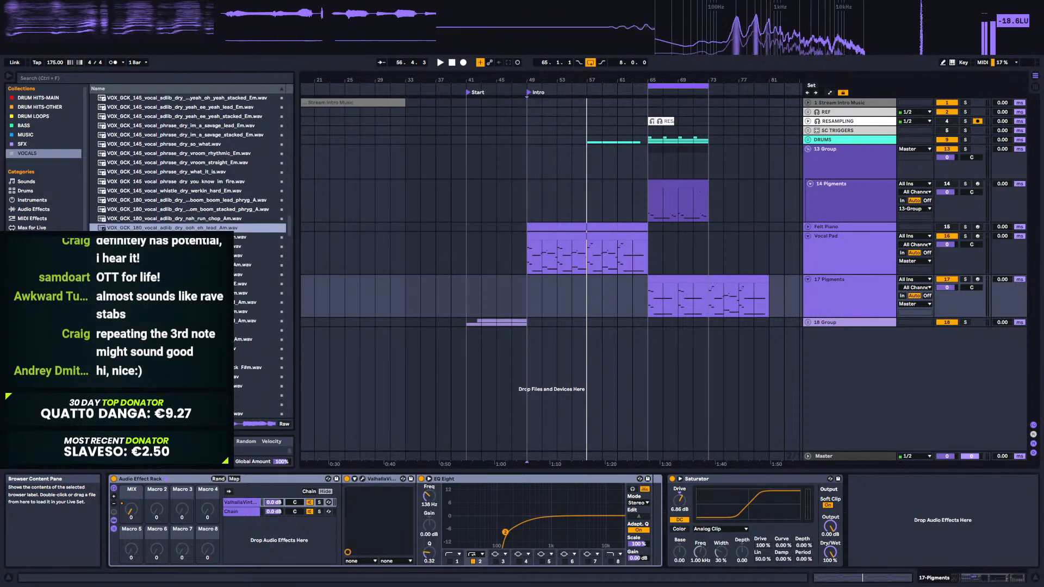
left_click(252, 247)
scroll(251, 246, "down", 4)
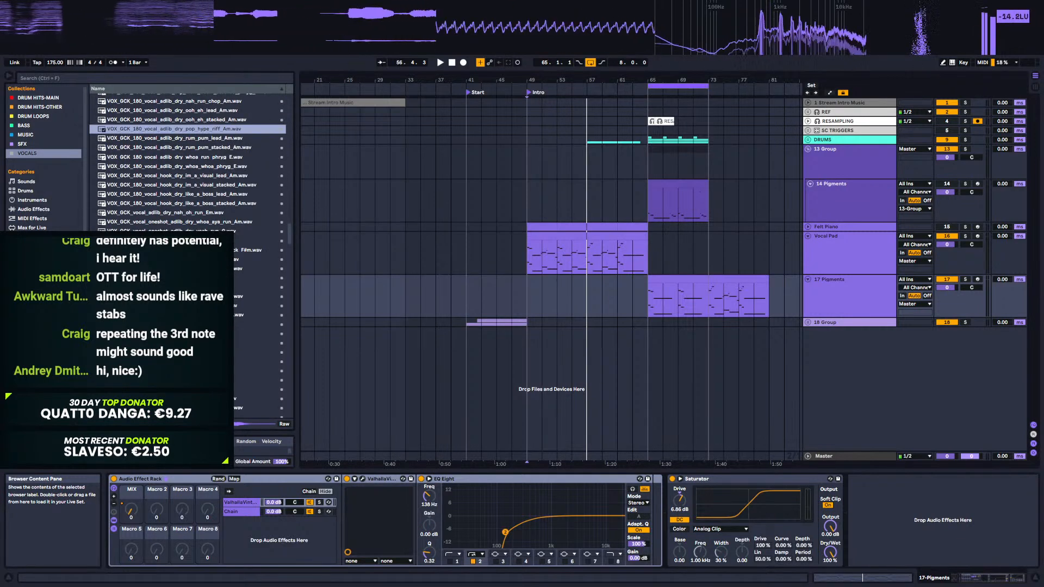
scroll(204, 179, "up", 1)
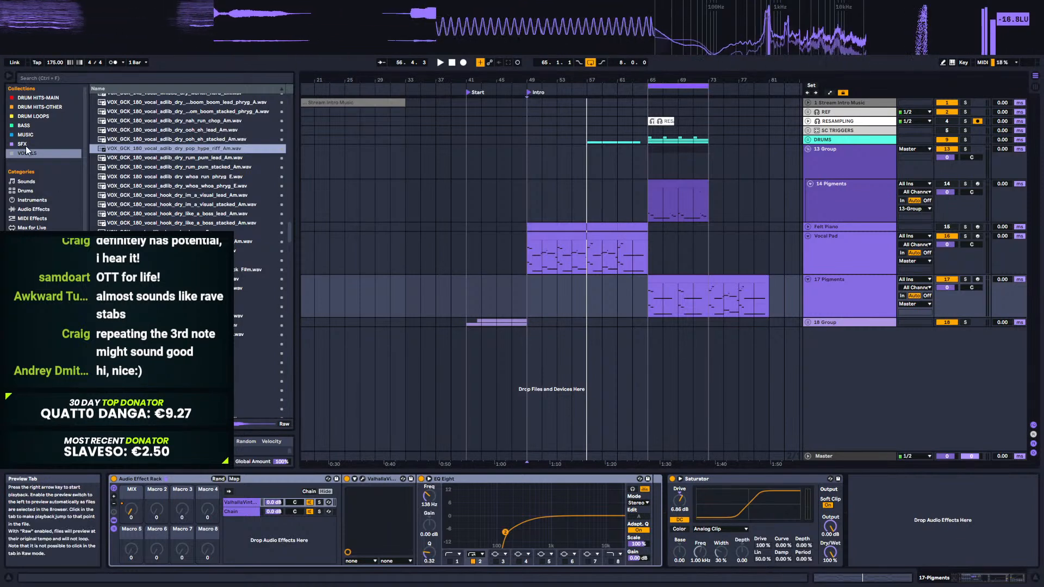
Step: Place VOX_GCK_180_vocal_adlib_dry_pop_hype_riff_Am.wav on a new audio track at bar 49 and turn off its warping
left_click_drag(125, 158, 521, 407)
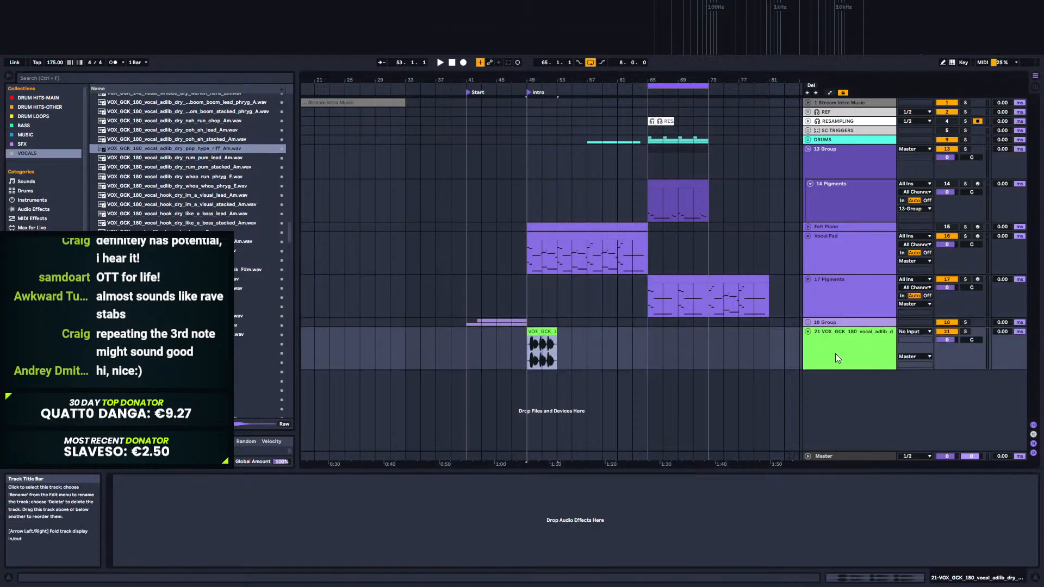
double_click(540, 348)
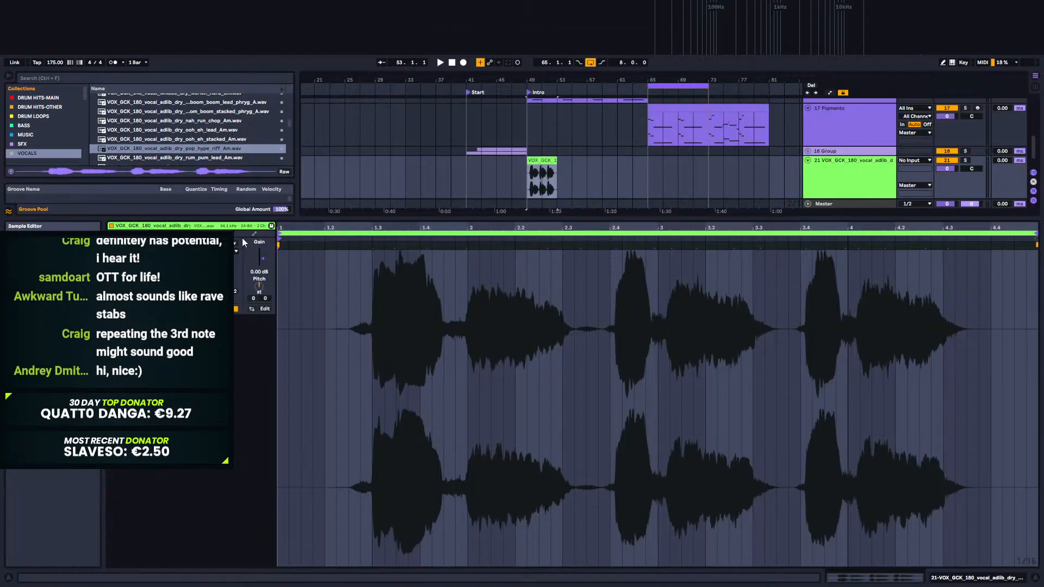
left_click(209, 243)
Step: Solo the vocal track and trim the clip to its second phrase, running from about 49.1.2 to 49.4.1, checking it by playback
left_click_drag(282, 232, 449, 233)
left_click(965, 161)
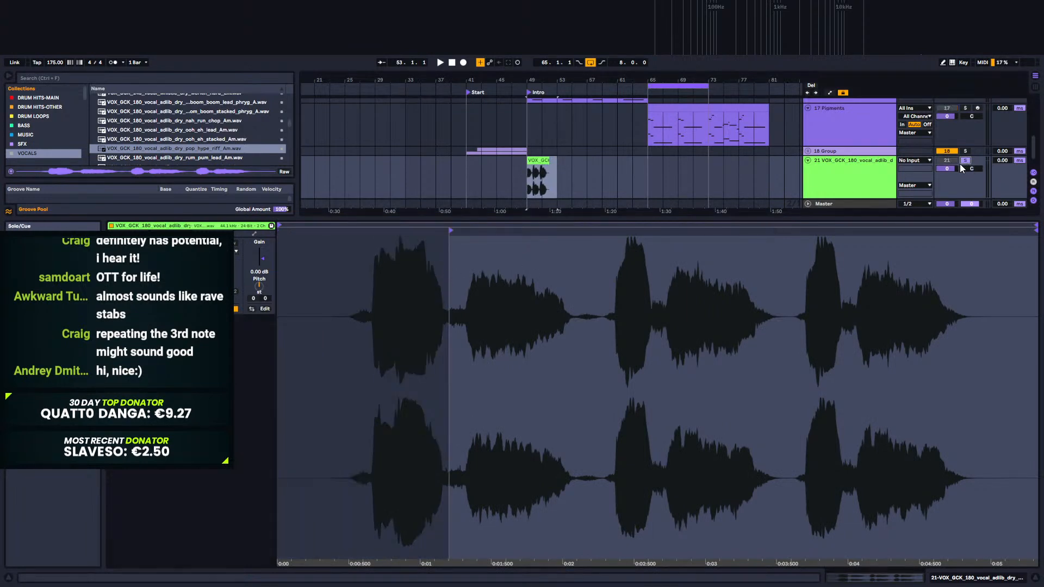
left_click_drag(532, 76, 492, 139)
left_click_drag(643, 160, 495, 173)
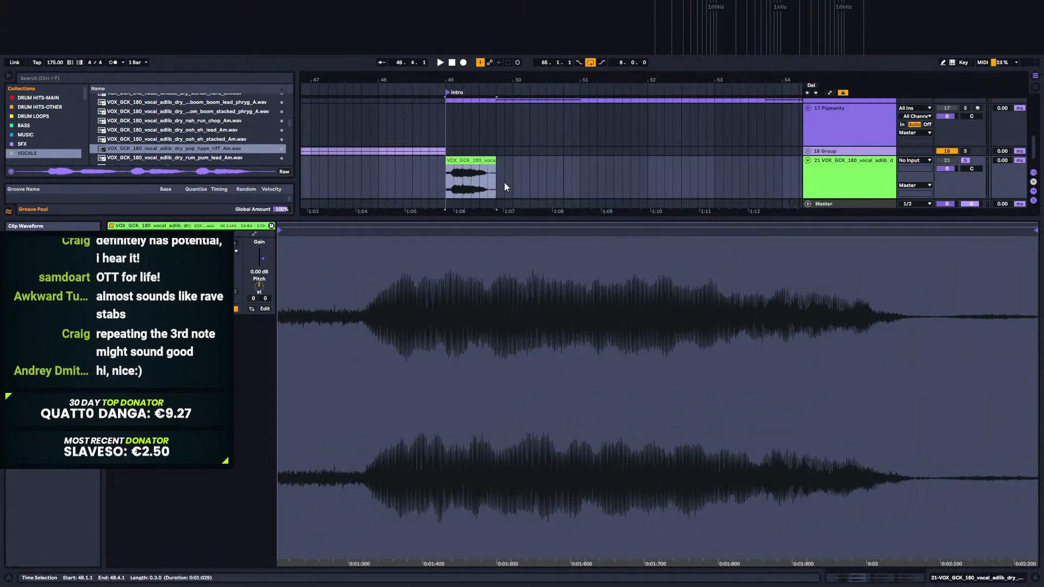
key("space")
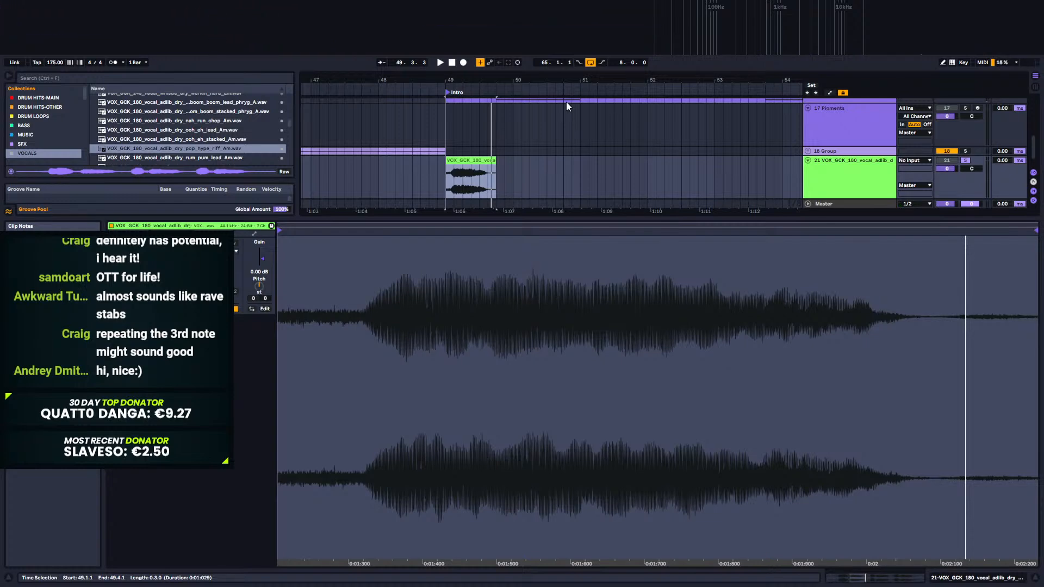
left_click_drag(446, 81, 462, 161)
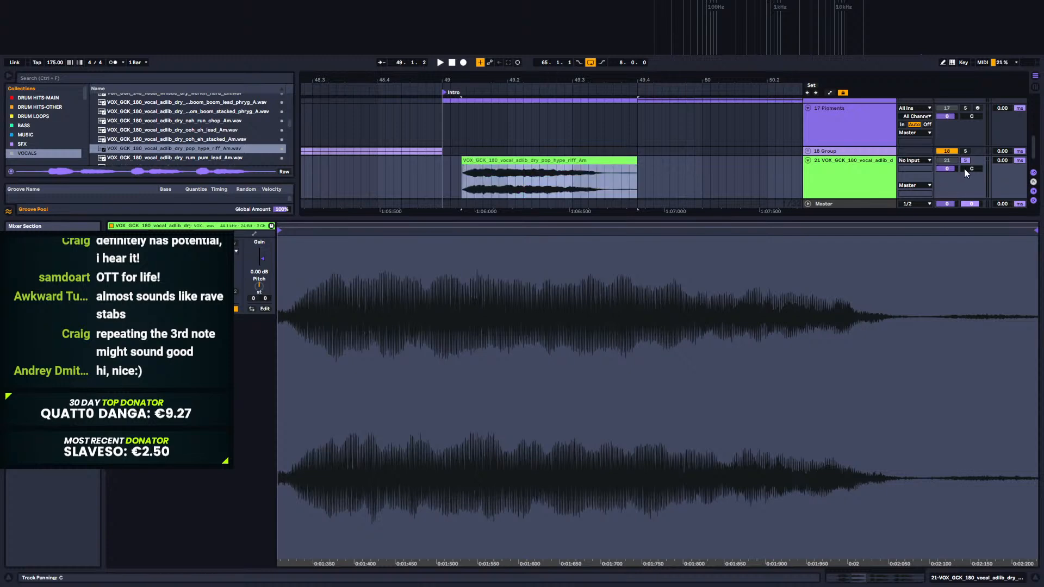
key("space")
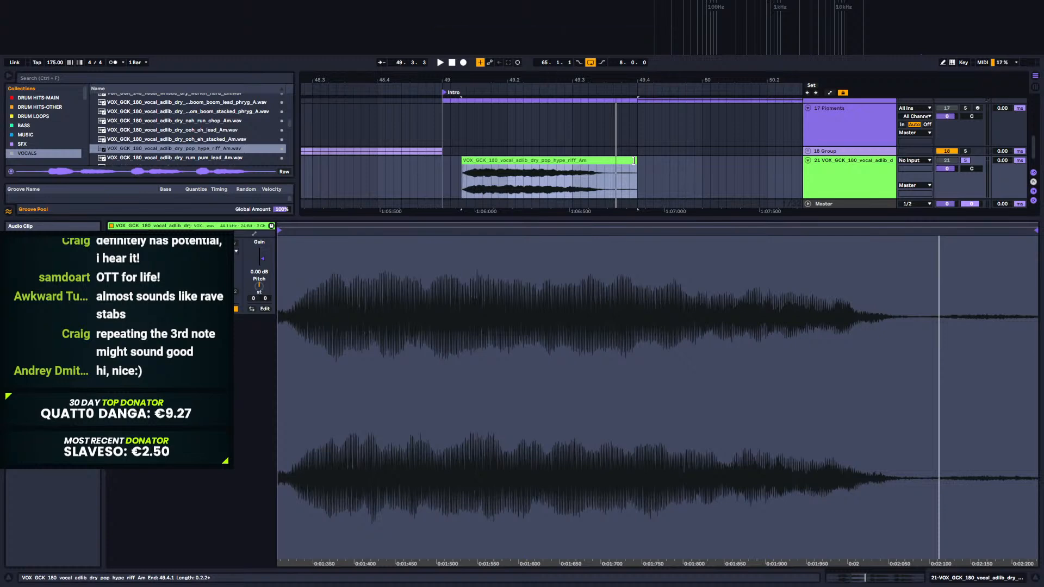
Step: Move the trimmed vocal clip back to start exactly at 49.1.1, at the Intro marker, and play it
left_click_drag(498, 164, 478, 165)
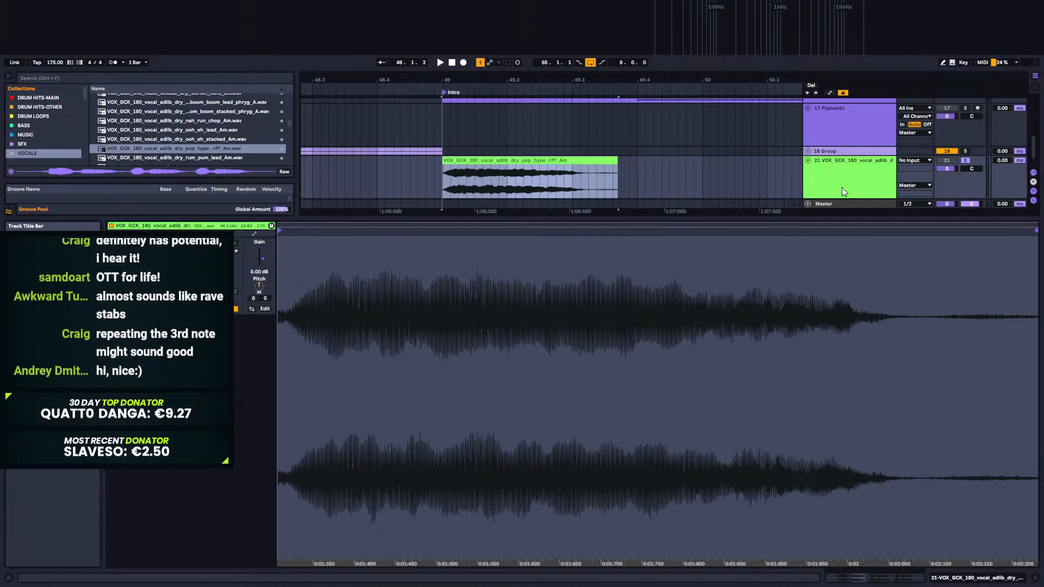
left_click(972, 582)
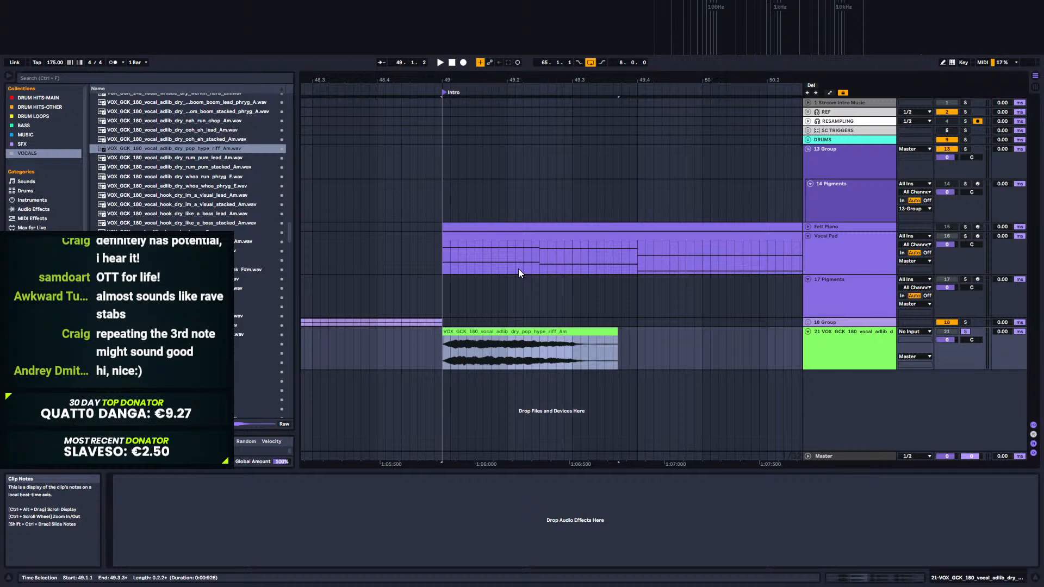
mouse_move(480, 332)
left_mouse_down()
mouse_move(416, 329)
mouse_move(482, 333)
left_mouse_up()
left_click_drag(482, 81, 530, 78)
key("space")
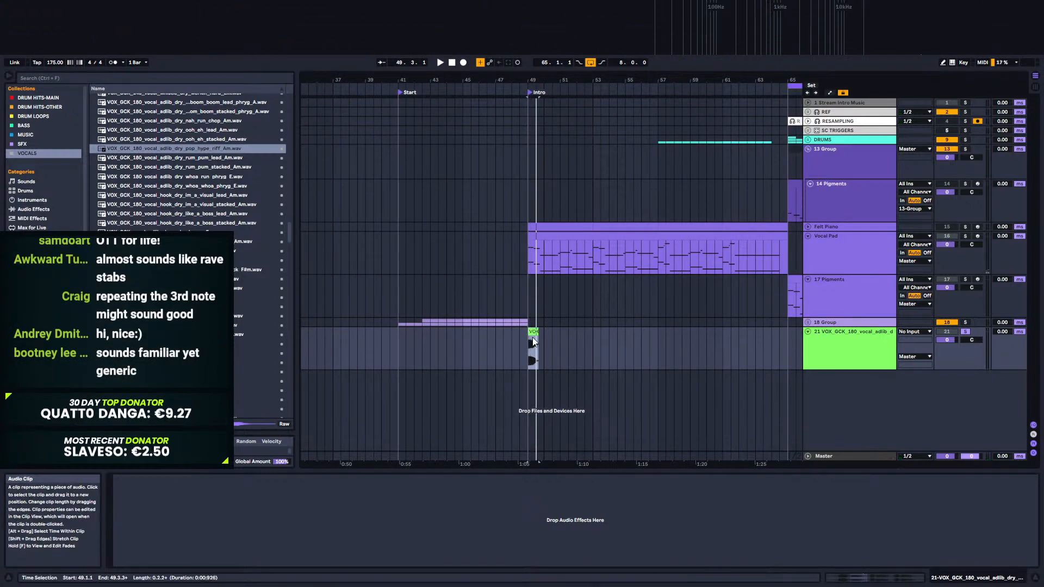
left_click_drag(533, 80, 533, 152)
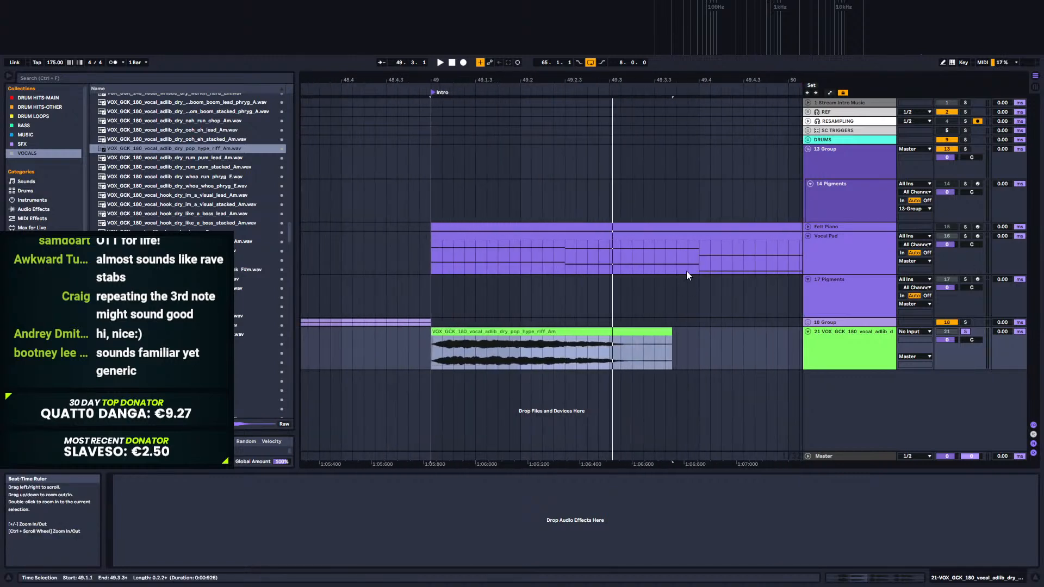
Step: Turn the vocal clip's warping back on and shorten its end to about 49.2.3, checking the cut by playback
double_click(549, 335)
left_click(205, 243)
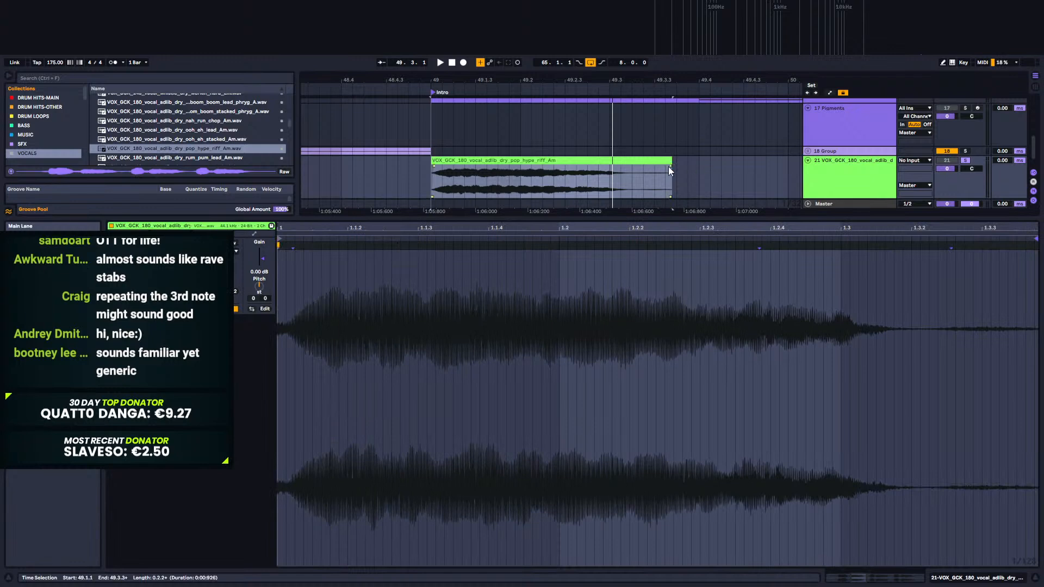
left_click_drag(667, 163, 568, 164)
key("space")
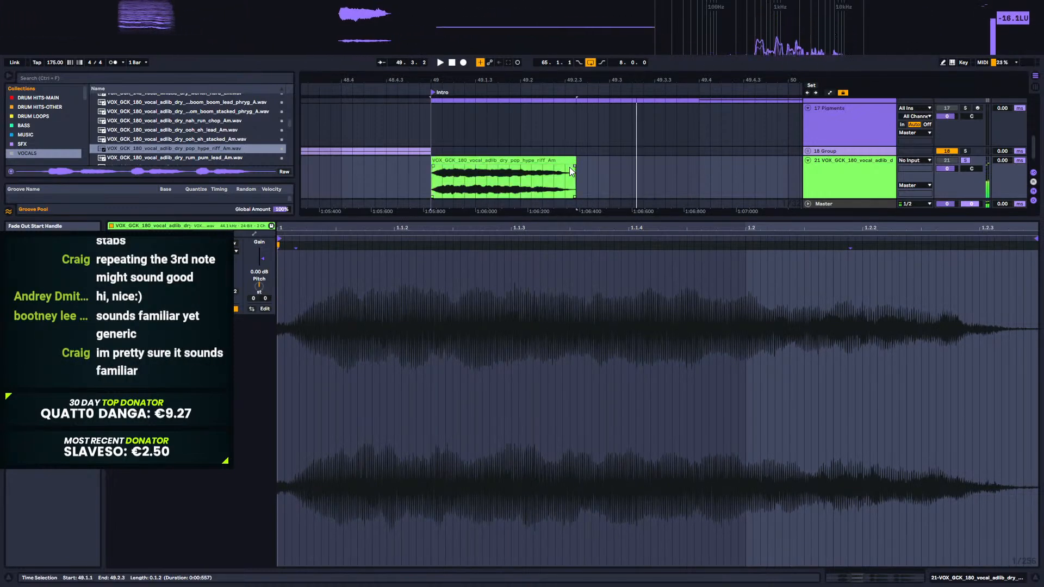
key("space")
left_click_drag(578, 159, 580, 164)
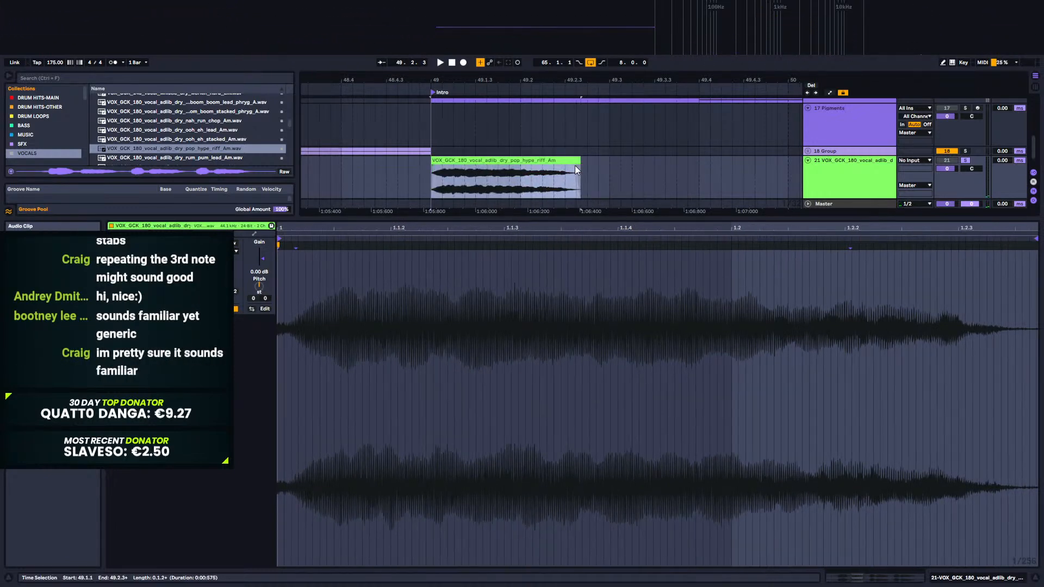
Step: Transpose the vocal clip up 4 semitones, auditioning the pitch between changes
left_click(225, 251)
left_click(222, 265)
key("space")
key("space")
key("space")
key("space")
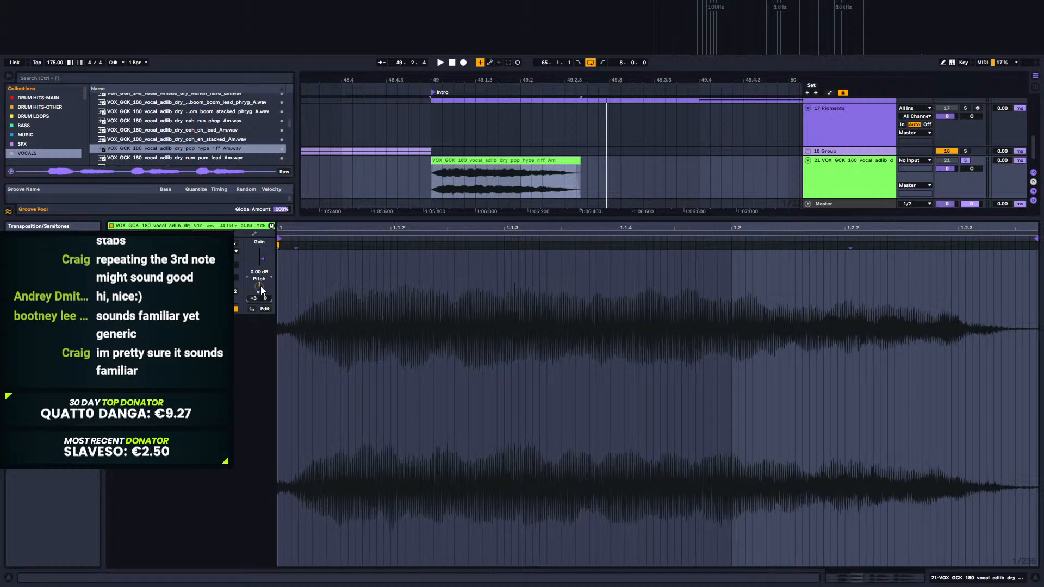
key("space")
key("space")
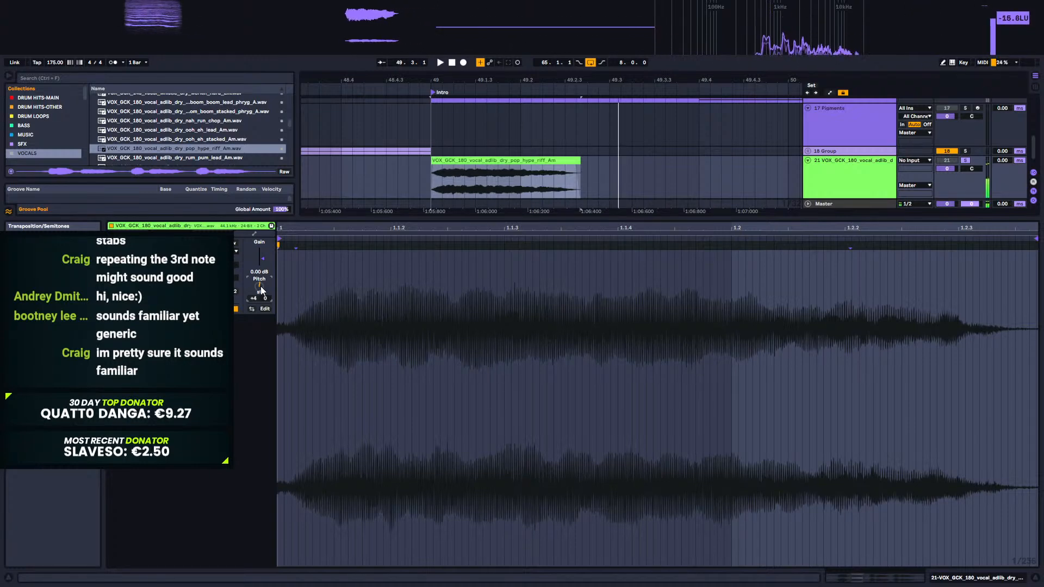
Step: Find Nectar 3 among the iZotope plug-ins and load it onto the vocal track
left_click(914, 577)
key("space")
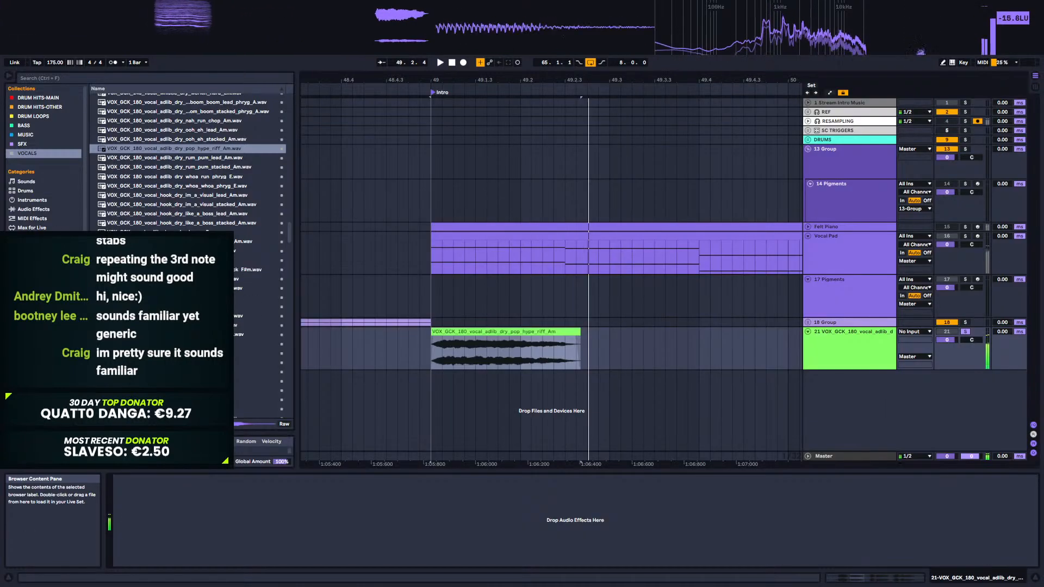
left_click(35, 237)
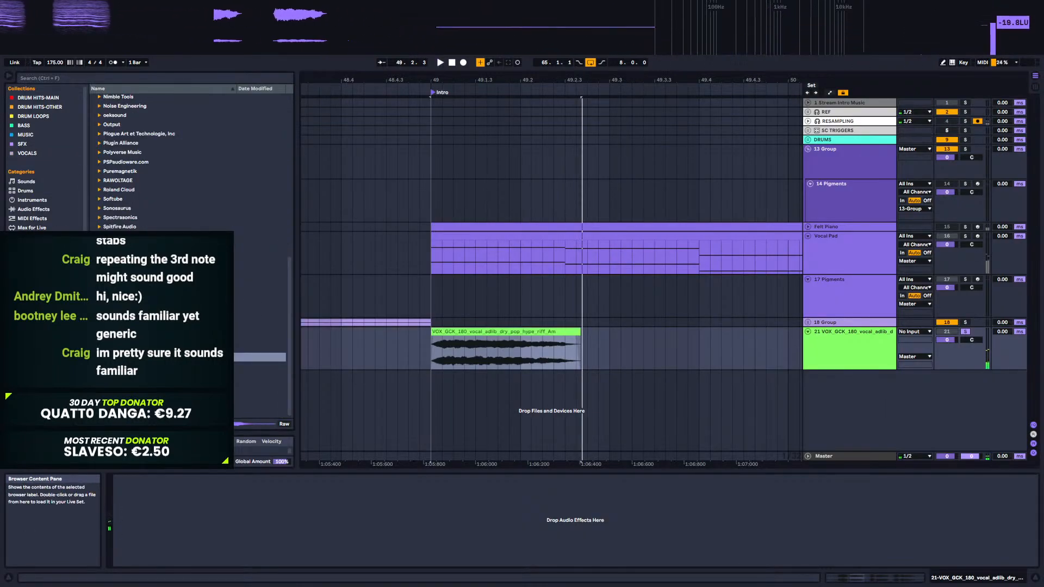
scroll(190, 160, "up", 3)
scroll(190, 160, "down", 1)
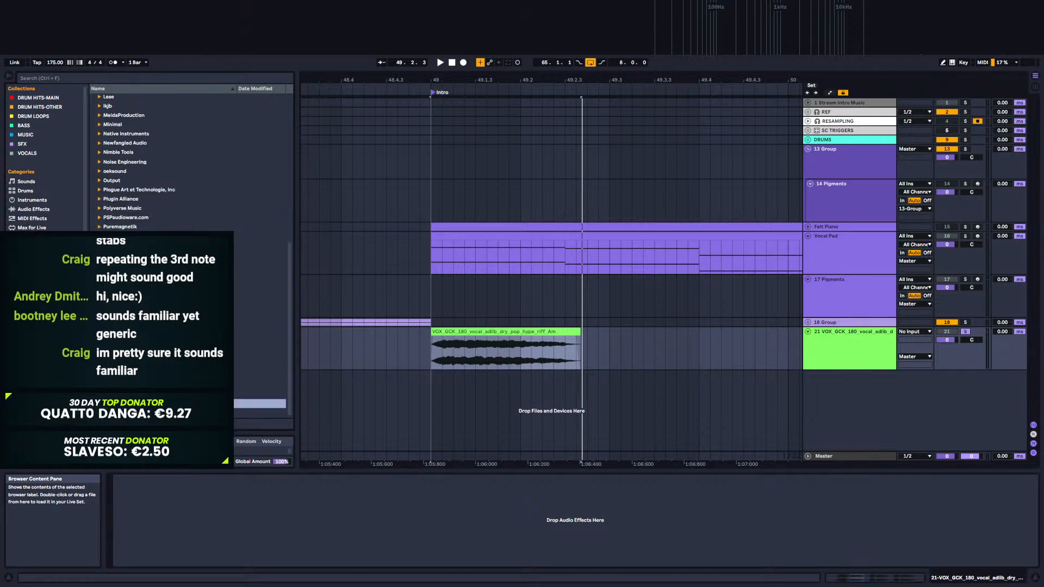
scroll(191, 256, "up", 3)
left_click_drag(289, 261, 300, 99)
left_click(94, 108)
left_click(93, 97)
scroll(101, 131, "down", 4)
left_click(97, 220)
scroll(164, 217, "down", 6)
scroll(163, 163, "down", 1)
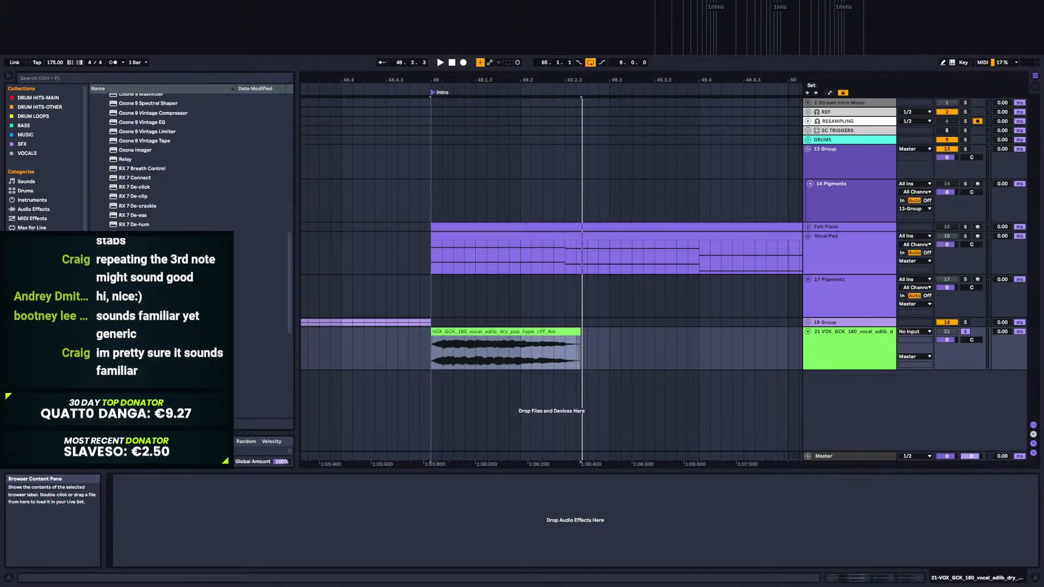
scroll(125, 172, "up", 8)
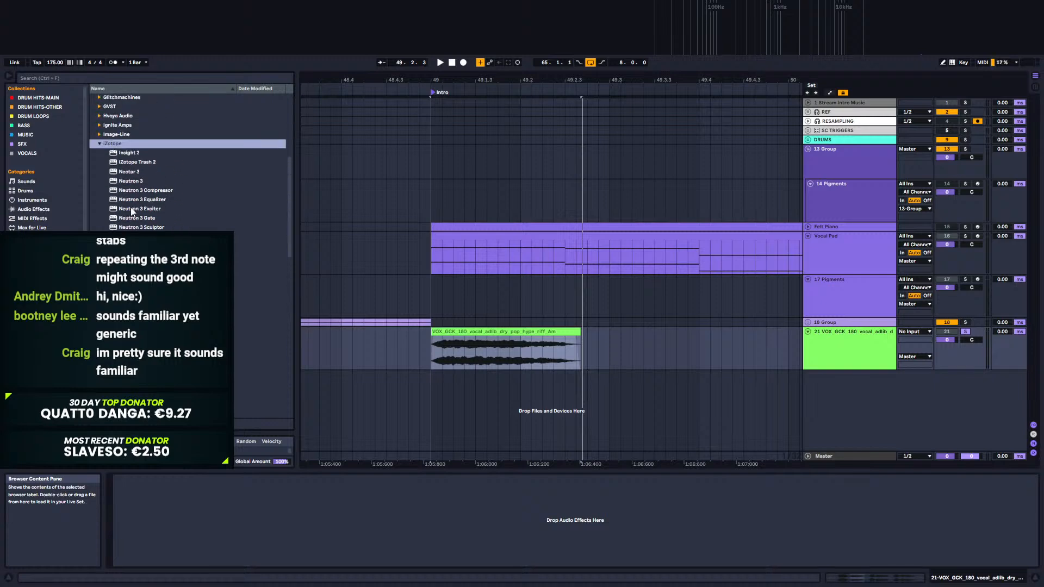
left_click(125, 171)
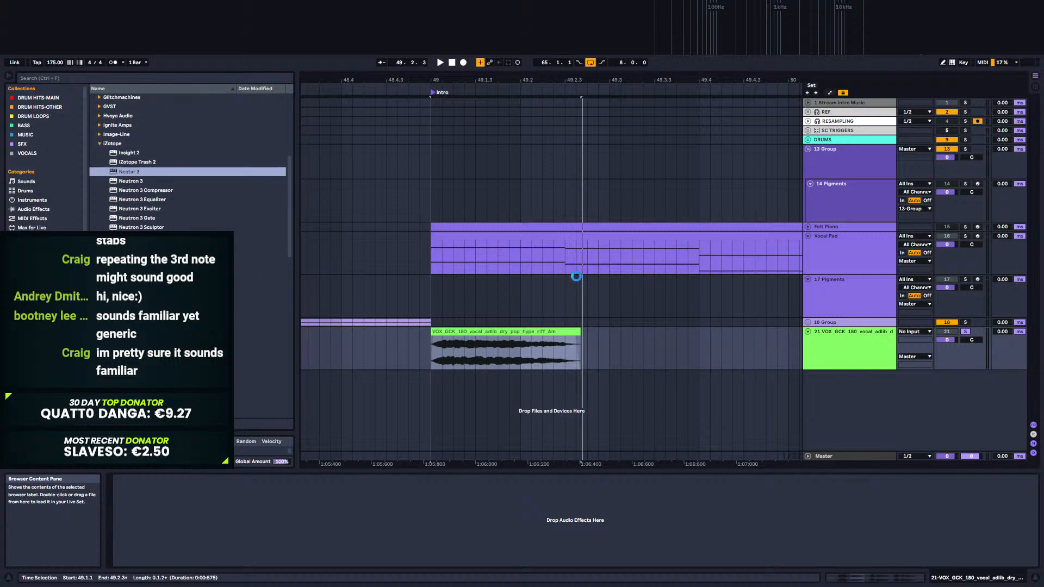
key("Return")
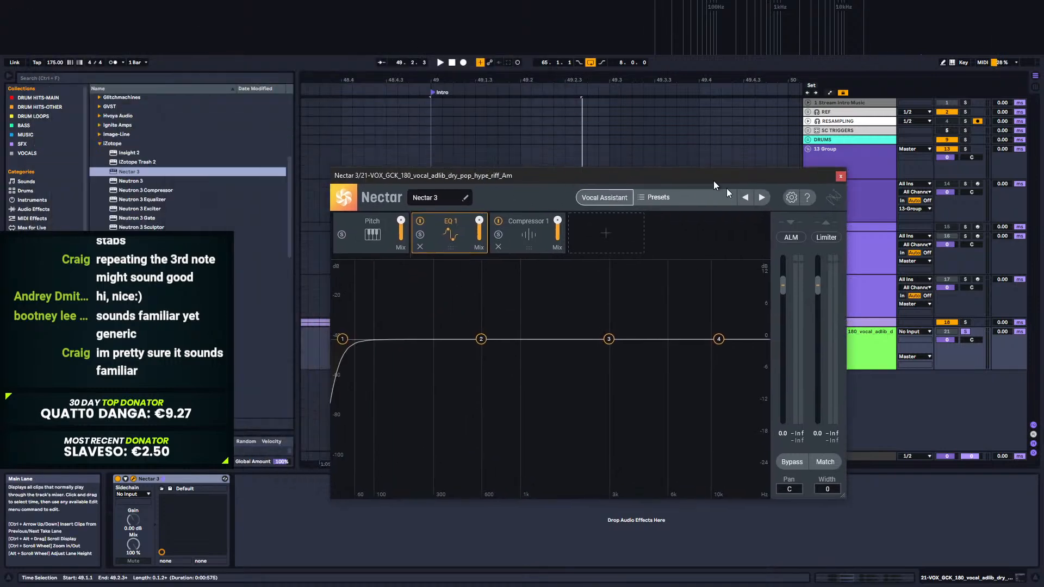
Step: Enable pitch correction in Nectar 3's Pitch module and shift the formant to about -7.30 st while listening
left_click(409, 259)
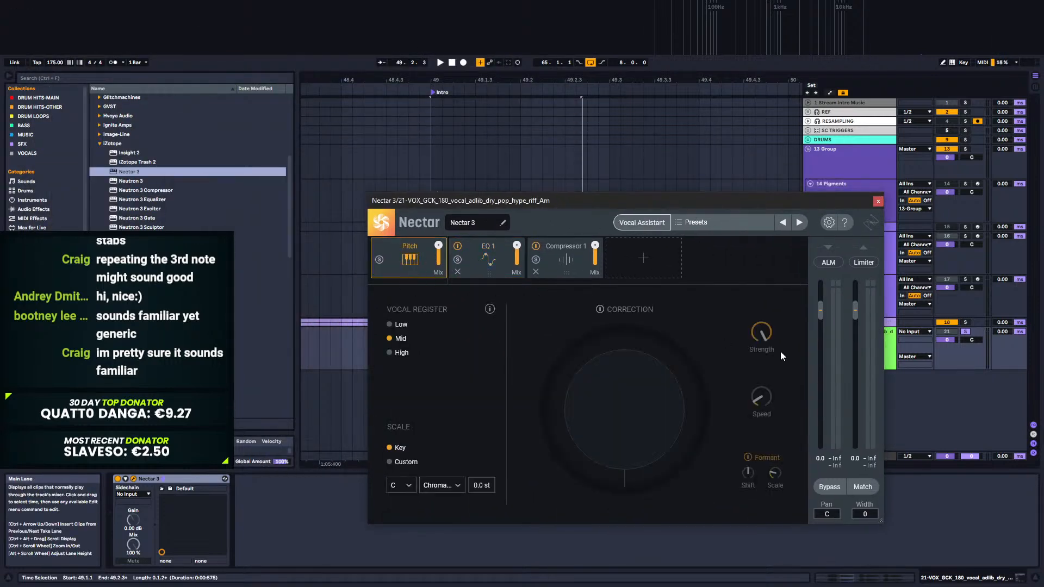
left_click(601, 310)
key("space")
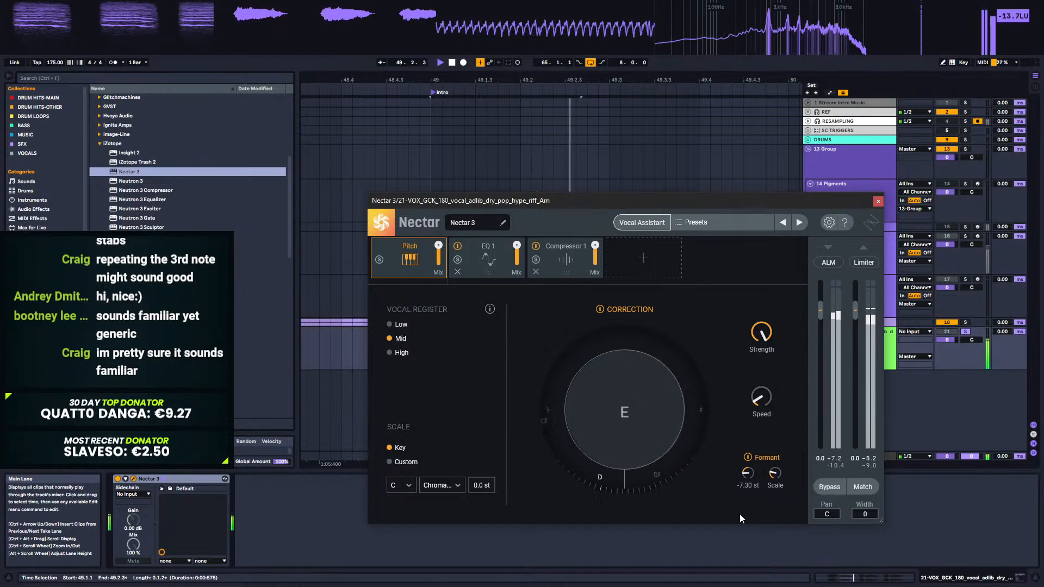
key("space")
left_click(878, 202)
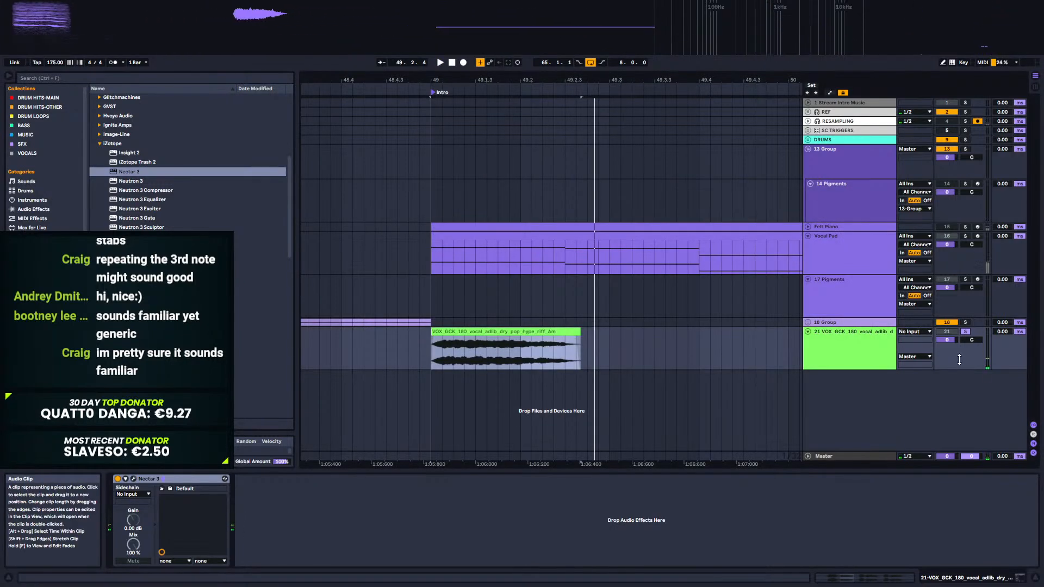
Step: Unsolo the vocal track and play the arrangement from bar 47 into the Intro to hear the vocal in context
left_click(965, 331)
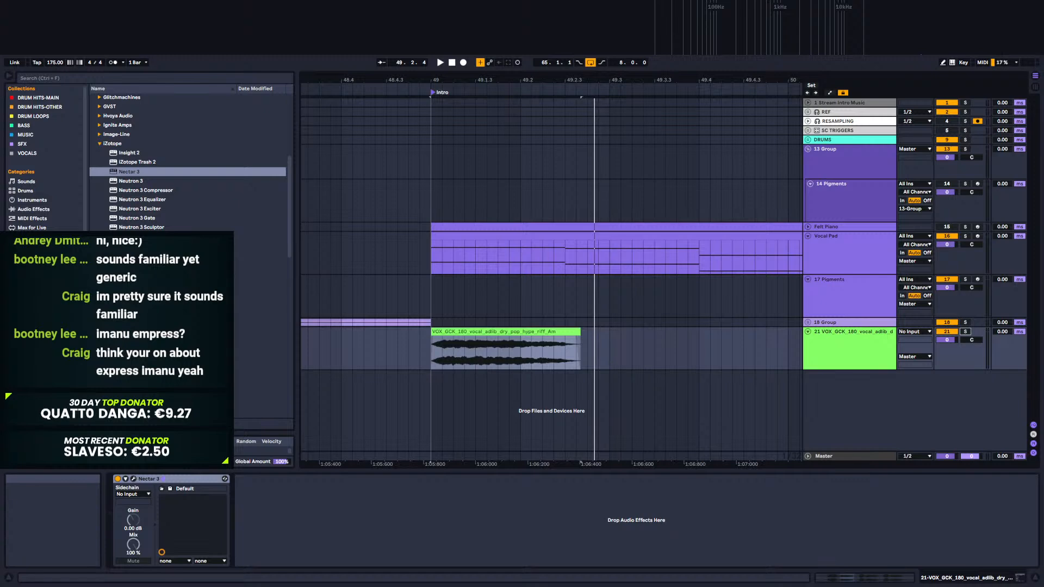
left_click(507, 326)
left_click(510, 332)
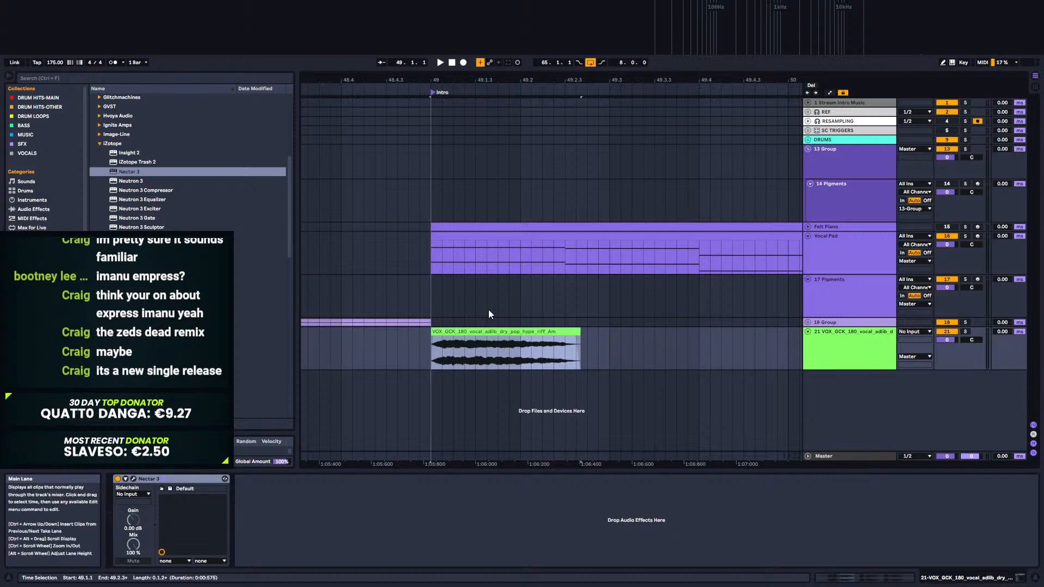
left_click(386, 353)
mouse_move(472, 80)
left_mouse_down()
mouse_move(565, 57)
mouse_move(541, 30)
left_mouse_up()
left_click(465, 342)
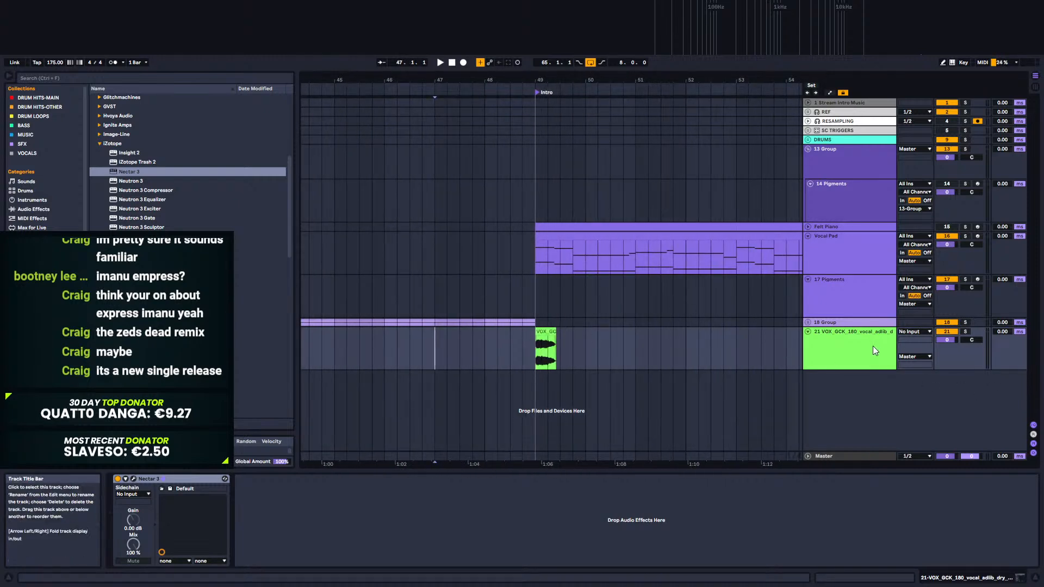
key("space")
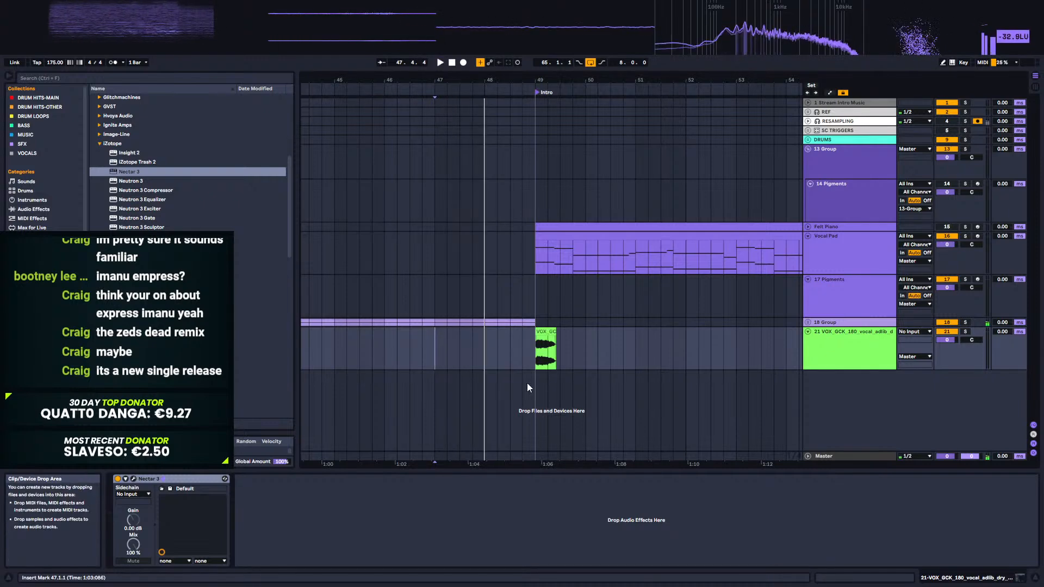
key("space")
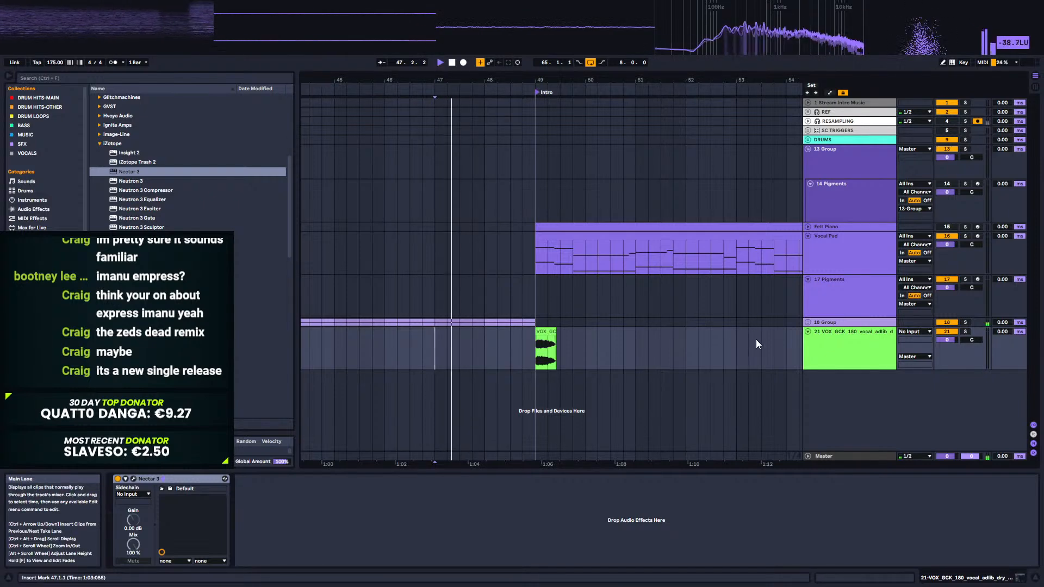
left_click_drag(550, 80, 458, 82)
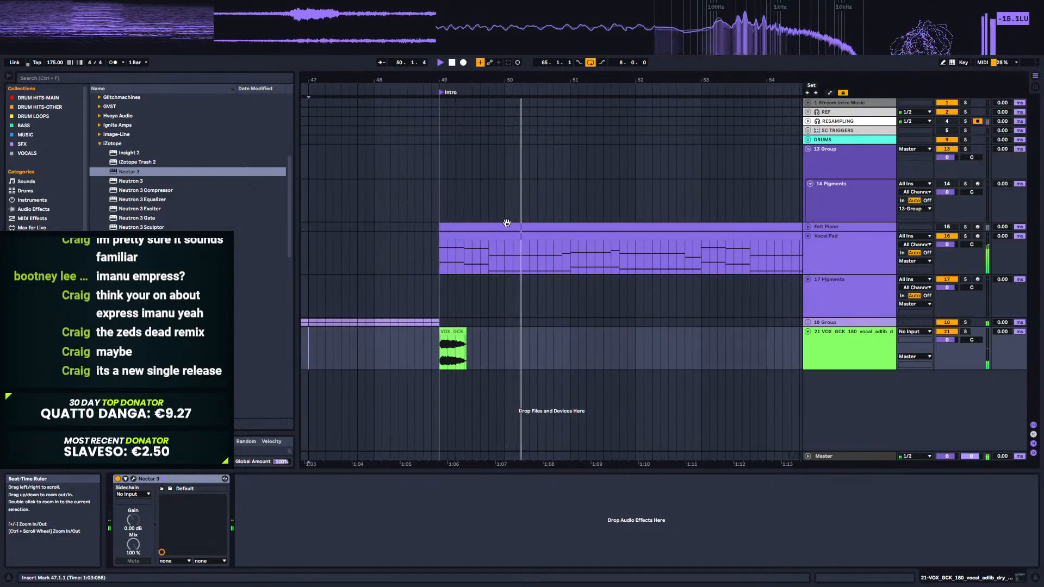
Step: Duplicate the vocal clip from bar 49 to 51.1.1 on the same track
left_click(453, 332)
key("space")
left_click_drag(452, 331, 585, 354)
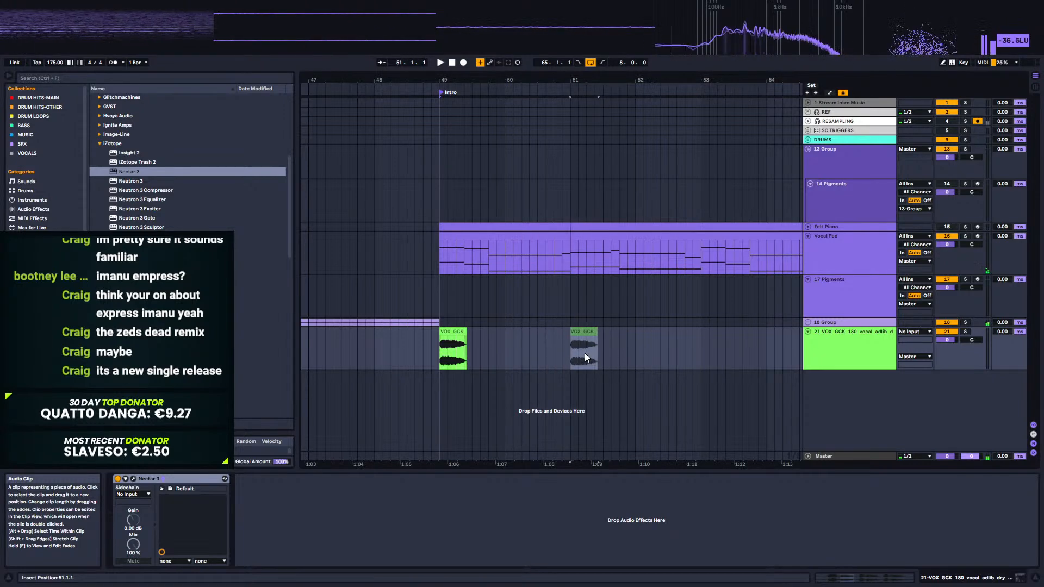
left_click(423, 348)
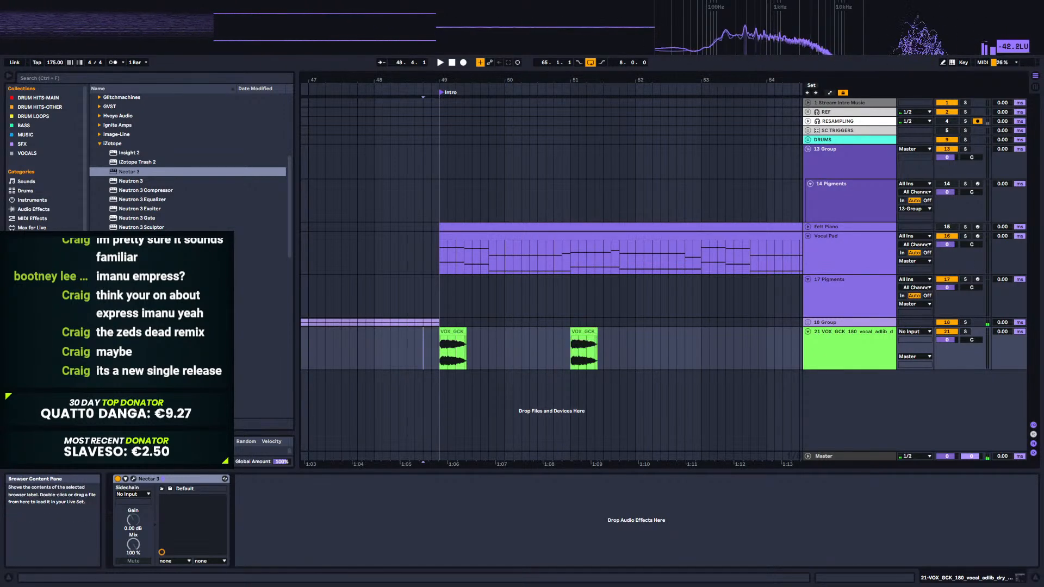
Step: Try ValhallaDelay after Nectar 3 on the vocal track, view its delay sync options and remove the plug-in
left_click(30, 209)
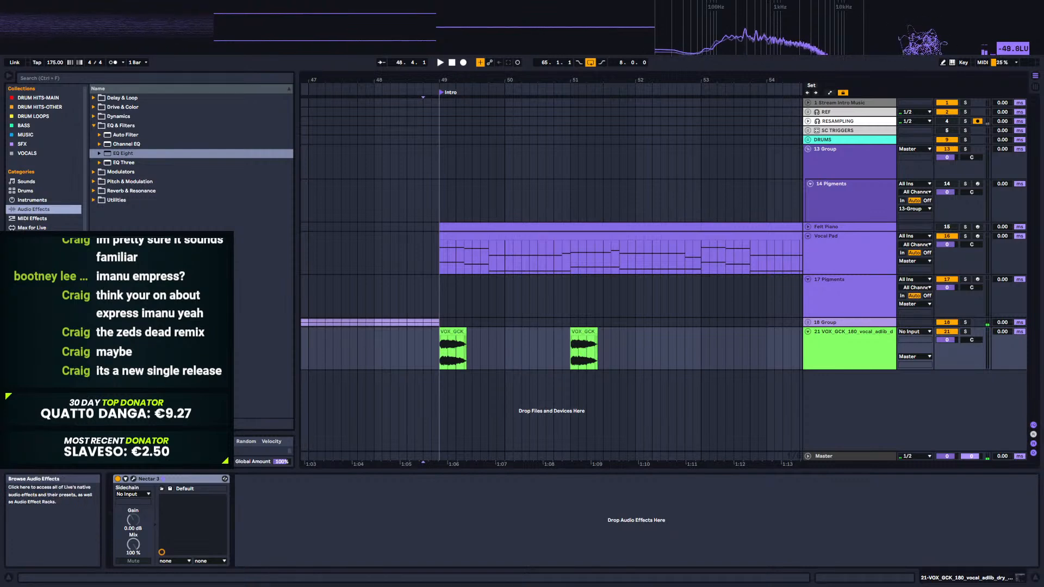
left_click(30, 237)
scroll(141, 244, "down", 9)
scroll(248, 315, "down", 10)
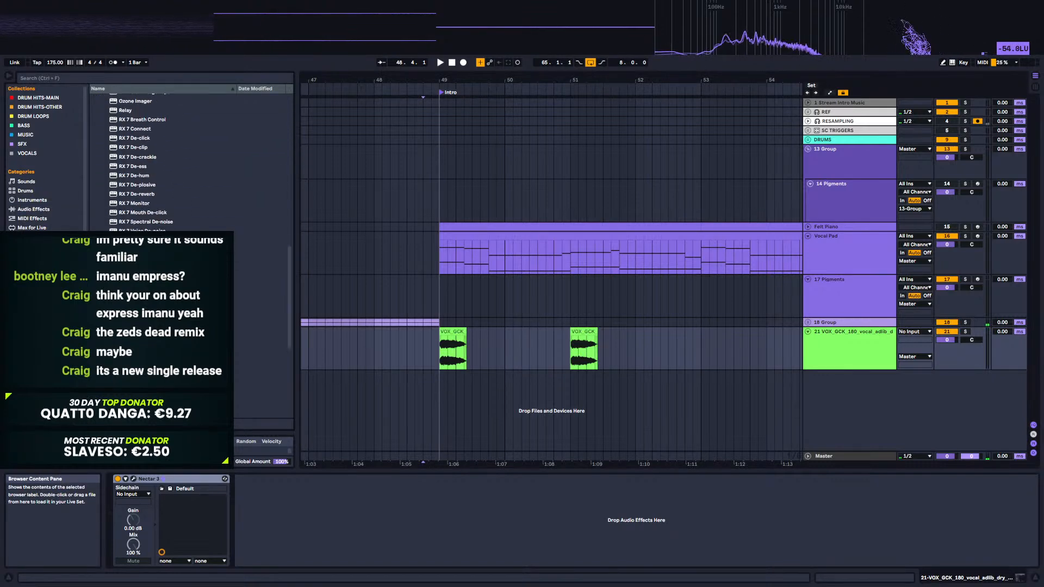
scroll(190, 163, "down", 10)
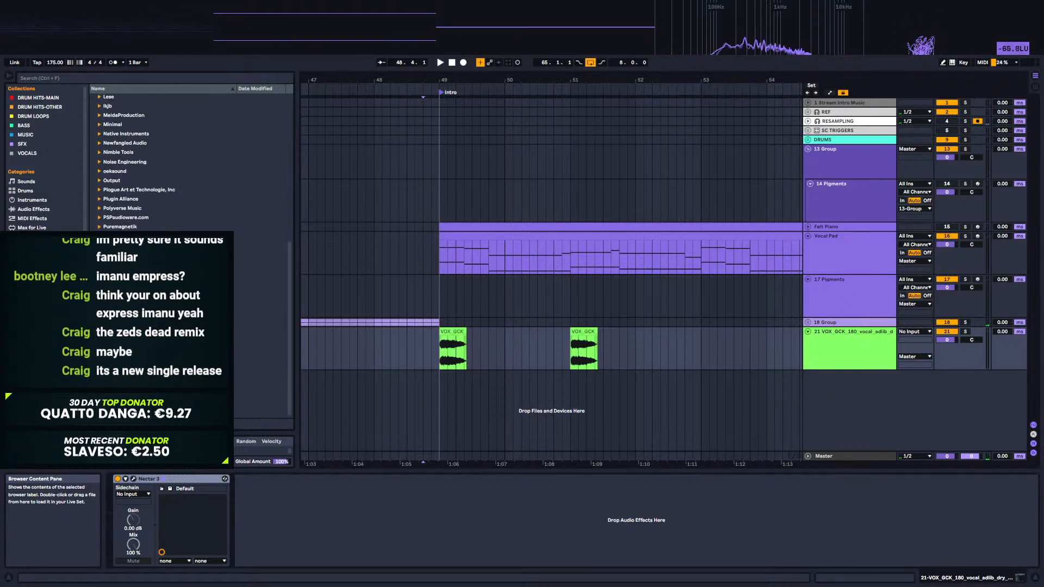
scroll(259, 292, "down", 3)
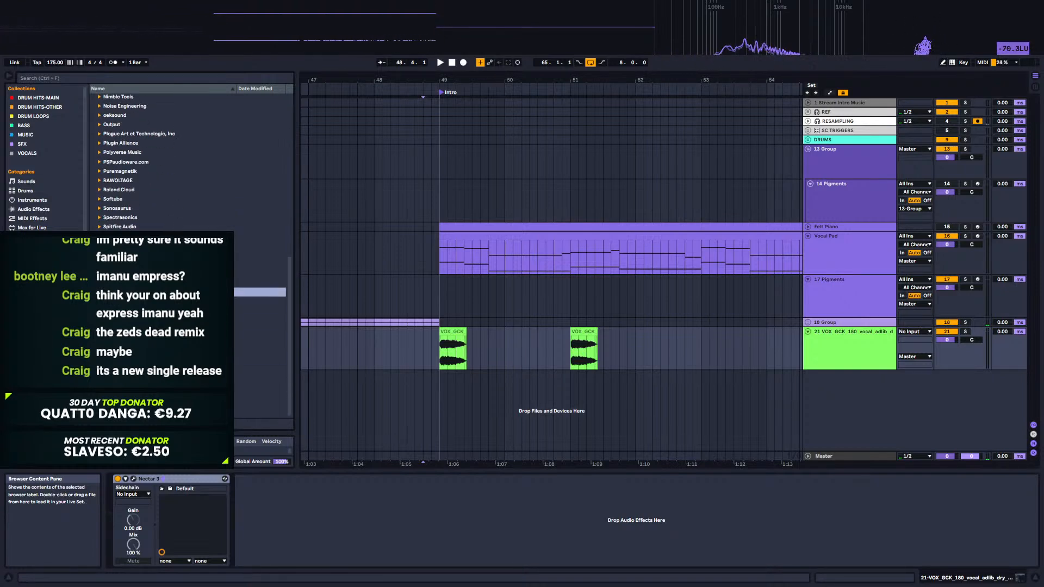
left_click_drag(324, 474, 405, 507)
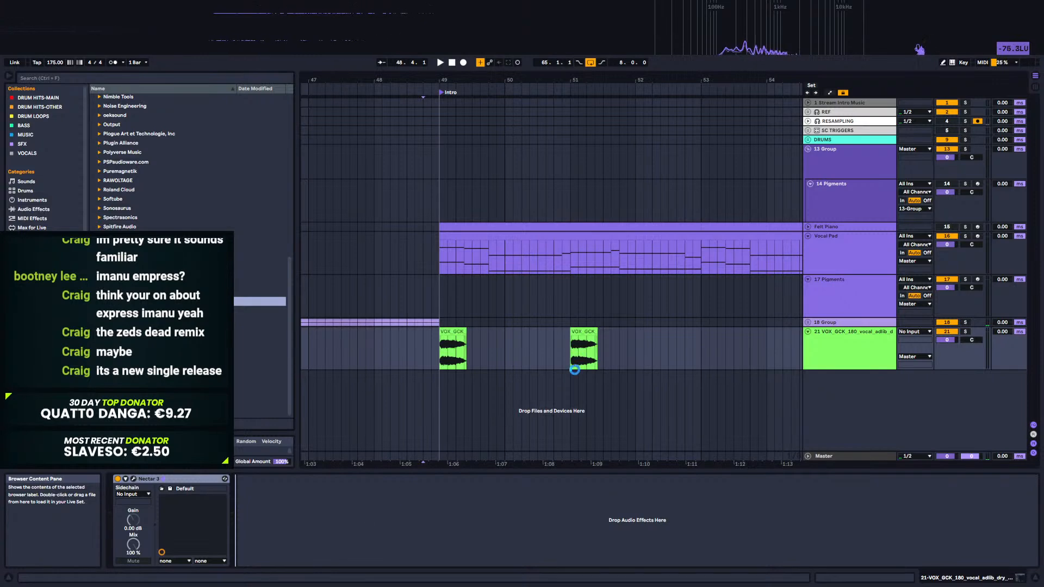
left_click_drag(332, 353, 803, 230)
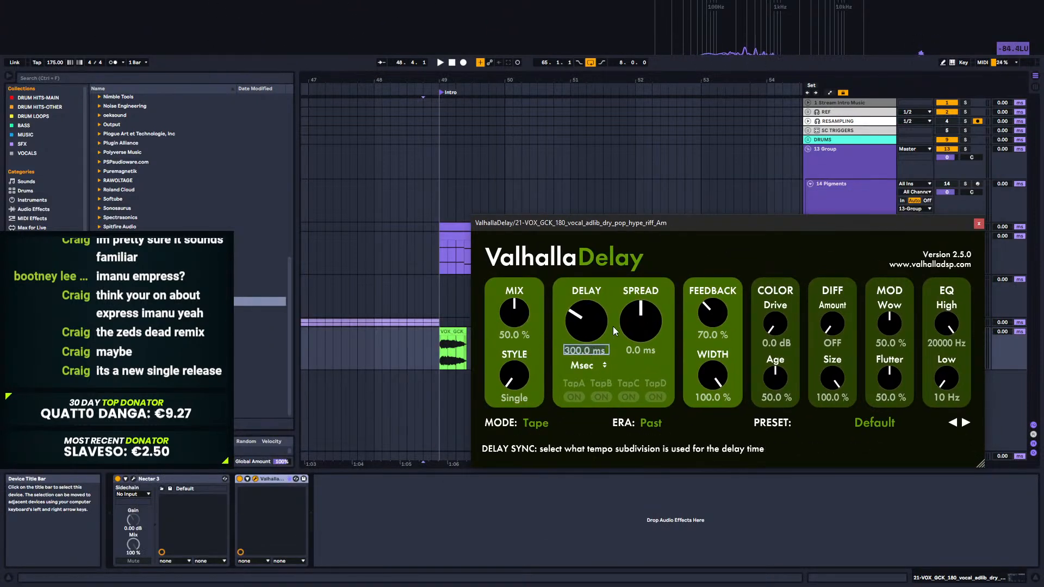
left_click(584, 366)
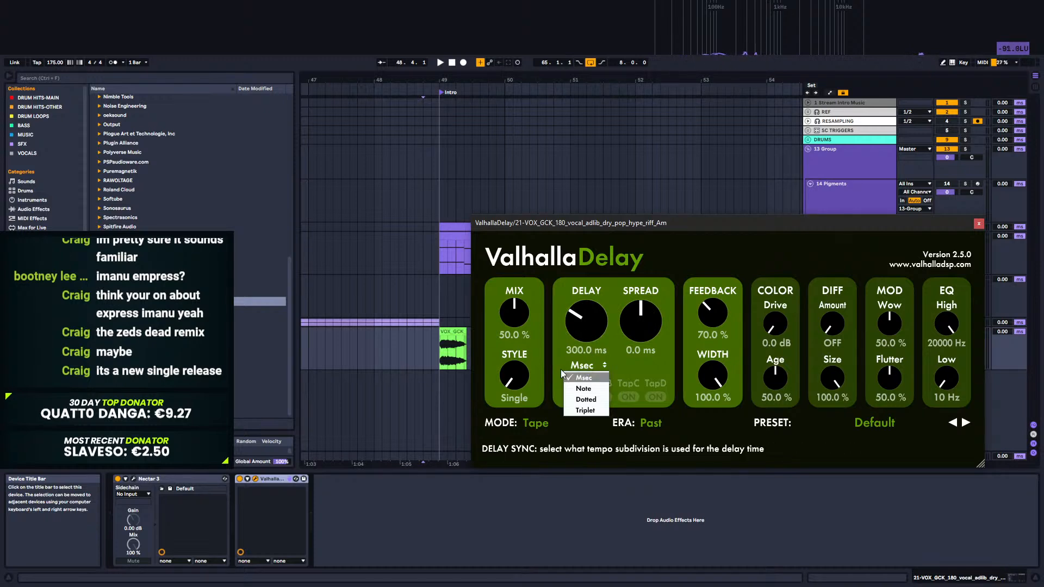
key("Delete")
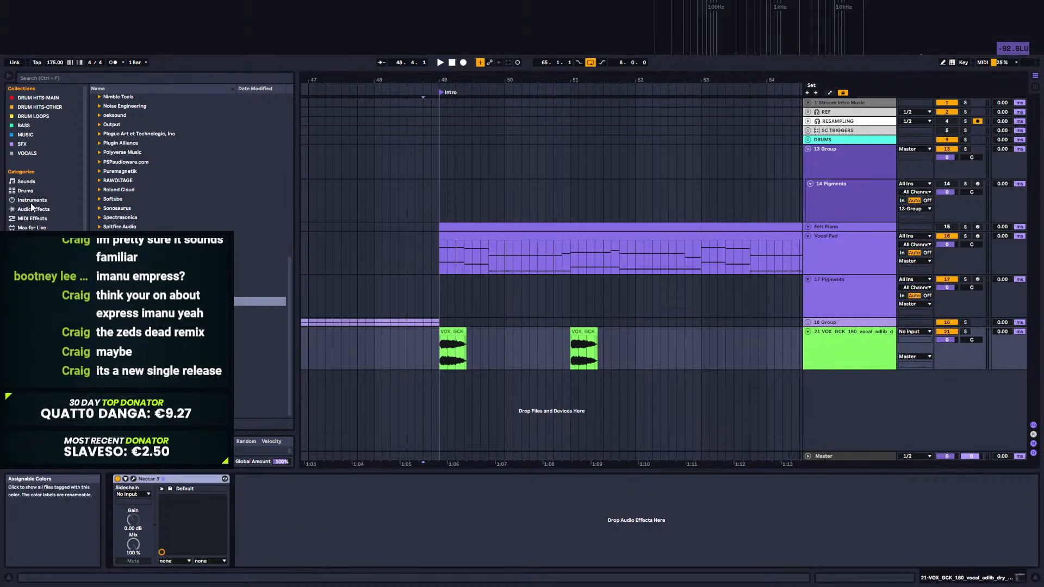
Step: Load the Echo effect after Nectar 3 on the vocal track
left_click(32, 209)
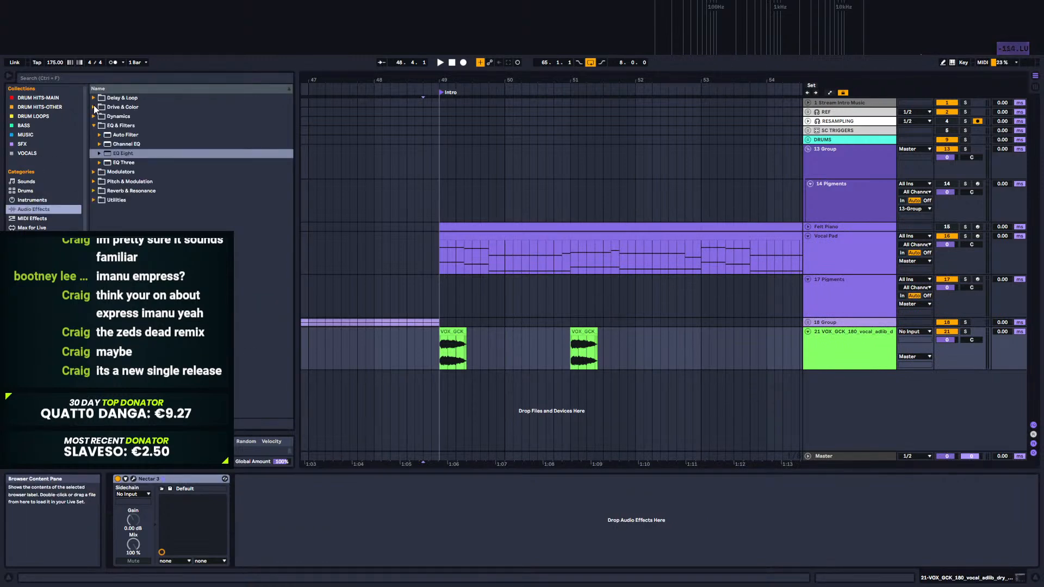
left_click(96, 99)
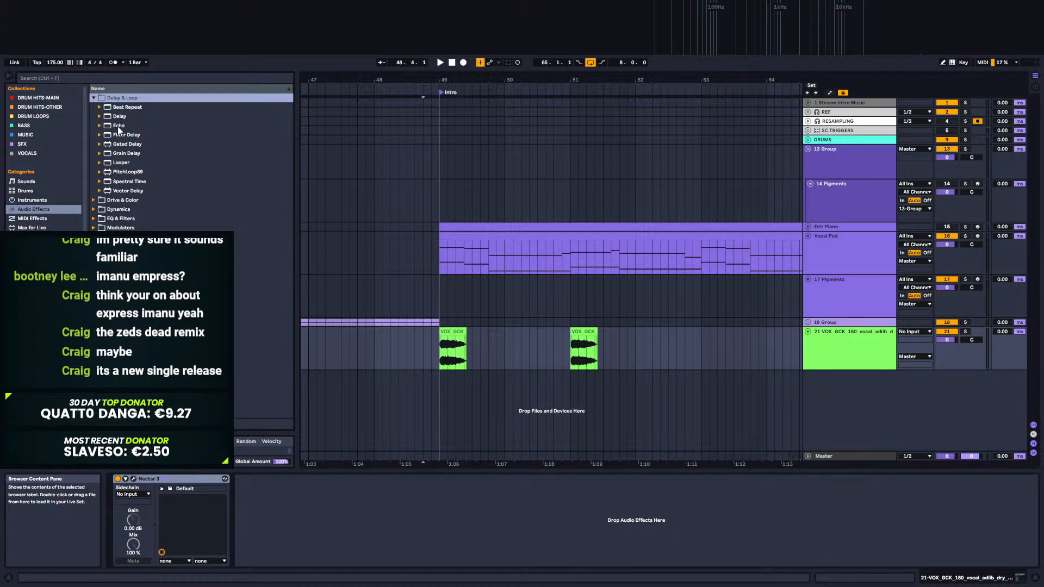
left_click(116, 125)
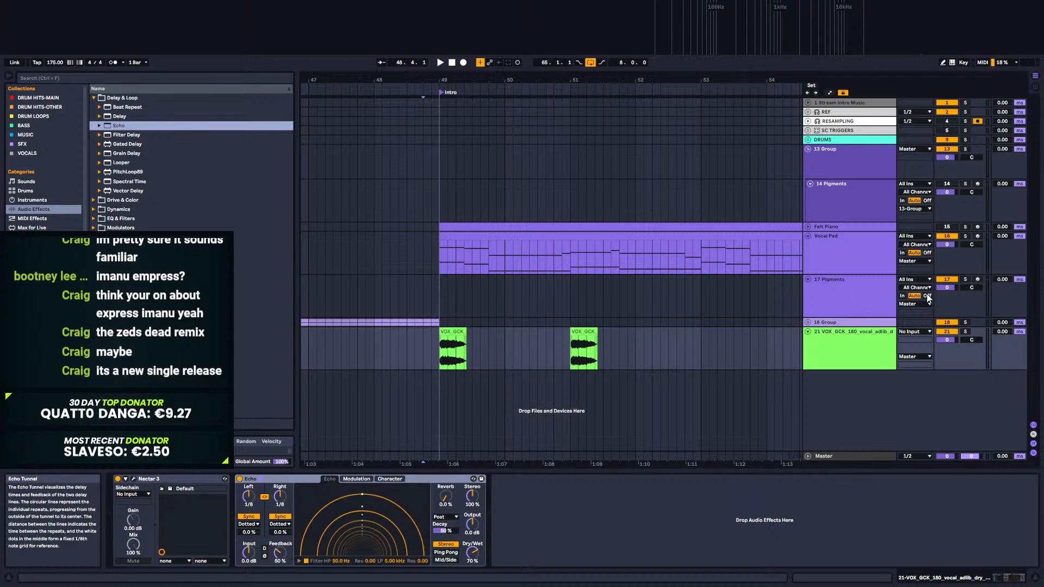
Step: Solo the vocal track and raise Echo's feedback to 79% while listening
left_click(965, 331)
key("space")
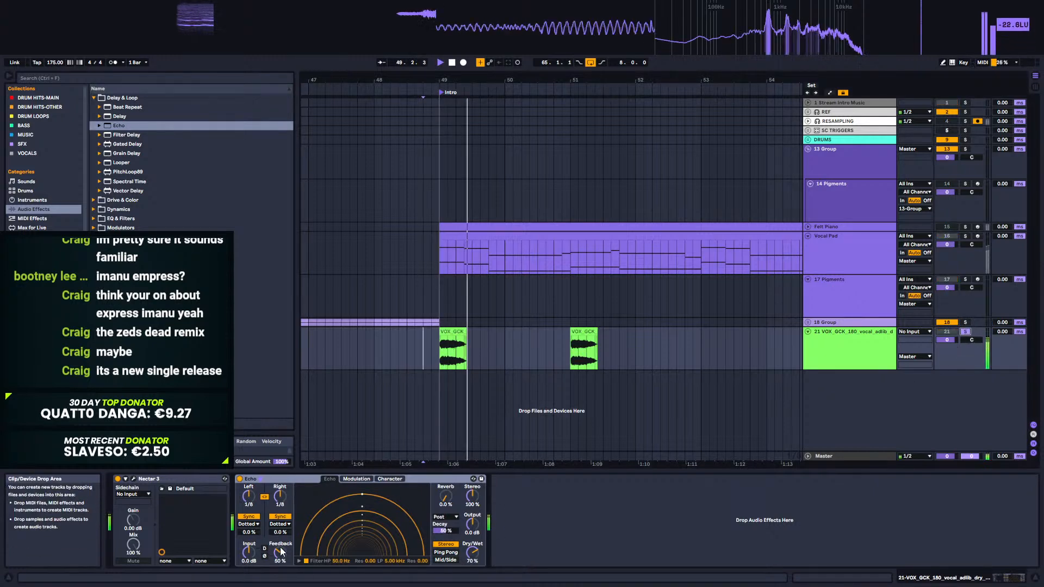
key("space")
left_click_drag(280, 553, 280, 537)
key("space")
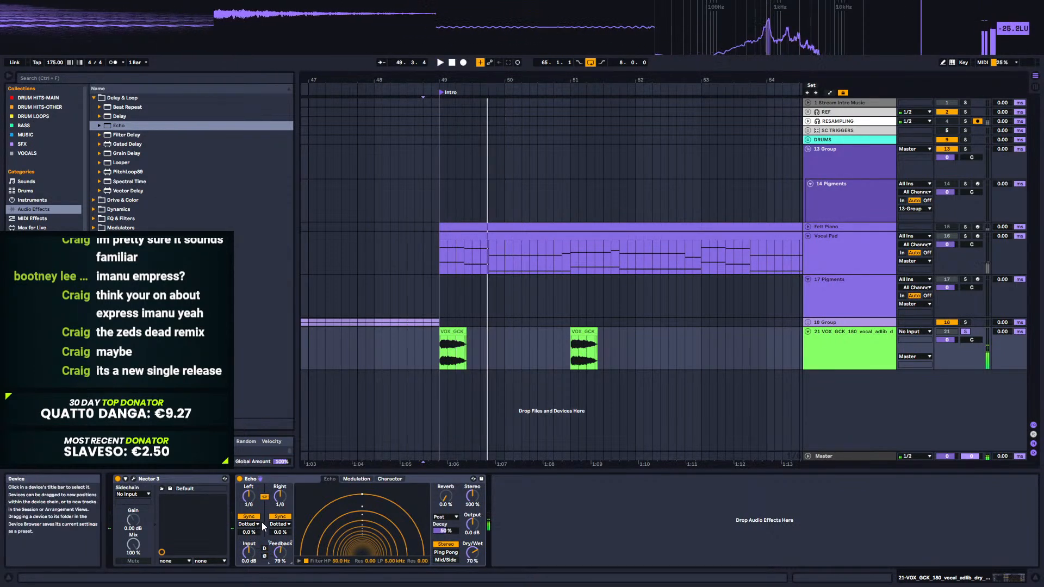
Step: Try an unlinked left delay in Echo, relink the channels and set both sides to 1/4 Dotted
left_click(266, 496)
left_click(255, 530)
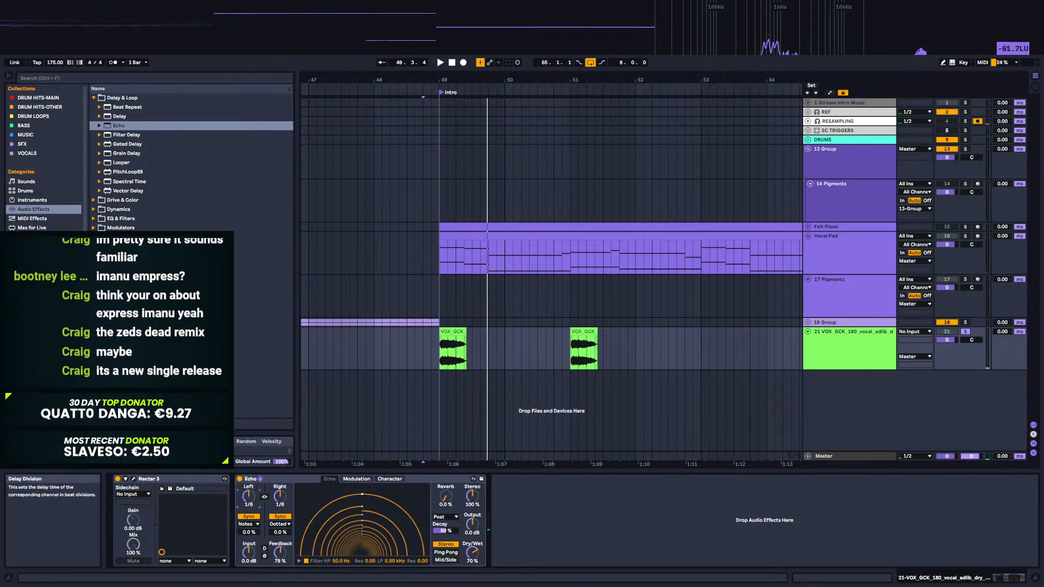
key("space")
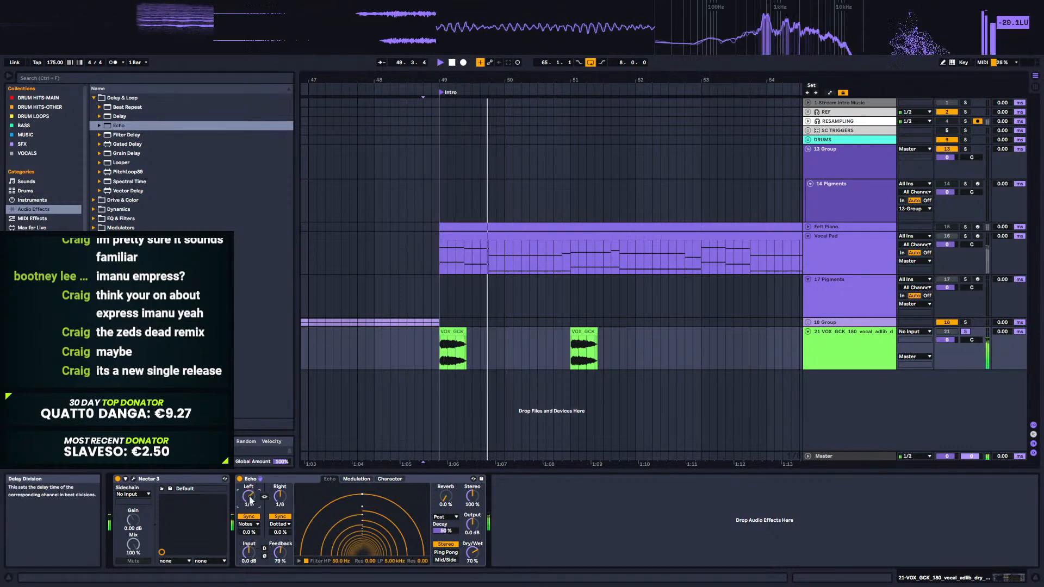
left_click(265, 497)
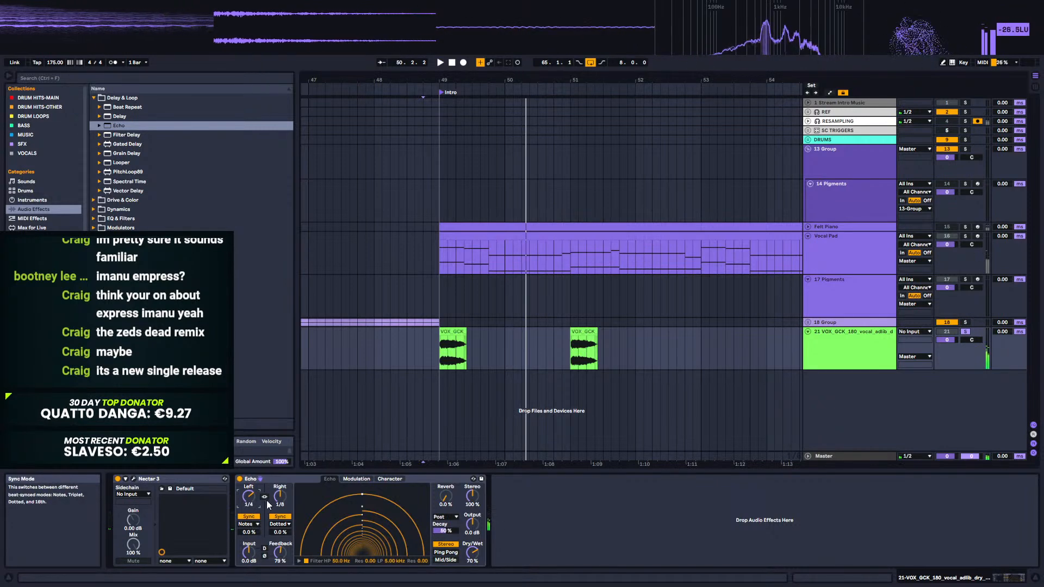
key("space")
key("space")
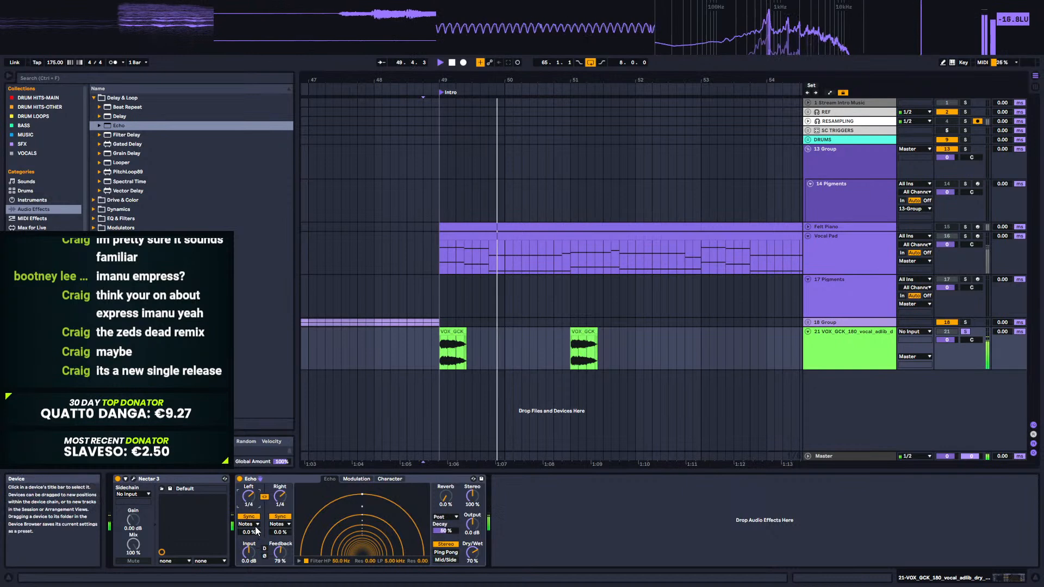
left_click(251, 524)
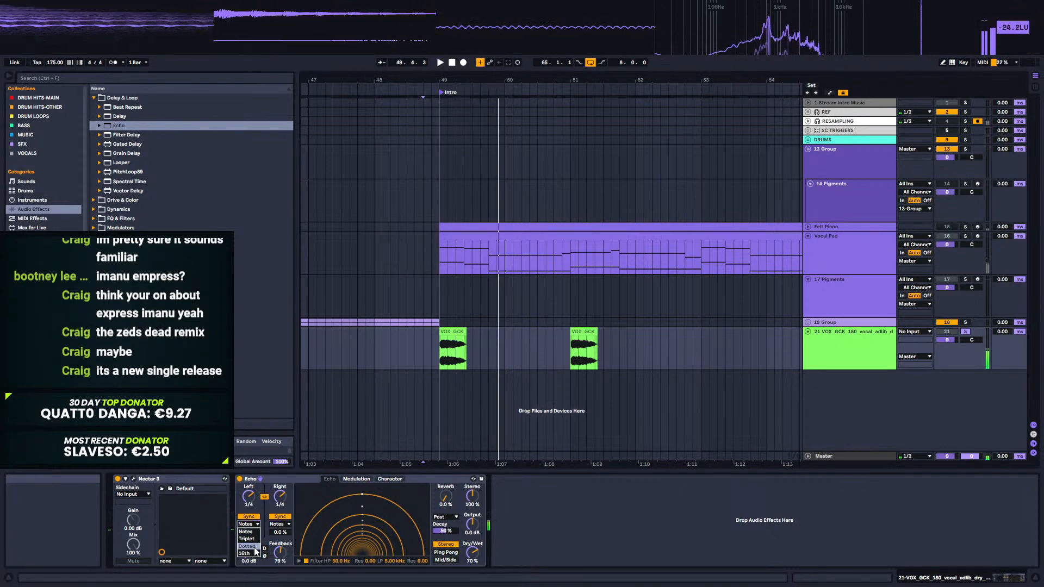
left_click(254, 547)
key("space")
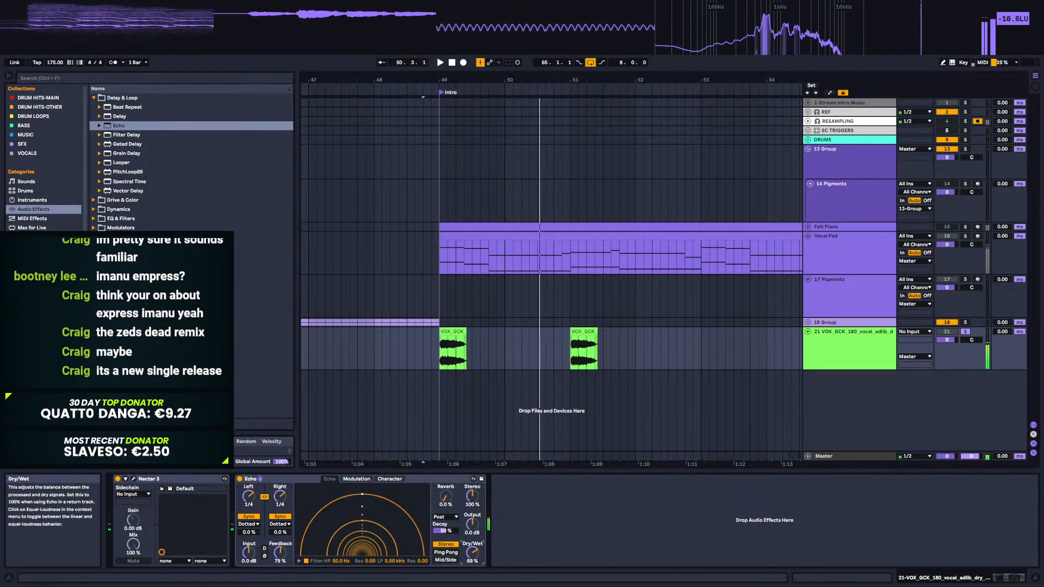
Step: Lower Echo's dry/wet to 44% and move the second vocal clip to 53.1.1
left_click_drag(472, 551, 472, 566)
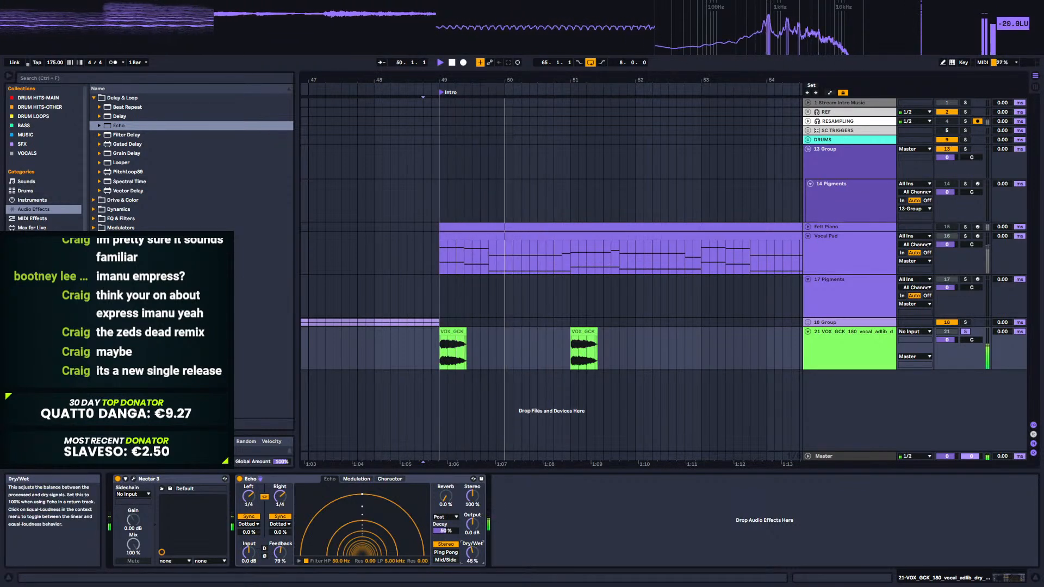
left_click_drag(584, 350, 714, 350)
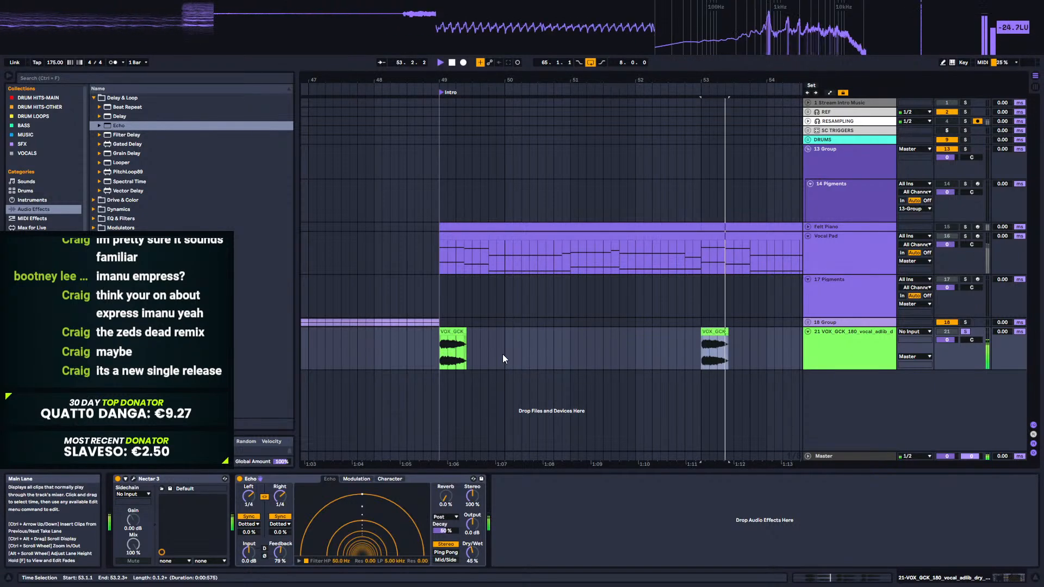
left_click_drag(470, 555, 470, 556)
Step: Show Echo's filter curve and narrow the repeats with the high-pass at 244 Hz and the low-pass at 2.24 kHz
left_click(299, 561)
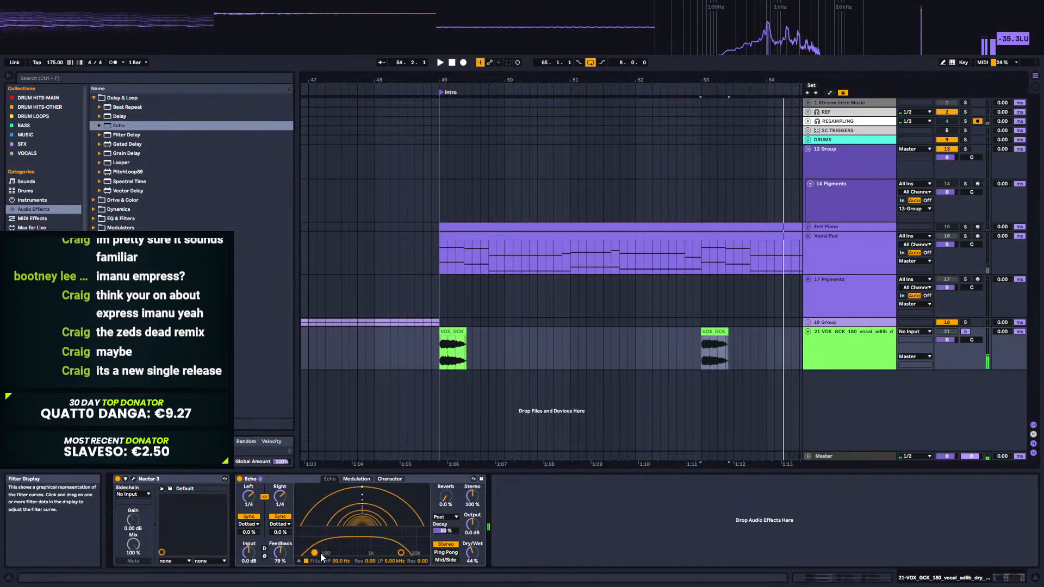
left_click_drag(327, 552, 335, 551)
key("space")
left_click_drag(401, 553, 385, 549)
key("space")
key("space")
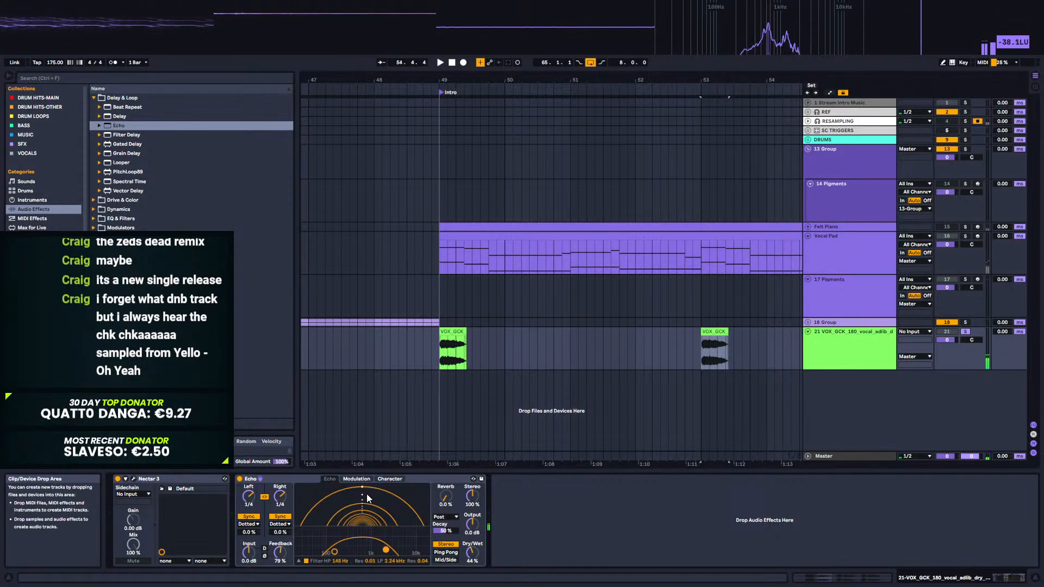
key("space")
left_click_drag(334, 551, 344, 547)
key("space")
Step: Play the vocal from bar 49 and solo Felt Piano alongside it to hear both together
left_click(455, 331)
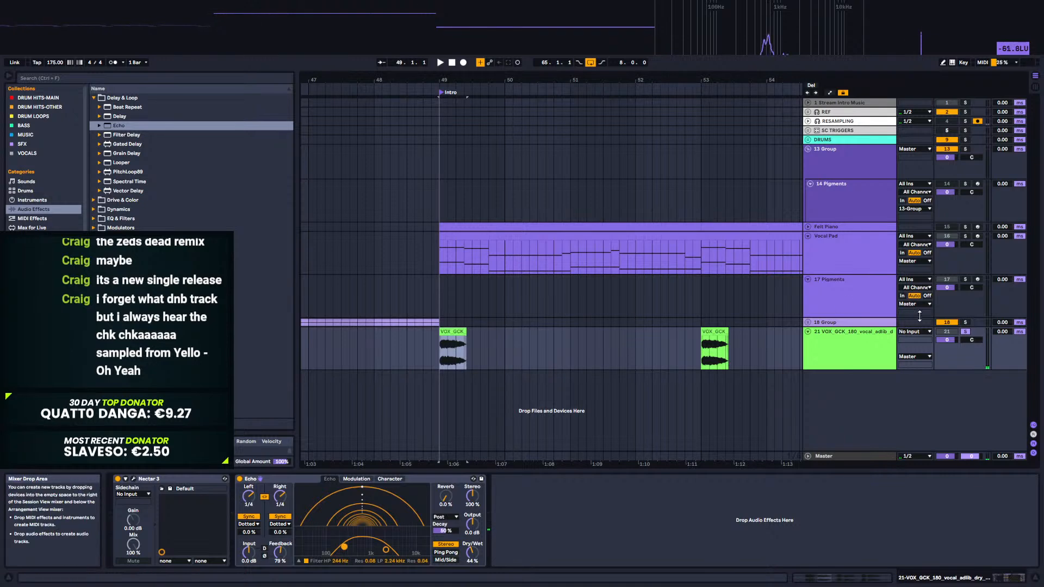
left_click(849, 353)
key("space")
left_click_drag(487, 78, 360, 66)
key("space")
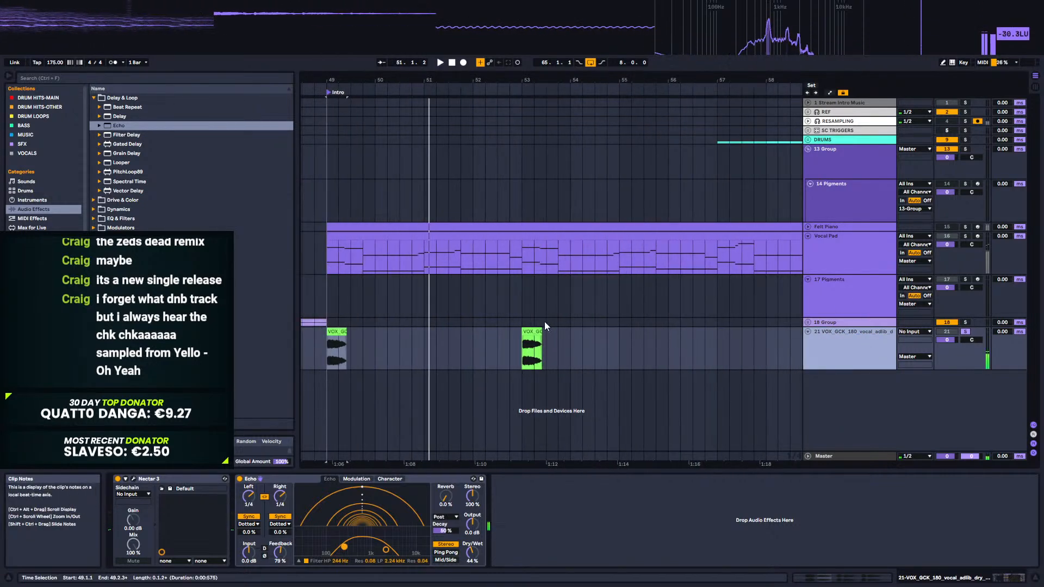
left_click(965, 227)
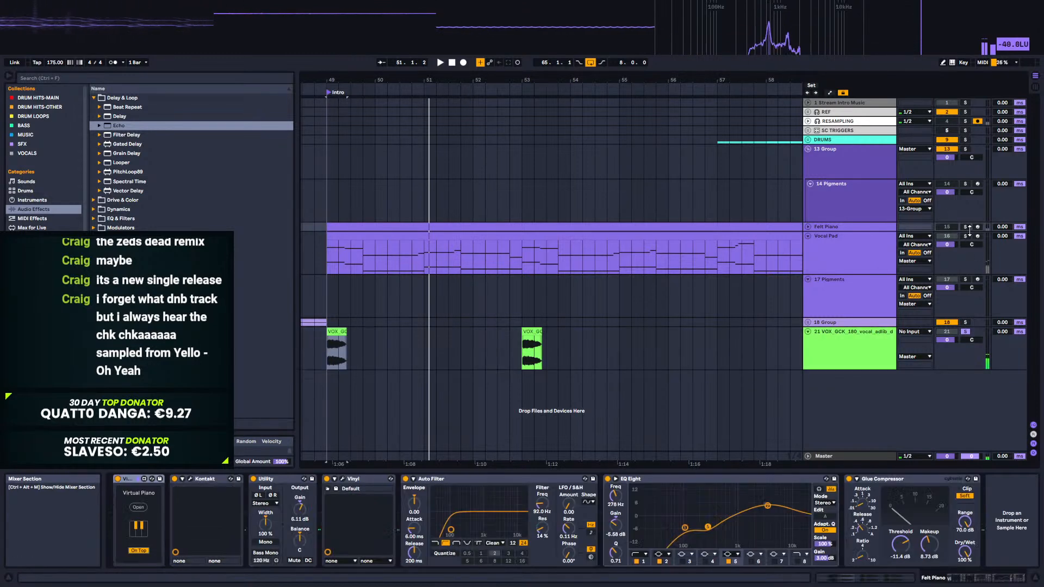
key("space")
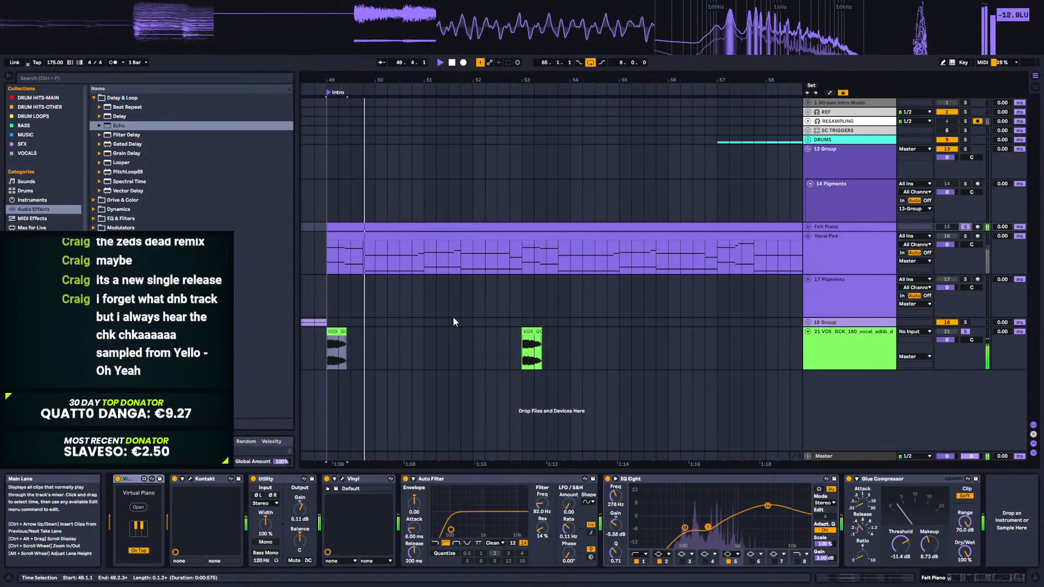
Step: Try repeating the vocal chop every two bars with extra copies at bars 51 and 55
left_click_drag(532, 330, 631, 338)
left_click_drag(611, 79, 550, 66)
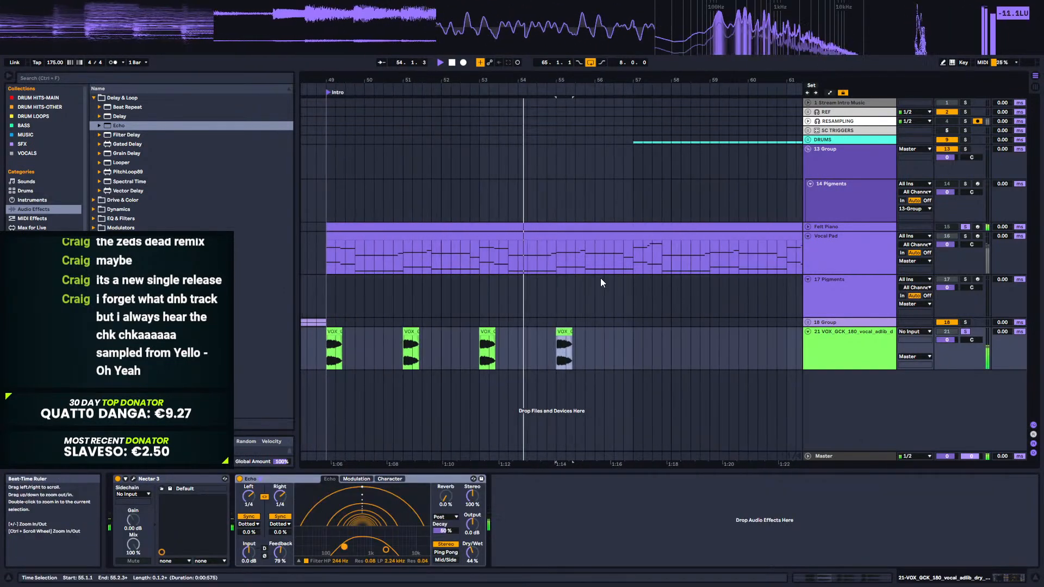
left_click(411, 348)
Step: Delete the vocal clips at bars 51 and 55
left_click_drag(630, 343, 432, 340)
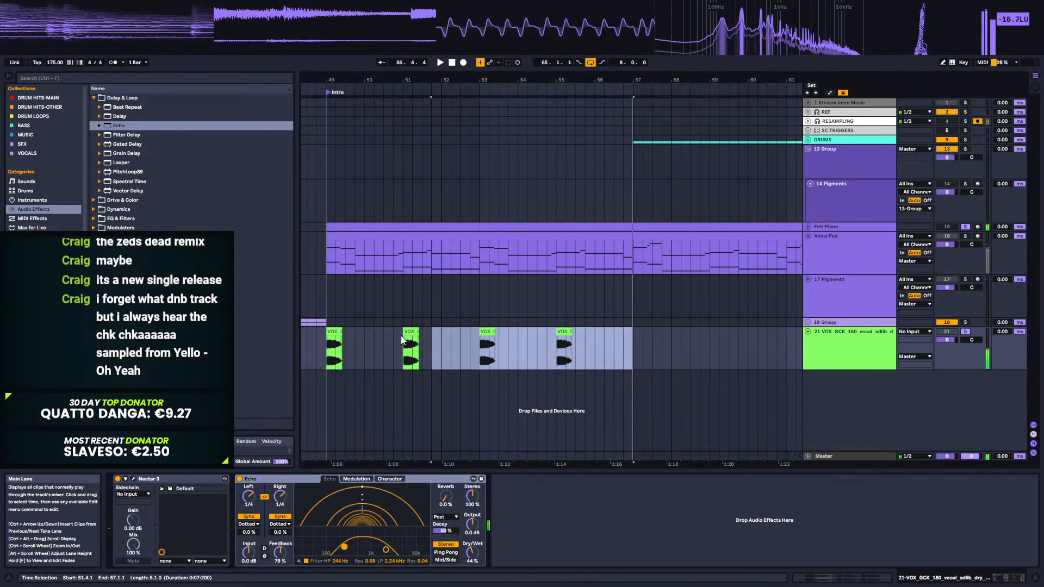
left_click(410, 332)
key("space")
key("Delete")
left_click(563, 332)
key("Delete")
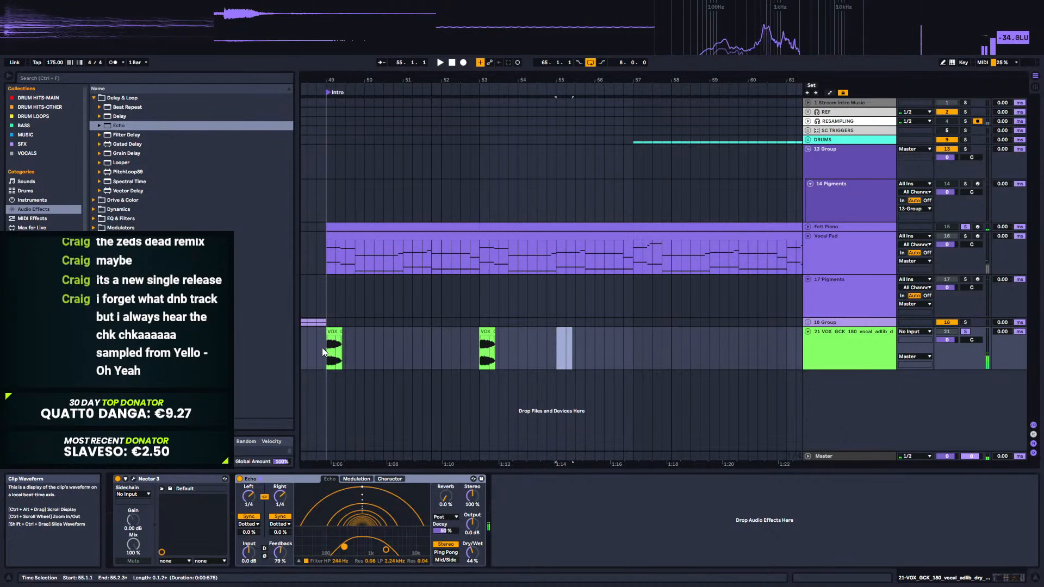
Step: Duplicate the vocal track's eight bars from 49 to 57 into bars 57 to 65
left_click(316, 354)
key("space")
left_click_drag(652, 340, 326, 356)
key("ctrl+d")
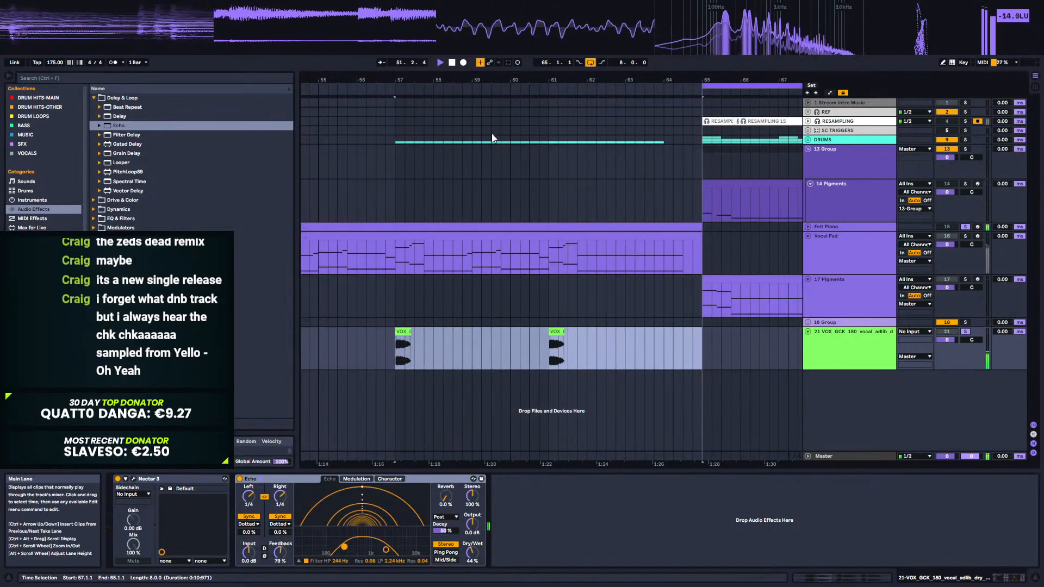
left_click_drag(441, 80, 595, 66)
Step: Load the OTT preset of Multiband Dynamics after Echo on the vocal track and set its amount to 71%
left_click(830, 376)
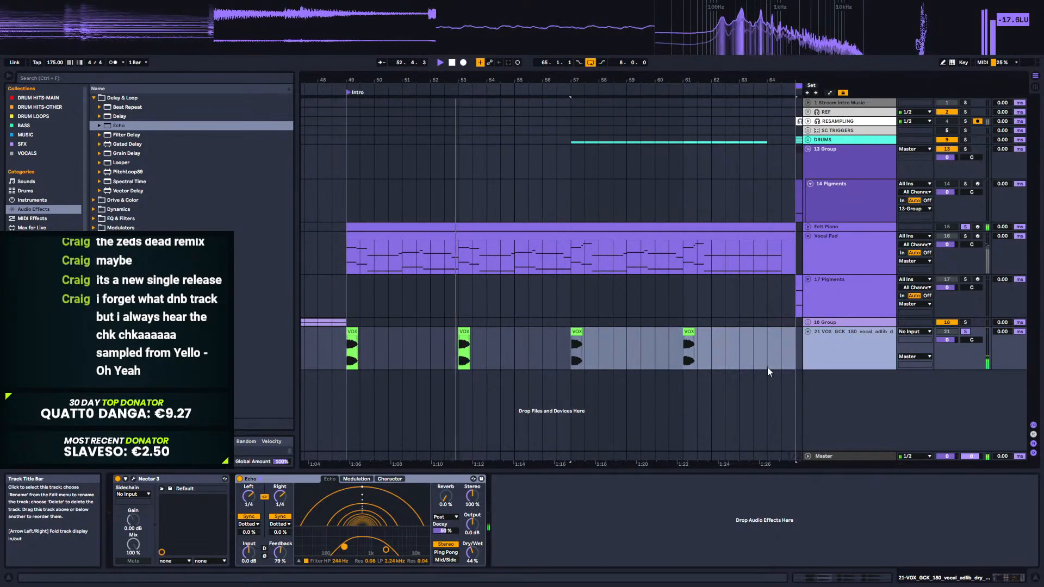
scroll(31, 162, "down", 5)
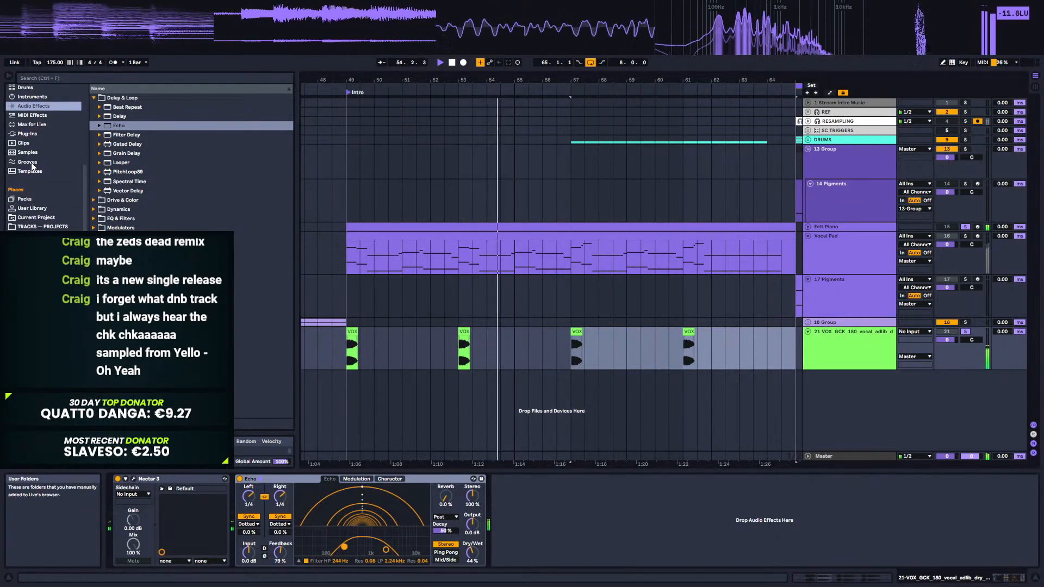
left_click(41, 115)
left_click(41, 106)
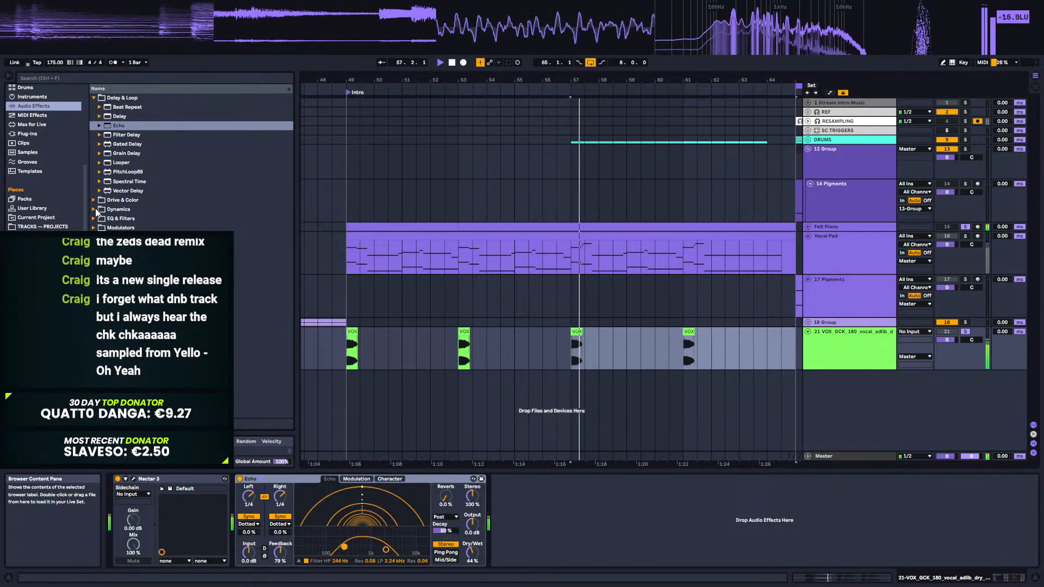
left_click(96, 208)
left_click(100, 172)
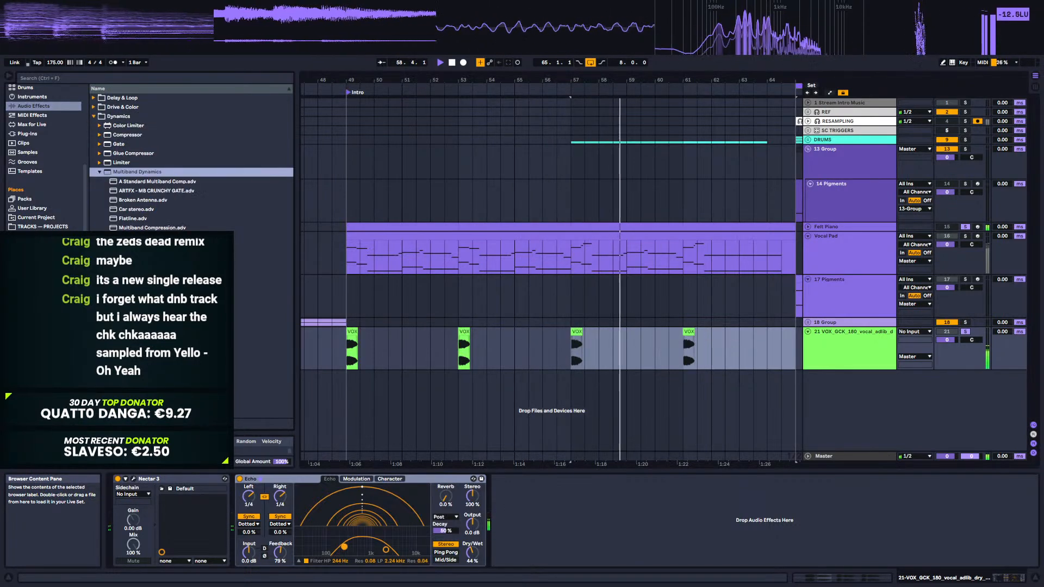
double_click(128, 247)
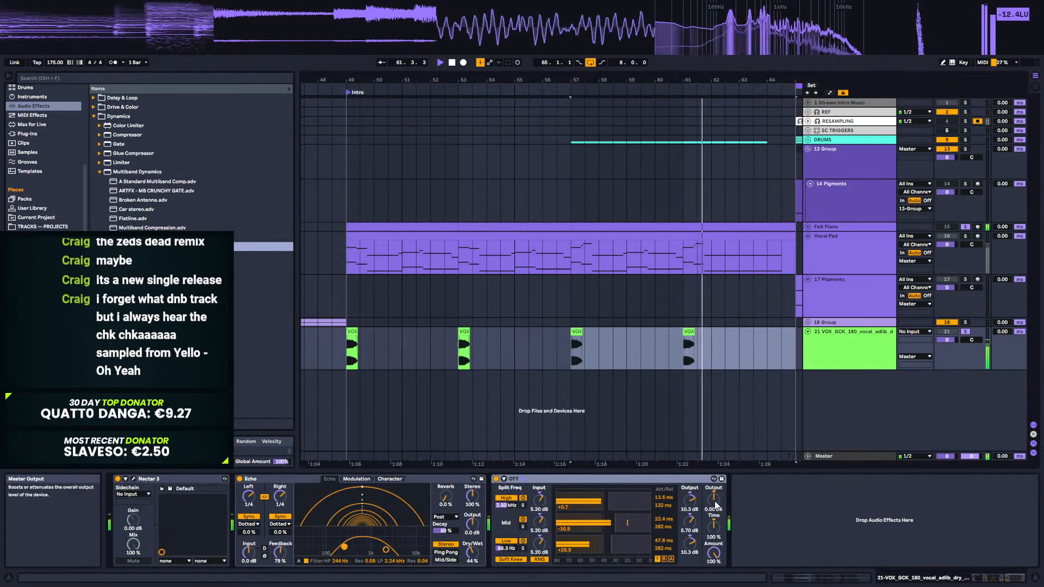
left_click_drag(718, 557, 718, 578)
key("space")
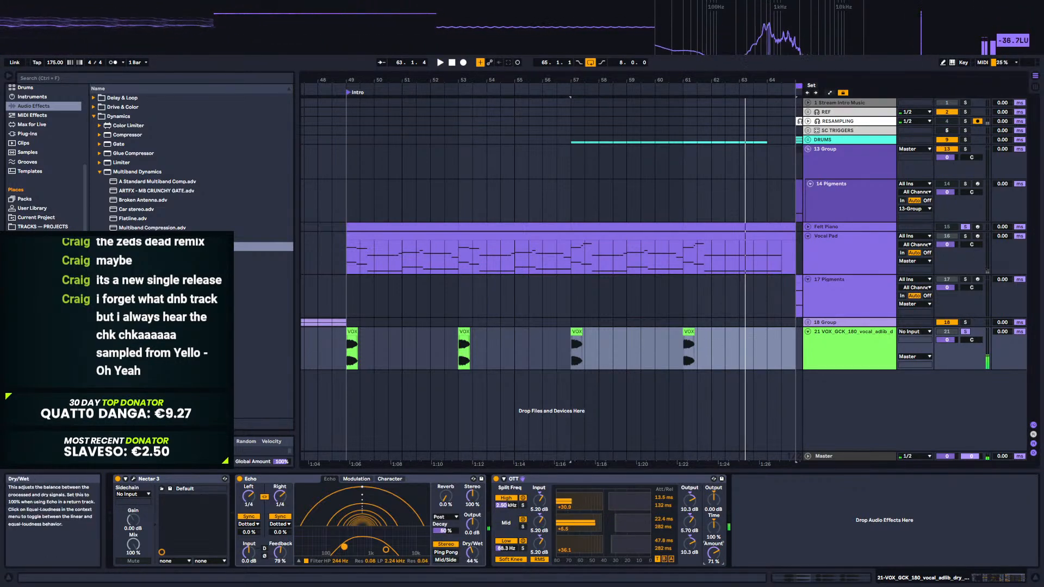
Step: Set Echo's dry/wet to 100%, group Echo and OTT into an Audio Effect Rack and add an empty parallel chain, auditioning from bar 49
left_click(529, 477)
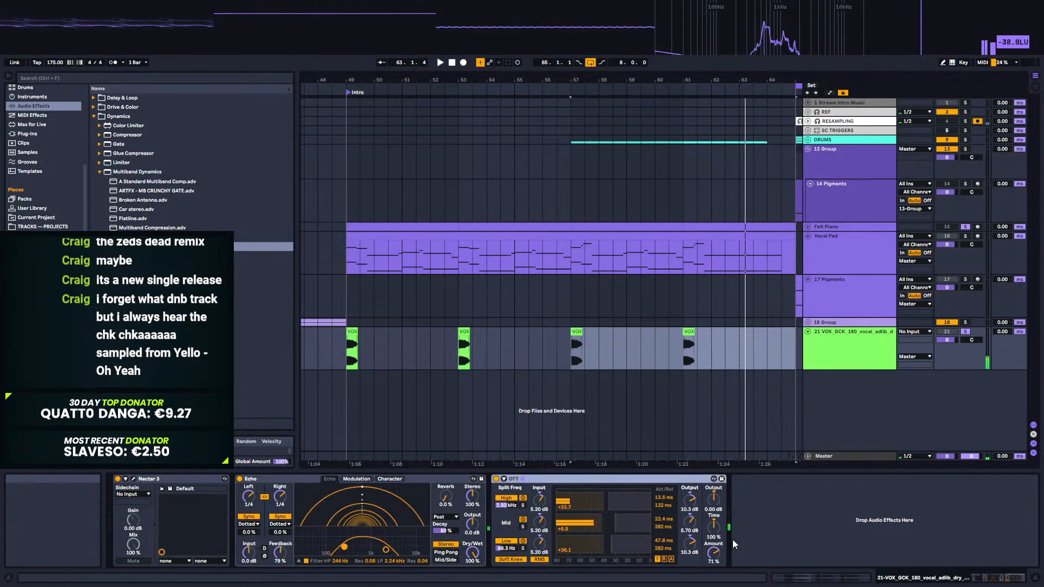
left_click(277, 477)
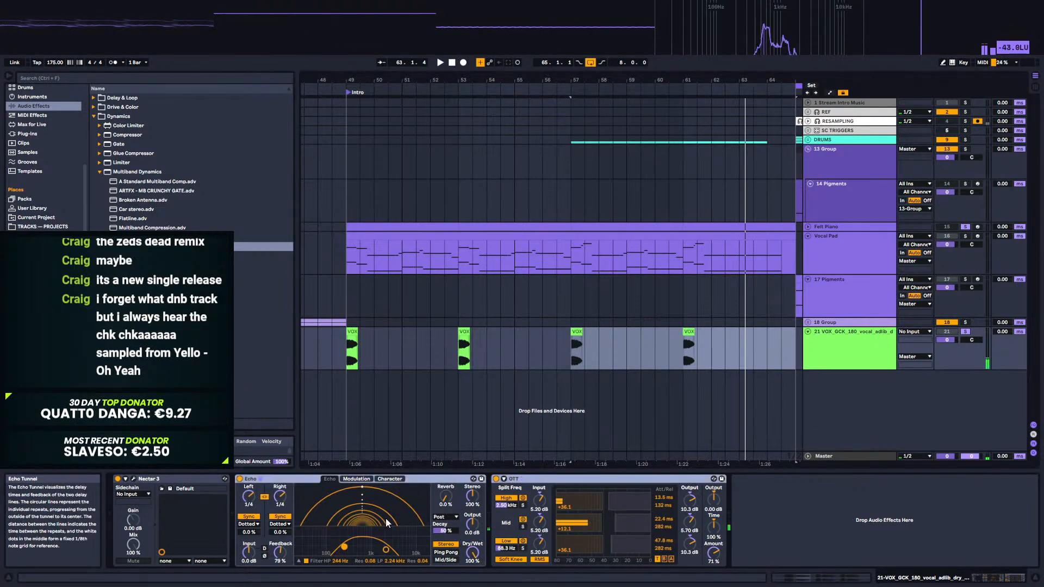
key("ctrl+g")
left_click(241, 513)
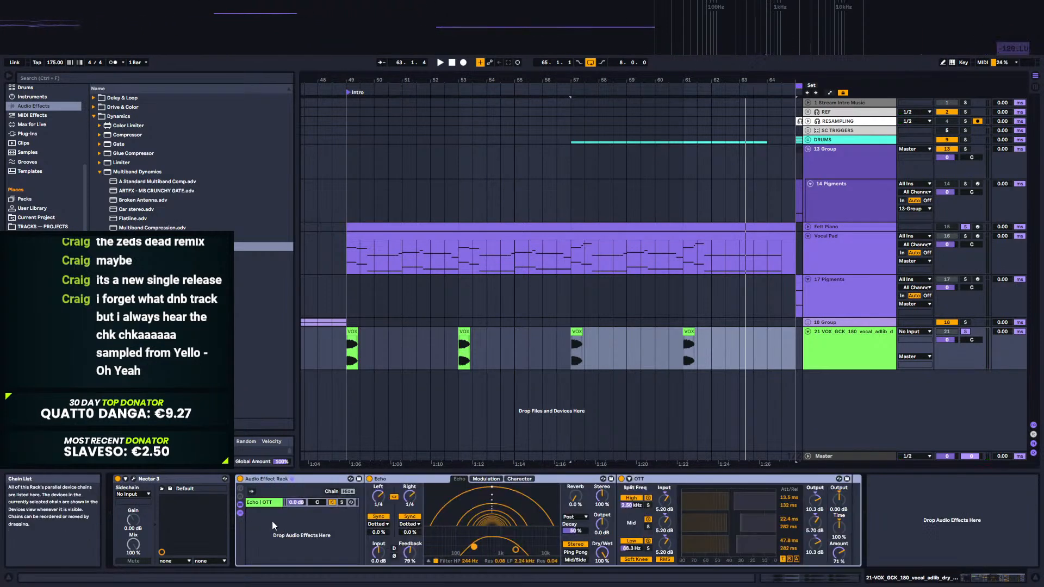
right_click(272, 522)
key("space")
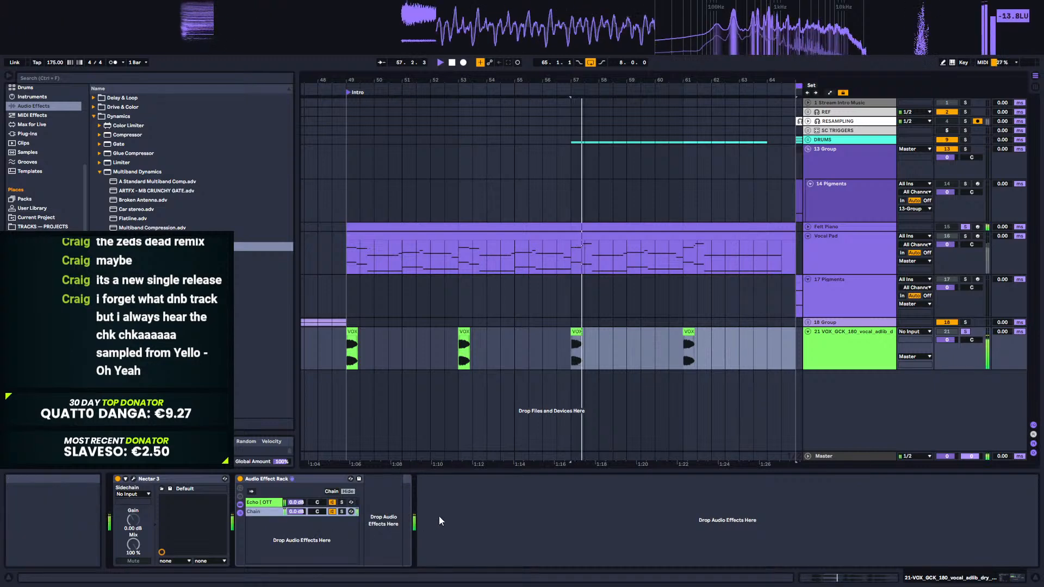
left_click(266, 501)
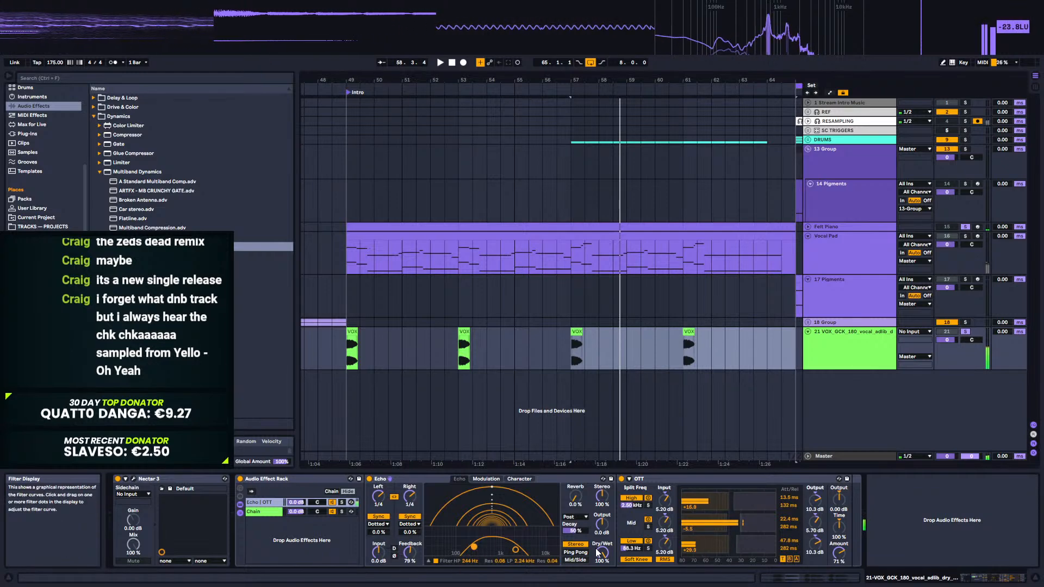
left_click(351, 361)
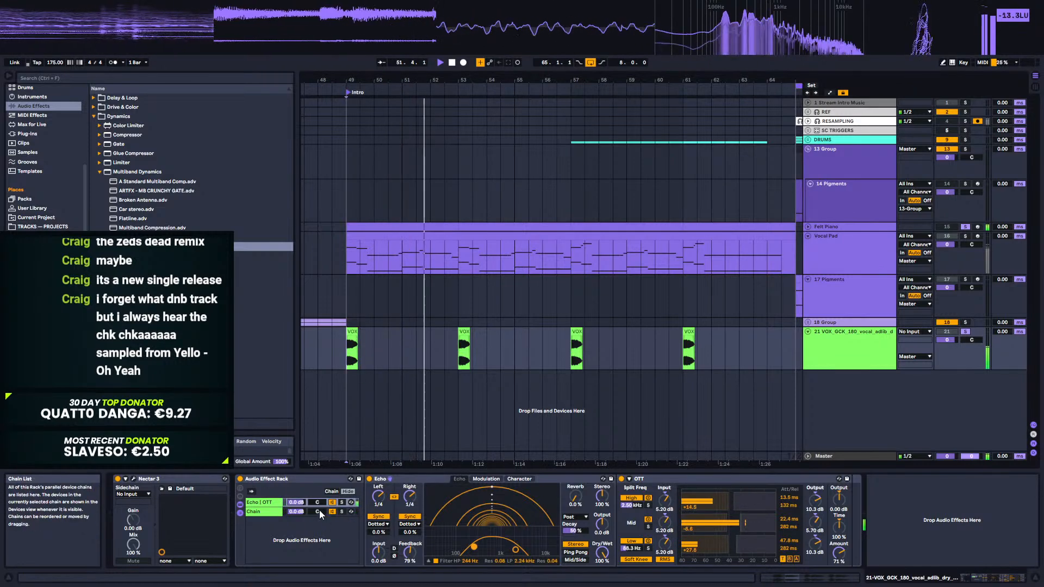
Step: Set the Echo | OTT chain's volume to -2.7 dB and insert an Auto Filter between Nectar 3 and the Audio Effect Rack
left_click_drag(297, 502, 296, 508)
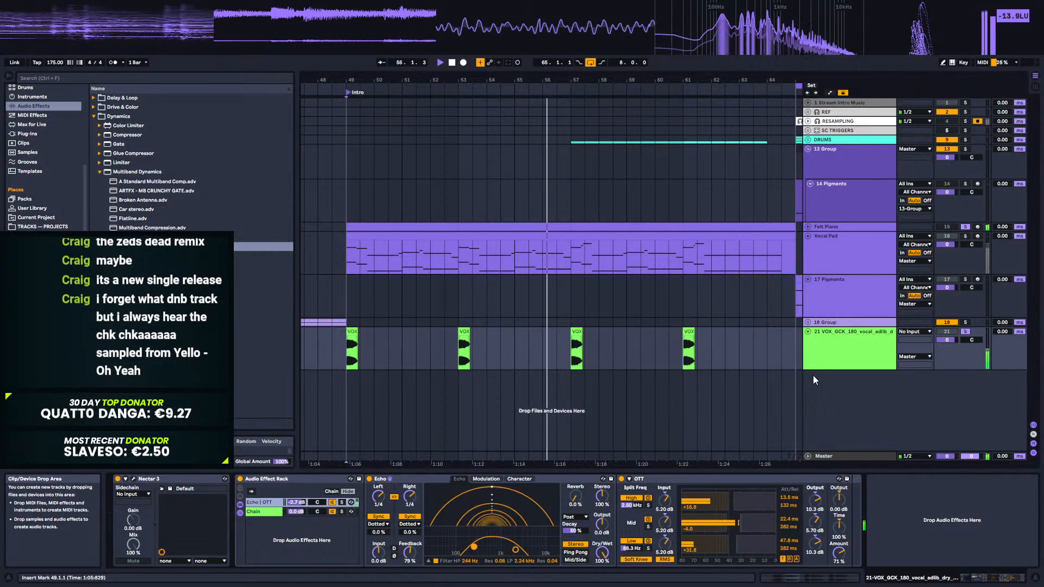
left_click(857, 351)
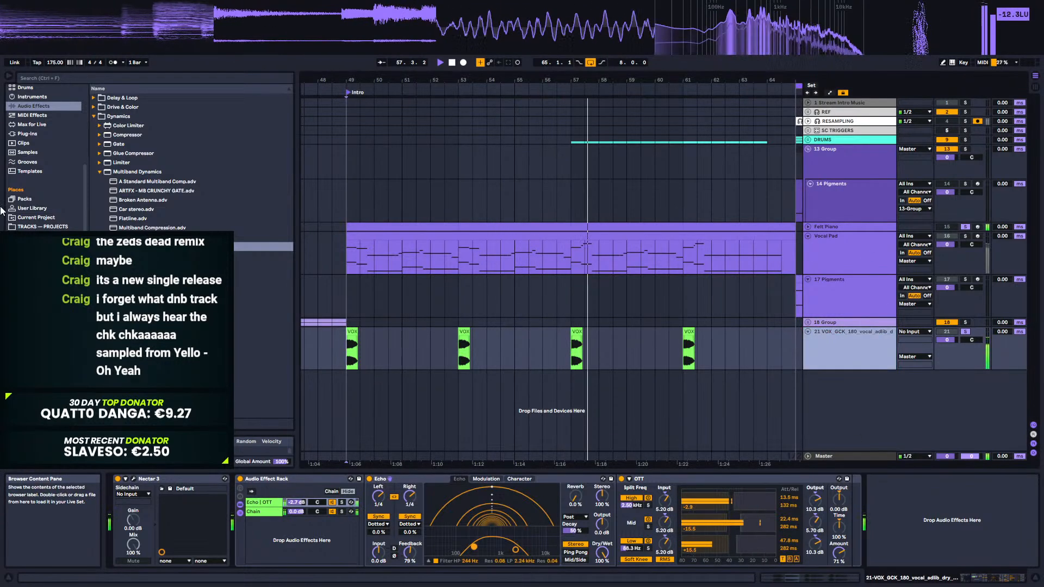
left_click(94, 117)
left_click(94, 126)
left_click_drag(126, 135, 895, 508)
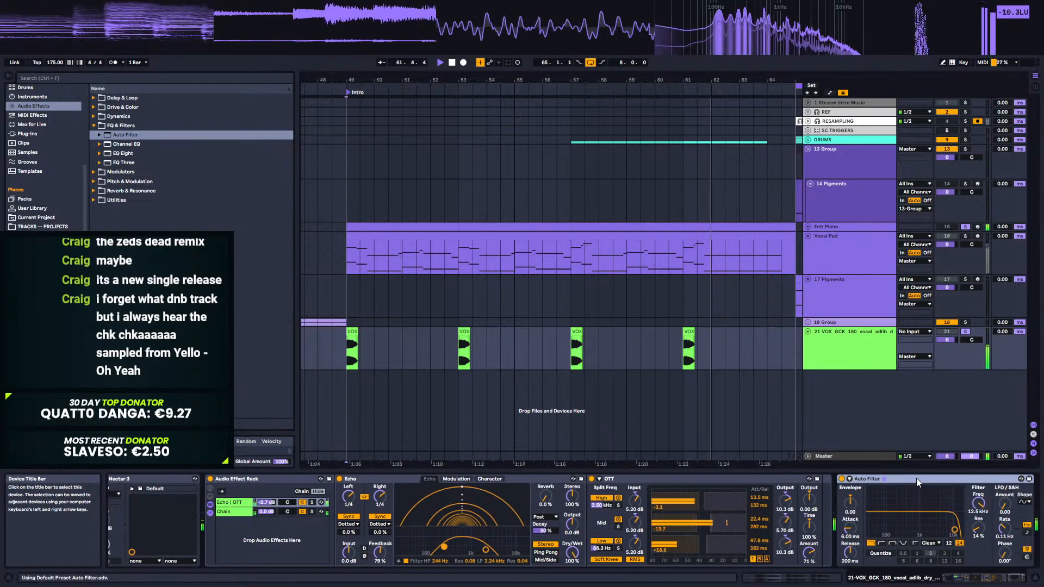
left_click_drag(76, 523, 228, 510)
Step: Lower the Auto Filter's frequency to about 1.4 kHz and set Echo's low-pass filter to 1.48 kHz during playback
left_click_drag(372, 506, 372, 530)
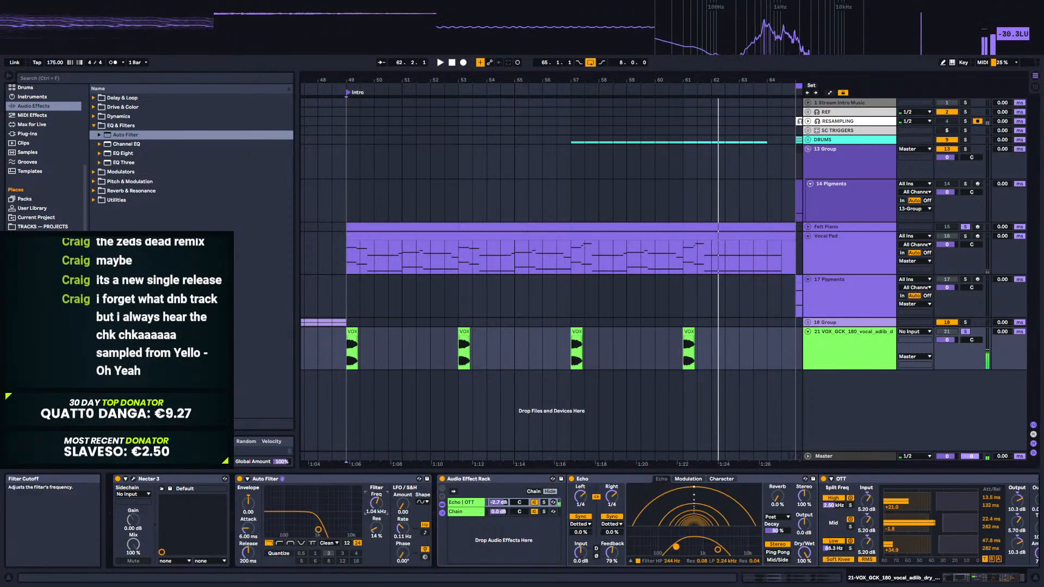
key("space")
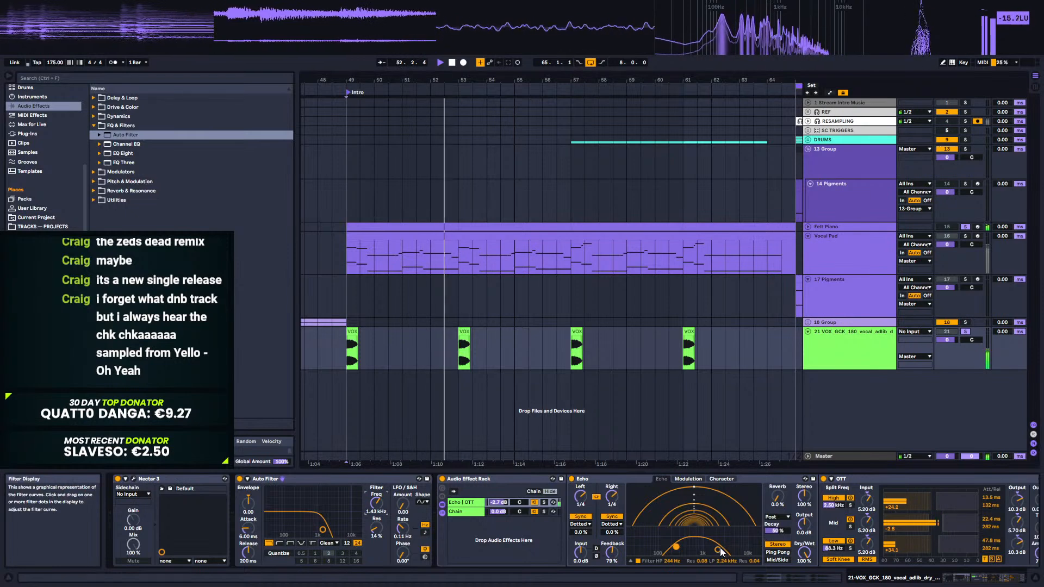
left_click_drag(700, 546, 710, 548)
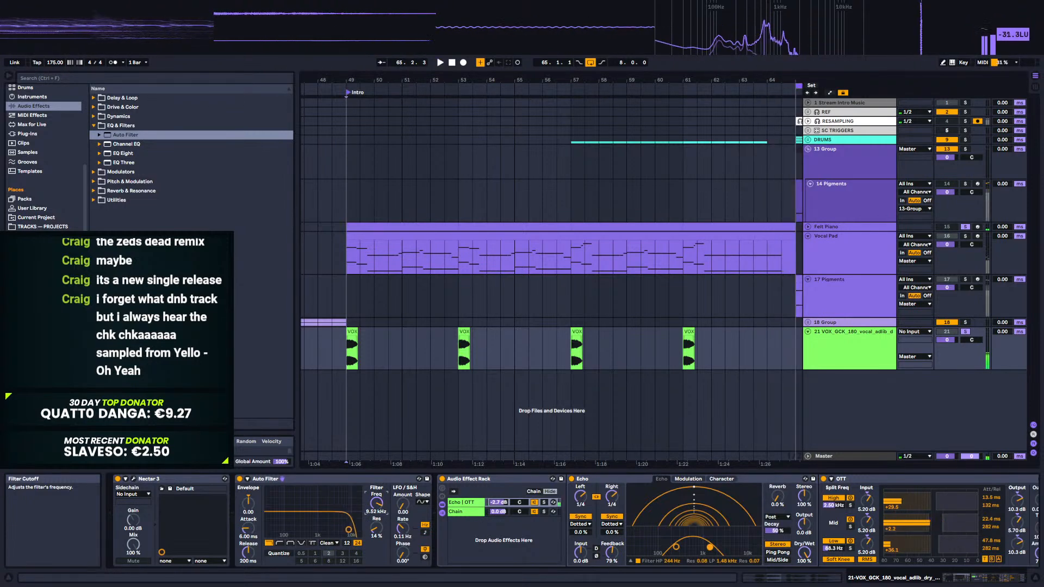
Step: Automate the vocal track's Auto Filter frequency to rise from 1.51 kHz at bar 49 up to bar 65
key("a")
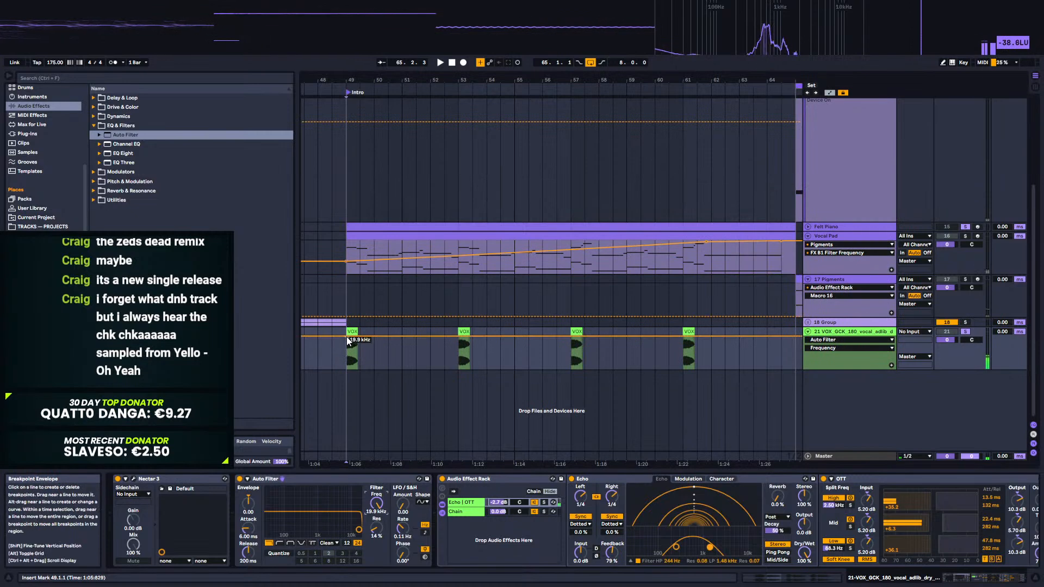
mouse_move(347, 360)
left_mouse_down()
mouse_move(344, 338)
mouse_move(345, 348)
left_mouse_up()
key("space")
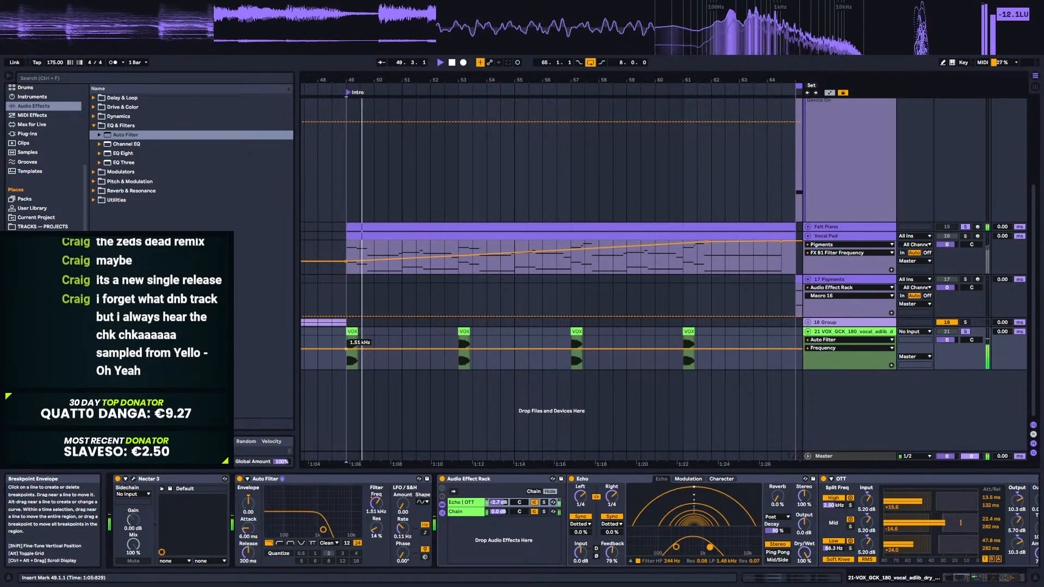
left_click_drag(680, 348, 683, 343)
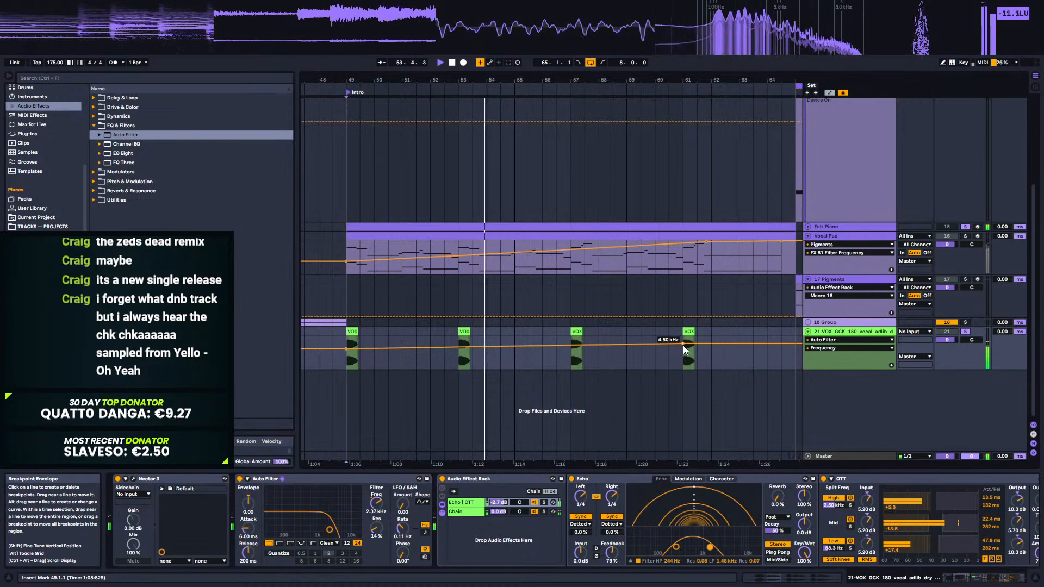
left_click_drag(682, 344, 683, 343)
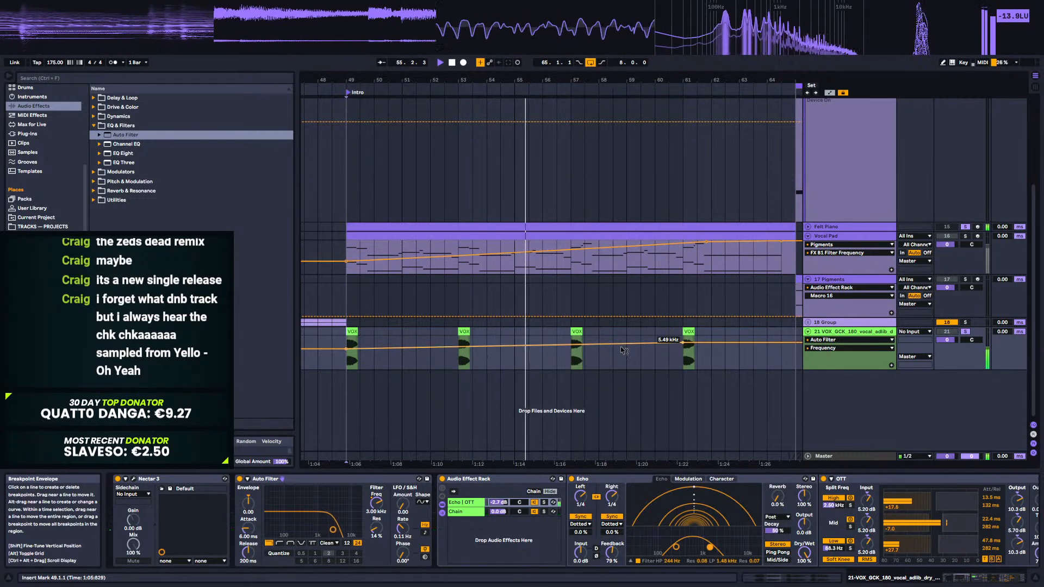
left_click_drag(680, 345, 795, 336)
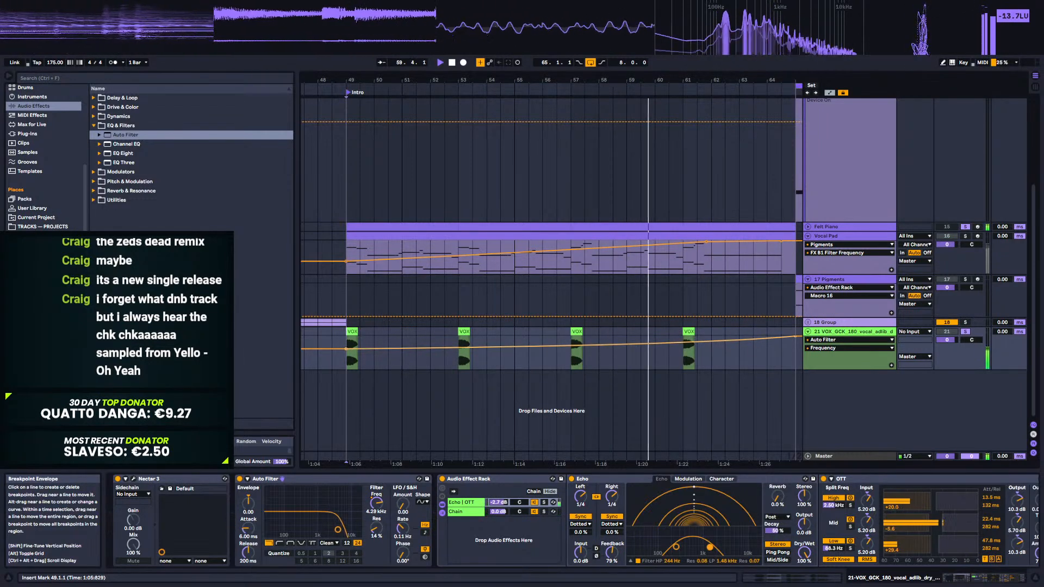
Step: Enlarge the vocal track, lower its filter frequency breakpoint at bar 65 to 10.6 kHz and audition from 59.3
left_click_drag(827, 370, 827, 422)
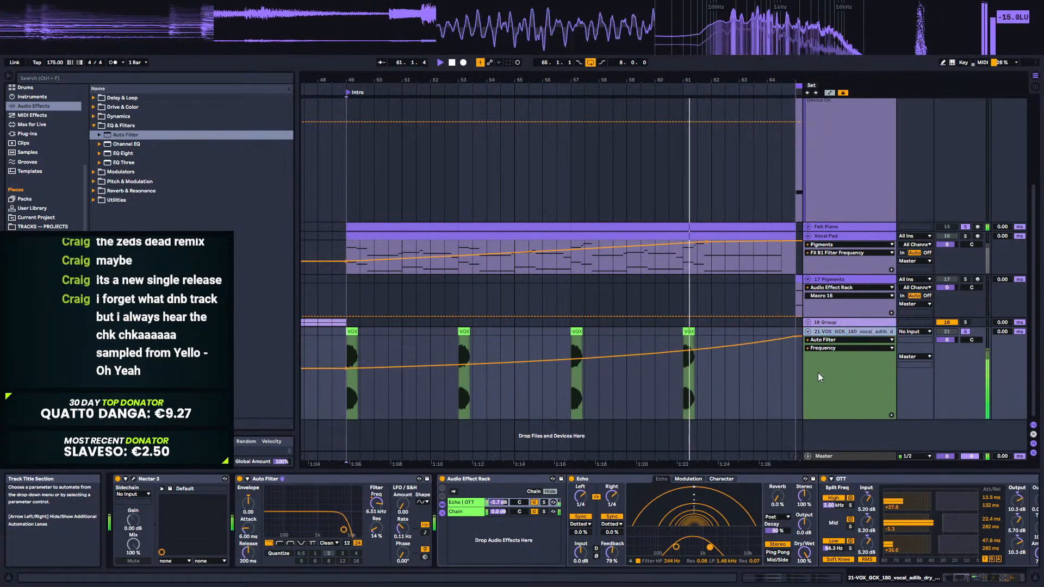
left_click_drag(672, 80, 542, 80)
key("space")
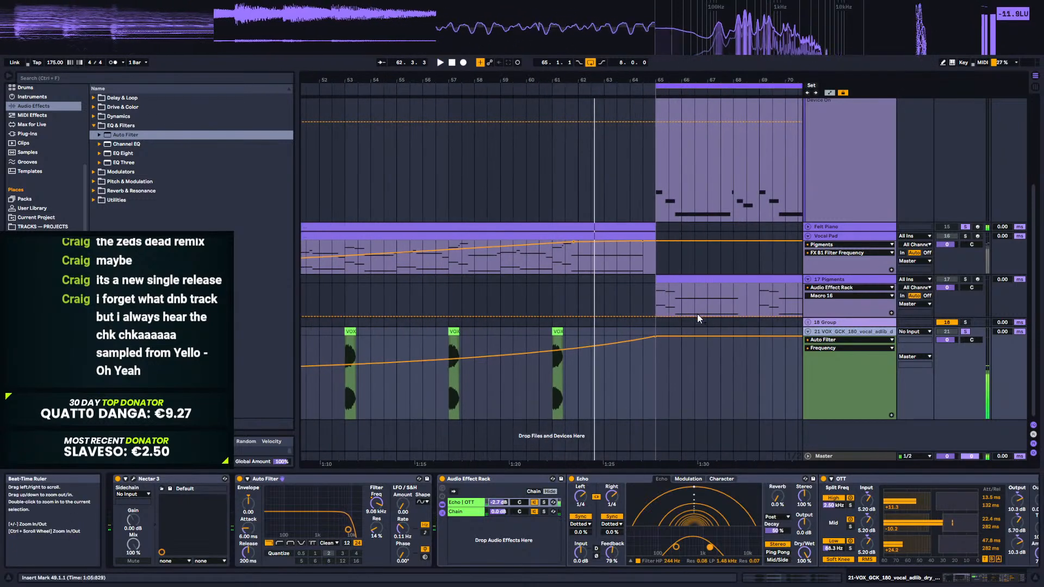
left_click_drag(656, 336, 656, 344)
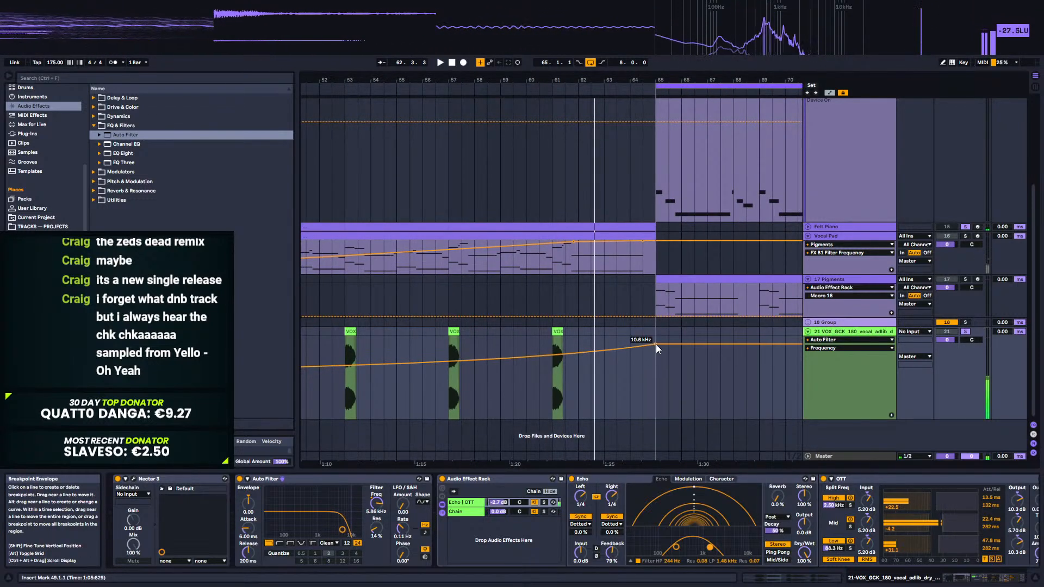
left_click(512, 382)
key("space")
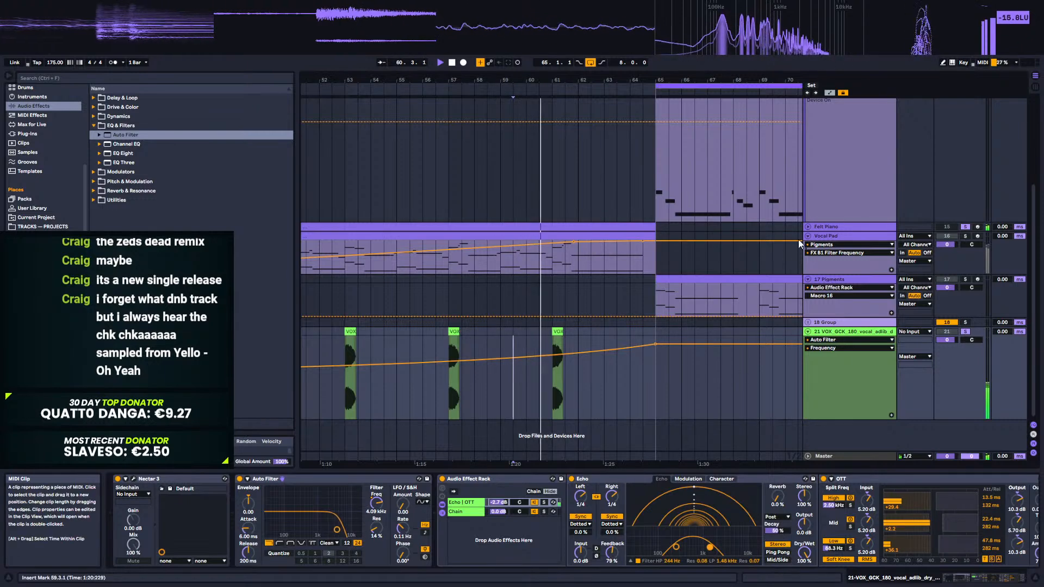
left_click_drag(557, 79, 629, 55)
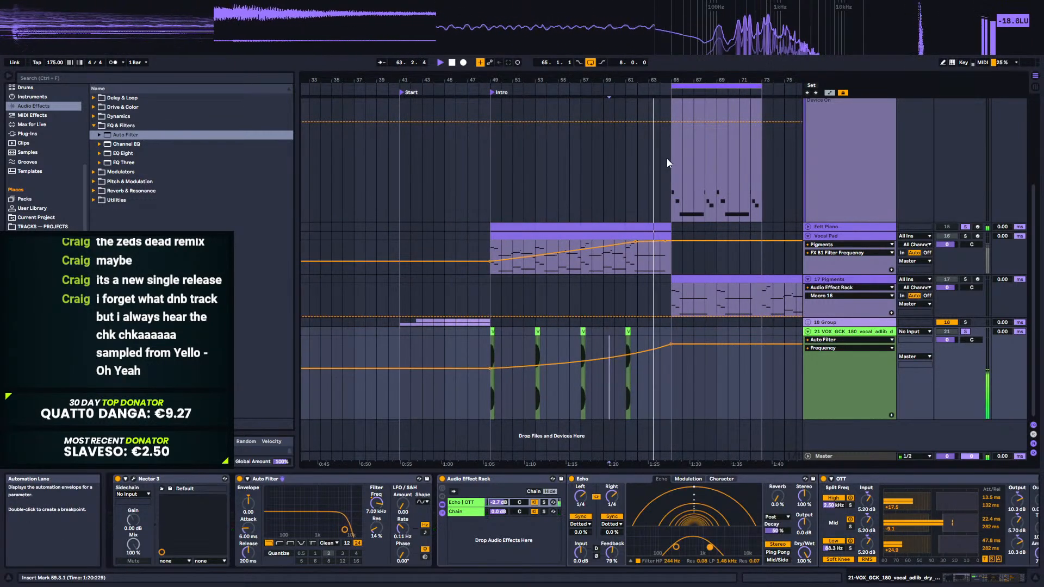
key("a")
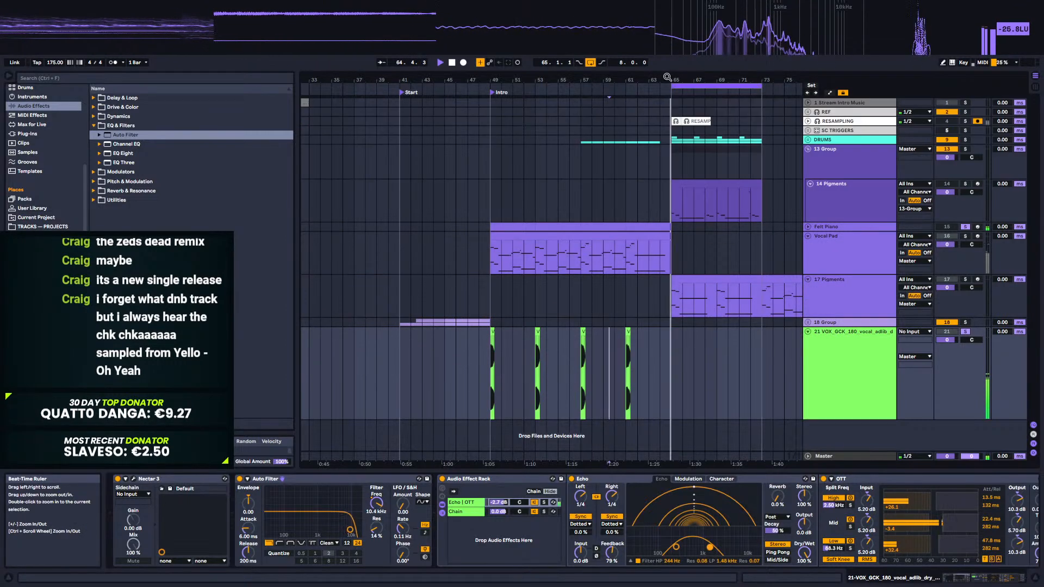
Step: Automate the vocal track's Speaker On to switch off at 64.3 and audition from bar 60 into the drop
left_click_drag(666, 83, 692, 257)
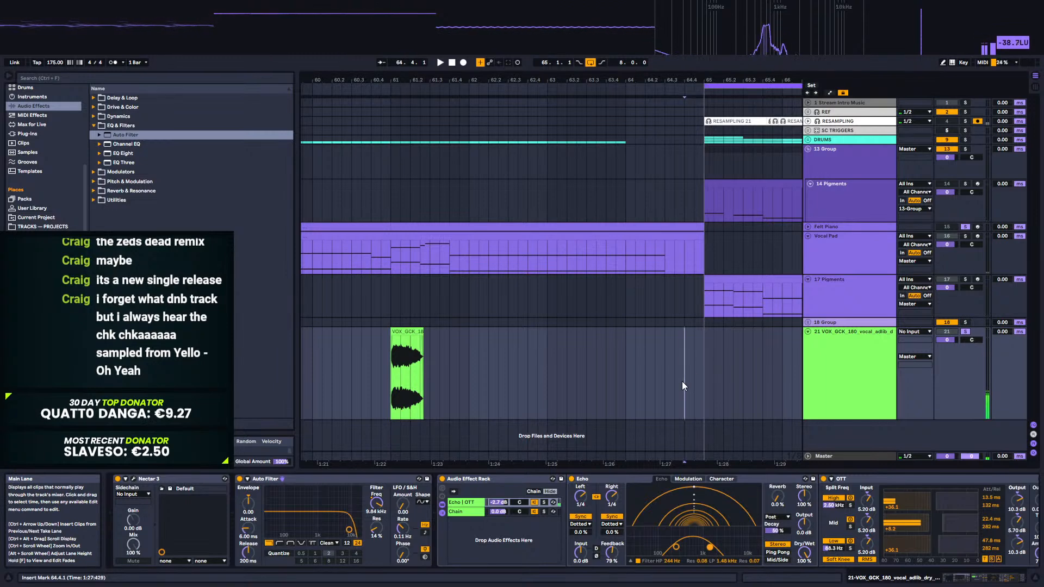
left_click(667, 380)
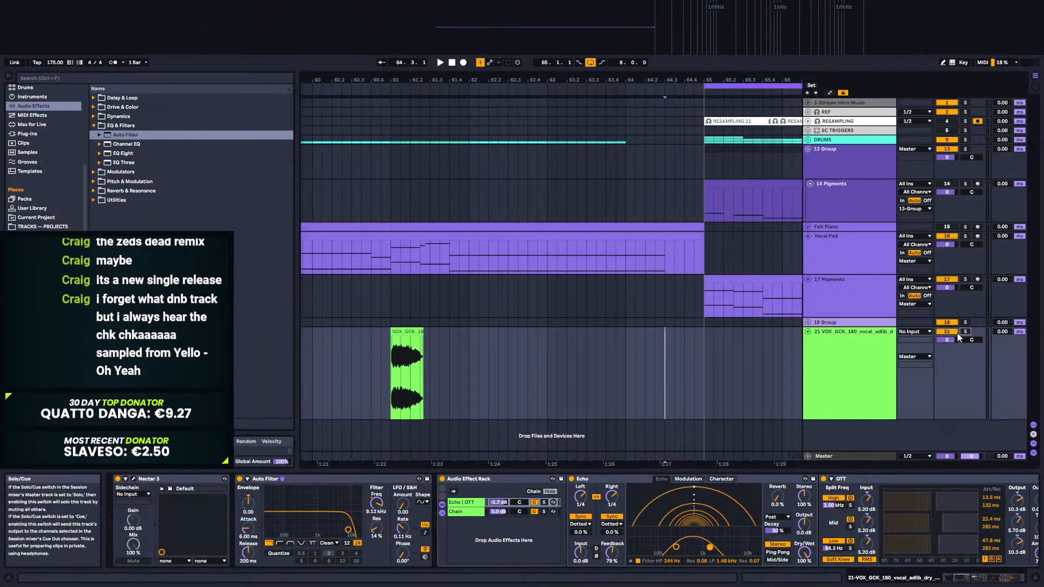
key("a")
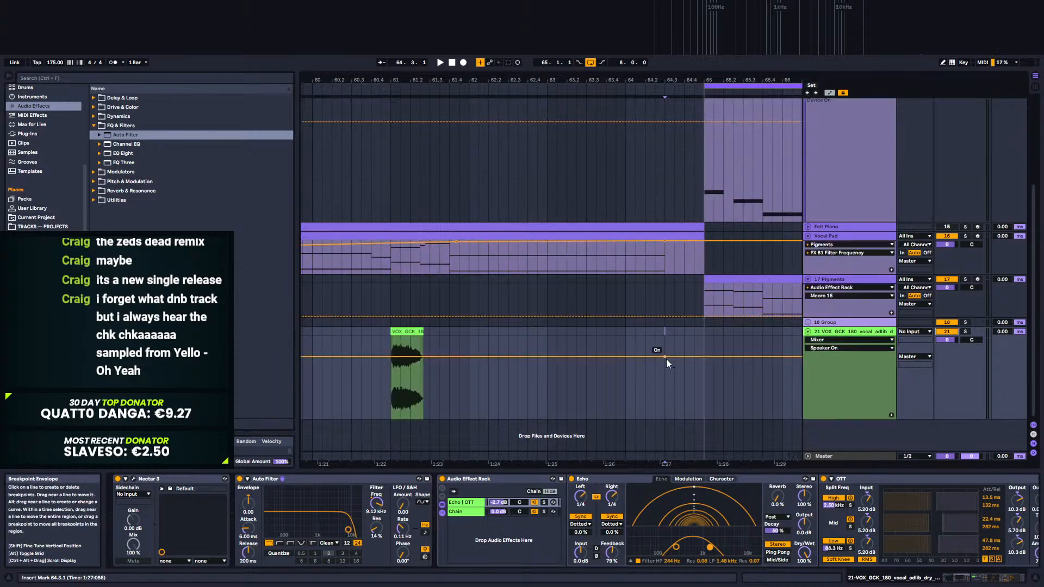
left_click_drag(665, 357, 665, 398)
left_click(312, 341)
key("space")
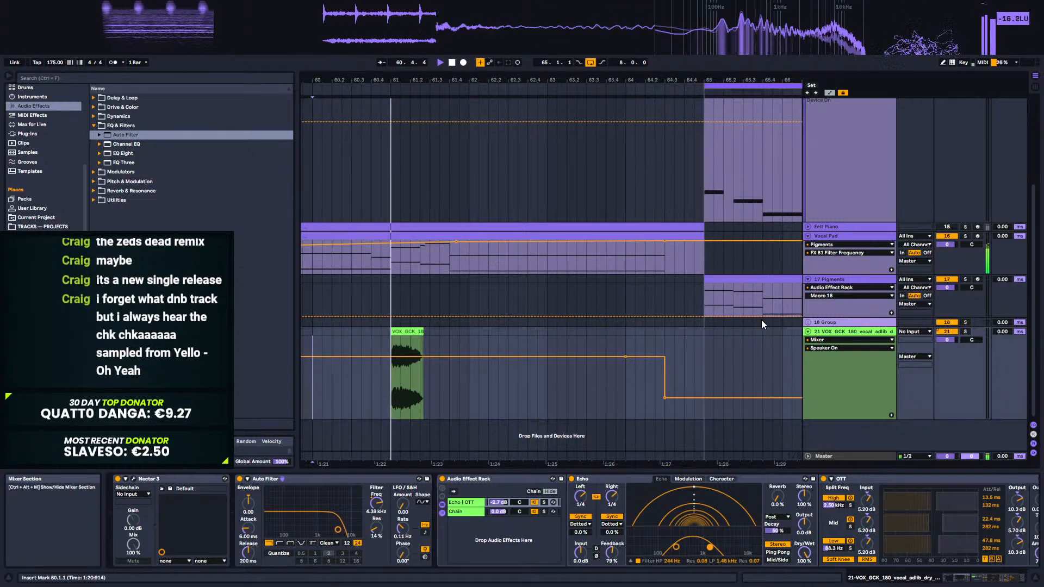
left_click_drag(494, 81, 673, 52)
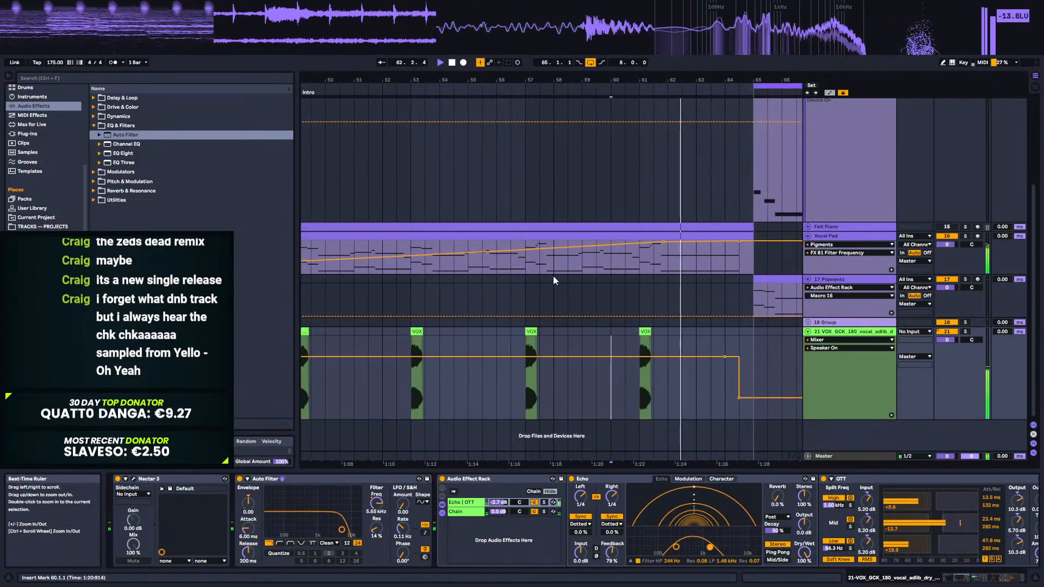
key("a")
Step: Load the ValhallaVintageVerb plug-in after the Audio Effect Rack on the vocal track
left_click(844, 374)
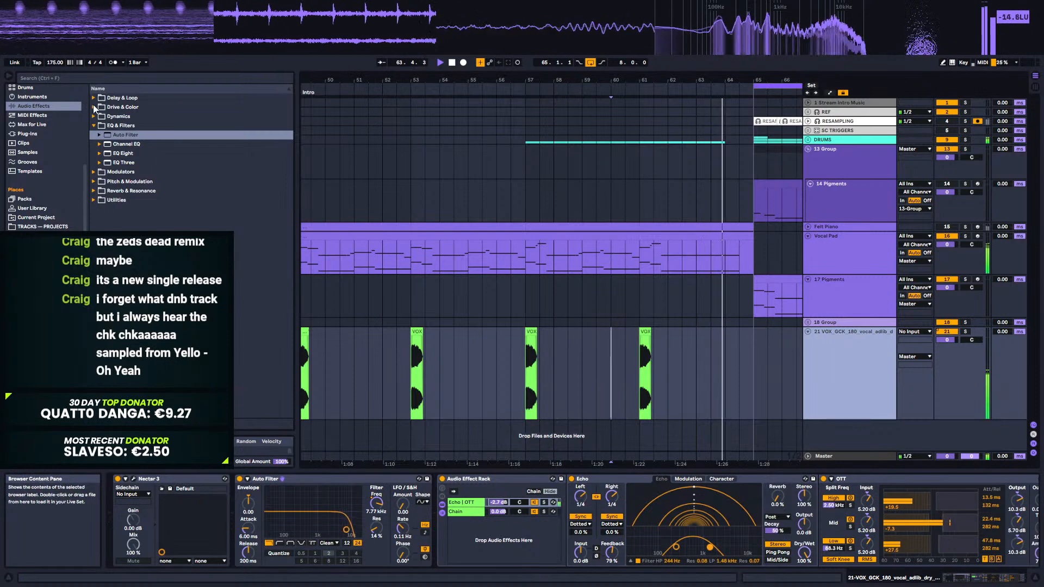
left_click(28, 134)
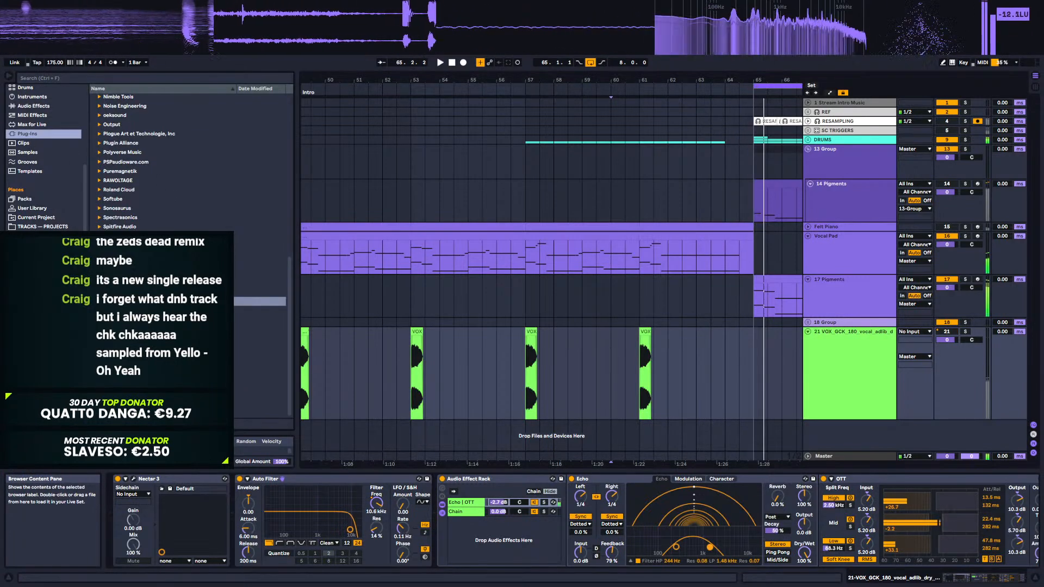
left_click(100, 366)
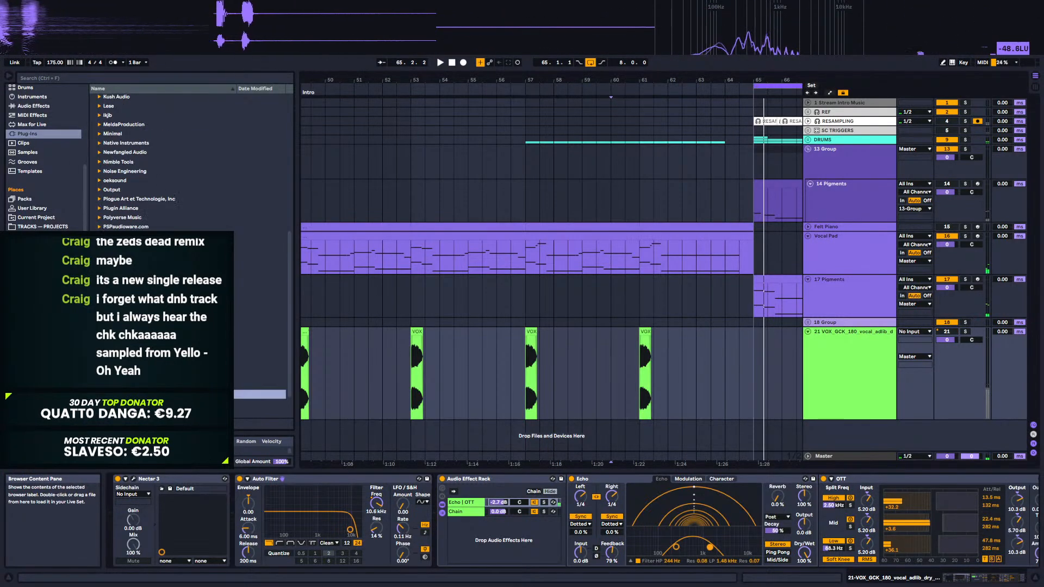
left_click(109, 357)
left_click(99, 330)
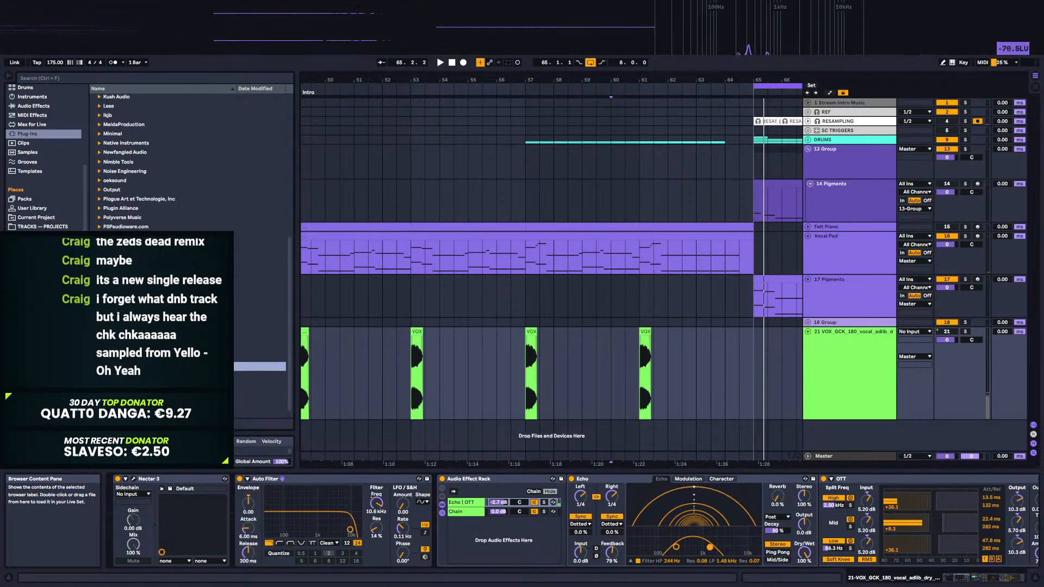
scroll(188, 256, "down", 1)
scroll(191, 163, "down", 3)
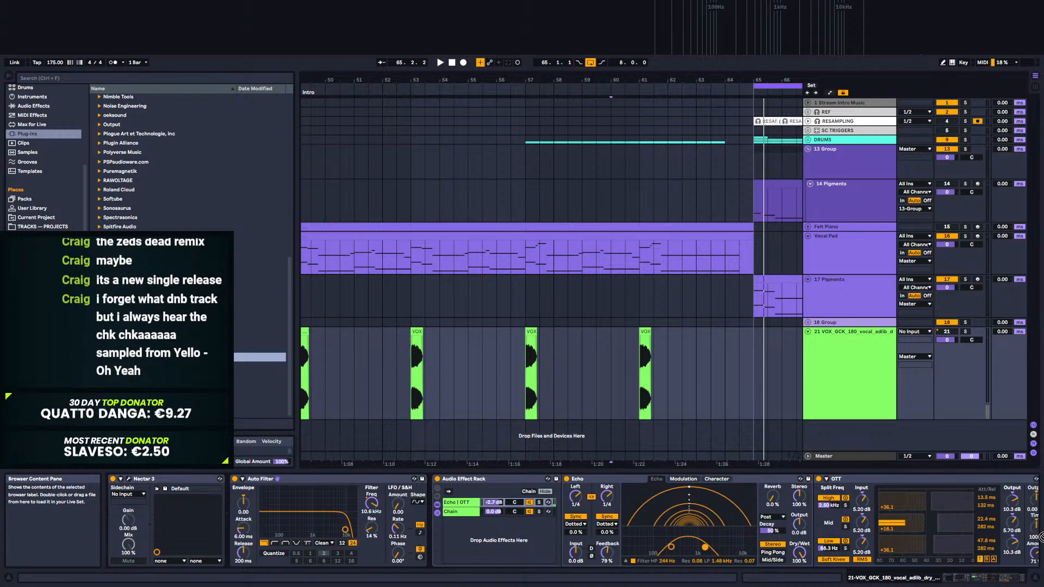
scroll(984, 547, "right", 3)
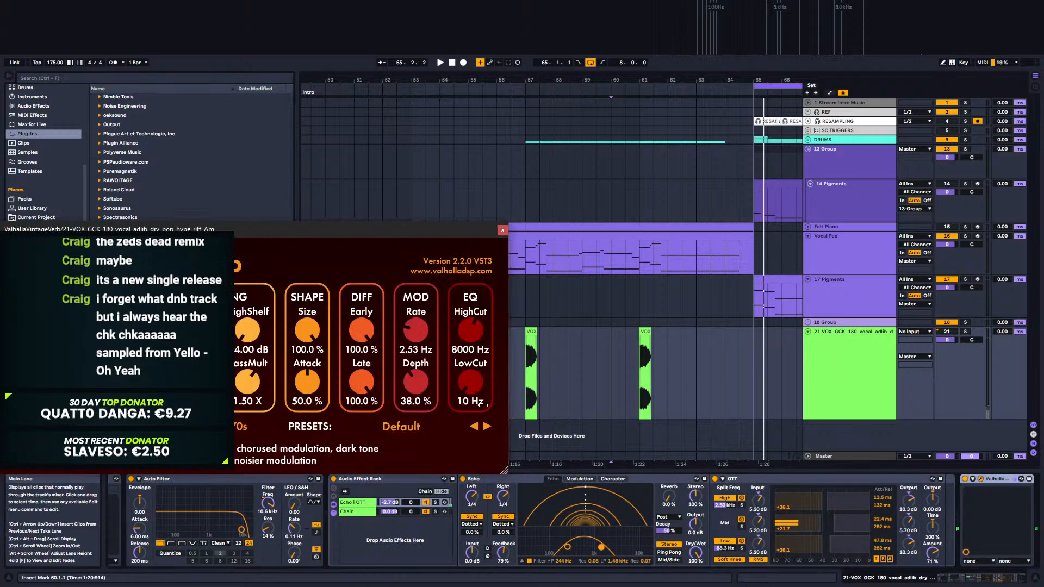
Step: Solo the vocal track and set ValhallaVintageVerb's mix to 41.2% while auditioning from bar 49
left_click_drag(299, 217, 628, 316)
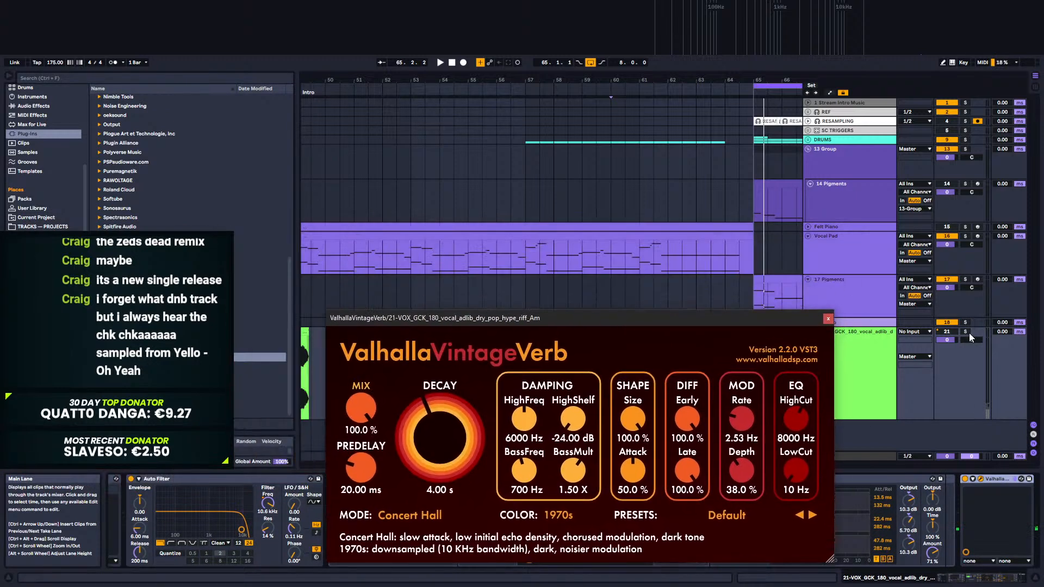
left_click(947, 341)
left_click_drag(360, 409, 363, 478)
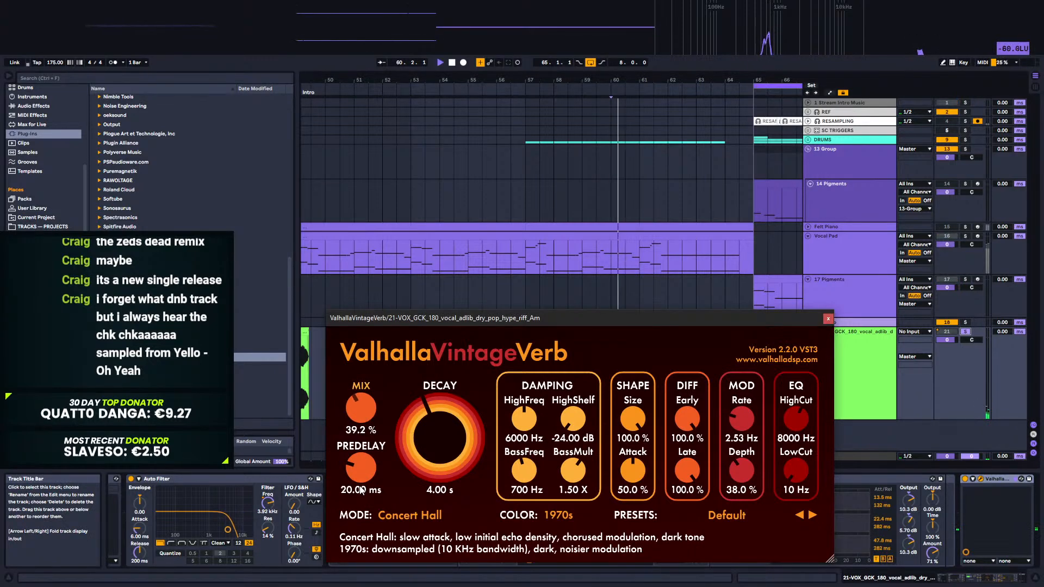
key("space")
left_click_drag(533, 82, 716, 73)
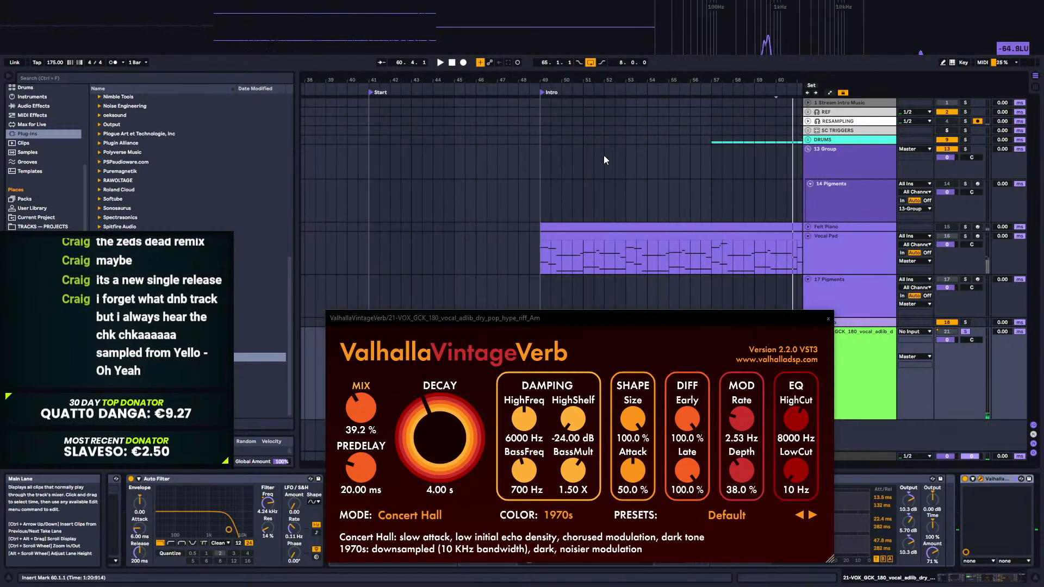
left_click(538, 155)
key("space")
left_click_drag(539, 319, 480, 144)
left_click_drag(299, 221, 299, 220)
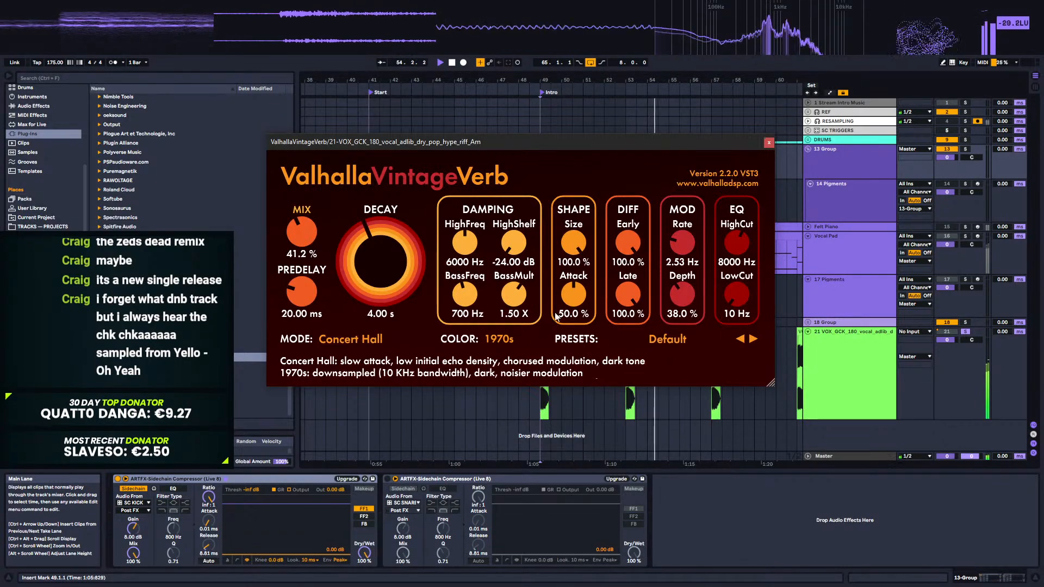
Step: Set ValhallaVintageVerb's attack to 66.8%, close its window and unsolo the vocal track
left_click_drag(573, 294, 573, 280)
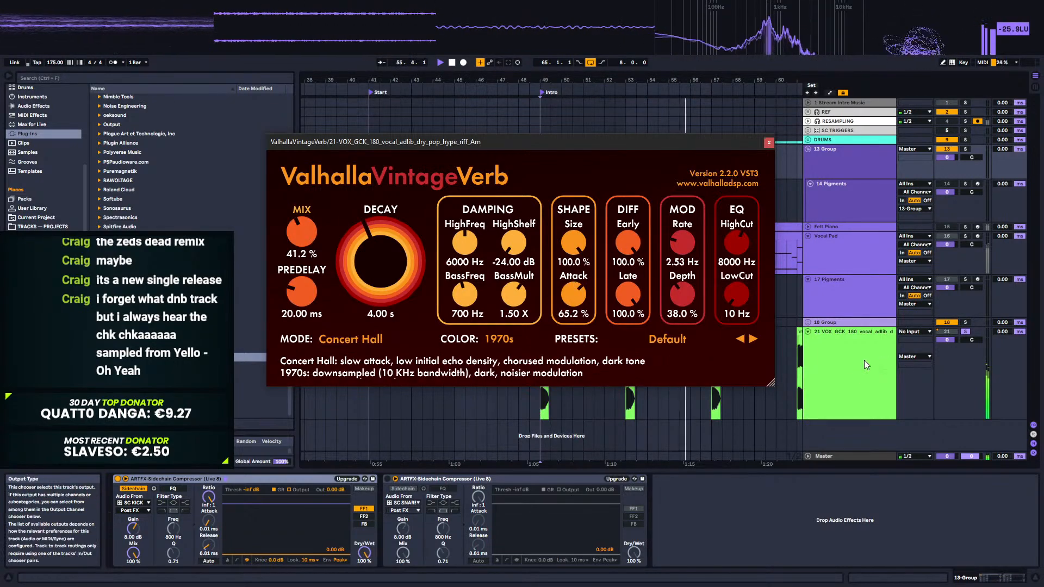
left_click(863, 333)
left_click_drag(569, 300, 570, 298)
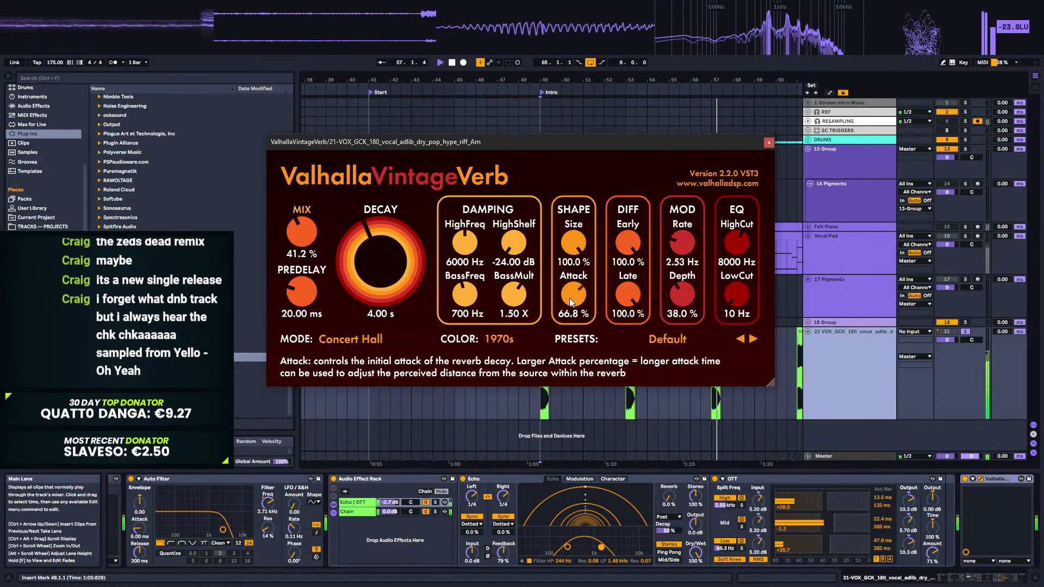
left_click(769, 143)
left_click(964, 330)
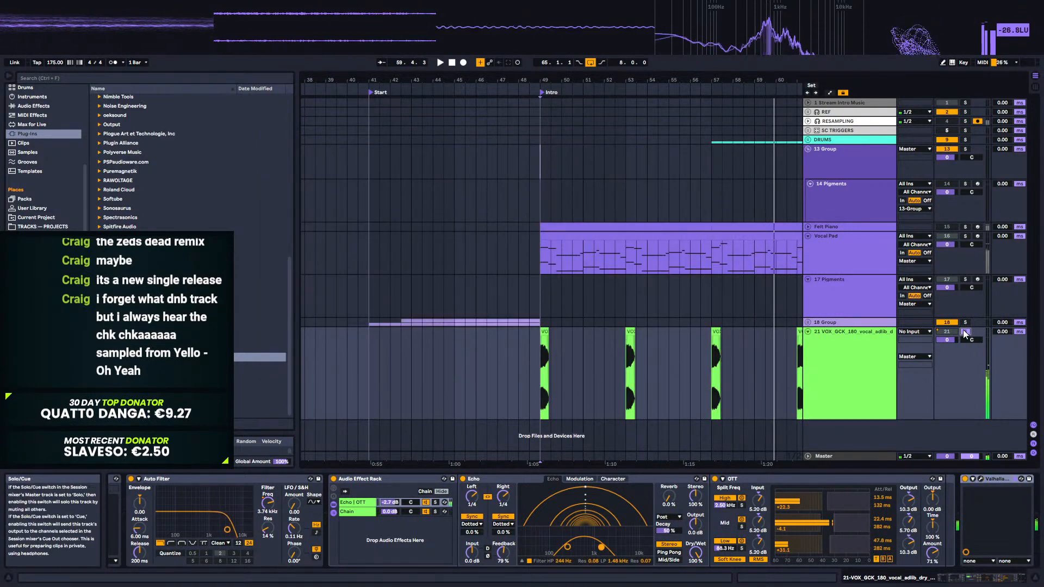
Step: Unsolo the vocal track and audition the full mix from bar 46 through the intro into the drop at bar 65
left_click(963, 330)
key("space")
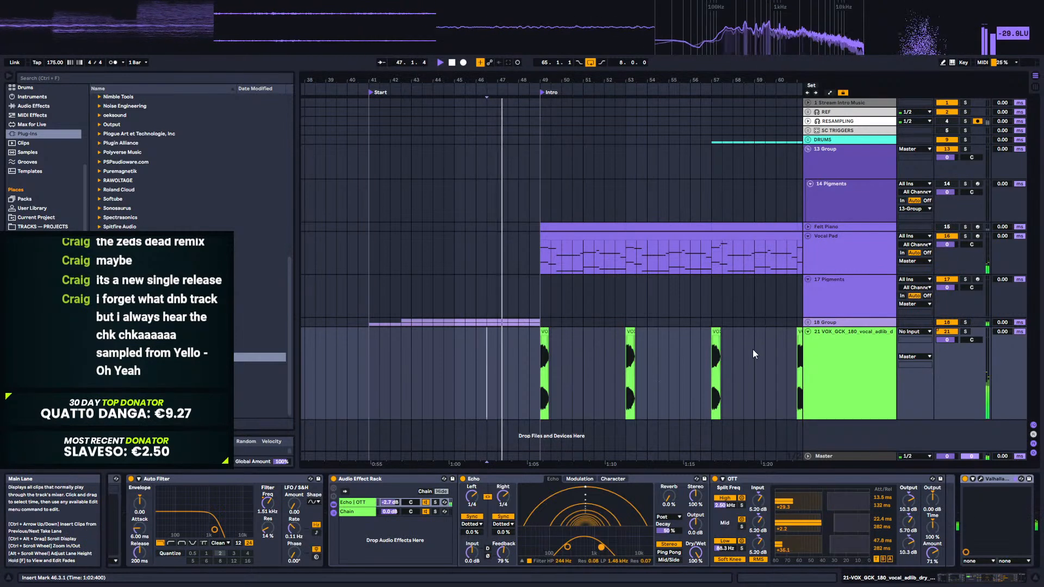
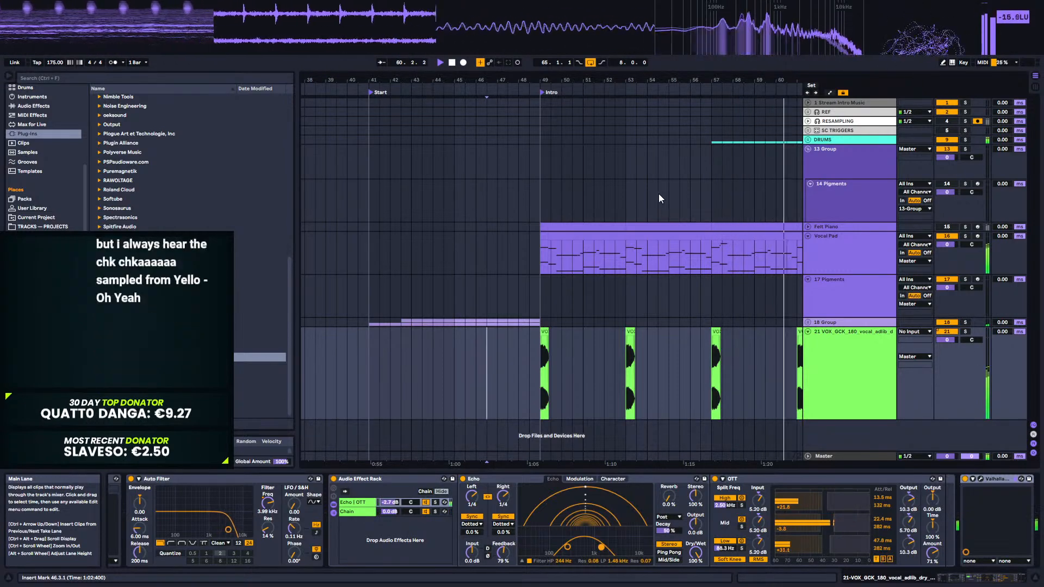
left_click_drag(783, 80, 530, 60)
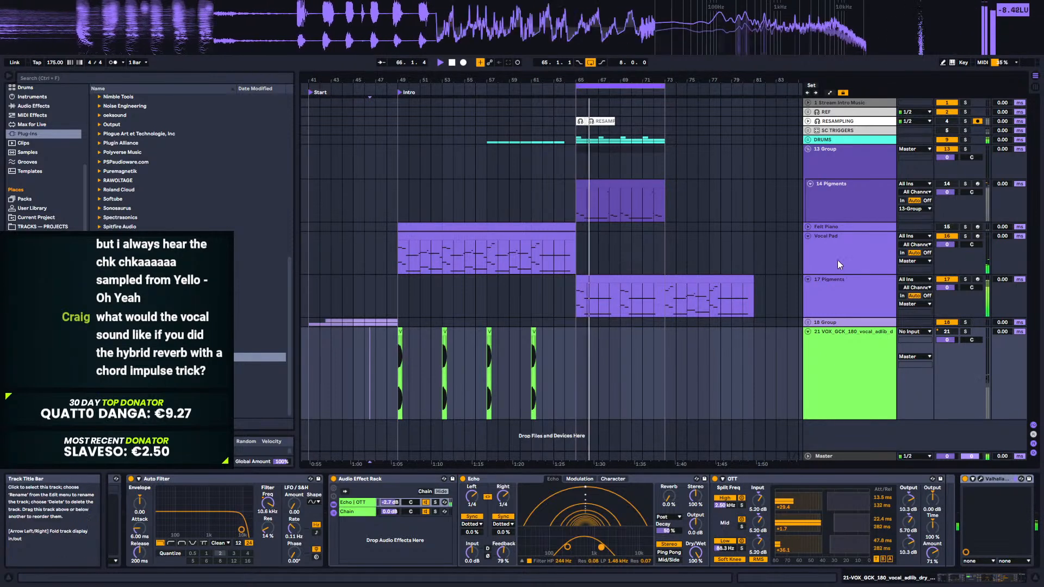
key("space")
Step: Open Pigments on the 17 Pigments track, bring up the automation for its Rate macro (Macro 3), and close the plug-in window
left_click(835, 197)
left_click(848, 296)
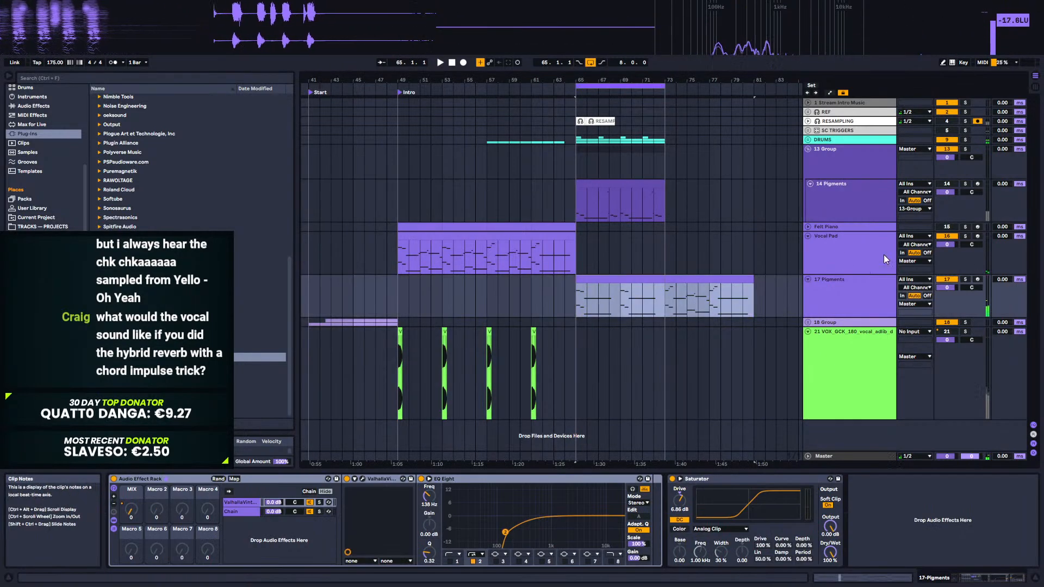
left_click(833, 250)
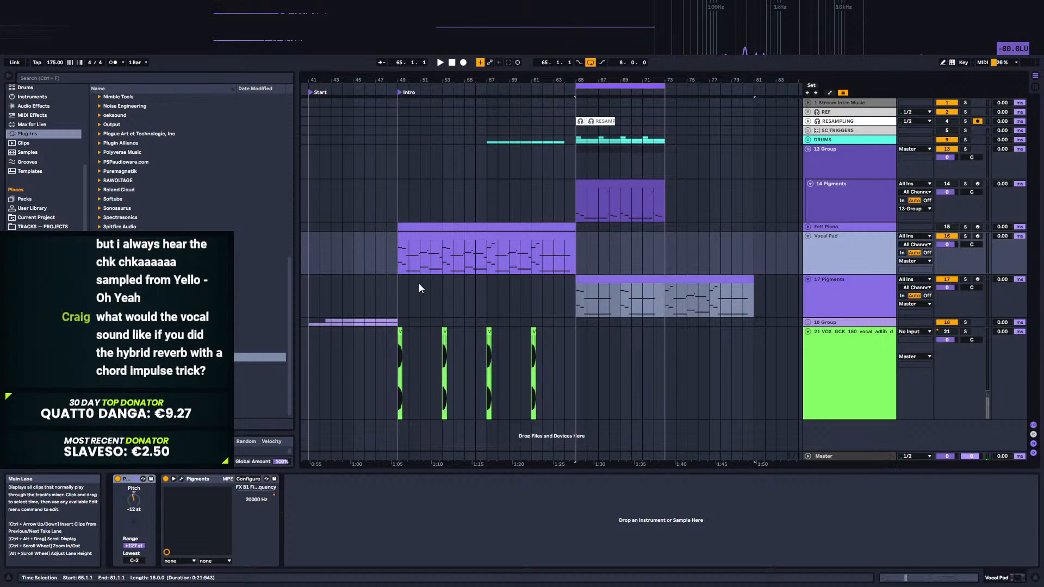
left_click(625, 281)
left_click(821, 310)
left_click_drag(578, 79, 537, 188)
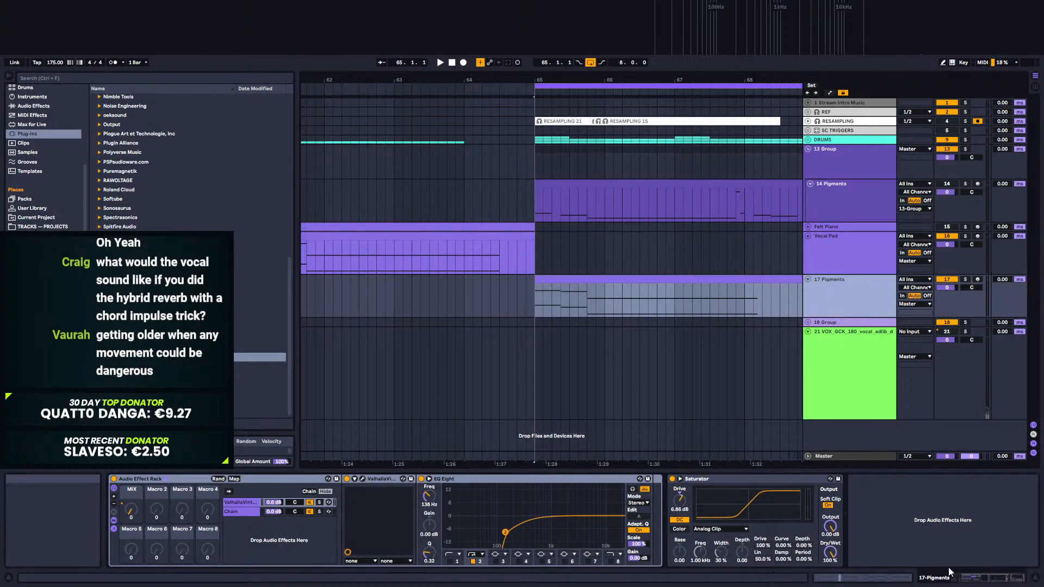
left_click_drag(990, 579, 952, 586)
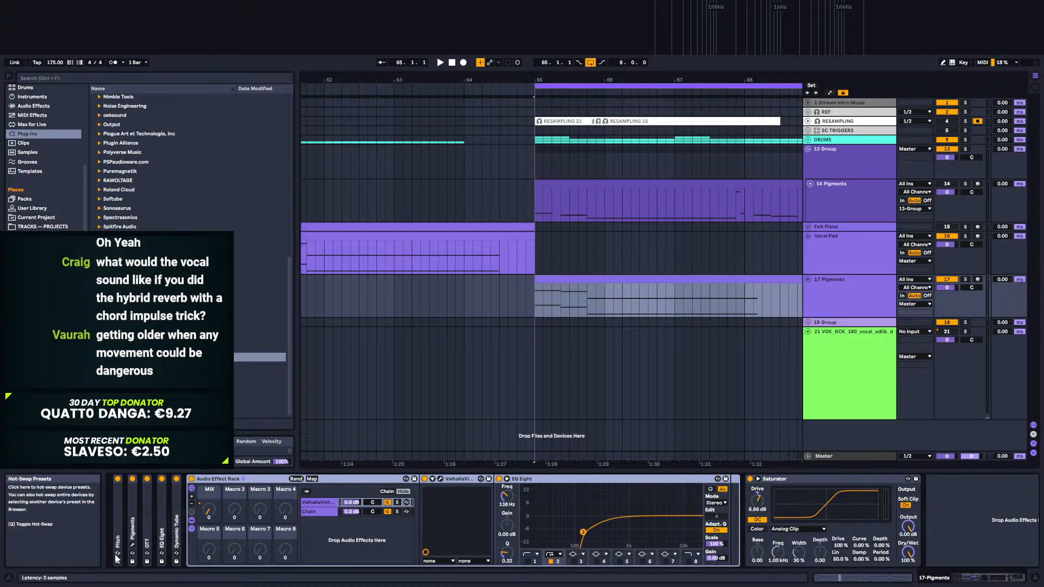
left_click(133, 544)
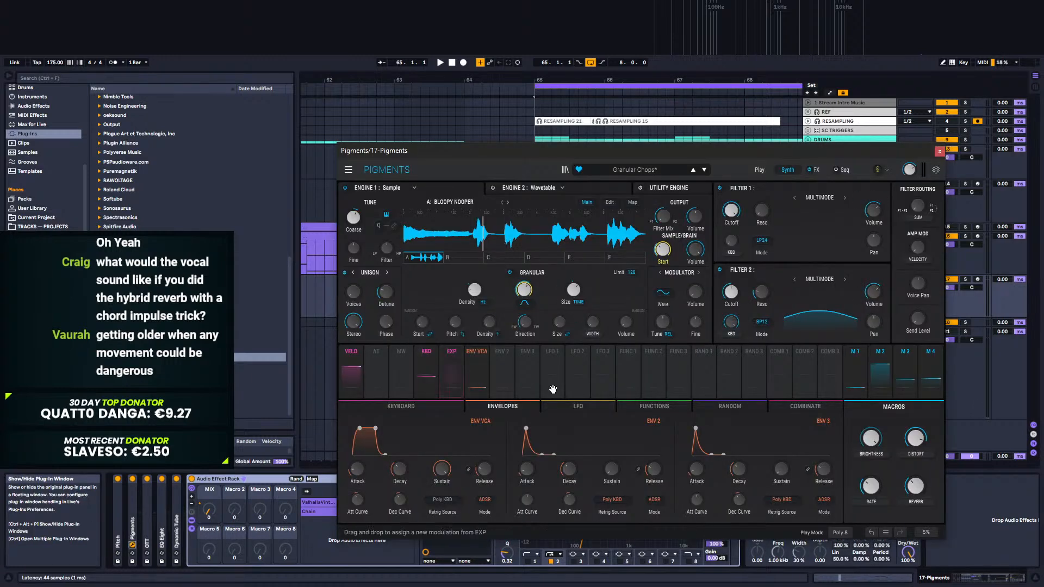
mouse_move(876, 488)
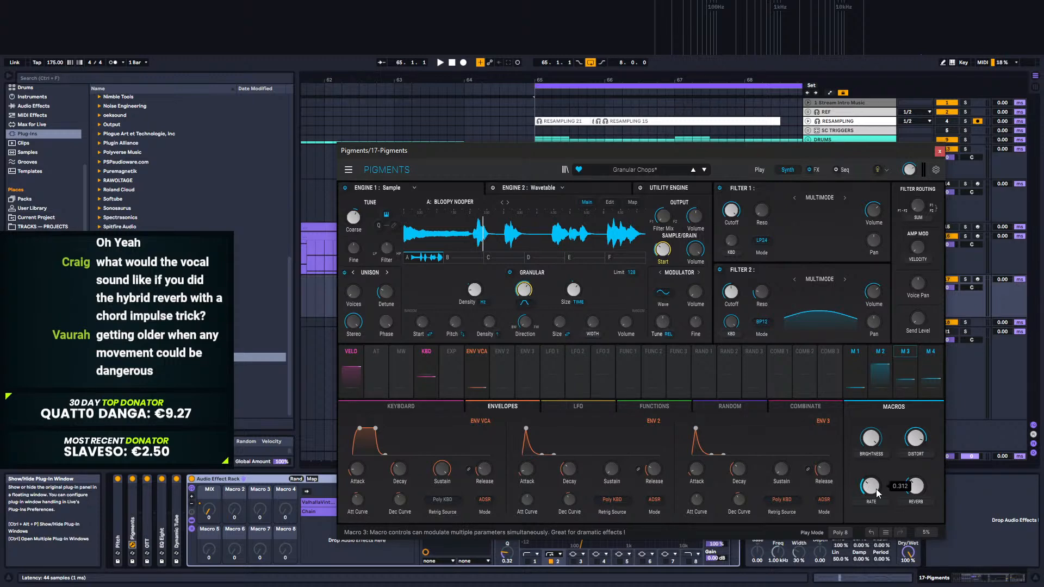
key("a")
left_click(940, 151)
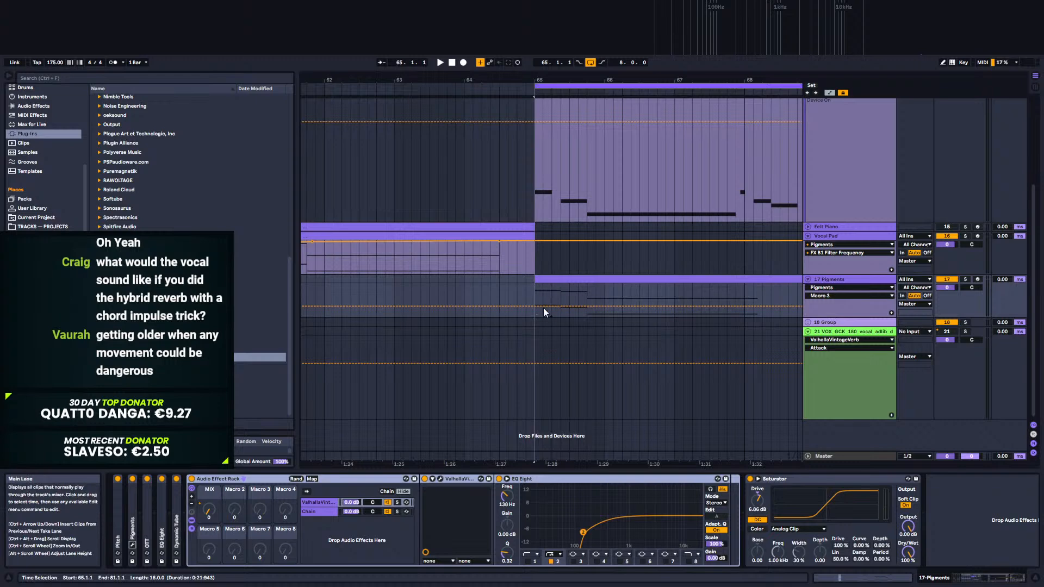
Step: Group the Pigments device on track 17 into an Instrument Rack
left_click(133, 518)
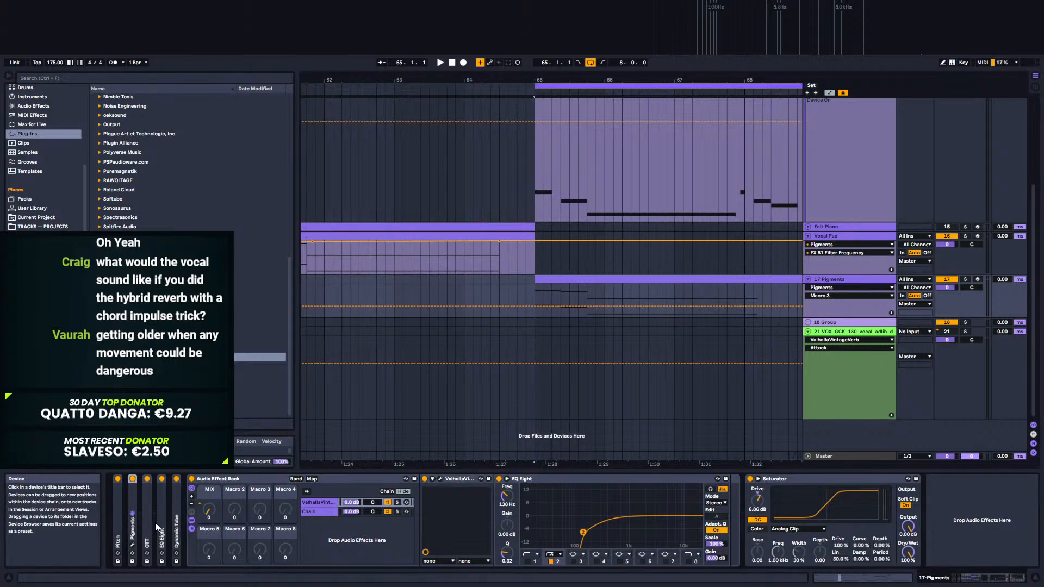
key("ctrl+g")
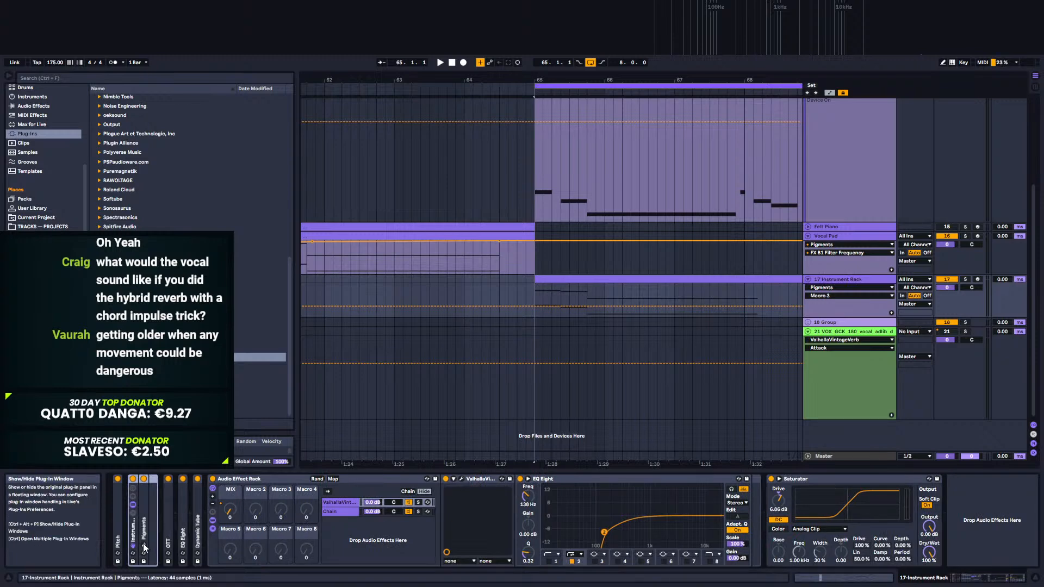
left_click(143, 544)
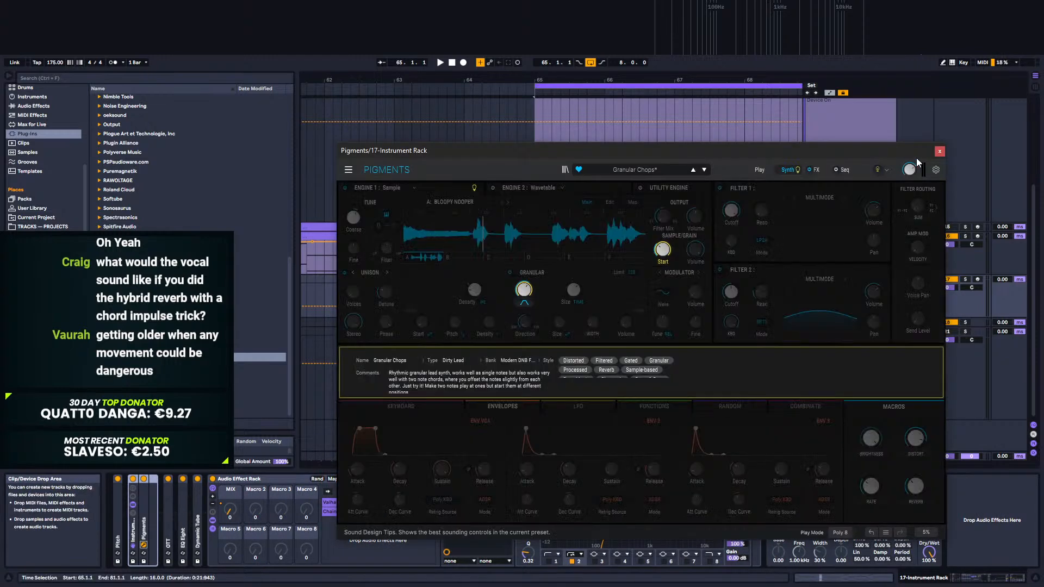
left_click(939, 151)
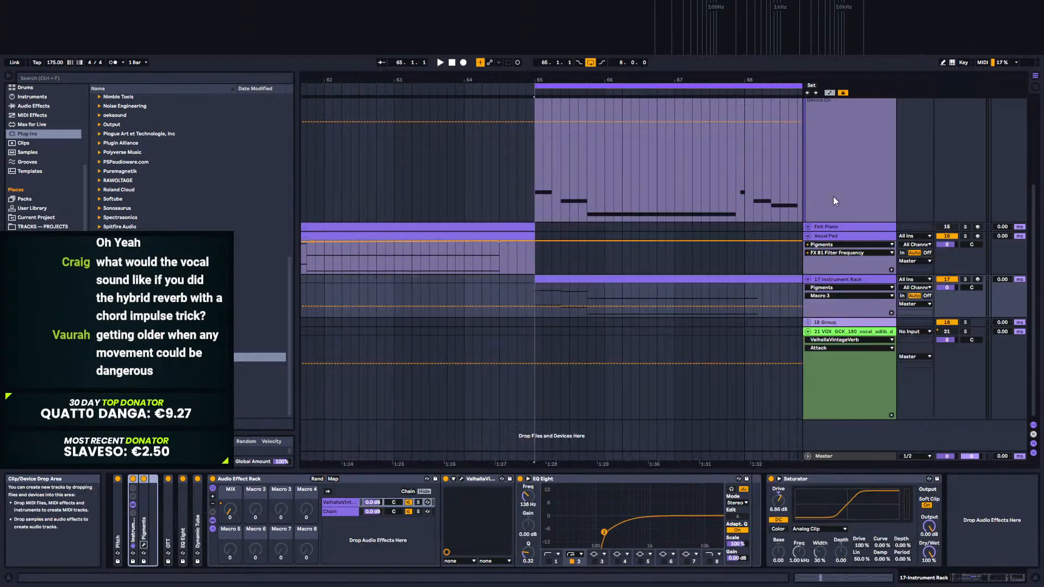
Step: Expose Pigments' Macro 3 through Configure, map it to the Instrument Rack's Macro 3, and name that macro RATE
double_click(141, 508)
left_click(149, 478)
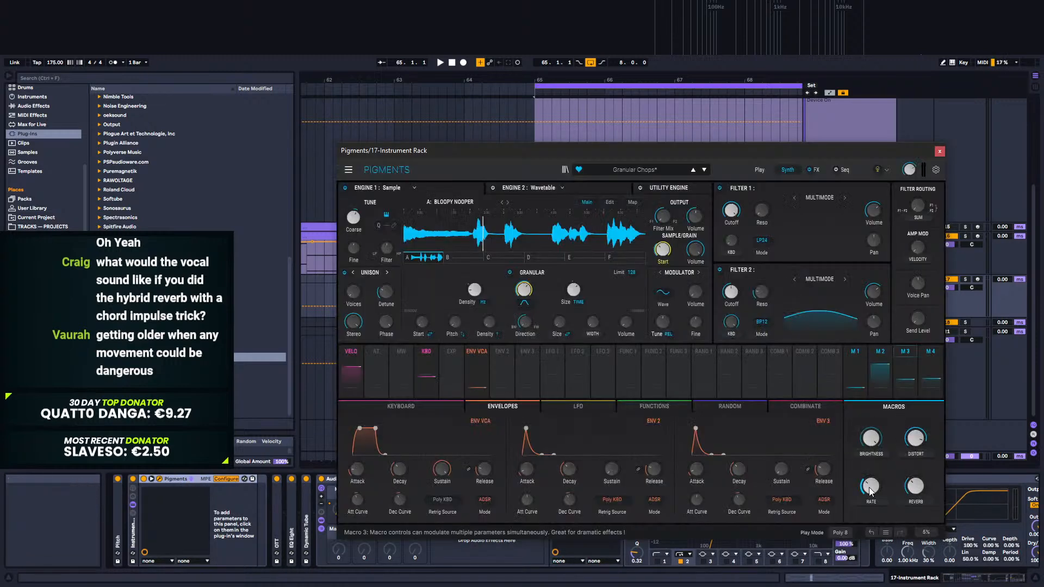
left_click(226, 479)
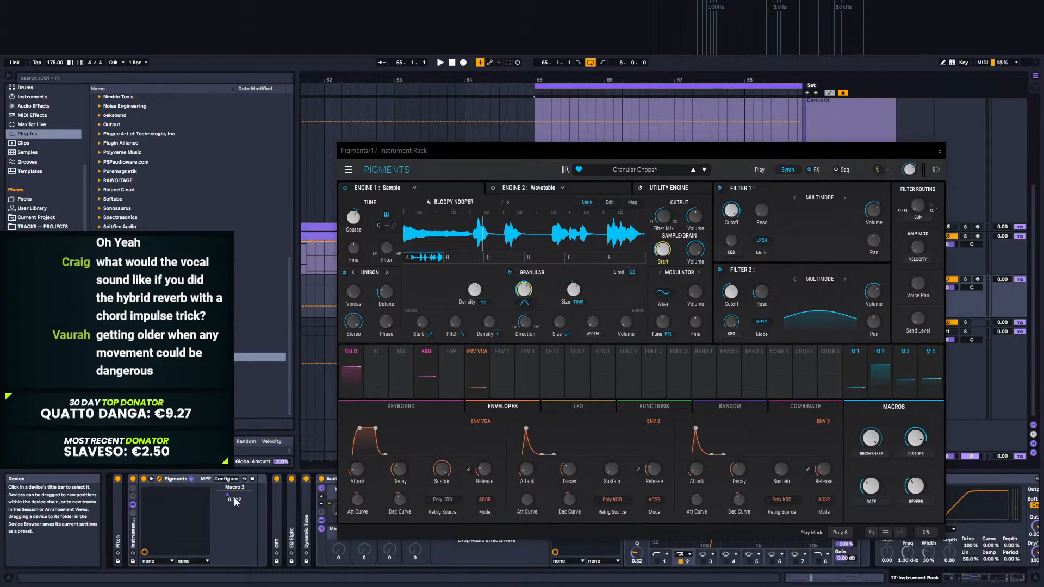
right_click(235, 502)
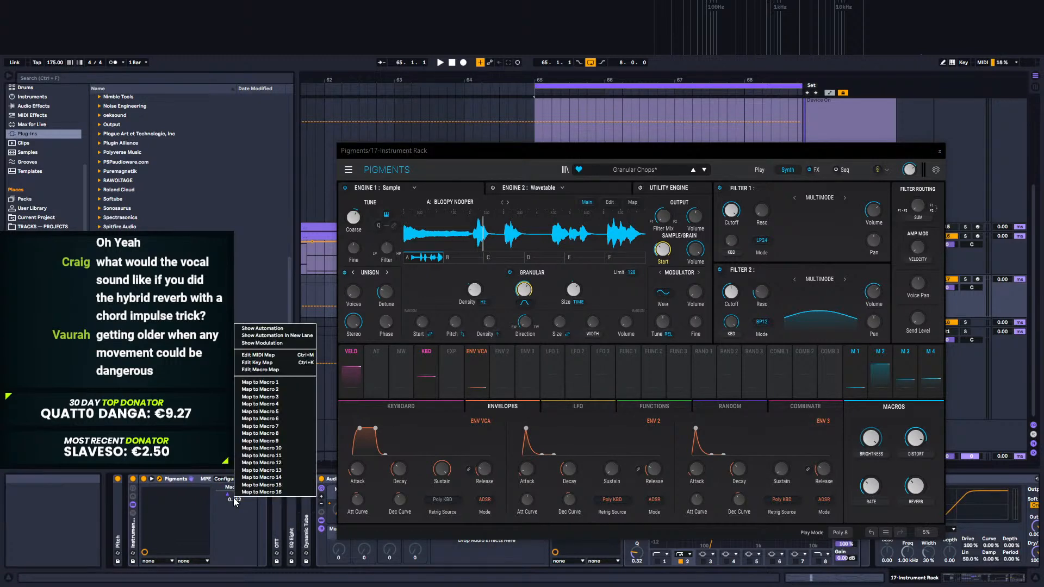
left_click(268, 397)
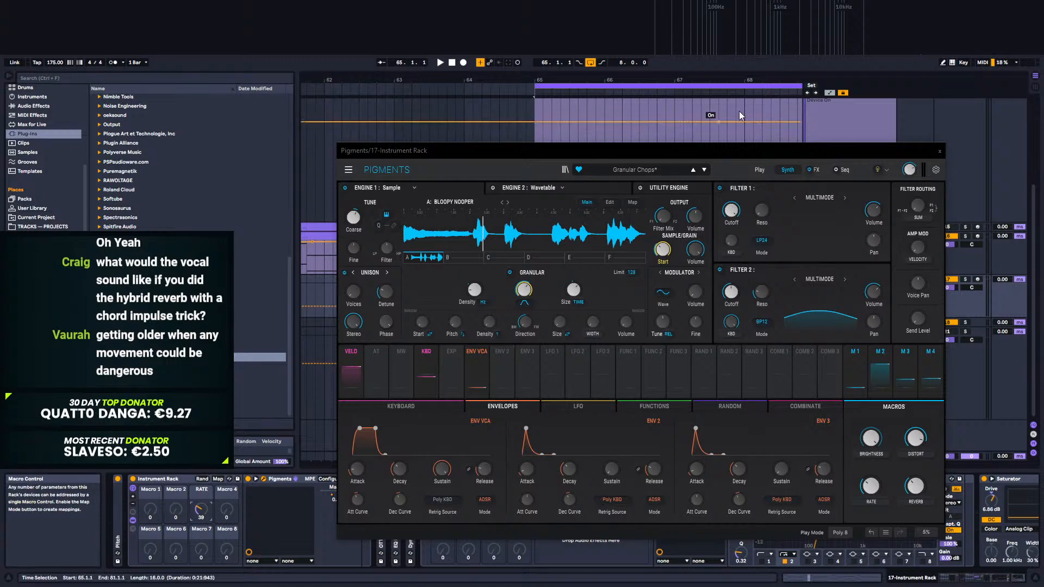
Step: Close the Pigments window, reduce the Instrument Rack to four macros and set RATE to 40
left_click(940, 151)
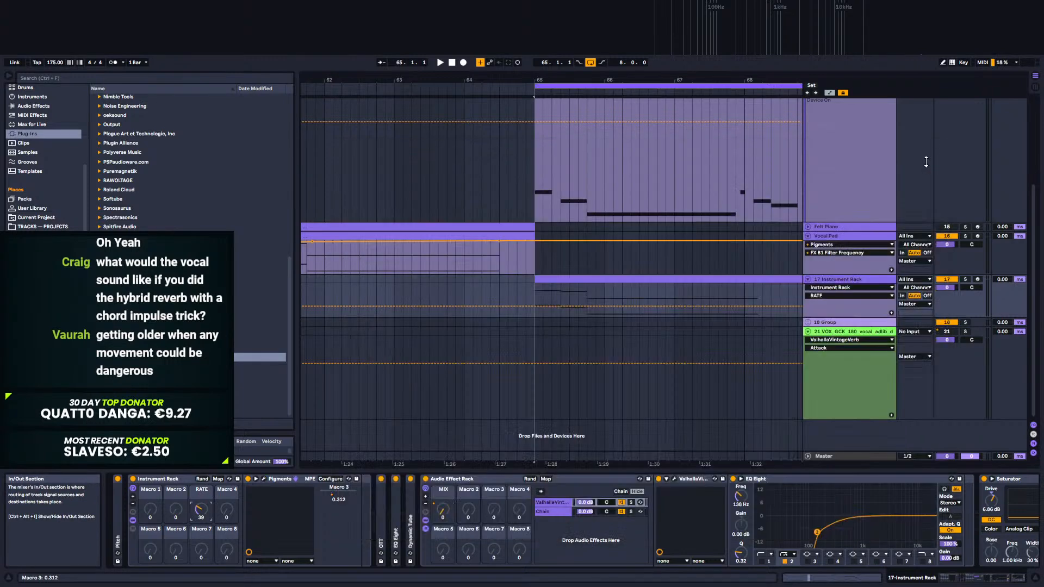
left_click(133, 504)
left_click_drag(155, 548, 155, 547)
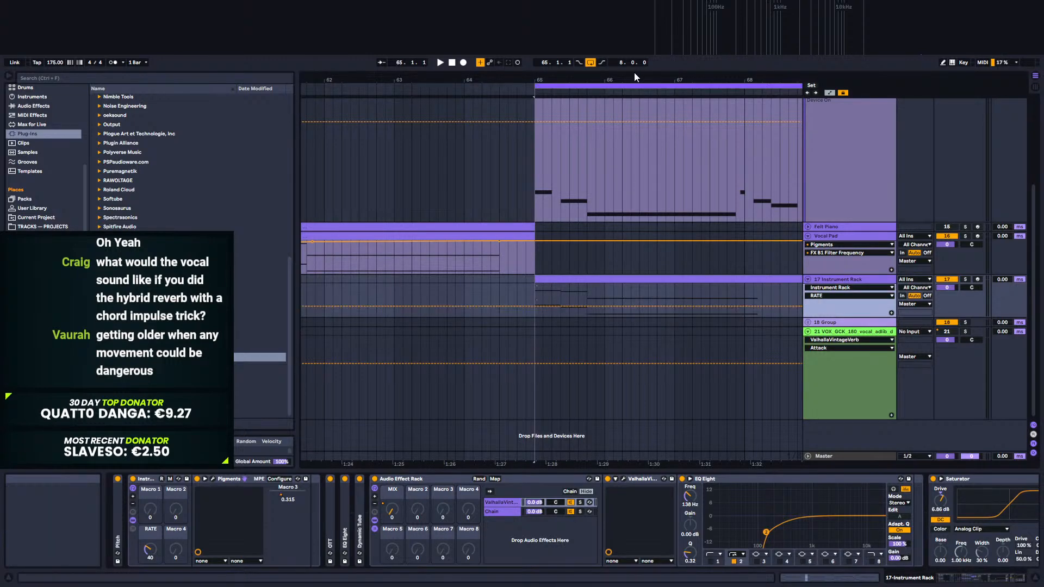
Step: Enlarge the Instrument Rack track's automation lane and raise RATE between 65.1.1 and 65.2.1 while auditioning the drop
left_click_drag(634, 78, 495, 60)
key("space")
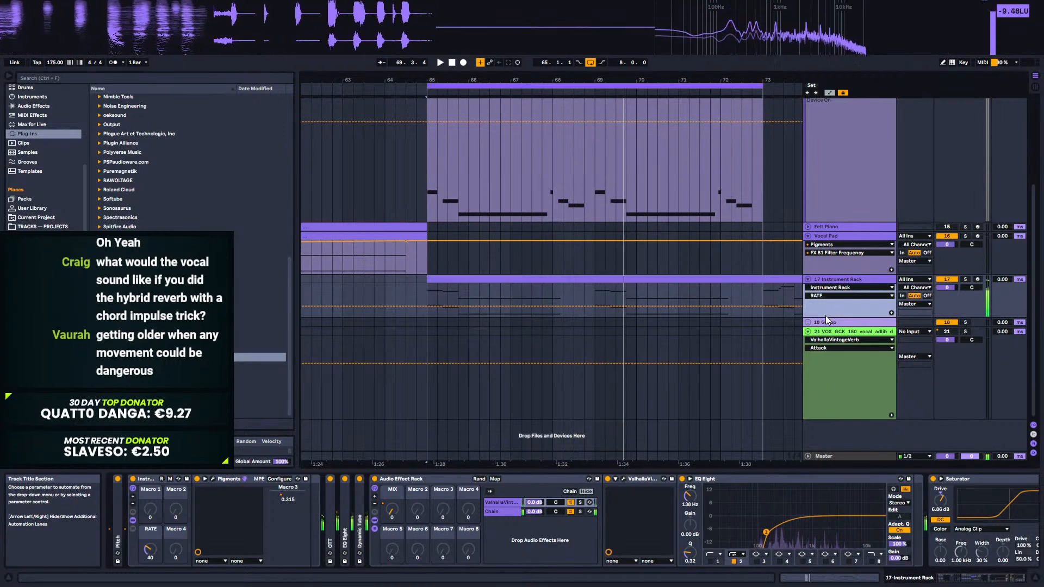
left_click_drag(826, 315, 827, 398)
left_click_drag(426, 80, 474, 354)
key("space")
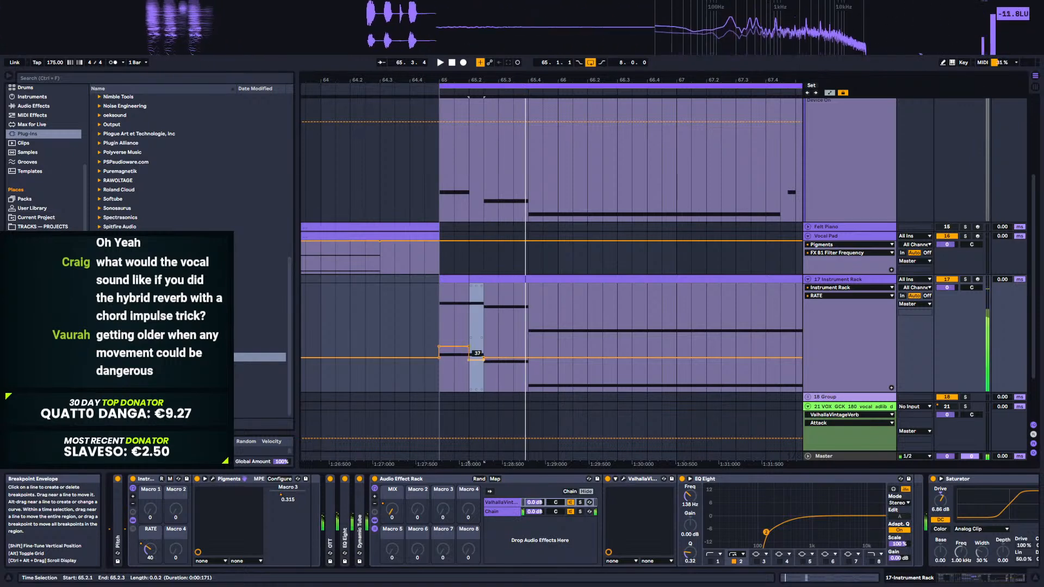
Step: Raise the RATE automation between 65.2.1 and 65.2.3 to 44 while auditioning from 64.4.1
left_click(413, 320)
key("space")
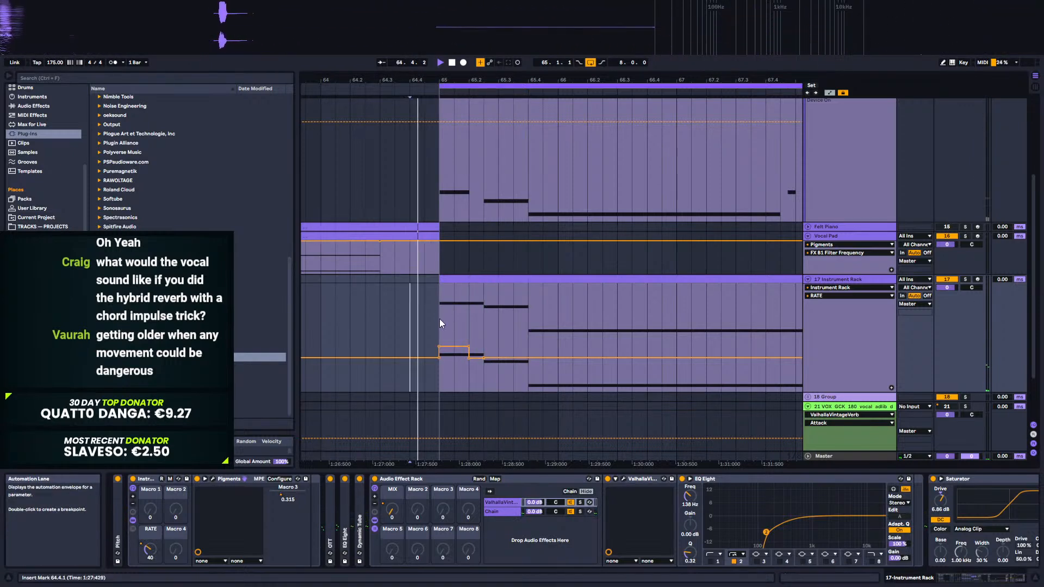
left_click_drag(477, 357, 477, 350)
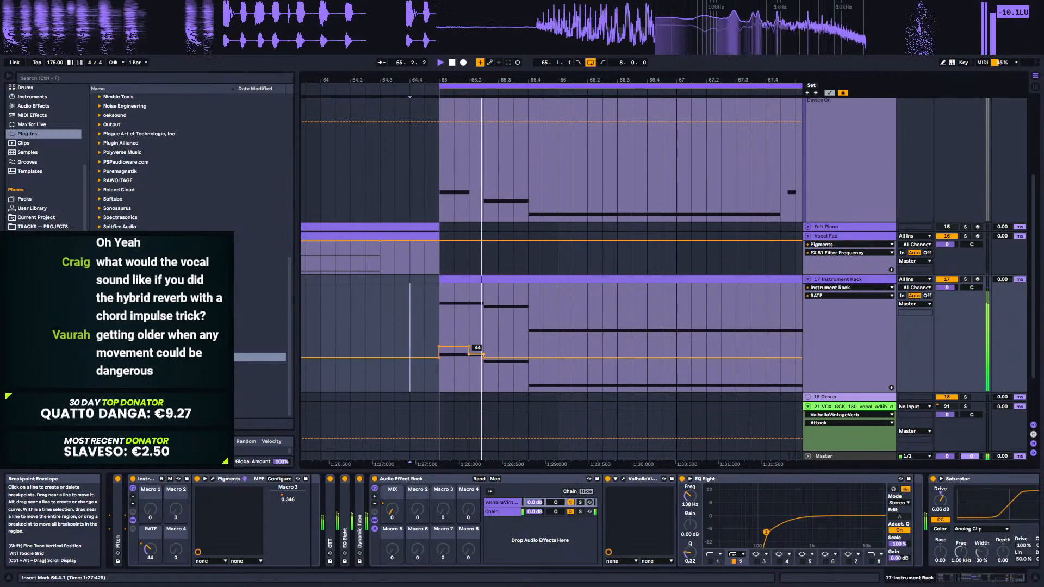
key("space")
Step: Reshape the RATE automation into a curve falling from a peak at 65.1.1 to 65.2.3 and audition it from bar 65
left_click(456, 337)
left_click_drag(458, 344, 441, 334)
key("space")
key("space")
key("space")
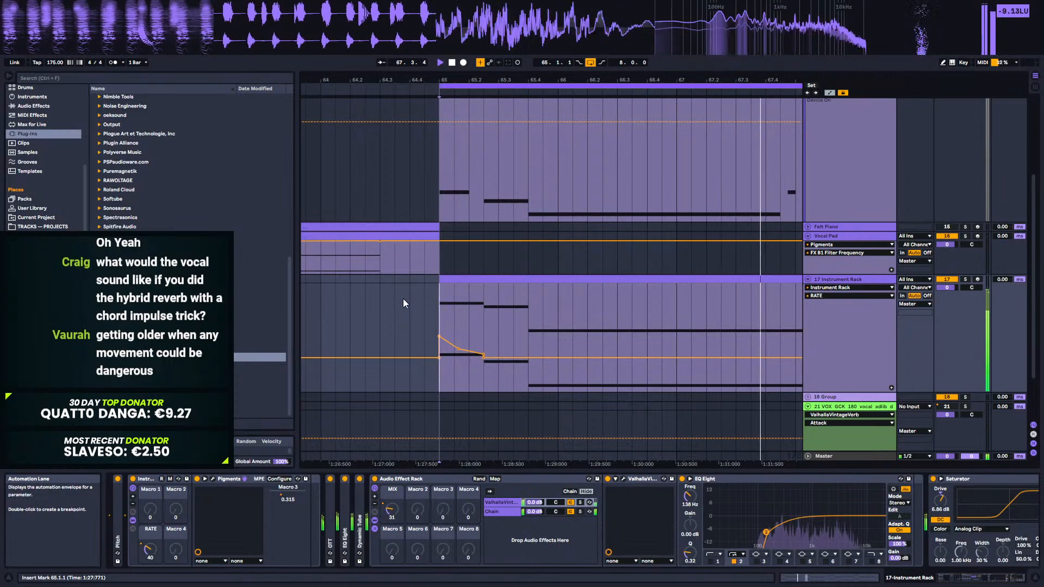
Step: Play back the Instrument Rack part around bar 65, including run-ups from bars 64.4 and 61
key("space")
key("space")
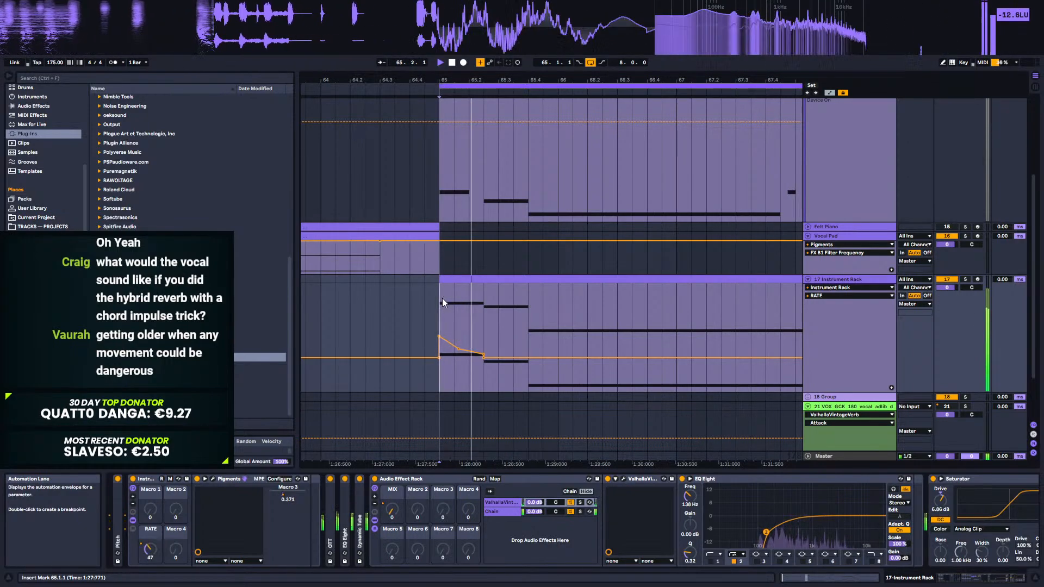
left_click(410, 329)
key("space")
key("space")
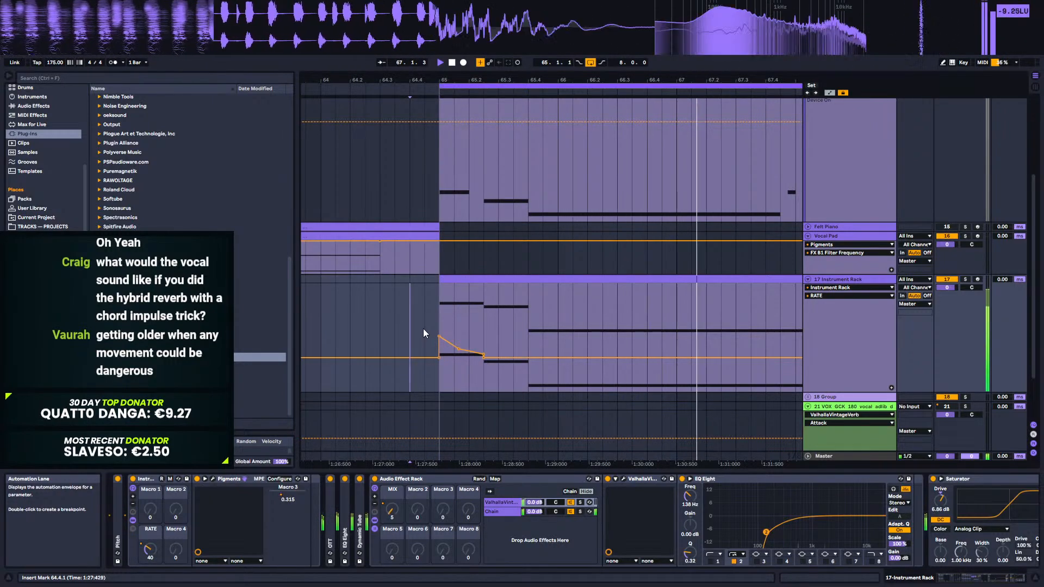
left_click_drag(559, 76, 484, 77)
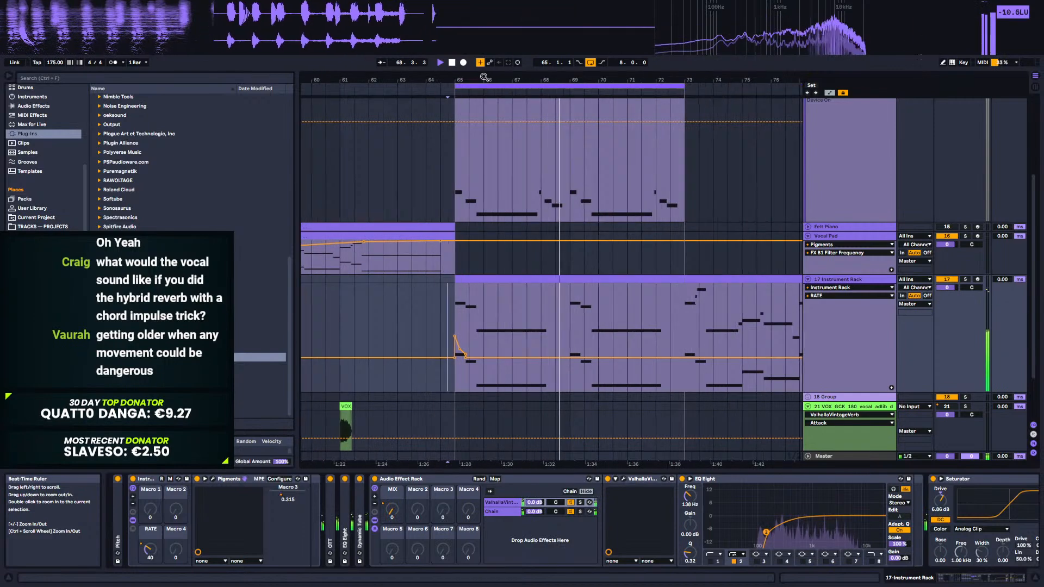
left_click(340, 323)
key("space")
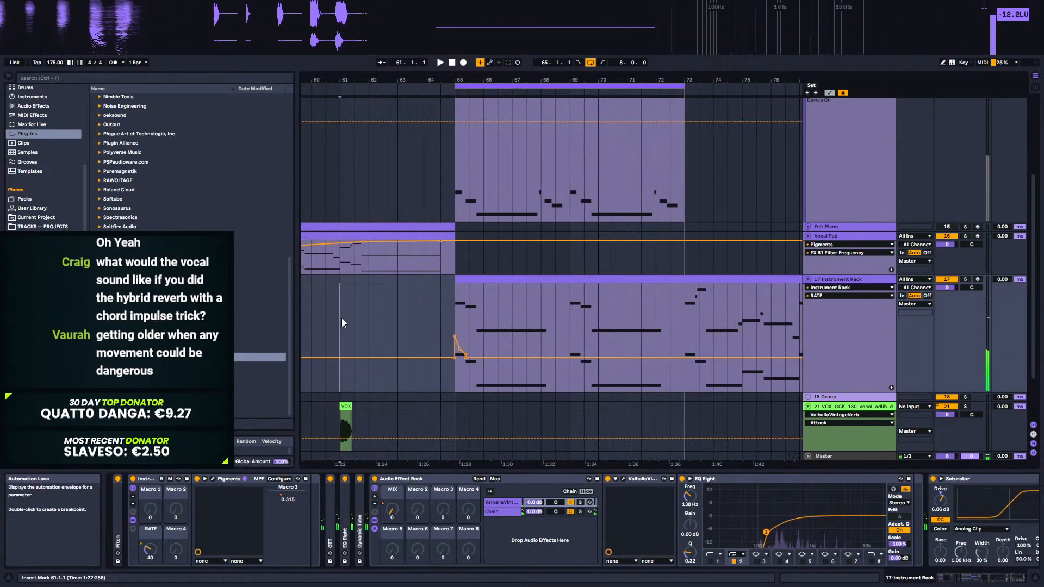
Step: Hide the automation lanes in the arrangement and place the insert marker at bar 41
left_click_drag(407, 79, 568, 77)
key("a")
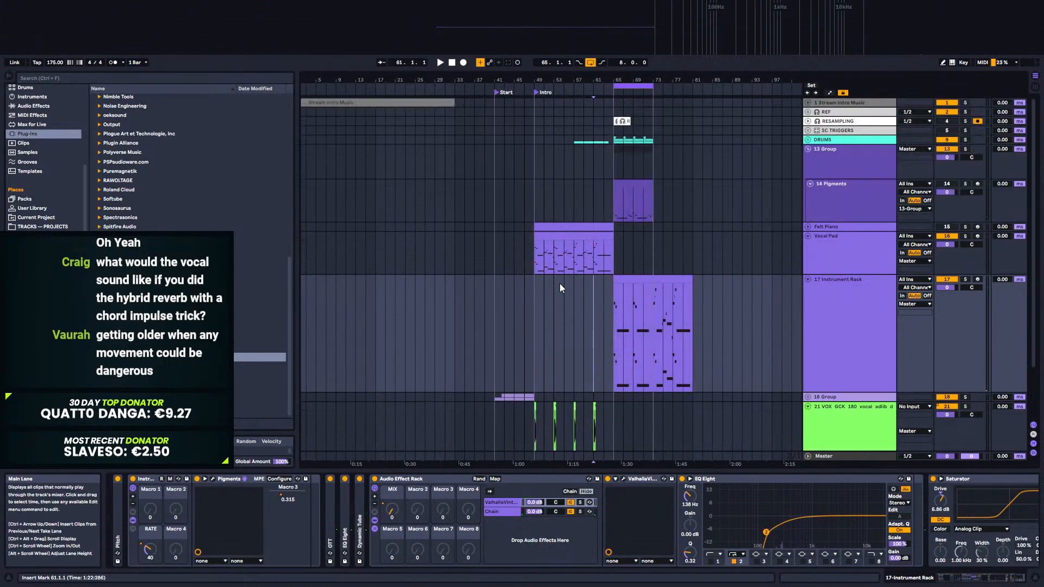
left_click(501, 334)
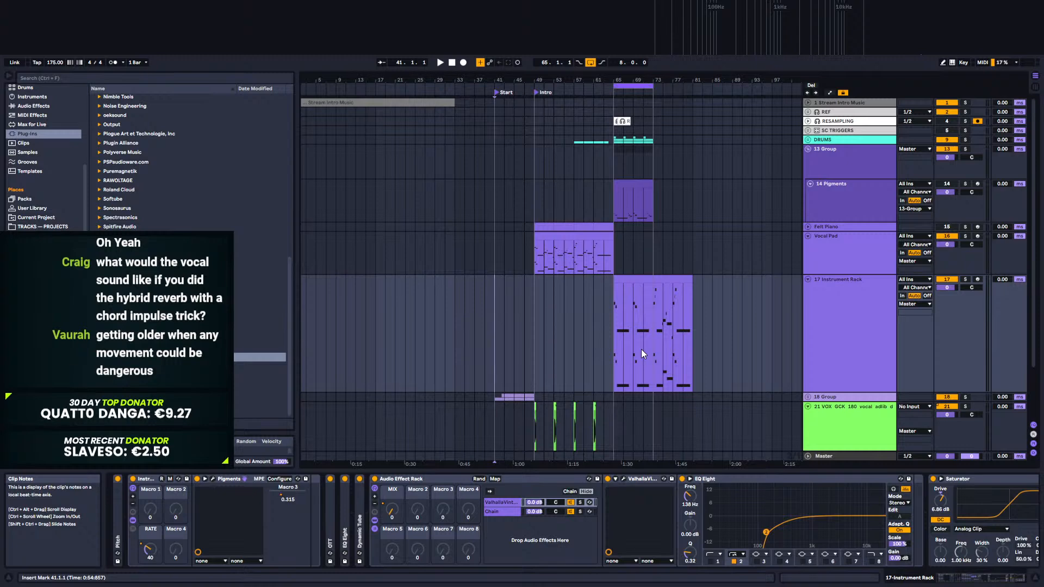
Step: Recolour the VOX_GCK_180 vocal adlib track light lilac and assign the track colour to its clips
scroll(641, 350, "down", 3)
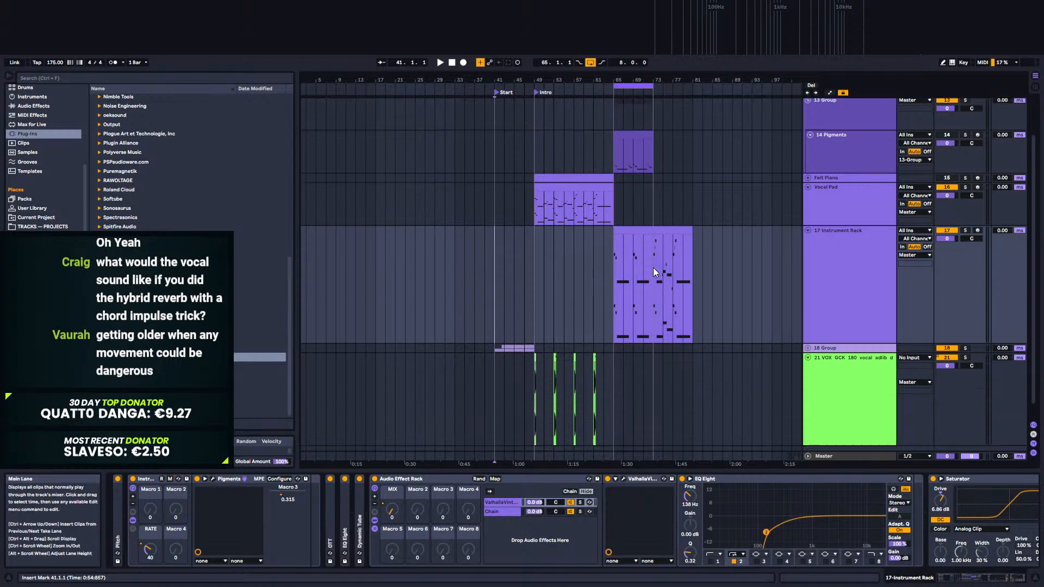
left_click(771, 413)
right_click(826, 372)
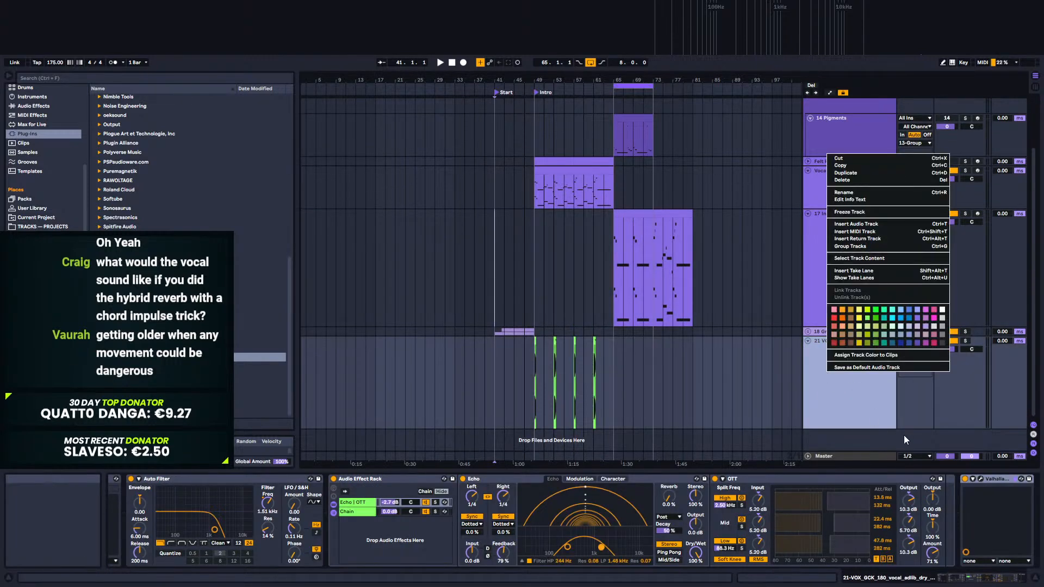
left_click(918, 326)
right_click(856, 365)
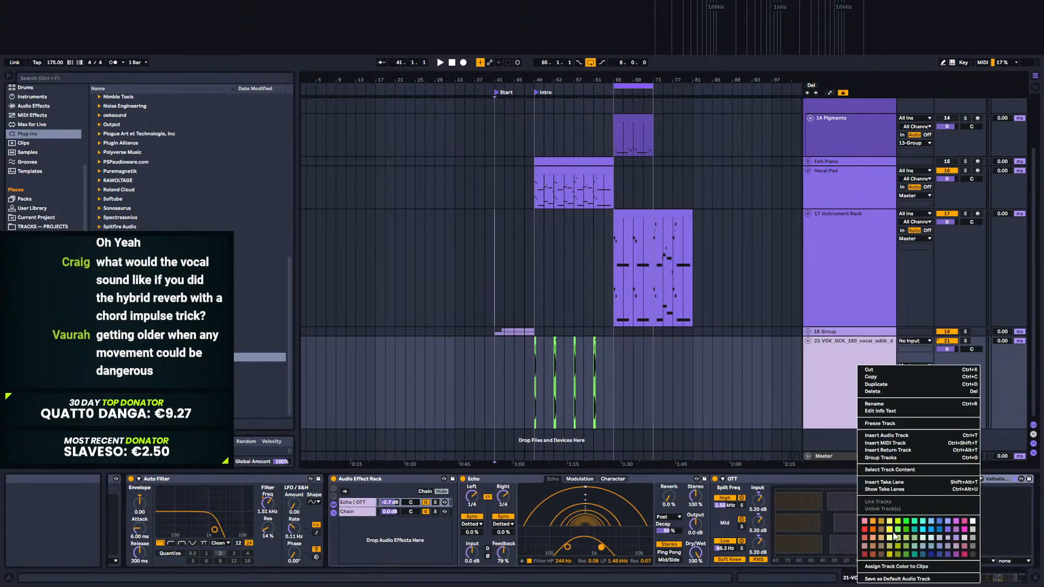
left_click(890, 566)
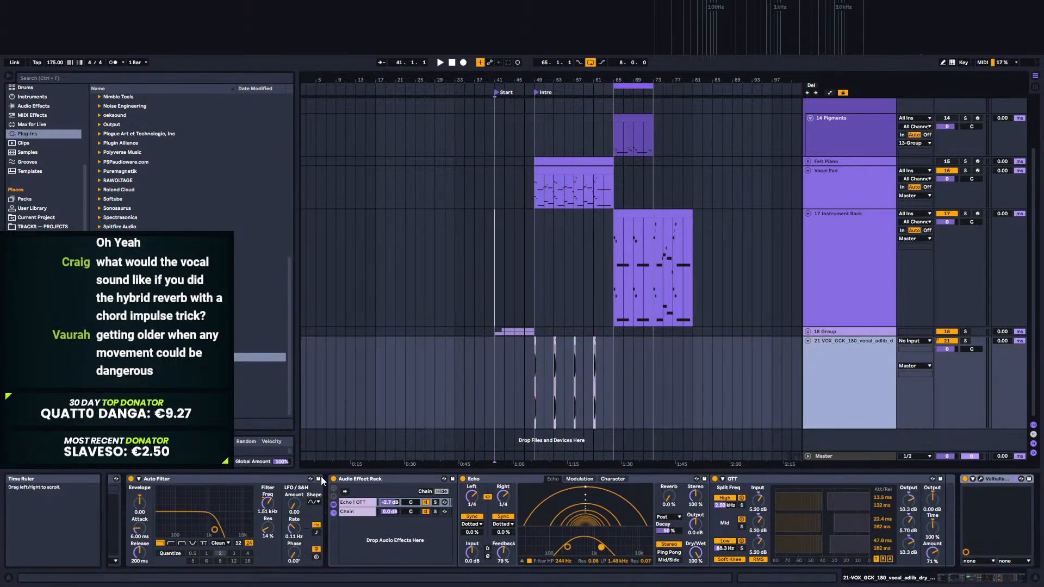
Step: Insert a Hybrid Reverb on the vocal adlib track between Auto Filter and the Audio Effect Rack
left_click_drag(1004, 580, 966, 580)
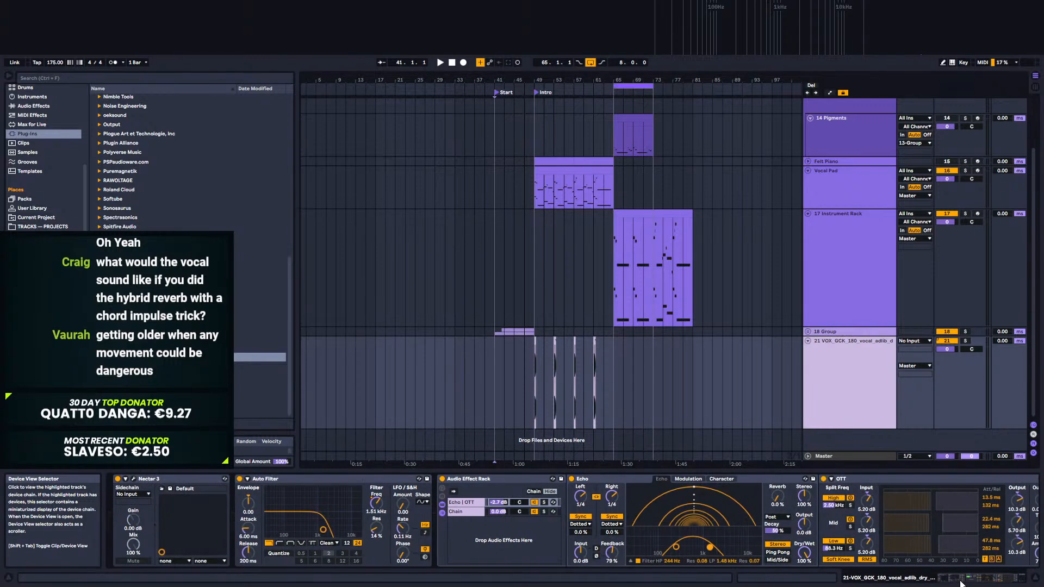
left_click(33, 136)
left_click(34, 106)
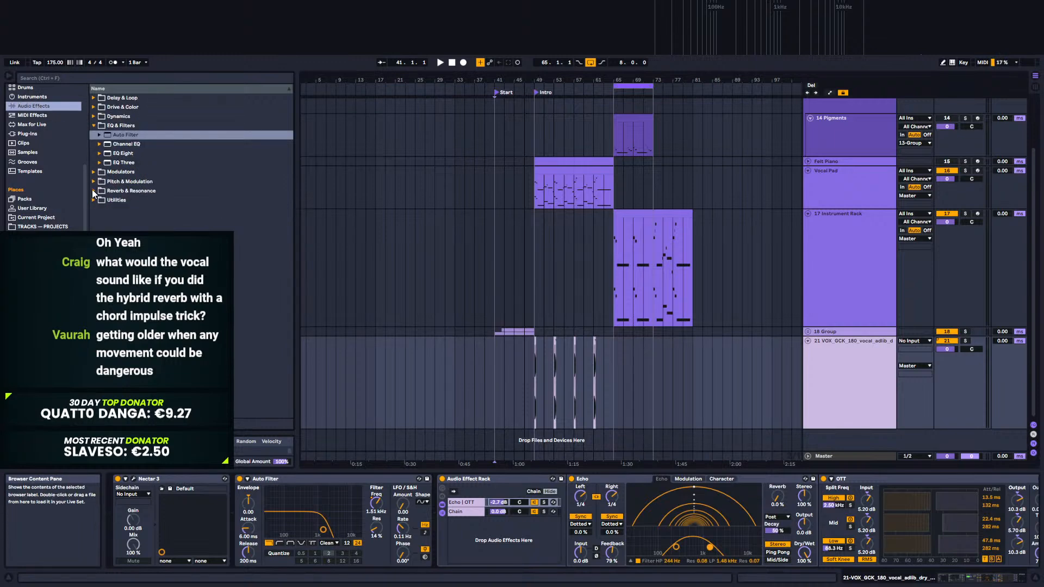
left_click(92, 190)
left_click(113, 190)
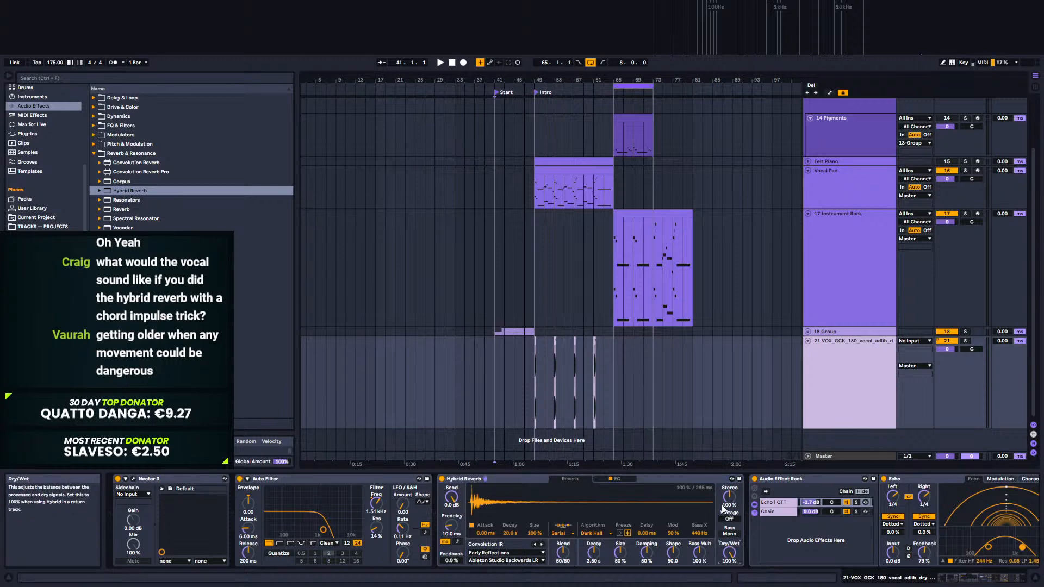
Step: Load ARP SAW_C# Oct_FAST.wav from the chord impulses folder into Hybrid Reverb as its convolution impulse
left_click(38, 226)
left_click(94, 99)
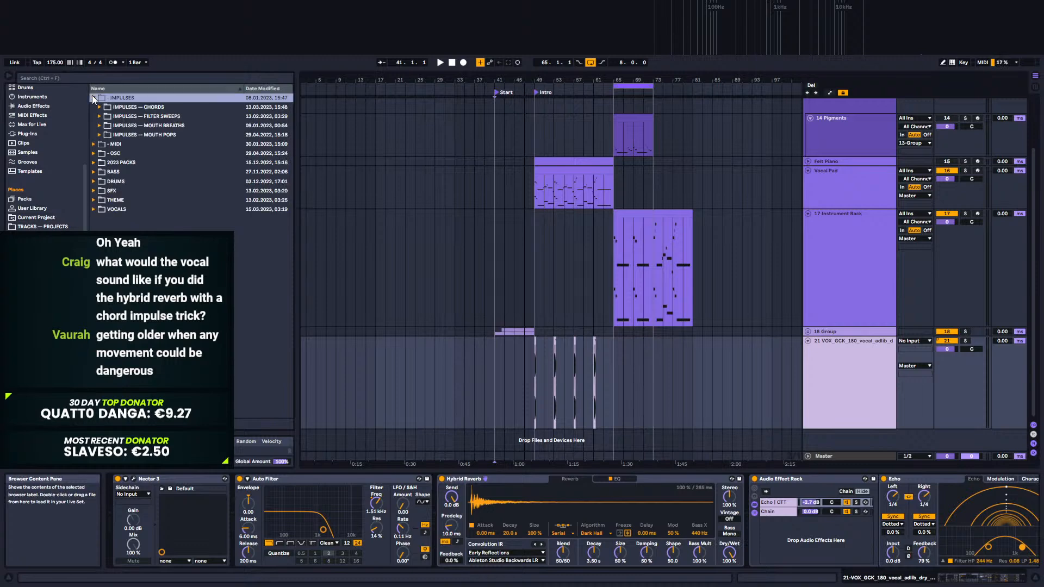
left_click(101, 107)
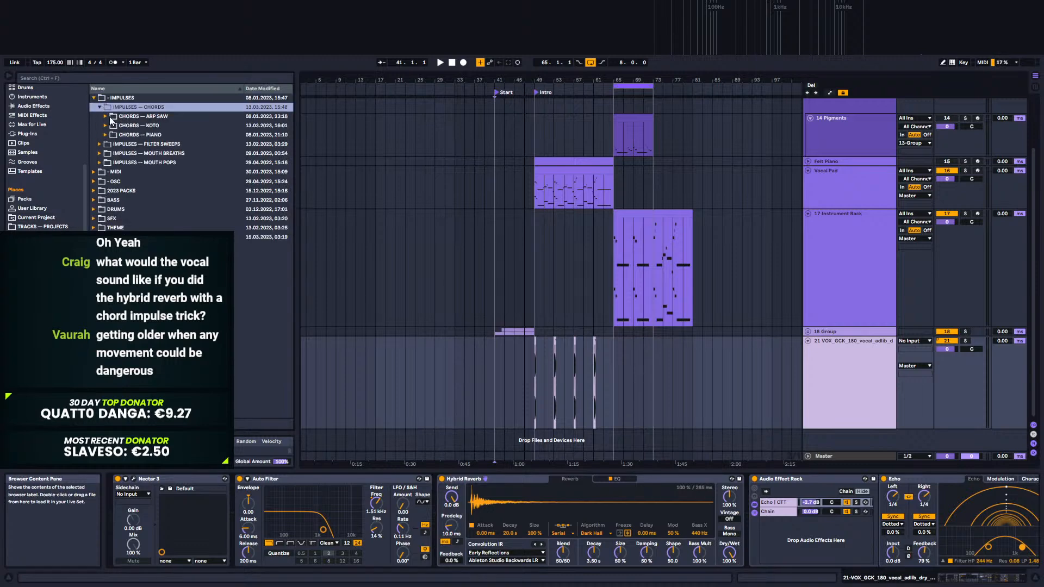
left_click(105, 116)
left_click(112, 162)
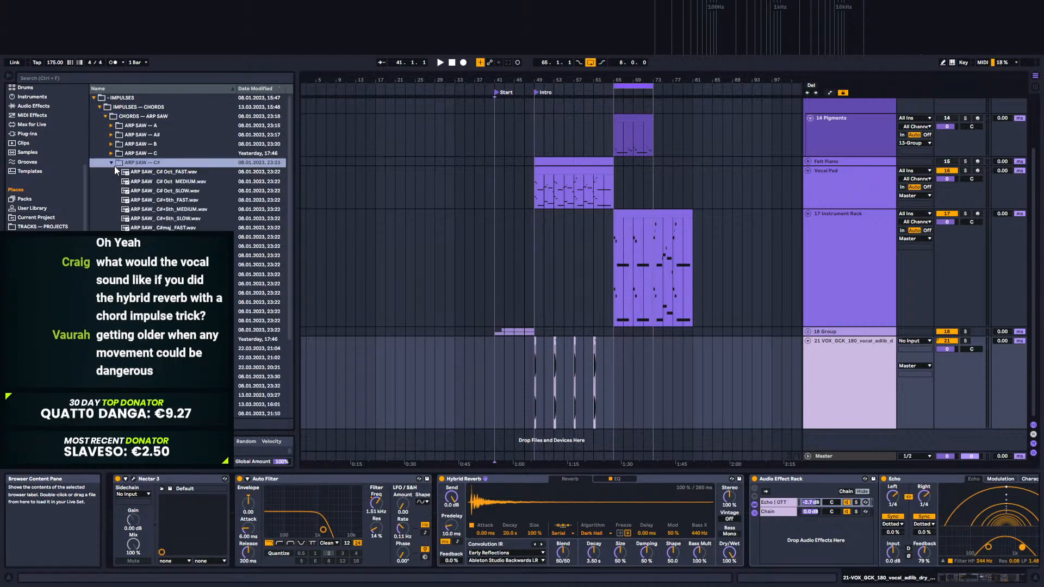
left_click(182, 172)
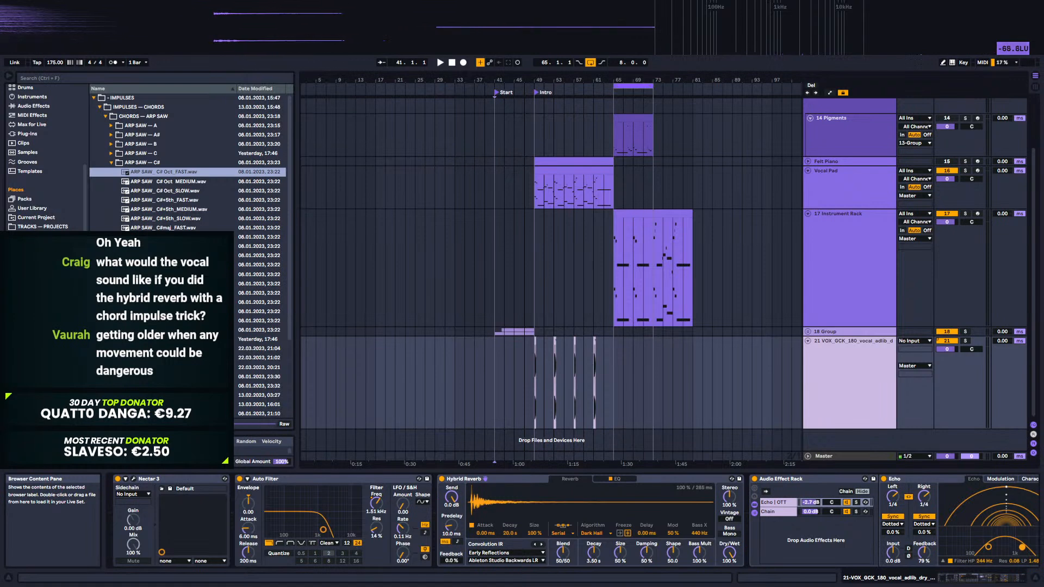
left_click_drag(182, 171, 515, 507)
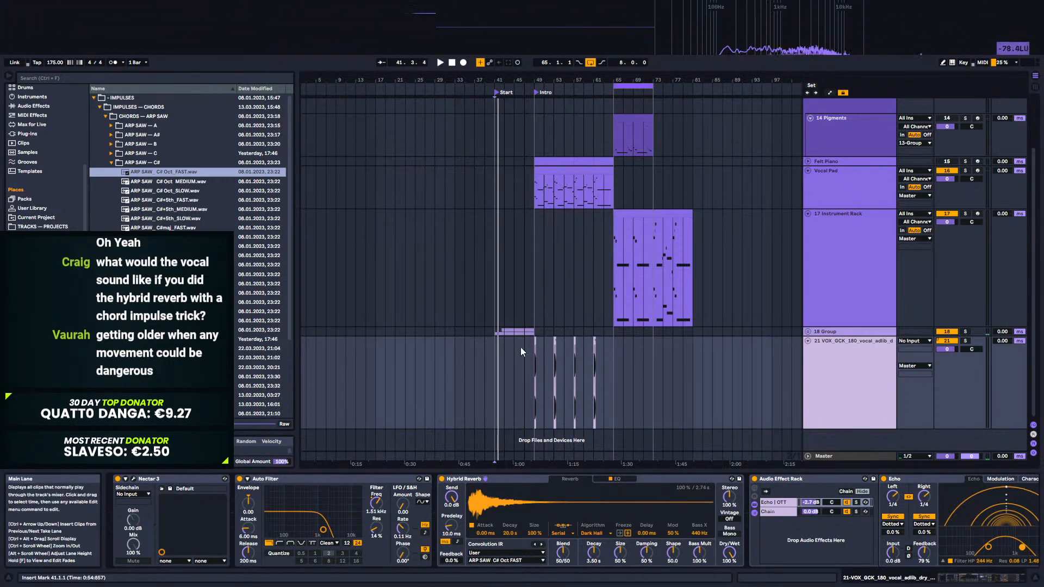
Step: Play the intro from bar 49 and set Hybrid Reverb's impulse response size to 200 %
left_click(533, 361)
key("space")
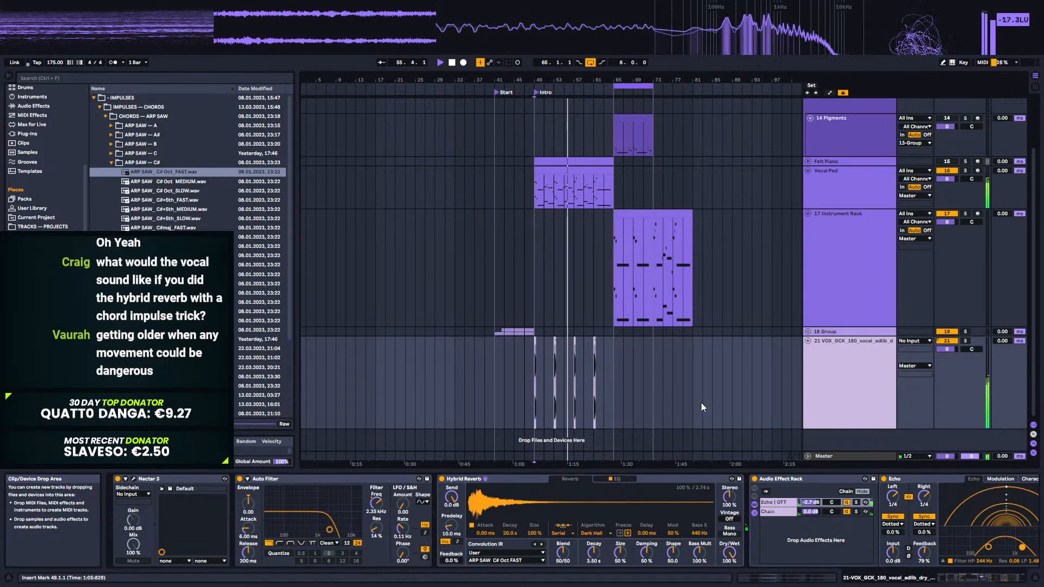
left_click_drag(586, 80, 581, 126)
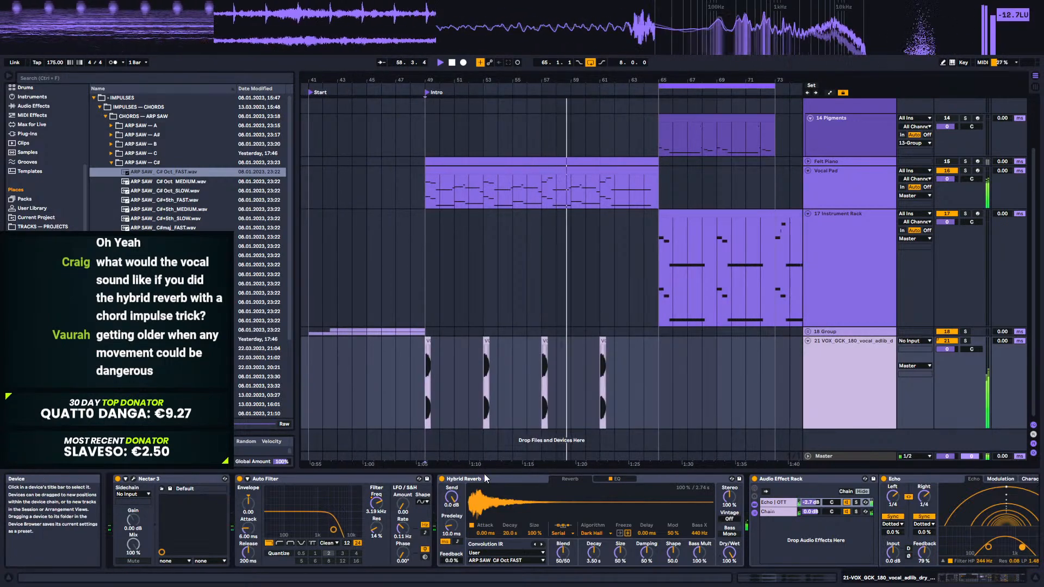
type("200")
key("Return")
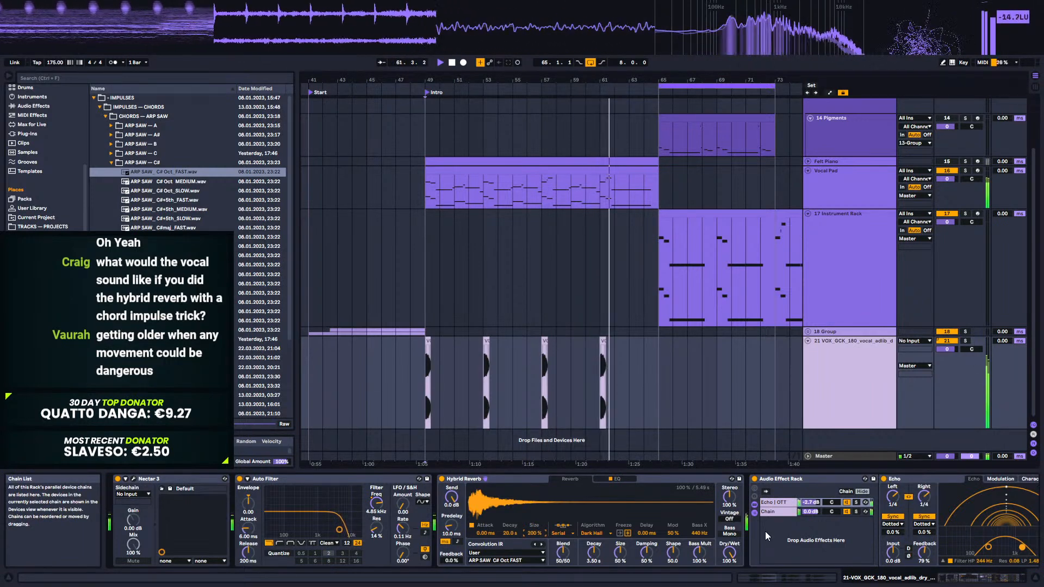
key("space")
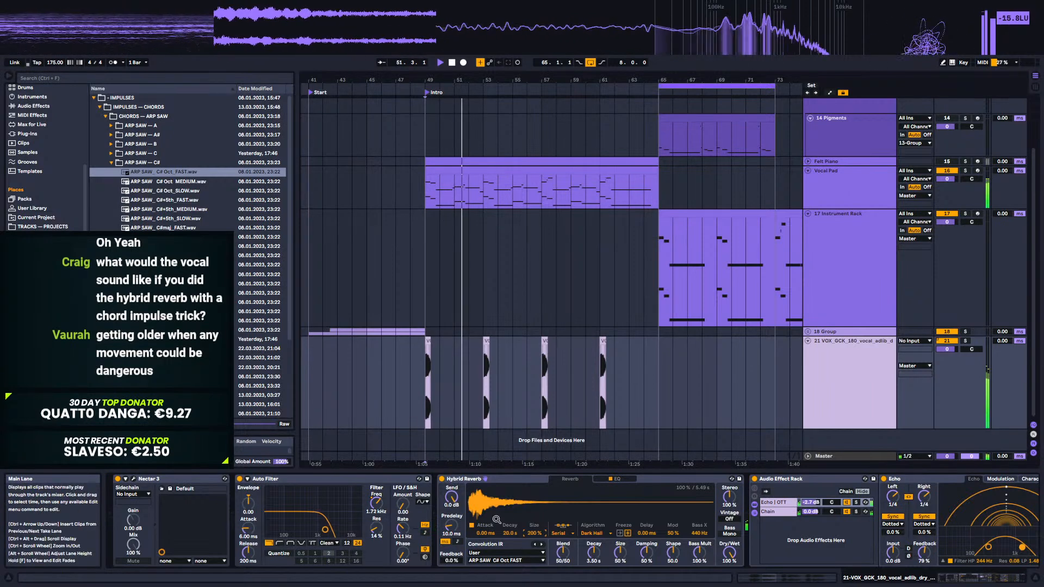
Step: Shorten Hybrid Reverb's impulse response decay to 682 ms and audition the intro
key("space")
left_click_drag(509, 533, 506, 546)
key("space")
key("space")
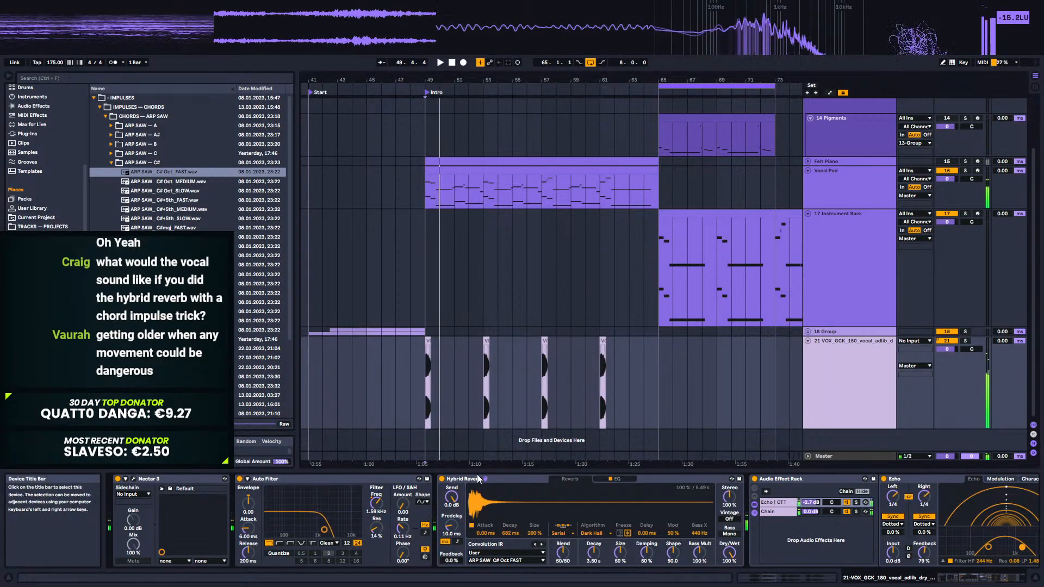
Step: Move Hybrid Reverb between OTT and ValhallaVintageVerb, deactivate ValhallaVintageVerb, and play the intro
mouse_move(491, 480)
left_mouse_down()
mouse_move(1034, 519)
mouse_move(922, 525)
mouse_move(938, 520)
mouse_move(924, 522)
mouse_move(925, 498)
left_mouse_up()
left_click(914, 479)
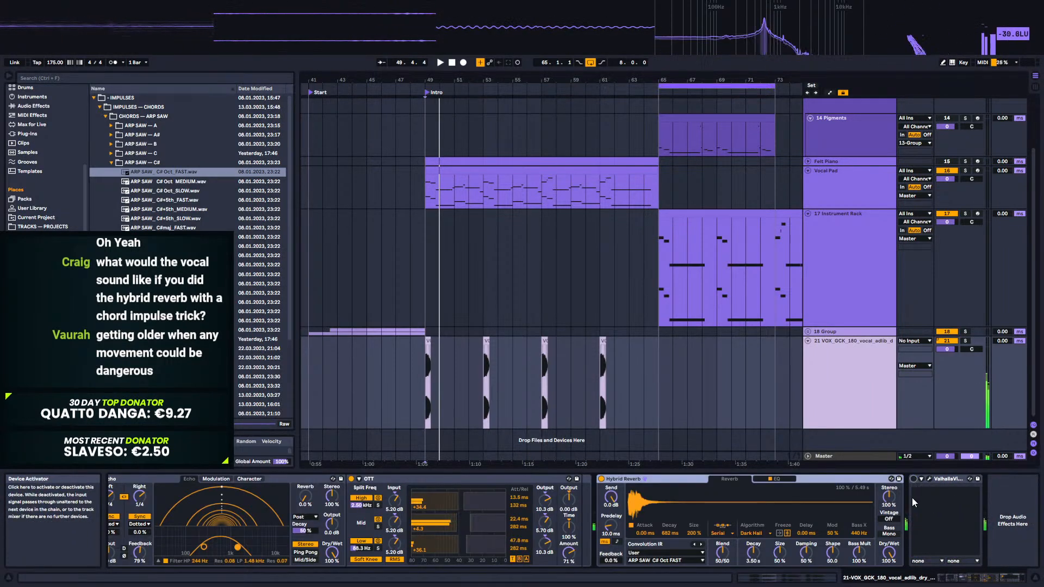
key("space")
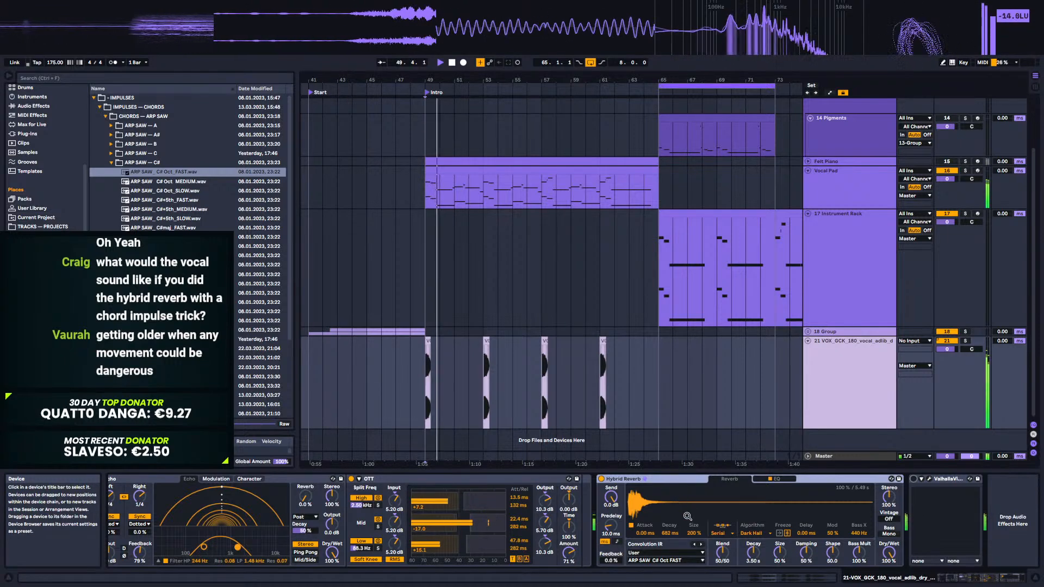
Step: Reduce the impulse response decay to 95.8 ms and replay the intro
left_click_drag(670, 533, 670, 554)
key("space")
key("space")
key("space")
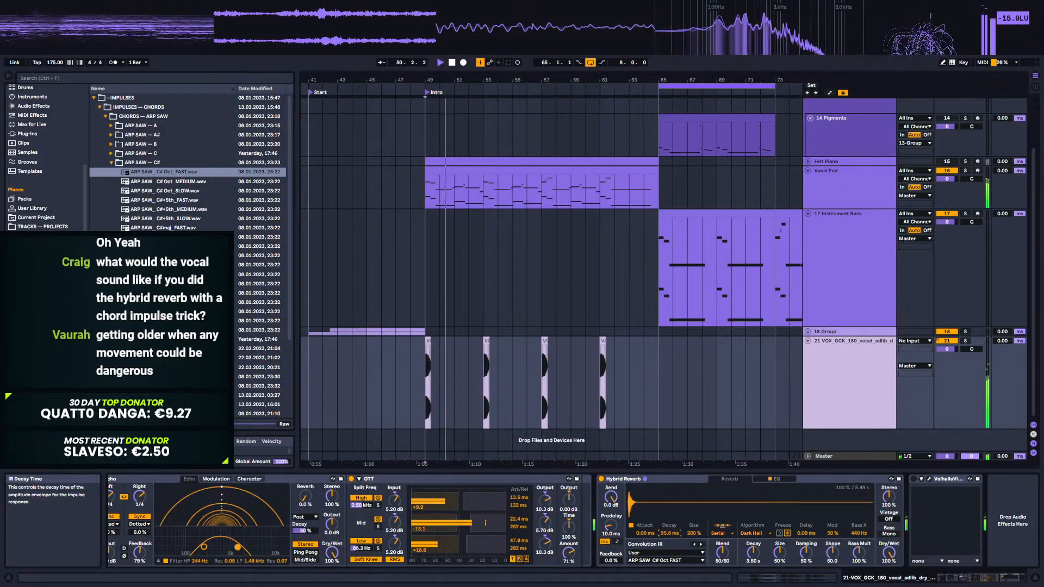
Step: Solo the vocal adlib track and set Hybrid Reverb's impulse response attack to 107 ms while auditioning it
left_click(965, 341)
key("space")
key("space")
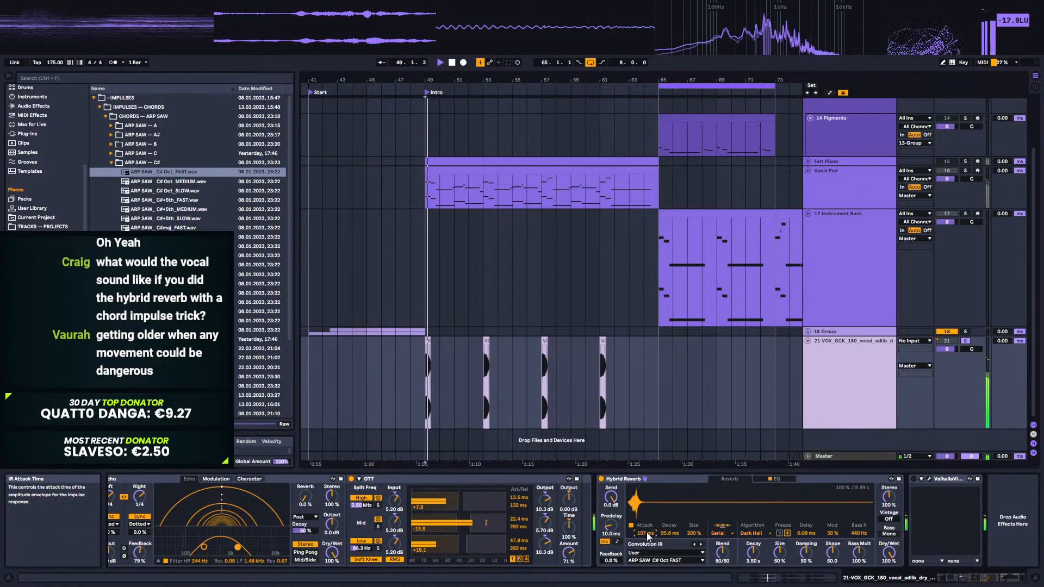
Step: Try the ARP SAW C#+5th SLOW impulse in Hybrid Reverb and switch to ARP SAW C#min FAST
left_click(694, 561)
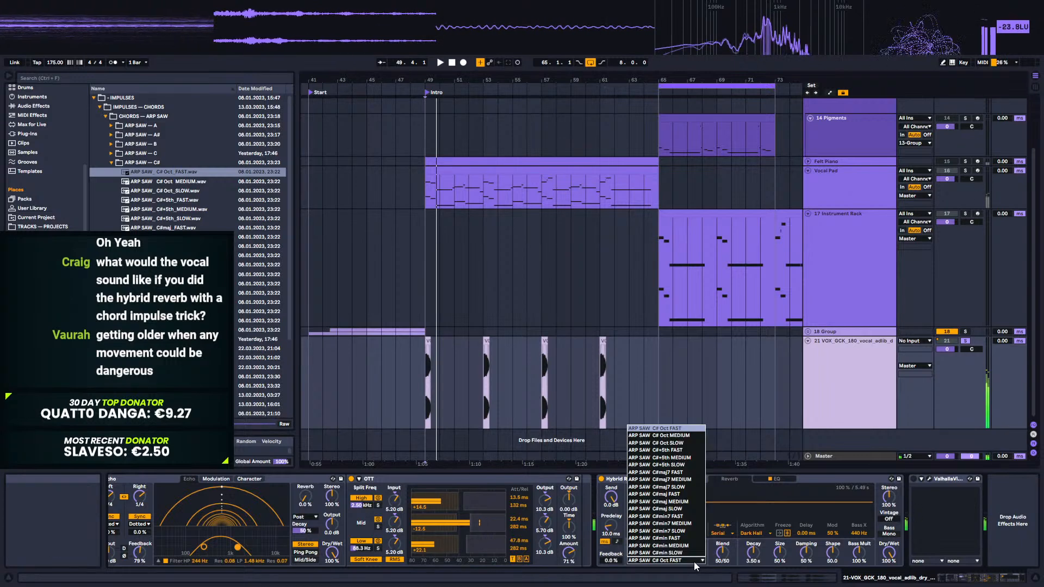
left_click(686, 465)
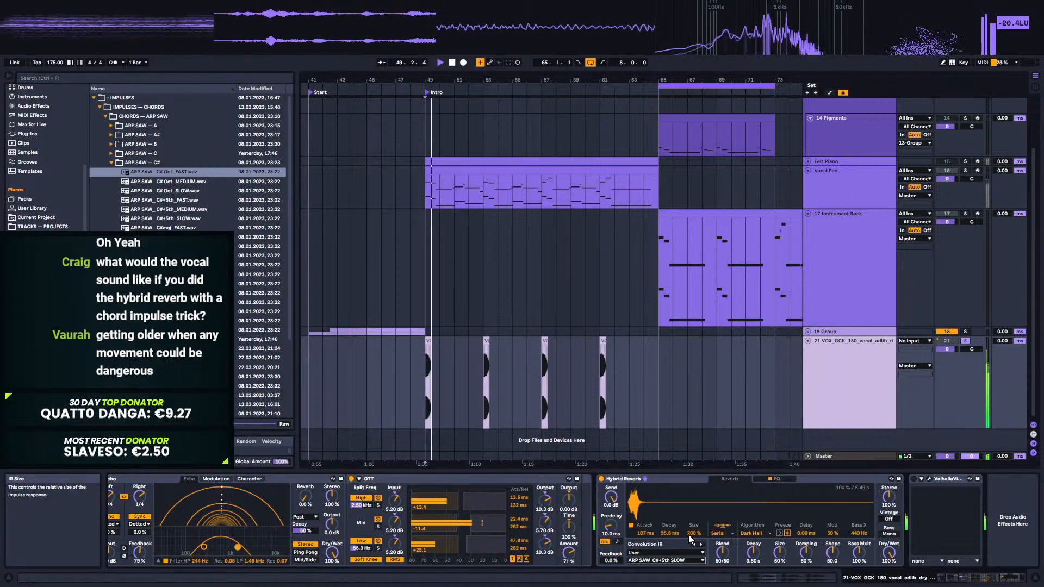
left_click(694, 560)
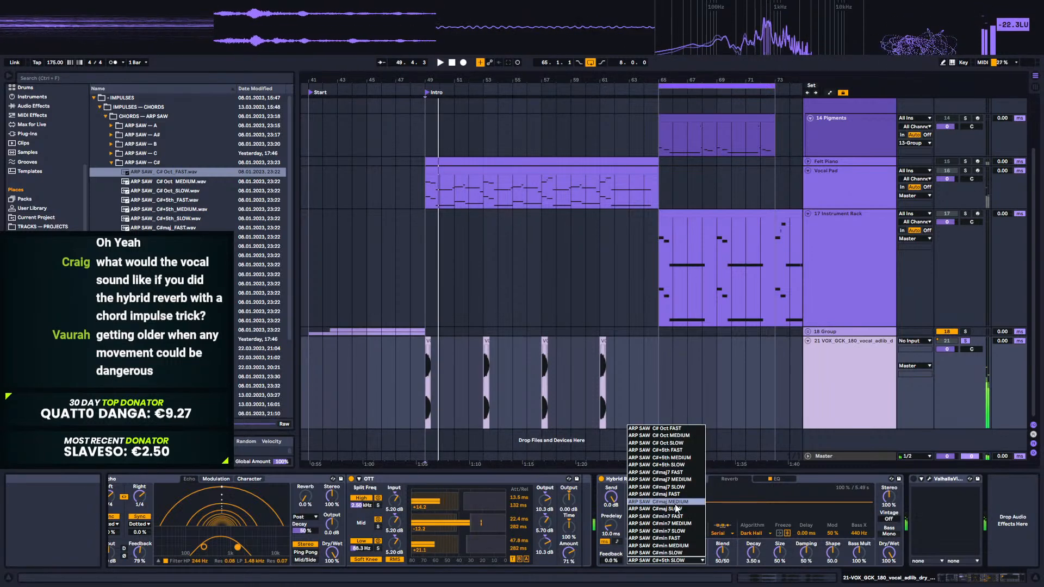
left_click(679, 537)
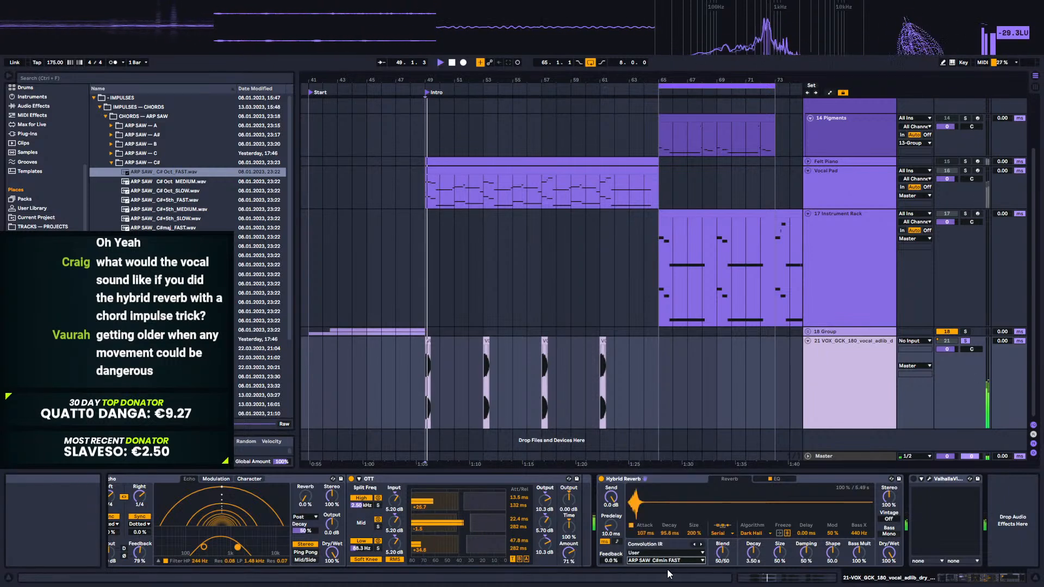
Step: Set Hybrid Reverb's Blend to 100/0 and compare the vocal with the reverb bypassed and active
left_click_drag(726, 548, 727, 555)
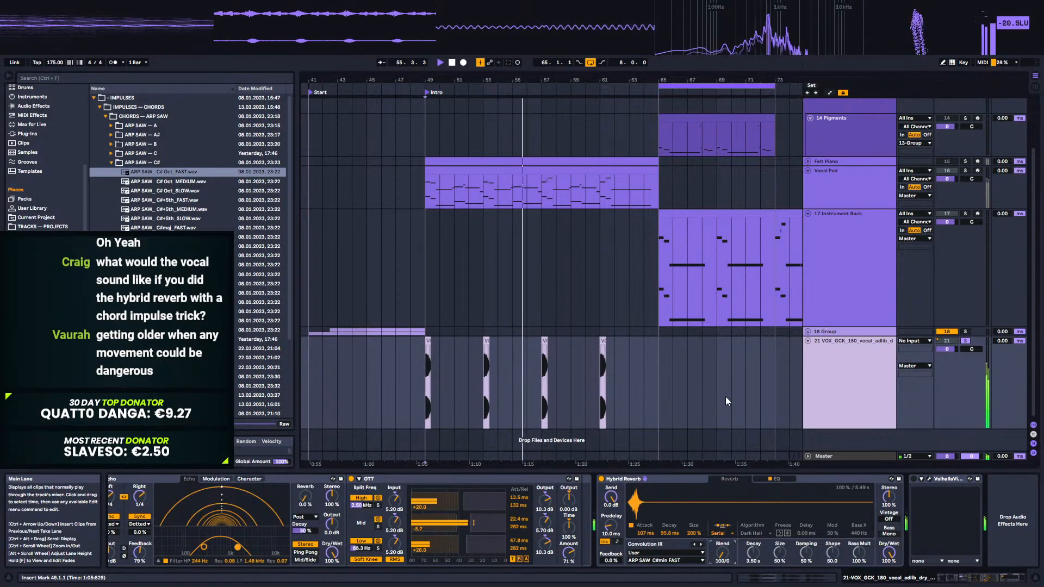
left_click(601, 479)
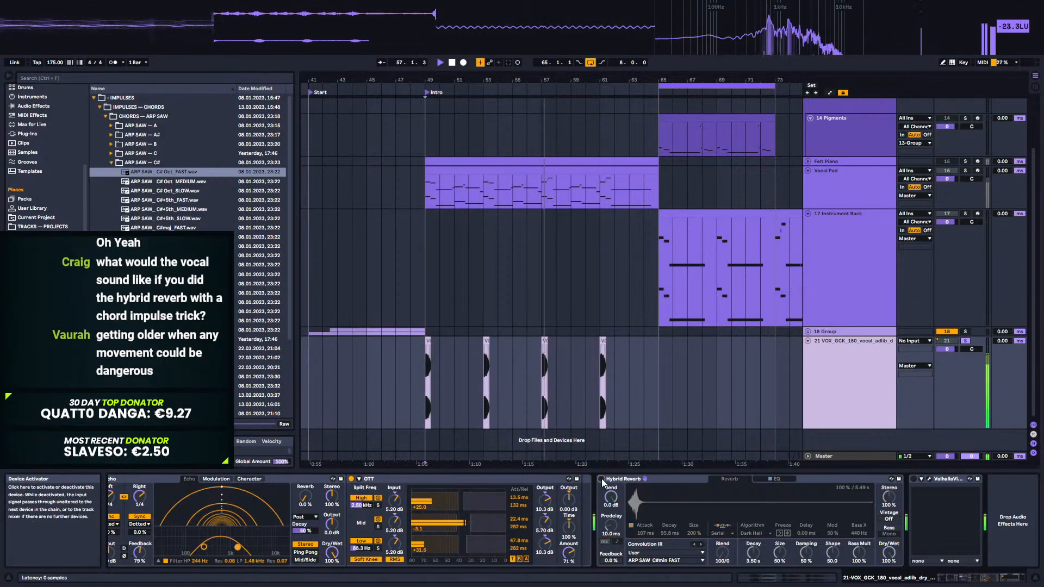
left_click(602, 480)
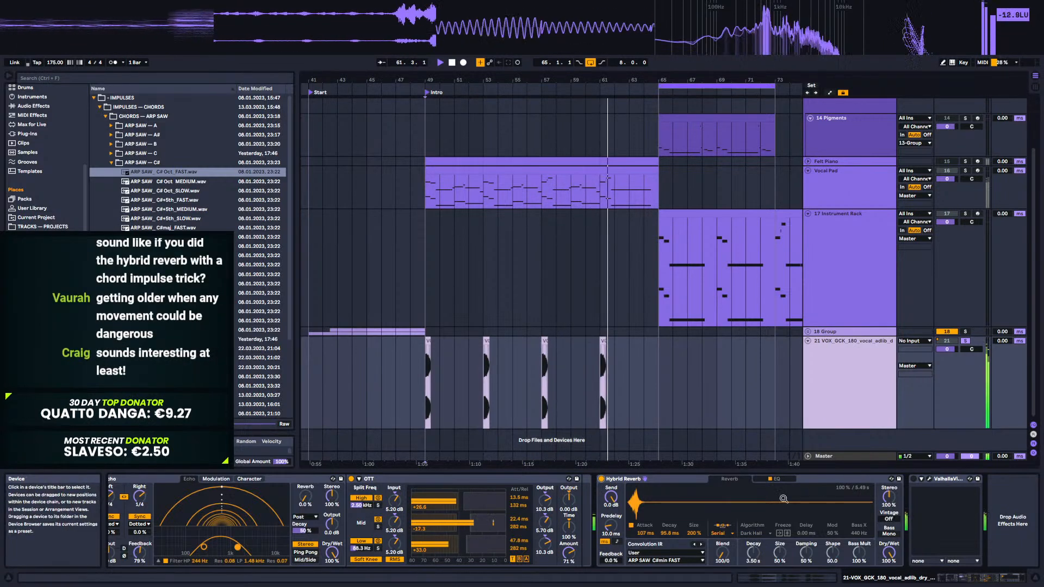
Step: Audition the C#min7 SLOW, C#min SLOW and C#min MEDIUM ARP SAW impulses in Hybrid Reverb, and return to ARP SAW C#min FAST
left_click(673, 560)
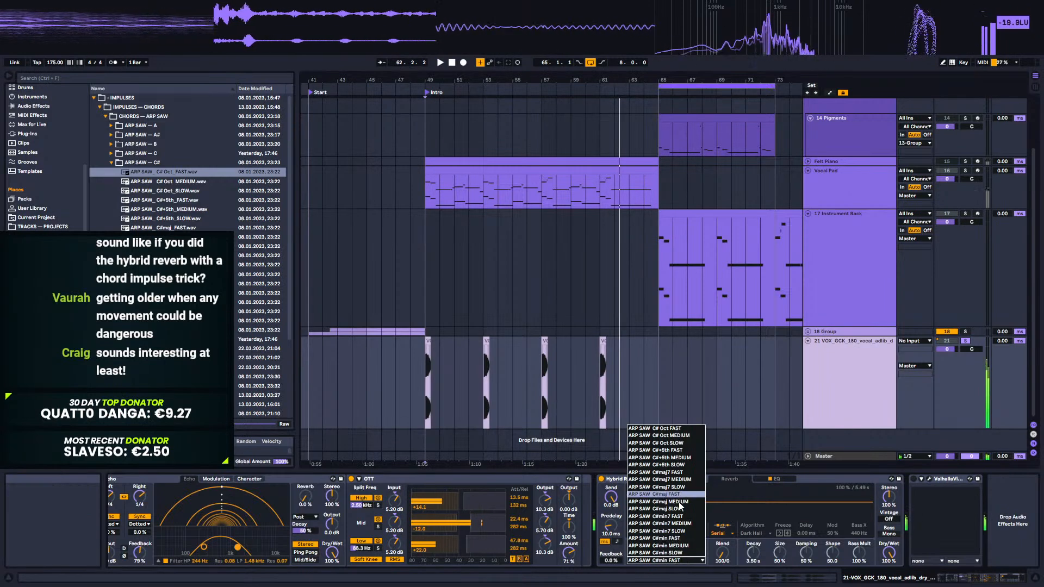
left_click(687, 532)
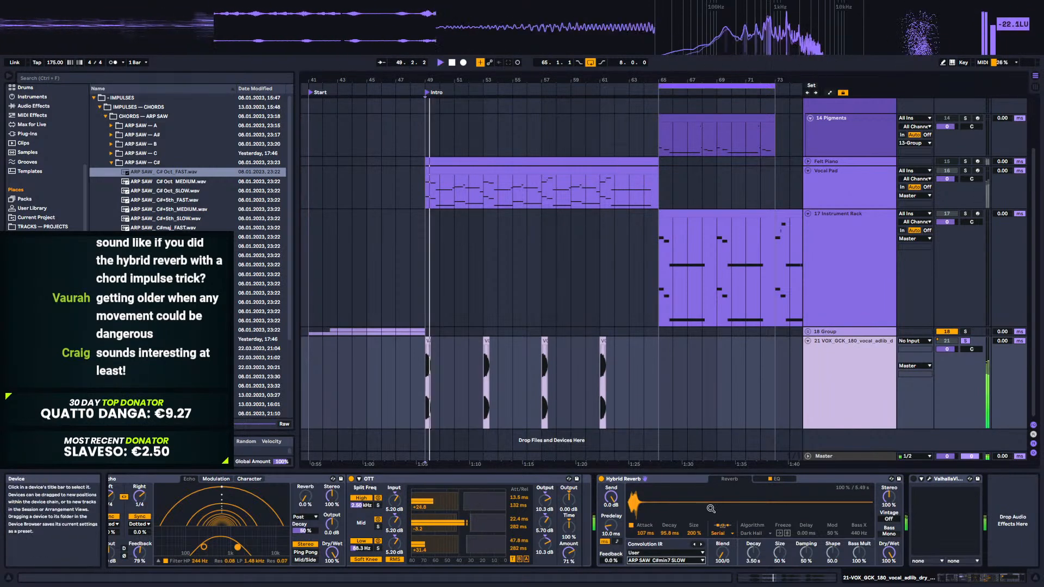
left_click(679, 560)
left_click(683, 553)
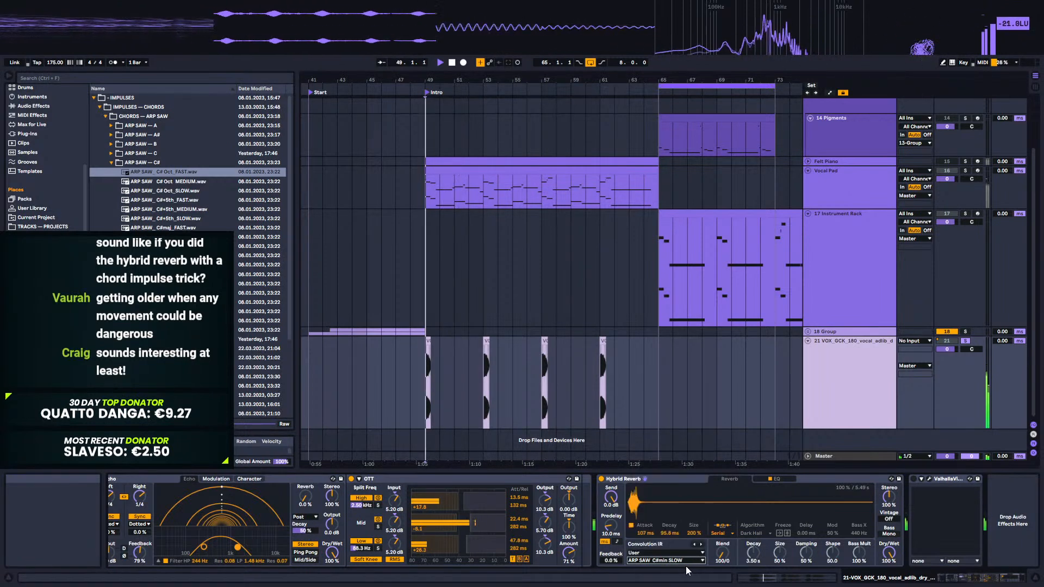
left_click(678, 562)
left_click(678, 546)
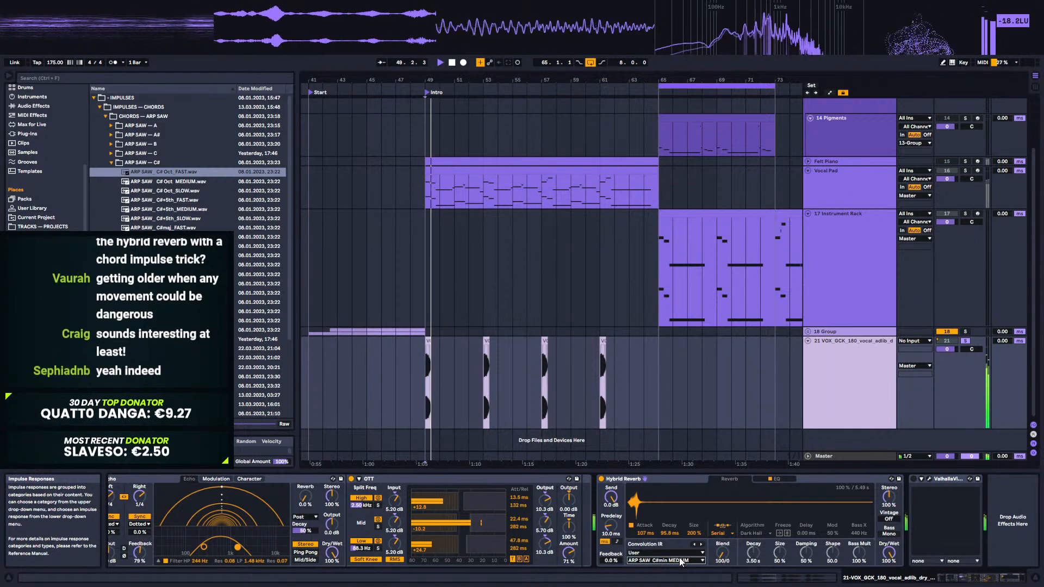
left_click(680, 561)
left_click(677, 539)
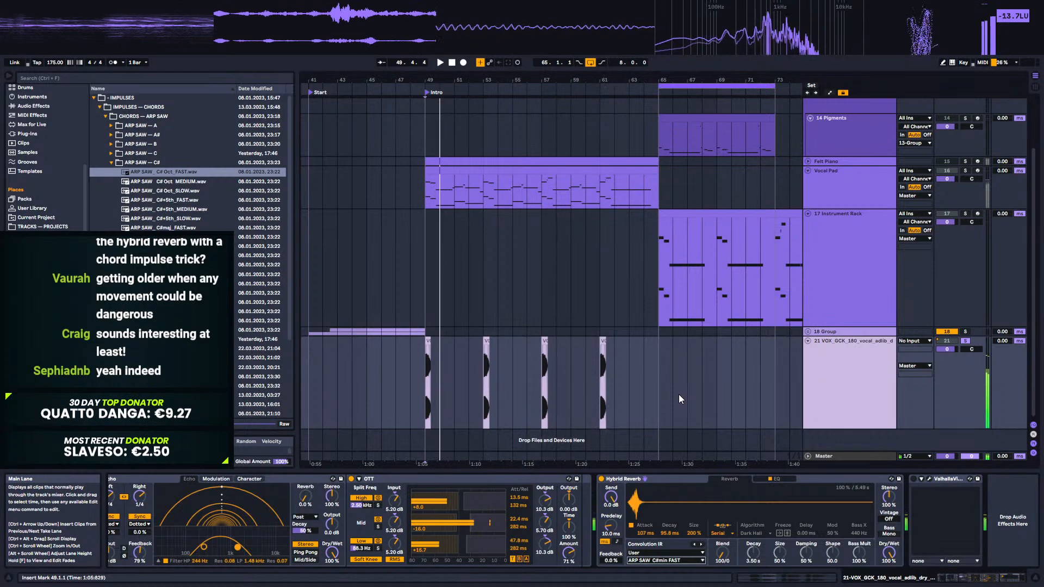
key("space")
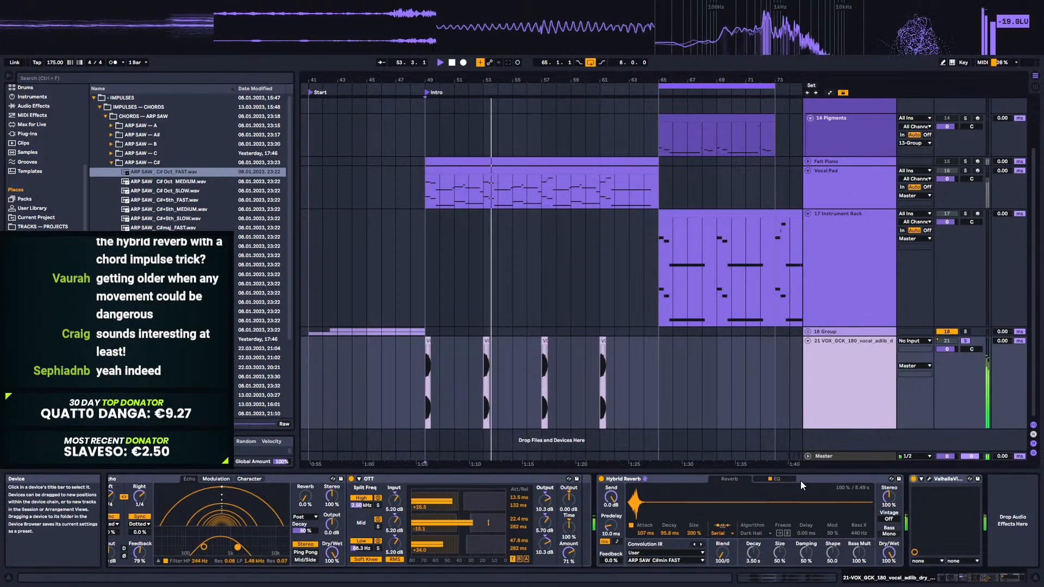
Step: Set ValhallaVintageVerb's mix to 14.4% and its color mode to NOW on the vocal adlib track
left_click(928, 479)
left_click_drag(301, 232, 307, 278)
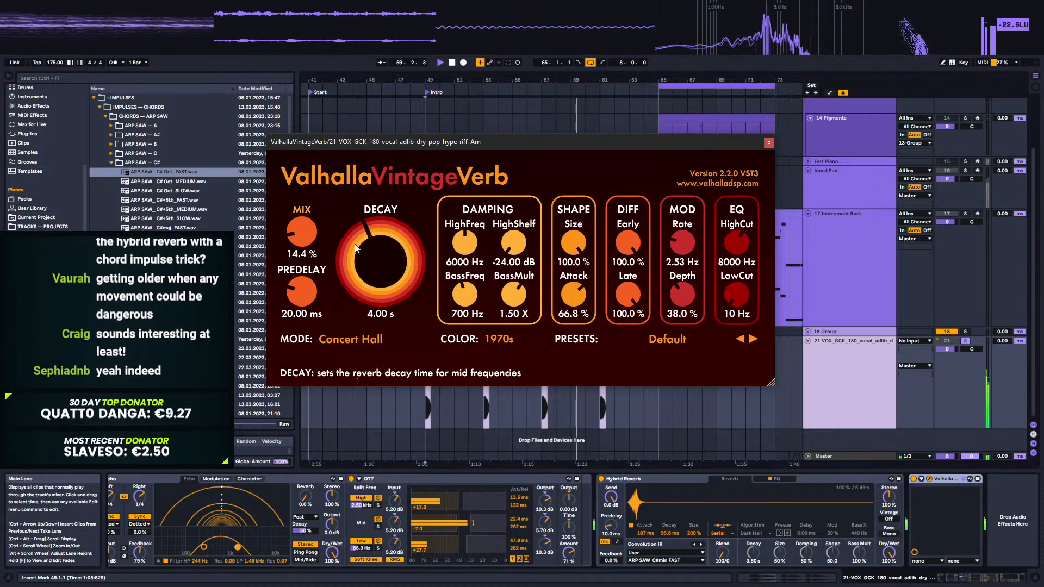
left_click(510, 339)
left_click(526, 376)
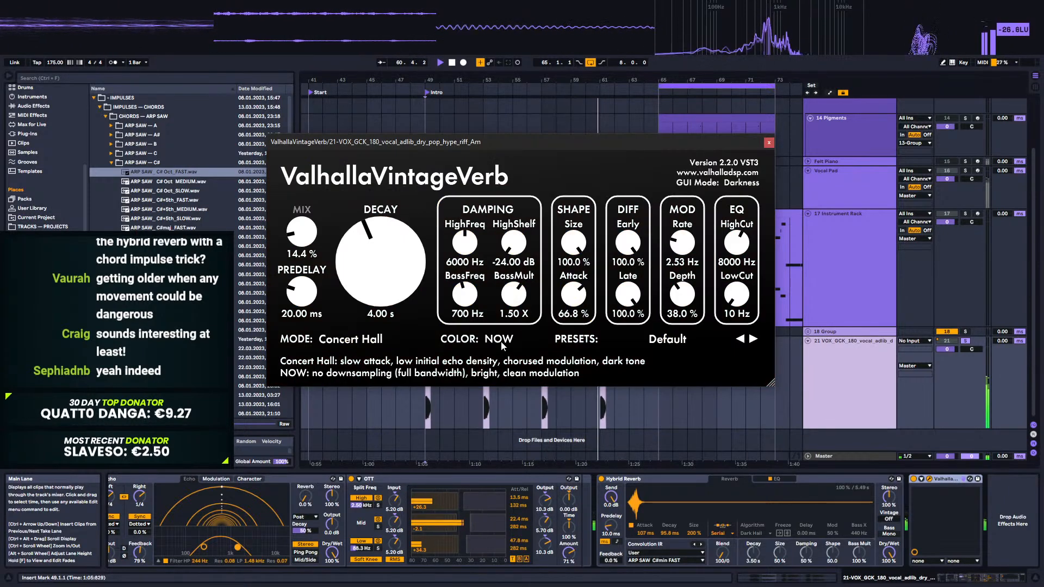
left_click(769, 143)
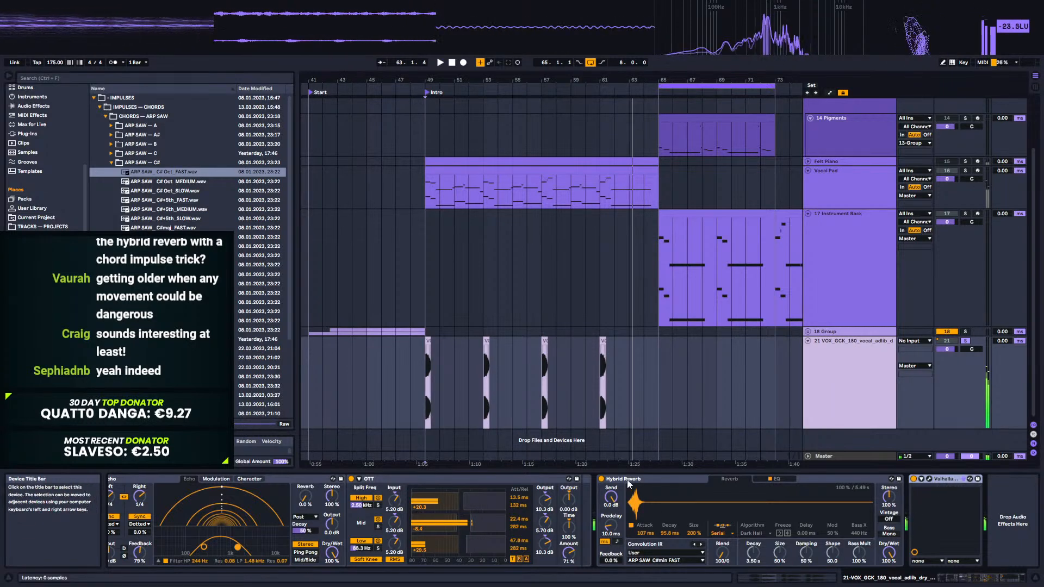
Step: Move ValhallaVintageVerb ahead of Hybrid Reverb in the vocal's device chain and check Hybrid Reverb's EQ during playback
left_click_drag(953, 480, 619, 502)
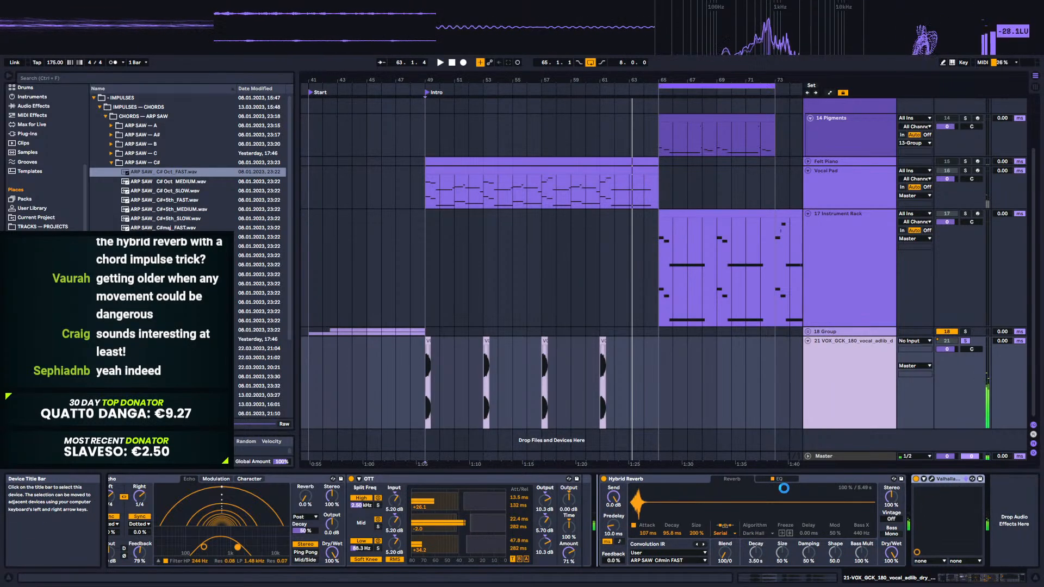
key("space")
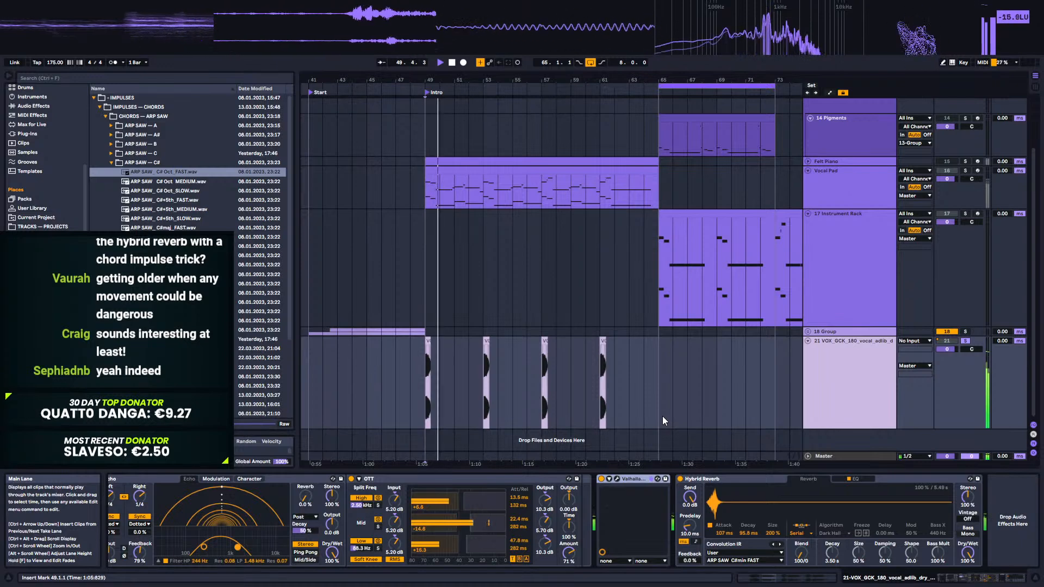
left_click(854, 480)
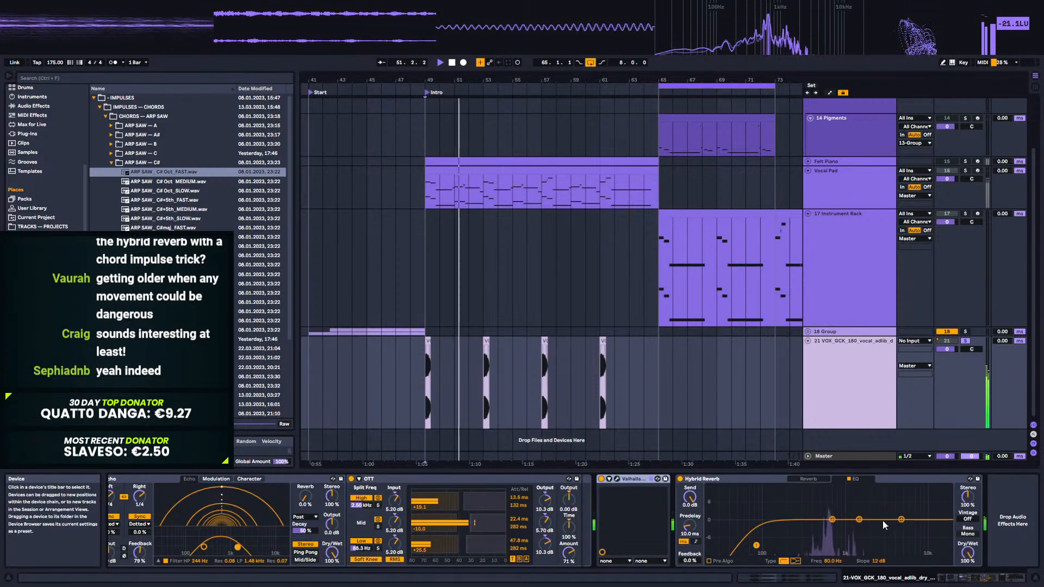
left_click(815, 480)
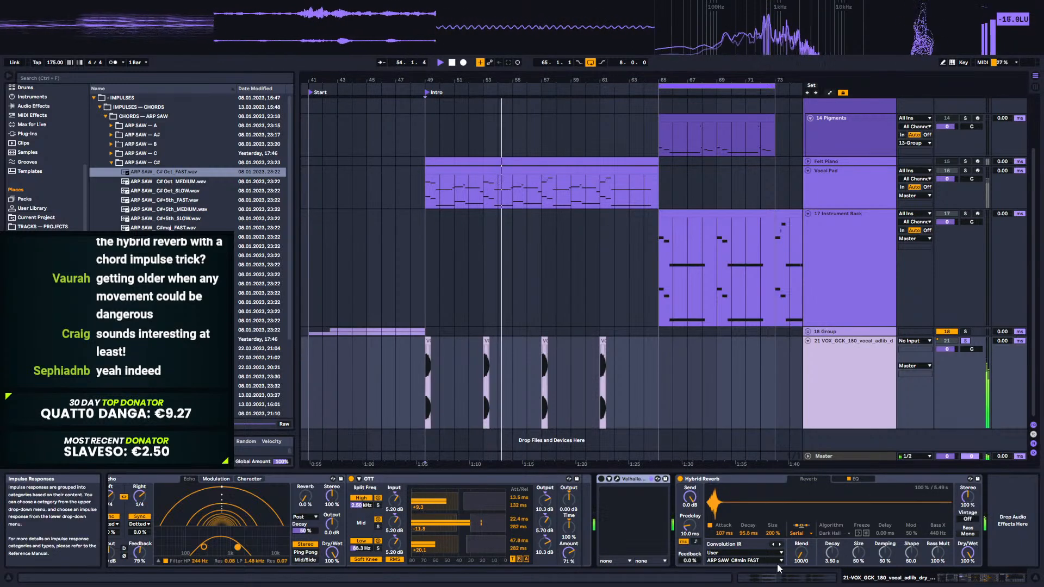
Step: Try Hybrid Reverb's impulse response size at 100% and 50% while auditioning the vocal
left_click_drag(775, 536, 776, 550)
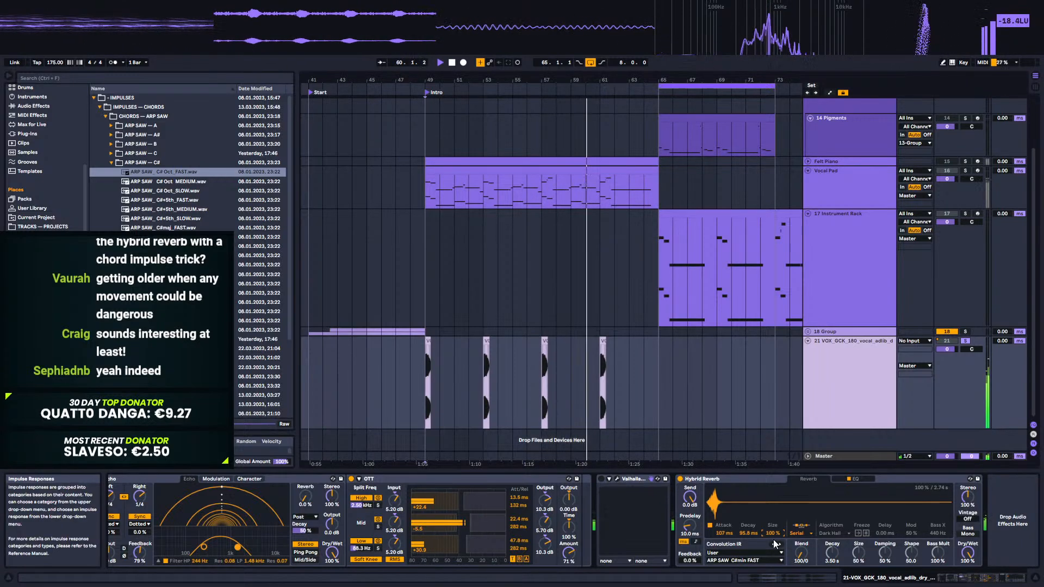
mouse_move(770, 535)
left_mouse_down()
mouse_move(770, 512)
mouse_move(770, 534)
left_mouse_up()
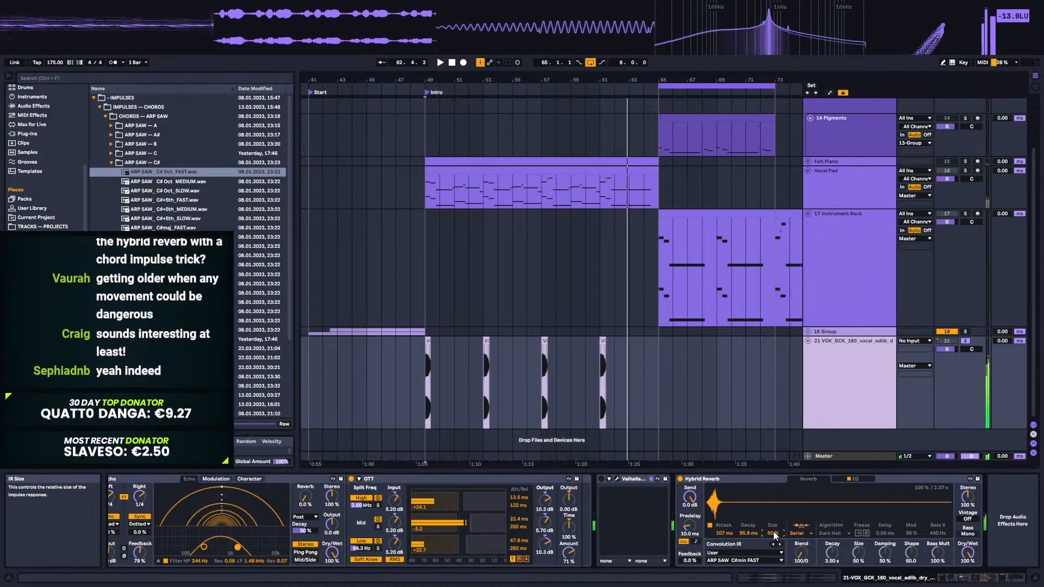
key("space")
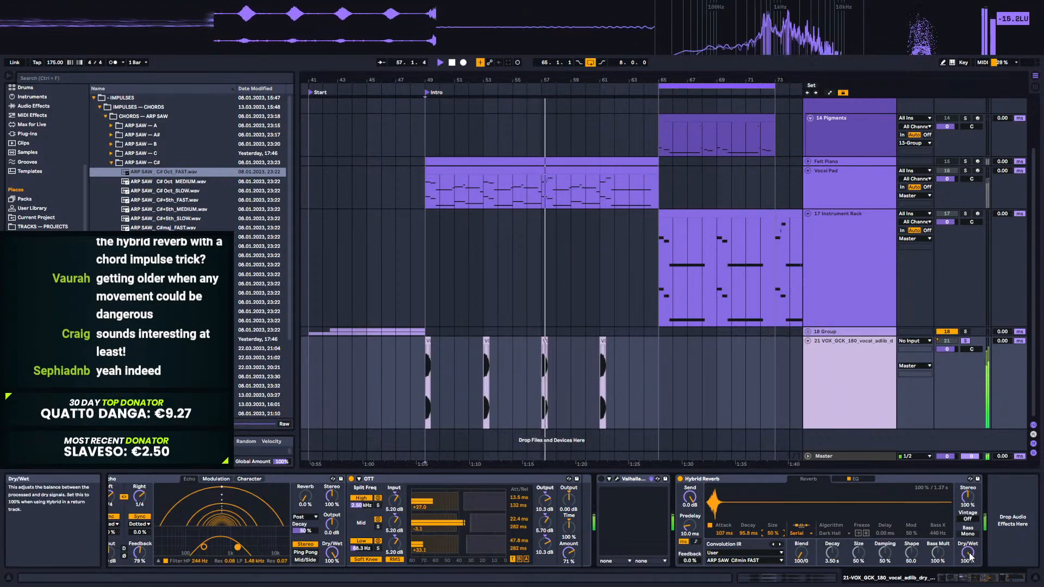
Step: Try Hybrid Reverb at 40% dry/wet and 20% impulse size, and restore 100% dry/wet and 200% size
left_click_drag(968, 552, 968, 568)
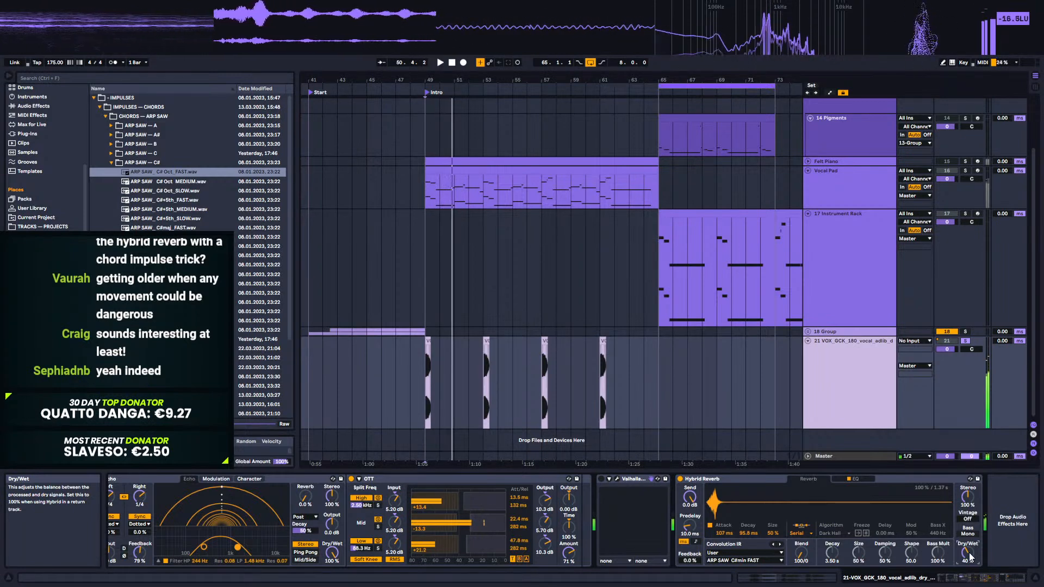
key("space")
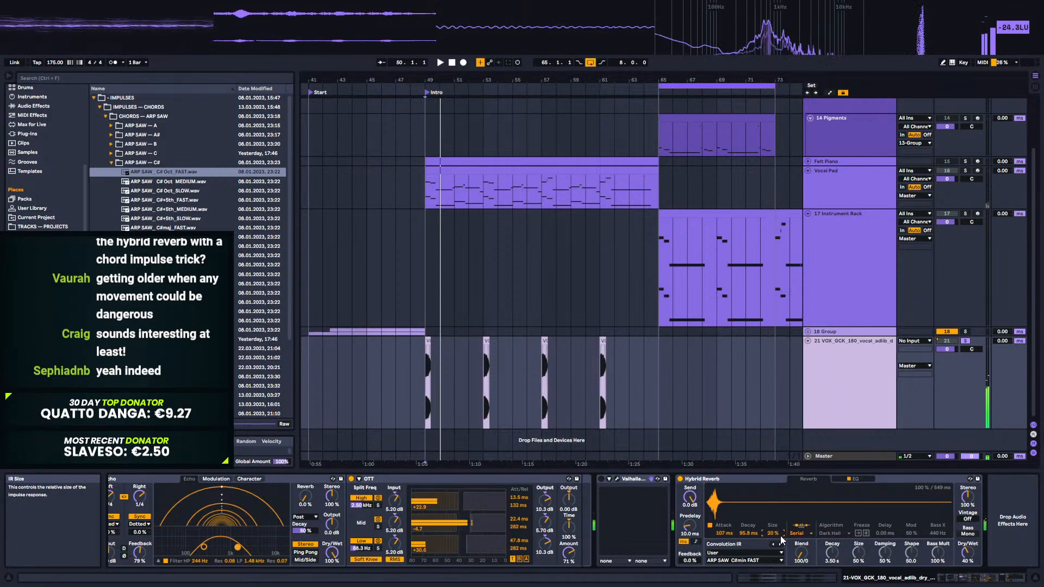
key("space")
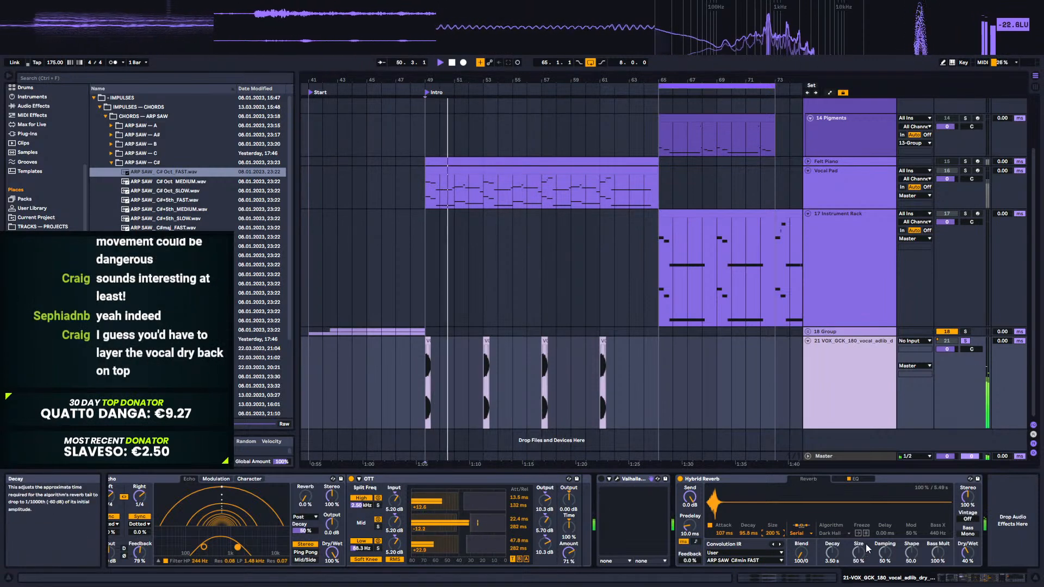
left_click_drag(967, 553, 967, 503)
key("space")
key("space")
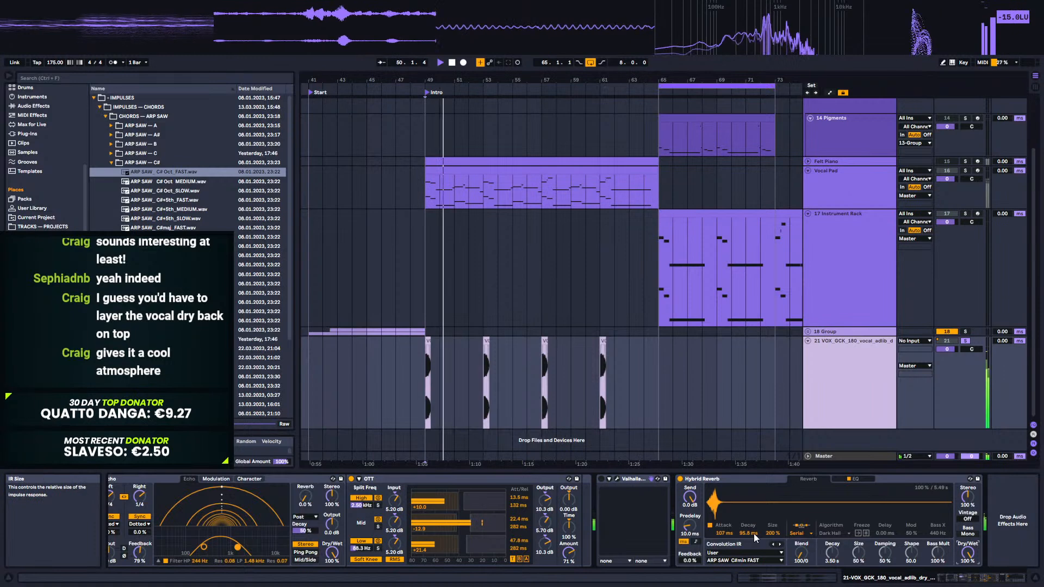
Step: Try the ARP SAW C# Oct FAST impulse in Hybrid Reverb and switch back to ARP SAW C#min FAST
left_click(736, 559)
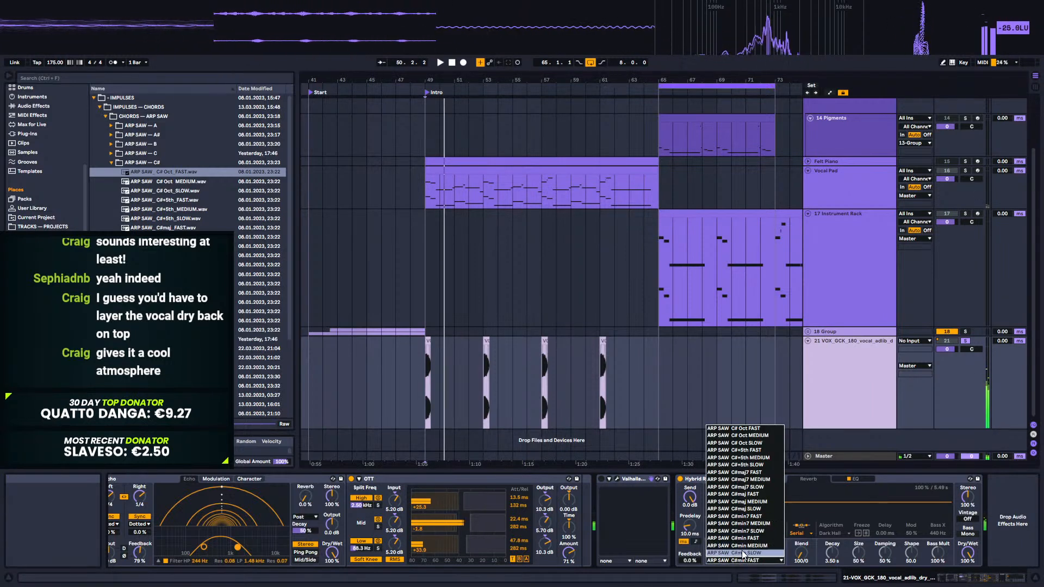
left_click(763, 429)
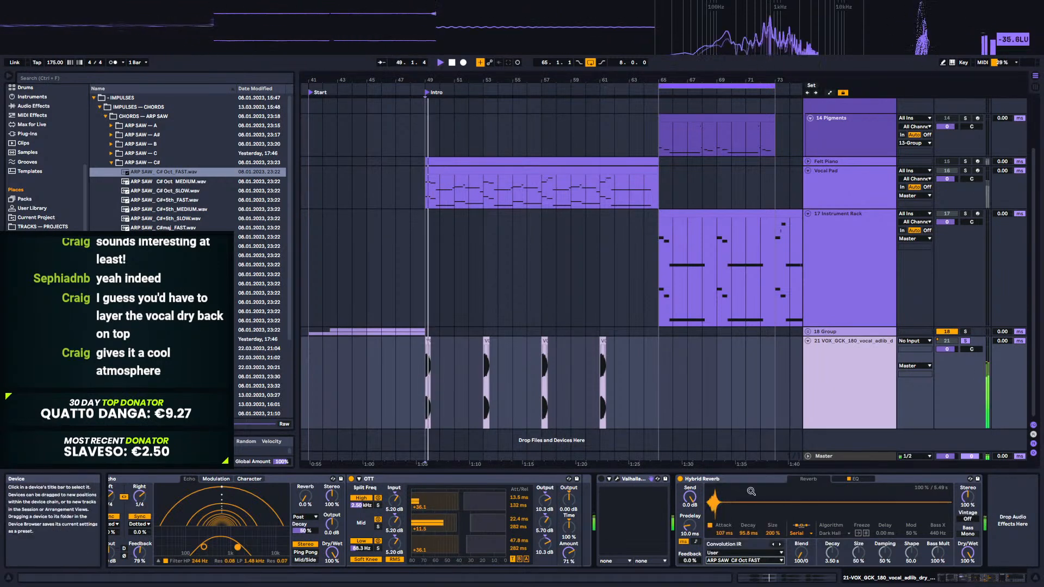
left_click(735, 560)
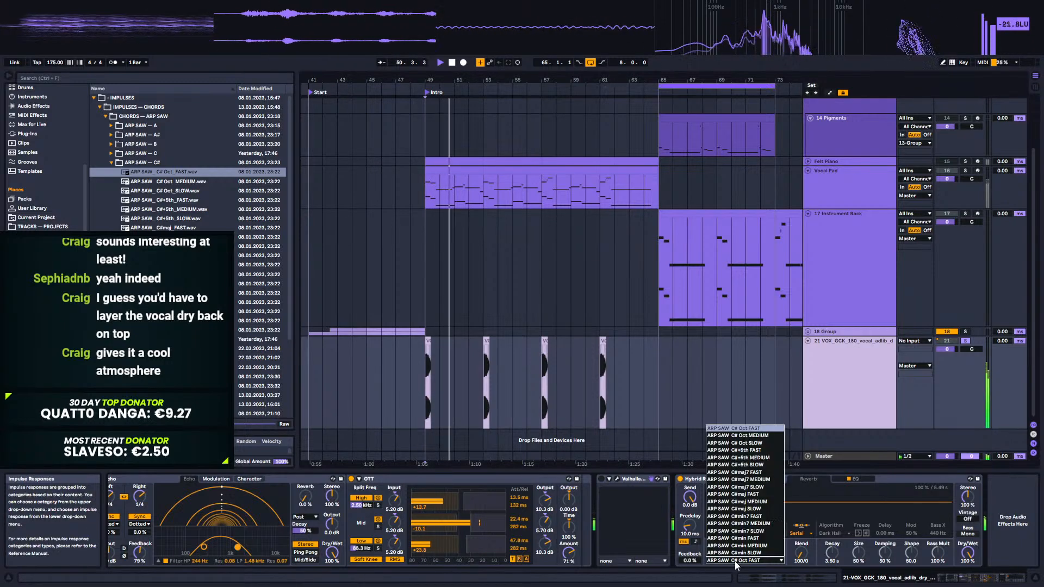
left_click(739, 538)
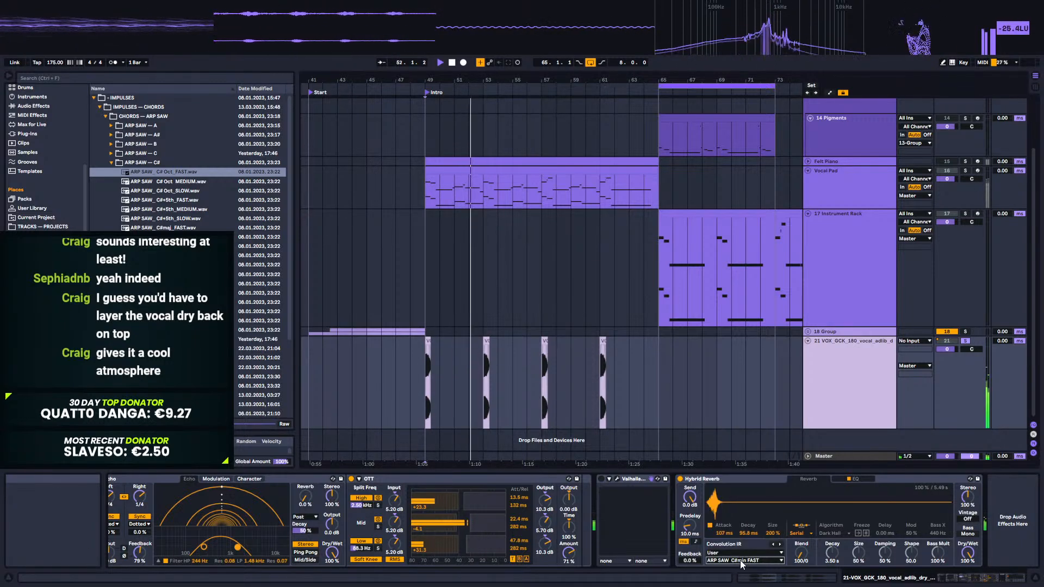
Step: Unsolo the vocal adlib track and move Hybrid Reverb between Nectar 3 and Auto Filter while playing the intro
left_click(965, 341)
left_click(396, 371)
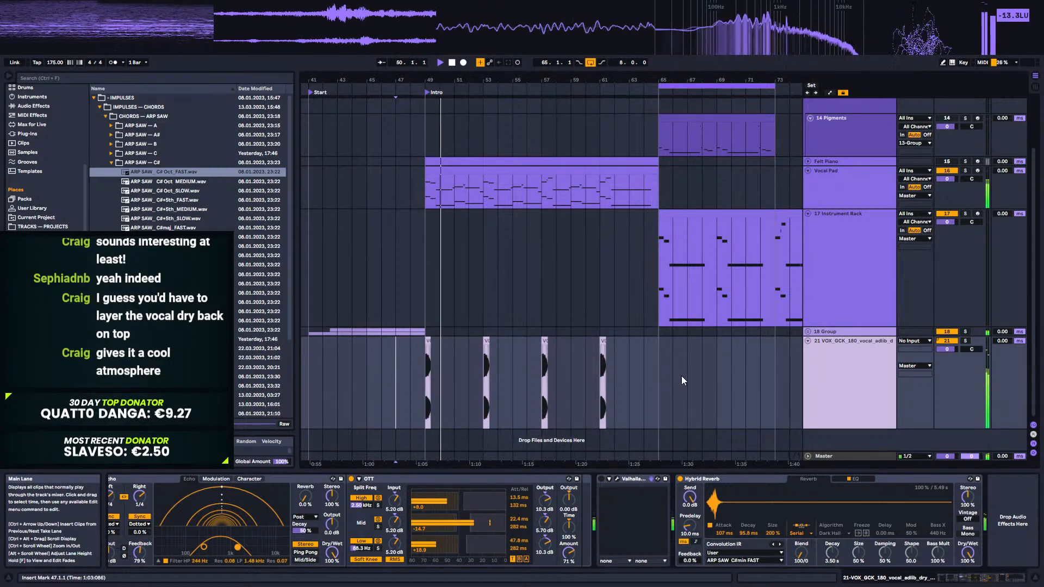
scroll(793, 486, "left", 3)
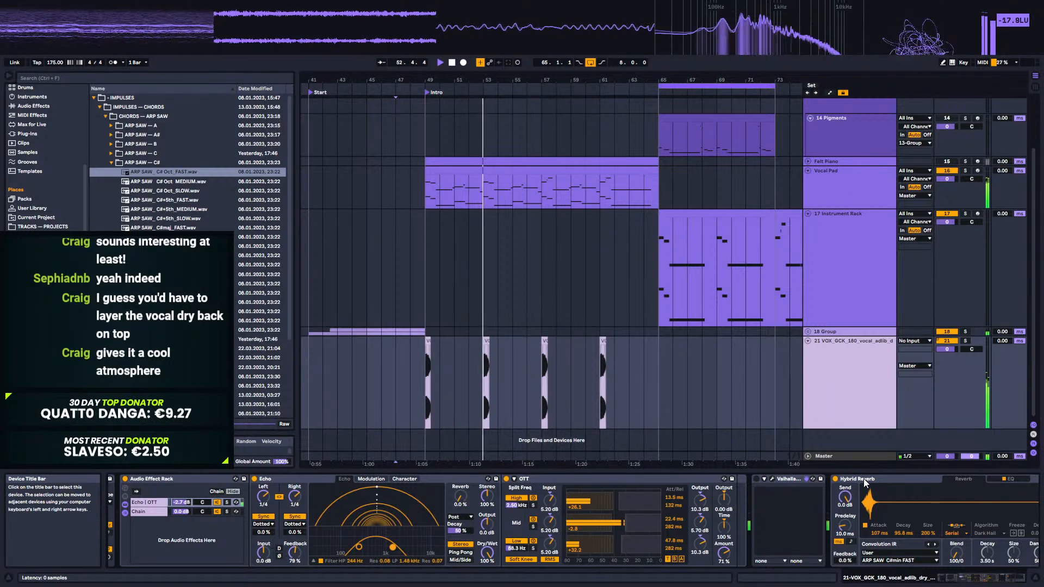
scroll(864, 478, "right", 3)
scroll(863, 479, "left", 5)
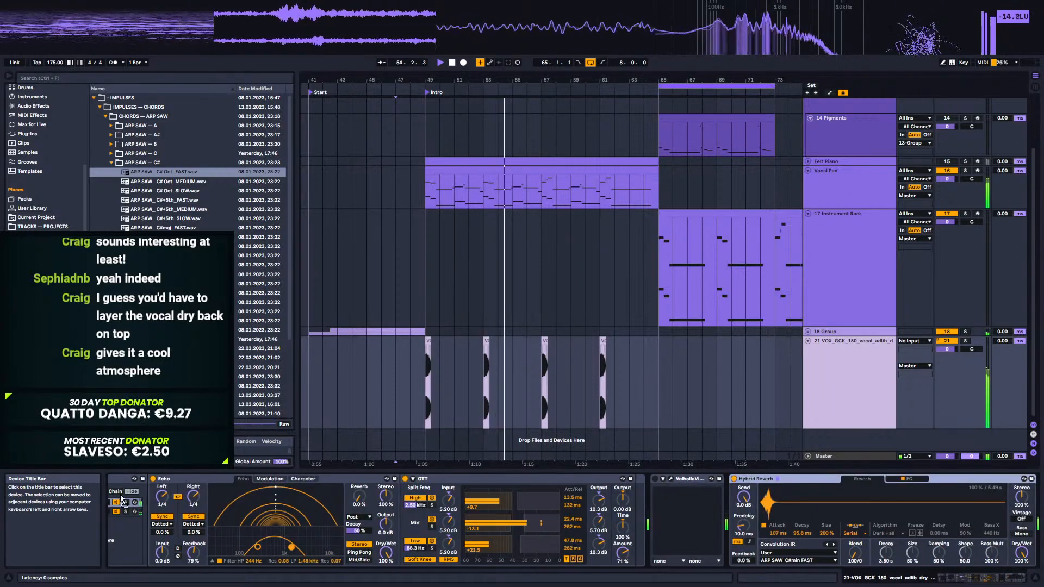
scroll(111, 500, "left", 5)
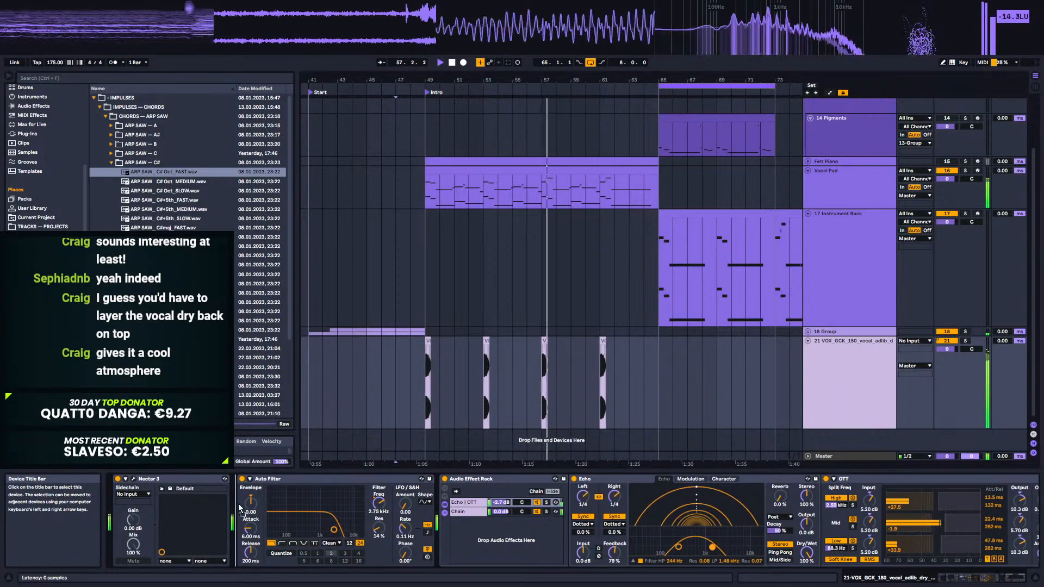
scroll(283, 500, "left", 3)
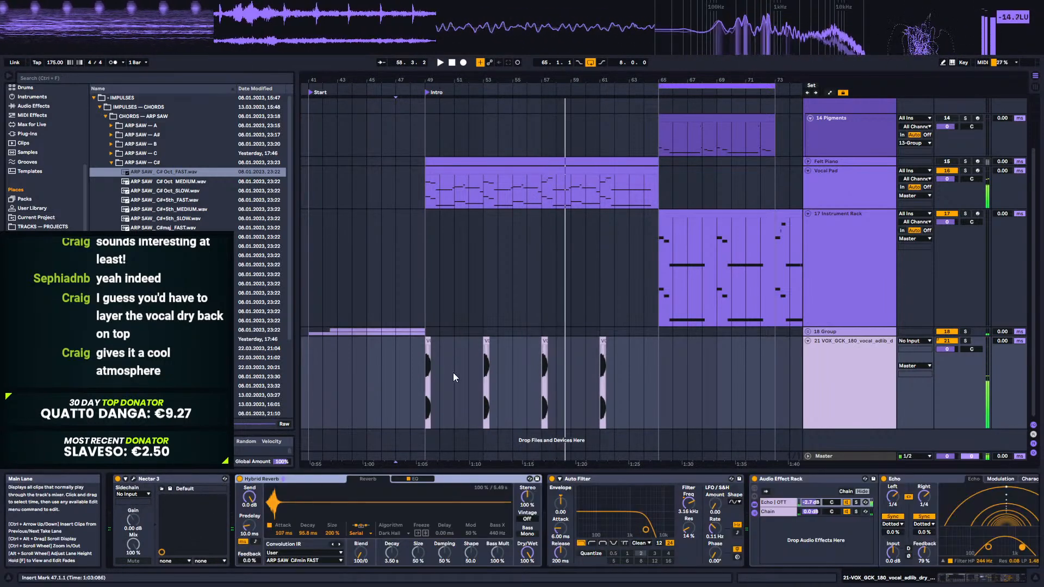
left_click(427, 363)
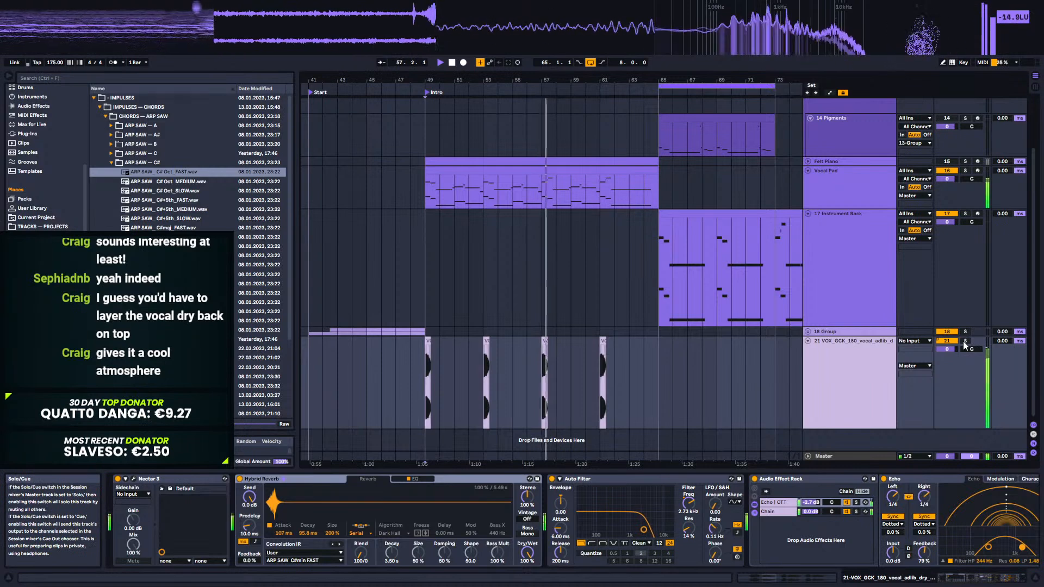
Step: Try Hybrid Reverb's impulse response decay at 340 ms, set it to 239 ms, and replay the intro from bar 49
key("space")
right_click(305, 533)
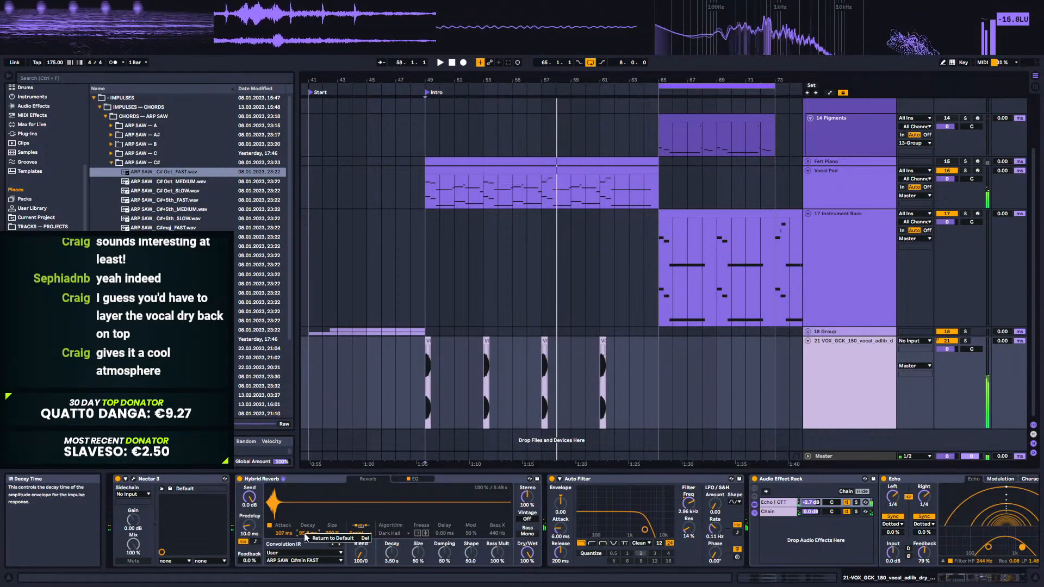
left_click(295, 529)
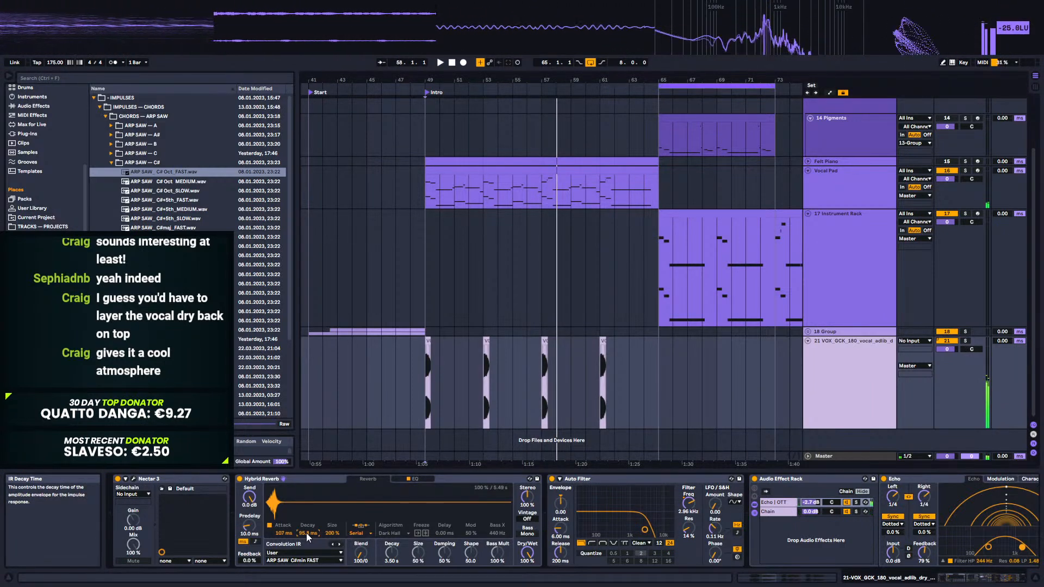
left_click_drag(306, 533, 305, 523)
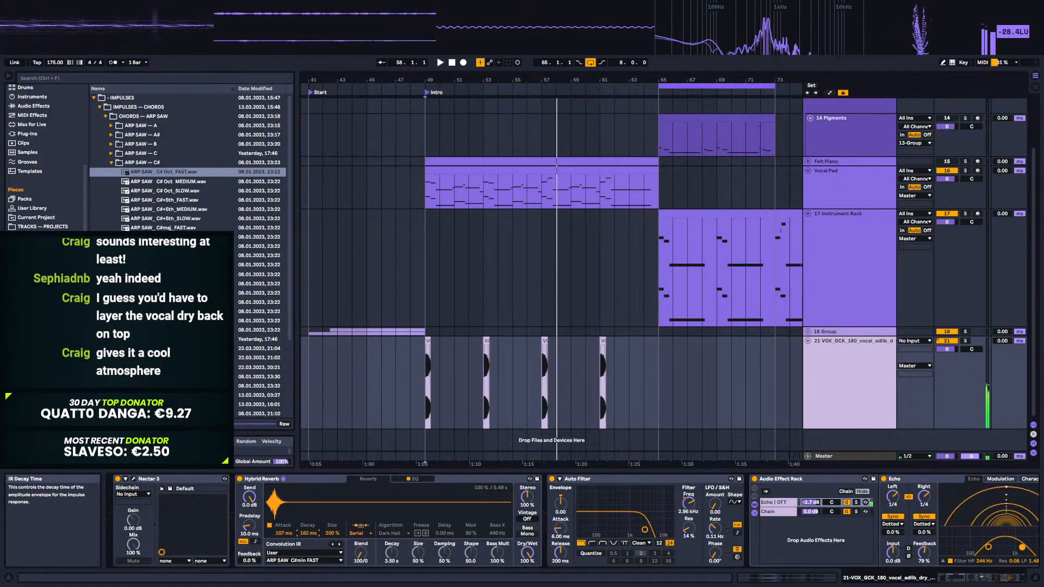
key("space")
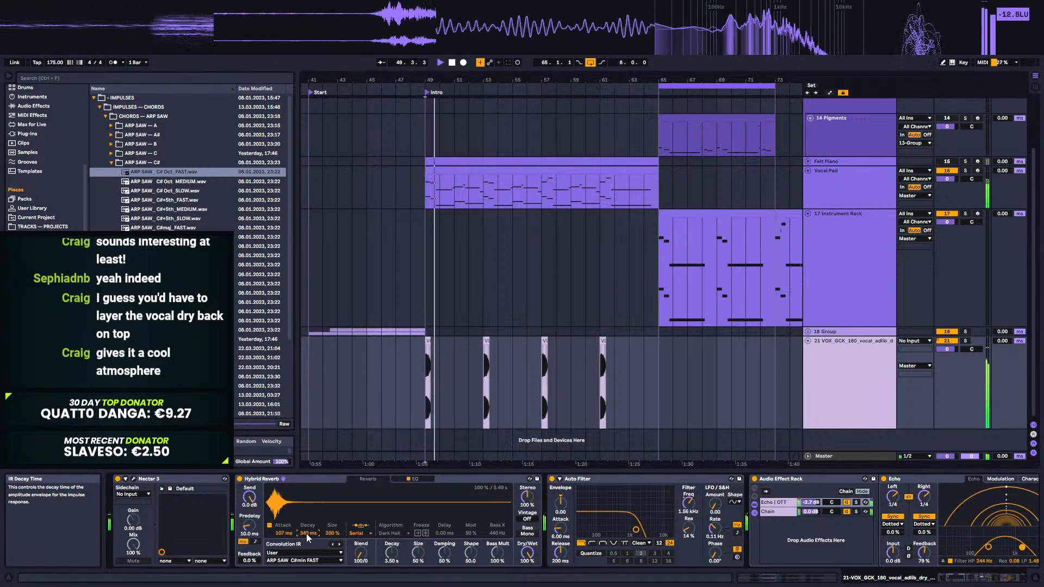
left_click_drag(306, 533, 306, 519)
key("space")
key("space")
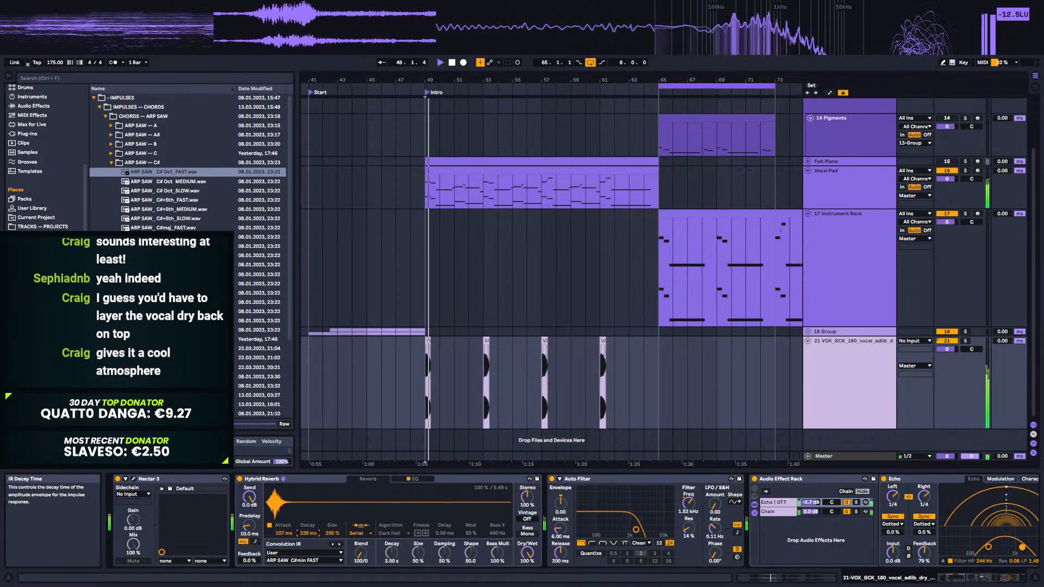
Step: Try Hybrid Reverb's impulse response decay at 76.7 ms and 471 ms while replaying the intro, and restore 239 ms
key("space")
key("space")
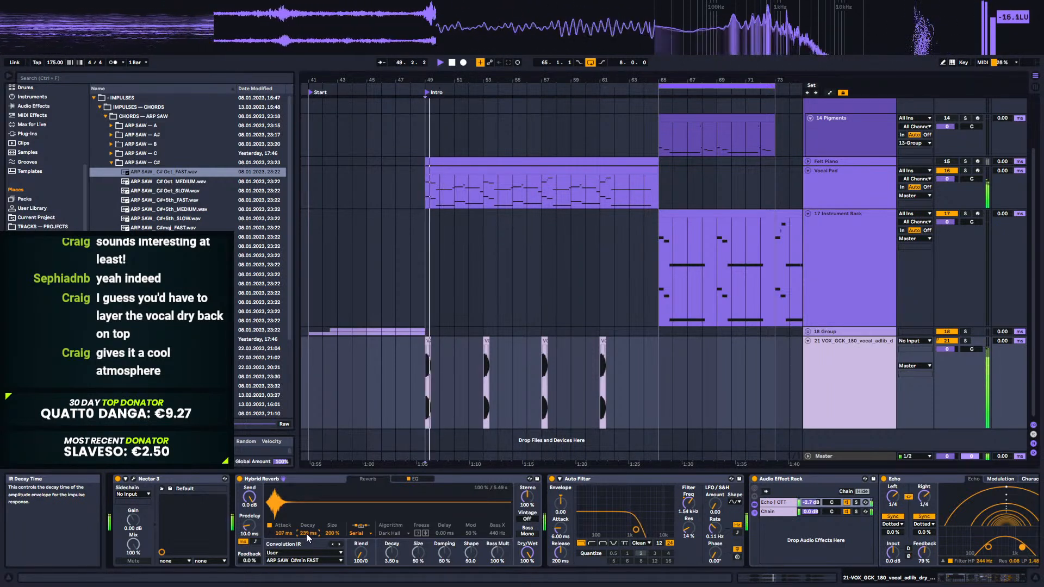
key("space")
key("space")
left_click_drag(305, 533, 305, 541)
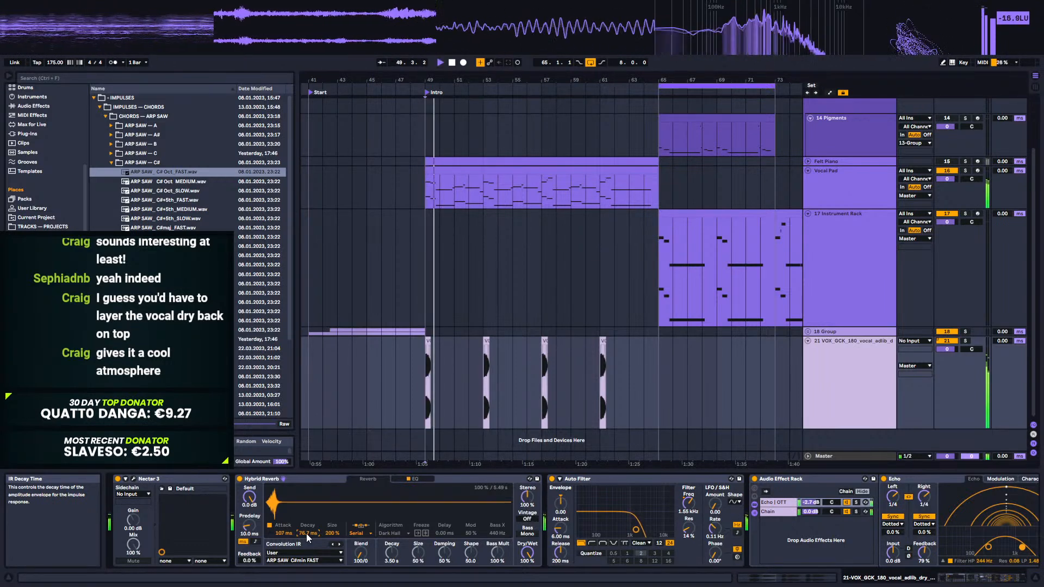
left_click_drag(306, 533, 305, 517)
key("space")
key("space")
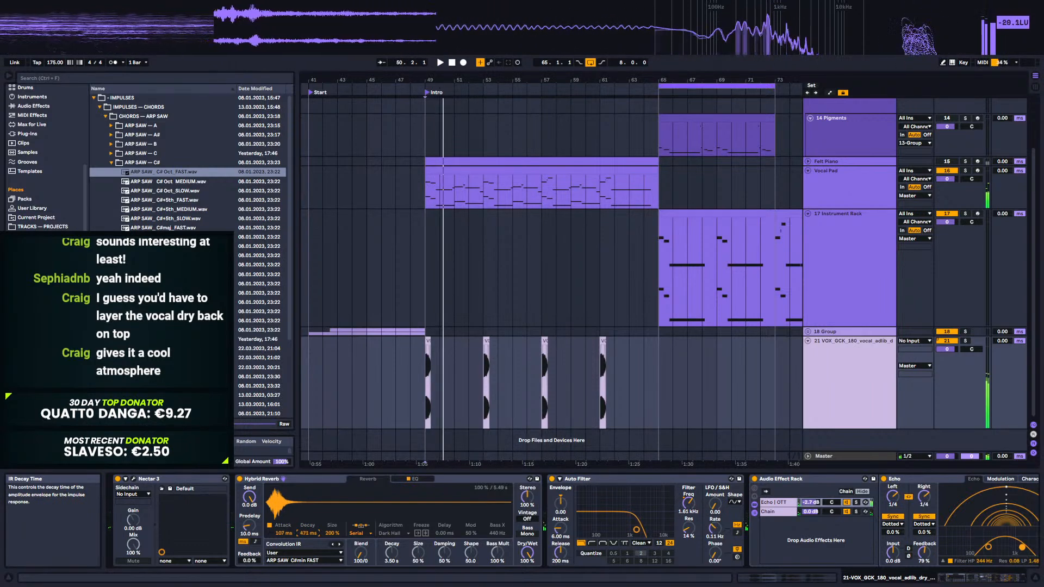
left_click_drag(305, 533, 305, 541)
Step: Try Hybrid Reverb's impulse response size at 400%, set it back to 200%, and replay the intro
key("space")
key("space")
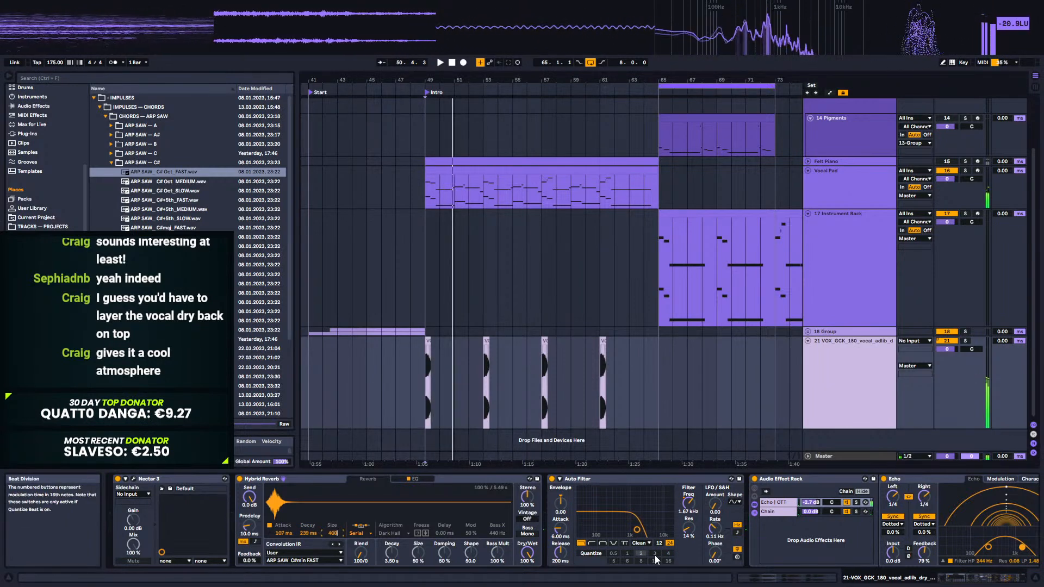
key("space")
key("space")
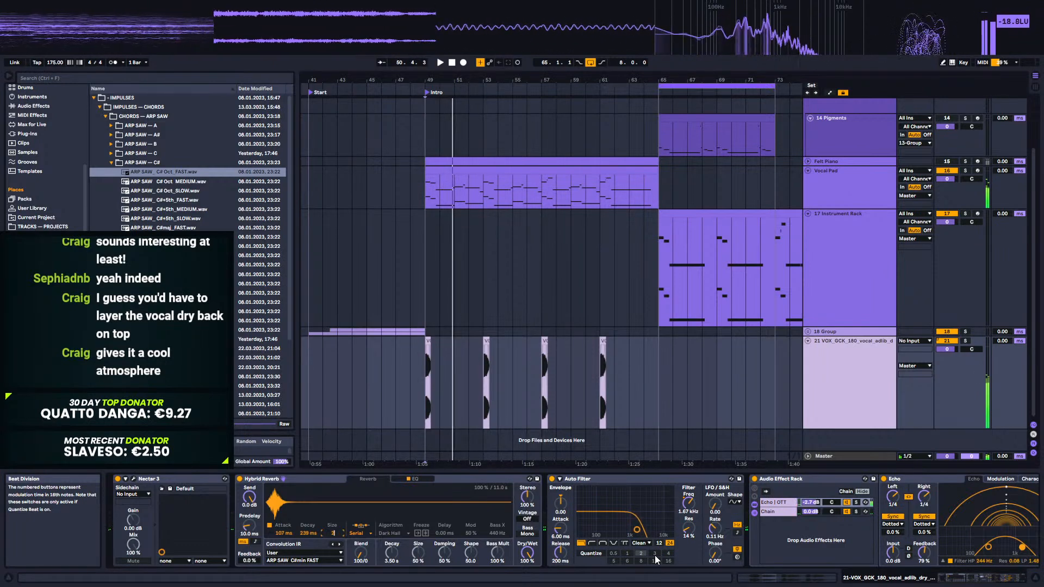
key("space")
key("space")
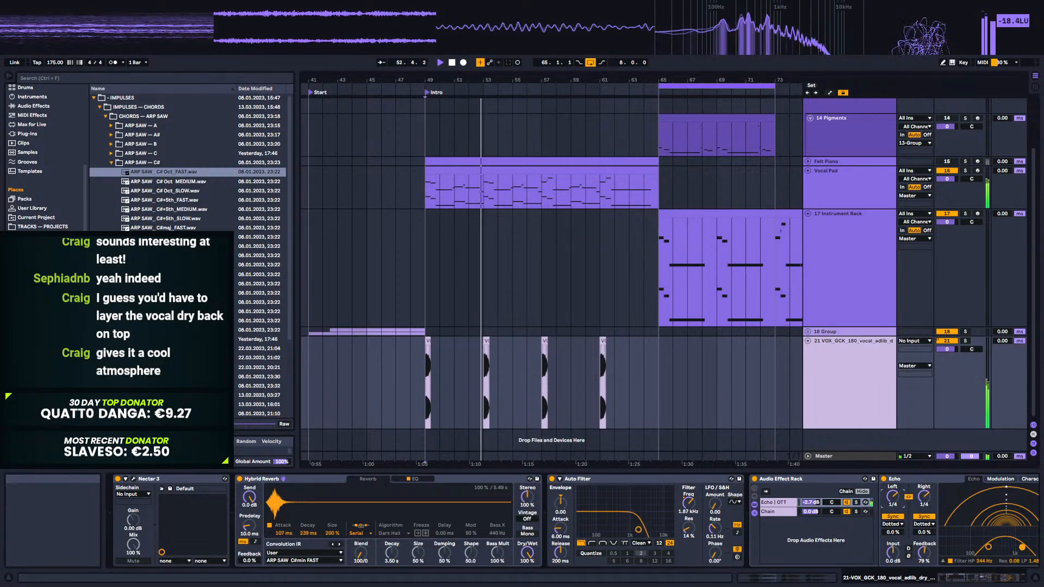
Step: Try Echo's left and right delay times at 1/2 during playback, restore them to 1/4, and replay the intro
key("space")
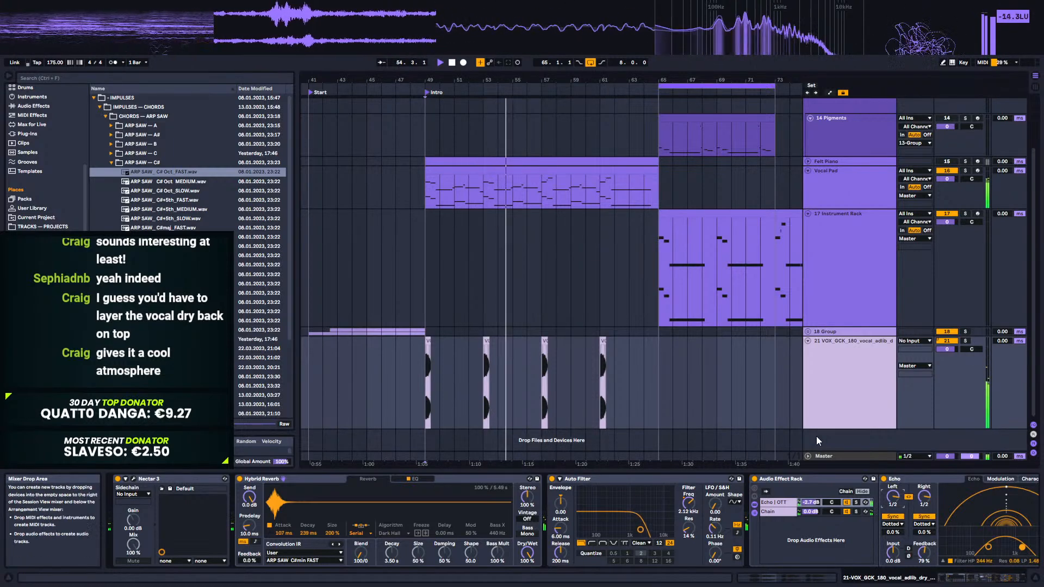
left_click_drag(922, 501, 922, 513)
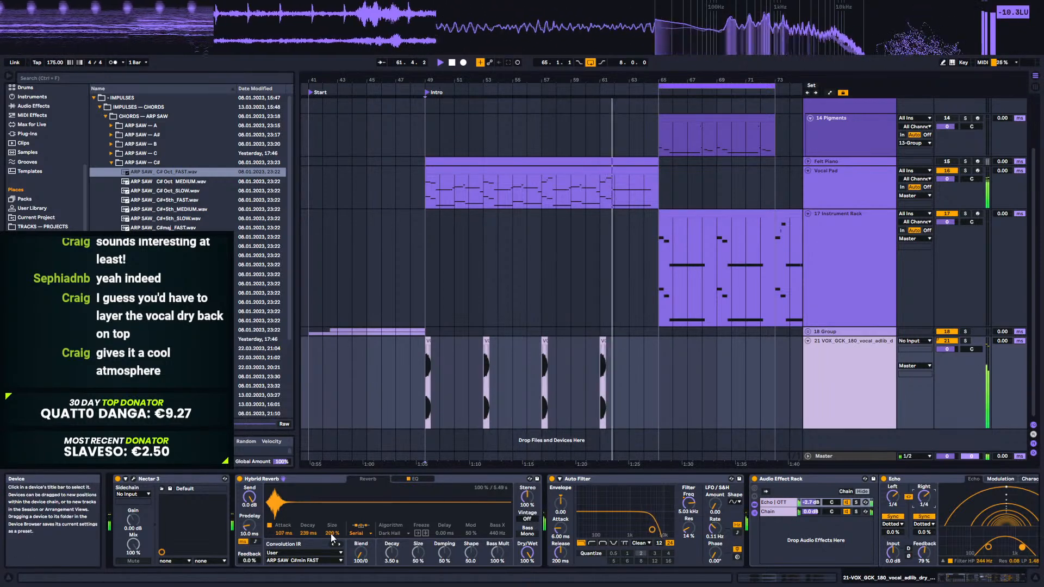
left_click_drag(527, 553, 527, 527)
key("space")
key("space")
key("space")
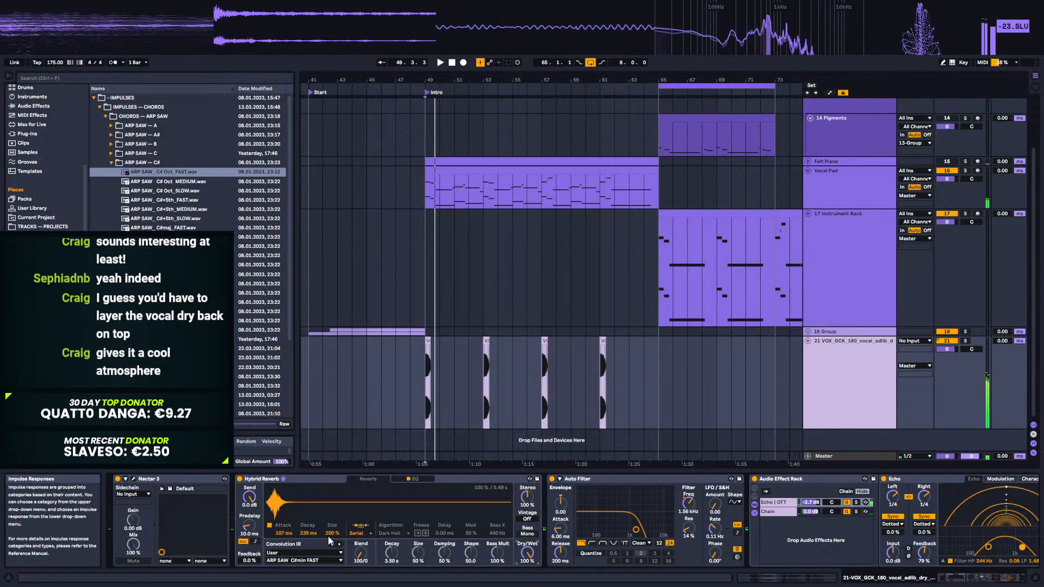
Step: Set Hybrid Reverb's impulse response decay to 107 ms and replay the intro from bar 49
key("space")
mouse_move(310, 533)
left_mouse_down()
mouse_move(310, 563)
mouse_move(309, 516)
left_mouse_up()
key("space")
key("space")
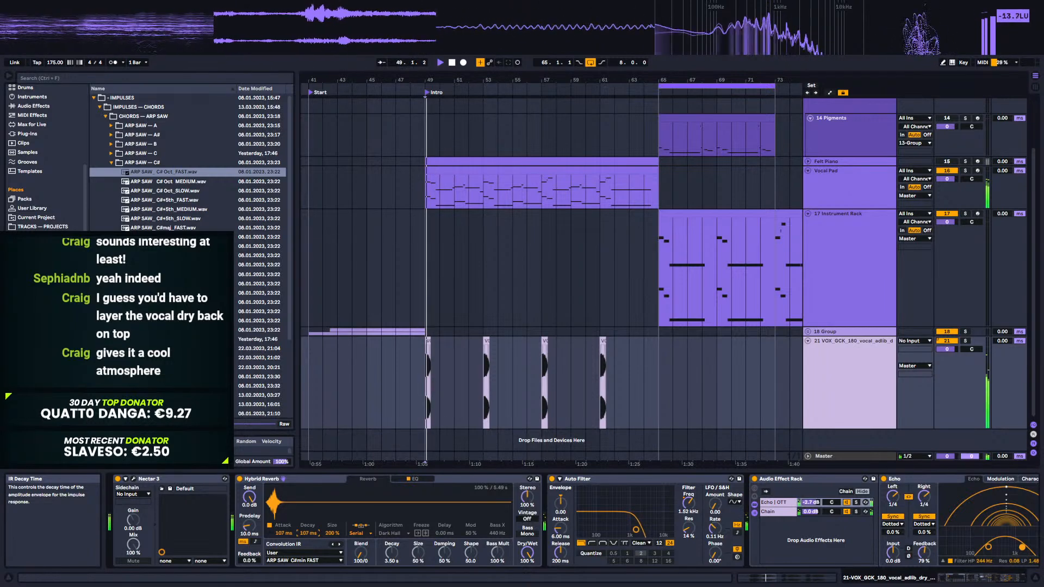
Step: Try Hybrid Reverb after Auto Filter and after OTT while playing the intro, and return it between Nectar 3 and Auto Filter
left_click_drag(326, 479, 734, 525)
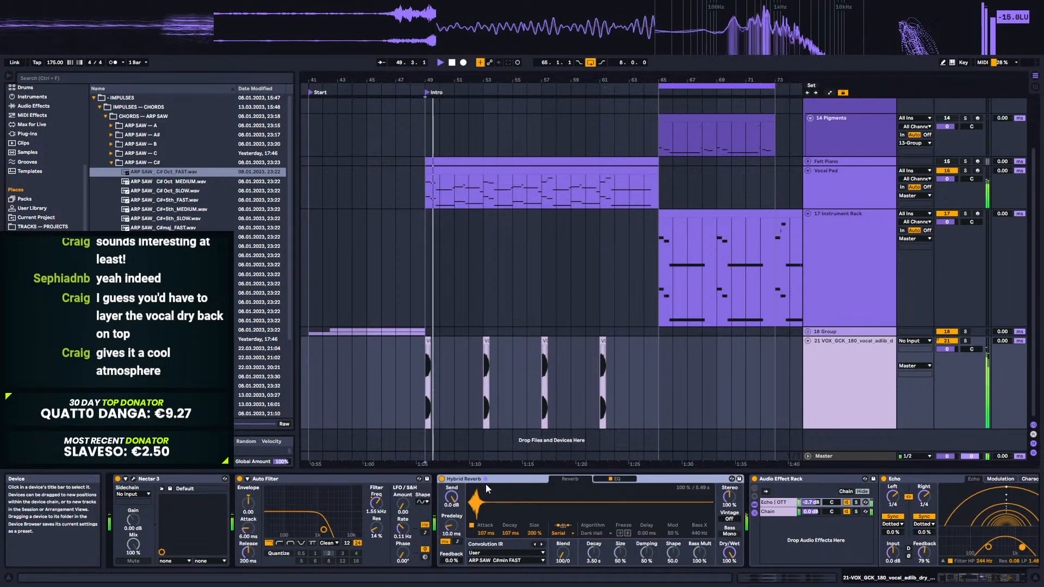
key("space")
left_click_drag(633, 479, 1002, 496)
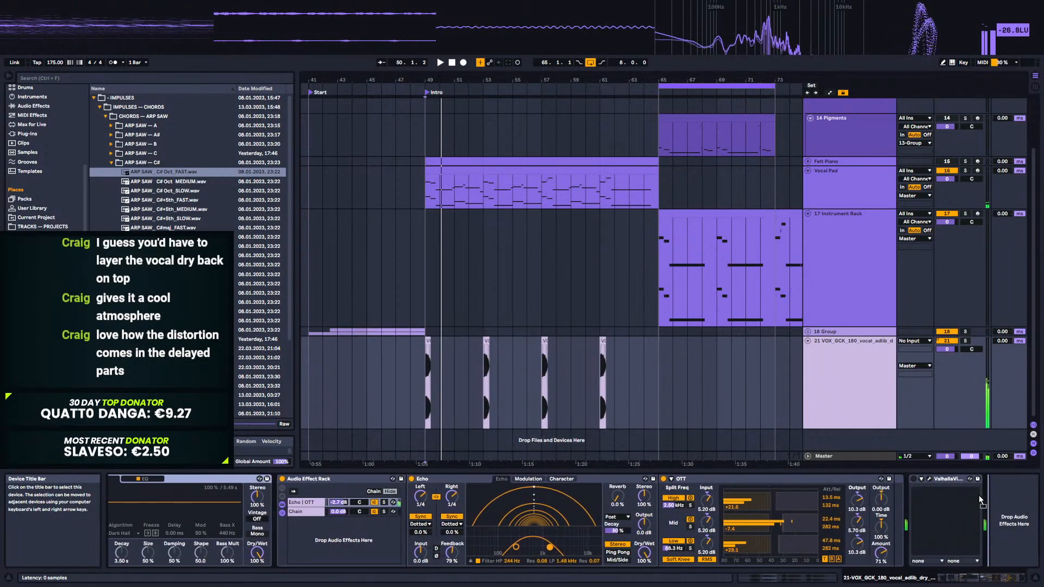
left_click_drag(856, 521, 786, 520)
key("space")
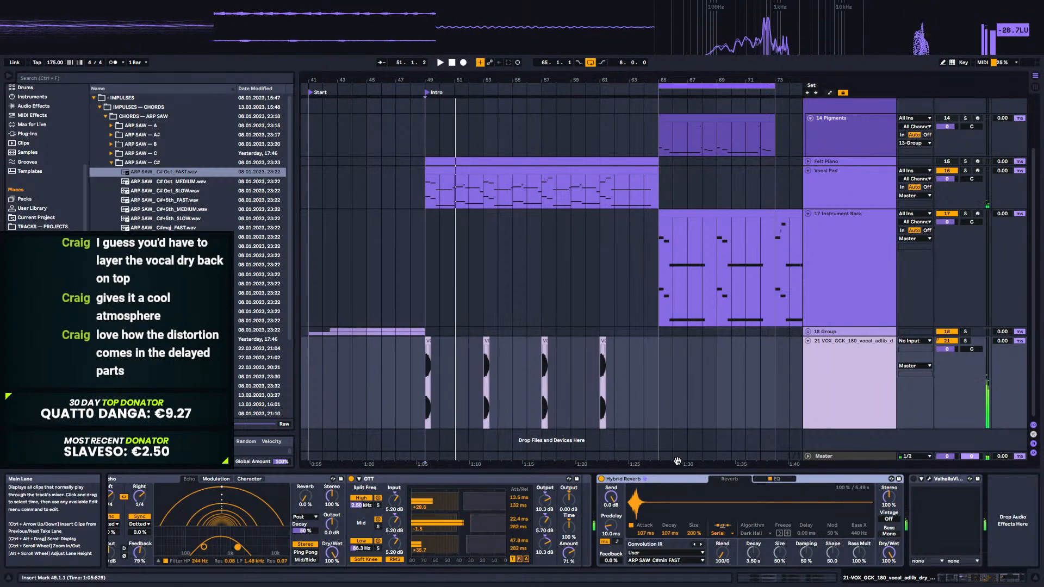
left_click_drag(644, 477, 181, 514)
left_click_drag(251, 504, 258, 505)
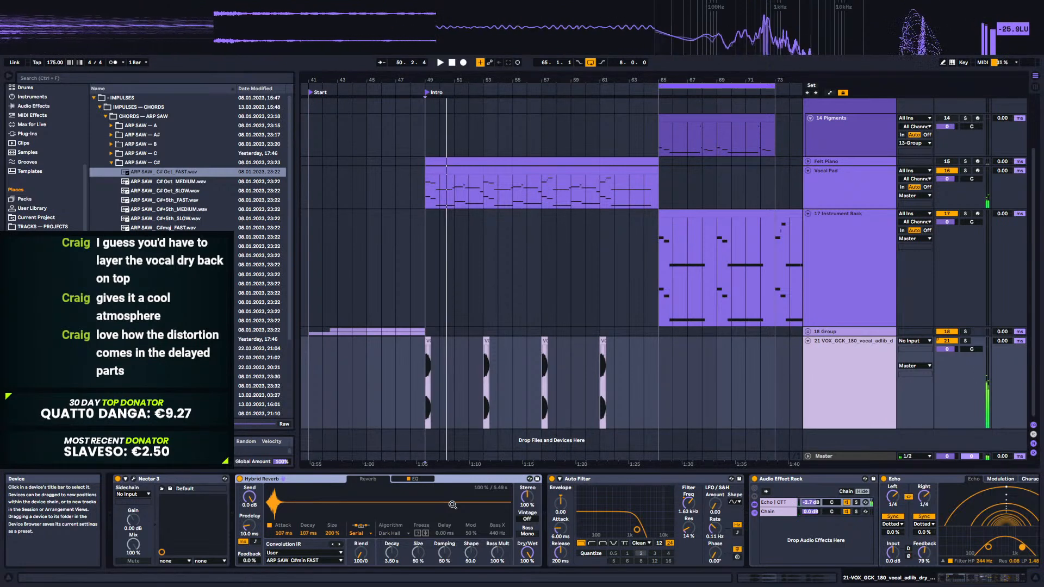
key("space")
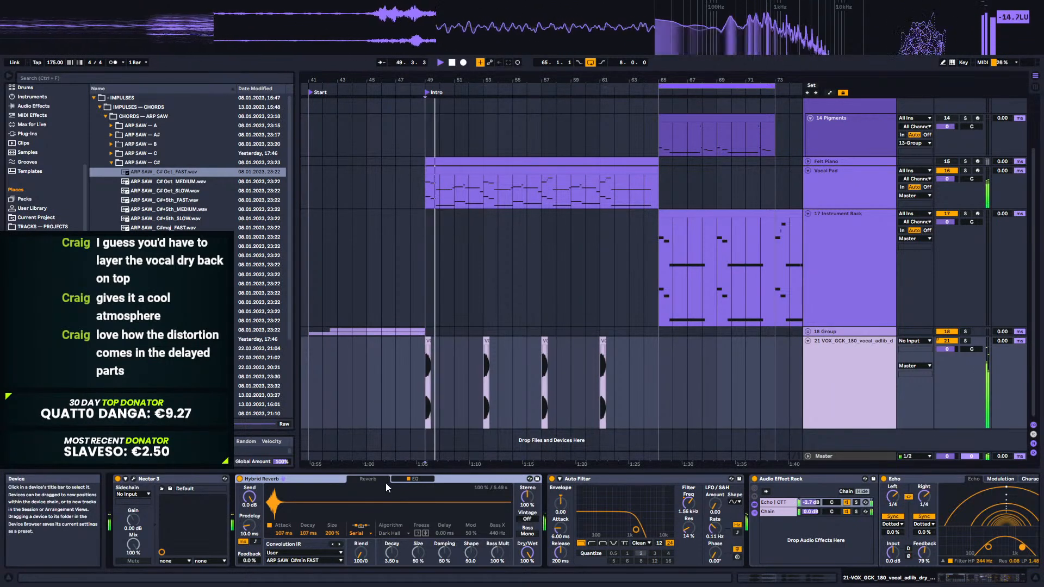
key("space")
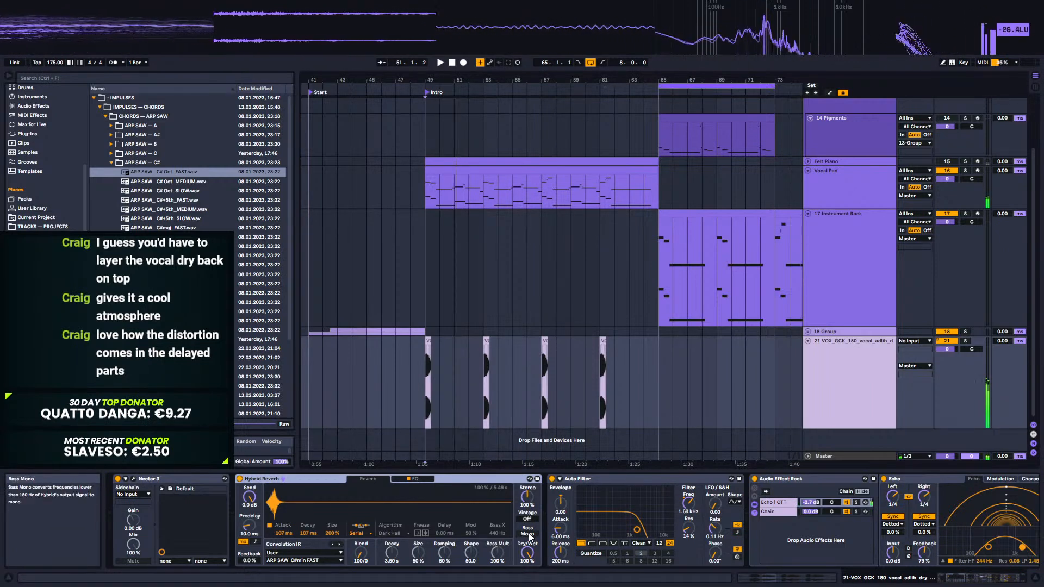
Step: Try Hybrid Reverb's Shimmer algorithm with the convolution/algorithm blend at 44/56 and play the intro
key("space")
key("space")
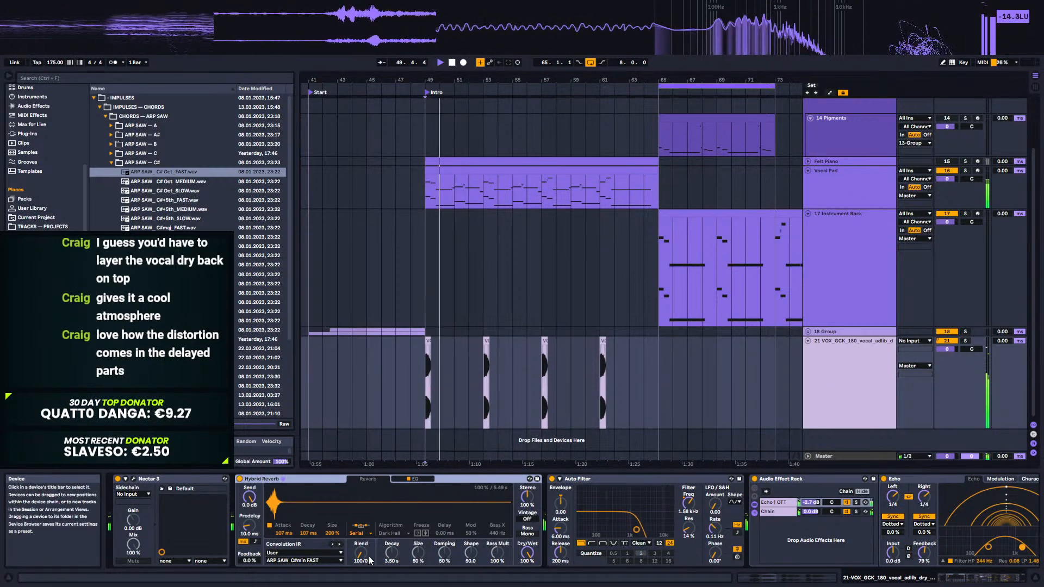
left_click_drag(361, 552, 361, 571)
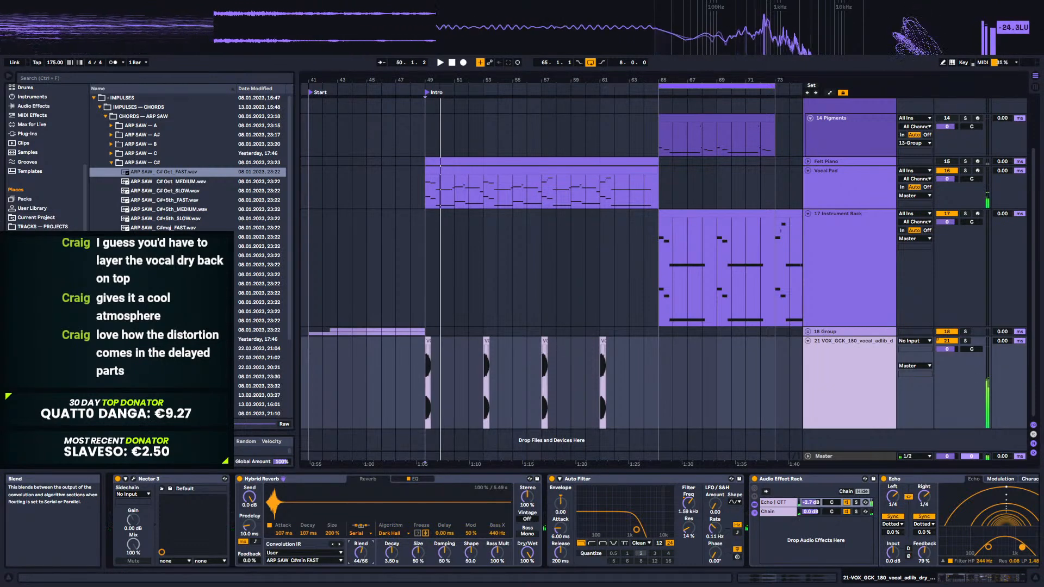
left_click(387, 535)
left_click(396, 555)
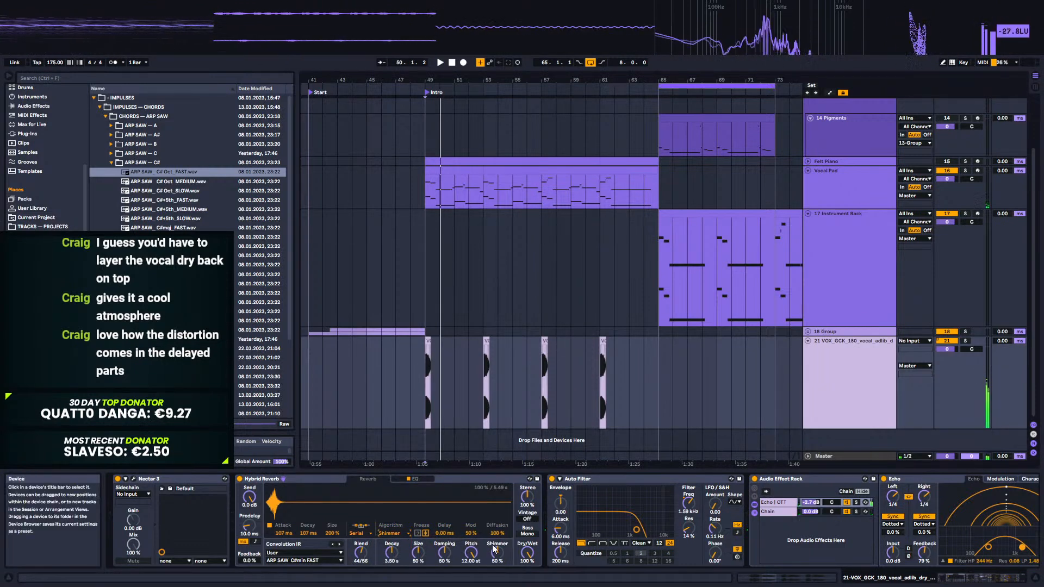
key("space")
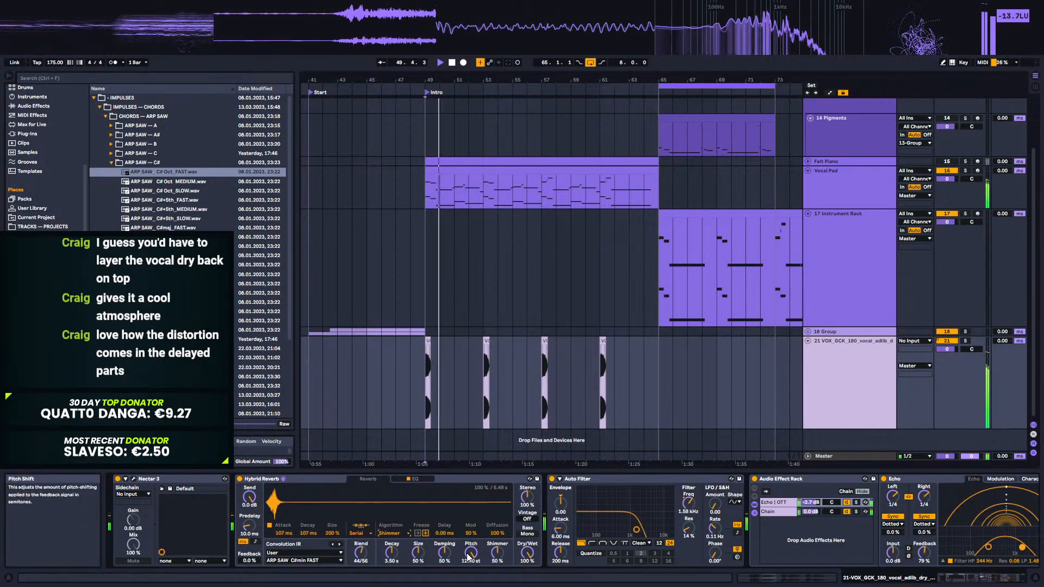
Step: Try the blend at 0/100, then set it to 59/41 with the algorithm size at 100% and Shimmer pitch at 0 st
left_click_drag(362, 556, 362, 516)
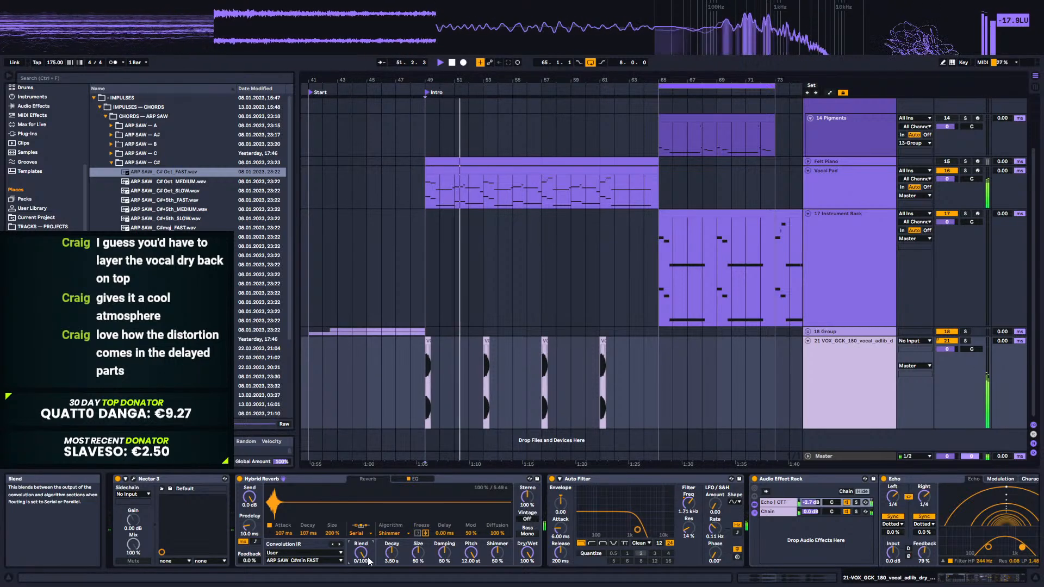
key("space")
key("space")
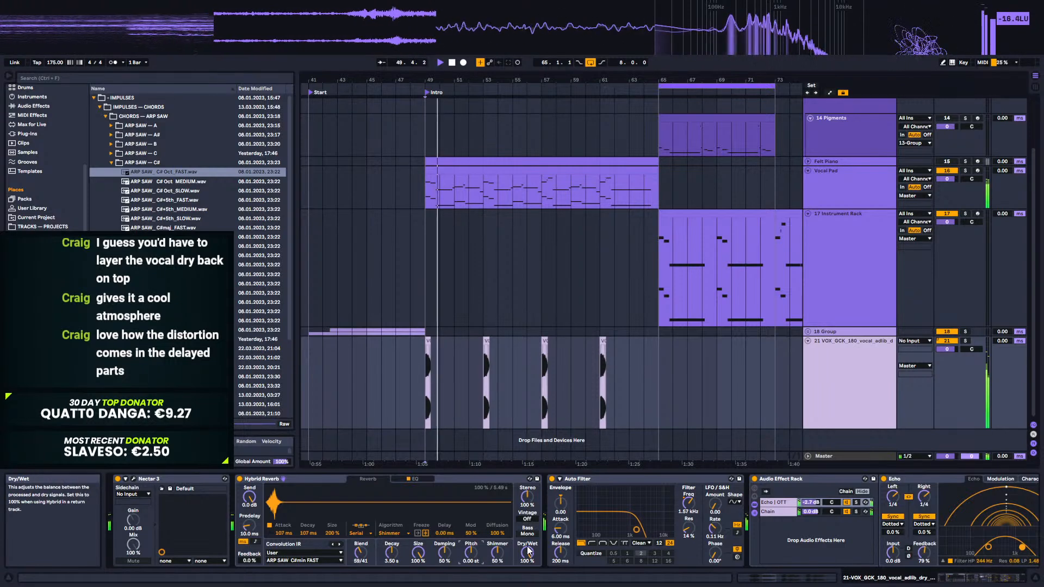
Step: Try the Prism and Tides algorithms, testing Tides at a 2/98 blend with a shorter decay and restoring the 3.50 s decay
left_click(401, 529)
left_click(400, 548)
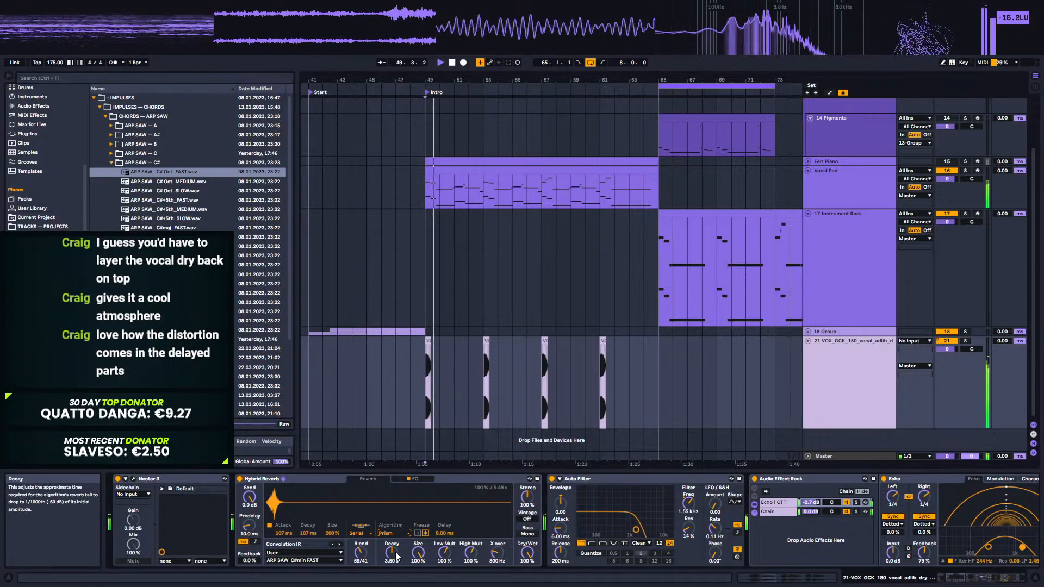
left_click(386, 535)
left_click(395, 560)
key("space")
key("space")
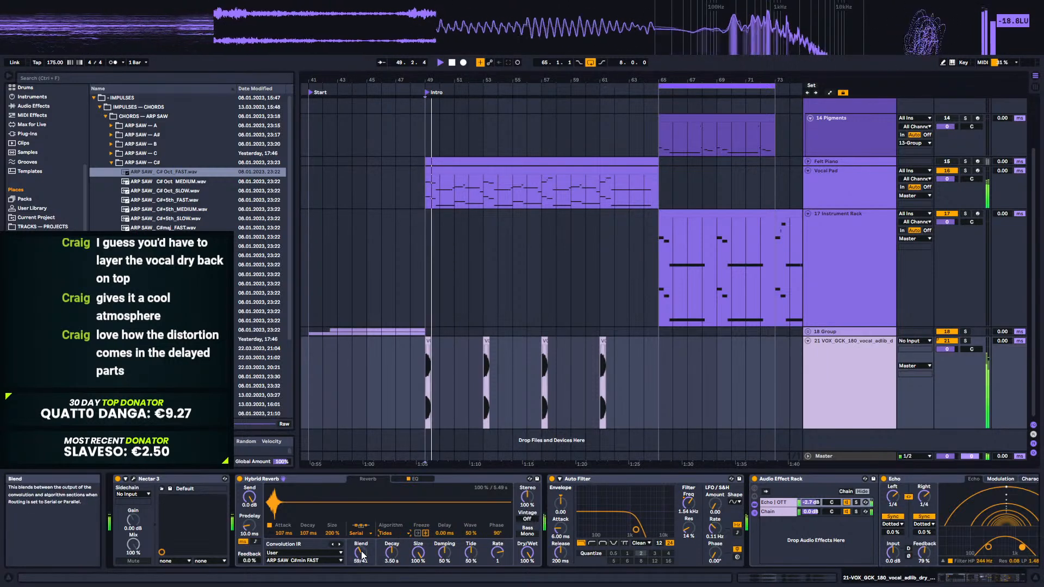
left_click_drag(391, 550, 390, 569)
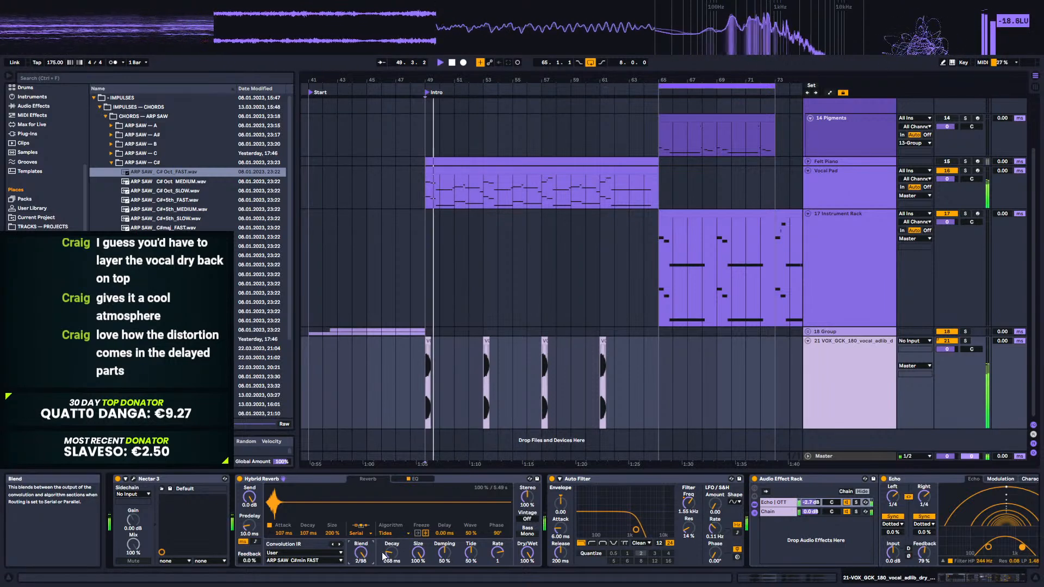
left_click_drag(397, 555, 397, 538)
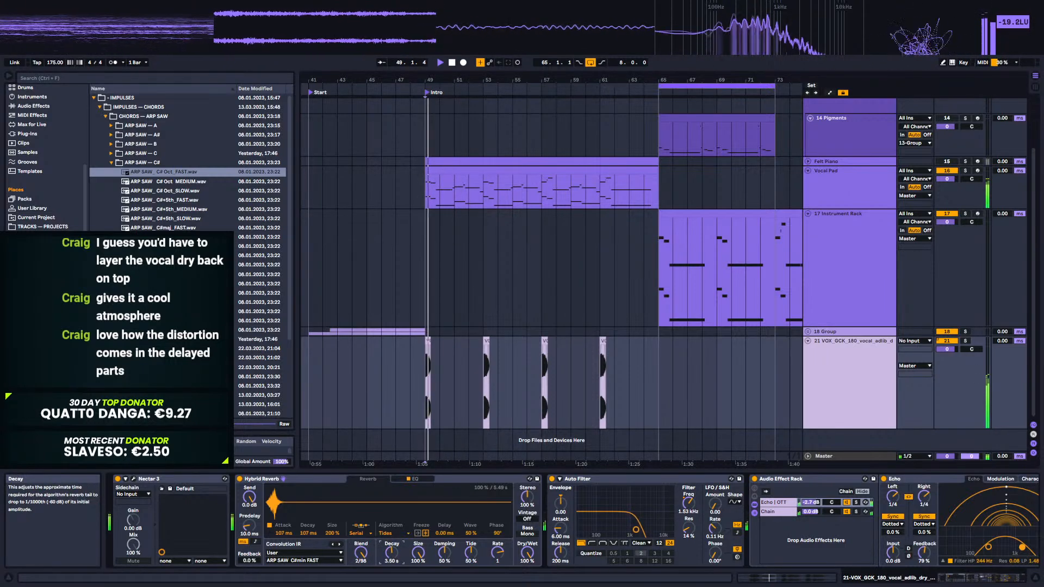
Step: Switch Hybrid Reverb to the Quartz algorithm with a 1.96 s decay, 36/64 blend and 31% dry/wet
left_click(392, 533)
left_click(390, 548)
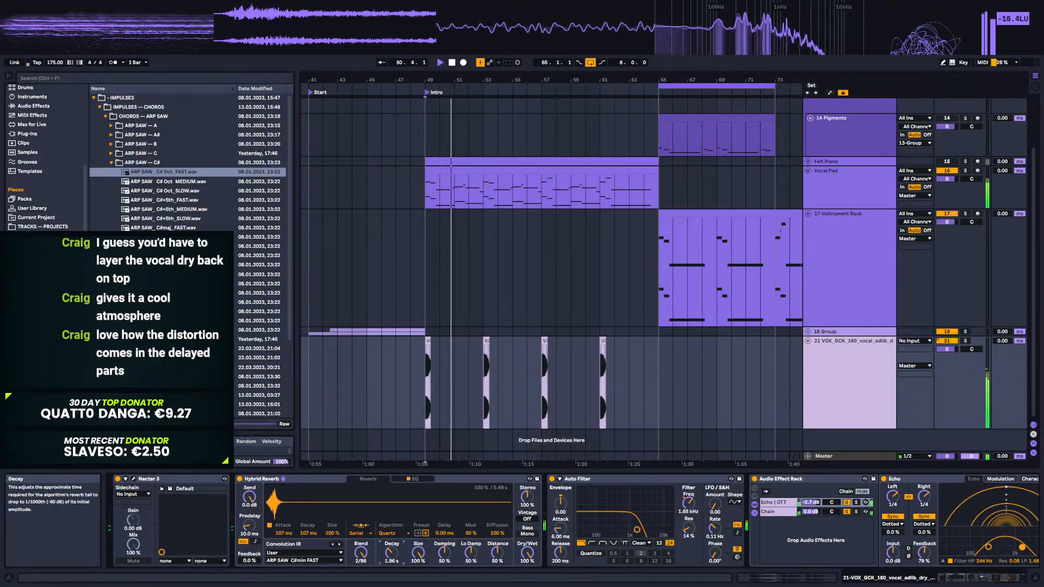
left_click_drag(361, 553, 360, 533)
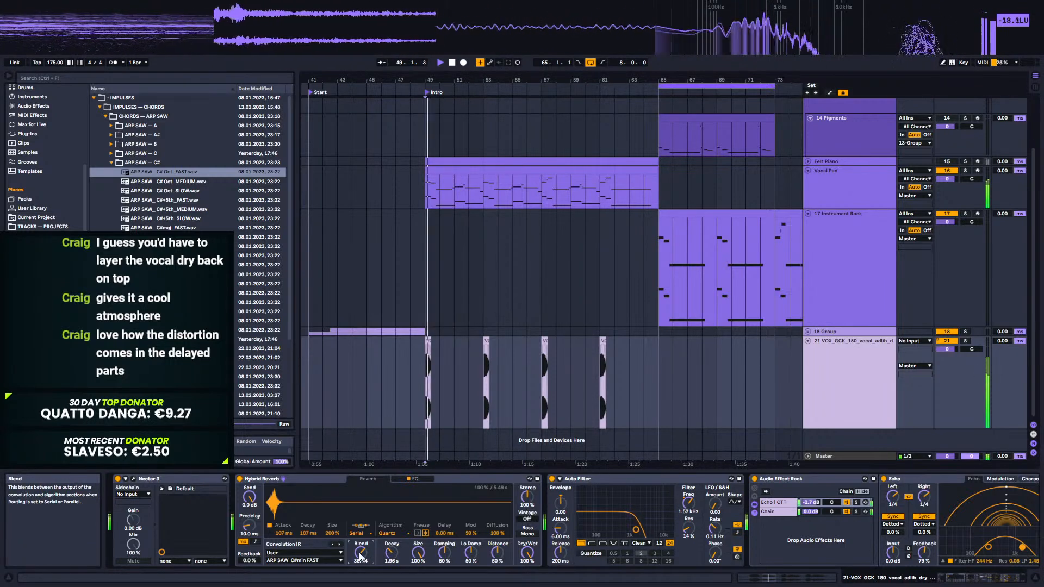
mouse_move(527, 553)
left_mouse_down()
mouse_move(527, 579)
mouse_move(527, 551)
left_mouse_up()
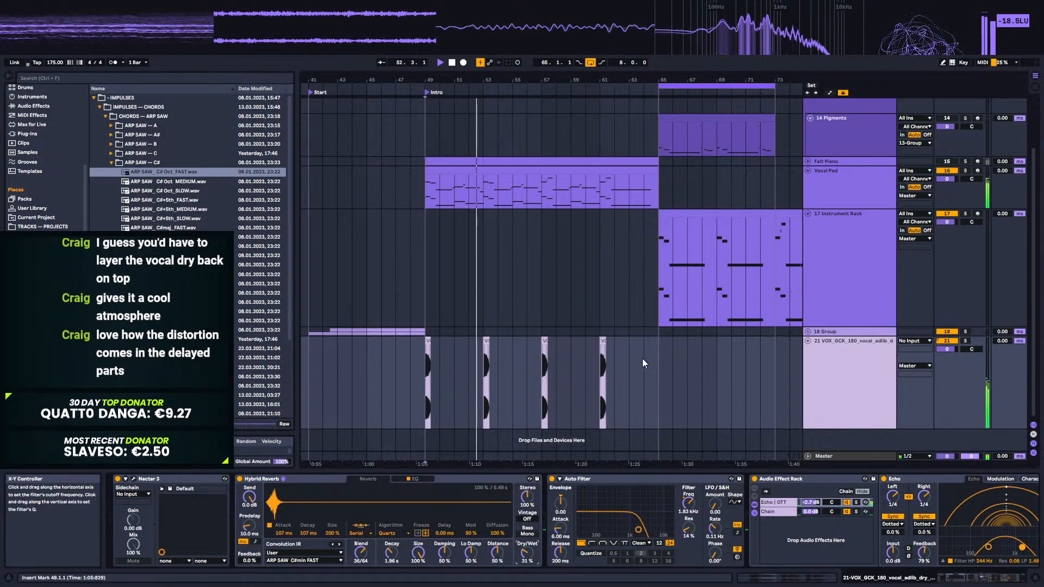
Step: Place the insert marker at bar 65 and compare the vocal adlib with Hybrid Reverb bypassed and re-enabled during playback
left_click(659, 375)
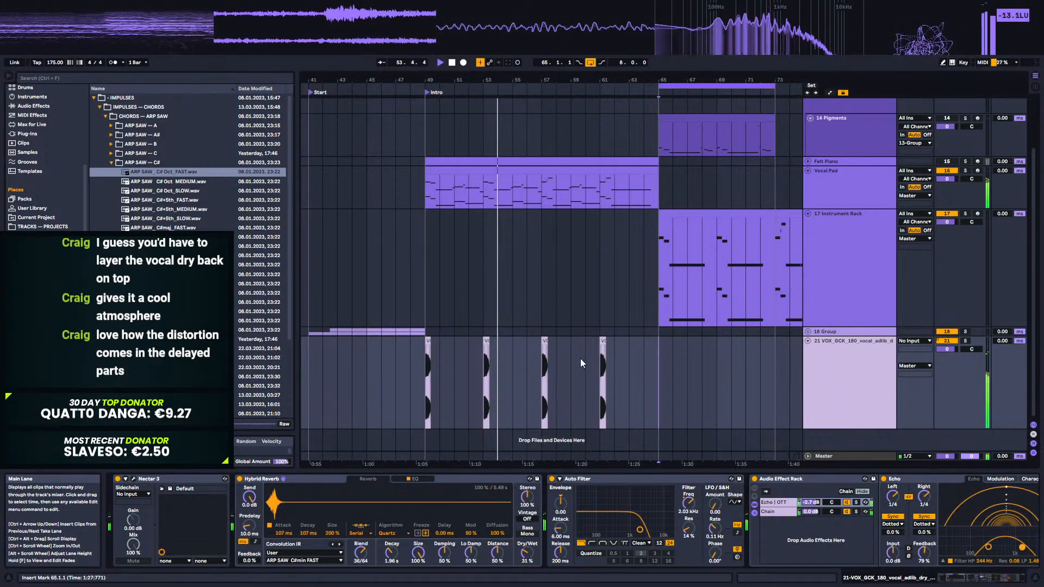
left_click(831, 389)
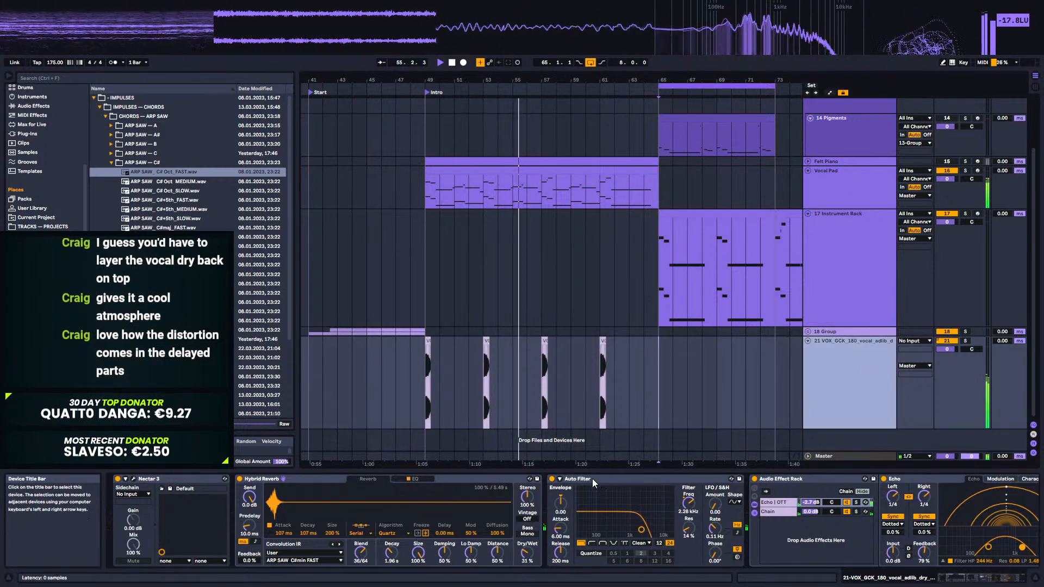
left_click(279, 482)
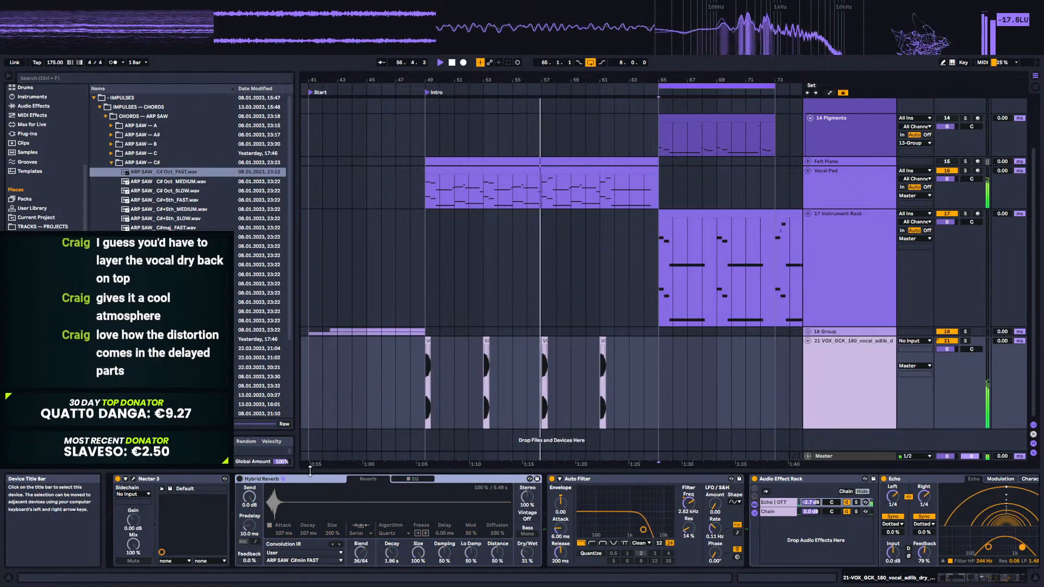
left_click(238, 479)
left_click(238, 479)
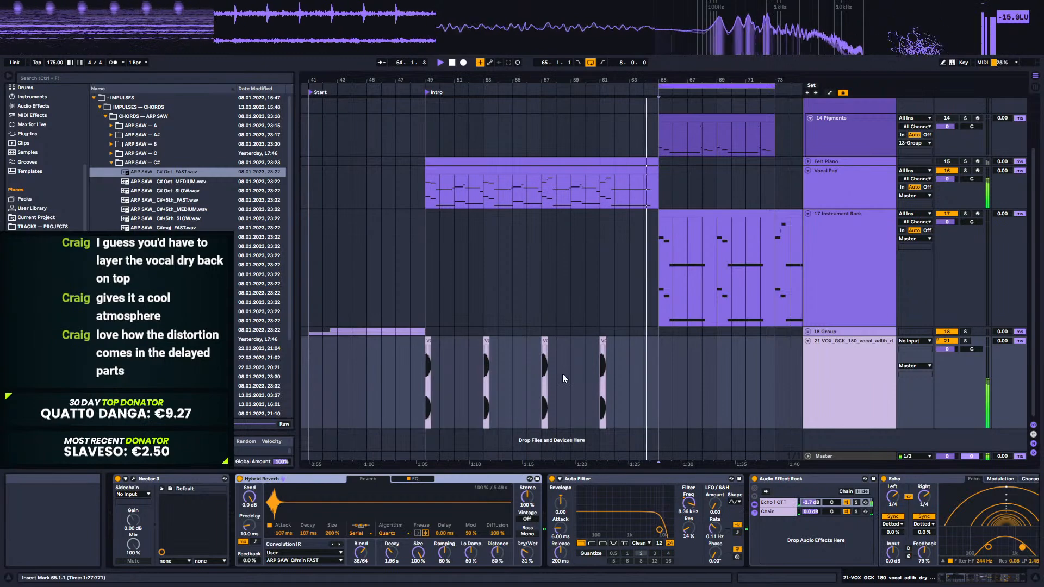
Step: Deactivate the vocal adlib track and show the automation of the 17 Instrument Rack track around bar 65
left_click_drag(679, 80, 434, 93)
scroll(438, 304, "up", 3)
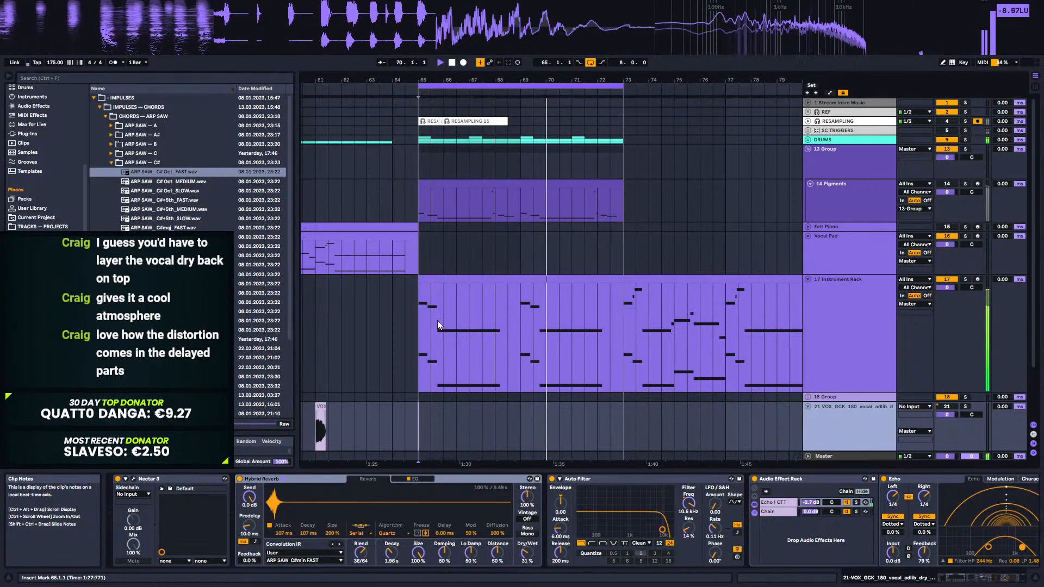
left_click(873, 310)
key("a")
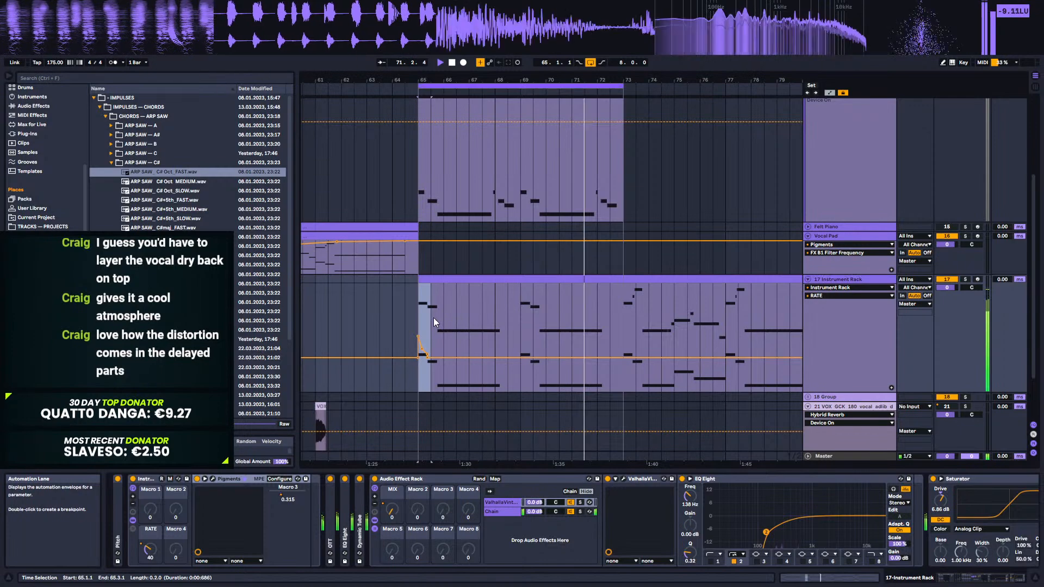
Step: Paste the copied RATE automation spike at bar 69 of the 17 Instrument Rack track and hide the automation
left_click(507, 329)
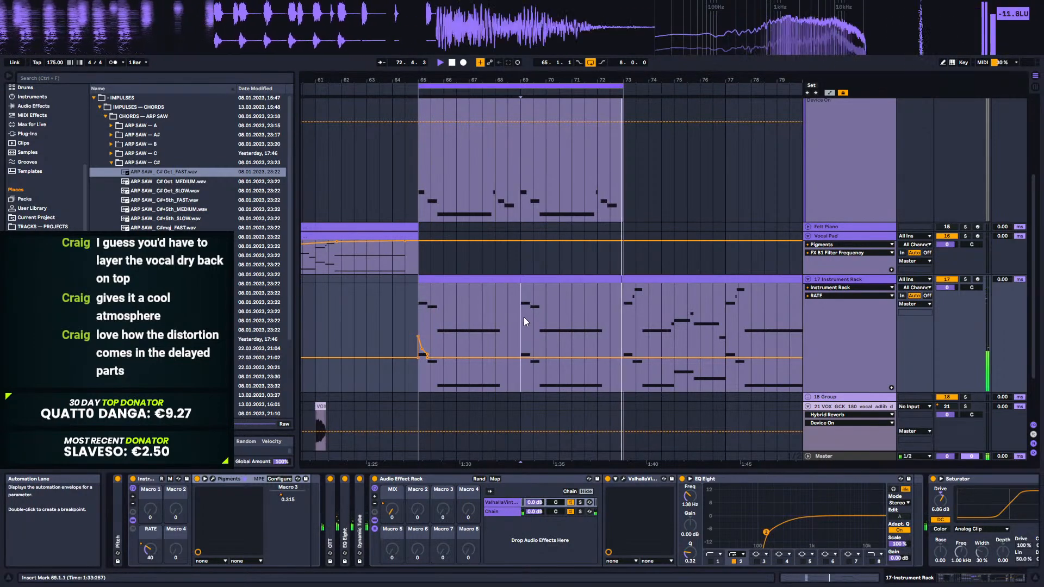
key("ctrl+v")
left_click(621, 302)
left_click(418, 308)
scroll(593, 363, "up", 2)
key("a")
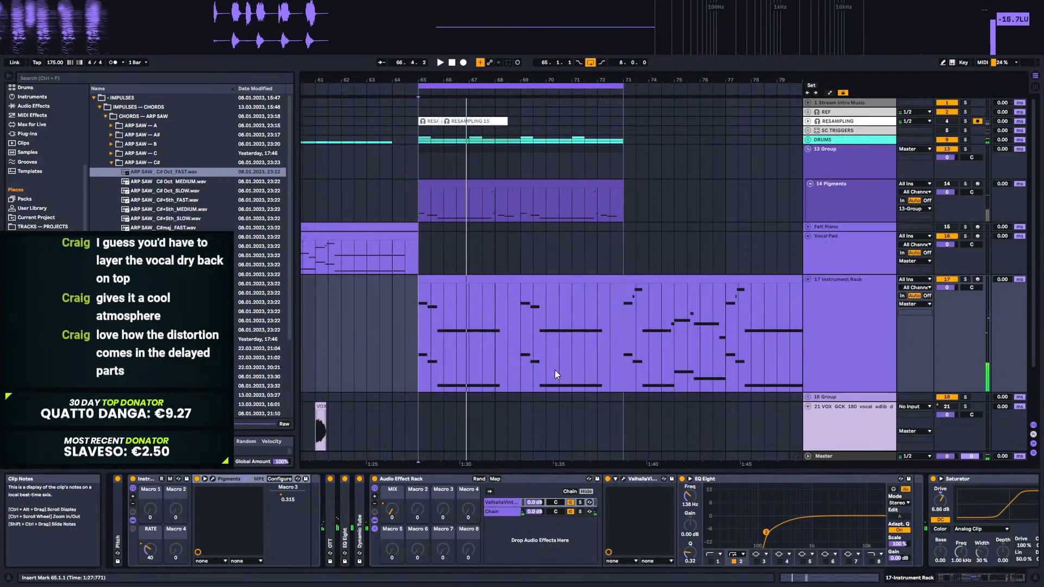
Step: Activate the 14 Pigments track and delete all of its devices
left_click(838, 282)
right_click(837, 282)
left_click(846, 207)
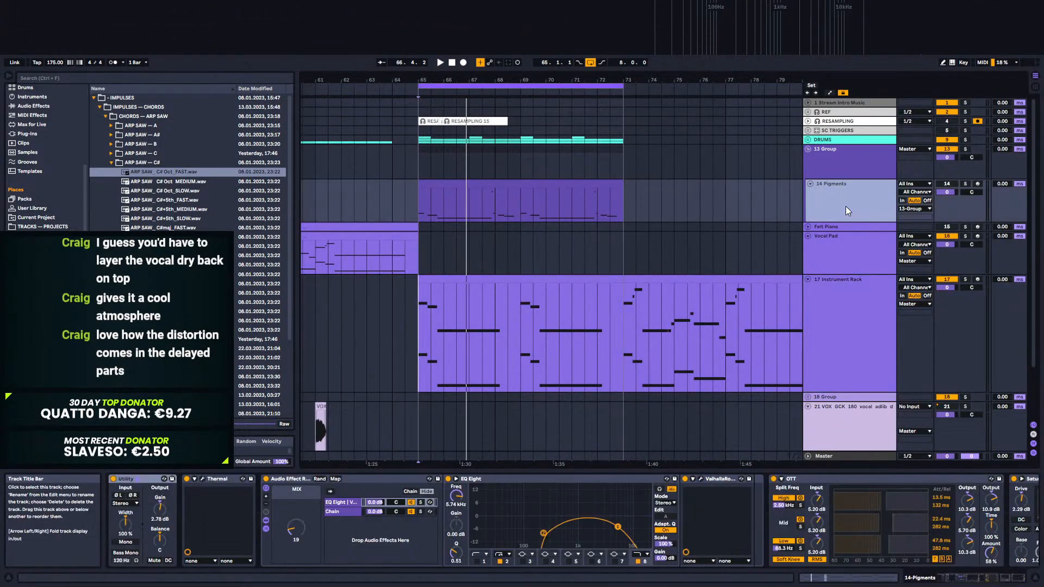
left_click(439, 180)
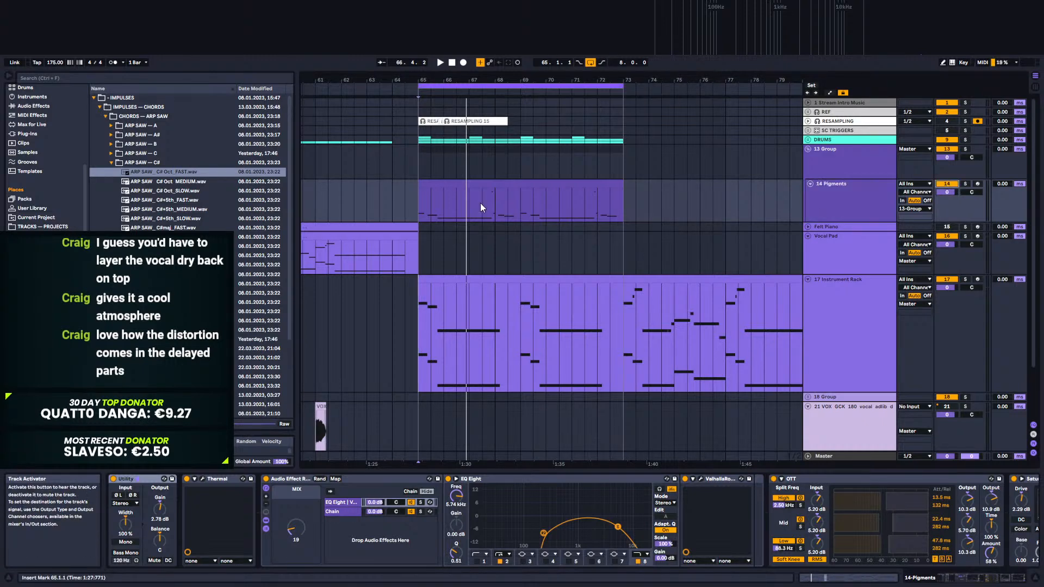
left_click(131, 482)
key("ctrl+a")
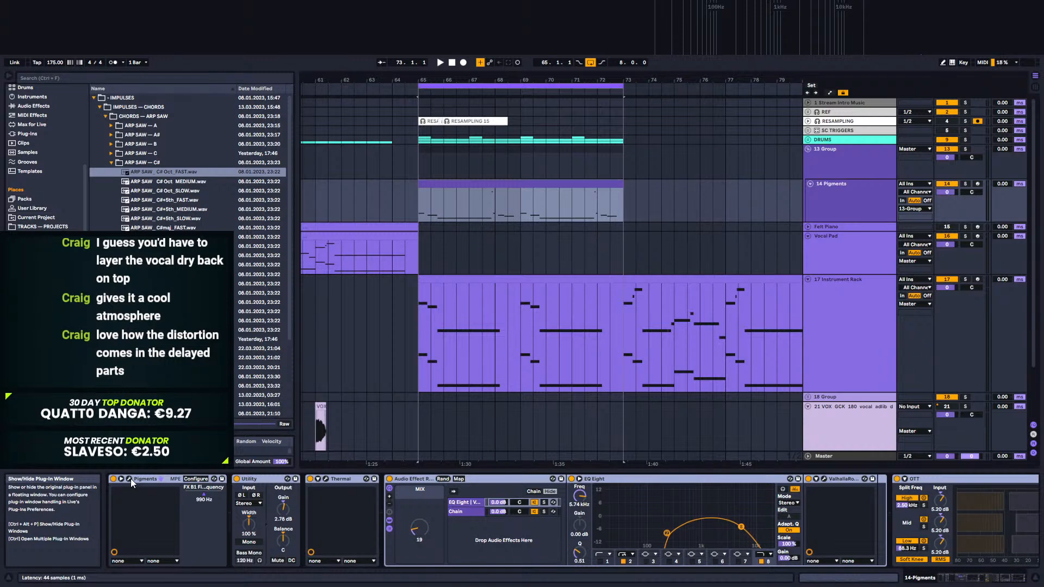
key("Delete")
left_click(855, 209)
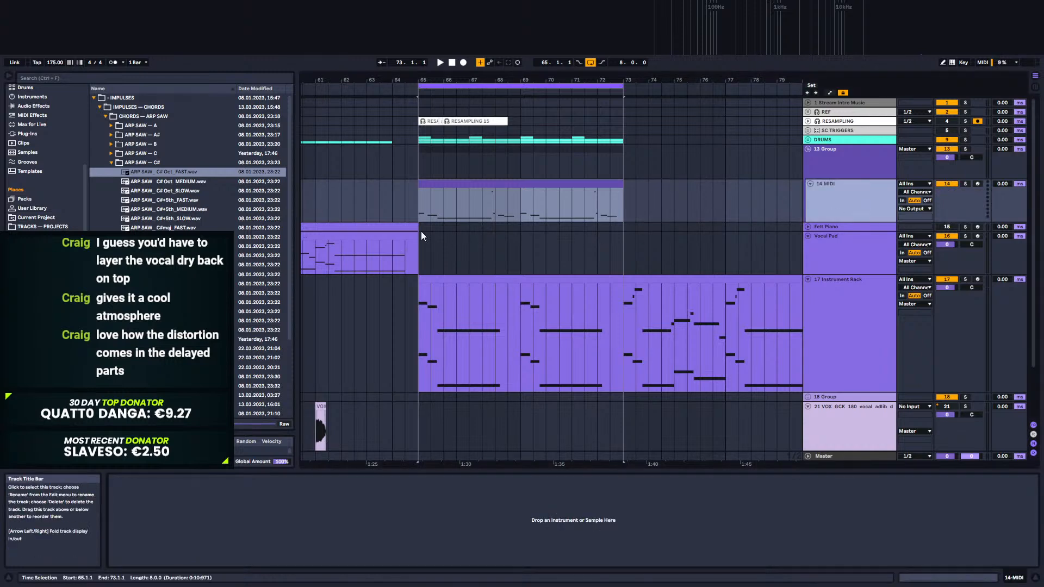
left_click(418, 201)
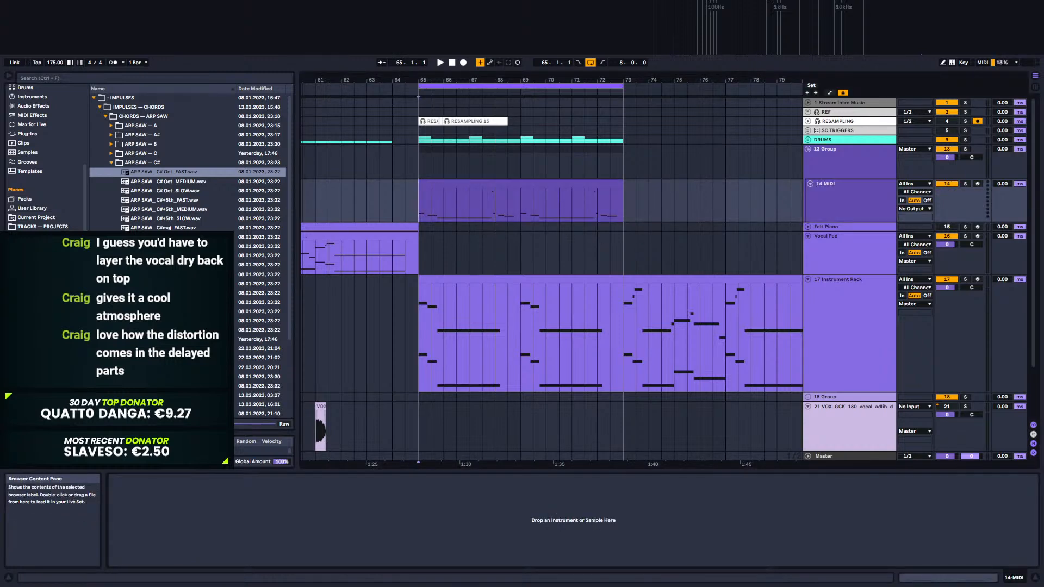
Step: Load the Serum plug-in onto the emptied track 14 and start playback from bar 64
left_click(28, 134)
left_click(94, 108)
scroll(163, 163, "down", 10)
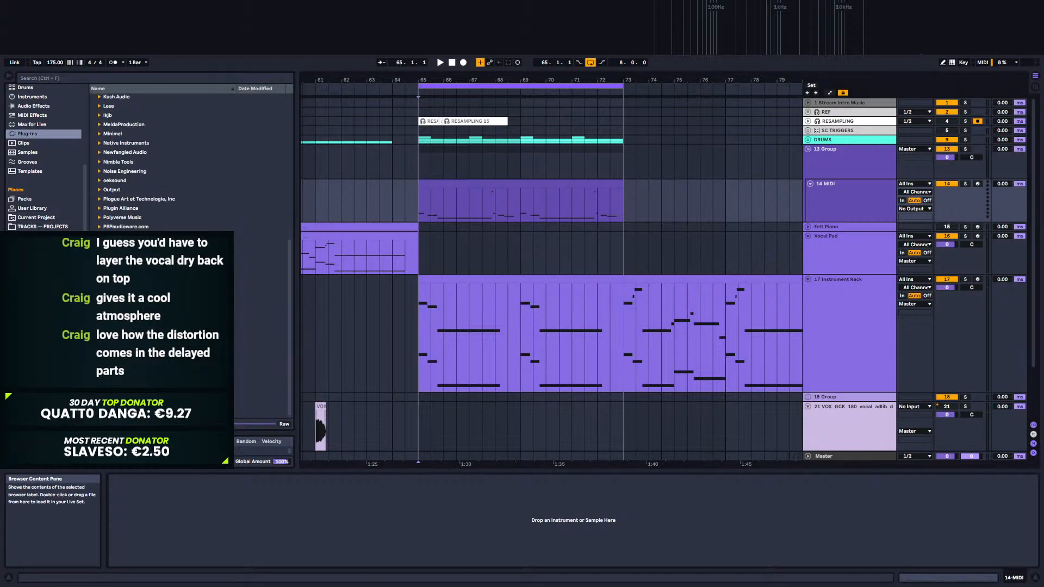
scroll(163, 163, "down", 2)
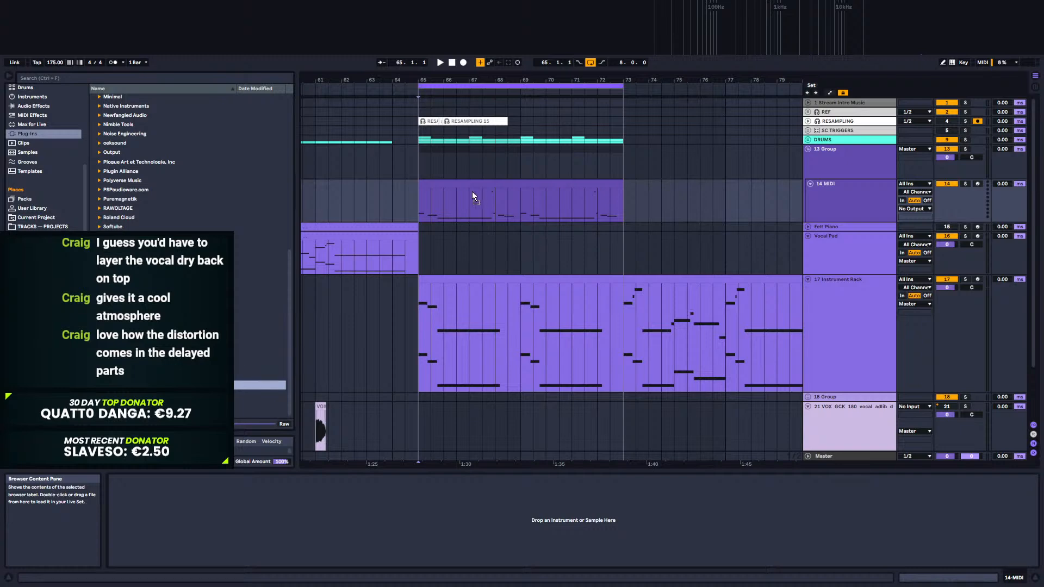
left_click_drag(369, 146, 715, 134)
left_click(827, 143)
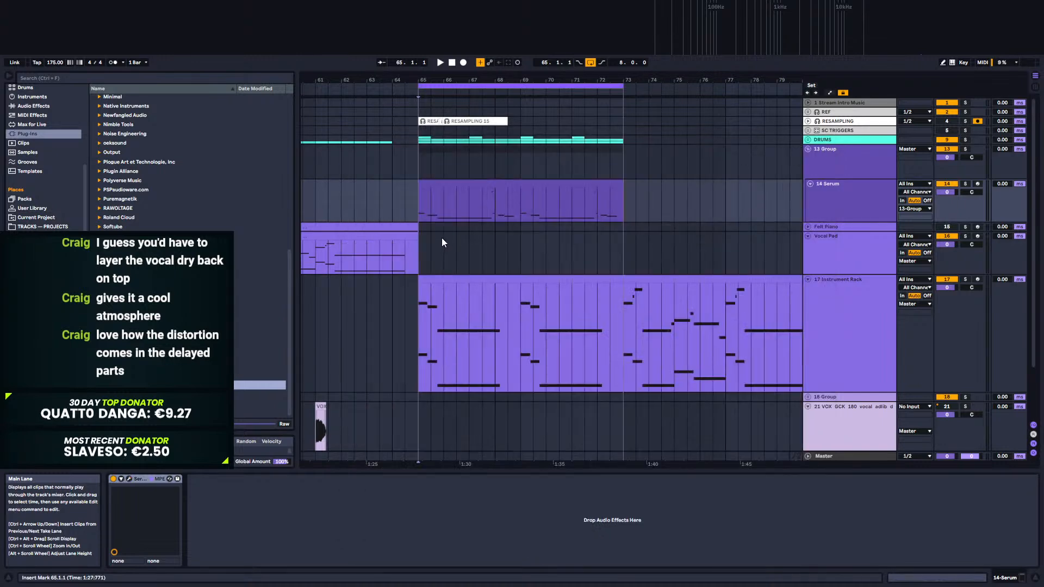
left_click(395, 201)
key("space")
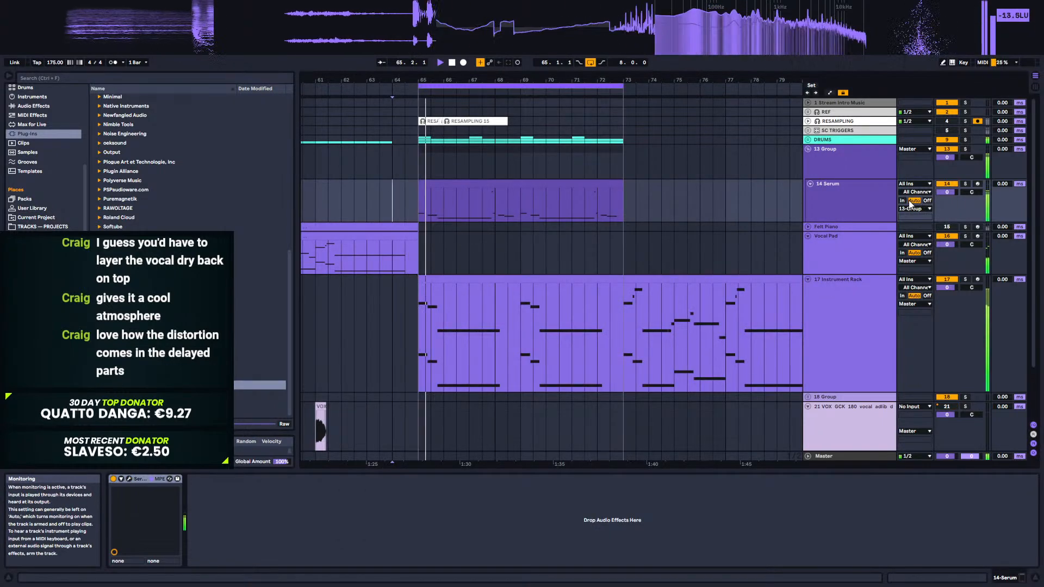
Step: Open the Serum track's MIDI clip and delete the four notes between 3.4.3 and 4.4.4
double_click(470, 193)
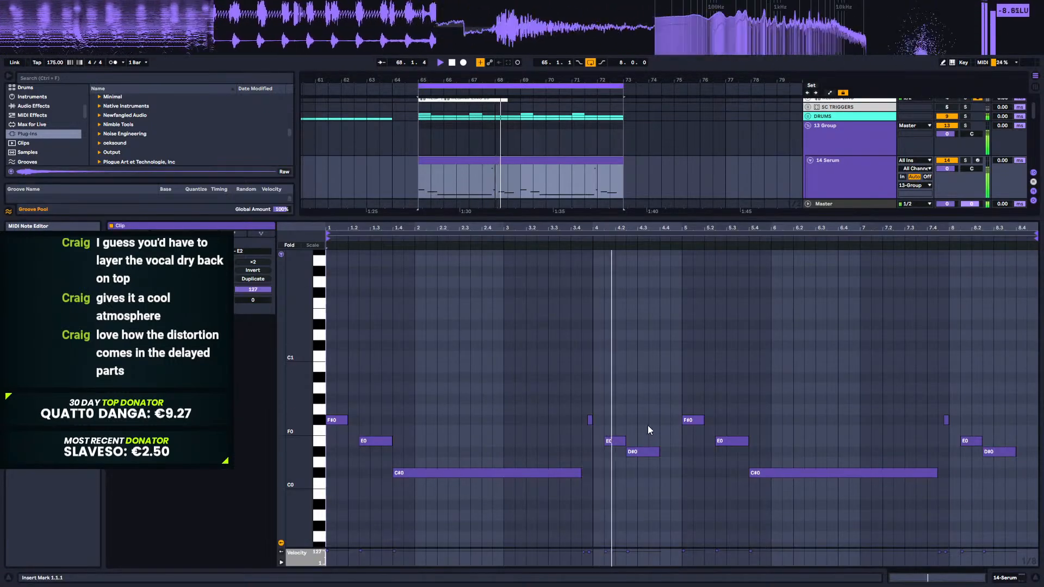
left_click_drag(299, 398, 259, 398)
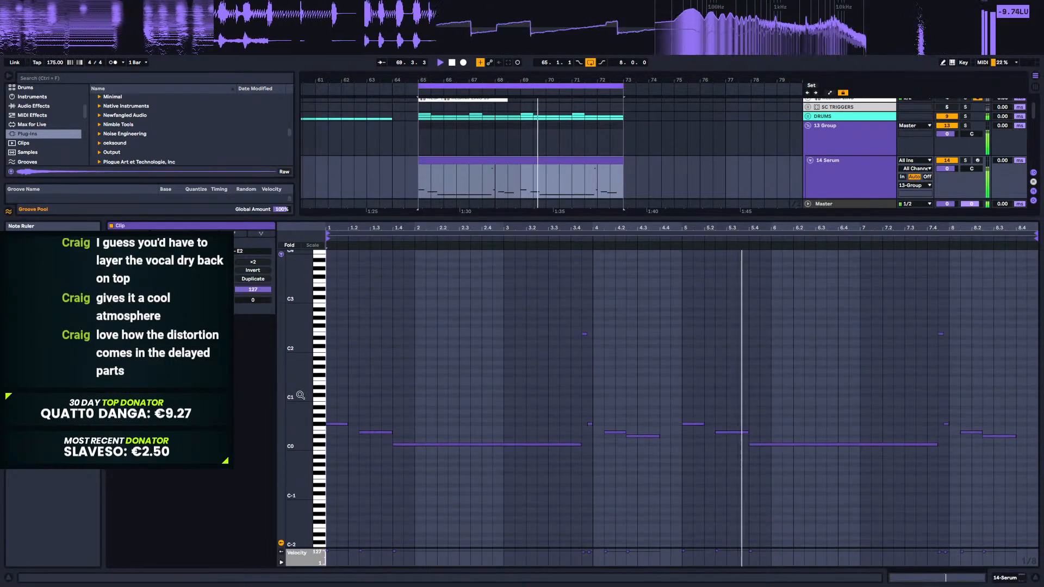
mouse_move(583, 304)
left_mouse_down()
mouse_move(600, 383)
mouse_move(596, 448)
mouse_move(661, 458)
left_mouse_up()
key("space")
key("0")
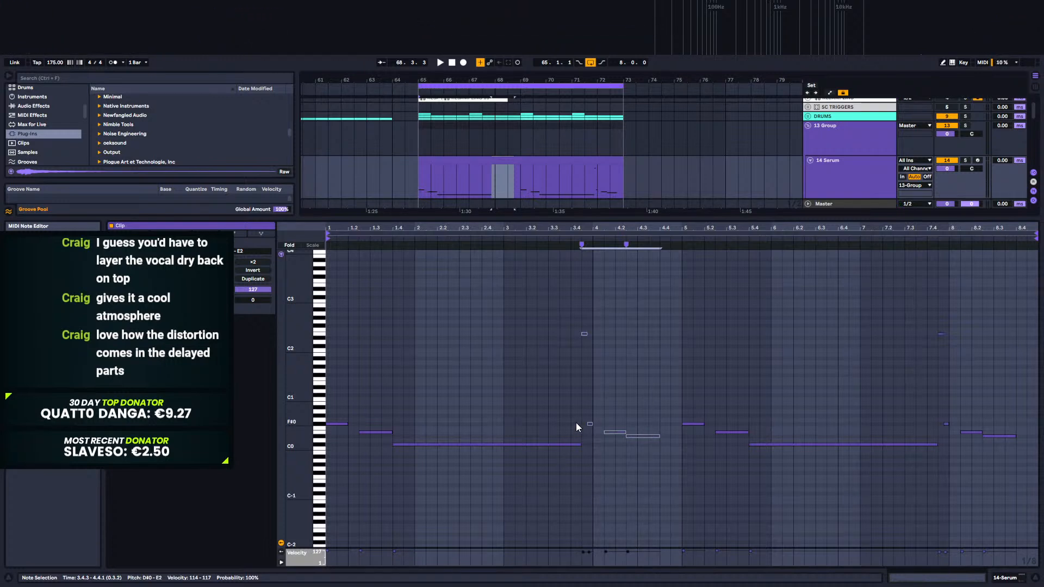
key("Delete")
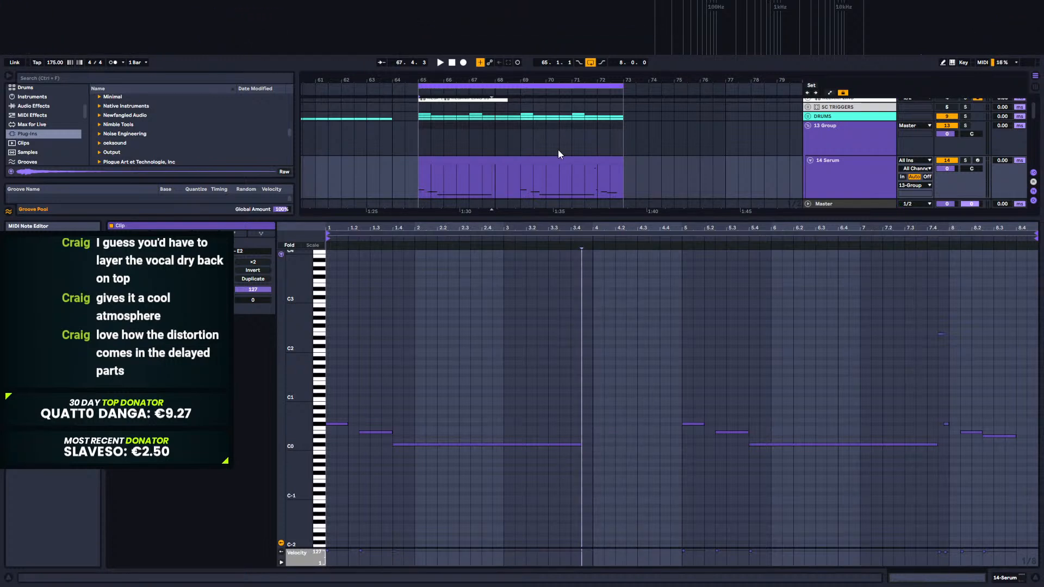
Step: Lengthen the clip's first long C#0 note so it ends at 4.2.1
scroll(556, 157, "down", 5)
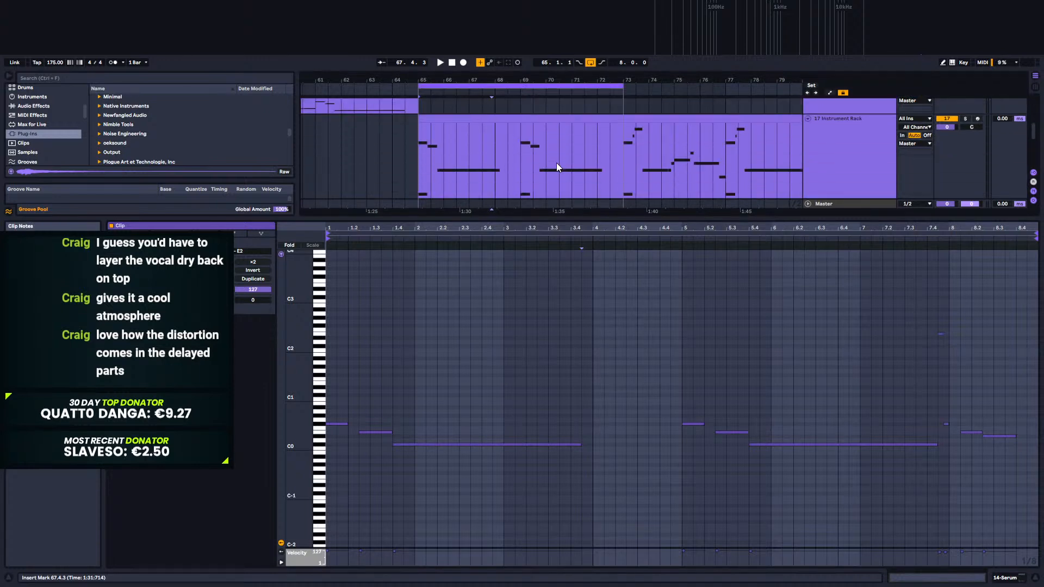
left_click_drag(504, 80, 505, 103)
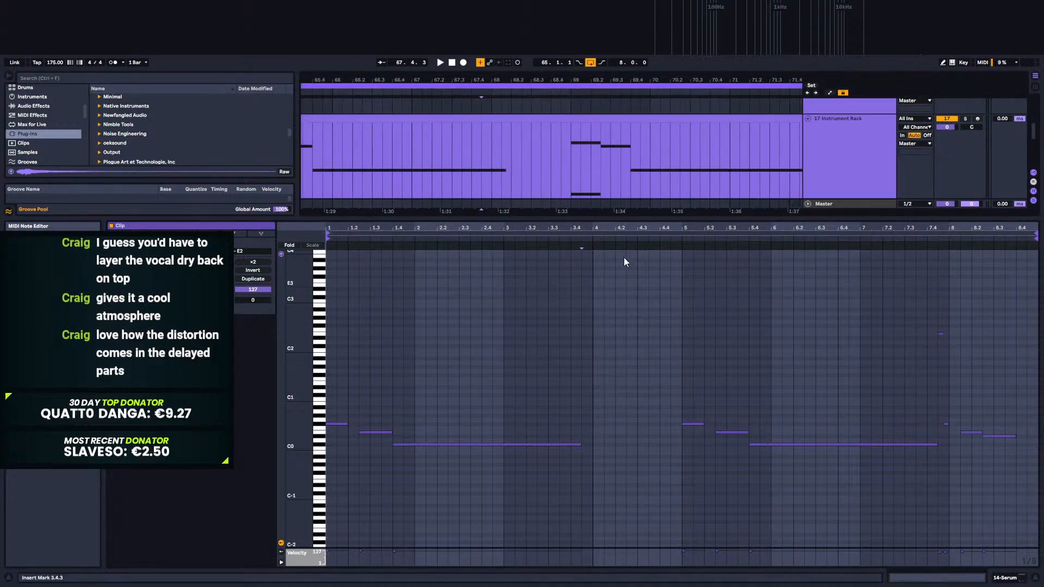
scroll(581, 156, "up", 3)
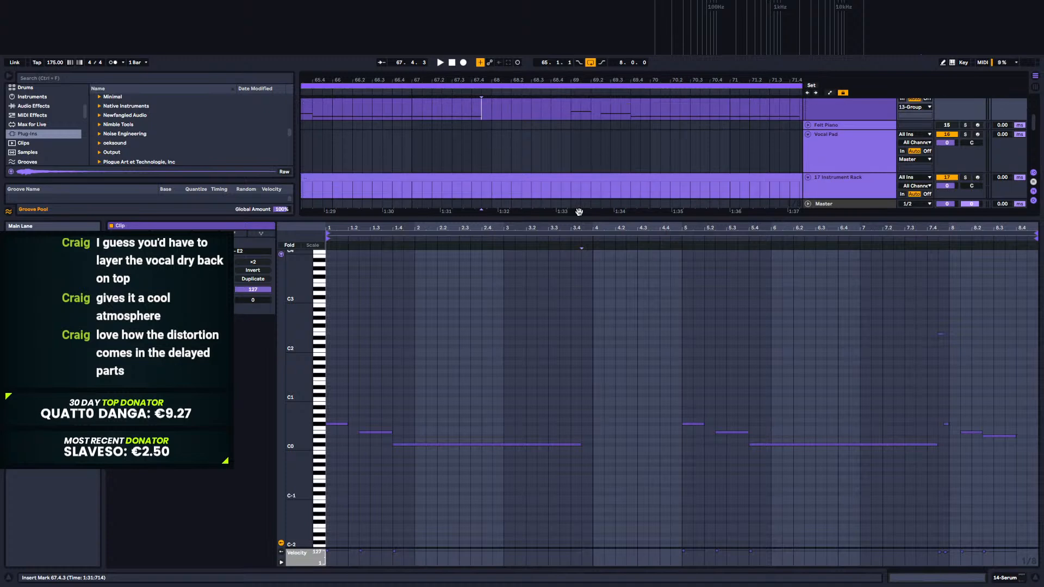
left_click_drag(582, 445, 616, 445)
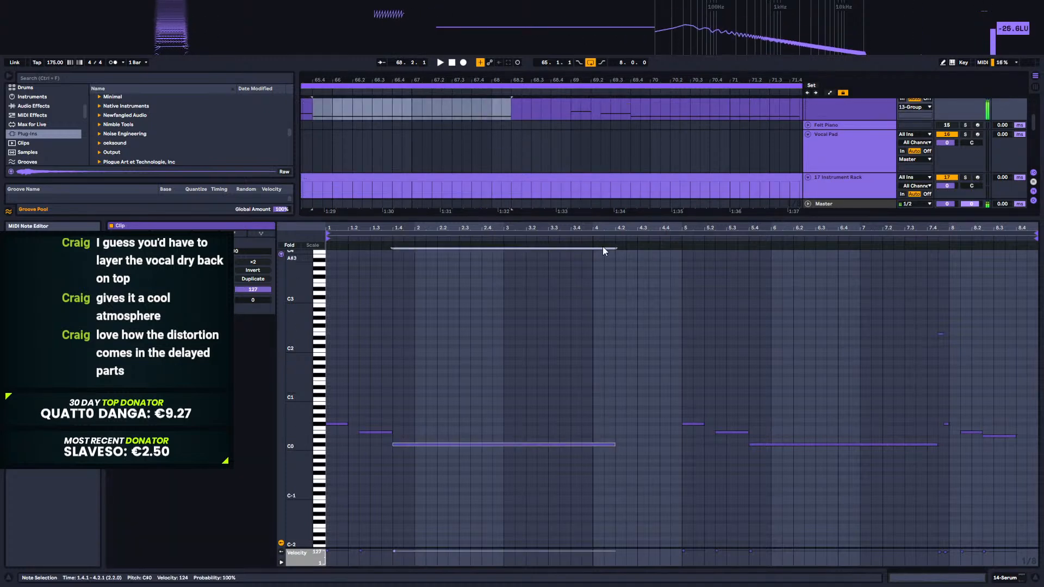
scroll(622, 348, "up", 3)
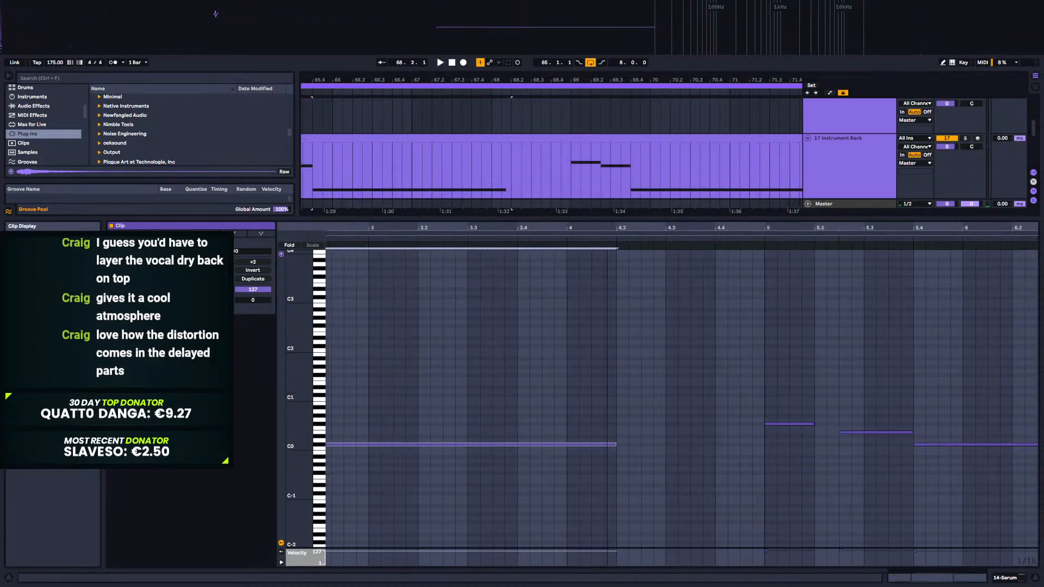
scroll(690, 388, "down", 3)
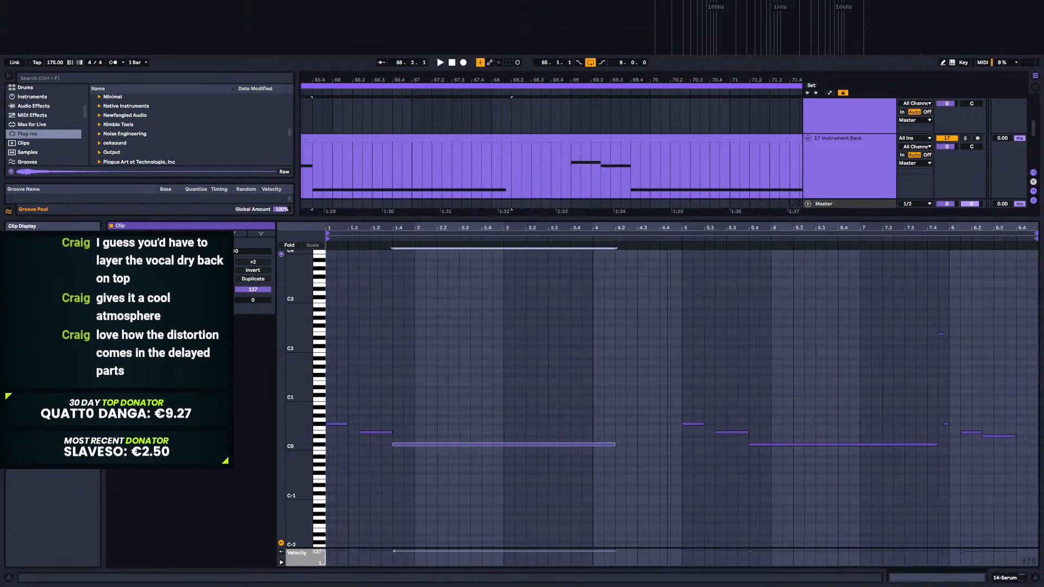
Step: Copy the two short E2 and F#0 notes at 7.4.3 and paste them at 4.2.3
left_click_drag(939, 318, 947, 443)
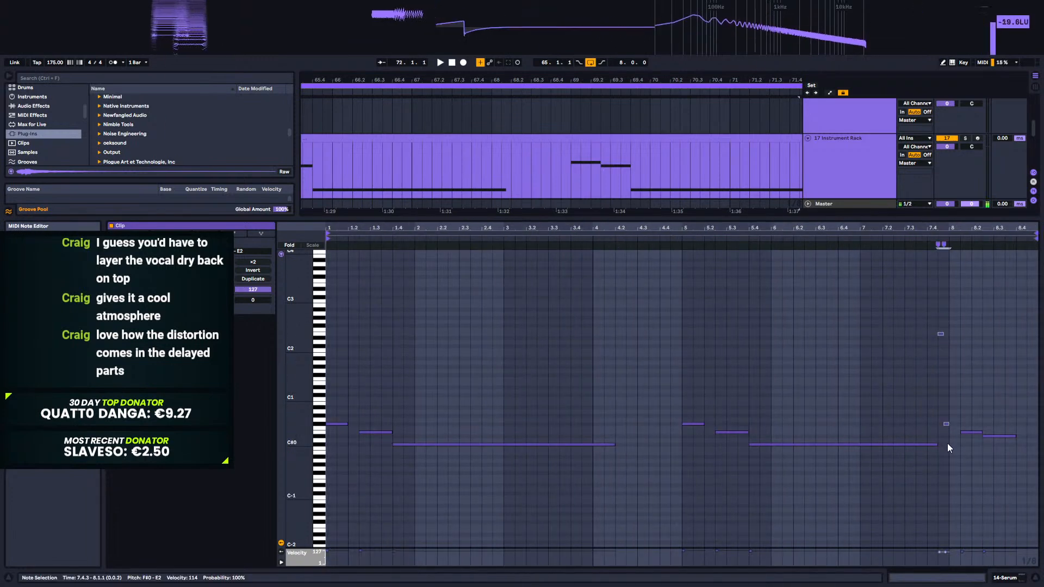
key("ctrl+c")
left_click(626, 333)
key("ctrl+v")
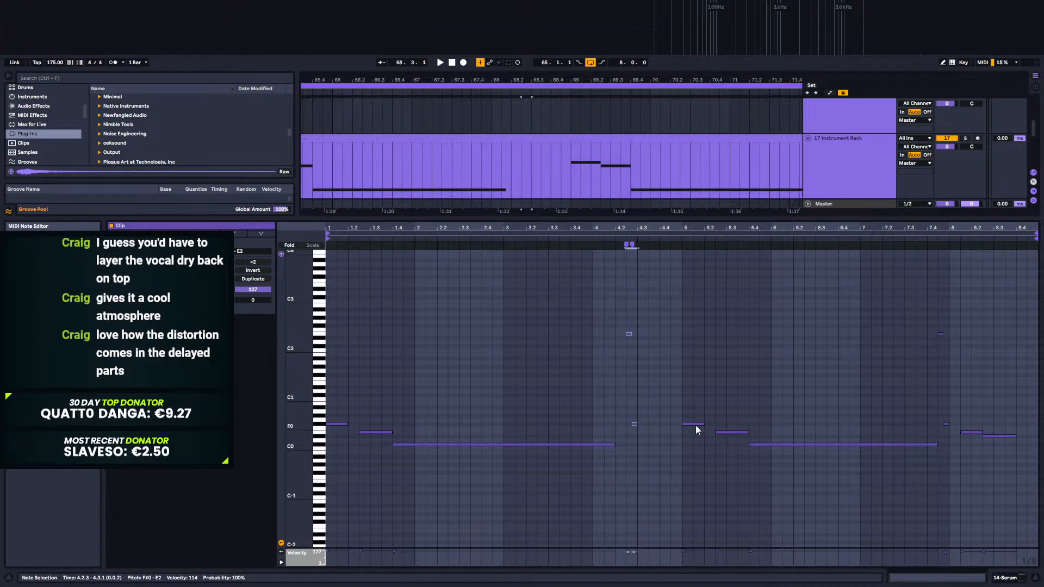
Step: Move the F#0 note from 5.1.1 to 4.3.1 and lower the short note at 4.2.4 to D#0
left_click_drag(694, 430, 653, 428)
left_click_drag(625, 322, 628, 367)
left_click_drag(632, 419, 633, 434)
key("Down")
key("Down")
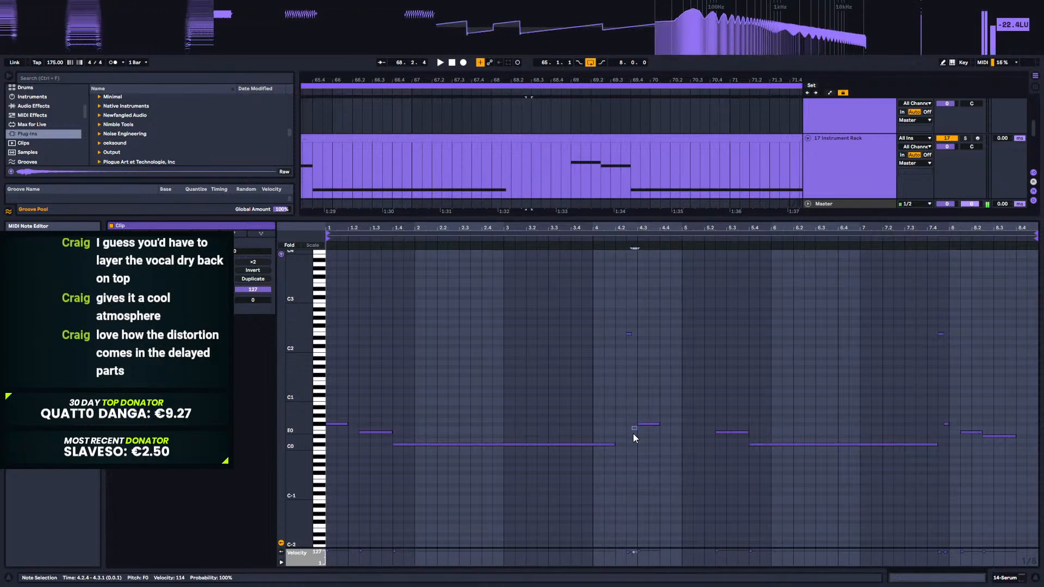
Step: Try the note at 4.3.1 on E0 and play the phrase
left_click_drag(644, 388, 647, 498)
key("Down")
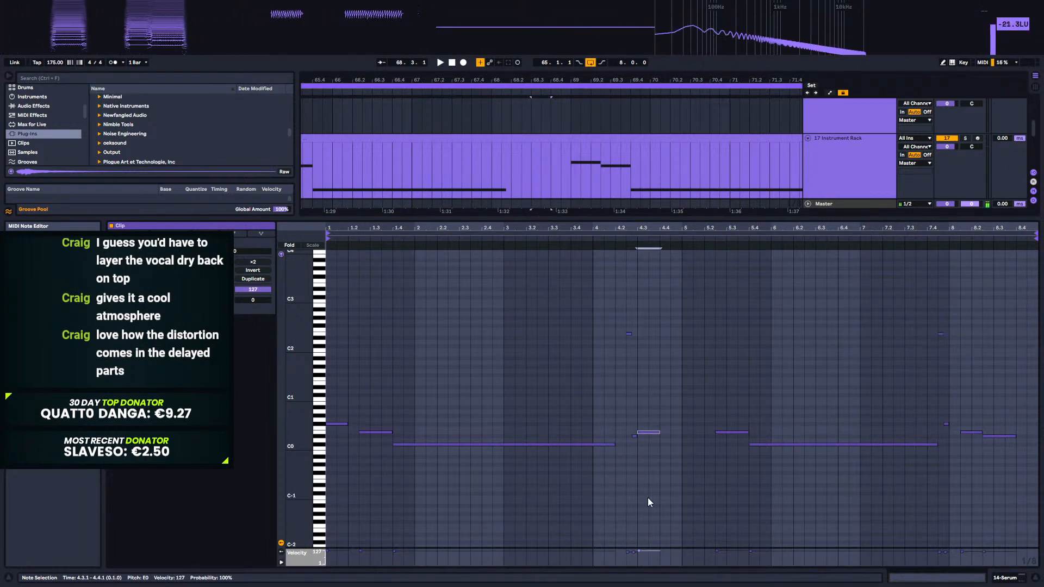
key("Down")
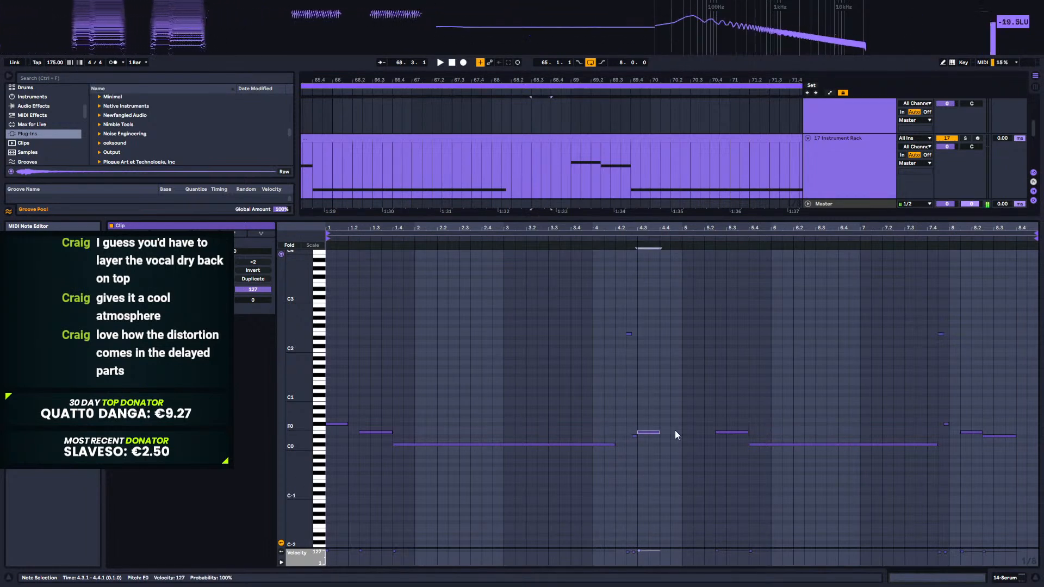
left_click_drag(658, 432, 677, 429)
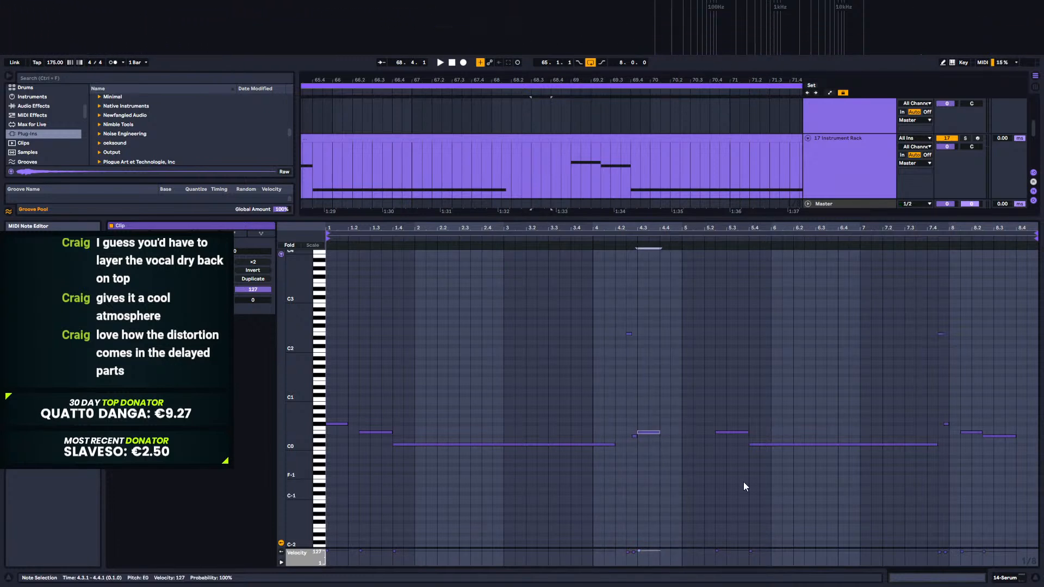
key("space")
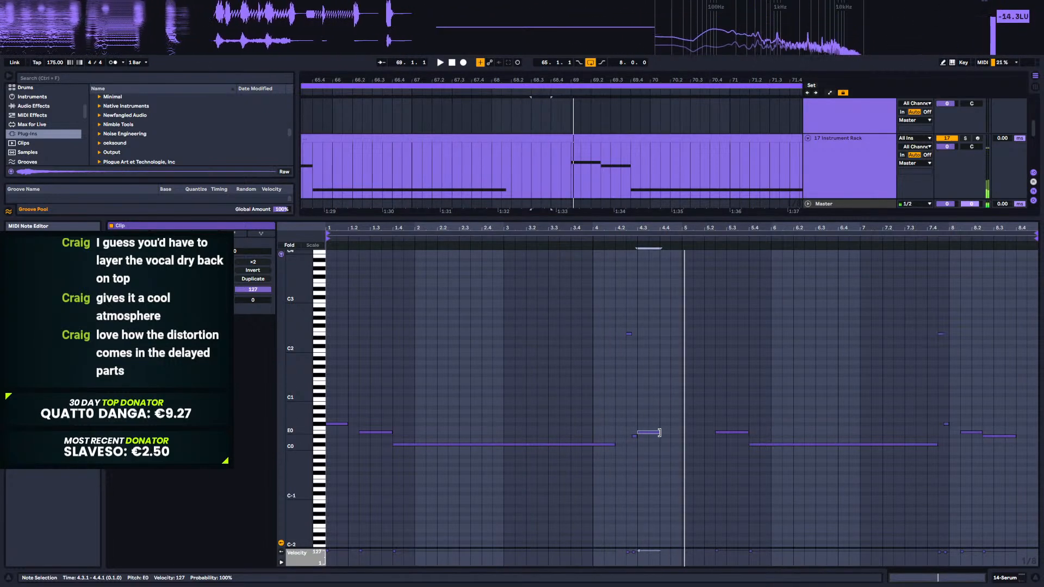
Step: Try the note at 4.3.1 on C#0 and B-1, extended to 5.1.1, and play it back
mouse_move(658, 432)
left_mouse_down()
mouse_move(680, 431)
mouse_move(657, 445)
left_mouse_up()
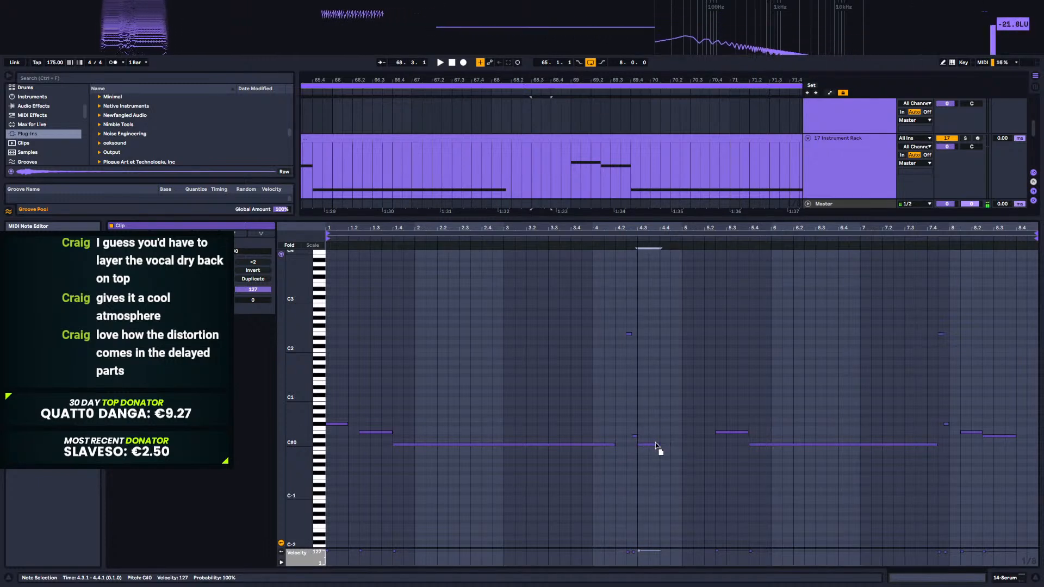
left_click_drag(656, 444, 653, 456)
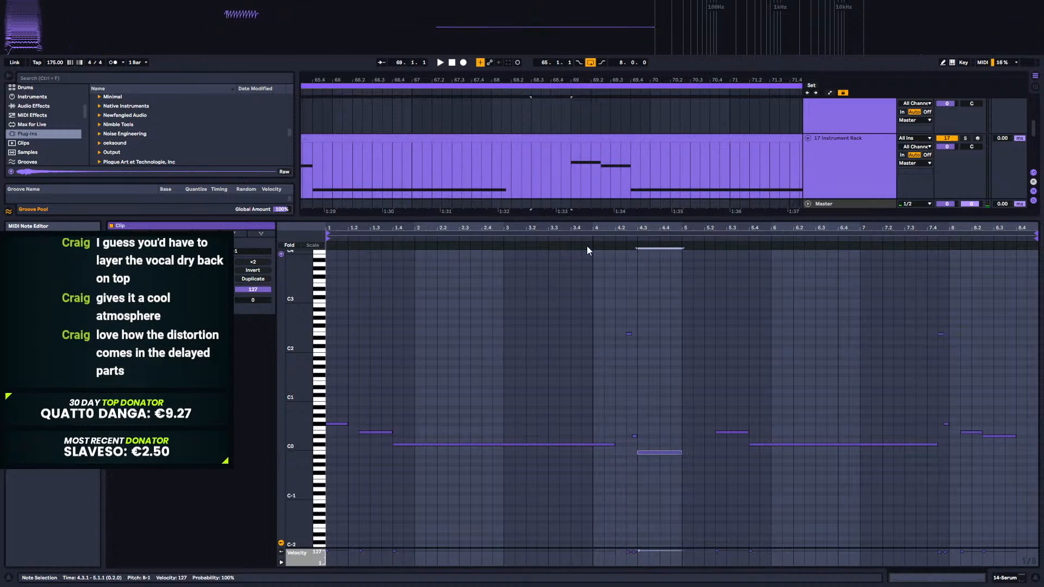
key("space")
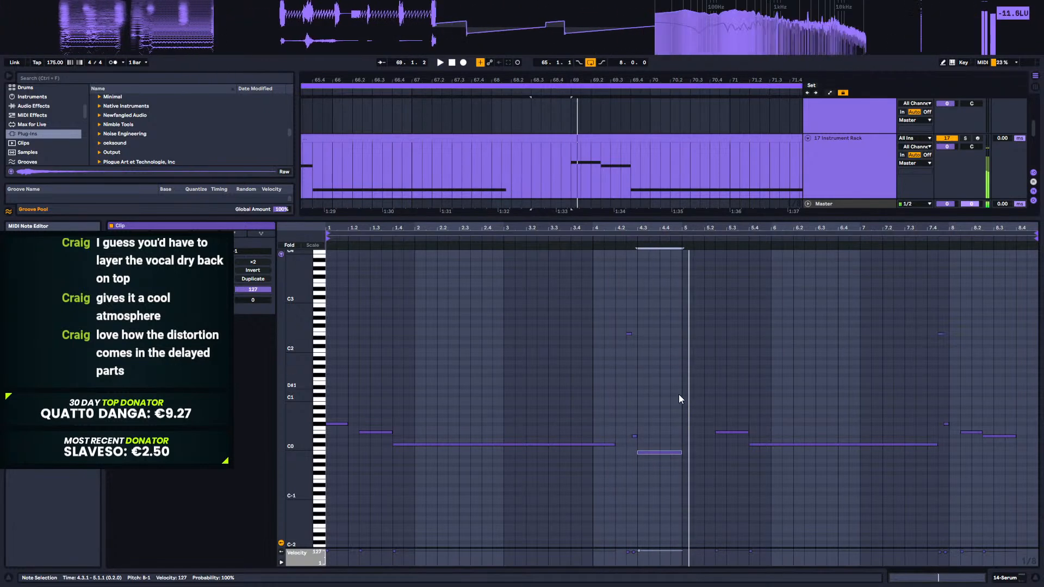
Step: Raise the note at 4.3.1 to F#0, audition it from 4.1.3, and shorten it to end at 4.4.3
left_click_drag(654, 445, 649, 426)
key("space")
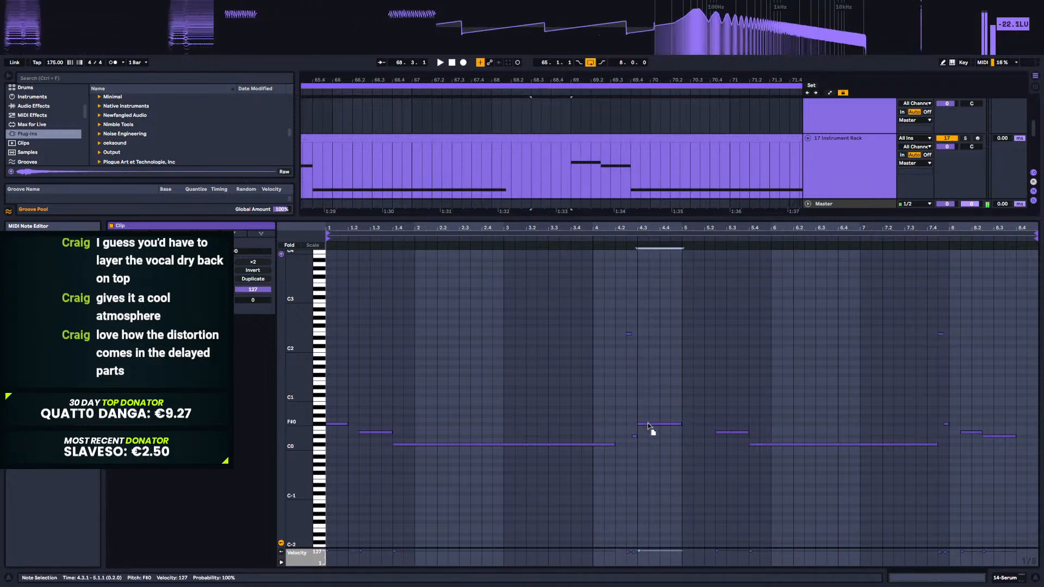
left_click(604, 256)
key("space")
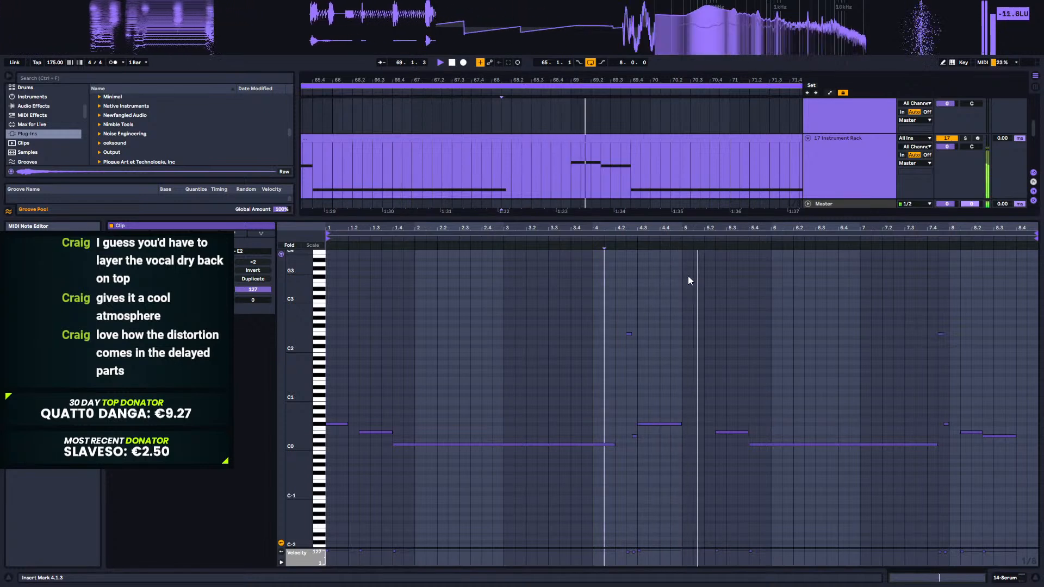
left_click_drag(682, 425, 670, 425)
key("space")
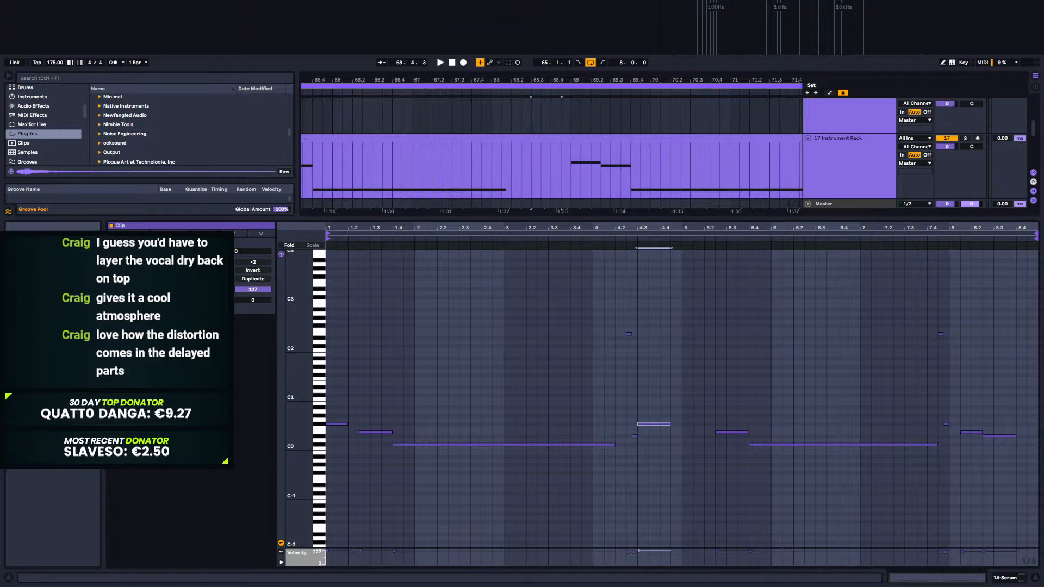
Step: Place the insert marker at 64.3.1 on the 17 Instrument Rack track
mouse_move(396, 80)
left_mouse_down()
mouse_move(546, 64)
mouse_move(410, 79)
left_mouse_up()
left_click(347, 161)
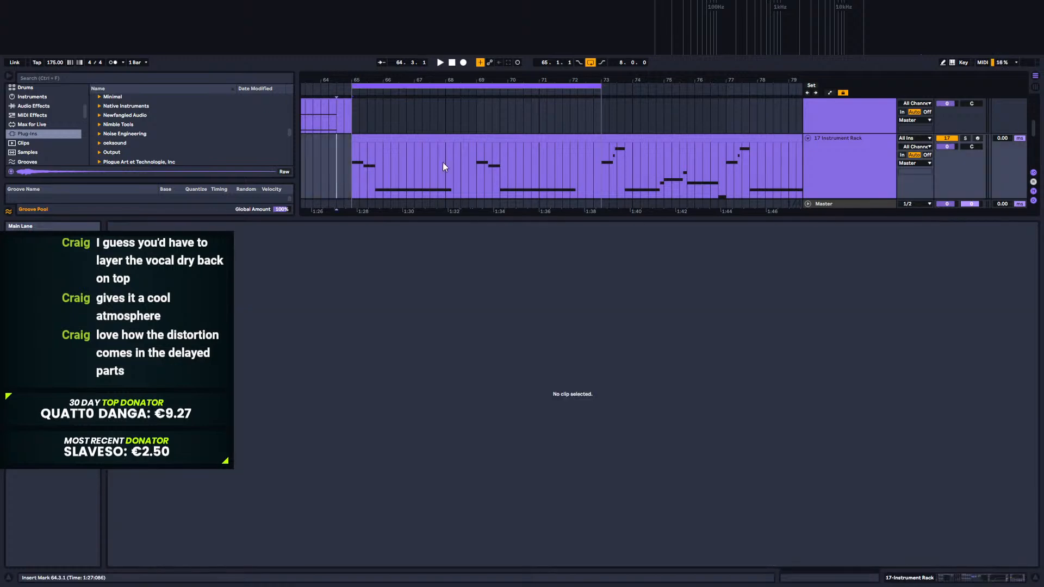
Step: Audition the section from bar 65 and display the device chain of the 17 Instrument Rack track
left_click(825, 144)
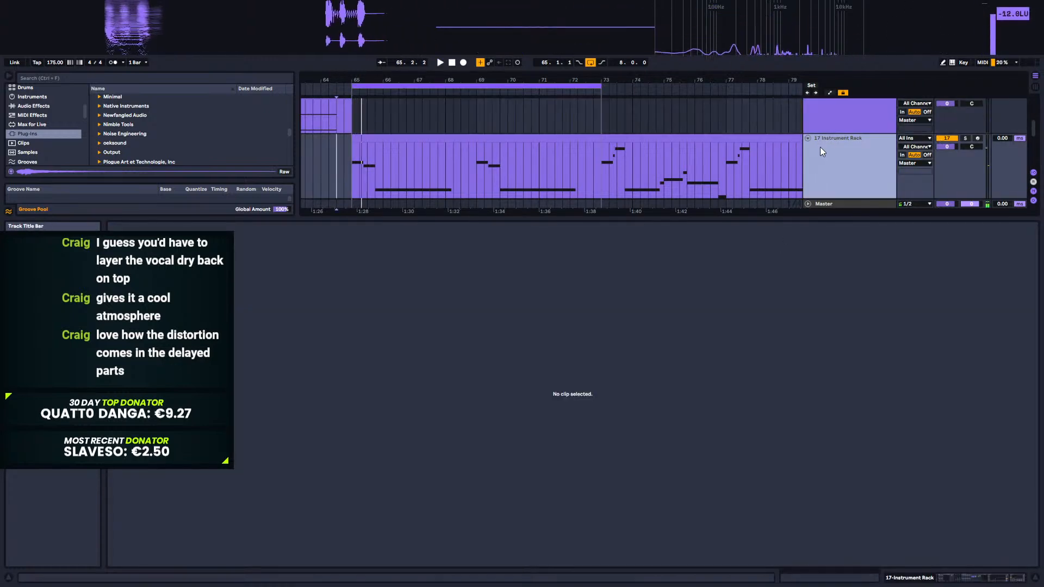
key("space")
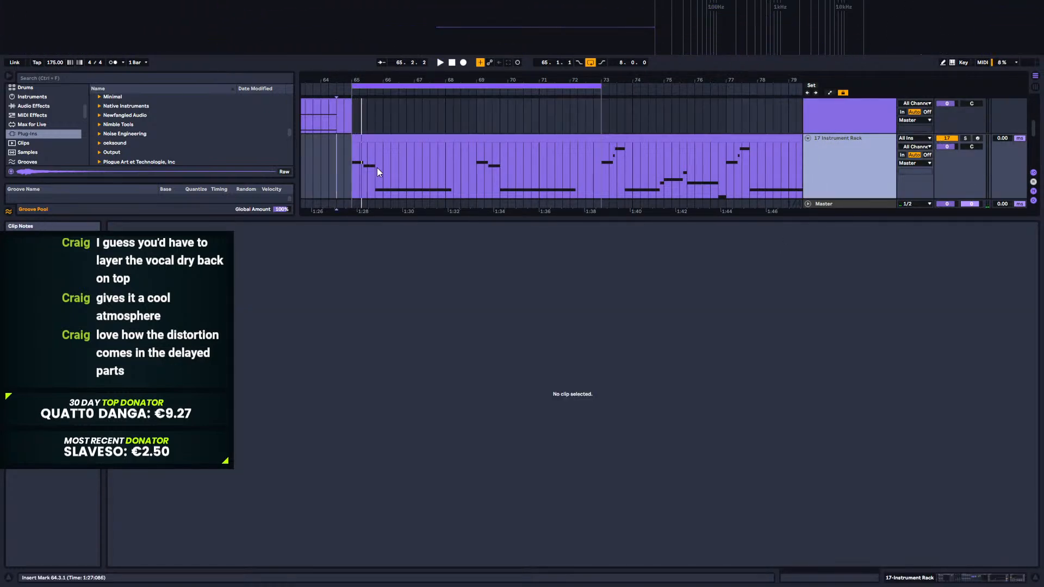
left_click(370, 141)
left_click(1005, 583)
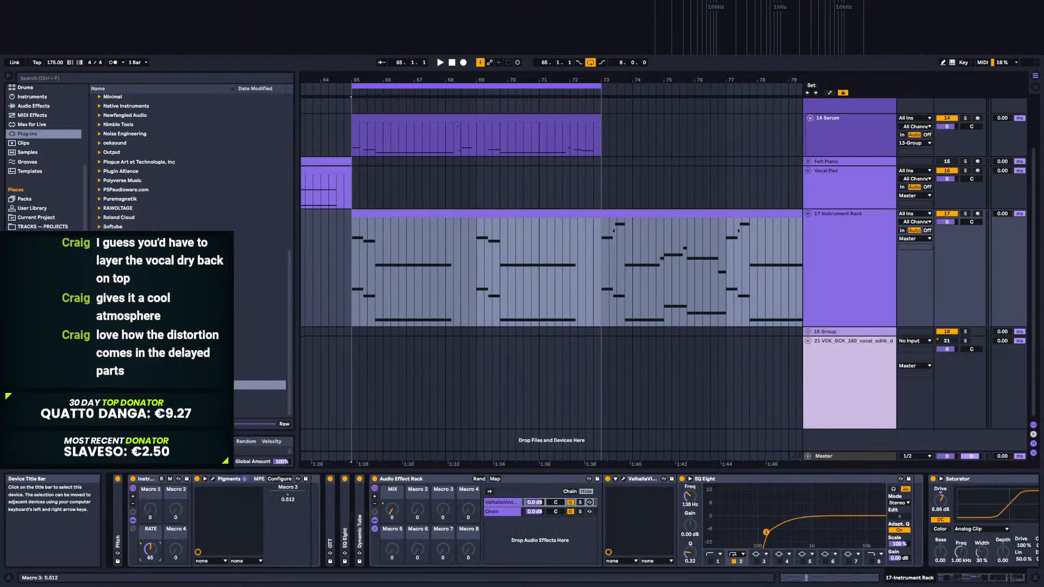
left_click(827, 270)
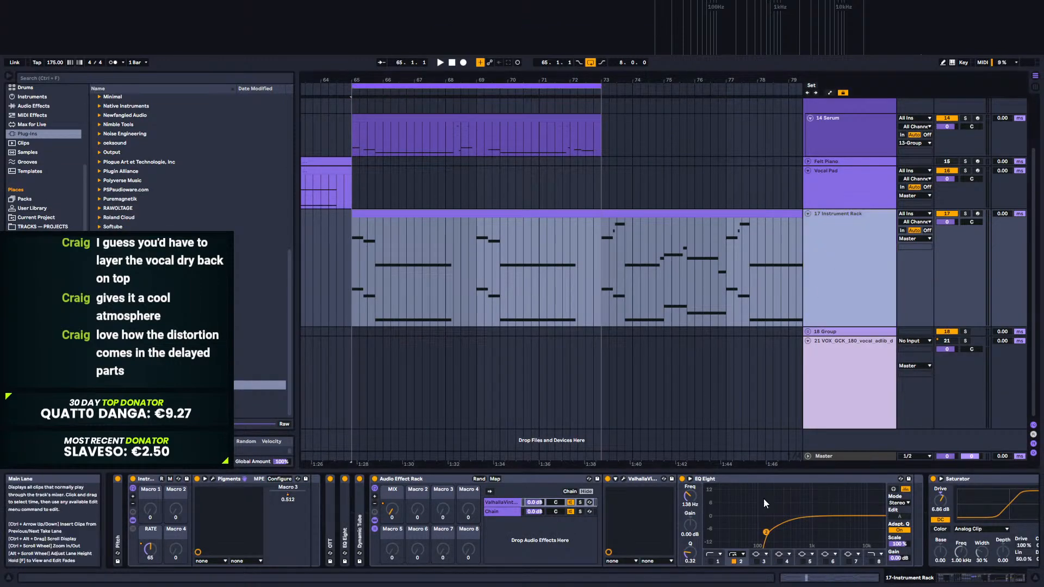
Step: Select the bar 65 clip on the 14 Serum track and open that track's Serum plug-in window
left_click(513, 121)
left_click(512, 121)
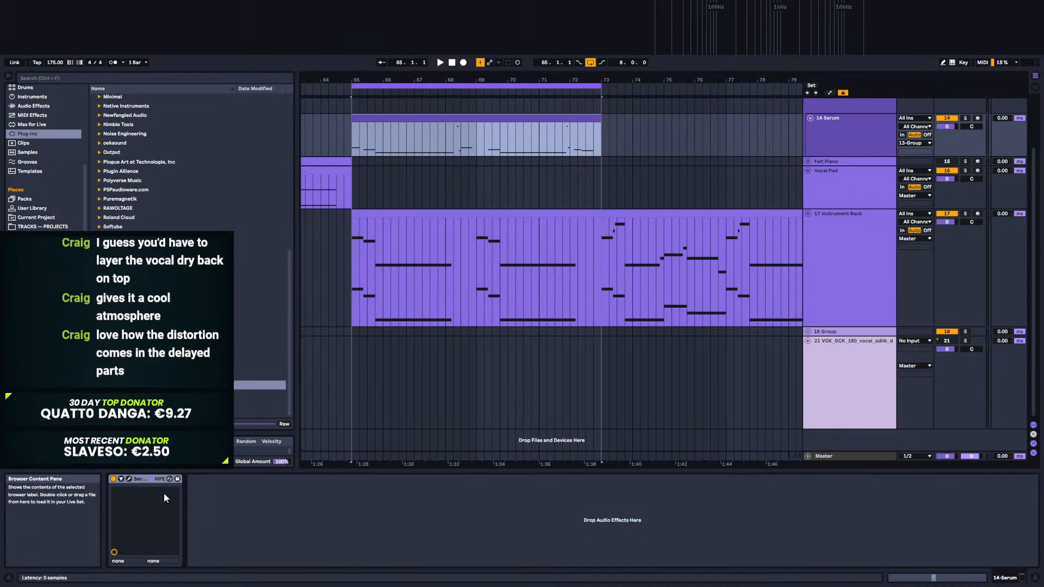
left_click(129, 479)
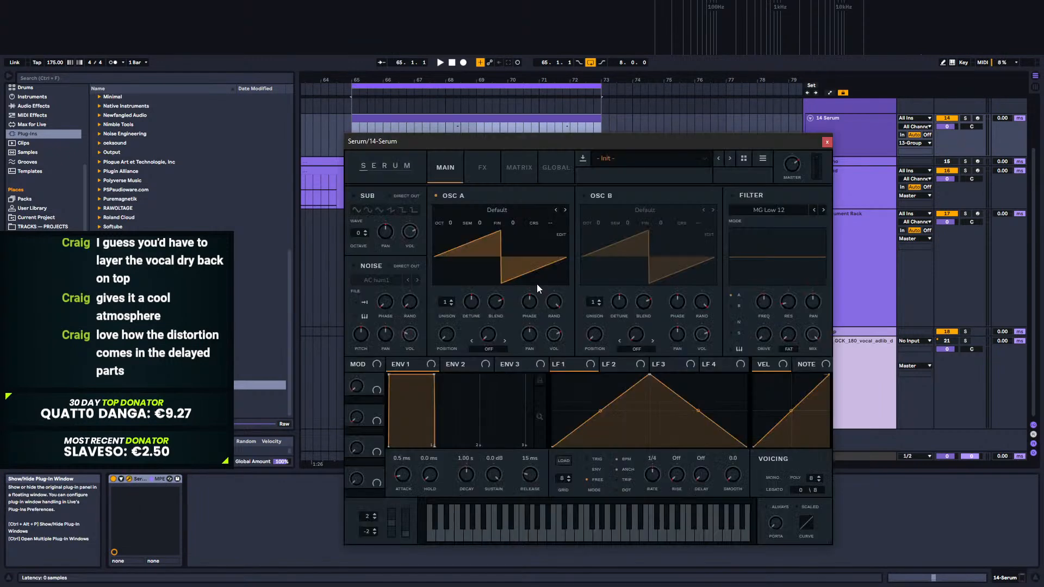
left_click(494, 211)
Step: Load the user preset Thats Mental in Serum
left_click(655, 158)
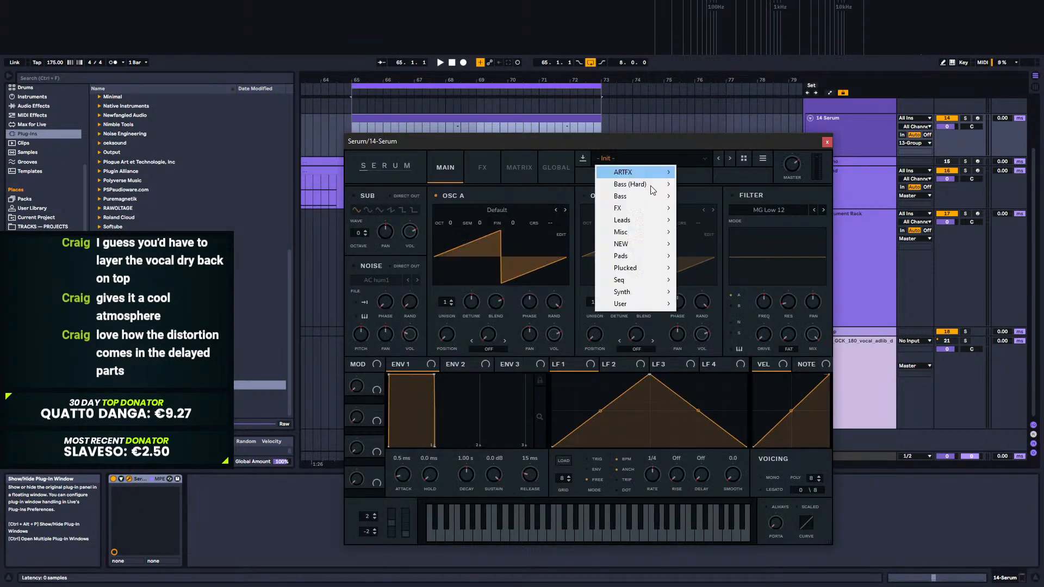
mouse_move(631, 304)
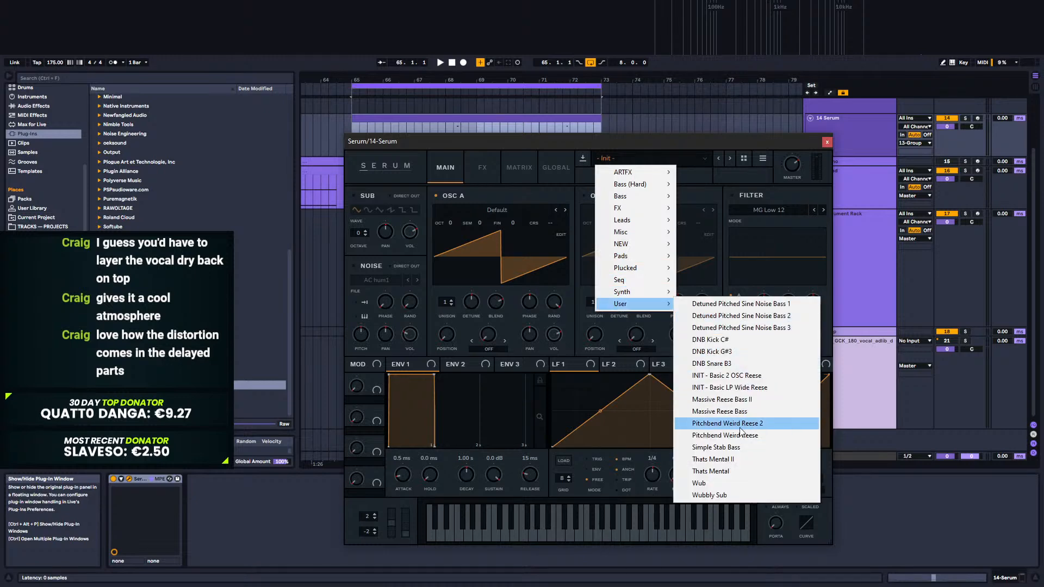
left_click(719, 472)
Step: Solo the 14 Serum track and play the section from bar 65
left_click_drag(777, 142, 783, 263)
left_click(966, 119)
key("space")
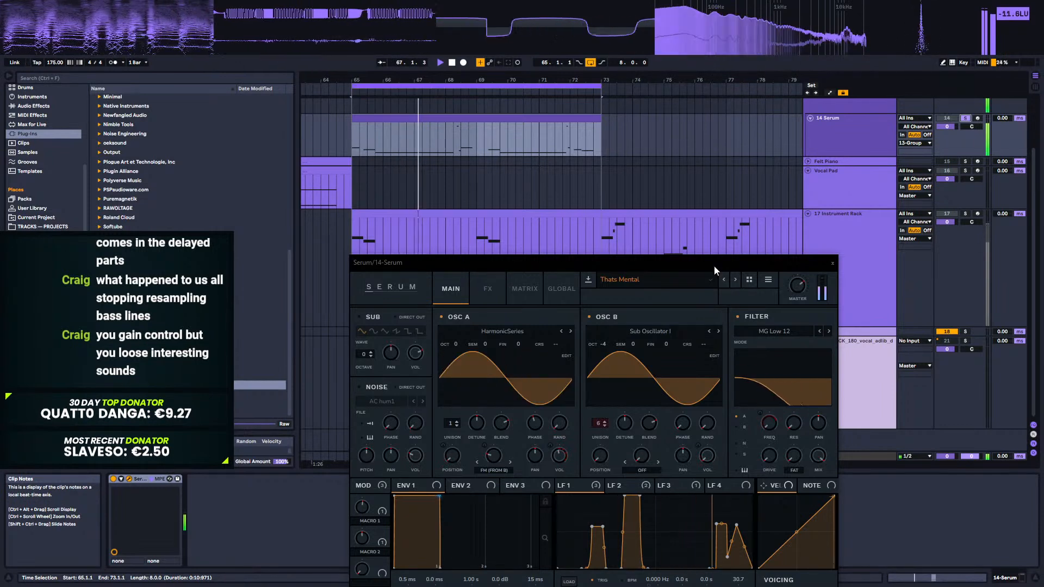
left_click_drag(713, 266, 722, 148)
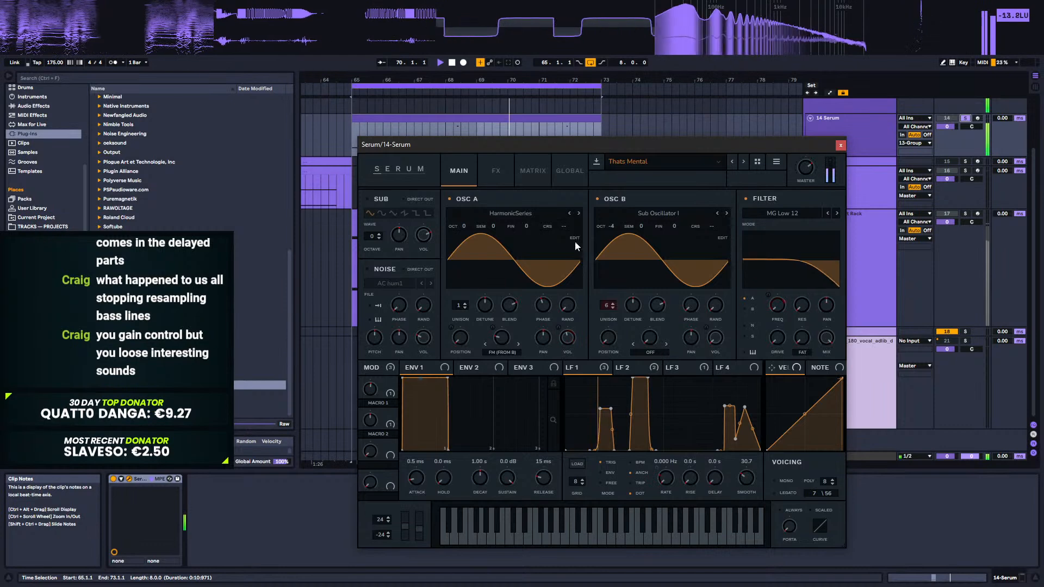
Step: Try the user preset Thats Mental II with LFO 1's peak moved near its start, playing the bass line
left_click(628, 161)
mouse_move(641, 307)
left_click(783, 461)
key("space")
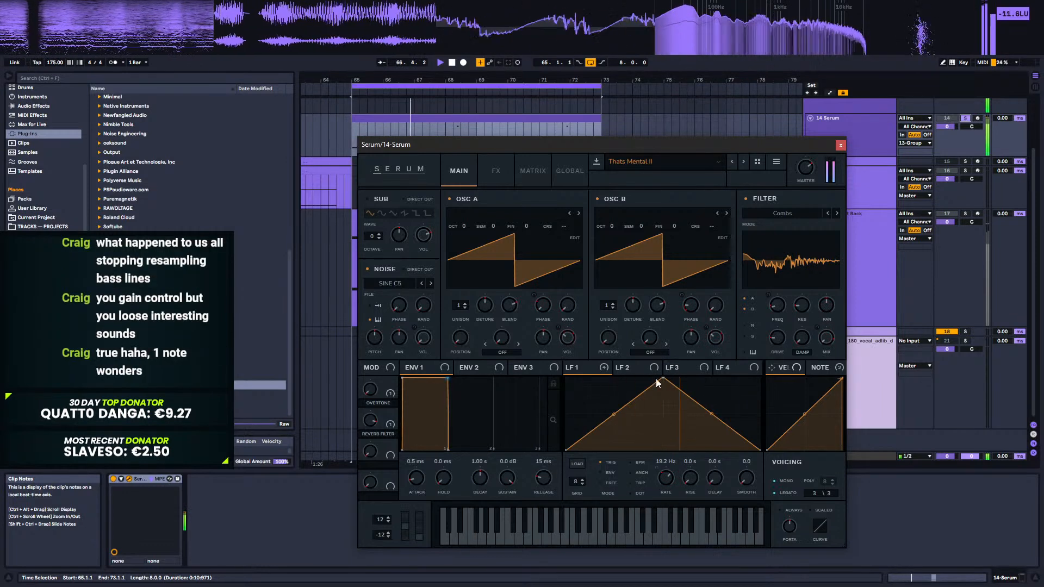
key("space")
left_click_drag(661, 379, 570, 370)
key("space")
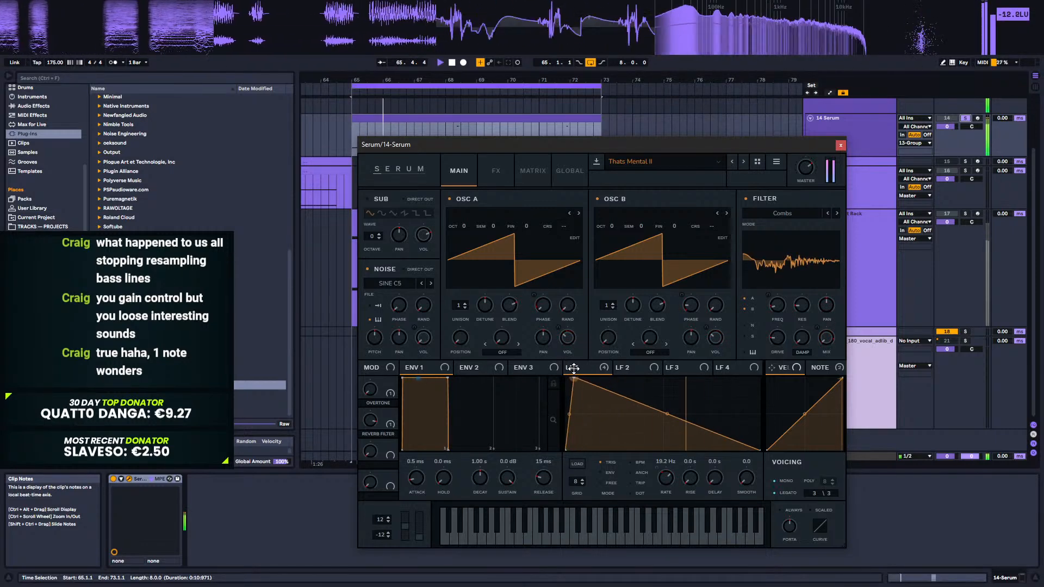
key("space")
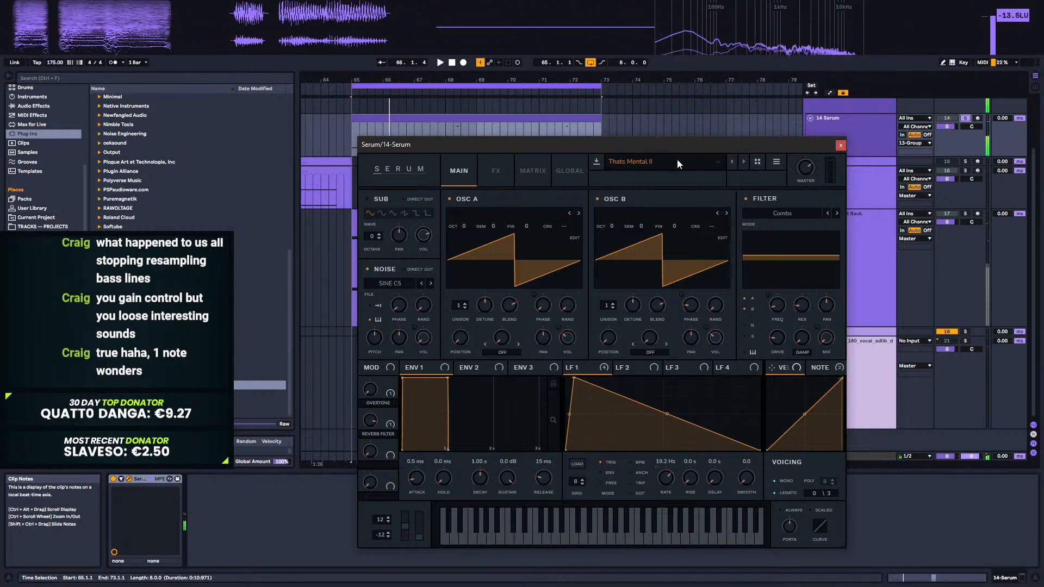
Step: Initialize the Serum preset, set oscillator A to the Just Sine wavetable and lower its random phase
left_click(776, 161)
left_click(801, 230)
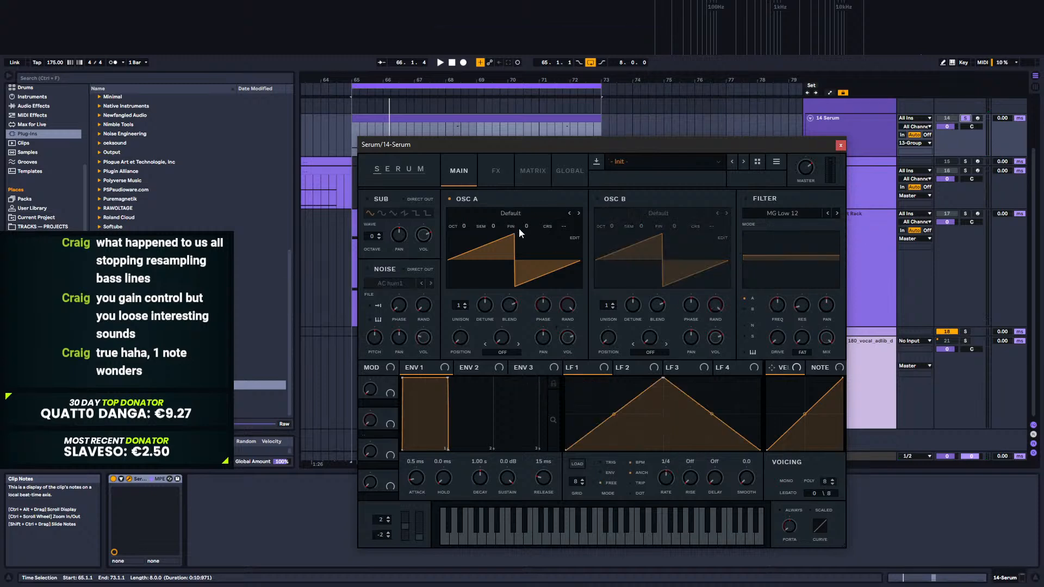
left_click(514, 217)
mouse_move(503, 286)
left_click(578, 360)
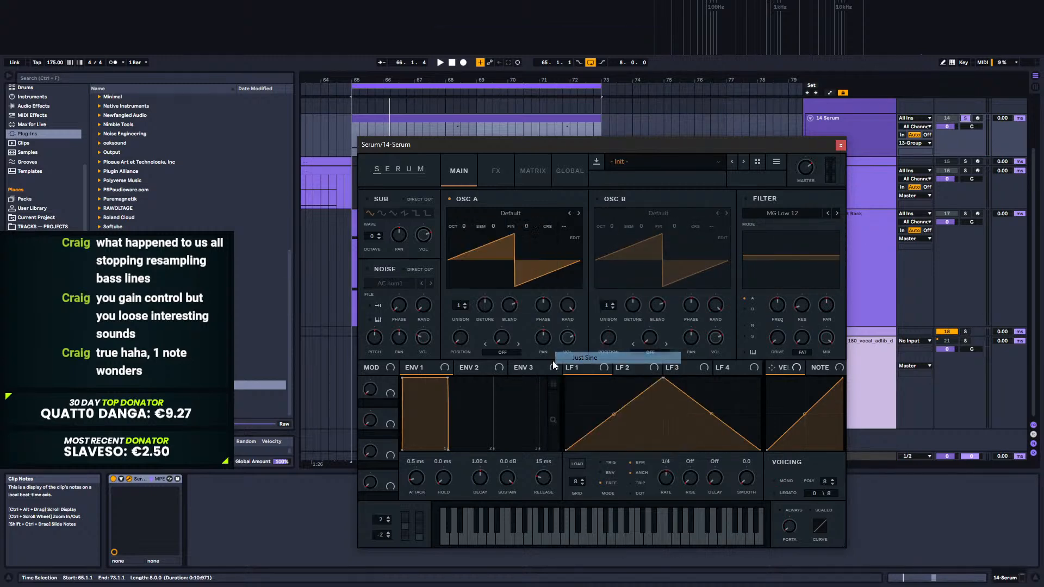
left_click_drag(569, 310, 545, 506)
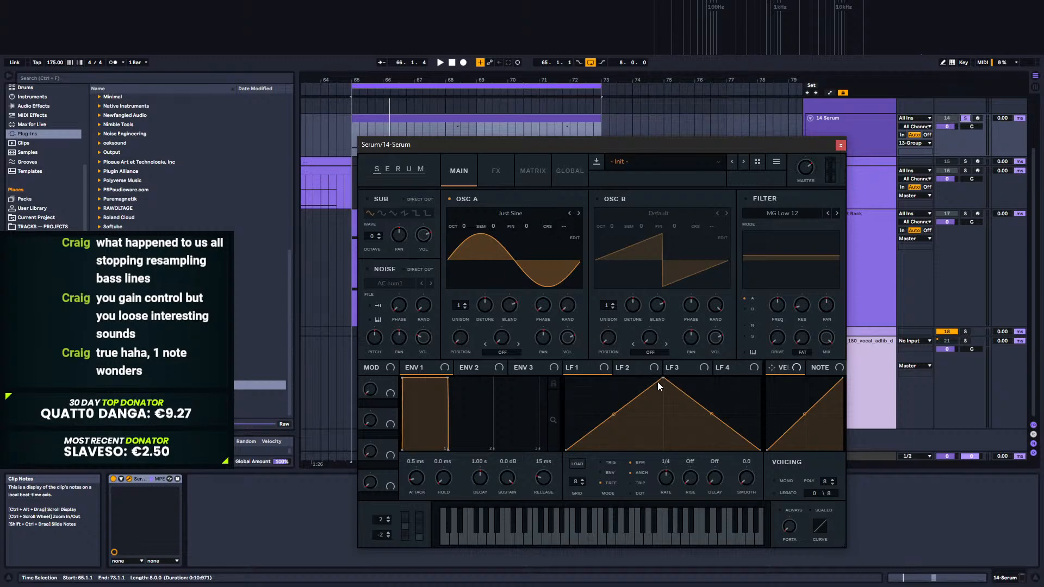
Step: Shape LFO 1 into a short, curved decay from its start, using ENV mode at 100 Hz, targeting oscillator A's coarse pitch
left_click_drag(658, 380, 453, 337)
double_click(605, 422)
left_click_drag(605, 422, 627, 488)
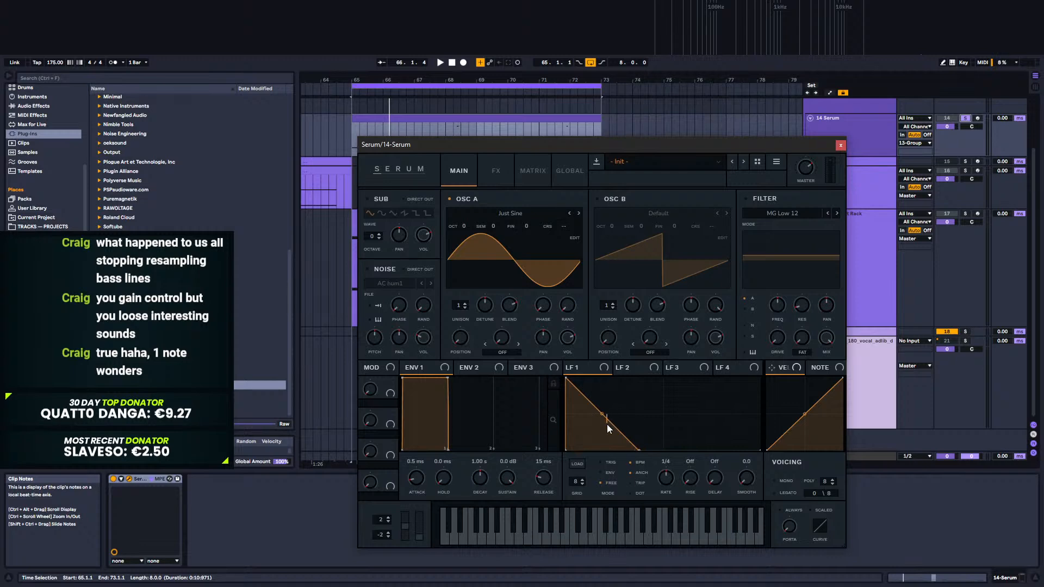
mouse_move(606, 422)
left_mouse_down()
mouse_move(604, 435)
mouse_move(601, 423)
left_mouse_up()
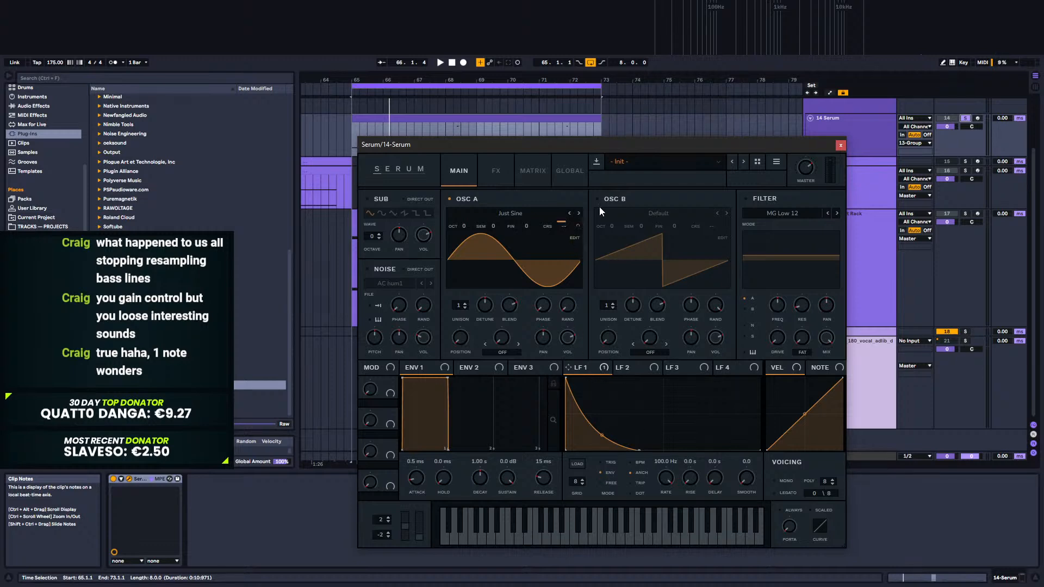
Step: Set the LFO 1 to A CoarsePit modulation amount to 42 and choose Macro 1 as its auxiliary source
left_click(532, 170)
left_click_drag(486, 220, 487, 219)
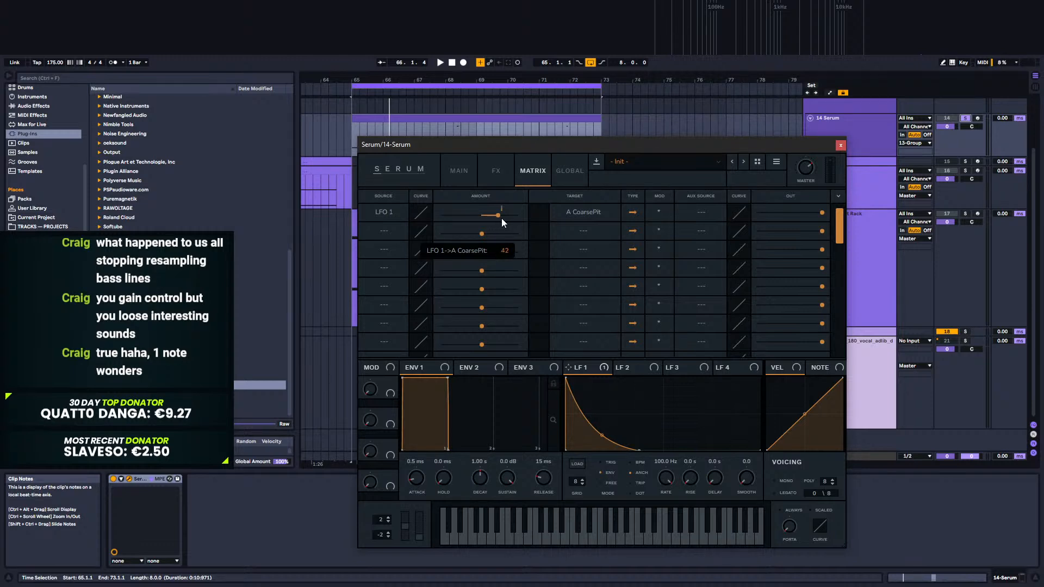
left_click(703, 220)
left_click(709, 472)
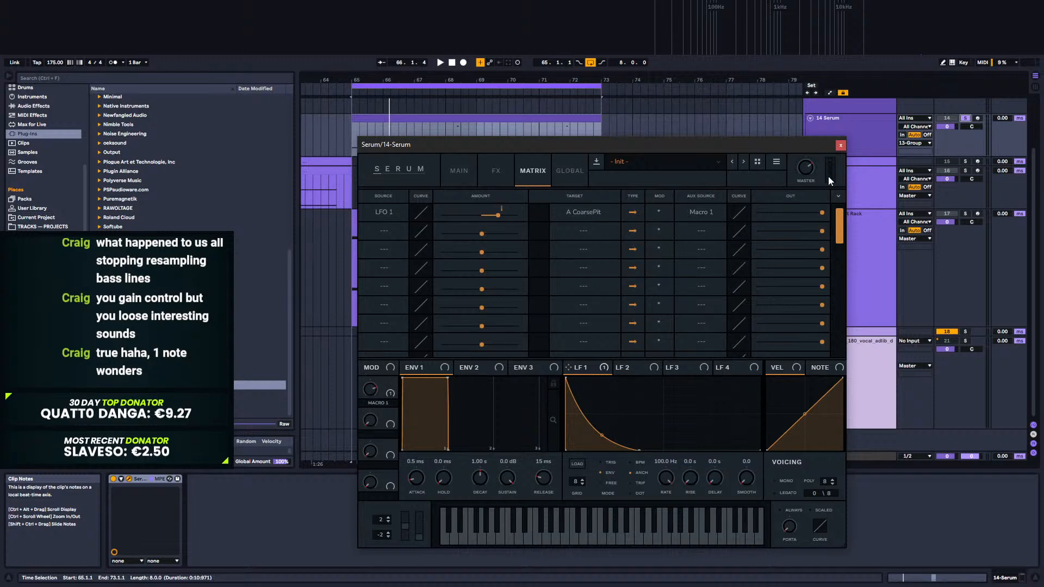
Step: Play the soloed bass and lower LFO 1's rate to 7.4 Hz
left_click(841, 144)
key("space")
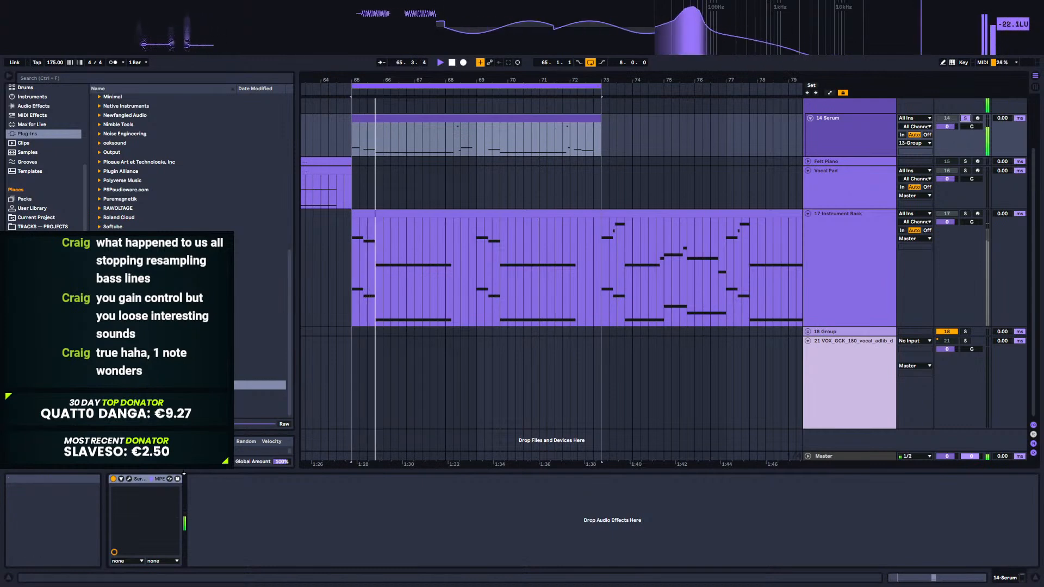
left_click(129, 478)
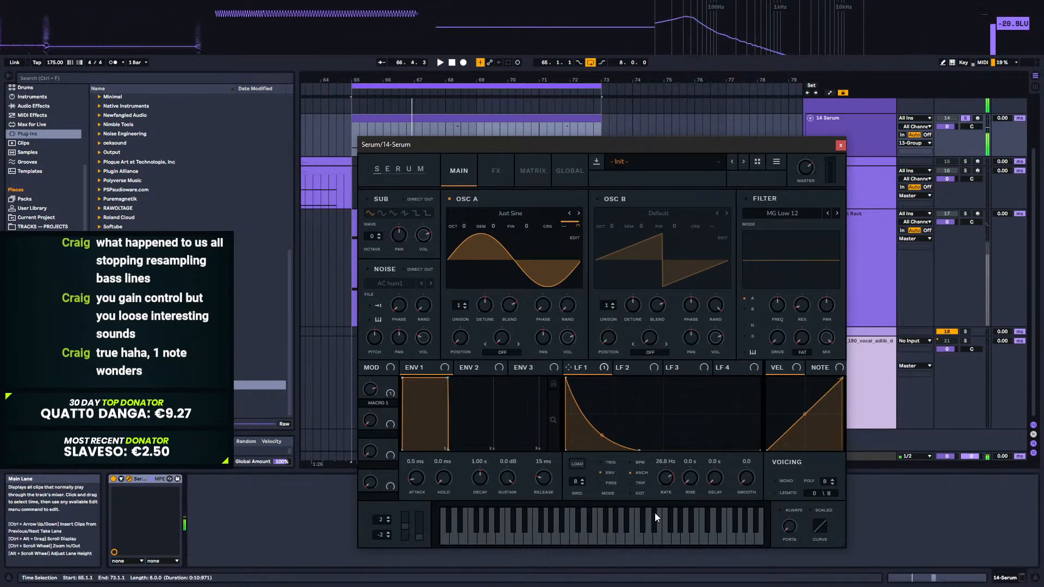
key("space")
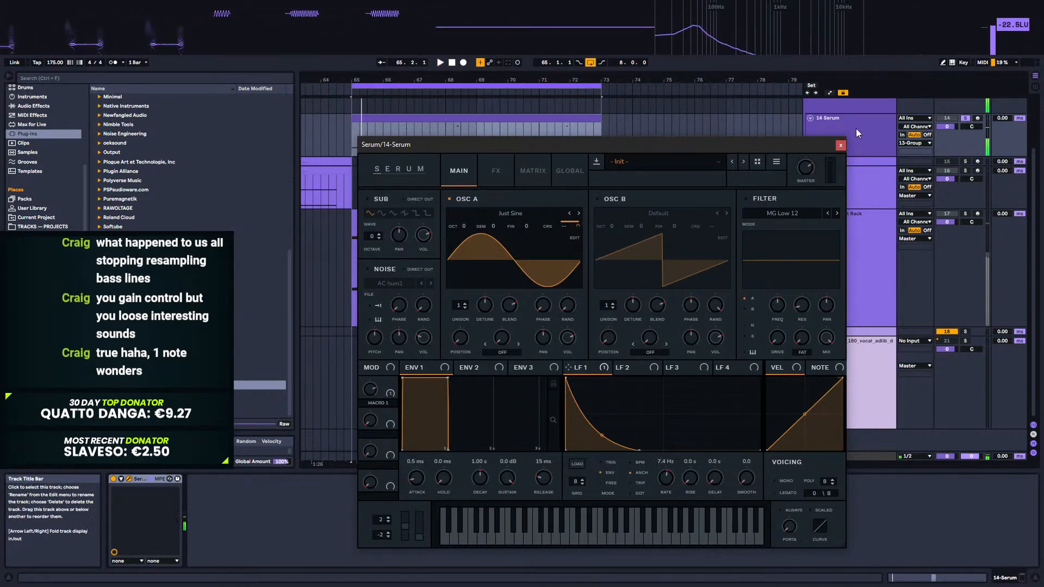
Step: Deactivate the ARTFX-Sidechain Compressor on the 13-Group track and set LFO 1's rate to 11.2 Hz while replaying the bass
left_click(860, 104)
left_click(118, 479)
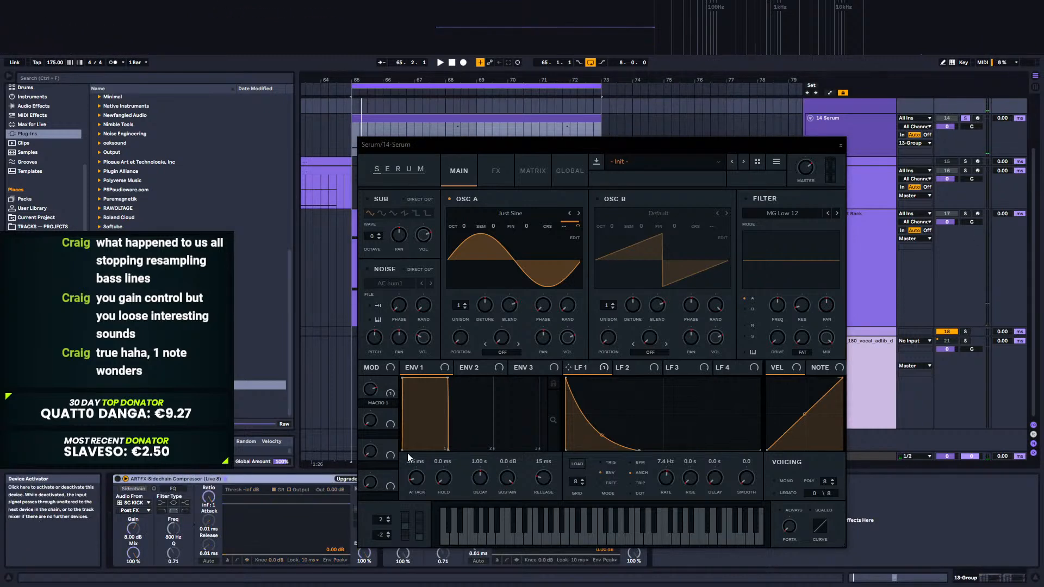
key("space")
key("space")
mouse_move(668, 475)
left_mouse_down()
mouse_move(661, 484)
mouse_move(664, 451)
mouse_move(664, 469)
left_mouse_up()
key("space")
key("space")
key("space")
key("space")
key("space")
key("space")
key("space")
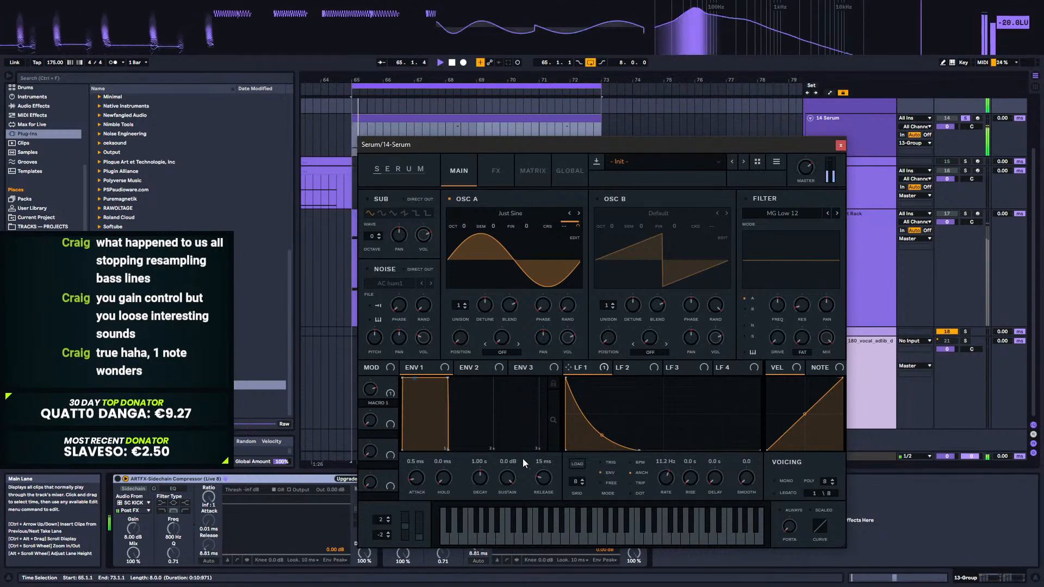
Step: Adjust Macro 1 to change the pitch modulation depth and check the modulation matrix during playback
key("space")
left_click_drag(358, 406, 361, 428)
key("space")
key("space")
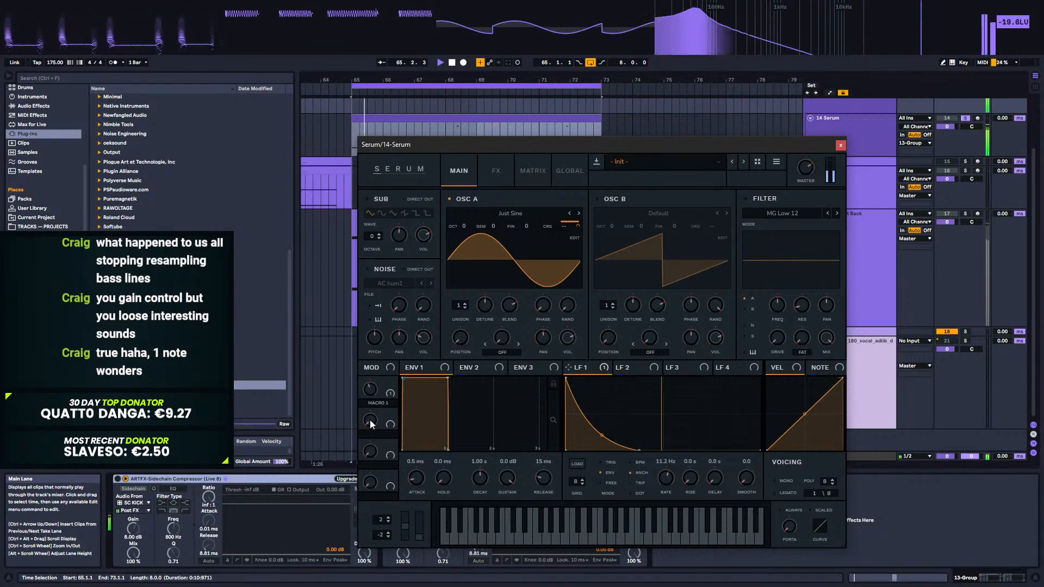
left_click(563, 173)
left_click(532, 172)
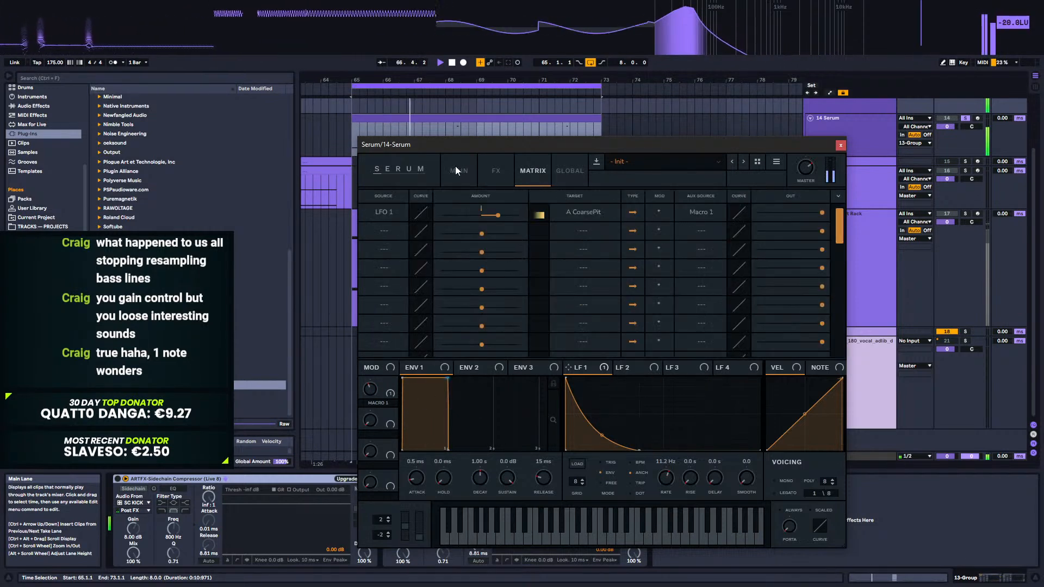
left_click(456, 169)
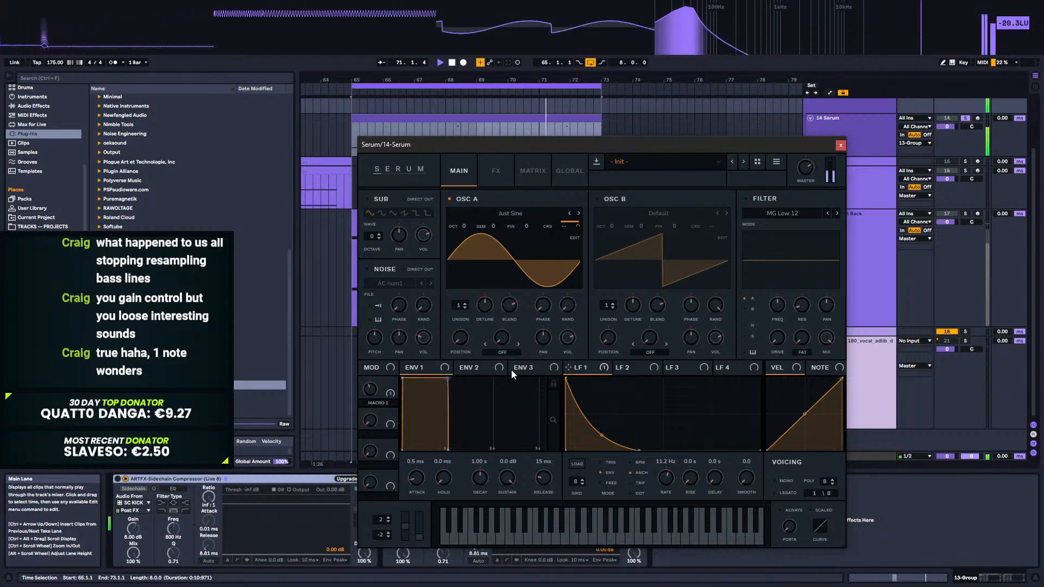
Step: Shape LFO 2 as a short hold followed by a falling ramp, in ENV mode at 2 bars, and audition it
left_click(631, 369)
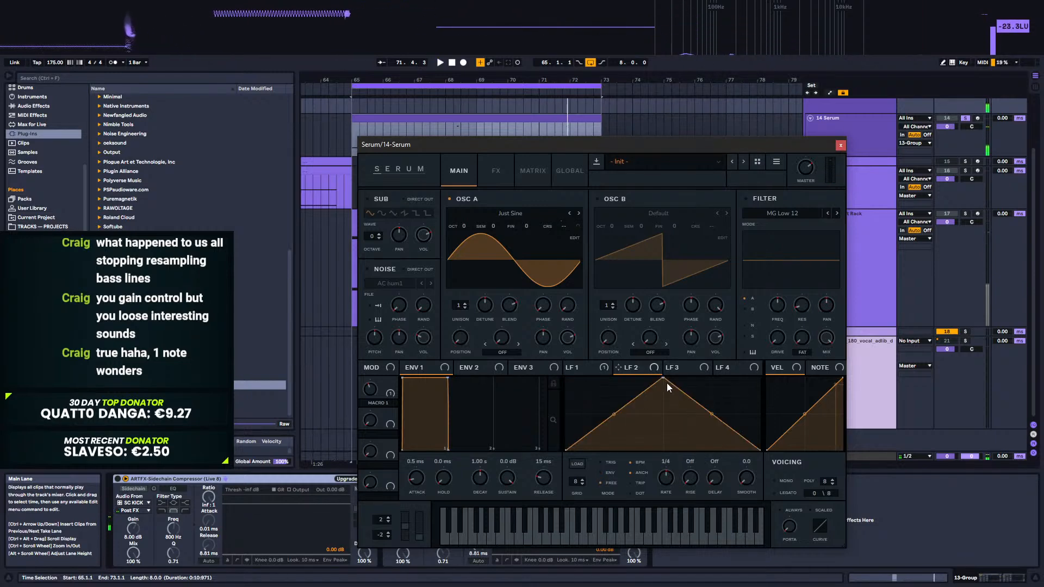
left_click_drag(663, 379, 566, 379)
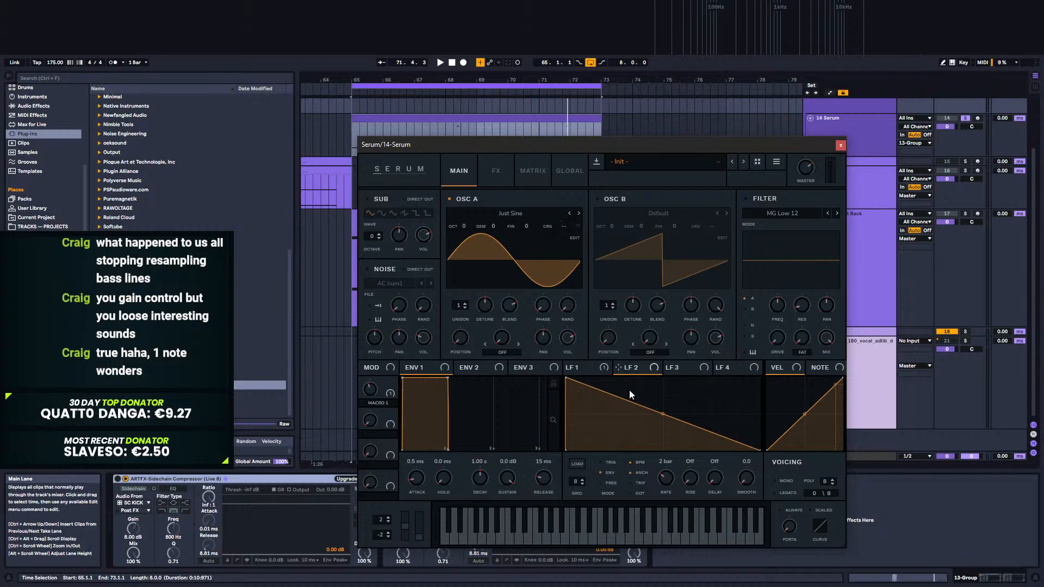
double_click(607, 381)
left_click_drag(608, 381, 591, 367)
key("space")
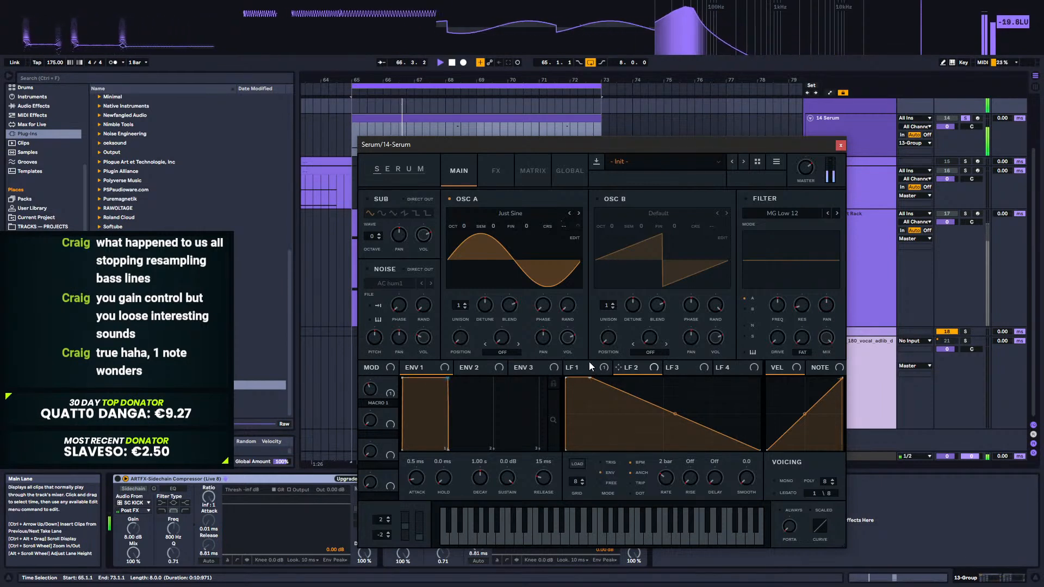
key("space")
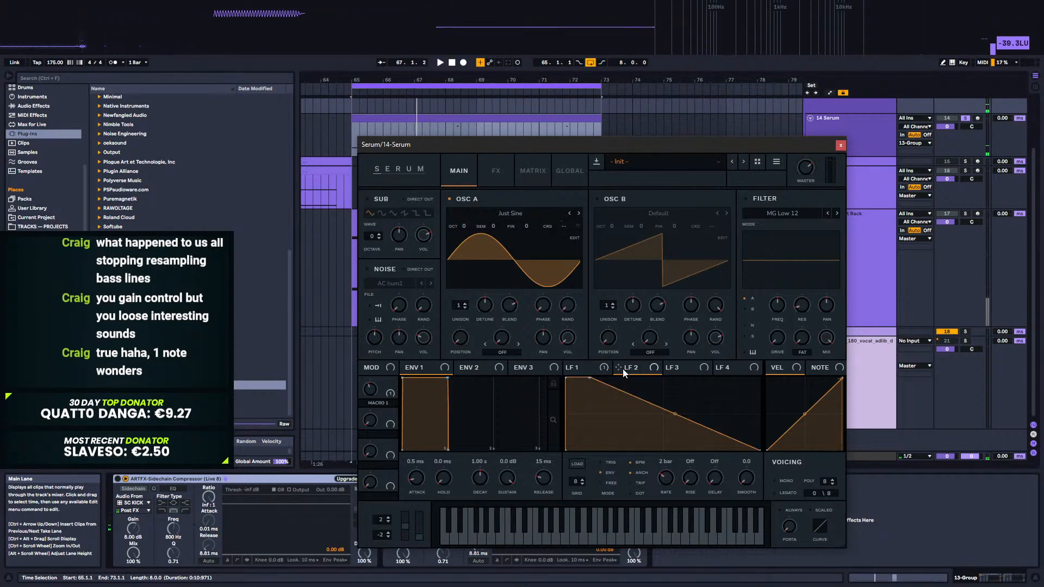
Step: Modulate oscillator A's volume with LFO 2 and bend the LFO's falling segment outward while playing the bass
left_click_drag(571, 344, 568, 340)
key("space")
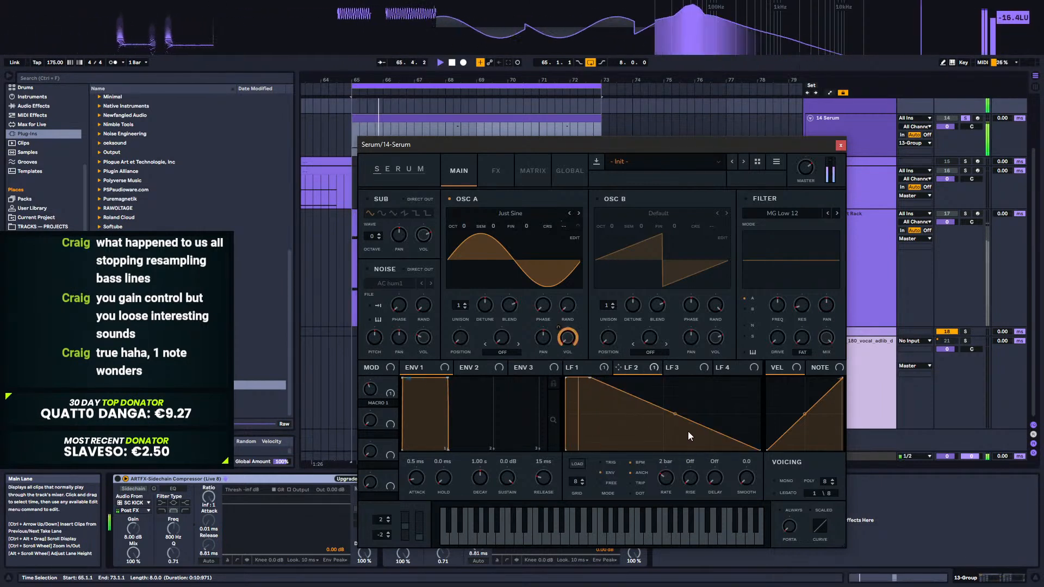
left_click_drag(681, 416, 679, 403)
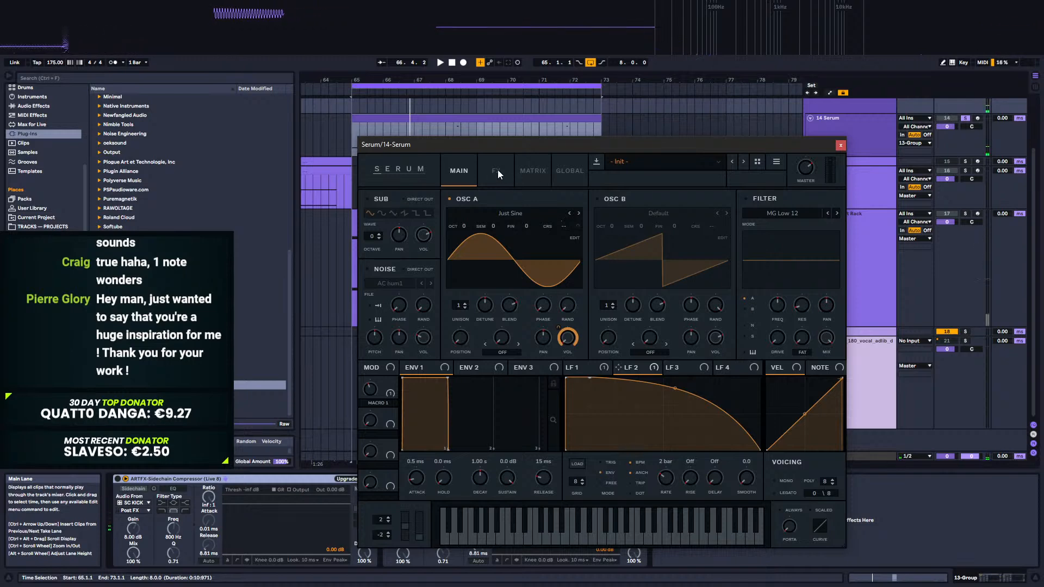
Step: Enable oscillator B with the MB Saw wavetable at position 90, octave +1 and 5 unison voices, and switch on the filter
left_click(597, 199)
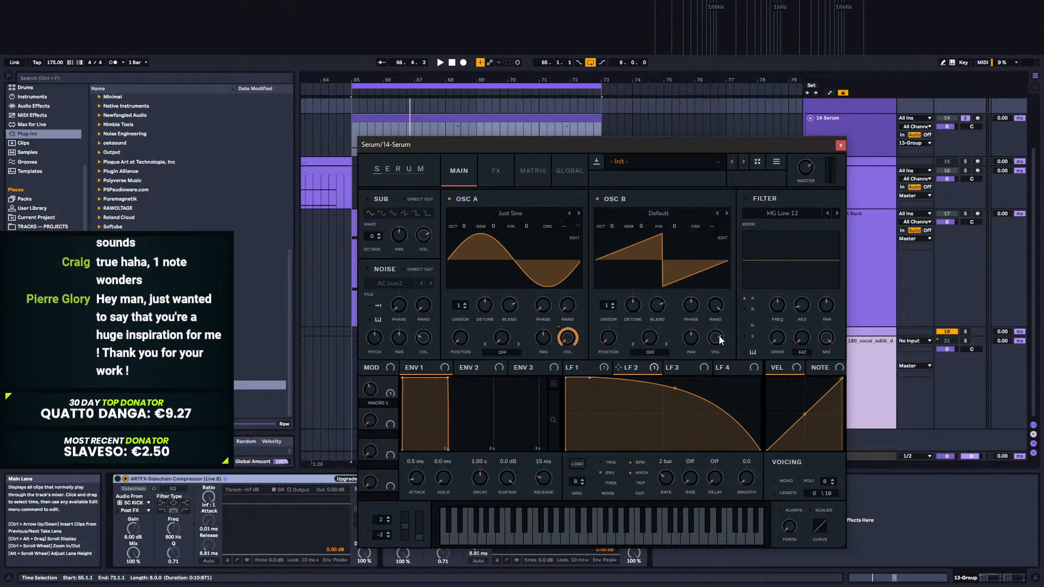
left_click_drag(601, 301, 615, 270)
left_click(753, 199)
left_click(661, 216)
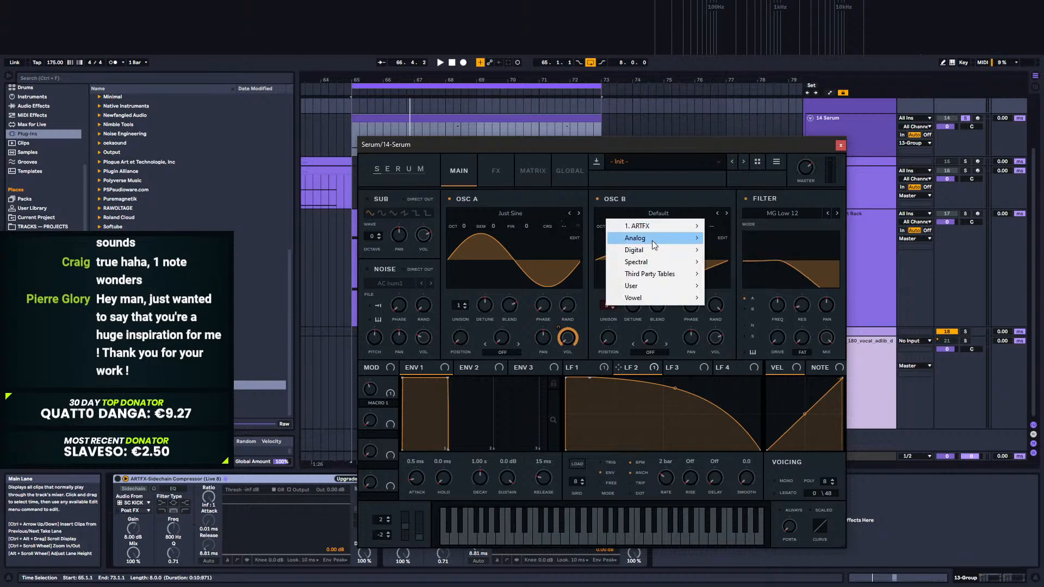
mouse_move(654, 240)
left_click(726, 413)
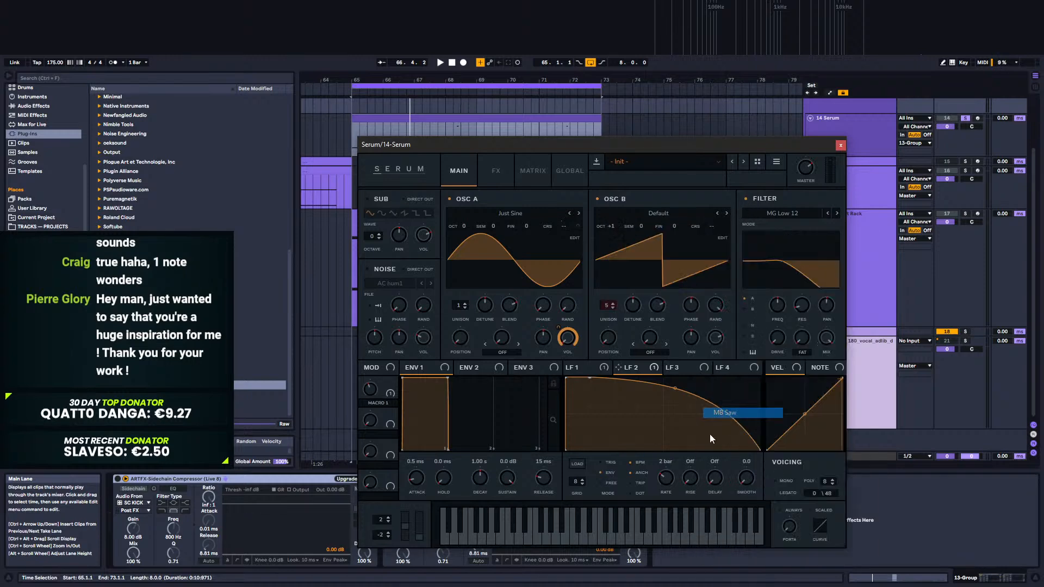
left_click_drag(608, 347, 611, 302)
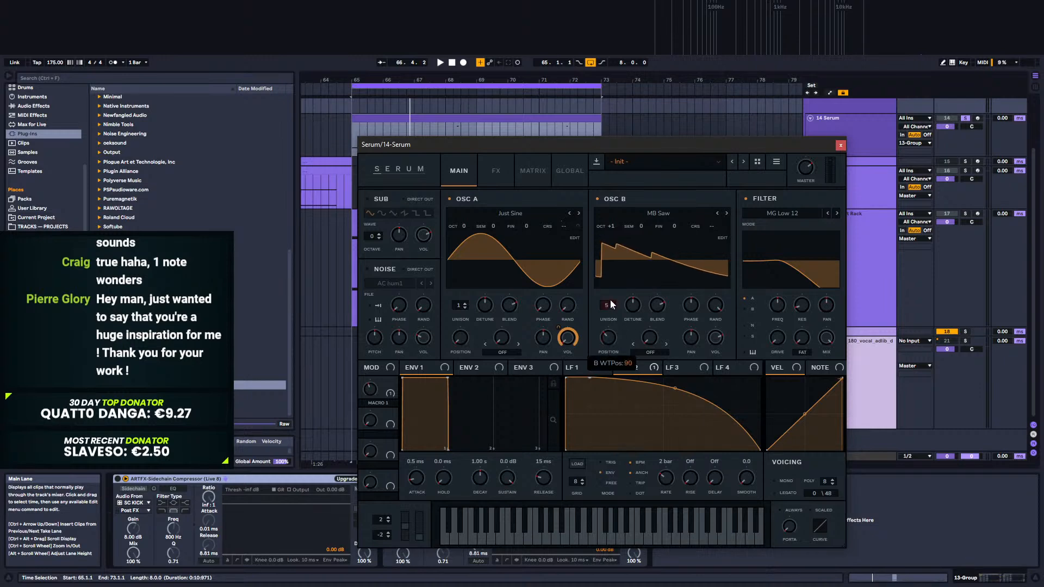
Step: Route only oscillator B through the filter, lower its cutoff to about 96 Hz and audition the bass
left_click(745, 298)
left_click(744, 309)
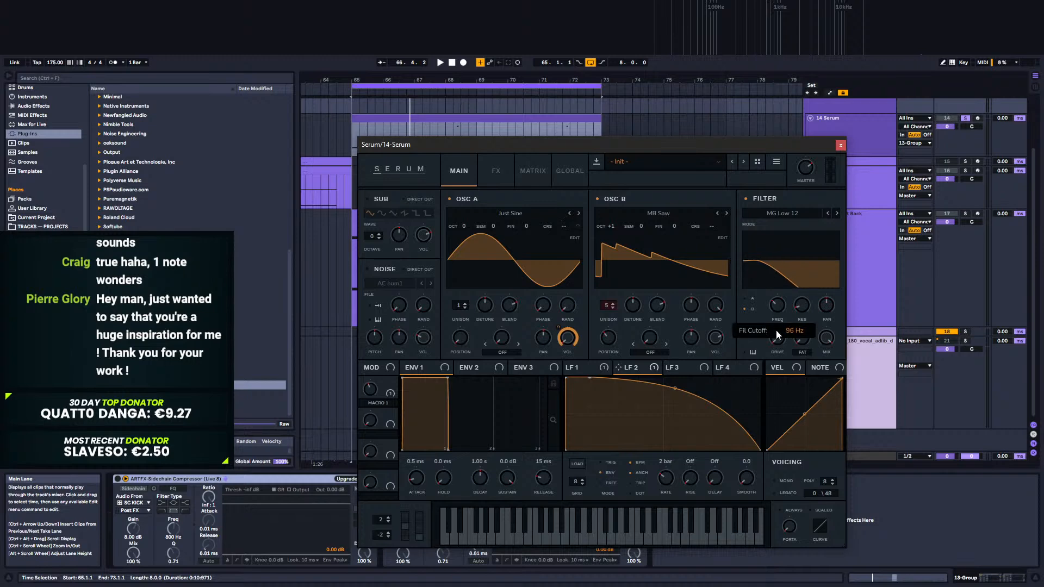
key("space")
mouse_move(779, 311)
key("space")
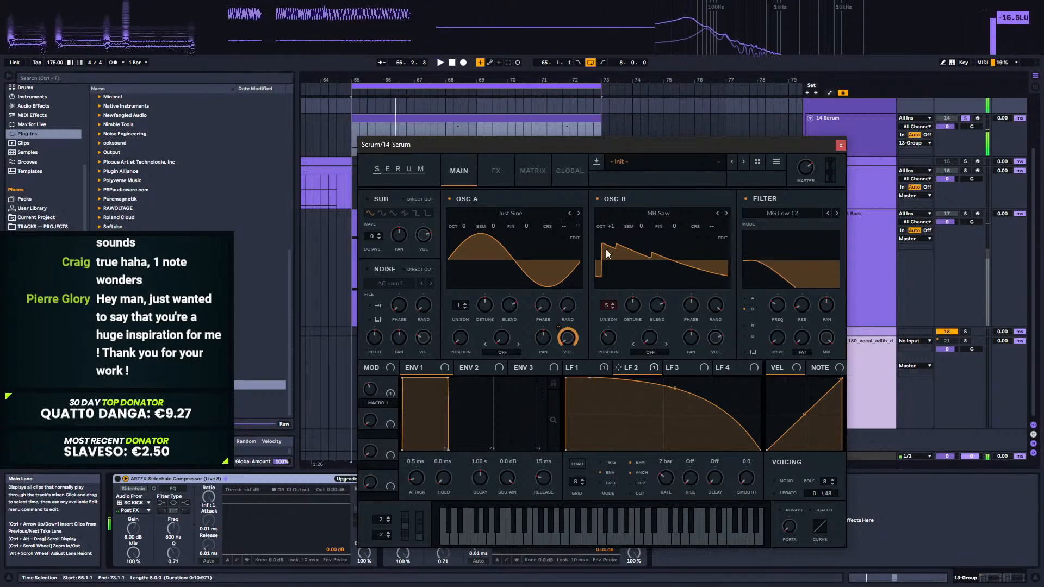
Step: Remove the fundamental from oscillator B's wavetable, audition it and close the wavetable editor
left_click(724, 241)
left_click(724, 239)
left_click(446, 272)
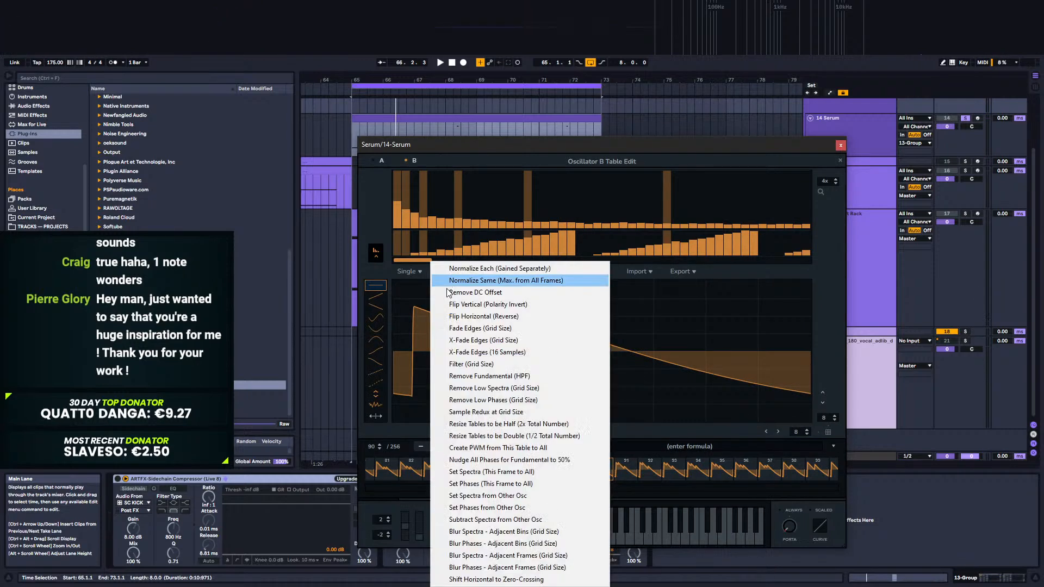
left_click(467, 377)
key("space")
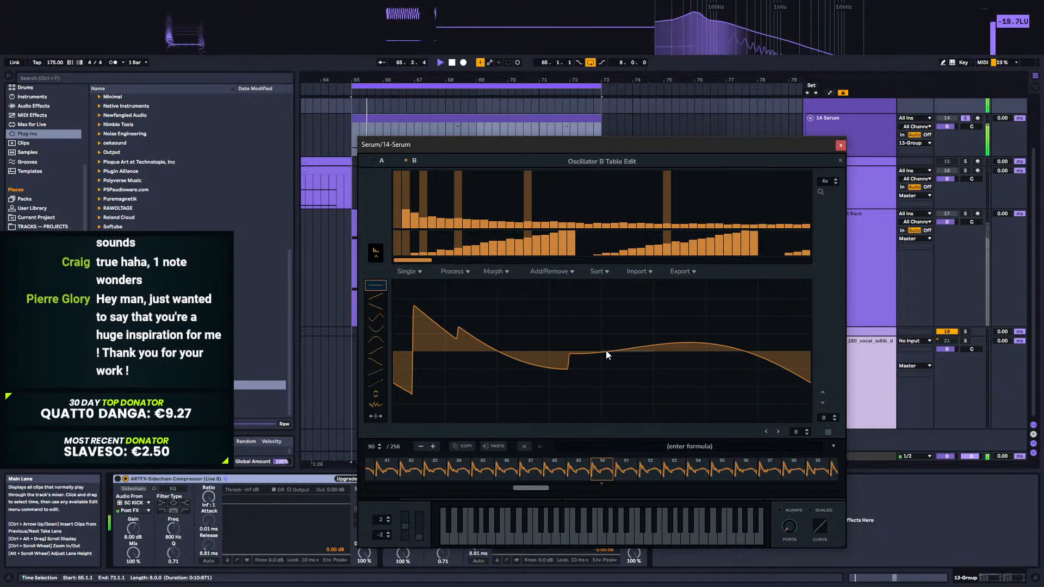
left_click(840, 160)
Step: Change the filter type to MG Low 18, set oscillator B's octave to 0 and adjust the cutoff during playback
key("space")
key("space")
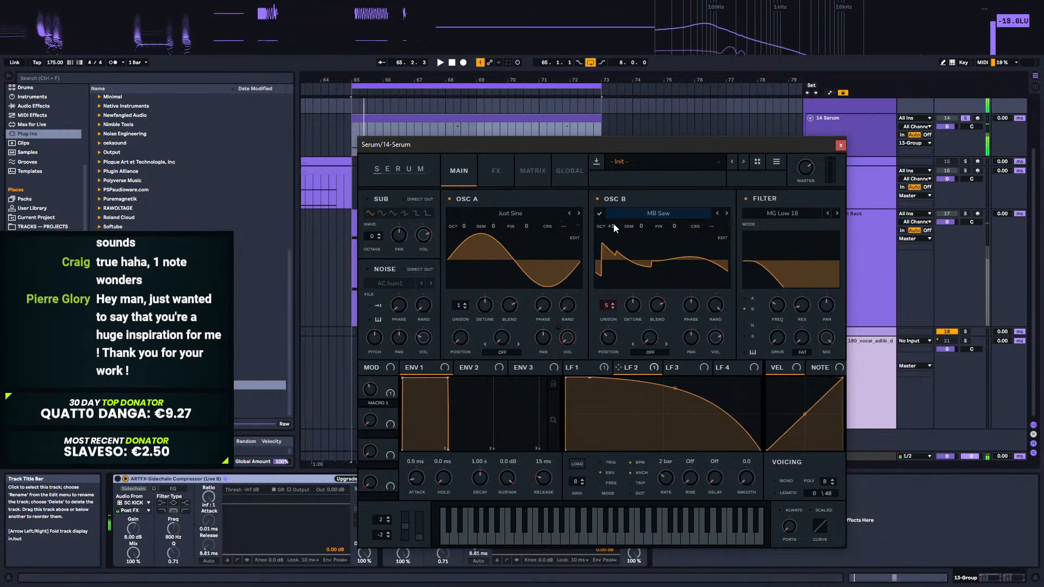
key("space")
left_click_drag(779, 307, 782, 302)
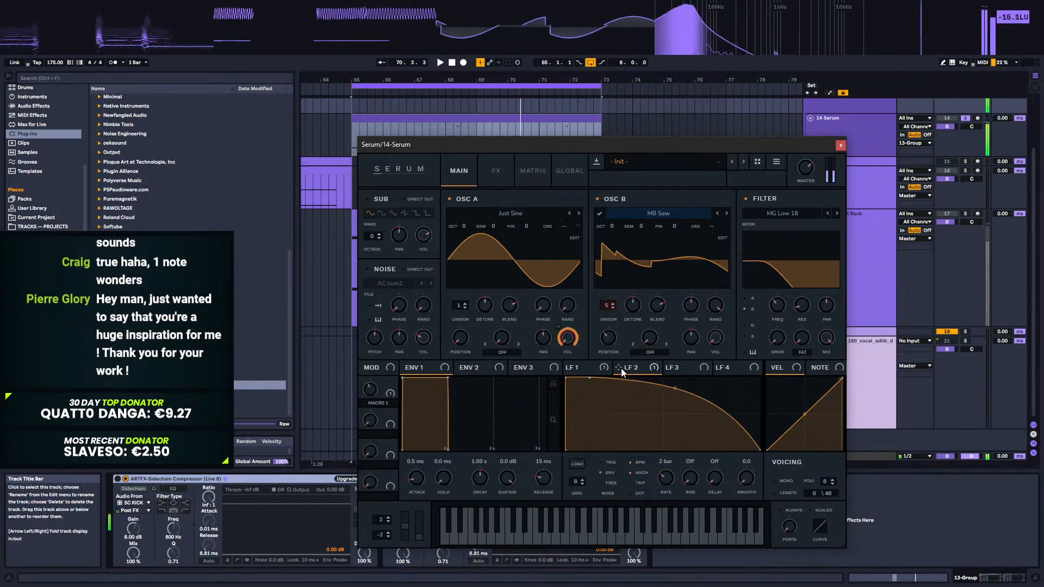
Step: Modulate oscillator B's volume with LFO 2 and slightly flatten the LFO's falling curve
left_click_drag(626, 369, 716, 338)
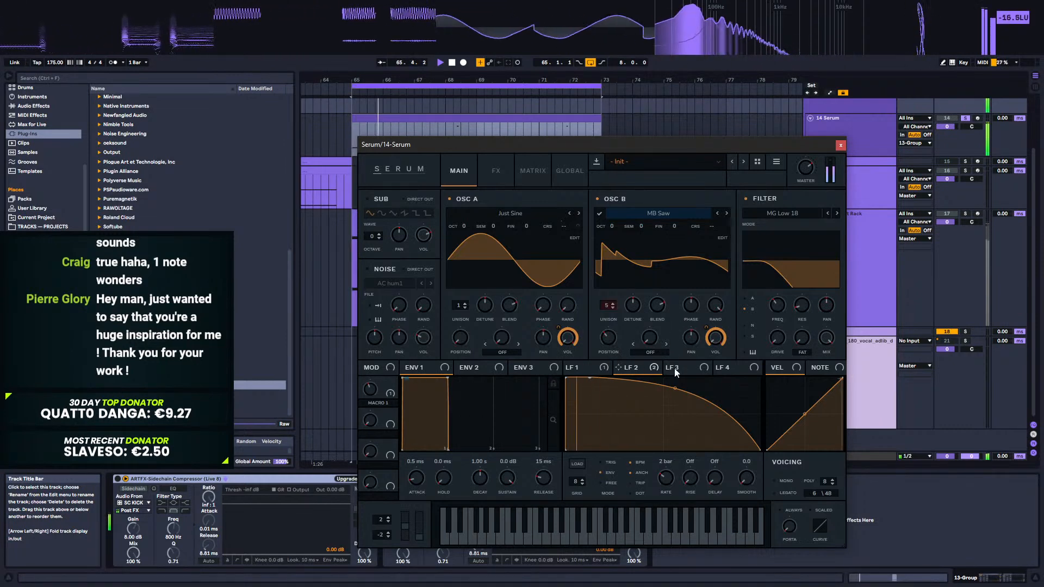
left_click_drag(676, 389, 676, 392)
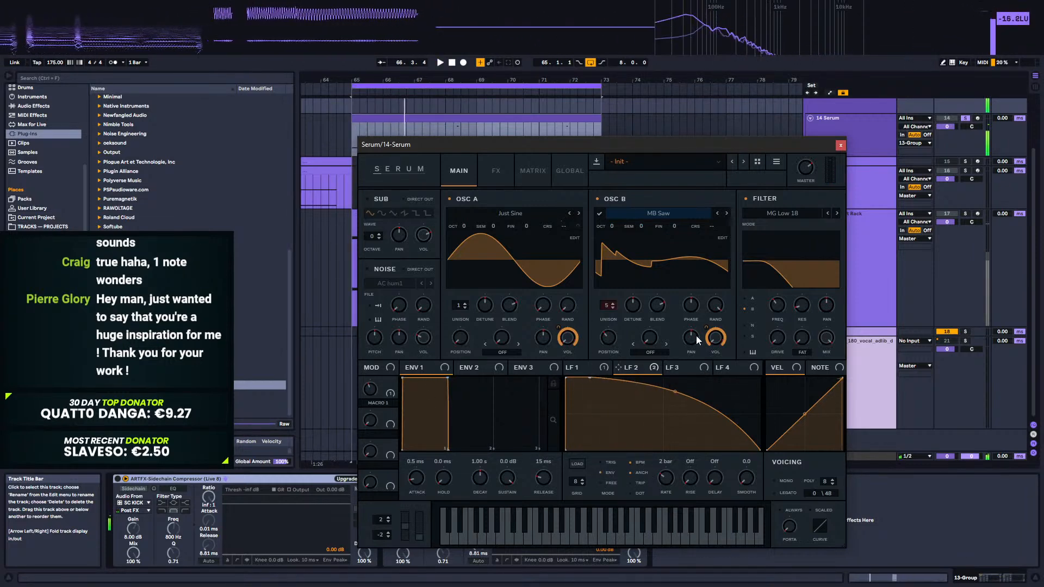
Step: Enable the Tube distortion effect and raise its drive to about 82% while playing the bass
left_click(495, 171)
left_click(369, 217)
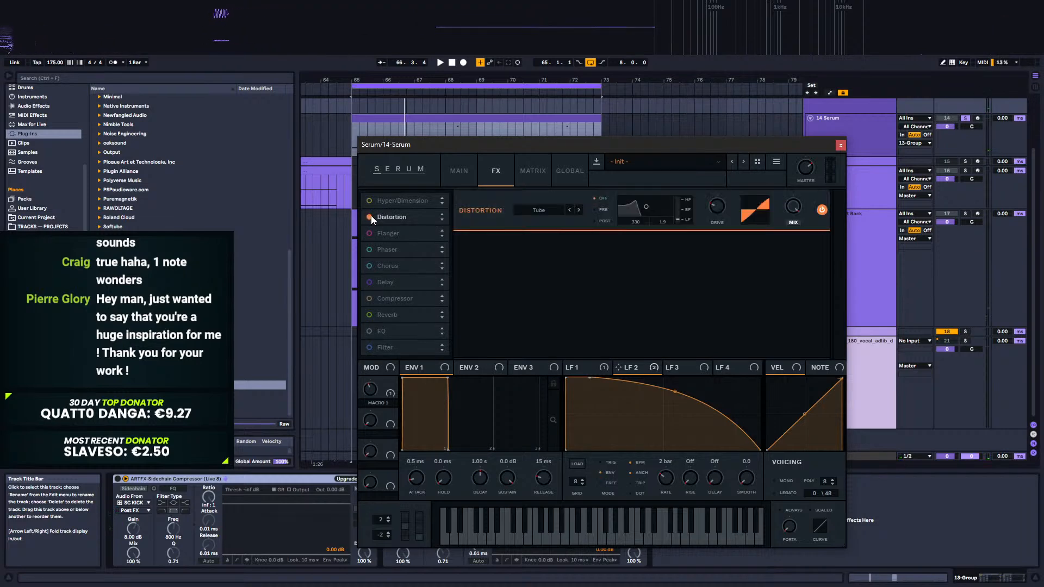
left_click(456, 170)
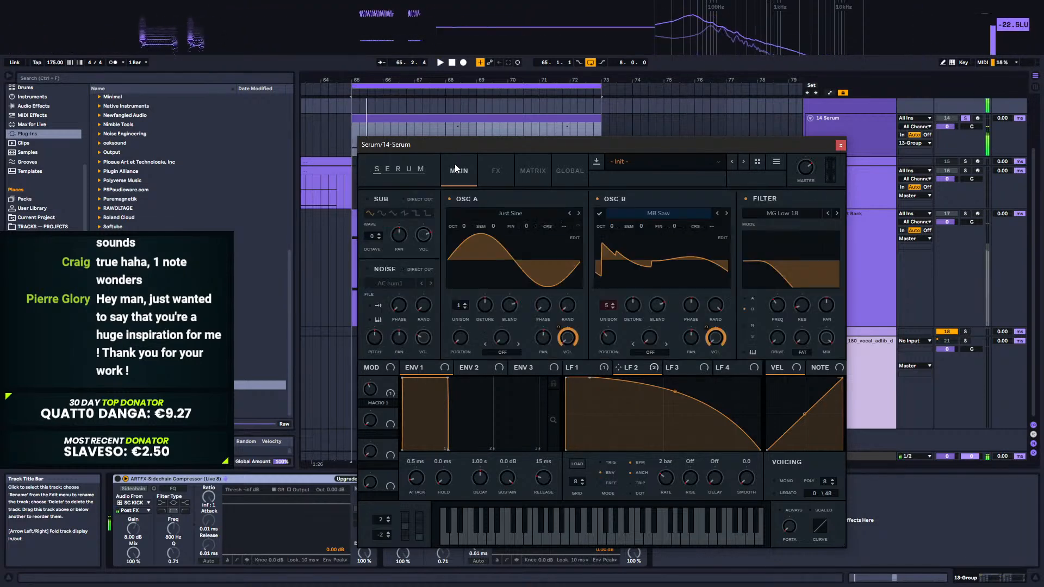
left_click(495, 171)
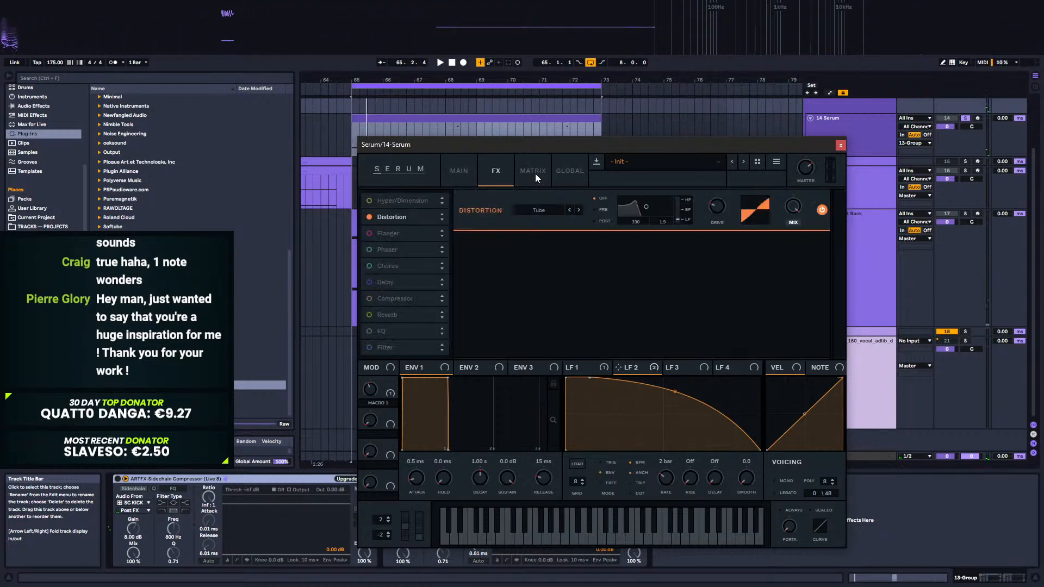
left_click(471, 170)
key("space")
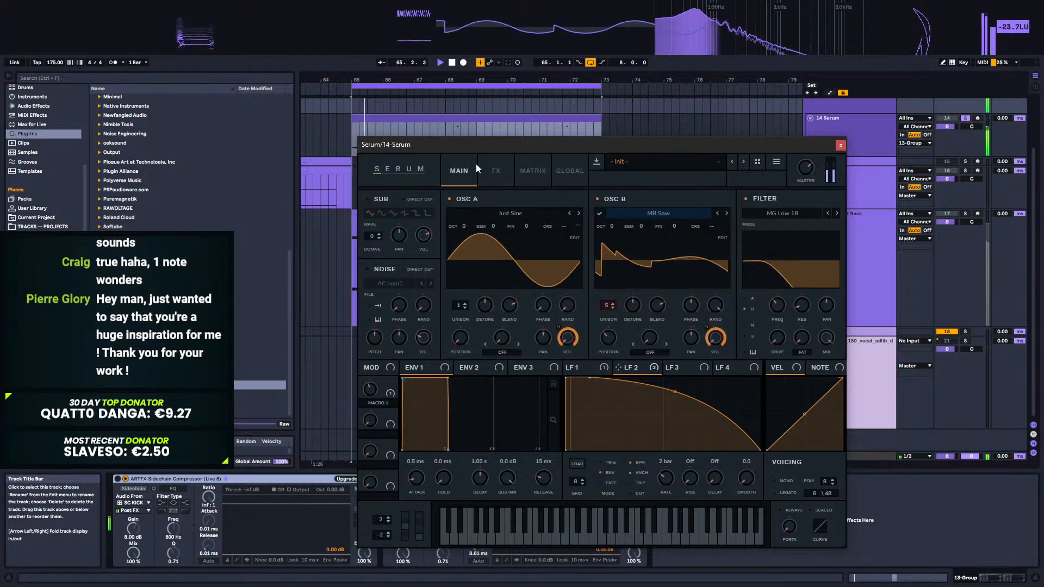
left_click(489, 171)
left_click_drag(712, 213, 714, 138)
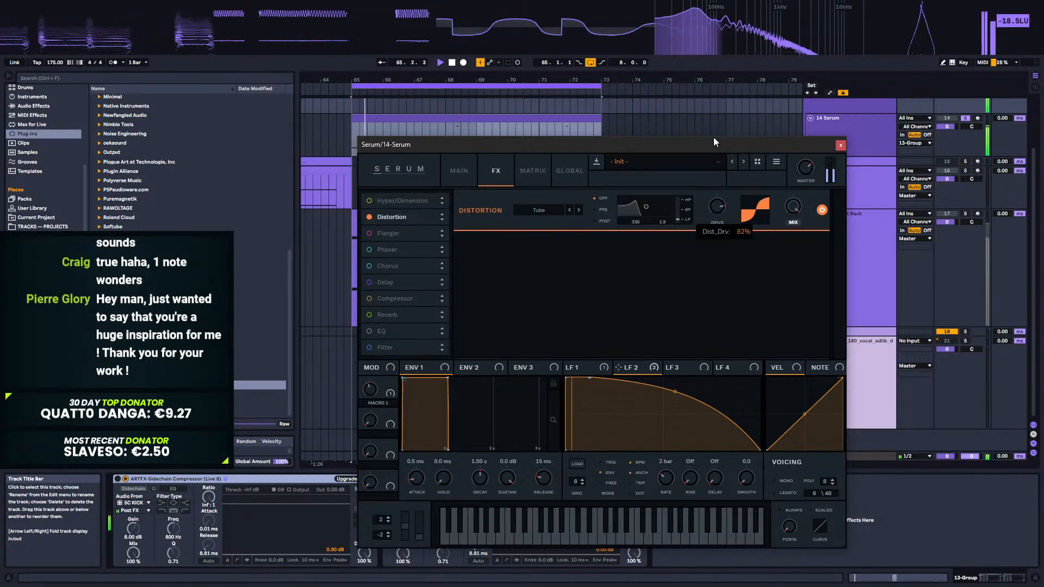
Step: Turn off the filter, raise the distortion drive further and replay the bass
left_click(470, 175)
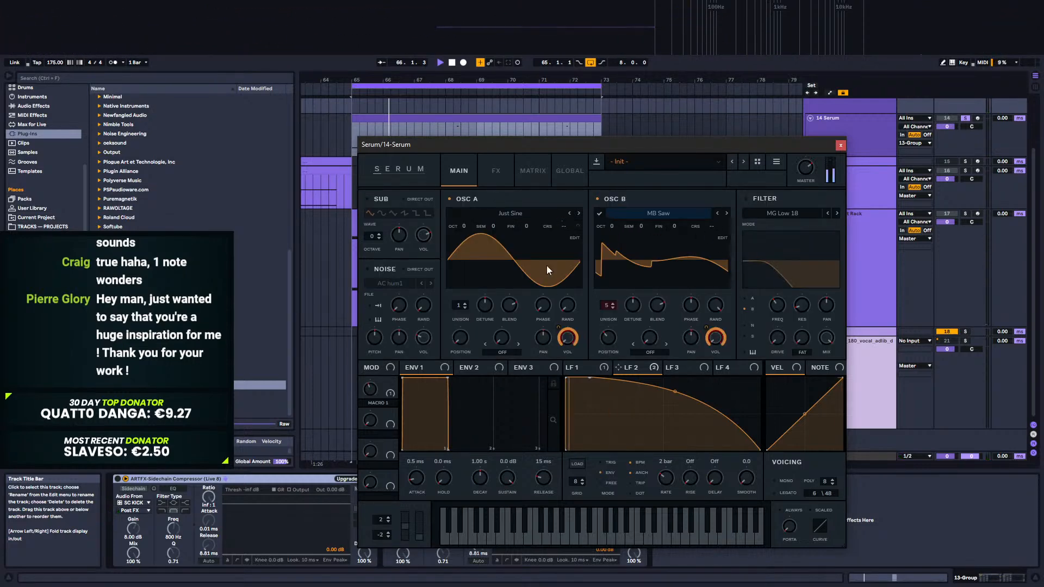
key("space")
left_click(488, 174)
left_click_drag(750, 219, 719, 206)
key("space")
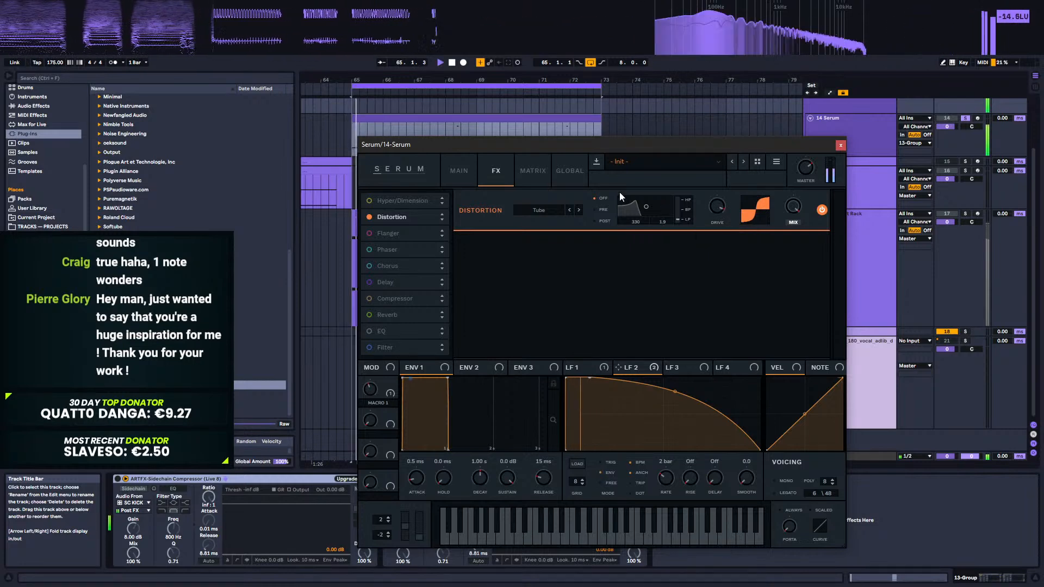
left_click(563, 173)
left_click(451, 170)
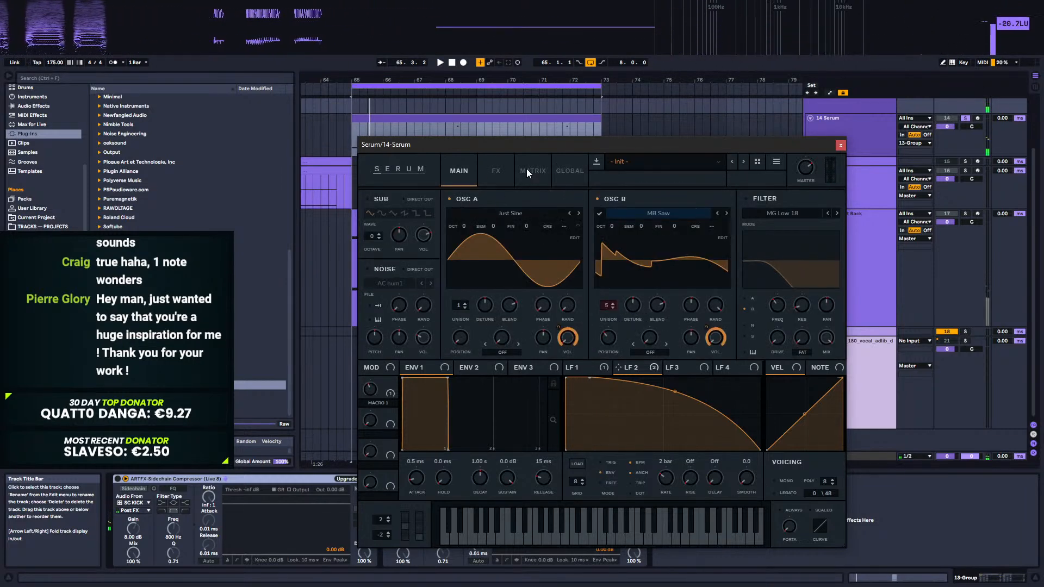
left_click(535, 169)
left_click(499, 171)
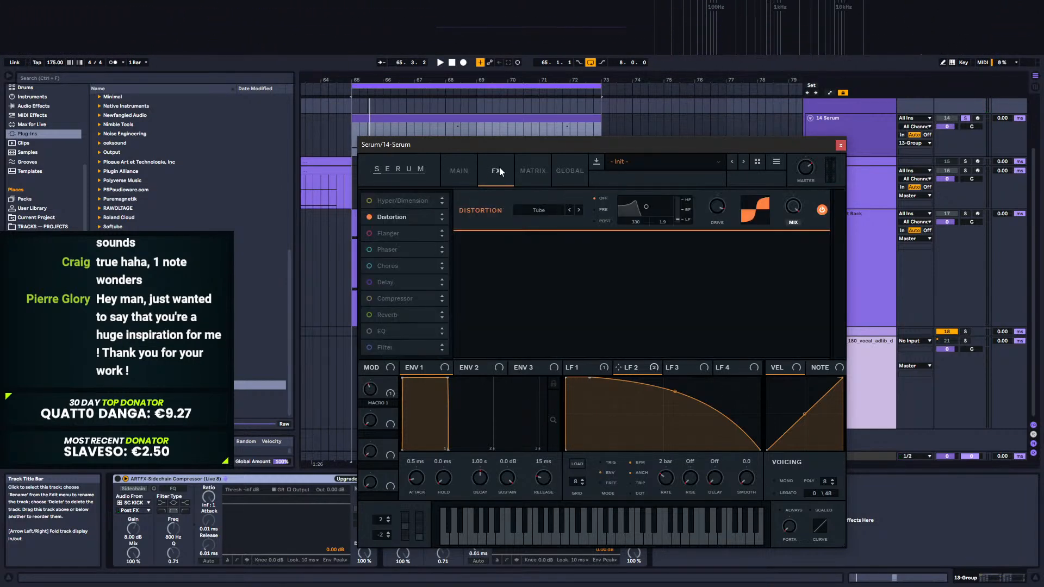
left_click(453, 171)
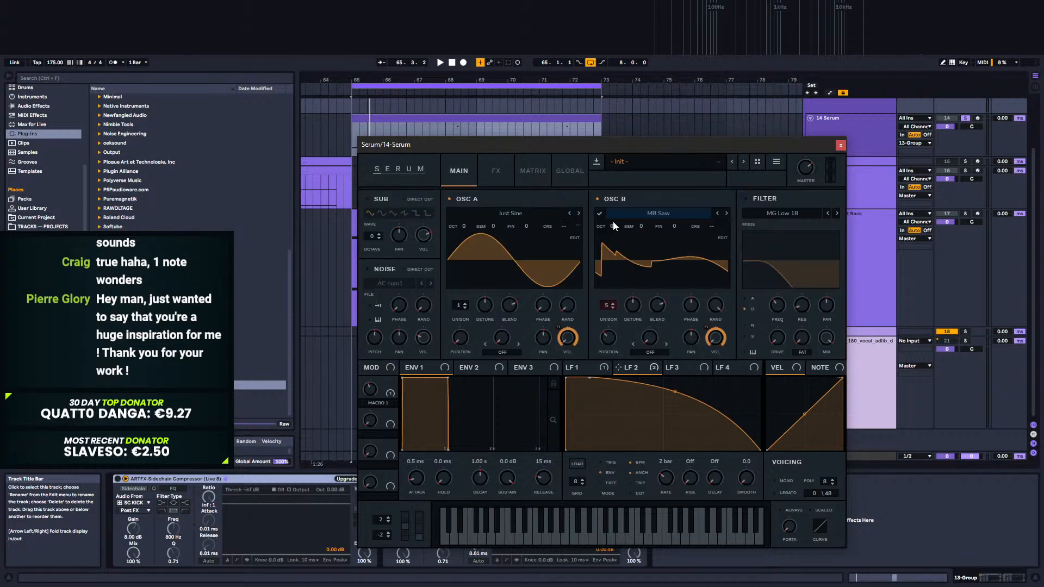
Step: Try oscillator B with a single unison voice and fine tuning of 65 and 27 cents during playback
left_click_drag(608, 308, 591, 427)
left_click_drag(672, 227, 682, 208)
key("space")
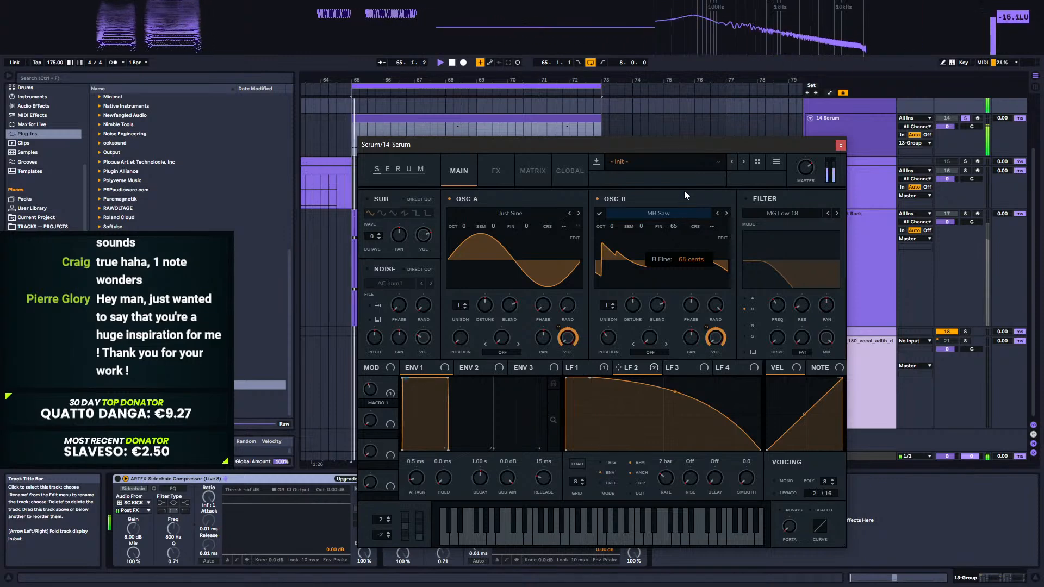
left_click_drag(673, 227, 667, 245)
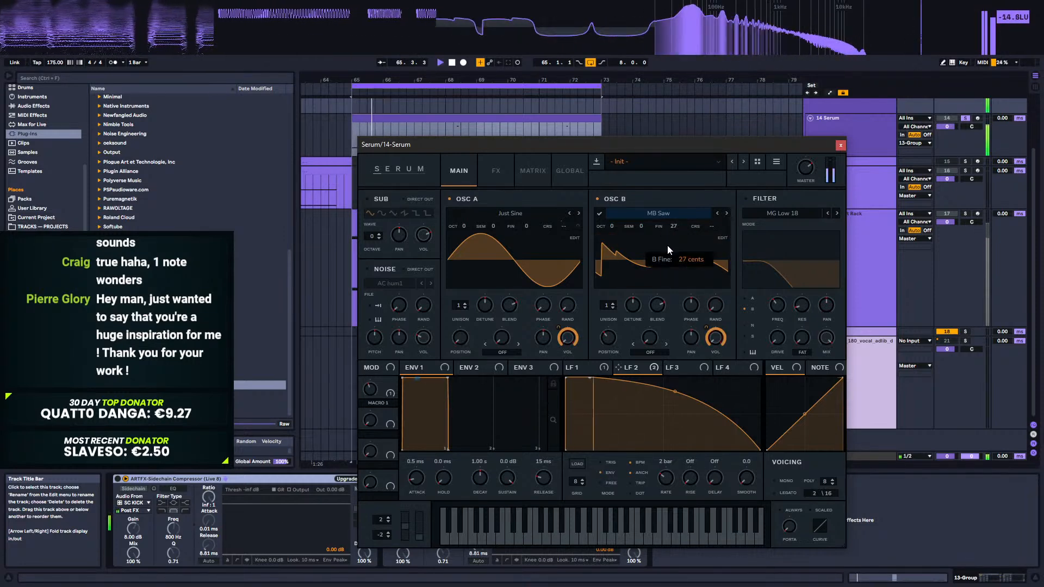
key("space")
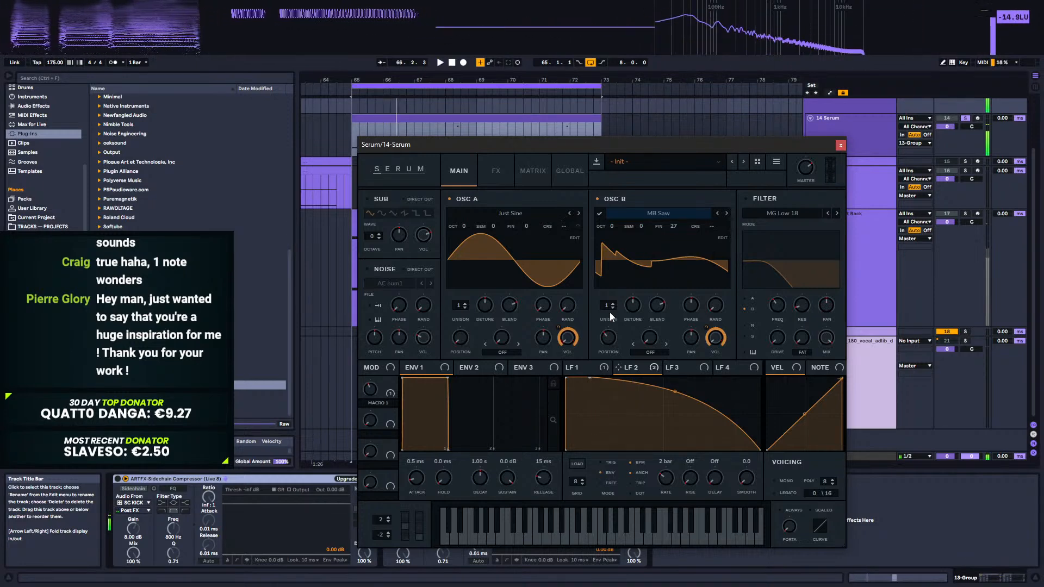
Step: Reset oscillator B's fine tuning, set its unison to 5 voices and audition the bass
right_click(683, 221)
left_click(719, 282)
left_click_drag(609, 299, 619, 274)
key("space")
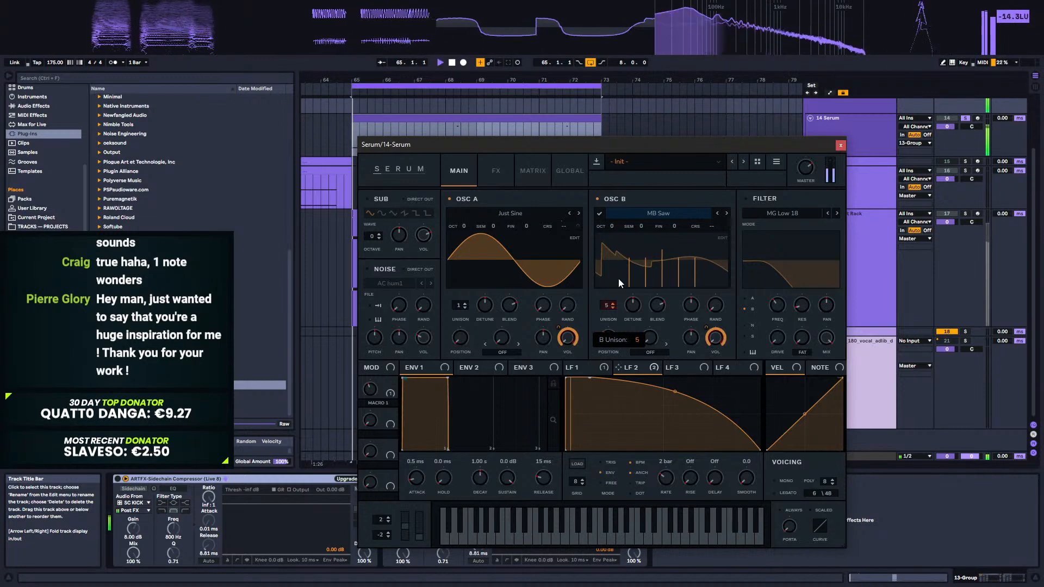
left_click_drag(603, 305, 607, 312)
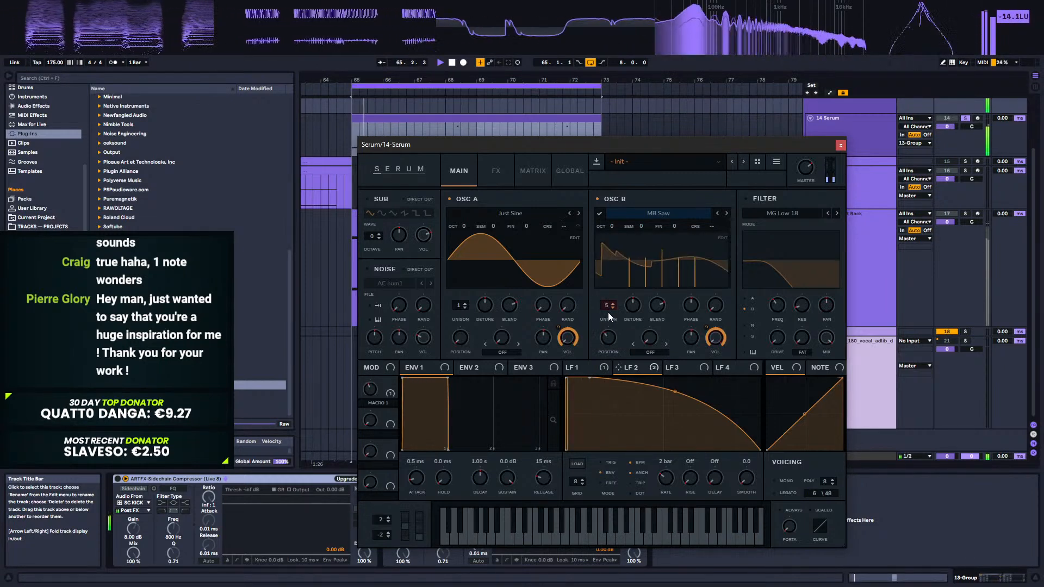
Step: Adjust oscillator B's random phase amount up and down while repeatedly replaying the bass to compare
left_click(717, 306)
left_click_drag(716, 303, 723, 242)
key("space")
key("space")
key("space")
key("space")
left_click(720, 303)
key("space")
key("space")
key("space")
left_click_drag(716, 304, 726, 249)
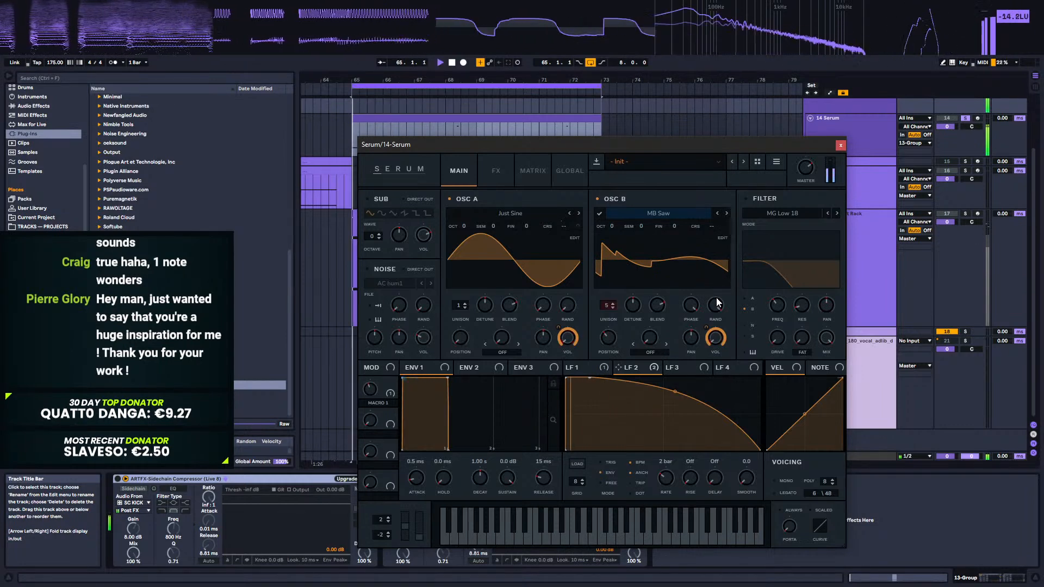
left_click_drag(716, 306, 725, 251)
left_click_drag(713, 297, 730, 249)
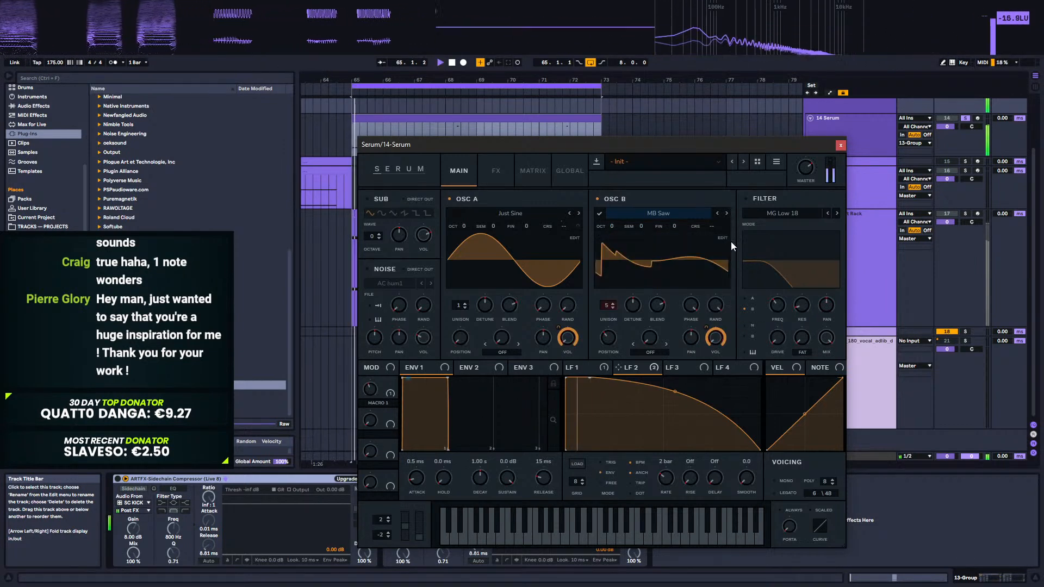
left_click_drag(715, 303, 712, 325)
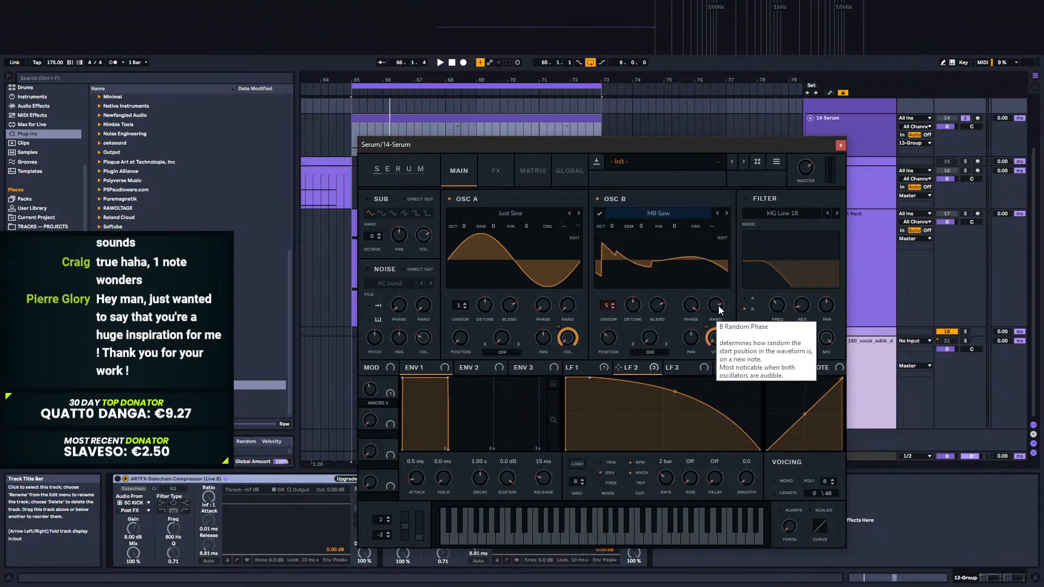
key("space")
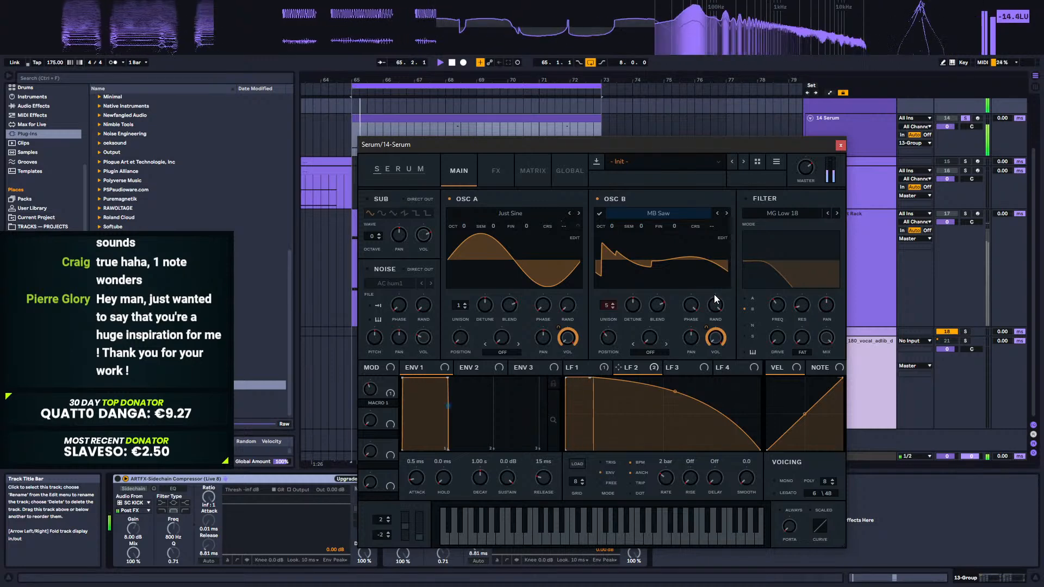
left_click_drag(711, 304, 719, 279)
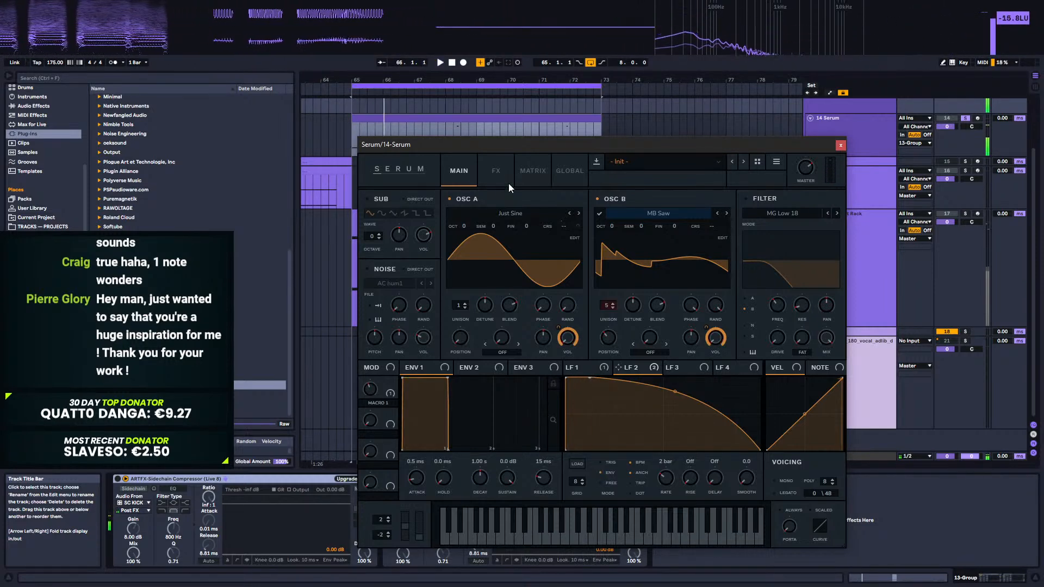
Step: Turn off oscillator B and raise the distortion drive to 99% while playing the sine alone
left_click(496, 170)
left_click_drag(715, 205, 705, 220)
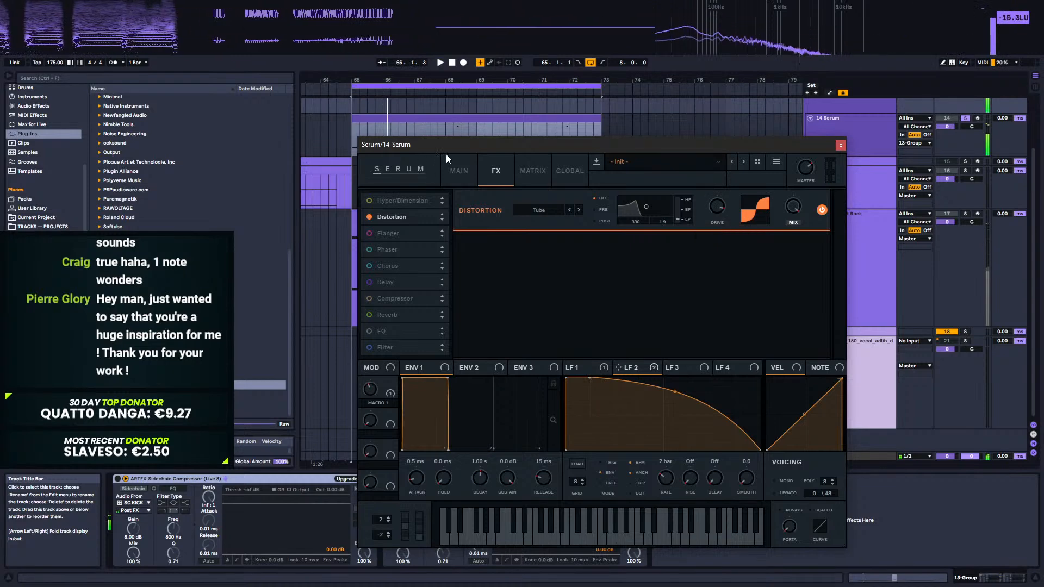
left_click(459, 171)
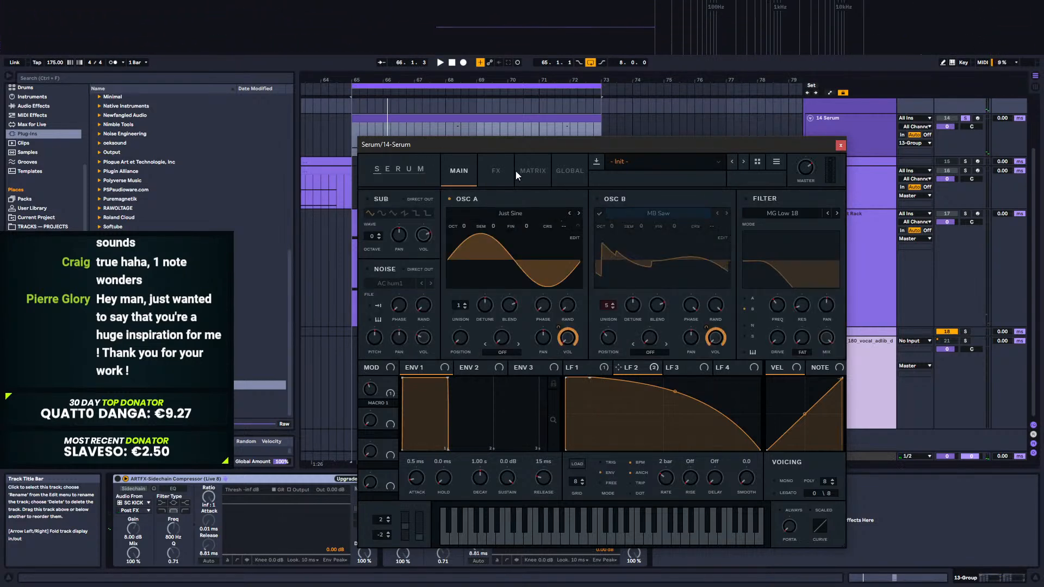
left_click(496, 171)
left_click_drag(715, 211, 716, 194)
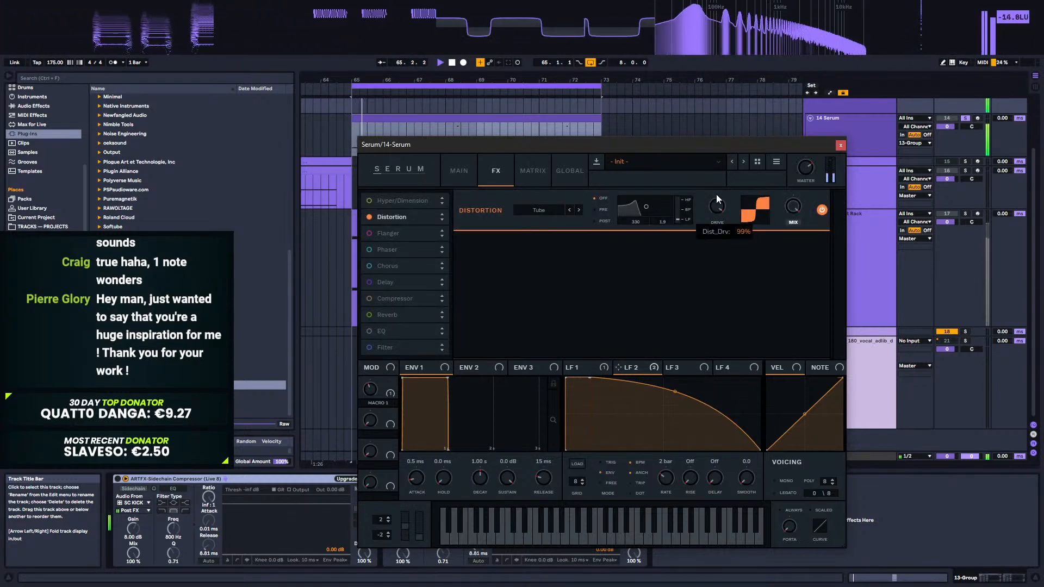
Step: Change the distortion type from Tube to Asym and play the bass to audition it
left_click(533, 208)
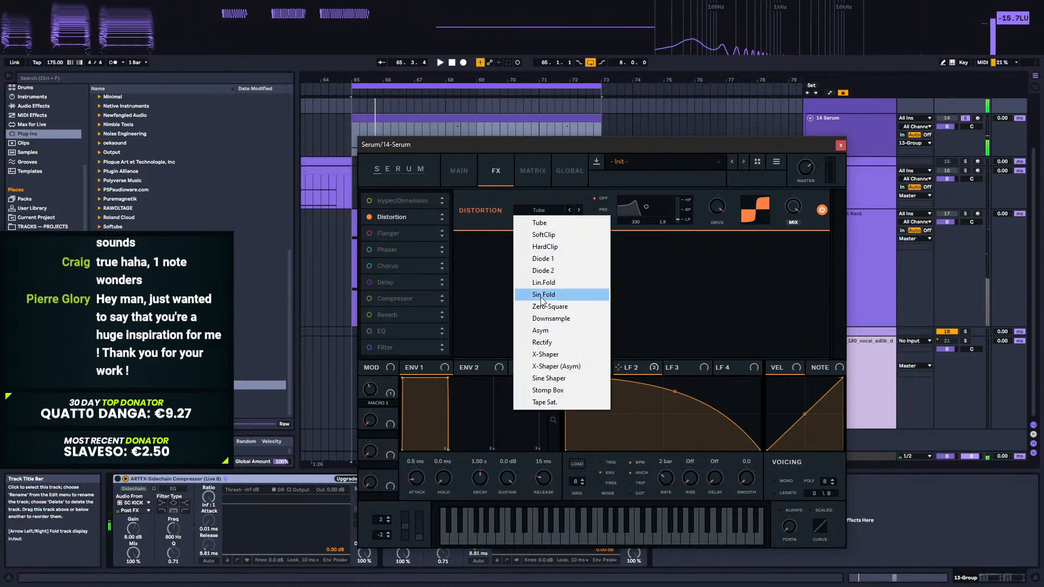
left_click(542, 332)
key("space")
mouse_move(712, 225)
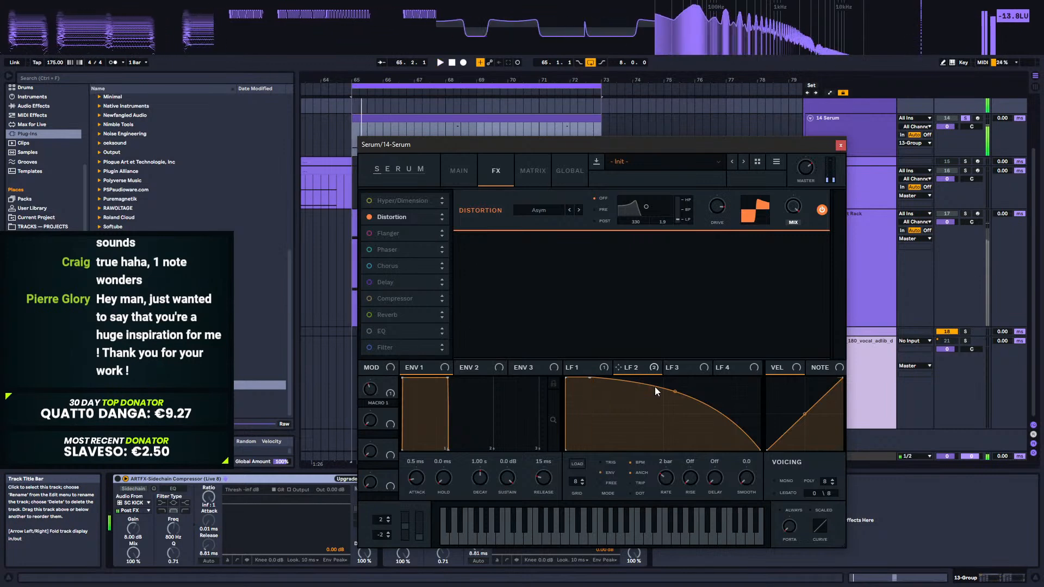
Step: Bend LFO 2 into a concave decay with its peak near the start, set its rate to 4 bar and audition it
left_click_drag(676, 392, 646, 400)
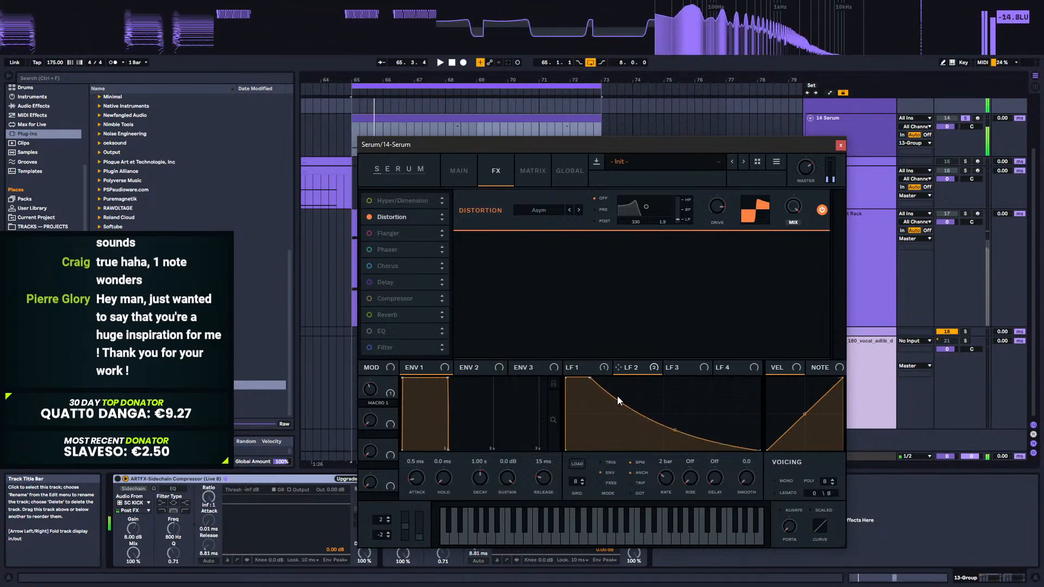
left_click_drag(587, 379, 570, 374)
key("space")
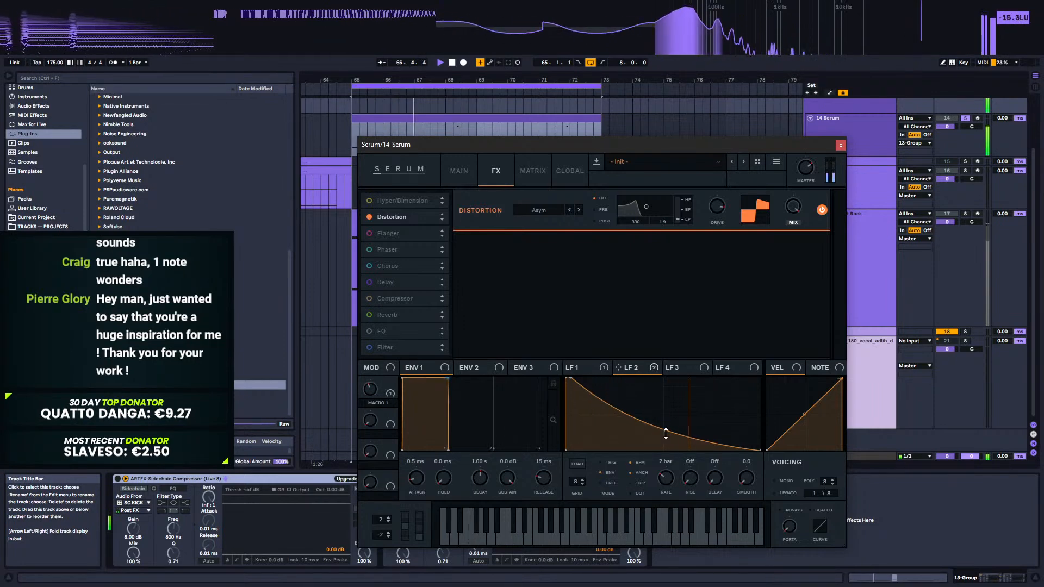
left_click_drag(666, 430, 665, 425)
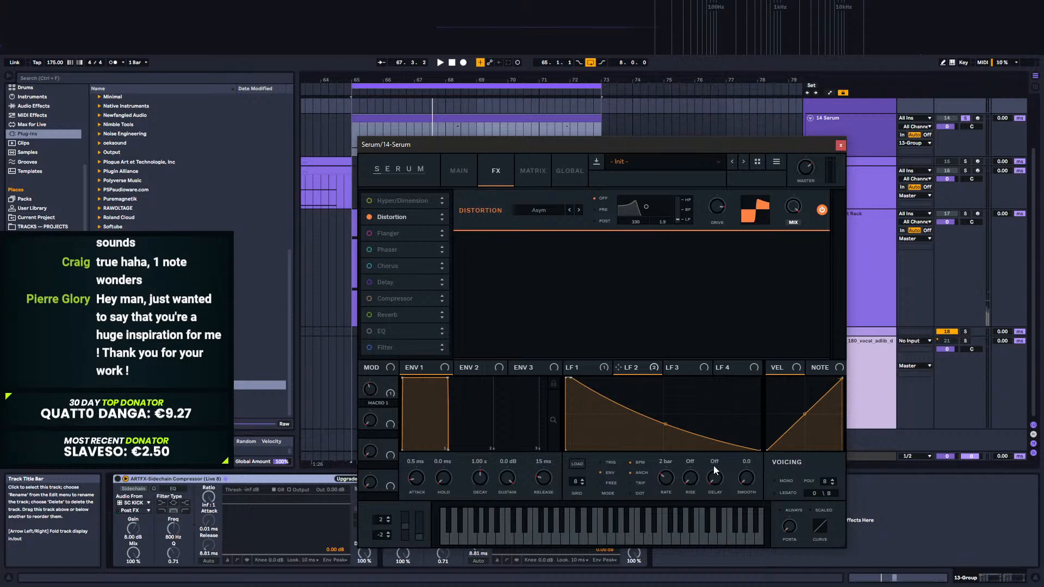
key("space")
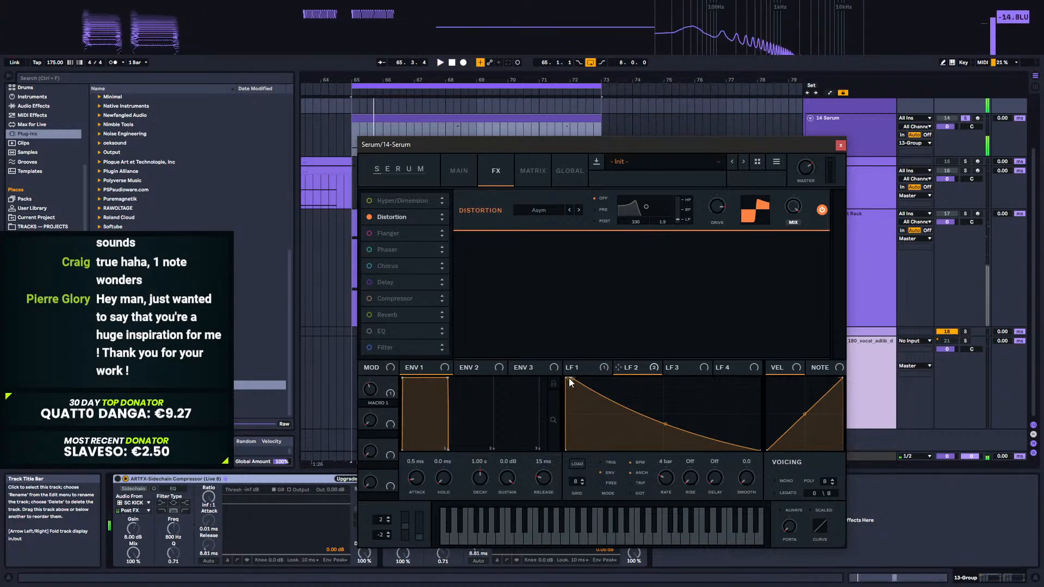
Step: Remove LFO 2's extra peak point, bend its curve into a steeper decay and replay the bass repeatedly
double_click(570, 378)
left_click_drag(662, 415, 662, 445)
key("space")
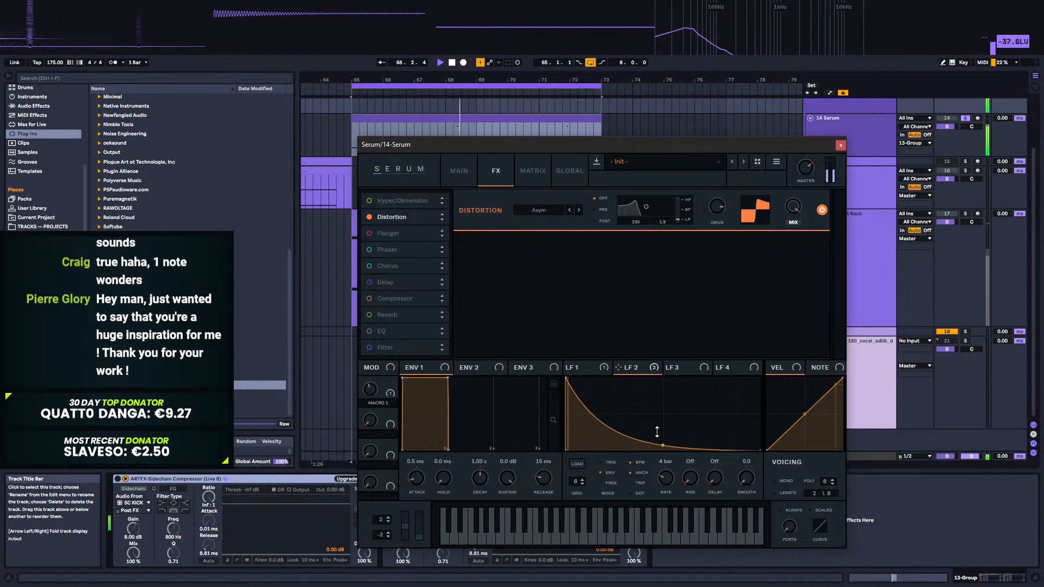
key("space")
key("space")
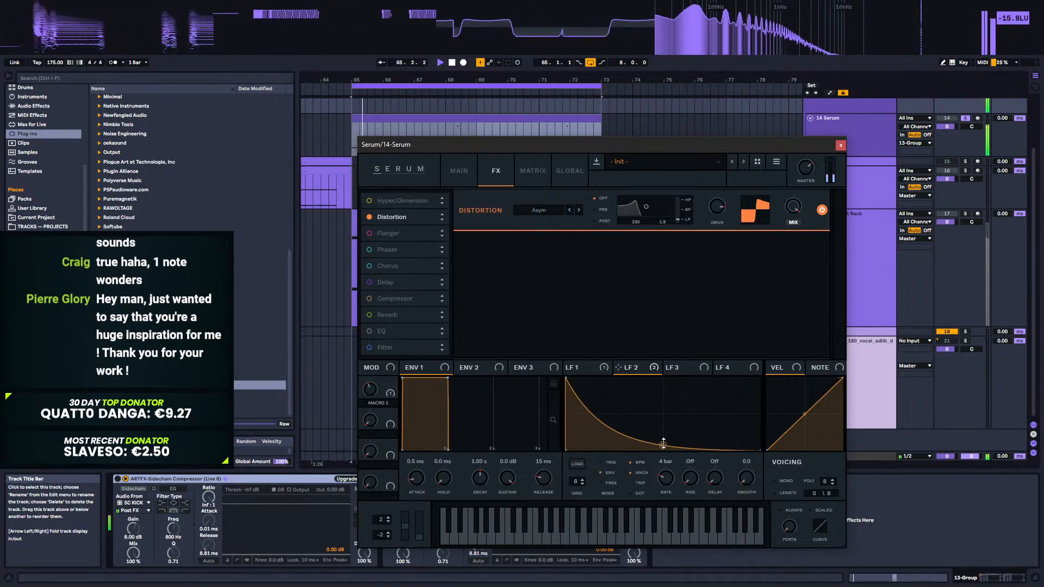
key("space")
key("space")
key("space")
Step: Set LFO 1's rate to 7.4 Hz and try Macro 1 at 37% during playback
scroll(719, 207, "up", 1)
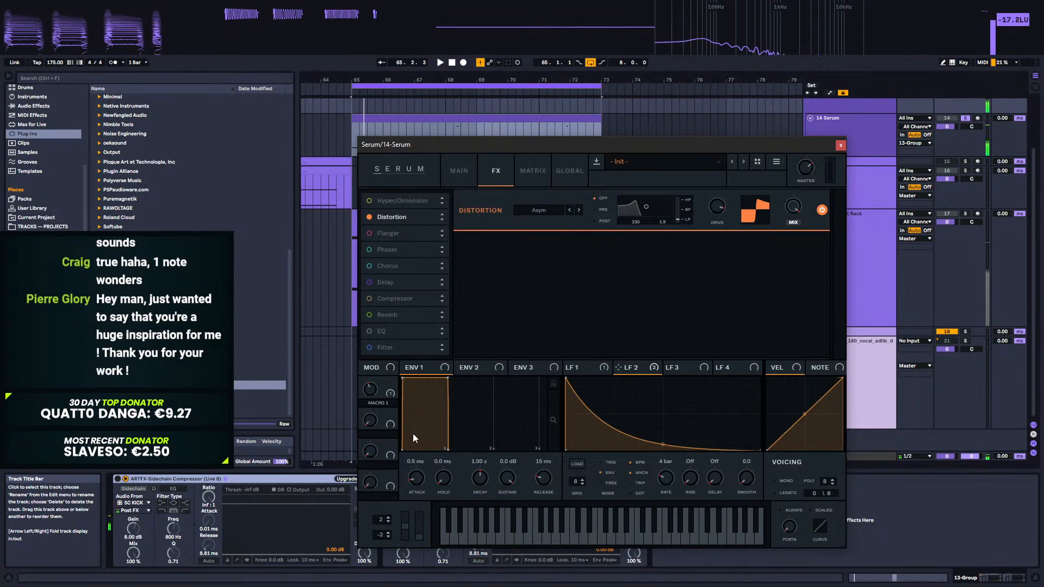
left_click(587, 368)
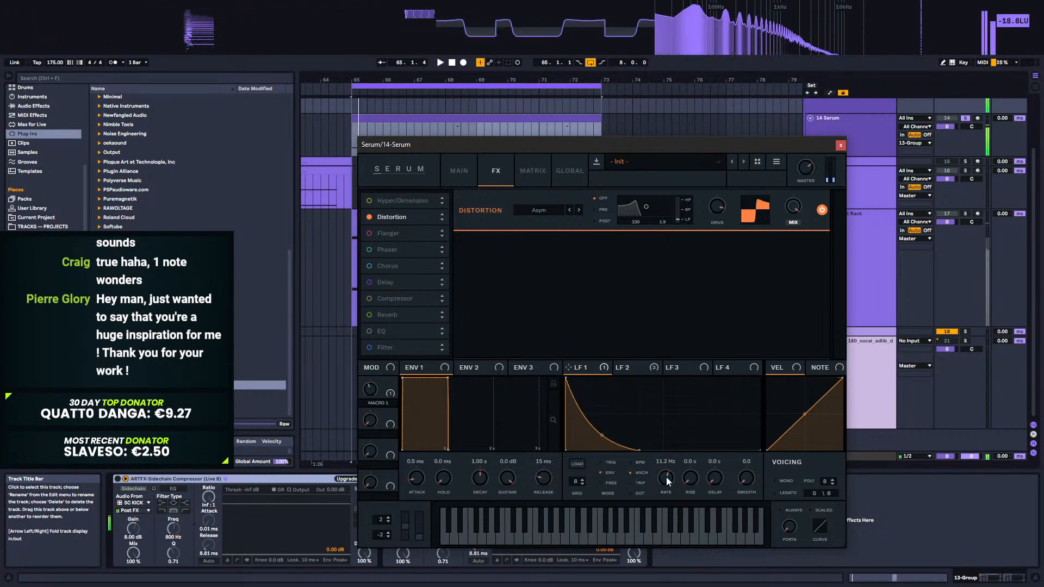
left_click_drag(660, 483, 658, 481)
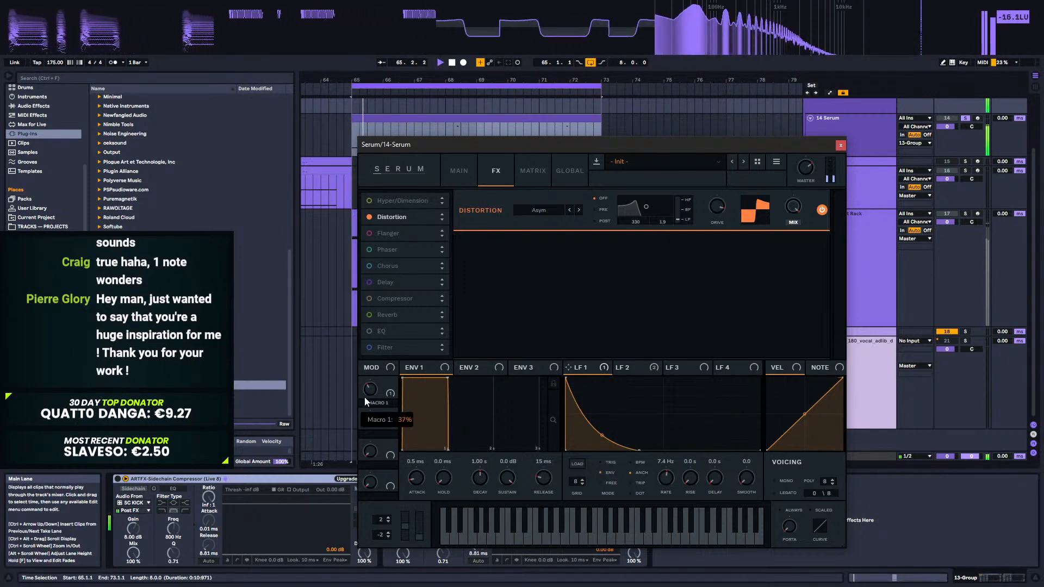
Step: Add the Filter effect after the distortion as Low 12, lower its cutoff to about 151 Hz and audition it
left_click(370, 347)
left_click(554, 259)
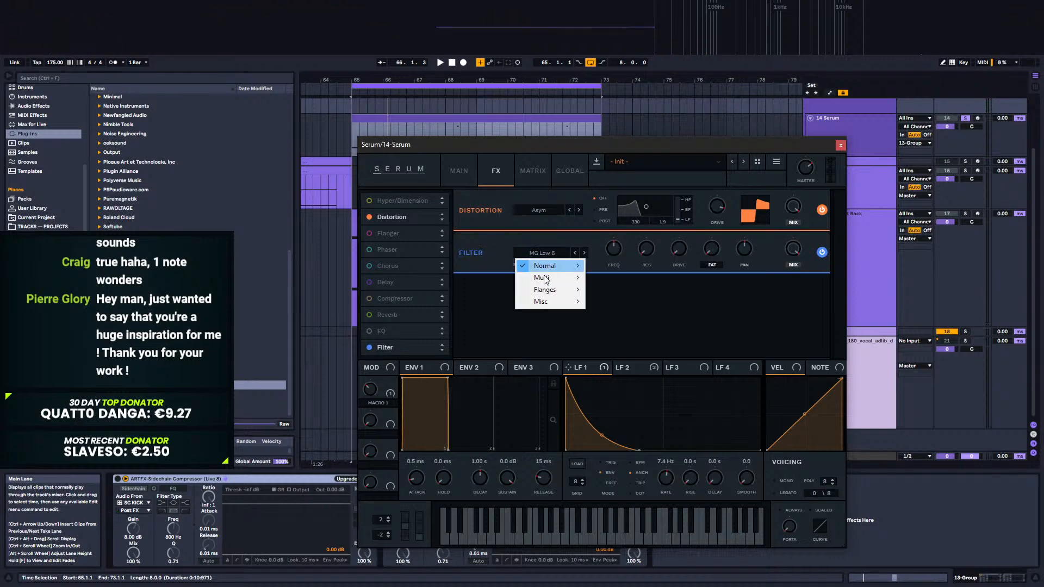
mouse_move(549, 265)
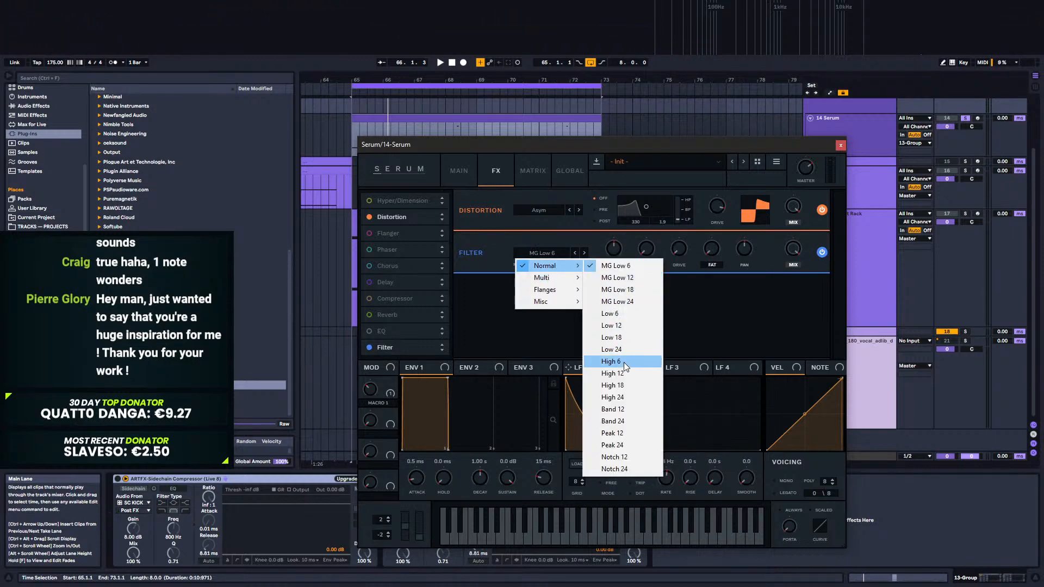
left_click(628, 327)
mouse_move(625, 272)
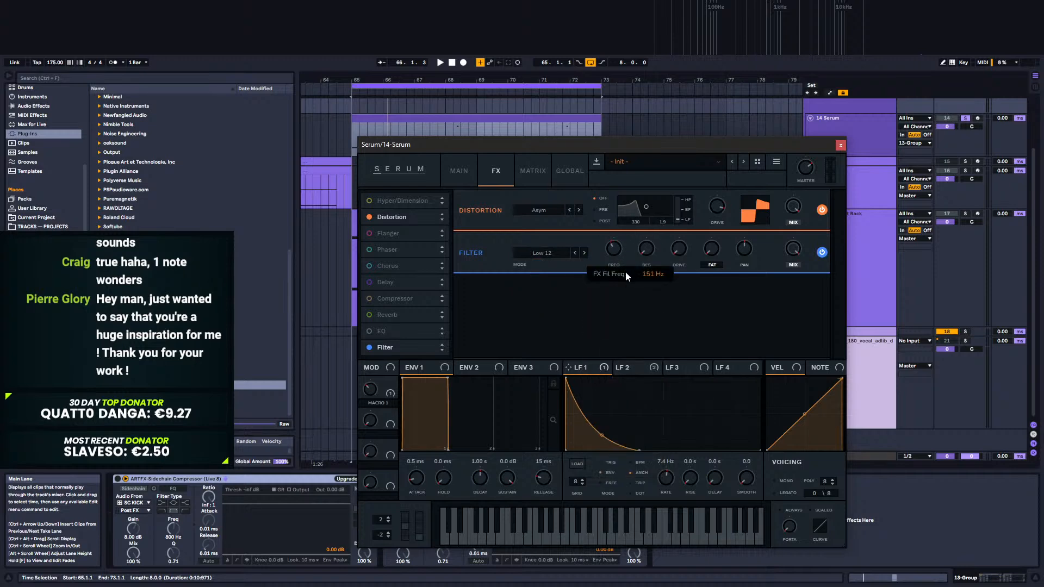
key("space")
left_click_drag(626, 272, 625, 276)
key("space")
Step: Try modulating the effect filter's frequency with LFO 2 during playback, and remove that modulator
left_click(630, 368)
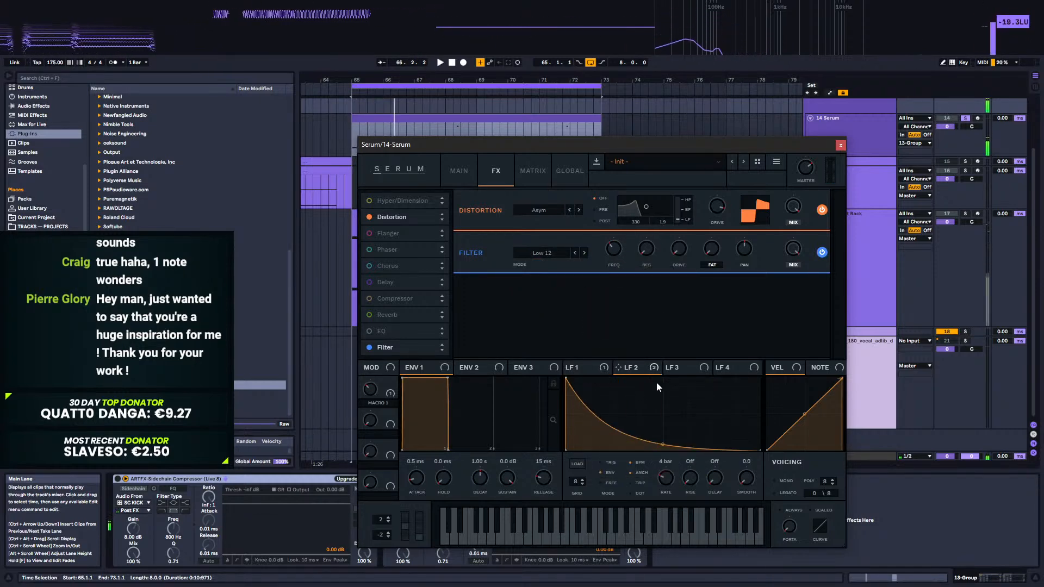
left_click_drag(625, 369, 608, 265)
key("space")
key("space")
right_click(604, 248)
left_click(677, 271)
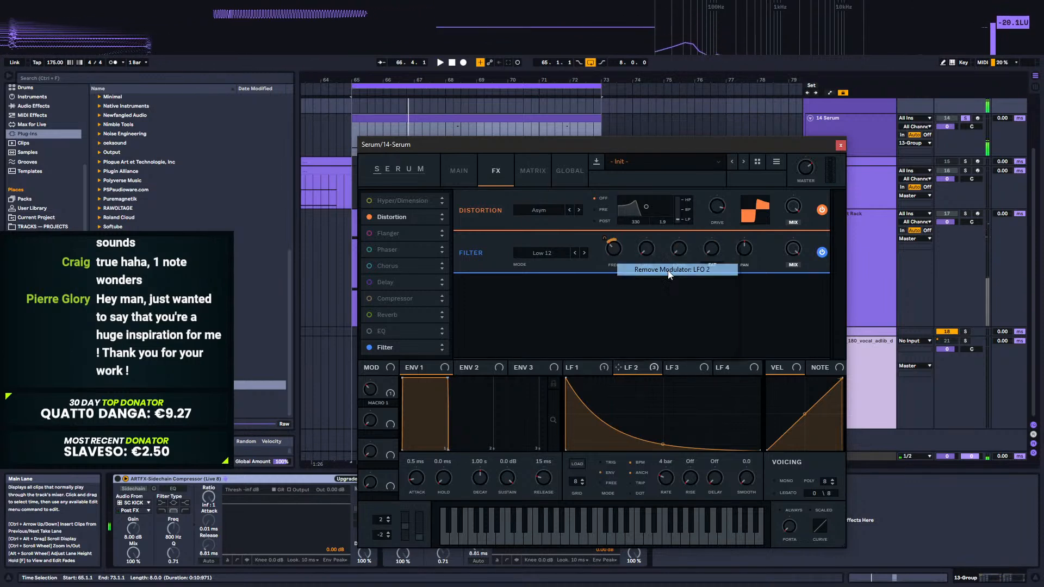
Step: Shape LFO 3 as a curved decay in envelope mode at 1/4 rate and assign it moderately to the effect filter's frequency
left_click(665, 366)
left_click_drag(664, 379, 563, 368)
left_click_drag(662, 416, 660, 424)
key("space")
left_click(608, 473)
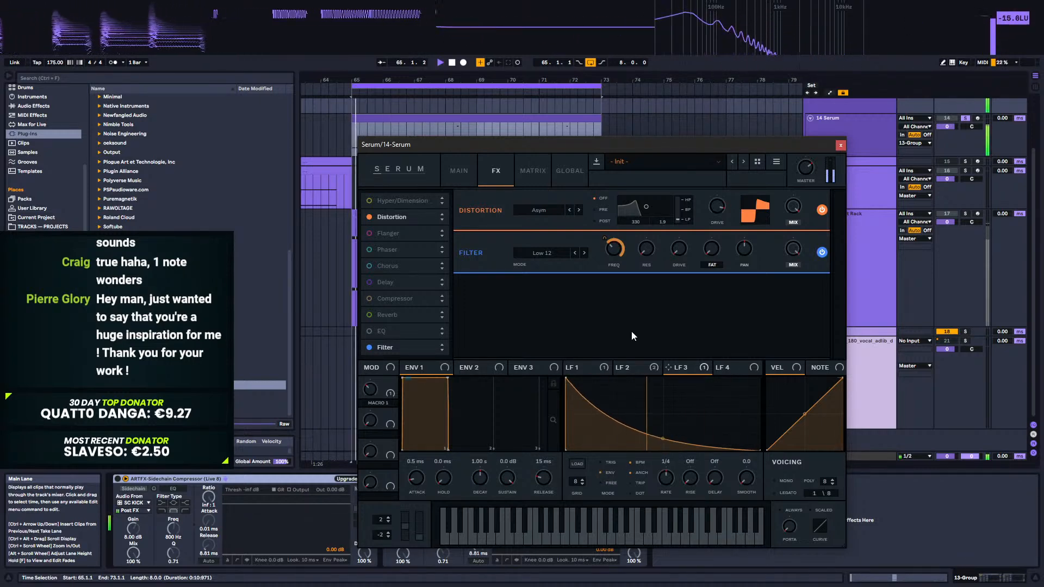
left_click_drag(604, 238, 605, 261)
Step: Raise the effect filter's drive slightly, set envelope 1's attack to 1.8 ms and audition the bass
left_click_drag(683, 223, 683, 221)
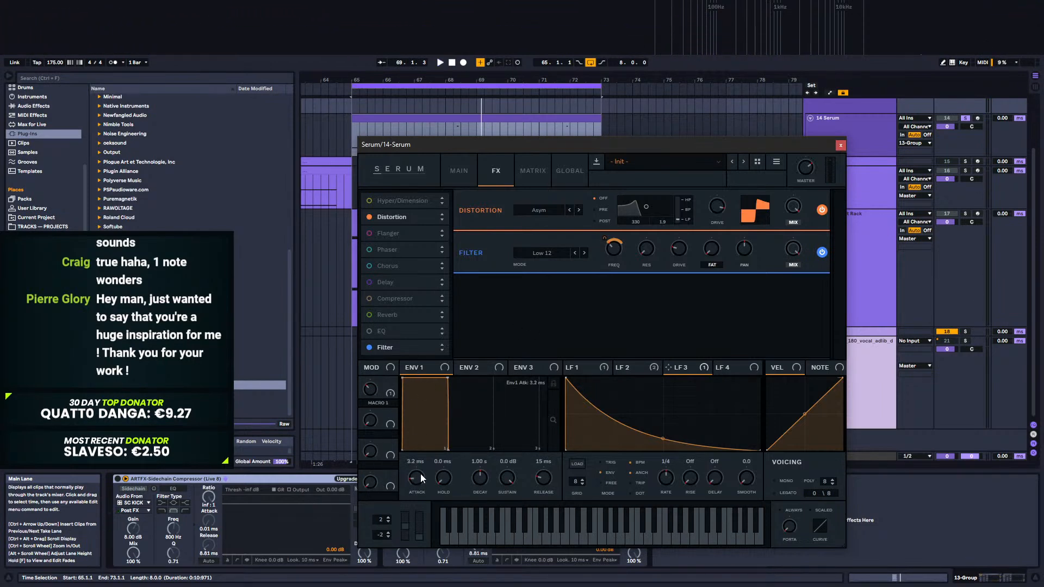
left_click_drag(420, 473, 420, 490)
key("space")
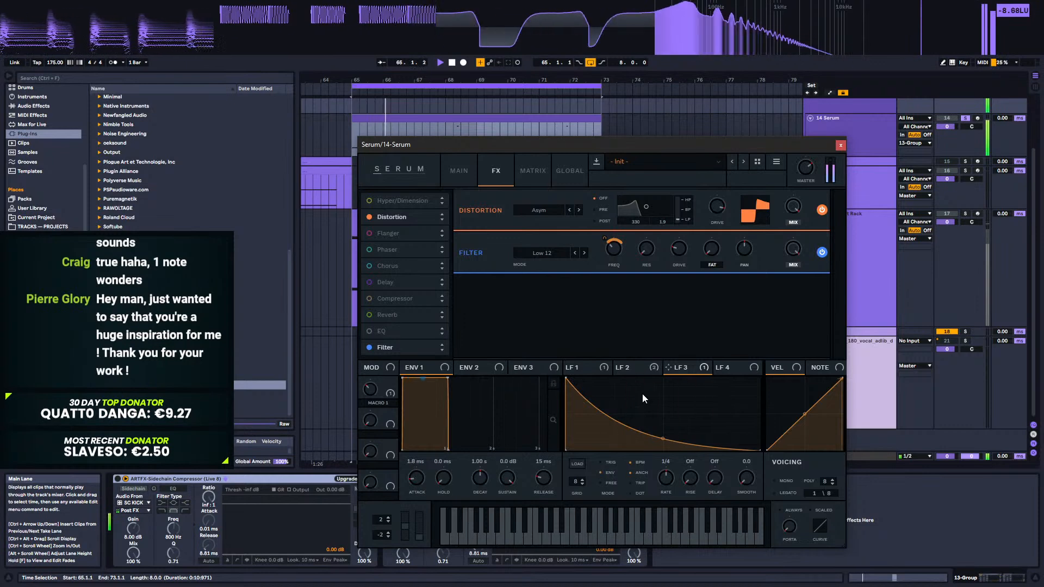
key("space")
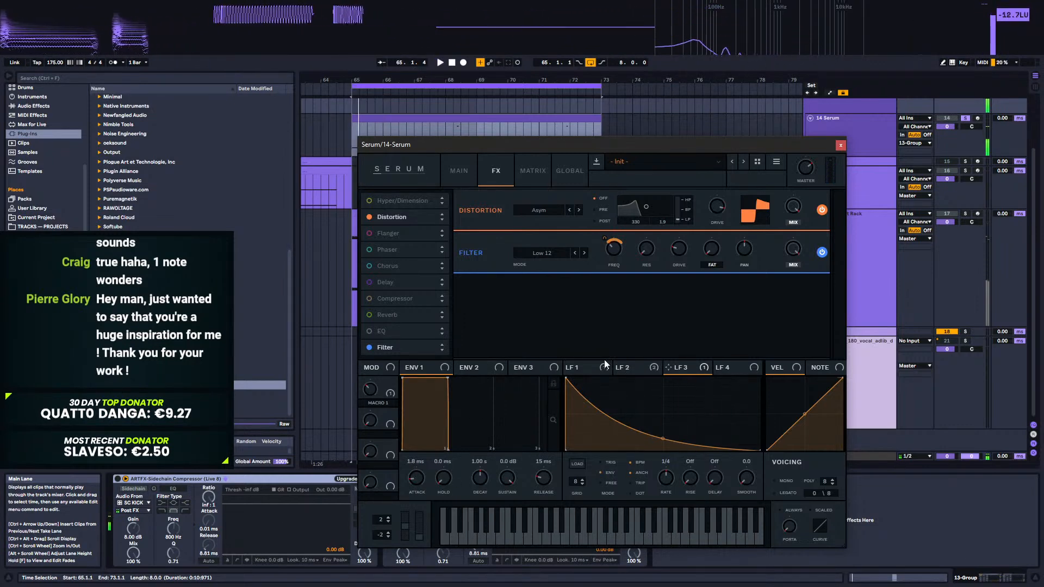
Step: Switch the voicing to mono with legato and raise the portamento time to 19 ms during playback
left_click(781, 481)
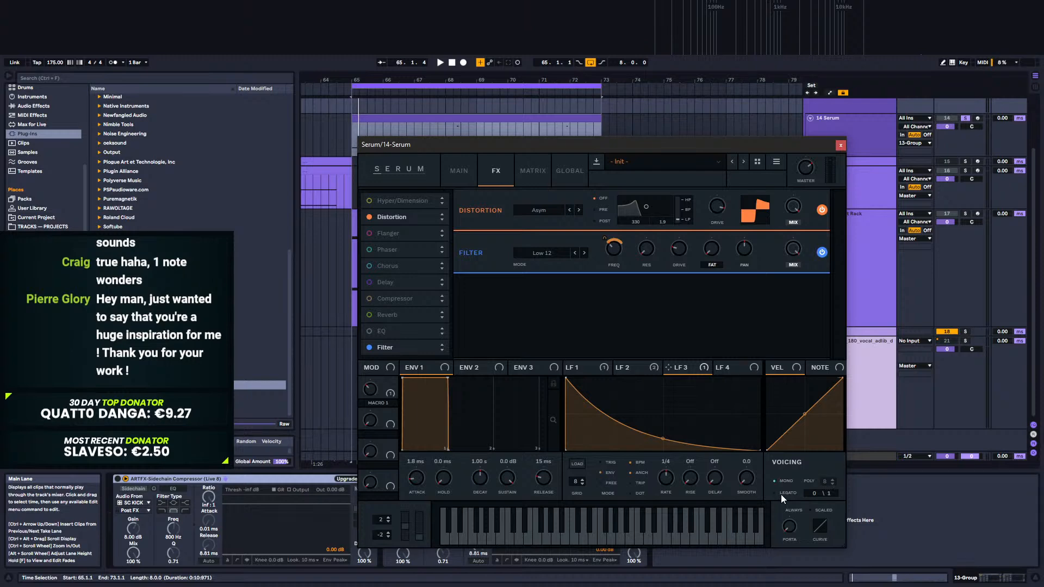
left_click(781, 491)
key("space")
left_click_drag(790, 525, 795, 492)
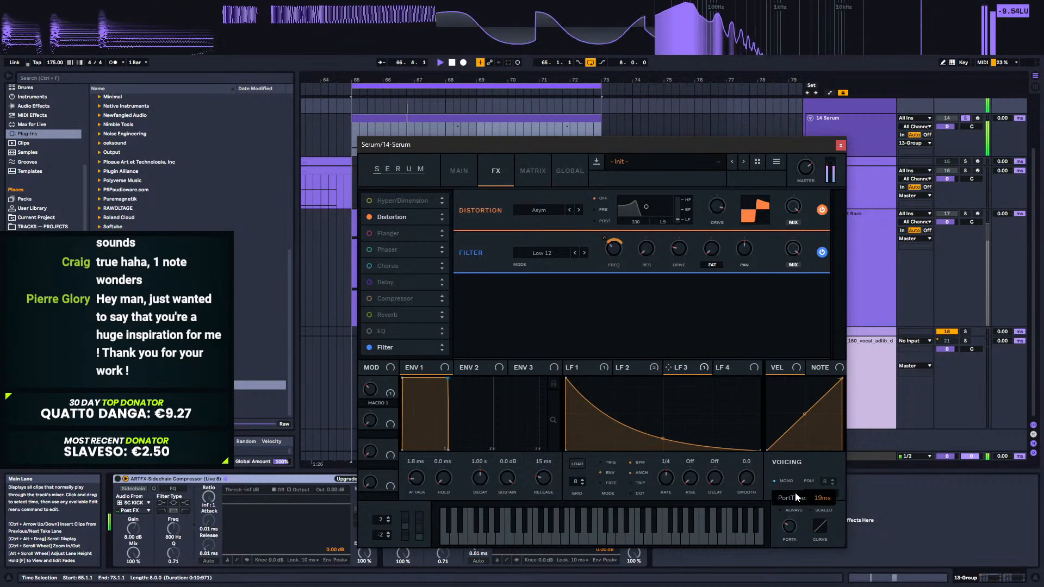
Step: In the bass MIDI clip, lengthen the first E2 note to span 4.2.3 to 4.3.1 and play it back
left_click(841, 146)
key("space")
double_click(462, 119)
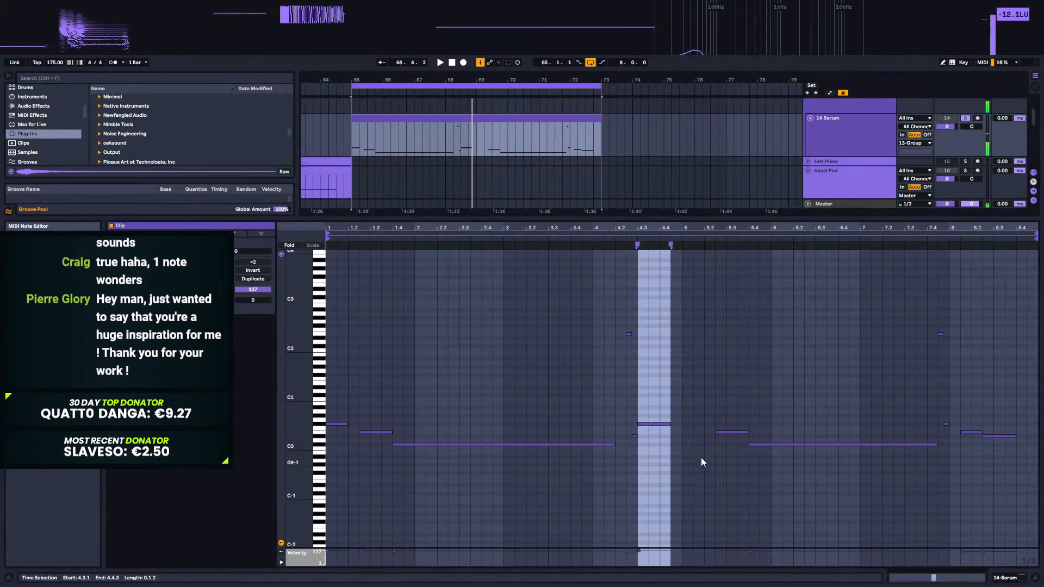
left_click(620, 335)
left_click(628, 334)
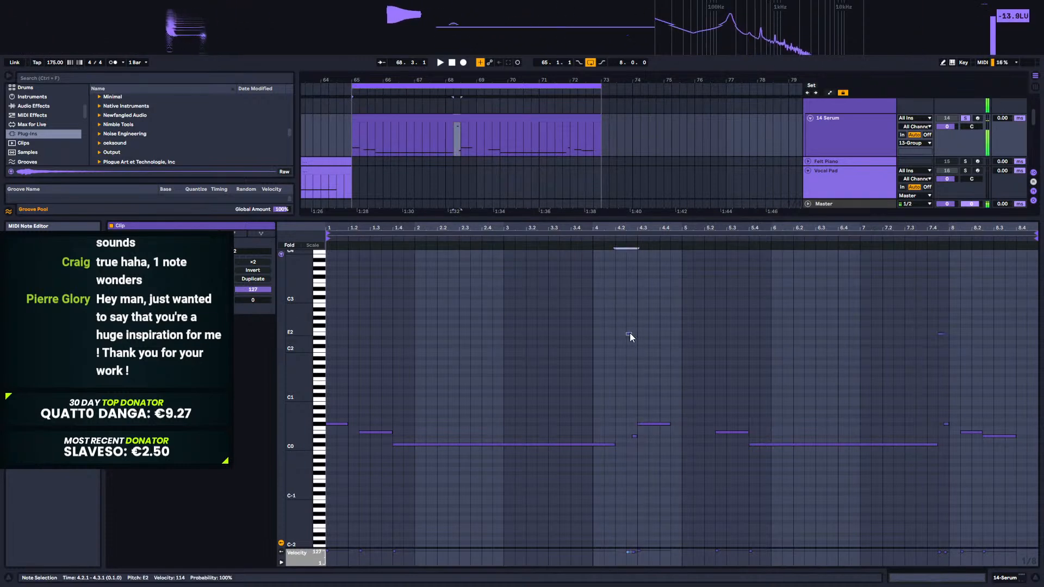
left_click(609, 238)
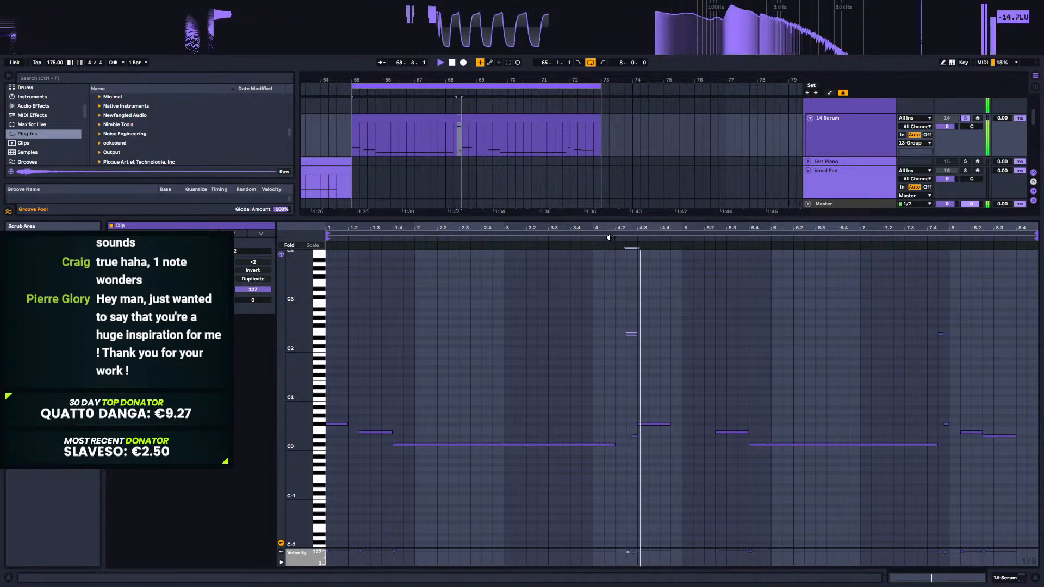
key("space")
key("space")
left_click_drag(650, 229, 654, 228)
key("space")
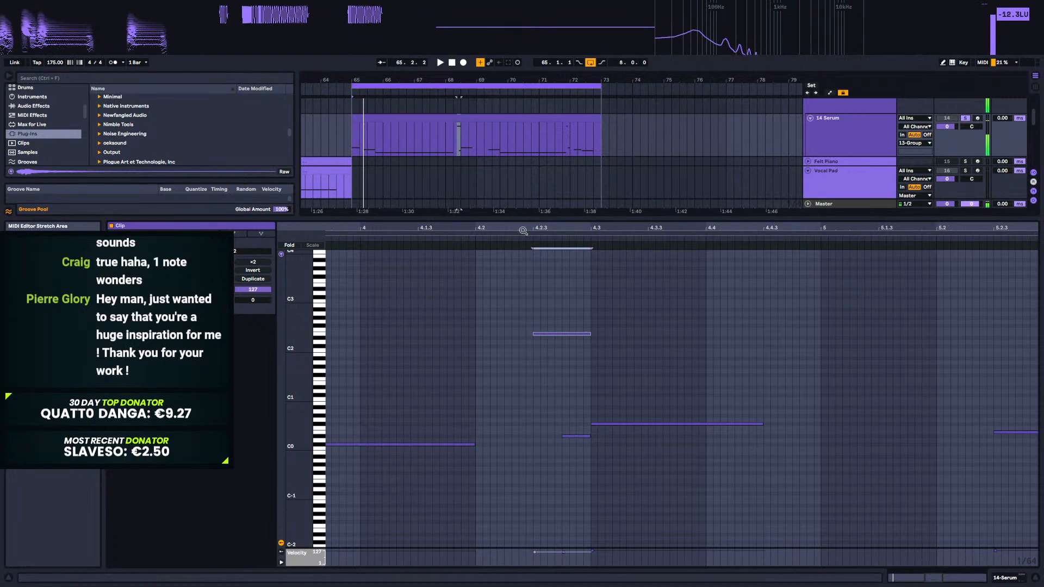
left_click(972, 578)
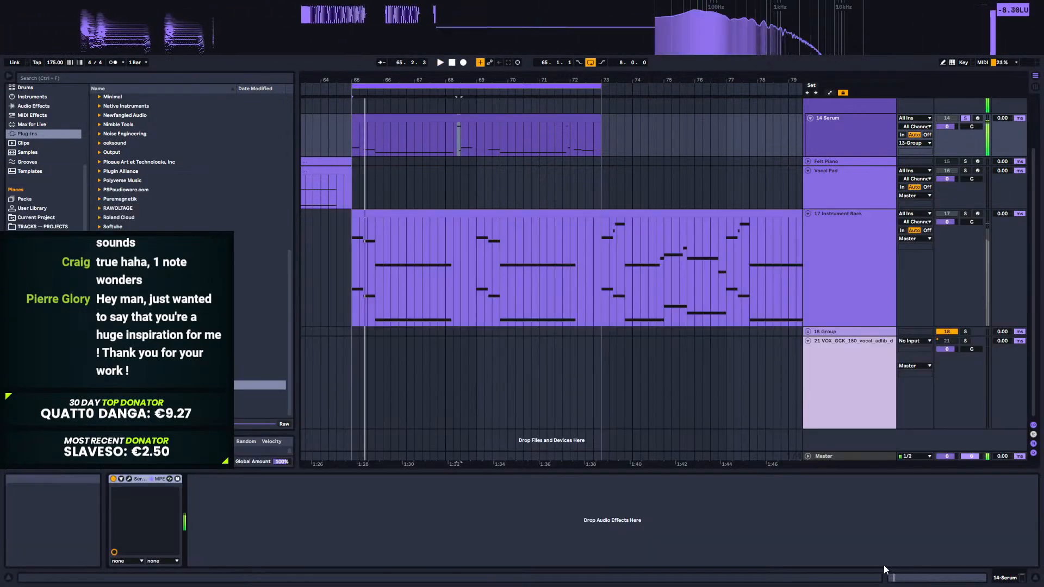
Step: Reopen Serum, replay the bass from bar 65 and from 68.2, and close the synth window
left_click(129, 479)
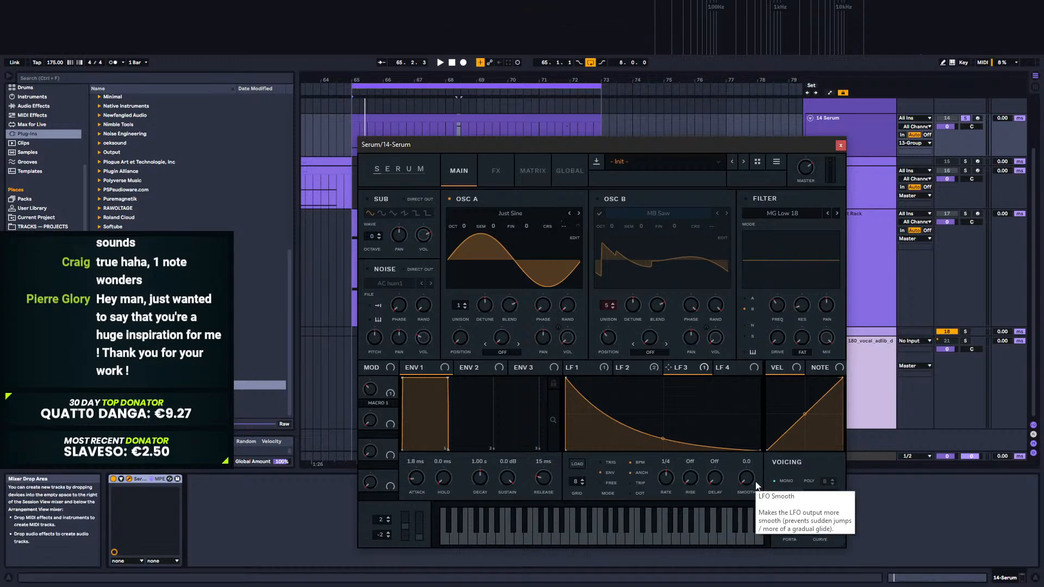
key("space")
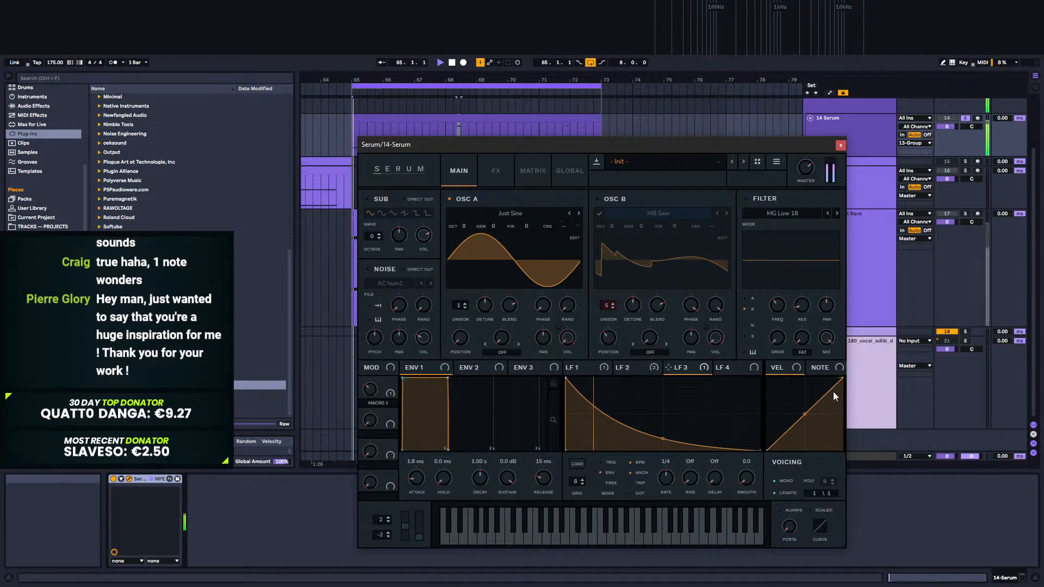
key("space")
left_click(457, 126)
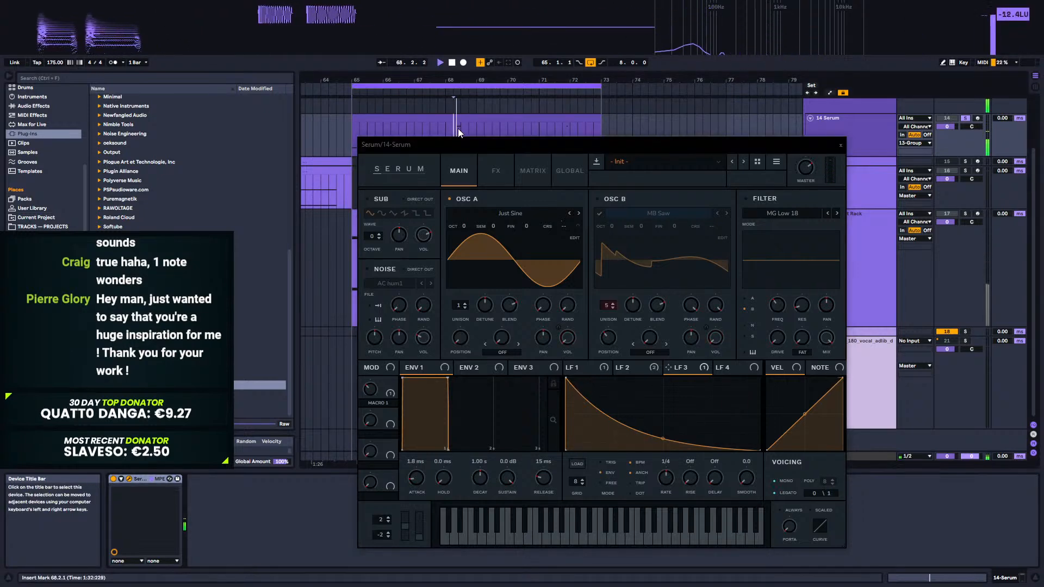
key("space")
left_click(840, 146)
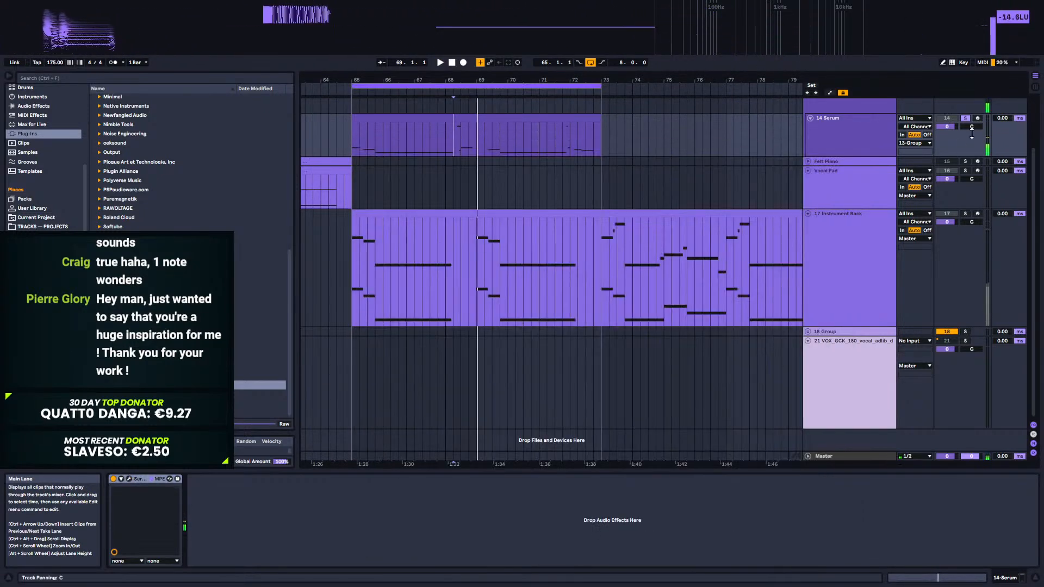
key("space")
Step: Try lengthening the short D#0 note at 4.2.4 to end at 4.3.3, shorten it again and replay the passage
left_click_drag(454, 82, 440, 150)
double_click(552, 117)
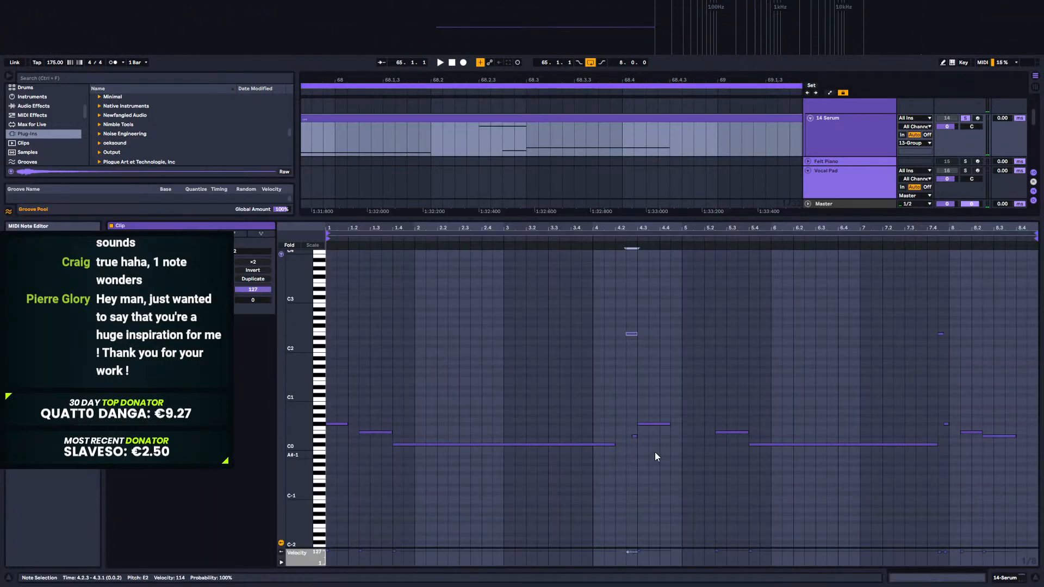
double_click(635, 437)
left_click(613, 240)
key("space")
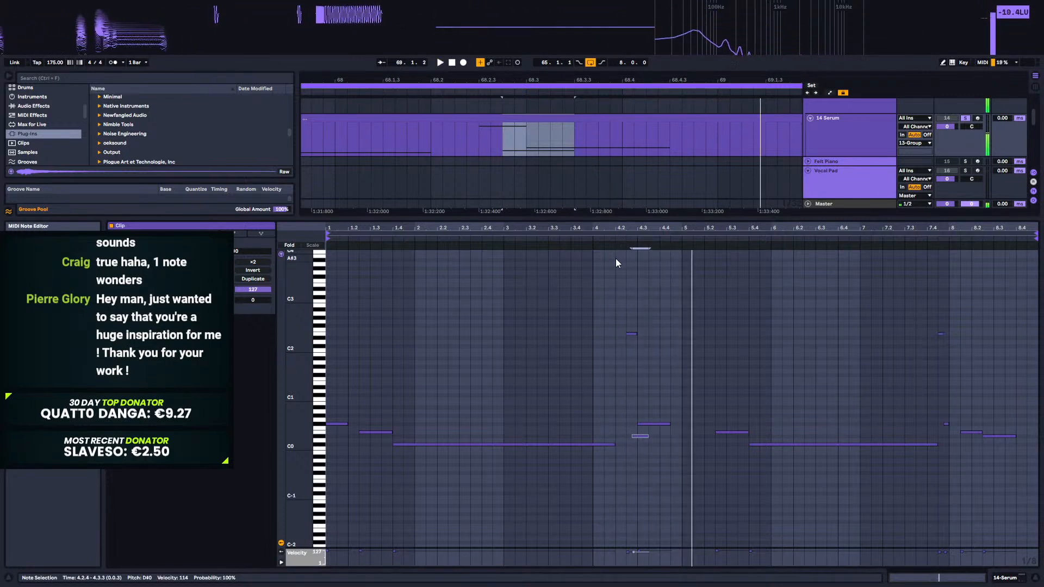
key("shift+Left")
key("space")
left_click(622, 238)
key("space")
Step: Reopen Serum below the bass clip, turn oscillator B back on and play from 68.2.3
left_click(1005, 578)
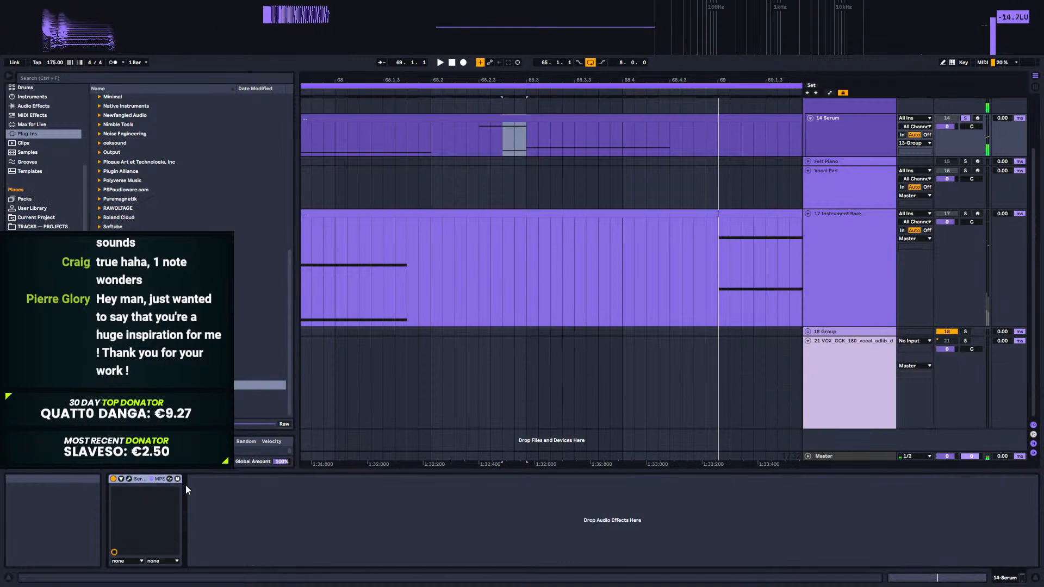
left_click(129, 478)
left_click_drag(630, 144, 582, 382)
left_click(479, 136)
key("space")
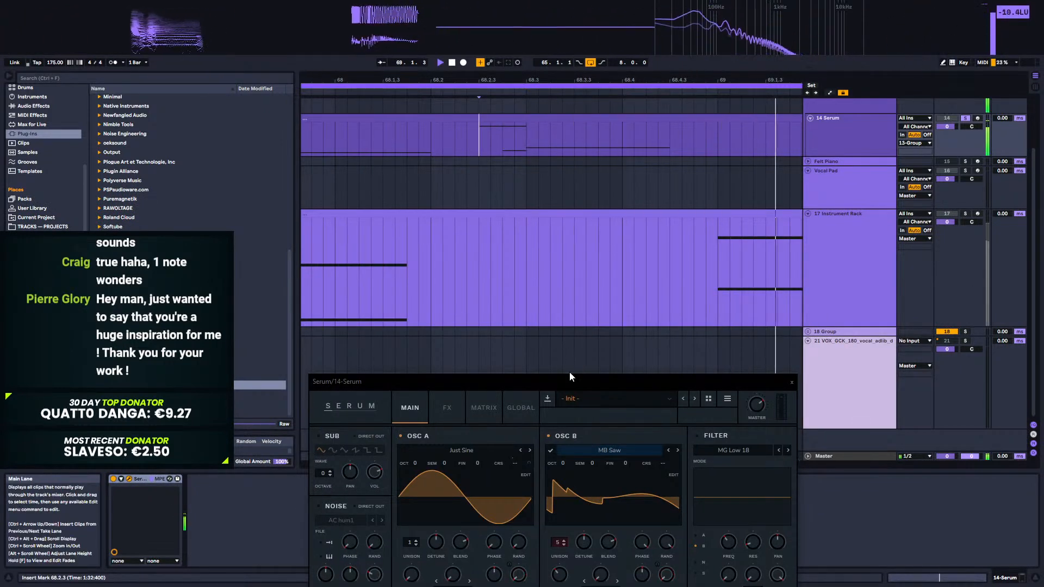
Step: Stop playback, move the Serum window higher, and reorder its effects so Filter sits directly after Distortion
key("space")
left_click_drag(587, 377, 635, 158)
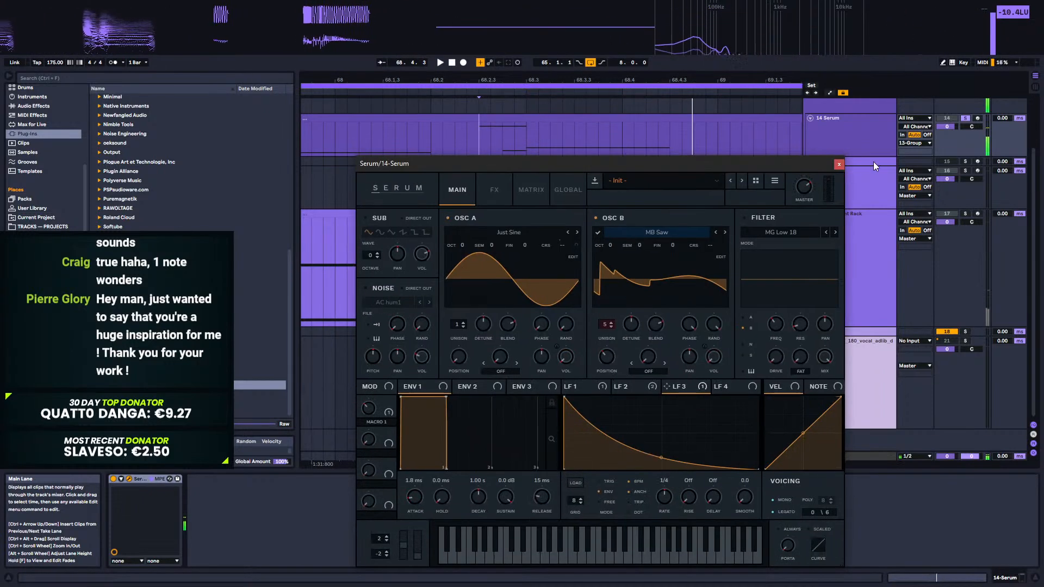
left_click(496, 190)
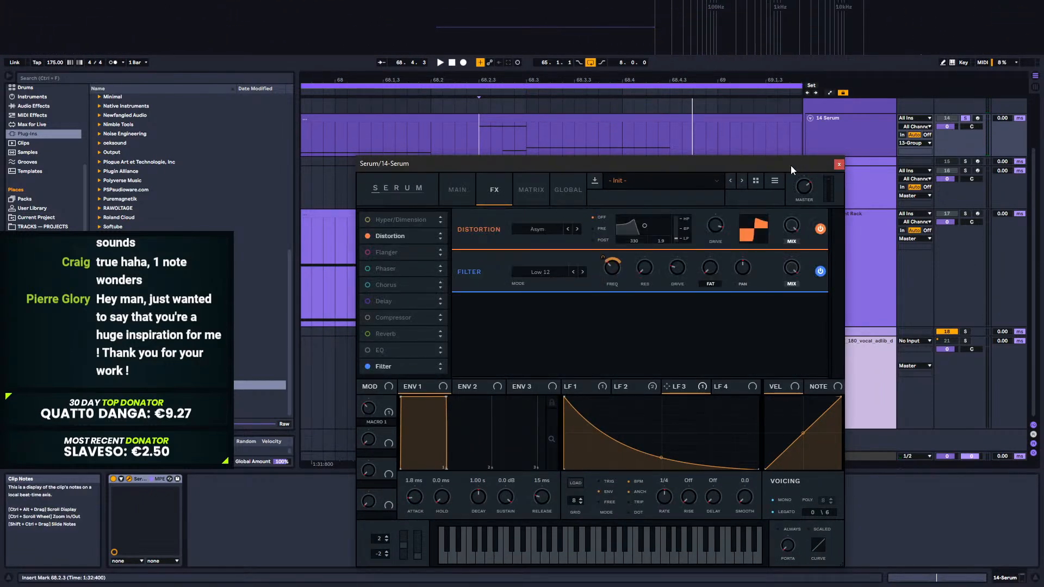
left_click_drag(390, 373, 403, 253)
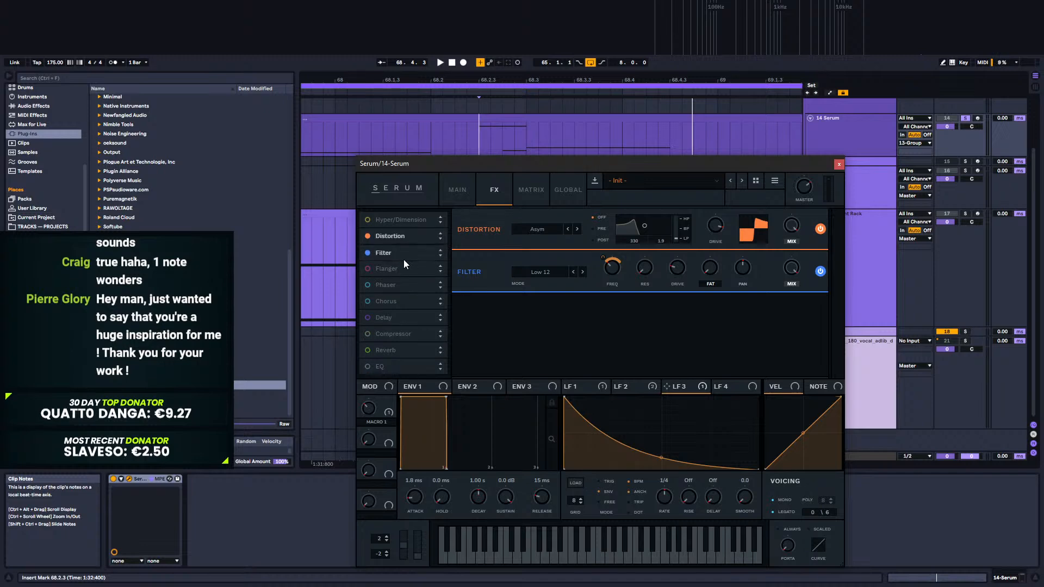
Step: Enable Serum's Compressor effect in multiband mode, raise its gain to about 14.5 dB and audition the bass
left_click(367, 334)
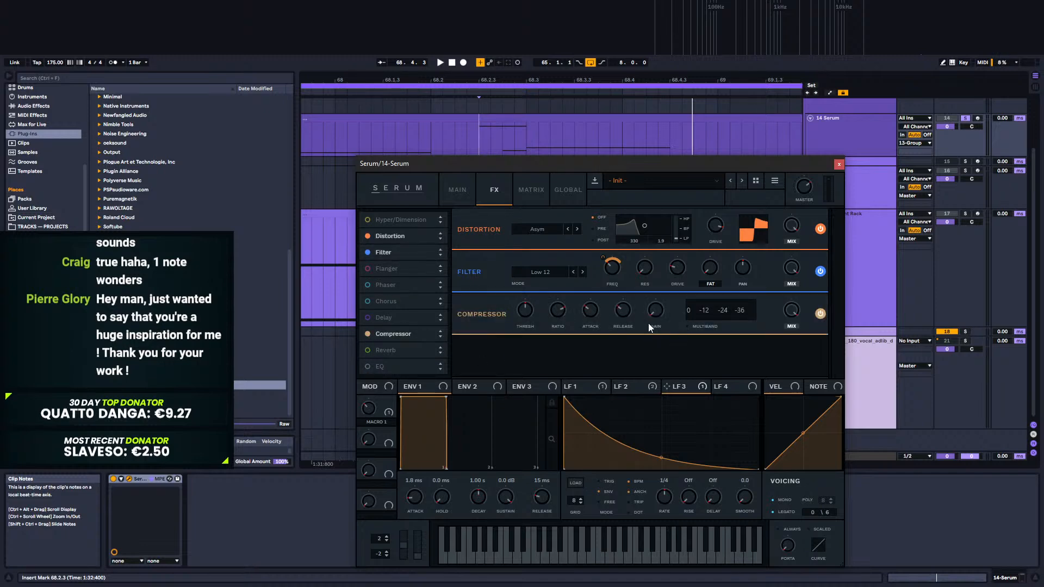
key("space")
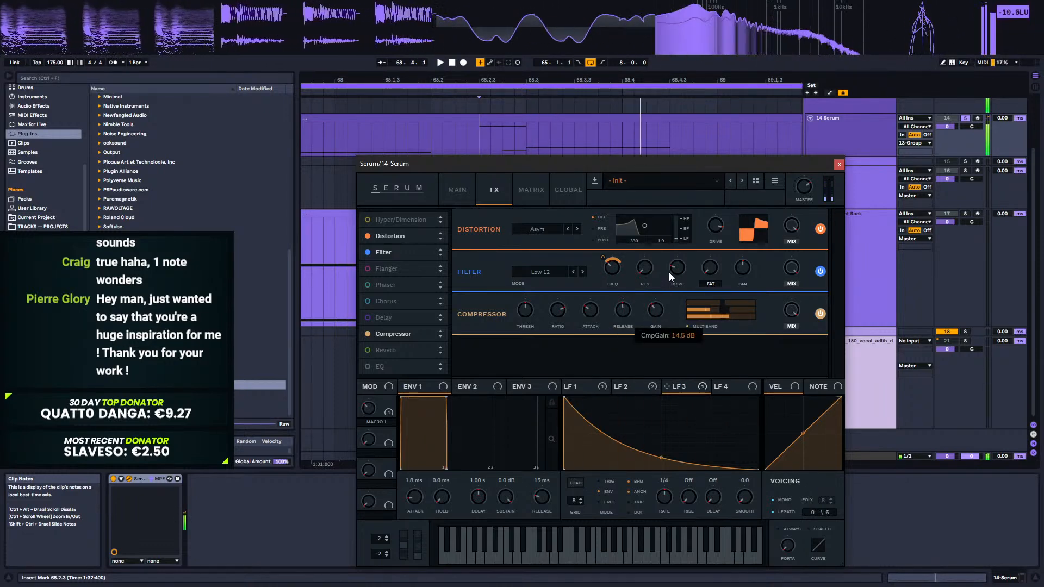
key("space")
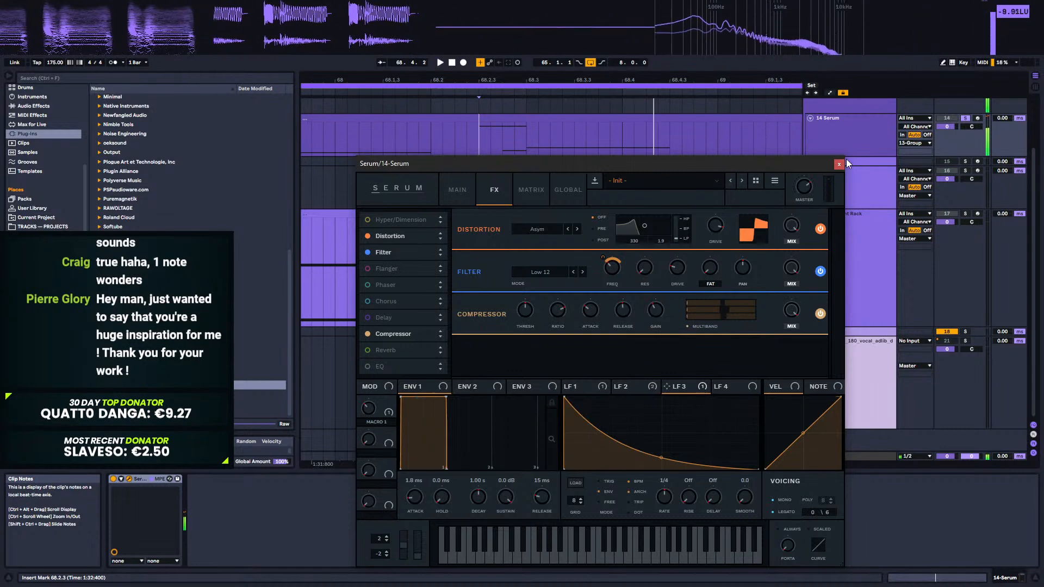
Step: Close Serum and play the bass from bar 65
left_click(839, 164)
left_click_drag(578, 80, 579, 21)
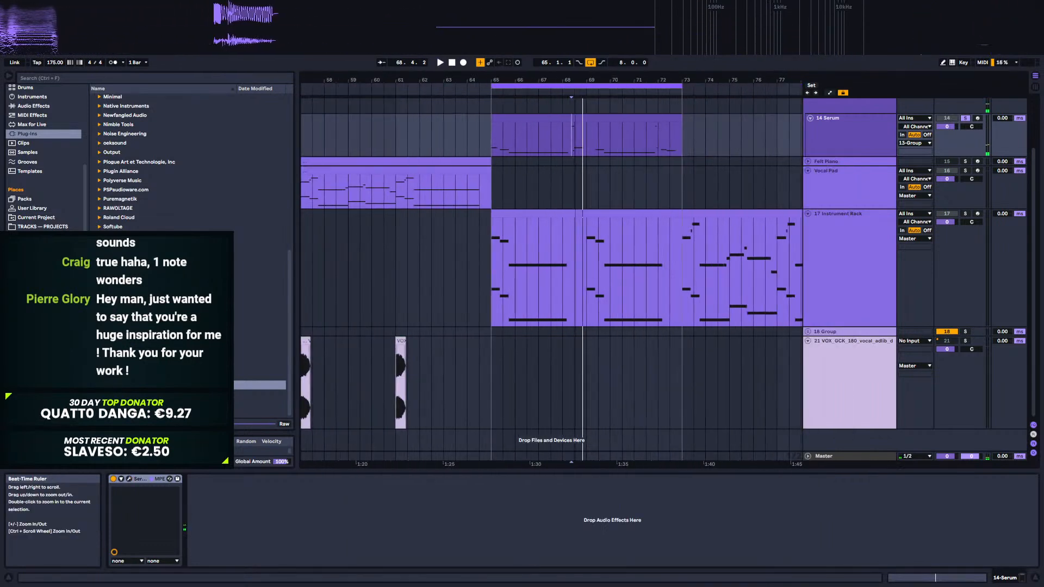
left_click(494, 133)
key("space")
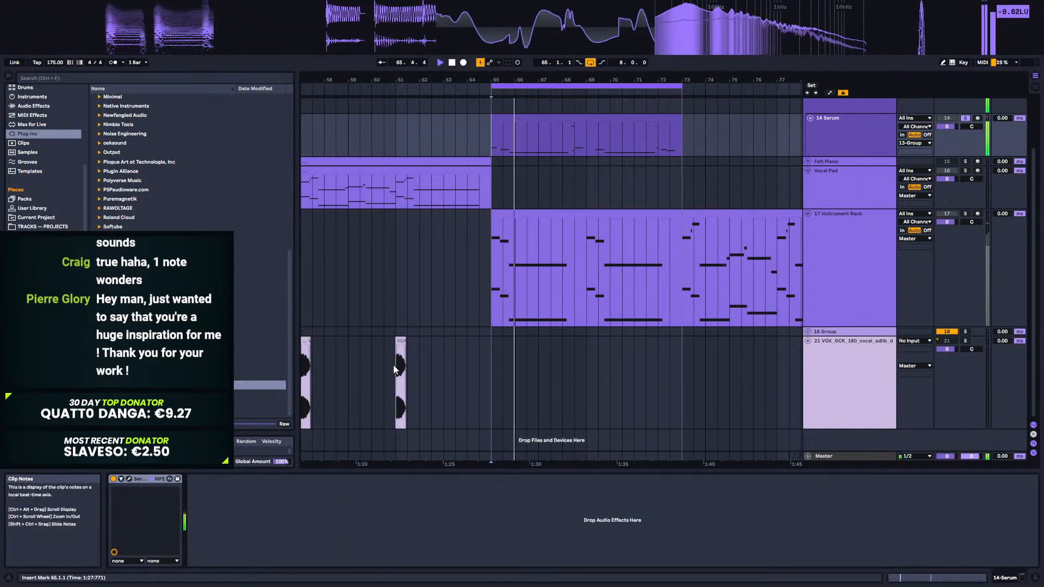
Step: Reopen Serum's effects and increase the modulation of the Filter effect's frequency during playback
left_click(129, 479)
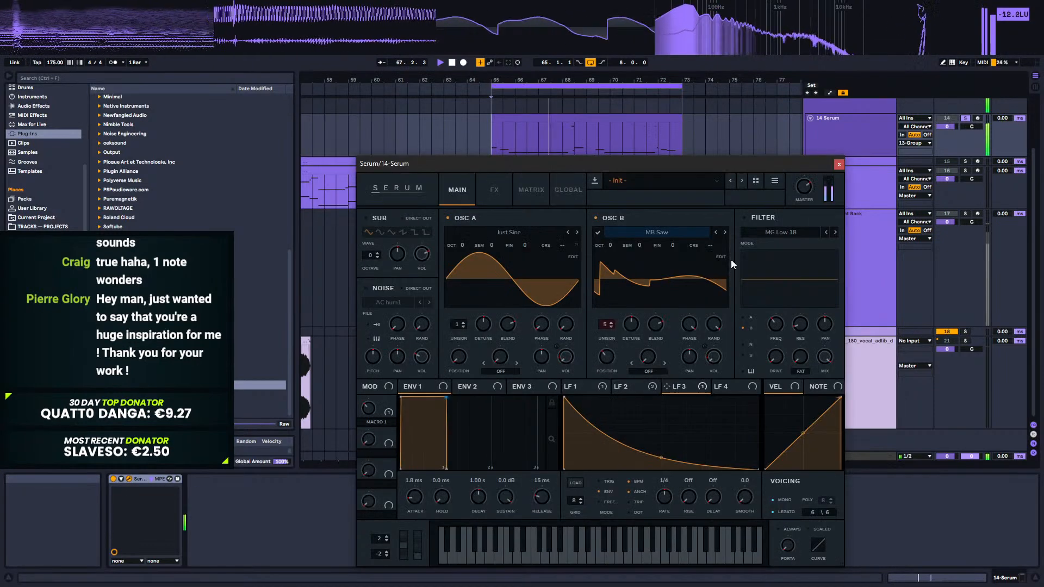
left_click(500, 187)
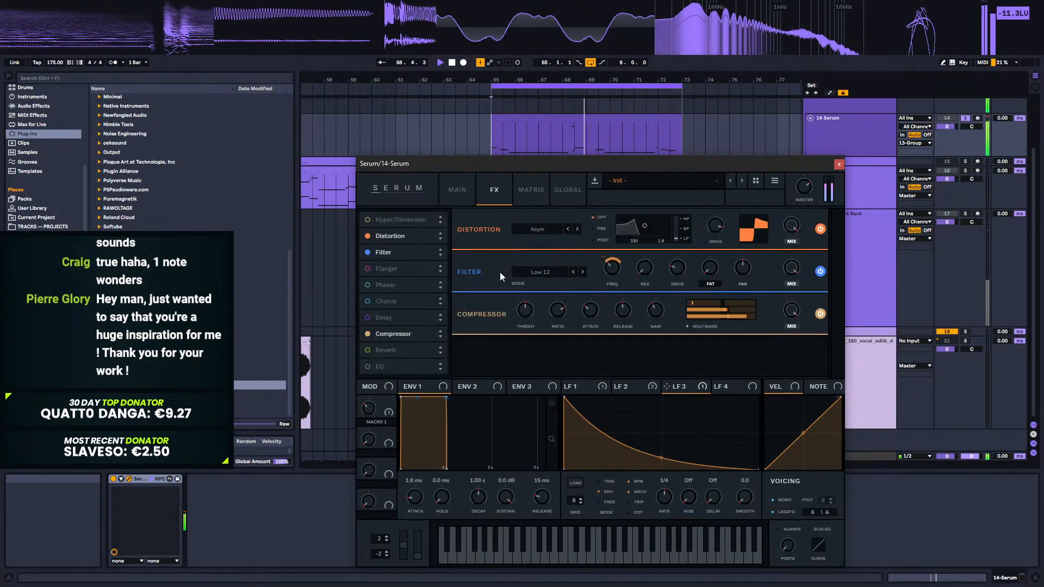
left_click_drag(610, 277, 606, 248)
mouse_move(567, 397)
left_mouse_down()
mouse_move(602, 387)
mouse_move(630, 433)
mouse_move(677, 419)
mouse_move(736, 422)
mouse_move(611, 413)
mouse_move(569, 399)
mouse_move(566, 368)
mouse_move(587, 432)
mouse_move(540, 432)
mouse_move(583, 437)
mouse_move(560, 411)
mouse_move(572, 412)
left_mouse_up()
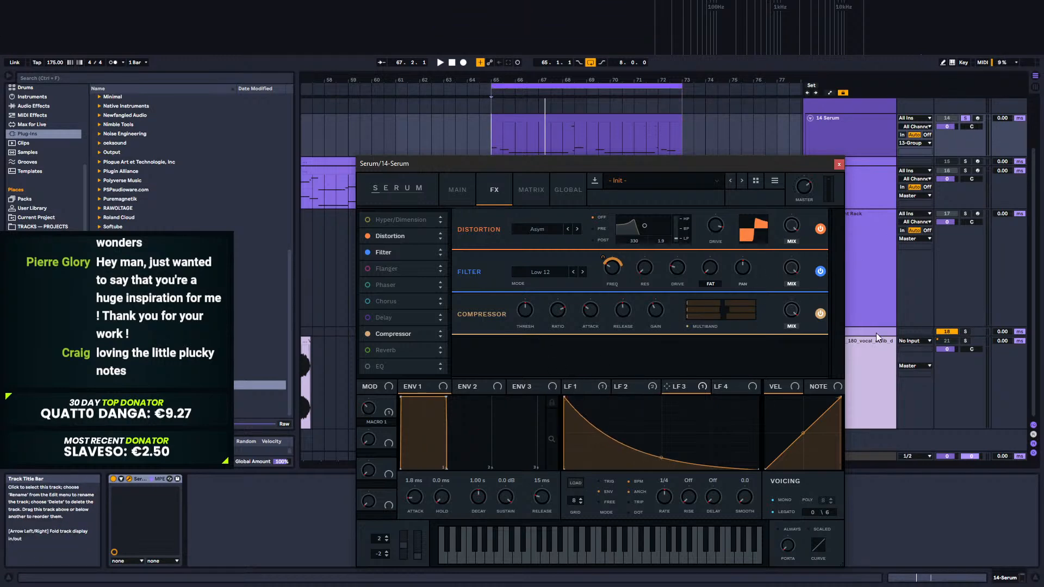
Step: Close Serum, unsolo and record-arm the 14 Serum track, and return the playhead to bar 65
left_click(839, 165)
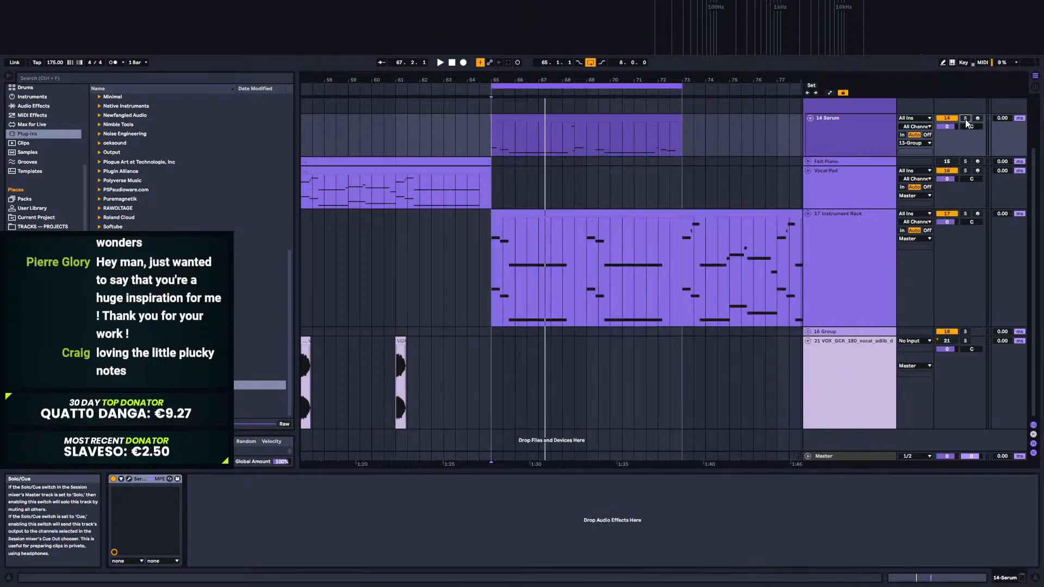
left_click(977, 118)
key("space")
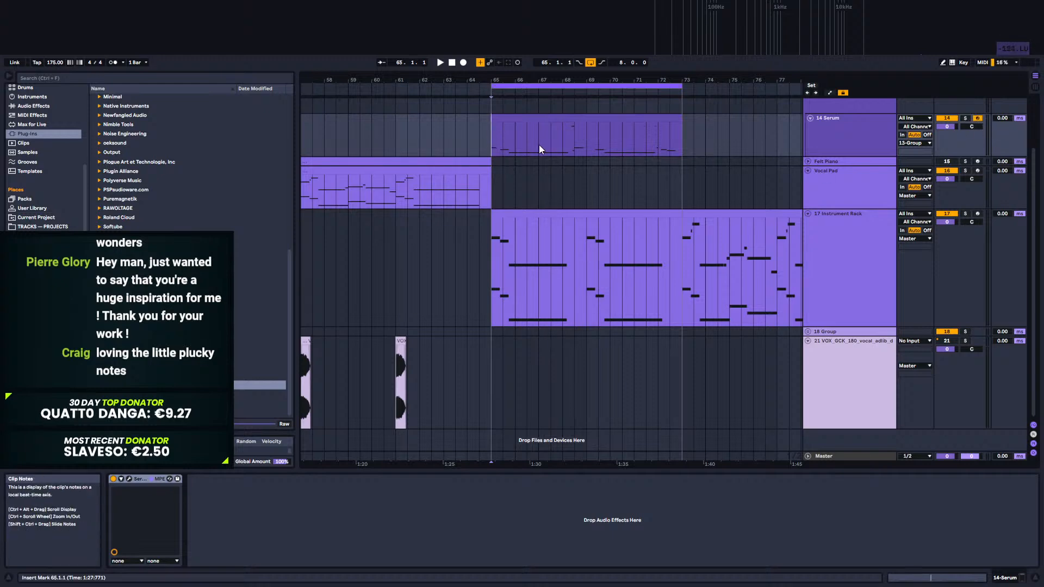
left_click_drag(524, 79, 433, 103)
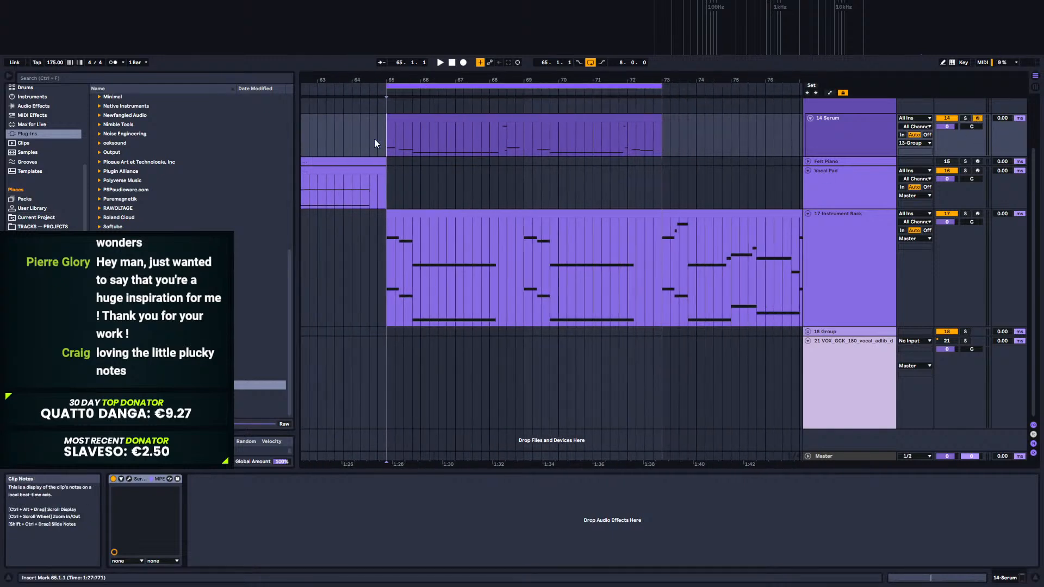
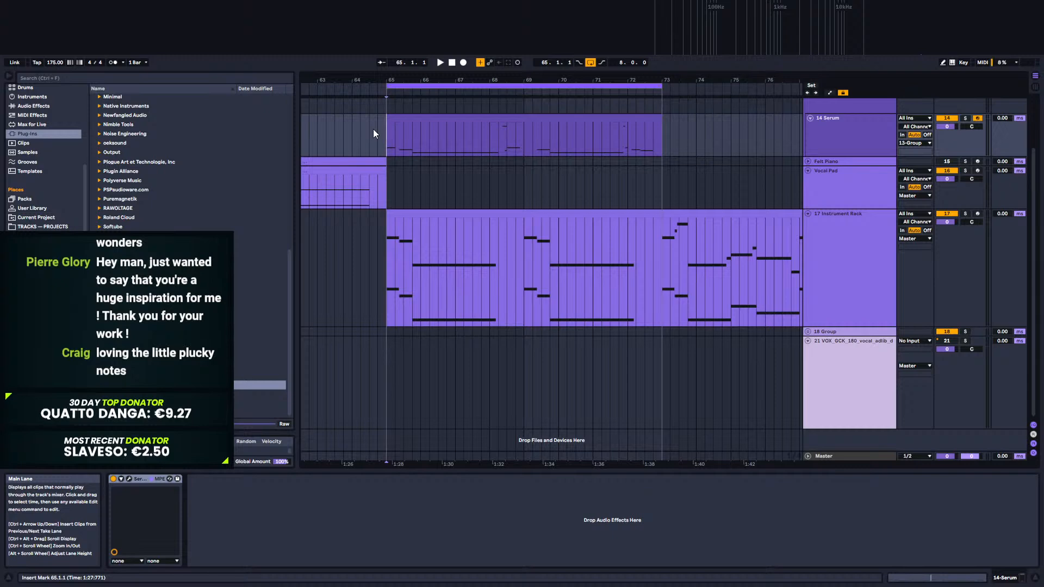
mouse_move(237, 39)
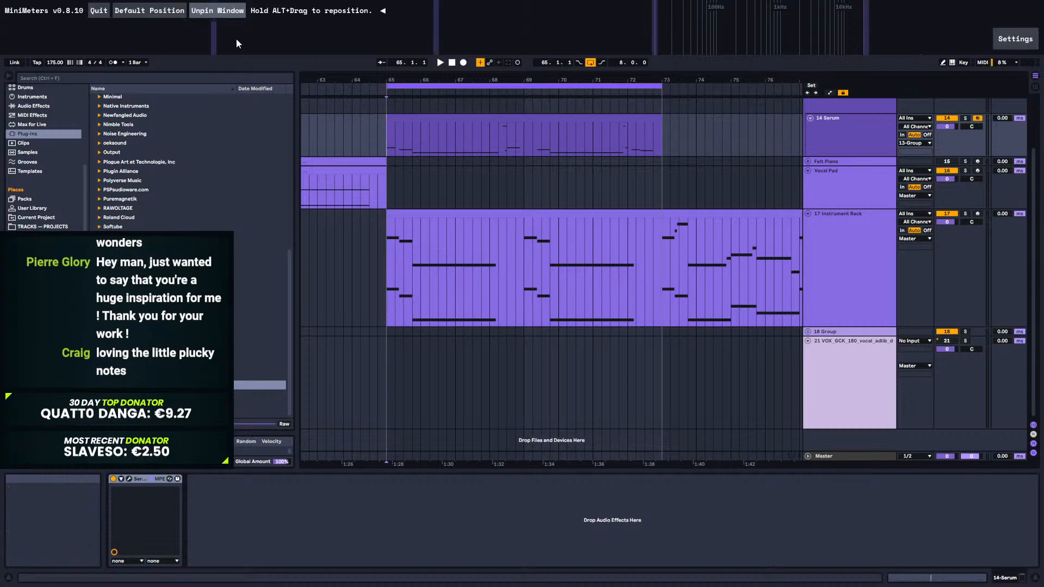
left_click(378, 147)
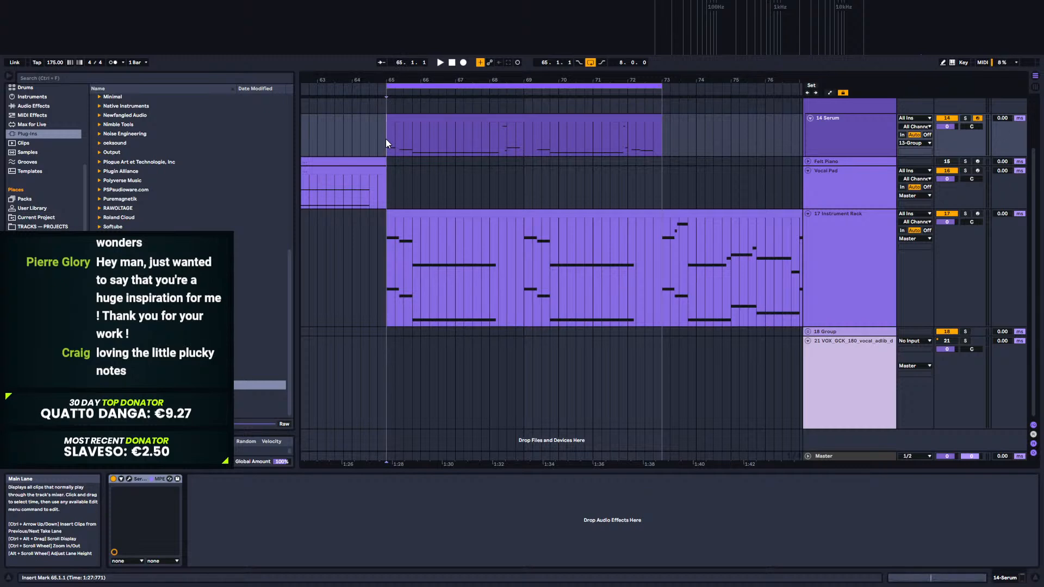
left_click(834, 121)
left_click_drag(412, 83, 412, 66)
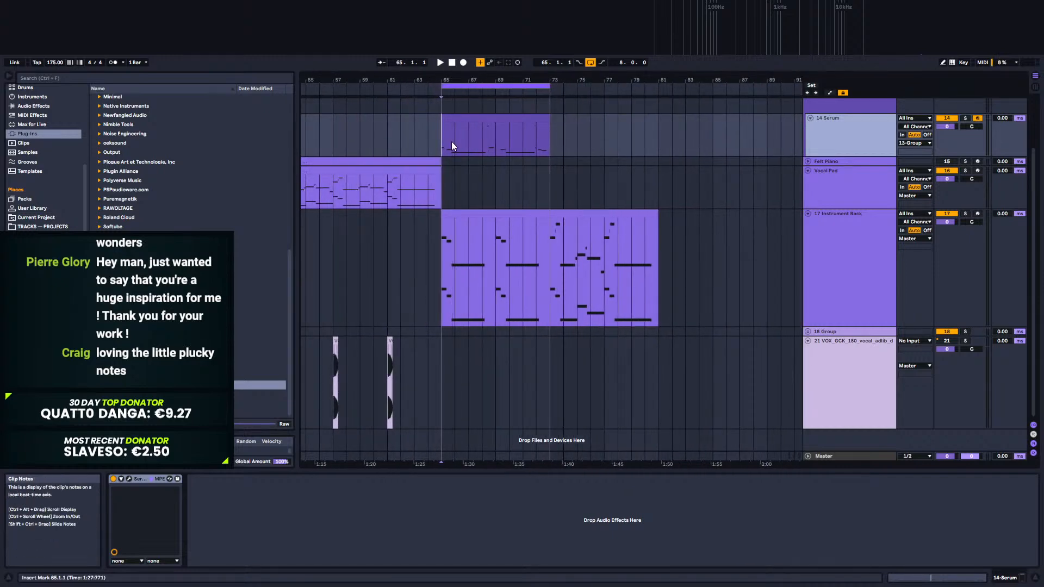
scroll(451, 142, "up", 5)
scroll(452, 142, "down", 1)
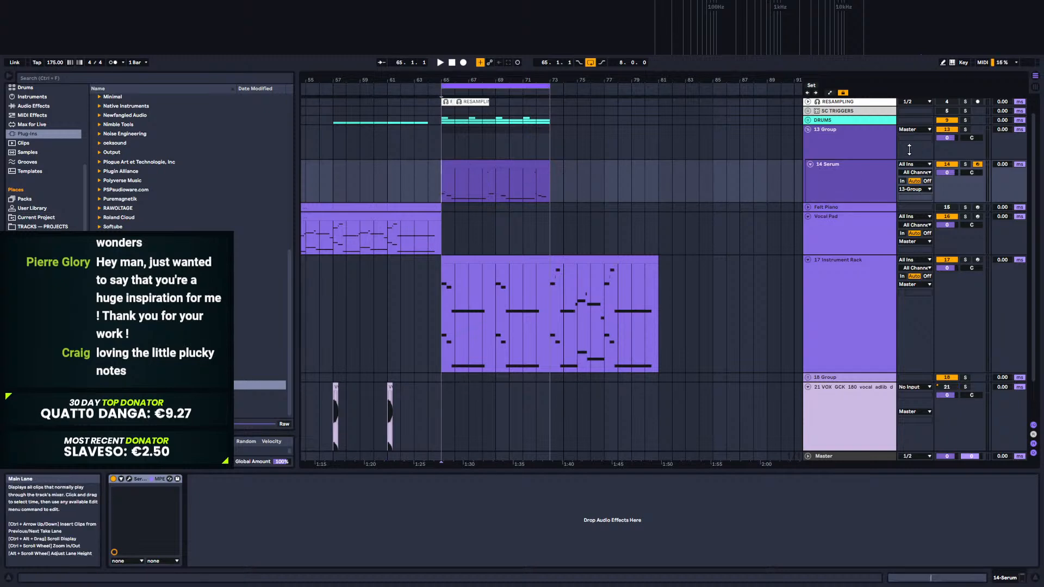
Step: Add the Amp audio effect from Drive & Color to the 14 Serum track
left_click(869, 144)
left_click(855, 178)
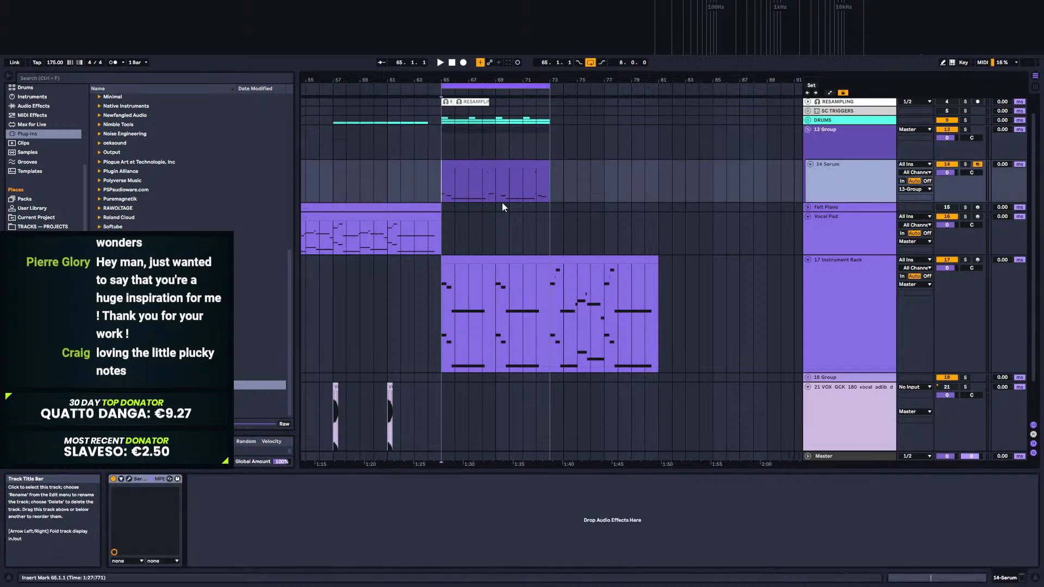
right_click(851, 183)
left_click(830, 171)
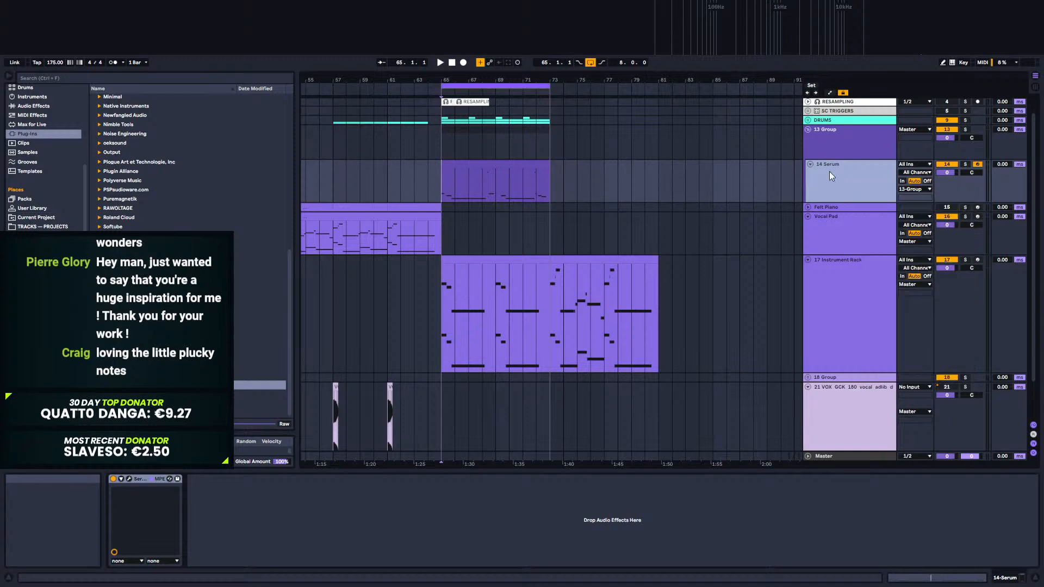
left_click(33, 106)
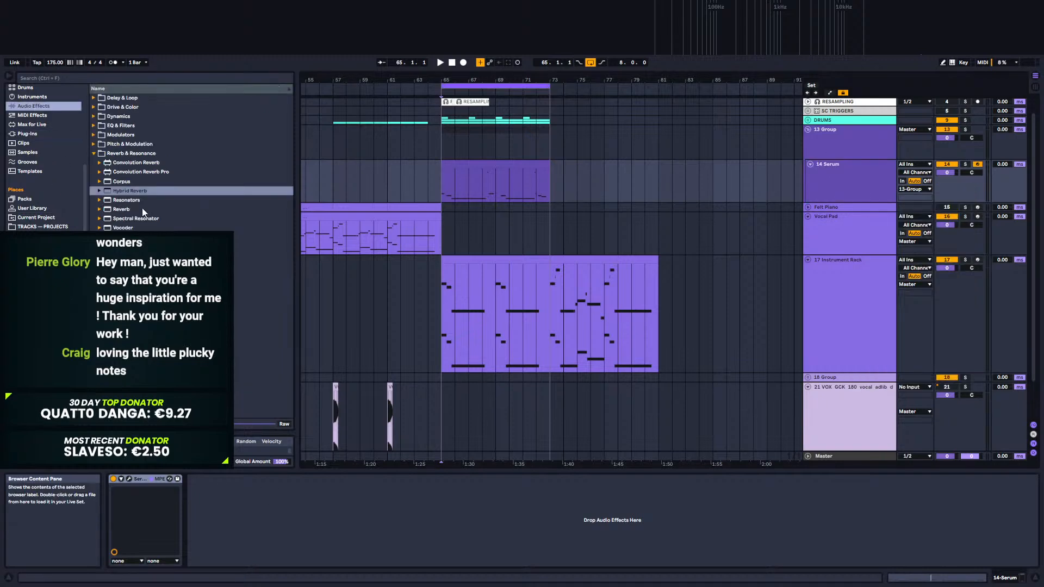
left_click(94, 107)
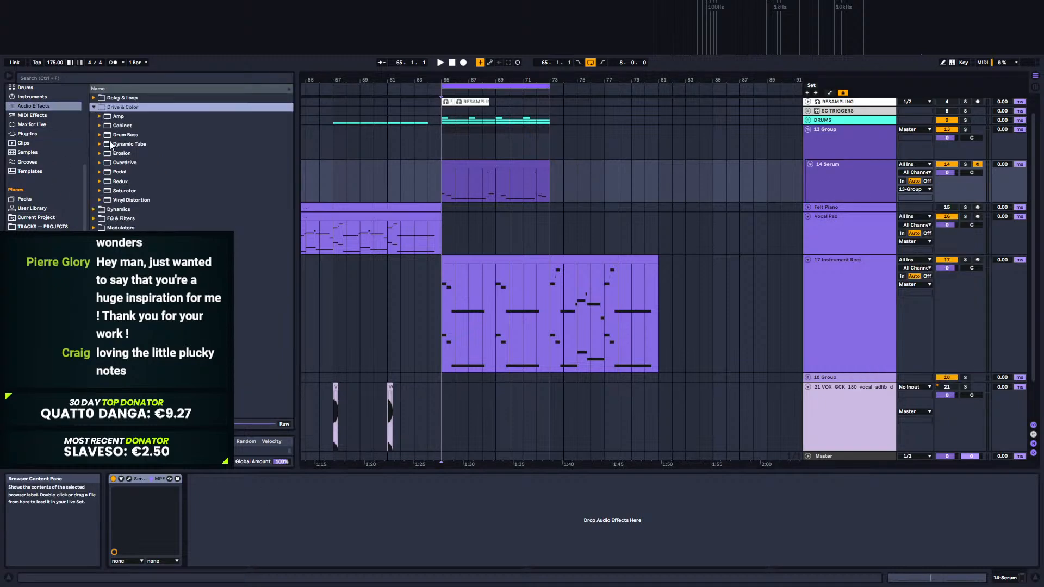
double_click(119, 116)
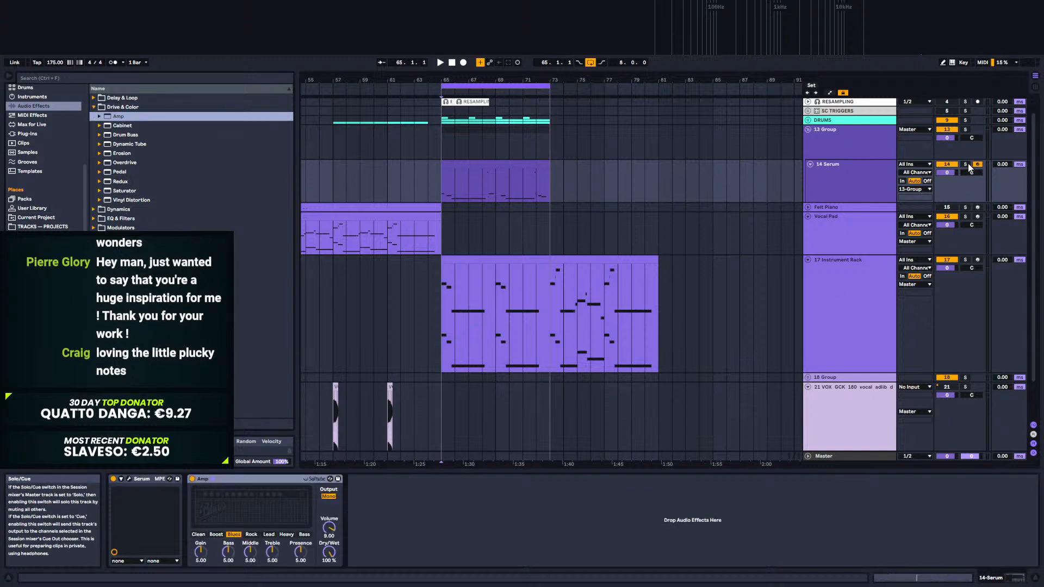
Step: Solo the 14 Serum track and audition the bass through the amp from bar 65
left_click(965, 163)
key("space")
key("space")
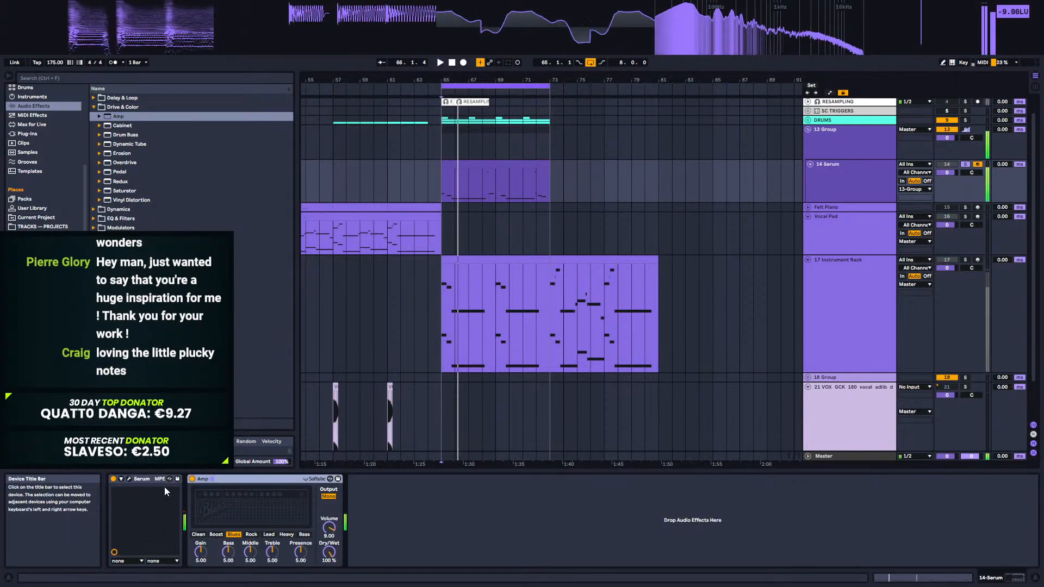
Step: Reopen Serum and speed up LFO 2 to a rate of 1/2 while auditioning the bass
left_click(129, 479)
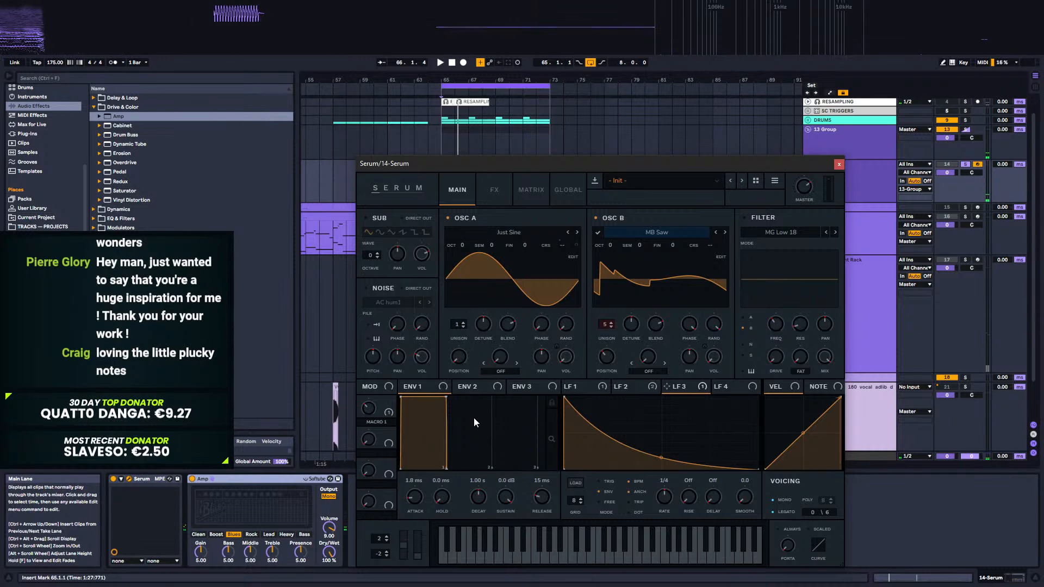
key("space")
left_click(620, 388)
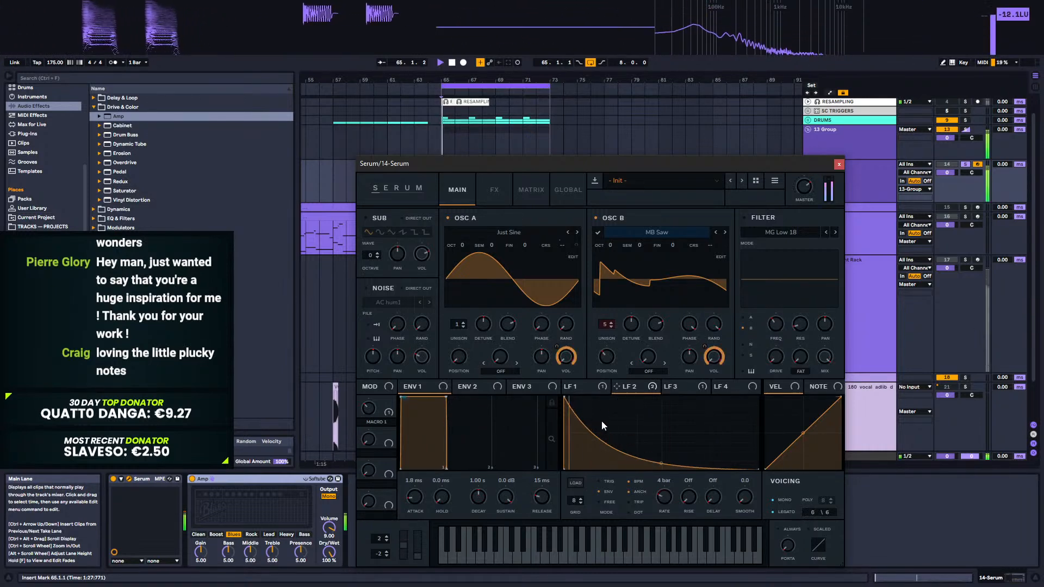
left_click_drag(657, 494, 660, 489)
key("space")
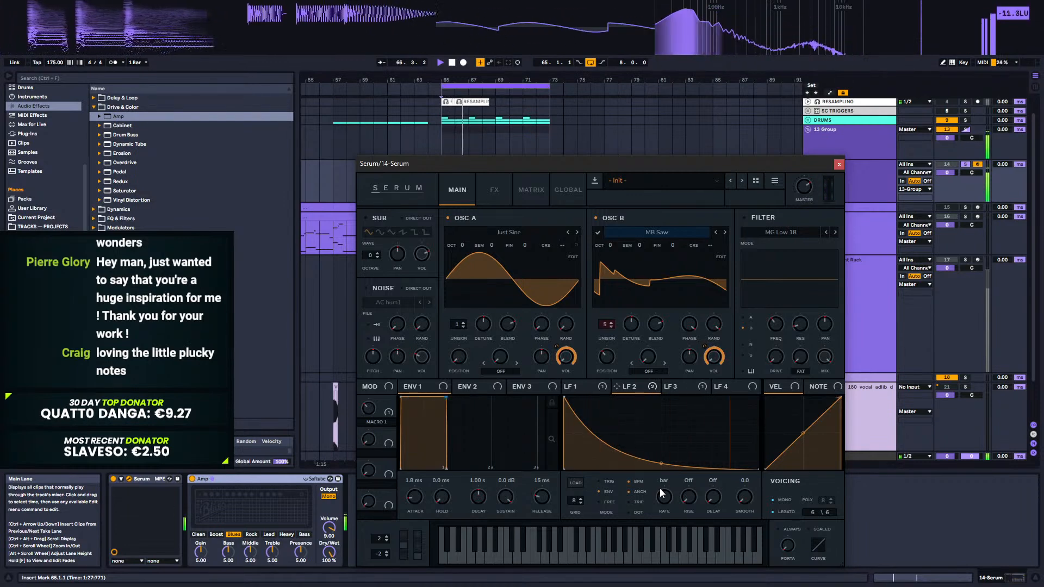
key("space")
mouse_move(670, 497)
left_mouse_down()
mouse_move(670, 465)
mouse_move(670, 485)
left_mouse_up()
key("space")
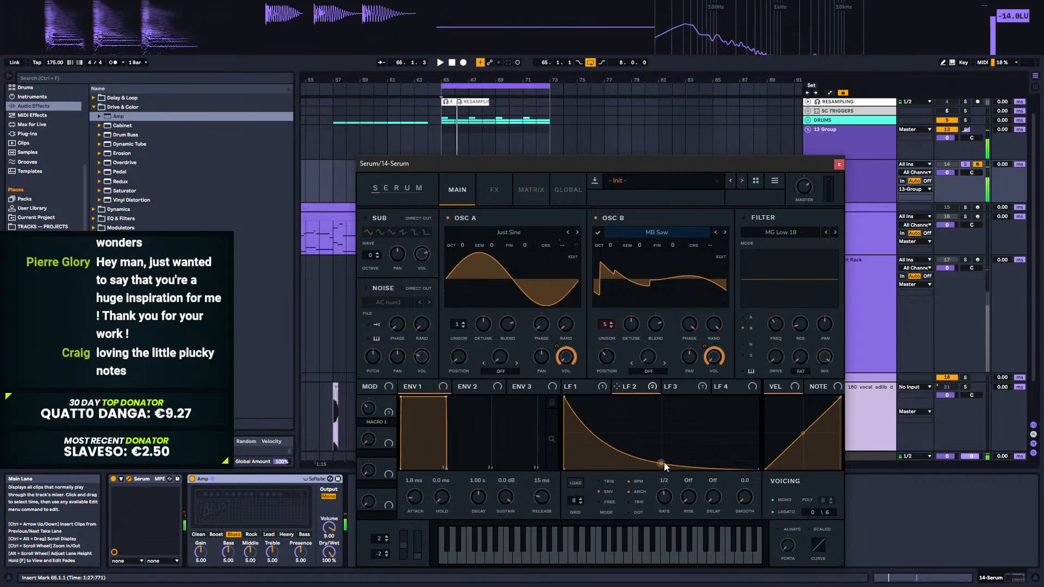
key("space")
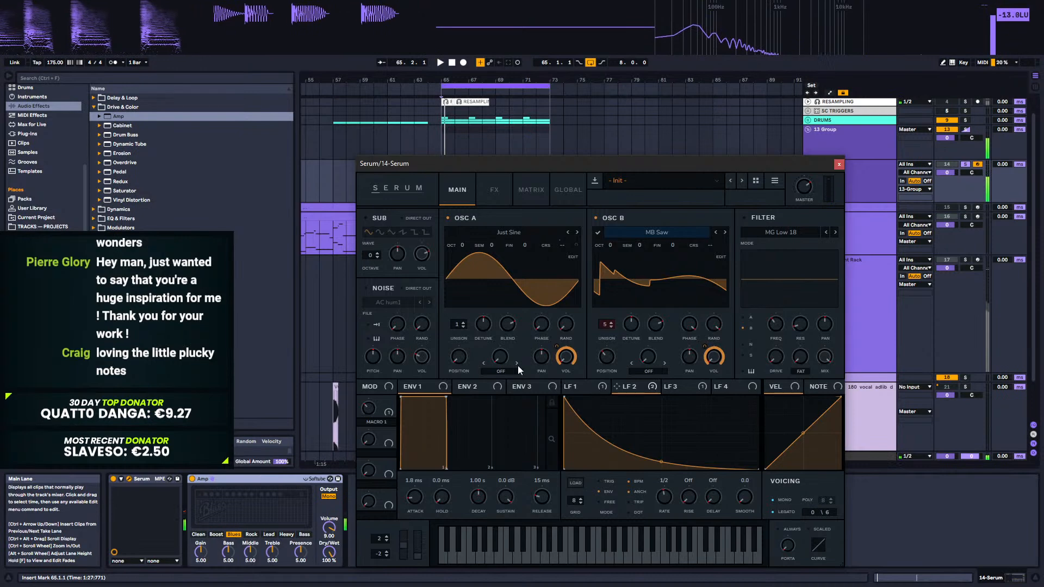
left_click(505, 372)
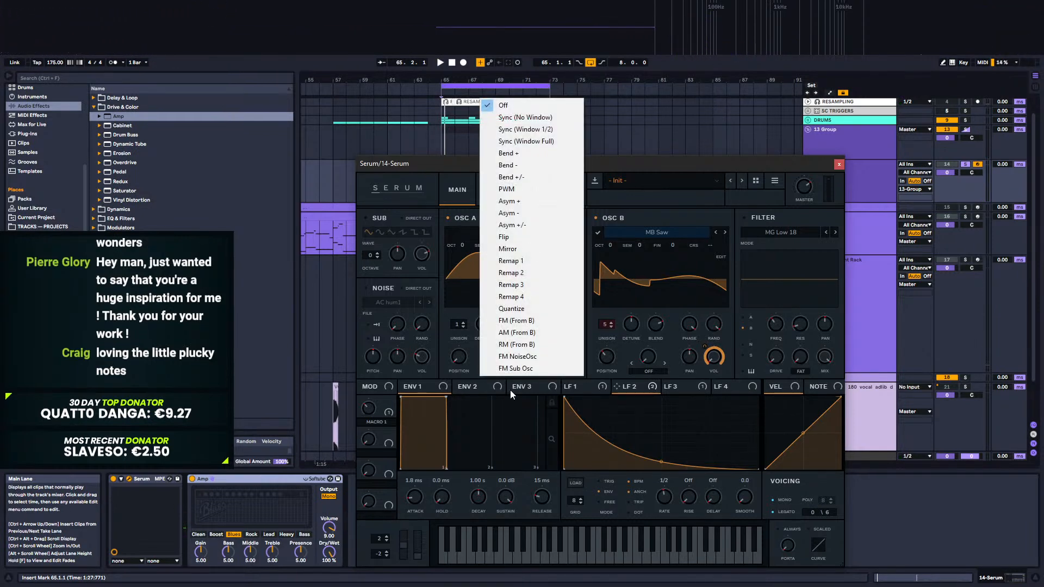
left_click(645, 371)
left_click(609, 317)
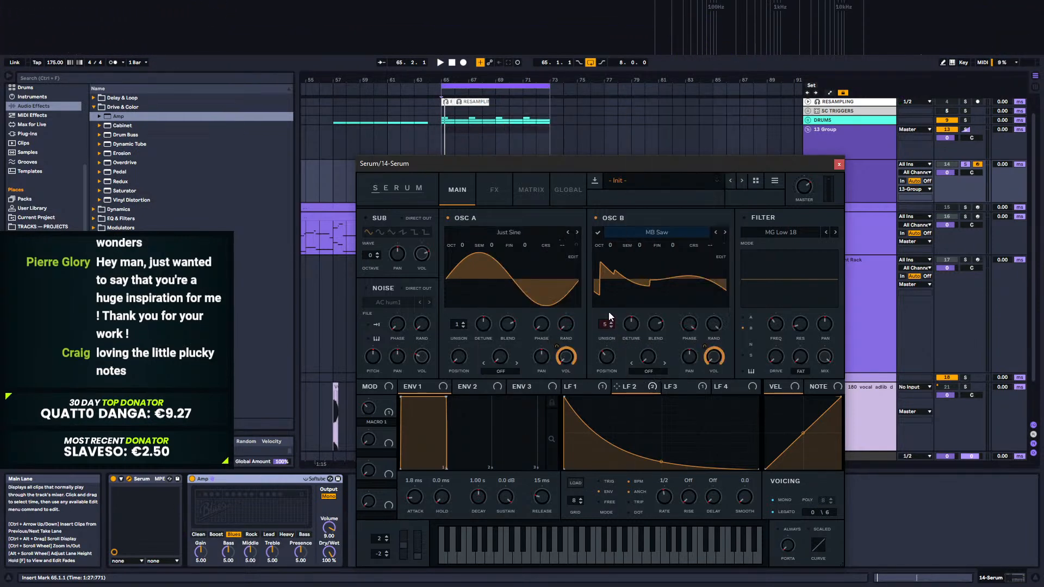
Step: Turn on a saw sub oscillator at octave 3, set oscillator B's warp to FM Sub Osc and modulate its amount with LFO 2
left_click(374, 220)
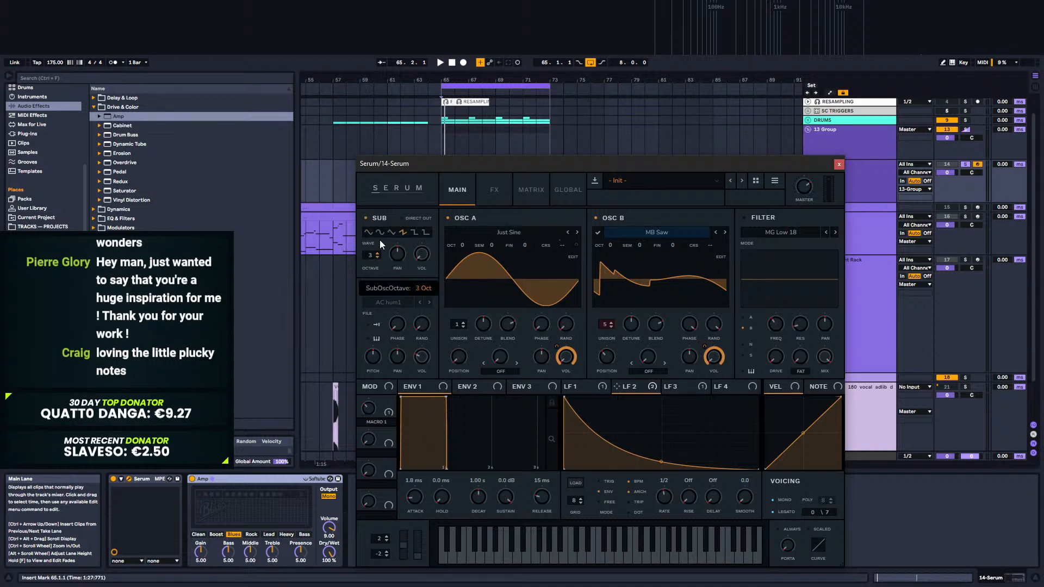
left_click(649, 370)
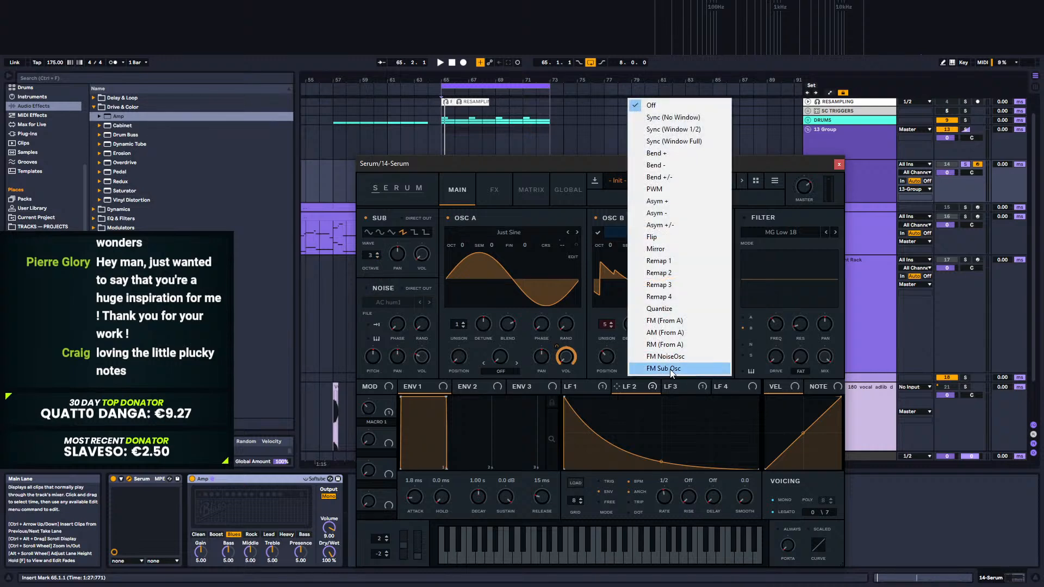
left_click(651, 360)
left_click_drag(663, 313, 649, 373)
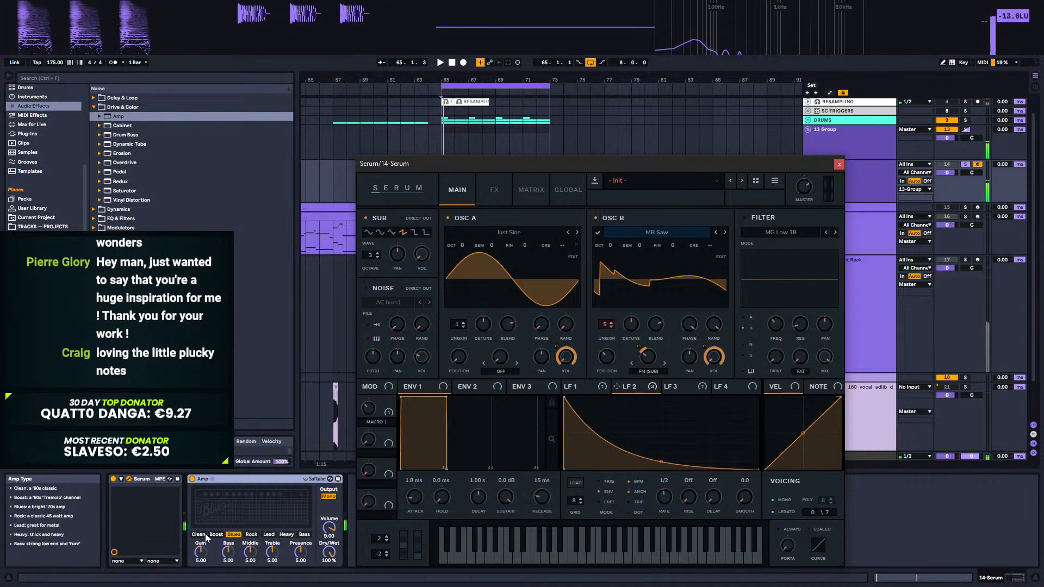
Step: Audition different Amp models, choose the Bass model and switch the Amp output to Dual
left_click(251, 535)
key("space")
left_click(269, 535)
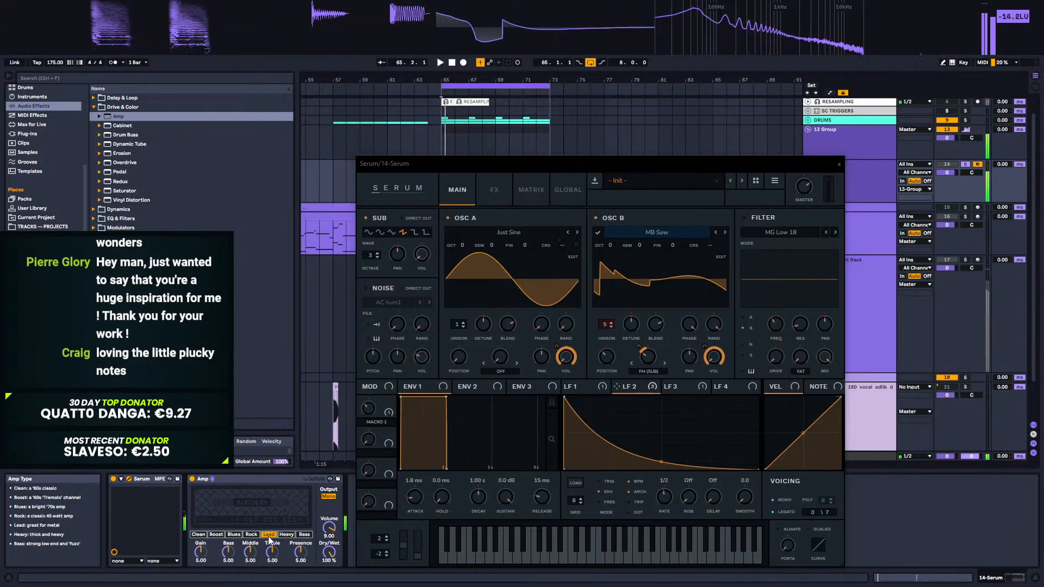
left_click(303, 536)
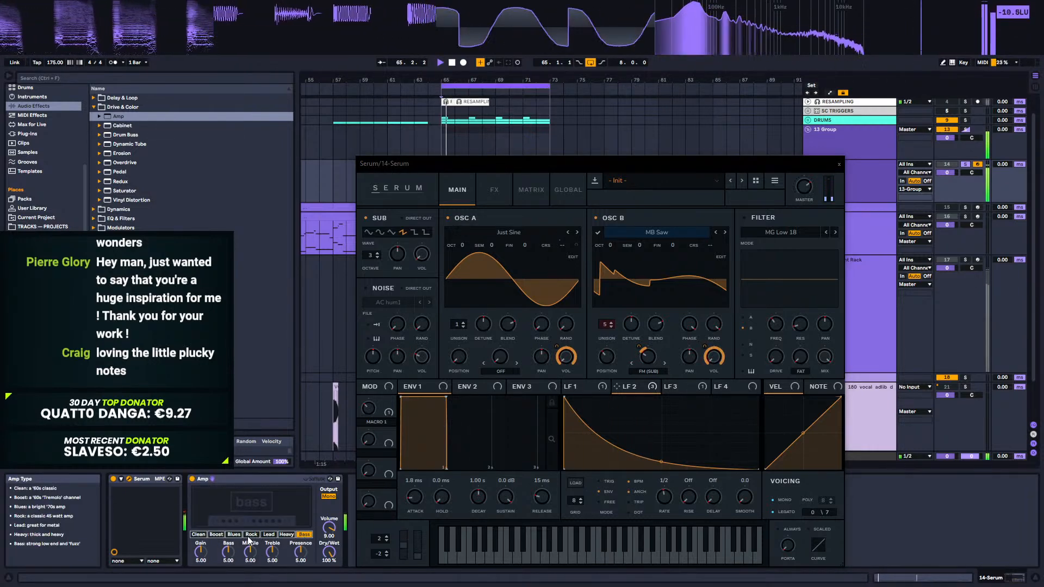
key("space")
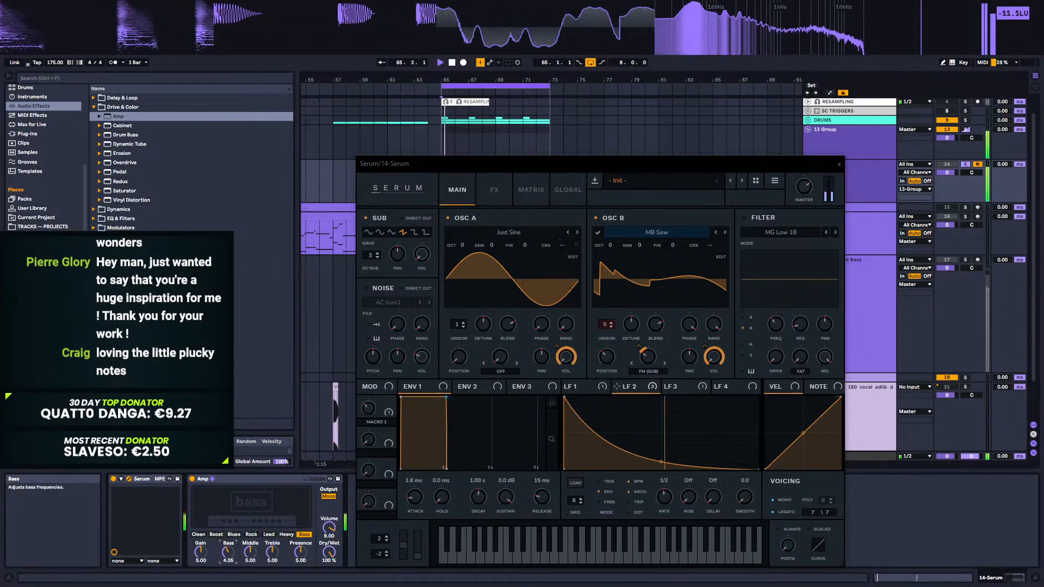
key("space")
left_click(328, 497)
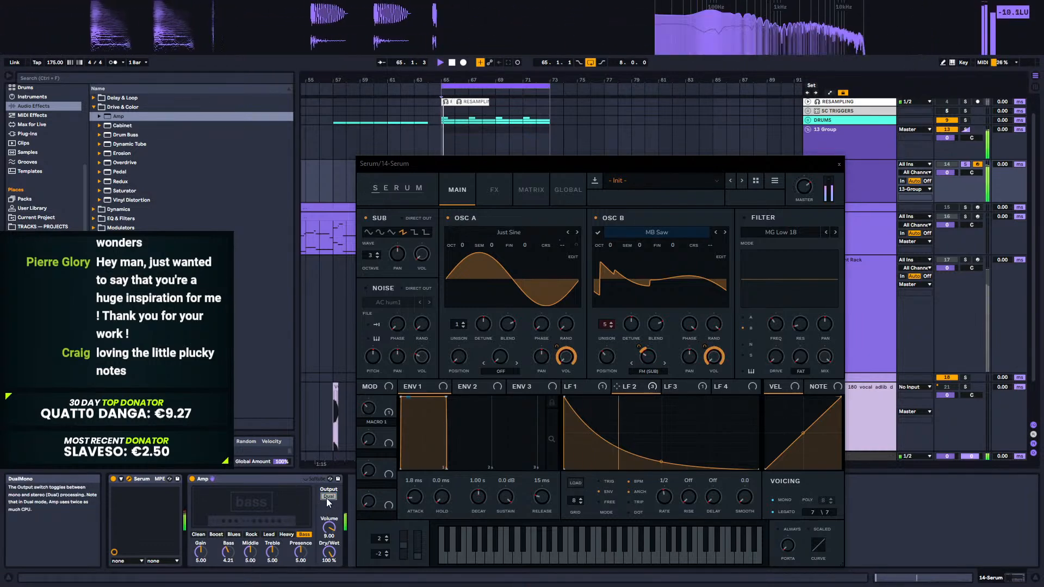
Step: Shape the Amp tone with Bass 5.79, Middle 3.41, Treble 7.38 and Presence 2.06 while auditioning
left_click_drag(228, 553, 228, 544)
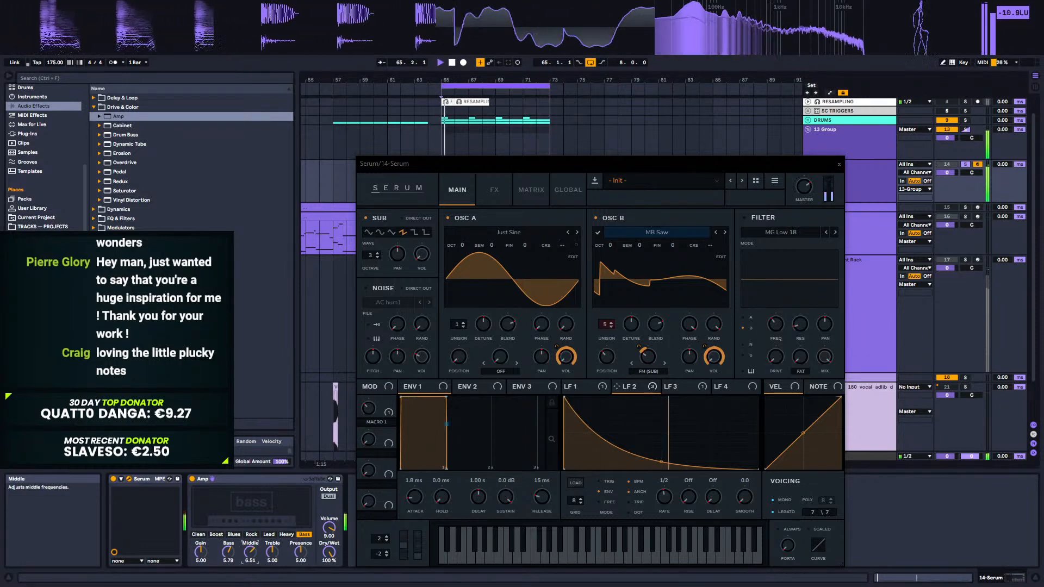
left_click_drag(250, 553, 251, 549)
key("space")
key("space")
key("space")
left_click(270, 553)
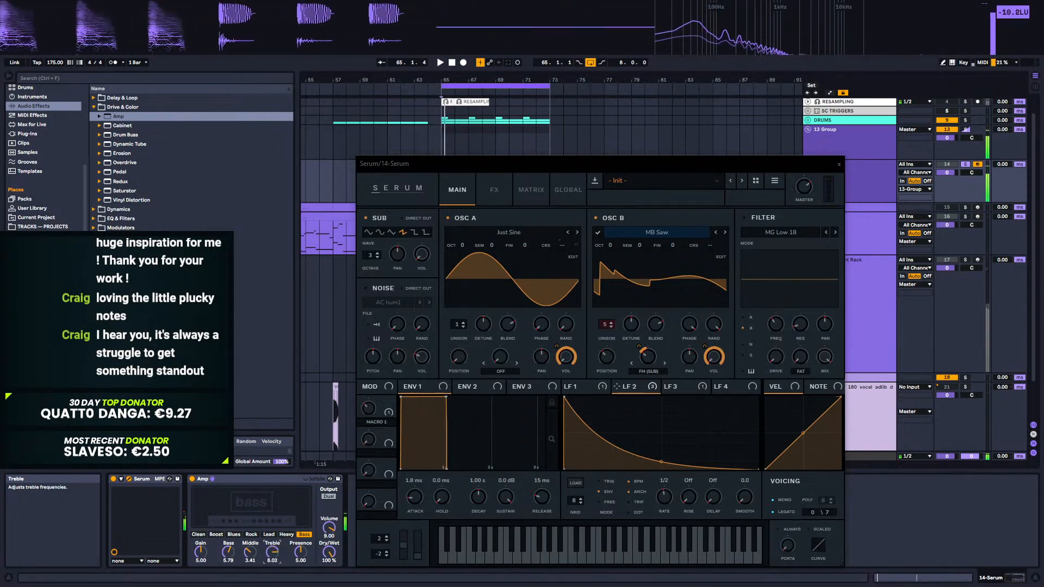
key("space")
left_click_drag(300, 551, 300, 565)
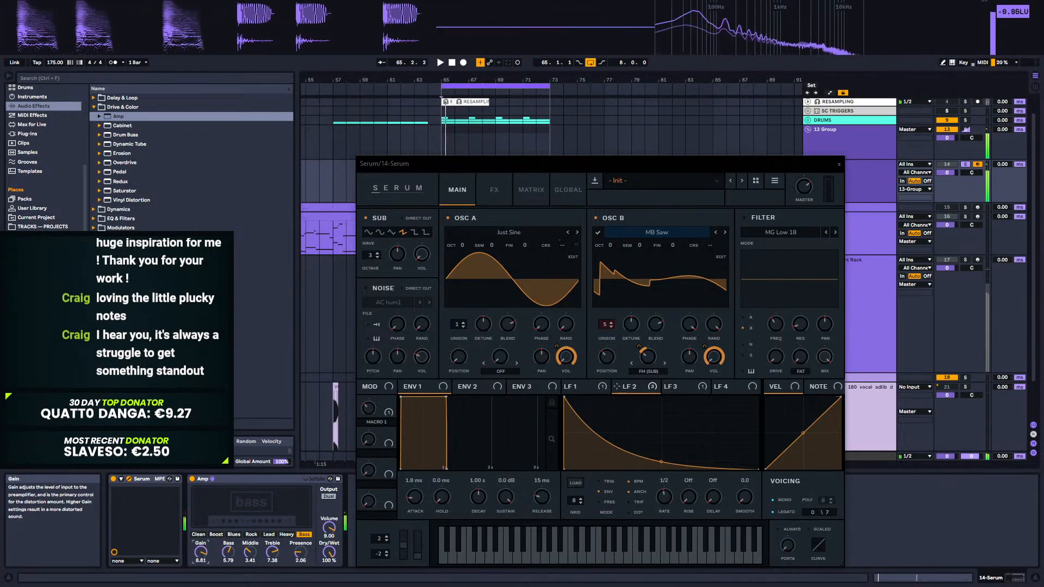
Step: Set the Amp gain to 3.65 while replaying the bass from bar 65
key("space")
key("space")
key("space")
key("space")
key("space")
key("space")
key("space")
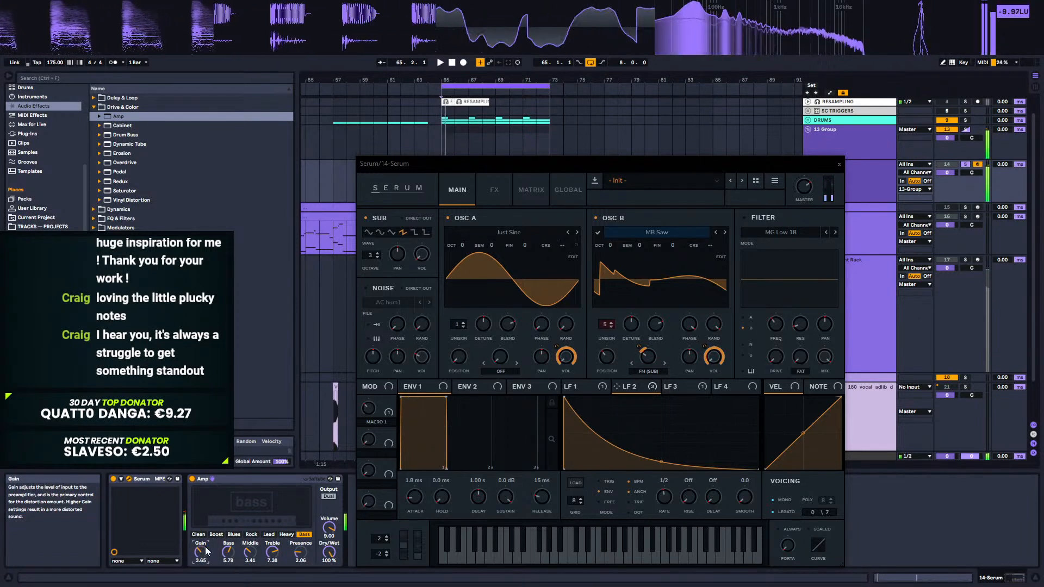
Step: Close the Serum window and audition the amped bass from bar 65
left_click(839, 164)
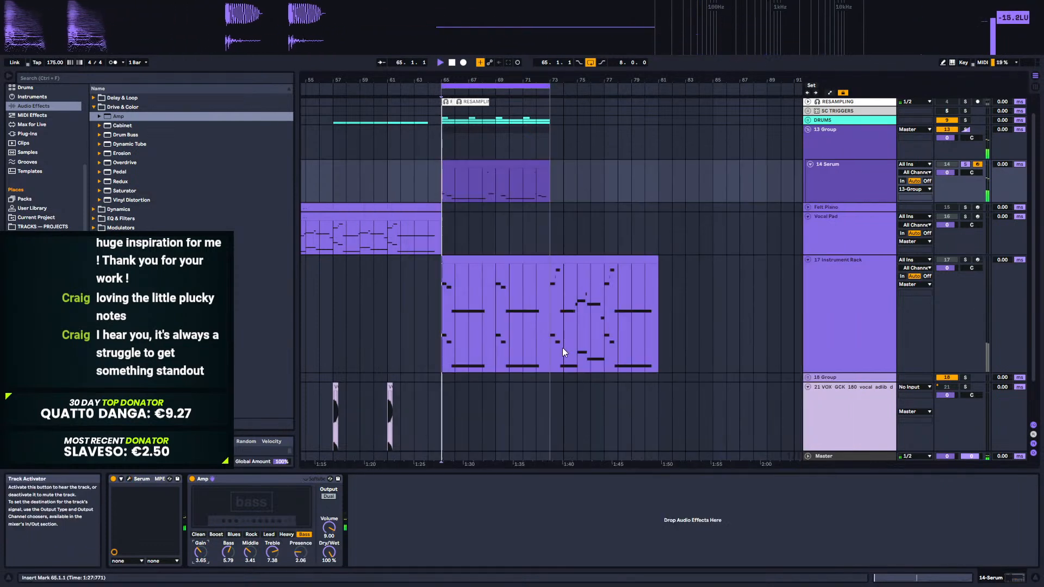
key("space")
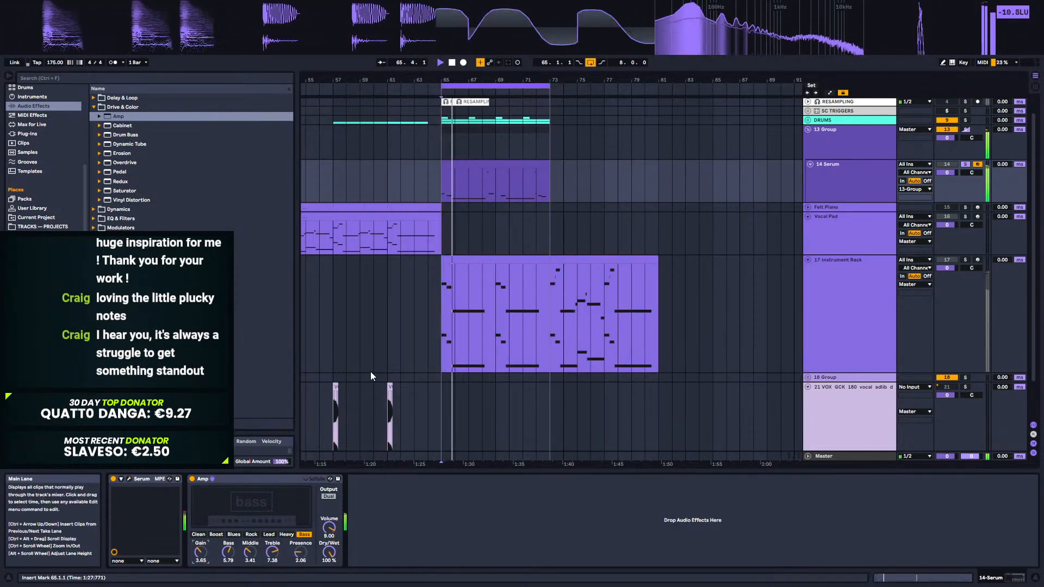
key("space")
Step: Open the 14 Serum clip's notes for inspection, then return to the track's devices and audition the bass
double_click(459, 163)
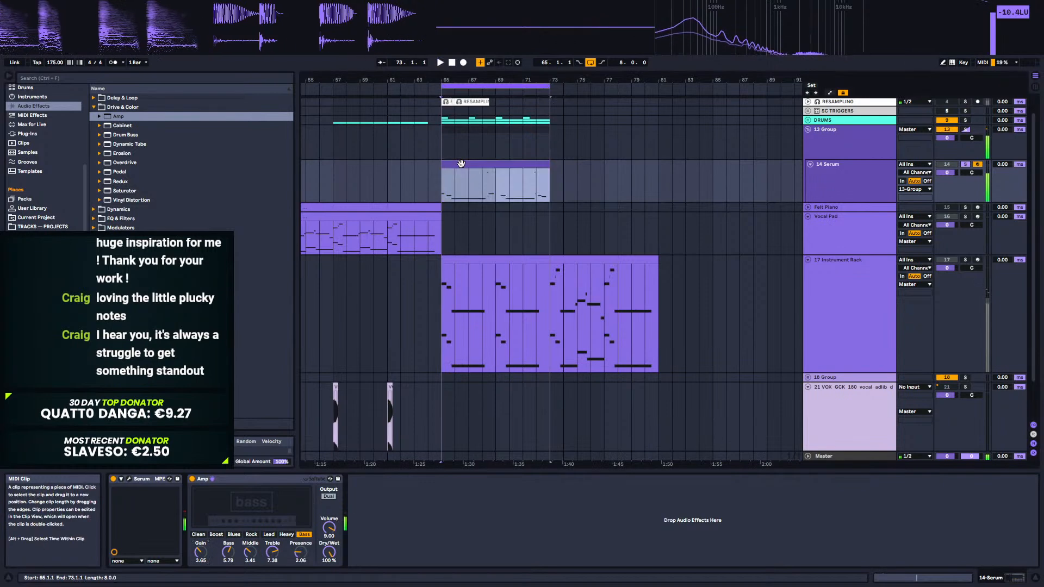
key("space")
key("space")
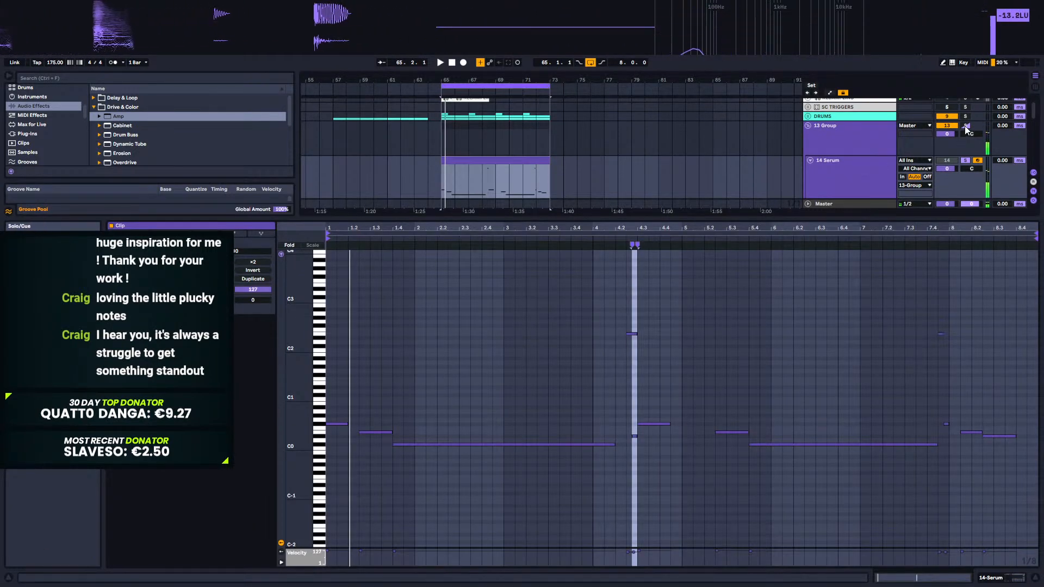
left_click(849, 179)
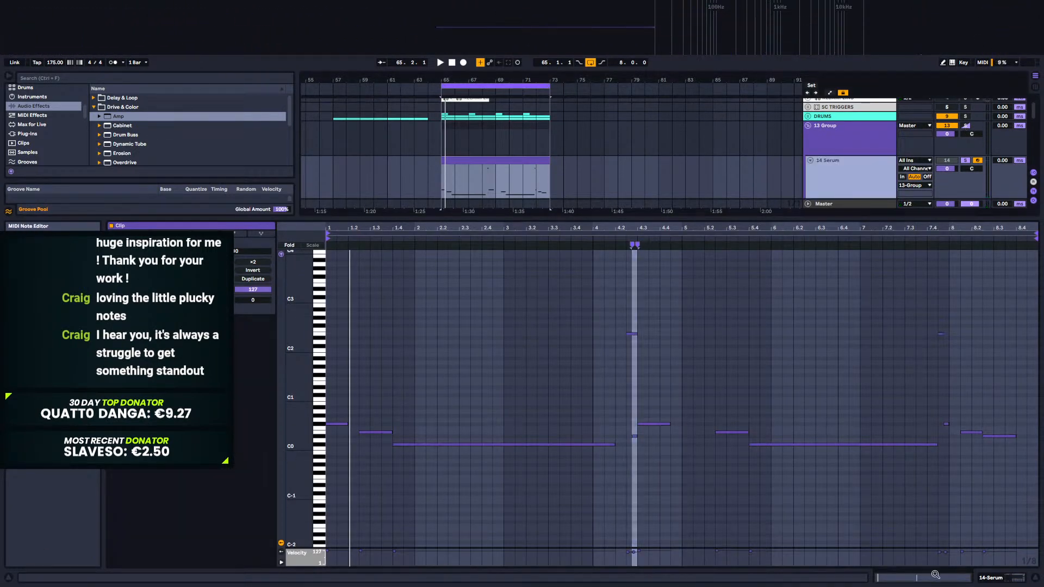
left_click(996, 577)
key("space")
key("space")
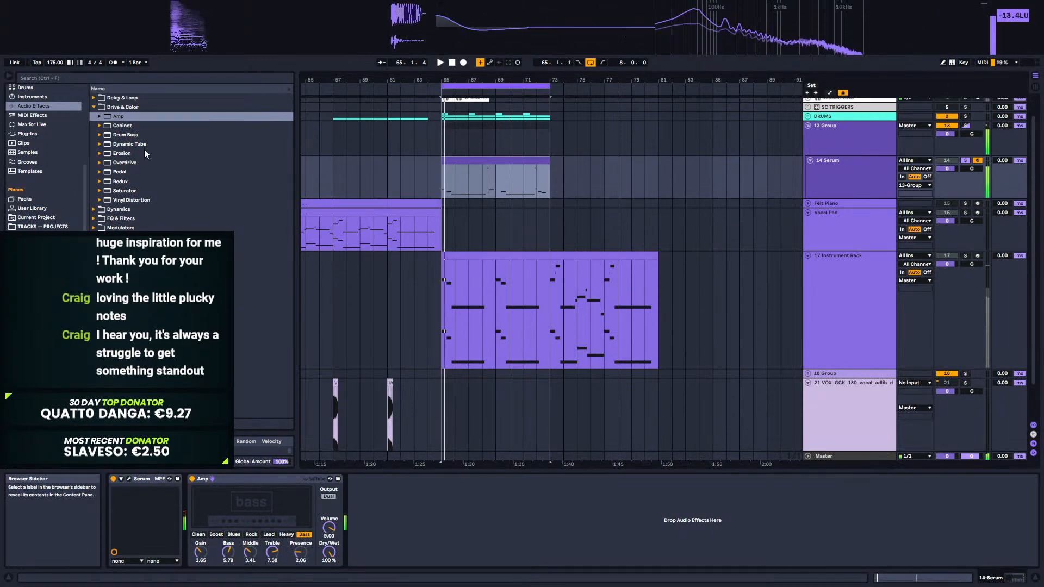
Step: Insert the OTT preset from Multiband Dynamics after the Amp and audition the bass through it
left_click(96, 107)
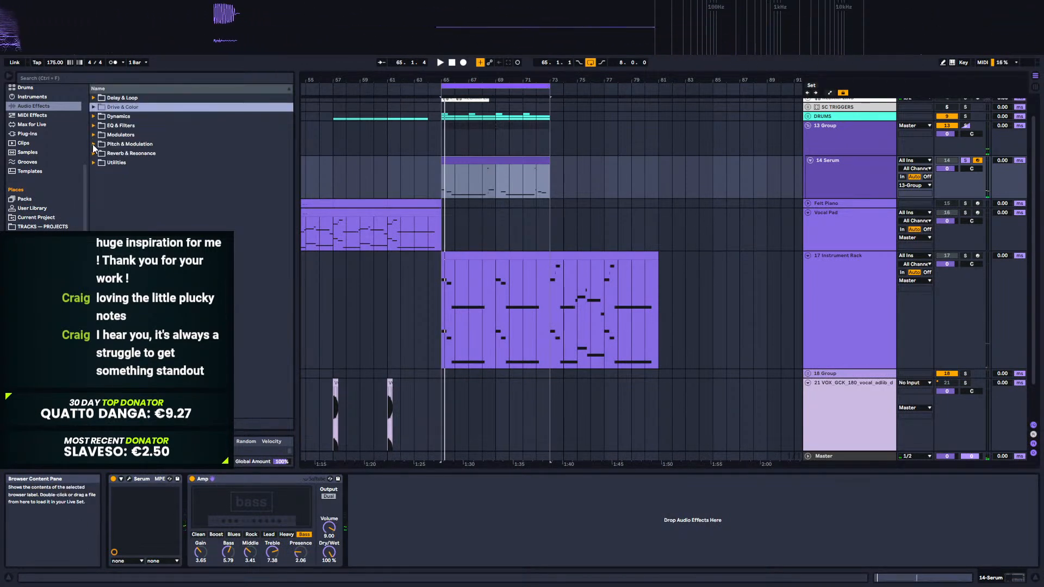
left_click(93, 116)
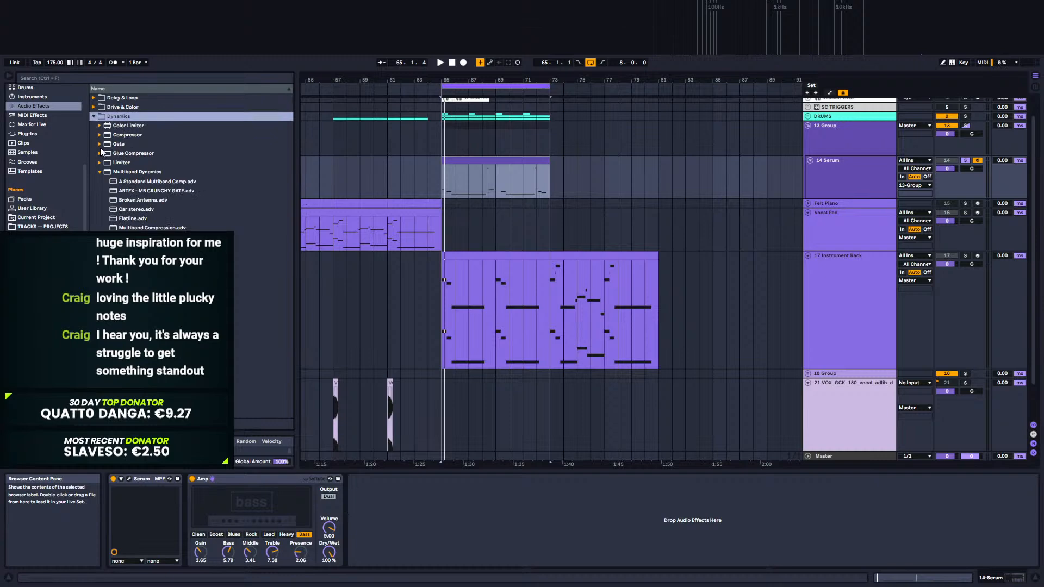
left_click_drag(130, 246, 424, 517)
key("space")
key("space")
Step: Adjust the OTT time to 490 % while repeatedly auditioning the bass
left_click_drag(570, 526, 570, 472)
key("space")
key("space")
left_click_drag(571, 526, 571, 585)
key("space")
key("space")
key("space")
key("space")
key("space")
Step: Raise the OTT output to 12.0 dB with the amount at 58 % while auditioning the bass
left_click_drag(570, 500, 570, 472)
key("space")
key("space")
key("space")
key("space")
key("space")
key("space")
key("space")
key("space")
key("space")
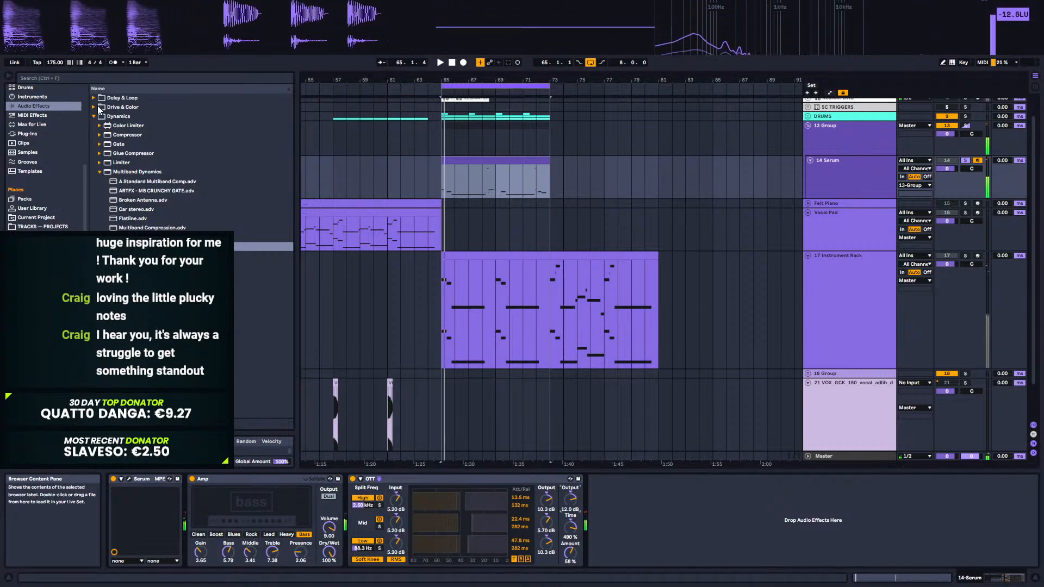
Step: Add a Saturator from Drive & Color after OTT and audition the bass through it
left_click(97, 107)
left_click(118, 190)
left_click_drag(118, 190, 786, 484)
key("space")
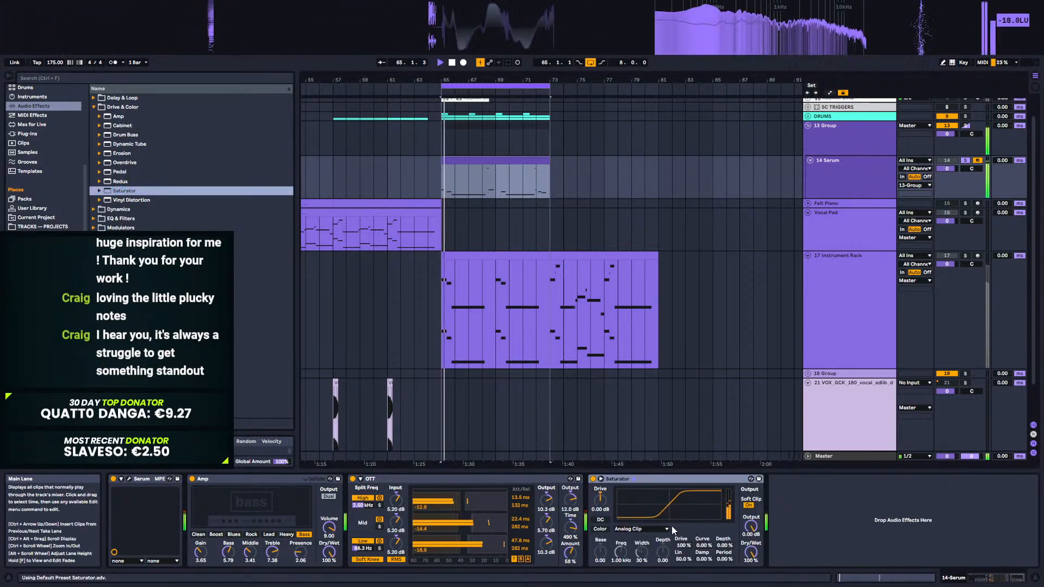
key("space")
key("space")
Step: Compare the Saturator's curve types and choose Medium Curve
left_click(640, 529)
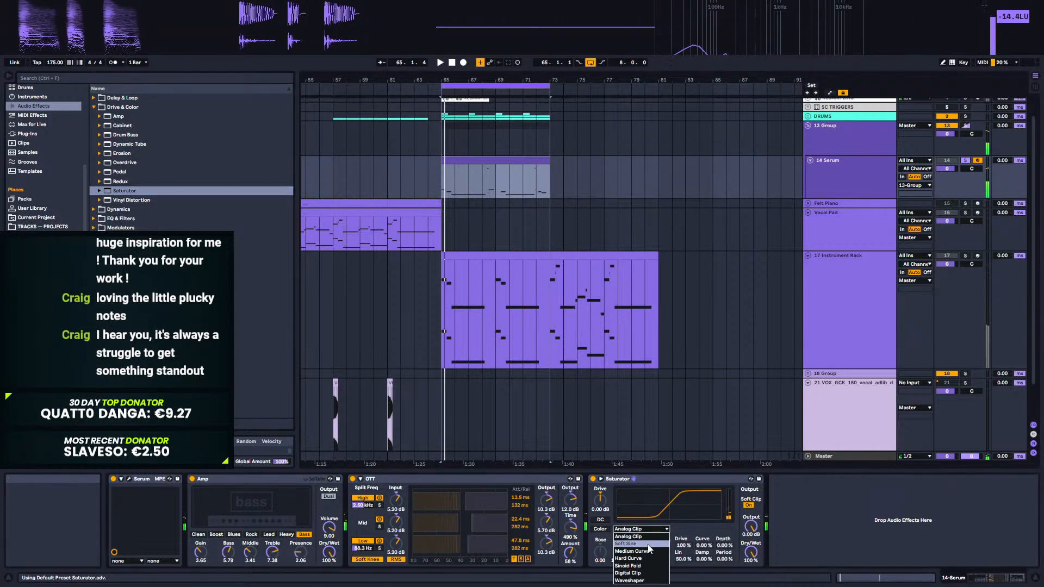
left_click(644, 553)
left_click(634, 529)
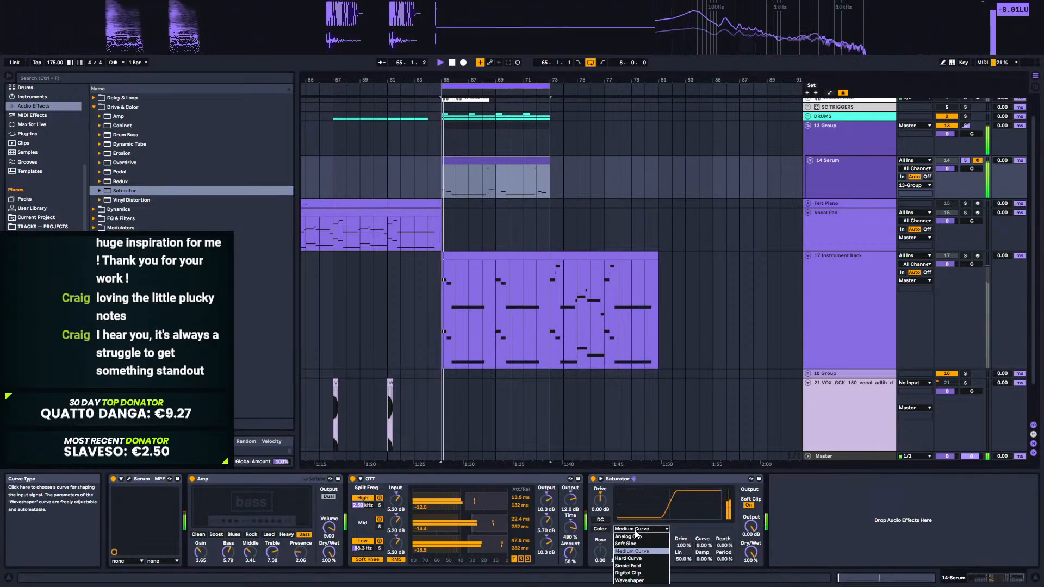
left_click(634, 546)
left_click(635, 528)
left_click(638, 549)
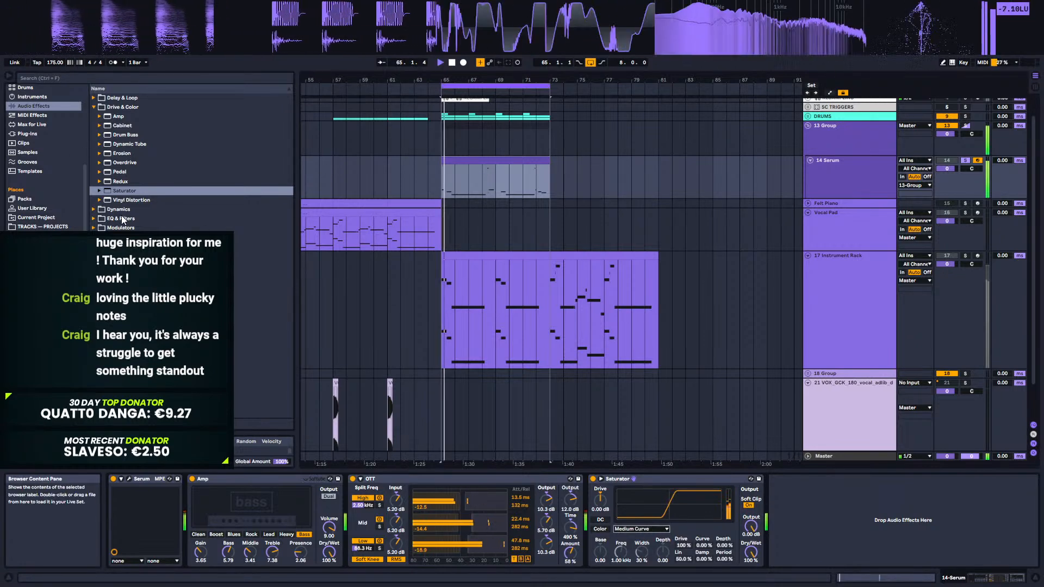
Step: Insert an EQ Eight between OTT and the Saturator and boost band 2 in the low mids while auditioning
left_click(93, 218)
left_click_drag(122, 154, 591, 516)
mouse_move(686, 516)
left_mouse_down()
mouse_move(709, 528)
mouse_move(737, 504)
mouse_move(717, 536)
mouse_move(680, 532)
mouse_move(699, 491)
mouse_move(674, 492)
mouse_move(688, 498)
left_mouse_up()
key("space")
key("space")
key("space")
key("space")
Step: Narrow EQ Eight's band 2 boost to a Q of 1.79 and audition it
left_click_drag(601, 552, 601, 533)
key("space")
key("space")
key("space")
key("space")
key("space")
Step: Fine-tune EQ Eight's band 2 to 240 Hz with a 7.31 dB boost while auditioning the bass
mouse_move(688, 498)
left_mouse_down()
mouse_move(688, 512)
mouse_move(690, 501)
left_mouse_up()
key("space")
key("space")
key("space")
key("space")
key("space")
key("space")
key("space")
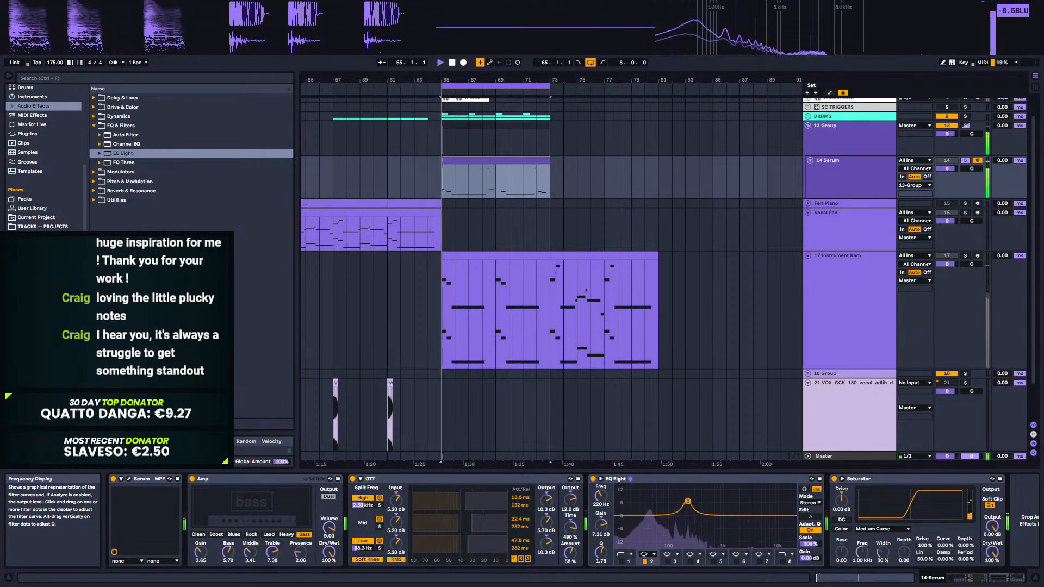
key("space")
key("space")
key("space")
key("space")
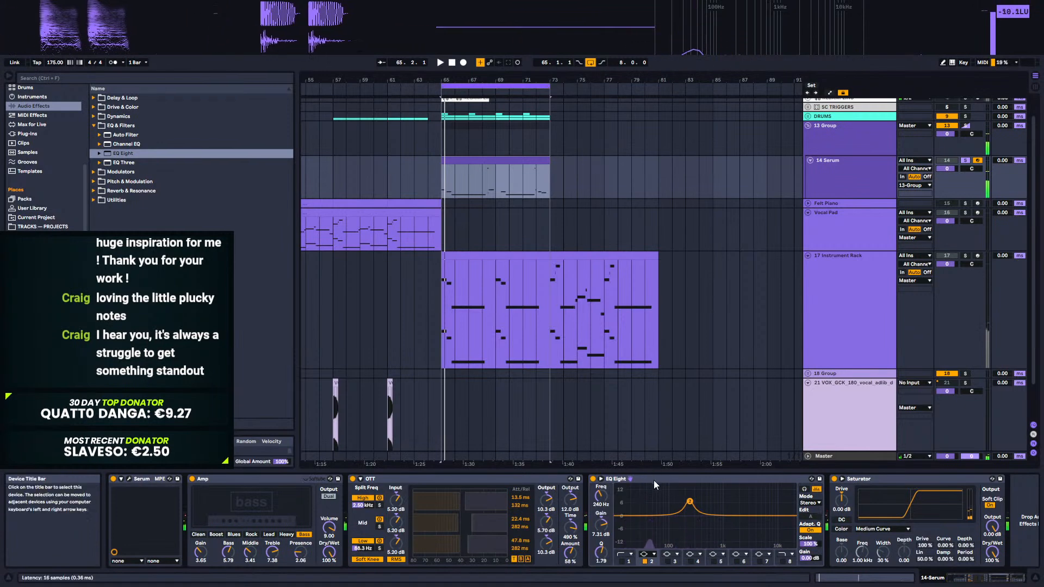
Step: Add an Envelope Follower from Modulators and place it between the Amp and OTT
left_click(98, 171)
left_click_drag(123, 145, 625, 492)
left_click_drag(473, 499, 332, 538)
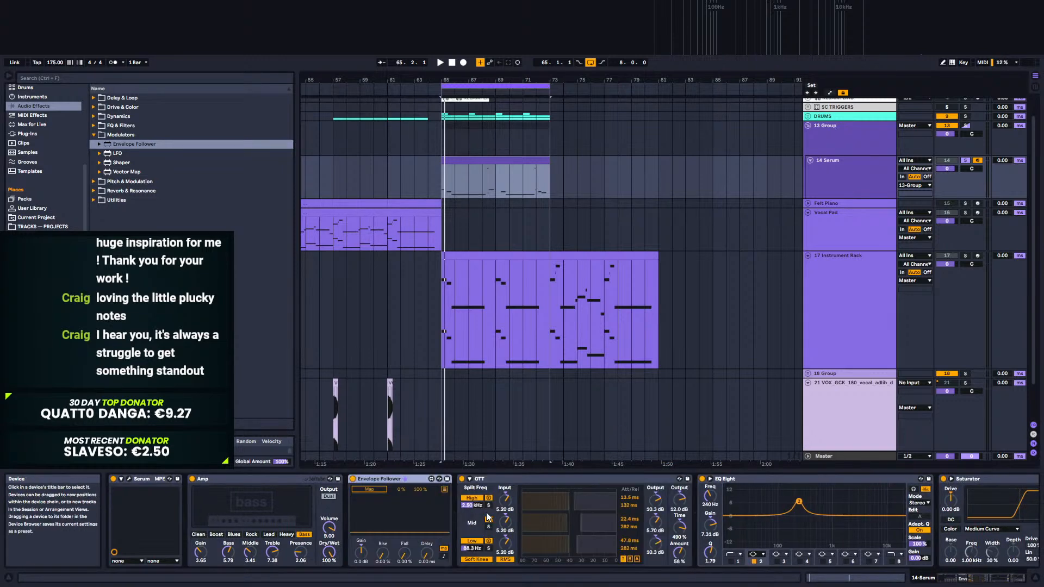
Step: Try the Envelope Follower's gain, reset it to 0.0 dB and move the device ahead of the Amp
key("space")
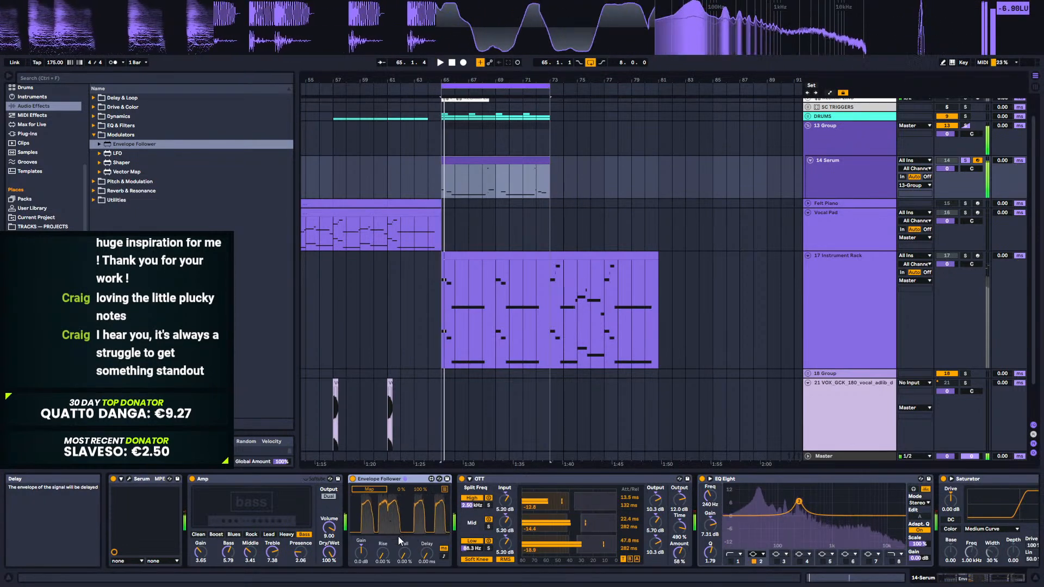
left_click_drag(363, 559, 363, 550)
double_click(363, 558)
left_click_drag(375, 478, 245, 490)
key("space")
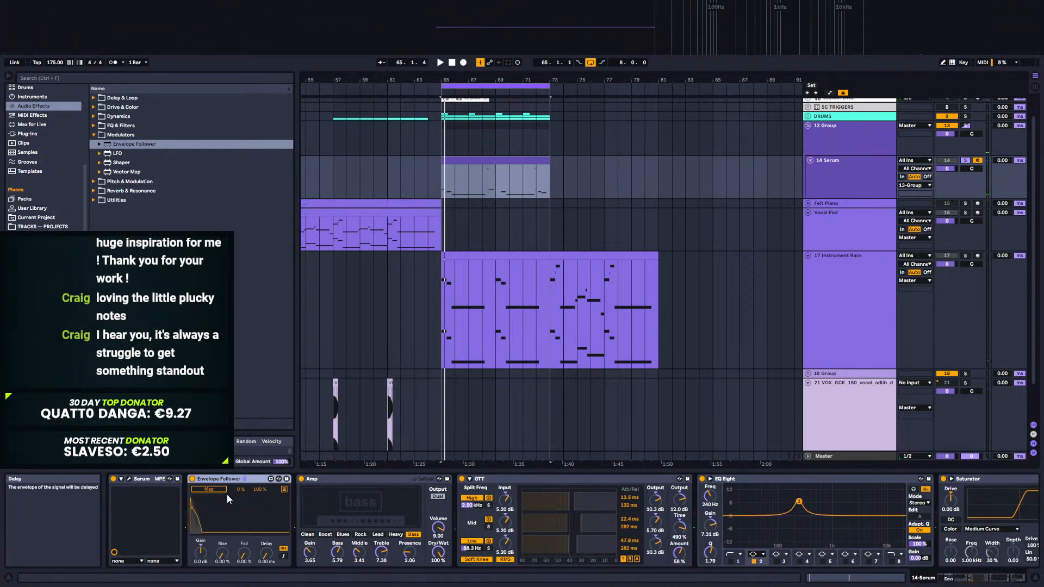
Step: Map the Envelope Follower to EQ Eight's band 2 gain with a range of 50 % to 75 % and audition it
left_click(710, 527)
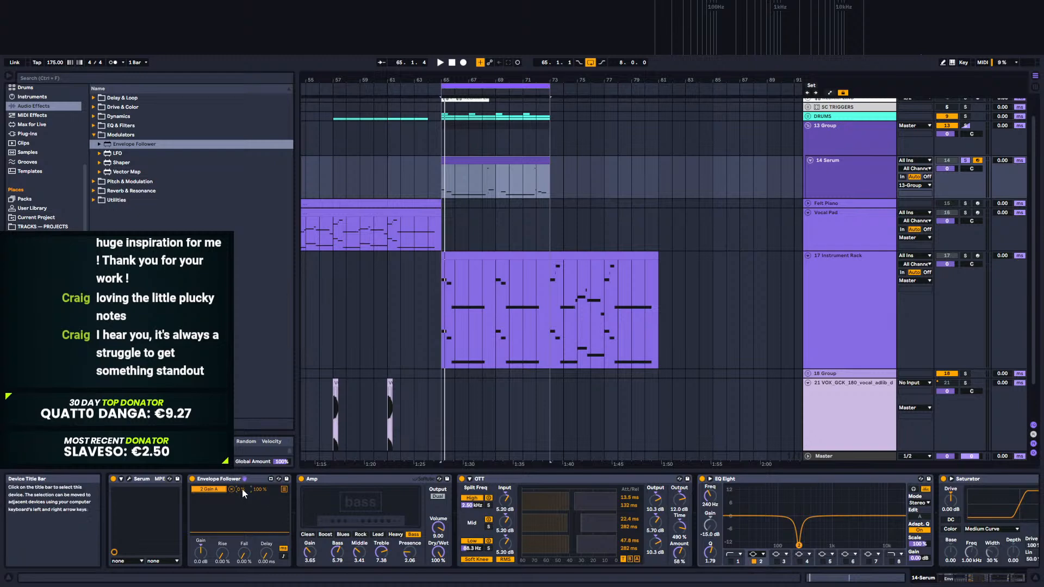
left_click_drag(243, 489, 243, 462)
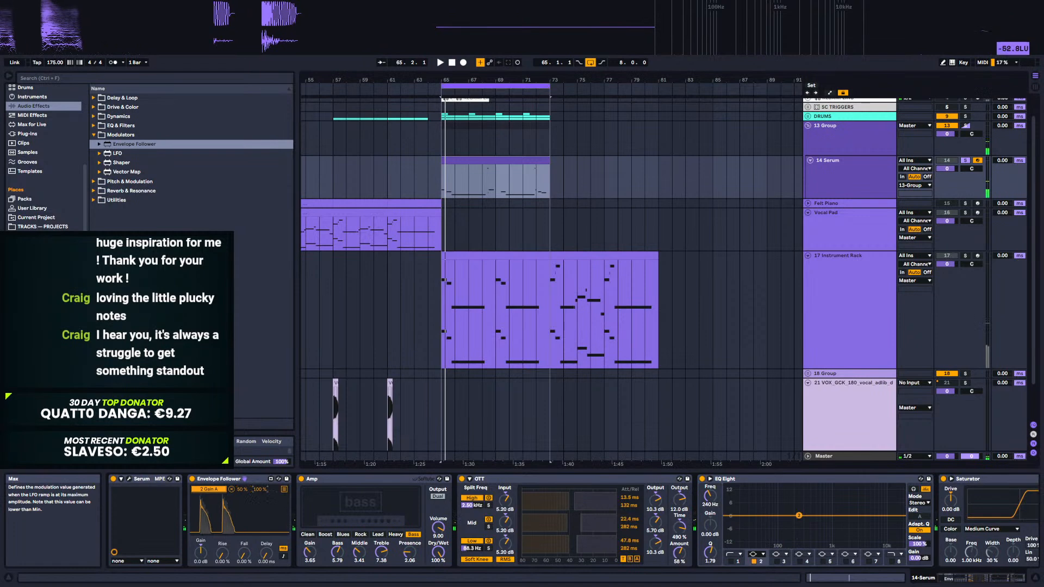
key("space")
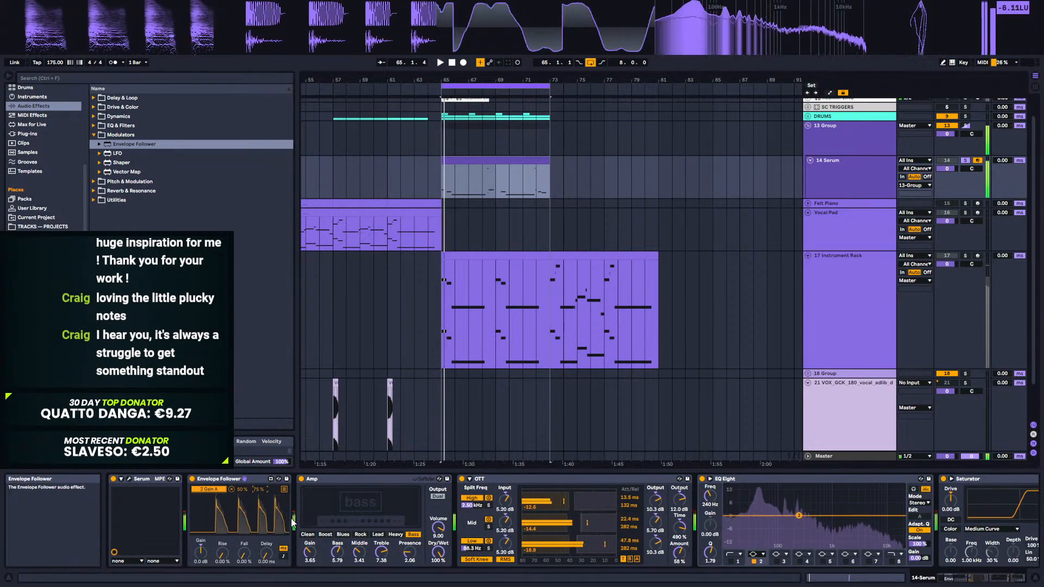
key("space")
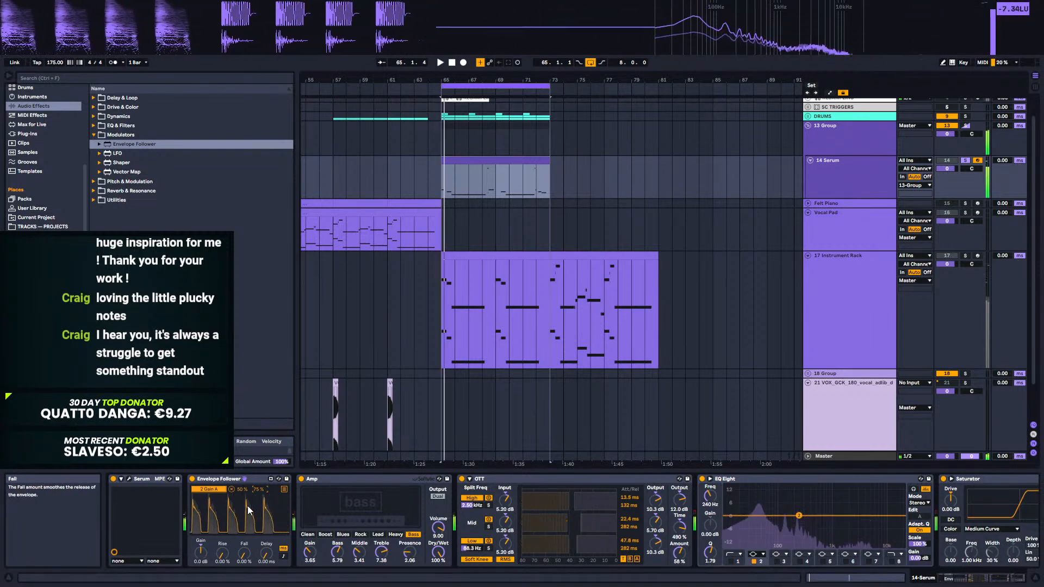
key("space")
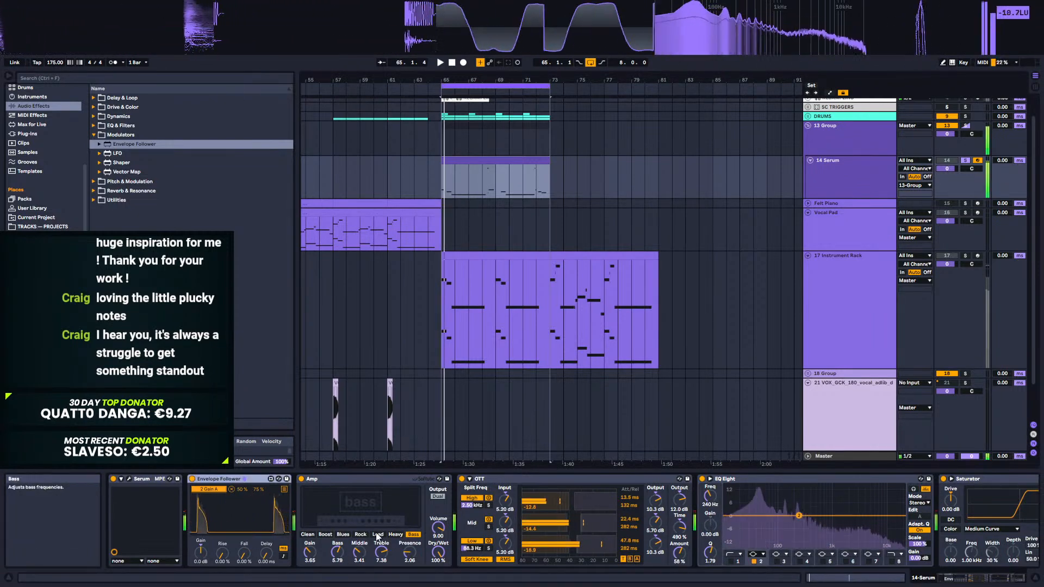
key("space")
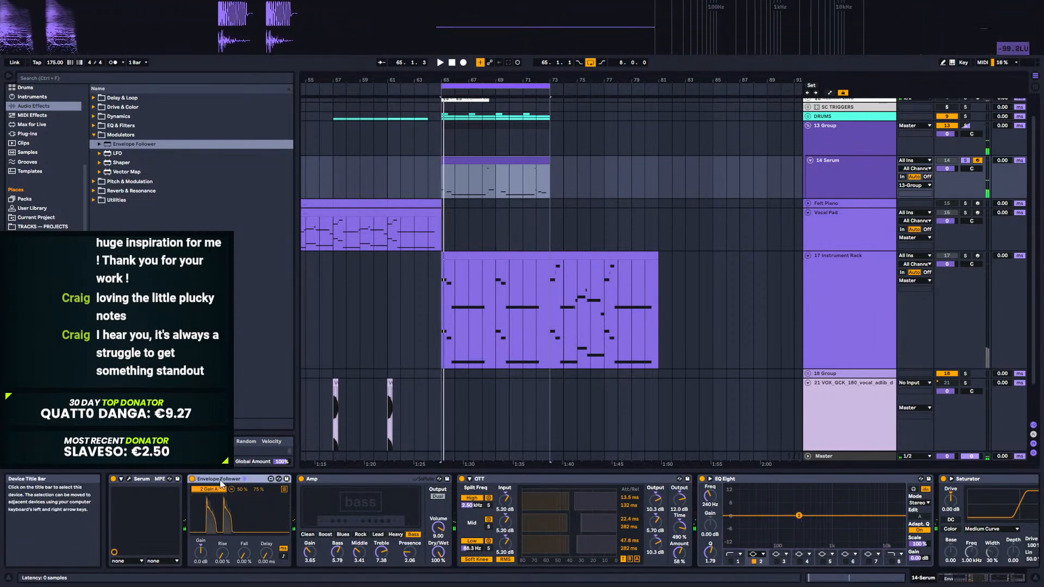
Step: Place the Envelope Follower between the Amp and OTT, audition it and group it into an Audio Effect Rack
left_click_drag(218, 479, 473, 507)
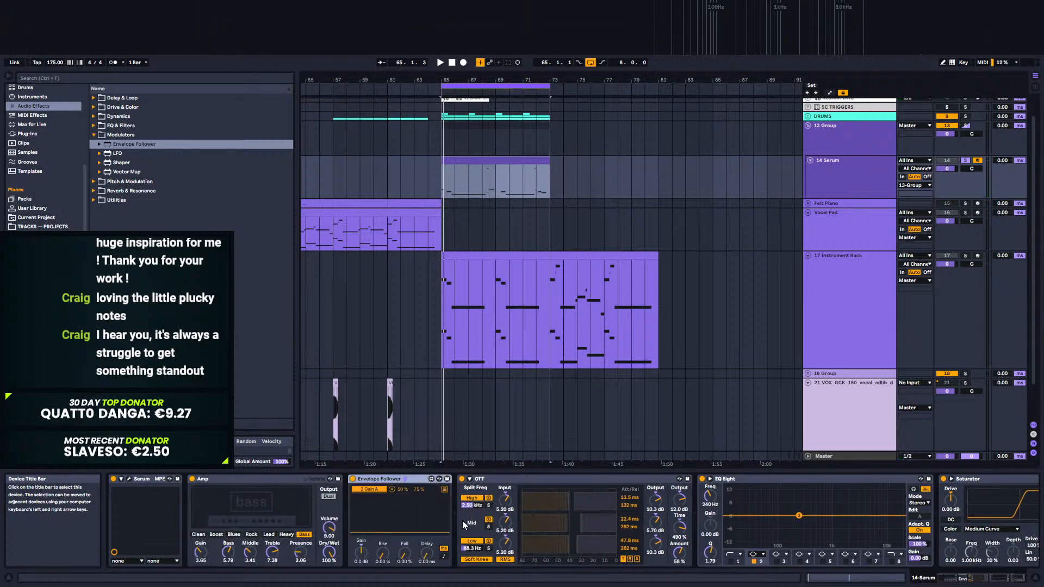
key("space")
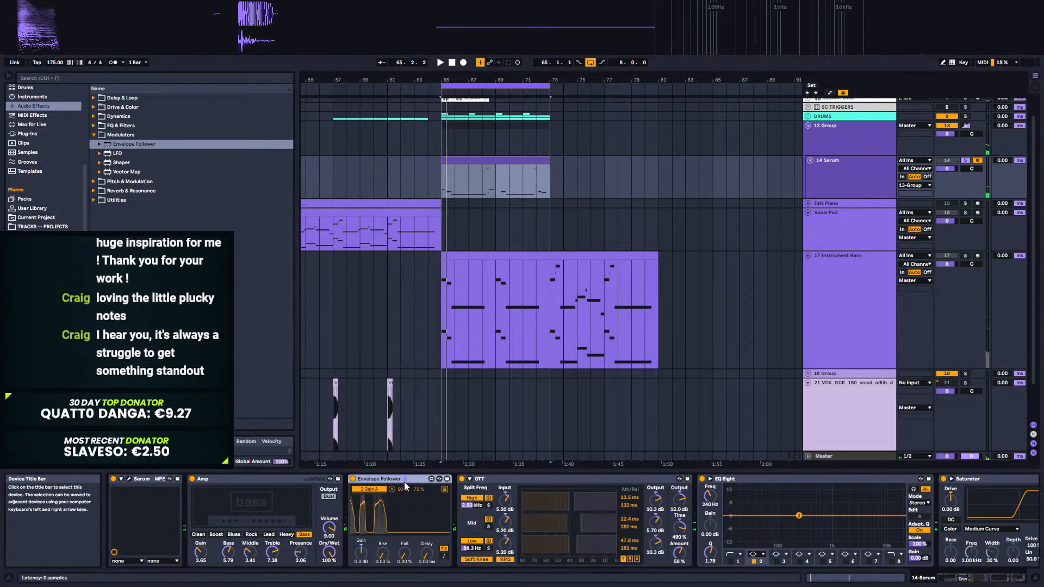
key("ctrl+g")
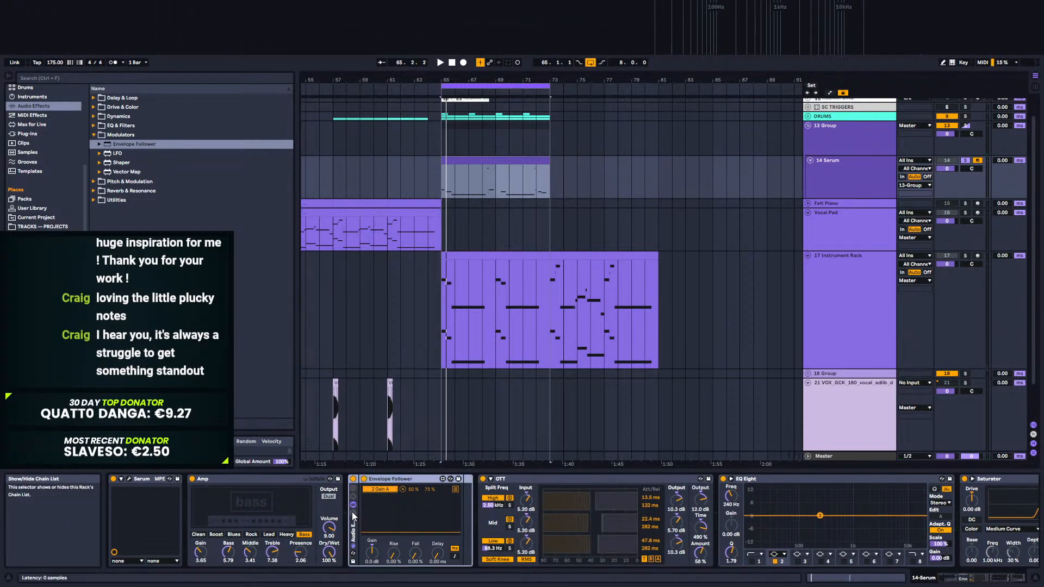
Step: Add an empty parallel chain to the rack and insert EQ Eight before the Envelope Follower in the Envelope Follower chain
key("ctrl+g")
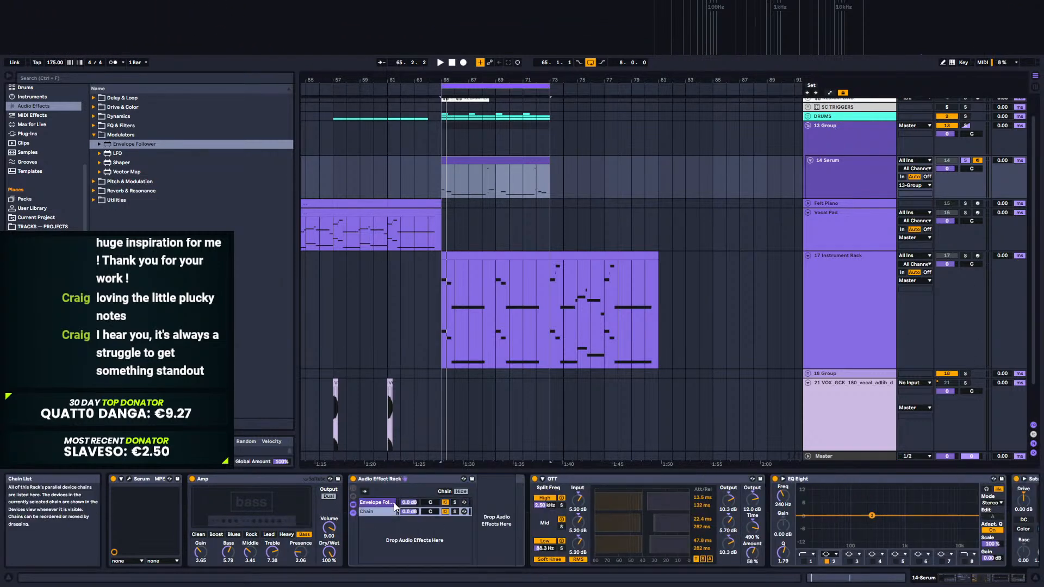
left_click(379, 502)
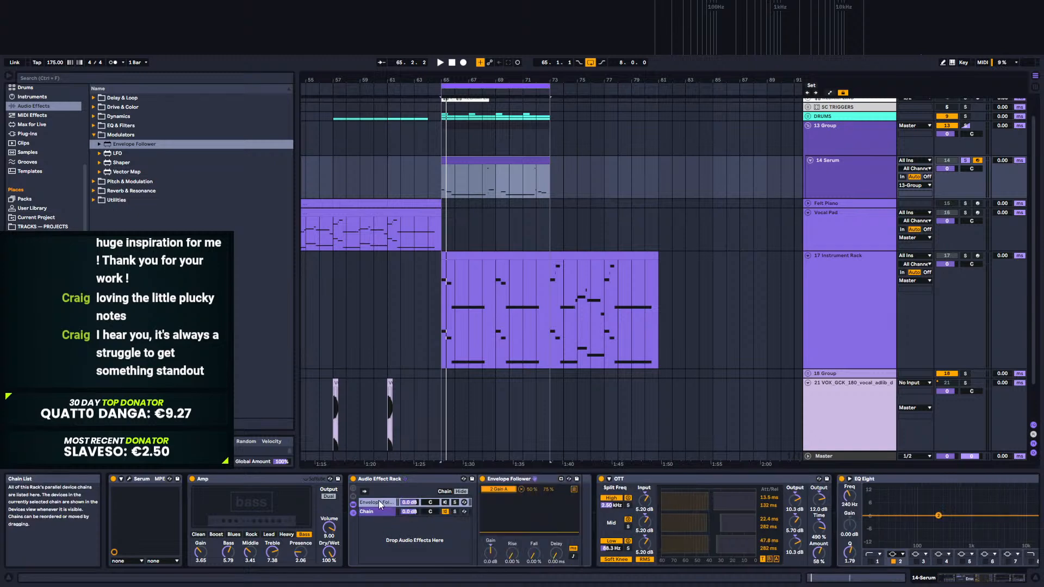
left_click(94, 125)
left_click(121, 153)
left_click_drag(434, 517, 586, 514)
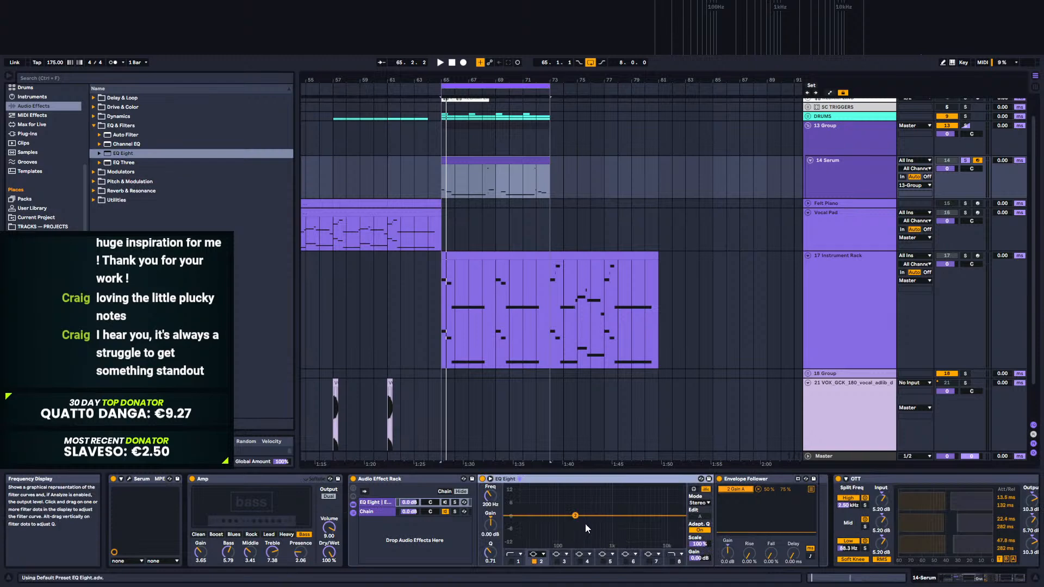
Step: During playback, enable band 1 of the rack's EQ Eight as a low cut at about 121 Hz
key("space")
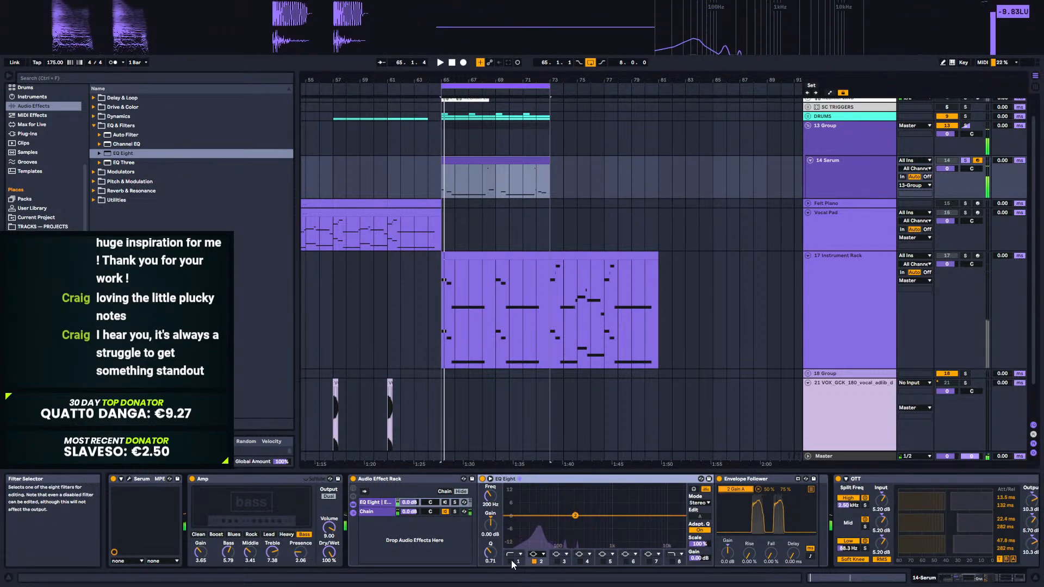
left_click(511, 561)
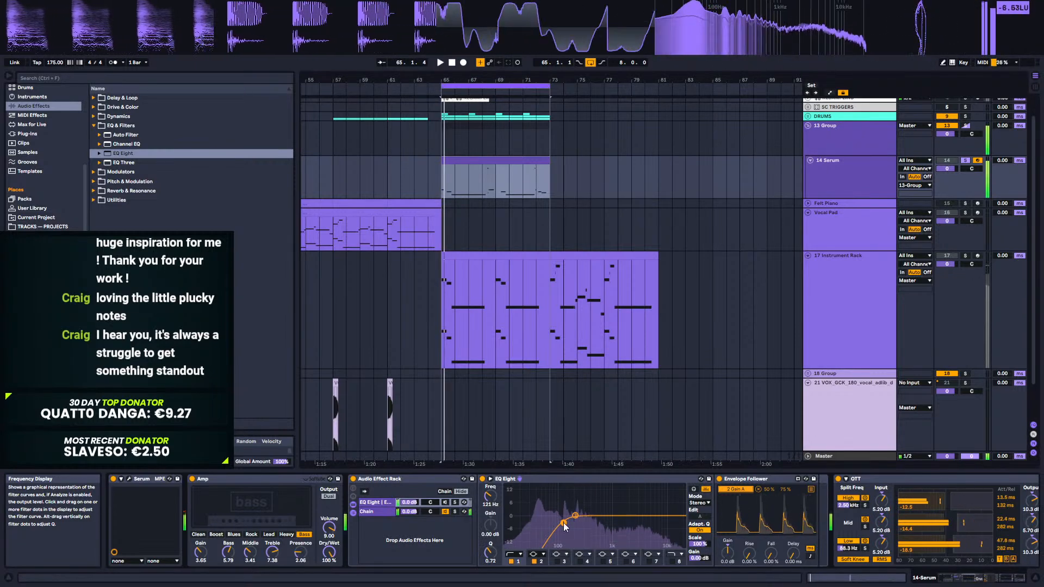
Step: Raise the Envelope Follower's mapping maximum to 100 % and its gain to 2.8 dB while auditioning the Serum bass
left_click(1007, 583)
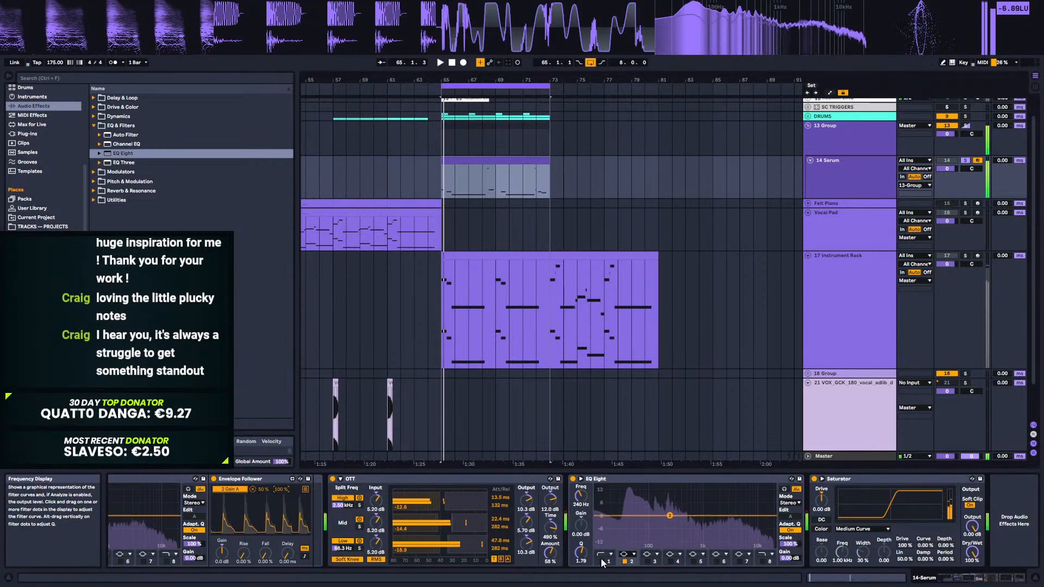
mouse_move(233, 559)
left_mouse_down()
mouse_move(216, 548)
mouse_move(216, 561)
left_mouse_up()
key("space")
key("space")
key("space")
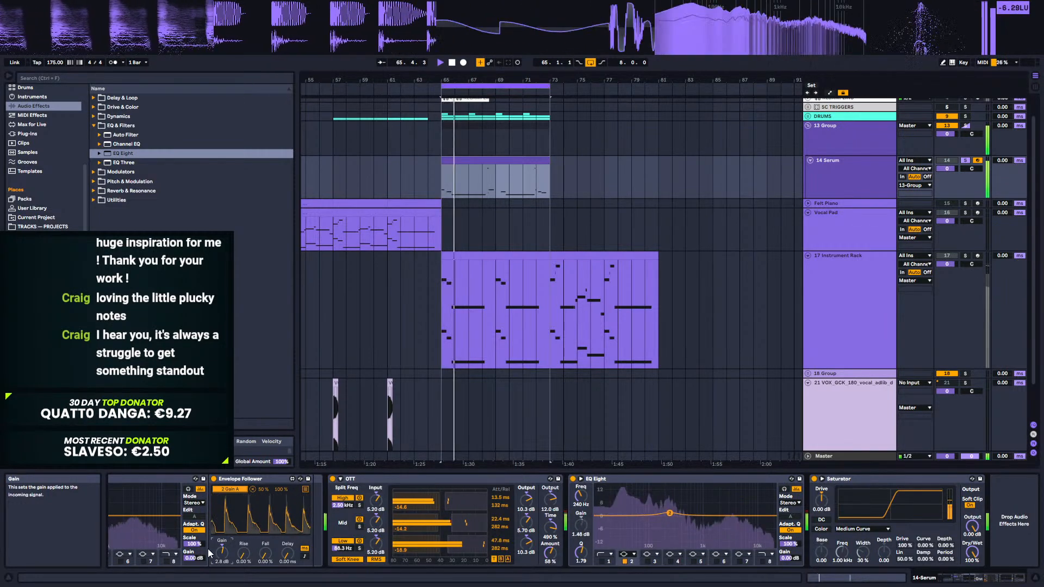
key("space")
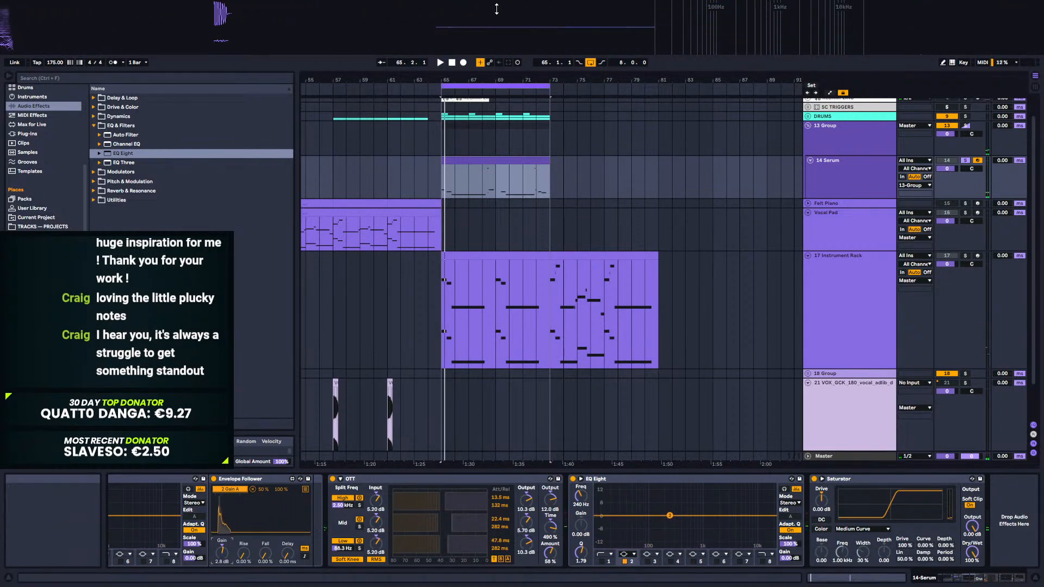
mouse_move(455, 80)
left_mouse_down()
mouse_move(554, 109)
mouse_move(450, 97)
mouse_move(443, 75)
left_mouse_up()
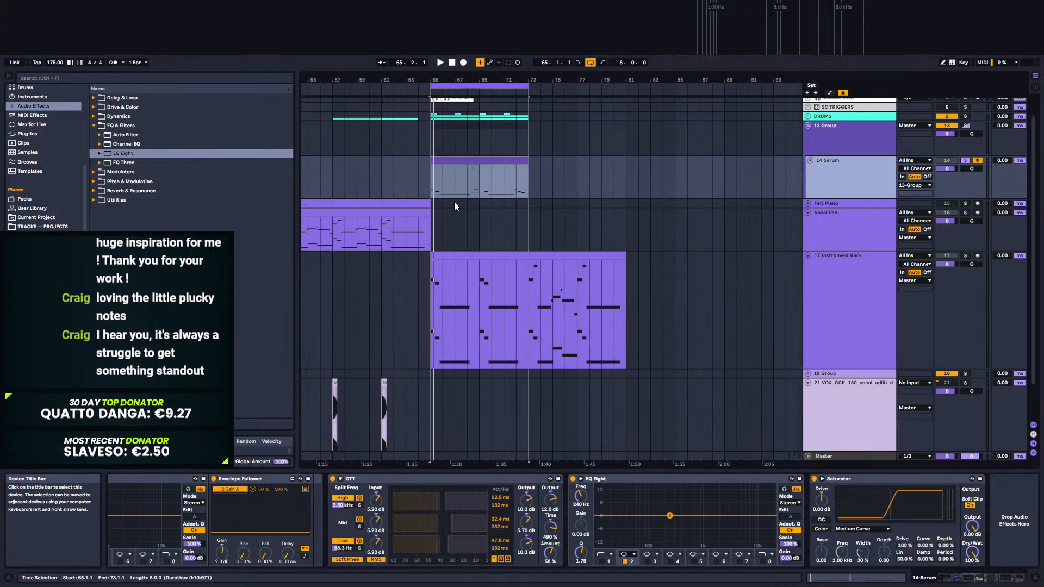
left_click(526, 252)
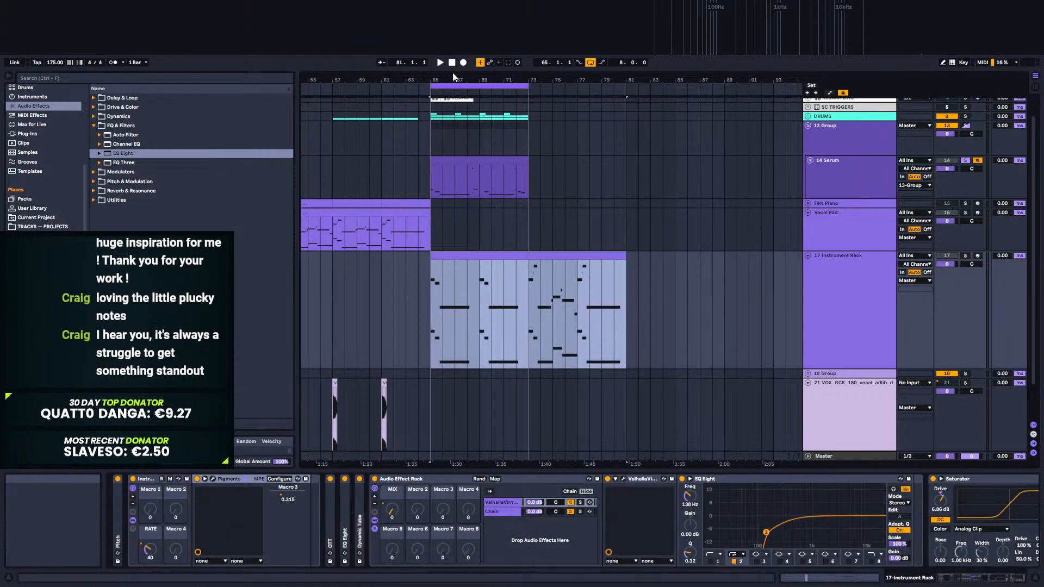
left_click_drag(455, 79, 541, 78)
left_click(707, 294)
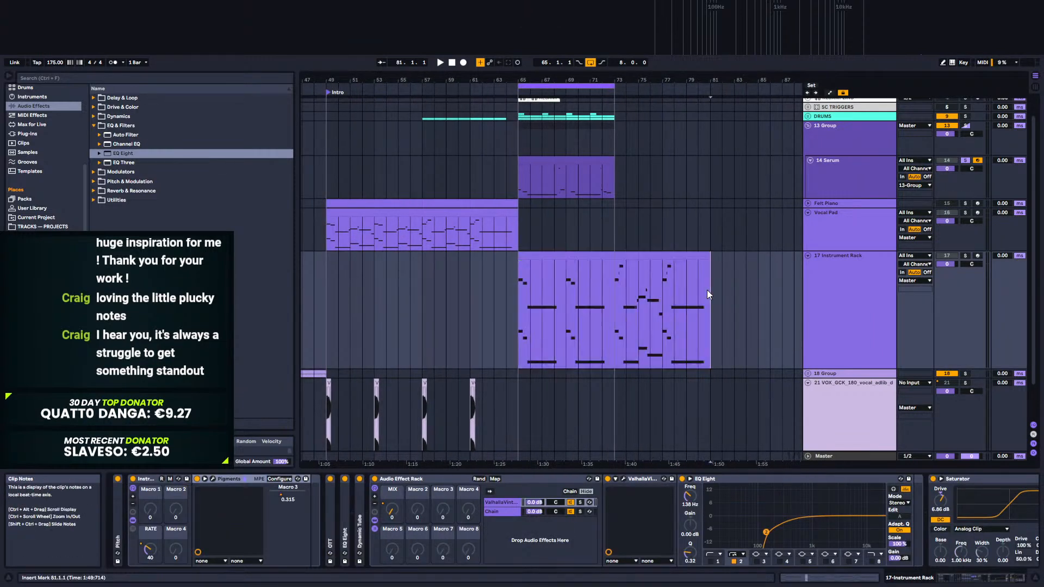
left_click(531, 183)
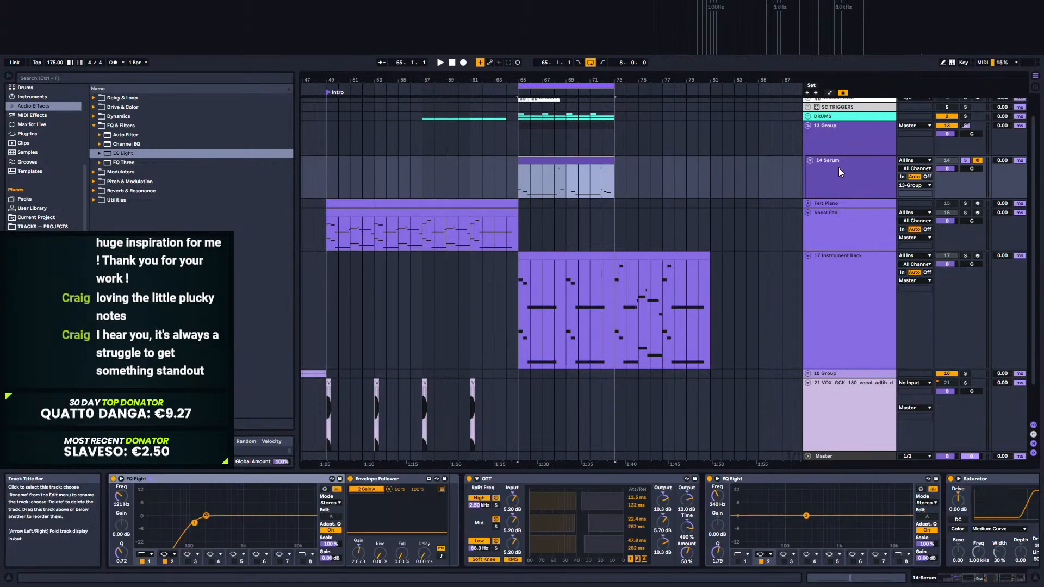
right_click(837, 170)
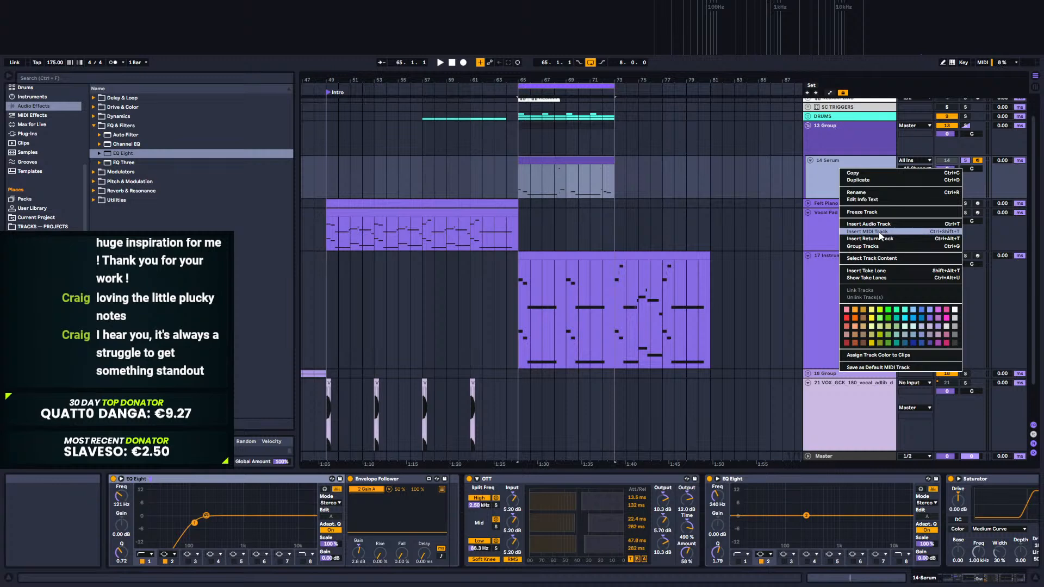
left_click(553, 159)
Step: Unsolo the 14 Serum track and audition the transition into bar 65 within the full mix
left_click_drag(537, 81, 560, 182)
left_click(348, 197)
left_click(493, 168)
key("space")
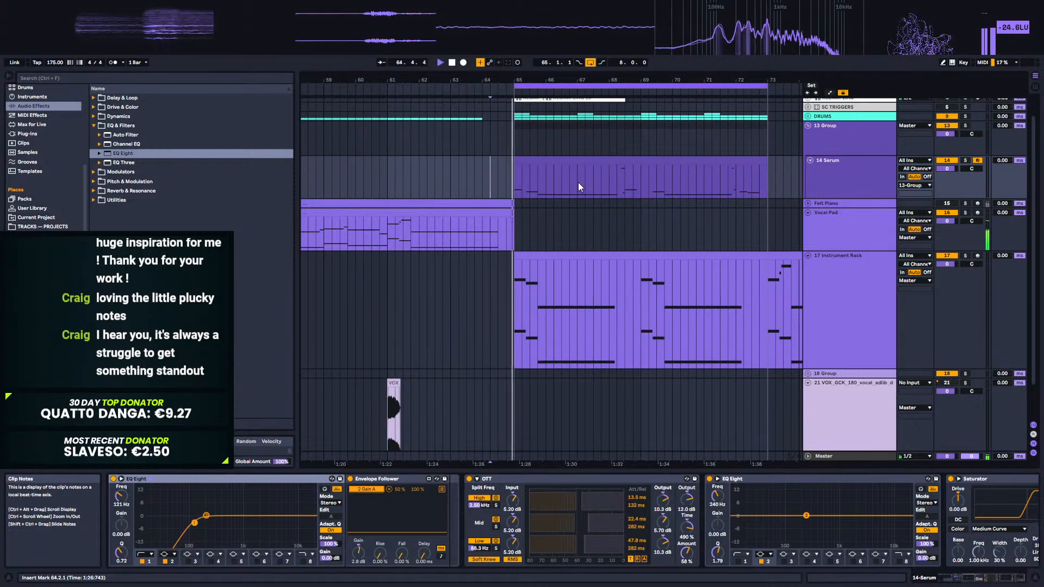
left_click(545, 160)
Step: Turn on the SC KICK sidechain compressor on 13 Group and deactivate the 17 Instrument Rack track
scroll(761, 217, "up", 2)
left_click(847, 168)
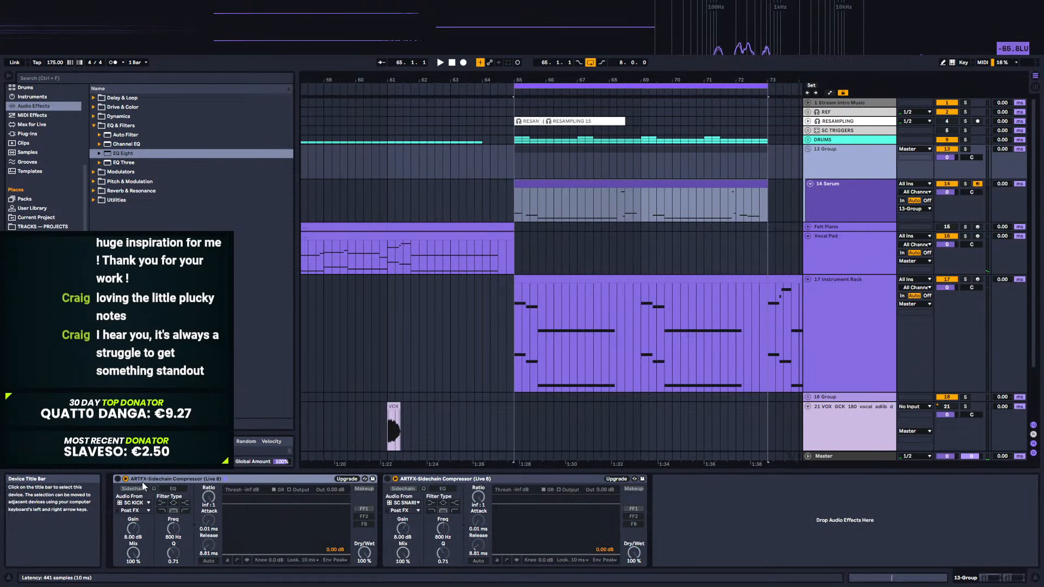
left_click(118, 479)
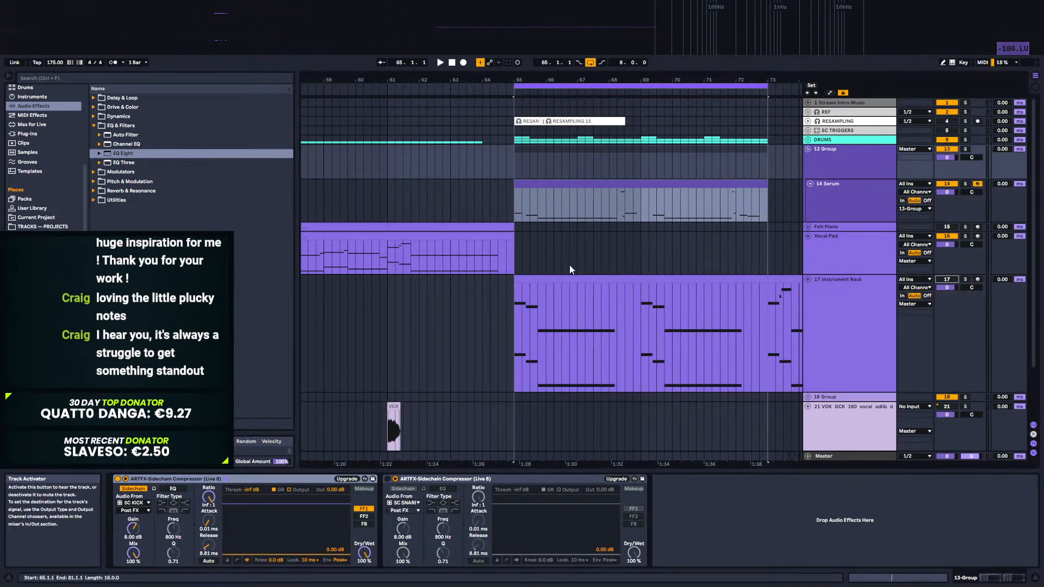
Step: Audition the Serum bass around bar 65 against the drums with the kick sidechain active
left_click(504, 200)
key("space")
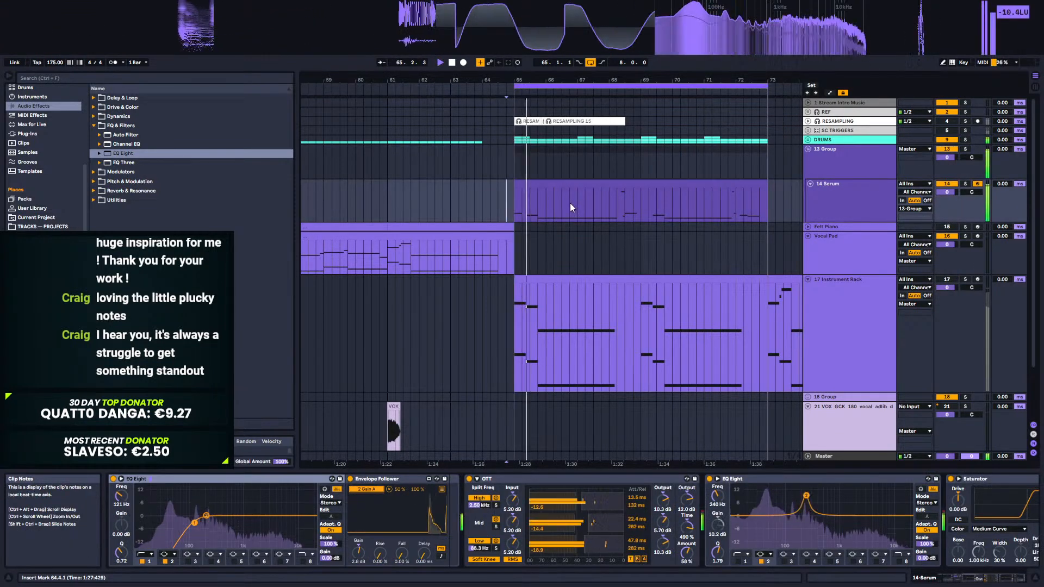
left_click(513, 194)
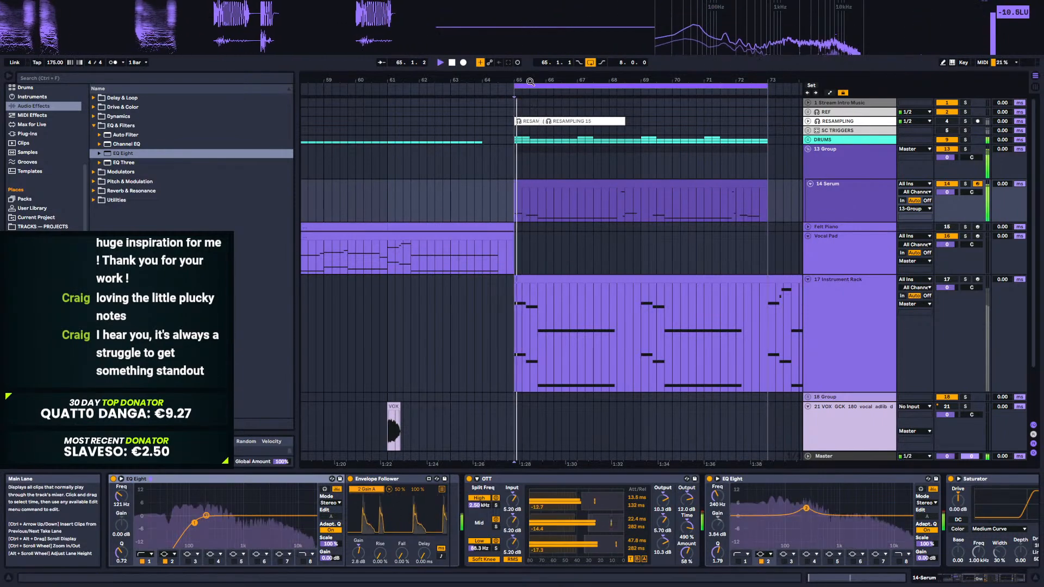
scroll(422, 215, "up", 3)
key("space")
left_click(413, 204)
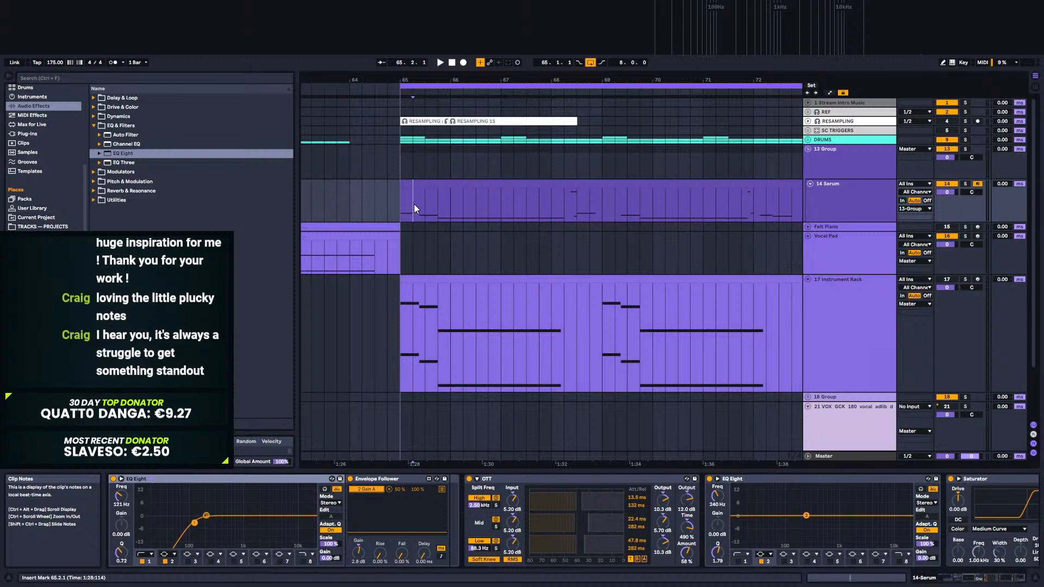
Step: Fold all tracks in the arrangement, leaving only 13 Group and its 14 Serum track unfolded
left_click_drag(480, 80, 590, 33)
left_click(810, 184)
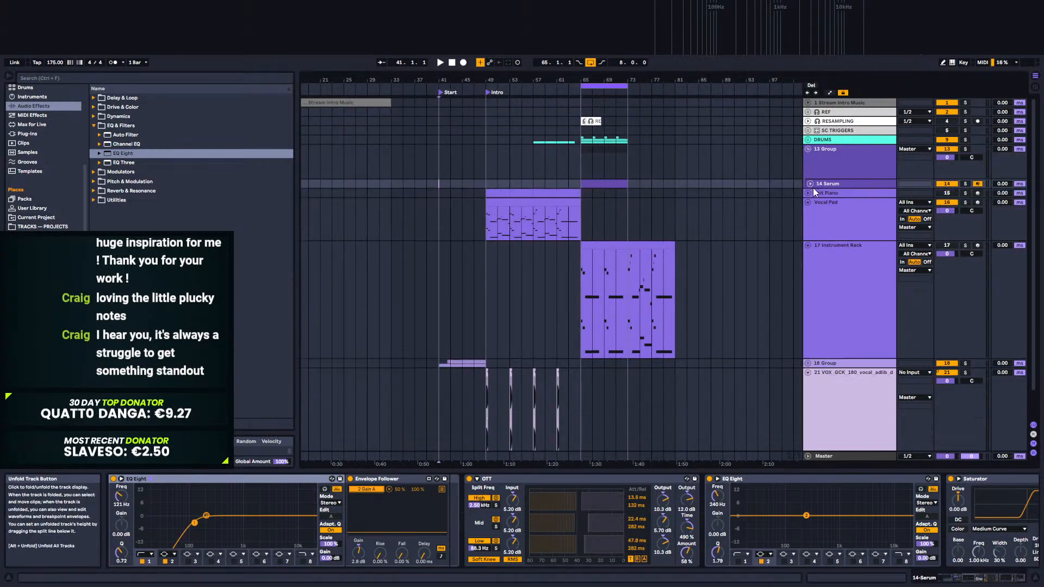
left_click(807, 202, "alt")
left_click(830, 150)
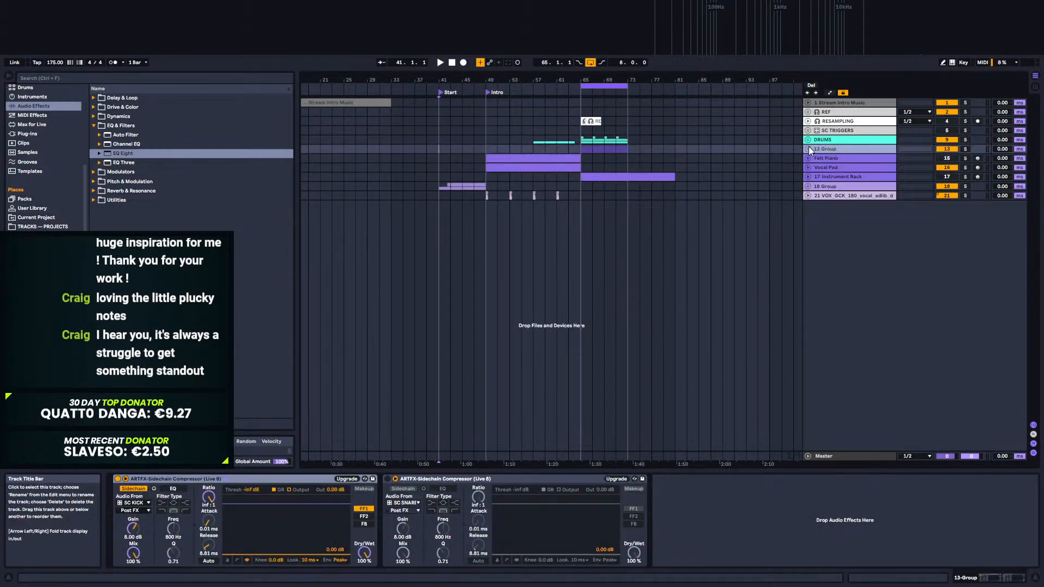
left_click(810, 151)
left_click(810, 183)
Step: Insert a new MIDI track below 14 Serum in the group, and deactivate and fold the 14 Serum track
right_click(837, 185)
left_click(868, 248)
left_click(427, 210)
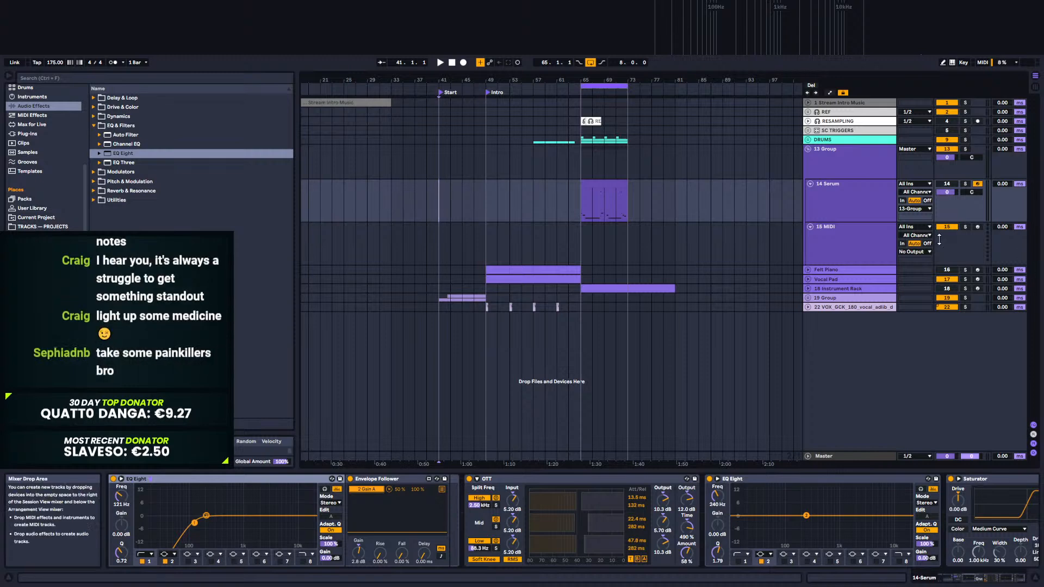
left_click(810, 185)
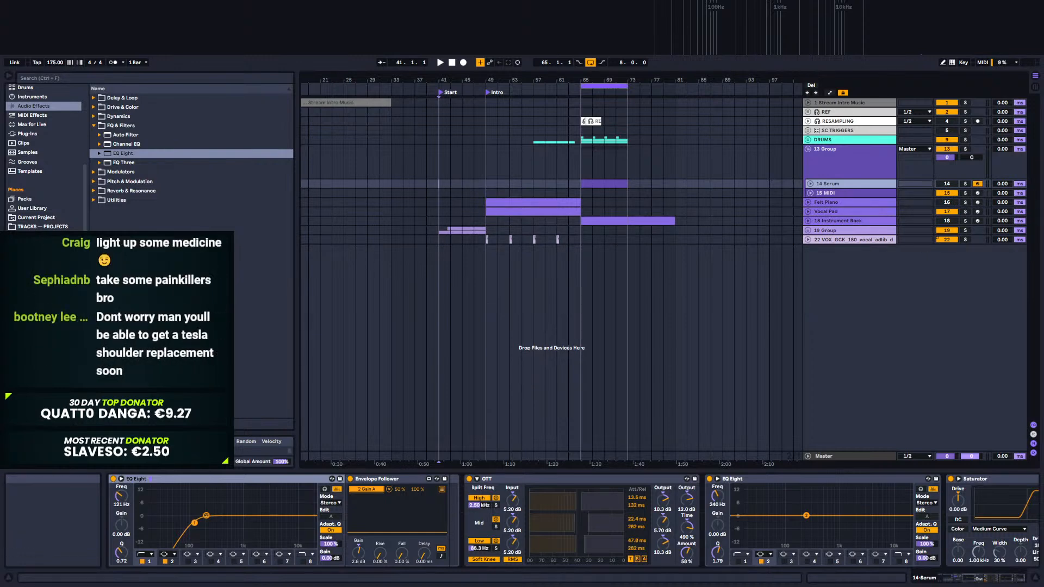
Step: Unfold the new MIDI track and load the Serum plug-in on it with its Init preset
left_click_drag(755, 80, 542, 103)
left_click(810, 193)
left_click(830, 194)
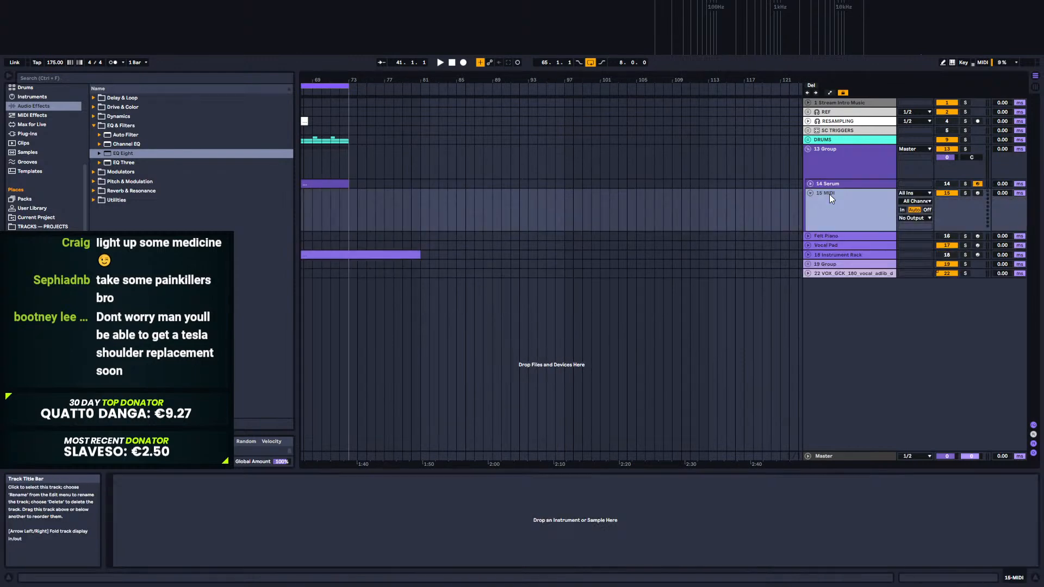
left_click(27, 134)
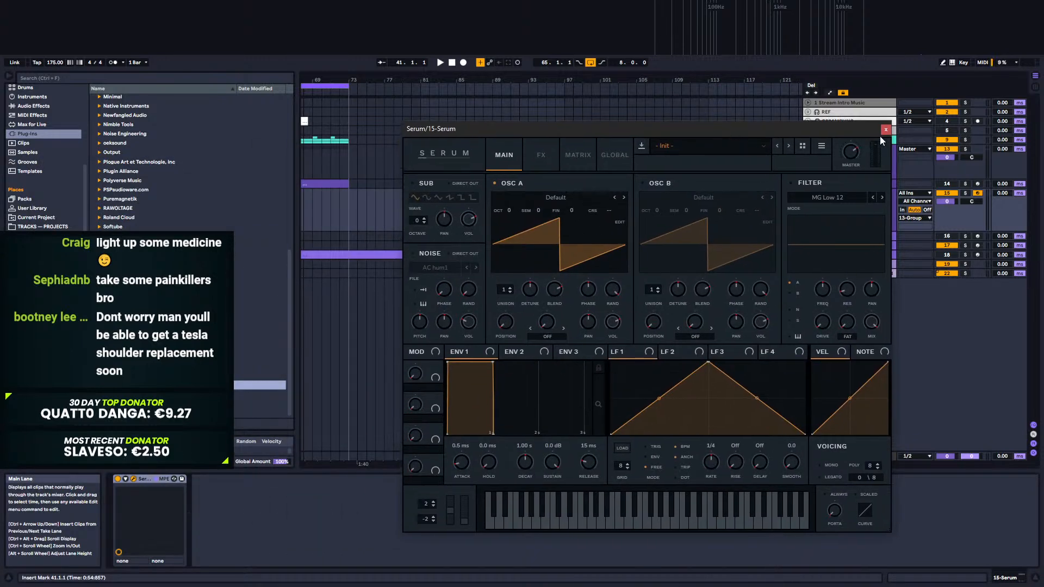
left_click(885, 129)
Step: Create an empty four-bar MIDI clip at bar 89 on the 15 Serum track and loop it
left_click(565, 212)
left_click(493, 215)
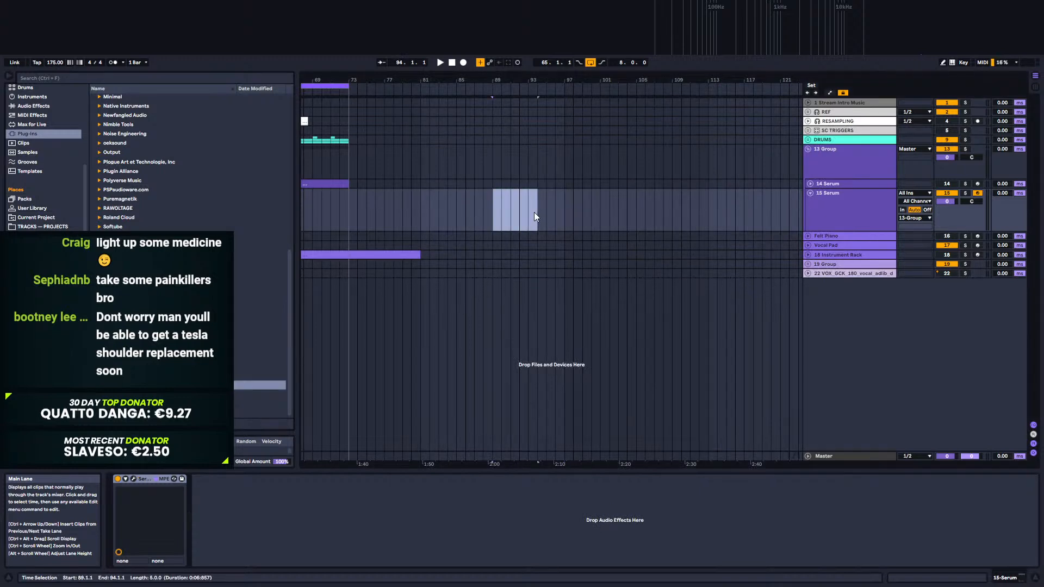
key("ctrl+shift+m")
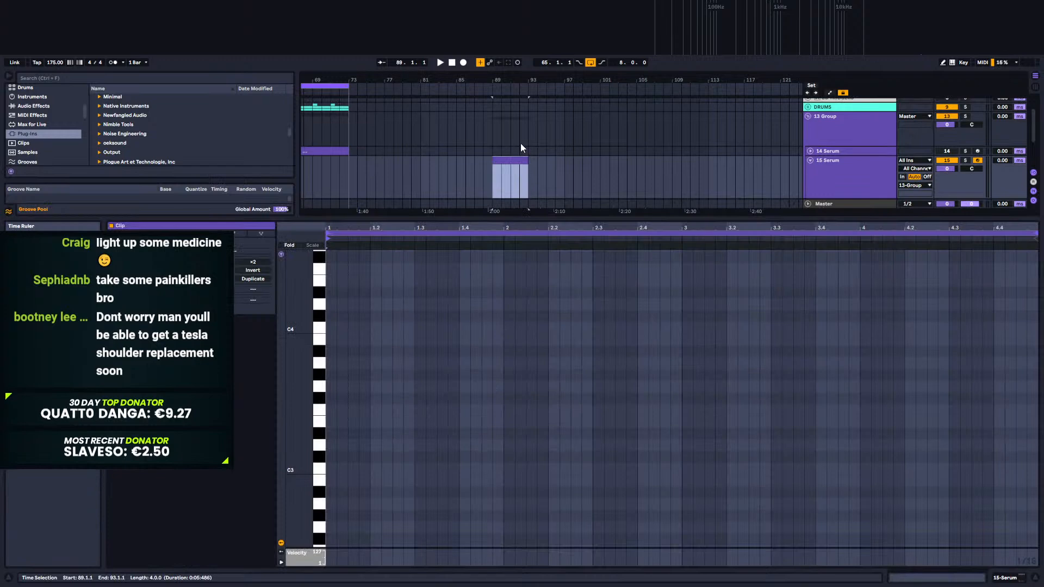
key("ctrl+l")
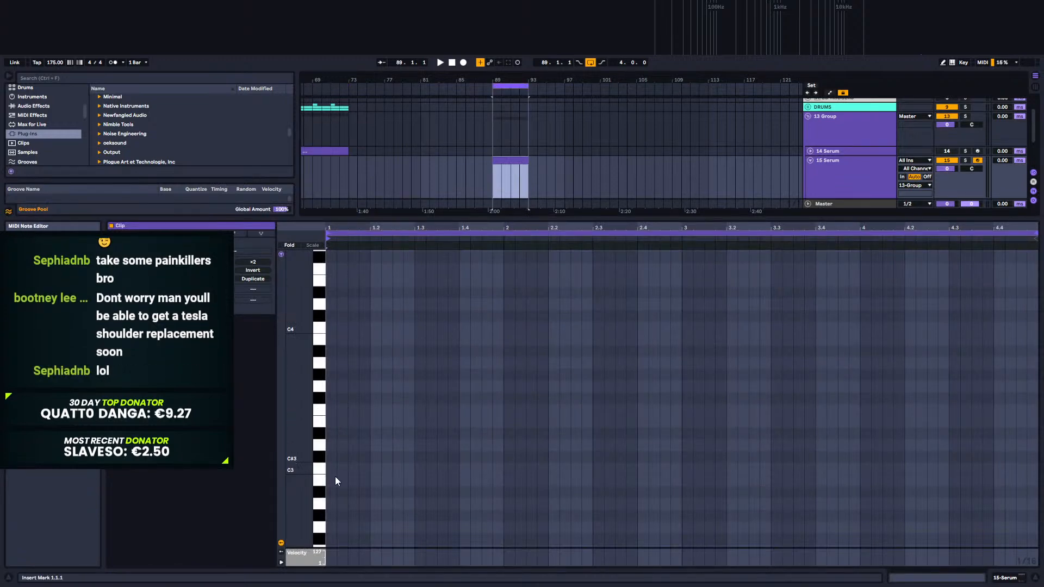
Step: Draw three consecutive descending notes F#1, E1 and C#1 from the clip start, the first two lasting 0.1.2 each
left_click_drag(291, 484, 342, 521)
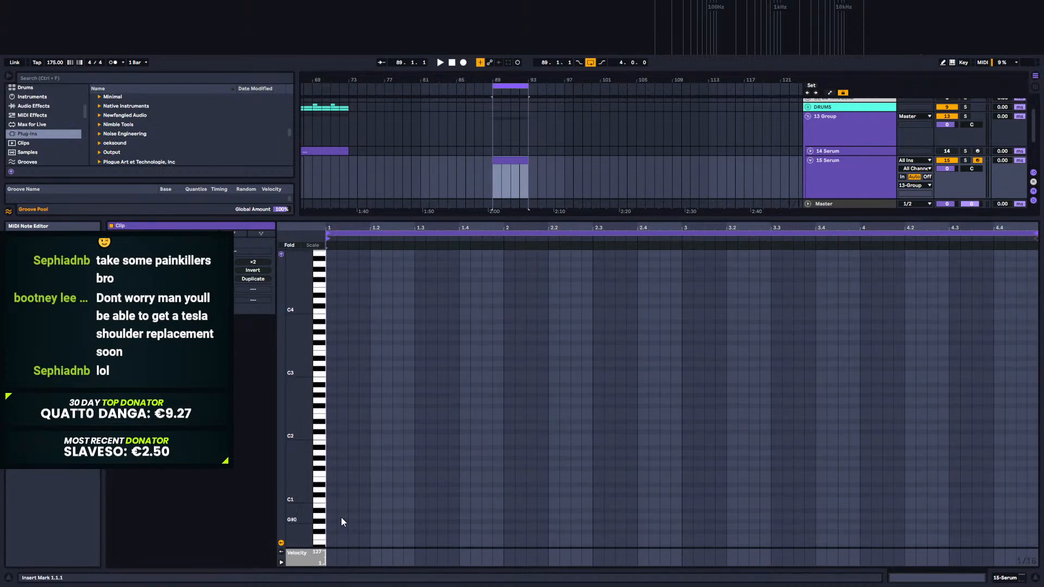
left_click(325, 469)
double_click(330, 469)
left_click_drag(334, 469, 393, 455)
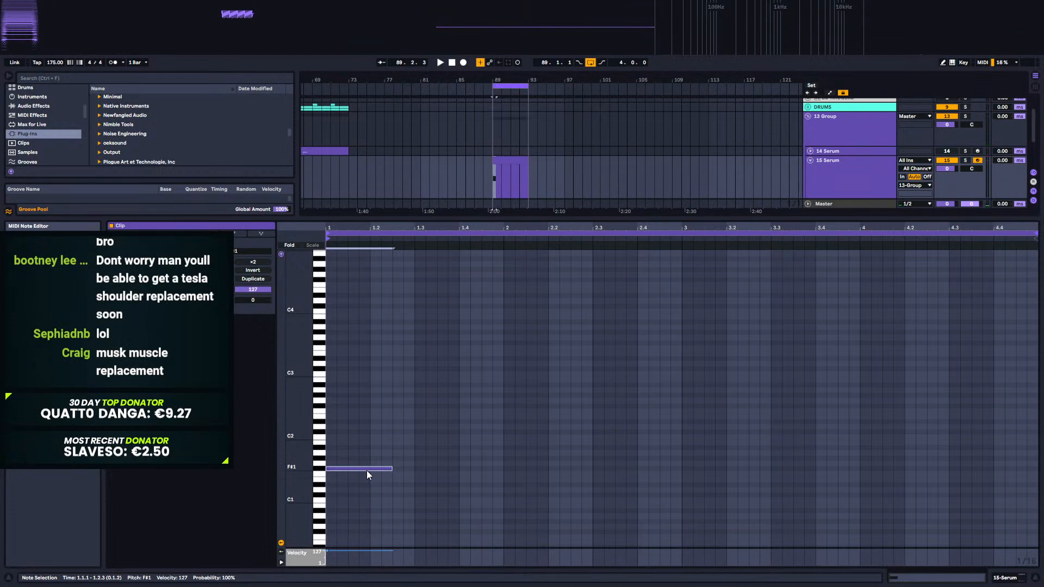
double_click(430, 496)
left_click_drag(435, 499, 540, 482)
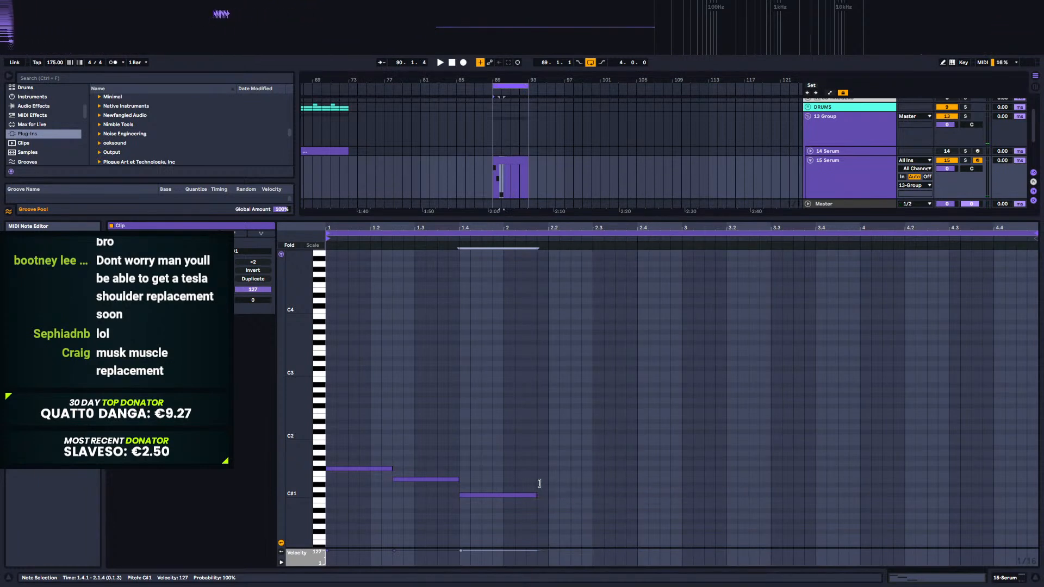
Step: Lengthen the C#1 note to end at 2.2.1 while auditioning the phrase
key("space")
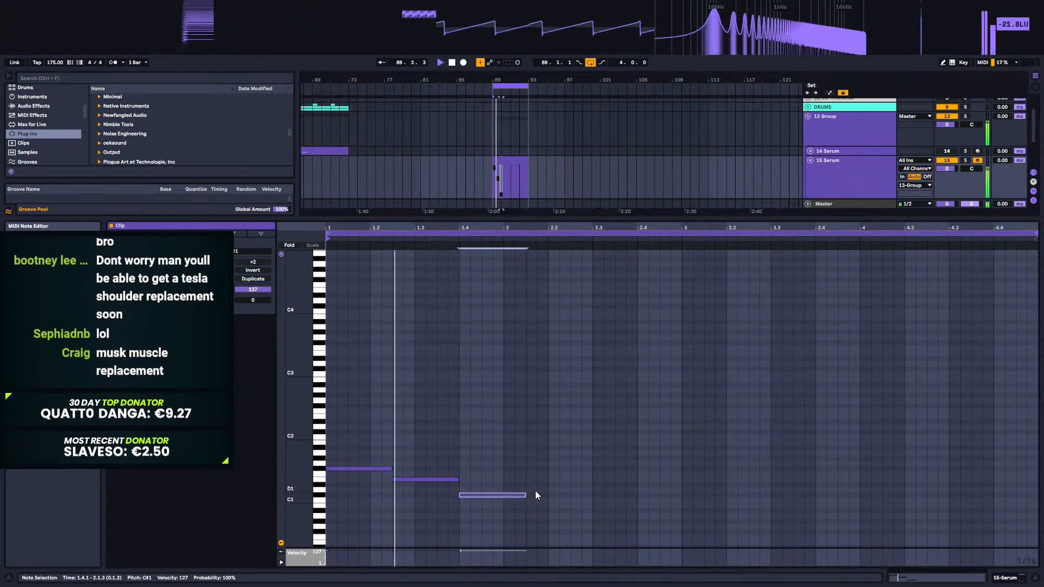
left_click_drag(525, 493, 632, 492)
key("space")
key("space")
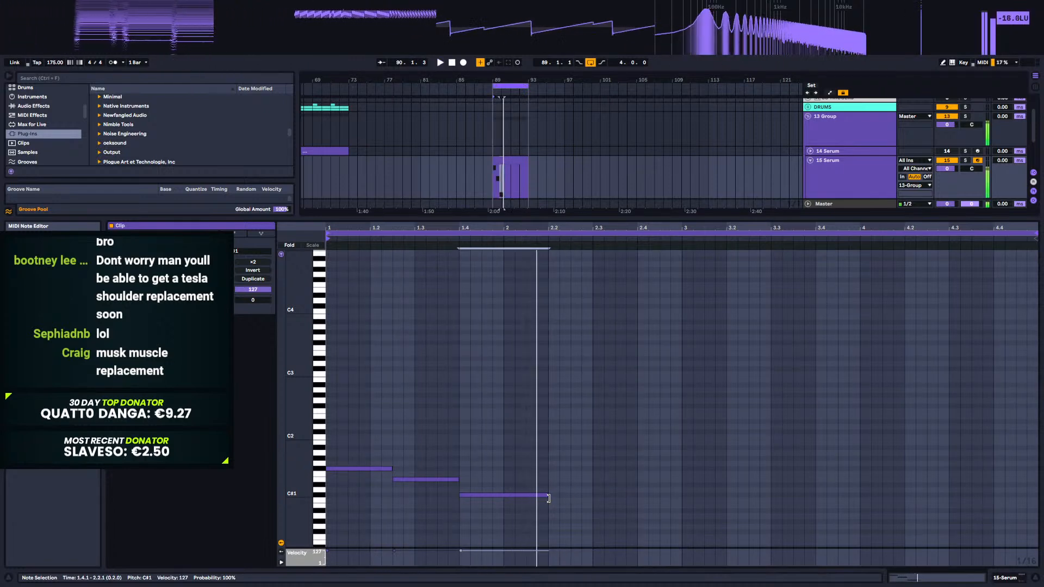
Step: Duplicate the C#1 note directly after itself, extend the copy to the start of bar 3 and audition the phrase
key("space")
key("ctrl+d")
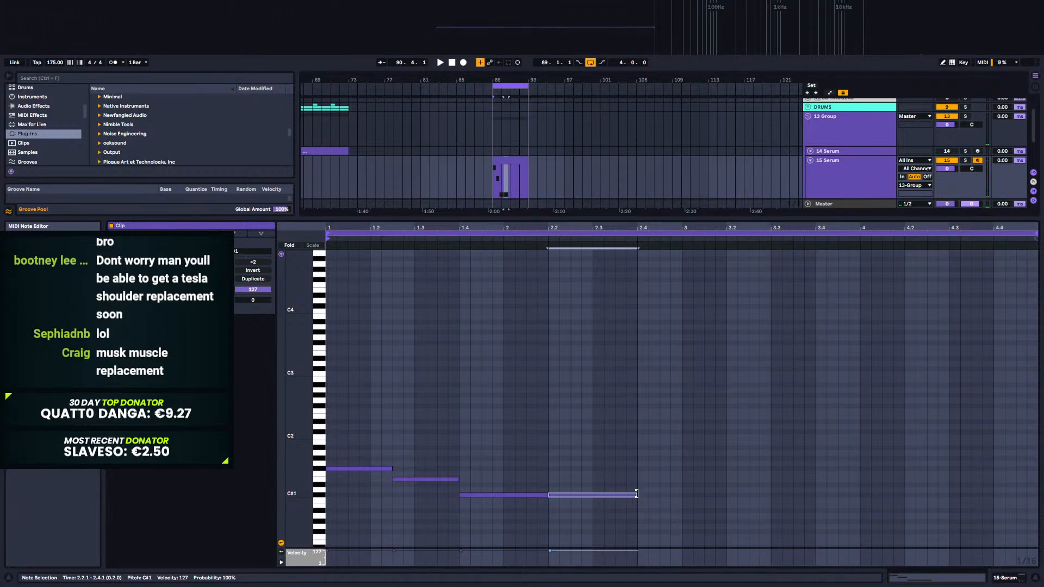
key("space")
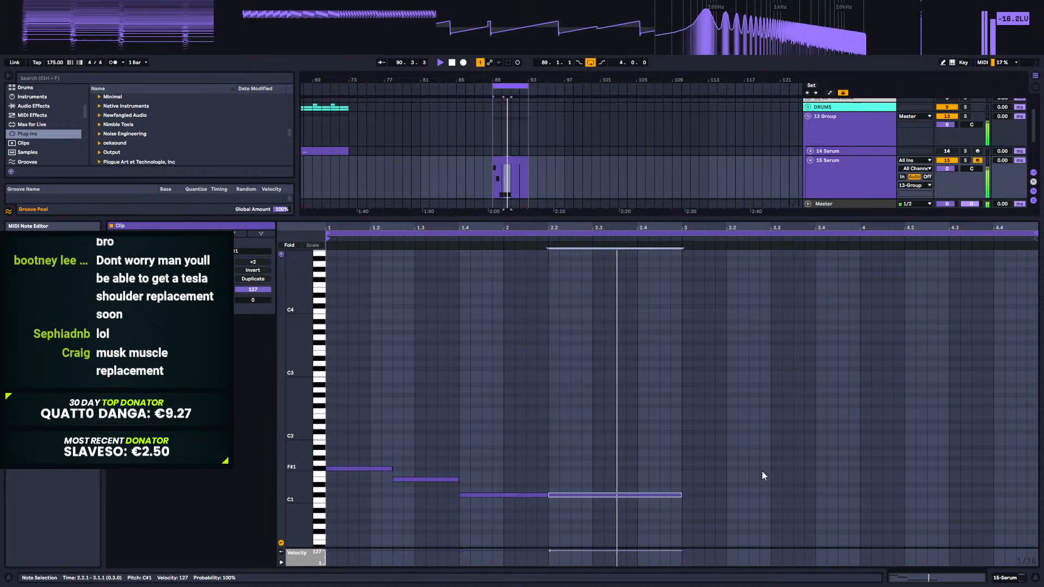
Step: Shorten the last C#1 note to end at 2.4.1 and transpose all notes in the clip down one octave
key("space")
left_click_drag(682, 493, 638, 495)
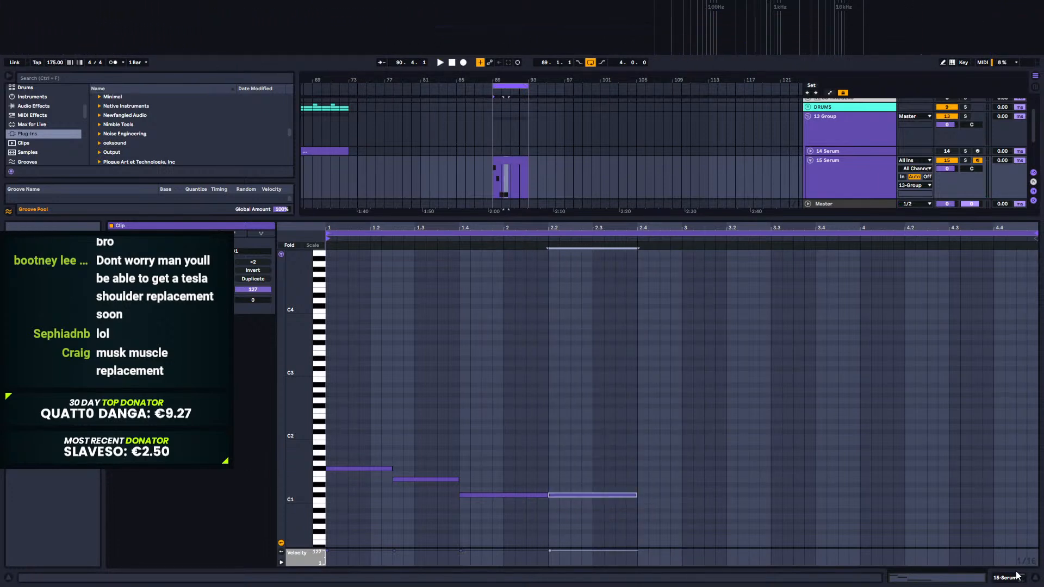
key("ctrl+a")
key("shift+Down")
key("space")
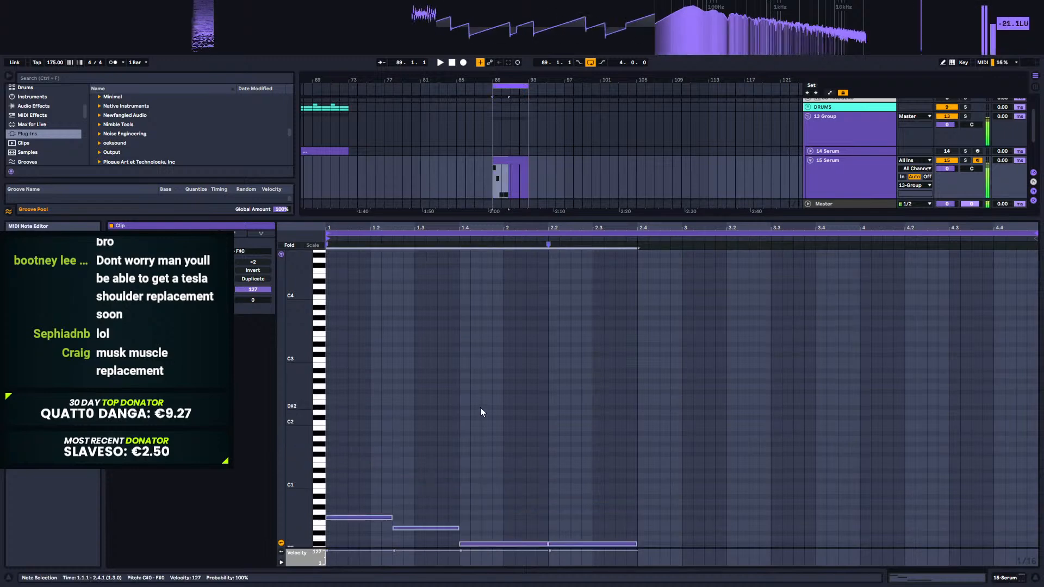
Step: Open the Serum instrument on the 15 Serum track and bring up oscillator A's wavetable editor
left_click(1004, 578)
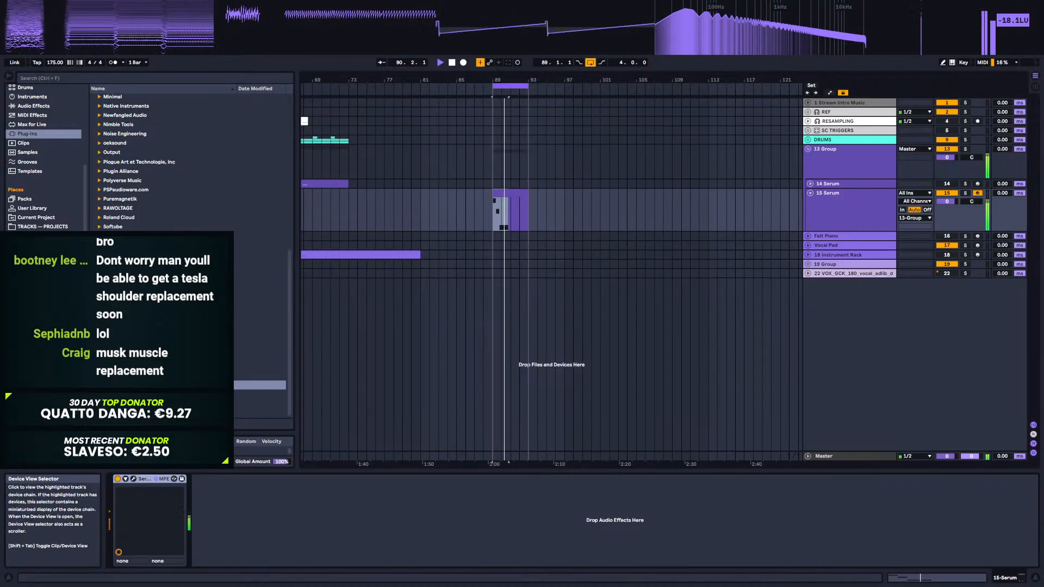
left_click(135, 478)
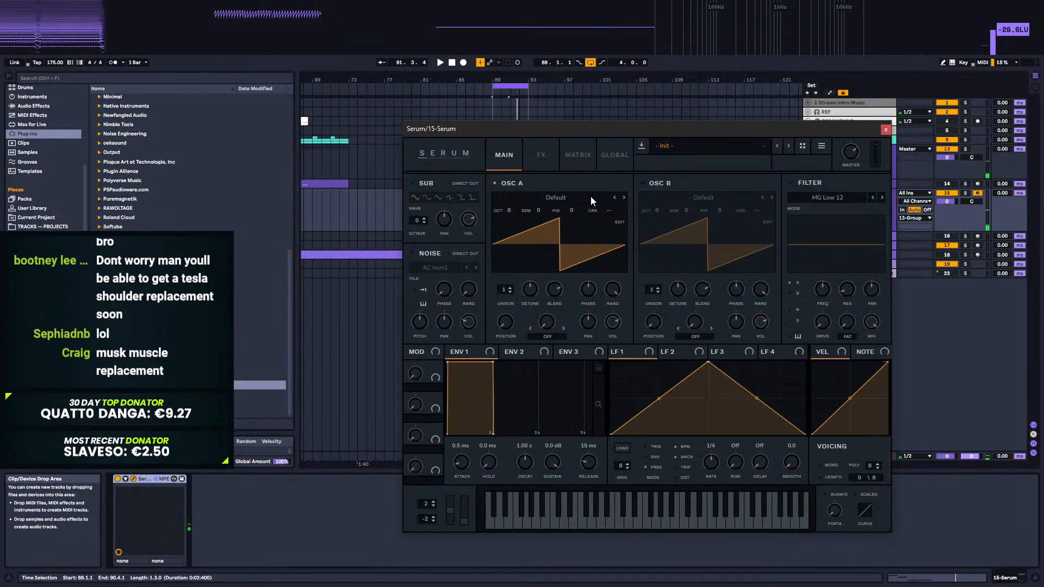
left_click(568, 197)
left_click(620, 223)
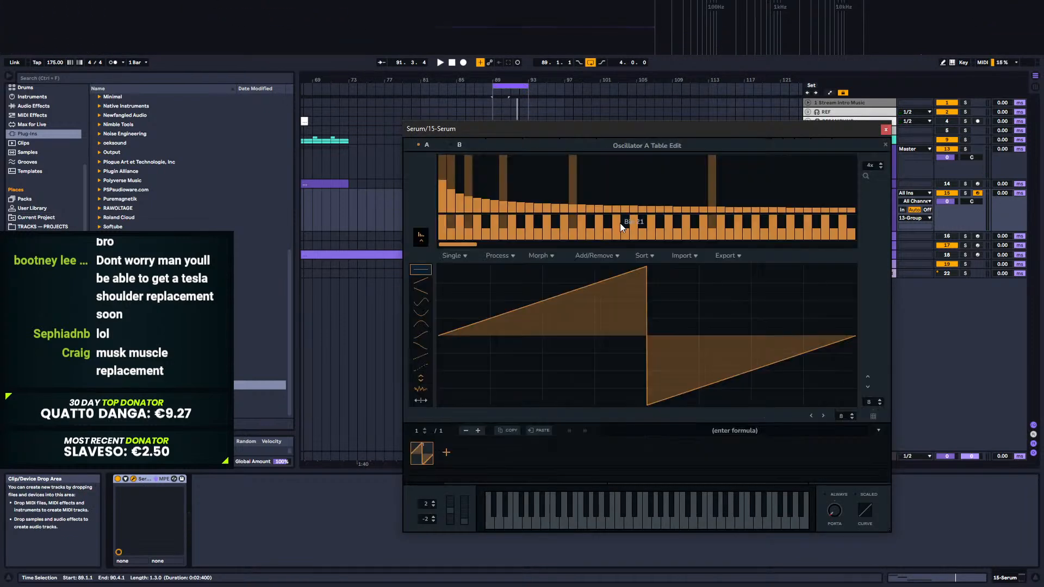
Step: Remove only the fundamental harmonic from oscillator A's saw wave, close the wavetable editor and play the phrase
left_click_drag(448, 277, 450, 276)
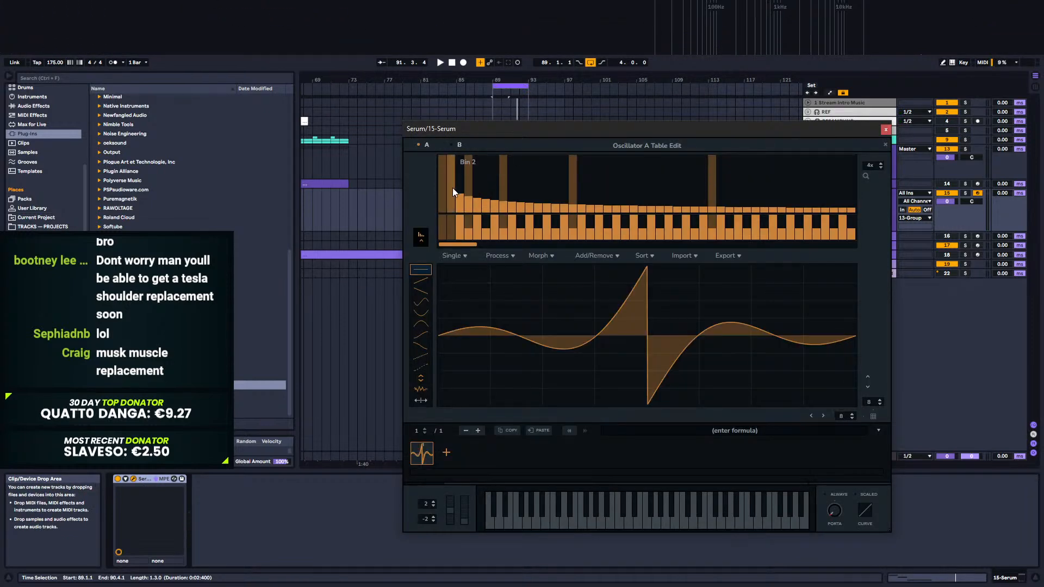
left_click(569, 431)
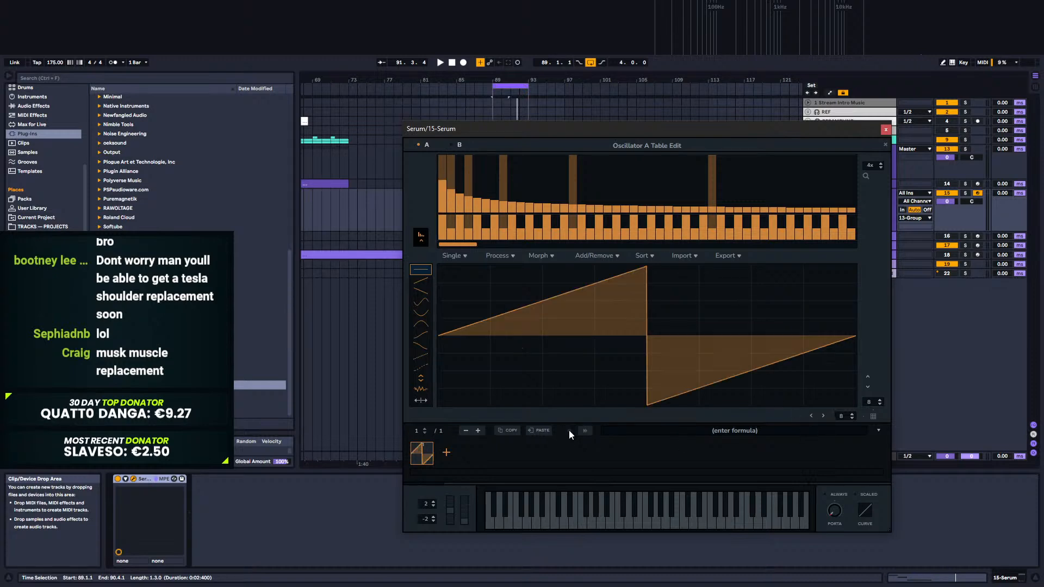
left_click(442, 211)
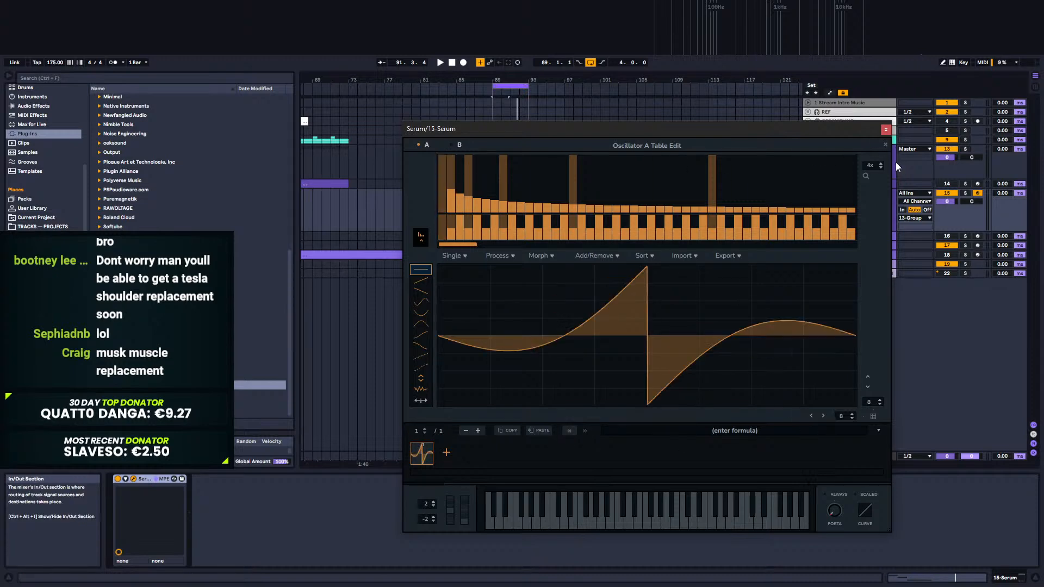
left_click(885, 145)
key("space")
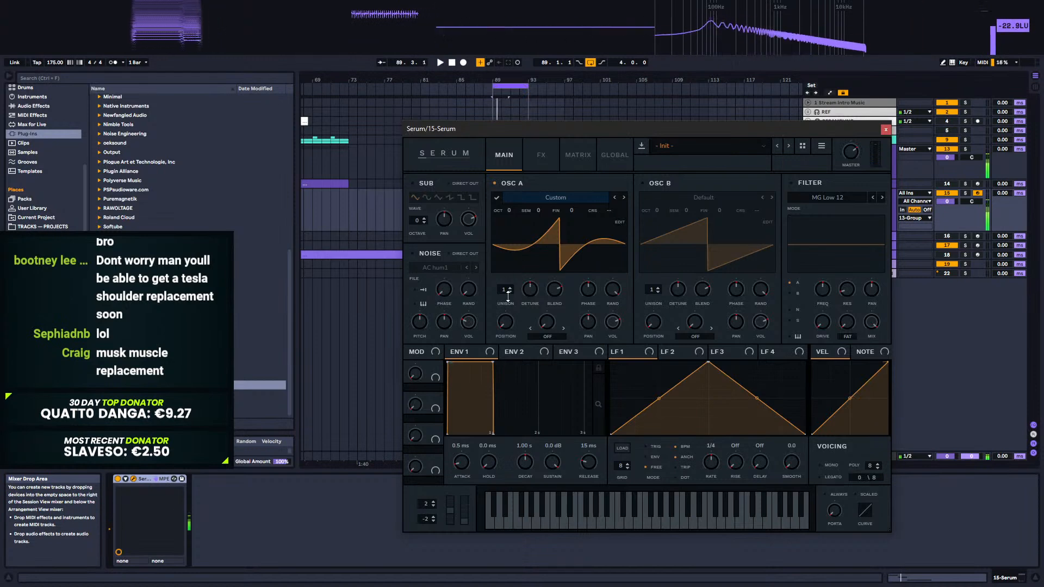
Step: Set oscillator A's unison to 16 voices and audition the phrase
left_click_drag(505, 290, 504, 290)
key("space")
left_click_drag(513, 247, 526, 133)
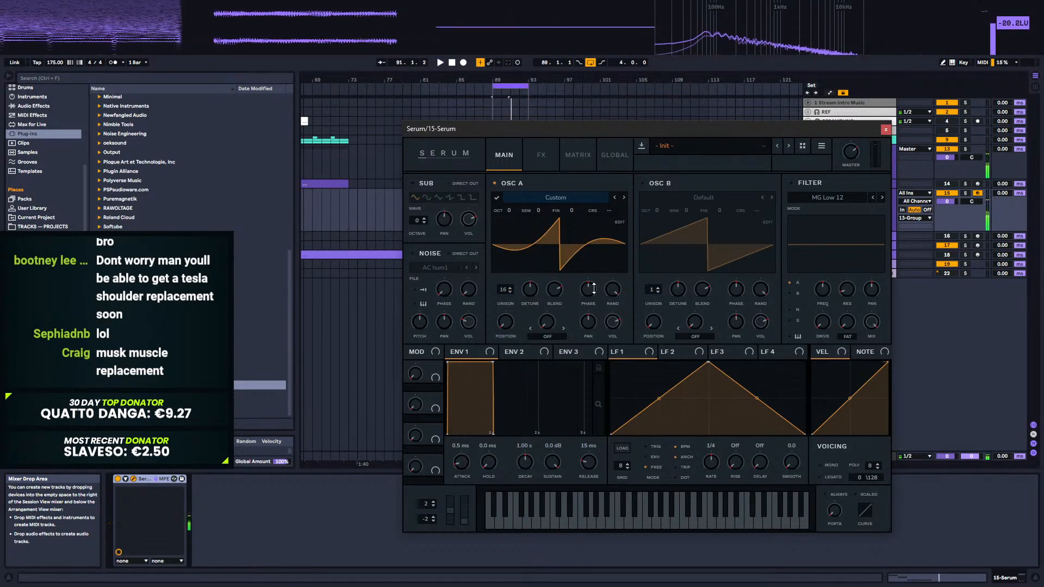
key("space")
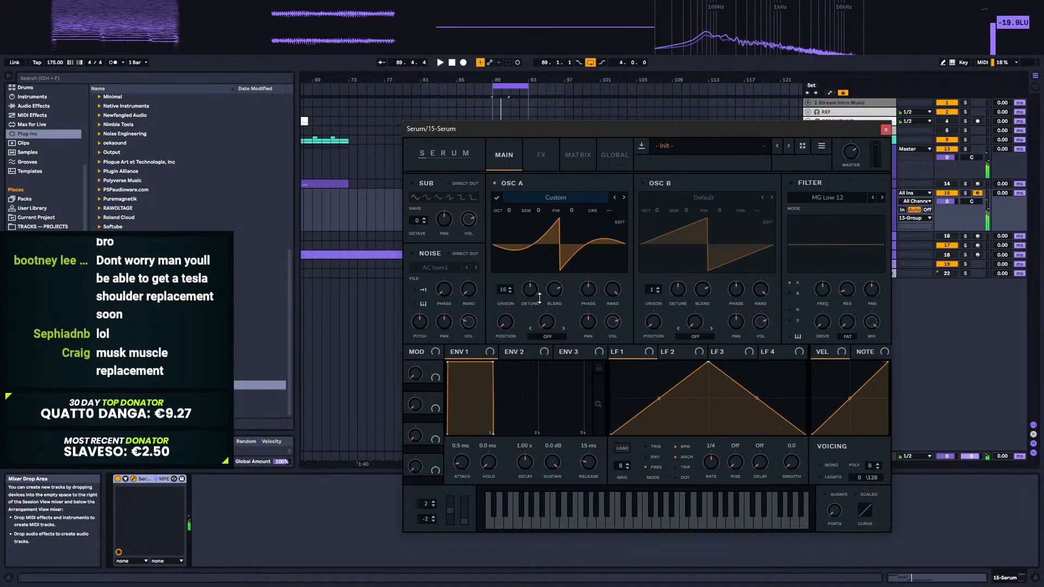
Step: Check Serum's global unison settings, return to the oscillators and audition the 16-voice sound
left_click(616, 156)
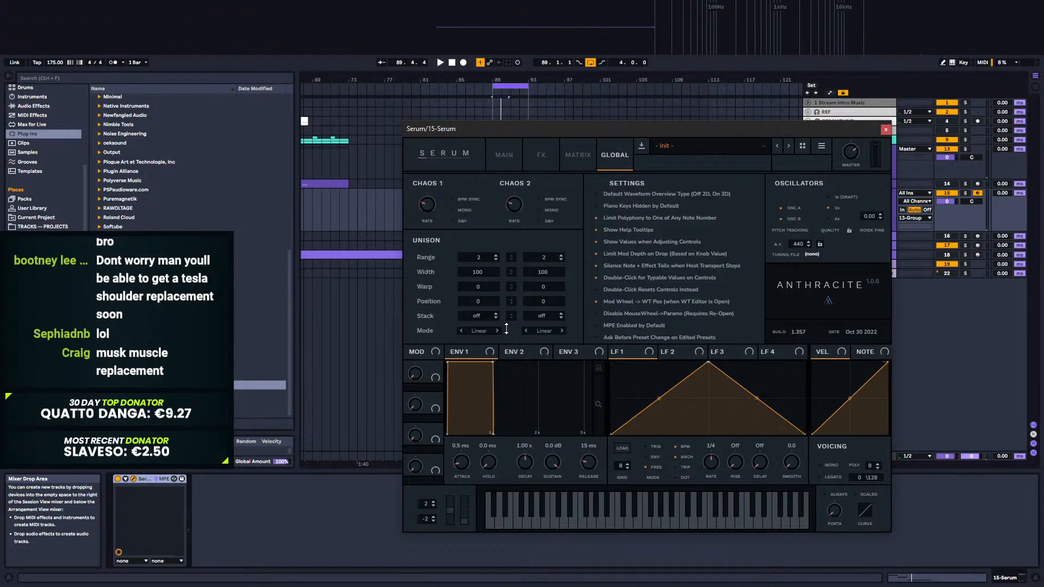
left_click(503, 152)
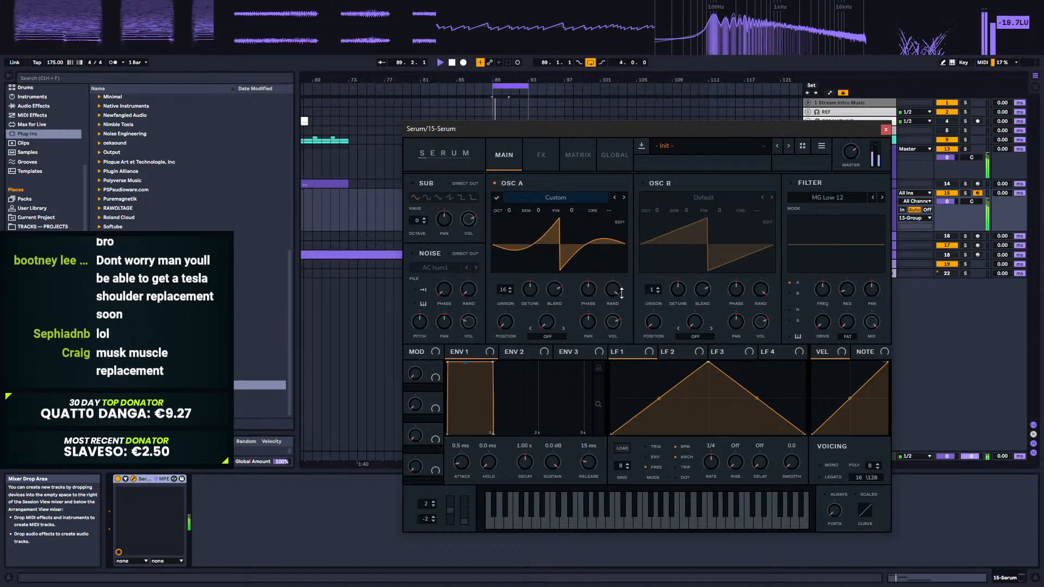
key("space")
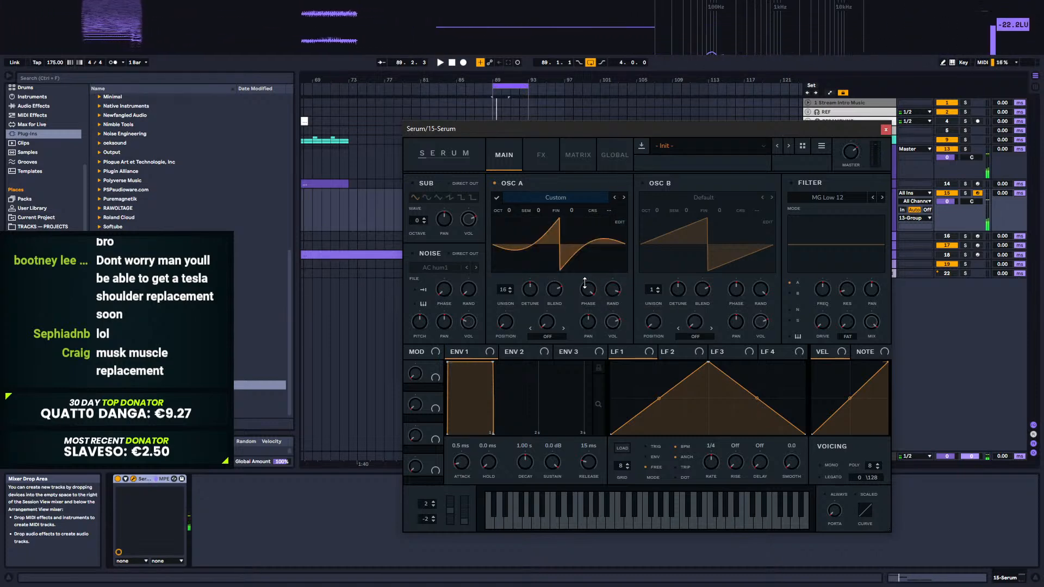
right_click(592, 289)
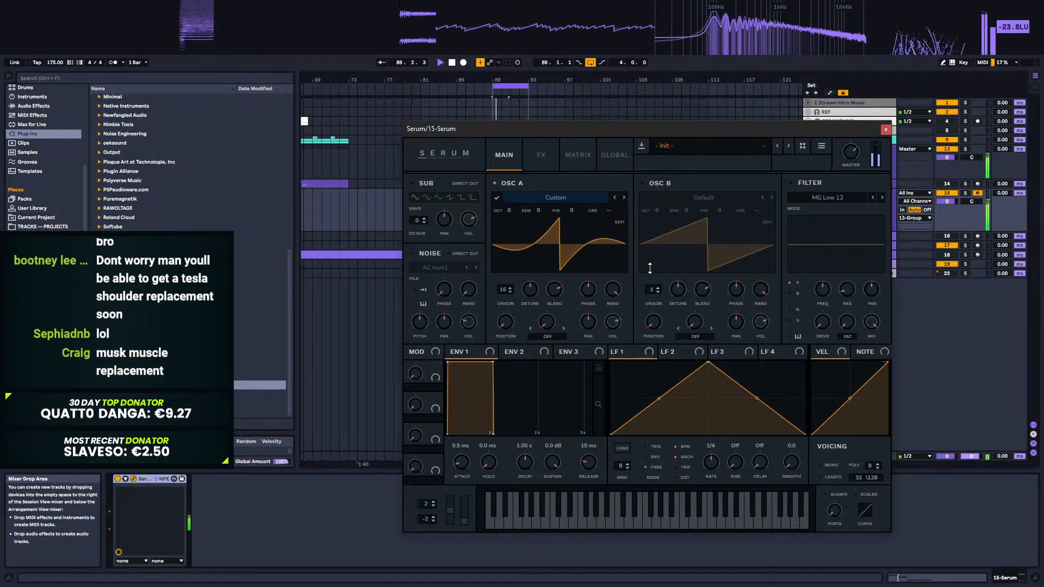
Step: Enable oscillator B with its default saw wave and repeatedly audition the start of the phrase
left_click(651, 183)
key("space")
key("space")
key("space")
key("space")
key("space")
key("space")
key("space")
key("space")
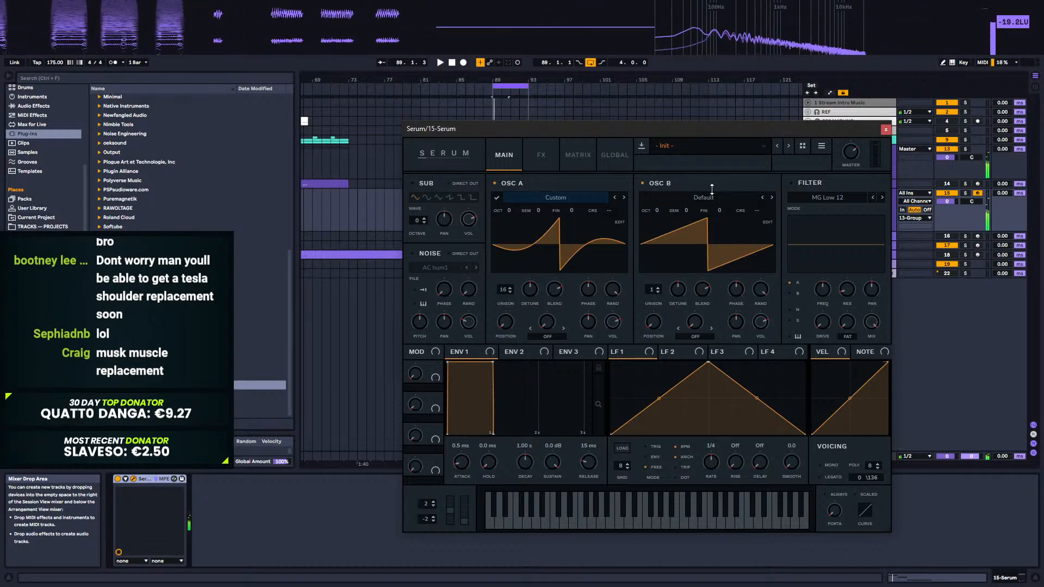
Step: Load the user wavetable Just Sine into oscillator B and audition the layered bass
left_click(701, 226)
mouse_move(701, 221)
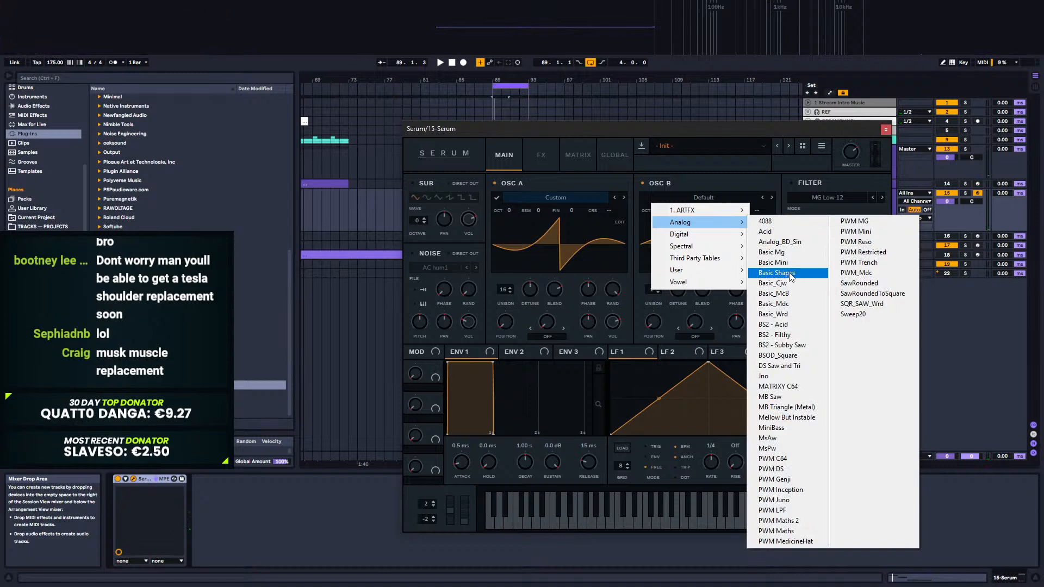
mouse_move(687, 270)
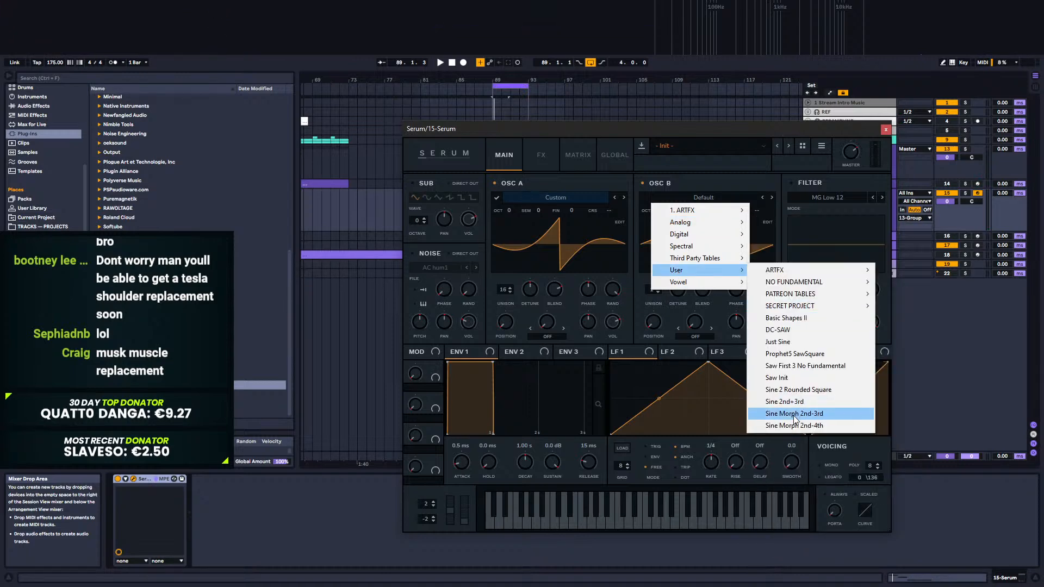
left_click(797, 341)
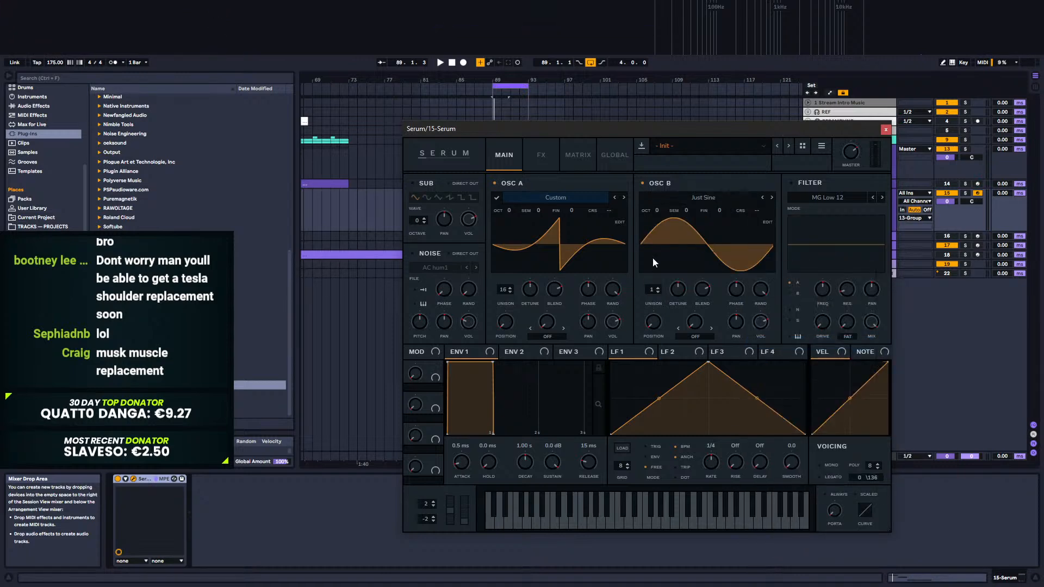
key("space")
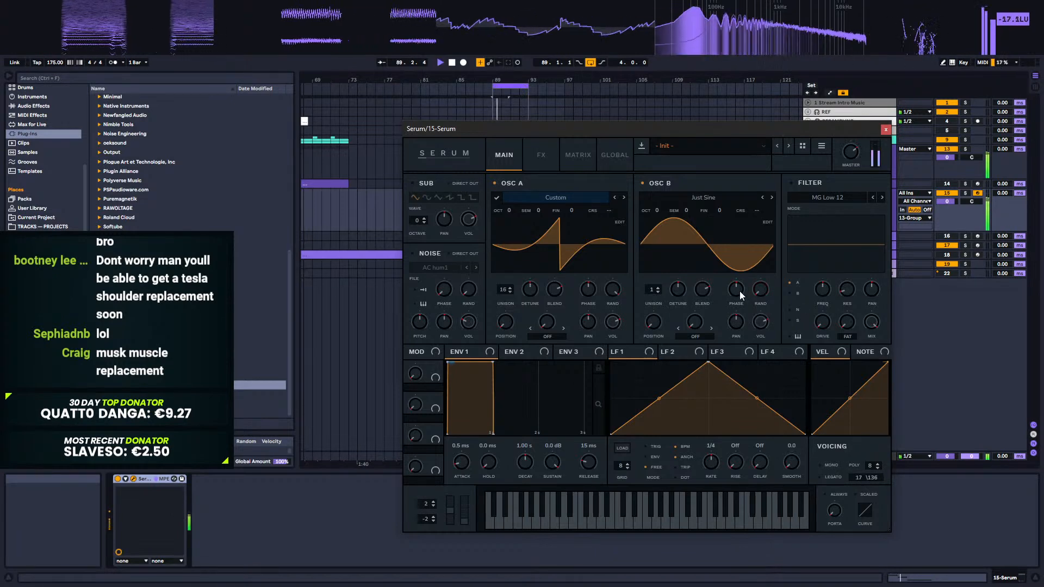
key("space")
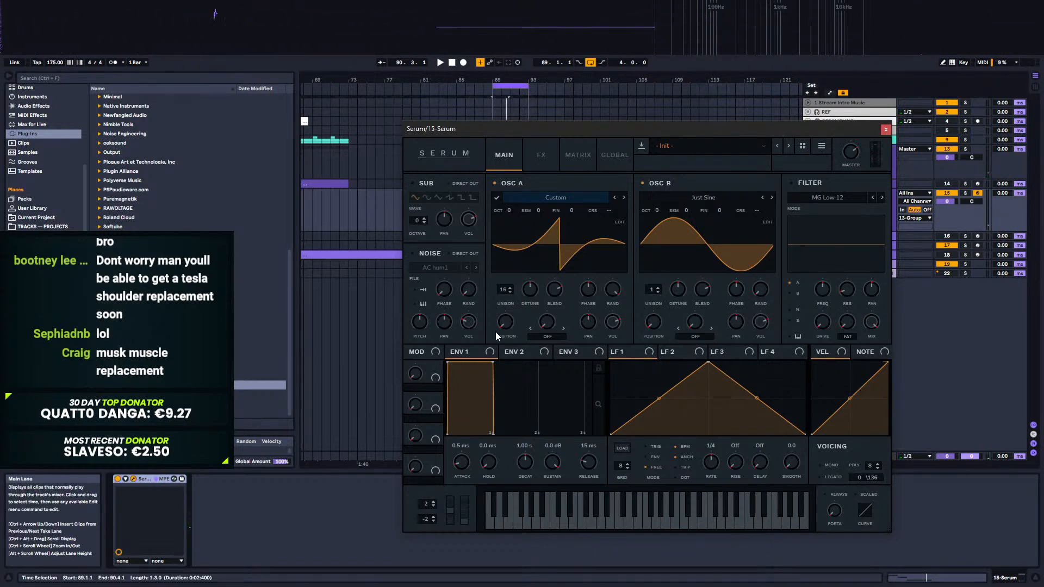
Step: Set oscillator A's warp mode to AM (From B) with a warp amount of about 25% and audition the loop
key("space")
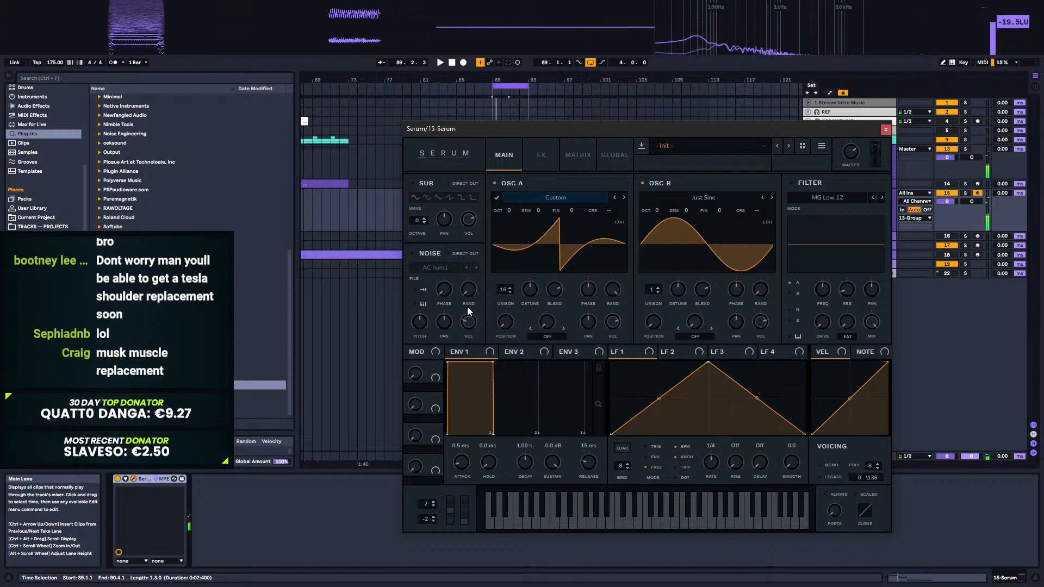
left_click(550, 337)
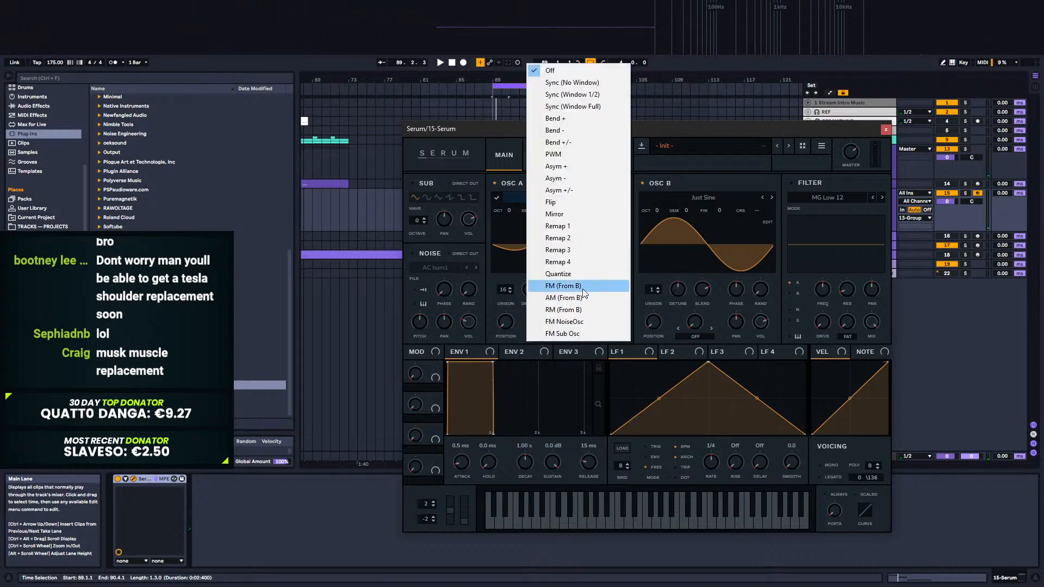
left_click(580, 298)
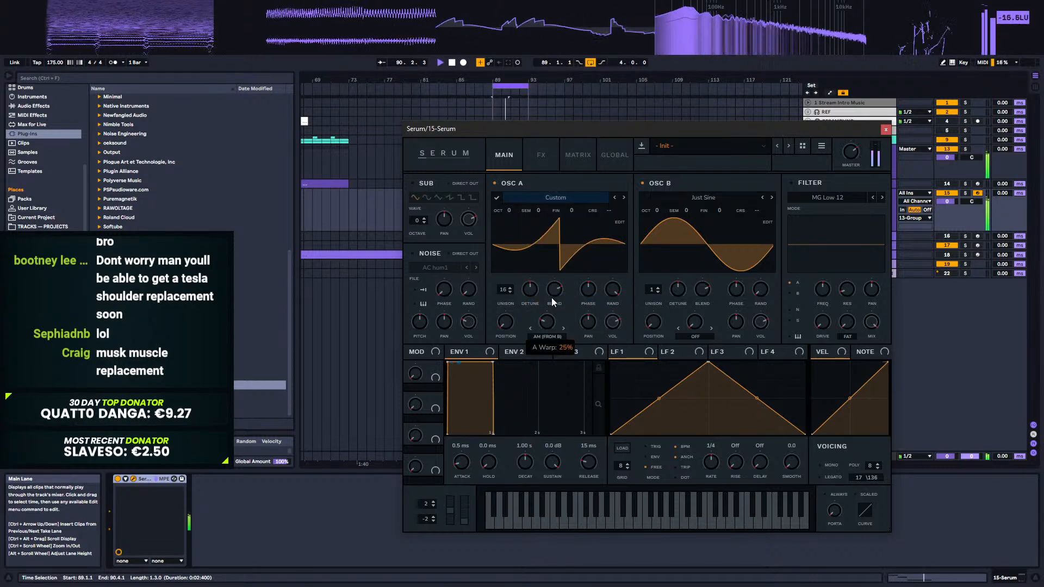
key("space")
mouse_move(554, 290)
left_mouse_down()
mouse_move(559, 269)
mouse_move(554, 303)
left_mouse_up()
key("space")
key("space")
key("space")
key("space")
key("space")
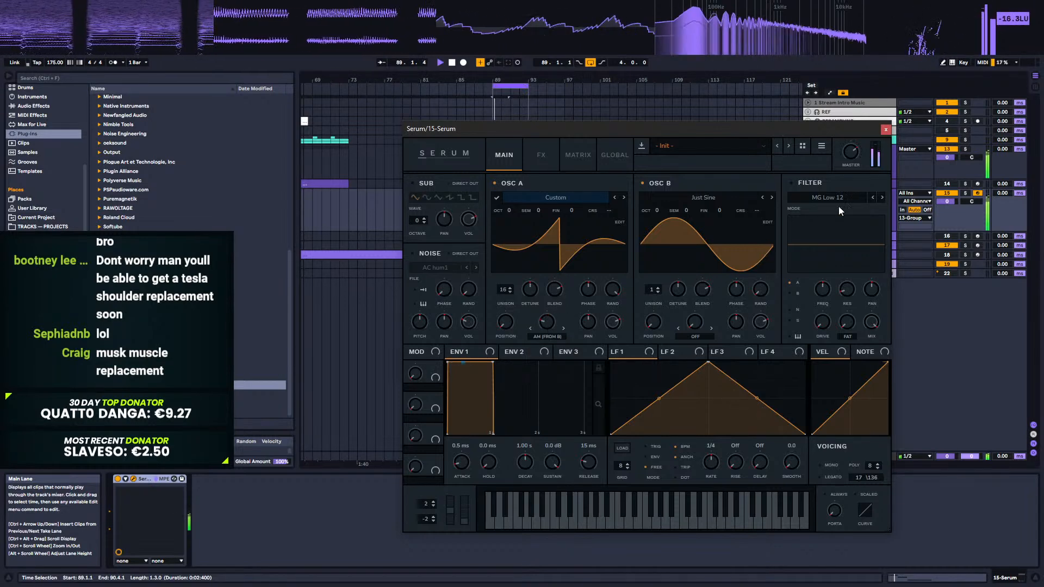
key("space")
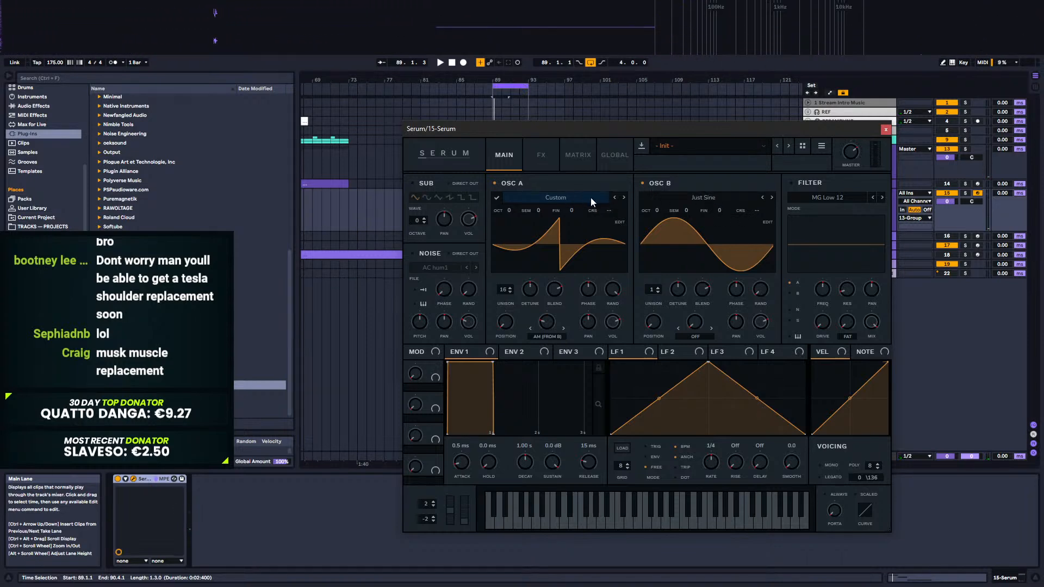
Step: Load the Saw-Harmonic Series wavetable from PATREON TABLES into oscillator B and try different wavetable positions during playback
left_click(729, 196)
mouse_move(696, 270)
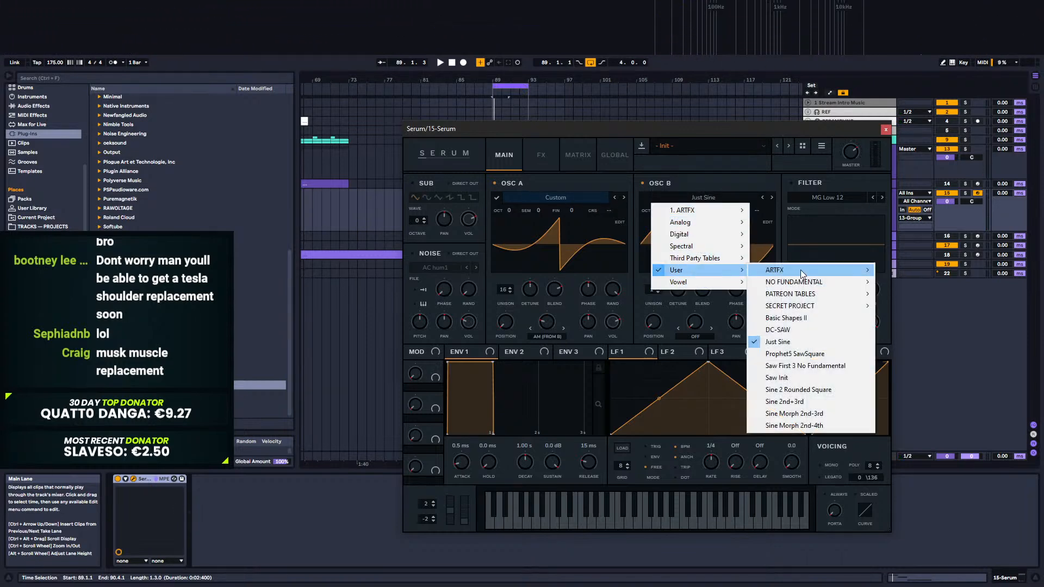
mouse_move(816, 300)
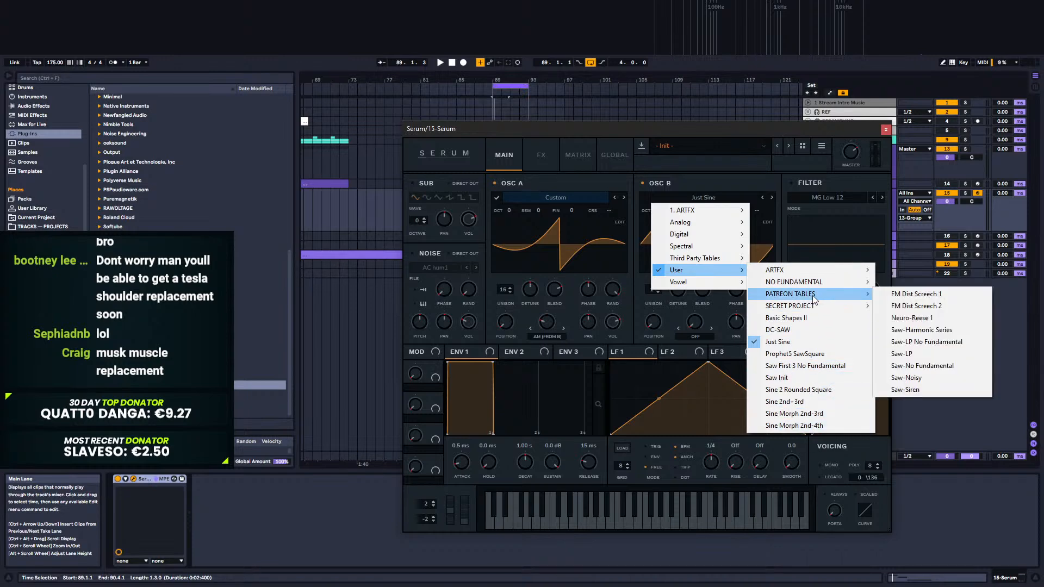
left_click(930, 330)
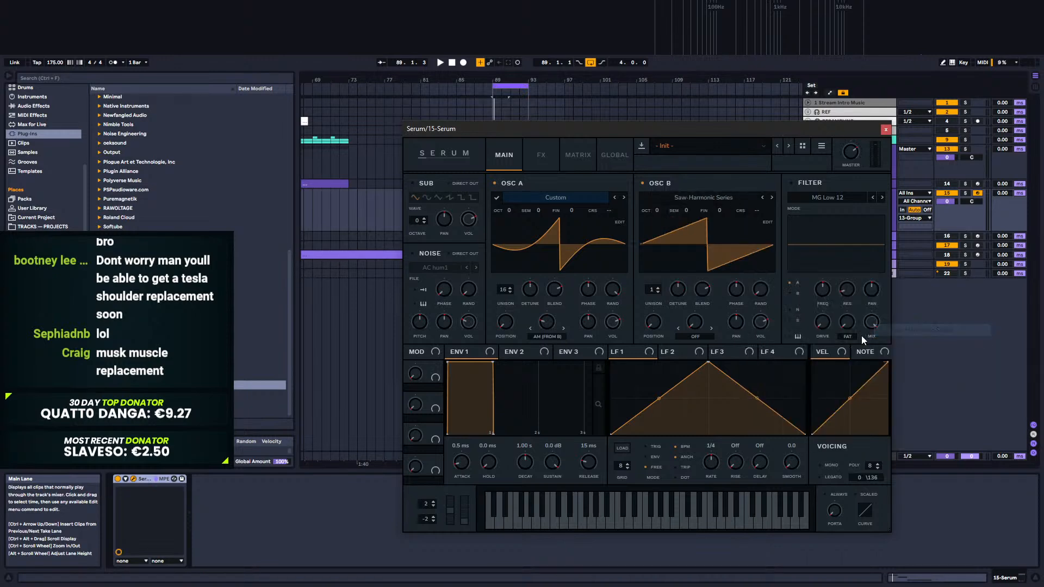
left_click_drag(652, 324, 650, 292)
key("space")
mouse_move(653, 328)
left_mouse_down()
mouse_move(651, 341)
mouse_move(654, 318)
mouse_move(654, 342)
mouse_move(653, 308)
mouse_move(655, 344)
mouse_move(655, 331)
left_mouse_up()
Step: Switch oscillator B's wavetable back to the user table Just Sine
left_click(707, 197)
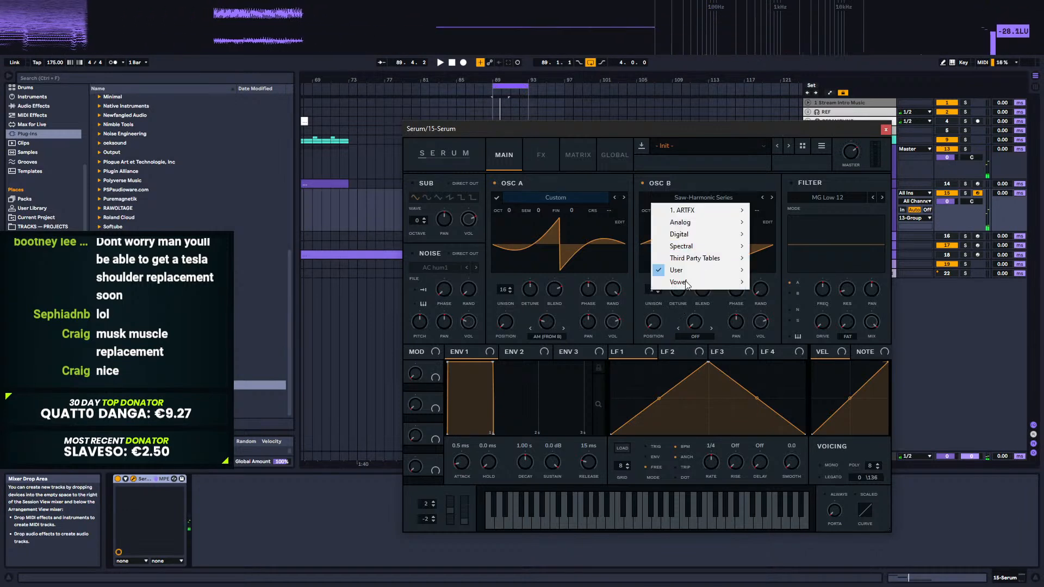
mouse_move(687, 273)
left_click(794, 341)
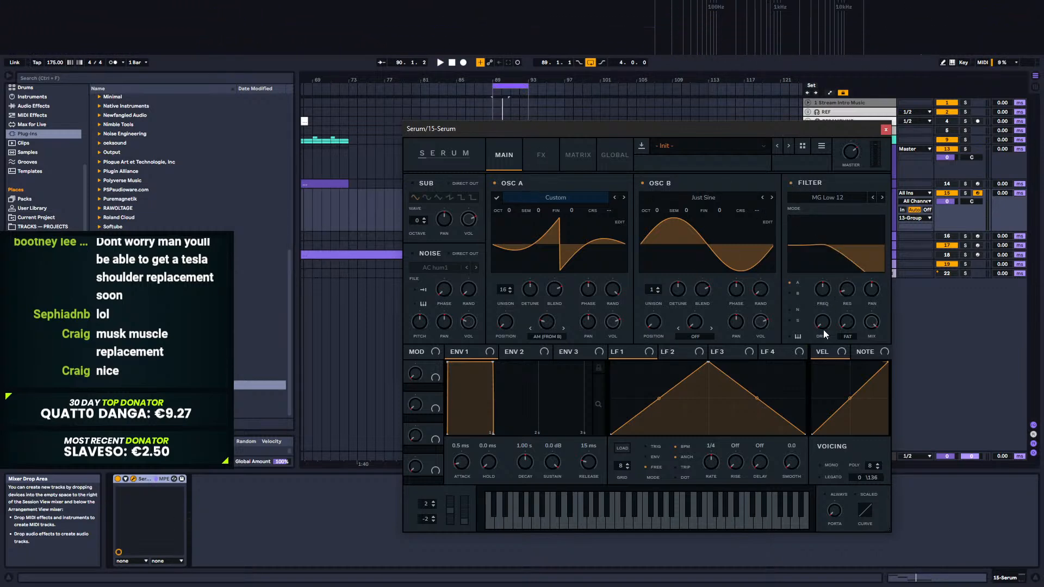
Step: Enable the Distortion effect in Tube mode and raise its drive to about 76% while auditioning the loop
left_click(541, 155)
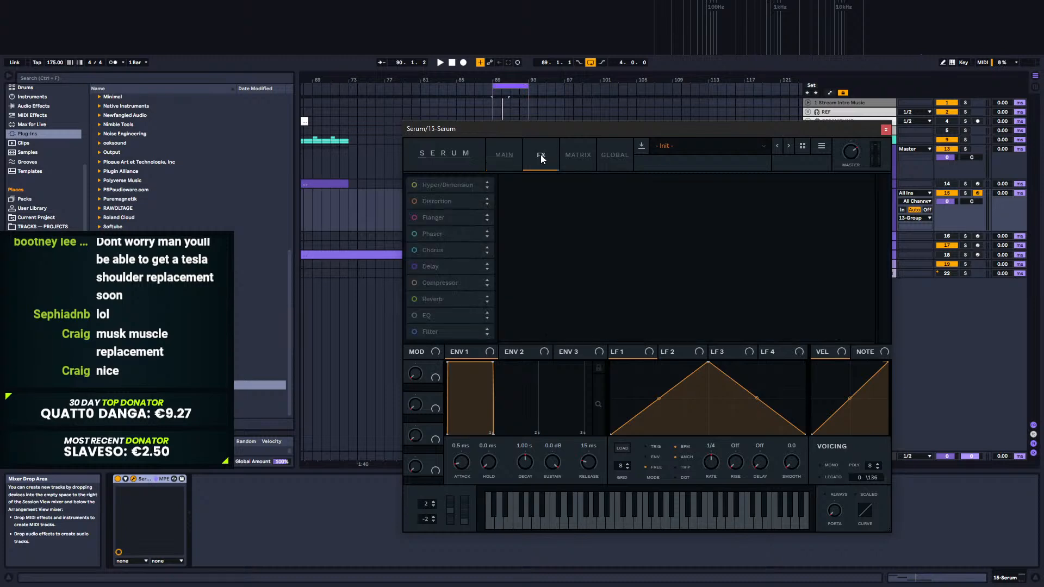
left_click(430, 201)
key("space")
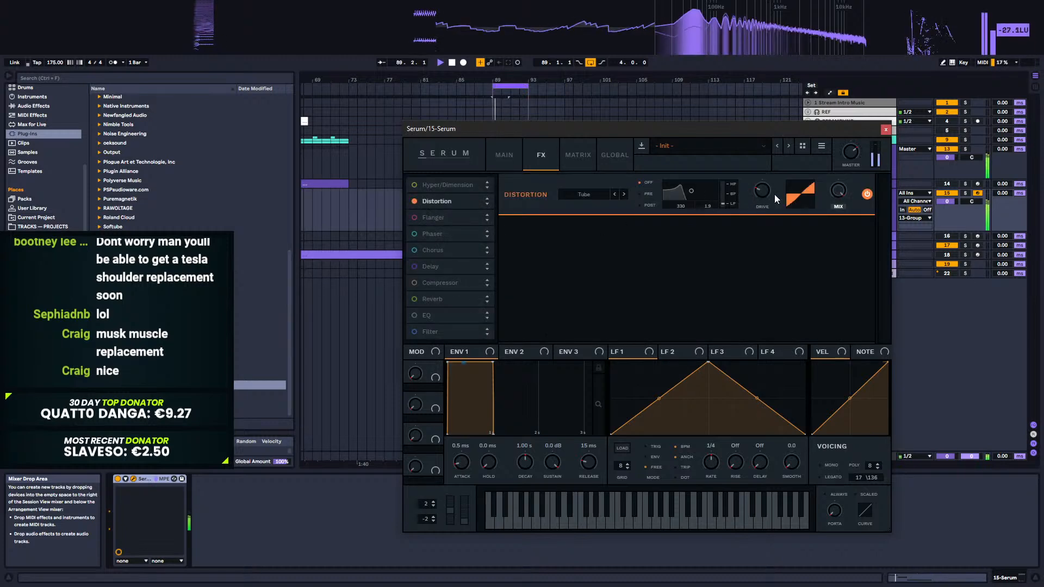
left_click_drag(768, 191, 771, 148)
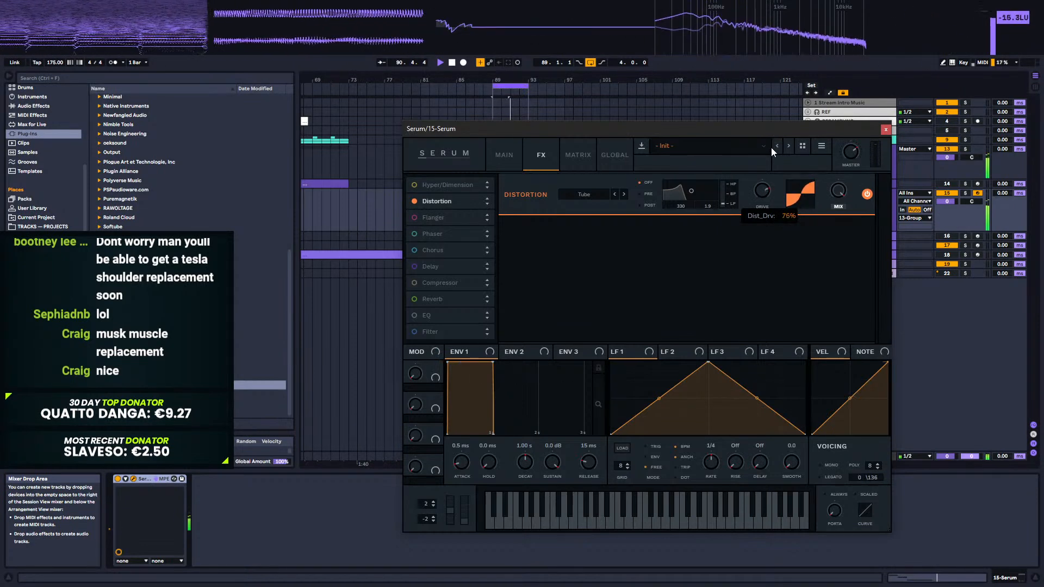
left_click(504, 155)
key("space")
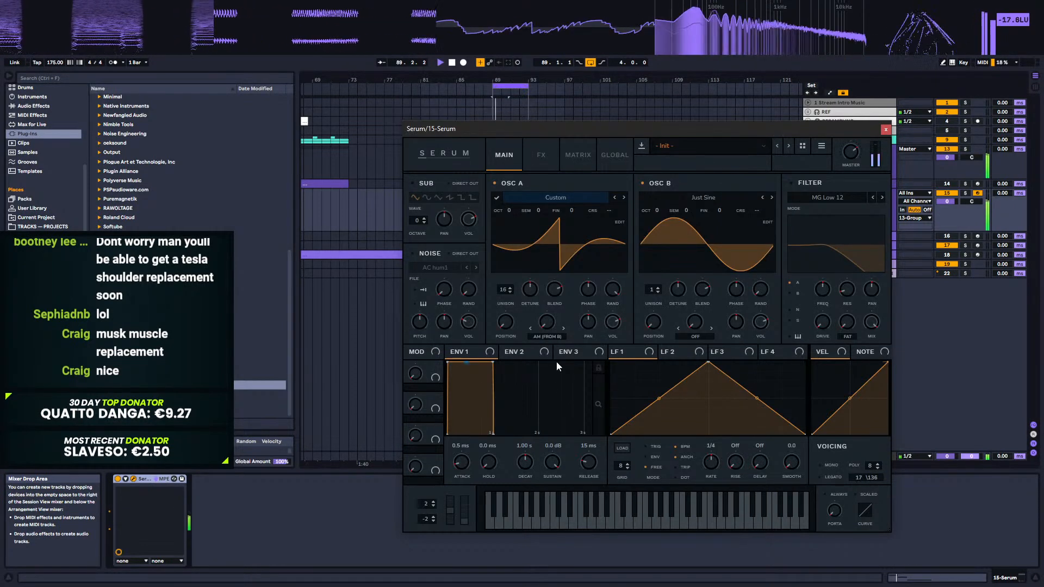
Step: Change the distortion type to Diode 1 and audition the result
left_click(544, 158)
left_click(596, 193)
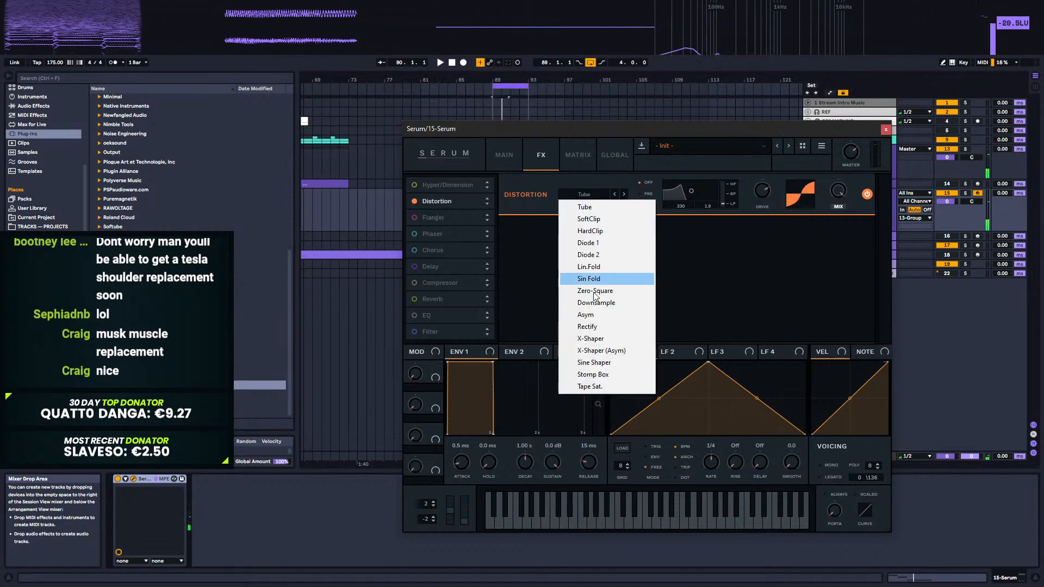
left_click(599, 240)
key("space")
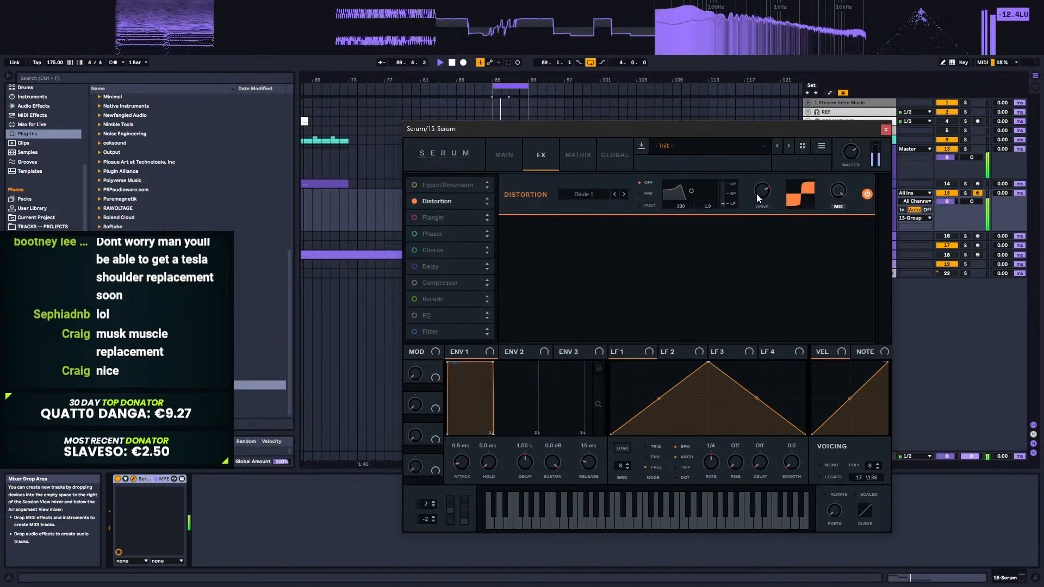
Step: Set the unison width of both oscillators to 0 and sweep oscillator A's unison voices, ending at 16
left_click(620, 158)
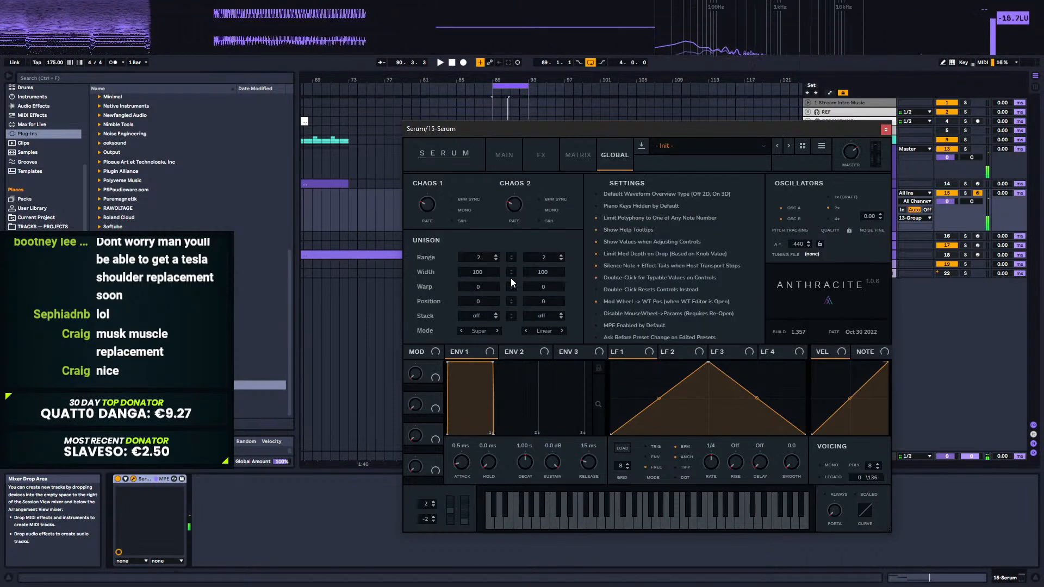
left_click_drag(511, 271, 492, 326)
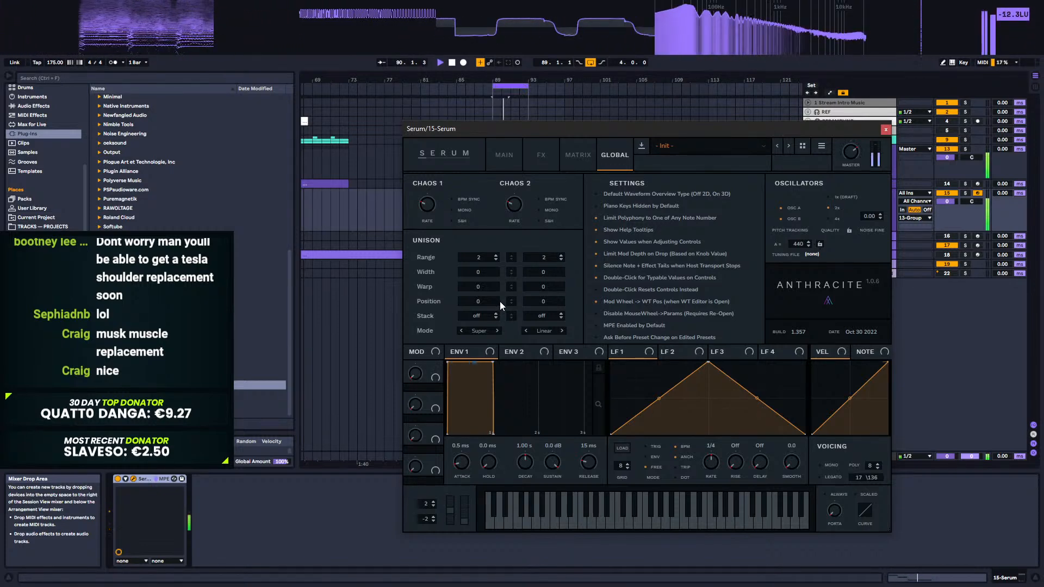
left_click(504, 156)
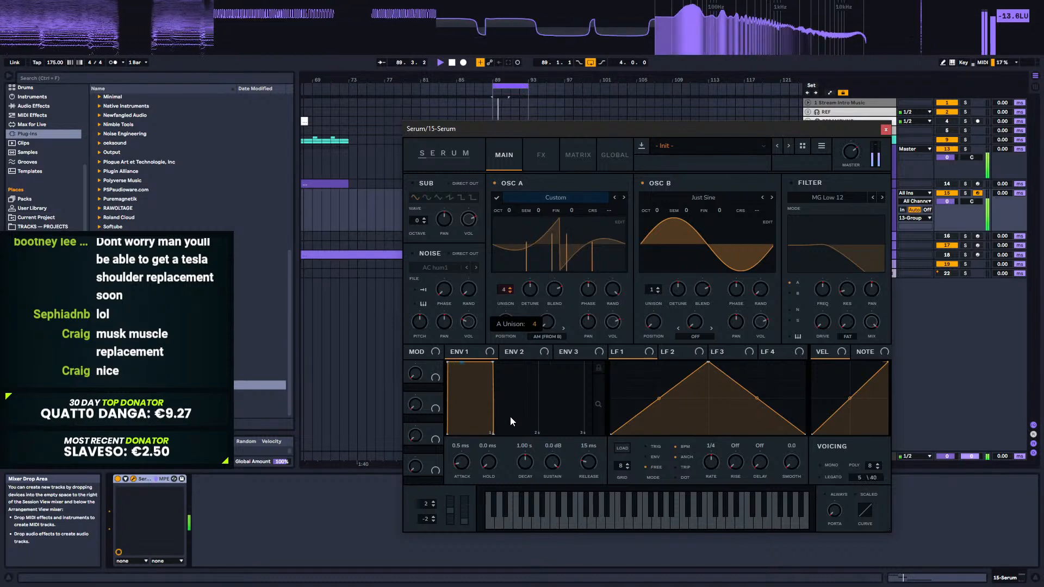
left_click_drag(516, 426, 539, 220)
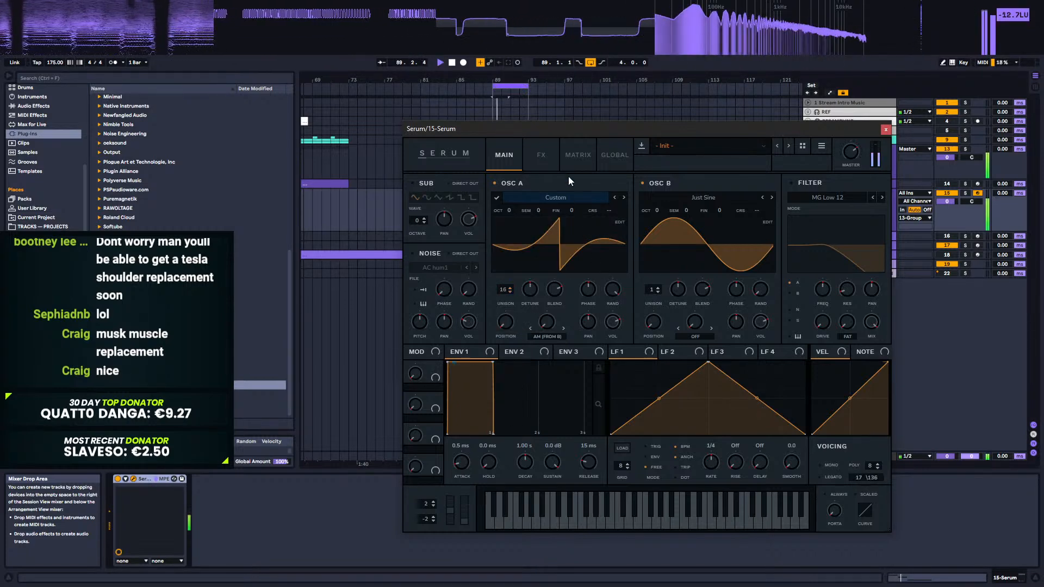
Step: Examine the types available for the Distortion effect
left_click(541, 155)
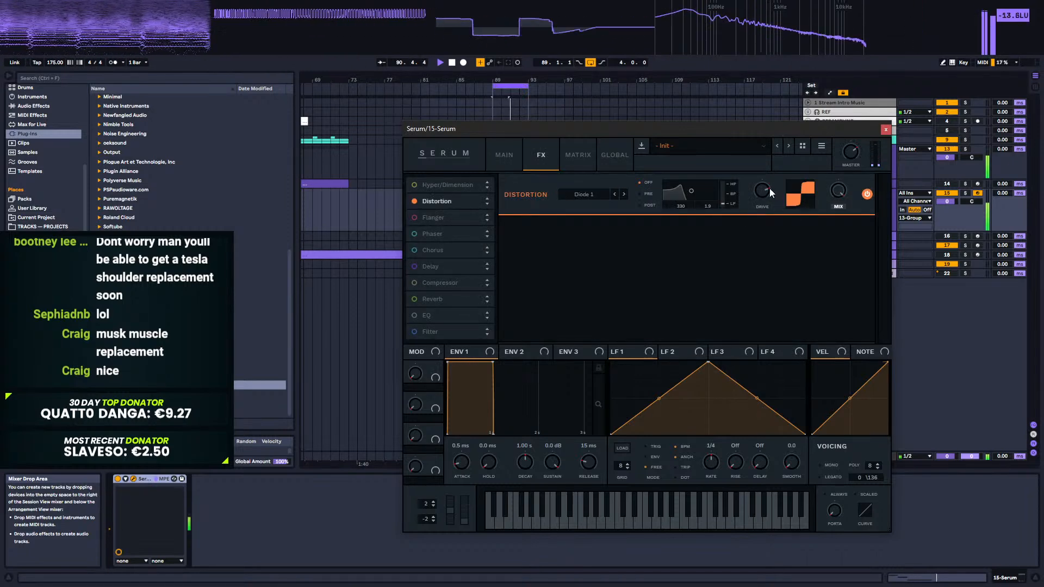
left_click(590, 197)
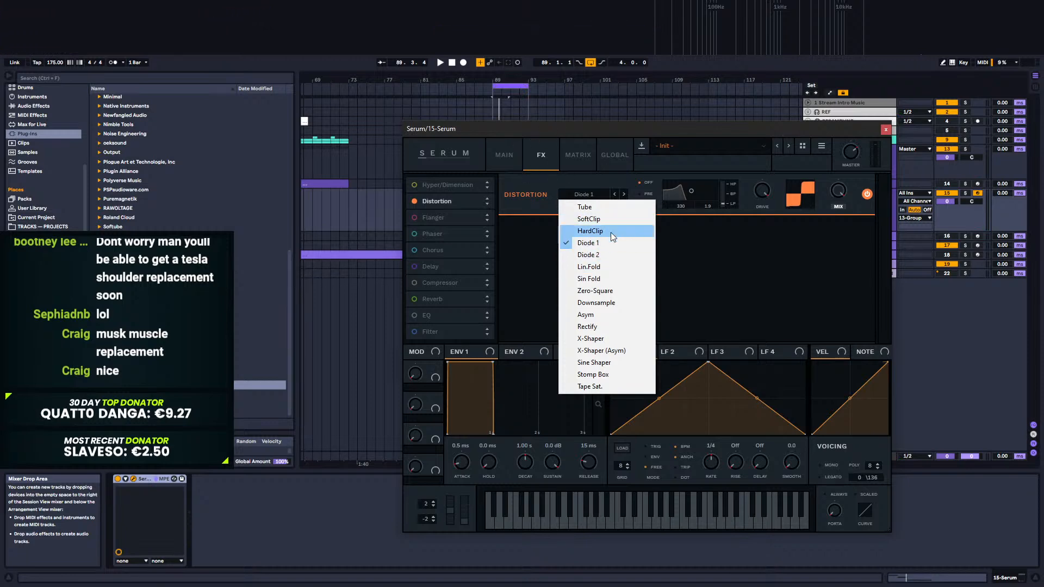
left_click(576, 190)
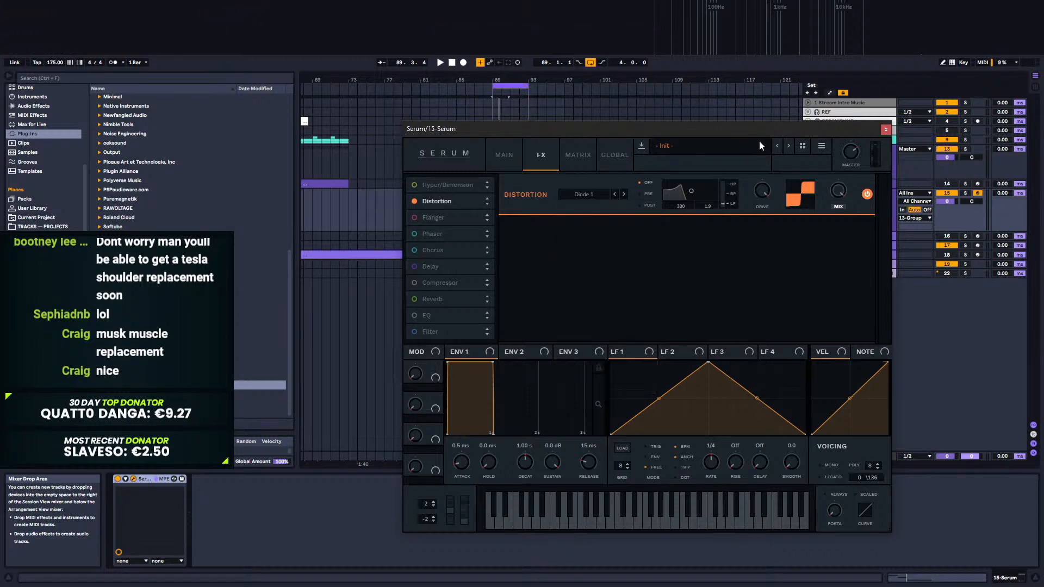
left_click(593, 194)
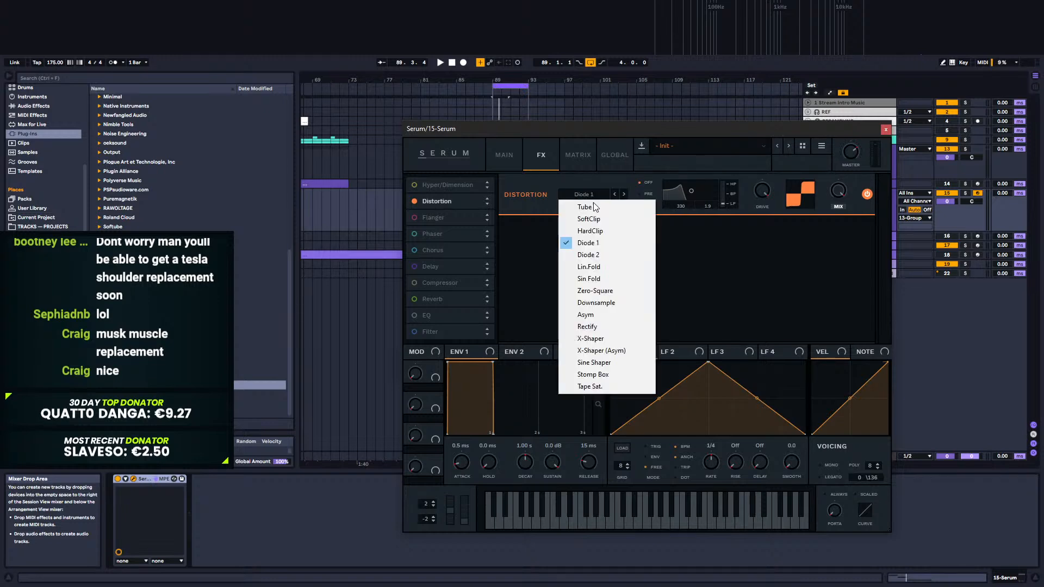
Step: Select the MIDI clip on the 15 Serum track, reopen its Serum instance and initialise the preset
left_click(886, 130)
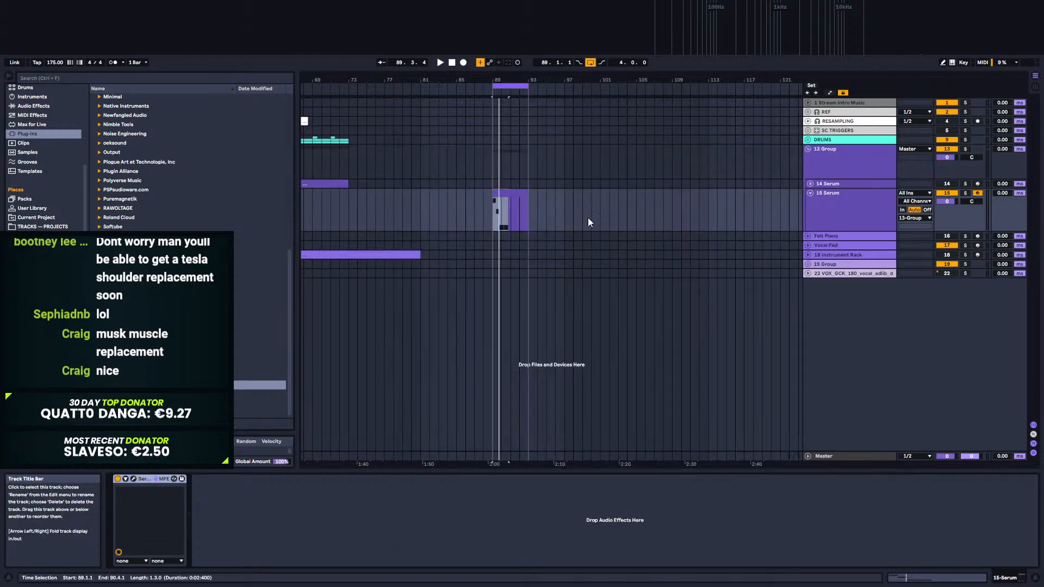
left_click(515, 194)
left_click(842, 212)
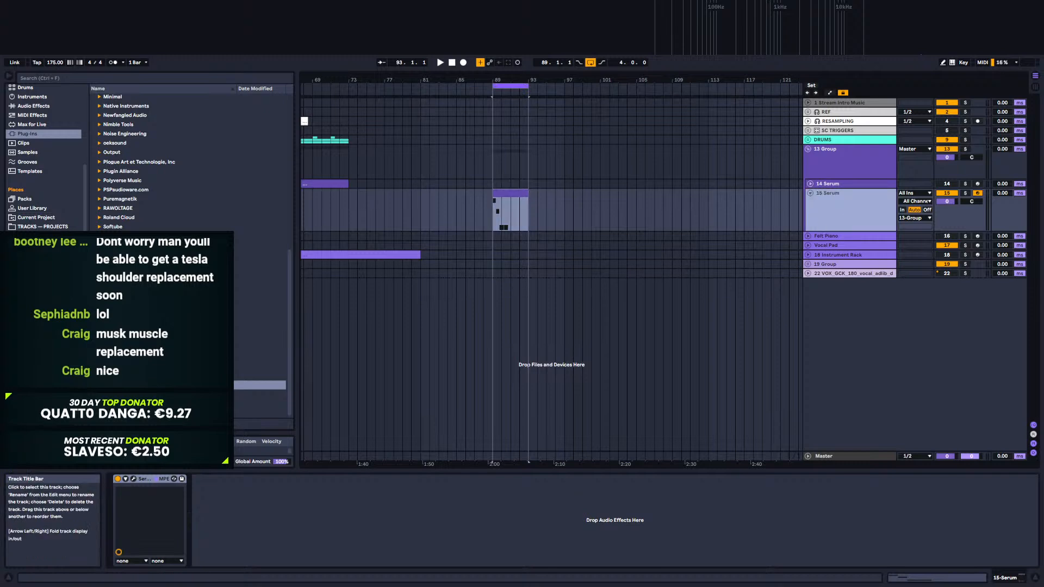
left_click(499, 195)
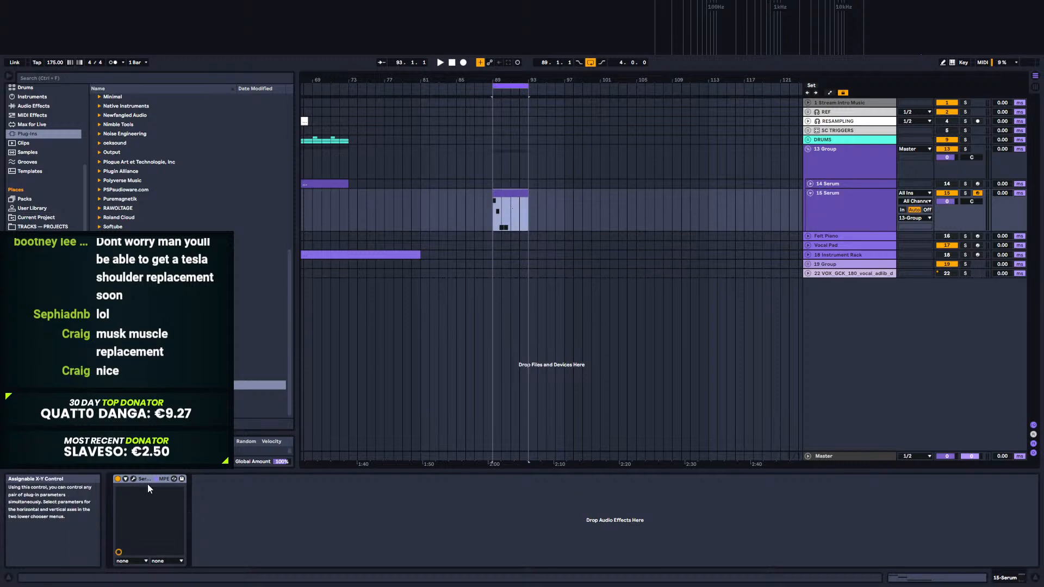
left_click(133, 479)
left_click(821, 146)
left_click(848, 214)
Step: Raise oscillator A's unison to 16 voices on the Default wavetable while the loop plays
key("space")
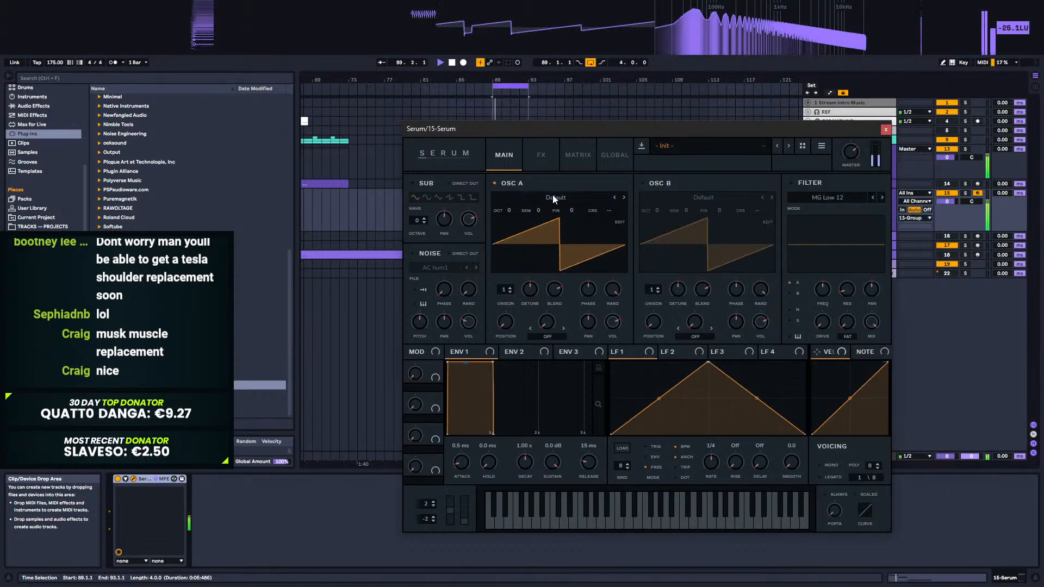
left_click_drag(502, 292, 566, 130)
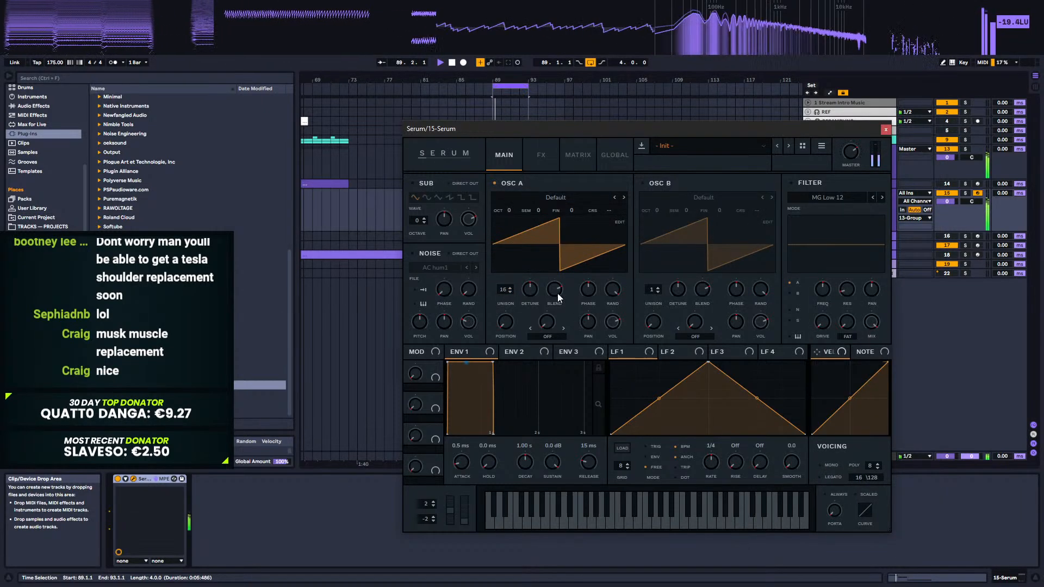
key("space")
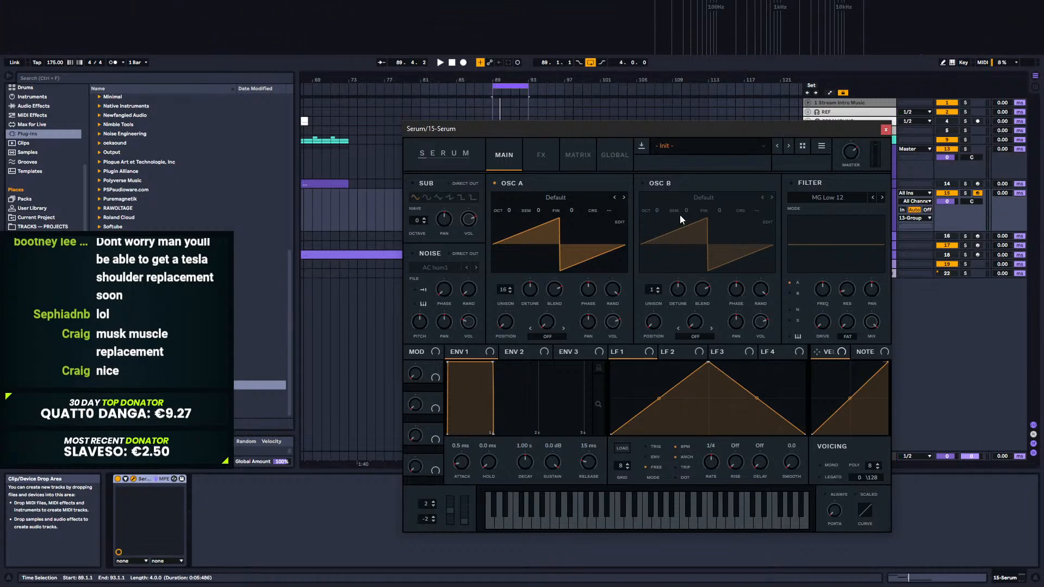
Step: Uncover the clip on the 15 Serum track, zoom in on it and audition it
left_click_drag(724, 129, 709, 256)
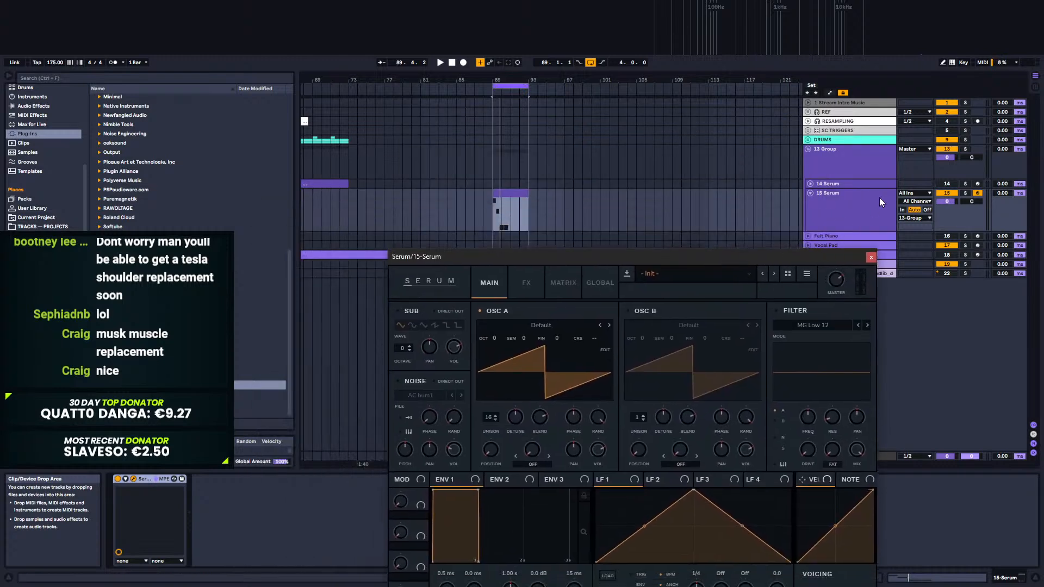
left_click(879, 199)
key("space")
left_click_drag(503, 80, 503, 142)
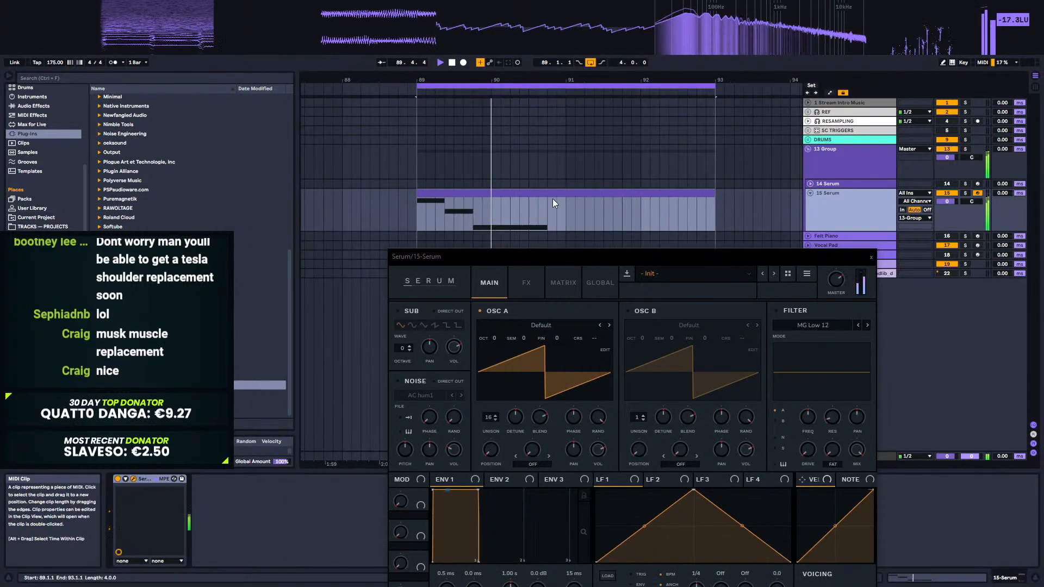
key("space")
Step: Turn on the MG Low 12 filter with a lowered cutoff and shape envelope 2 with about 2.05 s decay and 0% sustain
left_click_drag(535, 257, 546, 197)
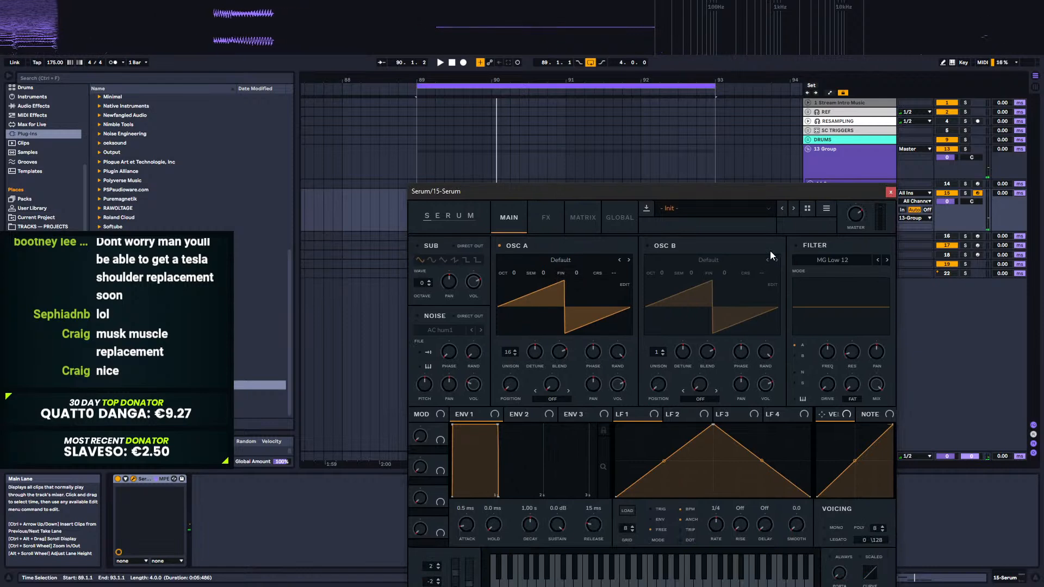
key("space")
key("space")
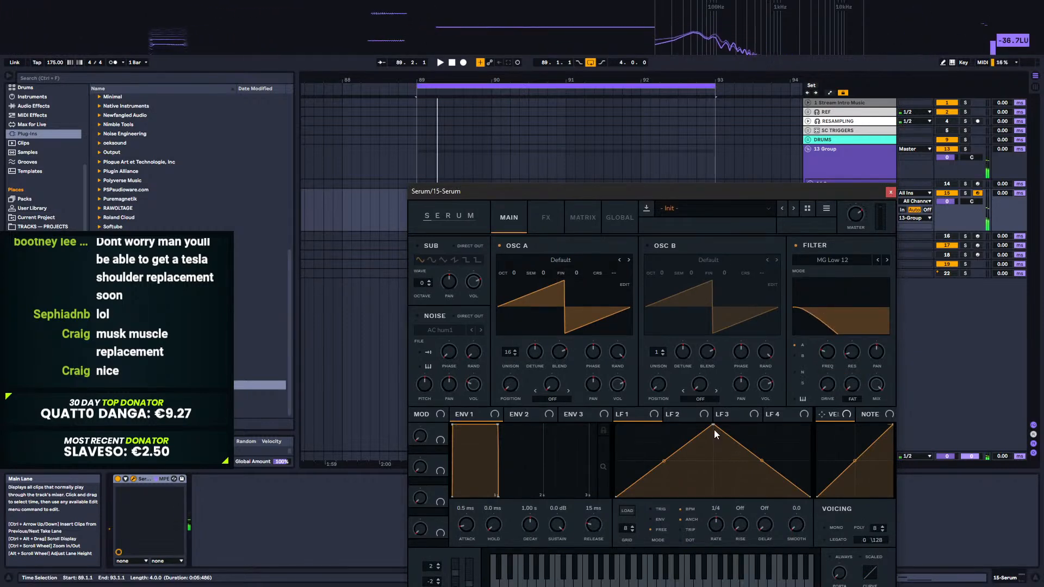
left_click(538, 414)
left_click_drag(498, 425, 542, 497)
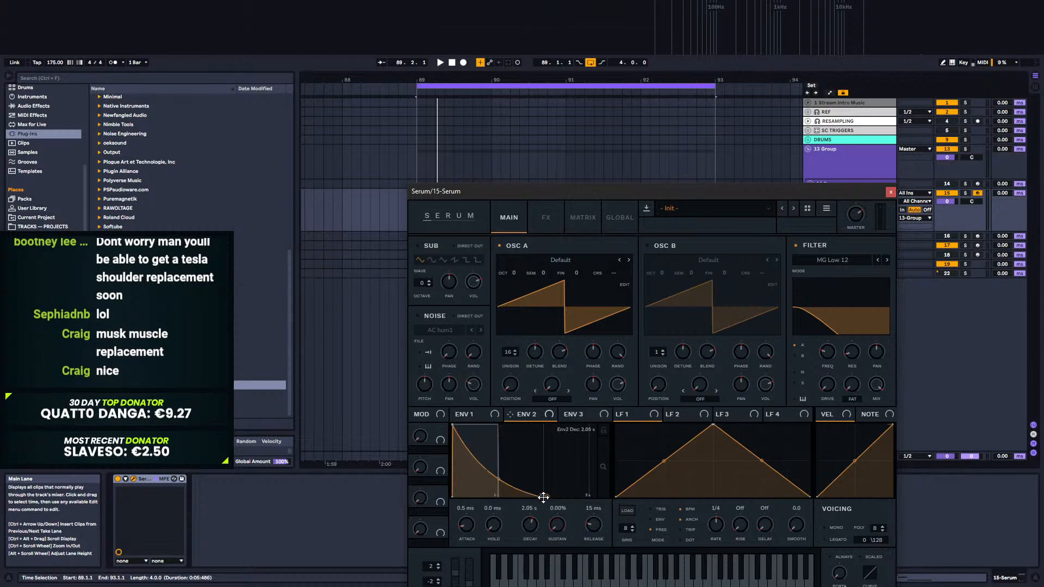
Step: Modulate the MG Low 12 filter's cutoff with envelope 2 and shorten its decay to 399 ms
left_click_drag(797, 346, 827, 351)
key("space")
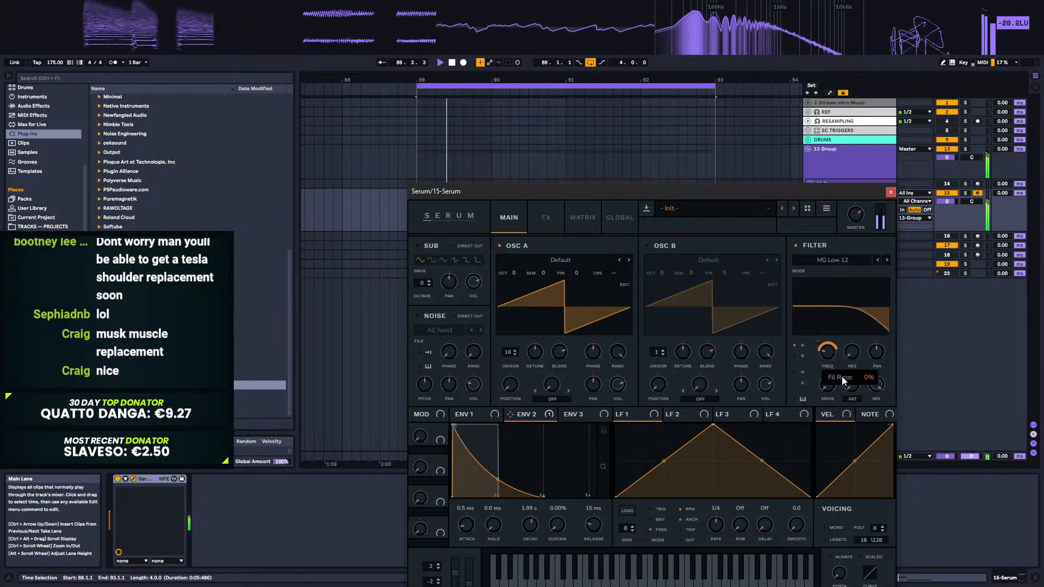
left_click_drag(526, 523, 560, 532)
key("space")
key("space")
key("space")
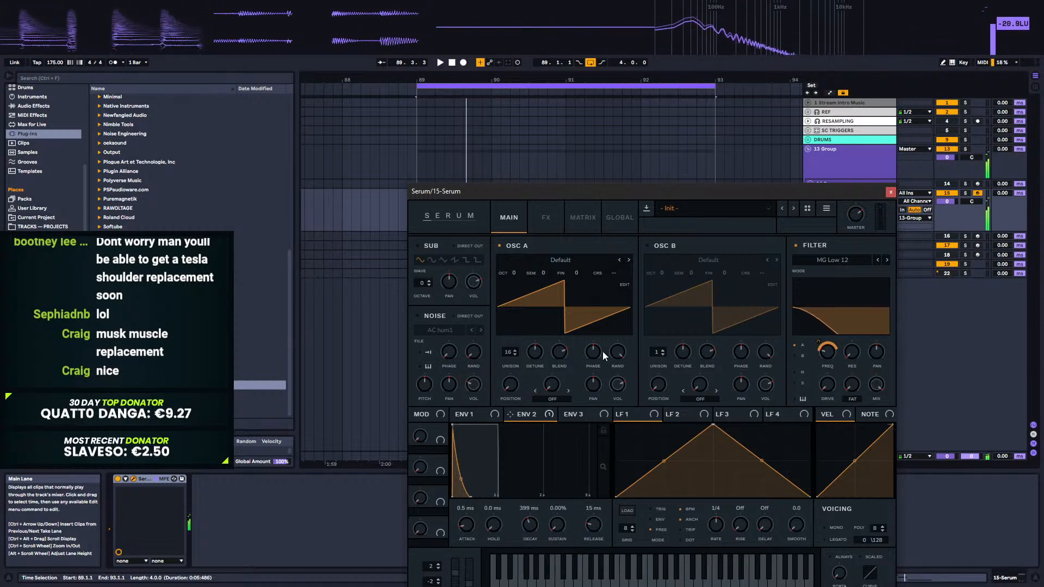
Step: Turn on oscillator B and route it through the filter
left_click_drag(663, 189, 601, 79)
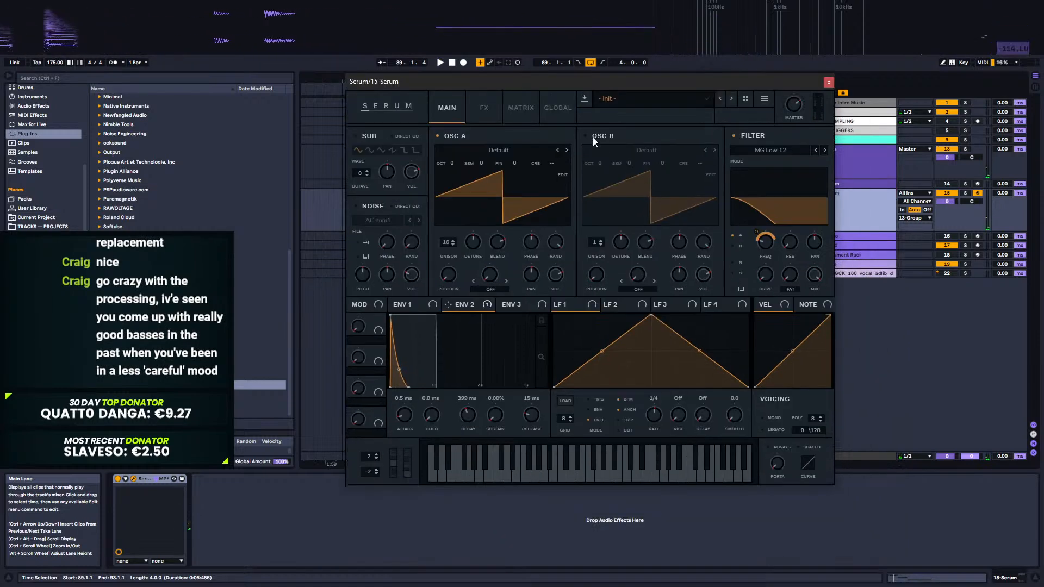
left_click(592, 136)
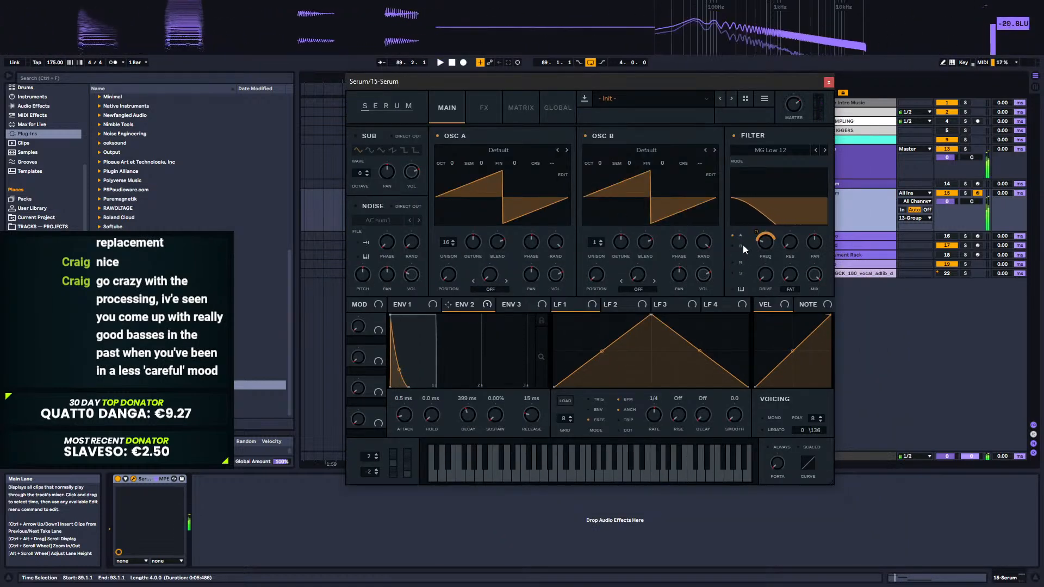
left_click_drag(559, 85, 537, 170)
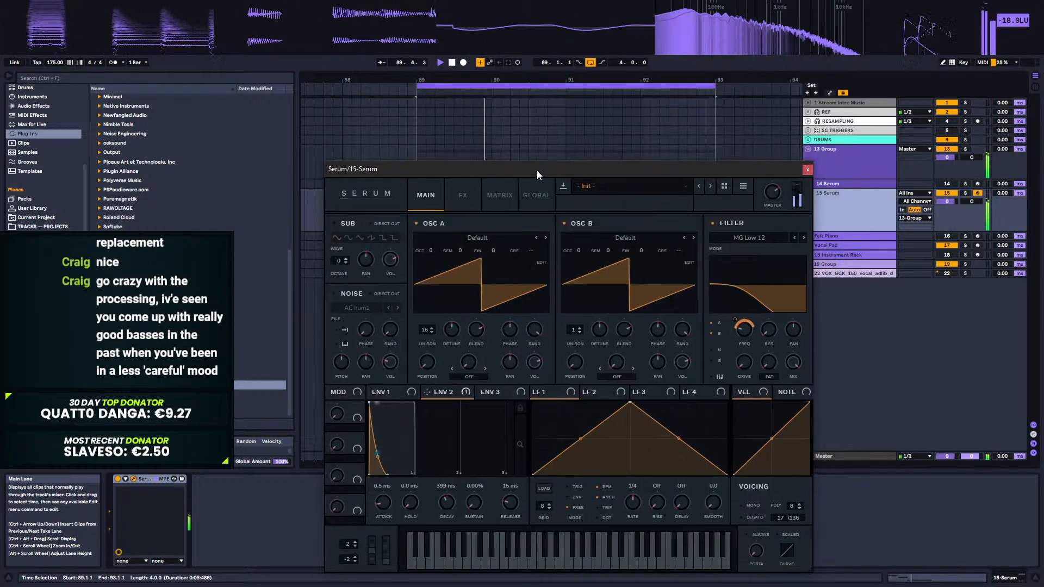
Step: Remove the fundamental harmonic from oscillator A's waveform in the wavetable editor
left_click(542, 262)
left_click_drag(359, 275, 360, 277)
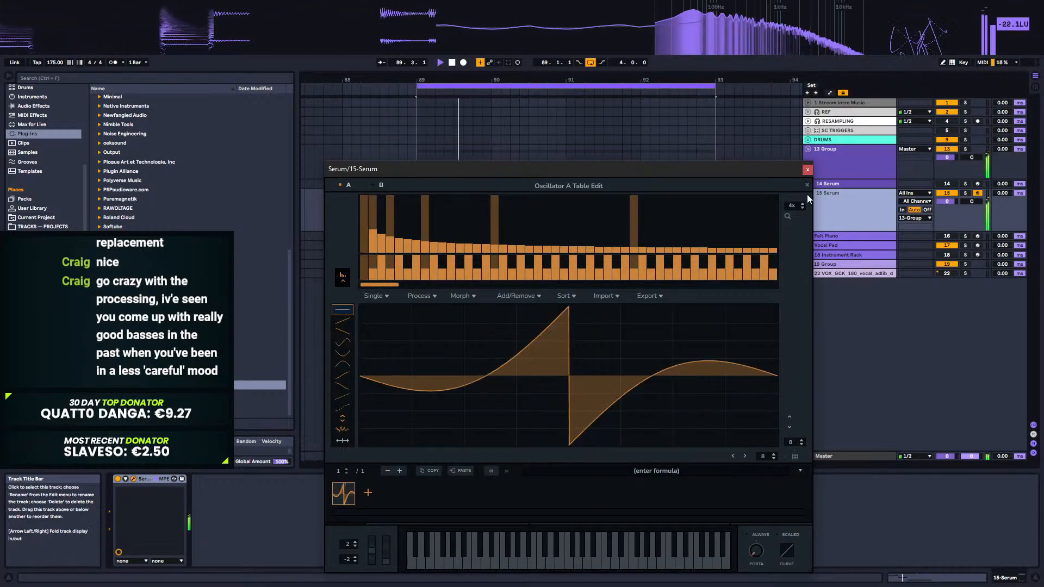
left_click(807, 186)
key("space")
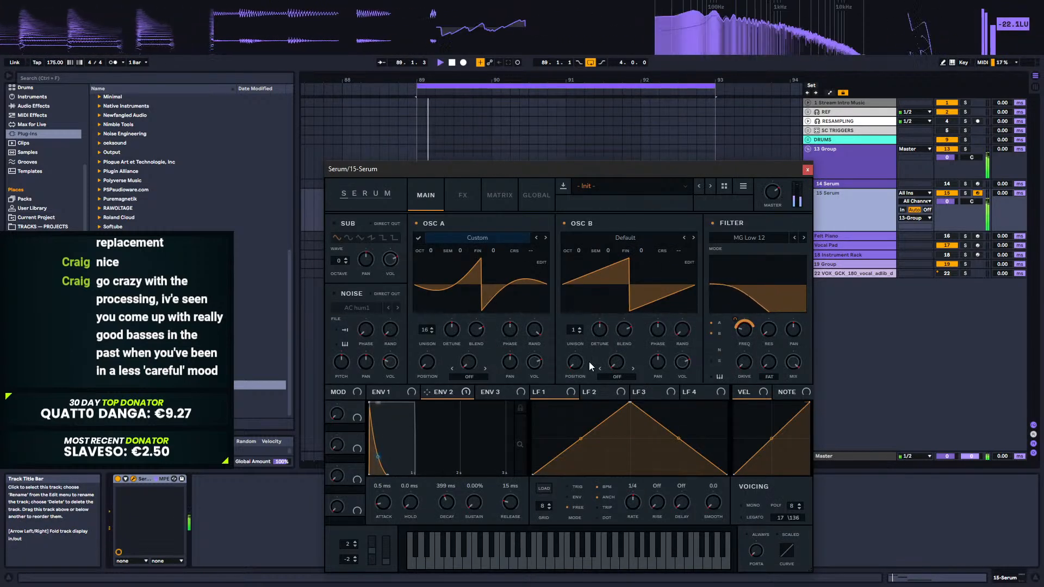
Step: Add a distortion effect in Asym mode while the loop plays
left_click_drag(579, 169, 602, 129)
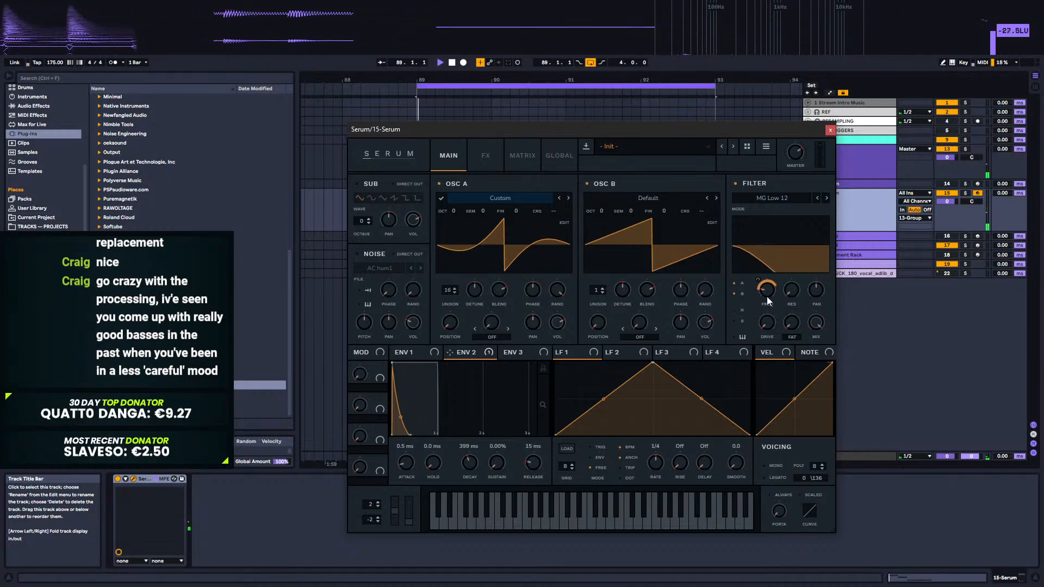
left_click(490, 158)
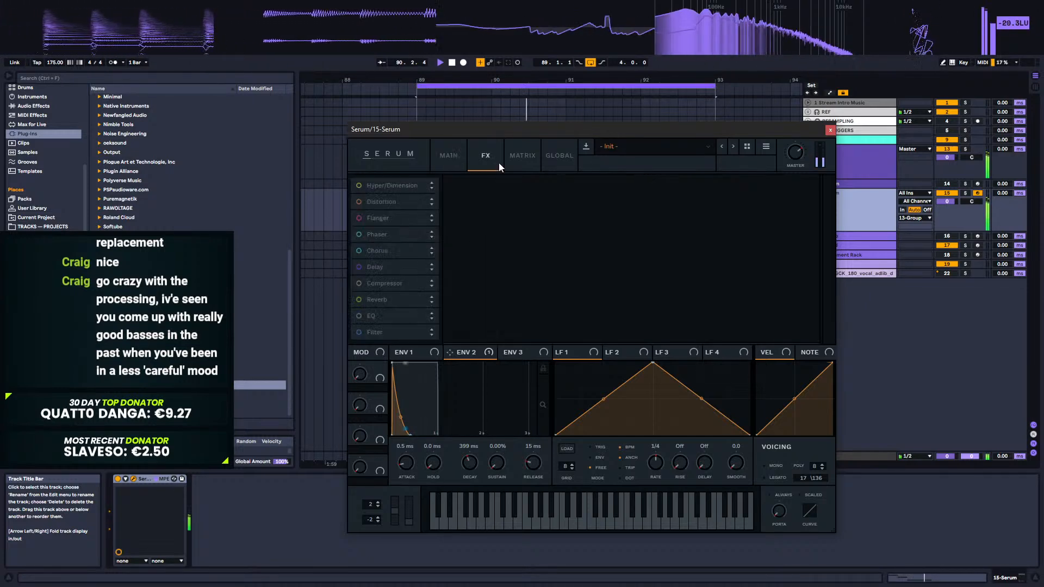
left_click(378, 201)
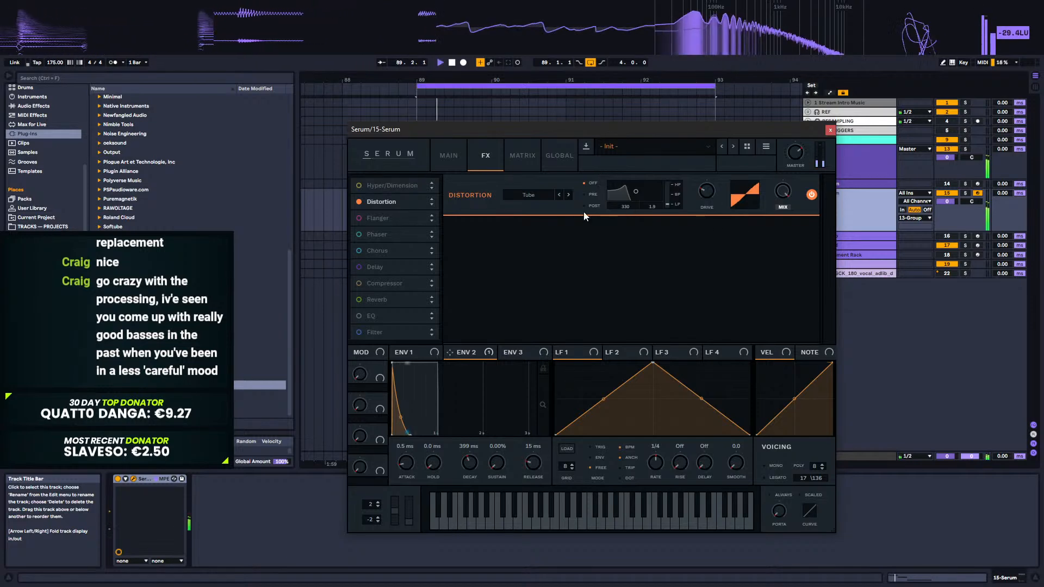
left_click(530, 195)
left_click(542, 316)
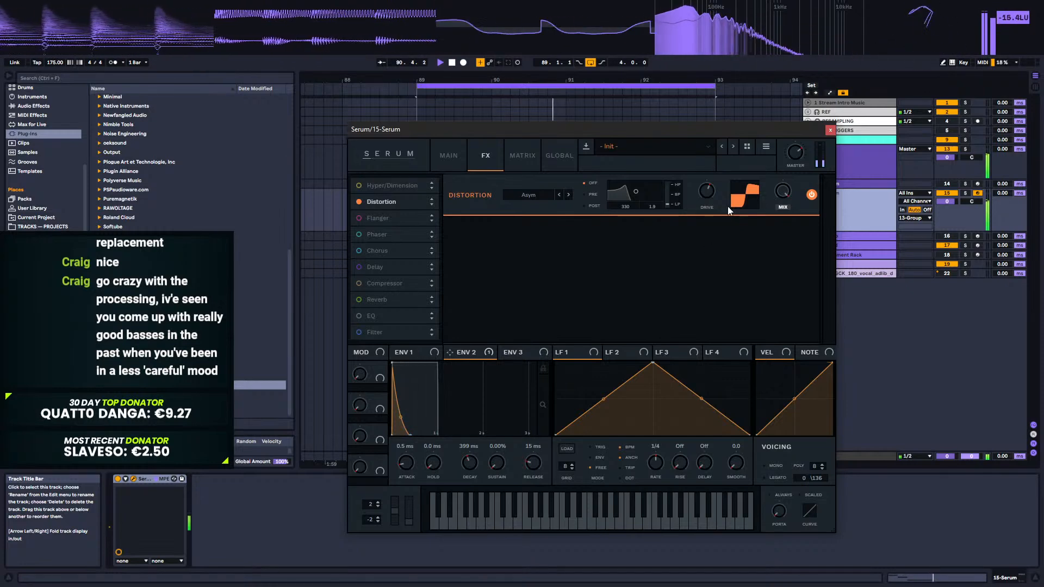
key("space")
Step: Set the unison width to 33 for both oscillators in the global settings
left_click(559, 155)
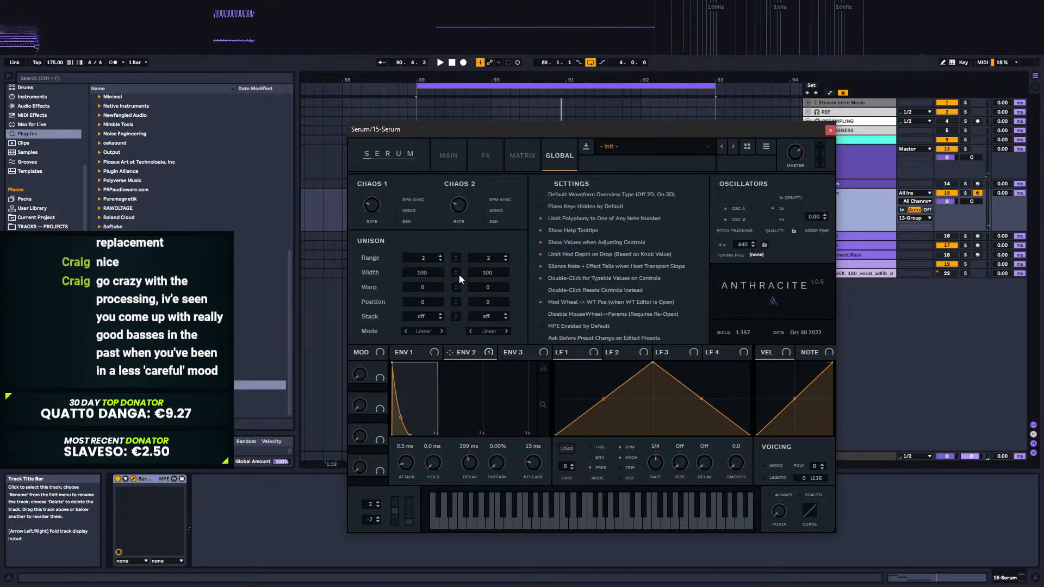
key("space")
left_click_drag(456, 273, 456, 256)
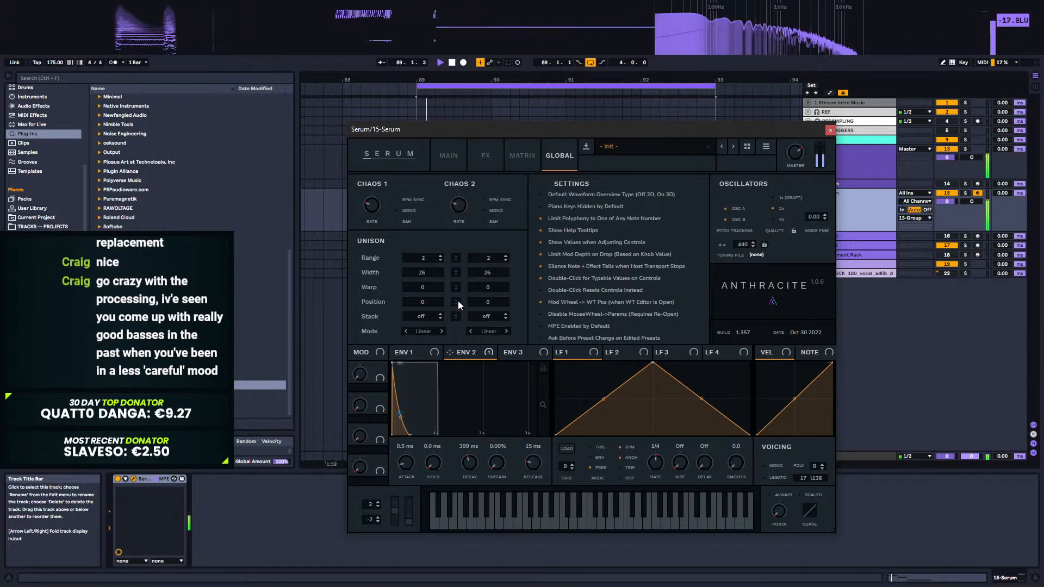
left_click_drag(457, 302, 458, 292)
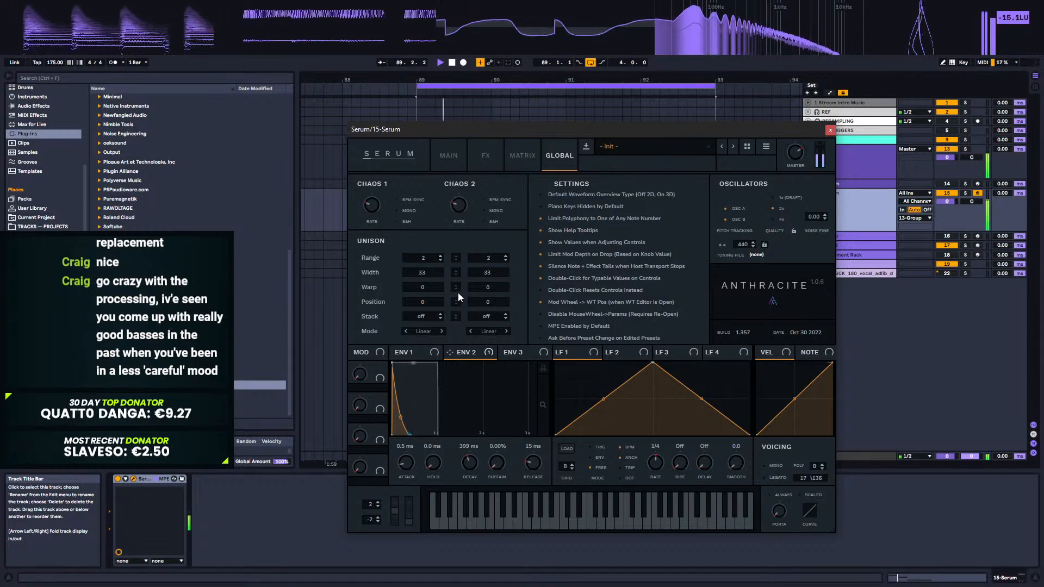
key("space")
Step: Set oscillator A's unison mode to Super and audition it
left_click(427, 332)
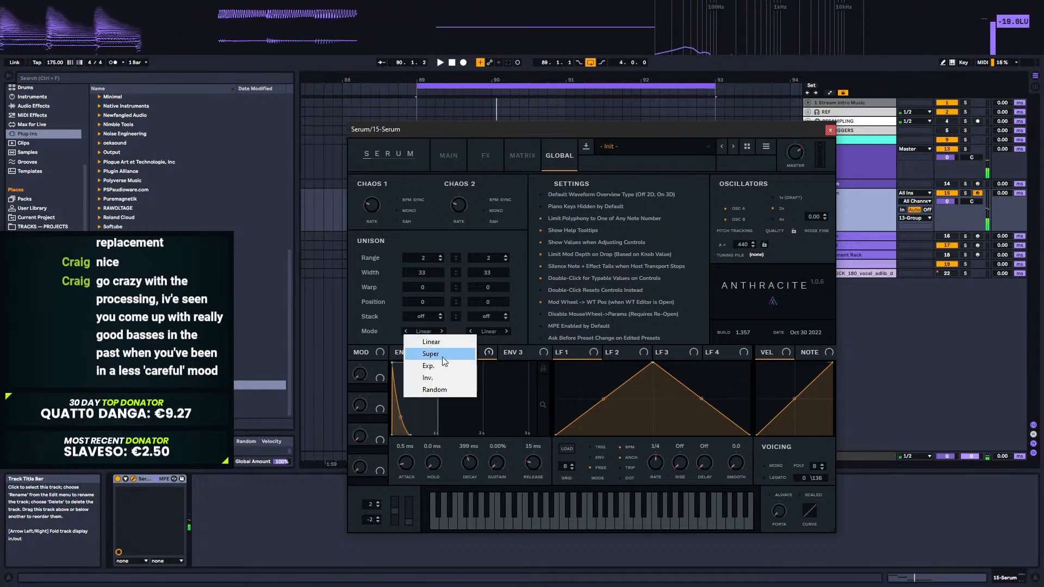
left_click(444, 162)
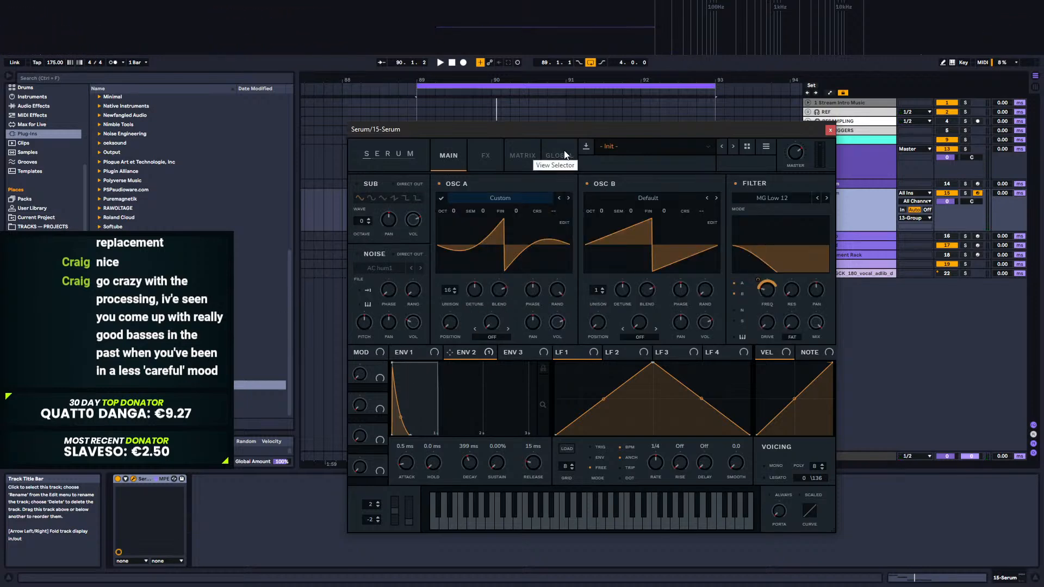
left_click(547, 150)
left_click(427, 331)
left_click(430, 353)
key("space")
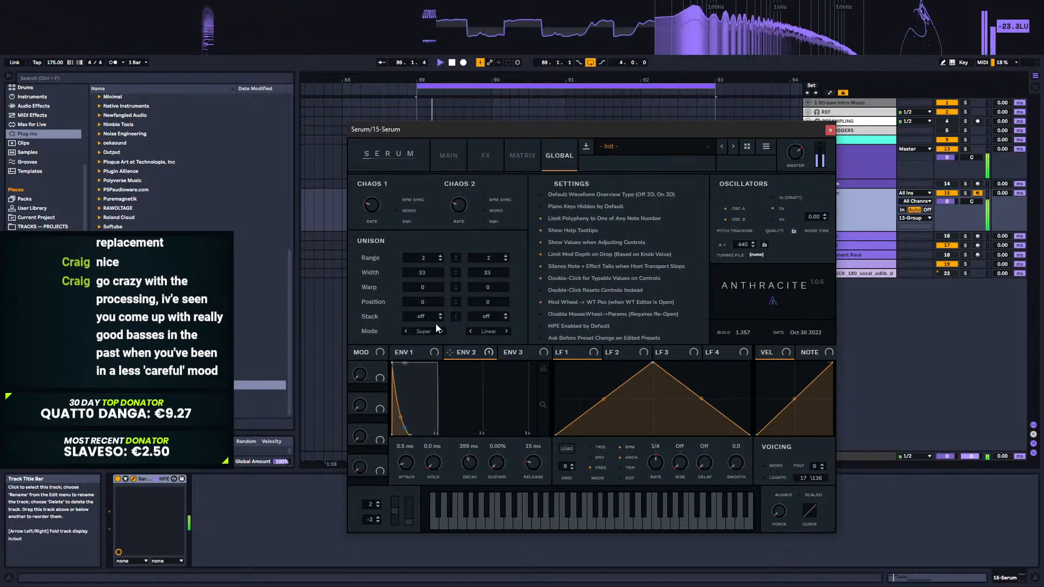
Step: Compare oscillator A's random phase in memory mode and at a raised amount during playback
left_click(441, 161)
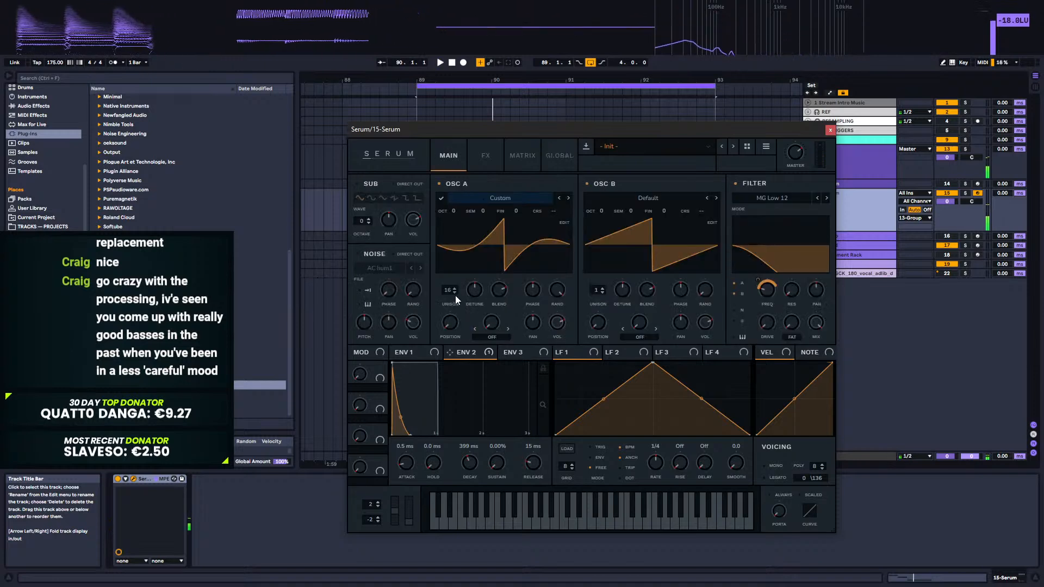
key("space")
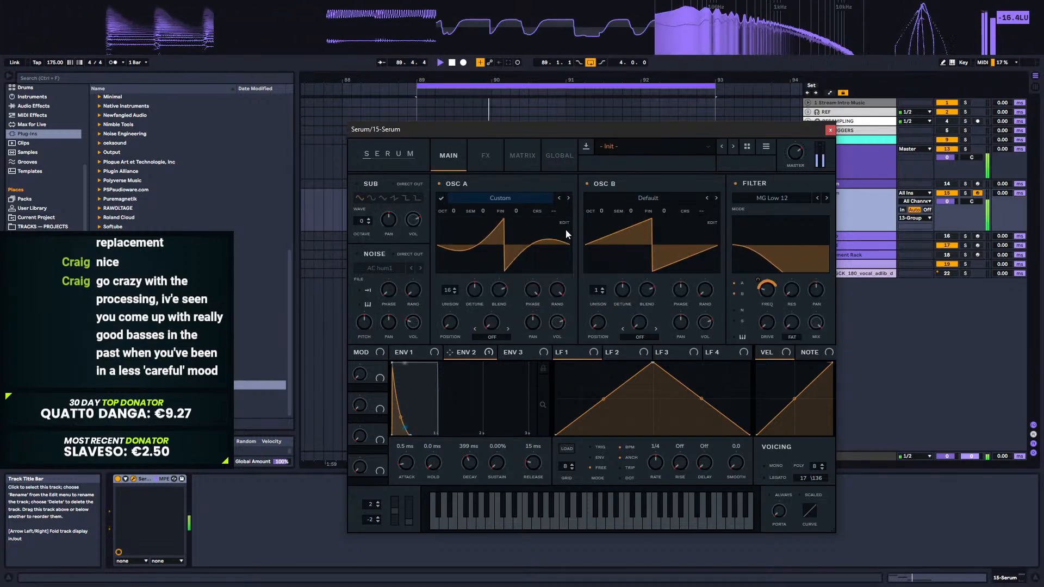
key("space")
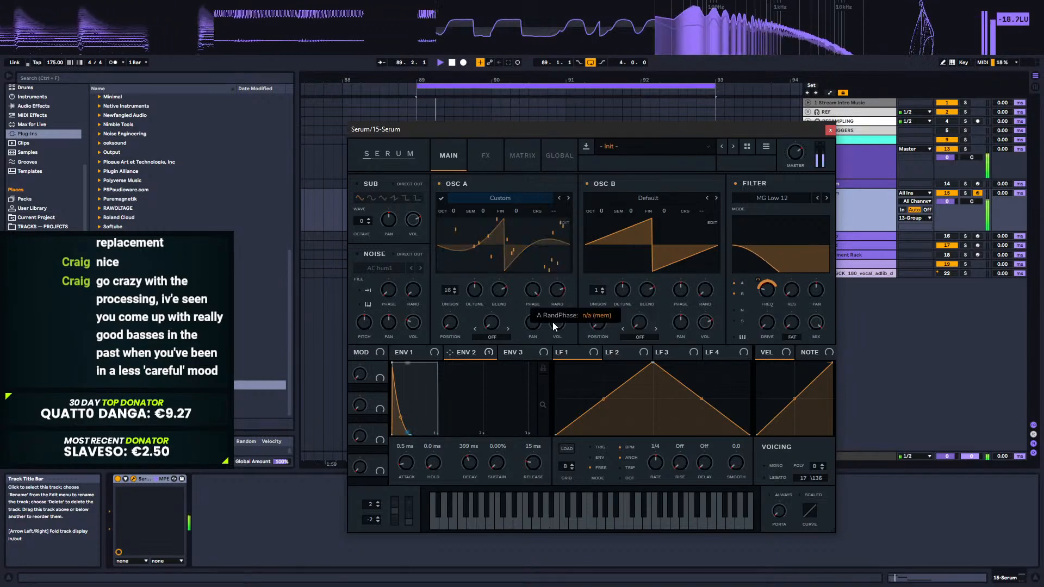
left_click_drag(559, 289, 566, 245)
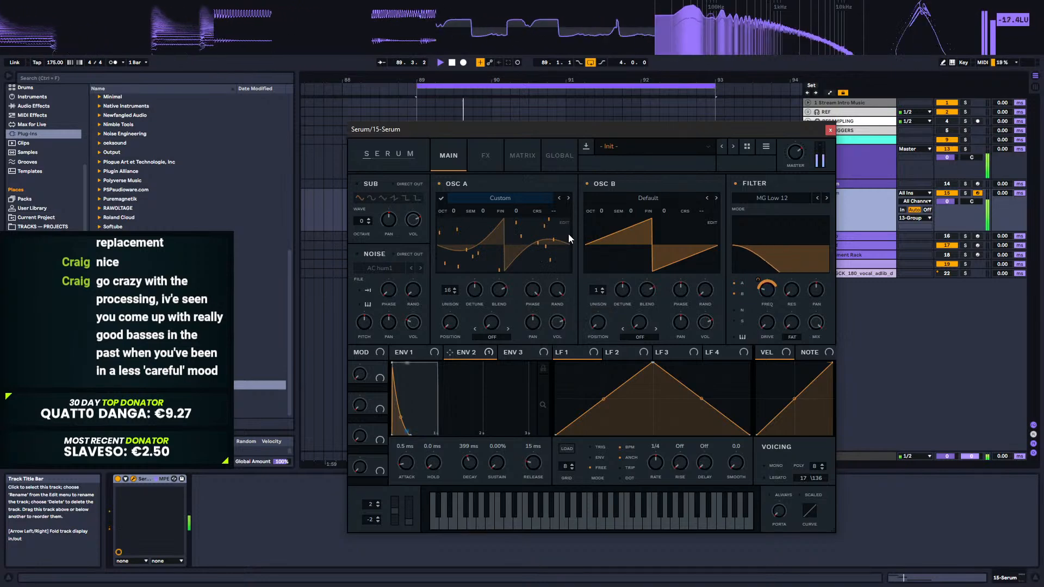
Step: Loop only the first two bars of the clip on the 15 Serum track and play them
left_click(830, 129)
left_click_drag(566, 207, 419, 224)
key("ctrl+l")
key("space")
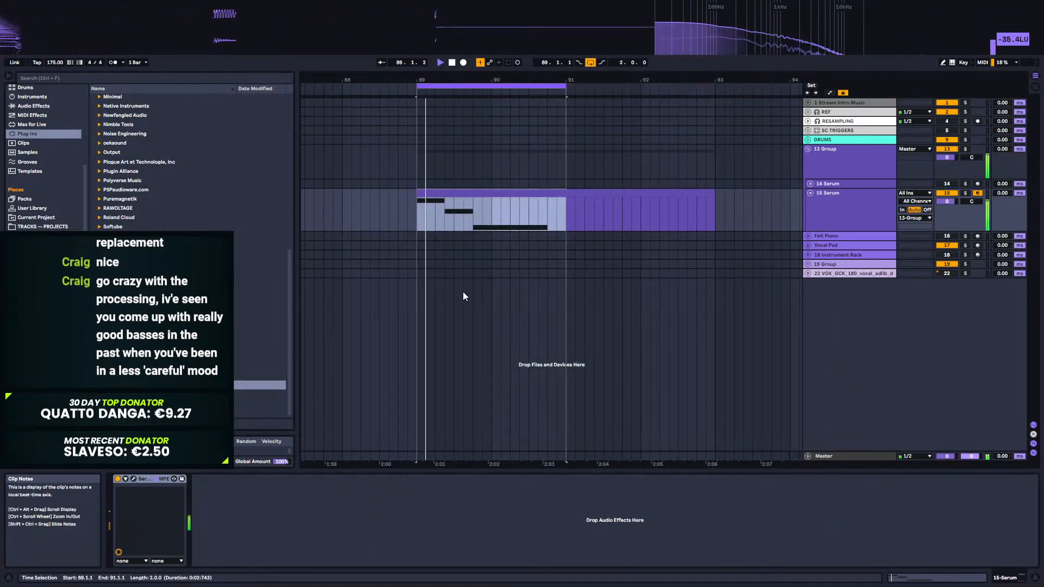
Step: Reopen the Serum instance on the 15 Serum track and readjust oscillator A's random phase
left_click(133, 479)
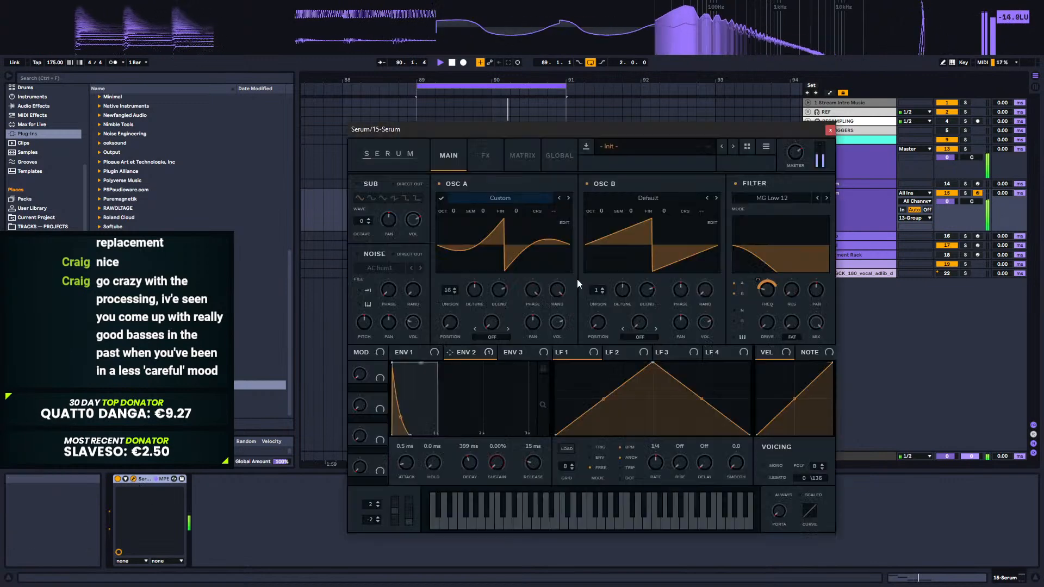
left_click(566, 156)
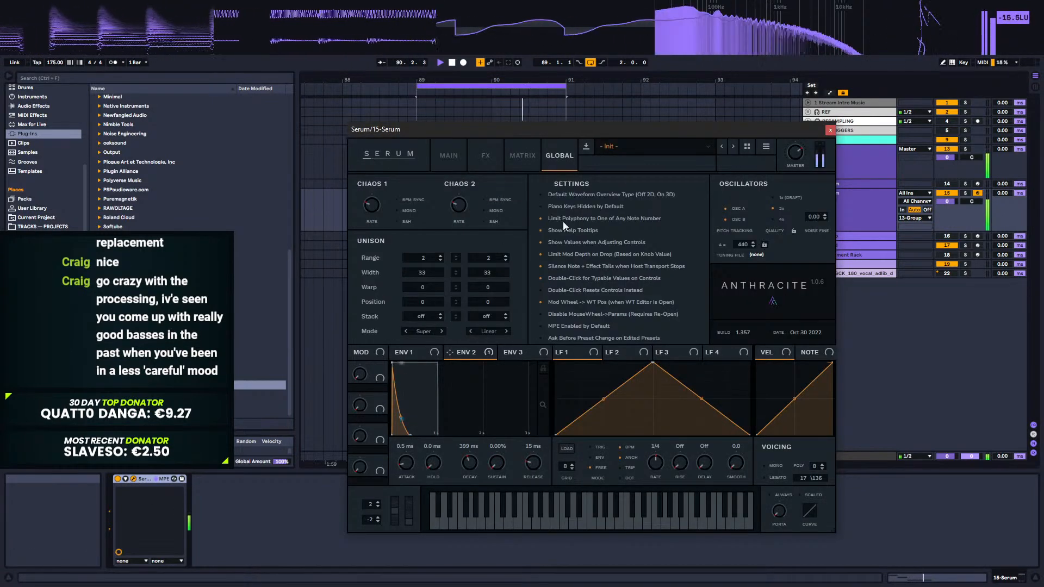
left_click(441, 153)
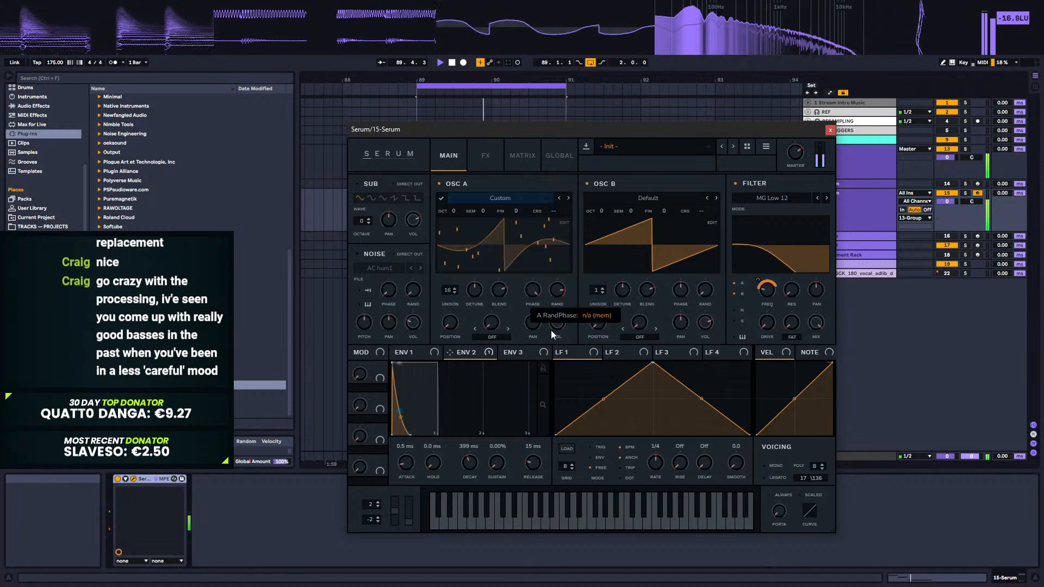
left_click_drag(551, 288, 565, 232)
left_click_drag(554, 289, 565, 255)
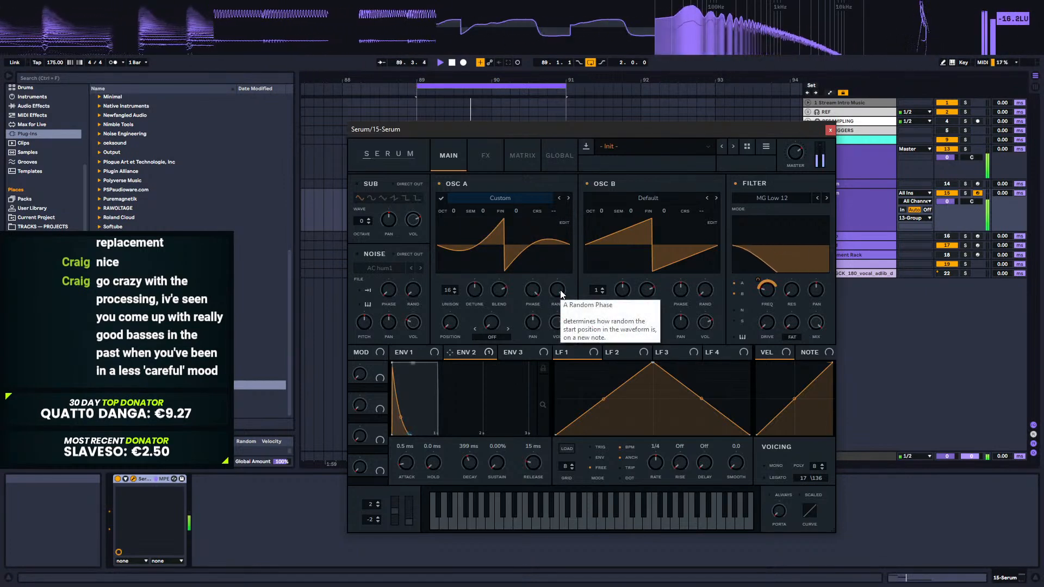
Step: Add a compressor effect and switch it to multiband mode
left_click(483, 154)
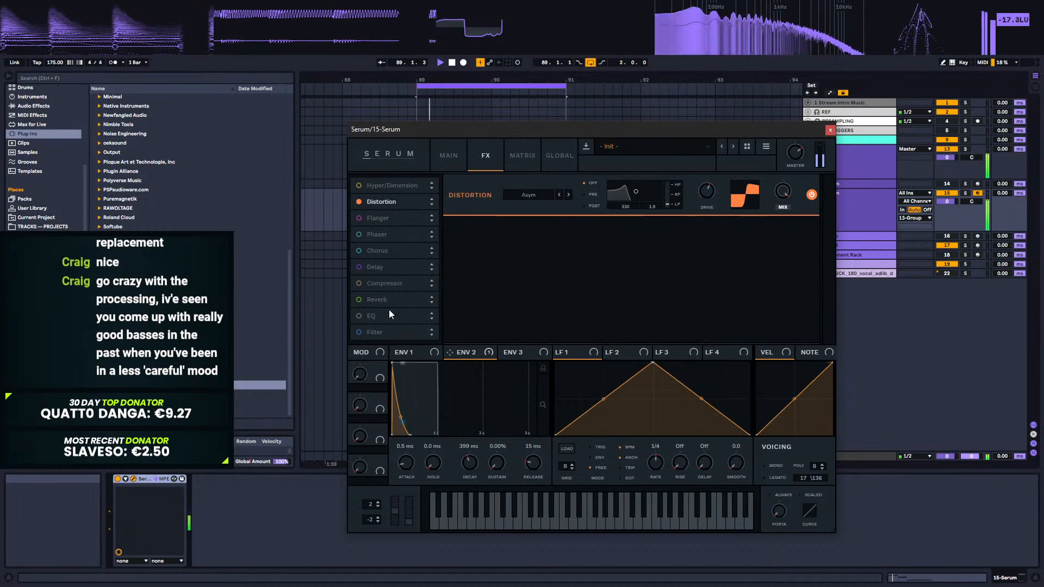
left_click(359, 284)
left_click(680, 249)
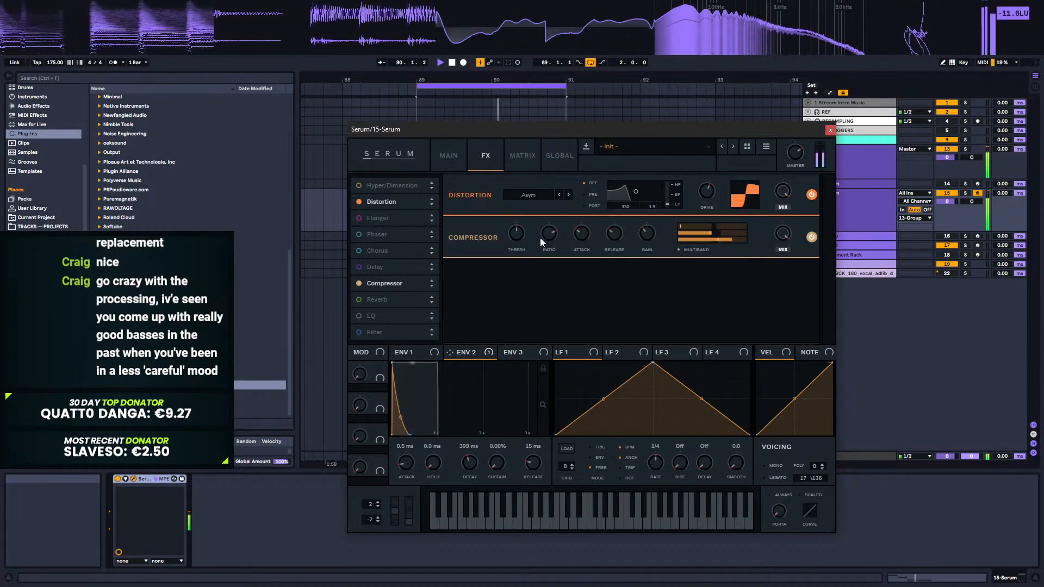
left_click_drag(615, 196, 612, 205)
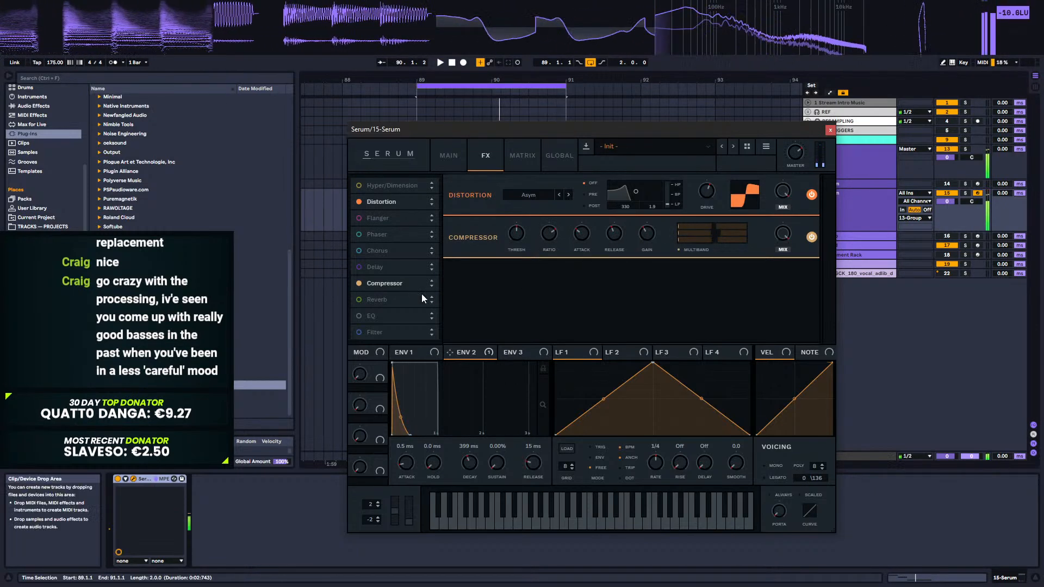
Step: Place the compressor directly after the distortion and add an LN 12 filter effect behind it
left_click_drag(384, 282, 401, 234)
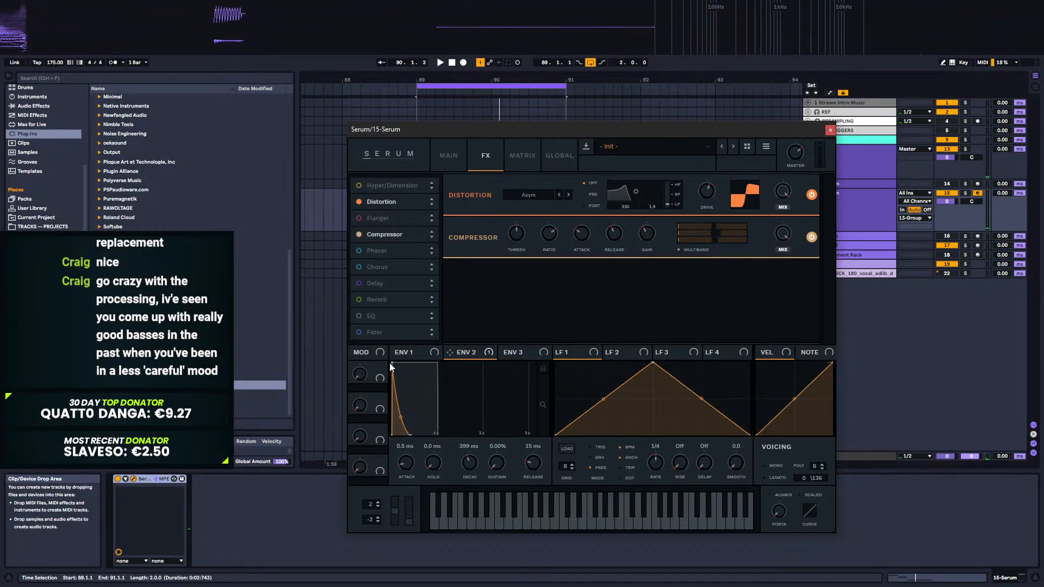
left_click(378, 333)
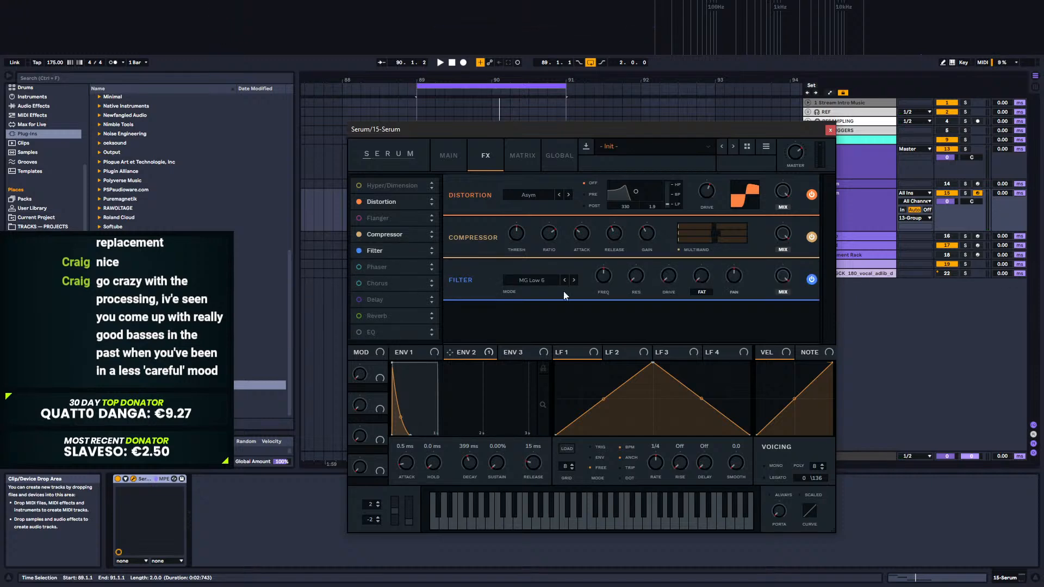
left_click(527, 287)
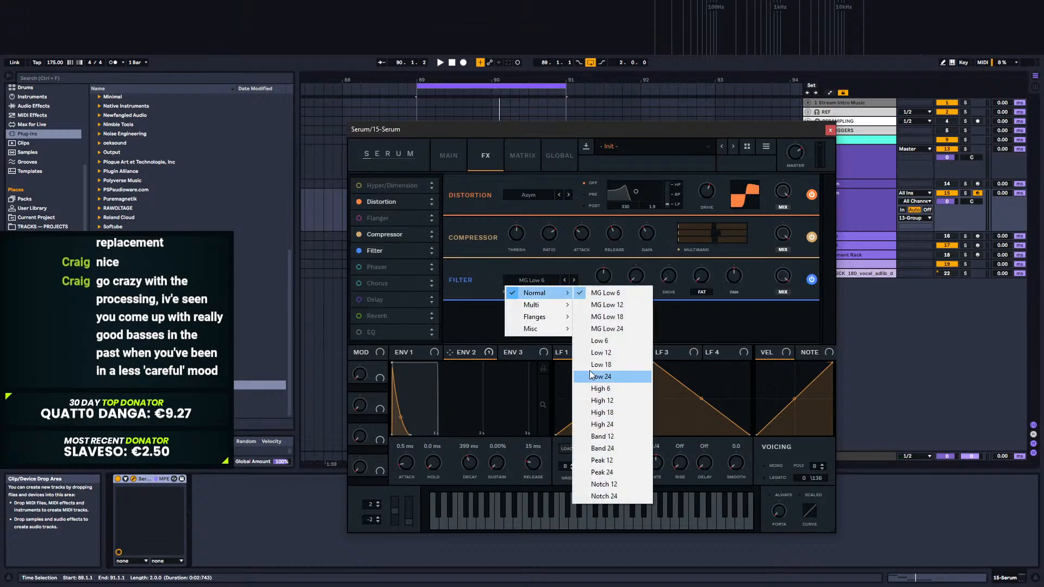
mouse_move(537, 309)
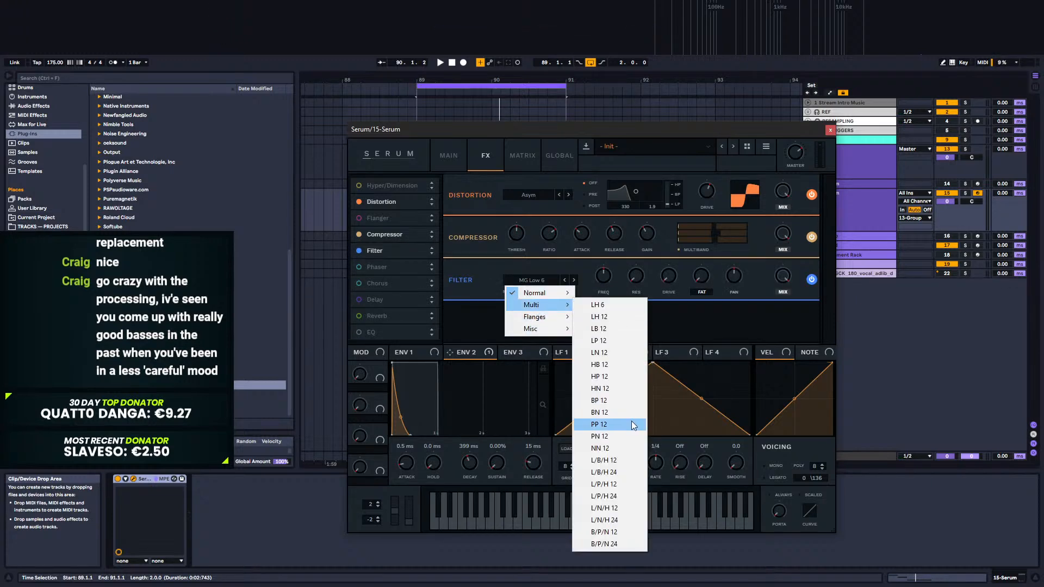
left_click(603, 352)
mouse_move(605, 289)
key("space")
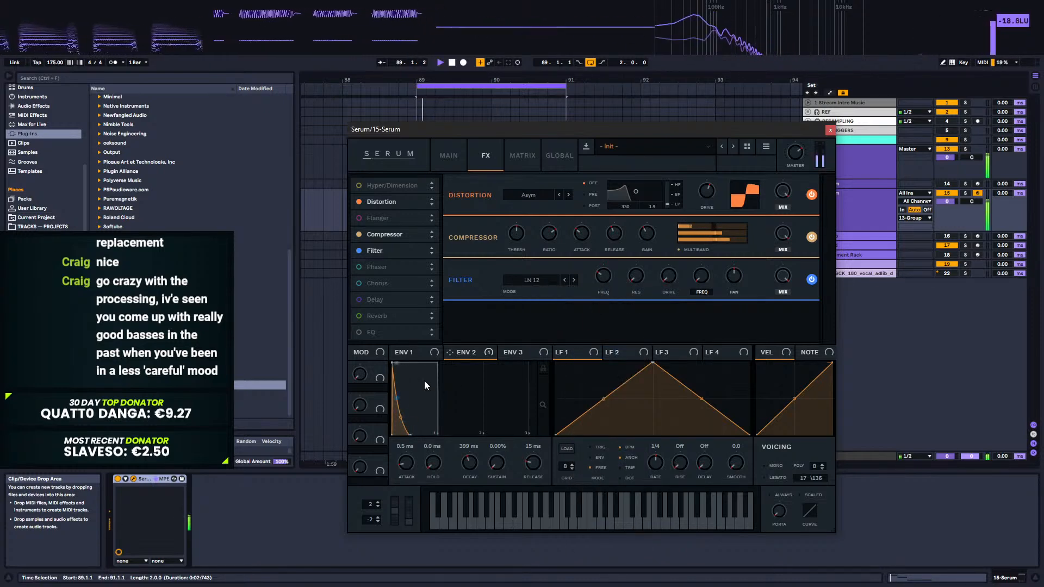
Step: Modulate the effect filter's frequency with envelope 2 at an amount of about 37
key("space")
mouse_move(607, 288)
left_mouse_down()
mouse_move(593, 279)
mouse_move(592, 291)
mouse_move(605, 288)
left_mouse_up()
key("space")
key("space")
key("space")
key("space")
key("space")
key("space")
mouse_move(595, 267)
key("space")
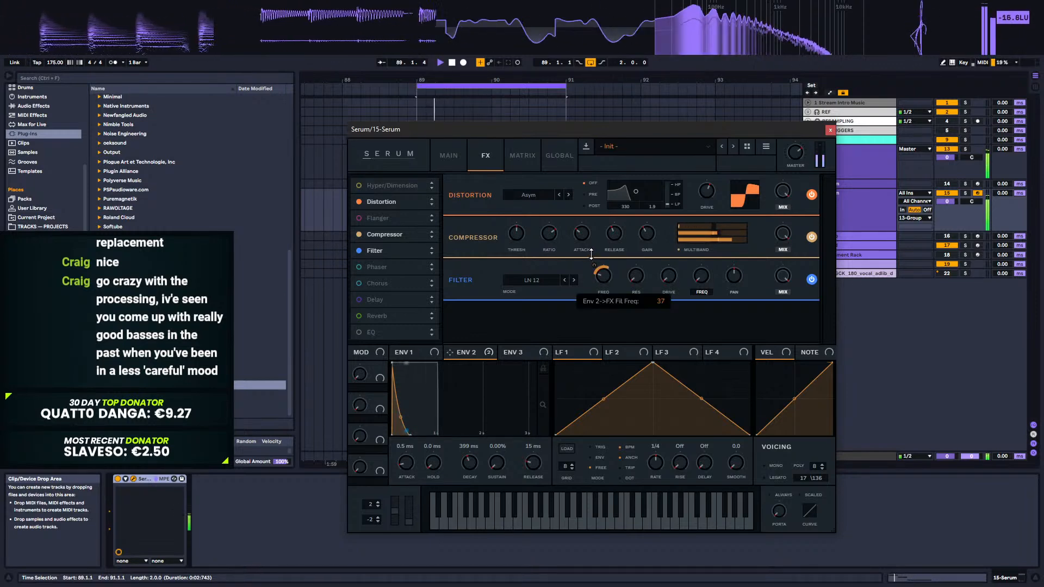
Step: Lengthen envelope 2's decay to 870 ms and raise the effect filter's frequency, with the envelope's modulation amount at about 38
left_click_drag(591, 253, 590, 250)
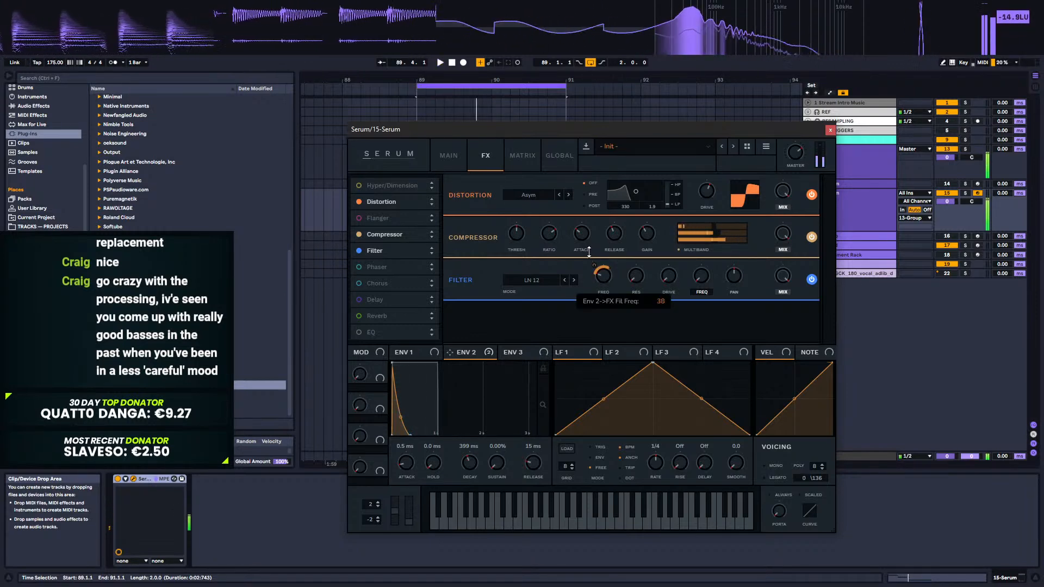
mouse_move(471, 463)
left_mouse_down()
mouse_move(479, 449)
mouse_move(471, 468)
left_mouse_up()
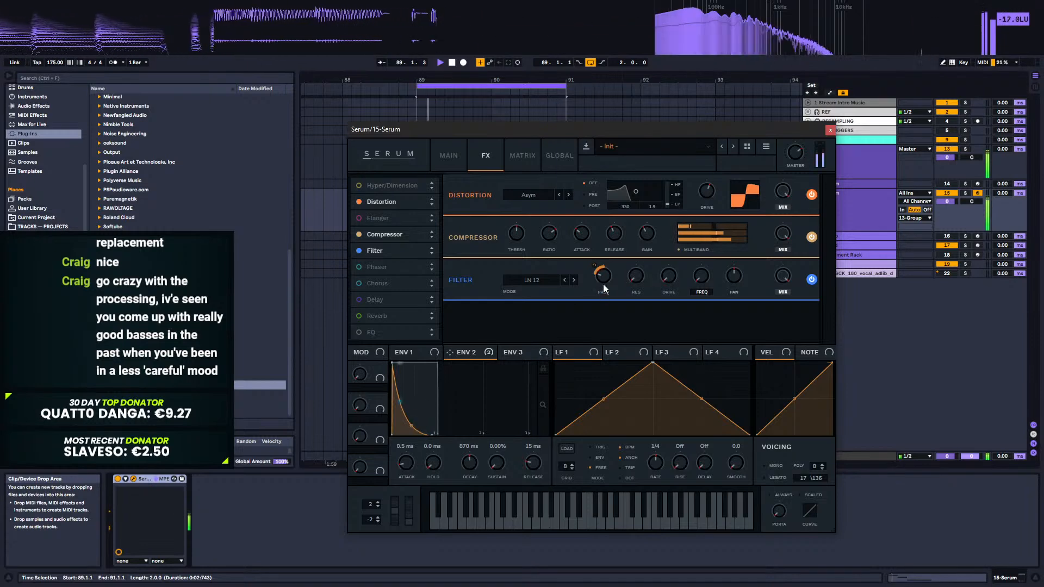
mouse_move(594, 266)
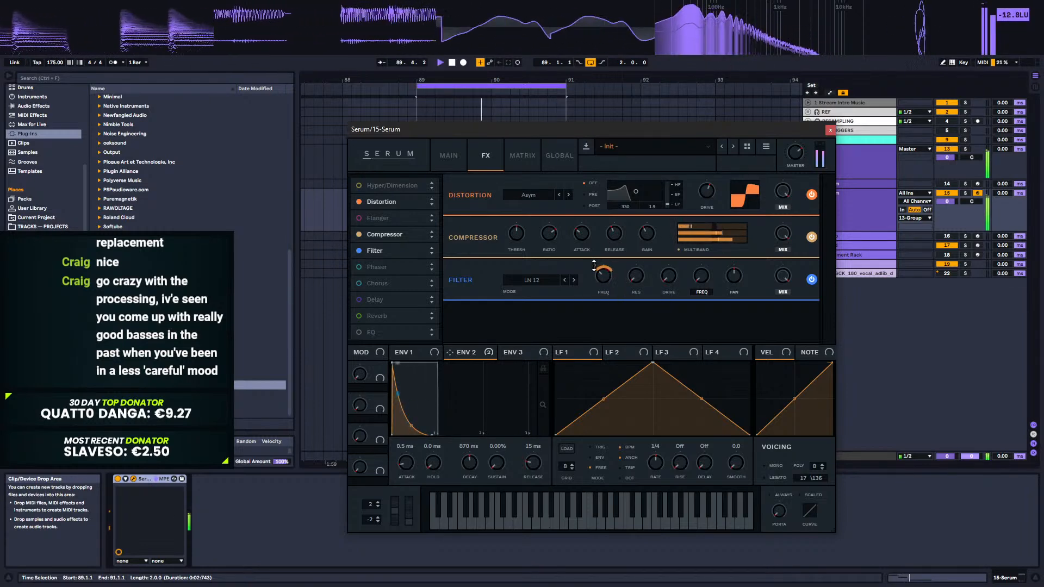
left_click_drag(606, 264, 606, 257)
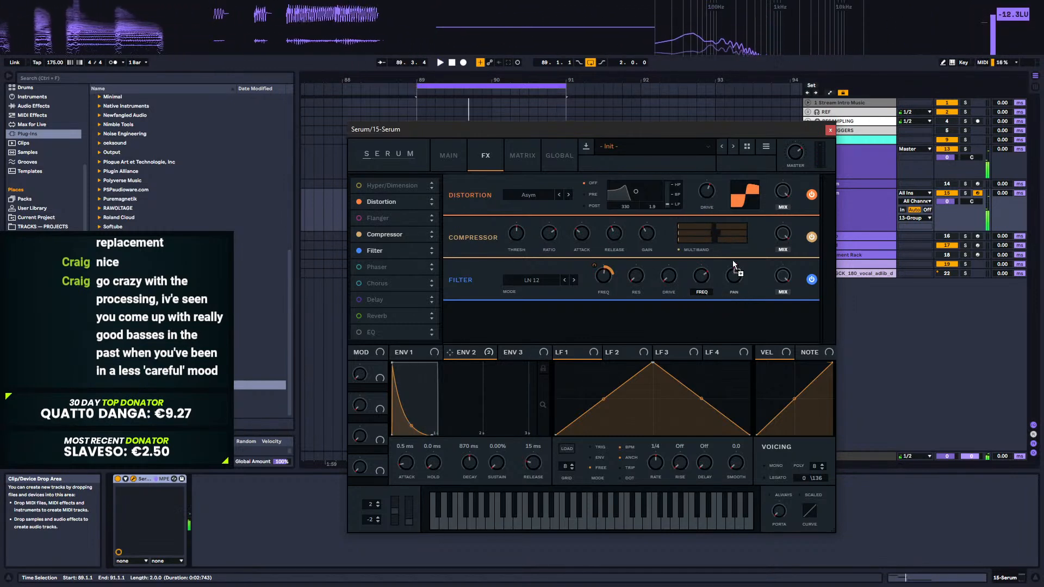
Step: Modulate the effect filter's second frequency with envelope 2 at an amount of about 10 and set that frequency to about 61%
left_click_drag(708, 274, 686, 286)
key("space")
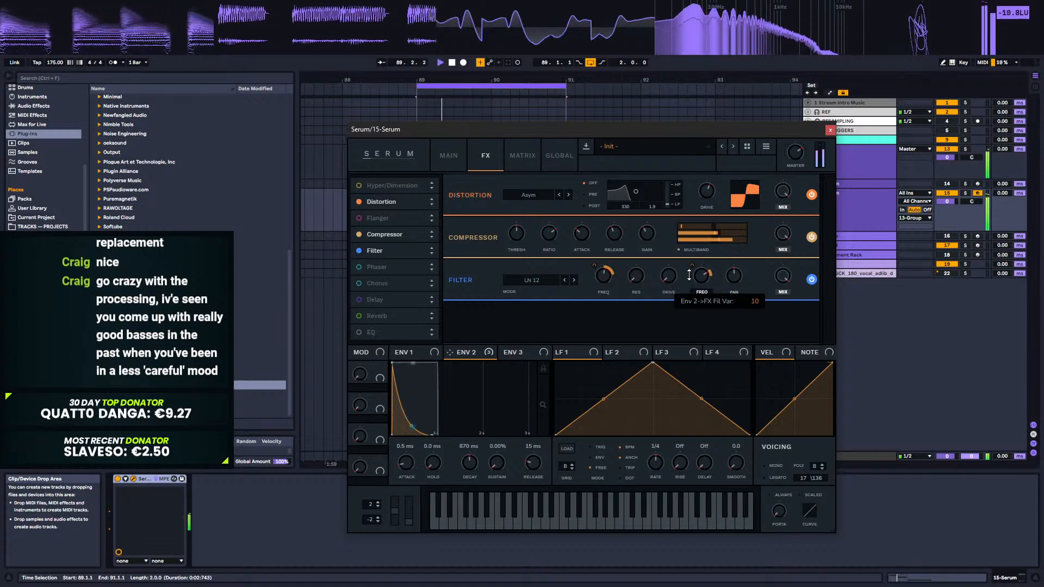
mouse_move(697, 279)
left_mouse_down()
mouse_move(688, 308)
mouse_move(693, 285)
left_mouse_up()
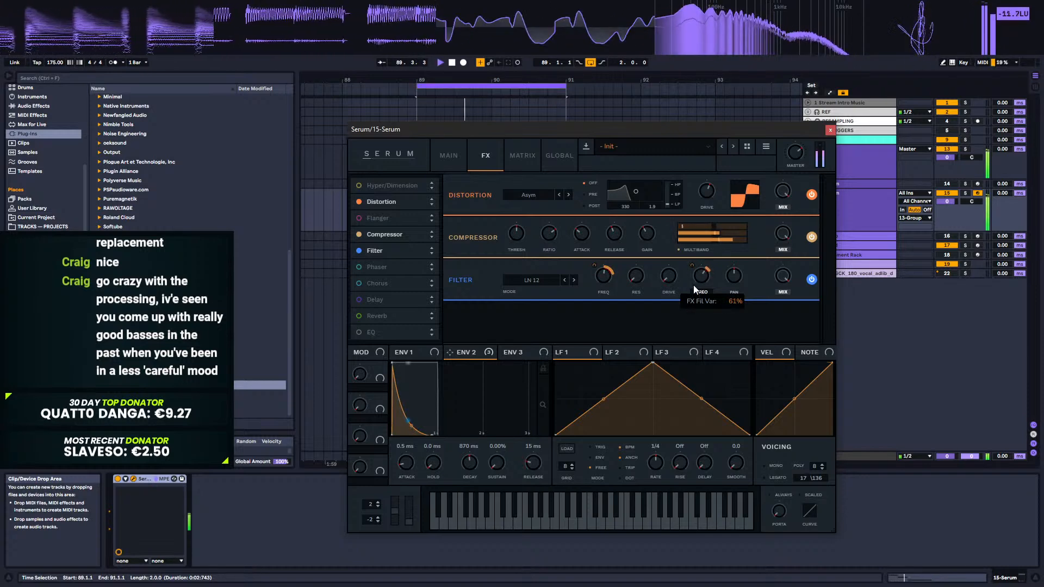
Step: Move the filter effect ahead of the compressor and lower the filter's base frequency
left_click_drag(353, 250, 389, 229)
key("space")
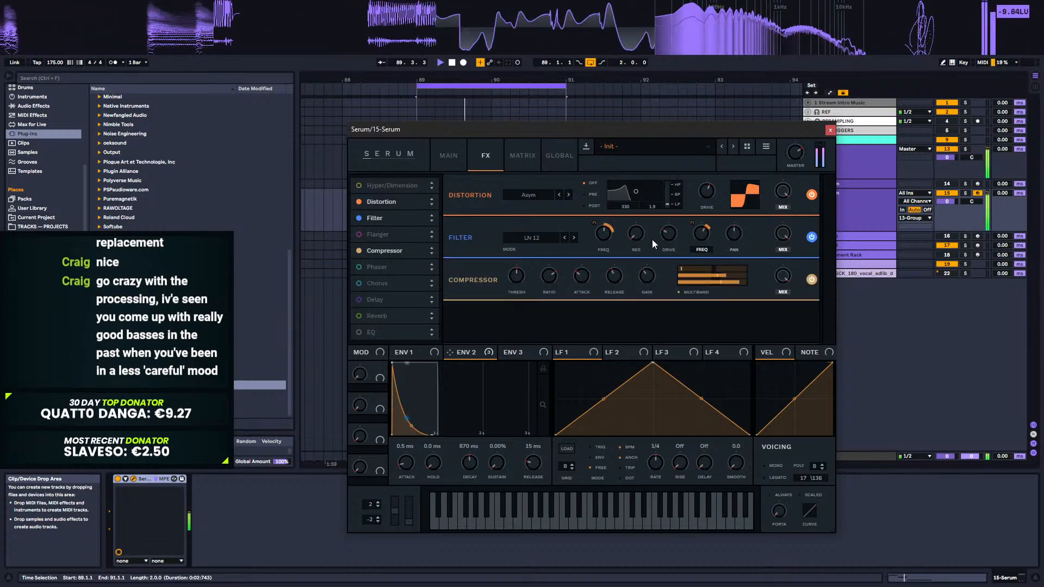
mouse_move(604, 235)
left_mouse_down()
mouse_move(605, 274)
mouse_move(598, 223)
mouse_move(594, 239)
left_mouse_up()
key("space")
Step: Reshape envelope 2 with a 56 ms attack, 26 ms hold and 466 ms decay
left_click_drag(409, 466, 413, 445)
key("space")
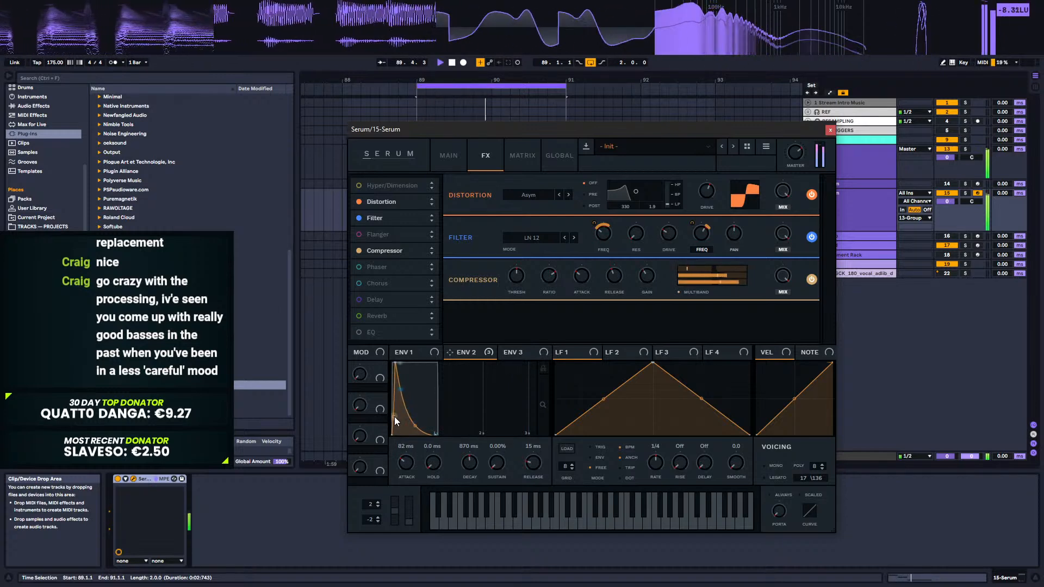
left_click_drag(404, 465, 404, 466)
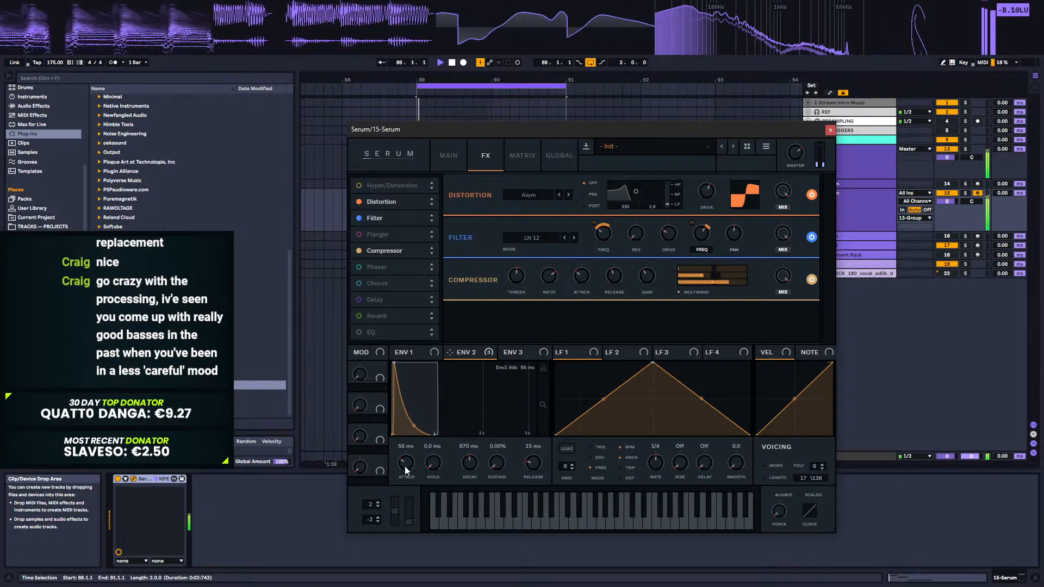
mouse_move(470, 462)
left_mouse_down()
mouse_move(473, 475)
mouse_move(471, 458)
mouse_move(443, 436)
mouse_move(472, 468)
mouse_move(470, 460)
left_mouse_up()
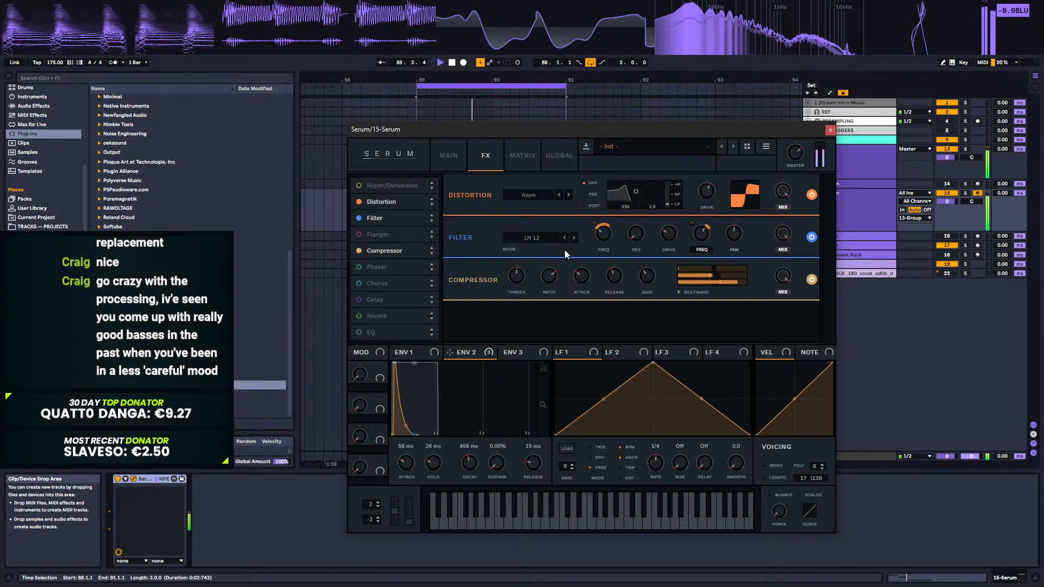
Step: Close Serum, open the MIDI clip on the 15 Serum track and shorten its first note to one beat
left_click_drag(495, 128, 470, 251)
key("space")
left_click(807, 244)
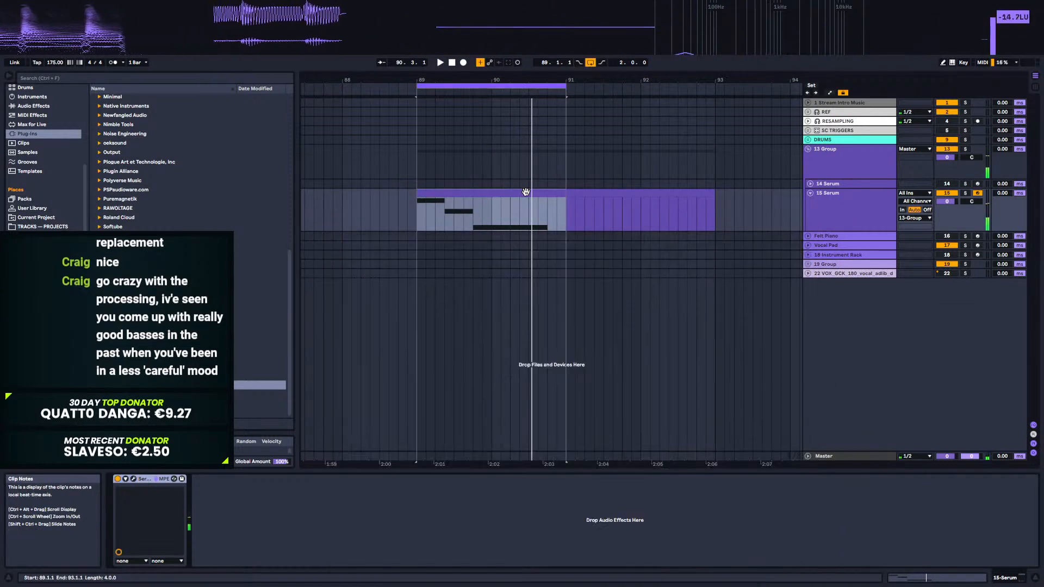
double_click(524, 195)
key("space")
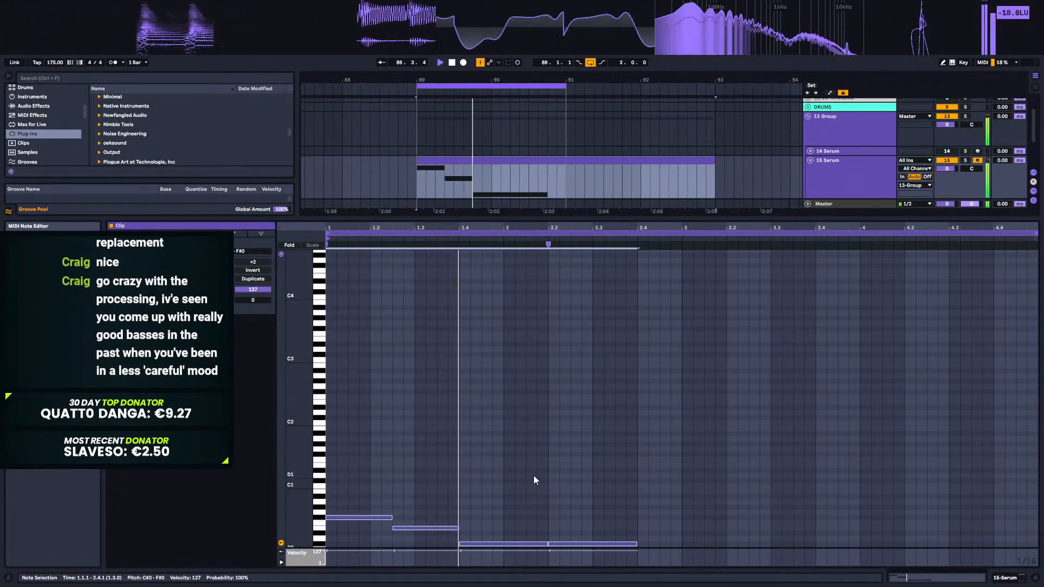
left_click(381, 517)
left_click_drag(390, 518, 365, 521)
key("space")
key("space")
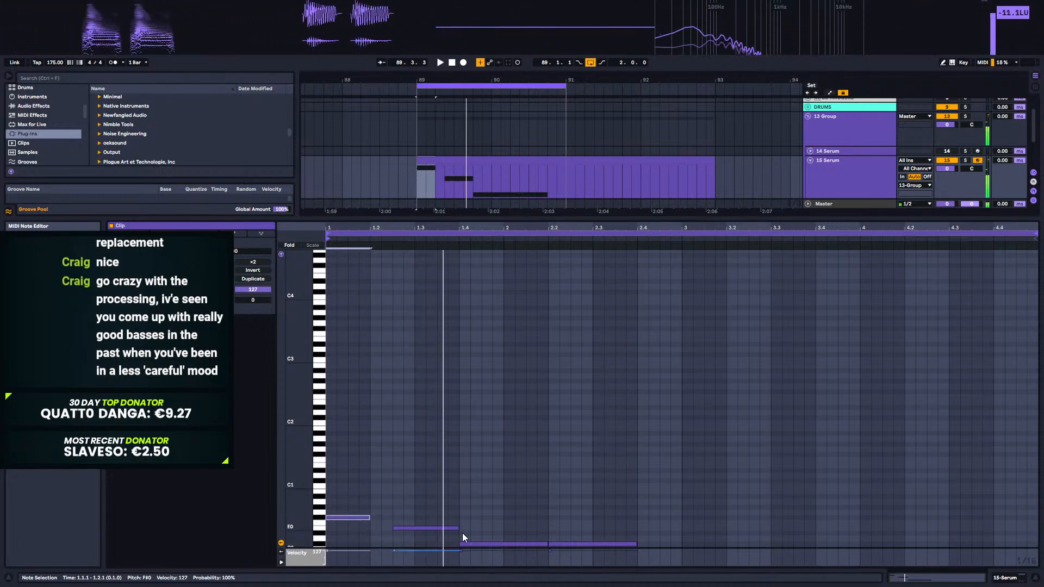
Step: Shorten the first of the two low notes to end at beat 2 and delete the second one
left_click_drag(547, 544, 505, 547)
key("space")
left_click(571, 510)
left_click(577, 543)
key("Delete")
Step: Turn on the metronome and extend the arrangement loop to the full four bars of the clip
left_click(116, 62)
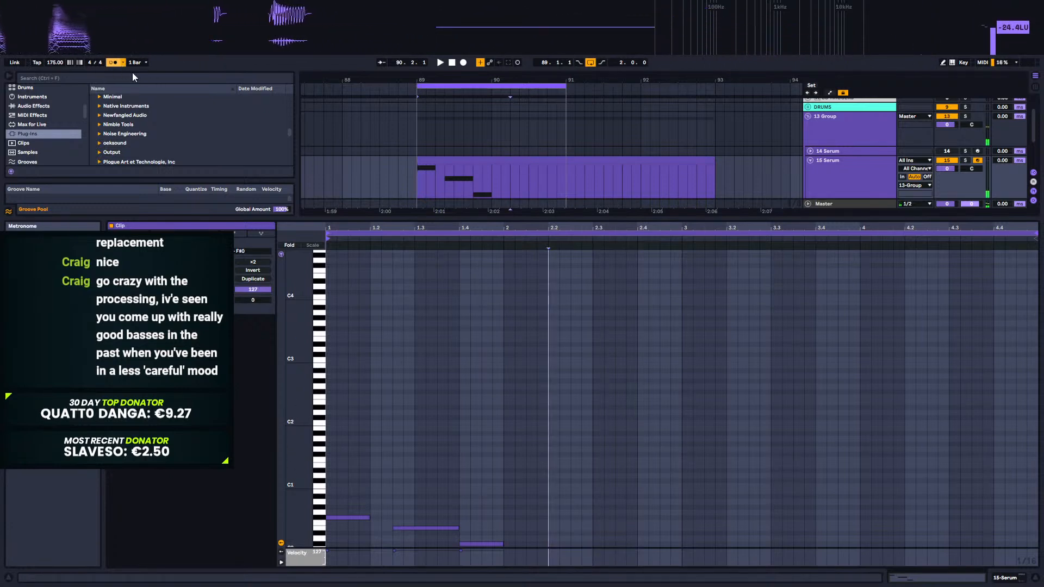
key("space")
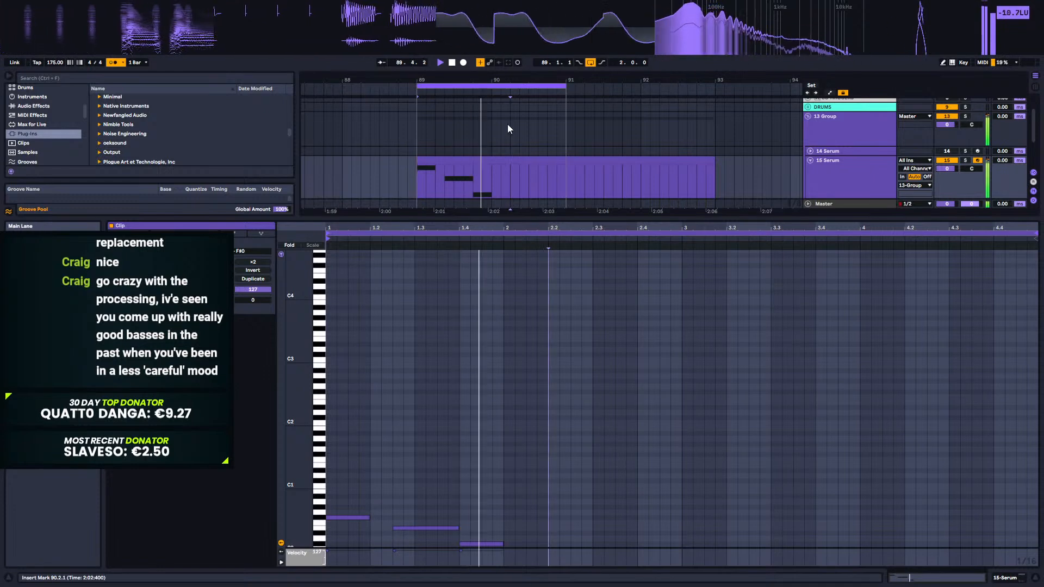
left_click_drag(565, 86, 715, 86)
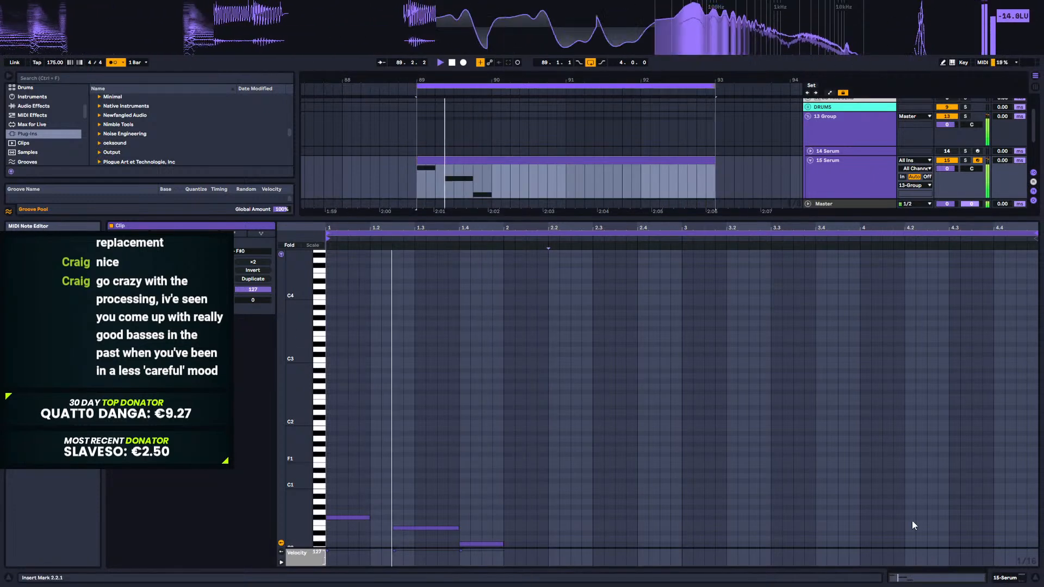
left_click(999, 578)
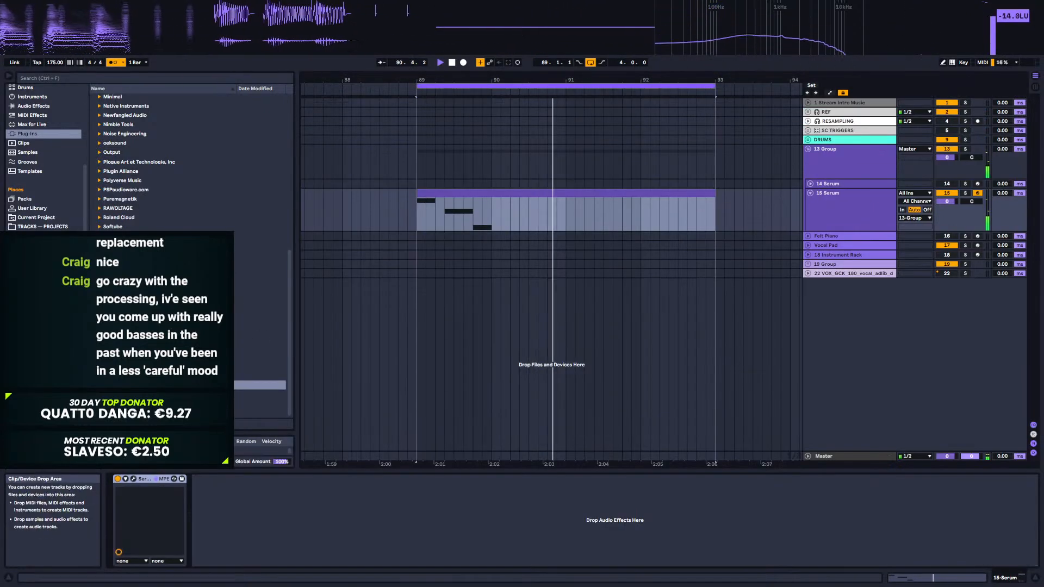
Step: Reopen the 15 Serum clip and lengthen its last low note so that it ends at 92.1.1
left_click_drag(634, 82, 508, 71)
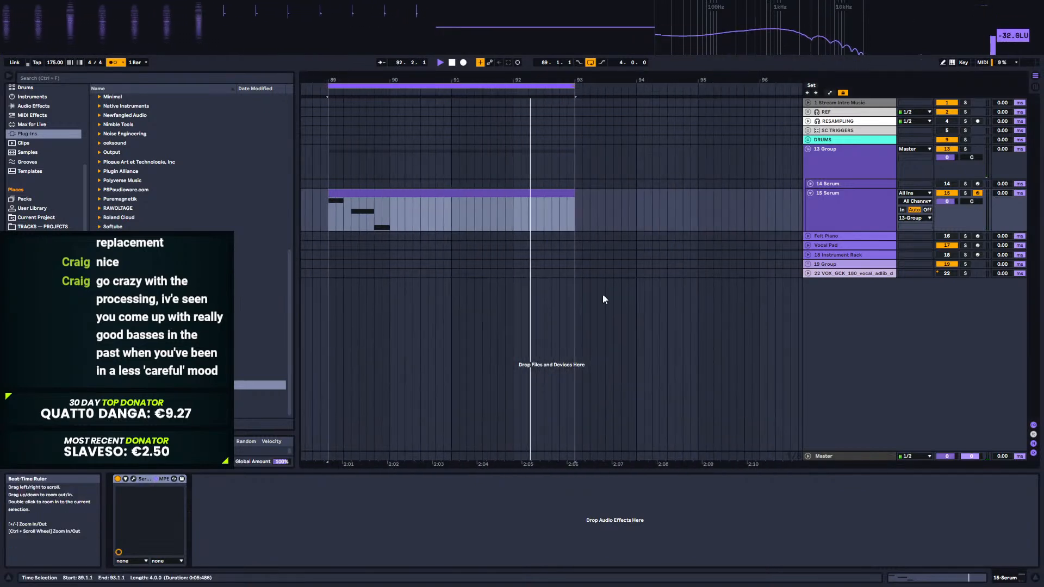
key("space")
double_click(533, 210)
left_click(388, 151)
left_click(389, 163)
key("space")
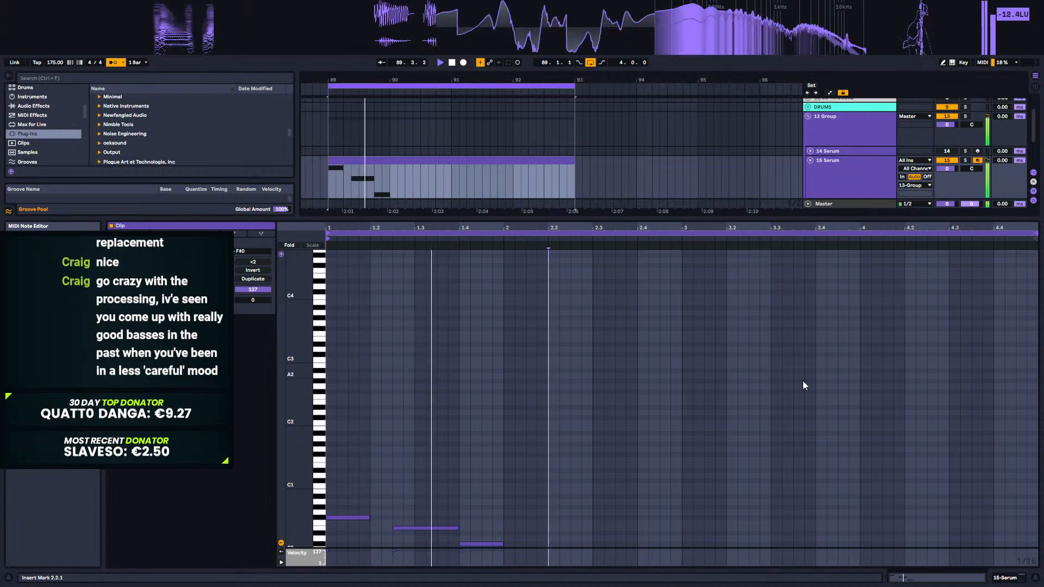
left_click(852, 169)
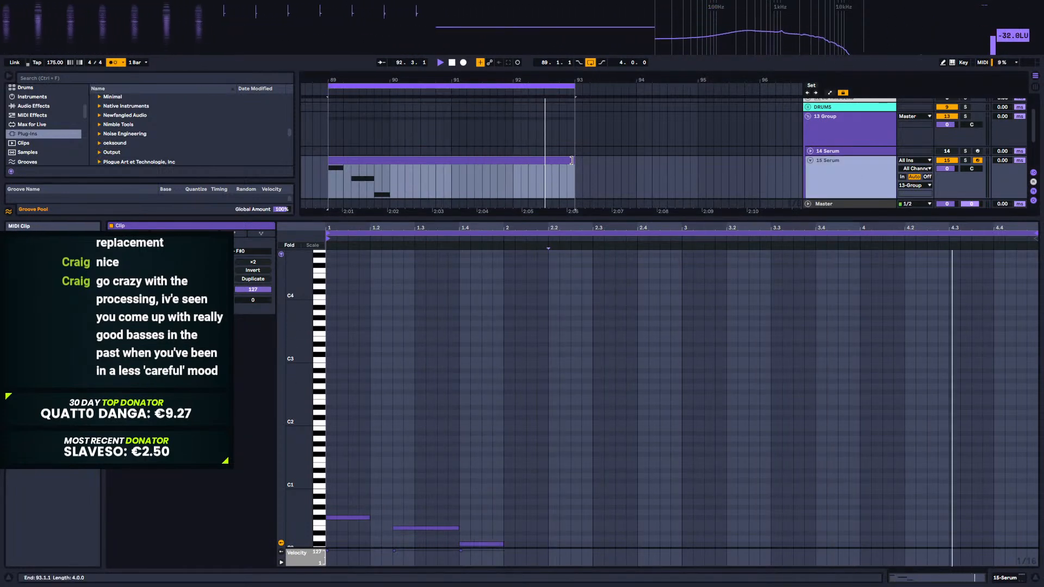
left_click_drag(502, 544, 994, 542)
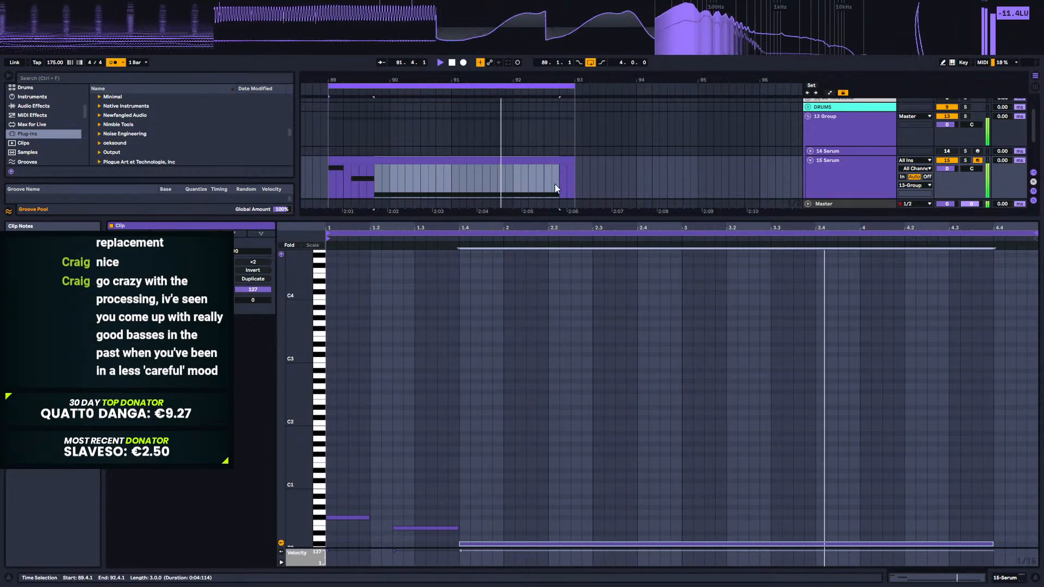
key("space")
left_click_drag(993, 542, 877, 539)
key("space")
Step: Reopen Serum on the 15 Serum track and set oscillator A's warp mode to Sync (No Window)
left_click(1006, 579)
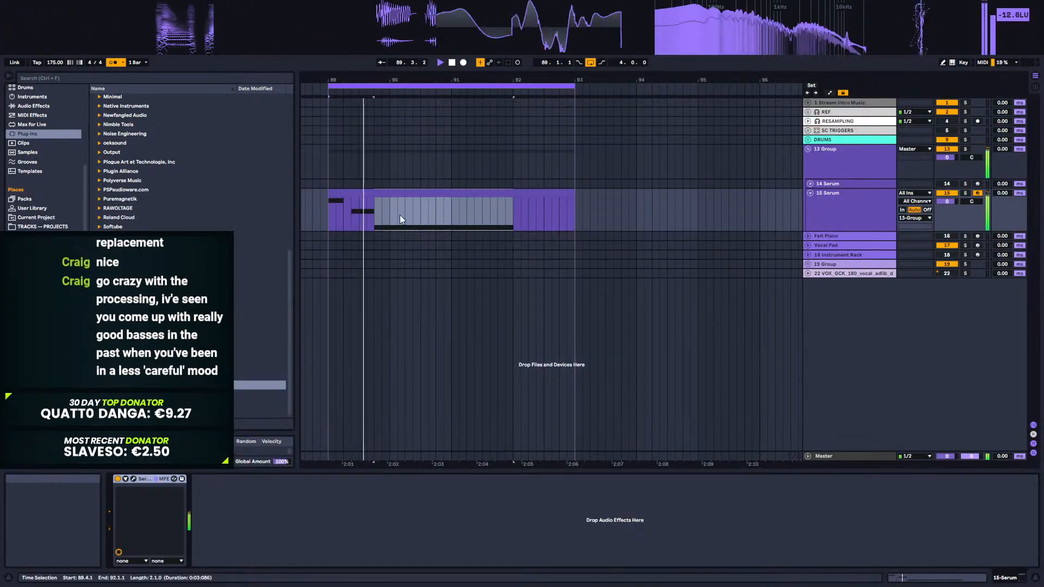
left_click(330, 215)
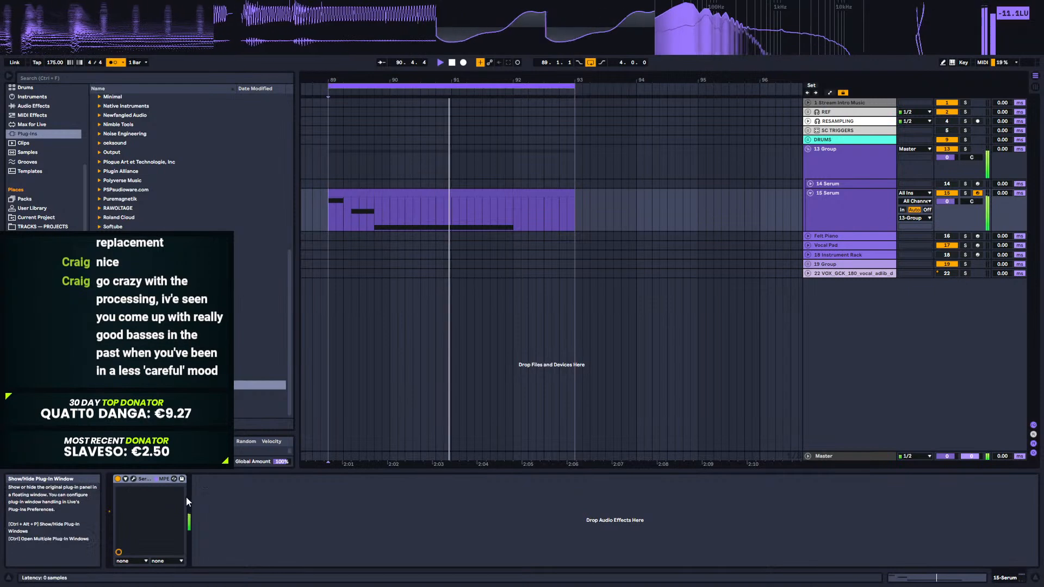
left_click(133, 479)
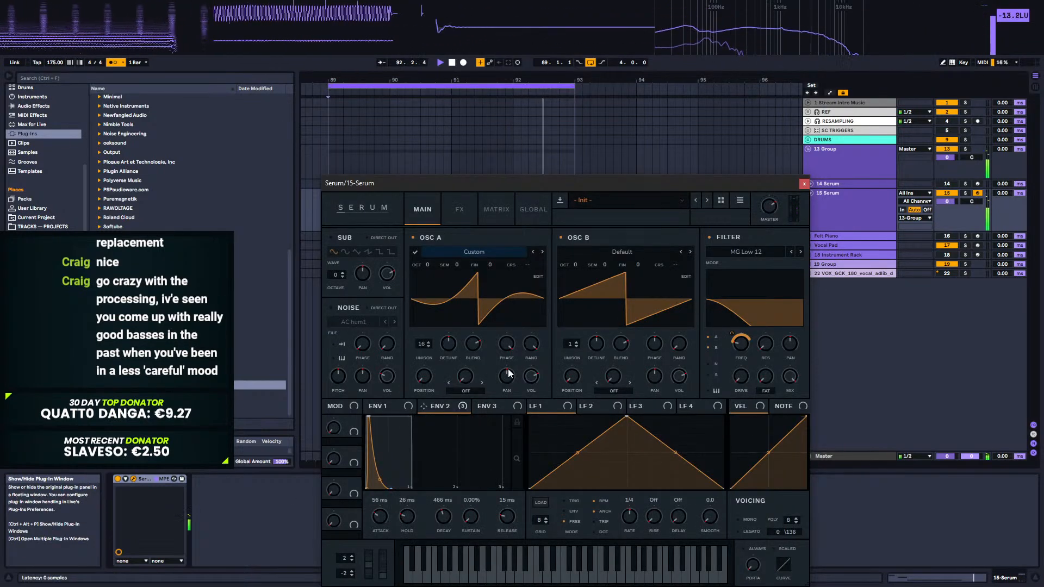
left_click(467, 389)
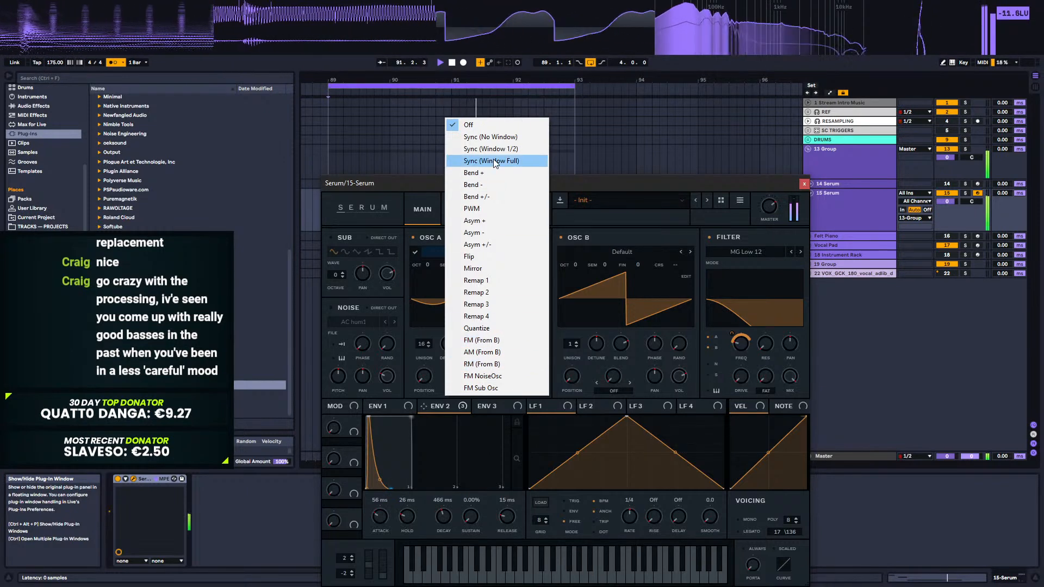
left_click(492, 137)
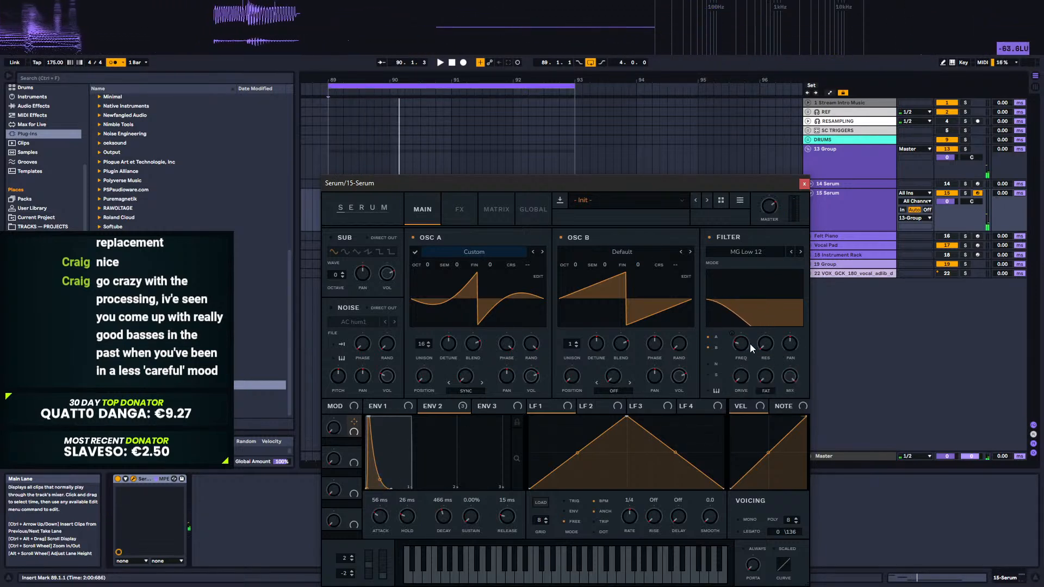
Step: Readjust the main filter's cutoff and modulate it with macro 1 at an amount of about 45
left_click_drag(756, 347, 745, 334)
key("space")
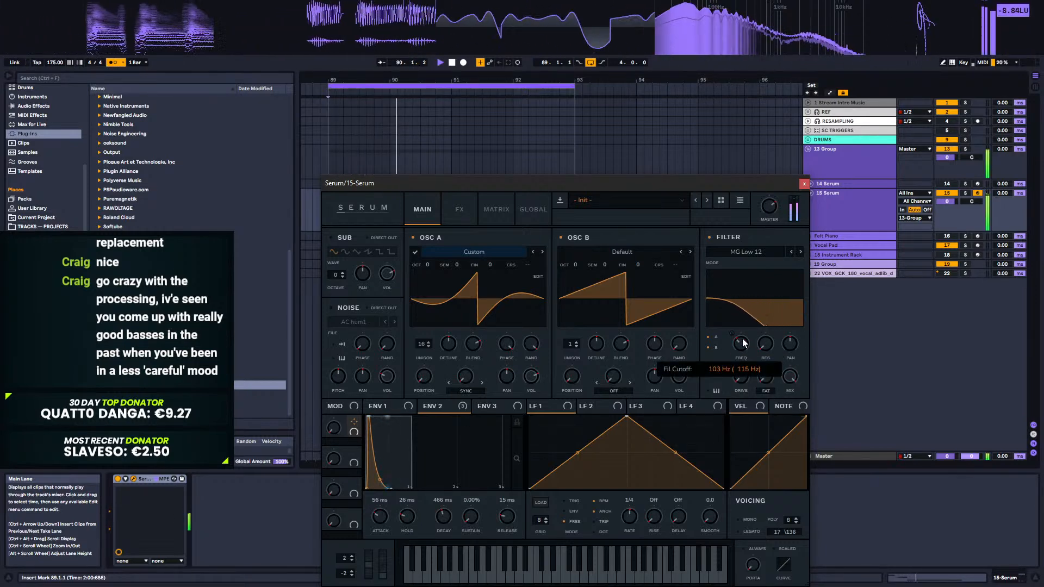
left_click_drag(743, 344, 734, 343)
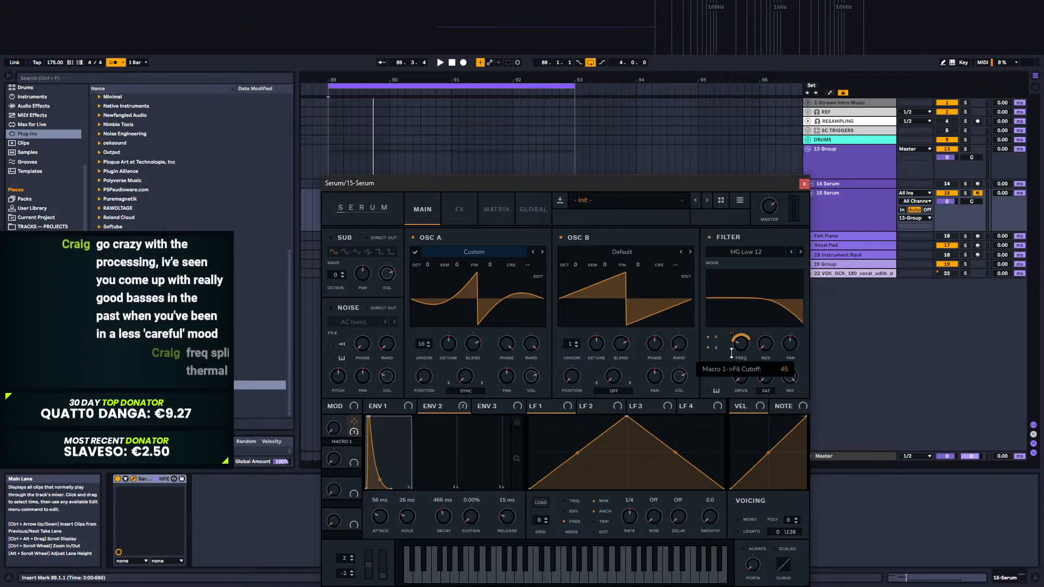
Step: Modulate the effect filter's frequency with macro 1 at an amount of about 37
left_click(487, 210)
left_click(466, 211)
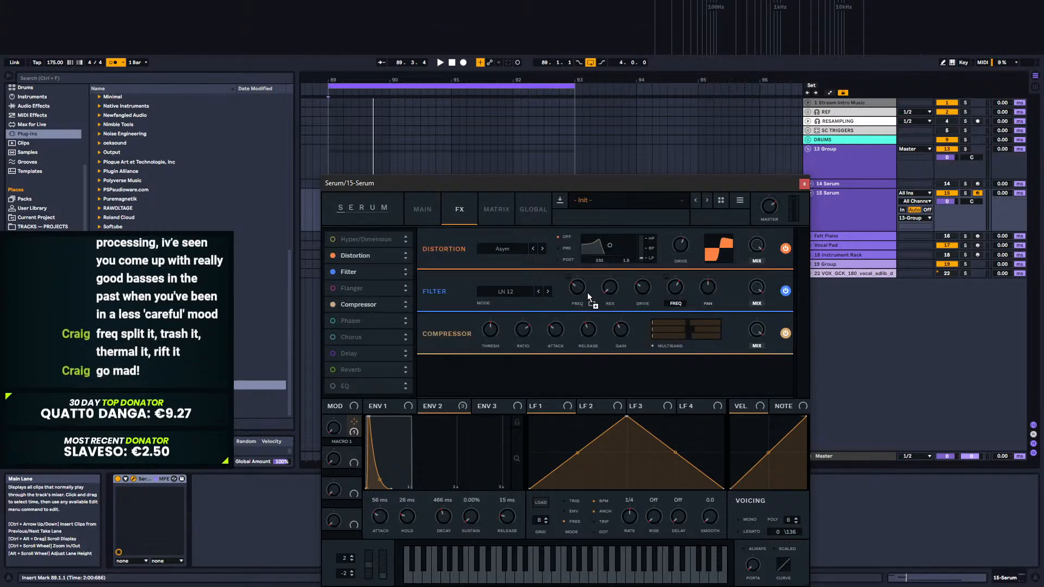
left_click_drag(576, 286, 577, 287)
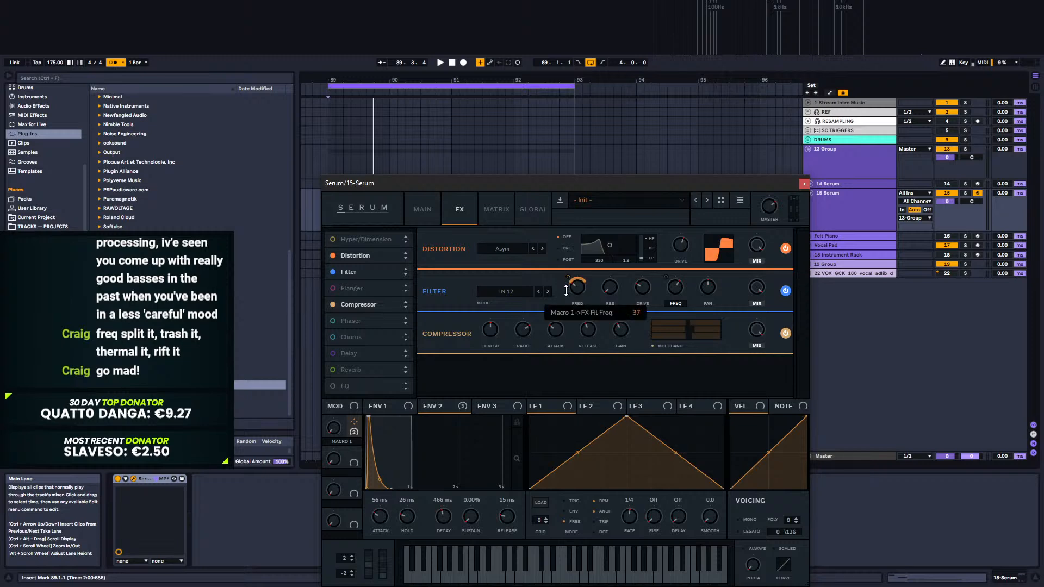
key("space")
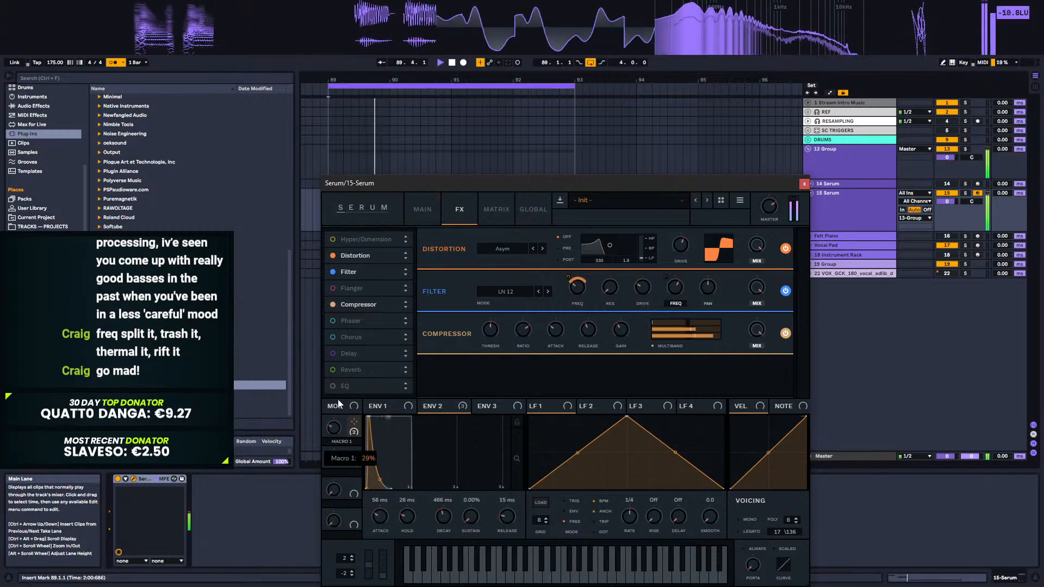
Step: Sweep macro 1 to audition it, readjust its amount on the effect filter's frequency and return the macro to 0%
left_click_drag(343, 373, 322, 455)
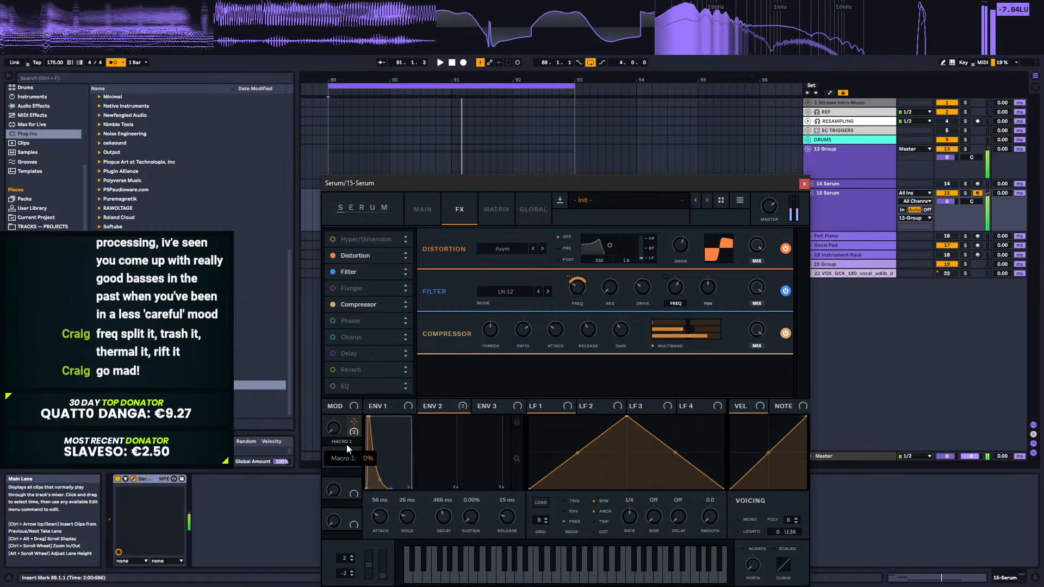
left_click_drag(568, 277, 553, 290)
left_click_drag(341, 428, 328, 449)
key("space")
Step: Close Serum and show the Macro 1 automation on the 15 Serum track during playback
left_click(416, 210)
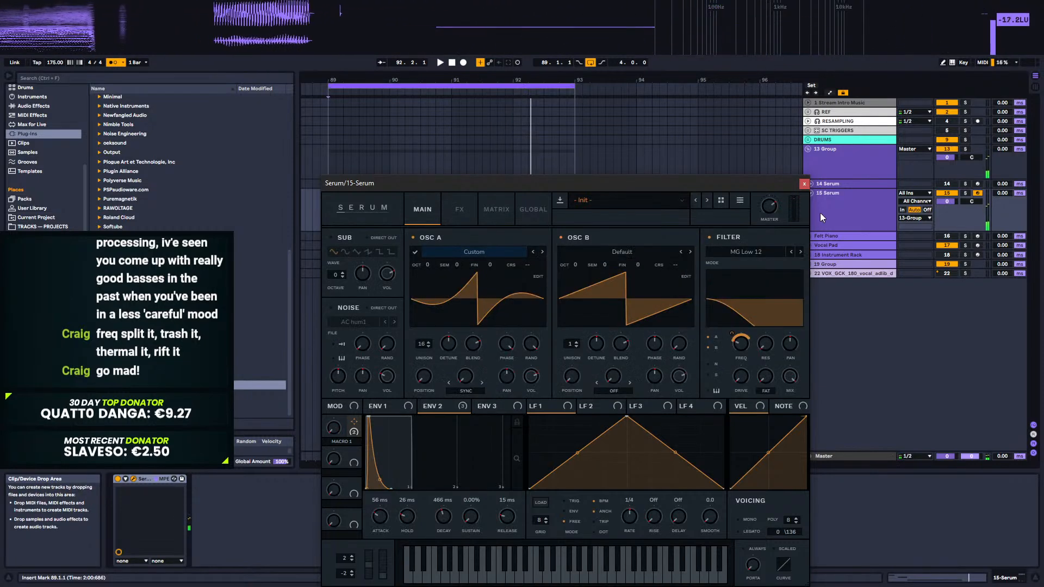
left_click(804, 183)
key("a")
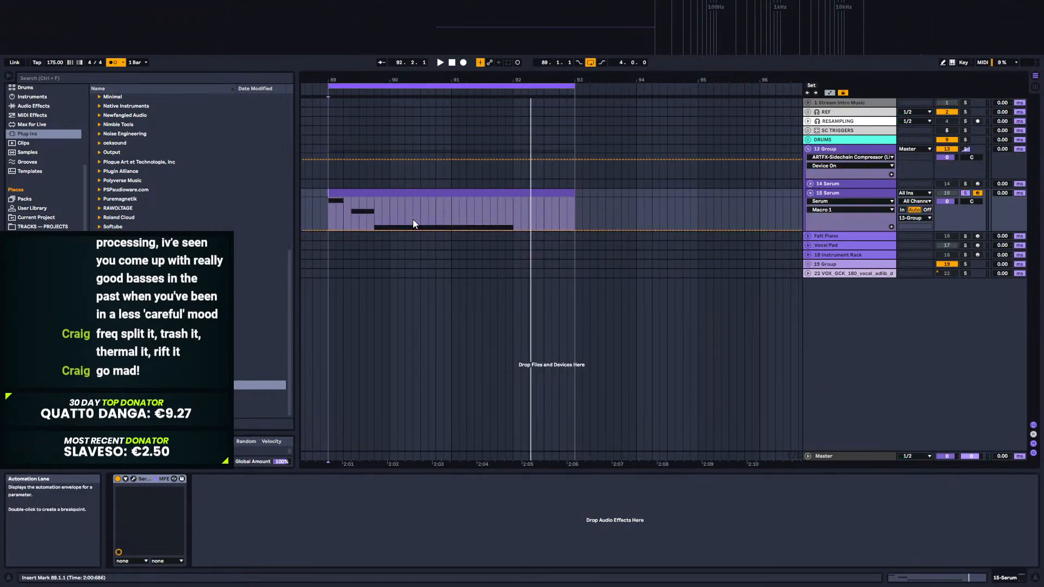
key("space")
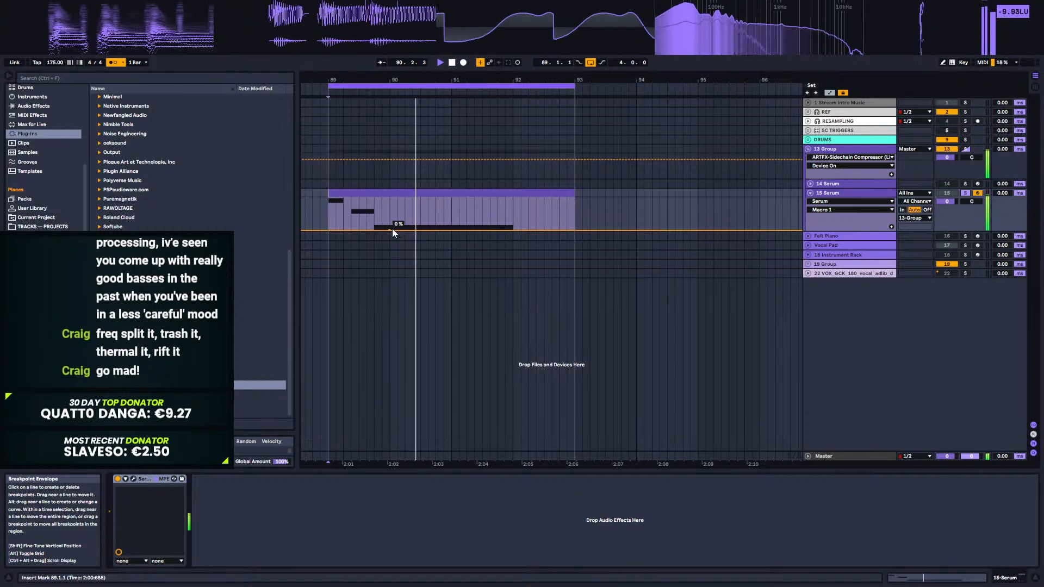
Step: Draw a Macro 1 automation ramp from 0% after bar 90 to about 58% just before bar 92 and audition it
left_click_drag(516, 229, 517, 214)
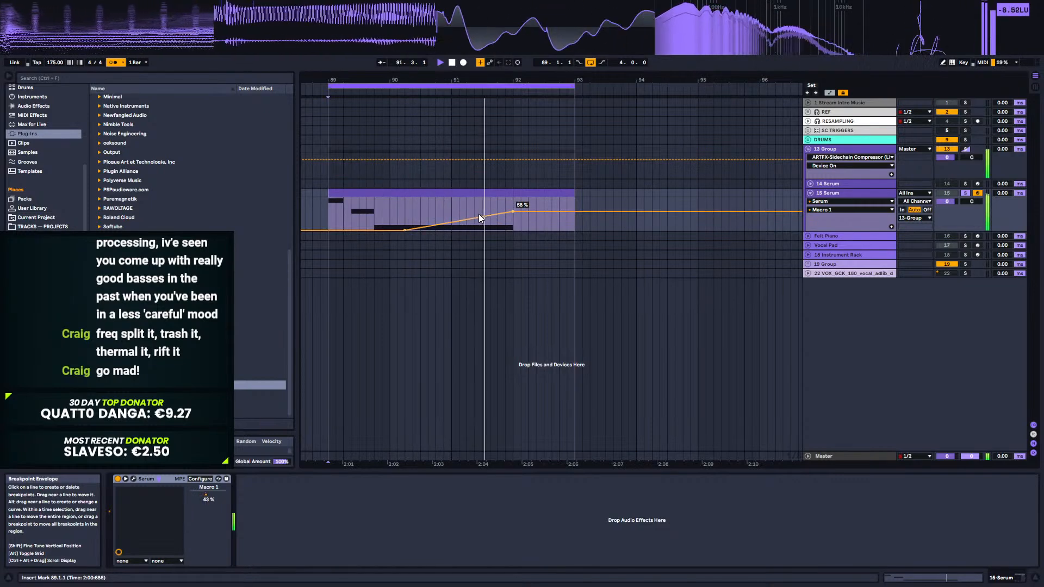
left_click(399, 220)
key("space")
left_click(398, 218)
key("space")
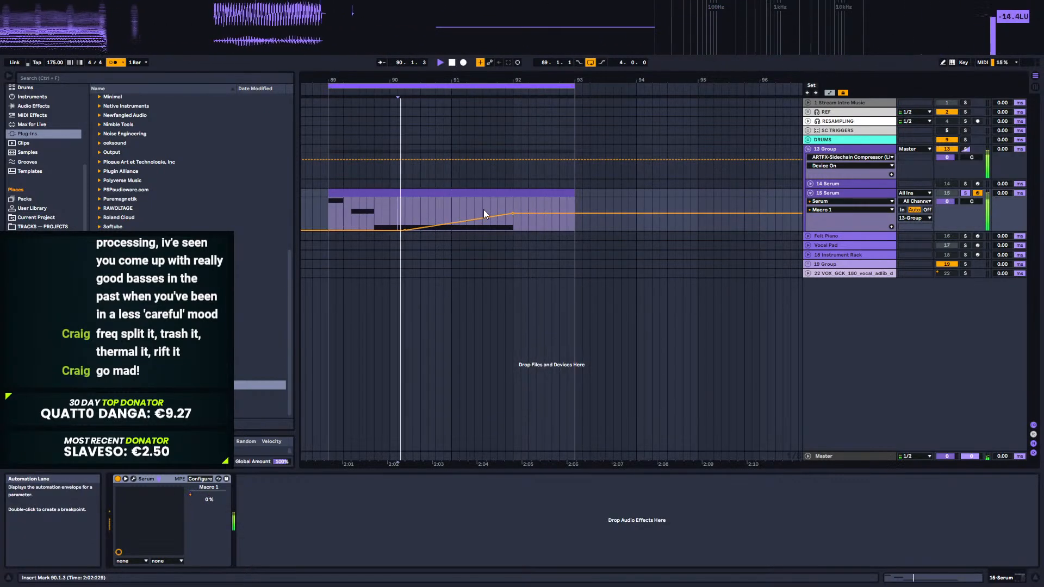
Step: Reshape the Macro 1 ramp into a curved rise peaking just before bar 92 with a steep drop to 0%, and play it
left_click_drag(512, 213, 461, 226)
key("space")
key("space")
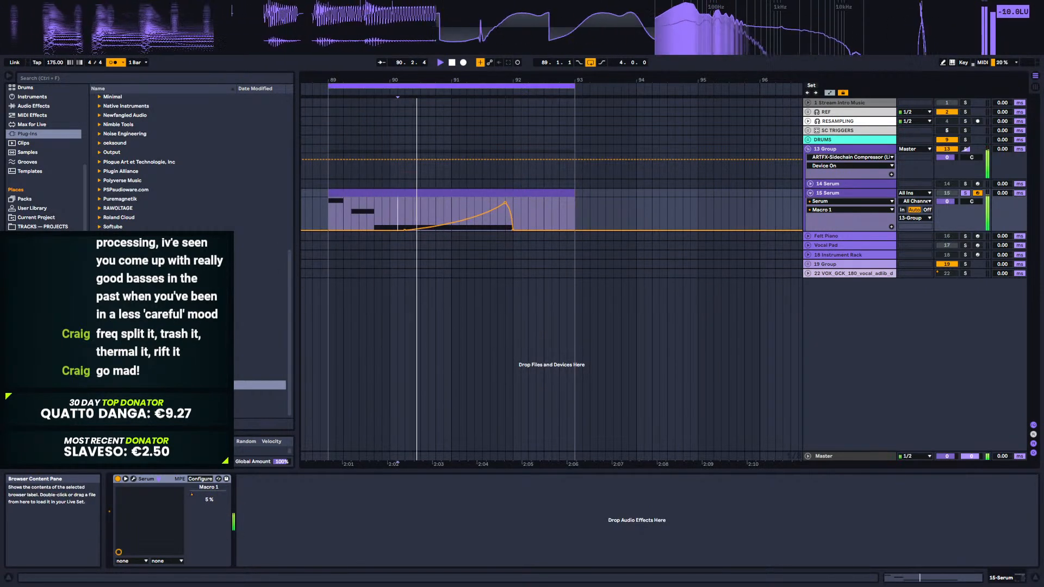
Step: Expose OSC A's warp amount for automation and draw an A Warp ramp from 1.00 at bar 90 to 2.63 at bar 91
left_click(133, 479)
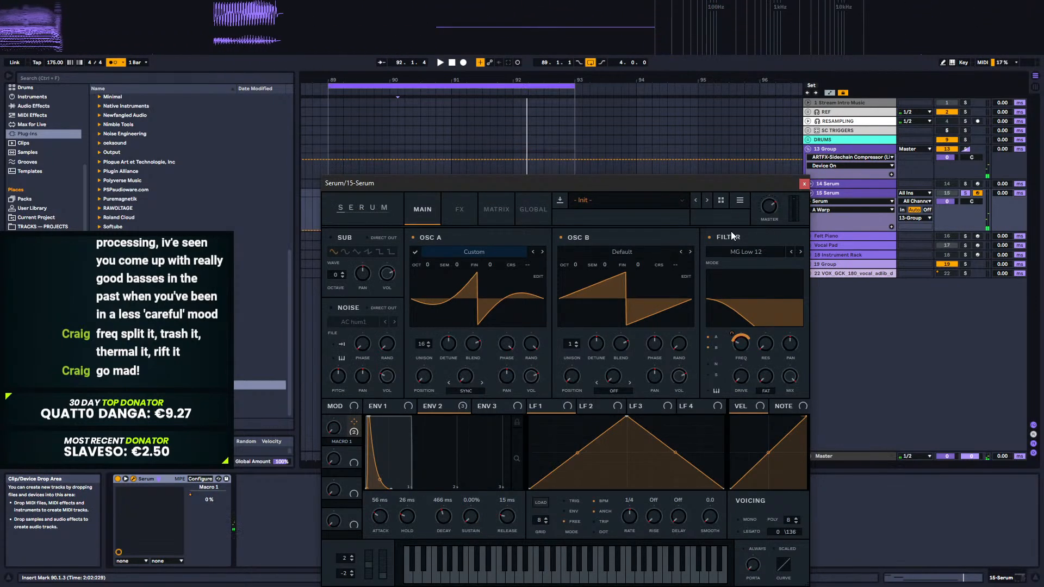
left_click(804, 185)
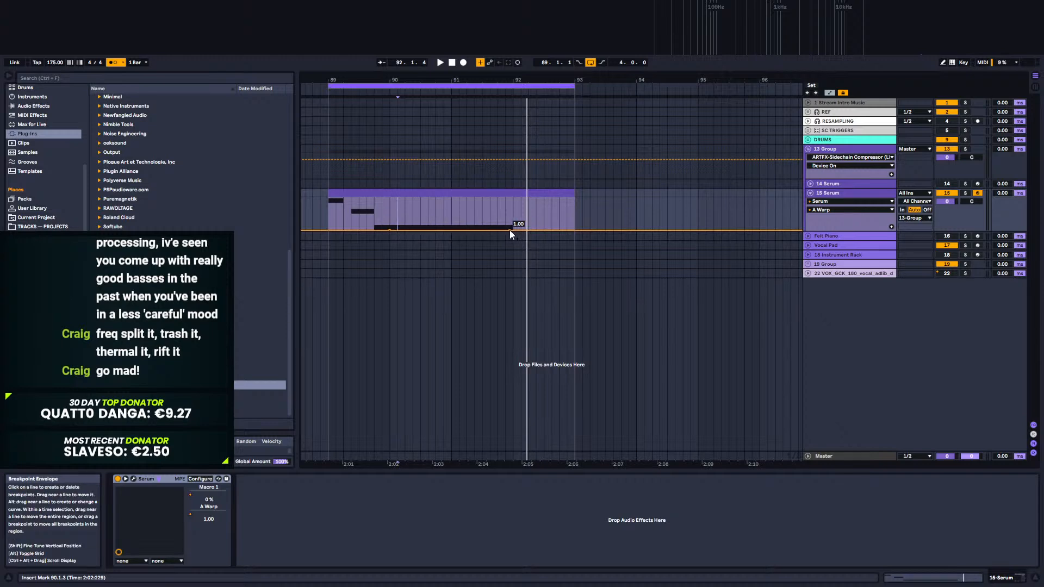
left_click_drag(513, 230, 451, 214)
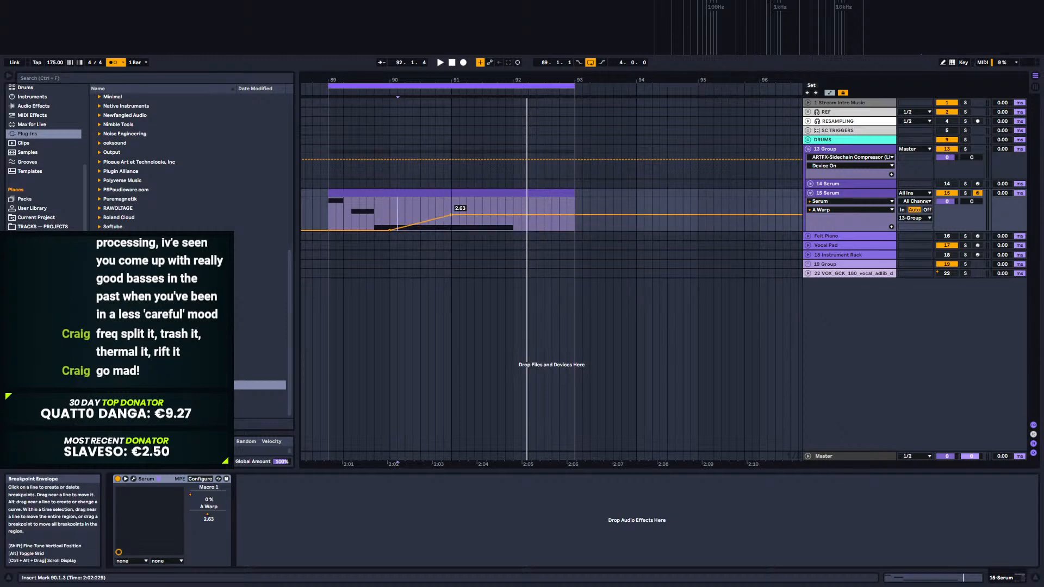
left_click(391, 213)
key("space")
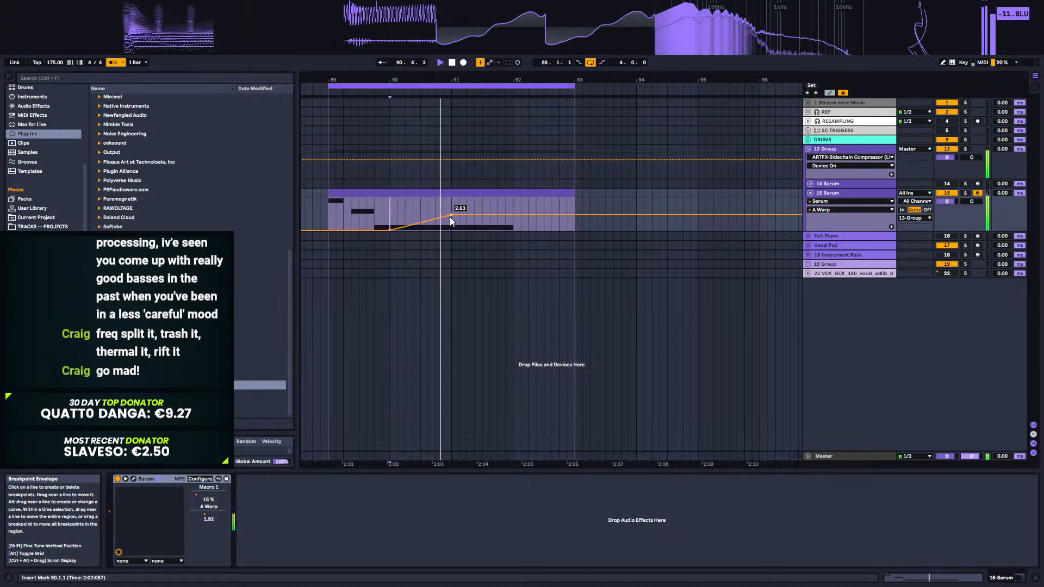
Step: Move the A Warp ramp's end breakpoint to midway between bars 91 and 92 and audition it repeatedly from bar 91
left_click_drag(453, 214, 490, 217)
key("space")
left_click(454, 220)
key("space")
key("space")
key("space")
key("space")
key("space")
key("space")
key("space")
key("space")
Step: Steepen the A Warp ramp by moving its end breakpoint to 6.52 just after bar 90, and audition it
left_click_drag(490, 217, 404, 206)
key("space")
key("space")
key("space")
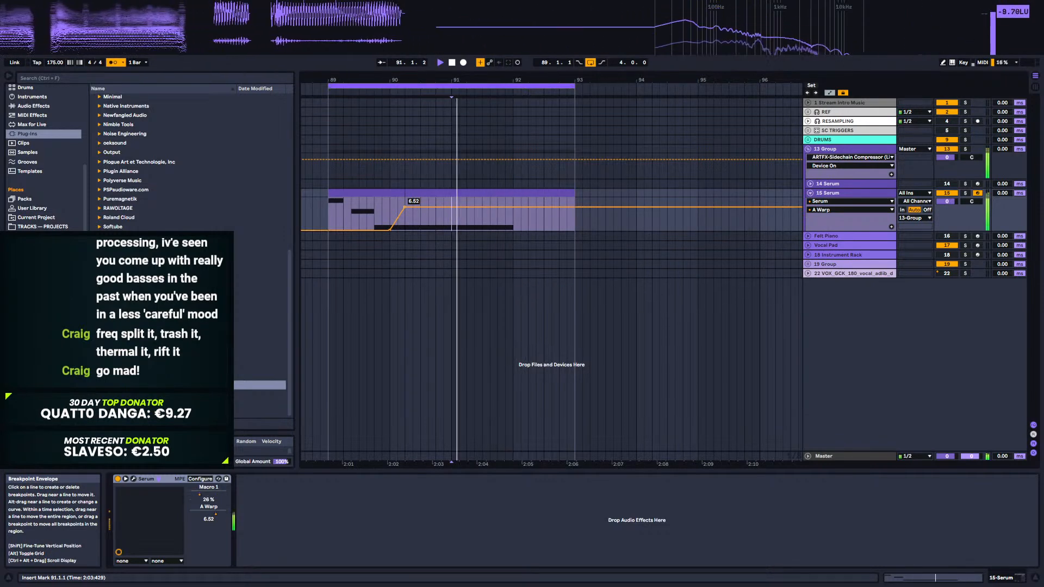
Step: Lower the A Warp end breakpoint to 3.53, audition it and remove the ramp
left_click_drag(405, 206, 408, 212)
key("space")
key("space")
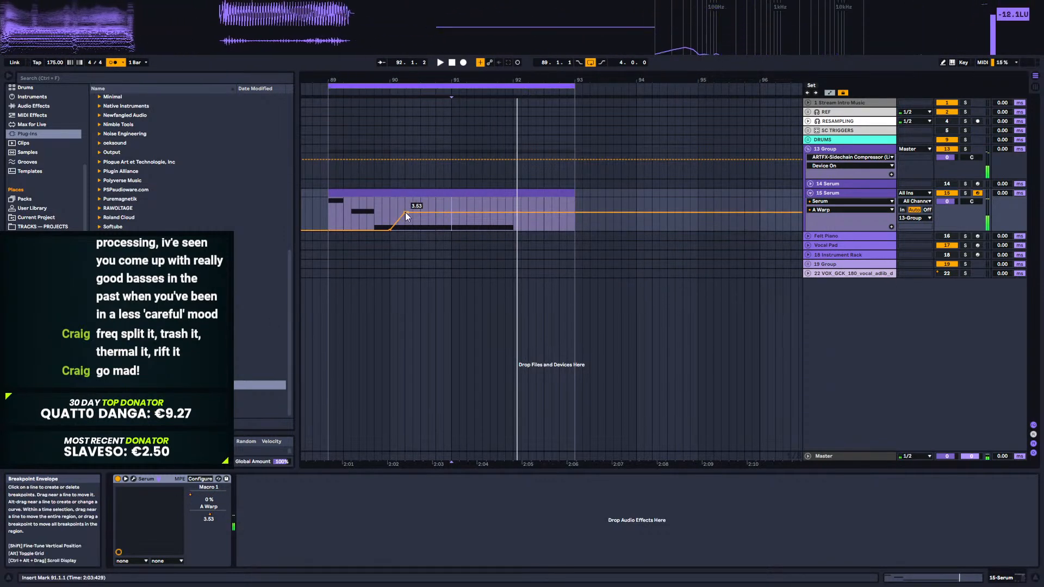
left_click(406, 212)
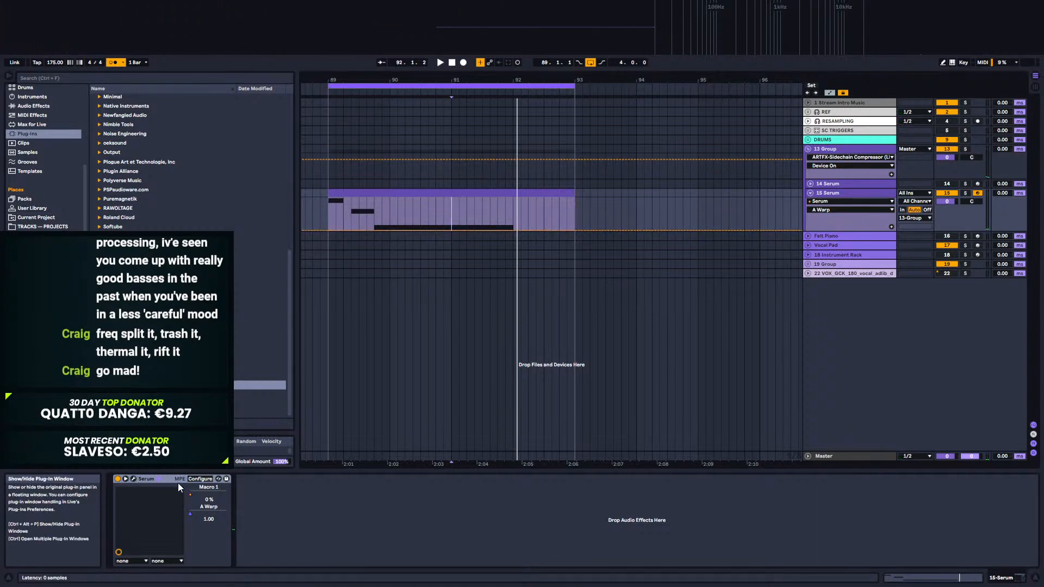
Step: Set OSC A's warp mode to Off in Serum and audition the unwarped bass
left_click(135, 480)
left_click(466, 391)
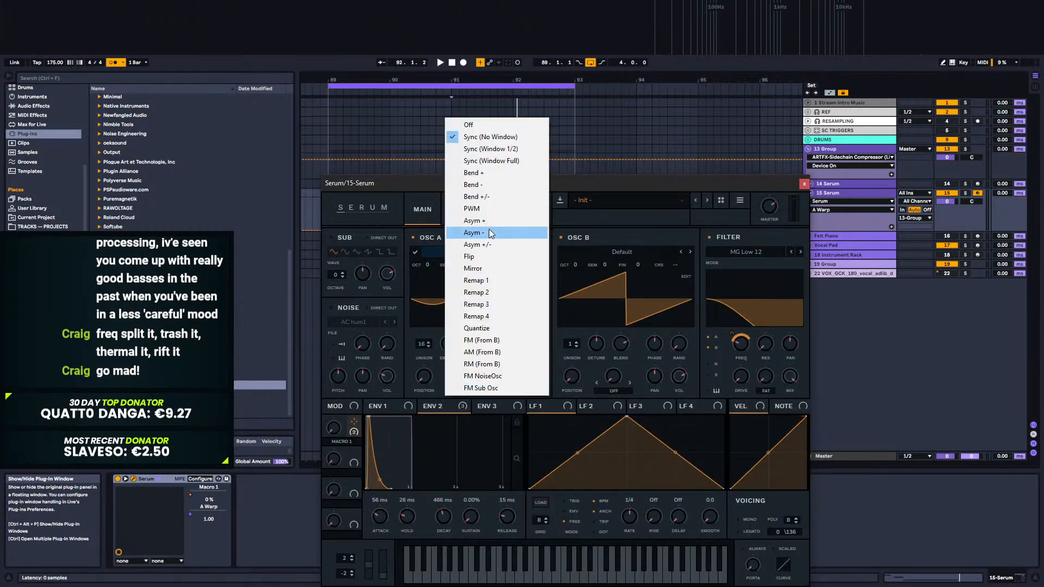
left_click(472, 122)
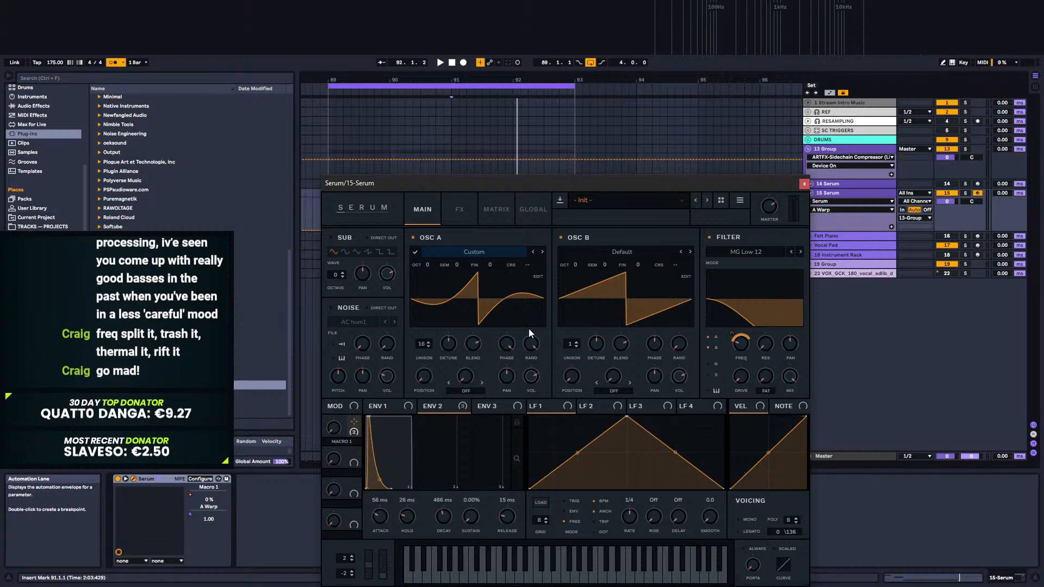
key("space")
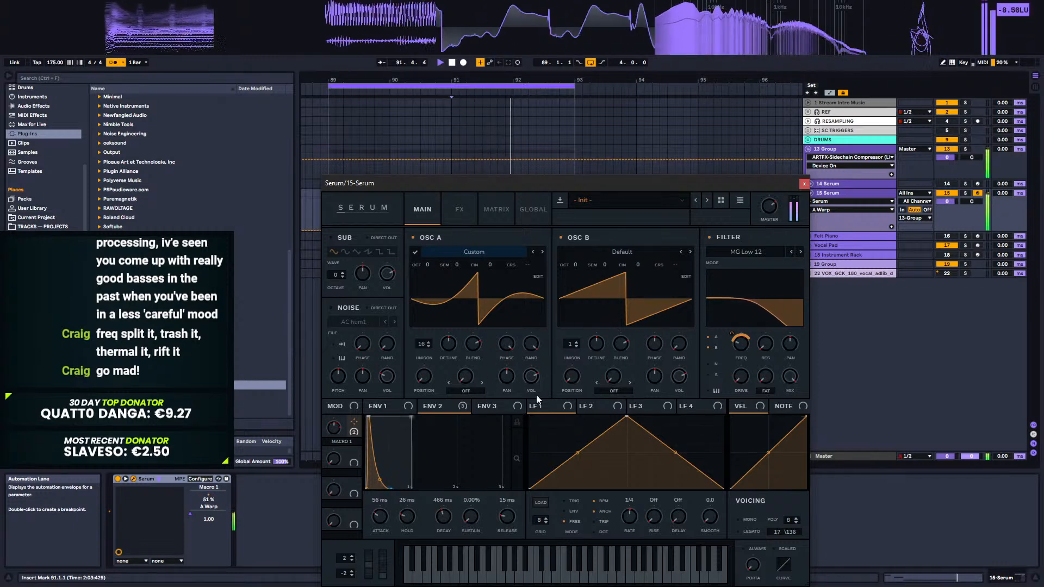
key("space")
left_click(466, 391)
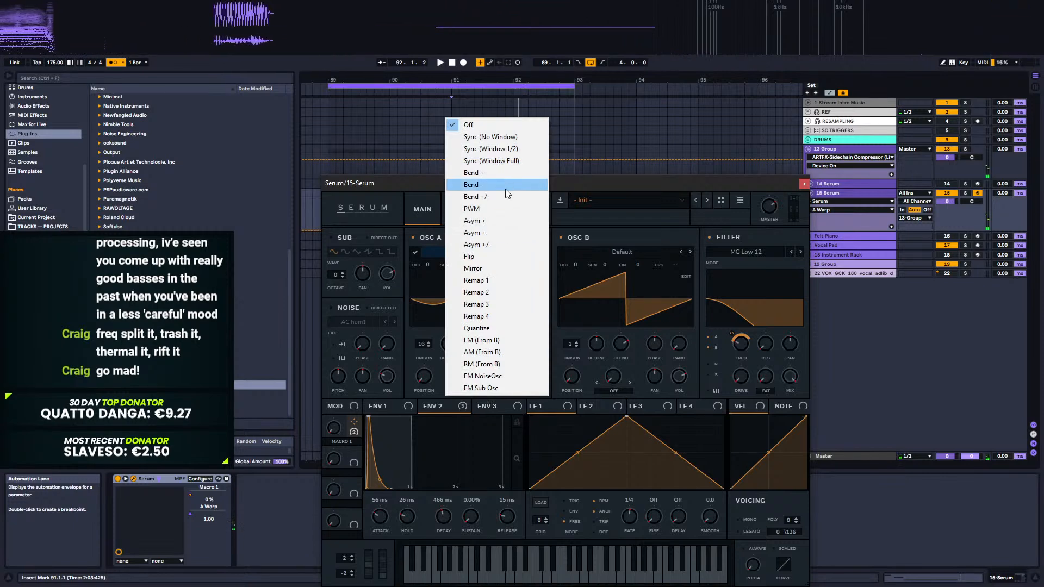
left_click(663, 237)
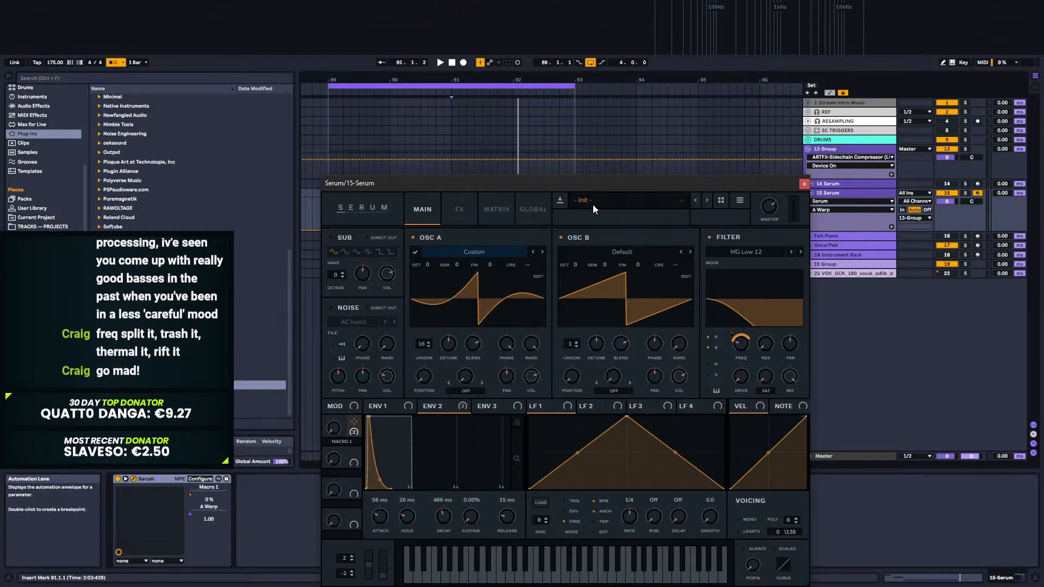
Step: Enable the phaser effect with depth at 0% and raise its frequency to about 2297 Hz during playback
left_click(467, 210)
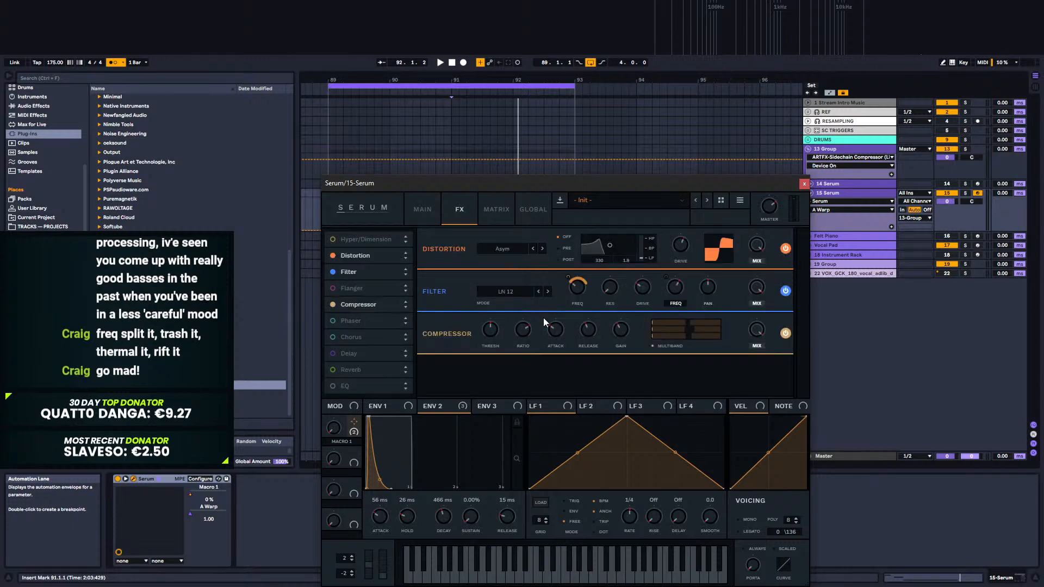
left_click(333, 321)
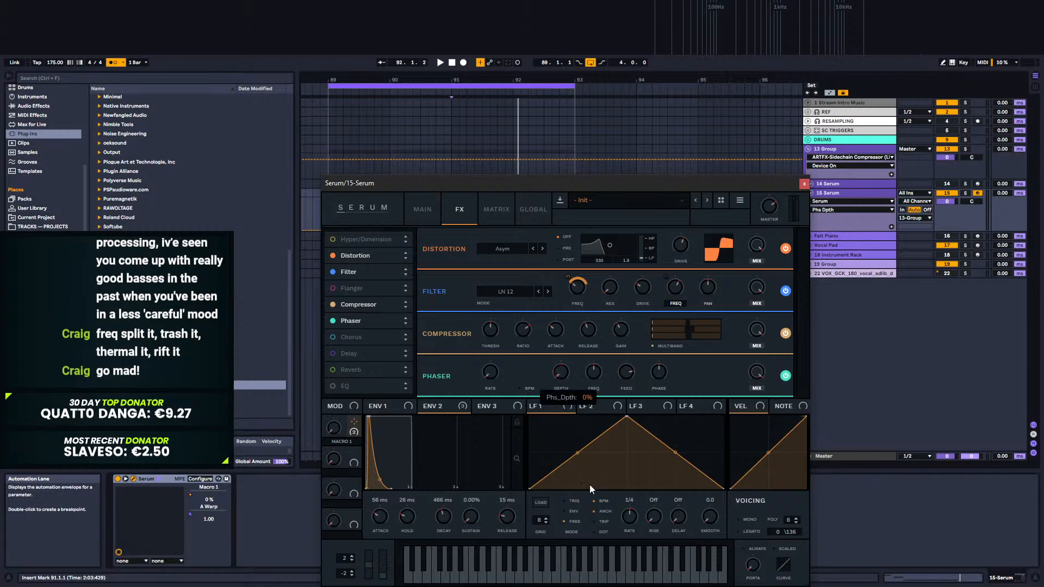
key("space")
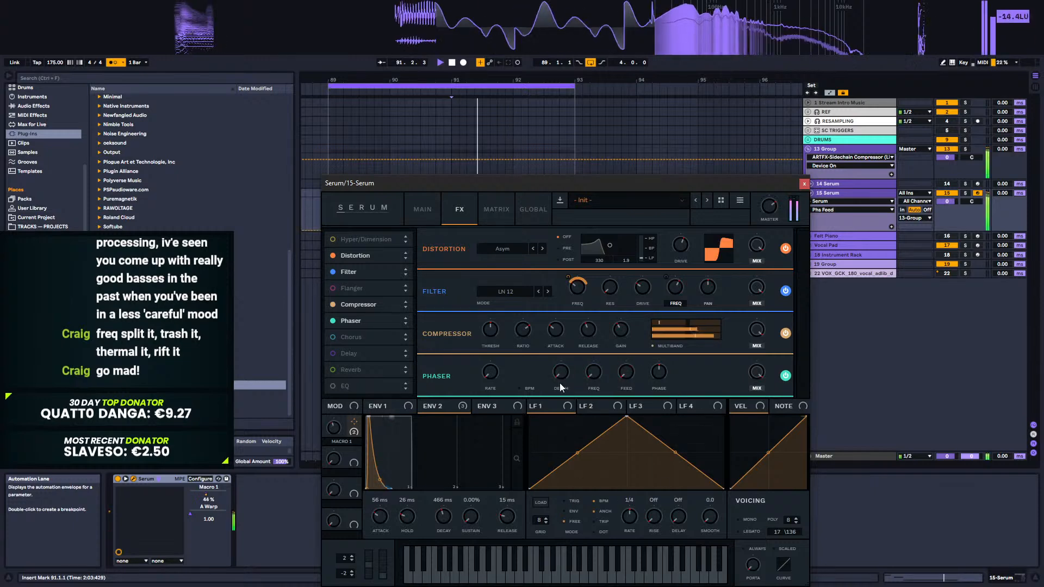
left_click_drag(594, 370, 594, 291)
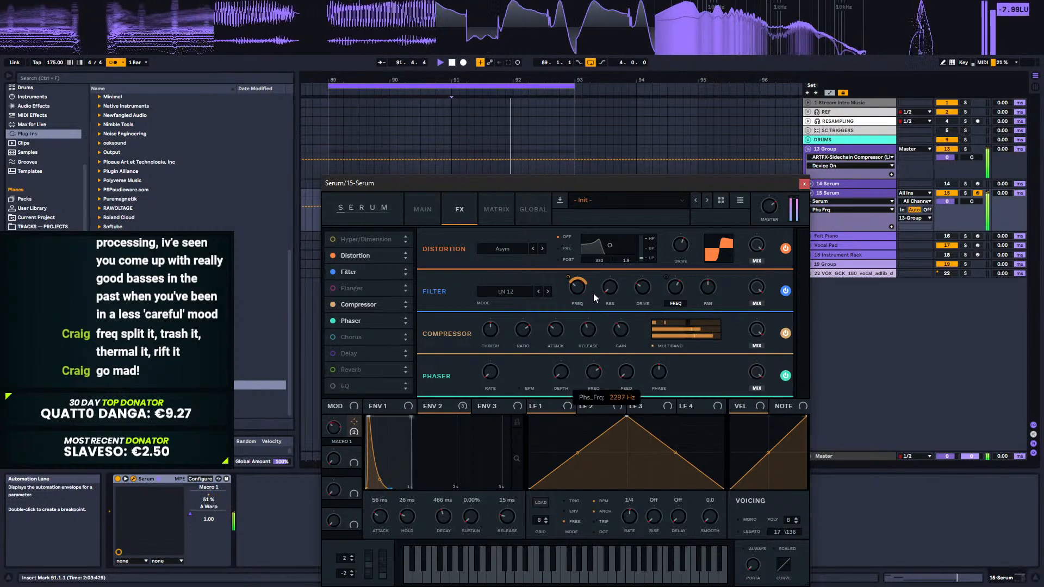
key("space")
Step: Place the phaser between the distortion and the filter, adjust its mix and lower its frequency to about 116 Hz
left_click_drag(367, 270, 367, 271)
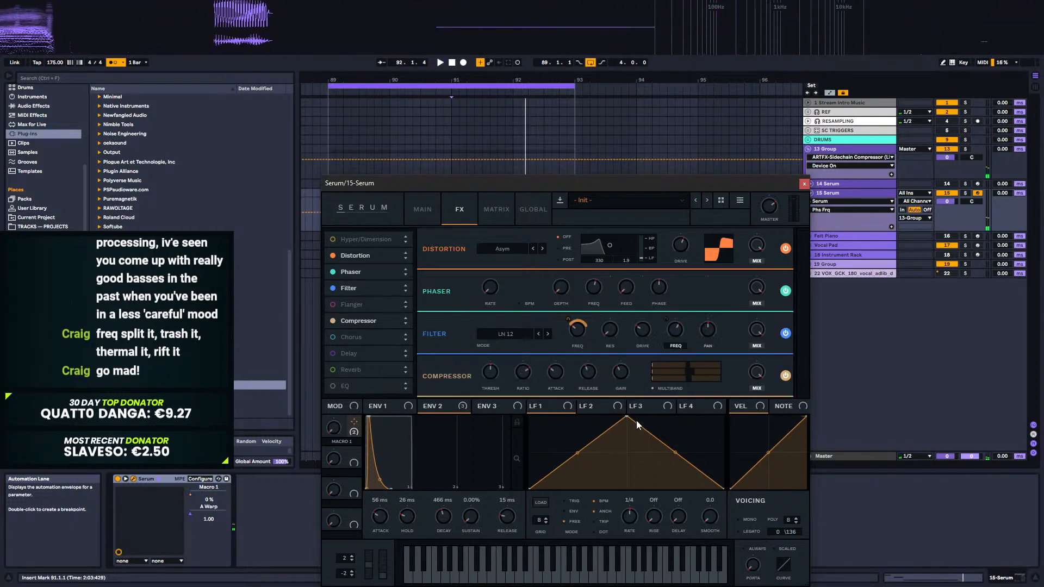
key("space")
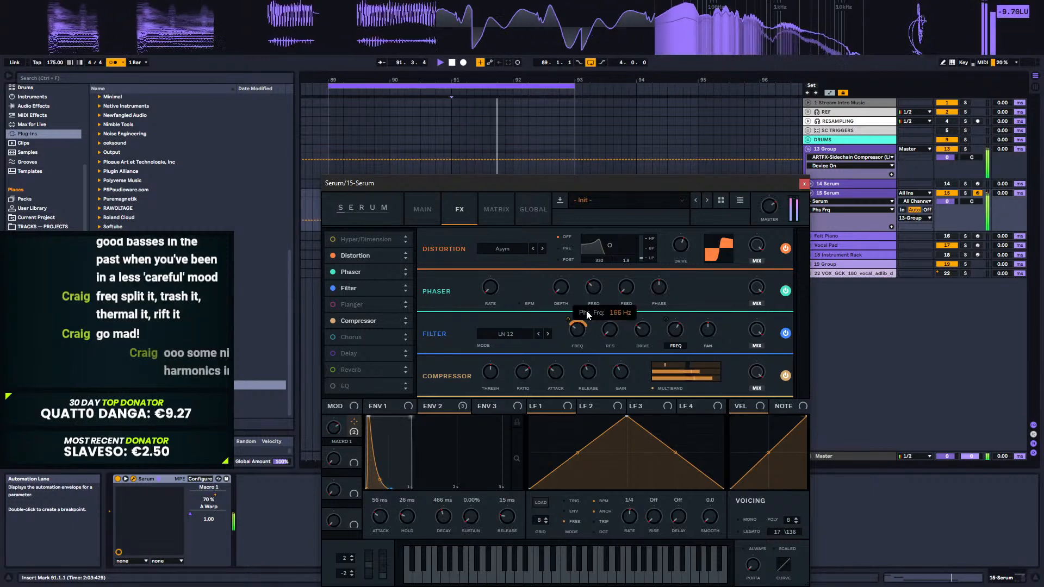
left_click_drag(763, 289, 769, 353)
mouse_move(591, 292)
left_mouse_down()
mouse_move(591, 269)
mouse_move(583, 289)
left_mouse_up()
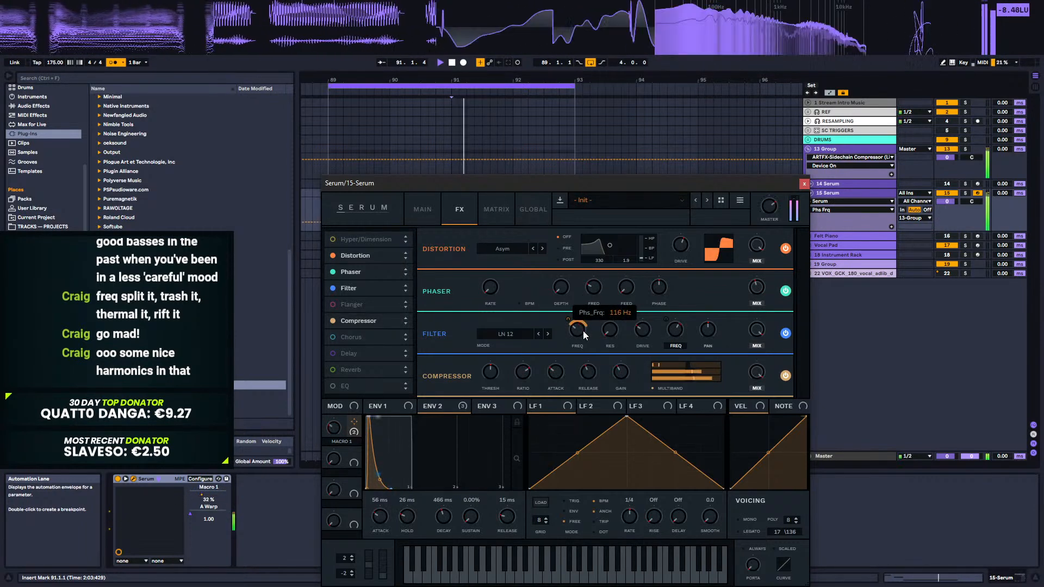
Step: Play the loop from bar 89 while readjusting the phaser's frequency to about 532 Hz and raising its mix
left_click(357, 85)
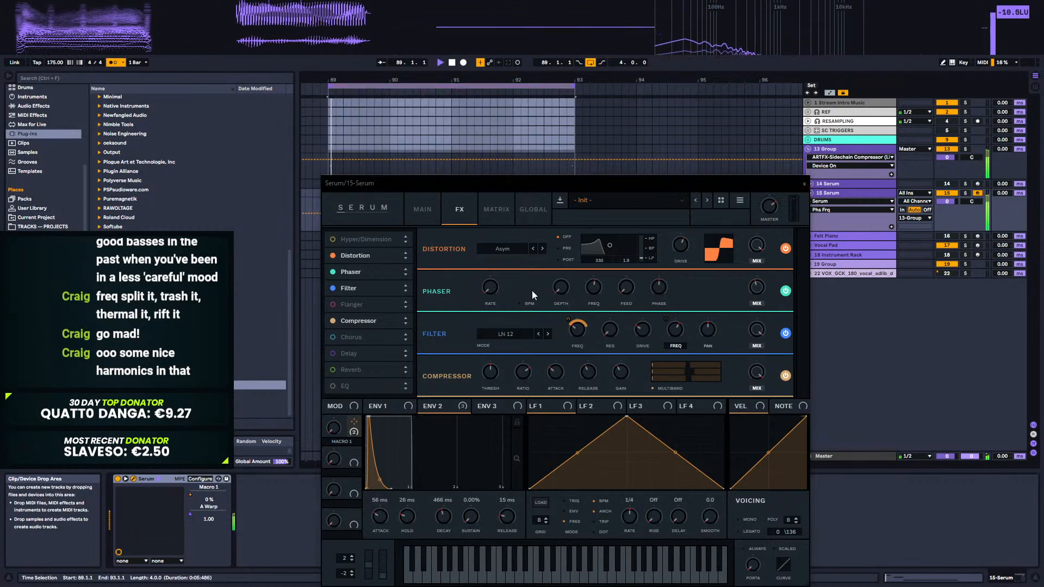
left_click_drag(589, 292, 583, 241)
left_click_drag(583, 325, 581, 288)
key("space")
key("space")
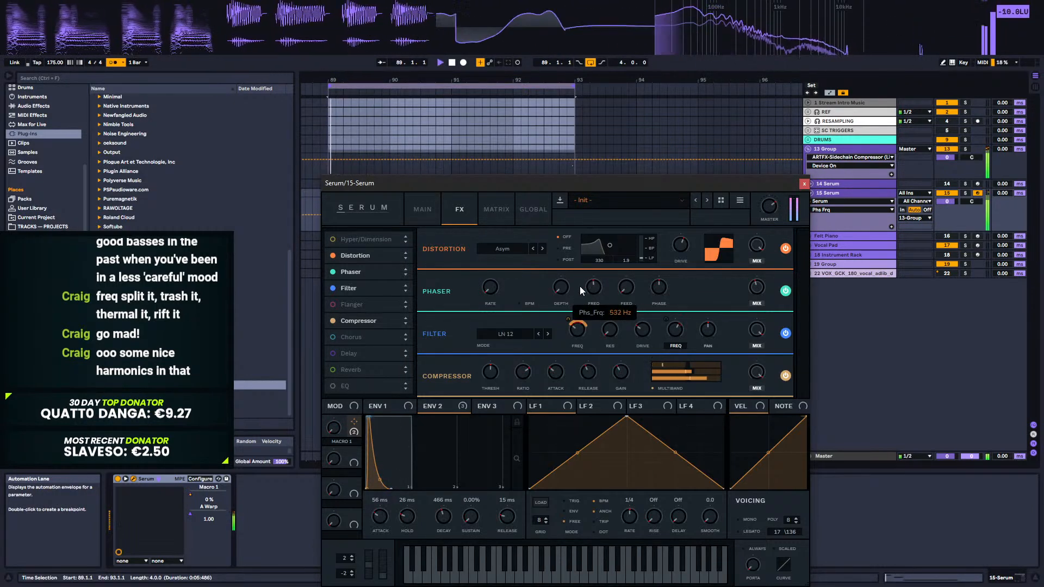
left_click_drag(757, 292, 732, 159)
key("space")
key("space")
key("space")
key("space")
Step: Modulate the phaser's frequency with the Note source, fine-tune it and audition the loop
mouse_move(596, 289)
left_mouse_down()
mouse_move(596, 331)
mouse_move(595, 252)
mouse_move(594, 288)
mouse_move(592, 272)
left_mouse_up()
key("space")
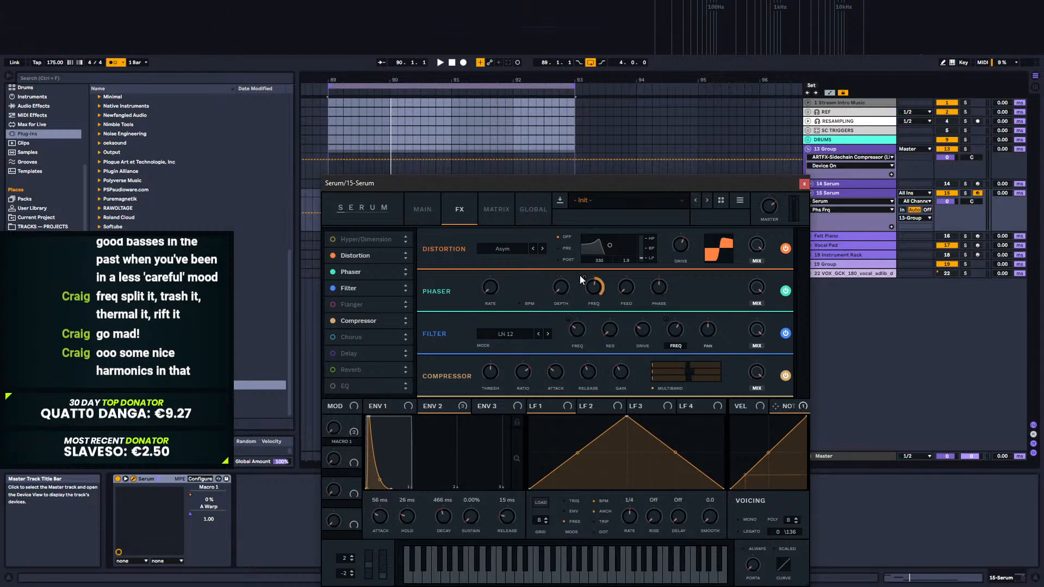
key("space")
mouse_move(588, 279)
left_mouse_down()
mouse_move(592, 331)
mouse_move(594, 273)
mouse_move(596, 291)
left_mouse_up()
key("space")
key("space")
key("space")
key("space")
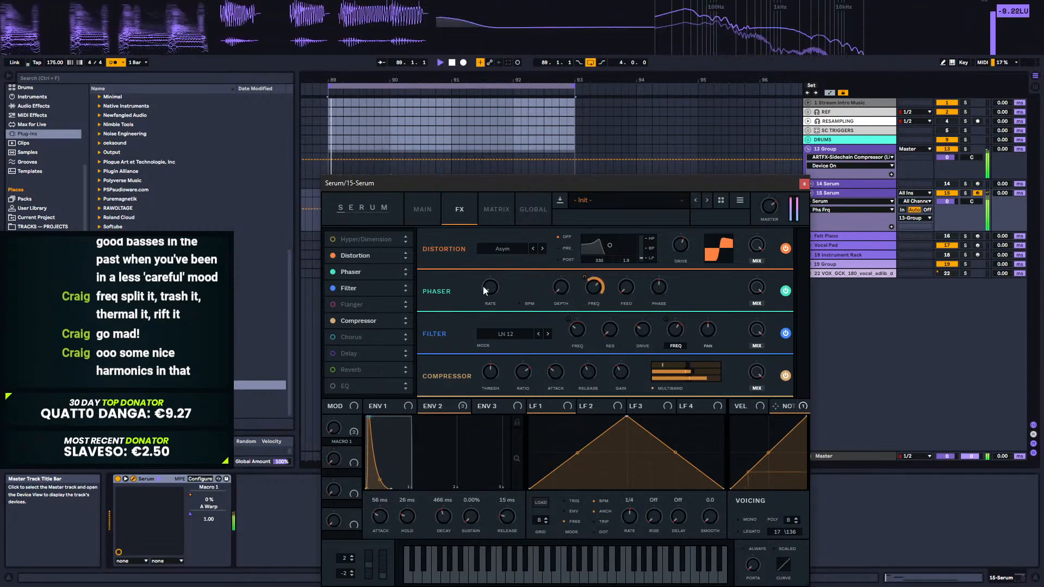
Step: Try the phaser ahead of the distortion and after the compressor, and switch it off
left_click_drag(353, 257, 355, 275)
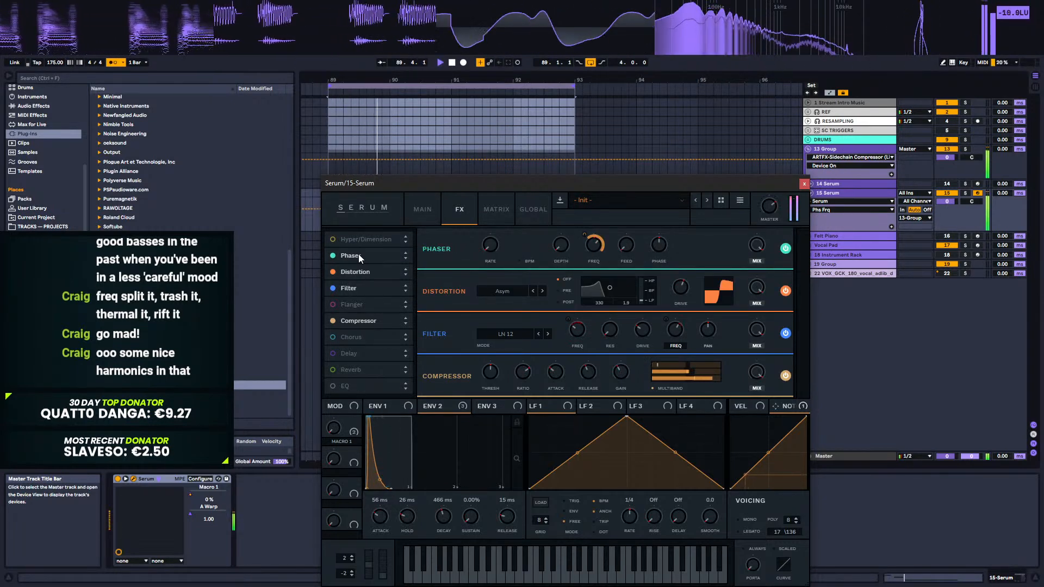
mouse_move(598, 258)
left_mouse_down()
mouse_move(596, 279)
mouse_move(598, 243)
mouse_move(598, 254)
left_mouse_up()
left_click_drag(349, 259, 361, 336)
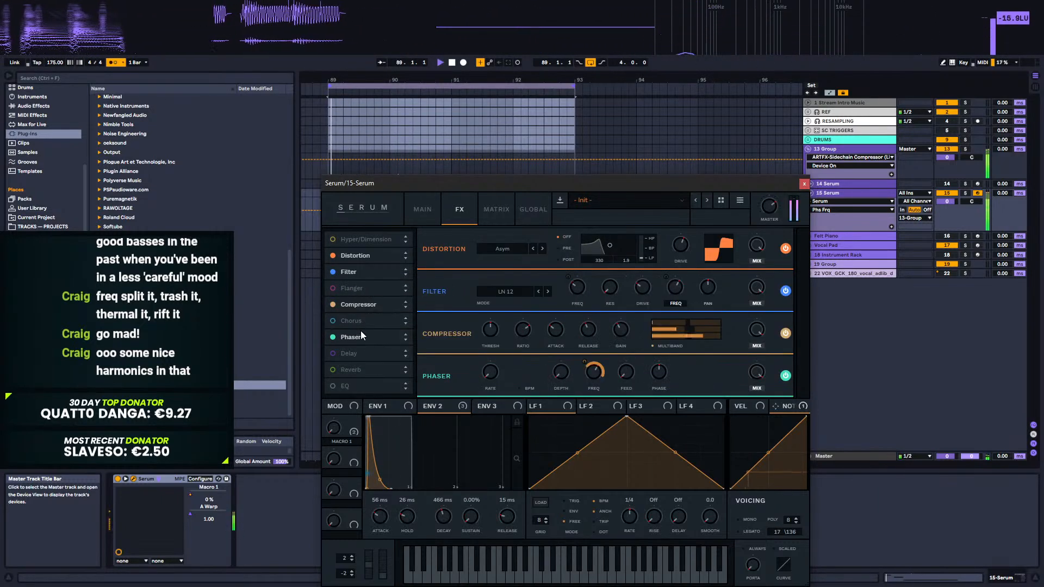
left_click(333, 338)
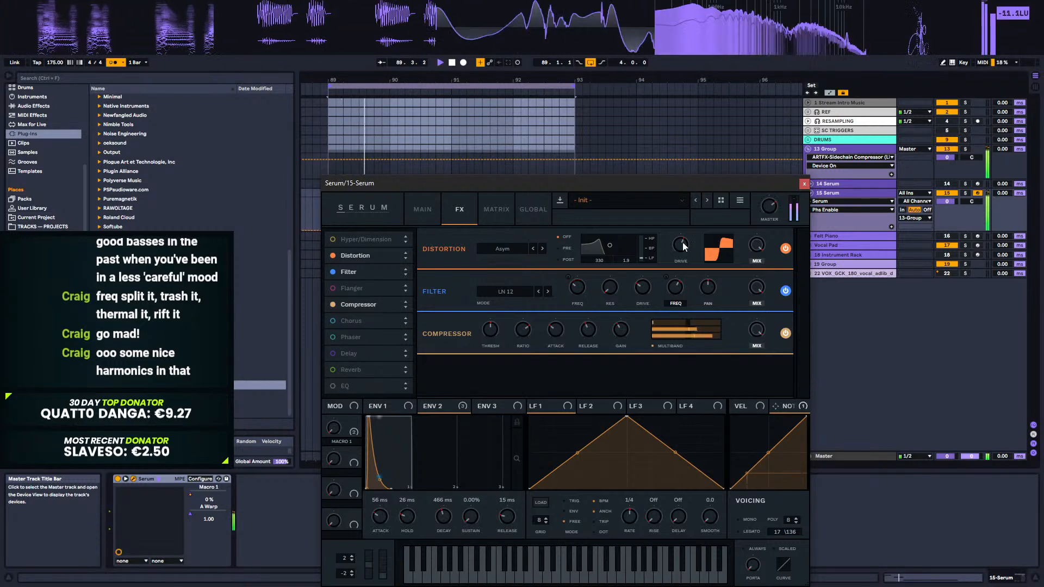
Step: Close the Serum window, find iZotope Trash 2 among the plug-ins and load it after Serum on the 15 Serum track
left_click(804, 183)
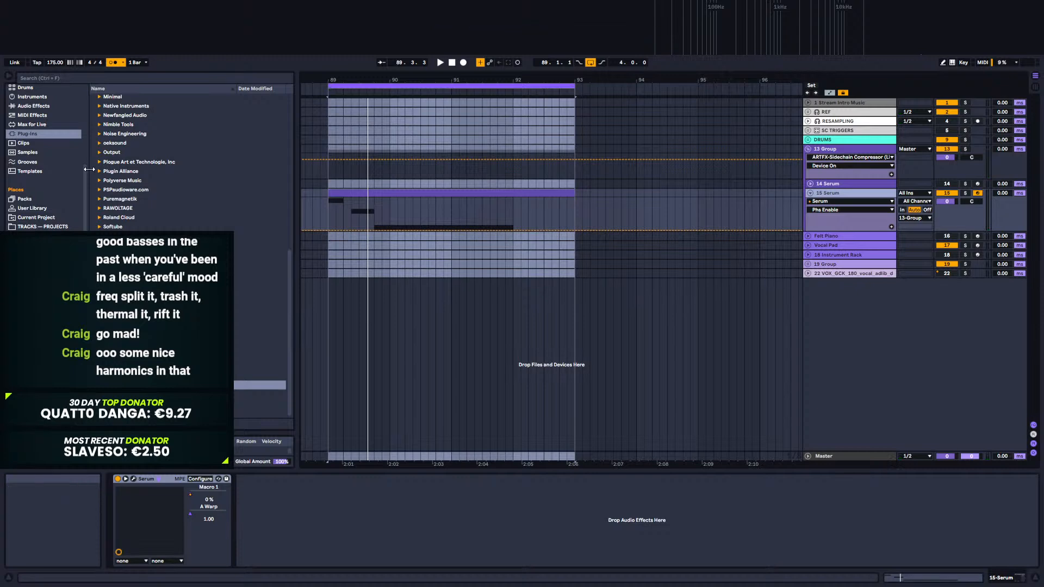
scroll(149, 197, "up", 10)
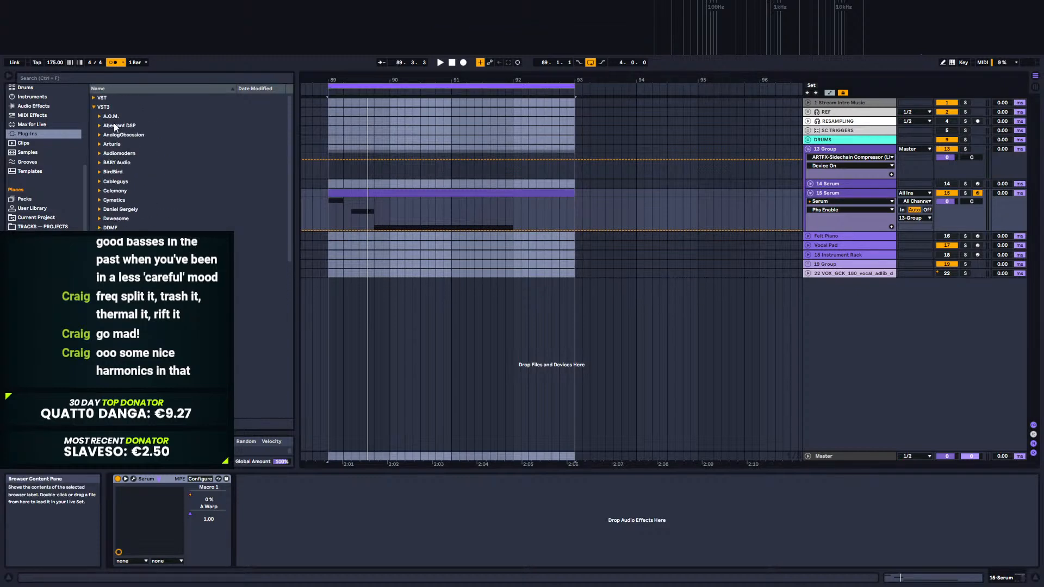
left_click(94, 107)
left_click(93, 107)
scroll(94, 106, "down", 2)
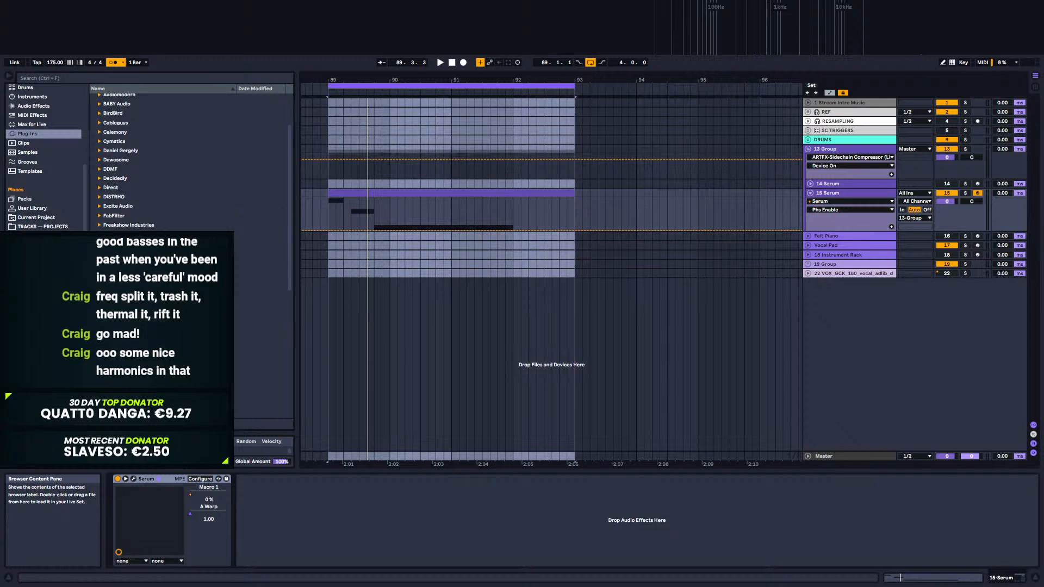
scroll(163, 163, "down", 2)
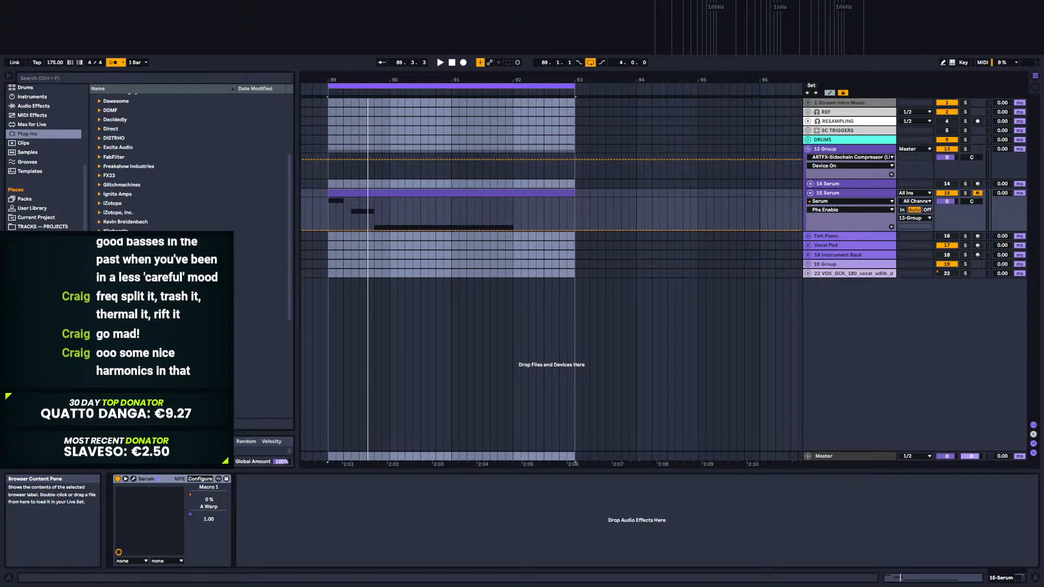
scroll(175, 171, "down", 6)
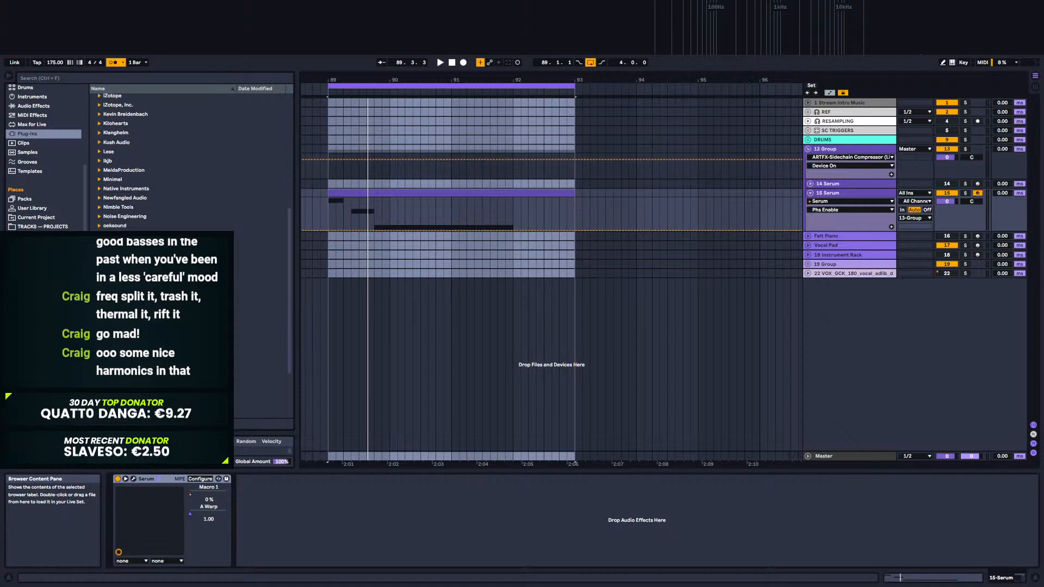
scroll(176, 171, "up", 3)
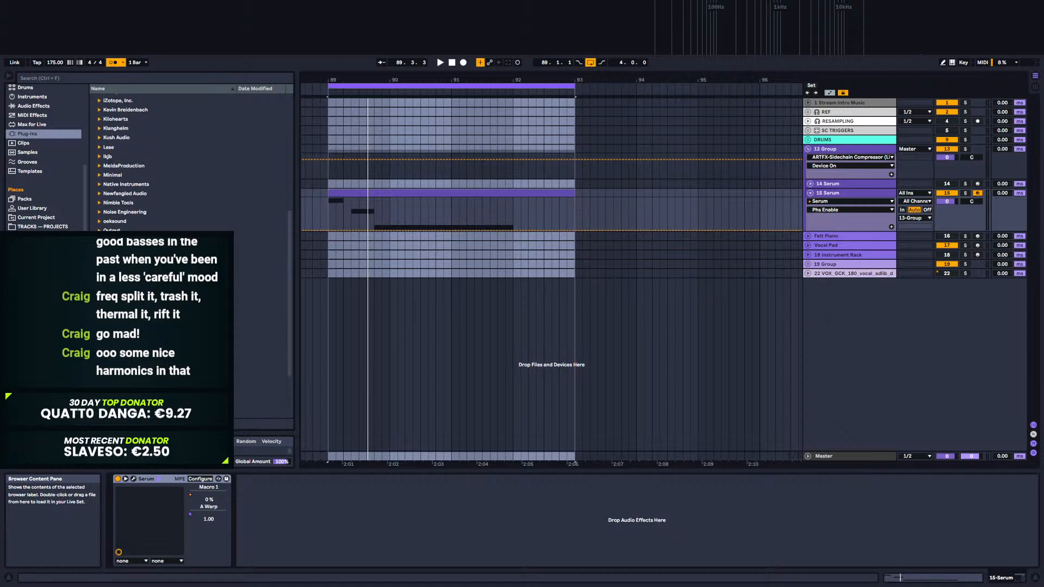
scroll(99, 182, "up", 2)
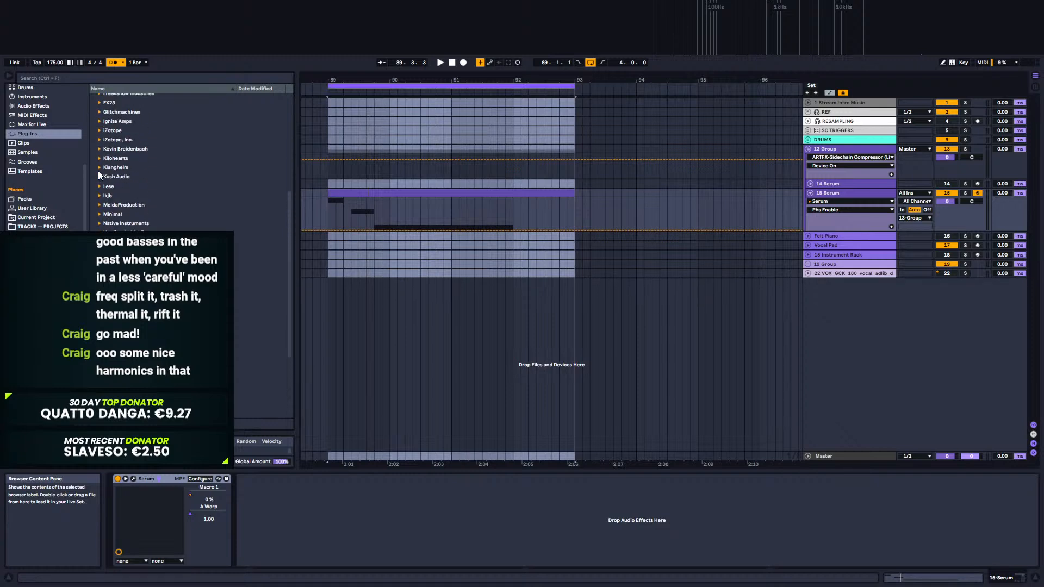
left_click(98, 131)
left_click_drag(293, 195, 258, 99)
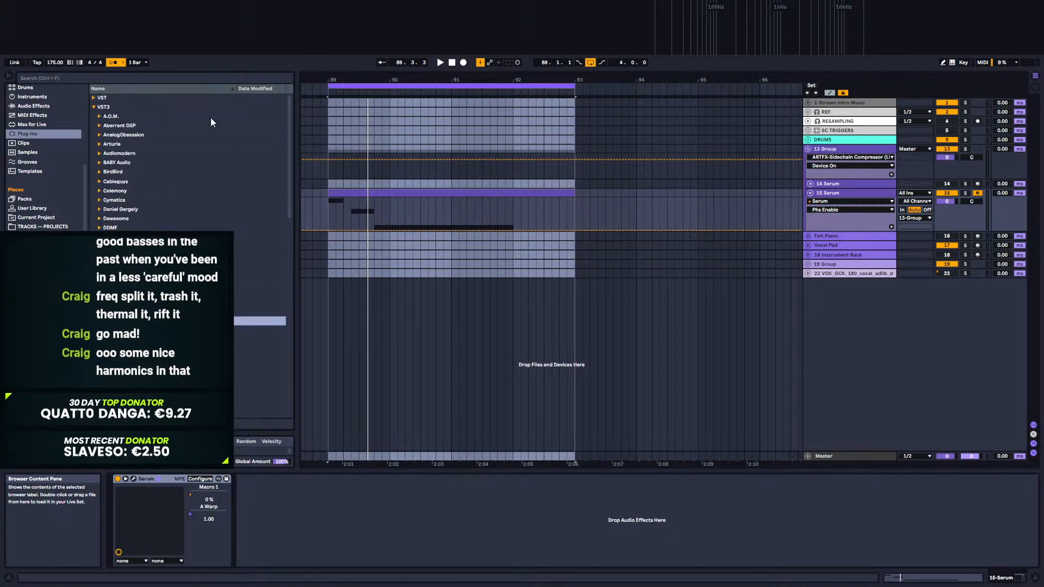
scroll(143, 187, "down", 5)
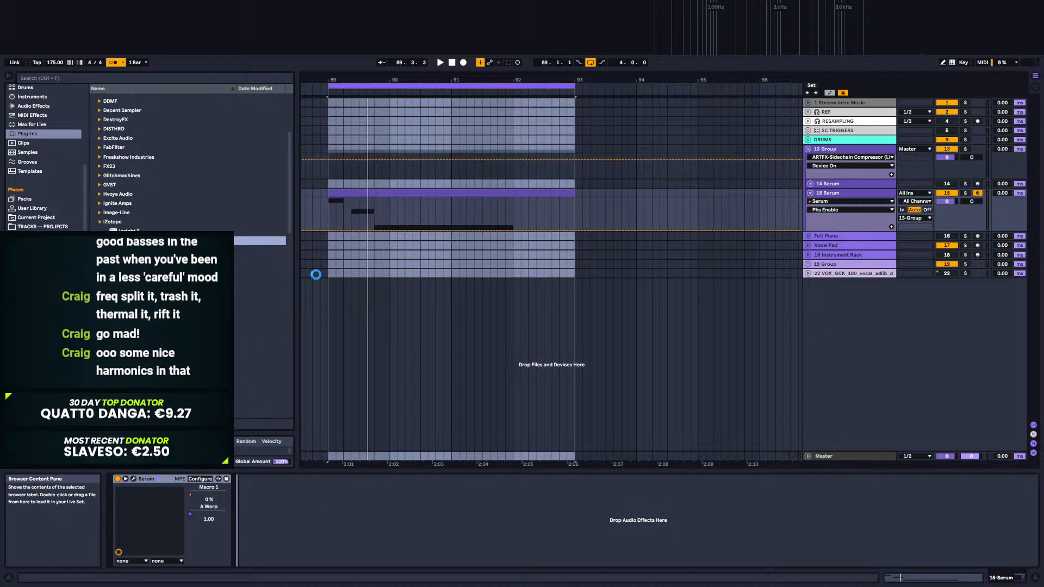
Step: Play the loop through Trash 2, enable its multiband mode and solo only the middle band
key("space")
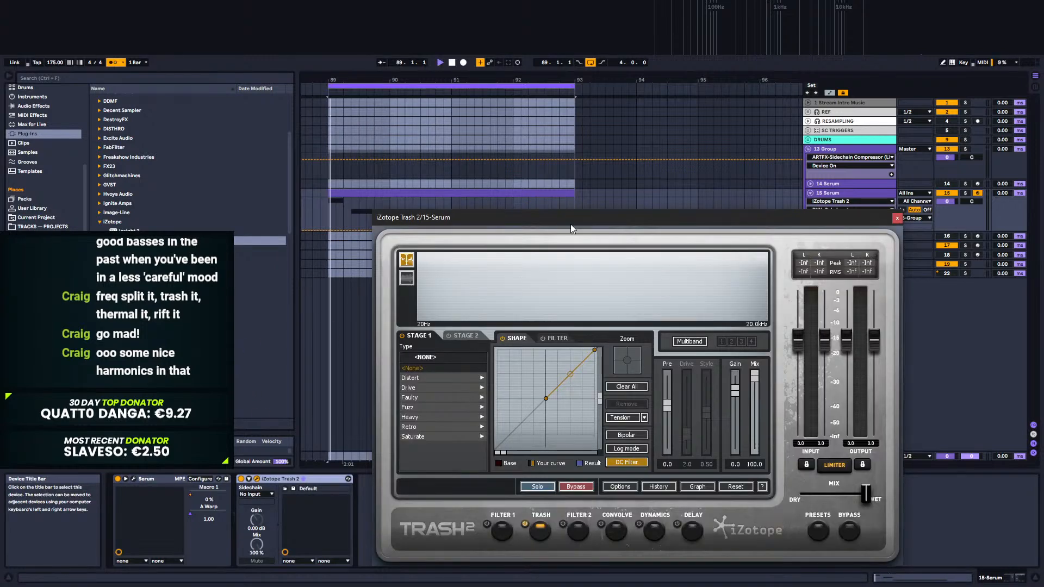
key("space")
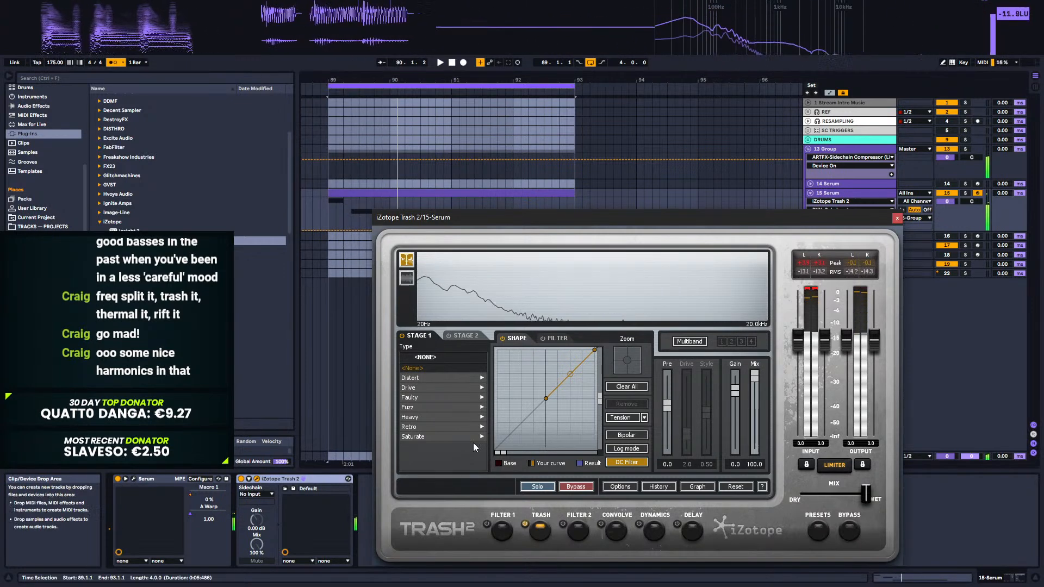
left_click(686, 342)
key("space")
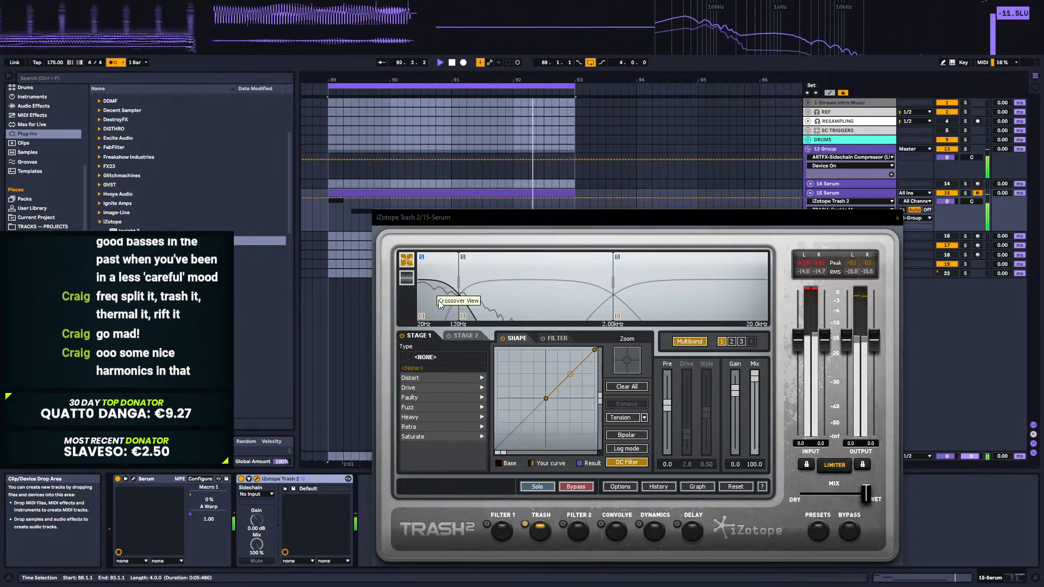
left_click(463, 257)
left_click(422, 257)
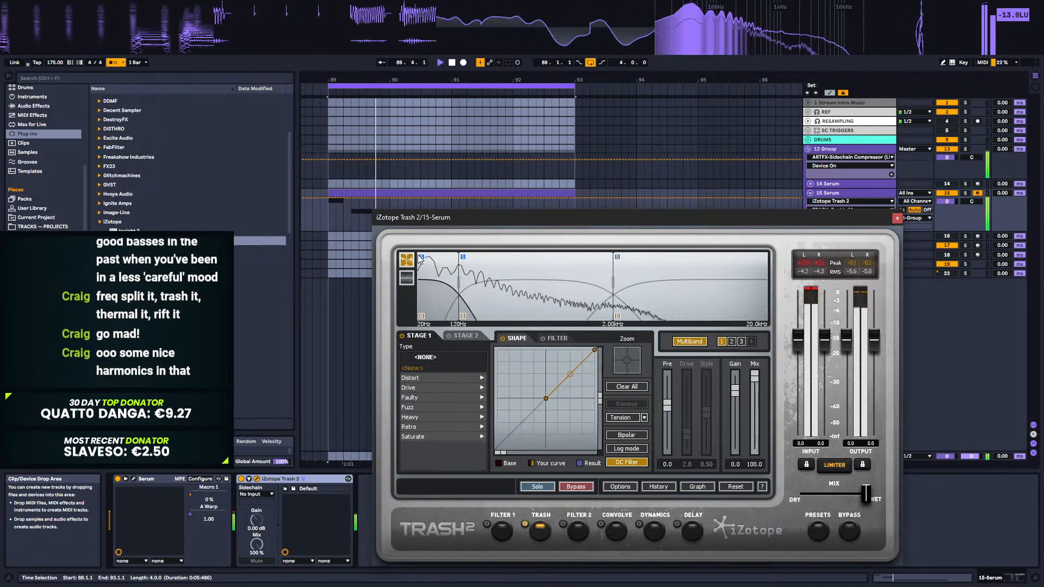
Step: Try the Faulty distortion types Radio Contact and Cold Solder in stage 1 of the low band
left_click(411, 397)
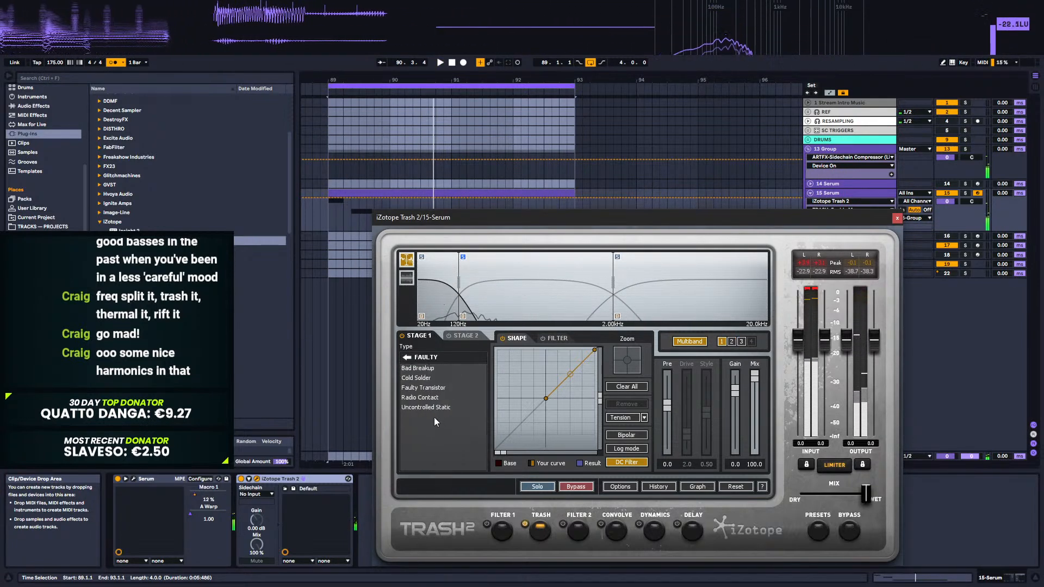
key("space")
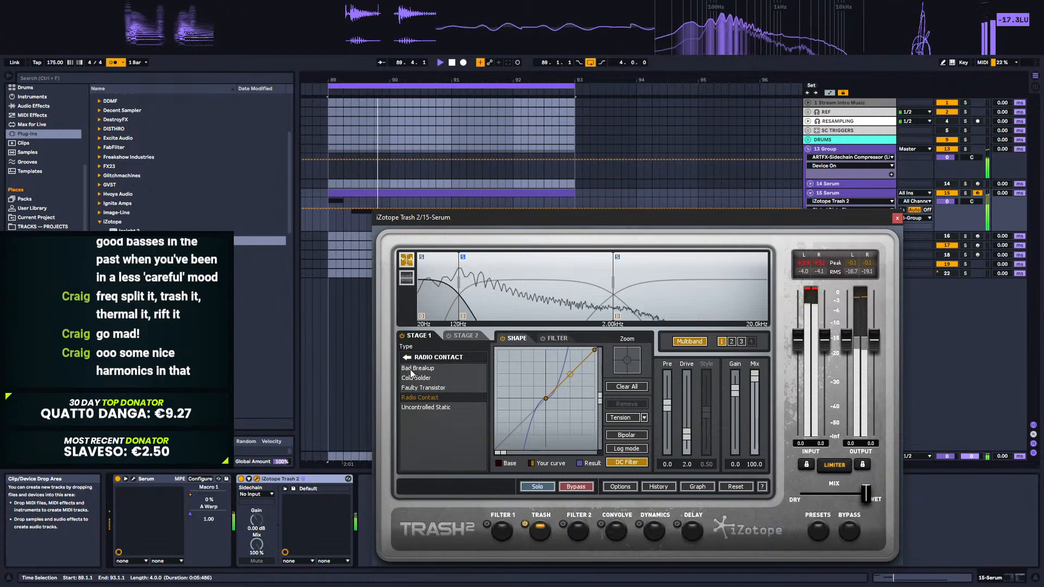
left_click(424, 396)
left_click(424, 397)
left_click(418, 378)
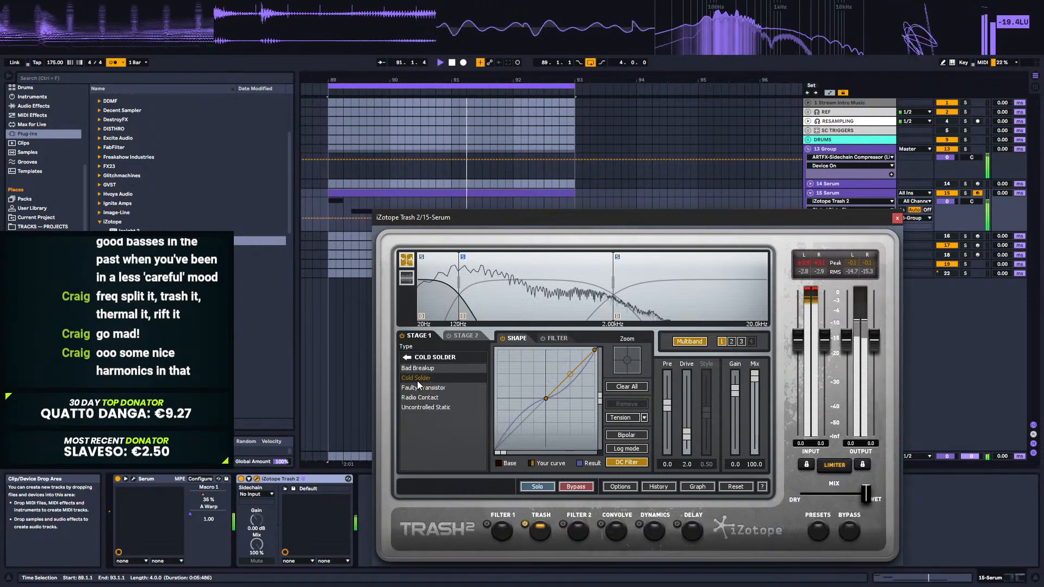
Step: Try the Distort types Busted and Clip Control on the low band and reset its type to None
left_click(407, 358)
left_click(420, 379)
left_click(422, 379)
left_click(412, 388)
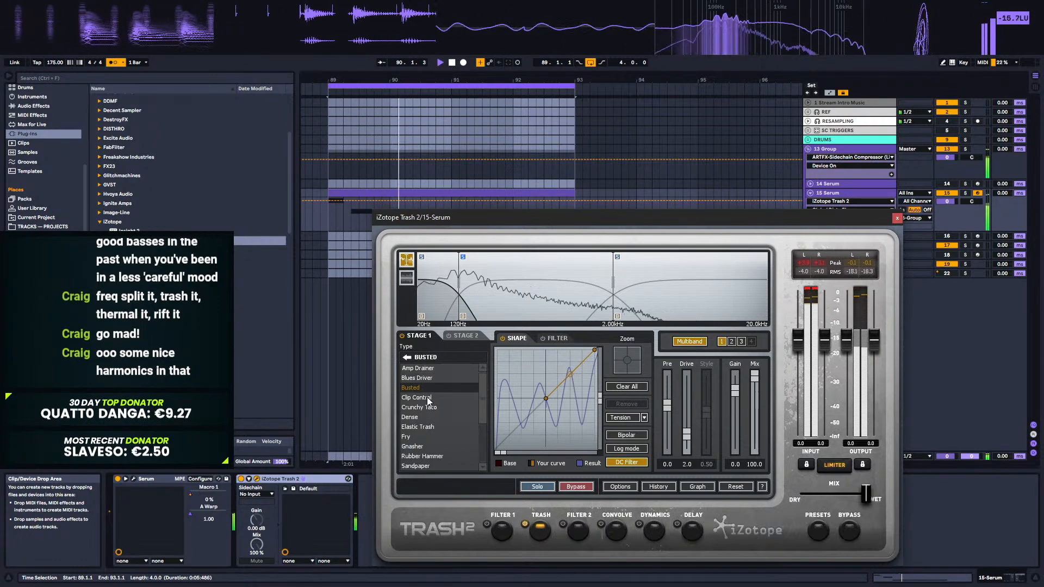
left_click(426, 398)
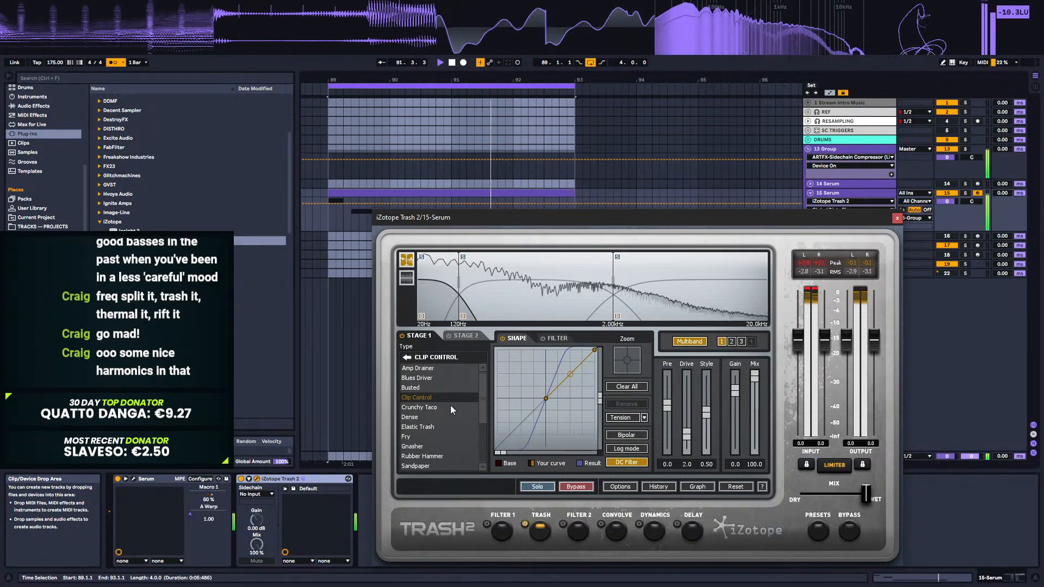
left_click(408, 357)
left_click(456, 369)
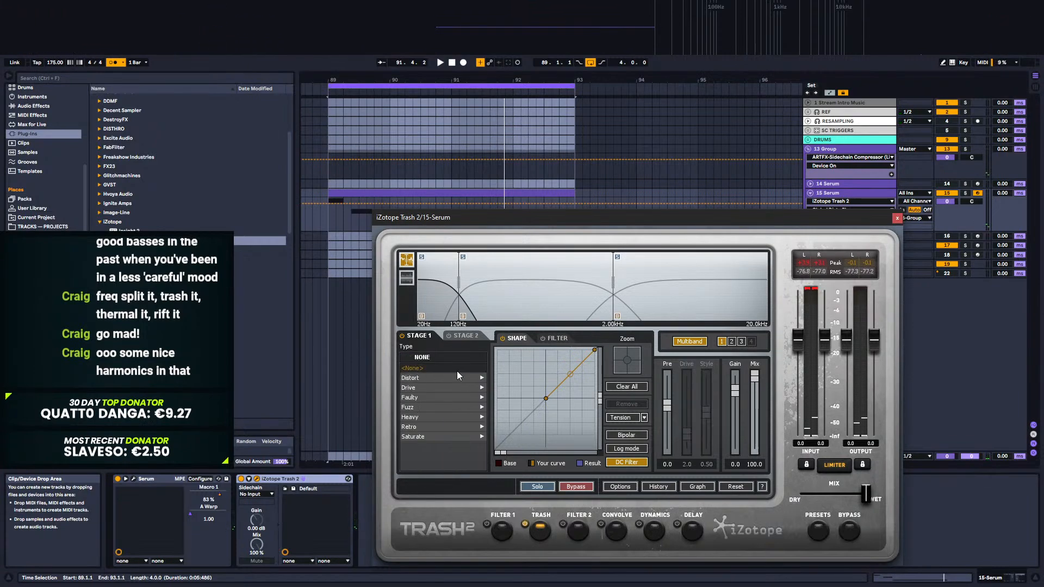
Step: Audition Distort types on the middle band, including Amp Drainer, Busted and Dense, and choose Elastic Trash
left_click(430, 385)
key("space")
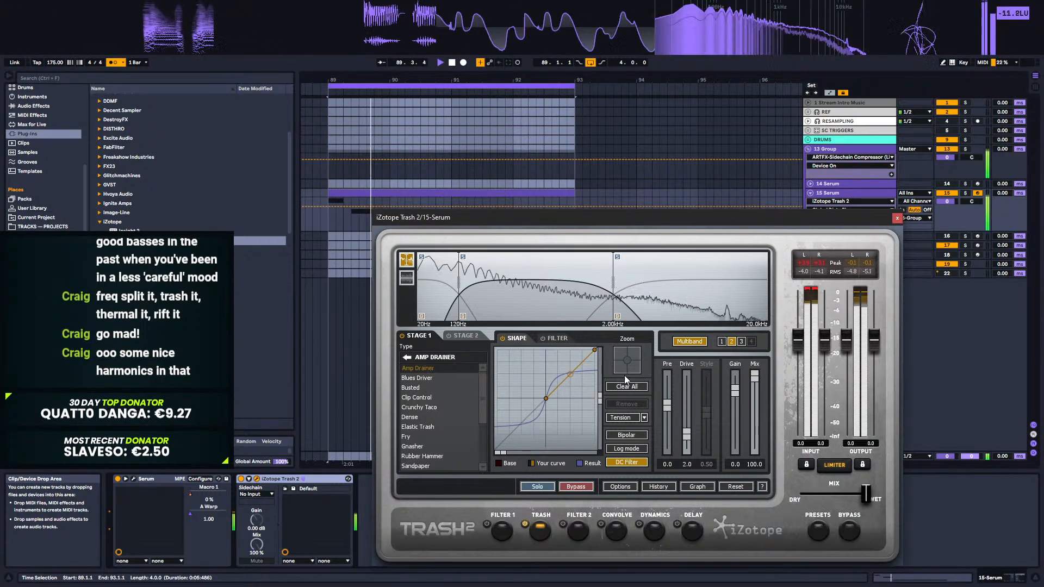
left_click(421, 387)
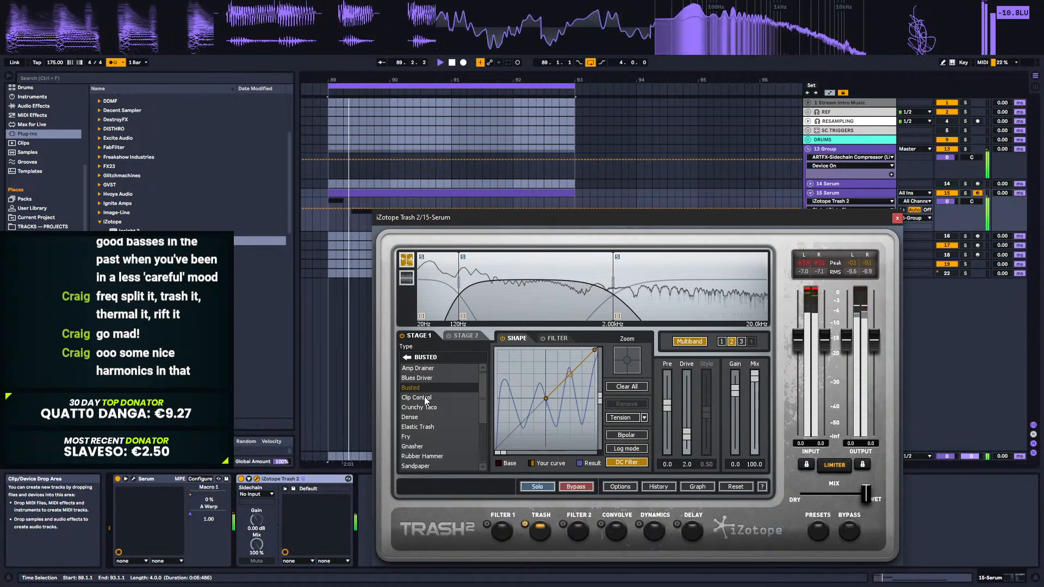
left_click(426, 407)
left_click(422, 414)
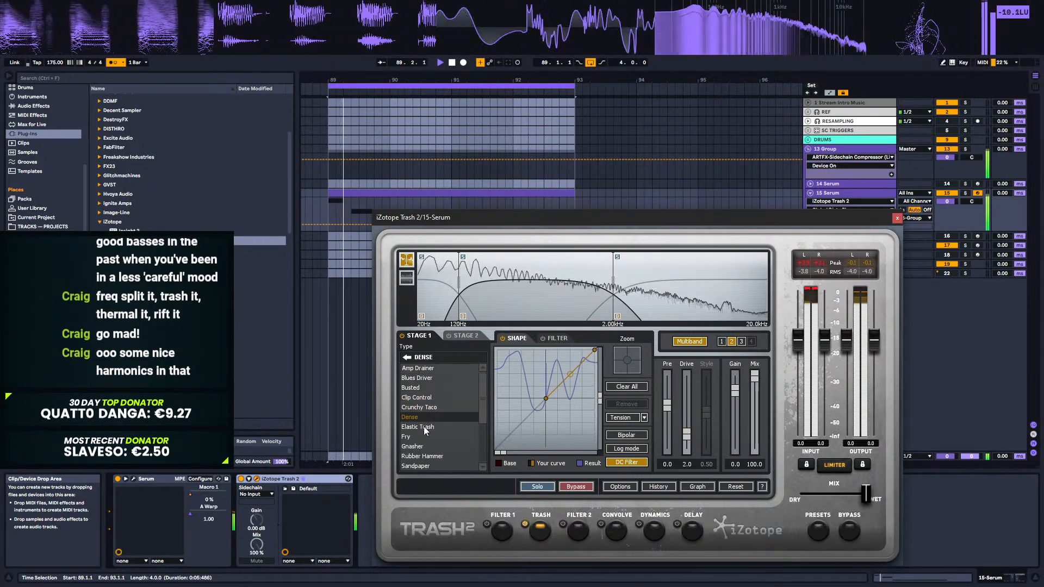
left_click(425, 428)
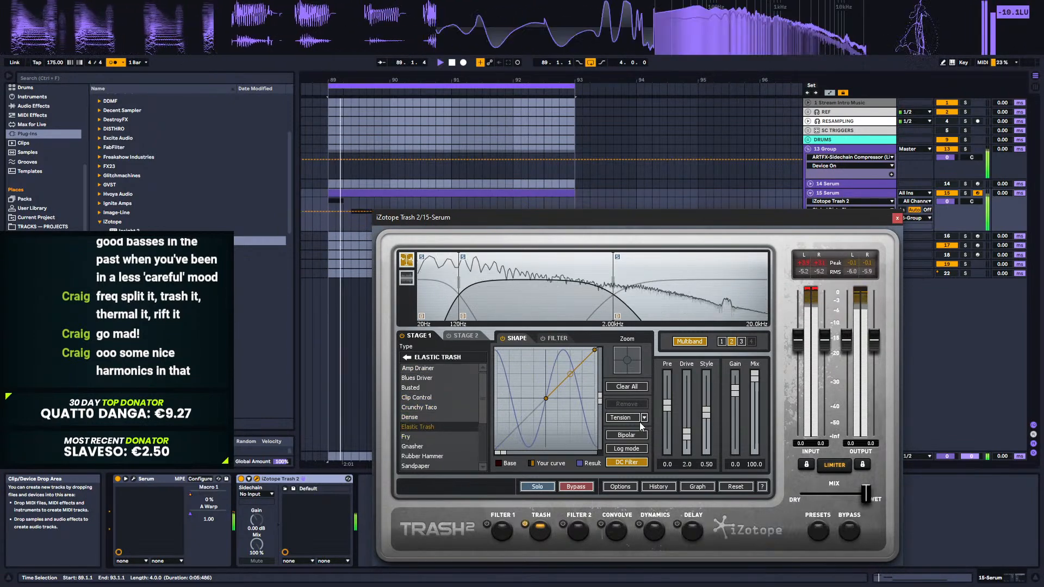
Step: Replay the loop and move the Trash 2 band crossovers to 124 Hz and 3.09 kHz
key("space")
key("space")
key("space")
key("space")
key("space")
key("space")
key("space")
mouse_move(459, 294)
left_mouse_down()
mouse_move(499, 296)
mouse_move(452, 293)
mouse_move(464, 294)
left_mouse_up()
left_click_drag(612, 284, 651, 290)
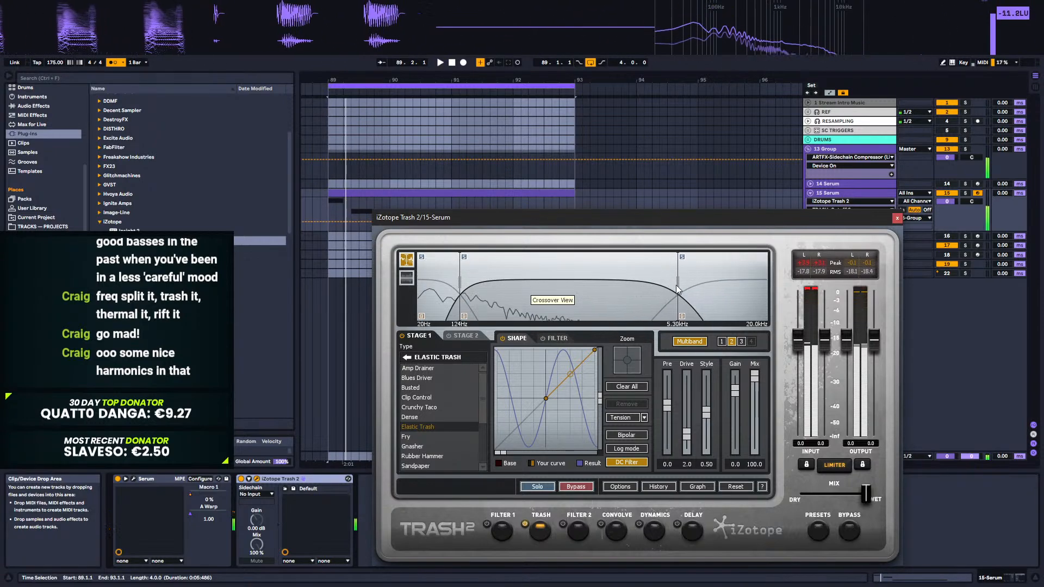
left_click_drag(647, 284, 642, 283)
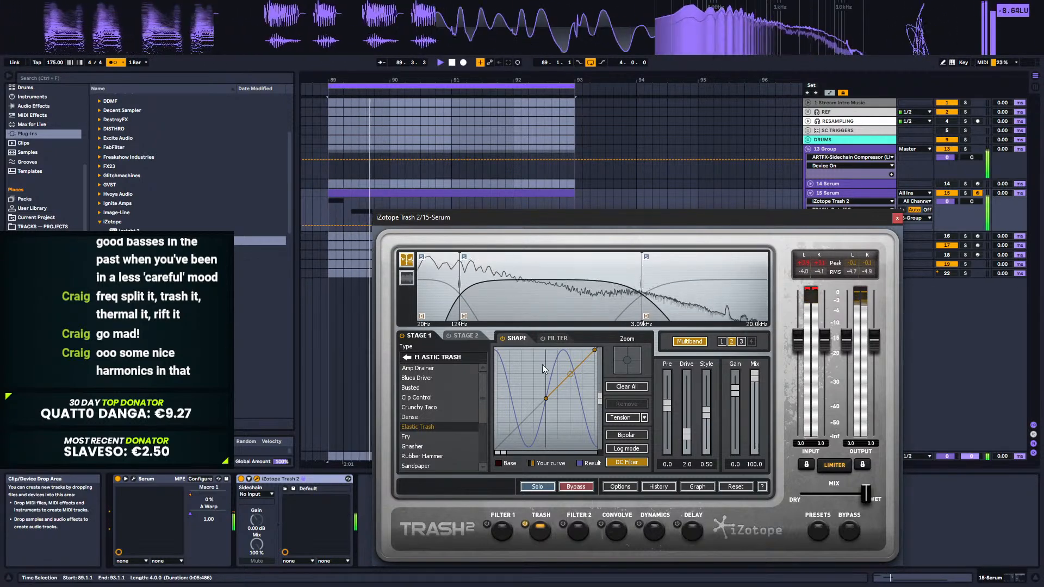
Step: Audition further Distort types on the middle band, starting with Rubber Hammer and ending on Sputter
left_click(422, 454)
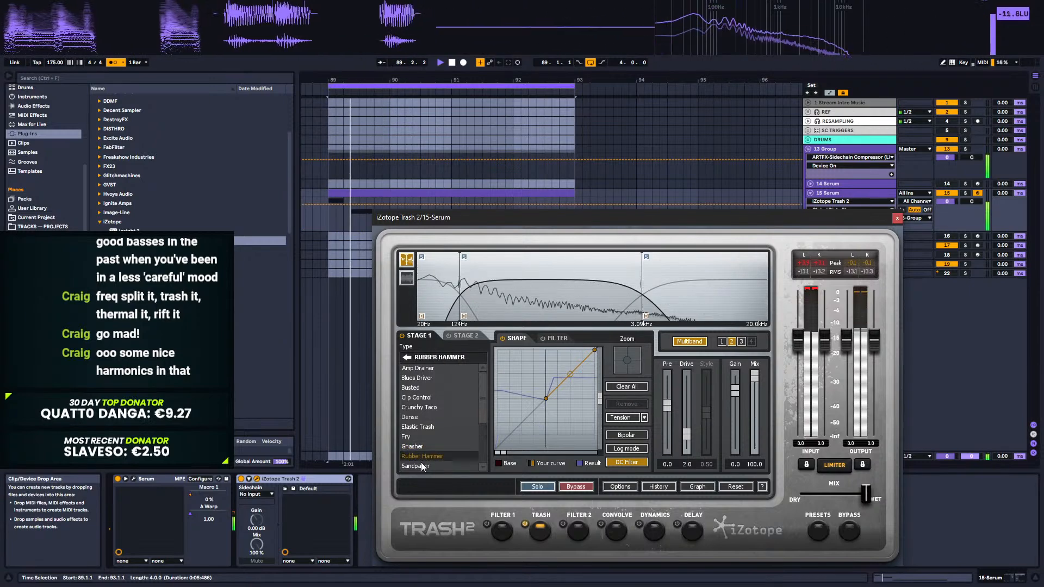
scroll(426, 440, "down", 1)
scroll(419, 458, "down", 2)
left_click(426, 445)
scroll(432, 398, "down", 1)
left_click(415, 438)
scroll(433, 388, "down", 2)
left_click(418, 427)
left_click(417, 419)
Step: Replay the loop with Sputter and set the middle band's drive to 2.5
key("space")
key("space")
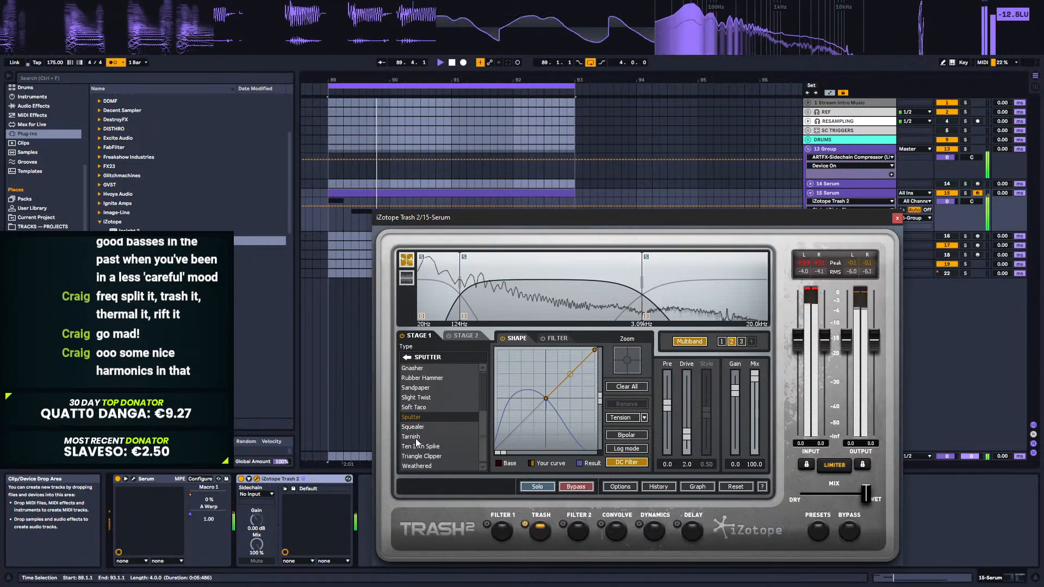
key("space")
key("space")
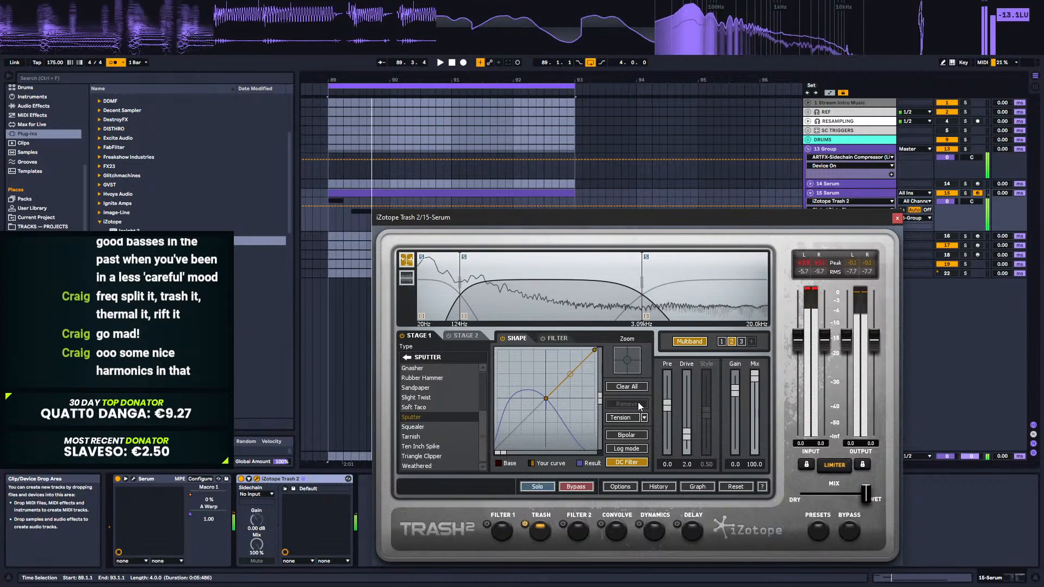
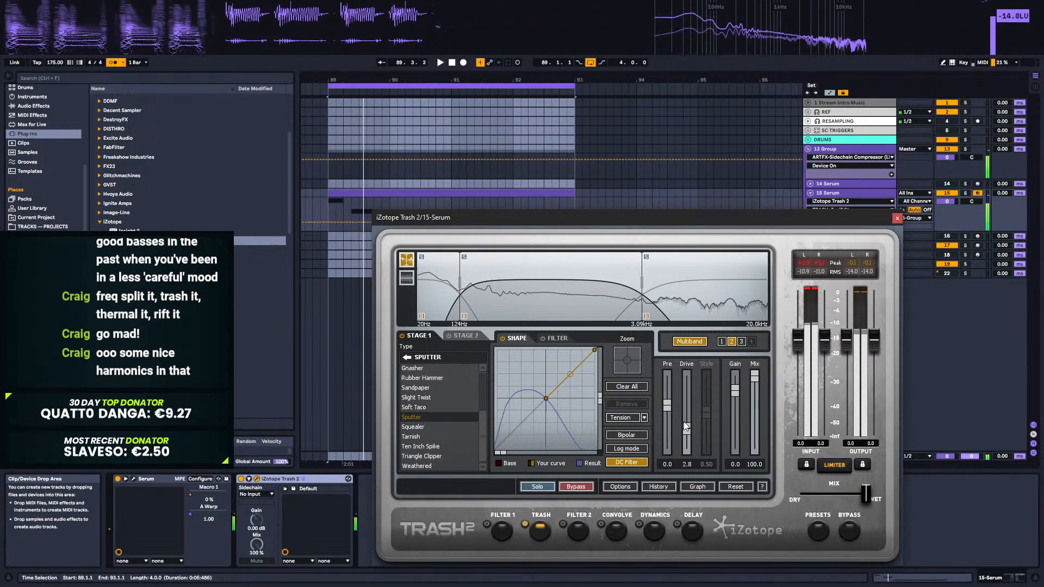
left_click_drag(687, 409, 688, 433)
Step: Audition Squealer, Ten Inch Spike and Weathered as the middle band's distortion type
left_click(435, 429)
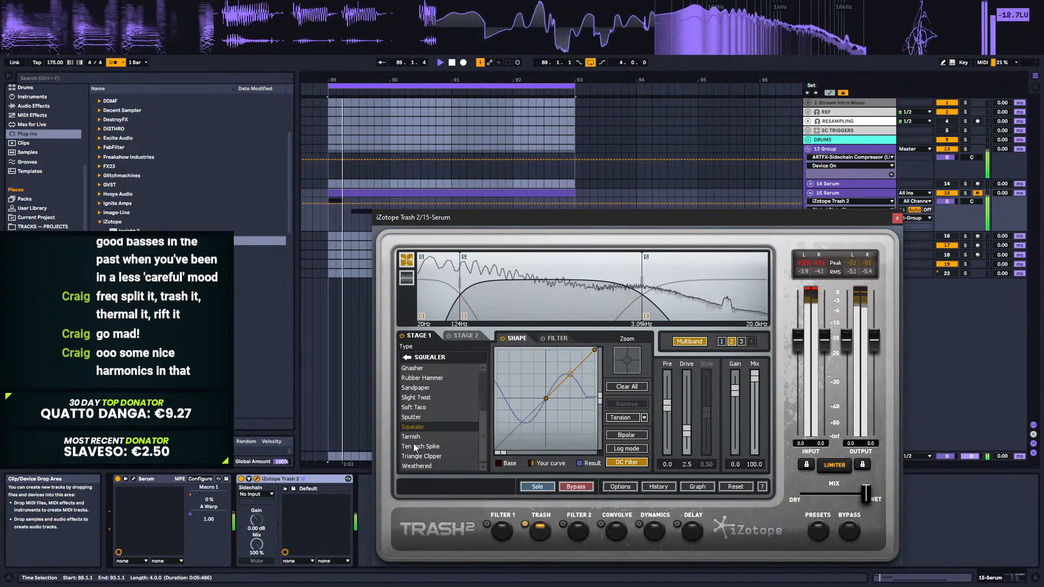
left_click(417, 438)
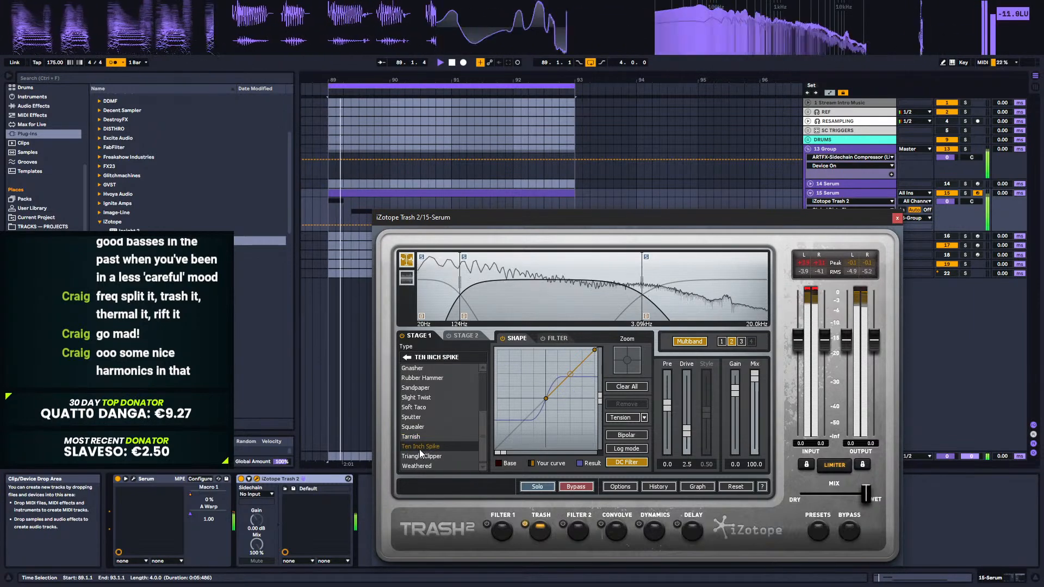
left_click(438, 465)
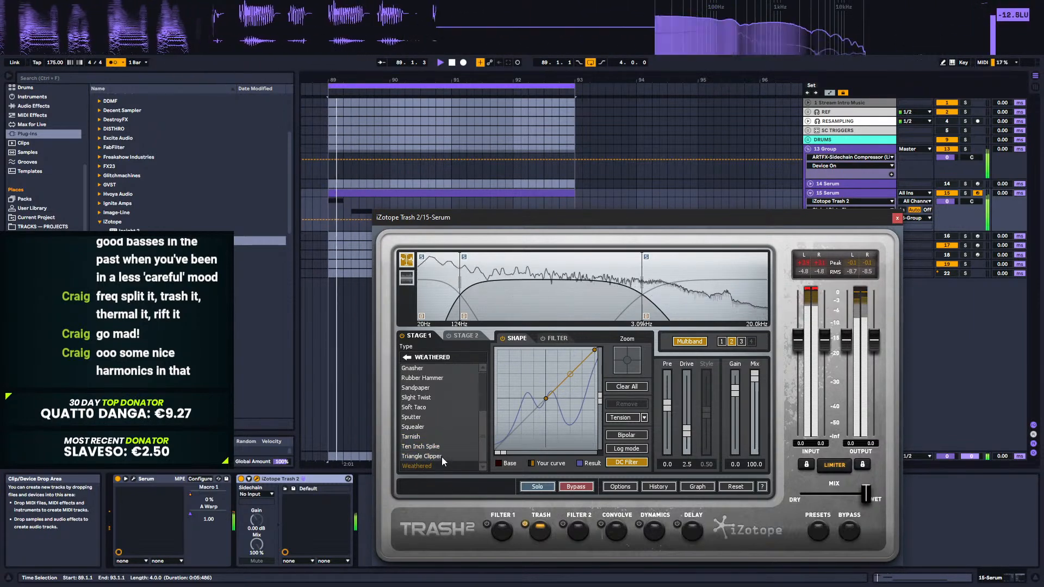
Step: Switch the middle band to the Heavy distortion types, trying Nasty Boy and Sine Shaper
left_click(407, 359)
left_click(416, 417)
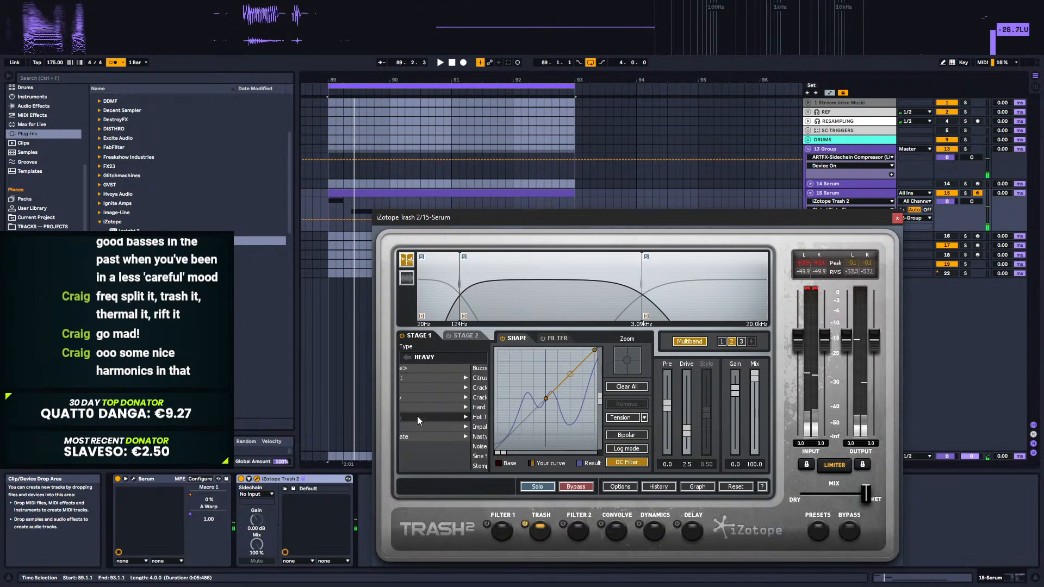
left_click(425, 435)
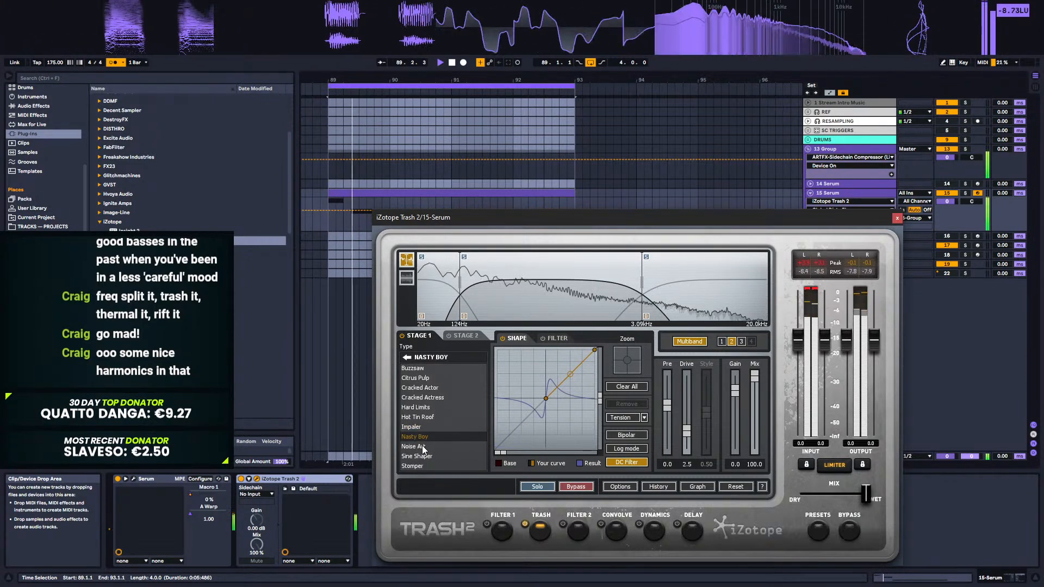
left_click(418, 456)
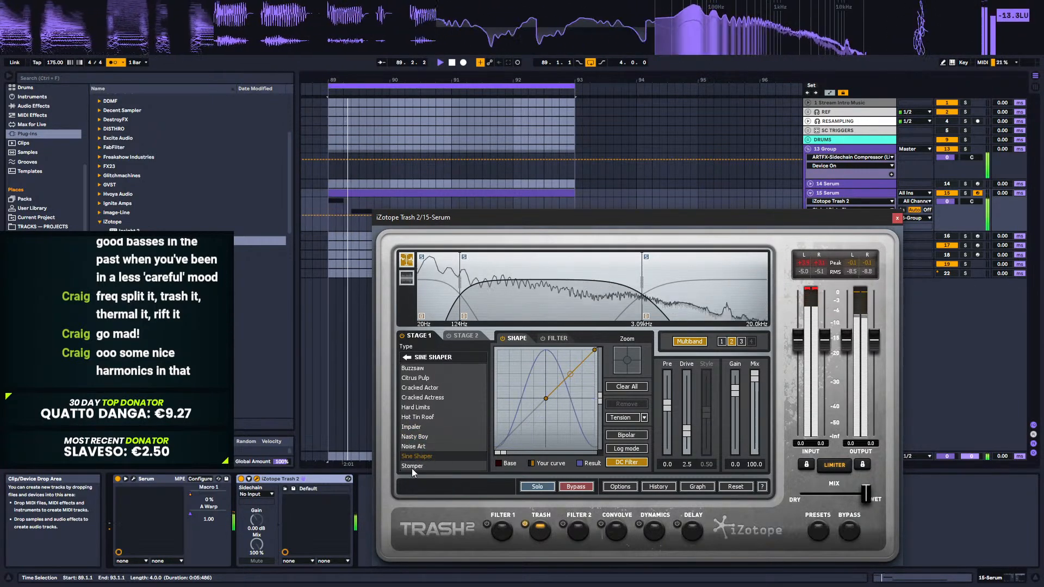
Step: Audition the Heavy types Hard Limits, Cracked Actor, Citrus Pulp and Buzzsaw as the middle band's distortion
left_click(423, 409)
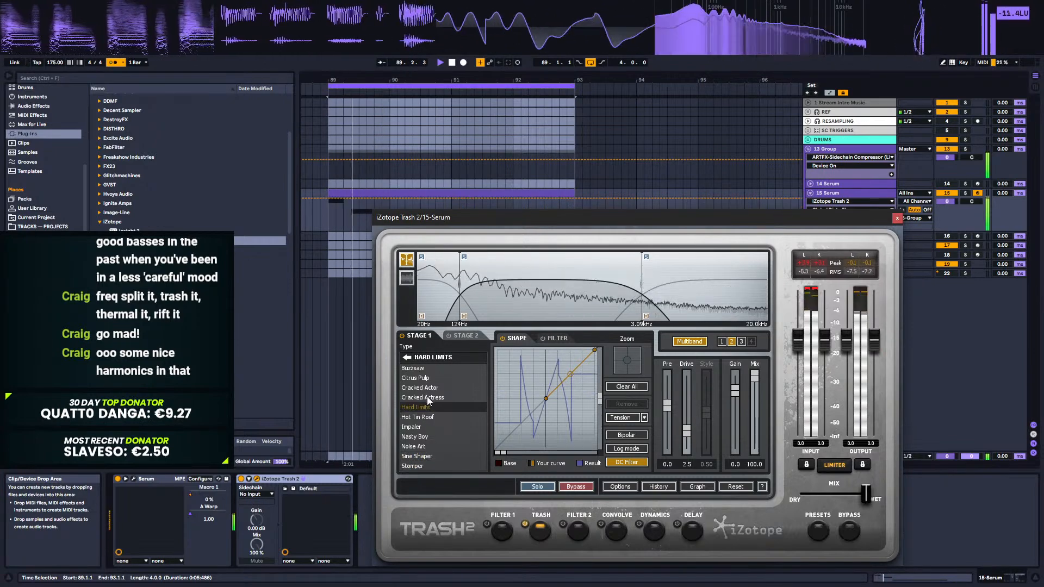
left_click(425, 389)
left_click(424, 378)
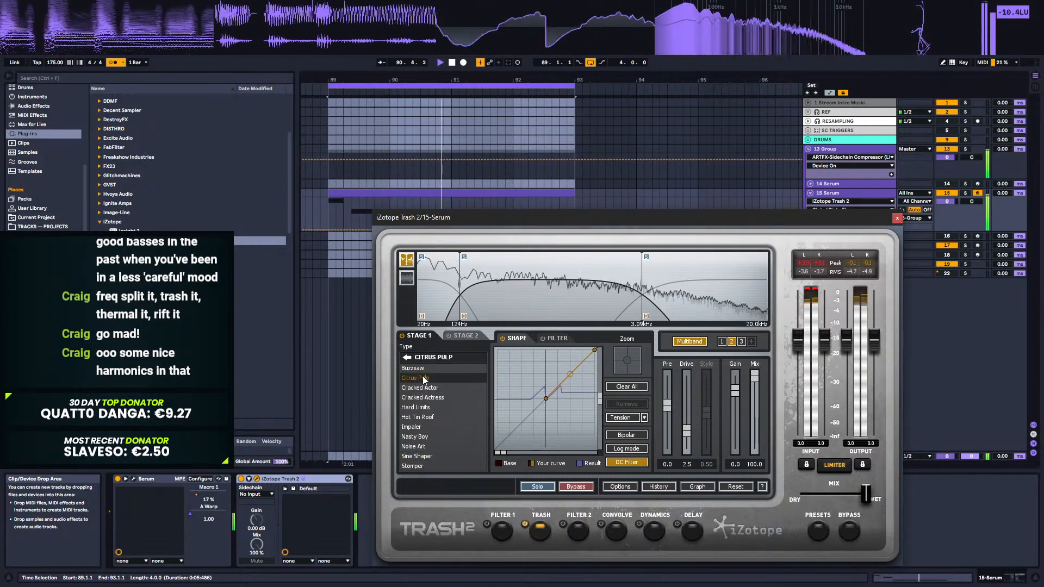
left_click(422, 370)
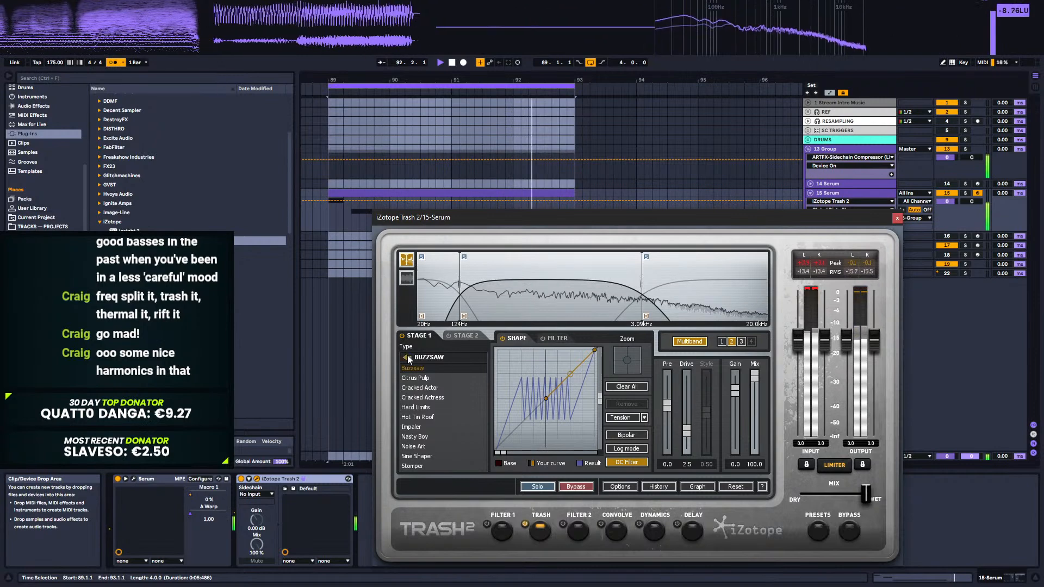
Step: Switch the middle band to the Fuzz distortion types, trying Positive, Negative and Wreckifier
left_click(408, 357)
left_click(429, 418)
left_click(413, 407)
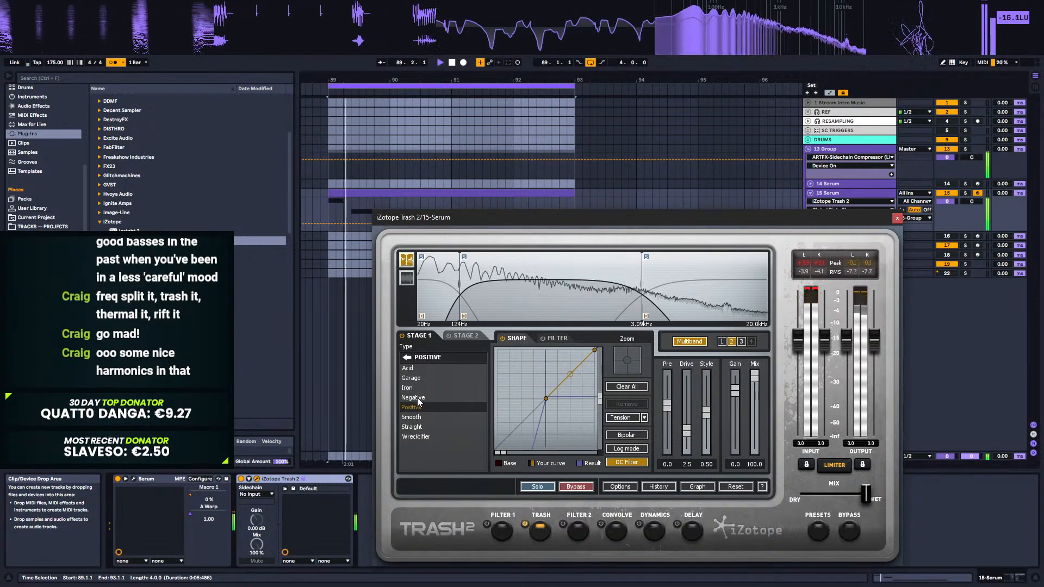
left_click(419, 399)
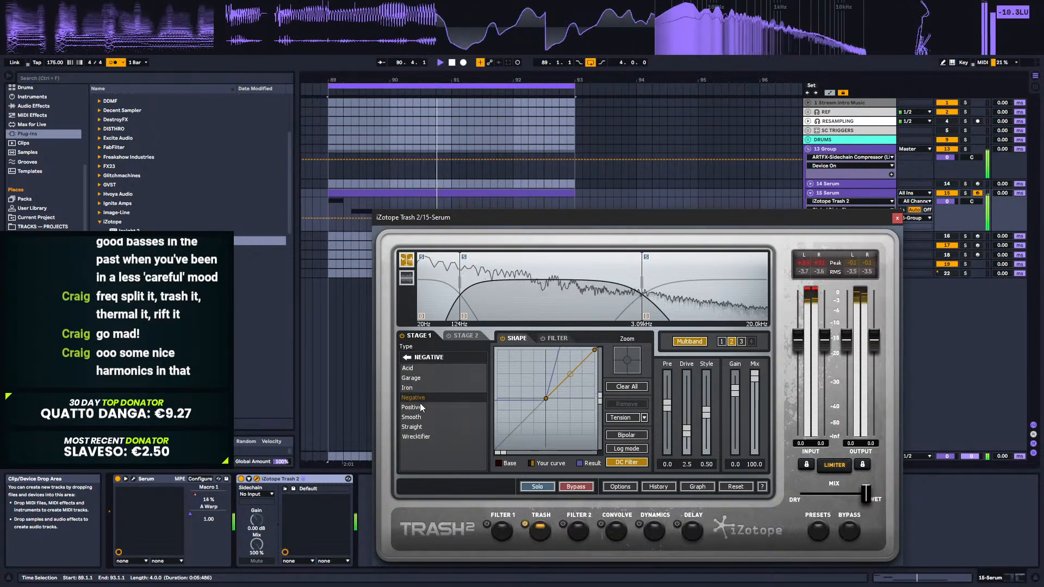
left_click(423, 437)
Step: Switch the middle band to the Faulty distortion types, trying Faulty Transistor, Cold Solder and Bad Breakup
left_click(407, 357)
left_click(425, 399)
left_click(416, 388)
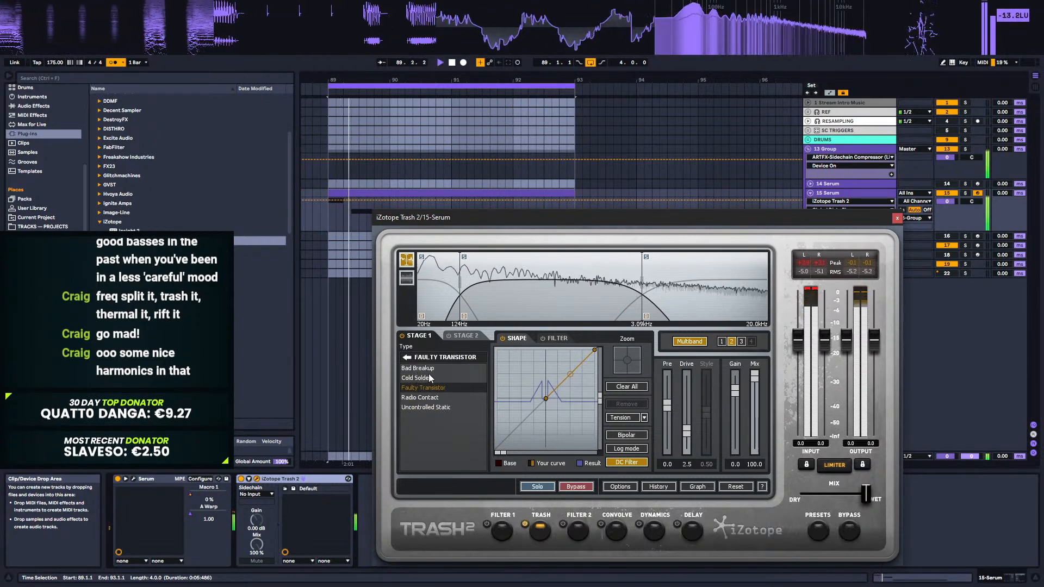
left_click(415, 376)
left_click(421, 368)
Step: Switch the middle band to the Drive distortion types, trying Crunchy Grunge and Crungey Grunch
left_click(408, 357)
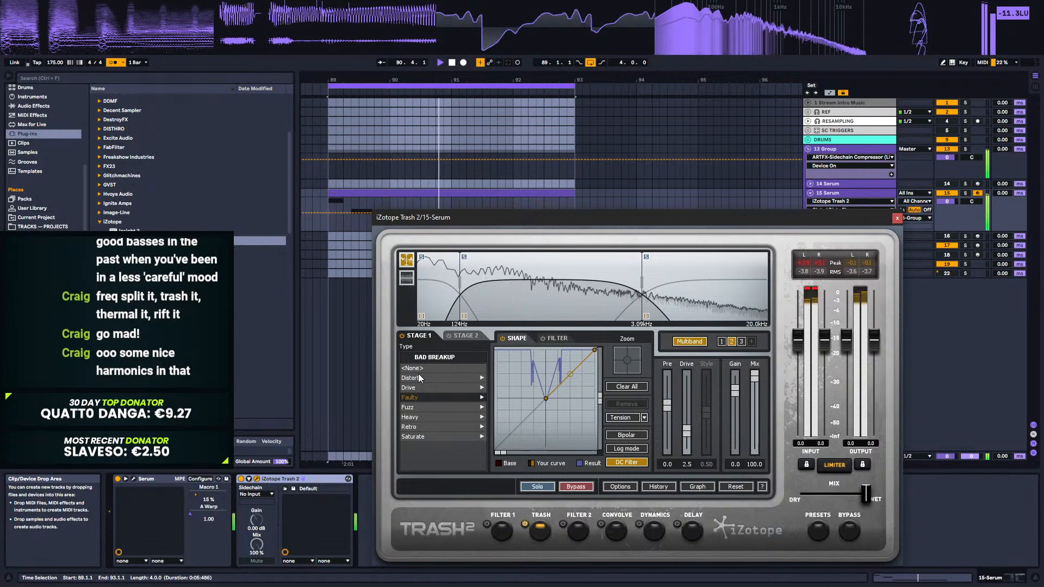
left_click(422, 387)
left_click(419, 387)
left_click(438, 407)
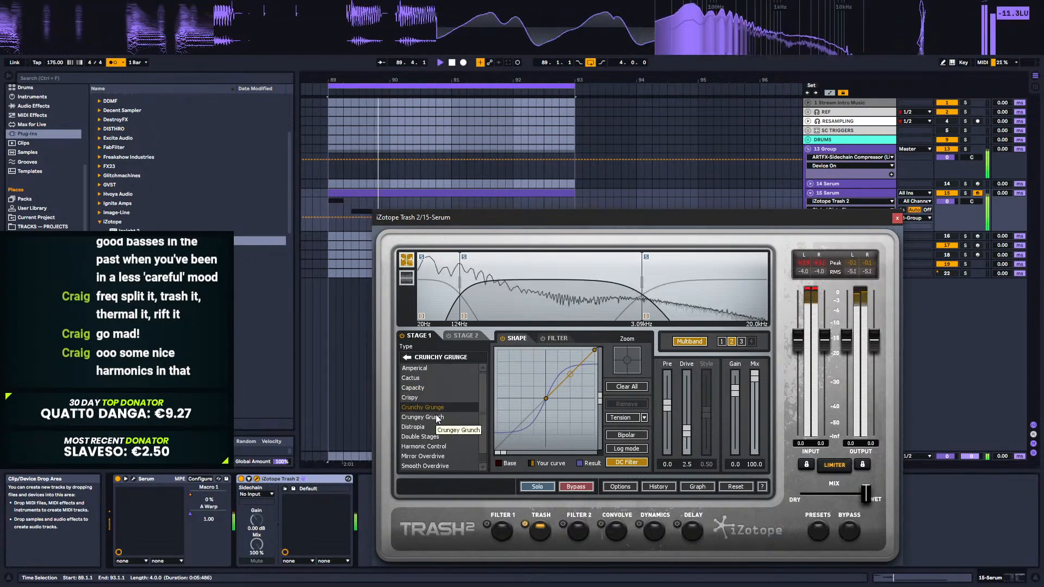
left_click(437, 417)
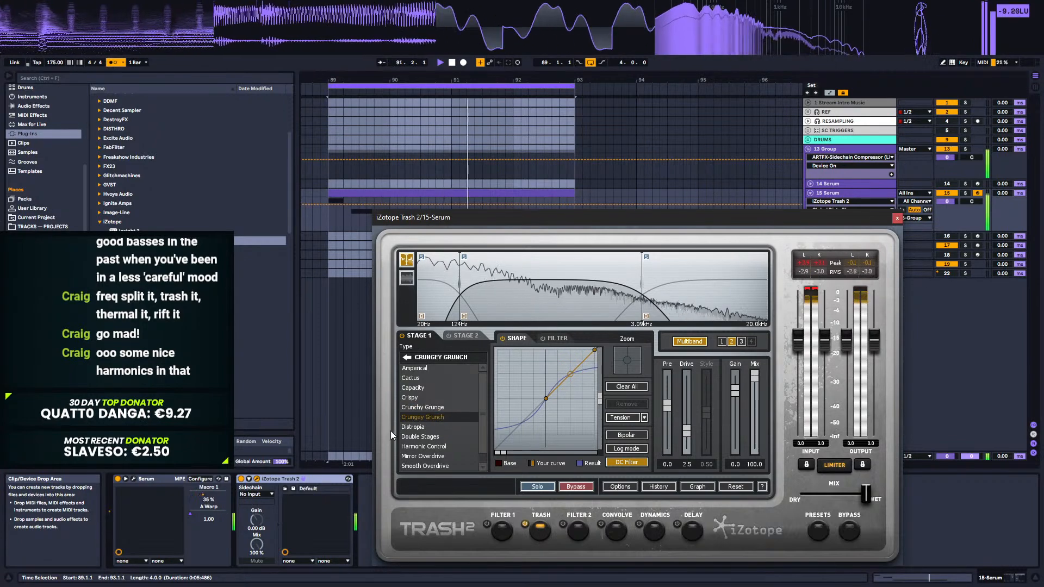
Step: Try further Drive types, settling on Tube Drainer with the middle band's drive at 2.0, and close the Trash 2 window
left_click(420, 436)
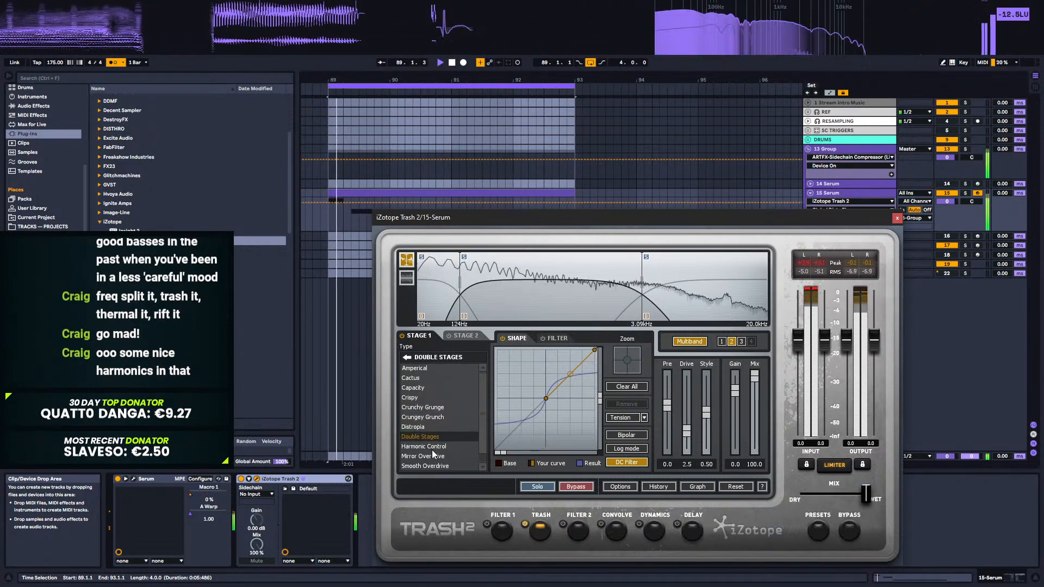
left_click(425, 466)
scroll(433, 437, "down", 1)
left_click(425, 467)
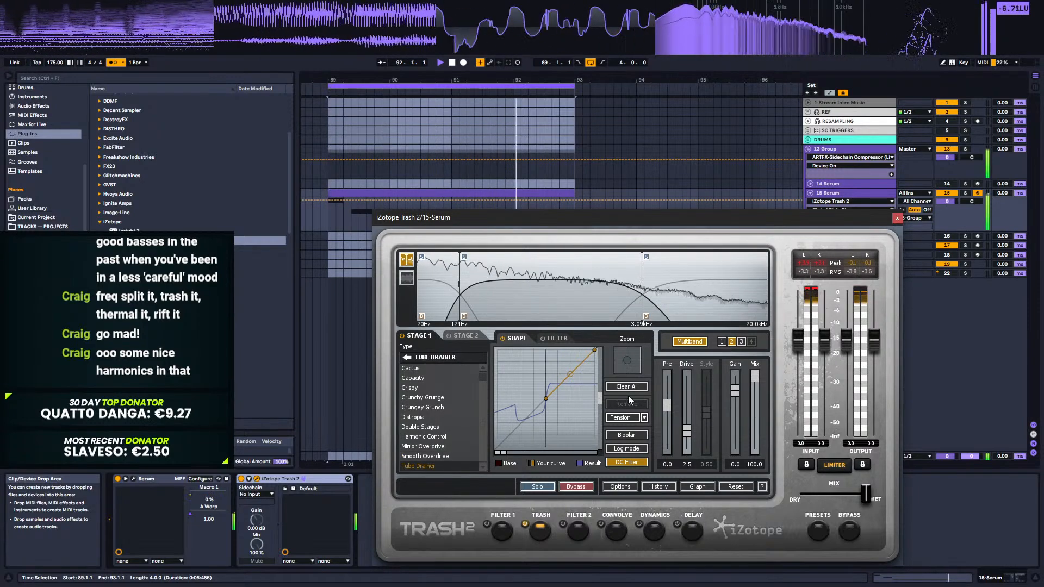
mouse_move(687, 429)
left_mouse_down()
mouse_move(680, 441)
mouse_move(681, 408)
mouse_move(677, 435)
left_mouse_up()
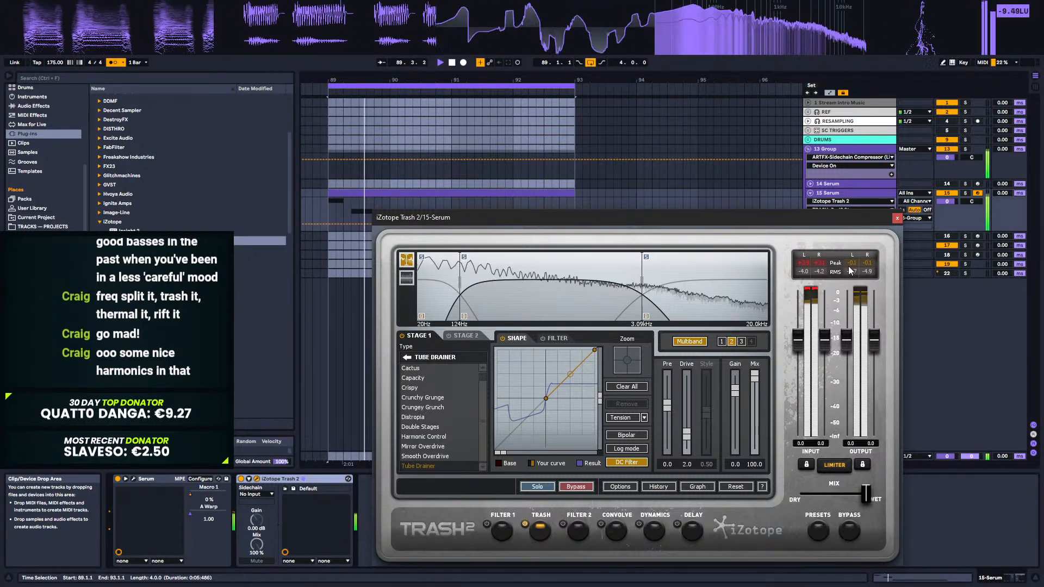
left_click(898, 217)
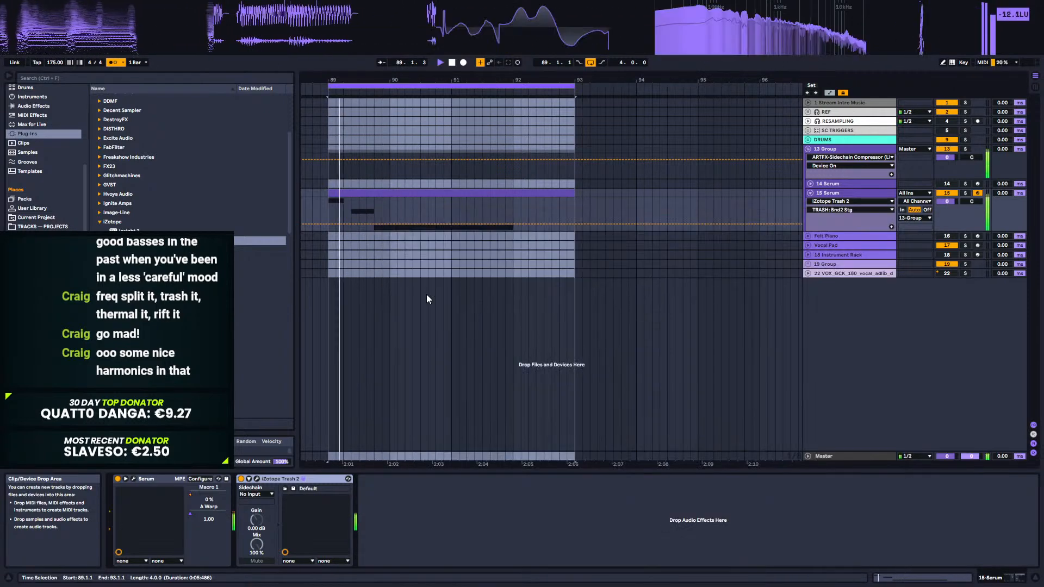
Step: Hide the automation lanes, unfold the DRUMS group and create a one-beat MIDI clip at bar 89 on the Kick track
key("a")
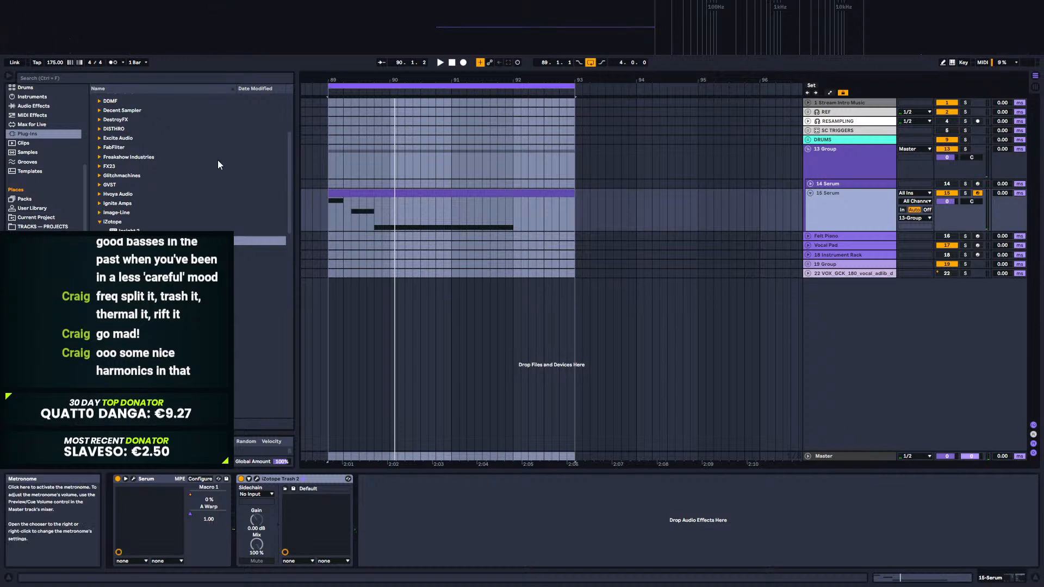
left_click(808, 140)
left_click(839, 177)
left_click_drag(330, 194, 342, 195)
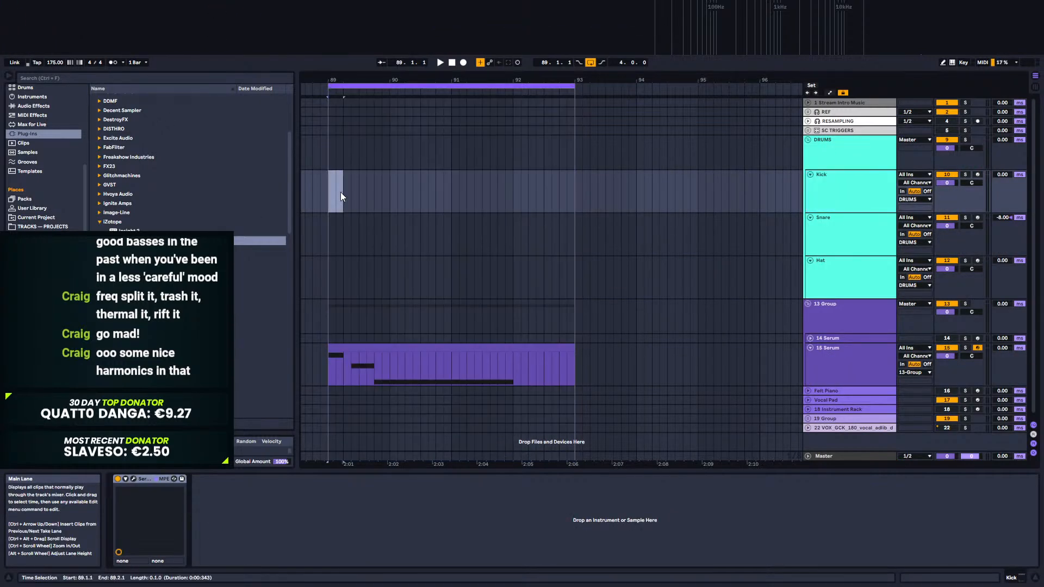
key("ctrl+shift+m")
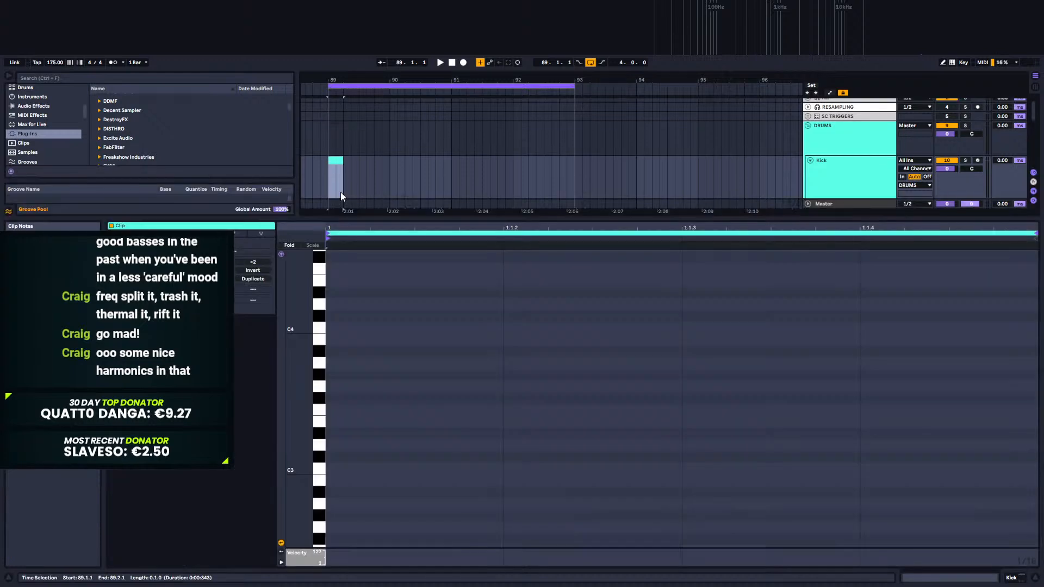
Step: Add a C3 note at the start of the Kick clip, play it back and close the clip editor
double_click(331, 471)
left_click_drag(331, 471, 647, 298)
key("space")
key("space")
left_click(1011, 578)
key("space")
key("space")
Step: Duplicate the Kick clip to the start of bars 90, 91 and 92 and play the loop against the bass
left_click_drag(336, 181, 473, 176)
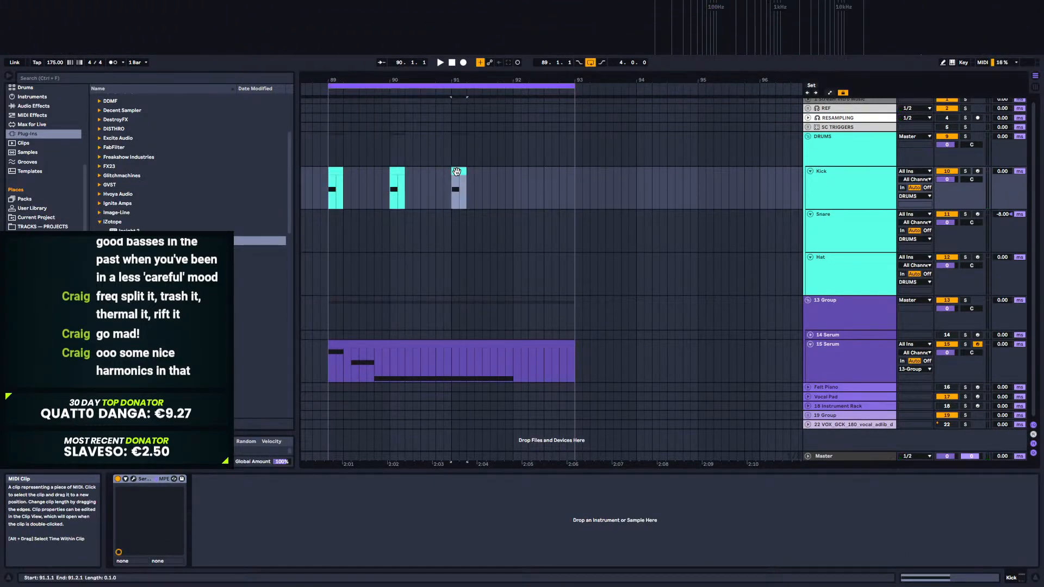
left_click(329, 188)
key("space")
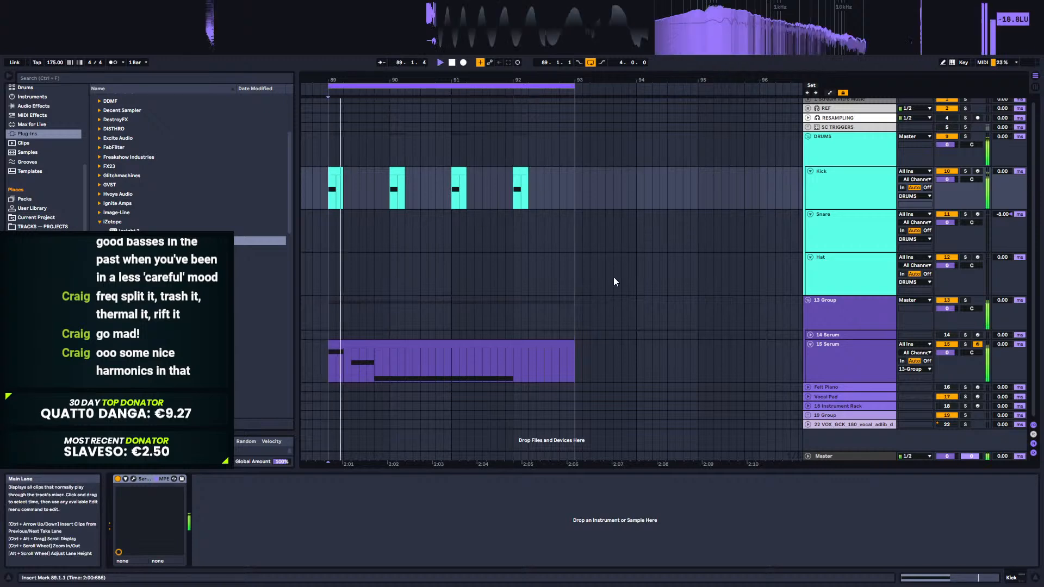
left_click(398, 175)
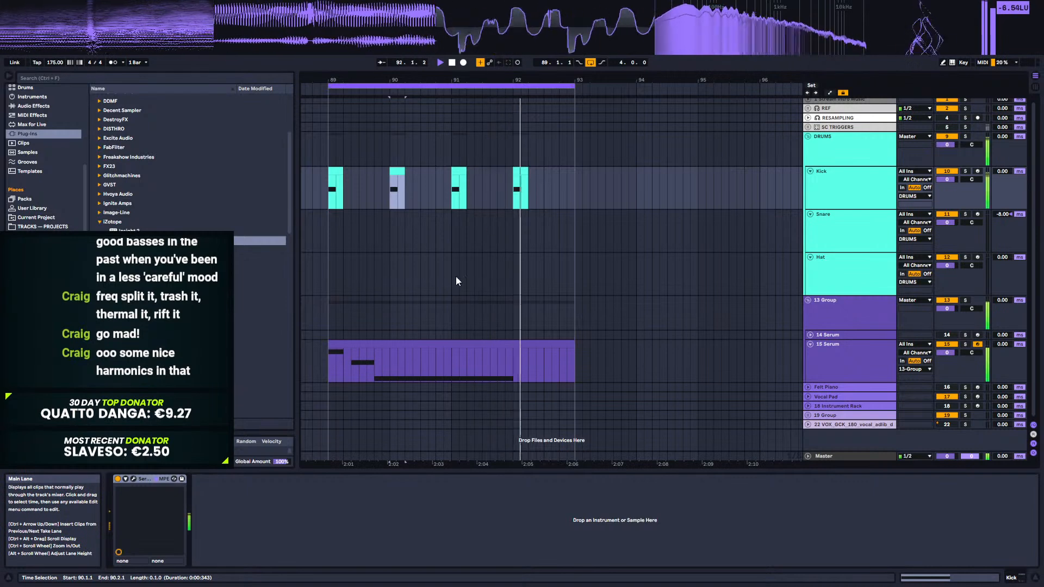
key("space")
Step: Delete the 15 Serum clip's content from bar 90 to bar 93 and play from bar 89
left_click(391, 360)
left_click_drag(393, 357, 568, 364)
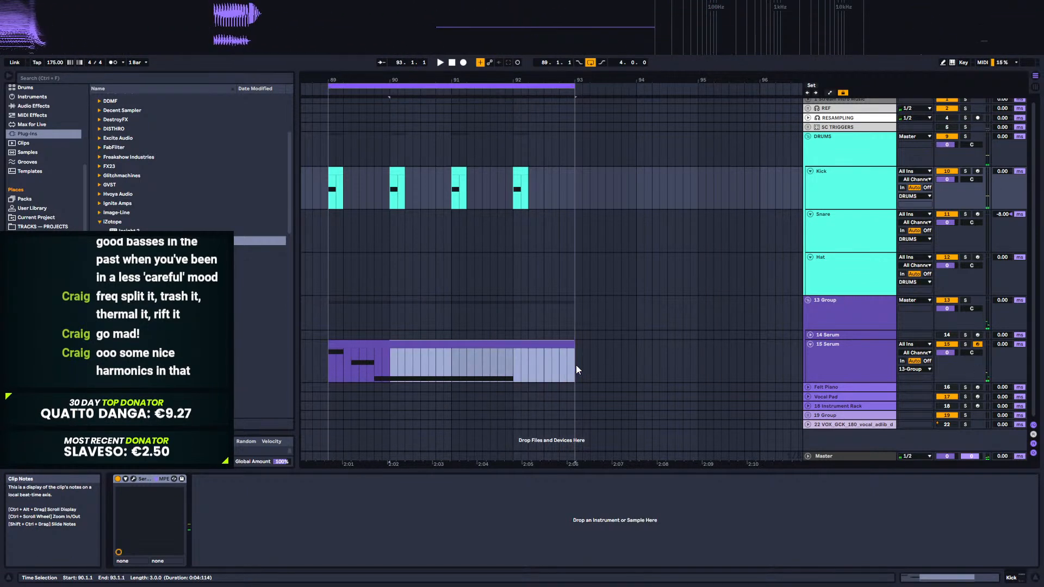
key("Delete")
left_click(313, 357)
left_click(328, 360)
key("space")
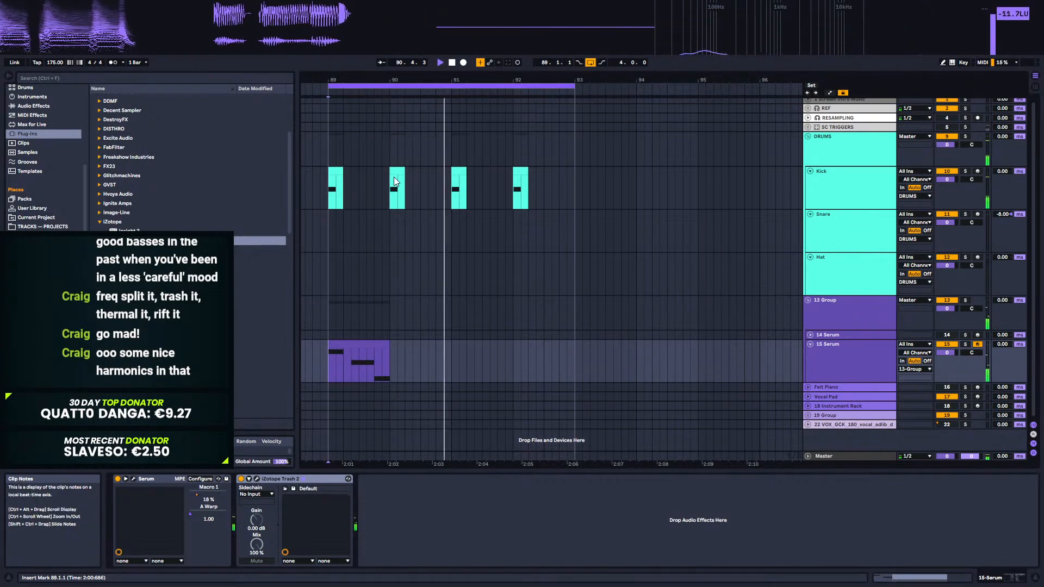
Step: Copy the Kick clip to the Snare track on beats 2 and 4 of bars 89 to 92 and play the pattern
left_click(339, 174)
left_click_drag(339, 173, 444, 217)
left_click_drag(444, 217, 563, 220)
key("space")
left_click(857, 226)
left_click(384, 347)
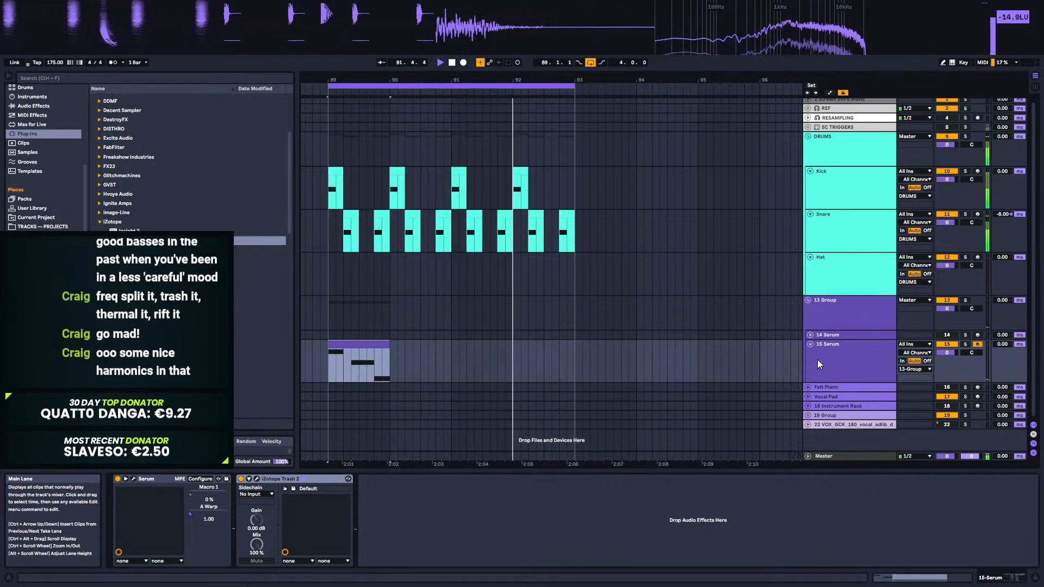
Step: Stop playback, insert a new MIDI track below 15 Serum, and fold and mute the 15 Serum track
left_click(820, 336)
key("space")
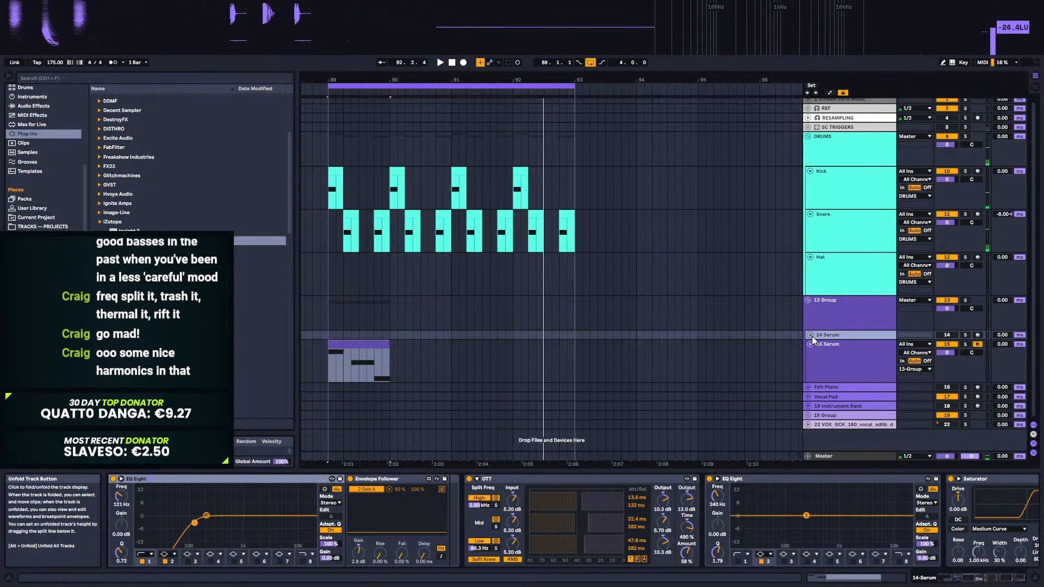
left_click(834, 346)
right_click(834, 345)
left_click(871, 432)
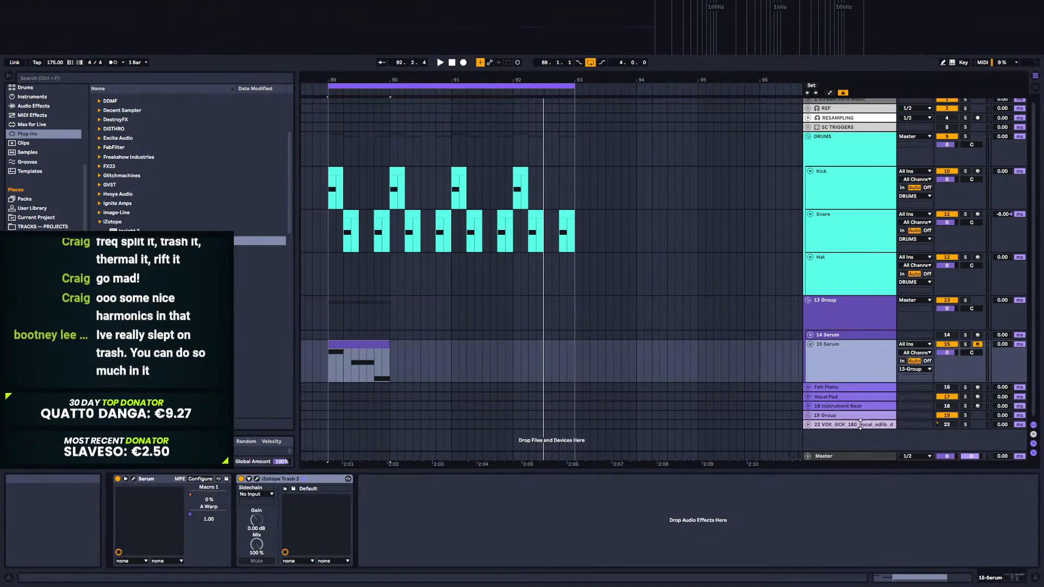
left_click(844, 400)
left_click(810, 345)
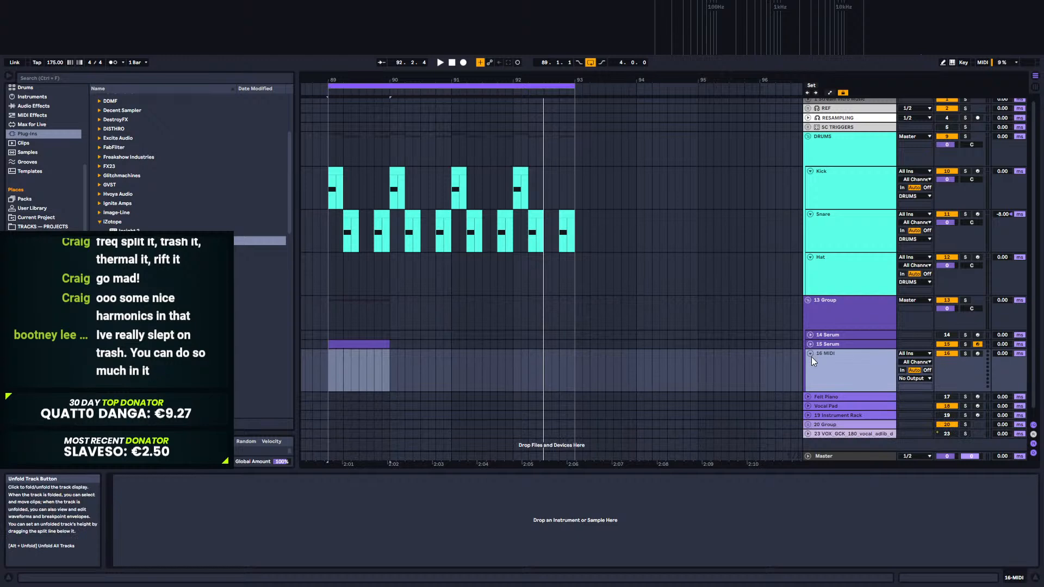
left_click(947, 344)
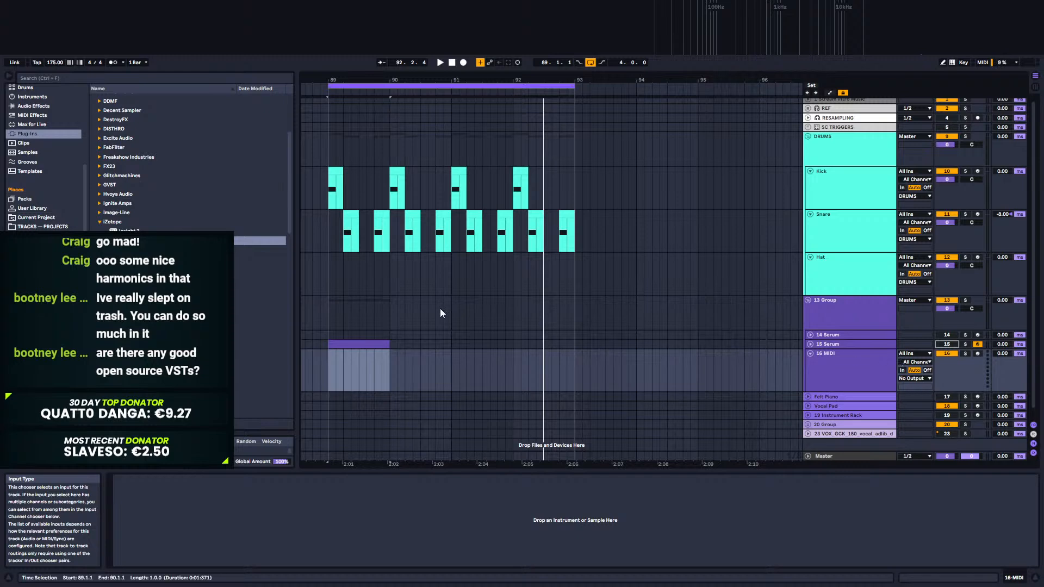
Step: Find the [ARTFX] STEREO 808 v1 preset in the BASS — SUBS folder and load it onto the new 16 MIDI track
scroll(191, 164, "down", 10)
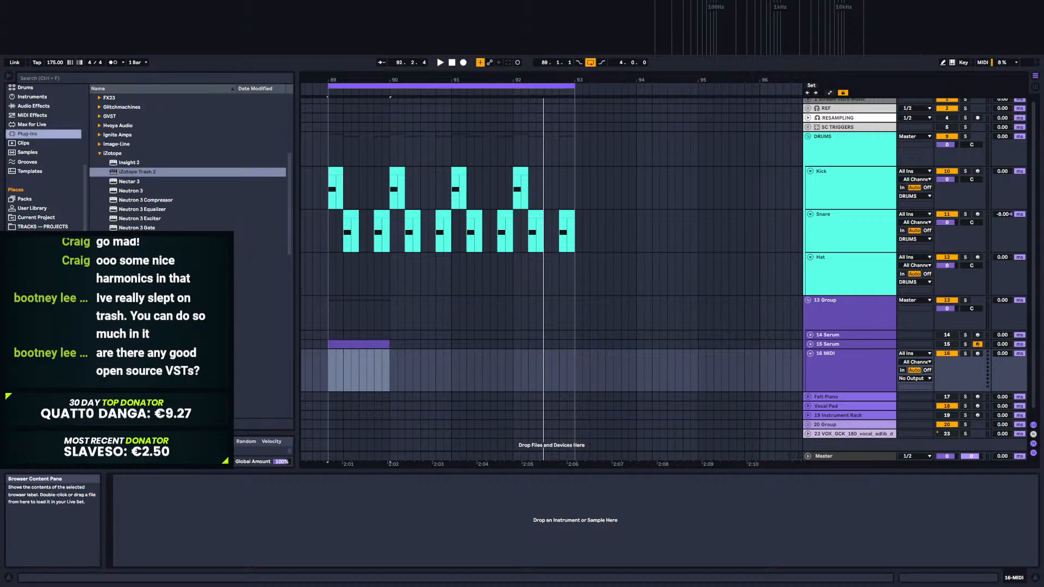
scroll(163, 163, "down", 10)
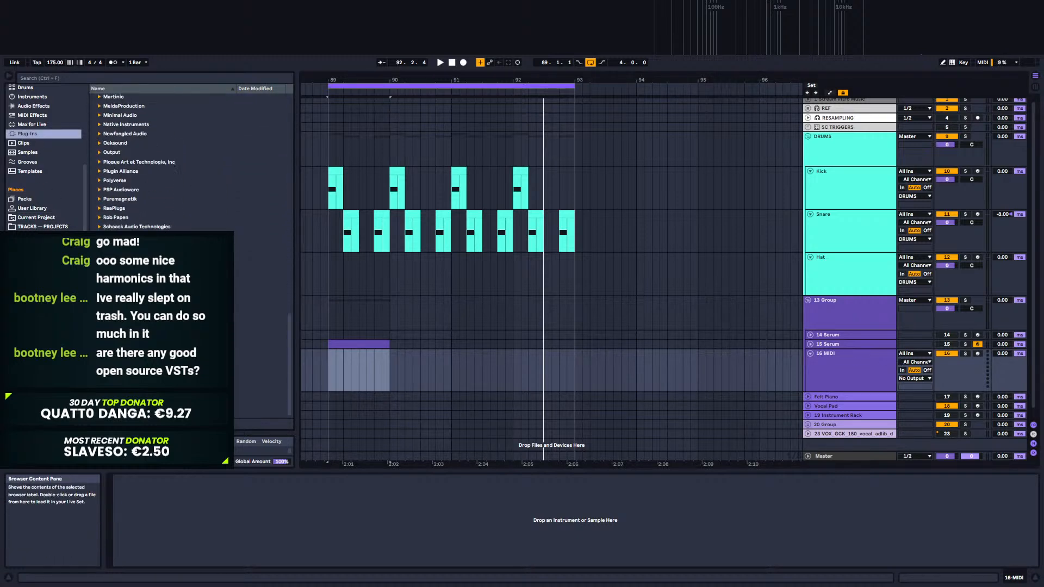
scroll(190, 164, "down", 3)
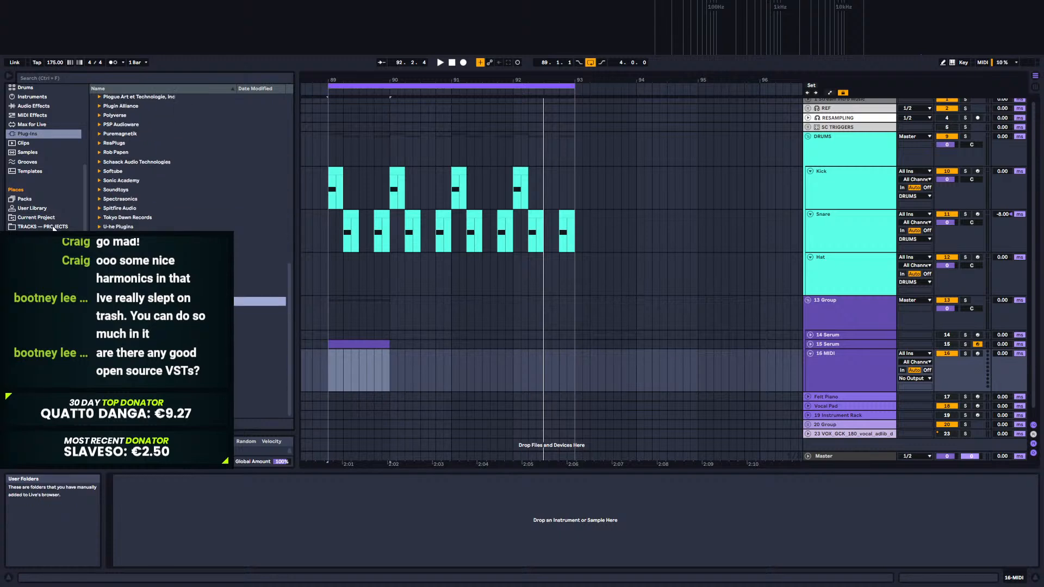
left_click(44, 254)
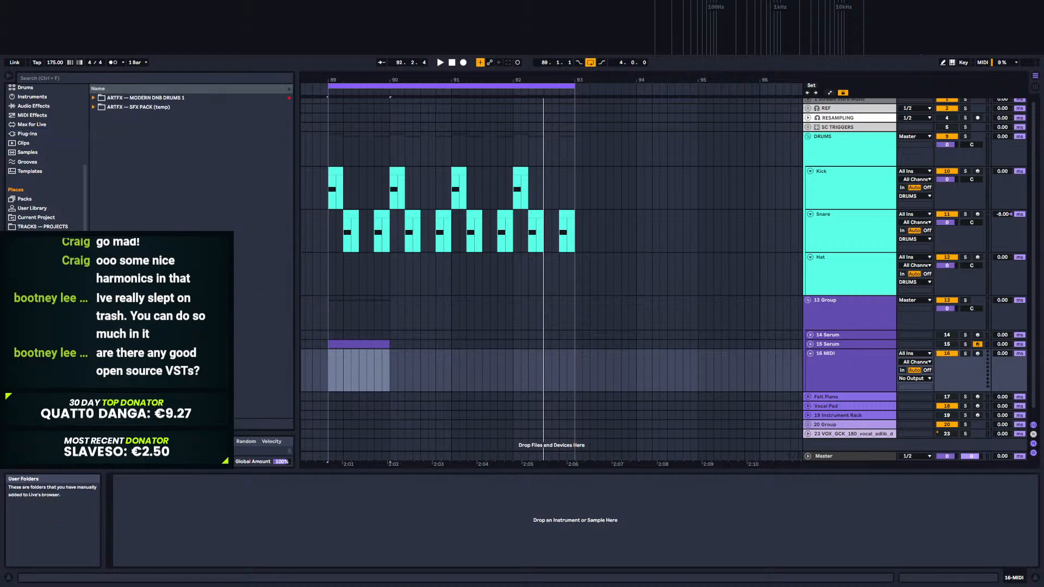
left_click(43, 245)
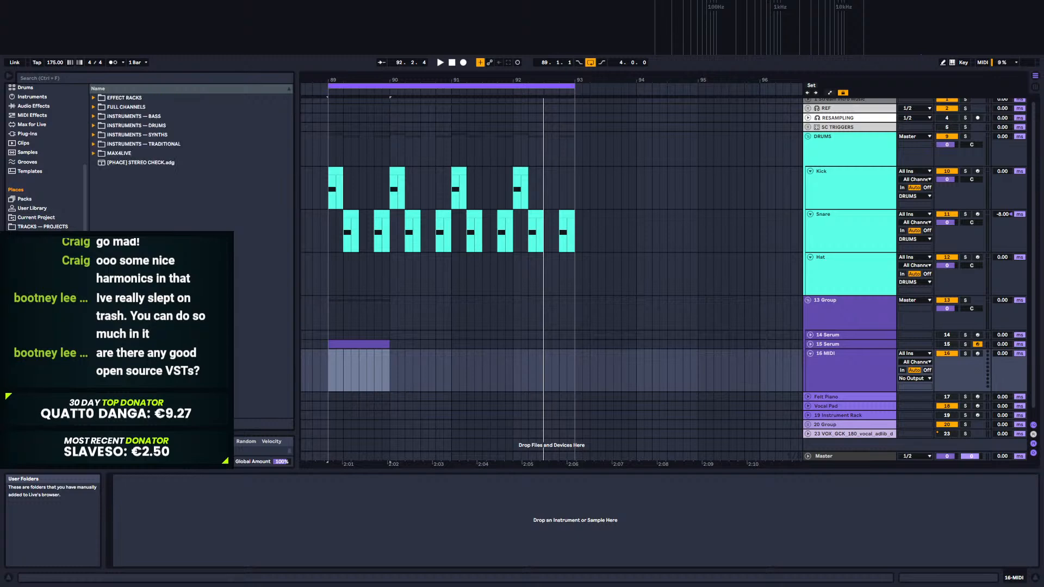
left_click(97, 117)
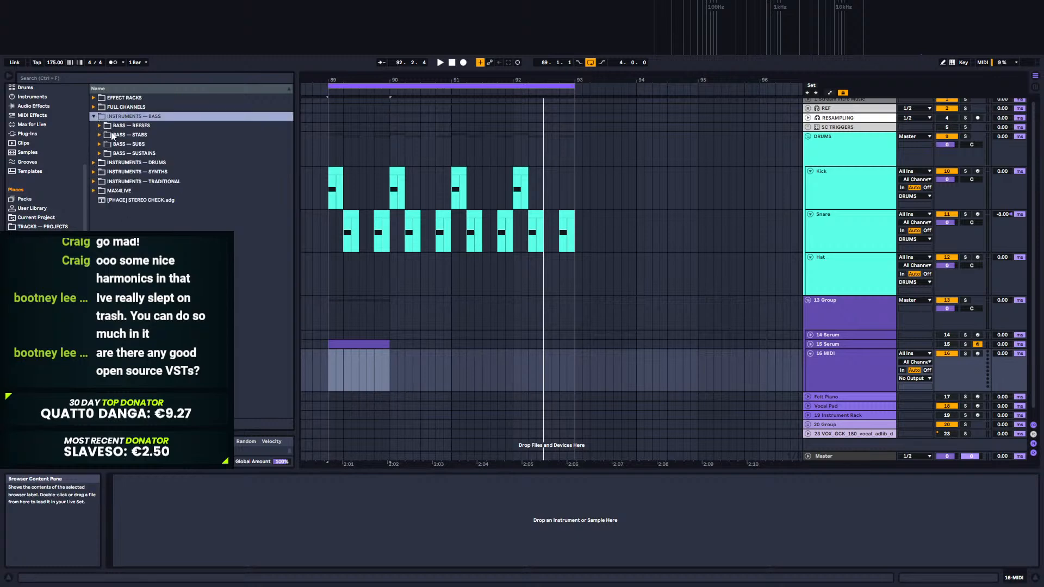
left_click(100, 144)
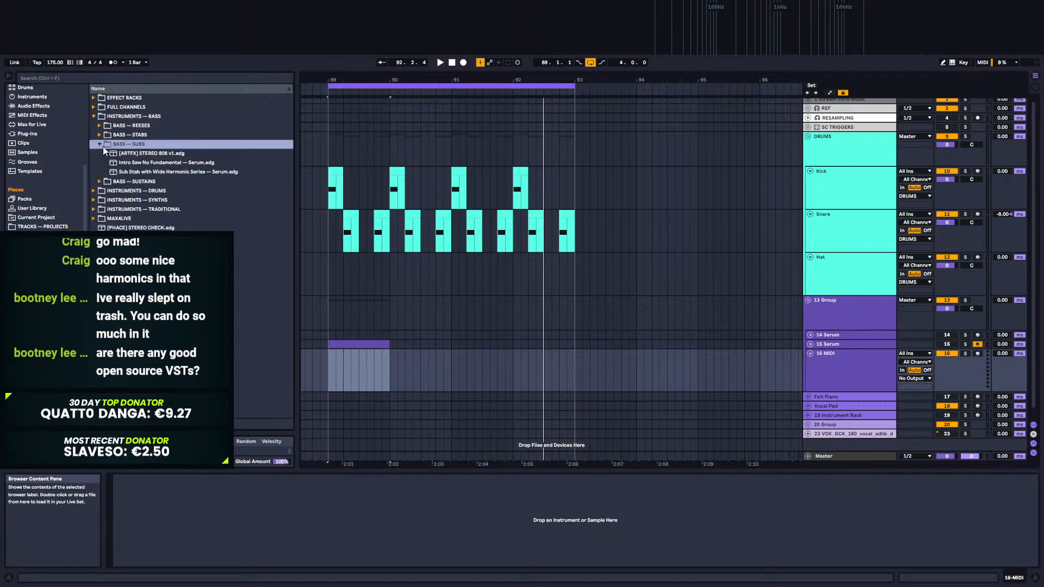
left_click_drag(133, 155, 303, 247)
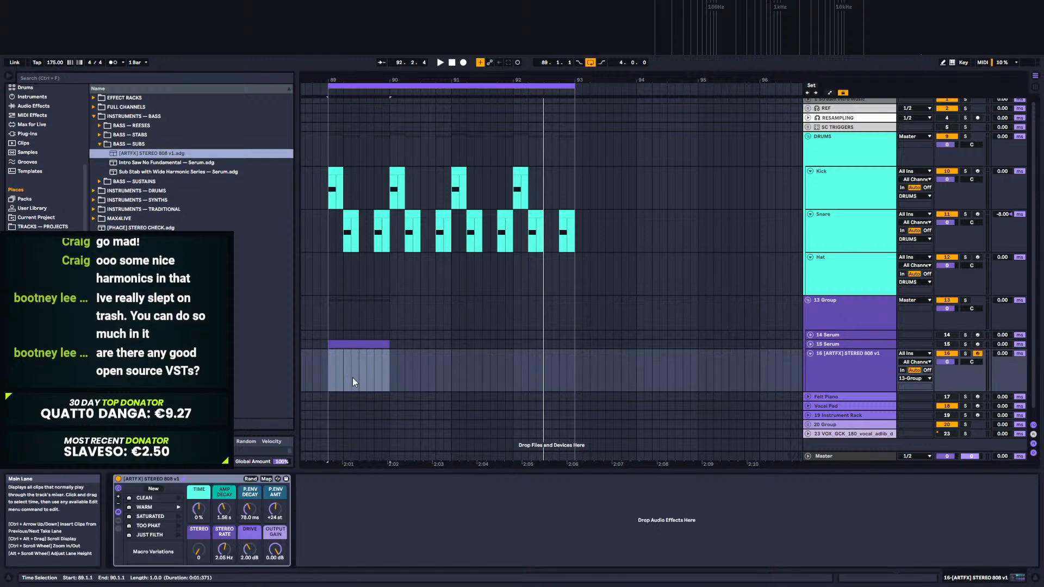
Step: Copy the one-bar 15 Serum MIDI clip at bar 89 onto the STEREO 808 track
left_click(325, 366)
left_click_drag(379, 343, 374, 375)
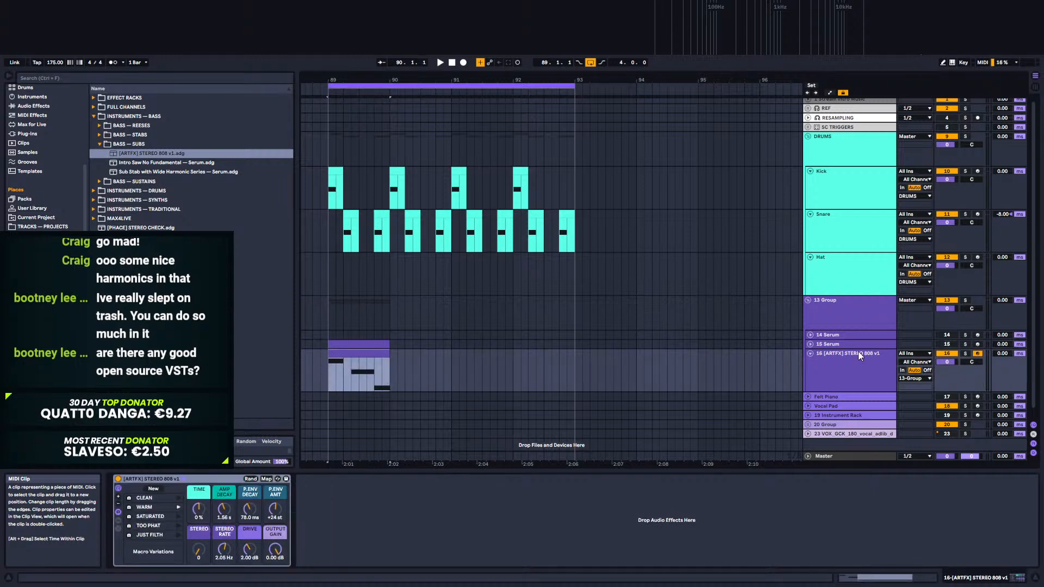
Step: Solo the STEREO 808 track and bypass the SC KICK sidechain compressor on 13 Group while auditioning the loop
key("space")
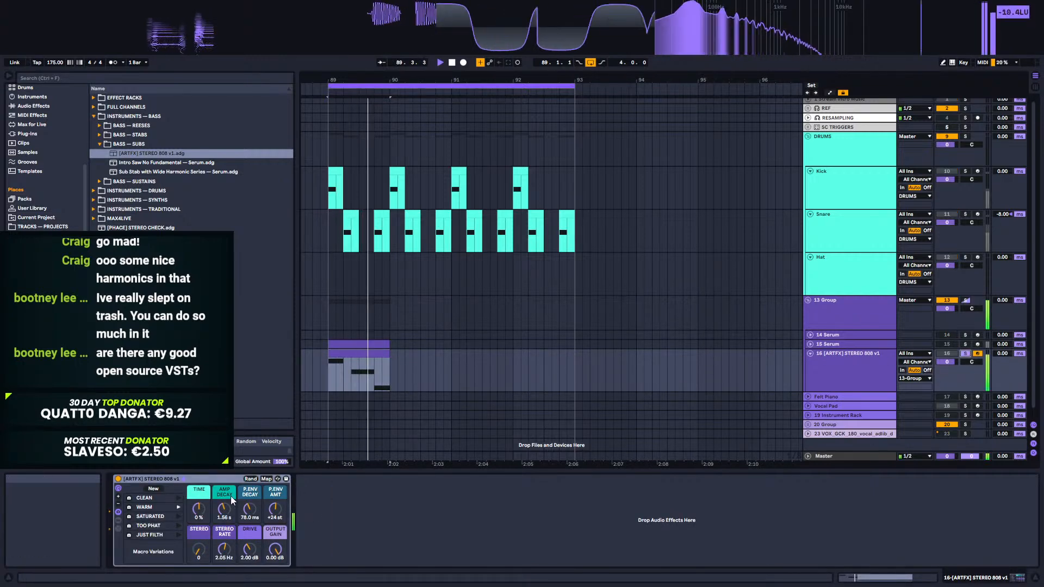
left_click(845, 315)
left_click(117, 479)
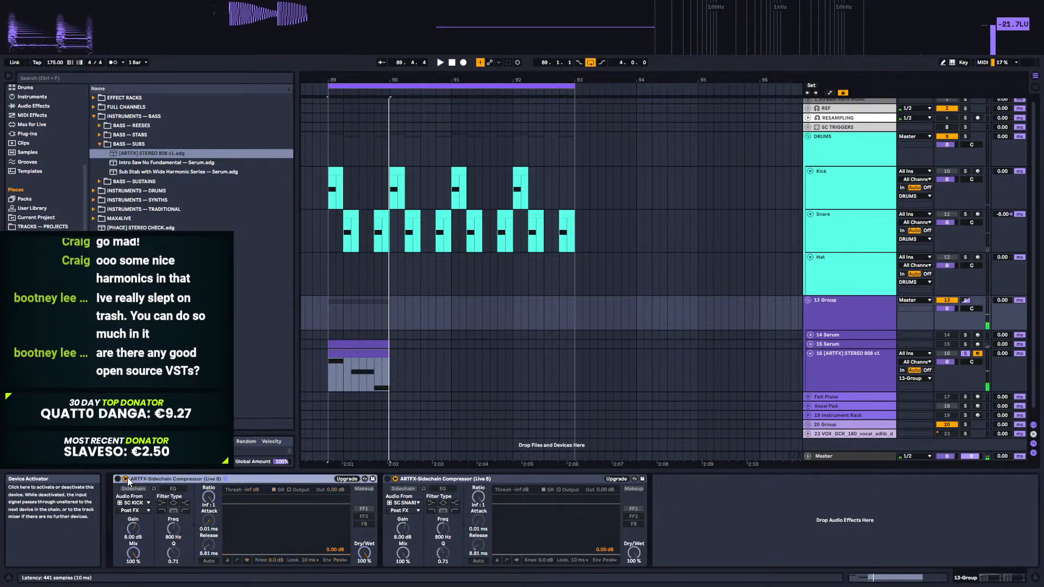
key("space")
left_click(832, 370)
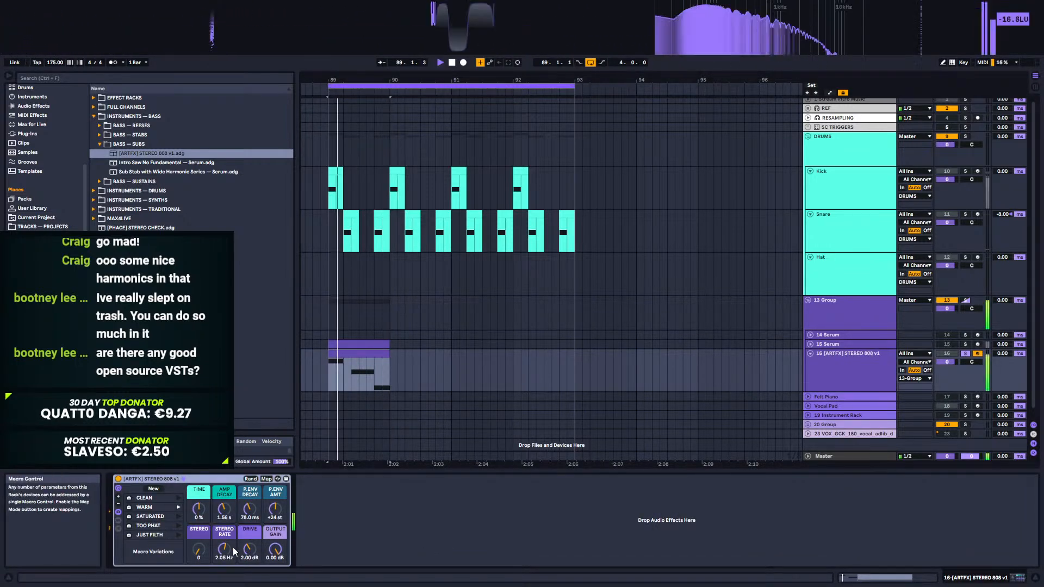
Step: Set the STEREO 808 rack's DRIVE to 10.1 dB and P.ENV DECAY to 88.0 ms while auditioning
left_click_drag(249, 549, 249, 528)
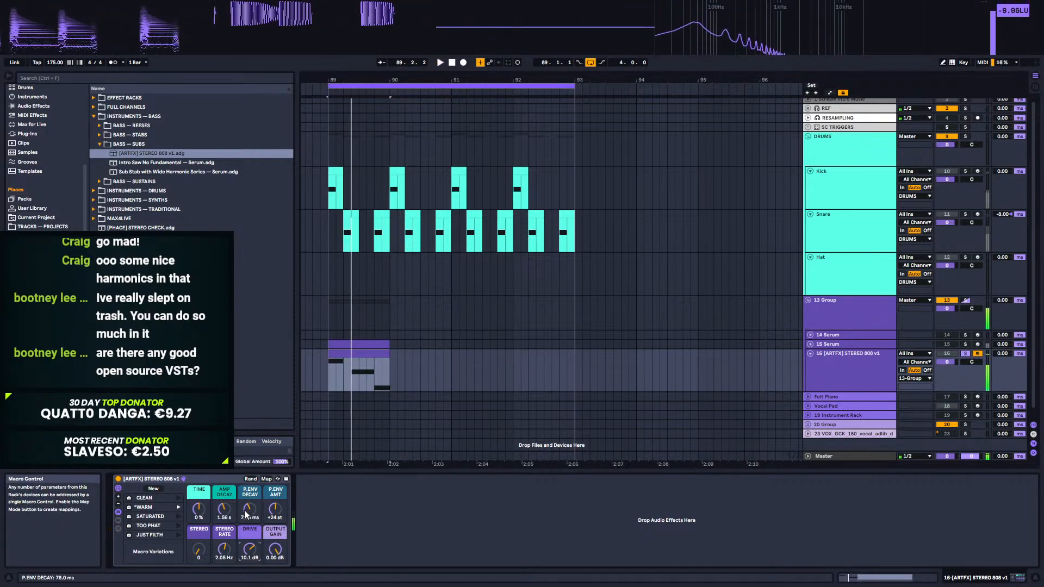
key("space")
left_click_drag(250, 509, 250, 516)
key("space")
key("space")
key("space")
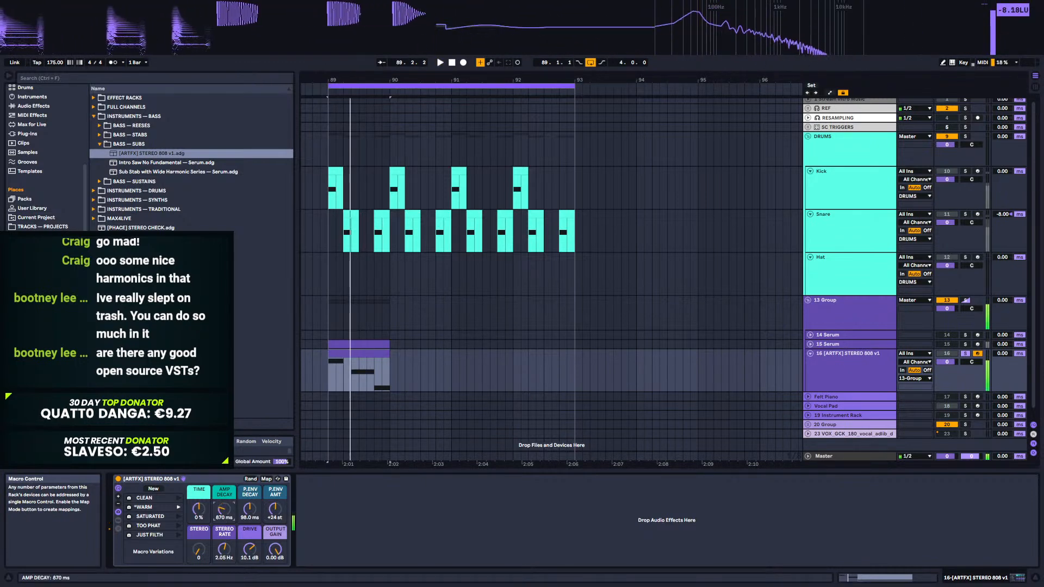
Step: Set the STEREO 808 rack's AMP DECAY to 2.27 s and TIME to -21 %, repeatedly playing the loop to check the sound
left_click_drag(225, 517, 224, 496)
key("space")
key("space")
key("space")
key("space")
key("space")
key("space")
key("space")
key("space")
key("space")
key("space")
key("space")
key("space")
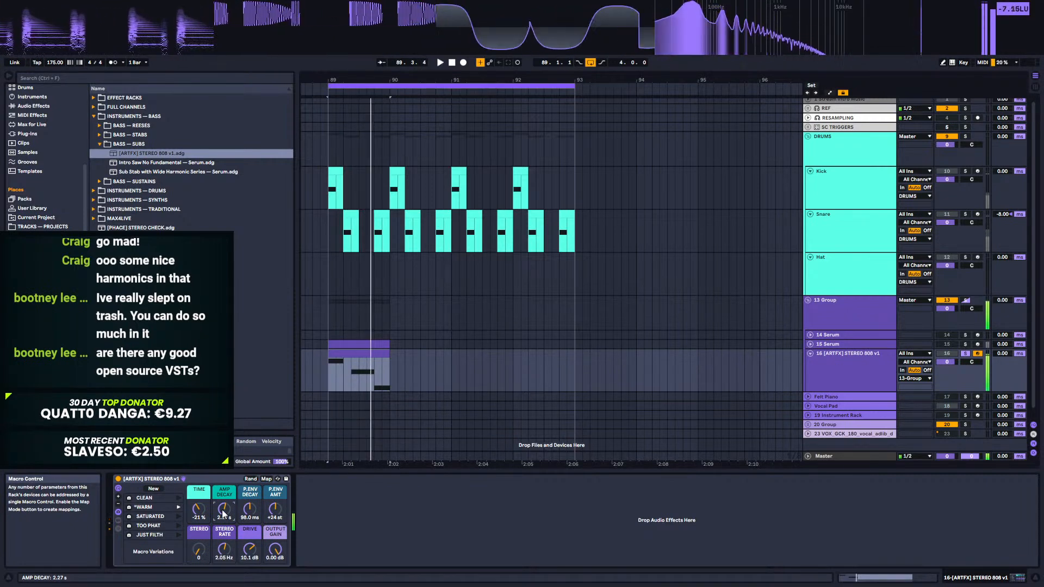
Step: Unsolo the STEREO 808 track and play the arrangement from 88.4.1 together with the drums
left_click(965, 346)
left_click(965, 352)
left_click(319, 367)
left_click(313, 368)
key("space")
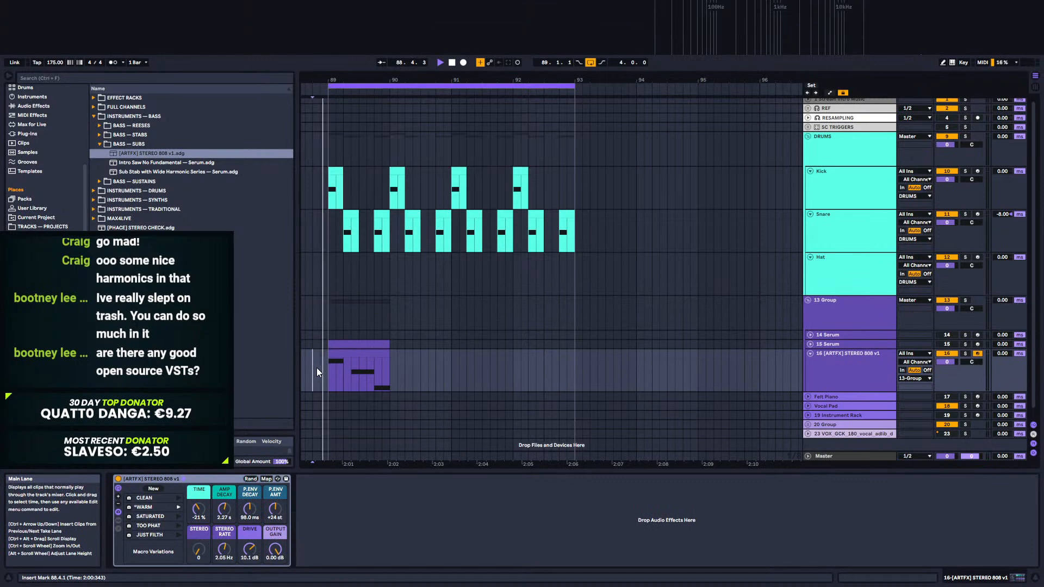
Step: Re-enable the SC KICK sidechain compressor on 13 Group and play the arrangement from 88.4.1
left_click(833, 163)
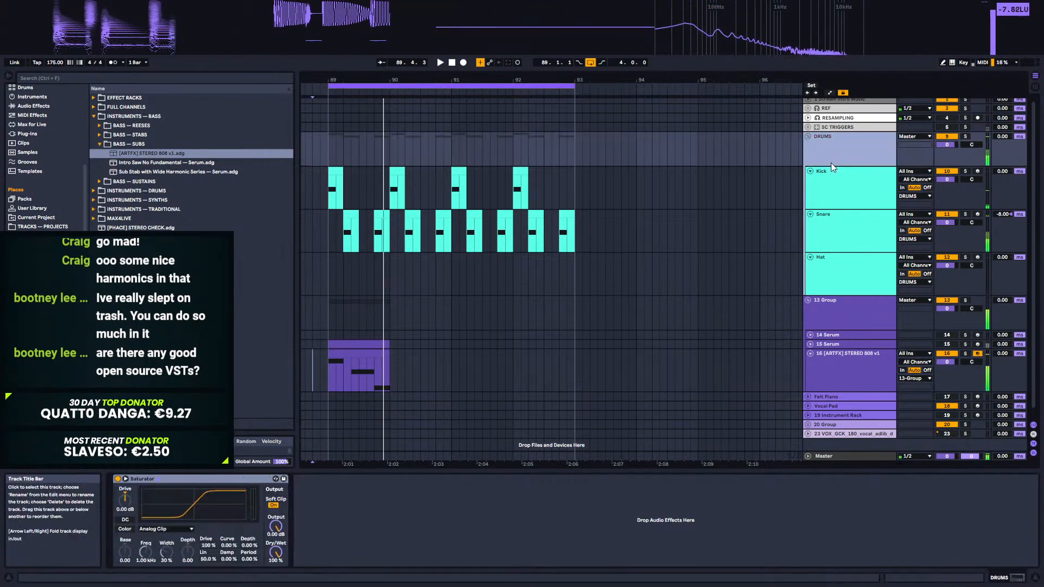
left_click(821, 326)
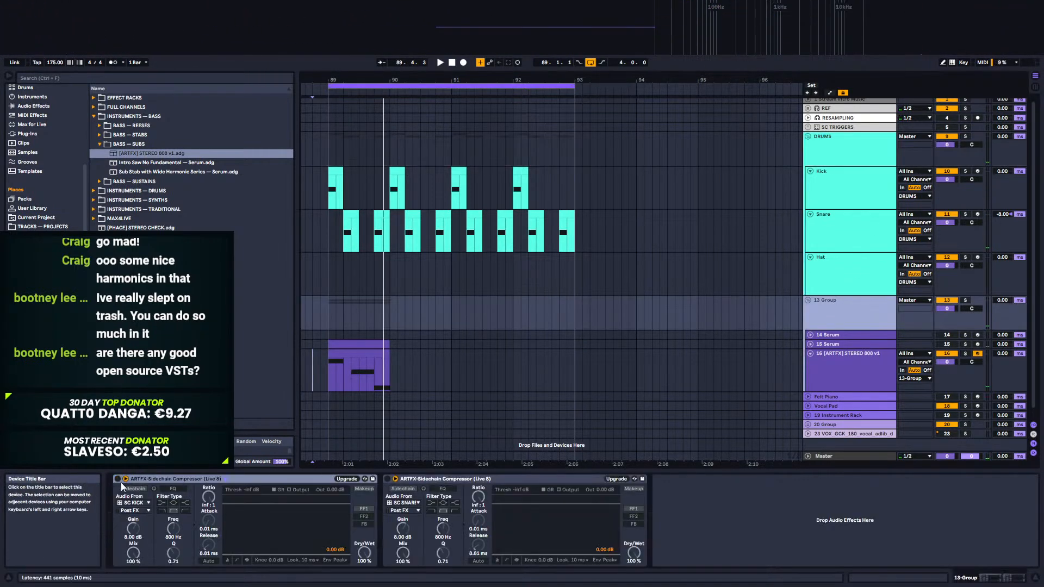
left_click(312, 310)
key("space")
key("space")
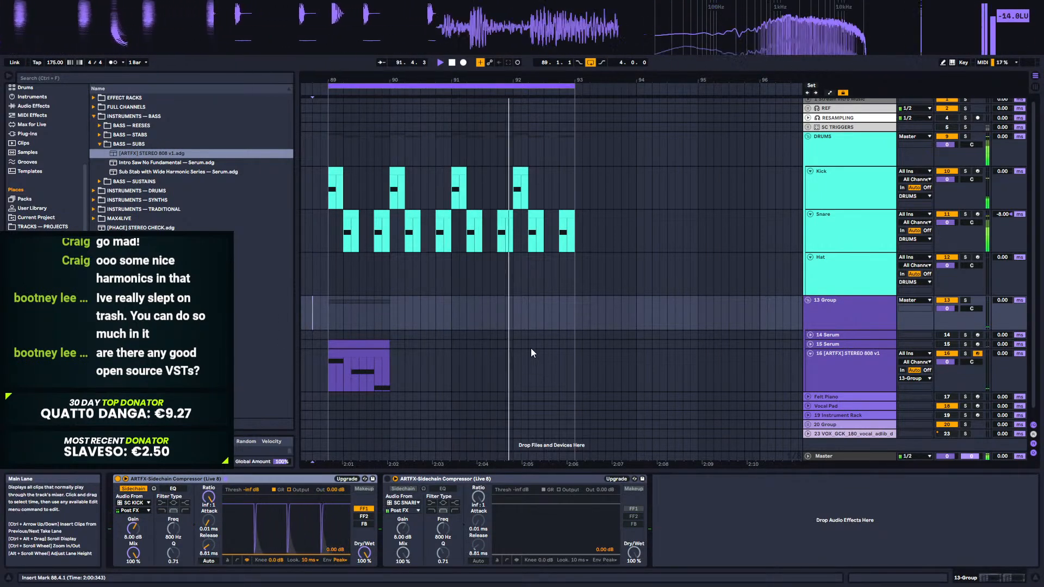
key("space")
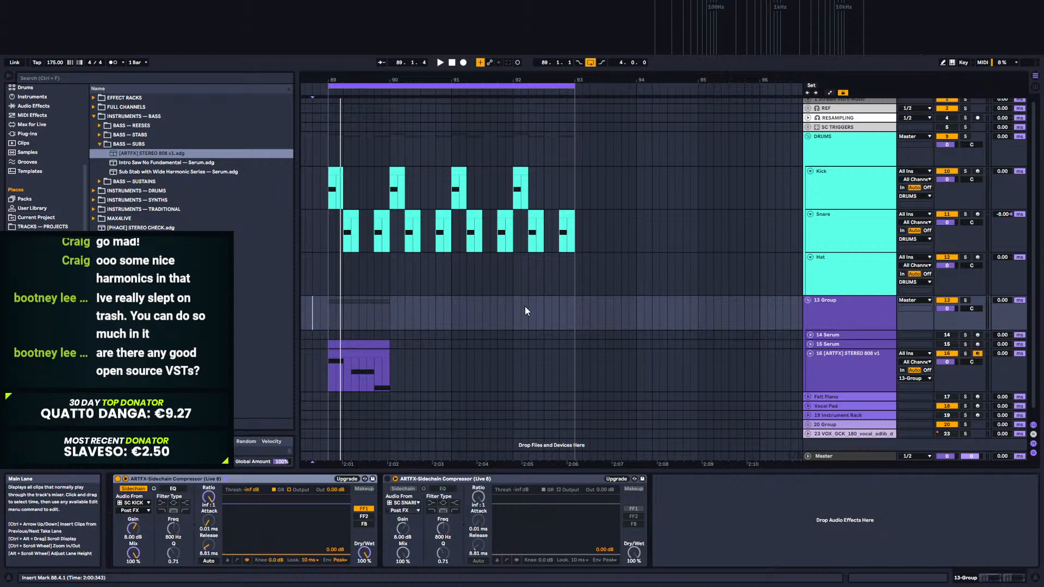
Step: Fold the STEREO 808 track and collapse all tracks and groups in the arrangement
left_click(831, 375)
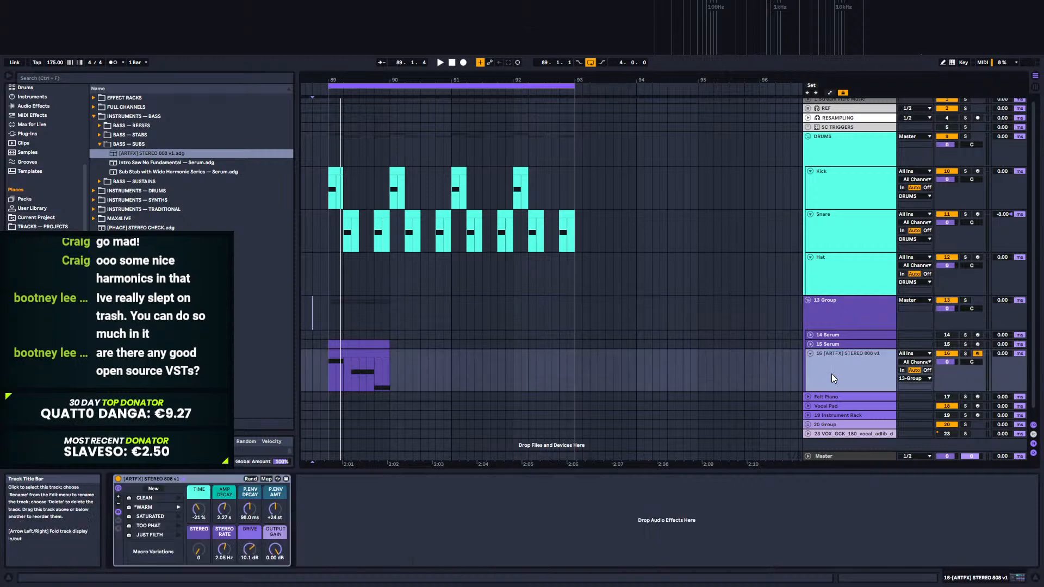
left_click(810, 354)
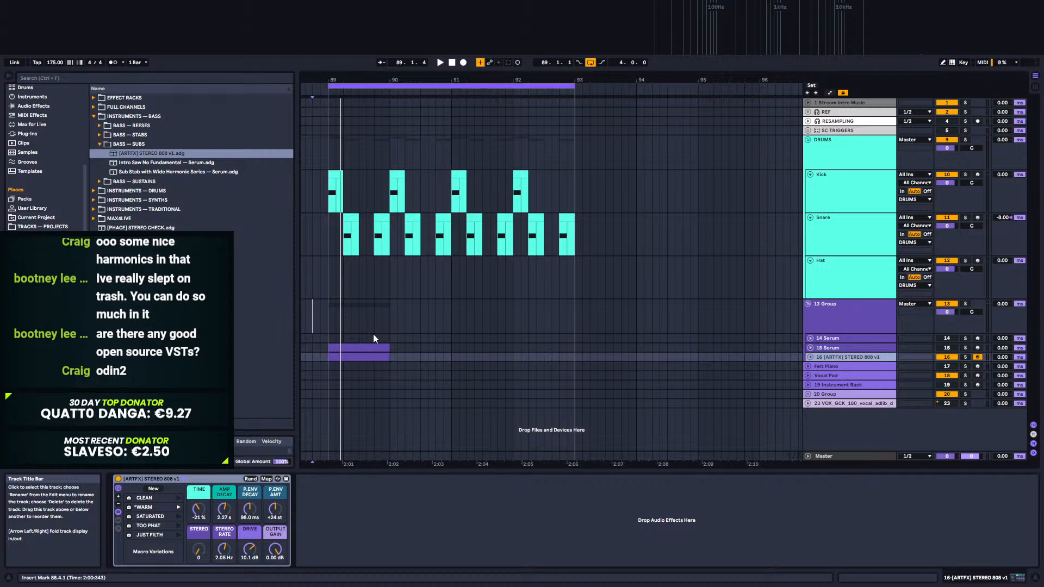
left_click(808, 140, "alt")
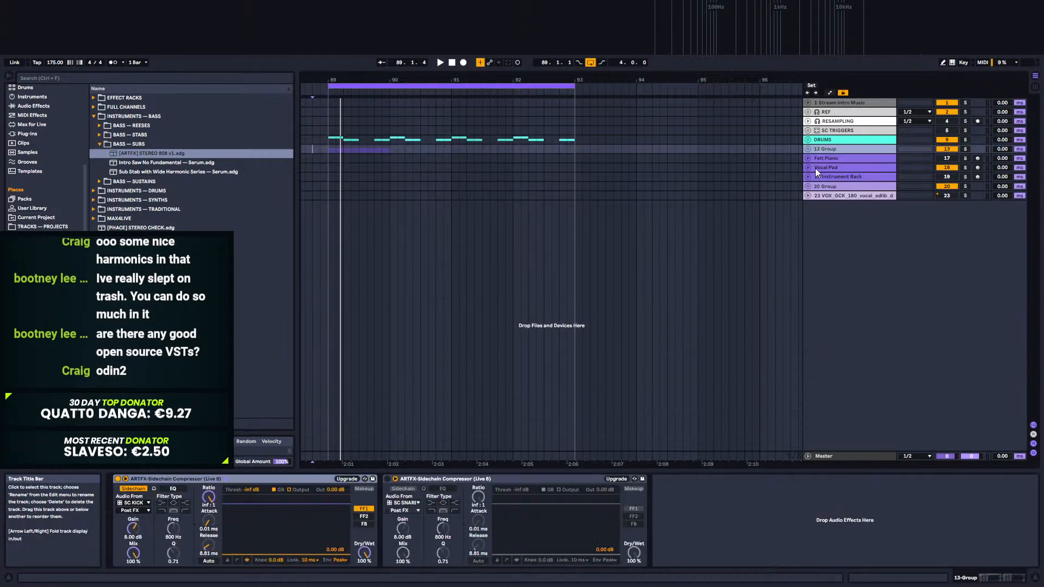
left_click(27, 134)
scroll(191, 163, "down", 5)
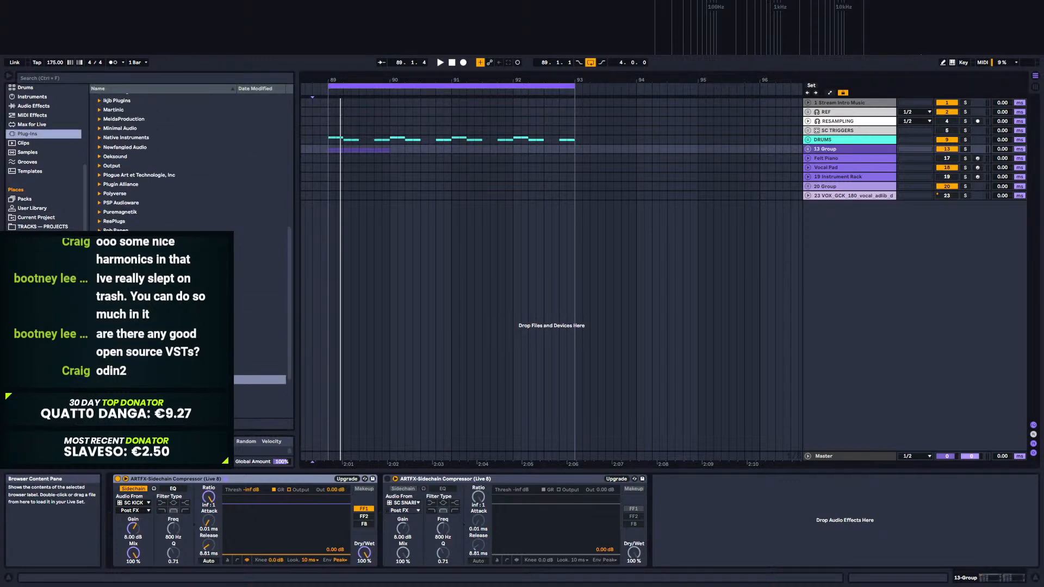
scroll(191, 216, "up", 5)
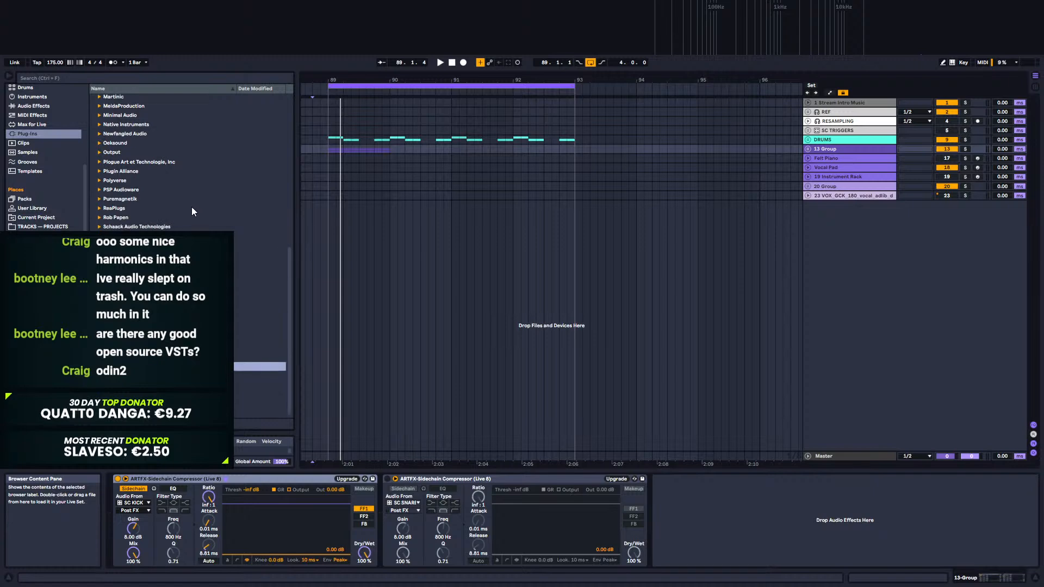
scroll(135, 199, "up", 10)
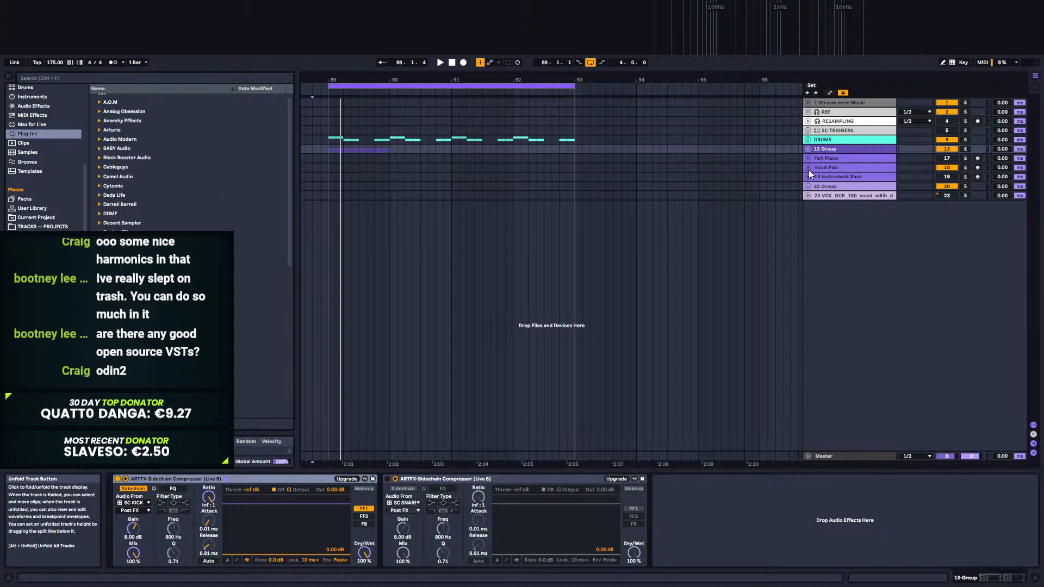
Step: Unfold 13 Group and the 15 Serum track, activating 15 Serum and muting the STEREO 808 track
left_click(809, 149)
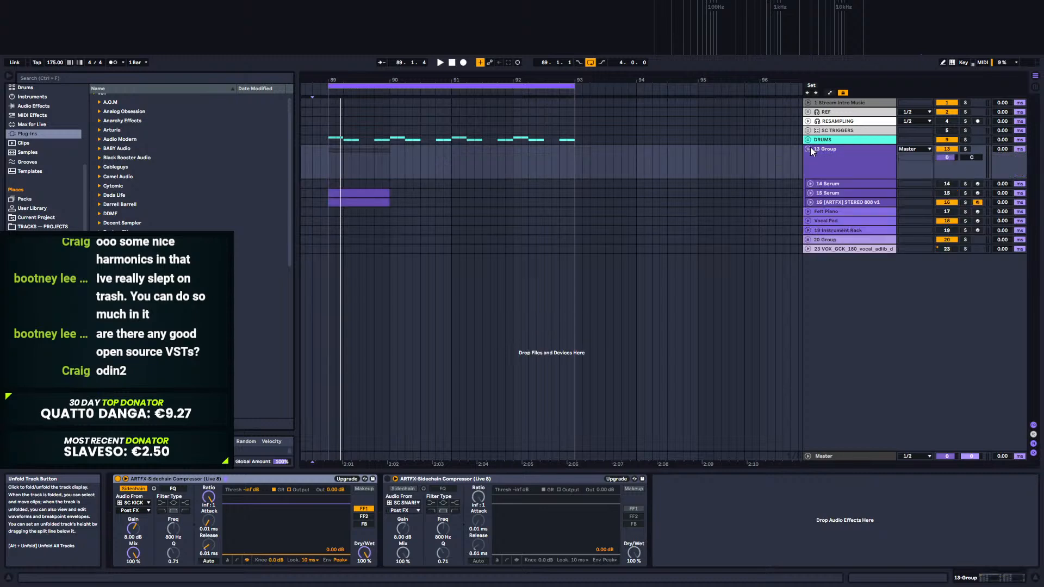
left_click(838, 194)
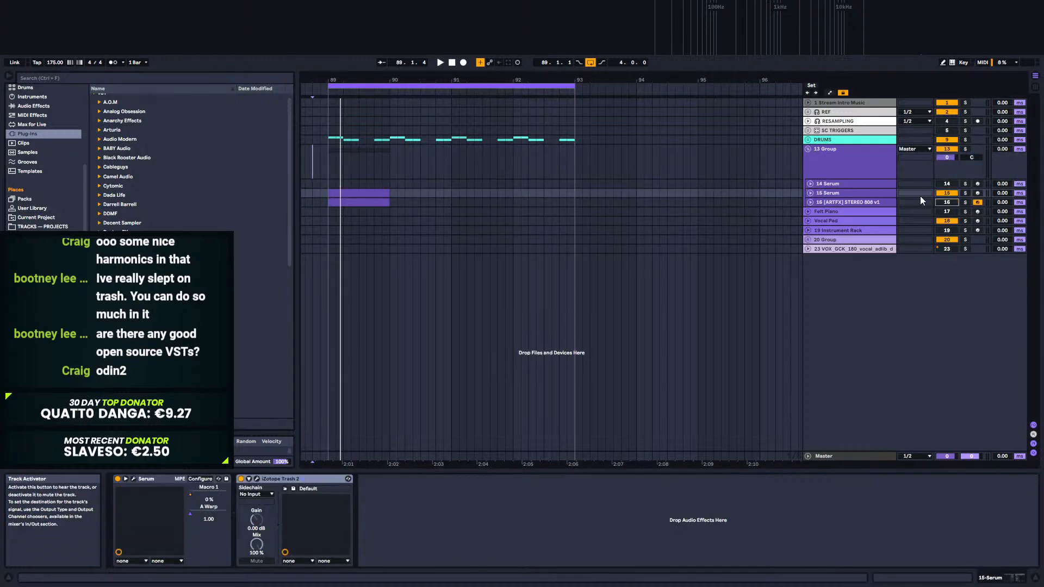
left_click(810, 193)
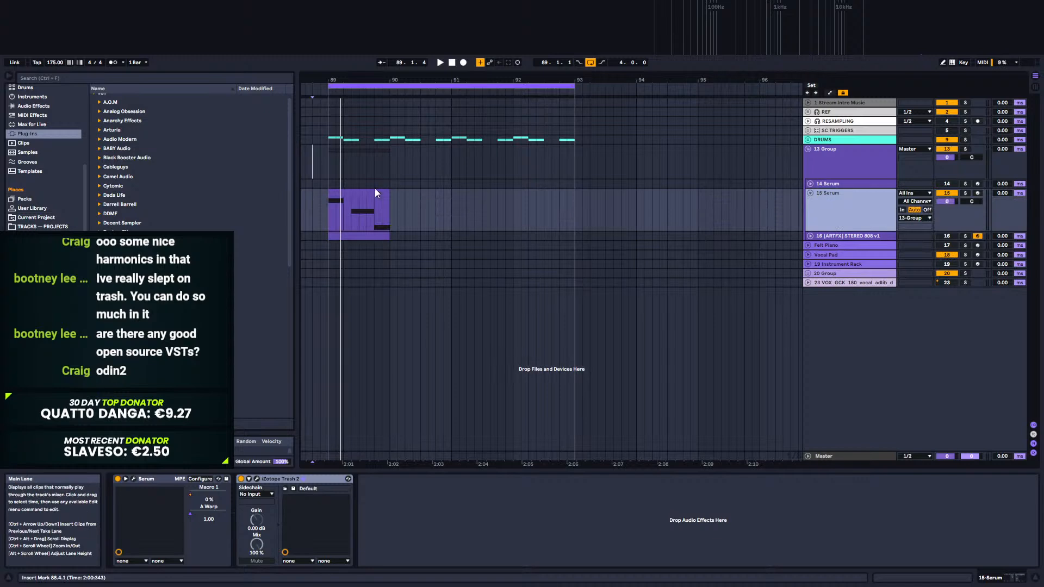
Step: Play the 15 Serum clip at bar 89, toggle its Trash 2 effect off and on, and fold the track
left_click(387, 191)
key("space")
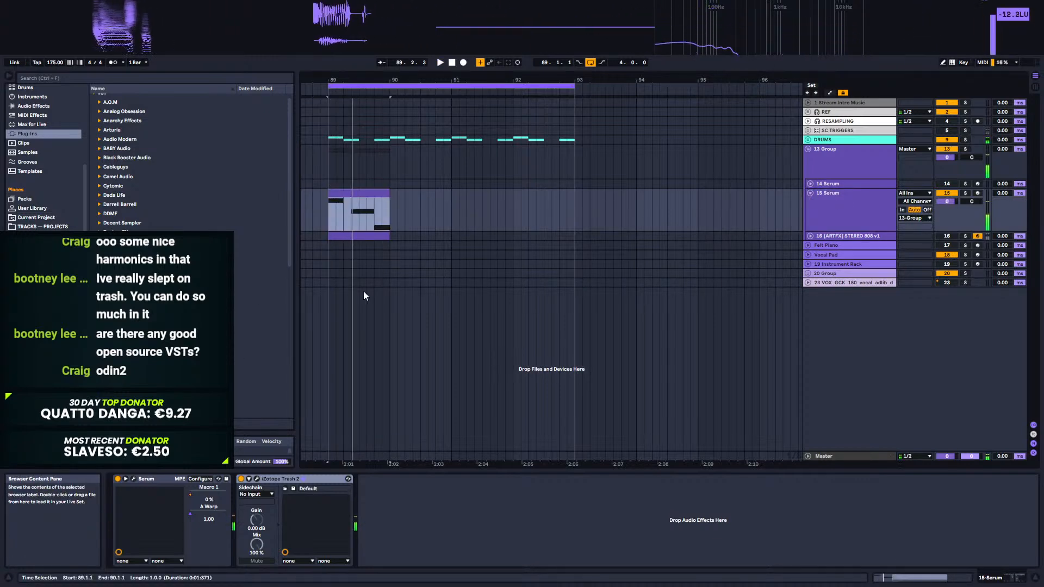
left_click(241, 479)
left_click(241, 479)
left_click(810, 193)
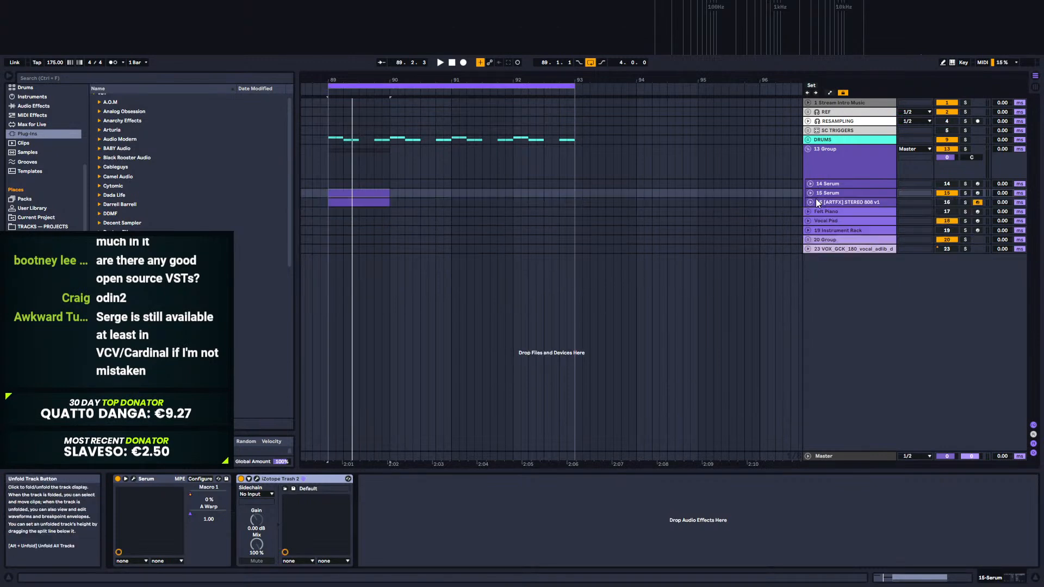
Step: Mute 15 Serum, insert a MIDI track below STEREO 808, and create an empty four-bar clip across bars 89 to 92
left_click(837, 202)
right_click(872, 201)
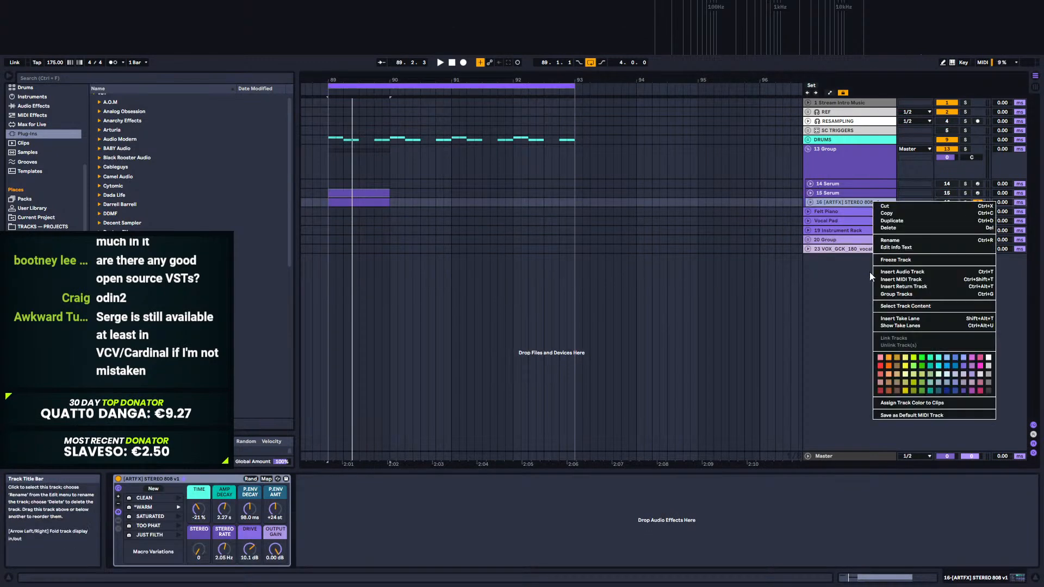
left_click(902, 279)
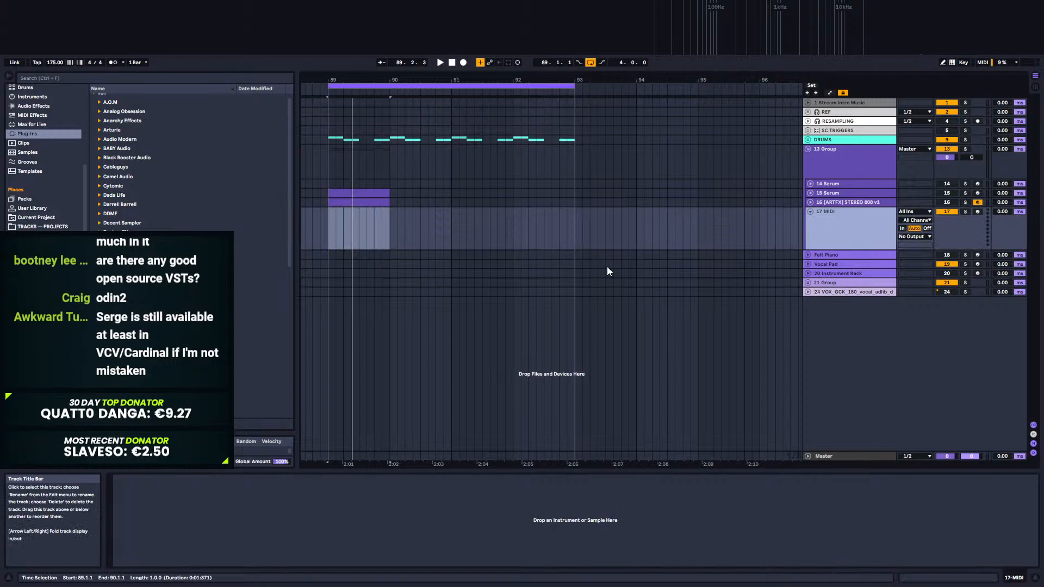
left_click_drag(326, 234, 595, 241)
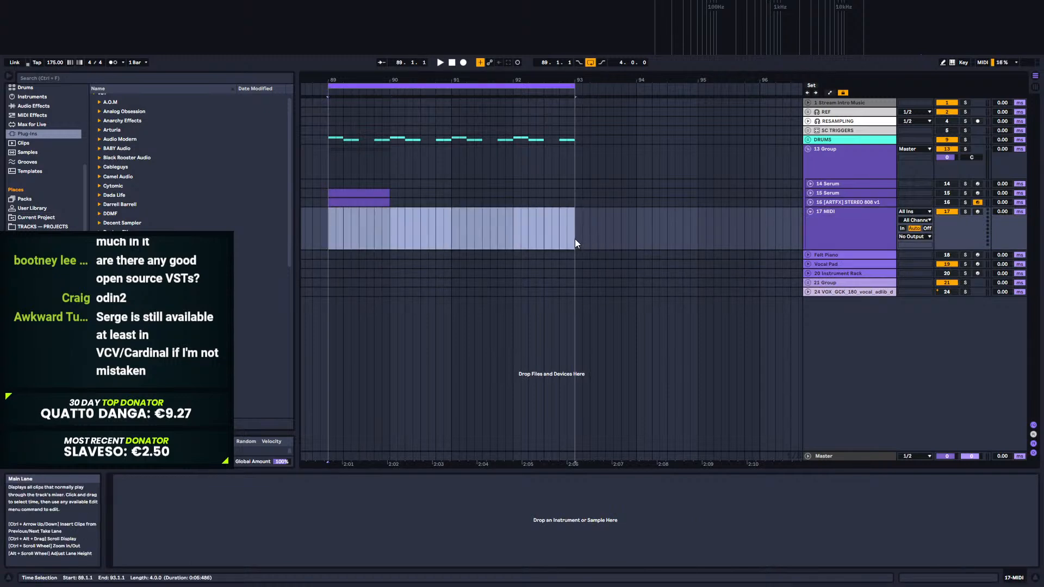
key("ctrl+shift+m")
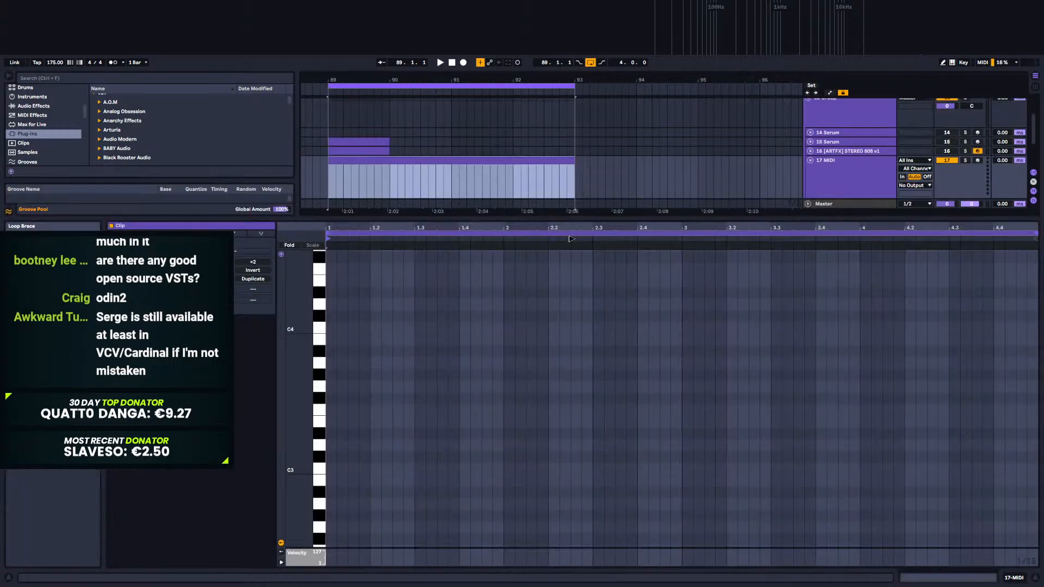
Step: Load the Operator instrument onto the new 17 MIDI track and shape its envelope with a longer decay and -39 dB sustain
left_click(1014, 578)
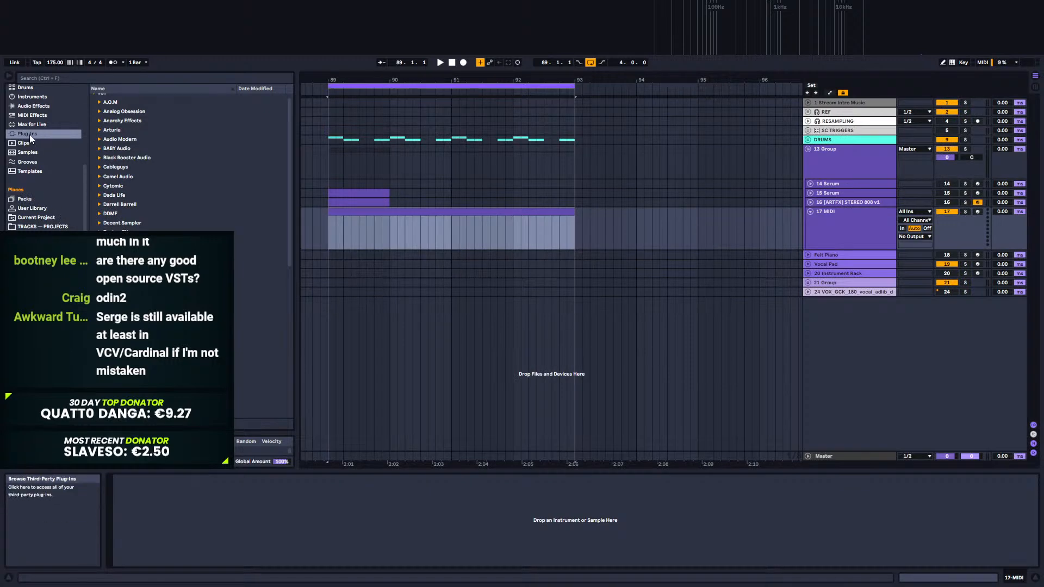
key("Up")
key("Up")
key("Up")
key("Up")
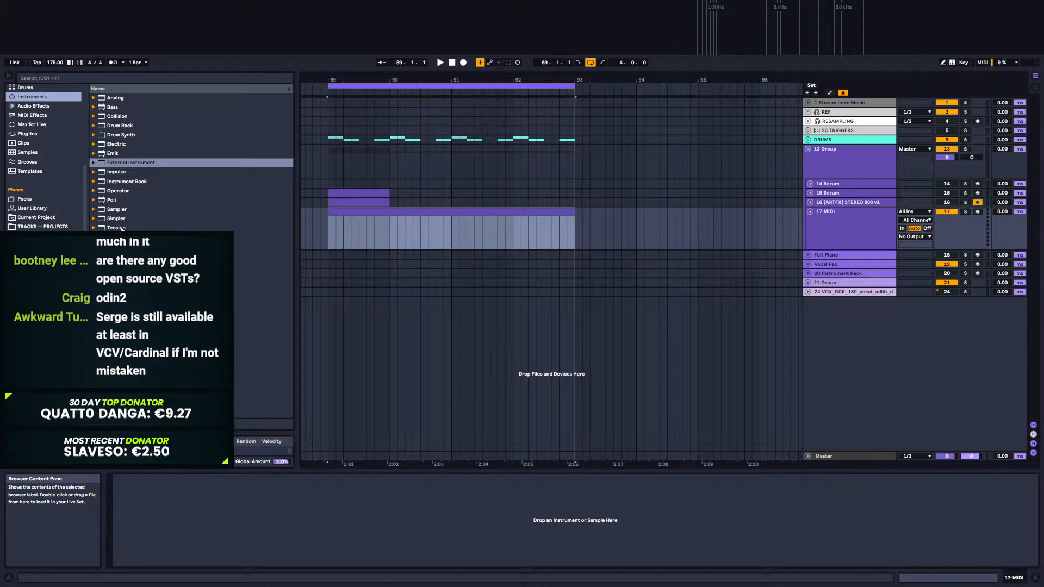
double_click(116, 192)
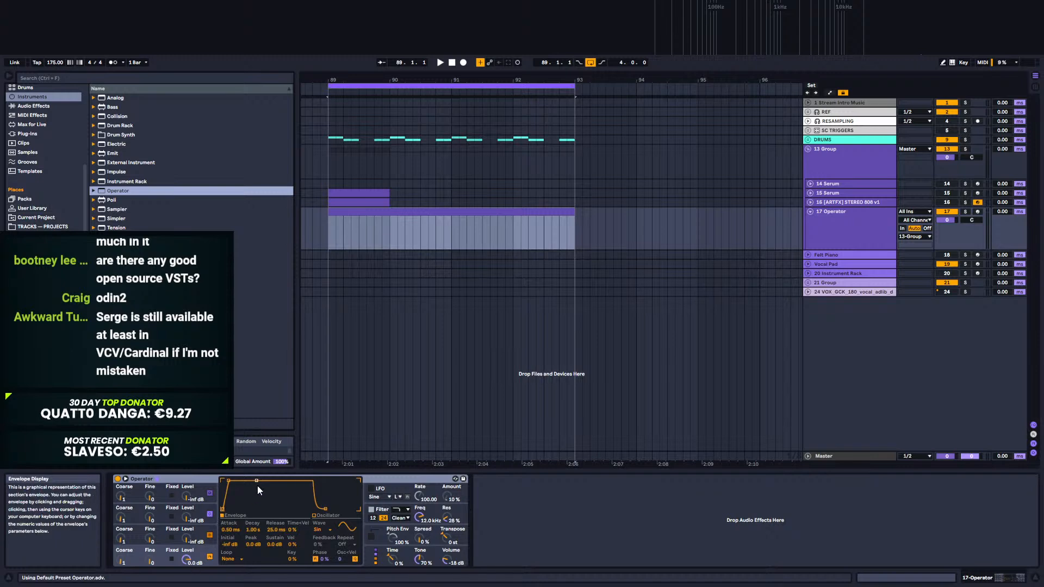
left_click_drag(256, 480, 271, 498)
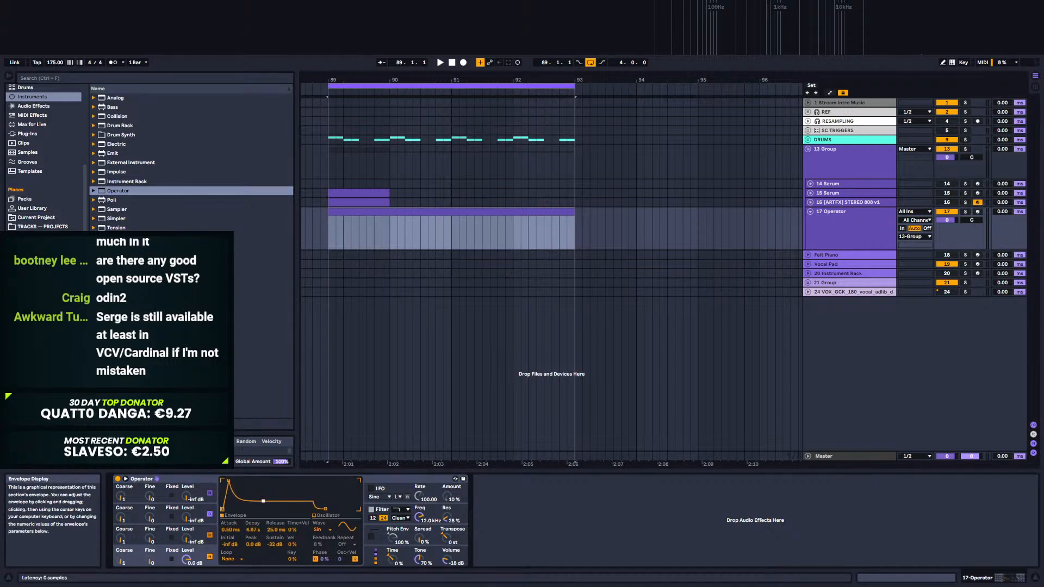
left_click_drag(264, 502, 264, 500)
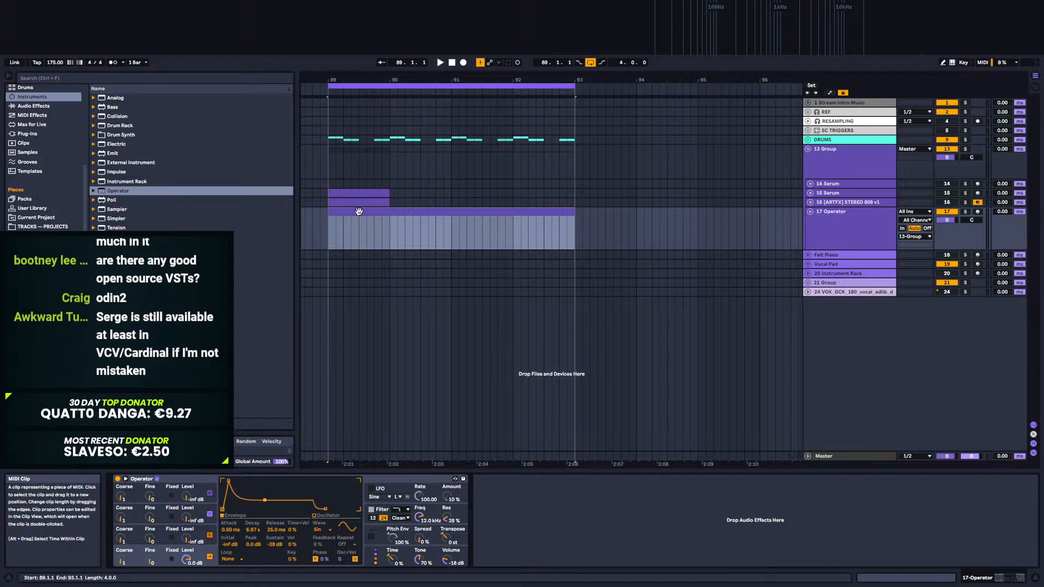
Step: Open the 17 Operator clip and enter two three-sixteenth F#3 notes from its start, followed by two equal E3 notes
key("shift+Tab")
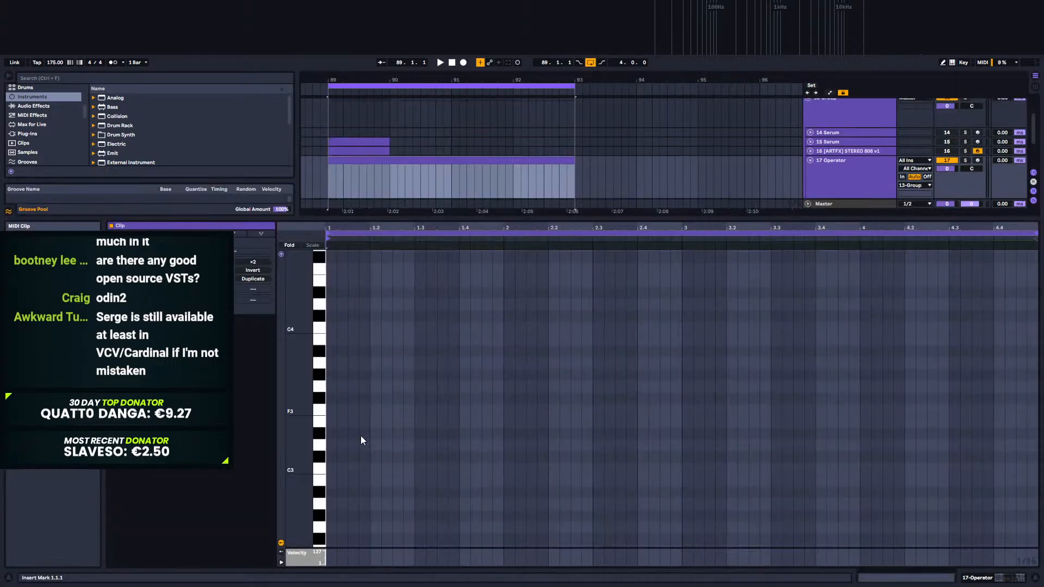
double_click(330, 398)
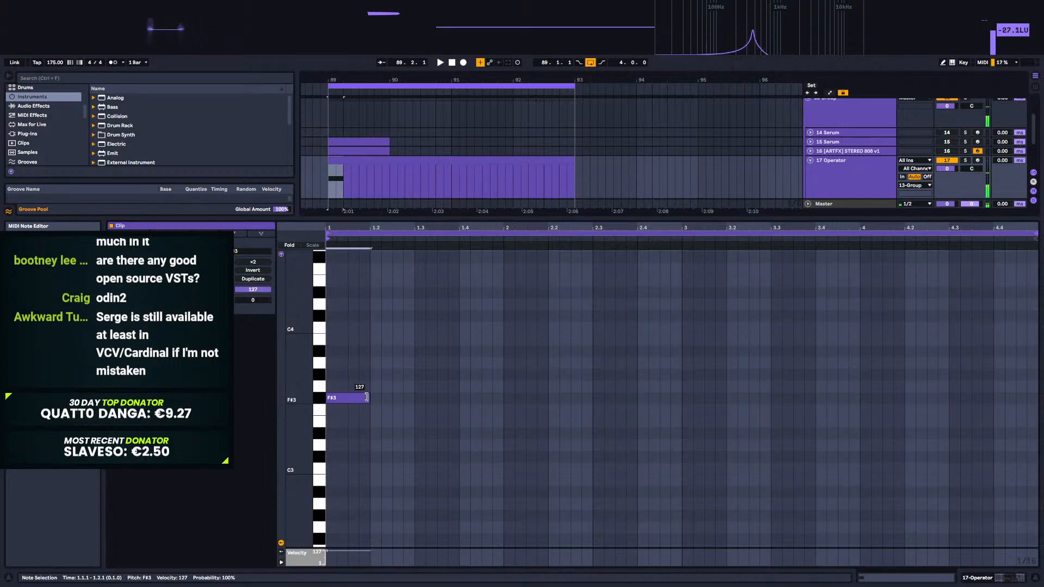
left_click_drag(367, 395, 360, 394)
key("ctrl+d")
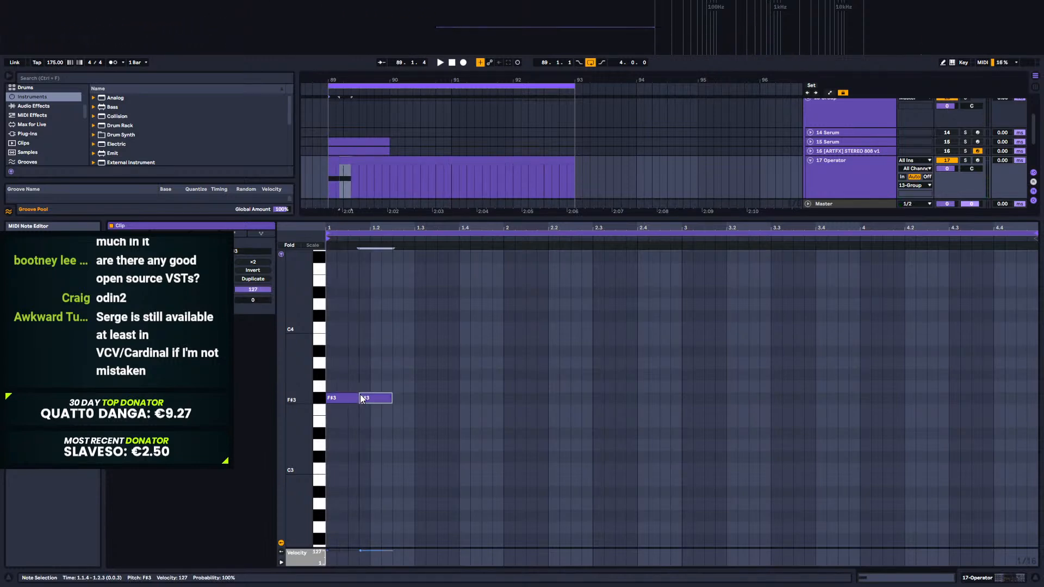
key("ctrl+d")
key("Down")
key("Down")
key("ctrl+d")
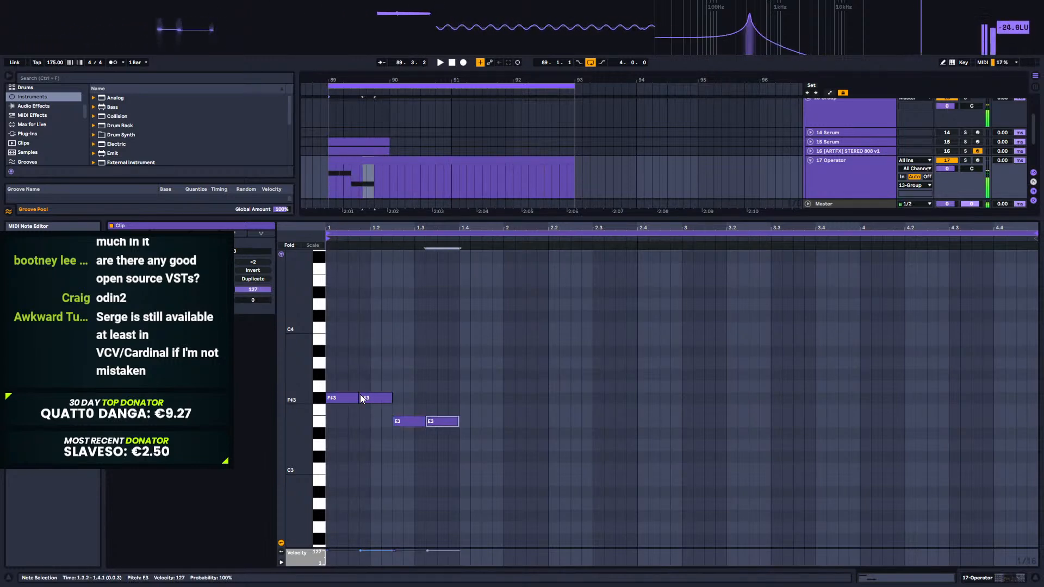
Step: Continue the line with seven back-to-back three-sixteenth C#3 notes after the E3 notes, undoing the surplus duplicates
key("ctrl+d")
key("Down")
key("Down")
key("Down")
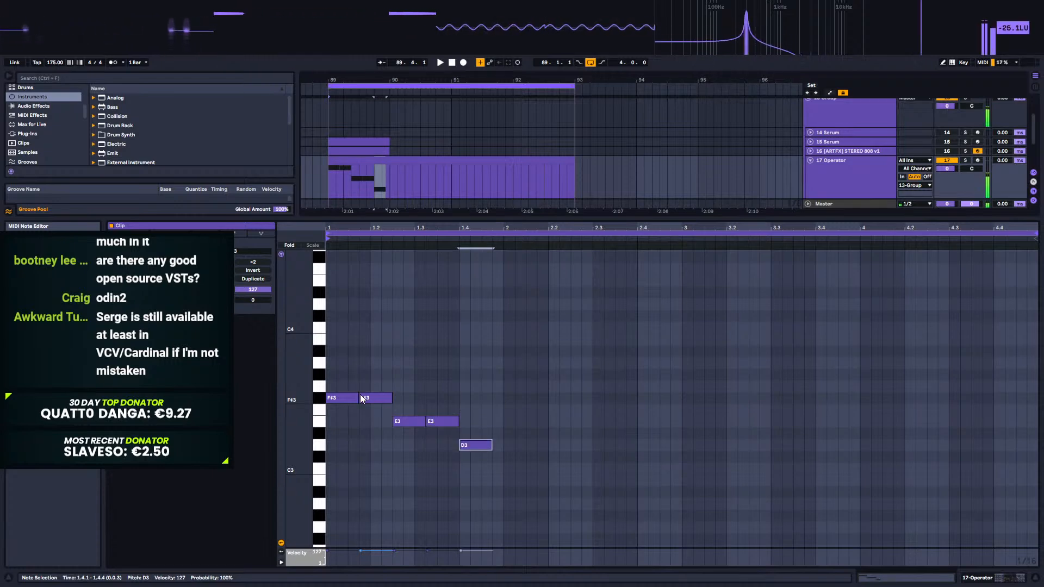
key("ctrl+d")
key("ctrl+d")
key("ctrl+d")
key("ctrl+d")
key("ctrl+d")
key("ctrl+d")
key("ctrl+d")
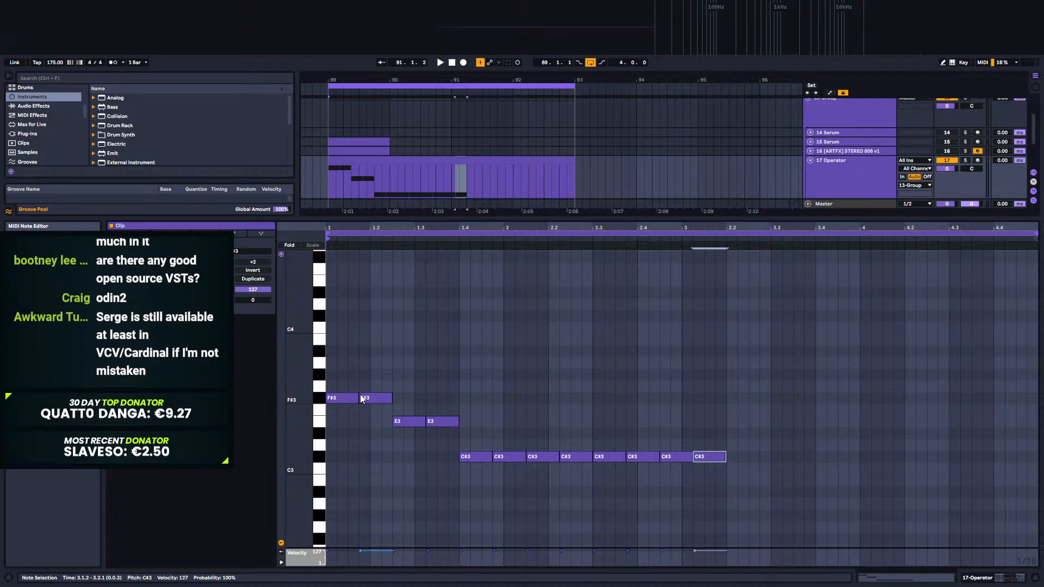
key("ctrl+z")
key("ctrl+z")
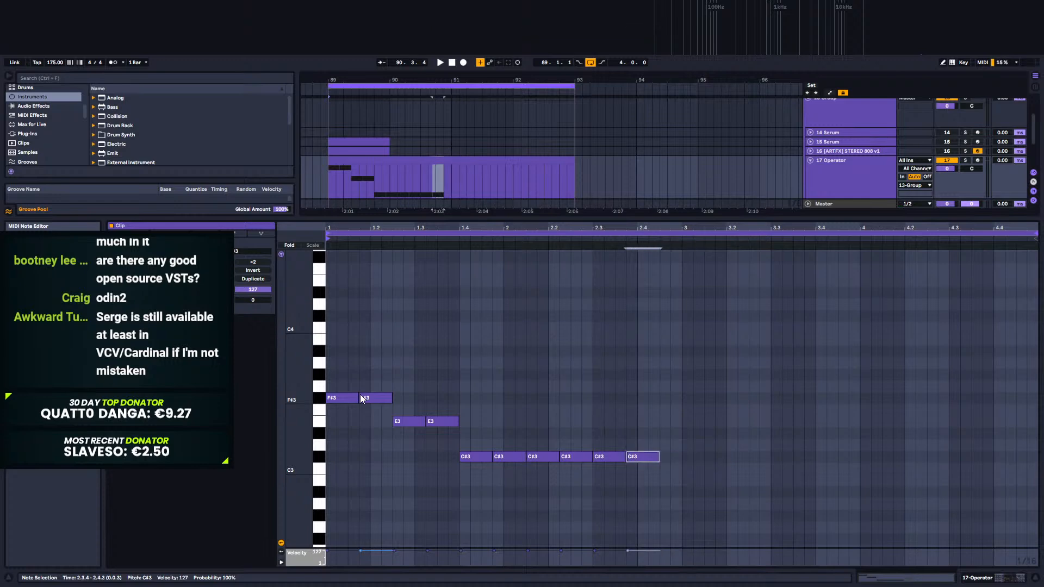
key("ctrl+d")
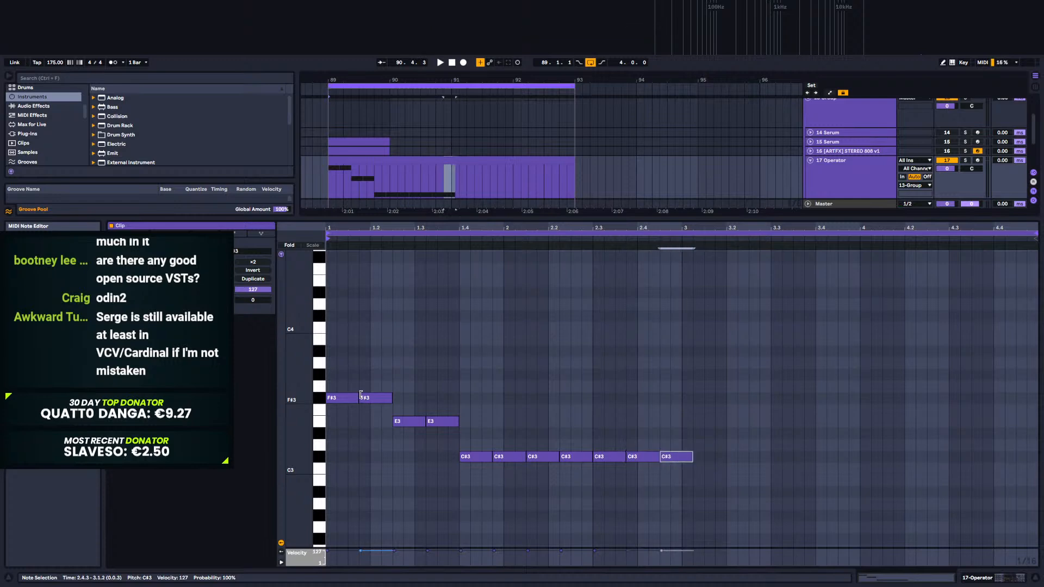
Step: Shorten the last C#3 note so it ends exactly at the start of bar 3
key("Left")
key("Right")
key("Left")
key("Right")
Step: Transpose all the clip's notes down three octaves, to F#0, E0 and C#0, and play the result
key("ctrl+a")
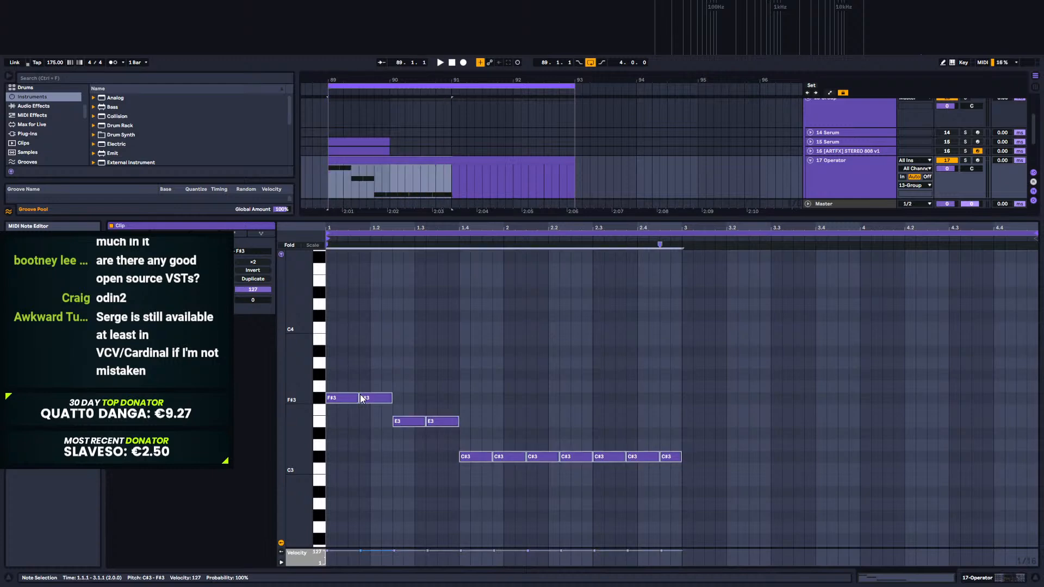
key("shift+Down")
key("shift+Down")
key("shift+Down")
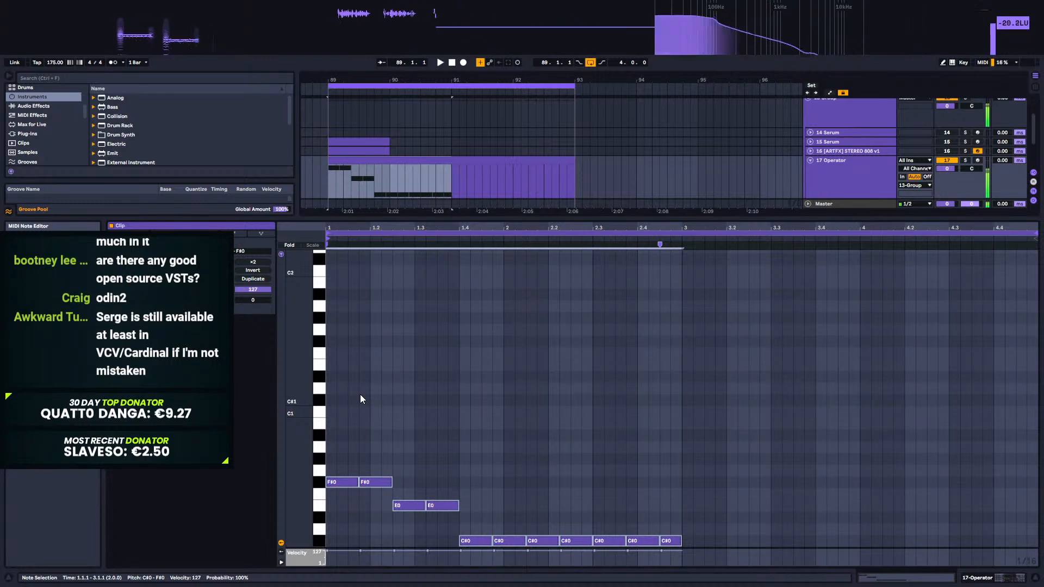
key("space")
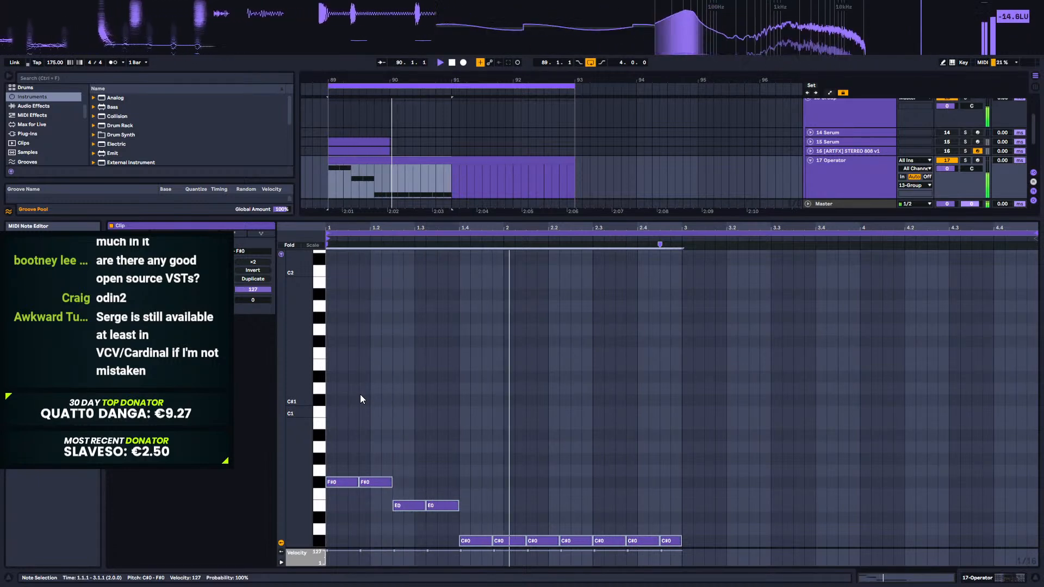
key("space")
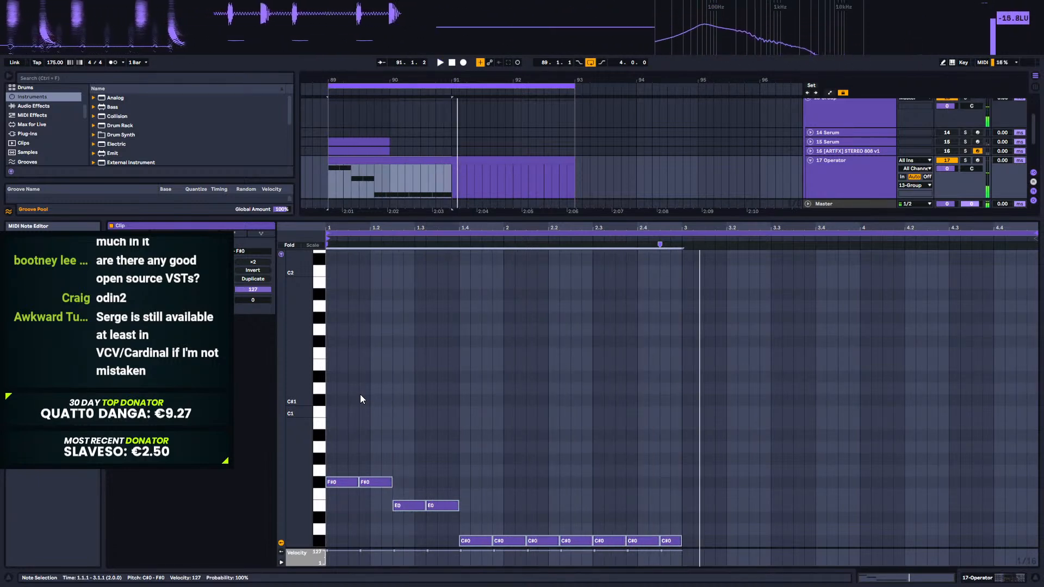
Step: Solo the 17 Operator track, start playback, and show its Operator device
left_click(965, 160)
key("space")
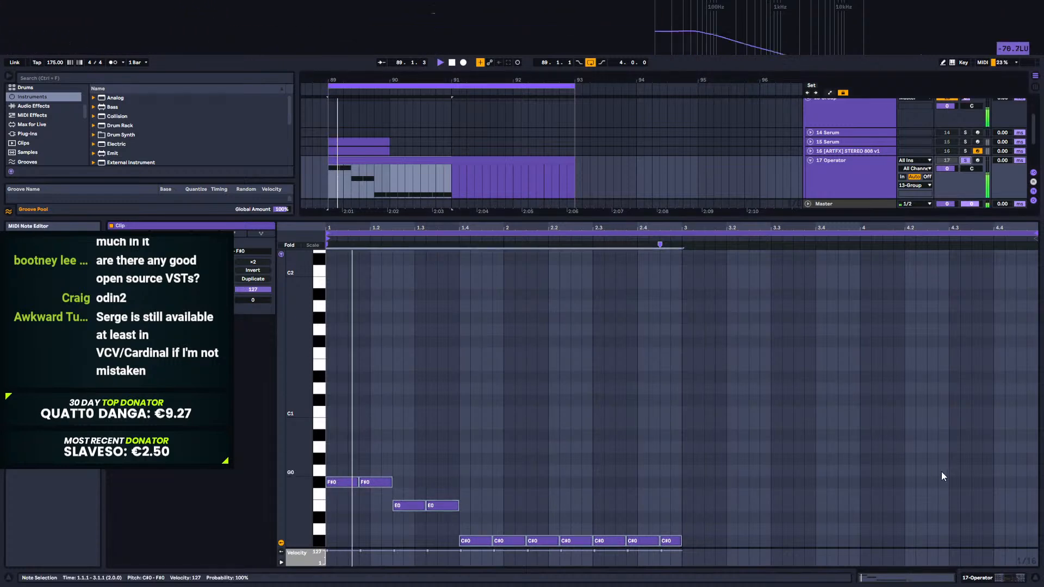
left_click(993, 578)
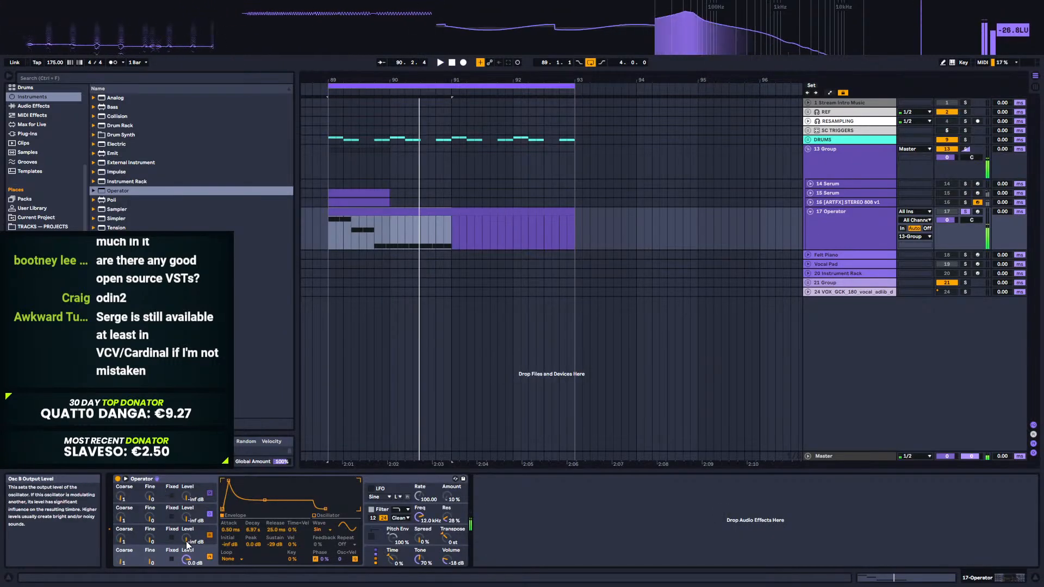
Step: Enable Operator's pitch envelope and set its decay to 159 ms and its peak to +24 st, auditioning the clip
left_click(371, 536)
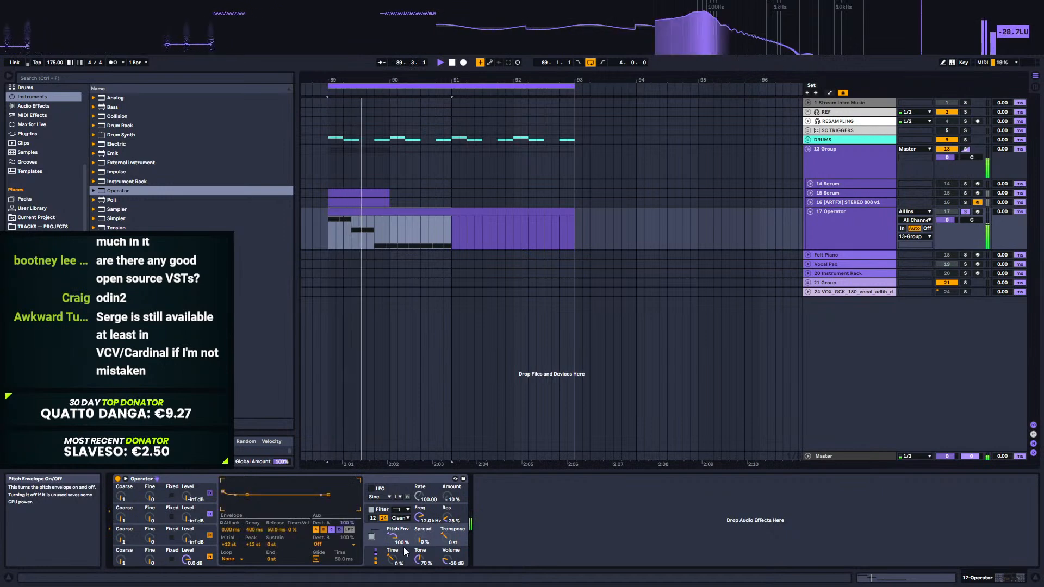
key("space")
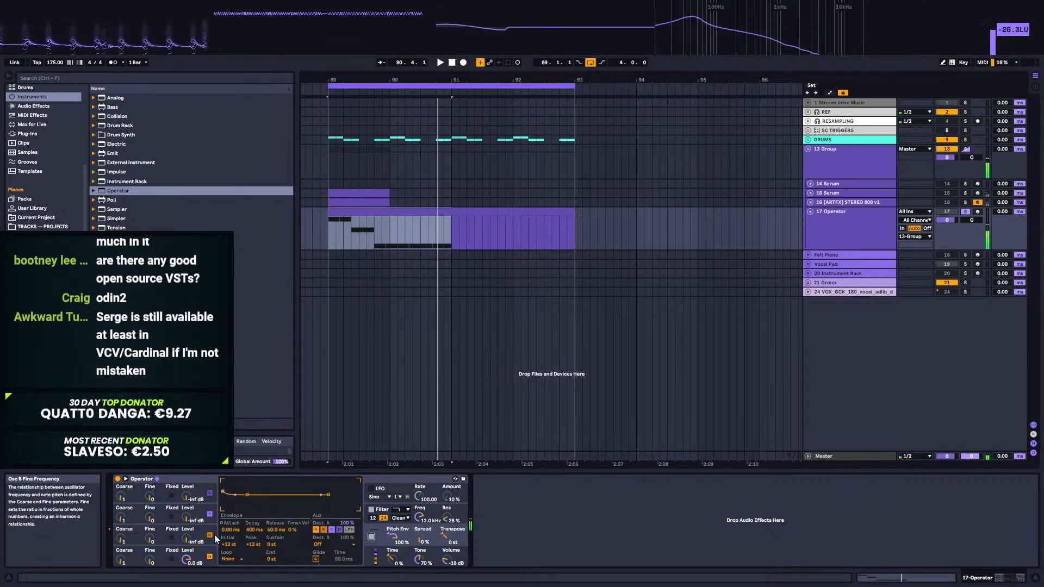
key("space")
mouse_move(254, 530)
left_mouse_down()
mouse_move(254, 541)
mouse_move(254, 514)
left_mouse_up()
key("space")
key("space")
key("space")
key("space")
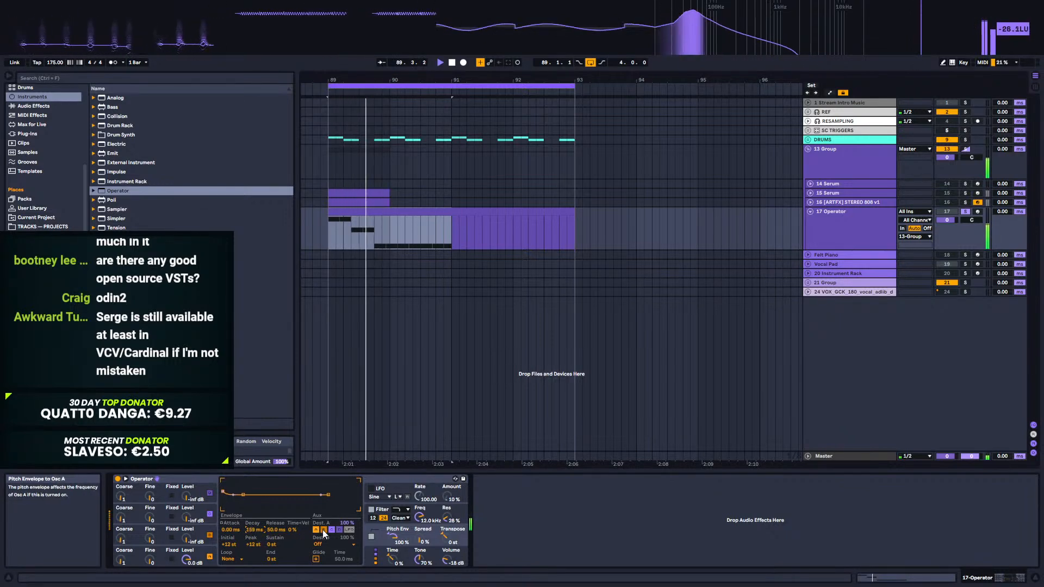
key("space")
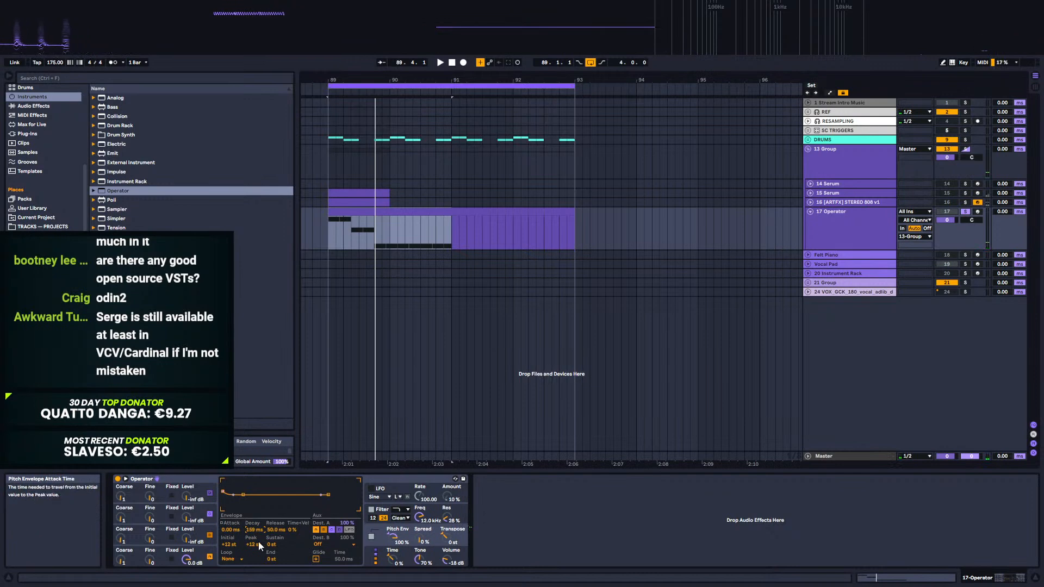
left_click_drag(250, 542, 251, 536)
key("space")
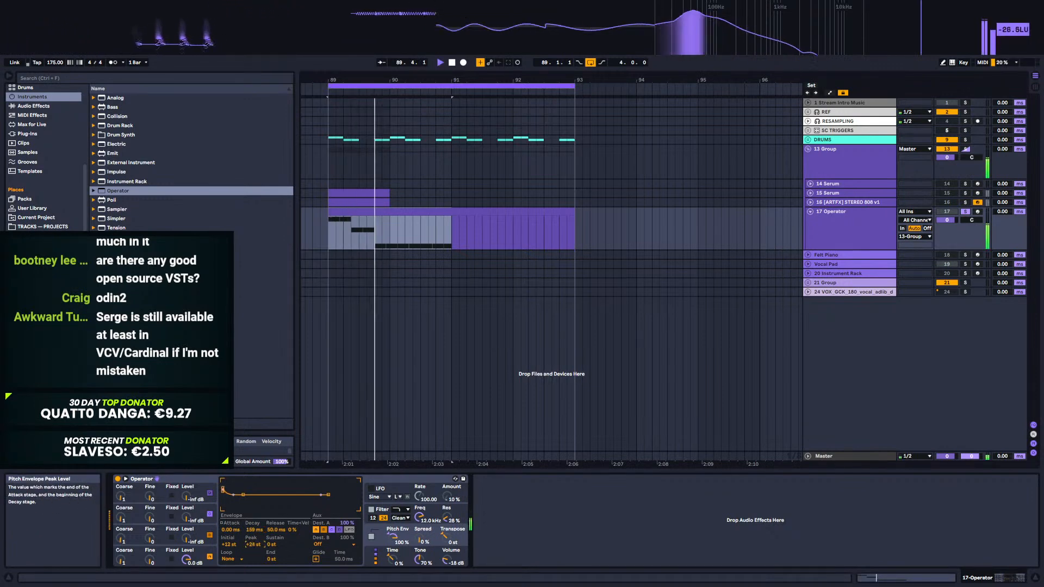
key("space")
Step: Reopen the Operator clip, duplicate five of the C#0 notes twice to extend the run through bar 4, and play it
left_click_drag(441, 233, 389, 242)
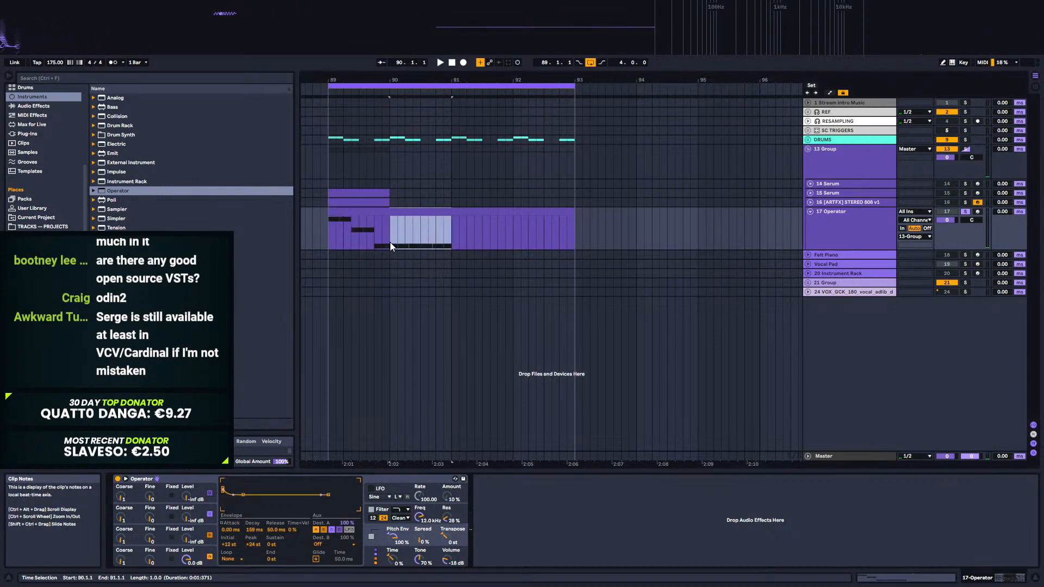
double_click(503, 249)
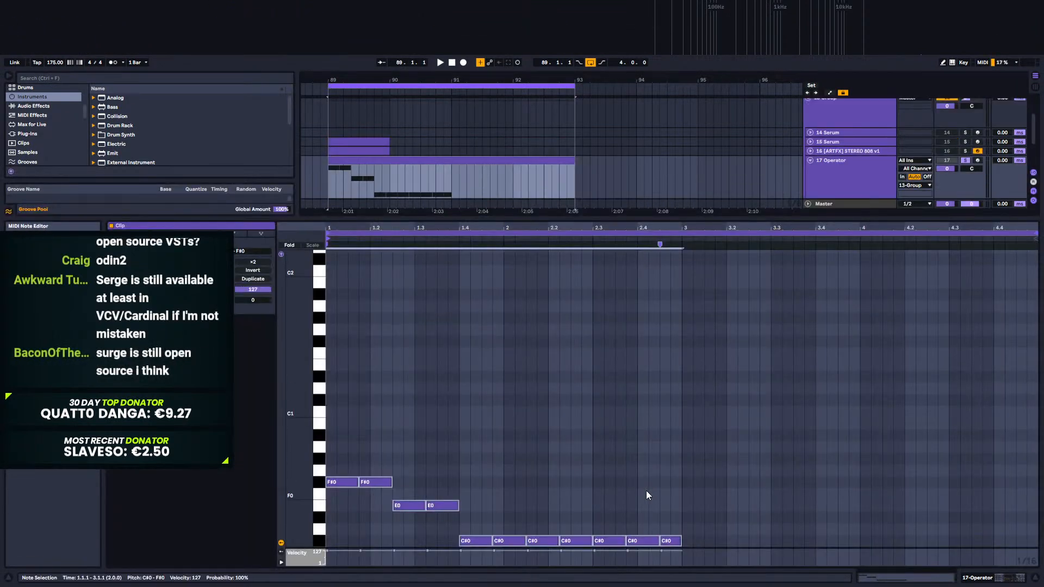
left_click_drag(508, 510, 643, 551)
key("ctrl+d")
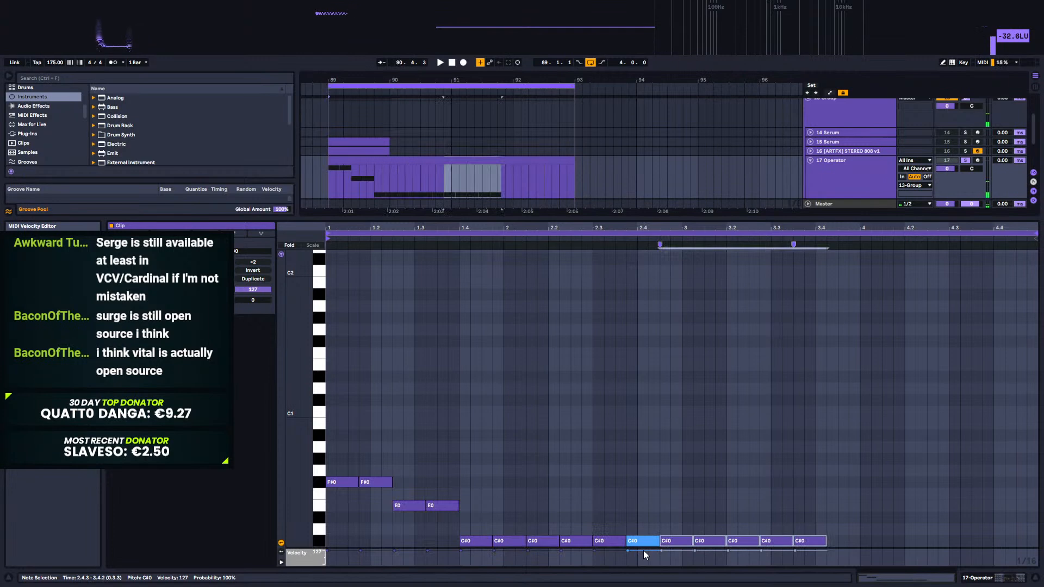
key("space")
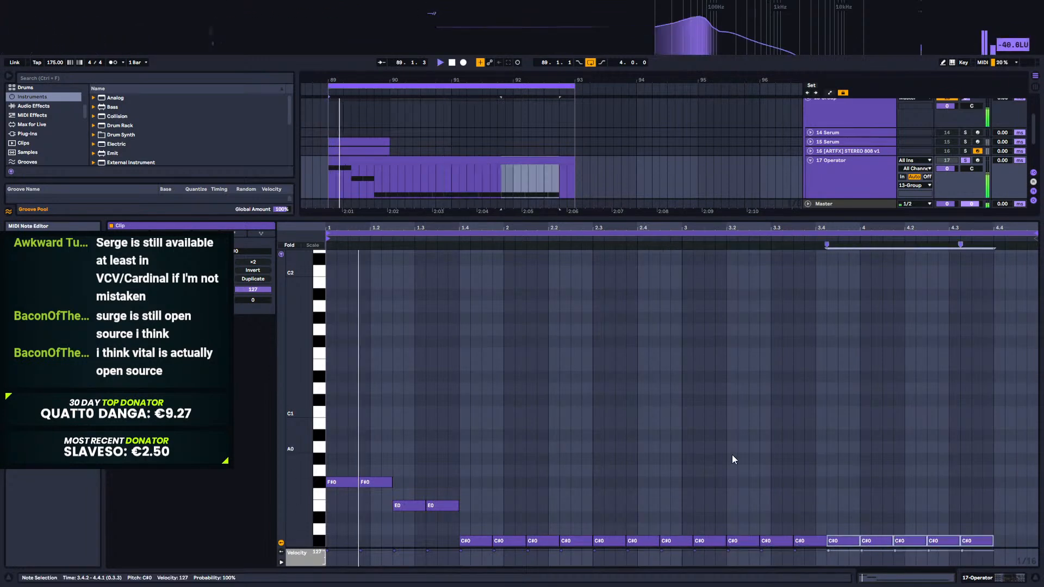
Step: Set Operator's volume to -8 dB and oscillator A's envelope to -inf dB sustain with a decay of about 3.39 s
key("shift+Tab")
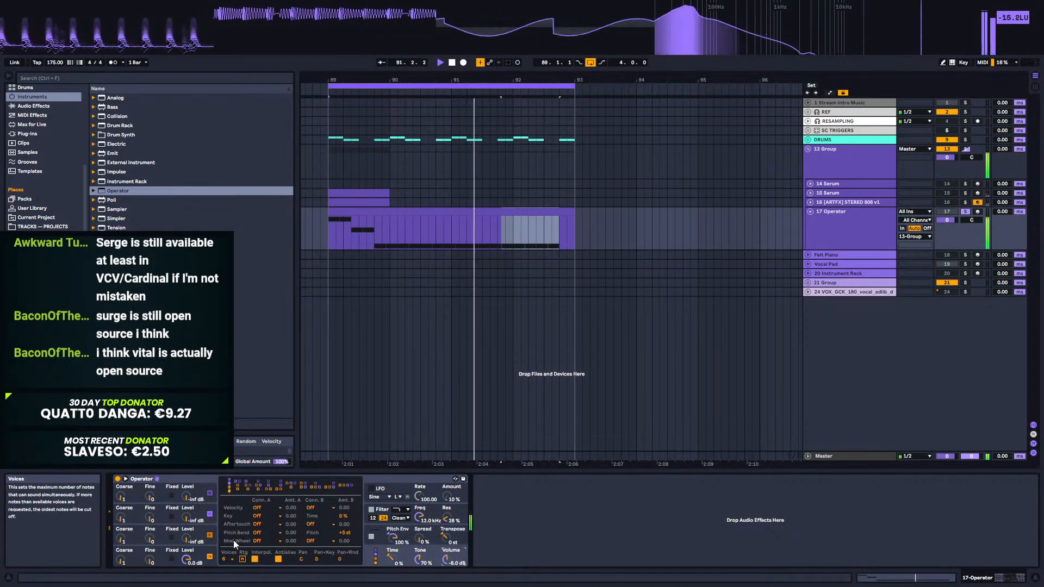
left_click(148, 556)
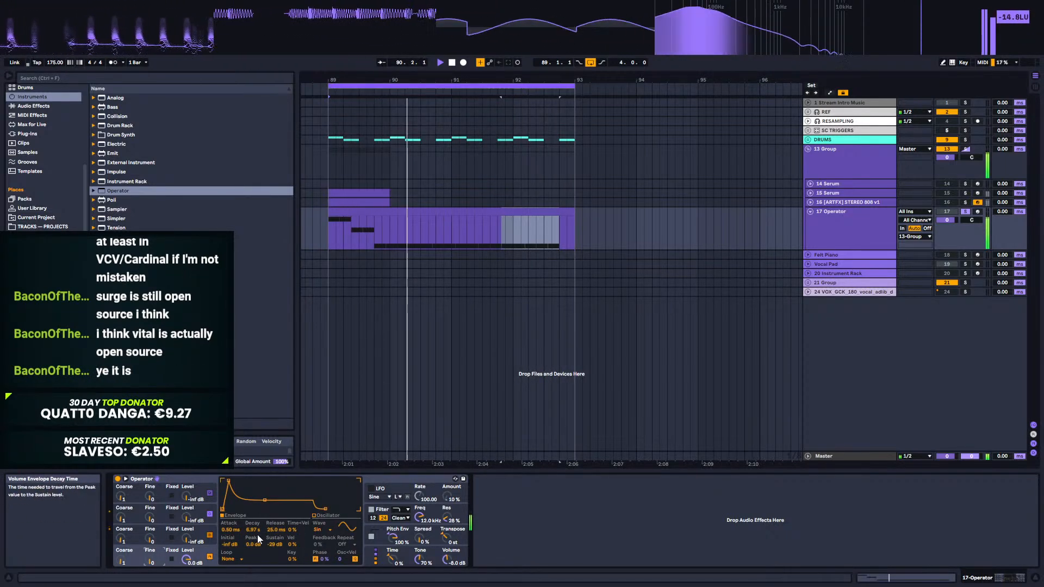
left_click_drag(274, 544, 274, 571)
mouse_move(256, 534)
left_mouse_down()
mouse_move(256, 560)
mouse_move(255, 550)
left_mouse_up()
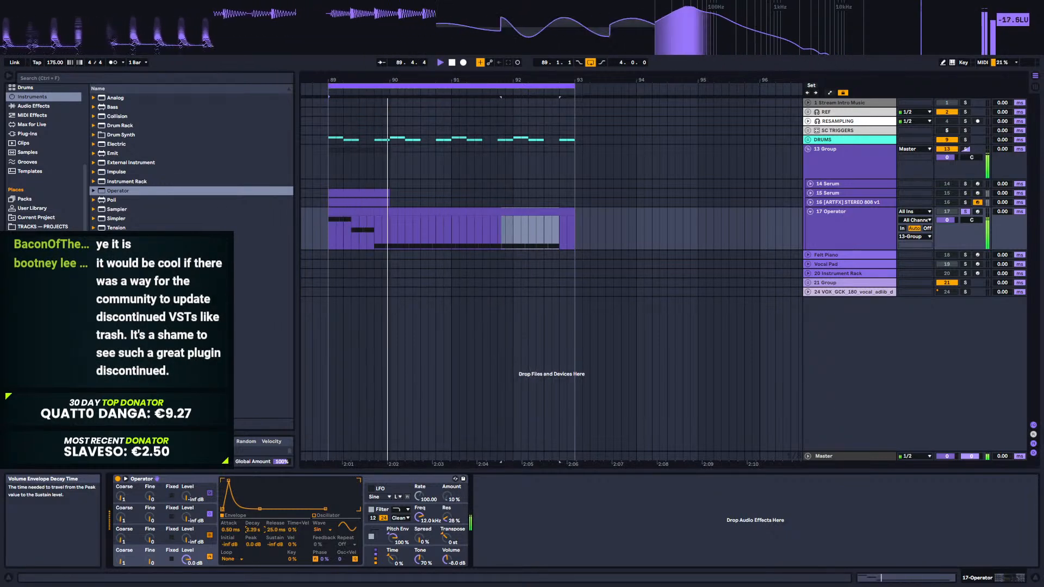
Step: Raise oscillator B's level to -17 dB and shape its envelope with a 65.7 ms decay and -18 dB sustain
left_click(155, 535)
left_click_drag(201, 542, 201, 538)
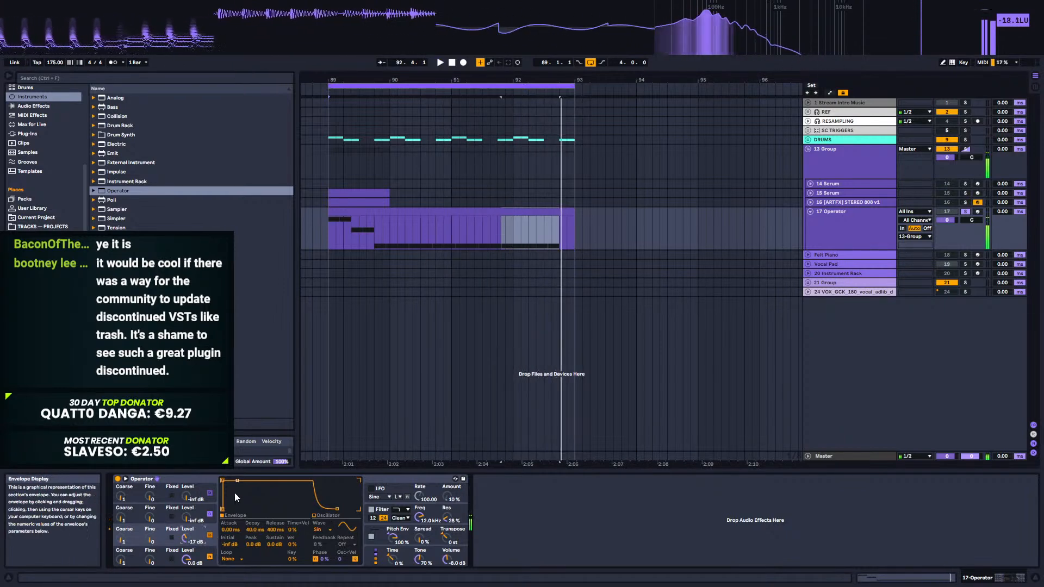
key("space")
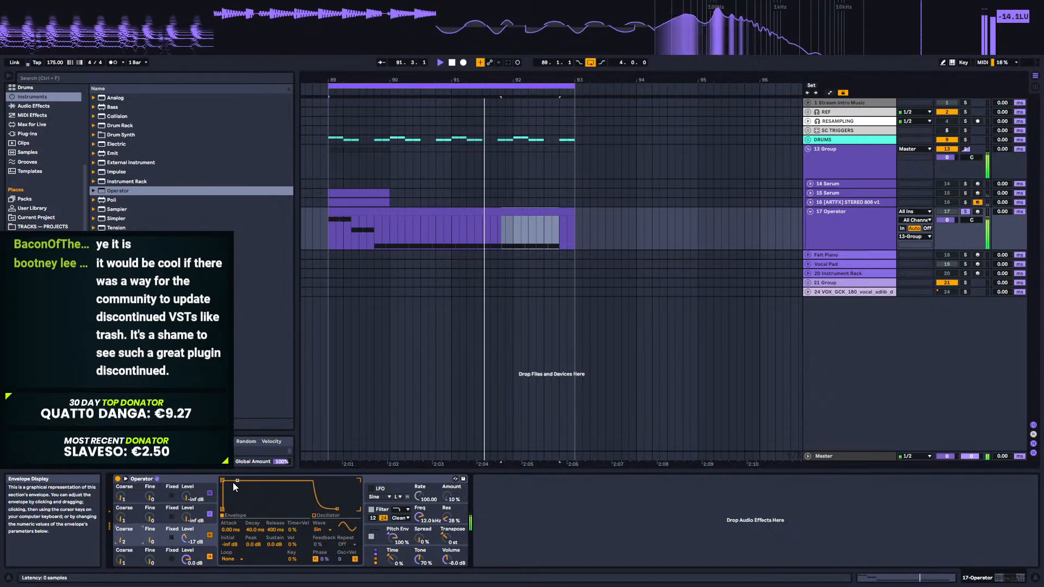
left_click_drag(243, 499, 248, 484)
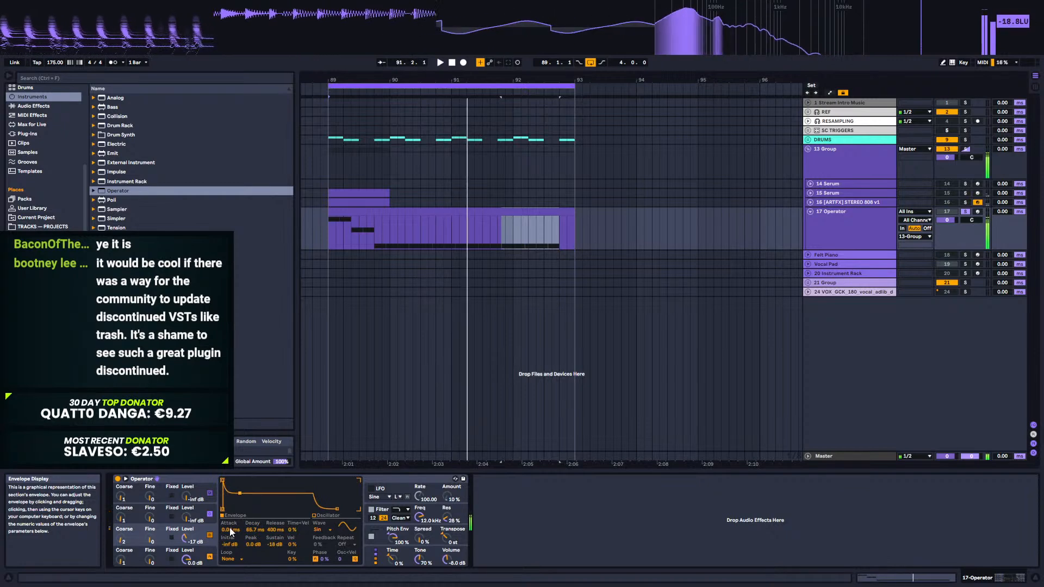
Step: Lengthen oscillator B's envelope attack to 364 ms and its decay to 1.25 s, auditioning the clip
left_click_drag(226, 529, 229, 513)
key("space")
key("space")
key("space")
key("space")
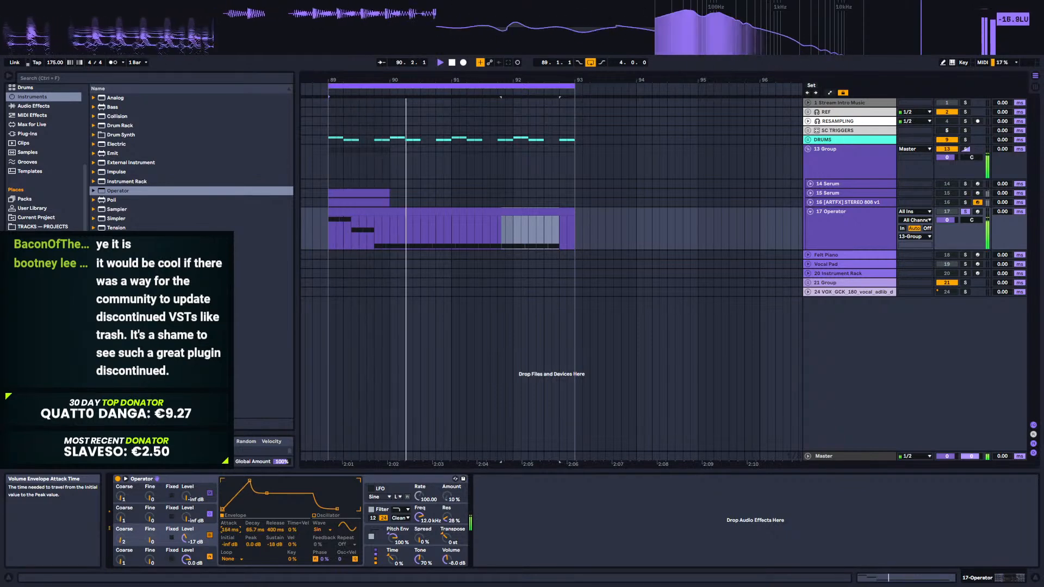
left_click(254, 529)
left_click_drag(251, 531, 251, 522)
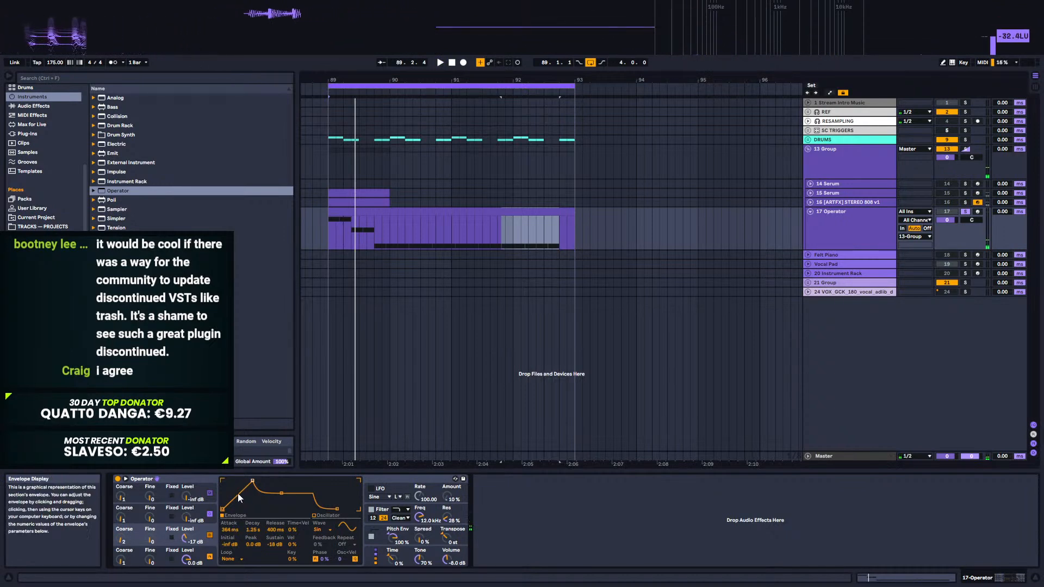
key("space")
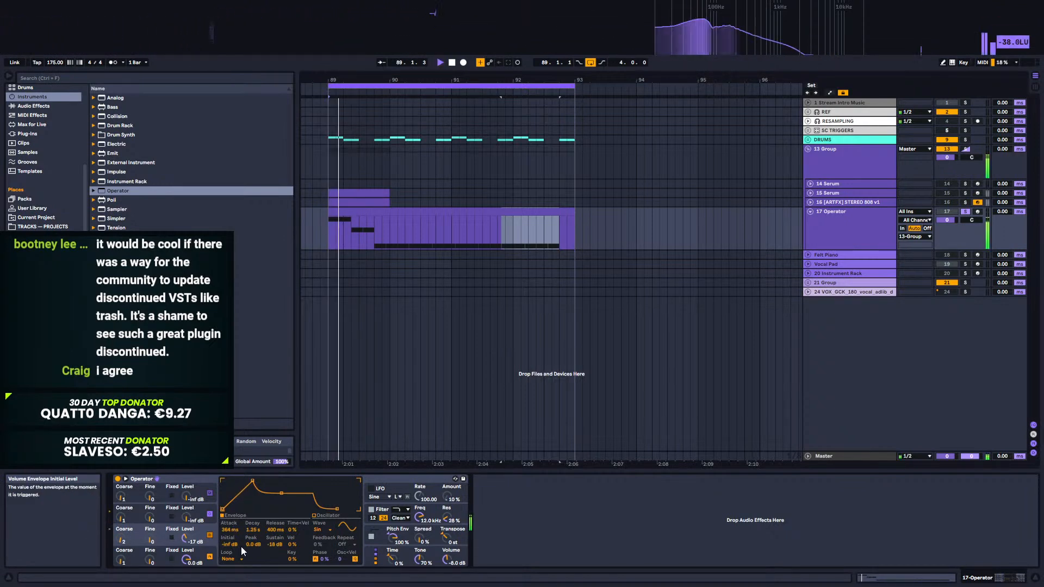
Step: Try a higher initial level on oscillator B's envelope, undo it, and lengthen the attack to 534 ms between playbacks
left_click_drag(226, 547, 231, 522)
key("space")
key("space")
key("space")
key("space")
key("space")
key("space")
key("space")
key("space")
key("ctrl+z")
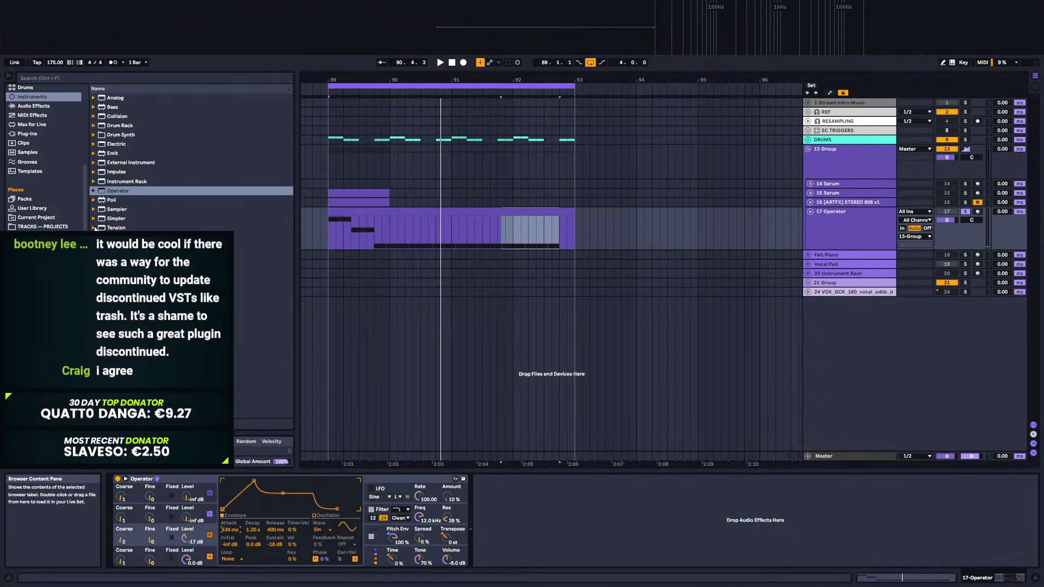
Step: Try the default Saturator after Operator, audition the bass line with it, and remove it from the track
left_click(36, 106)
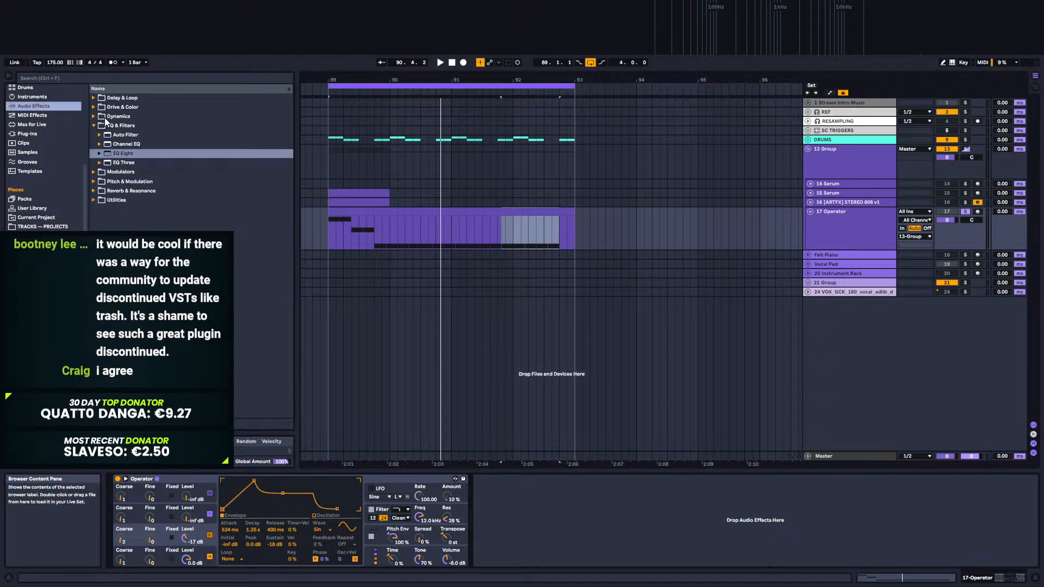
left_click(94, 109)
left_click(120, 192)
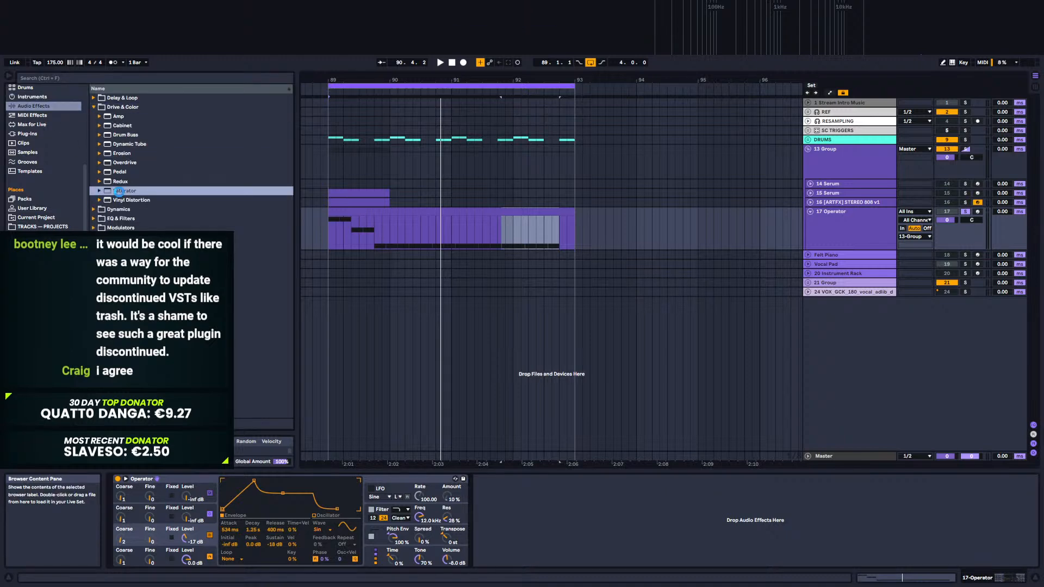
key("space")
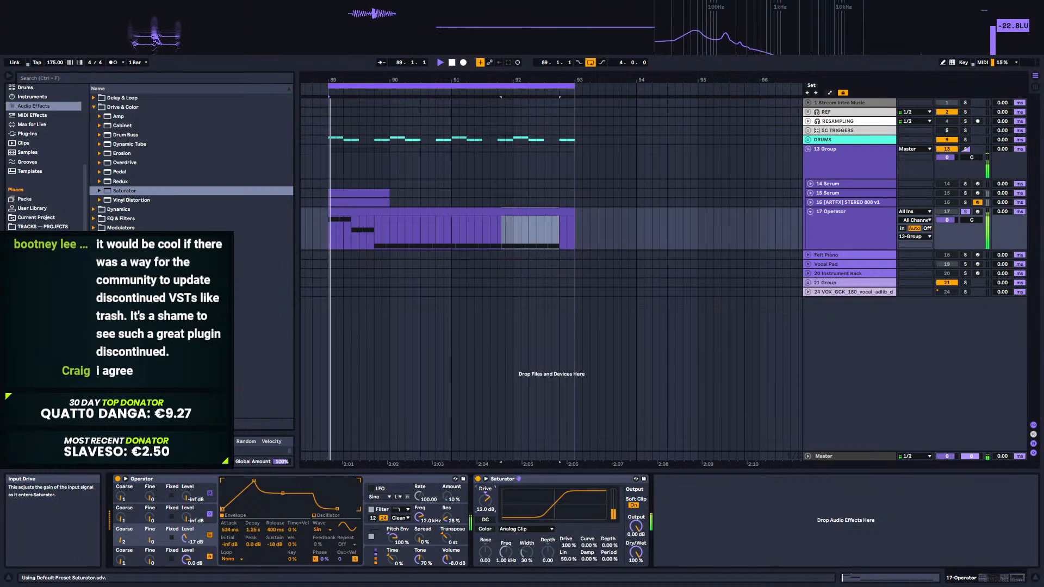
double_click(501, 480)
key("Delete")
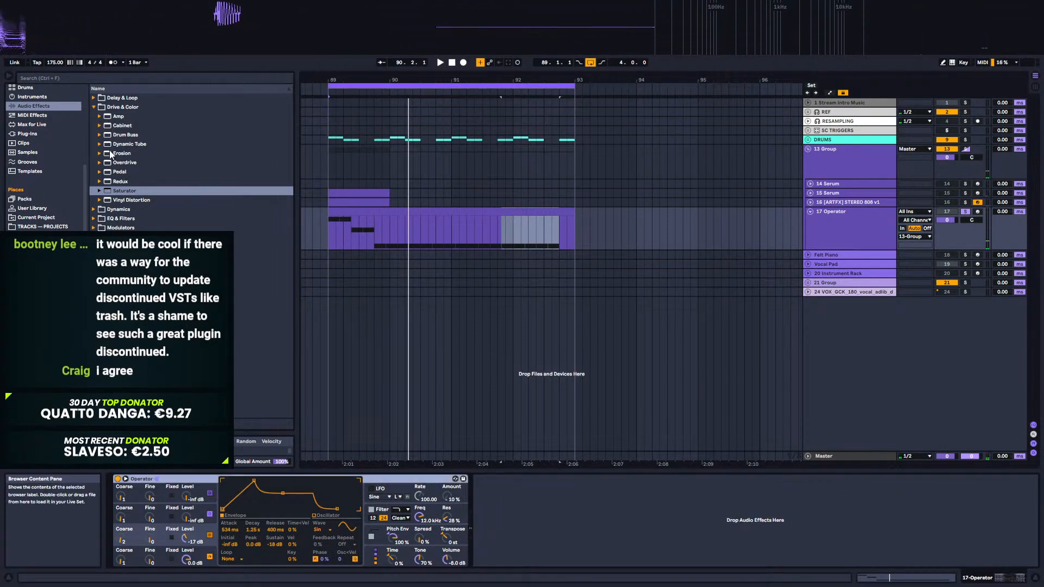
Step: Add Overdrive after Operator with its filter at 150 Hz, bandwidth 9.00, dynamics 42% and Dry/Wet 44%, auditioning the loop
key("space")
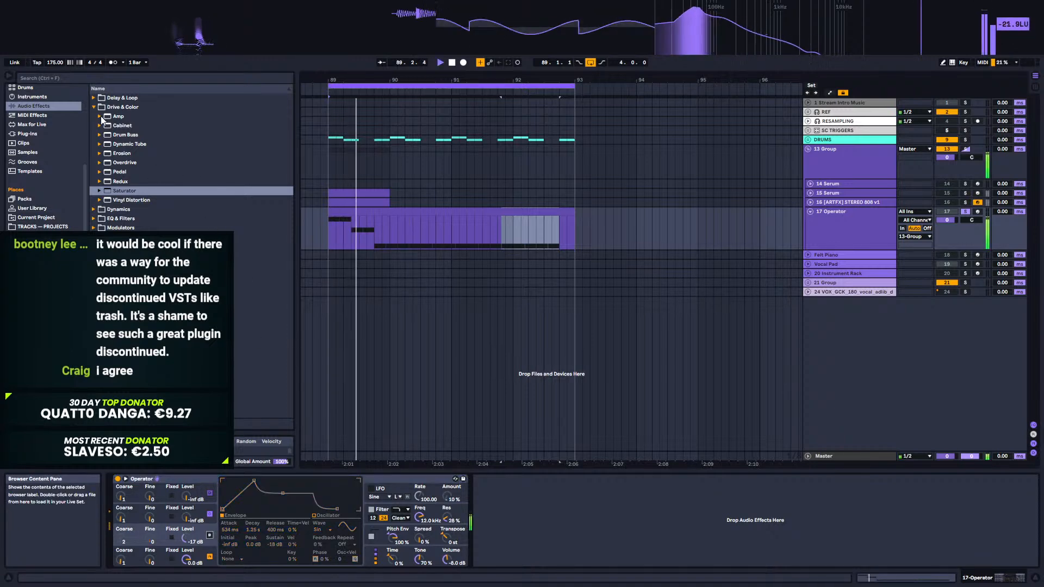
double_click(115, 162)
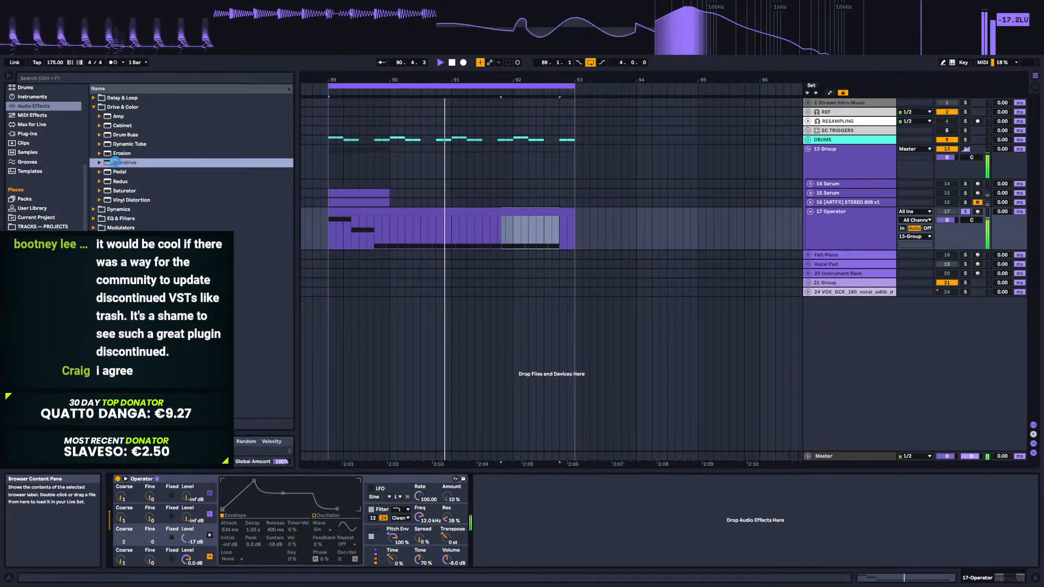
left_click_drag(501, 503, 501, 491)
left_click_drag(511, 561, 487, 542)
key("space")
key("space")
key("space")
key("space")
key("space")
key("space")
key("space")
key("space")
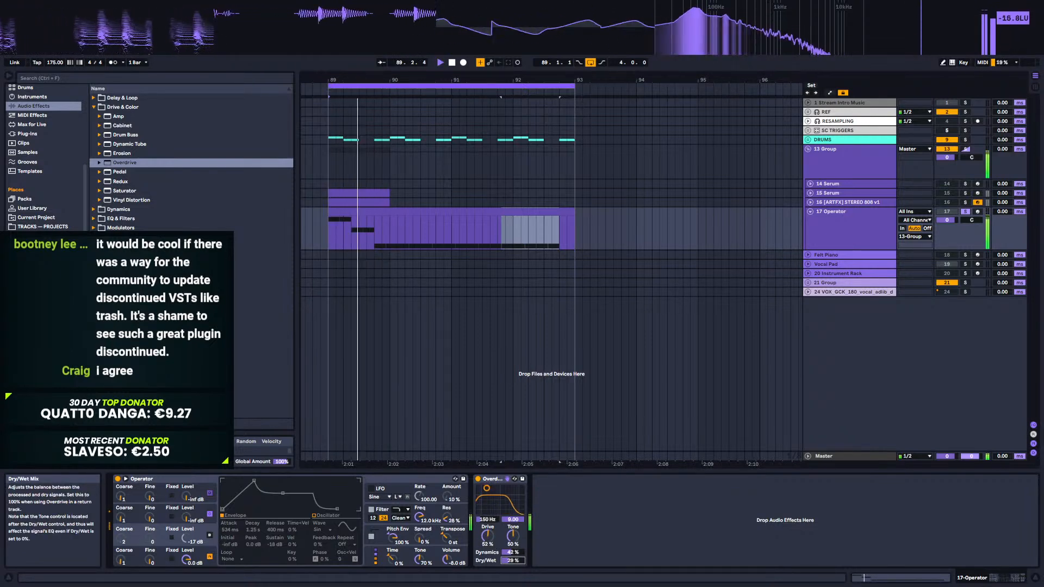
key("space")
key("space")
Step: Open the Operator track's MIDI clip and remove the second F#0 note at its start
double_click(402, 217)
key("space")
key("space")
key("space")
left_click(380, 483)
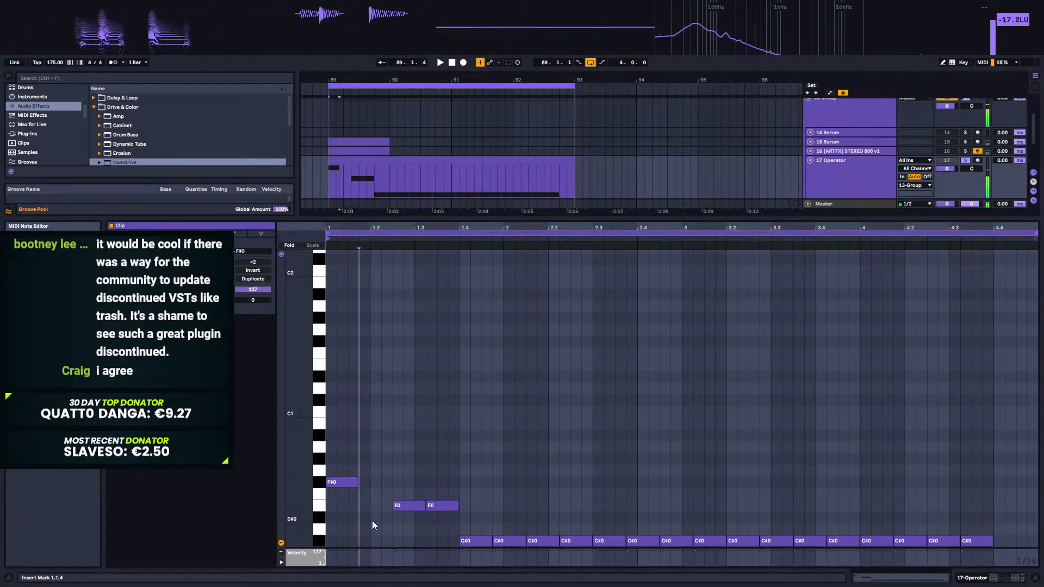
Step: Deactivate the kick sidechain compressor on 13 Group and play the loop
left_click(841, 105)
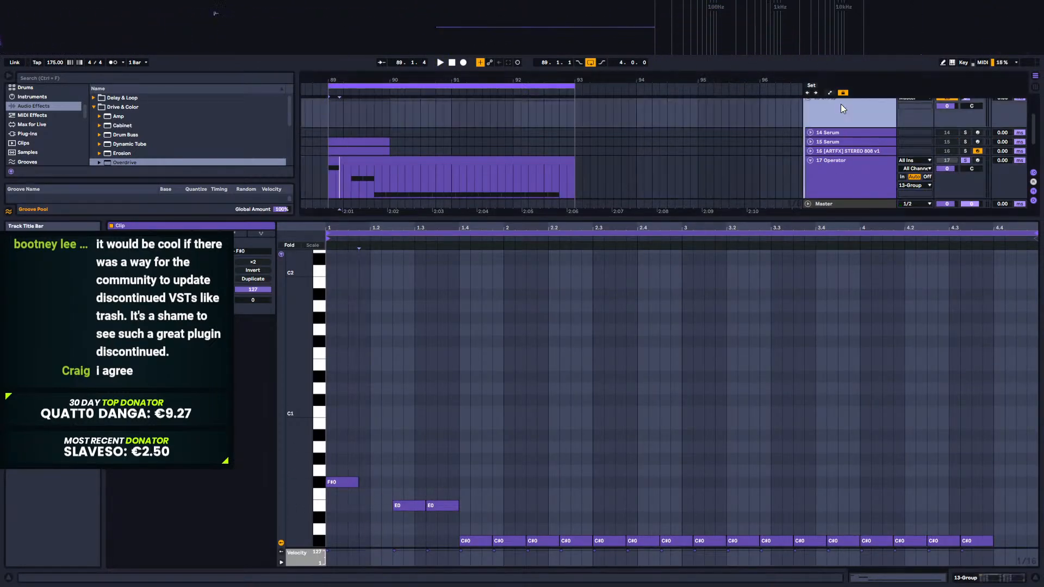
key("shift+Tab")
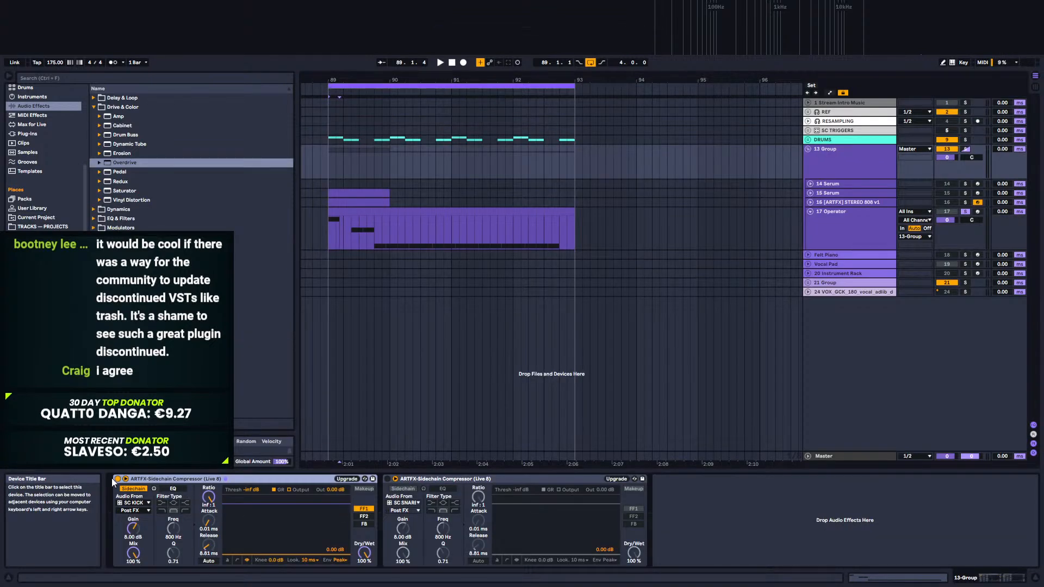
key("space")
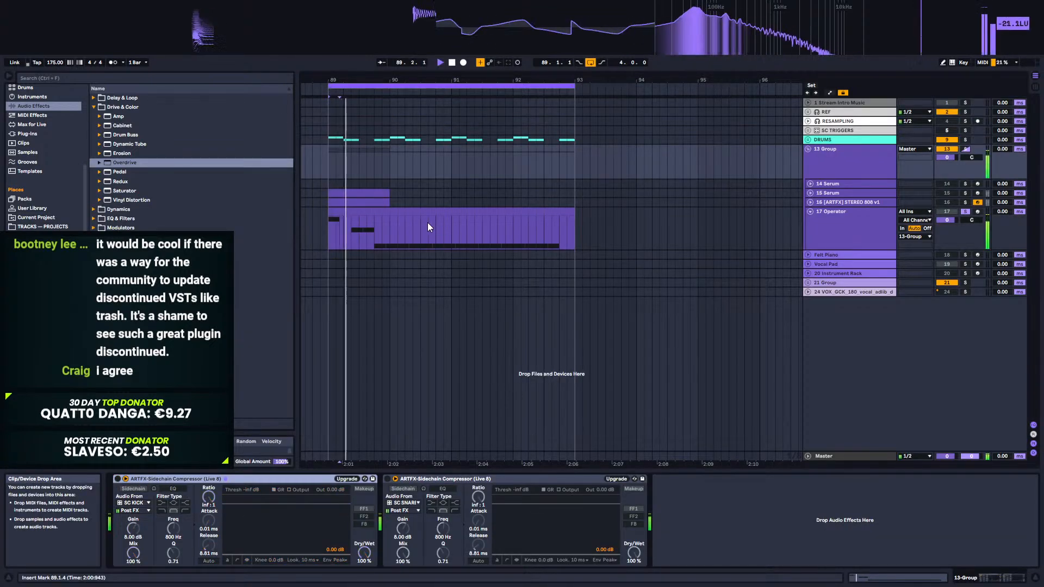
Step: In the Operator clip, lengthen the F#0 note to one beat and merge the two E0 notes into one
double_click(366, 209)
key("space")
left_click_drag(356, 483, 369, 483)
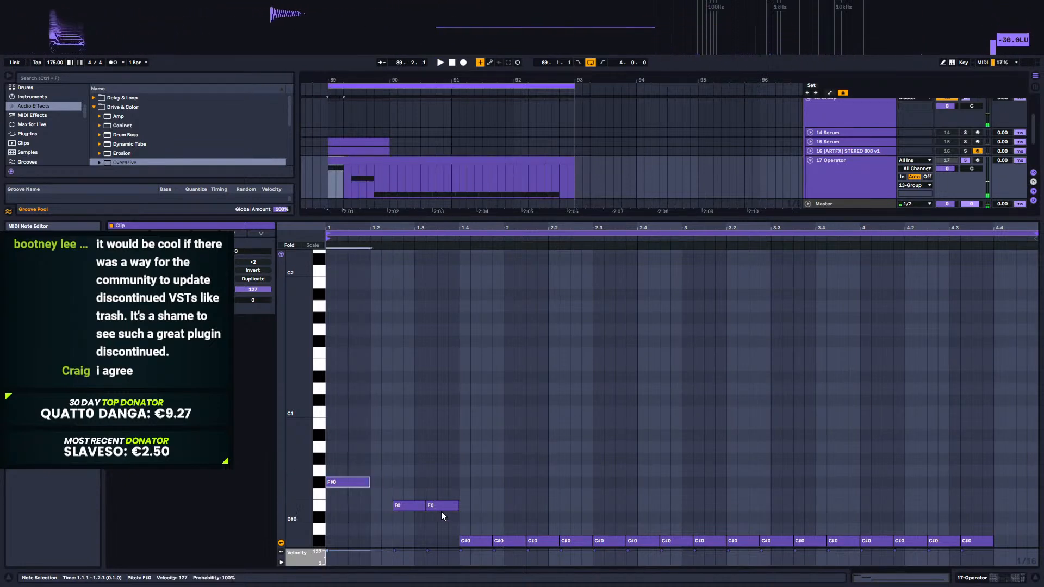
left_click_drag(423, 507, 459, 507)
Step: Rework the first C#0 notes into a one-beat note followed by two one-and-a-half-beat notes, and play them
left_click_drag(491, 540, 628, 539)
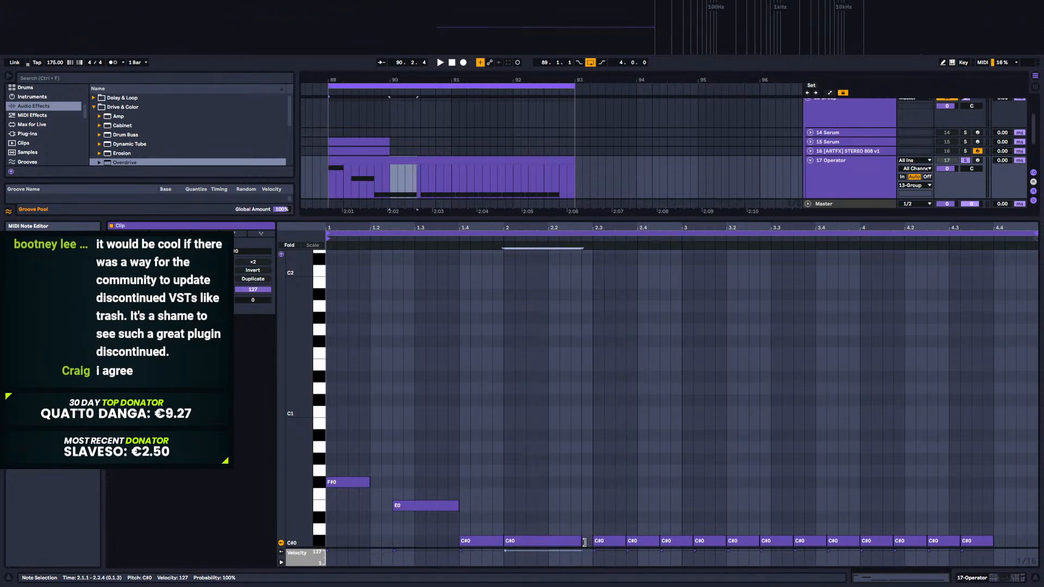
key("ctrl+d")
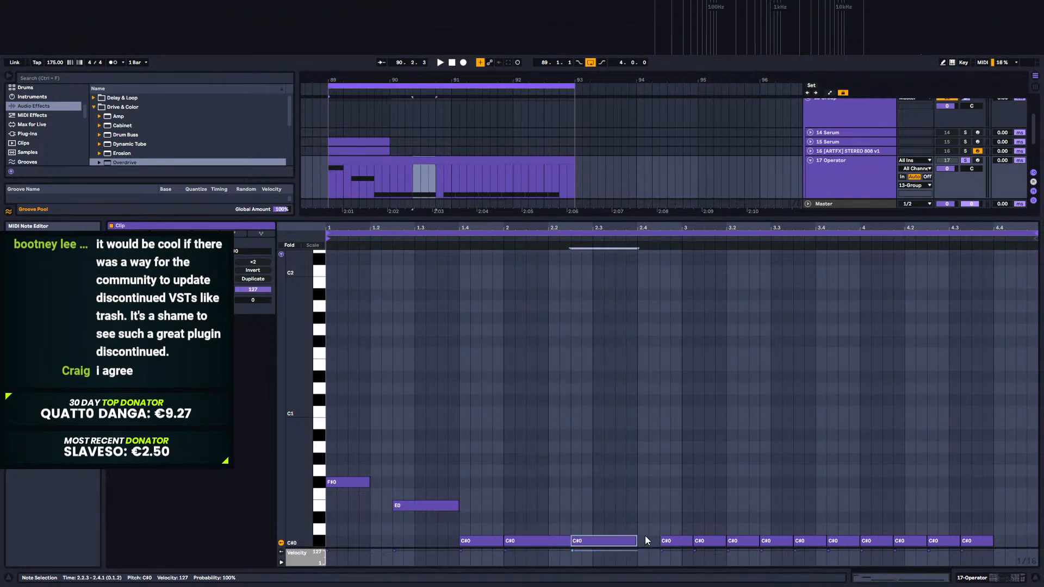
key("space")
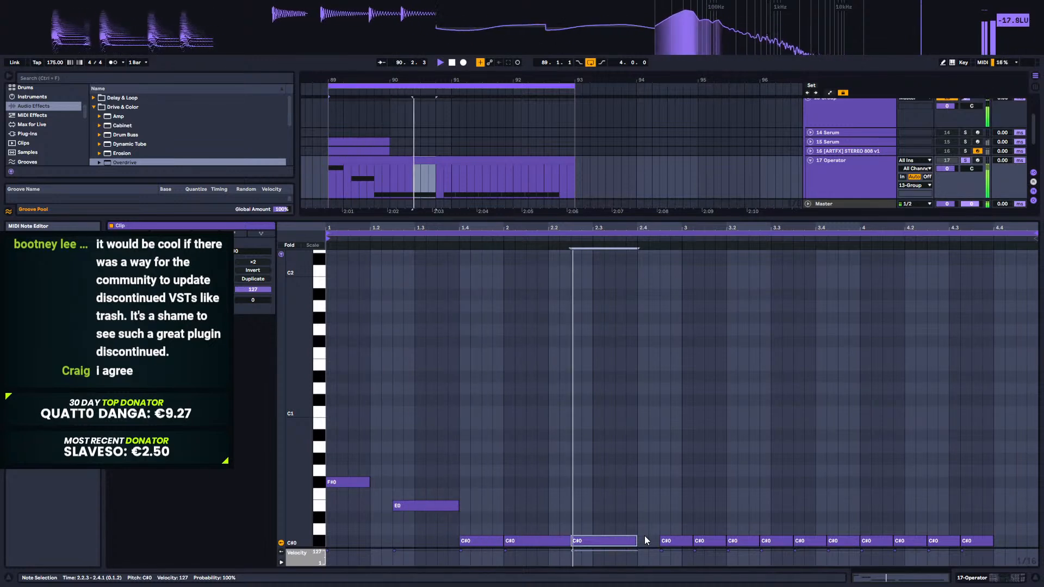
Step: Duplicate the three-note C#0 phrase twice so it runs to 4.4, and play the clip
key("space")
left_click_drag(498, 522, 579, 543)
key("ctrl+d")
key("ctrl+d")
key("space")
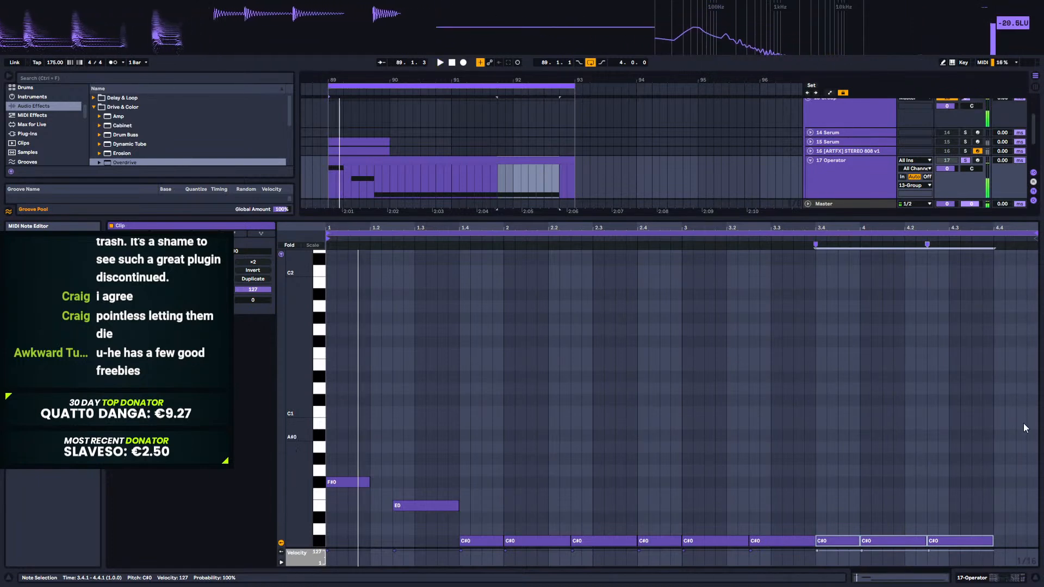
Step: Add a half-beat D#2 note at 4.4.1 and a half-beat D#1 note at 4.4.3, and audition the ending
double_click(999, 294)
mouse_move(1002, 281)
left_mouse_down()
mouse_move(1007, 254)
mouse_move(1016, 281)
left_mouse_up()
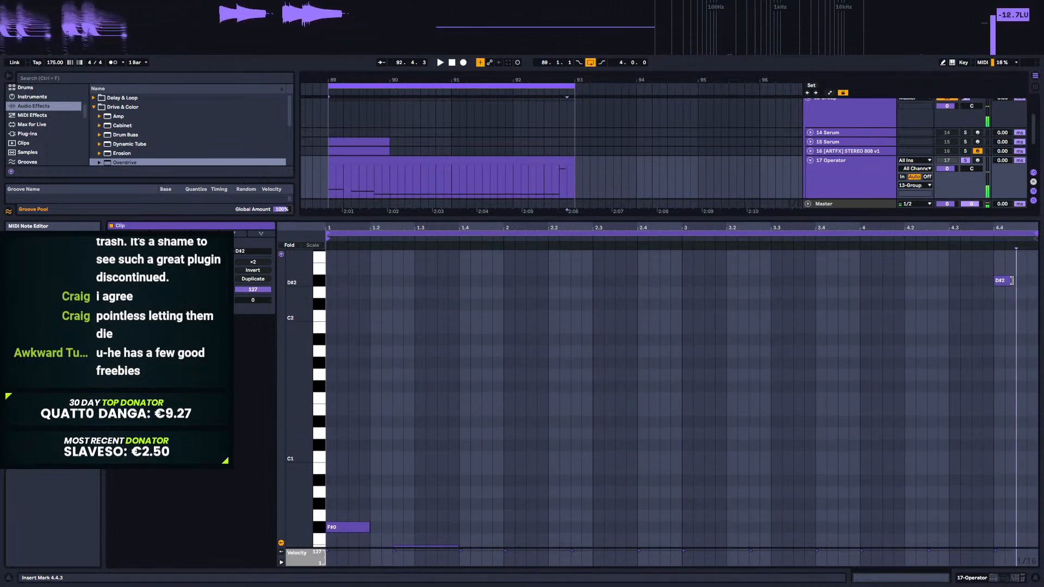
scroll(1014, 381, "down", 5)
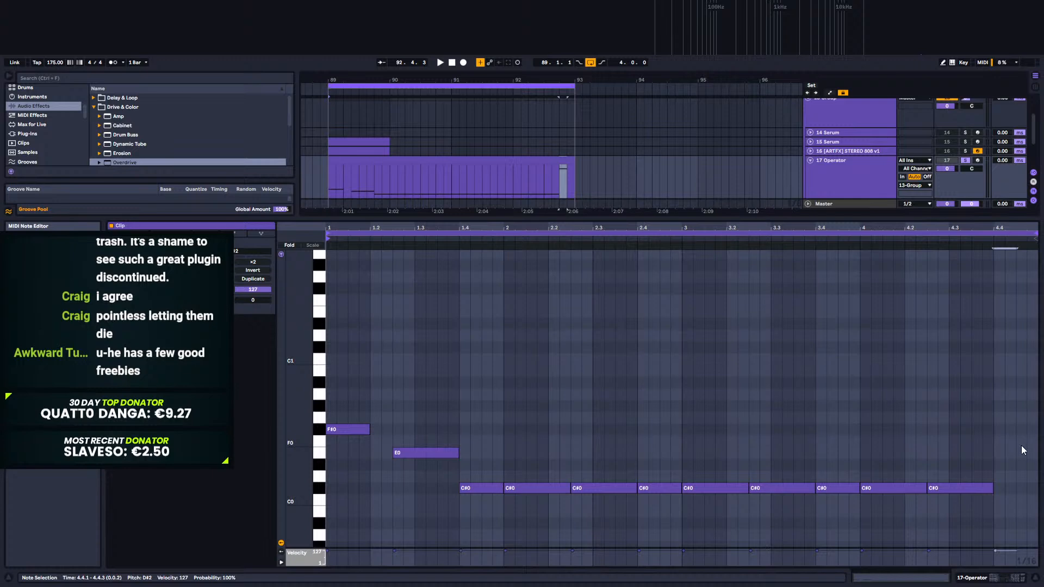
mouse_move(1019, 452)
left_mouse_down()
mouse_move(1035, 451)
mouse_move(1025, 371)
left_mouse_up()
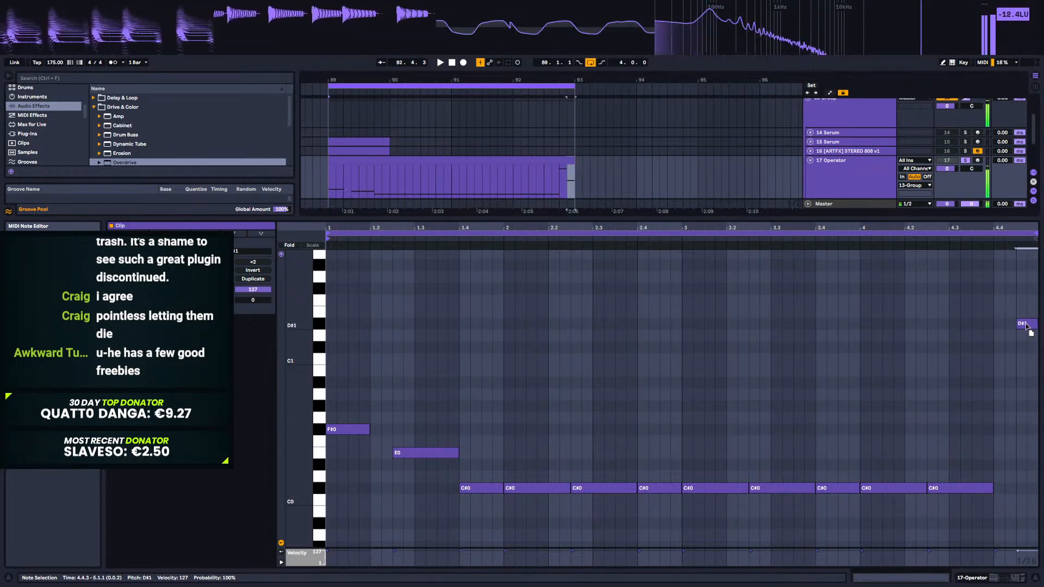
scroll(989, 342, "up", 5)
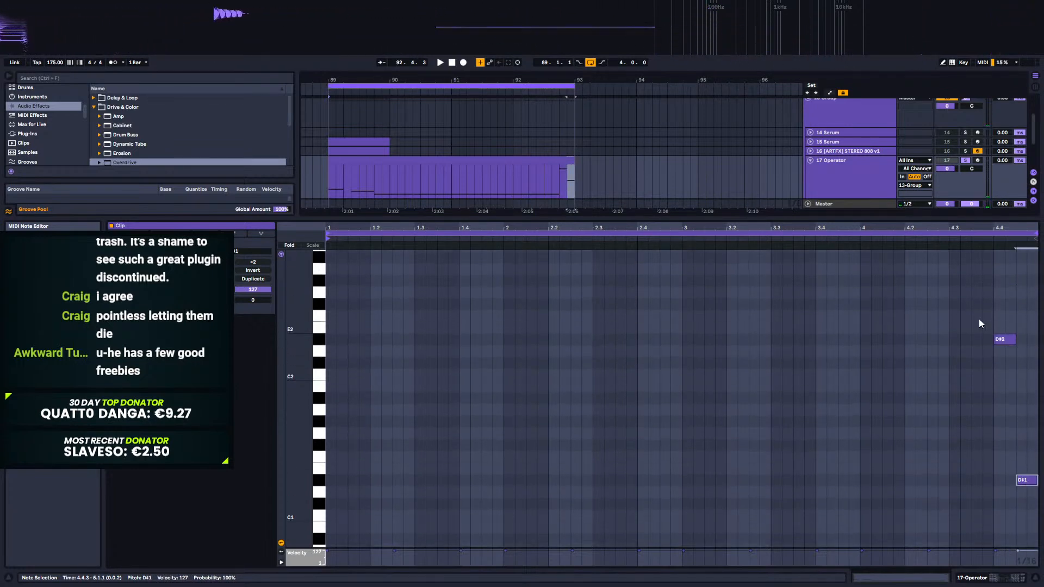
key("space")
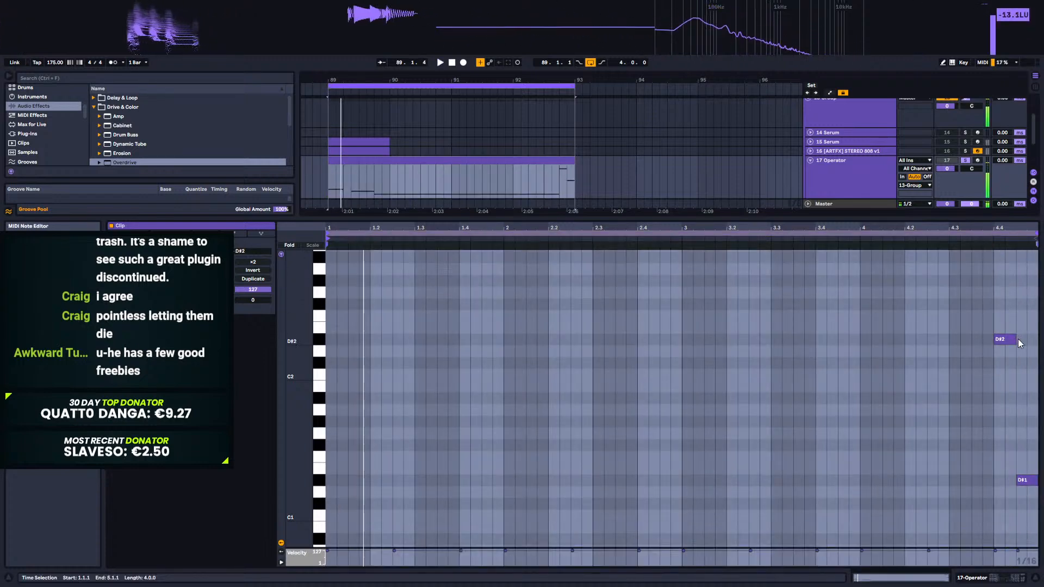
Step: Extend the D#2 note to 4.4.4 and shift the D#1 note to 4.4.2 so the two overlap, and play the loop
left_click(1015, 339)
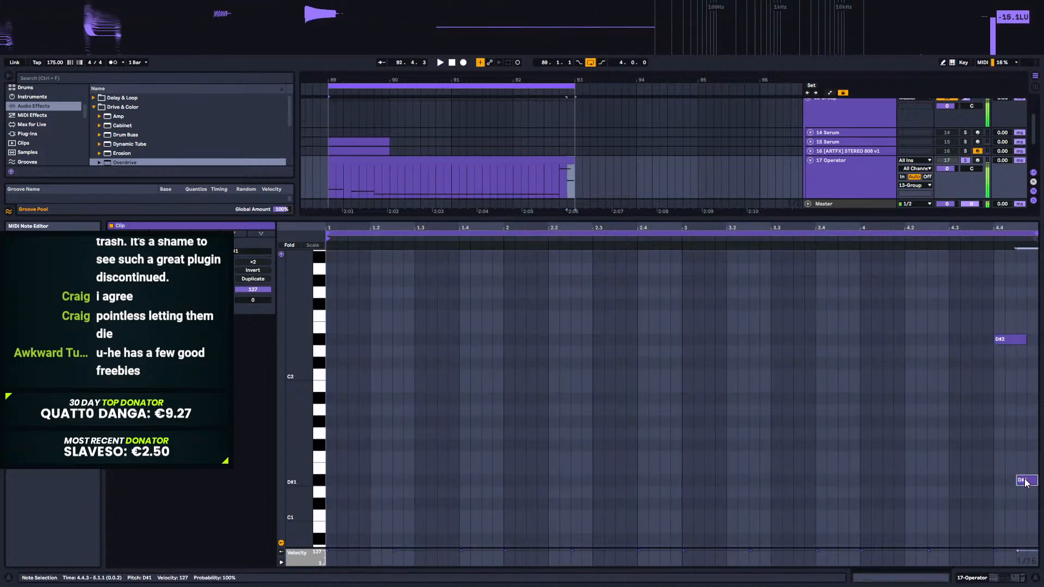
left_click_drag(1036, 479, 1027, 480)
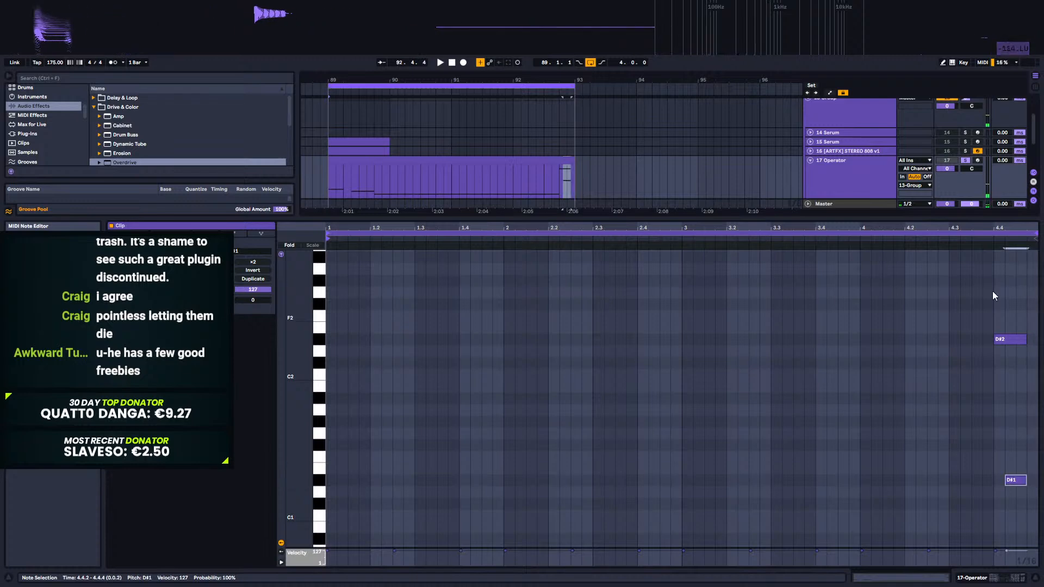
key("space")
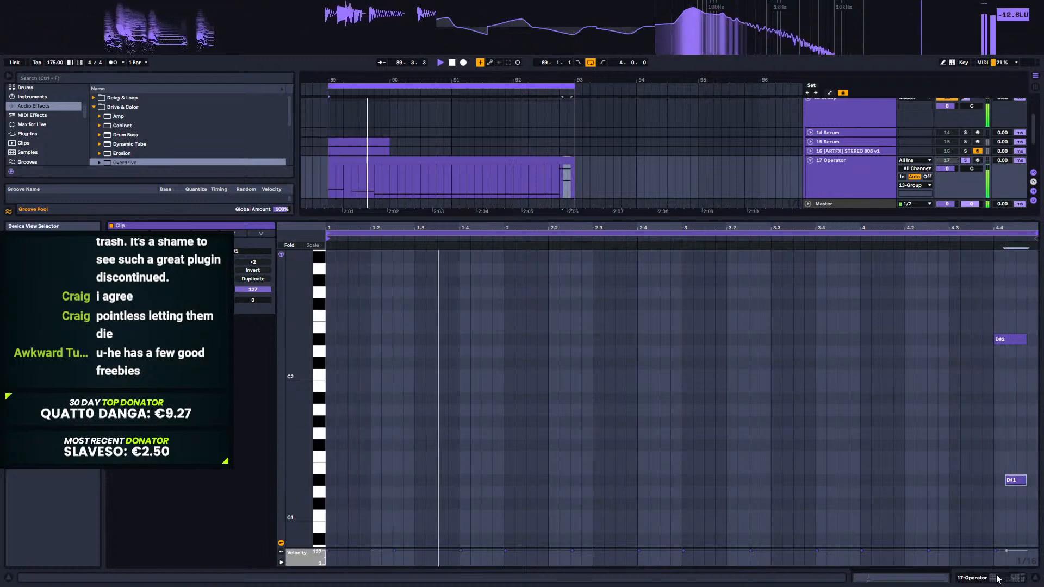
Step: Return to the track's devices and set Operator's global voice count to 1
key("shift+Tab")
left_click(435, 552)
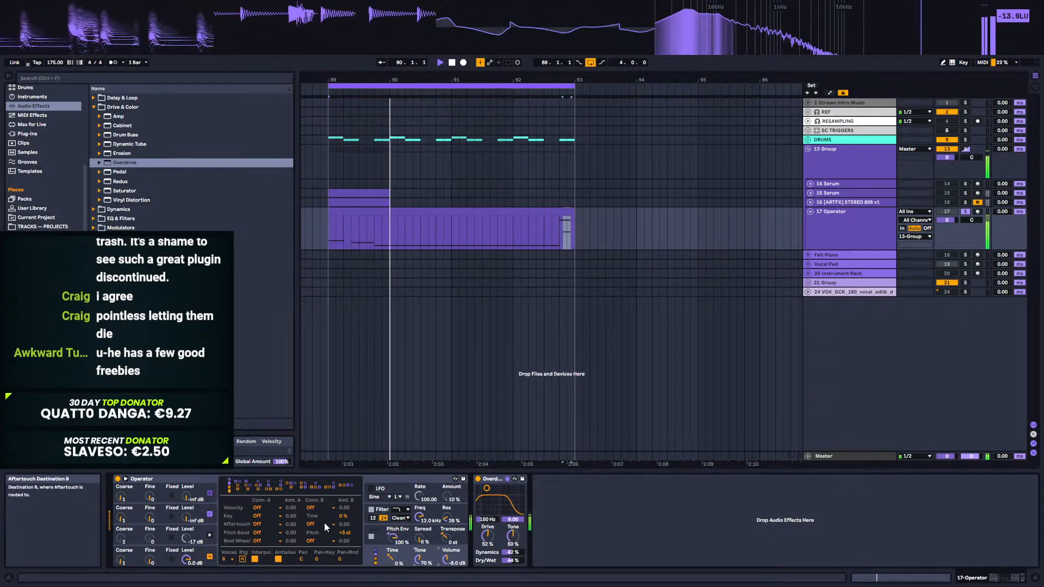
left_click(226, 560)
left_click(226, 464)
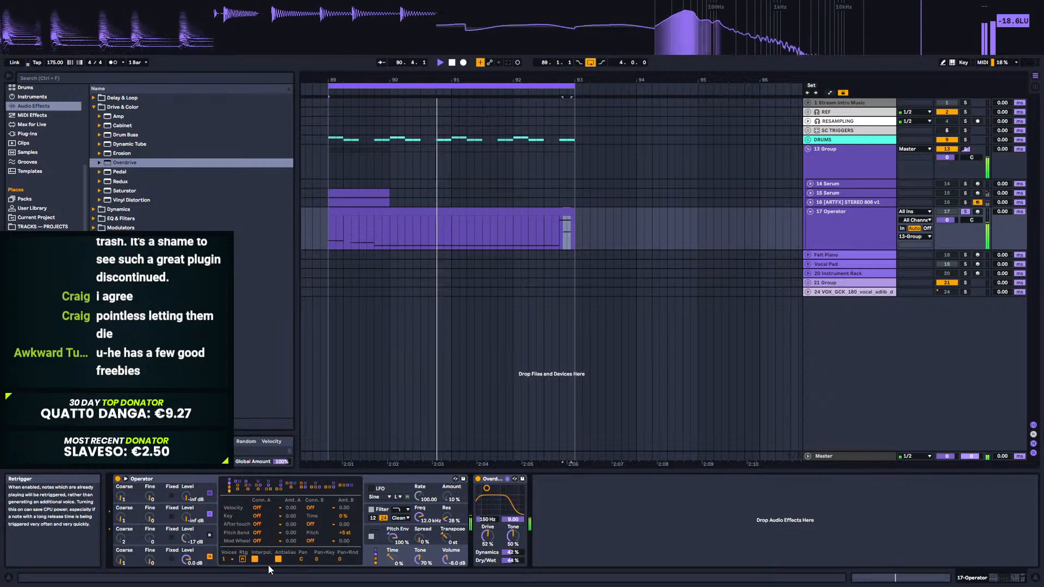
left_click(311, 524)
left_click(312, 523)
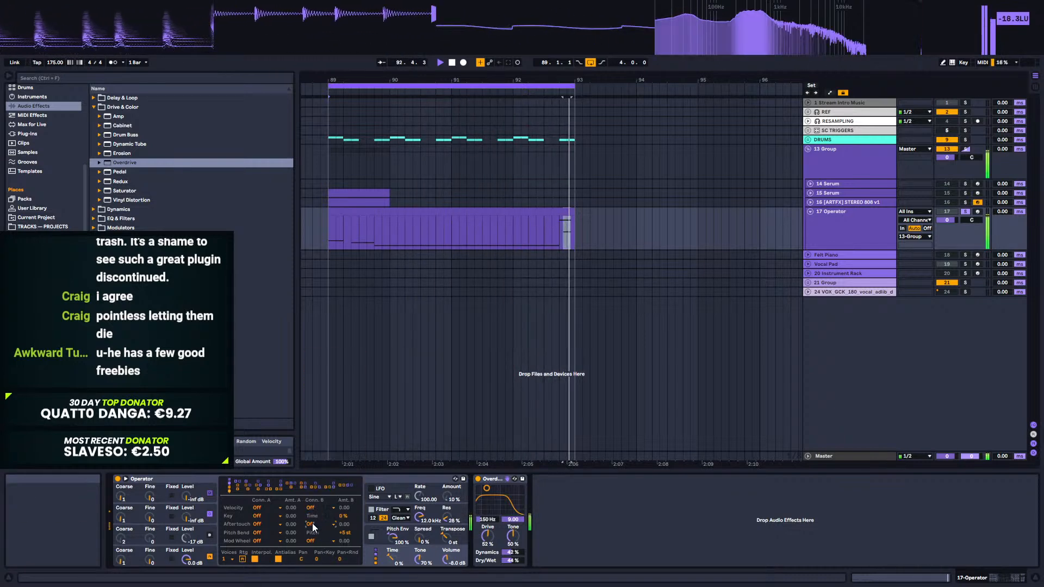
Step: Enable glide in Operator's pitch envelope settings with a time of 33.9 ms, and audition the bass line
left_click(437, 543)
left_click(316, 559)
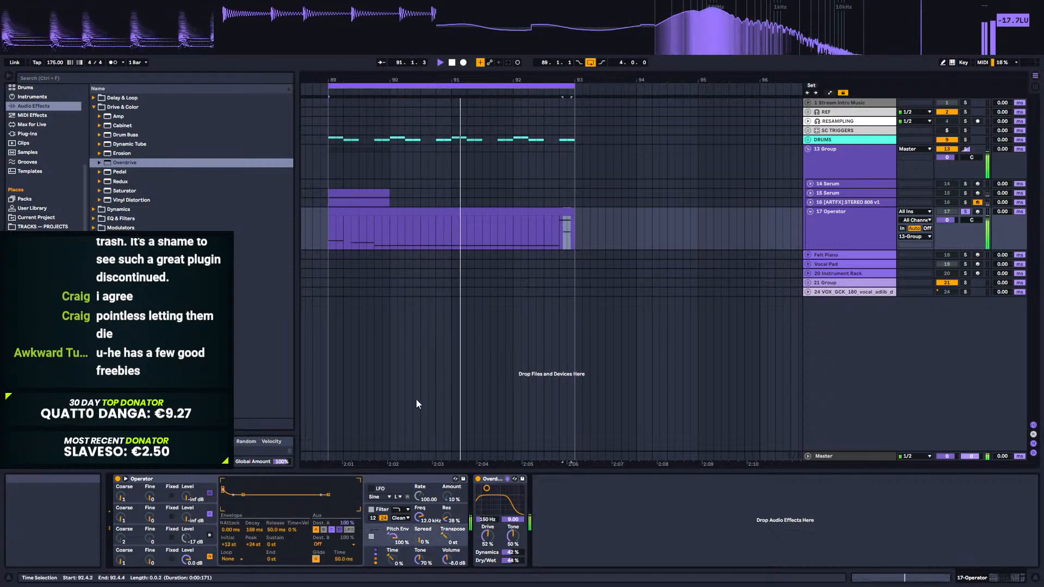
left_click_drag(344, 558, 343, 572)
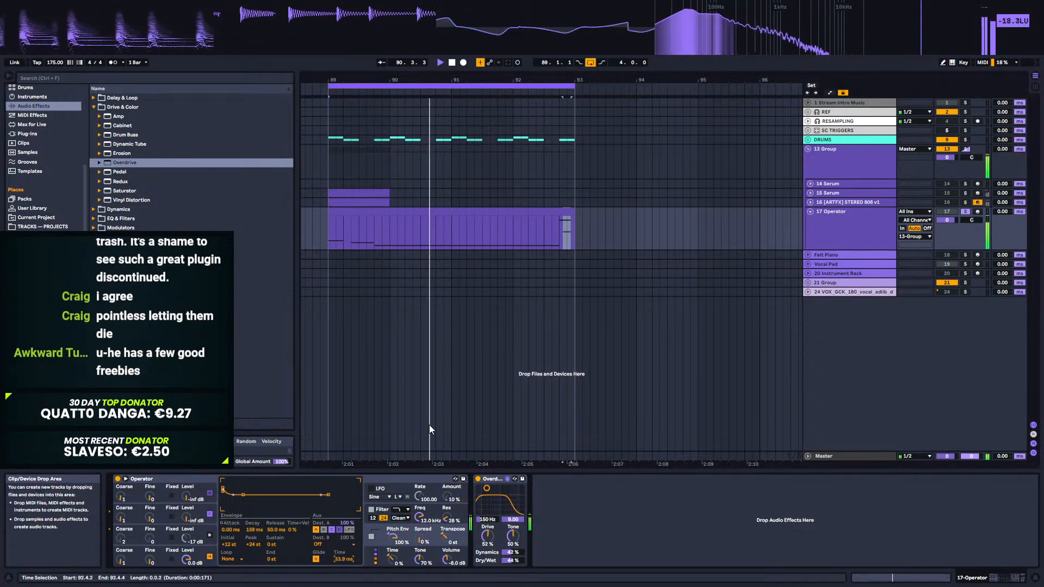
key("space")
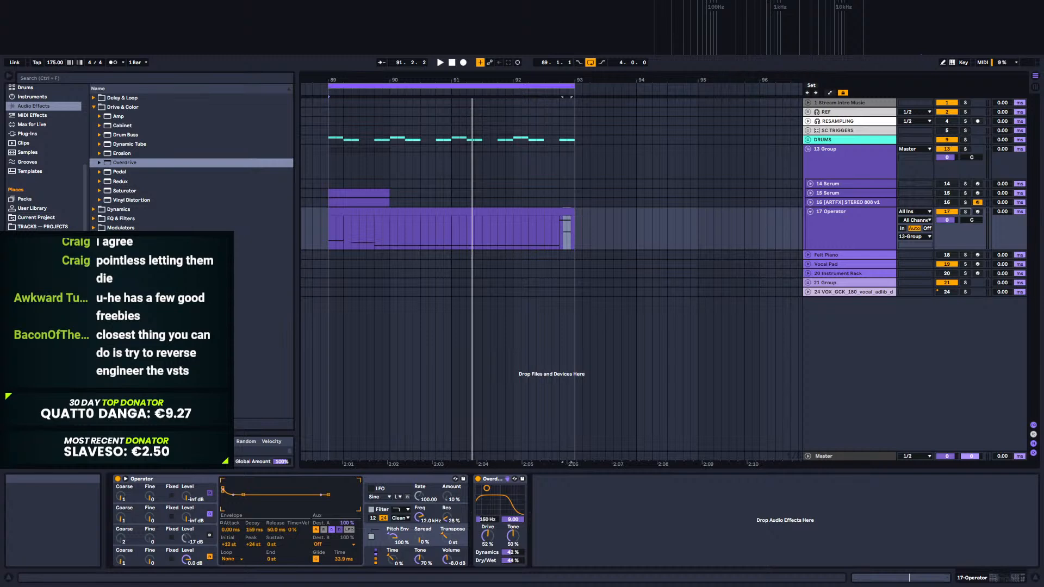
Step: Switch to the Chrome browser, look through Rob Papen's Albino 3 page, and open the image results for albino 3
left_click_drag(1043, 90, 713, 156)
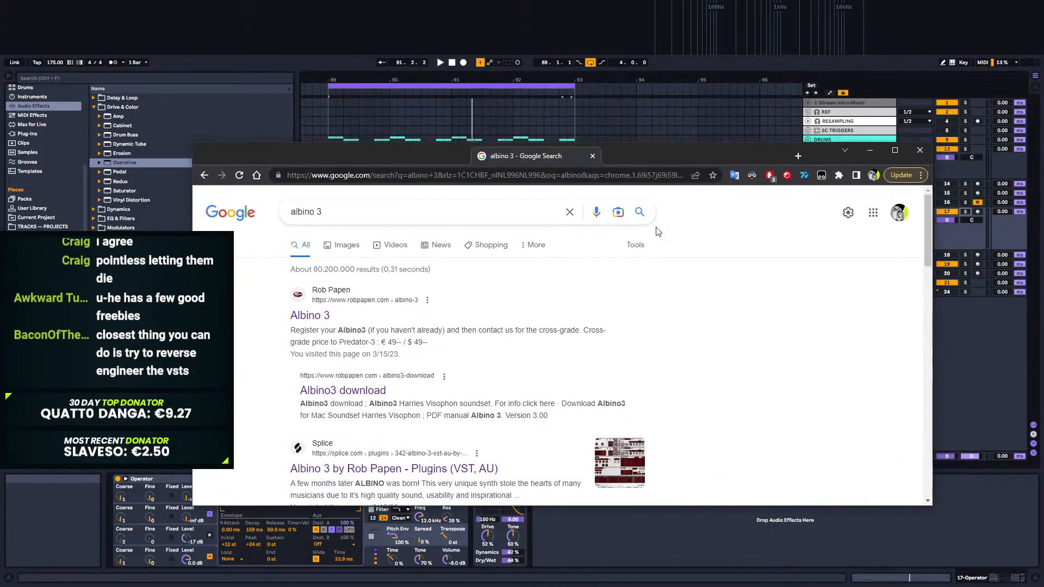
left_click(306, 318)
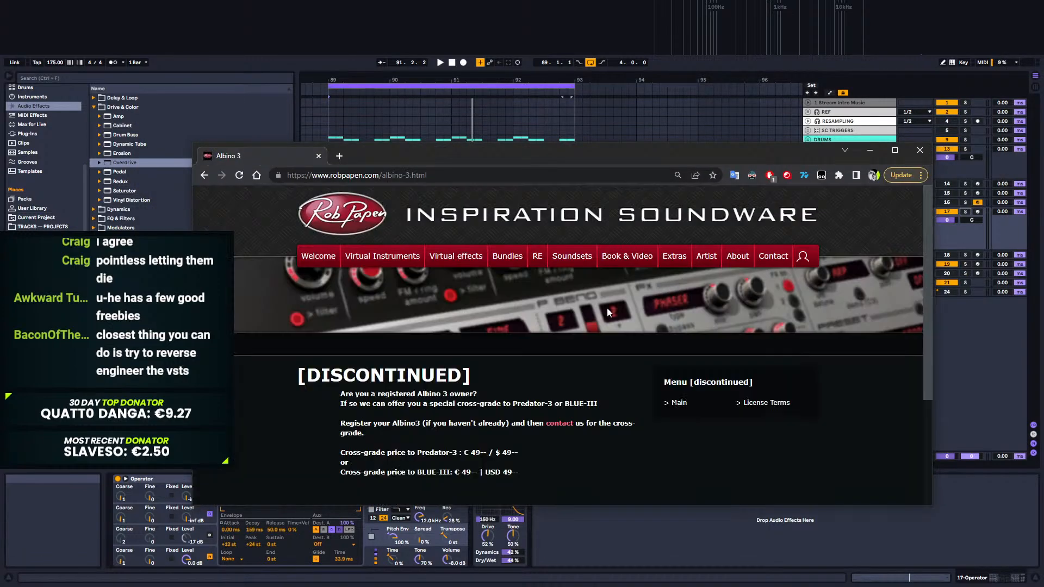
scroll(607, 308, "down", 3)
scroll(504, 323, "up", 2)
scroll(739, 293, "down", 2)
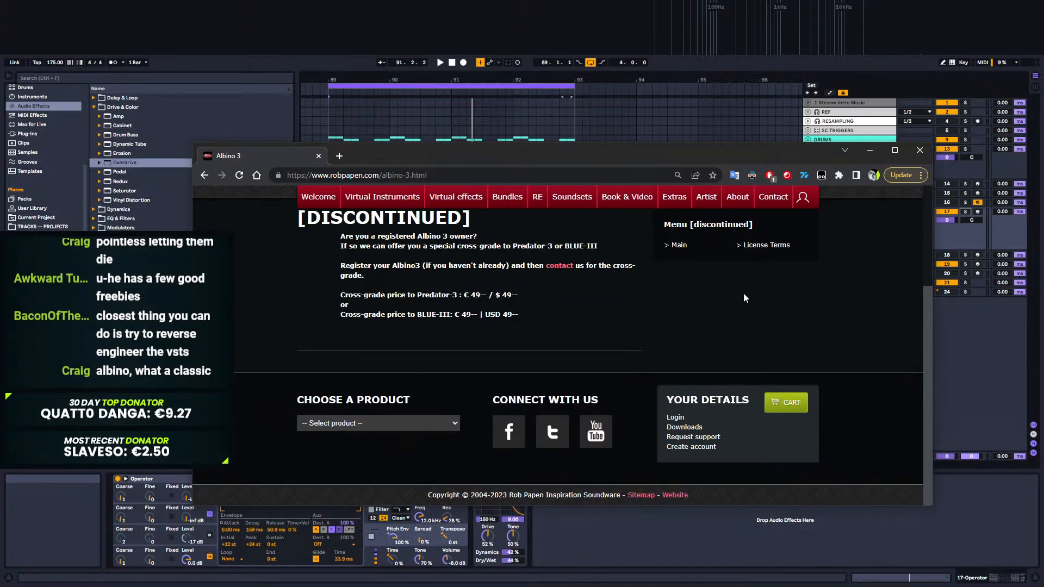
scroll(703, 299, "up", 3)
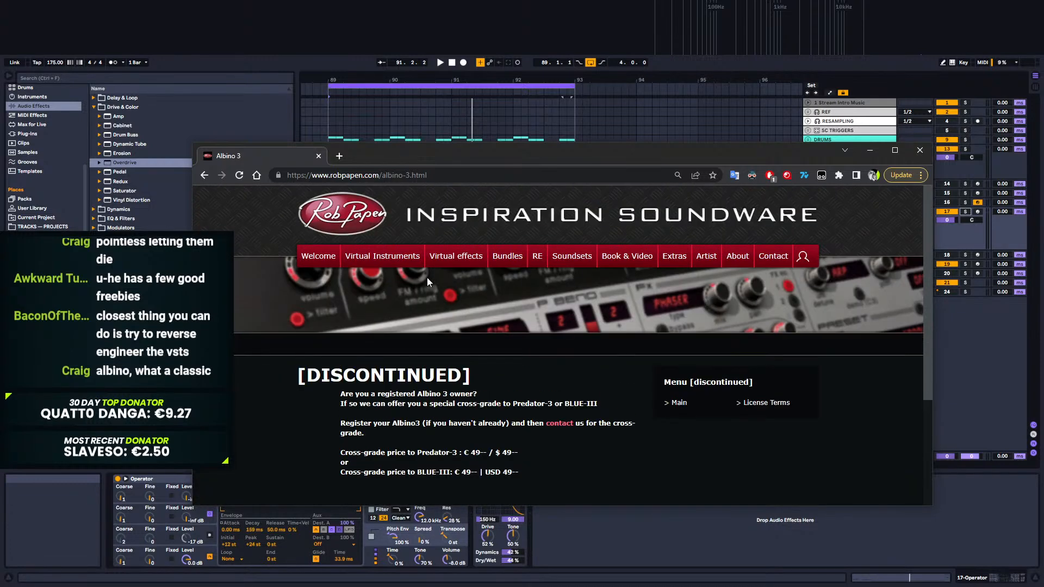
left_click(200, 172)
left_click(342, 245)
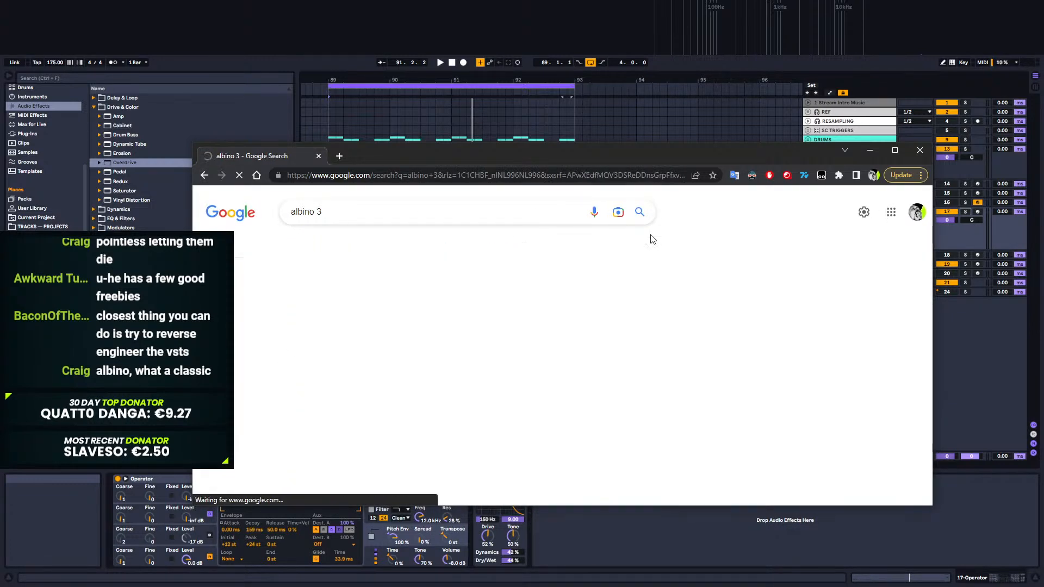
Step: Browse the albino 3 image results and examine the synth's interface in the YouTube and Sound On Sound previews
left_click(525, 342)
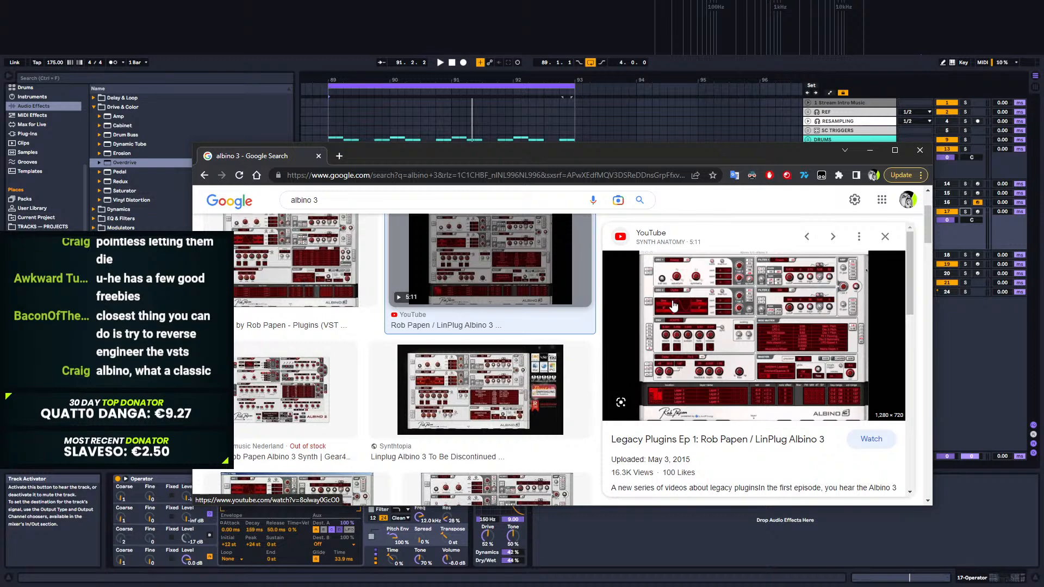
scroll(452, 328, "down", 3)
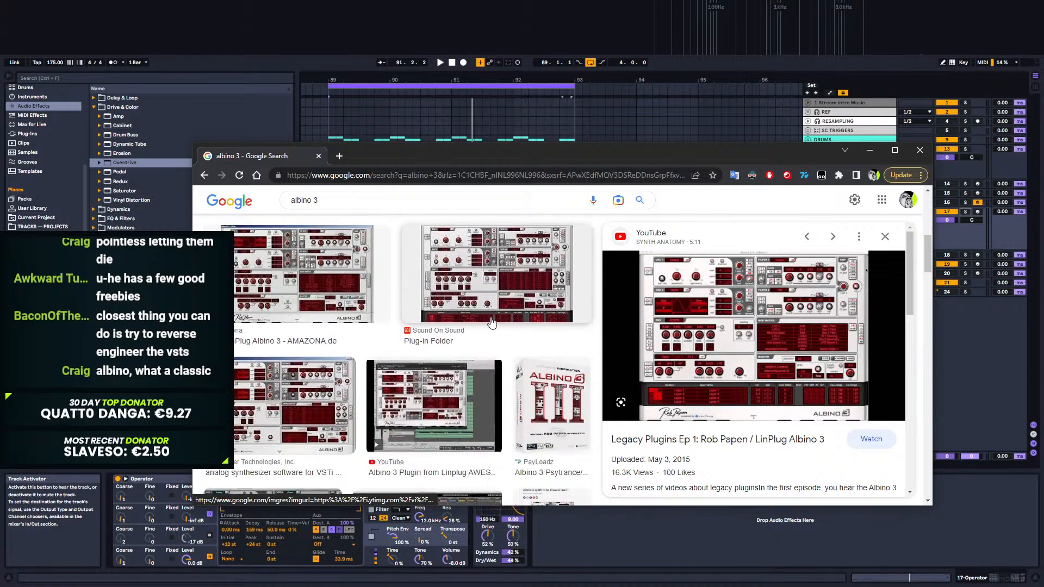
left_click(496, 359)
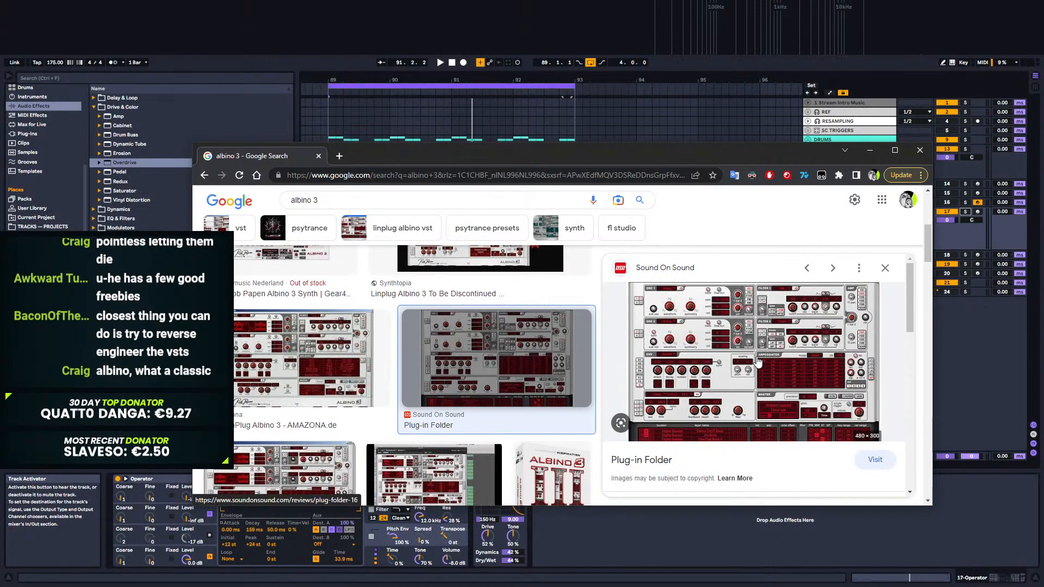
scroll(327, 347, "down", 3)
scroll(273, 333, "down", 3)
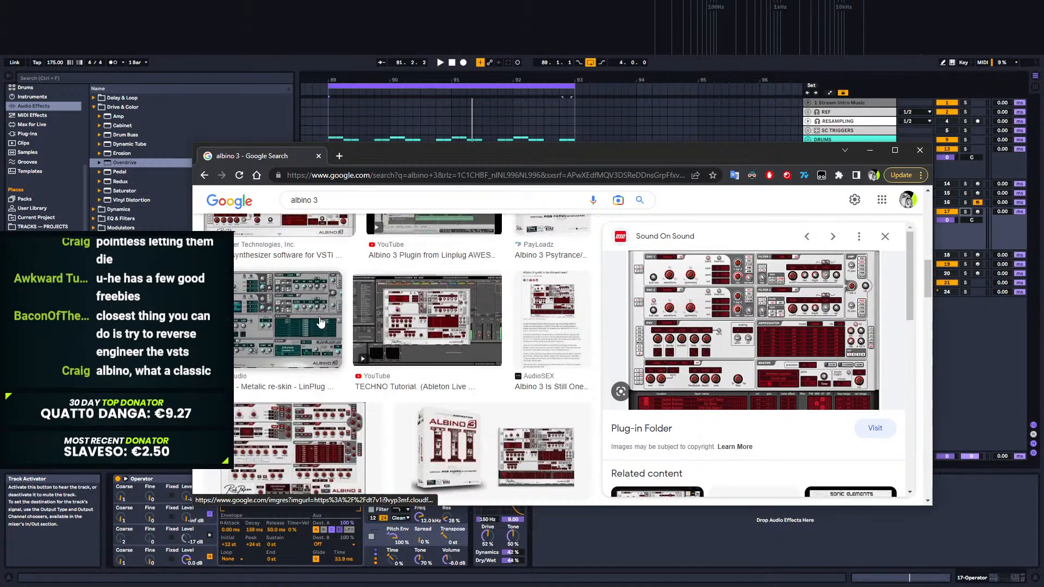
scroll(380, 319, "up", 1)
scroll(405, 338, "down", 1)
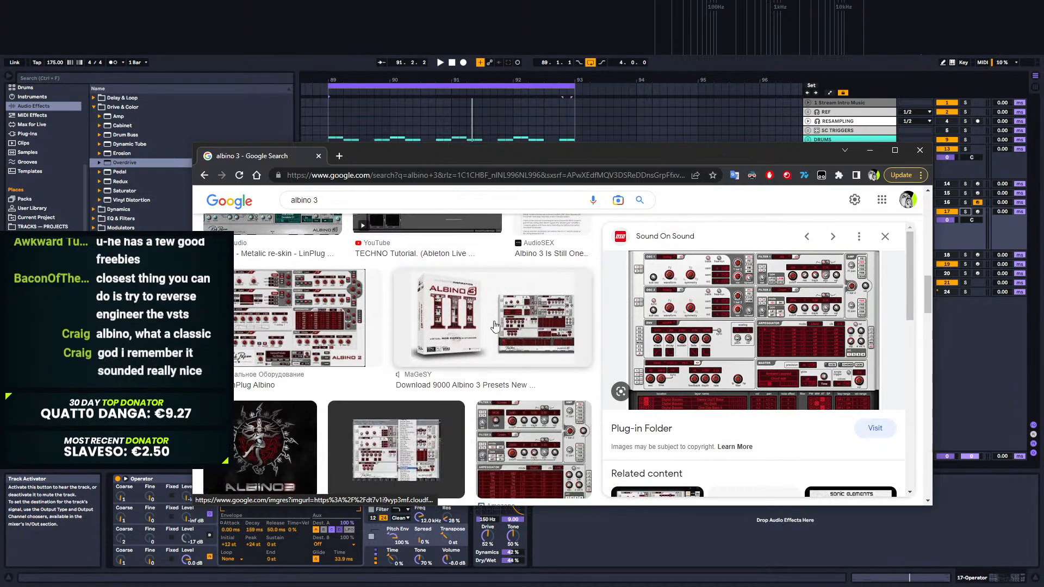
scroll(435, 337, "up", 3)
scroll(797, 334, "up", 3)
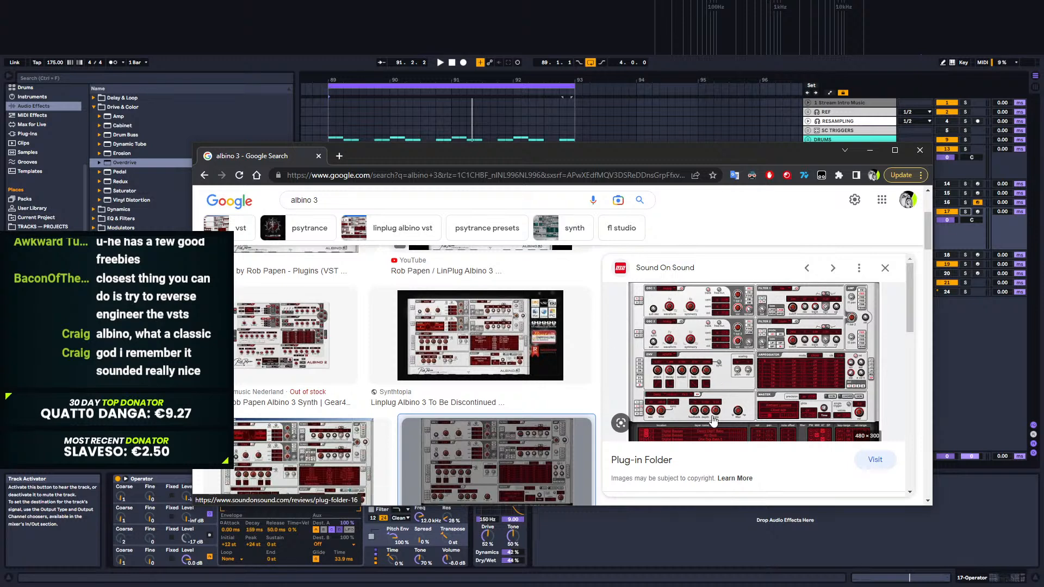
scroll(698, 354, "up", 1)
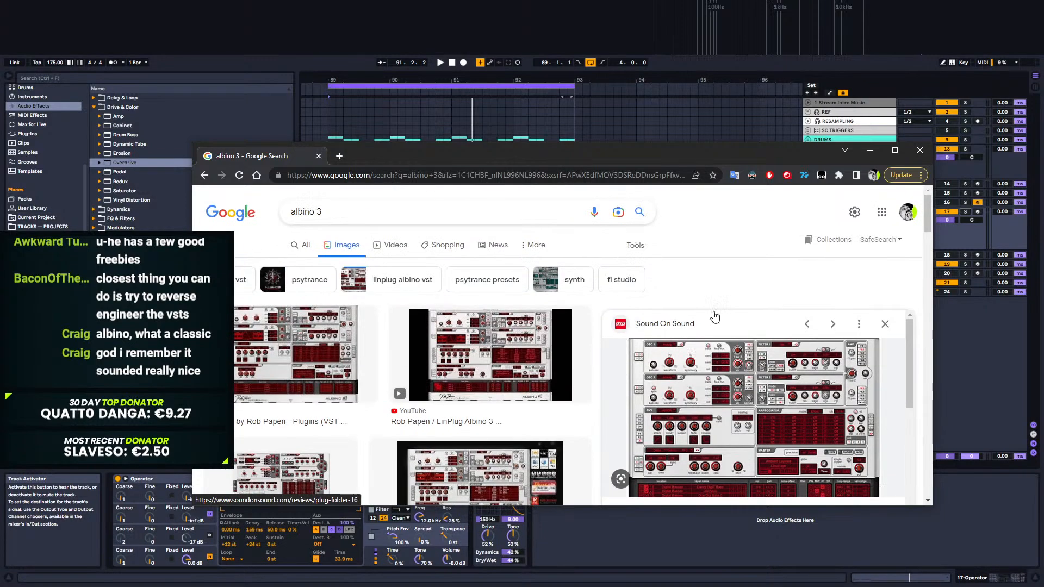
Step: Minimise the browser to return to Ableton Live, select the 17 Operator track and save the set
left_click(871, 150)
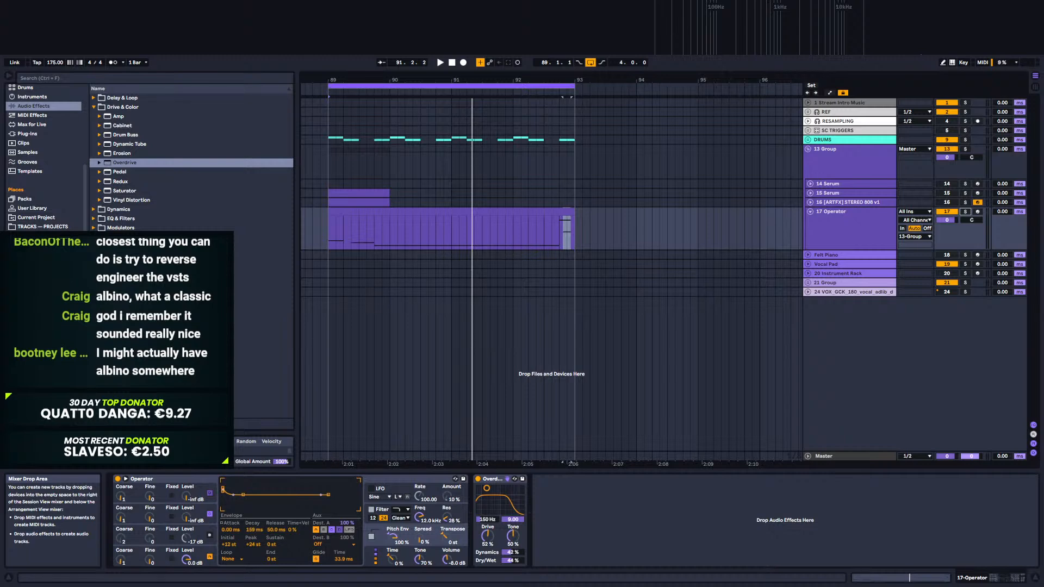
left_click(839, 235)
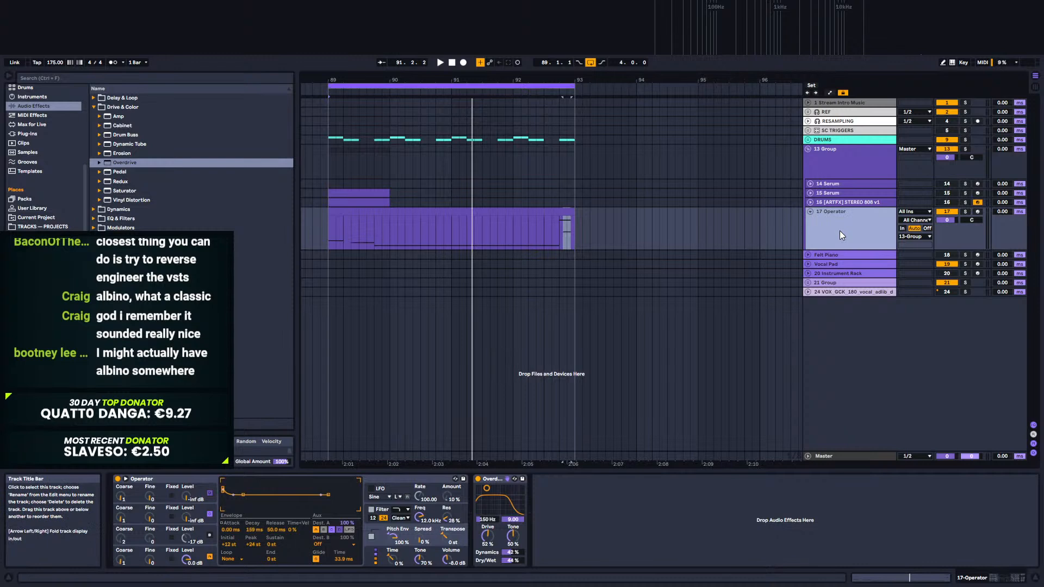
key("ctrl+s")
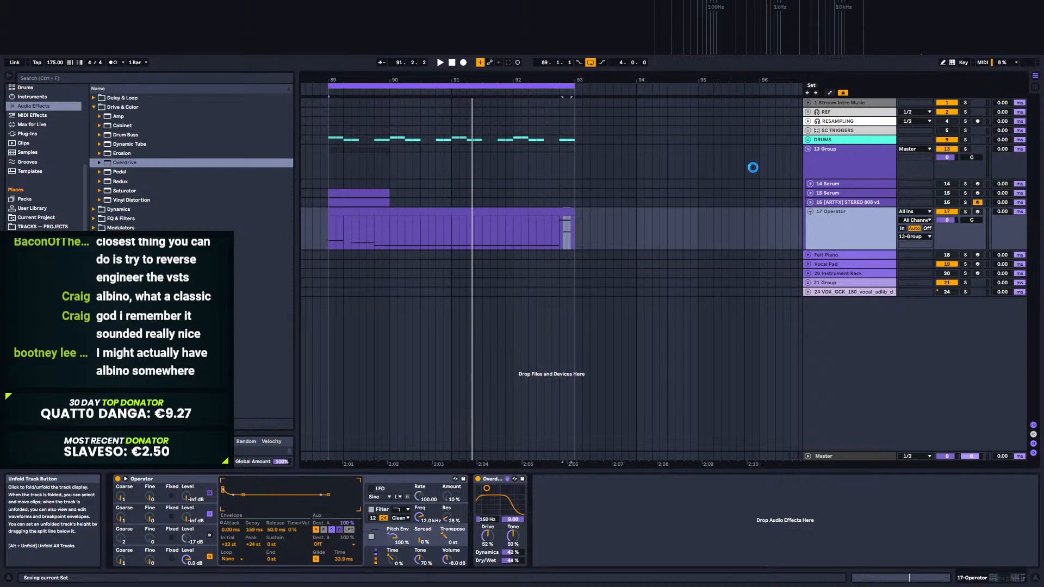
Step: Find Absynth 5 among the plug-ins and load it on a new track below the existing ones
left_click_drag(725, 79, 427, 77)
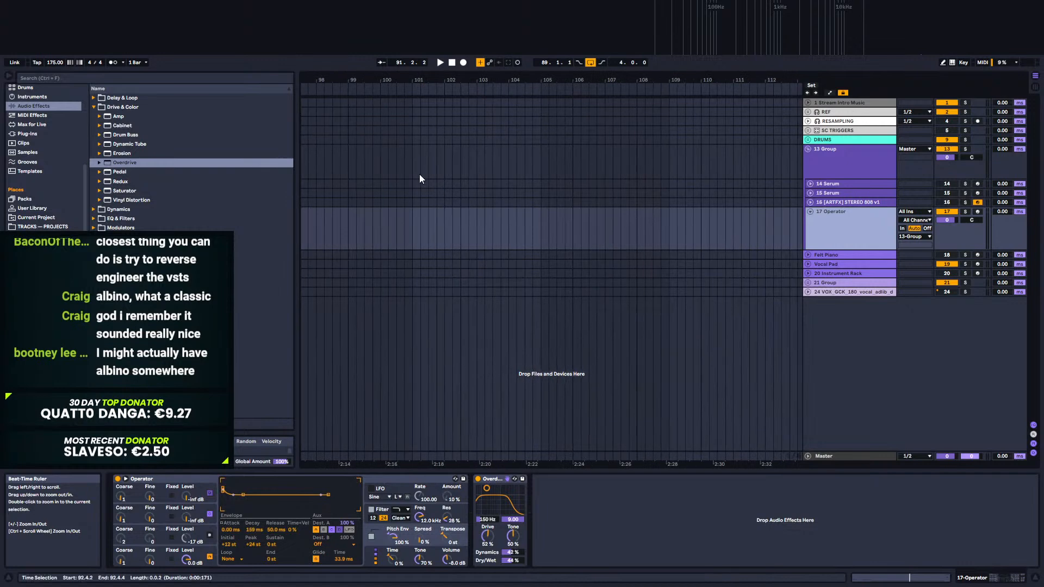
left_click(27, 134)
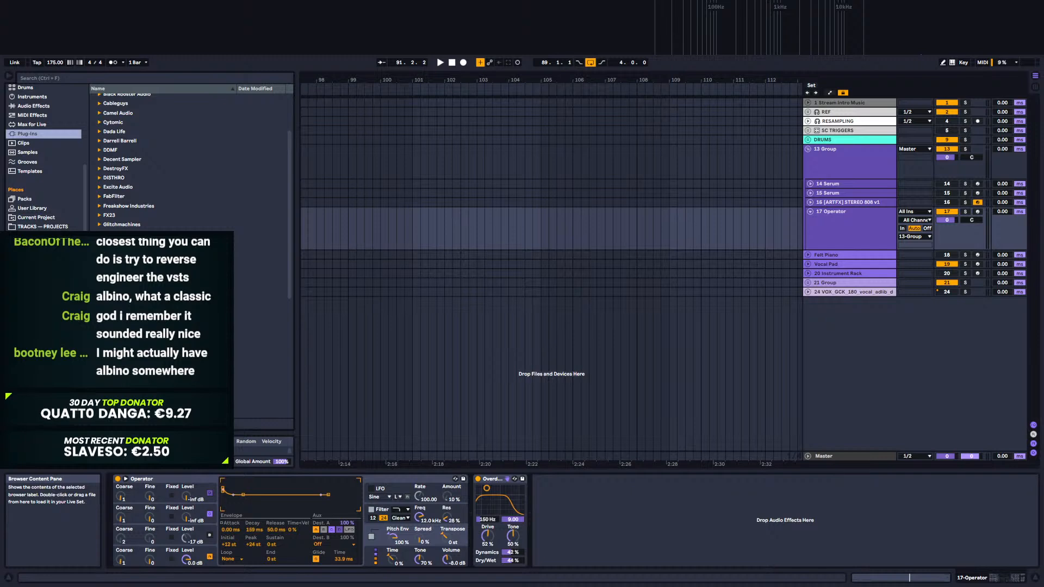
scroll(260, 286, "down", 3)
left_click_drag(260, 295, 839, 325)
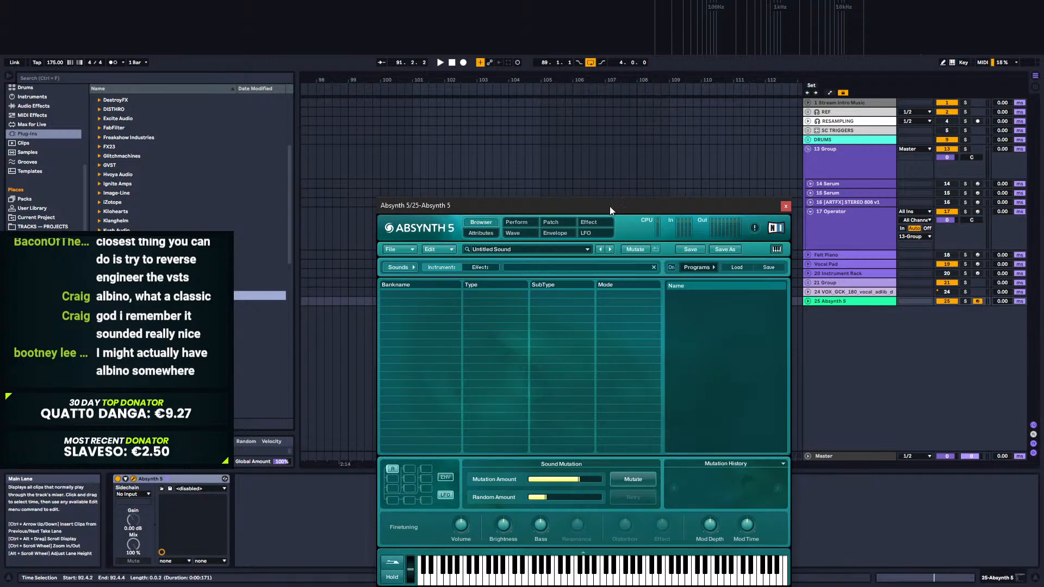
Step: Reposition the Absynth window, look through its Perform, Attributes and Wave pages, and open the Patch page
left_click_drag(609, 207, 579, 131)
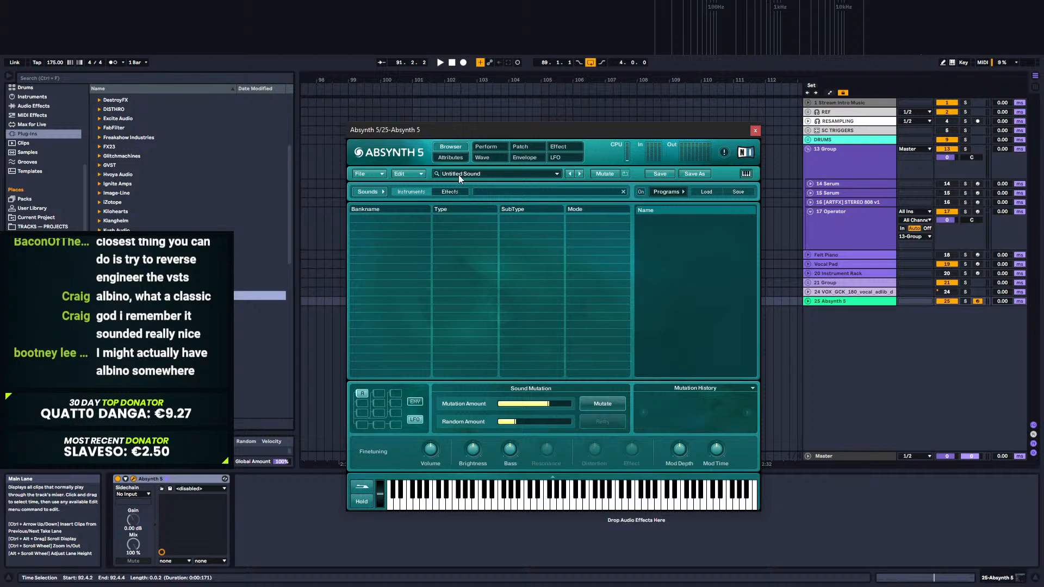
left_click(496, 146)
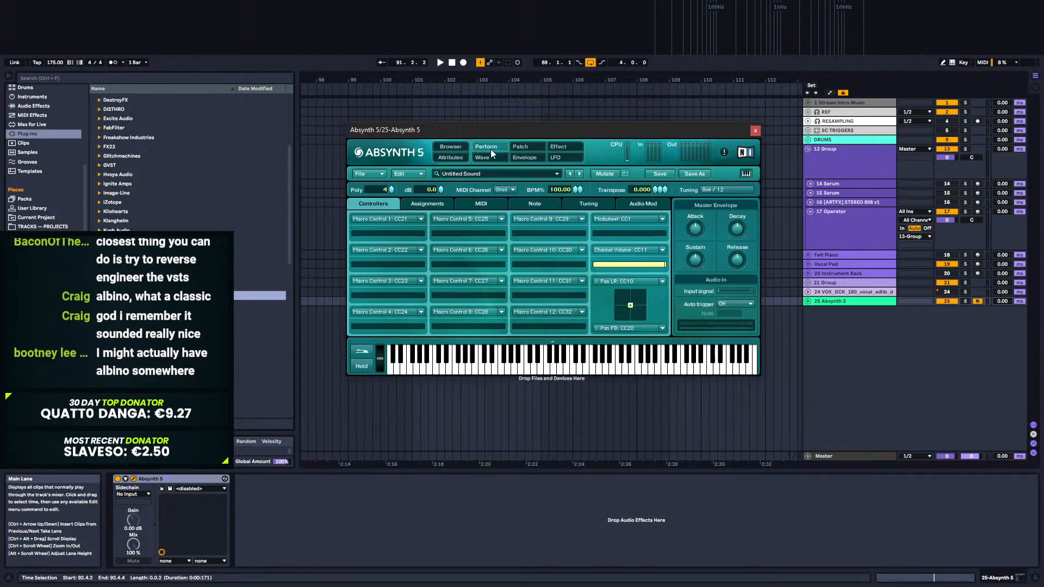
left_click(451, 157)
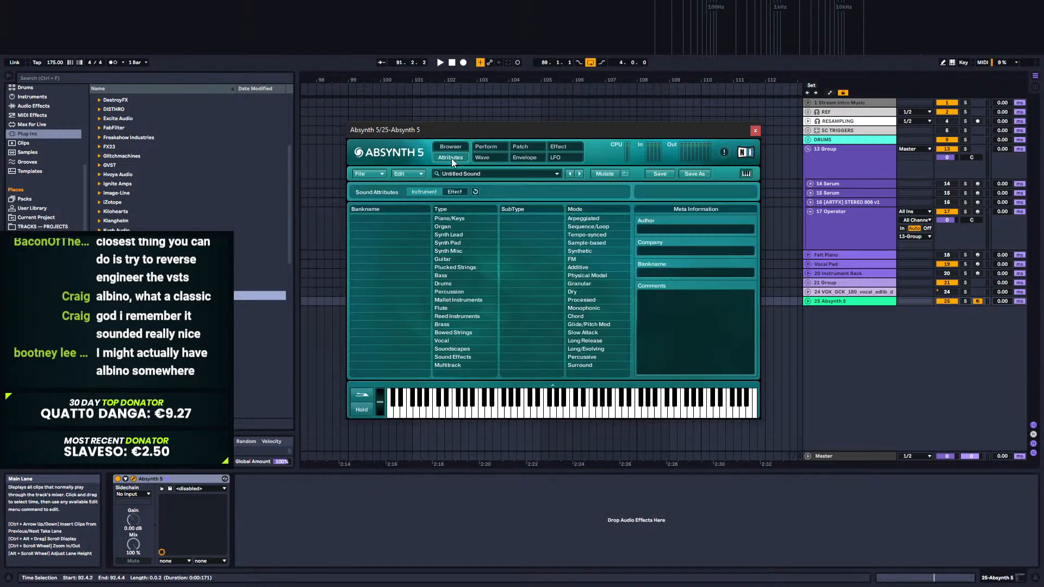
left_click(481, 158)
left_click(529, 146)
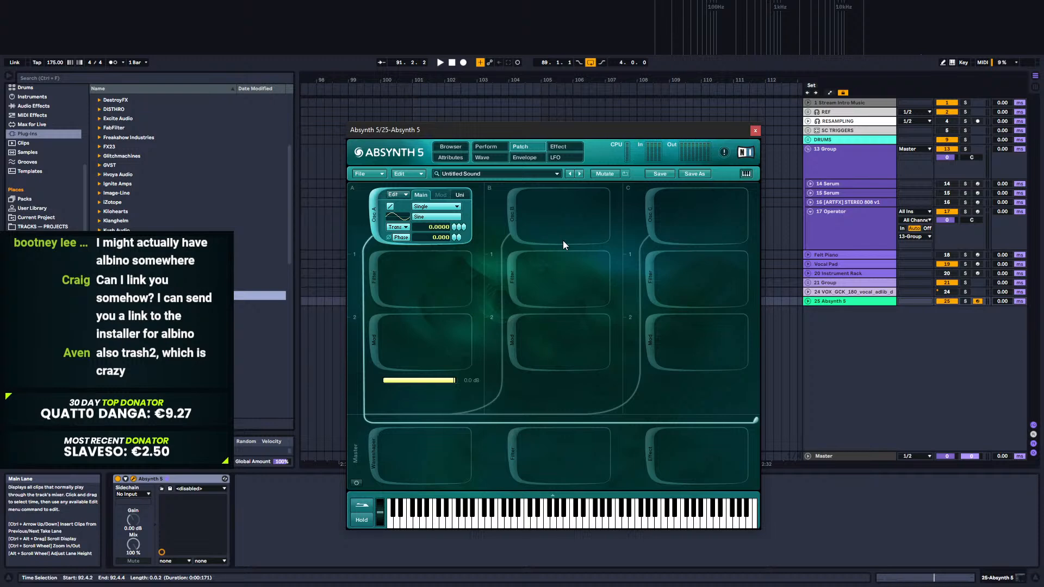
Step: Unfold the Absynth 5 track, copy the Felt Piano clip onto it at bar 129, and loop its 16 bars
left_click_drag(556, 129, 609, 345)
left_click_drag(529, 79, 639, 17)
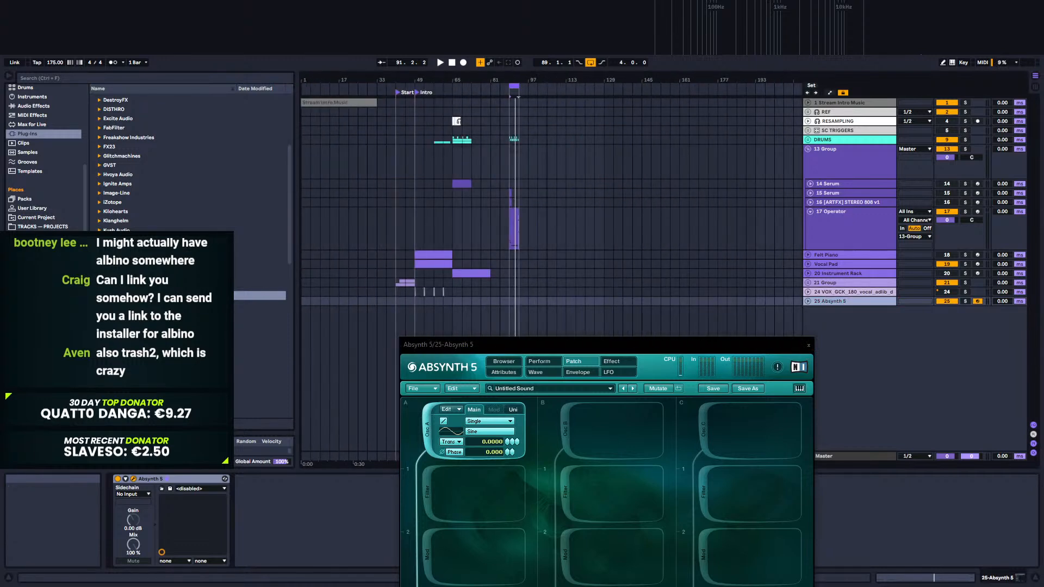
left_click(807, 302)
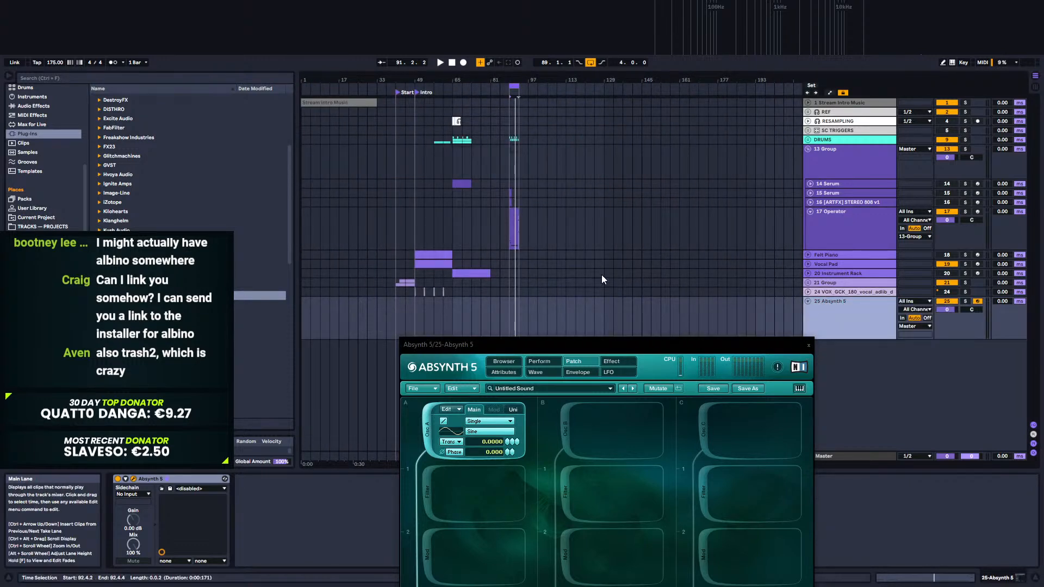
left_click(438, 254)
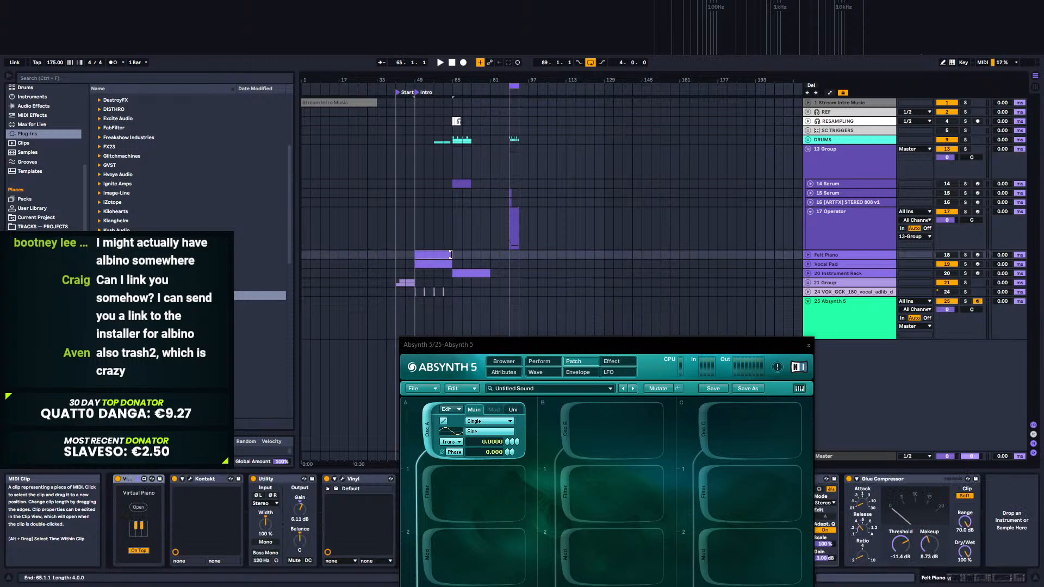
left_click_drag(416, 255, 618, 306)
key("ctrl+l")
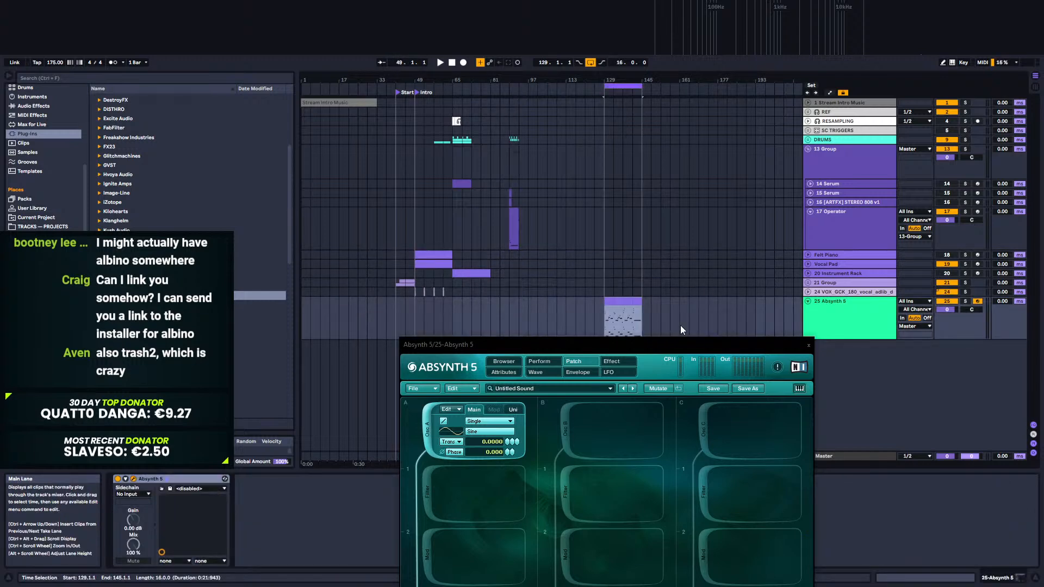
Step: Audition the looped piano notes through Absynth's default patch with the whole plug-in window in view
key("space")
left_click(631, 344)
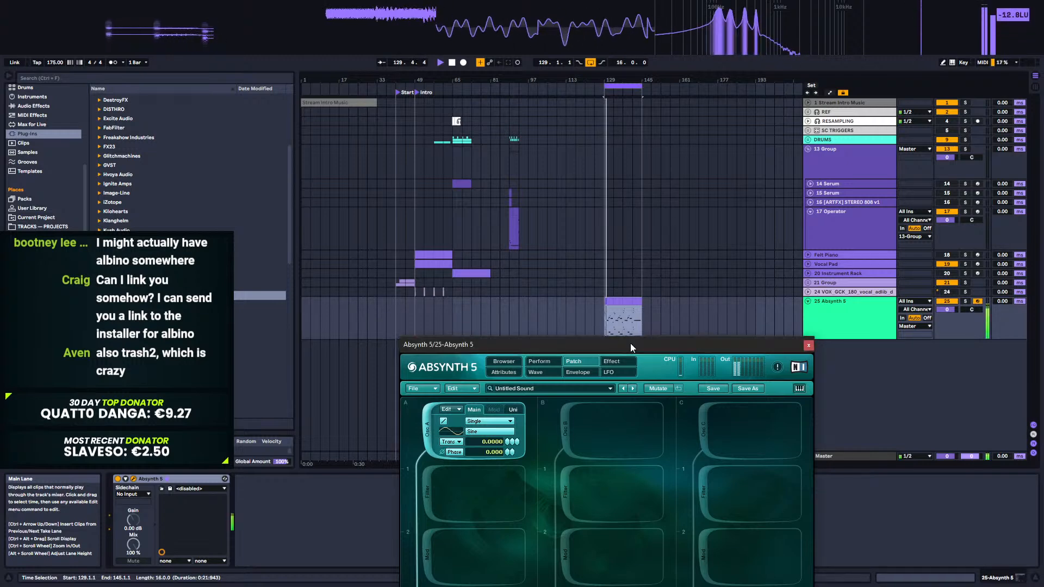
left_click_drag(630, 344, 738, 139)
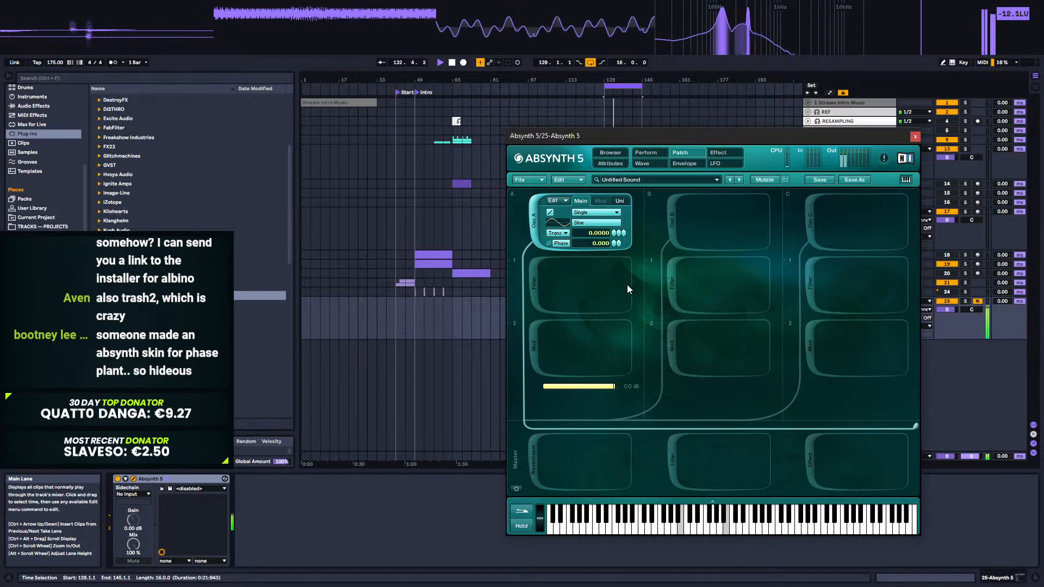
key("space")
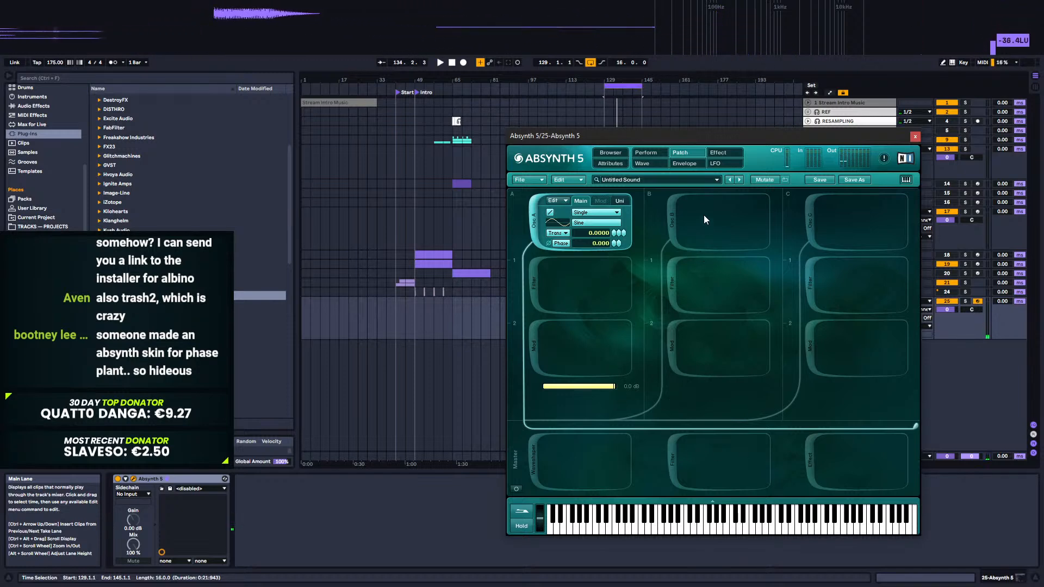
Step: Shorten the release of Absynth's Oscil A Amp envelope to 0.0313 seconds while auditioning the loop
left_click(702, 162)
key("space")
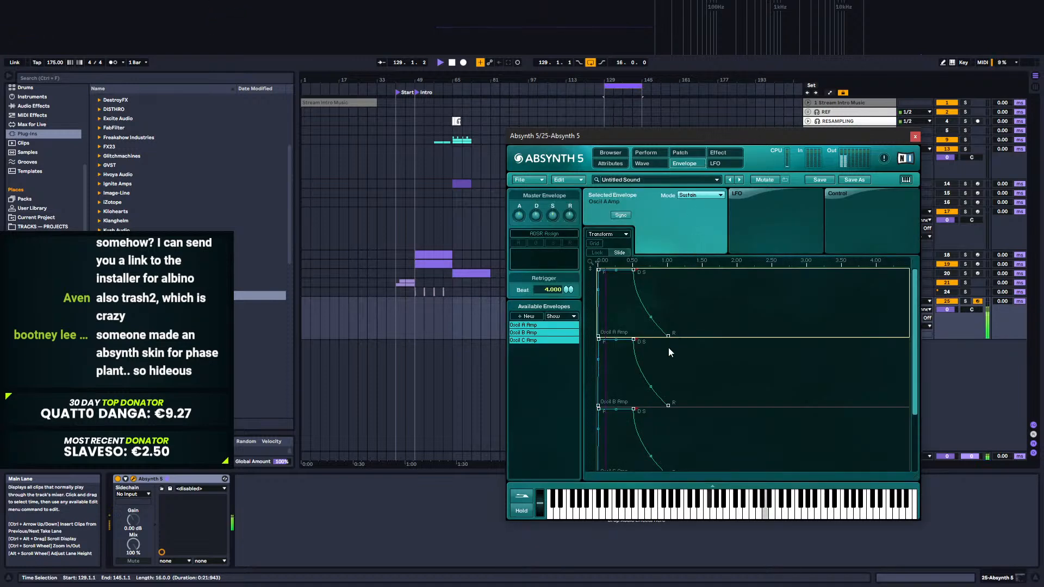
left_click_drag(669, 336, 635, 342)
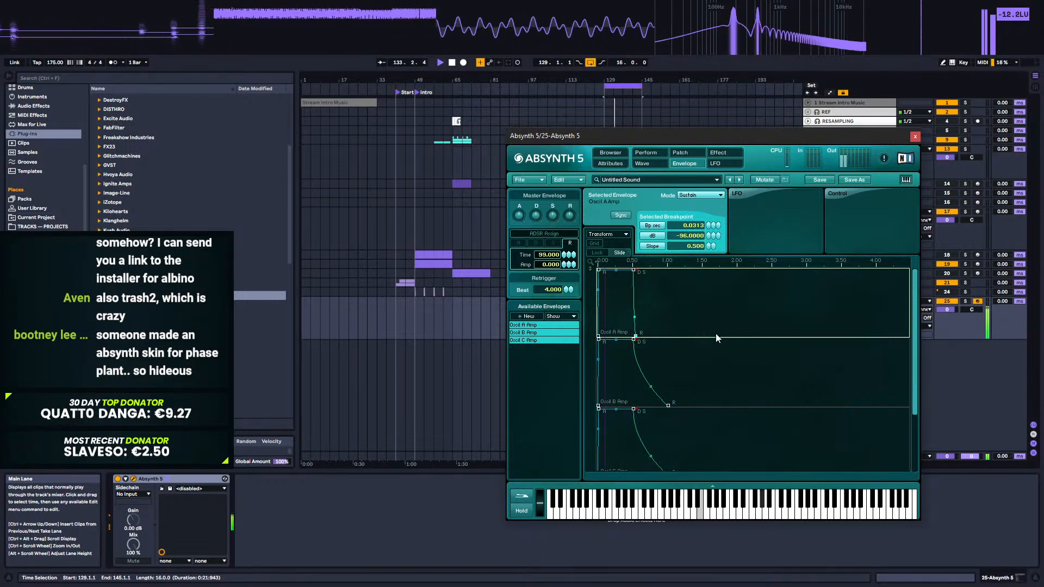
key("space")
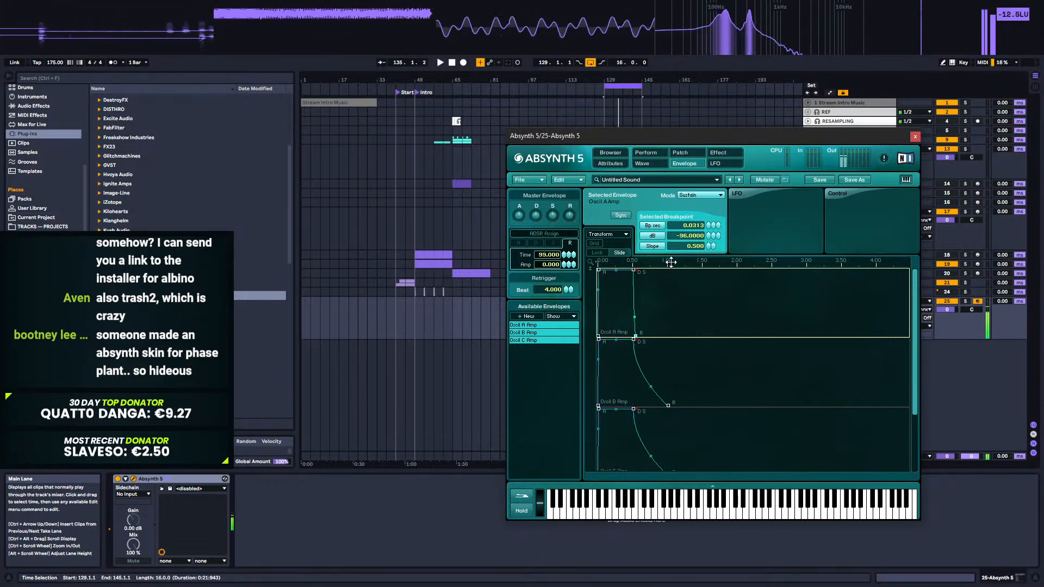
Step: Check Absynth's Wave page for editable waveforms and return to the Patch page while playing the loop
left_click(660, 166)
key("space")
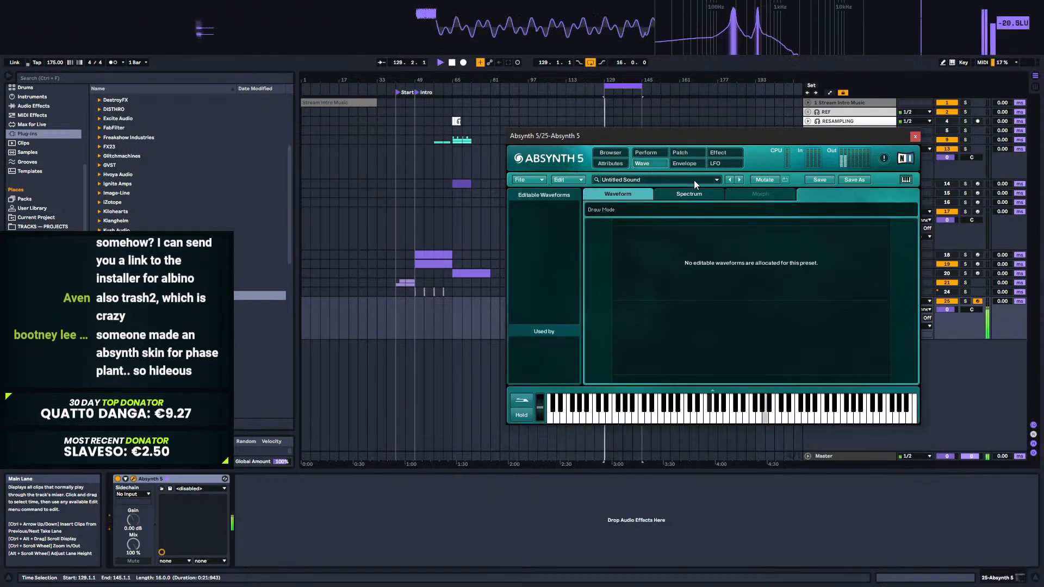
left_click(688, 153)
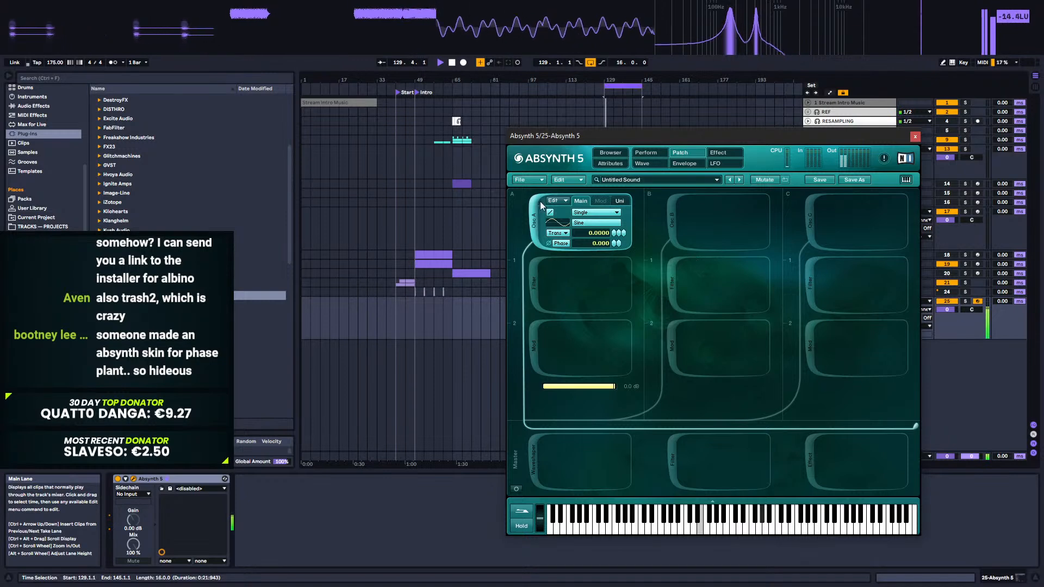
key("space")
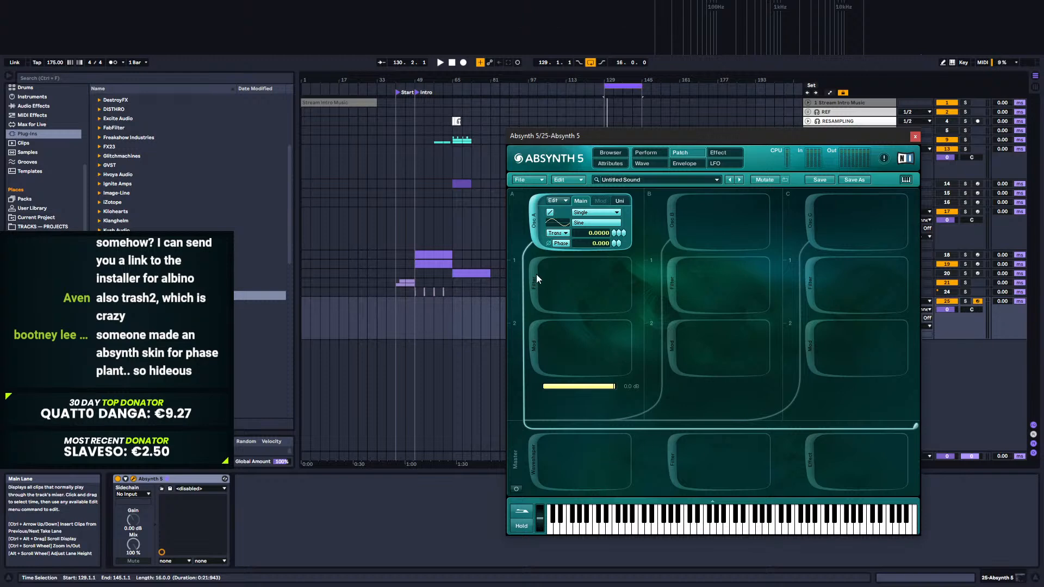
Step: Set oscillator A's waveform to Inharmonic 2 and audition the loop
left_click(589, 228)
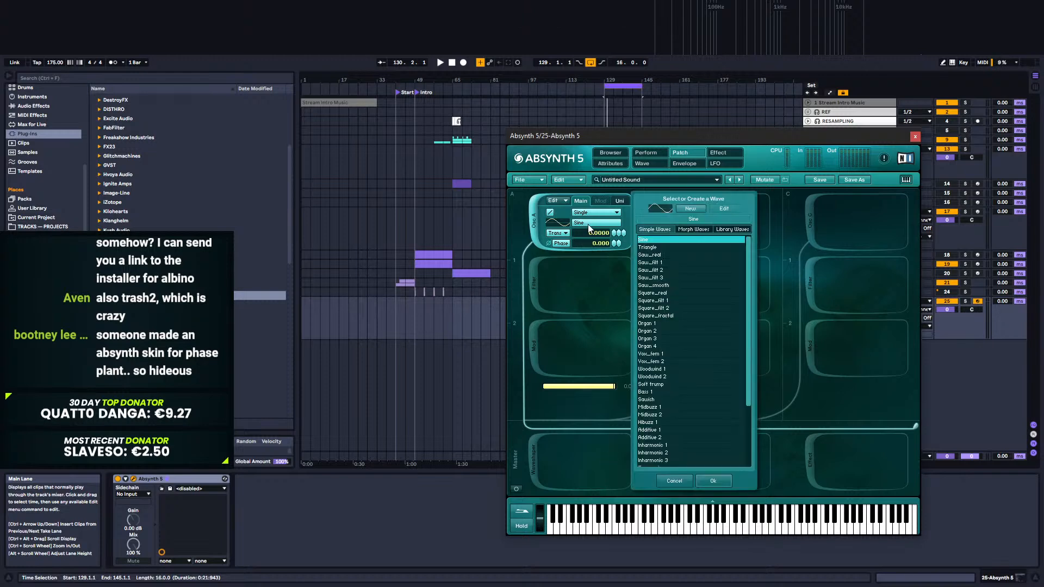
scroll(685, 365, "down", 4)
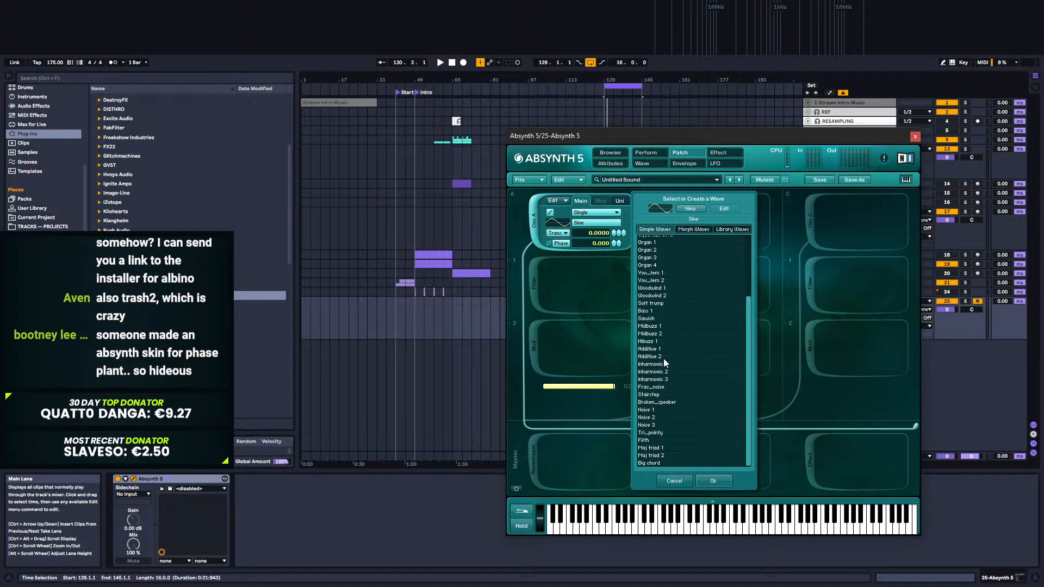
double_click(655, 372)
key("space")
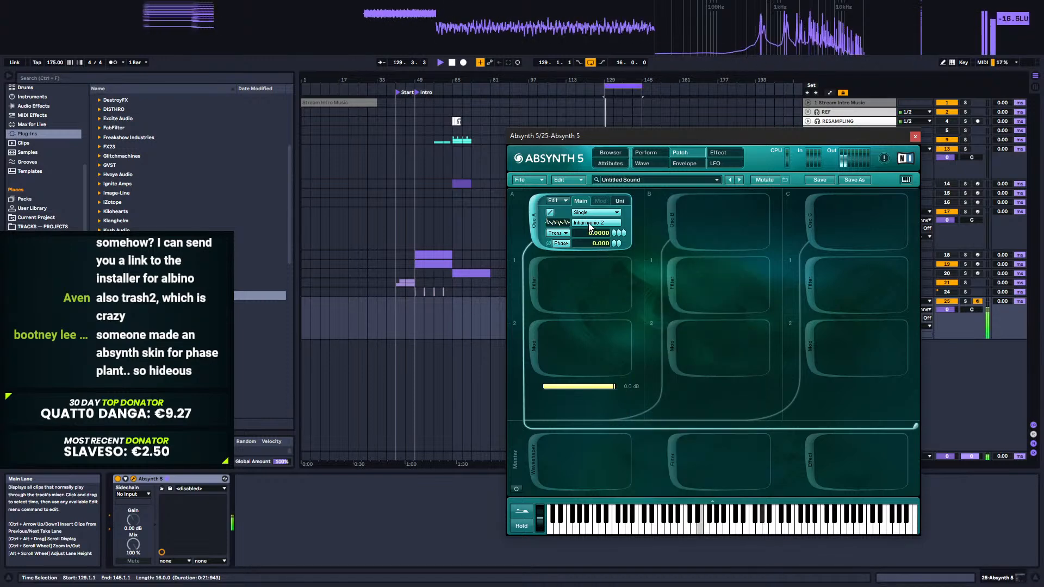
key("space")
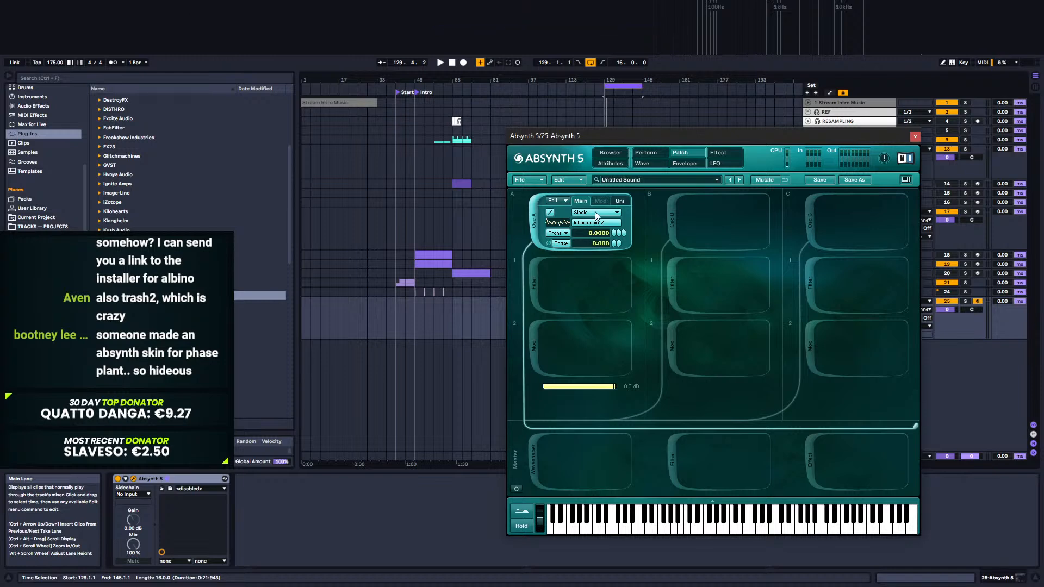
Step: Try oscillator A in Double mode with the Saw_filt 2 waveform and audition the loop
left_click(597, 214)
left_click(595, 219)
left_click(586, 226)
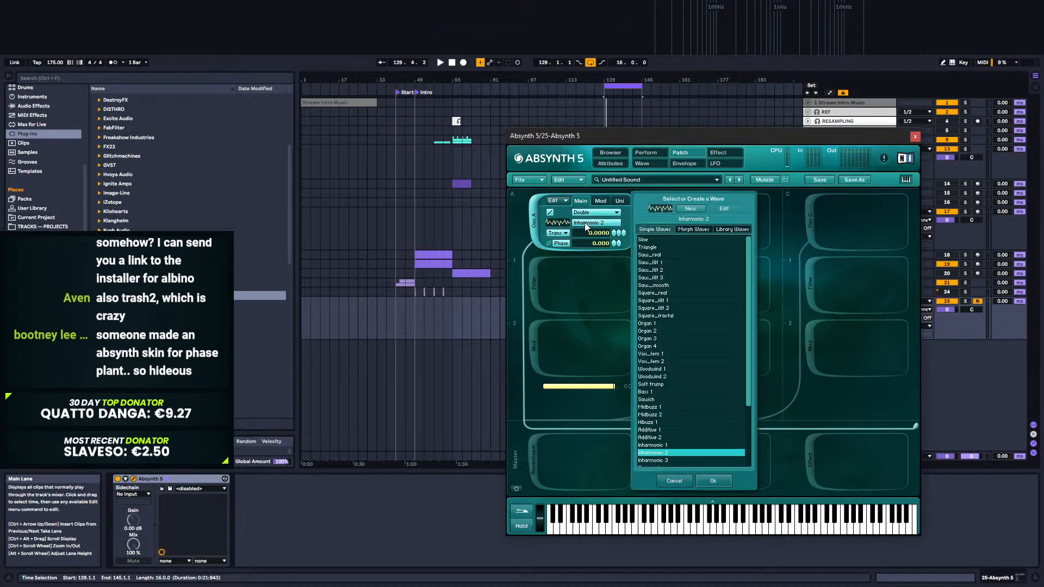
left_click(659, 270)
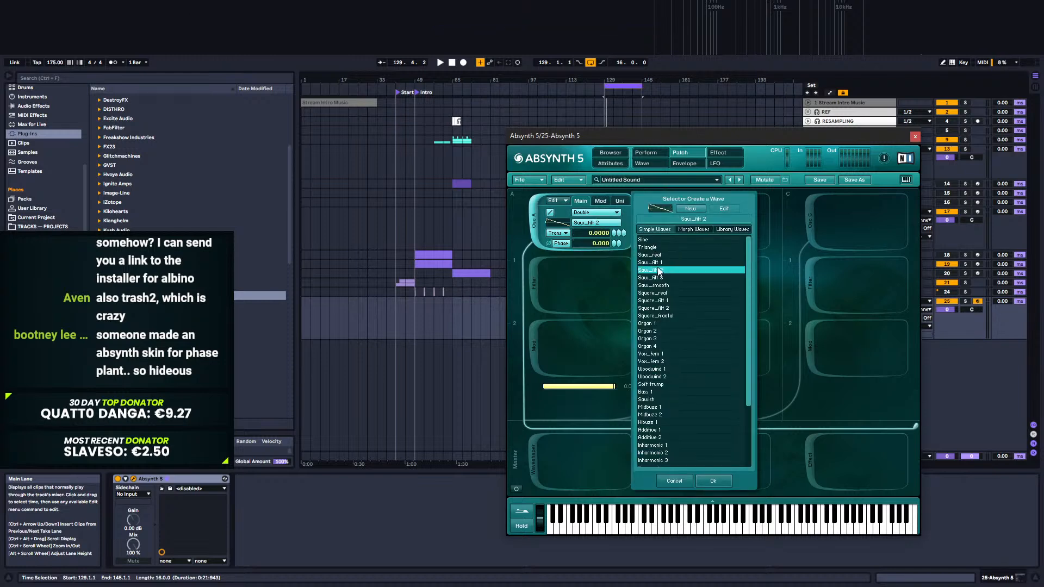
key("space")
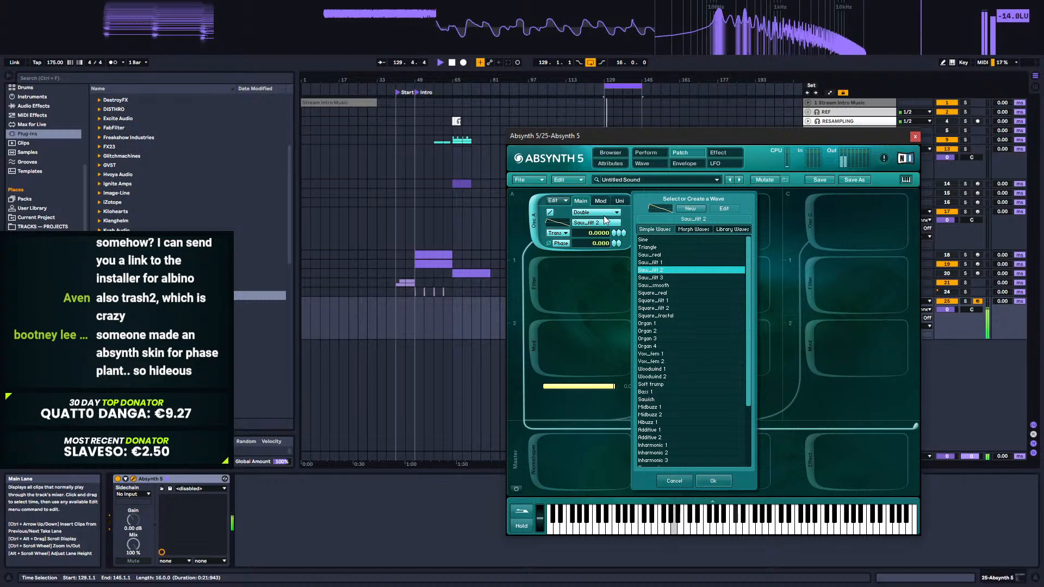
key("space")
Step: Keep oscillator A in Double mode and try the Saw_filt 3 simple wave
left_click(607, 213)
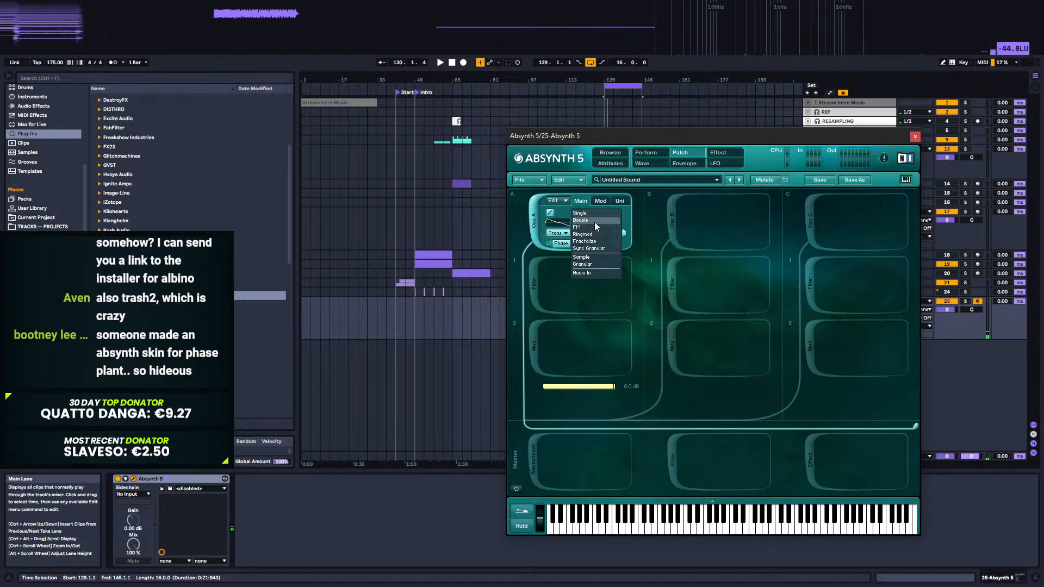
left_click(592, 220)
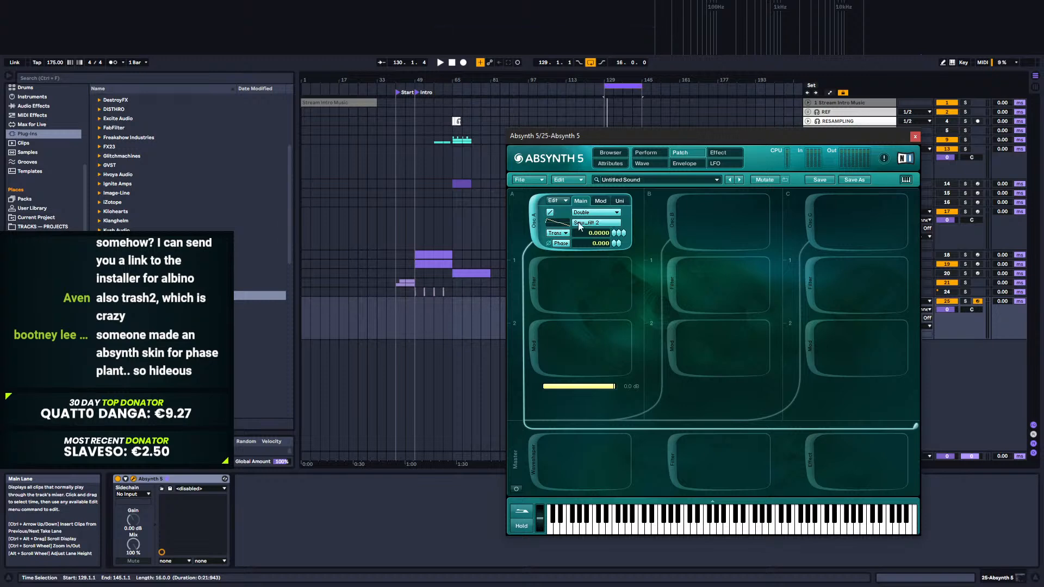
left_click(597, 225)
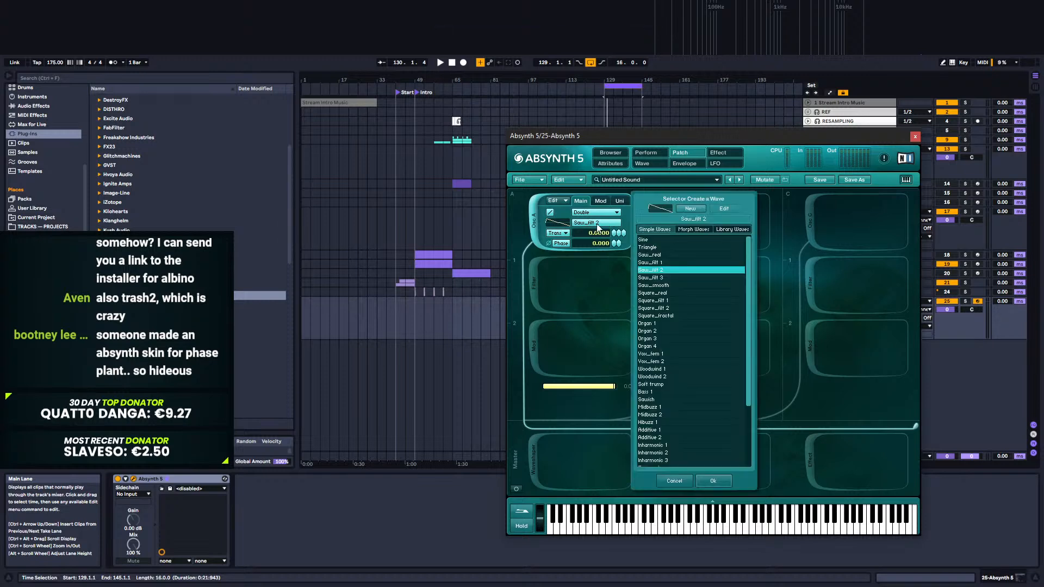
left_click(659, 277)
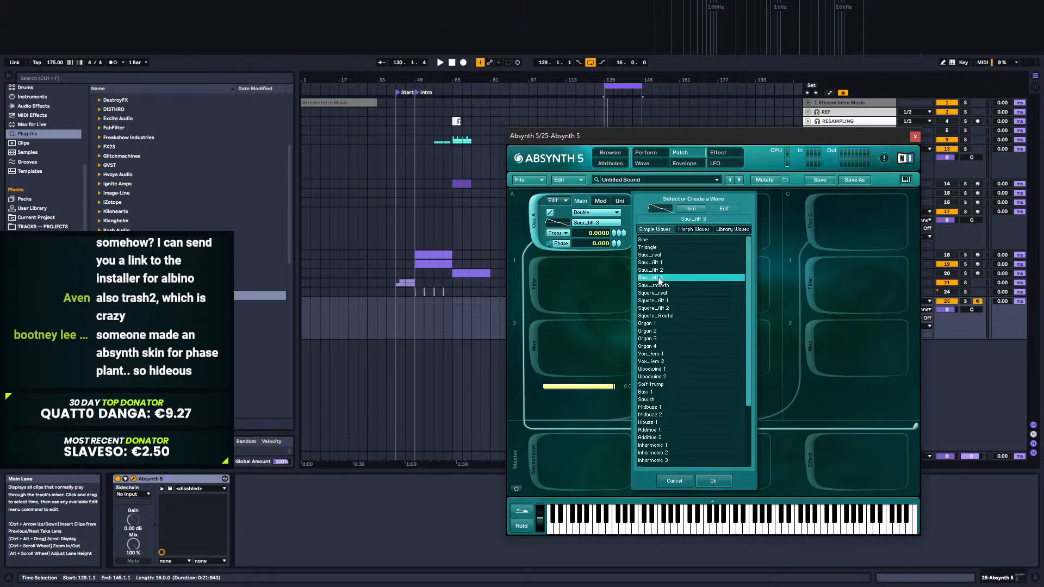
double_click(658, 278)
Step: Set oscillator A's waveform to the morph wave Miss Morphy and its mode to Single during playback
left_click(601, 223)
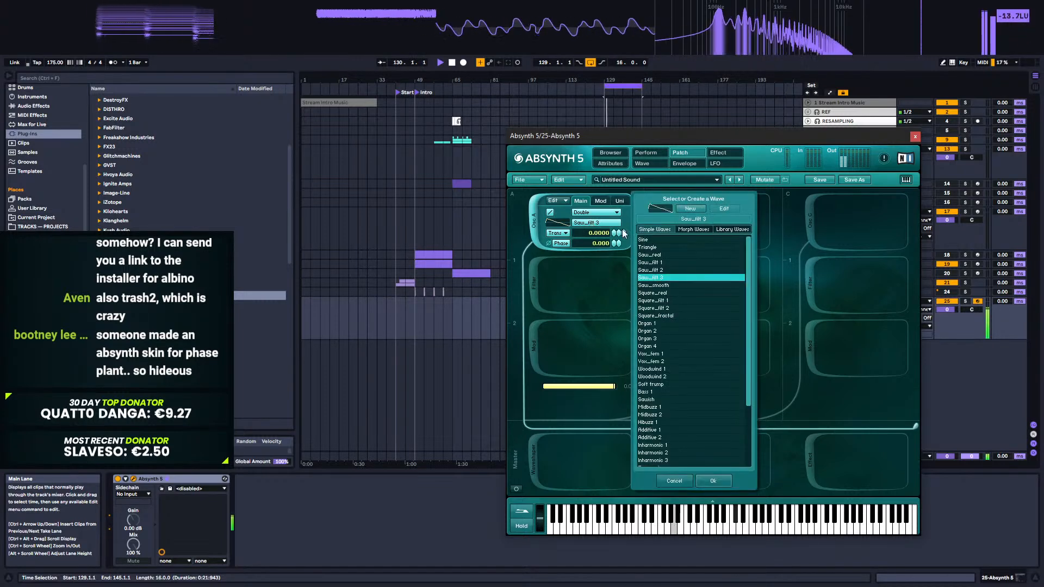
left_click(690, 230)
double_click(650, 241)
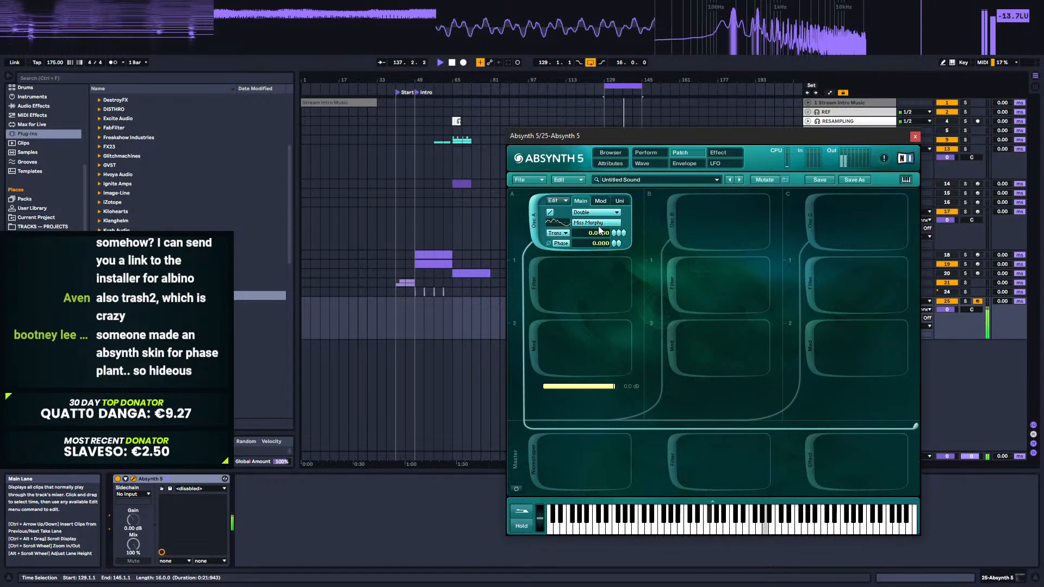
left_click(595, 212)
left_click(591, 216)
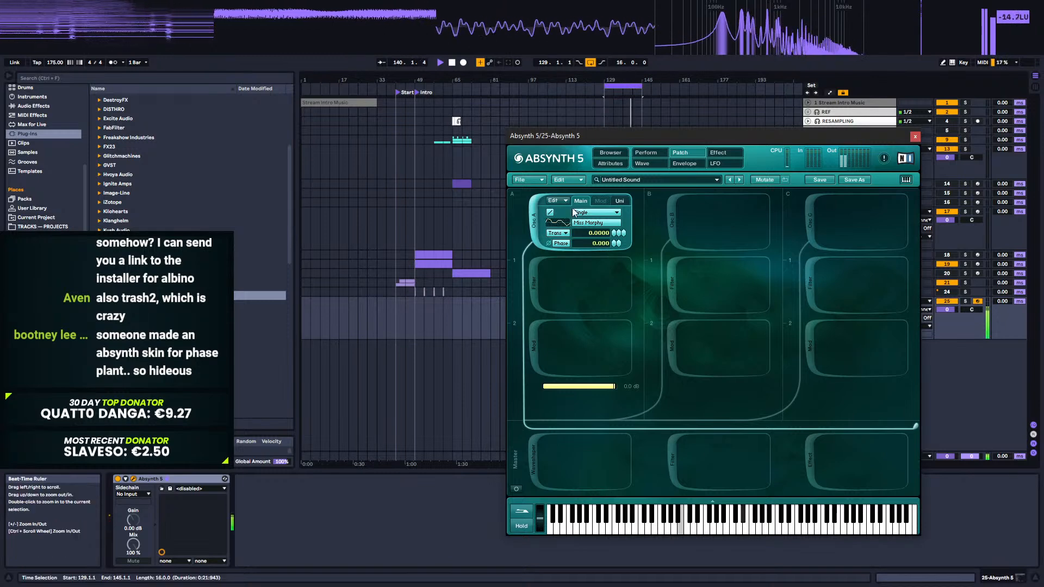
Step: Review the available morph waves for oscillator A, keeping Miss Morphy selected
left_click(595, 223)
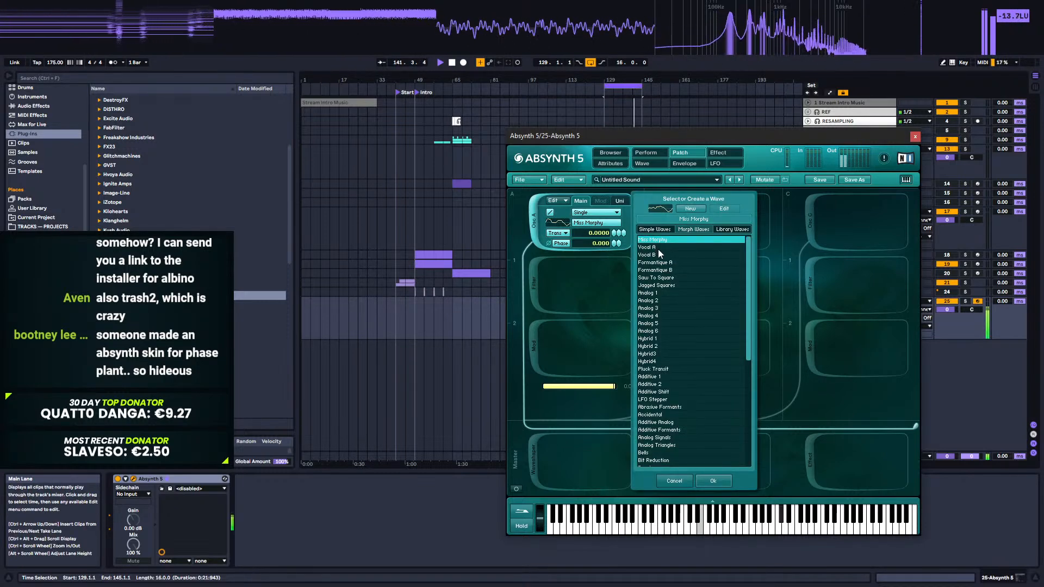
left_click(667, 482)
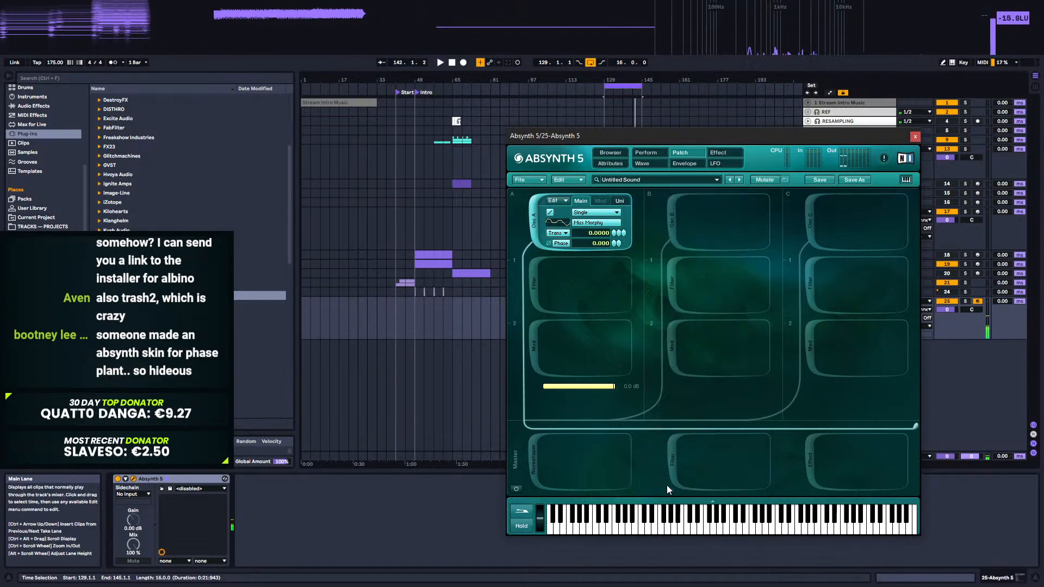
left_click(593, 224)
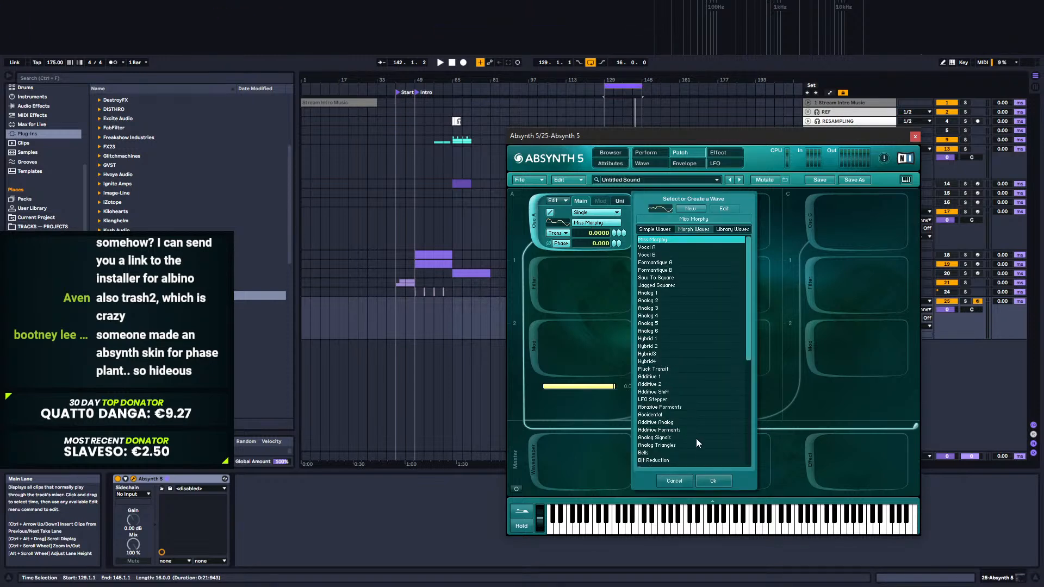
left_click(713, 482)
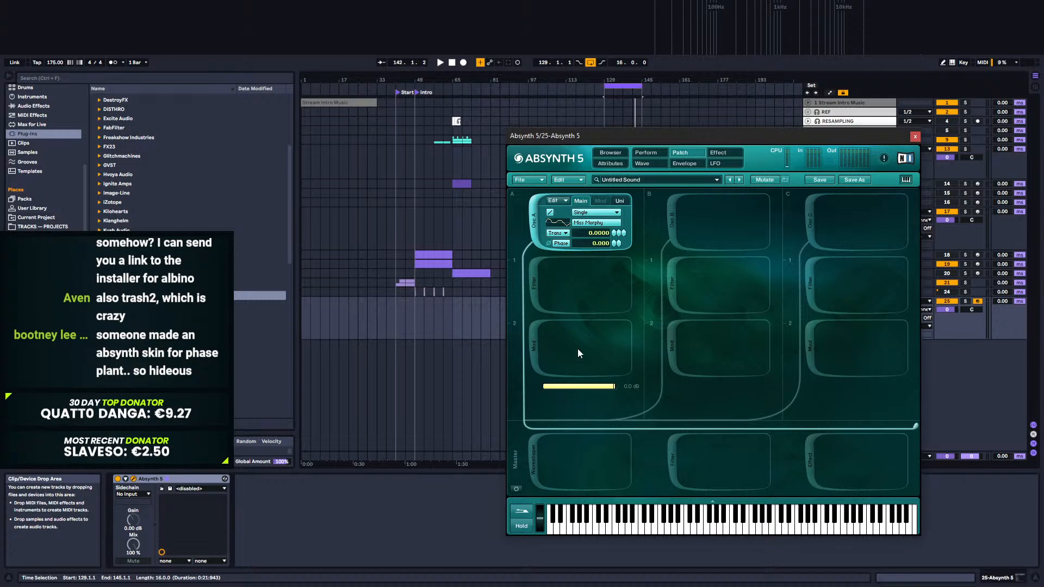
Step: Enable the second module below oscillator A in channel A, set its type to Cloud and audition the loop
left_click(532, 349)
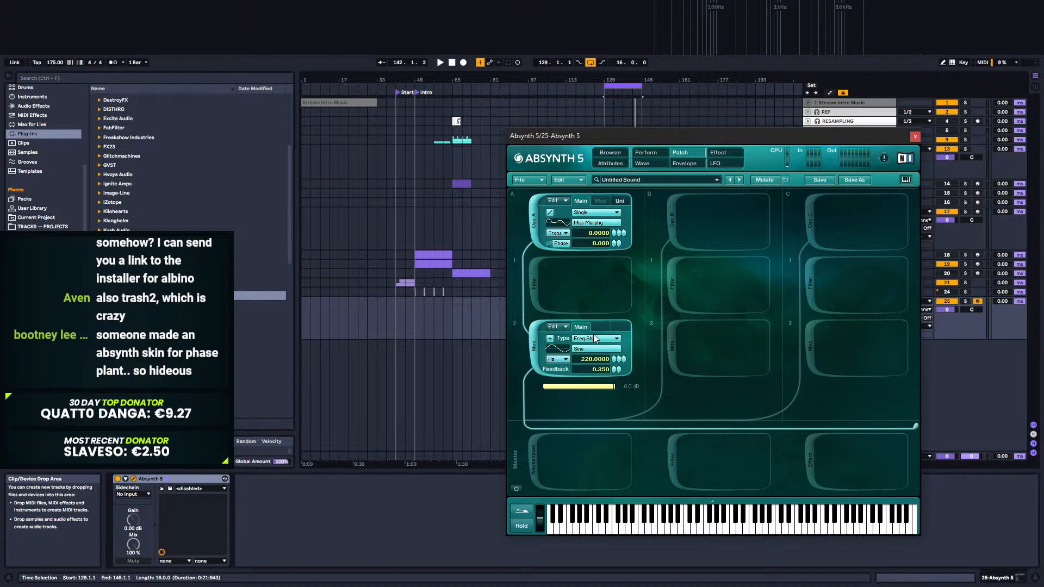
left_click(595, 338)
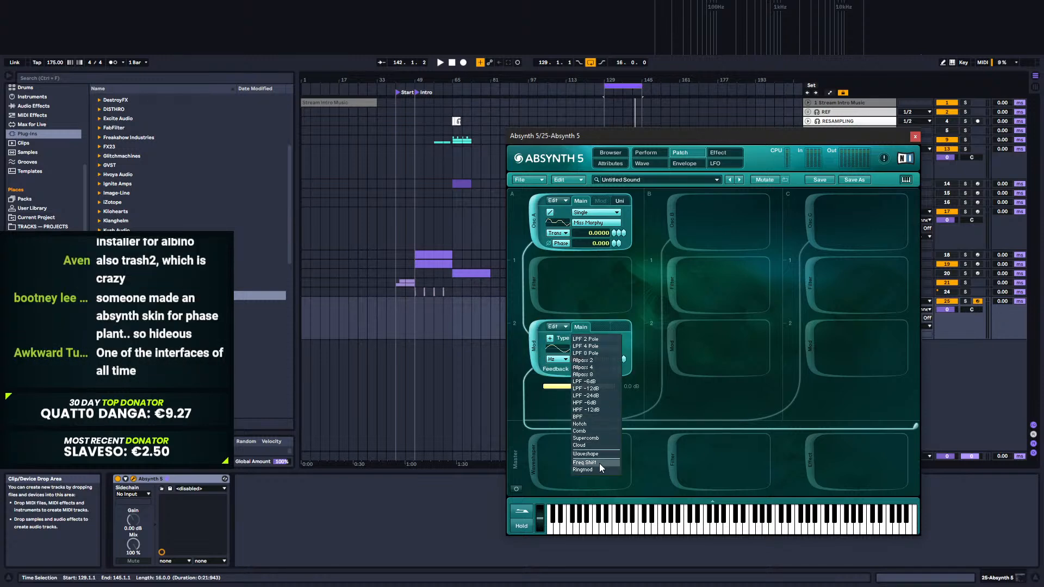
left_click(595, 446)
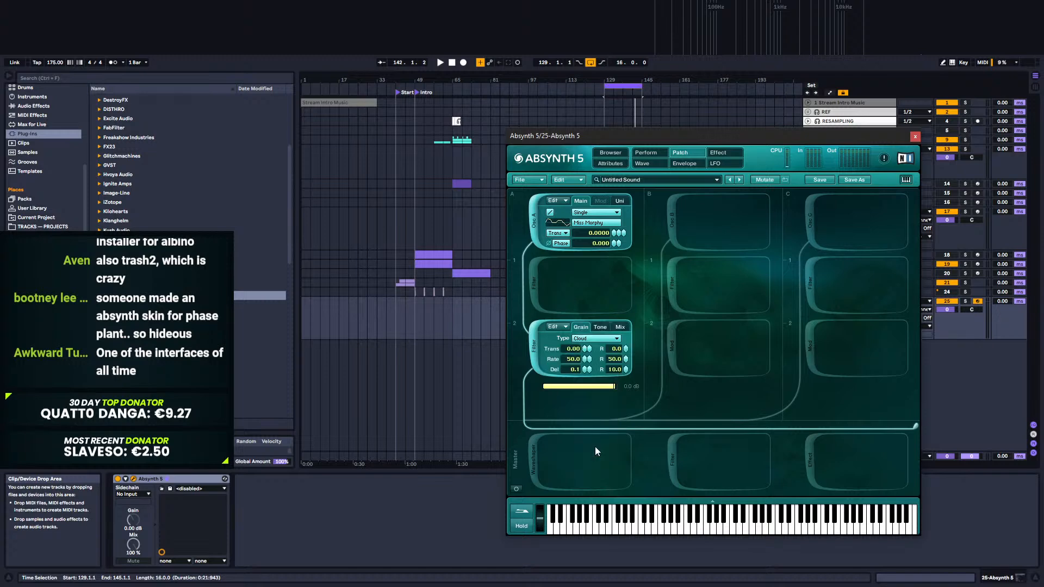
key("space")
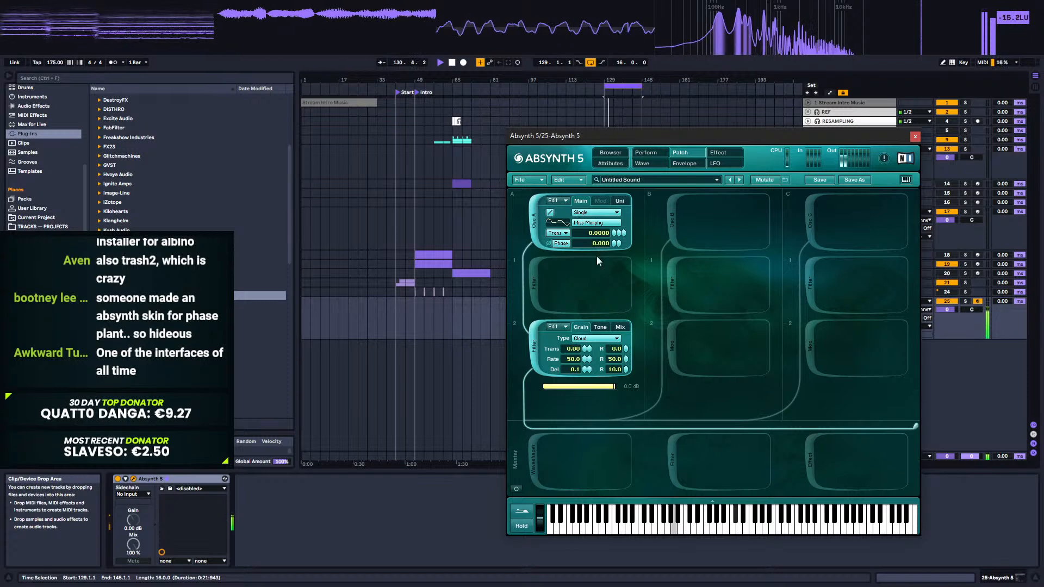
key("space")
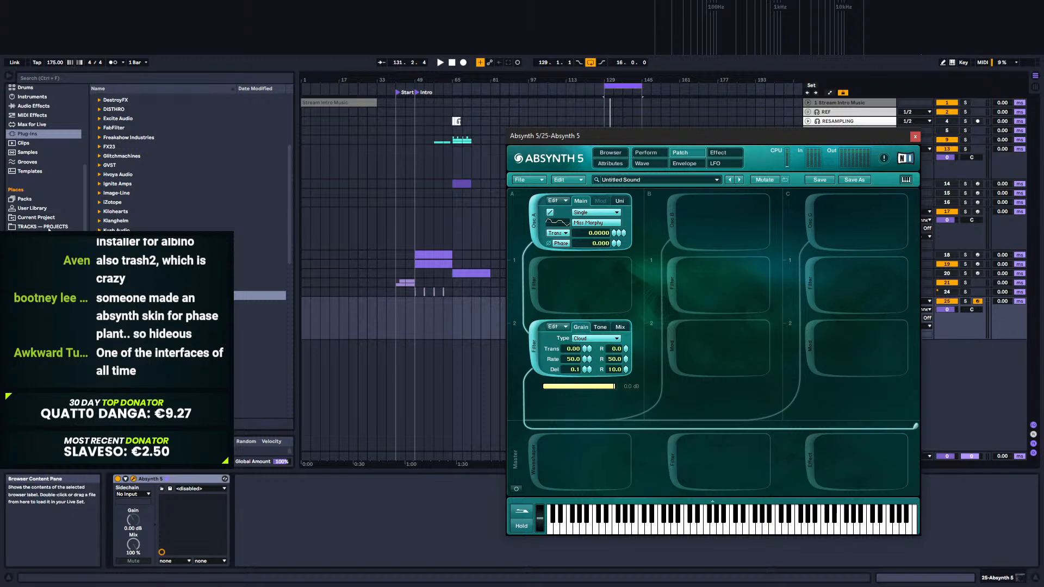
Step: Look through Live's audio effects and Absynth's Perform settings, from Assignments, MIDI, Note and Tuning to Audio Mod
left_click(32, 105)
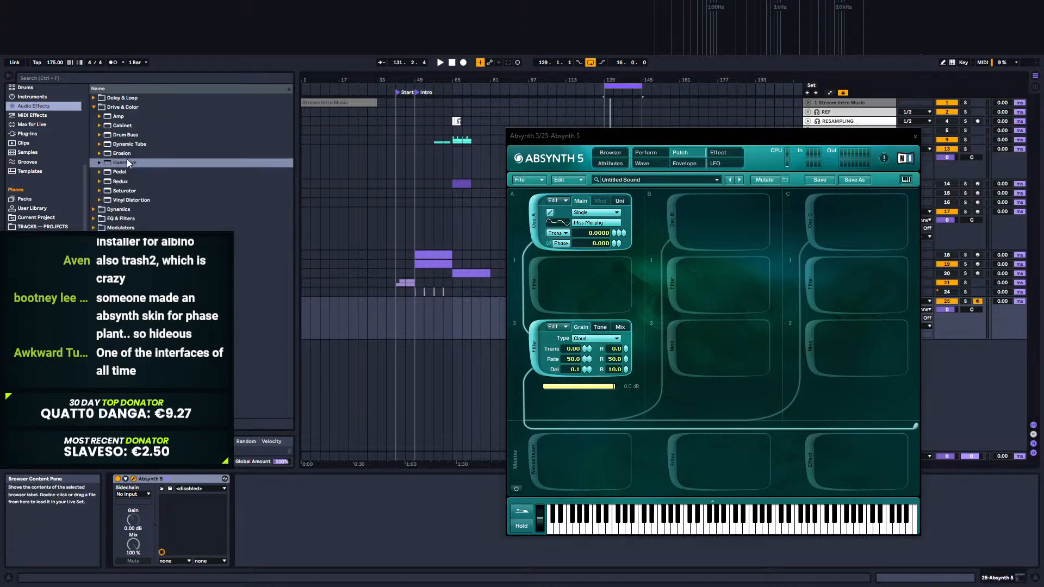
left_click(640, 154)
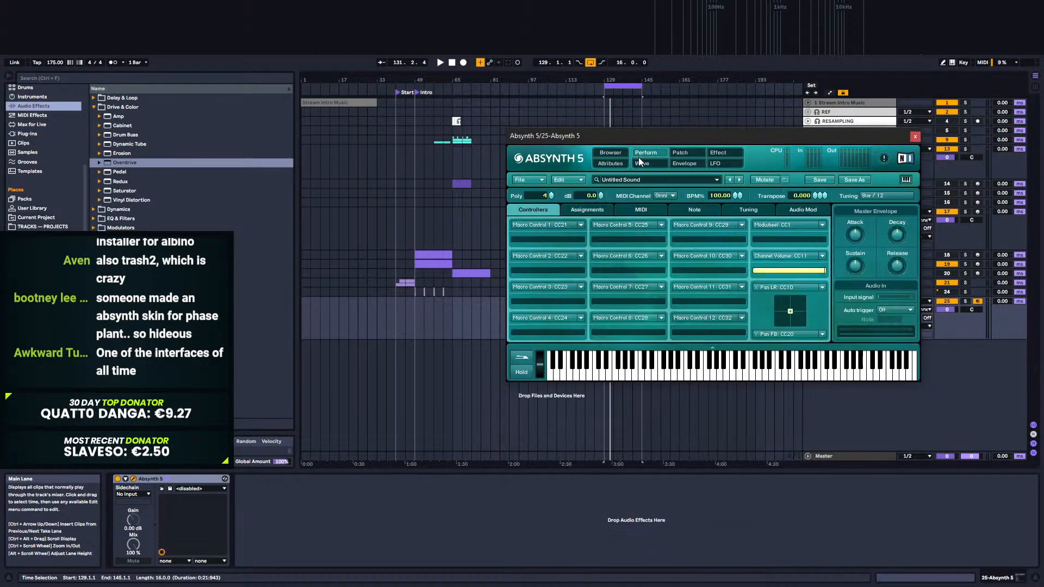
left_click(586, 211)
left_click(647, 209)
left_click(693, 210)
left_click(746, 212)
left_click(797, 211)
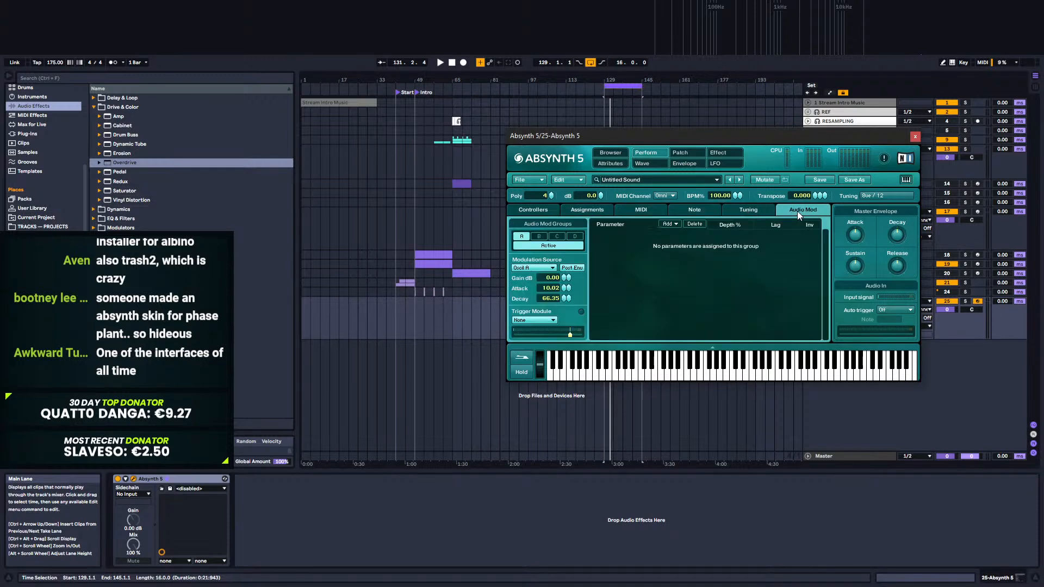
Step: Examine Absynth's Attributes, Wave, Envelope and LFO pages while playing the loop, and return to the Patch page
left_click(611, 163)
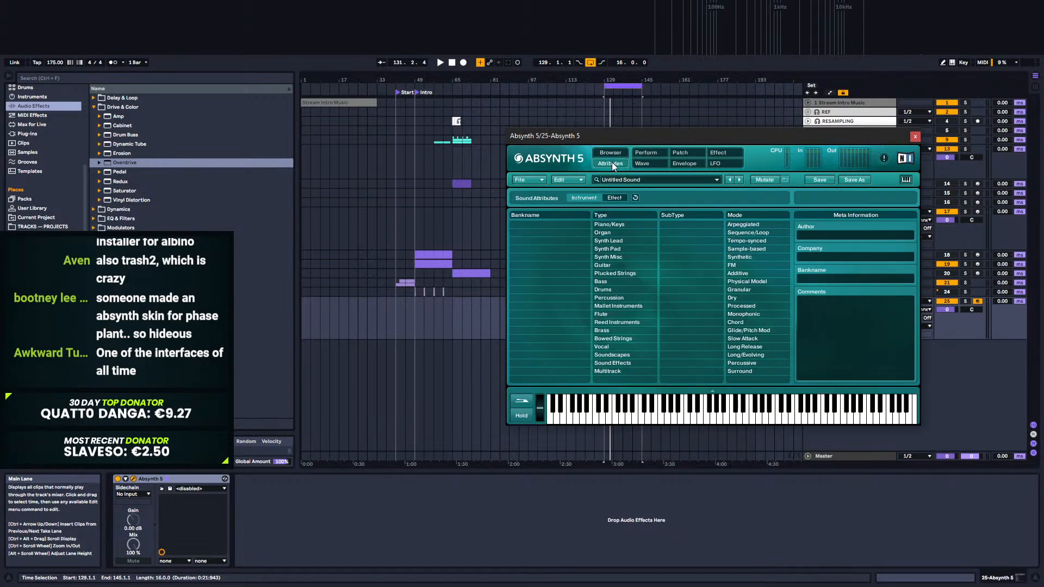
left_click(647, 163)
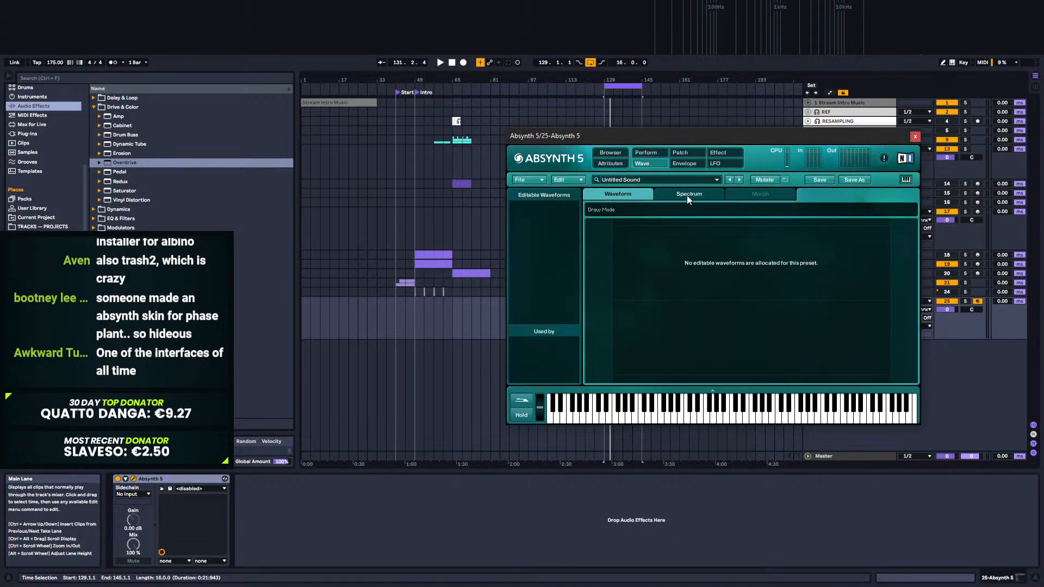
key("space")
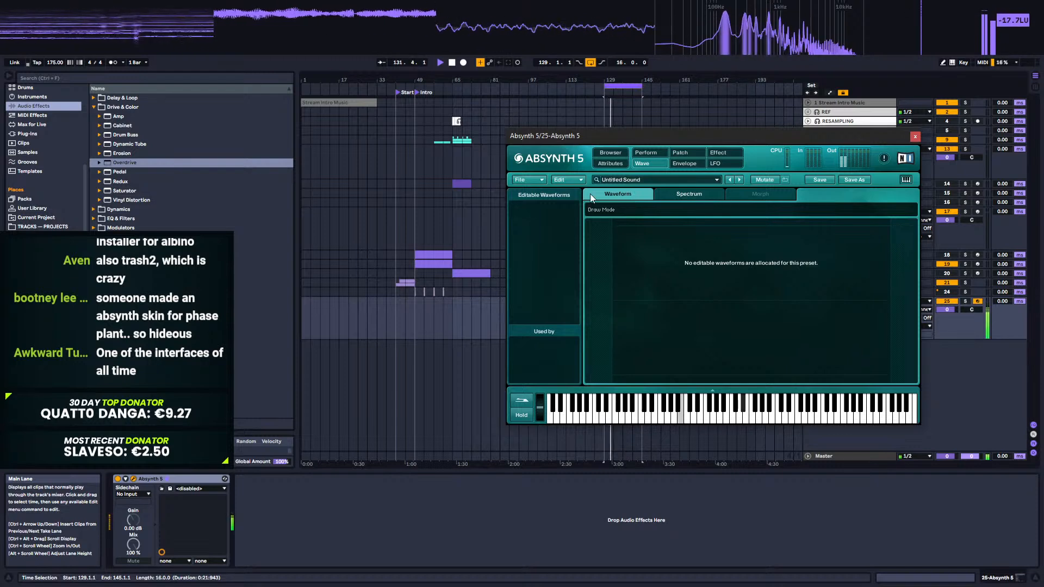
left_click(688, 164)
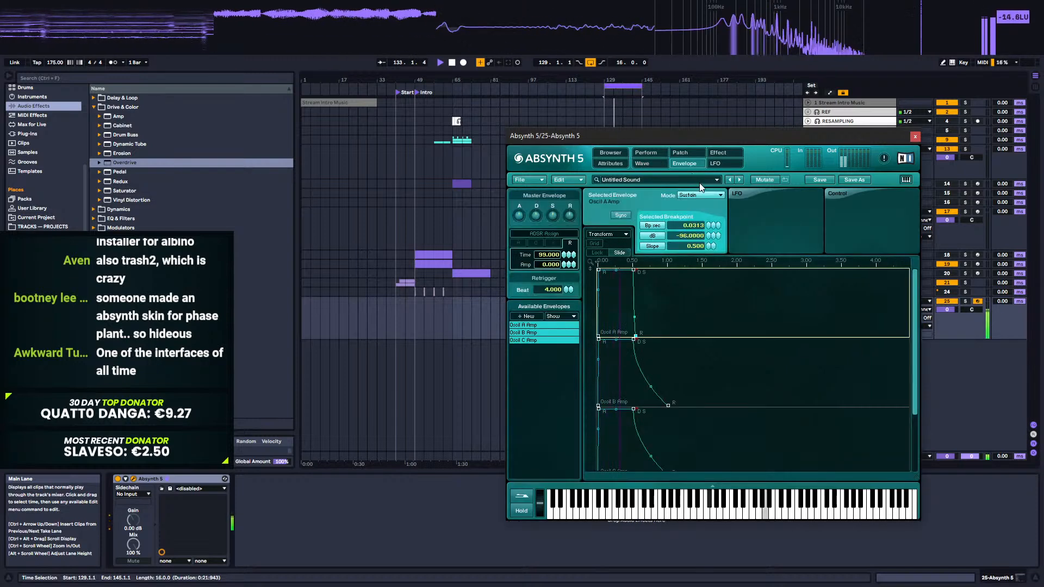
left_click(724, 164)
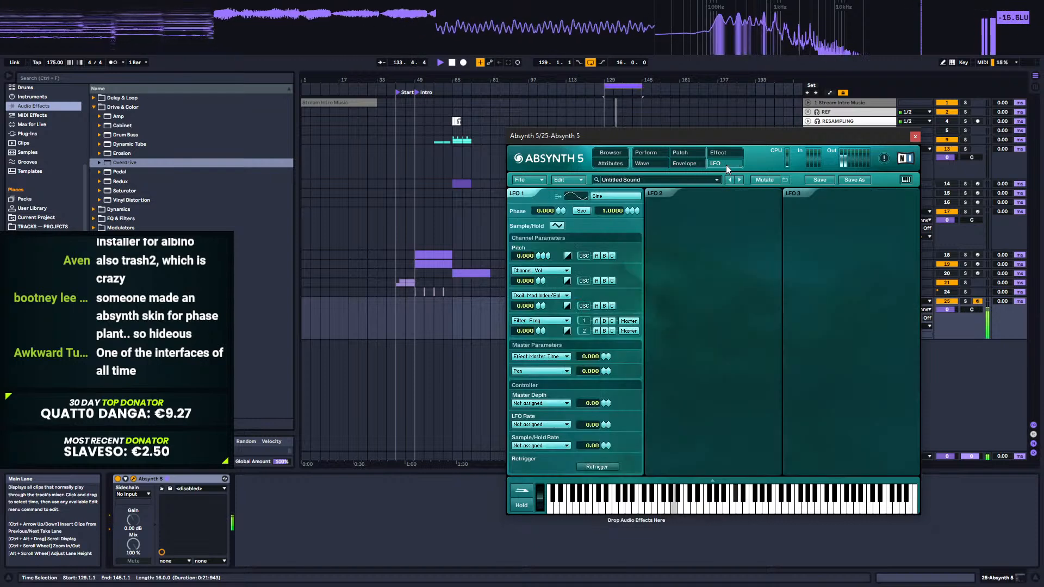
left_click(647, 152)
left_click(680, 152)
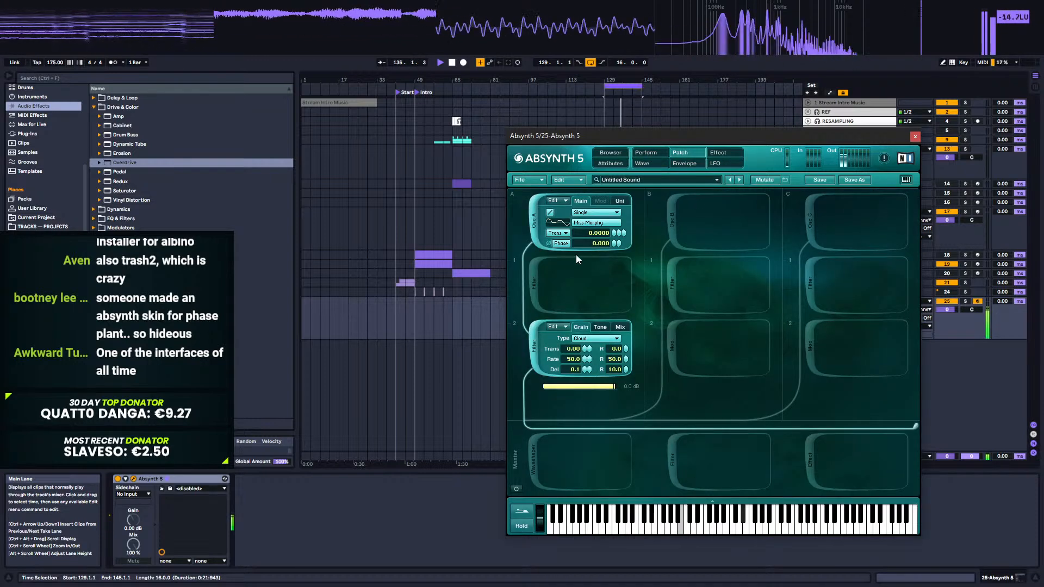
Step: Briefly try a filter in channel A's first slot, remove it, and set oscillator A's mode to Fractalize
left_click(533, 280)
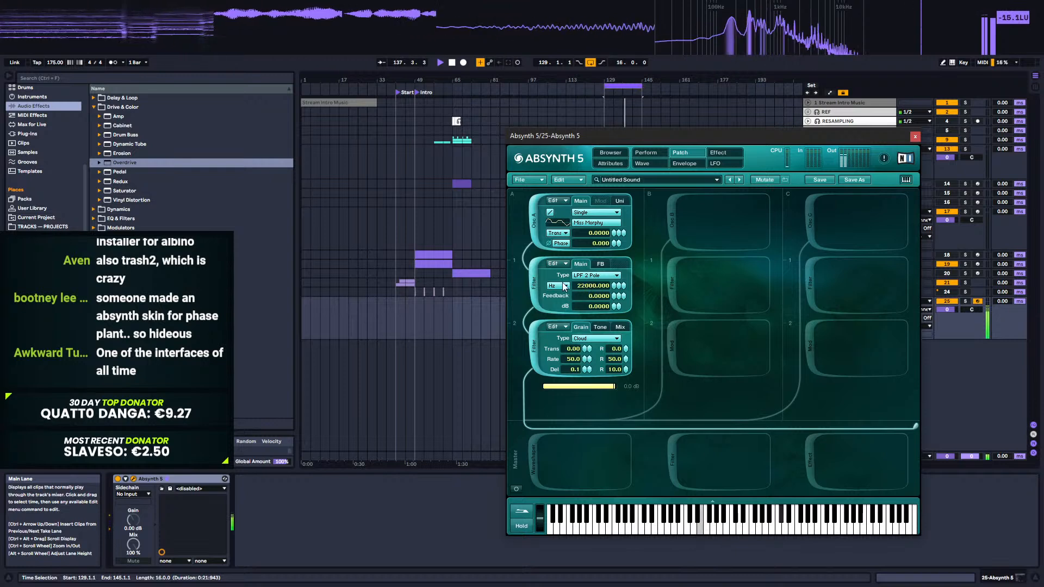
left_click(534, 280)
left_click(598, 212)
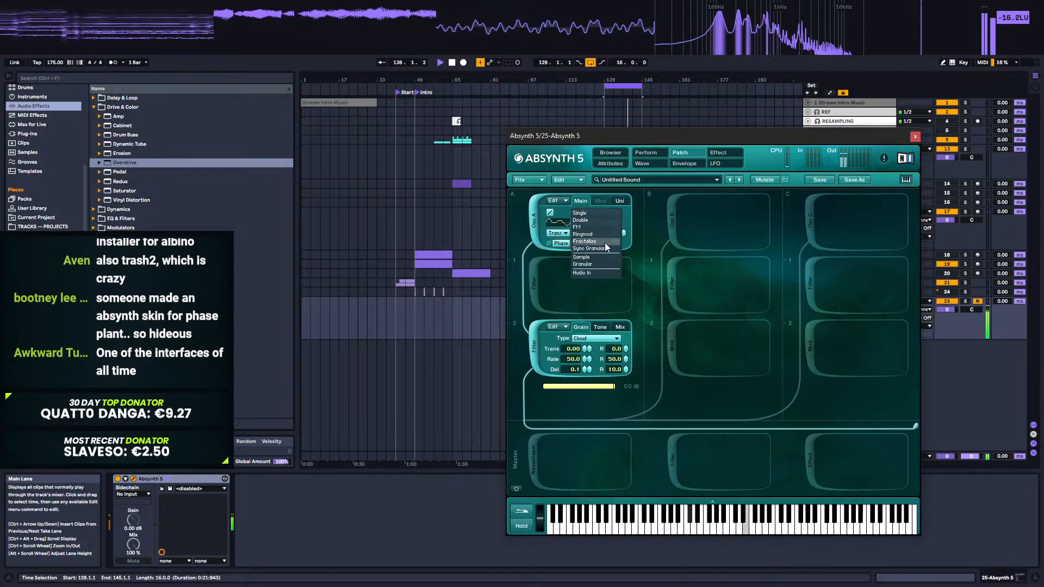
left_click(593, 241)
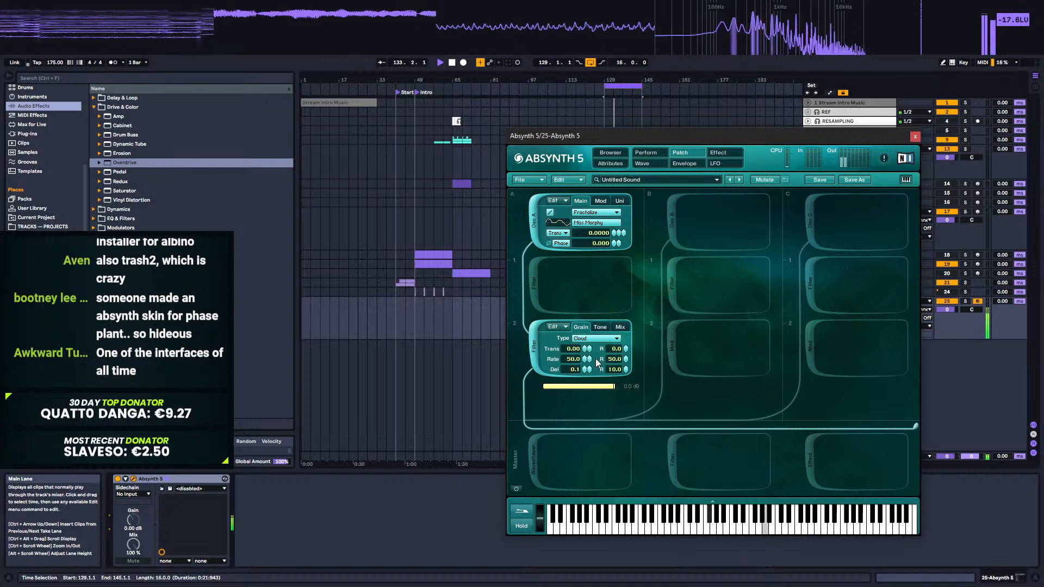
Step: Raise the Cloud filter's grain rate to 185.6 in channel A
left_click_drag(590, 359, 623, 151)
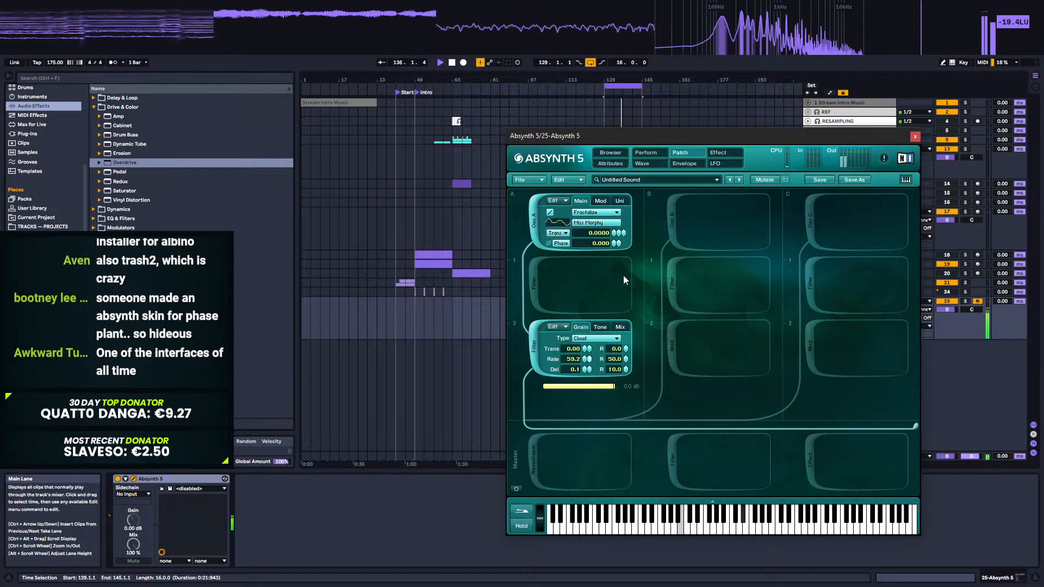
mouse_move(583, 360)
left_mouse_down()
mouse_move(603, 236)
mouse_move(592, 354)
left_mouse_up()
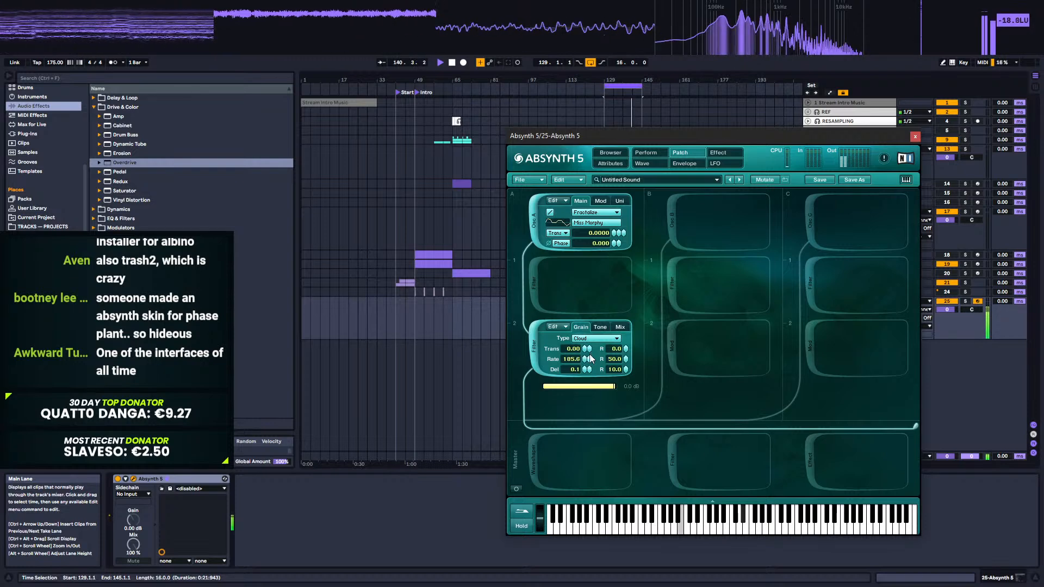
Step: Switch oscillator A to Single mode and audition the simple waves, choosing Inharmonic 3 as its waveform
left_click(594, 213)
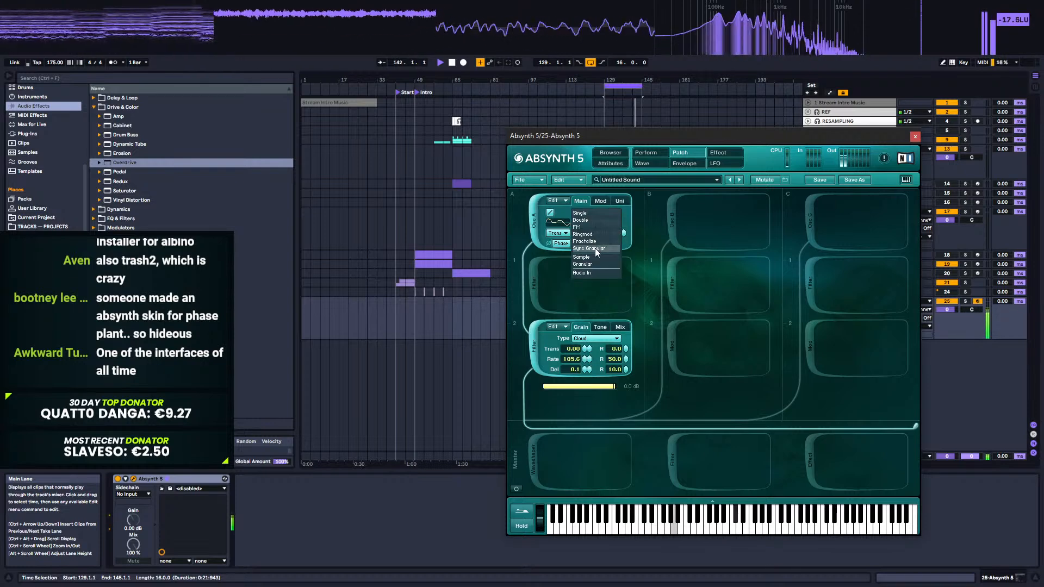
left_click(592, 213)
left_click(592, 223)
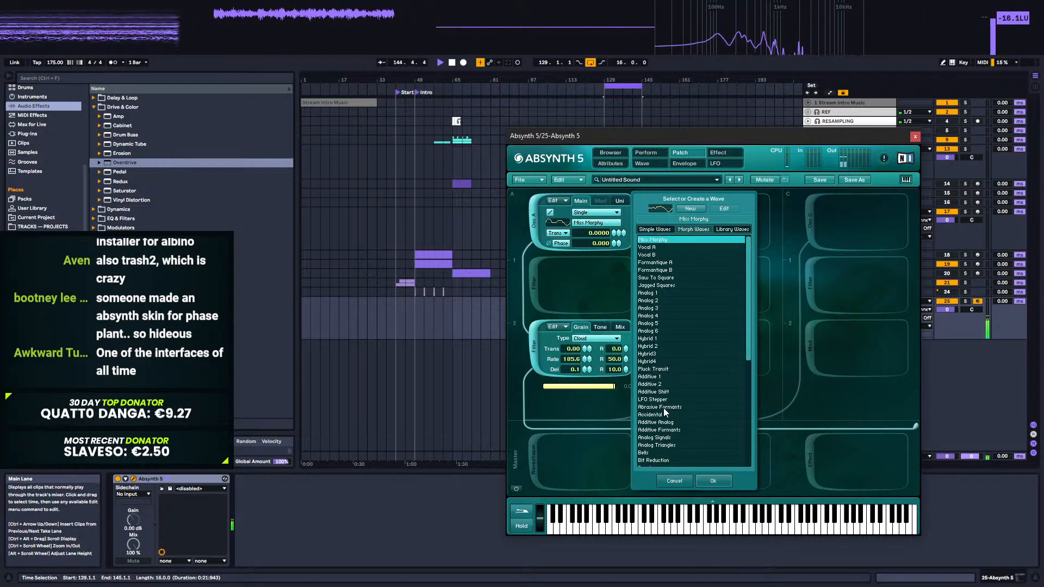
scroll(661, 406, "down", 4)
scroll(669, 397, "down", 5)
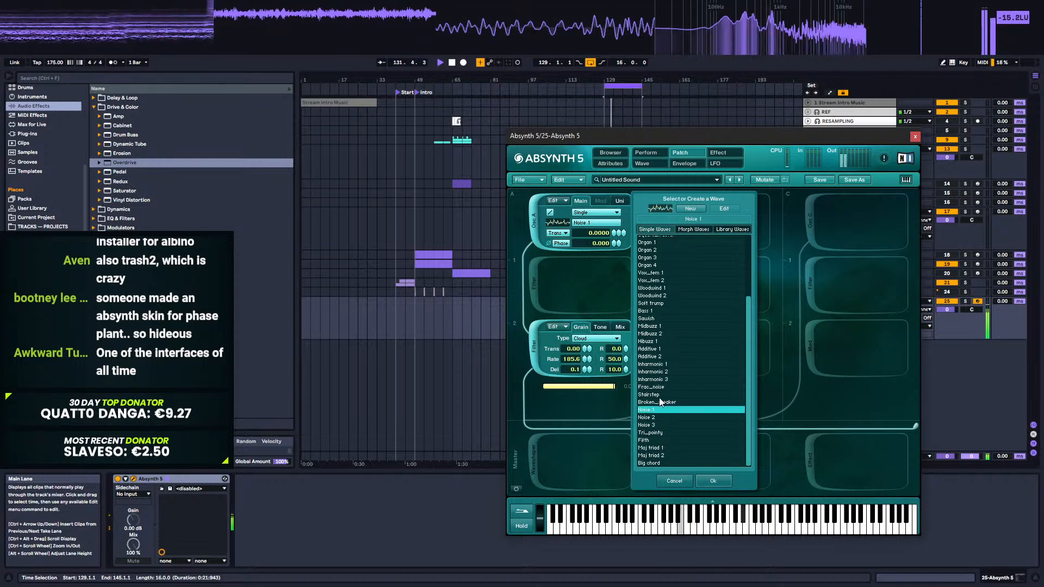
left_click(660, 394)
left_click(658, 387)
left_click(658, 380)
left_click(660, 365)
left_click(661, 379)
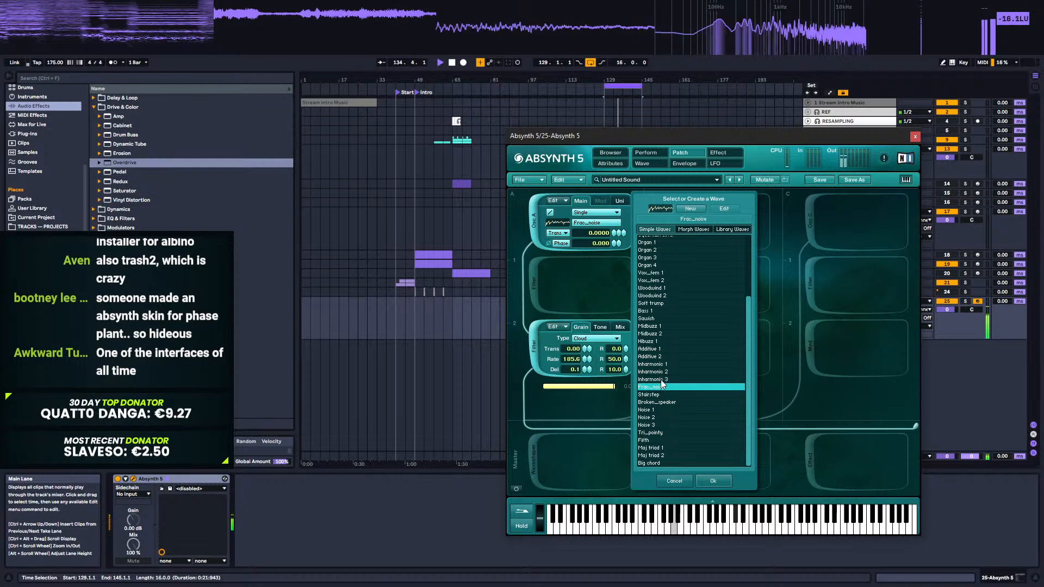
left_click(712, 480)
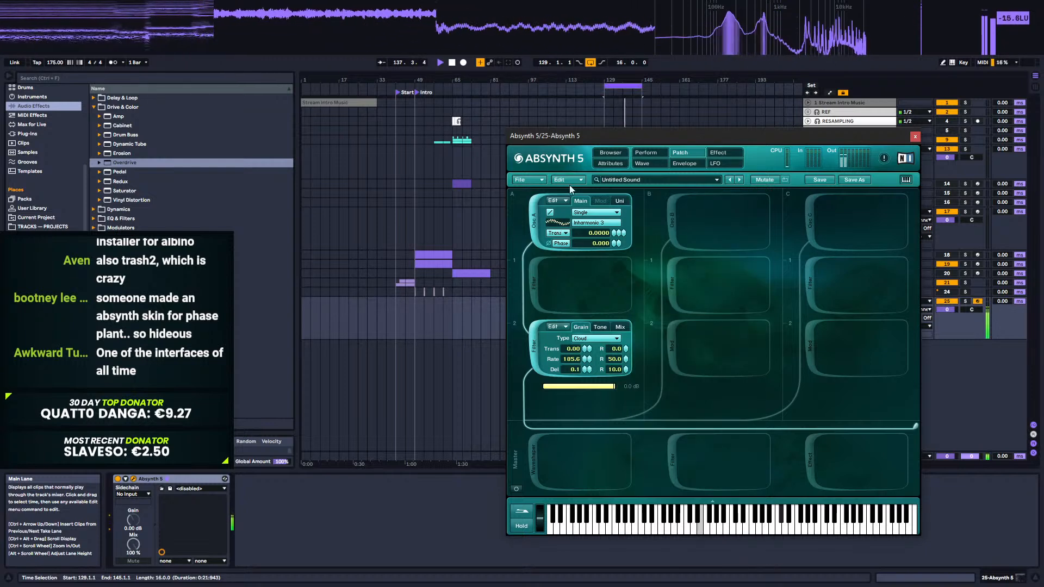
Step: Set the Cloud filter's transposition to 12.00, rate to 123.9, rate randomness to 51.0 and delay randomness to 40.0
left_click_drag(565, 362, 589, 354)
left_click(586, 349)
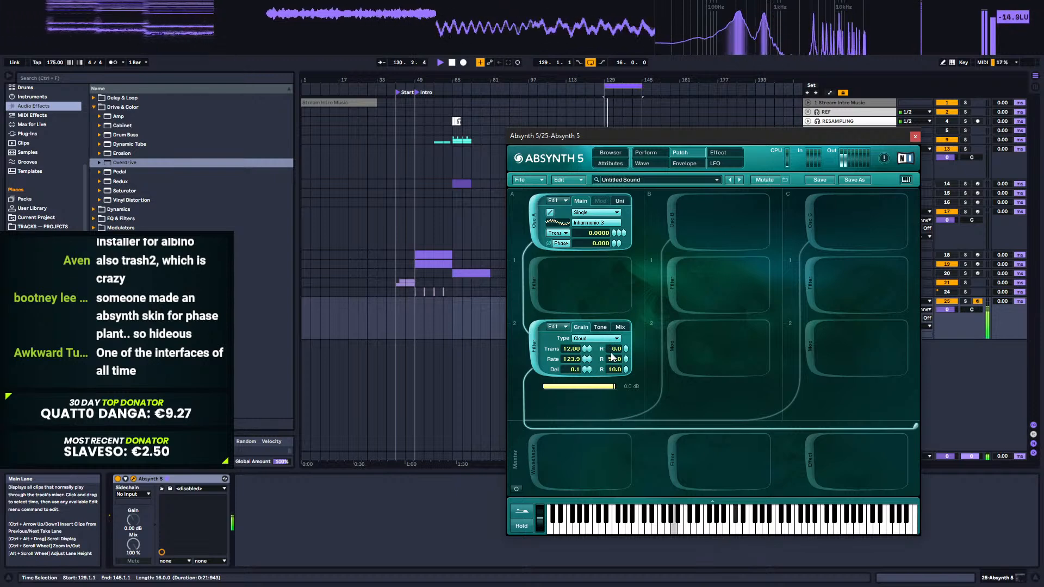
left_click_drag(626, 359, 628, 327)
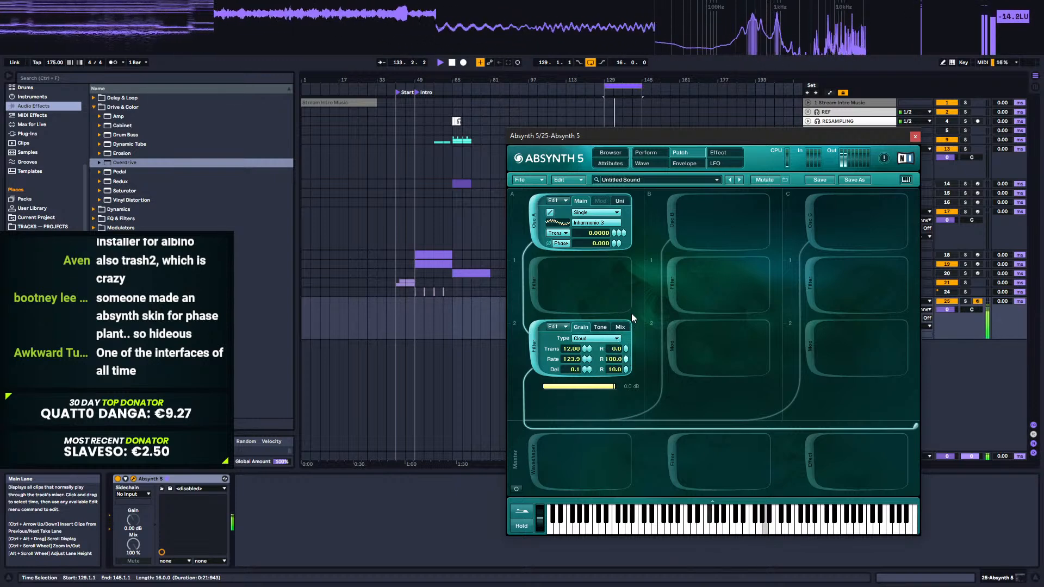
left_click_drag(625, 330, 618, 430)
left_click_drag(625, 368, 625, 443)
left_click_drag(631, 373, 631, 341)
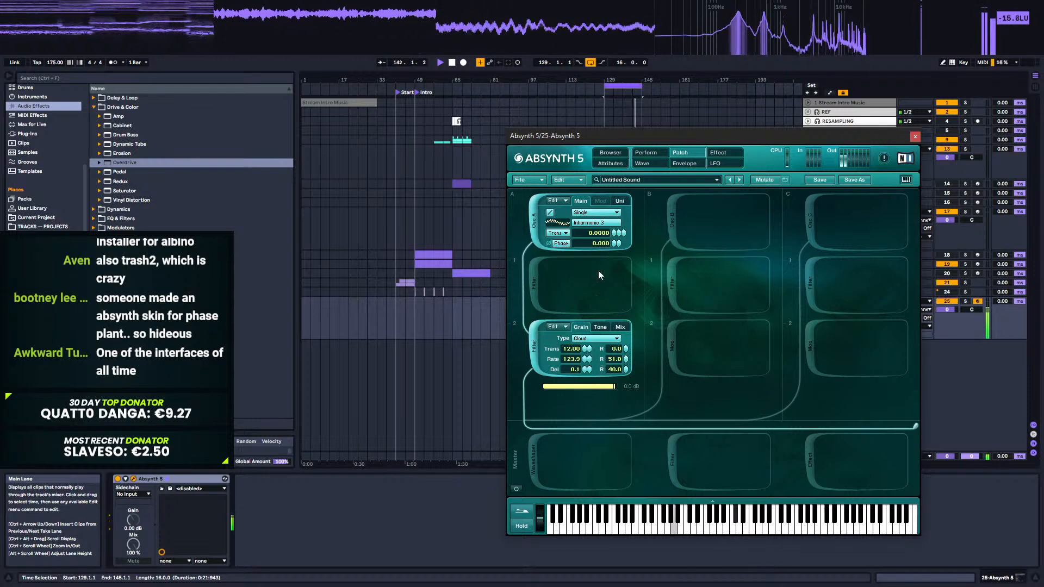
Step: Change oscillator A's waveform to Saw_filt 1 and switch off the Cloud filter in channel A
left_click(598, 223)
left_click(664, 277)
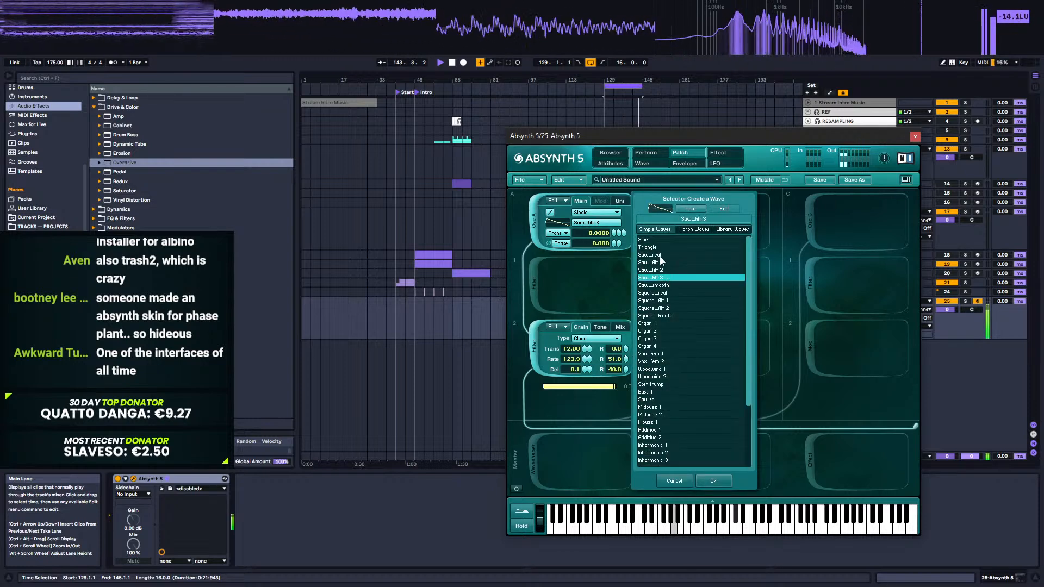
left_click(657, 255)
left_click(659, 263)
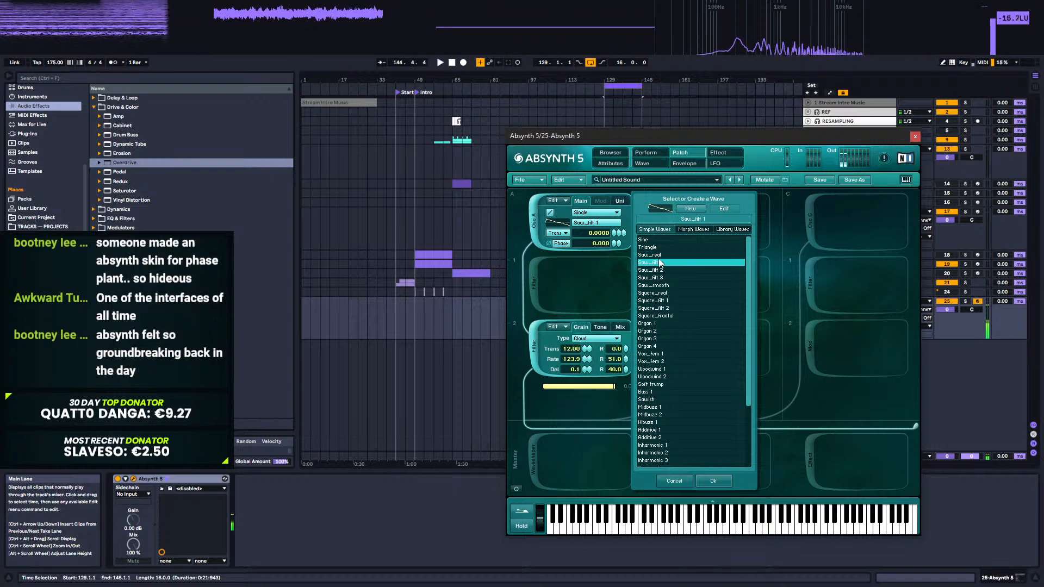
left_click(601, 388)
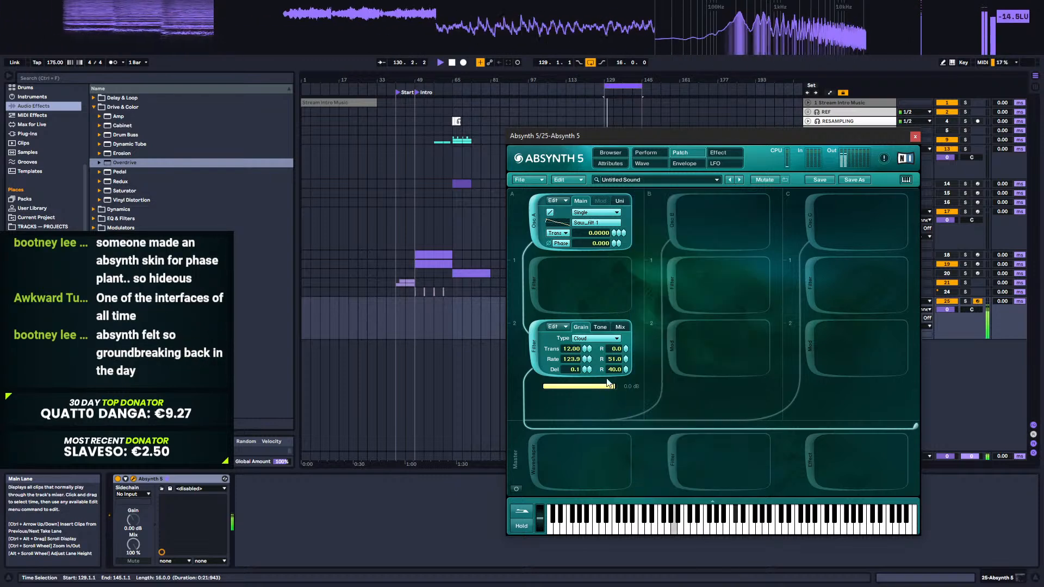
left_click(532, 338)
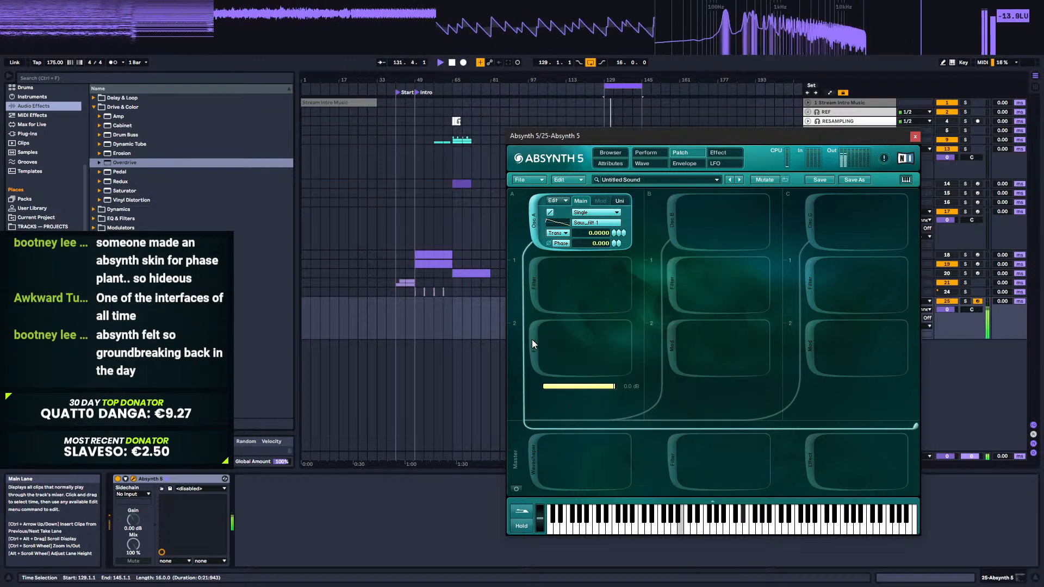
left_click(537, 283)
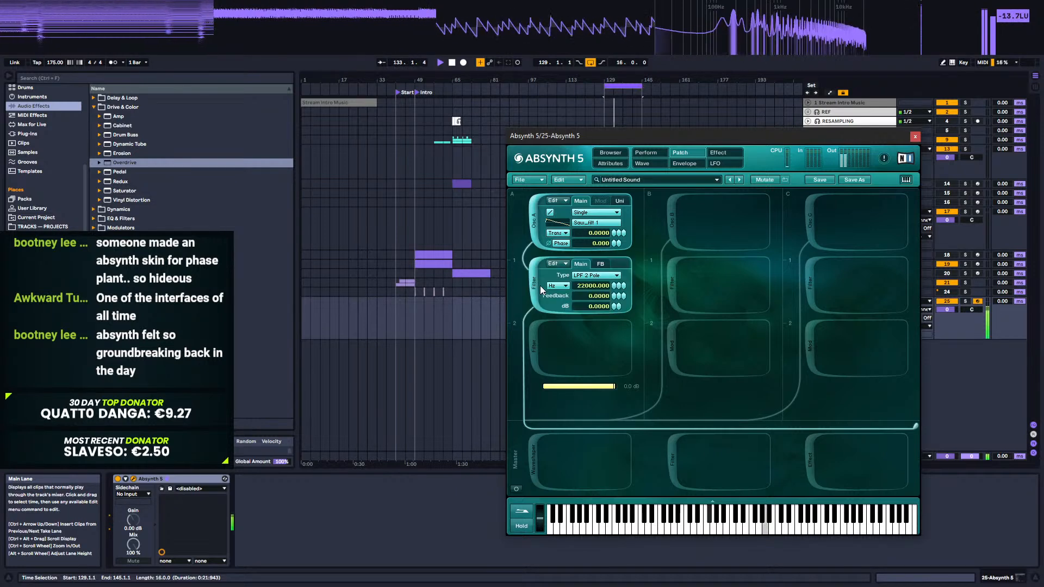
left_click(536, 286)
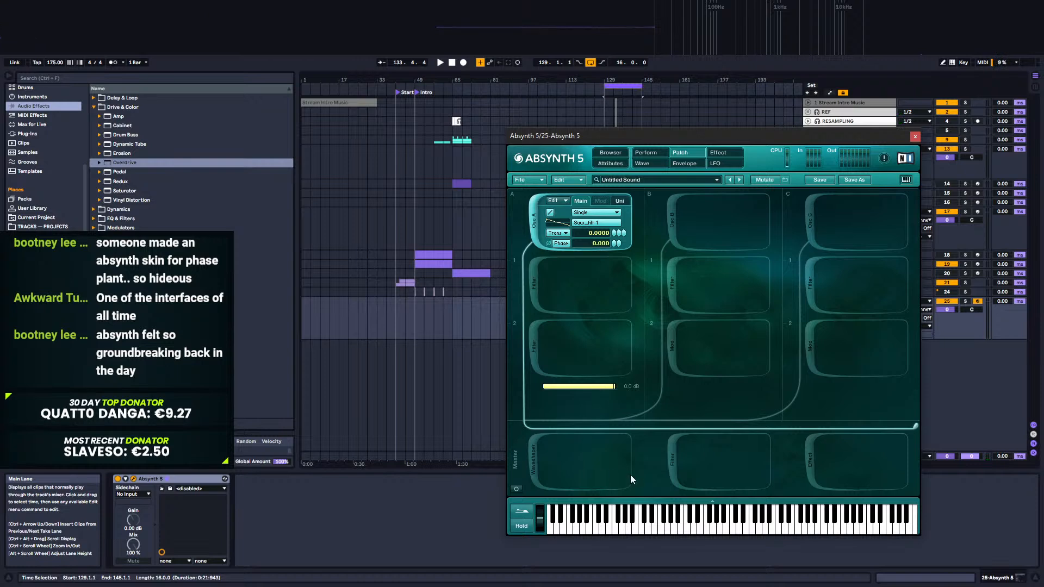
left_click(536, 464)
left_click(592, 453)
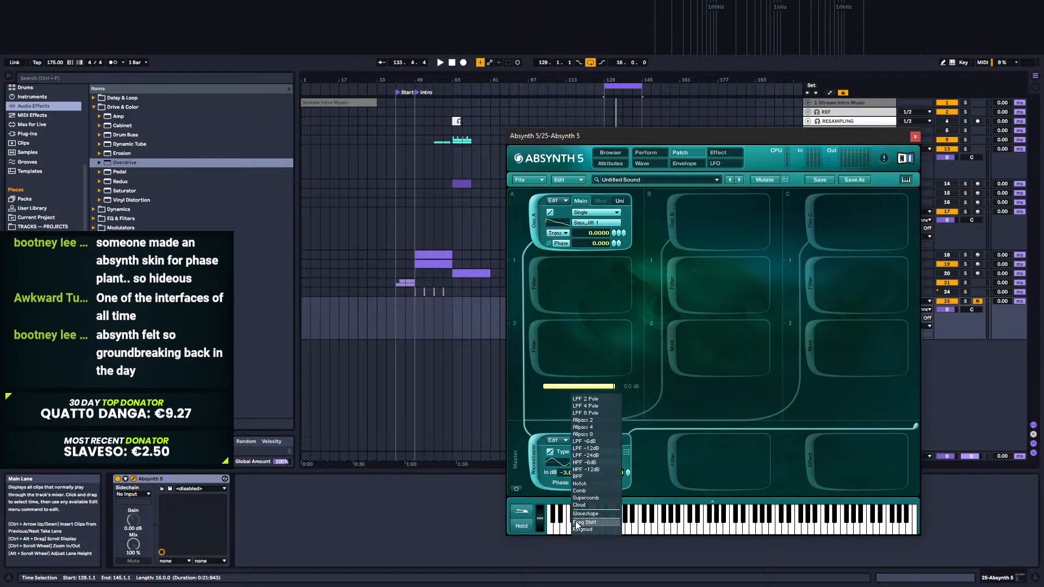
left_click(534, 464)
left_click(533, 464)
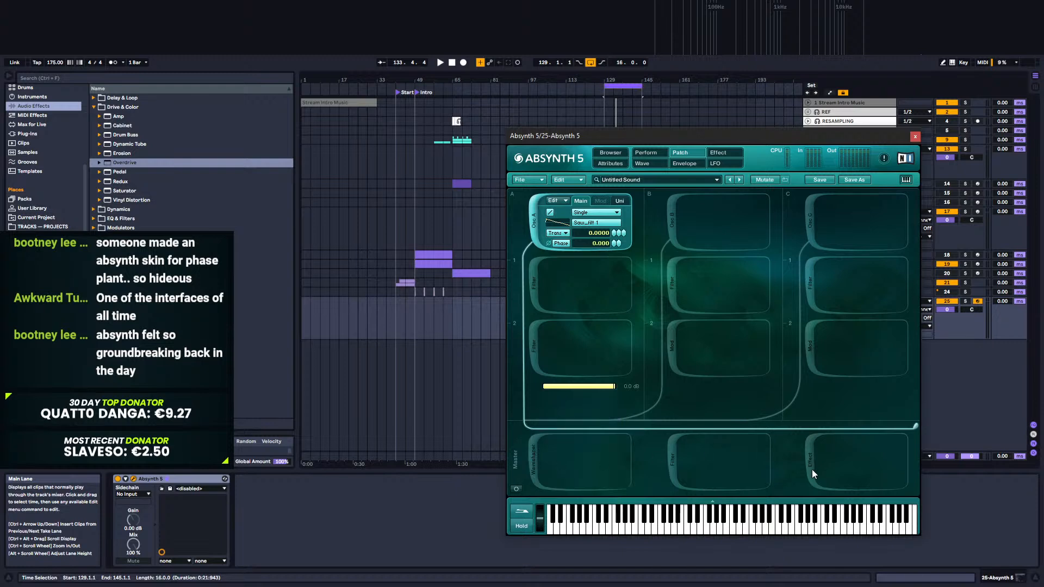
Step: Activate the Aetherizer as the patch's master effect and play the track to hear it
left_click(731, 155)
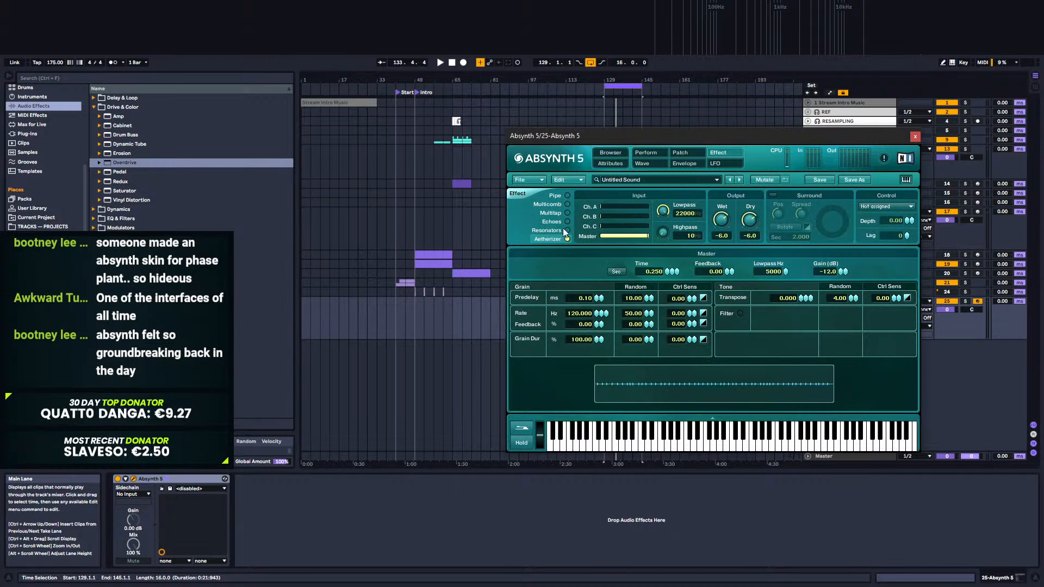
left_click(682, 151)
key("space")
left_click(653, 162)
left_click(661, 152)
left_click(679, 153)
key("space")
left_click(592, 223)
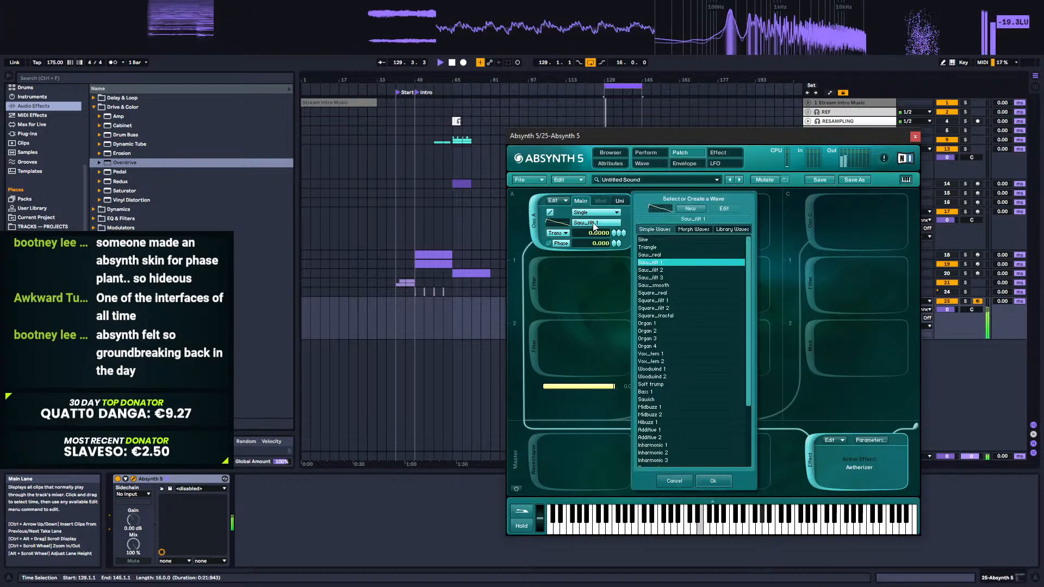
left_click(505, 228)
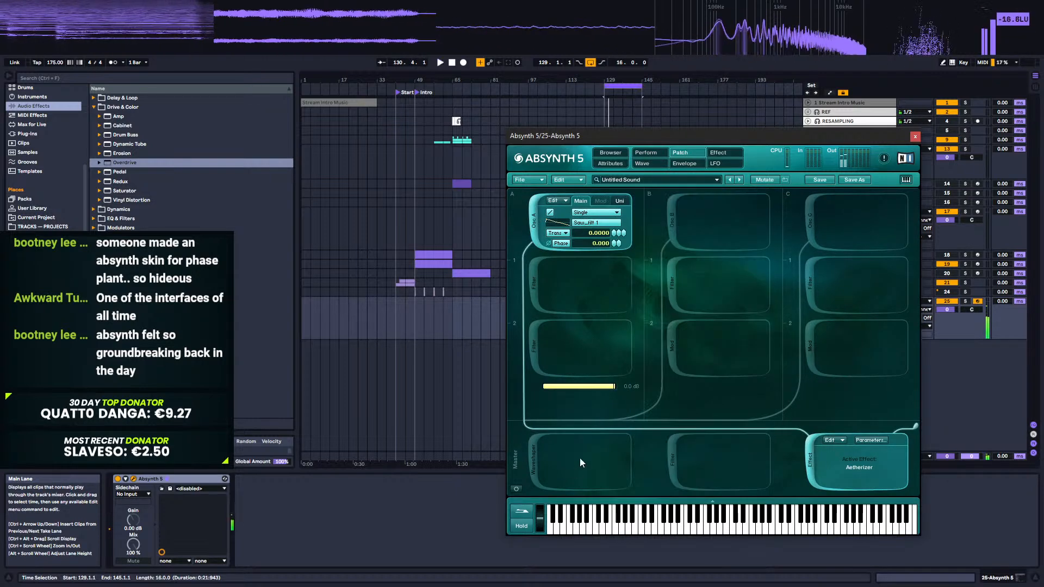
Step: Enable an LPF 2 Pole filter in channel A's first filter slot and lower its frequency to 48.231 Hz
left_click(538, 280)
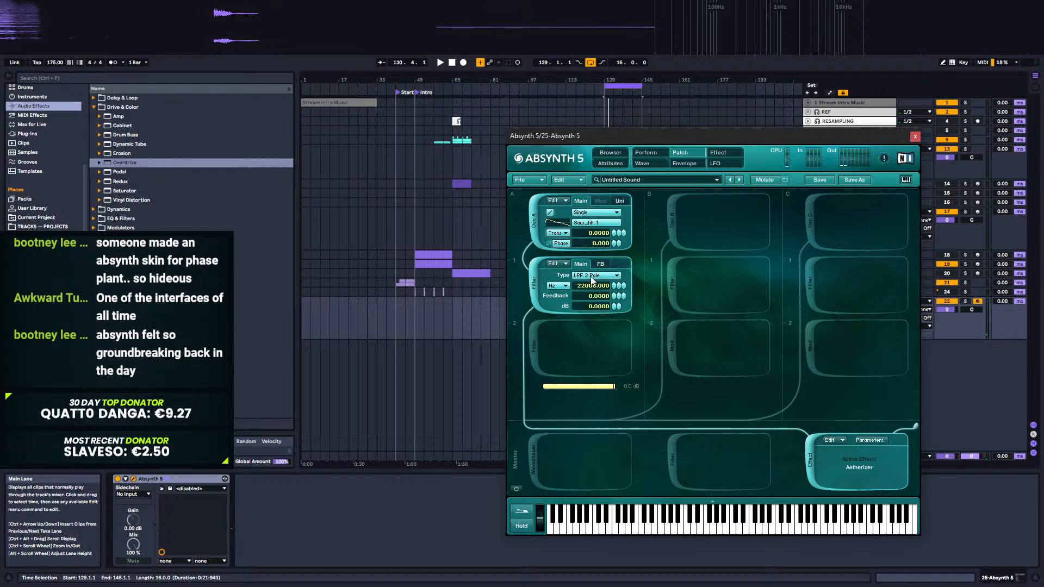
key("space")
left_click_drag(622, 286, 609, 341)
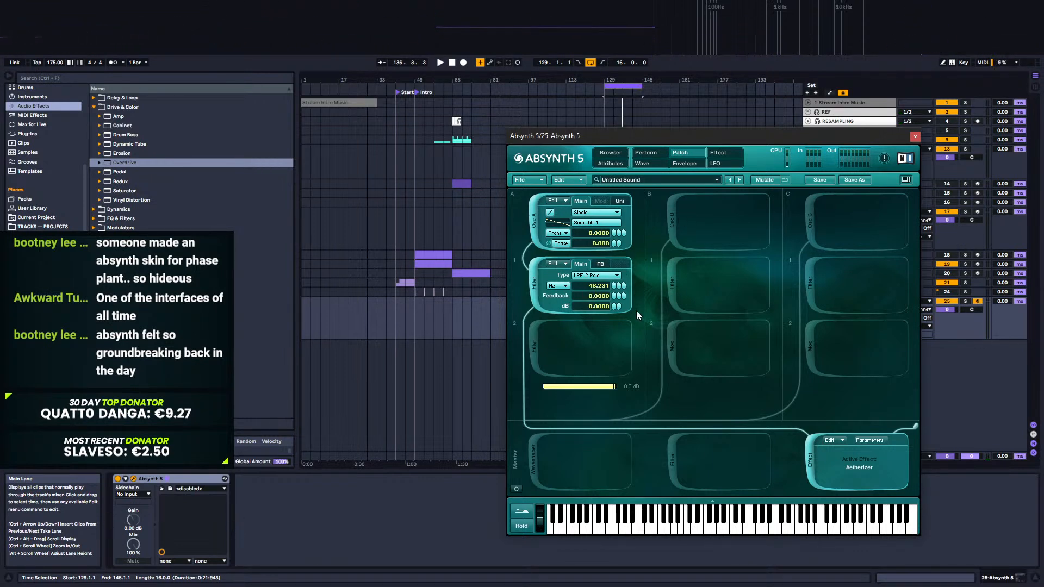
left_click(566, 263)
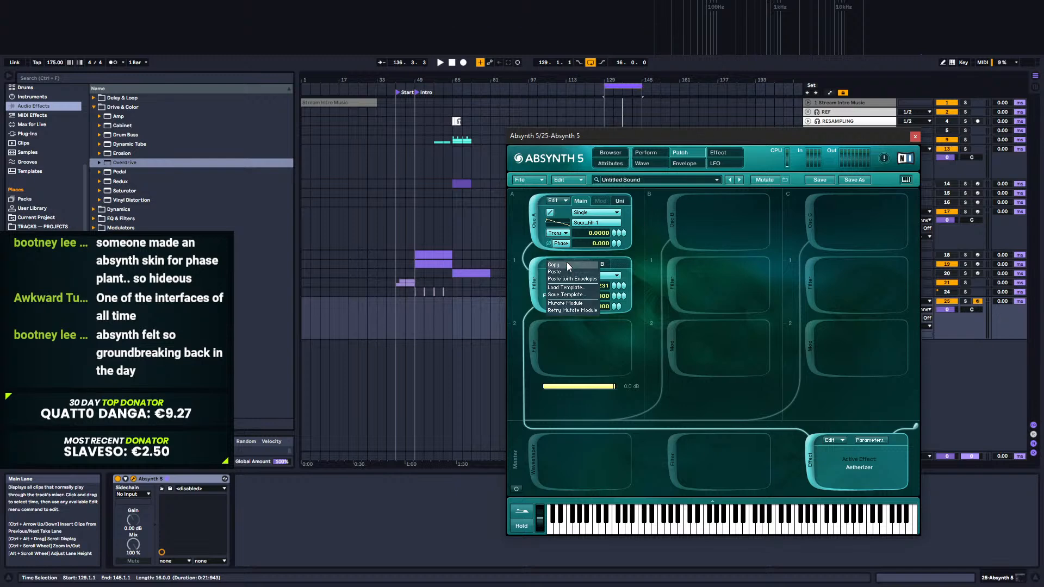
left_click(664, 276)
Step: Create a new envelope for the Filter A1 Freq parameter
left_click(684, 164)
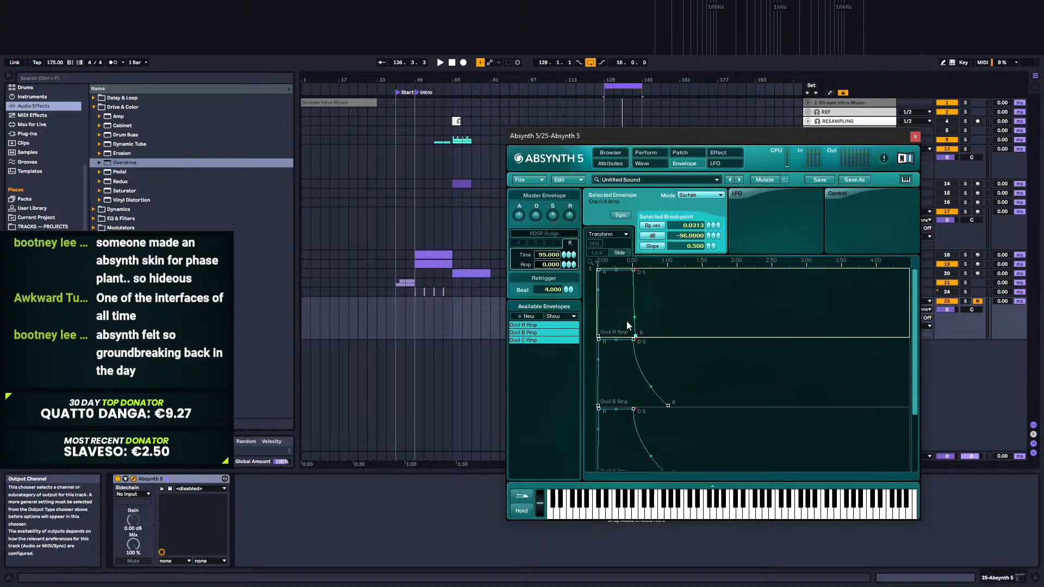
left_click(527, 317)
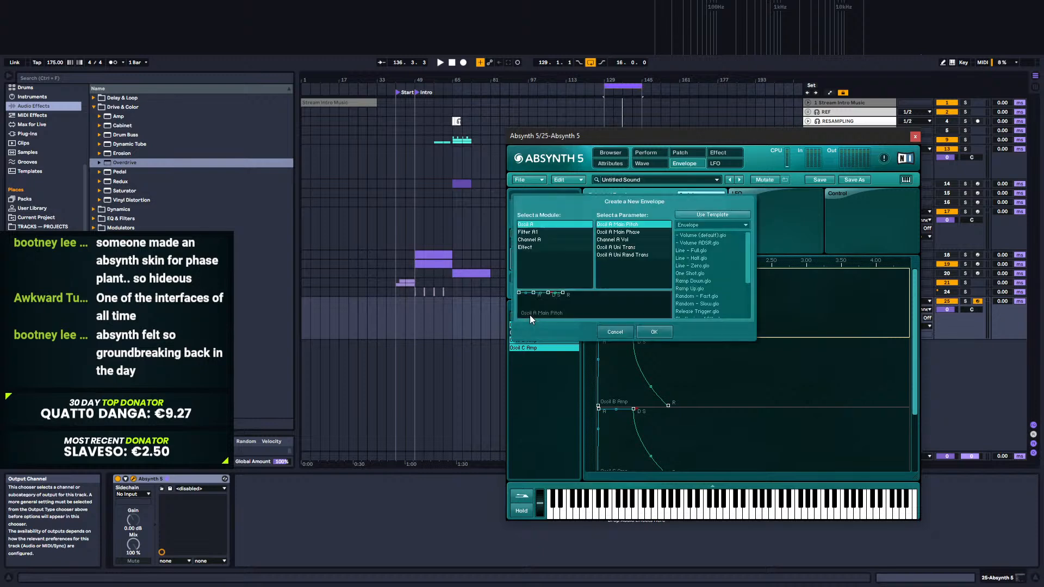
left_click(534, 233)
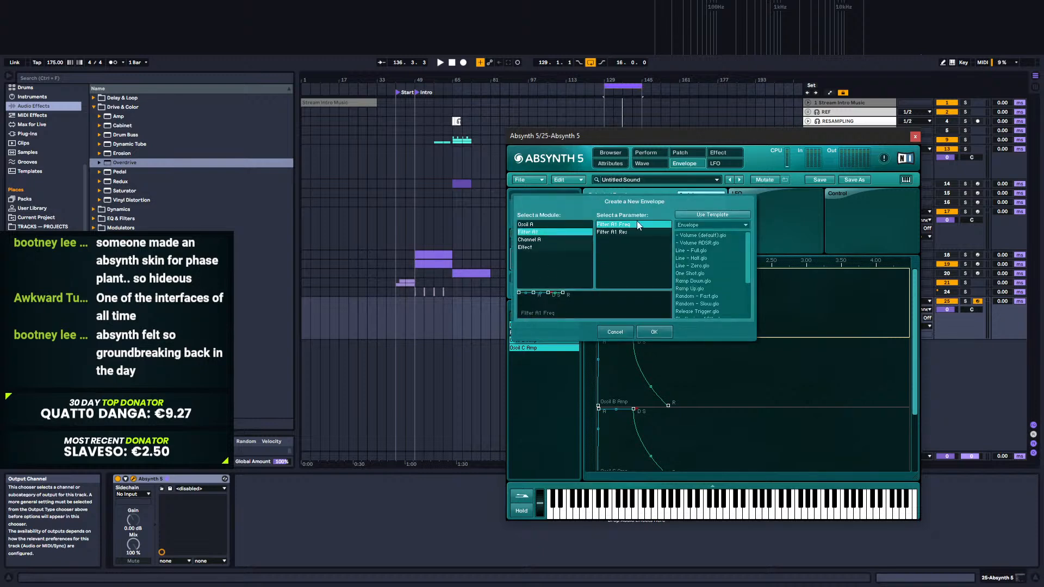
left_click(654, 331)
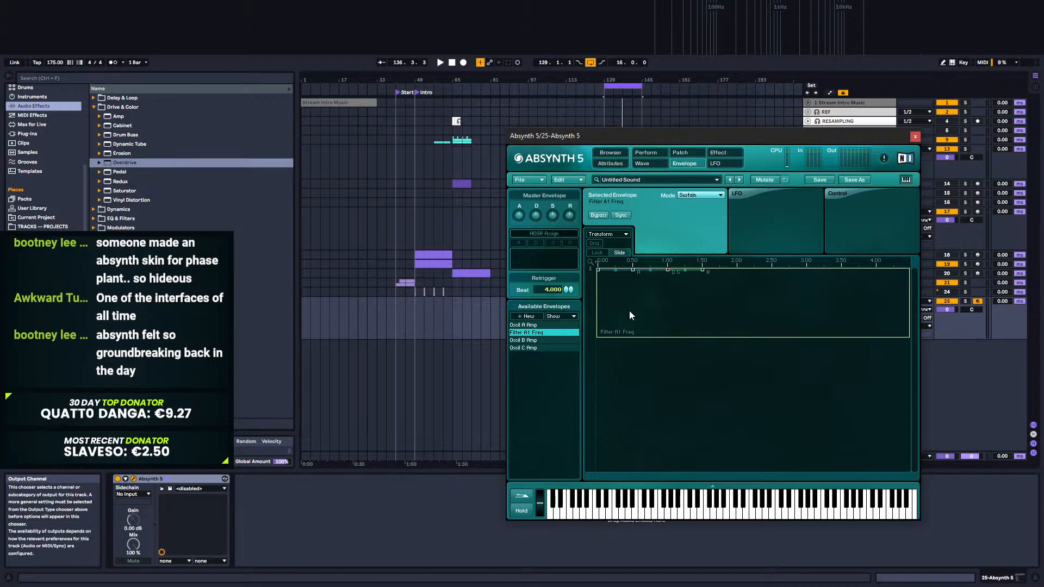
Step: Shape the Filter A1 Freq envelope to start at 20 Hz, peak at 0.1016 s and decay to 20 Hz over 0.9766 s
key("space")
left_click_drag(599, 270, 579, 364)
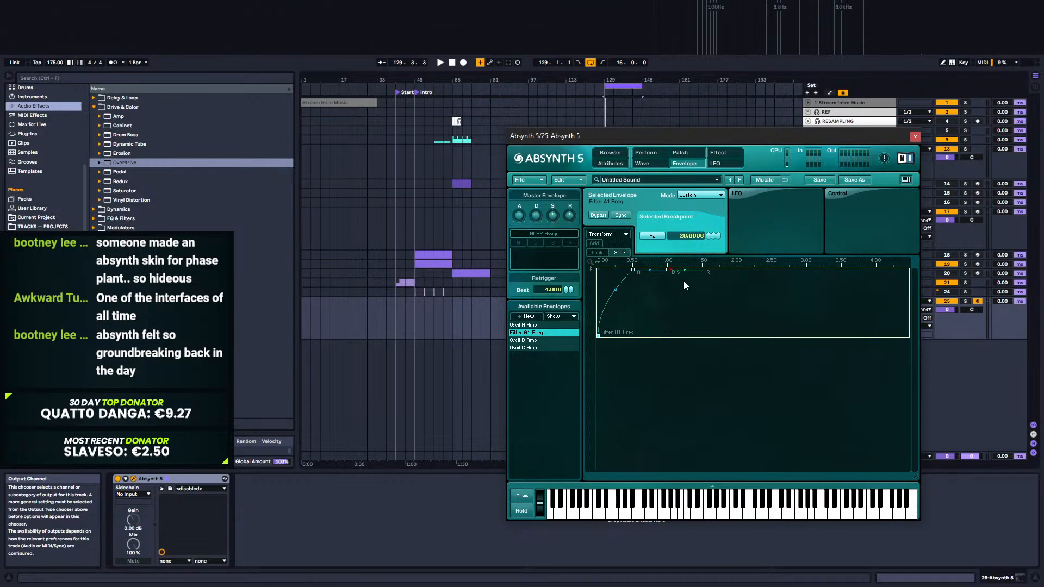
left_click_drag(633, 270, 606, 270)
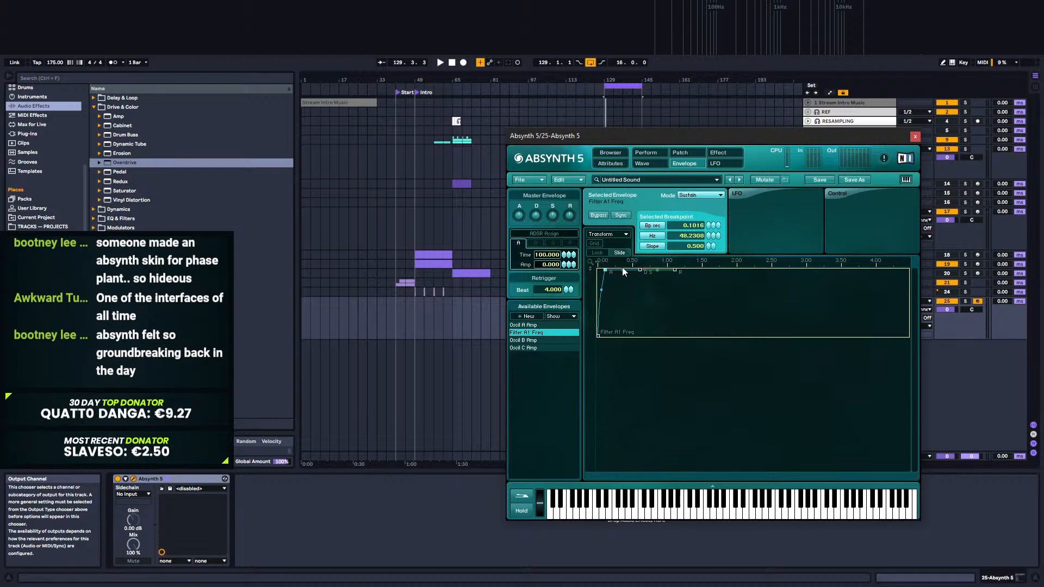
left_click(677, 270)
left_click_drag(712, 359, 713, 353)
left_click_drag(641, 270, 671, 358)
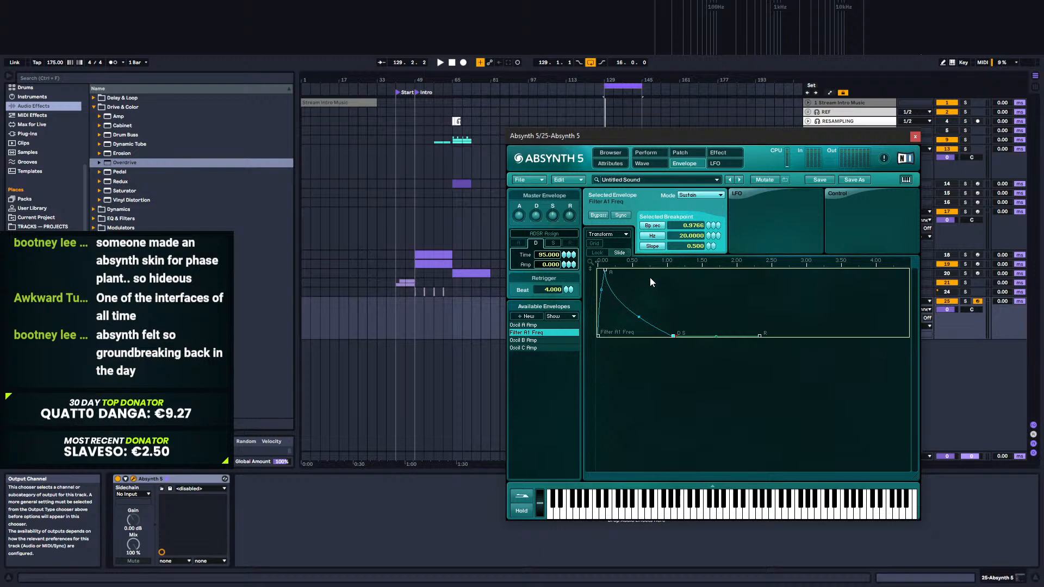
Step: Try the decay breakpoint's ADSR amp assignment at 100 during playback and return it to 0
key("space")
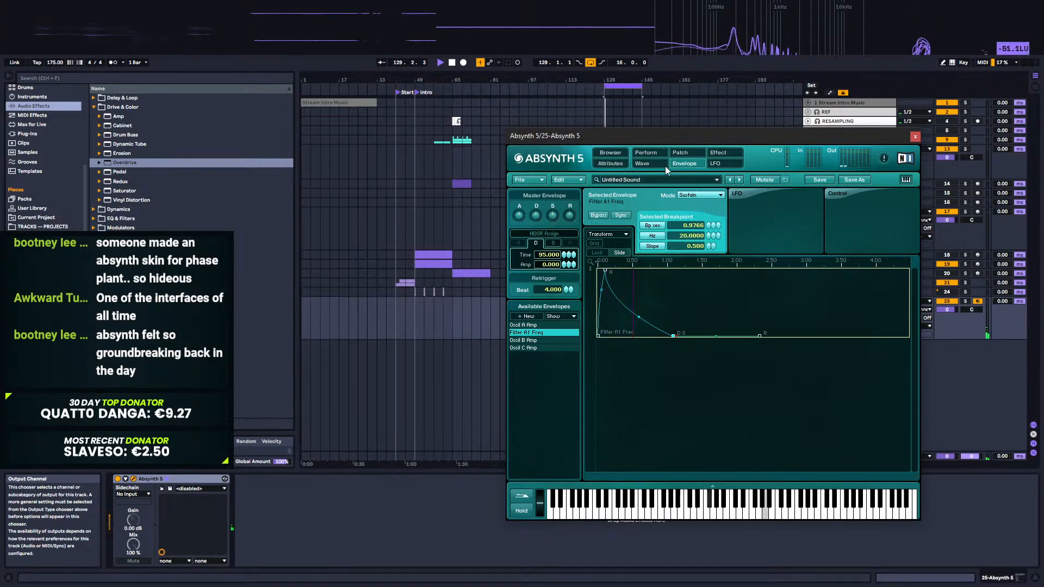
key("space")
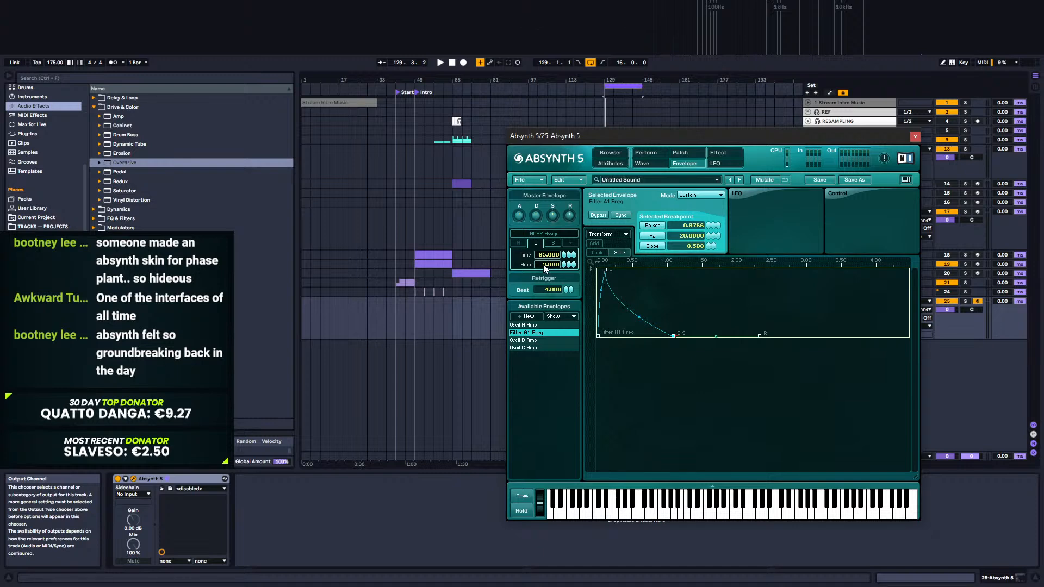
left_click_drag(543, 264, 569, 224)
key("space")
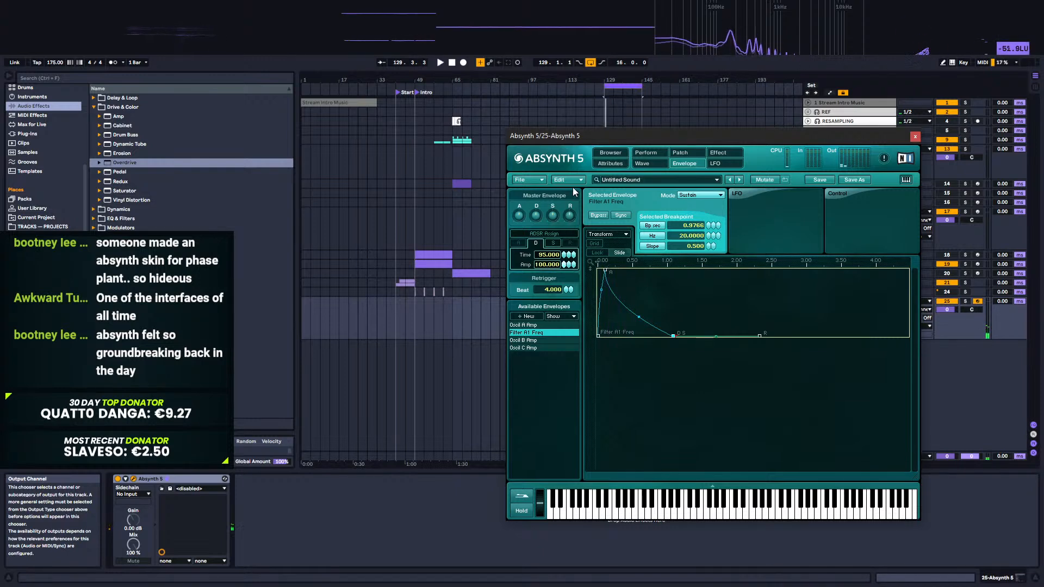
left_click_drag(573, 182, 540, 322)
key("space")
Step: Set the slope of the filter envelope's decay segment to 0.871 and play the track
left_click_drag(639, 316, 639, 309)
key("space")
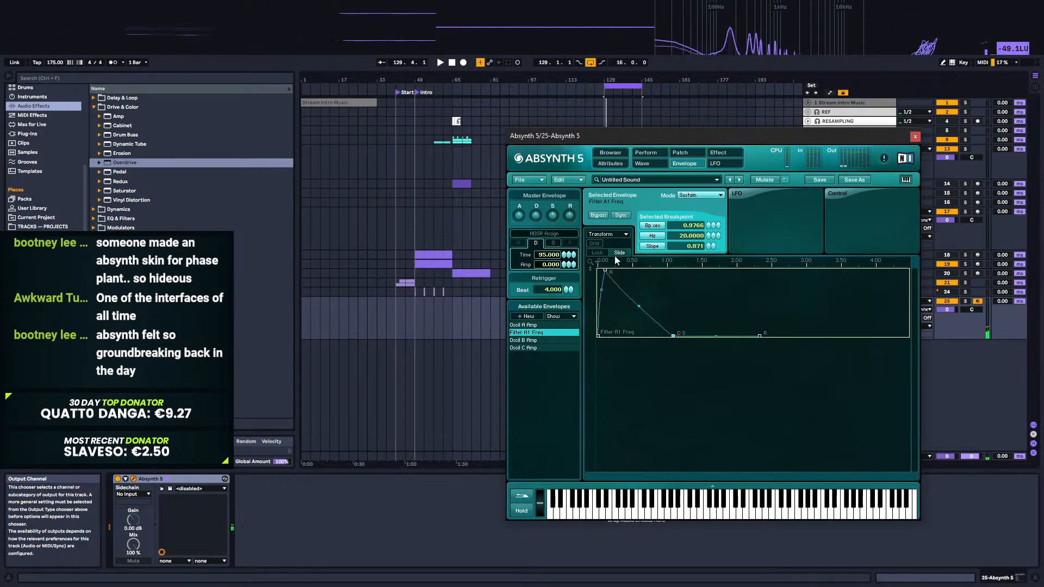
Step: Move the Filter A1 Freq envelope's peak to 0.0782 s and its decay breakpoint to 0.4141 s at about 26.6 Hz
left_click(679, 154)
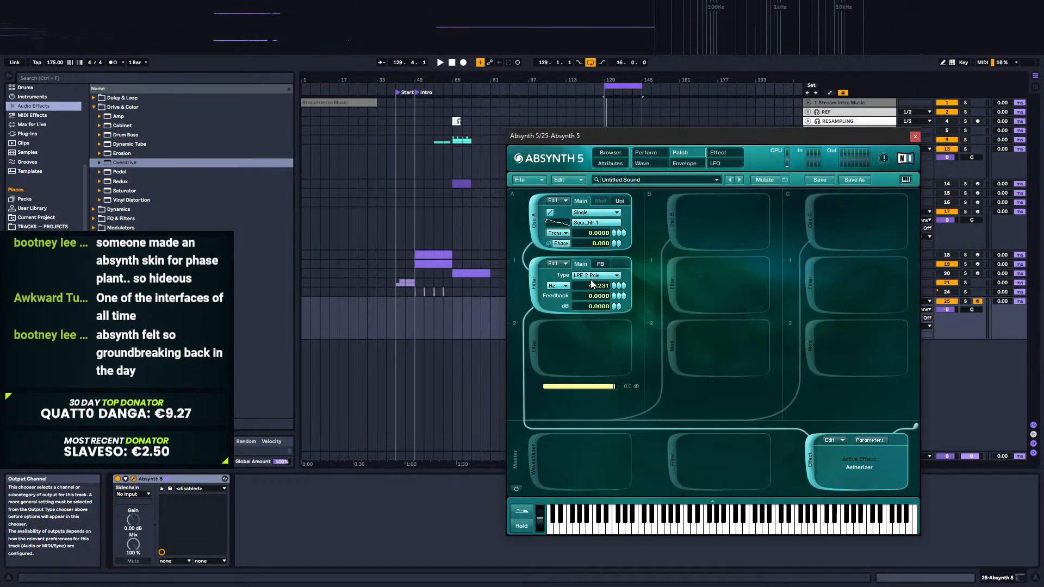
key("space")
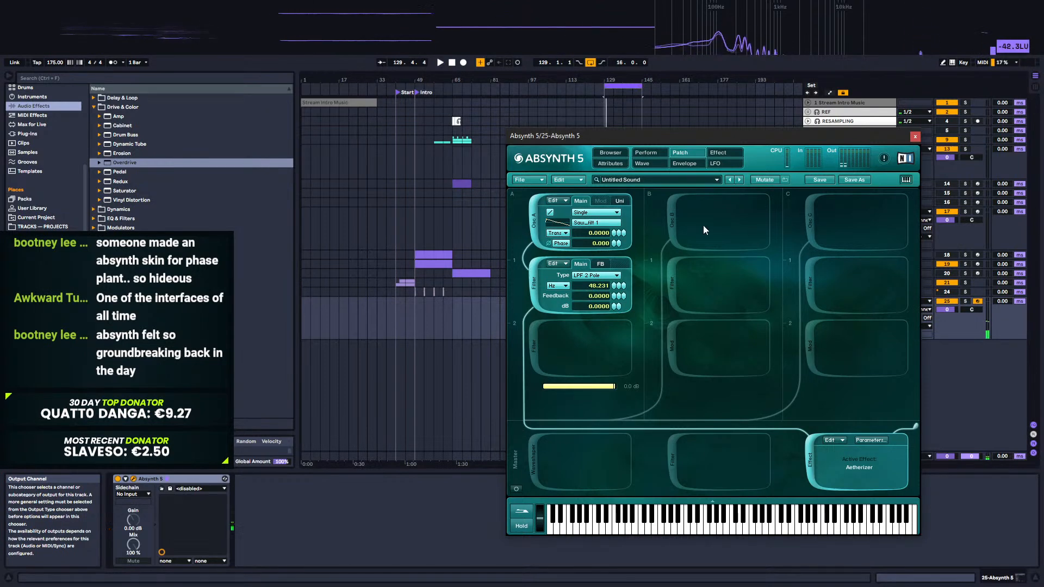
left_click(684, 163)
key("space")
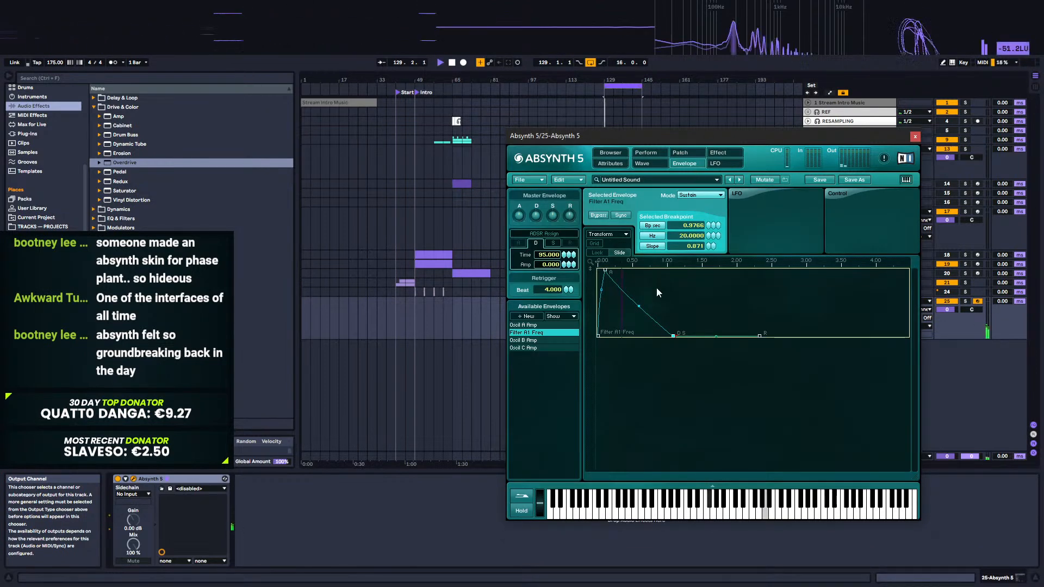
left_click(606, 270)
left_click_drag(607, 270, 604, 269)
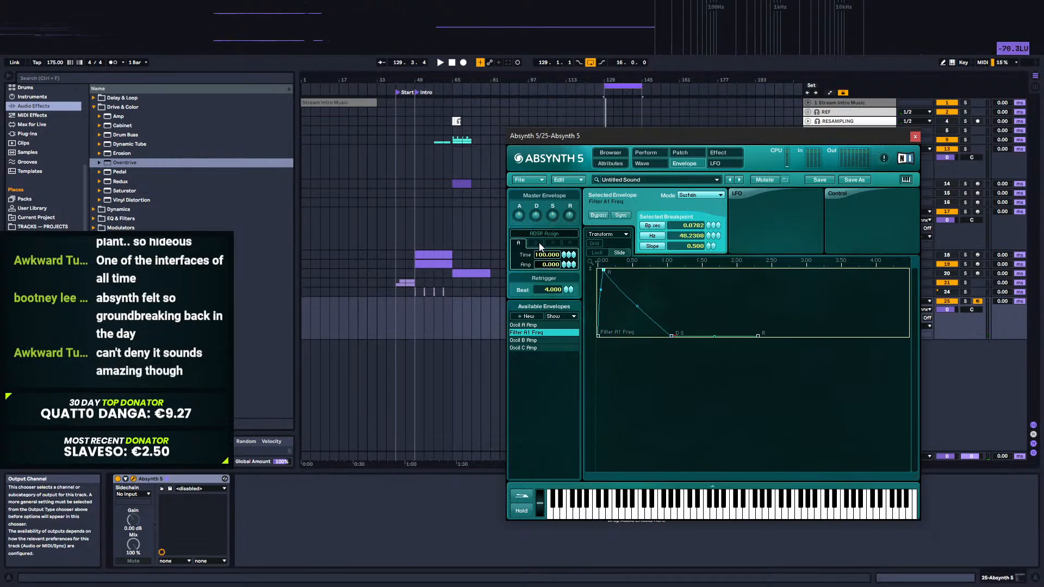
left_click_drag(672, 335, 632, 286)
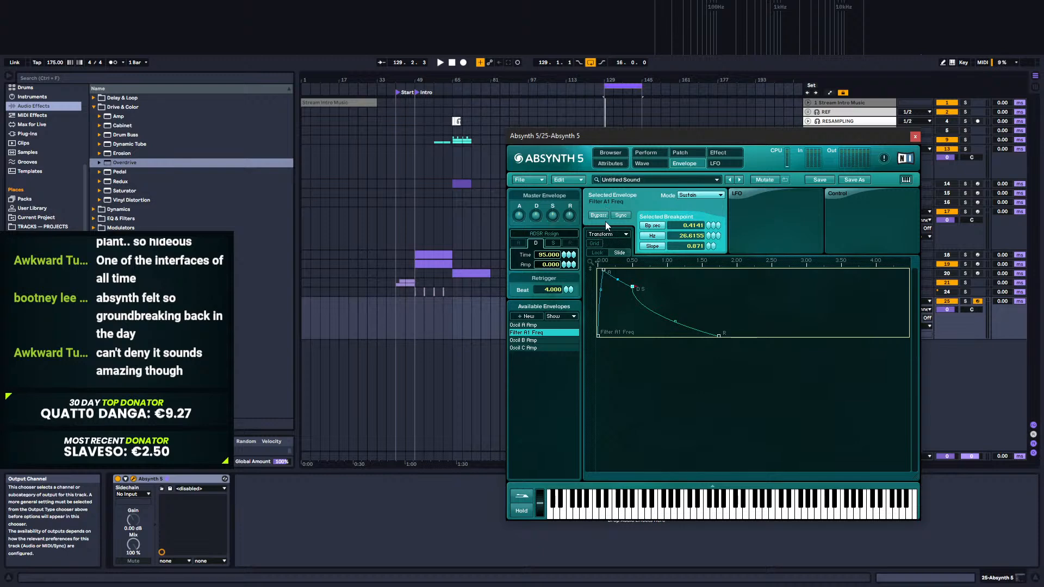
left_click(693, 194)
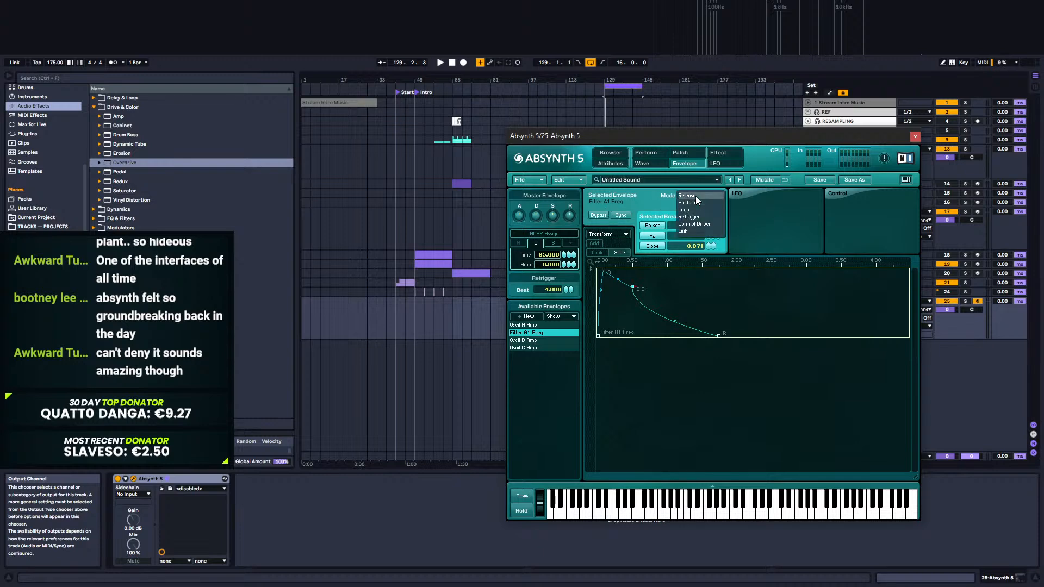
left_click(649, 201)
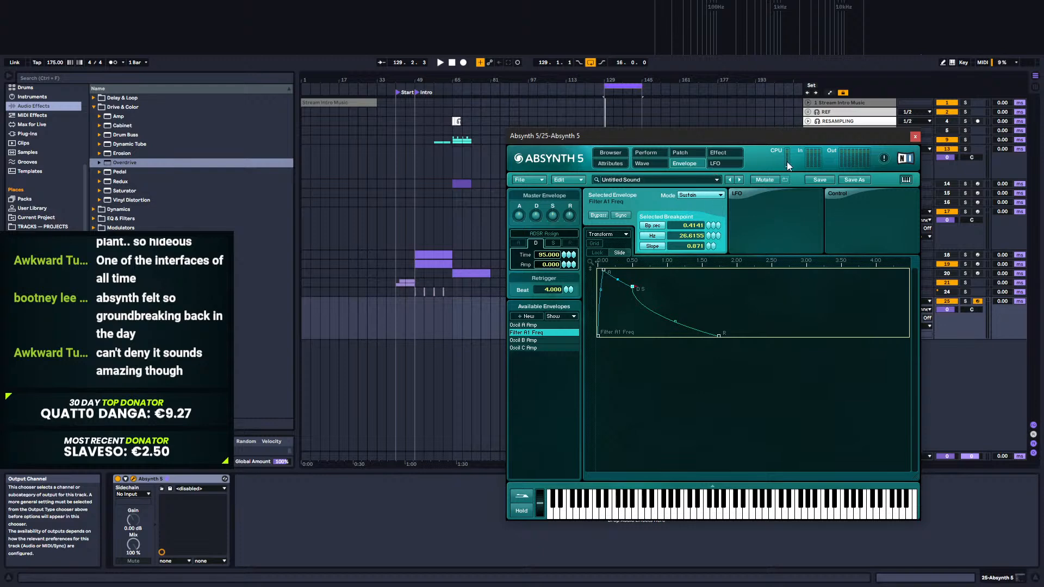
Step: Remove the Aetherizer effect from the patch's master section and play the track without it
key("space")
left_click(679, 153)
key("space")
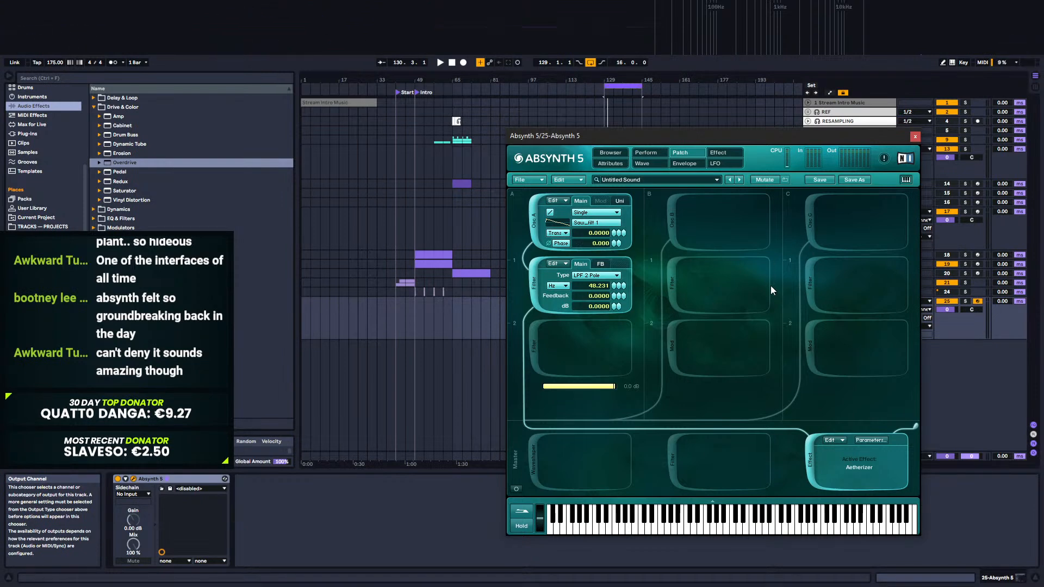
key("space")
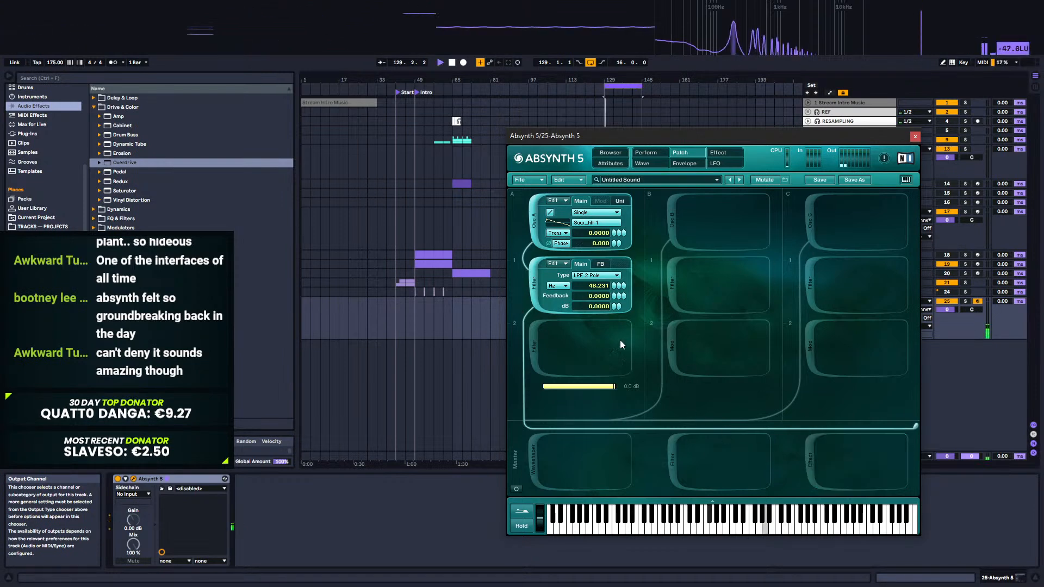
key("space")
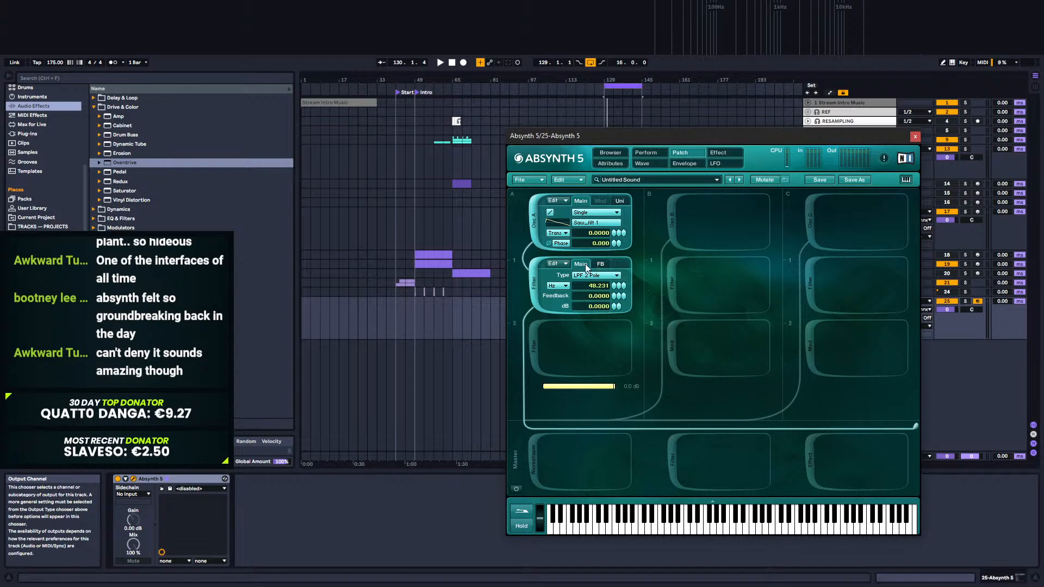
Step: Move the decay breakpoint of the Filter A1 Freq envelope to 0.5469 s at 20 Hz during playback
left_click(684, 163)
key("space")
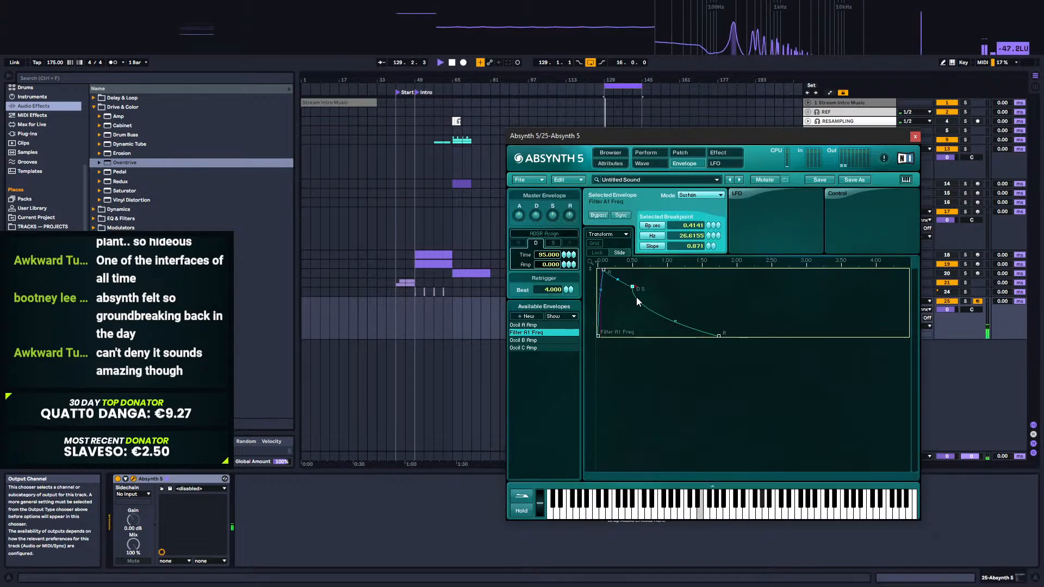
left_click_drag(632, 287, 642, 306)
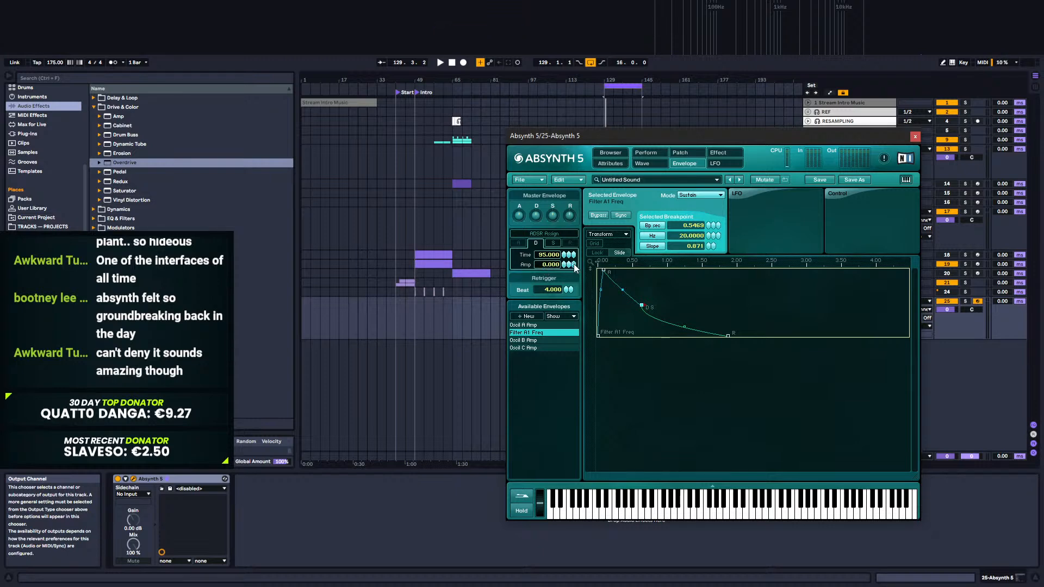
Step: Set the decay breakpoint's ADSR amp assignment to 100 while playing the track
left_click(649, 5)
key("space")
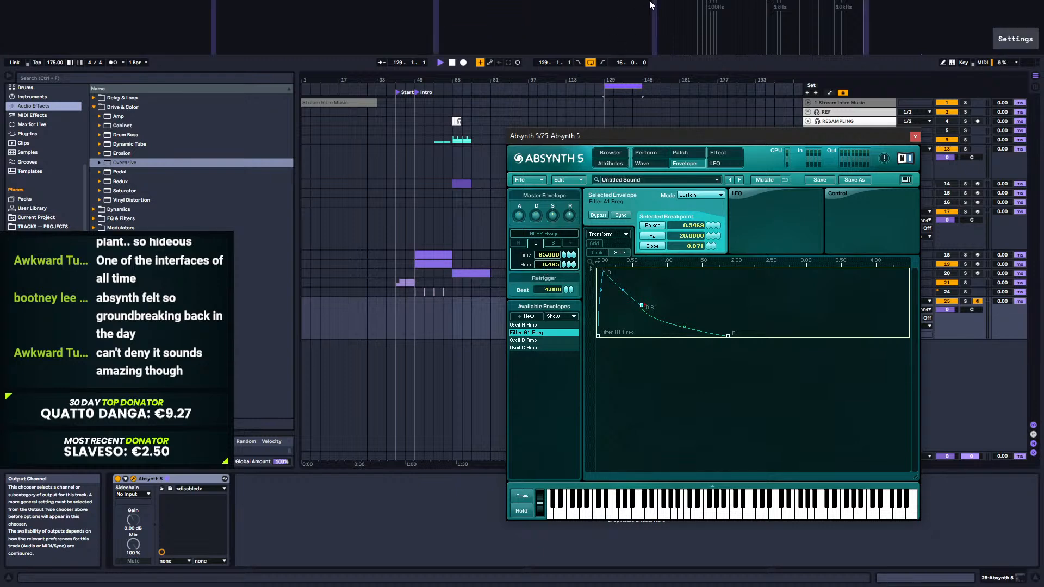
key("space")
left_click_drag(566, 270, 580, 104)
key("space")
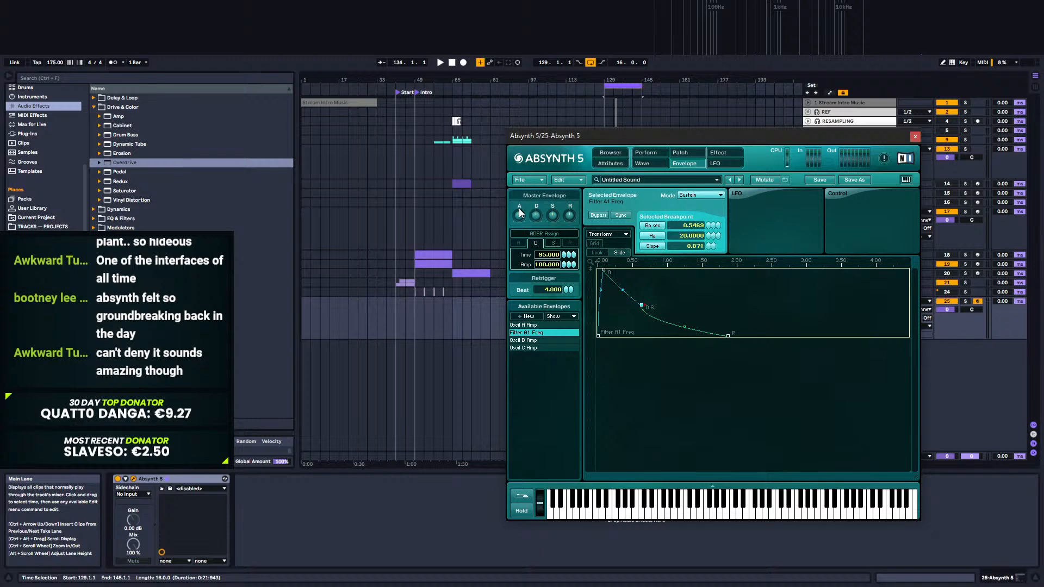
Step: Set the filter envelope's peak breakpoint to 0.1407 s at 48.2308 Hz and play the track
left_click(605, 270)
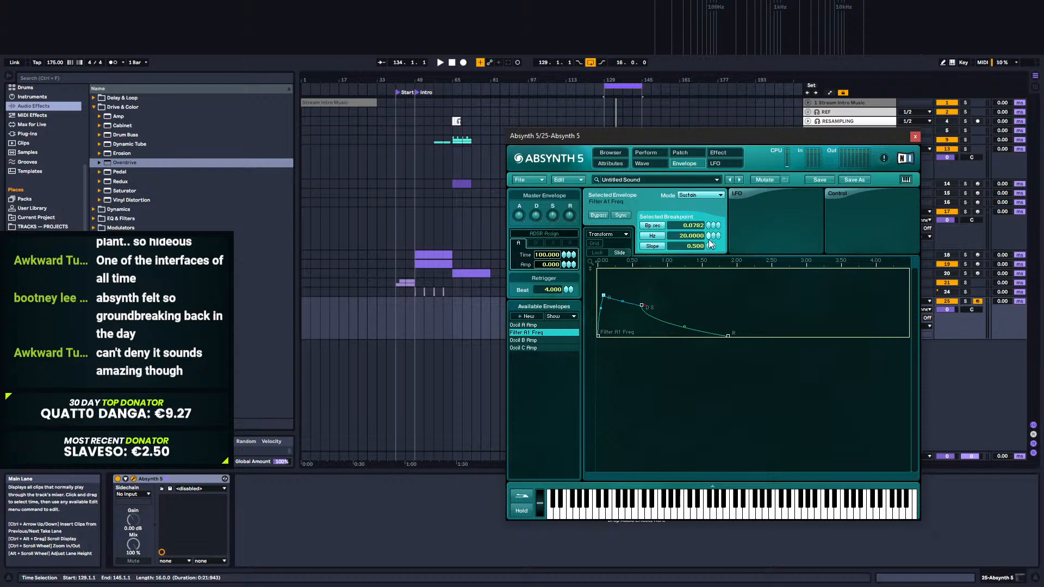
key("space")
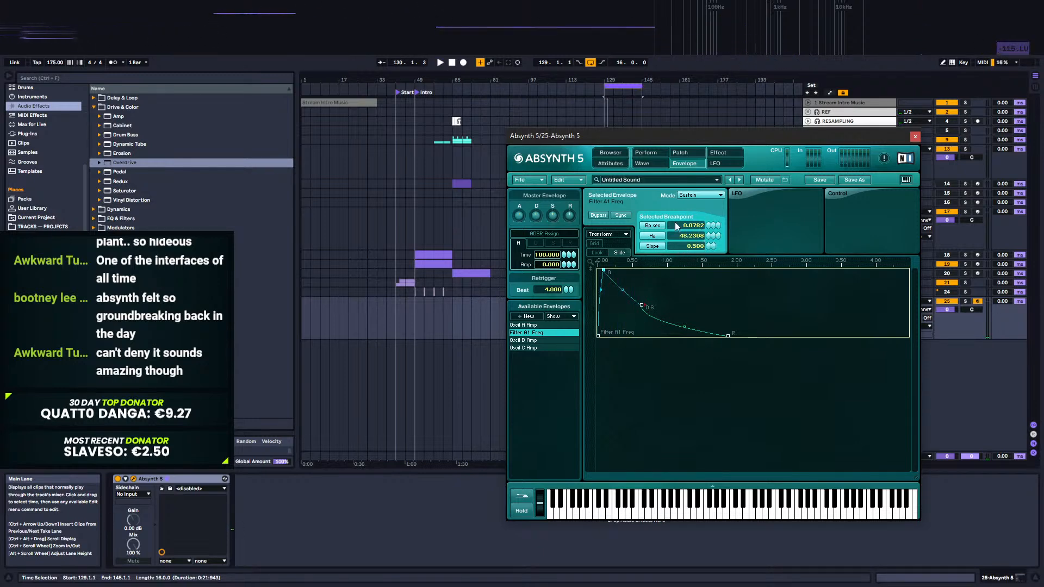
left_click_drag(709, 225, 710, 224)
key("space")
key("space")
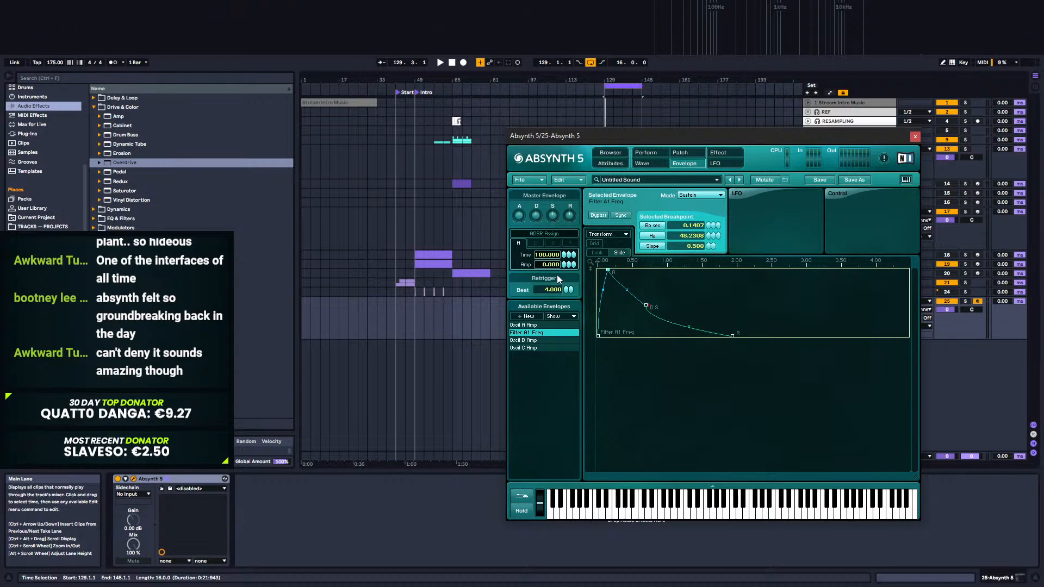
key("space")
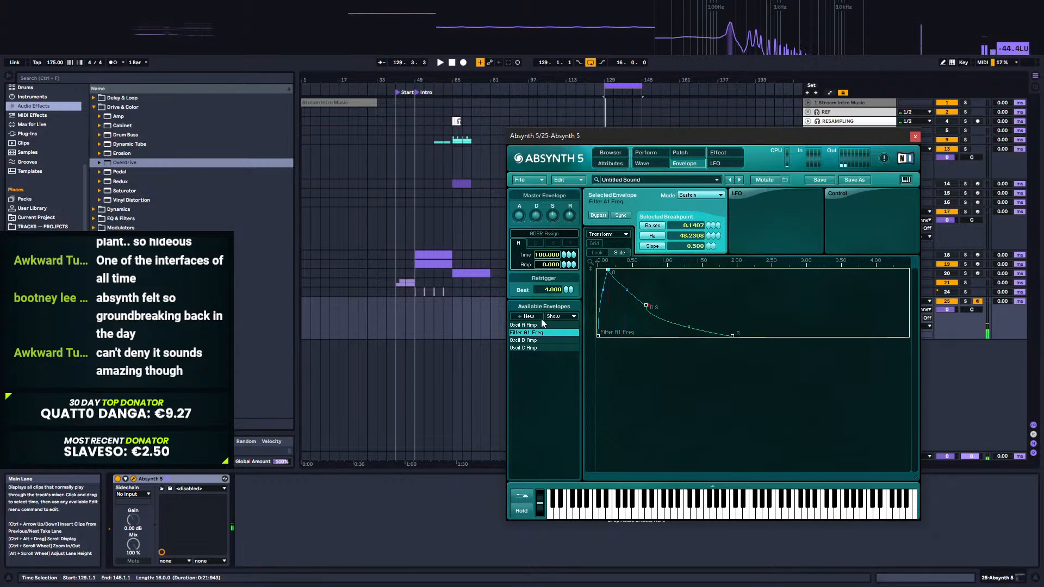
Step: Show all available envelopes together and look through their curves
left_click(561, 316)
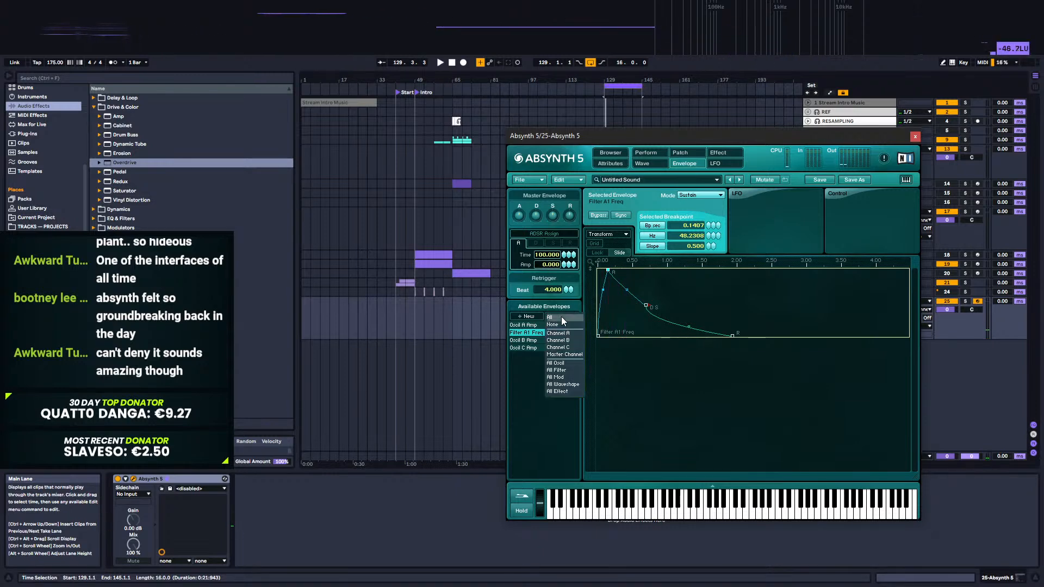
left_click(569, 370)
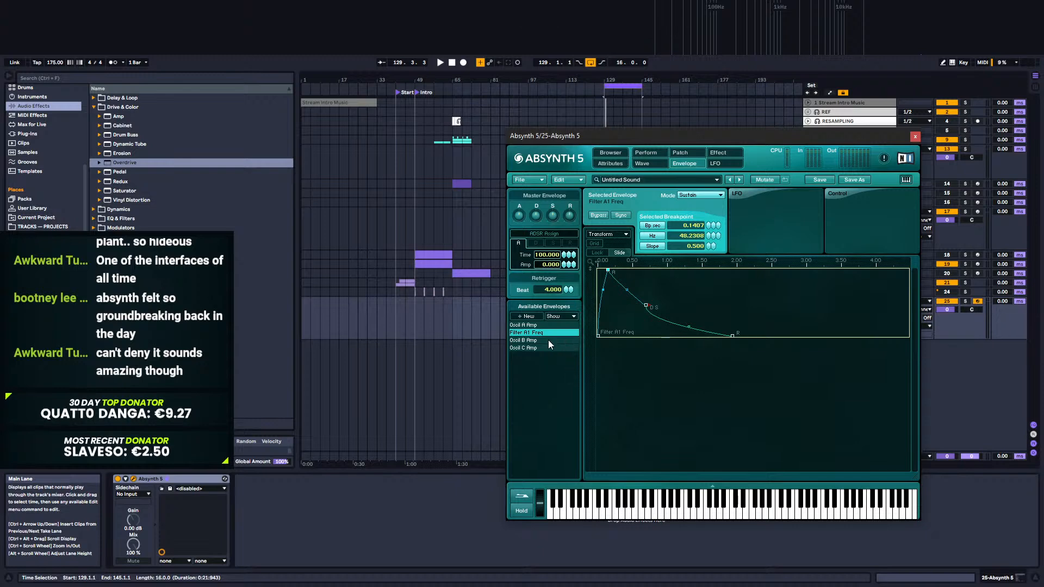
left_click(555, 316)
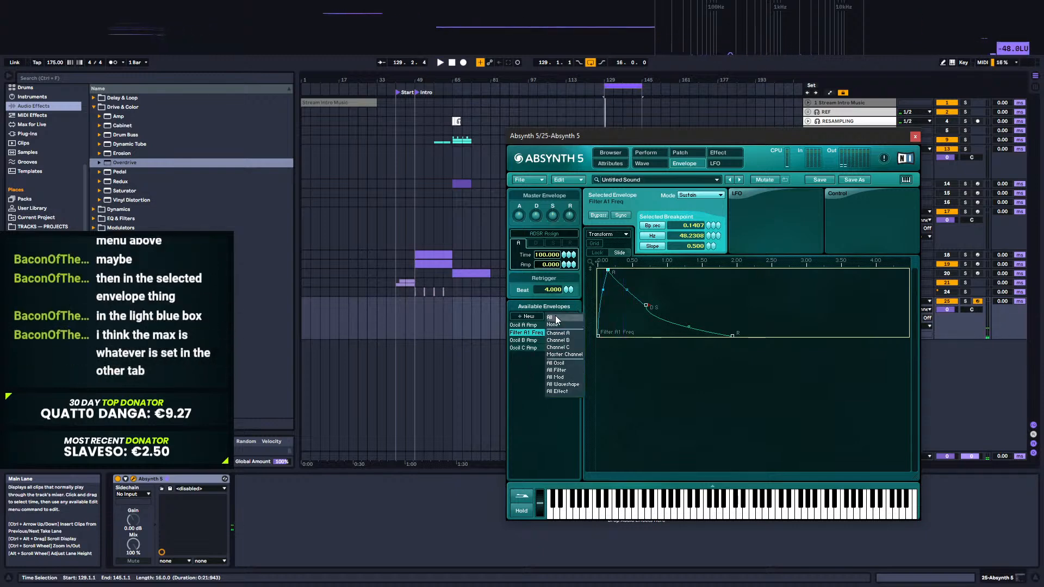
left_click(558, 318)
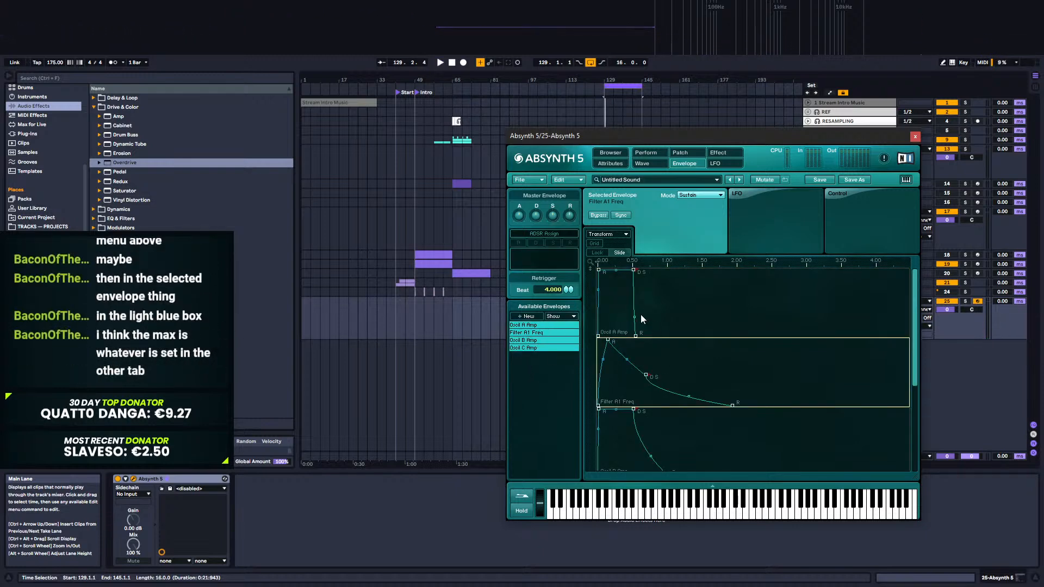
scroll(799, 367, "down", 1)
scroll(815, 374, "down", 3)
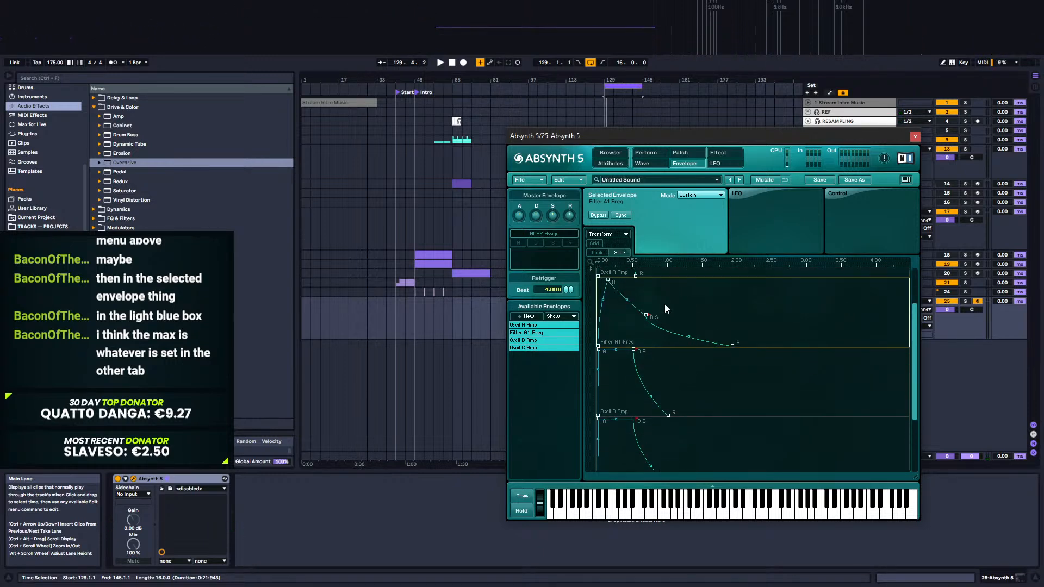
scroll(664, 309, "up", 2)
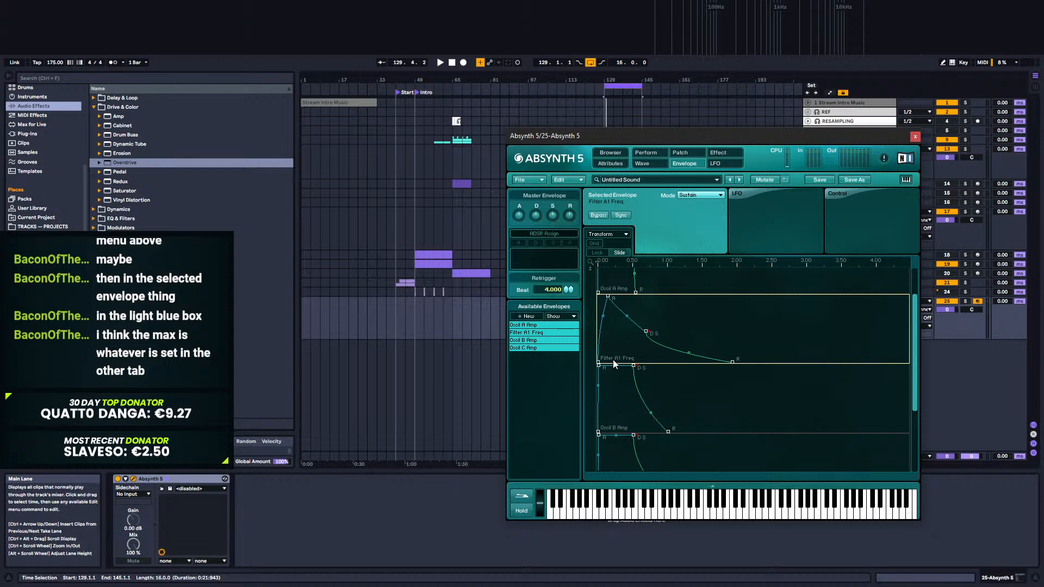
Step: Raise the cutoff frequency of the channel A low-pass filter in the patch to 1835.413 Hz while playing the track
left_click(613, 152)
left_click(661, 151)
left_click(683, 154)
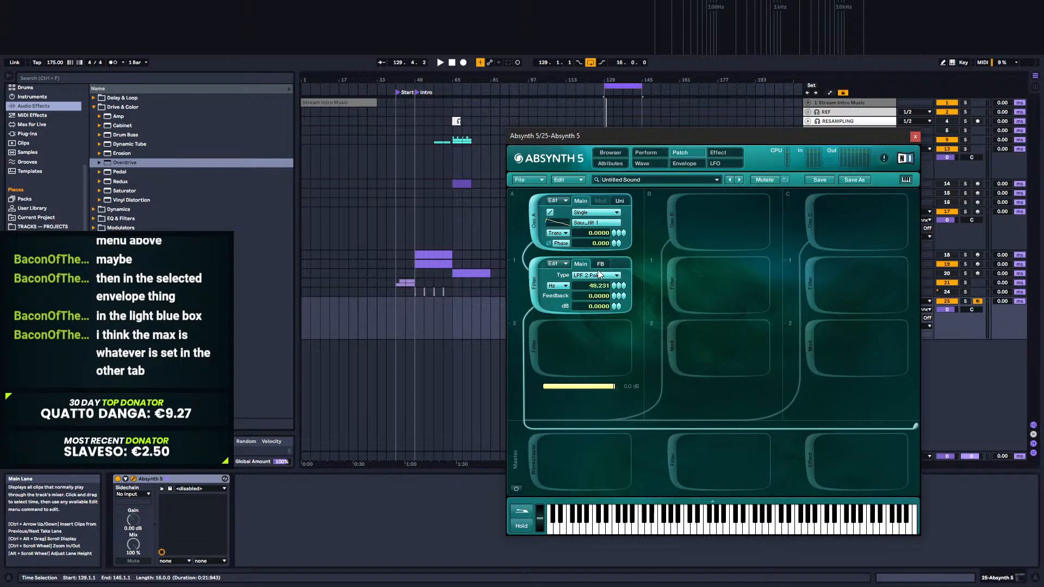
left_click_drag(617, 269, 621, 252)
key("space")
key("space")
key("space")
key("space")
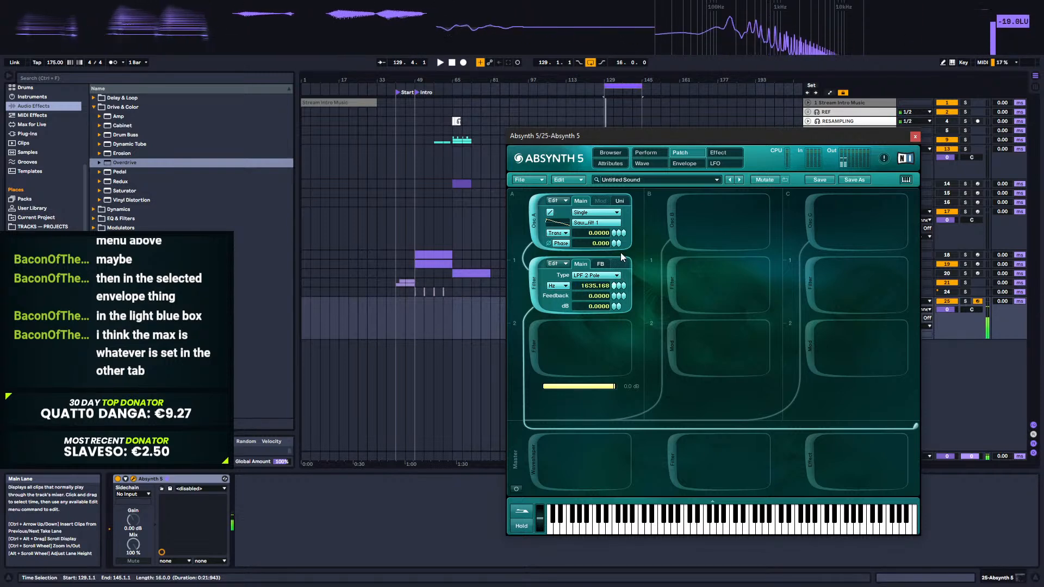
left_click_drag(621, 252, 621, 252)
key("space")
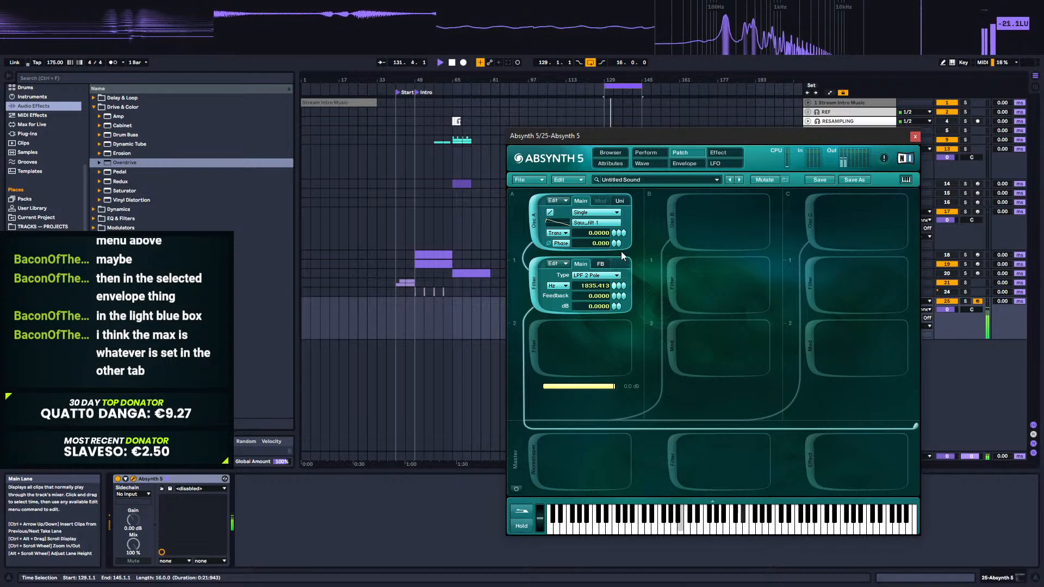
Step: Shorten the decay and release of the Filter A1 Freq envelope during playback
left_click(675, 164)
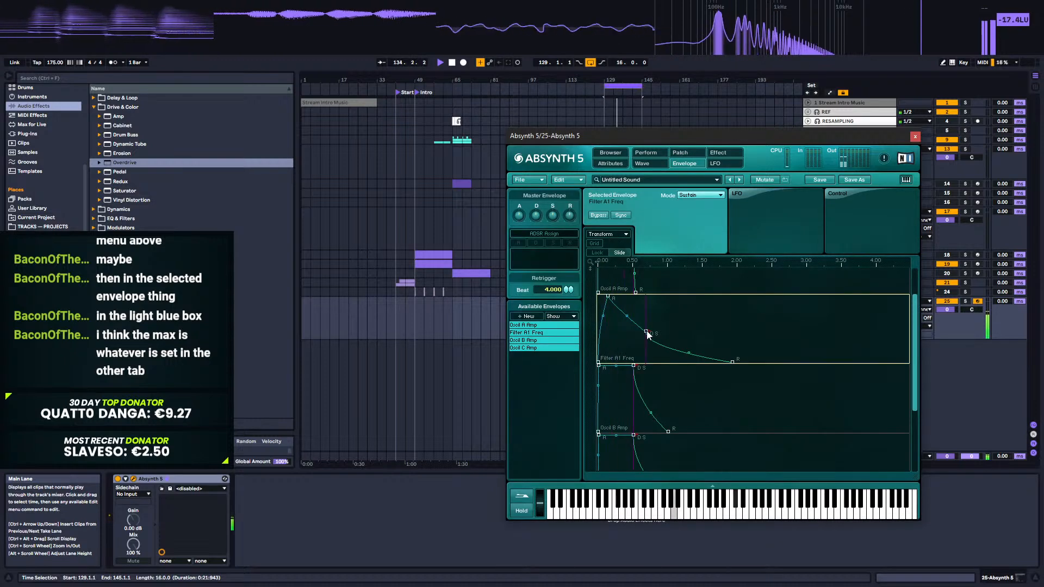
left_click_drag(645, 333, 642, 345)
left_click_drag(641, 356, 642, 369)
mouse_move(623, 335)
left_mouse_down()
mouse_move(622, 344)
mouse_move(629, 325)
mouse_move(638, 354)
mouse_move(626, 329)
left_mouse_up()
left_click_drag(713, 362, 694, 371)
left_click(647, 346)
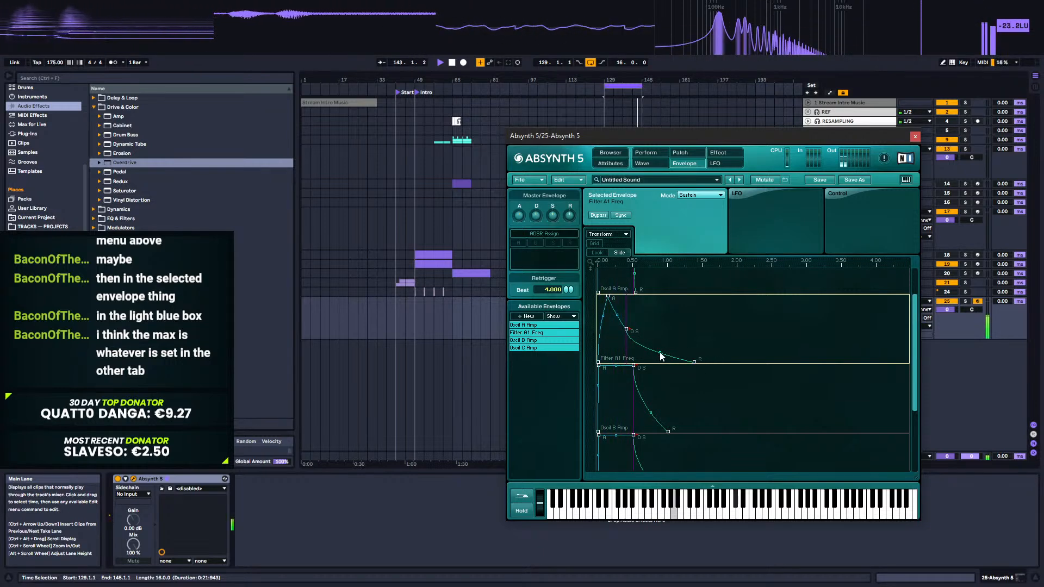
Step: Set the filter envelope's decay breakpoint to 1.2110 s with a slope of 0.610 and its ADSR amp assignment to 47
left_click_drag(627, 329, 727, 361)
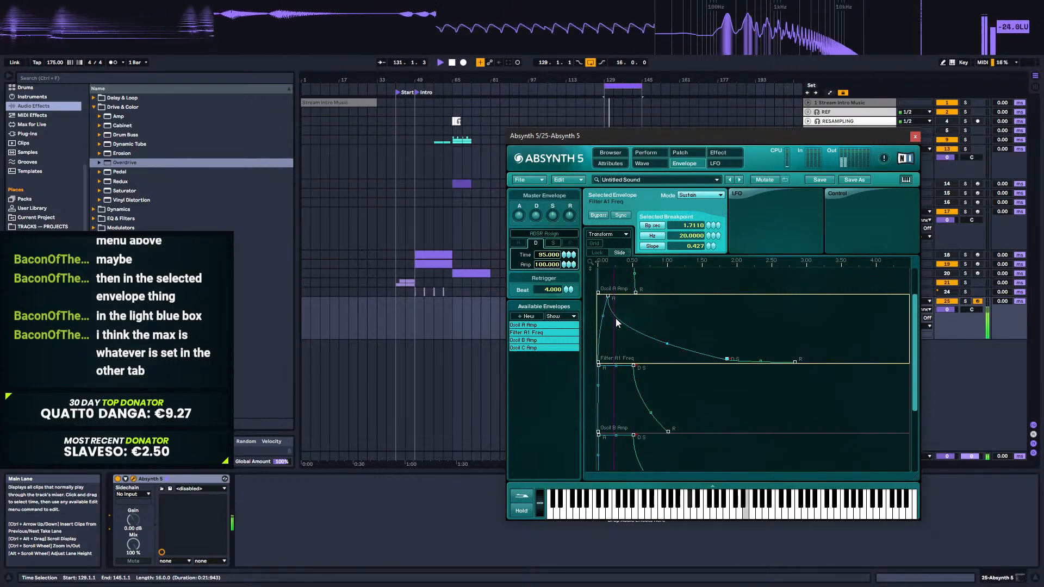
left_click_drag(667, 342, 661, 367)
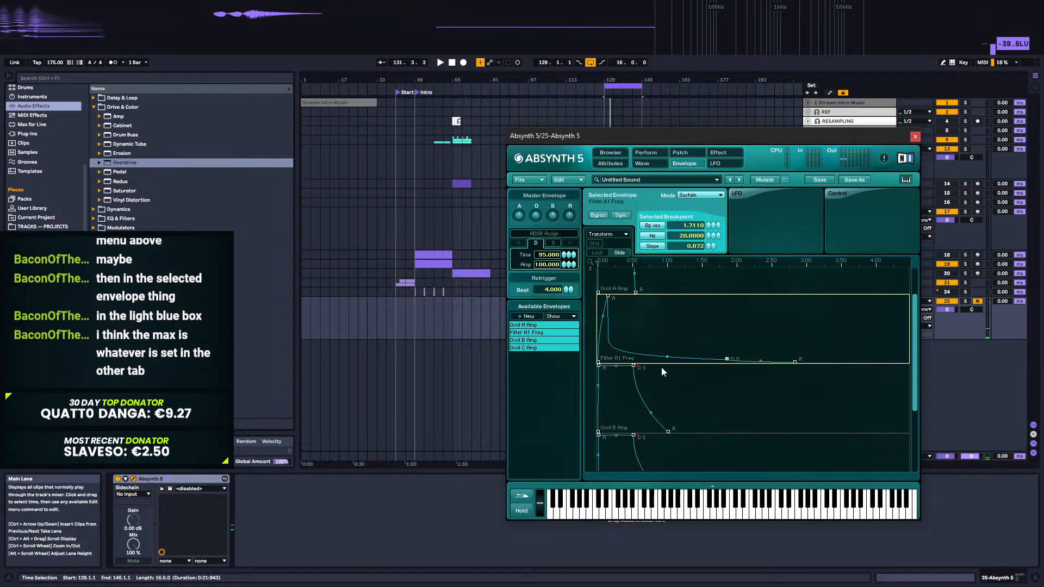
left_click_drag(661, 367, 667, 337)
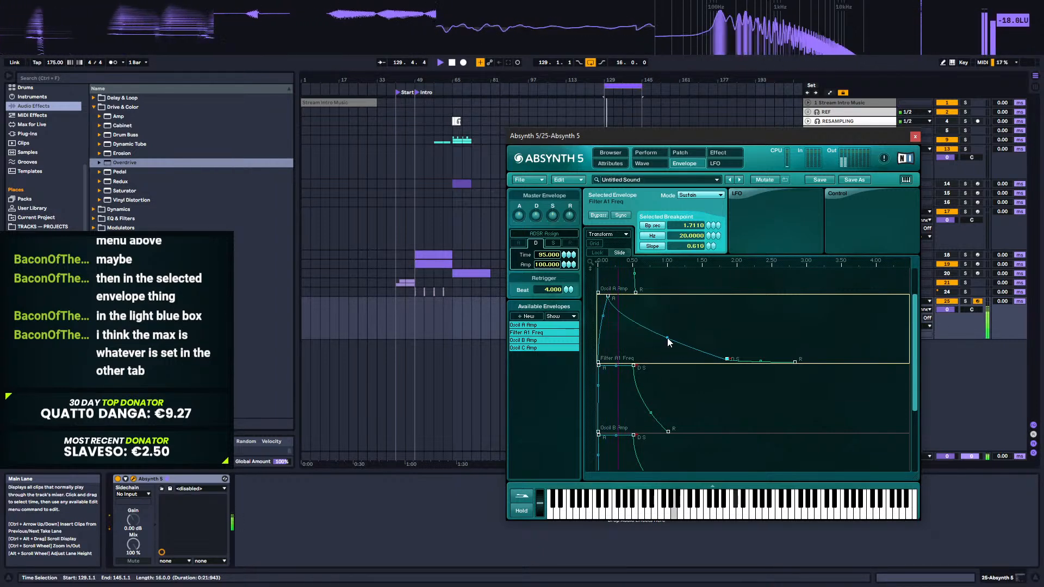
left_click_drag(727, 359, 692, 357)
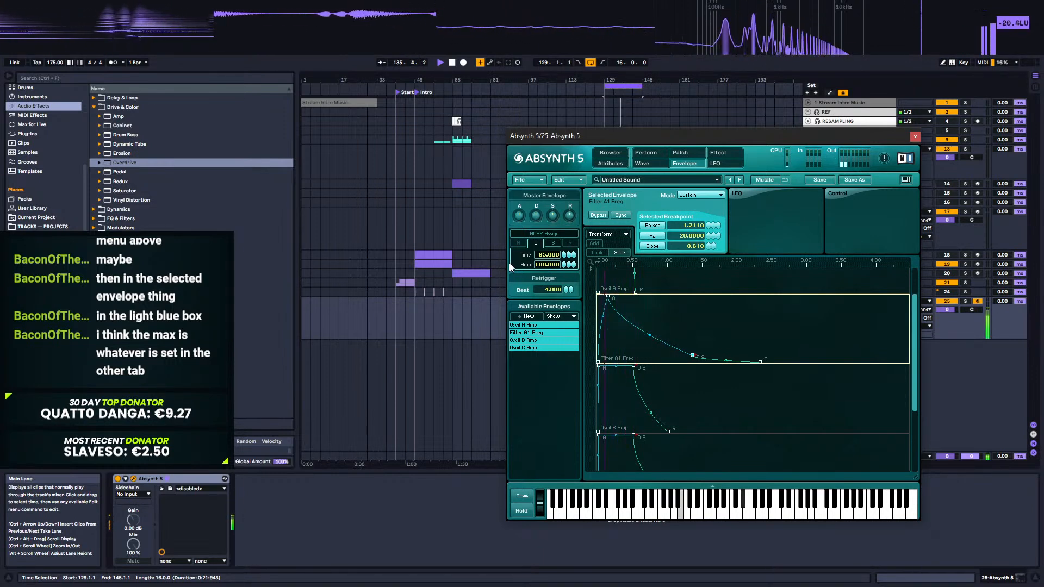
left_click_drag(560, 266, 560, 308)
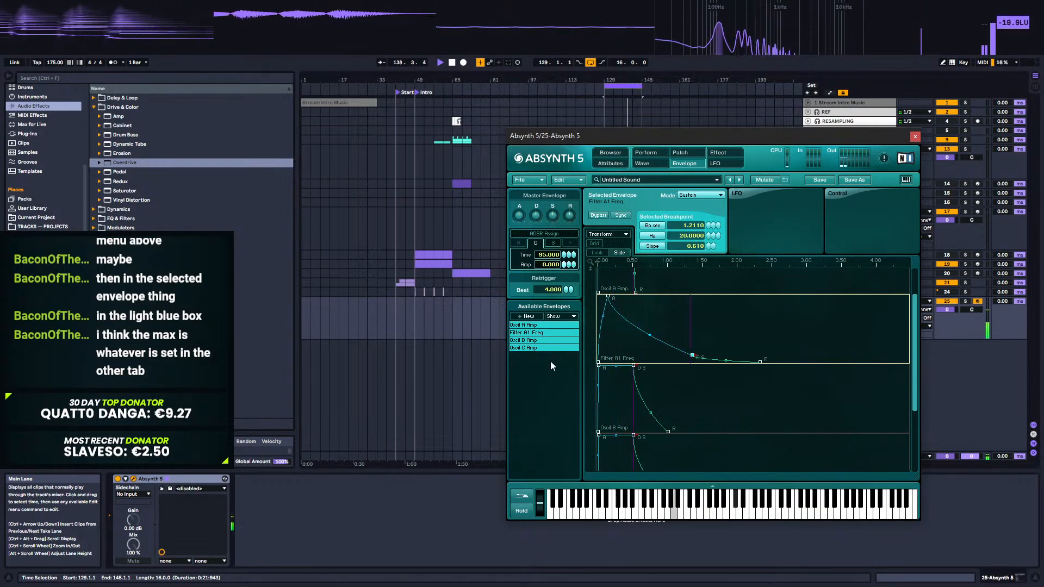
left_click_drag(570, 269, 575, 216)
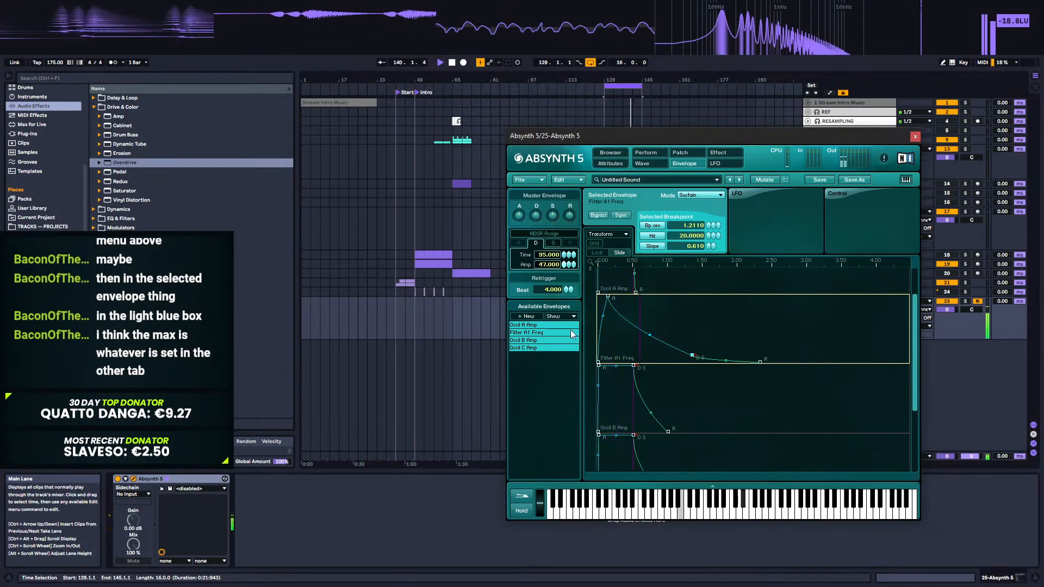
Step: Lower the Filter A1 Freq envelope's ADSR amp assignment for sustain and bring the decay amp assignment to 0
left_click(552, 243)
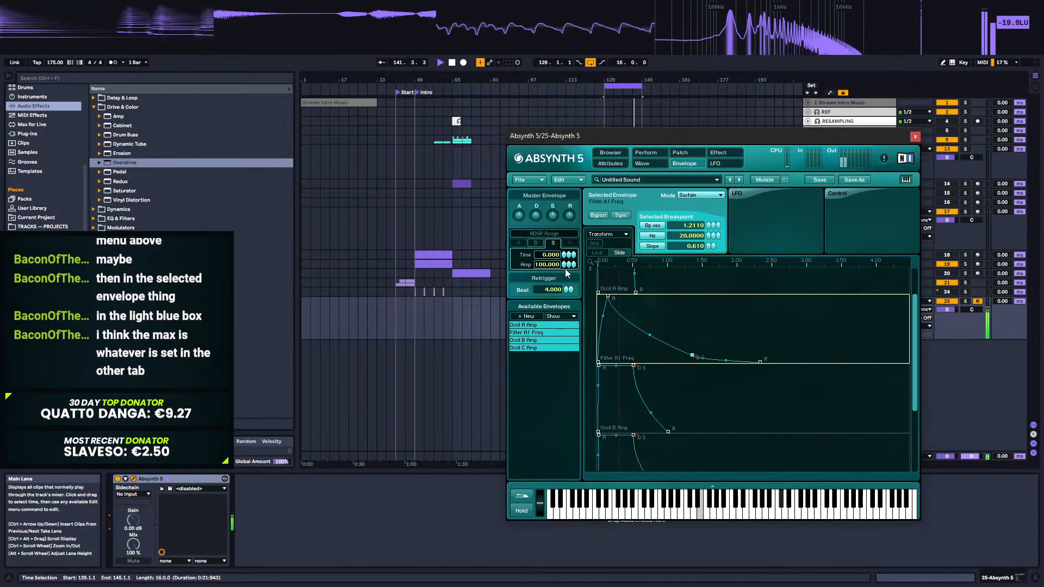
left_click_drag(568, 265, 559, 370)
left_click(537, 243)
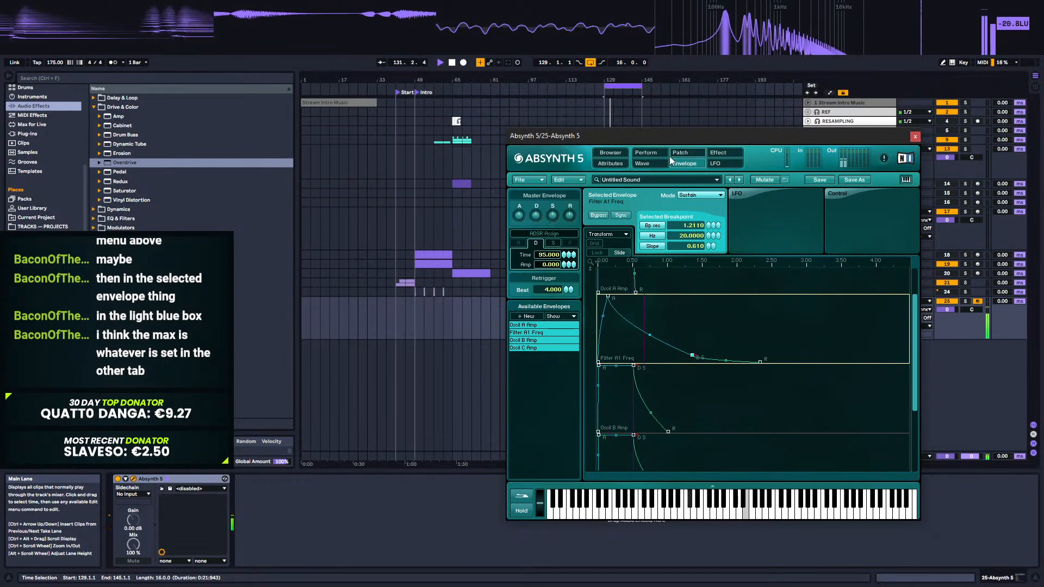
Step: Add an effect module to the patch's master section and open its effect settings
left_click(684, 163)
left_click(687, 154)
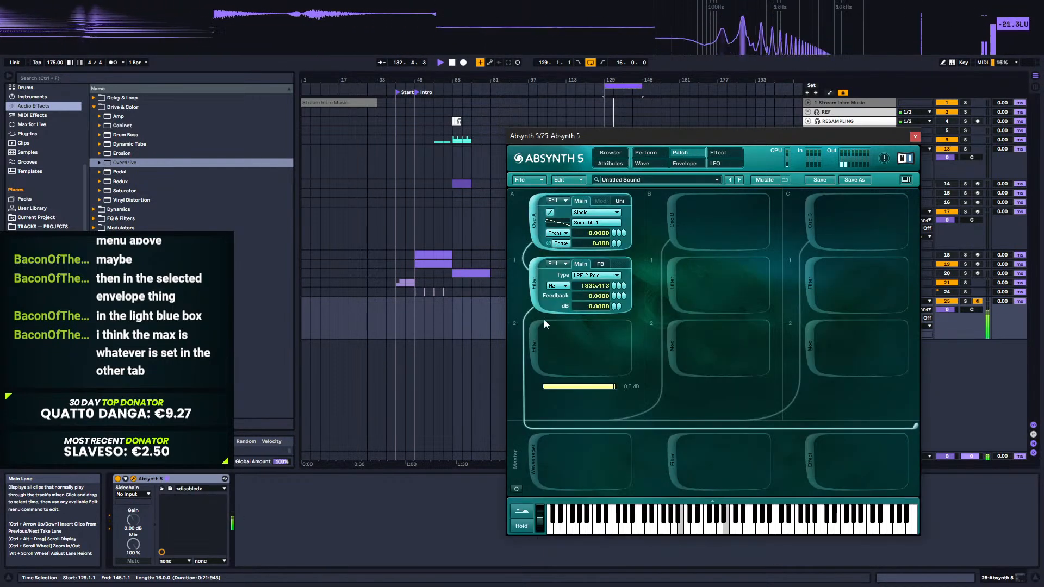
left_click(813, 460)
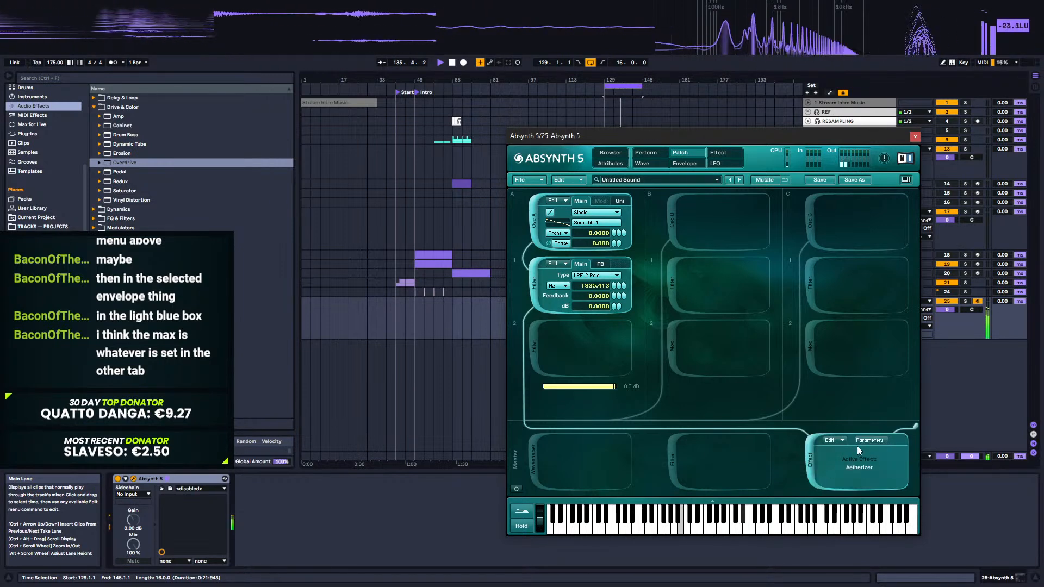
left_click(719, 155)
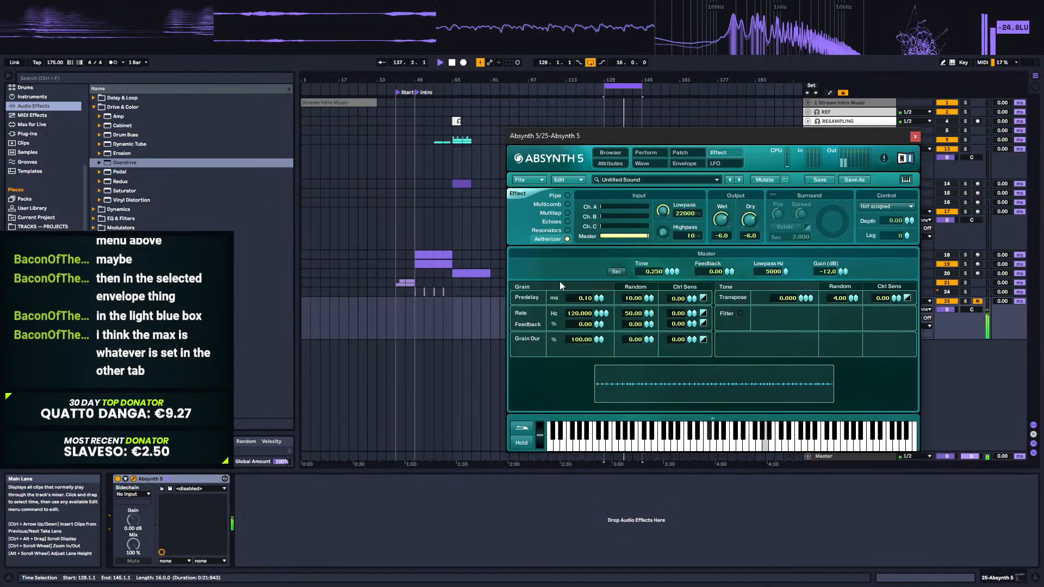
Step: Try the Pipe effect with the wet level raised to 0.0 dB and audition it in playback
left_click(567, 196)
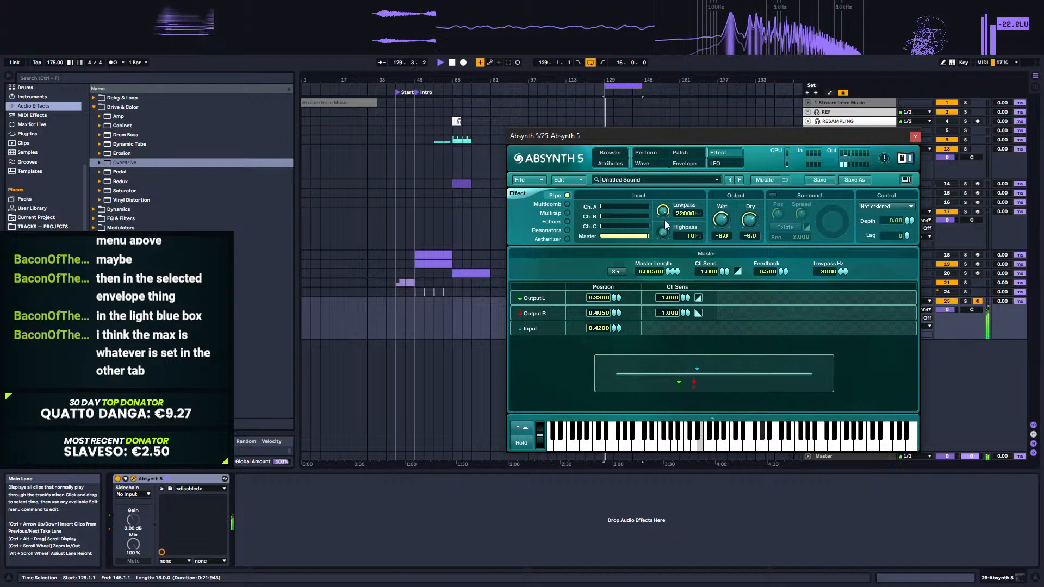
left_click_drag(728, 188, 729, 167)
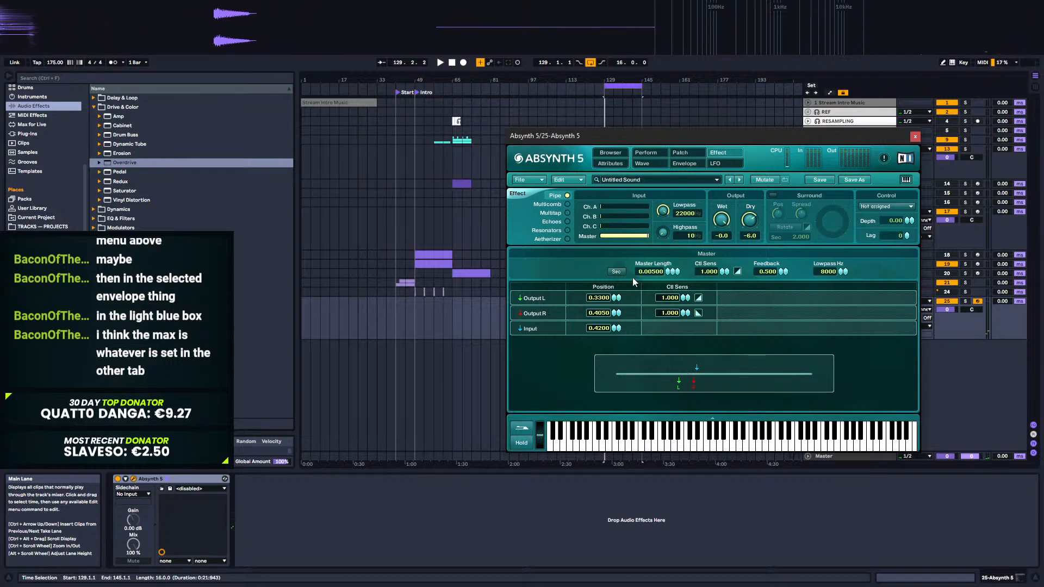
key("space")
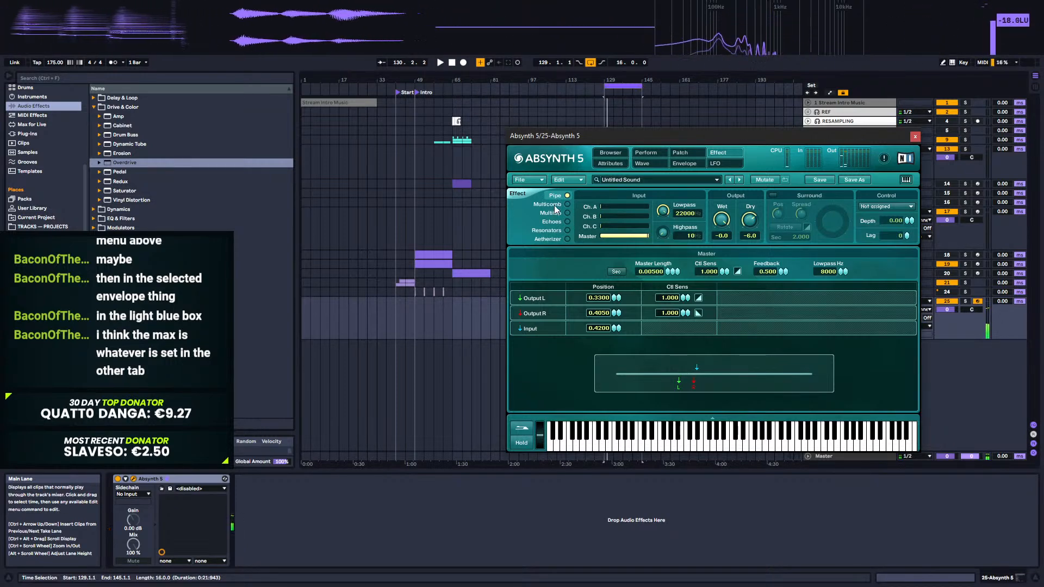
key("space")
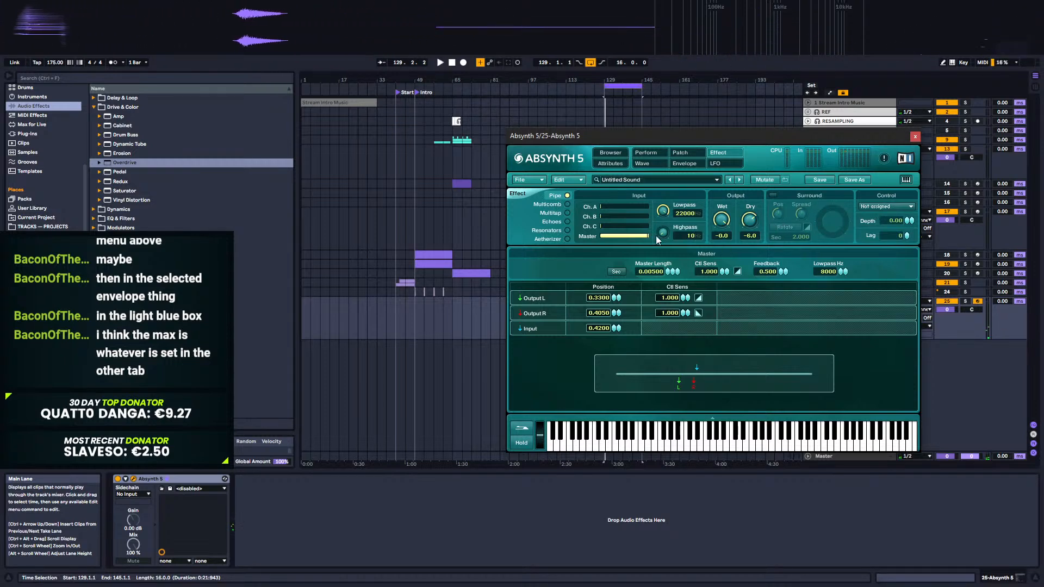
key("space")
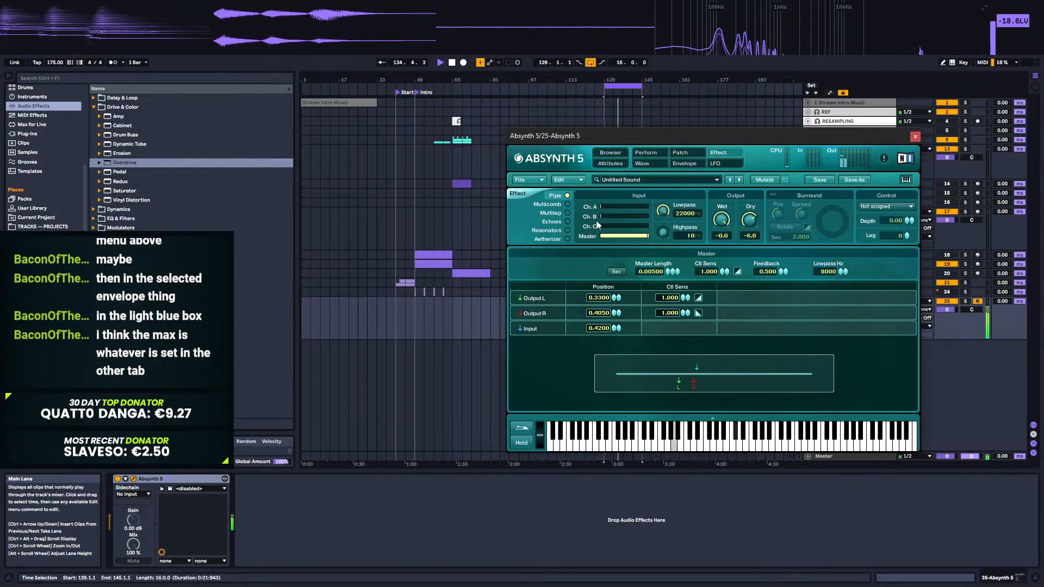
Step: Compare Multicomb briefly with Pipe, and set Pipe's positions to 0.6100 for output L, 0.3850 for output R and 0.5000 for input
left_click(566, 204)
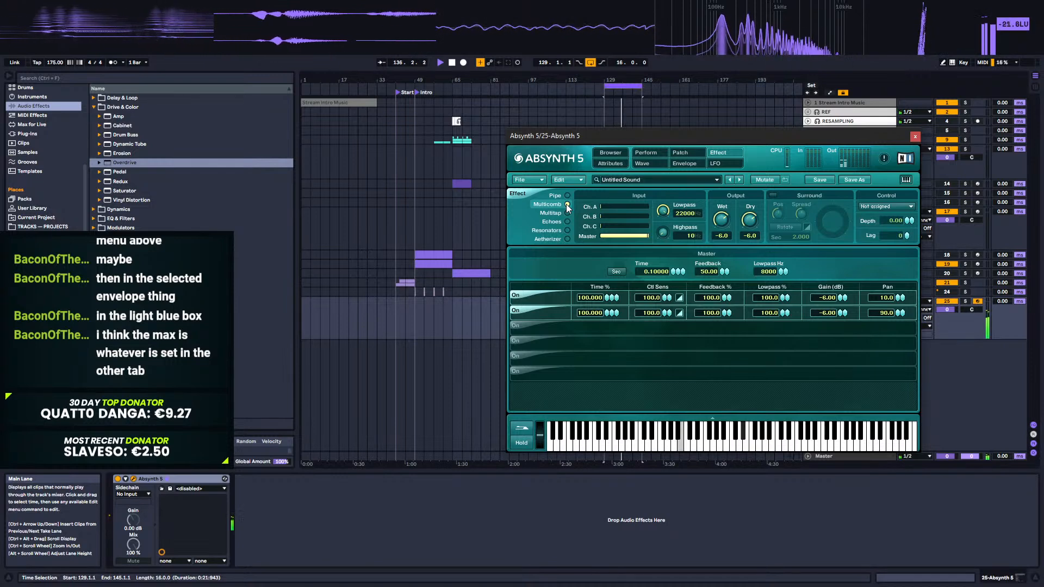
left_click(566, 195)
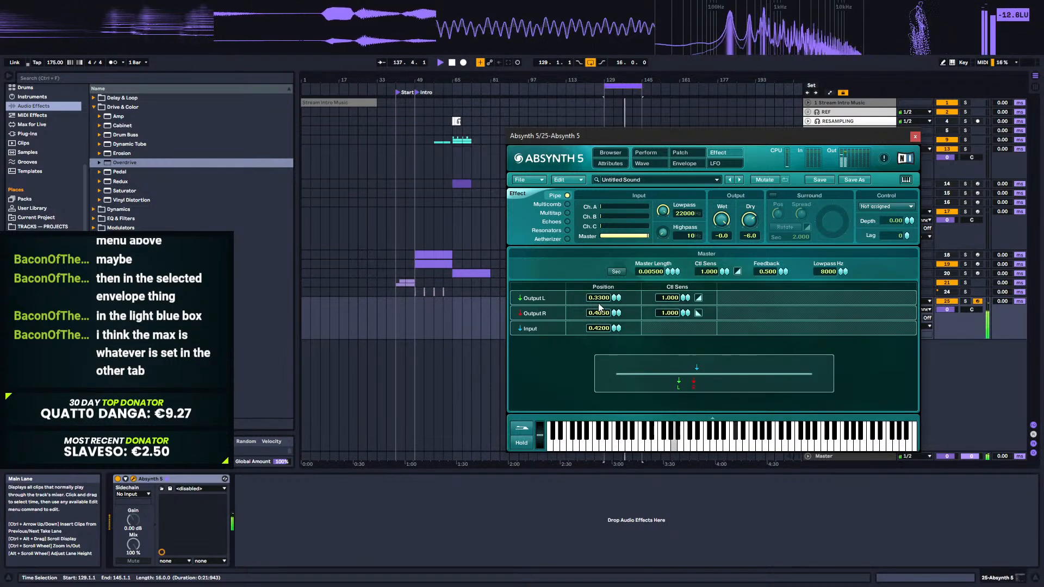
mouse_move(618, 302)
left_mouse_down()
mouse_move(617, 271)
mouse_move(617, 326)
left_mouse_up()
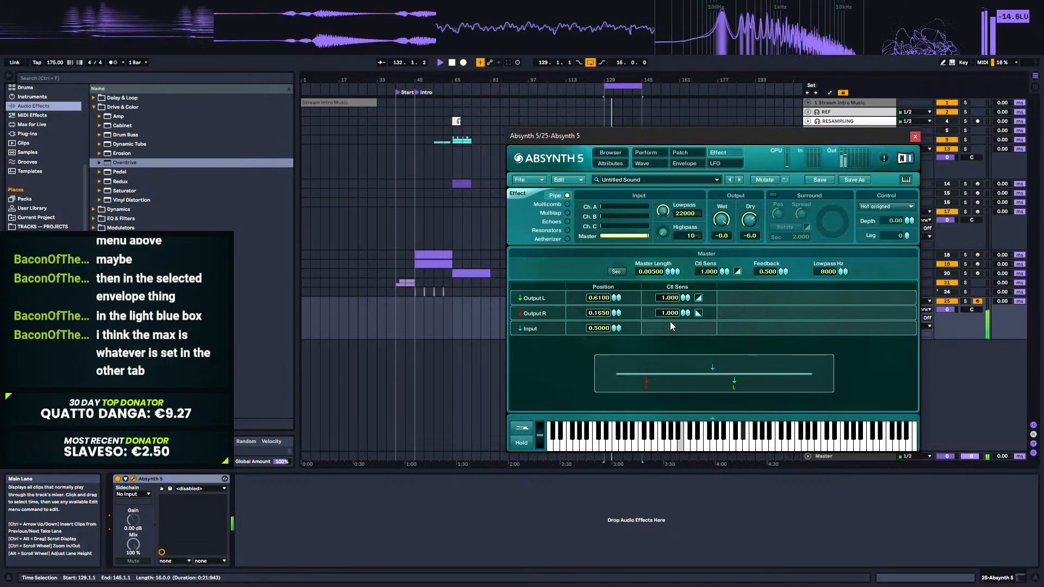
left_click_drag(616, 315, 617, 308)
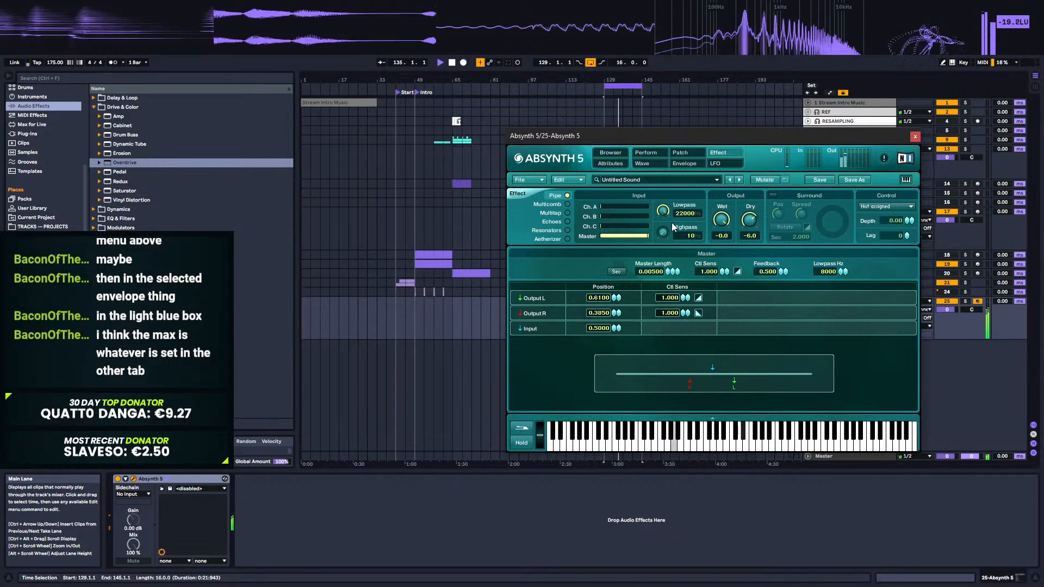
Step: Audition the Multicomb effect with changed feedback, followed by Multitap, Echoes and Resonators
left_click(567, 205)
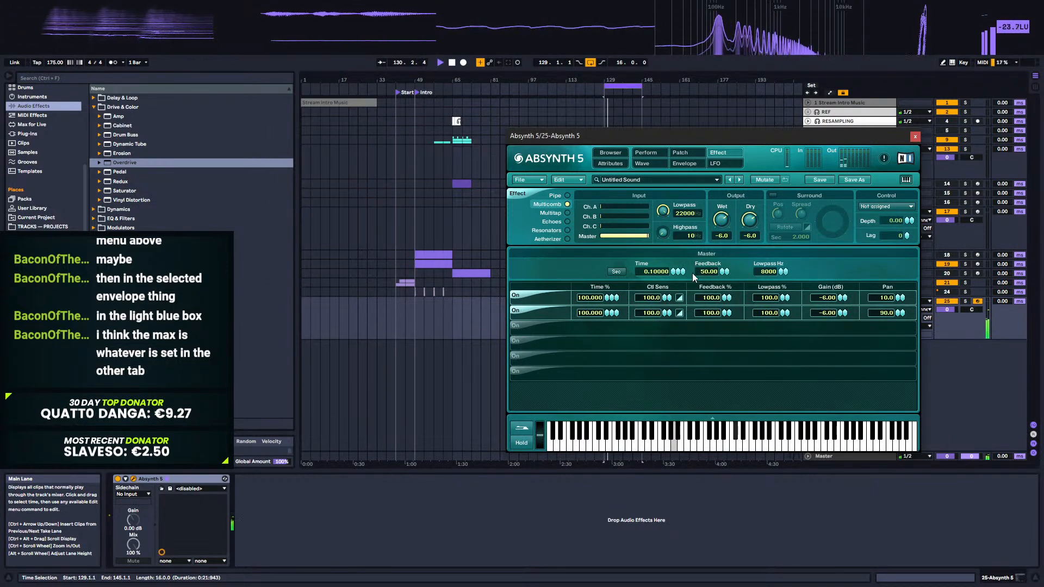
mouse_move(721, 272)
left_mouse_down()
mouse_move(725, 237)
mouse_move(721, 258)
left_mouse_up()
left_click(567, 213)
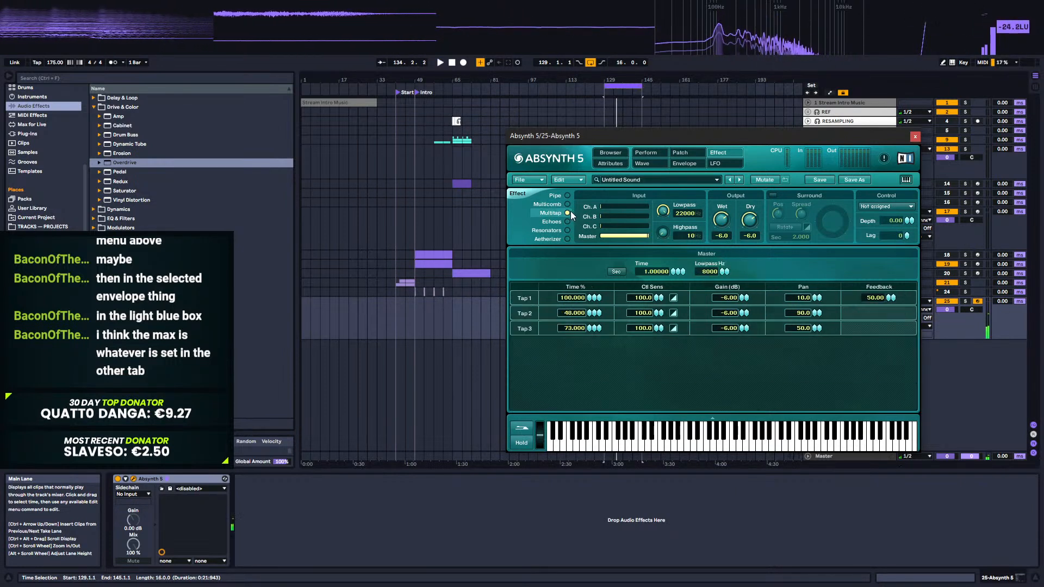
left_click(567, 221)
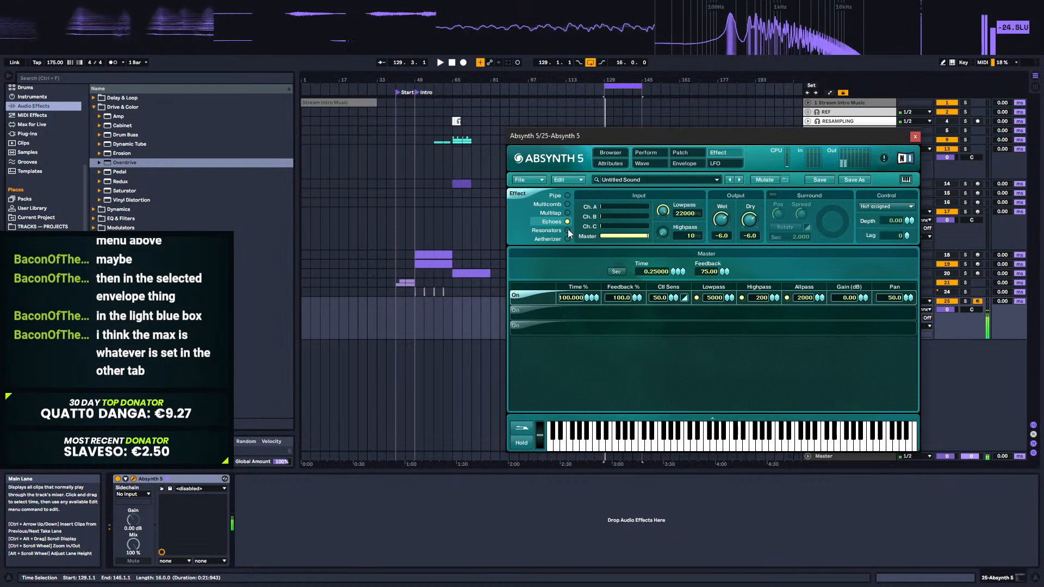
left_click(567, 230)
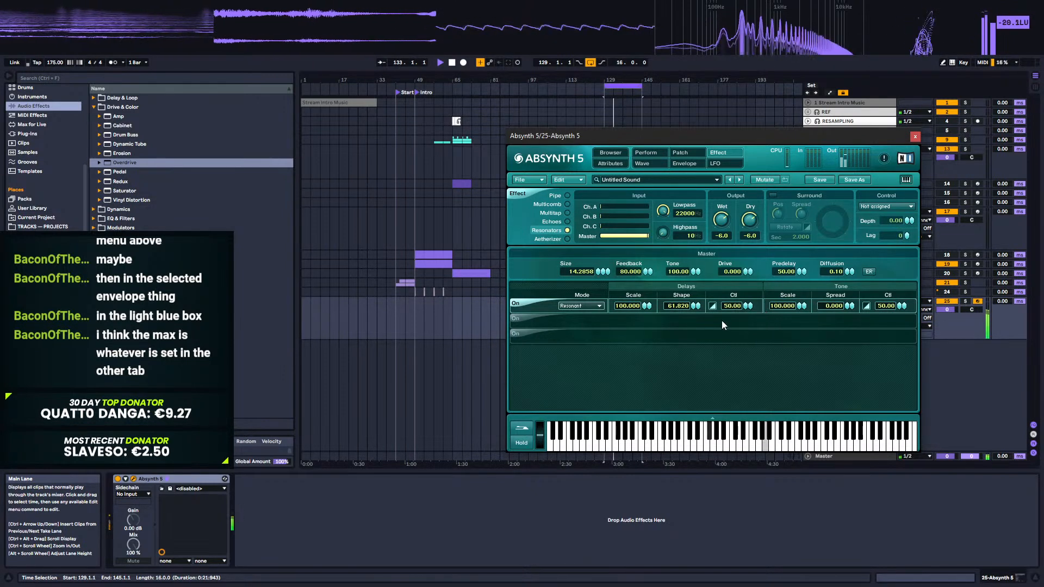
Step: Switch the effect to Aetherizer and set its master feedback to 65, transpose to 12 and transpose random to 46
left_click(567, 238)
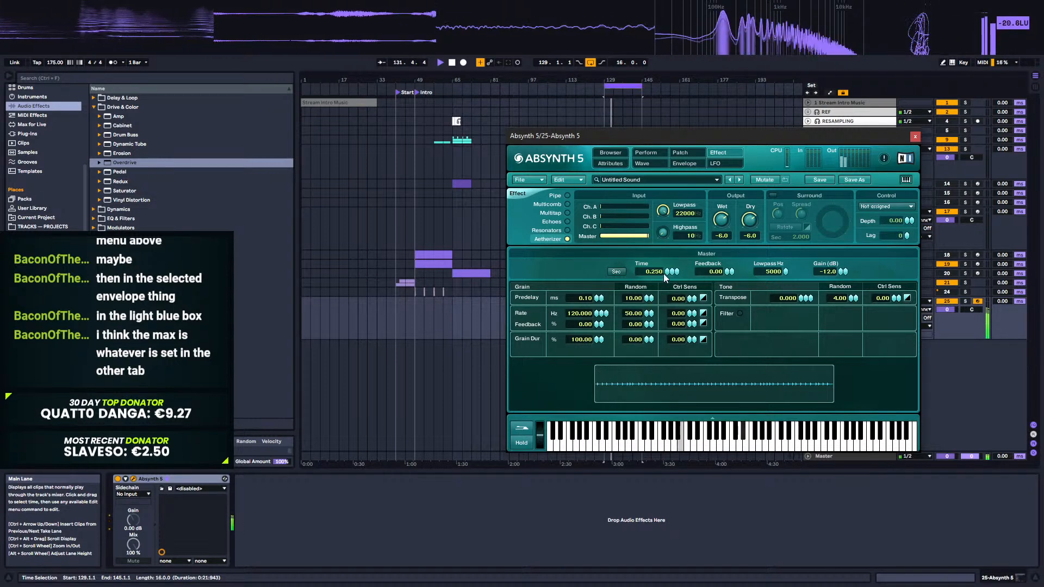
left_click_drag(729, 273, 729, 235)
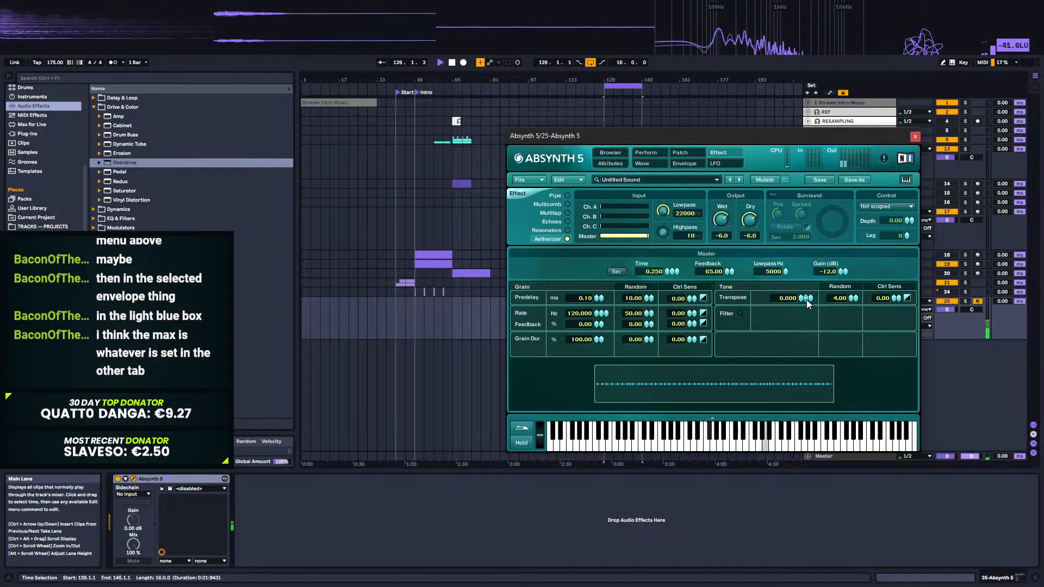
left_click_drag(801, 299, 804, 291)
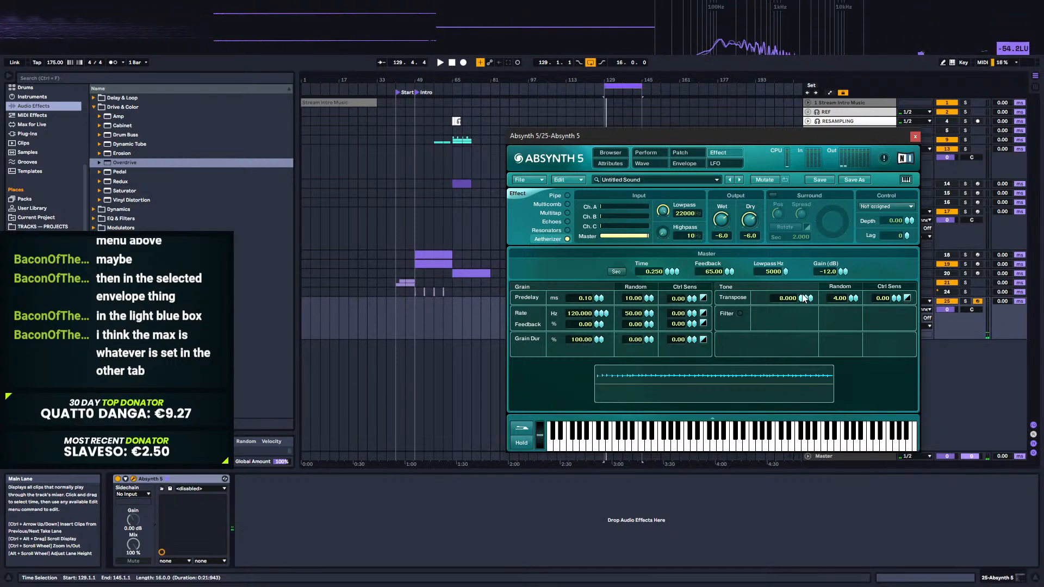
key("space")
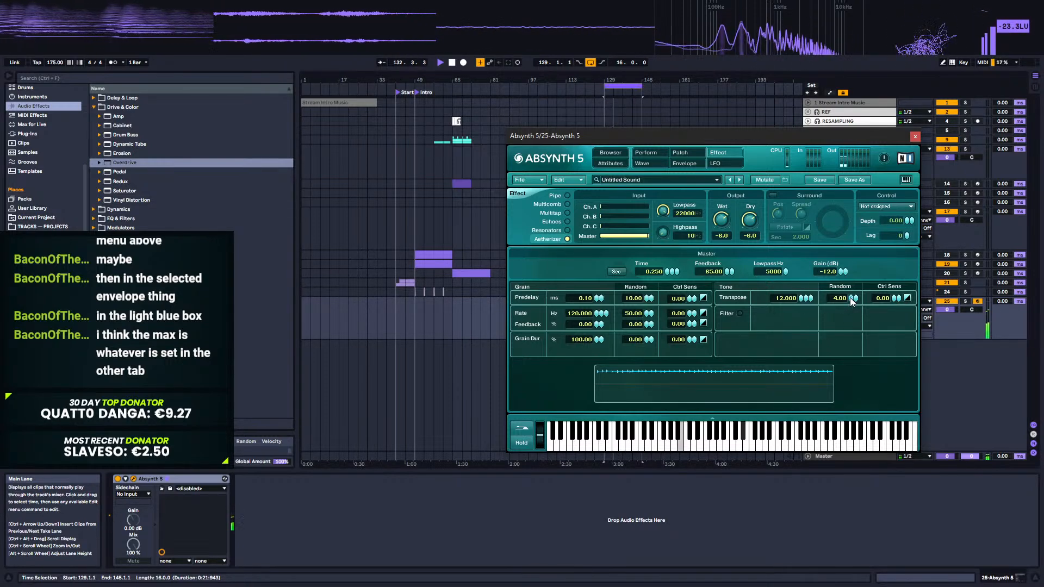
left_click_drag(852, 301, 853, 260)
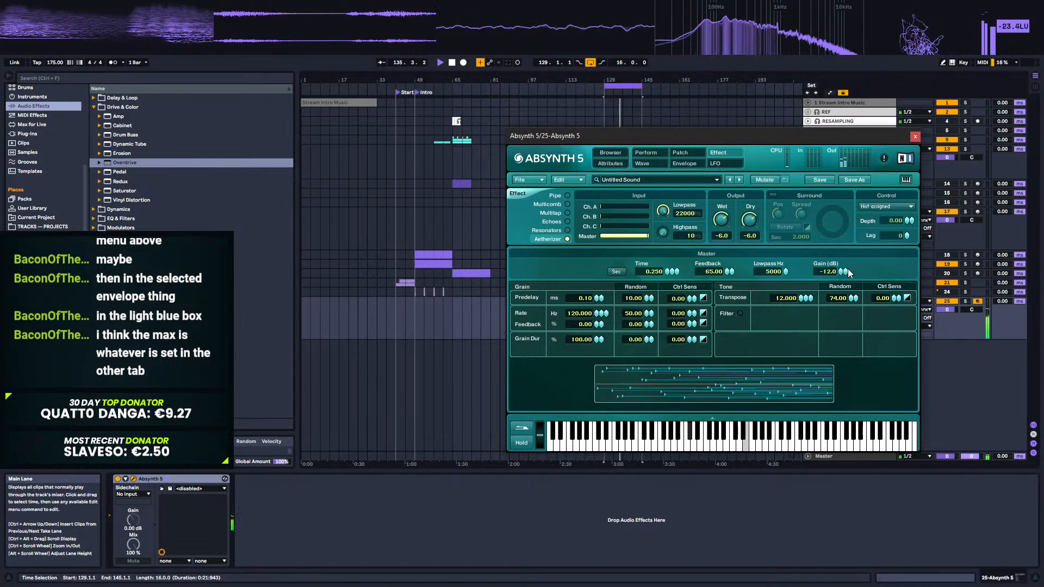
left_click_drag(850, 299, 850, 315)
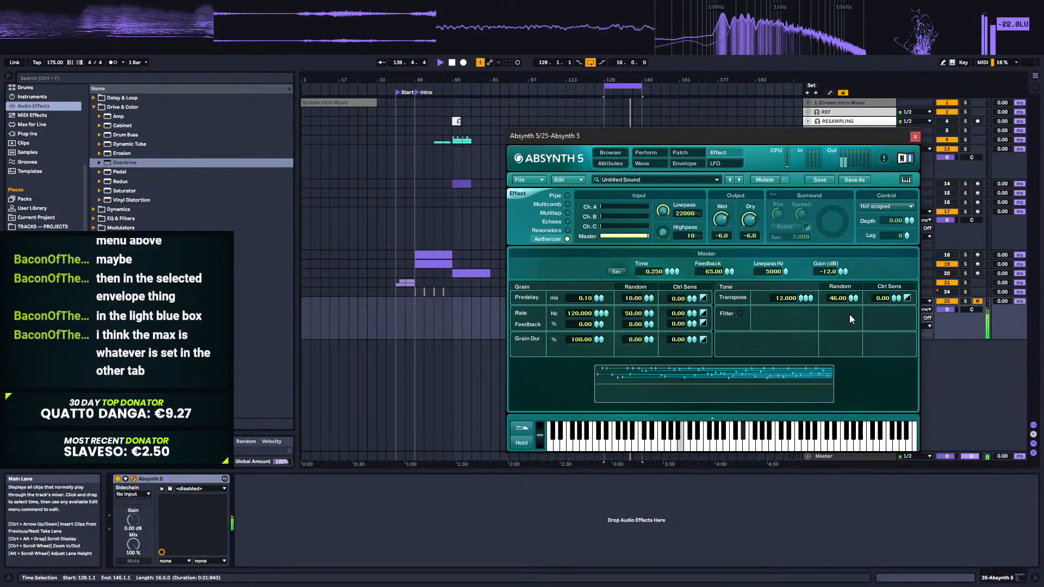
Step: Set the Aetherizer output to 0.0 dB wet and -96.0 dB dry, and reduce the transpose random to 19
left_click_drag(749, 219, 752, 325)
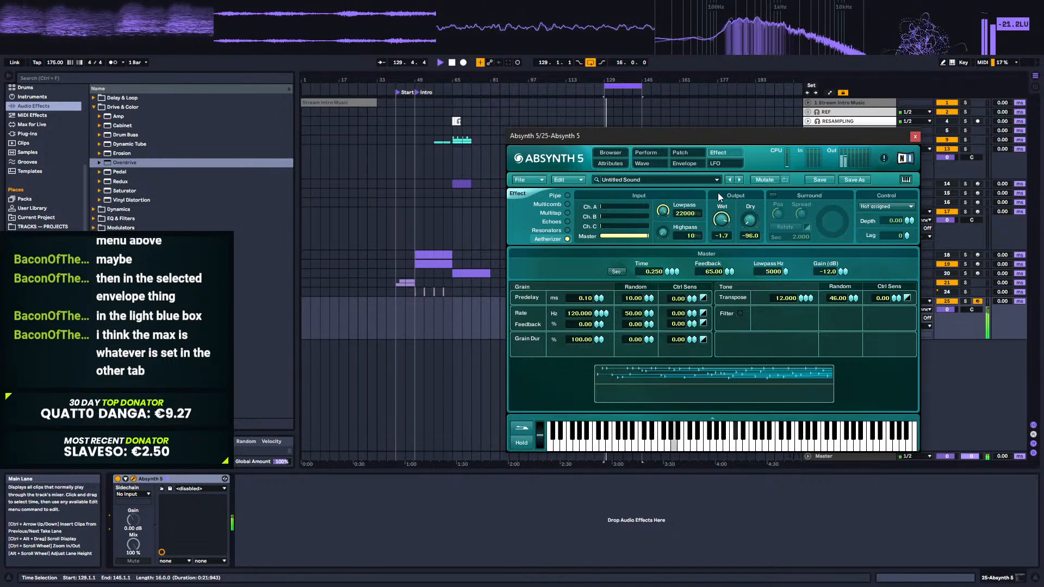
left_click_drag(718, 193, 720, 175)
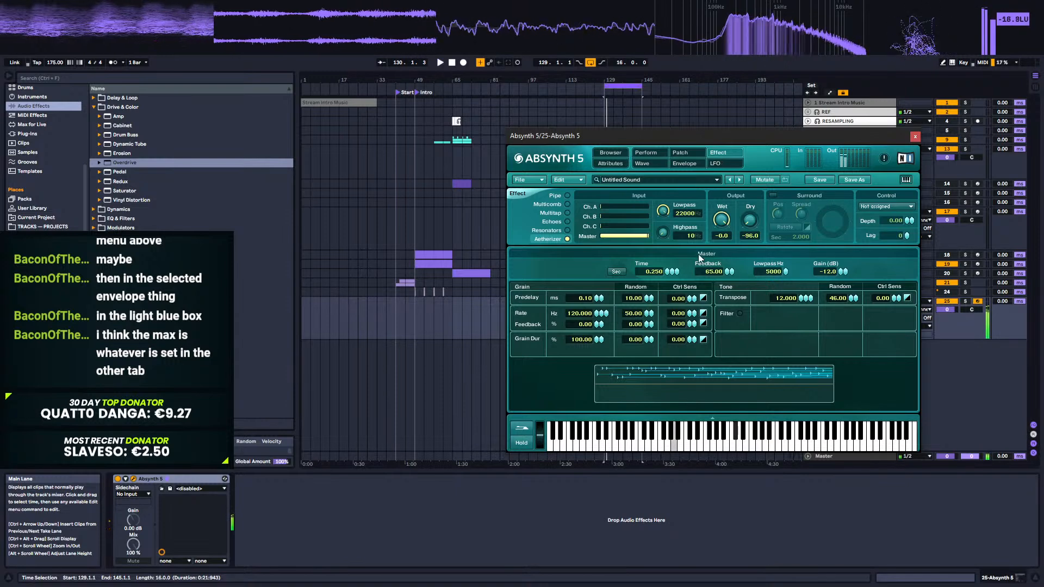
mouse_move(853, 298)
left_mouse_down()
mouse_move(853, 282)
mouse_move(850, 312)
left_mouse_up()
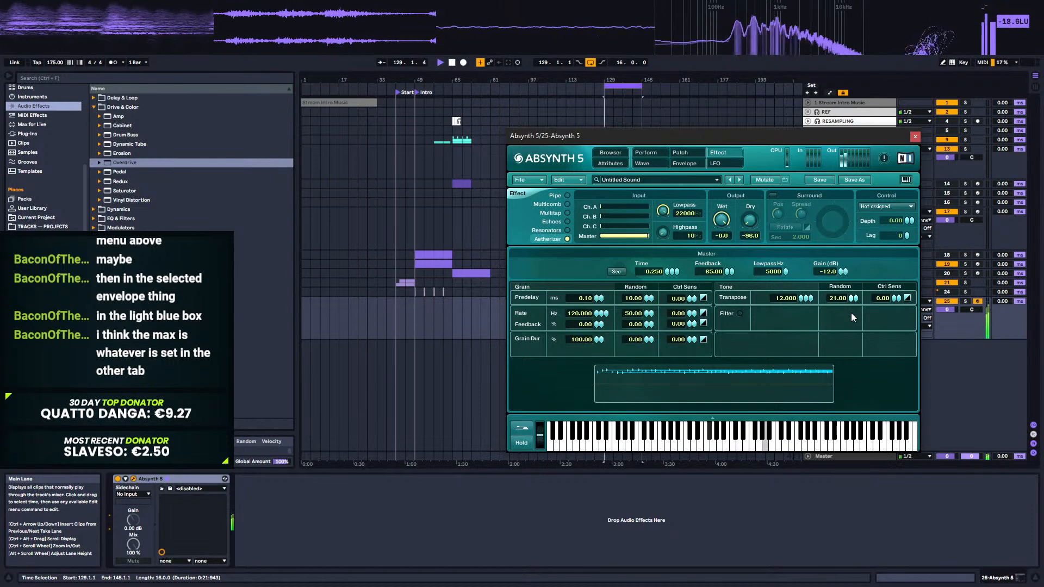
left_click(853, 300)
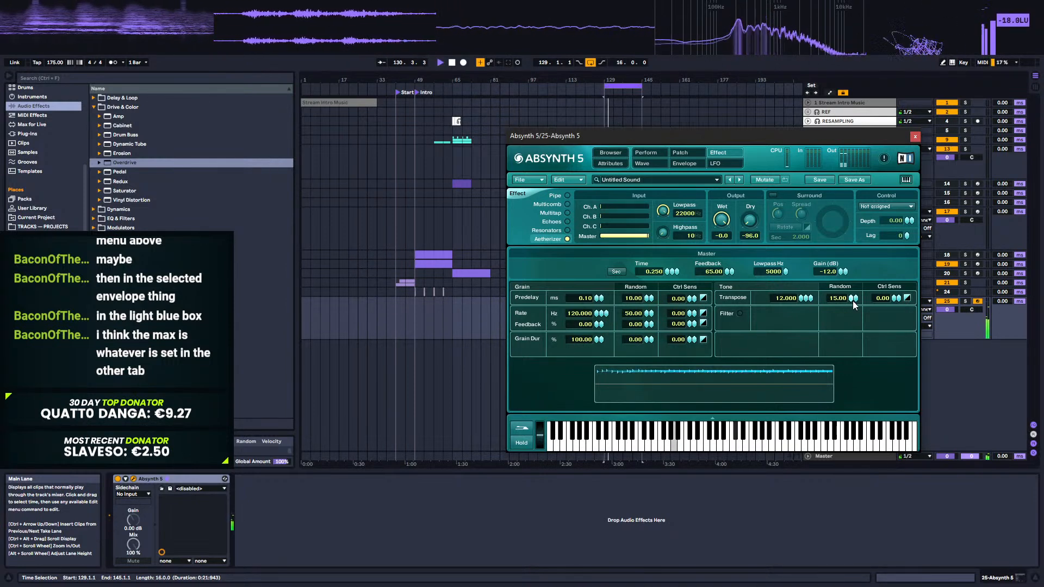
mouse_move(853, 302)
left_mouse_down()
mouse_move(855, 283)
mouse_move(855, 299)
left_mouse_up()
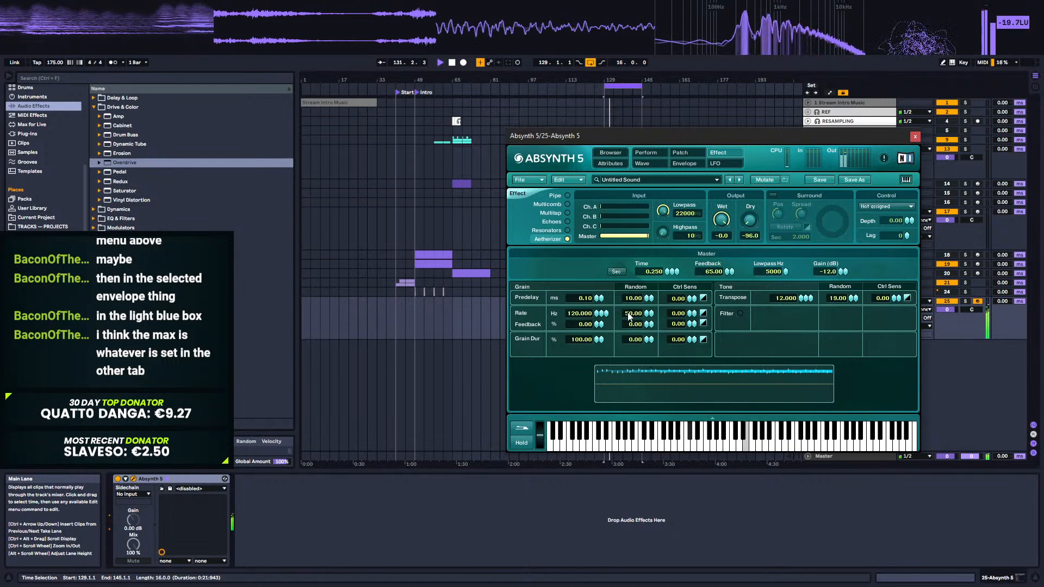
Step: Set the grain predelay to 1.35 ms, the rate to 56.633 Hz with random 100, and the grain feedback to 65%
mouse_move(602, 315)
left_mouse_down()
mouse_move(605, 302)
mouse_move(600, 327)
left_mouse_up()
left_click_drag(598, 326, 595, 332)
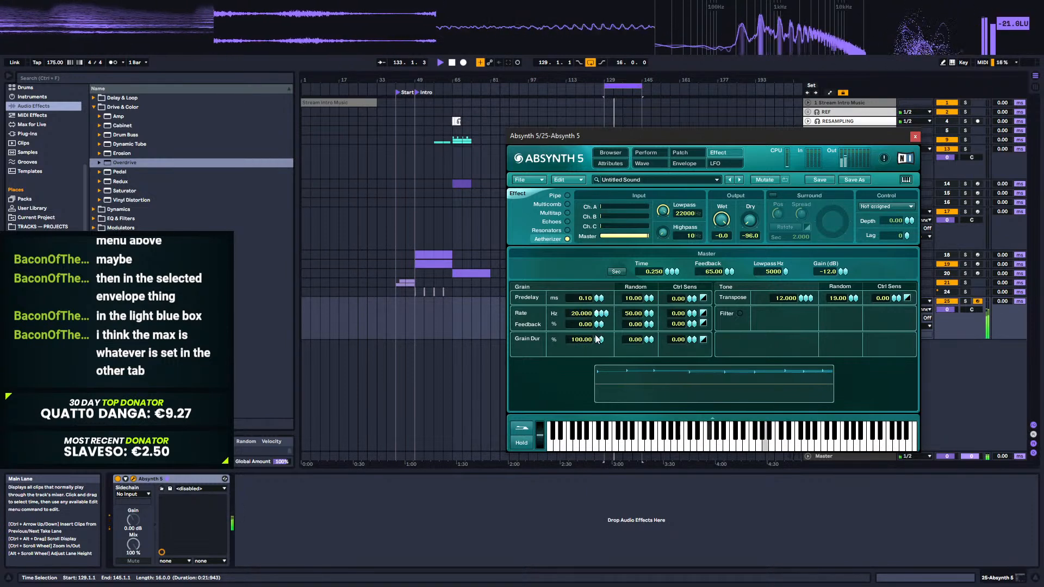
left_click_drag(594, 337, 600, 316)
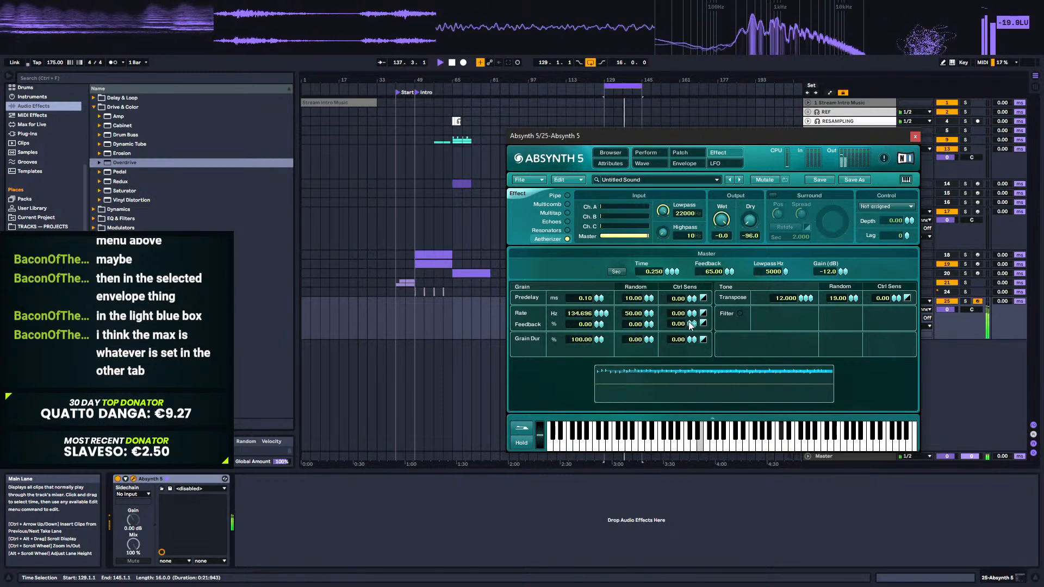
left_click_drag(647, 318, 602, 276)
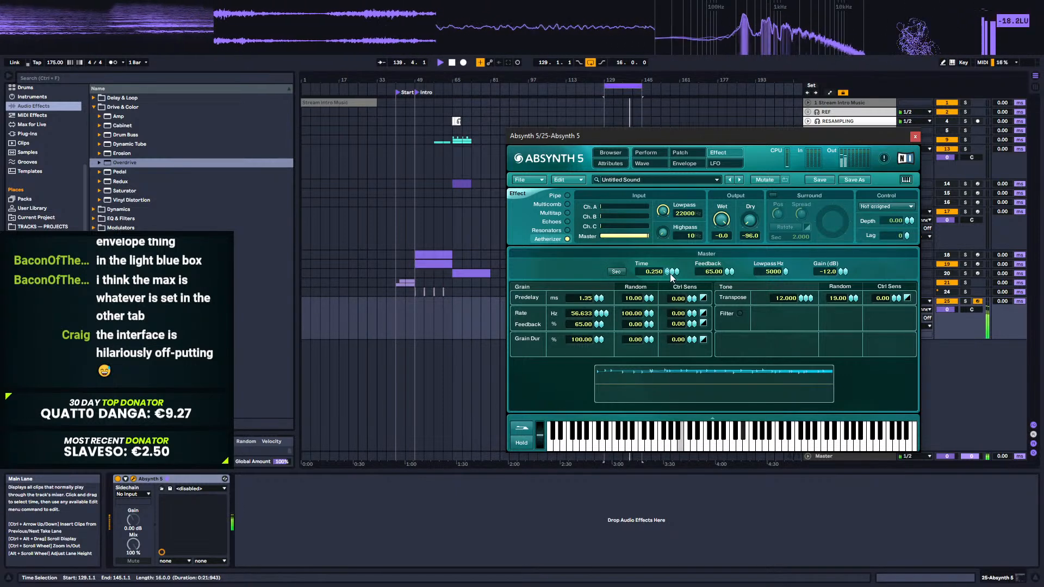
Step: Set the Aetherizer master time to 0.690 and lower the transpose random to 6
left_click_drag(667, 273, 675, 238)
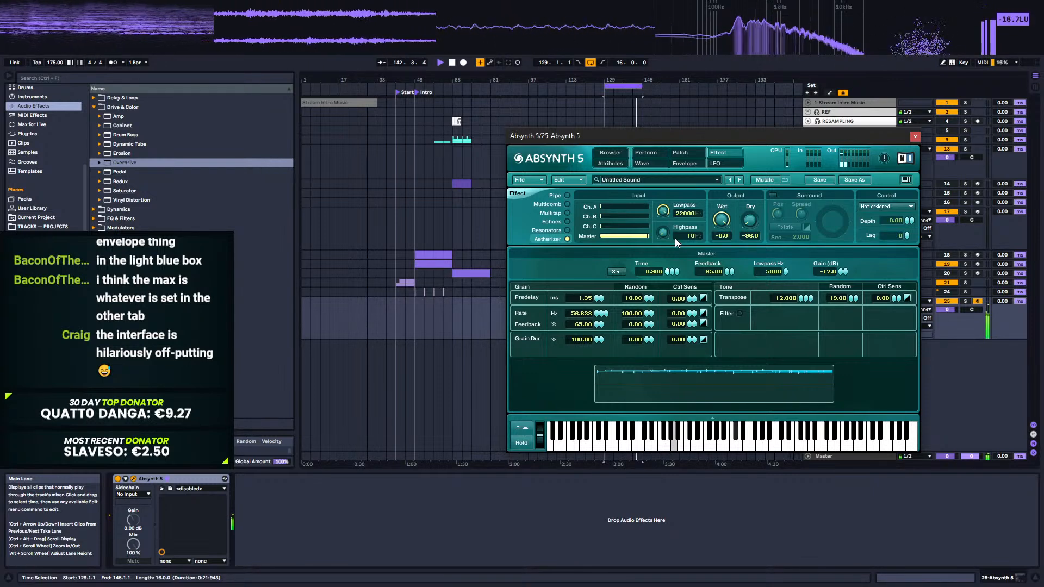
left_click_drag(674, 239, 667, 257)
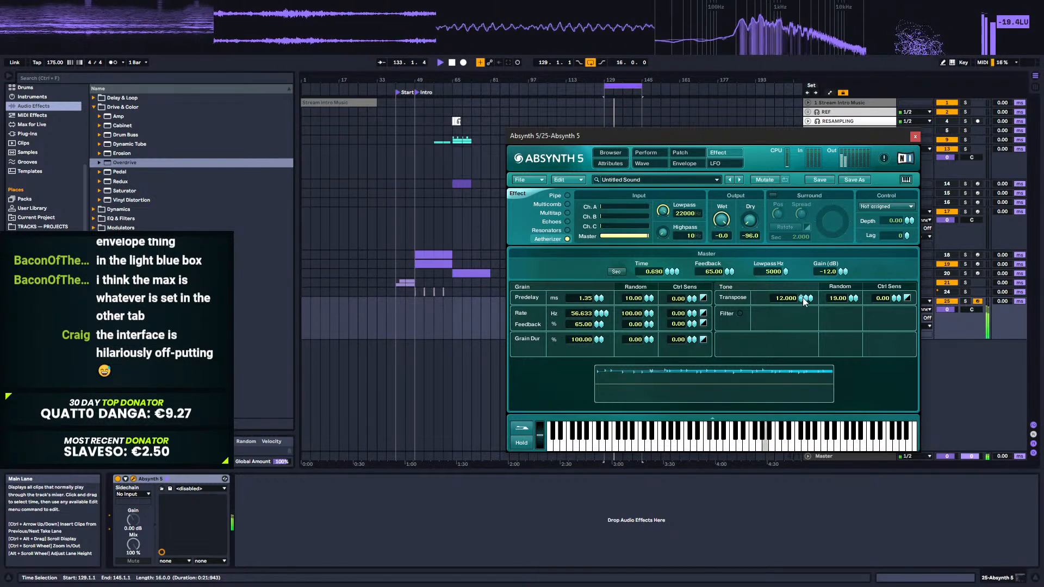
left_click_drag(851, 299, 851, 305)
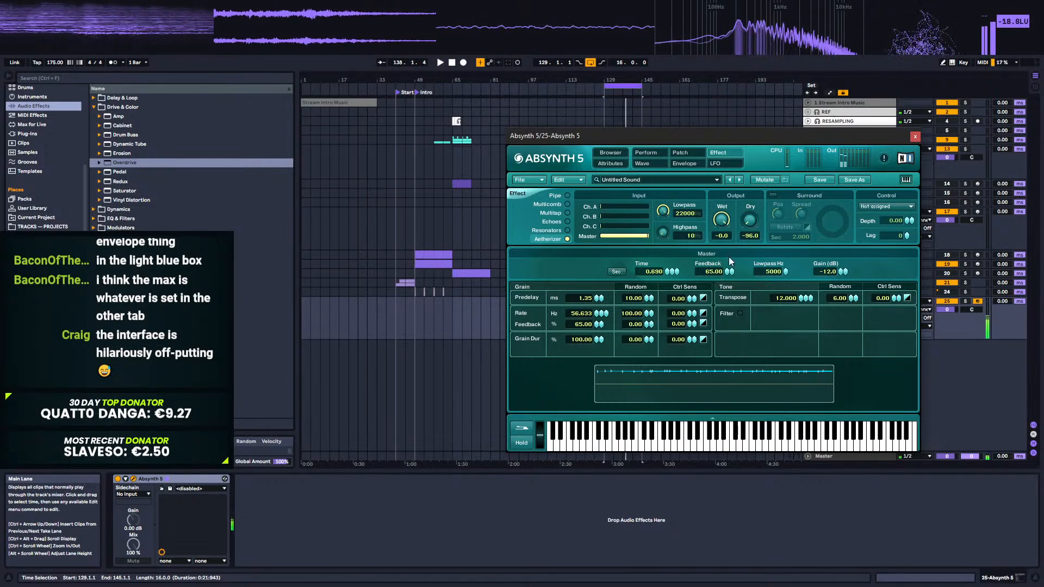
Step: Enable the Aetherizer's surround output, switch on its rotation, and audition the moving panning
left_click_drag(740, 136, 610, 144)
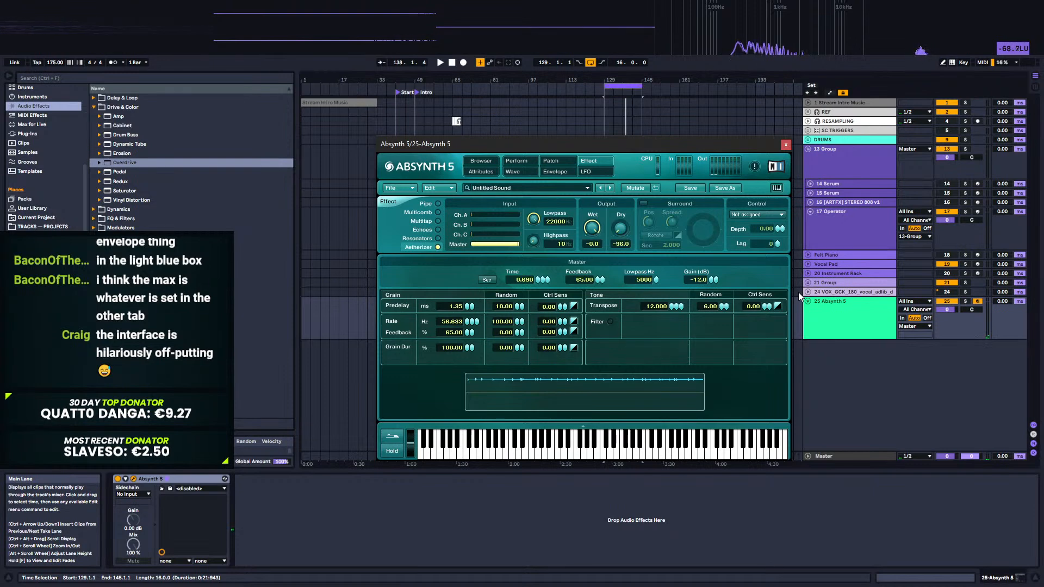
left_click(643, 203)
key("space")
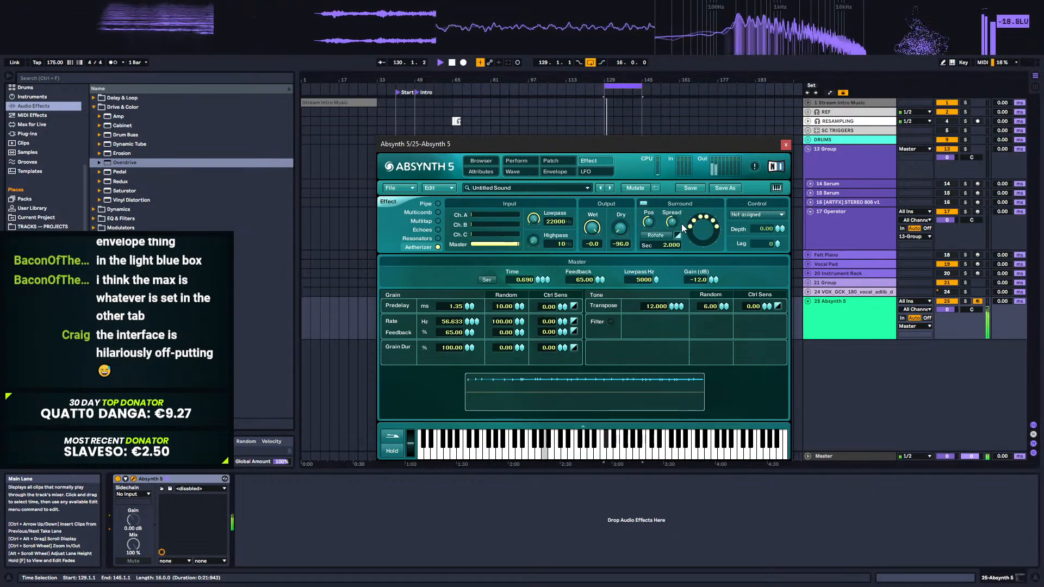
left_click(666, 236)
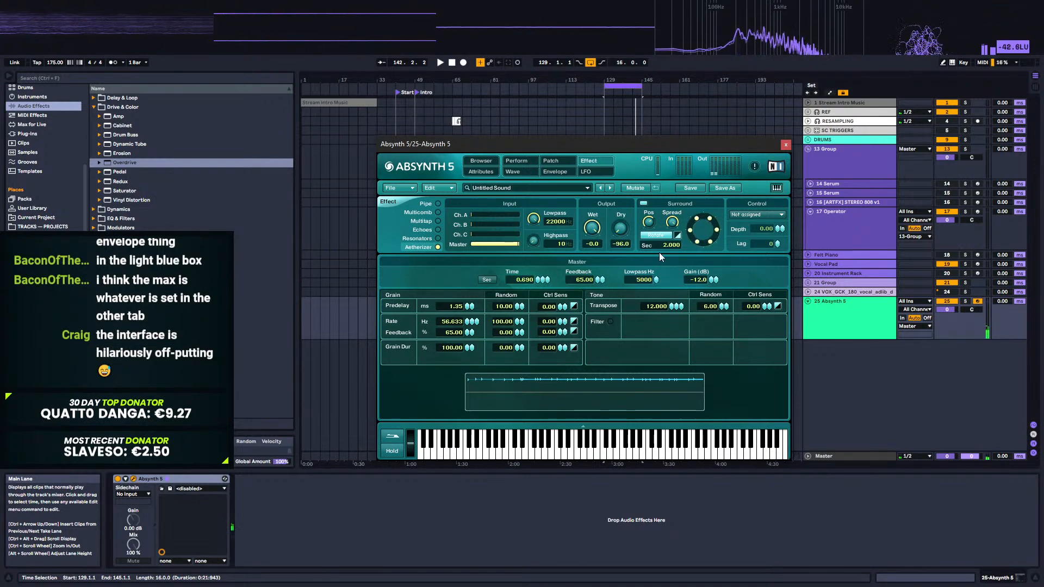
key("space")
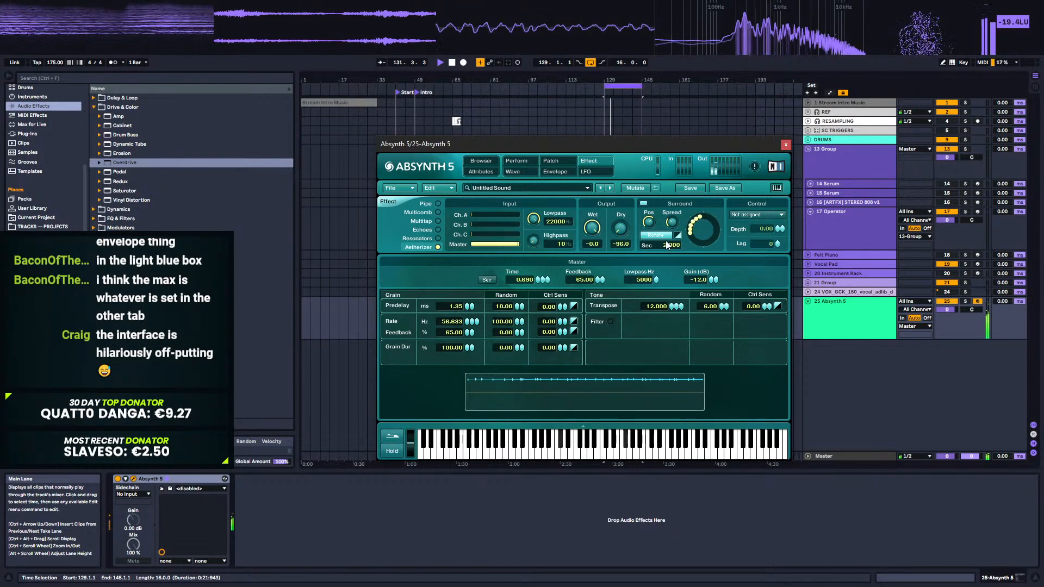
Step: Set the surround rotation time to 0.204 seconds and replay the sound to audition it
left_click_drag(667, 245, 675, 197)
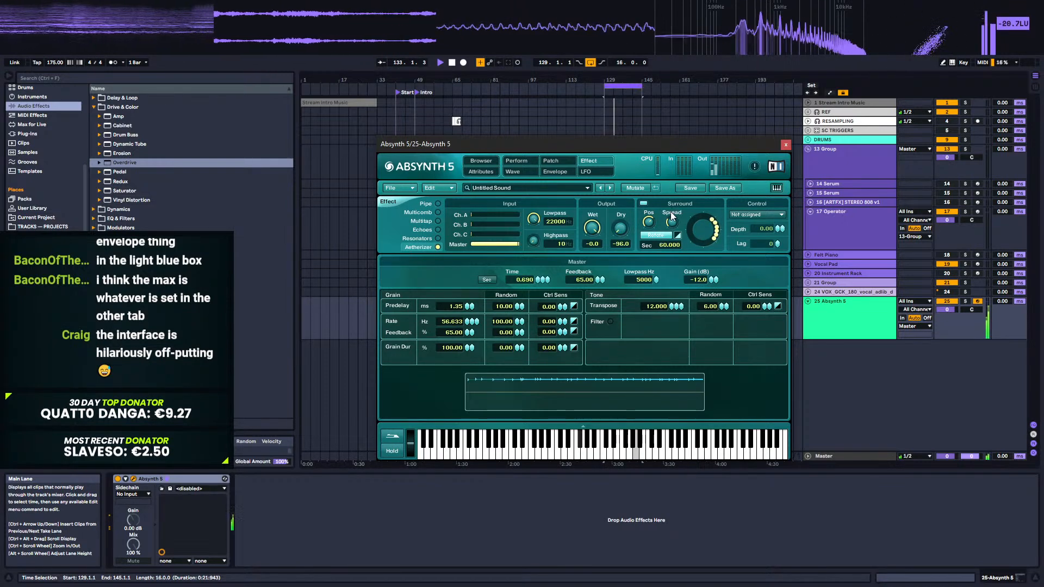
left_click_drag(660, 272, 660, 240)
key("space")
key("space")
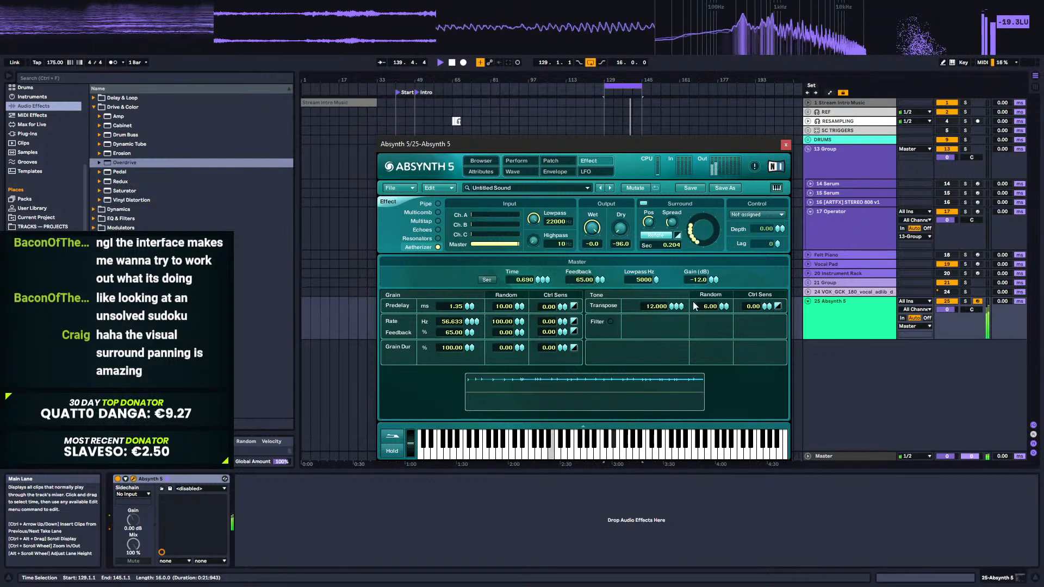
Step: Raise the Aetherizer's master lowpass frequency to 14983 Hz
mouse_move(703, 280)
left_mouse_down()
mouse_move(712, 271)
mouse_move(713, 280)
left_mouse_up()
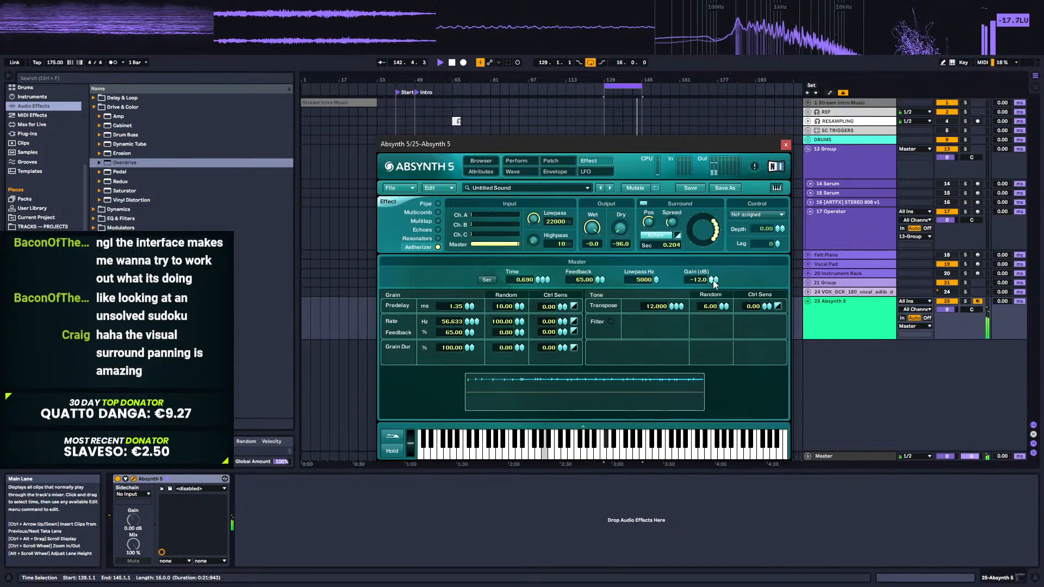
left_click_drag(647, 282, 654, 270)
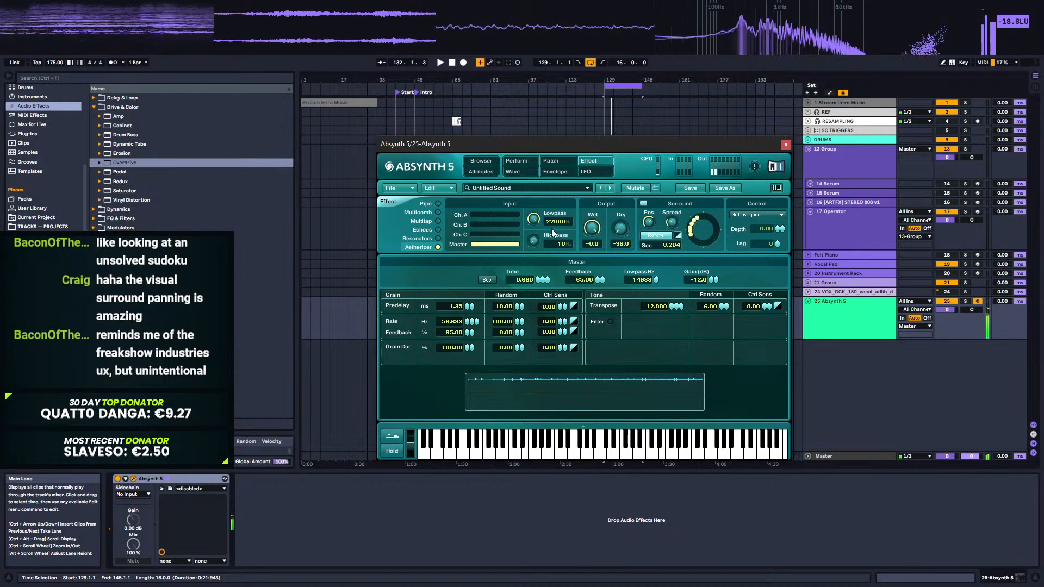
left_click_drag(621, 228, 604, 429)
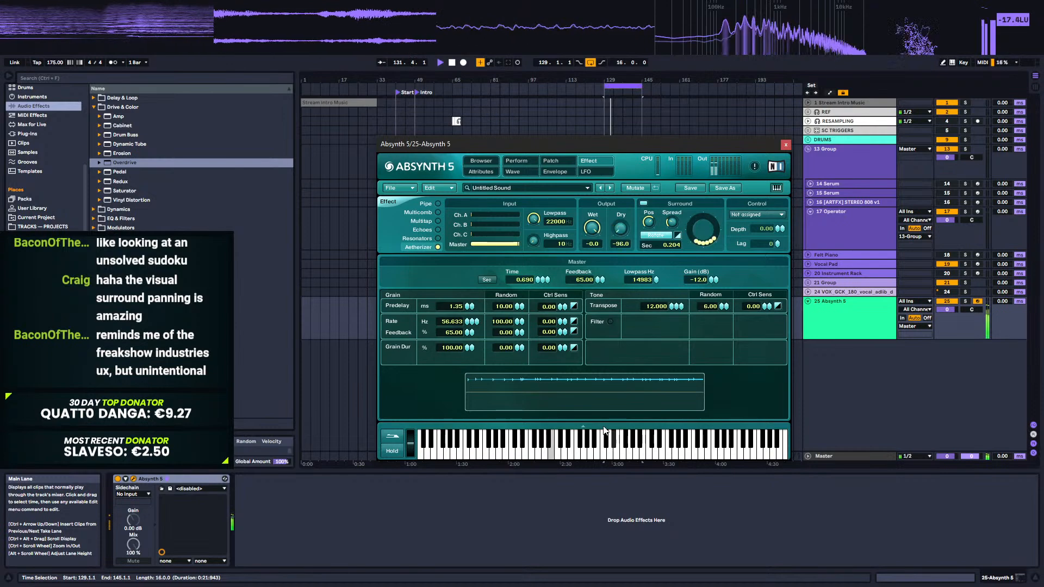
Step: Look through the synth's patch, performance, waveform, envelope and LFO settings for further ways to shape the sound
left_click(522, 161)
left_click(550, 161)
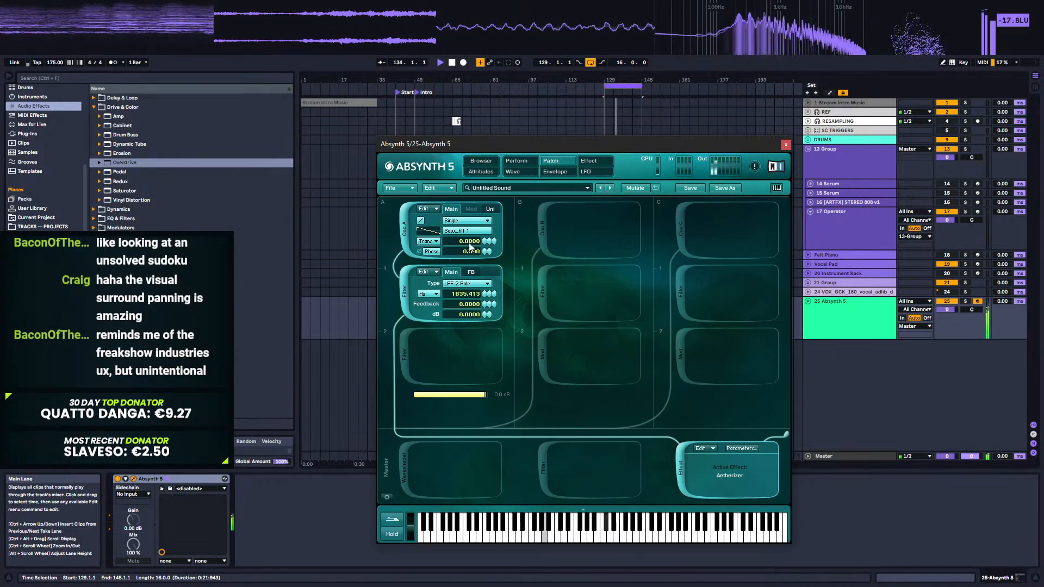
left_click(510, 163)
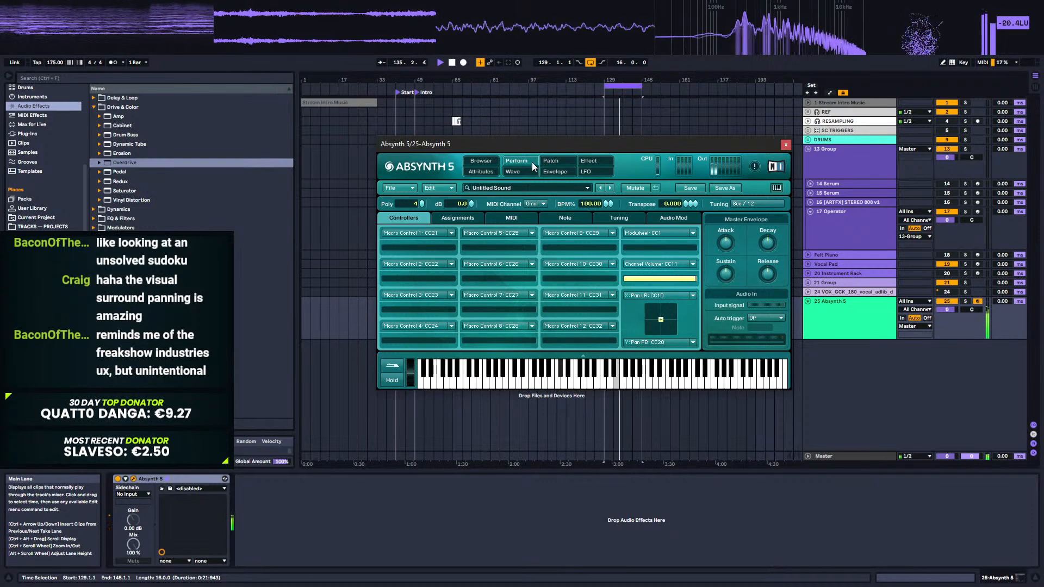
left_click(523, 172)
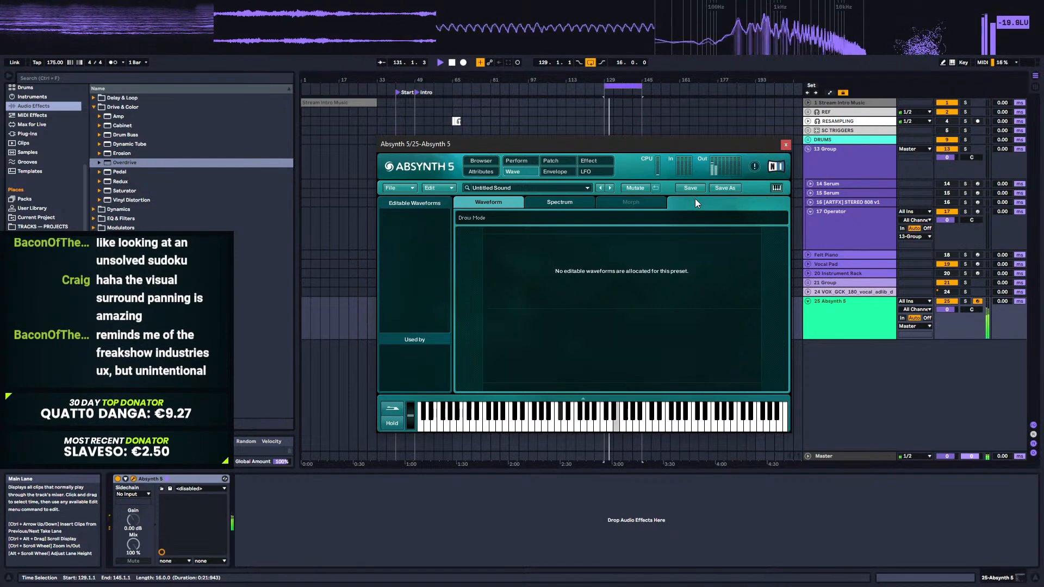
left_click(552, 171)
left_click(593, 173)
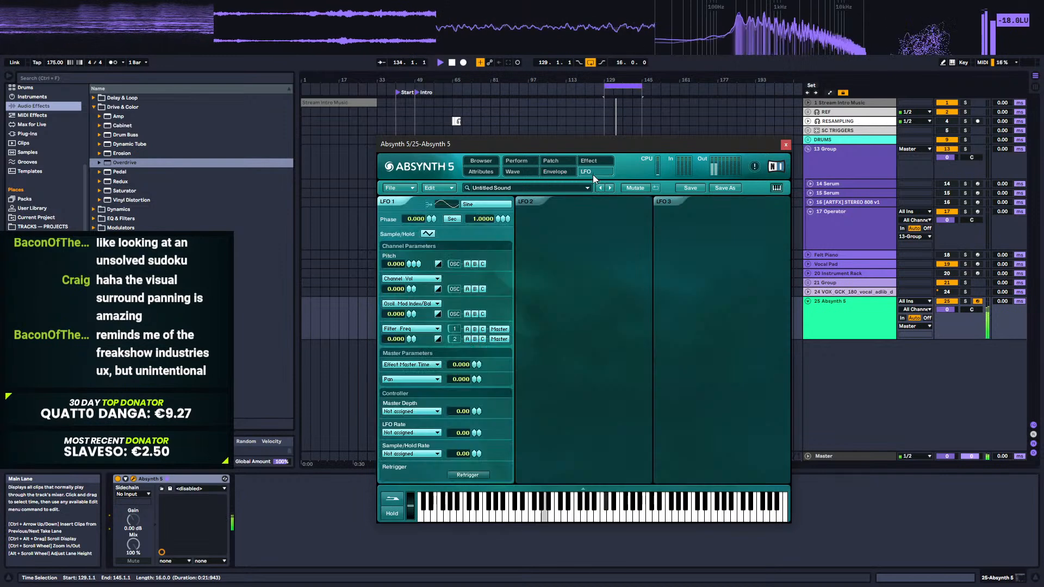
left_click(518, 160)
left_click(547, 162)
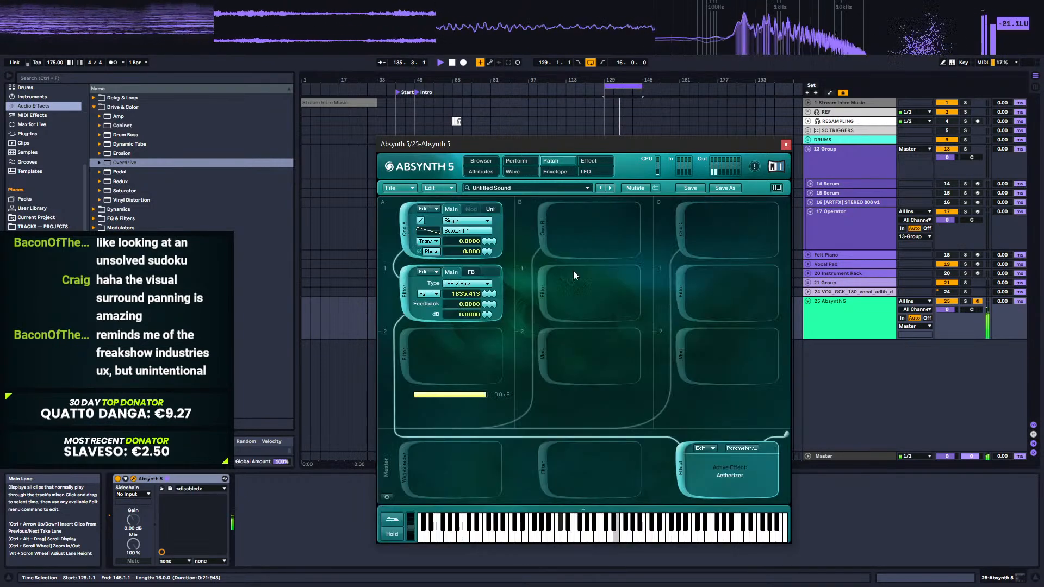
Step: Activate the second module slot in channel A, audition it as a Cloud filter, and check its tone settings
left_click(404, 354)
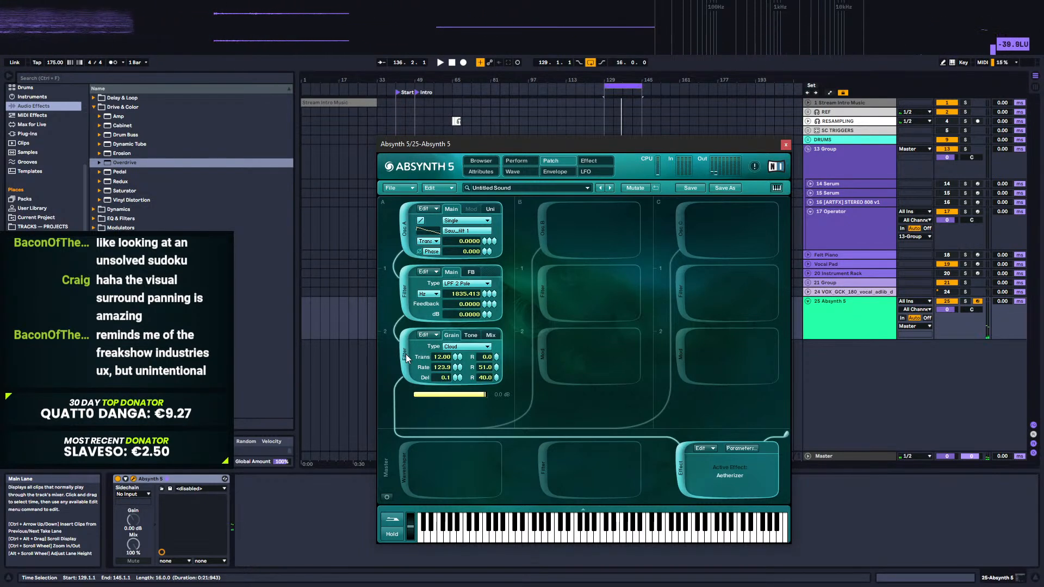
key("space")
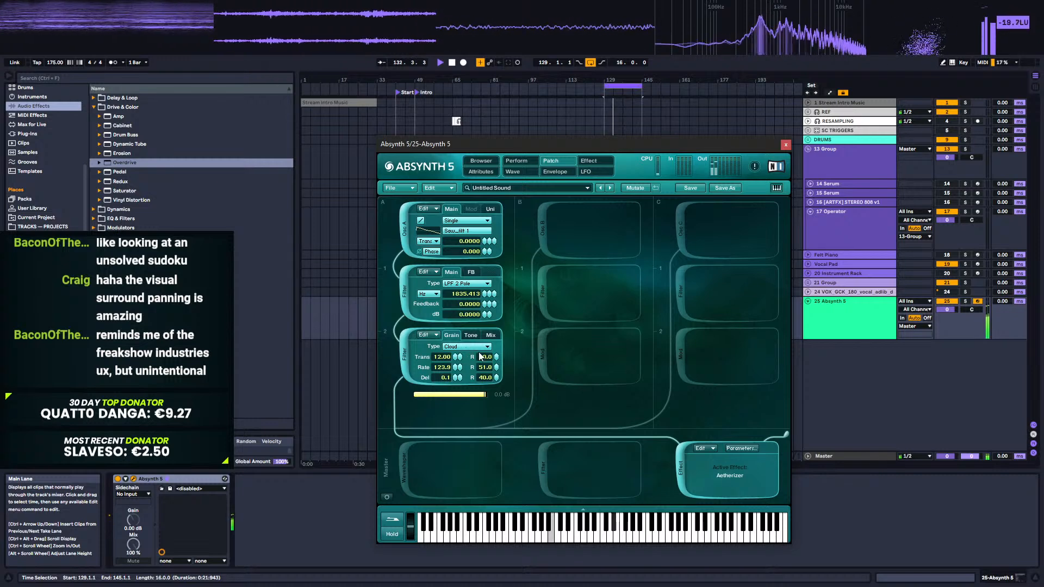
left_click(470, 335)
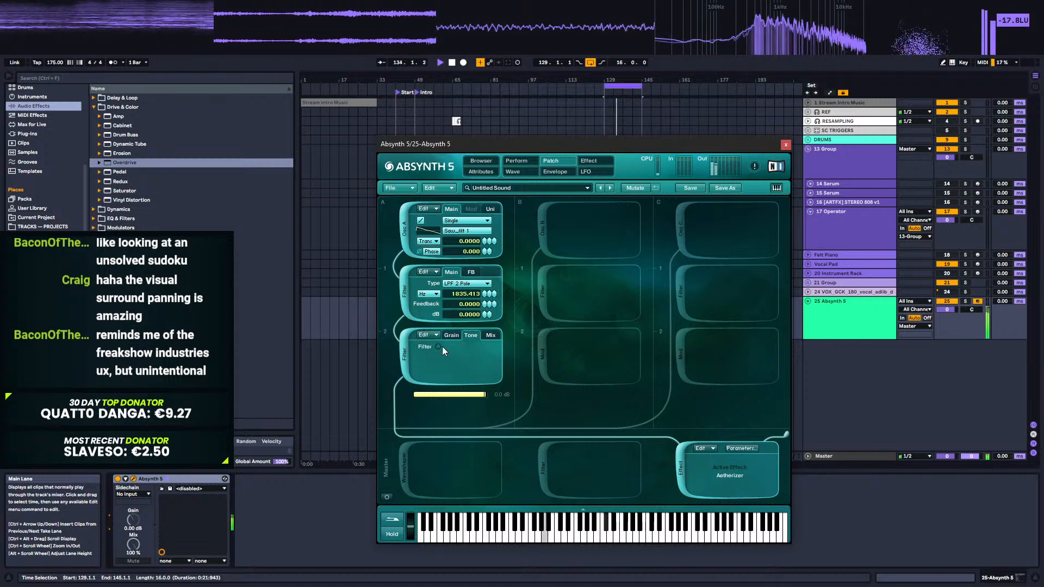
left_click(452, 336)
Step: Change channel A's second module to Waveshape and set its output level to 0.10 dB
left_click(459, 347)
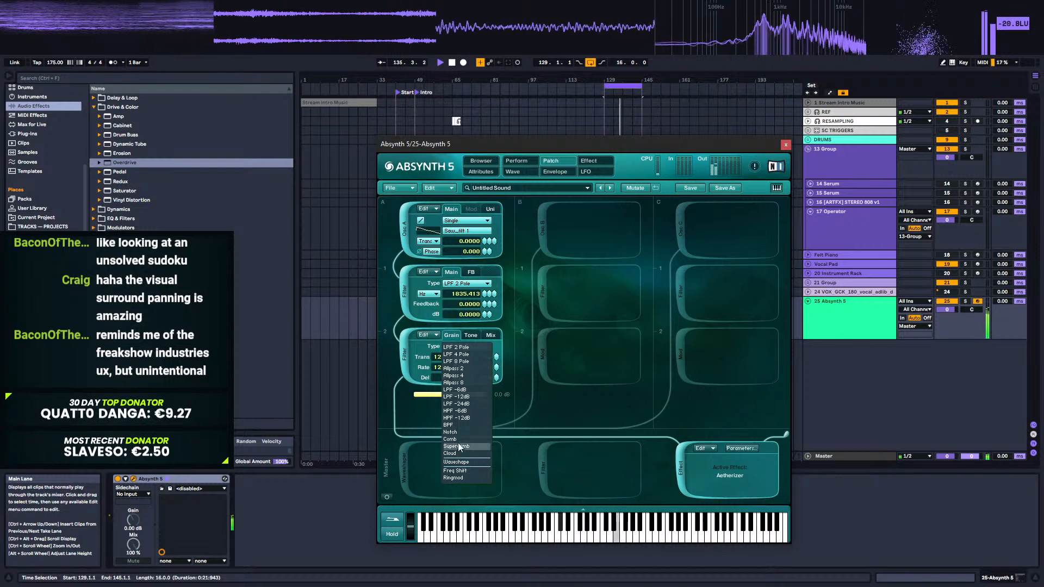
left_click(457, 461)
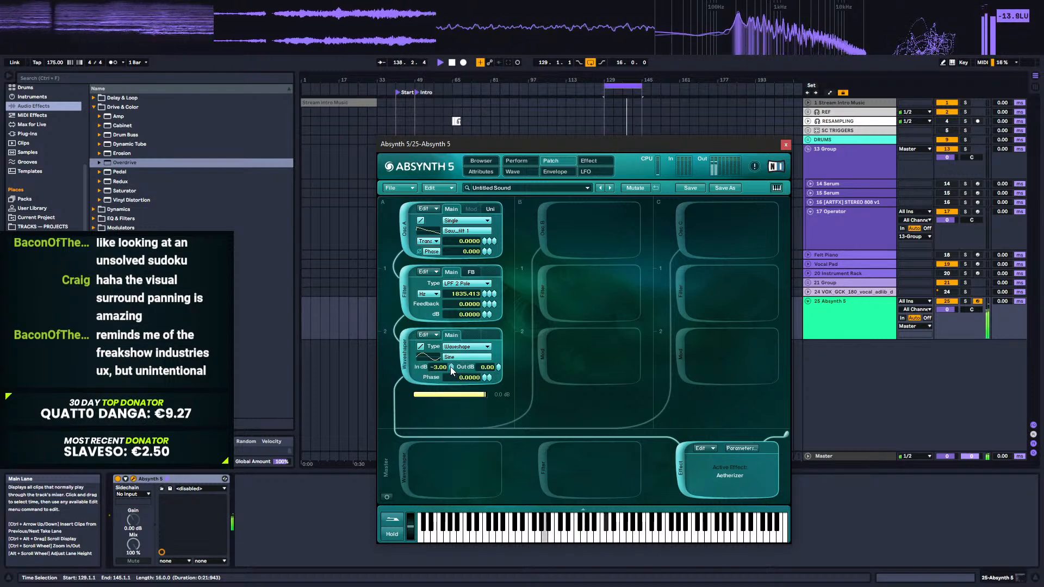
left_click_drag(490, 368, 503, 334)
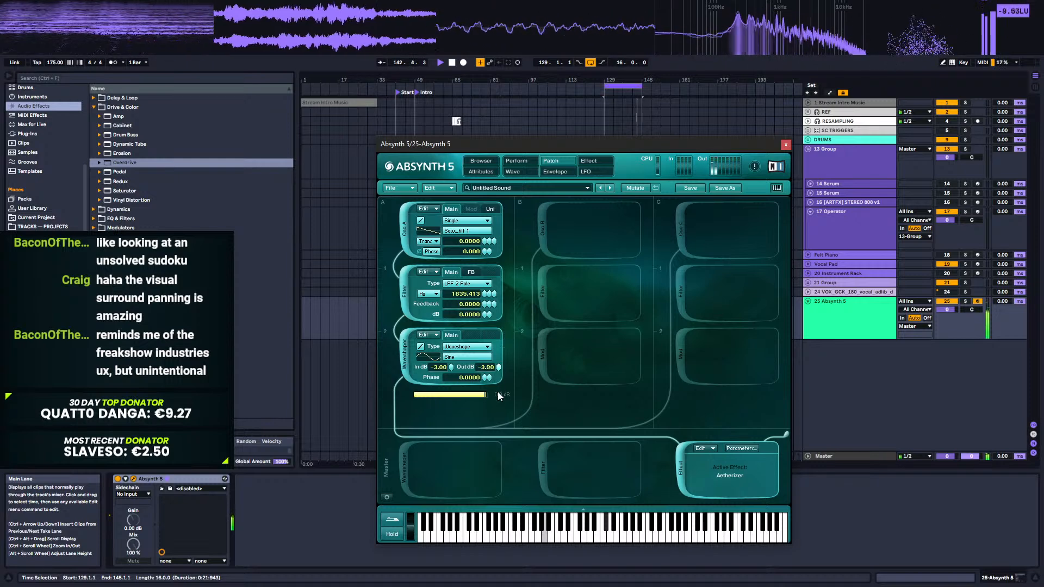
left_click_drag(497, 397, 497, 367)
Step: Assign the Organ 2 wave to the waveshaper and raise its output level to 3.40 dB
left_click(466, 356)
left_click(525, 340)
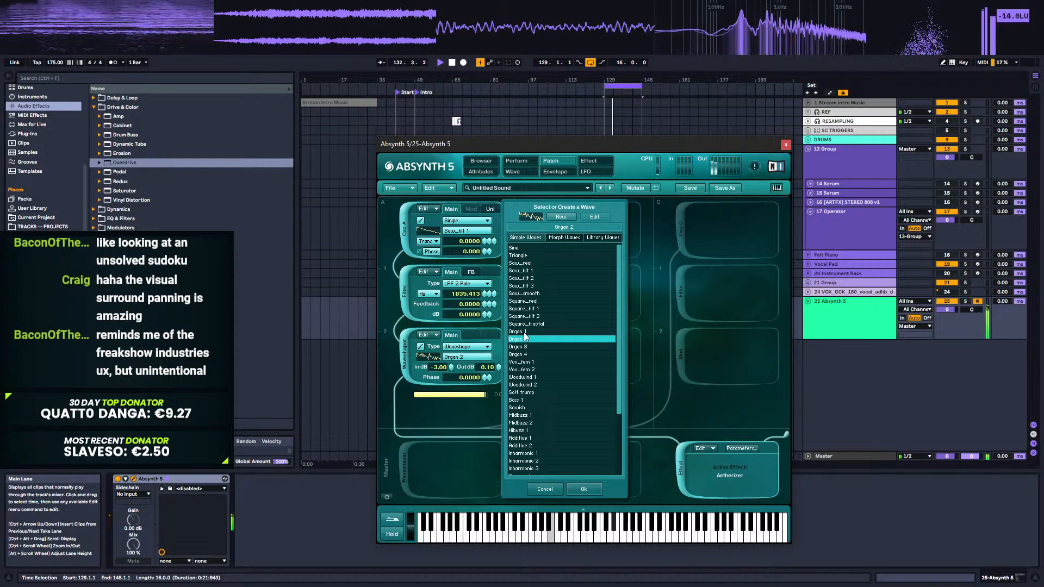
mouse_move(498, 370)
left_mouse_down()
mouse_move(497, 414)
mouse_move(498, 349)
left_mouse_up()
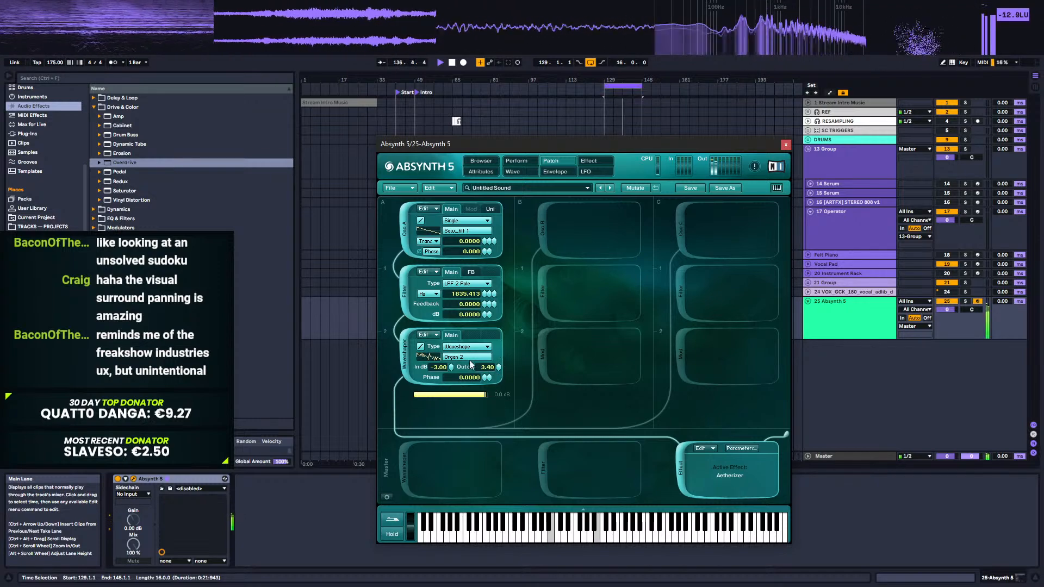
Step: Audition Square_filt 1, Midbuzz 1 and other simple waves in the waveshaper, and choose Frac_noise
left_click(432, 357)
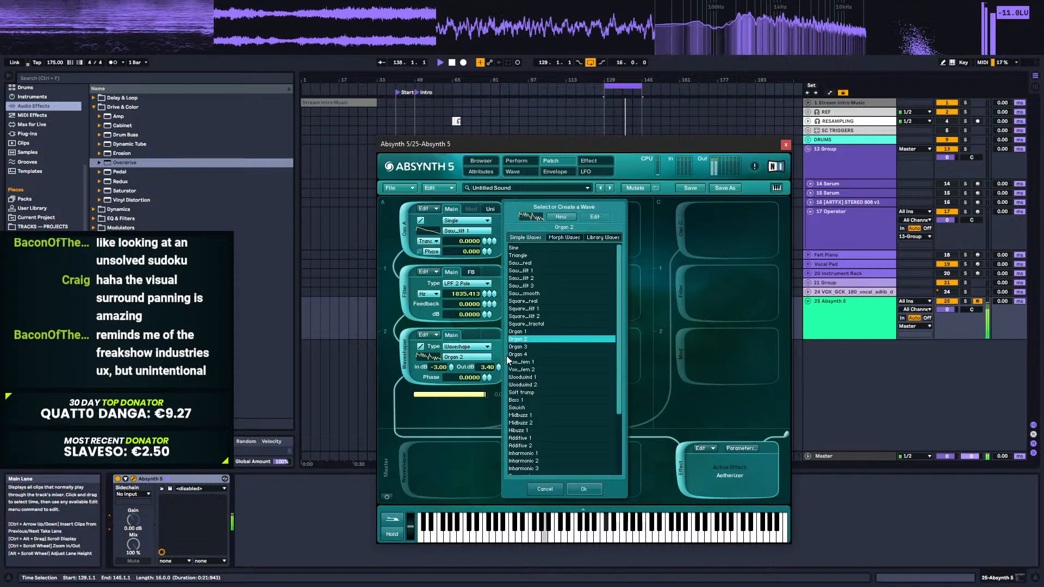
left_click(536, 292)
left_click(538, 309)
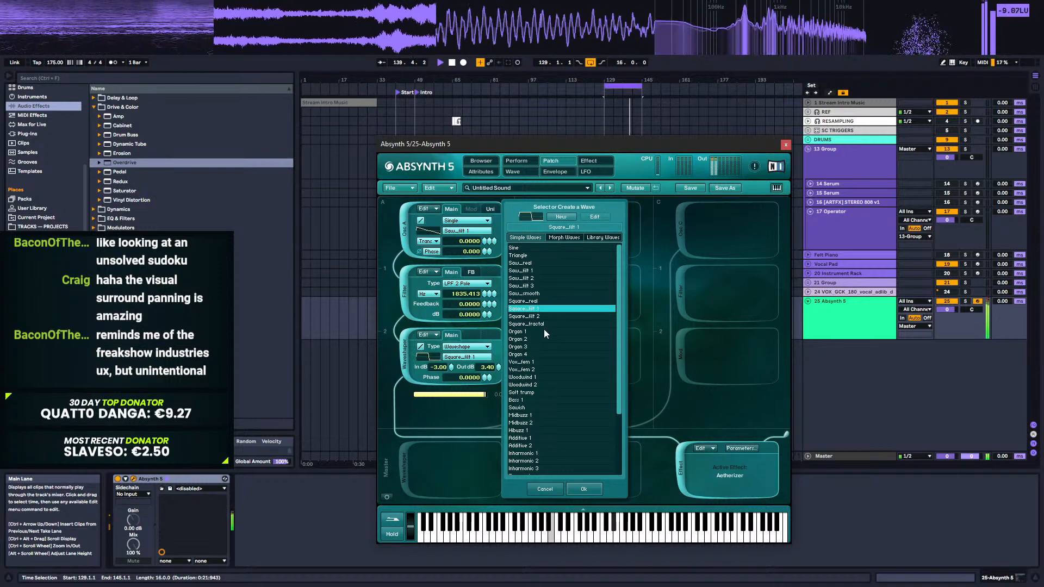
left_click(539, 377)
left_click(540, 416)
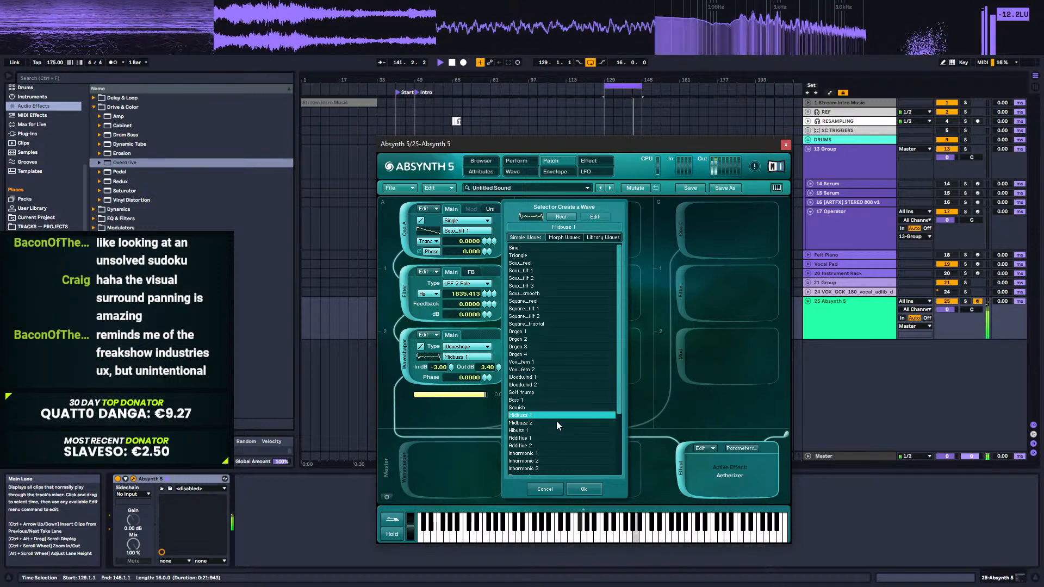
scroll(560, 407, "down", 3)
left_click(543, 437)
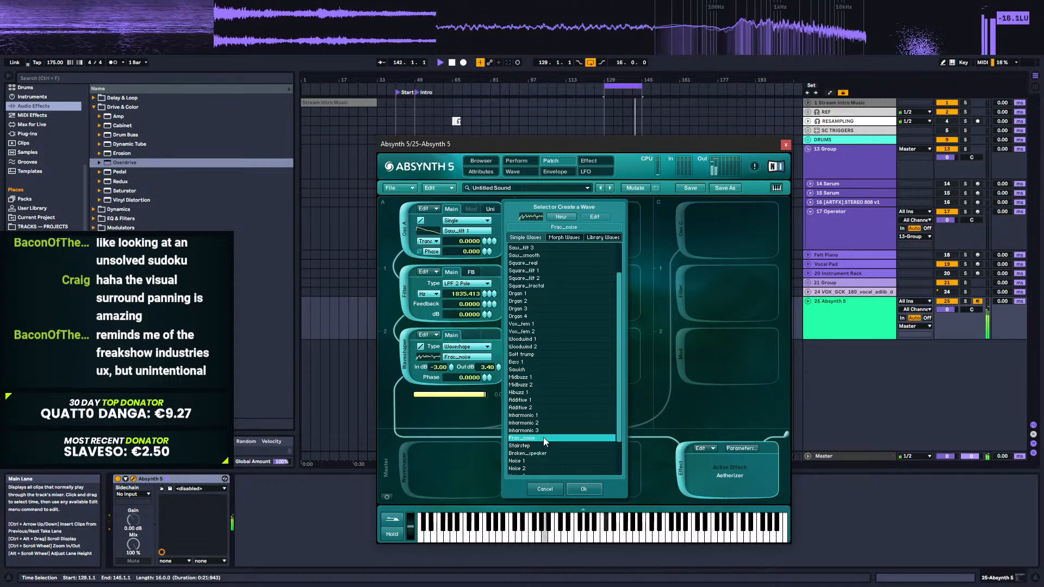
left_click(578, 486)
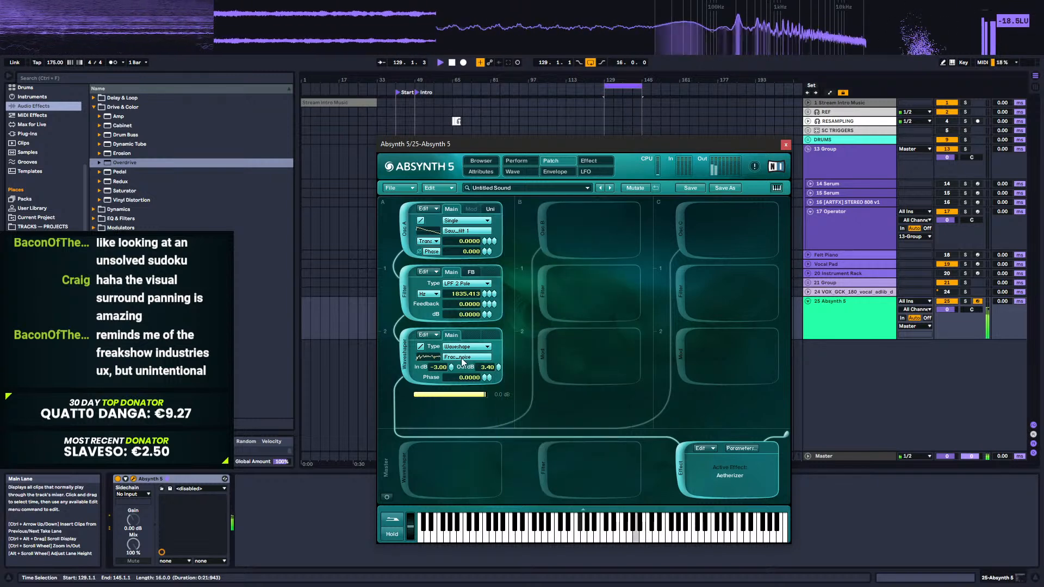
Step: Try the Freq Shift type on channel A's second module, and switch the module to Ringmod
left_click(467, 347)
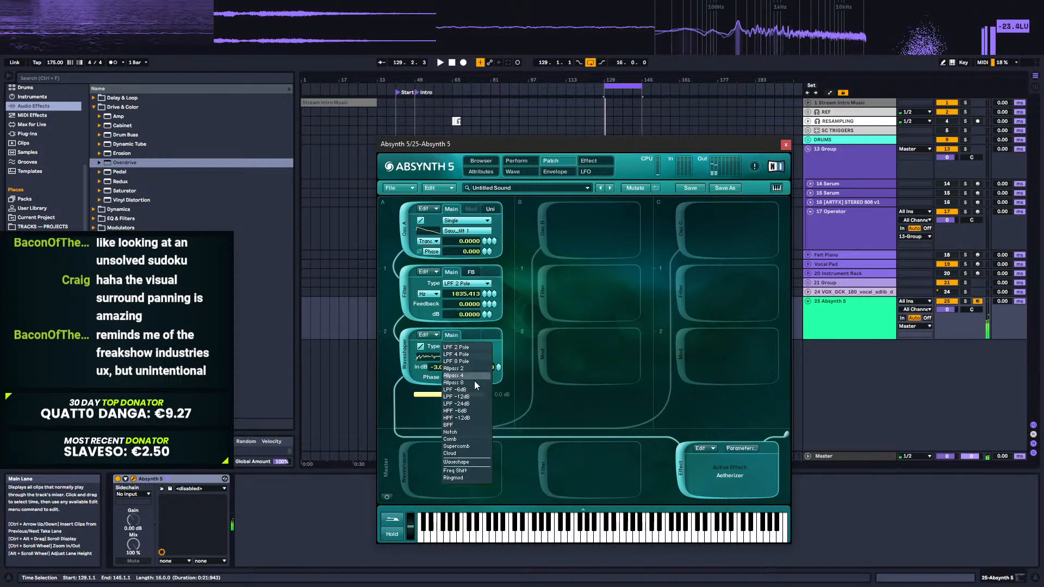
left_click(467, 468)
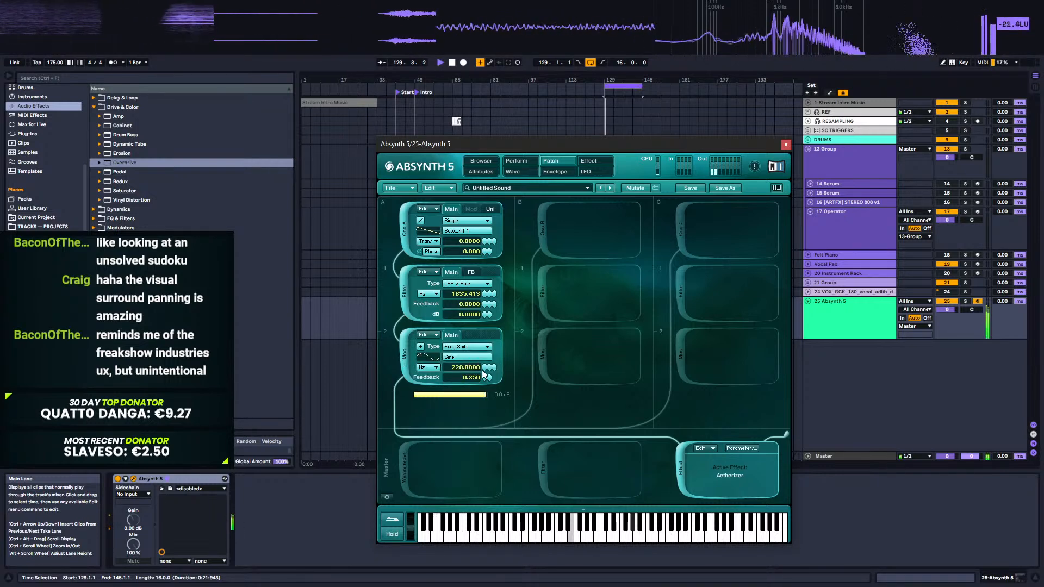
left_click(465, 347)
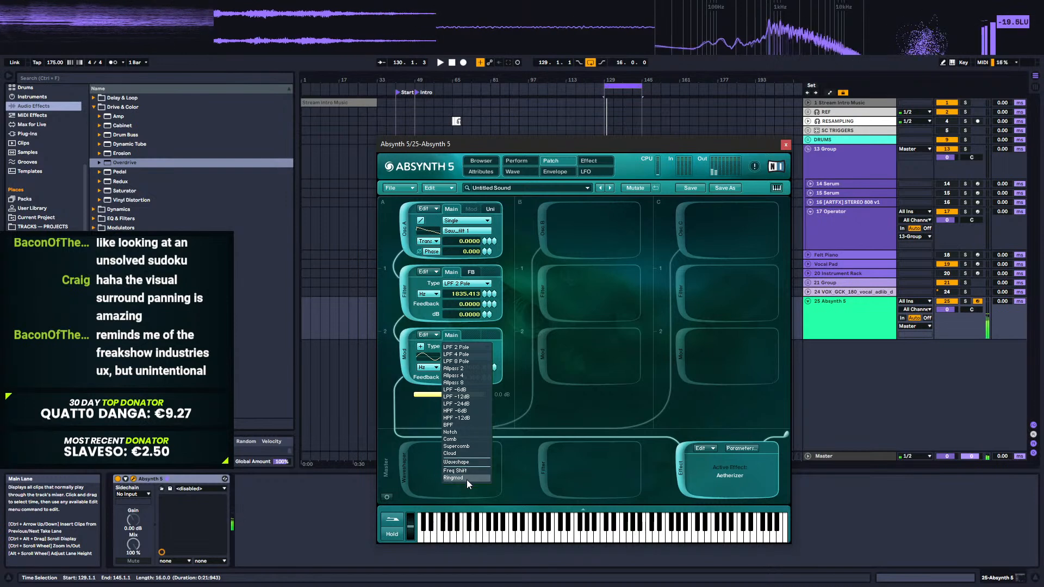
left_click(467, 478)
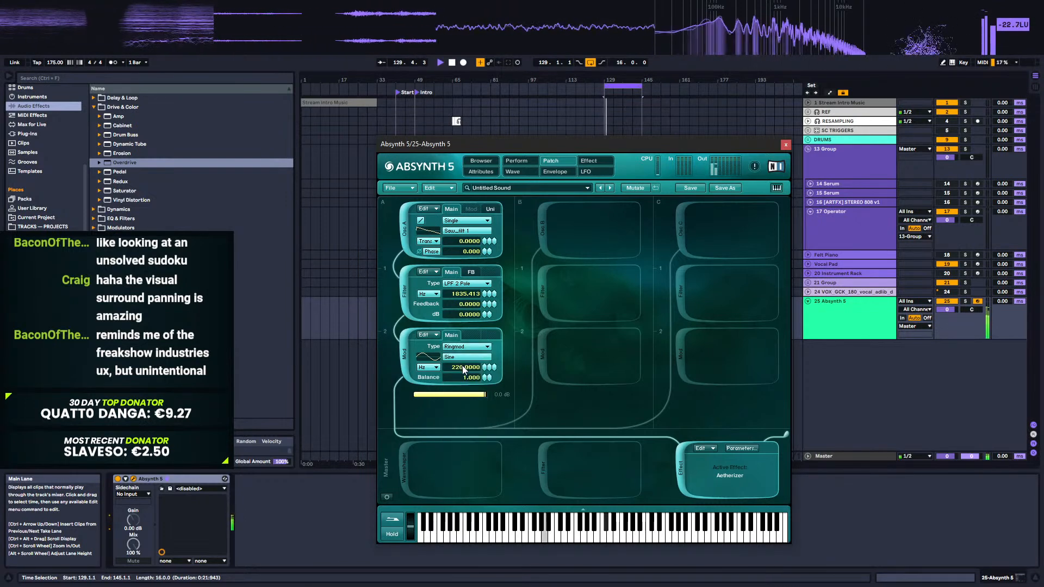
Step: Set the ring modulator's waveform to the Formantique B morph wave
left_click(462, 357)
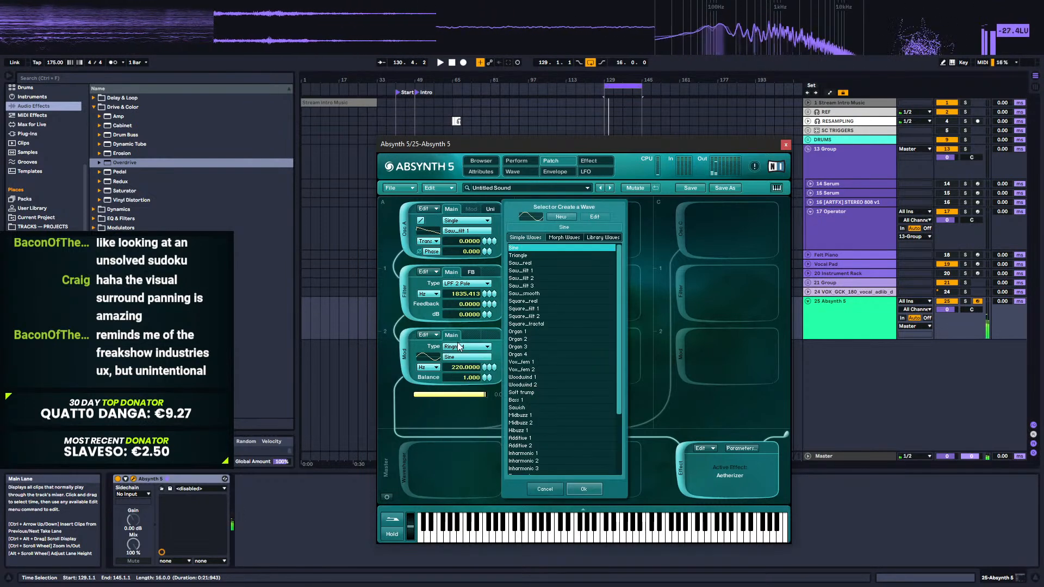
scroll(555, 355, "down", 1)
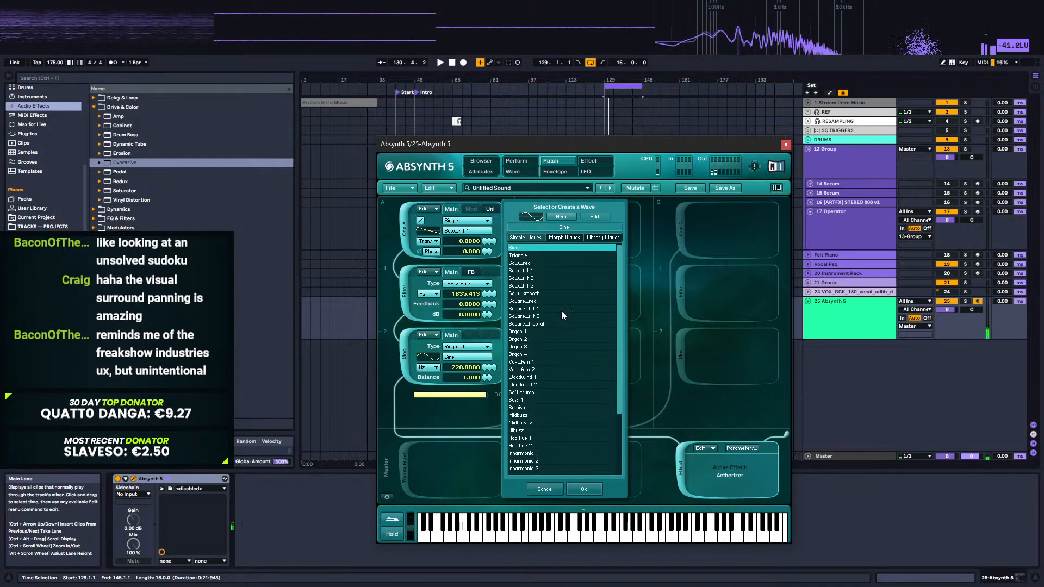
left_click(564, 237)
left_click(555, 278)
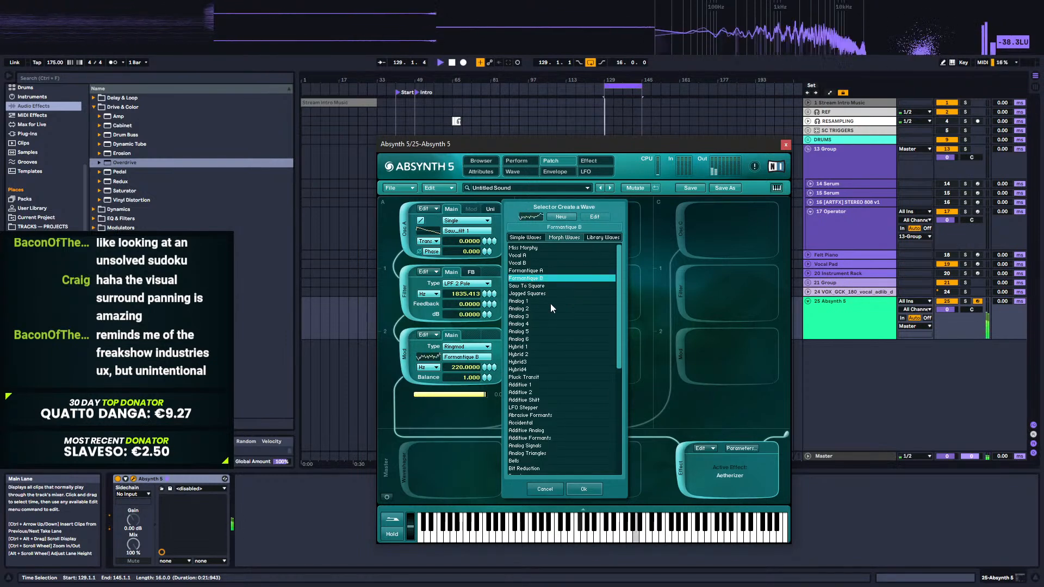
Step: Switch channel A's second module to Allpass 2 and set its frequency to 91.048 Hz with 0.7199 feedback
left_click(466, 347)
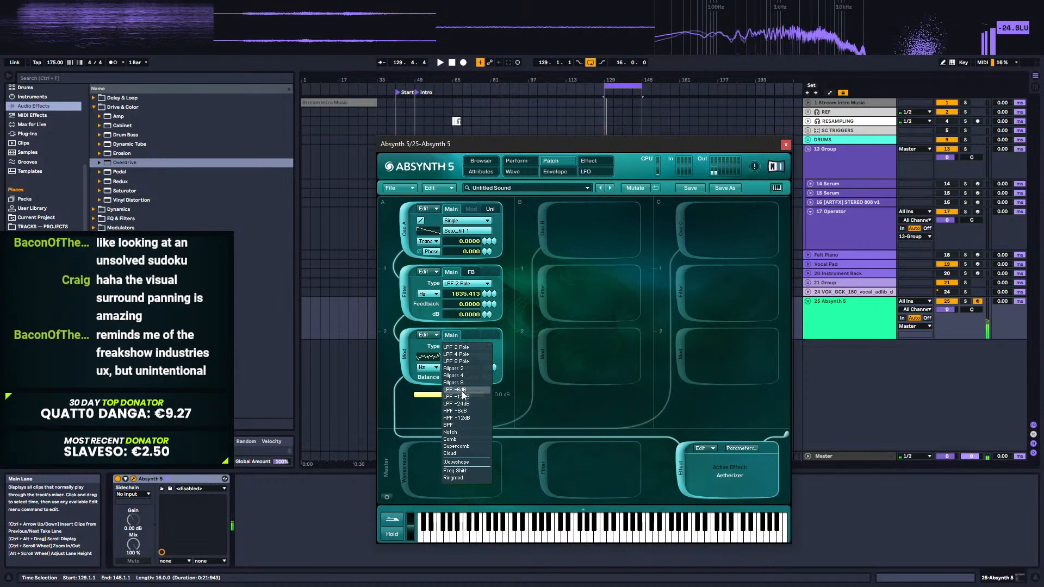
left_click(466, 369)
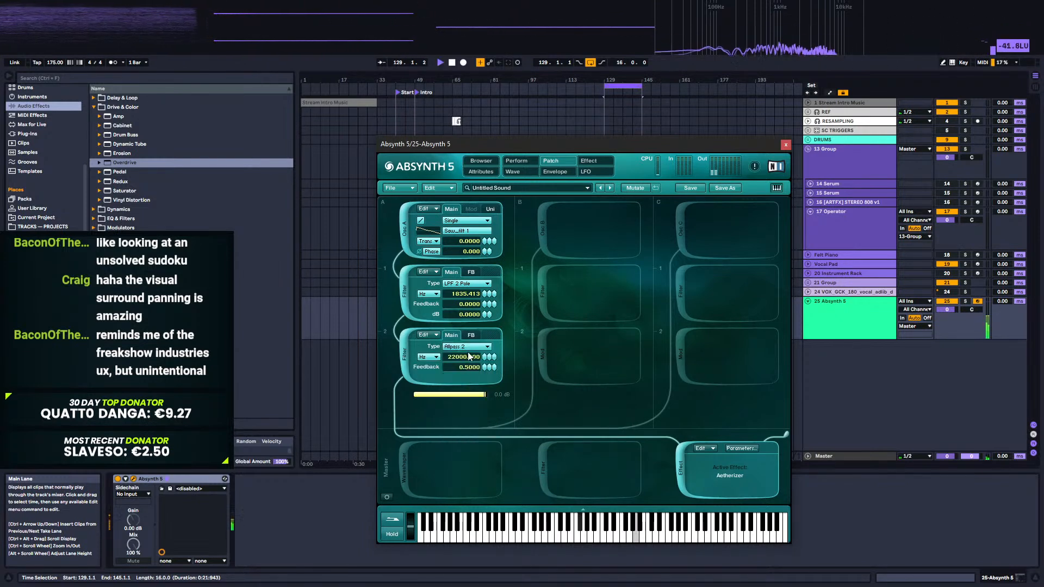
mouse_move(474, 360)
left_mouse_down()
mouse_move(480, 383)
mouse_move(484, 333)
mouse_move(484, 392)
mouse_move(484, 360)
left_mouse_up()
Step: Change channel A's second filter to Allpass 8 and tune its frequency to 162.229 Hz
left_click(466, 346)
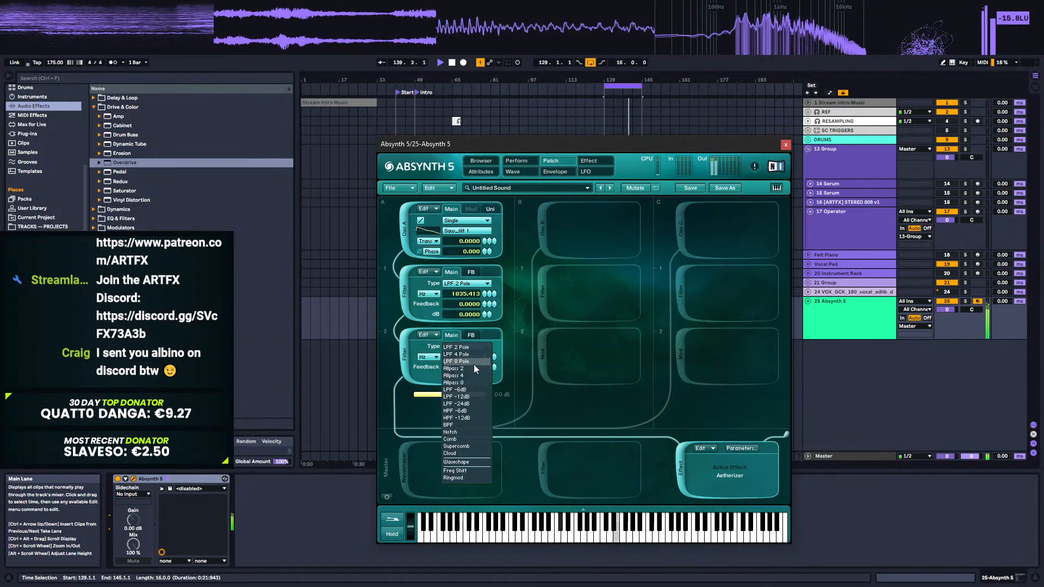
left_click(467, 382)
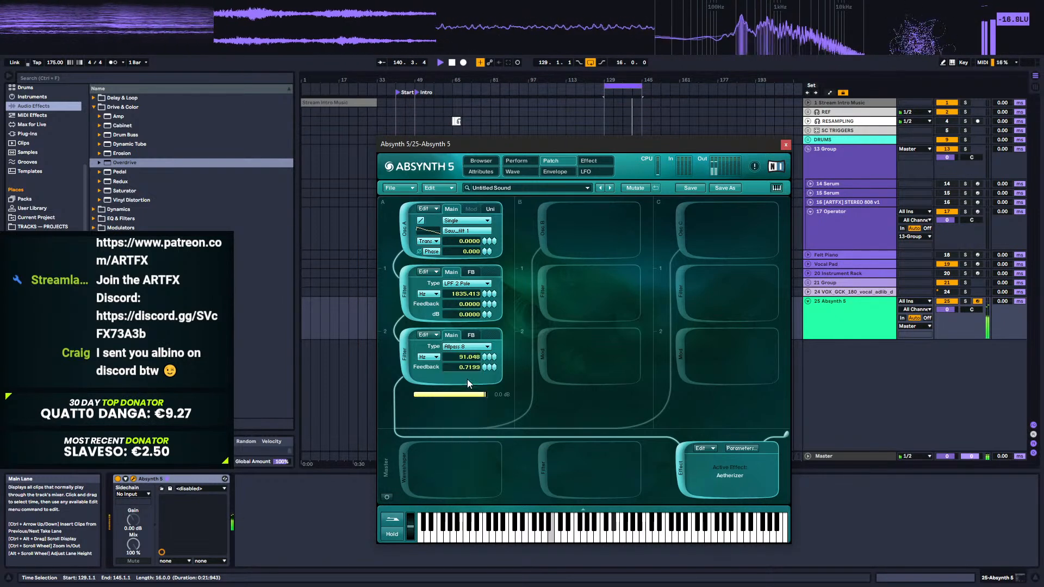
mouse_move(486, 356)
left_mouse_down()
mouse_move(488, 340)
mouse_move(486, 357)
left_mouse_up()
key("space")
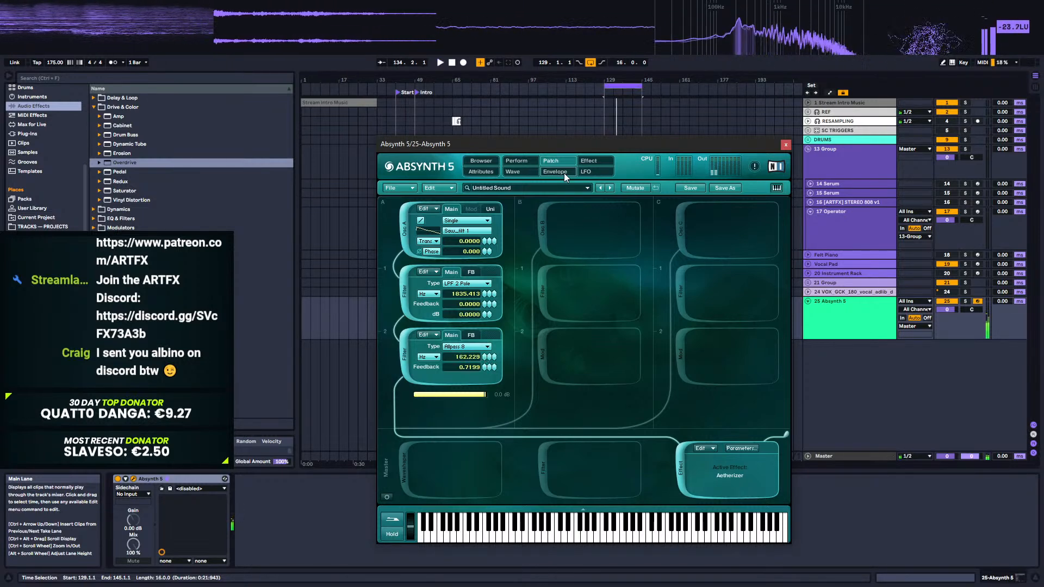
Step: Examine LFO 1's waveform and modulation settings while auditioning the sound
left_click(587, 173)
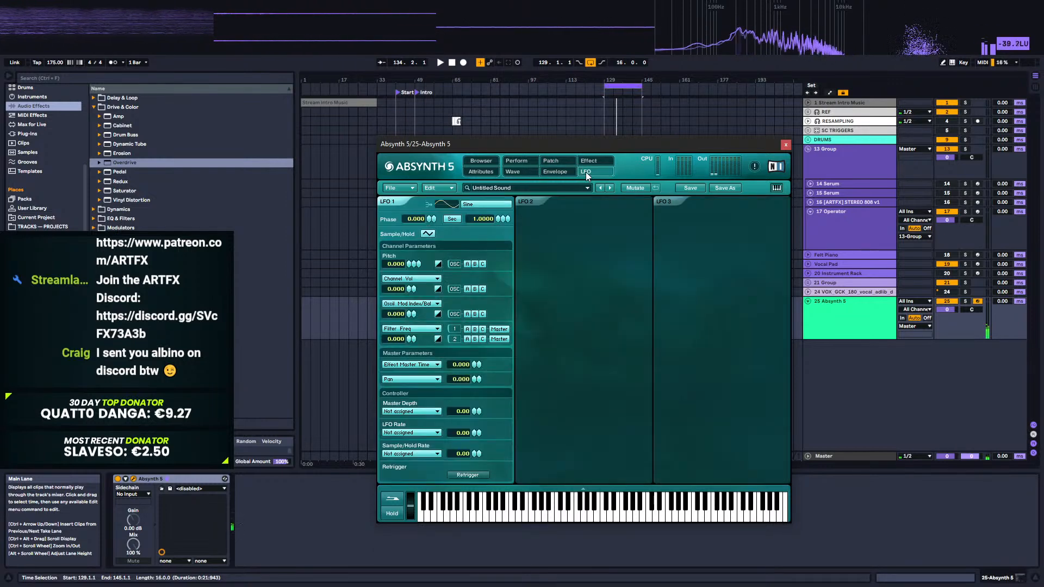
left_click(467, 289)
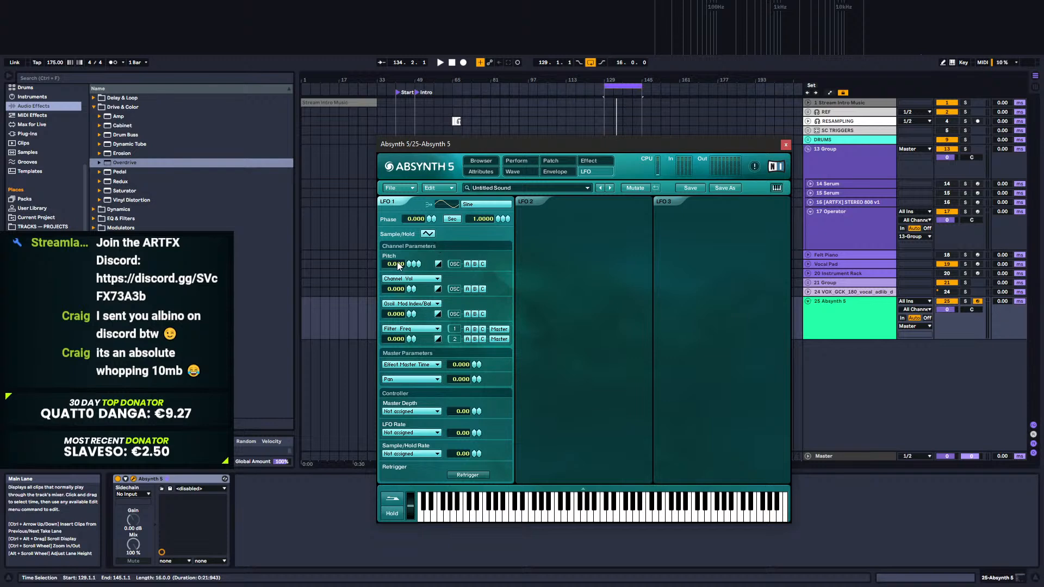
key("space")
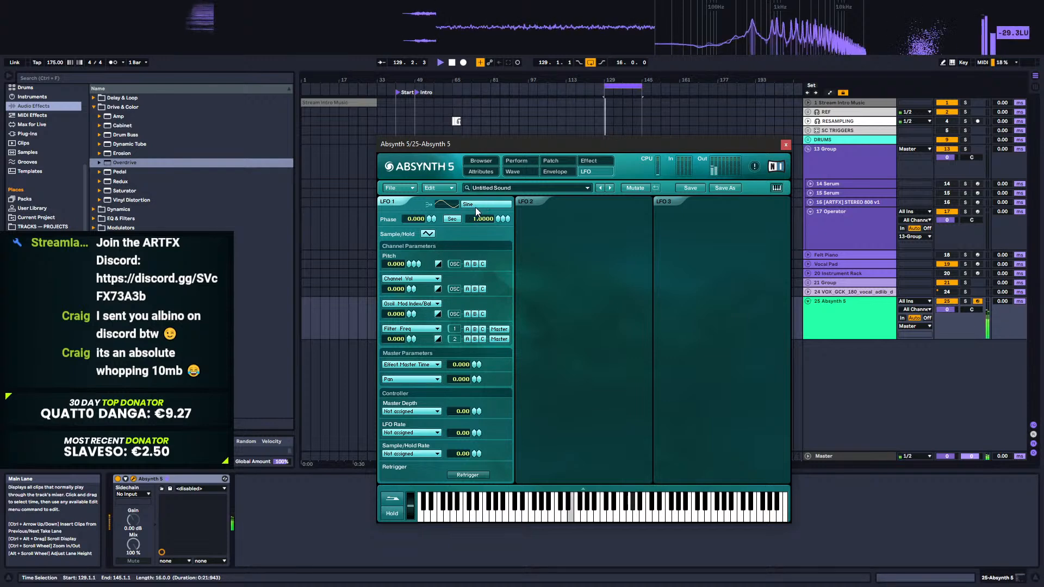
key("space")
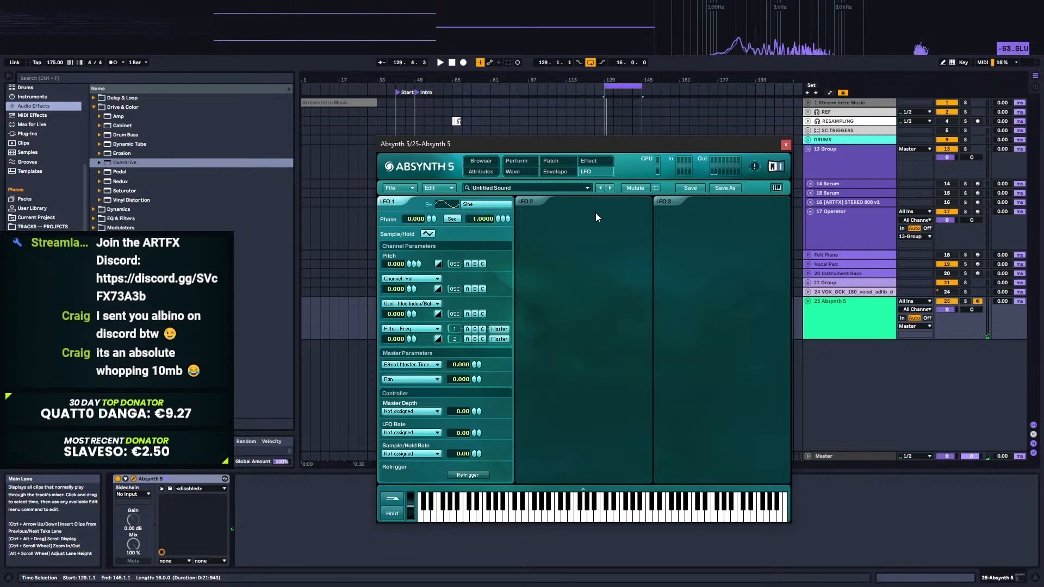
left_click(555, 171)
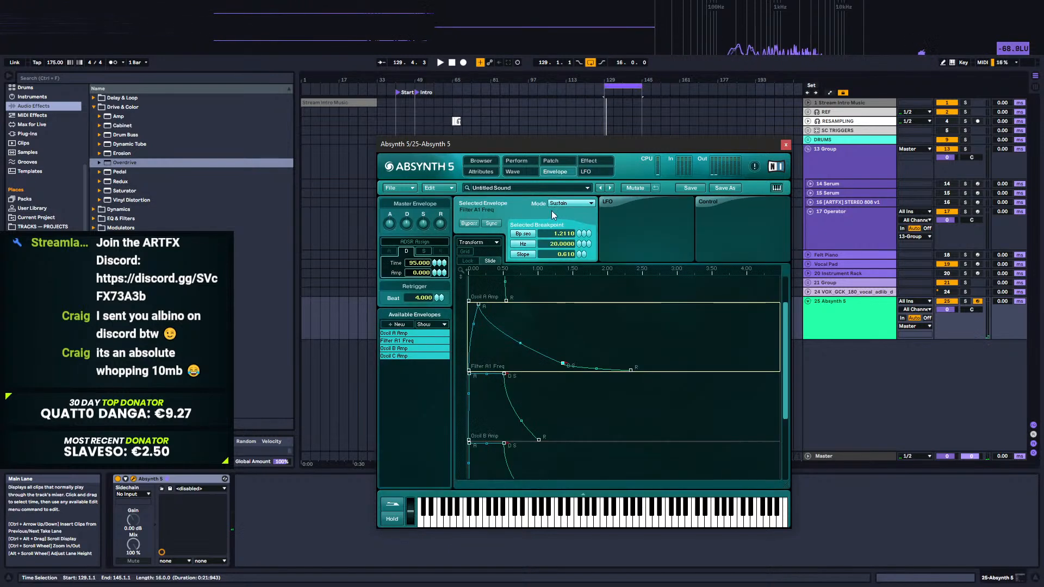
left_click(401, 325)
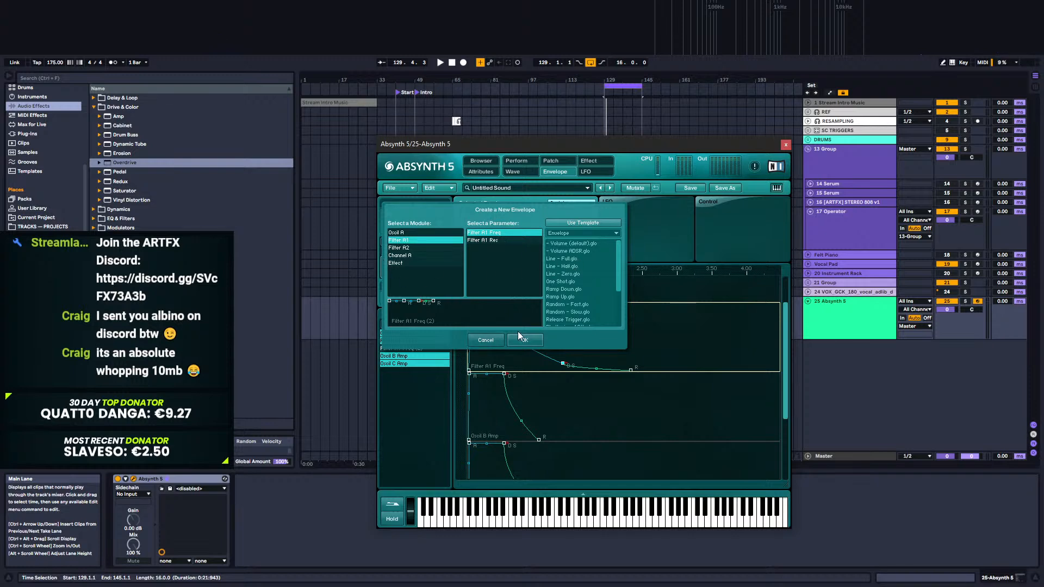
left_click(489, 340)
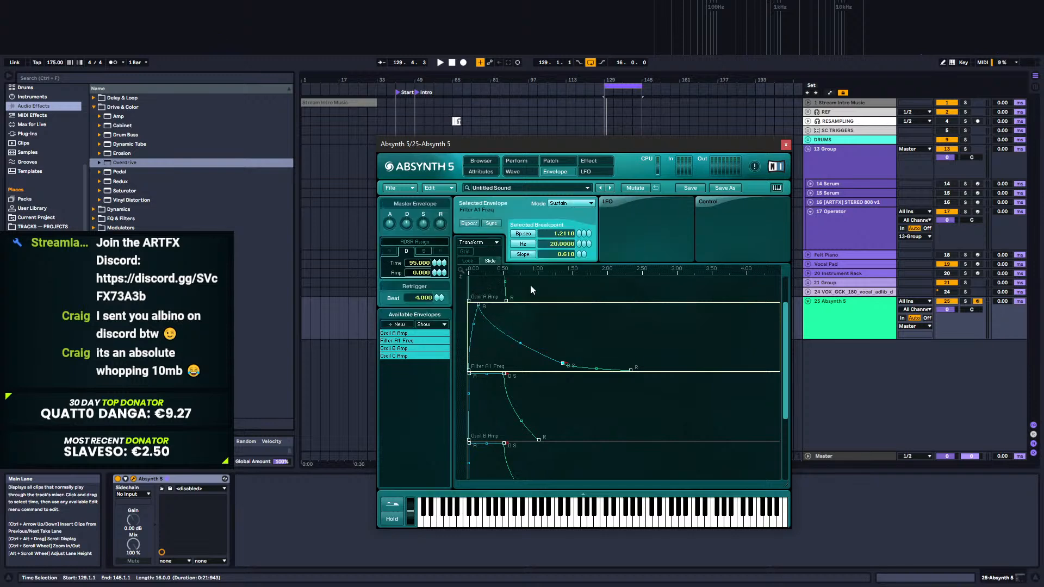
Step: Try activating LFO 2 and switch it off again
left_click(595, 172)
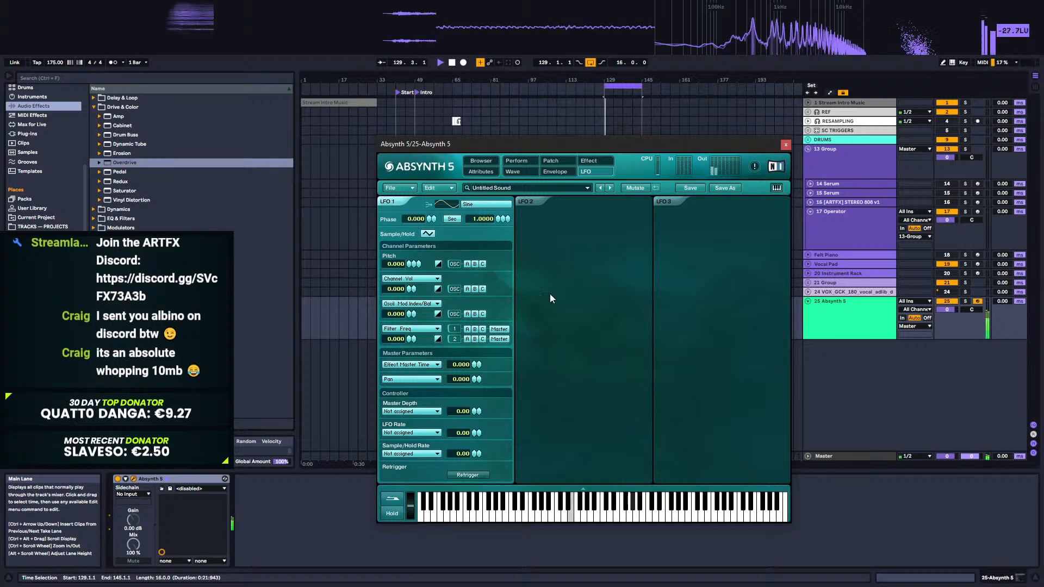
left_click(544, 208)
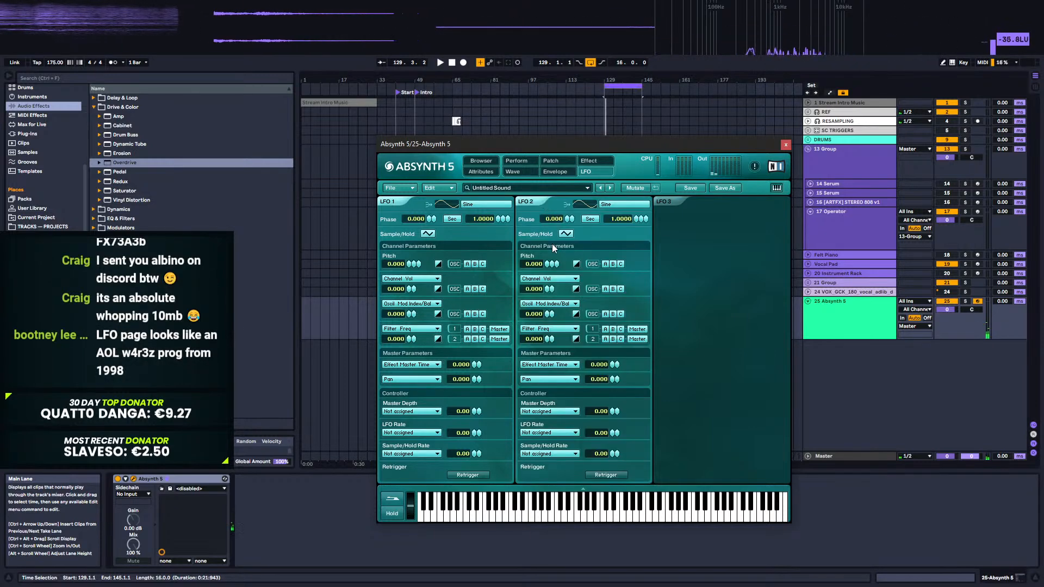
left_click(521, 209)
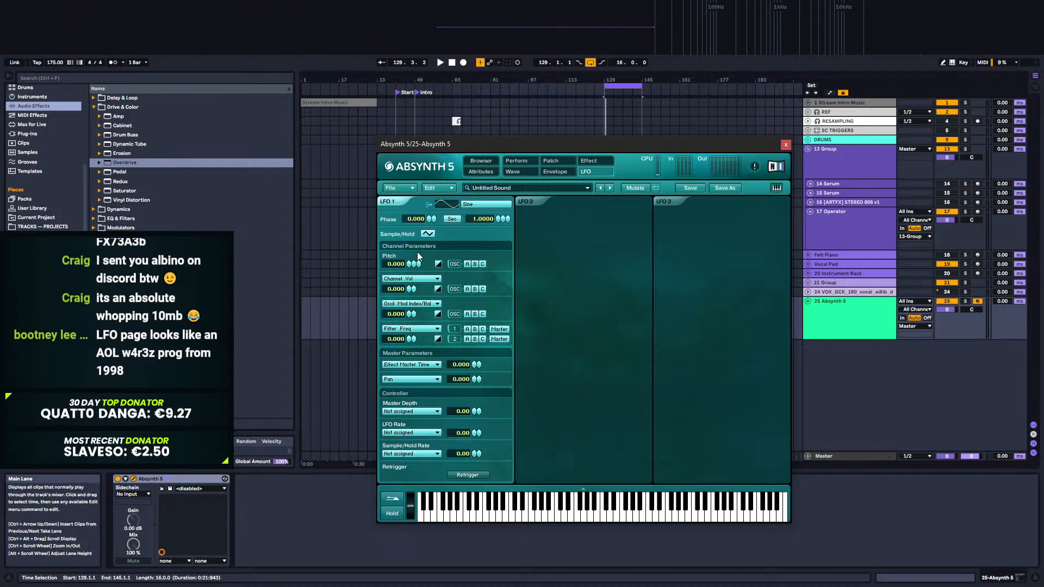
Step: Assign LFO 1's first master parameter to Effect Time
left_click(403, 365)
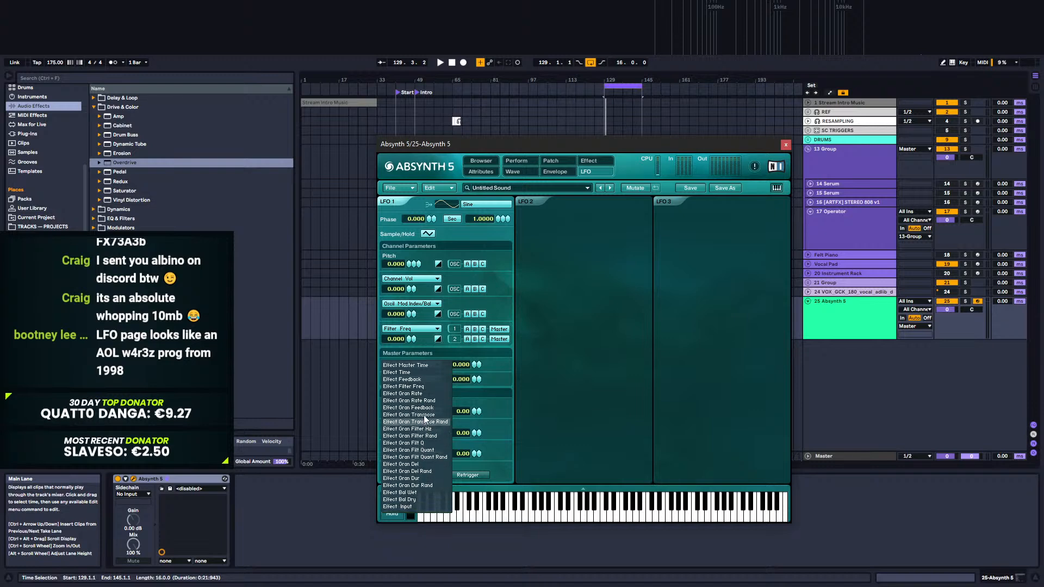
left_click(426, 373)
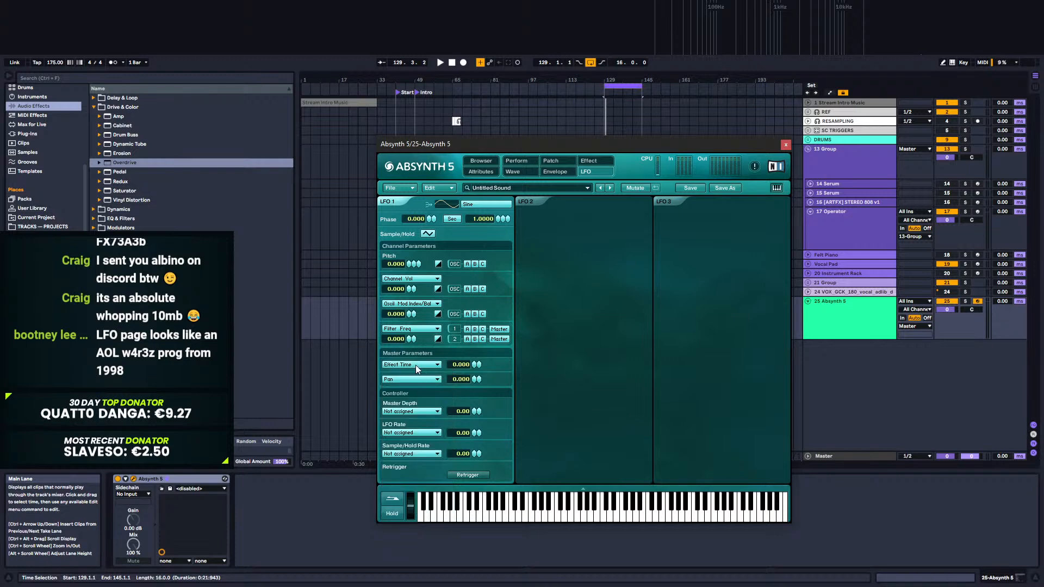
left_click(416, 367)
left_click(414, 374)
Step: Check the Aetherizer's master Time setting and audition the effect
left_click(590, 161)
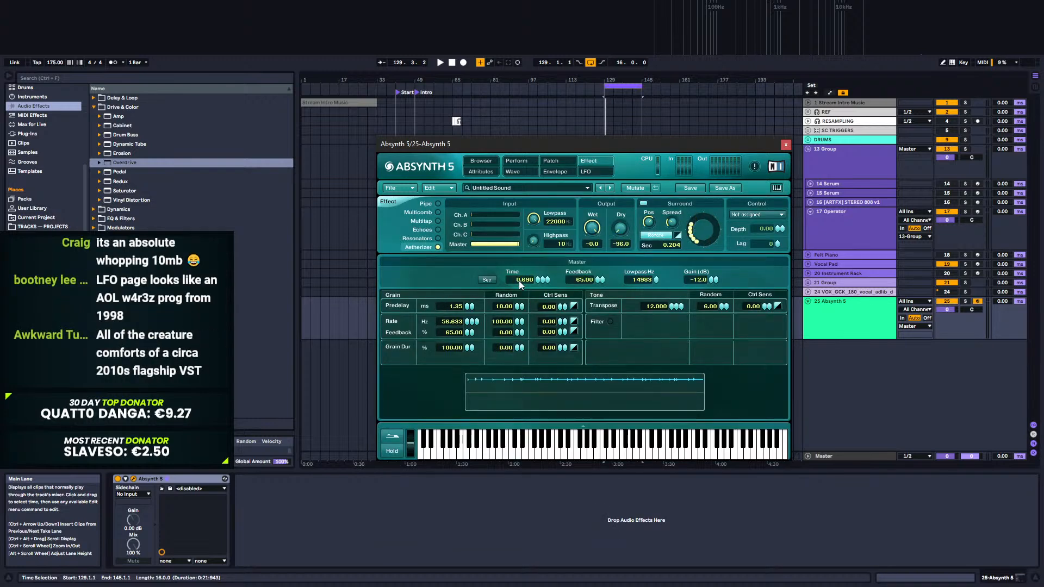
key("space")
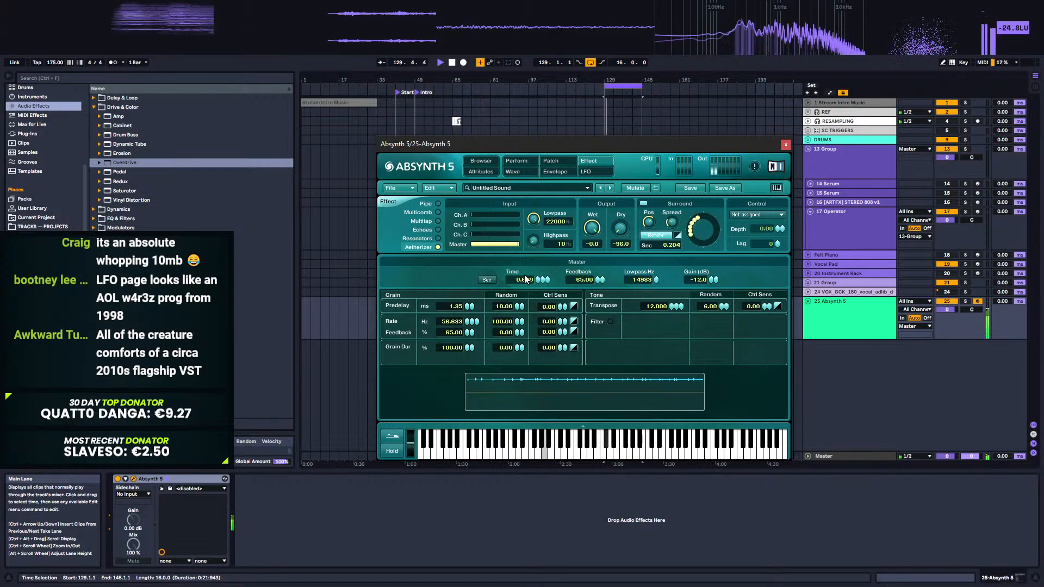
key("space")
Step: Try LFO 1 Effect Time amounts of 100 and 9 during playback, moving the master depth to 100 and back to 0
left_click(586, 172)
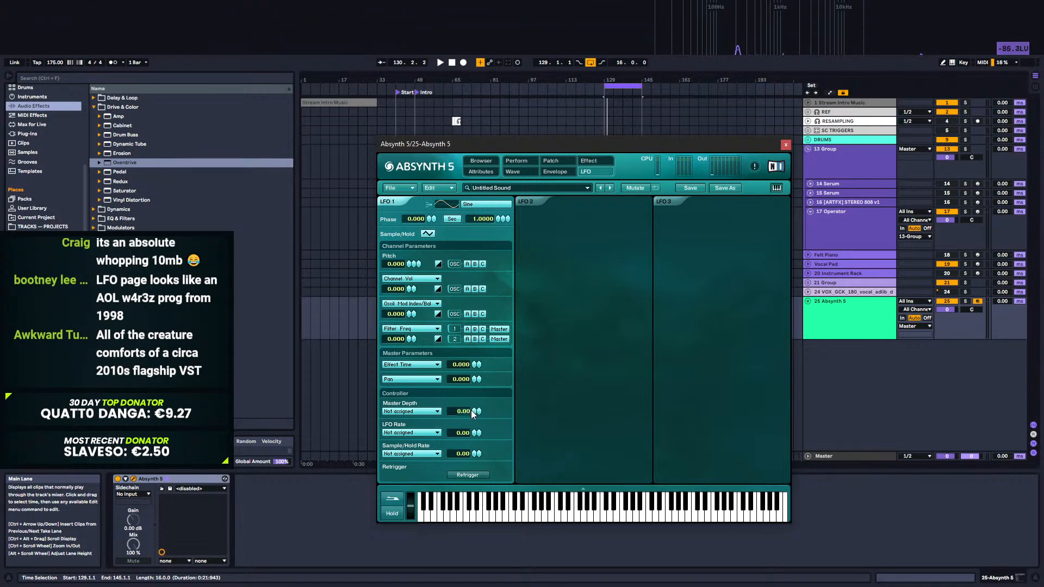
left_click_drag(473, 412, 500, 279)
key("space")
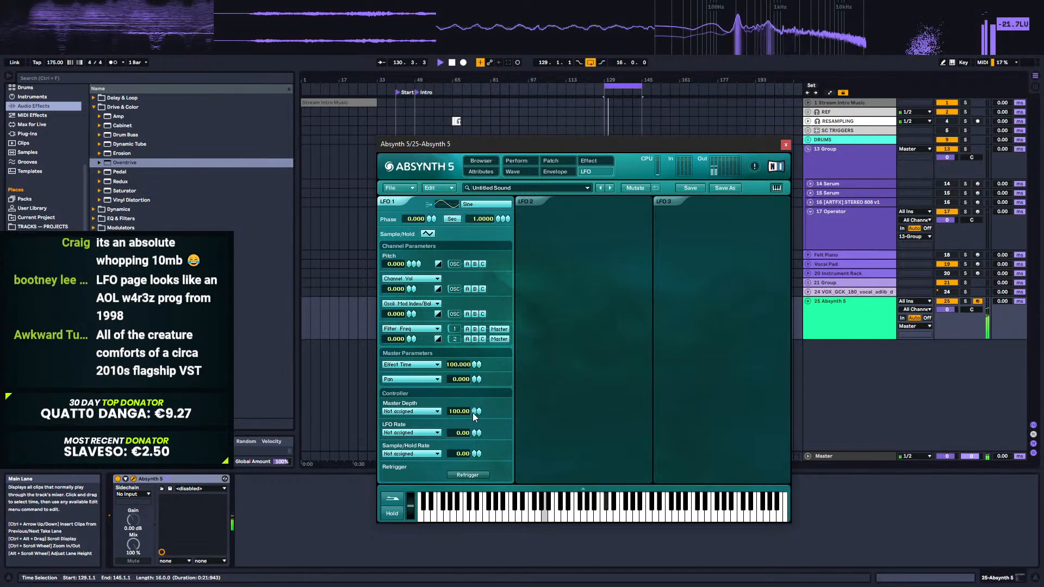
left_click_drag(473, 412, 460, 475)
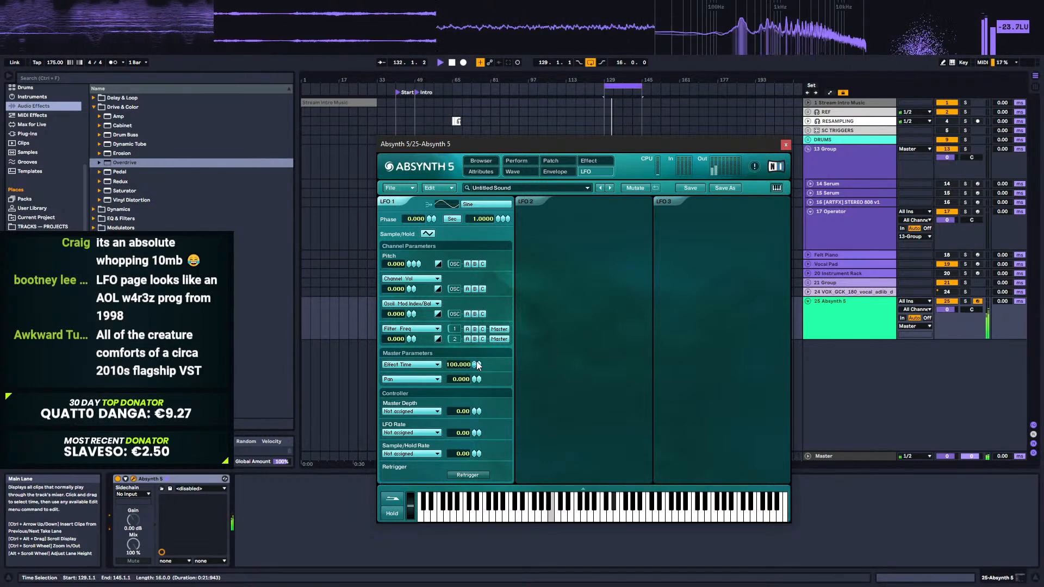
left_click_drag(473, 364, 467, 403)
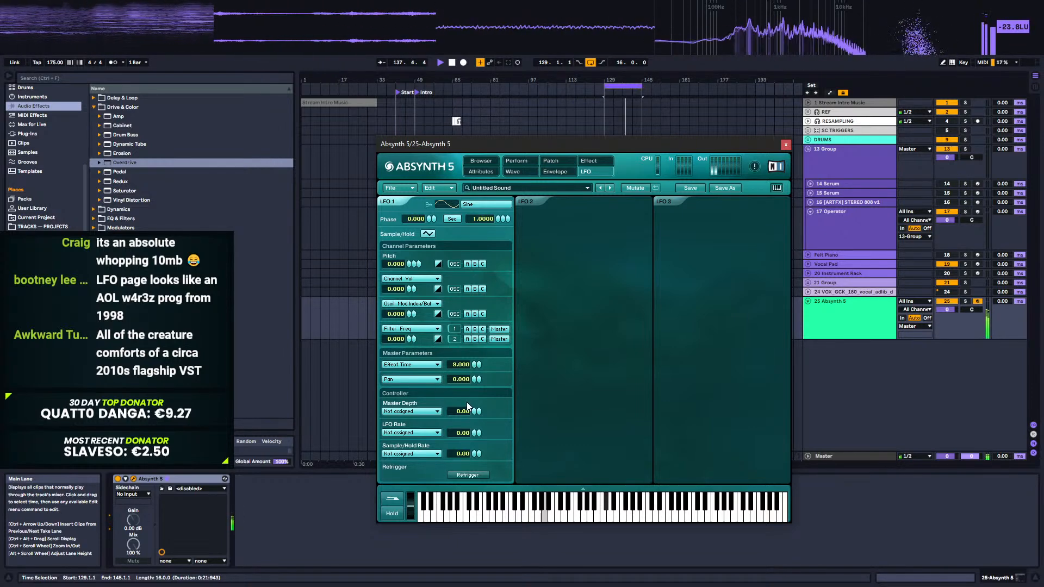
Step: Check channel A's modules in the patch, and reset LFO 1's Effect Time amount to 0.000
left_click(551, 160)
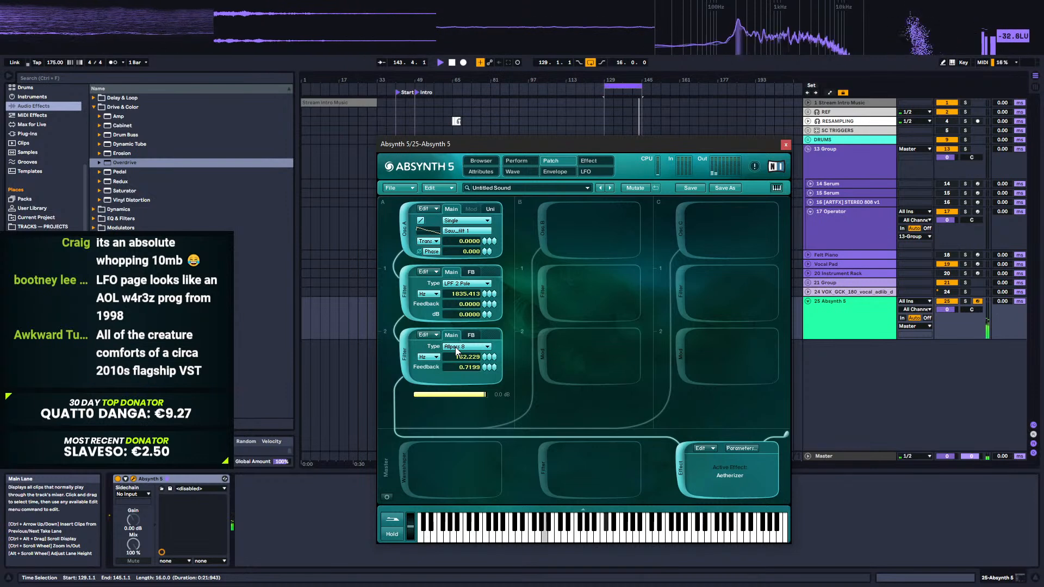
left_click(590, 171)
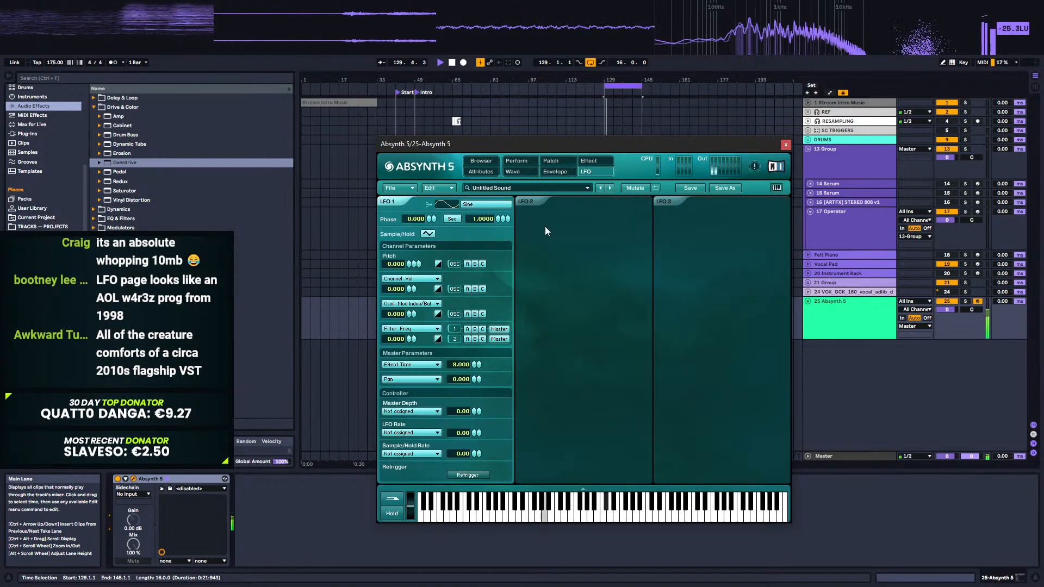
left_click(413, 328)
left_click(507, 302)
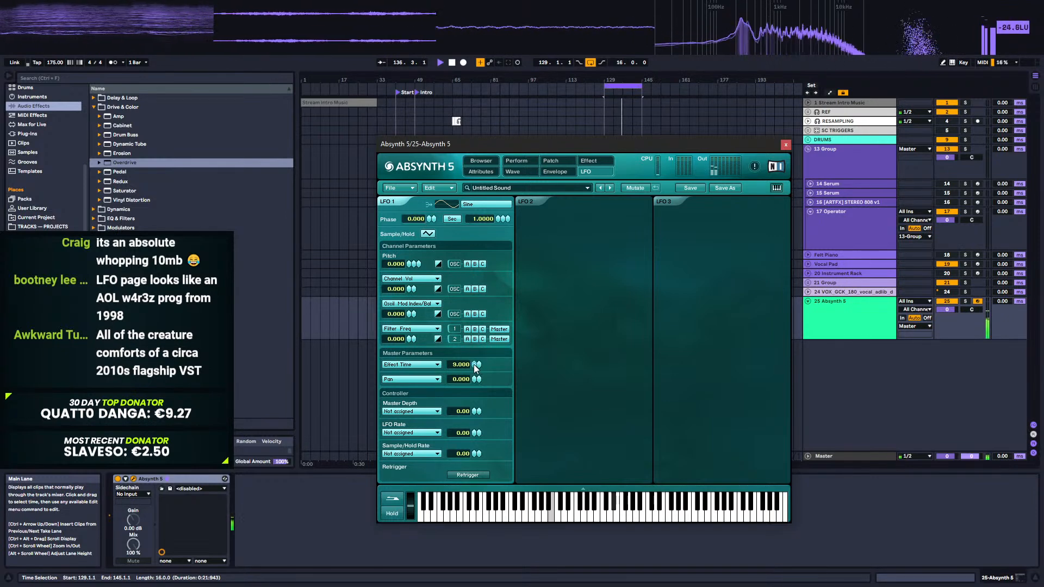
left_click_drag(475, 365, 474, 371)
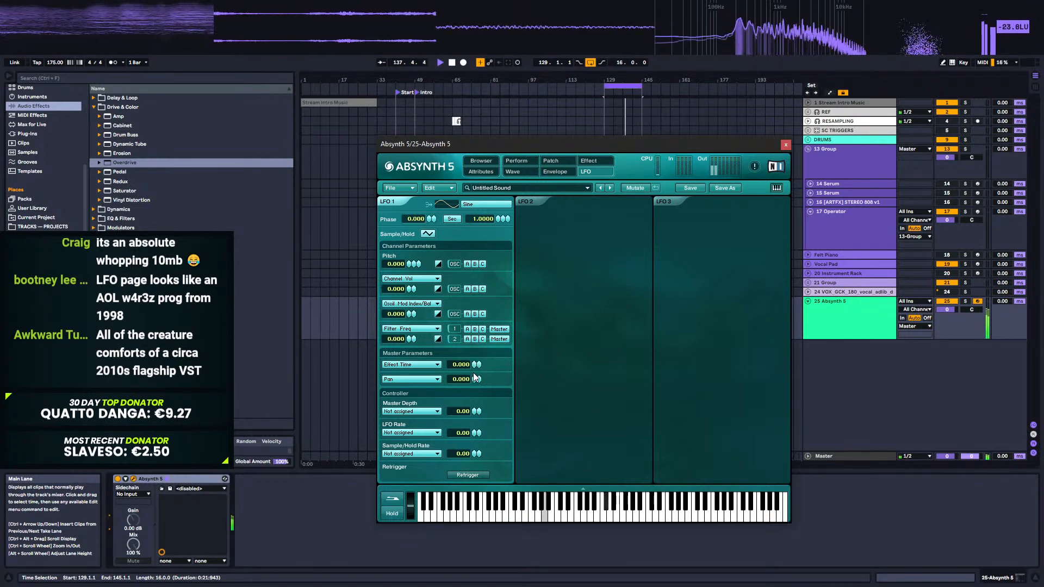
Step: Look through the target lists of LFO 1's master, filter, oscillator and channel parameters for a usable modulation destination
left_click(402, 365)
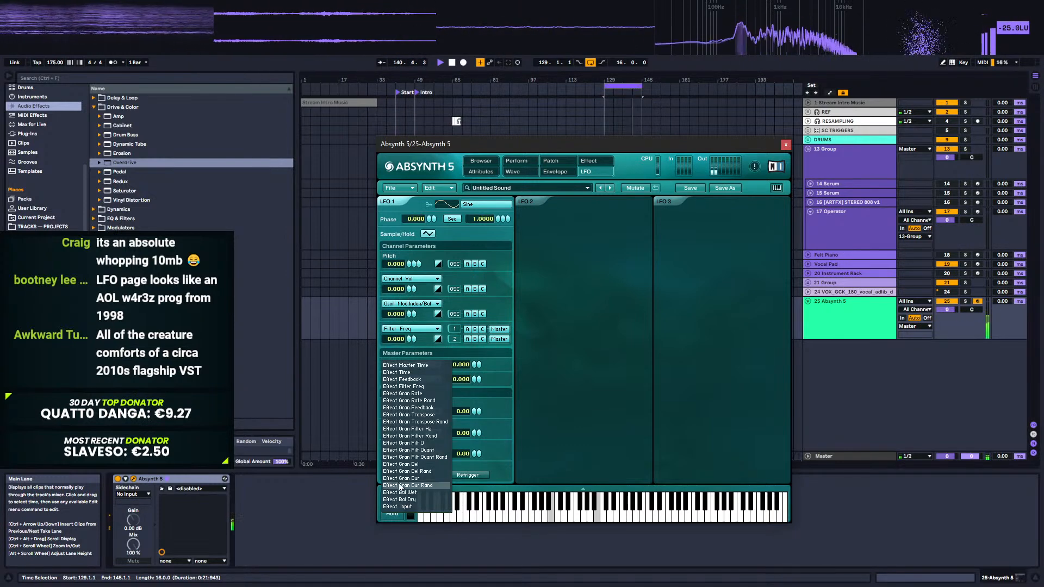
left_click(494, 361)
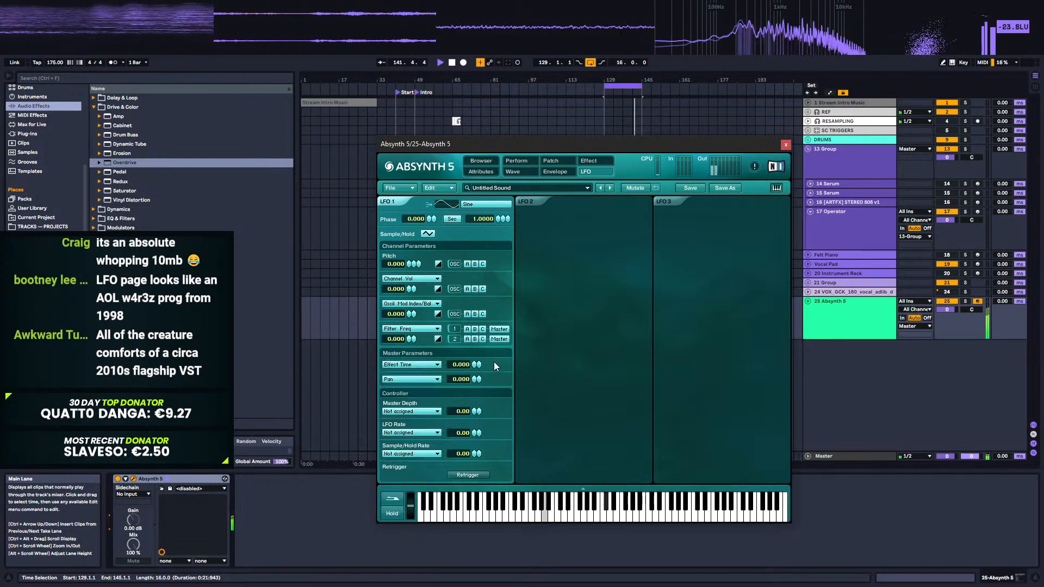
left_click(411, 329)
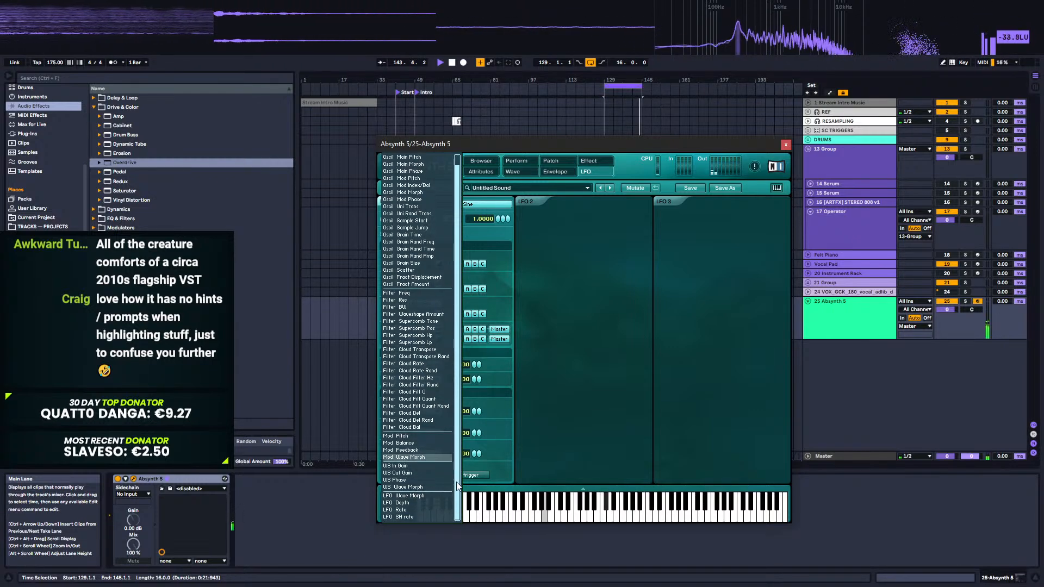
left_click(468, 379)
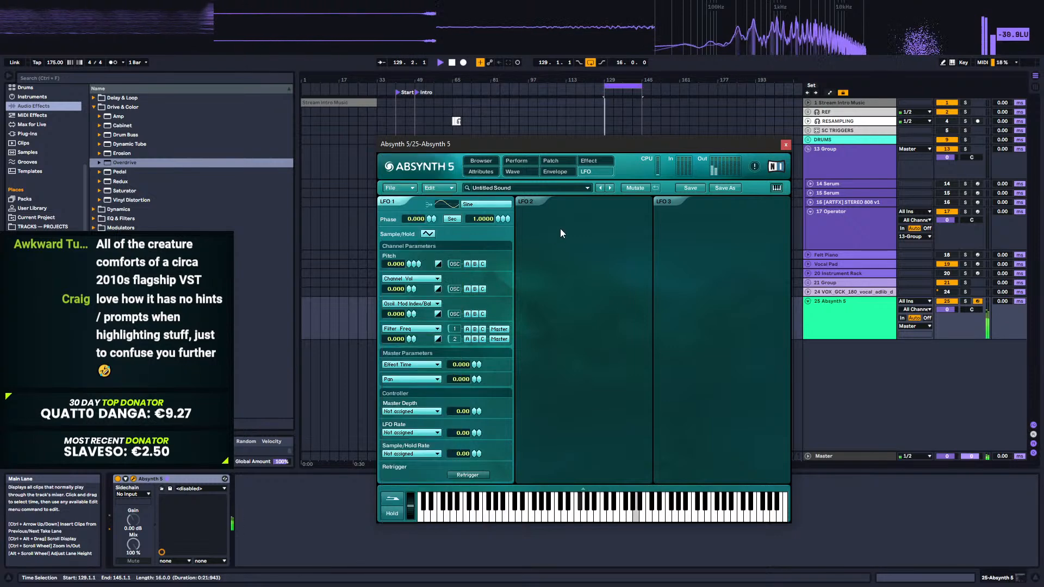
left_click(425, 303)
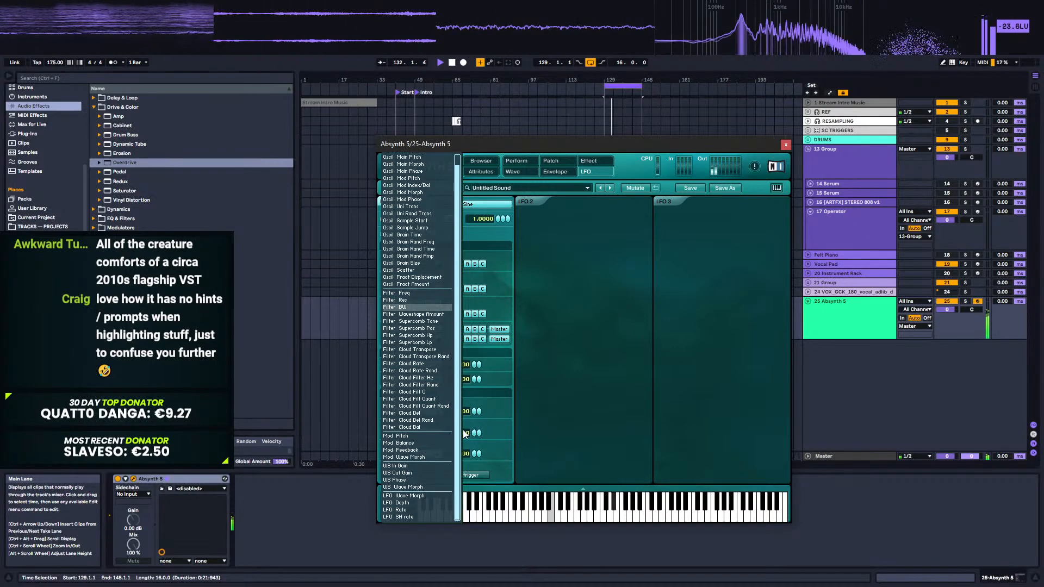
left_click(525, 295)
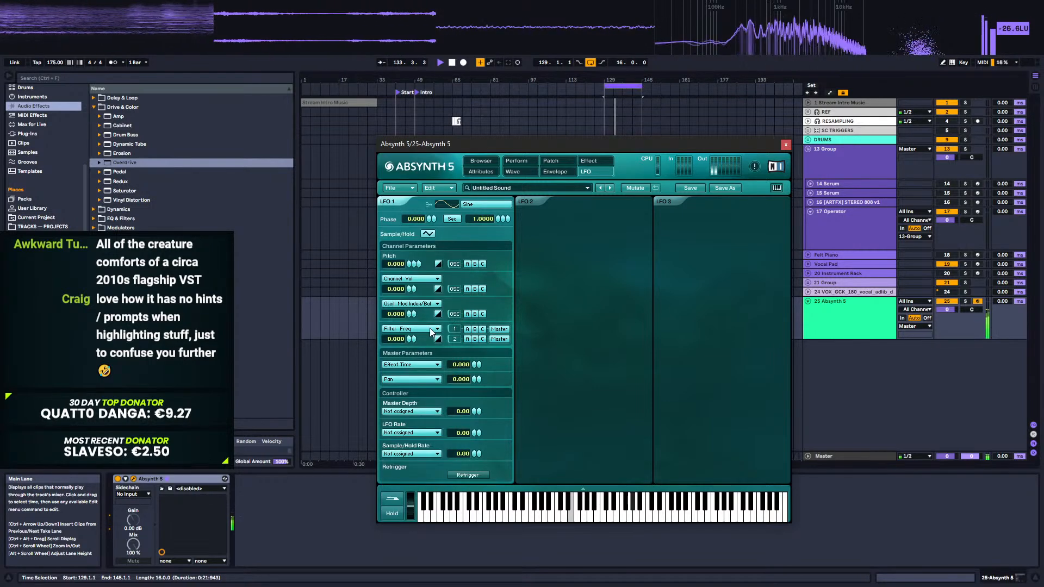
left_click(429, 327)
left_click(570, 321)
left_click(438, 281)
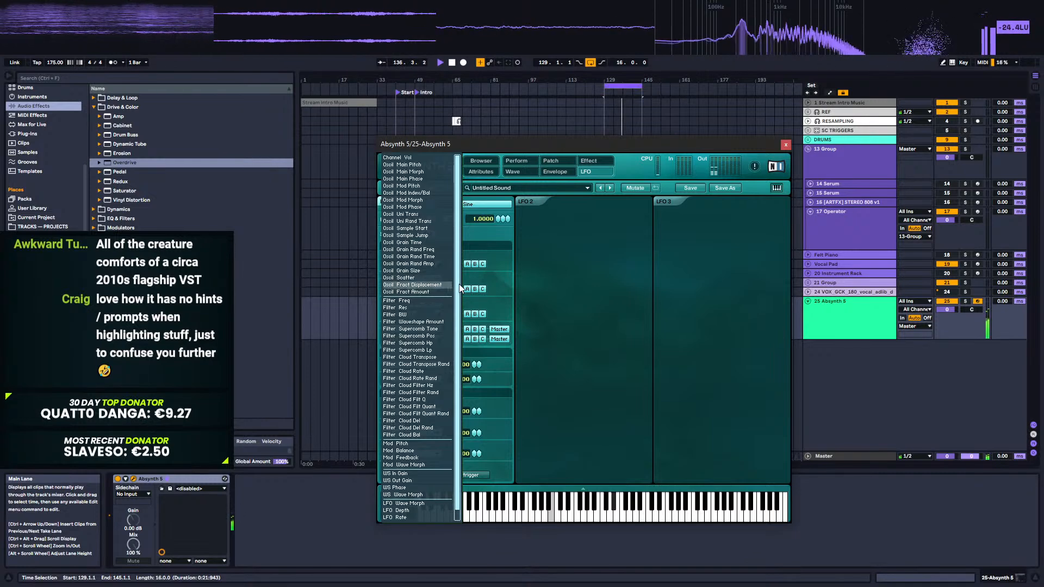
scroll(429, 278, "down", 1)
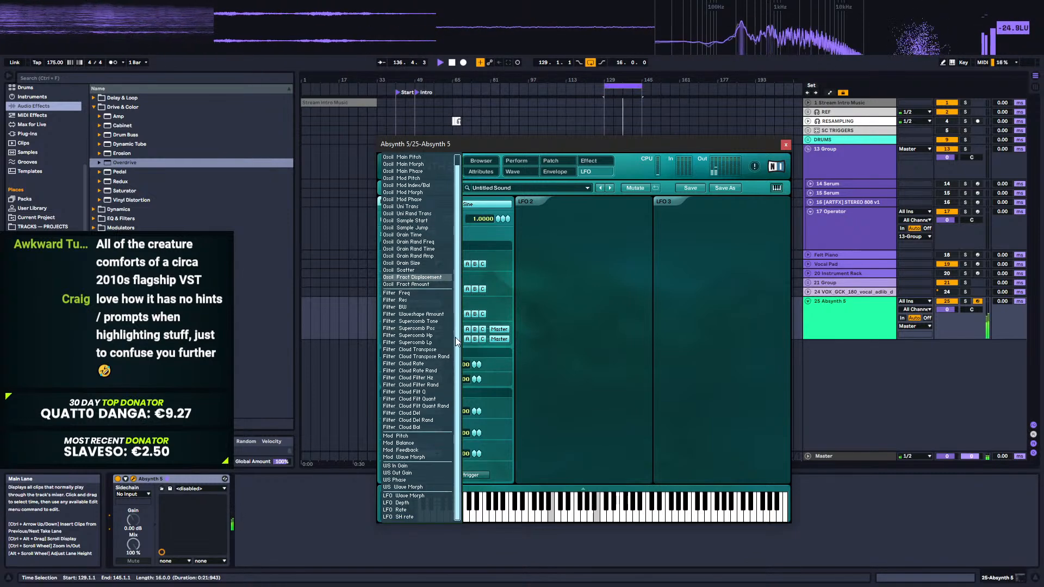
left_click(536, 260)
Step: Compare the sound with channel A's second filter switched off and back on in the patch
left_click(559, 161)
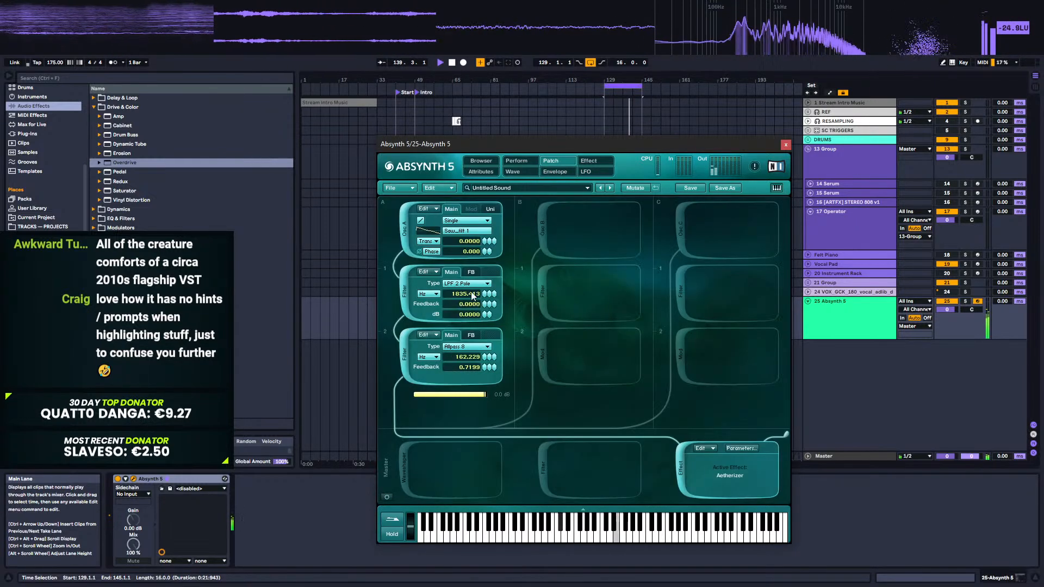
left_click(405, 354)
left_click(403, 351)
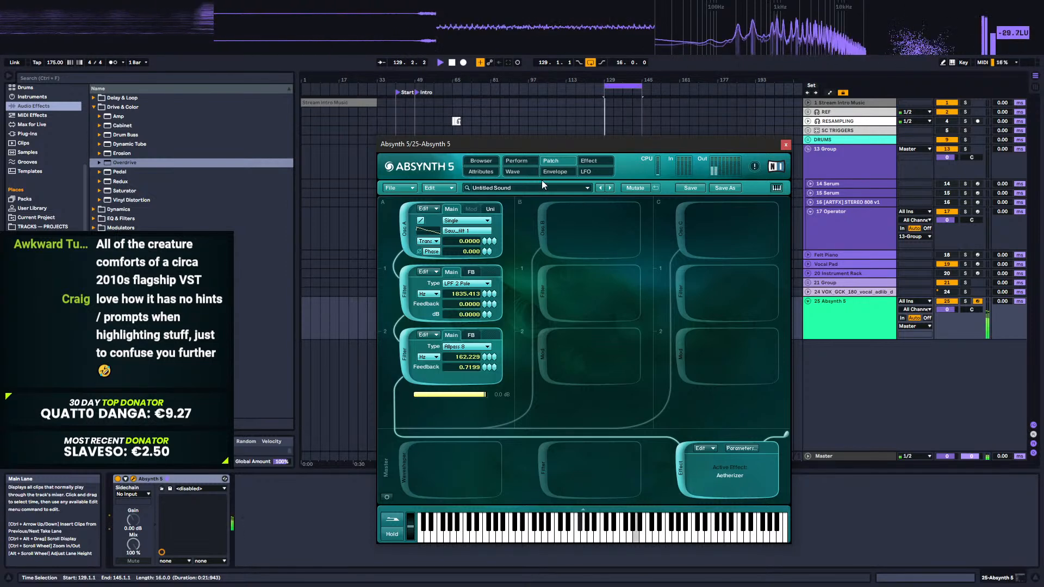
left_click(589, 161)
left_click(588, 172)
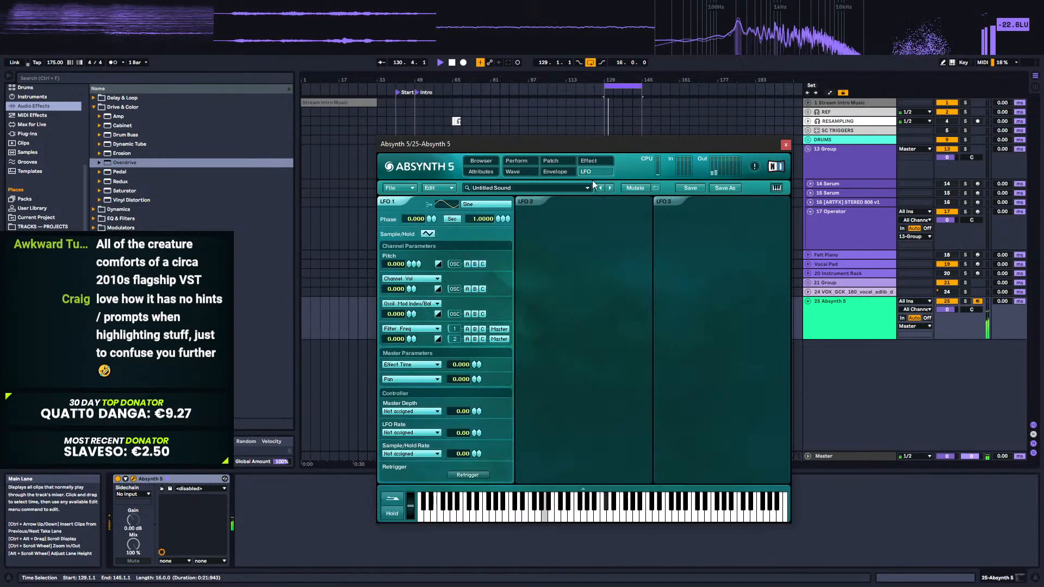
Step: Review LFO 1's effect, filter and oscillator modulation targets once more
left_click(409, 365)
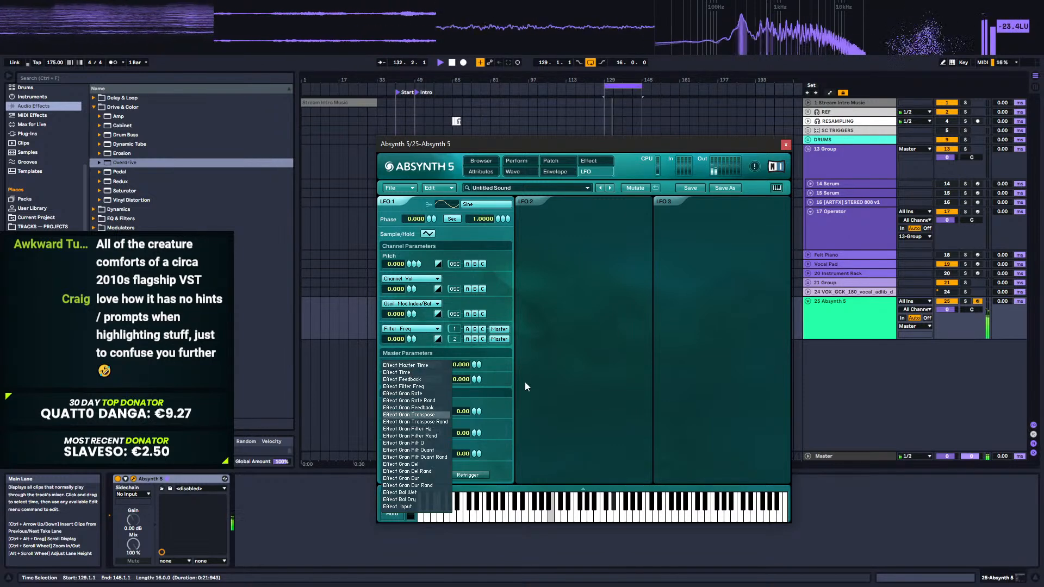
left_click(504, 359)
left_click(413, 327)
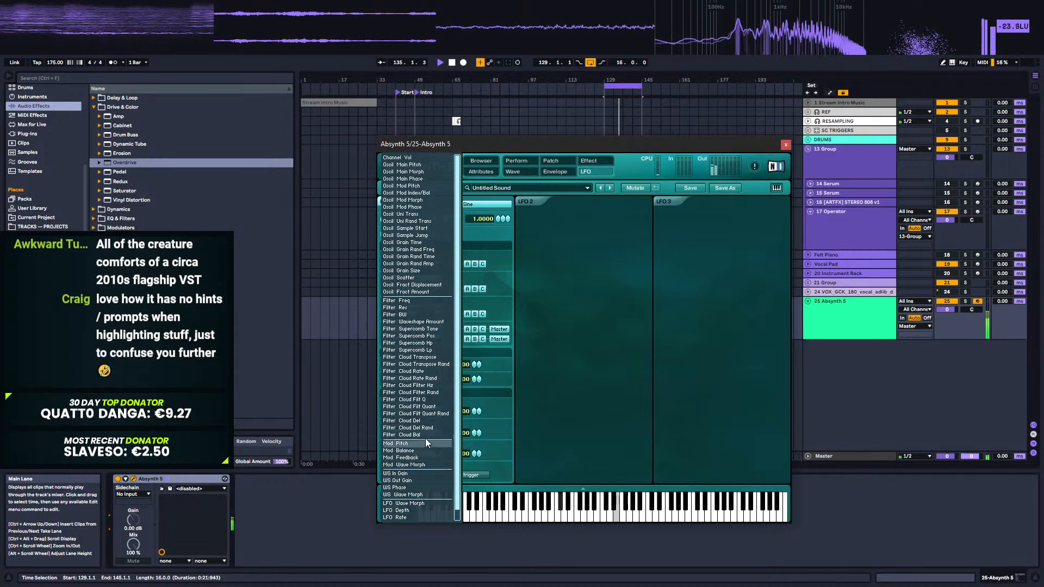
left_click(512, 380)
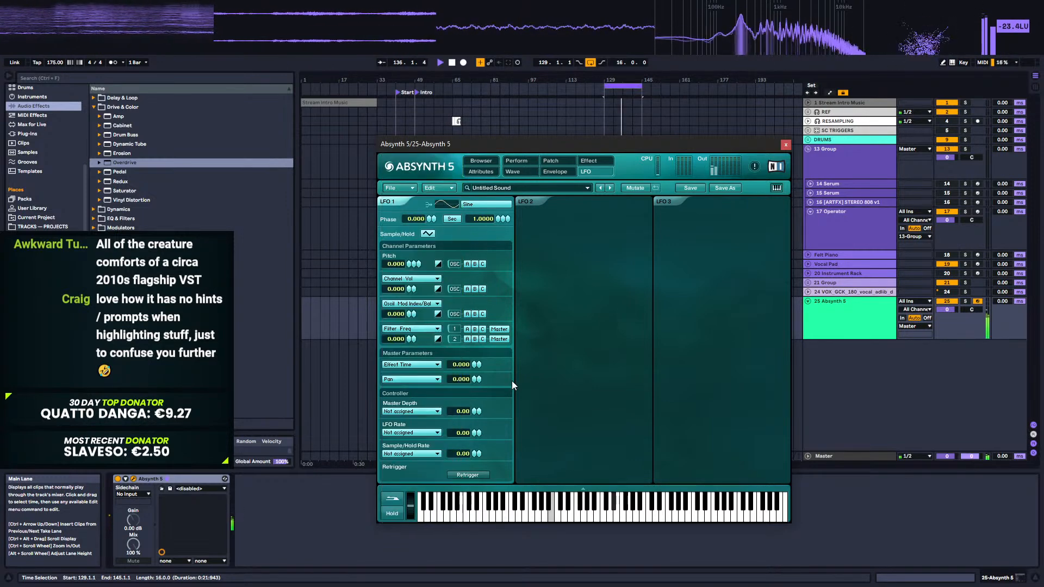
left_click(412, 305)
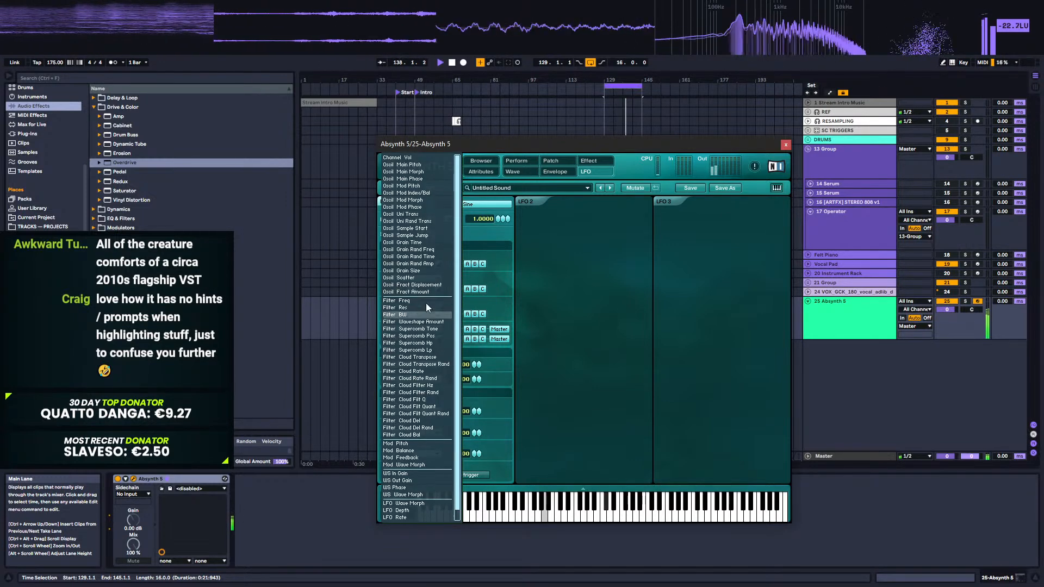
left_click(492, 305)
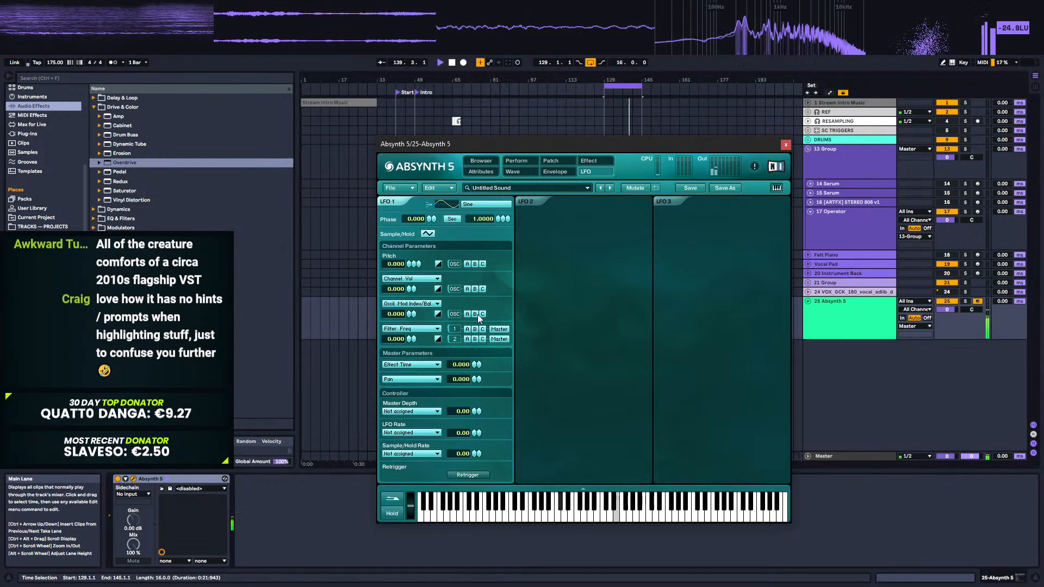
Step: Exclude channel A's first filter from LFO 1's Filter Freq modulation and set the modulation amount to 100.000
left_click(437, 329)
left_click(433, 331)
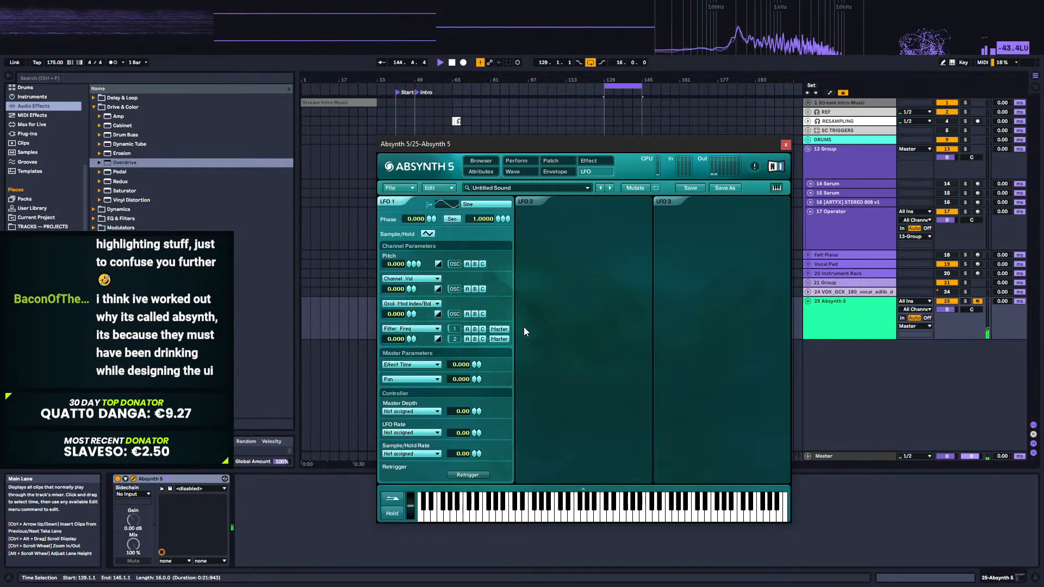
left_click(406, 329)
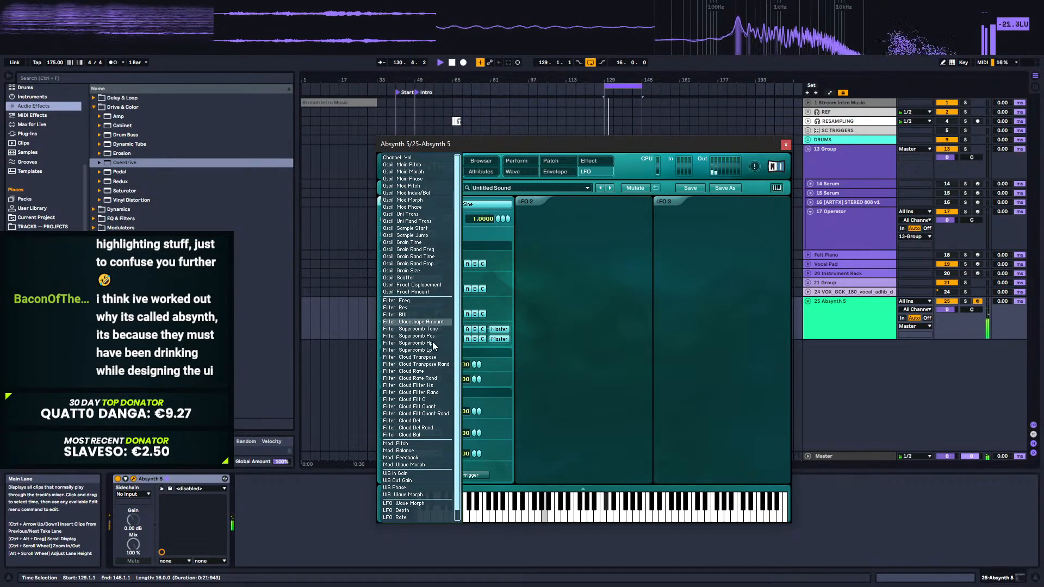
left_click(547, 330)
left_click(467, 330)
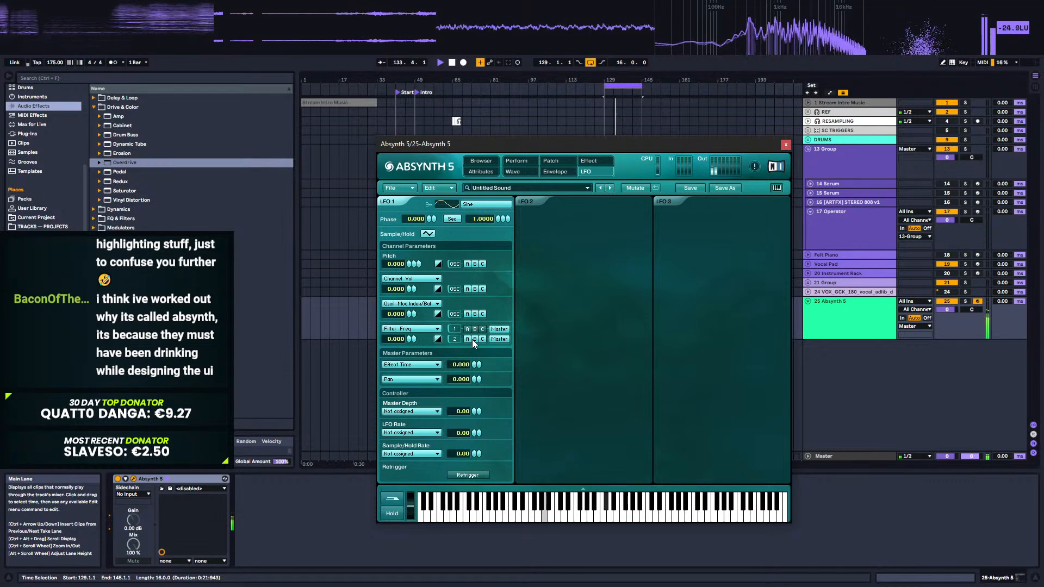
left_click_drag(401, 339, 420, 279)
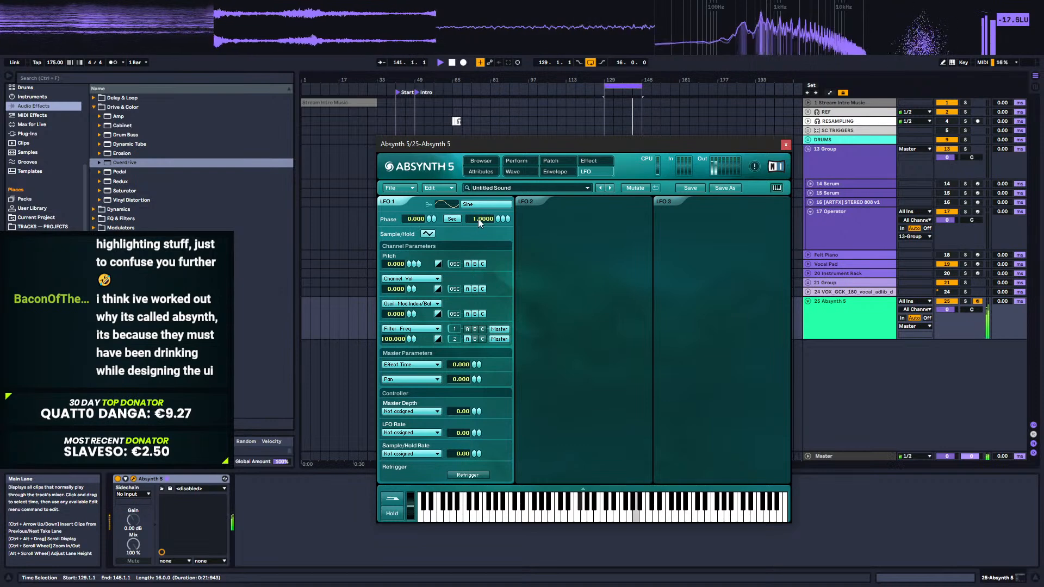
Step: Switch LFO 1's rate unit to Beat, try a rate of 7.5000 during playback, and set it to 1.0000
left_click(452, 219)
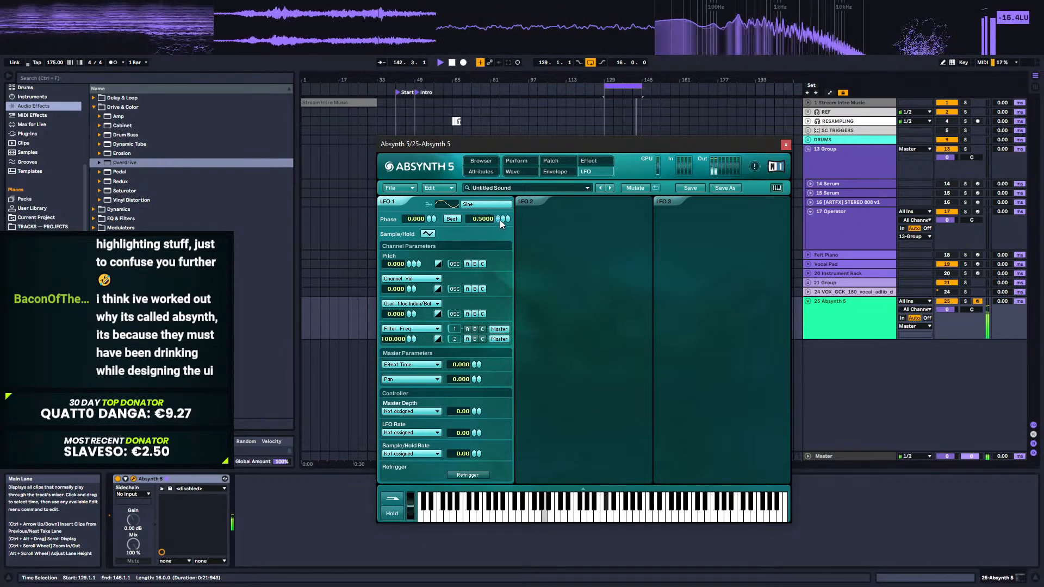
left_click(440, 62)
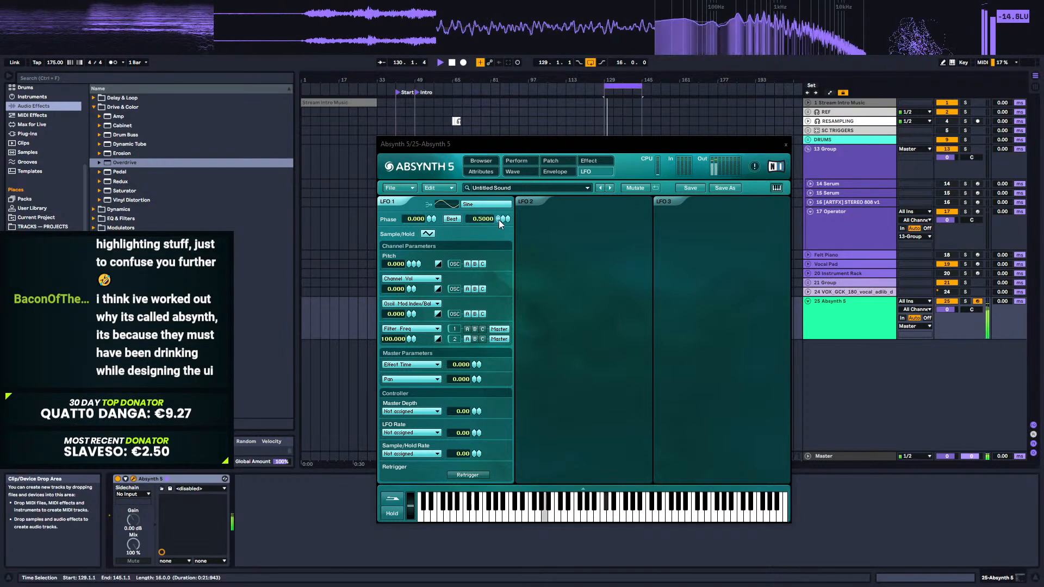
left_click_drag(498, 220, 497, 203)
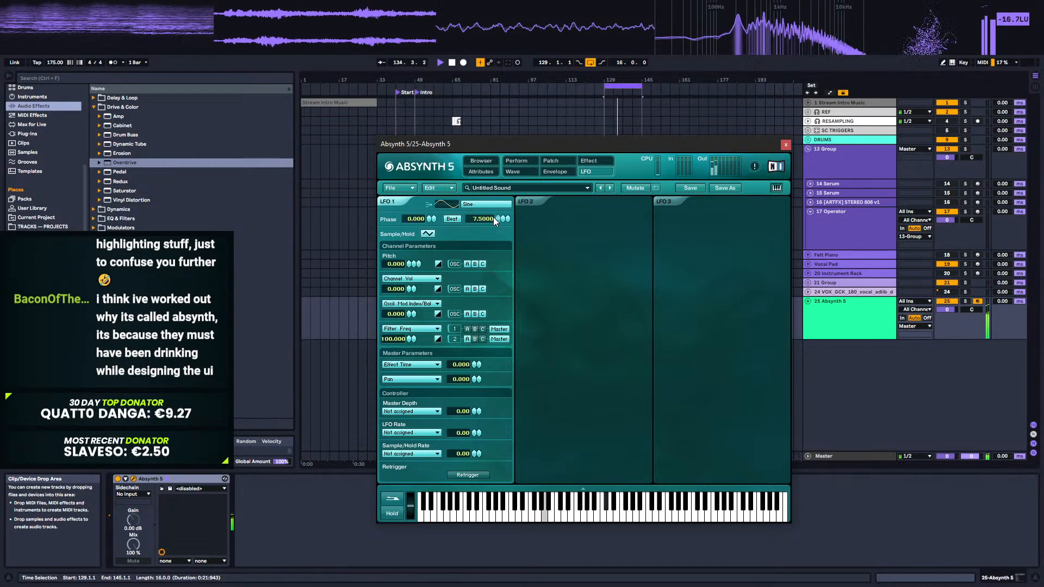
left_click_drag(475, 219, 497, 233)
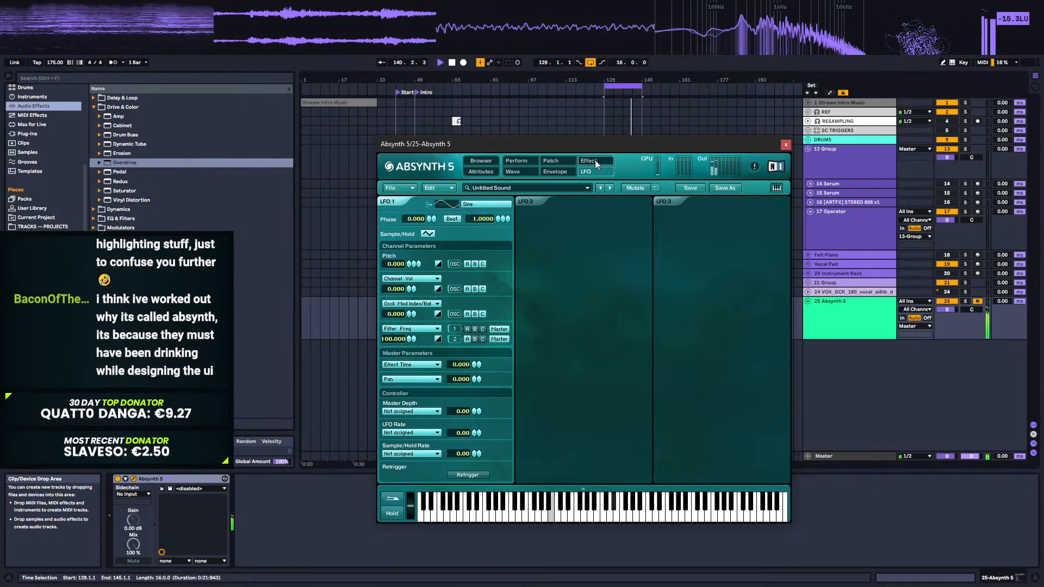
Step: Try channel A's second filter as Allpass 8 at 7778.173 Hz and as Comb at 5587.652 Hz
left_click(556, 160)
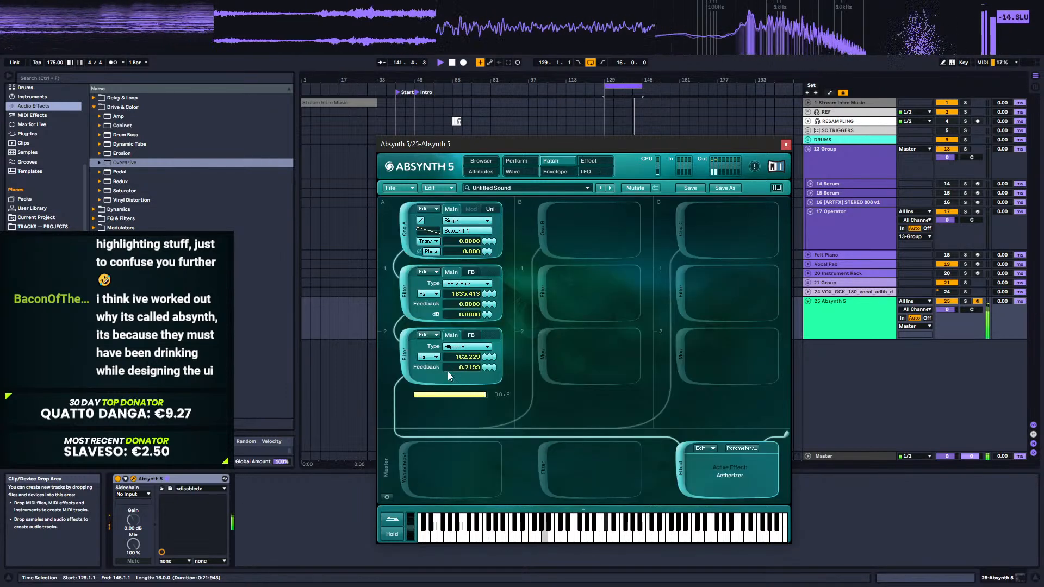
left_click_drag(486, 360, 498, 308)
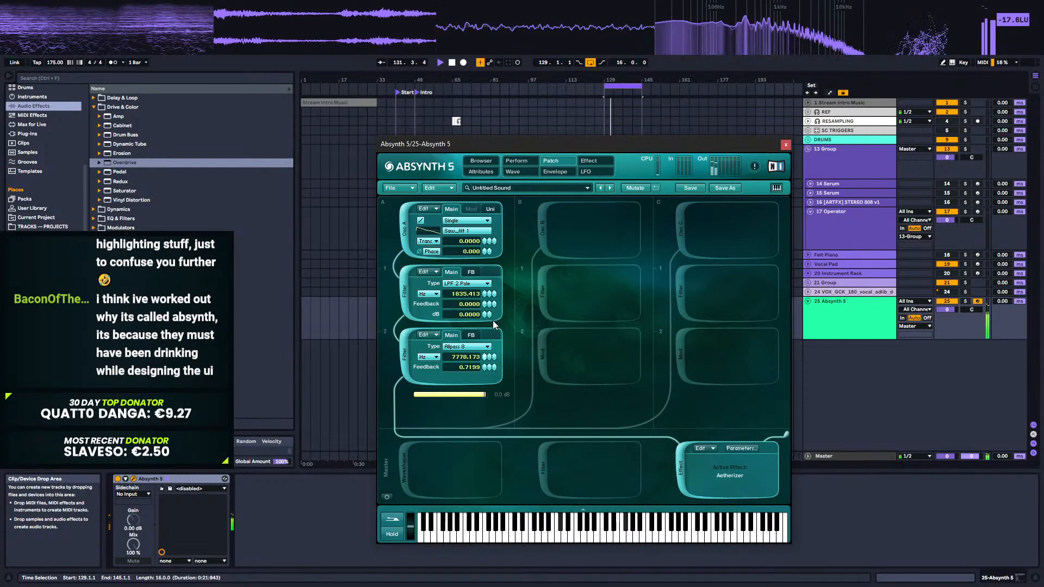
left_click(480, 347)
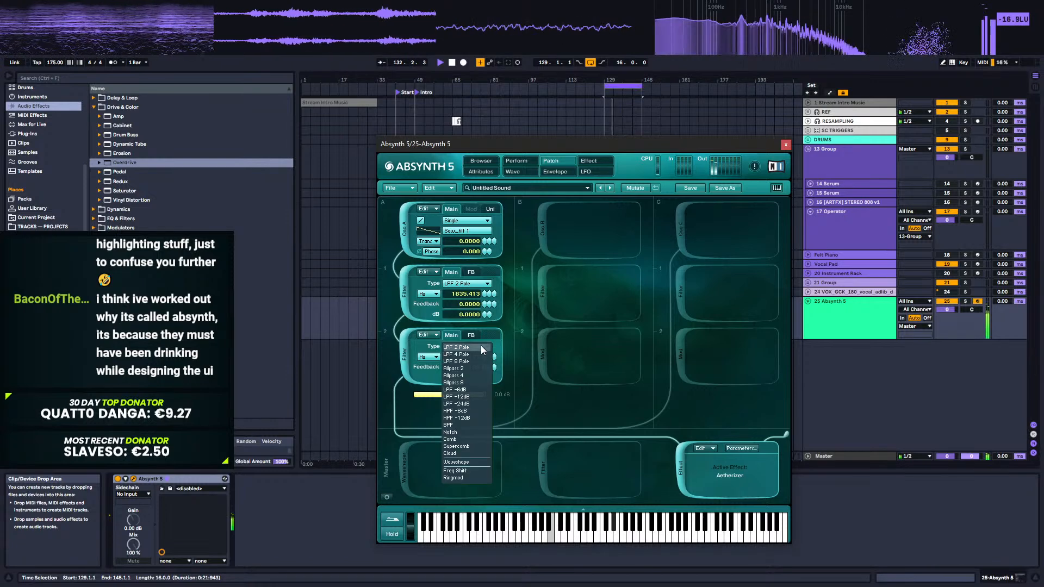
left_click(462, 439)
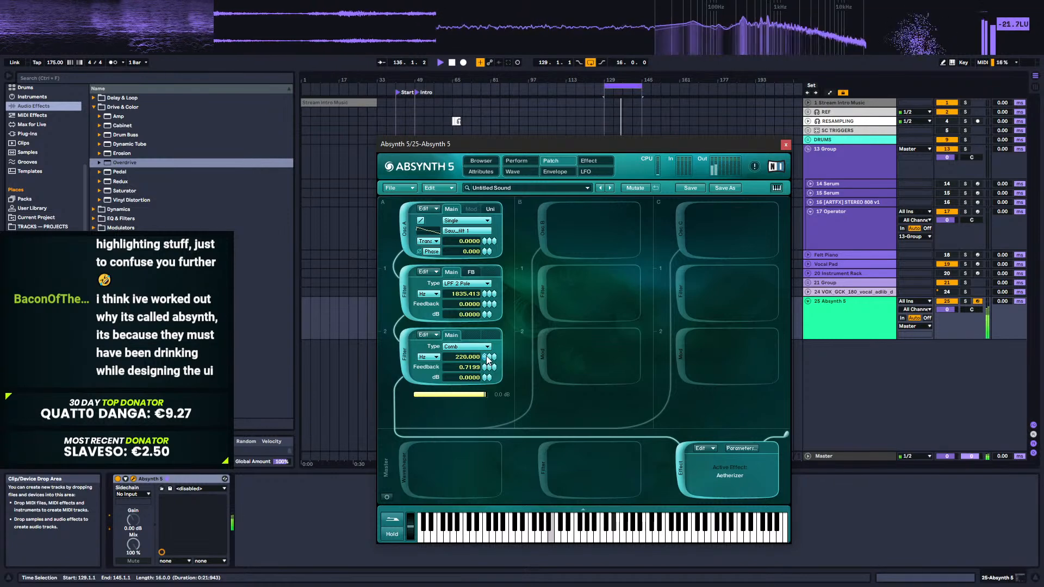
left_click_drag(488, 360, 490, 335)
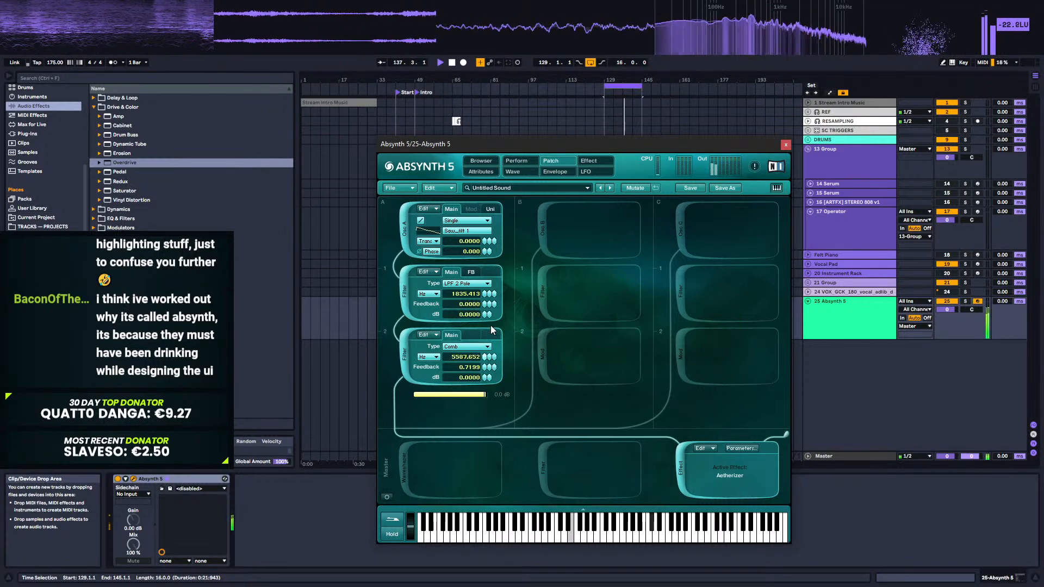
Step: Change the type of channel A's second filter to Supercomb
left_click(473, 346)
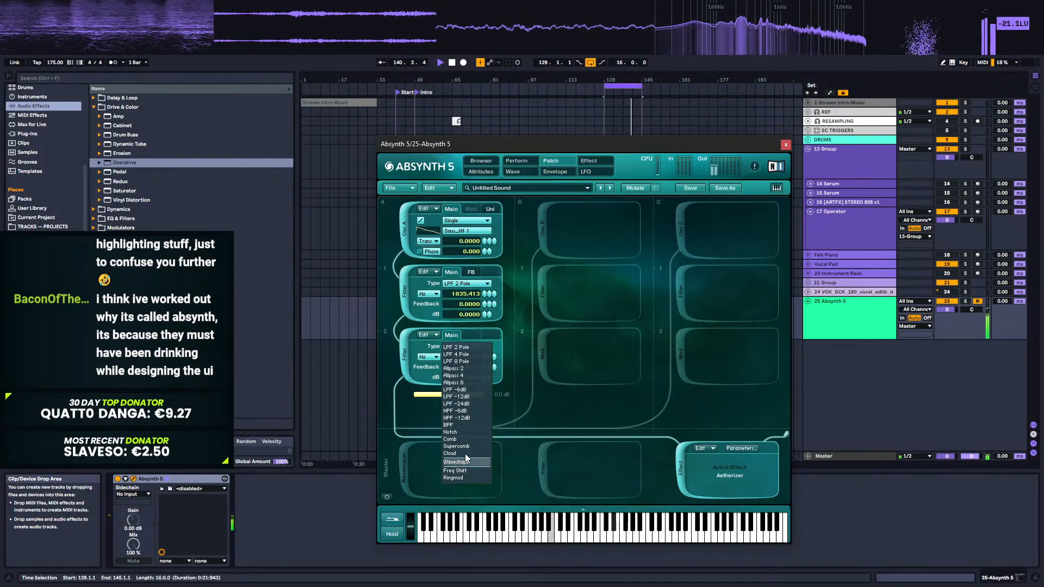
left_click(463, 446)
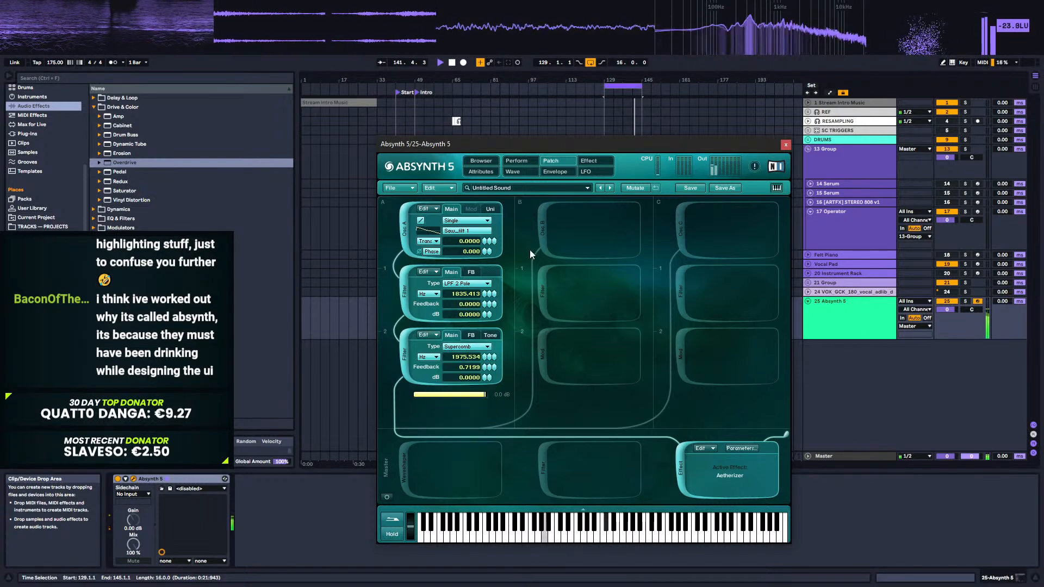
Step: Check the Aetherizer settings and lower LFO 1's Filter Freq modulation amount during playback
left_click(596, 163)
left_click(593, 171)
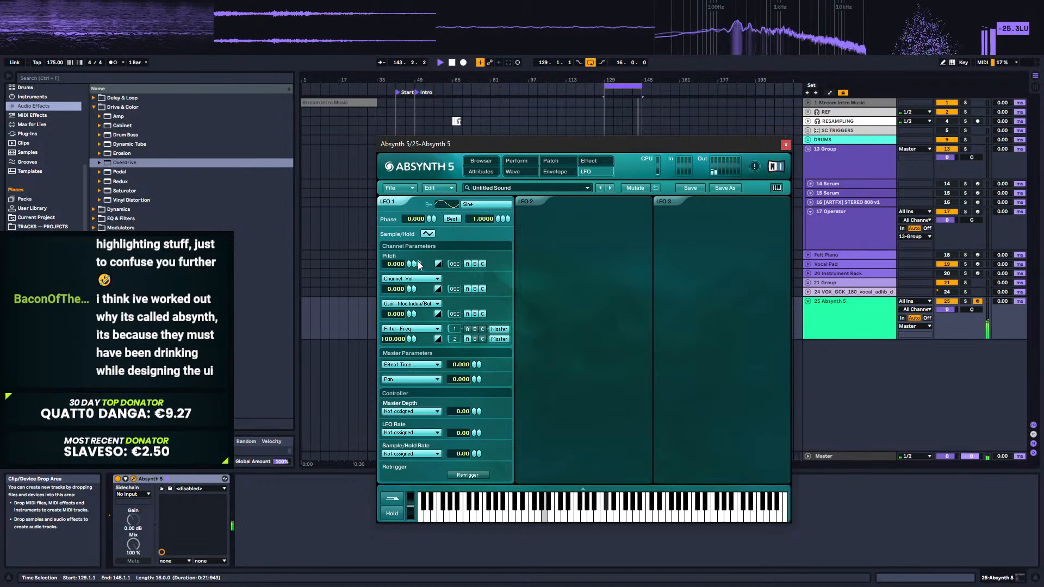
left_click(596, 163)
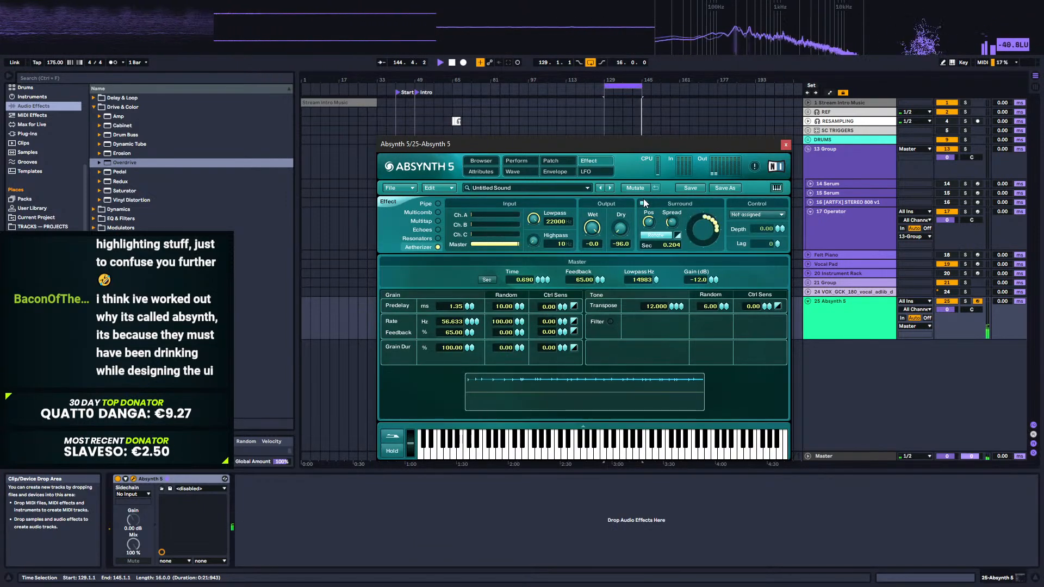
left_click(584, 171)
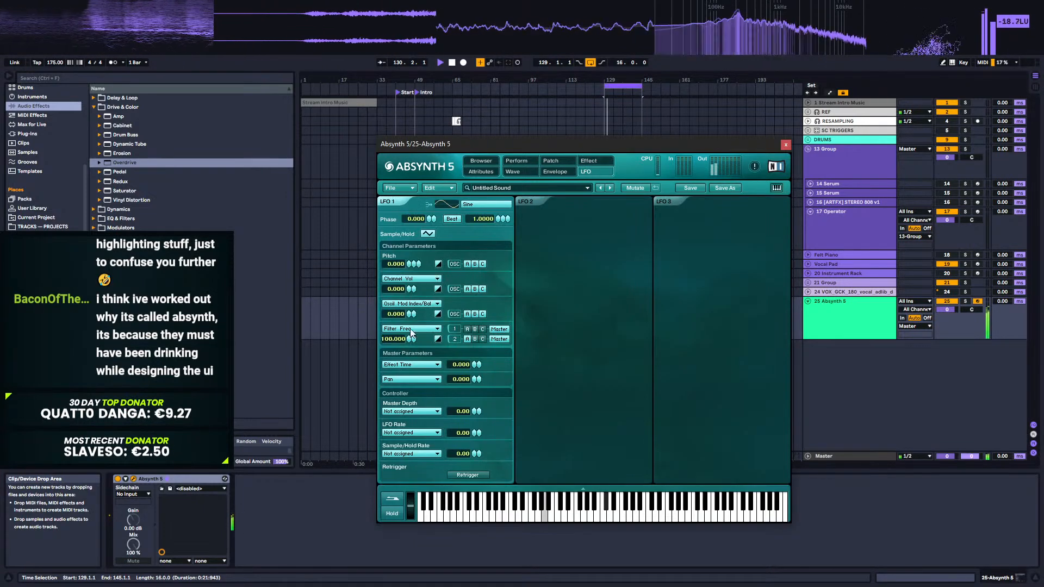
left_click_drag(408, 343, 404, 380)
left_click_drag(404, 375, 404, 366)
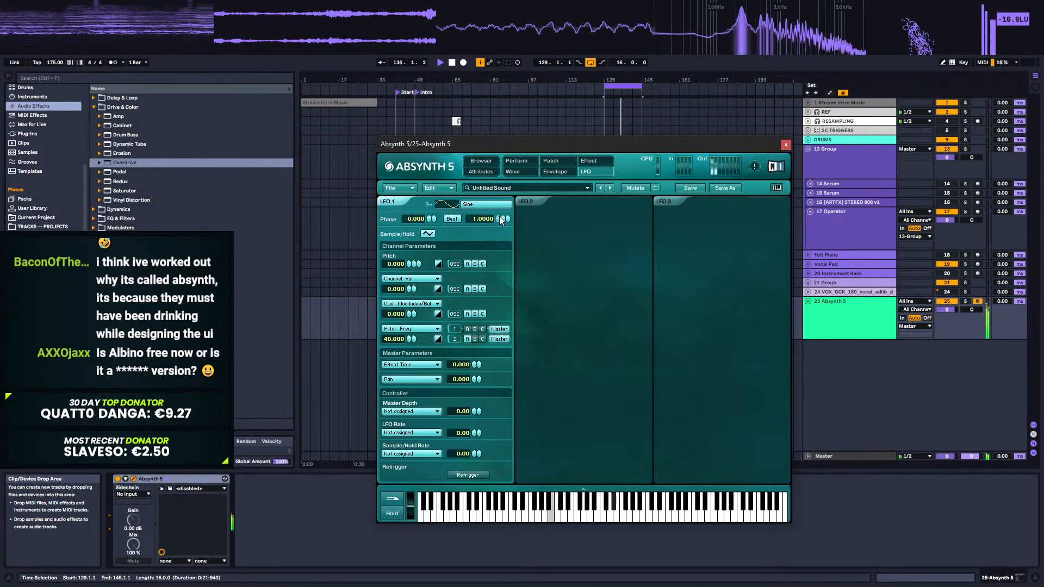
Step: Set LFO 1's beat-synced rate to 4.0000 and listen to the result during playback
double_click(481, 218)
type("4")
key("Return")
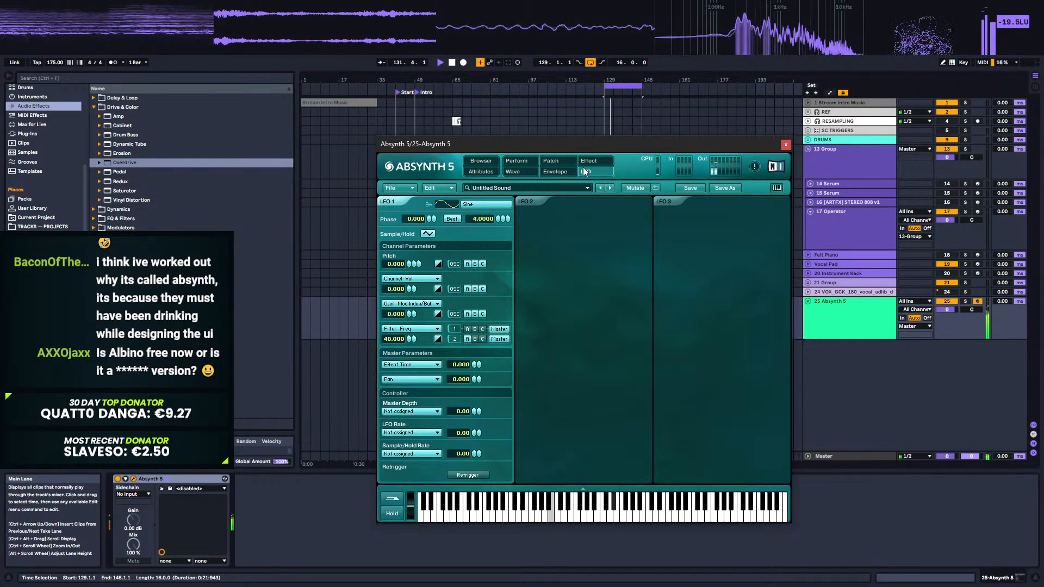
Step: Enable channel B's sine oscillator, LPF 2 Pole filter and Freq Shift modulator in the patch
left_click(481, 158)
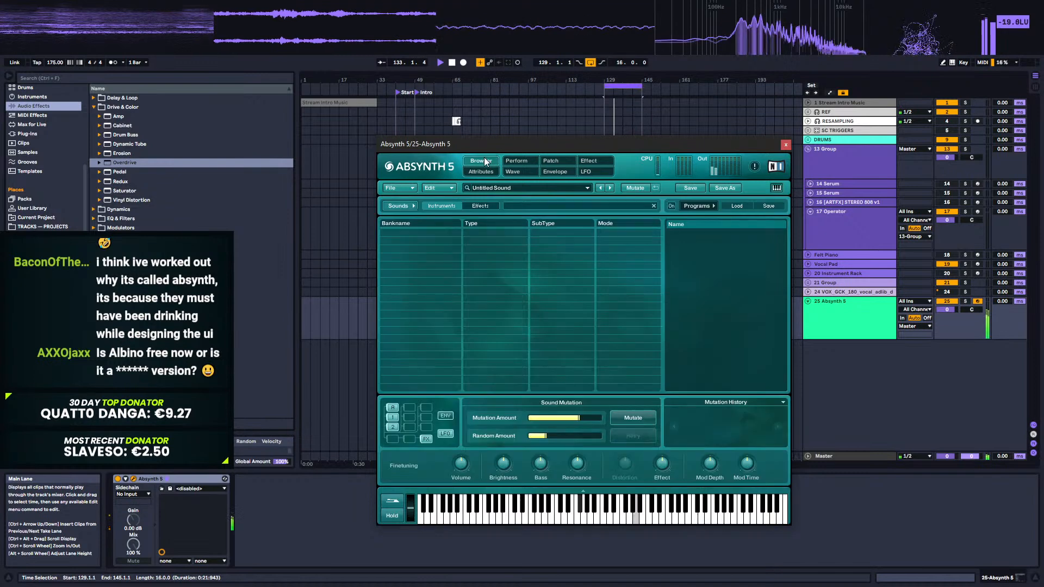
left_click(525, 163)
left_click(533, 171)
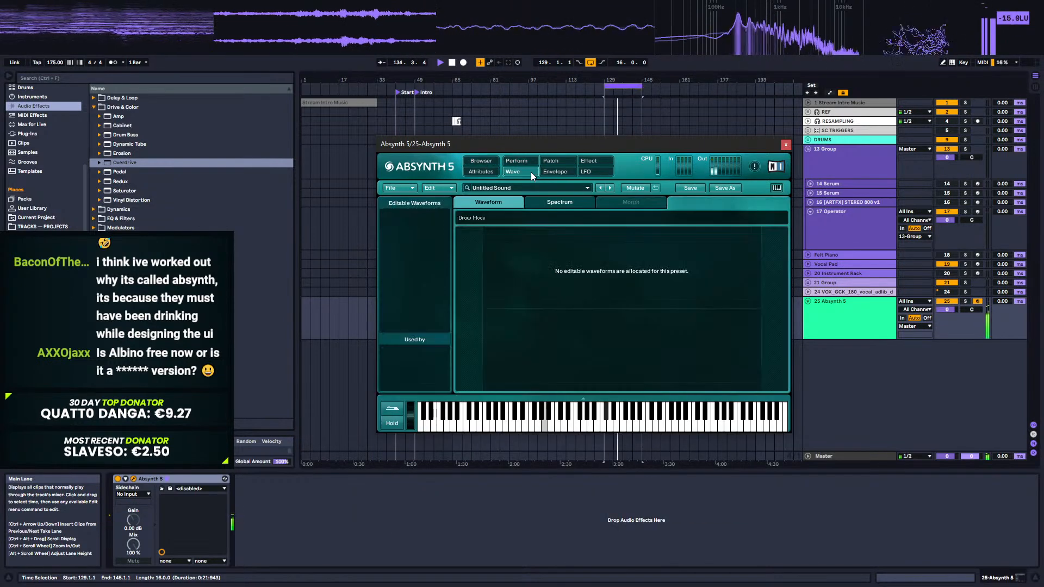
left_click(550, 161)
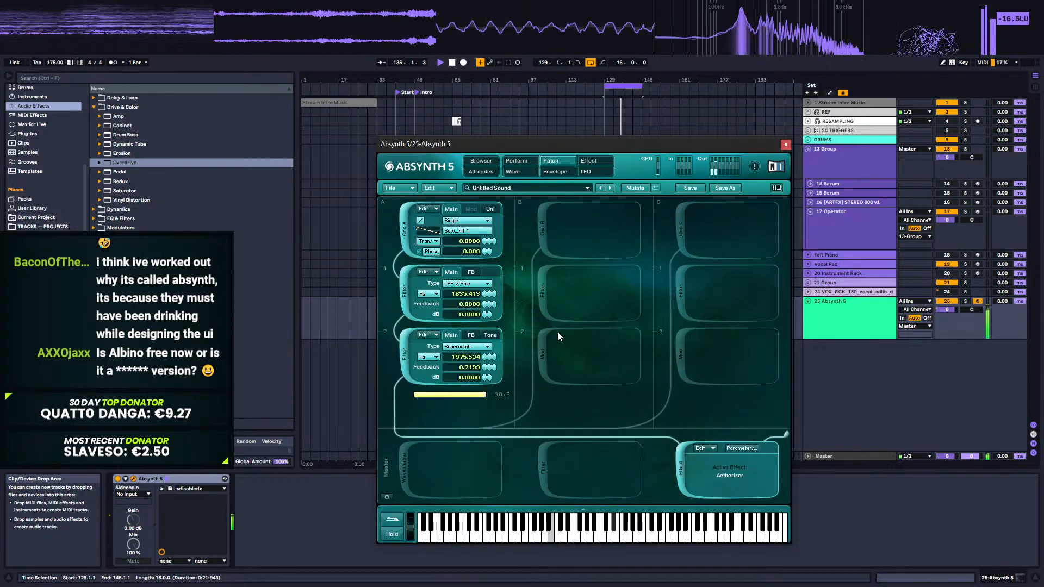
left_click(544, 227)
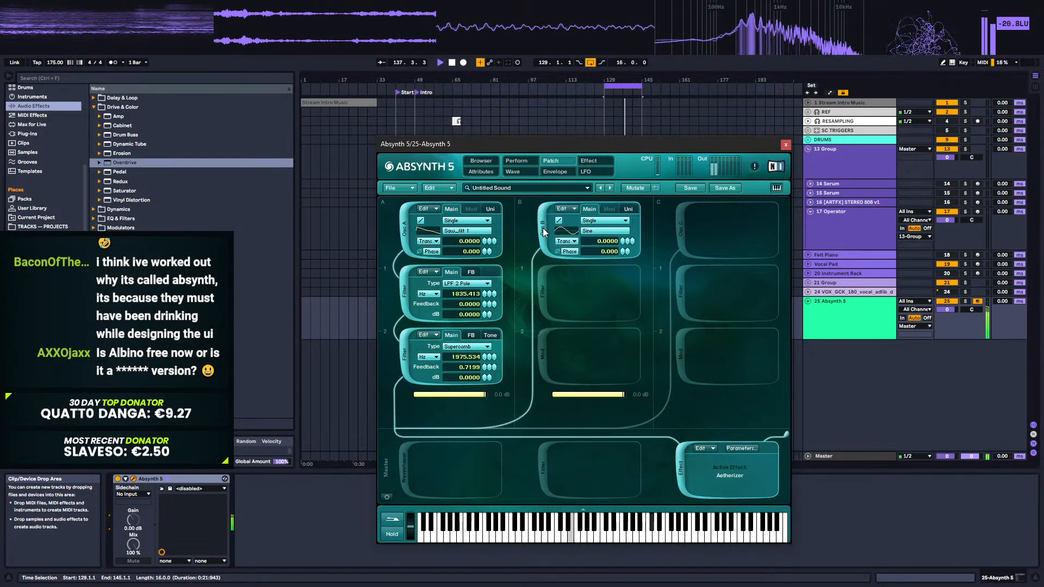
left_click(543, 287)
left_click(557, 363)
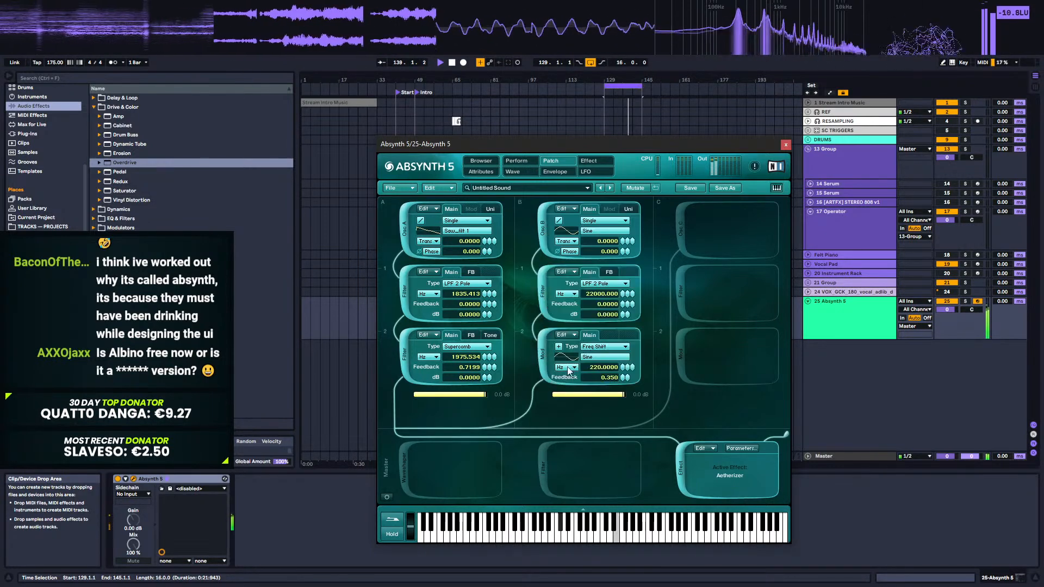
Step: Try channel C's oscillator, LPF 2 Pole filter and Freq Shift modulator, then switch the whole channel off again
left_click(676, 254)
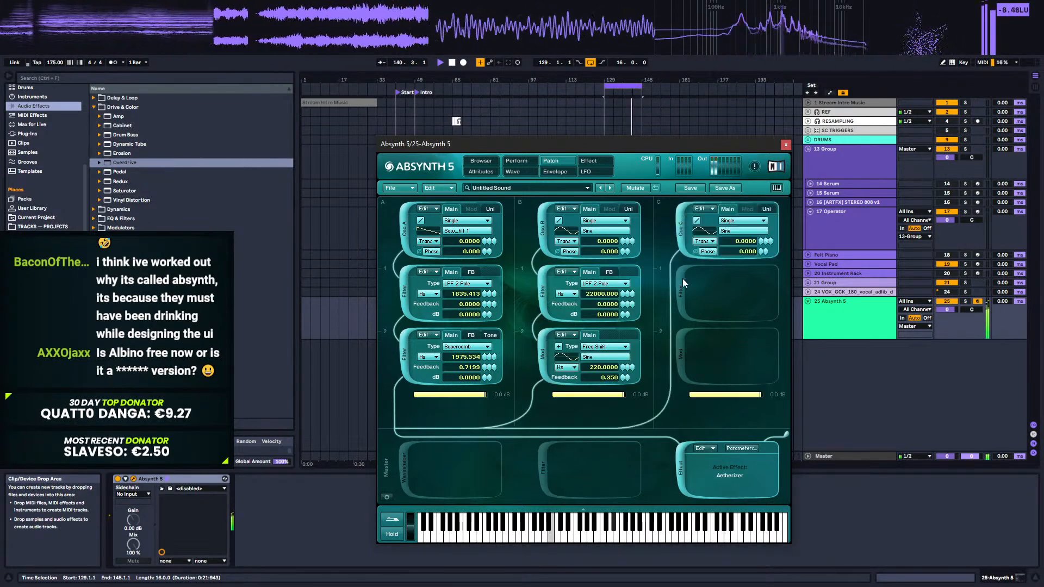
left_click(683, 316)
left_click(681, 354)
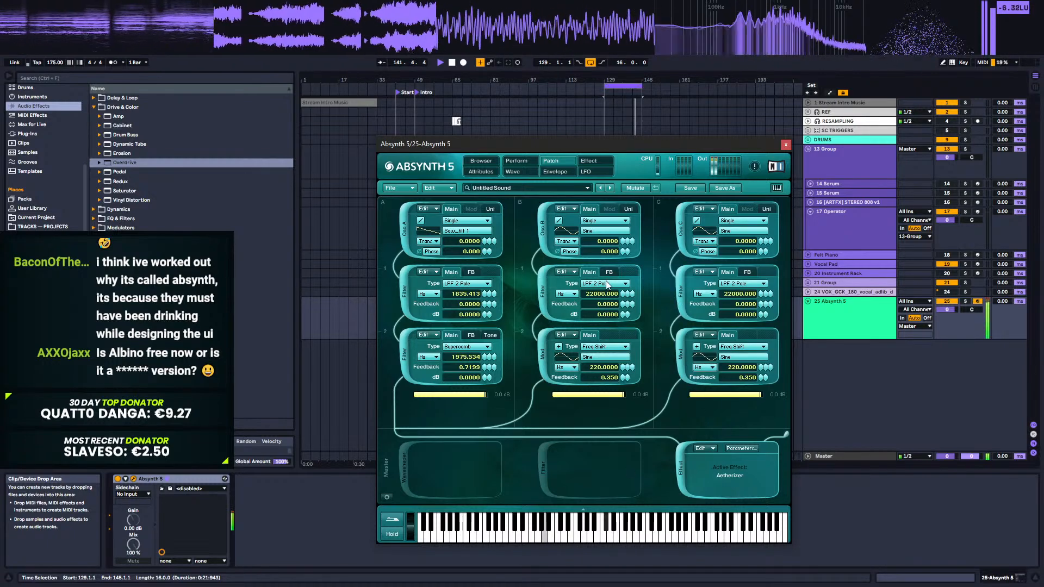
left_click(680, 290)
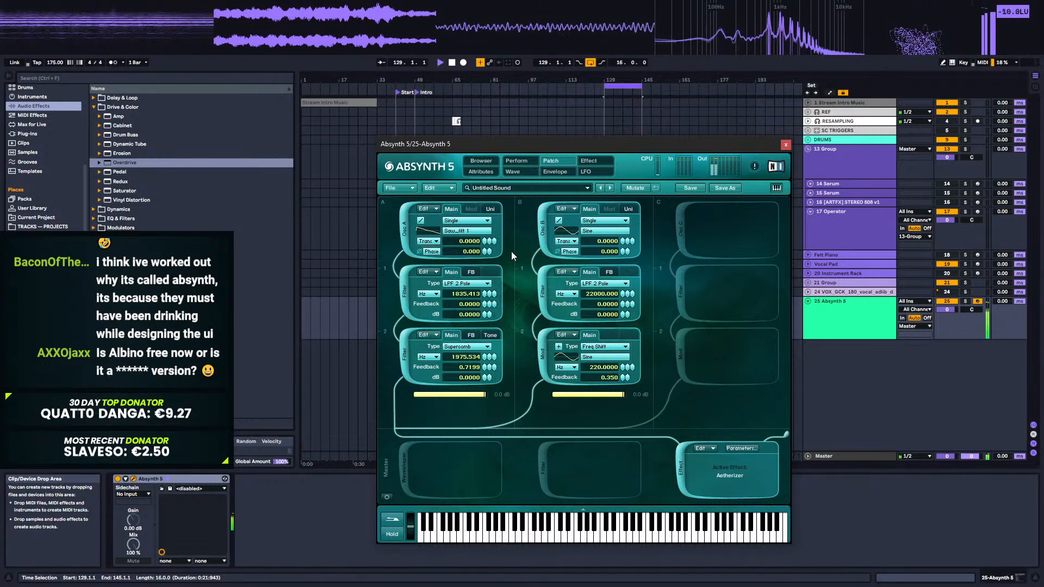
Step: Reshape the Oscil B Amp and Oscil A Amp envelopes into decays reaching -96 dB at about 1.09 s and 1.03 s
key("space")
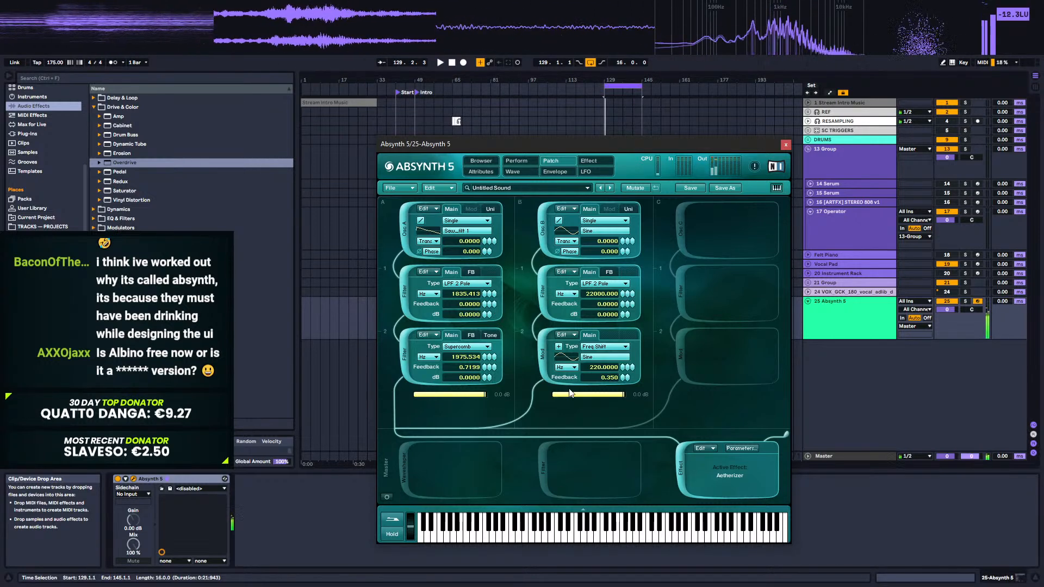
left_click(556, 172)
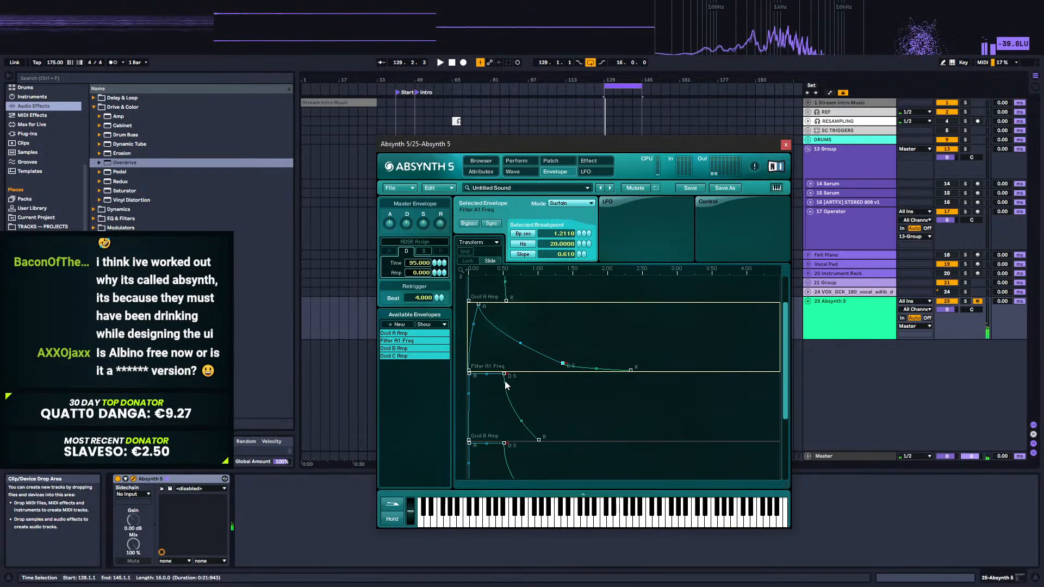
left_click_drag(504, 374, 546, 454)
key("space")
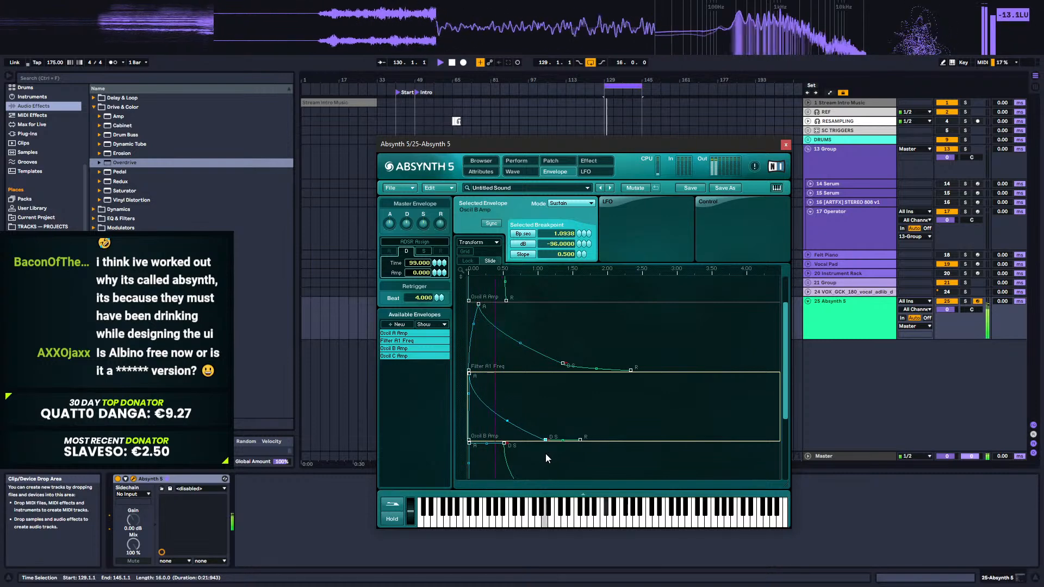
scroll(789, 345, "up", 1)
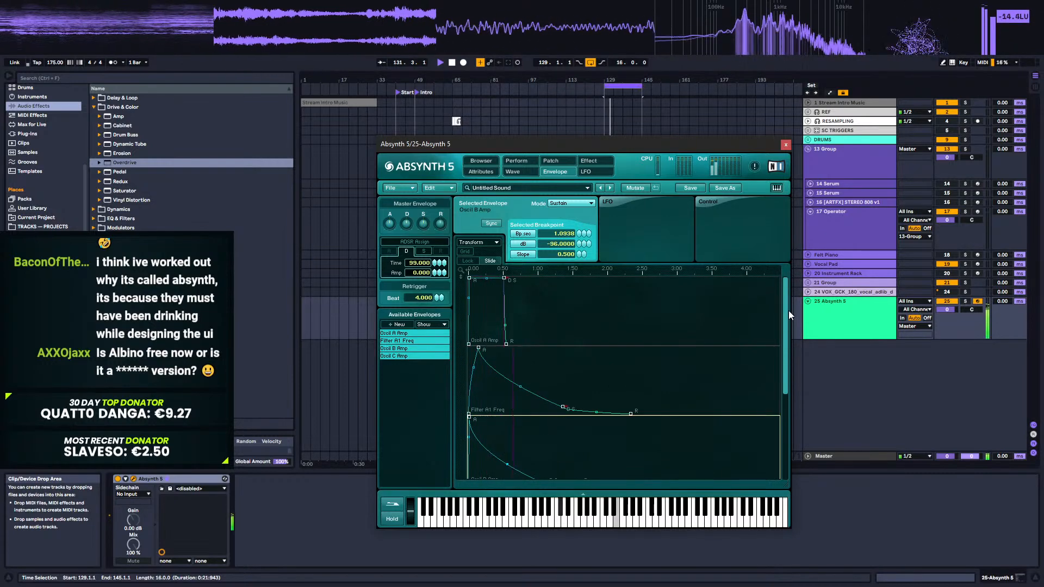
left_click_drag(504, 278, 540, 355)
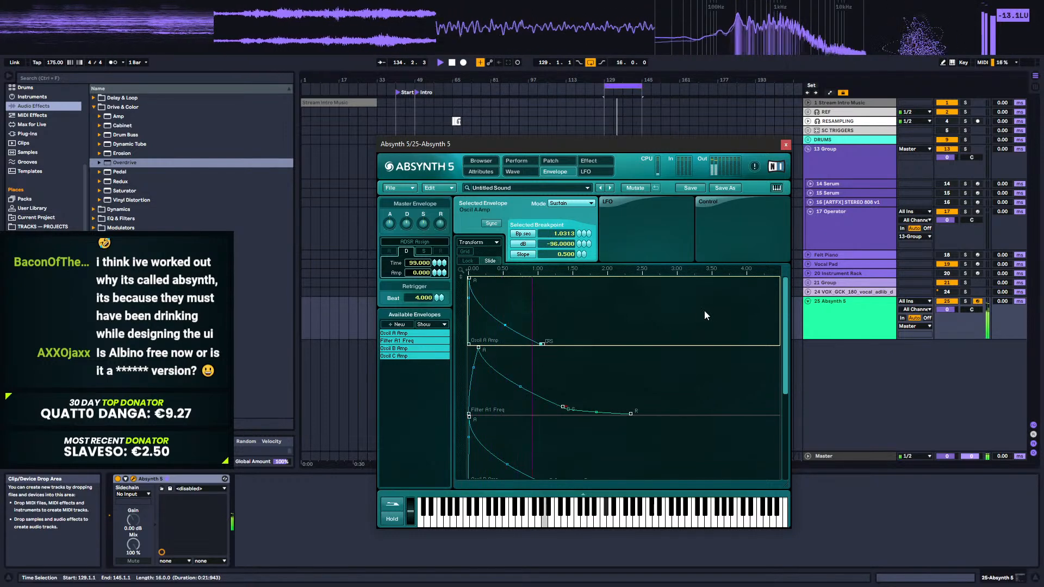
Step: Mutate the sound once and look through its patch, envelope, LFO, effect and attribute settings
left_click(640, 187)
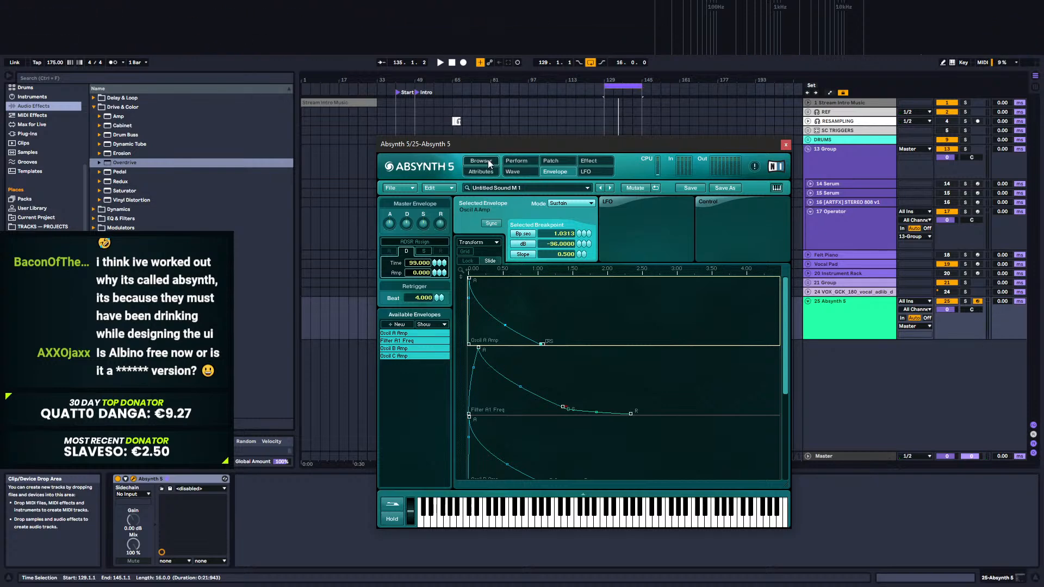
left_click(527, 163)
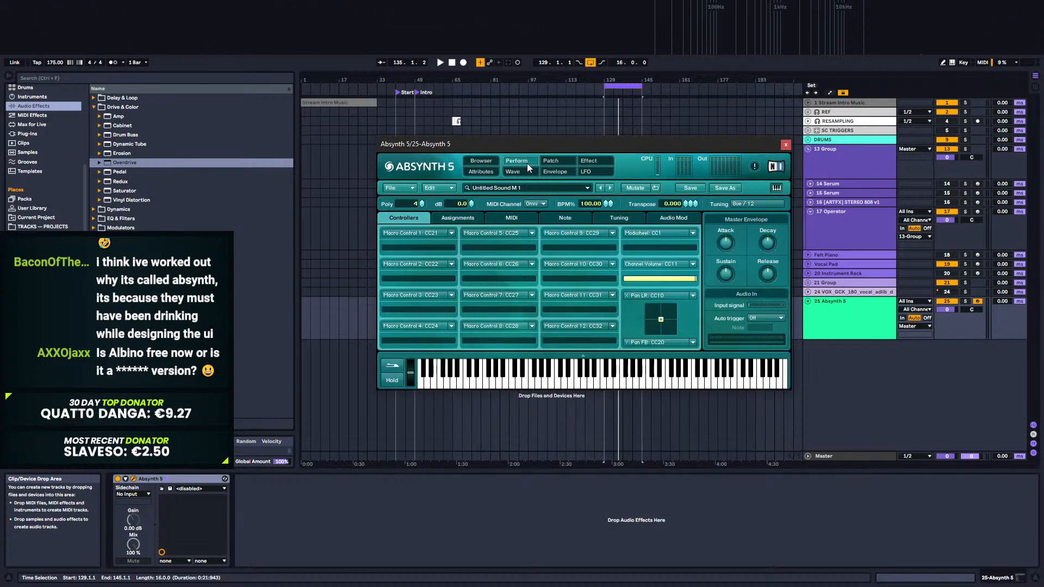
left_click(551, 161)
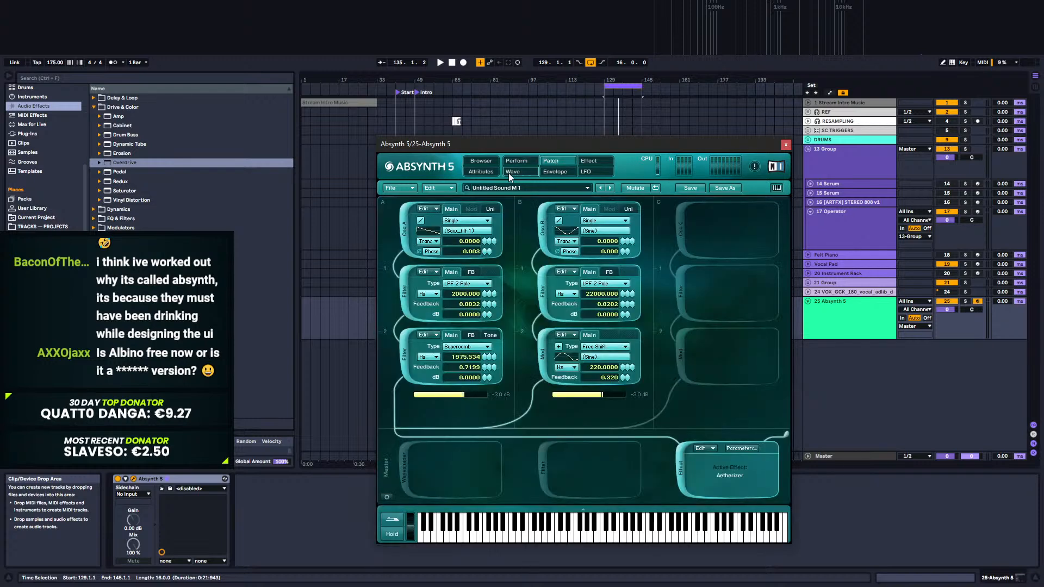
left_click(514, 174)
left_click(548, 172)
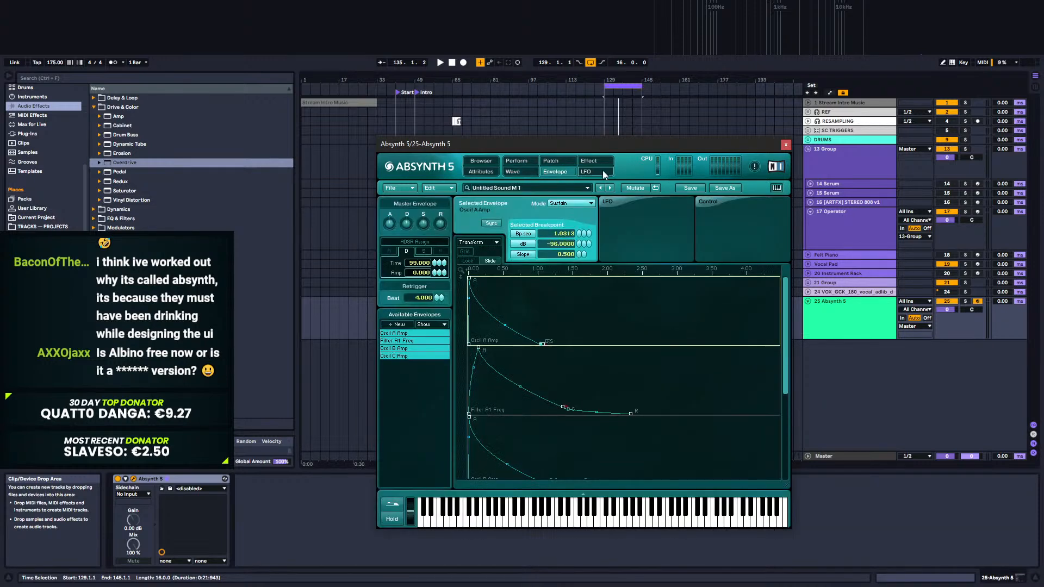
left_click(587, 170)
left_click(594, 161)
left_click(475, 171)
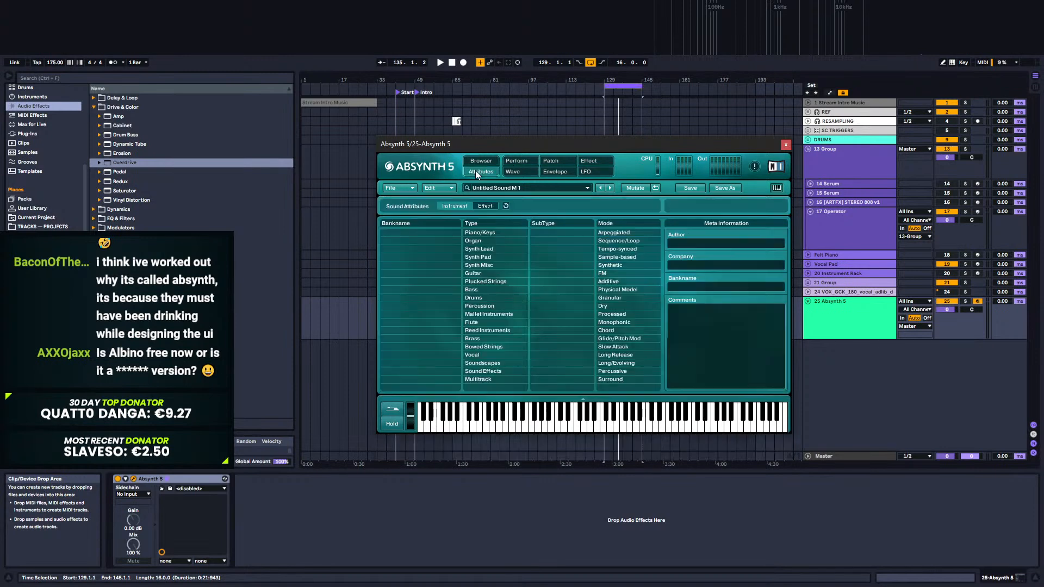
left_click(478, 159)
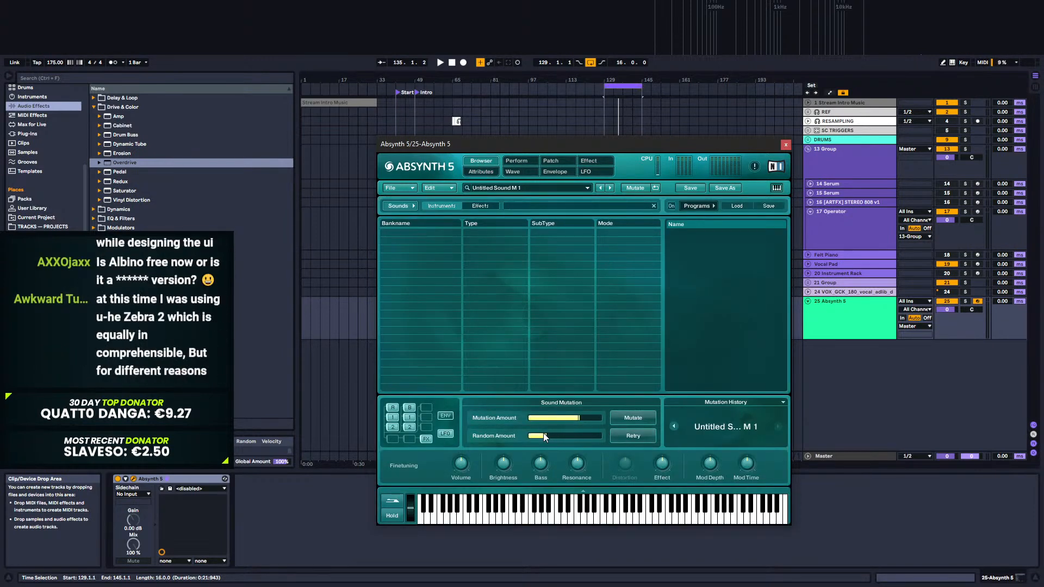
Step: Compare the original sound with its first mutation in the mutation history during playback
key("space")
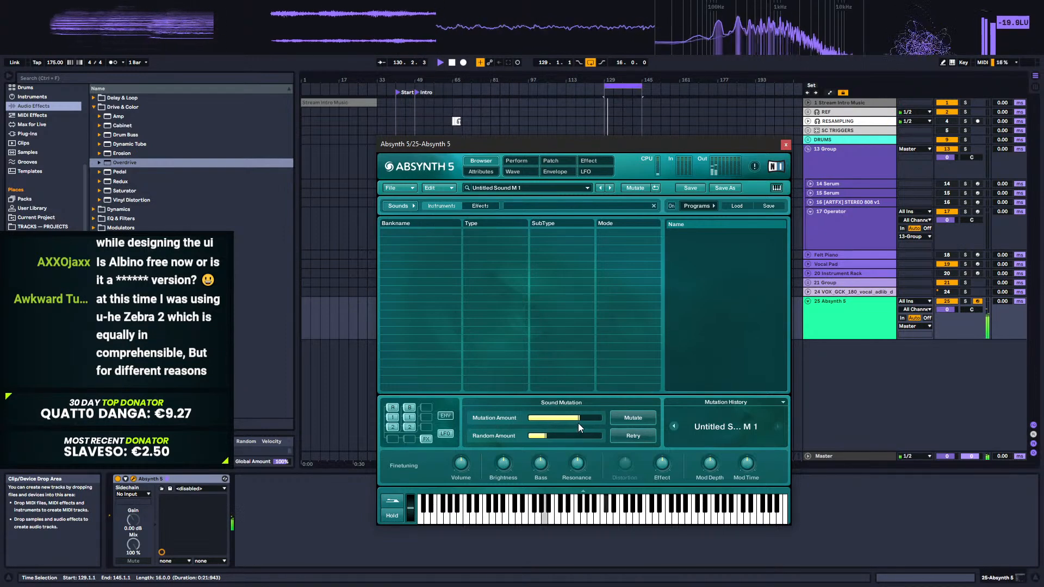
left_click(675, 426)
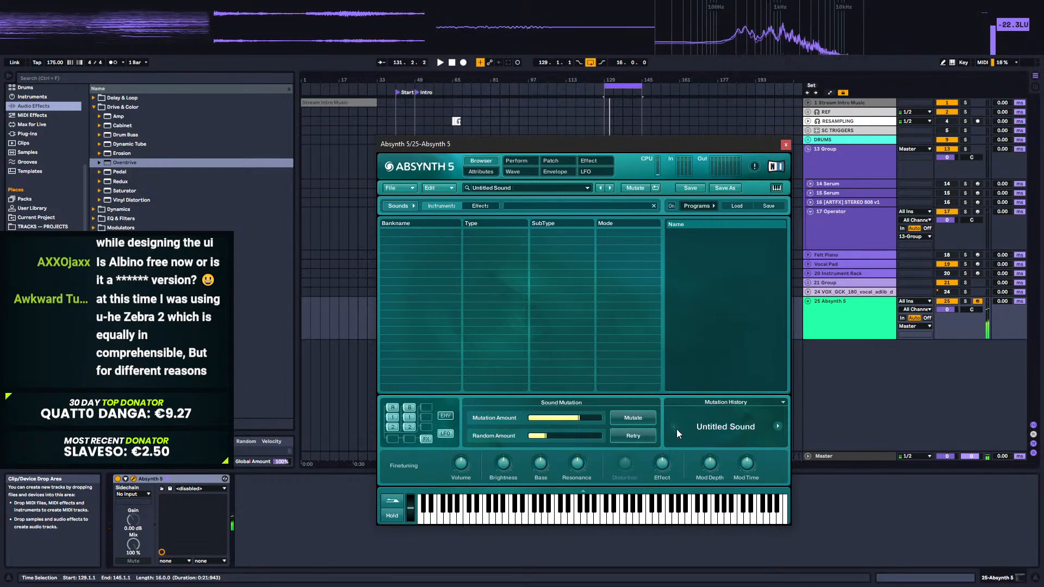
left_click(778, 427)
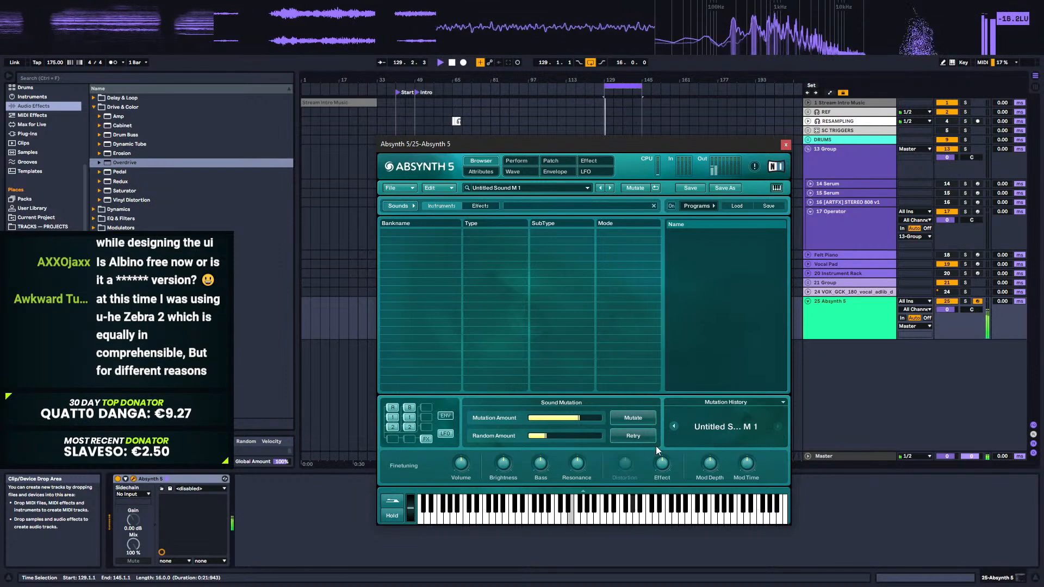
Step: Mutate the sound repeatedly up to Untitled Sound M 8, auditioning the results with playback
left_click(641, 418)
key("space")
key("space")
left_click(635, 419)
key("space")
key("space")
left_click(639, 416)
left_click(637, 418)
key("space")
left_click(638, 417)
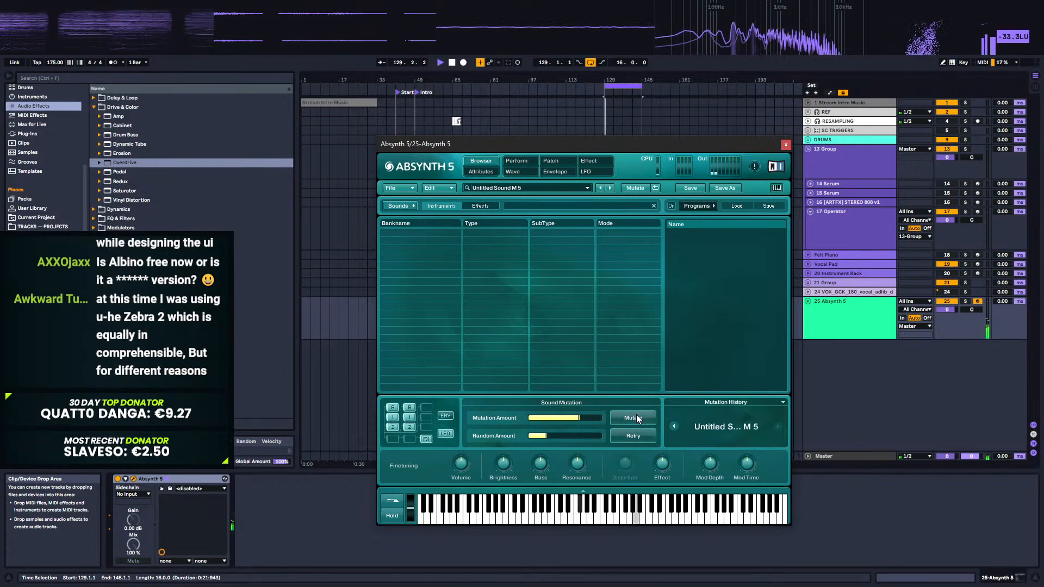
left_click(639, 418)
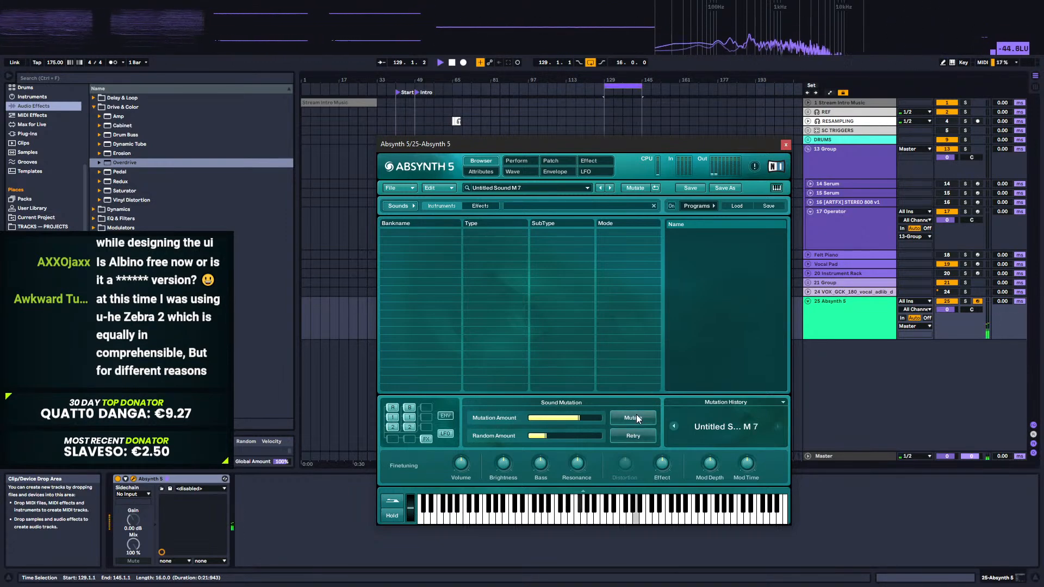
left_click(638, 418)
key("space")
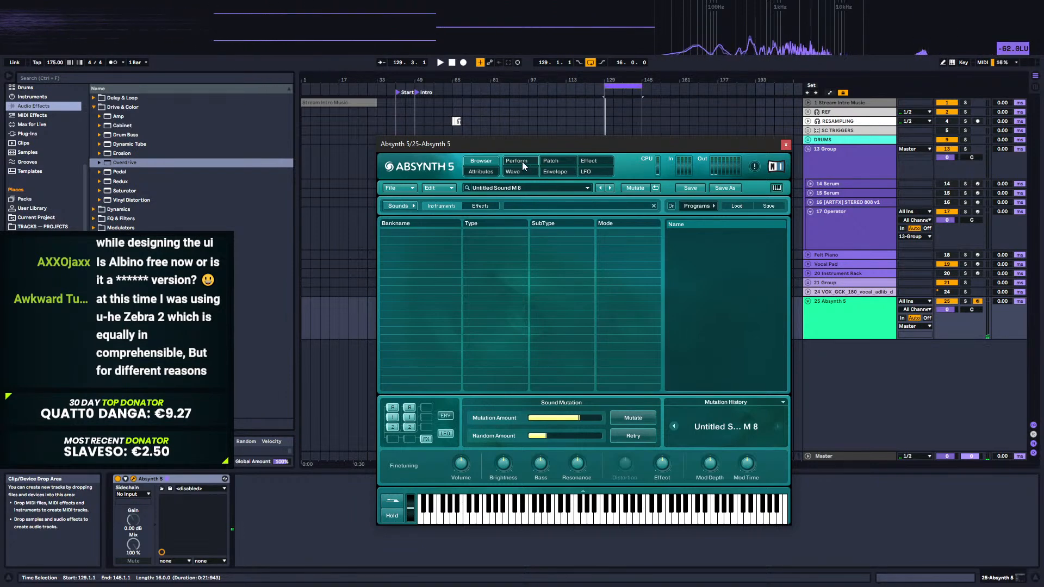
Step: Remove the Aetherizer effect from the mutated patch and check the envelopes and LFO 1 settings
left_click(488, 173)
left_click(488, 163)
left_click(532, 162)
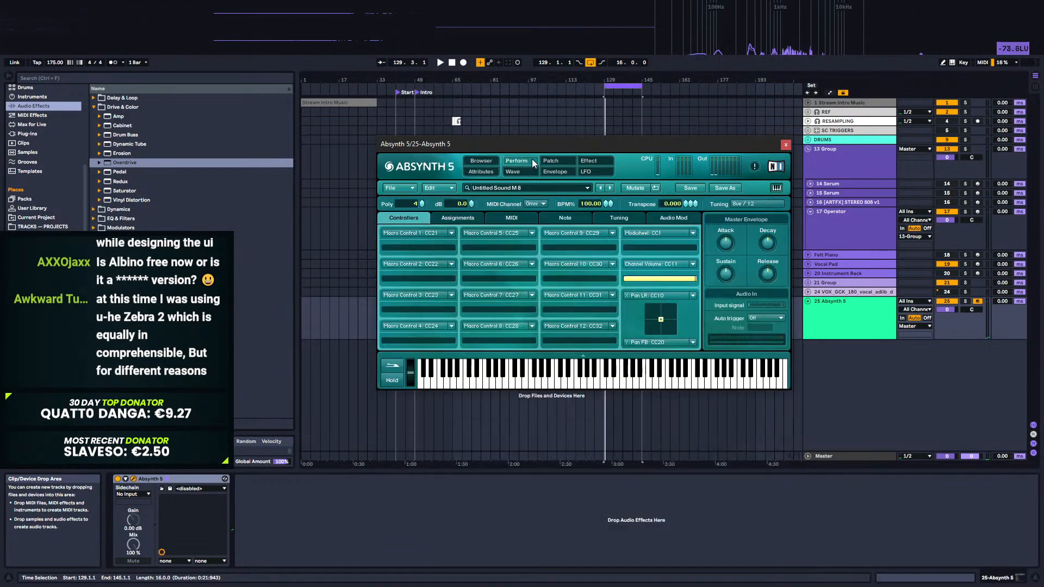
left_click(550, 161)
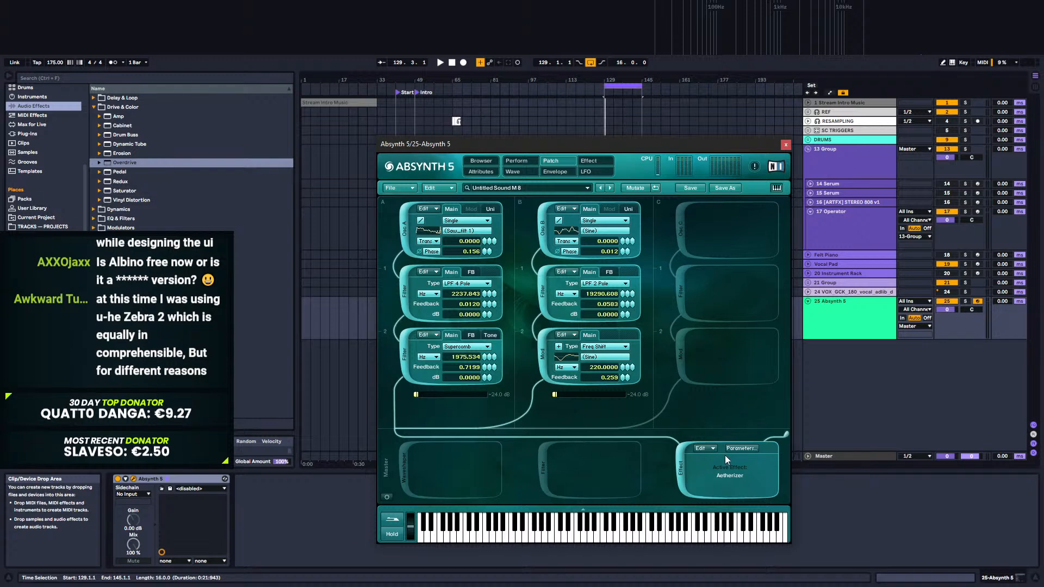
left_click(682, 468)
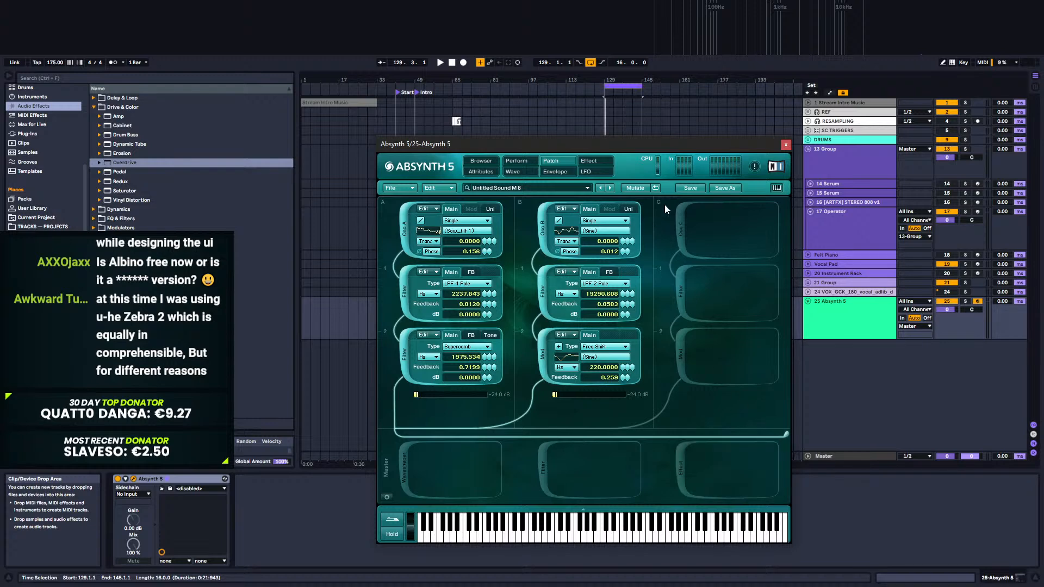
left_click(560, 172)
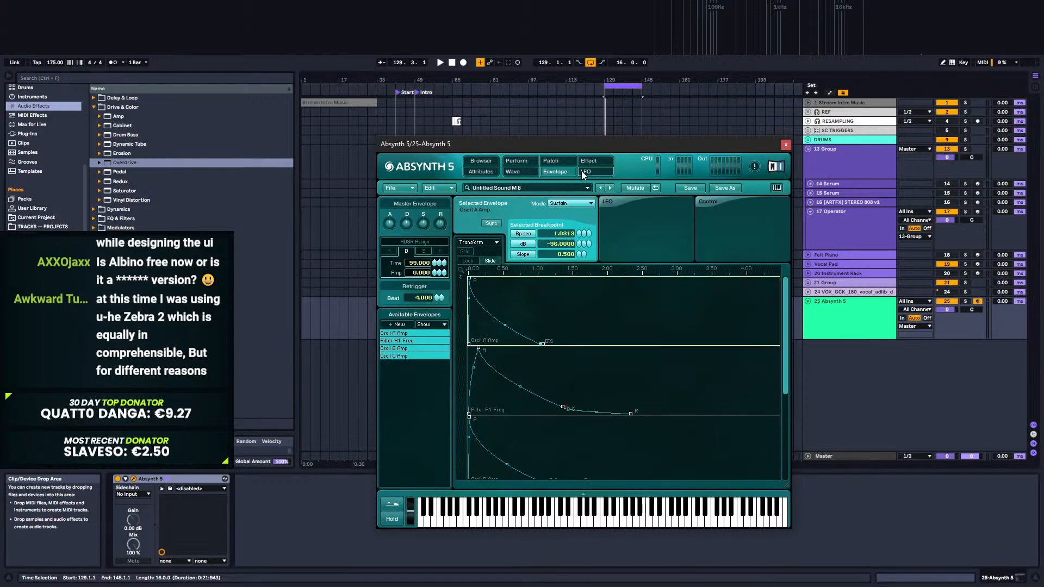
left_click(586, 172)
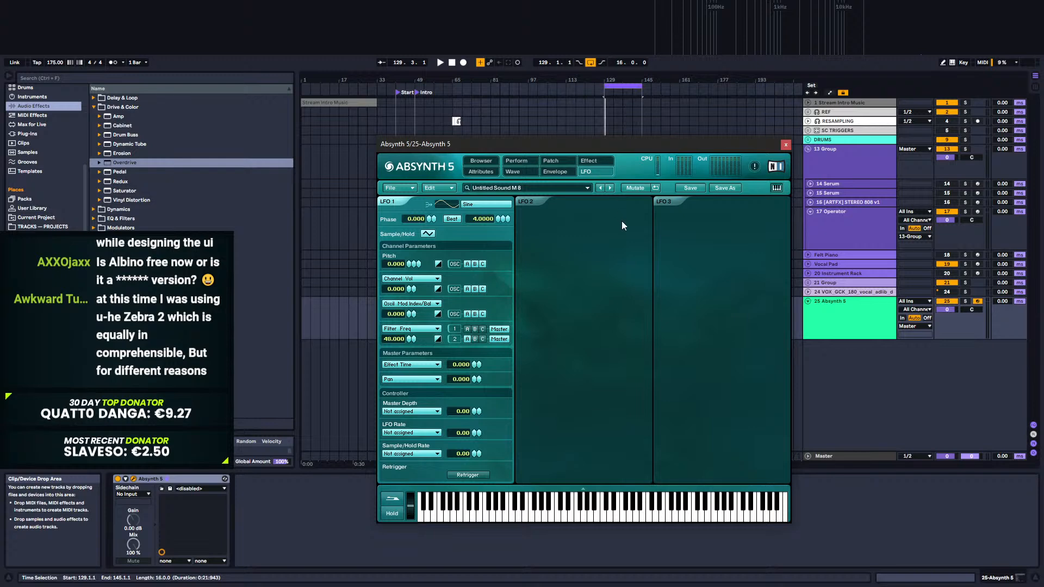
Step: Hide the plug-in window and delete the Absynth 5 device from track 25
left_click(179, 477)
key("ctrl+alt+p")
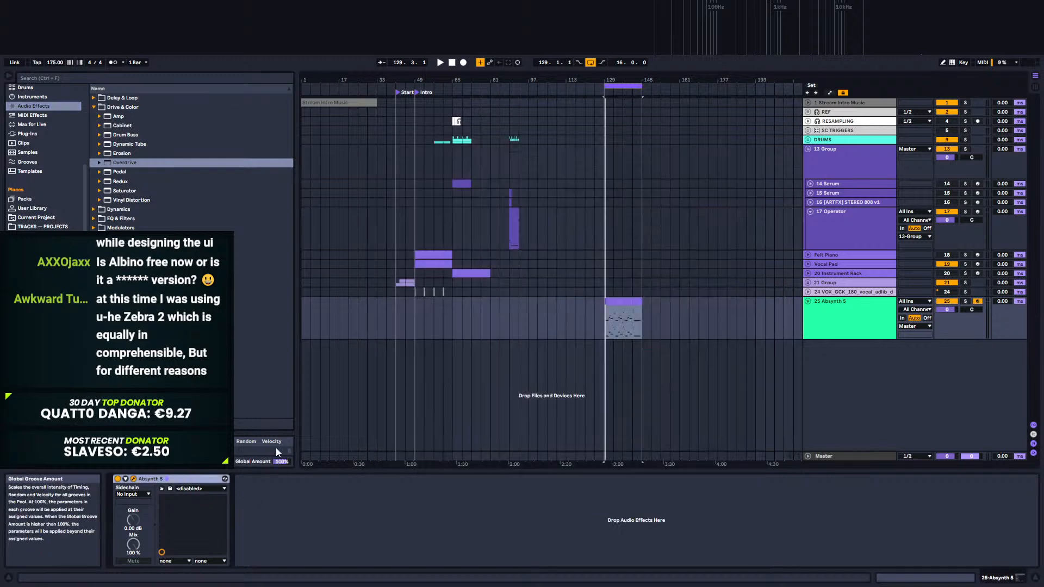
key("Delete")
Step: Load the u-he Zebra2 plug-in onto MIDI track 25, reposition its window and start playback
left_click(28, 134)
scroll(261, 236, "down", 5)
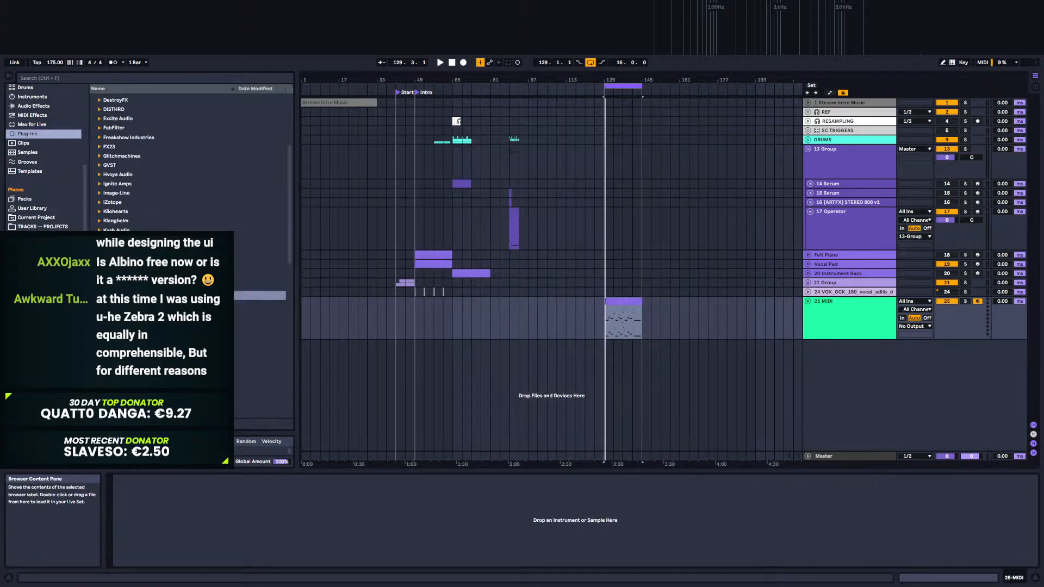
scroll(190, 164, "down", 3)
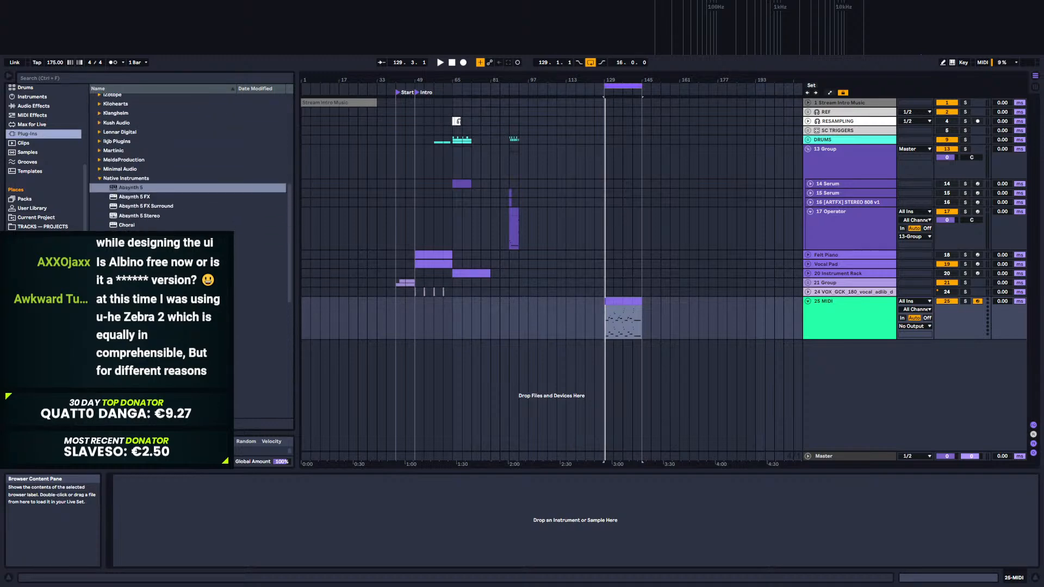
left_click(99, 177)
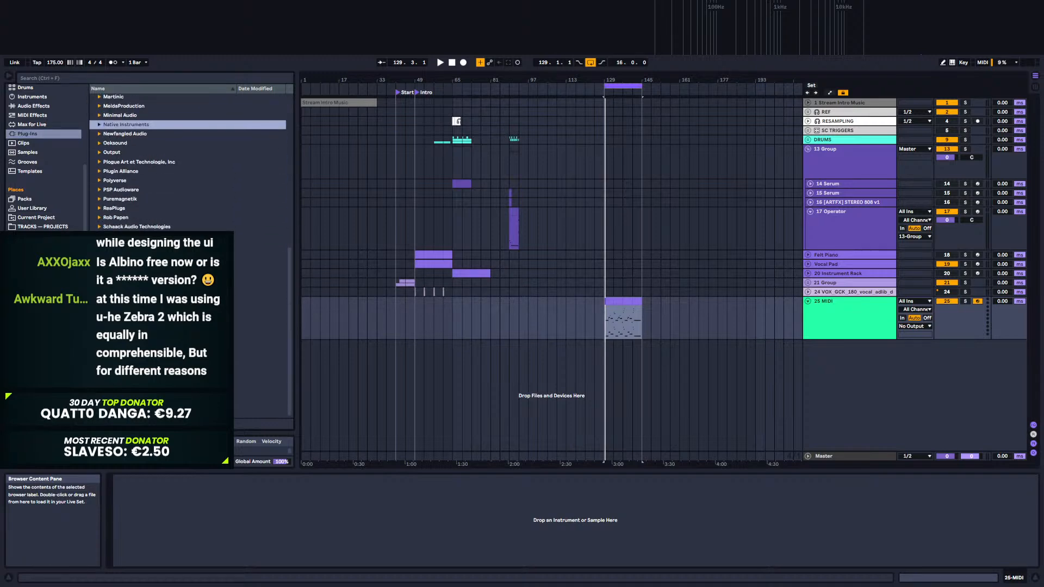
left_click(99, 292)
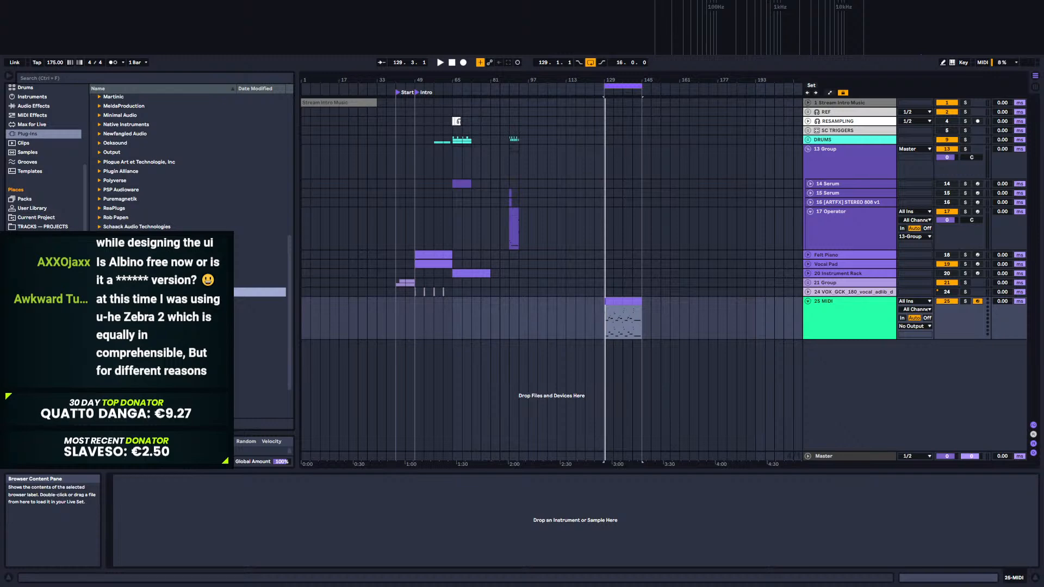
left_click_drag(125, 310, 661, 333)
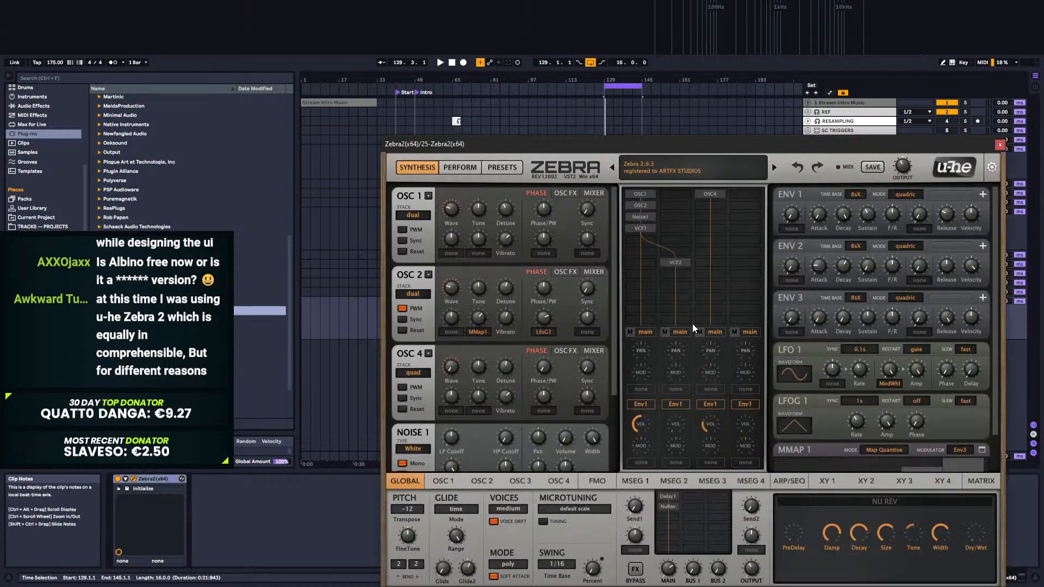
left_click_drag(527, 139, 523, 104)
key("space")
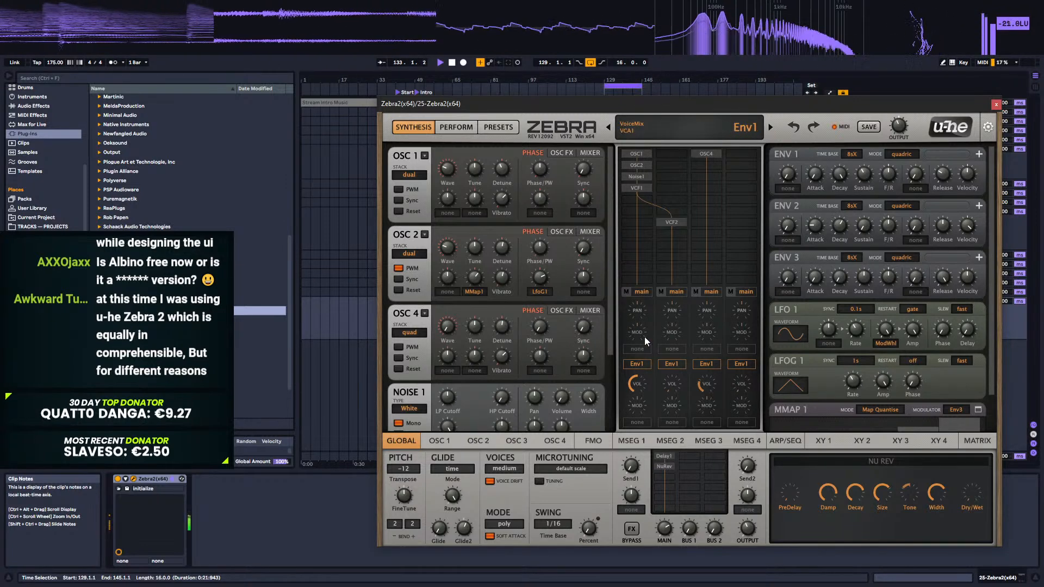
Step: Audition the factory oscillator presets Wet Eel, Toy Piano and Saw to Pulse on OSC 1 during playback
left_click(425, 156)
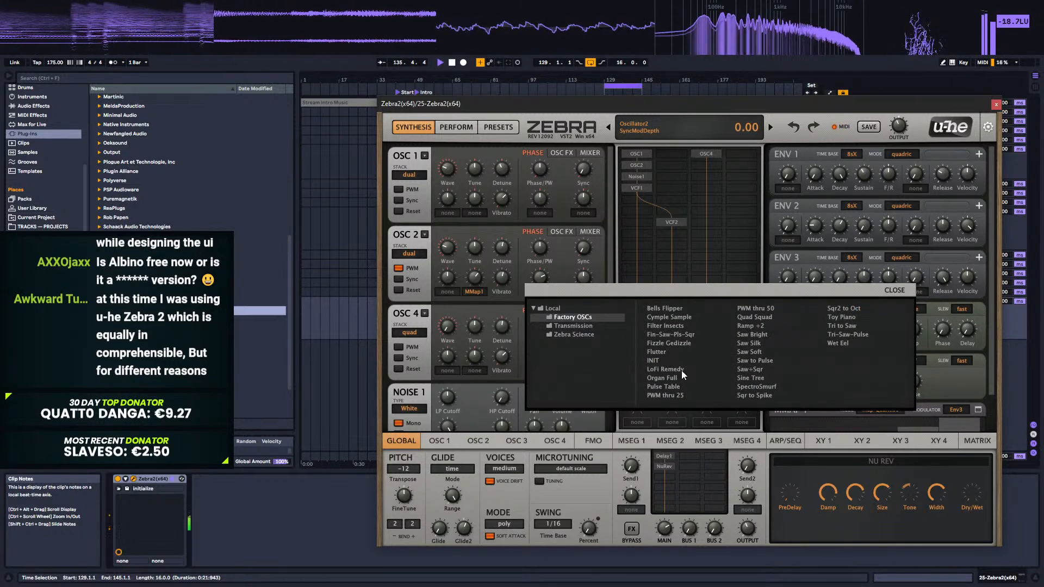
left_click(842, 344)
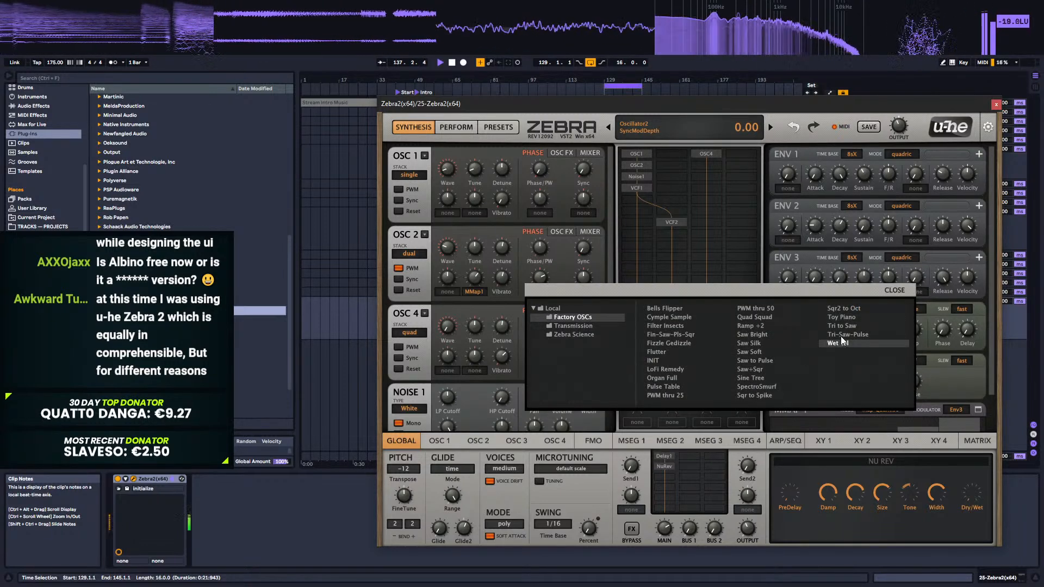
left_click(840, 320)
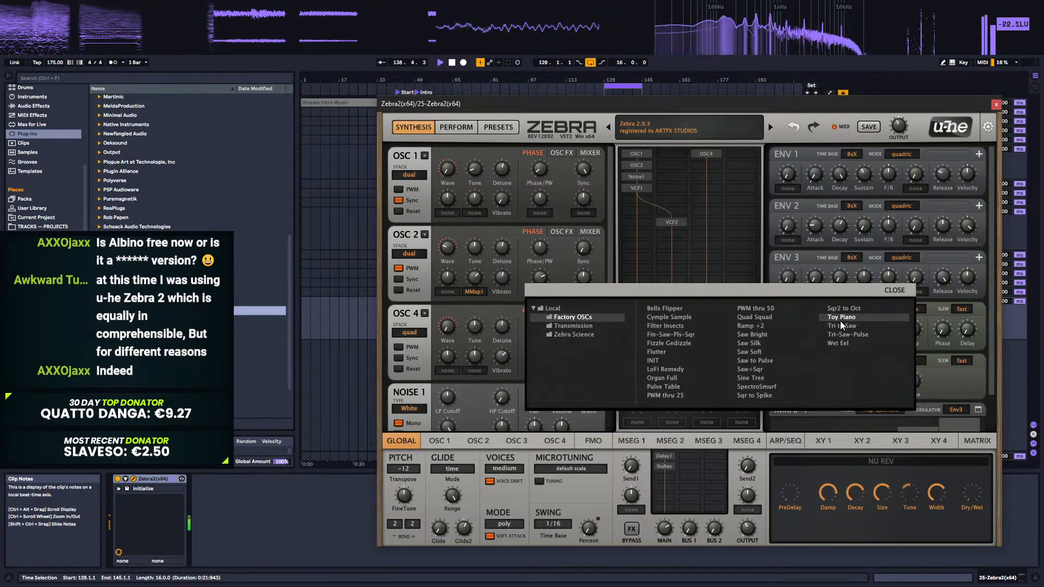
left_click(761, 359)
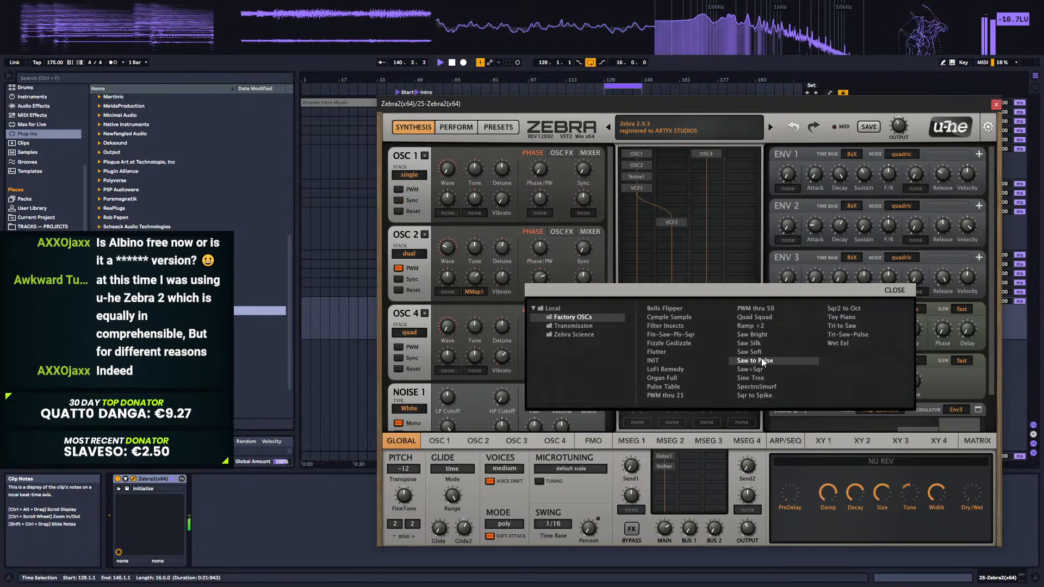
Step: Close the oscillator preset list and audition the Zebra2 presets HS Argoblitz and HS Creeping Thing
left_click(654, 119)
left_click(707, 136)
left_click(893, 287)
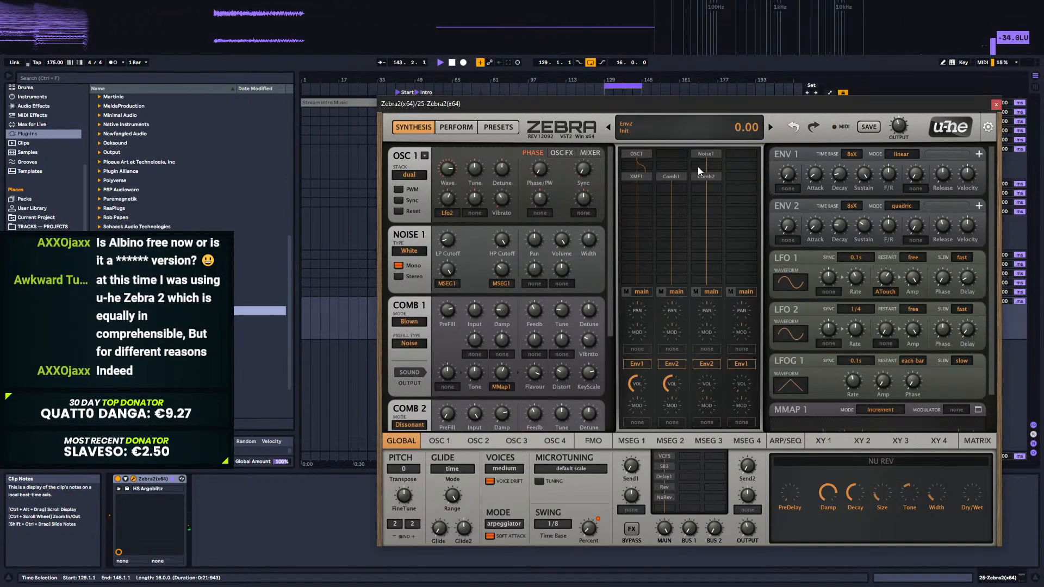
left_click(659, 128)
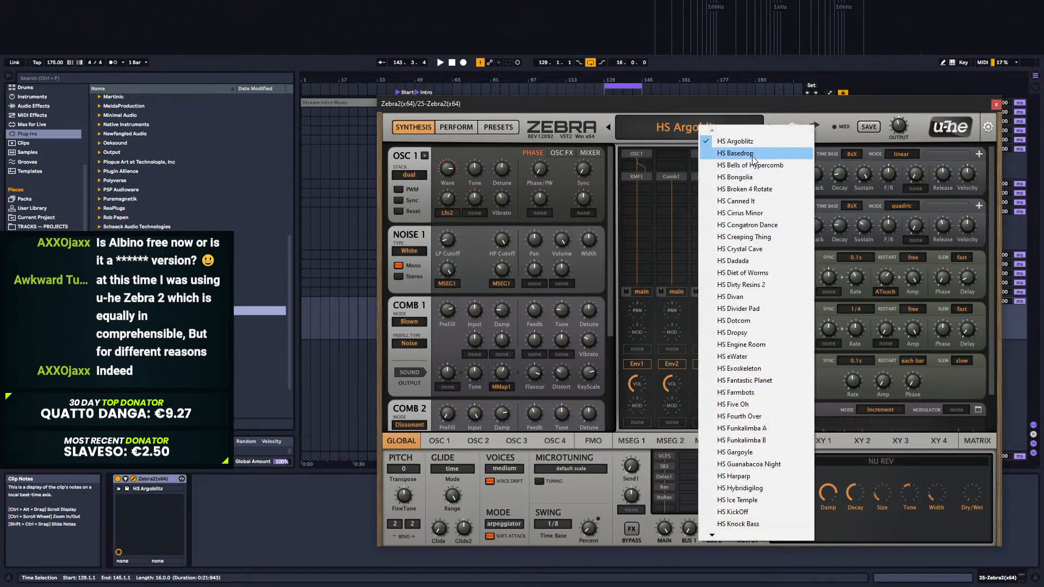
left_click(742, 234)
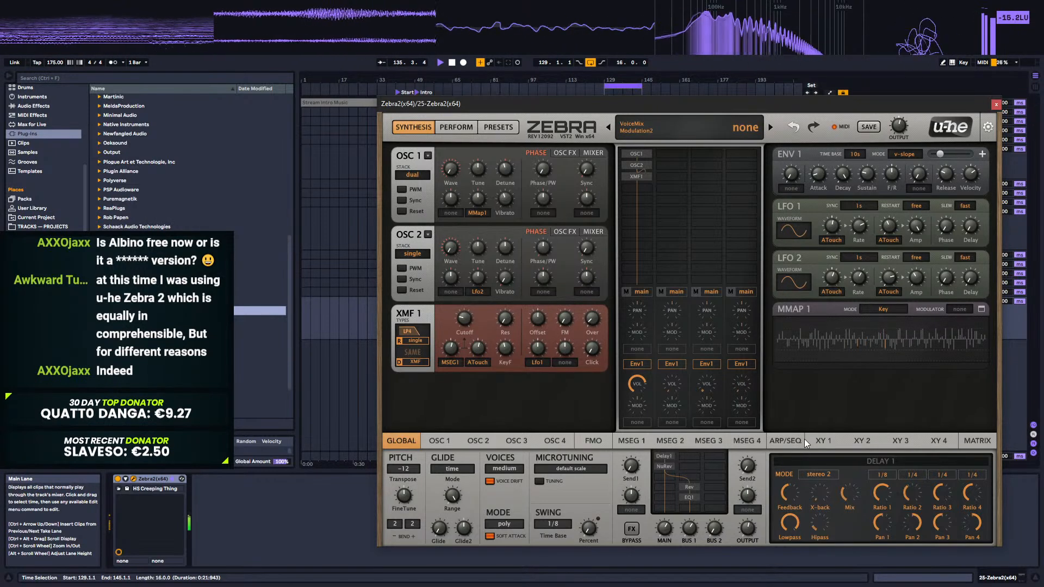
Step: Examine the MSEG envelopes and the XMF 1 filter controls of the HS Creeping Thing preset during playback
left_click(627, 444)
left_click(665, 442)
left_click(699, 441)
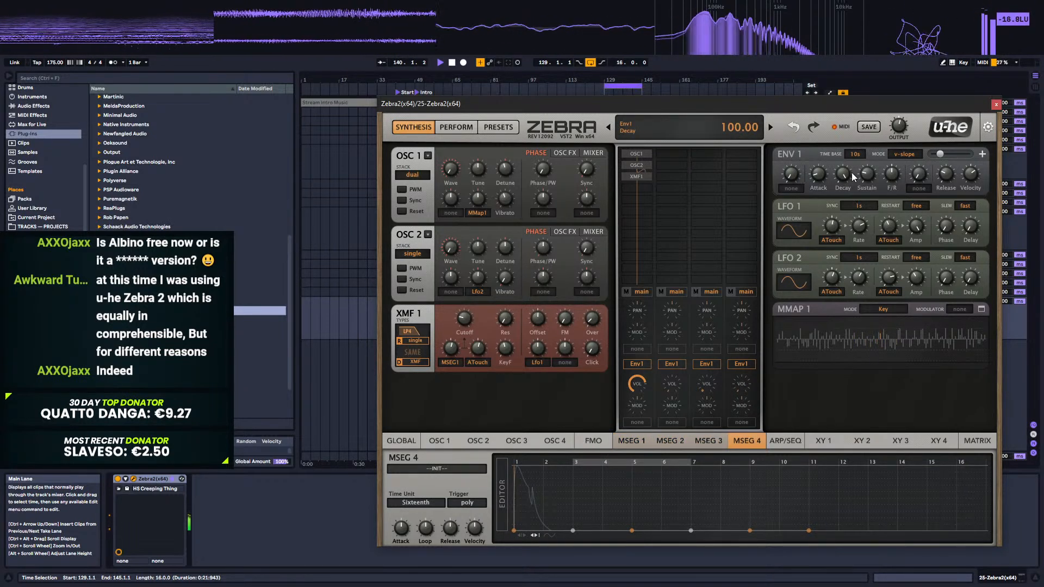
mouse_move(467, 322)
left_mouse_down()
mouse_move(474, 301)
mouse_move(468, 322)
left_mouse_up()
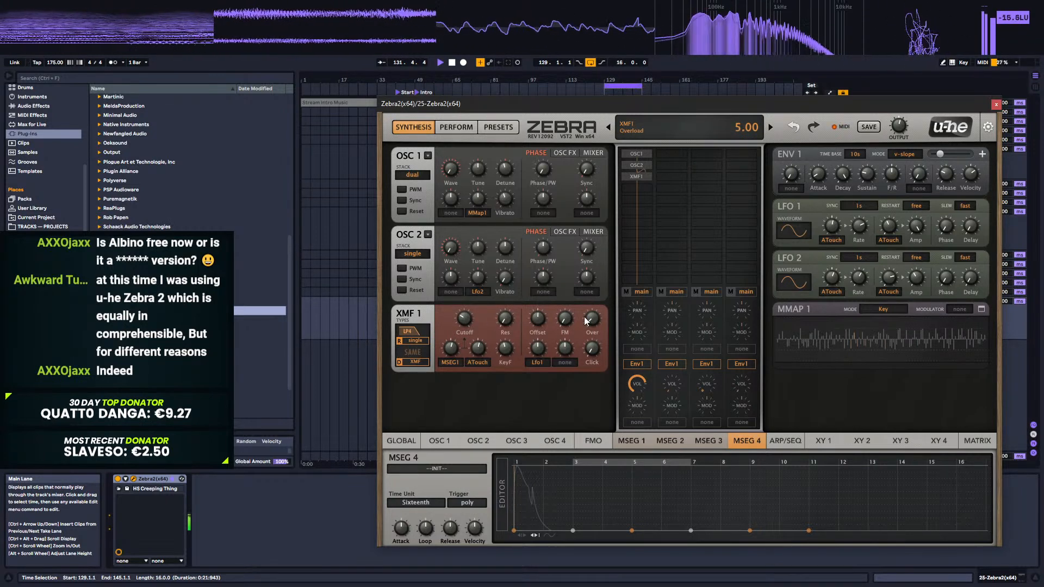
mouse_move(544, 351)
left_mouse_down()
mouse_move(545, 341)
mouse_move(544, 352)
left_mouse_up()
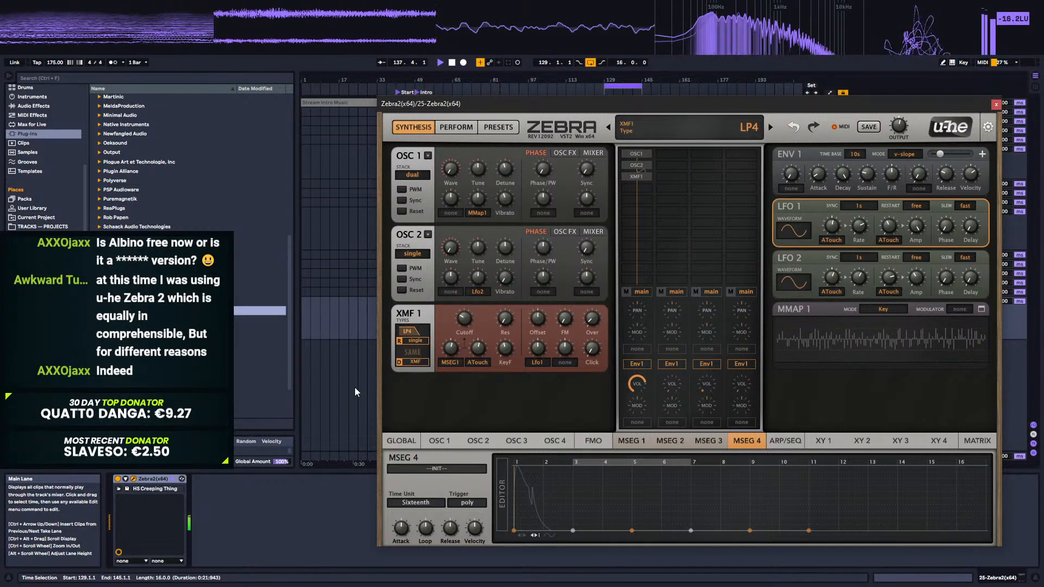
Step: Replace Zebra2 on track 25 with ZebraHZ, dismiss the demo notice, reposition the window and play its default sound
key("space")
left_click_drag(157, 321, 150, 492)
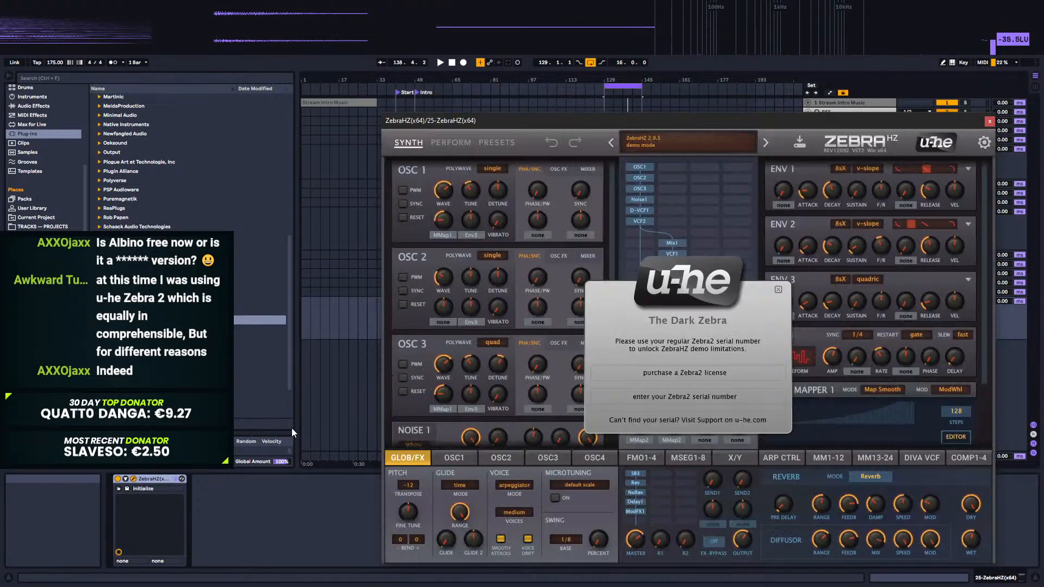
left_click(729, 314)
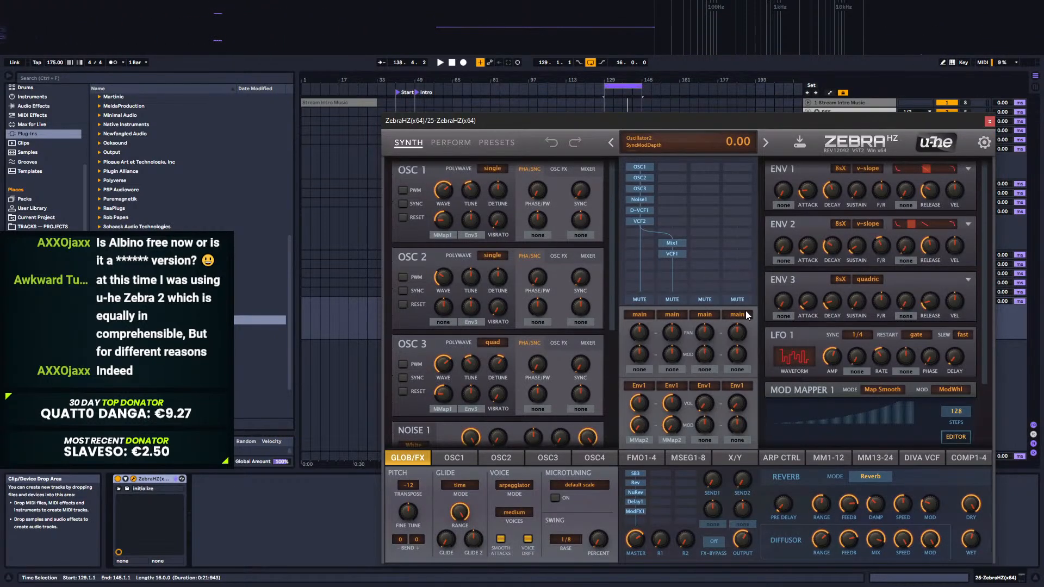
left_click_drag(762, 119, 769, 102)
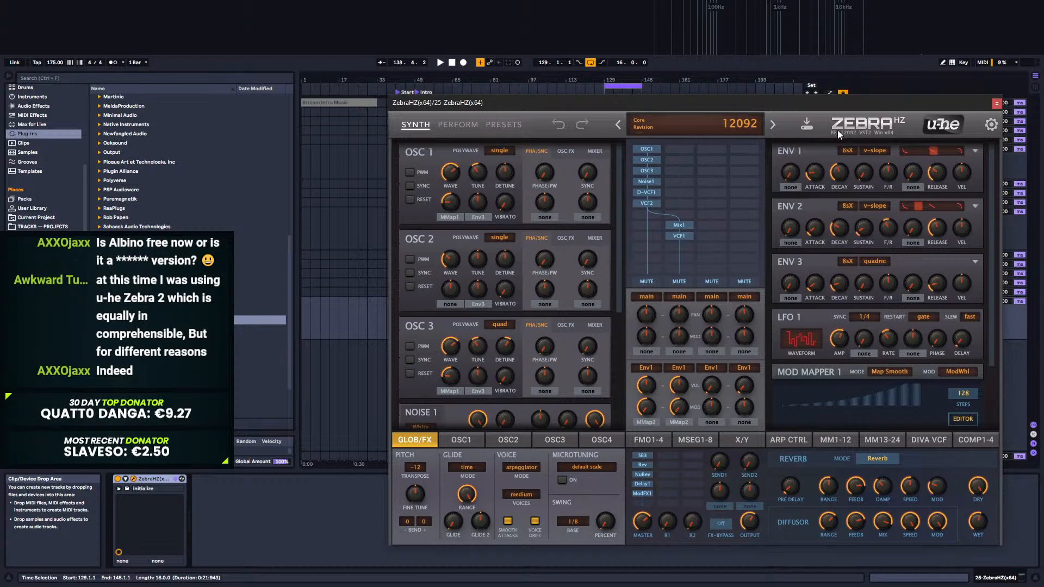
key("space")
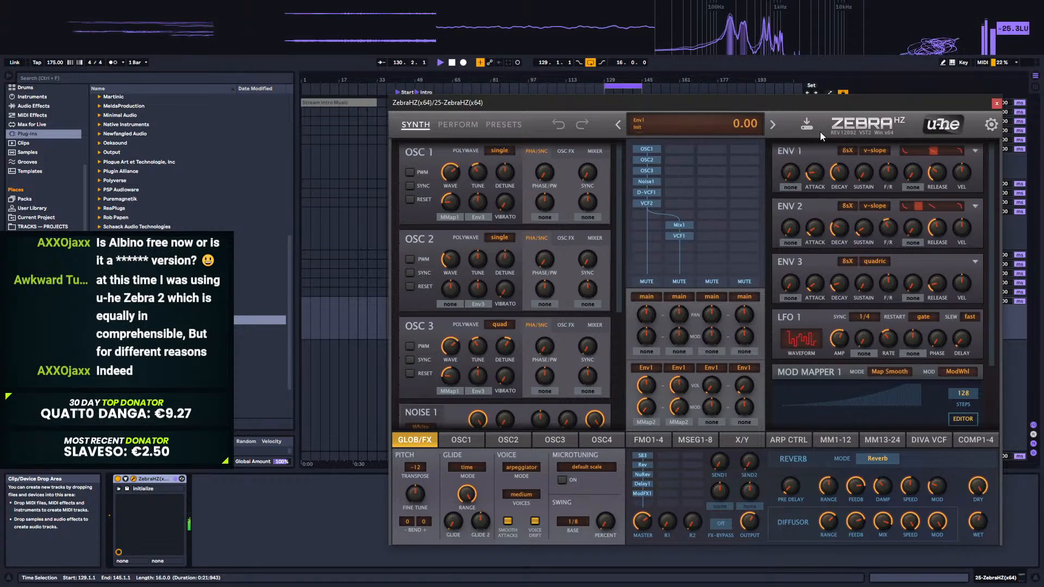
key("space")
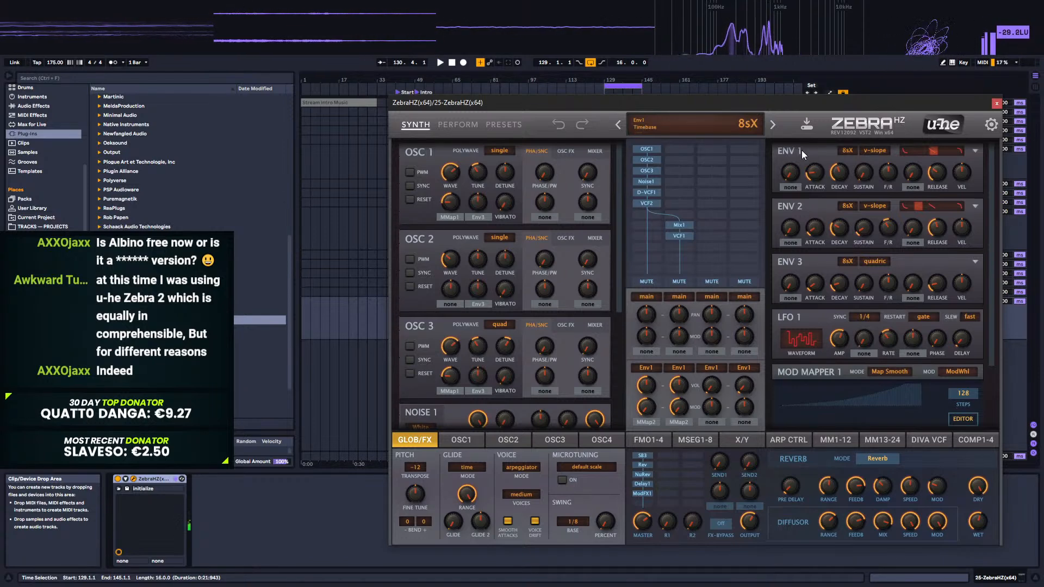
key("space")
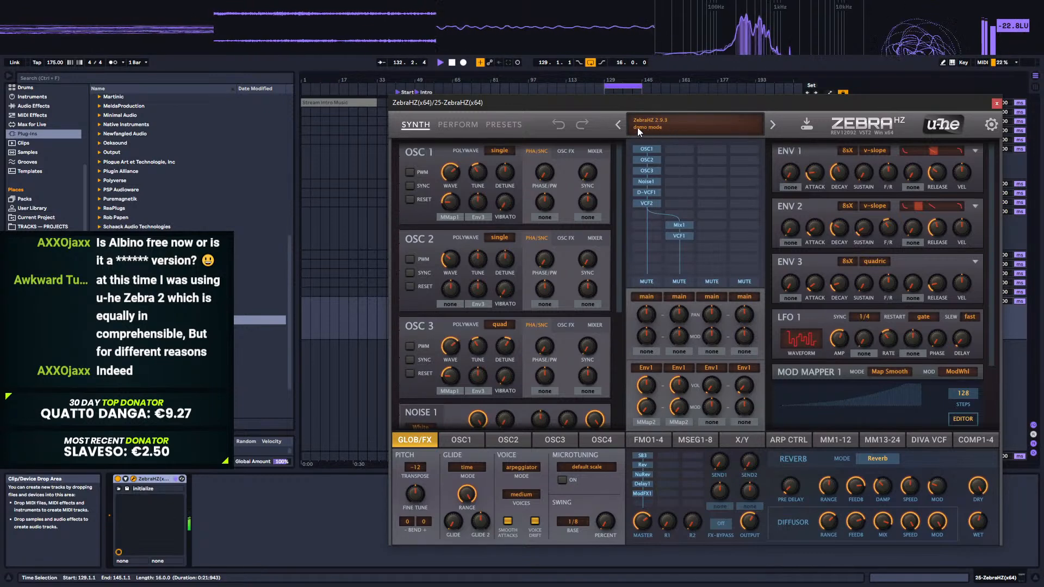
Step: Load the ZebraHZ preset Alternator Flute, advance to An Enoding and audition it with playback
left_click(713, 123)
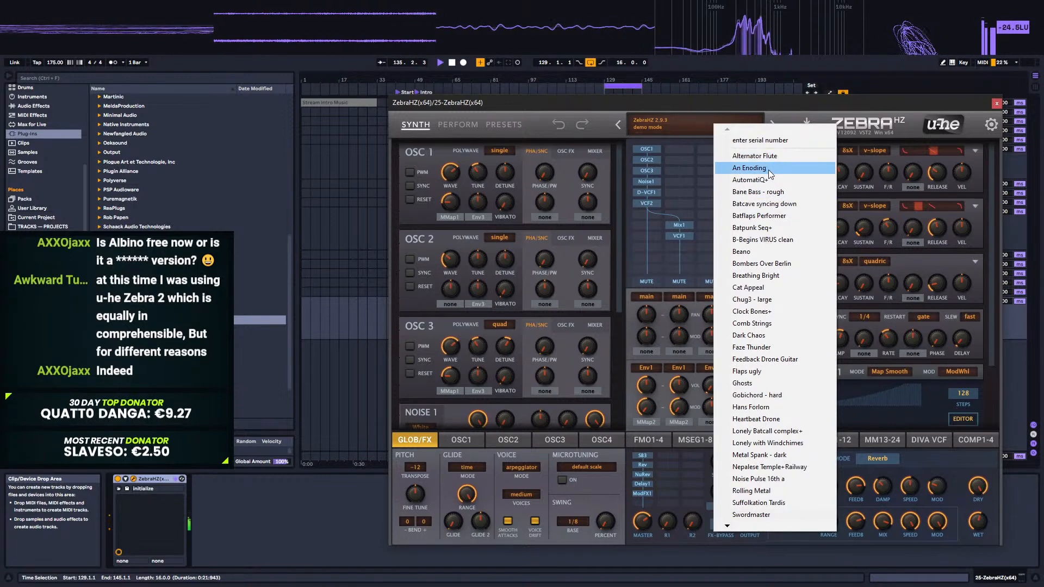
left_click(767, 156)
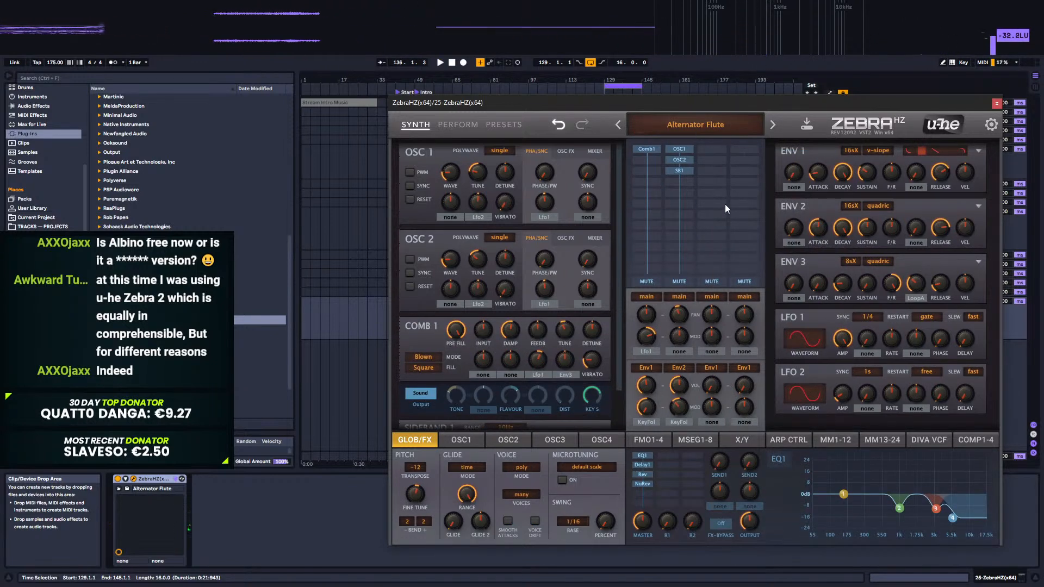
key("space")
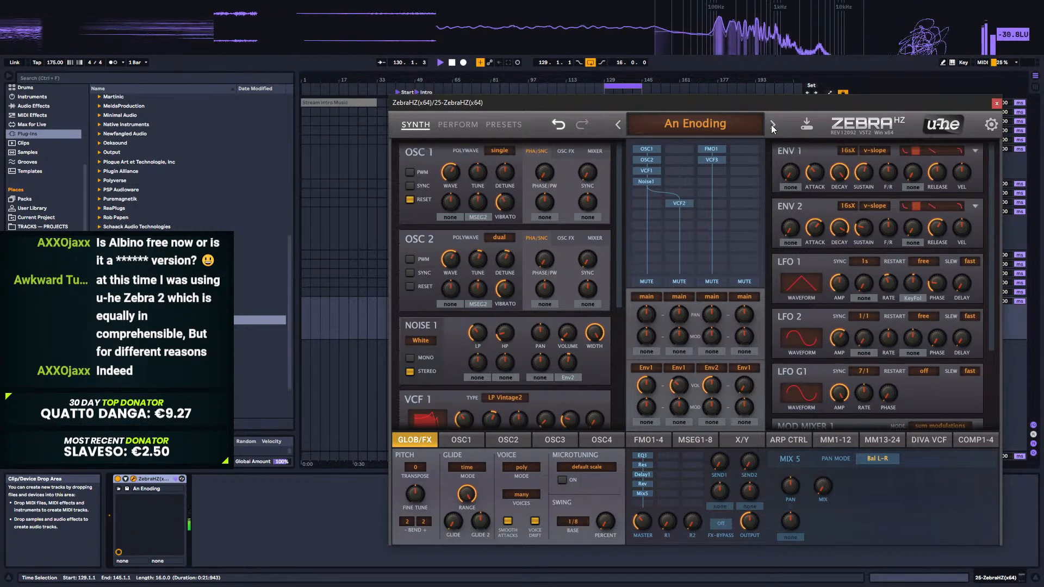
Step: Close the plug-in window and insert a Pitch MIDI effect before ZebraHZ, set to +12 st
left_click(997, 104)
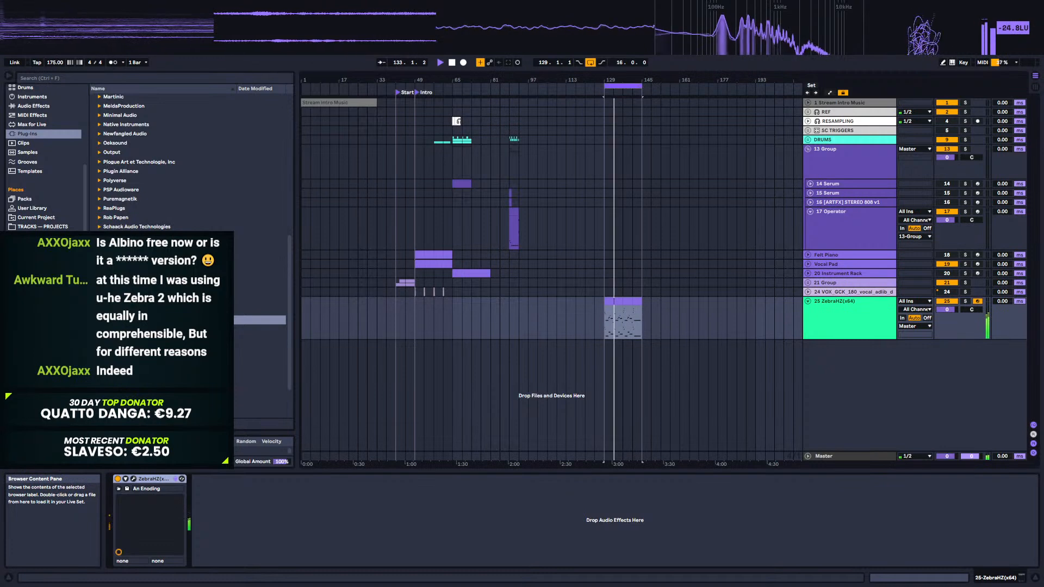
left_click(32, 115)
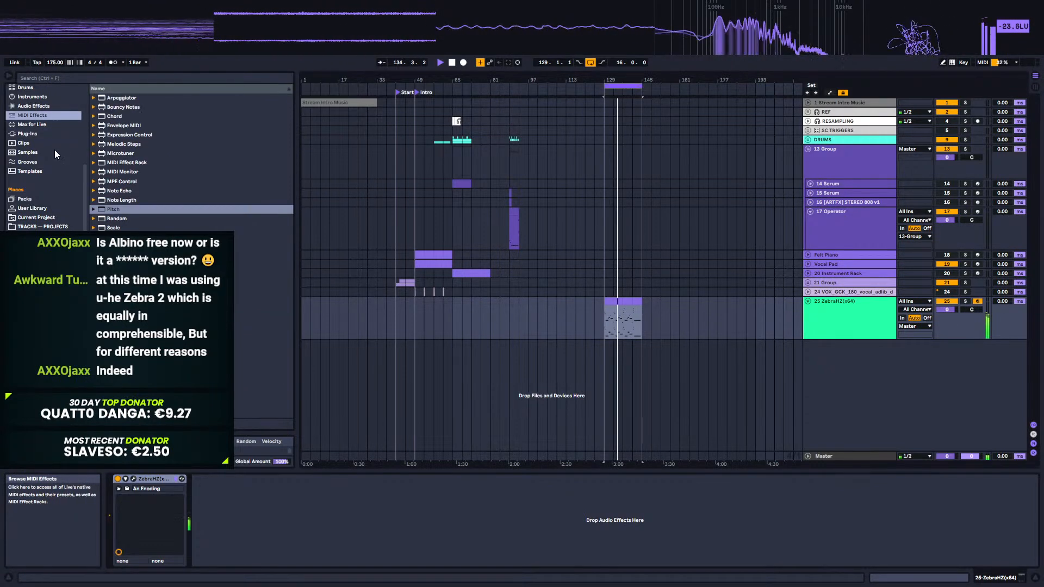
left_click_drag(100, 492, 132, 475)
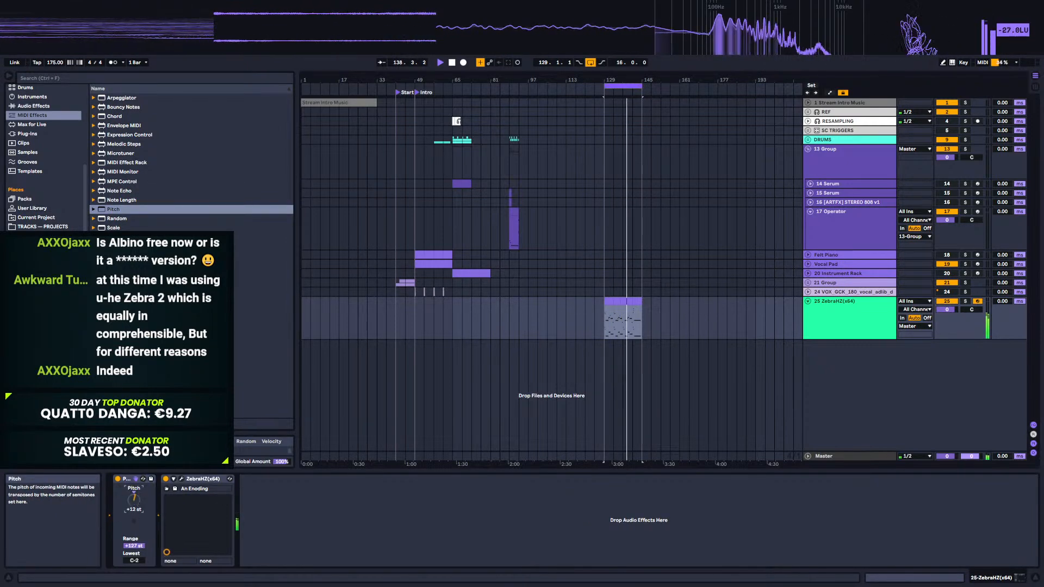
Step: Reopen ZebraHZ, dismiss the demo notice and advance through the presets from AutomatiQ+ to Batpunk Seq+ during playback
left_click(182, 479)
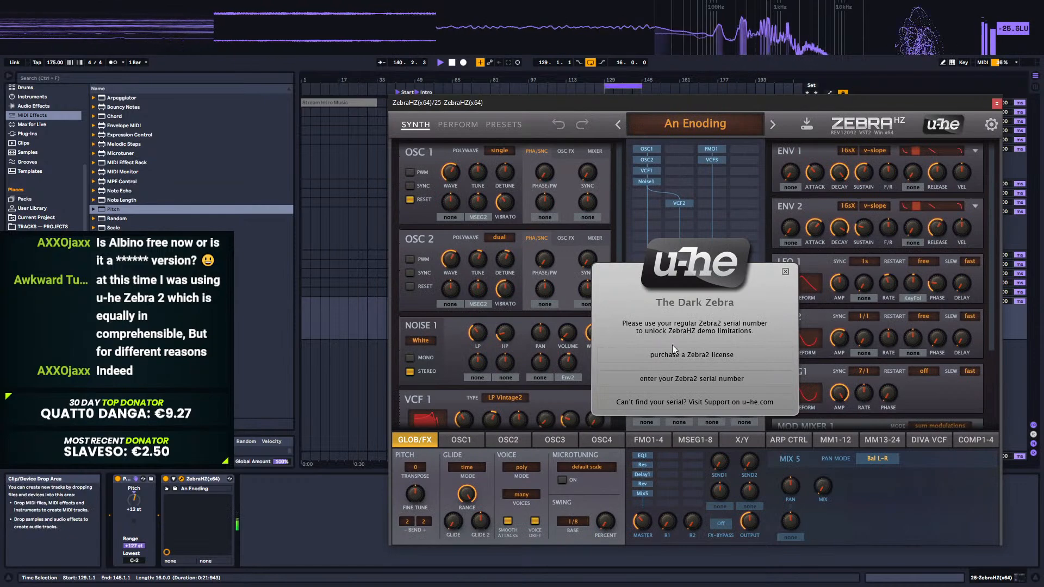
left_click(785, 272)
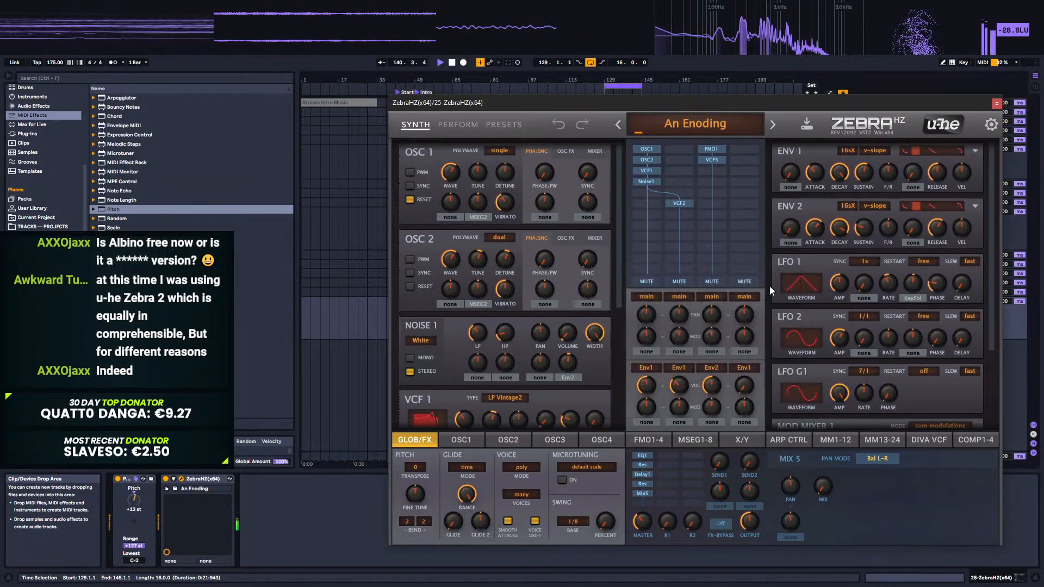
left_click(772, 124)
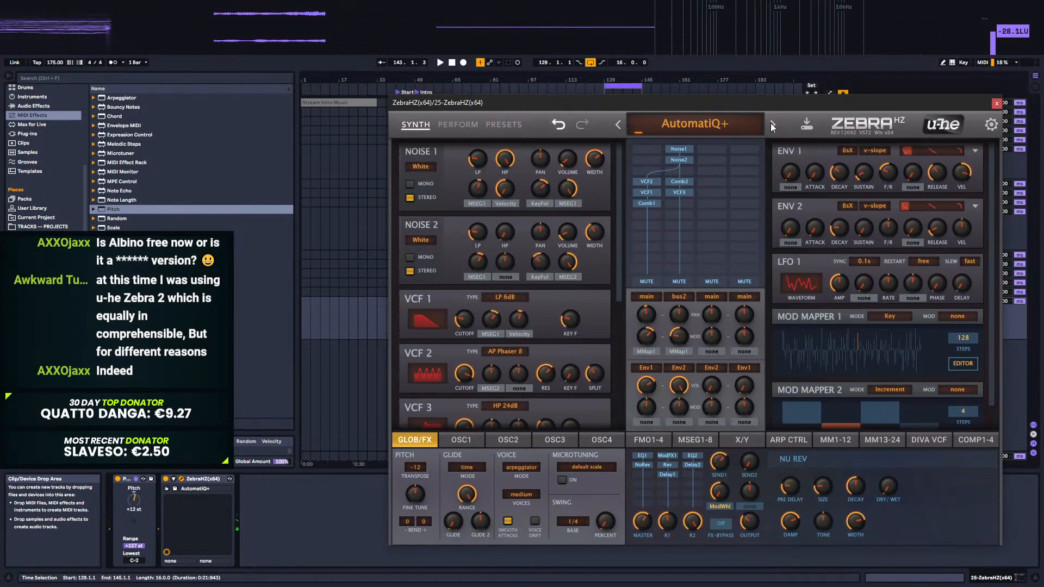
left_click(771, 123)
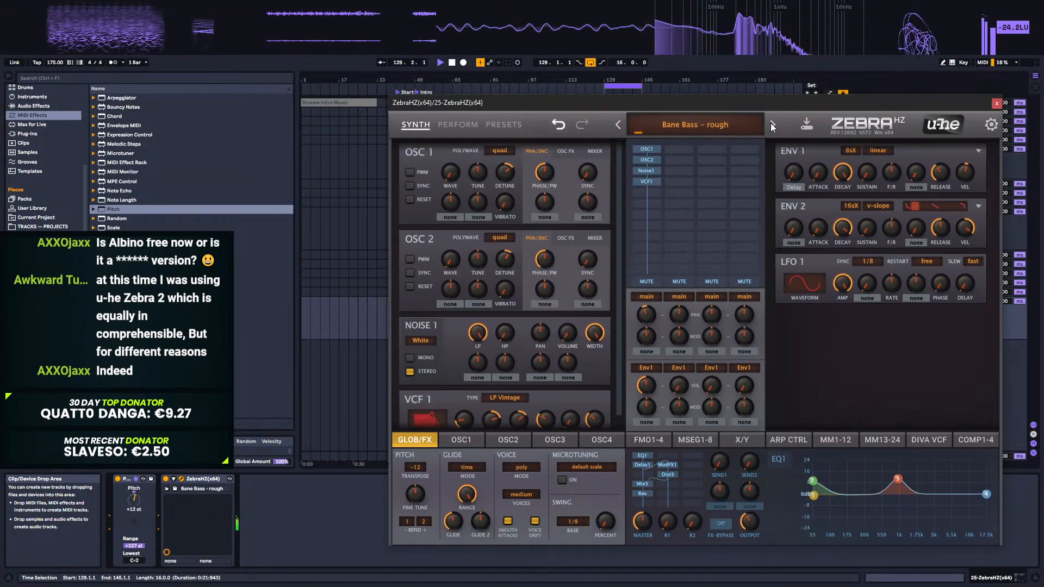
left_click(771, 123)
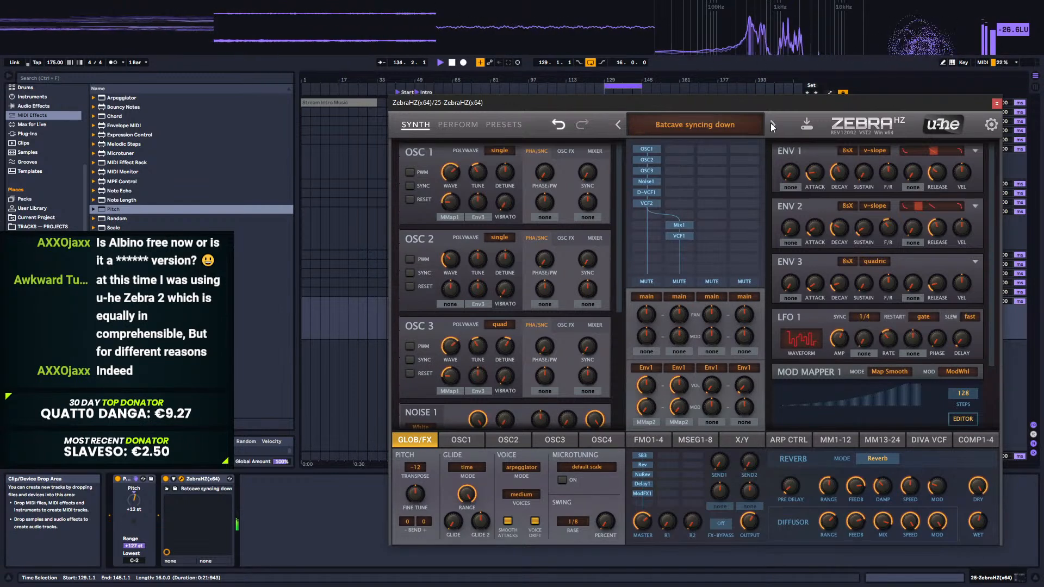
left_click(771, 124)
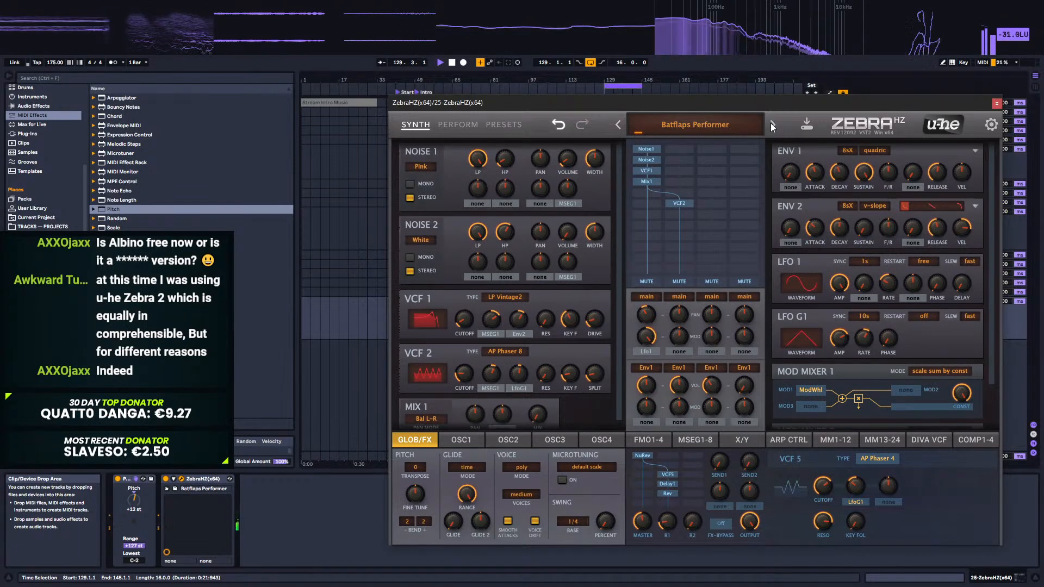
left_click(771, 123)
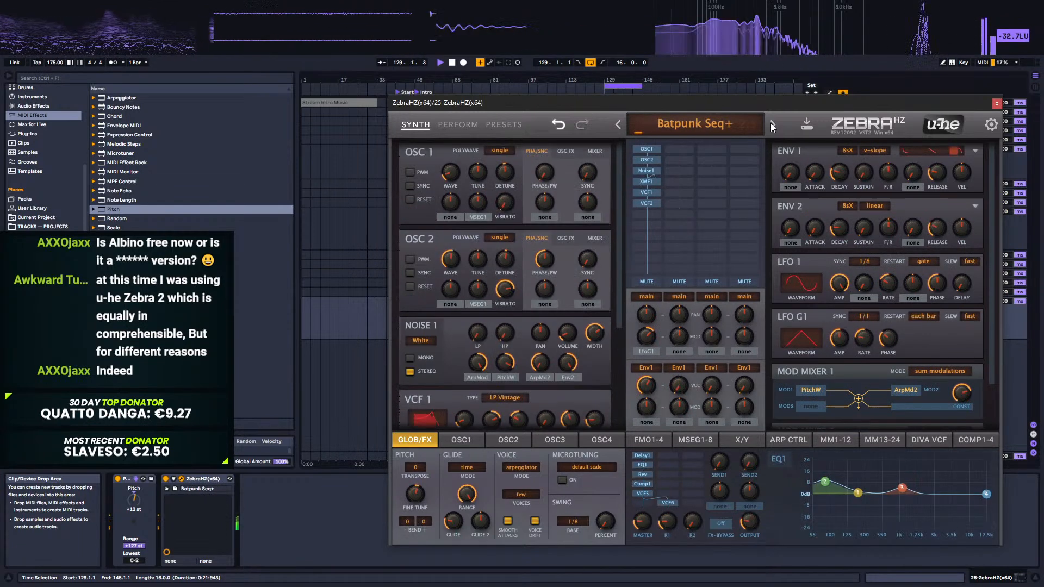
Step: Advance ZebraHZ to the B-Begins VIRUS clean preset and experiment with the VCF 1 and VCF 2 cutoffs during playback
left_click(771, 124)
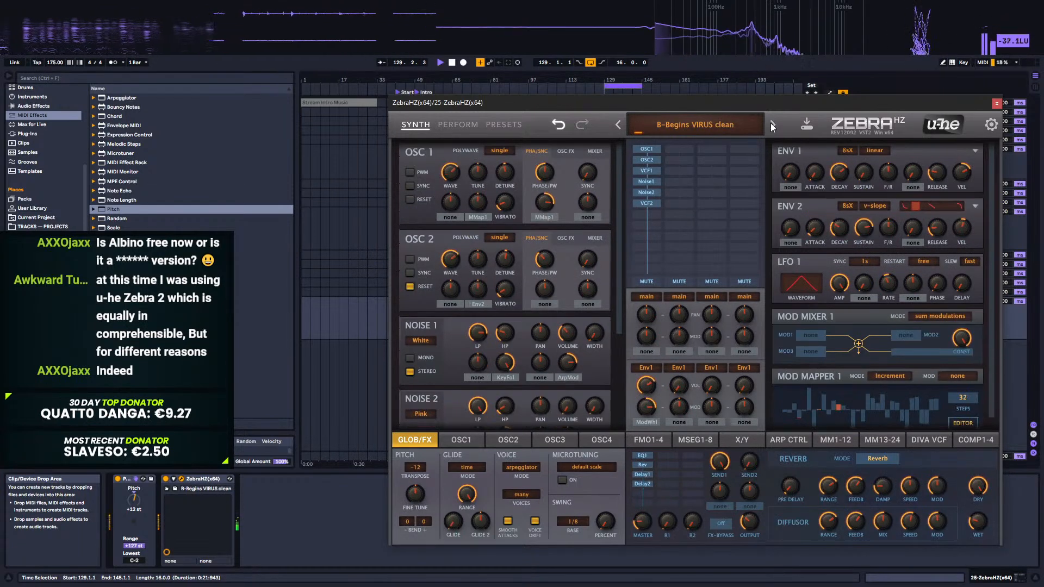
left_click(771, 124)
left_click(618, 125)
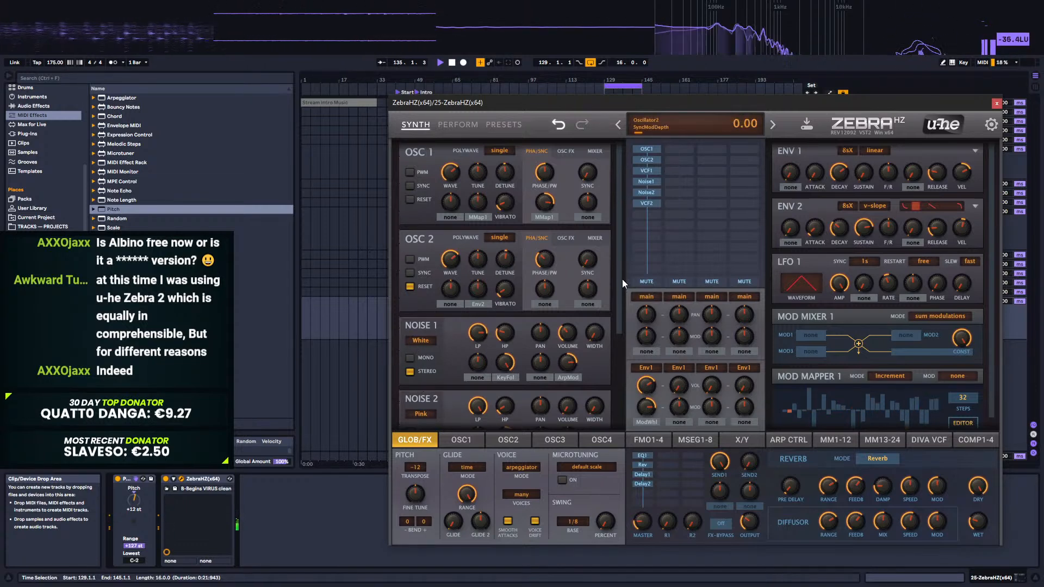
scroll(620, 283, "down", 1)
left_click_drag(620, 303, 618, 420)
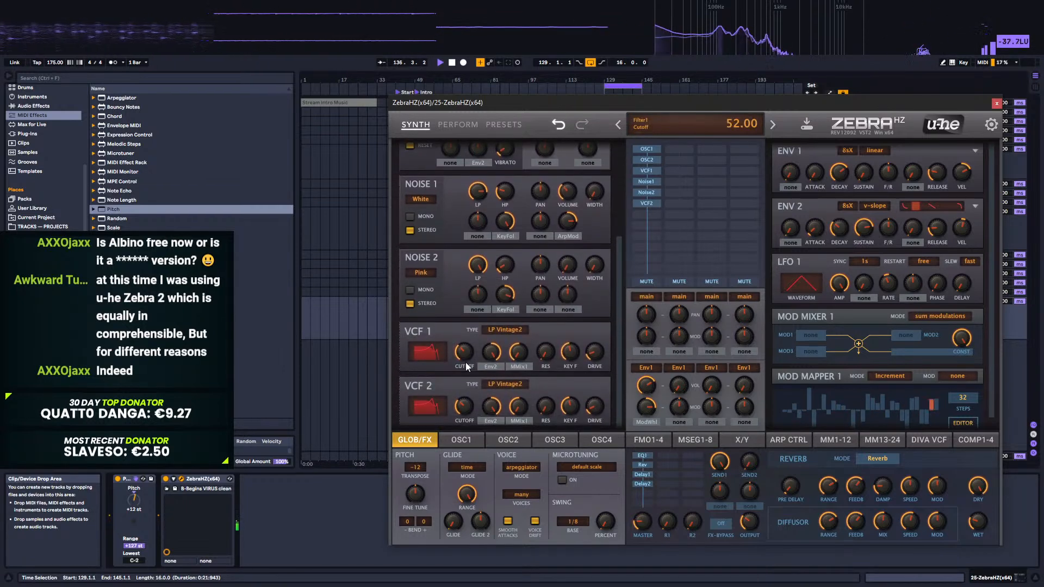
mouse_move(470, 353)
left_mouse_down()
mouse_move(468, 319)
mouse_move(464, 360)
left_mouse_up()
mouse_move(470, 409)
left_mouse_down()
mouse_move(470, 380)
mouse_move(471, 415)
left_mouse_up()
left_click_drag(471, 358, 471, 346)
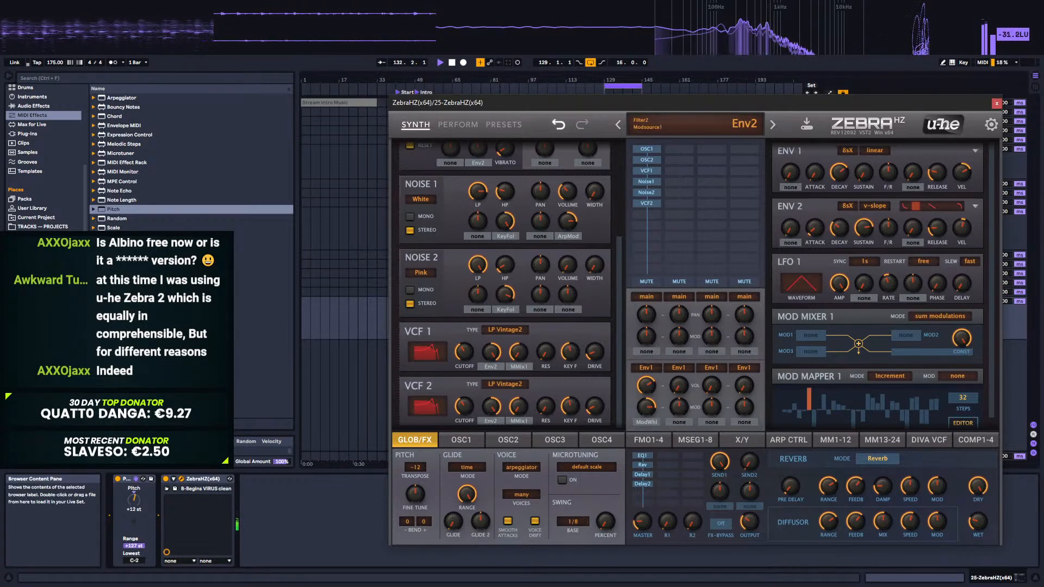
Step: Add a Utility effect after ZebraHZ with 10.6 dB gain and advance ZebraHZ past B-Begins VIRUS clean
left_click(33, 107)
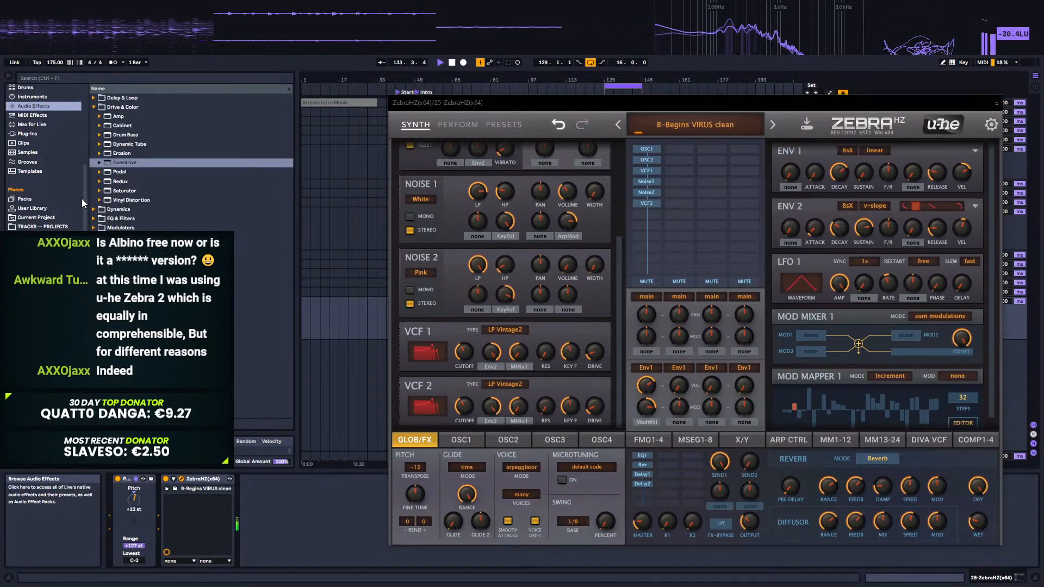
left_click(117, 255)
left_click_drag(121, 228, 280, 489)
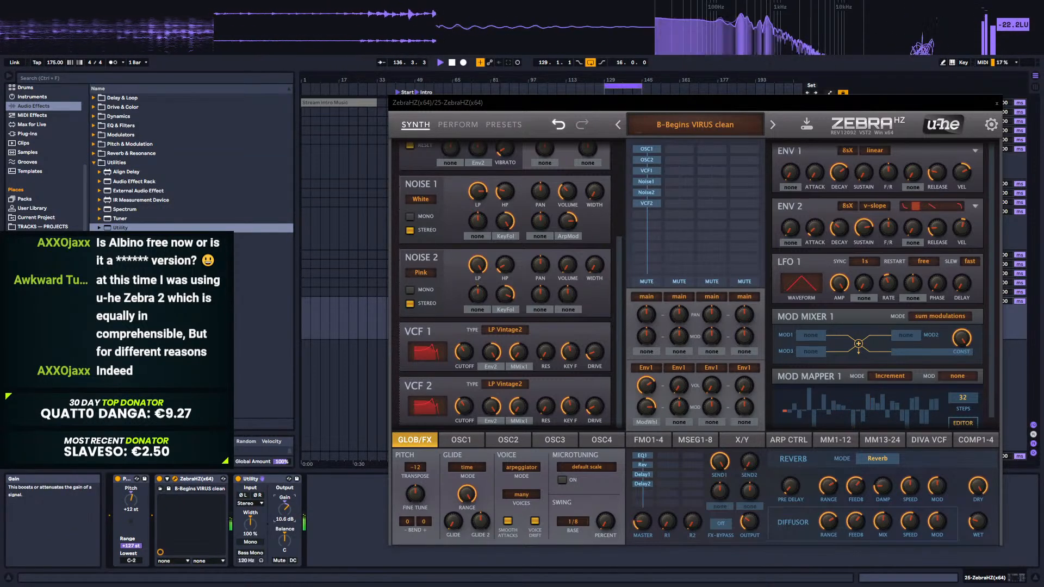
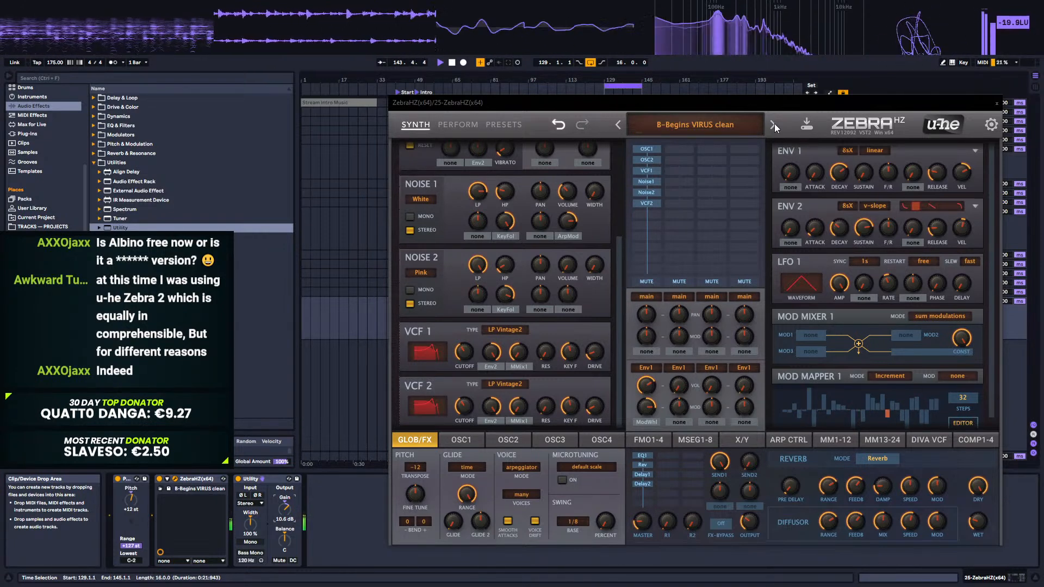
left_click(774, 125)
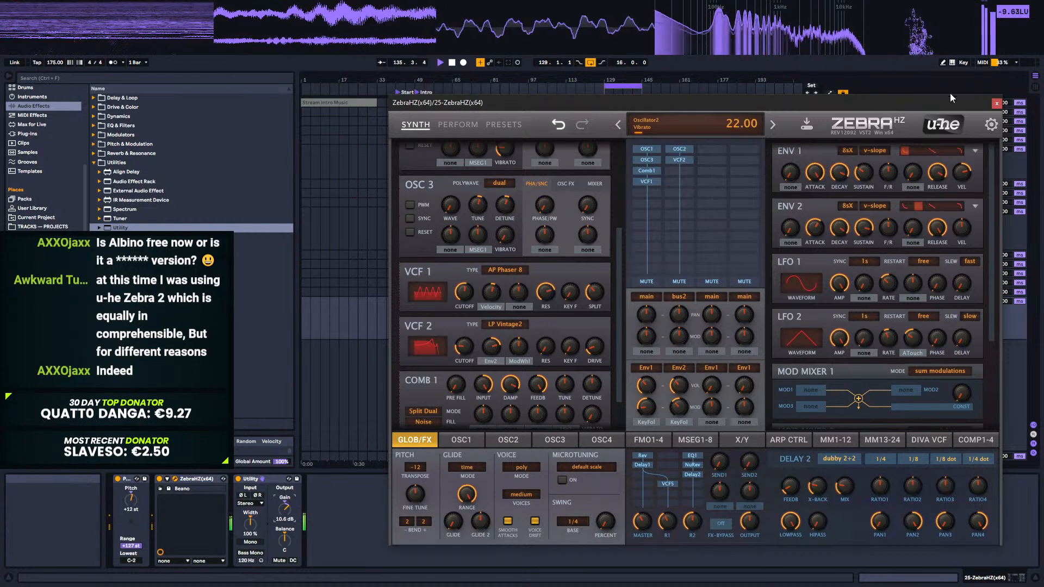
Step: Close the ZebraHZ window, set the Pitch effect to +24 st and audition the track 25 clip from bar 129
left_click(996, 103)
left_click(609, 305)
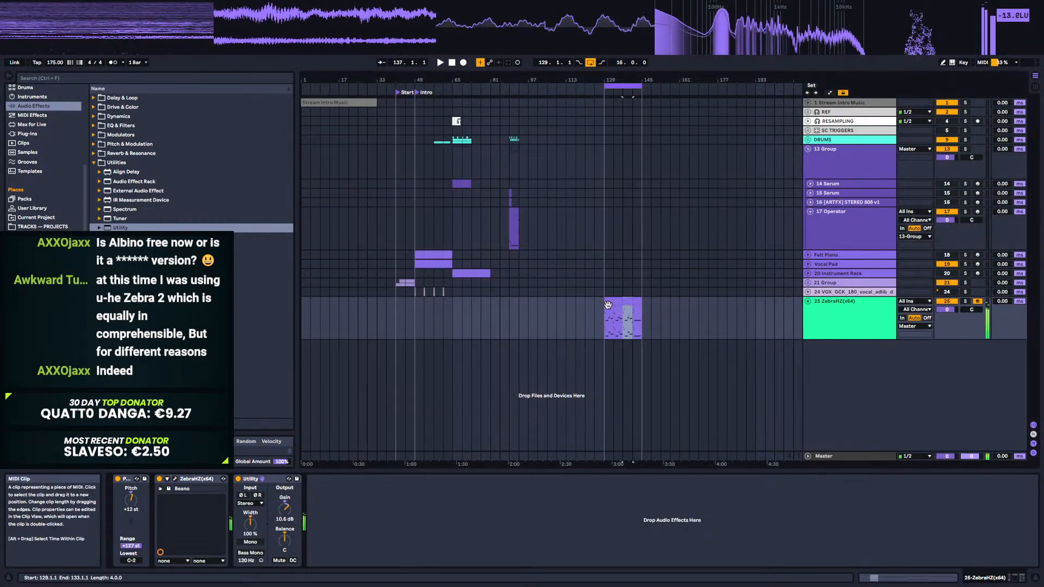
left_click(609, 305)
left_click(129, 501)
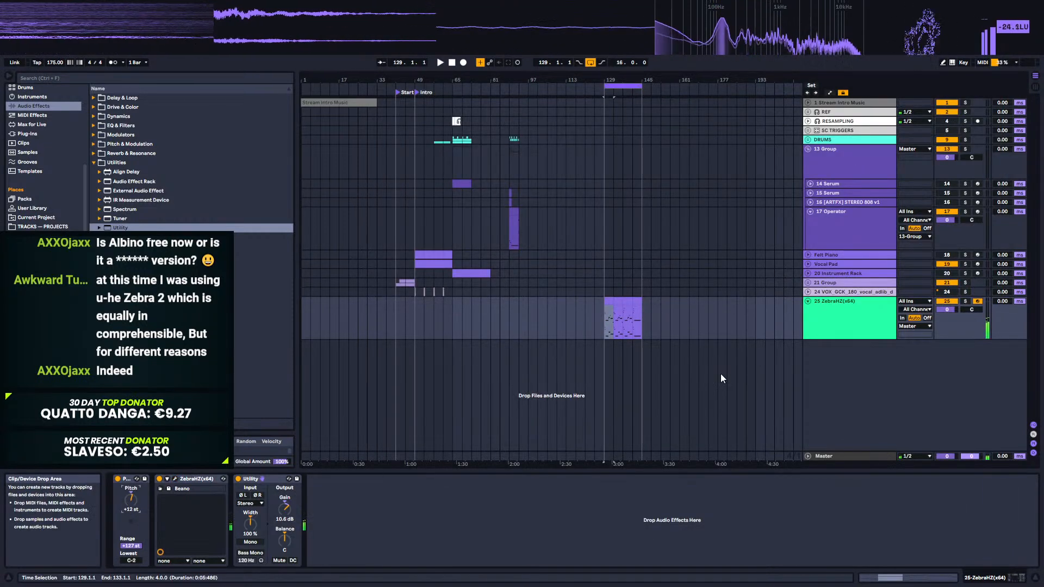
key("space")
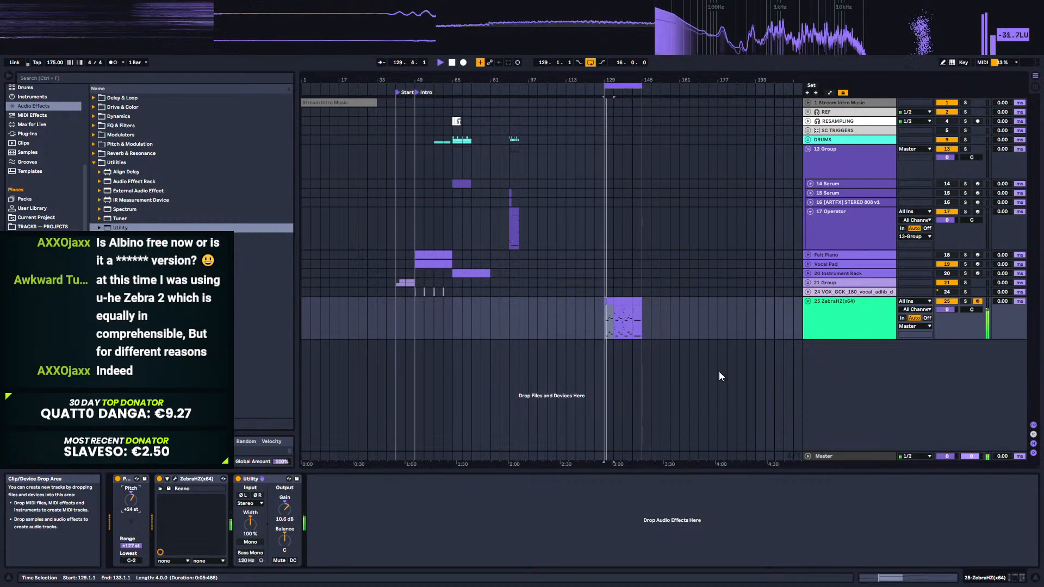
mouse_move(670, 32)
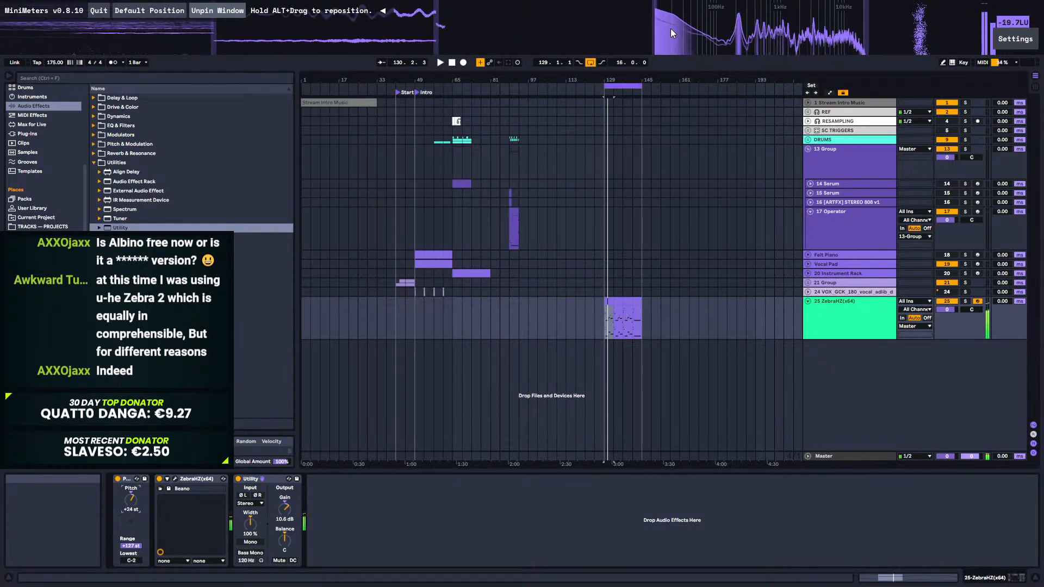
key("space")
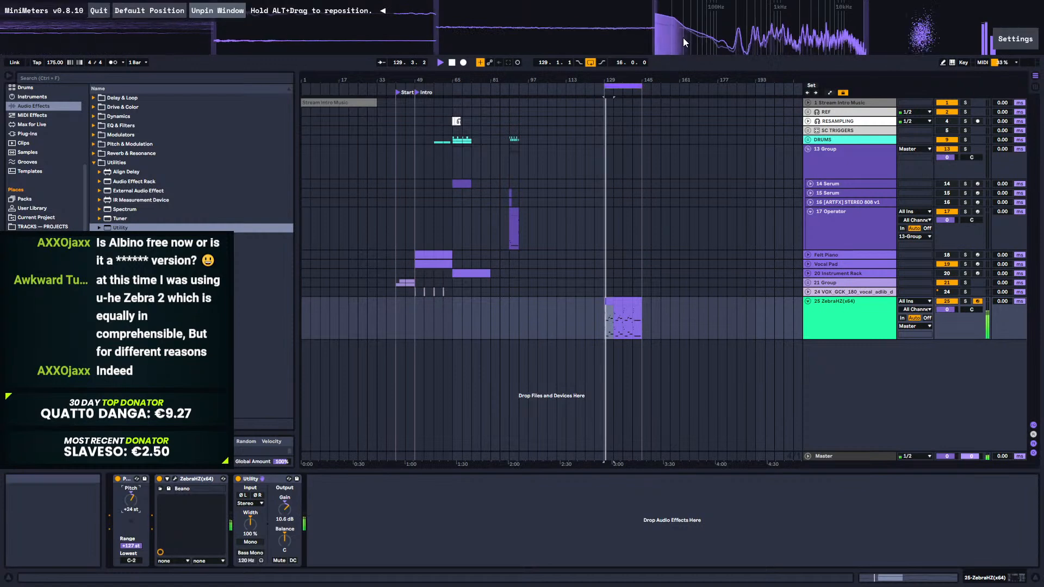
Step: Set the Pitch effect to +12 st, then reopen ZebraHZ and dismiss its demo notice
mouse_move(373, 12)
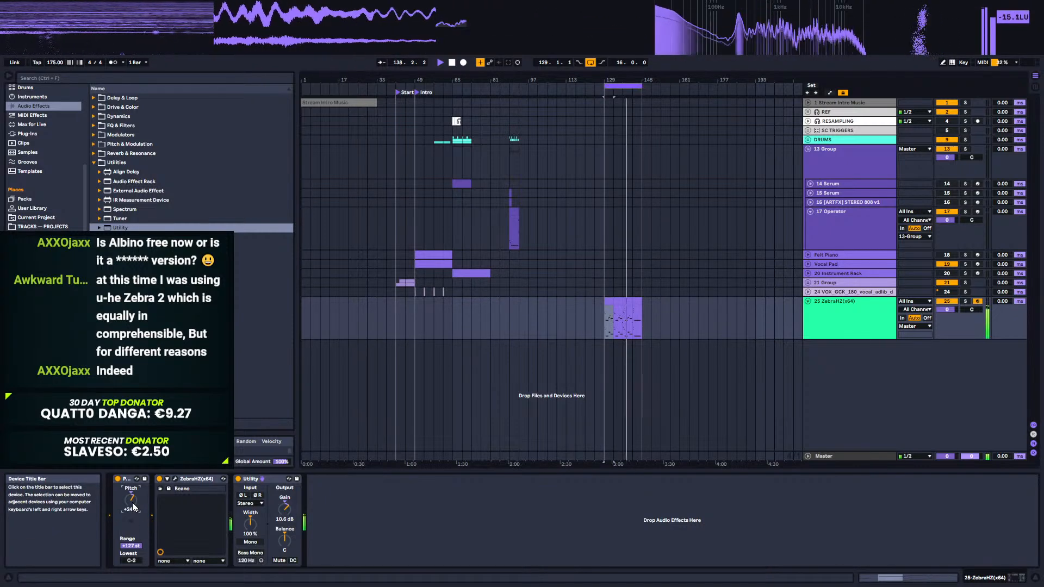
type("12")
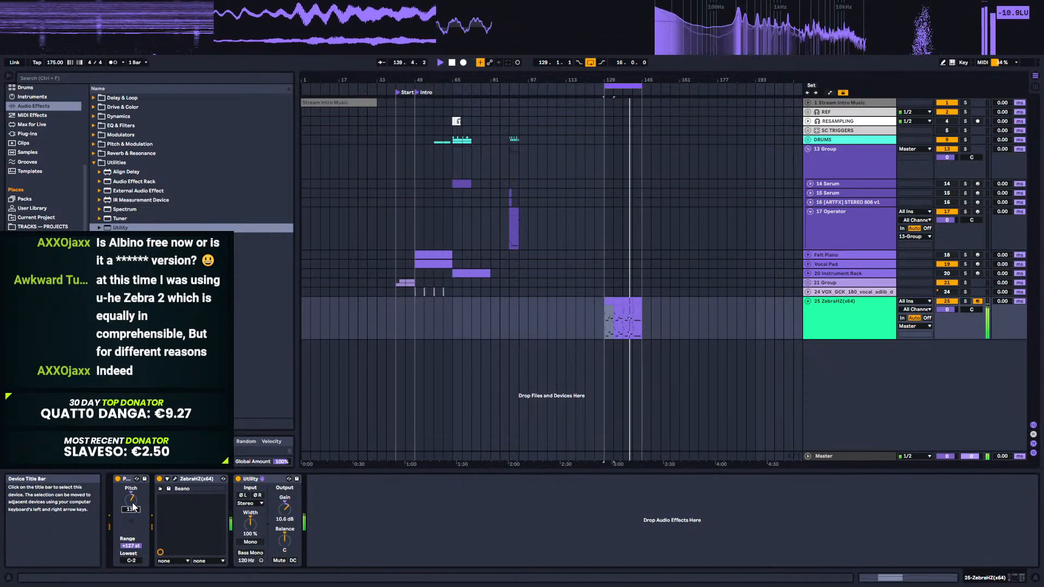
key("Return")
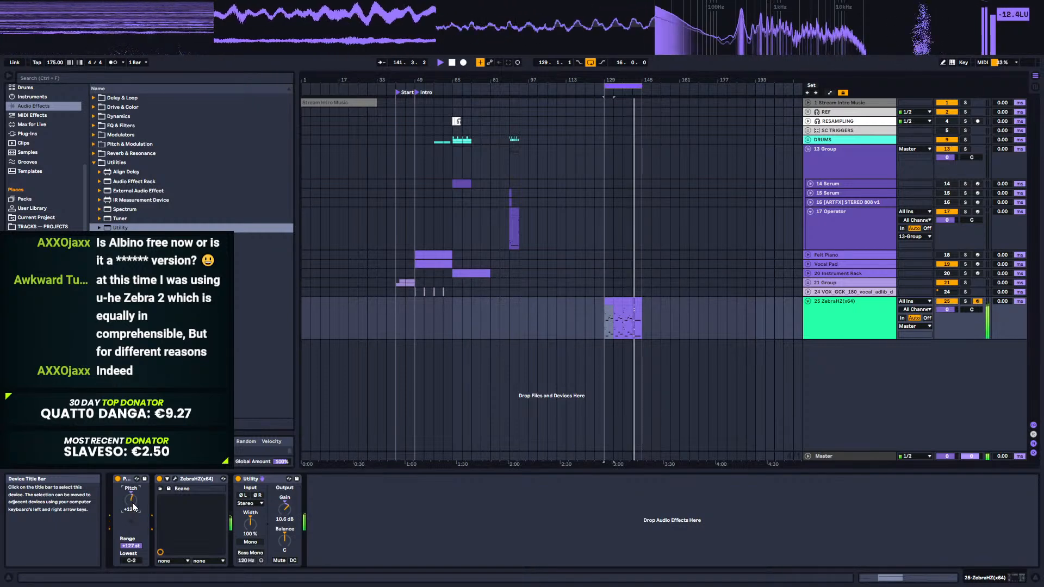
left_click(174, 481)
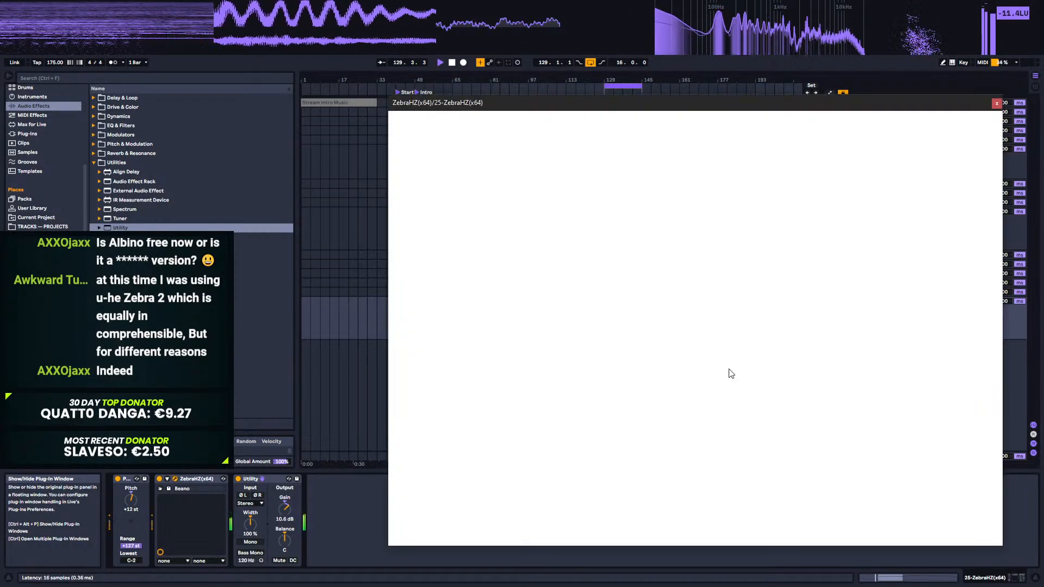
right_click(732, 171)
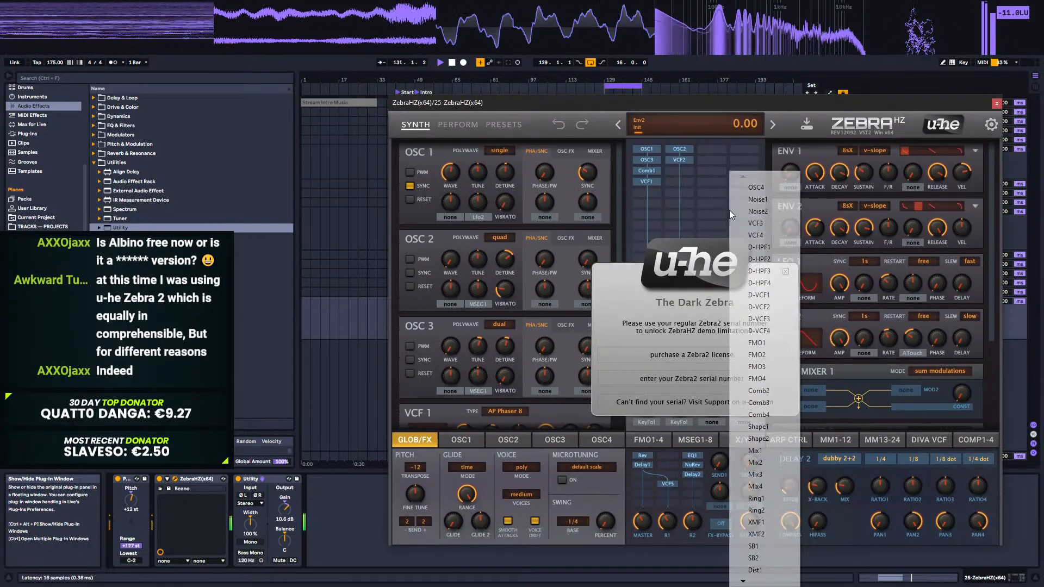
left_click(670, 302)
left_click(670, 302)
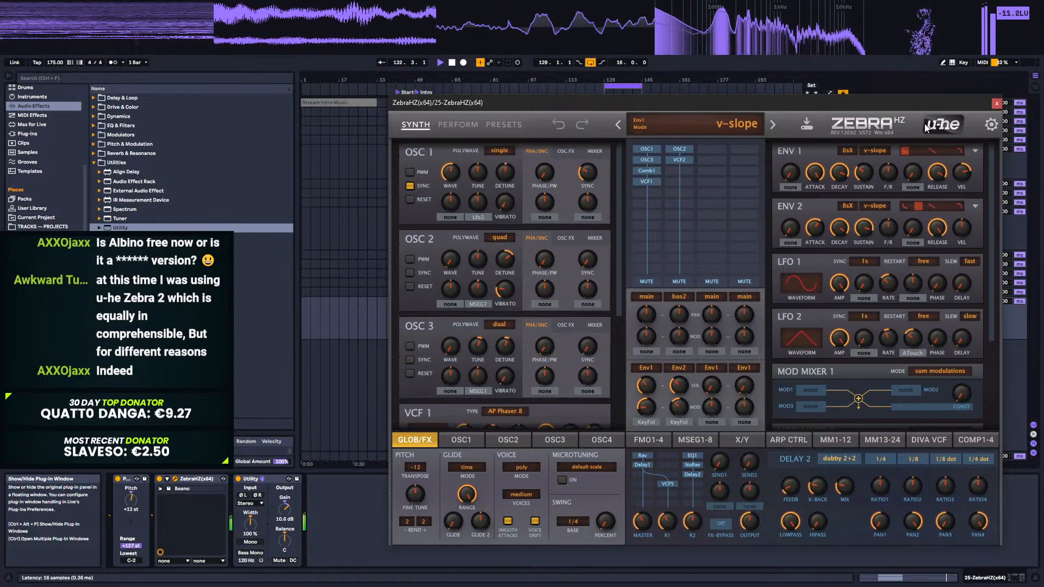
Step: Advance ZebraHZ to the Bombers Over Berlin preset and reset the Utility gain to 0 dB
left_click(772, 124)
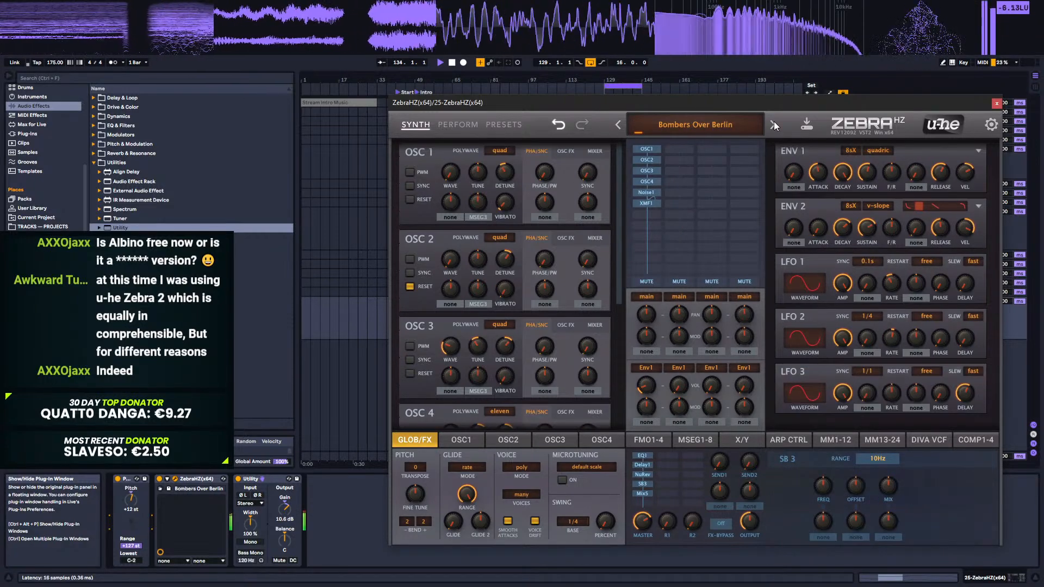
left_click(285, 509)
key("Delete")
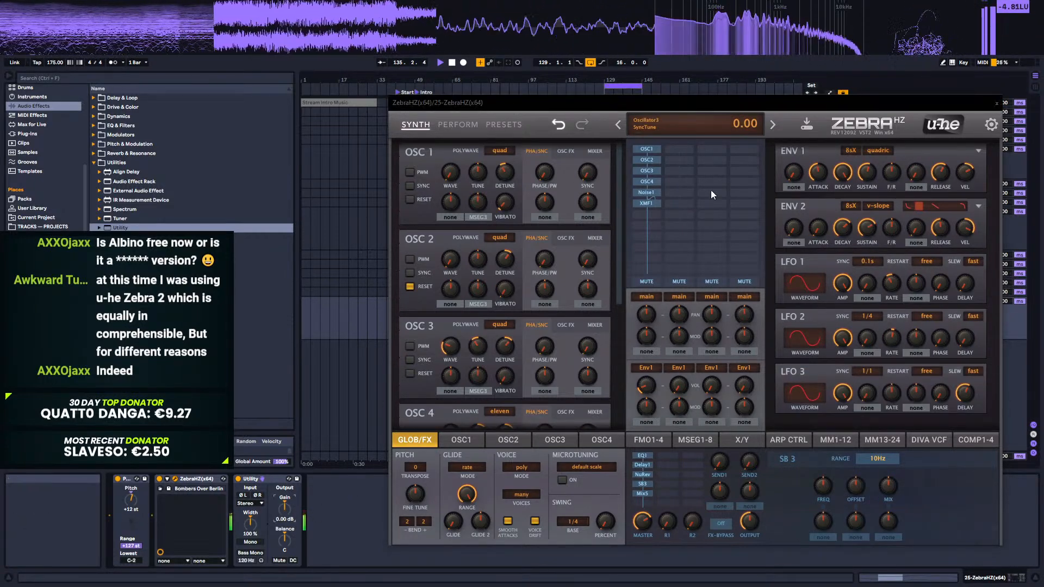
Step: Audition the following ZebraHZ presets during playback, from Breathing Bright through Cat Appeal and Comb Strings to Dark Chaos
left_click(774, 124)
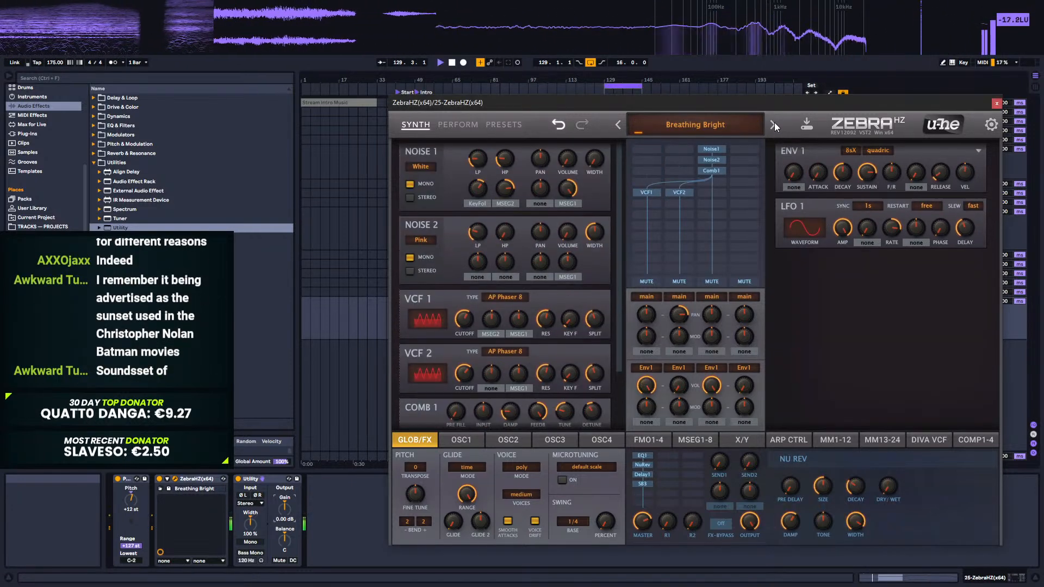
left_click(774, 124)
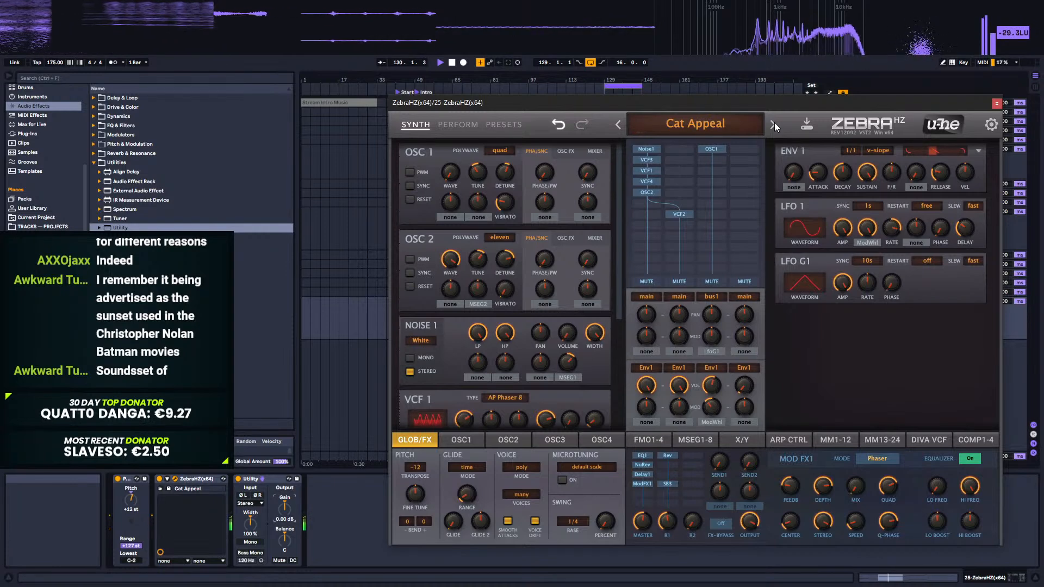
left_click(774, 124)
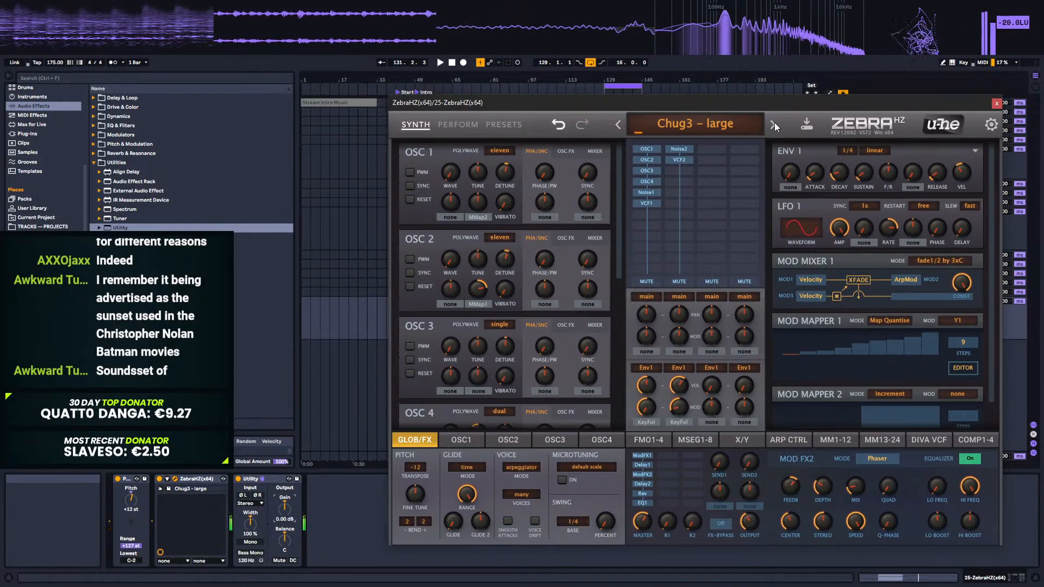
left_click(774, 124)
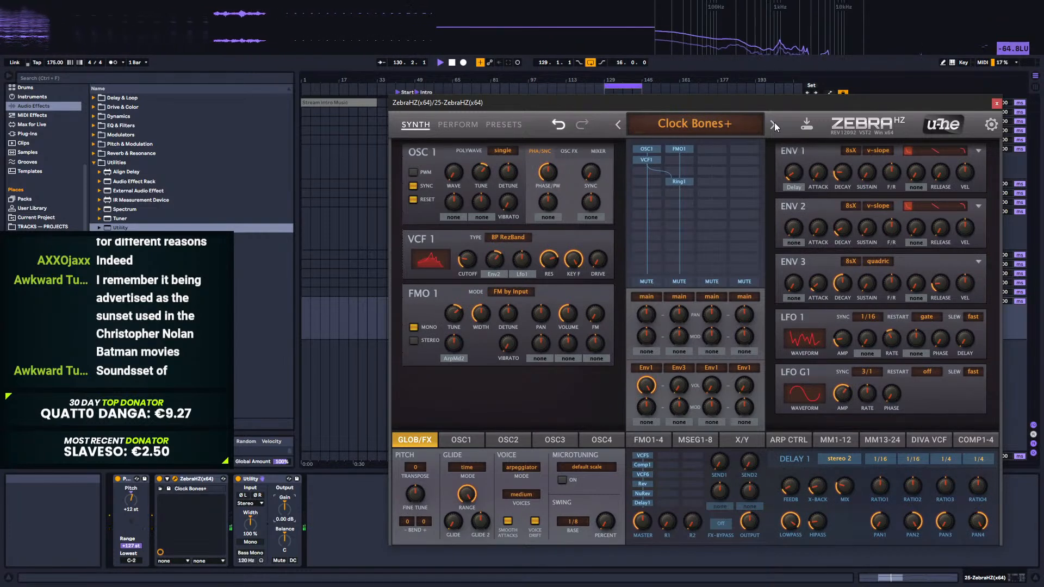
left_click(774, 124)
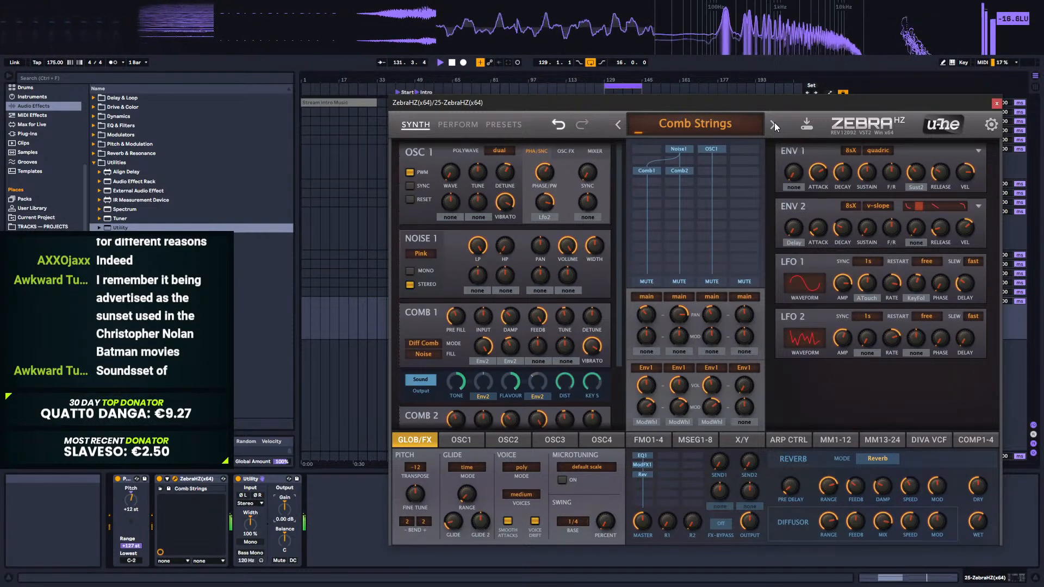
left_click(775, 124)
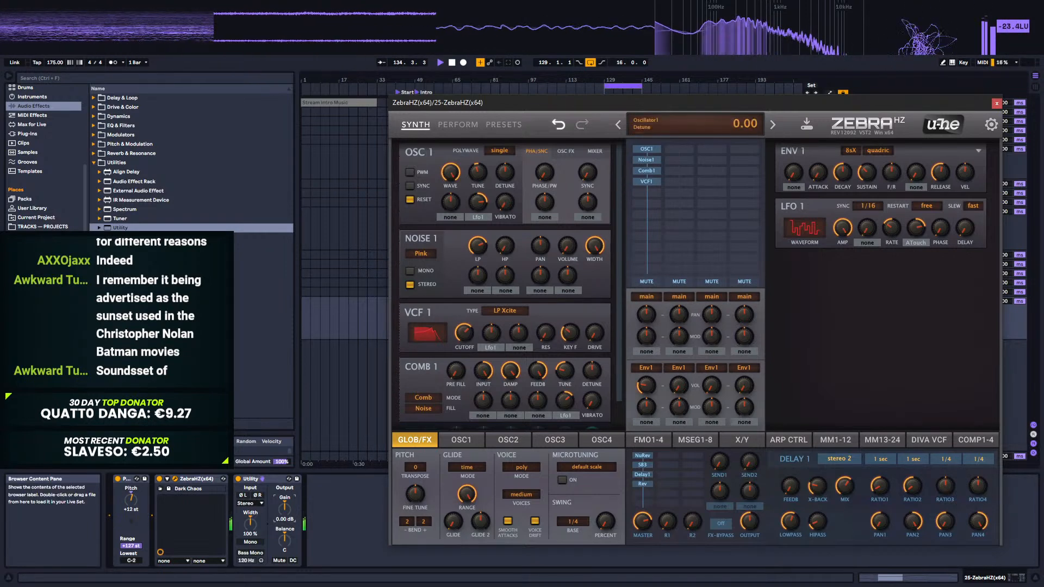
Step: Stop playback, find Blade among the Rob Papen plug-ins, replace ZebraHZ on track 25 with it and reposition its window
left_click(24, 134)
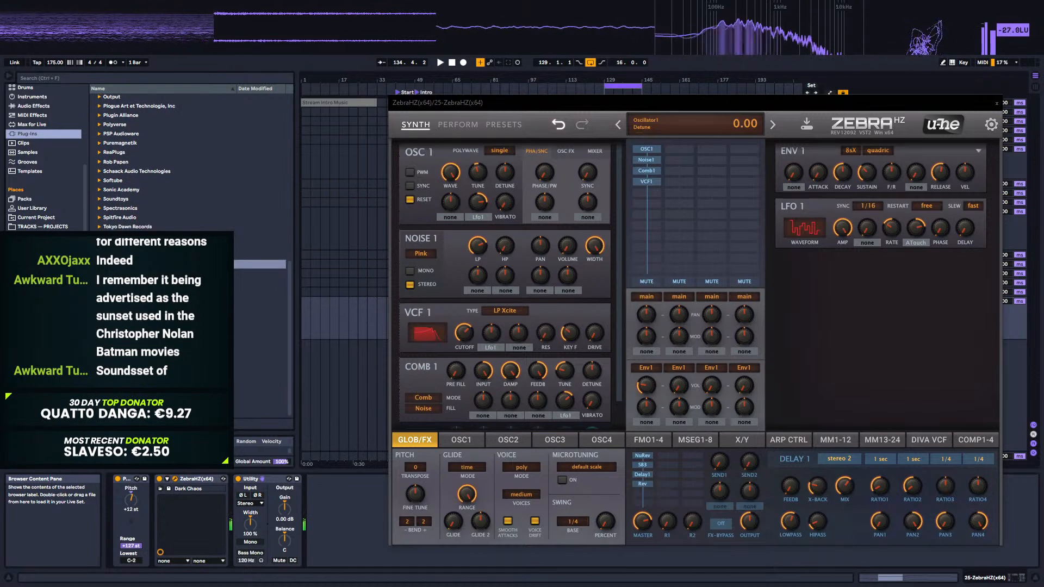
scroll(191, 163, "up", 5)
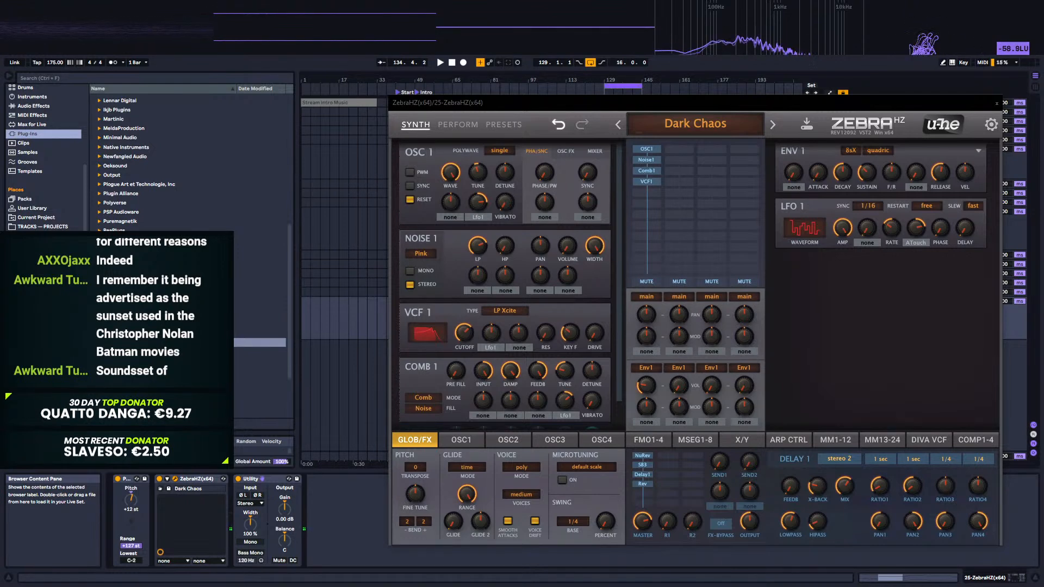
left_click(99, 240)
scroll(109, 240, "down", 1)
scroll(108, 240, "up", 1)
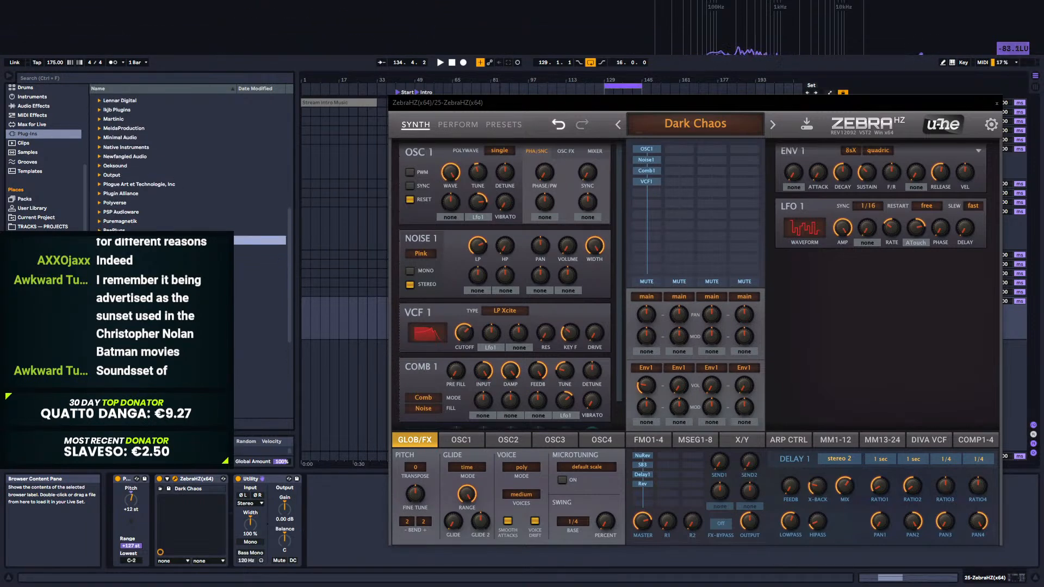
scroll(187, 172, "down", 1)
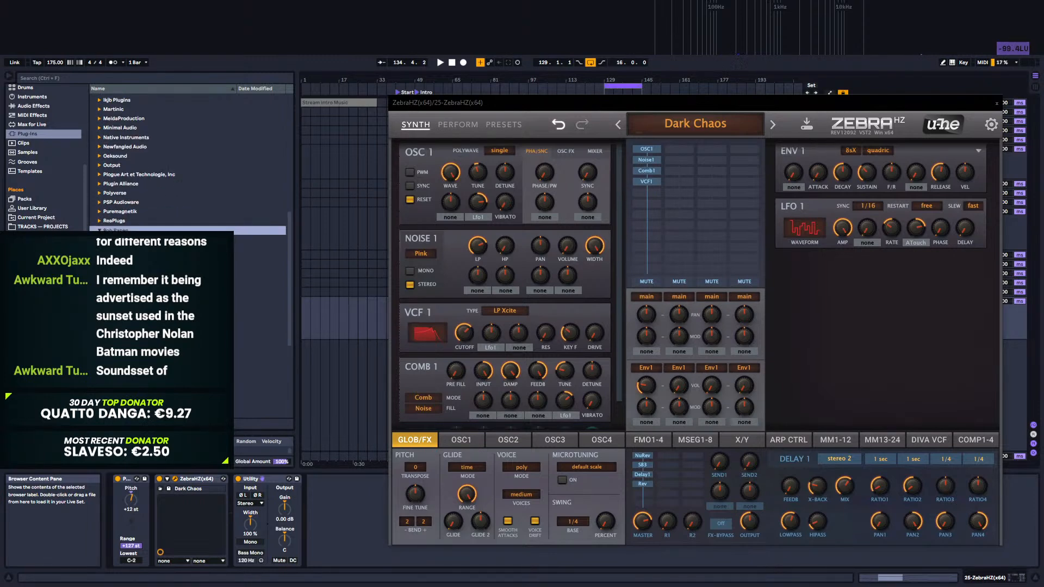
left_click(99, 258)
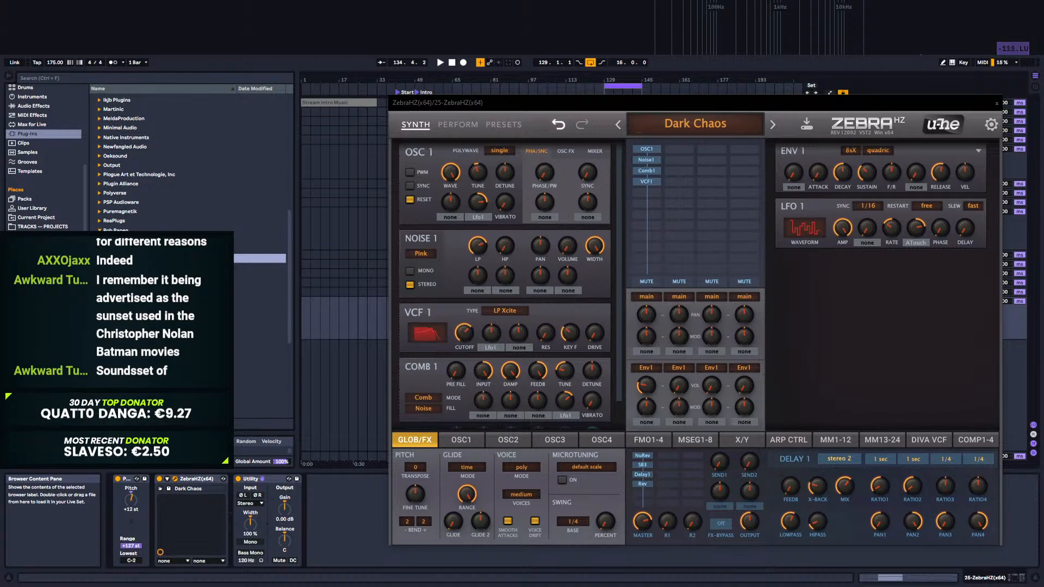
key("Down")
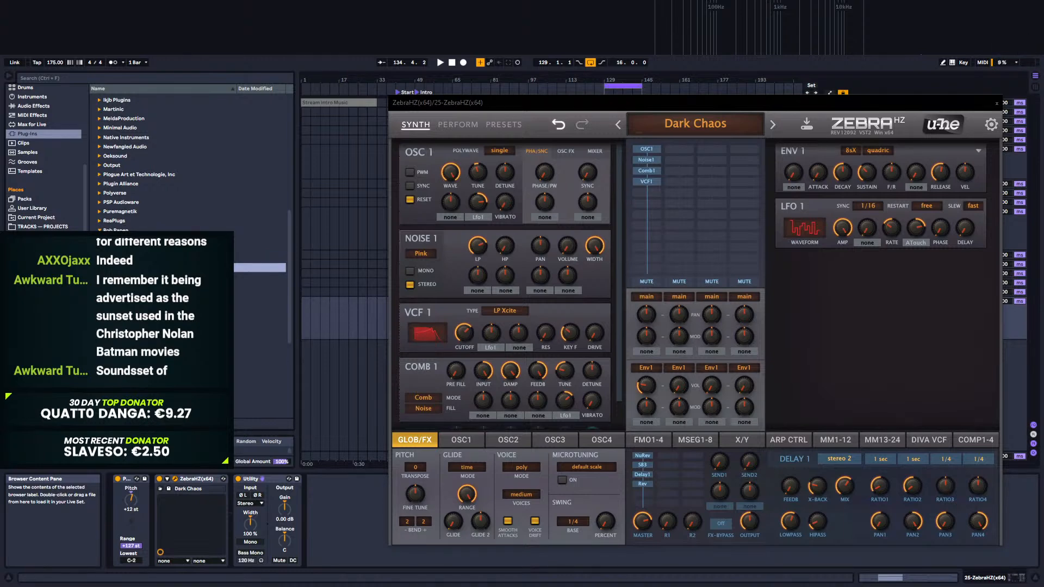
left_click(125, 240)
left_click_drag(125, 249, 179, 523)
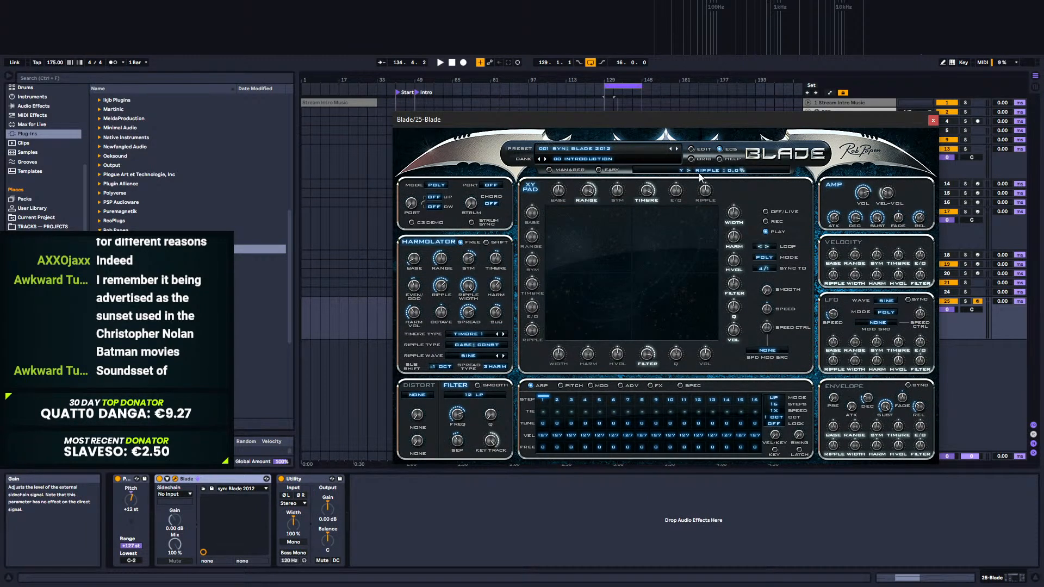
left_click_drag(676, 119, 701, 181)
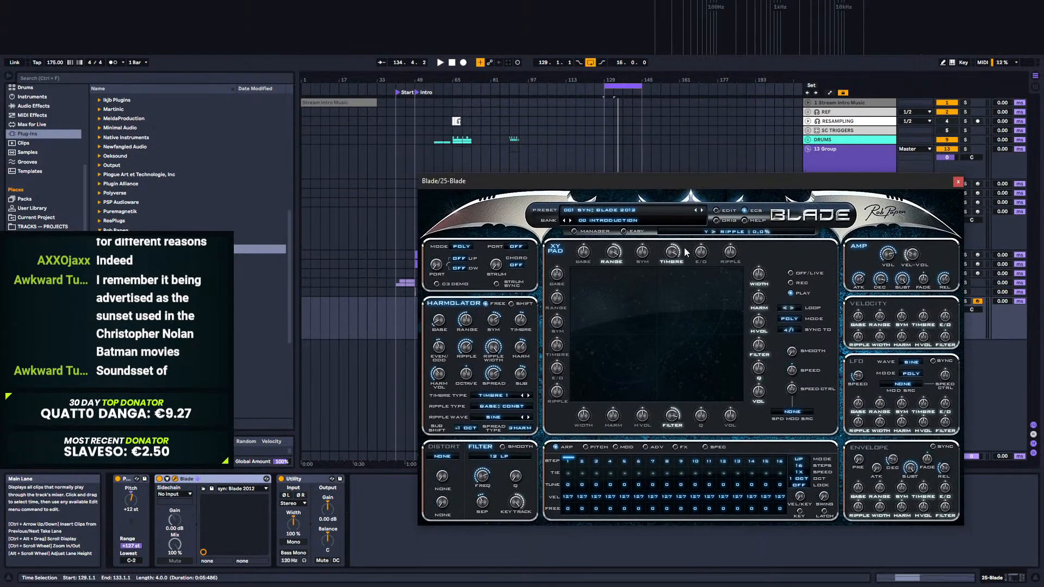
Step: Play Blade's Blade 2012 preset, record a new movement on its XY pad, and audition the result
key("space")
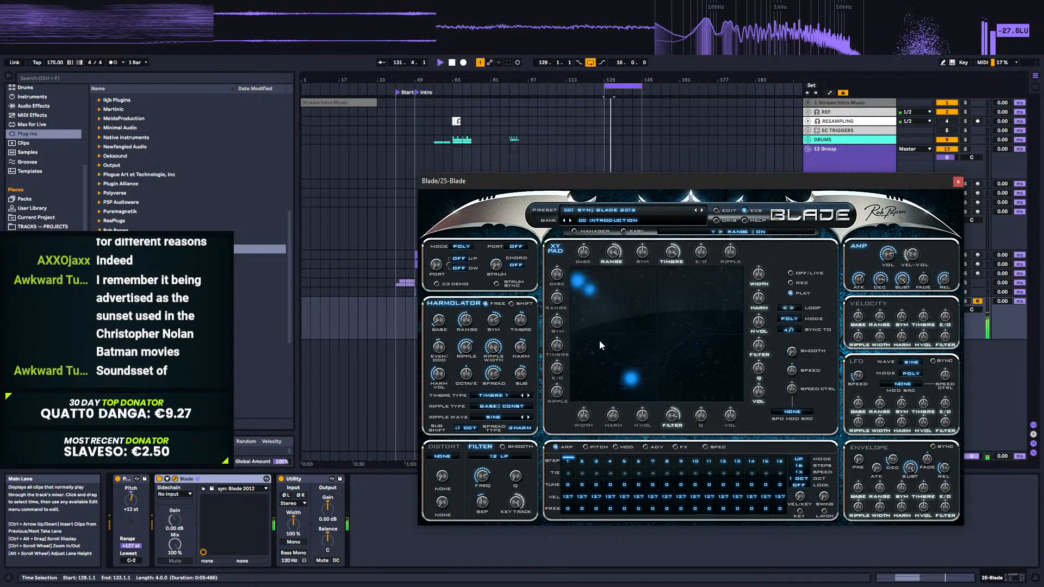
key("space")
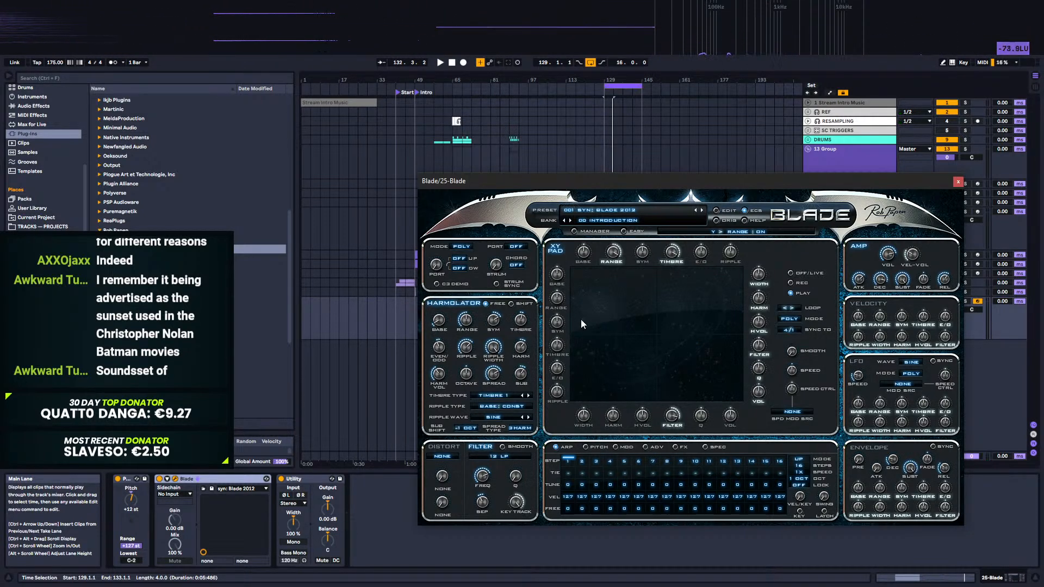
left_click(792, 283)
mouse_move(658, 335)
left_mouse_down()
mouse_move(590, 326)
mouse_move(594, 384)
left_mouse_up()
key("space")
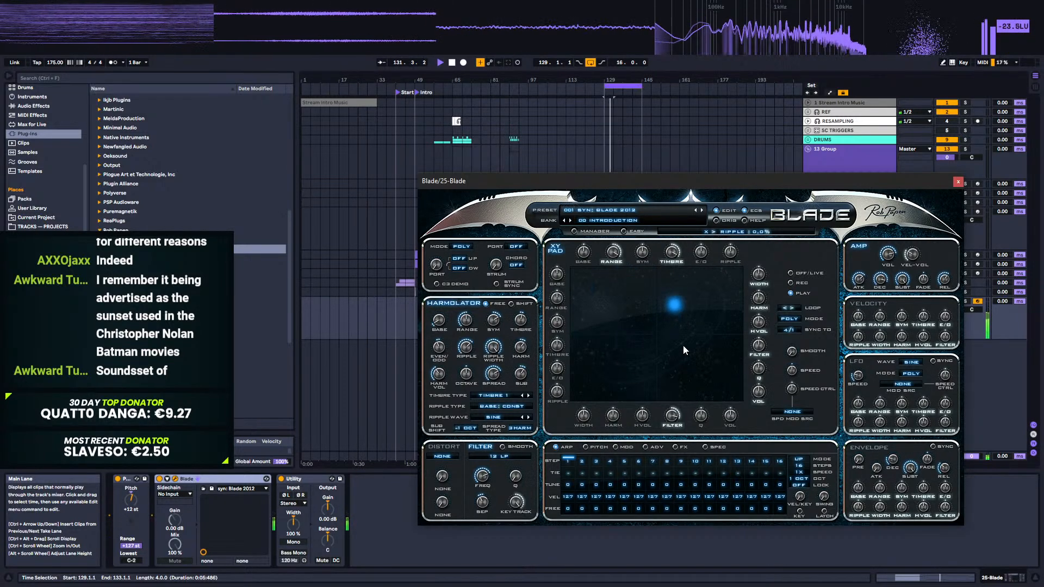
key("space")
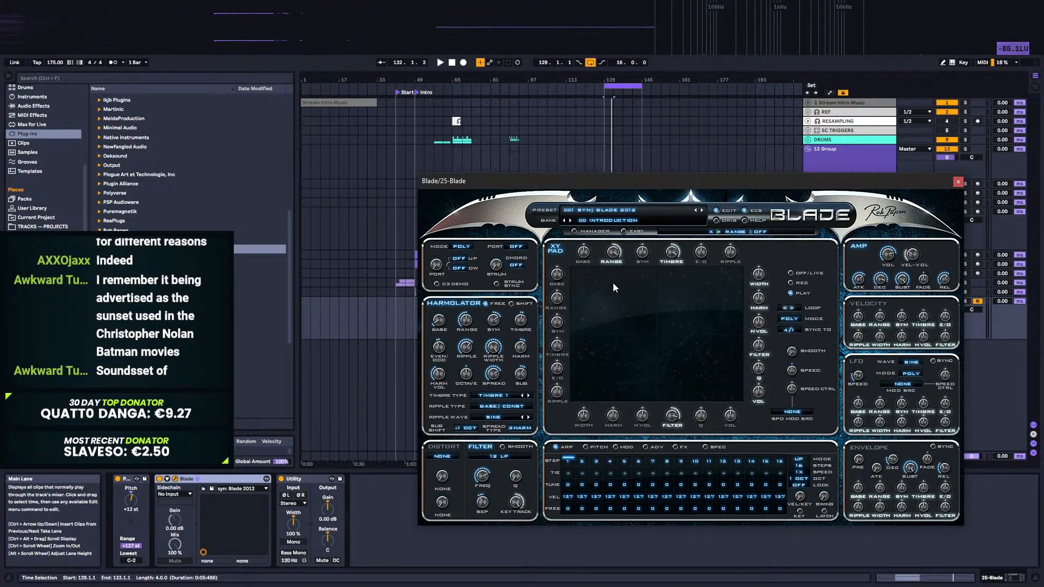
Step: Audition the Grandfather Wob ROY and 1FingSeq JoMal presets, setting the Utility gain to 8.33 dB and finally 5.56 dB
left_click(702, 211)
key("space")
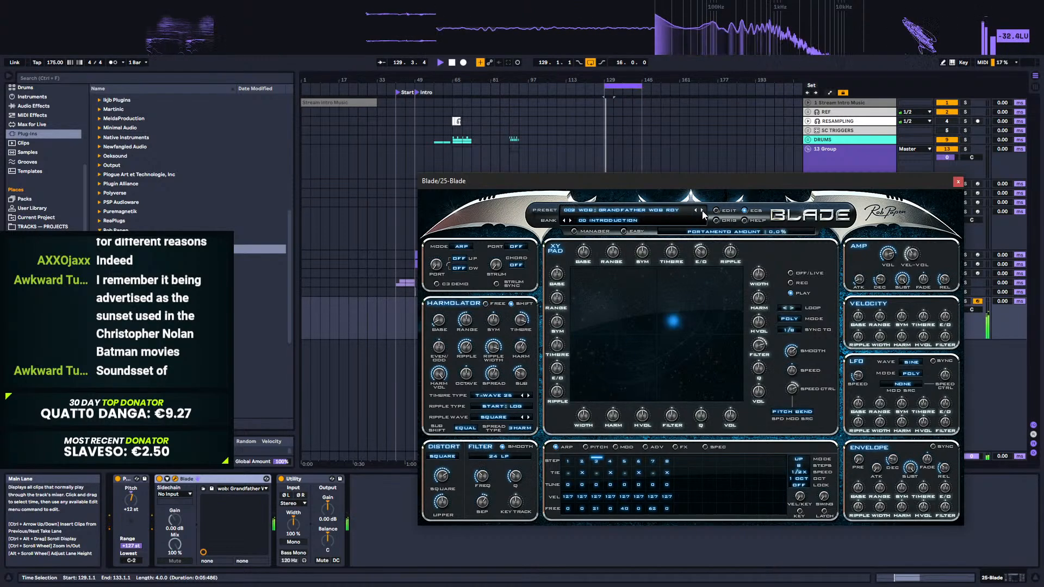
left_click_drag(328, 508, 327, 489)
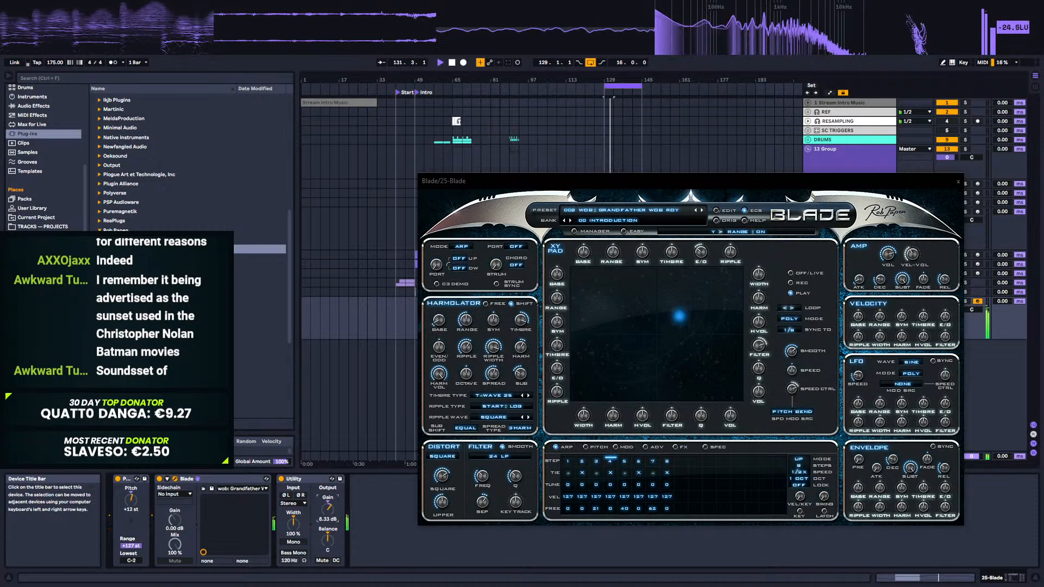
left_click(701, 210)
left_click_drag(328, 508, 329, 514)
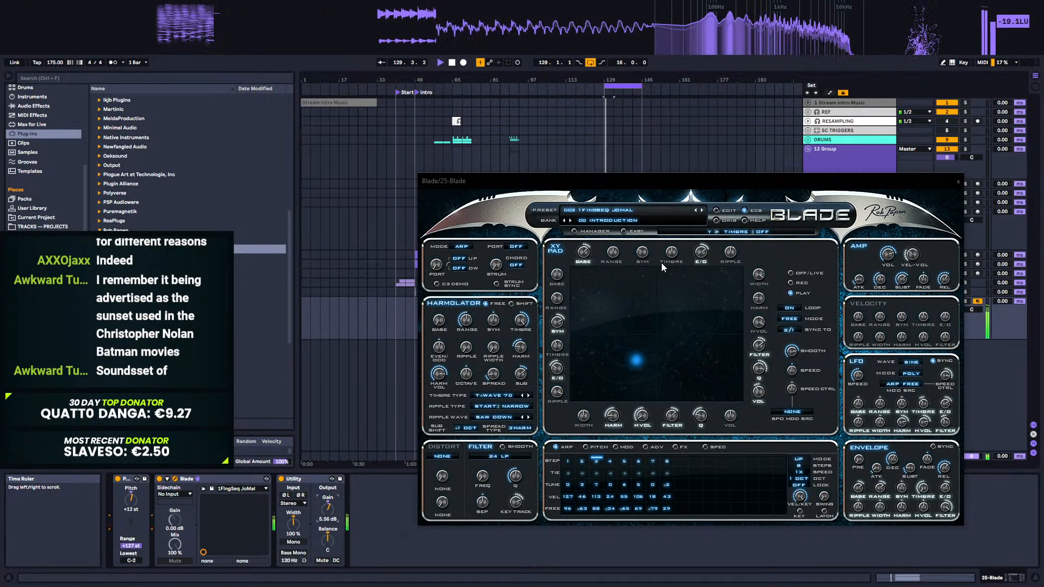
Step: Audition the following Blade presets, from Slingblade SJ through Winter Ends and Gator Pad MM to Saturn Light
left_click(703, 210)
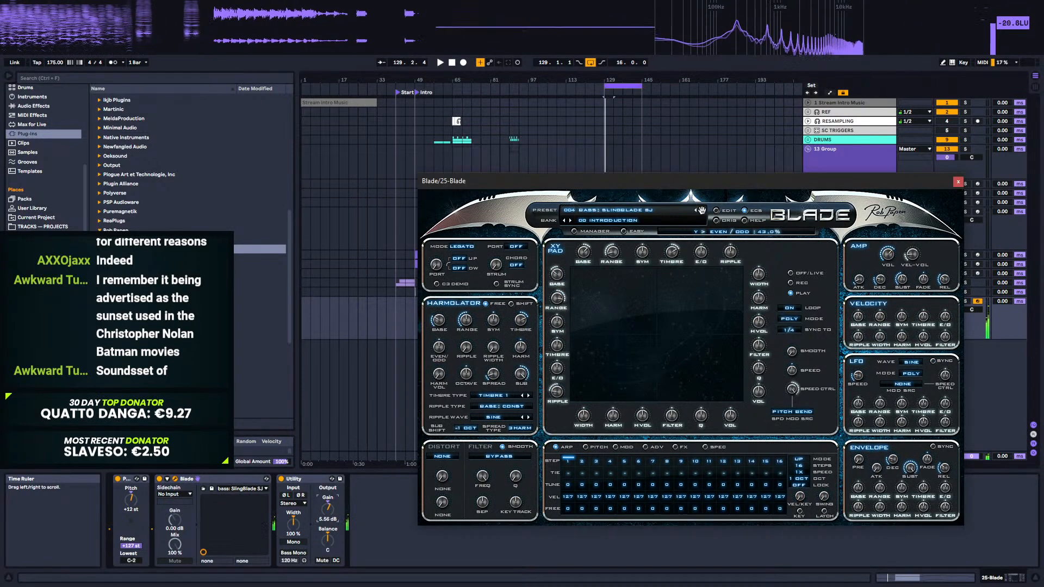
left_click(701, 210)
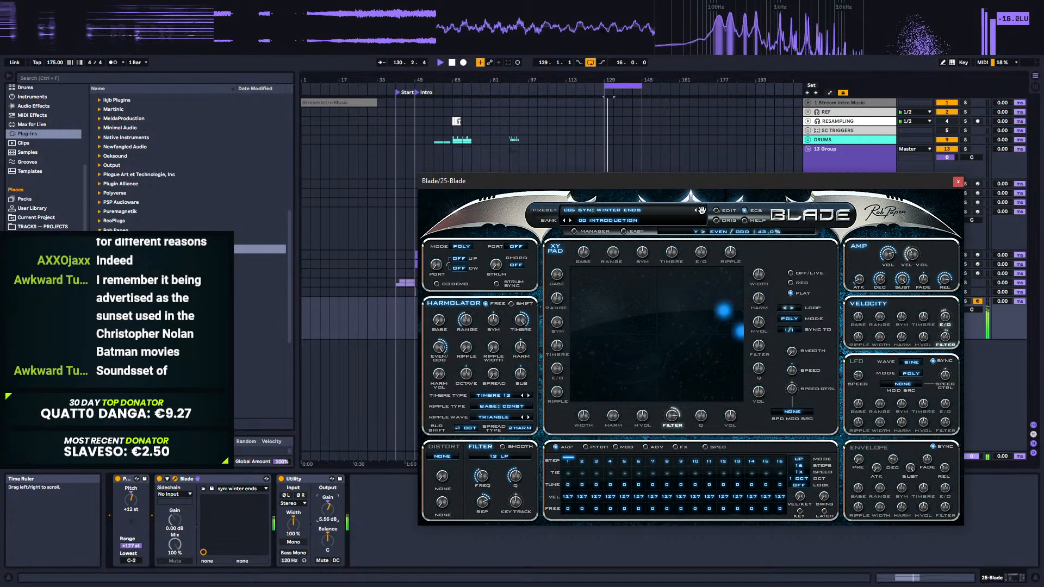
left_click(701, 211)
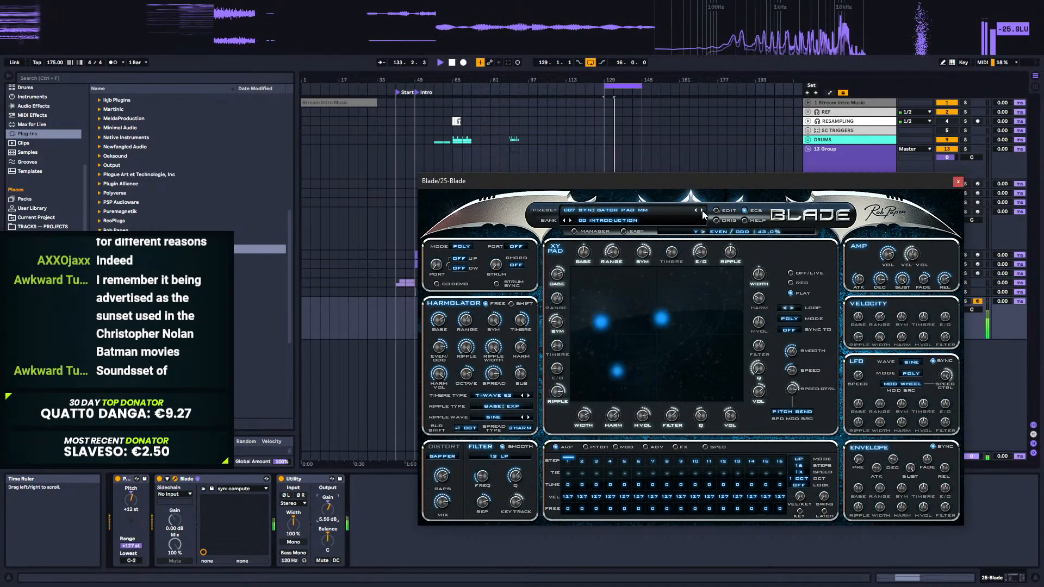
left_click(703, 210)
left_click(702, 210)
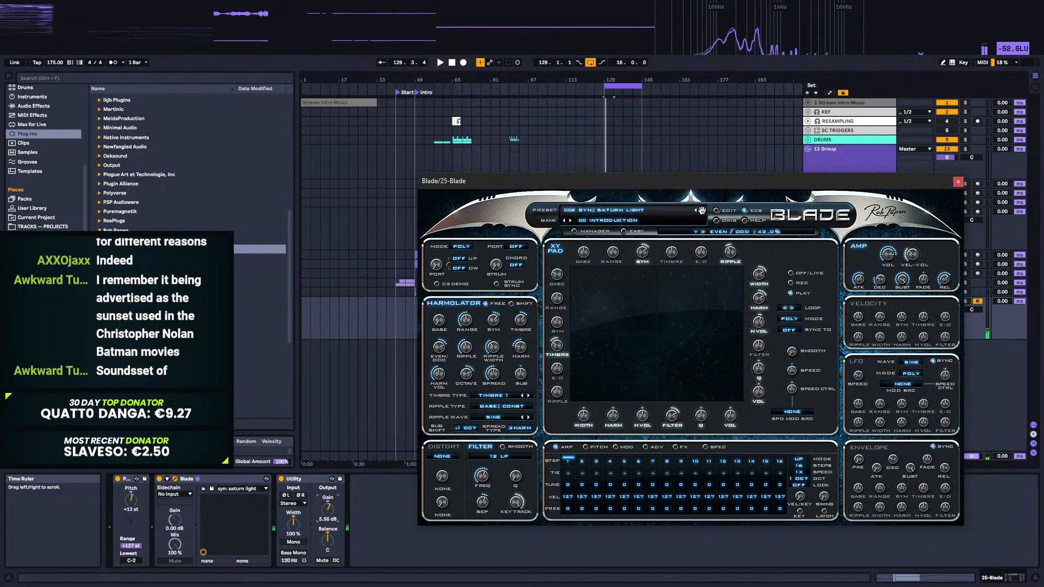
Step: Look through Blade's bank list and load preset 048 syn: Bass2Pad MM from the Introduction bank
left_click(605, 222)
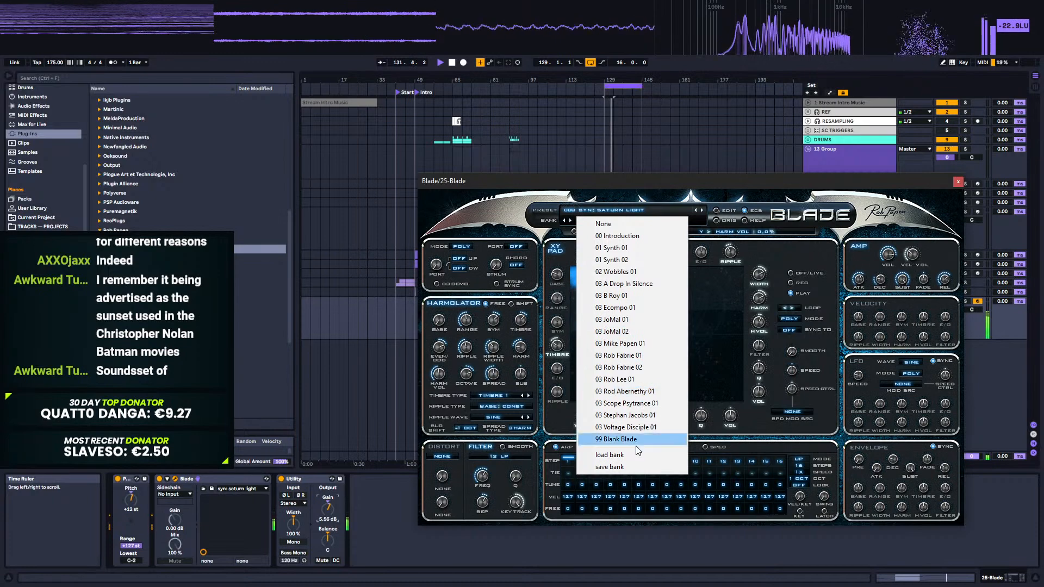
left_click(619, 210)
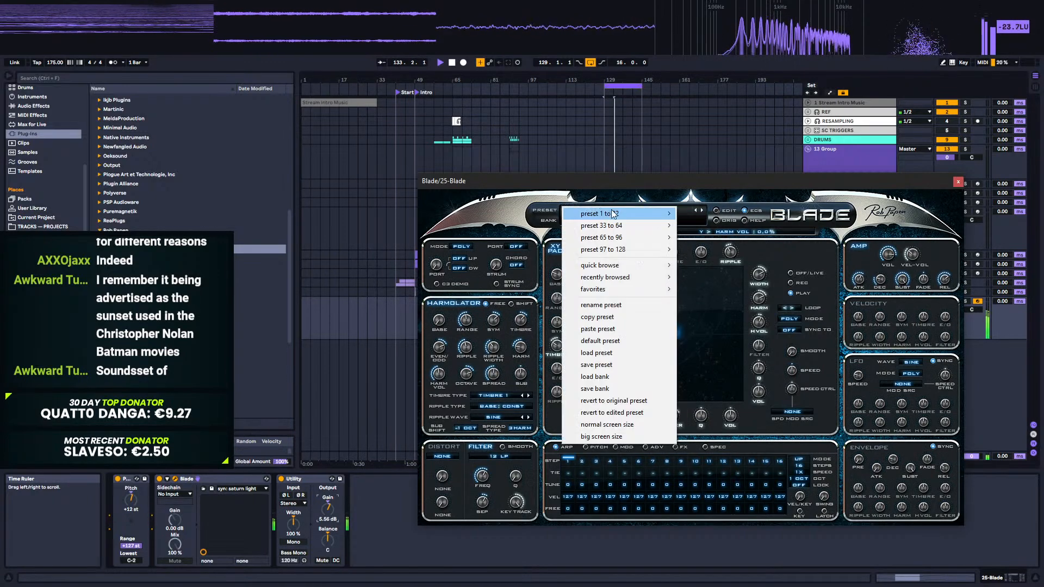
mouse_move(623, 226)
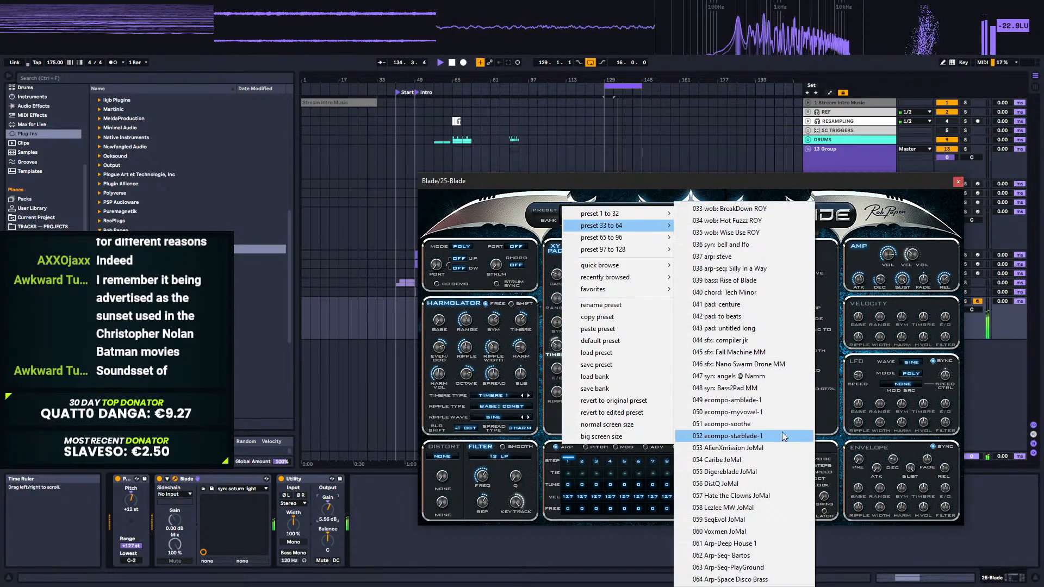
left_click(753, 389)
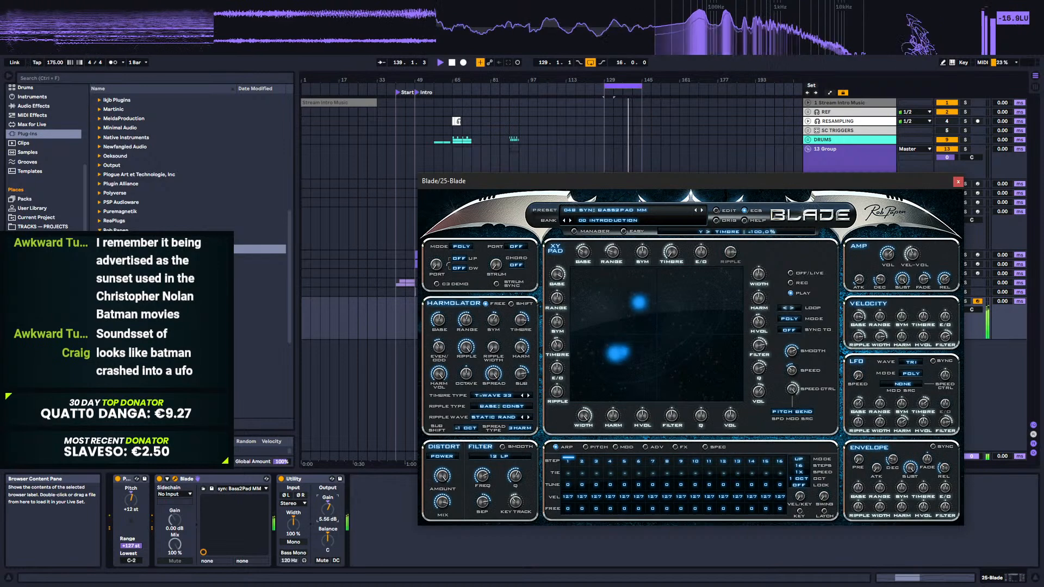
Step: Stop playback, replace Blade on track 25 with Blue2, reposition its window and play the Welcome to BLUE-II preset
left_click(216, 521)
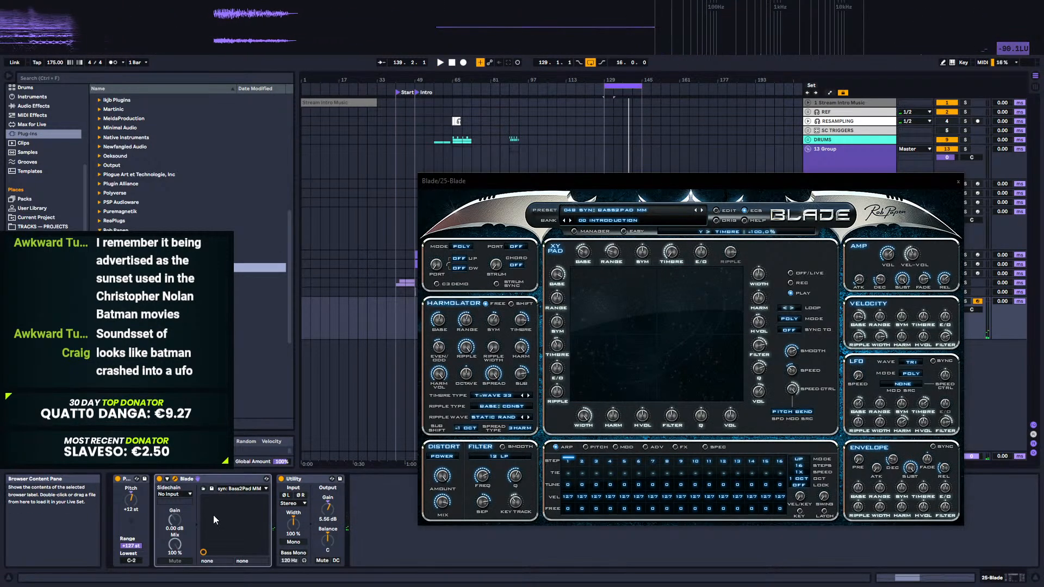
left_click(572, 352)
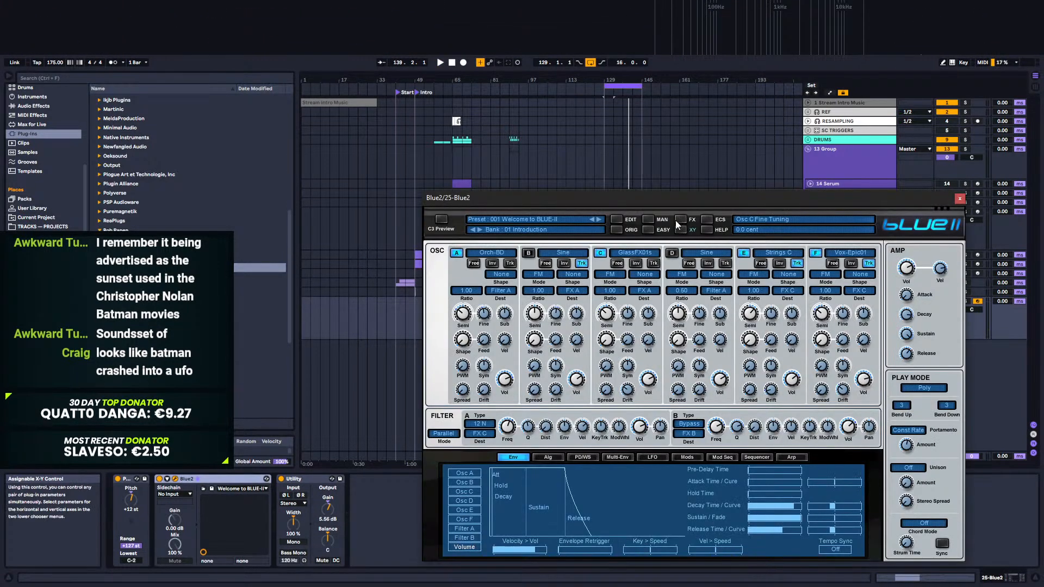
left_click_drag(664, 205, 686, 154)
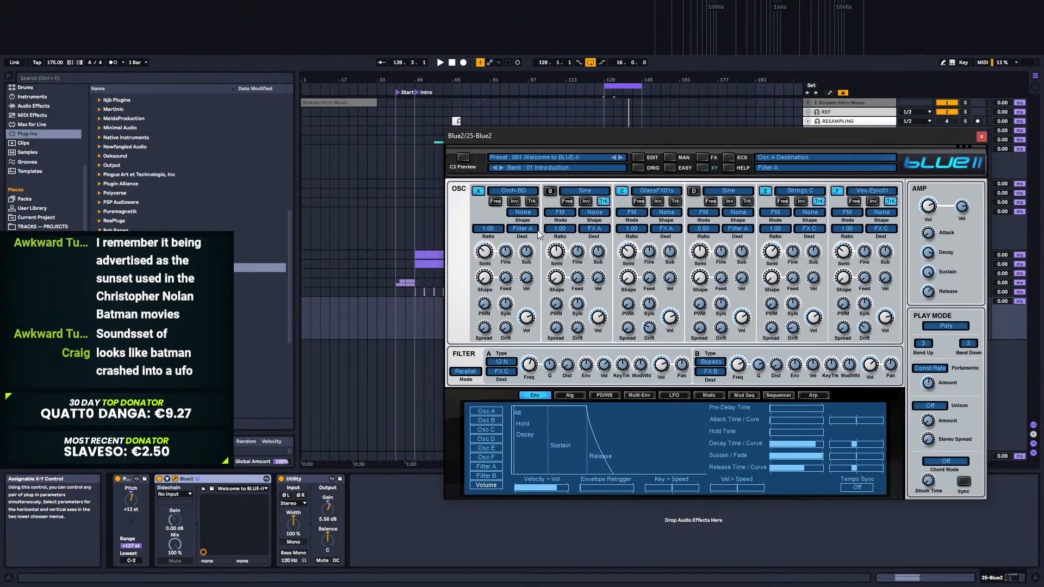
key("space")
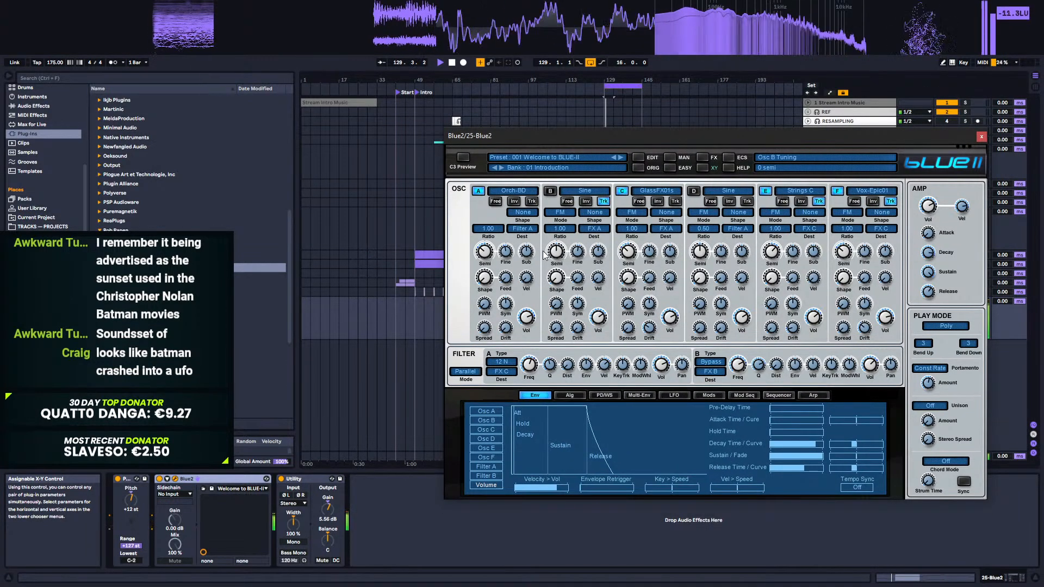
Step: Replace Blue2 on track 25 with Predator2 and reposition its window
left_click_drag(131, 286, 228, 527)
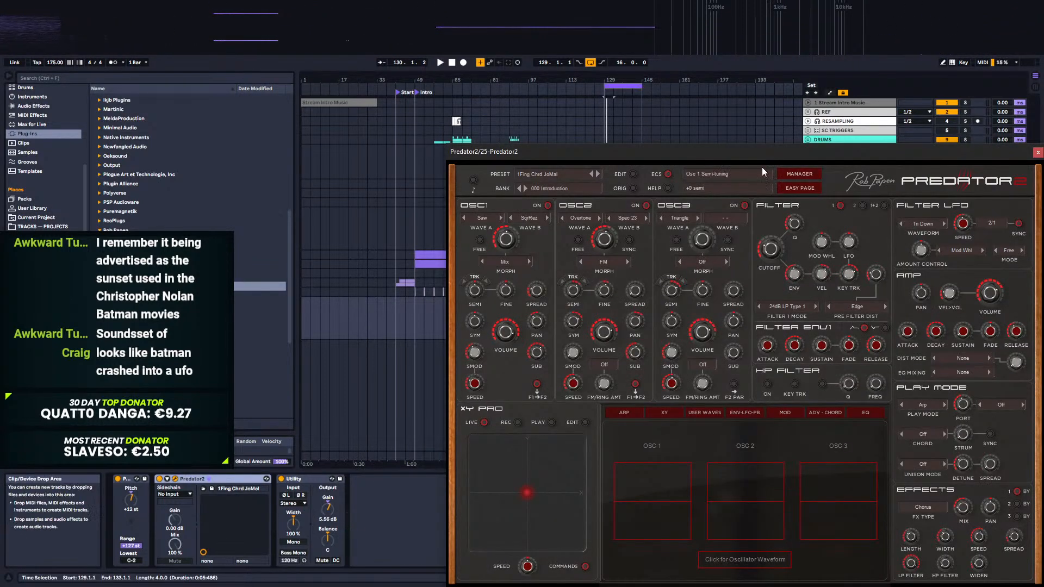
left_click_drag(748, 150, 680, 116)
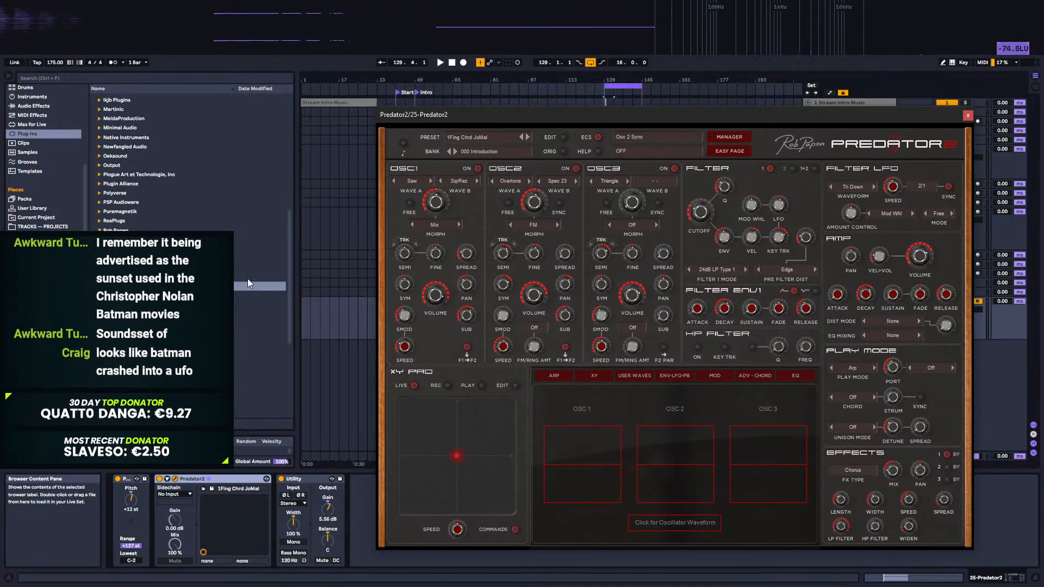
Step: Find Canvas among the Puremagnetik plug-ins, replace Predator2 on track 25 with it and reposition its window
scroll(256, 285, "up", 5)
left_click(99, 320)
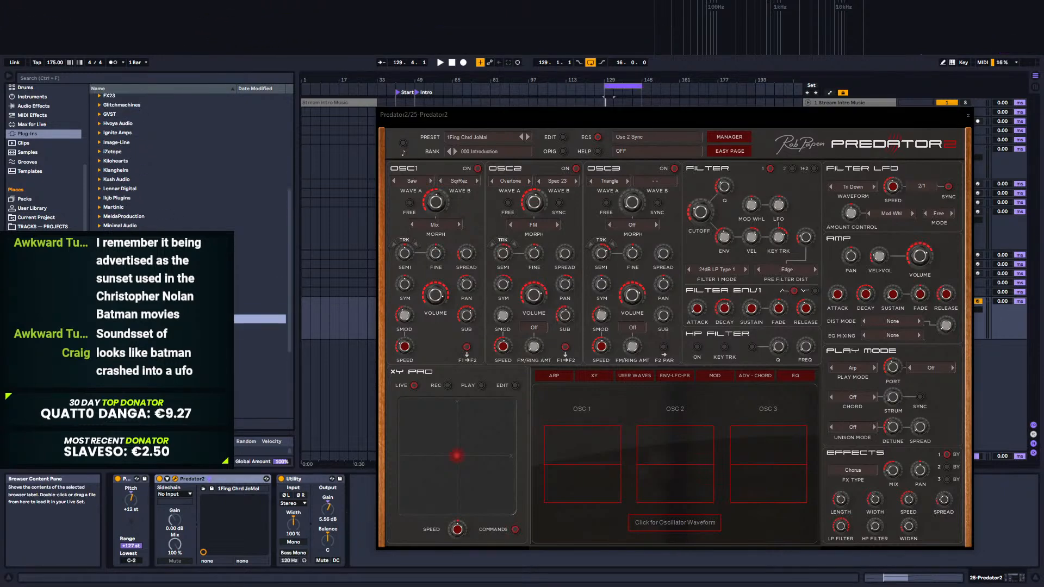
left_click(99, 310)
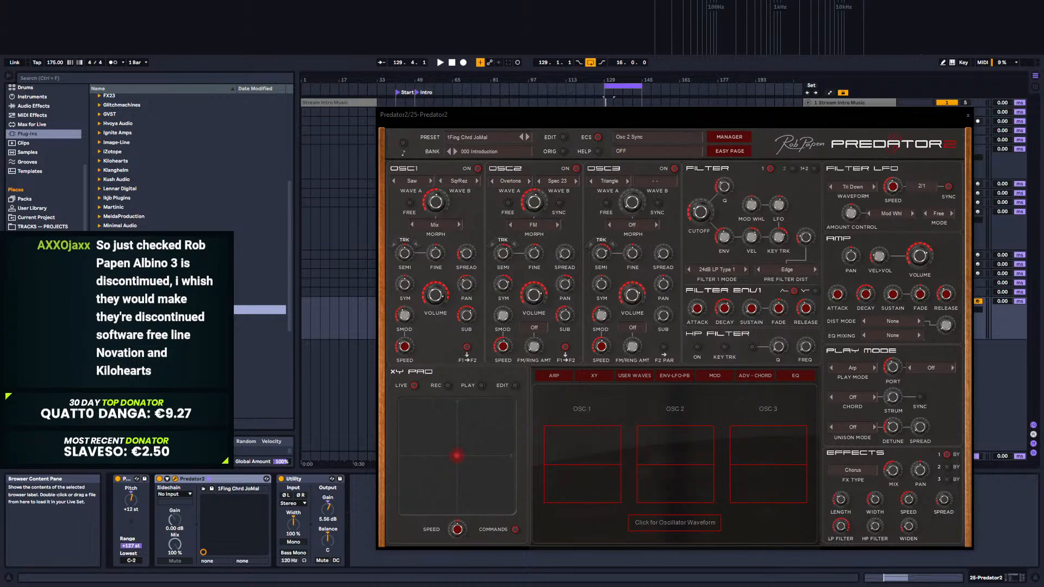
left_click_drag(117, 329, 213, 505)
left_click_drag(117, 319, 245, 520)
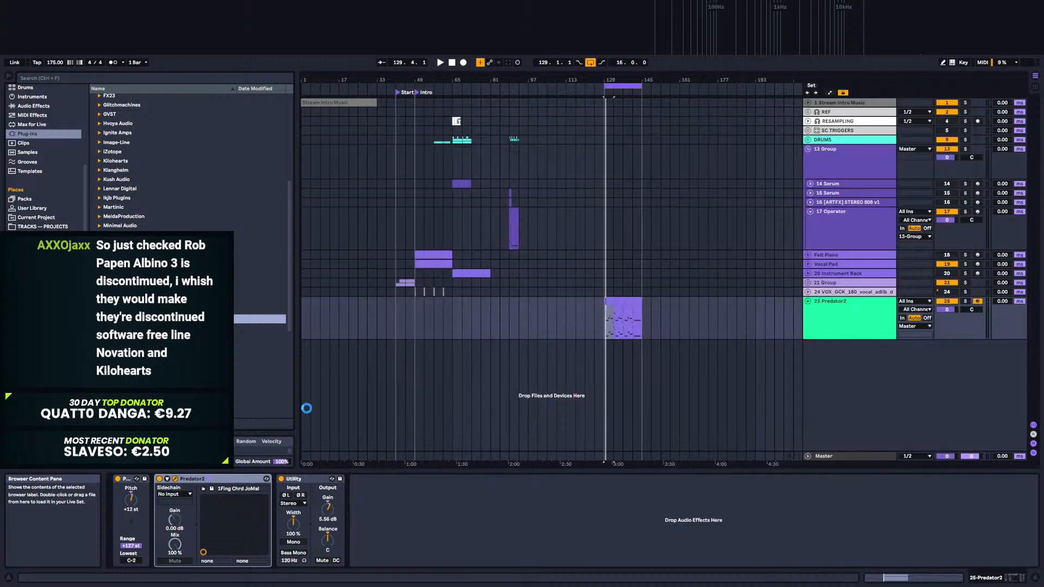
left_click_drag(481, 130, 771, 201)
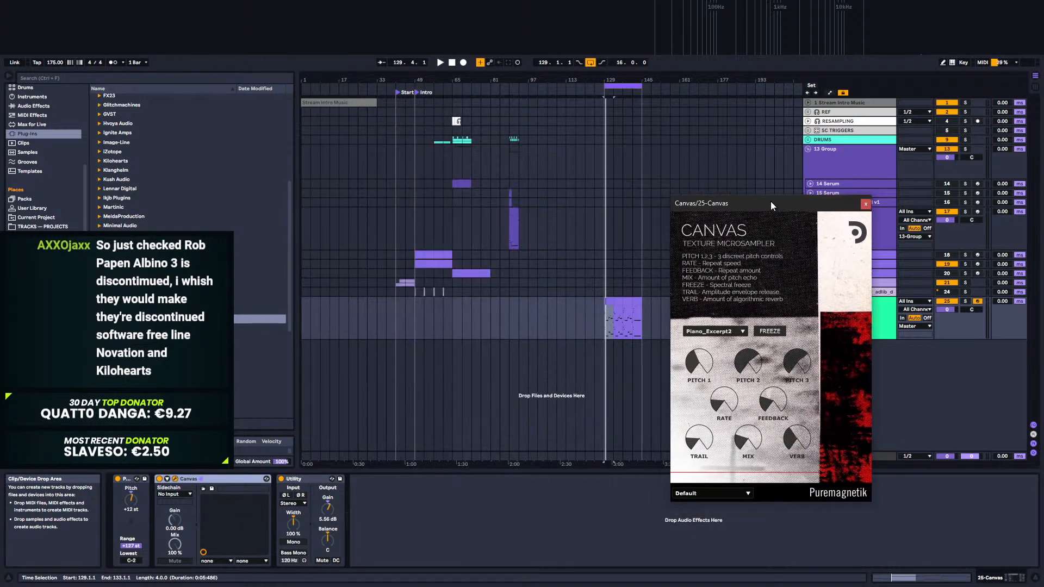
Step: Audition Canvas with the Utility gain reset to 0 dB while turning down its pitch, rate, feedback, trail, mix and verb controls
key("space")
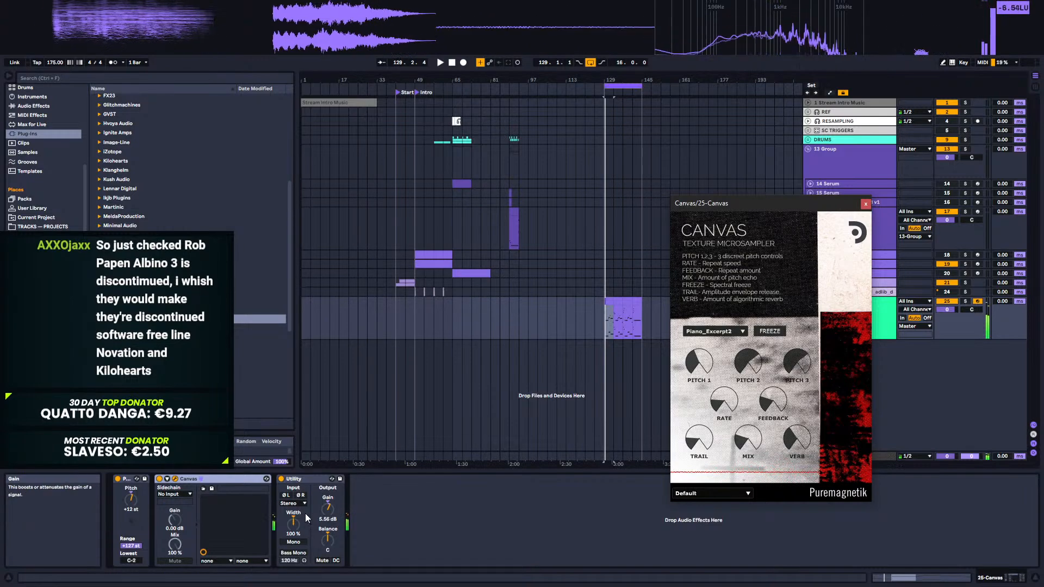
double_click(327, 509)
key("space")
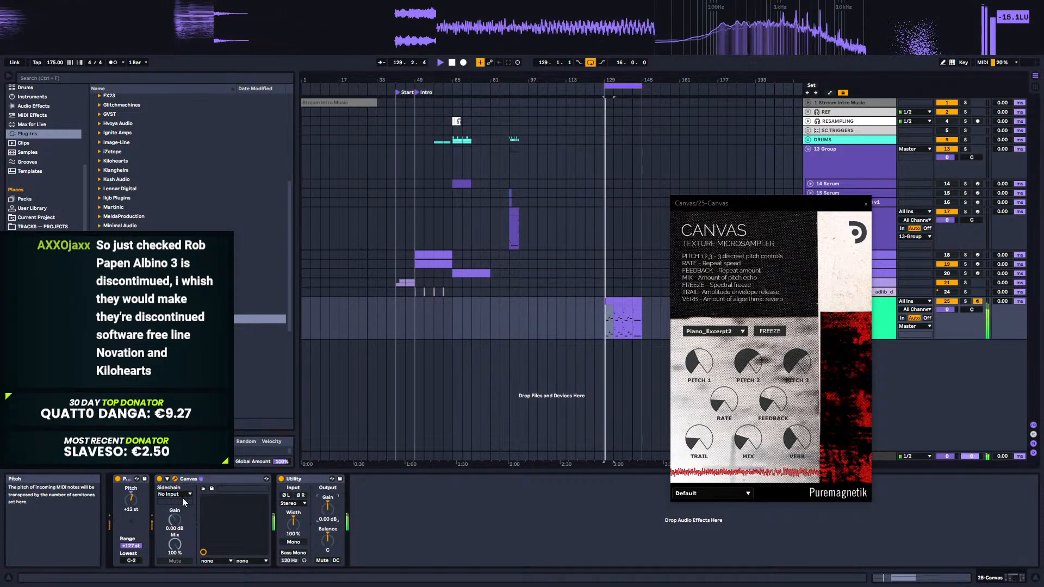
left_click_drag(710, 359, 692, 406)
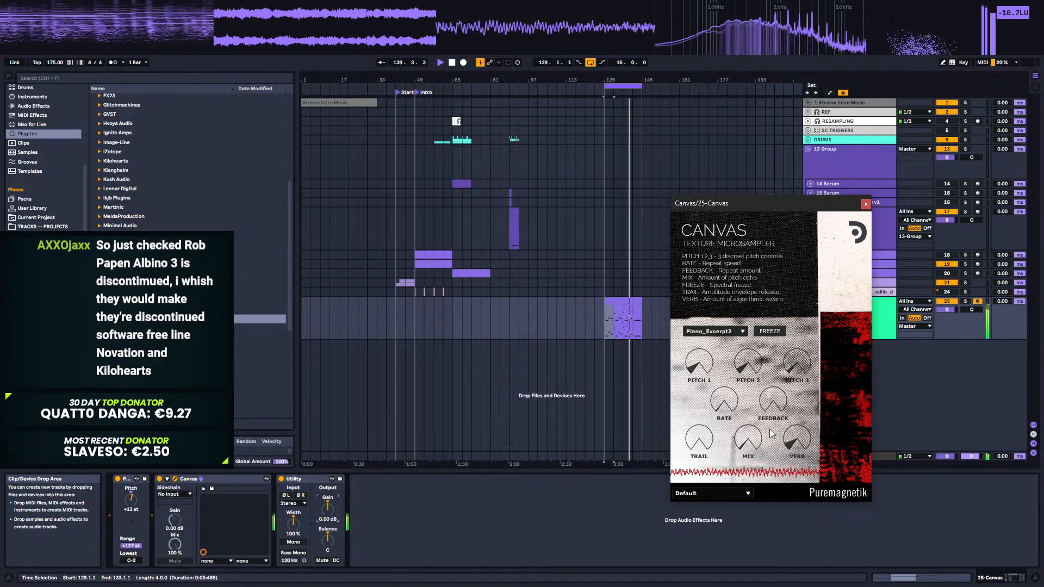
key("space")
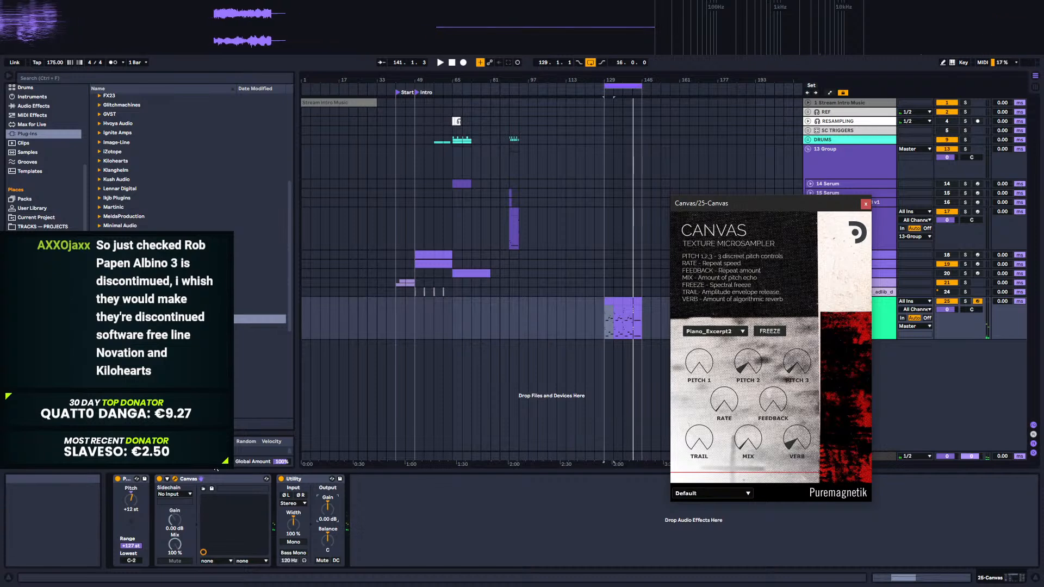
Step: Delete Canvas from the device chain of track 25
left_click(213, 480)
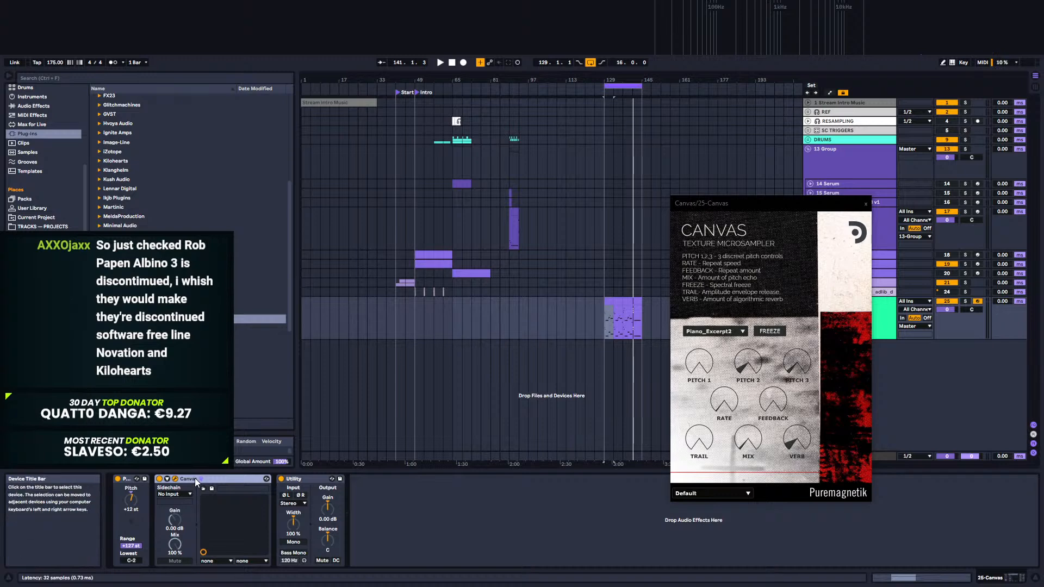
key("Delete")
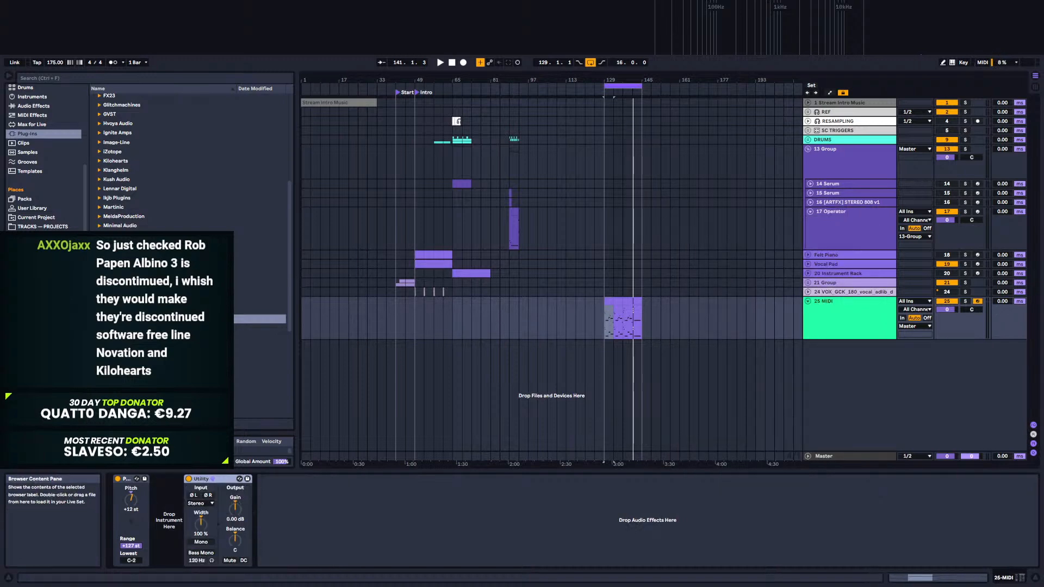
Step: Browse the vendor folders in the VST plug-in list for another synth, collapsing the opened ones
key("Left")
key("Up")
key("Up")
key("Right")
key("Left")
key("Up")
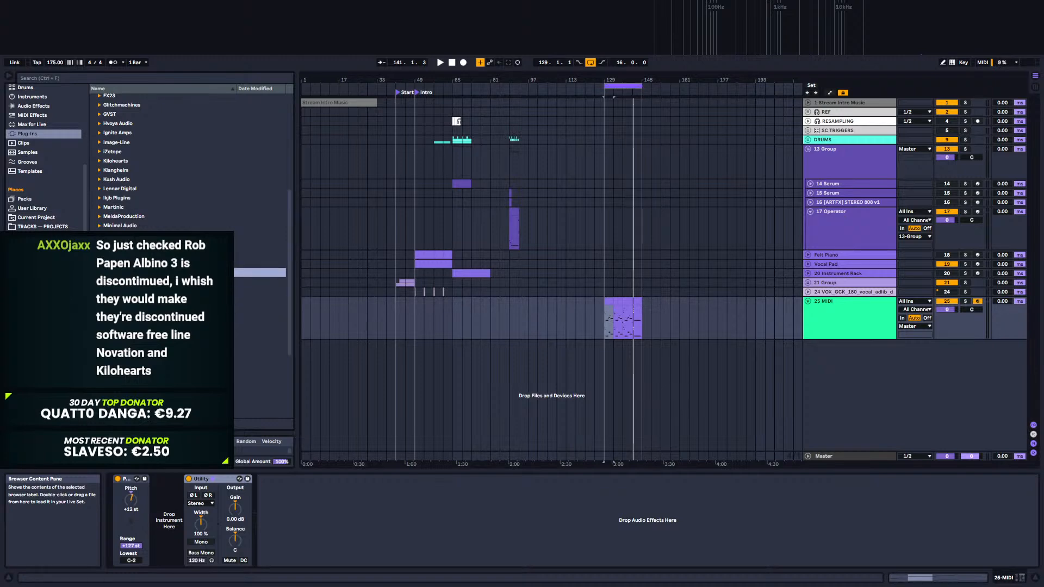
key("Up")
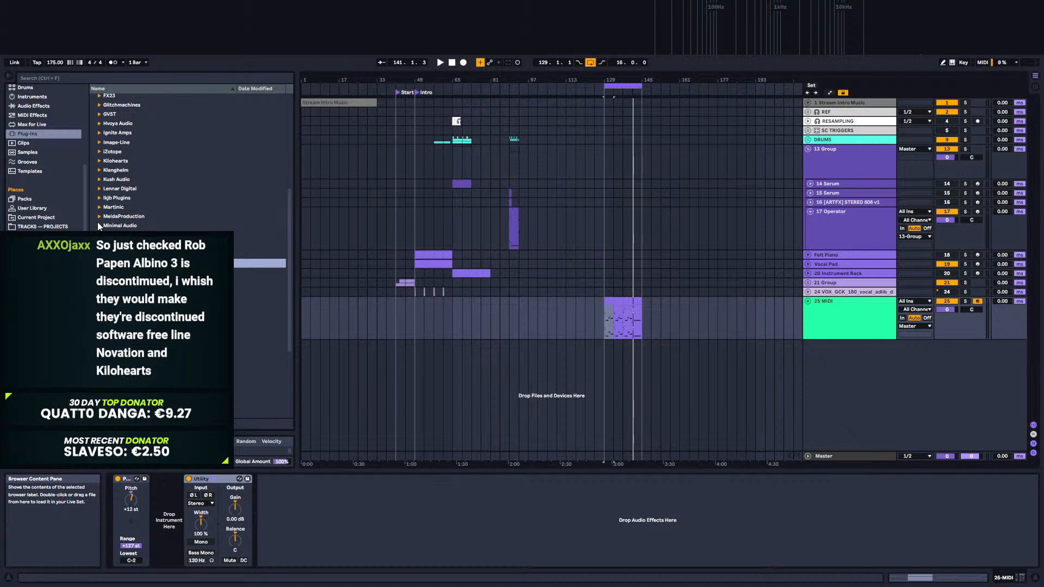
scroll(100, 227, "up", 3)
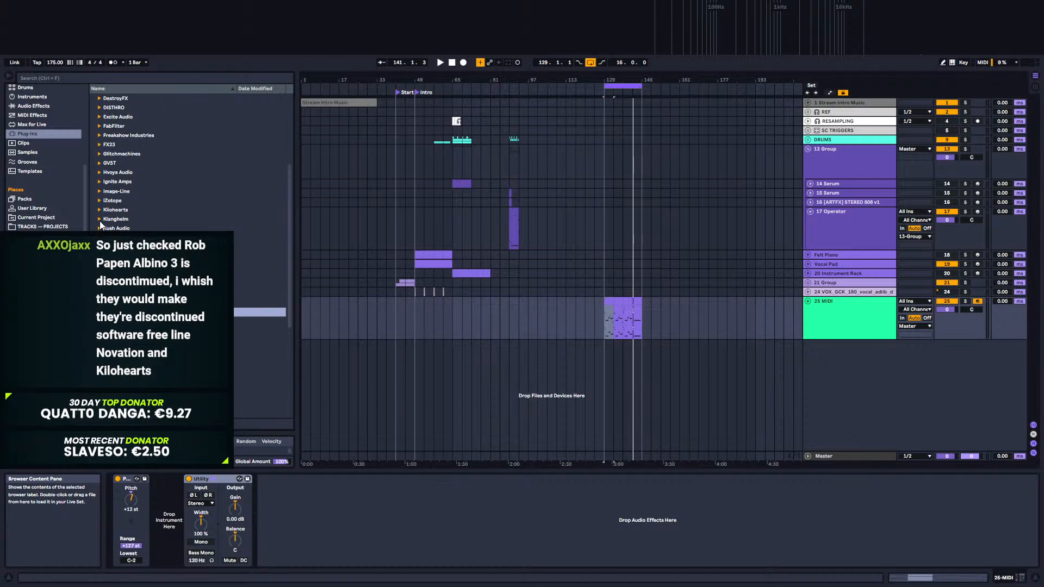
left_click(100, 238)
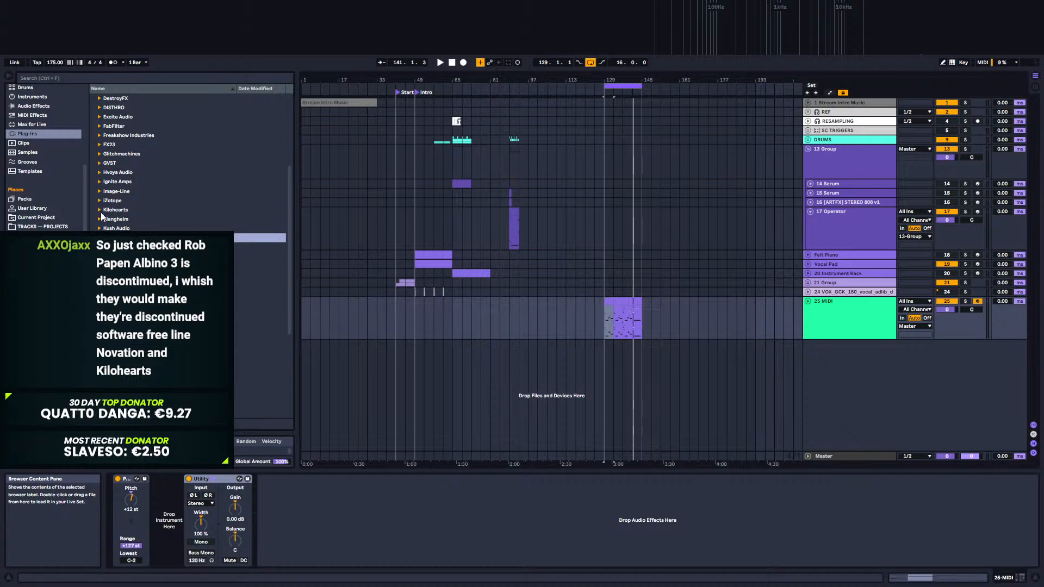
scroll(100, 221, "up", 8)
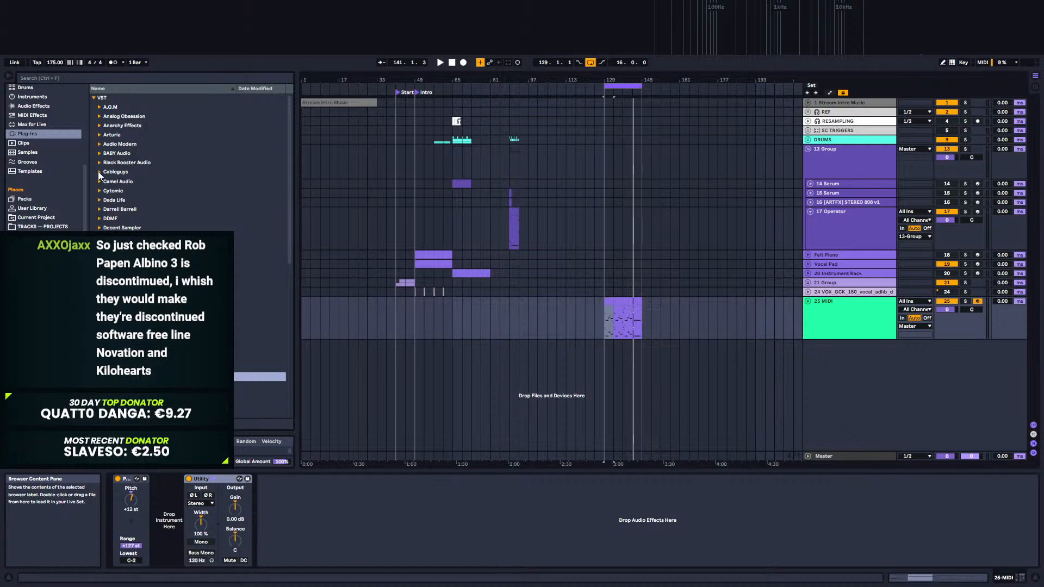
Step: Find Emergence1 among the VST3 plug-ins, load it before the Utility on track 25 and reposition its window
left_click(95, 99)
left_click(94, 107)
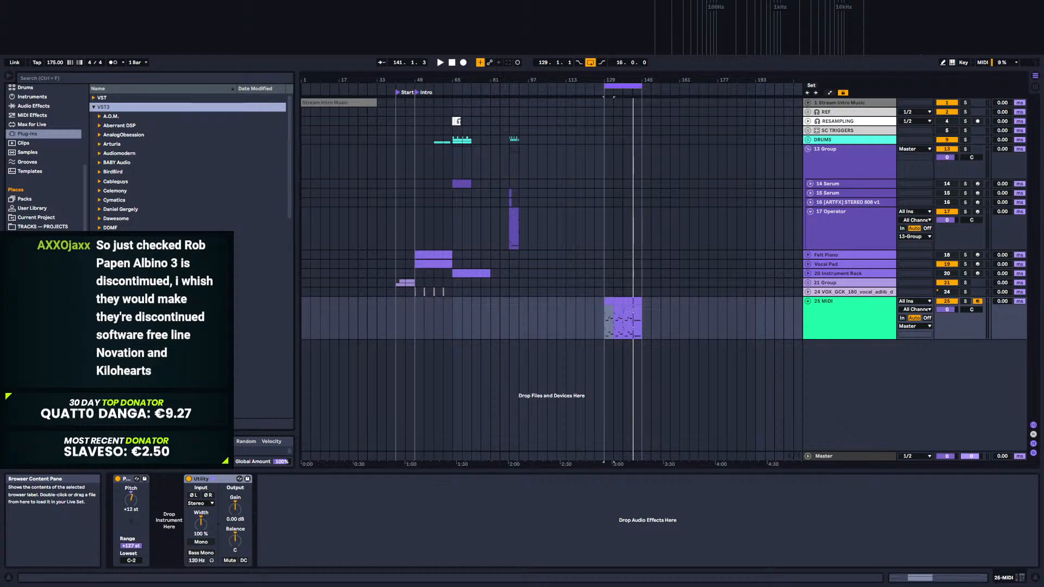
left_click(100, 321)
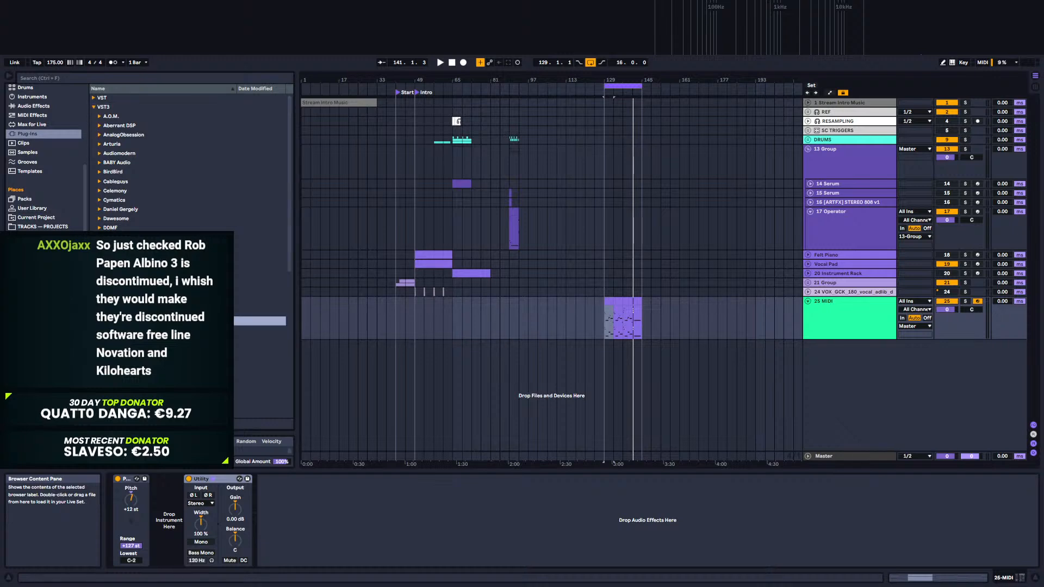
left_click(100, 238)
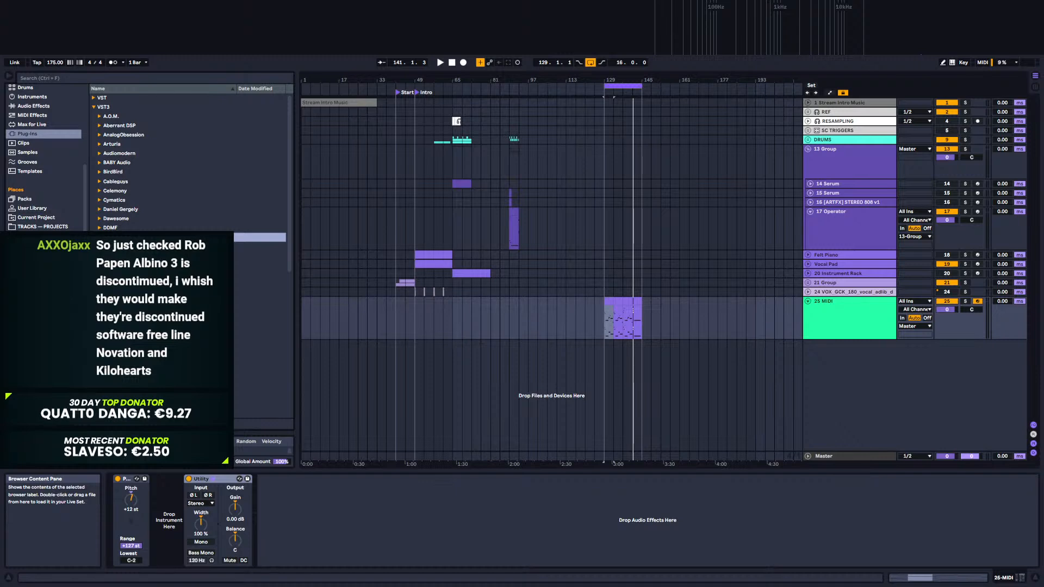
left_click(99, 265)
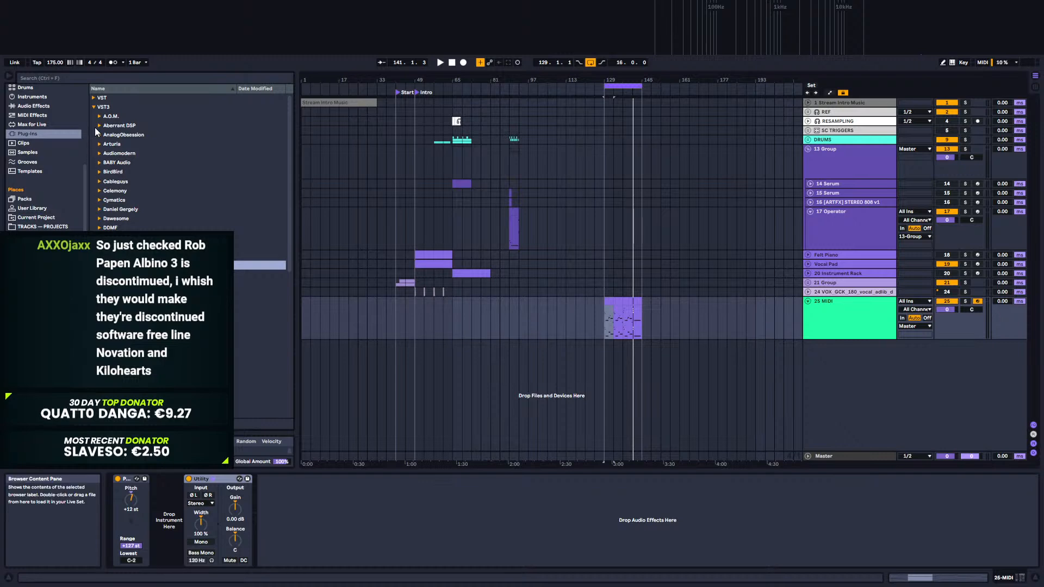
left_click(99, 211)
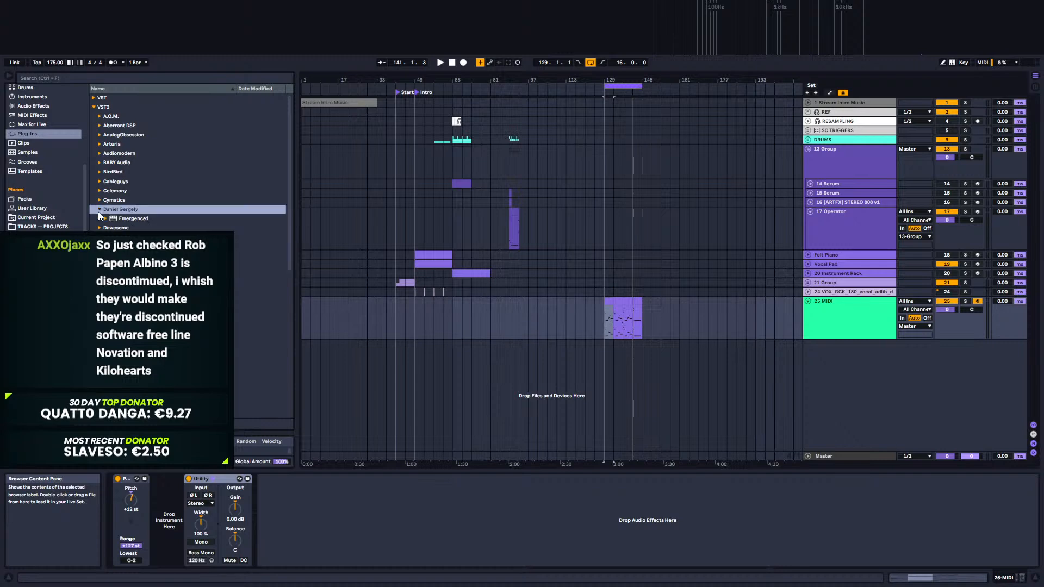
left_click_drag(123, 219, 169, 508)
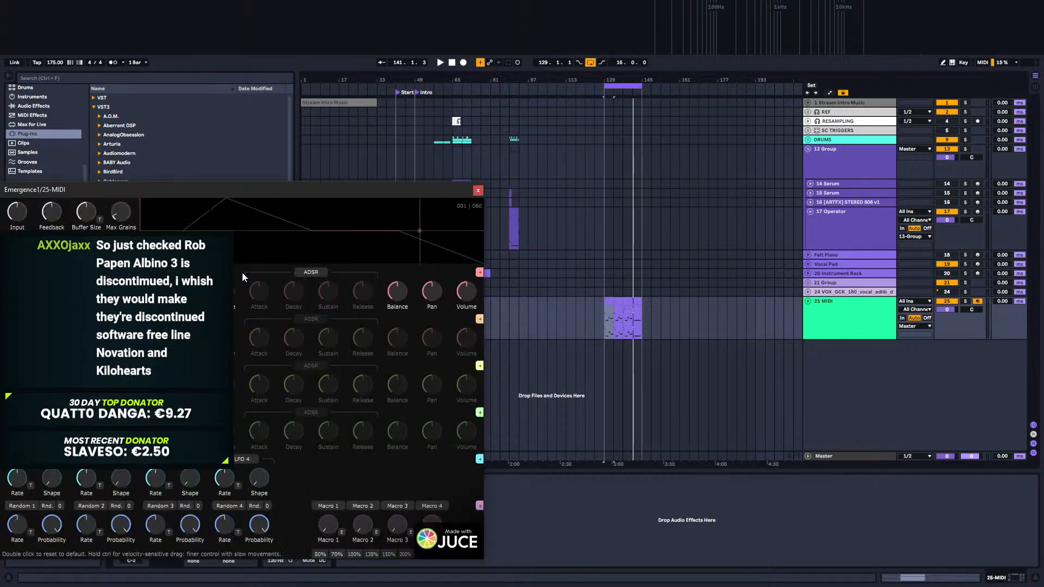
left_click_drag(217, 191, 618, 163)
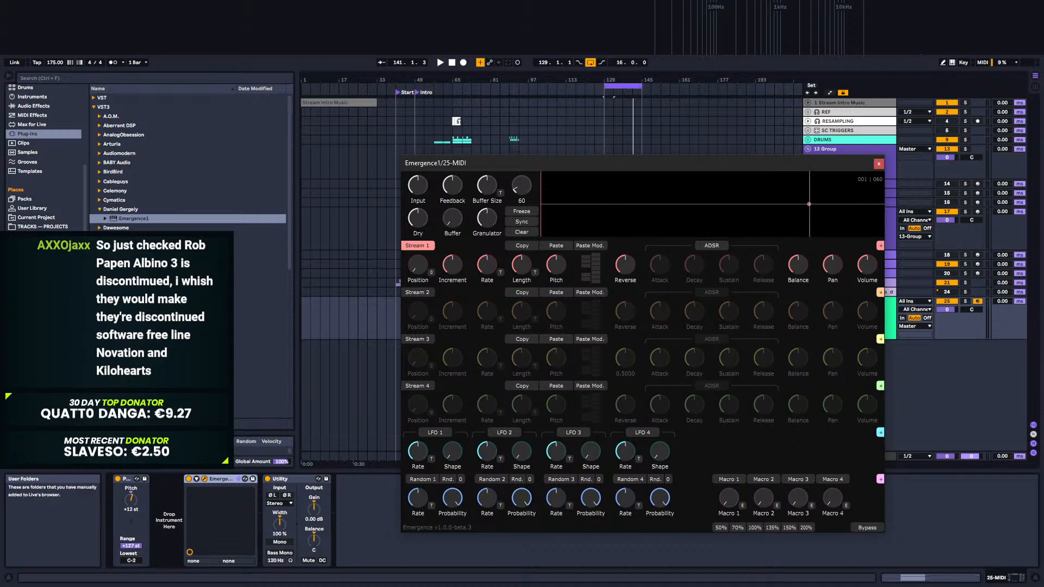
Step: Load ARP SAW_ C# Oct_MEDIUM.wav as the instrument on track 25 and convert it to Sampler with root key C#3
left_click(44, 254)
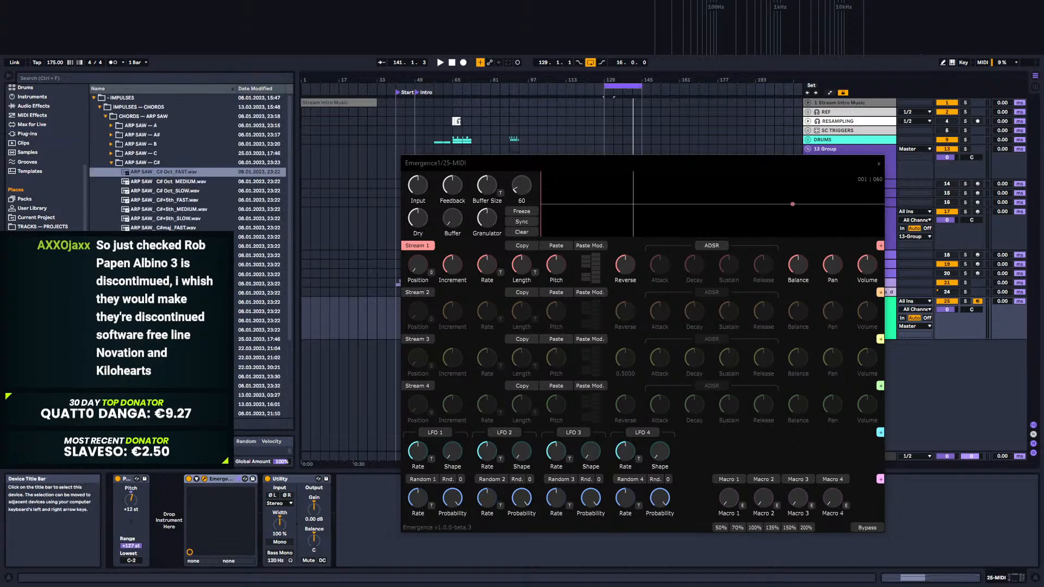
left_click(184, 182)
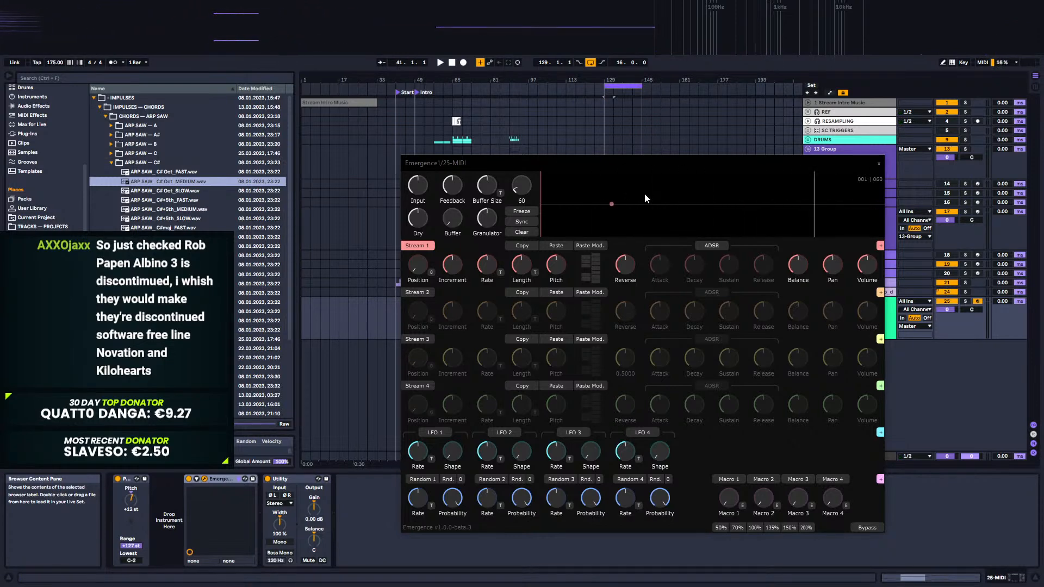
left_click_drag(500, 168, 449, 189)
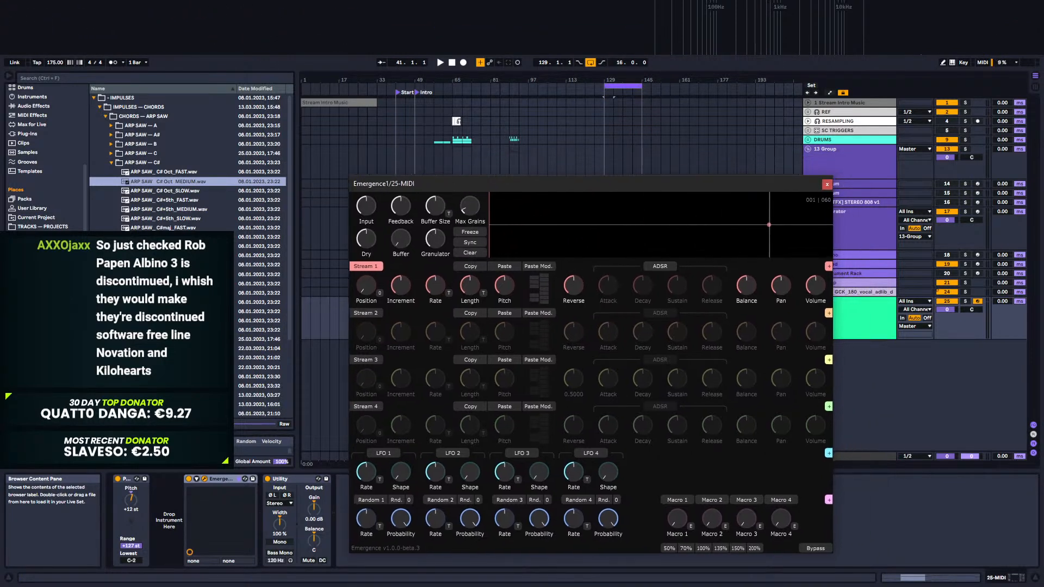
left_click_drag(162, 182, 180, 519)
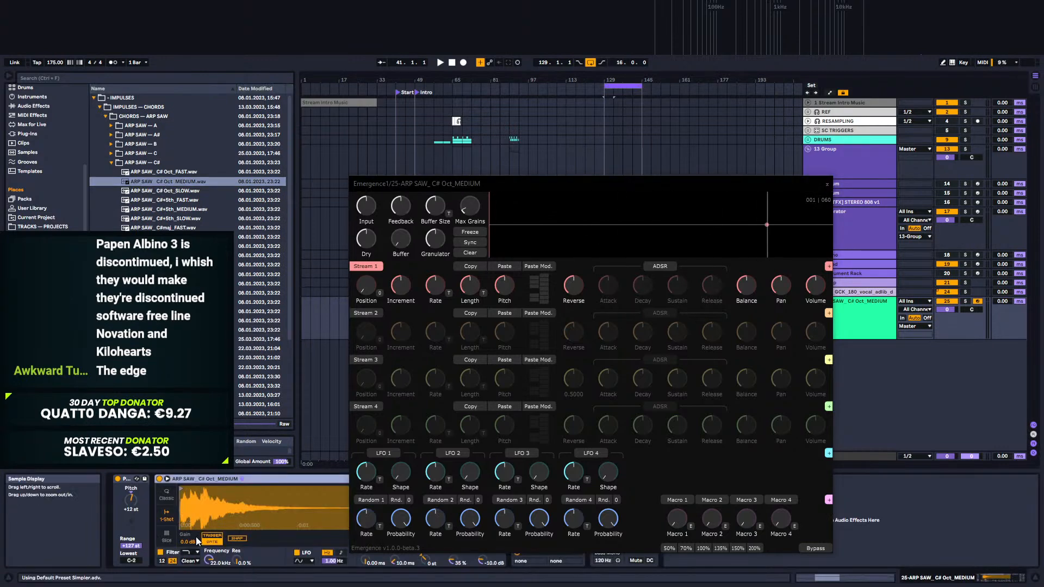
right_click(191, 479)
left_click(215, 476)
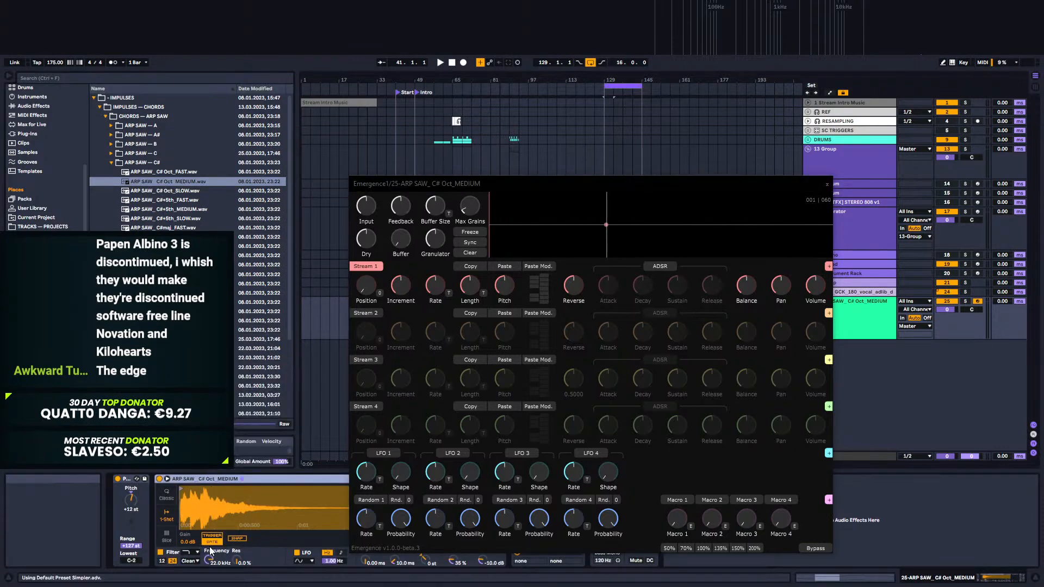
left_click_drag(190, 561, 190, 558)
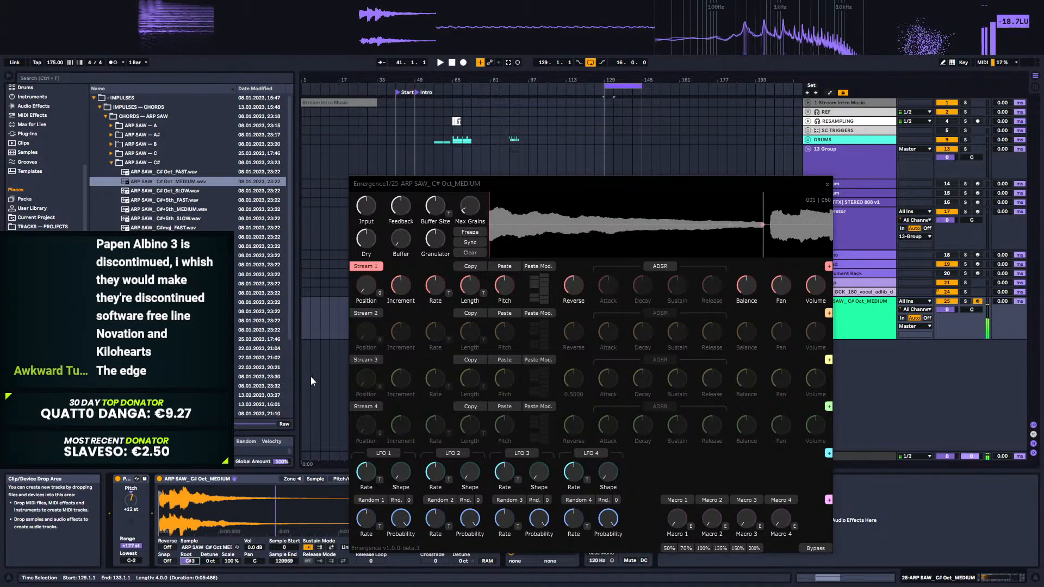
Step: Turn Emergence's dry level fully down, raise its granulator level and buffer size, and increase Stream 1's rate and length
left_click_drag(436, 246, 439, 209)
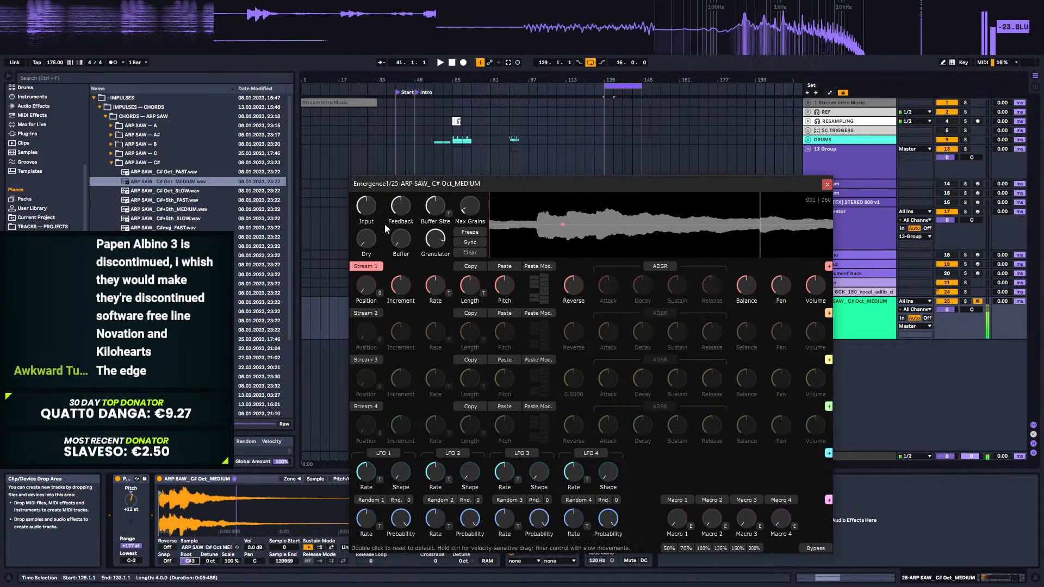
left_click_drag(435, 205, 454, 192)
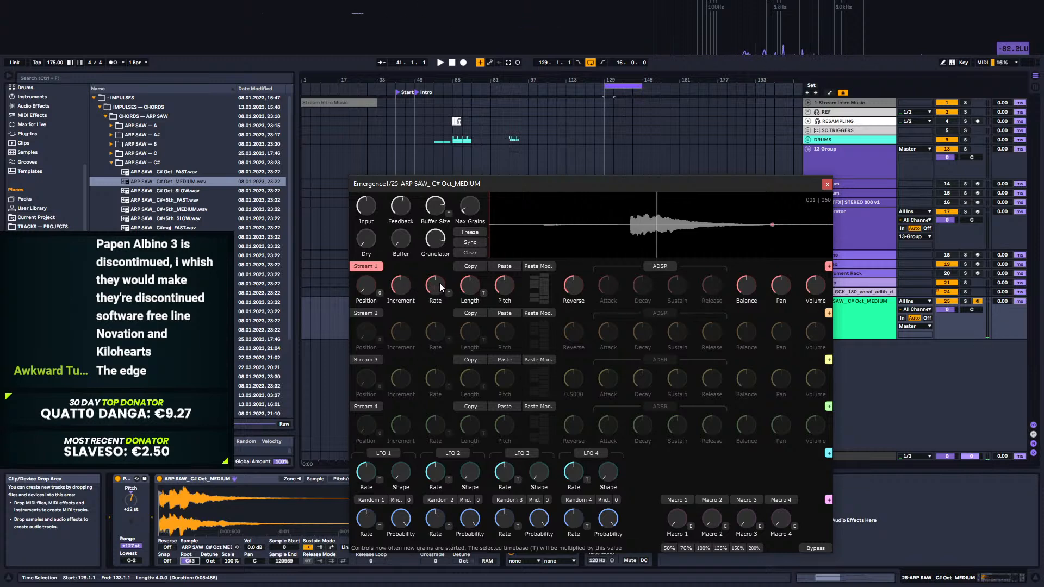
left_click_drag(468, 285, 436, 265)
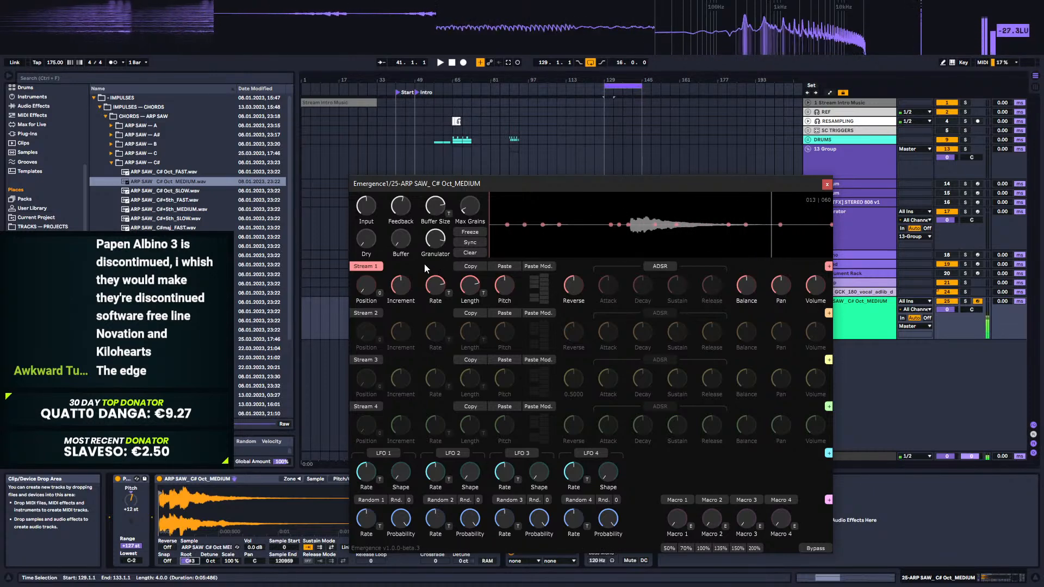
Step: Enable Stream 2 in Emergence and audition it with raised increment, rate, length and pitch
left_click(367, 312)
mouse_move(510, 333)
left_mouse_down()
mouse_move(515, 313)
mouse_move(512, 331)
left_mouse_up()
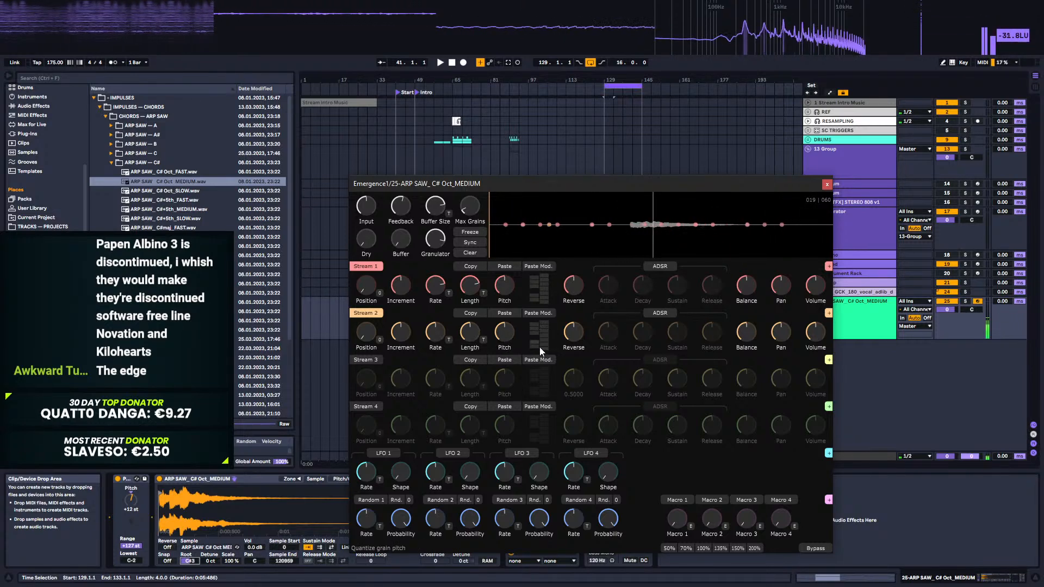
left_click_drag(508, 336, 511, 314)
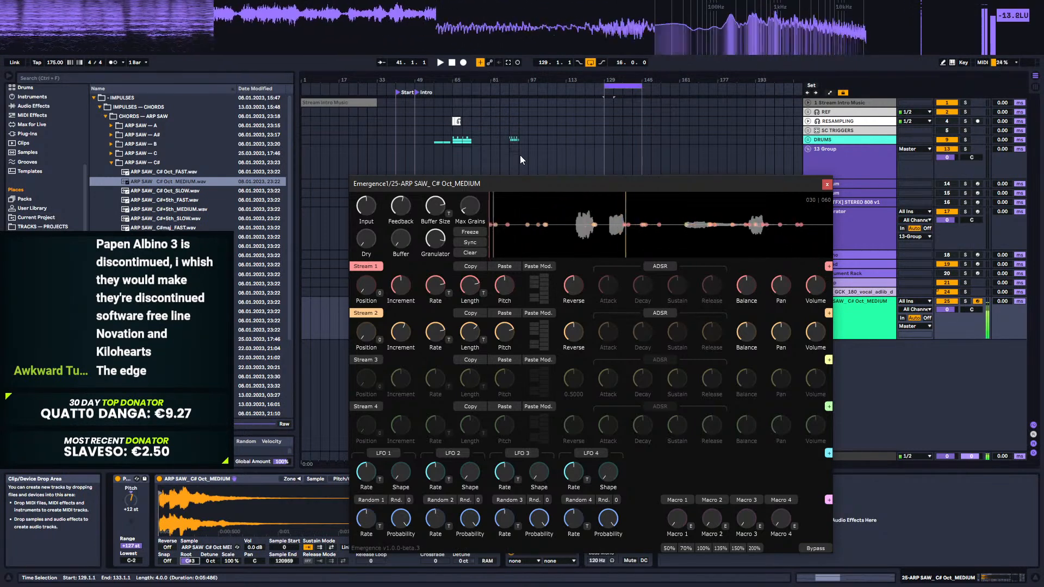
Step: Disable Streams 2 and 1 in Emergence, and delete the plug-in from track 25's device chain
left_click(376, 314)
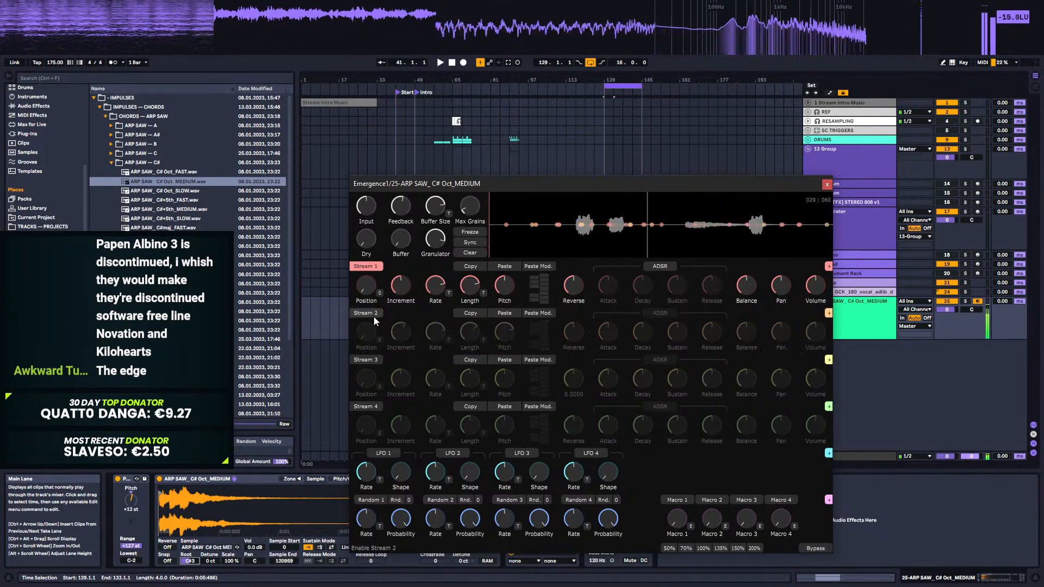
left_click(374, 267)
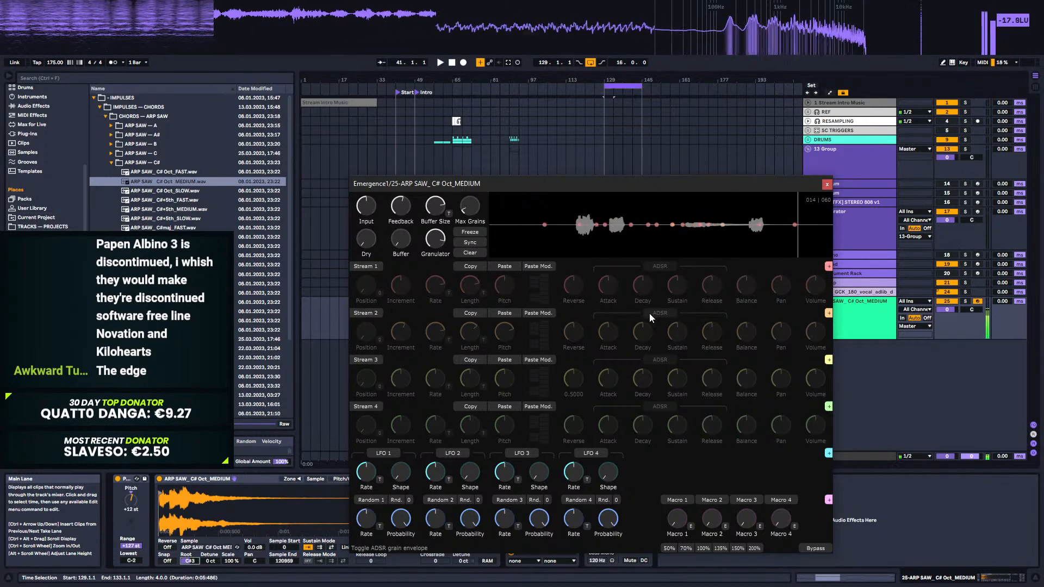
left_click(827, 184)
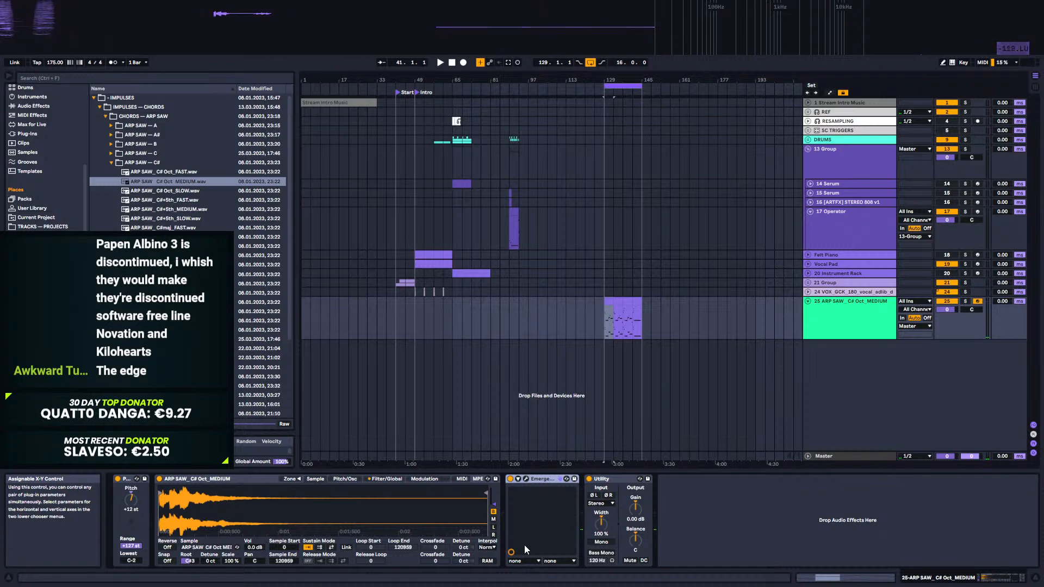
key("Delete")
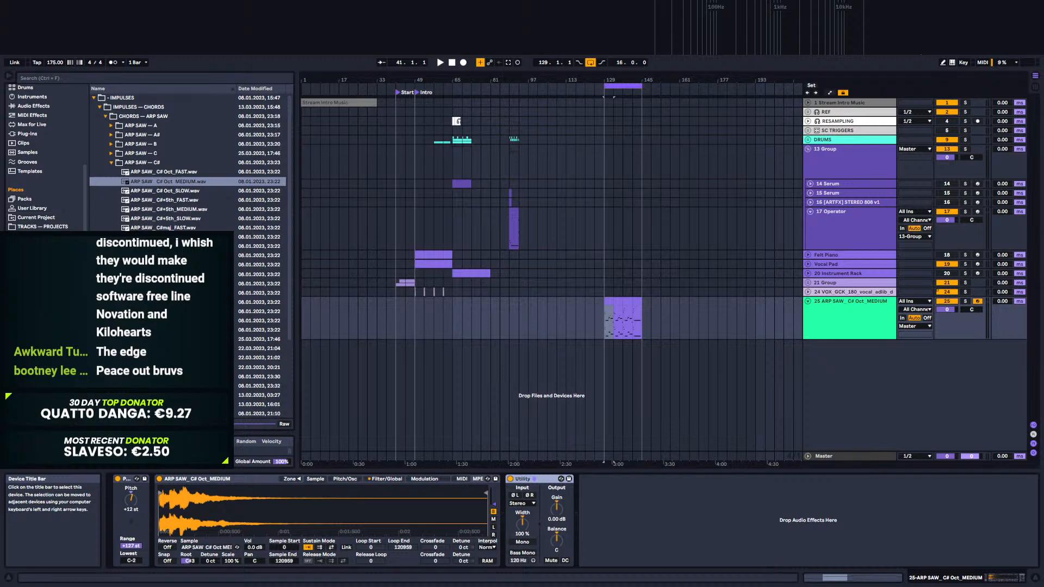
Step: Collapse the ARP SAW — C#, CHORDS — ARP SAW and IMPULSES — CHORDS folders in the browser
left_click(111, 162)
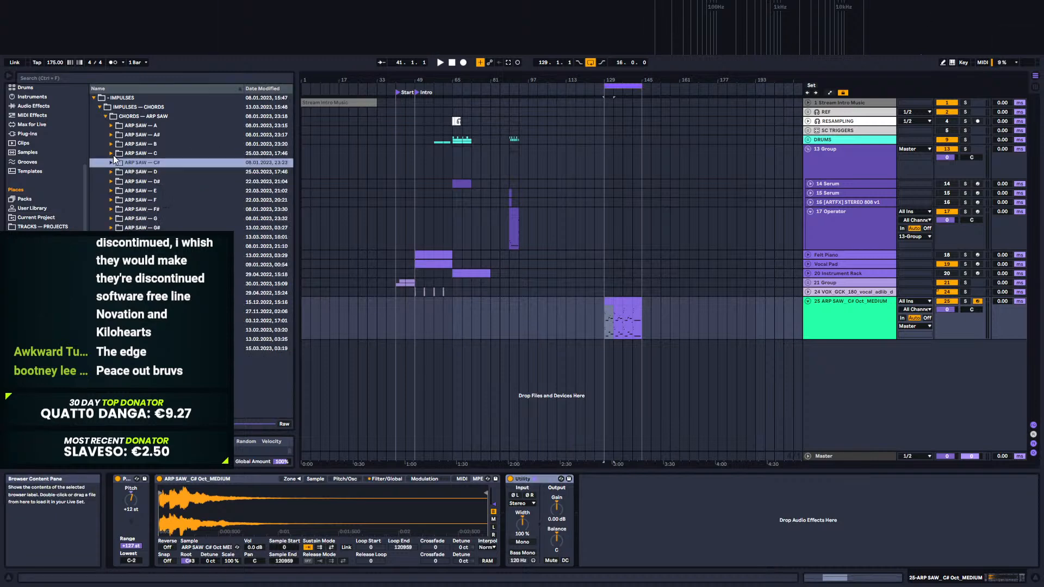
left_click(105, 116)
left_click(100, 107)
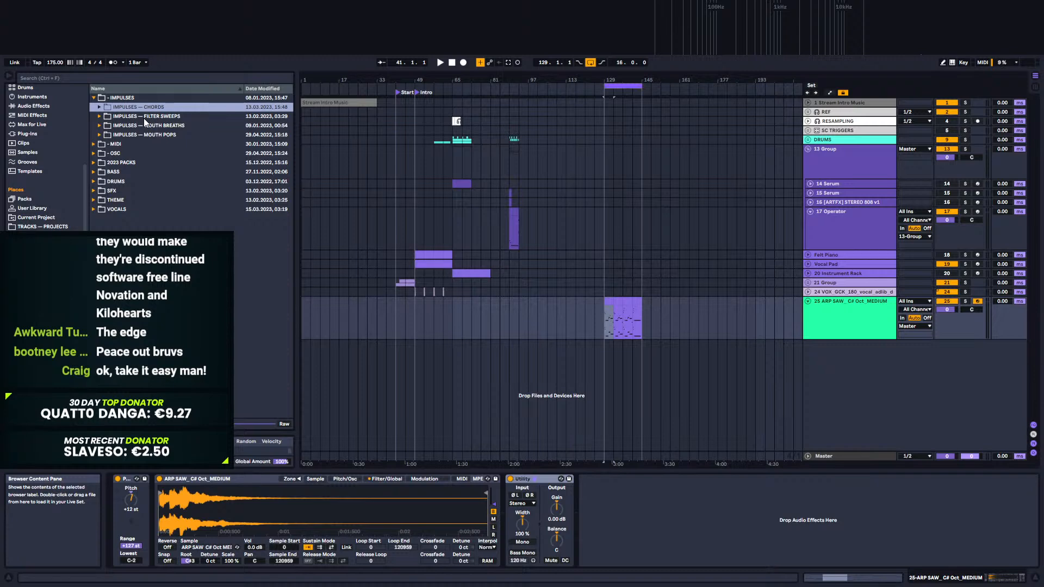
Step: Fold 13 Group and unfold the Vocal Pad track in the arrangement
left_click(807, 150)
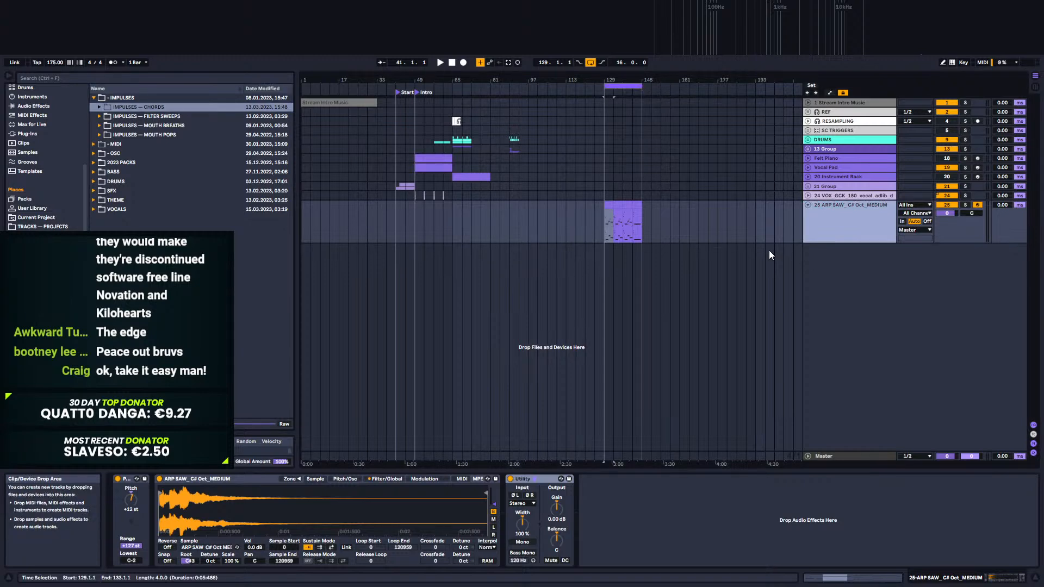
left_click(809, 169)
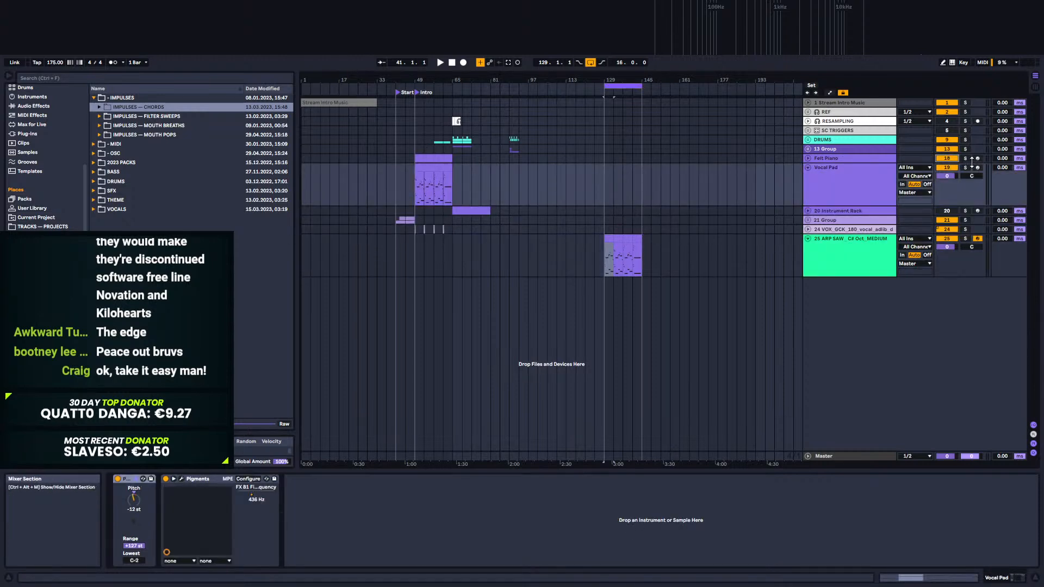
Step: Loop the 16-bar Vocal Pad section starting at bar 49 and play it with Felt Piano soloed
left_click_drag(413, 158, 454, 194)
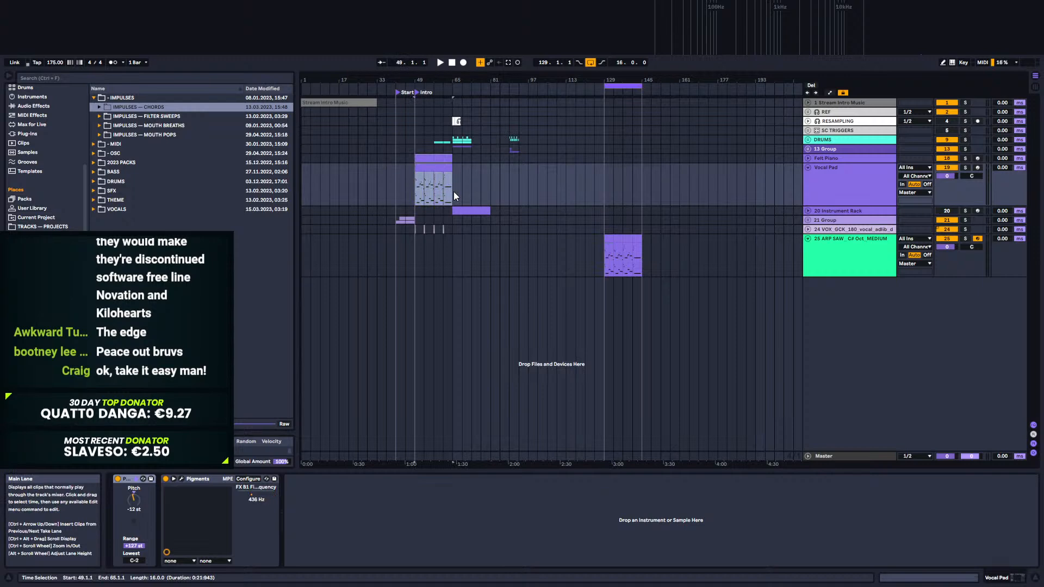
key("ctrl+l")
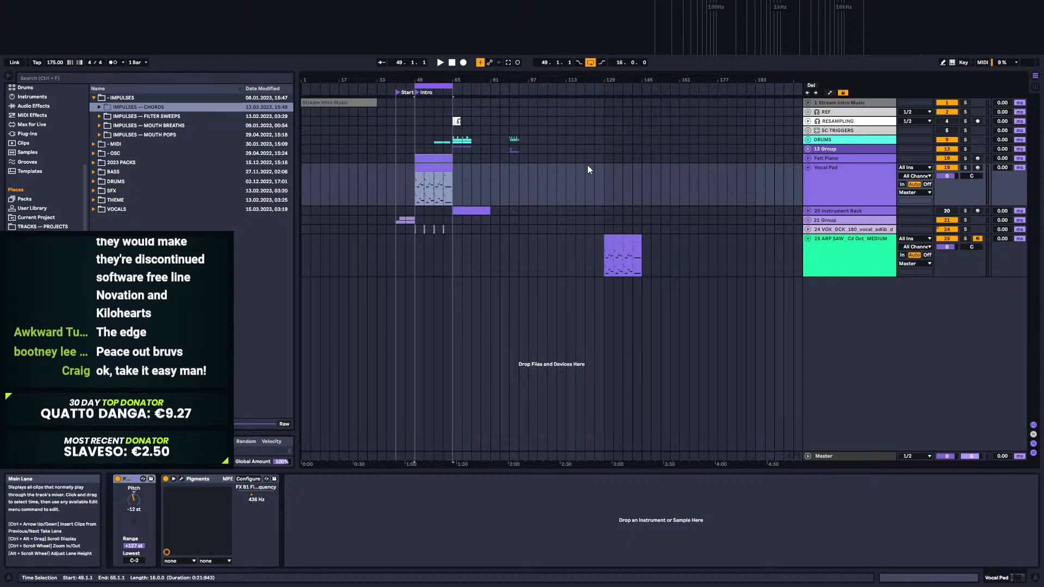
left_click(966, 167)
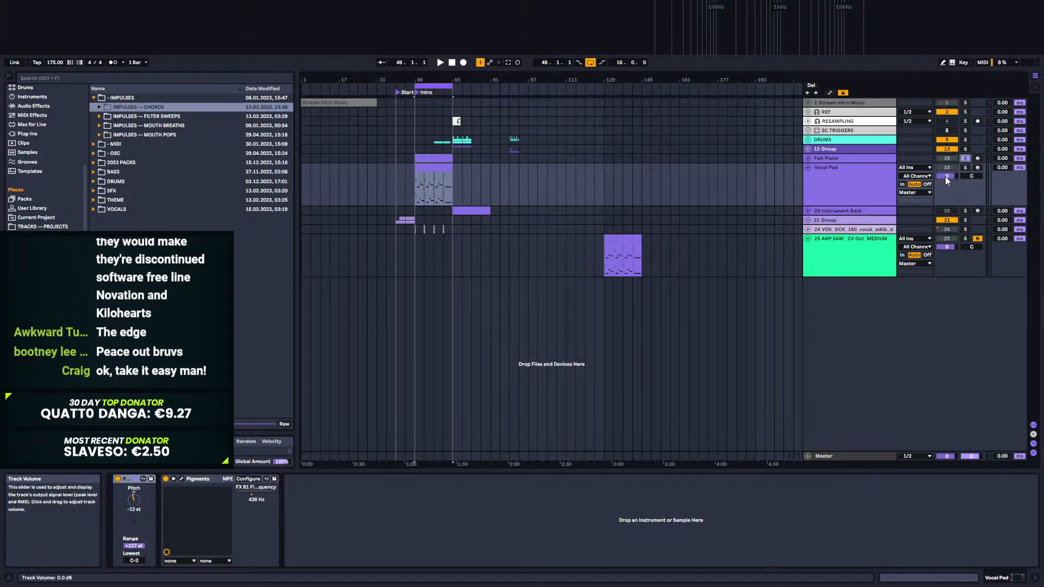
key("space")
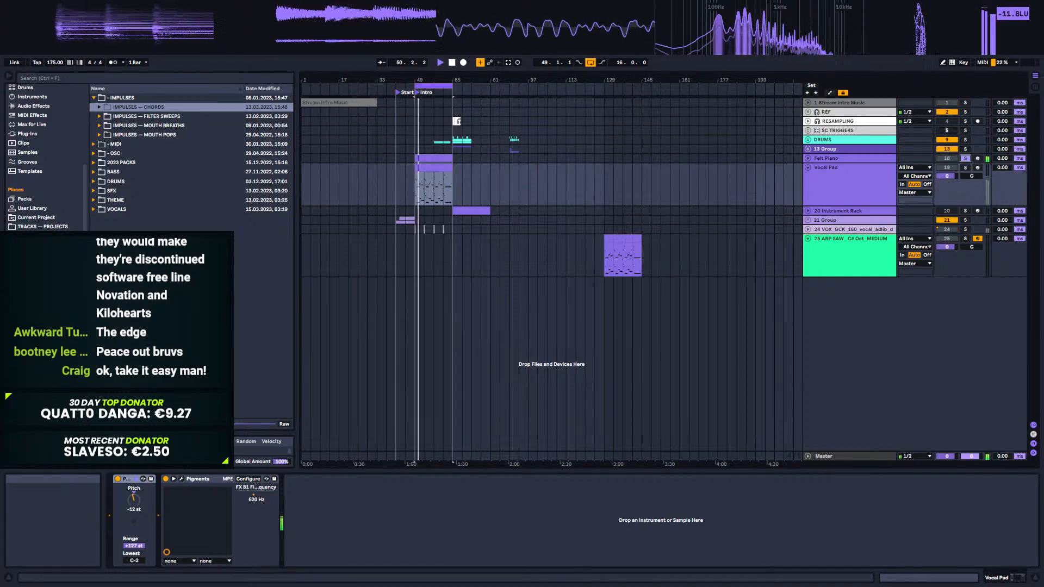